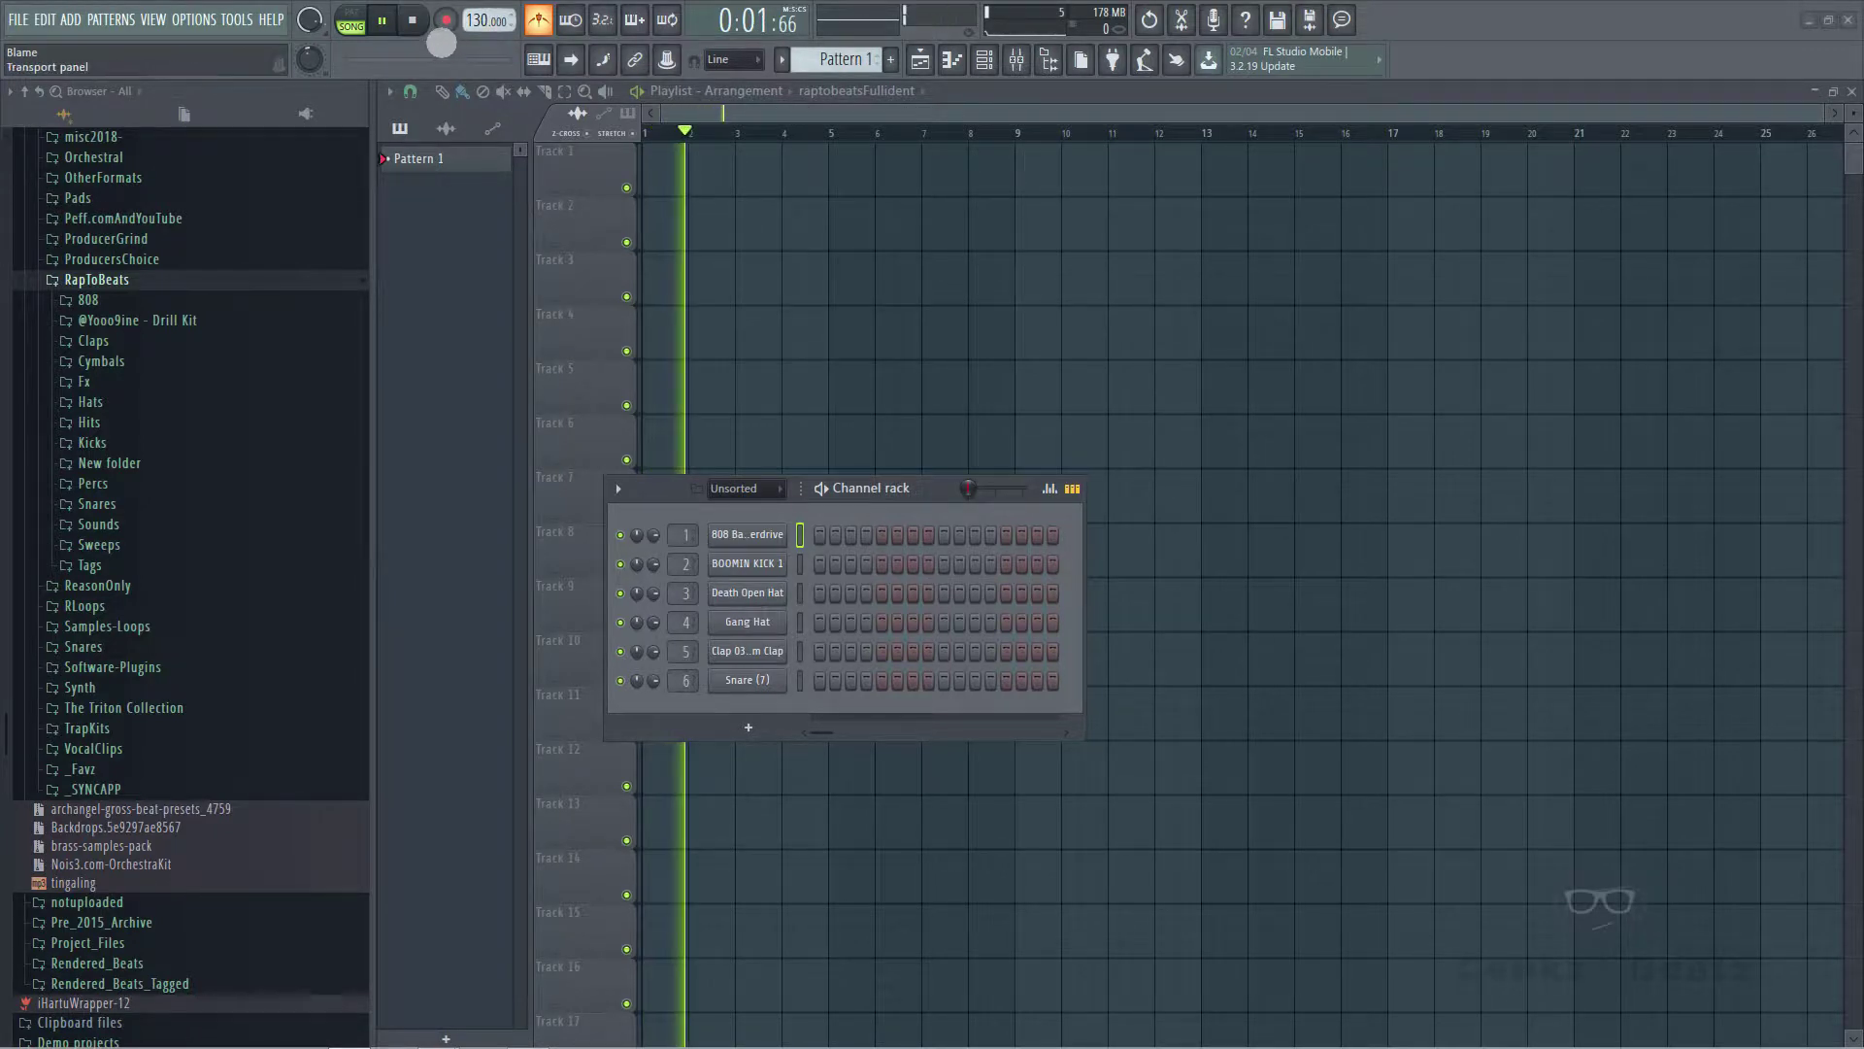
- Stop playback, add an FL Keys channel, and route it to the free mixer track 7
key(space)
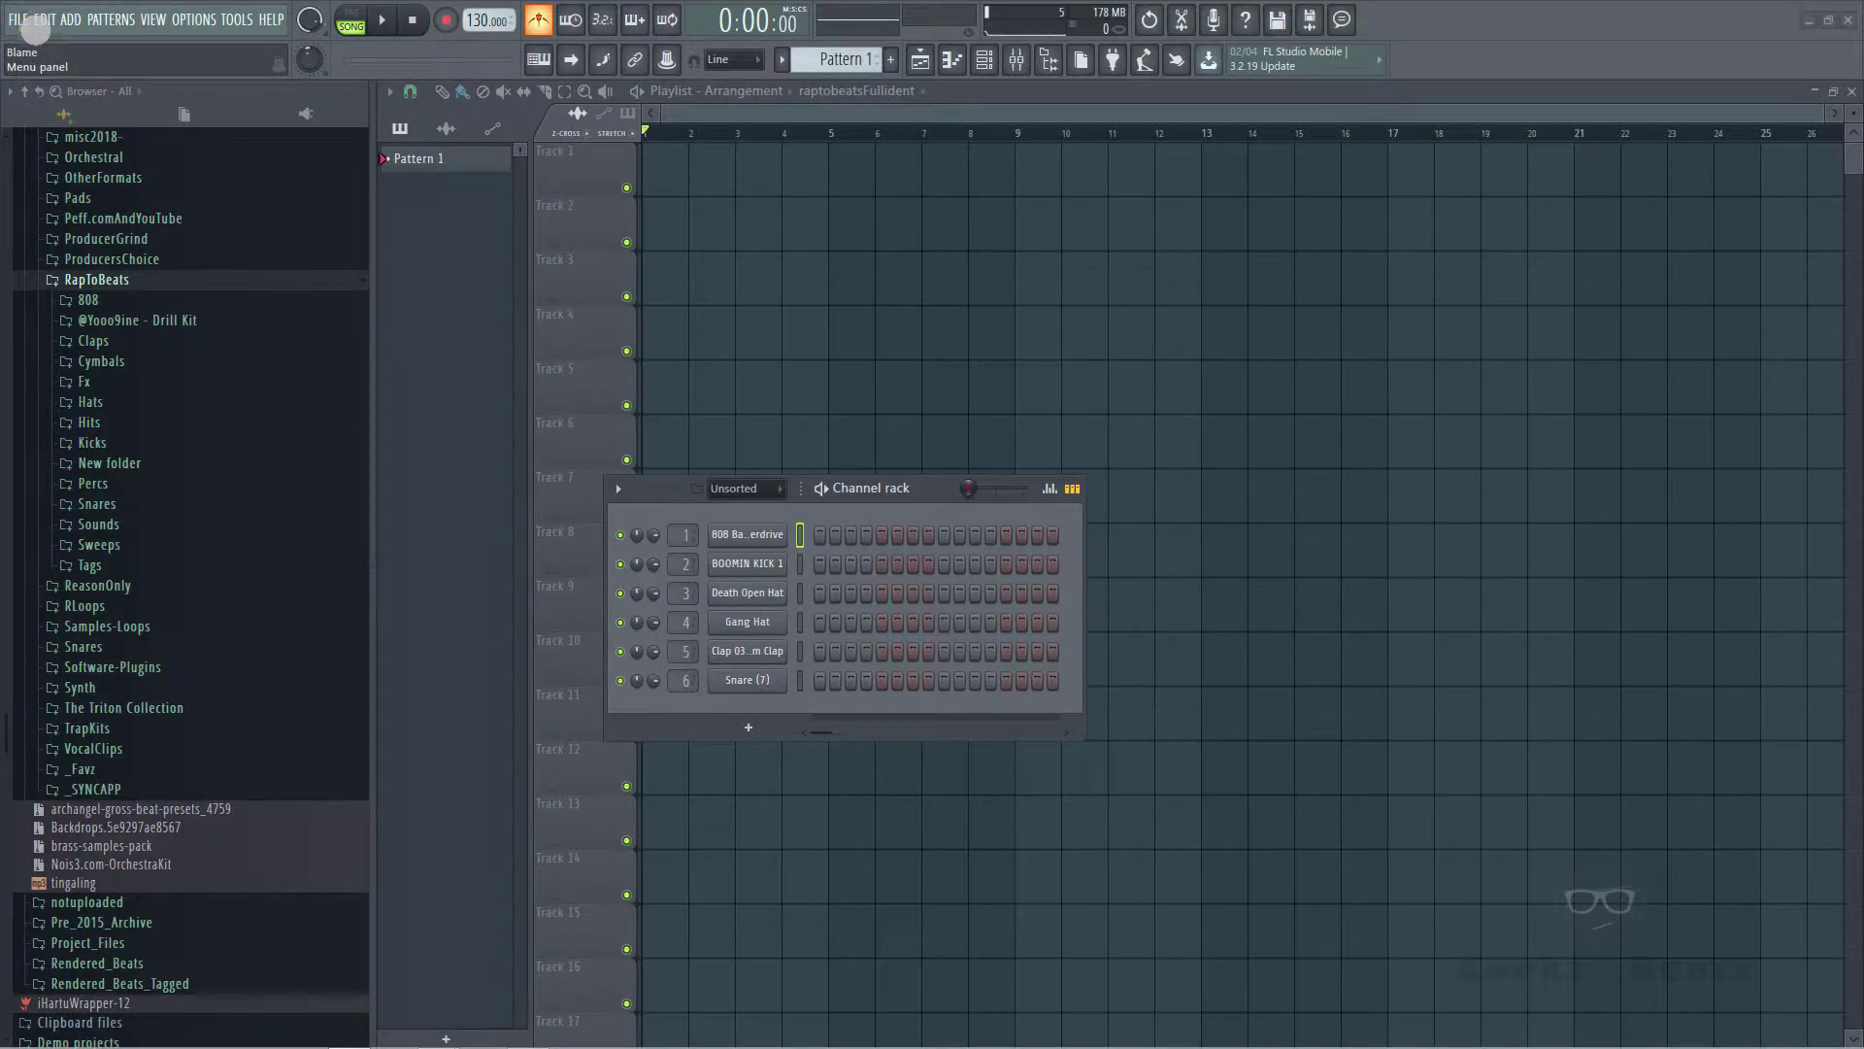
click(35, 28)
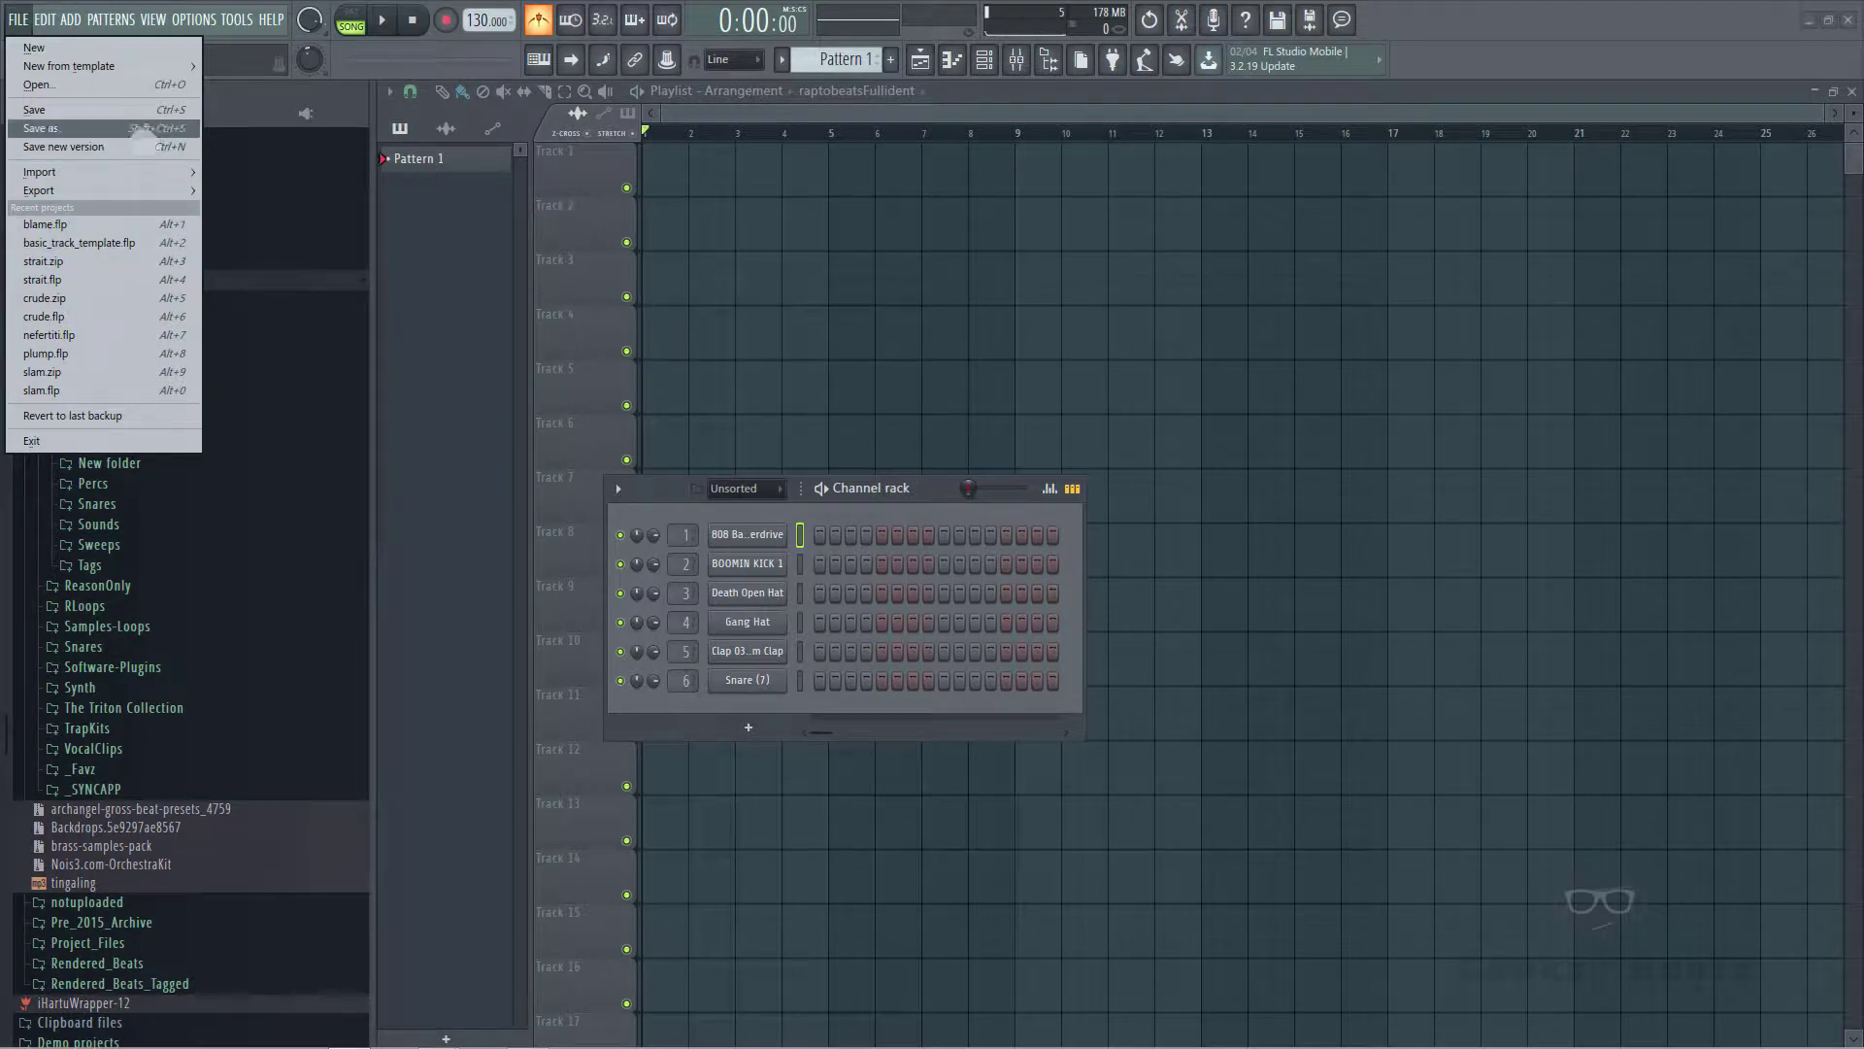
mouse_move(69, 19)
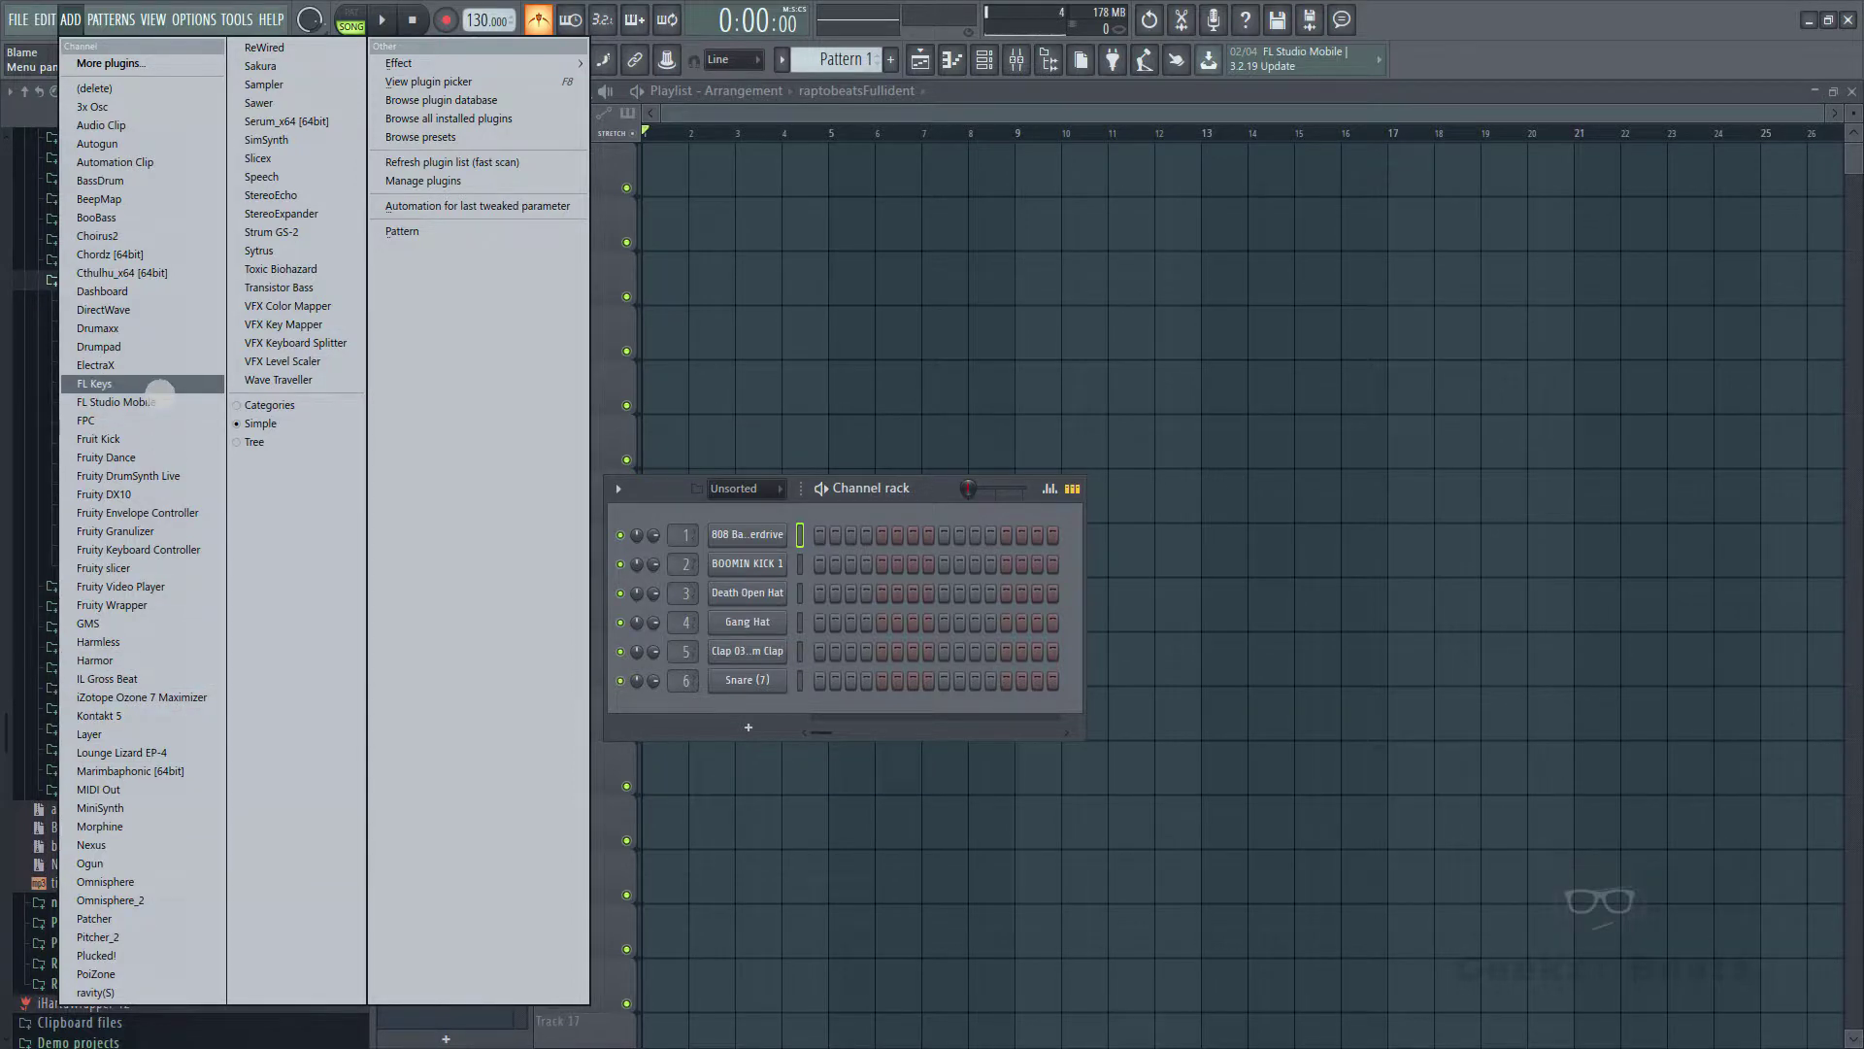
click(156, 383)
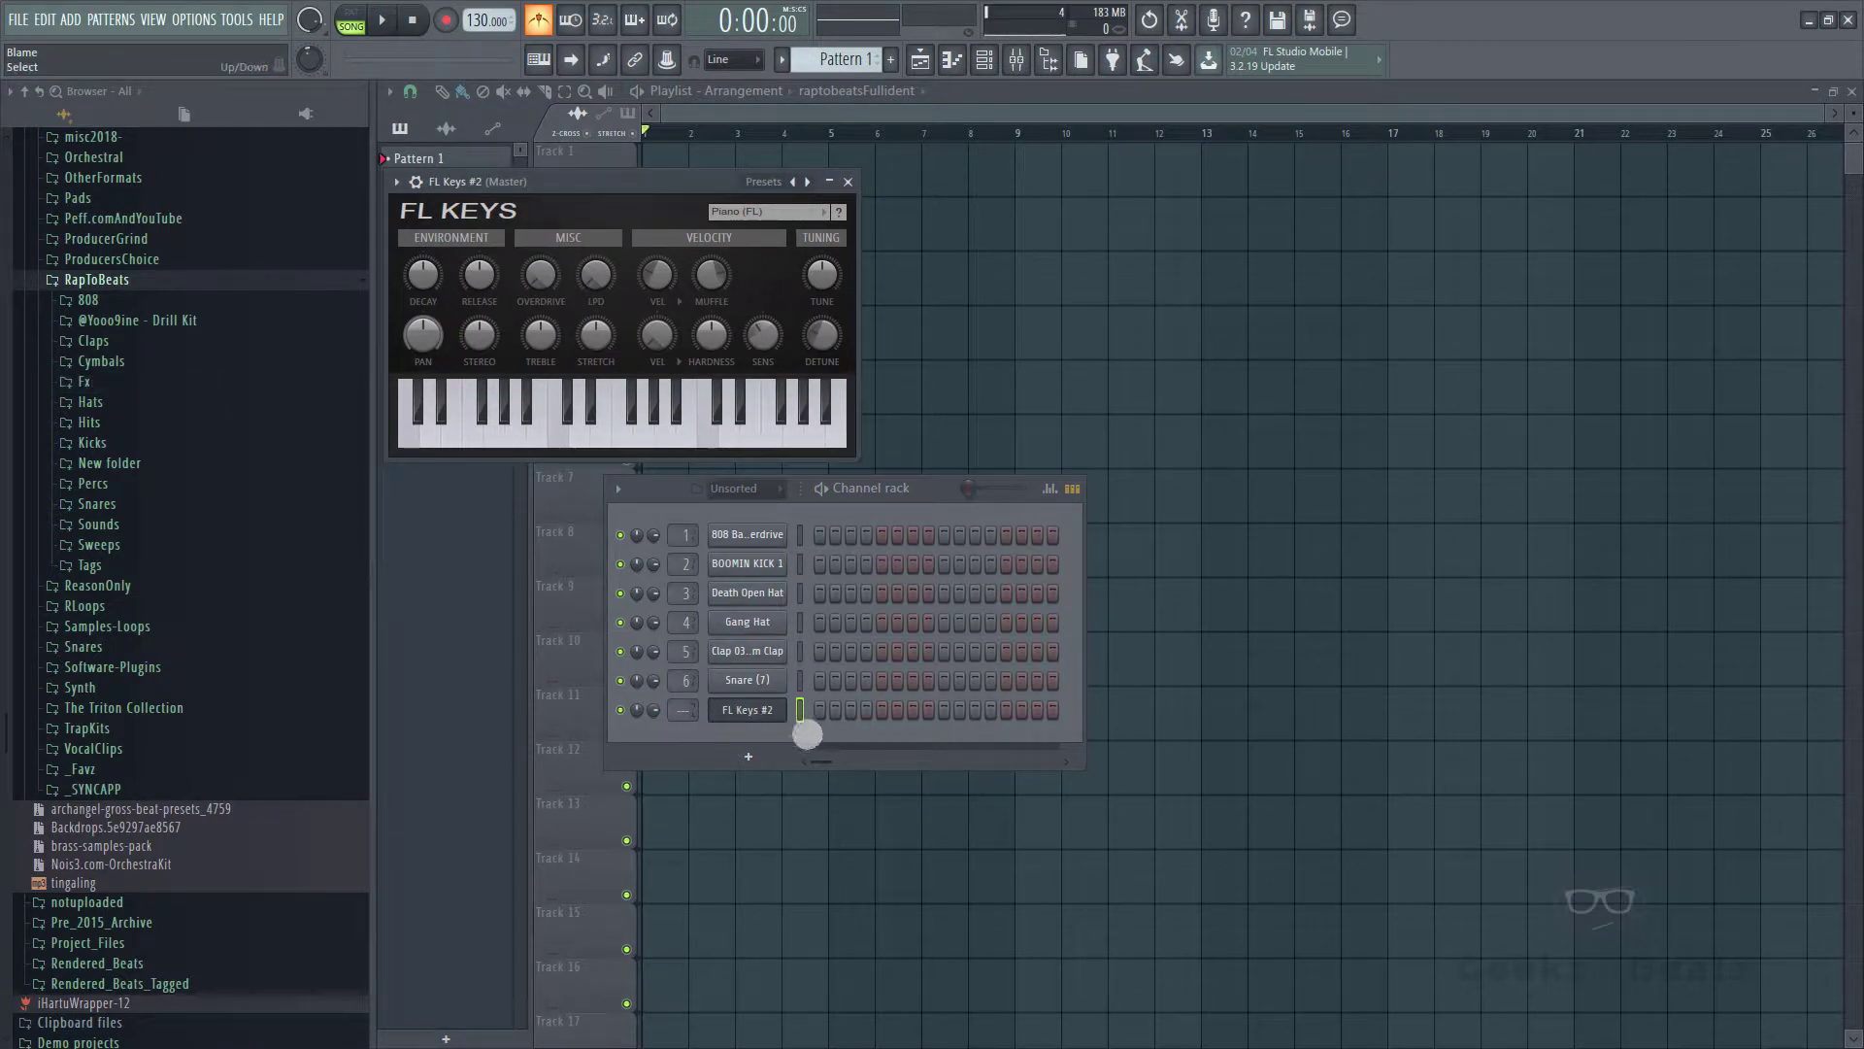
key(ctrl+l)
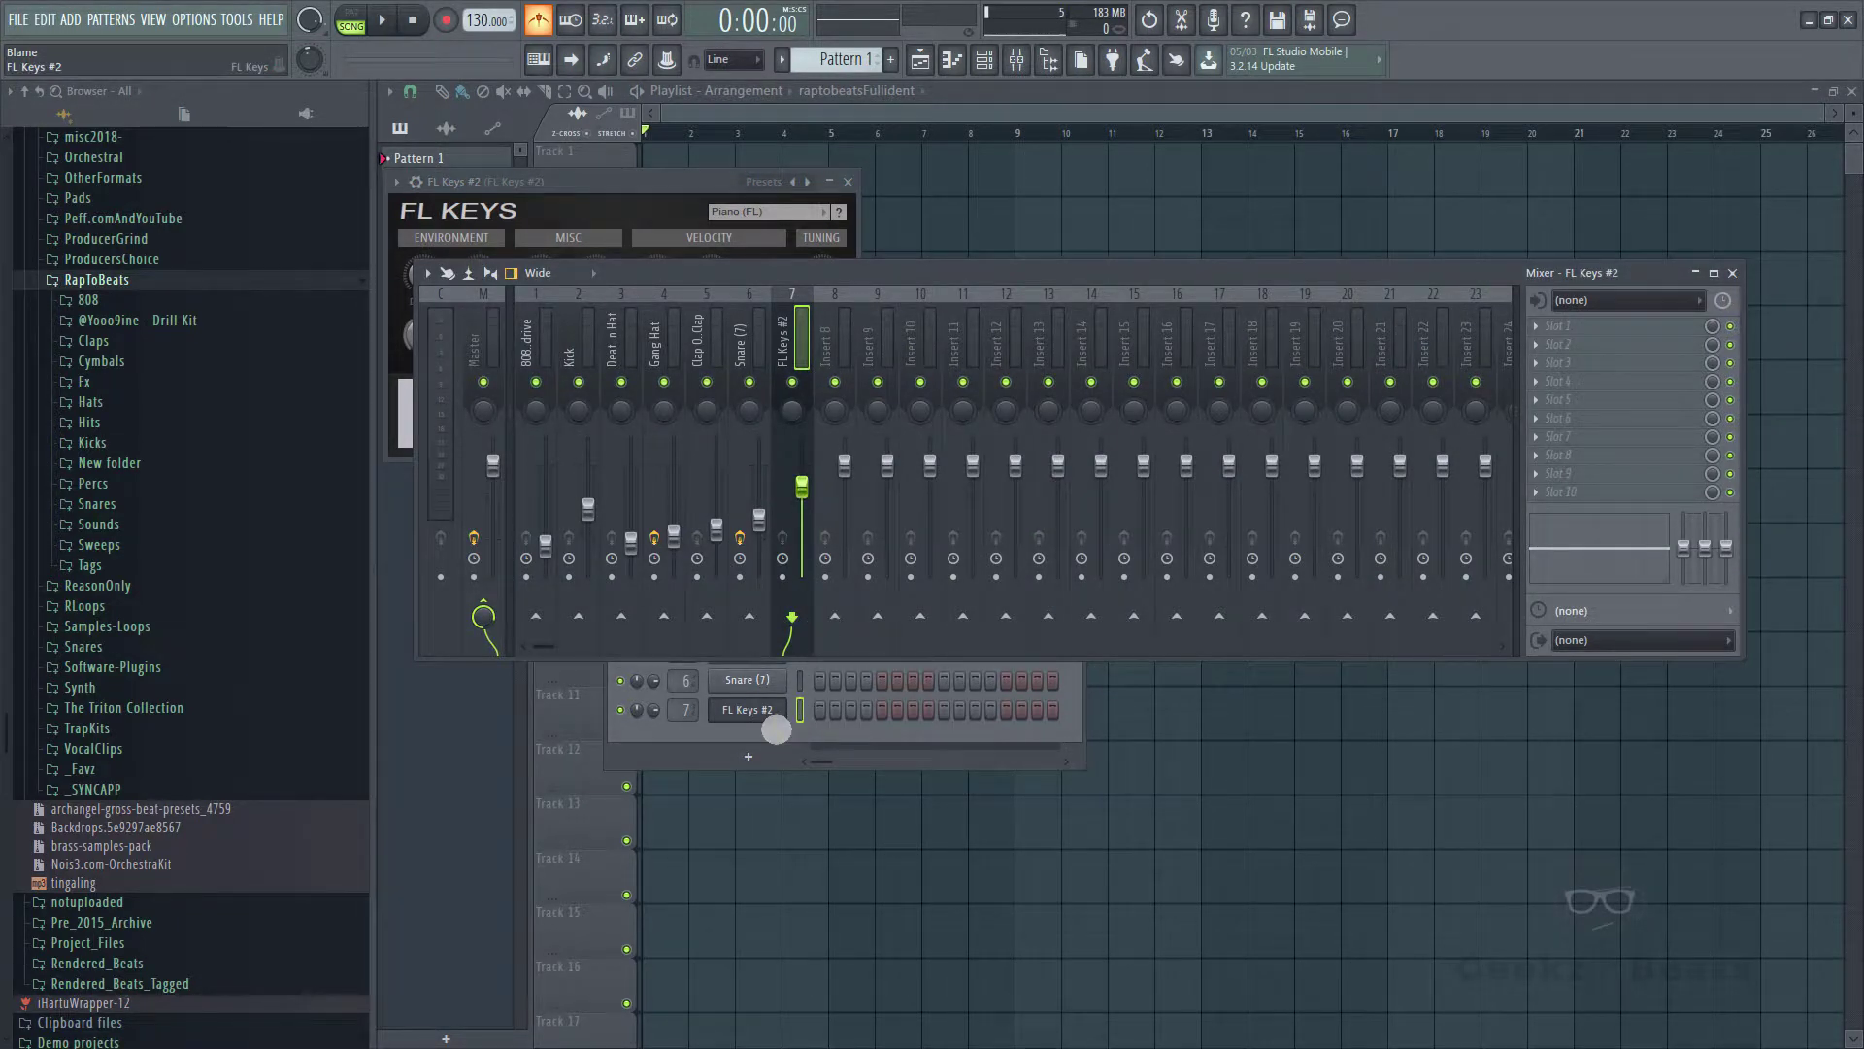
right_click(776, 729)
click(825, 720)
click(483, 506)
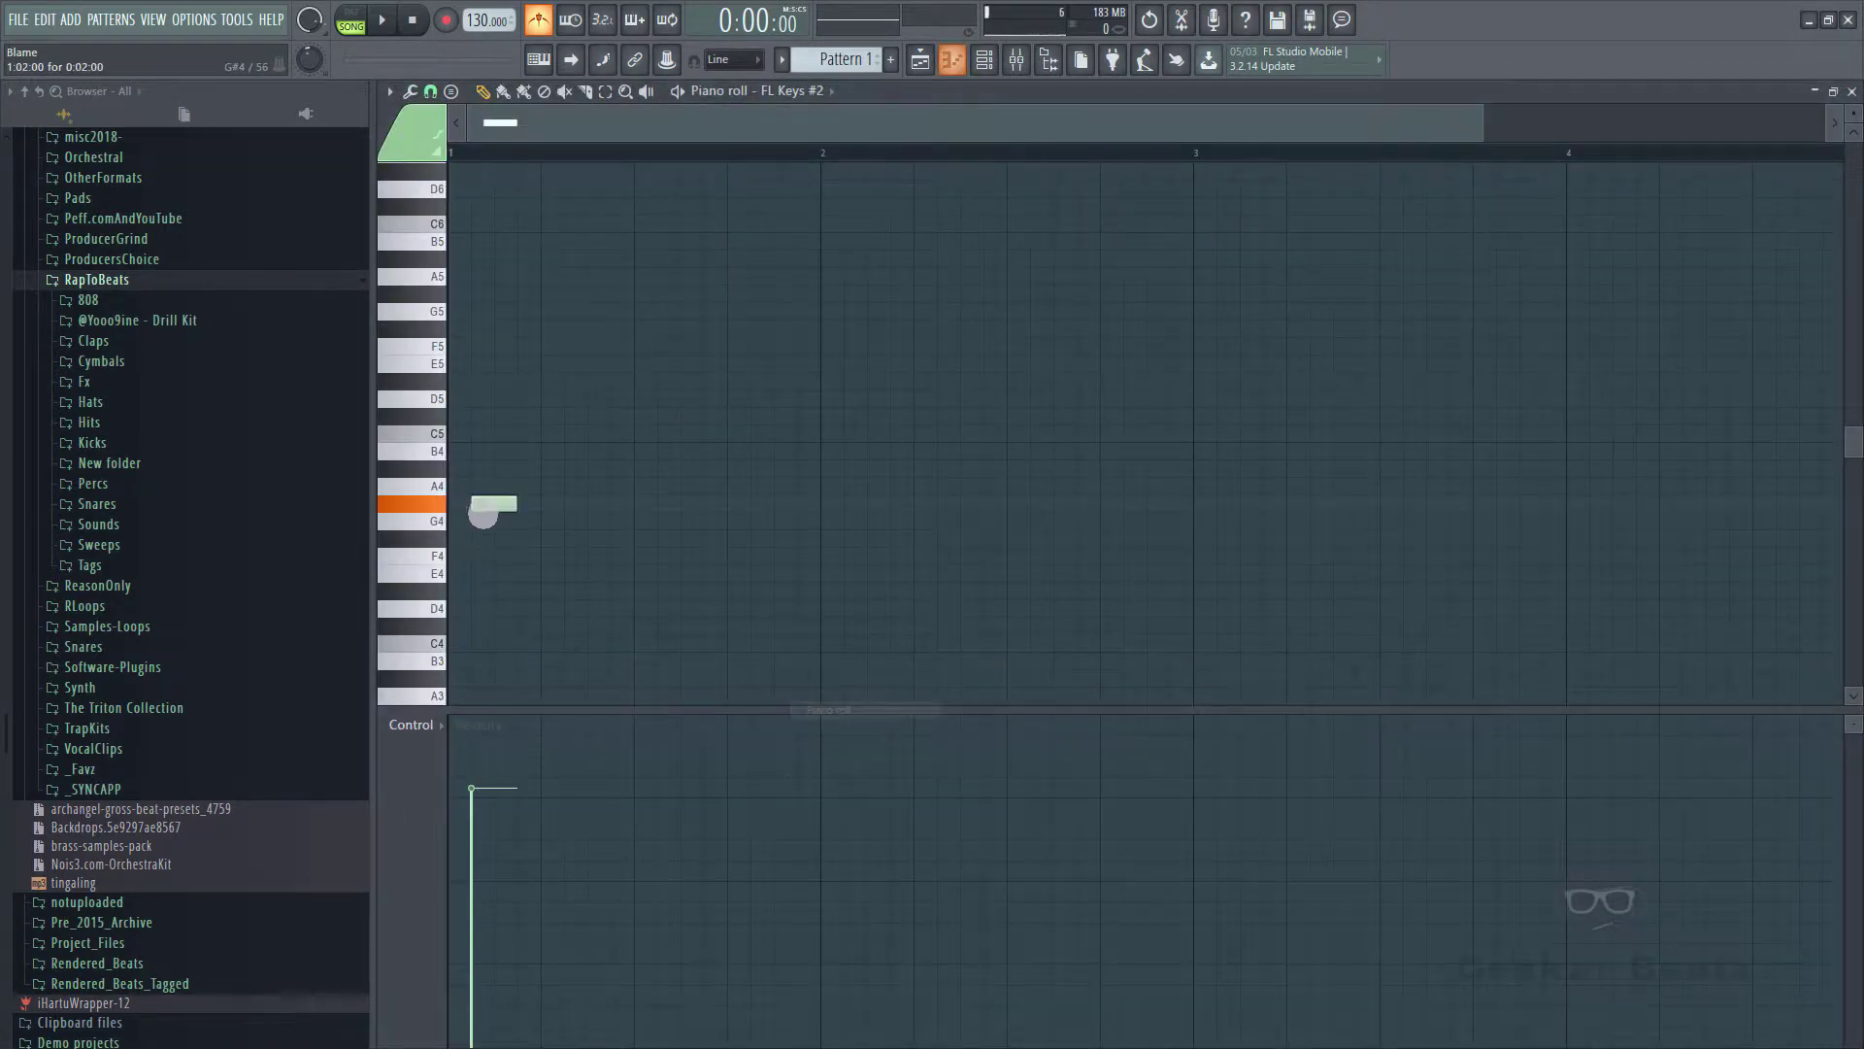
drag(483, 515, 436, 486)
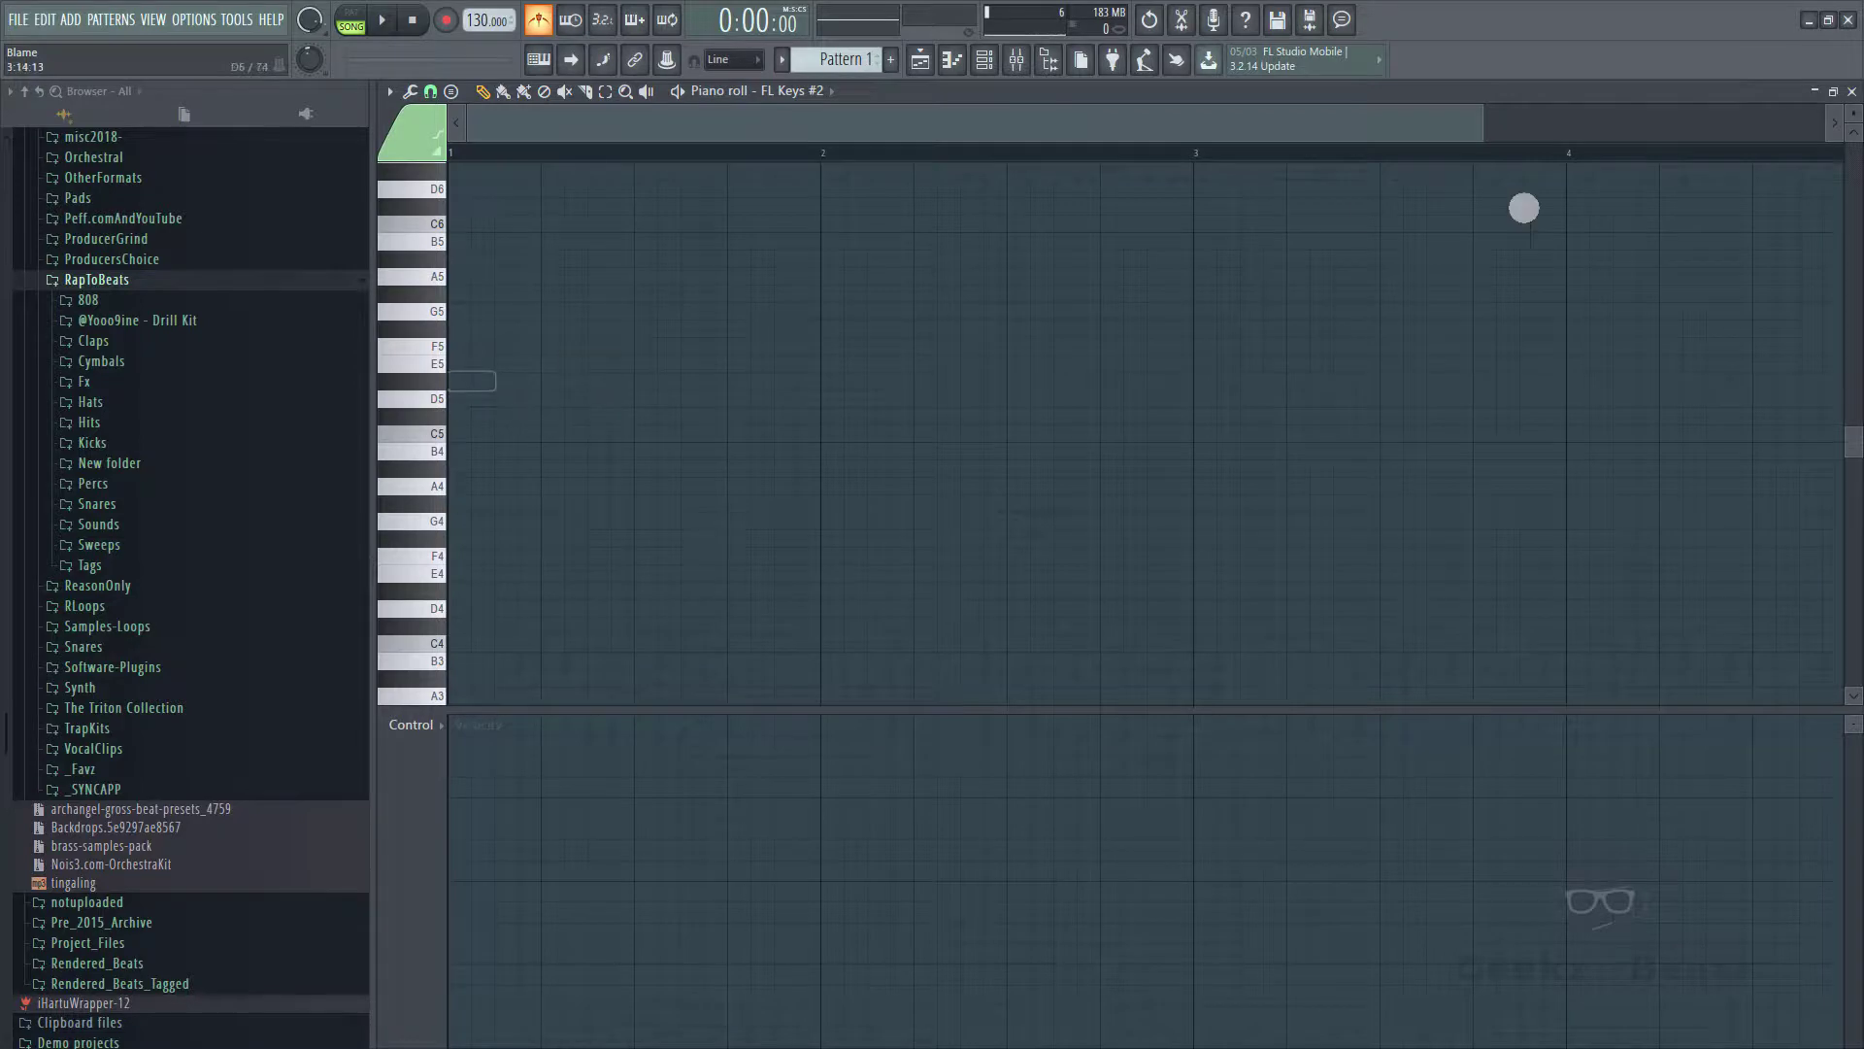
click(1852, 91)
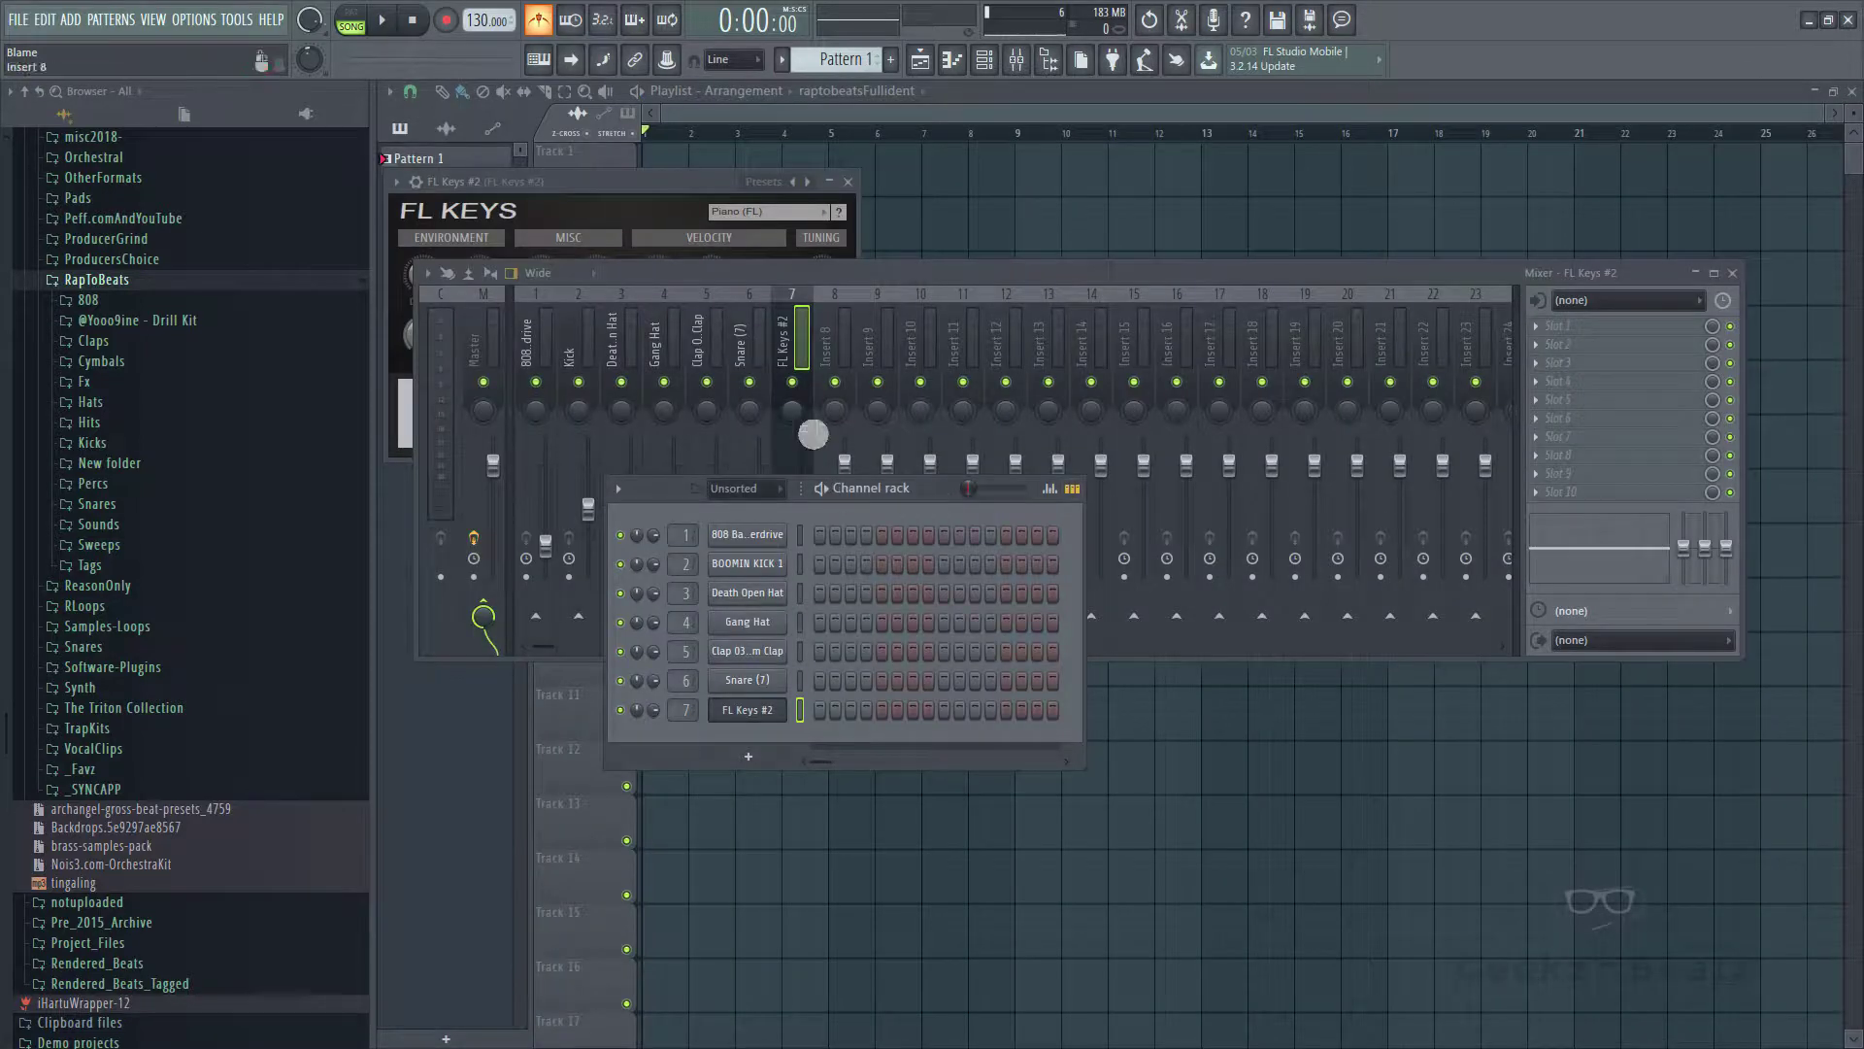
- Load the Grand Piano (3 MB) sound in FL Keys and audition it on the plugin keyboard
click(692, 222)
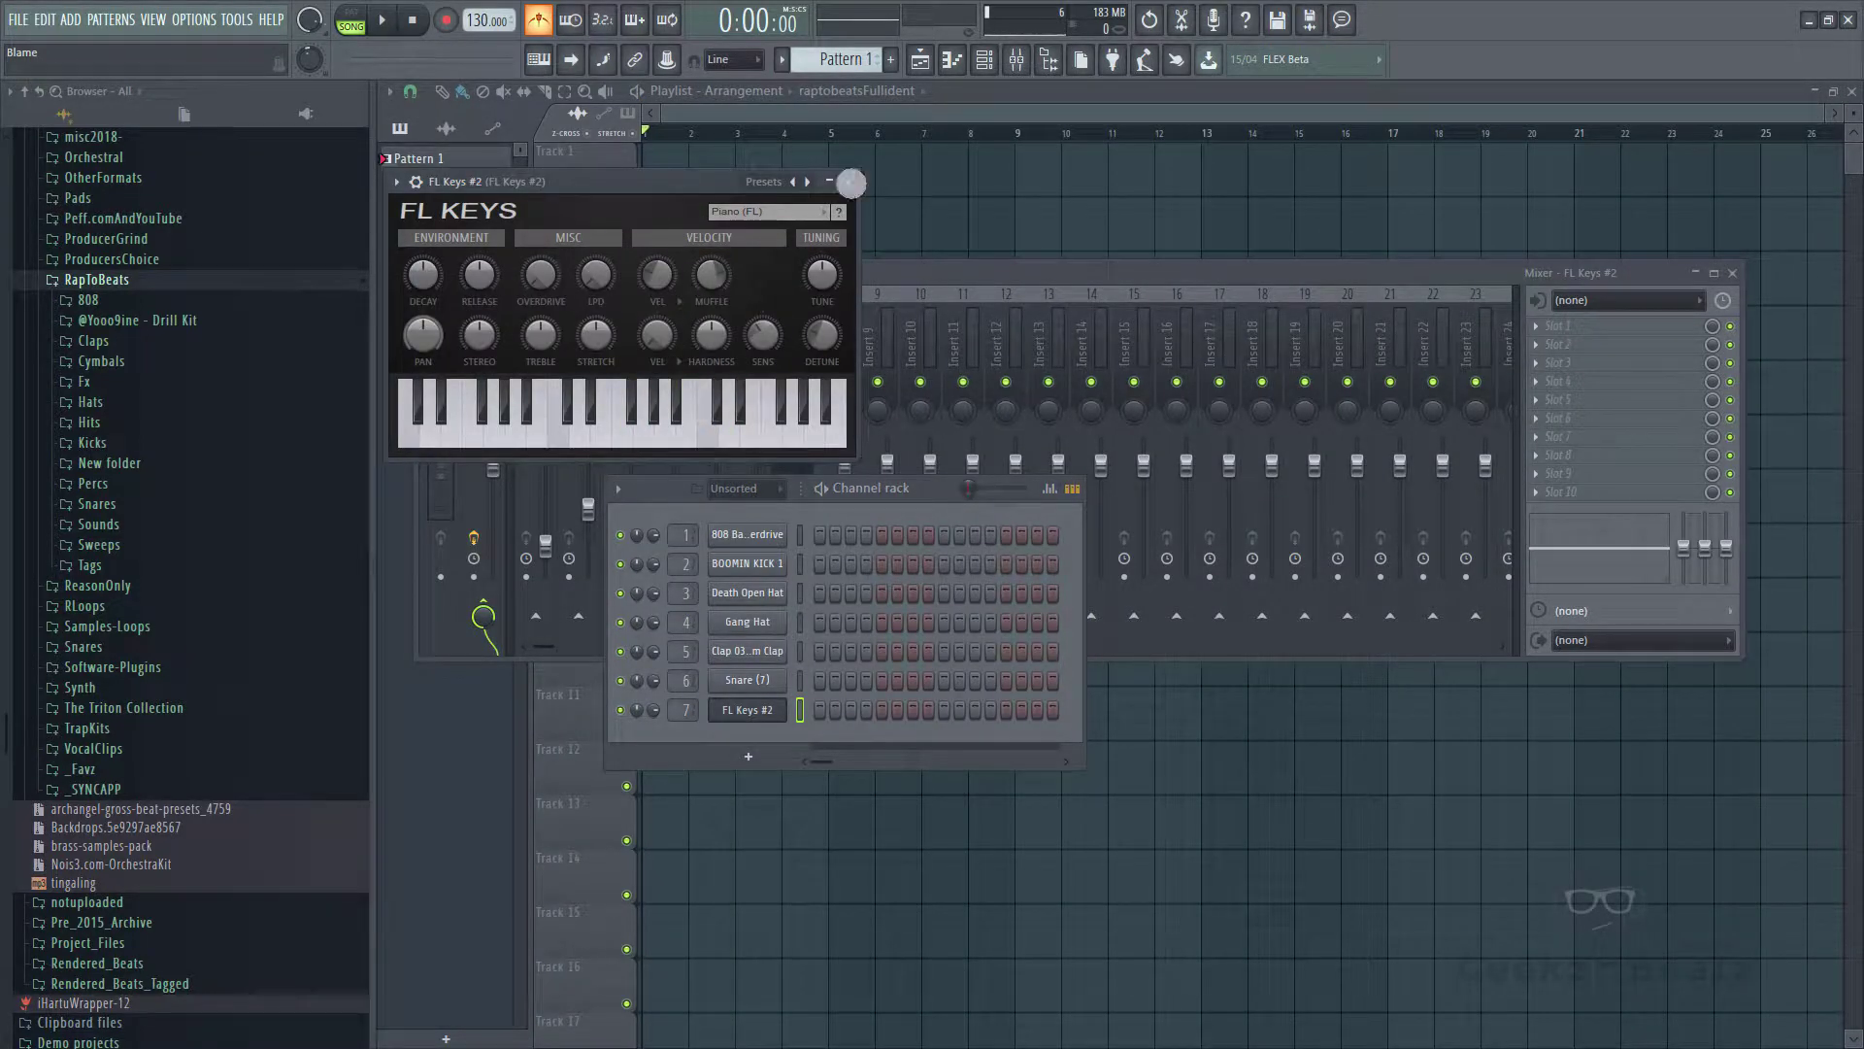
click(833, 218)
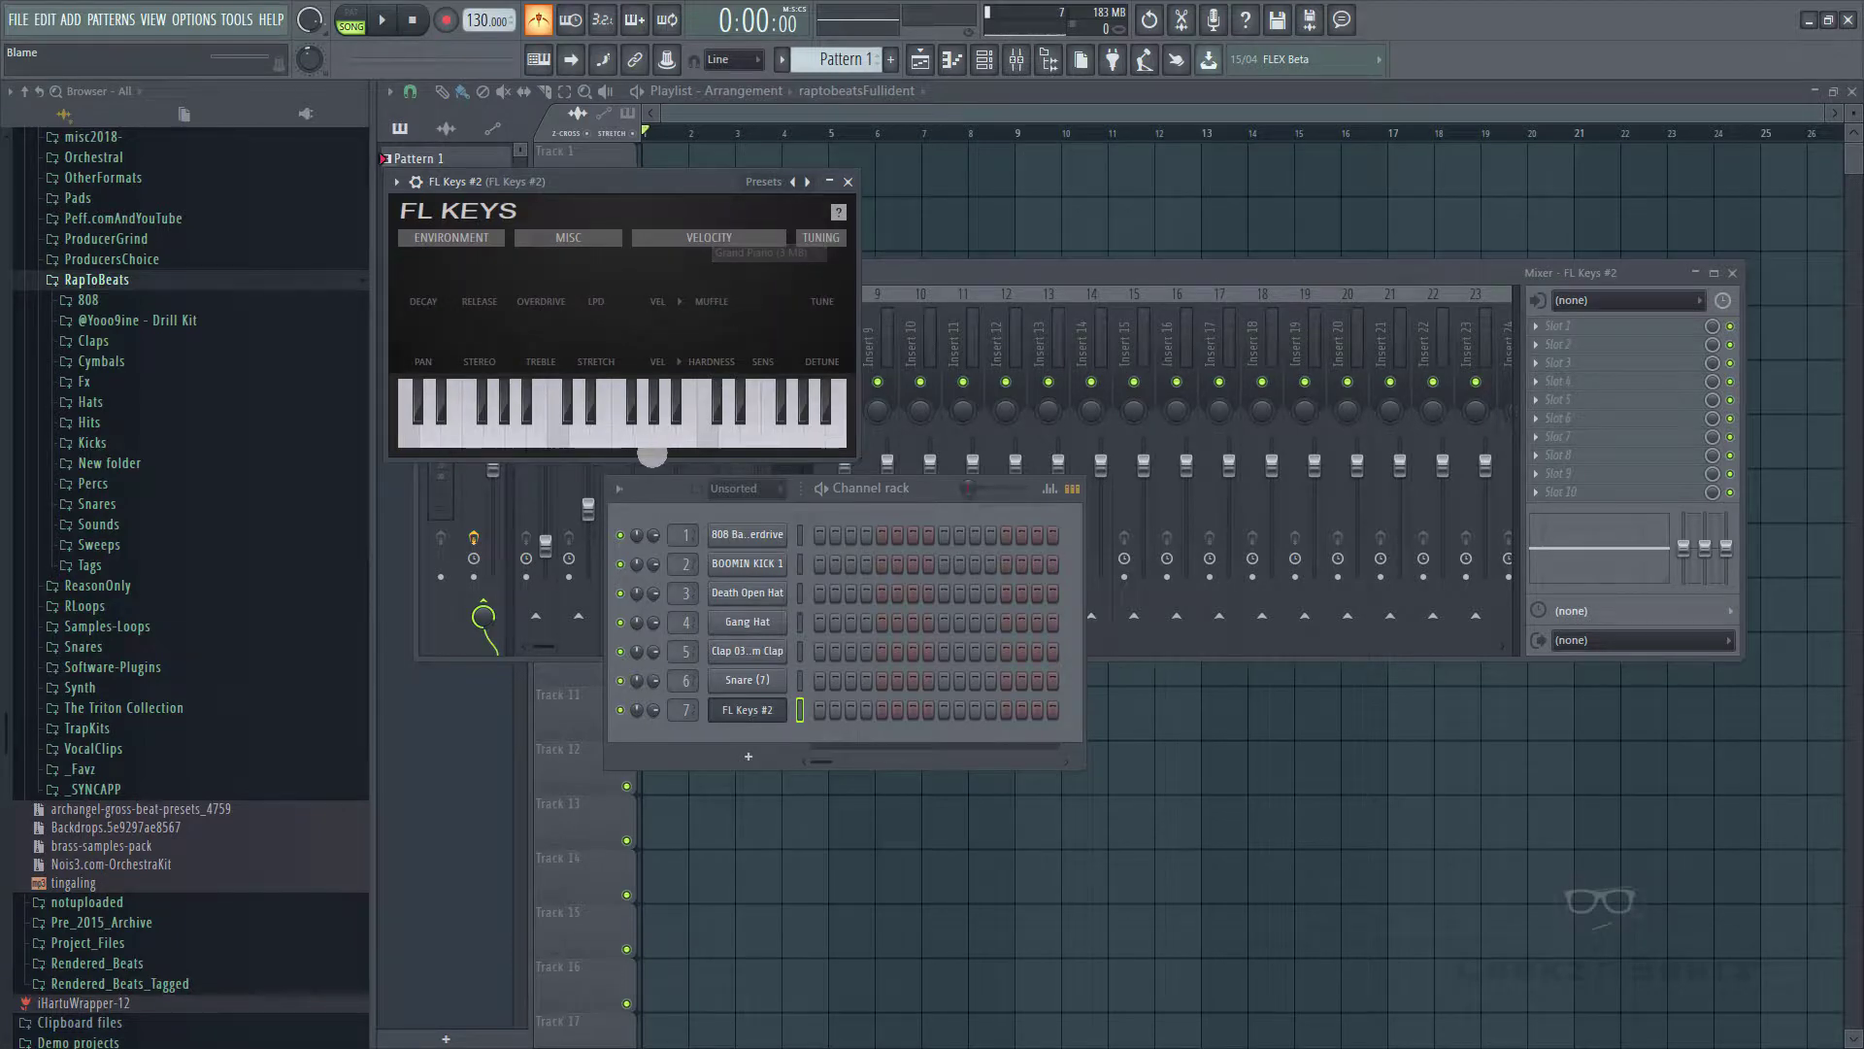
click(772, 442)
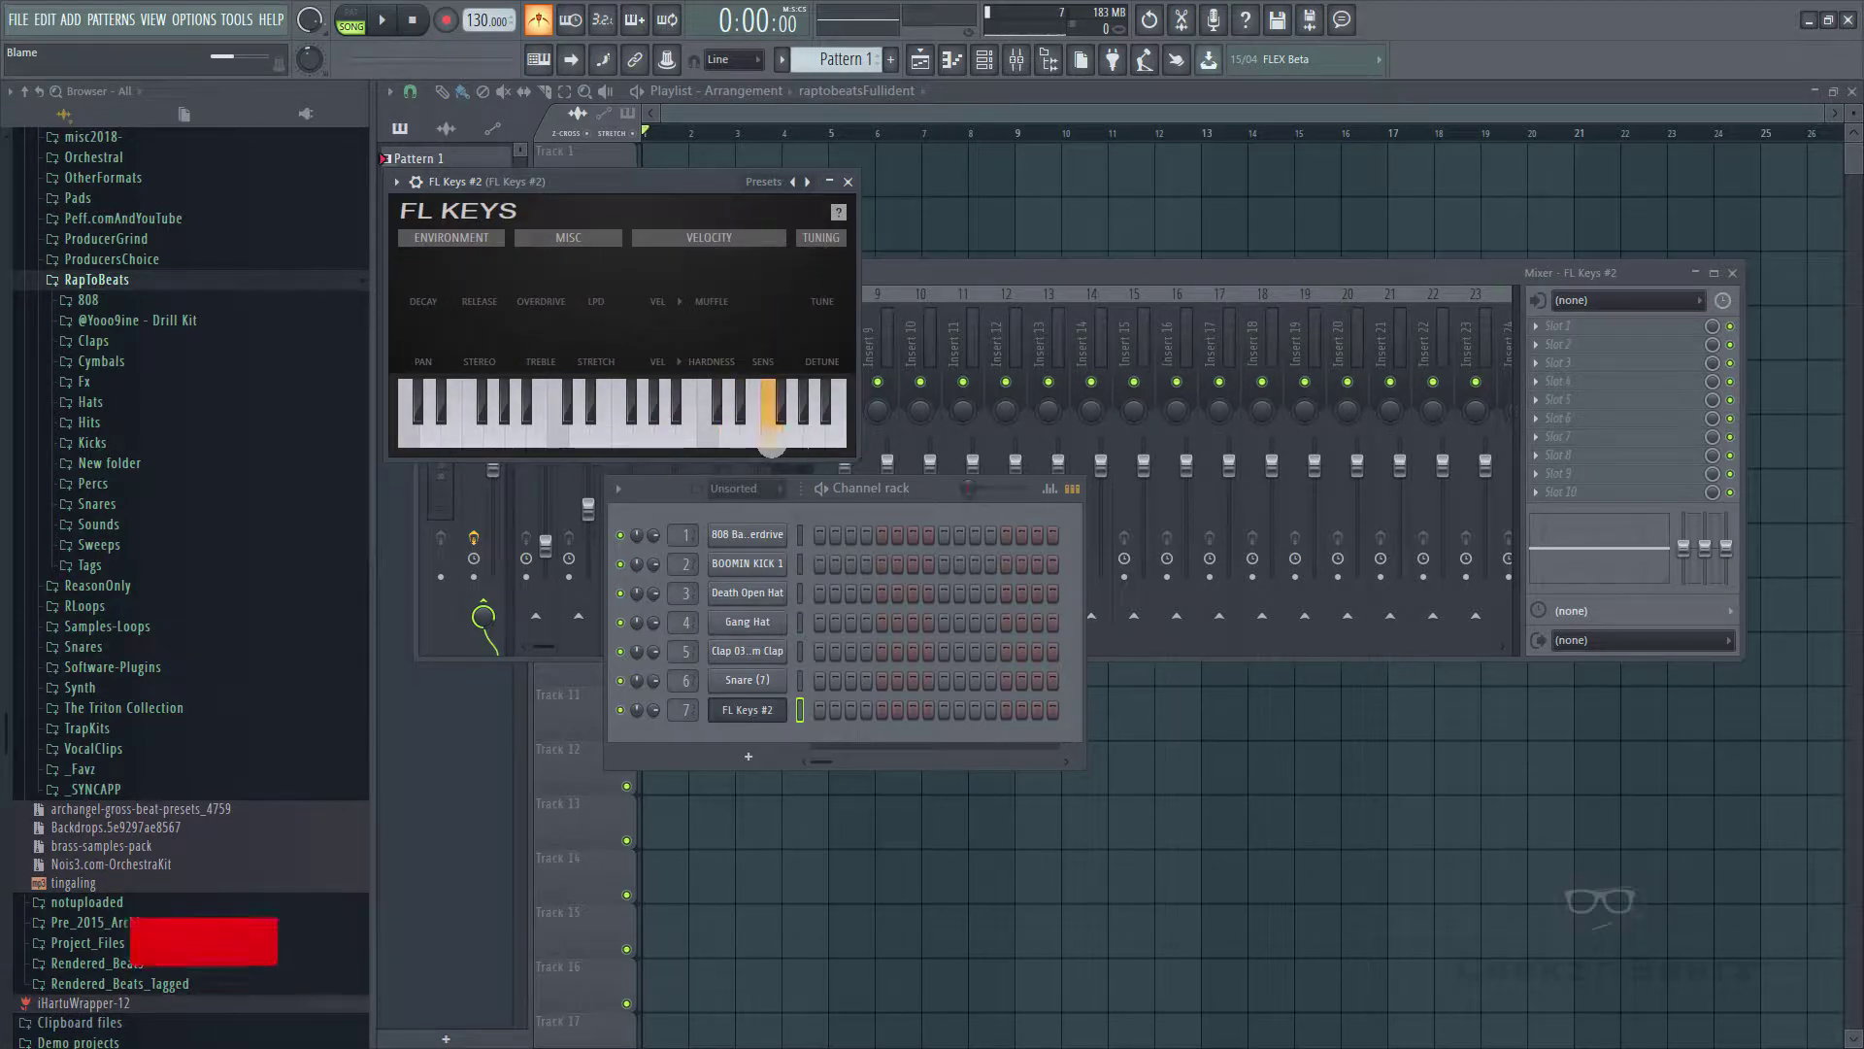
- Move the mixer below the other windows and place the Channel rack beside FL Keys
drag(1065, 283, 1177, 746)
click(756, 444)
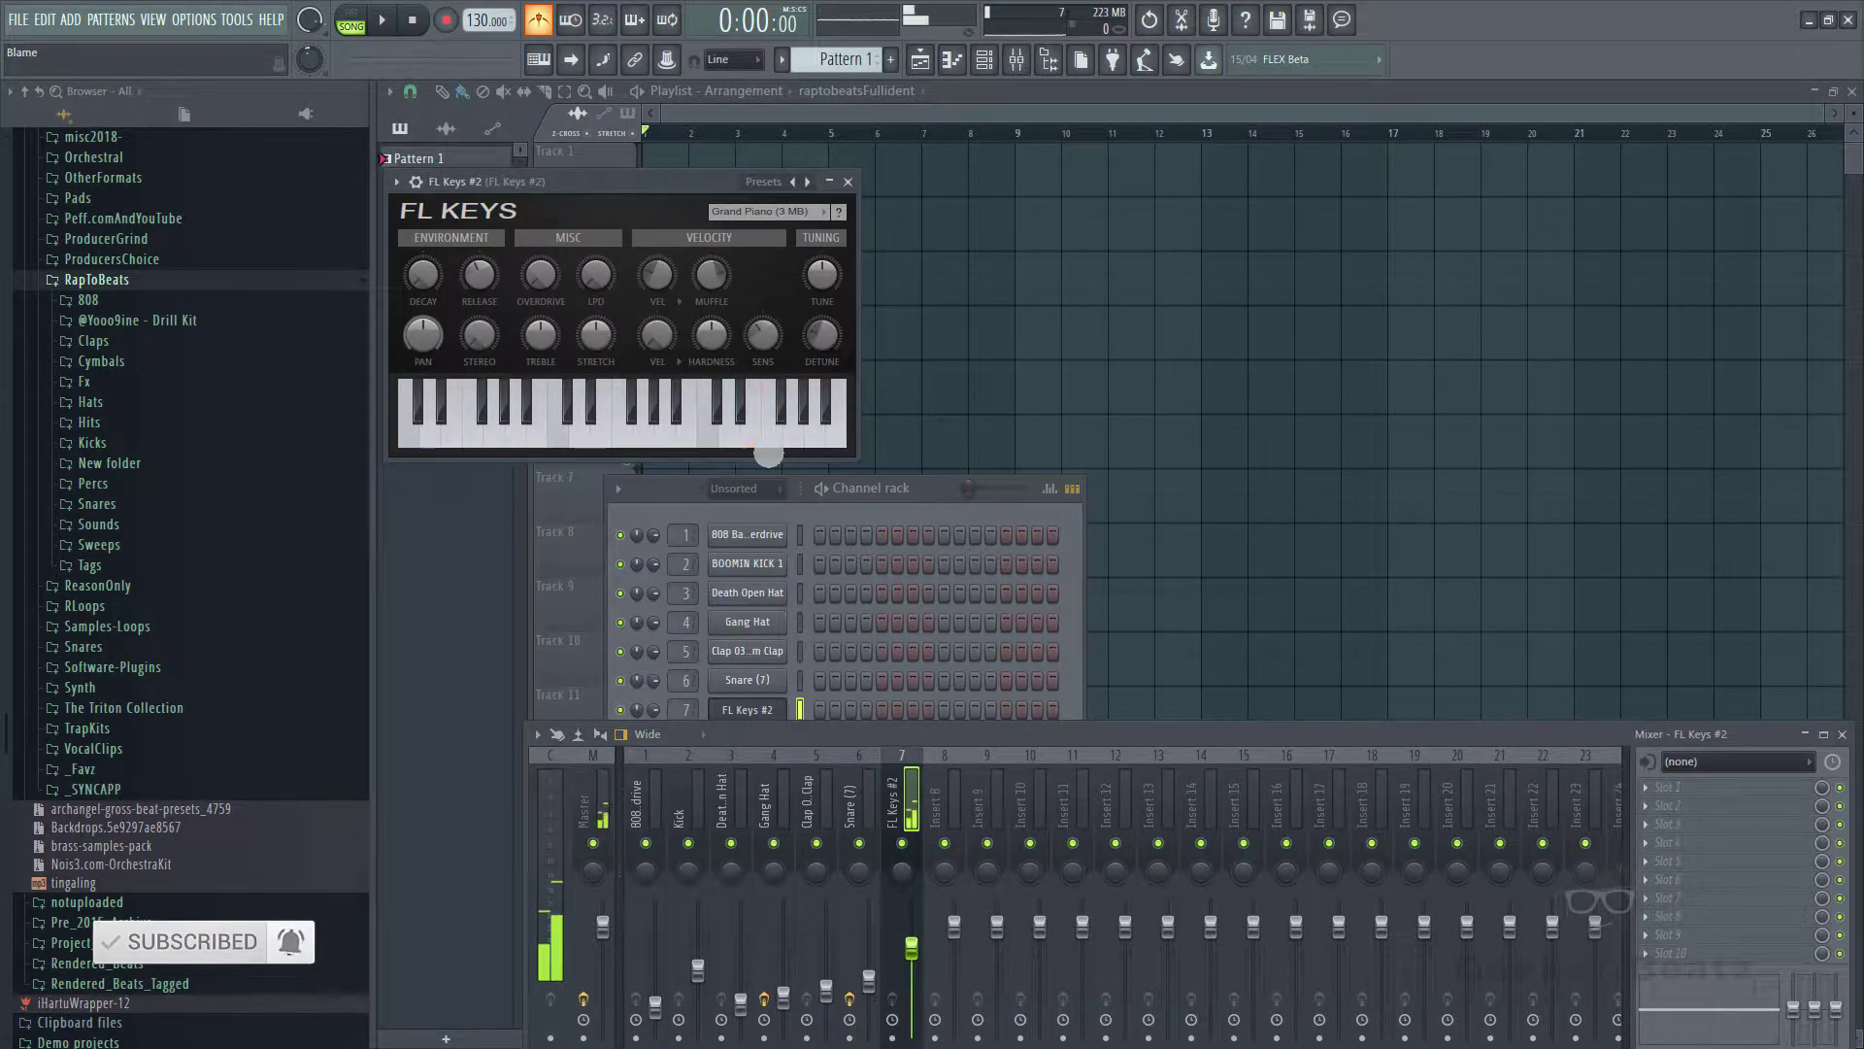
drag(913, 505, 1154, 183)
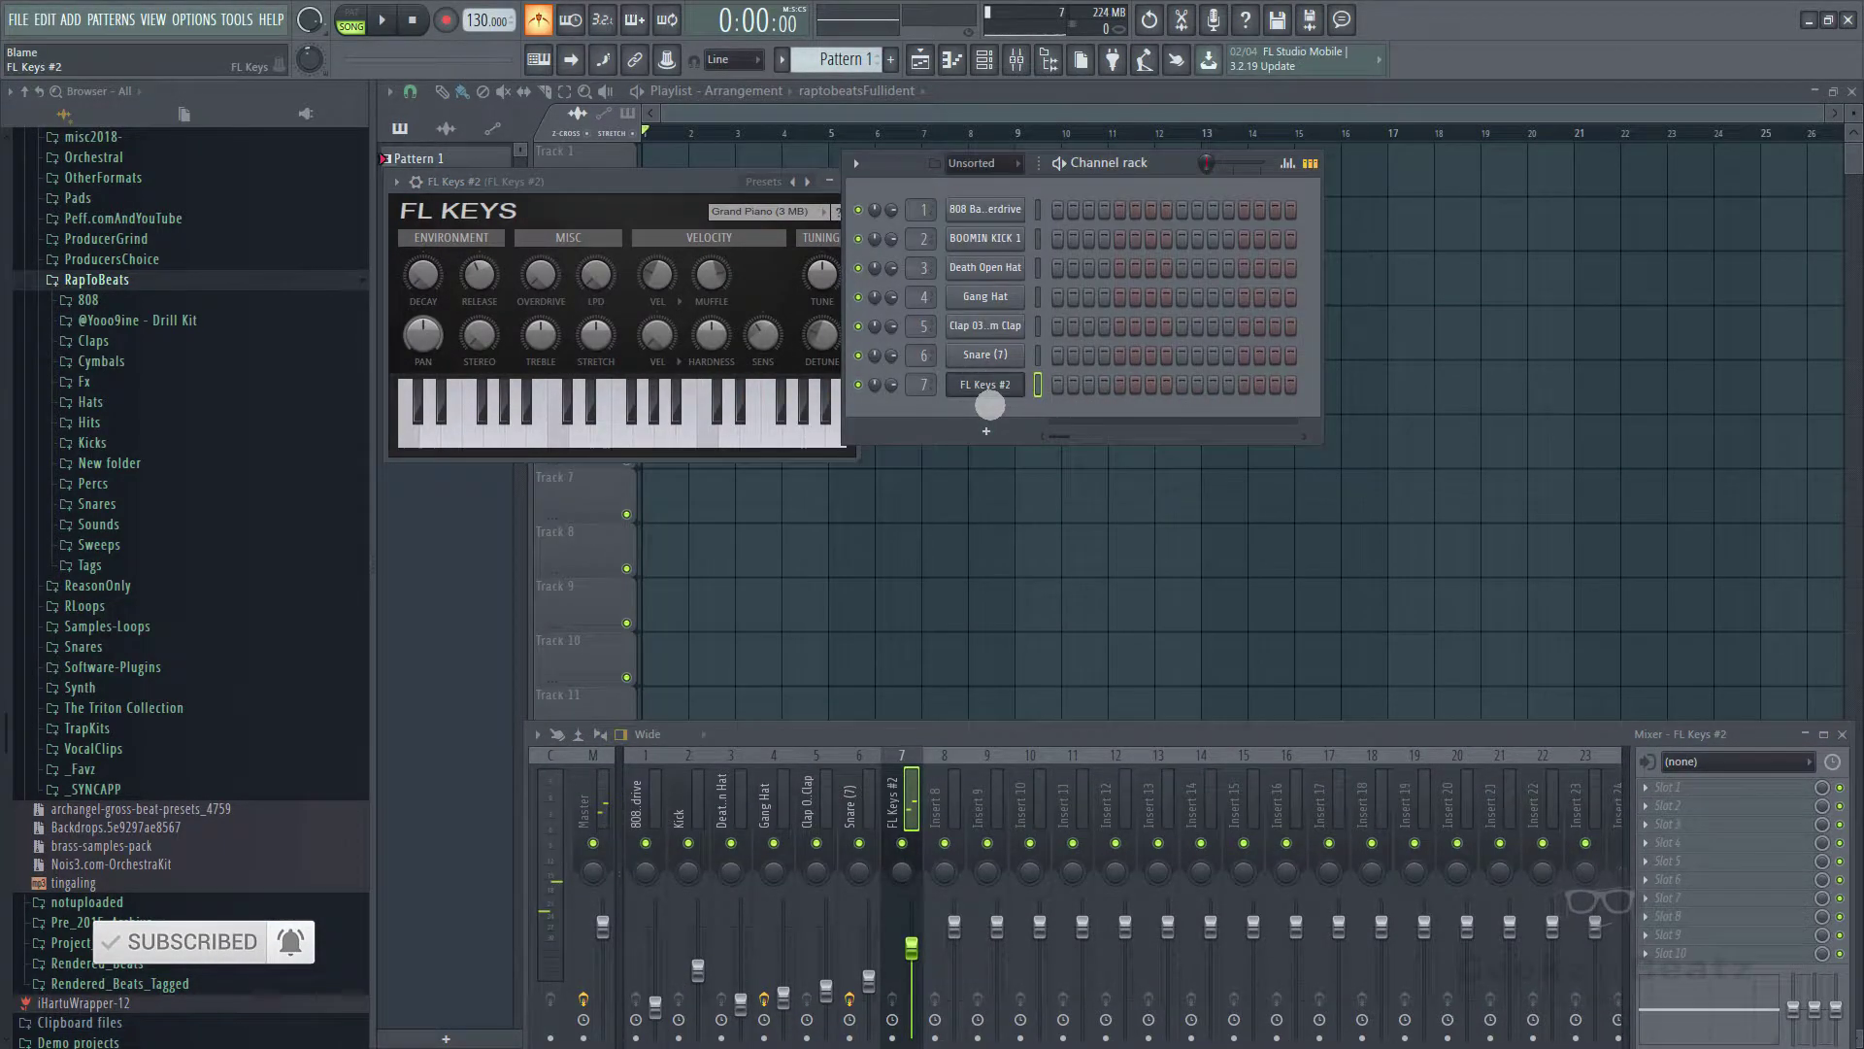
- Place a four-step E5 note at the start of bar 1 in the FL Keys piano roll and play it in pattern mode
right_click(985, 389)
click(1086, 388)
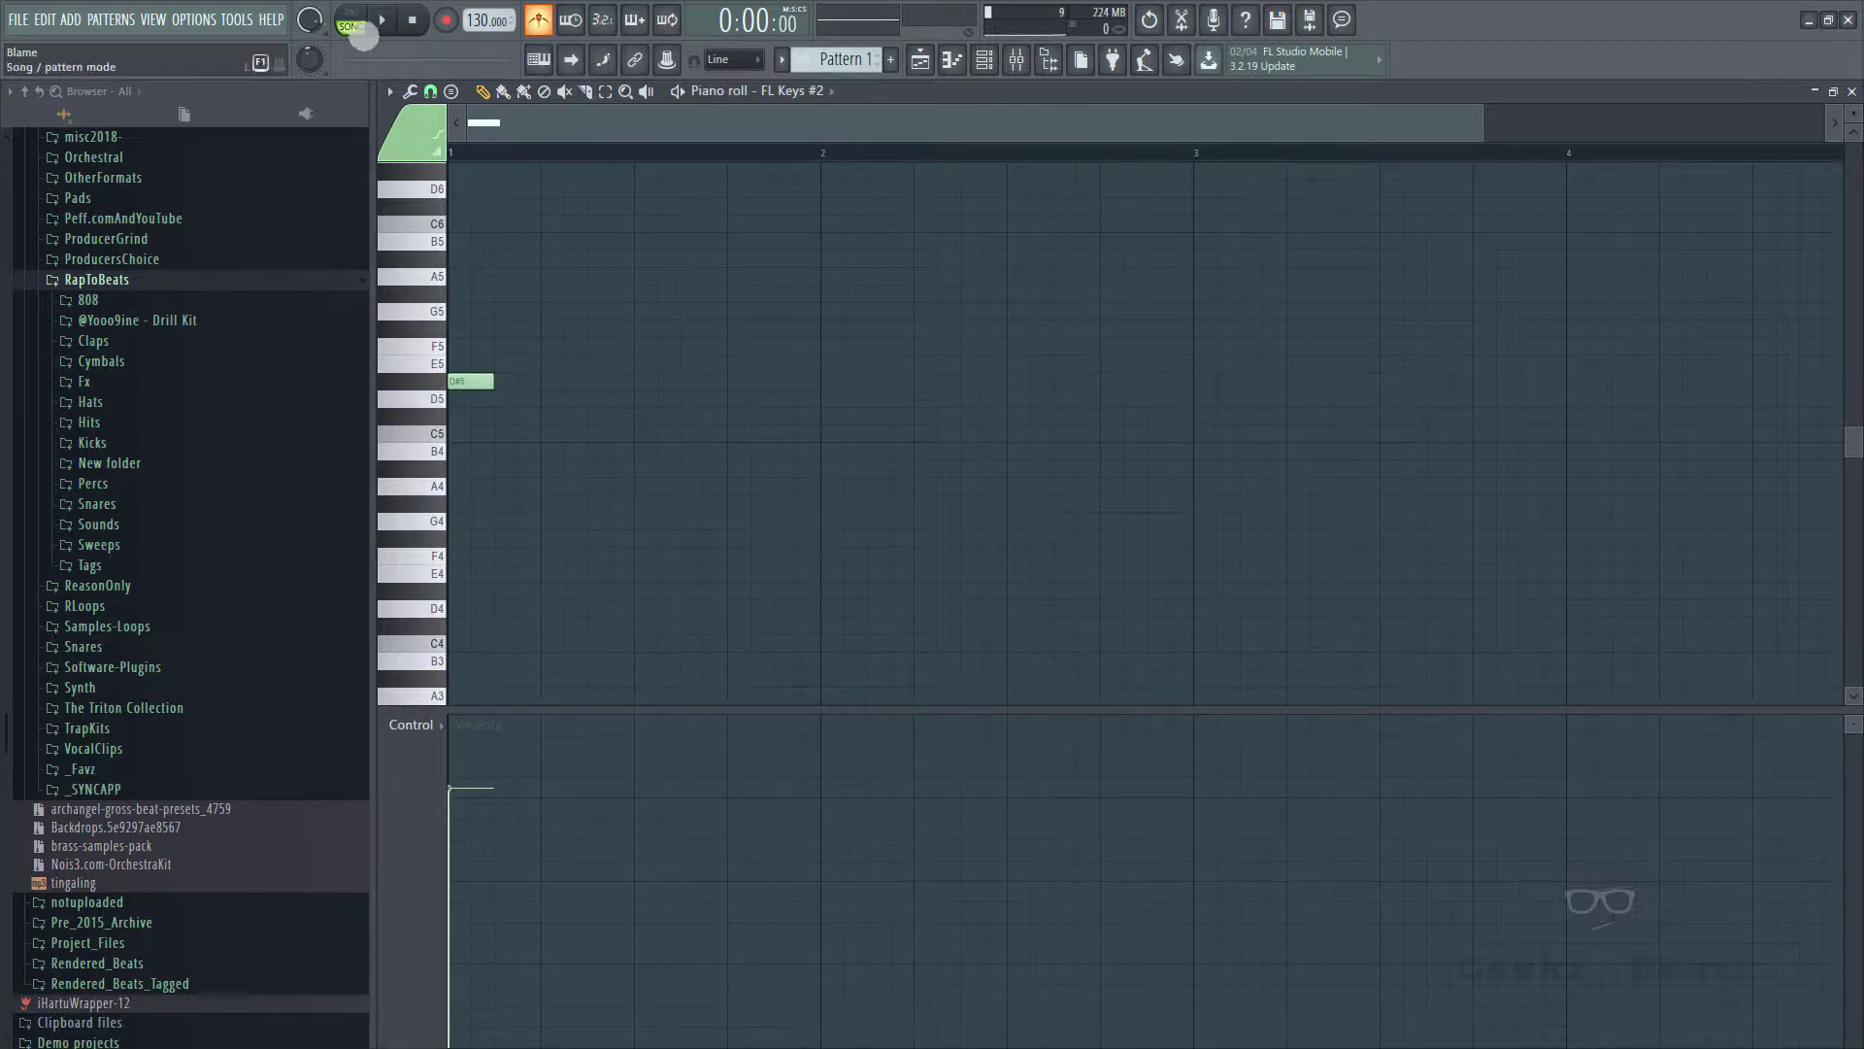
key(space)
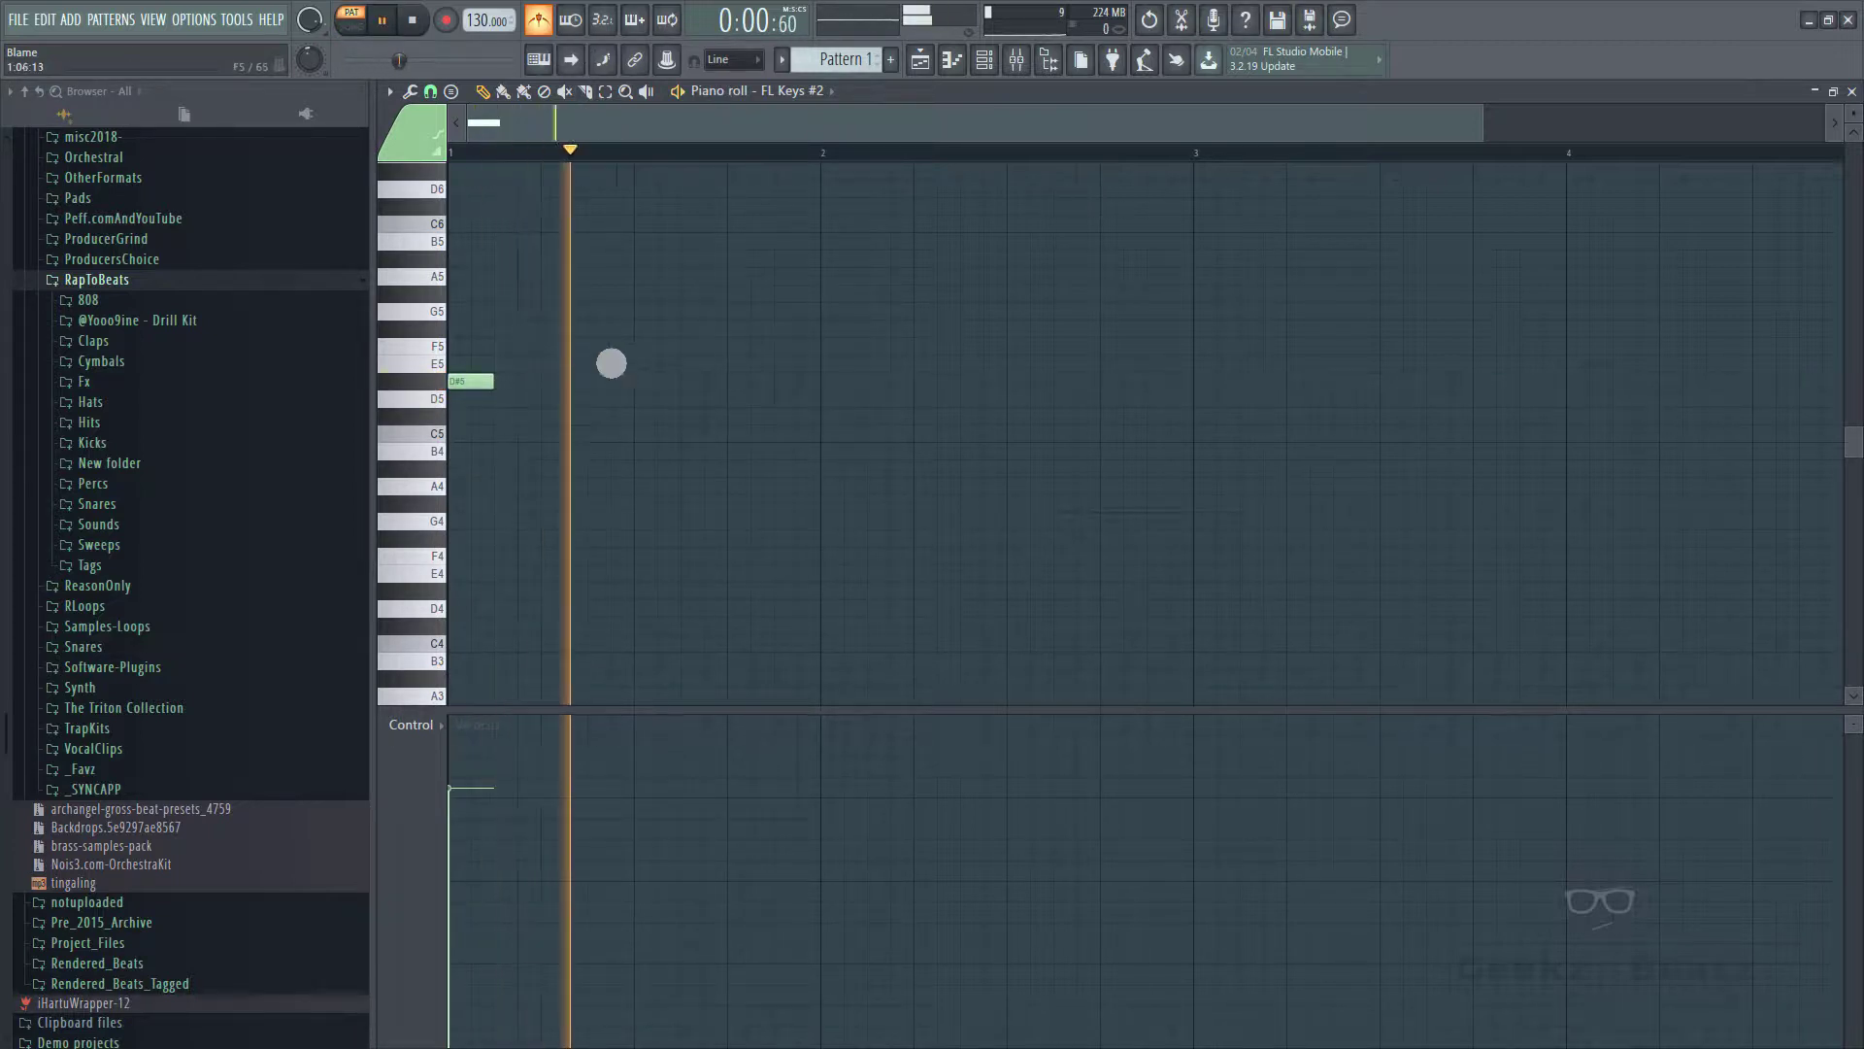
key(space)
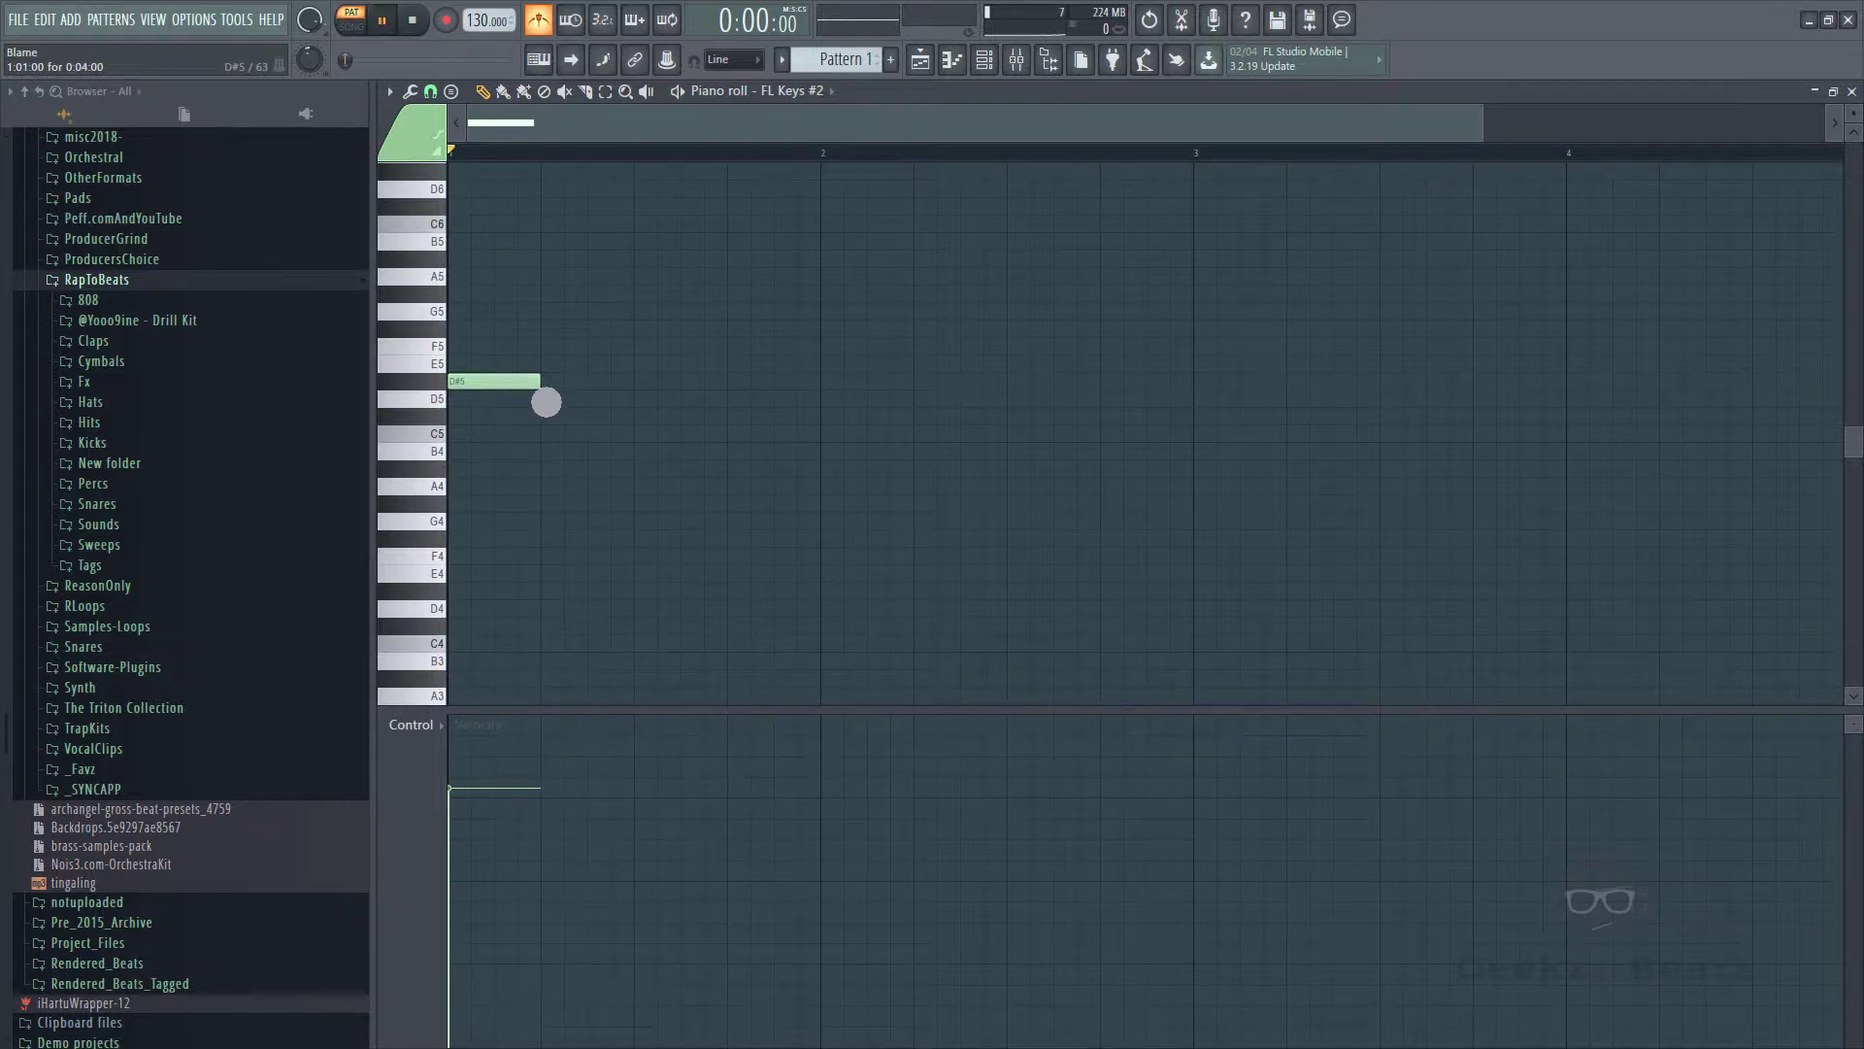
key(space)
mouse_move(533, 388)
mouse_down()
mouse_move(529, 352)
mouse_move(524, 392)
mouse_up()
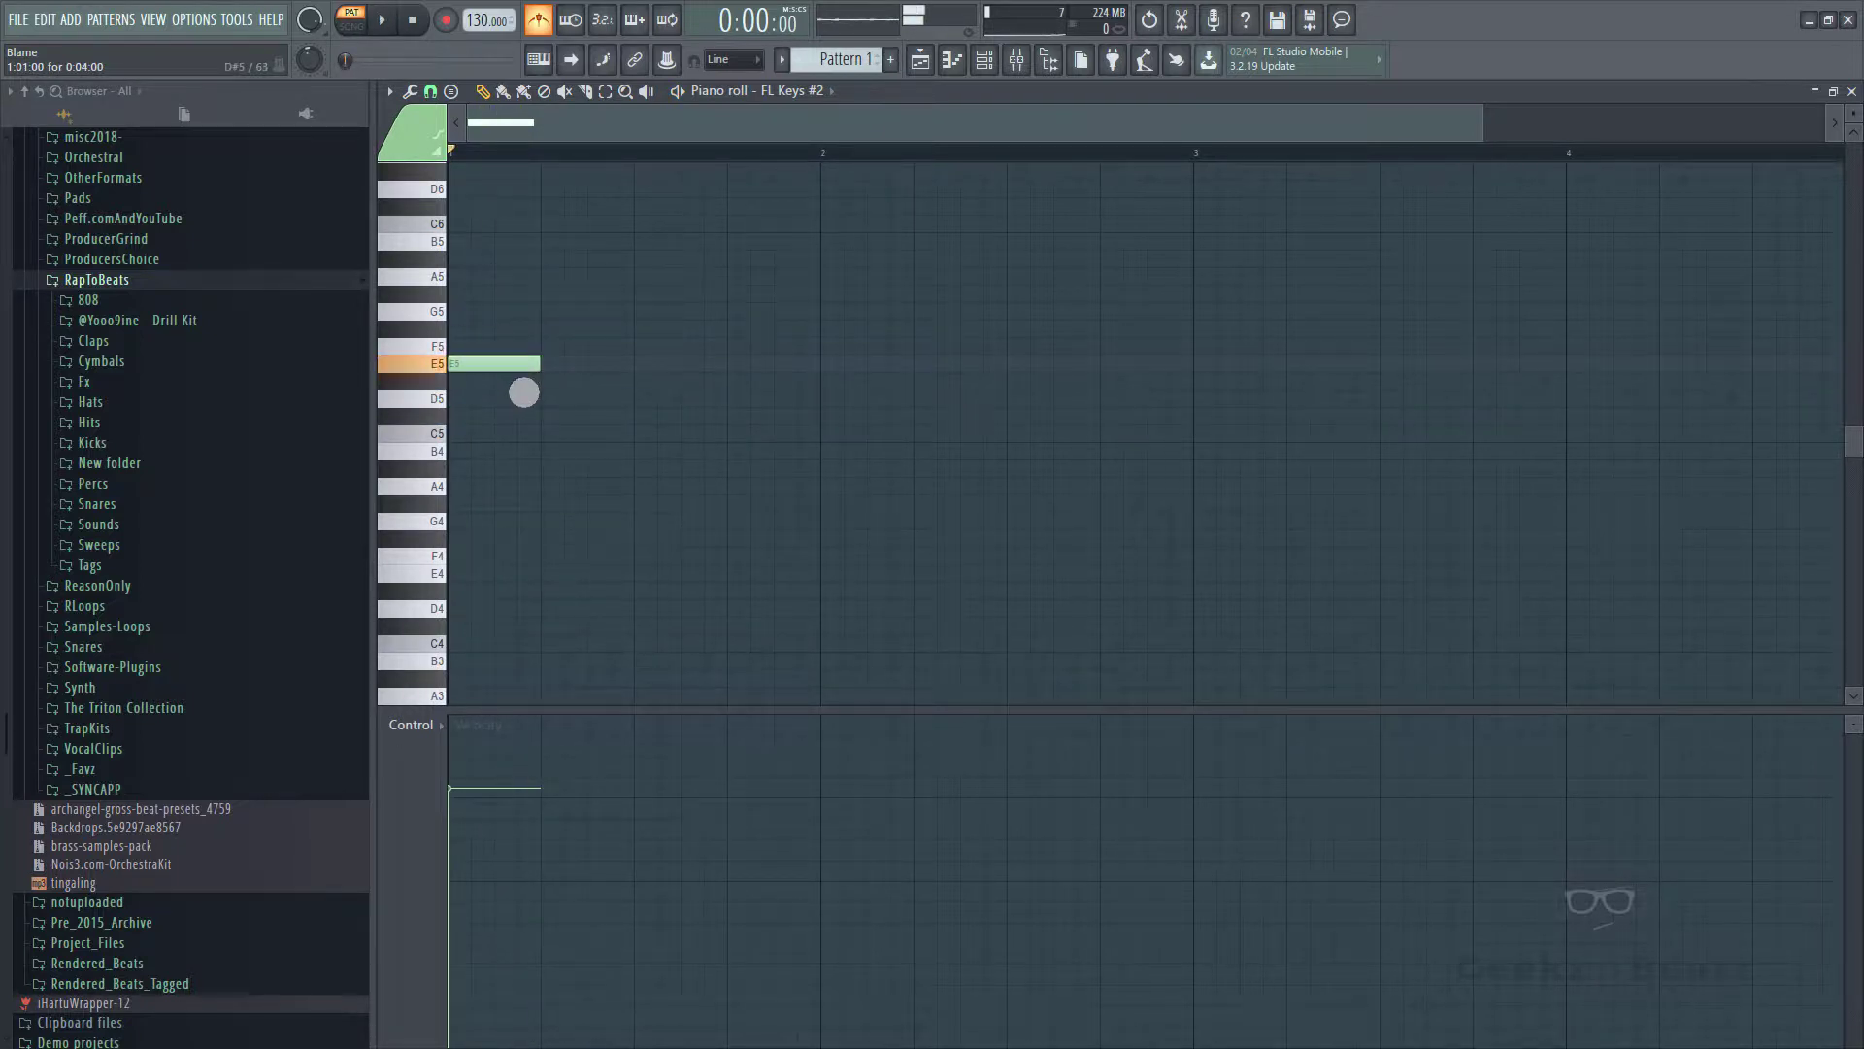
key(space)
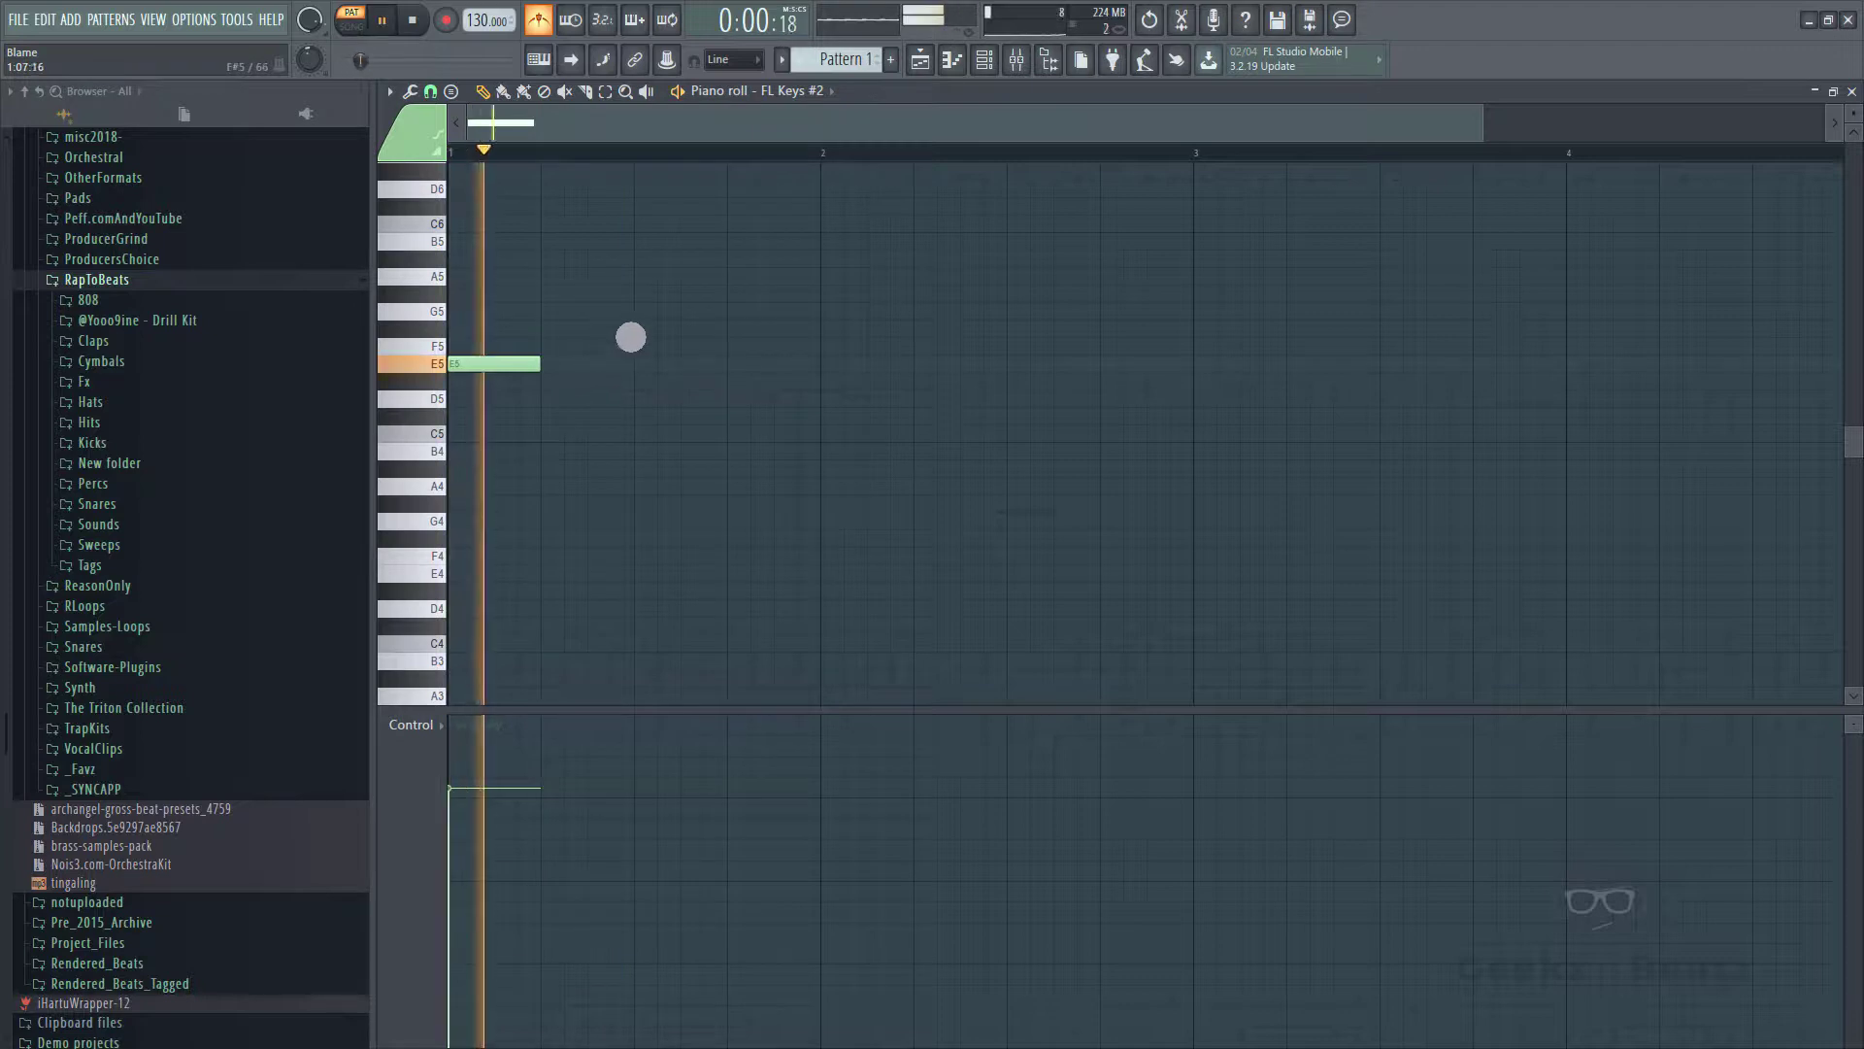
key(space)
- Add a two-step G5 at step 7 and a four-step E5 at step 9 of bar 1, extending the opening E5 to six steps
drag(556, 292, 650, 378)
key(space)
key(space)
key(space)
key(space)
click(648, 362)
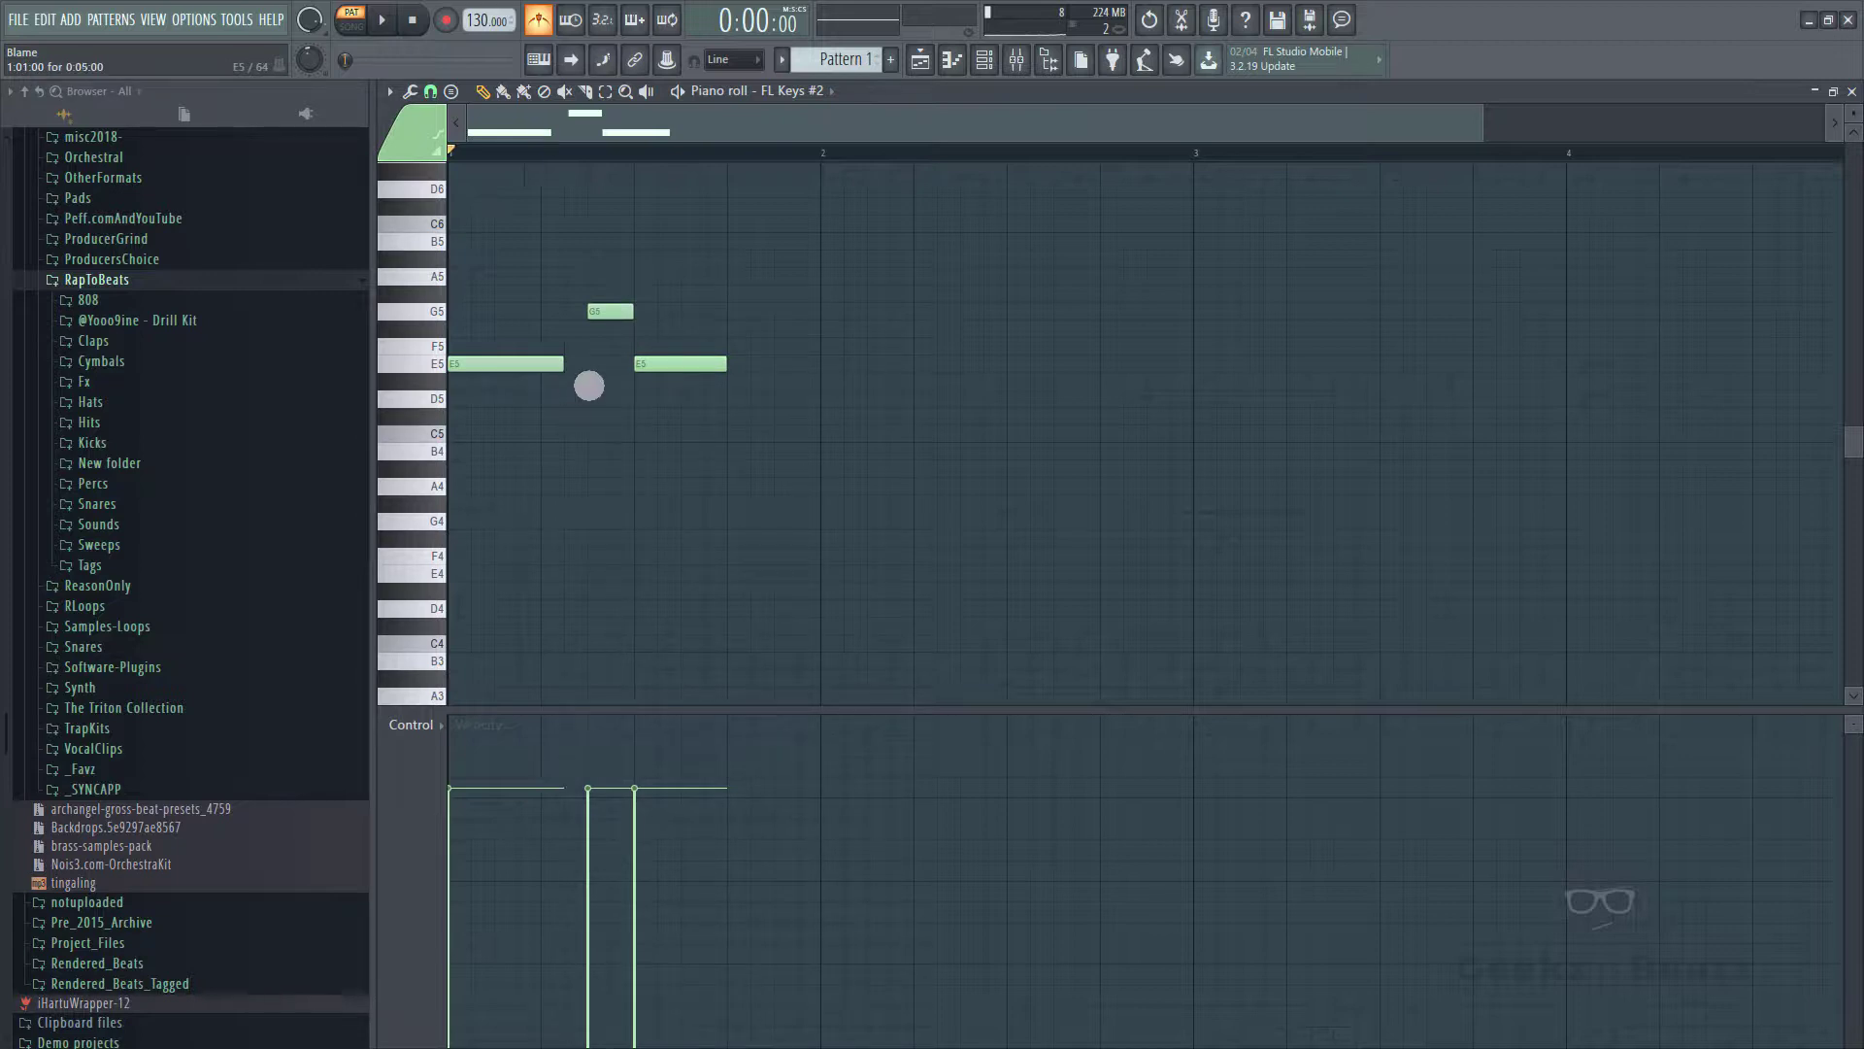
key(space)
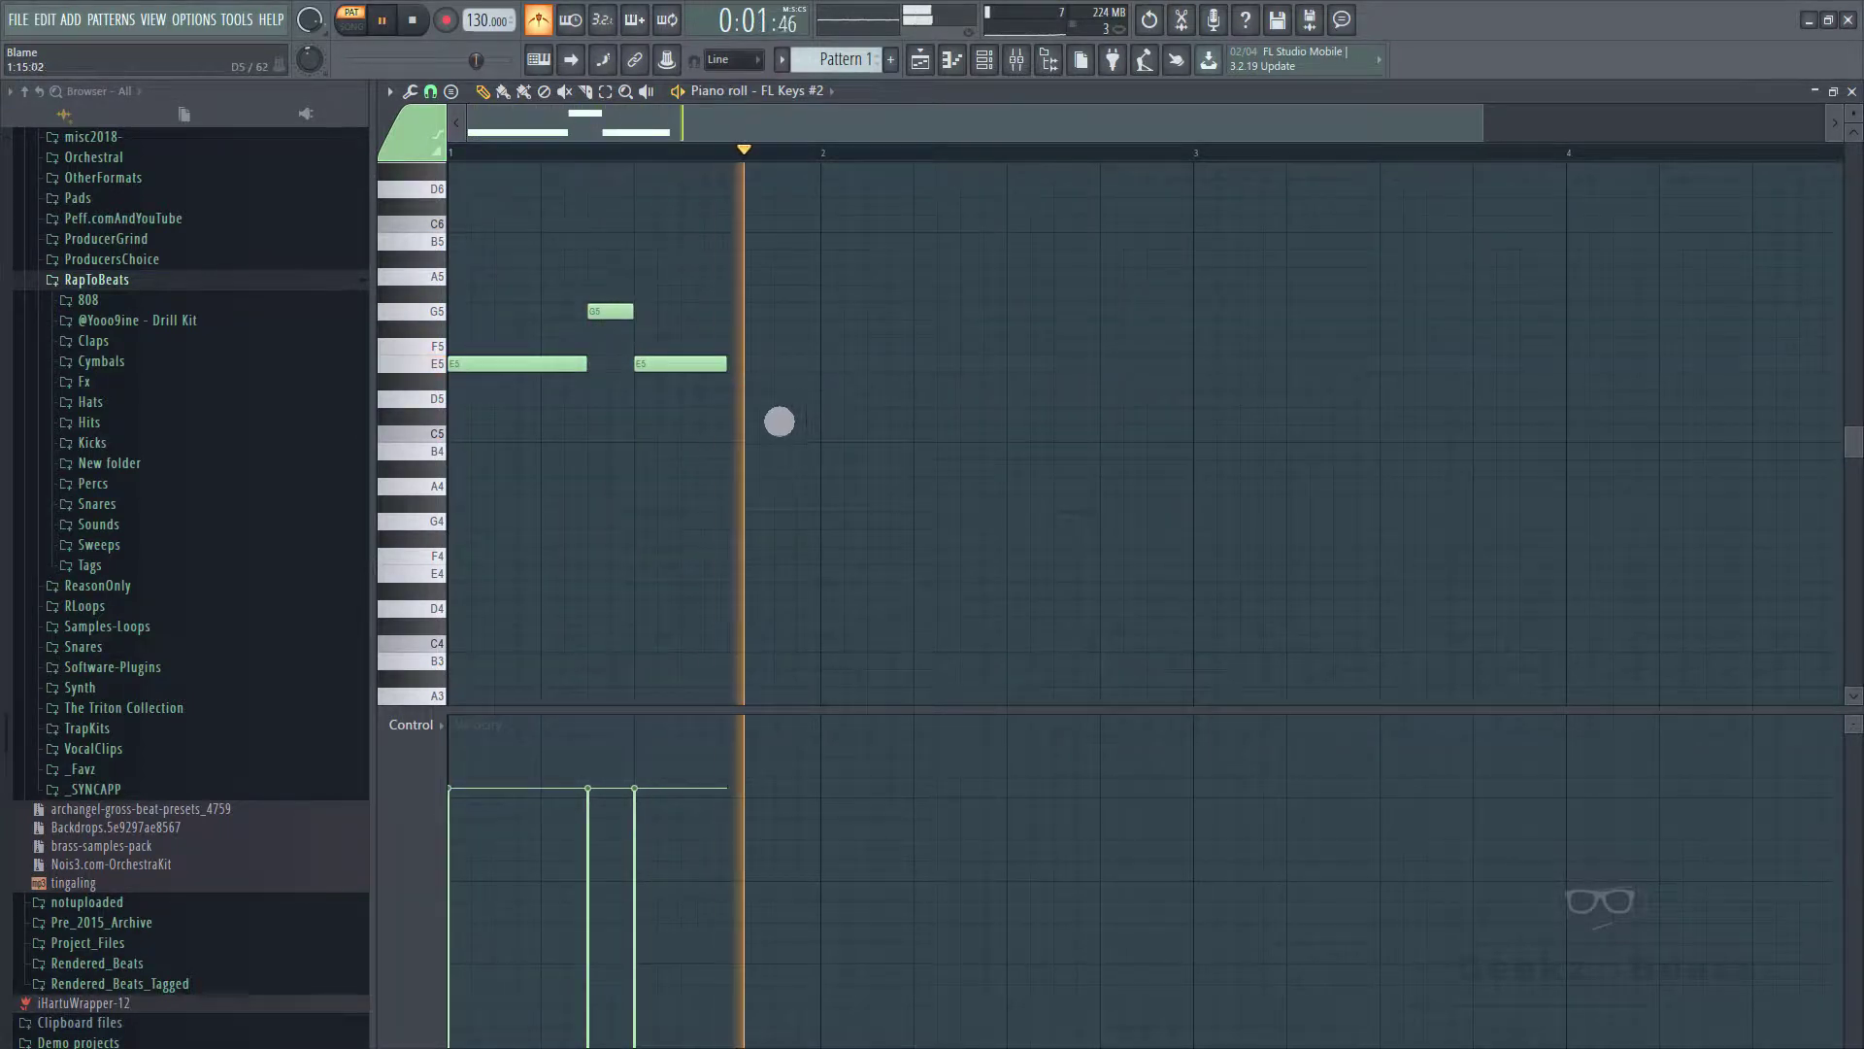
key(space)
- Add a four-step B4 at step 13 of bar 1 and a four-step E5 at step 7 of bar 2
drag(737, 422, 835, 372)
key(space)
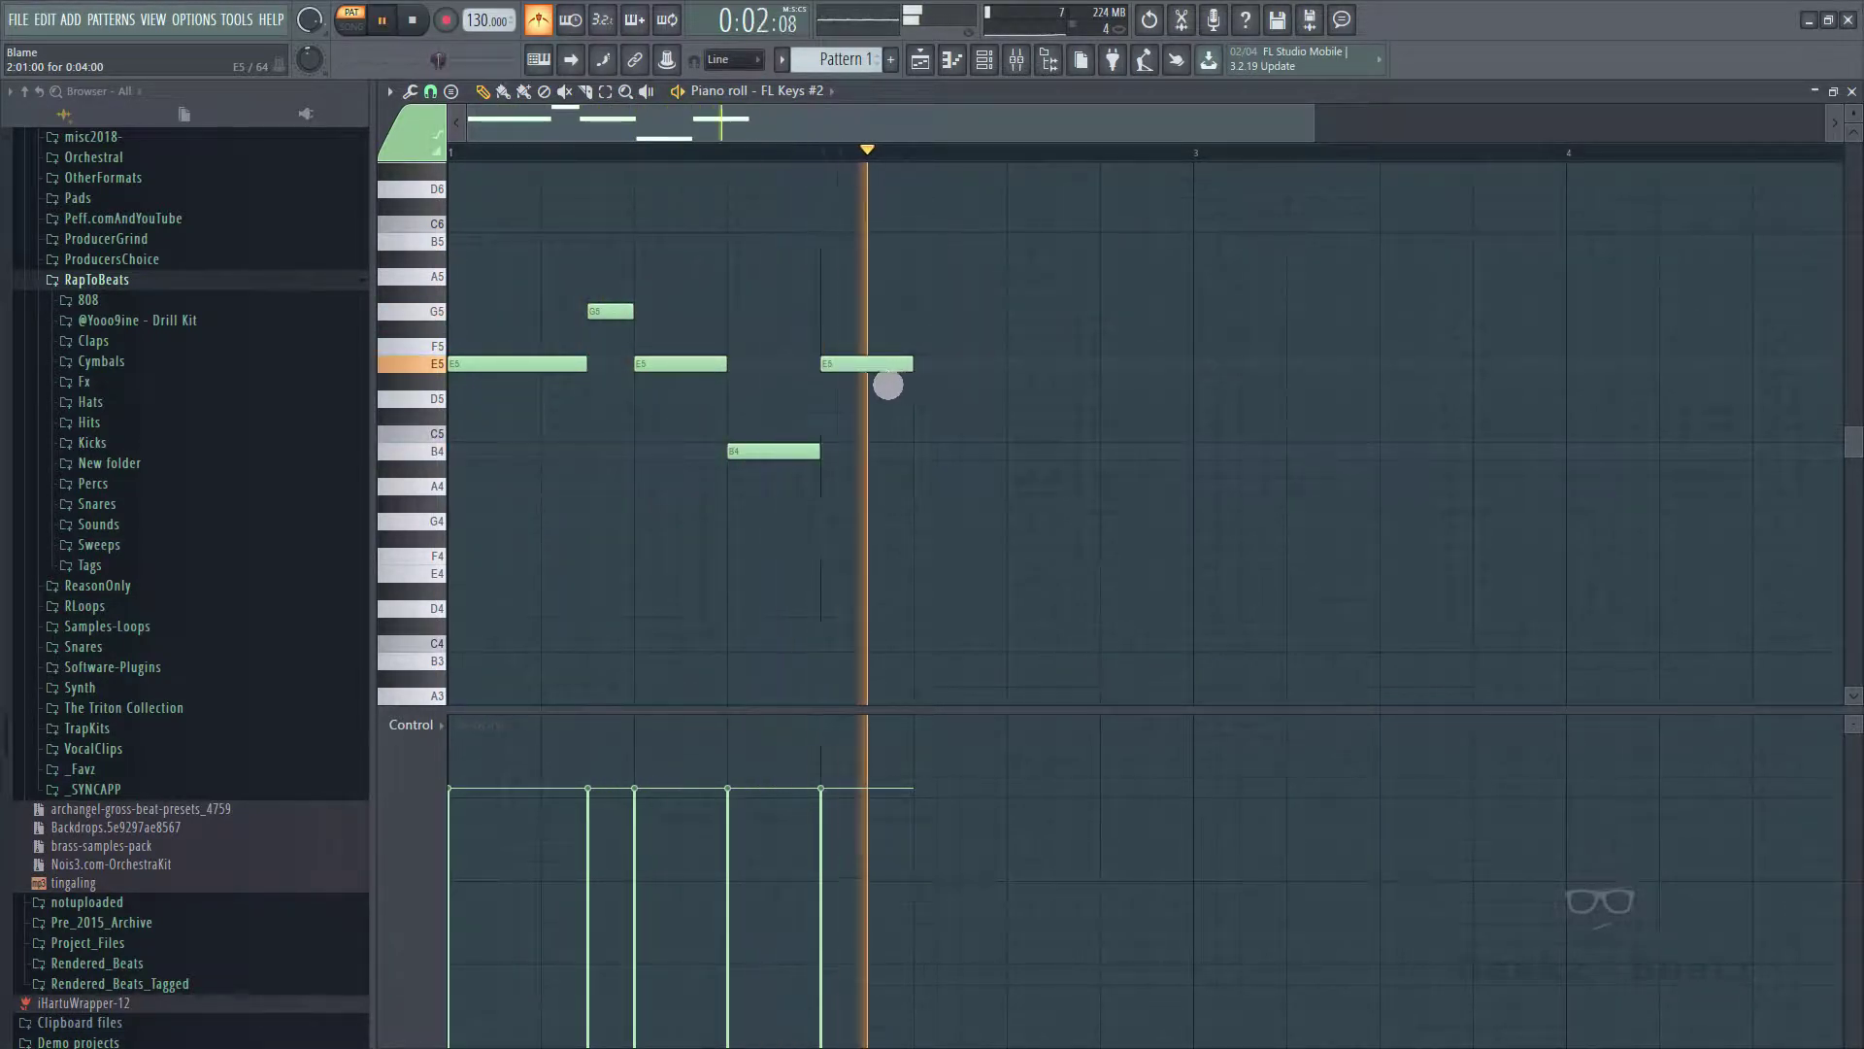
drag(886, 377, 932, 380)
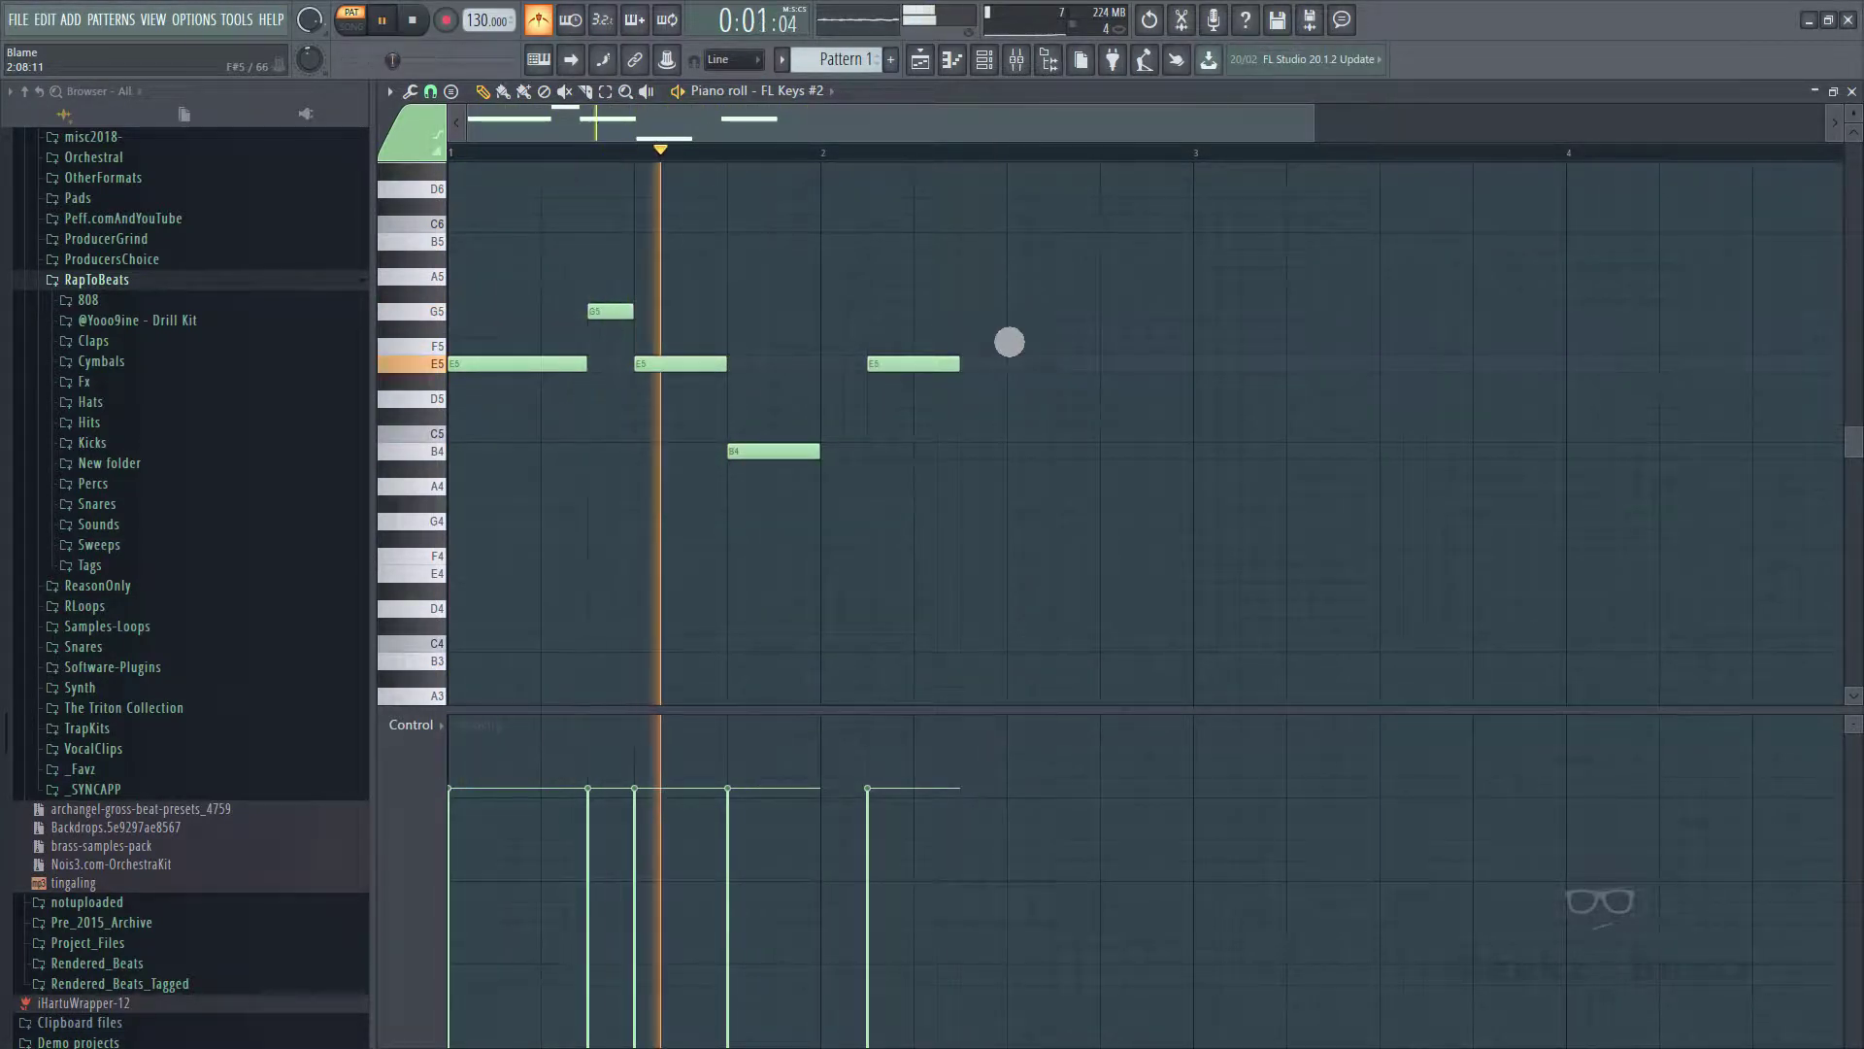
drag(906, 379, 953, 378)
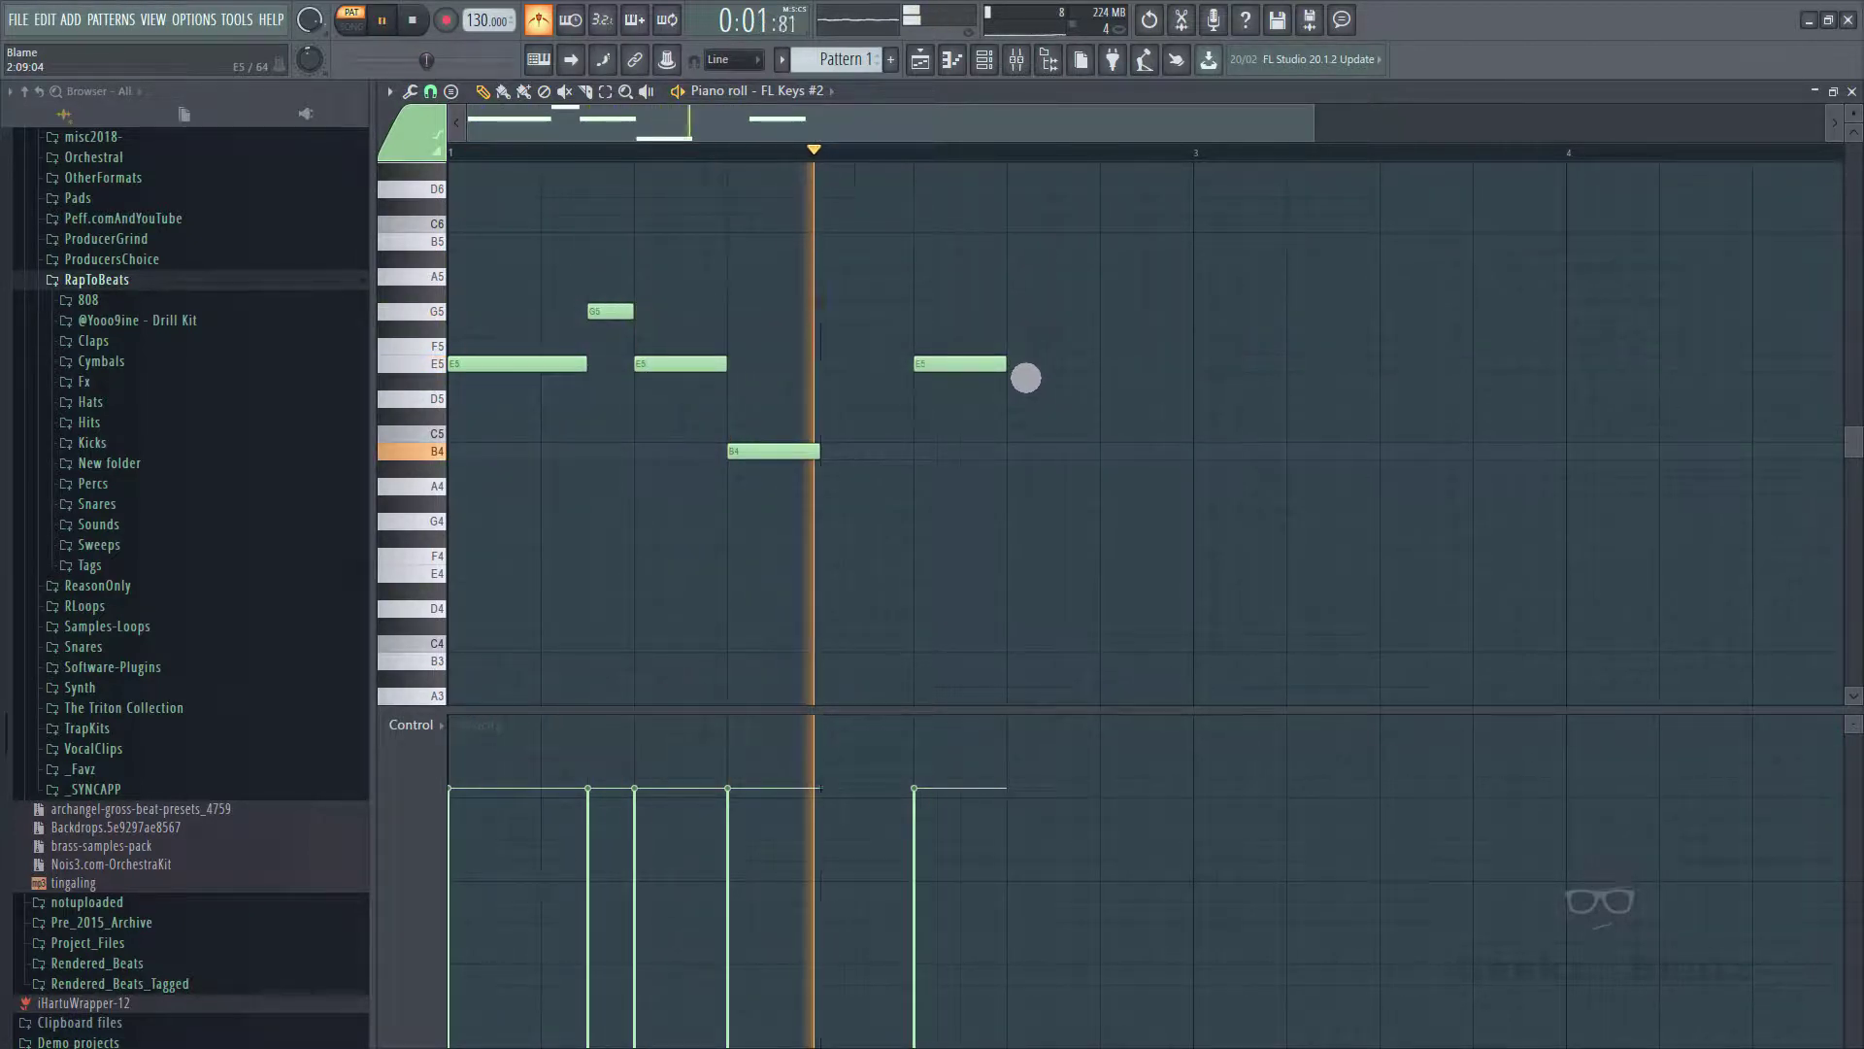
key(space)
drag(1003, 383, 965, 381)
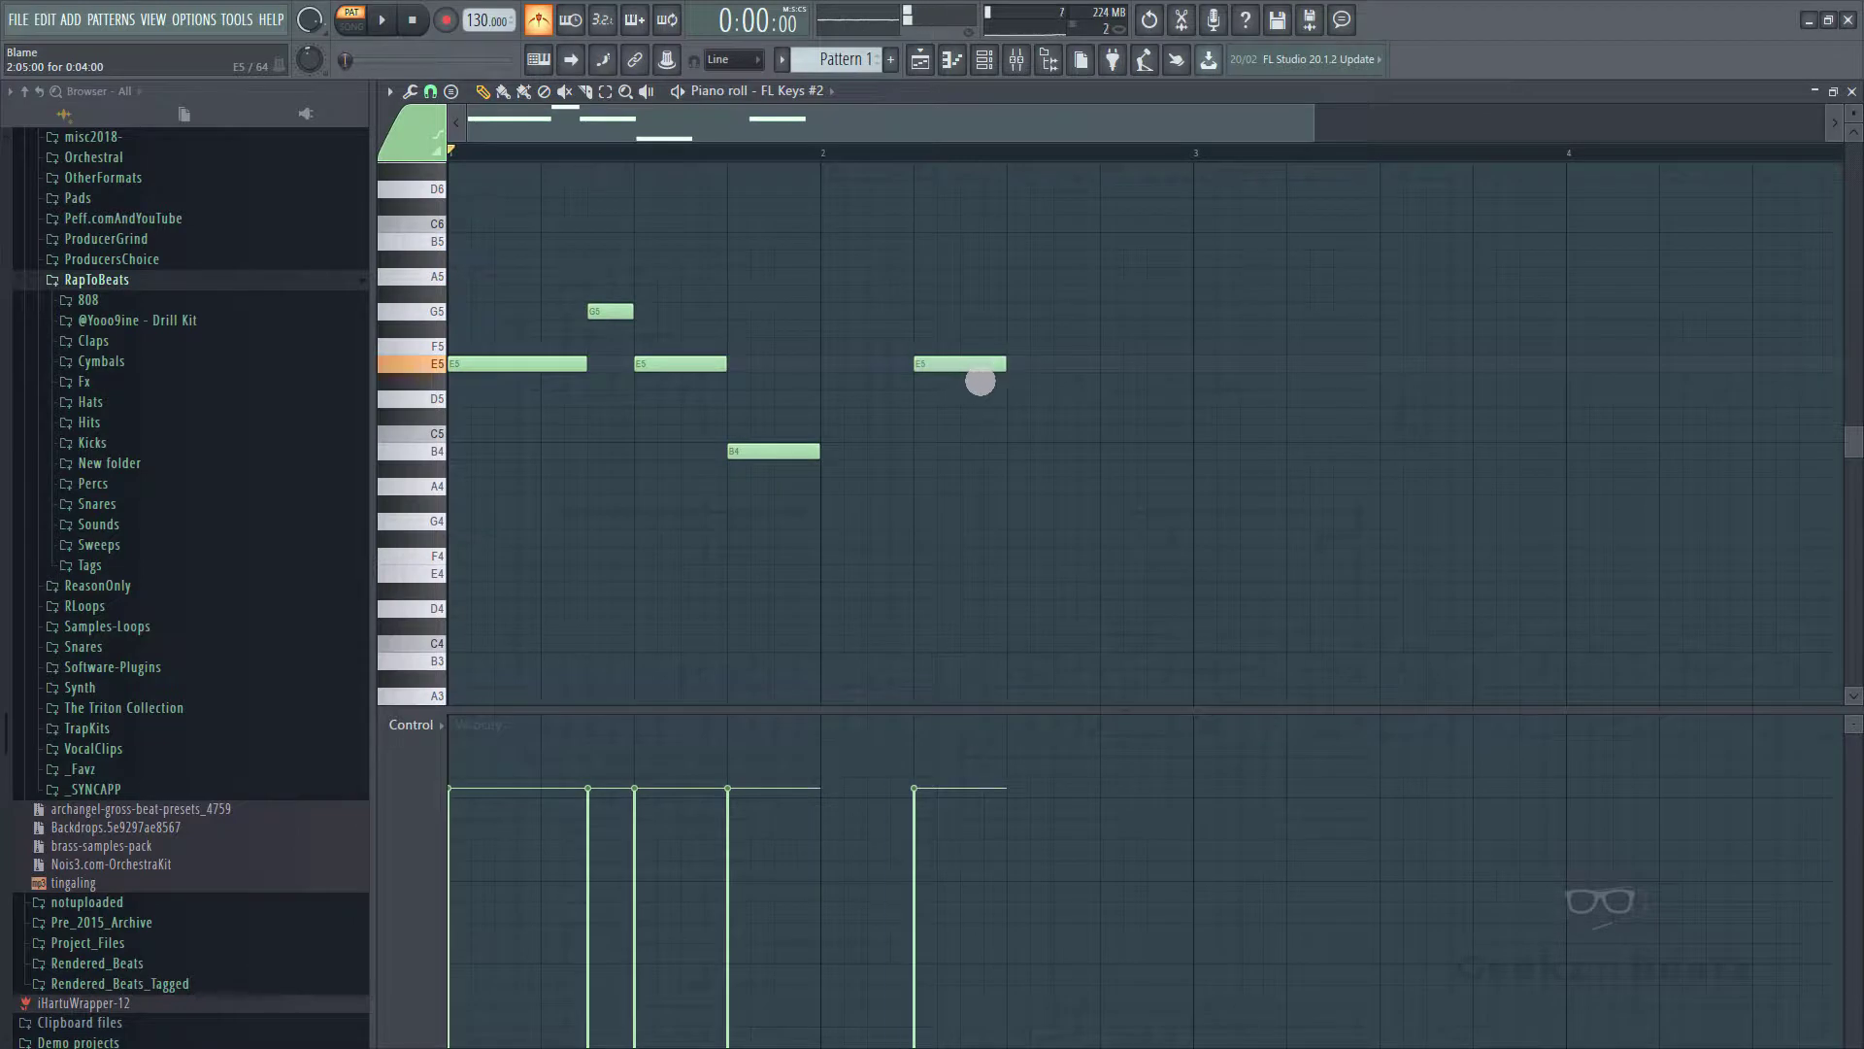
key(space)
key(space)
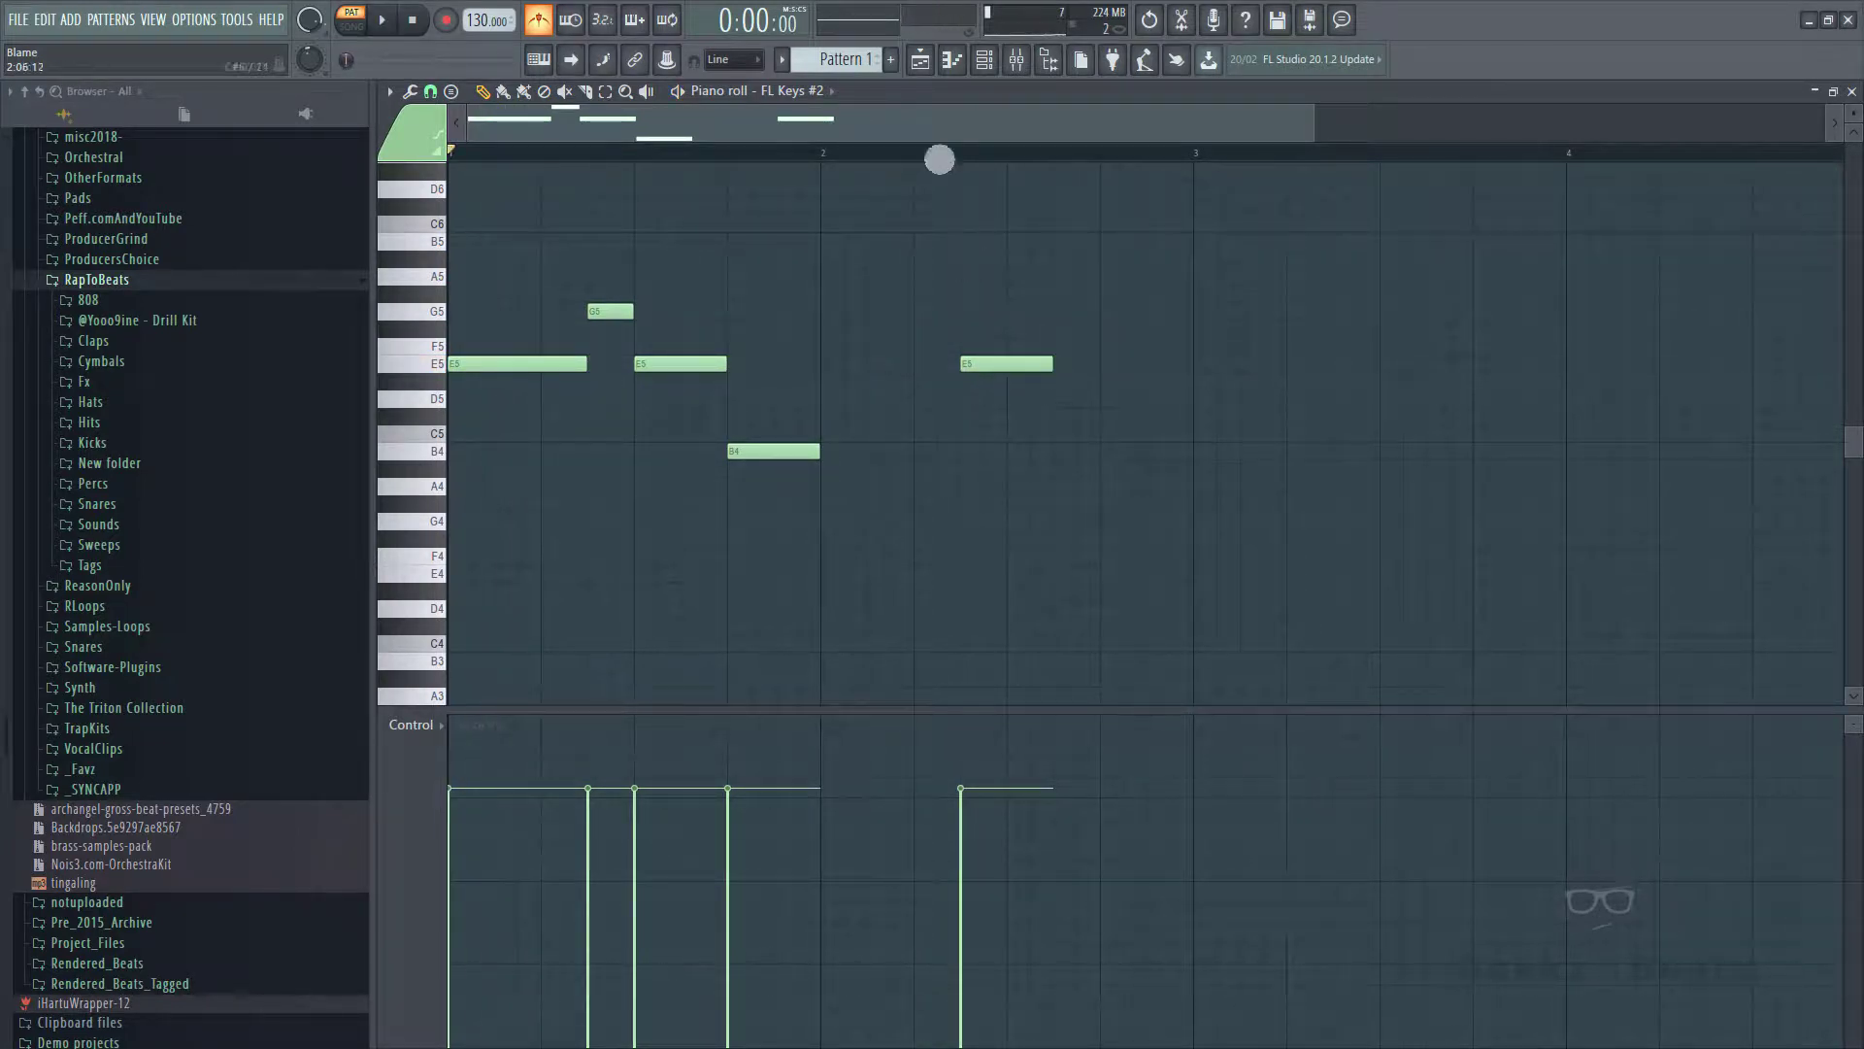
- Set the playback start to bar 2 and add a second four-step E5 directly after that bar's first E5
click(841, 156)
key(space)
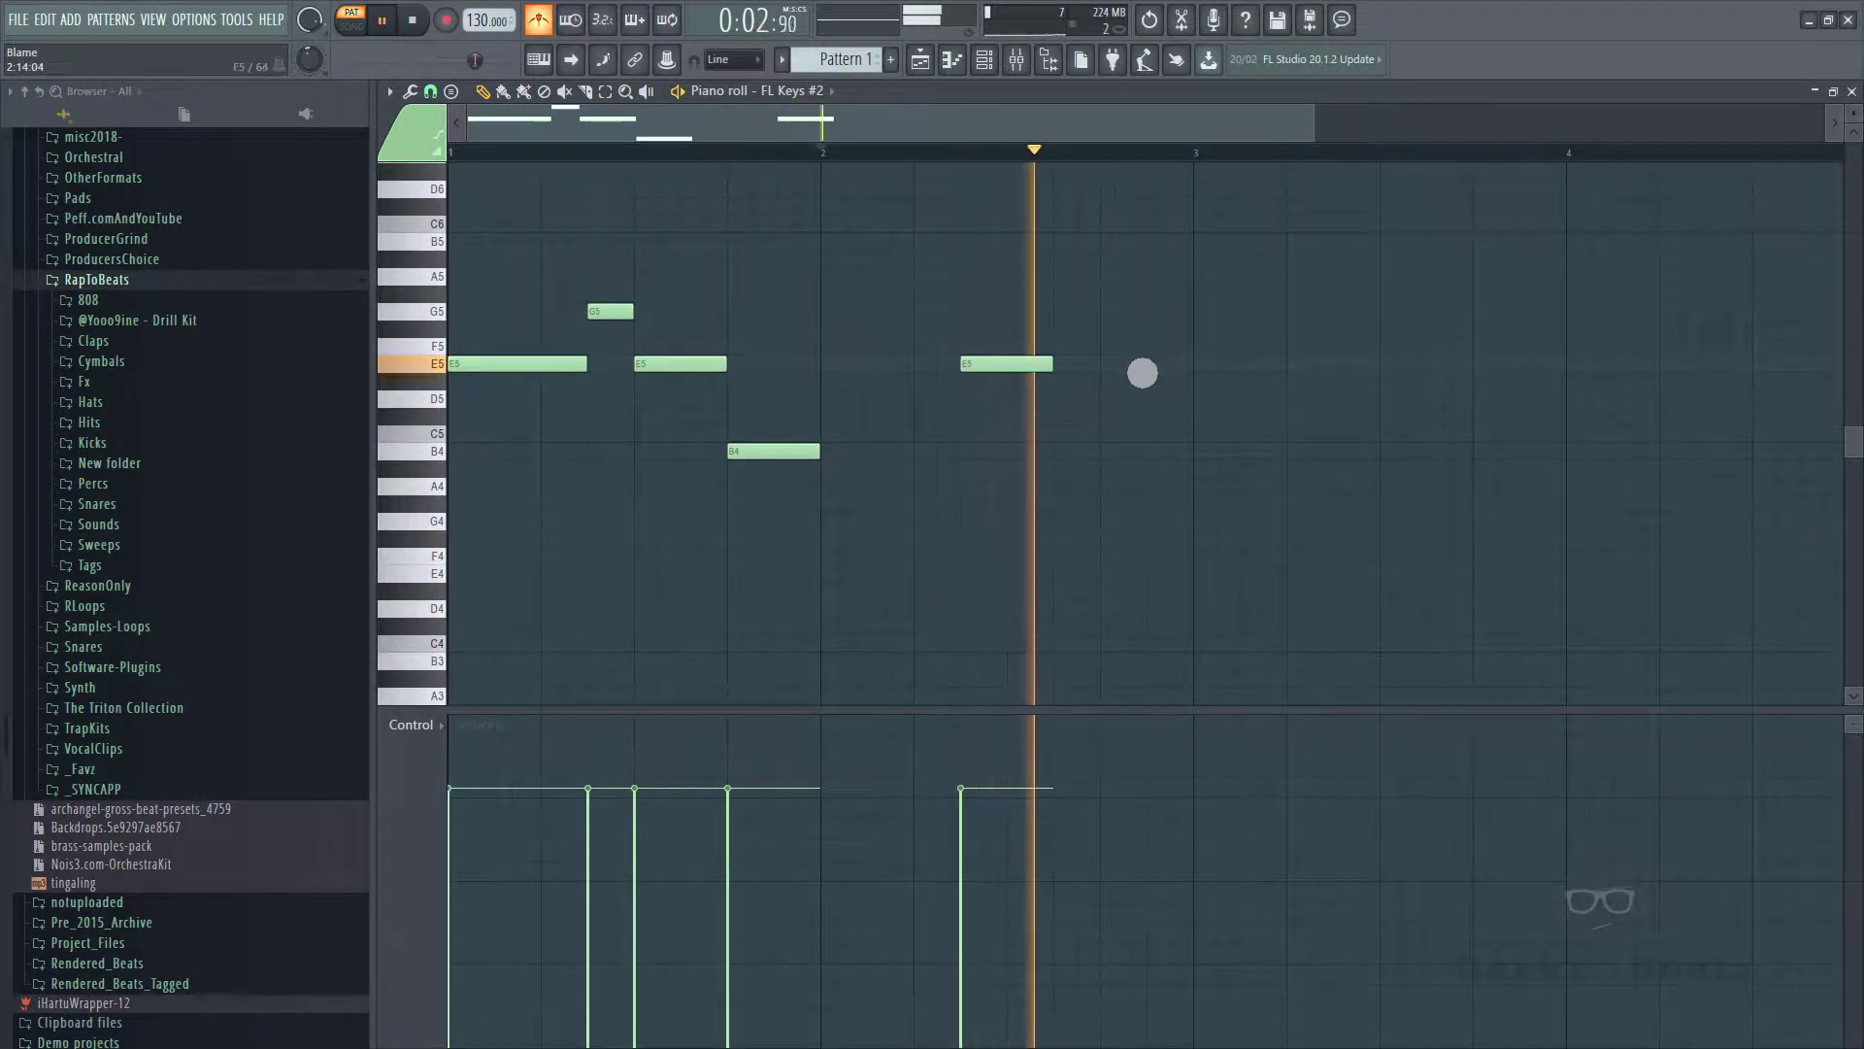
key(space)
click(1080, 382)
key(space)
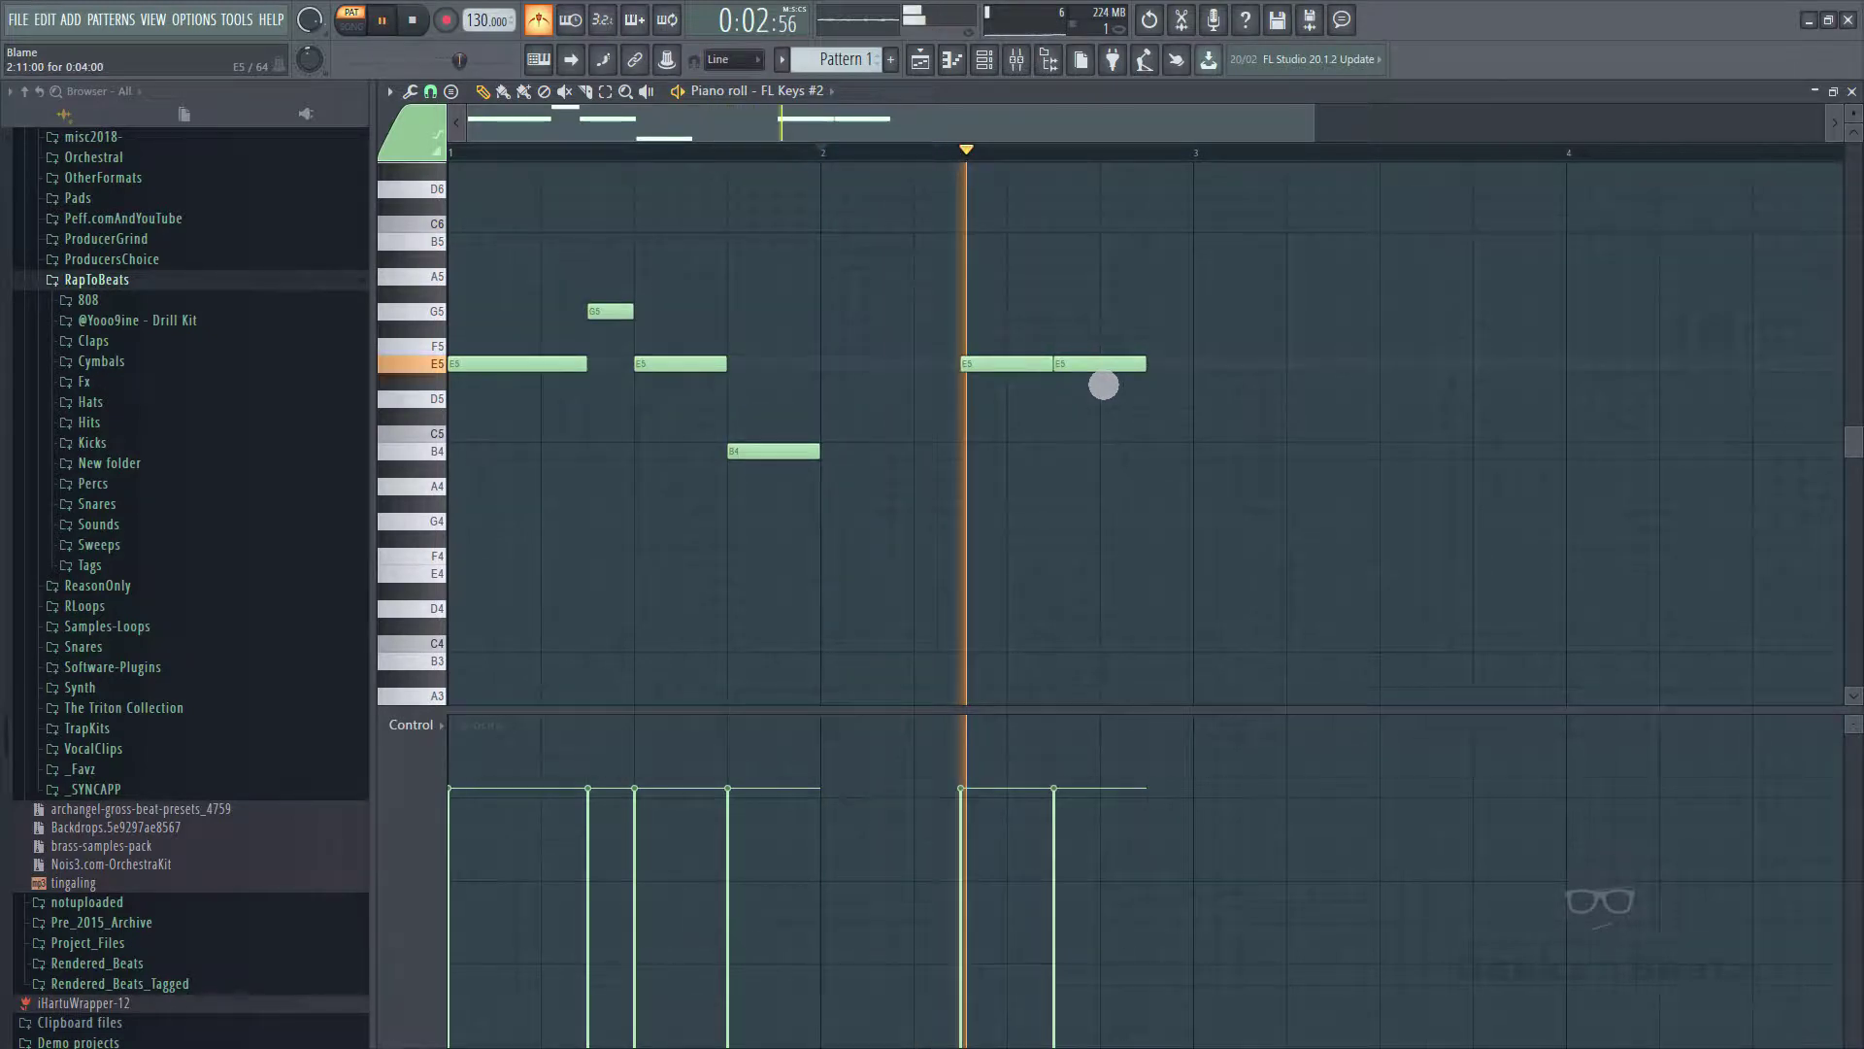
key(space)
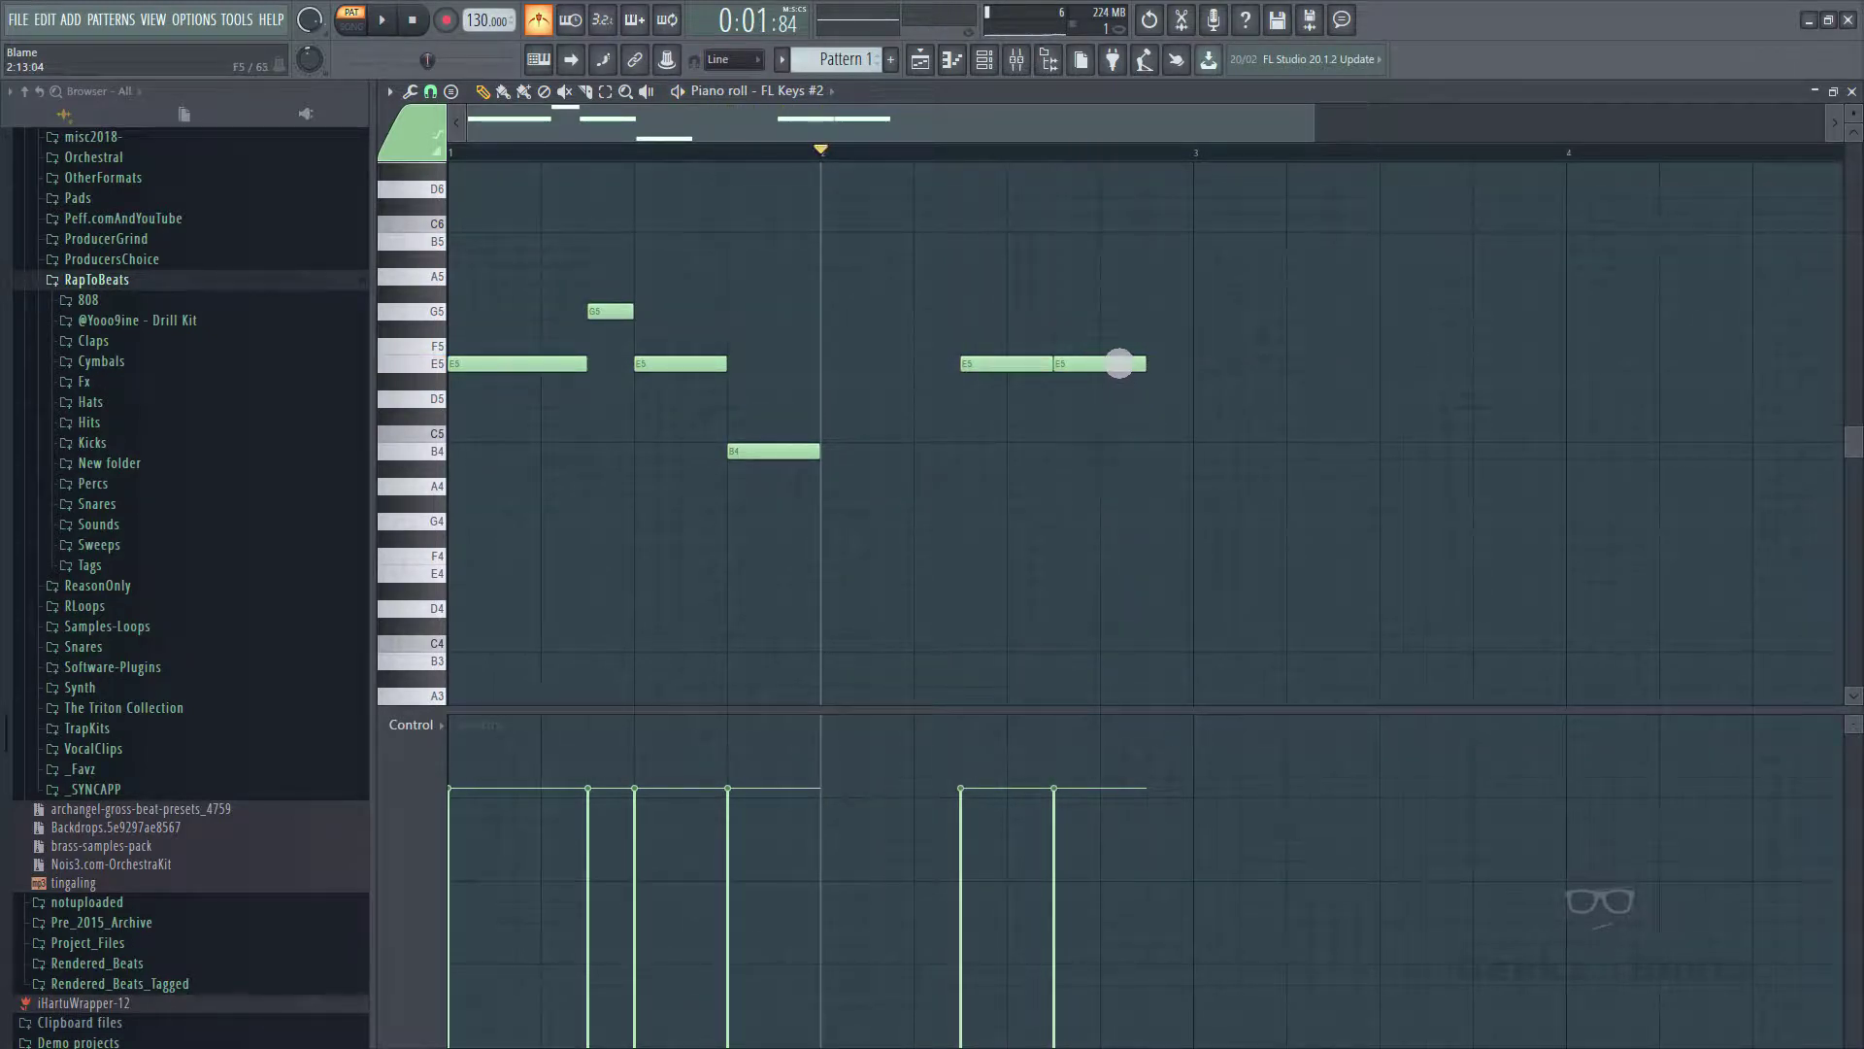
- Add a three-step G5 note starting at step 13 of bar 2, checking its timing by playback
drag(1119, 347, 1161, 320)
key(space)
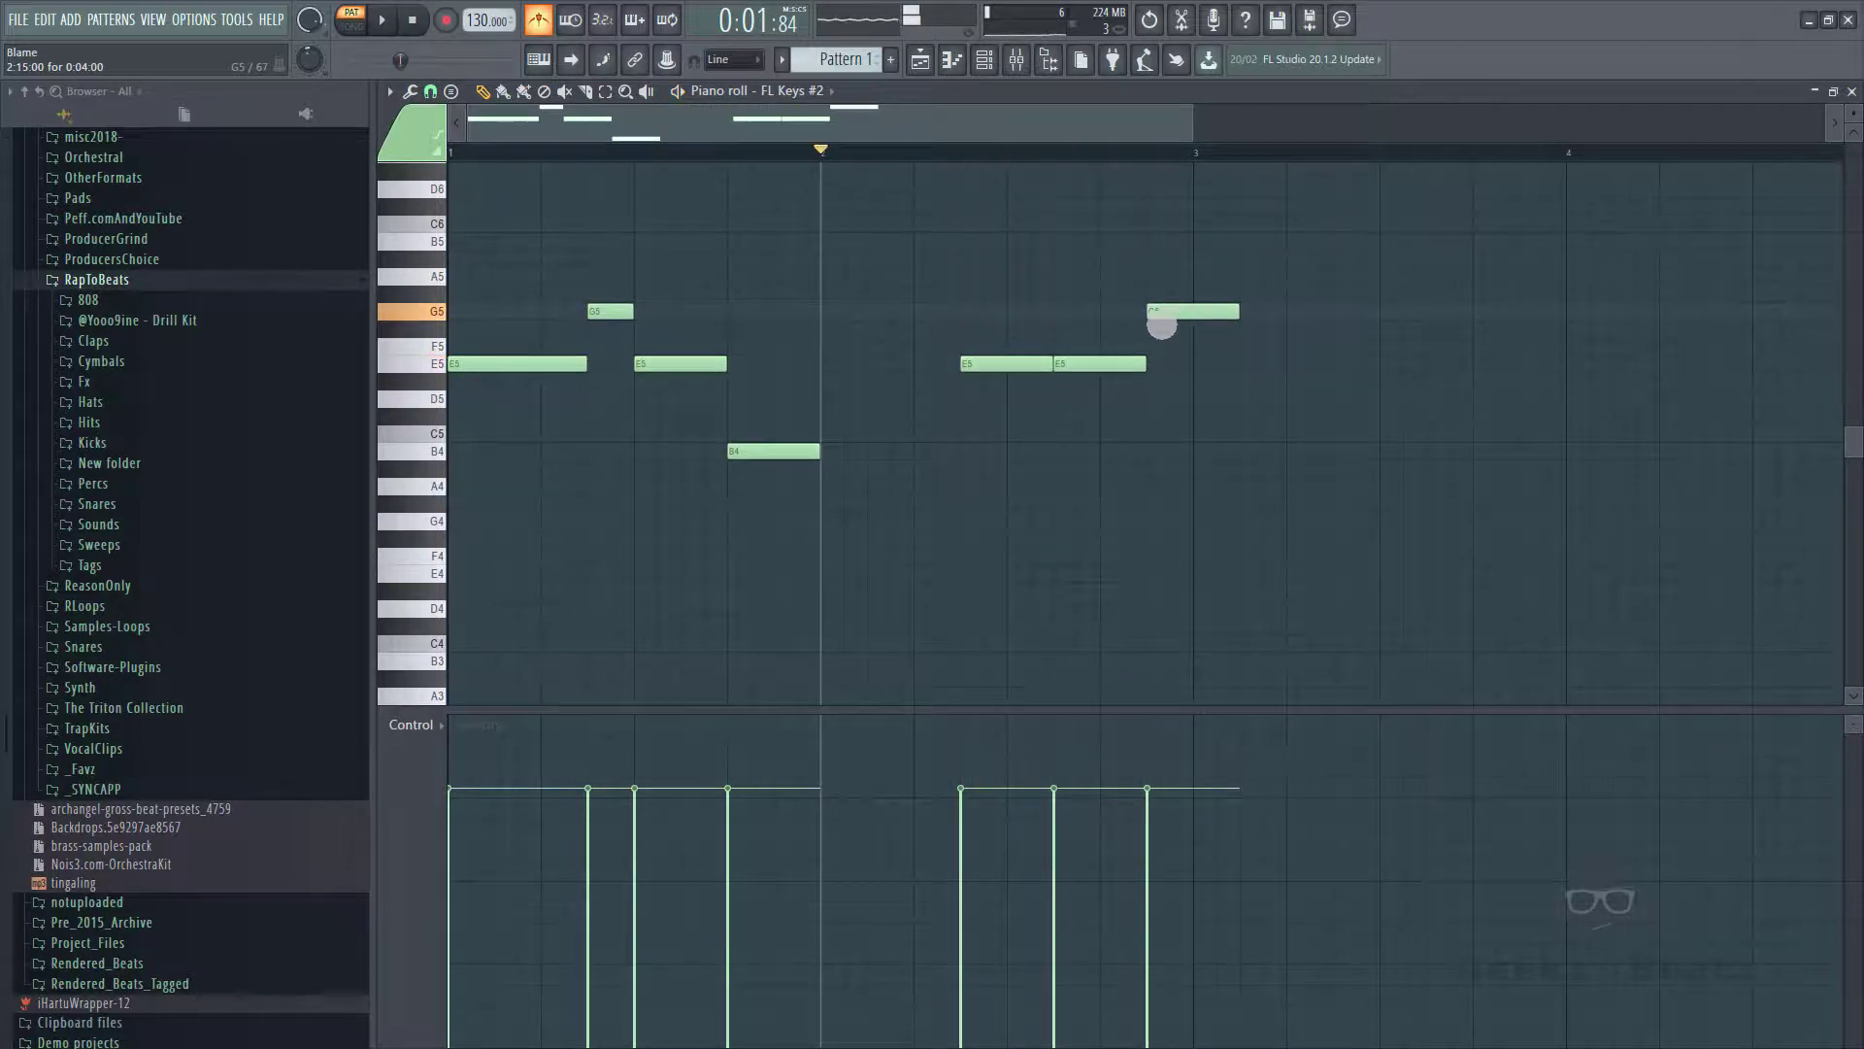
key(space)
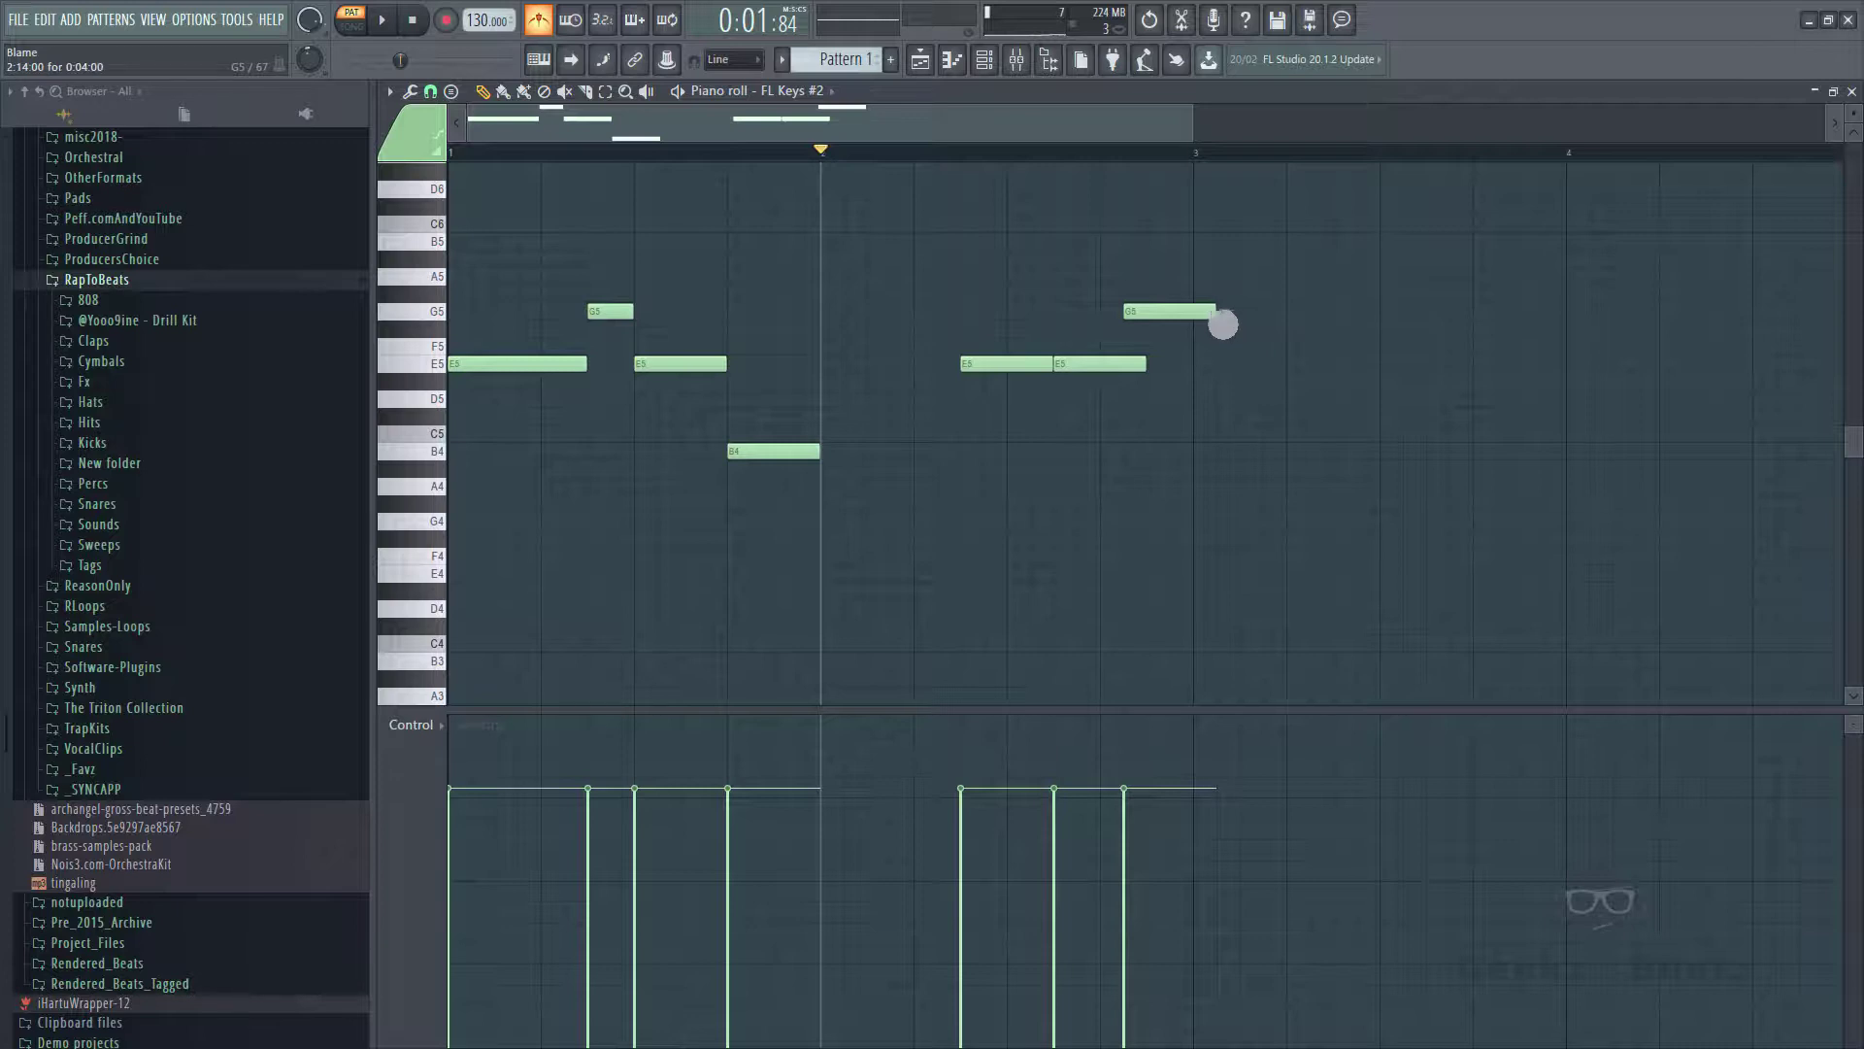
key(space)
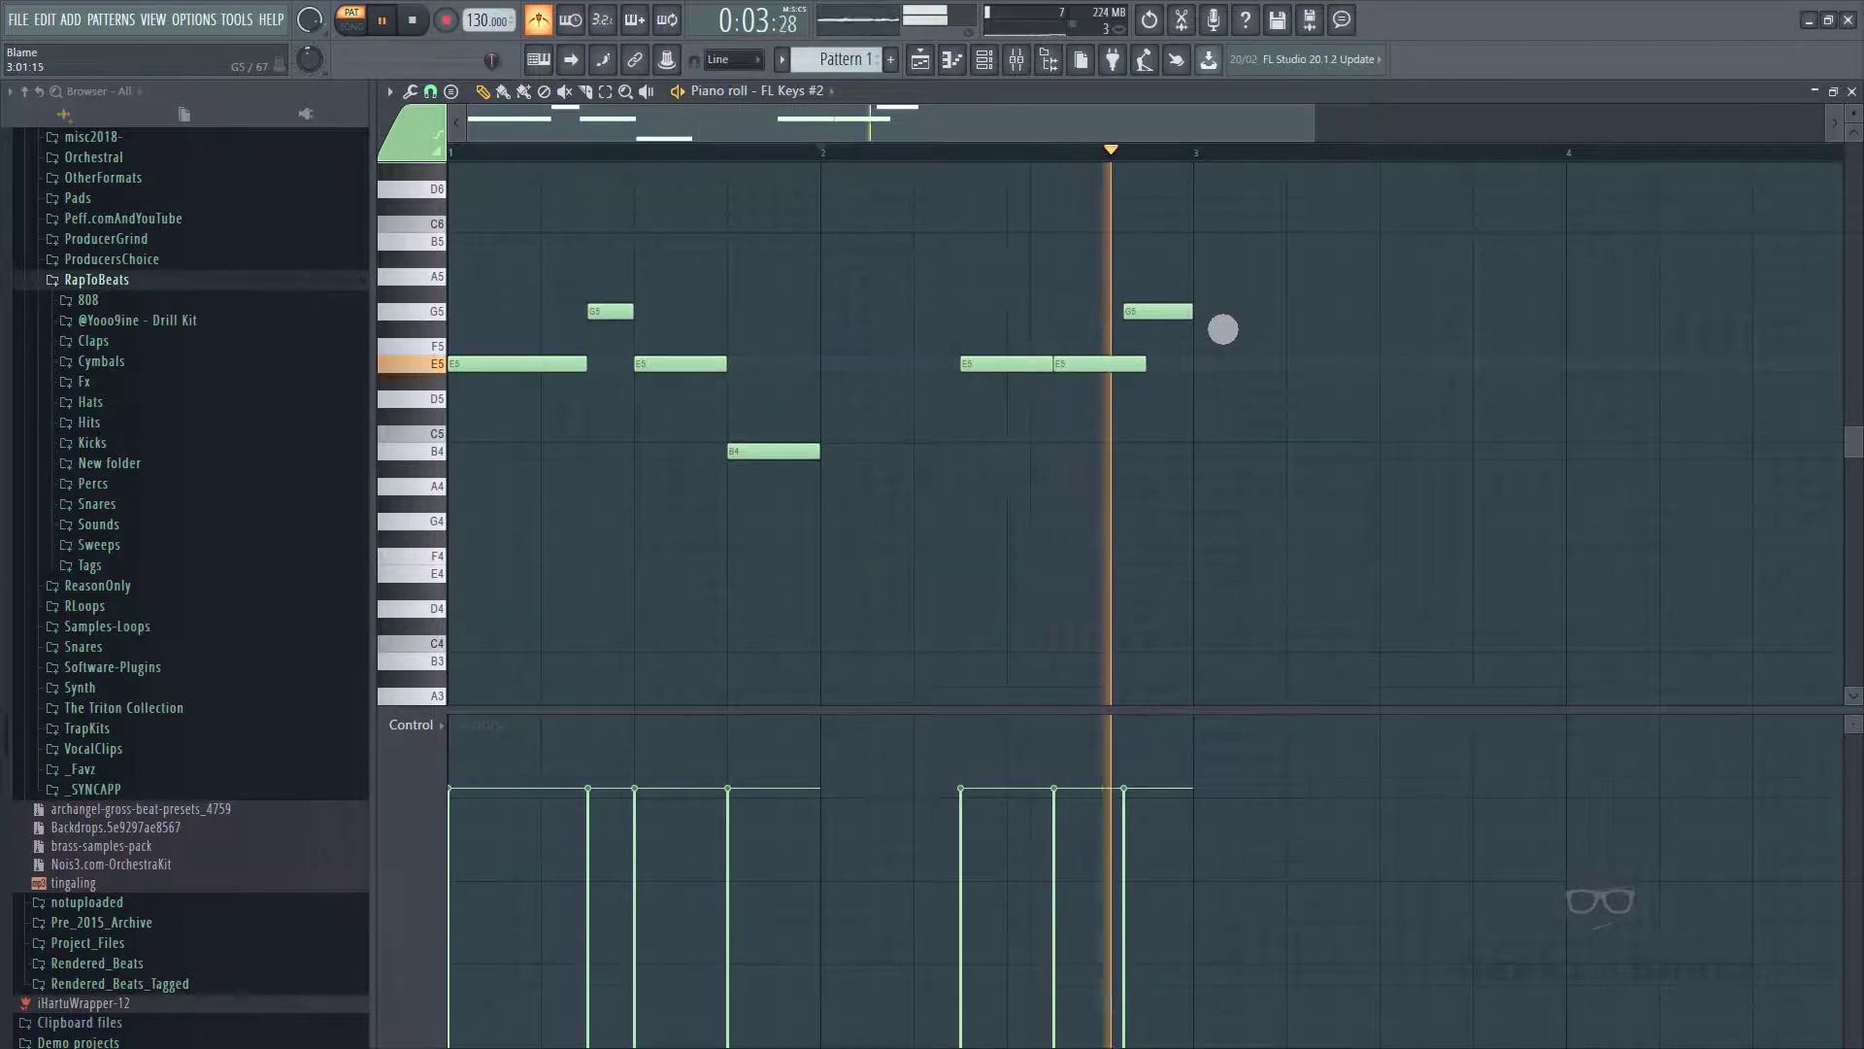
key(space)
key(space)
drag(1166, 310, 1142, 314)
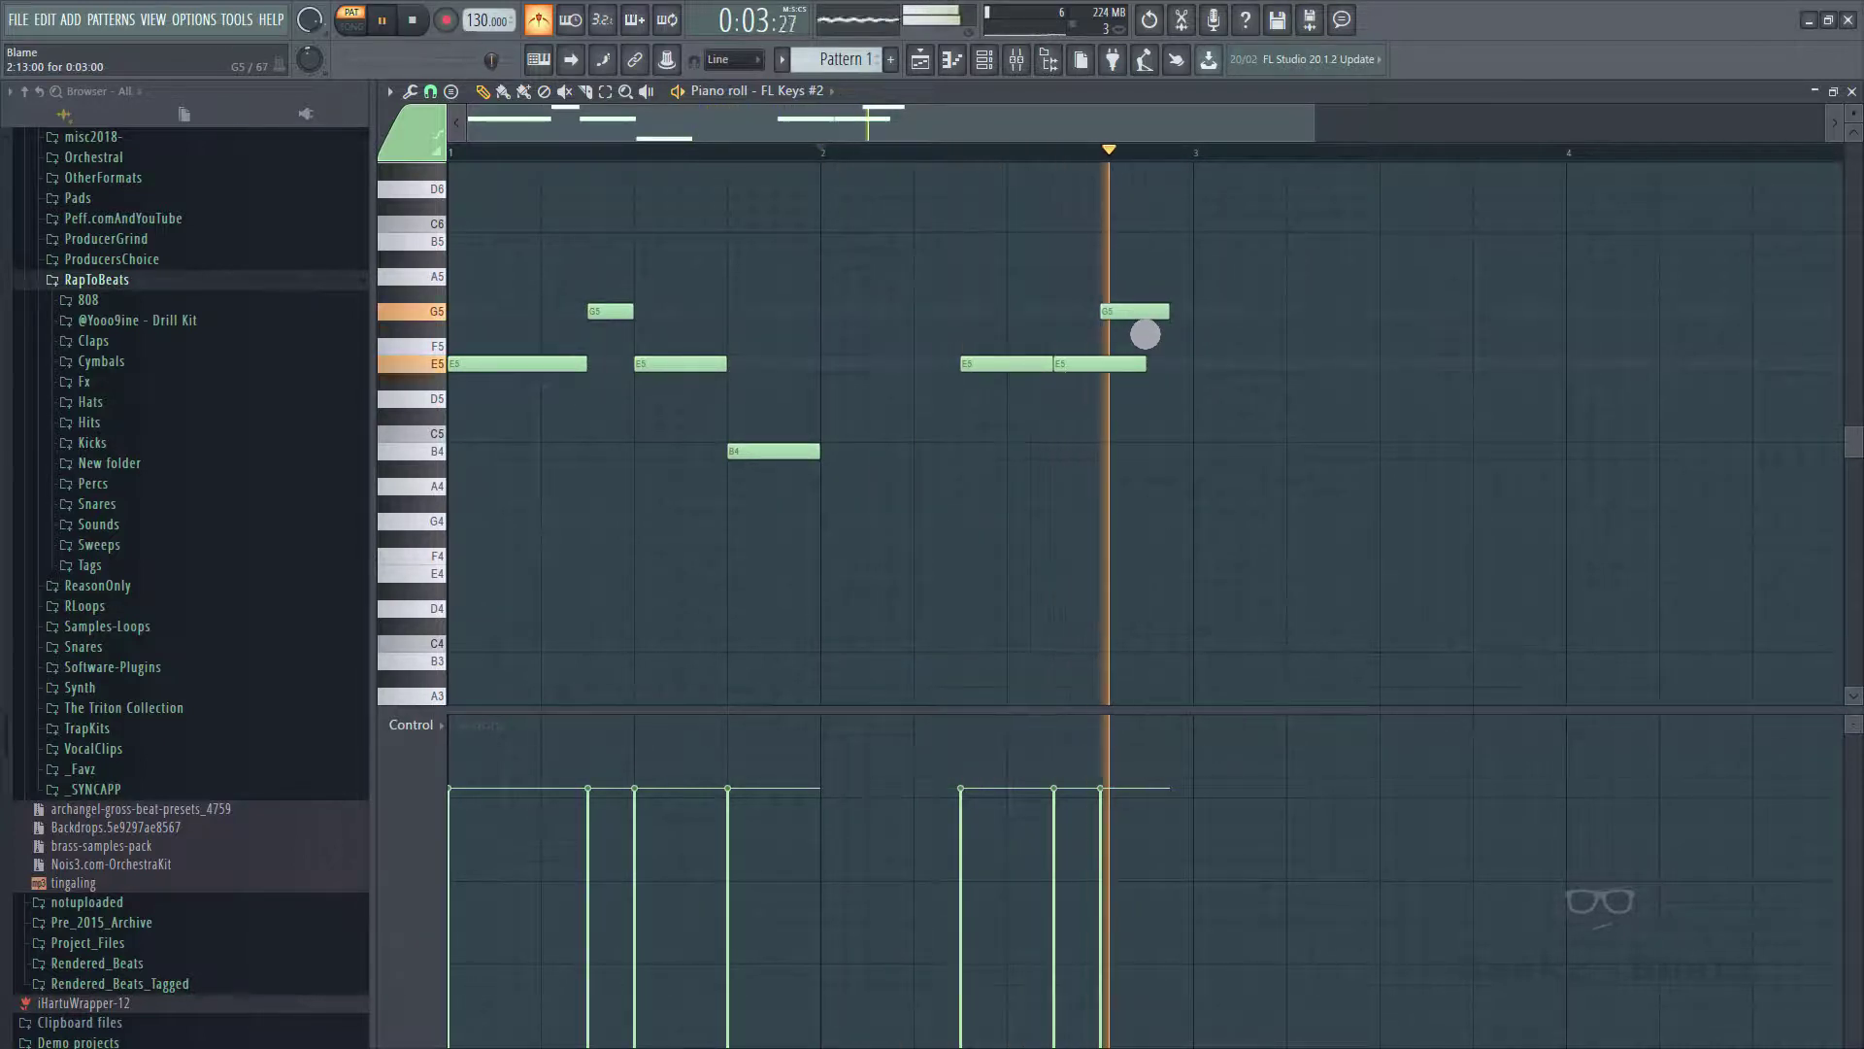
- Shorten the last E5 to two steps and extend the B4 note up to the first E5 of bar 2
drag(1157, 378, 1117, 378)
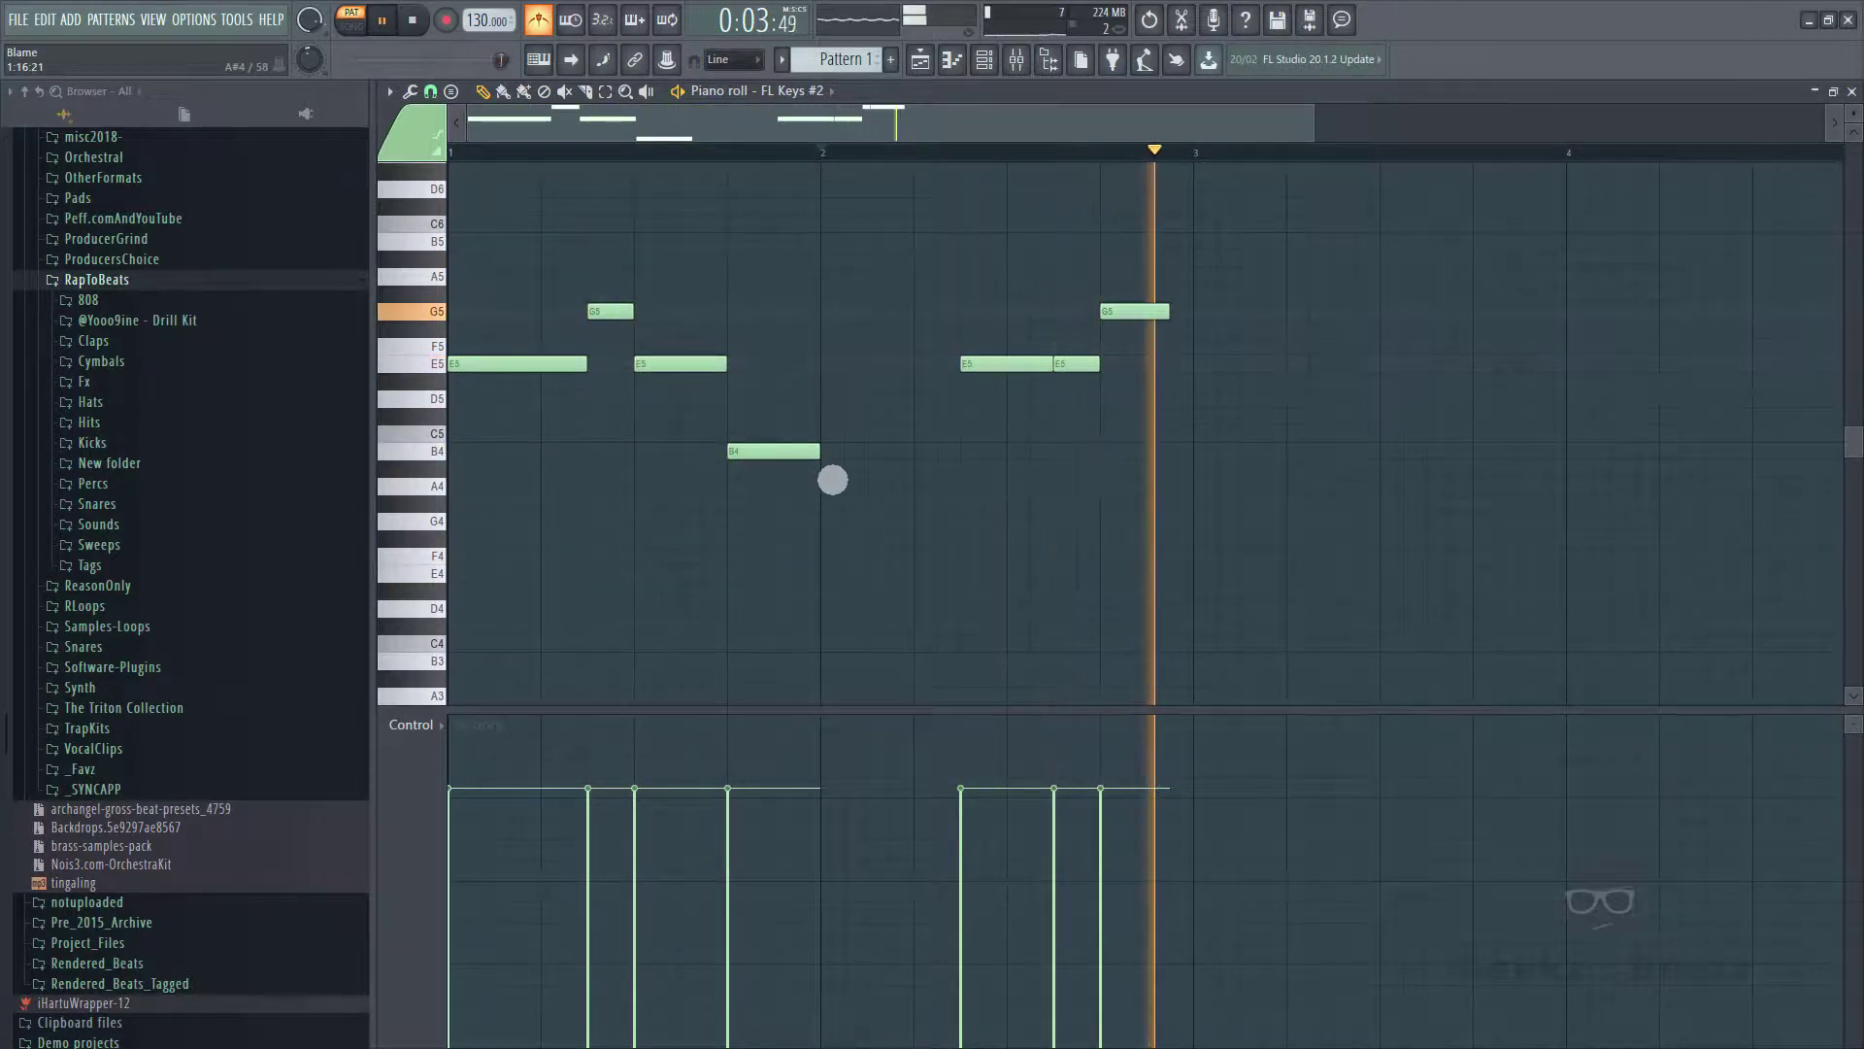
key(ctrl+l)
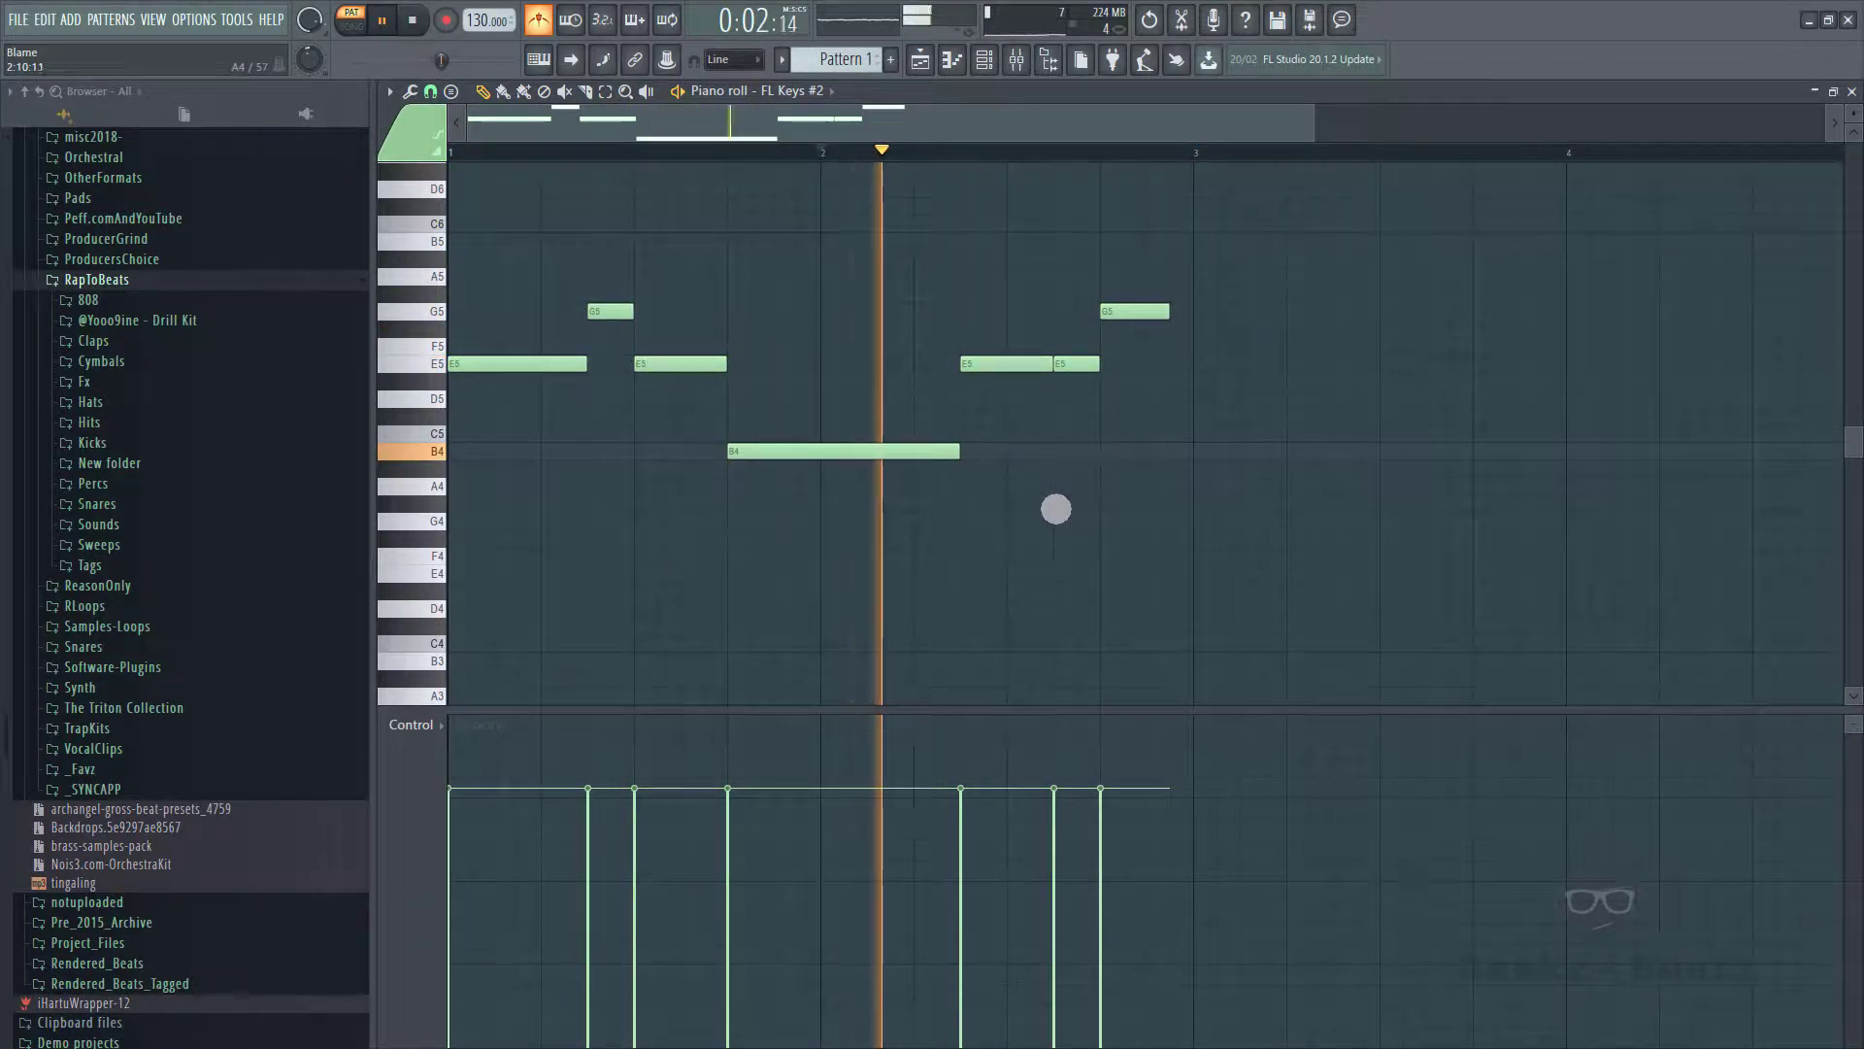
key(space)
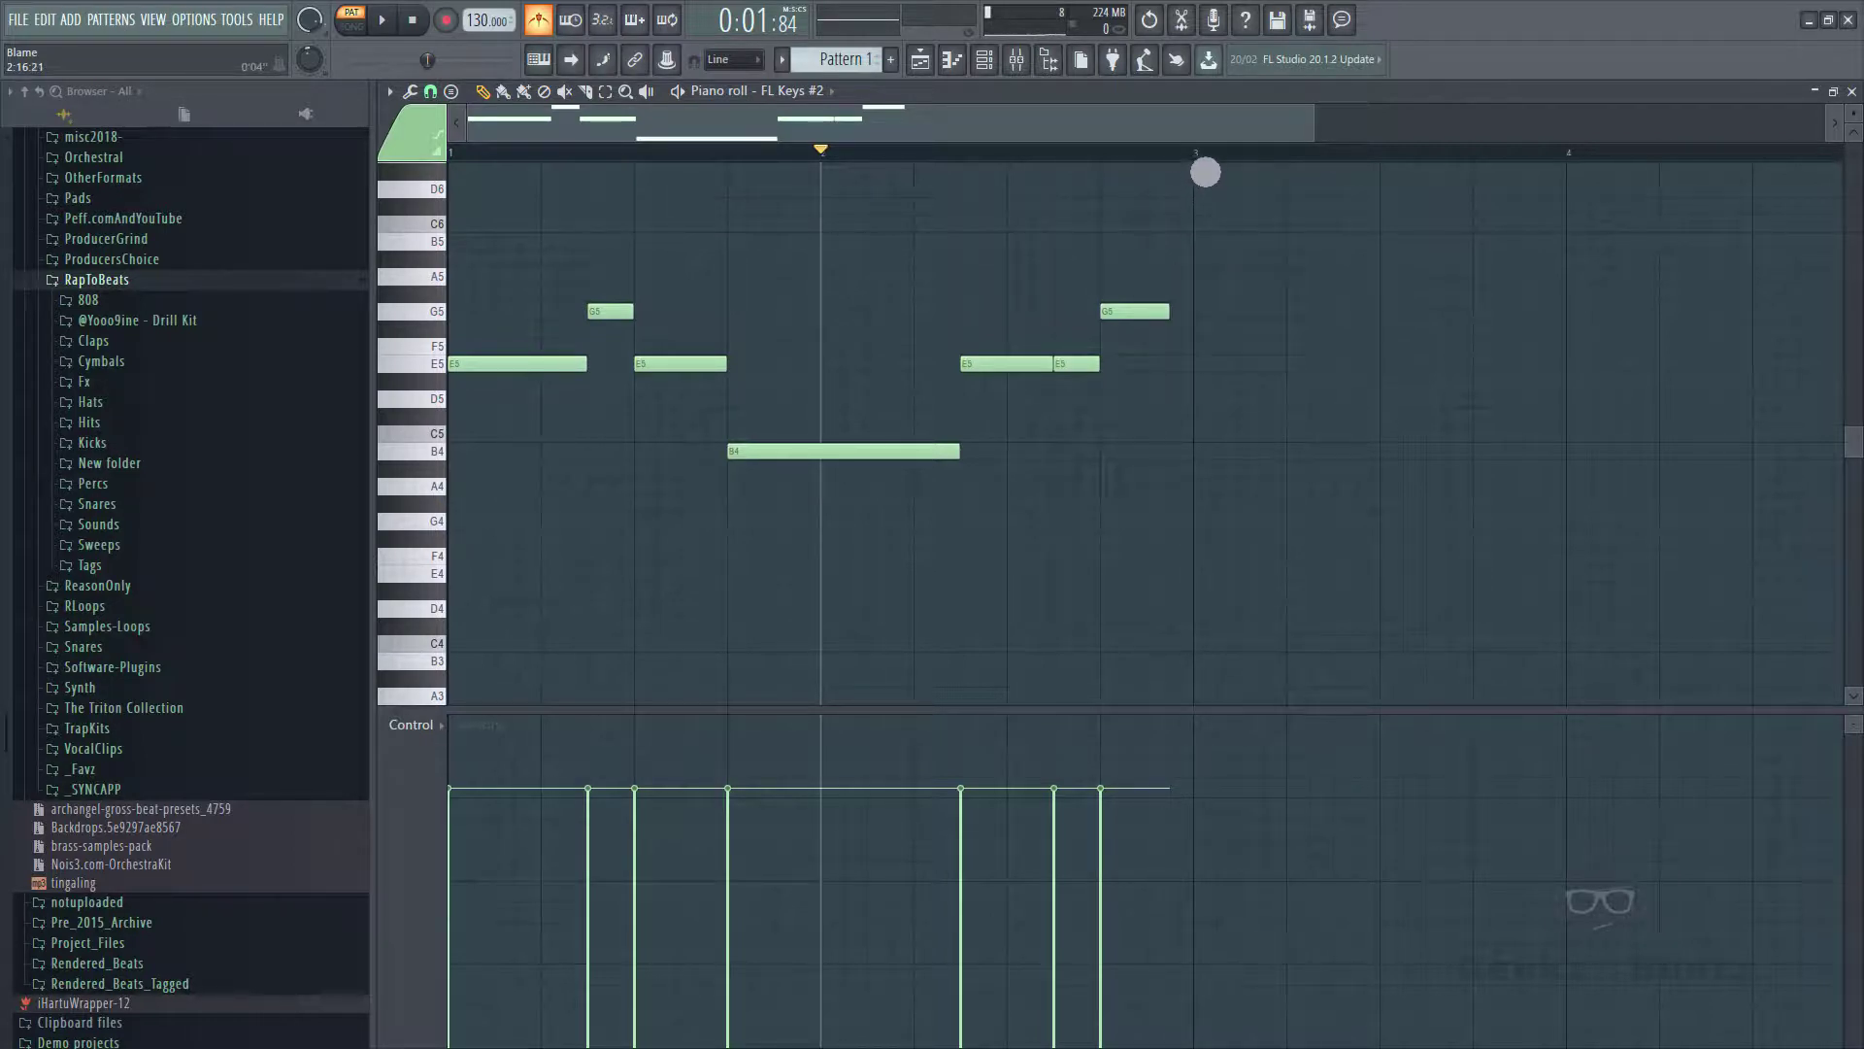
- Duplicate the two-bar melody into bars 3 and 4 and play it back
drag(1204, 157, 30, 273)
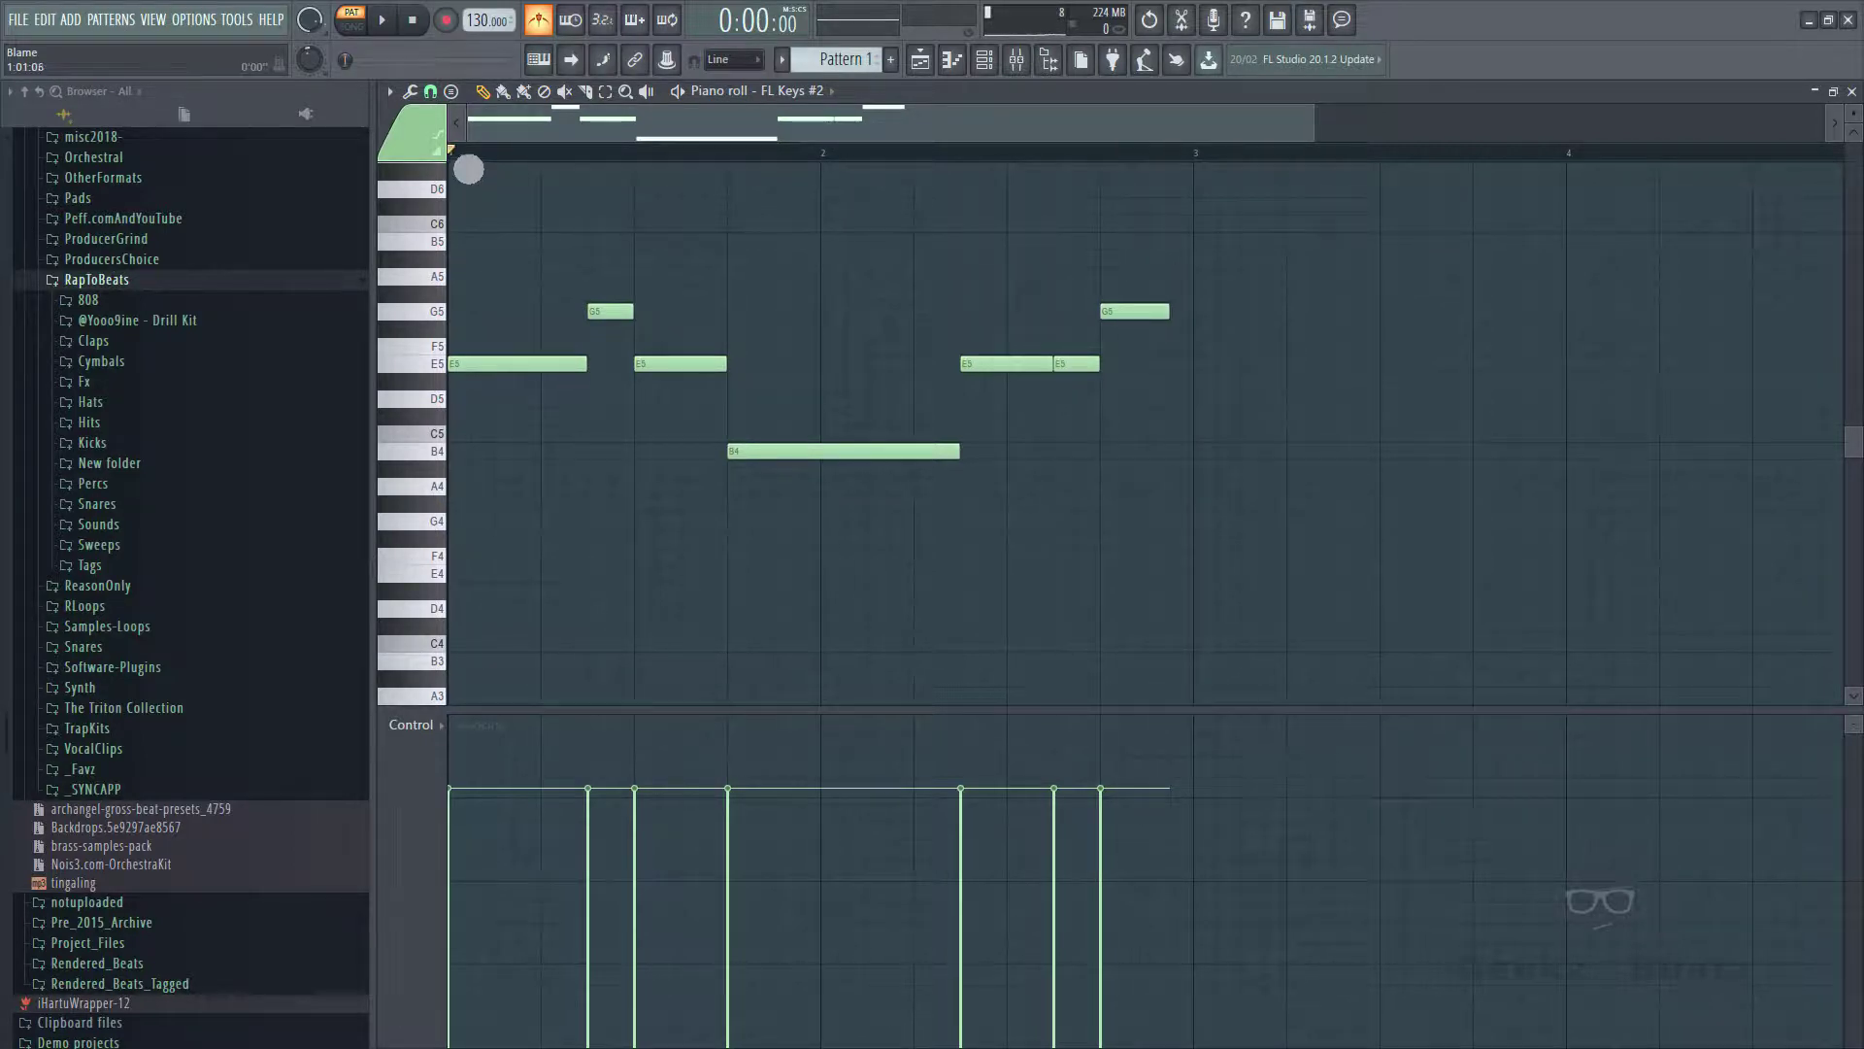
key(space)
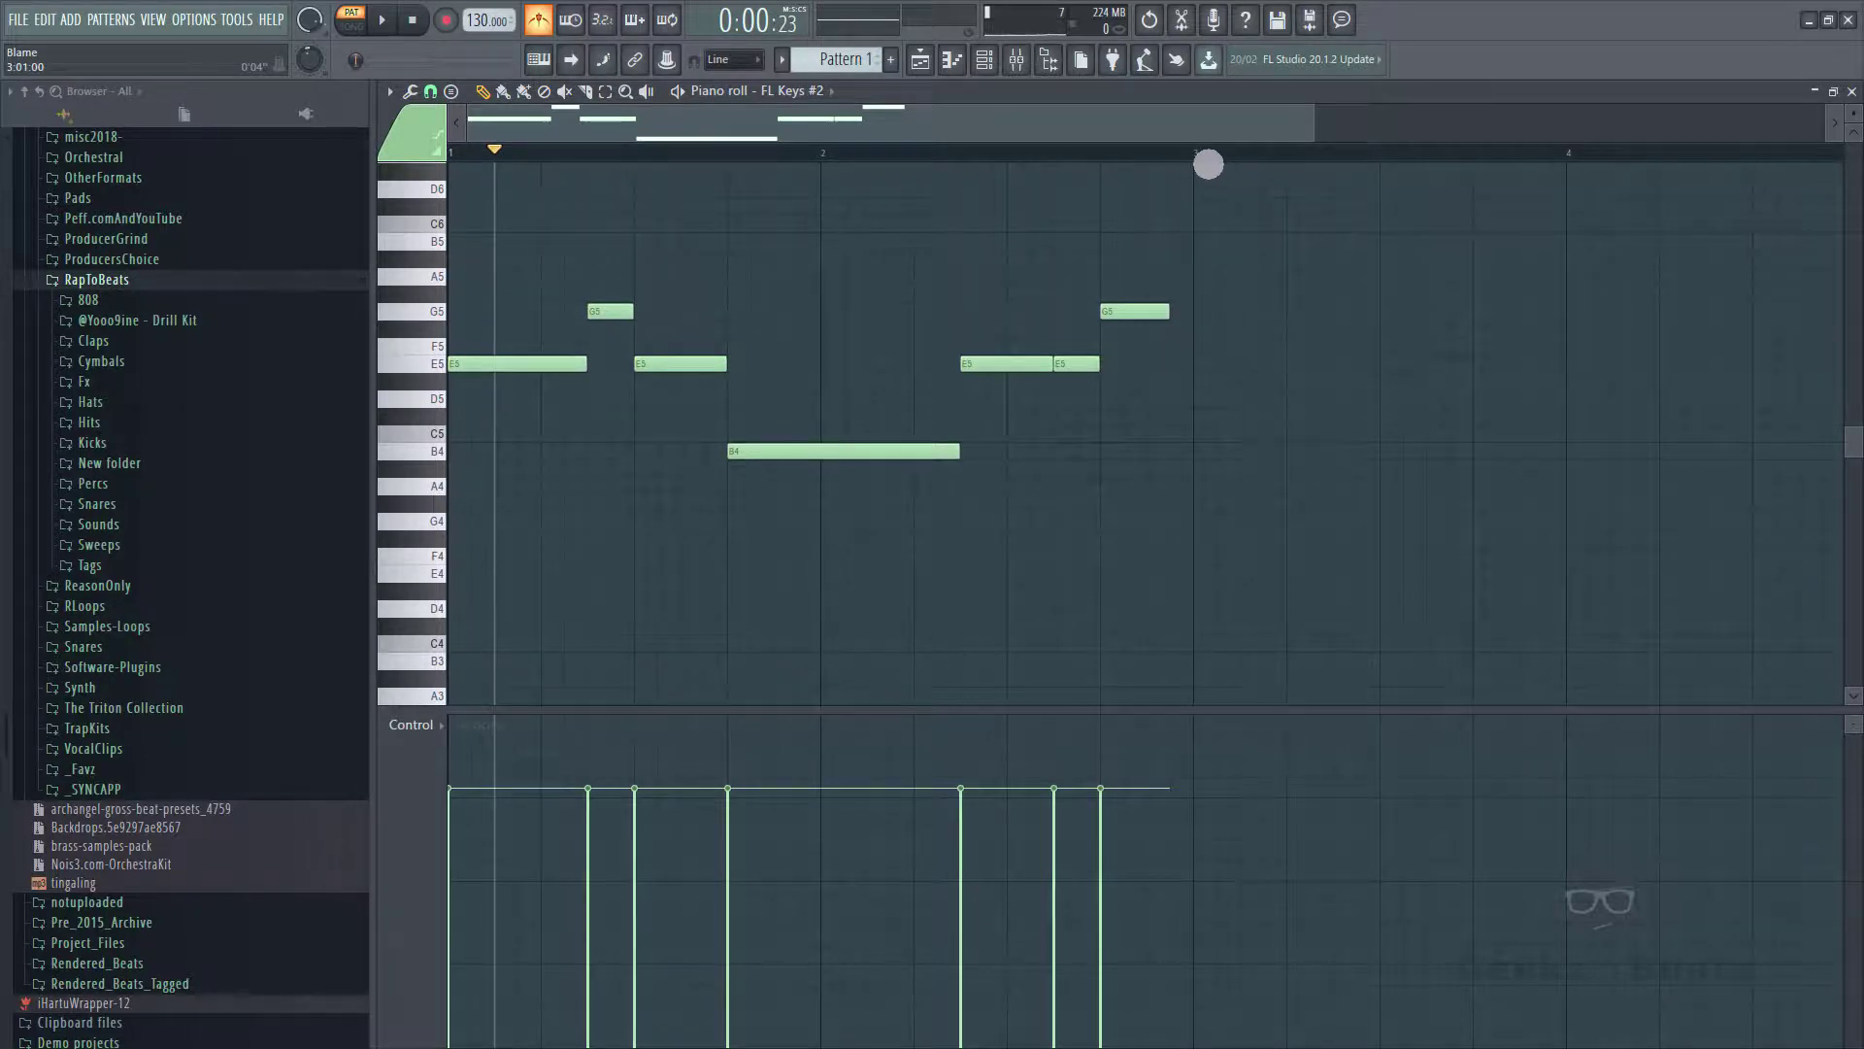
drag(1208, 159, 486, 239)
drag(1210, 167, 105, 221)
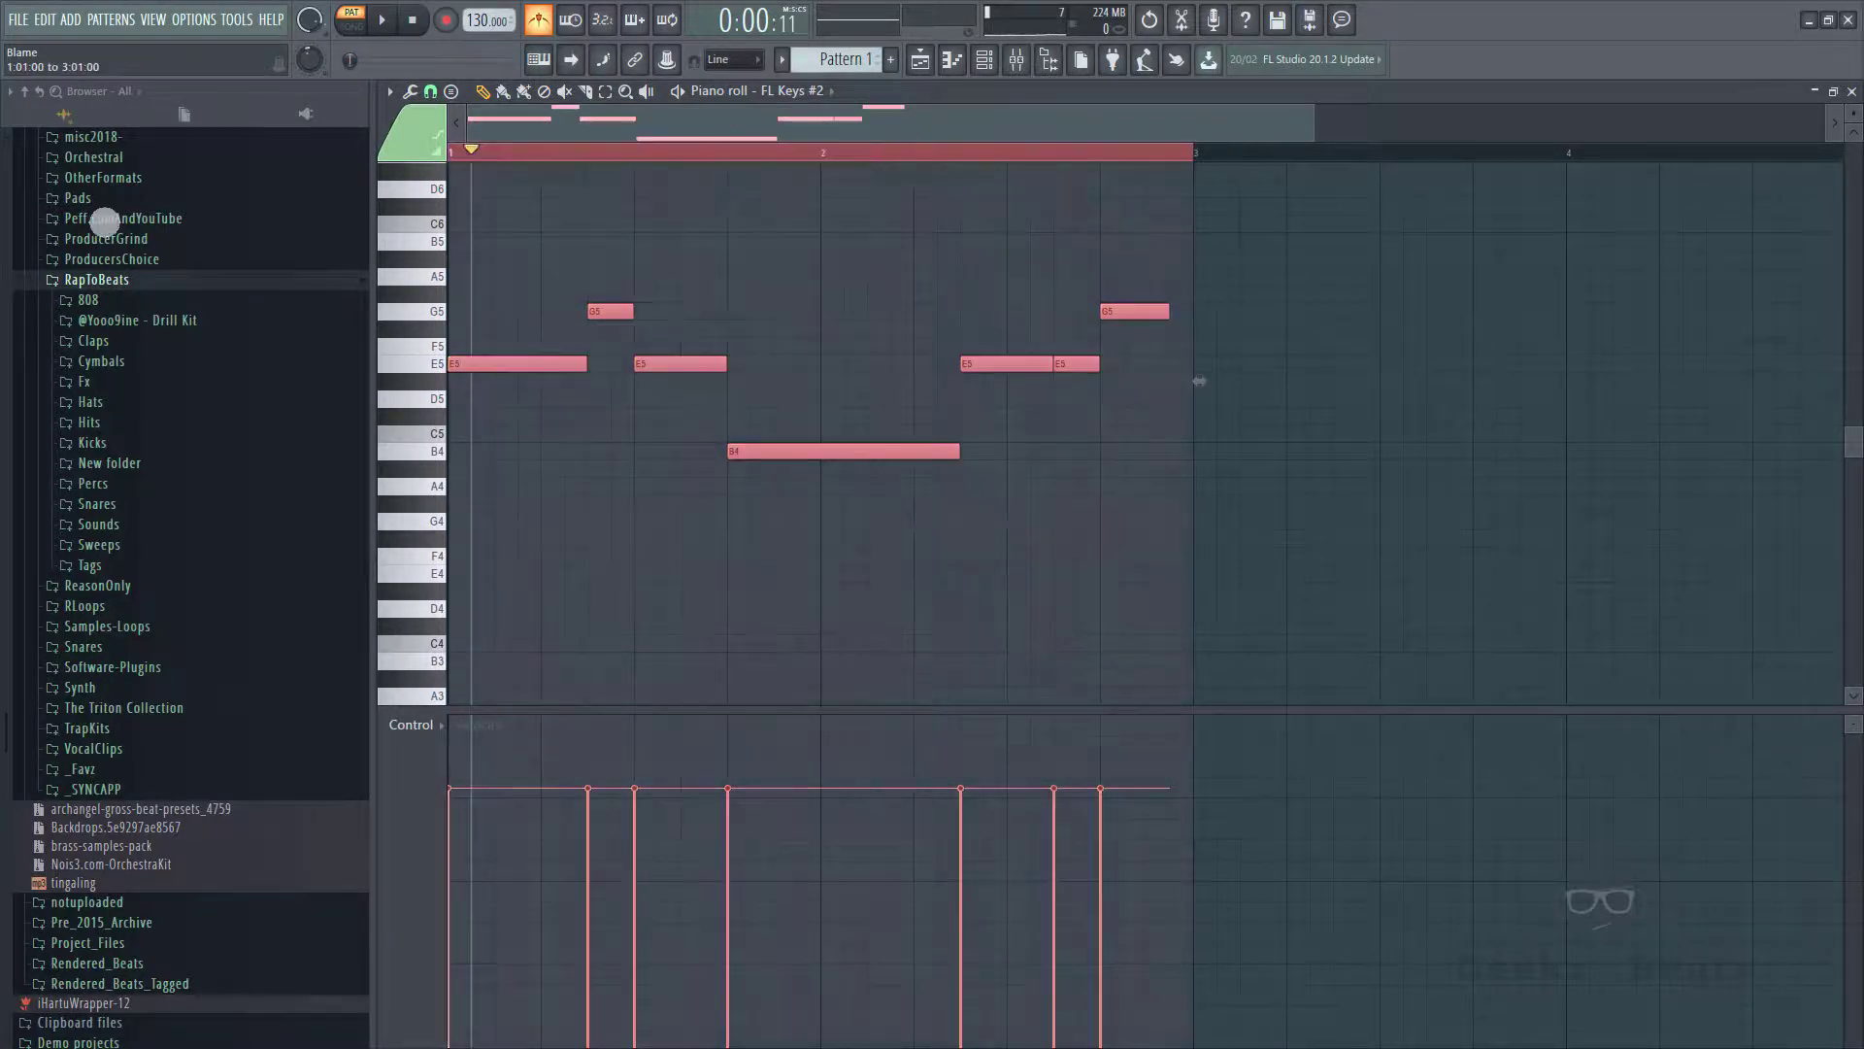
key(ctrl+b)
key(space)
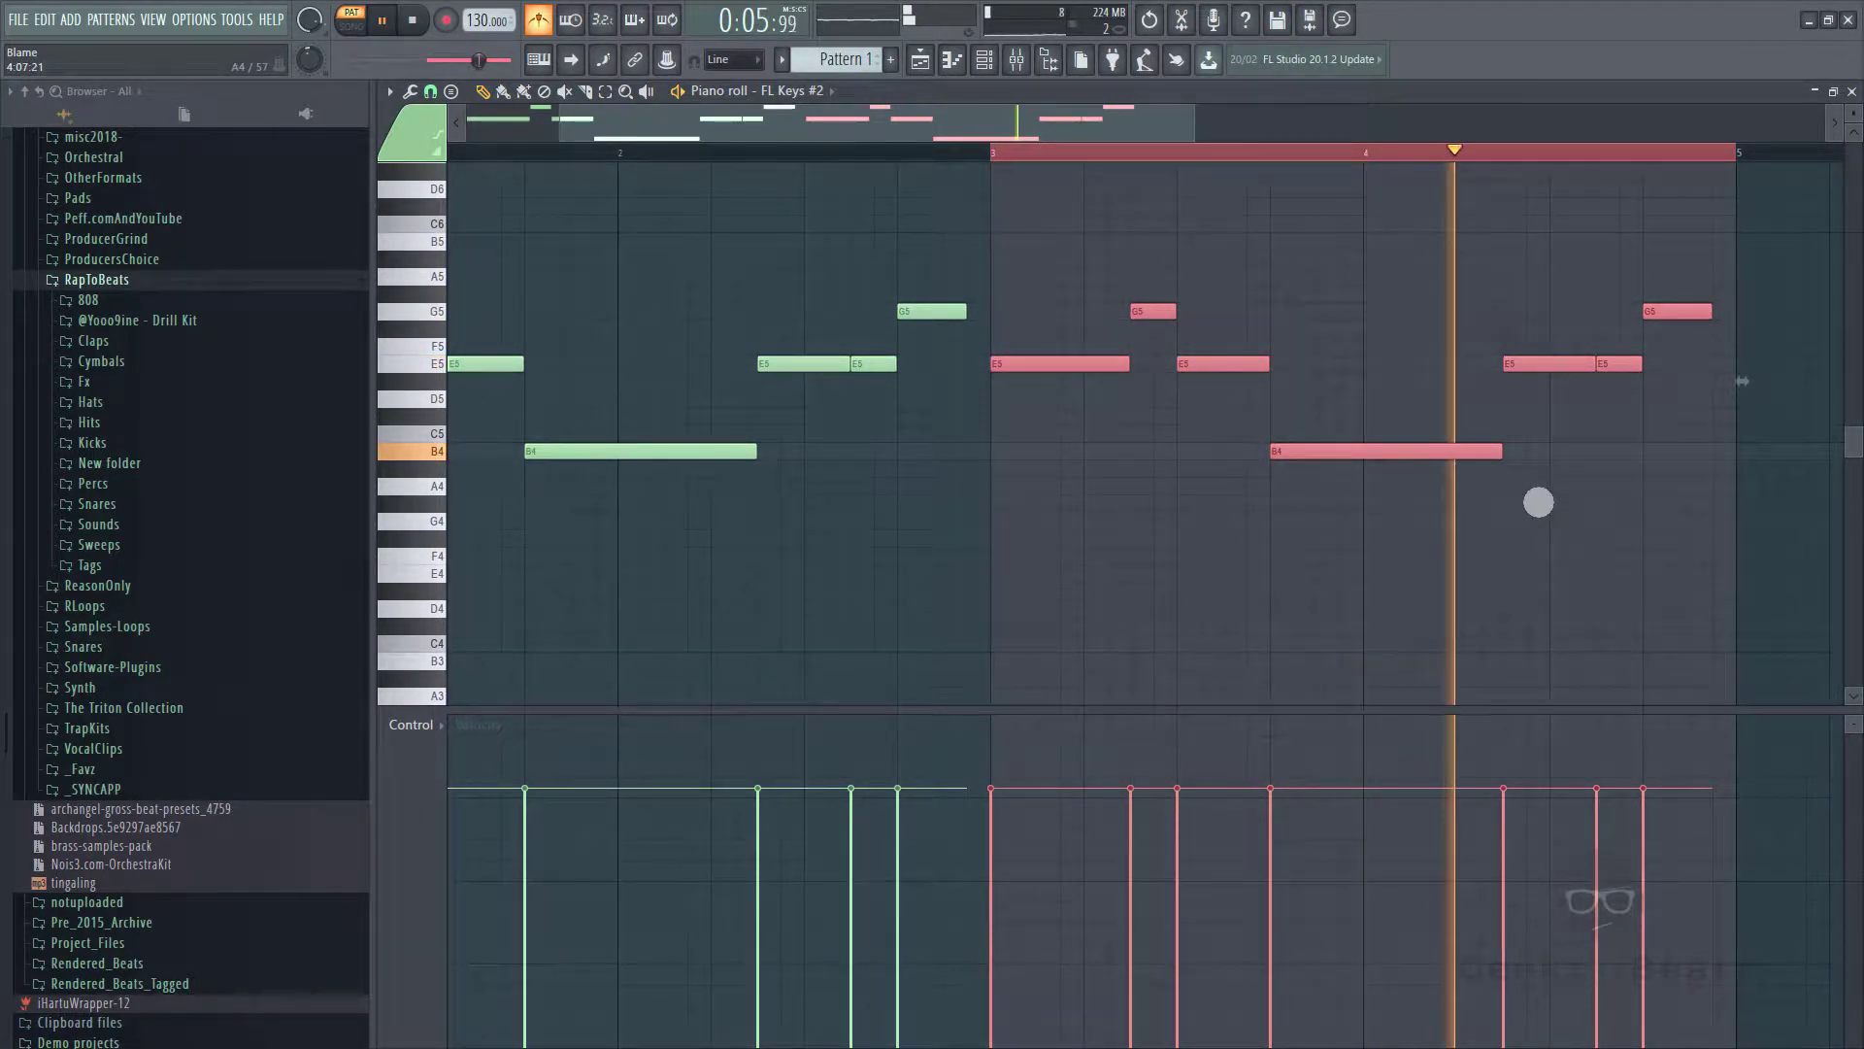
- Try an extra short E5 just before the first E5 of bar 4, checking it by playback, and remove it
key(space)
click(1475, 367)
key(space)
key(space)
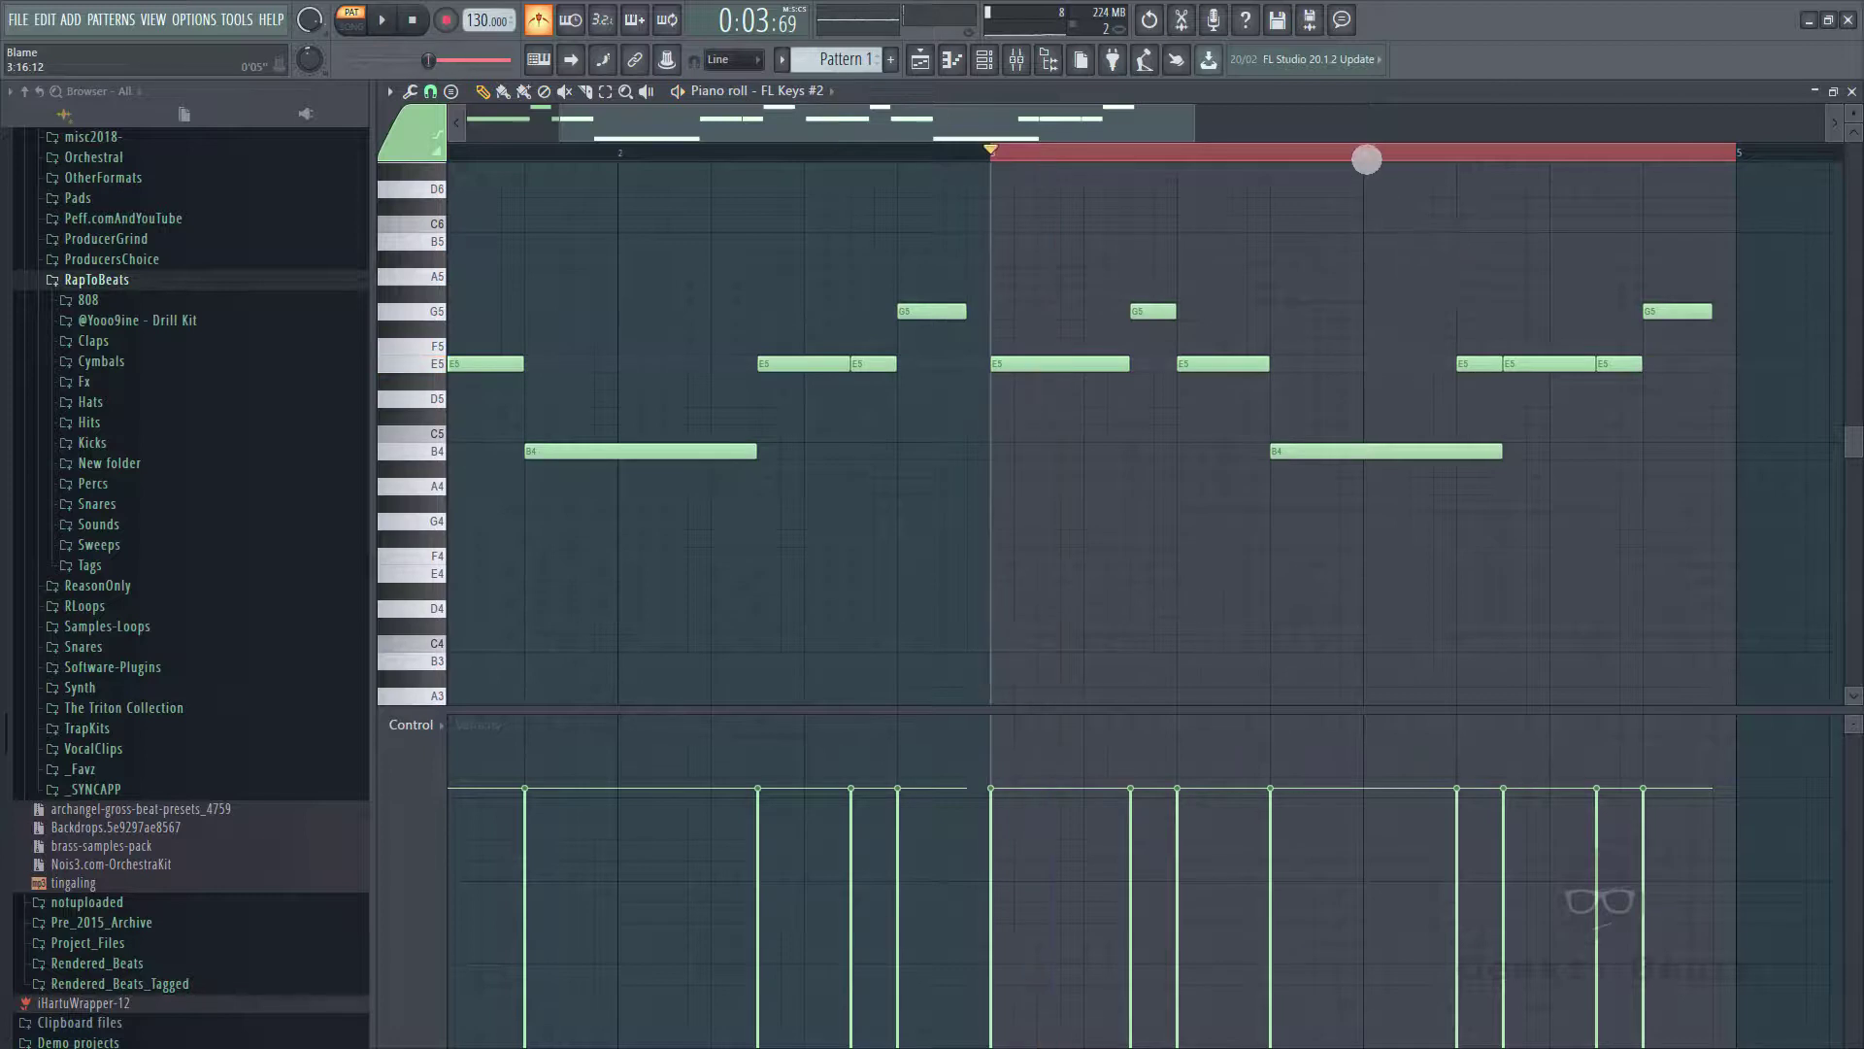
key(space)
key(space)
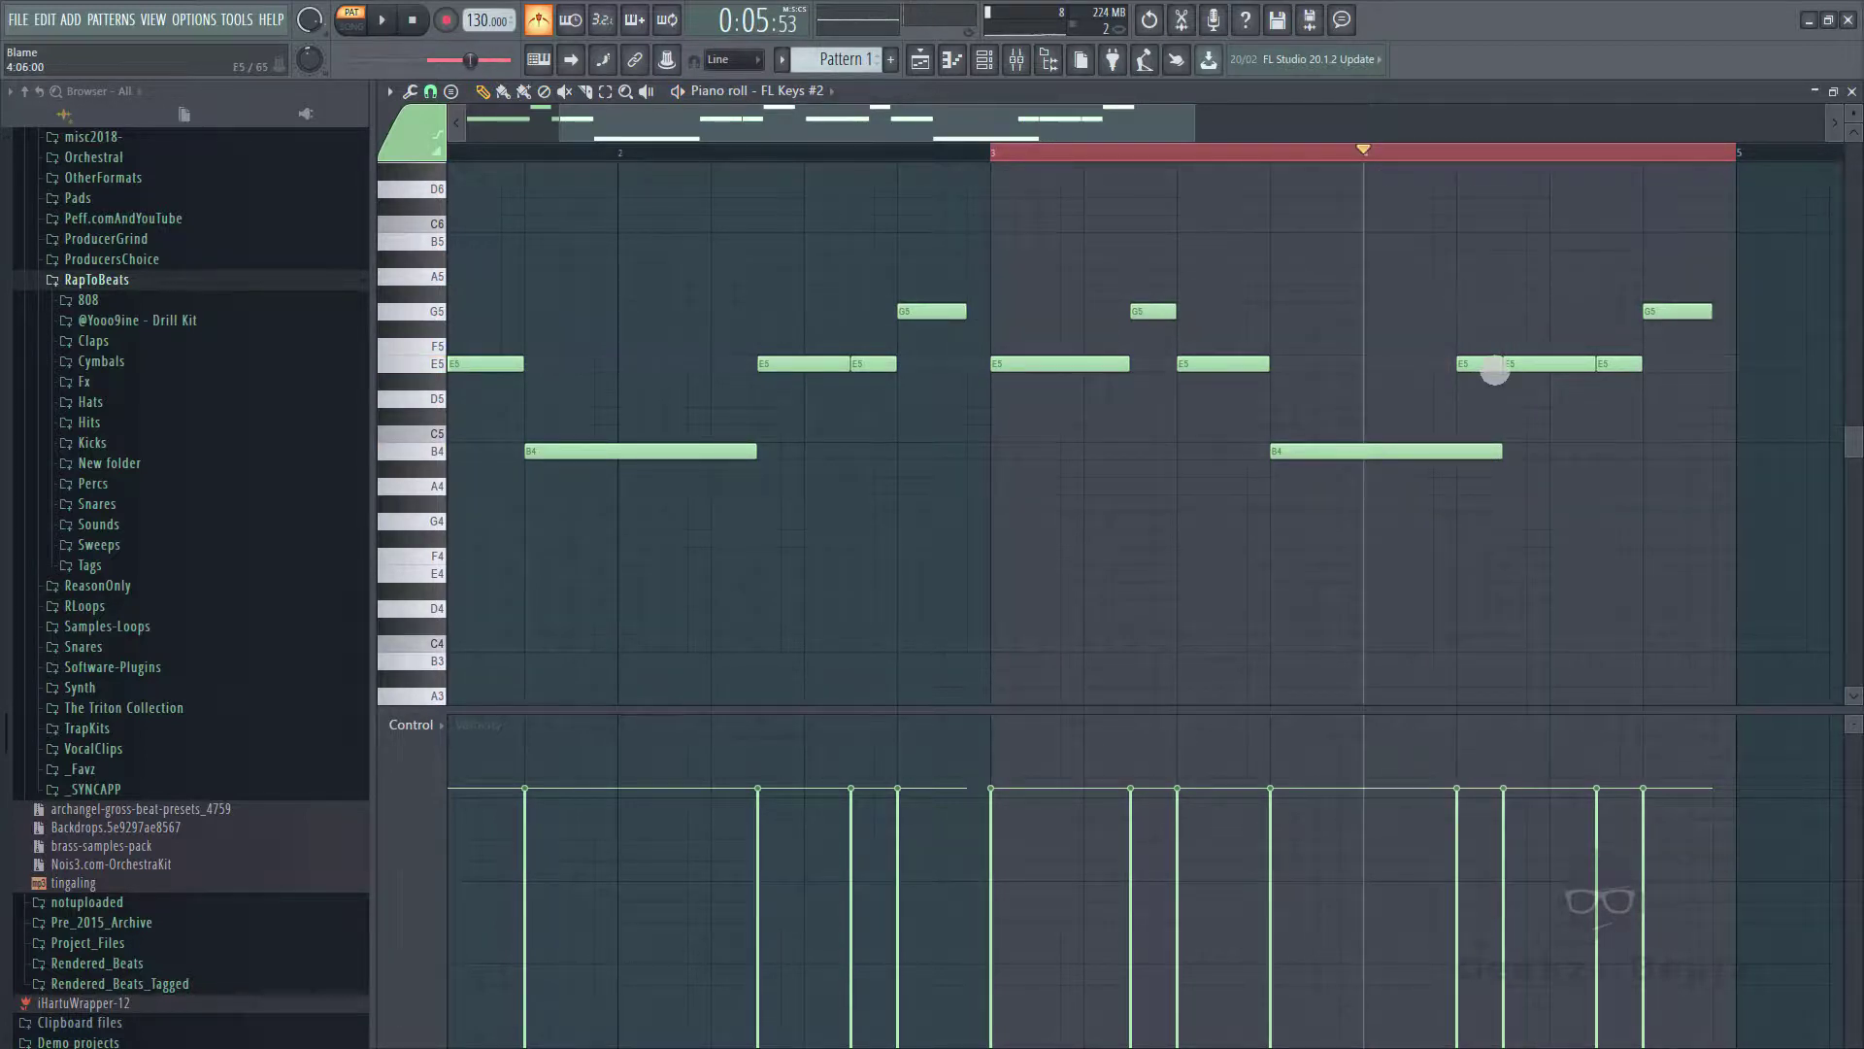
click(1496, 369)
click(1496, 369)
key(space)
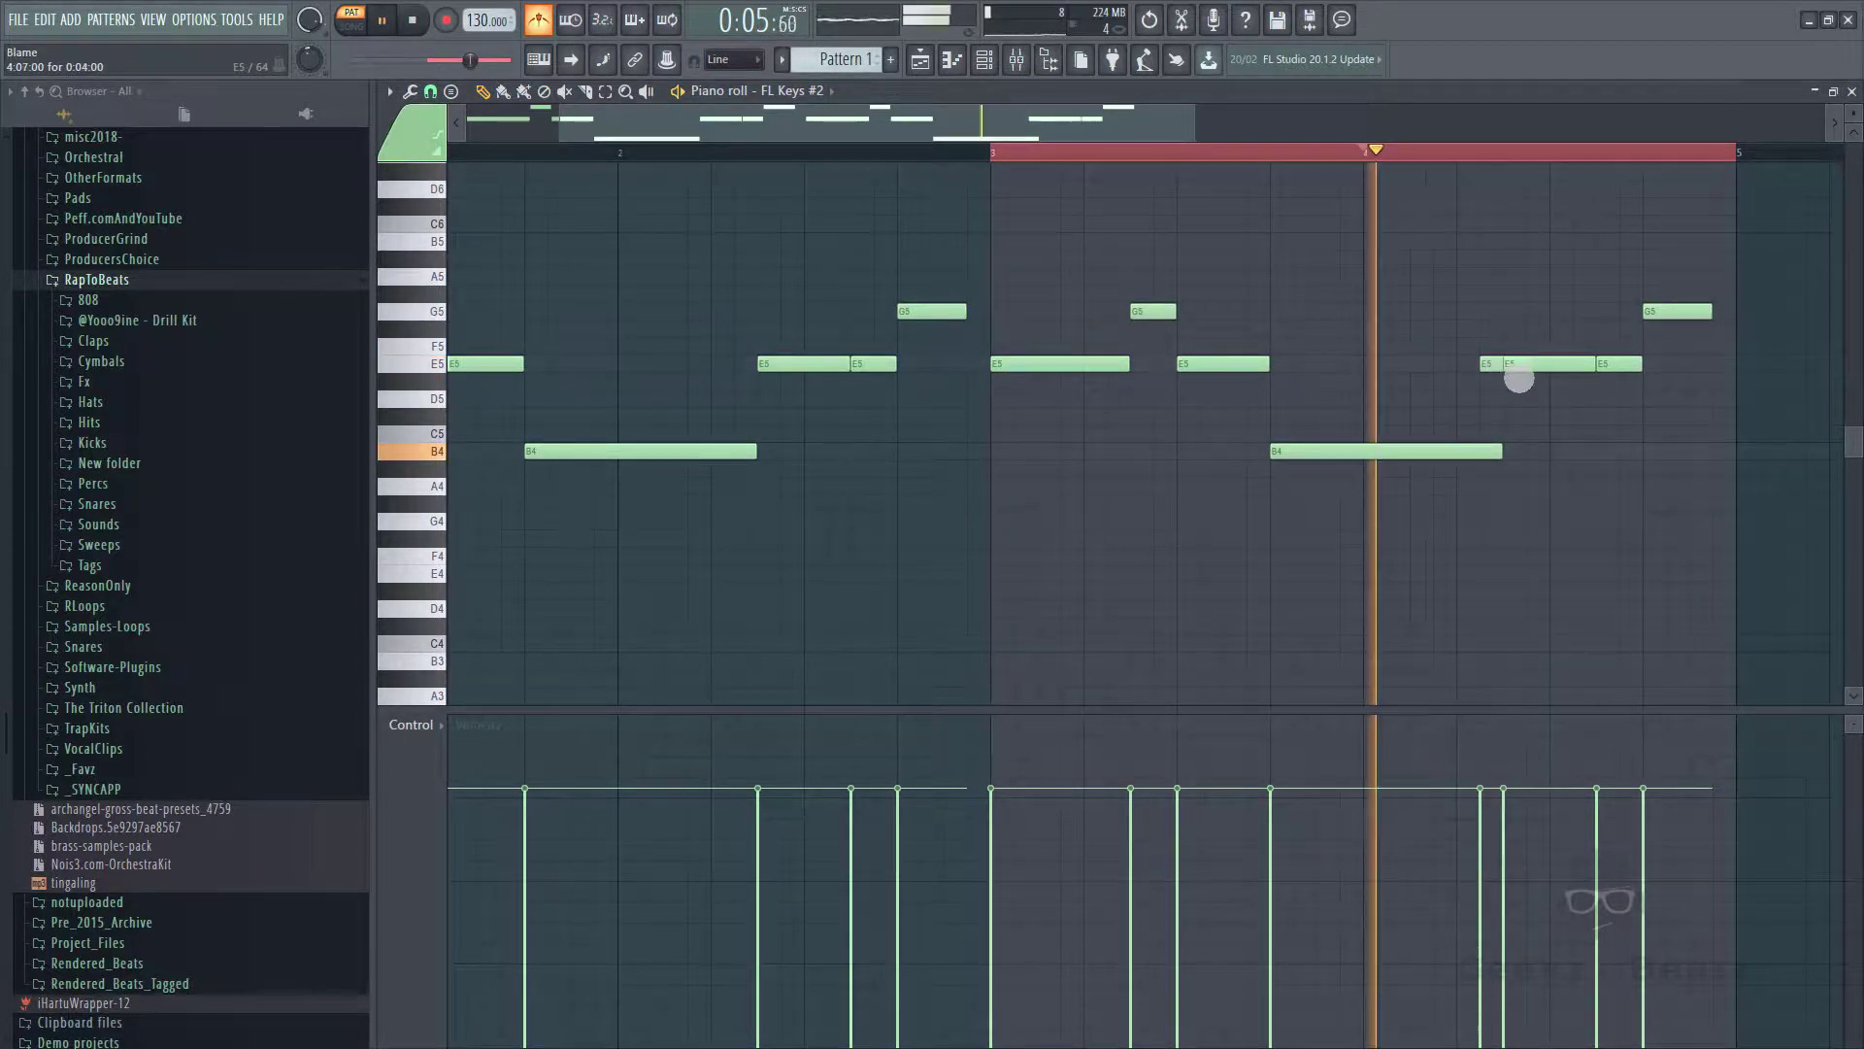
right_click(1495, 369)
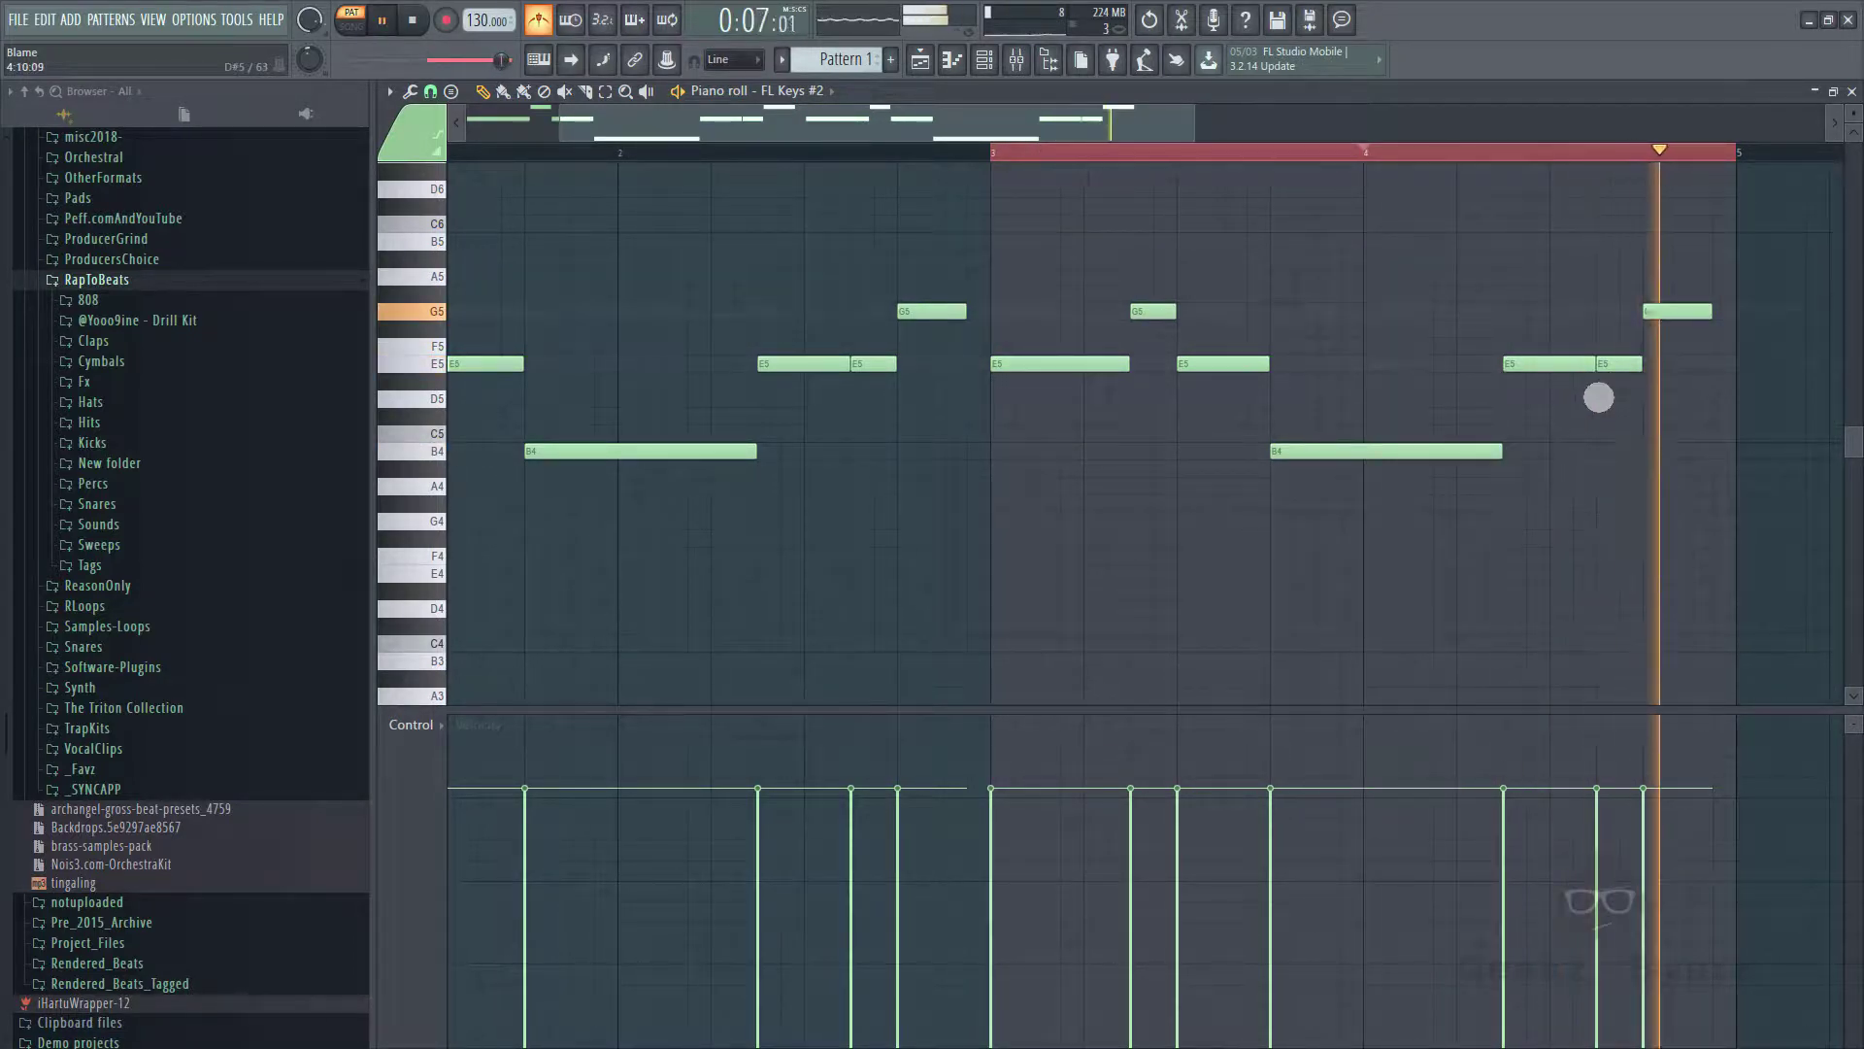
- Shorten bar 4's first E5 to one step and add another one-step E5 at step 9
drag(1594, 367, 1525, 367)
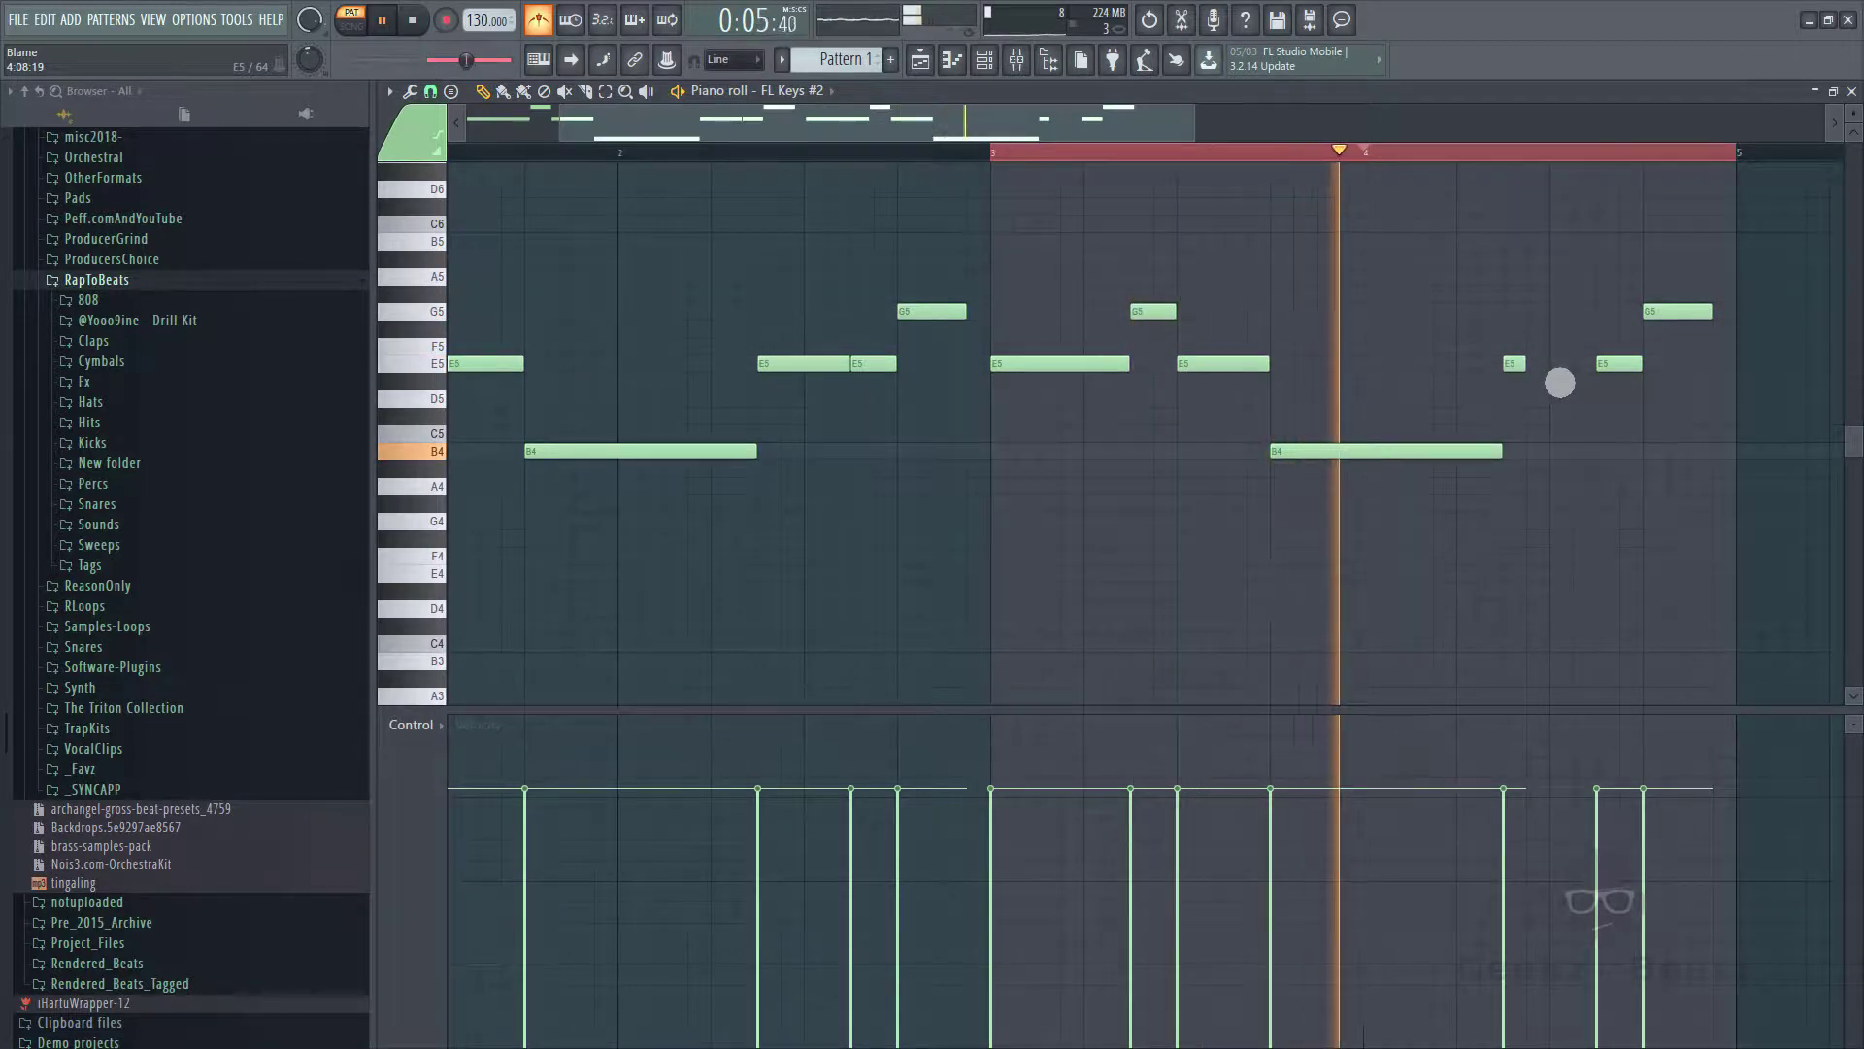
click(1560, 365)
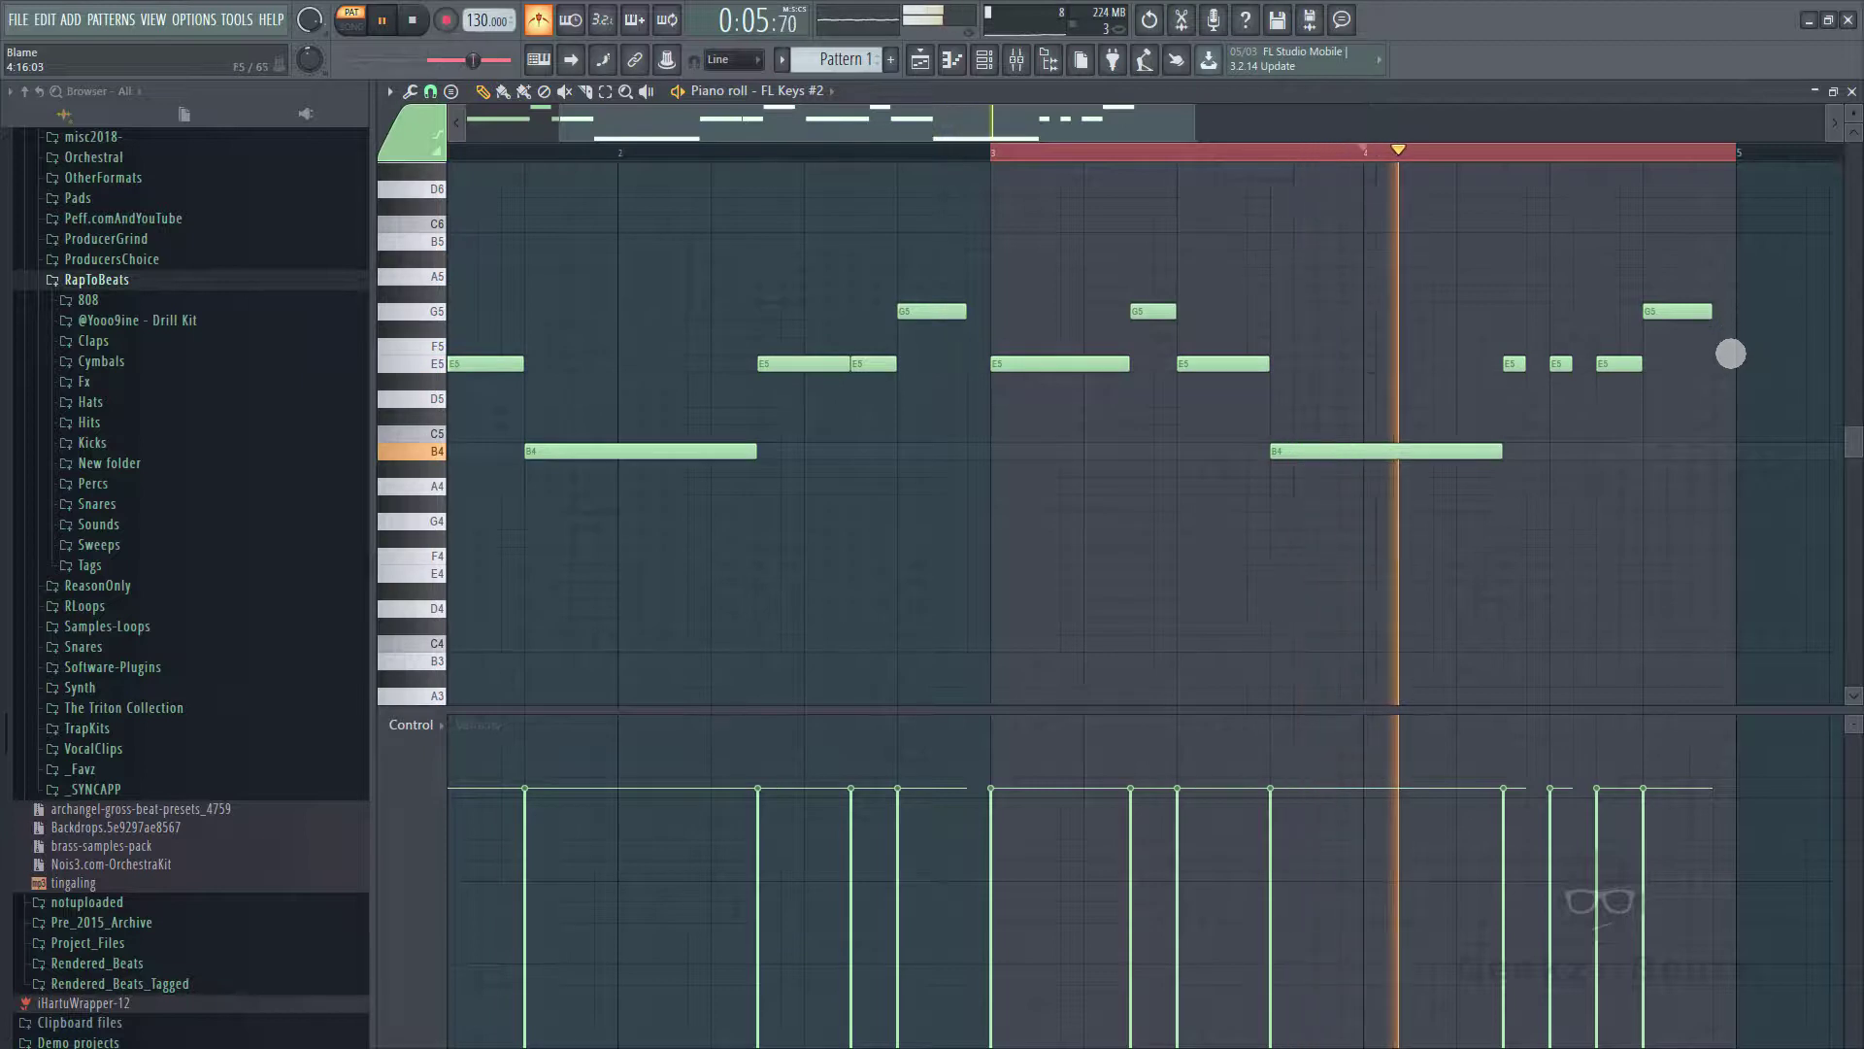
- Extend the melody notes to meet each other with Quick legato, using a temporary G5 at bar 5 as the end point
click(1744, 311)
key(ctrl+l)
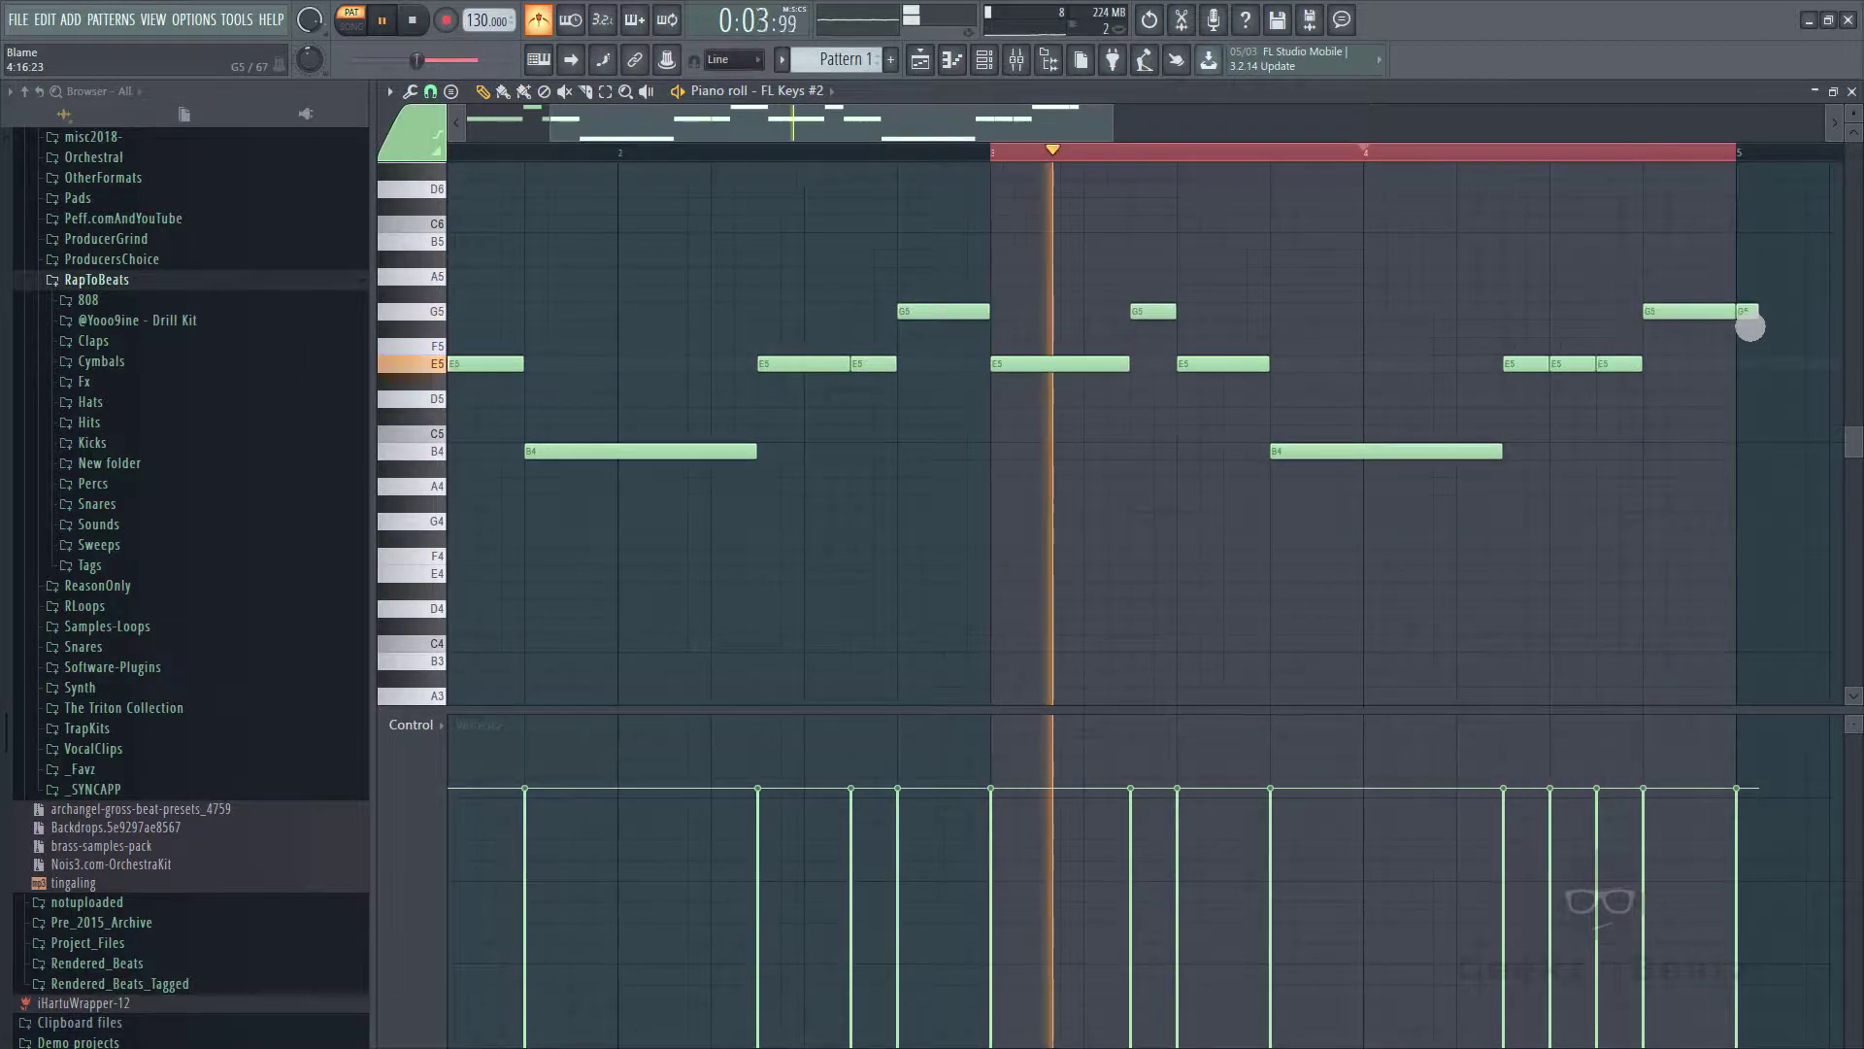
right_click(1748, 314)
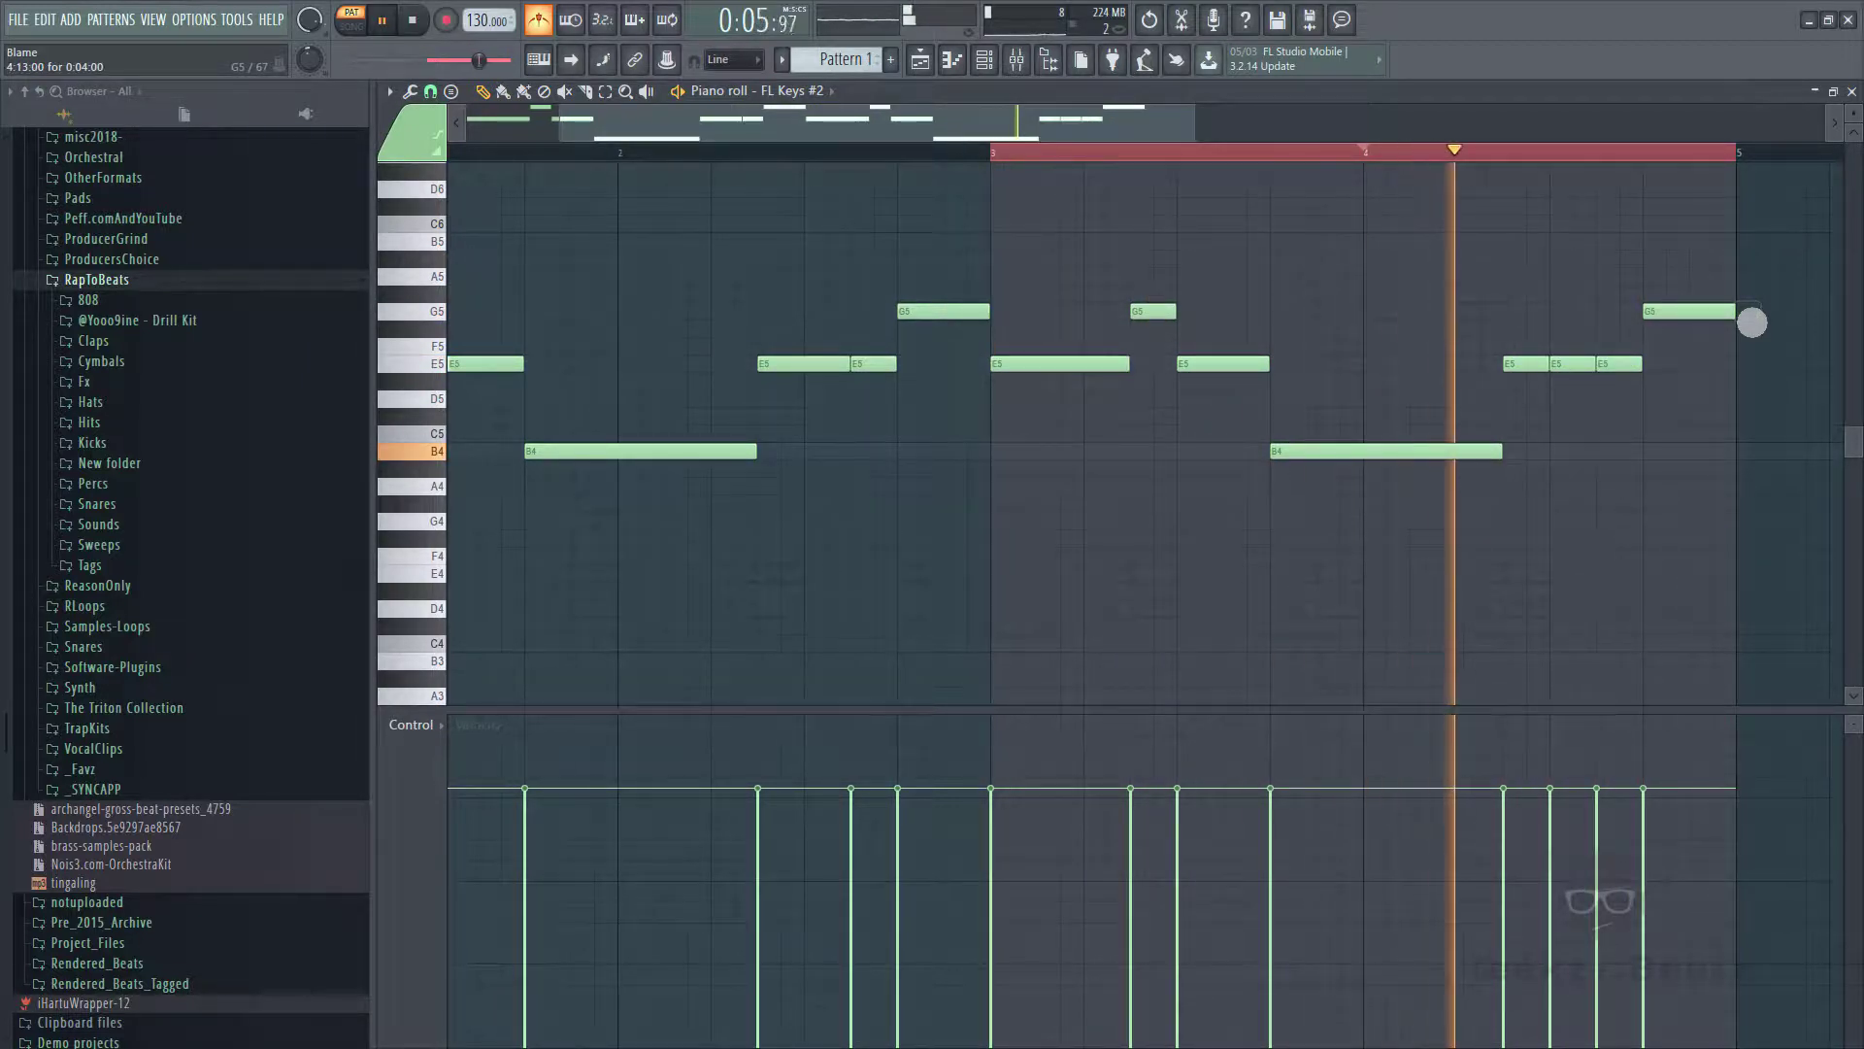
key(ctrl+d)
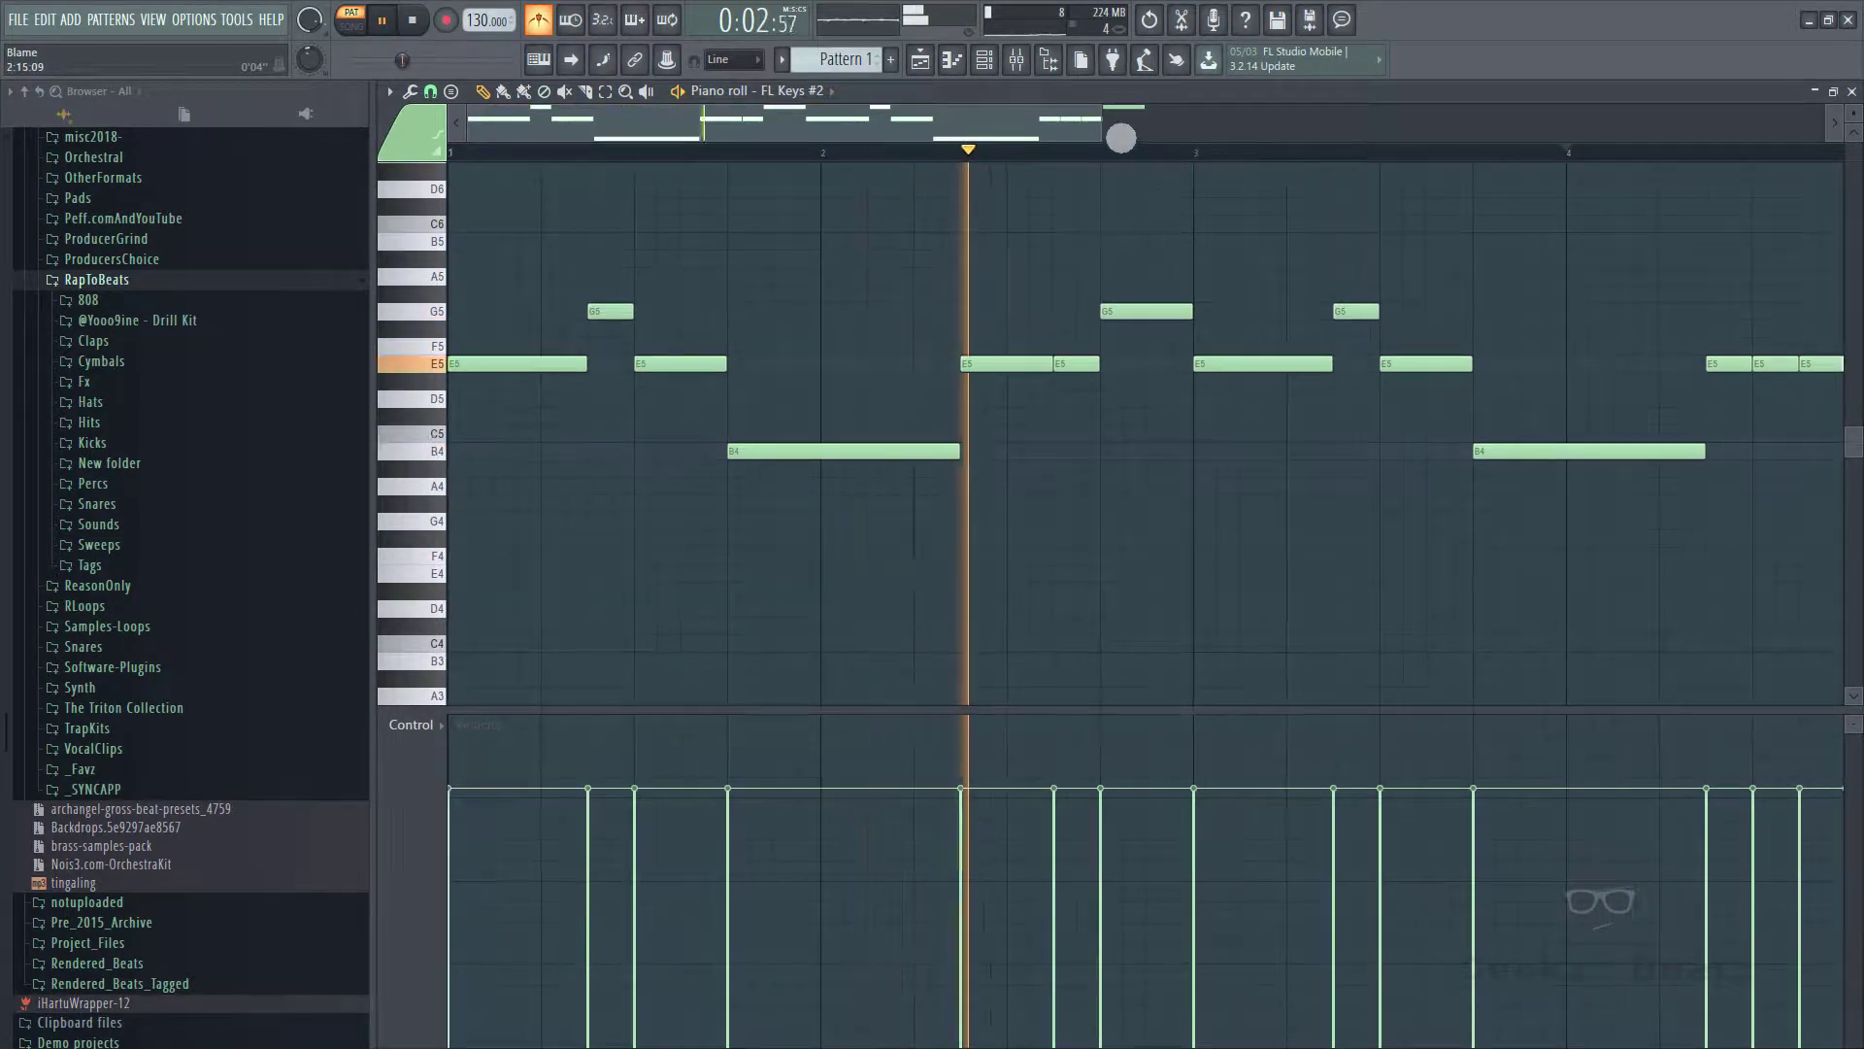
- Stack a six-step chord of E6, G6 and B6 at the start of bar 1
drag(1122, 138, 1441, 193)
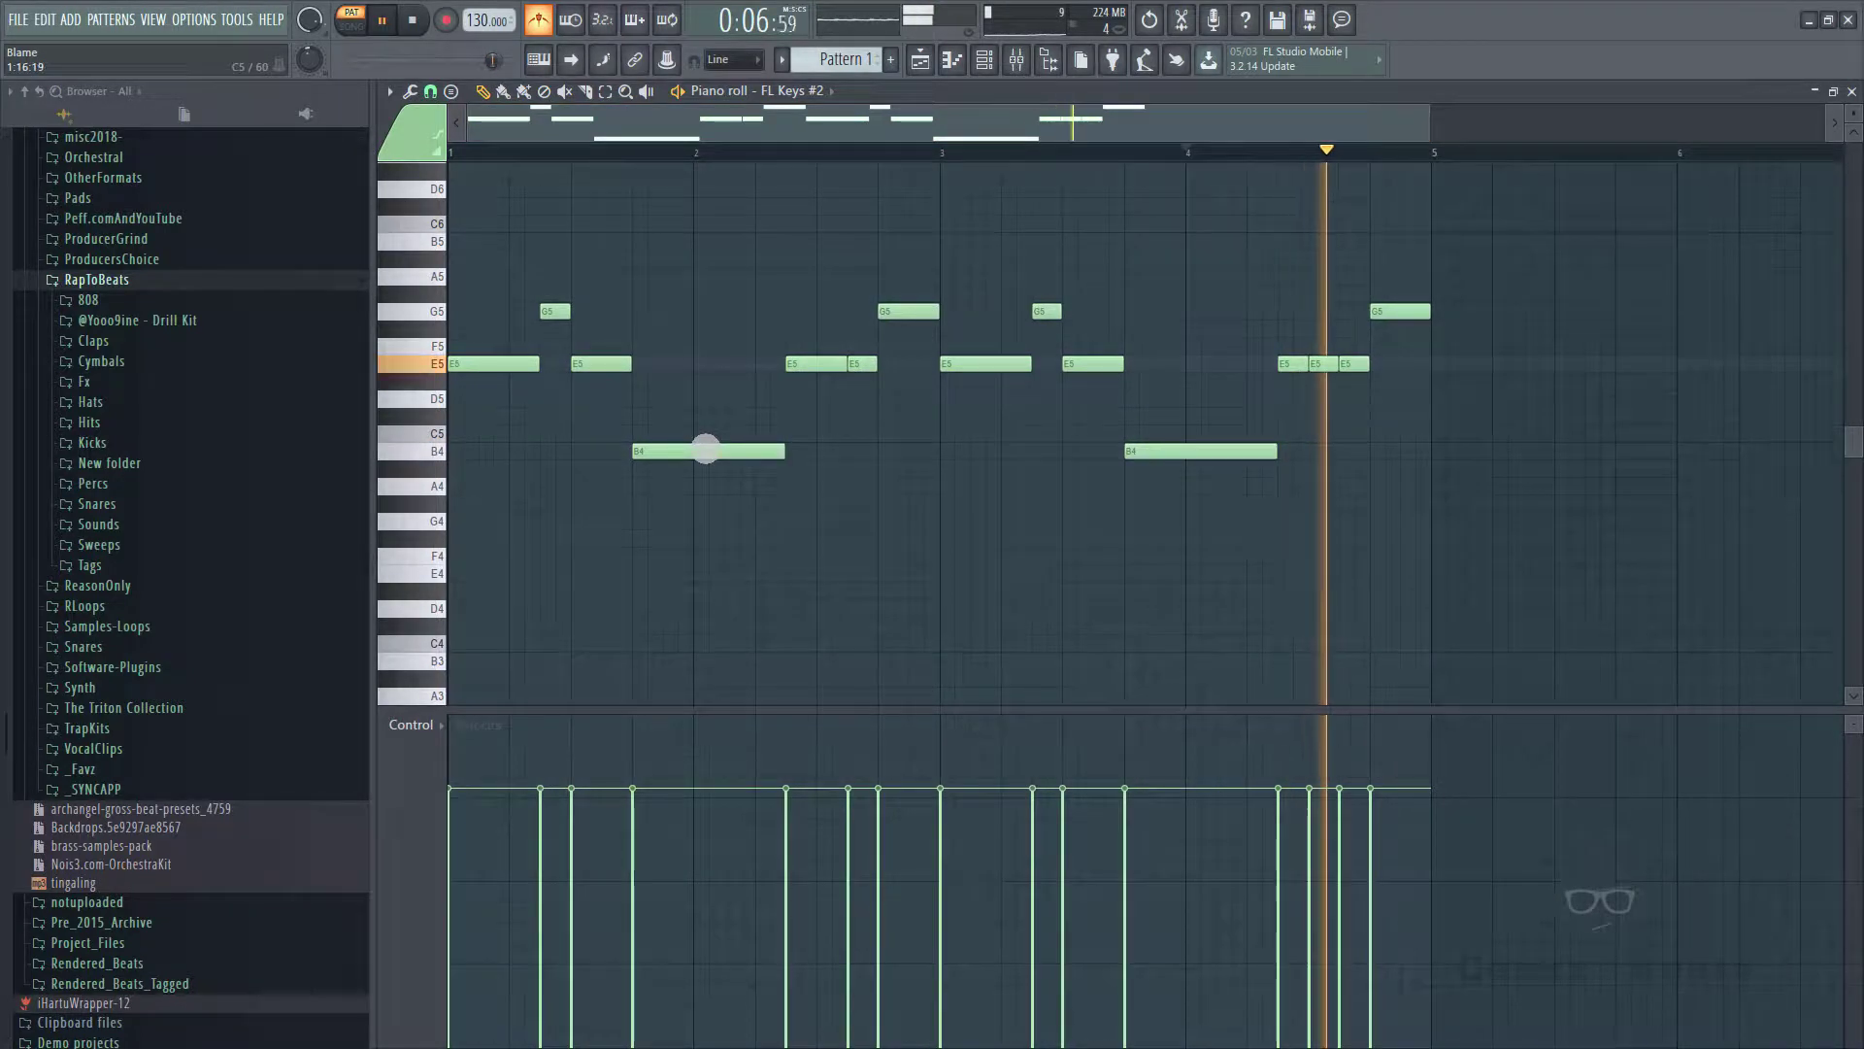
key(space)
scroll(596, 485, up, 4)
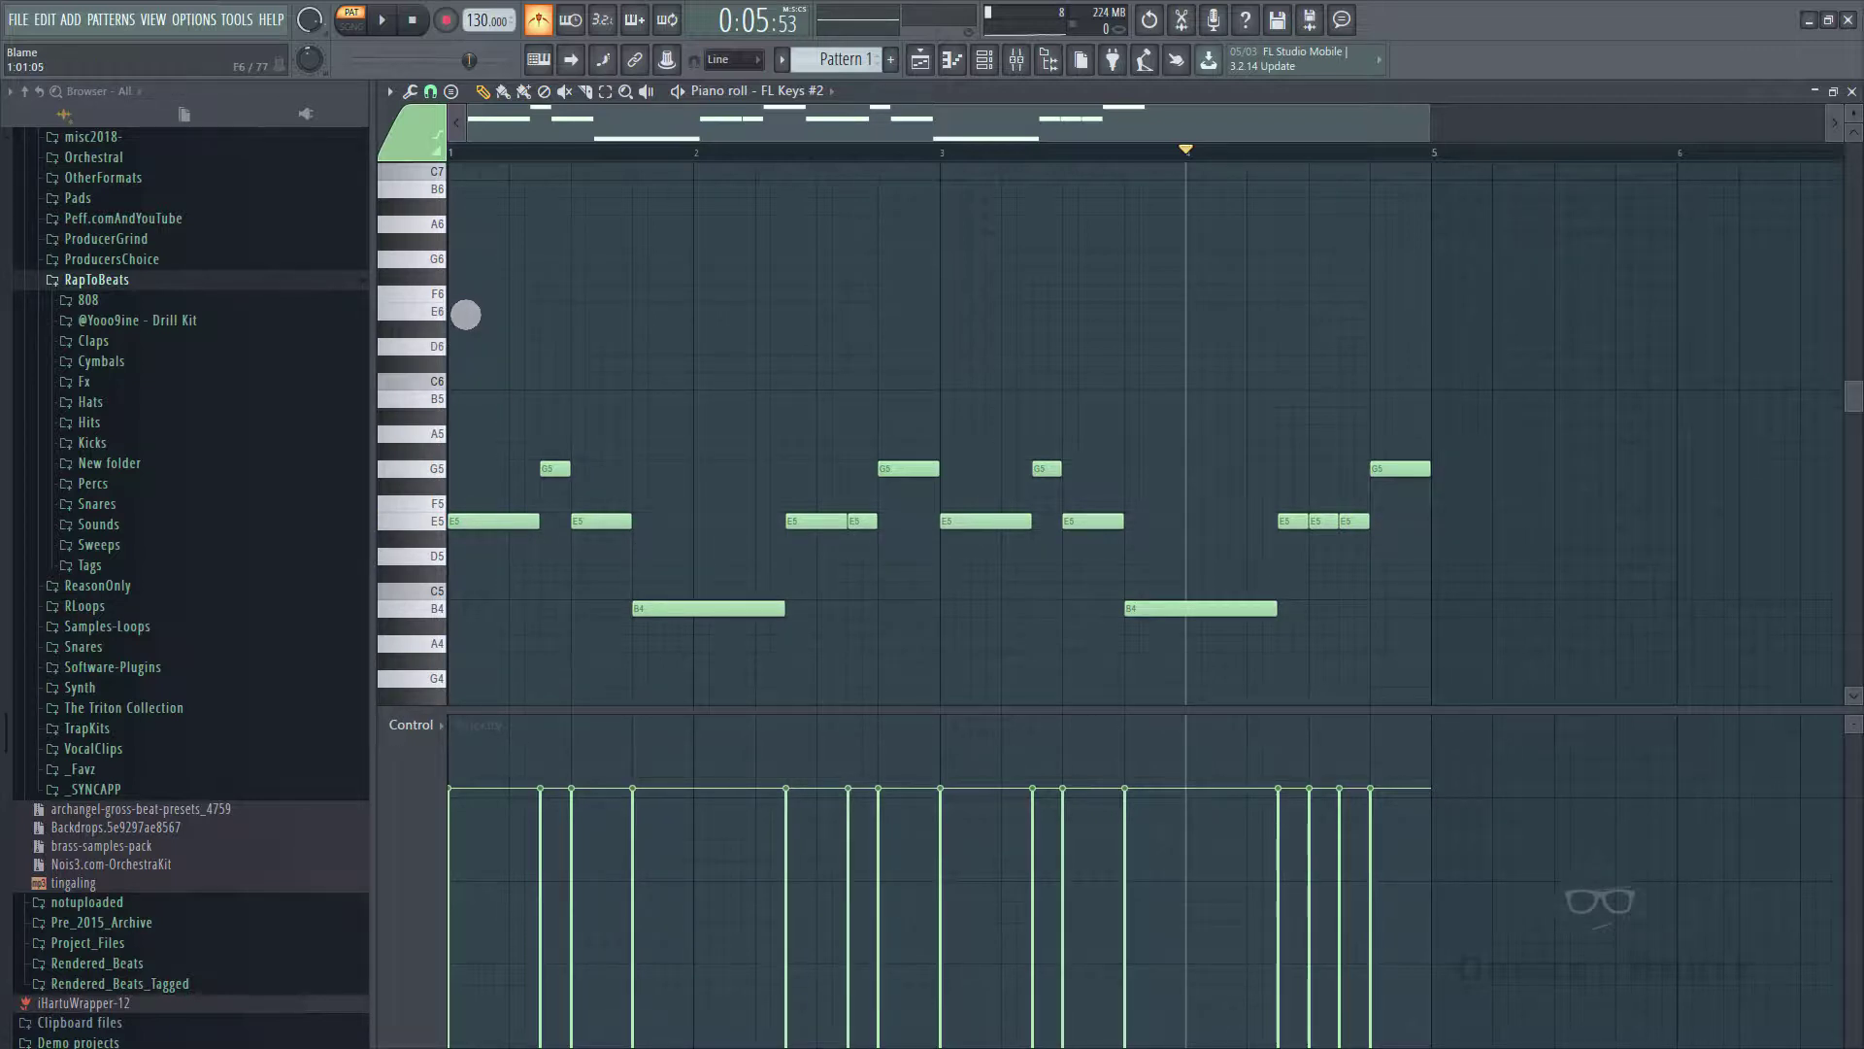
click(465, 314)
scroll(586, 441, up, 4)
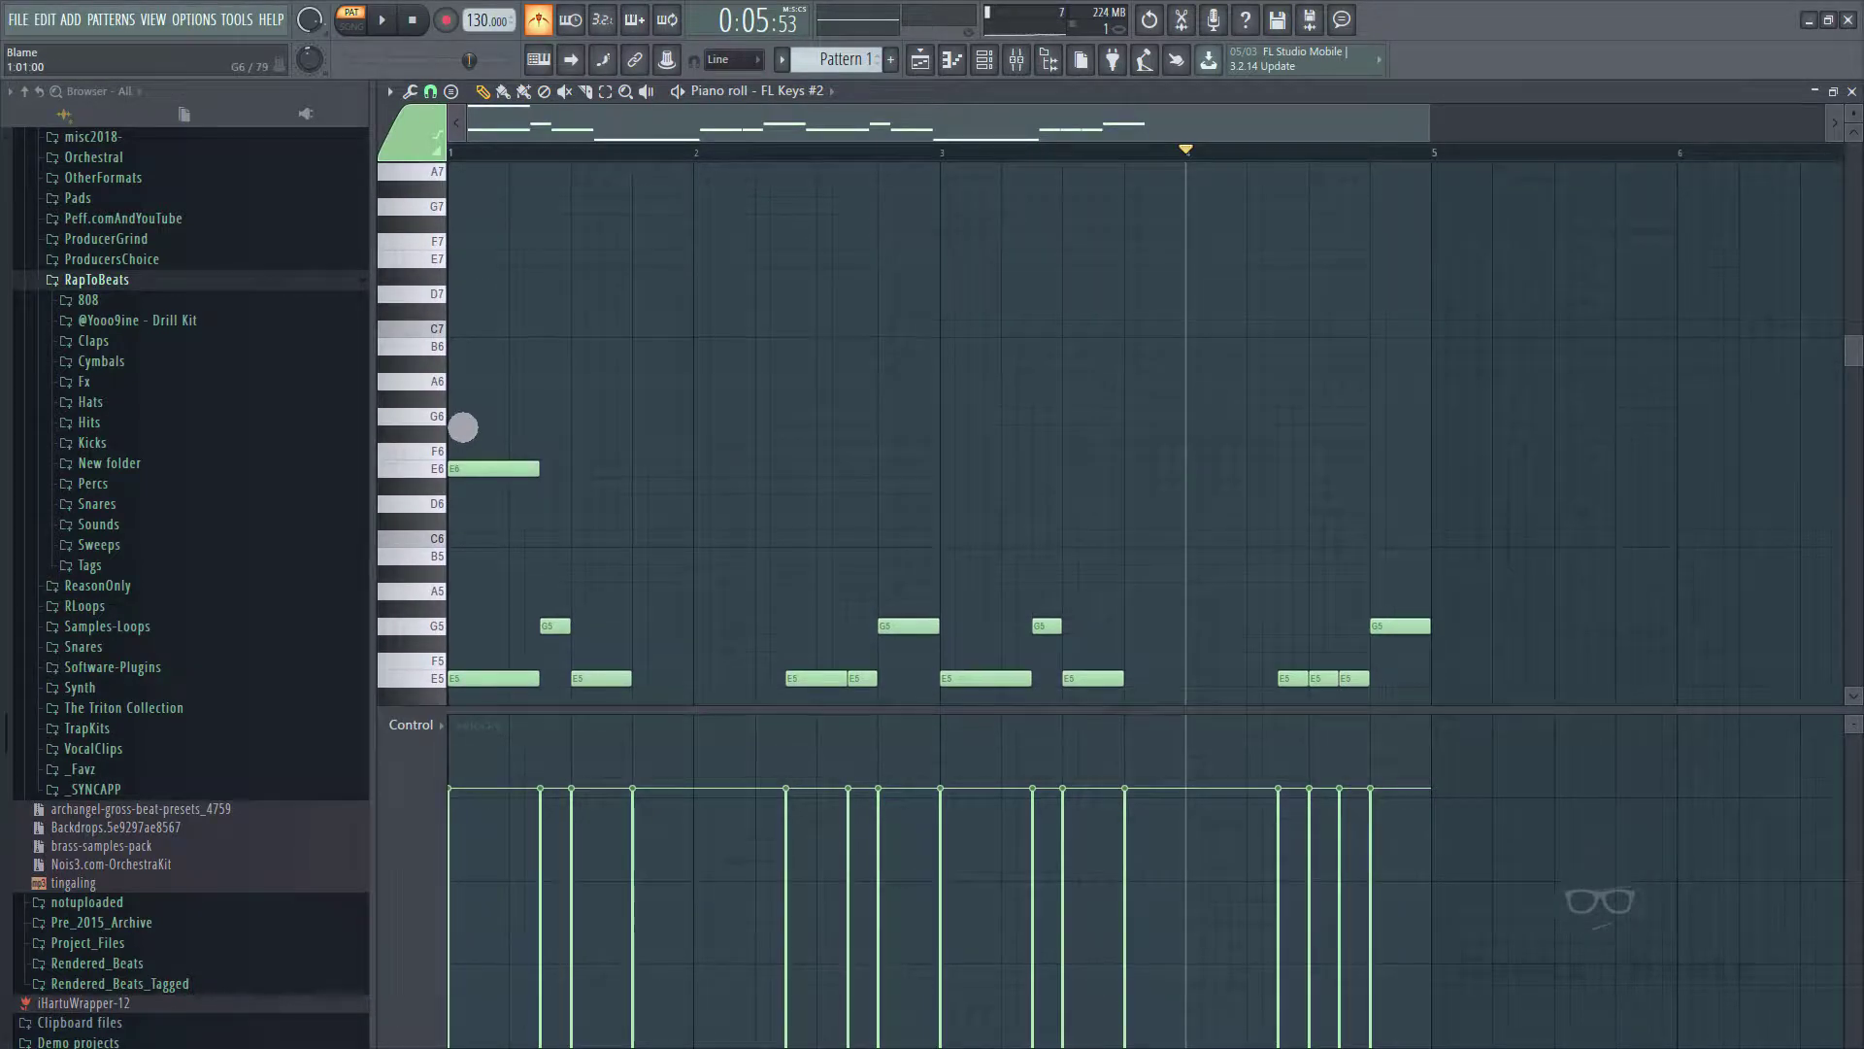
click(462, 421)
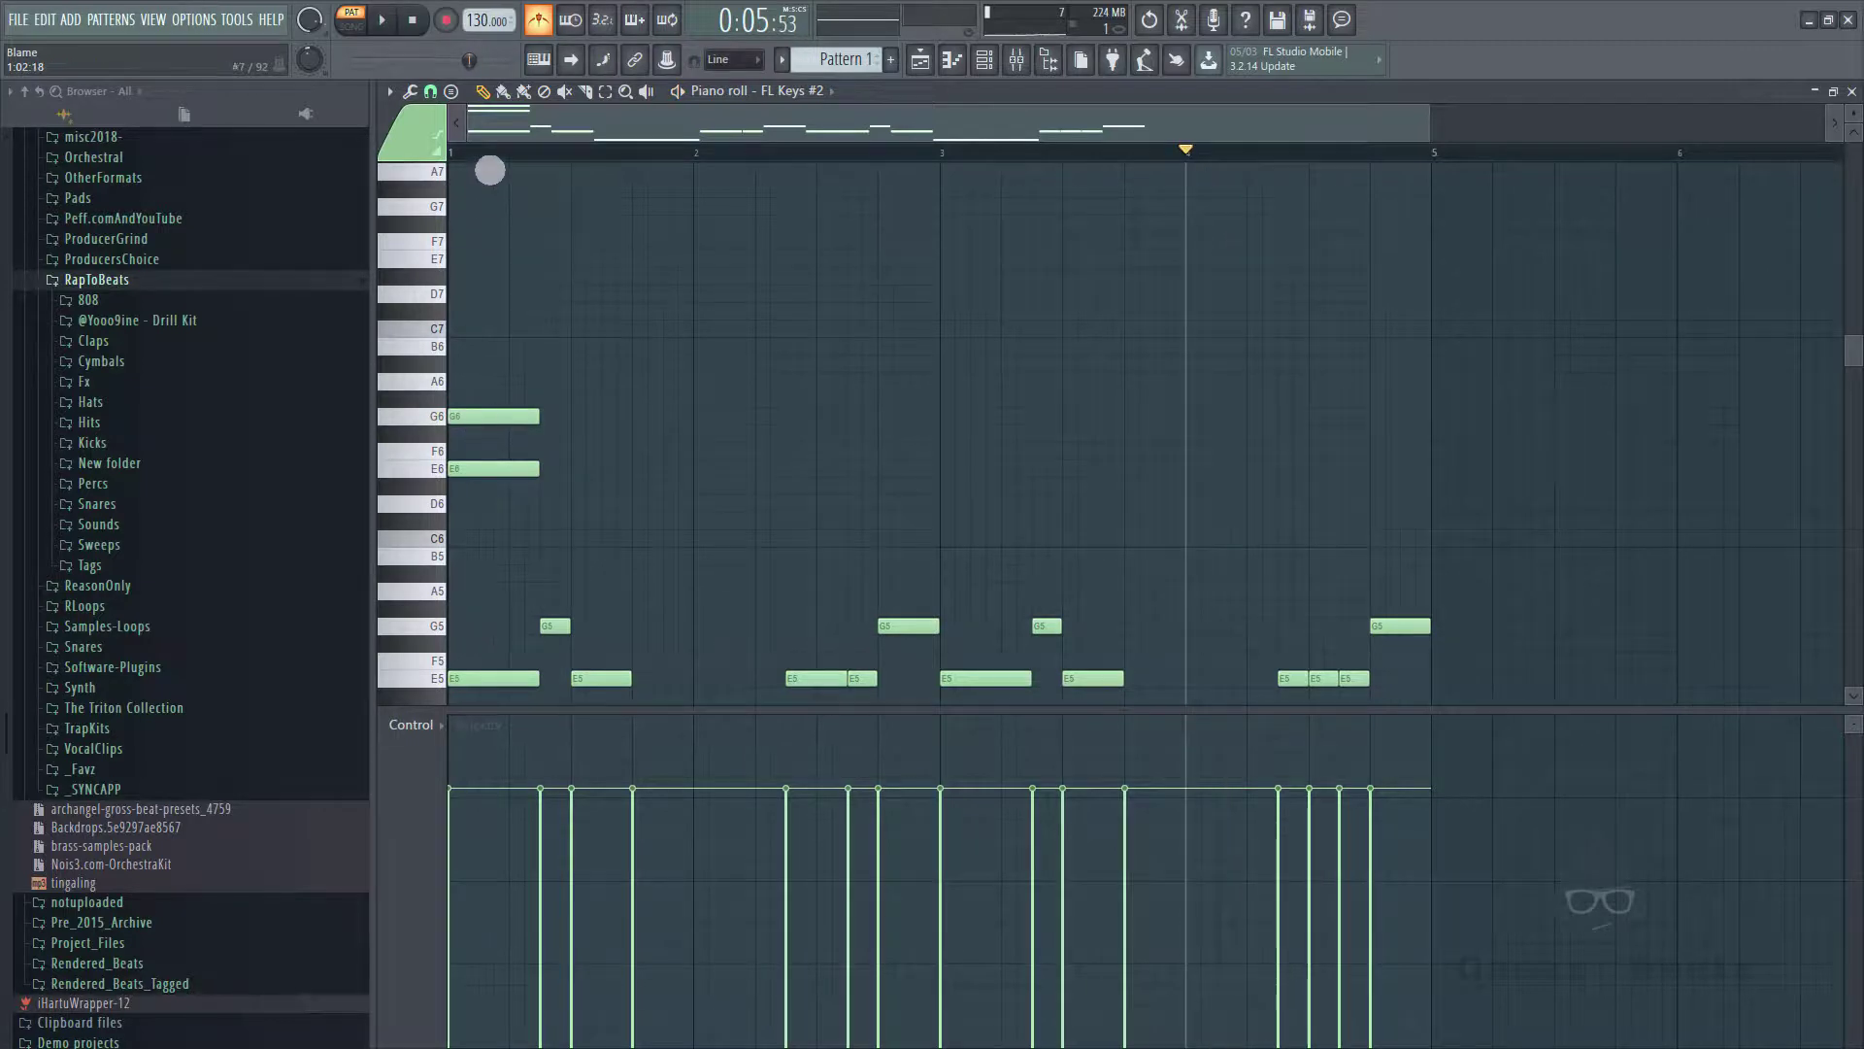
key(space)
key(space)
key(space)
key(space)
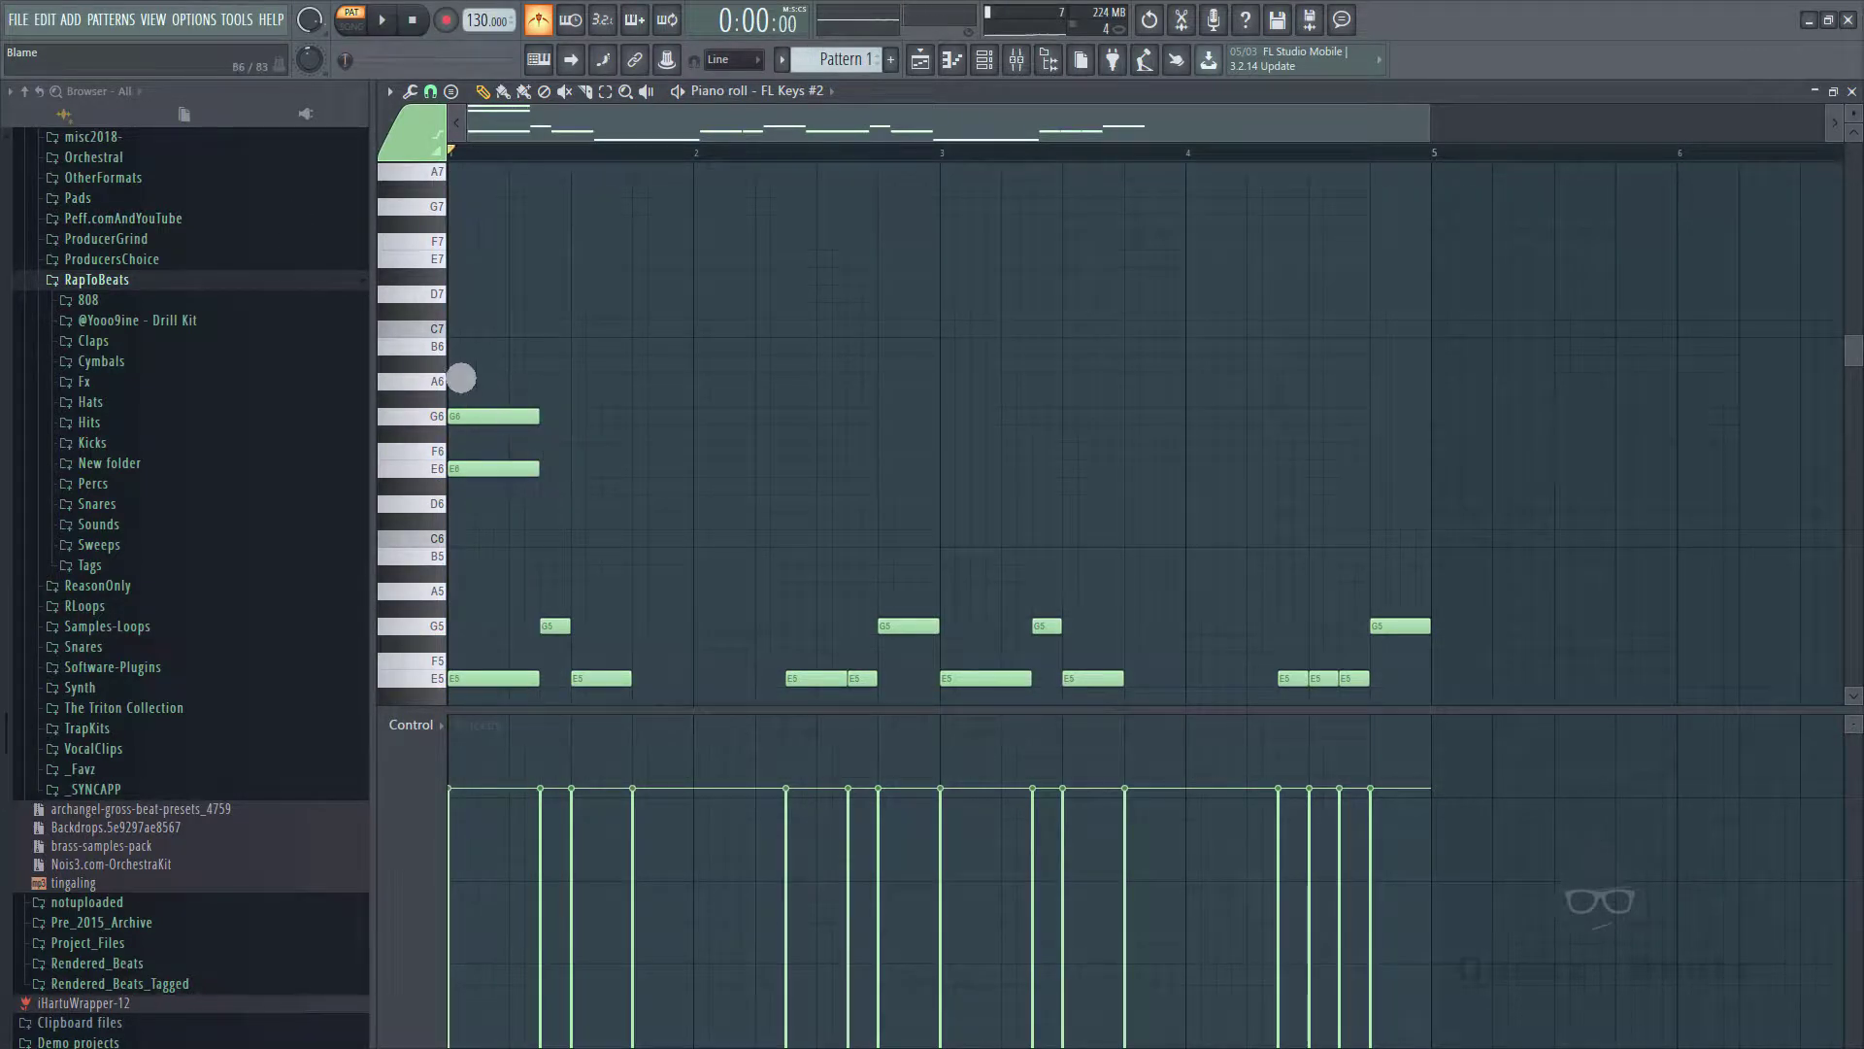
click(468, 348)
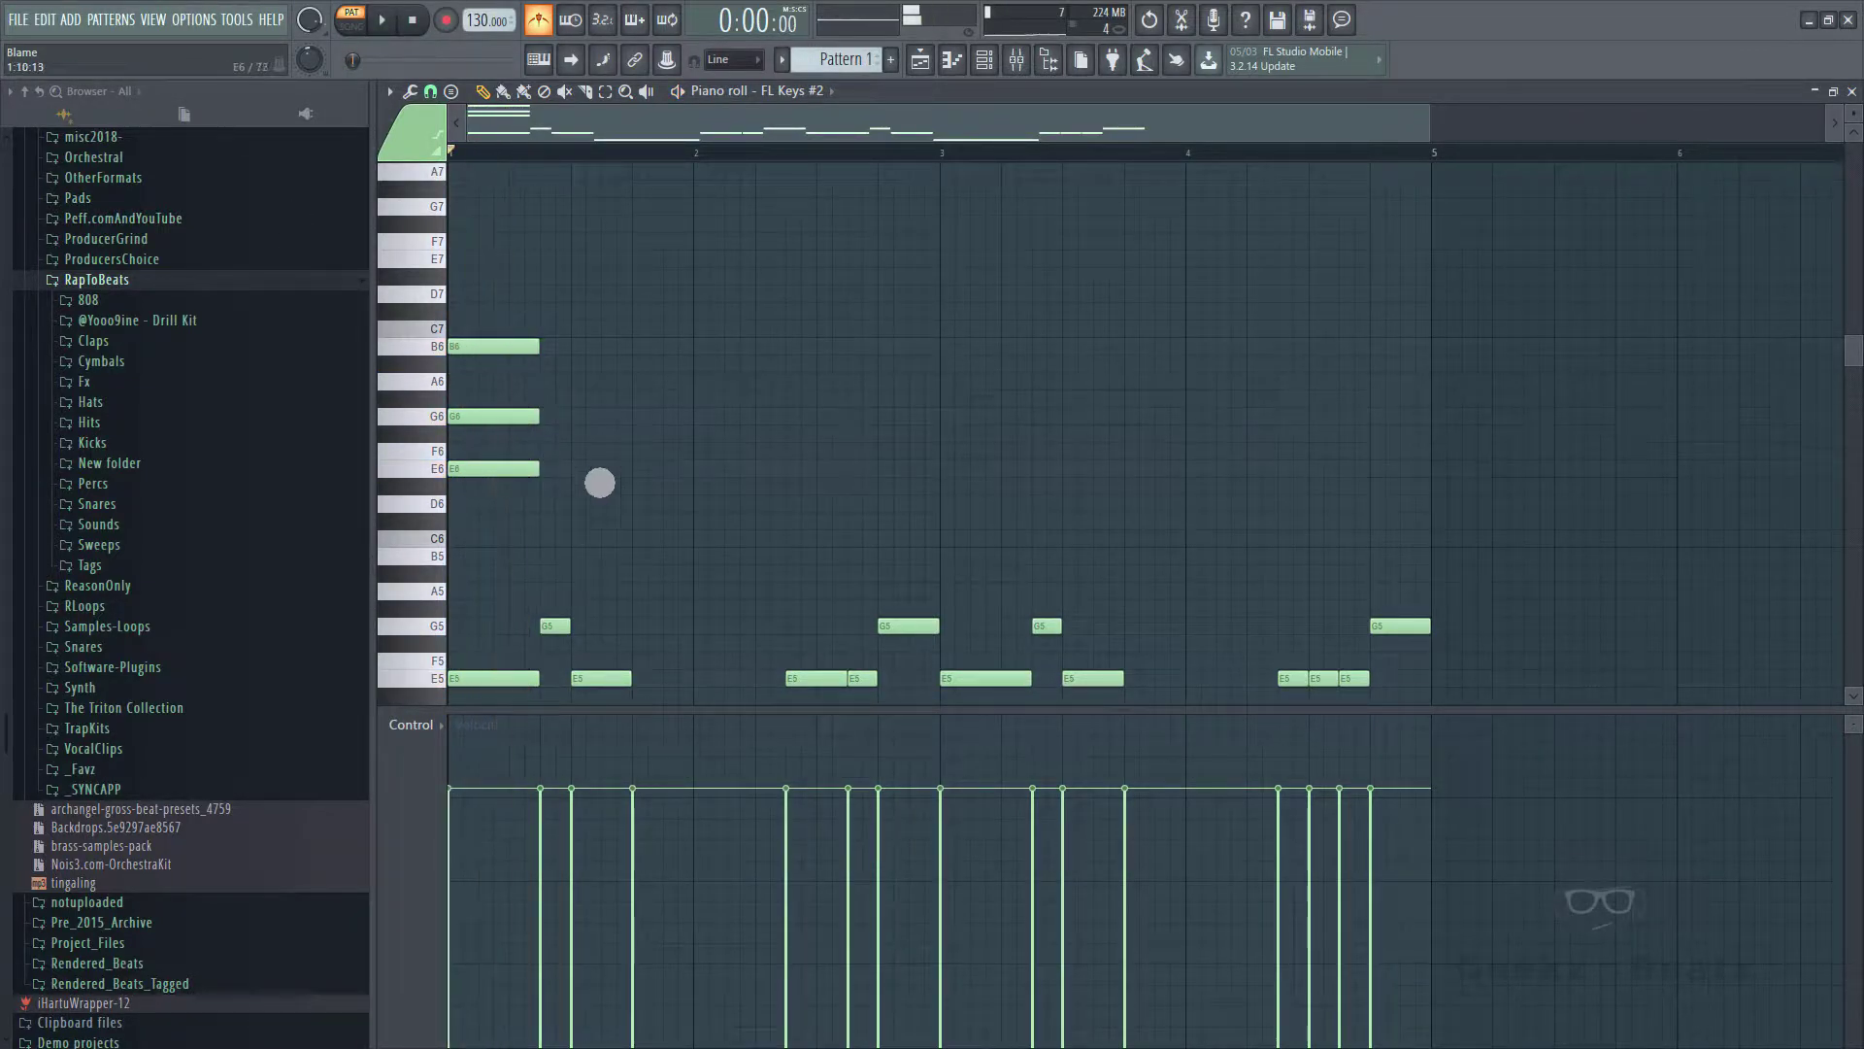
- Stagger the start times of bar 1's E6, G6 and B6 chord with the Strumizer and listen to it
drag(559, 493, 420, 325)
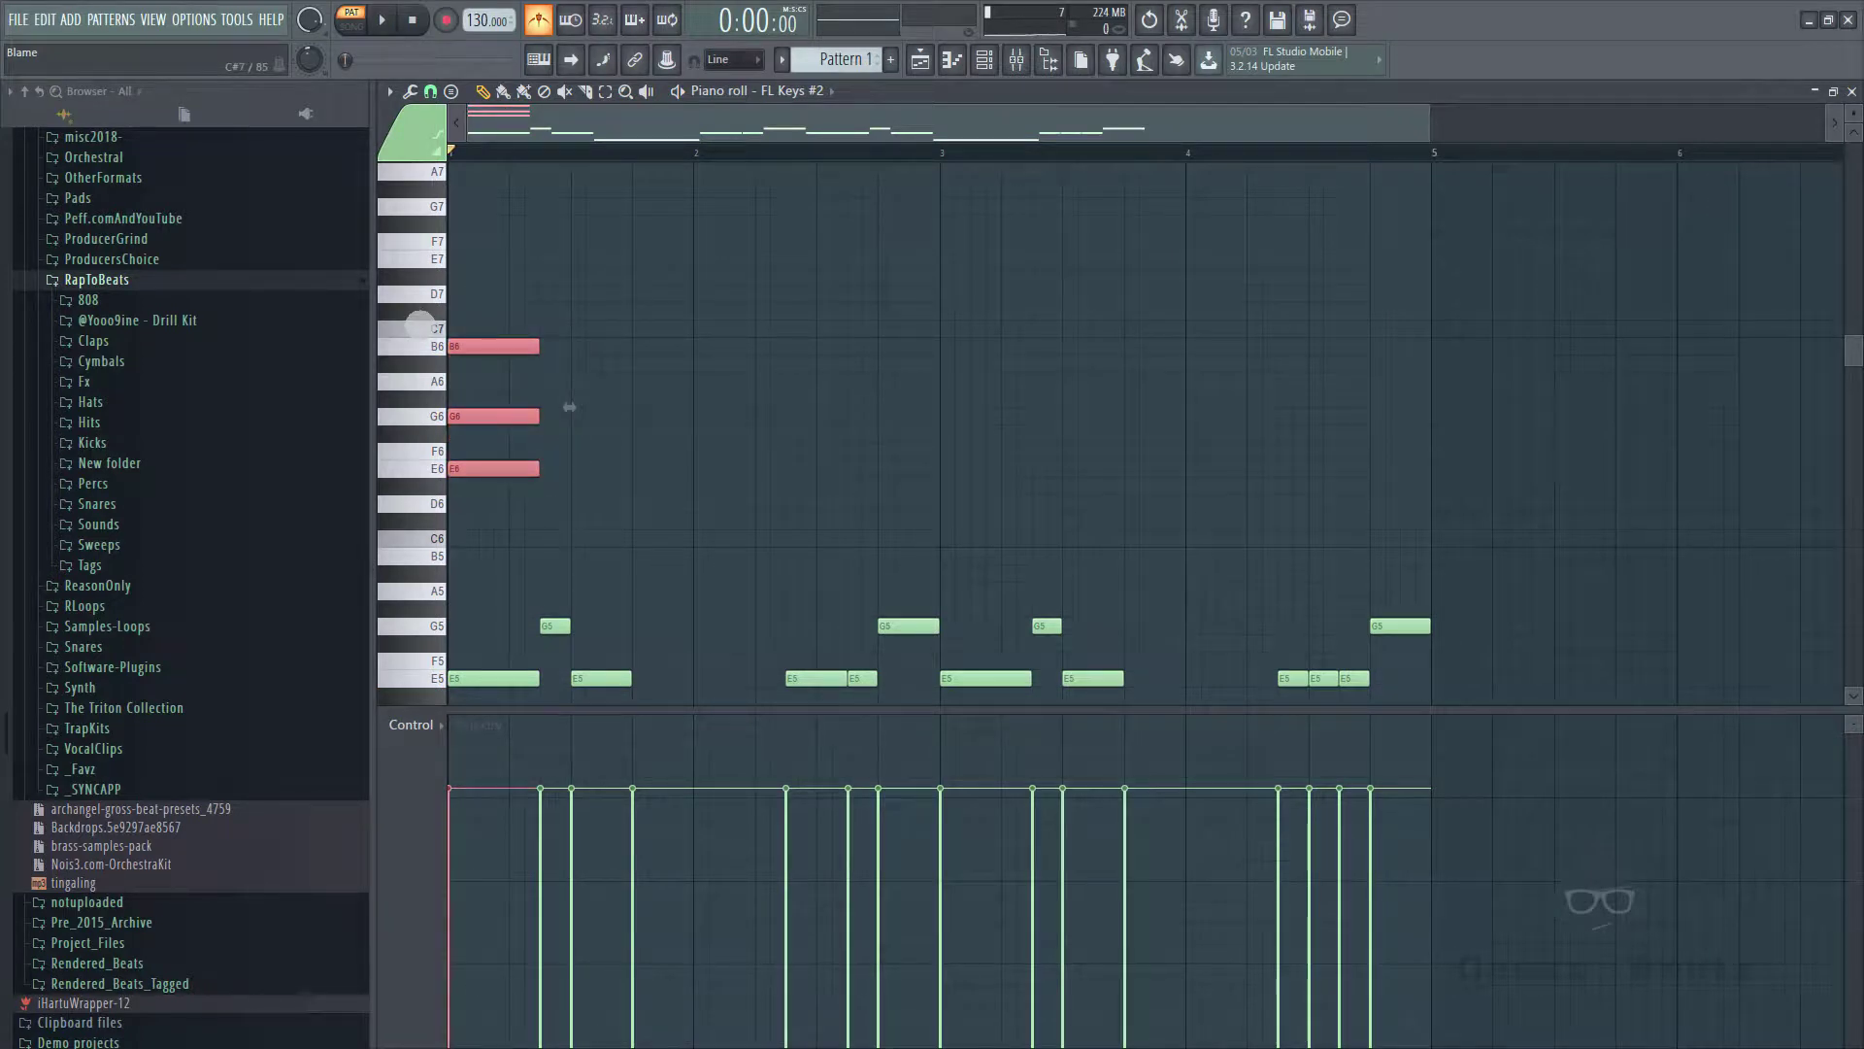
key(alt+r)
key(Escape)
key(alt+s)
key(space)
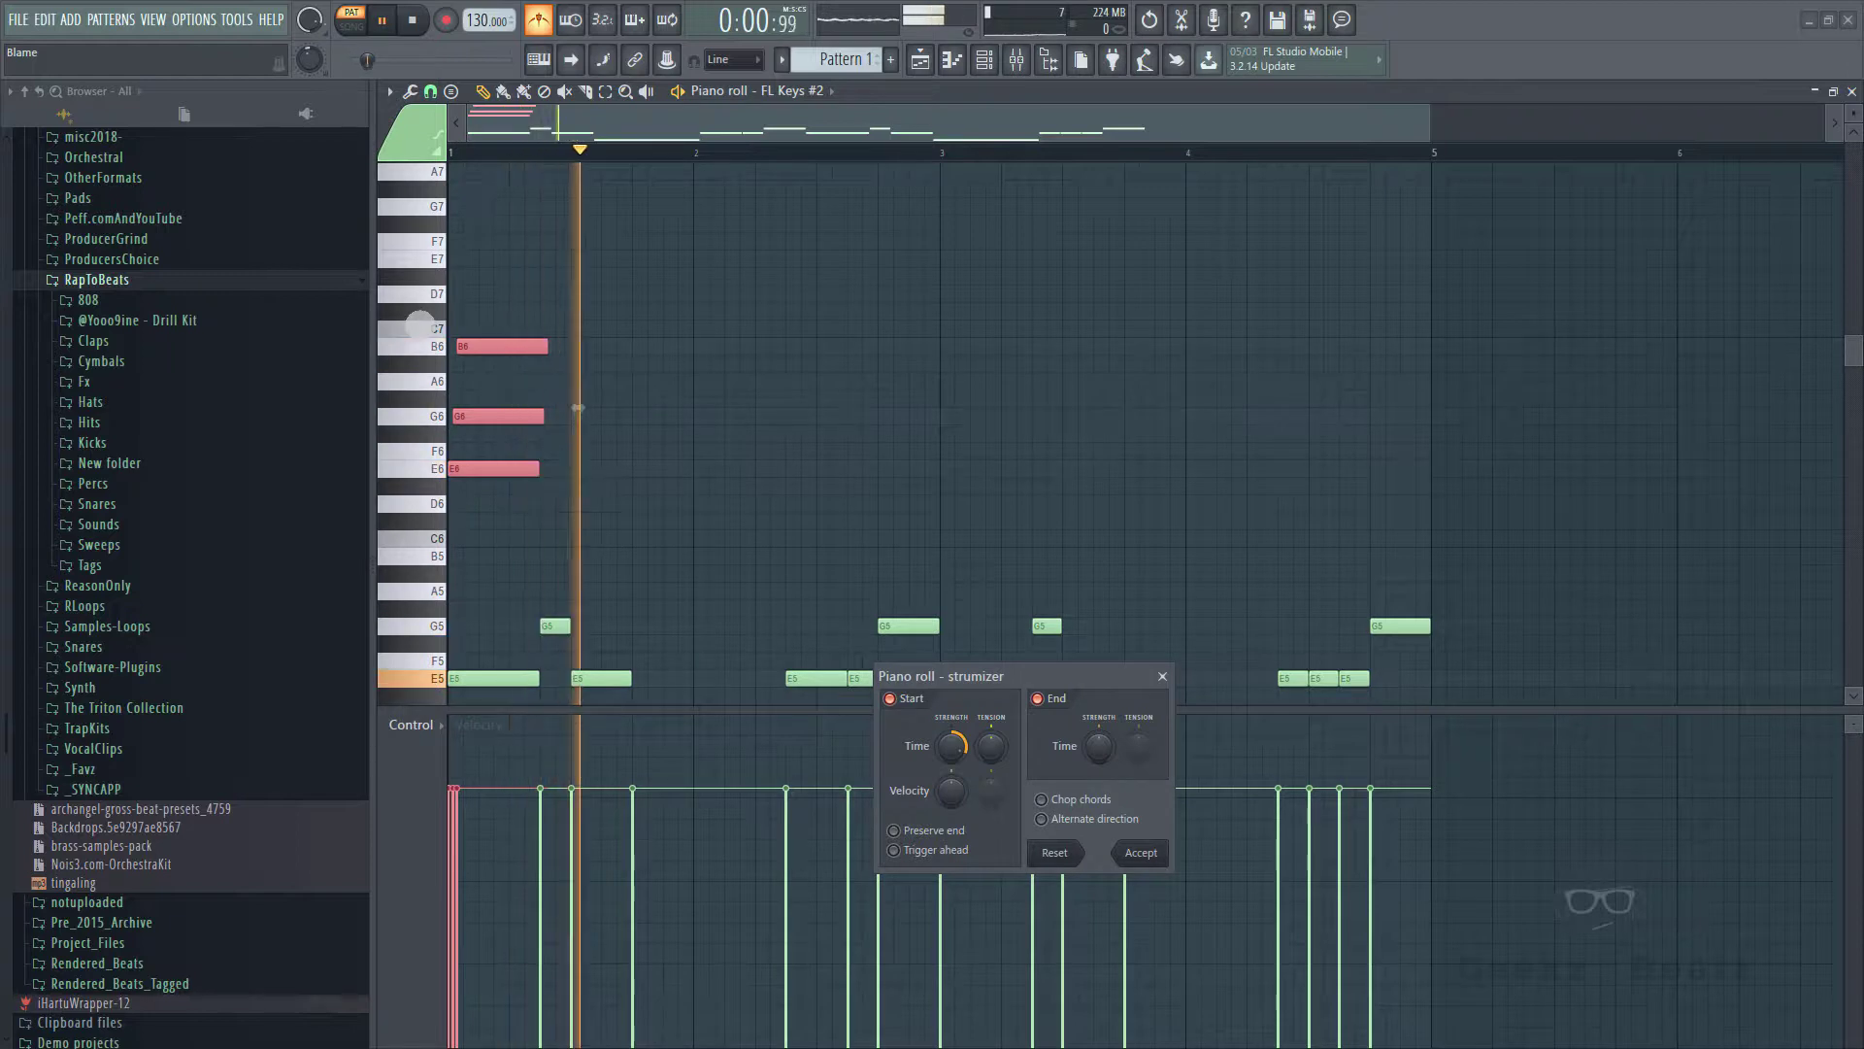
key(Return)
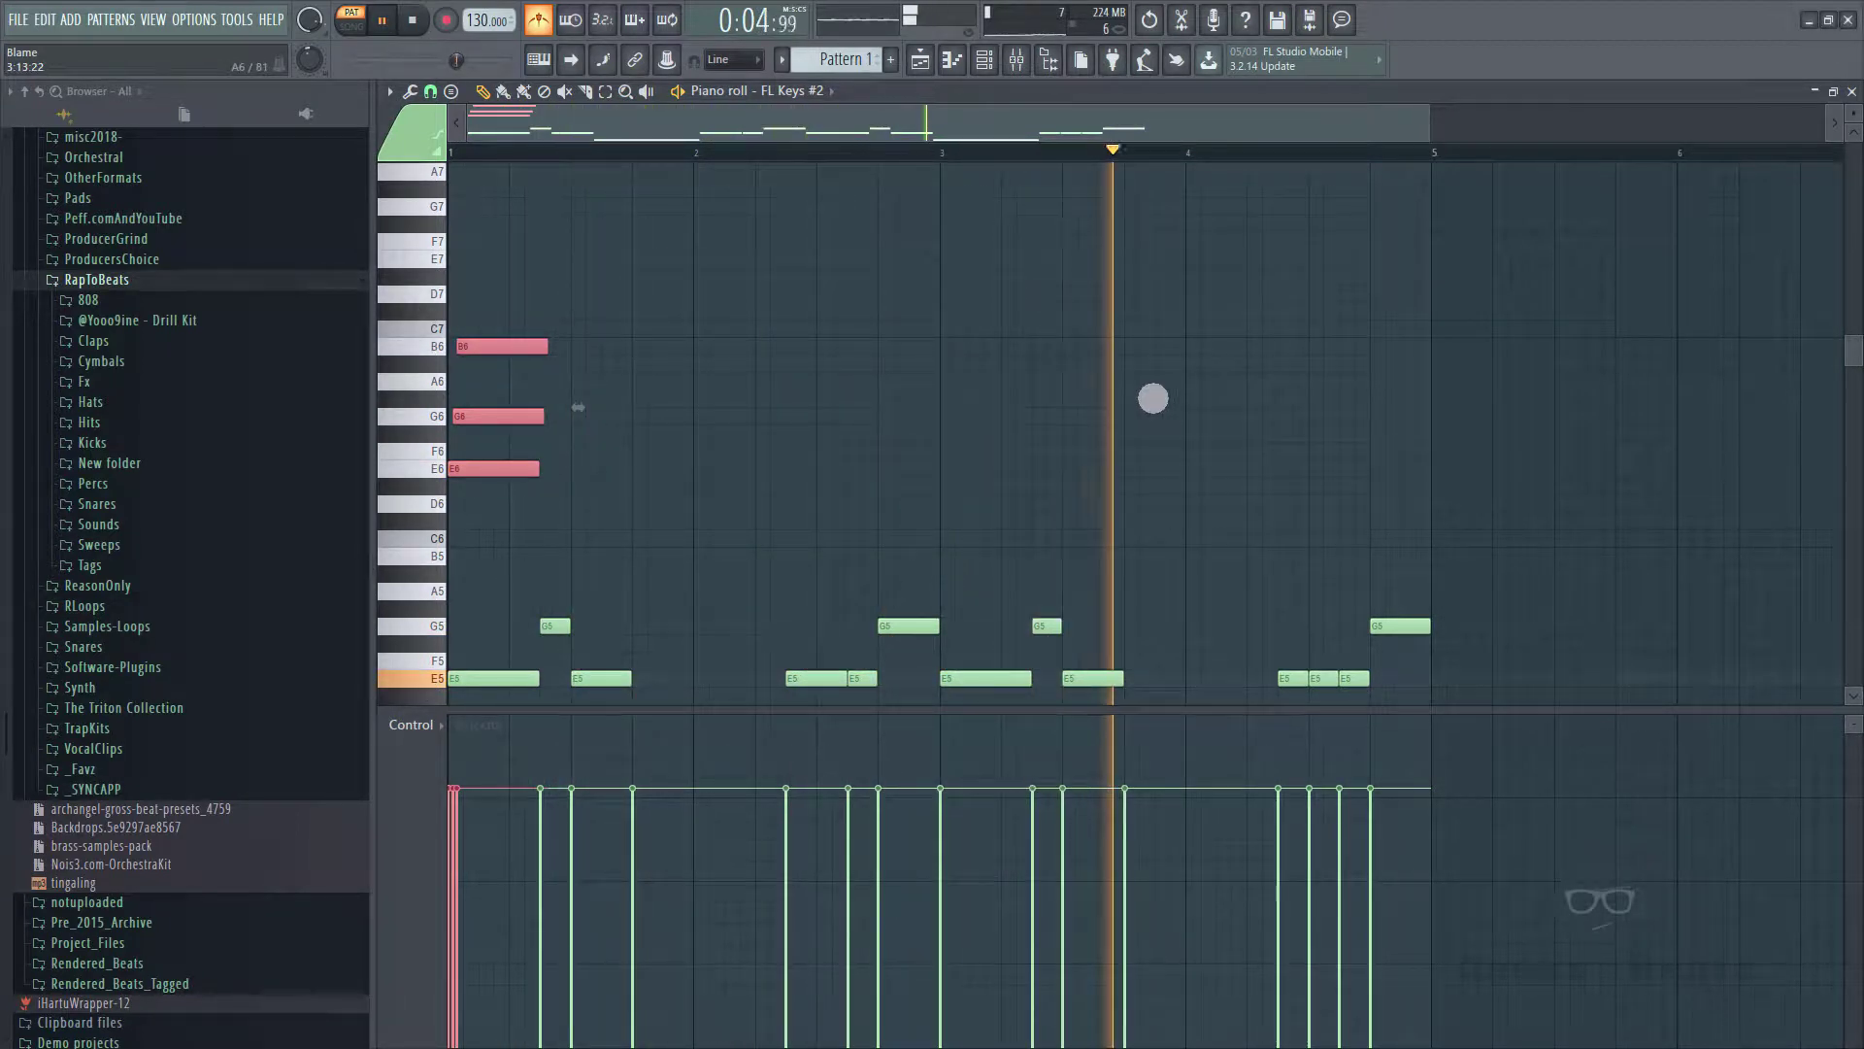
key(space)
- Copy the strummed E6, G6 and B6 chord from bar 1 to the start of bar 3
drag(542, 529, 482, 347)
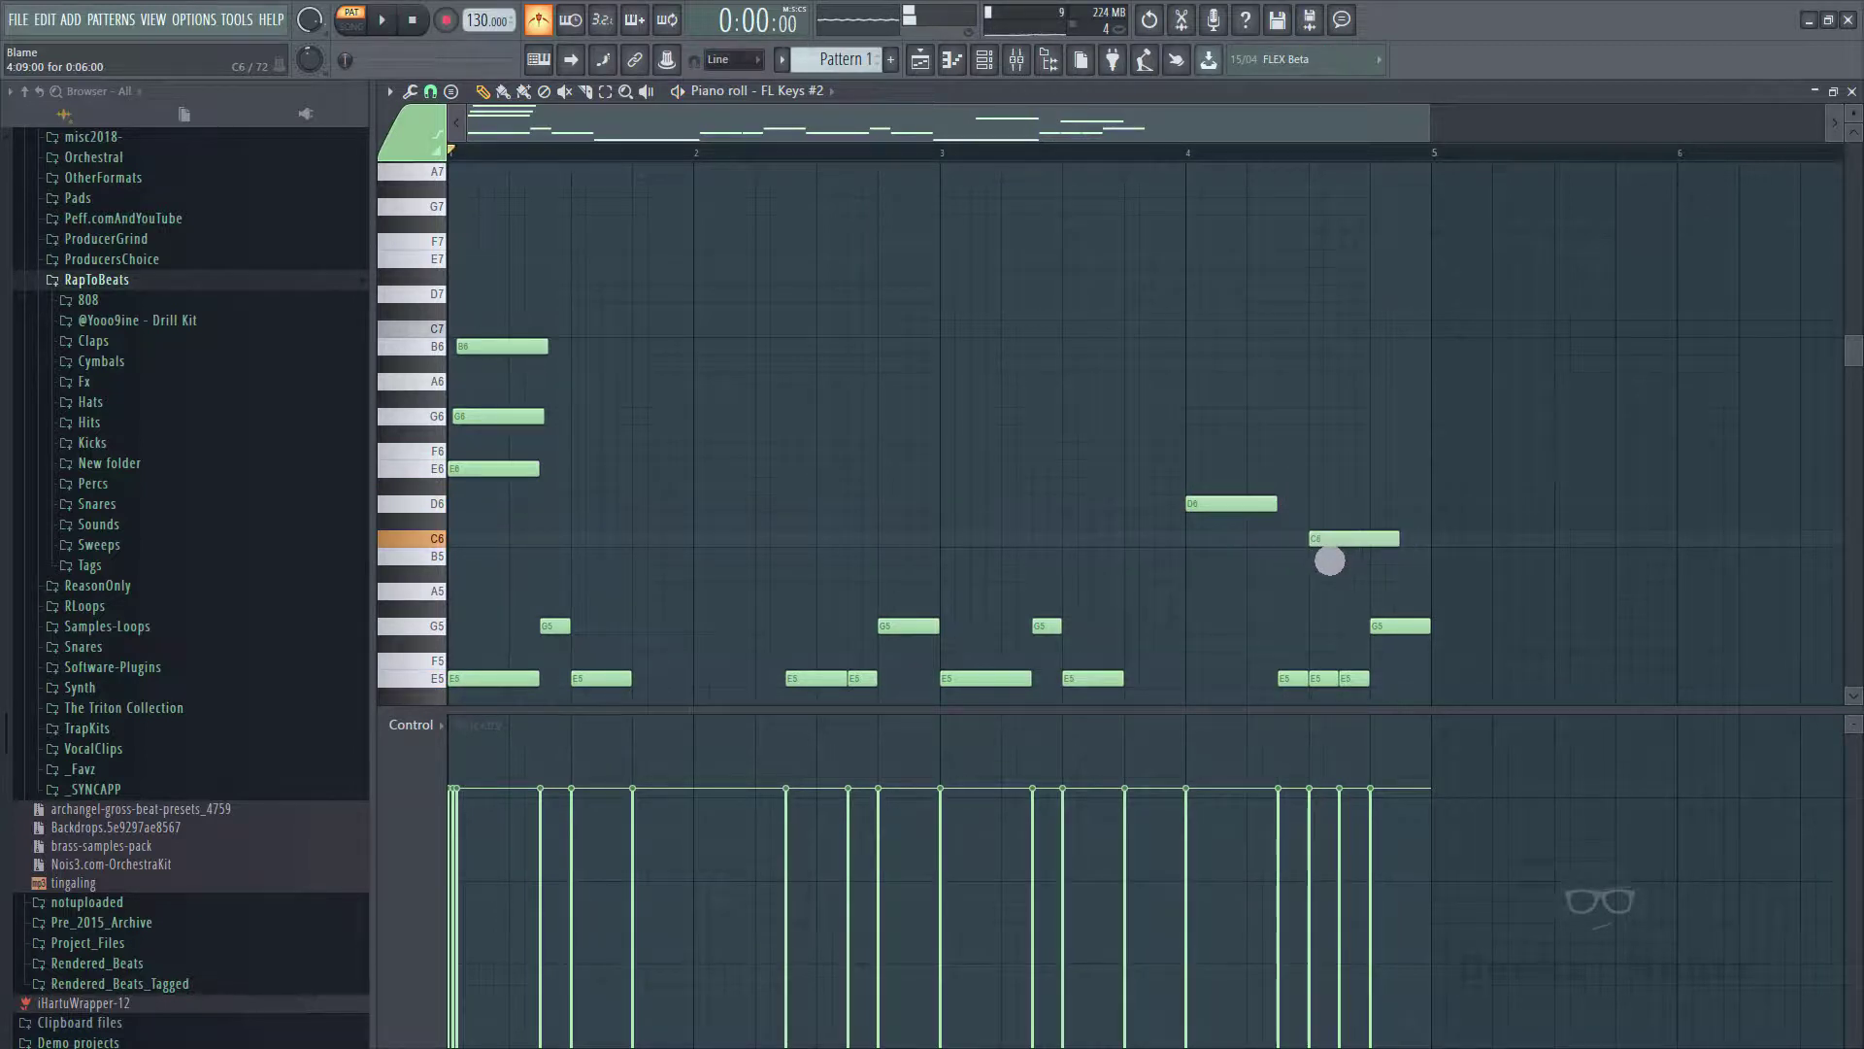
drag(645, 508, 450, 354)
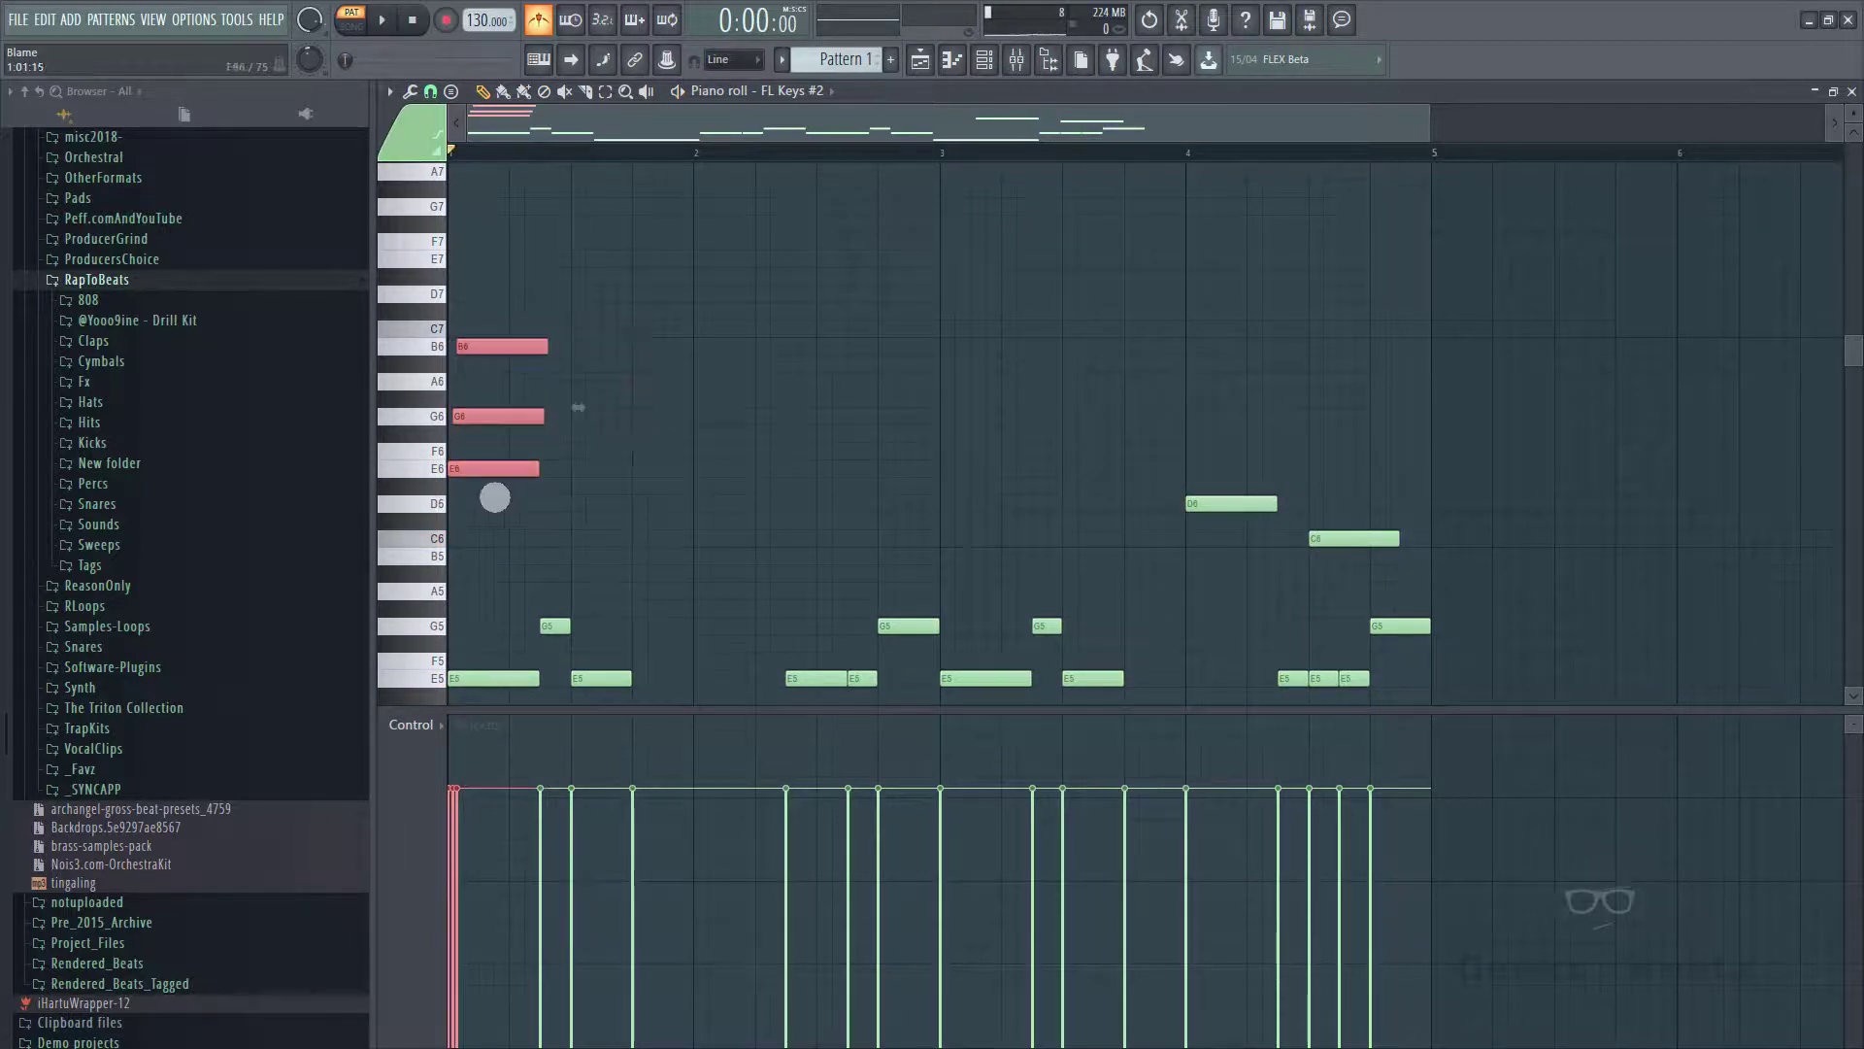
drag(494, 491, 957, 499)
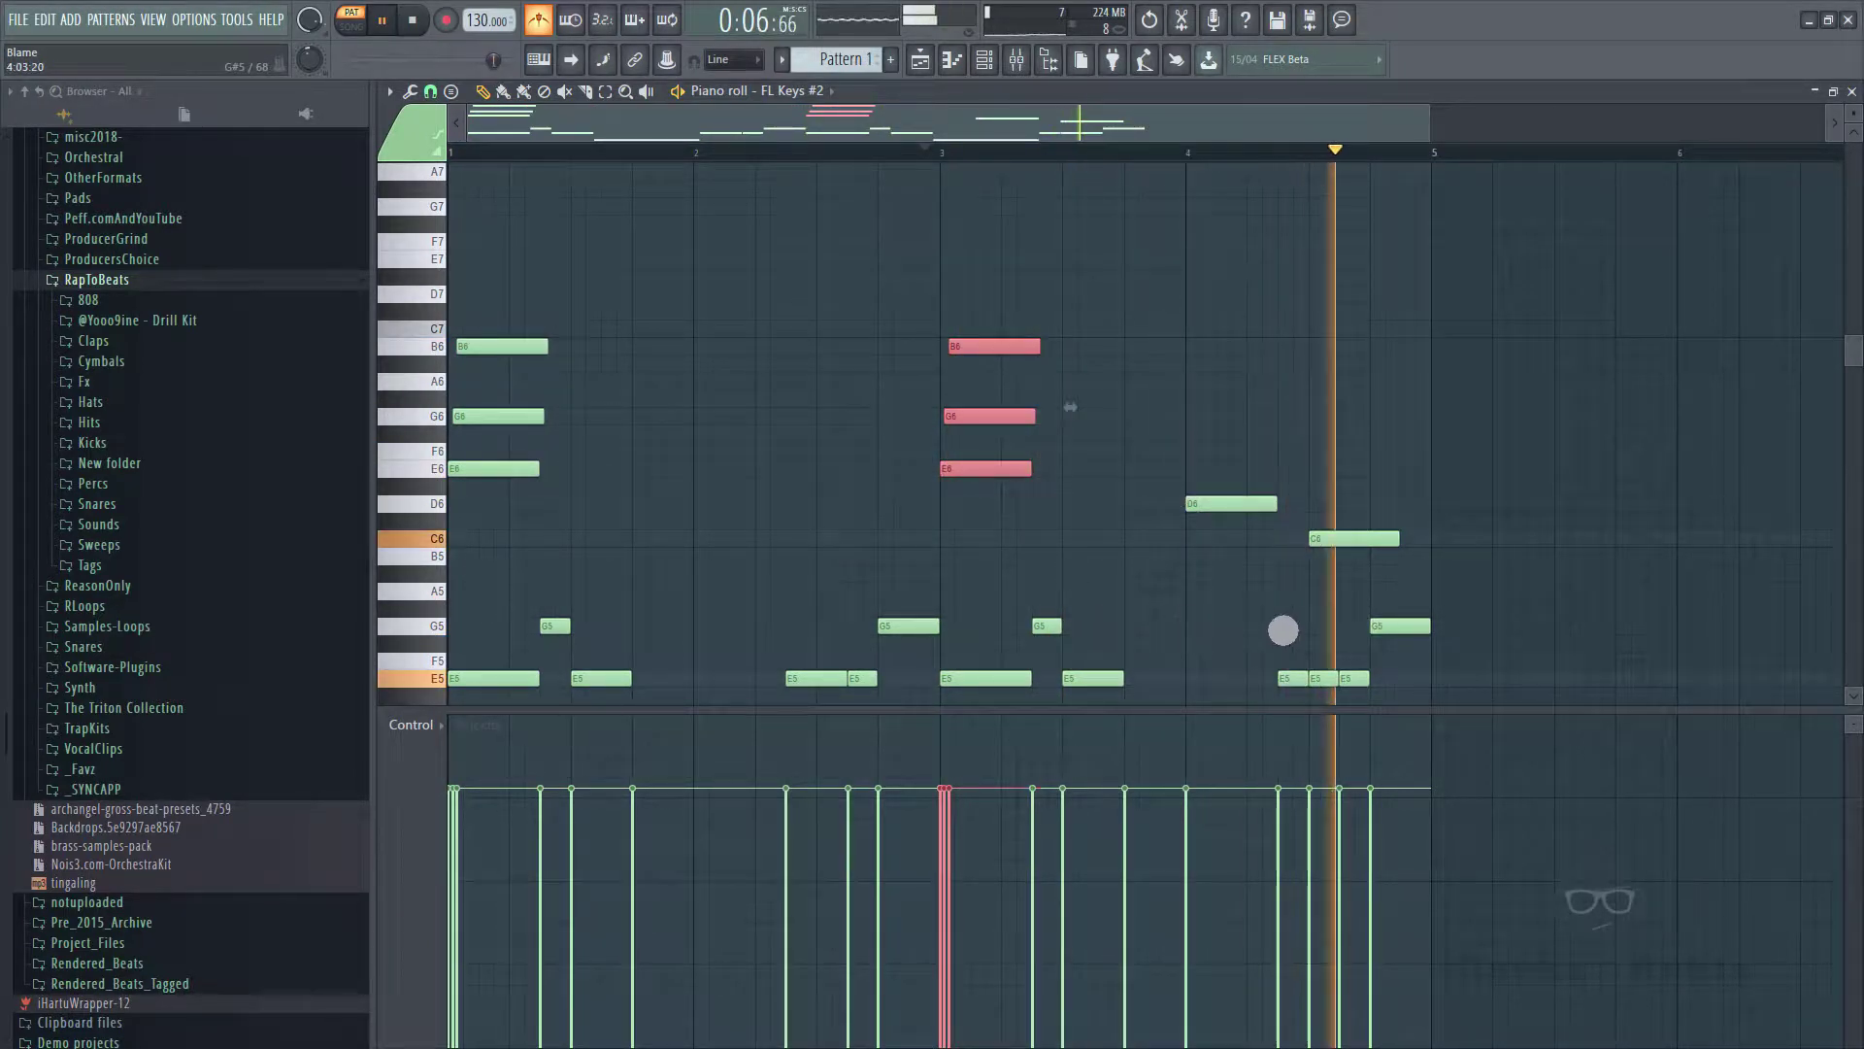
- Build six-step chords in bar 4: D6, F#6 and A6 at step 1, and B5, D6 and F#6 at step 9
key(space)
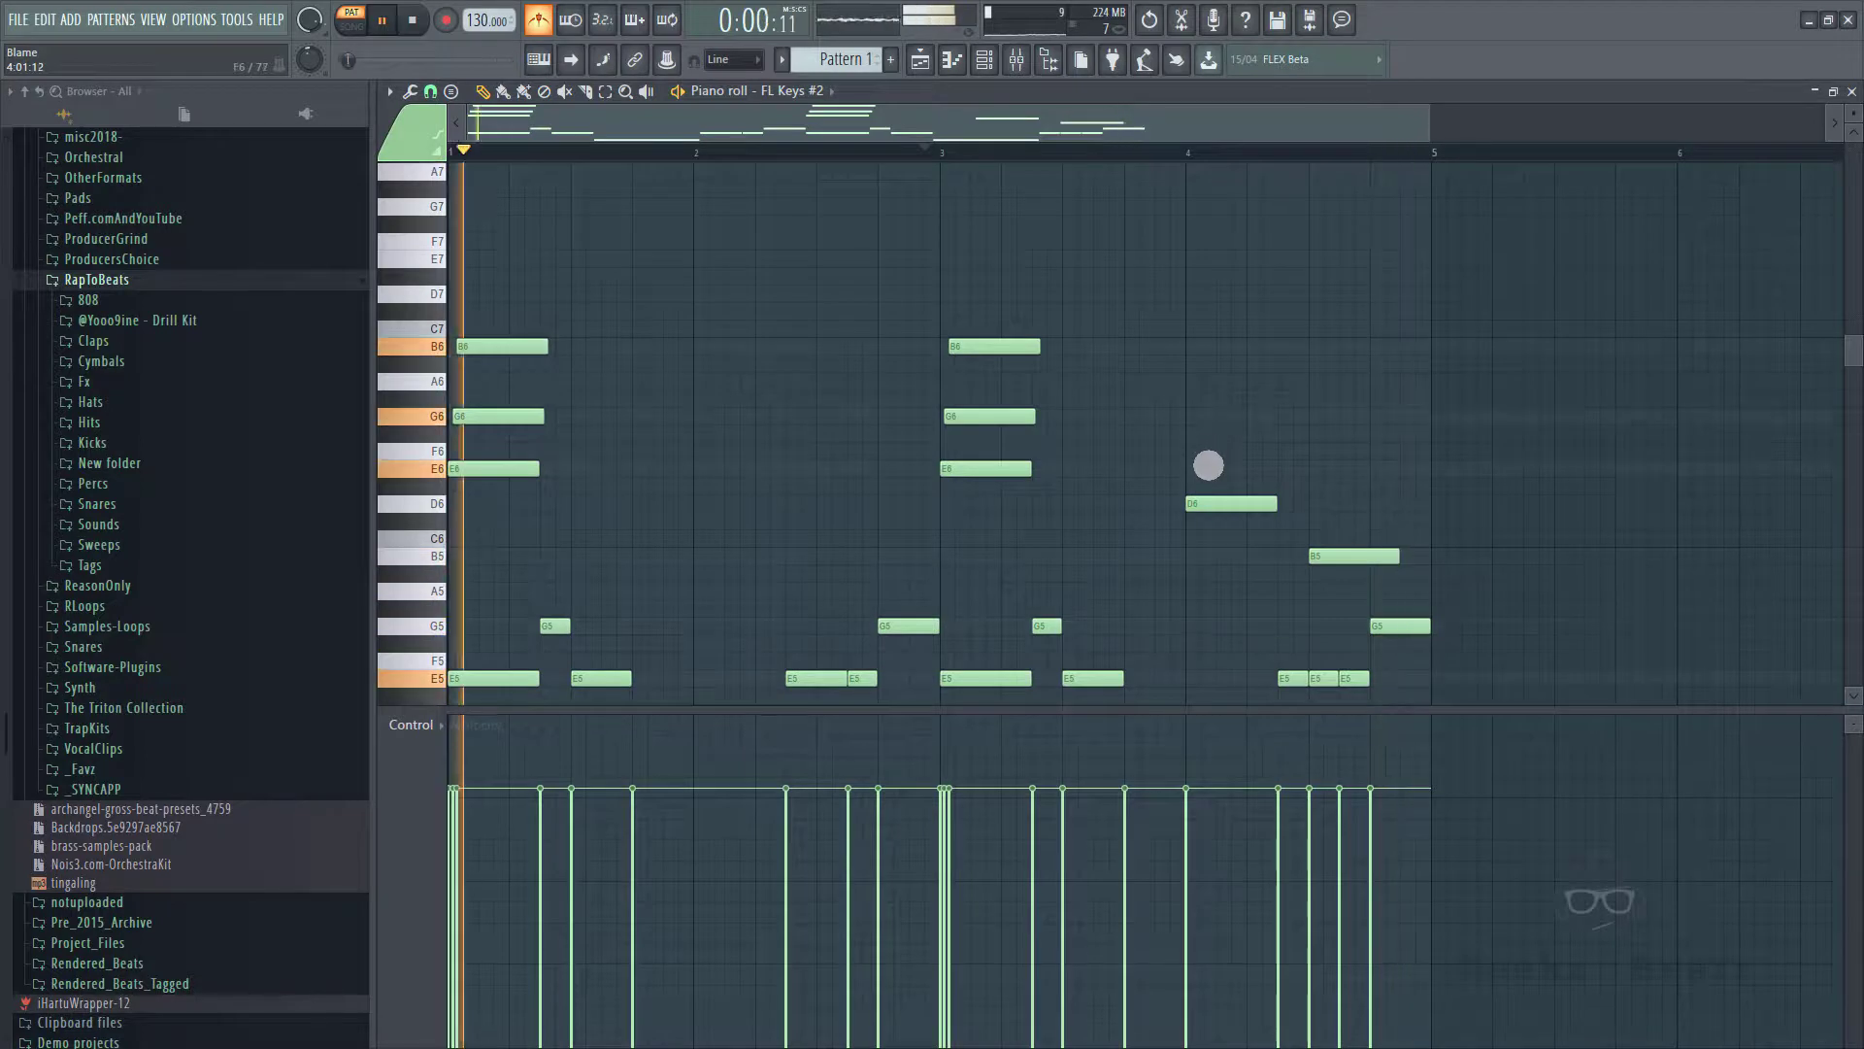
click(1203, 453)
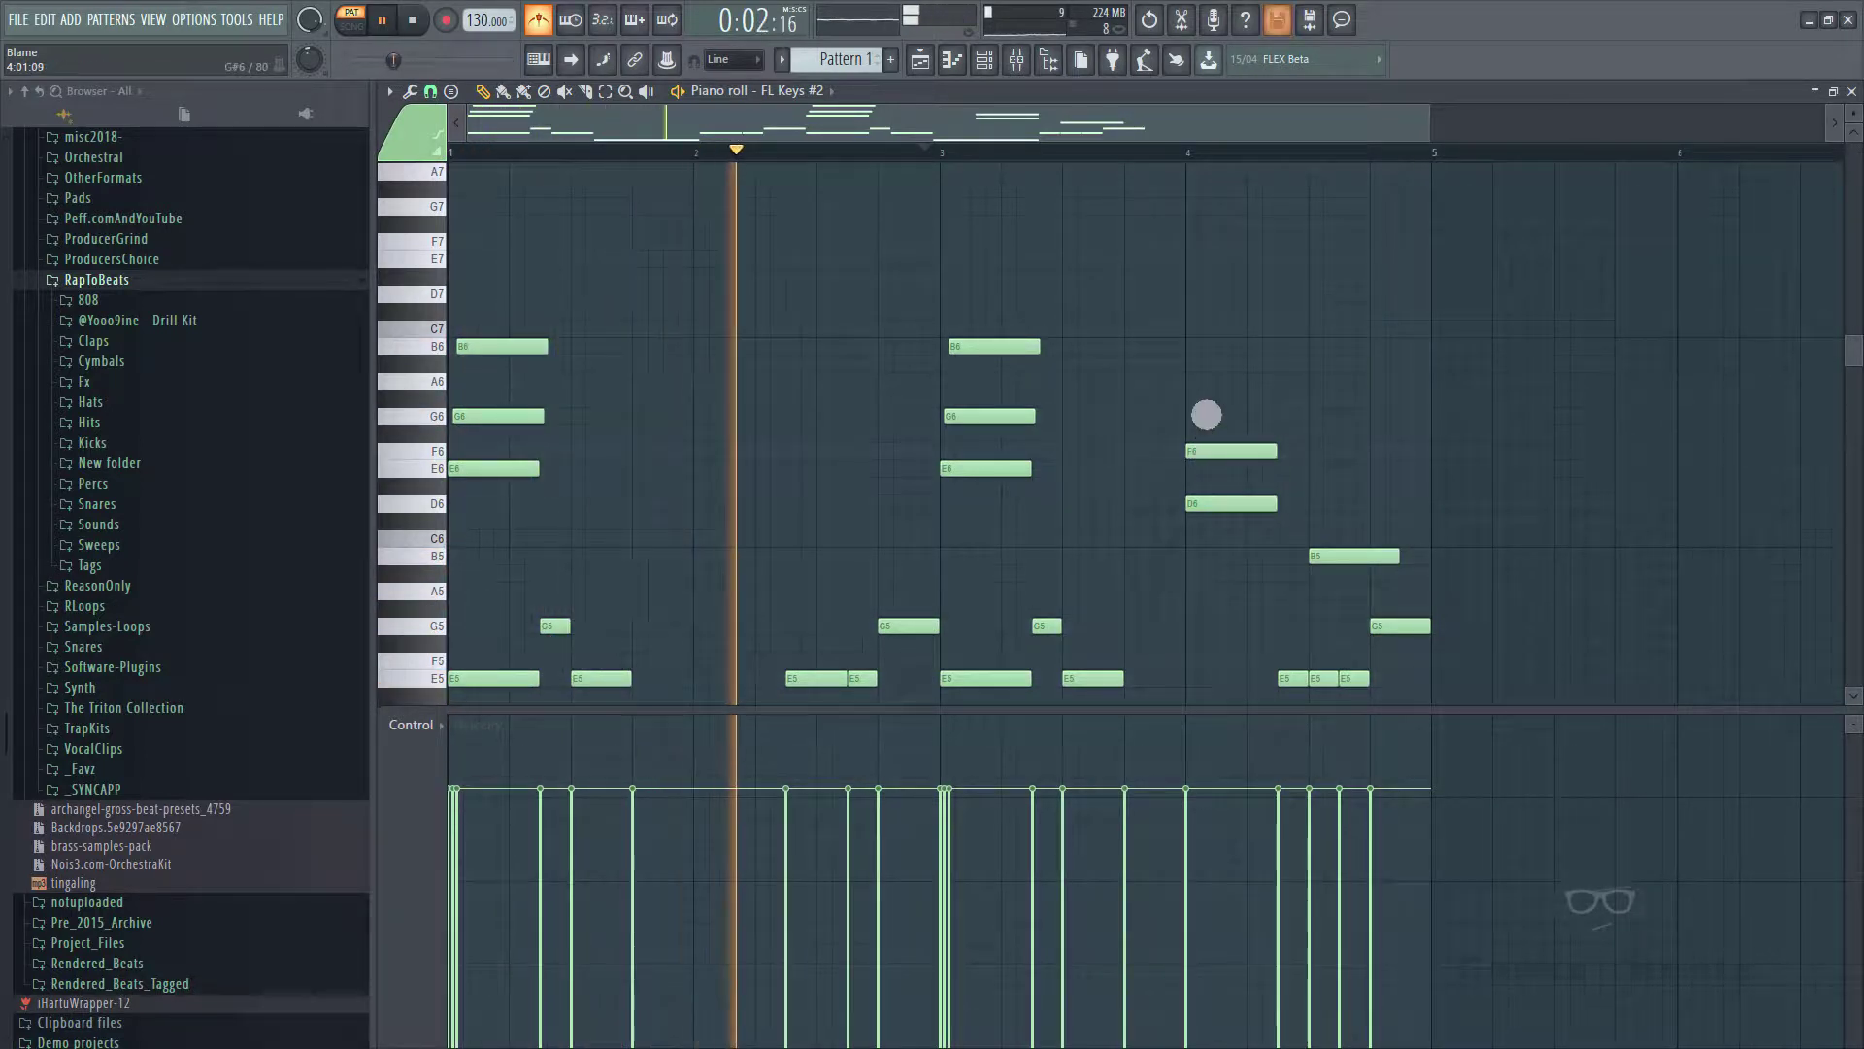
click(1203, 380)
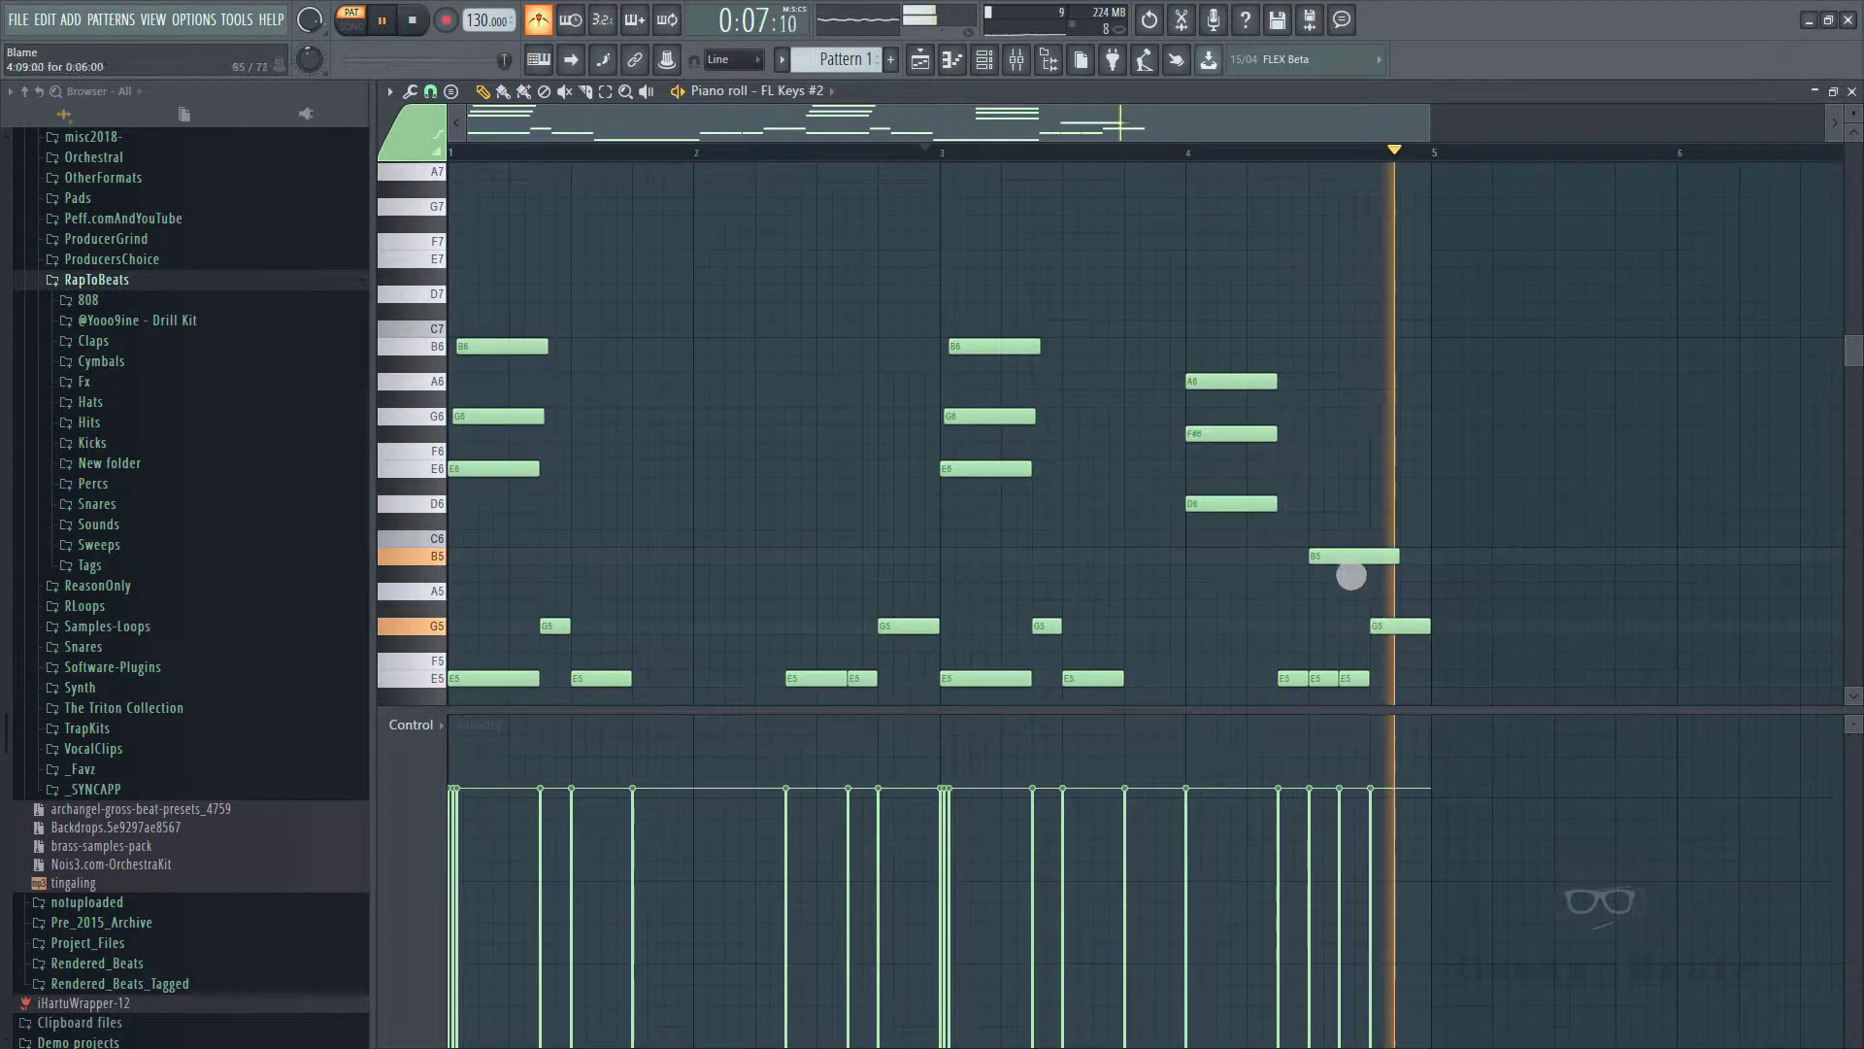
click(1324, 507)
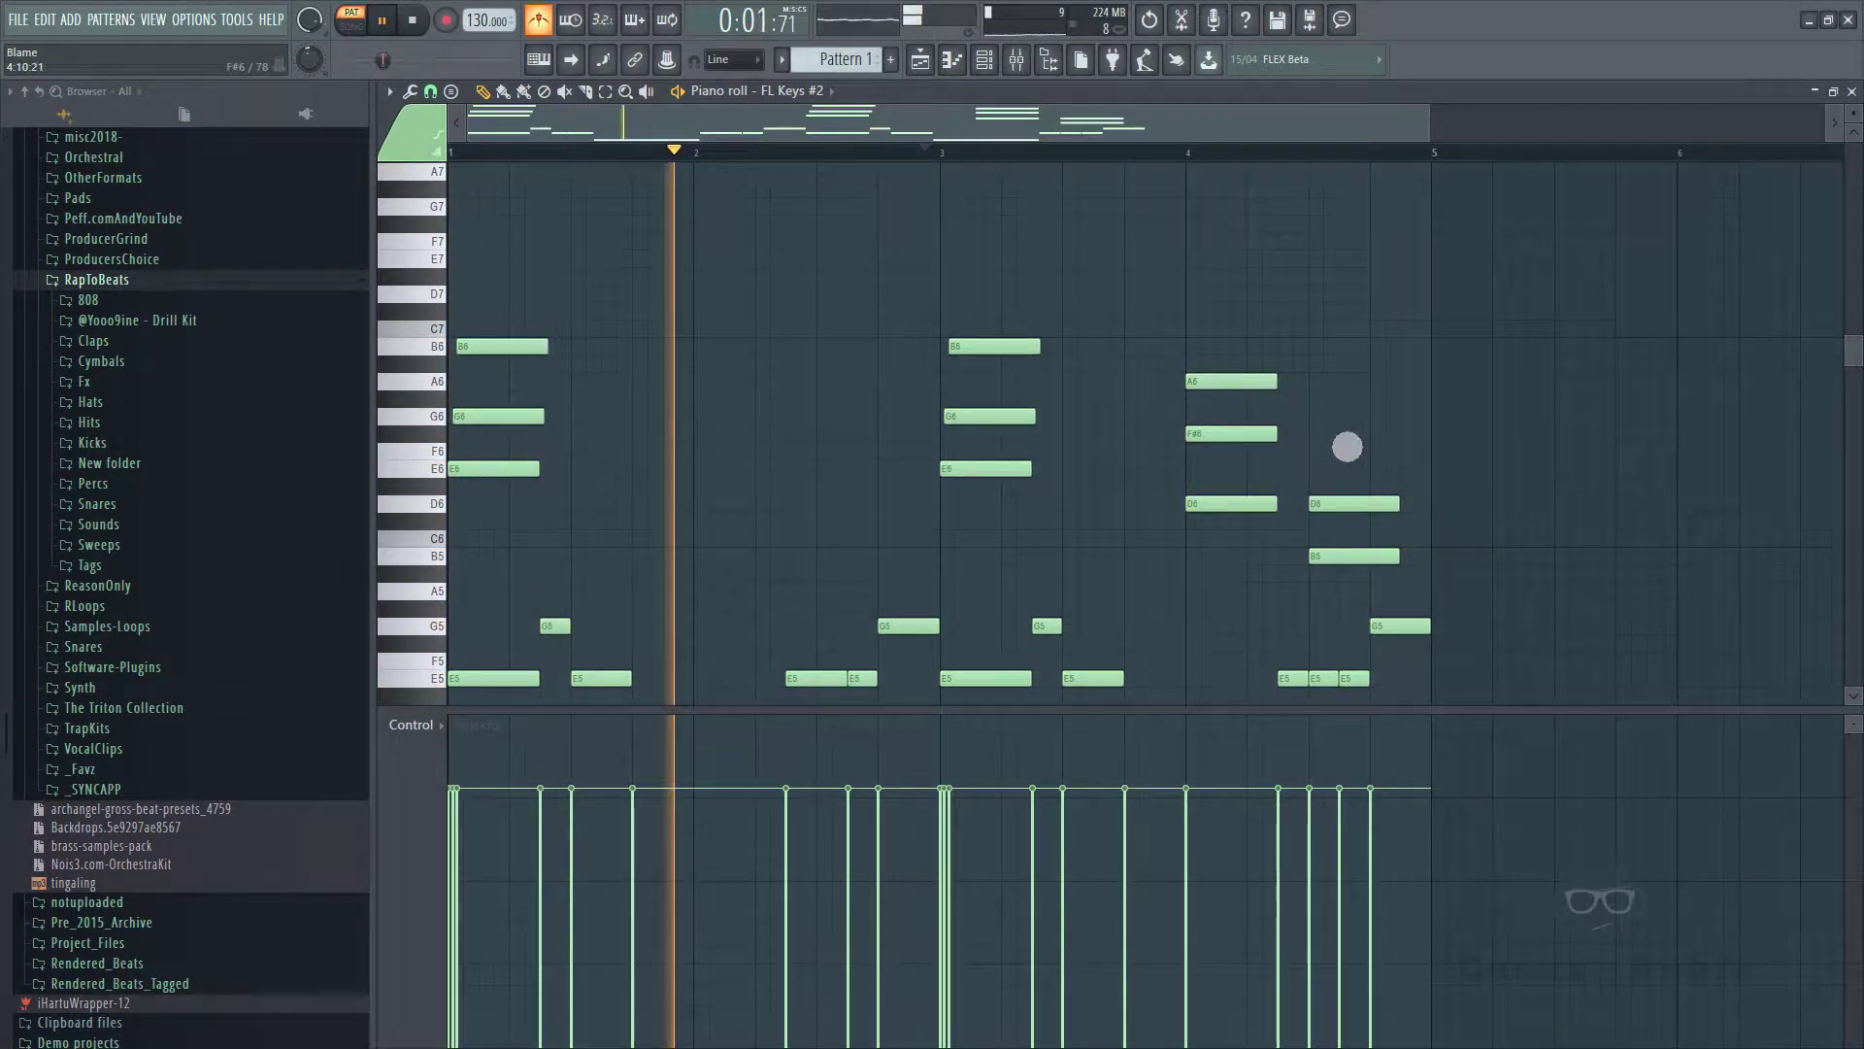
click(1322, 437)
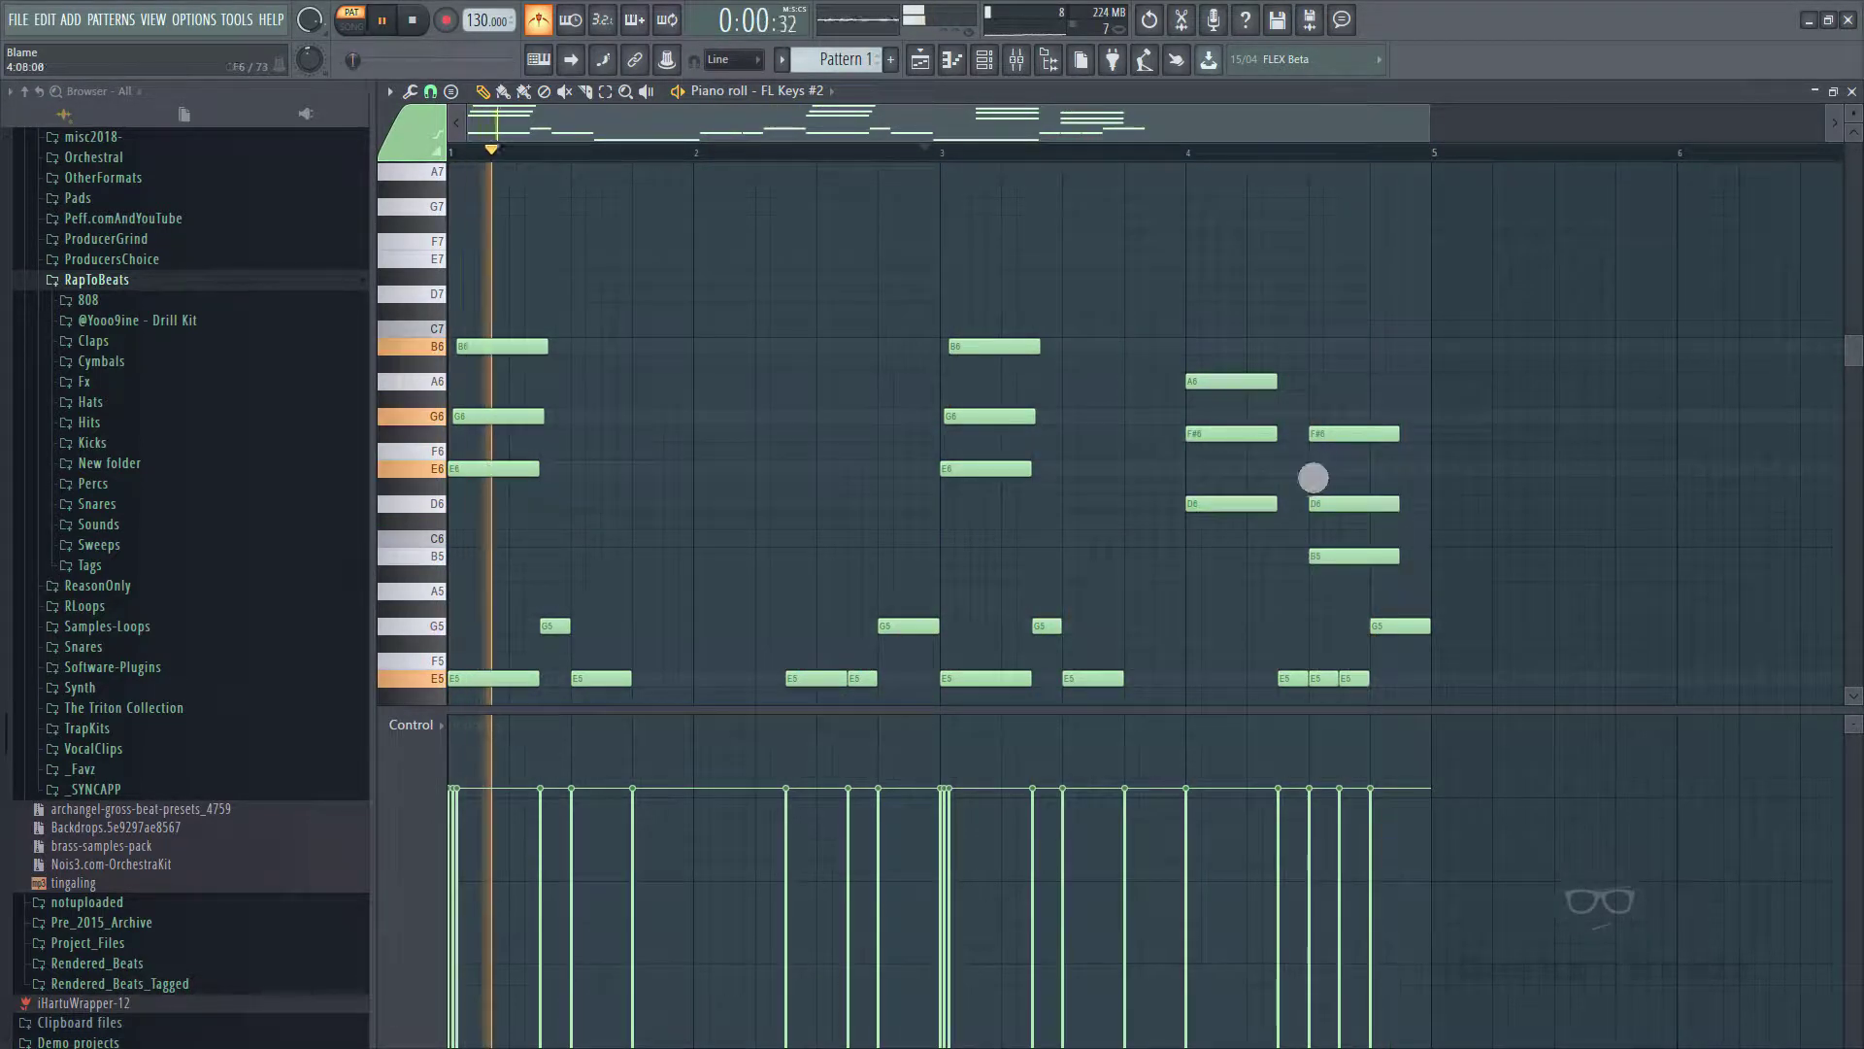
- Strum bar 4's D6, F#6 and A6 chord with the Strumizer, increasing the start time strength for a wider spread
drag(1283, 546, 1173, 301)
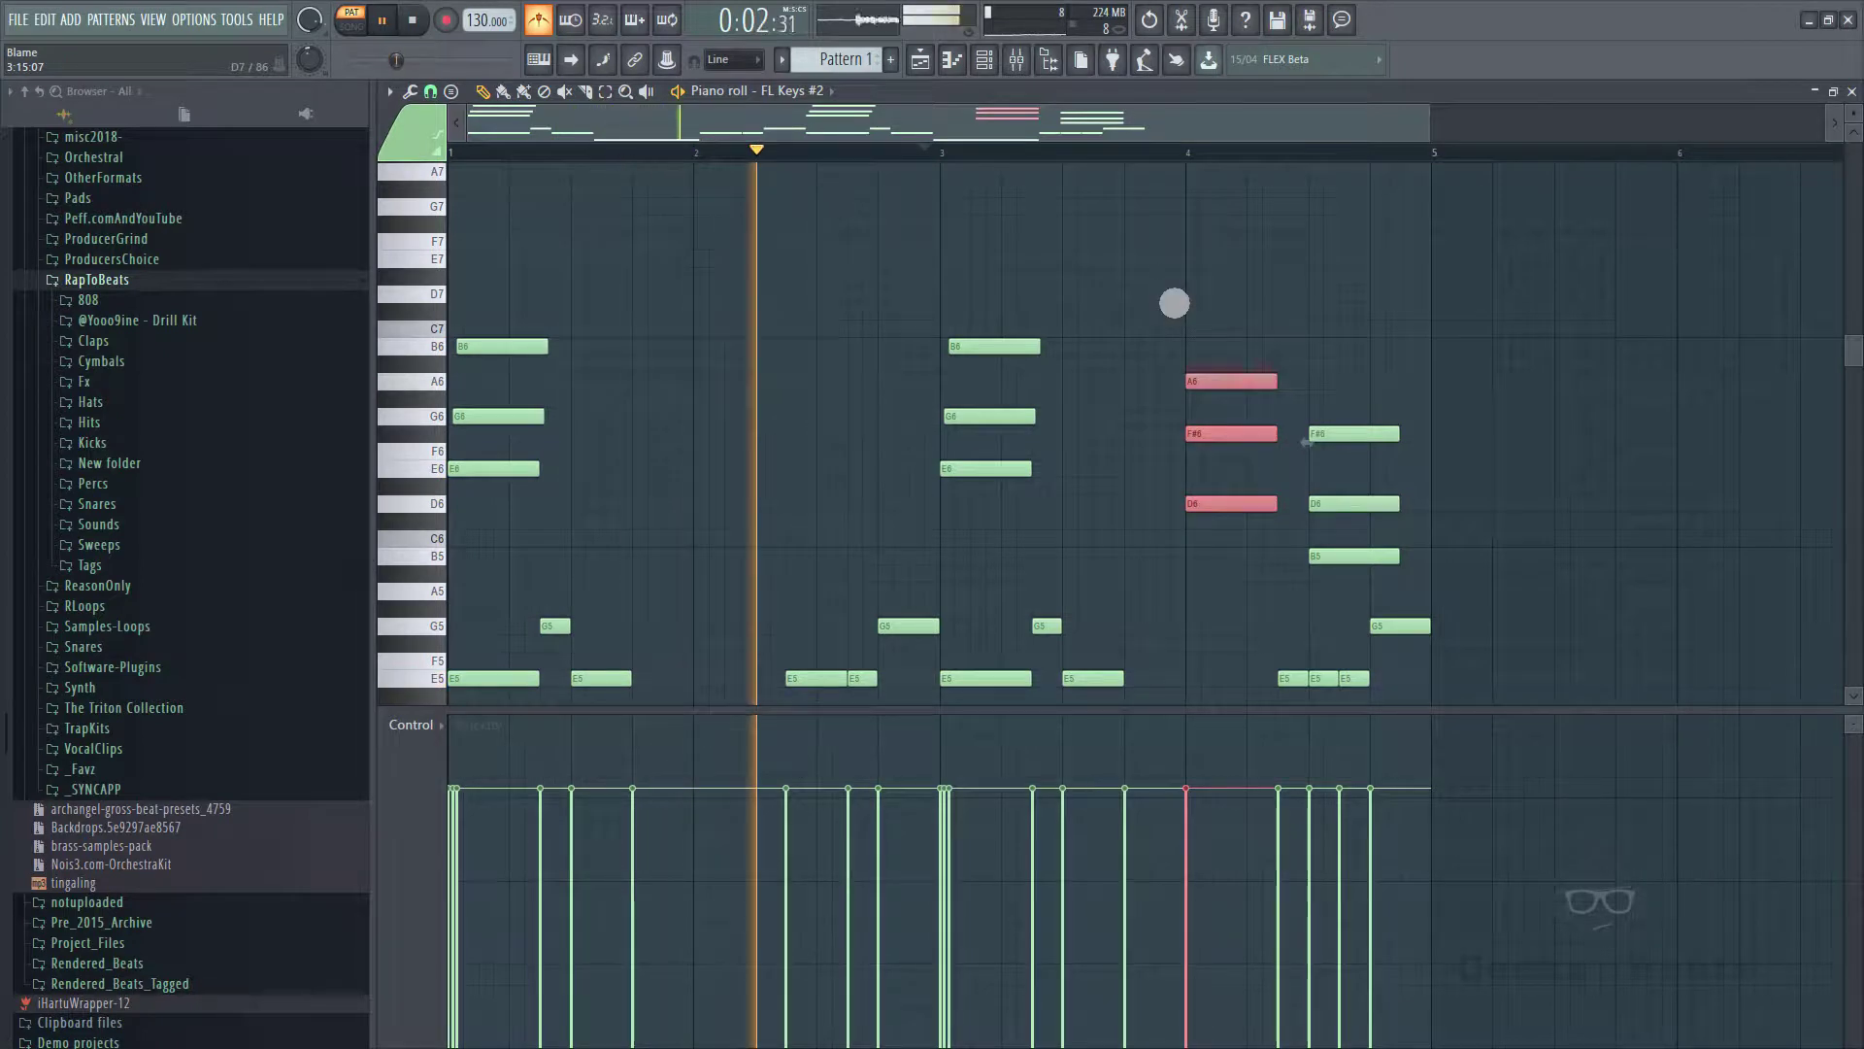
key(alt+s)
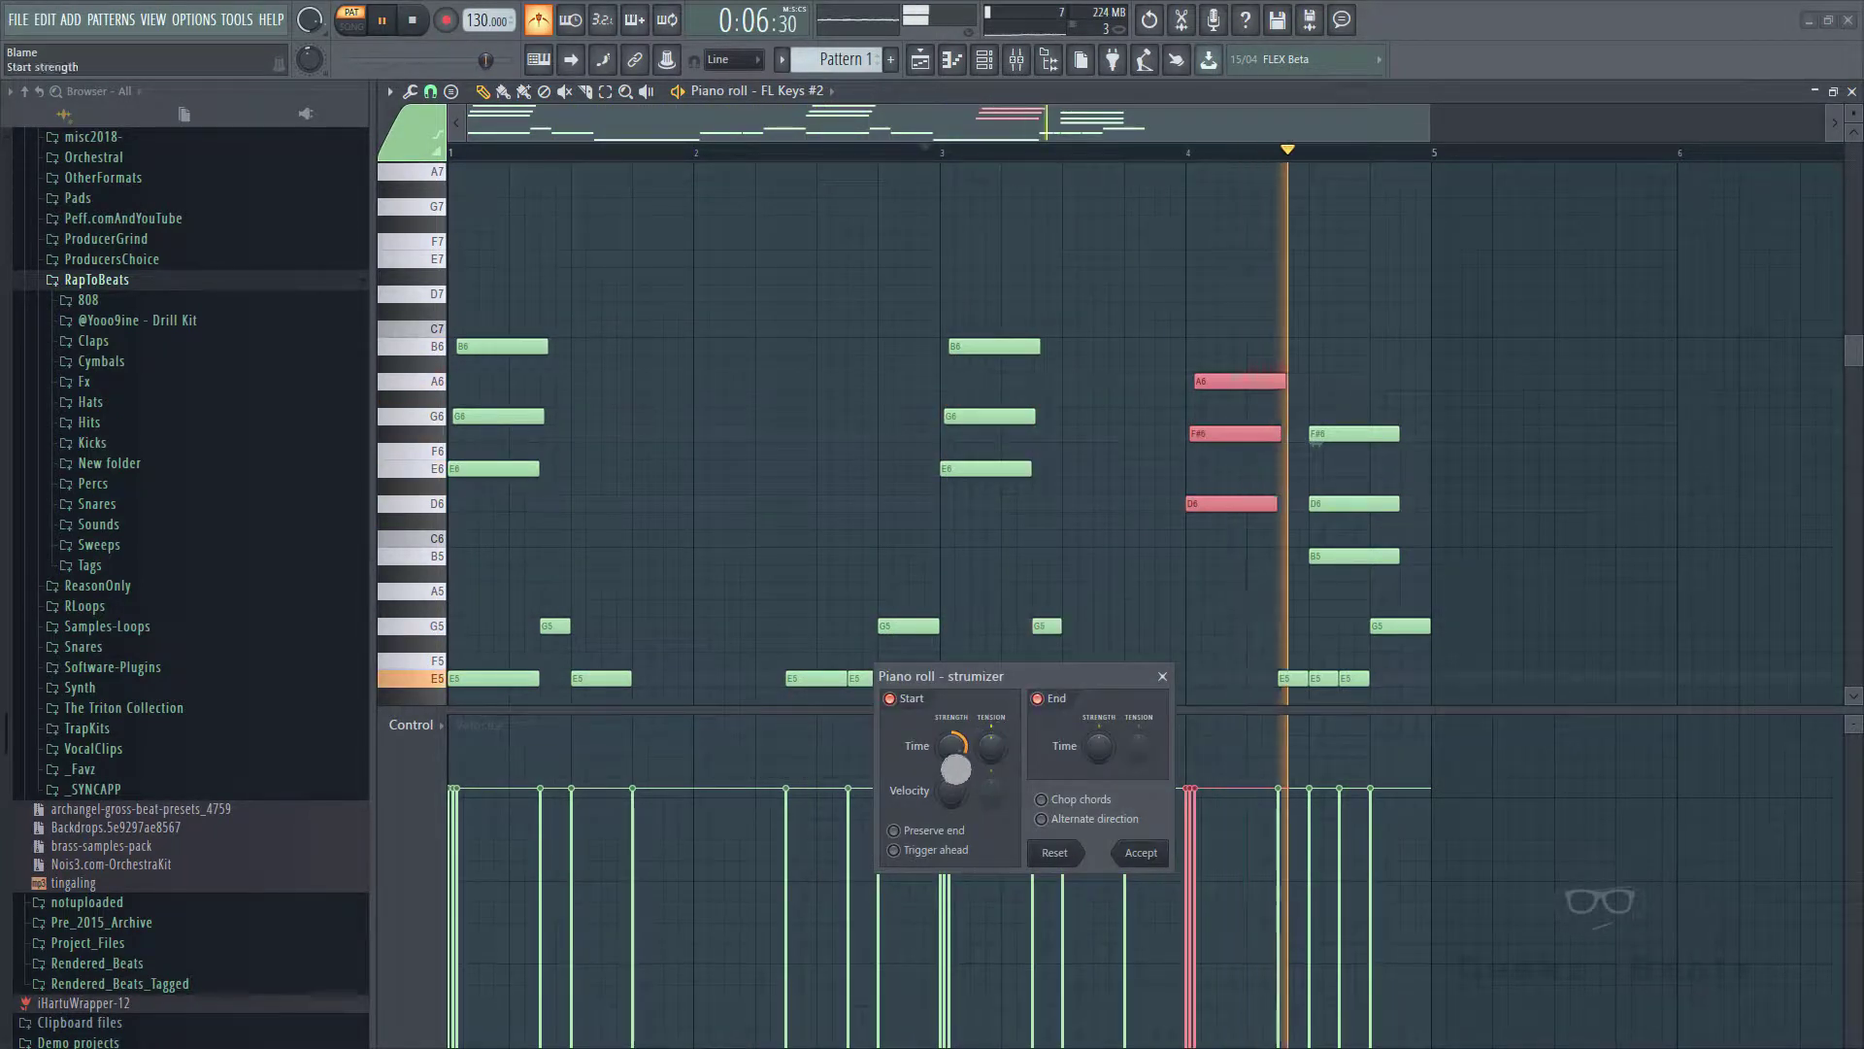
drag(955, 761, 964, 766)
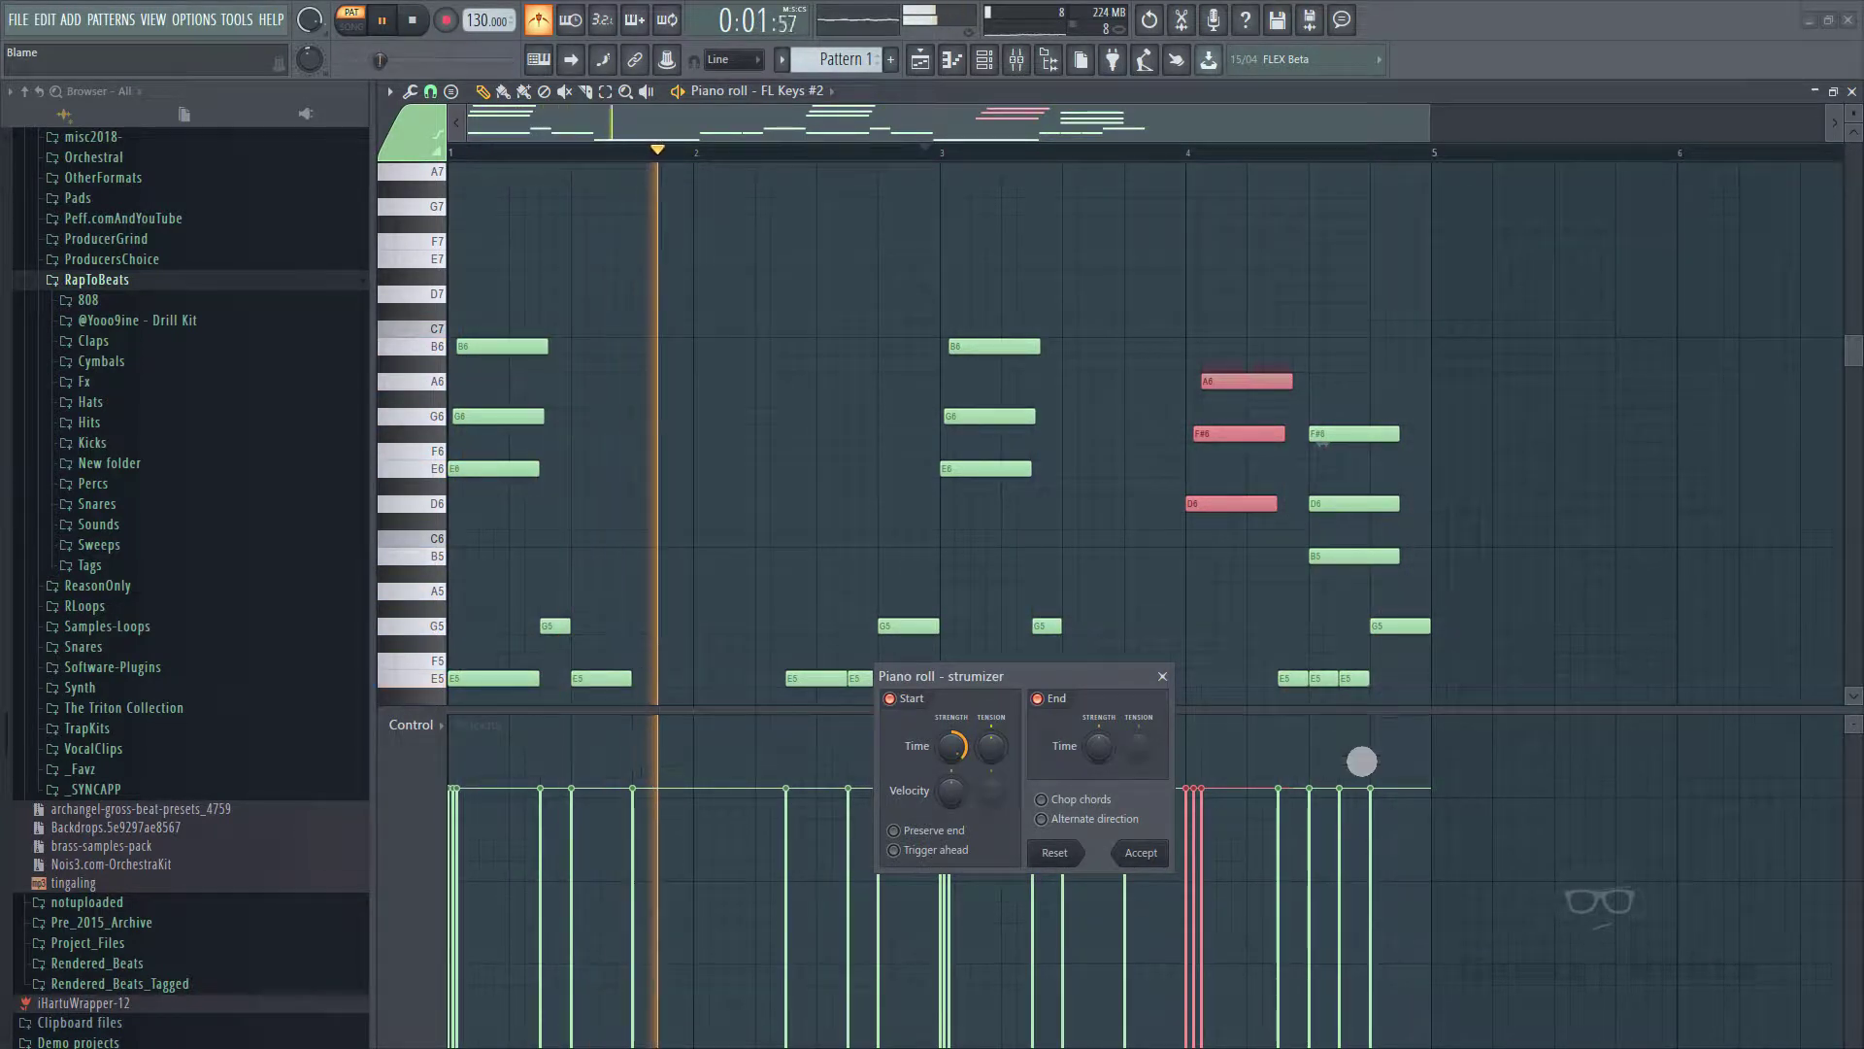
click(1146, 854)
scroll(882, 511, down, 4)
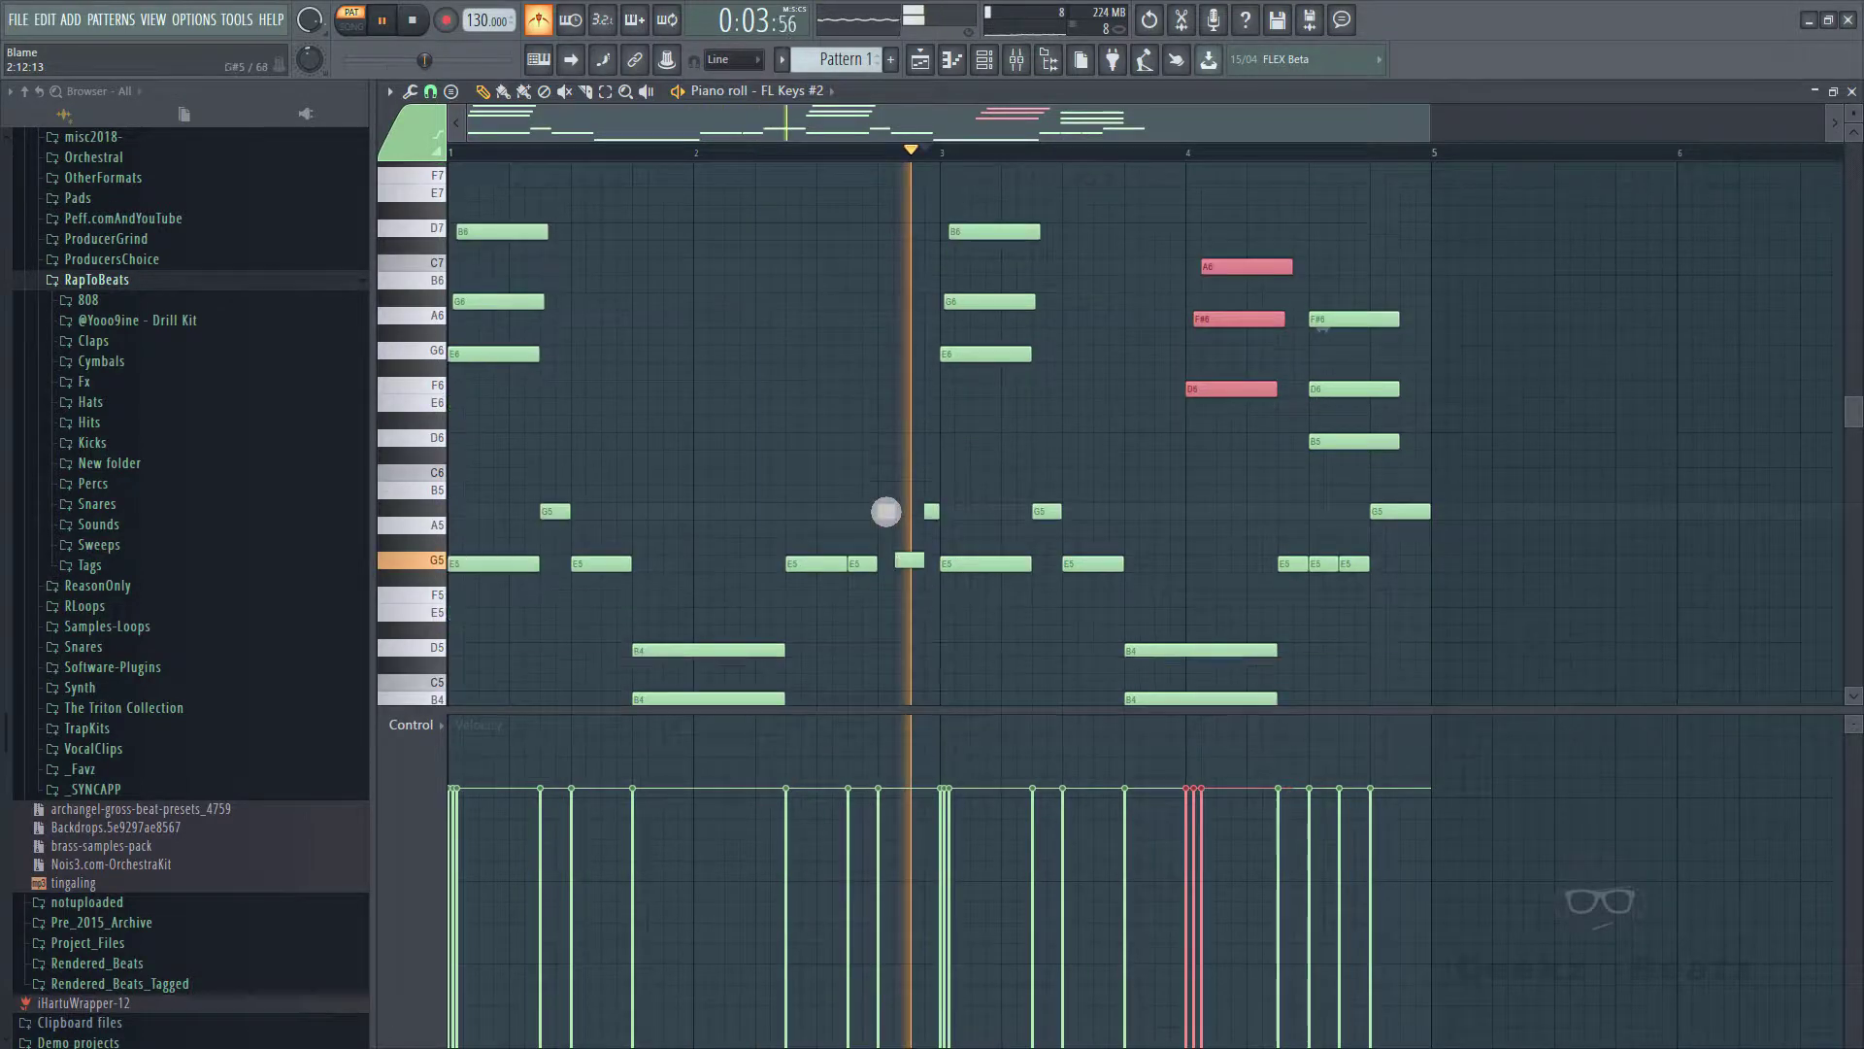
scroll(702, 570, up, 1)
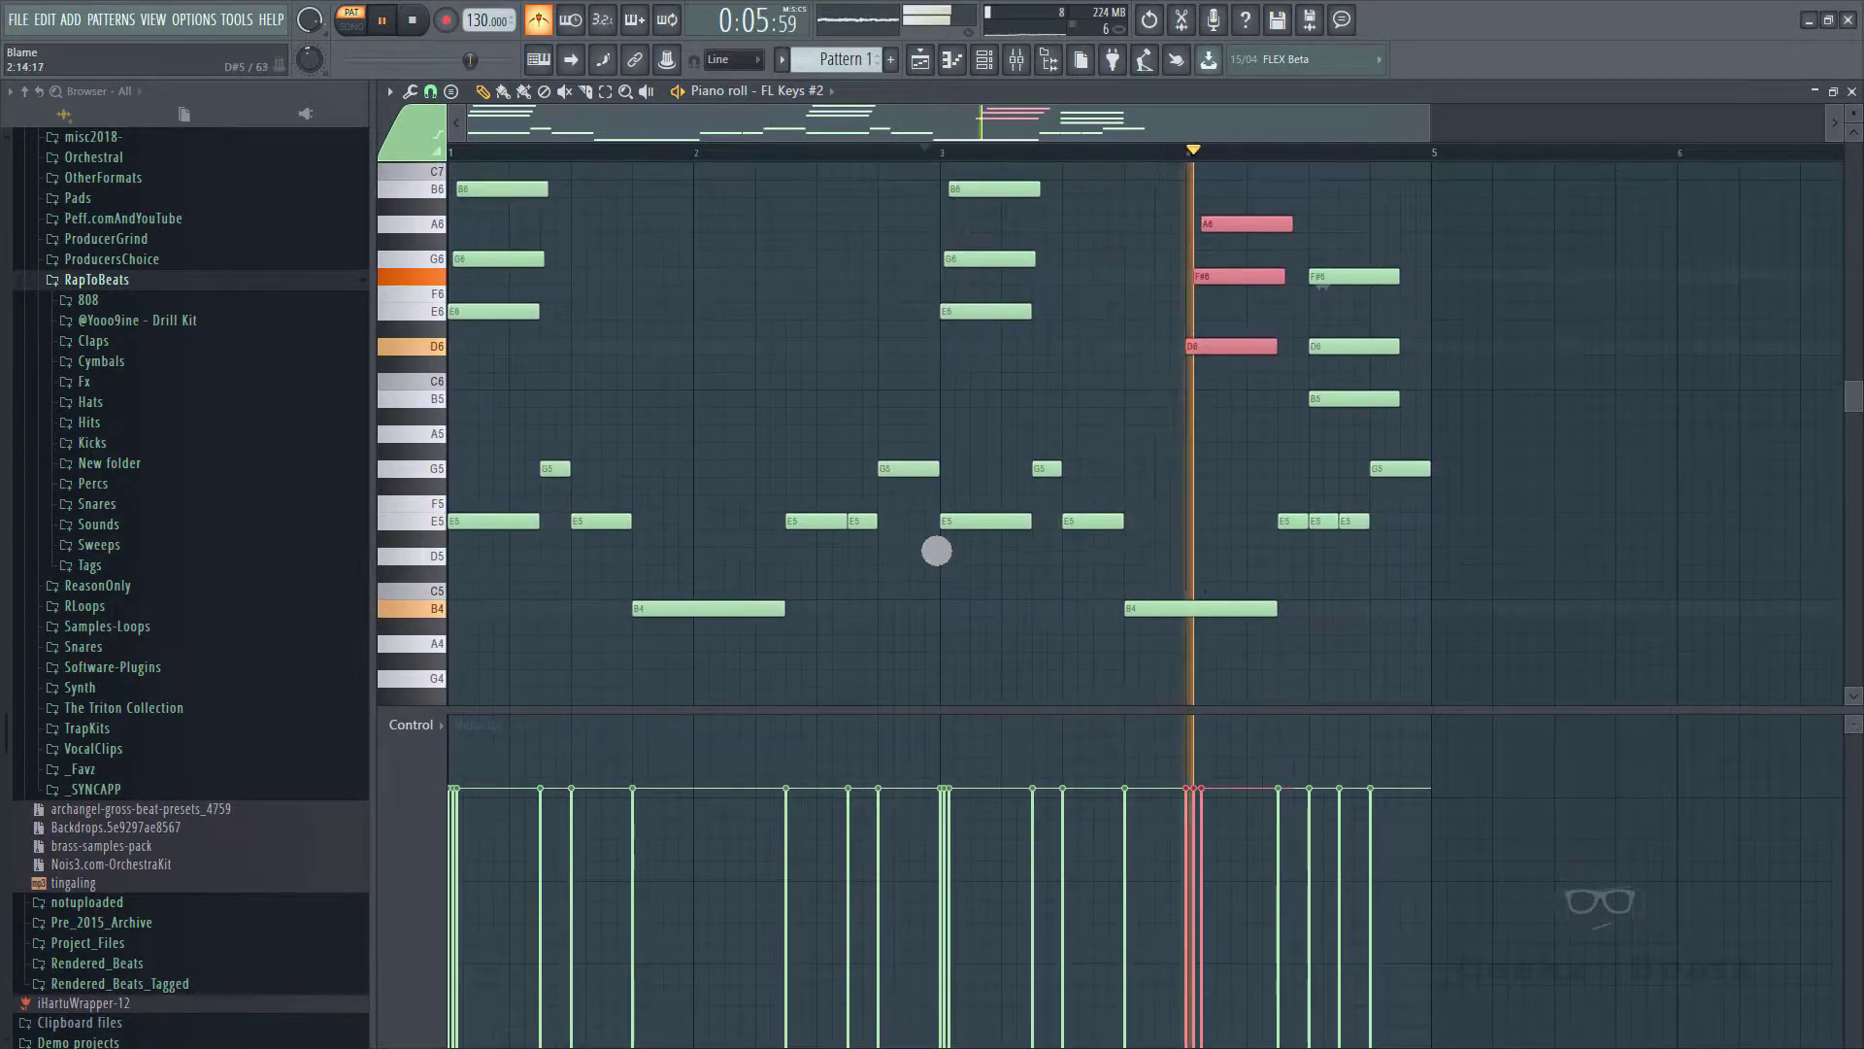
- Audition the E5, G5 and B4 melody notes transposed up two octaves, and return them to their original octave
scroll(1096, 541, up, 3)
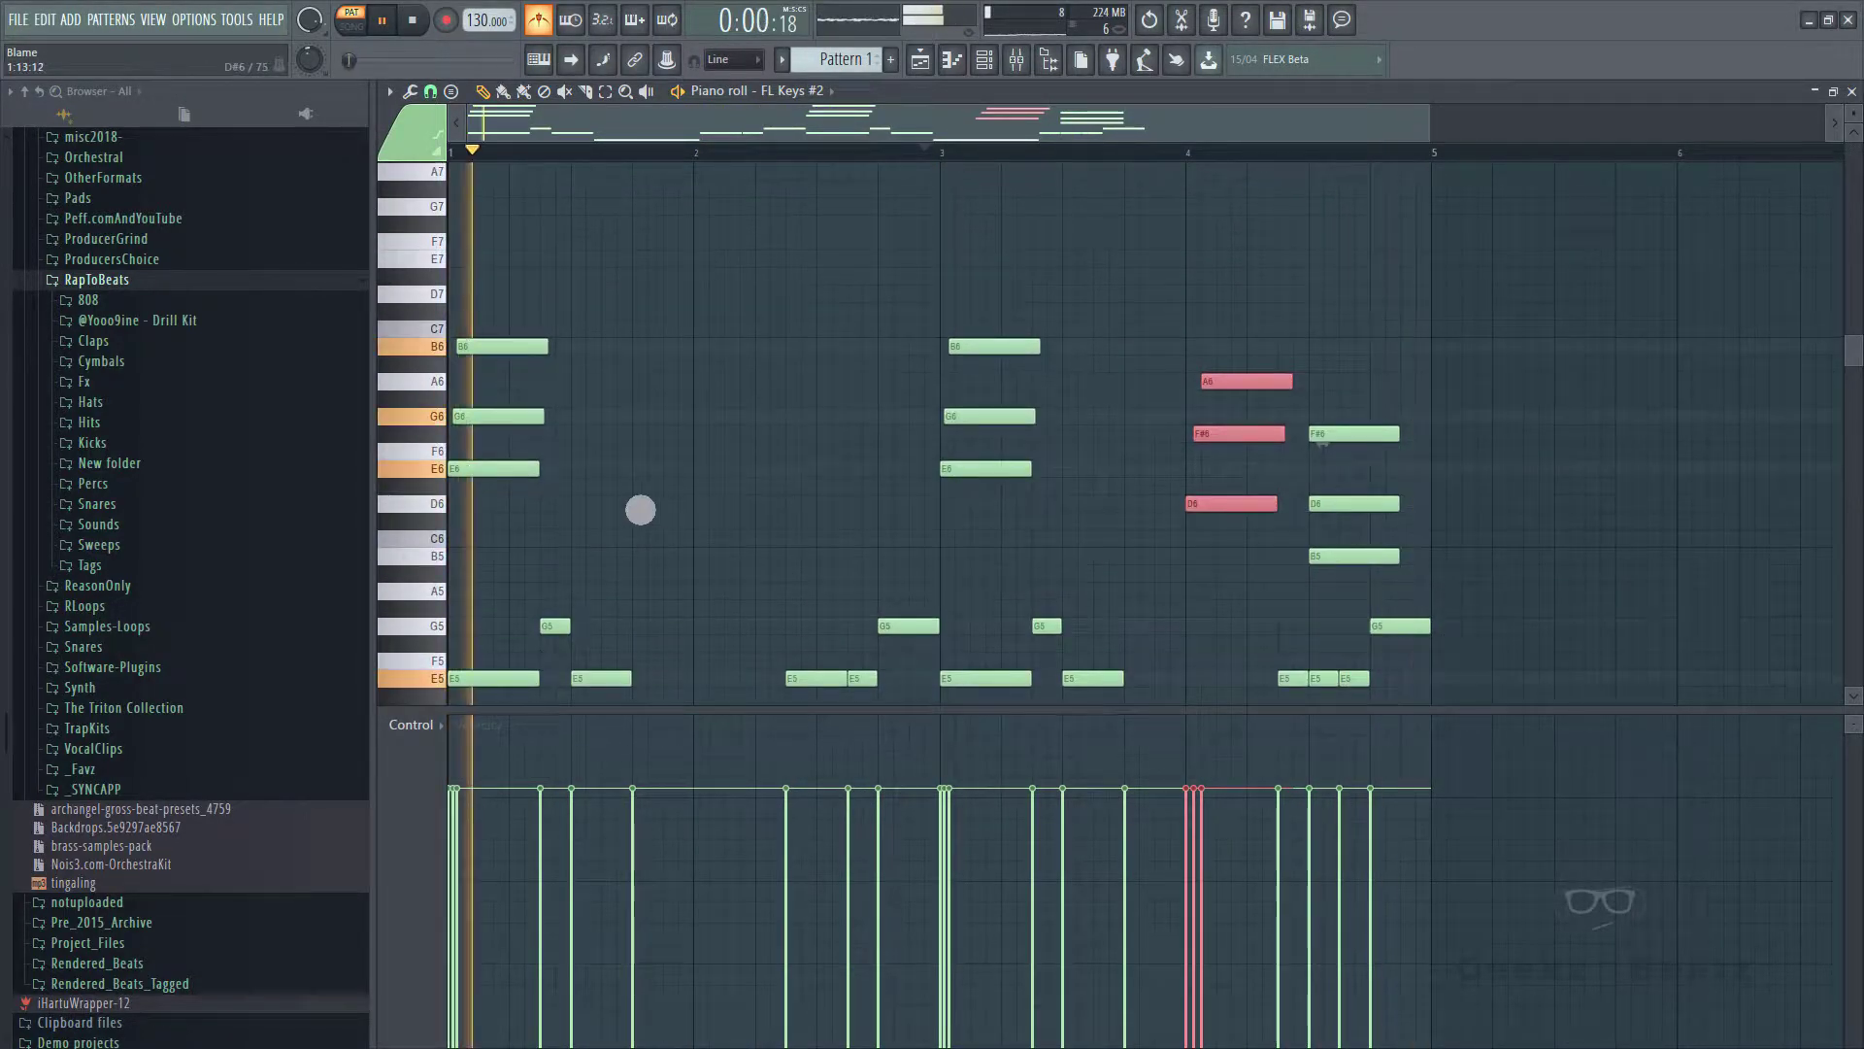
scroll(627, 577, down, 5)
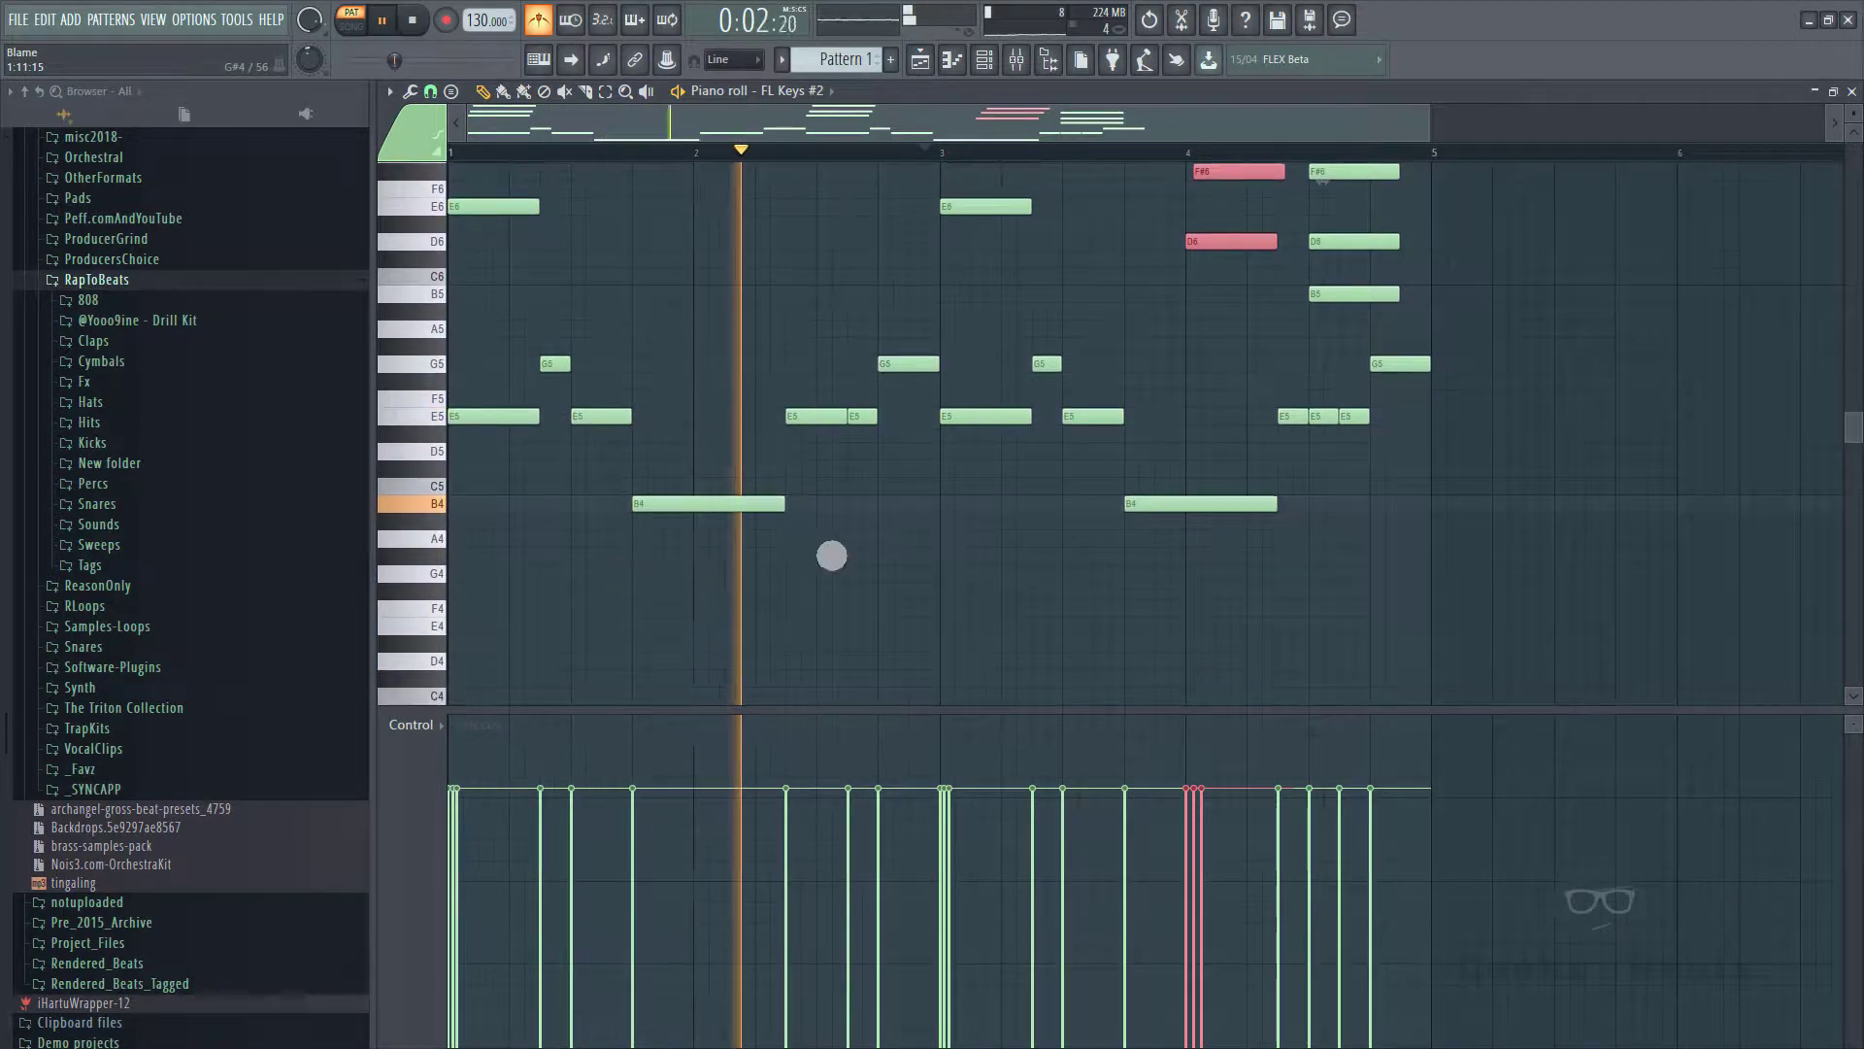
drag(1468, 507, 367, 342)
key(ctrl+Up)
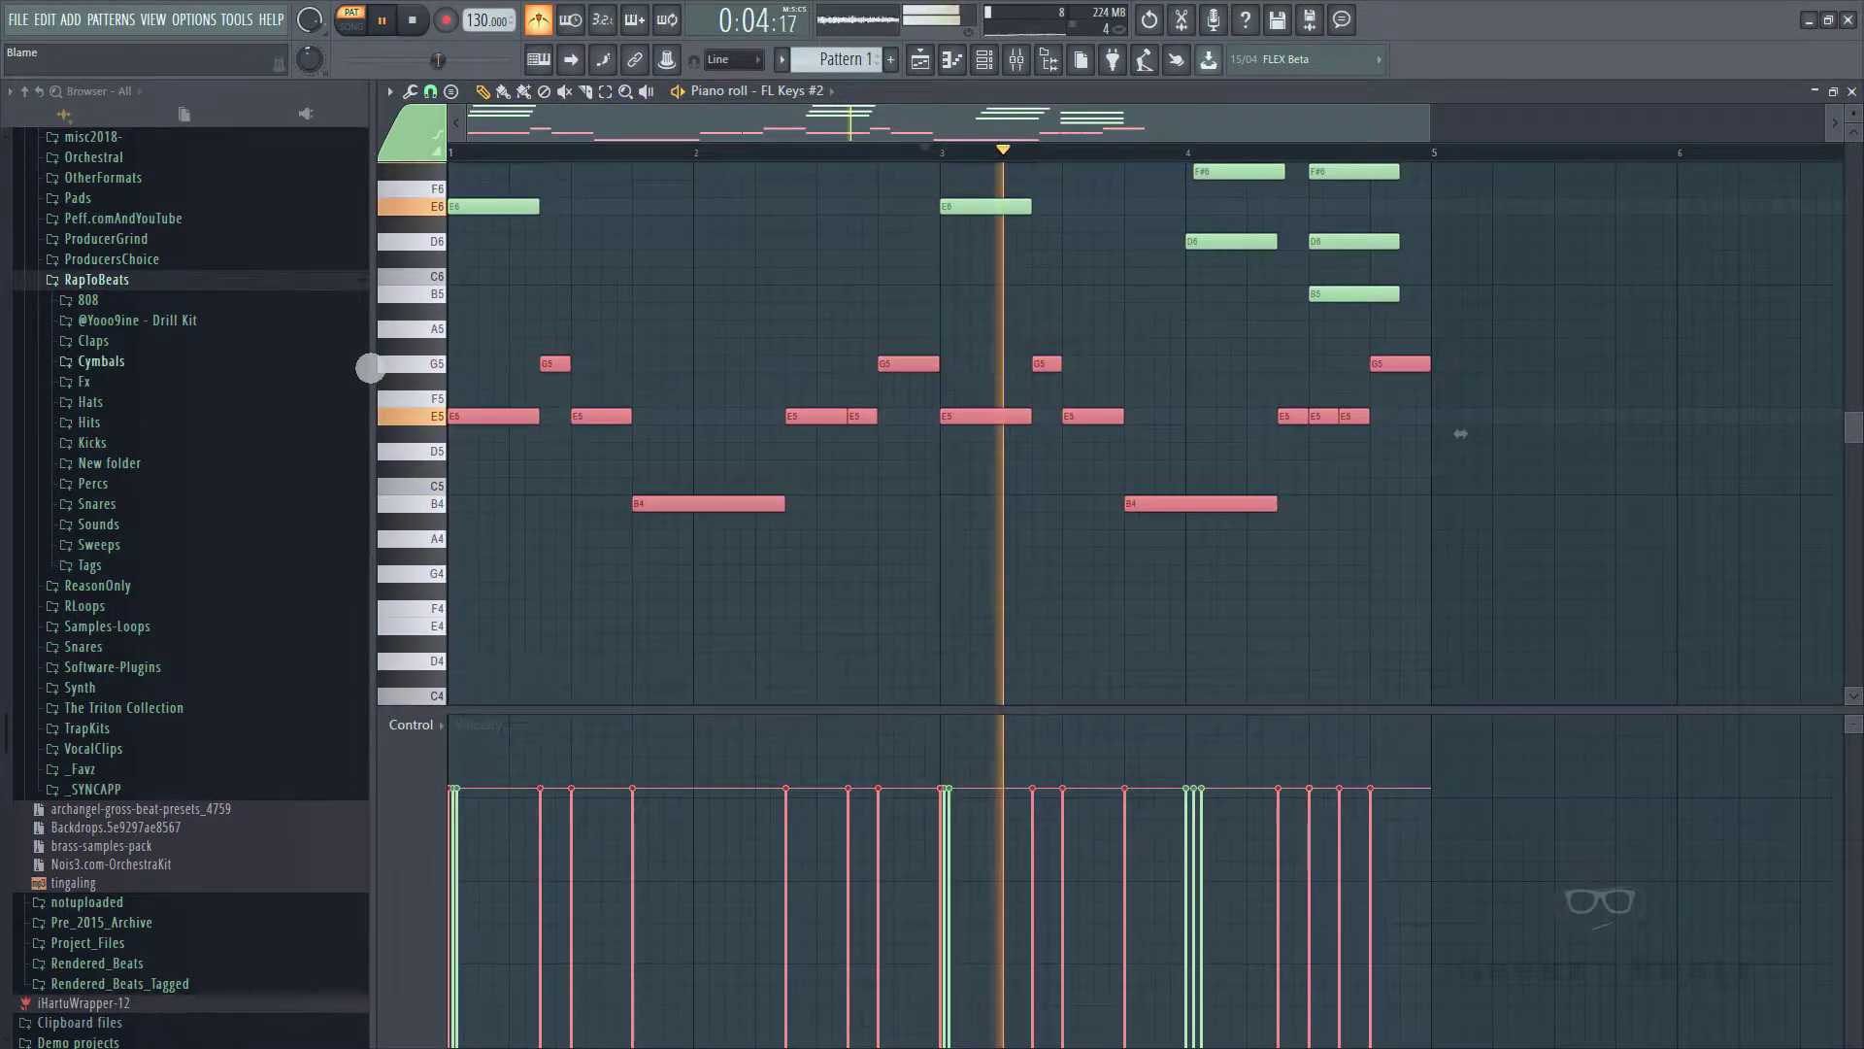
key(ctrl+Up)
scroll(636, 652, up, 6)
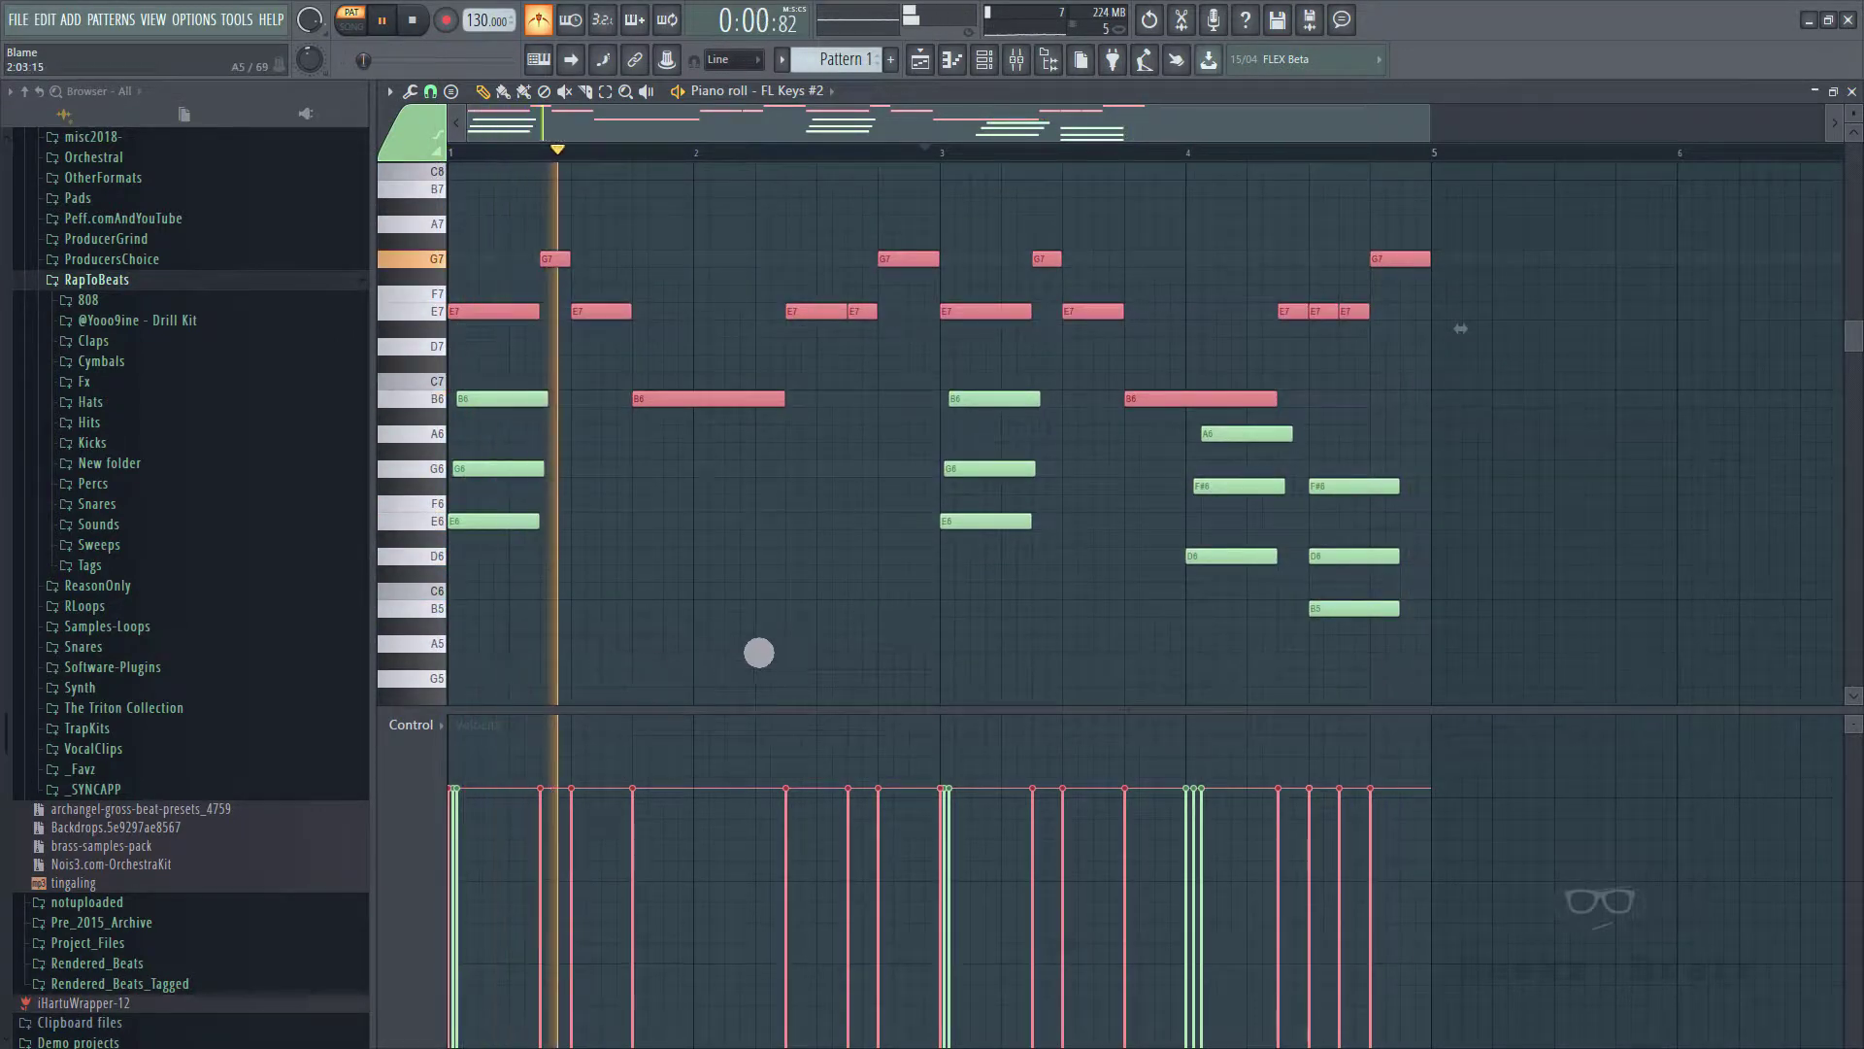
scroll(757, 654, down, 1)
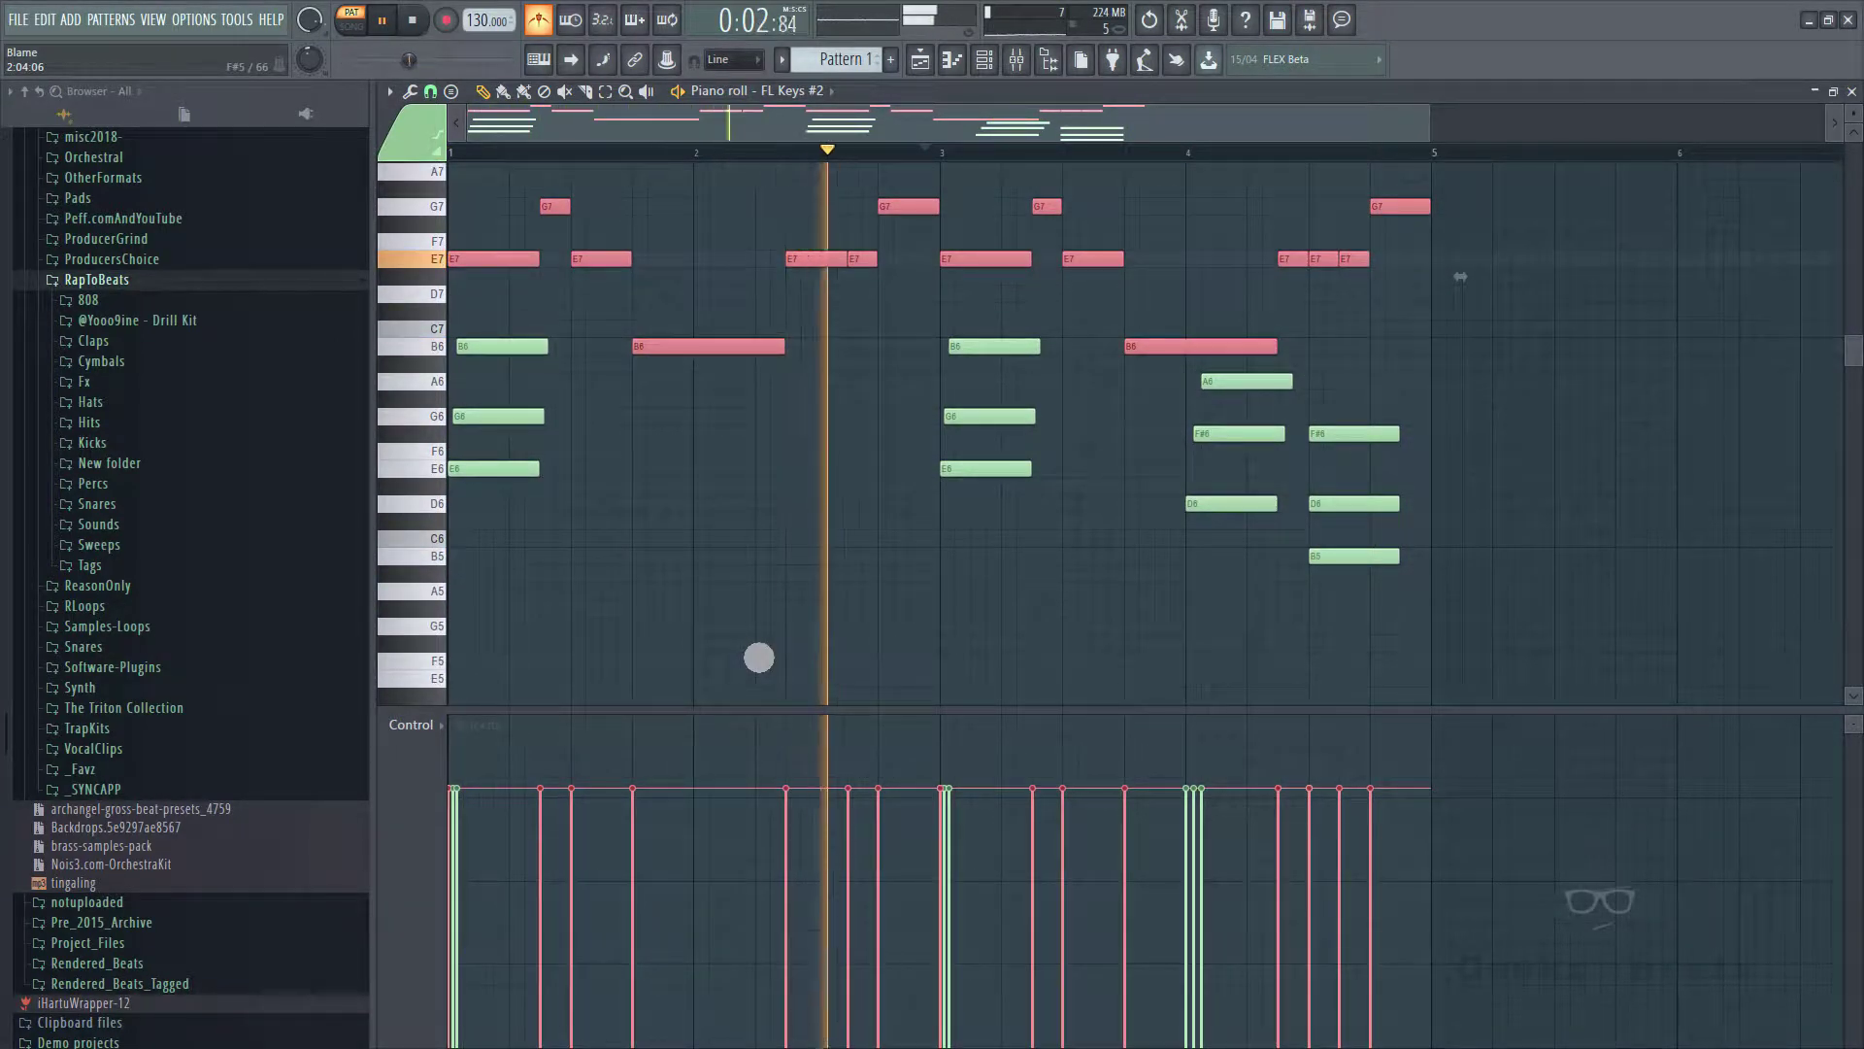
key(ctrl+Down)
key(ctrl+Down)
- Start a bass line under the melody with 12-step notes: E4 at the start of bar 1 and B3 at step 13
scroll(758, 658, down, 8)
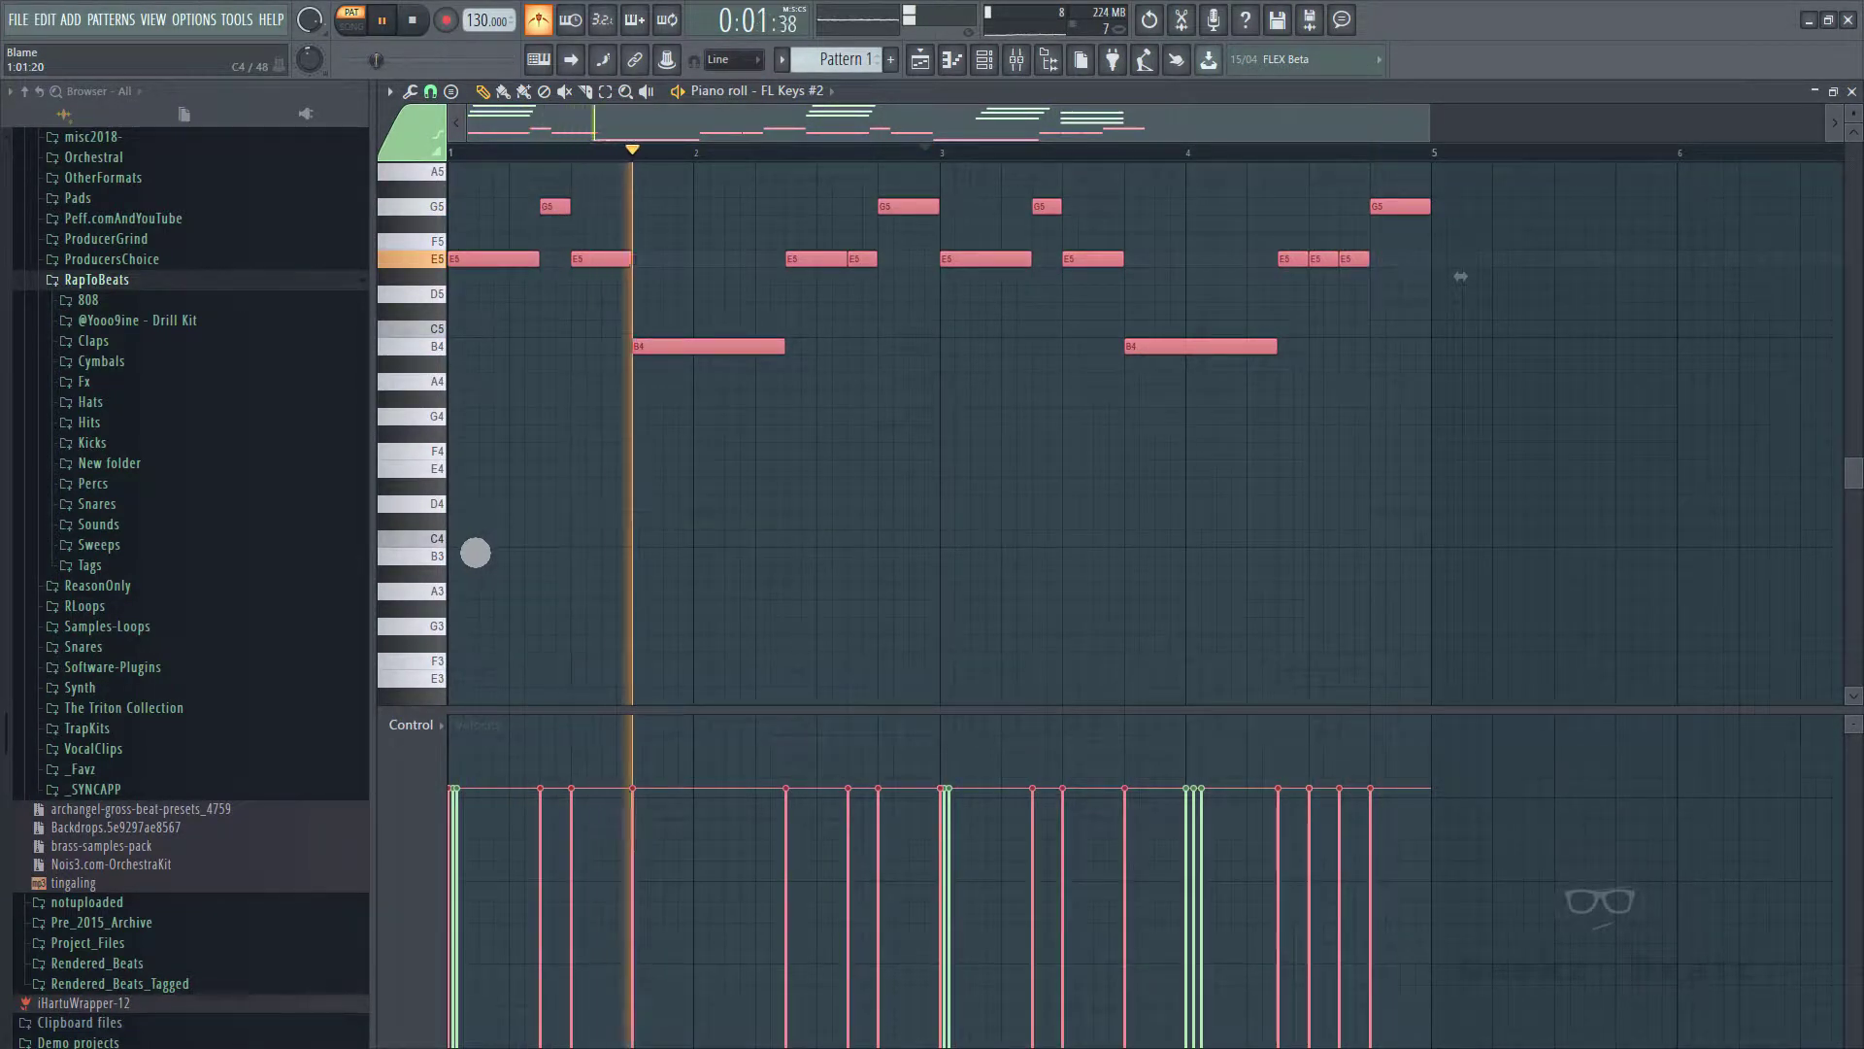
key(space)
click(474, 544)
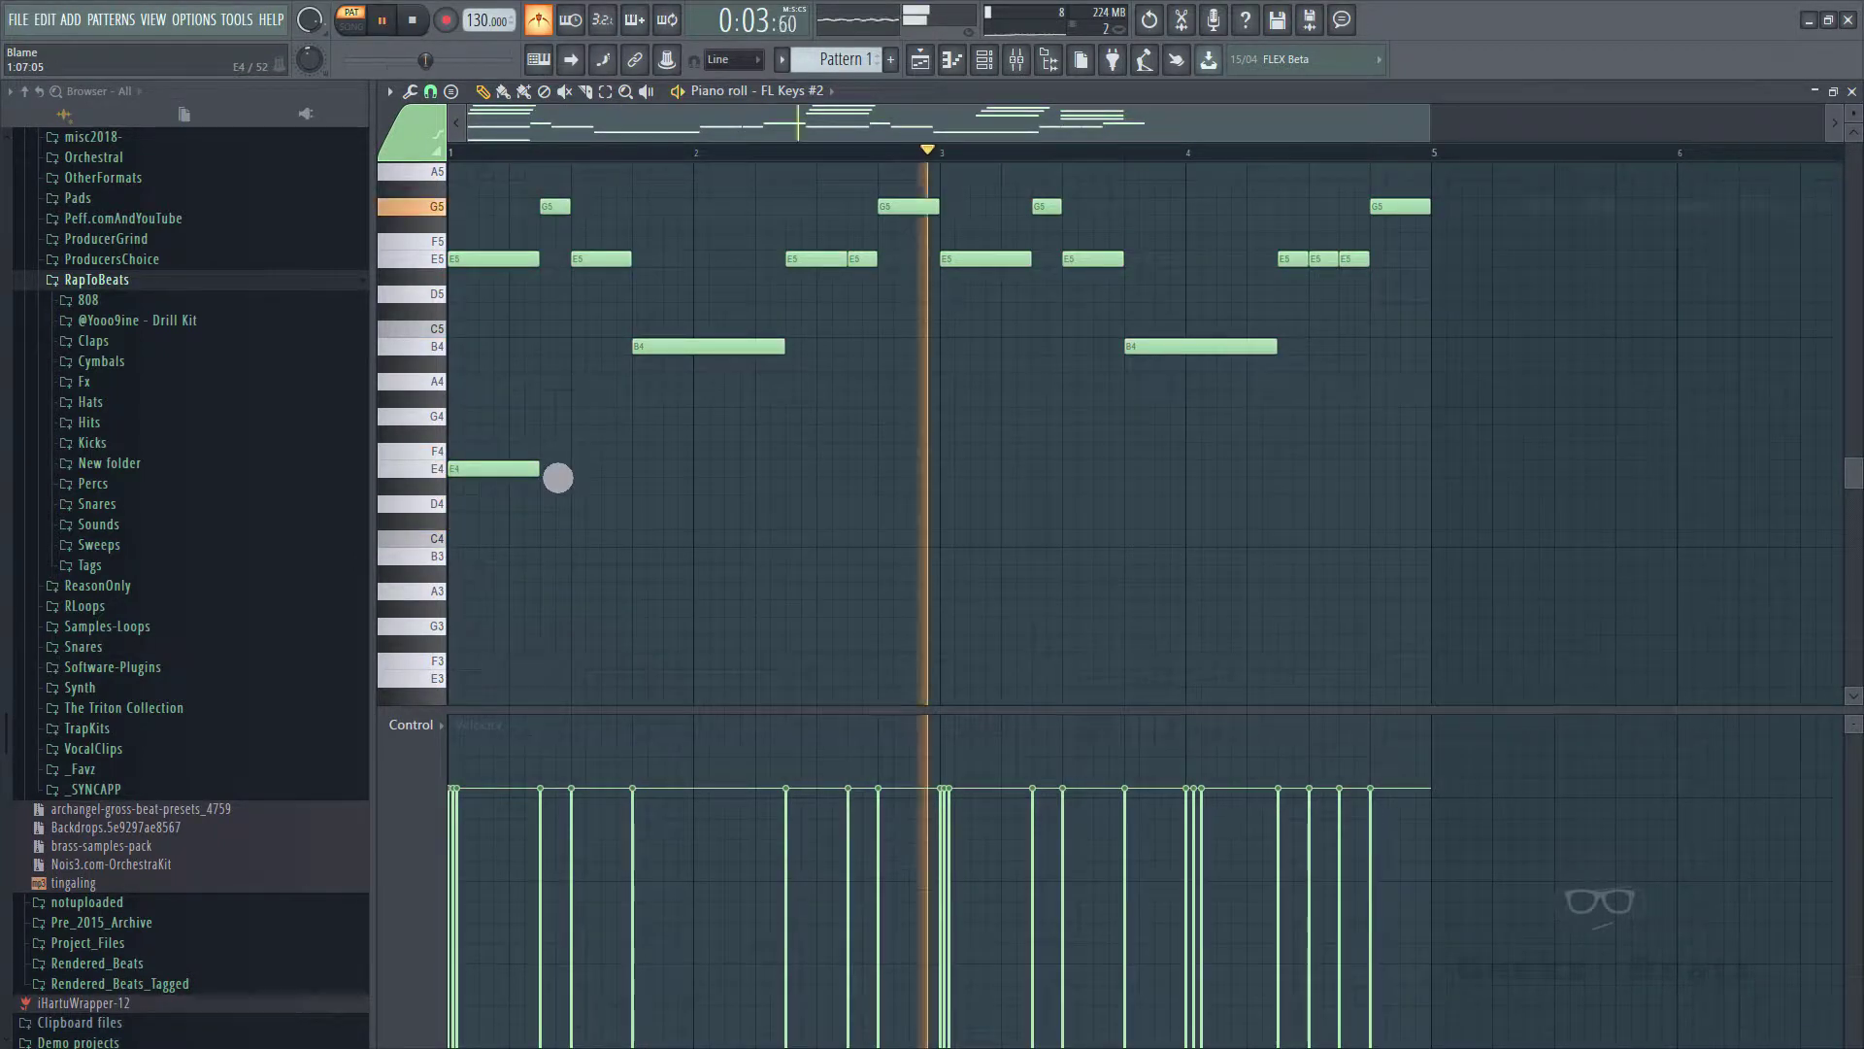
key(space)
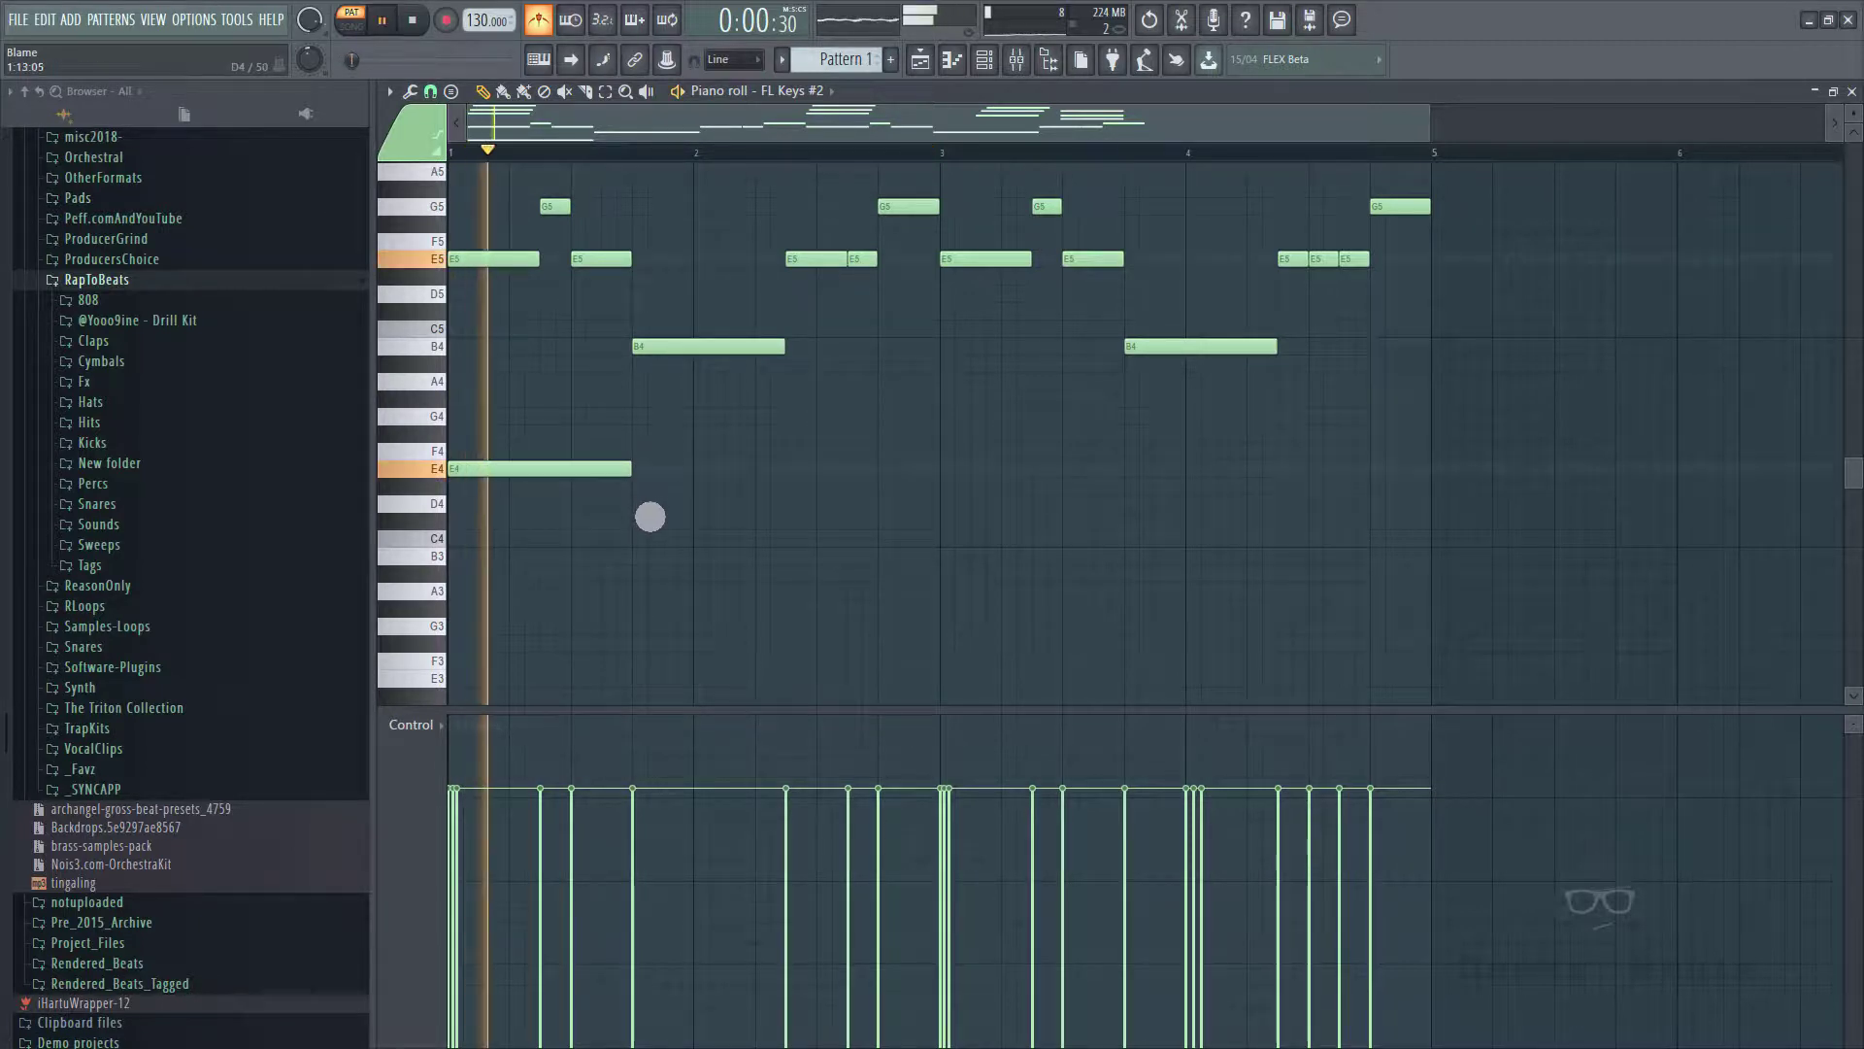
key(space)
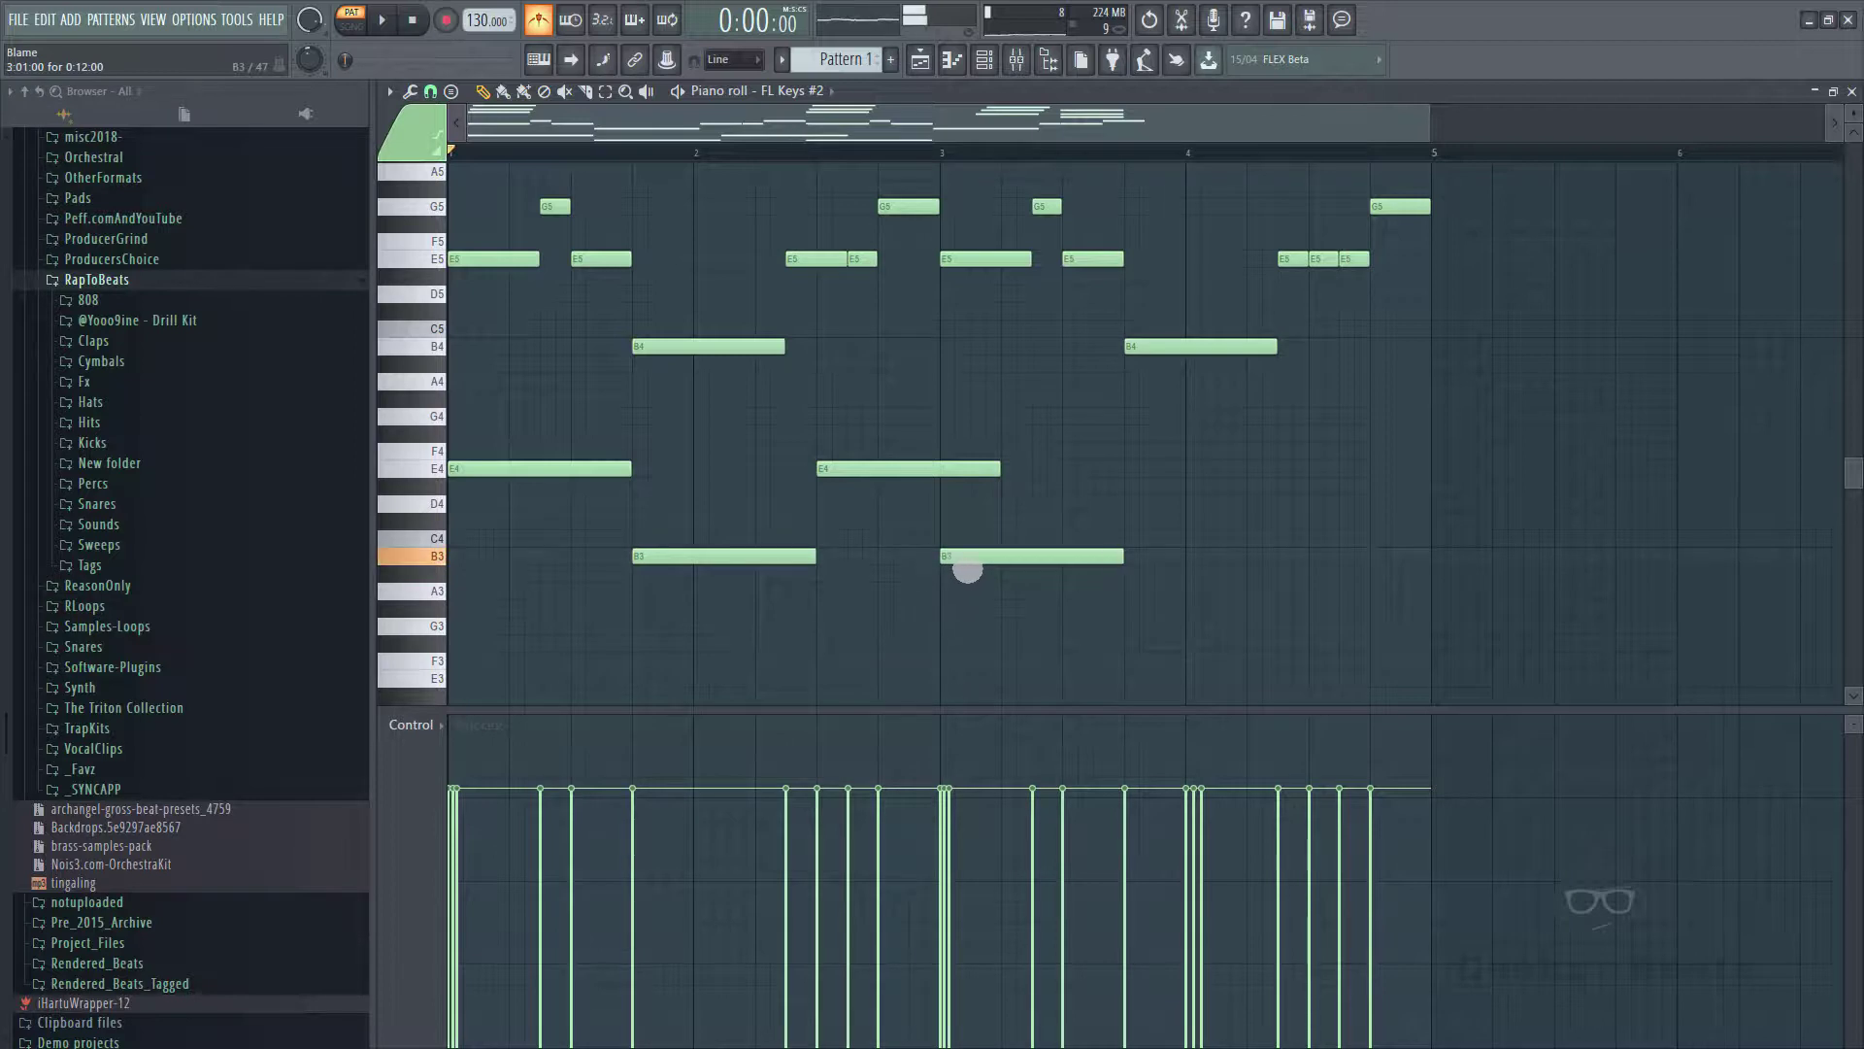
- Place four-step bass notes: E4 at 2:09 and 3:01, and B3 at 2:13, 3:09, 3:13 and 4:05
drag(1010, 483, 973, 486)
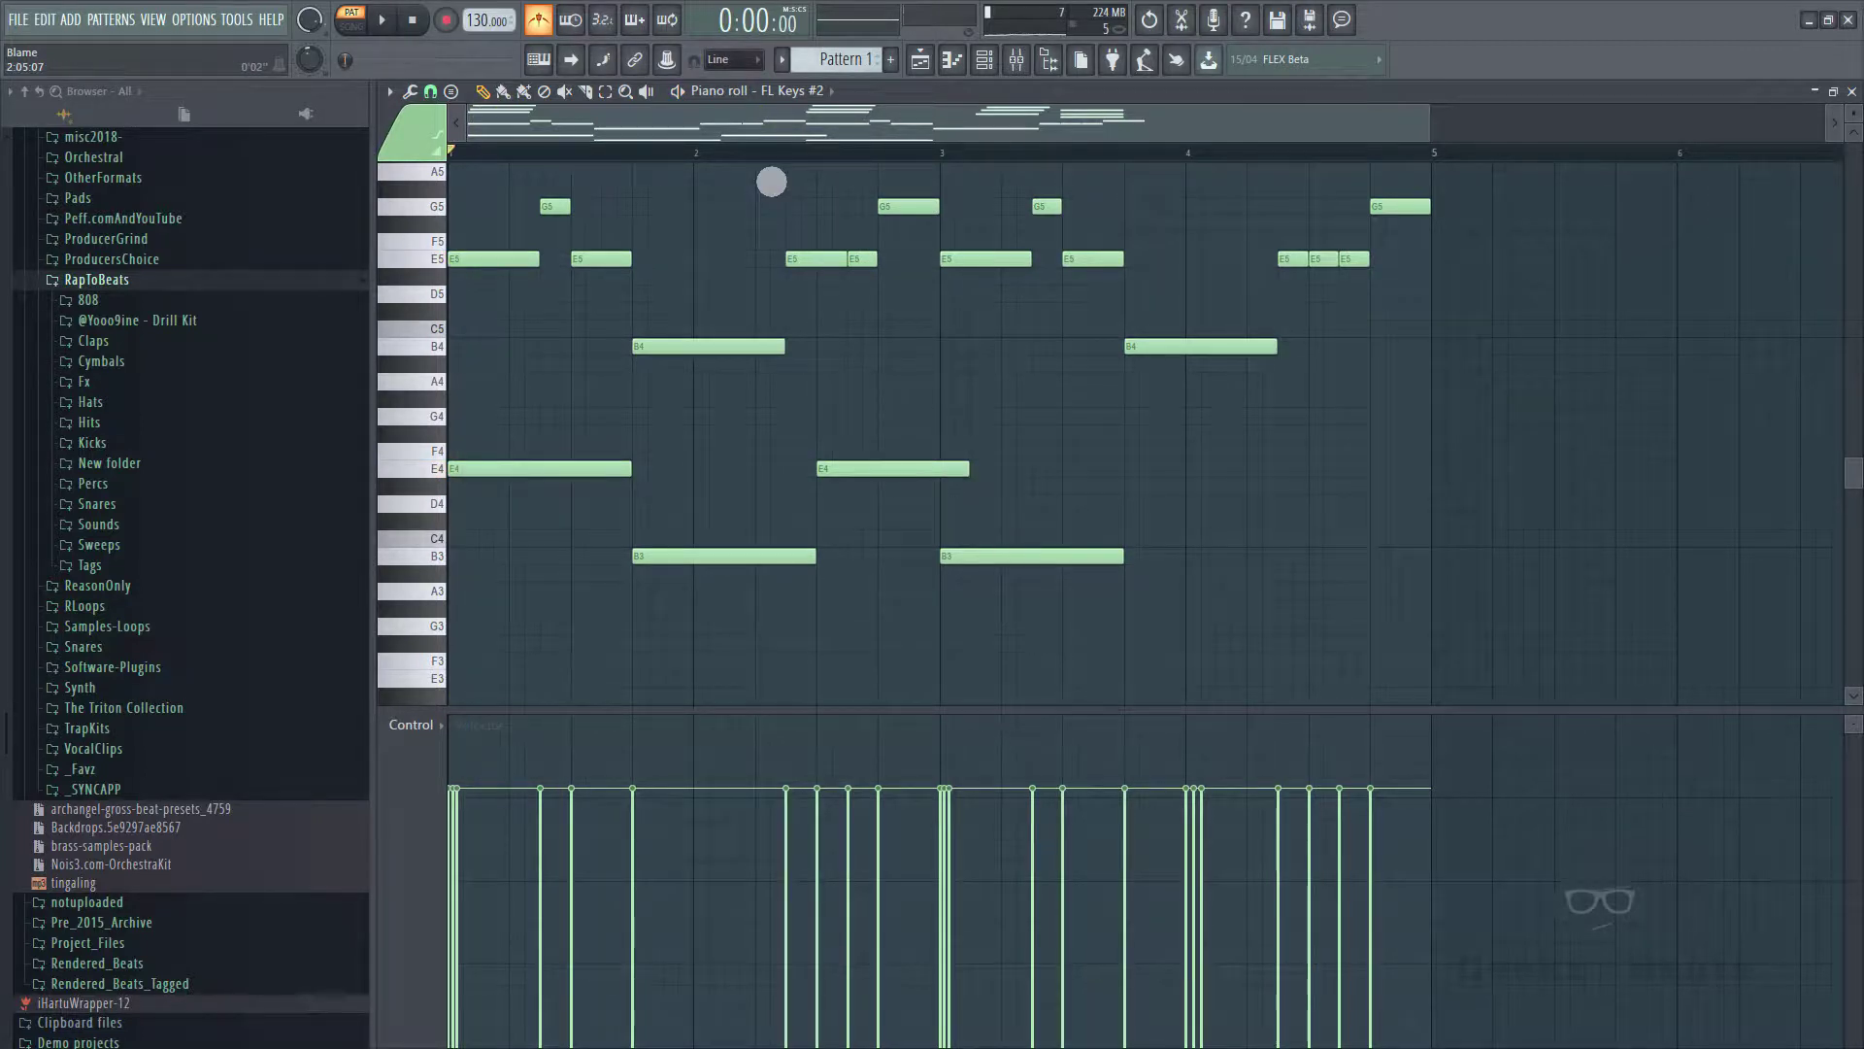
key(space)
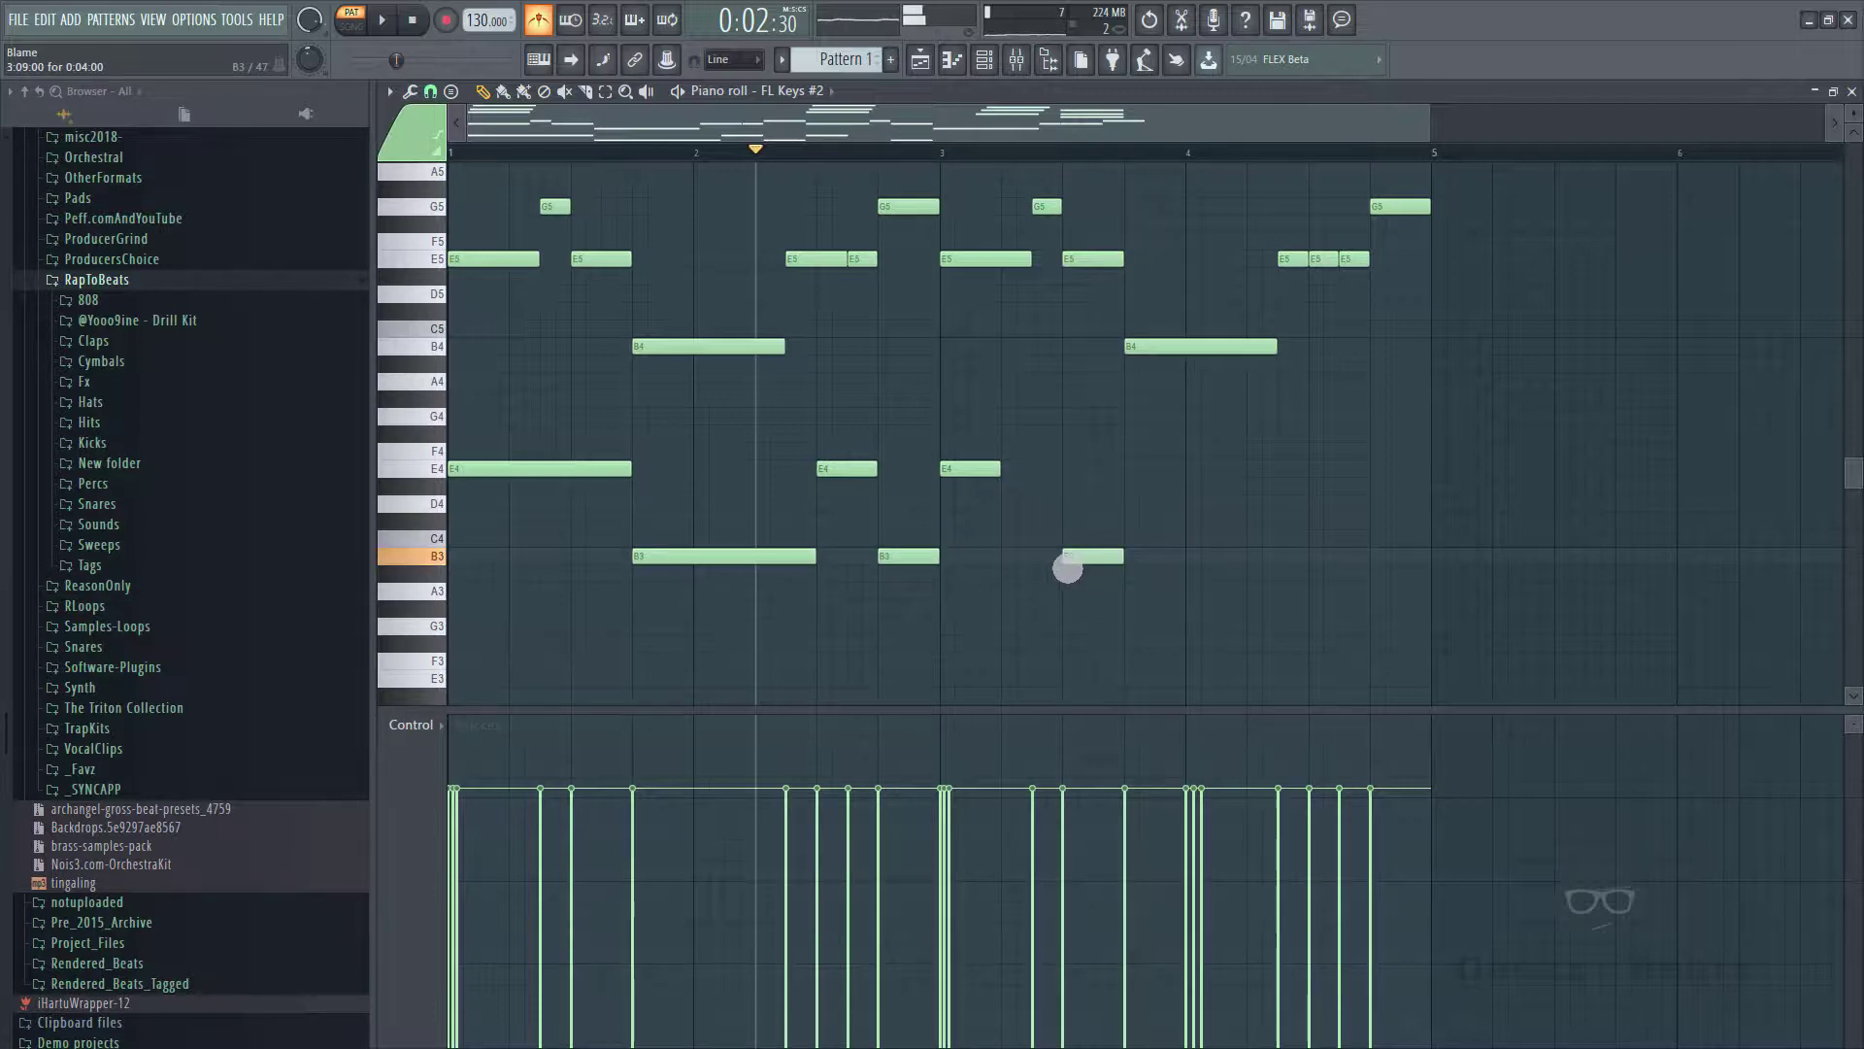
key(space)
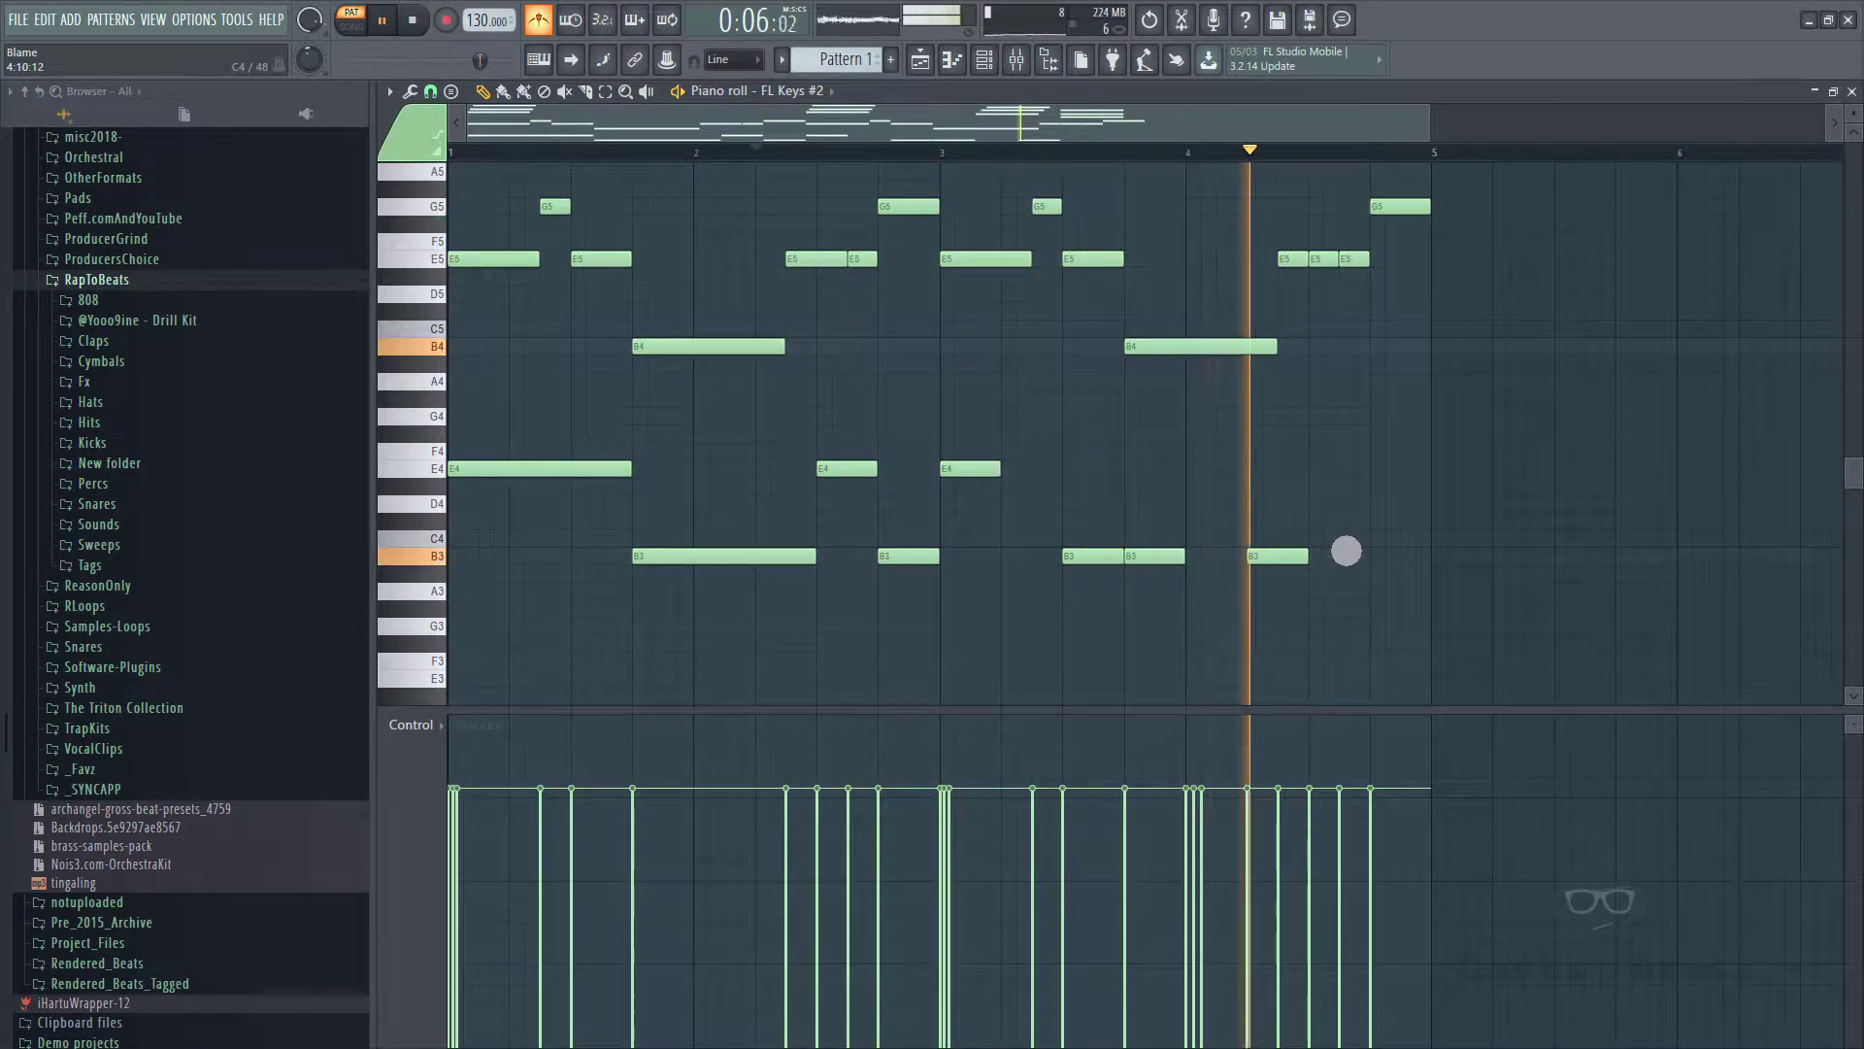
- Finish bar 4's bass line with a four-step E4 at step 9 and a four-step B3 at step 13
click(1340, 505)
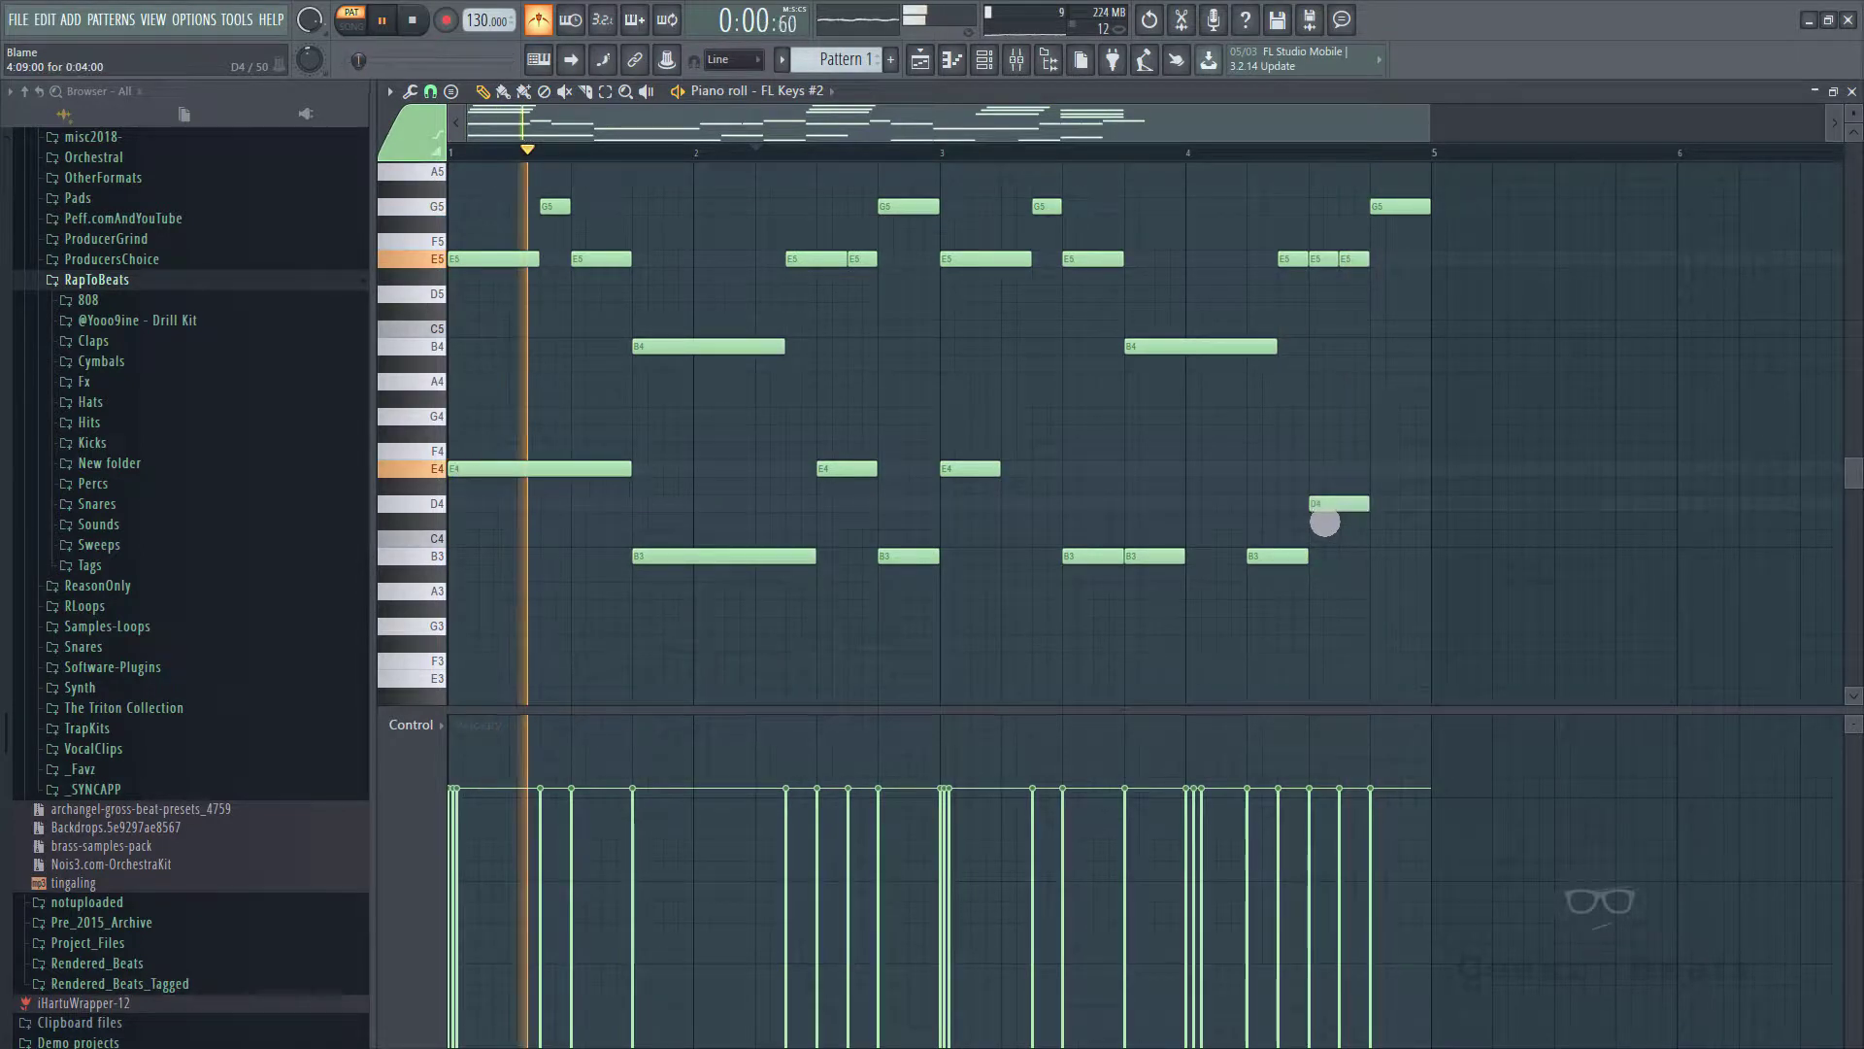
drag(1337, 515, 1334, 480)
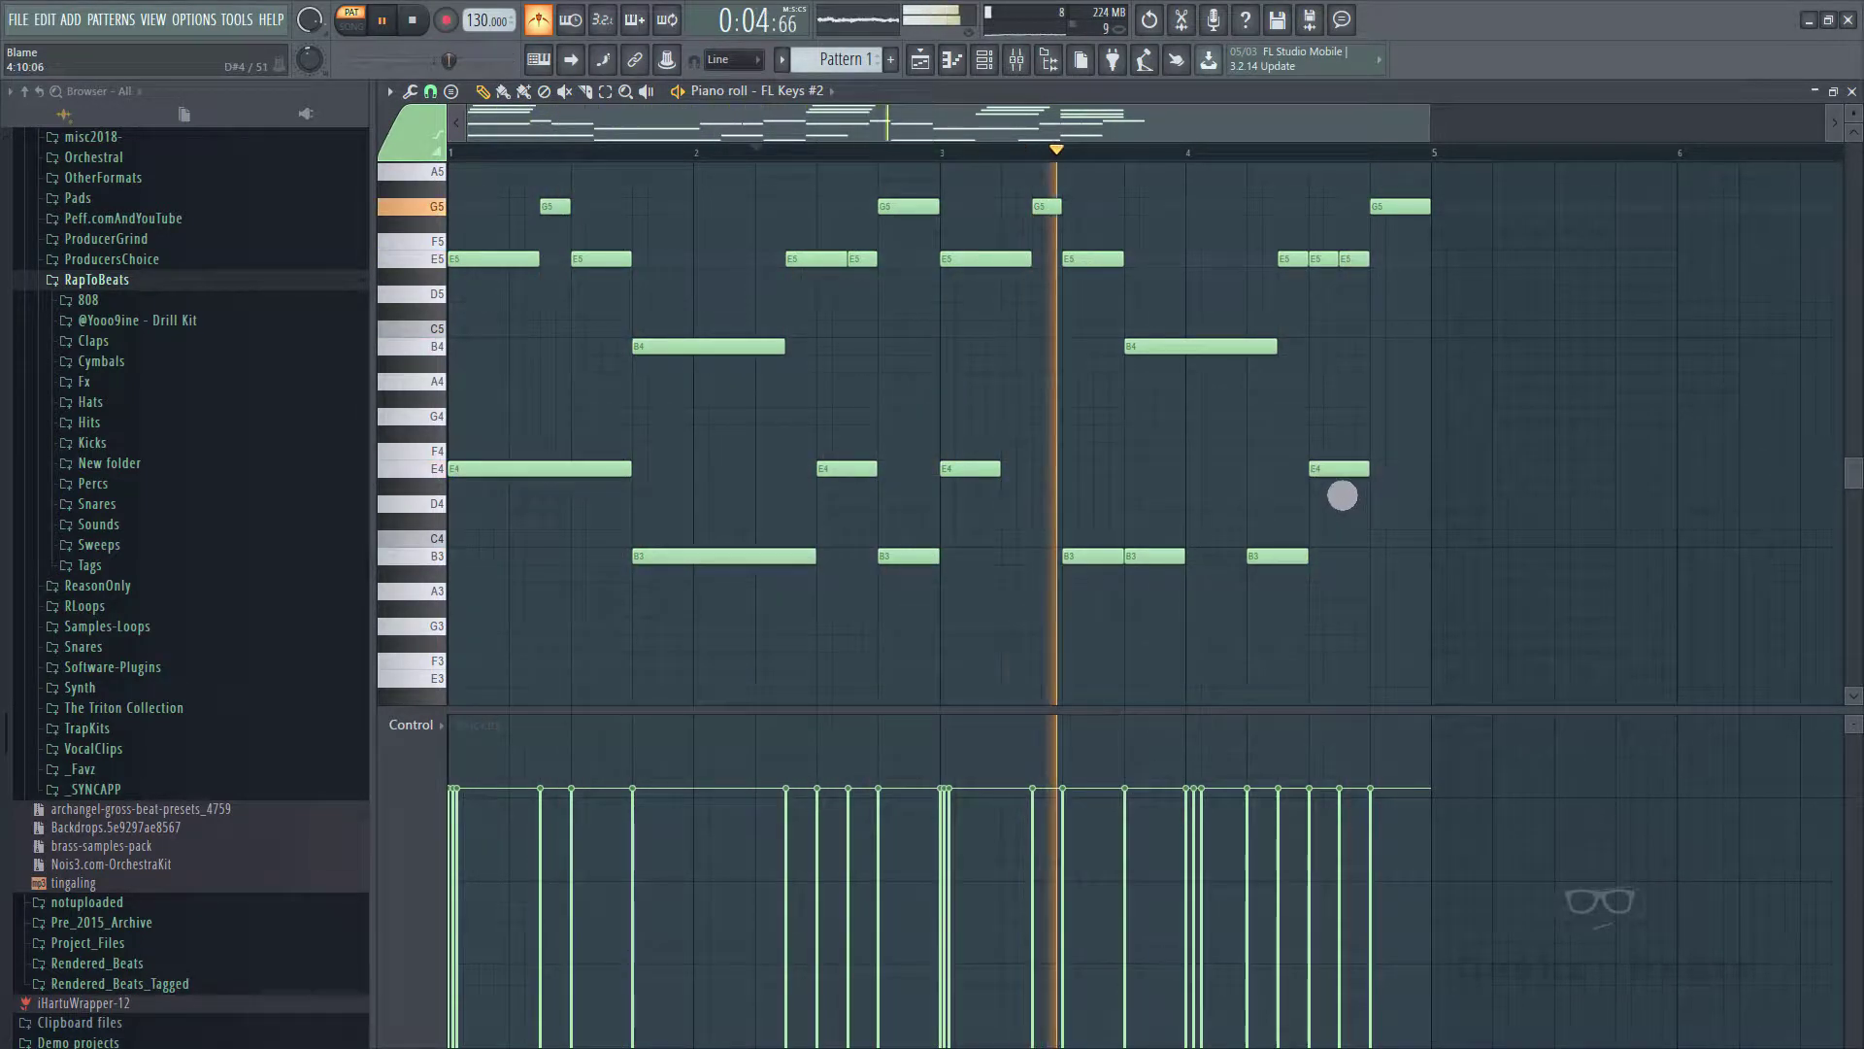
click(1392, 561)
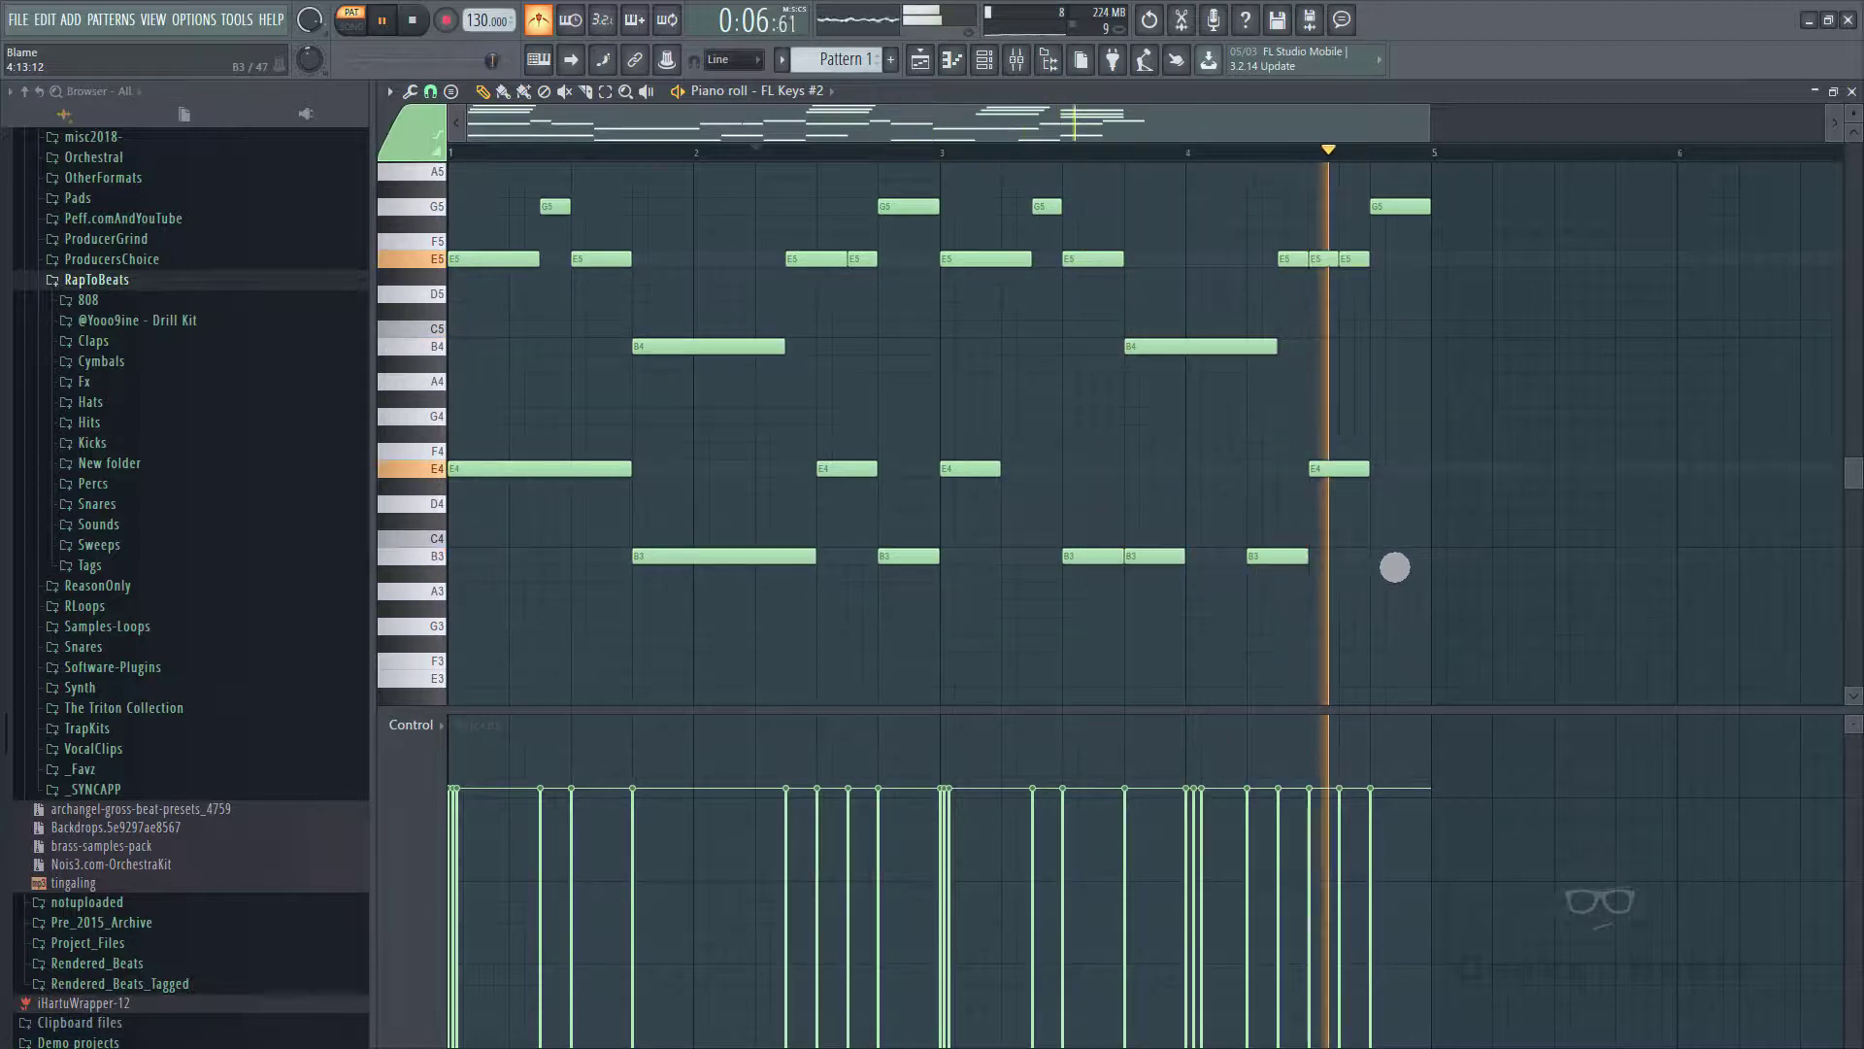
- Undo the legato on the bass notes, and extend the E4 at 3:01 and the B3 at 3:13 to eight steps each
drag(1481, 613, 386, 466)
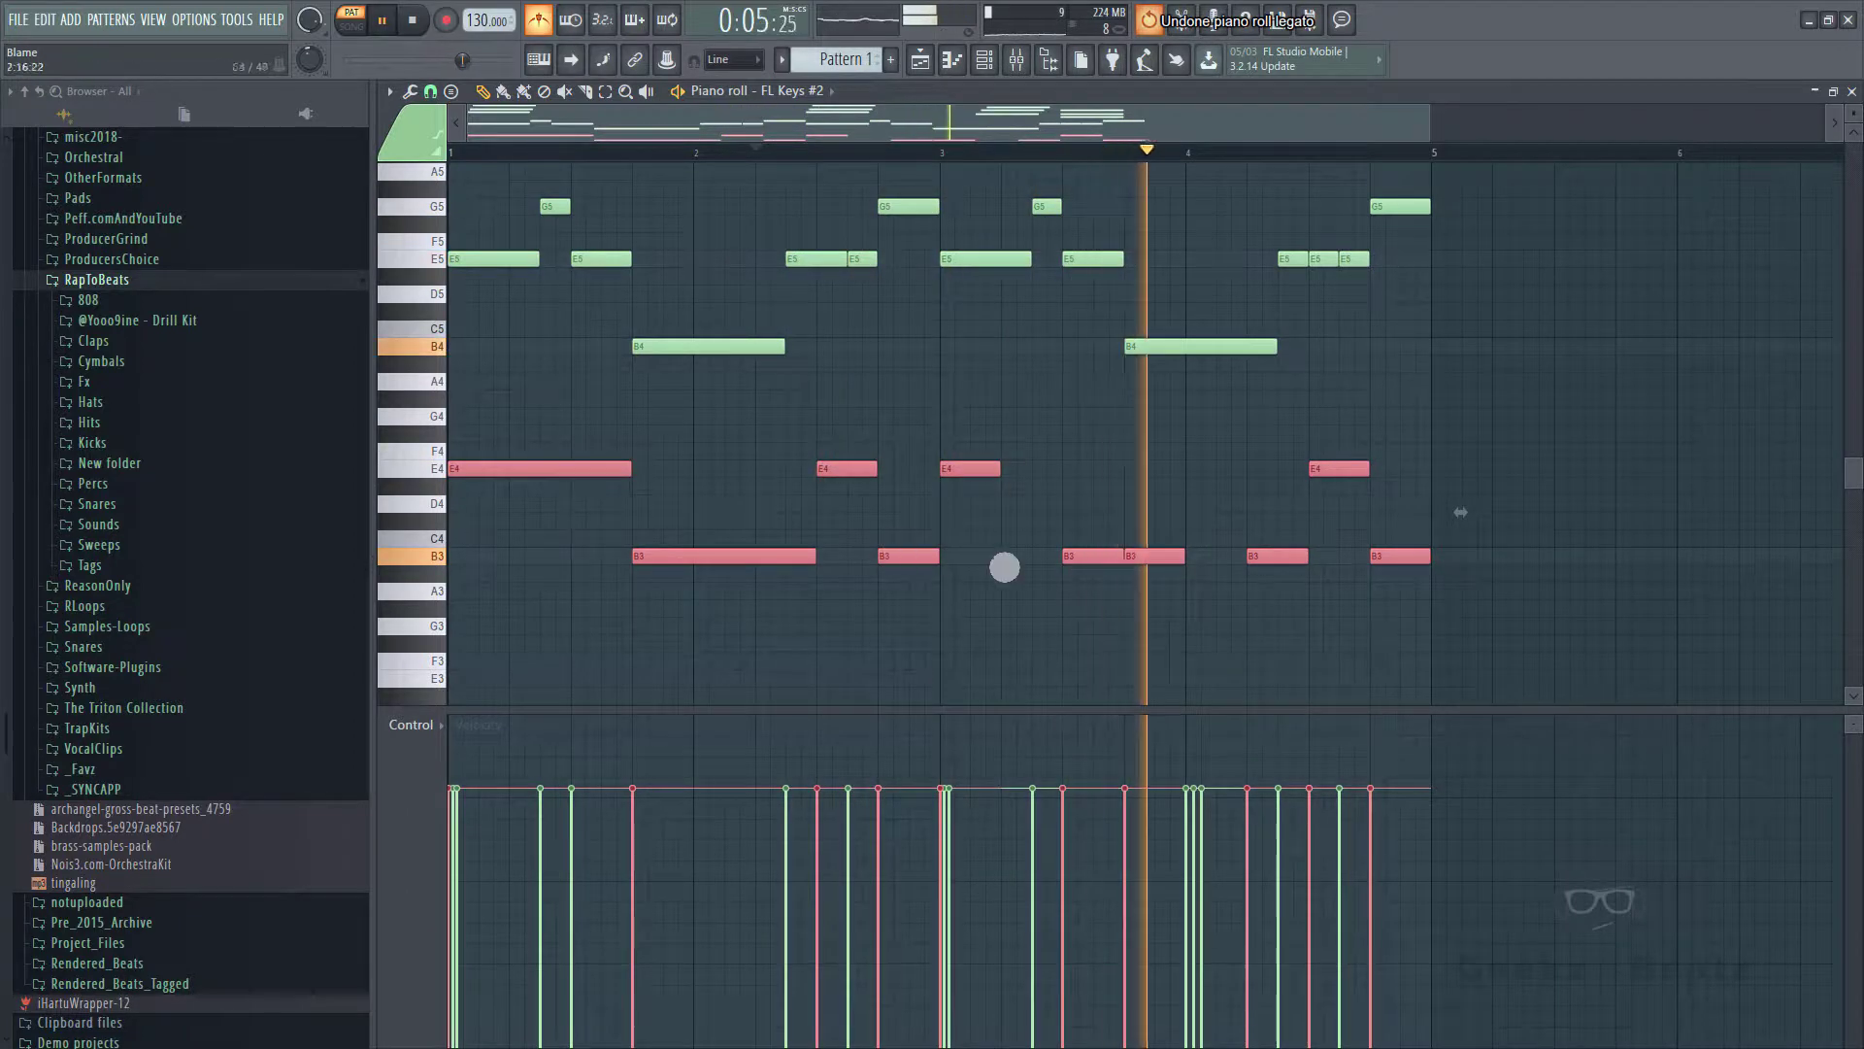
key(ctrl+z)
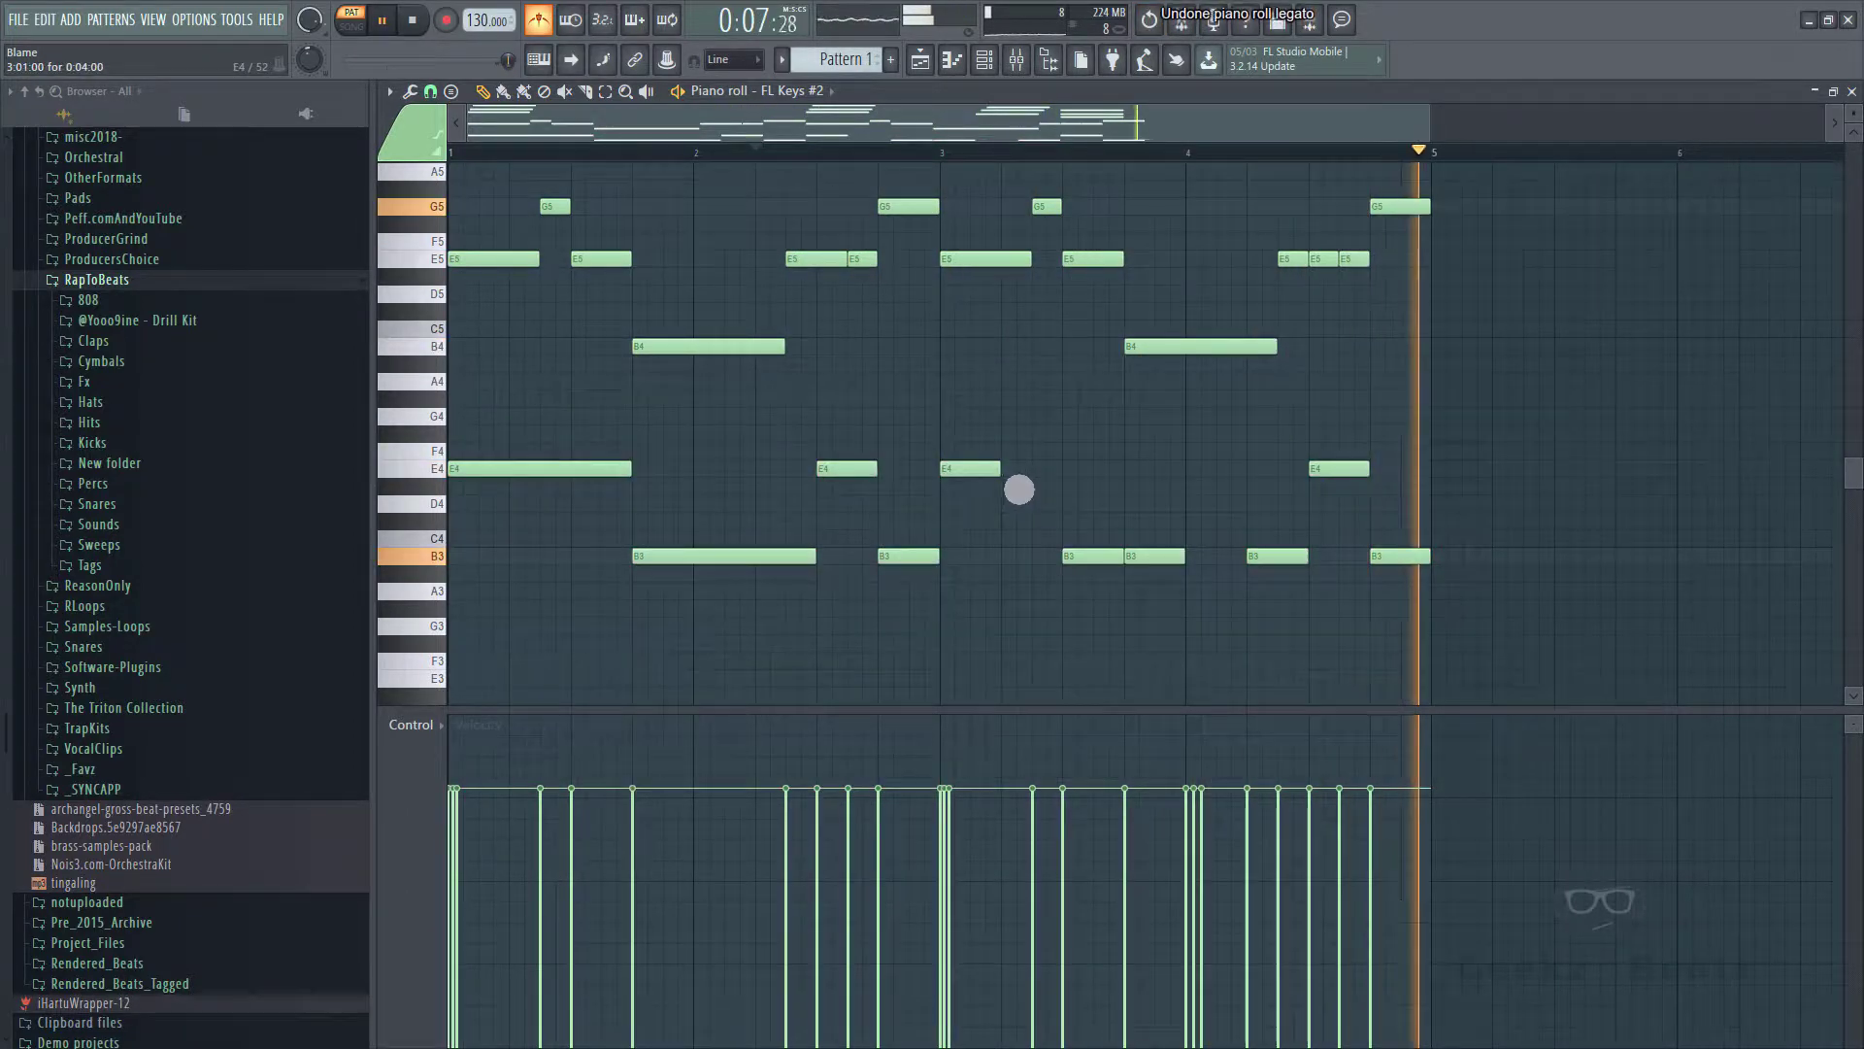
drag(998, 469, 1060, 471)
drag(1193, 571, 1258, 571)
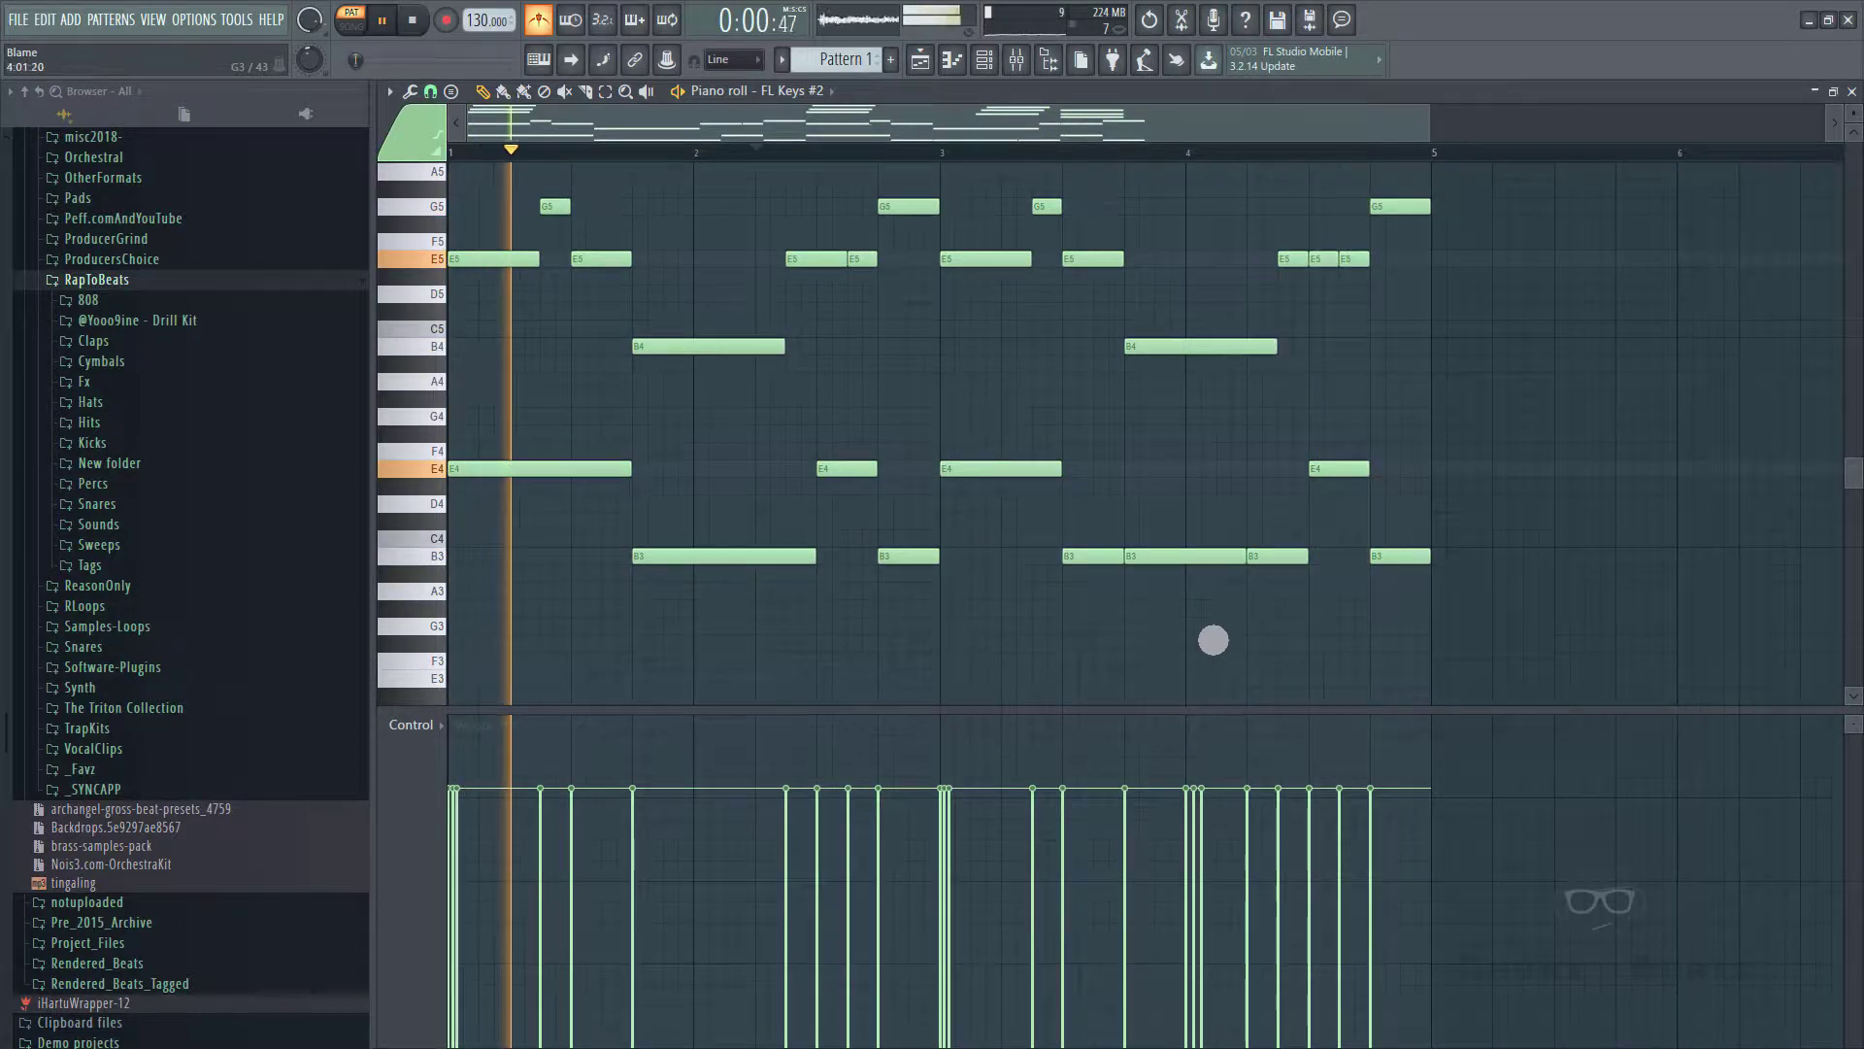
- Copy the E4 and B3 bass line from FL Keys #2 into the 808 Bass A Overdrive channel and transpose it up one octave
scroll(1124, 666, up, 4)
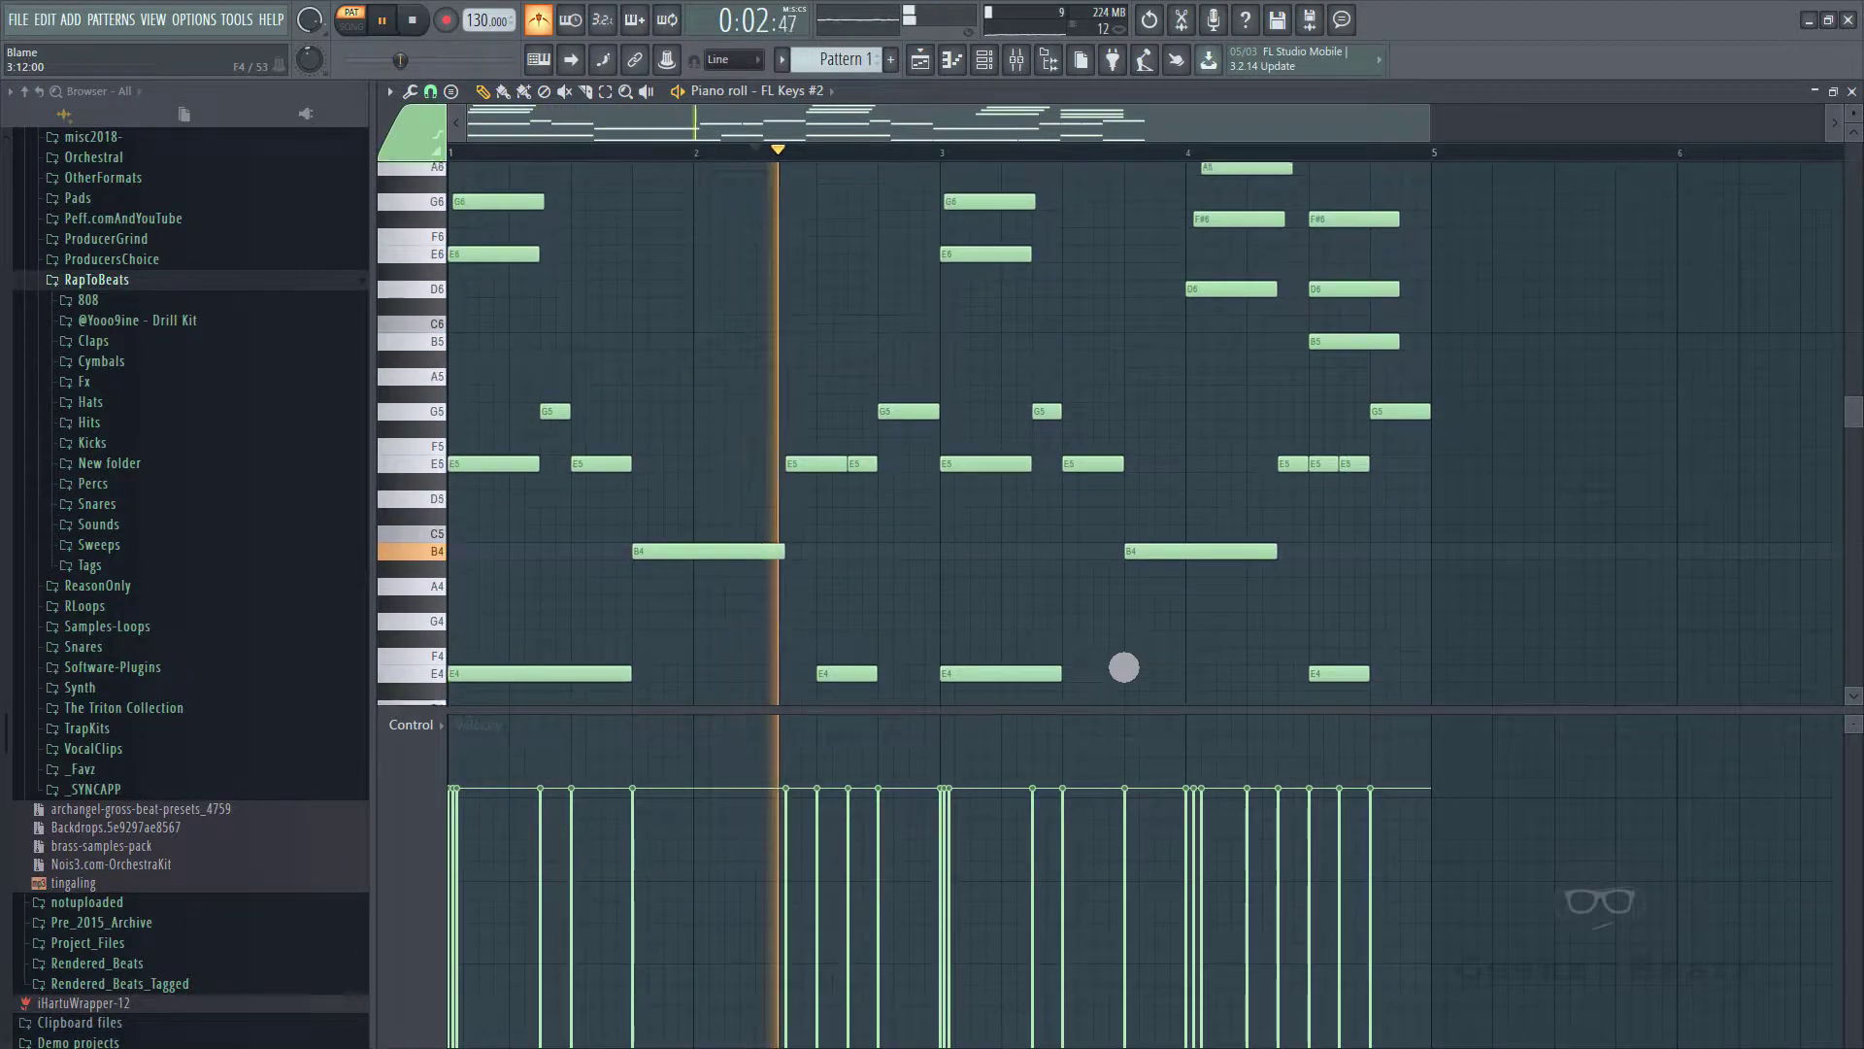
scroll(1124, 666, down, 4)
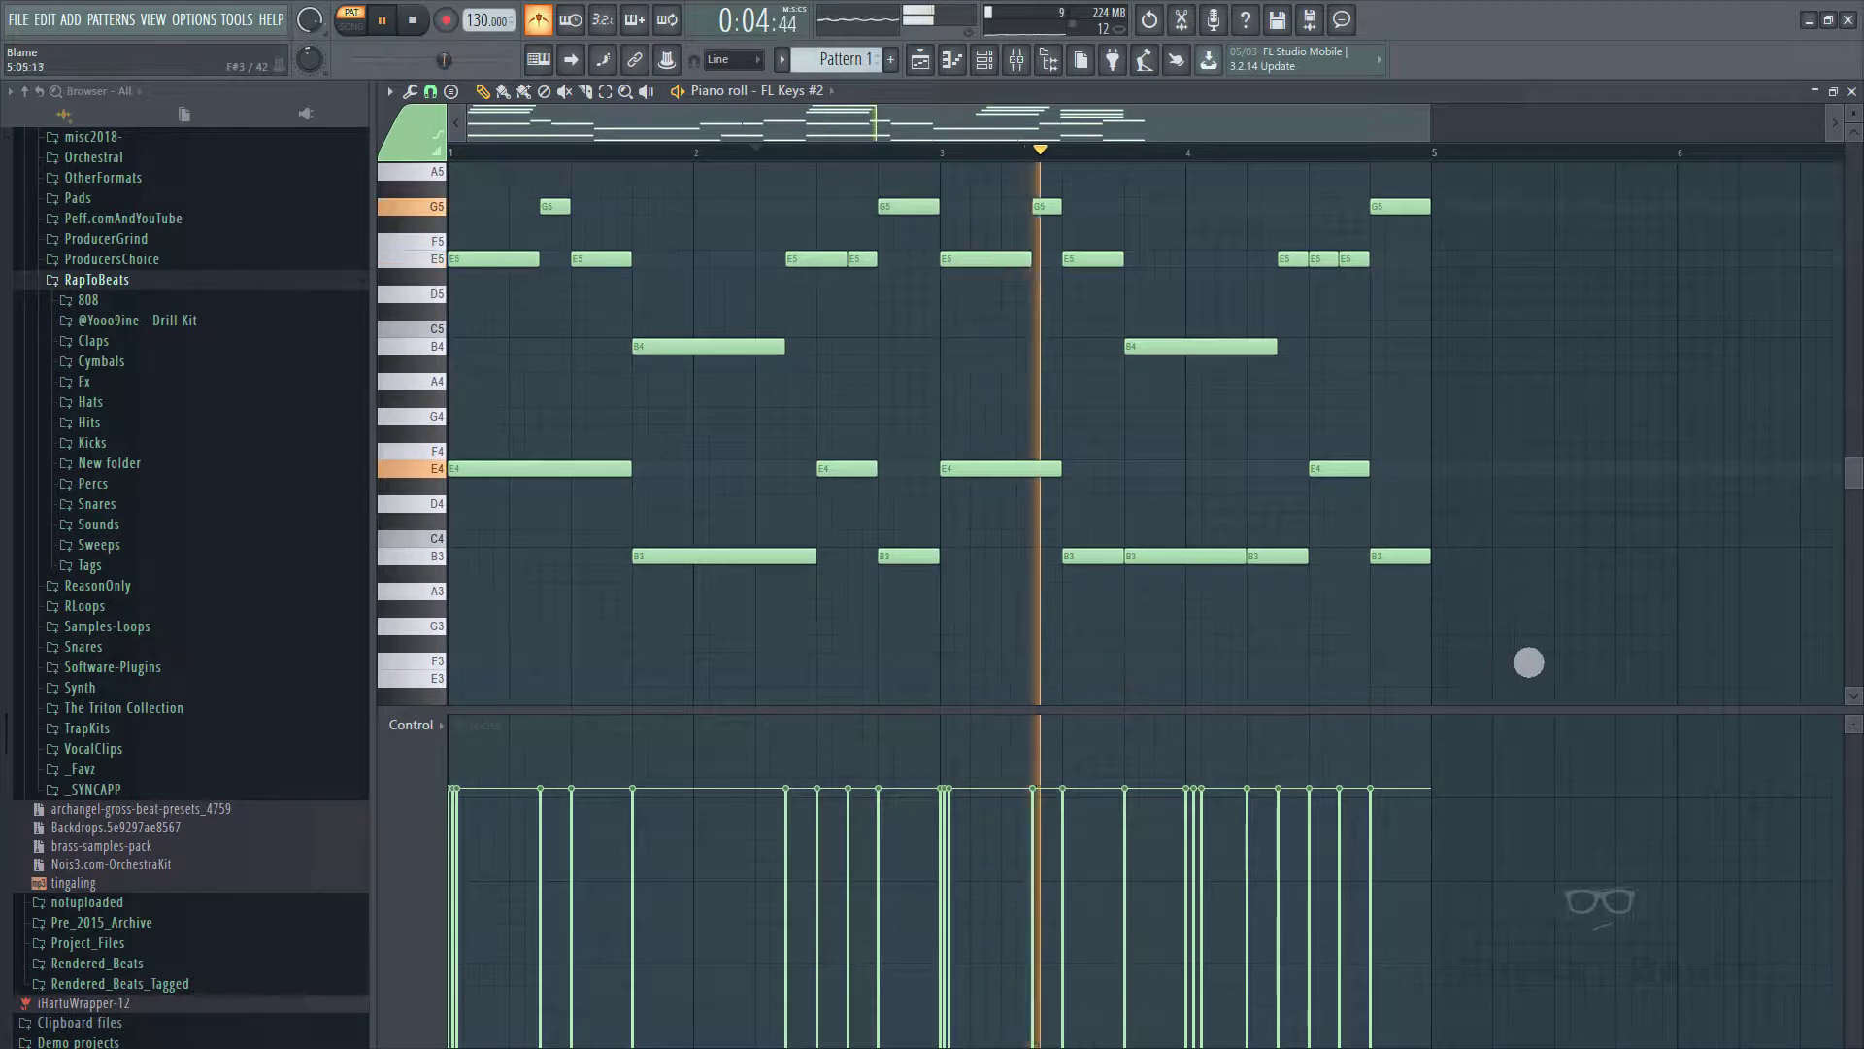
drag(1512, 649, 480, 466)
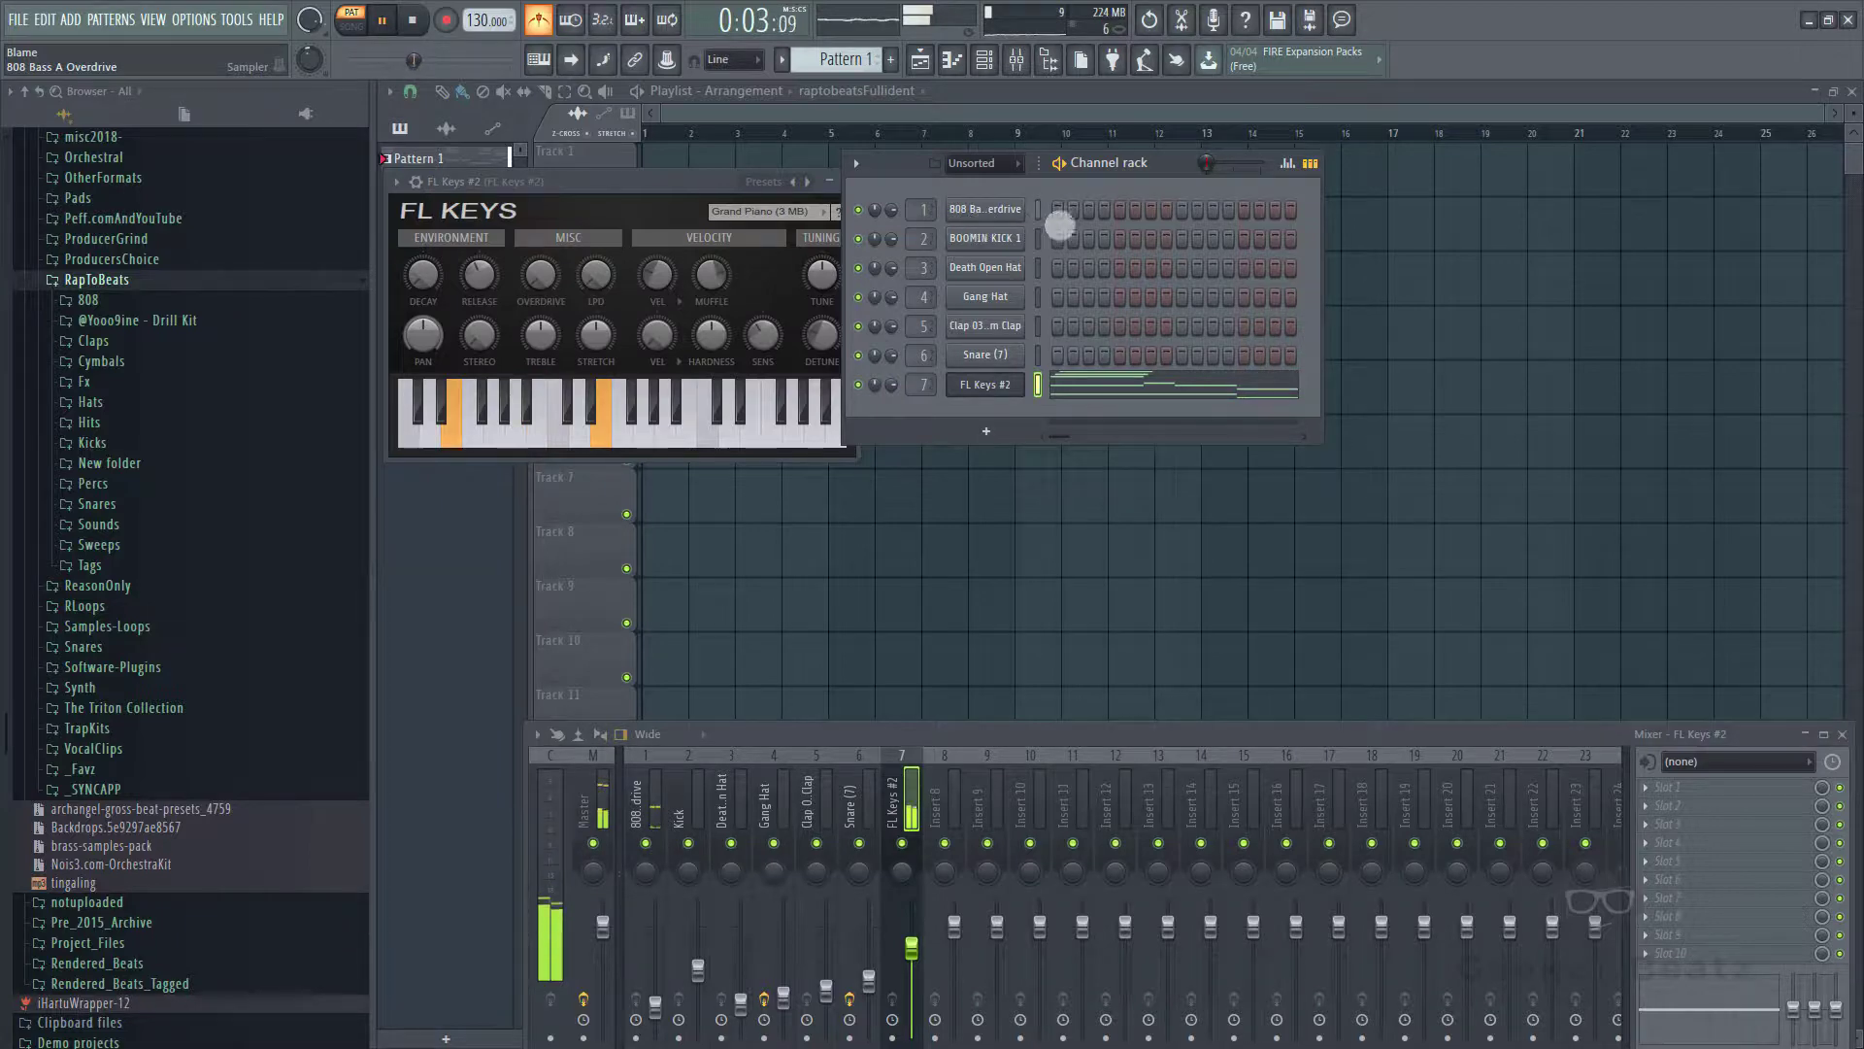
right_click(993, 230)
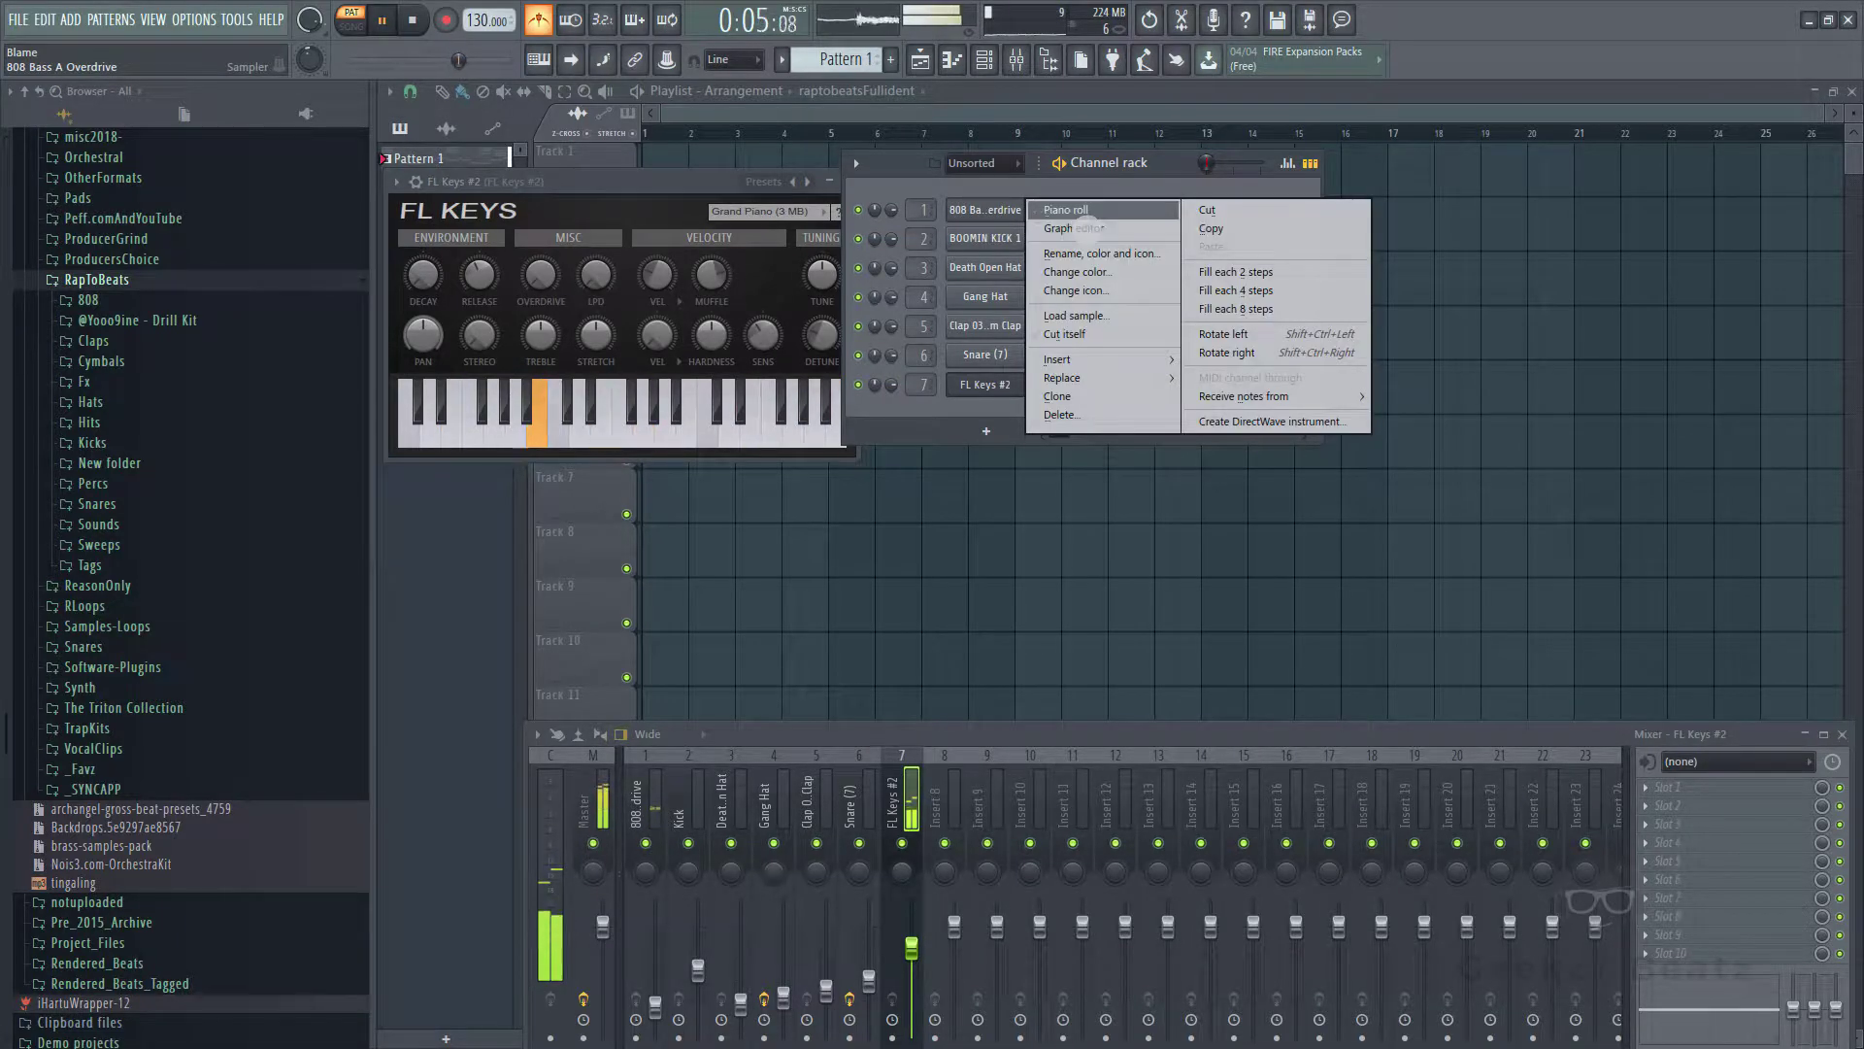
click(1073, 212)
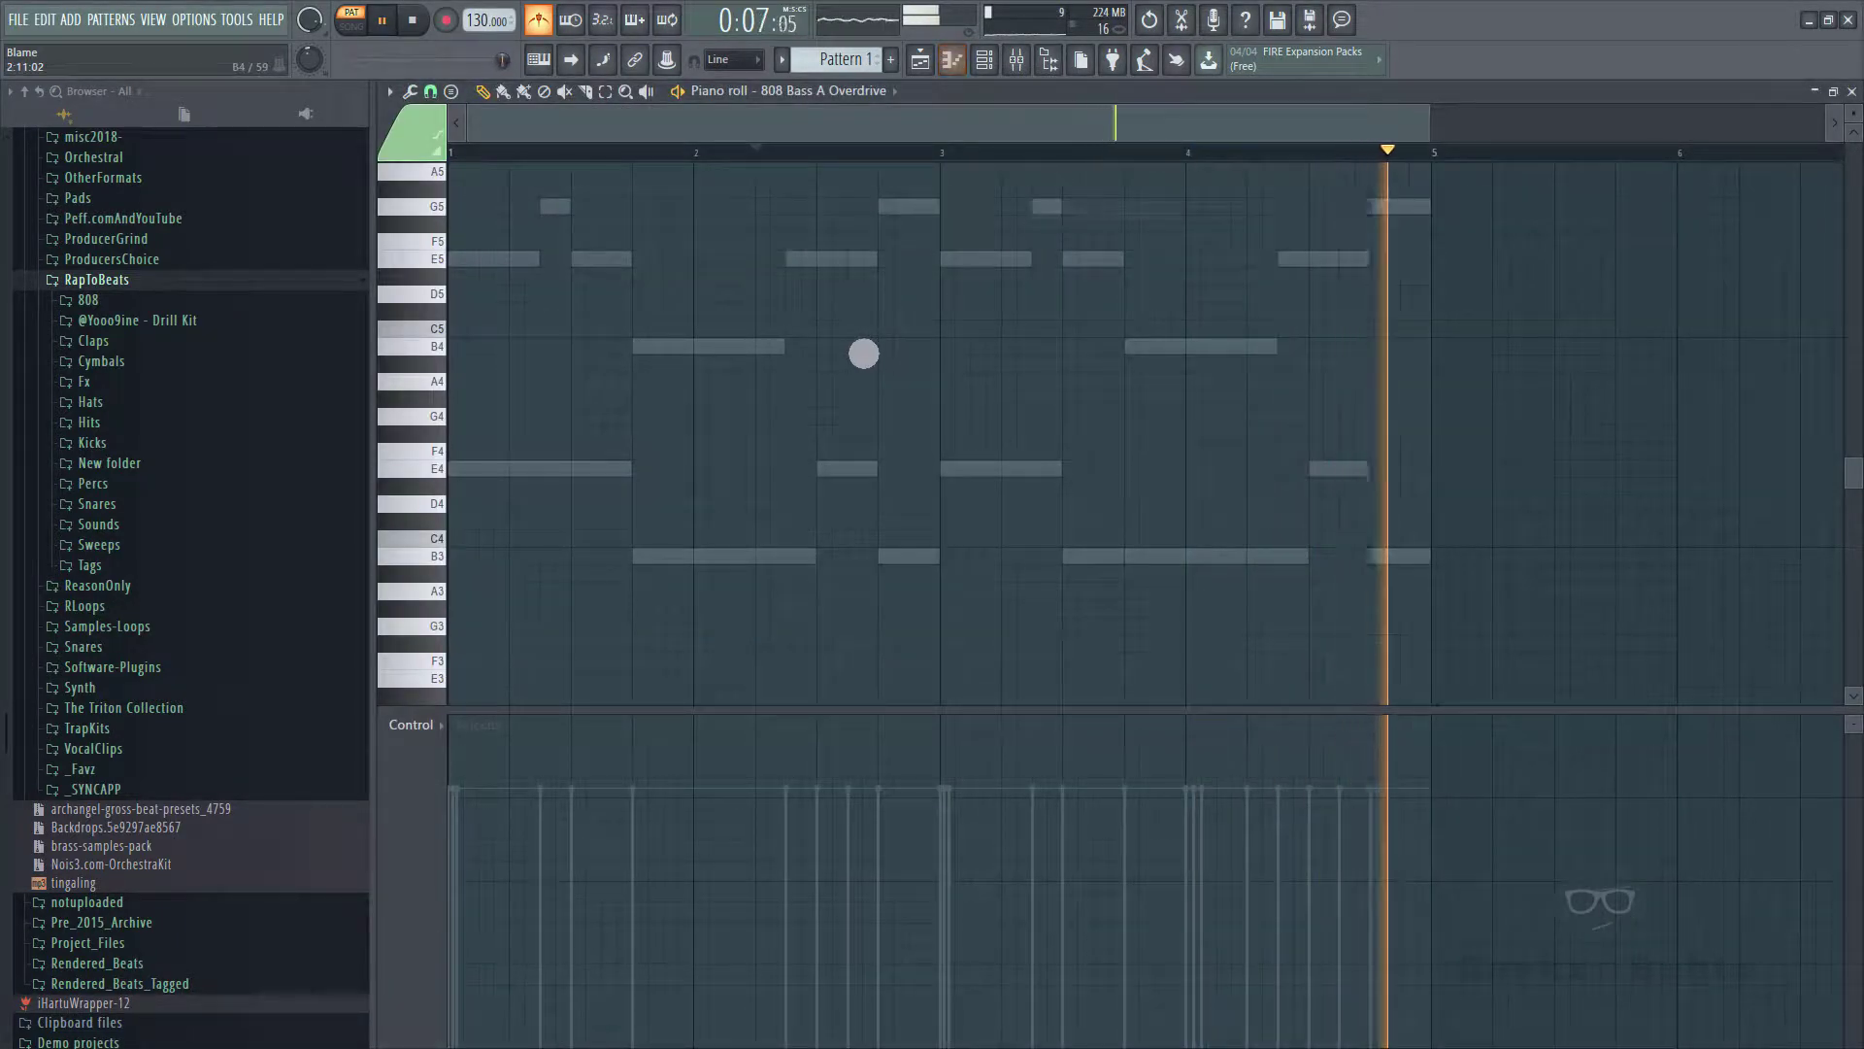
key(ctrl+v)
key(ctrl+Up)
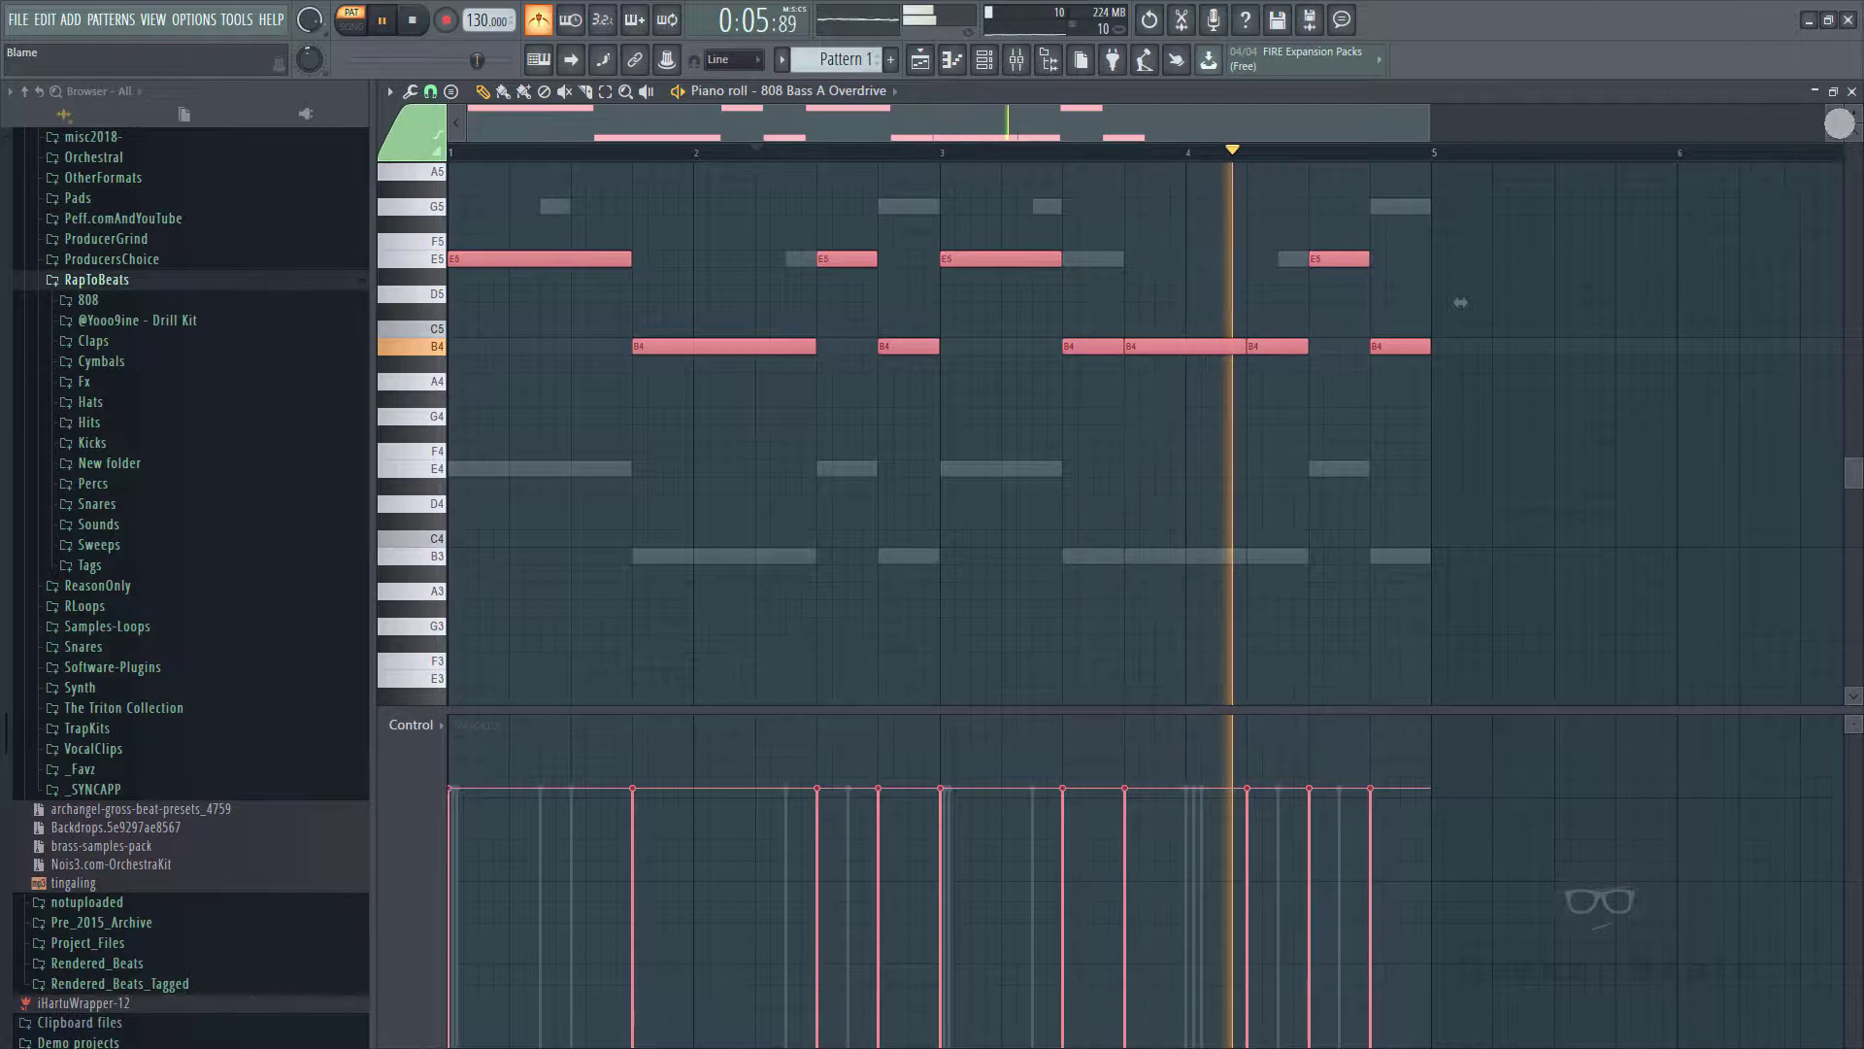
key(Escape)
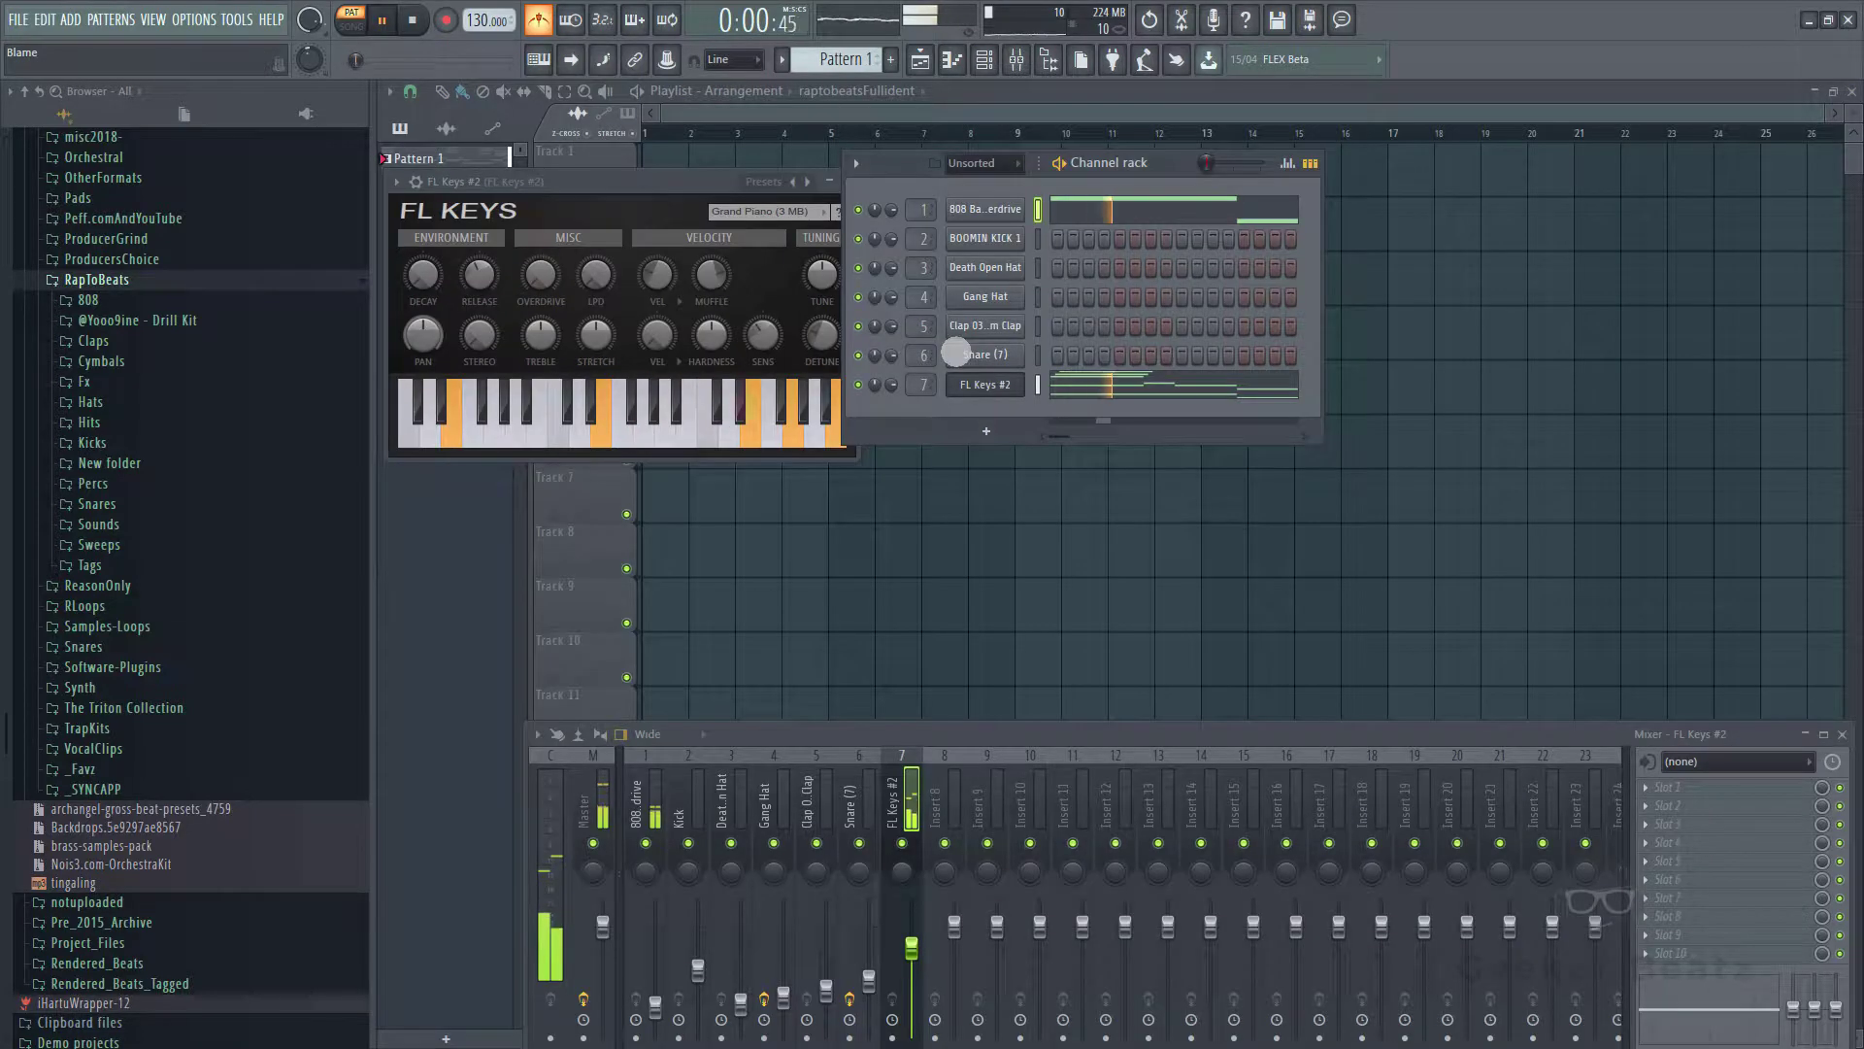
- Clone the FL Keys #2 channel and paste its full piano part into the clone
drag(907, 746, 915, 570)
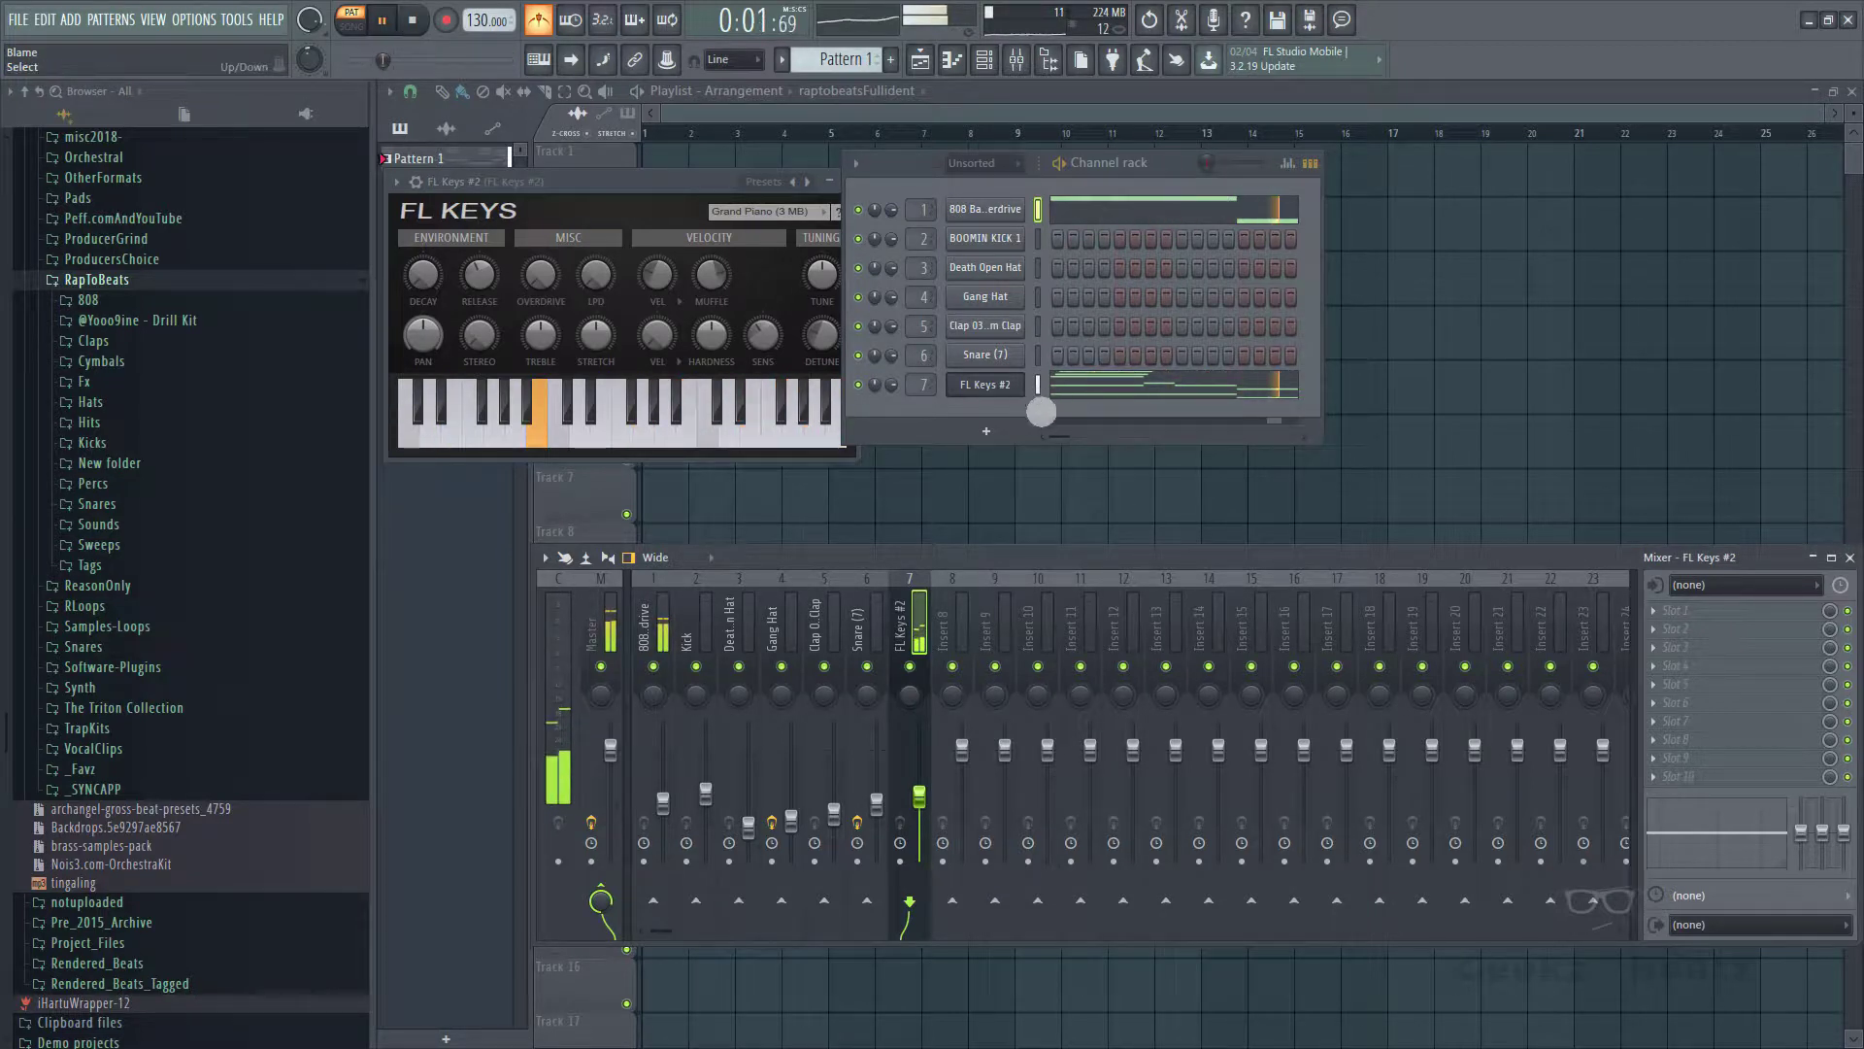
right_click(1004, 393)
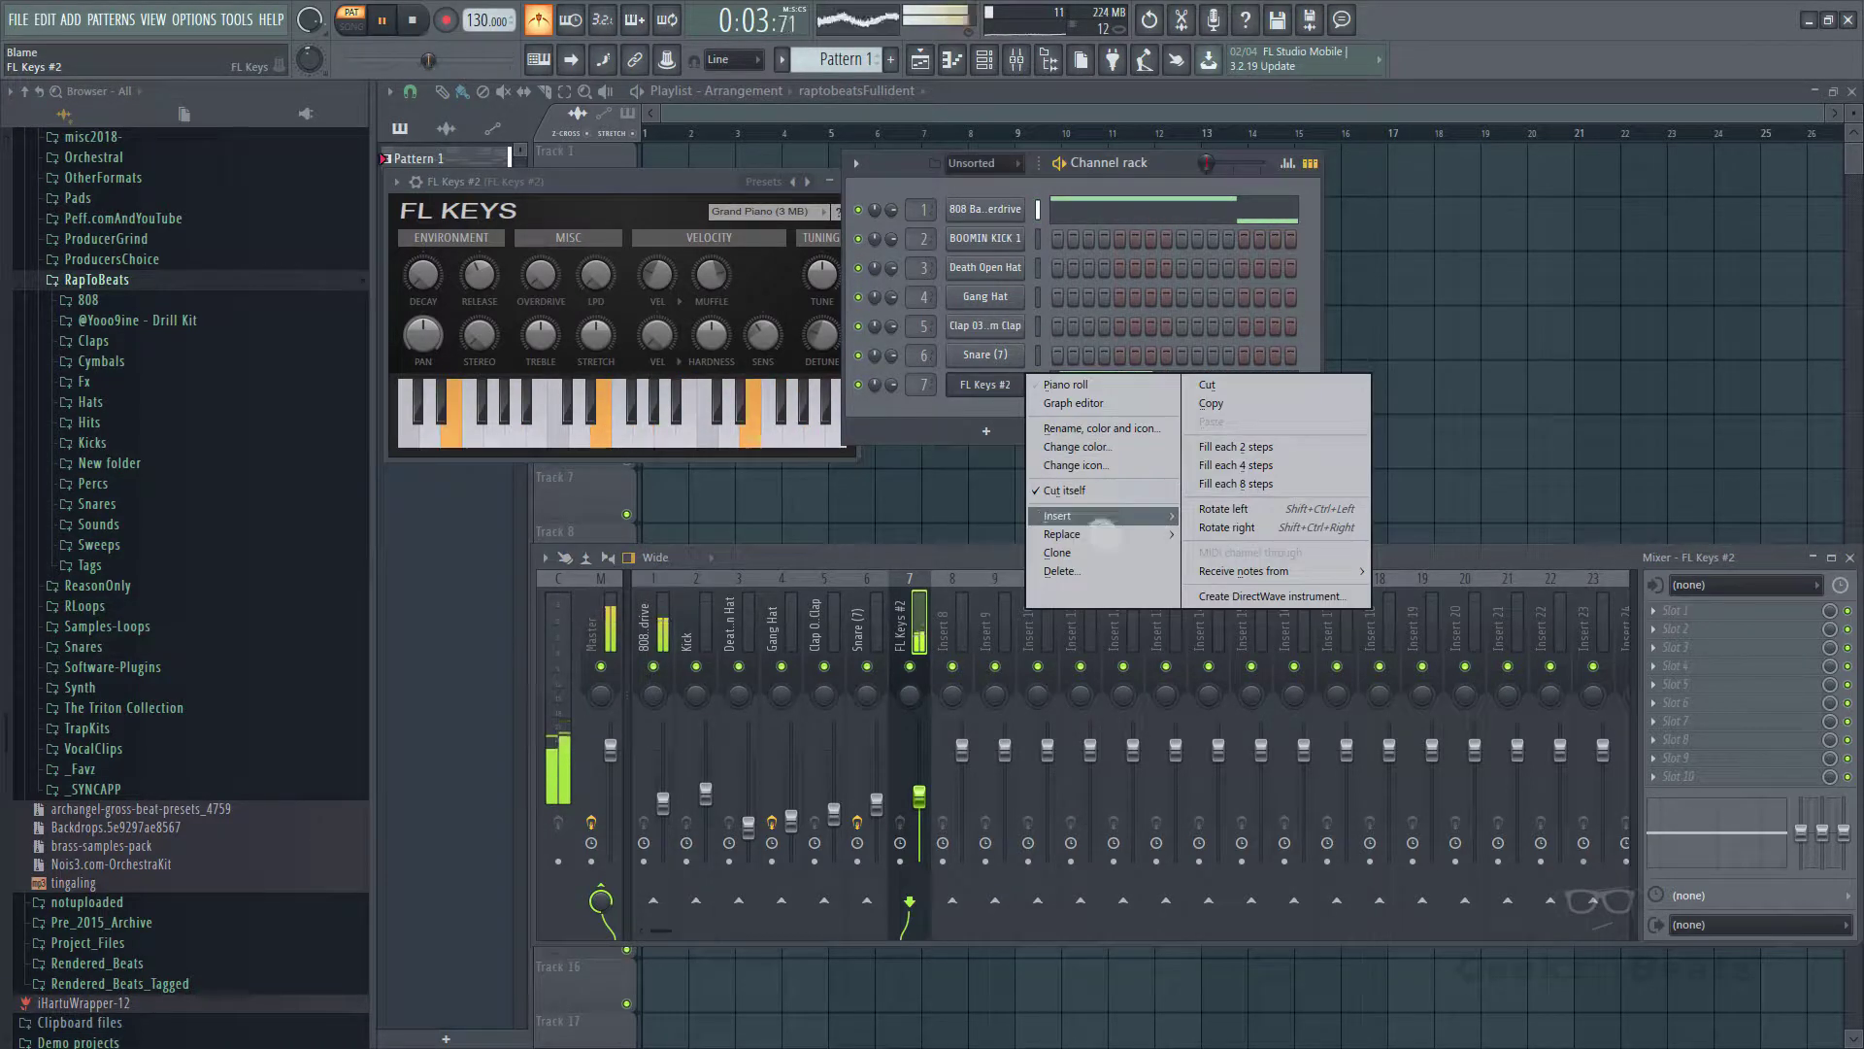
click(1088, 554)
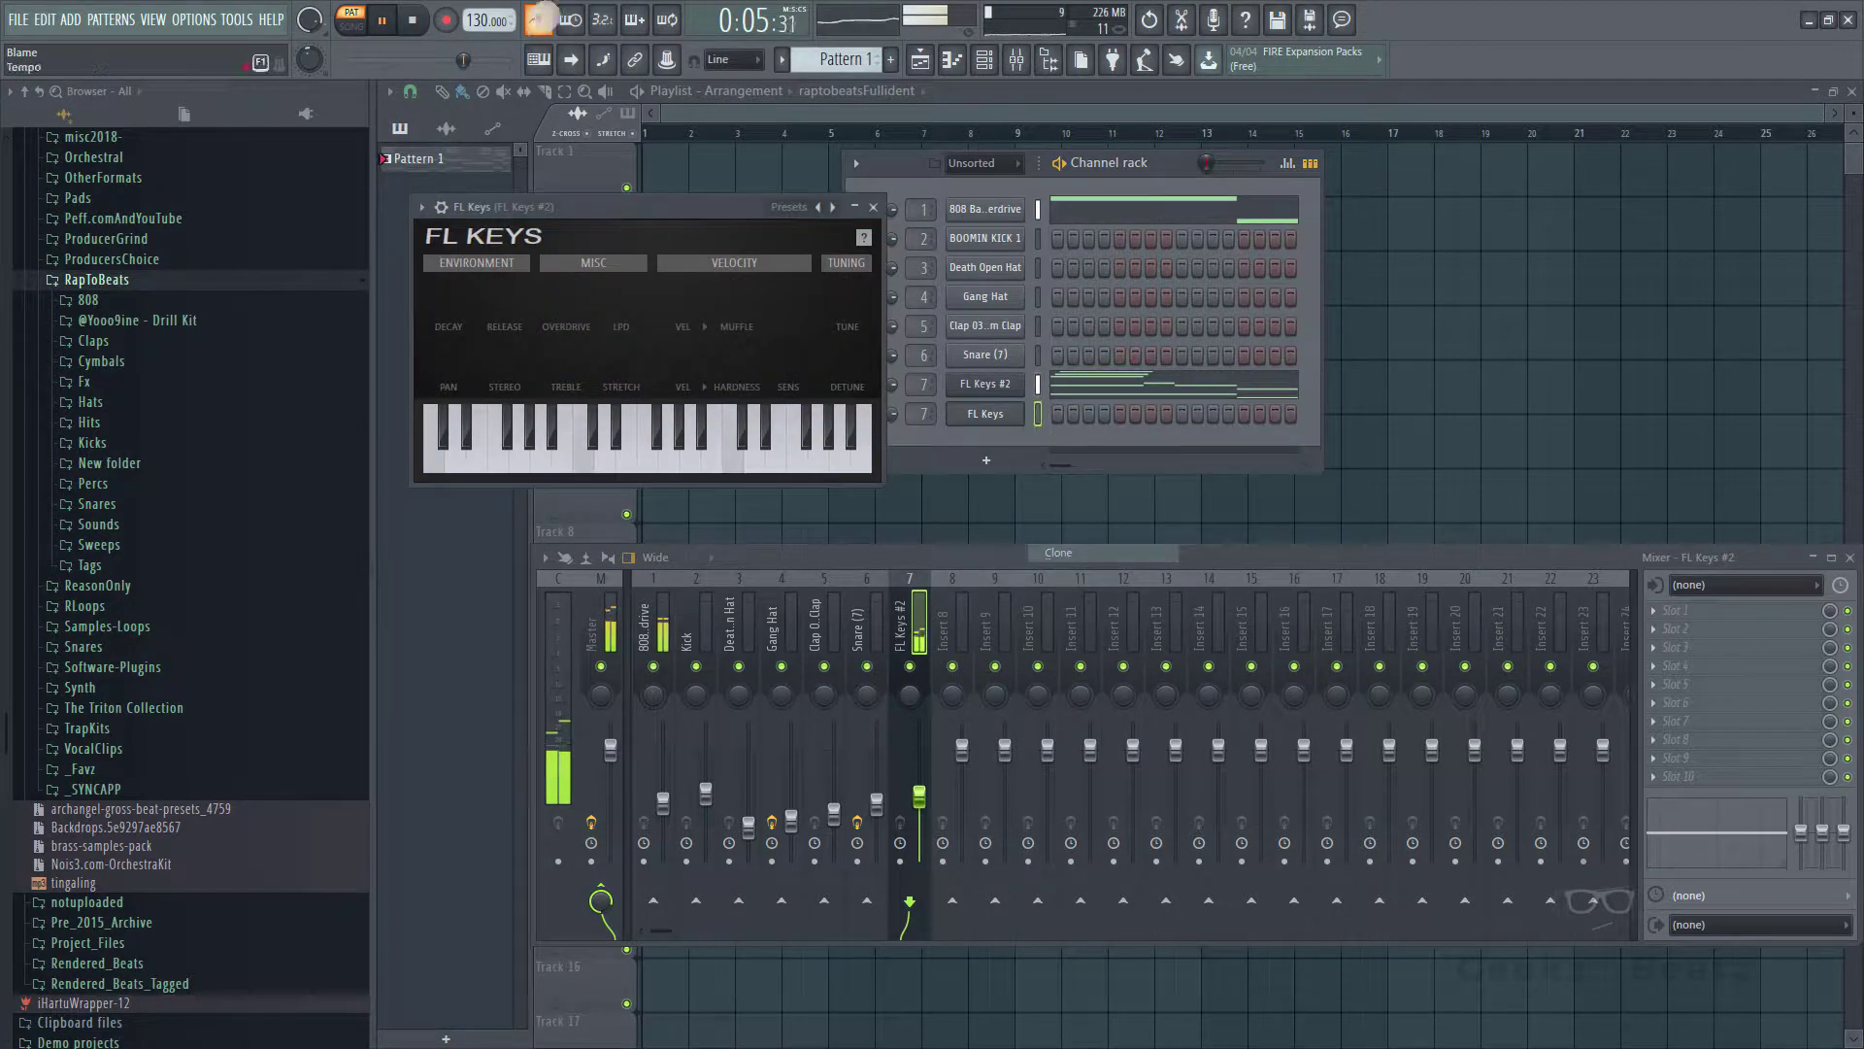
click(1056, 405)
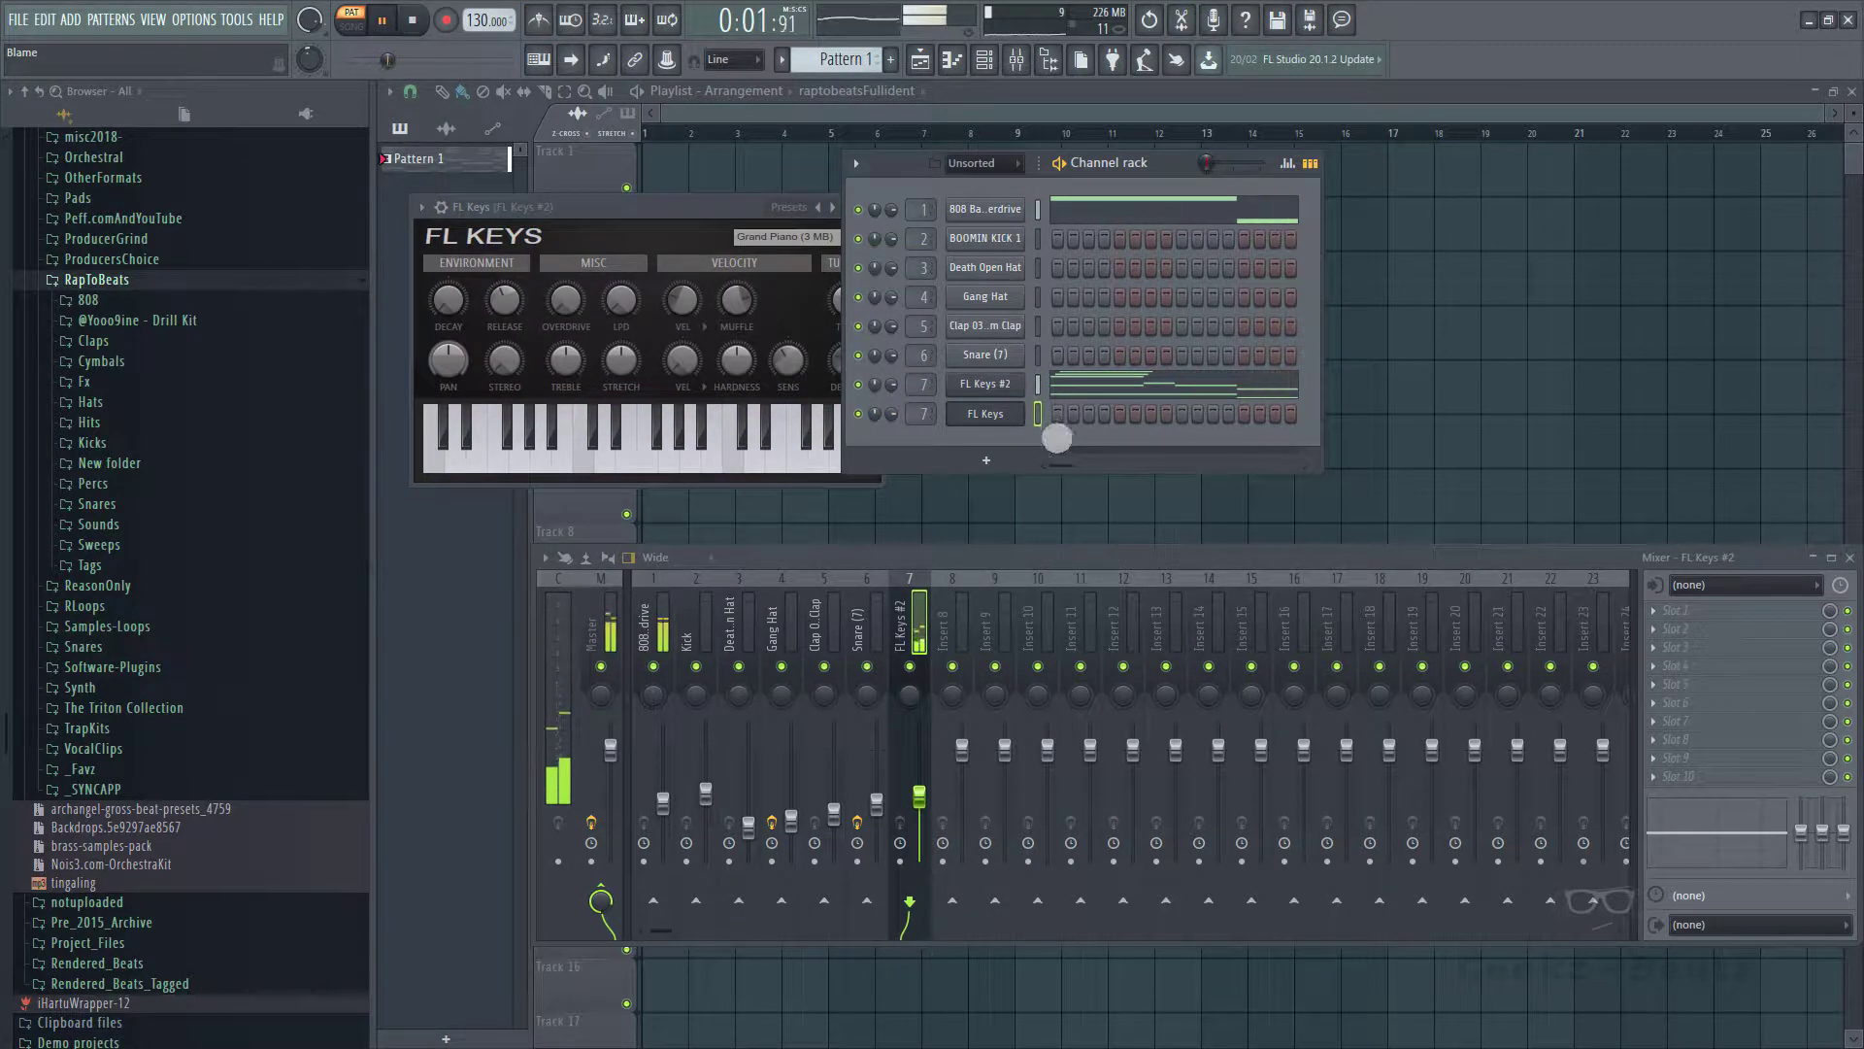
key(ctrl+v)
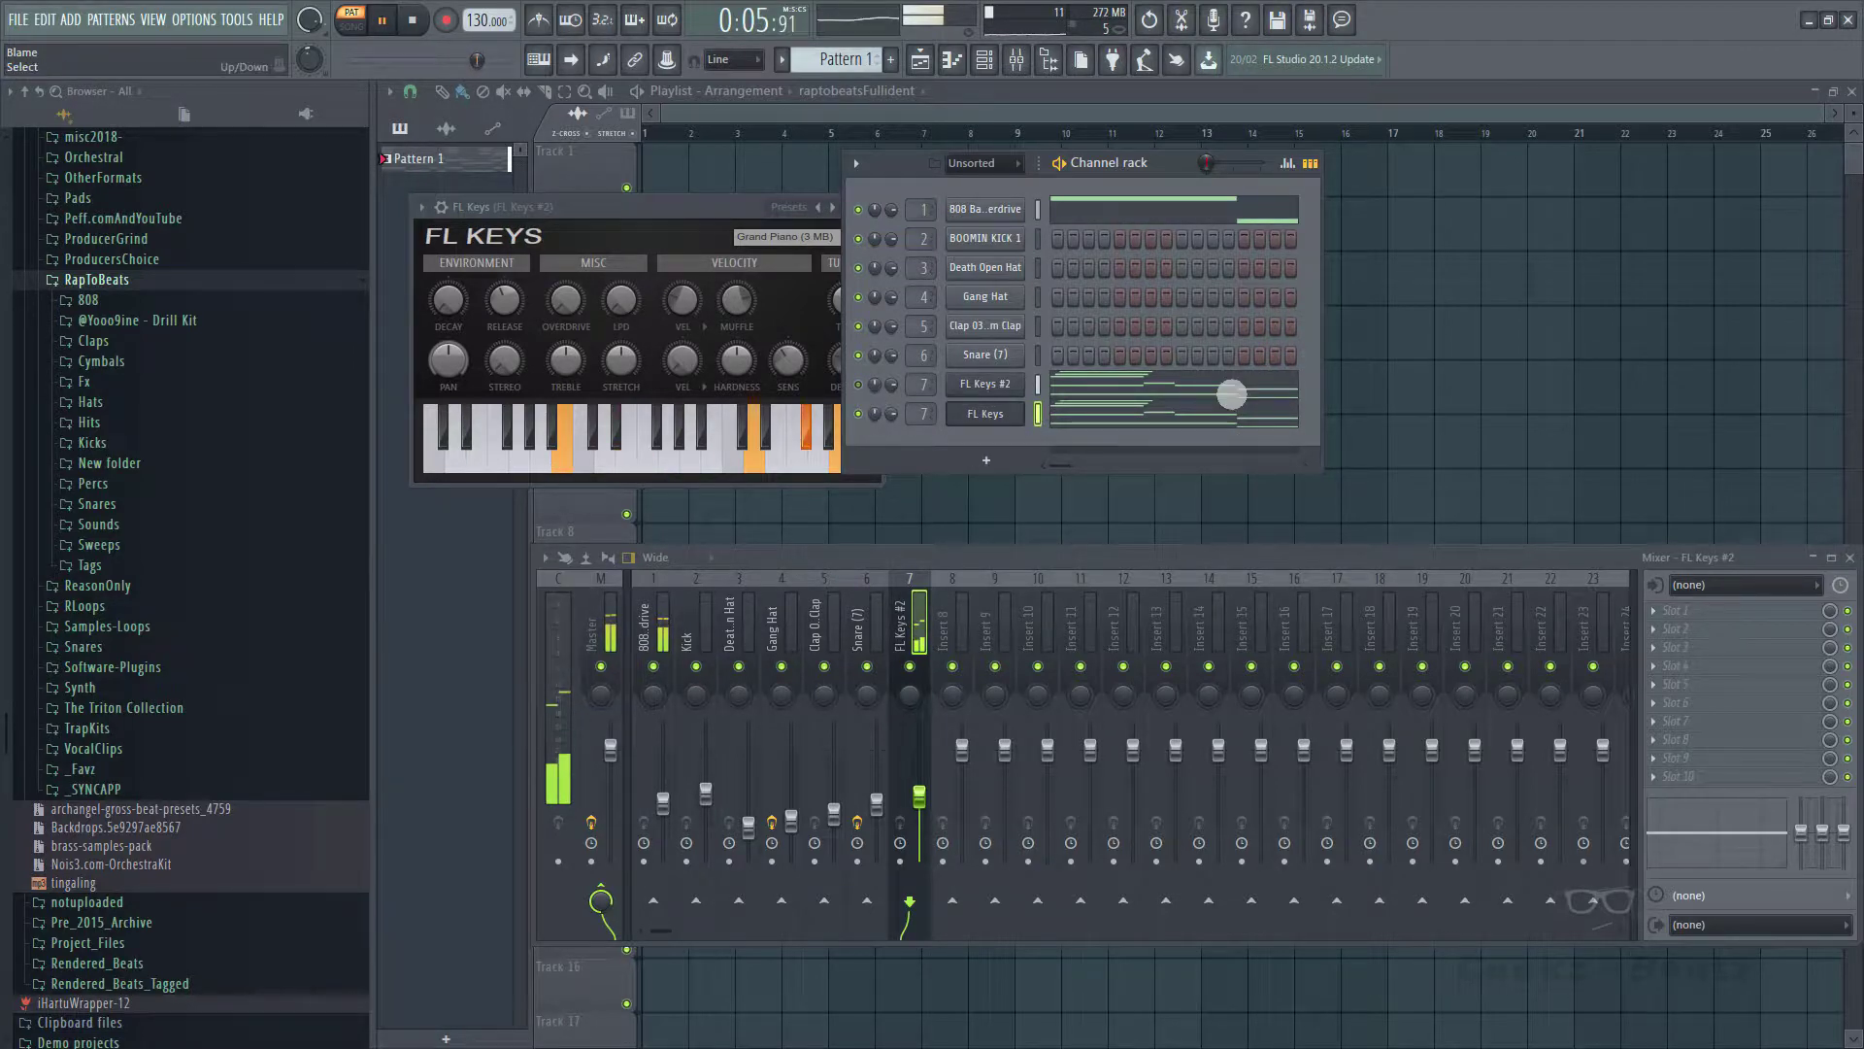
- Delete the bass line and the melody from the cloned FL Keys channel, keeping only the strummed high chords
click(1091, 419)
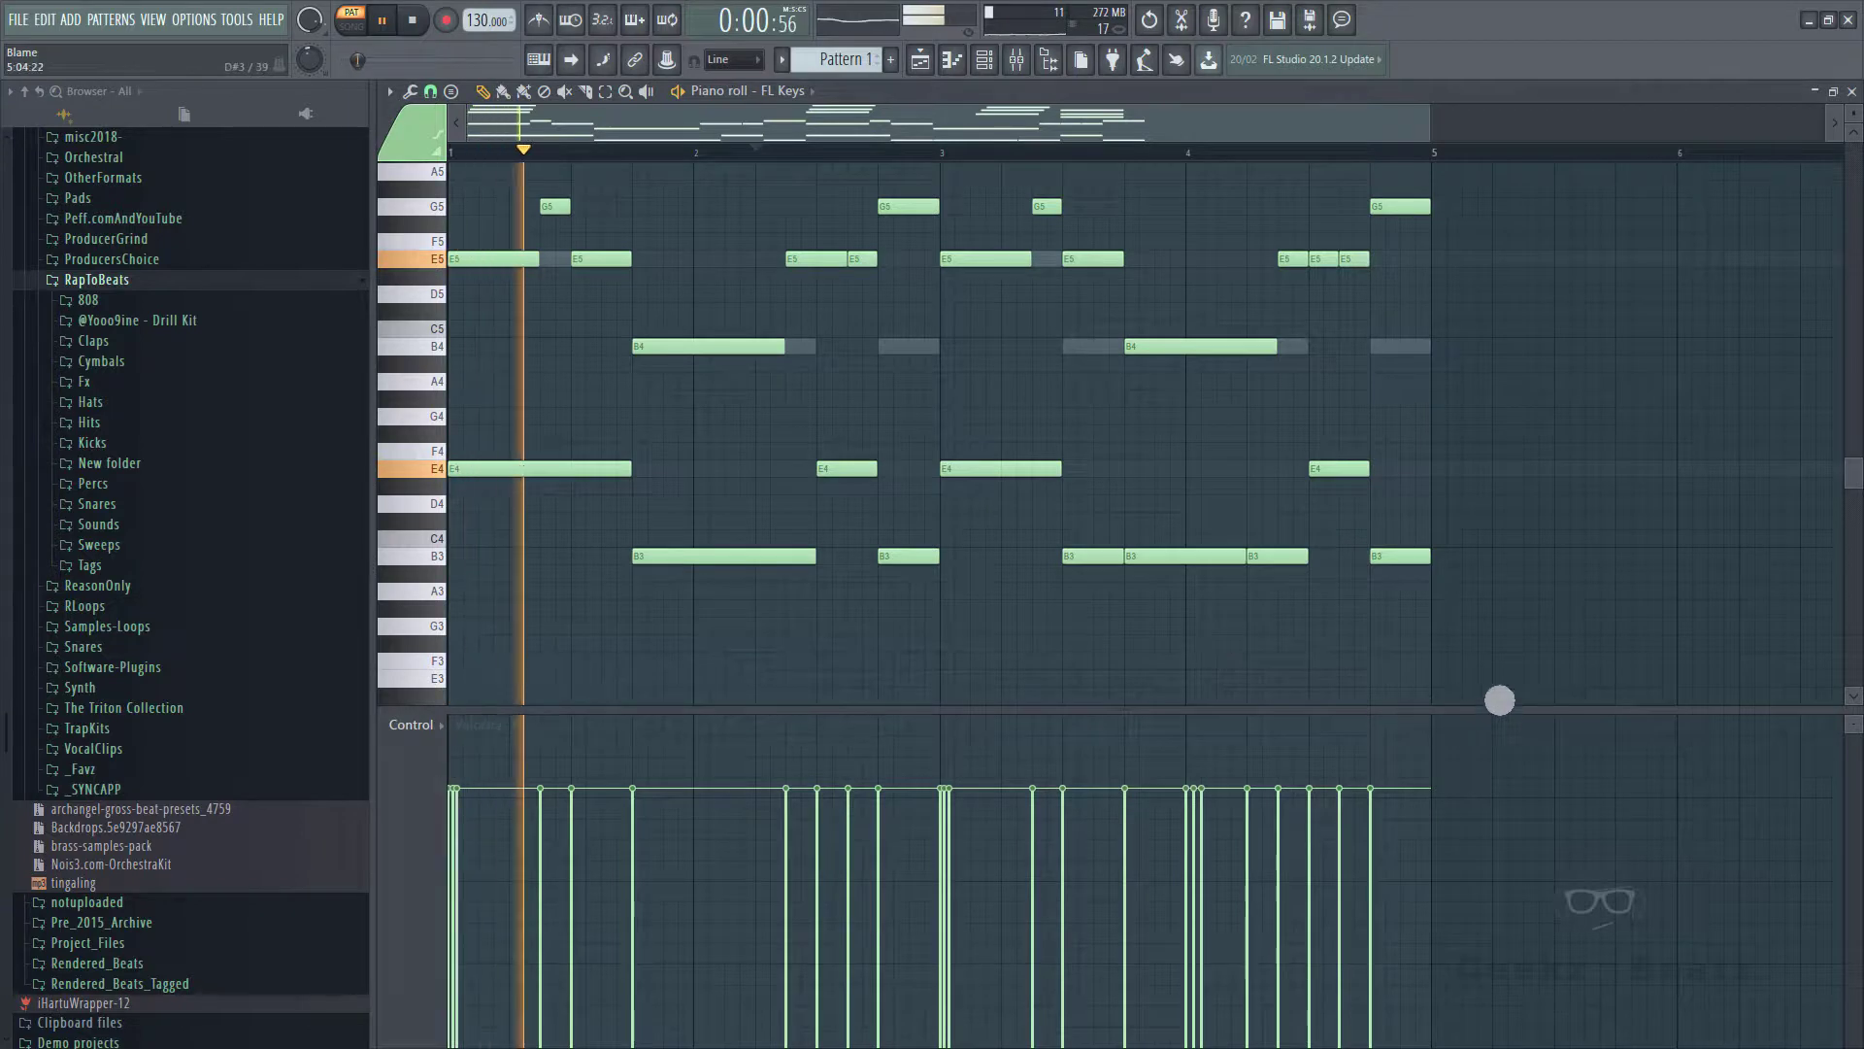
drag(1495, 699, 466, 433)
key(Delete)
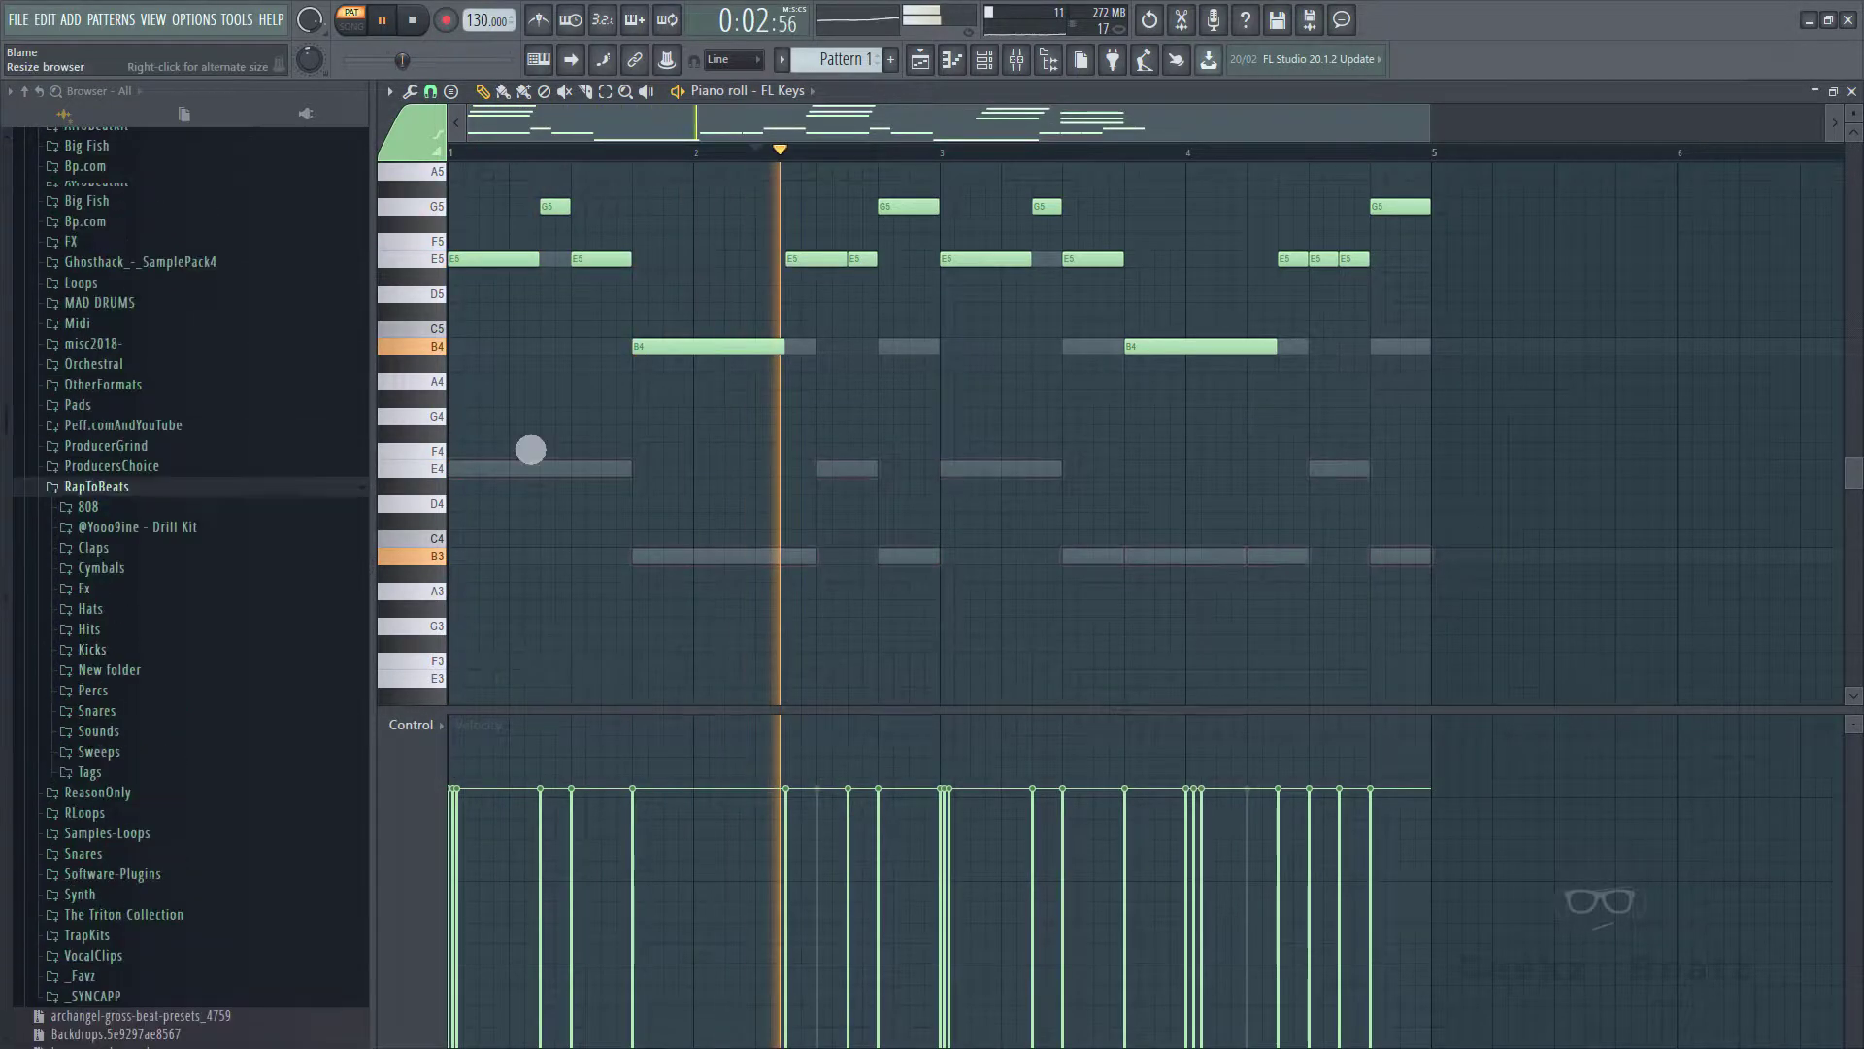
scroll(949, 486, up, 6)
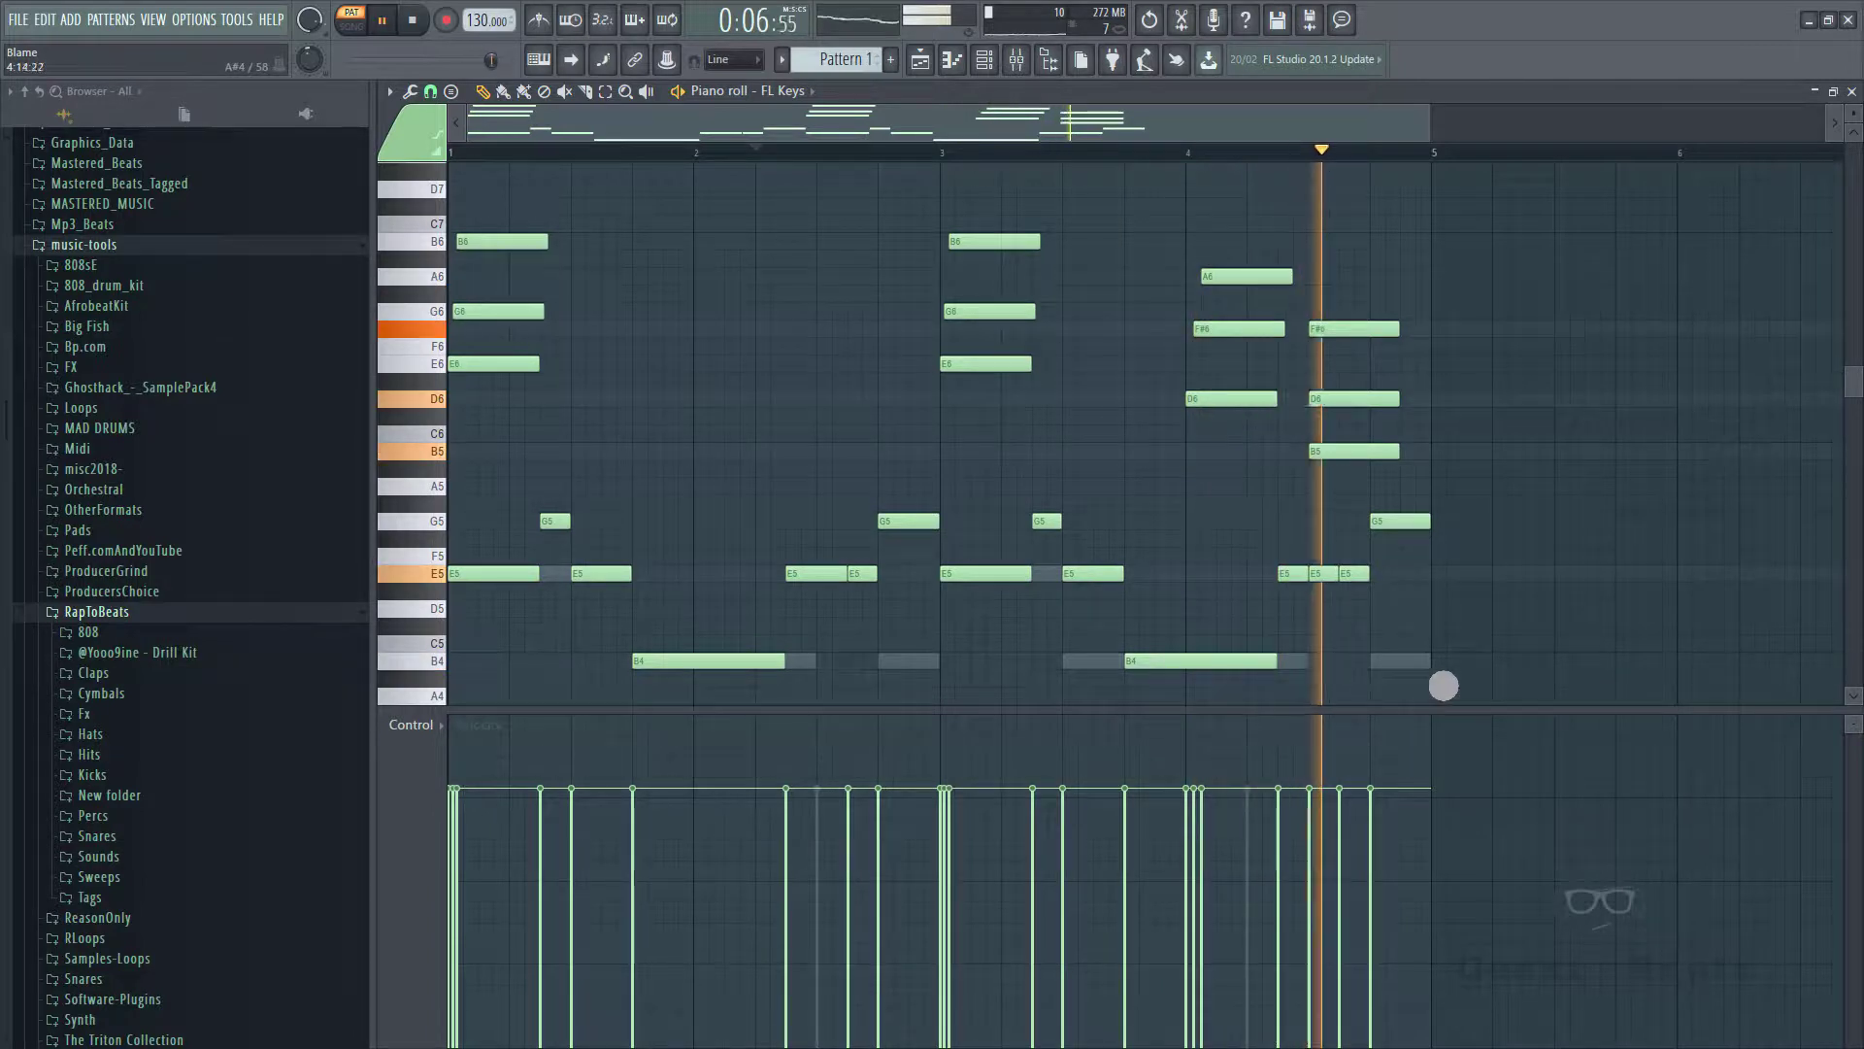
drag(1432, 670, 355, 518)
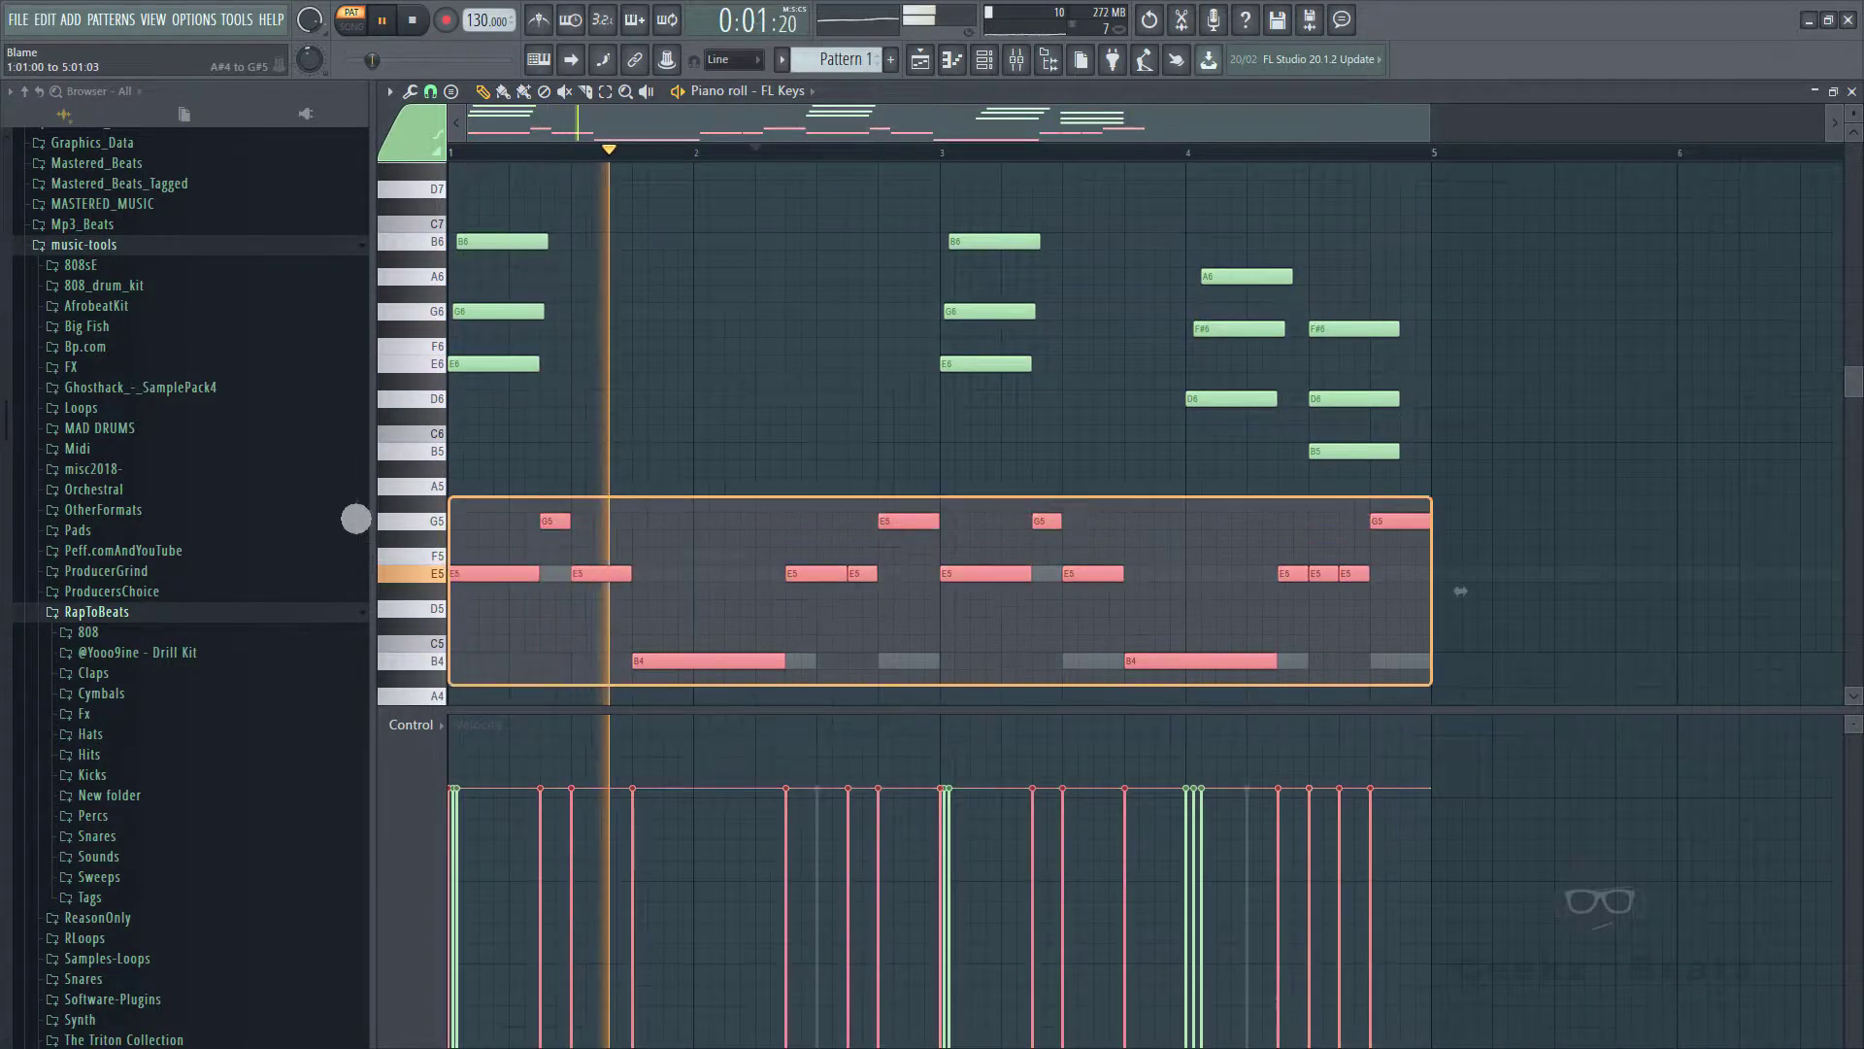
key(Delete)
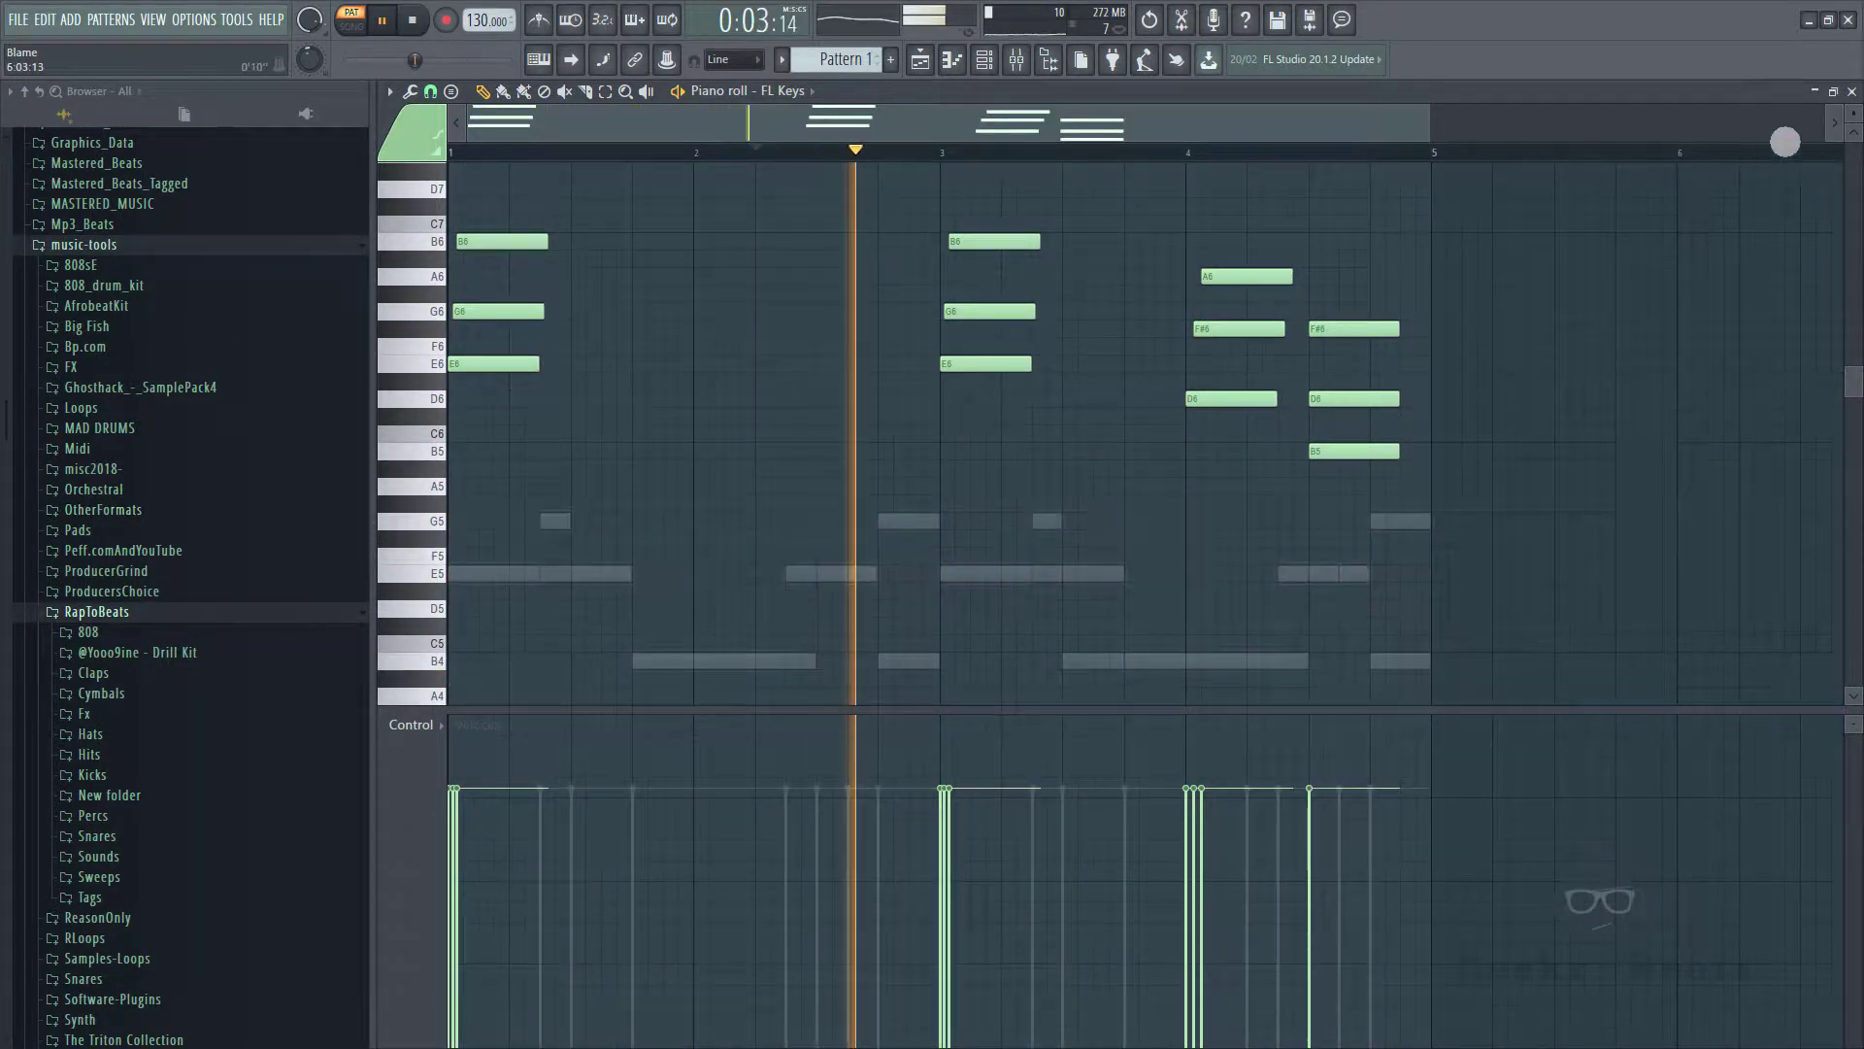
- Close the FL Keys piano roll and add a ravity(S) synth channel to the pattern
click(1852, 91)
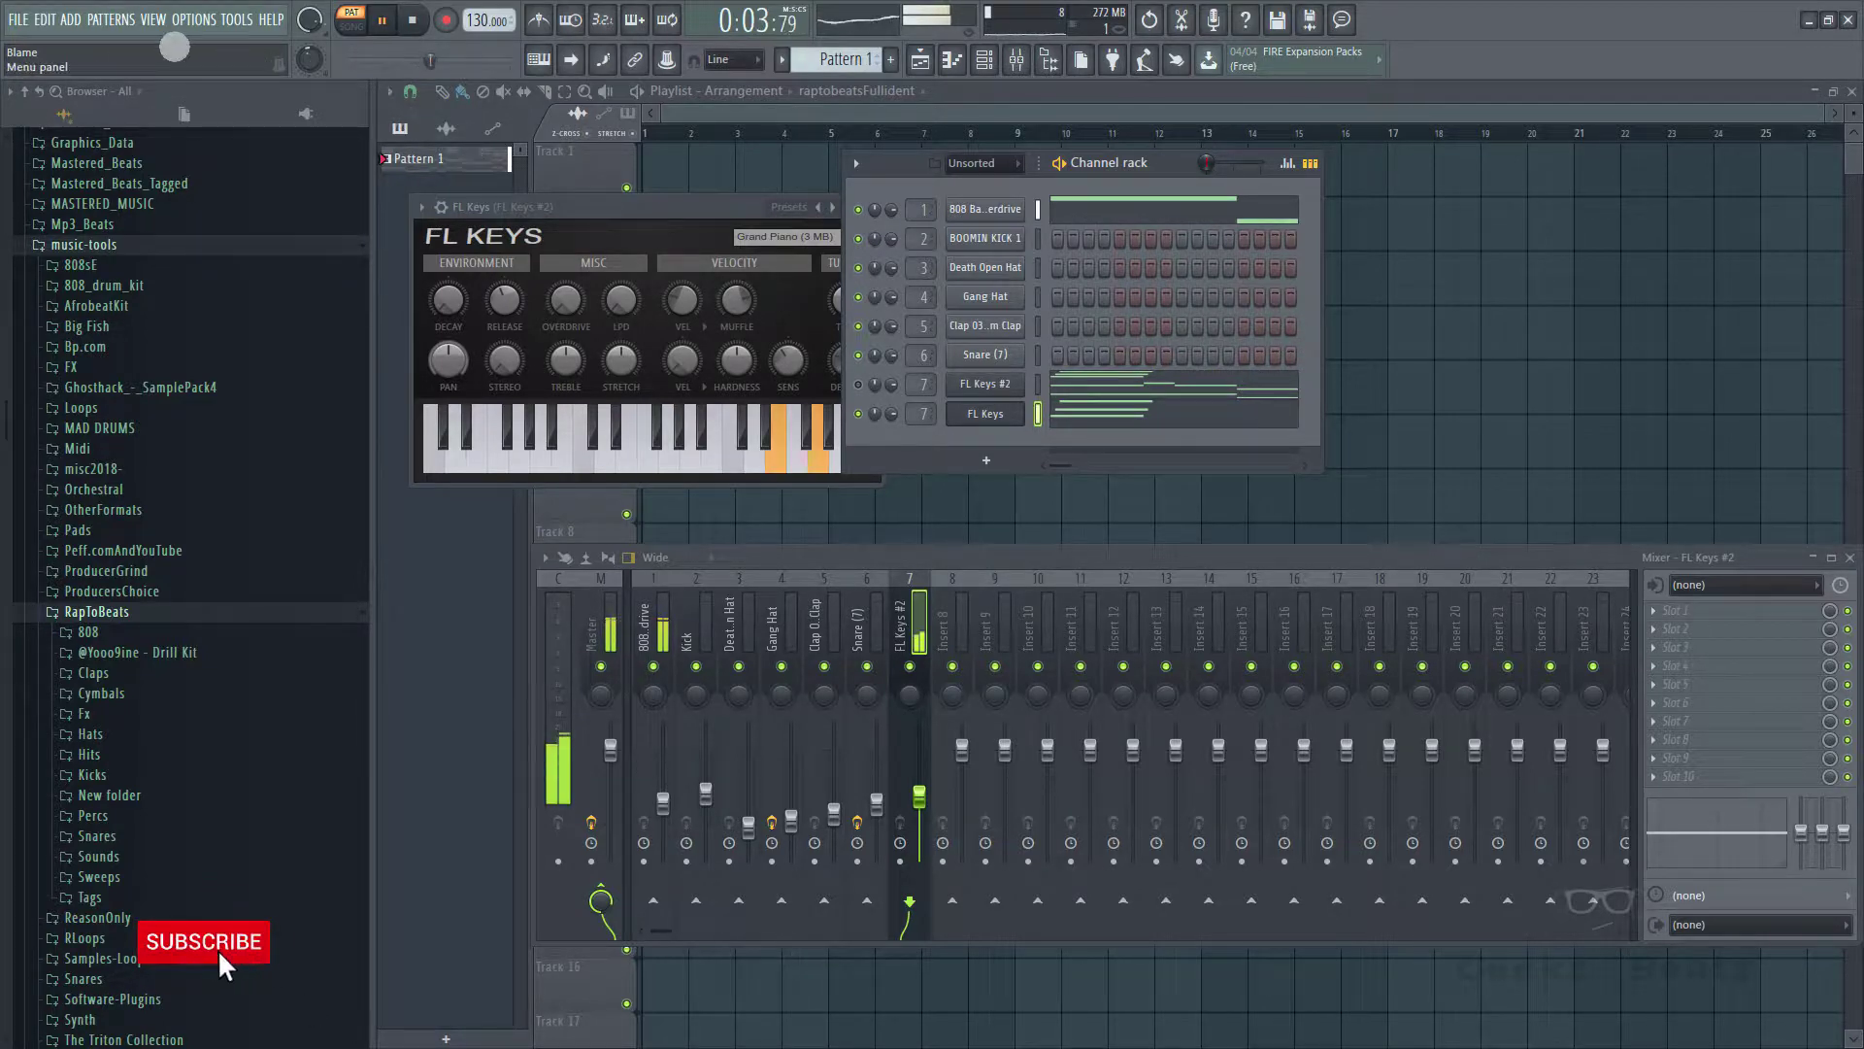
click(72, 21)
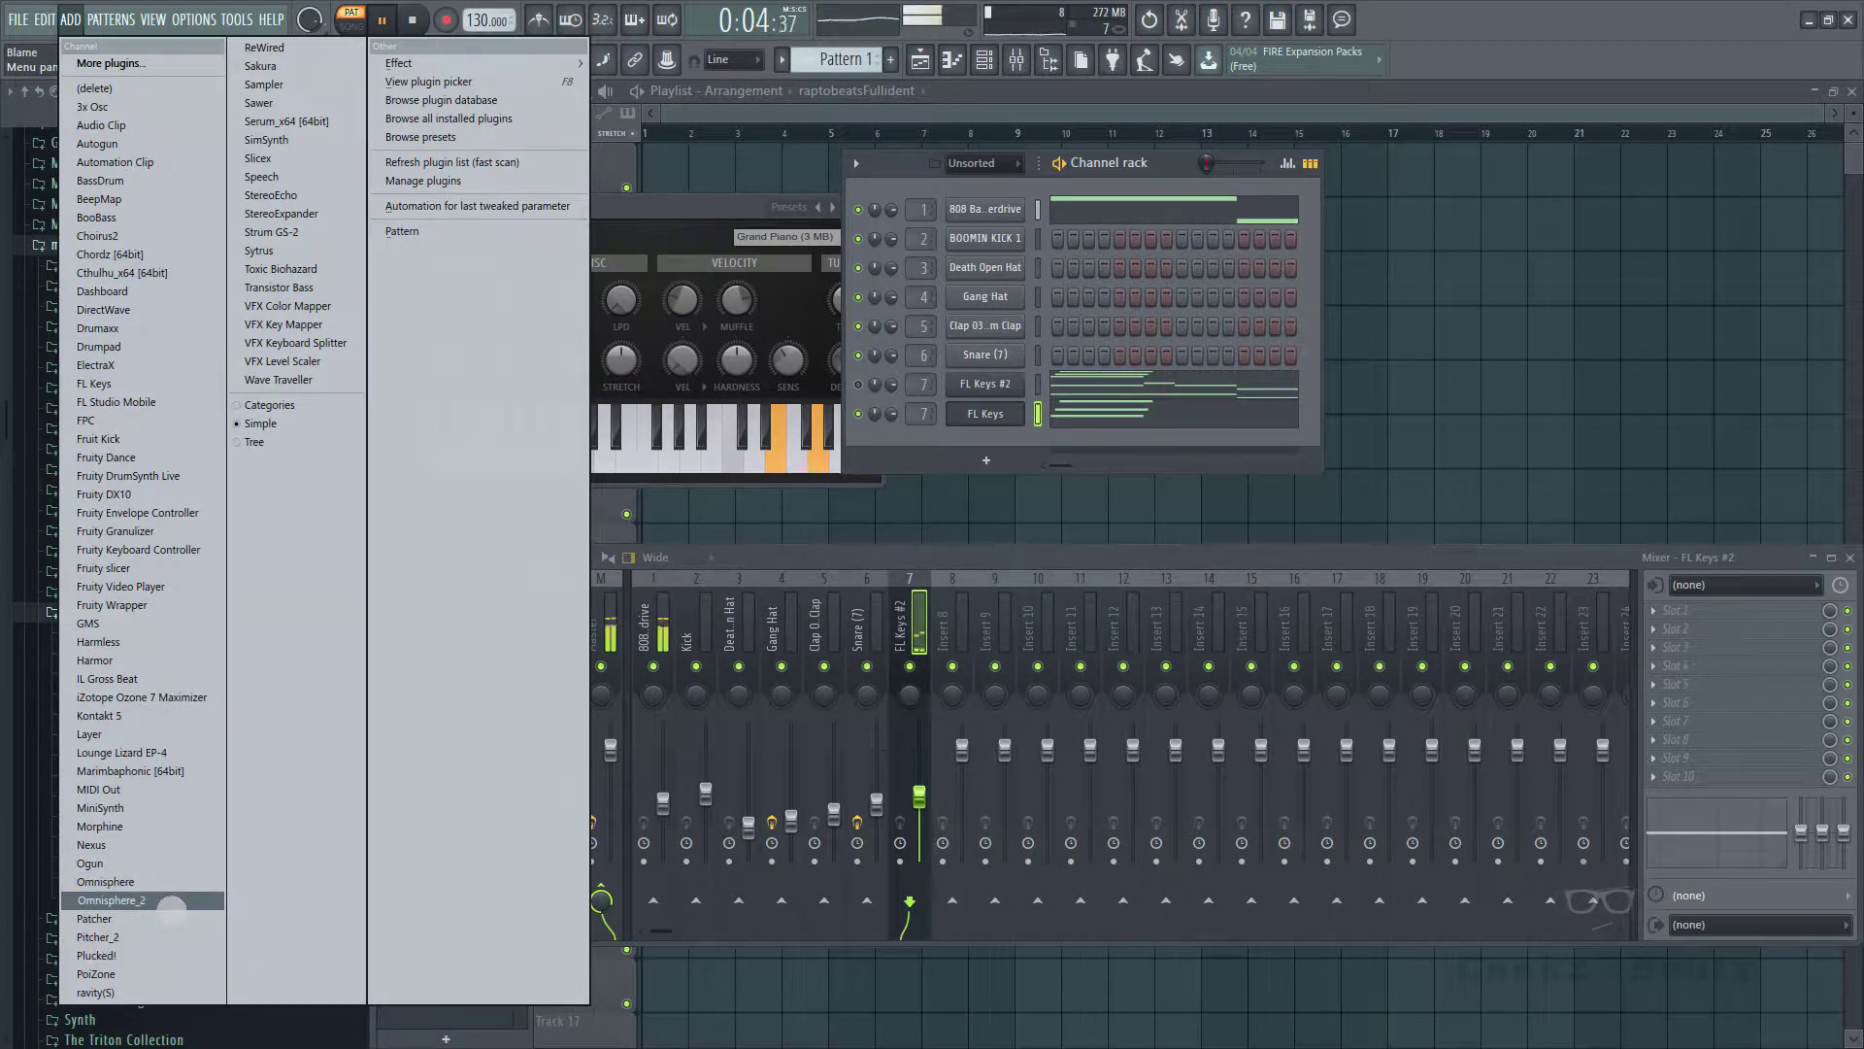
click(165, 992)
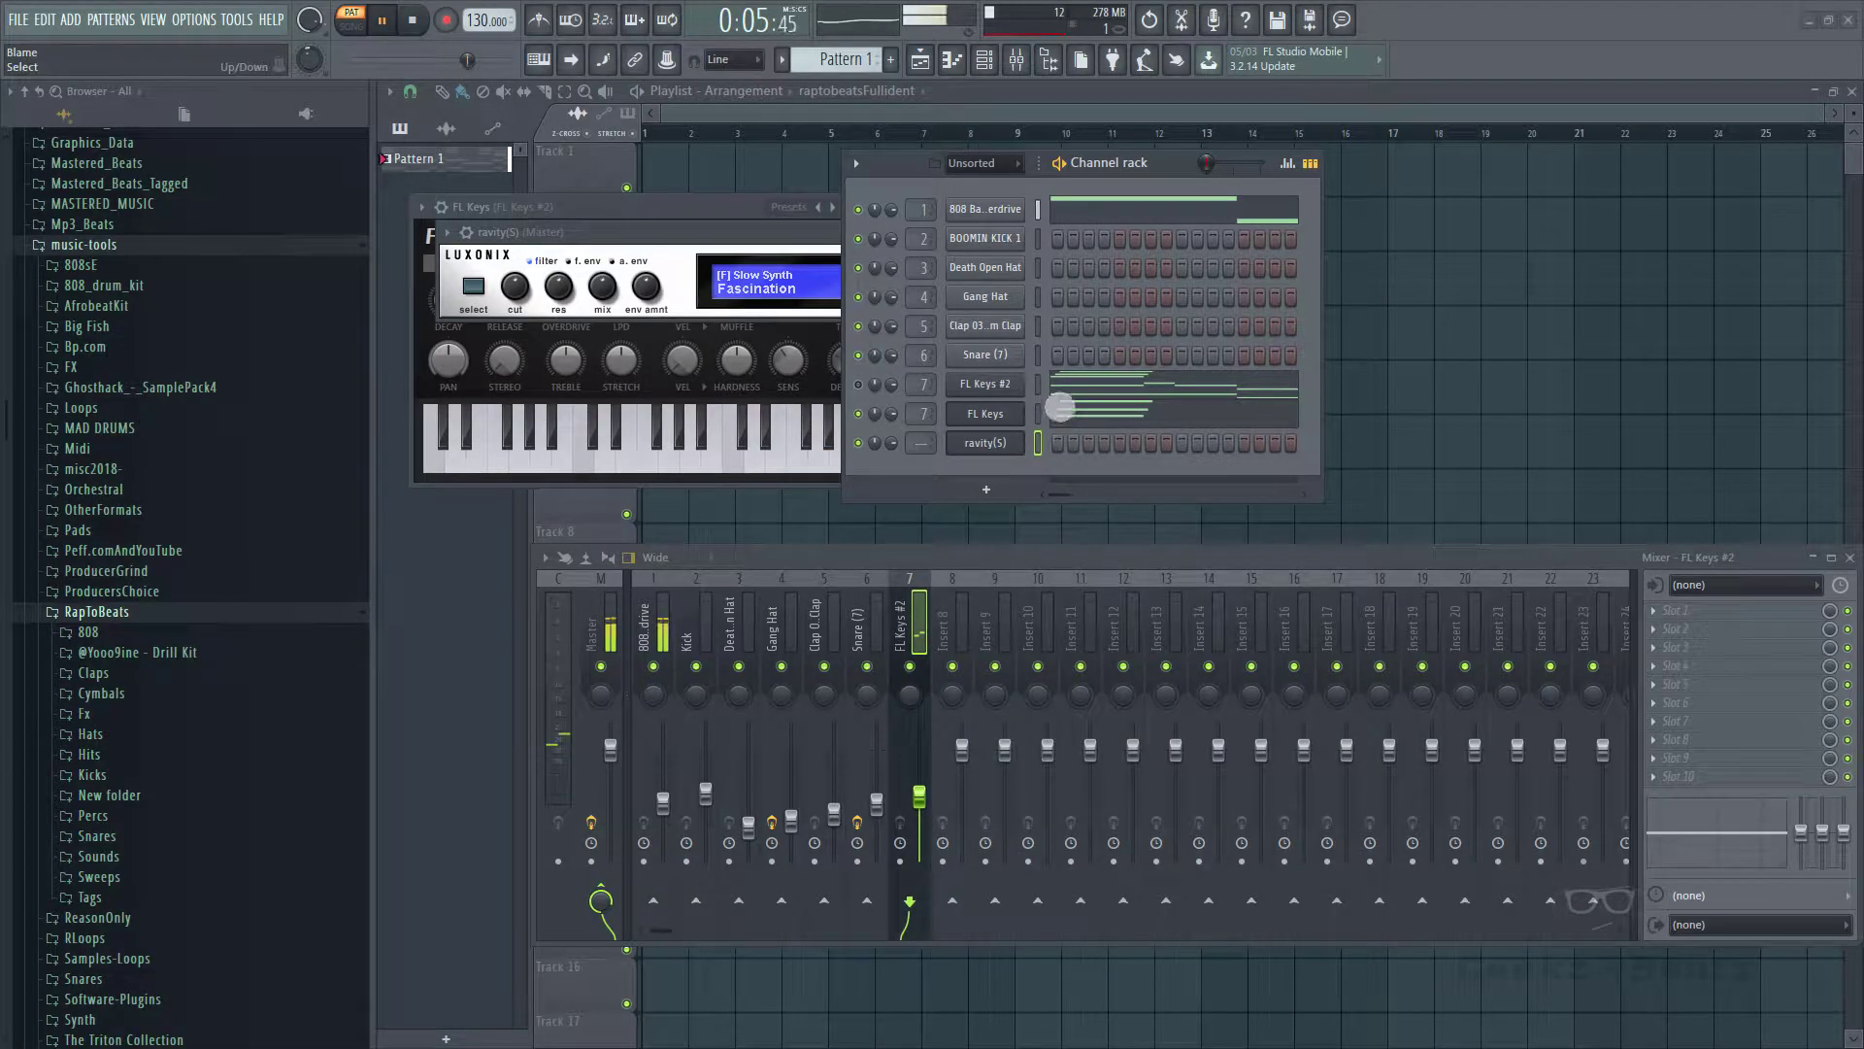
- Copy the low melody notes from FL Keys #2 into the ravity(S) channel's piano roll, leaving out the strummed high chords
click(1068, 412)
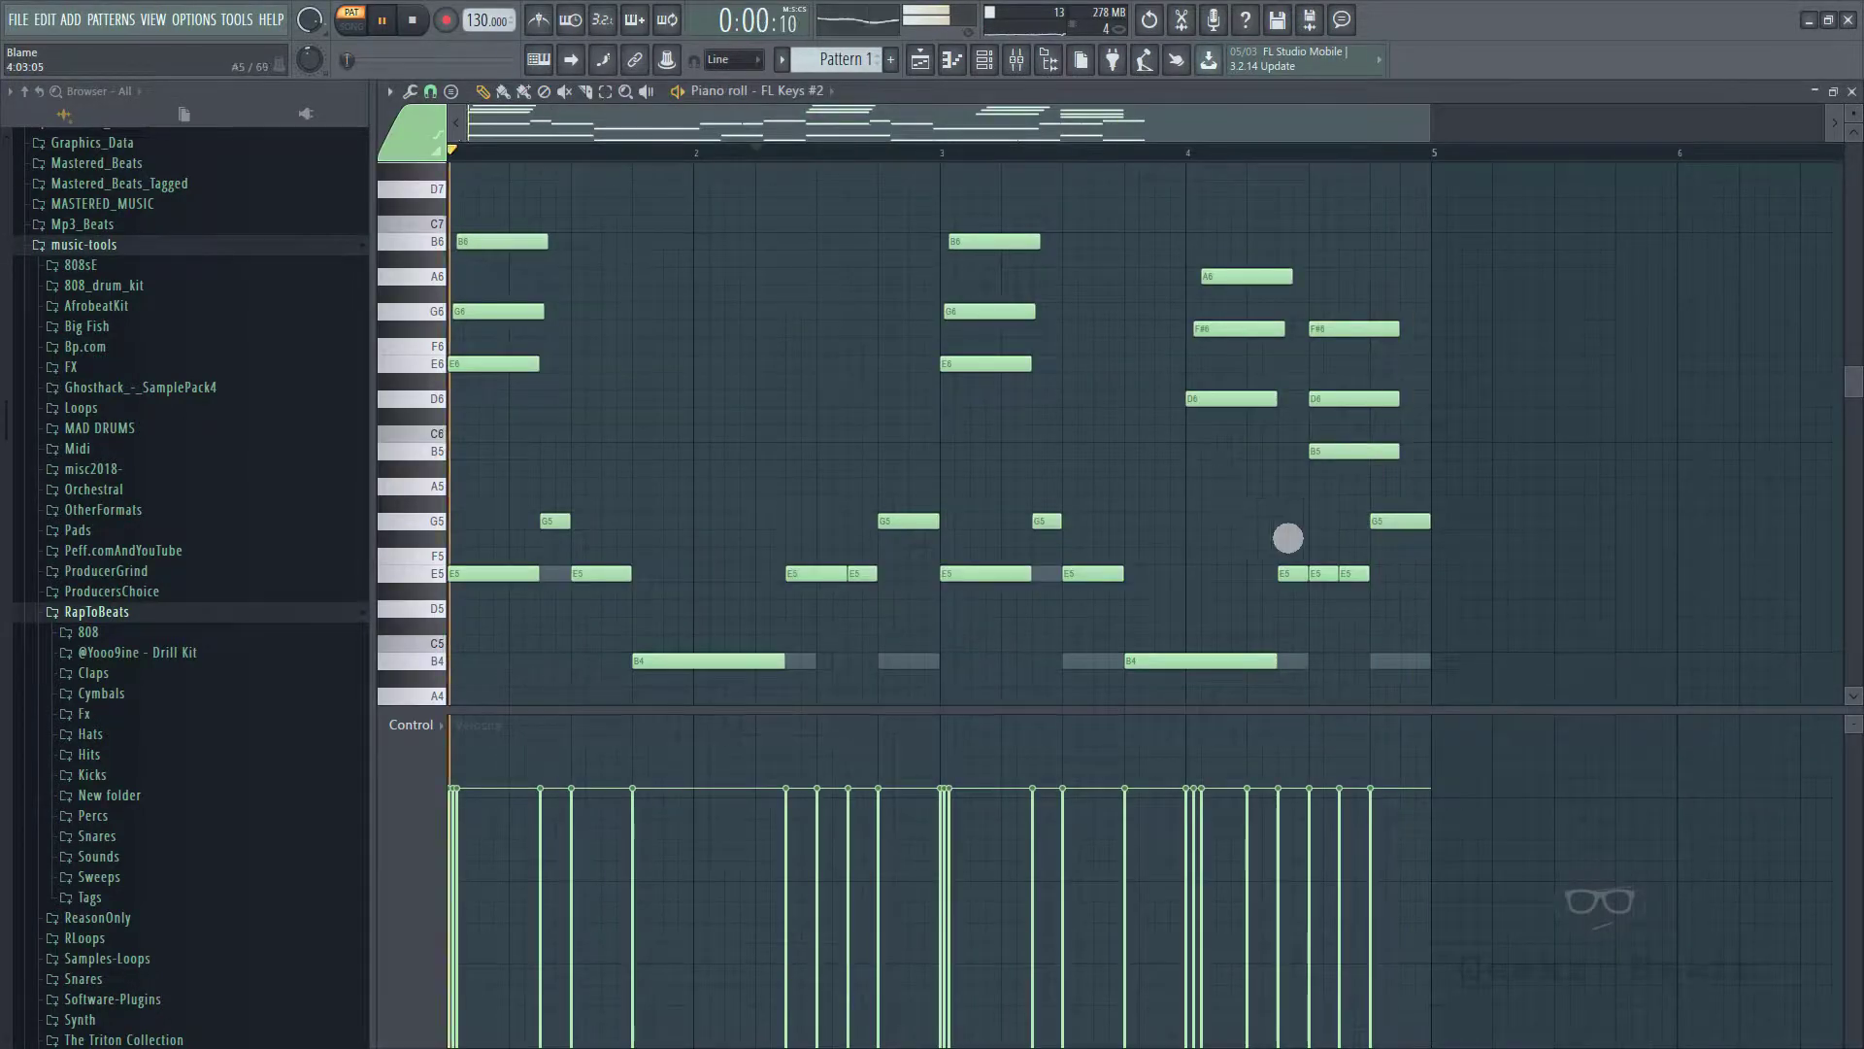
drag(1424, 670, 366, 533)
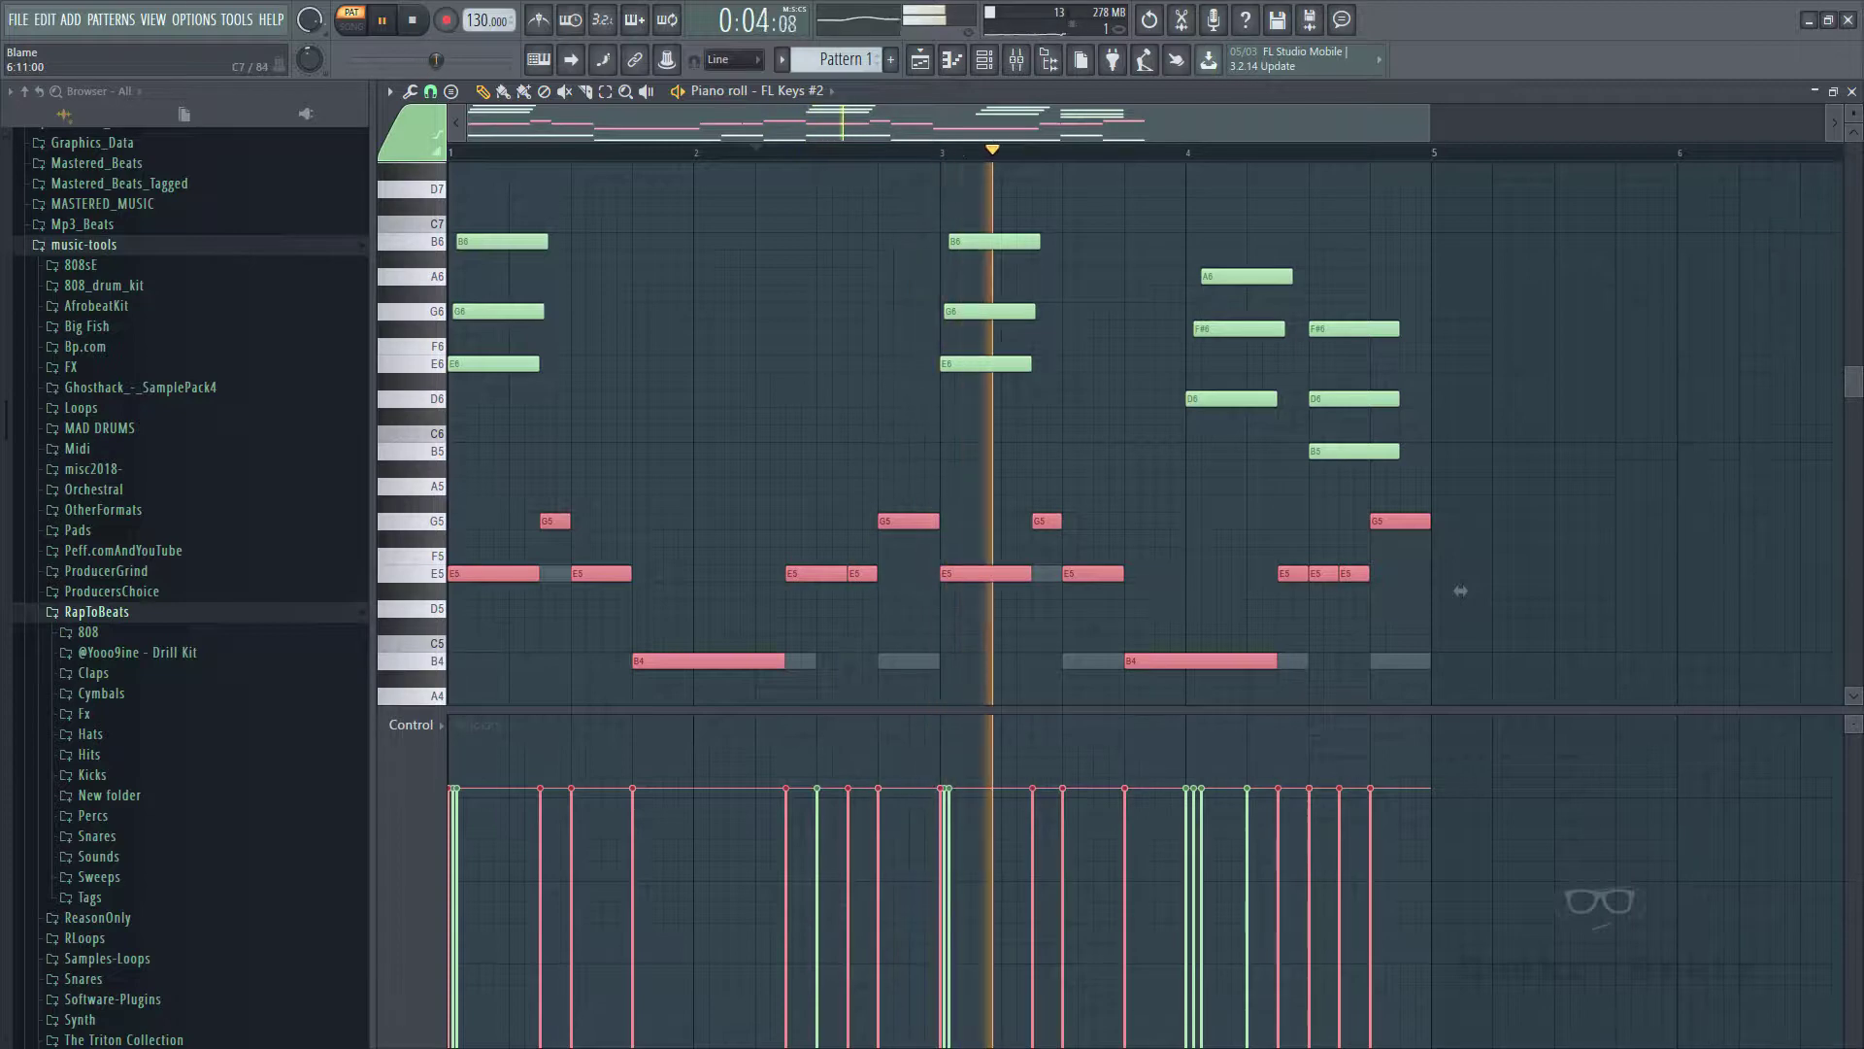
click(1852, 91)
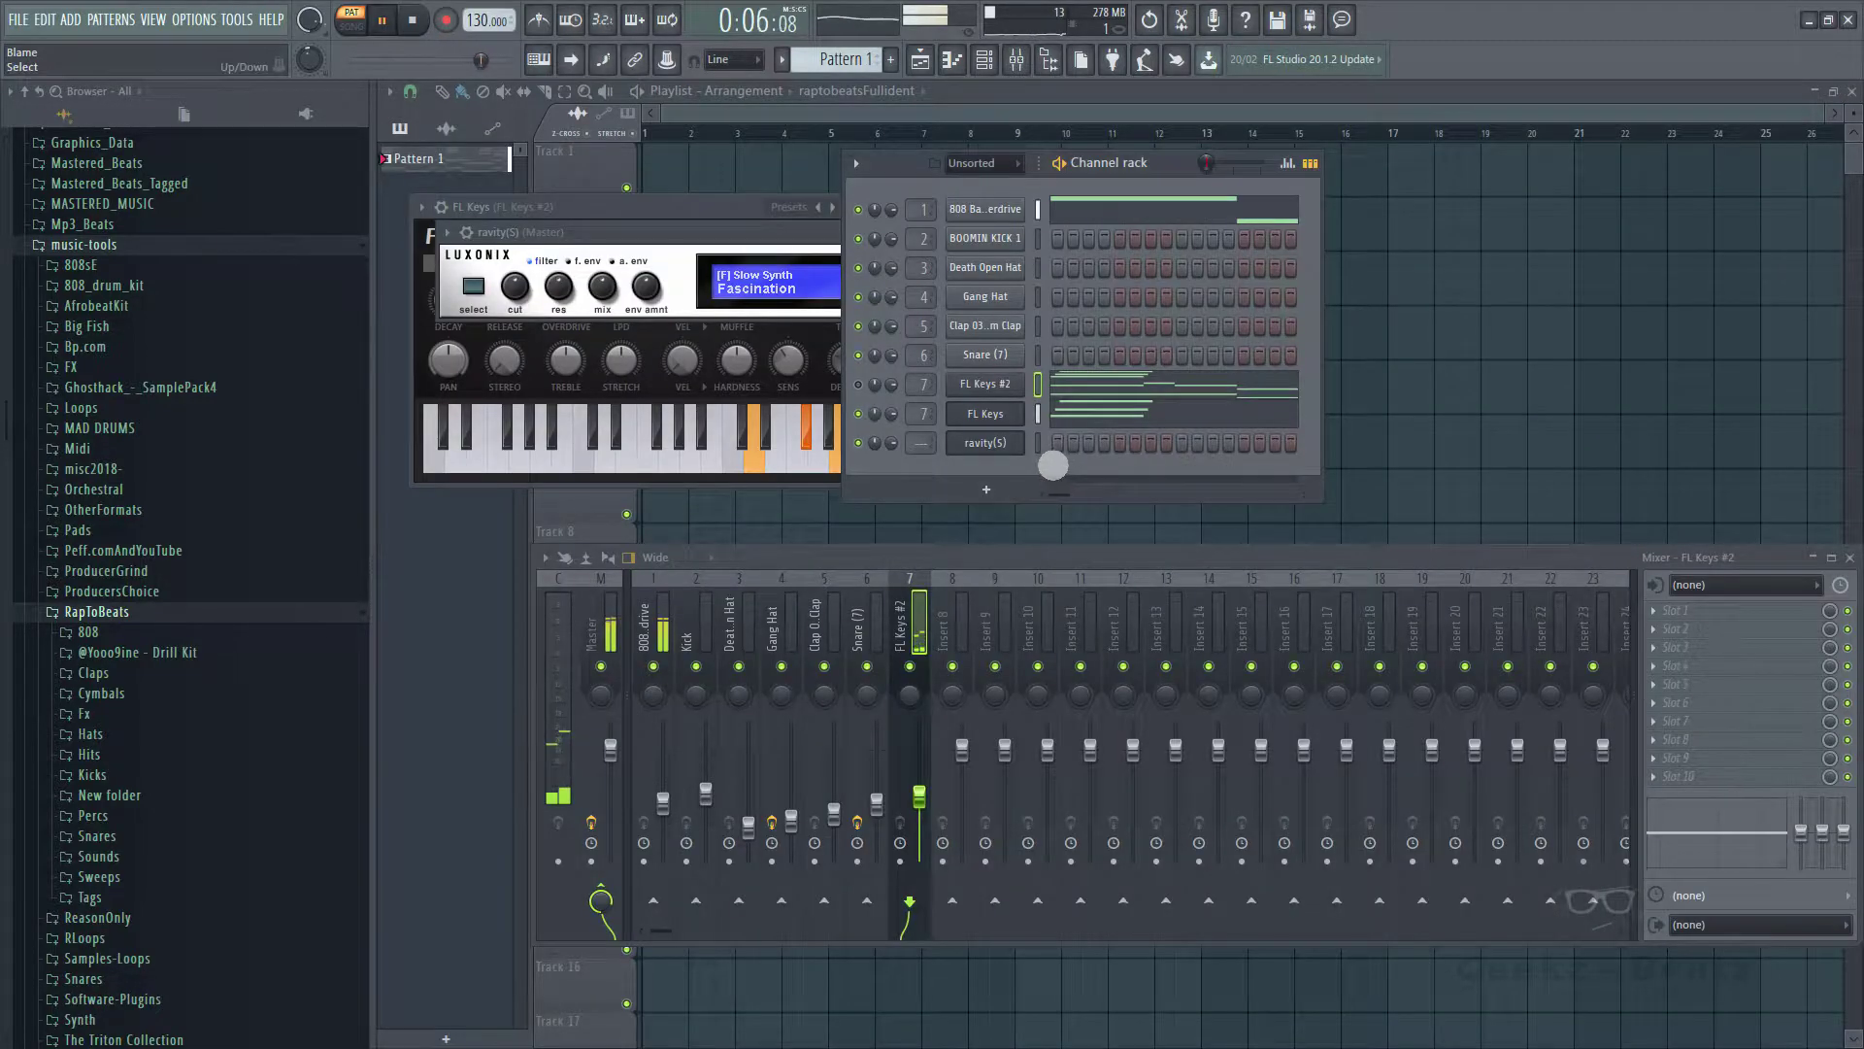
right_click(1015, 445)
click(1056, 444)
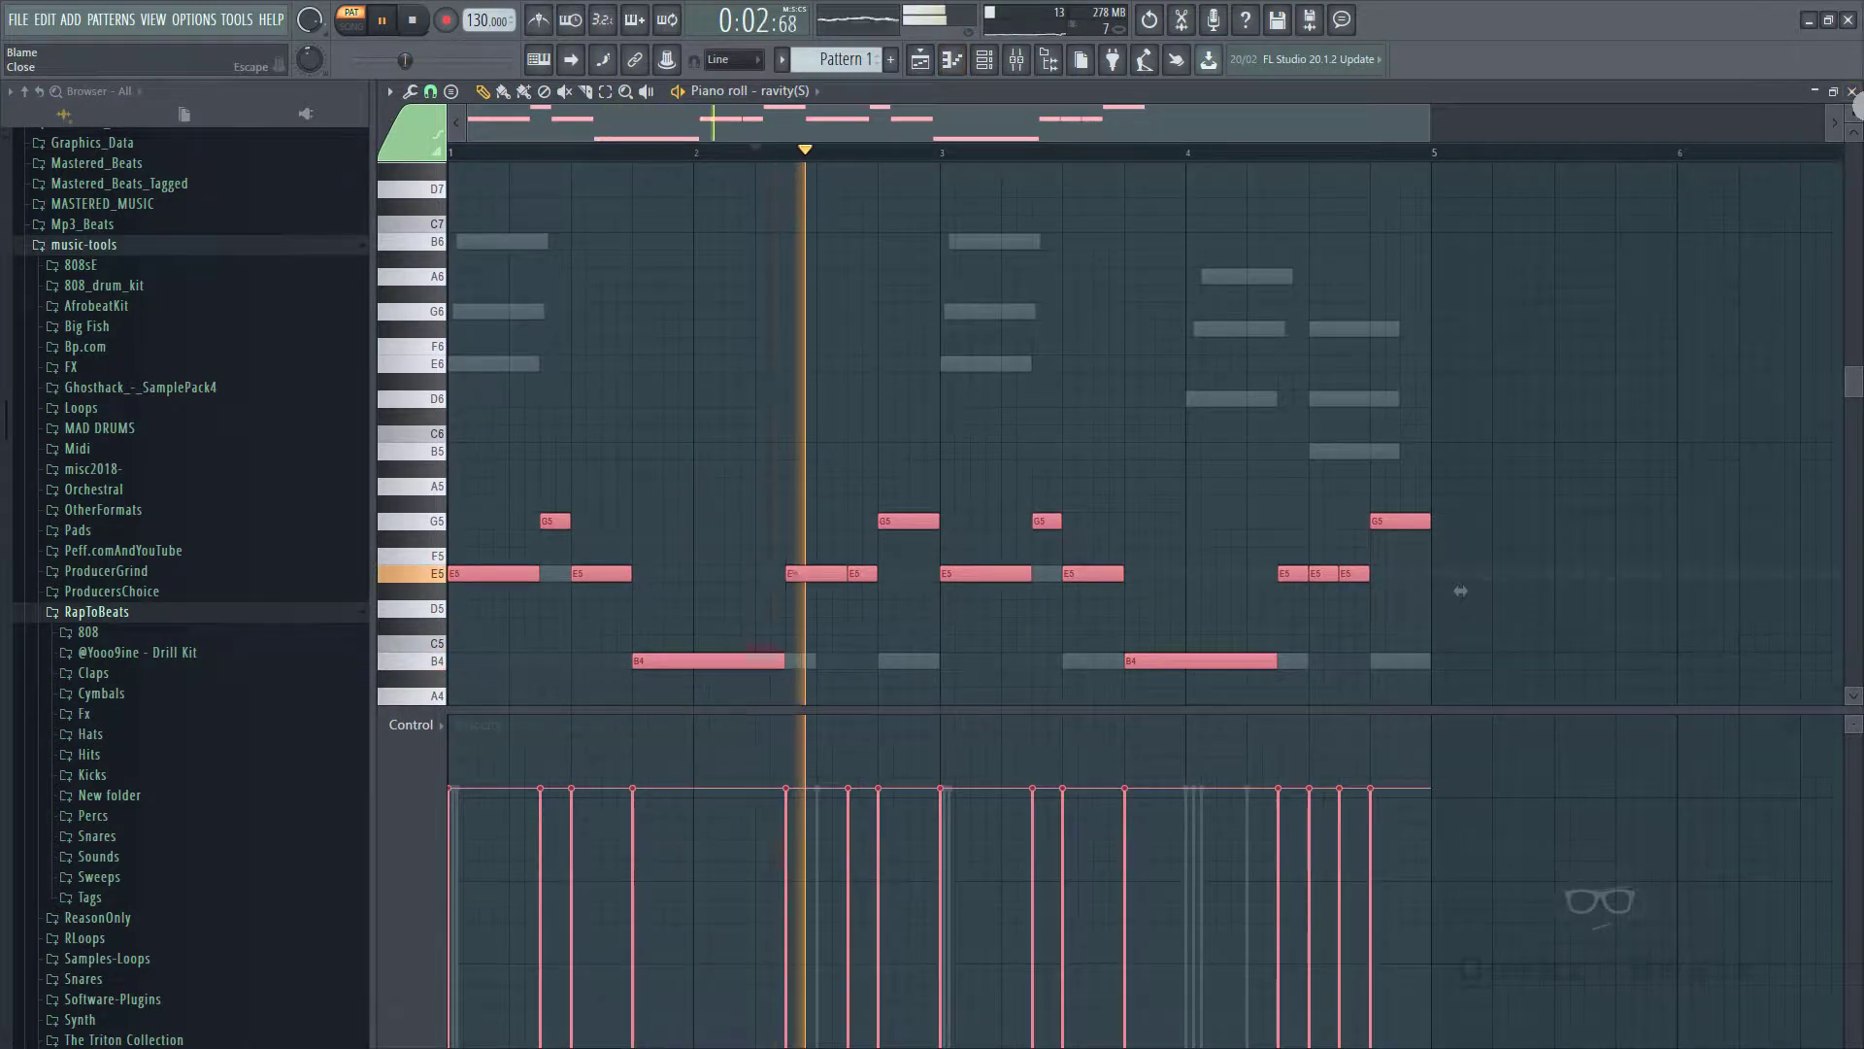
- Transpose the pasted ravity(S) melody up two octaves and close the piano roll
key(ctrl+Up)
key(ctrl+Up)
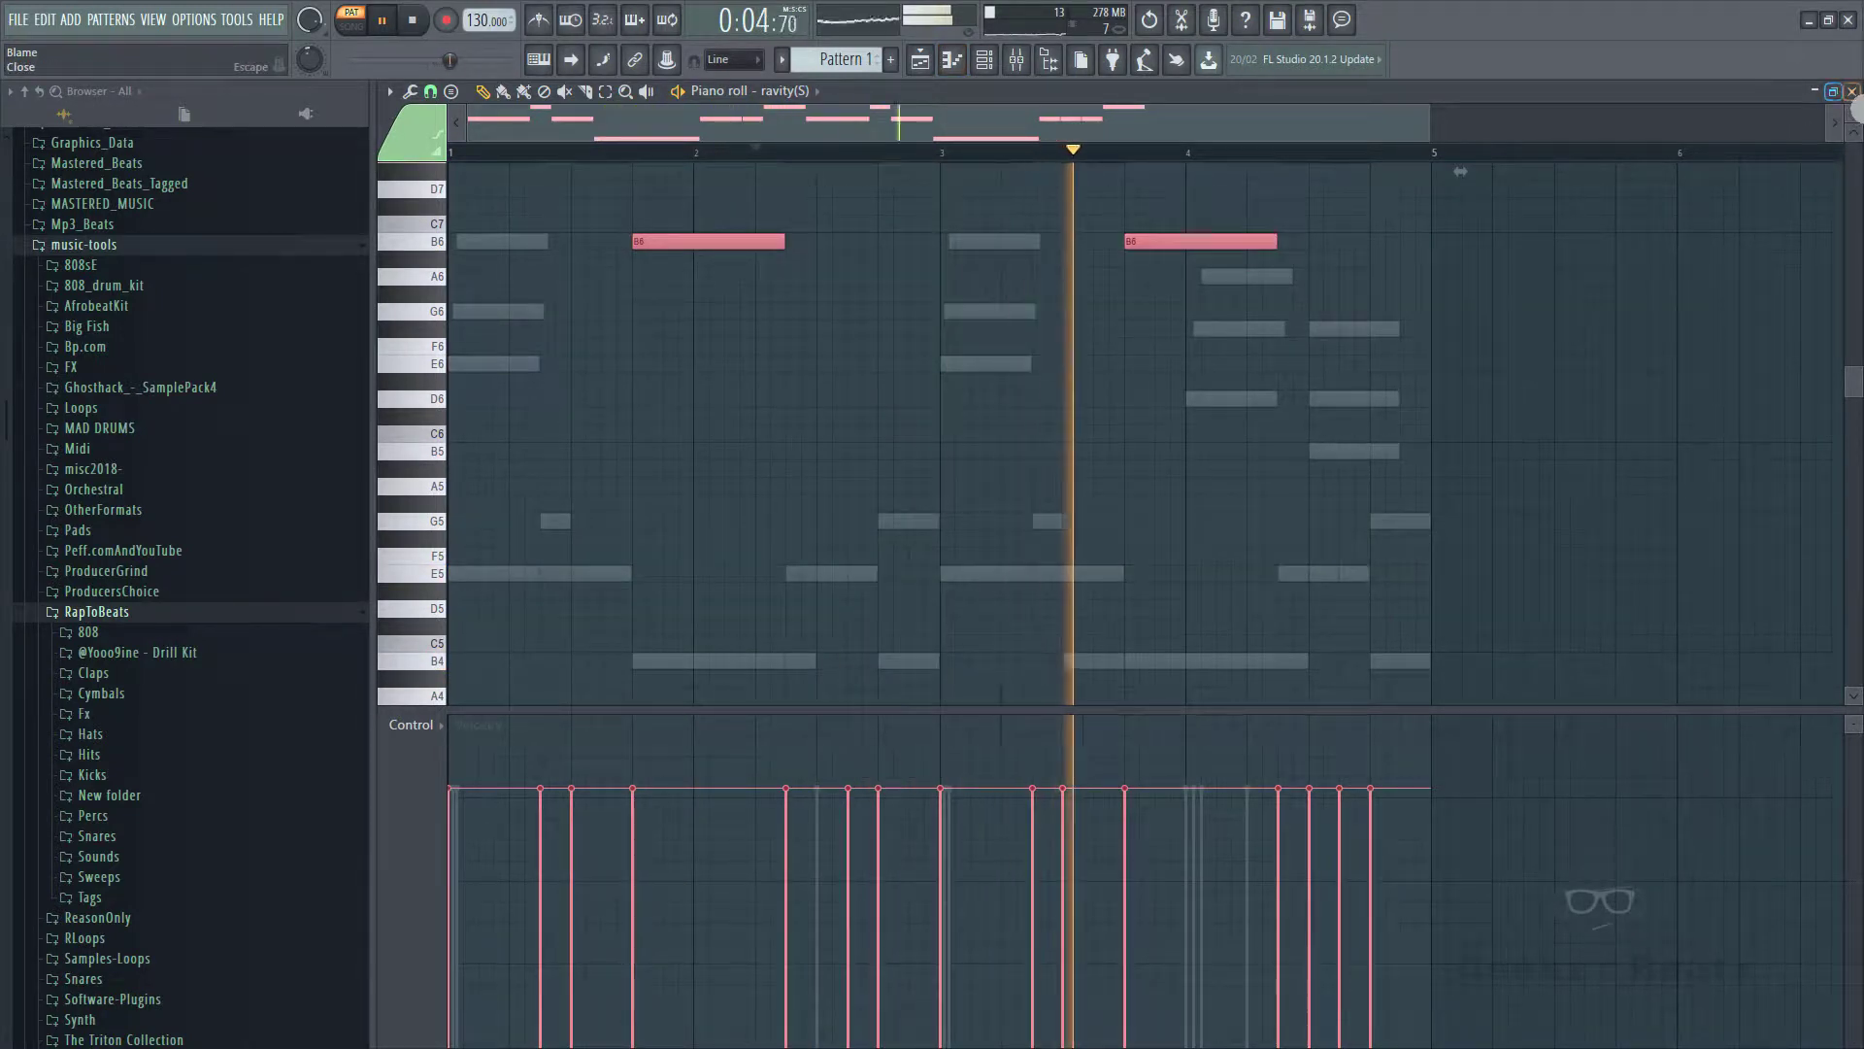
click(1852, 91)
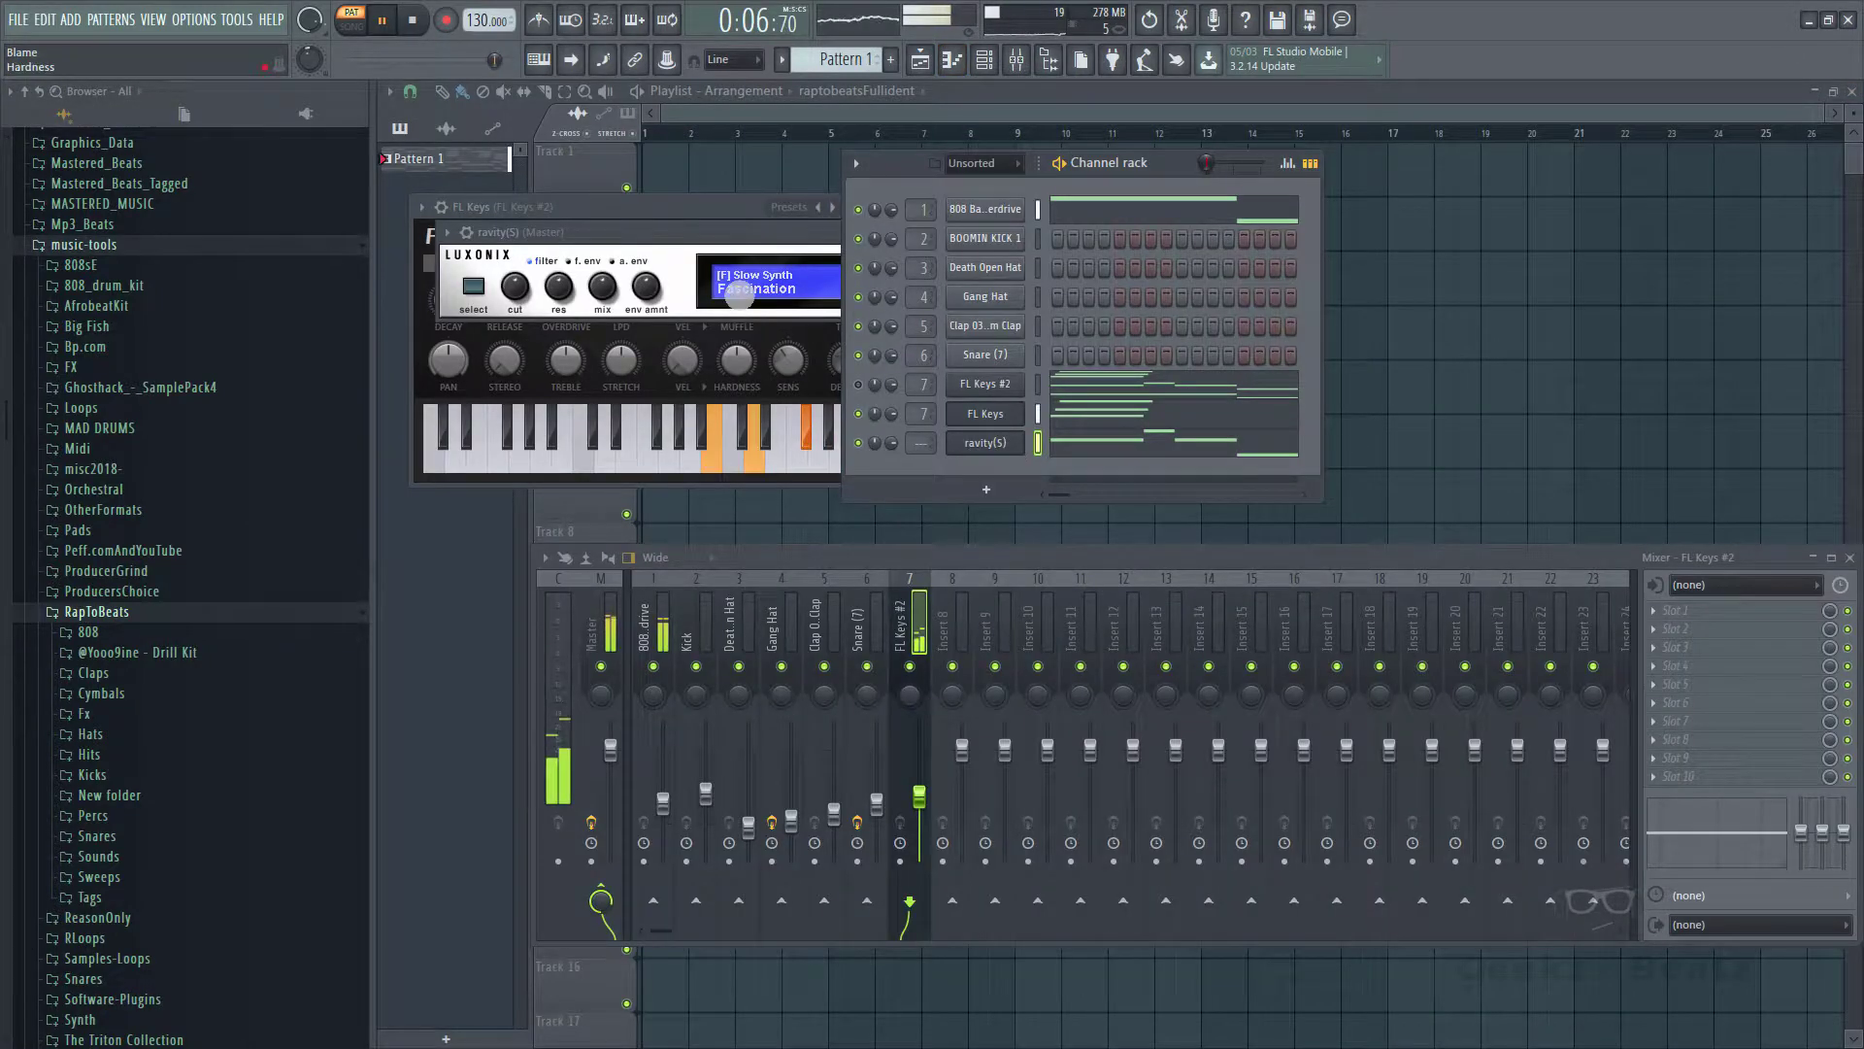
- Open the ravity(S) preset browser and audition Bell & Perc sounds such as Digi Bell 2, Celesta, Tin Cup, Pretty Bell, Moogy Bell and 4U FM Vibe
key(space)
click(778, 294)
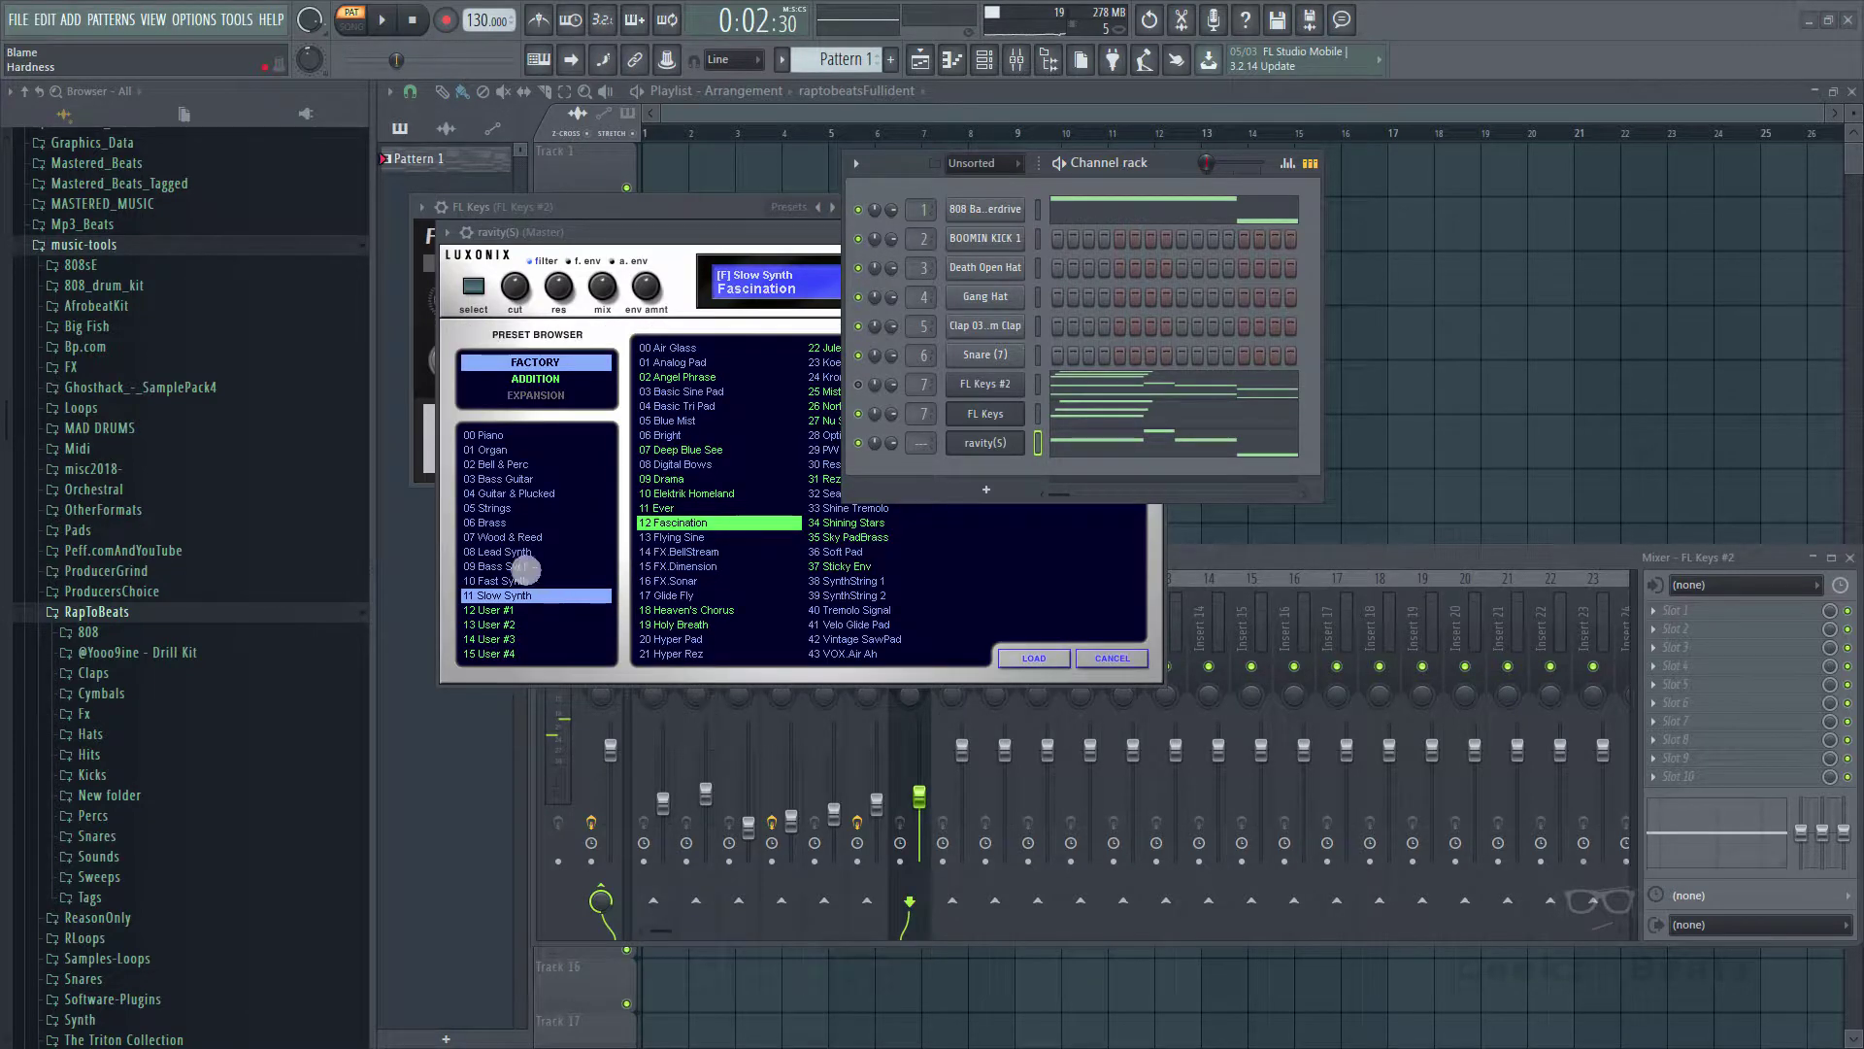
click(520, 466)
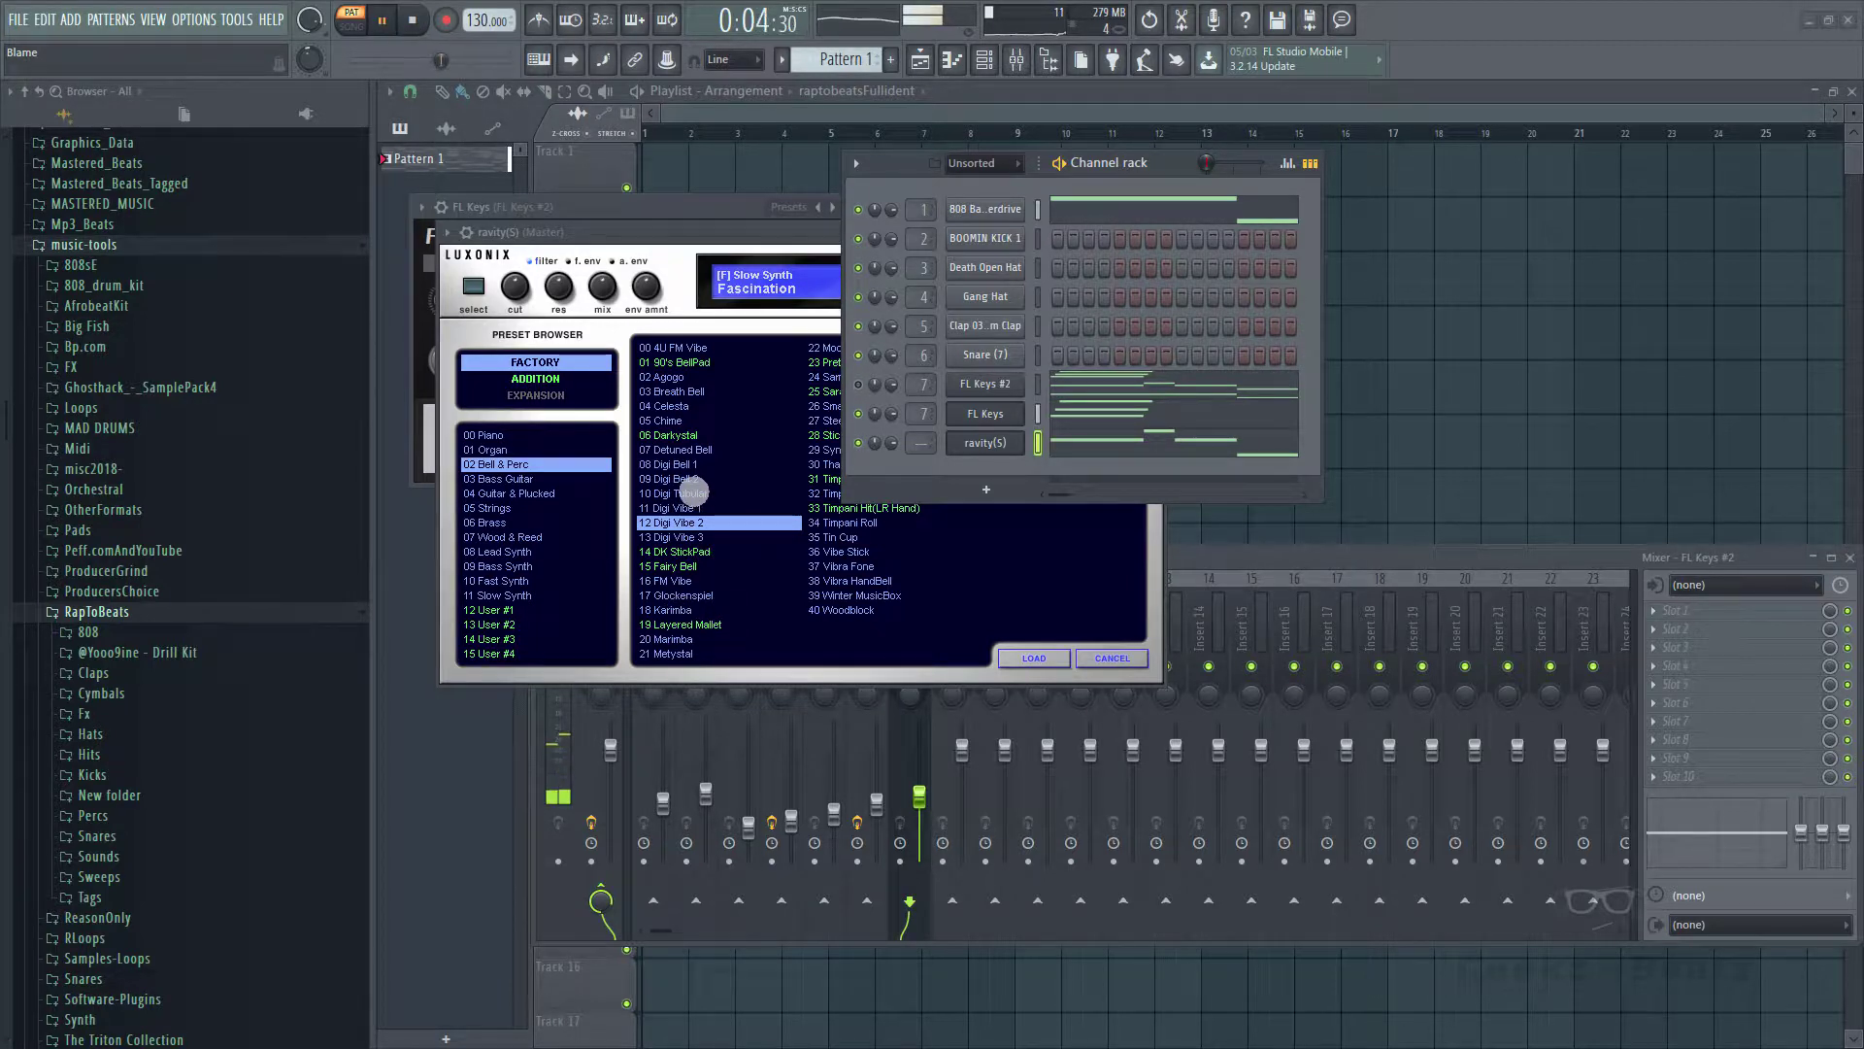
click(695, 478)
click(704, 407)
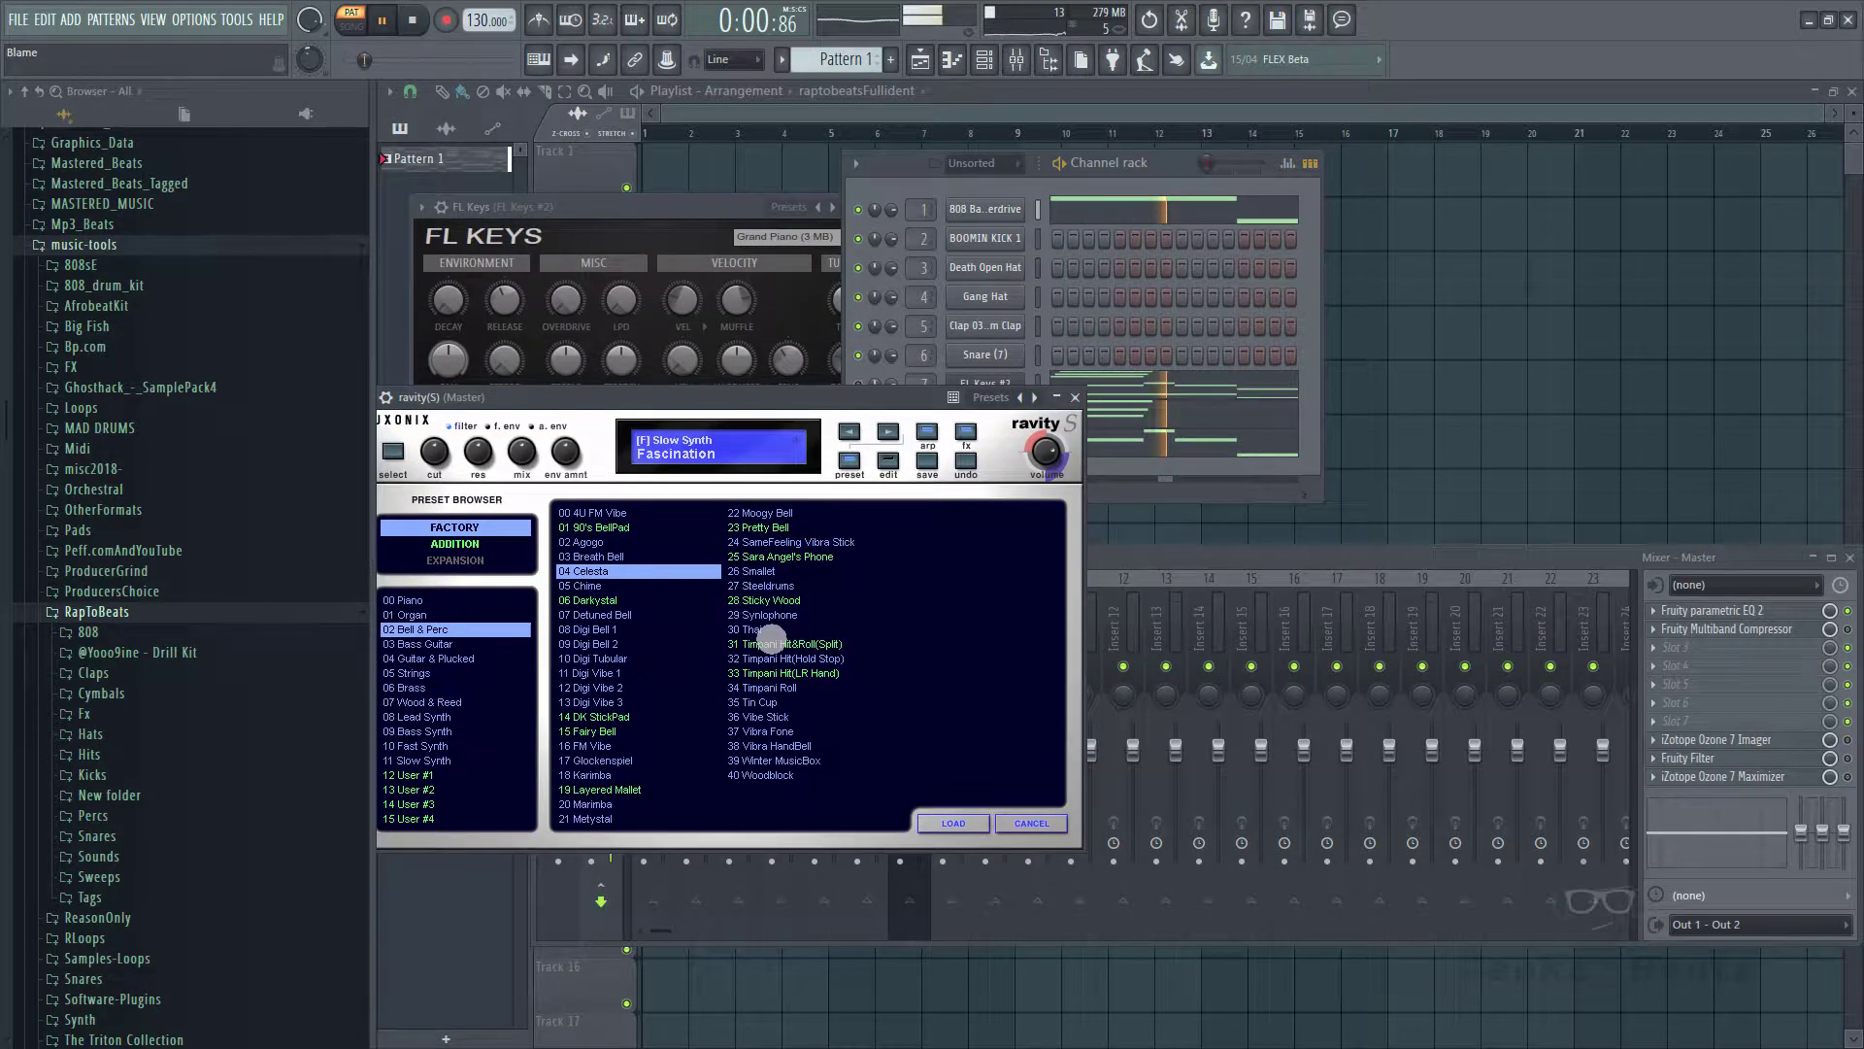
click(774, 703)
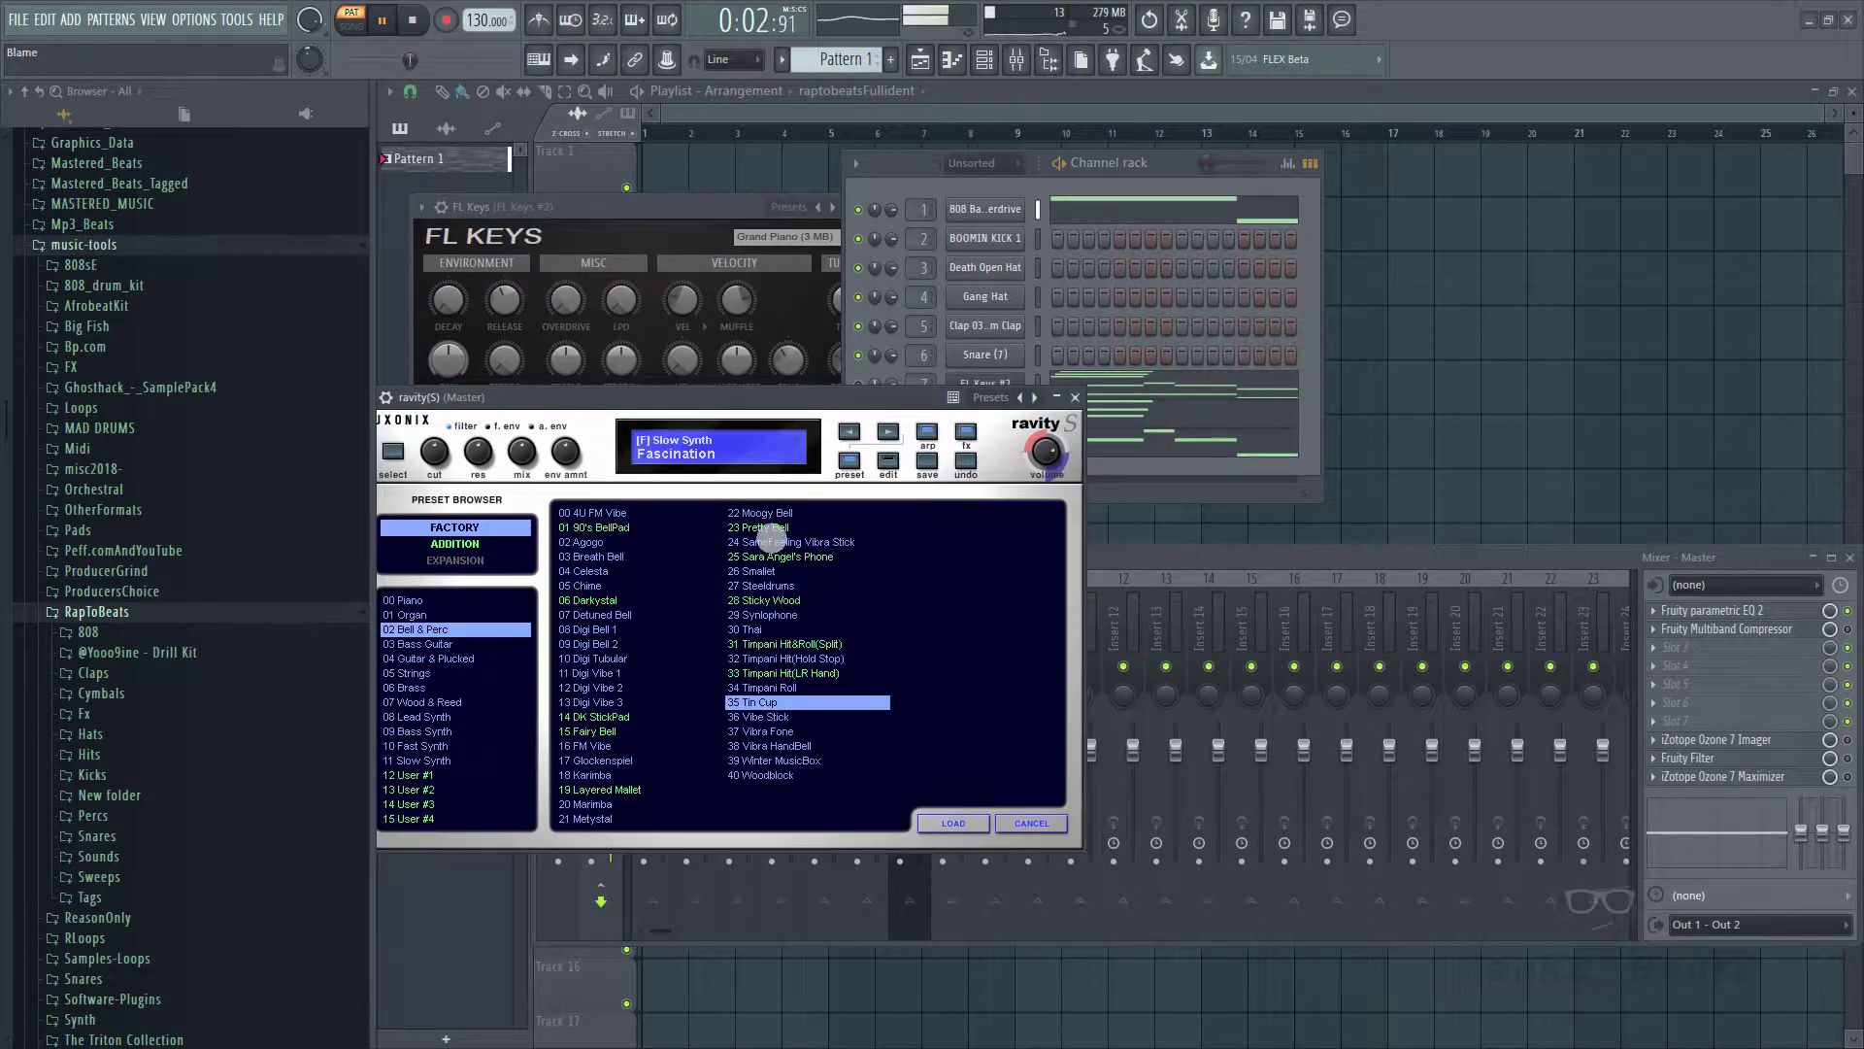
click(772, 529)
click(780, 514)
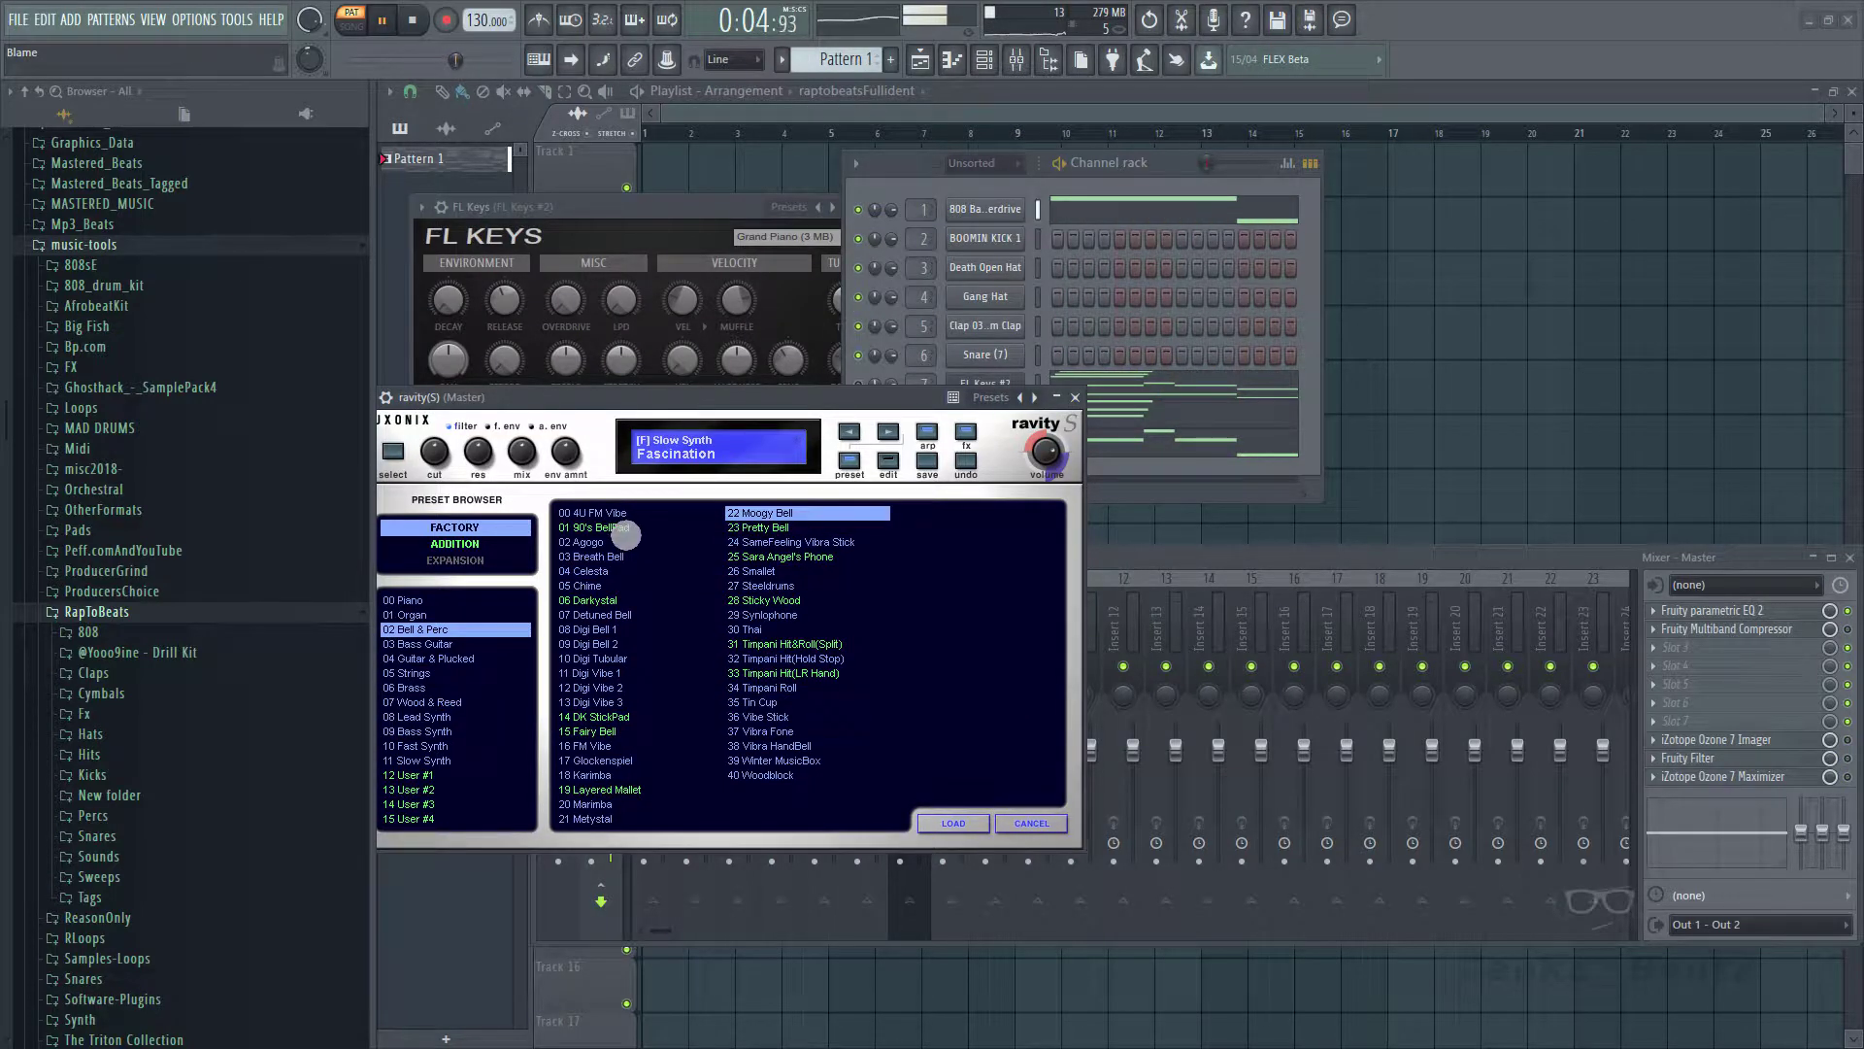
click(626, 515)
- Route the ravity(S) channel to mixer track 8 and lower that track's volume fader
drag(883, 416, 1156, 670)
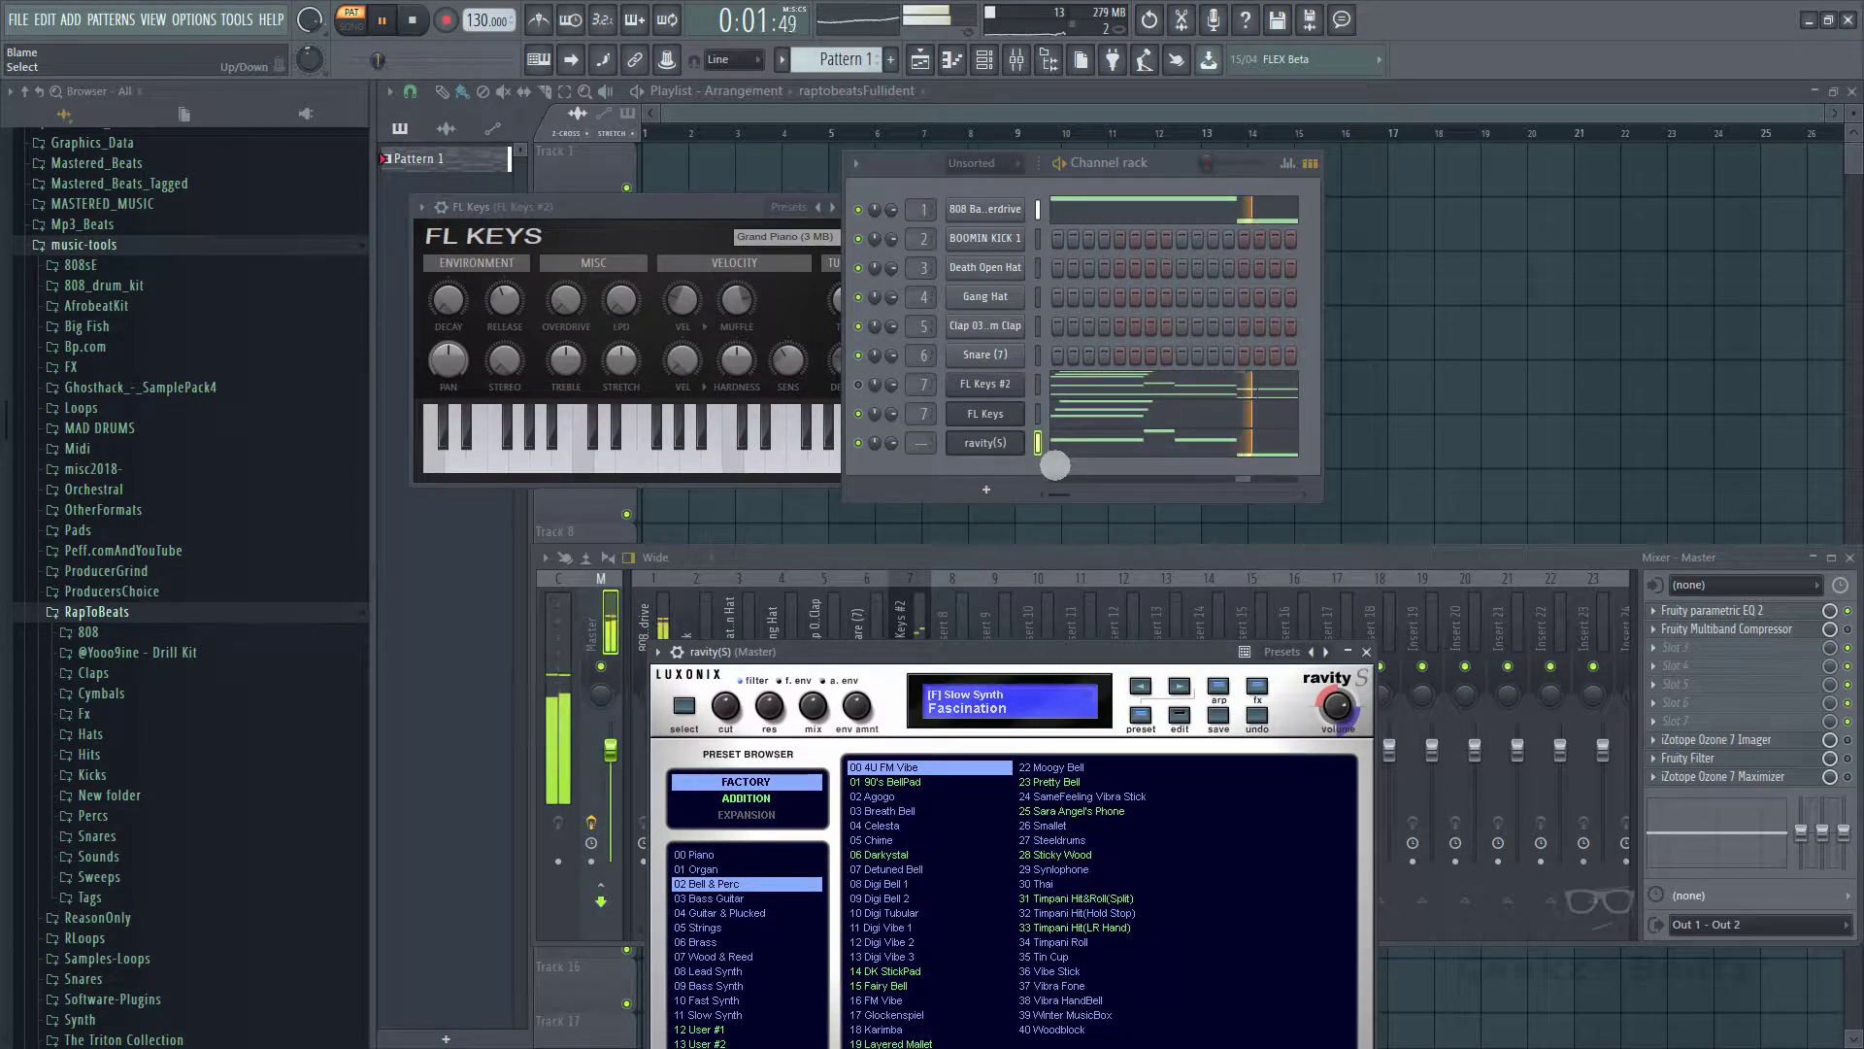
key(ctrl+l)
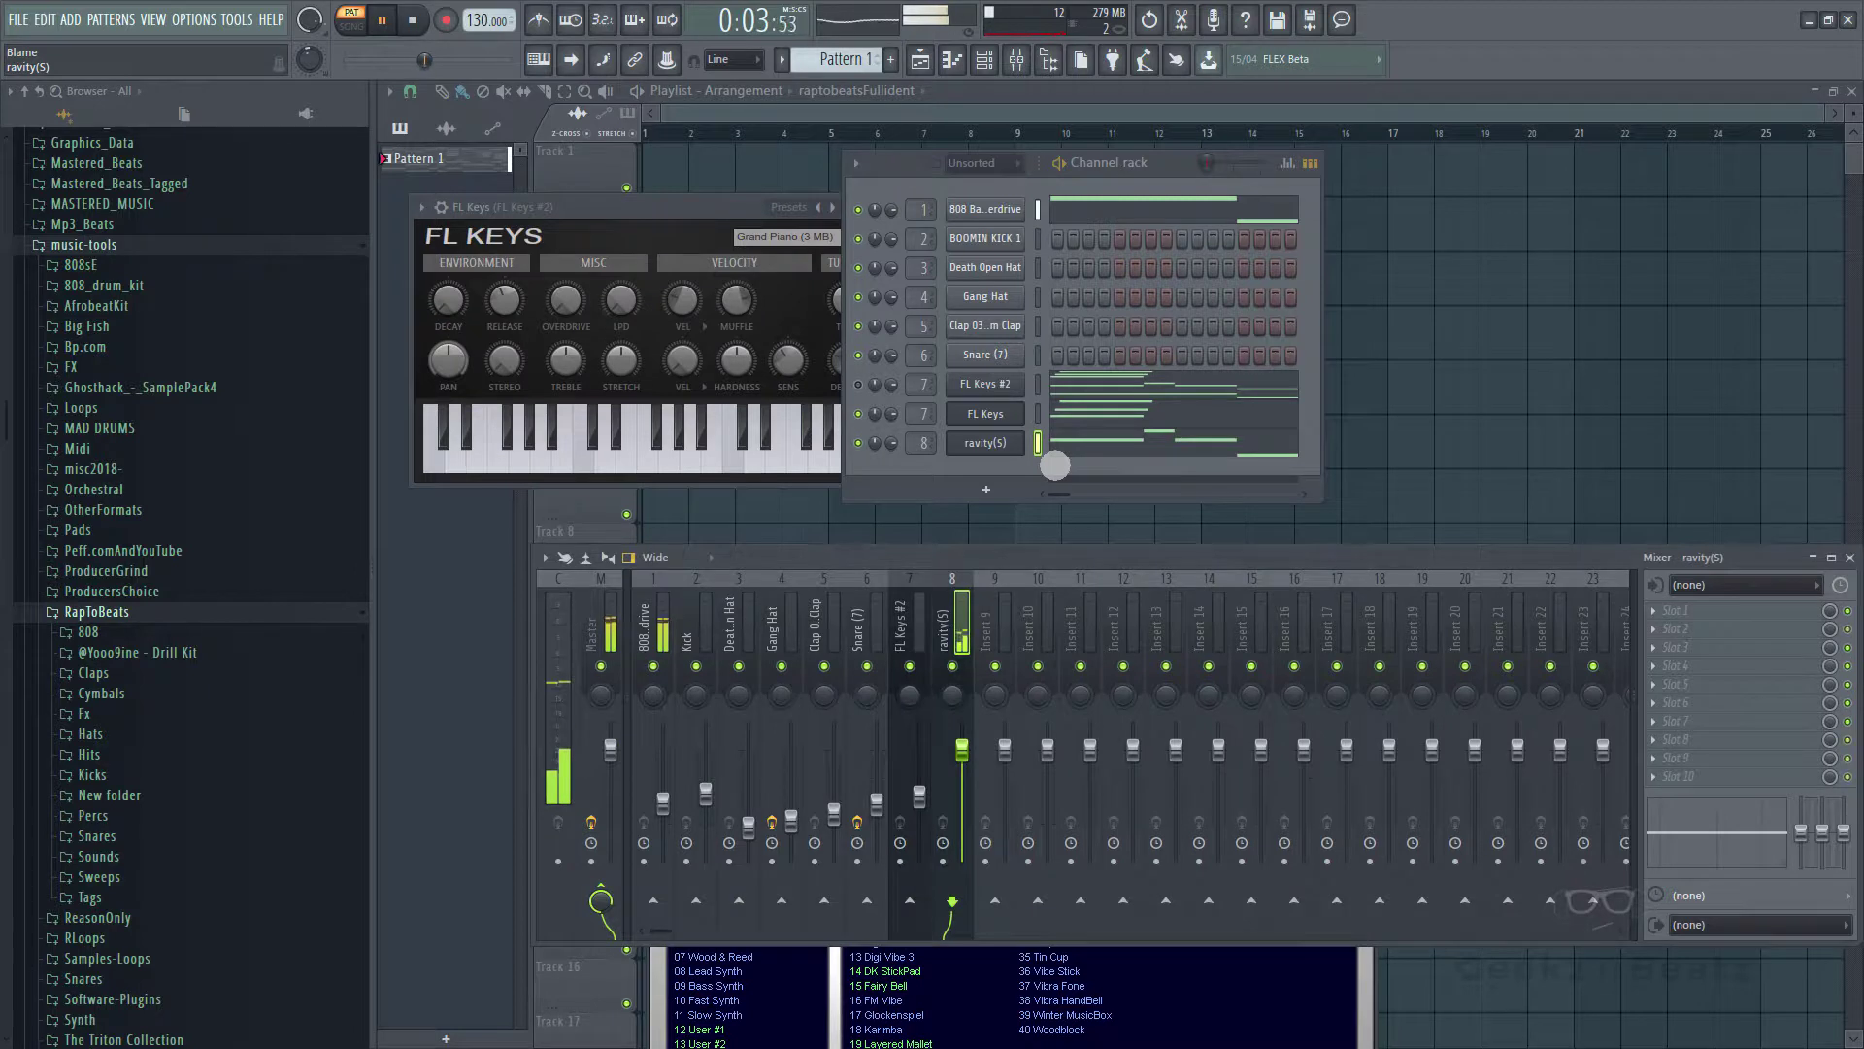
drag(977, 738, 972, 886)
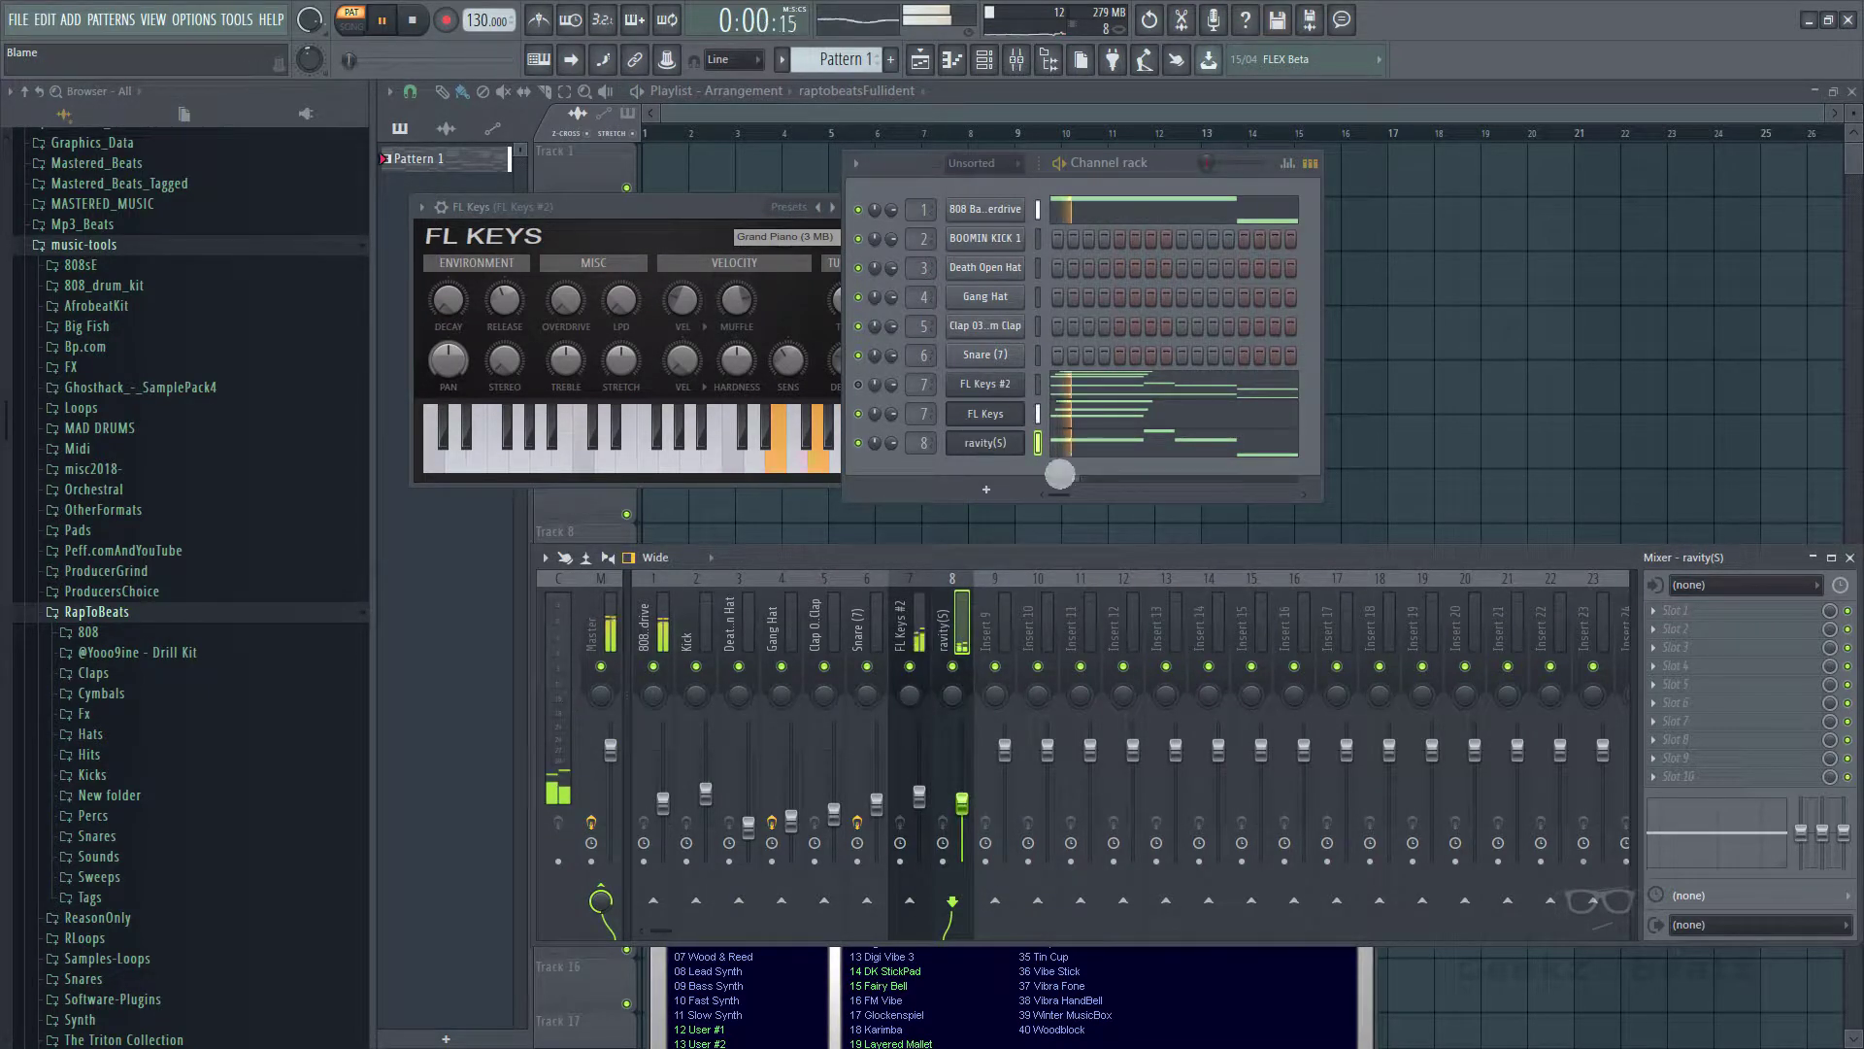
- Reopen the ravity(S) preset browser and audition Digi Bell 2, Plugged Cello and ST Fast Strings
right_click(1009, 448)
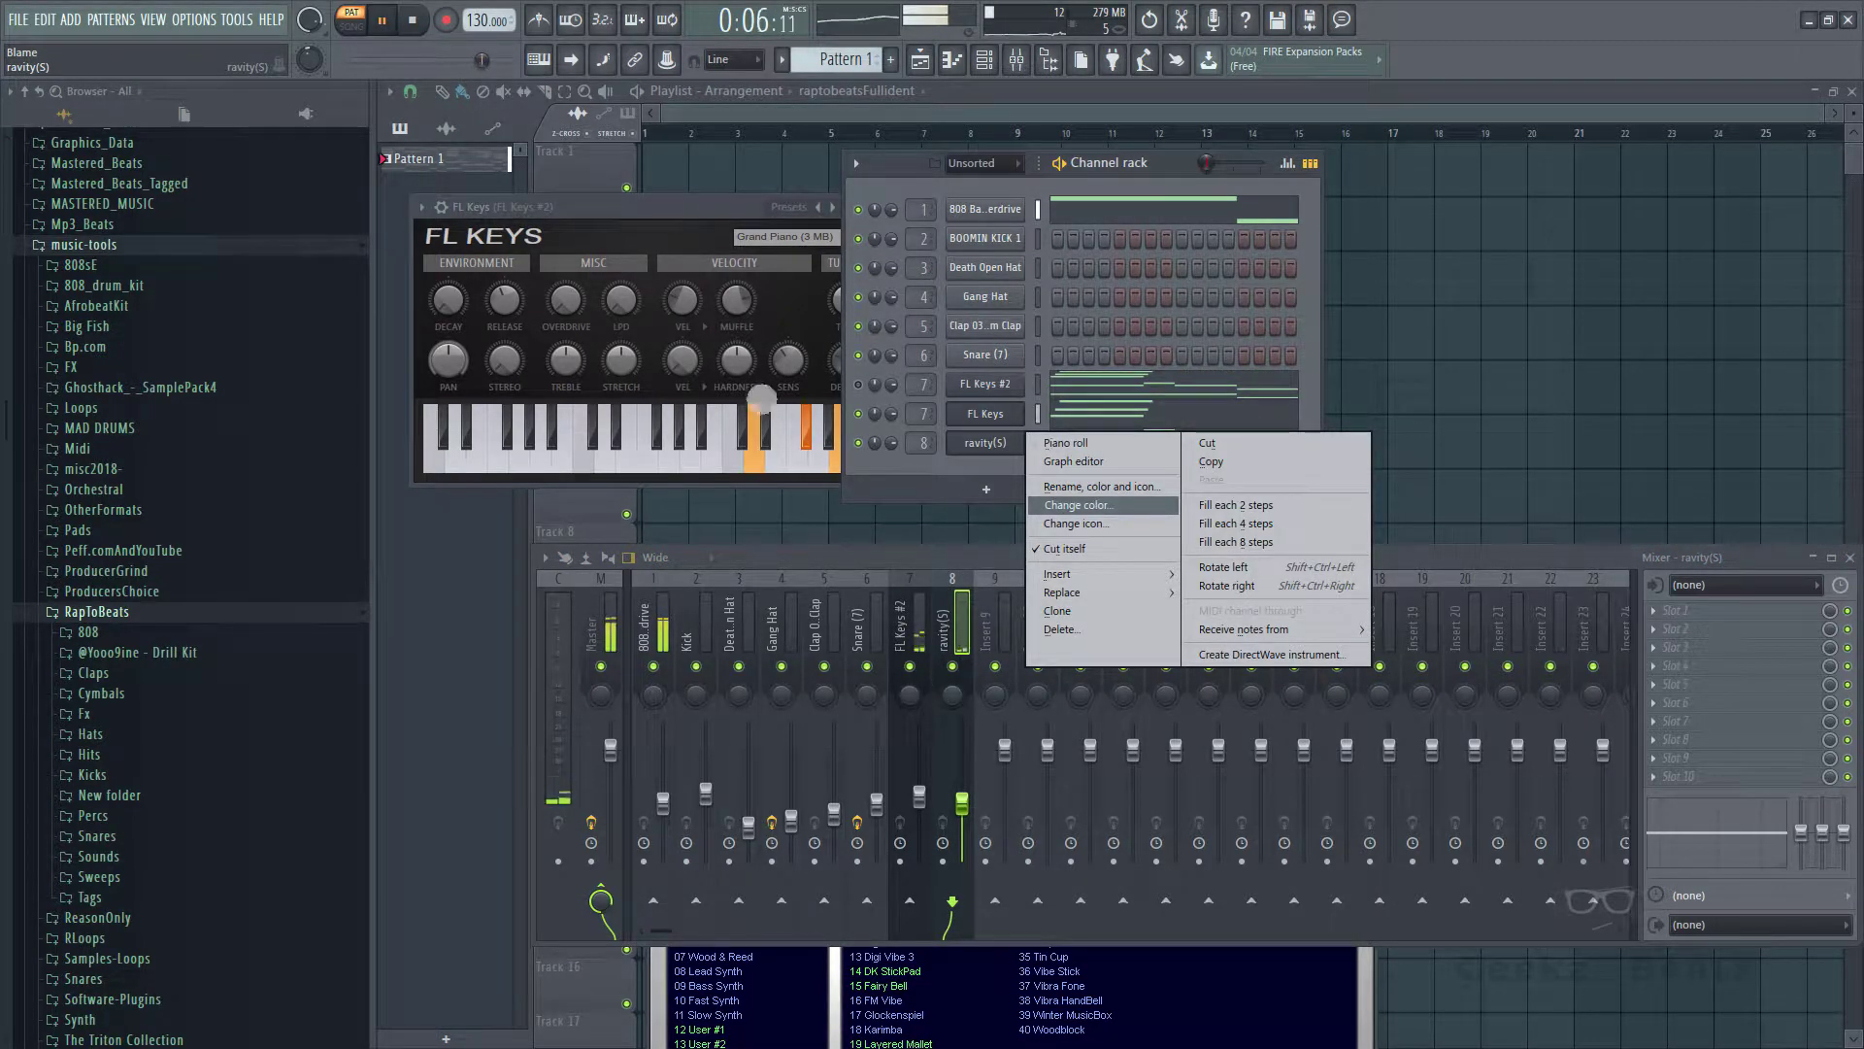
click(1005, 459)
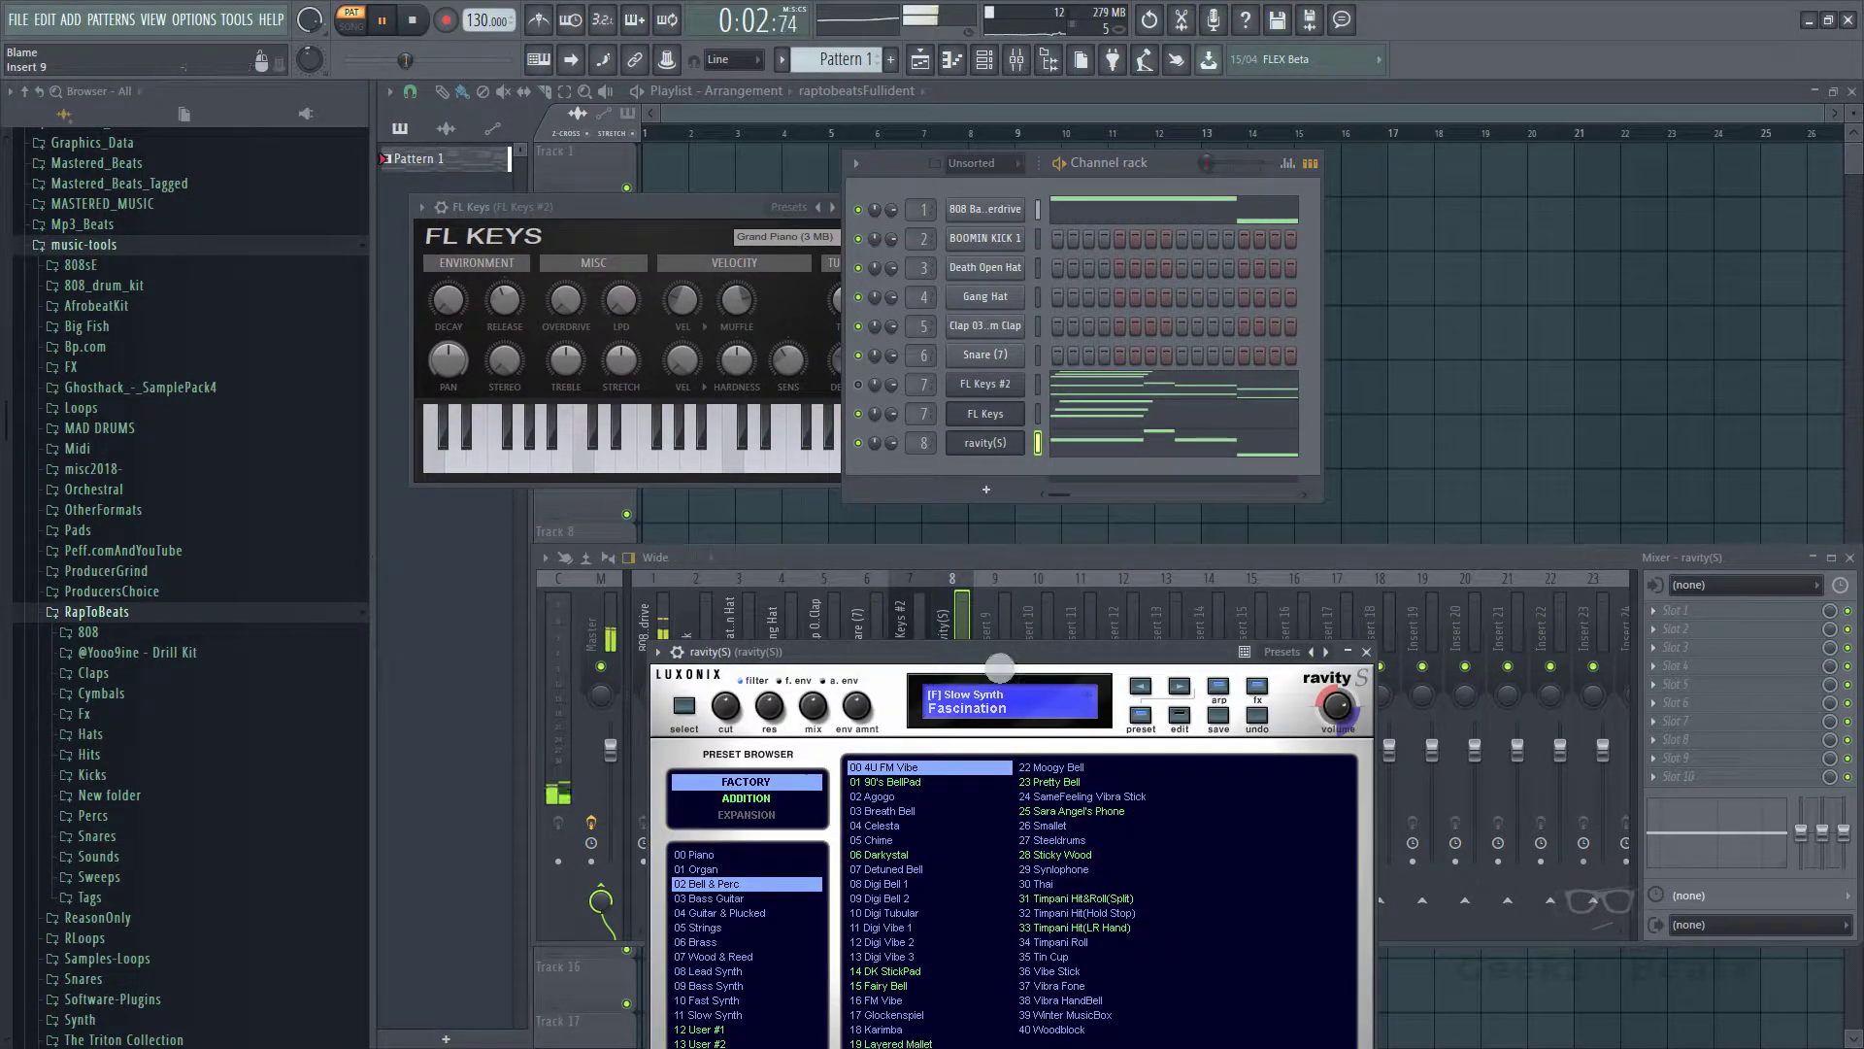
drag(1001, 667, 782, 258)
click(685, 492)
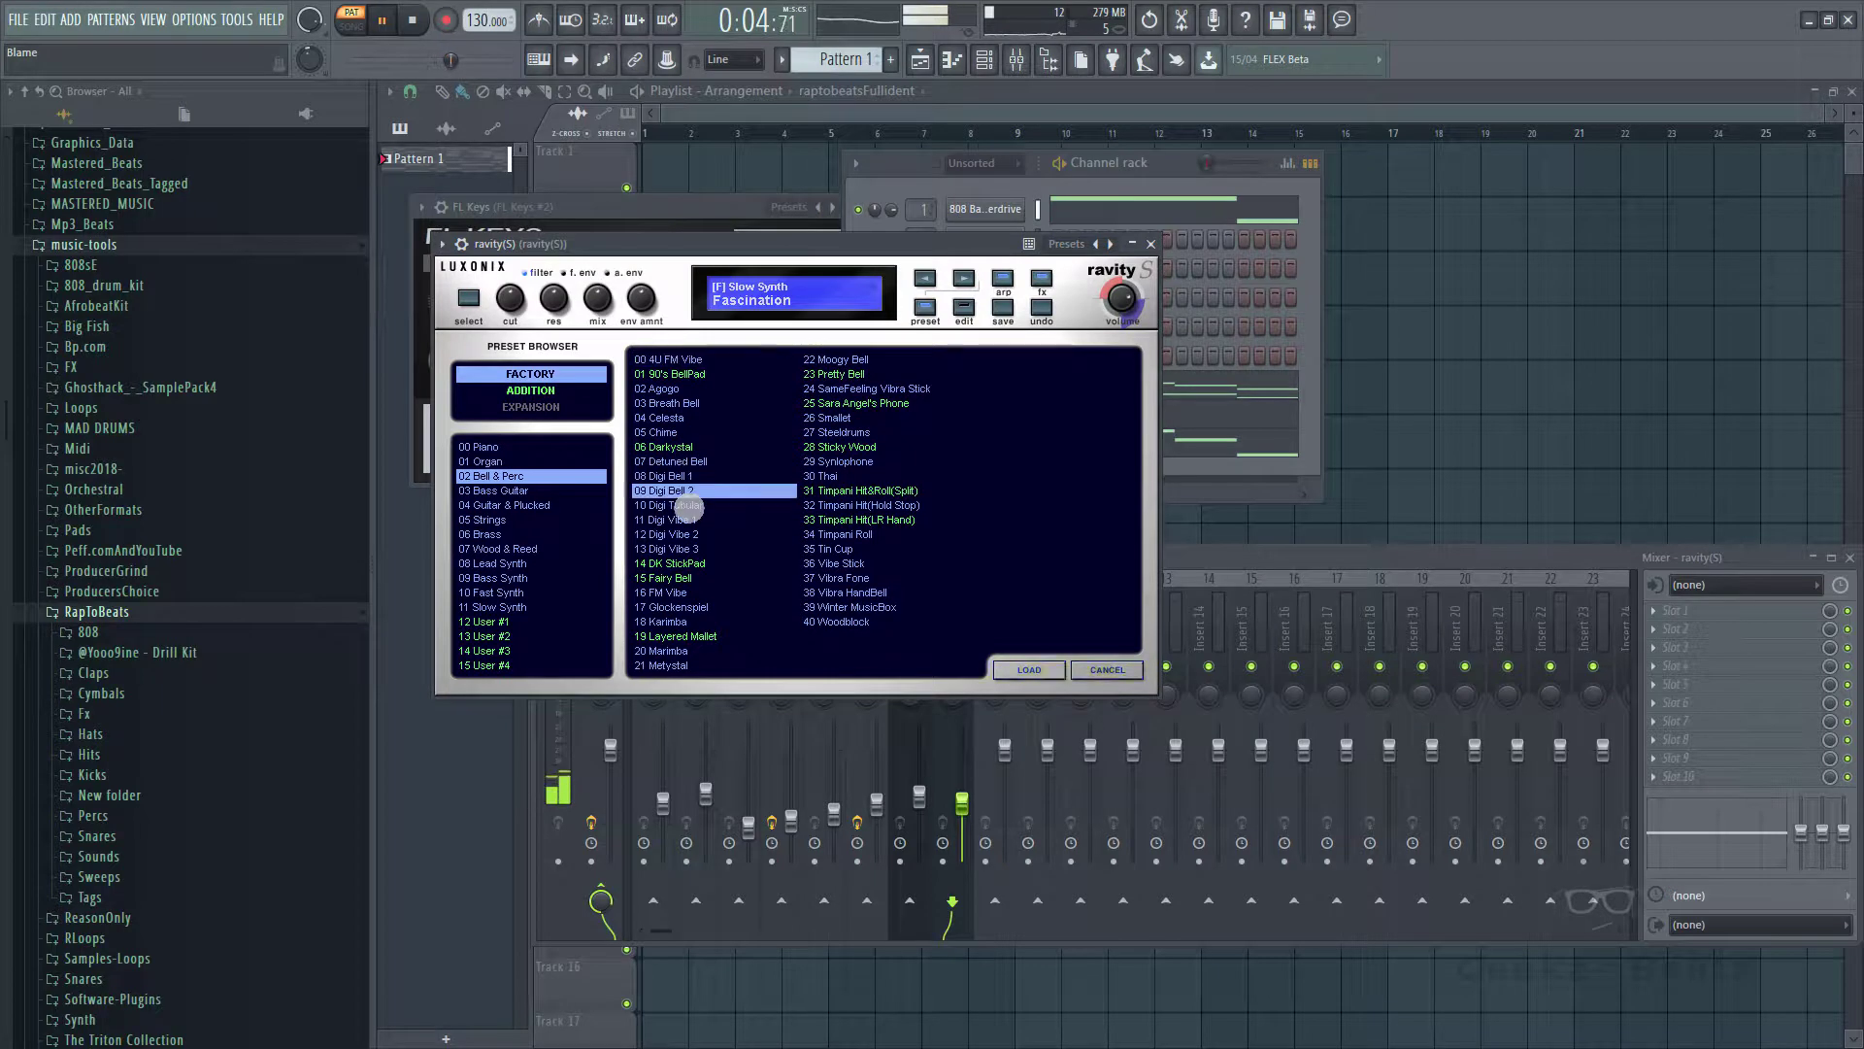
click(500, 521)
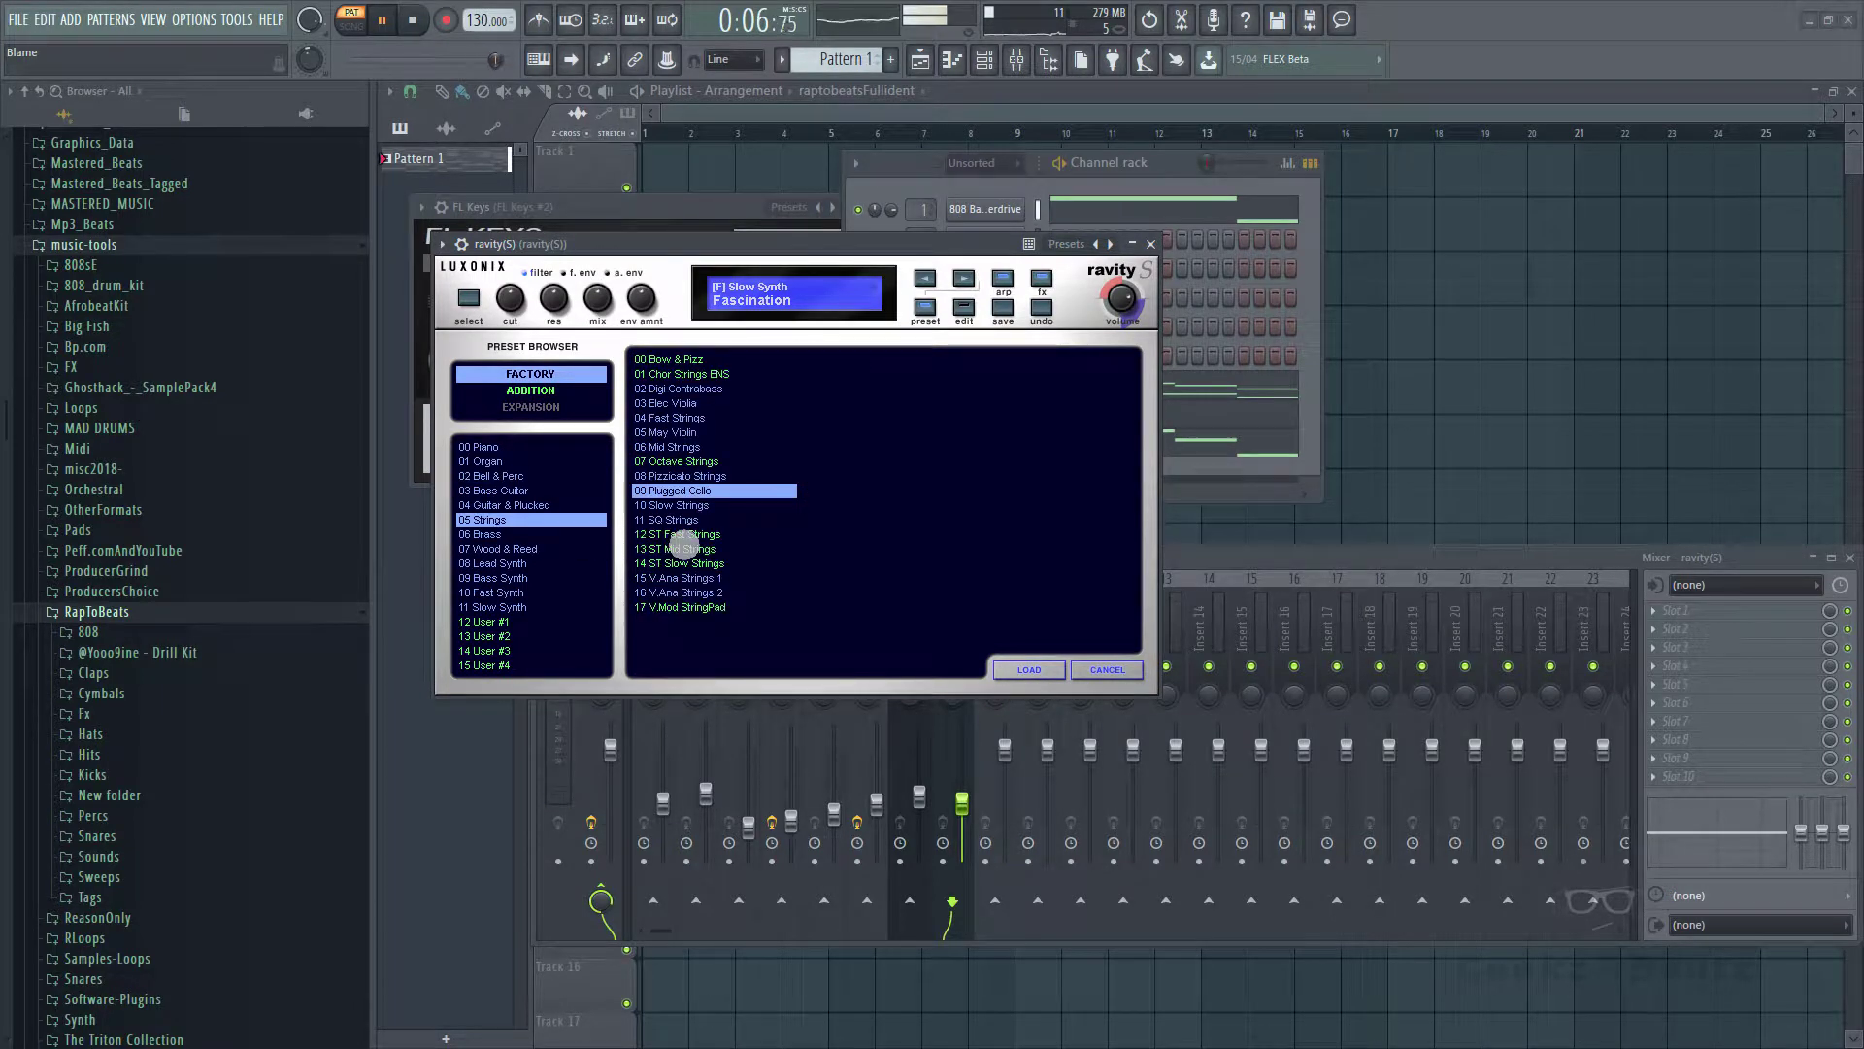
click(685, 535)
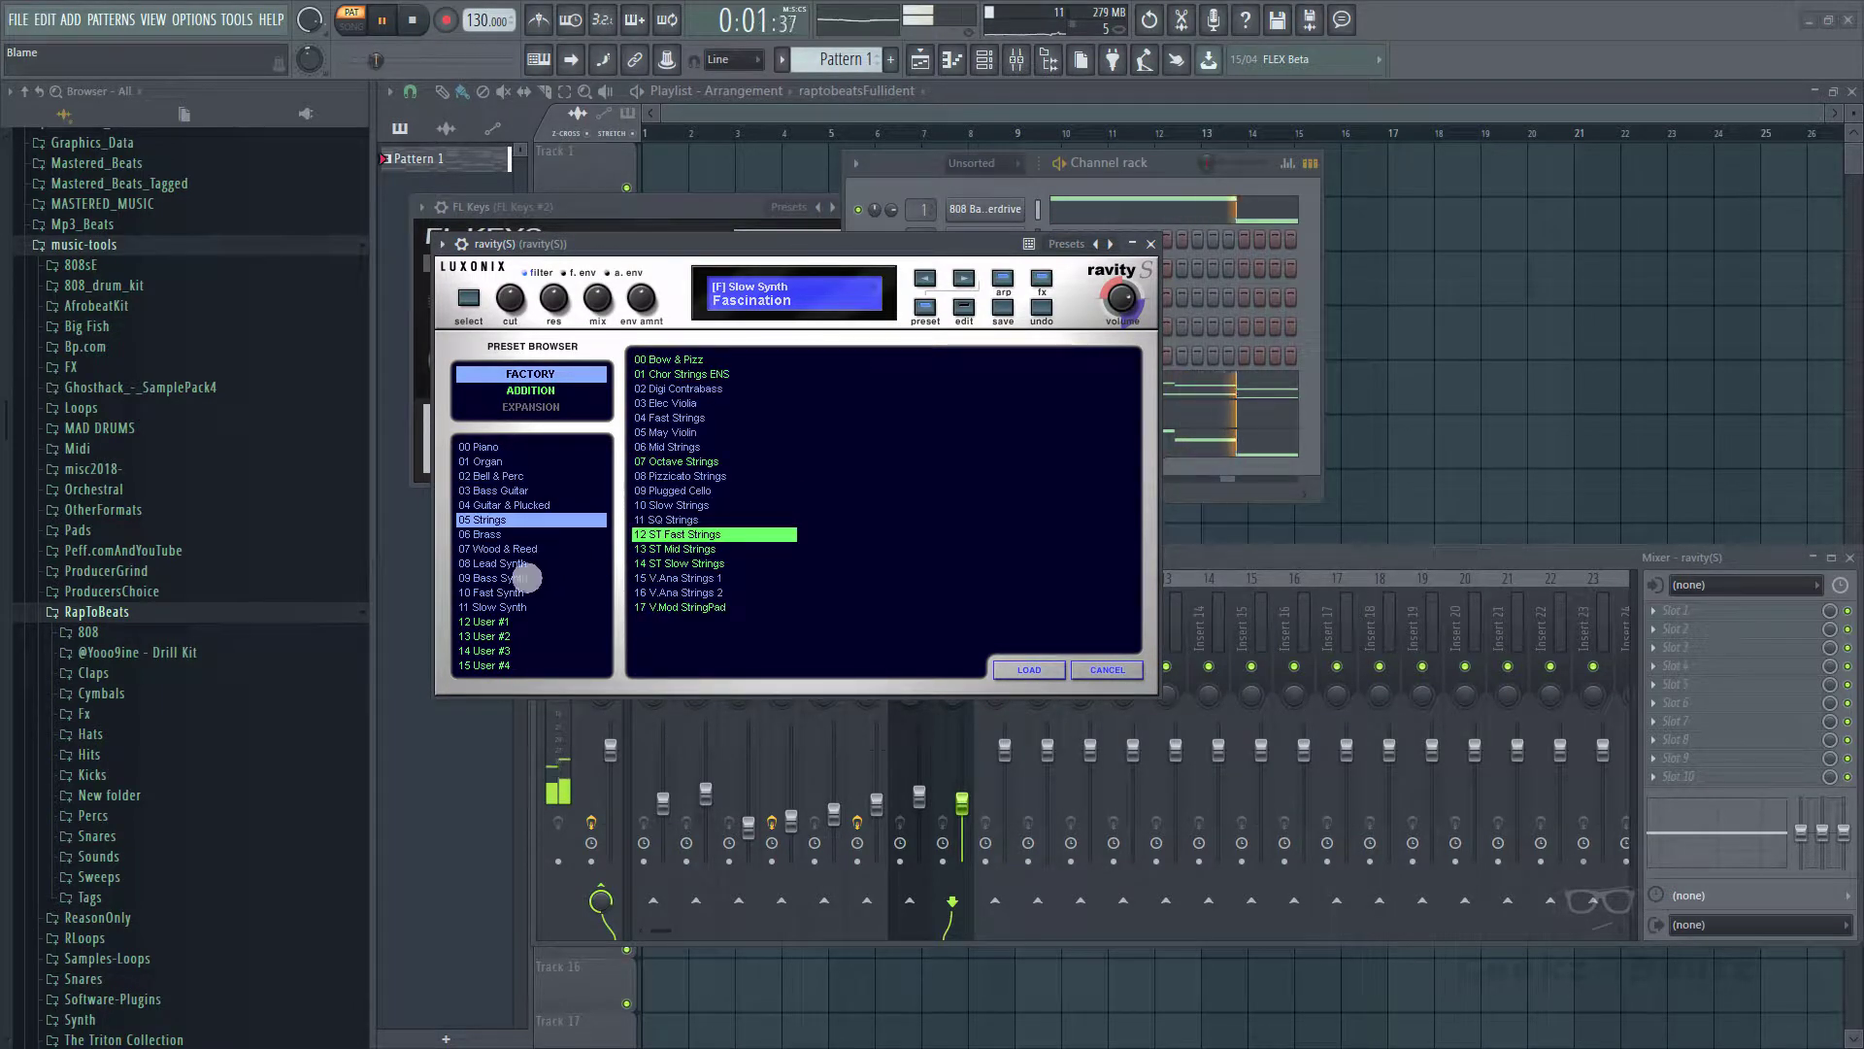
- Audition Lead Synth presets in ravity(S), including Feedback, Cheep Lead, Bell Lead, 60's Lead and Some-Rect
click(577, 565)
click(681, 567)
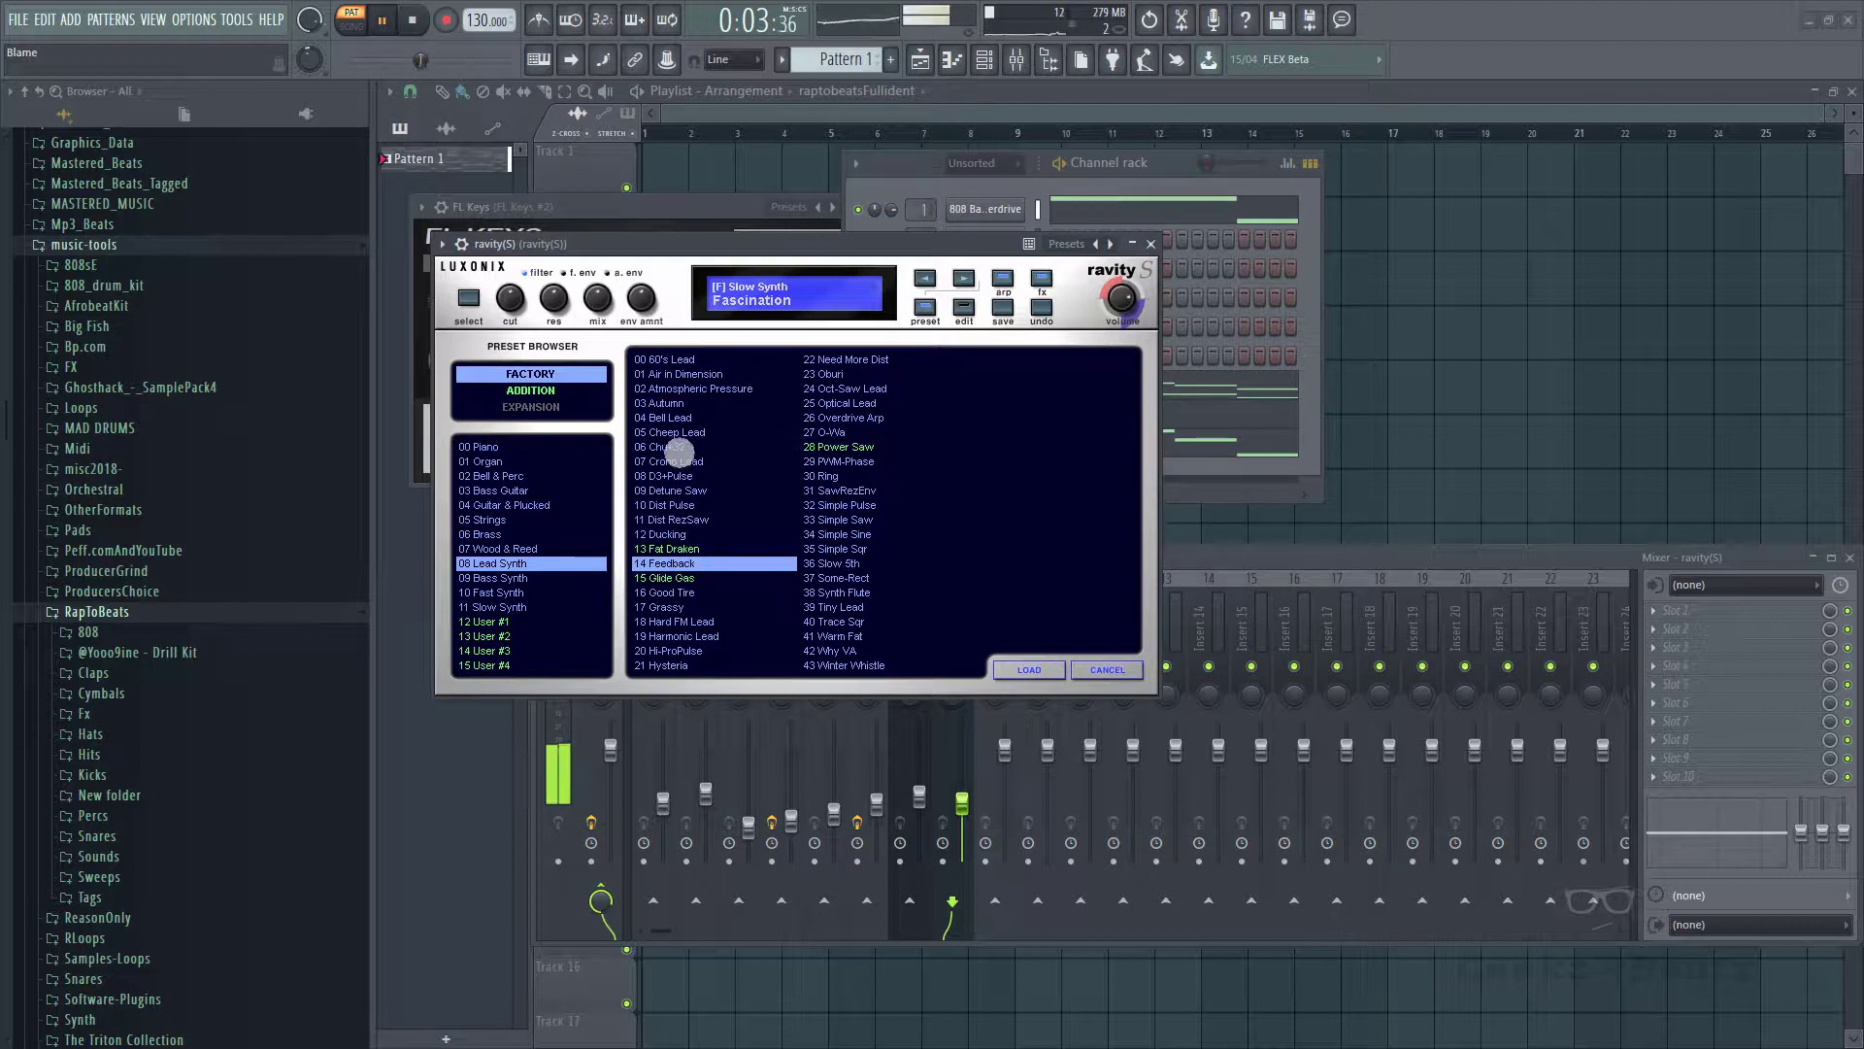
click(678, 434)
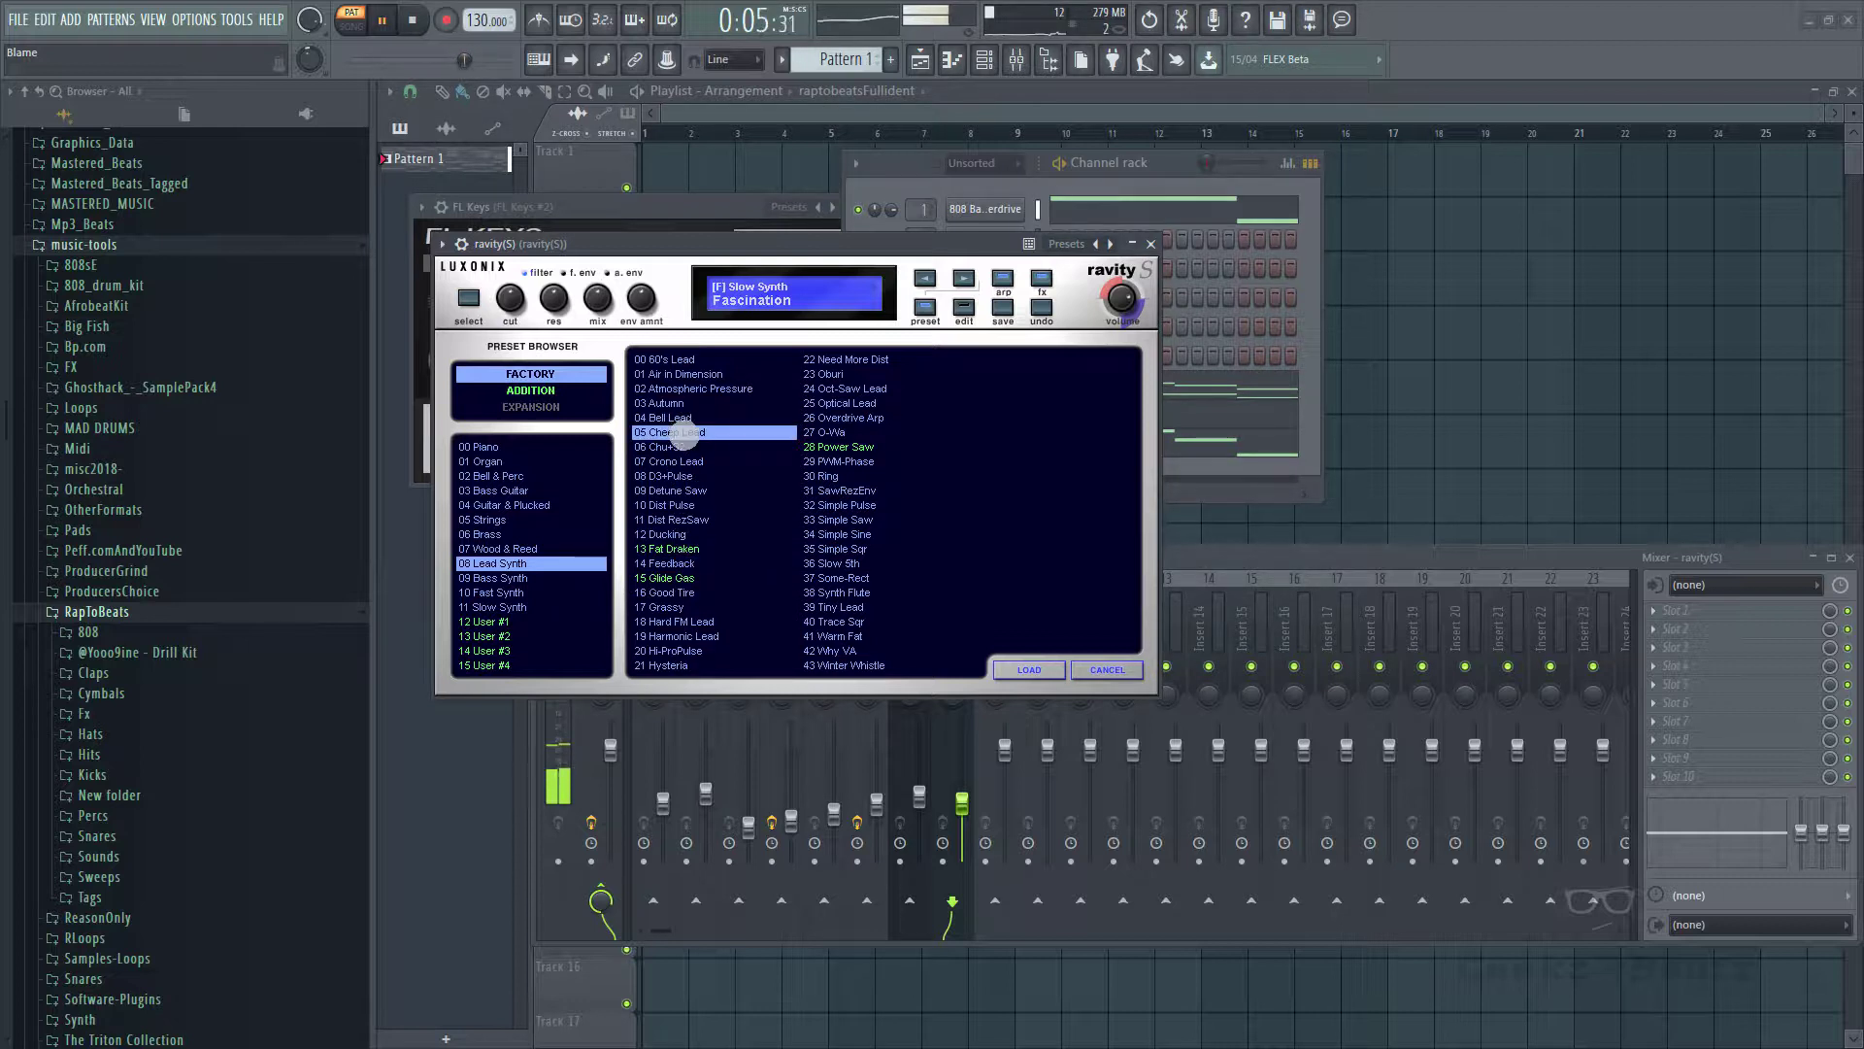
key(Up)
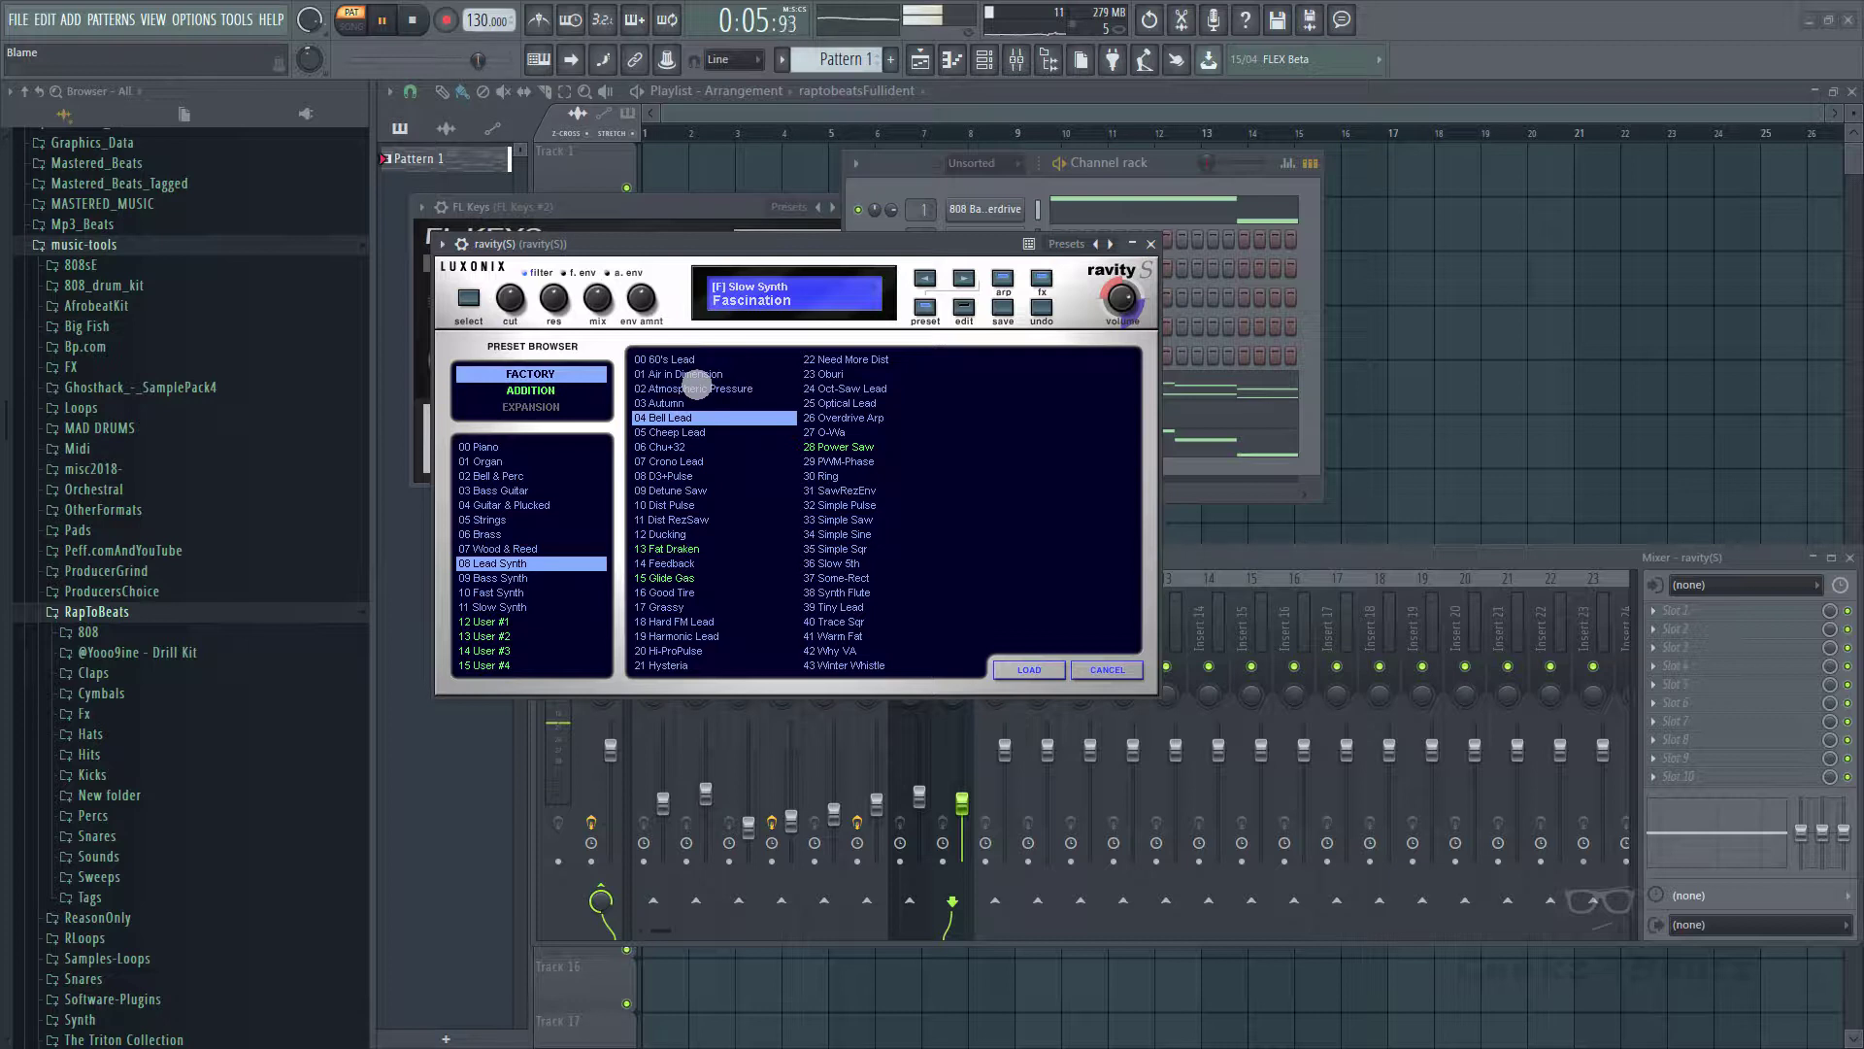
key(Up)
key(Up)
key(Up)
key(Up)
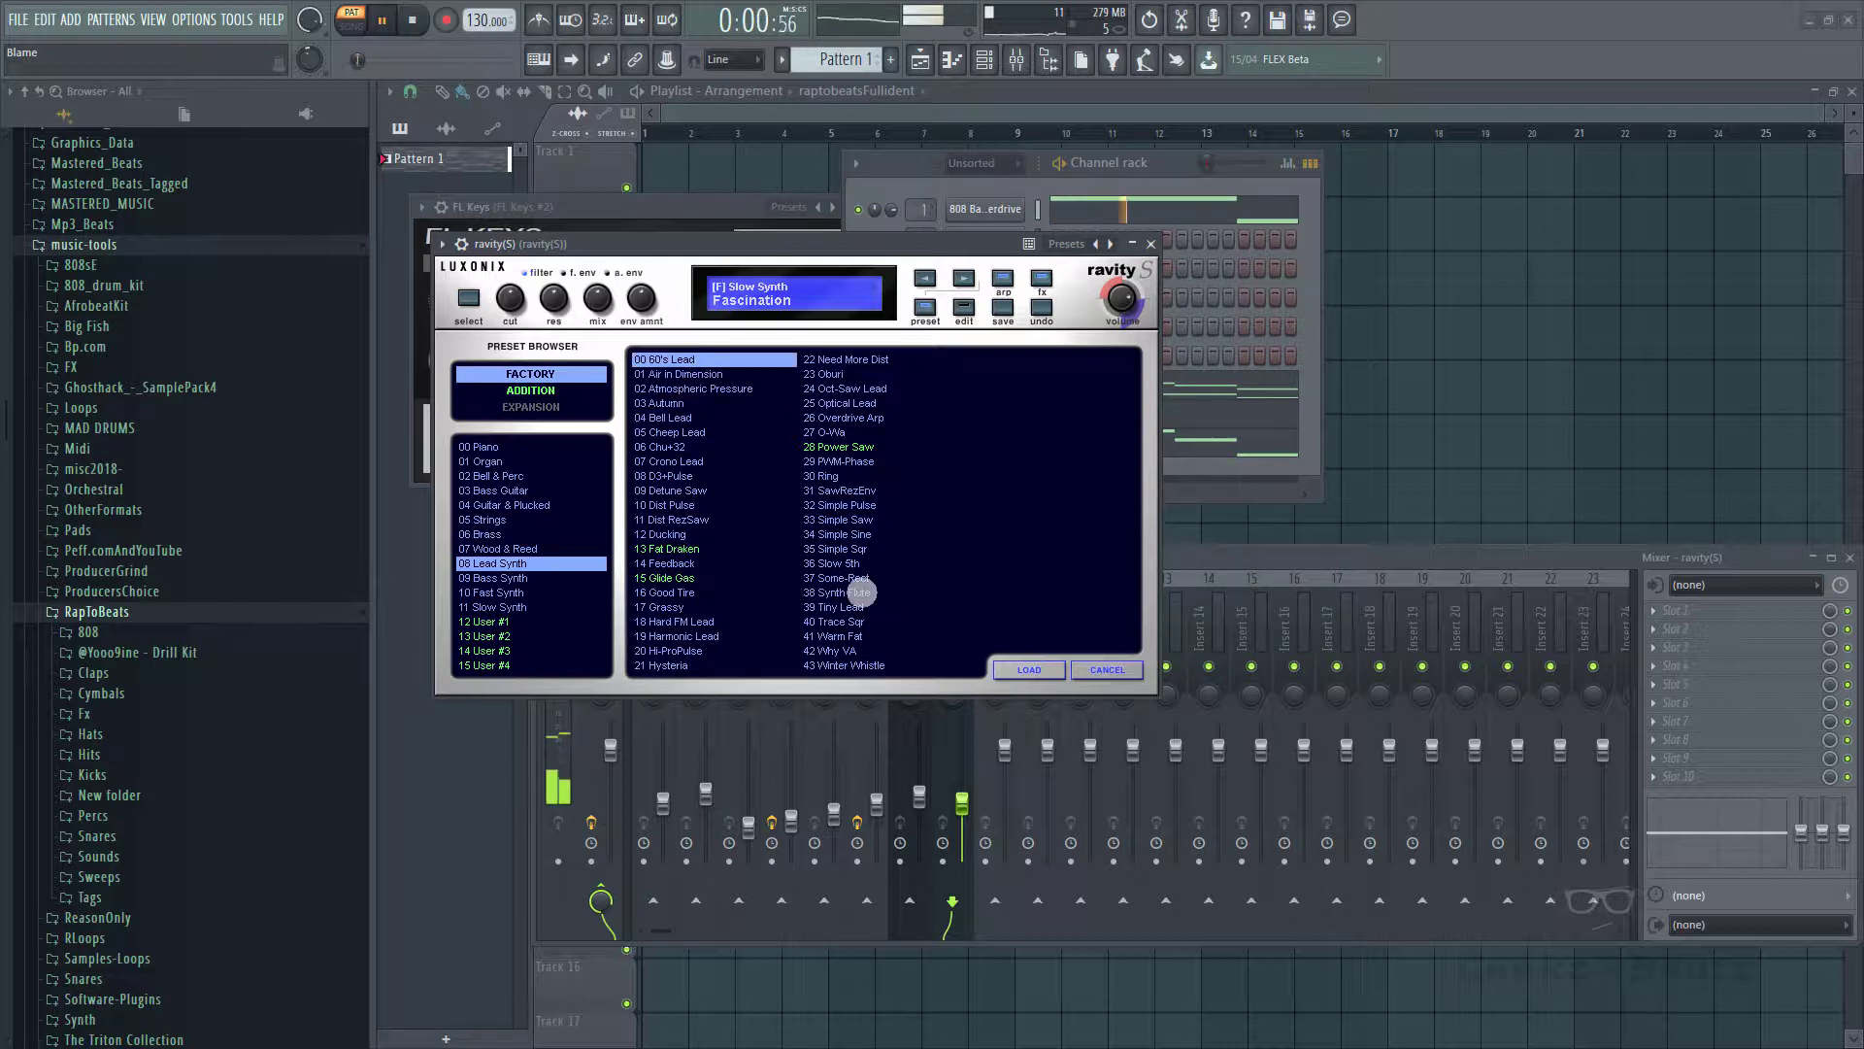
click(854, 582)
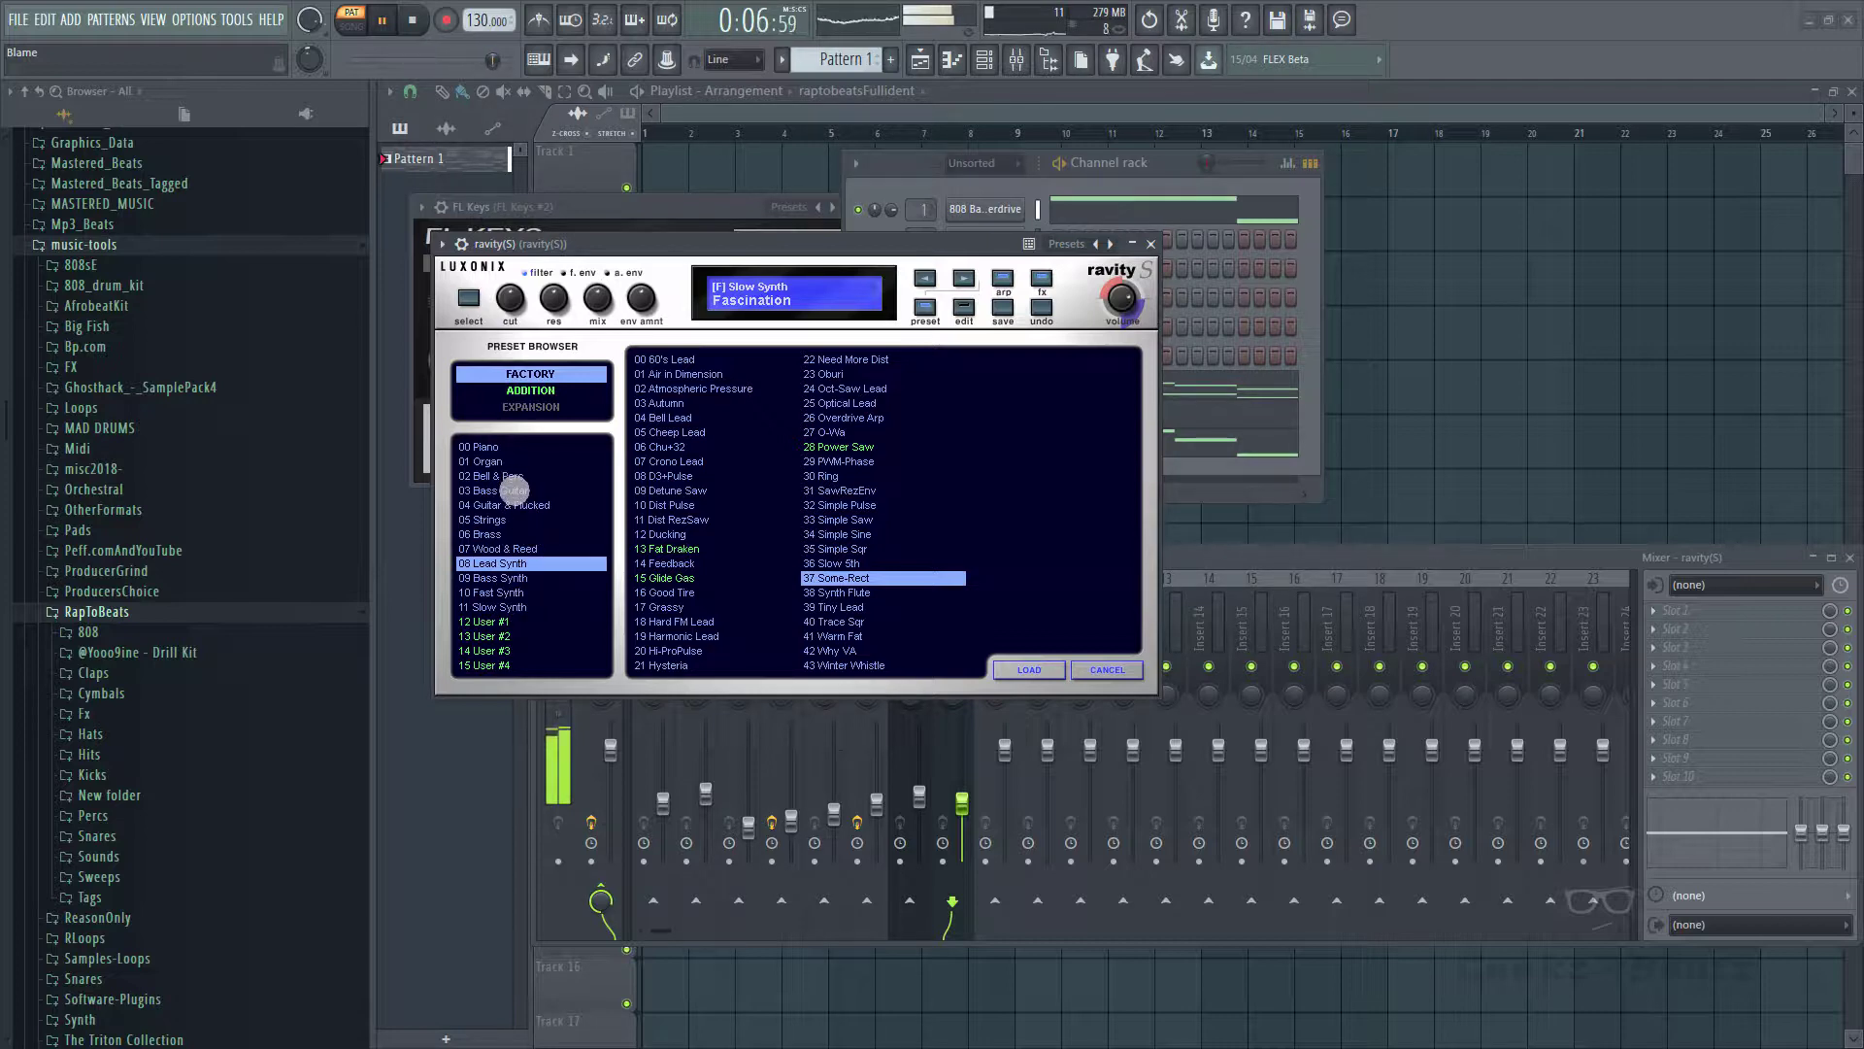
- Try the Piano presets Bright MOD Piano and Class Dyno in ravity(S), and pick Metallic Clav
click(500, 449)
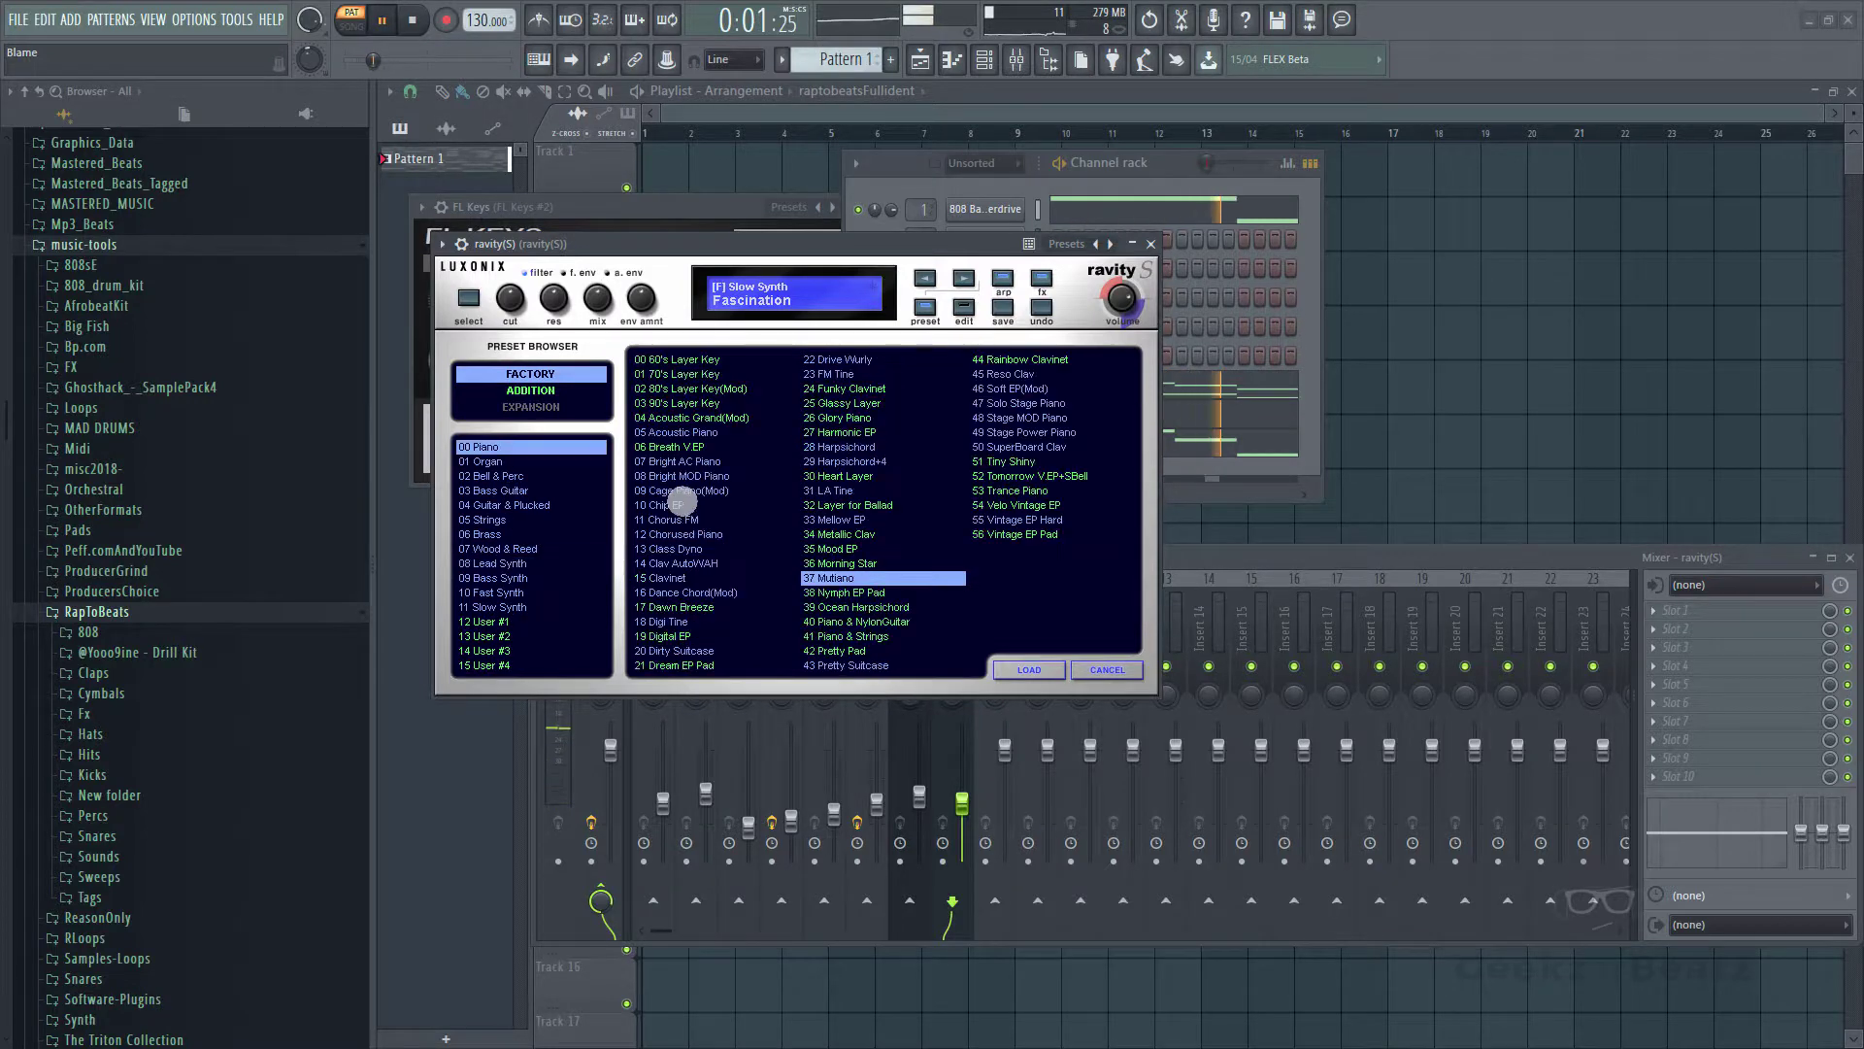
click(681, 477)
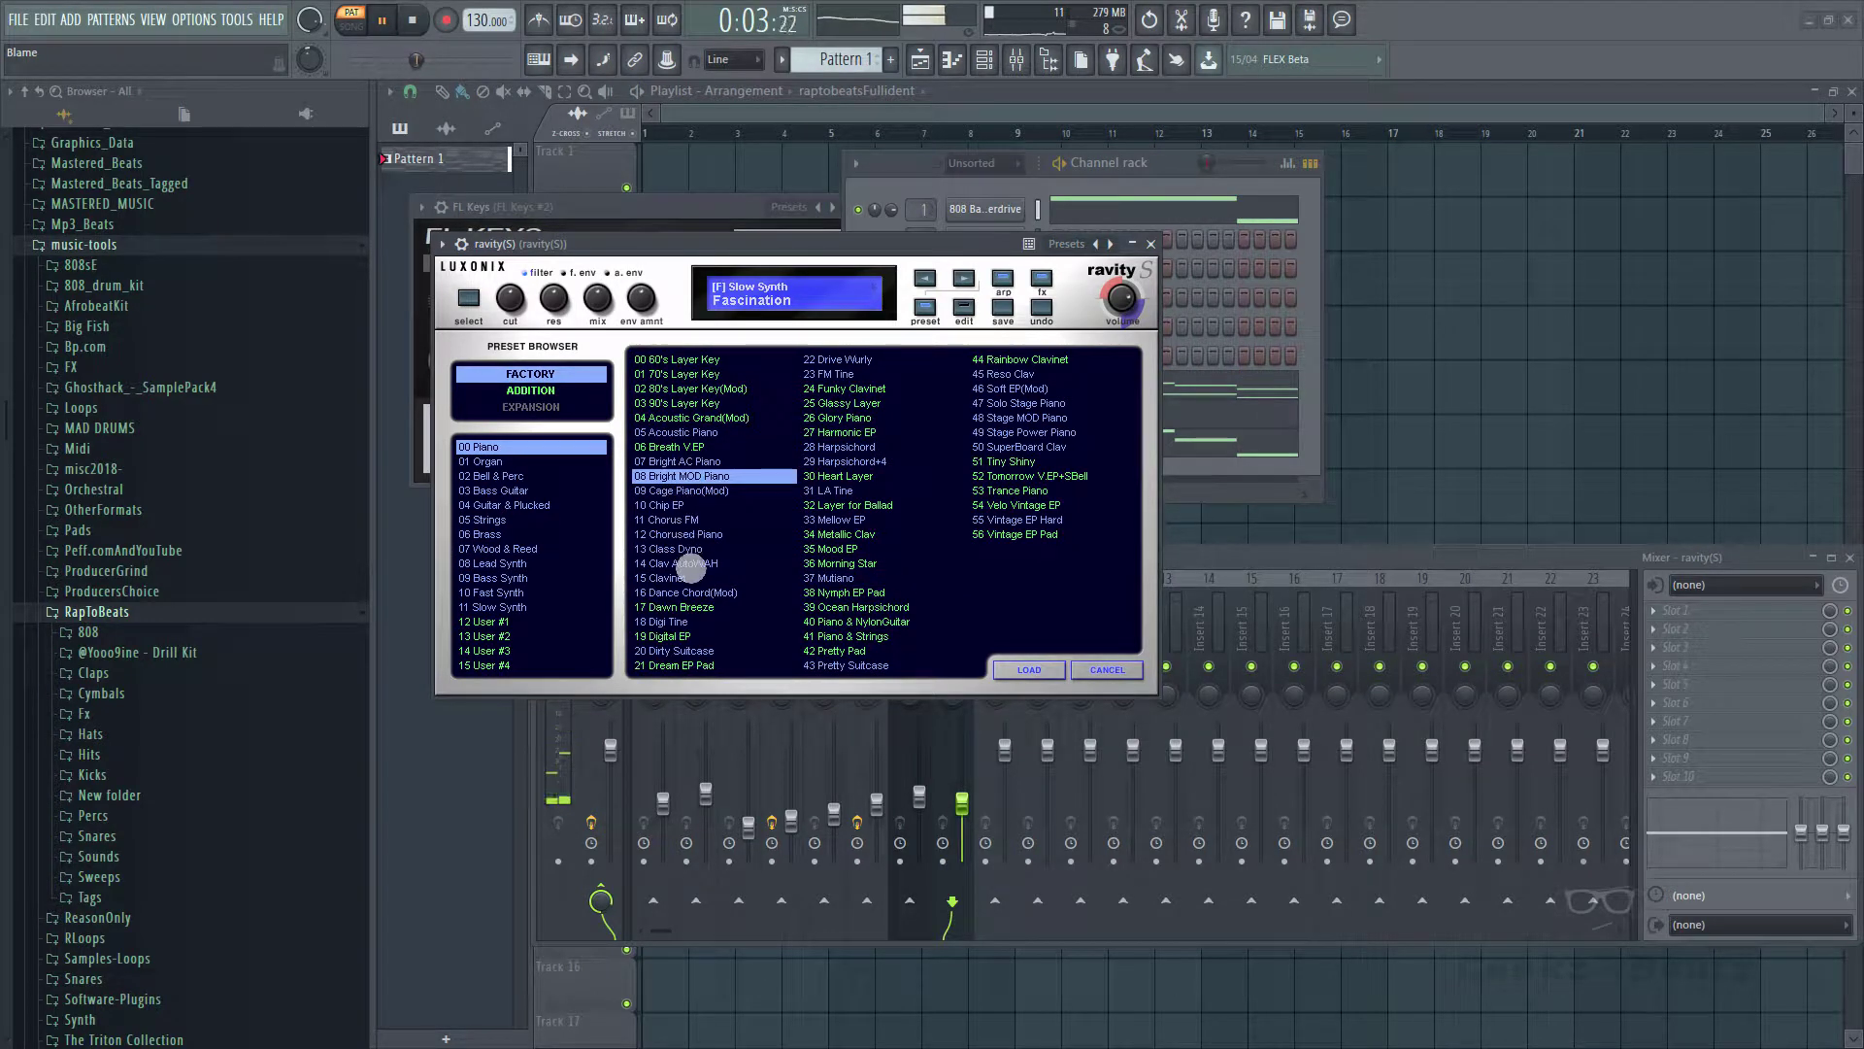
click(784, 551)
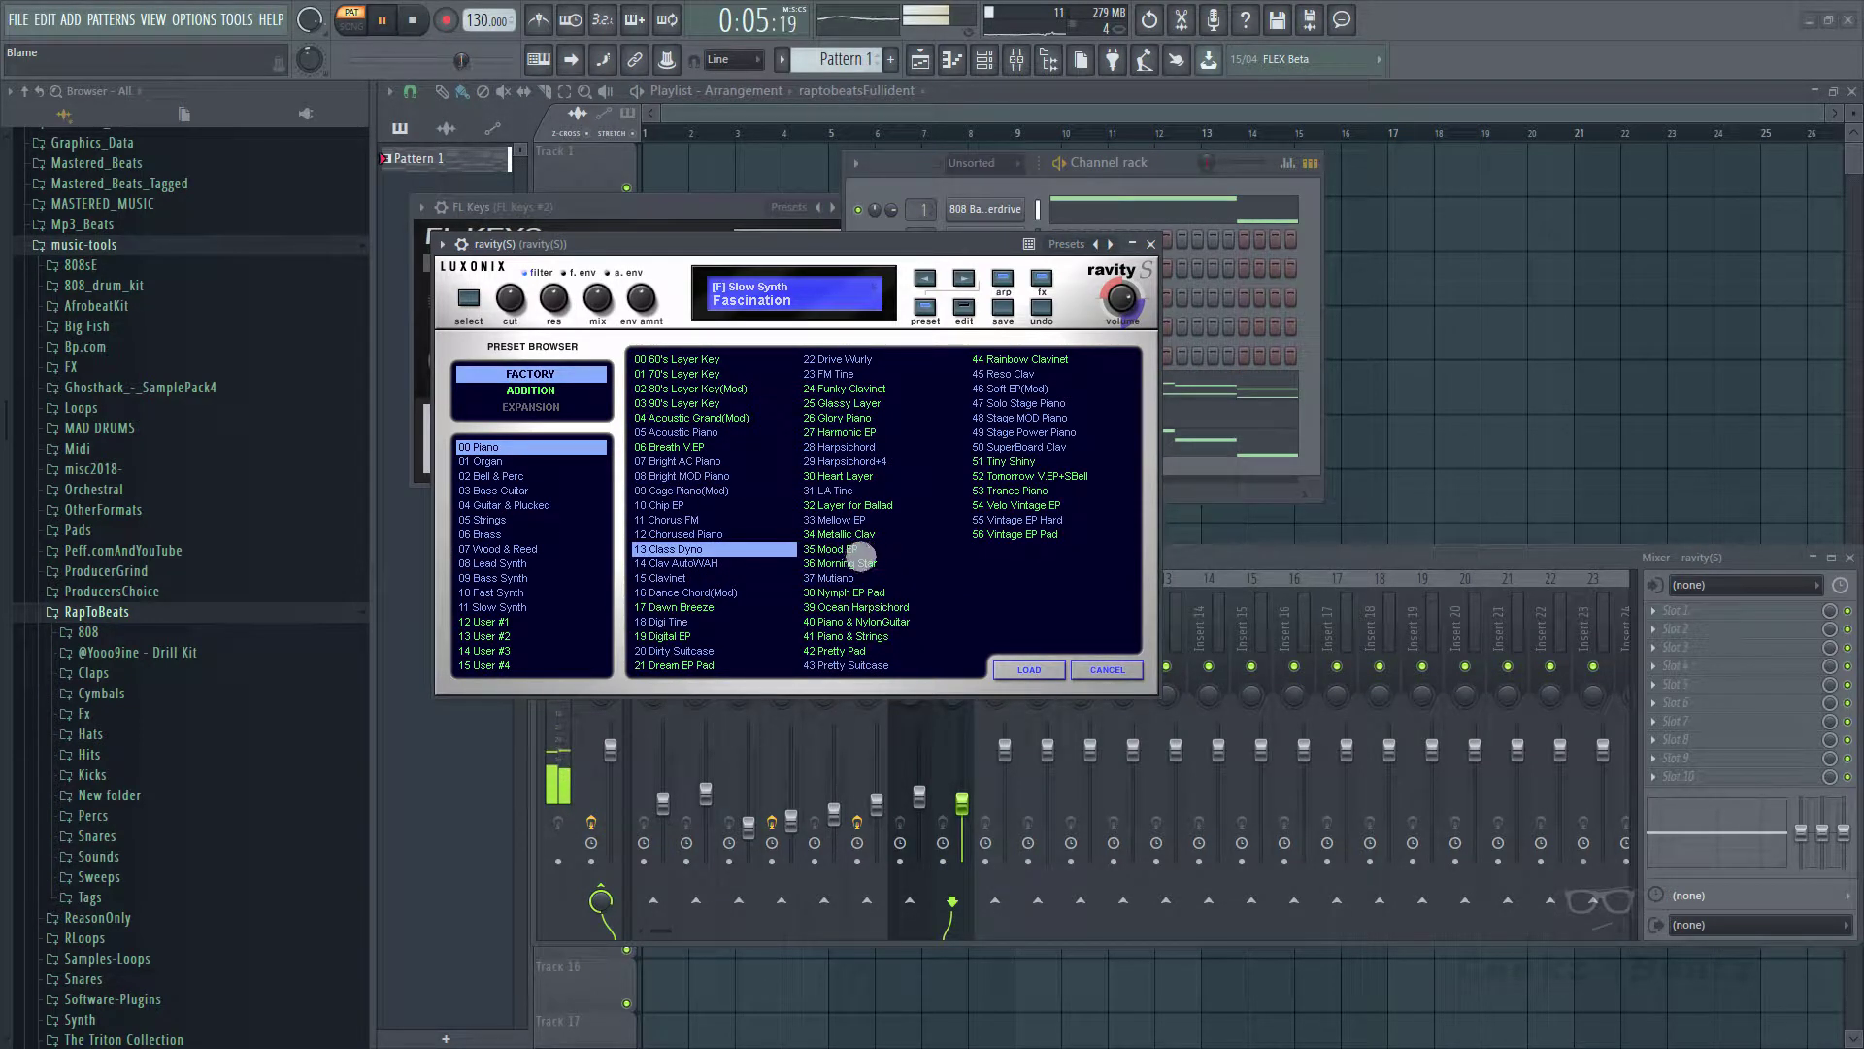
- Transpose the ravity(S) melody back down two octaves in its piano roll, then close the piano roll
click(1217, 443)
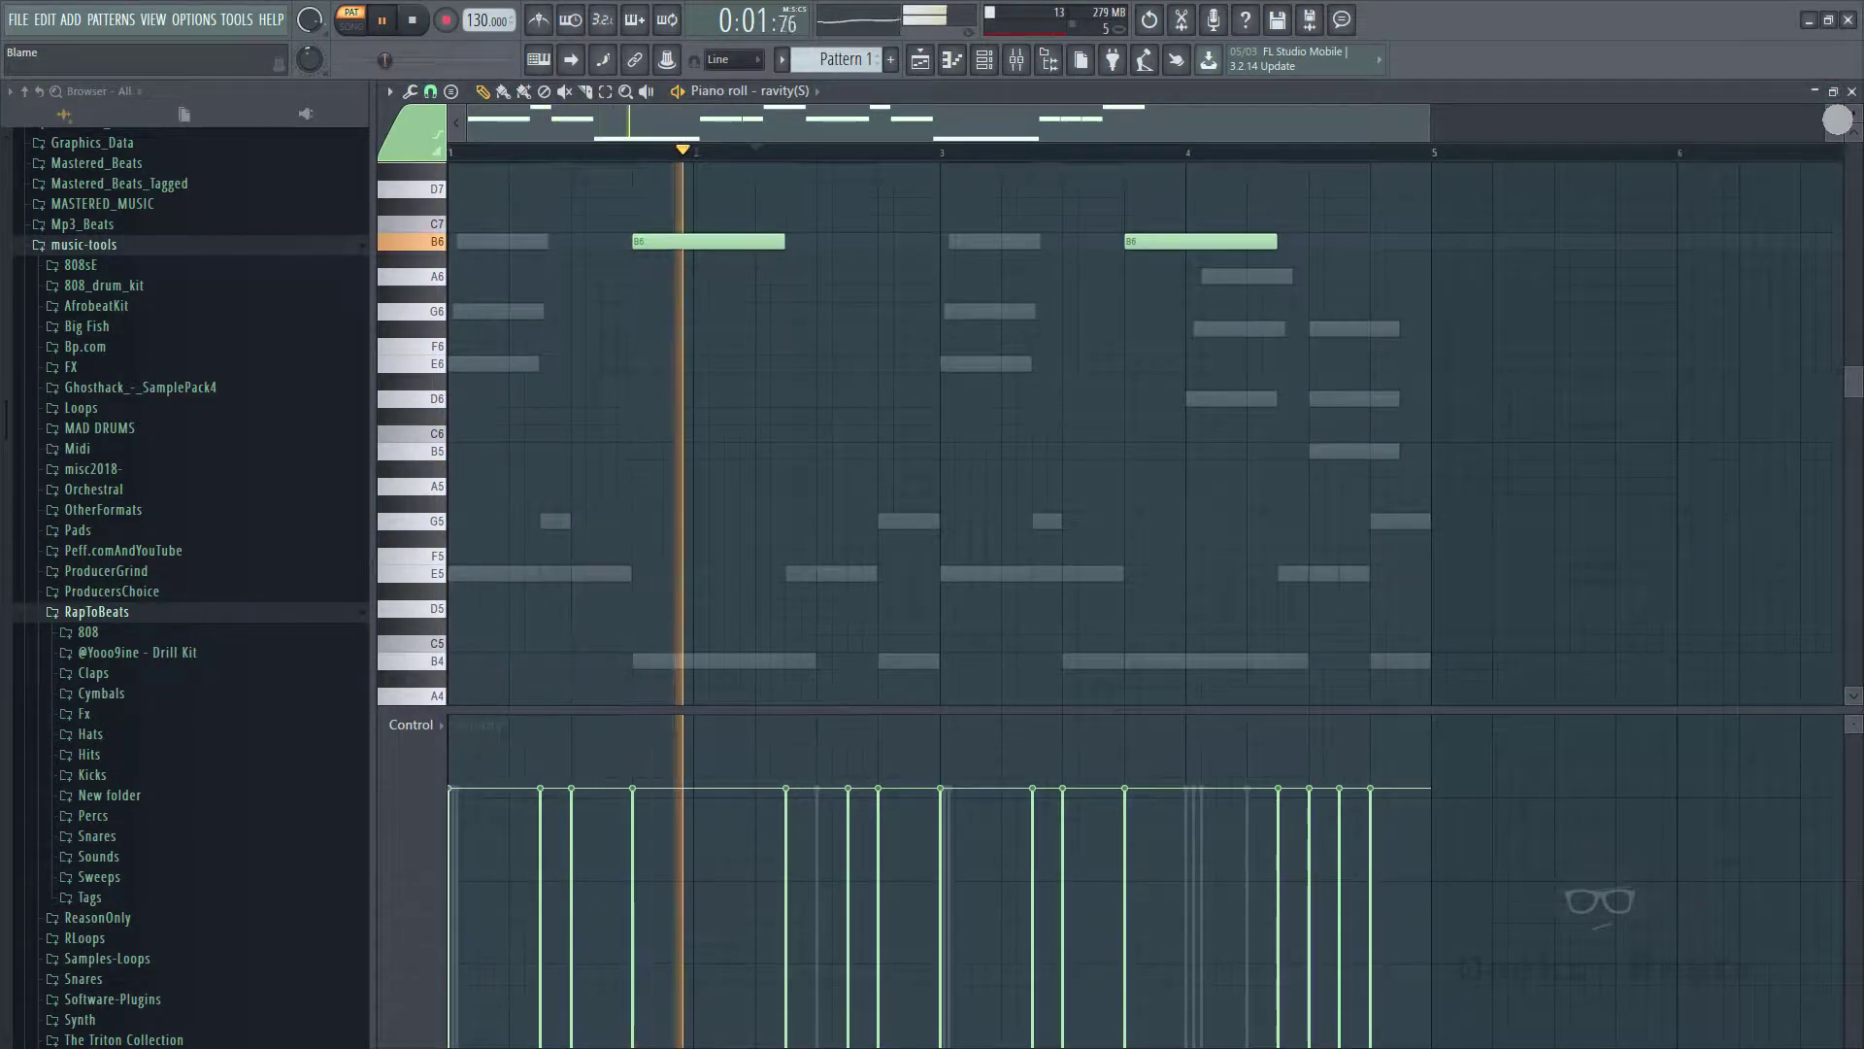
key(ctrl+Down)
key(ctrl+Down)
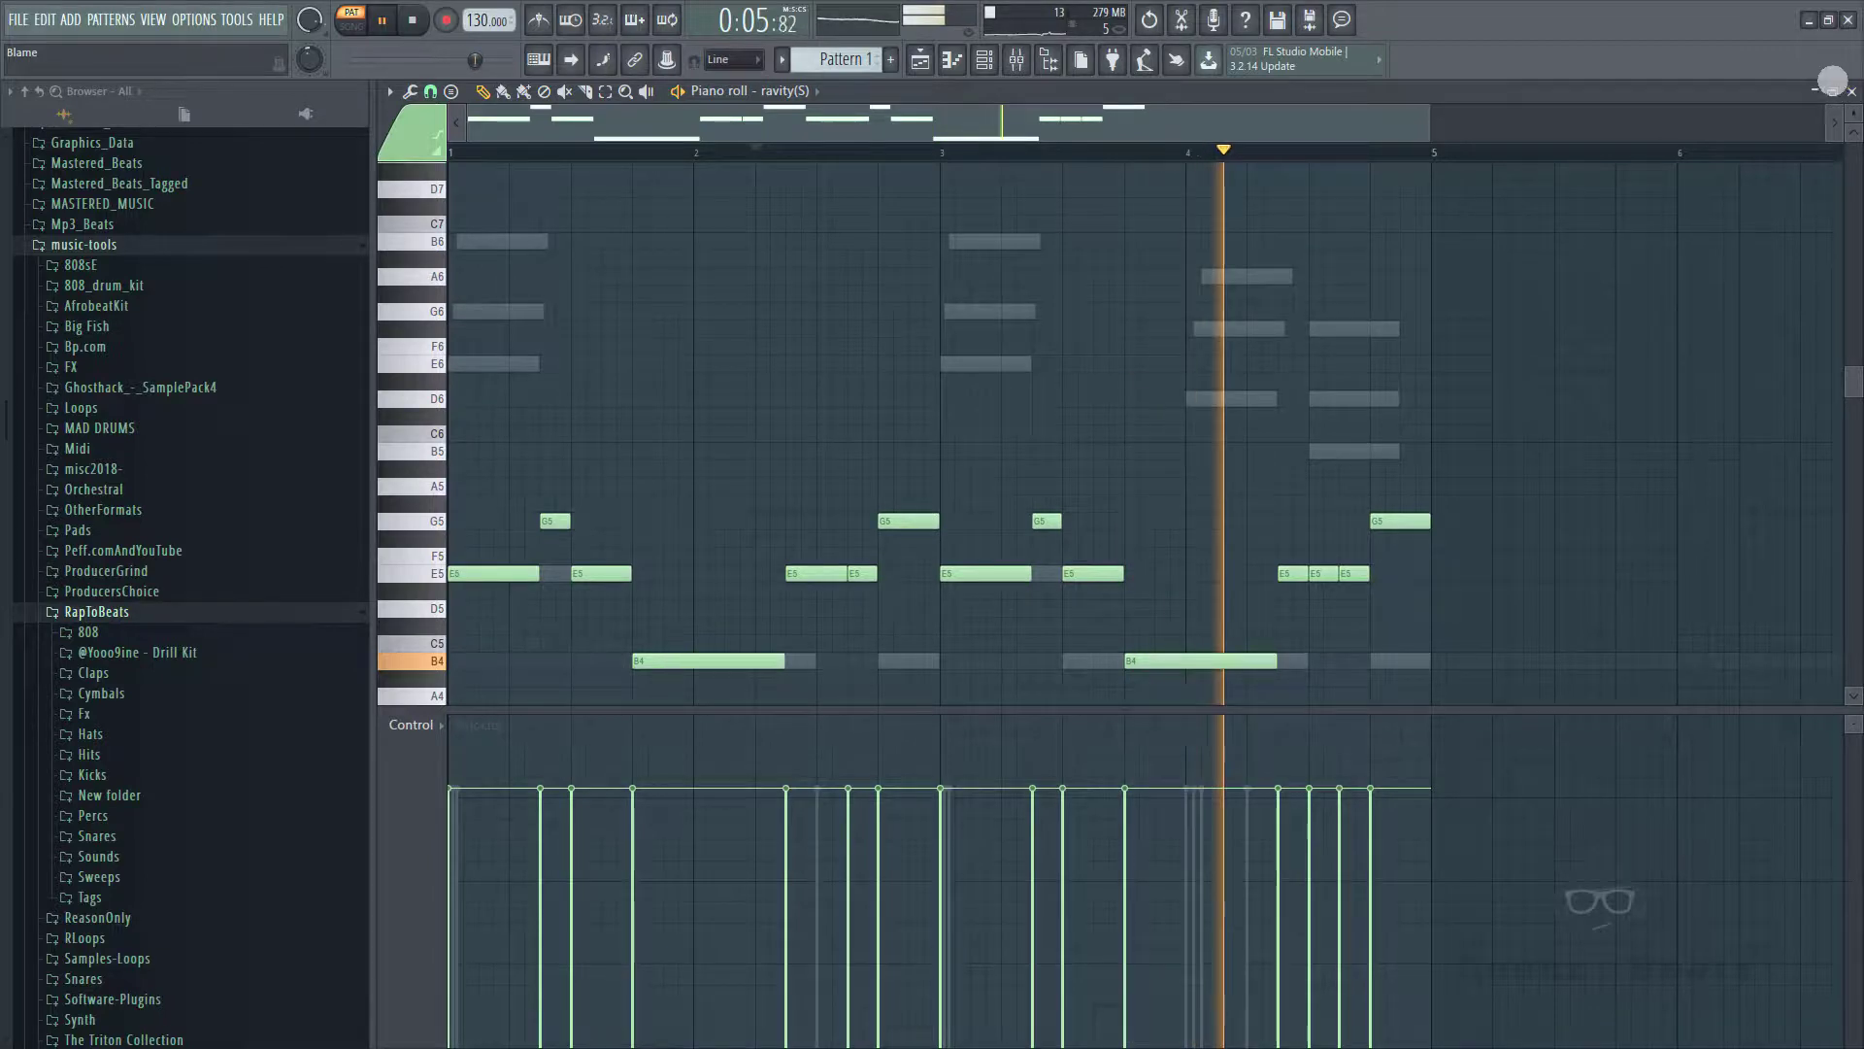
click(1851, 90)
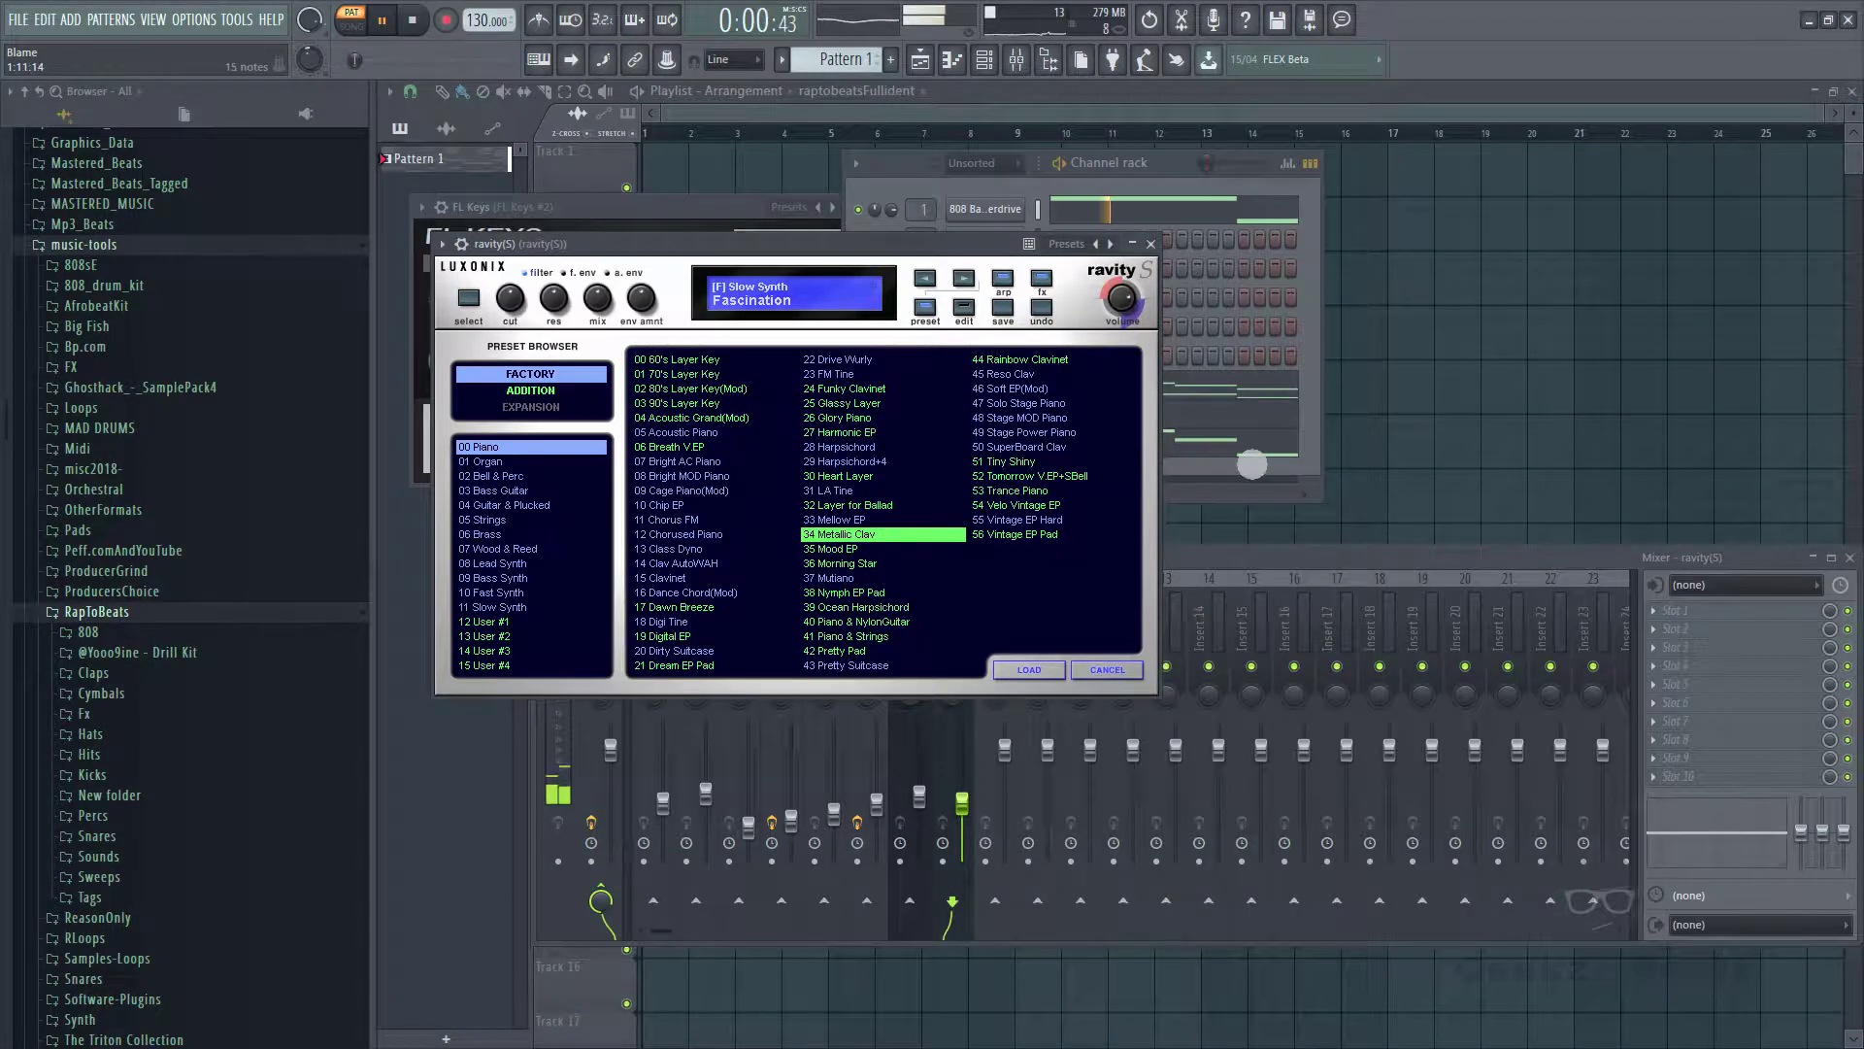
click(1316, 459)
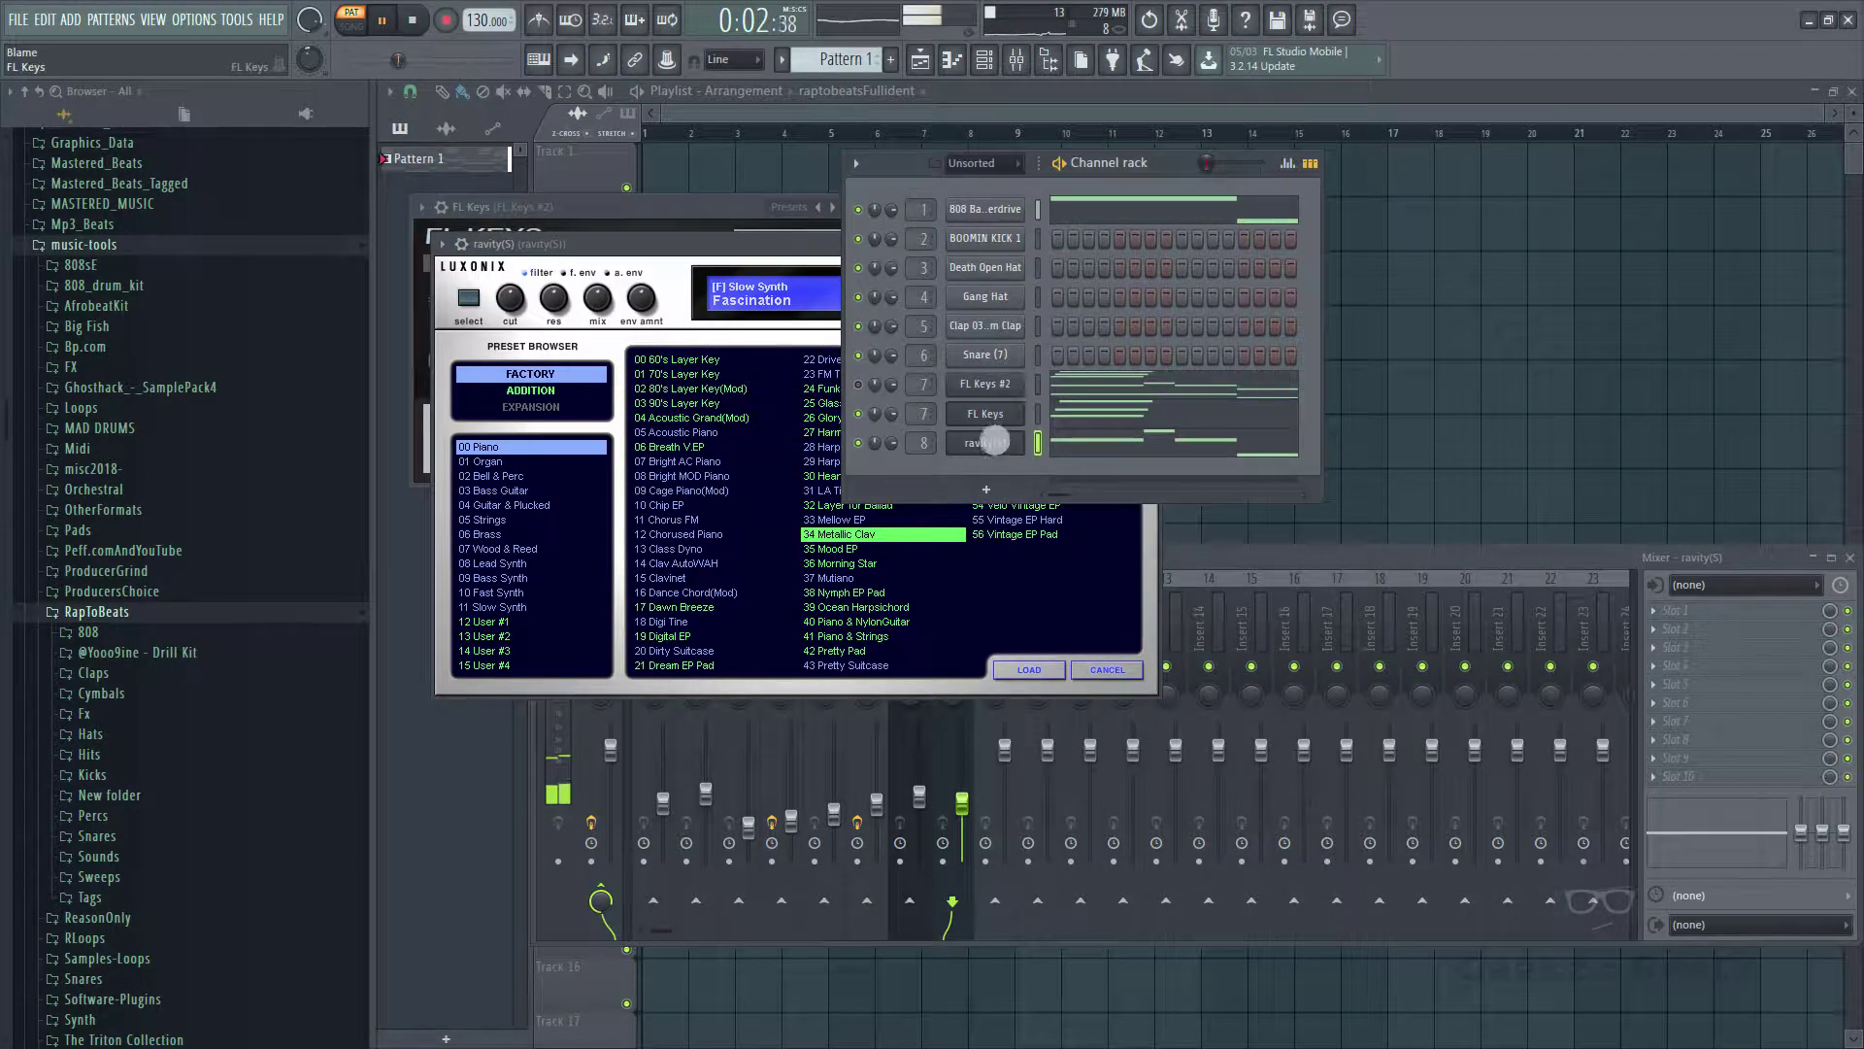
right_click(993, 441)
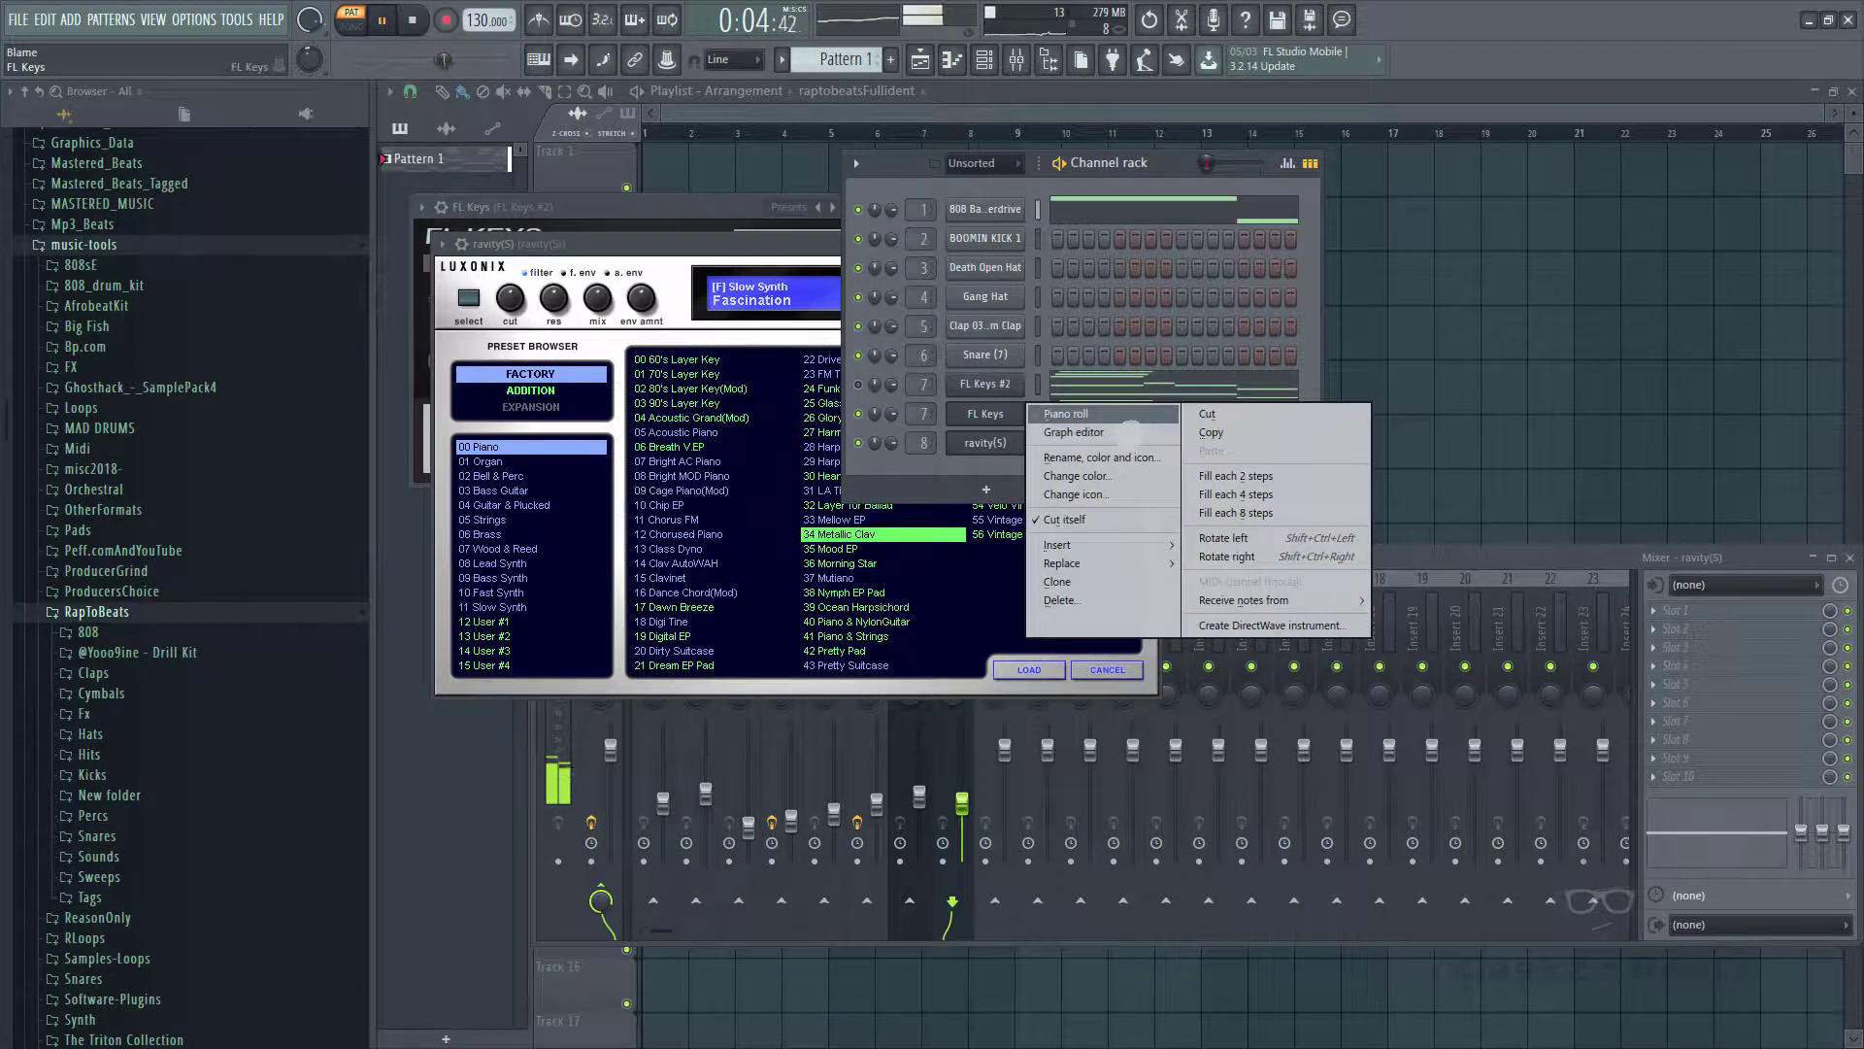
click(1087, 601)
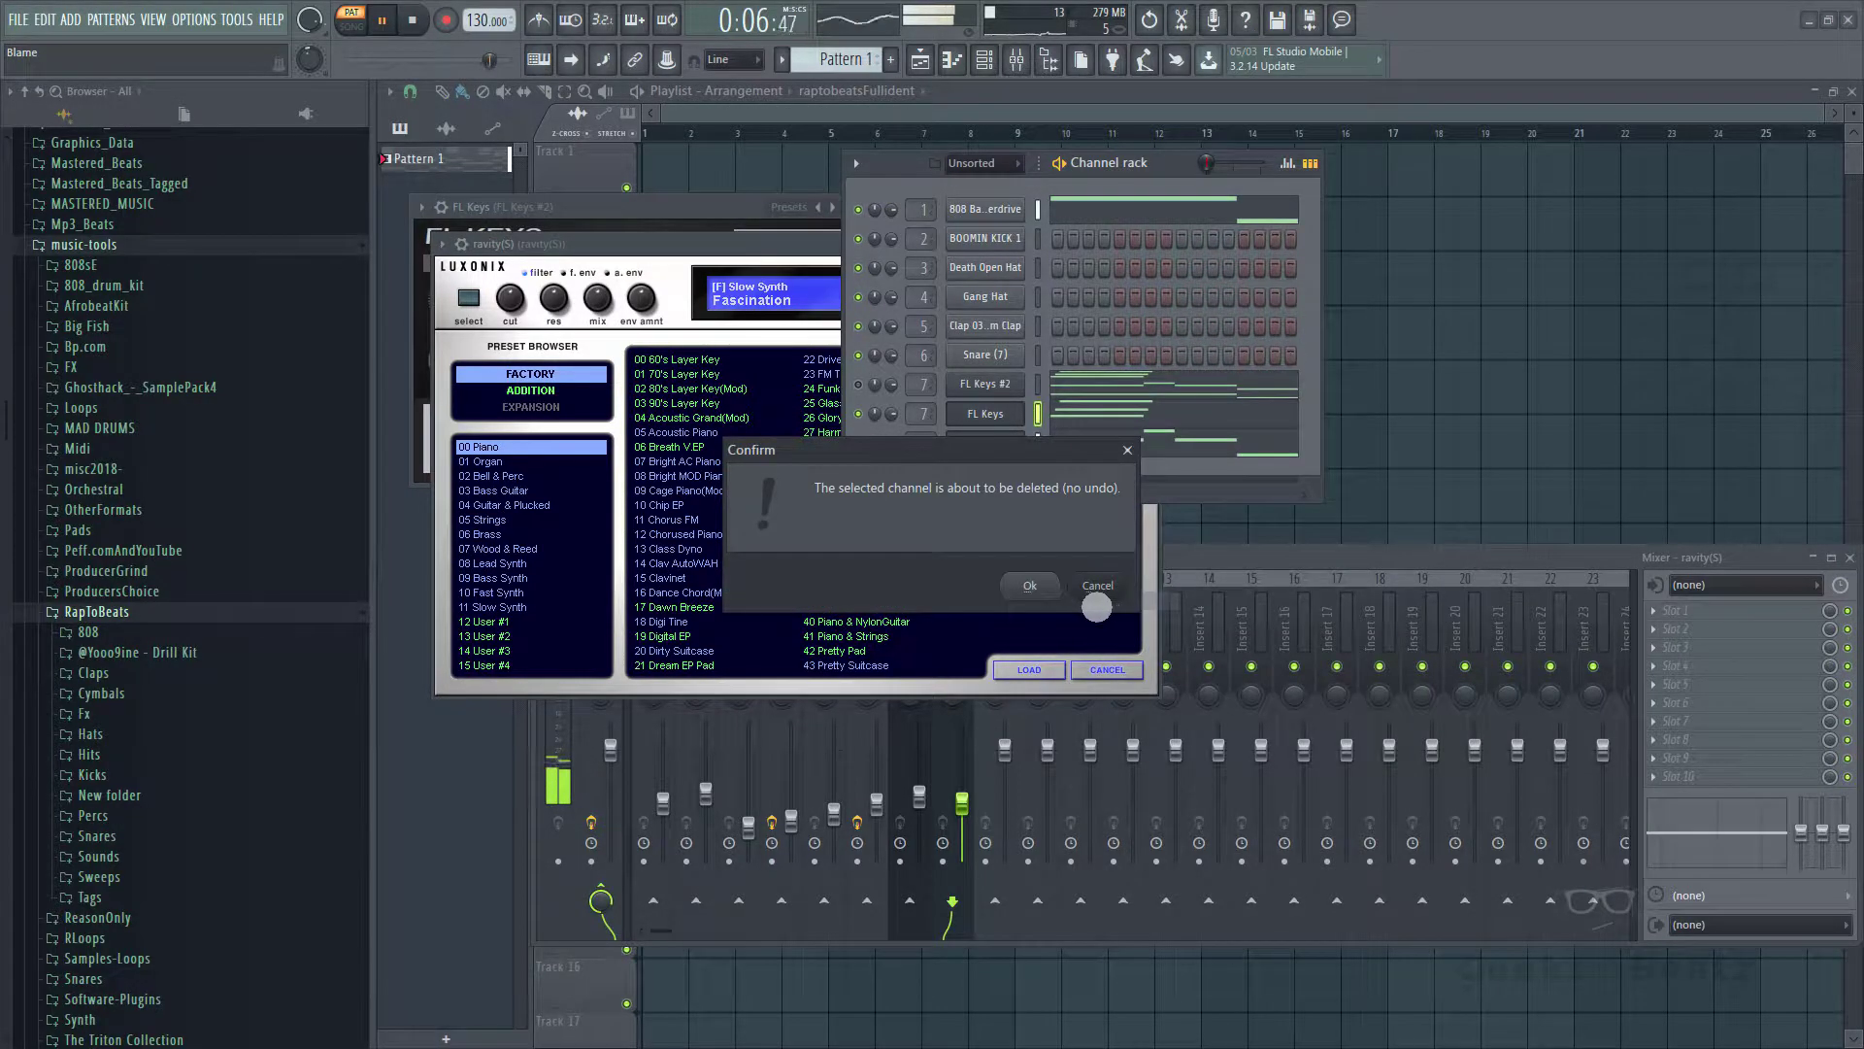
click(1097, 600)
- Clone the FL Keys channel and move the ravity(S) melody notes into the FL Keys #3 clone
right_click(1020, 412)
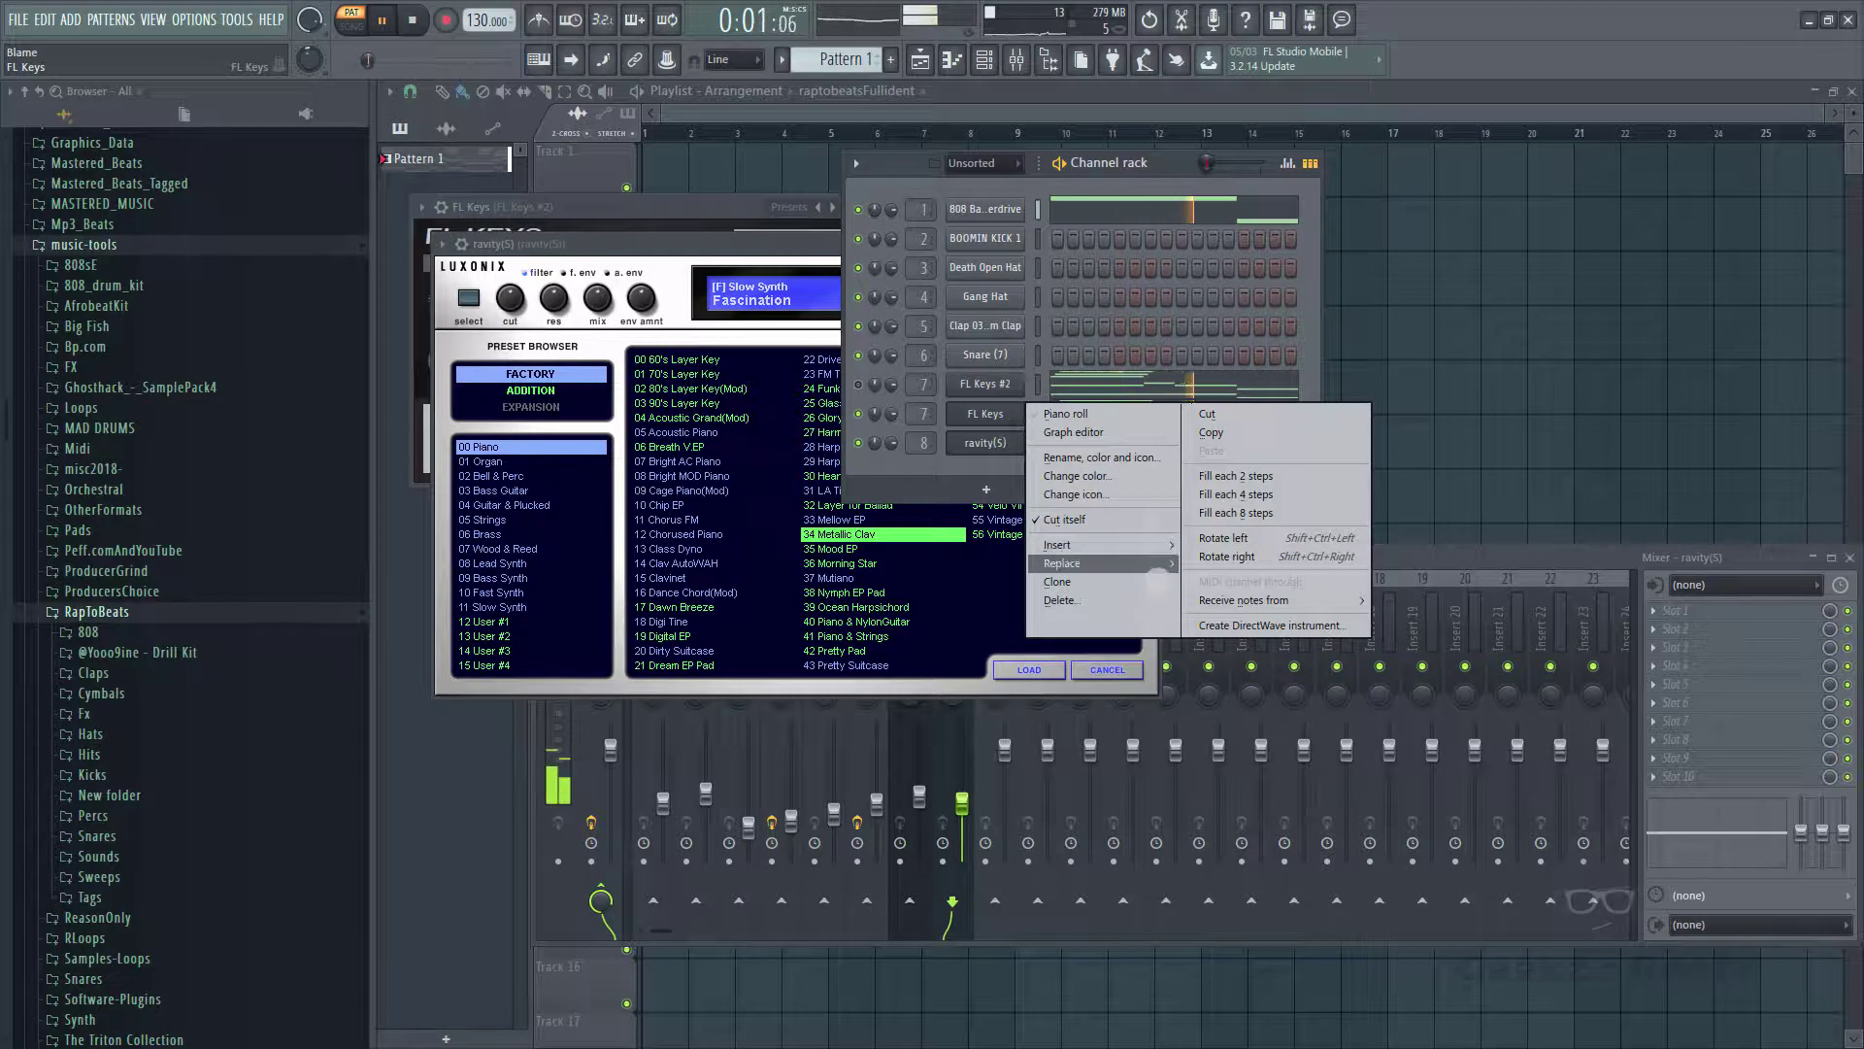
click(1058, 581)
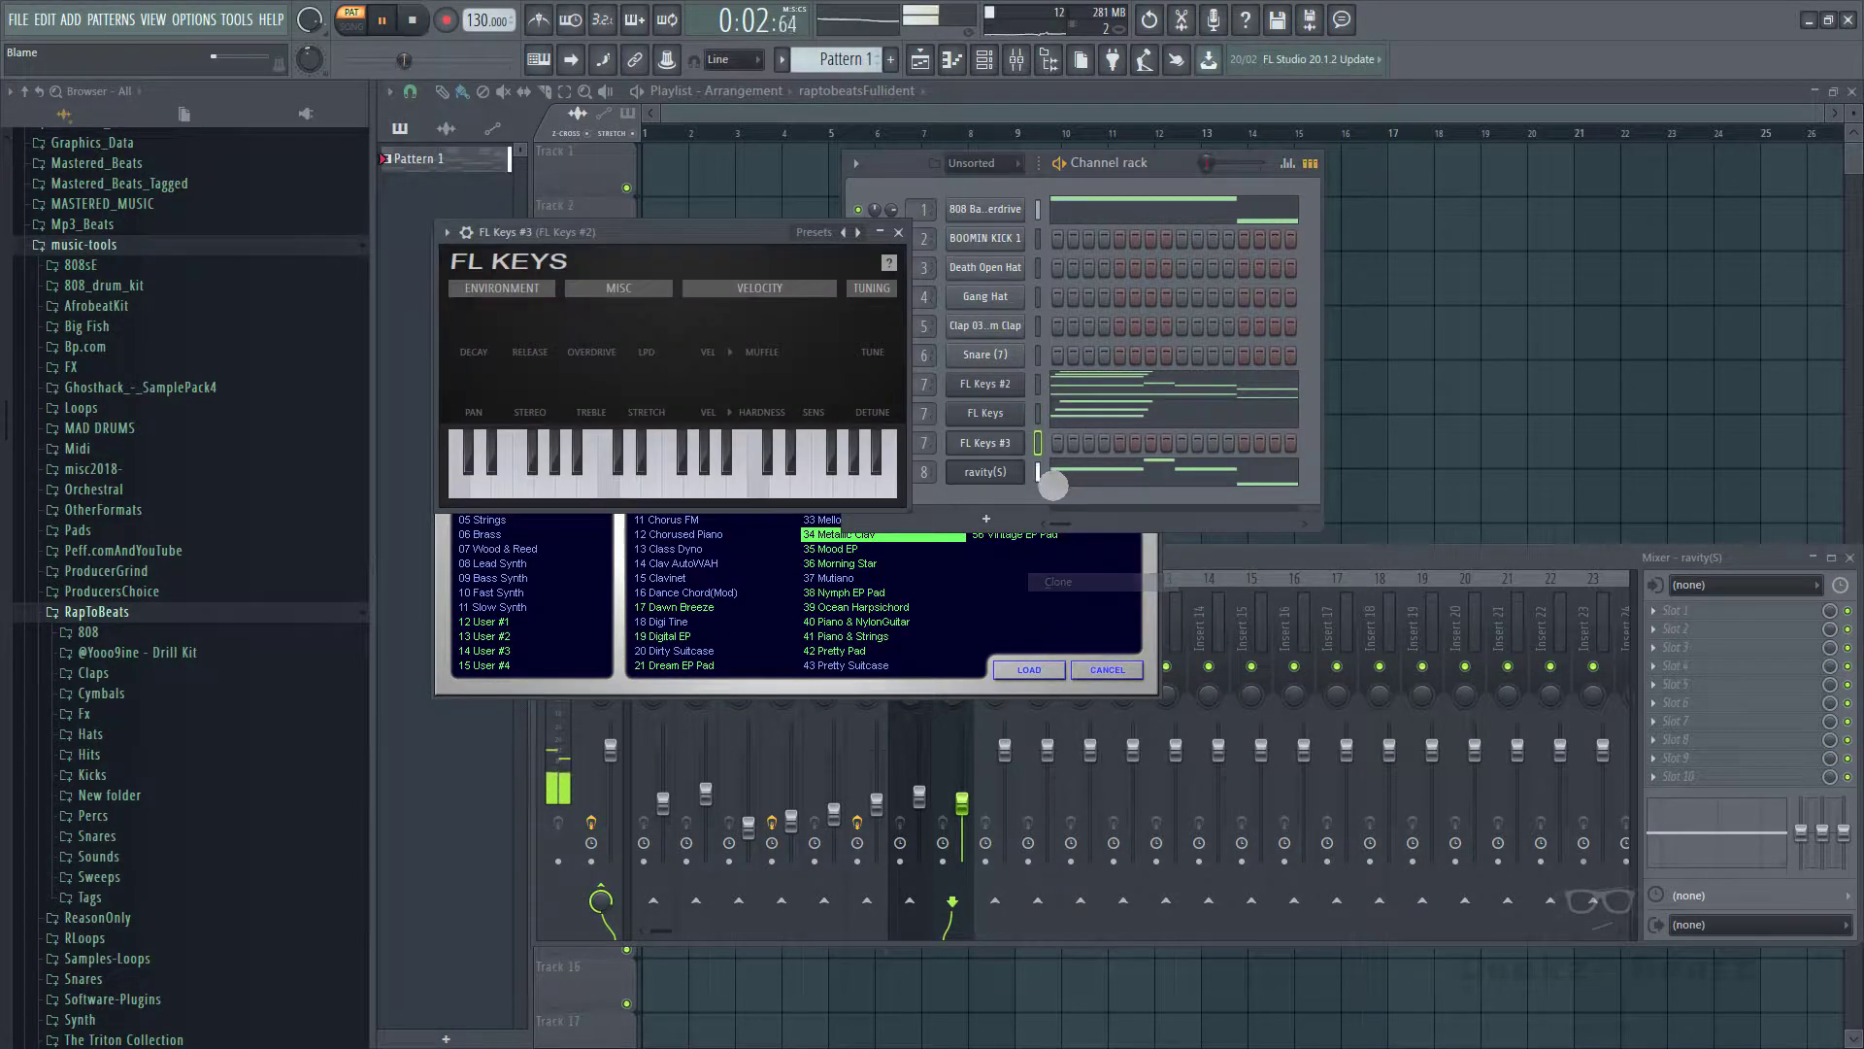
click(1039, 474)
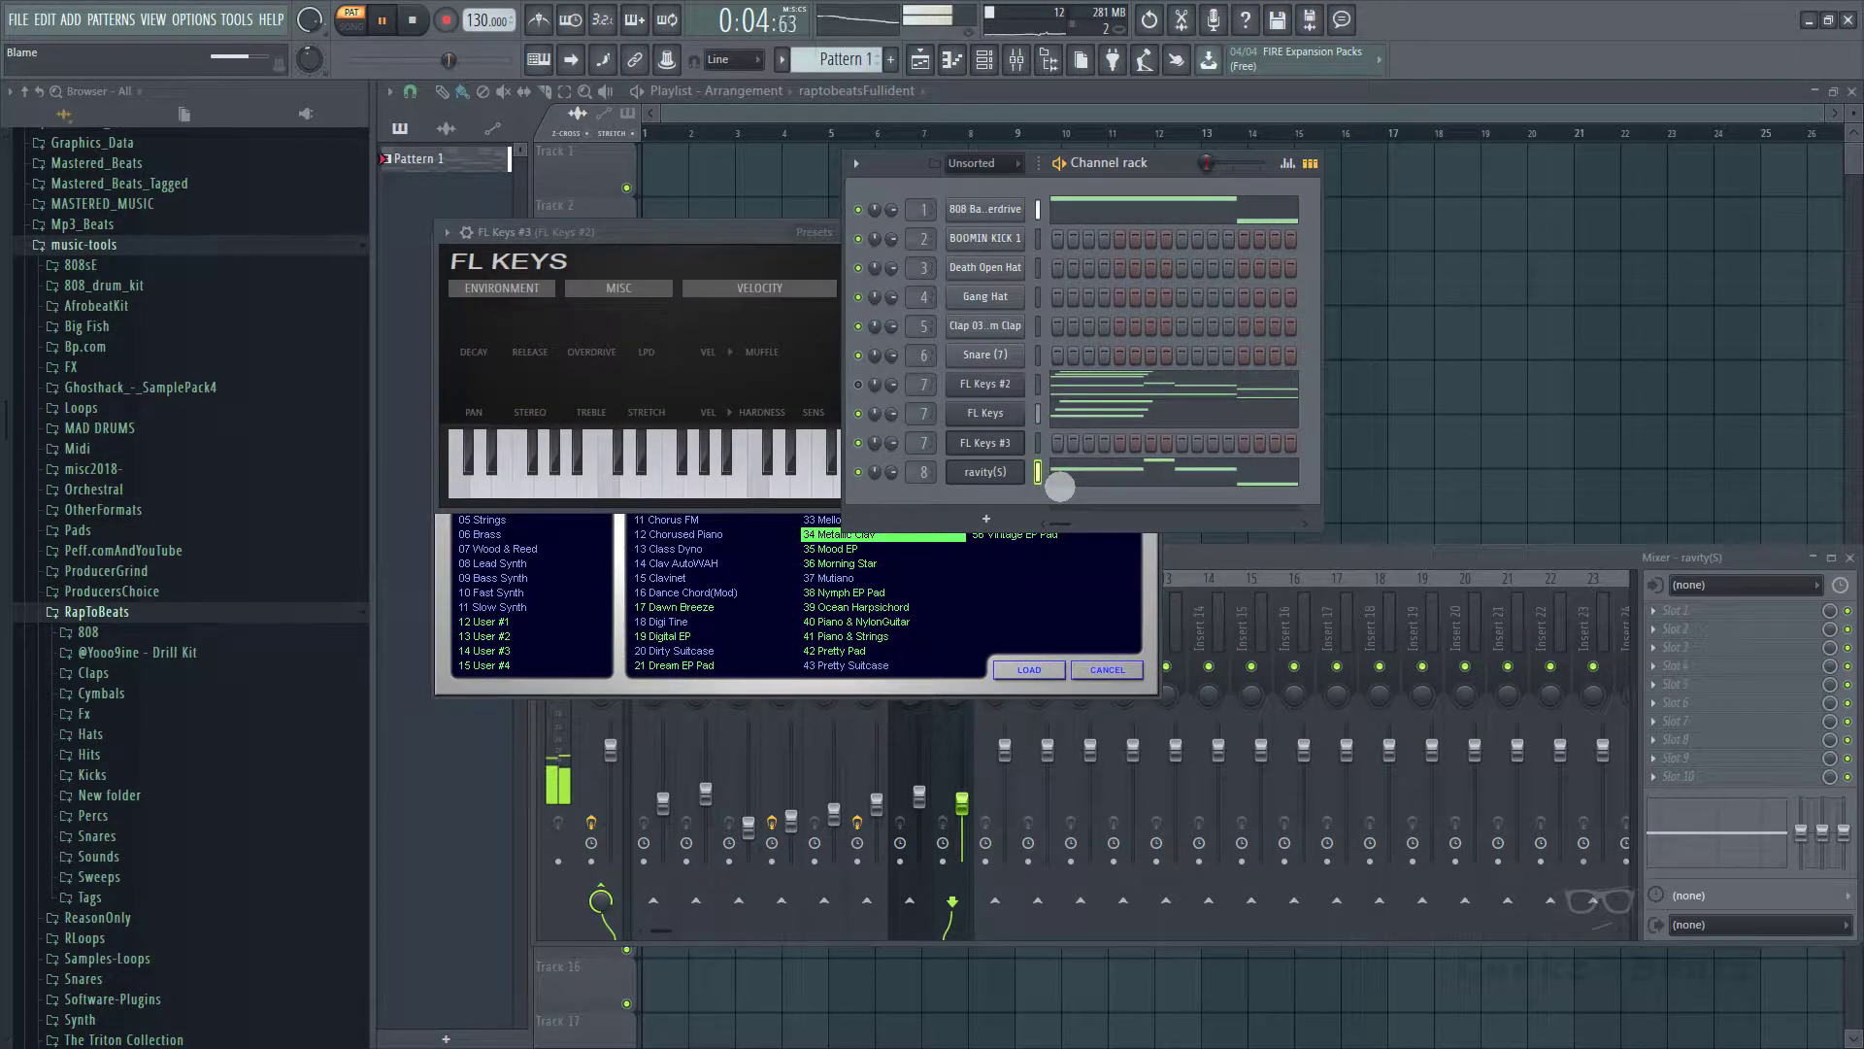
key(ctrl+x)
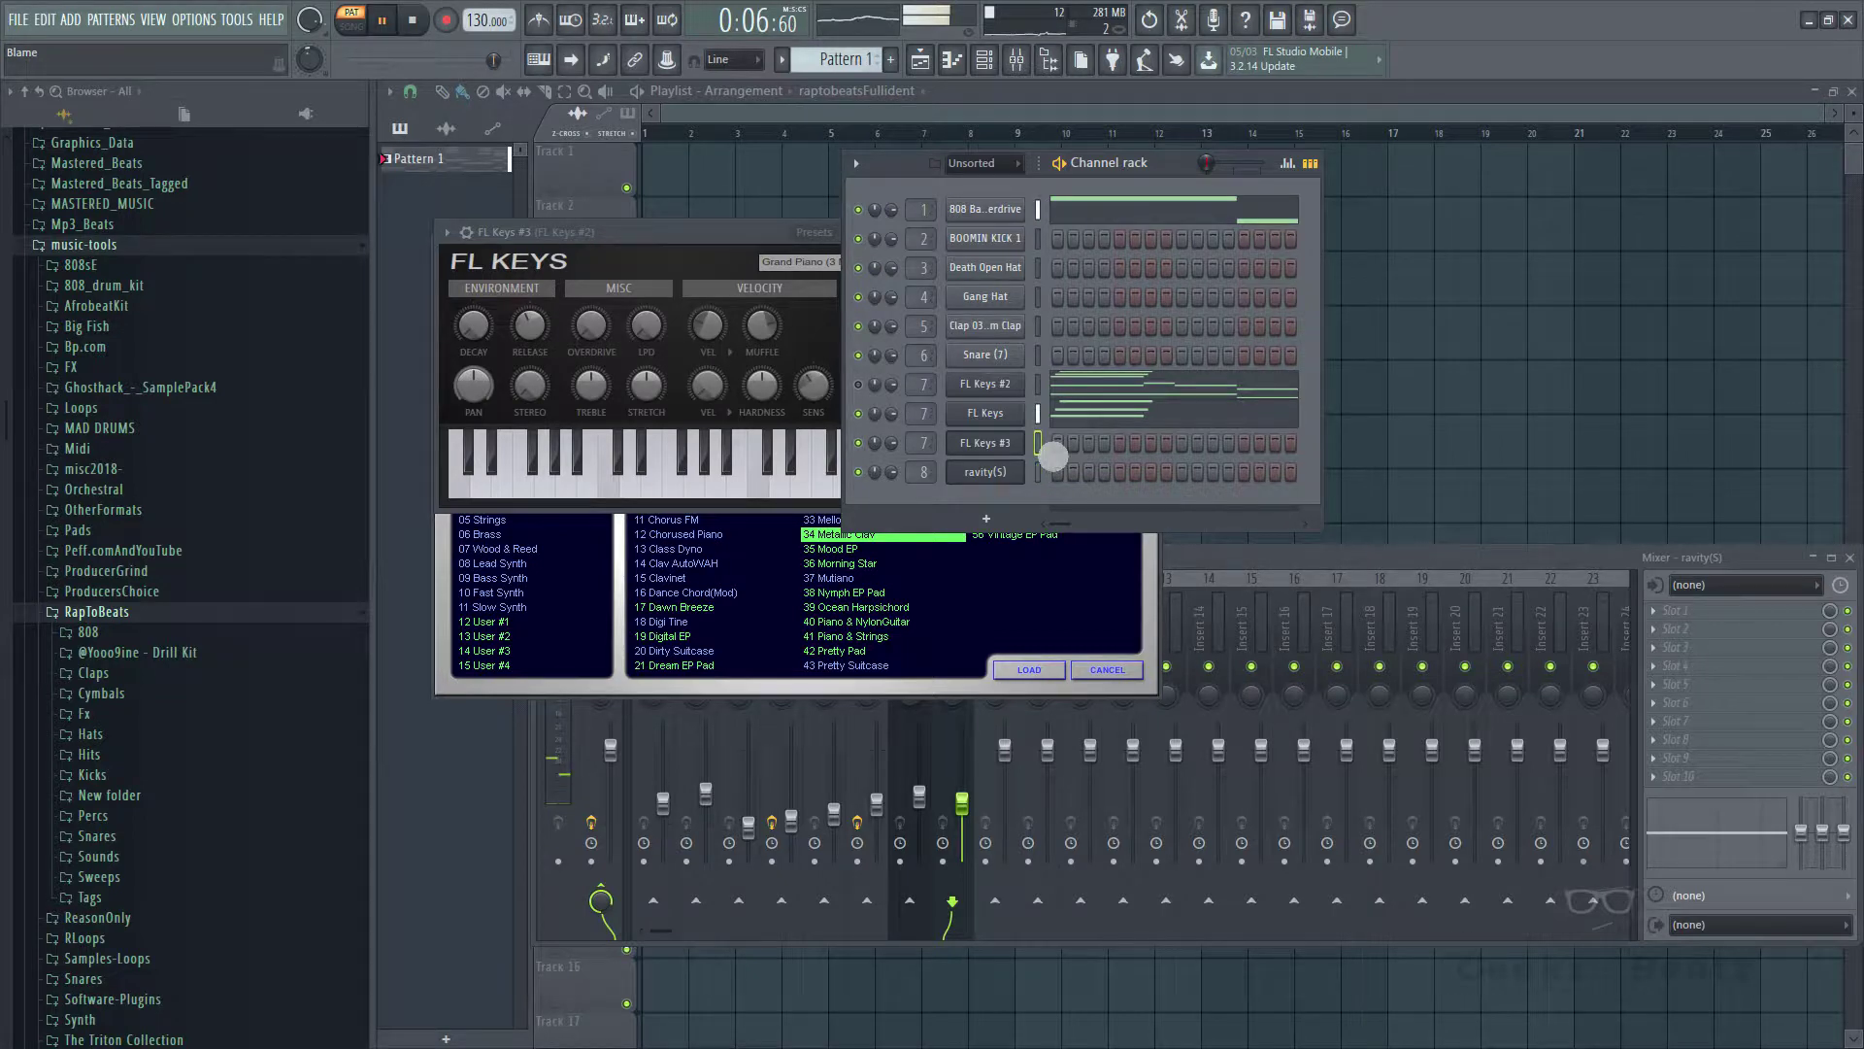
click(1039, 444)
key(ctrl+v)
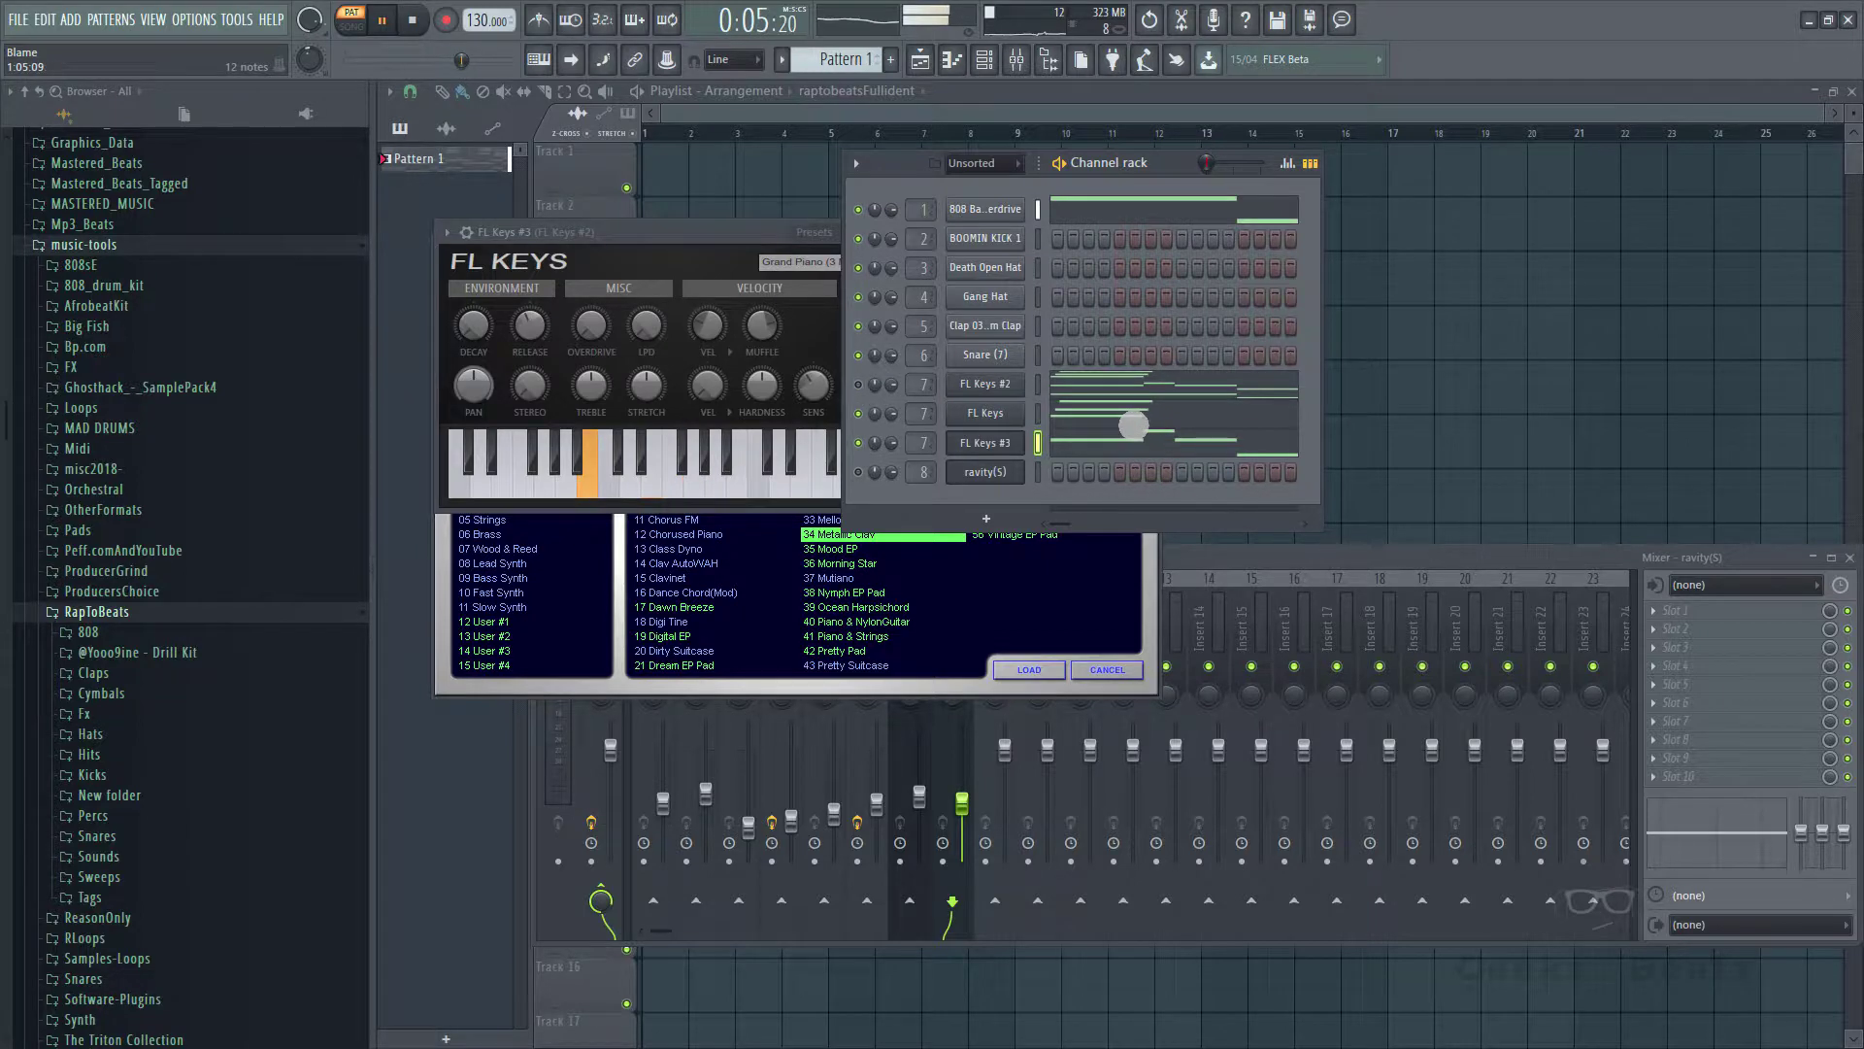
- Open the FL Keys piano roll, try a quick legato on its chord notes and undo it
click(1133, 425)
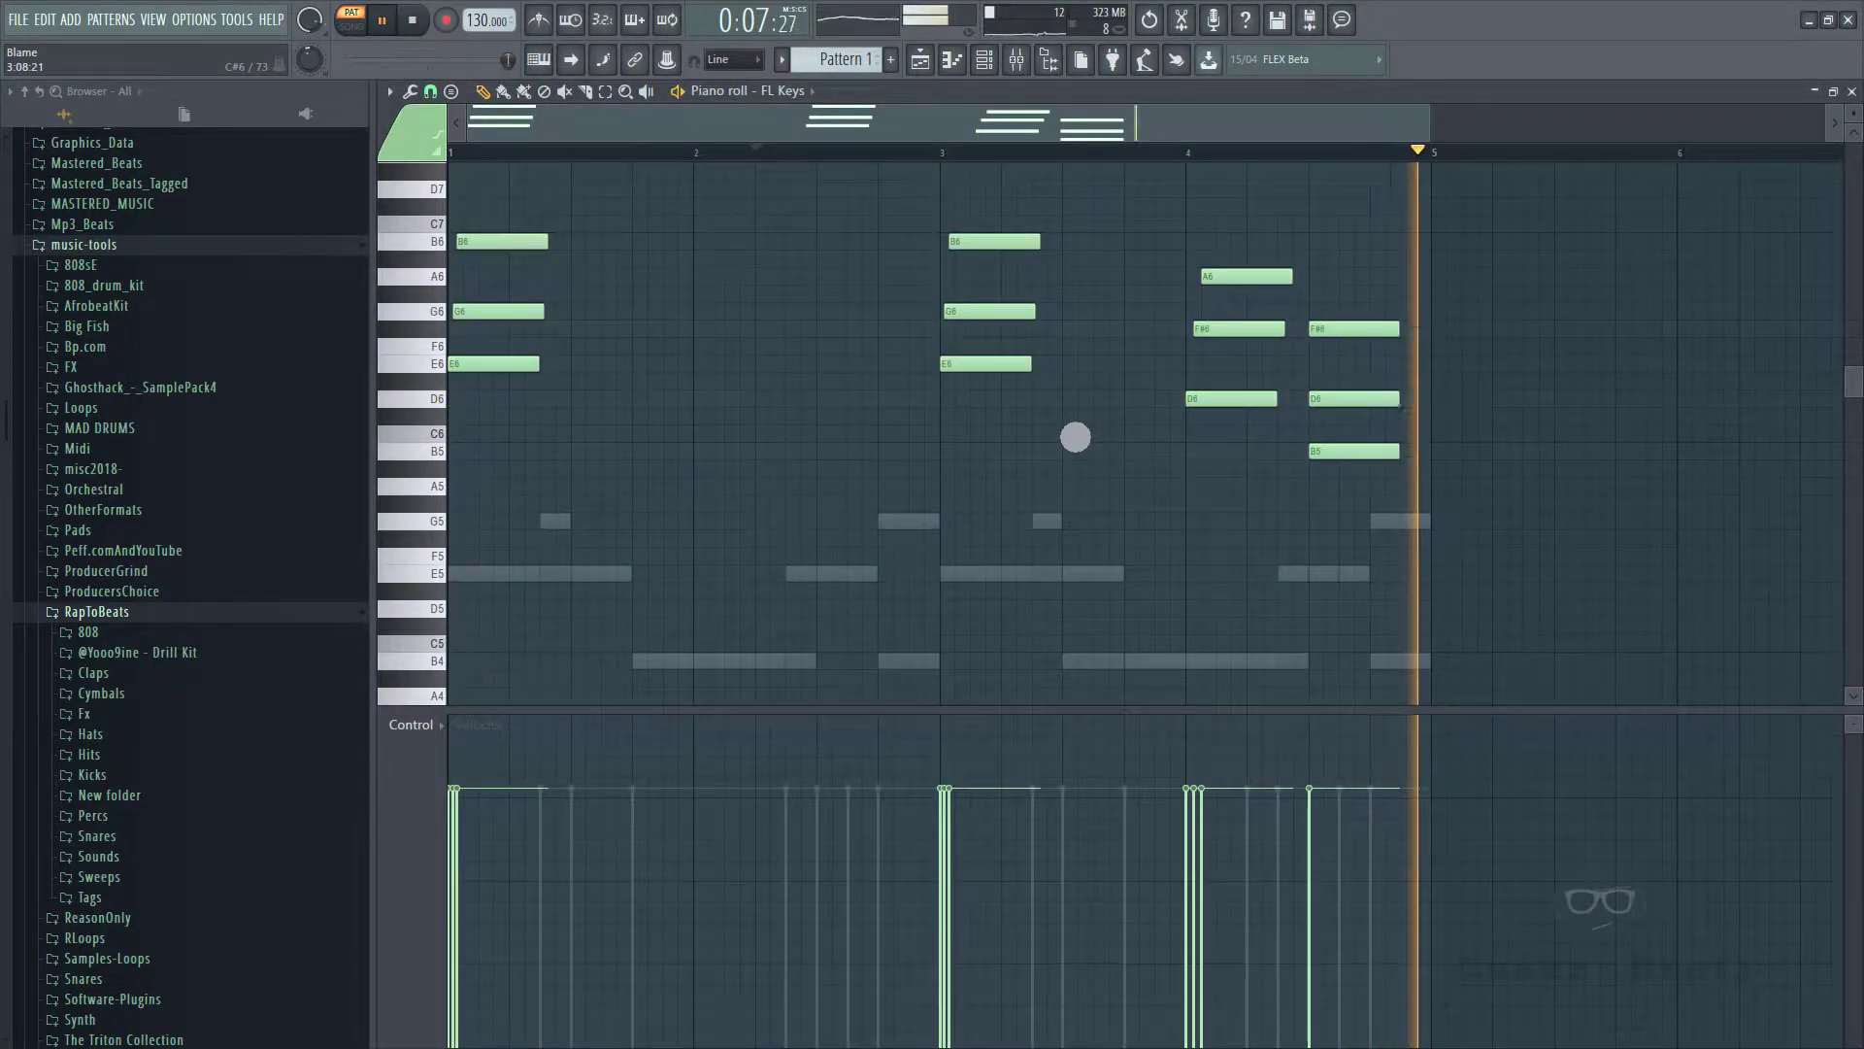
key(ctrl+l)
key(ctrl+z)
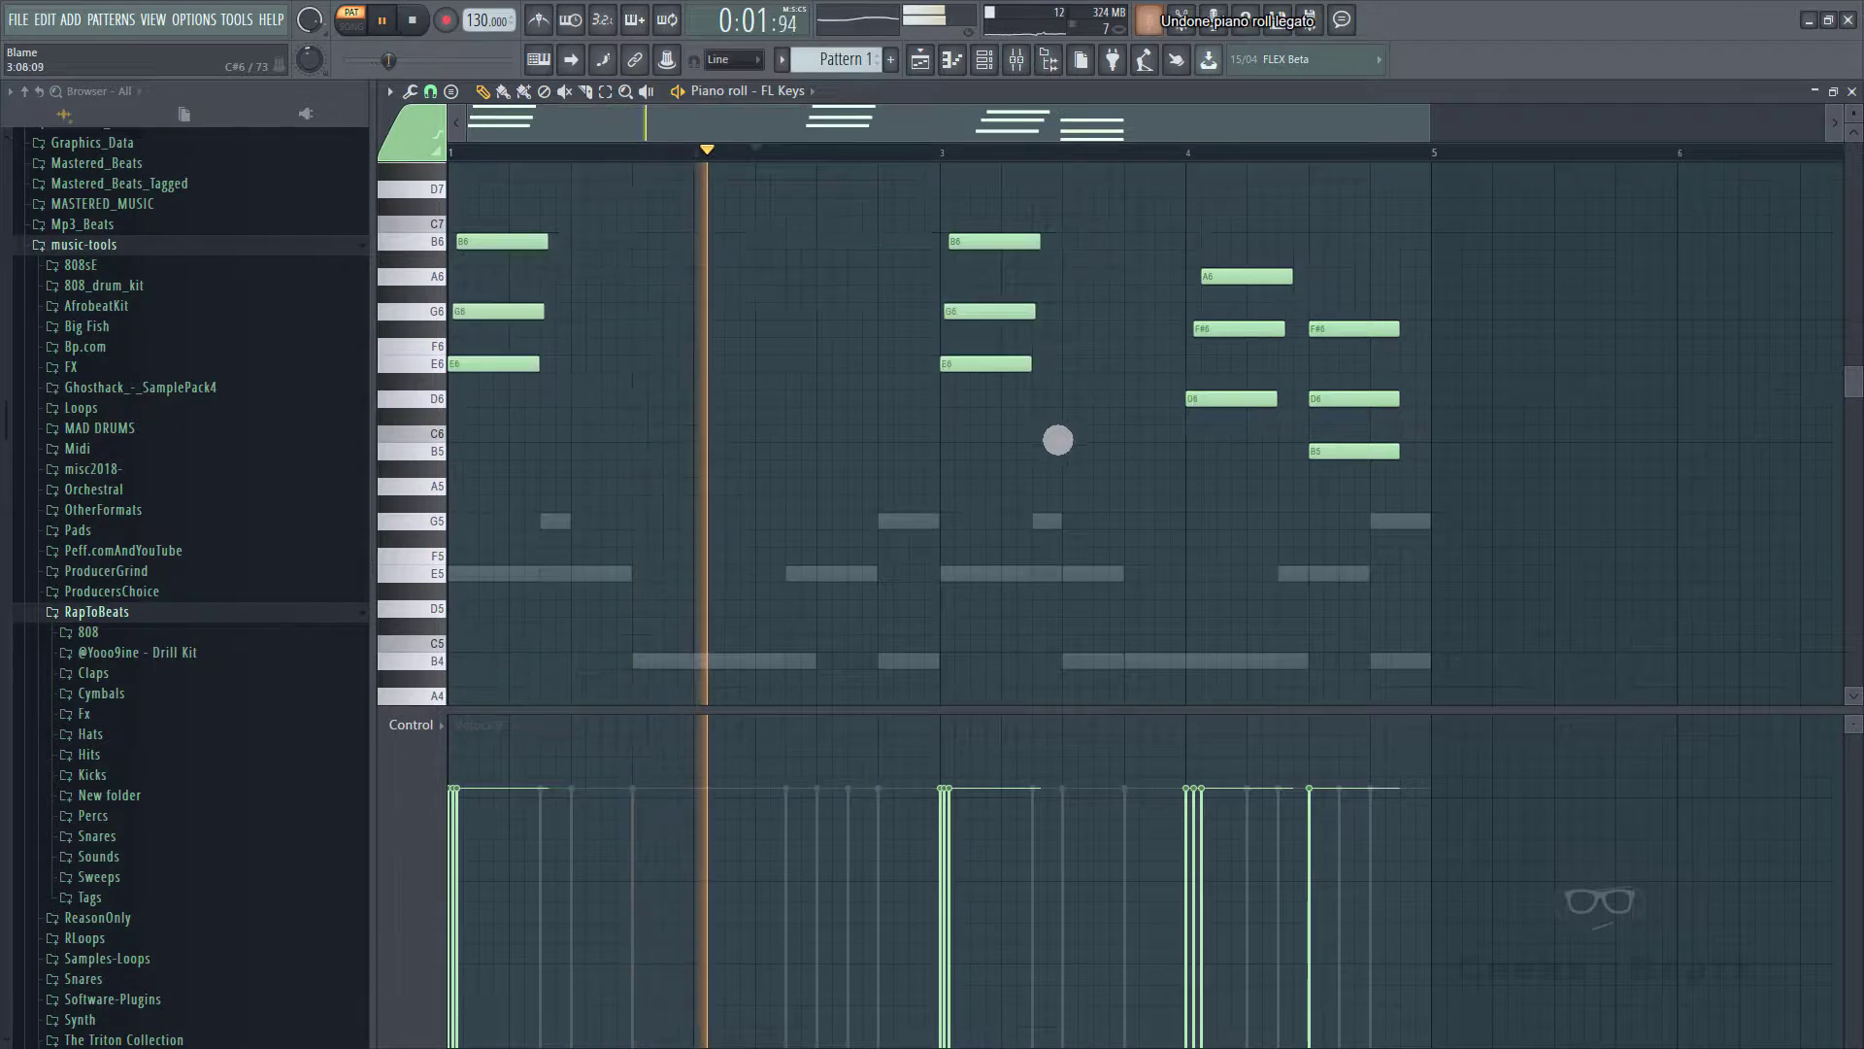
- Lengthen the first FL Keys chord (E6, G6, B6) to nearly the end of bar 1 and play the pattern from the start
drag(645, 449, 533, 246)
key(space)
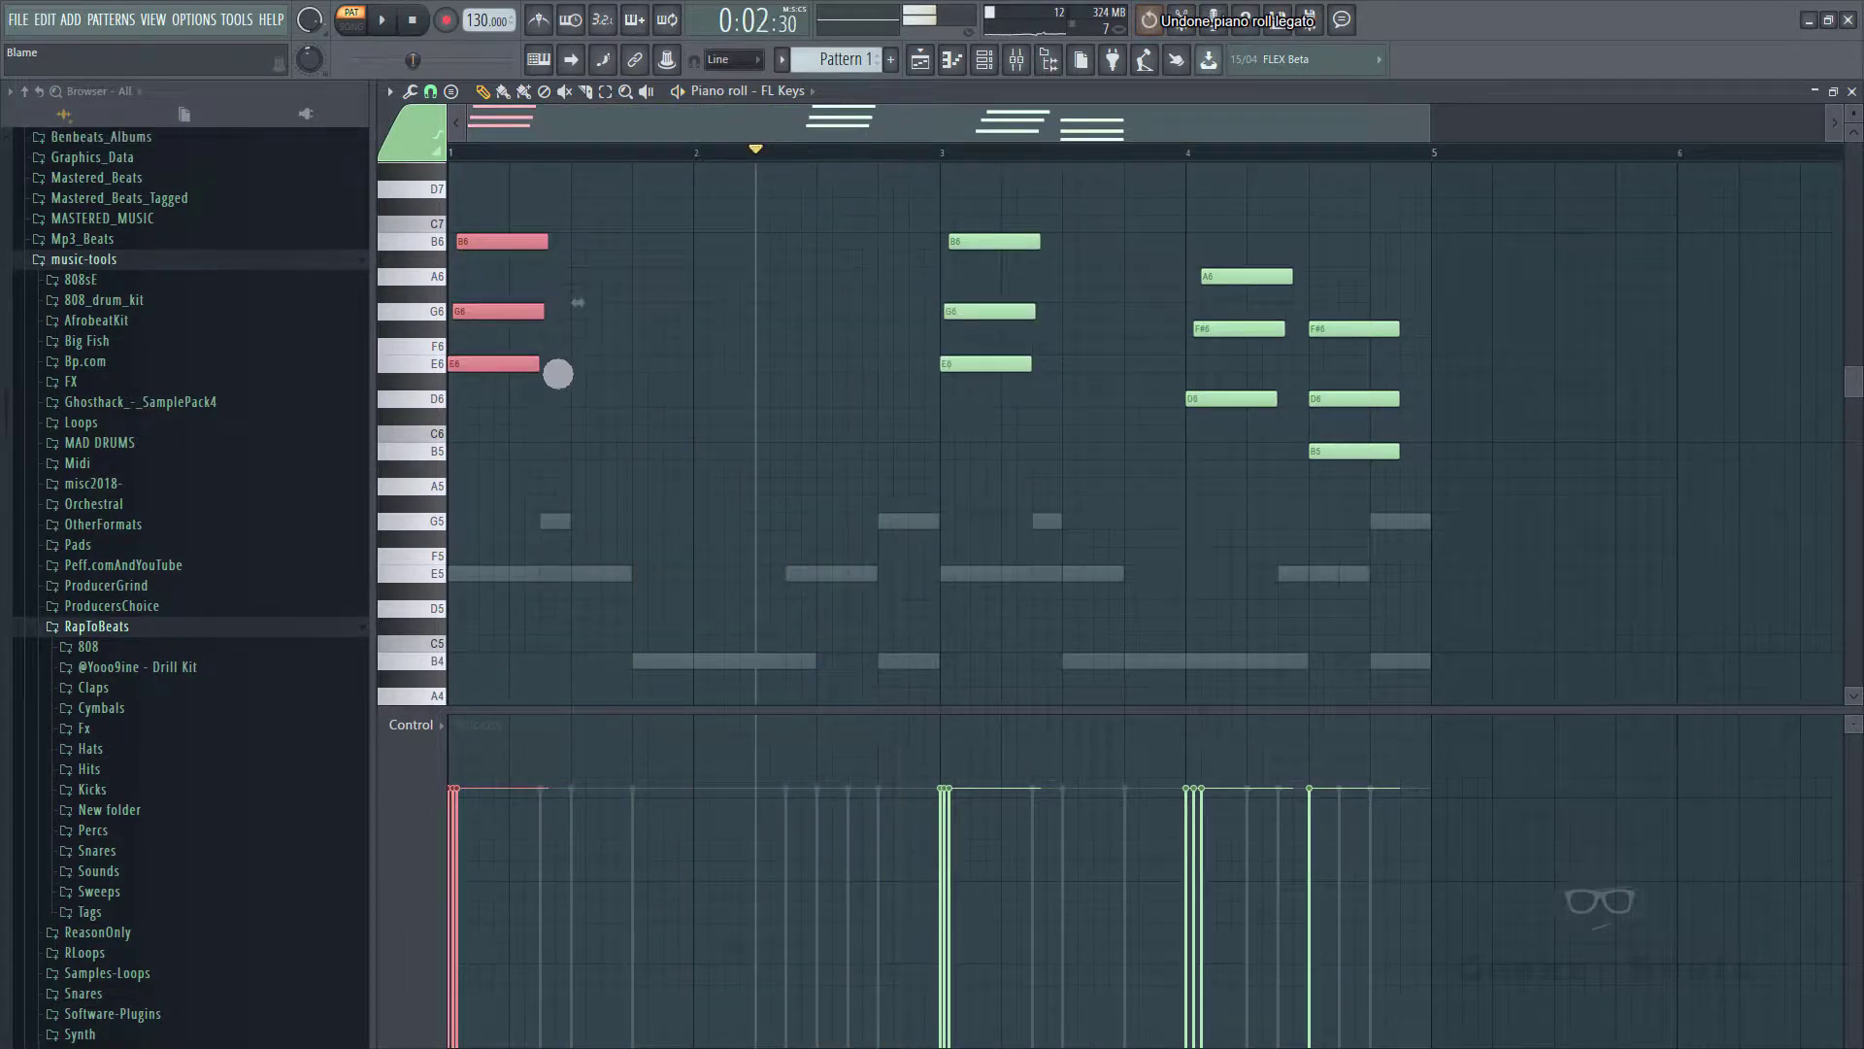
key(space)
key(space)
drag(534, 157, 295, 233)
key(space)
key(space)
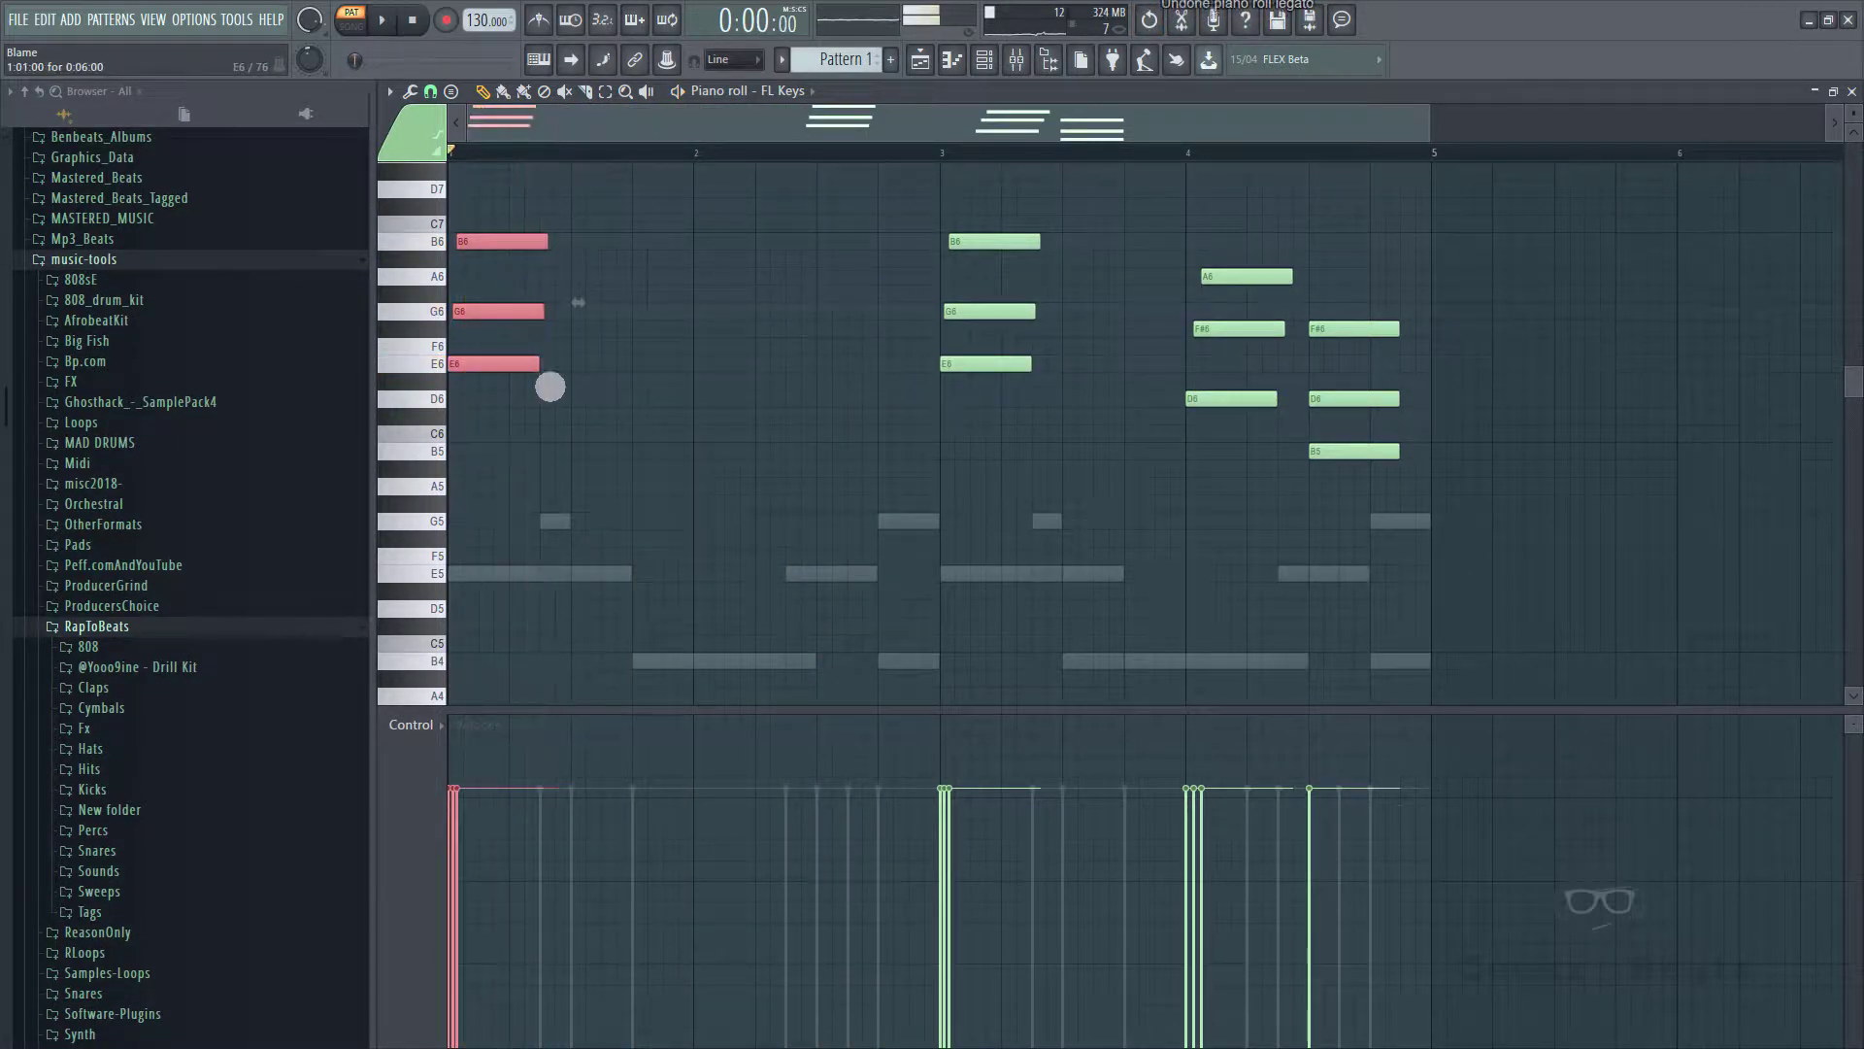
drag(550, 387, 691, 379)
key(space)
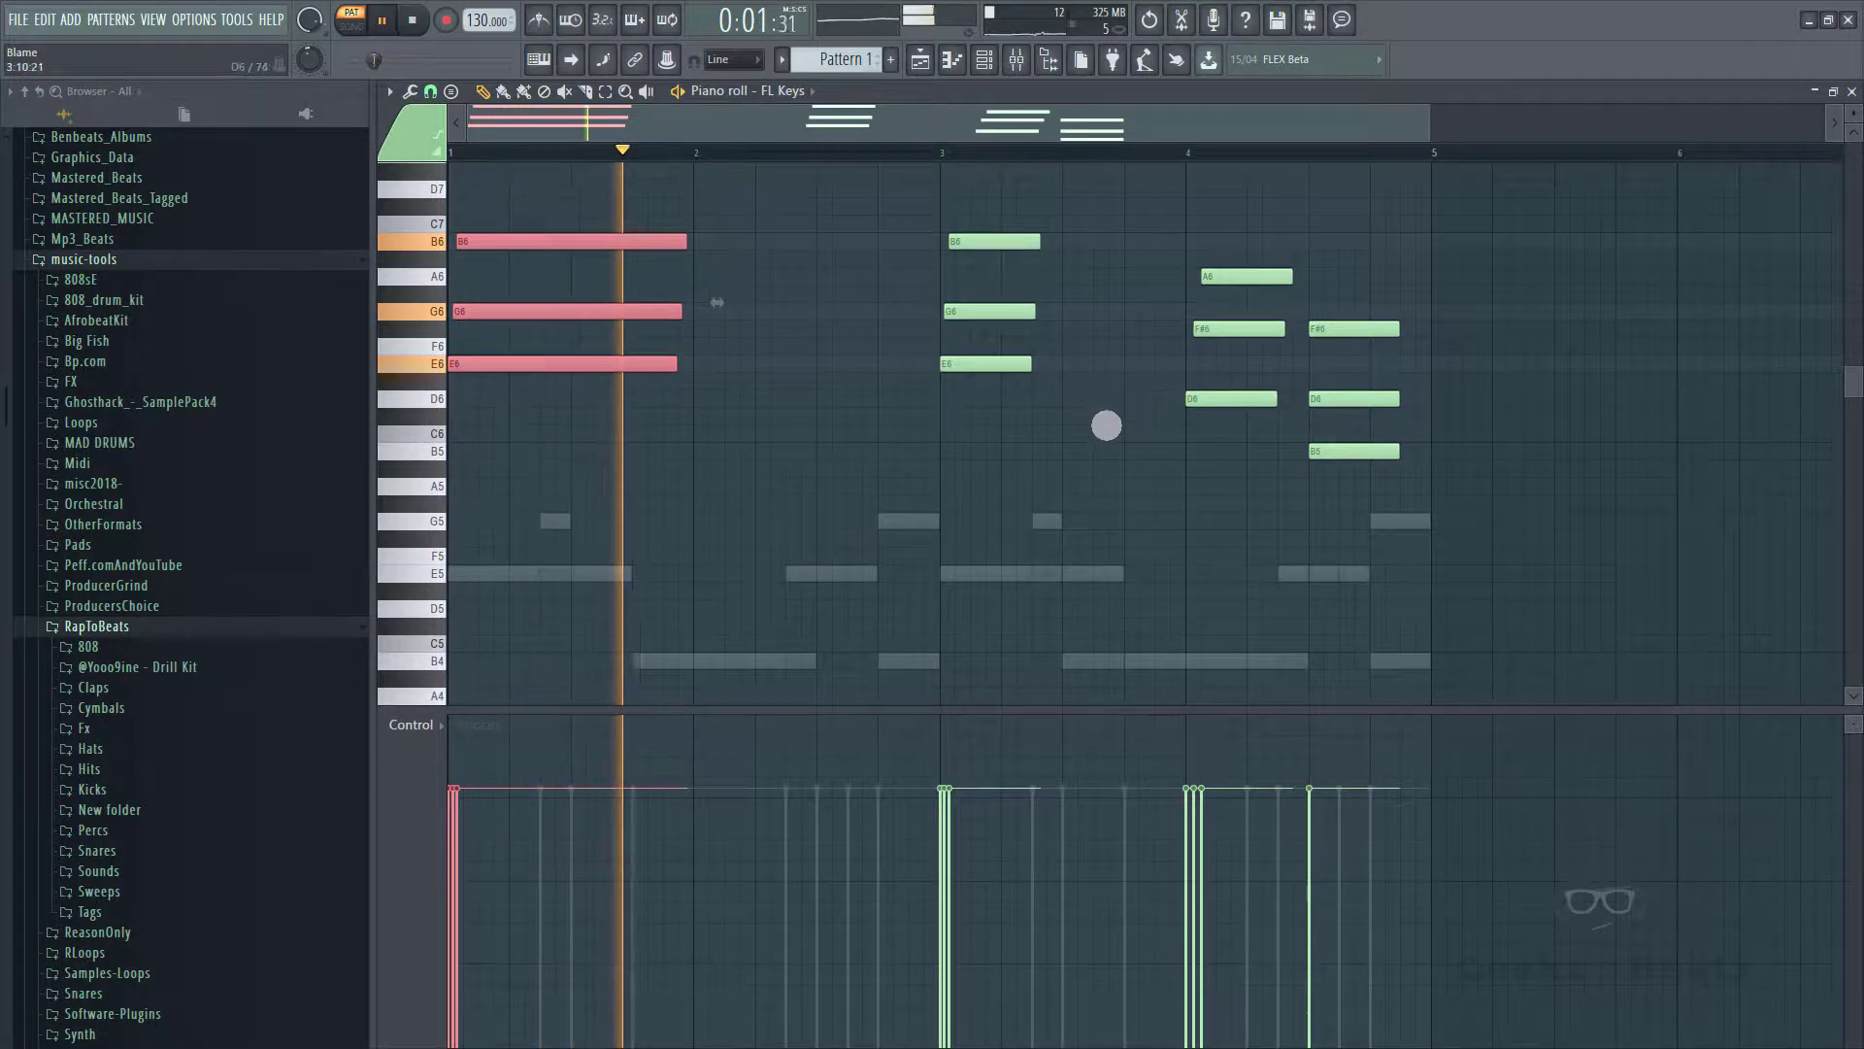
- Extend the bar 3 chord up to bar 4, and stretch the two bar 4 chords to the following chord and the bar's end
drag(1090, 425, 1000, 243)
drag(1035, 371, 1190, 375)
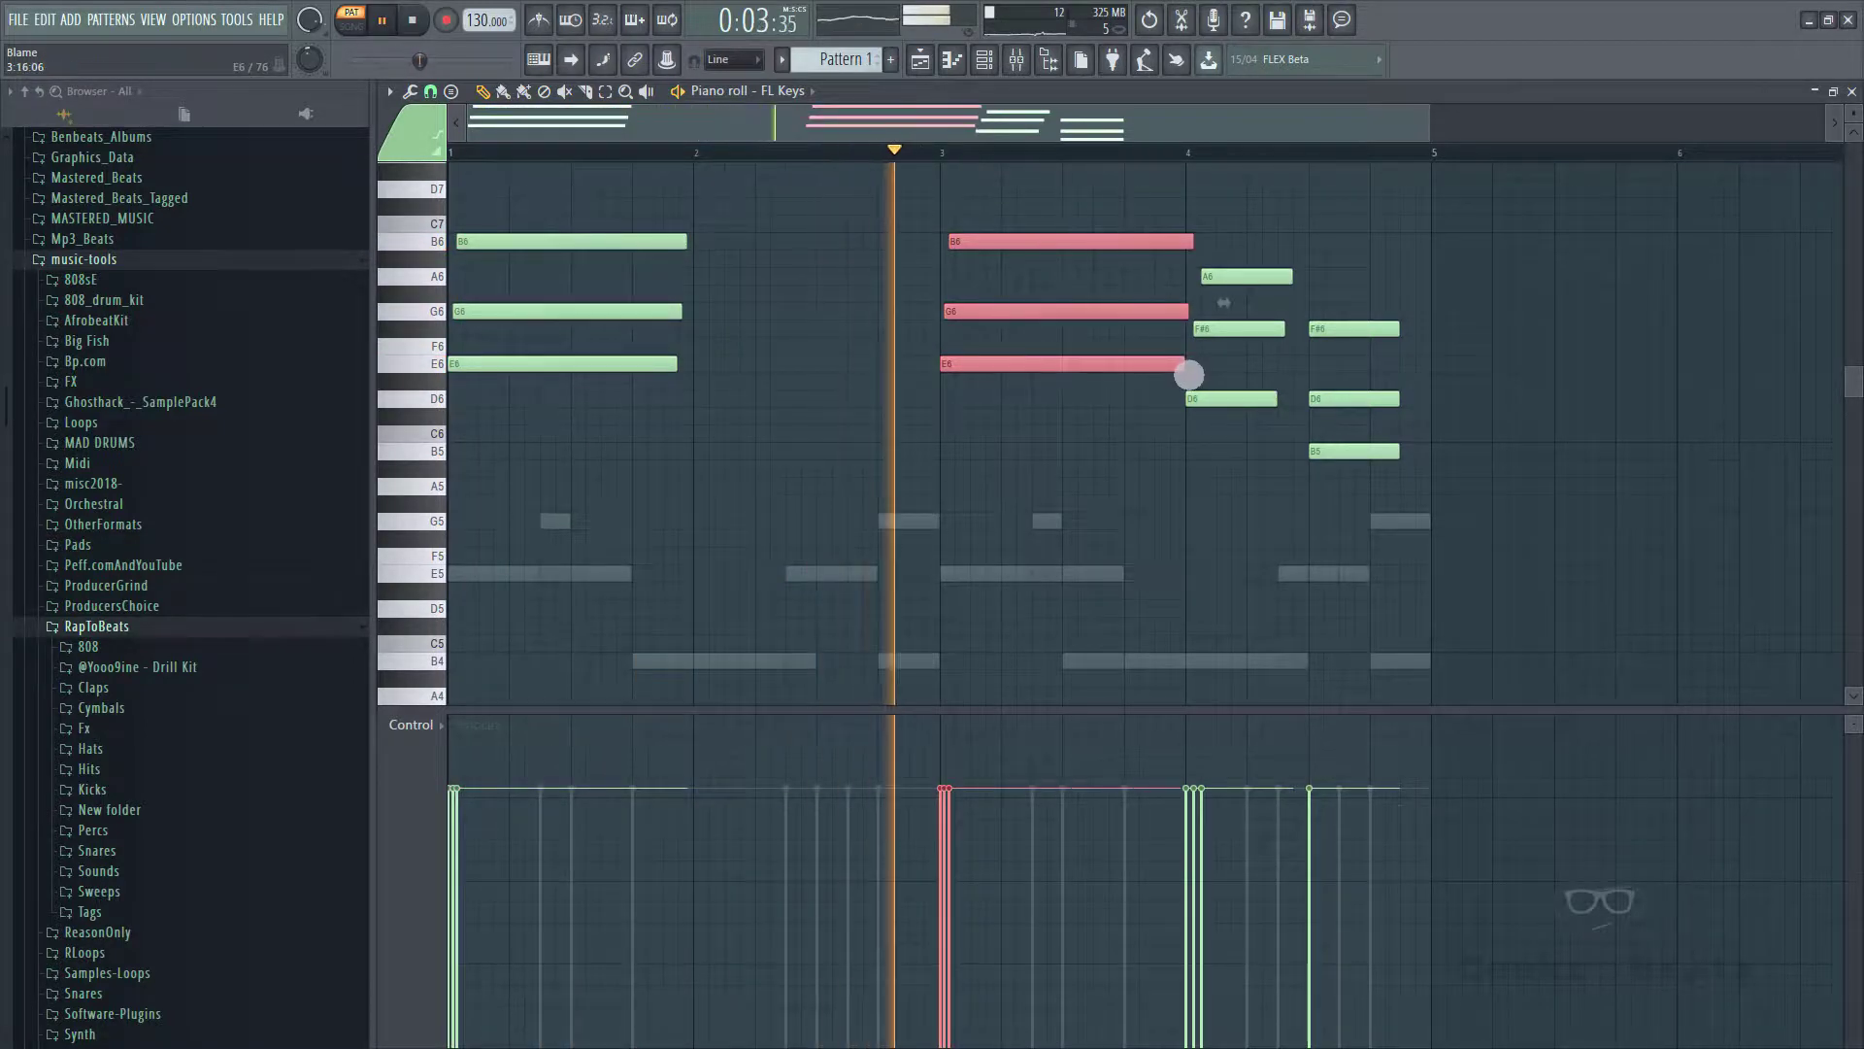
drag(1265, 483, 1272, 233)
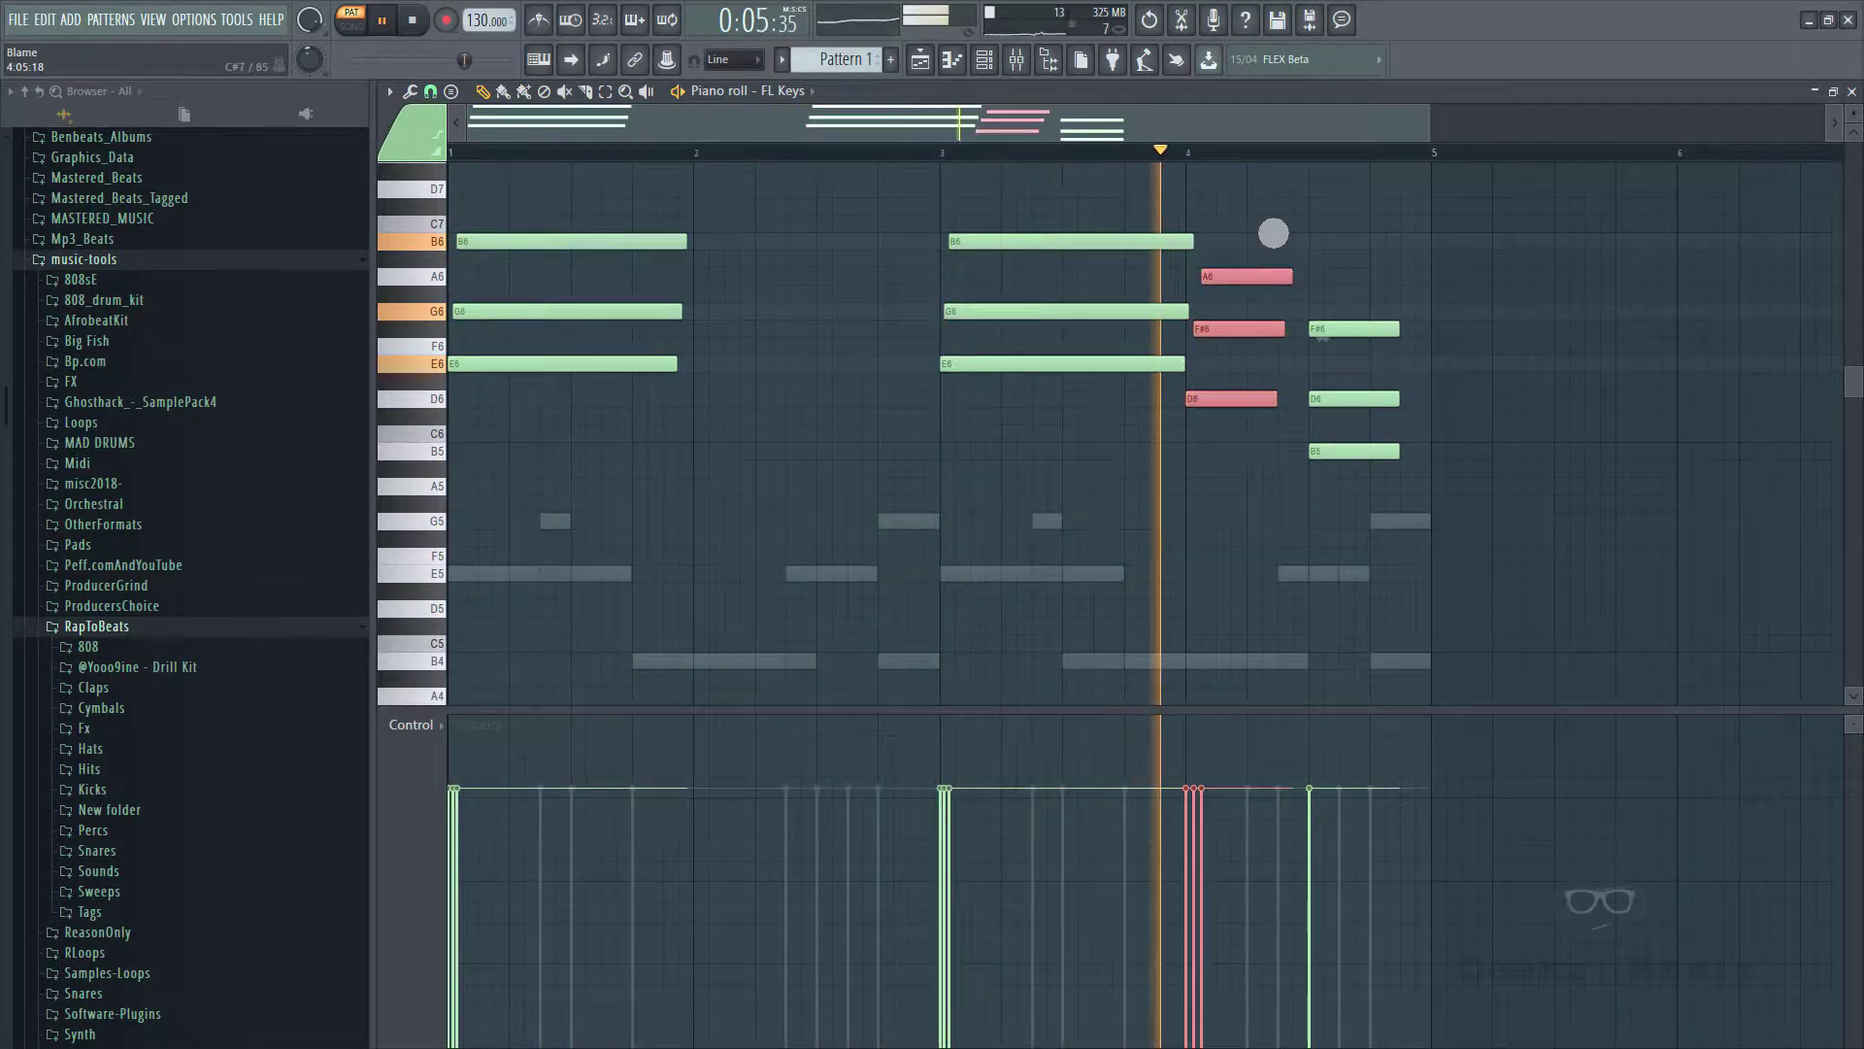
drag(1280, 402, 1314, 416)
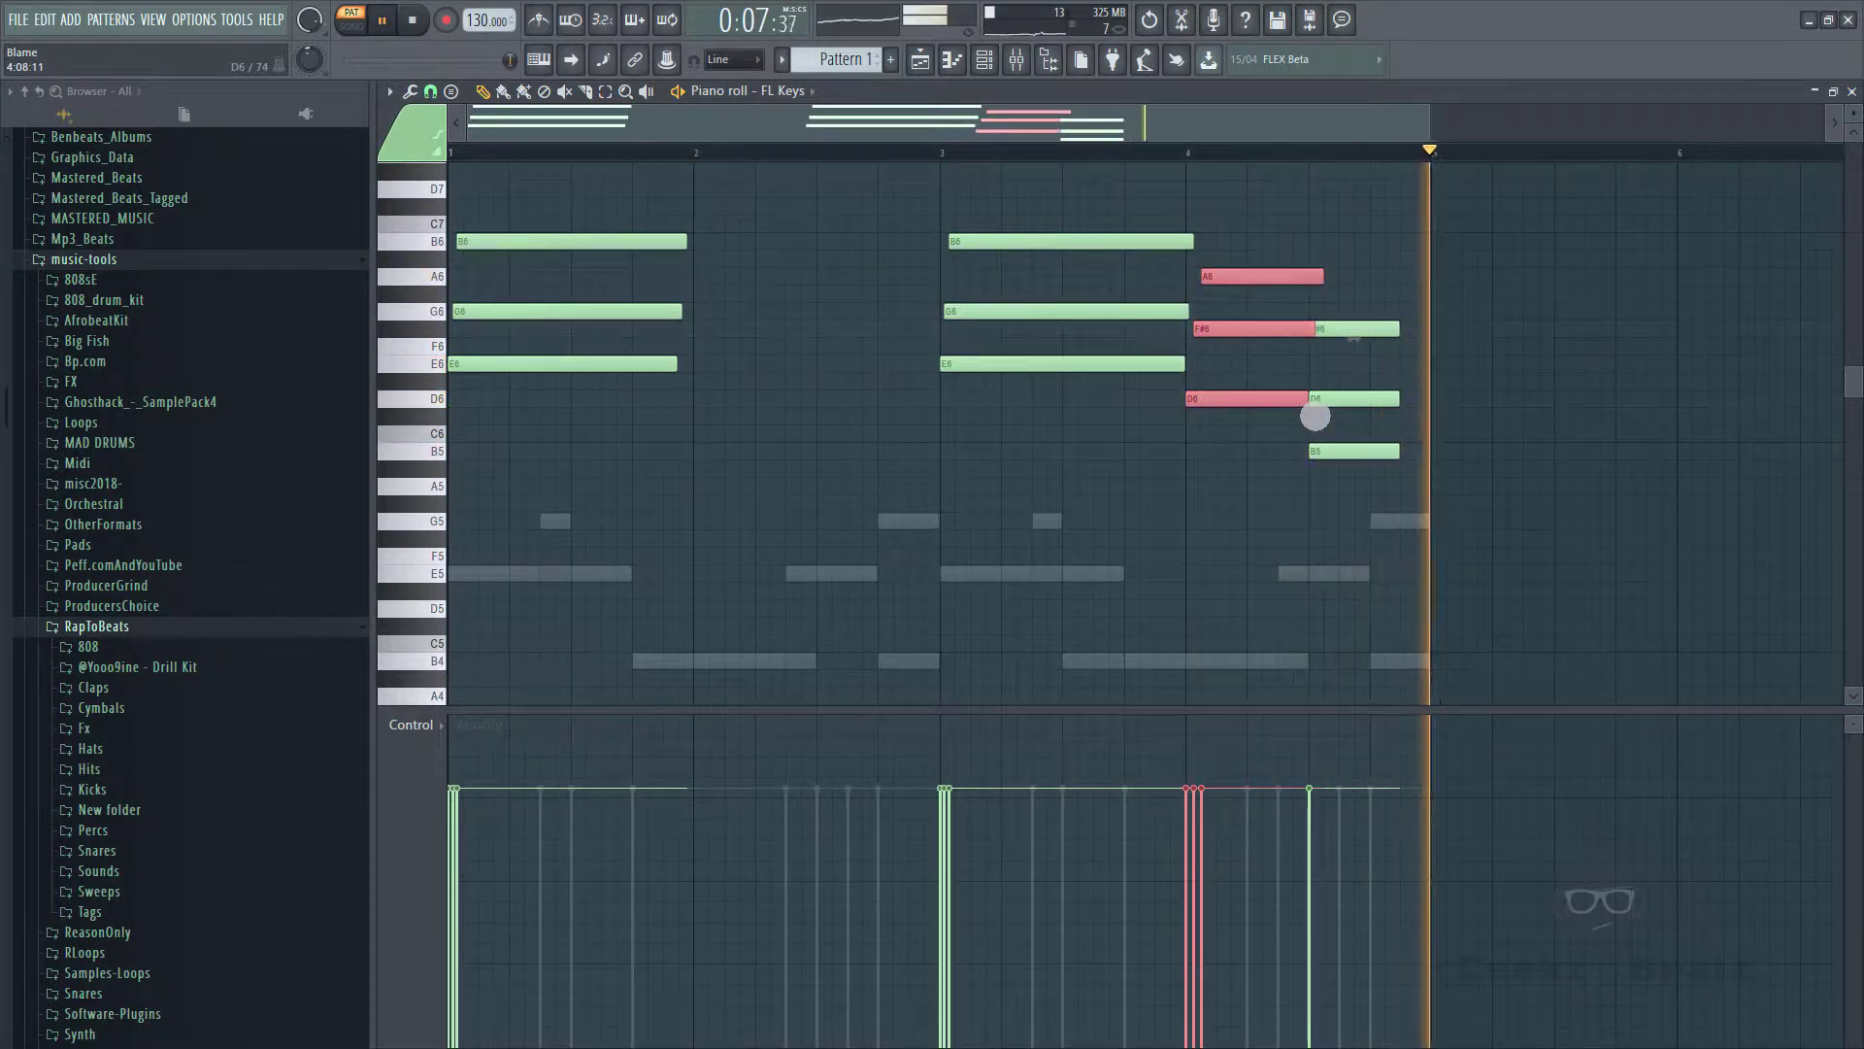
drag(1413, 497, 1446, 340)
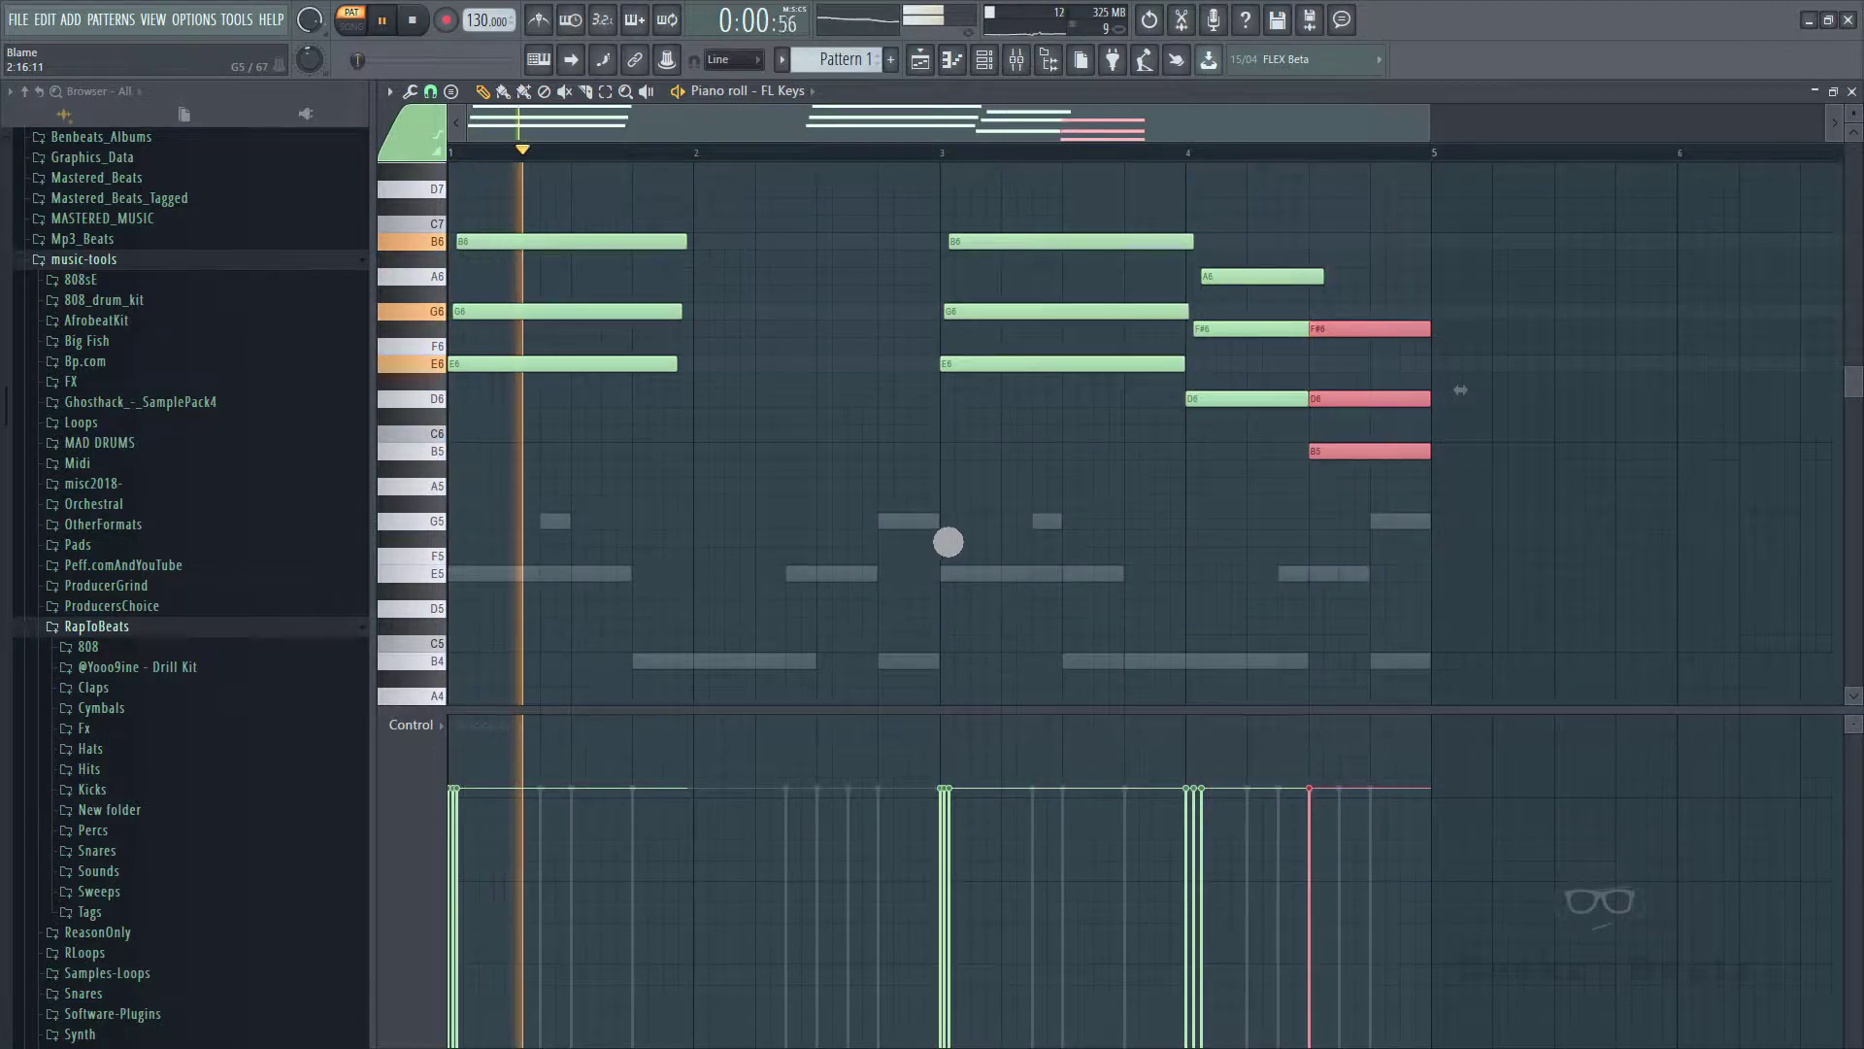
click(1099, 535)
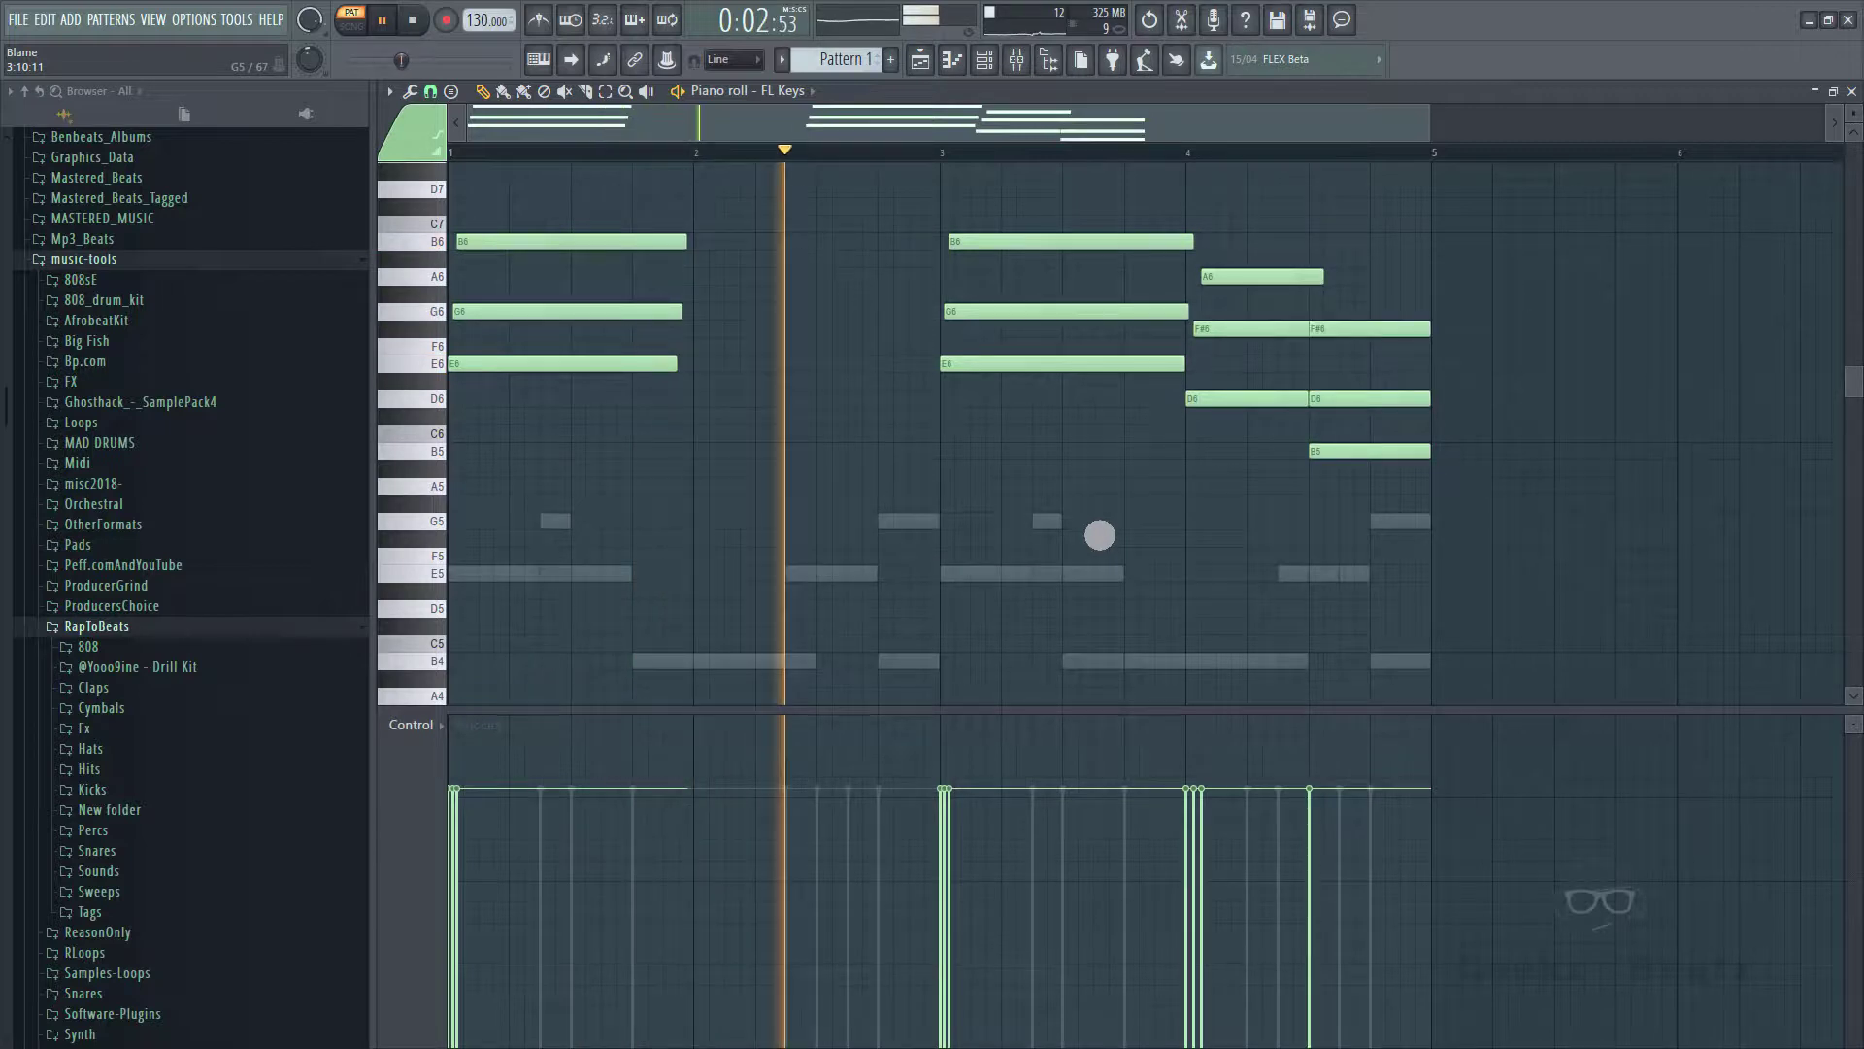
- Randomize the FL Keys chord note levels with slight pan and more release variation, and close the piano roll
key(alt+r)
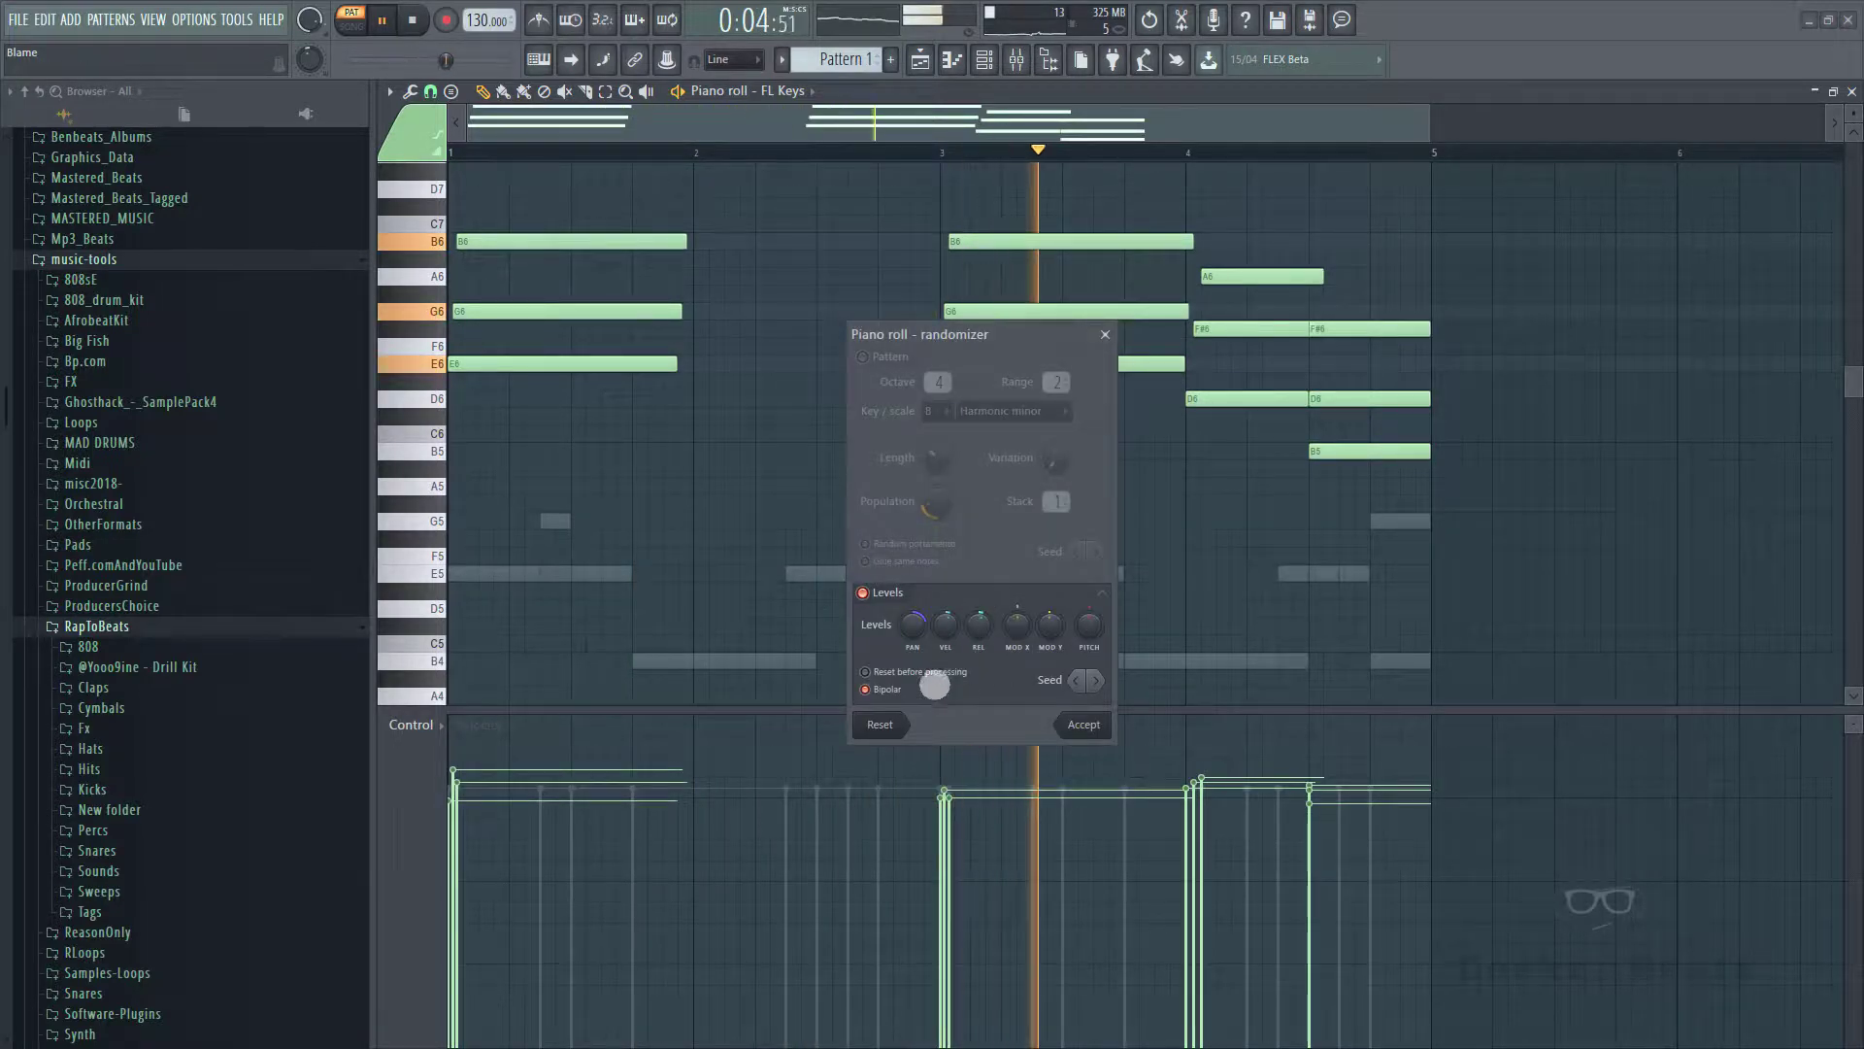
drag(927, 651, 909, 711)
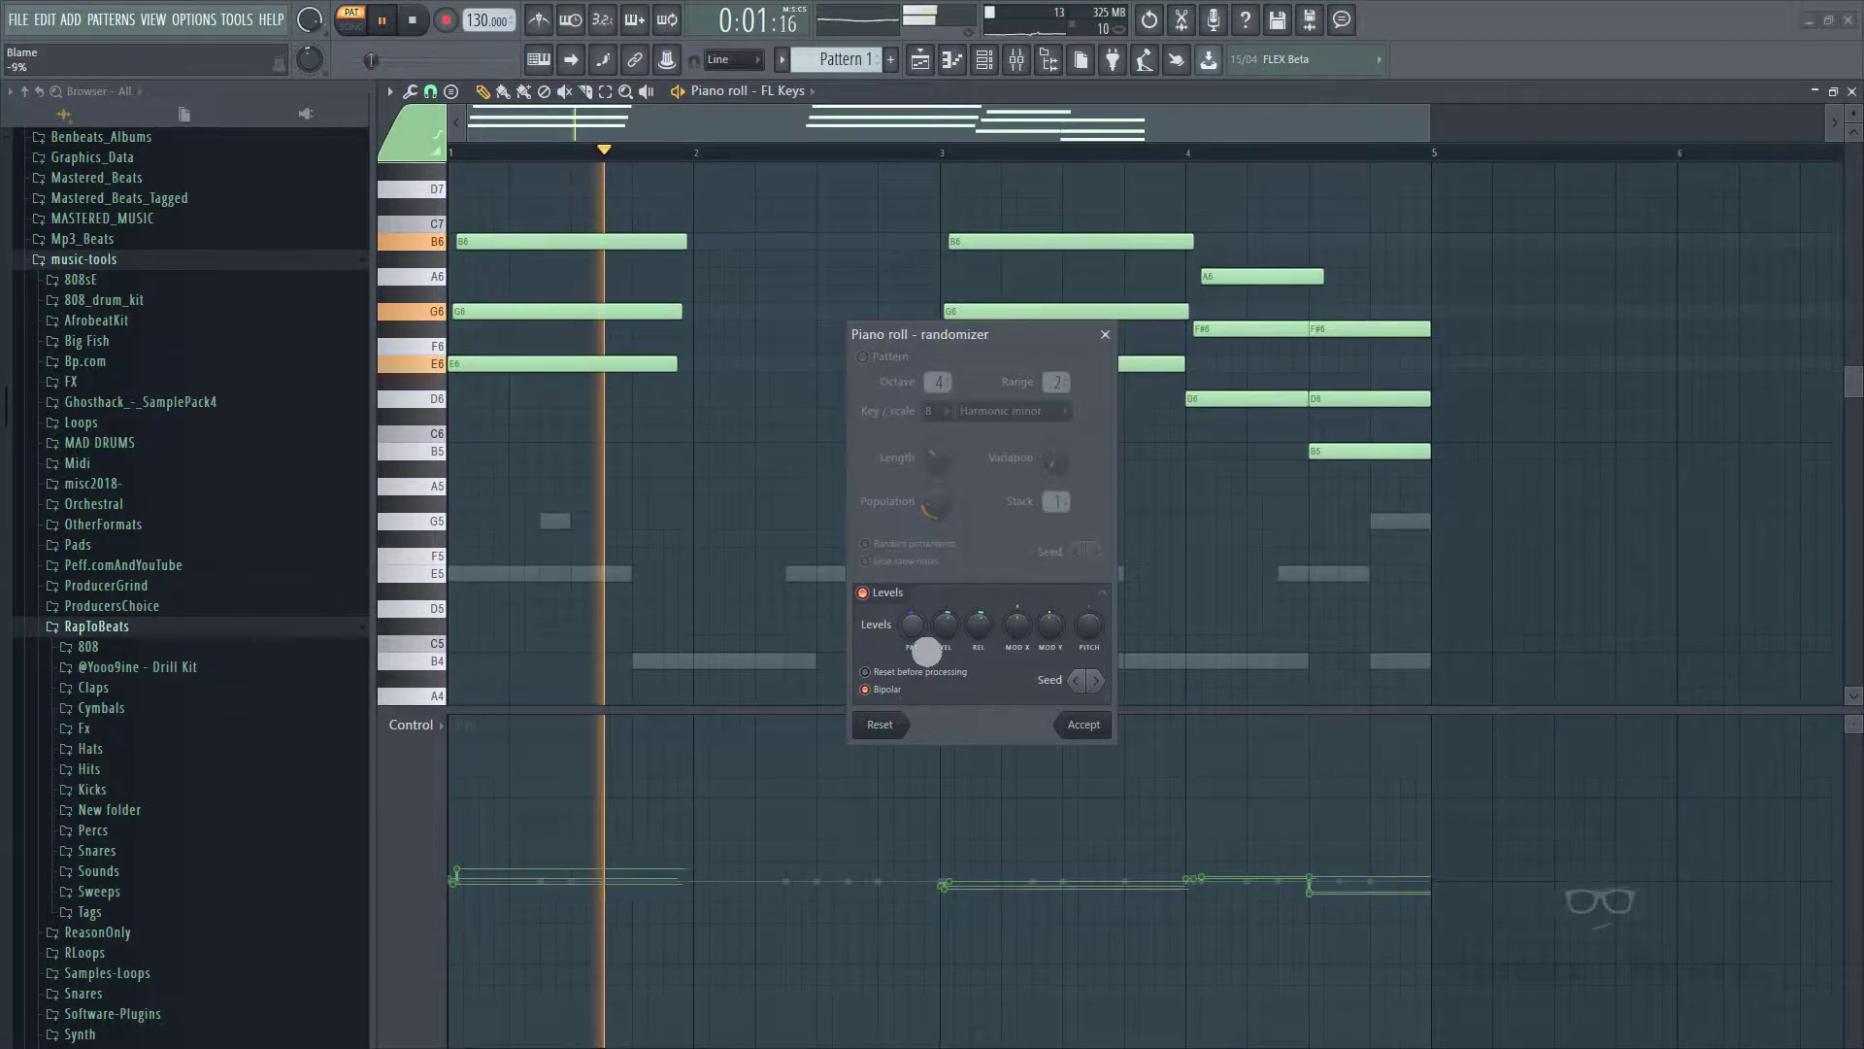
drag(979, 644, 979, 641)
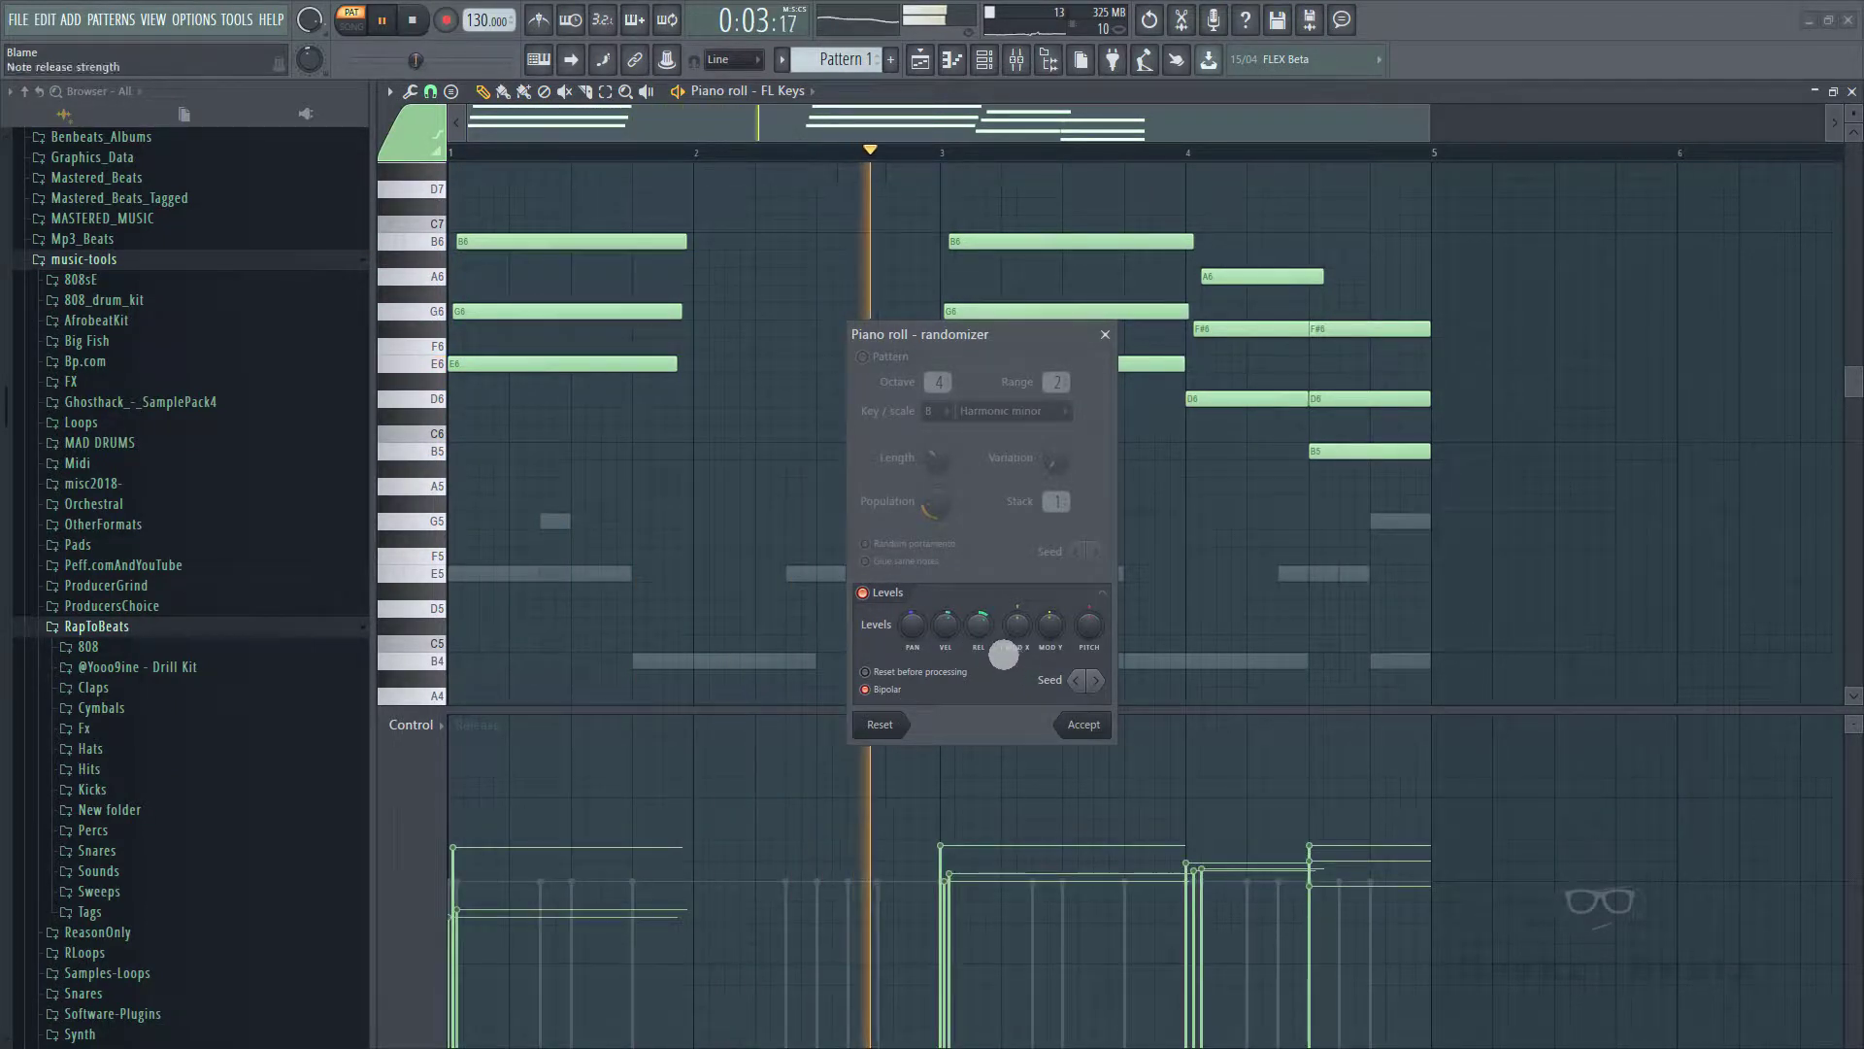
click(1085, 725)
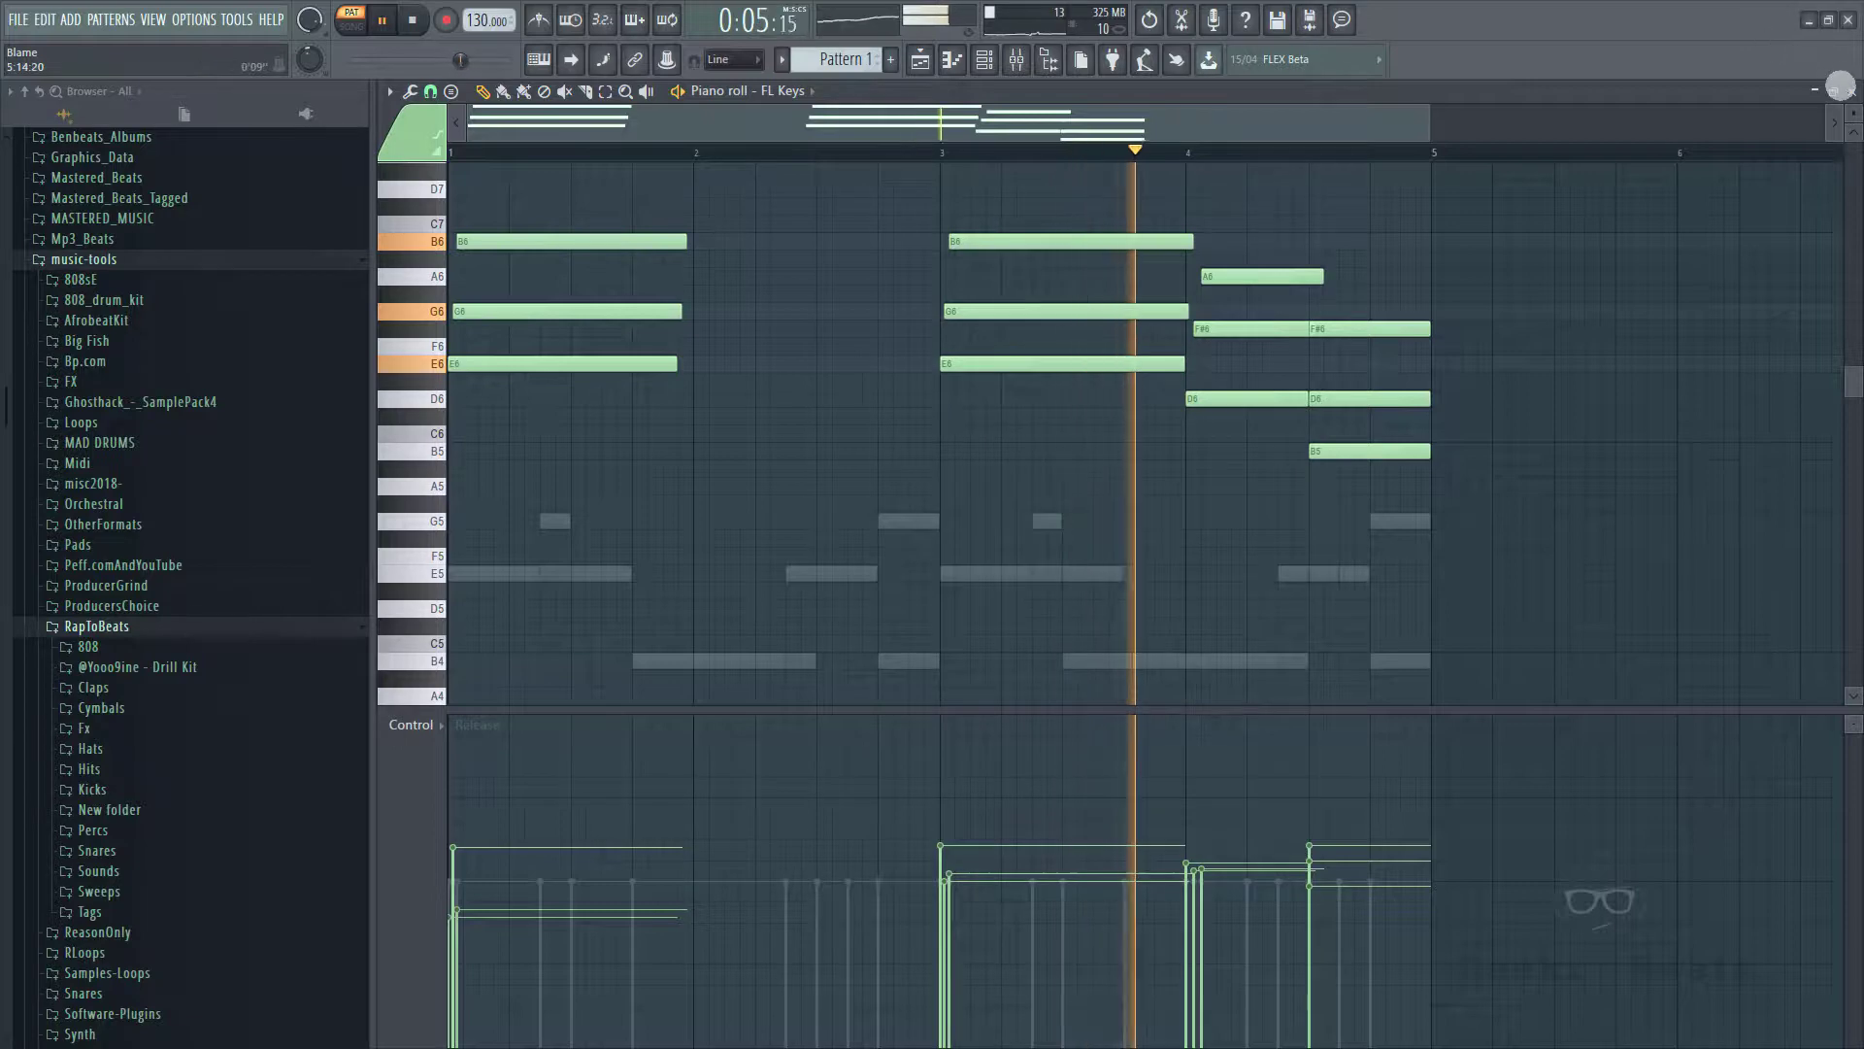
key(F7)
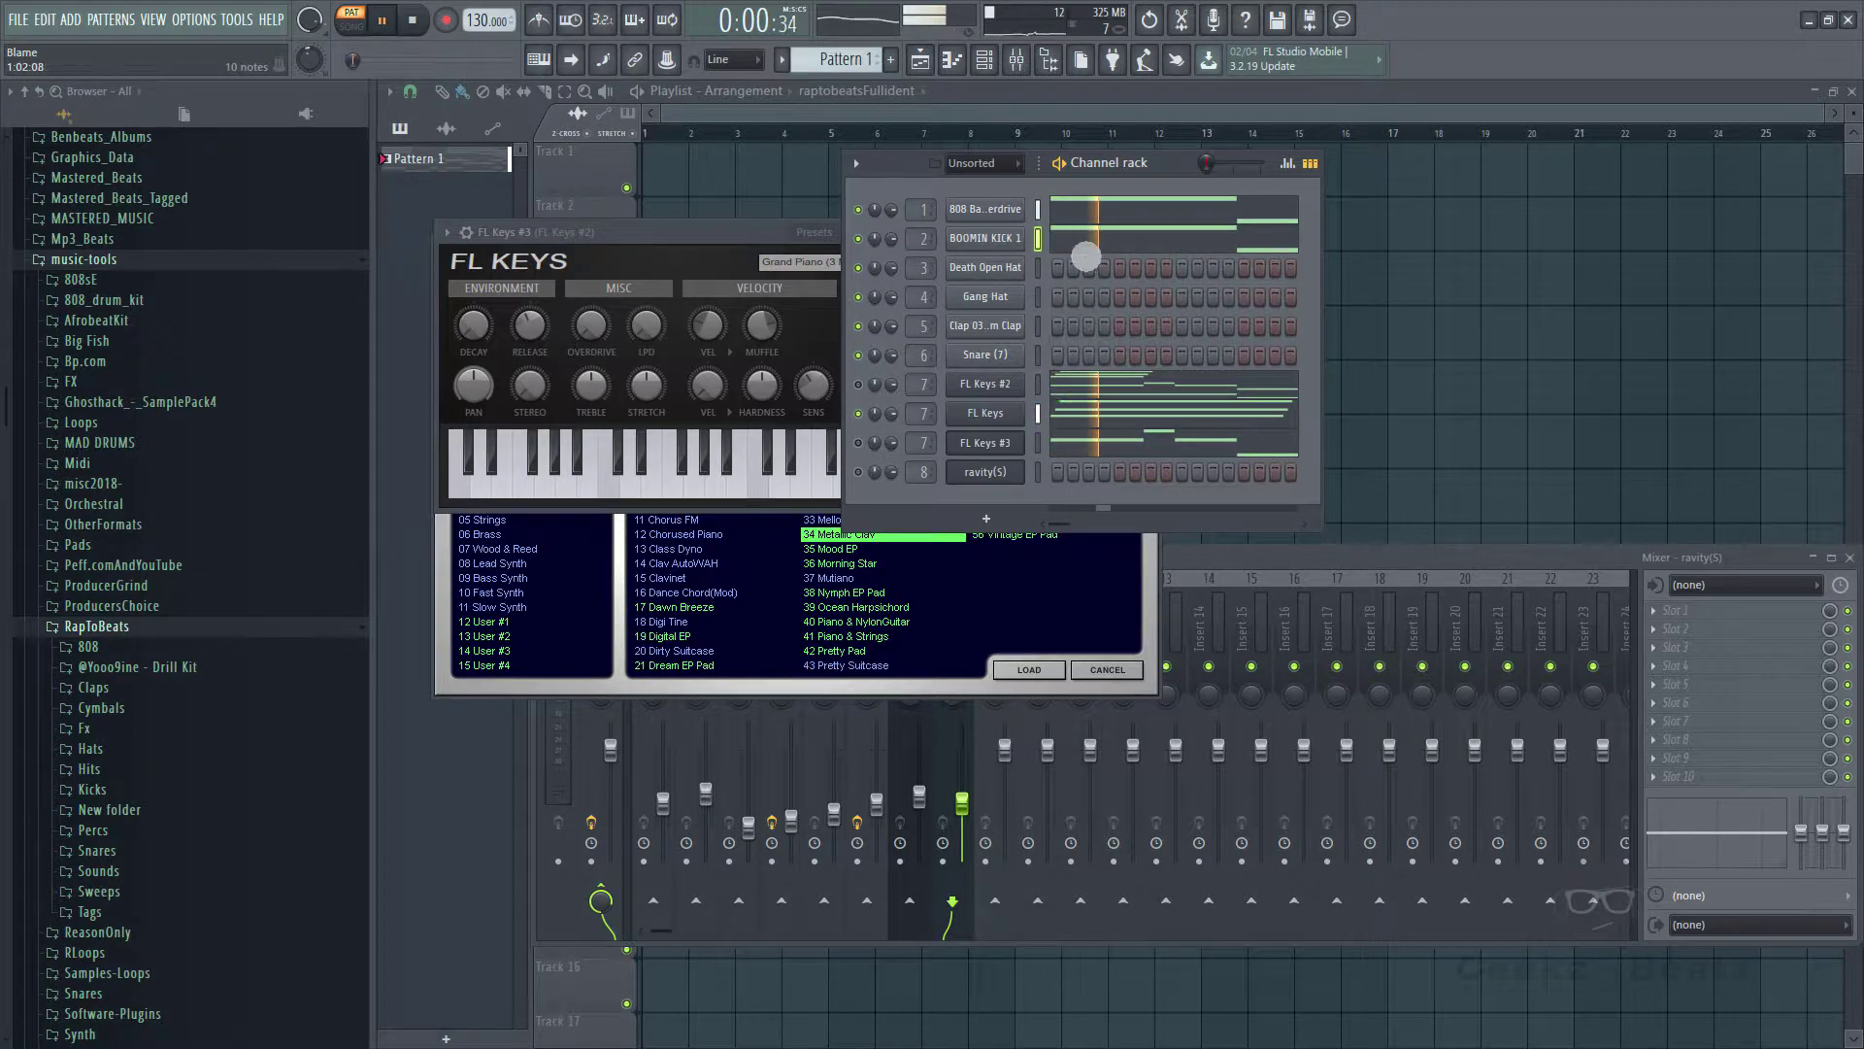
- Put all BOOMIN KICK 1 notes on C5 in its piano roll, keeping their rhythm
click(1086, 255)
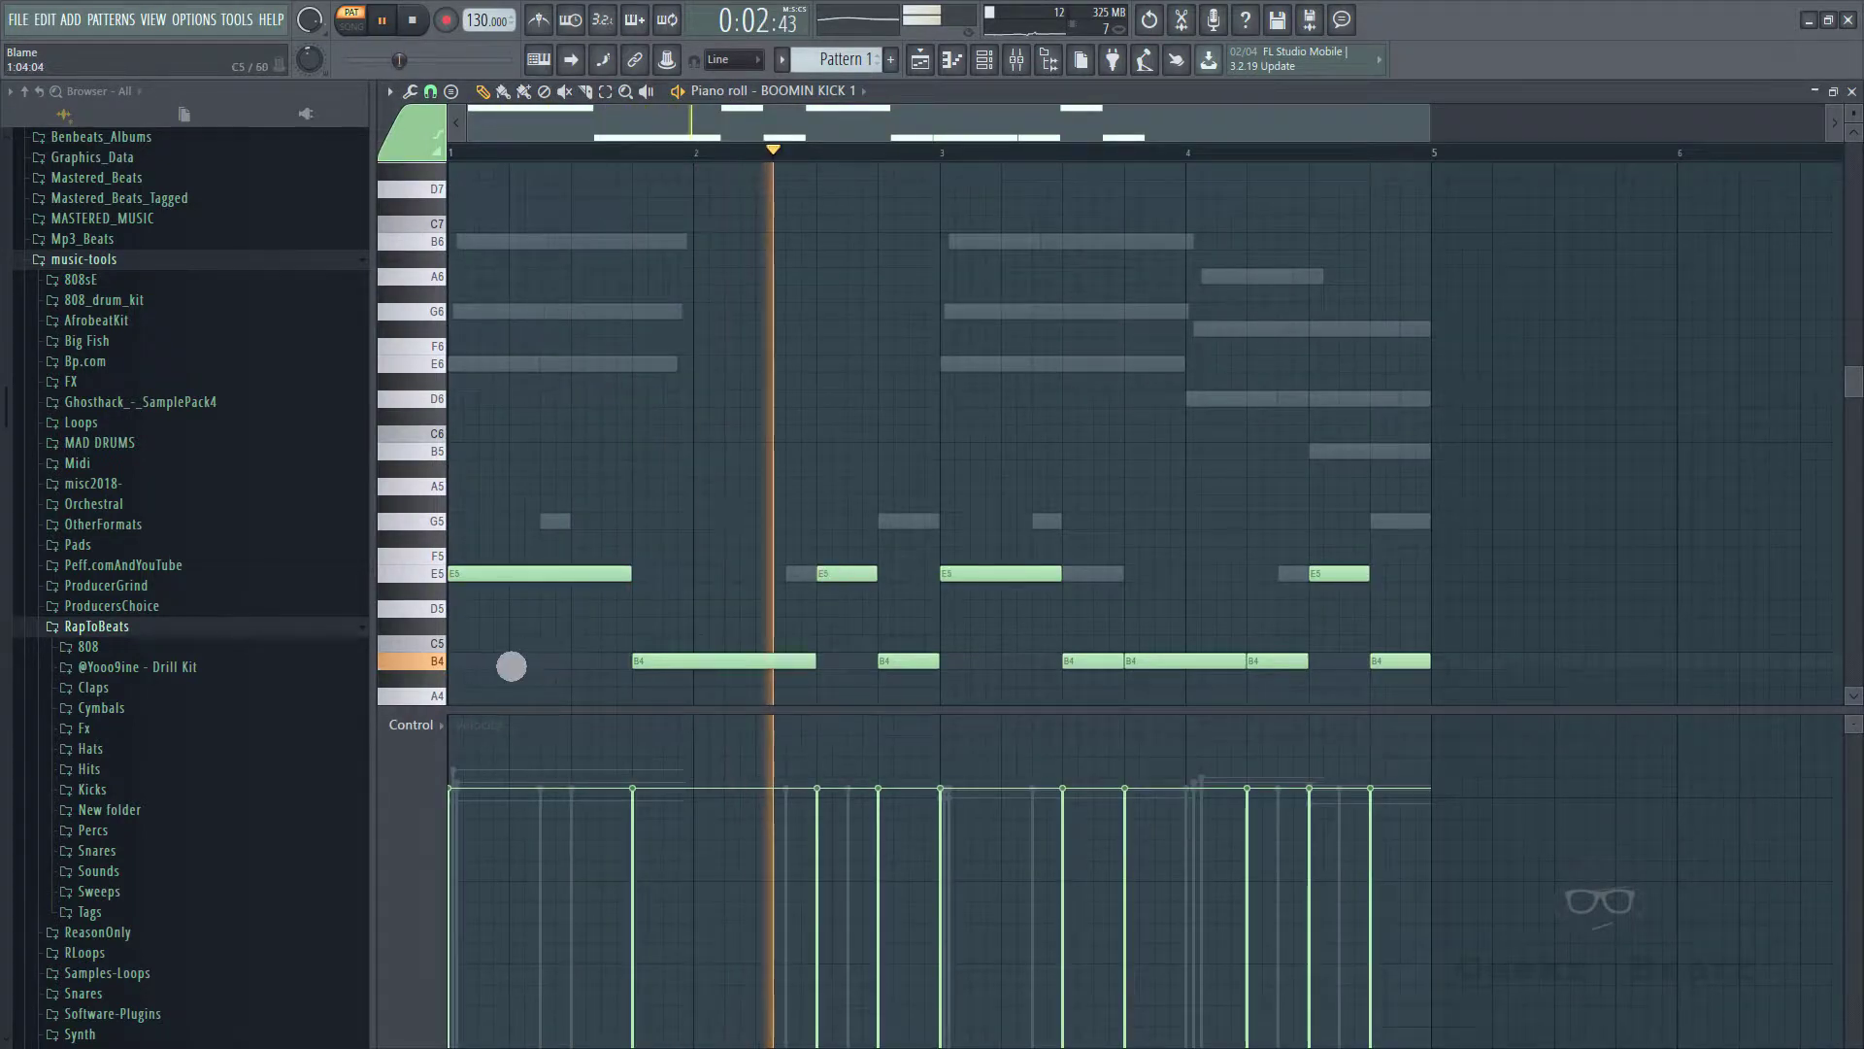
scroll(511, 666, down, 3)
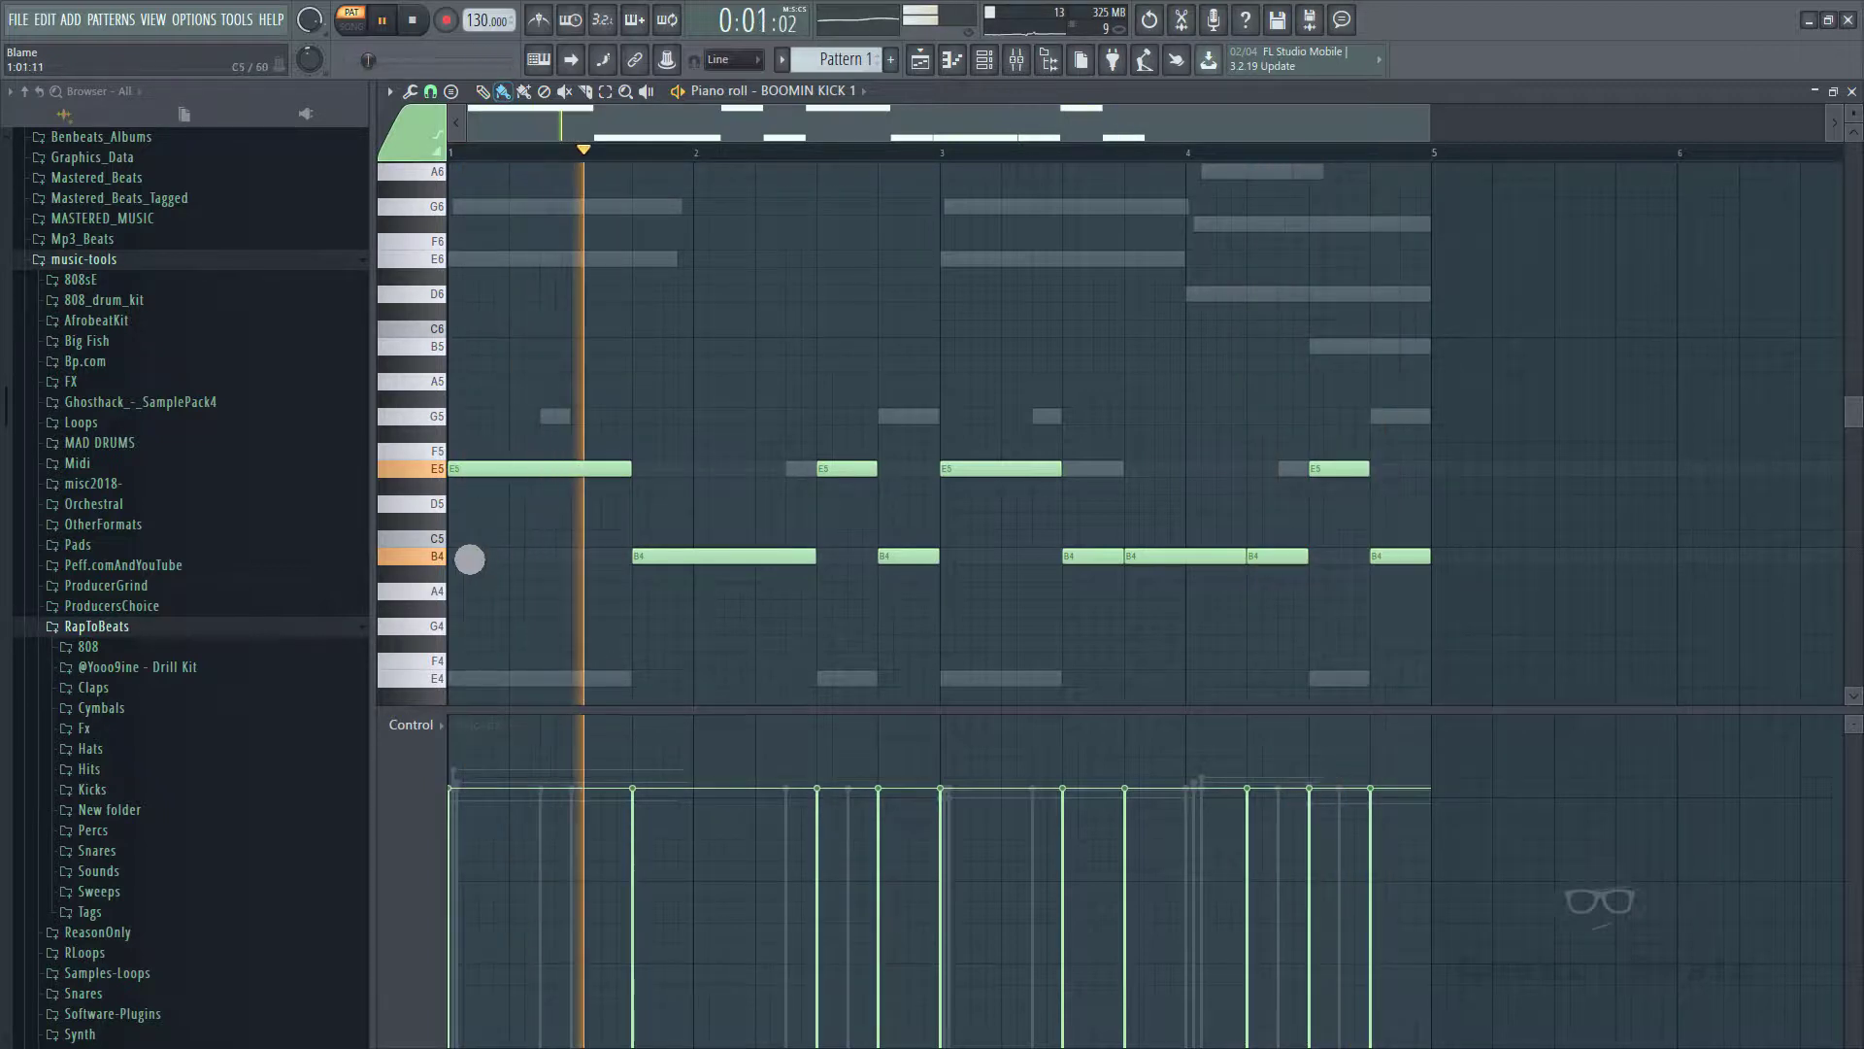
mouse_move(494, 560)
mouse_down()
mouse_move(1414, 541)
mouse_move(712, 549)
mouse_move(1398, 564)
mouse_up()
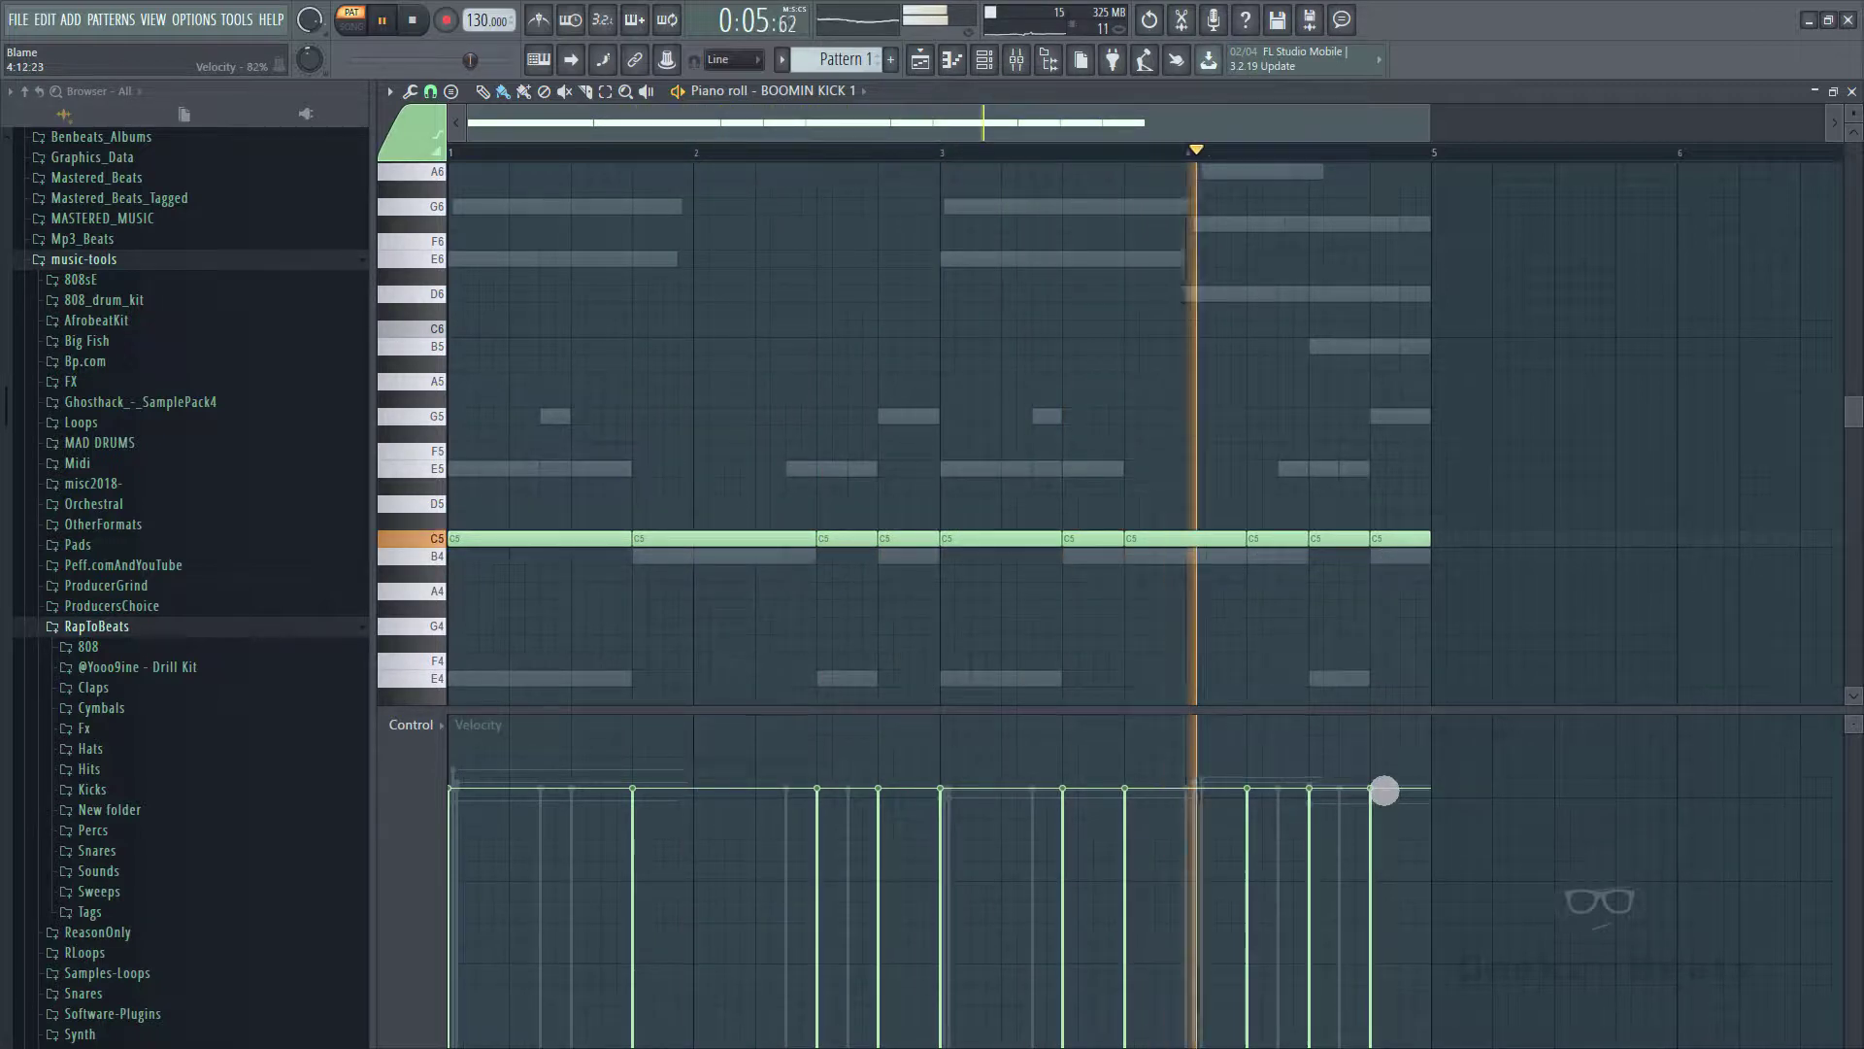
- Raise the velocity of every kick note to 100% and close the piano roll
drag(1384, 790, 1377, 703)
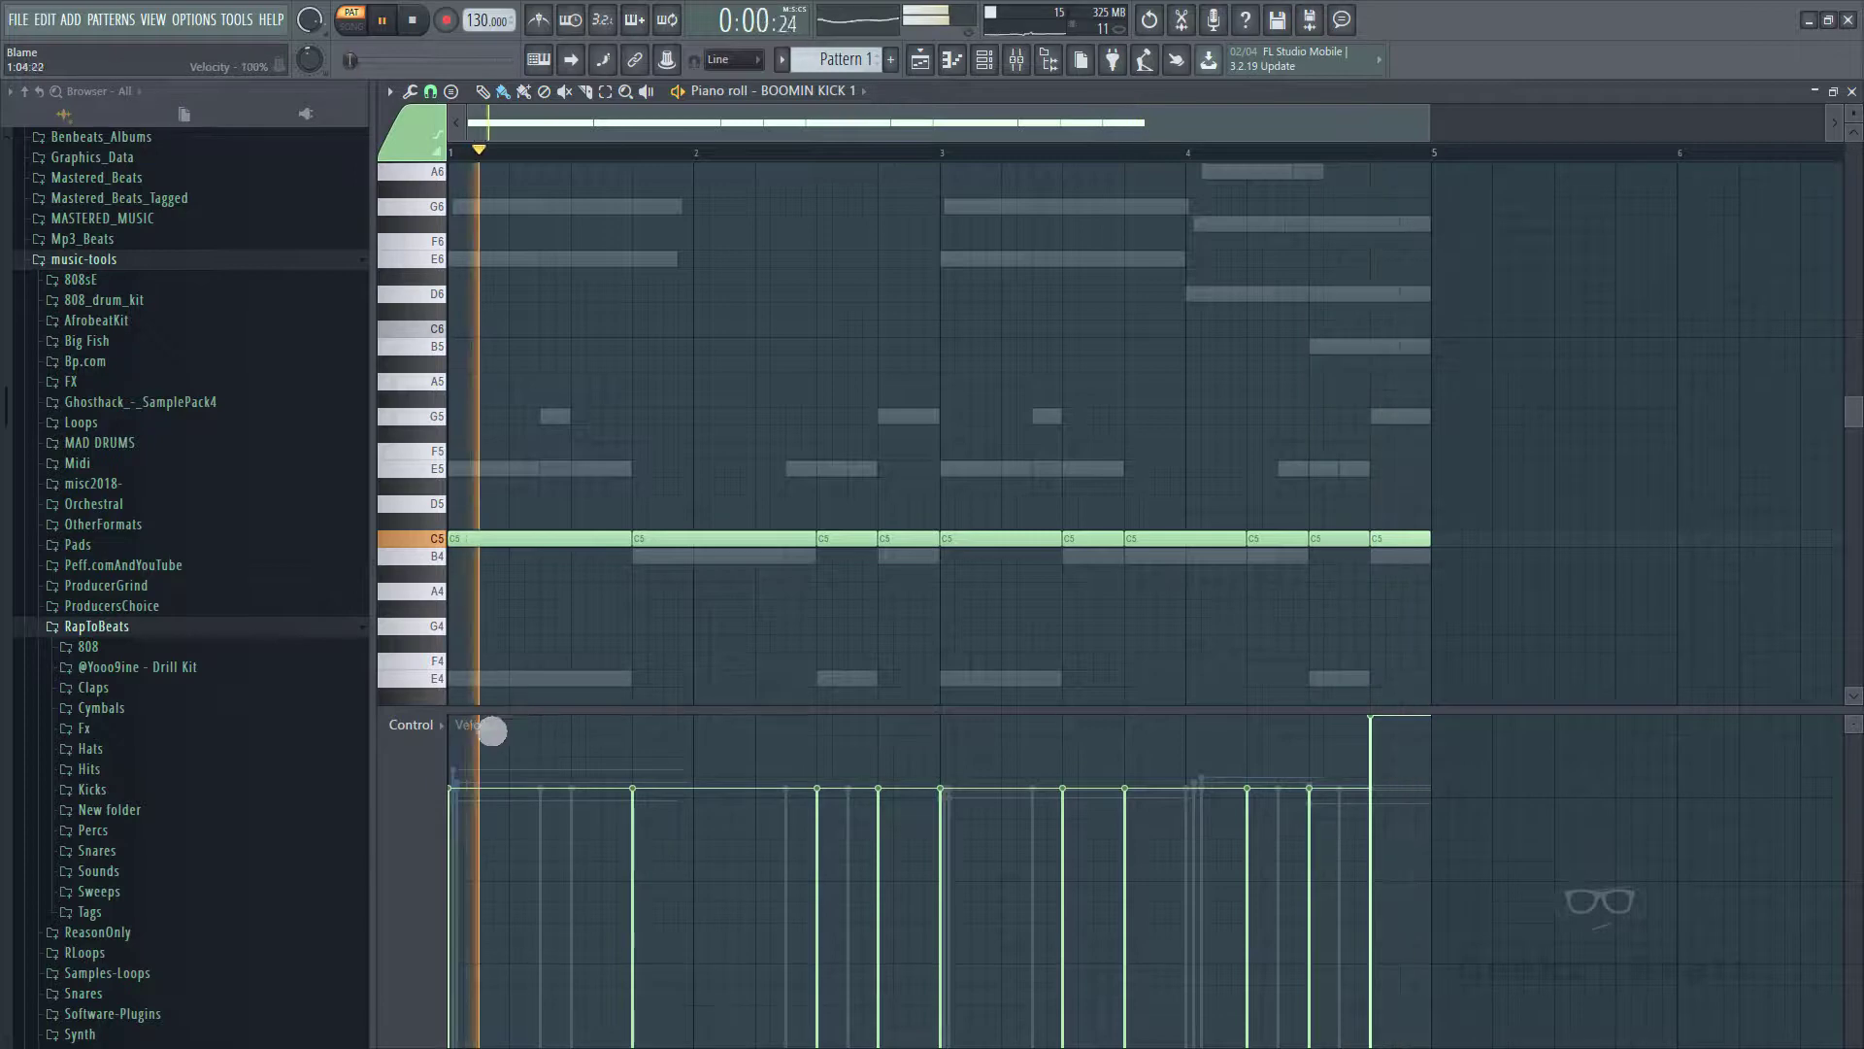
mouse_move(492, 730)
mouse_down()
mouse_move(1203, 716)
mouse_move(1349, 741)
mouse_move(1362, 710)
mouse_move(1291, 696)
mouse_up()
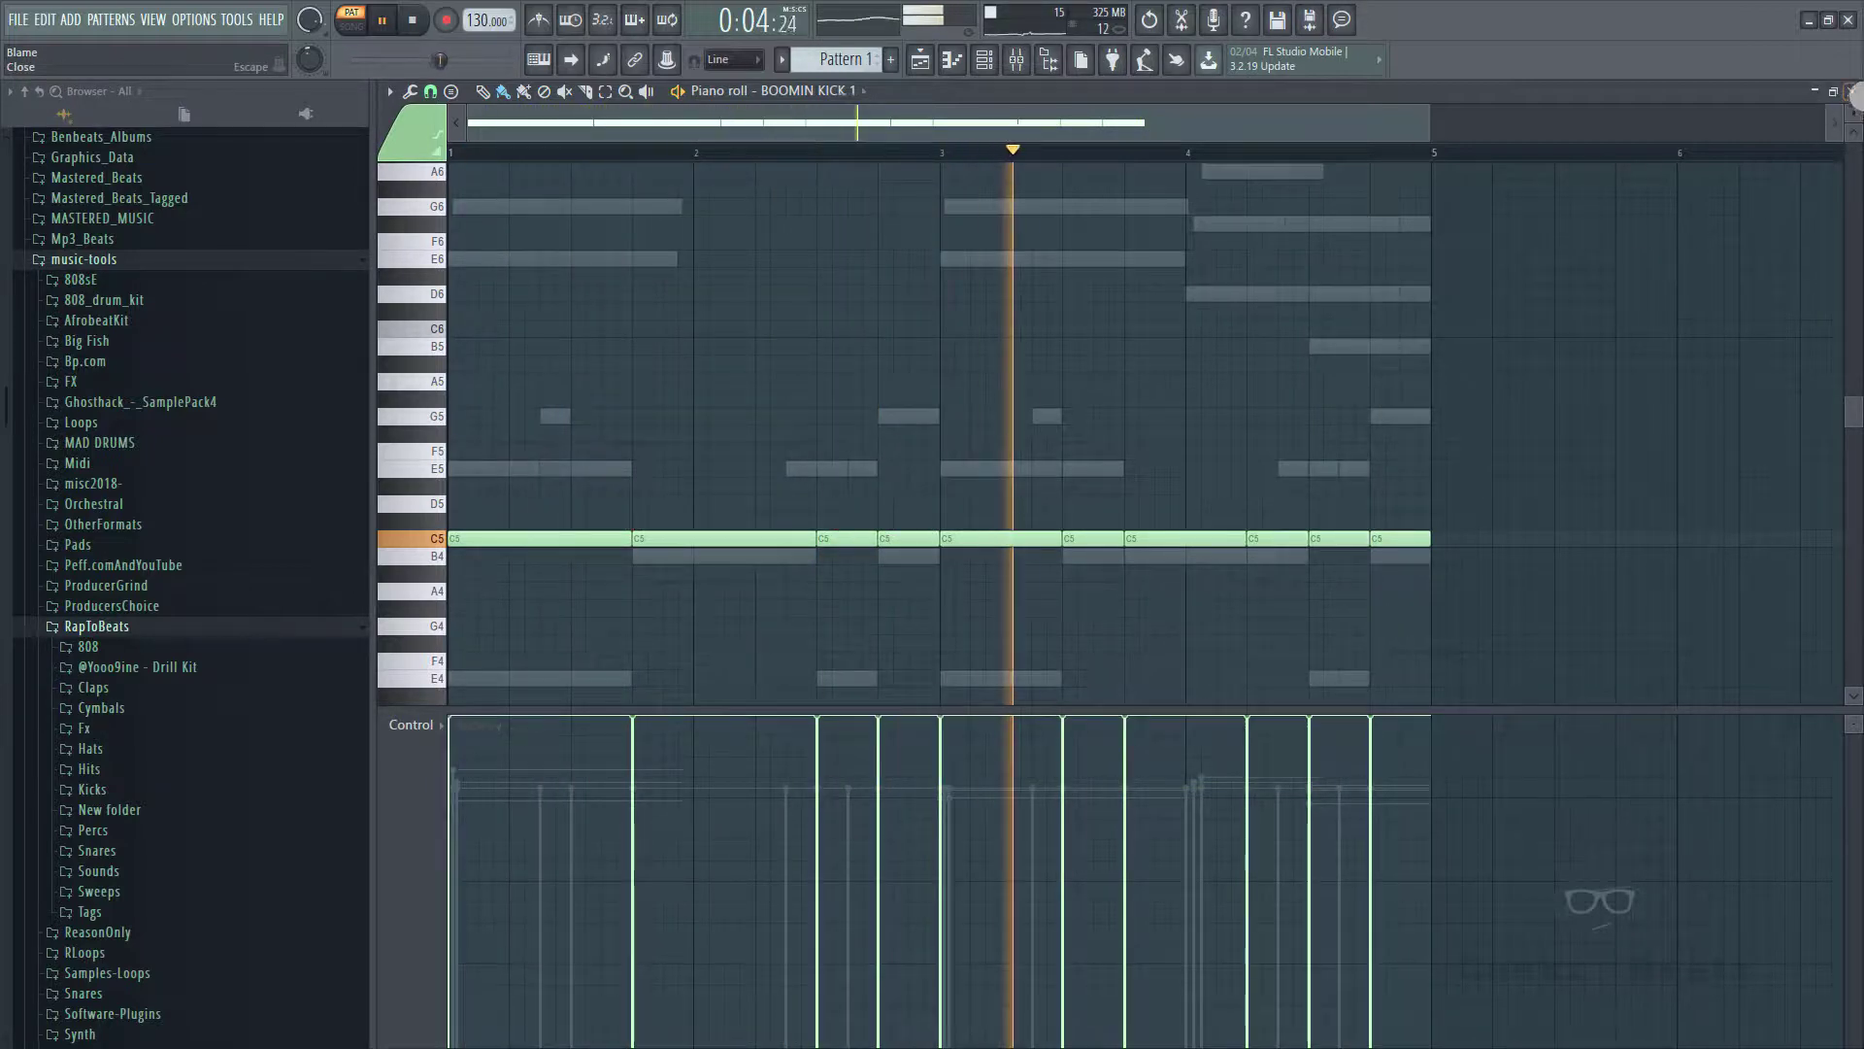
click(1850, 91)
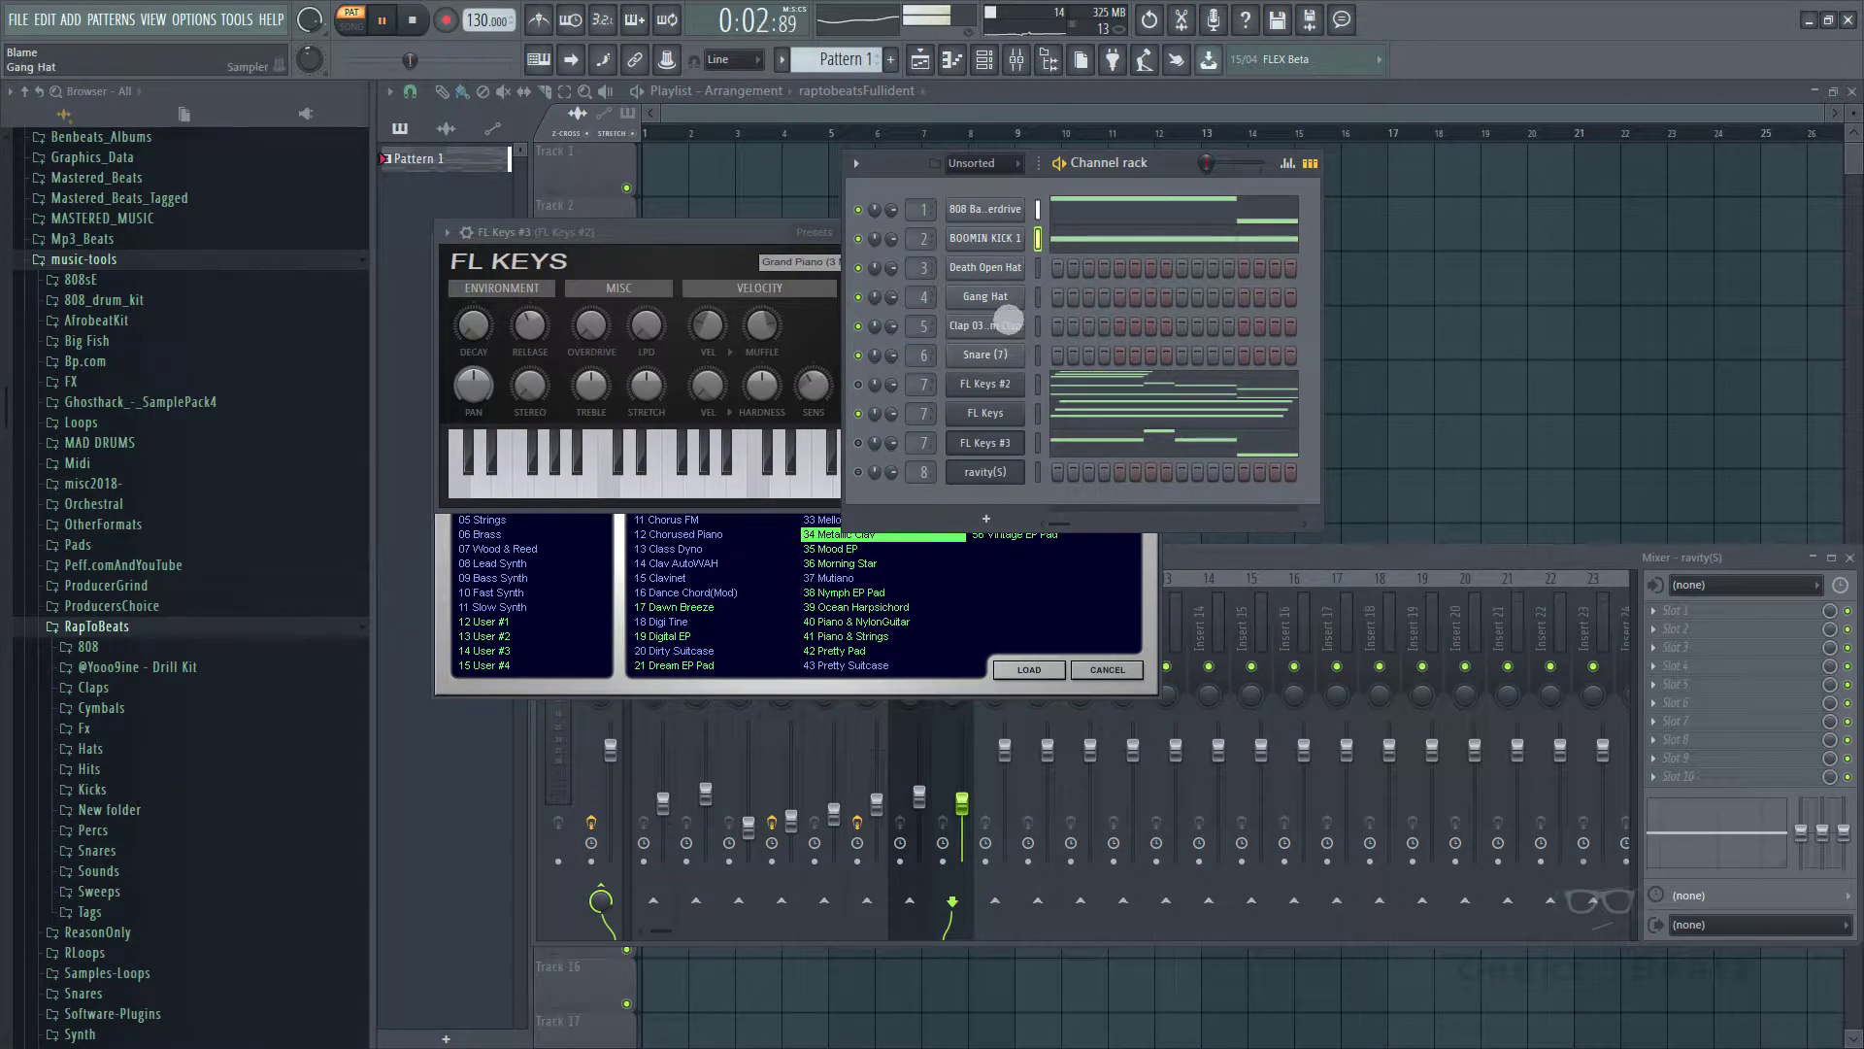
- In the Gang Hat piano roll, place D5 hits: a pair at the start of bar 1, one on its beat 4, one on bar 2's beat 3
right_click(1008, 318)
click(1067, 298)
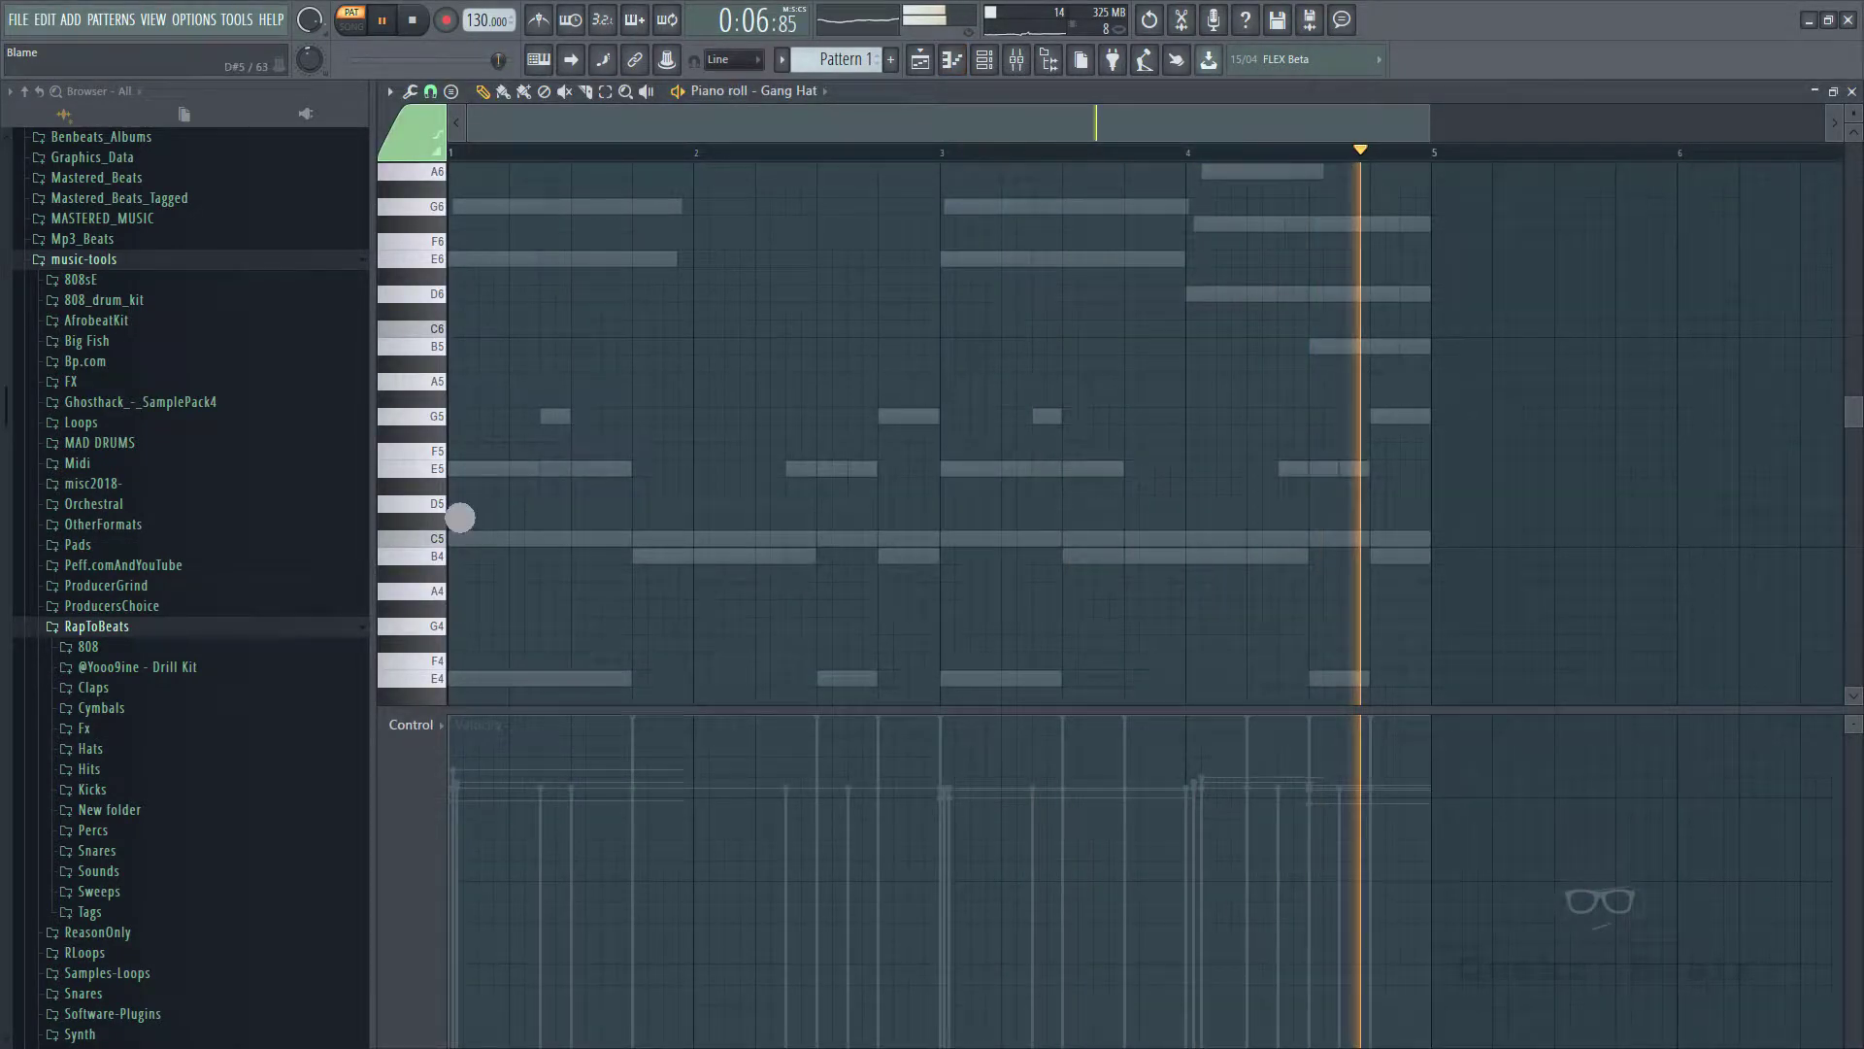
click(463, 505)
drag(581, 518, 456, 525)
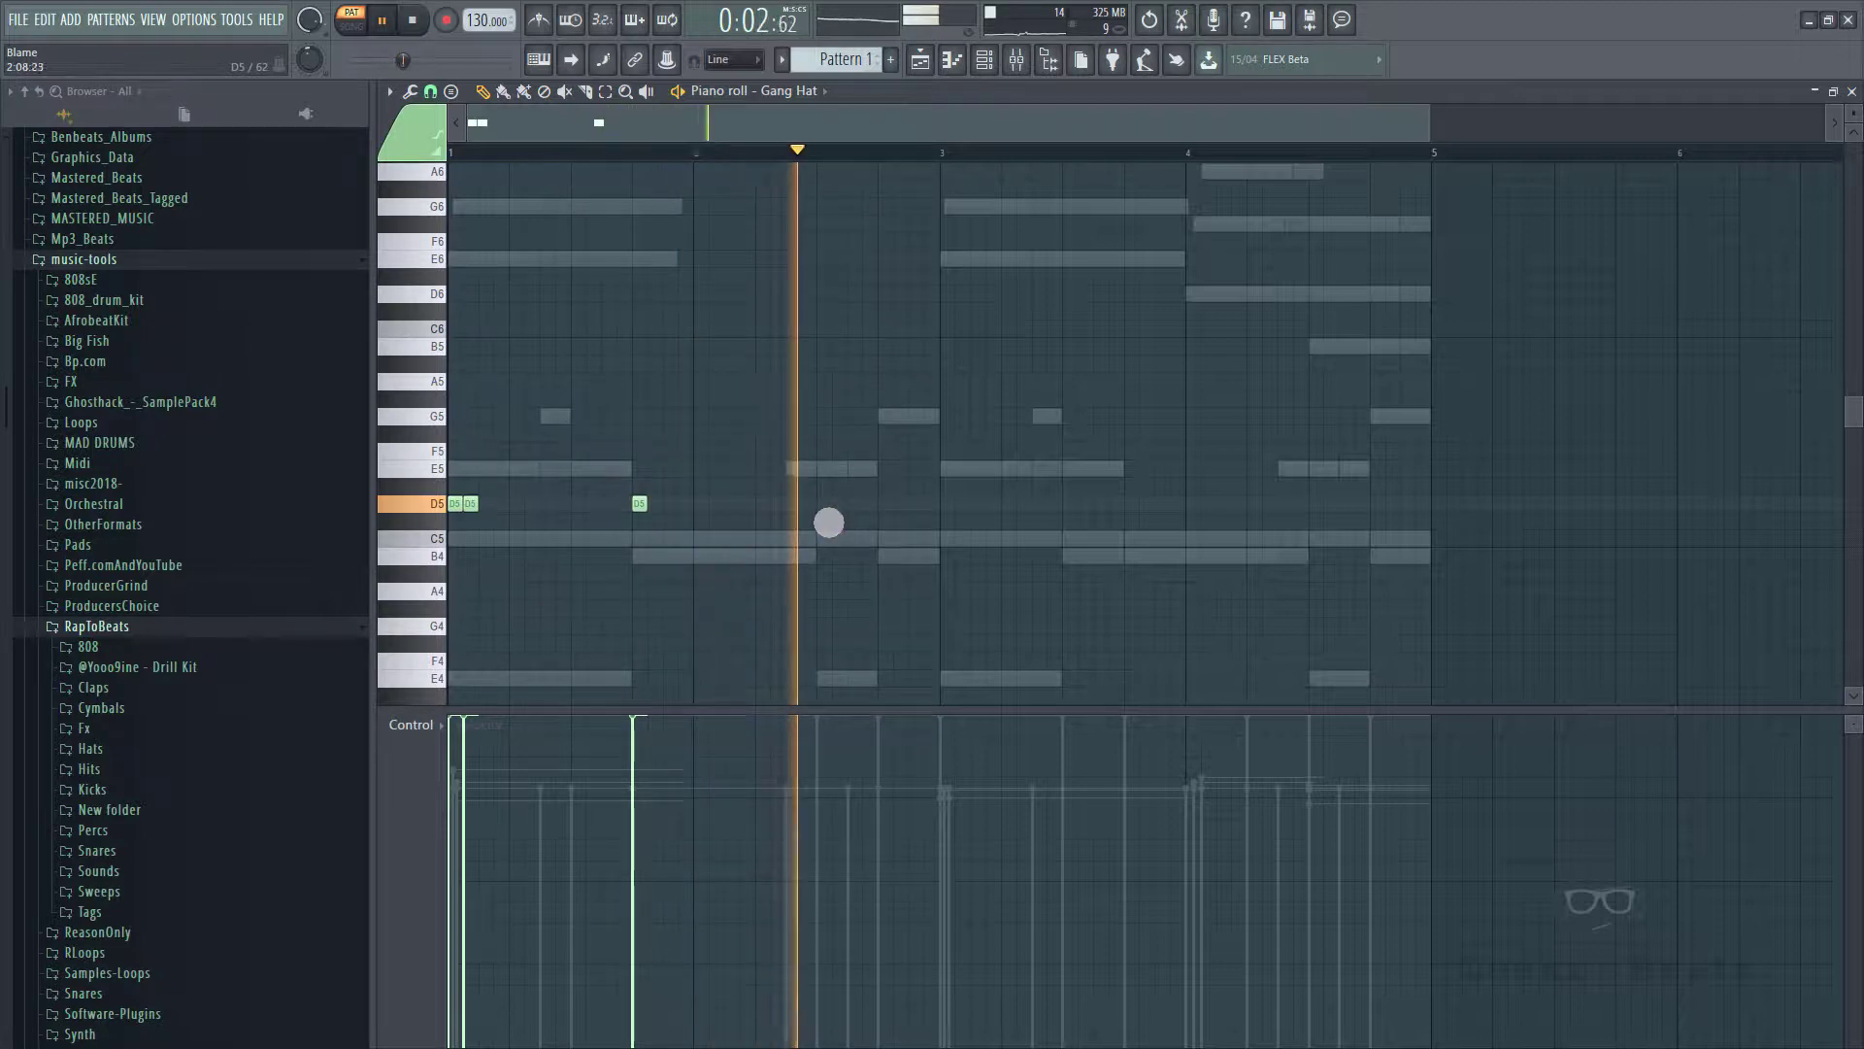
click(824, 518)
key(space)
- Complete paired D5 hat hits on beats 3 and 4 of bar 2, and duplicate the two-bar pattern into bars 3 and 4
click(886, 518)
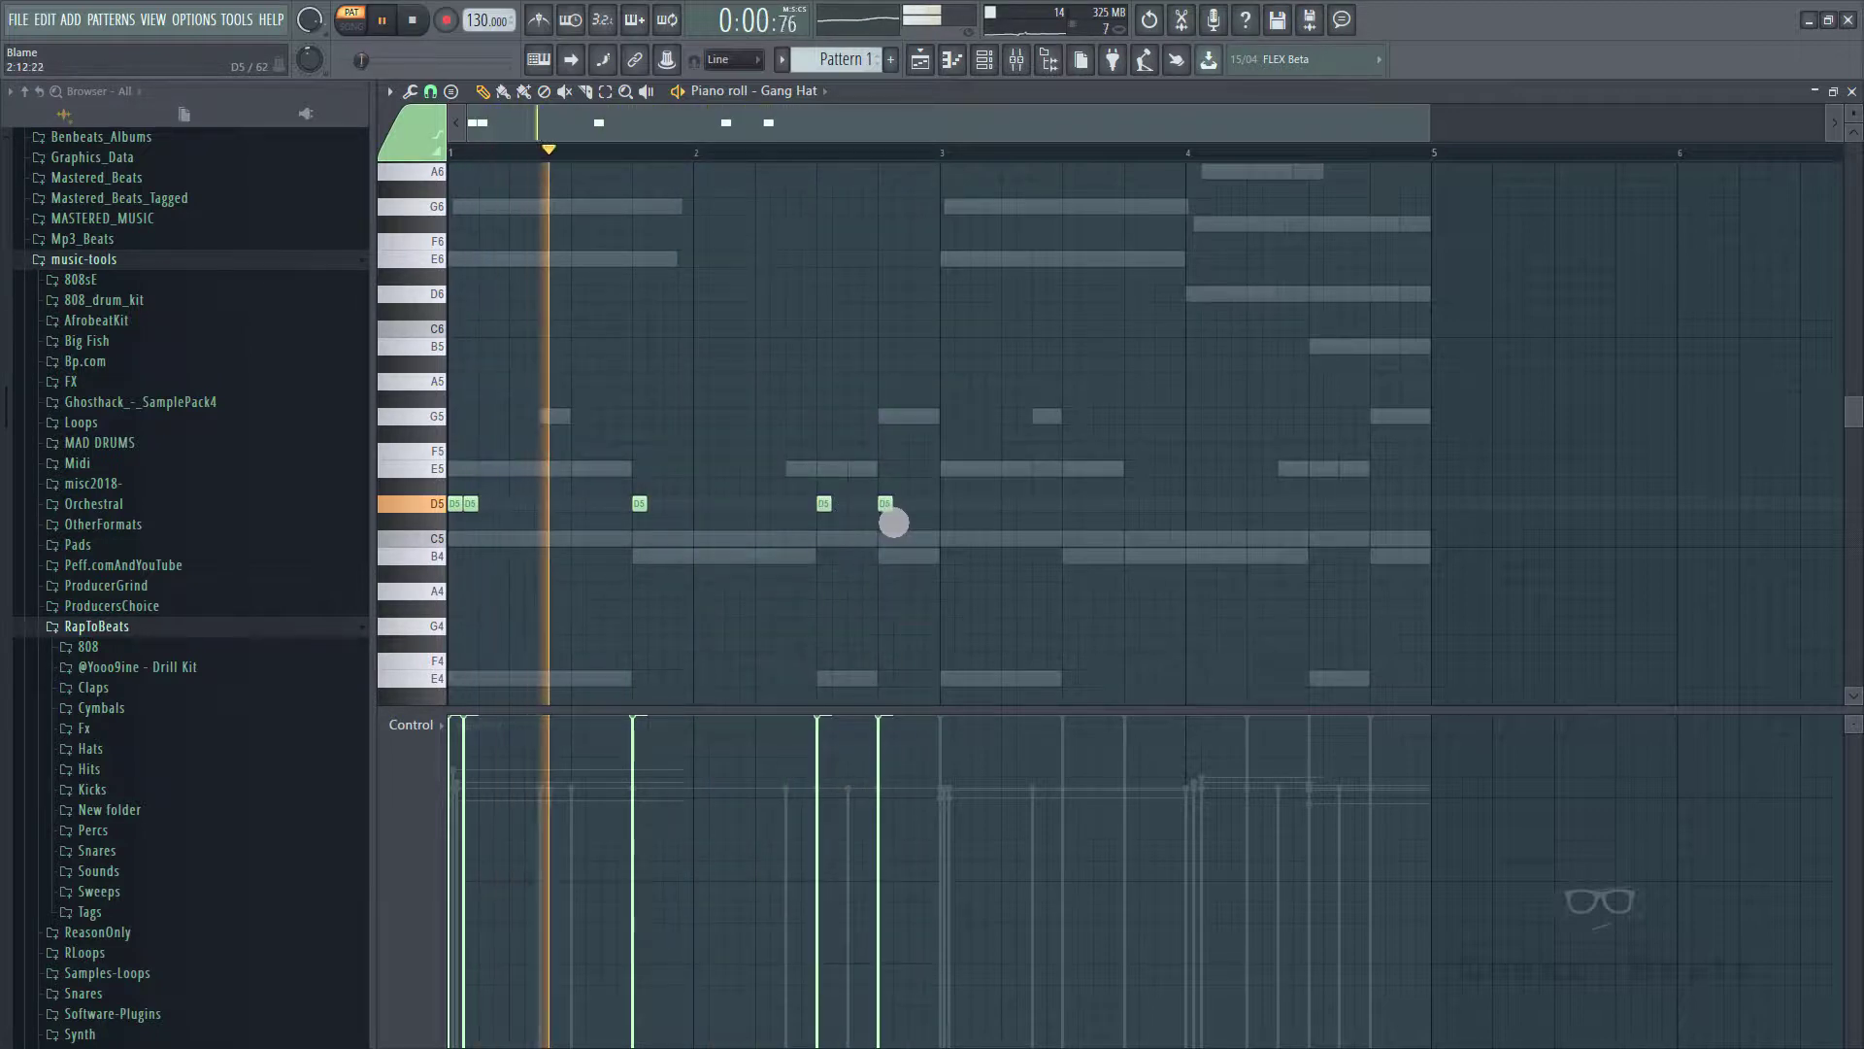
click(849, 519)
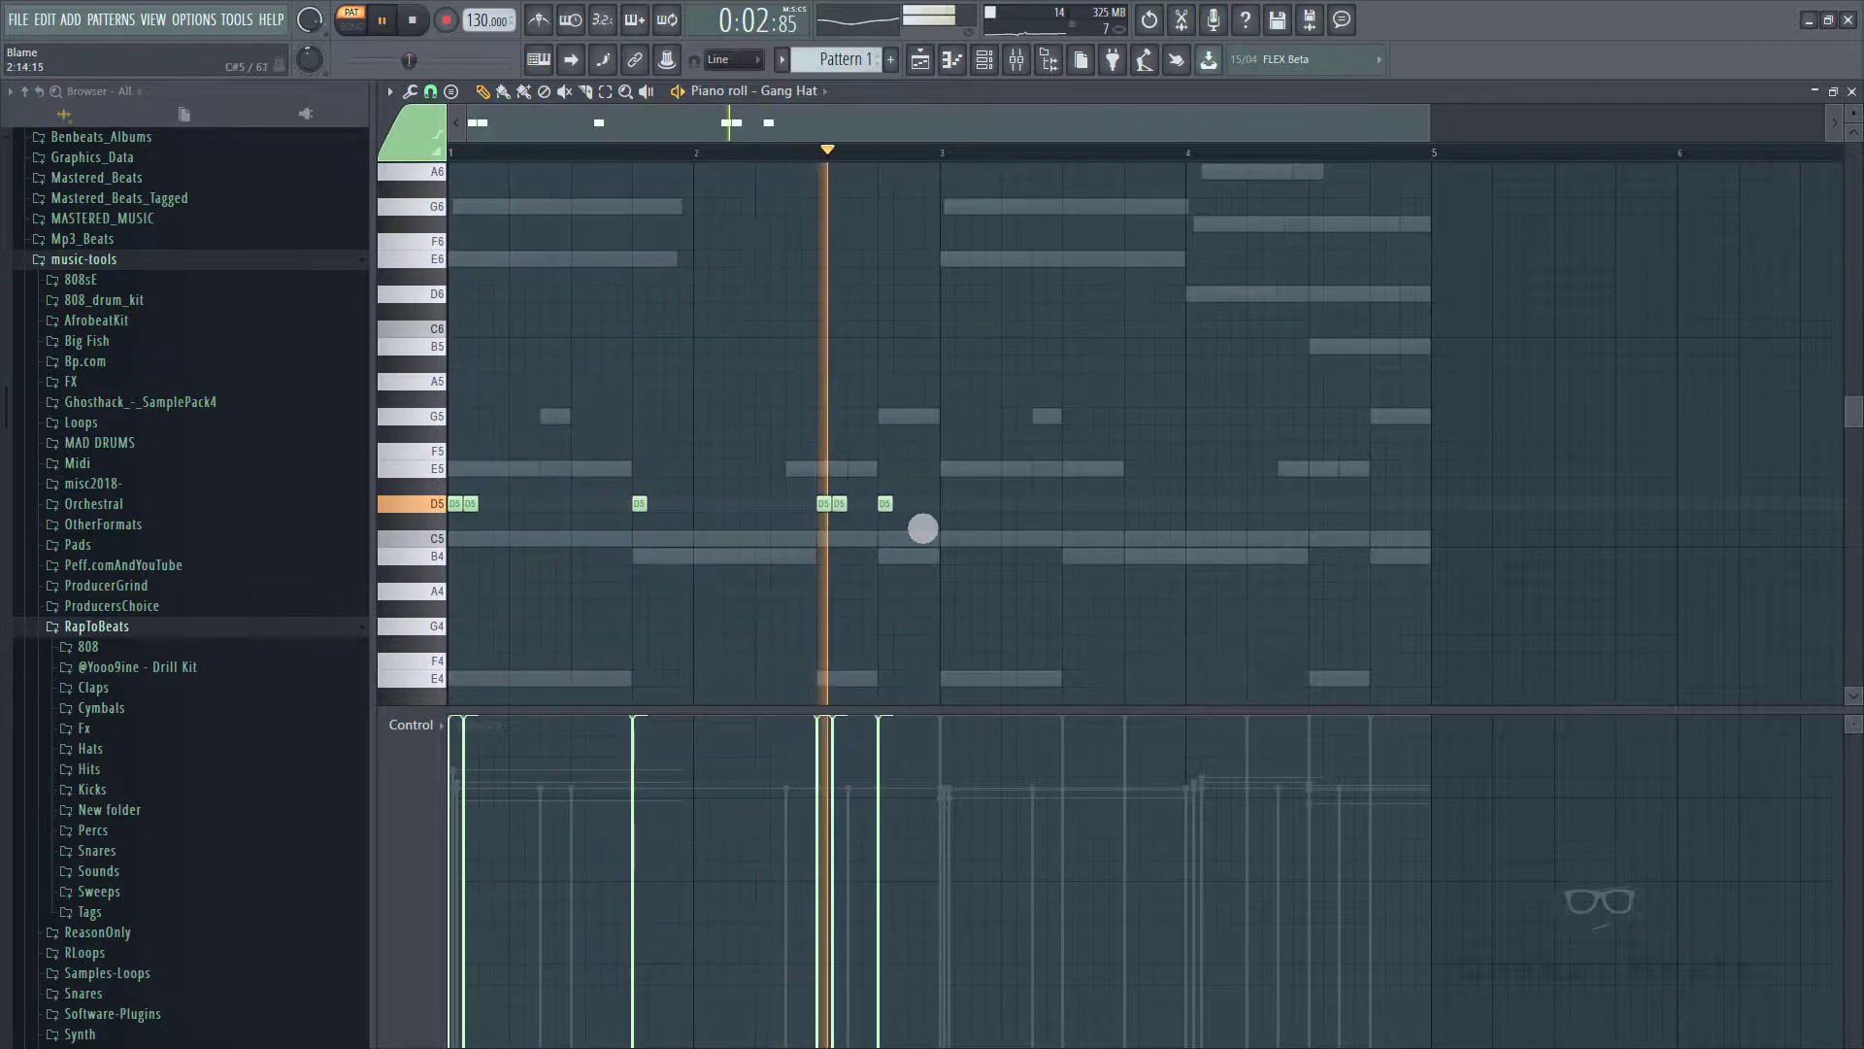
click(911, 524)
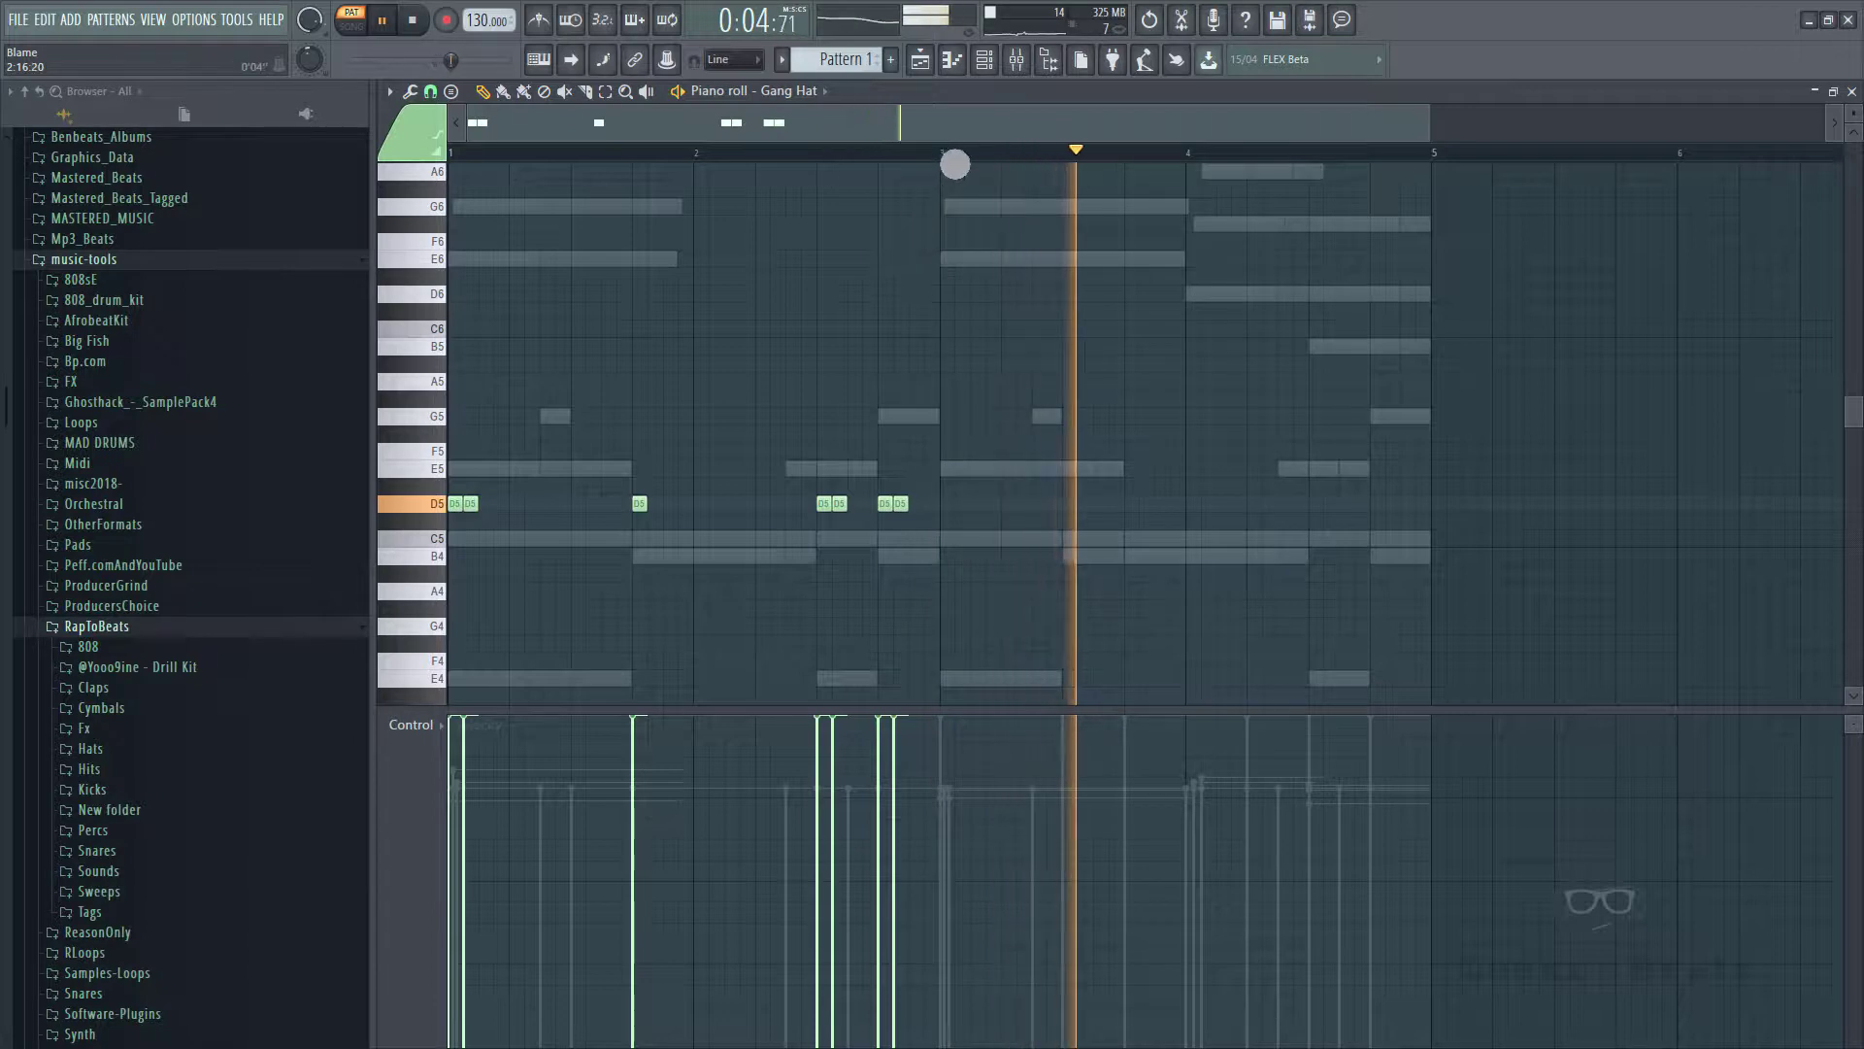
drag(952, 156, 204, 238)
key(ctrl+b)
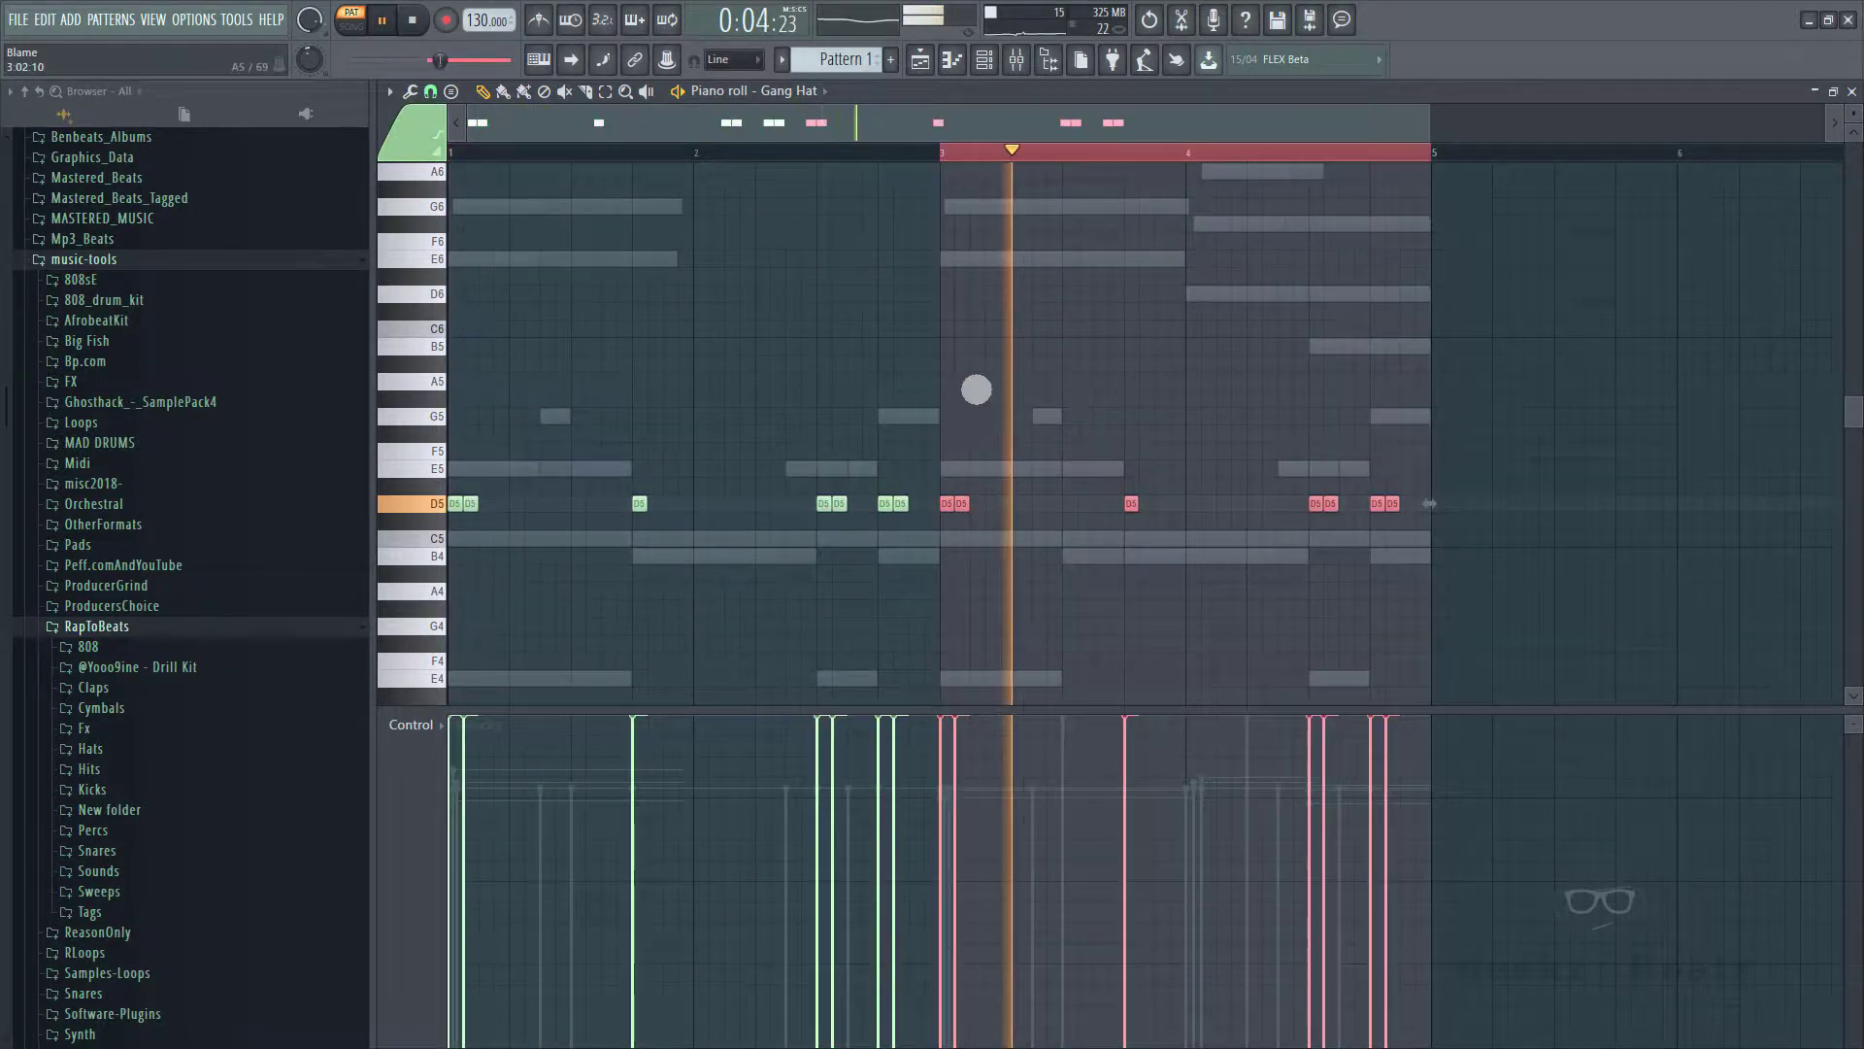
- Add D5 Gang Hat hits in bar 4: pairs on beats 1 and 2, plus a third hit on beat 4; close the piano roll
key(ctrl+d)
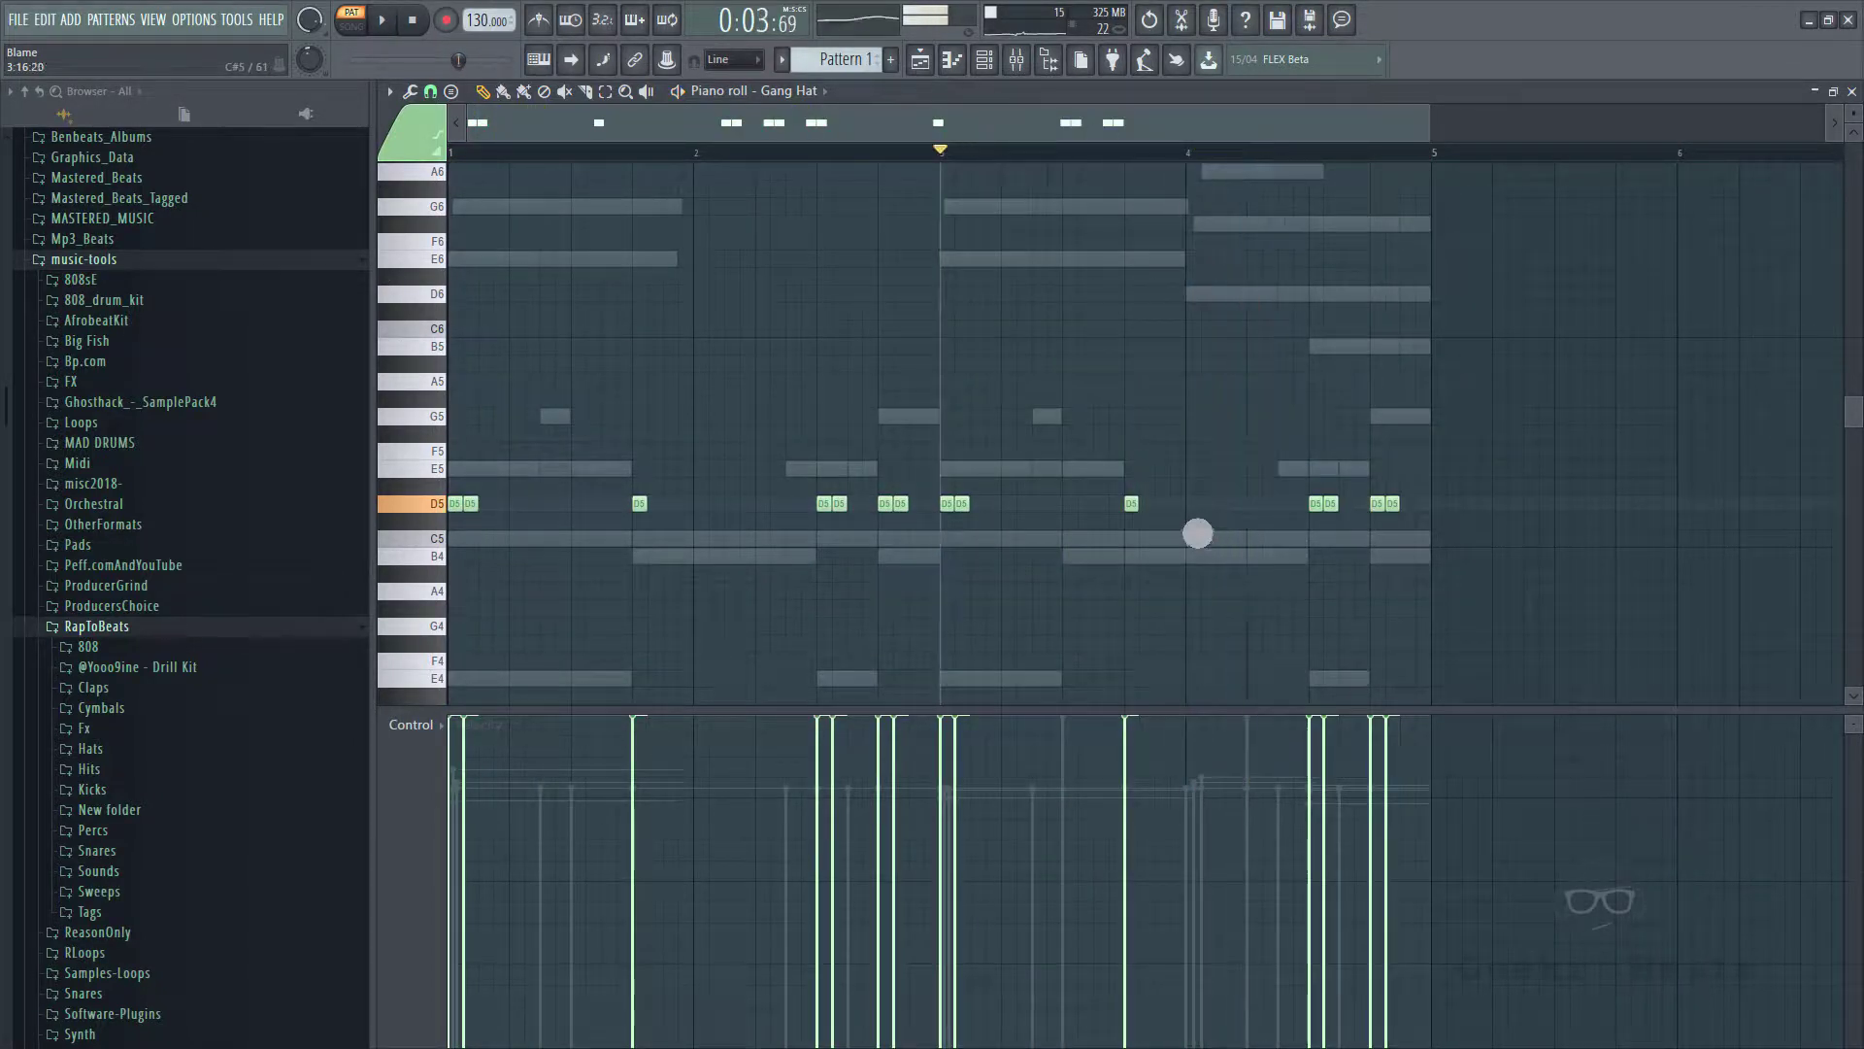
click(1194, 504)
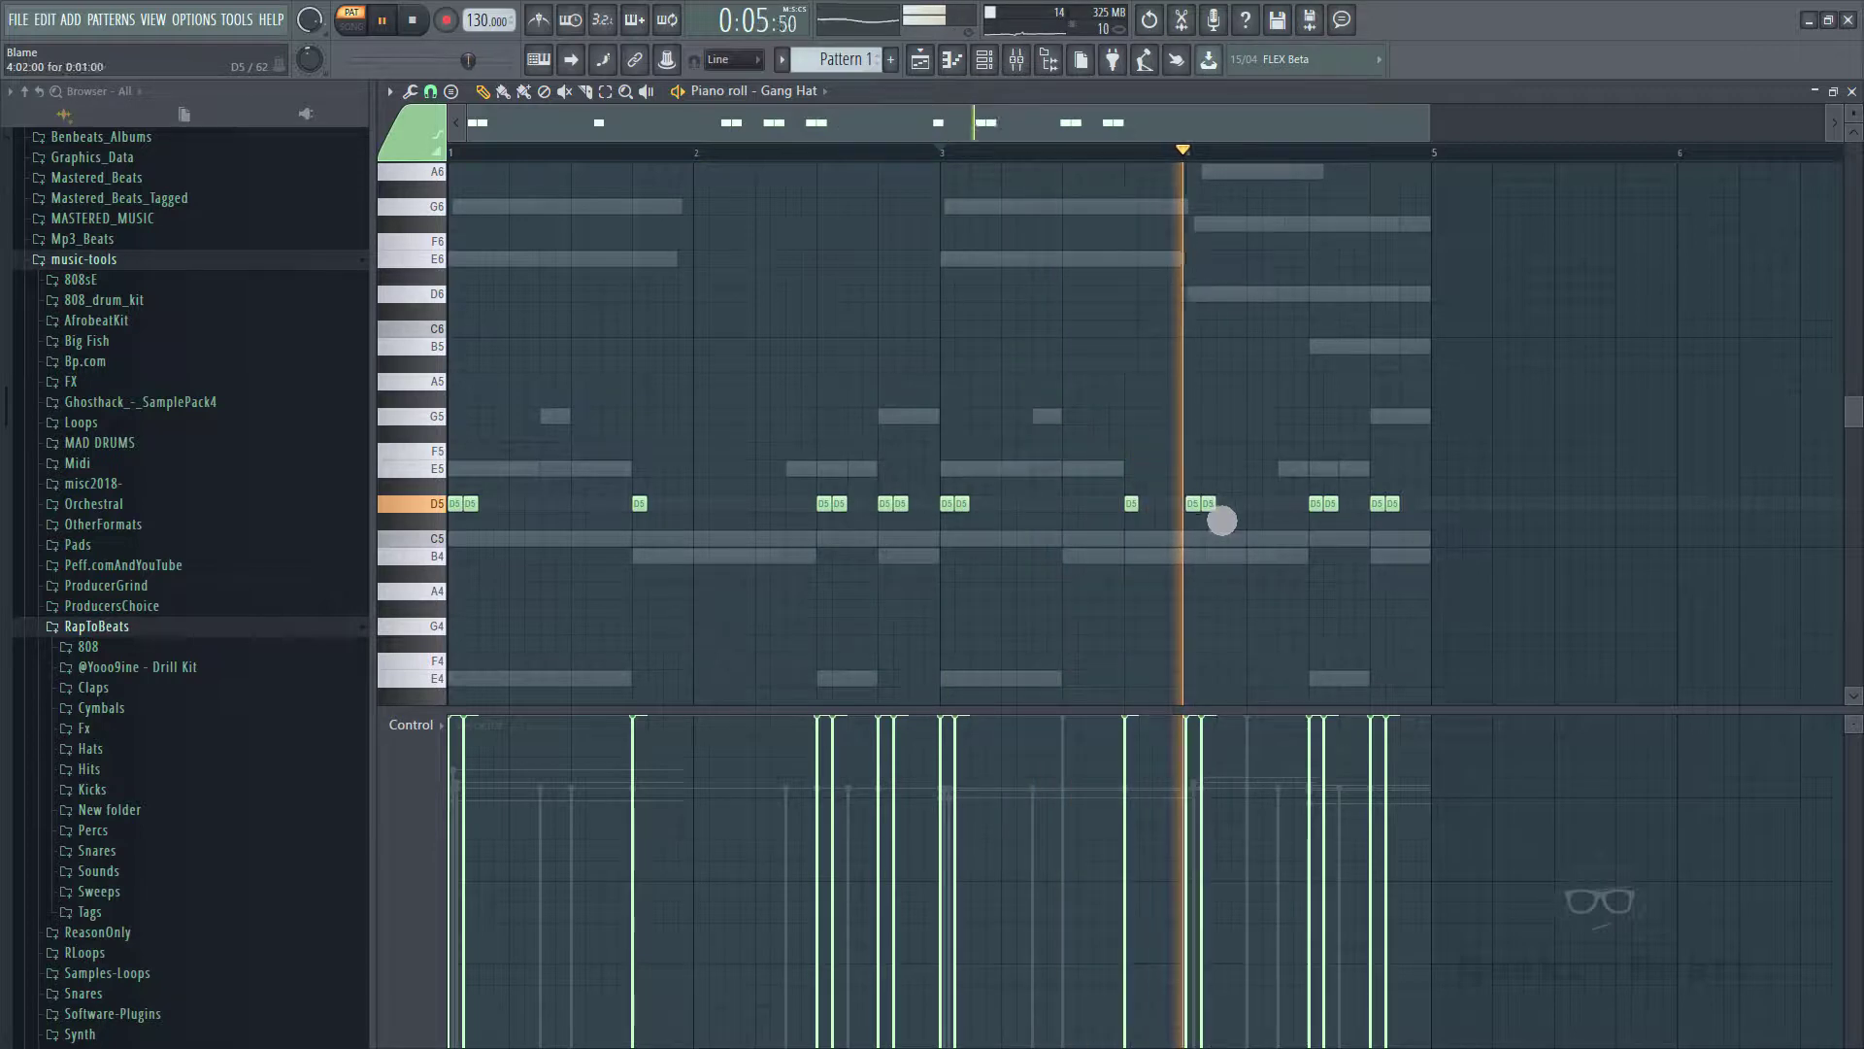
click(1214, 507)
click(1257, 524)
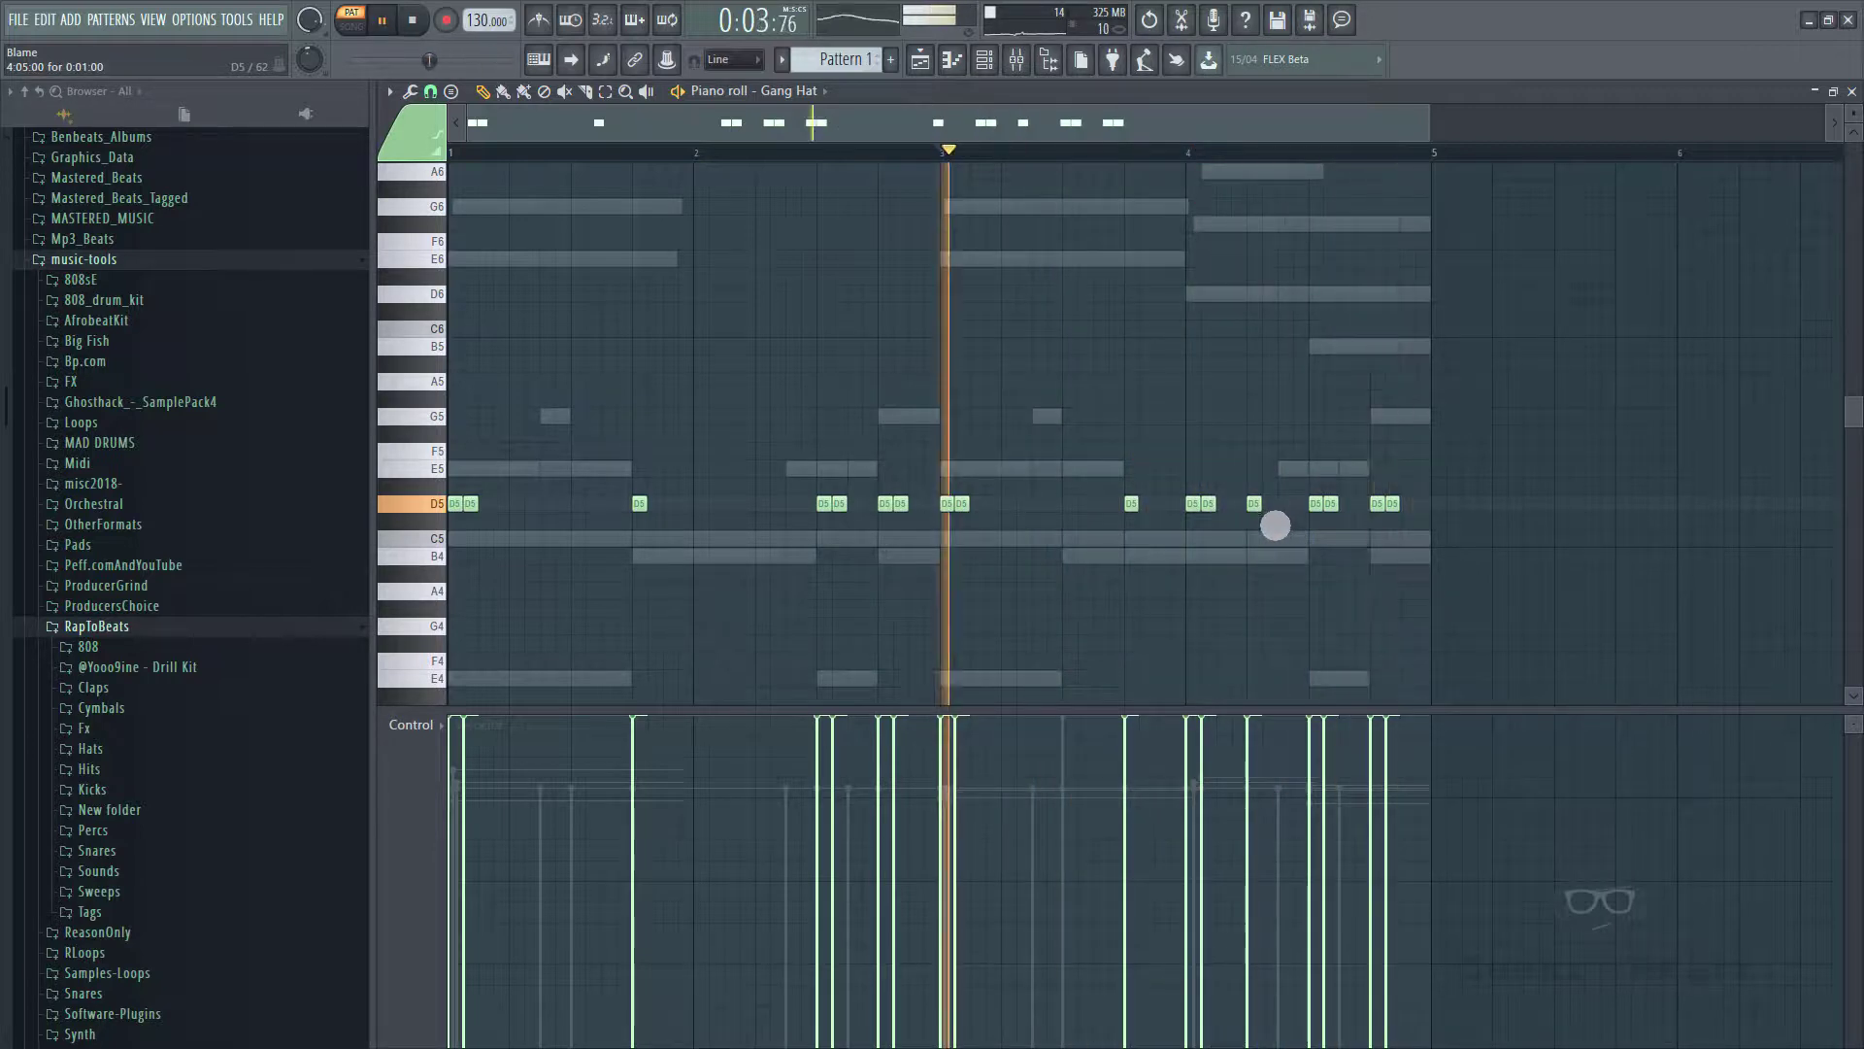
click(1278, 523)
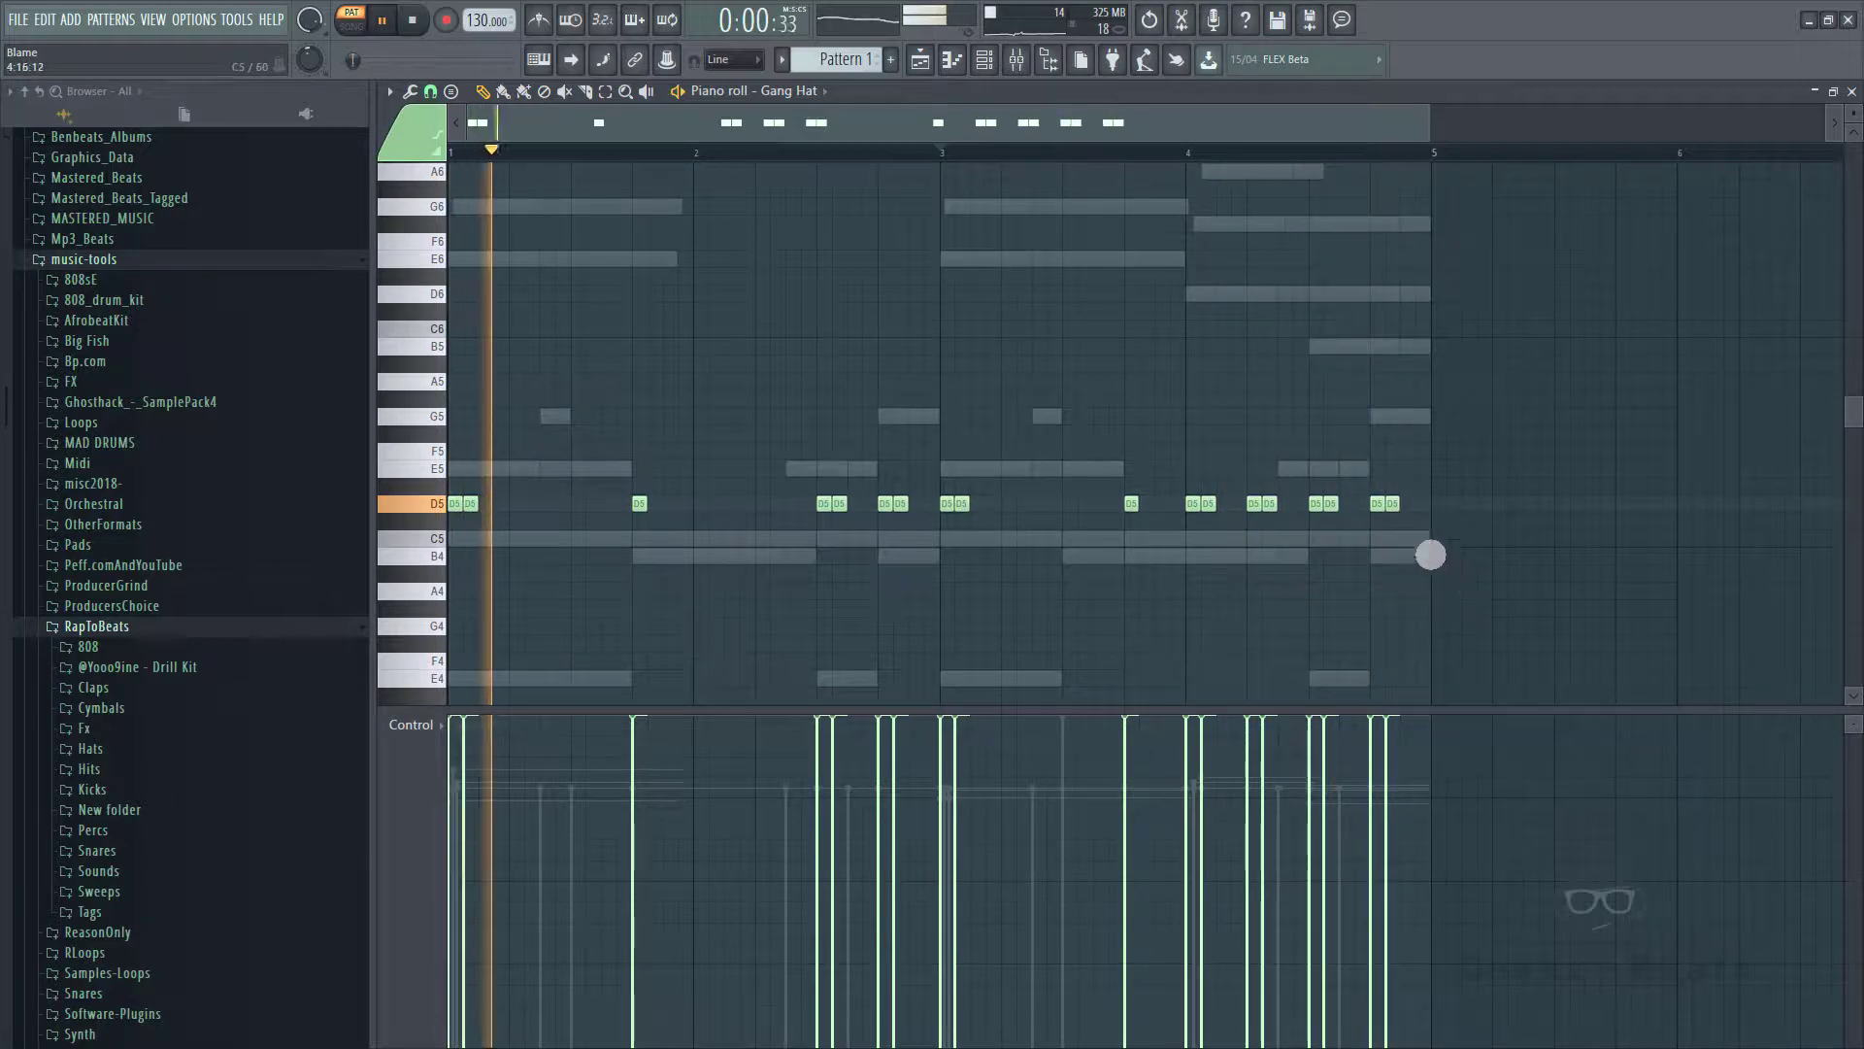
click(1412, 509)
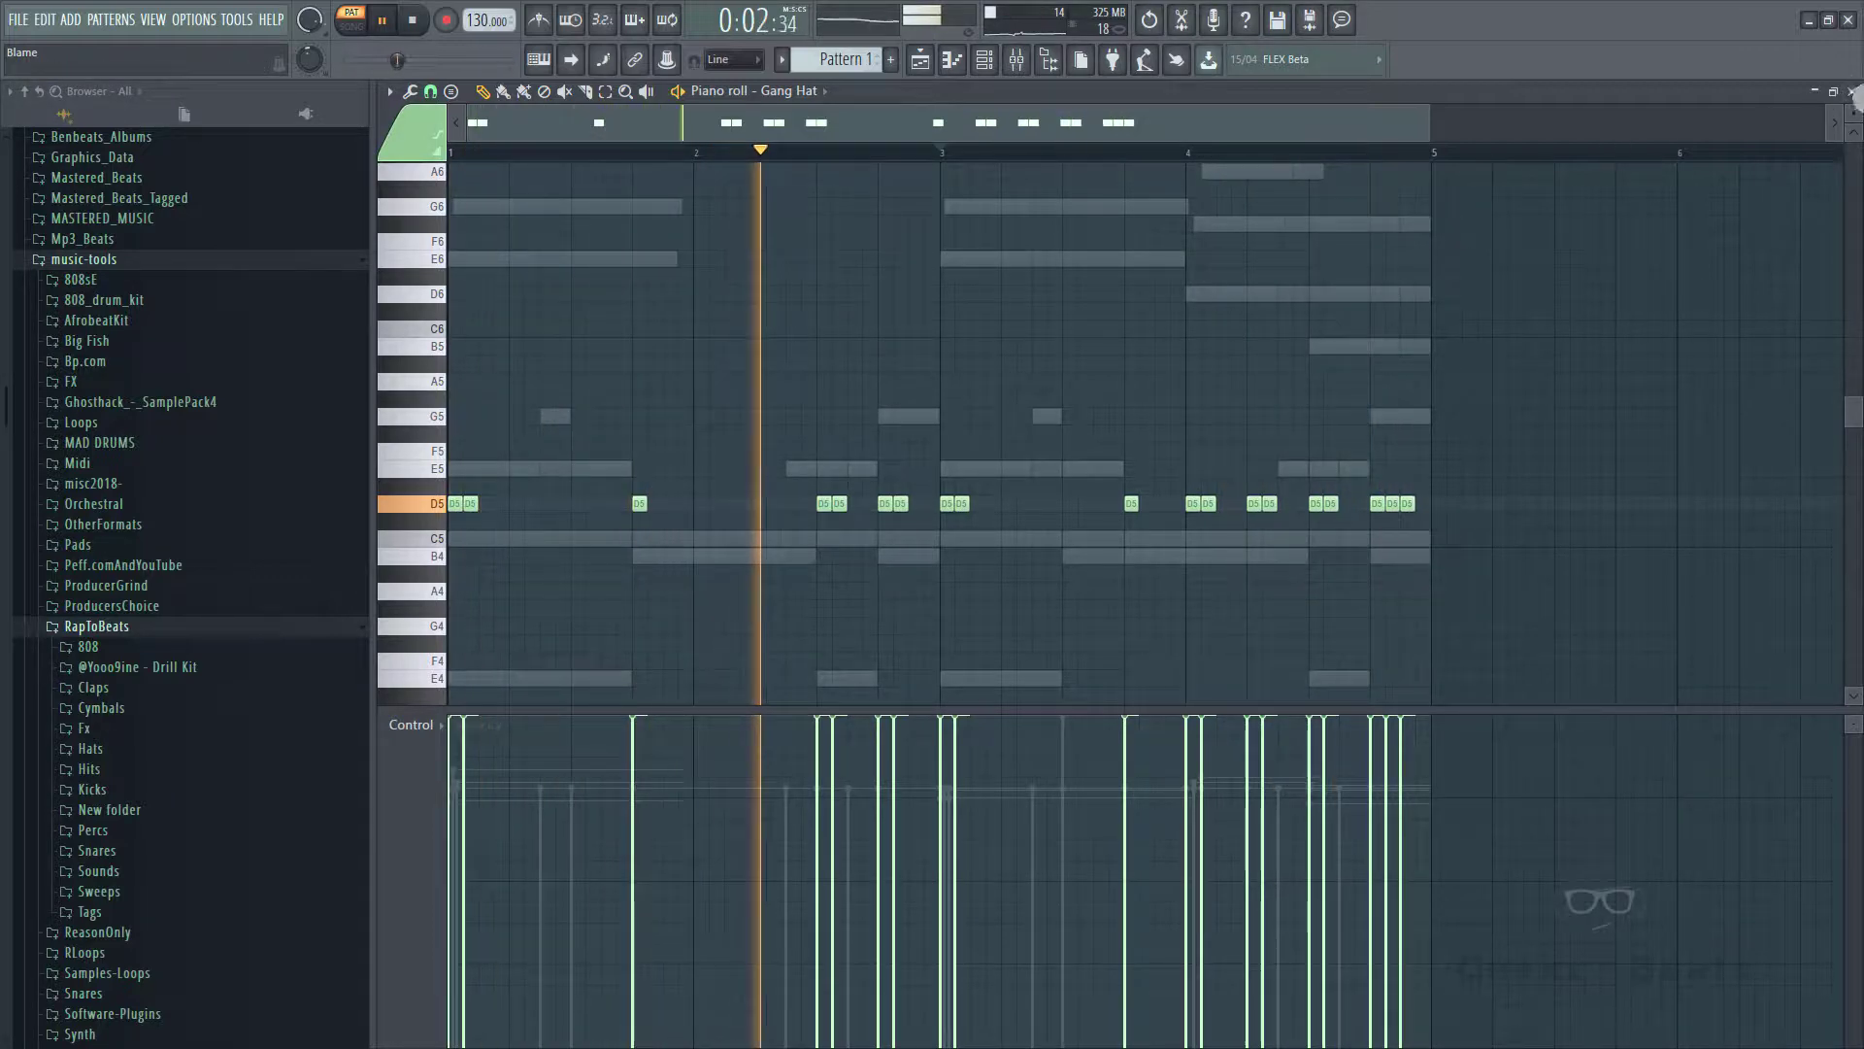
key(F7)
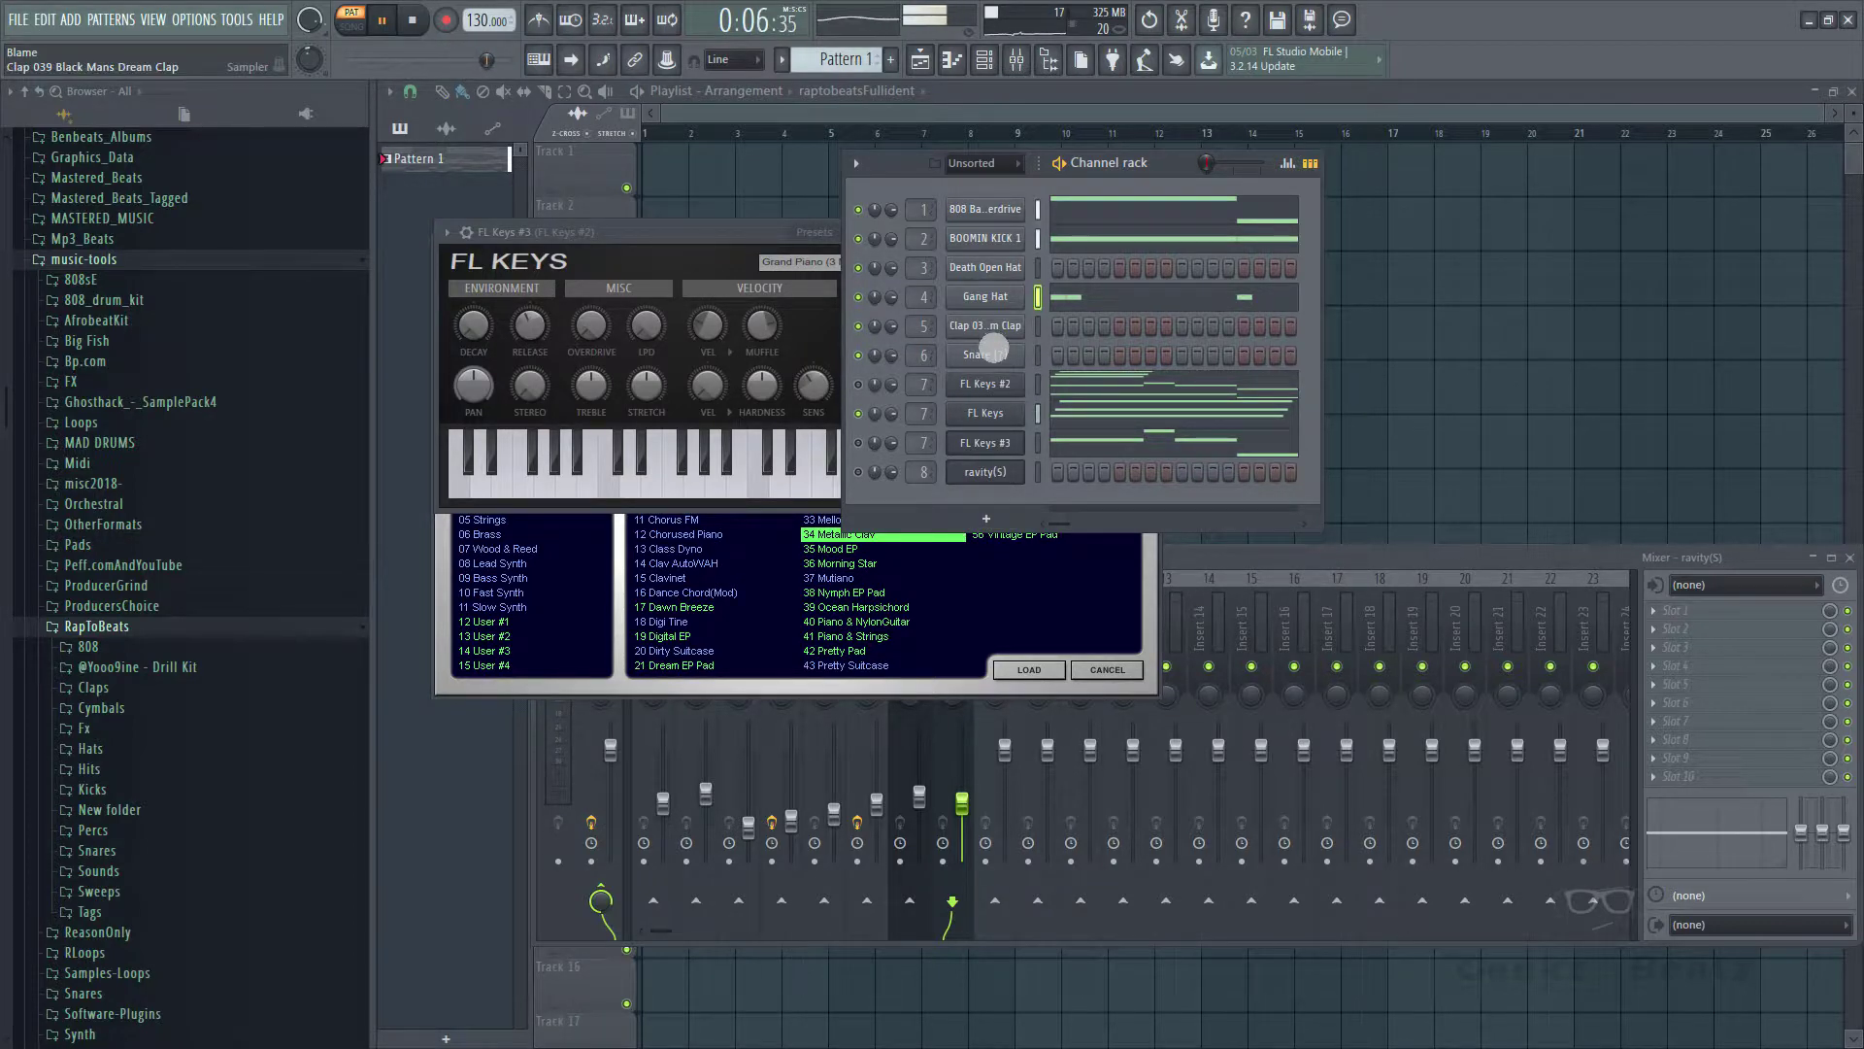
- In the Snare (7) piano roll, place a single F5 hit on beat 3 of bar 1, removing the extra one in bar 2
right_click(995, 367)
click(1068, 355)
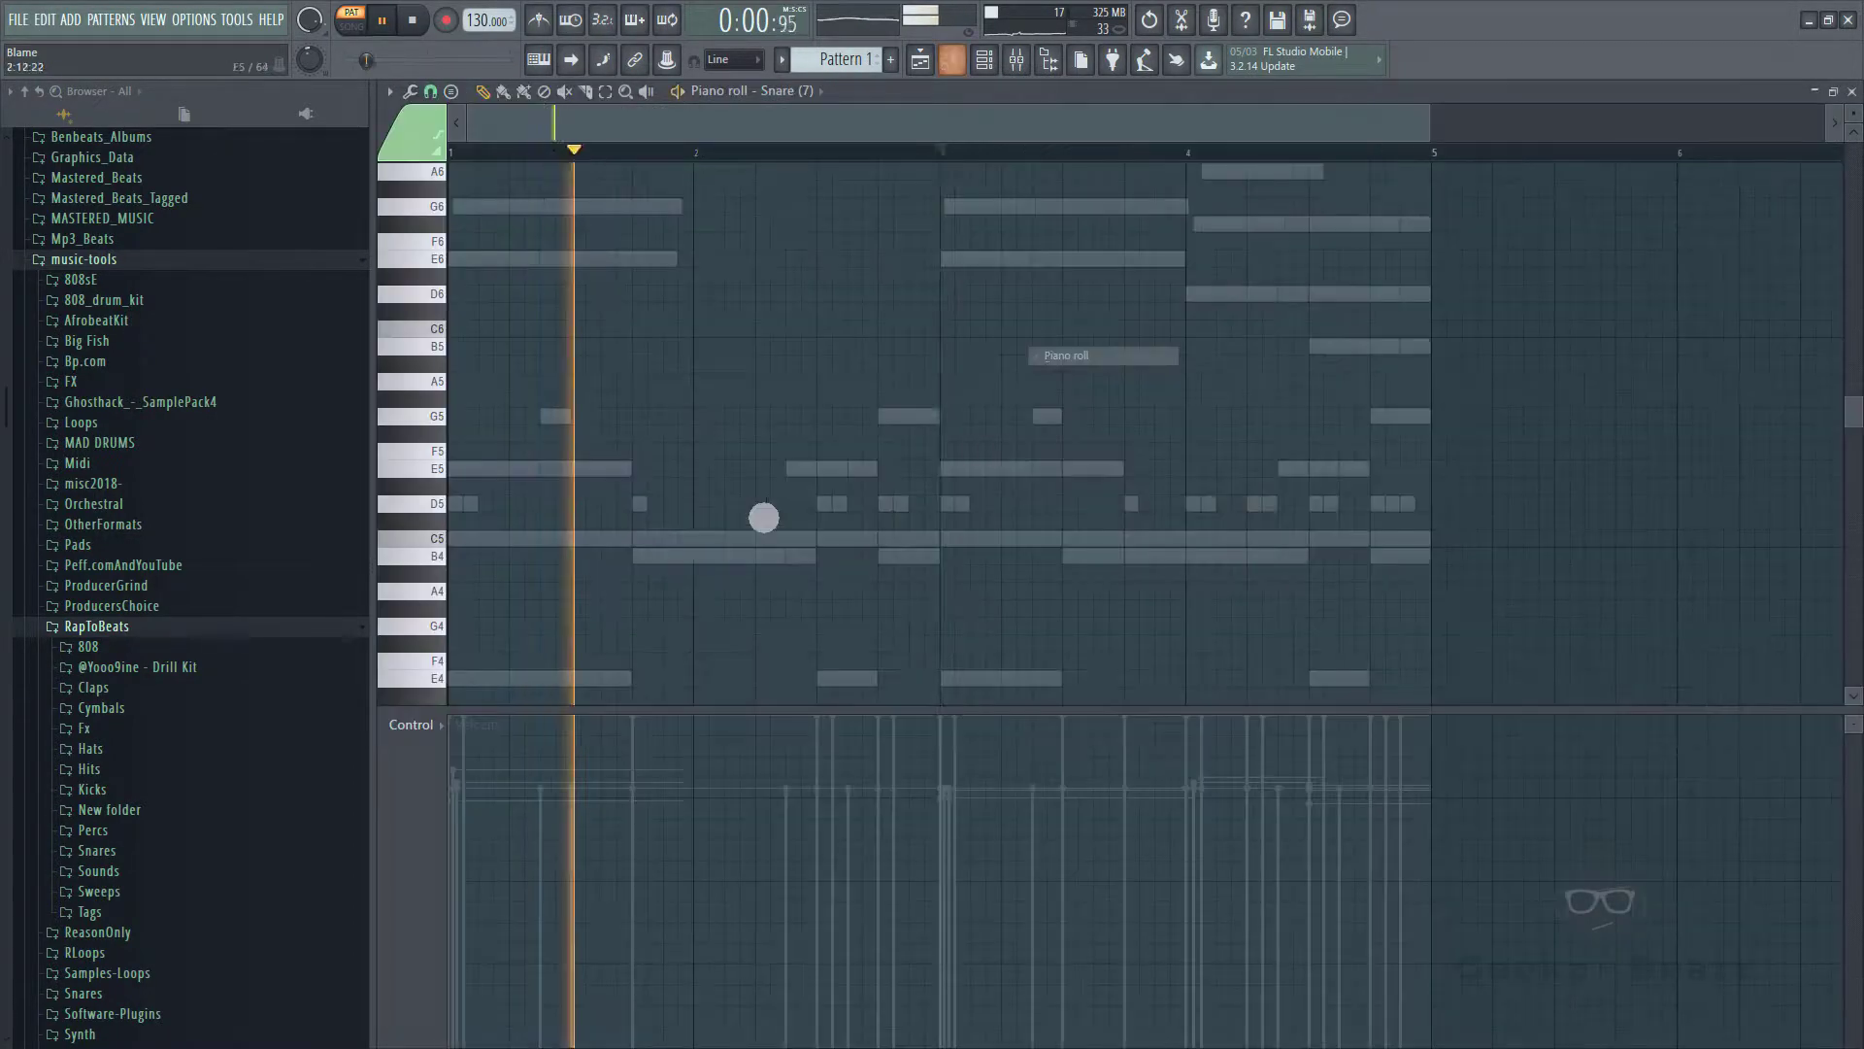
key(space)
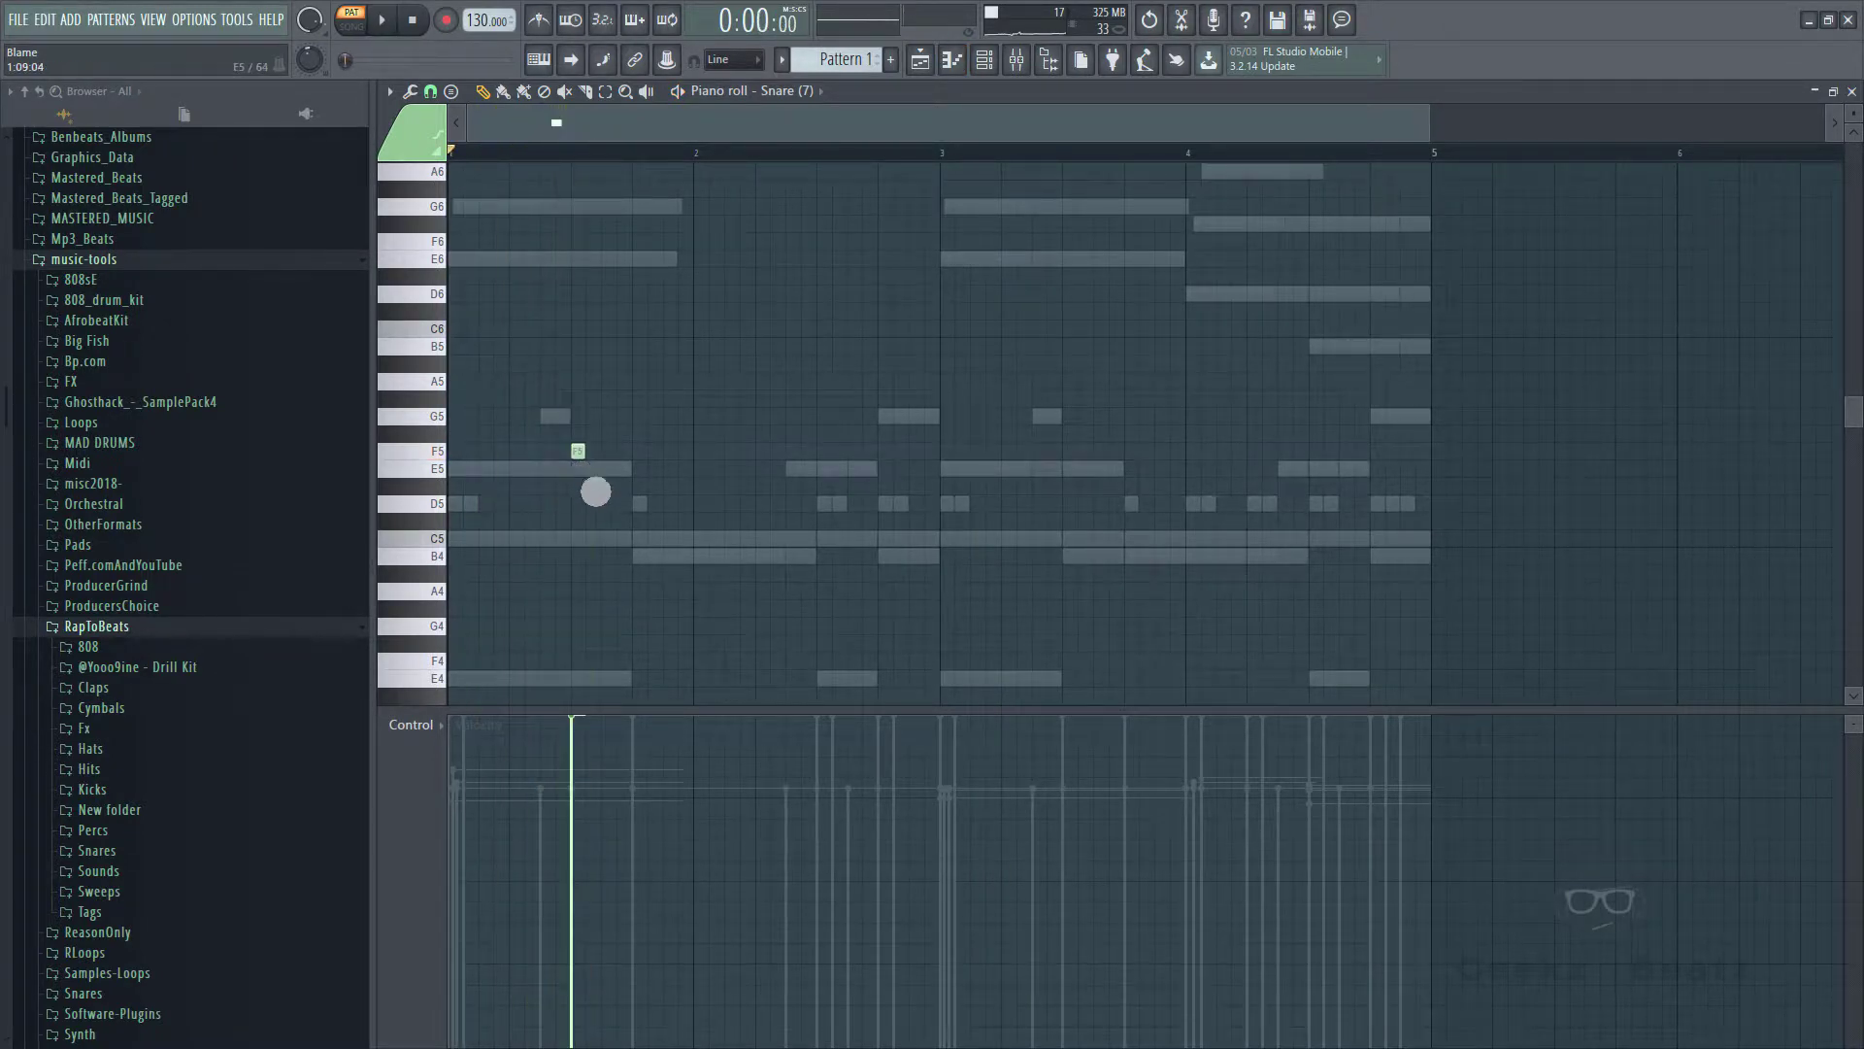
click(699, 452)
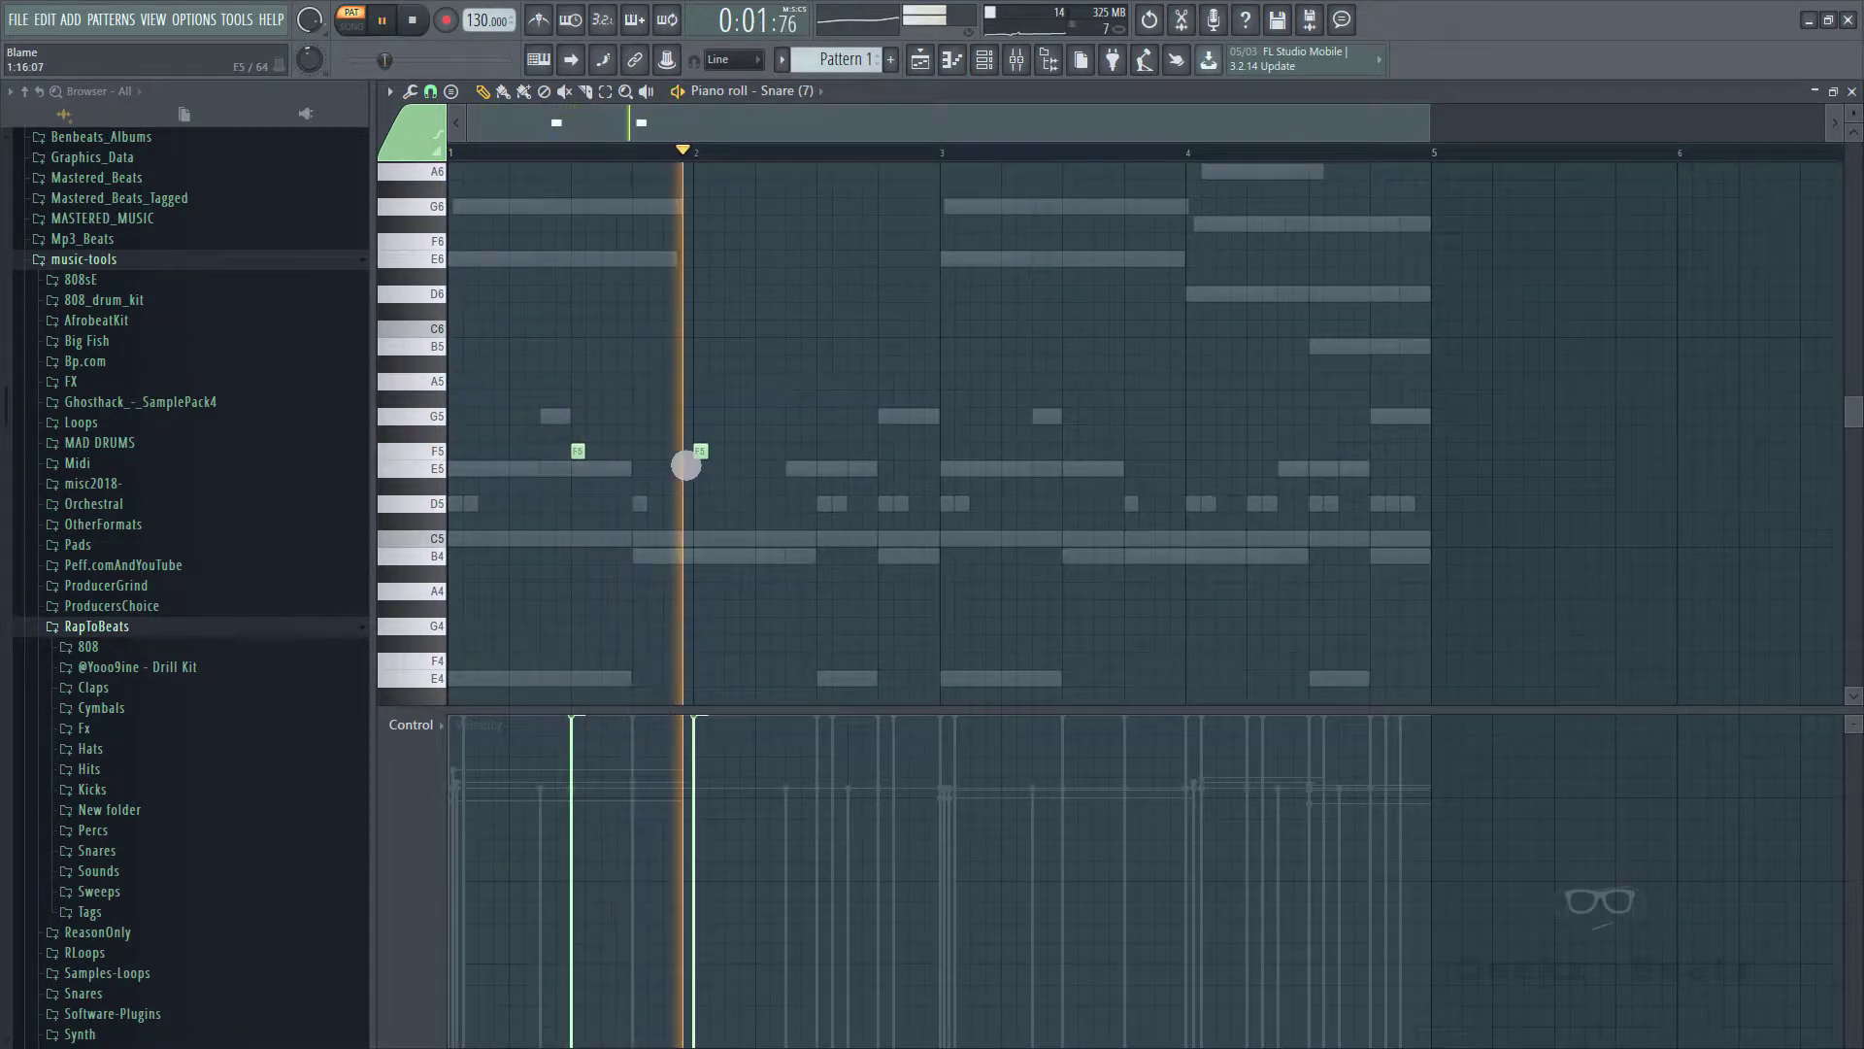
right_click(709, 467)
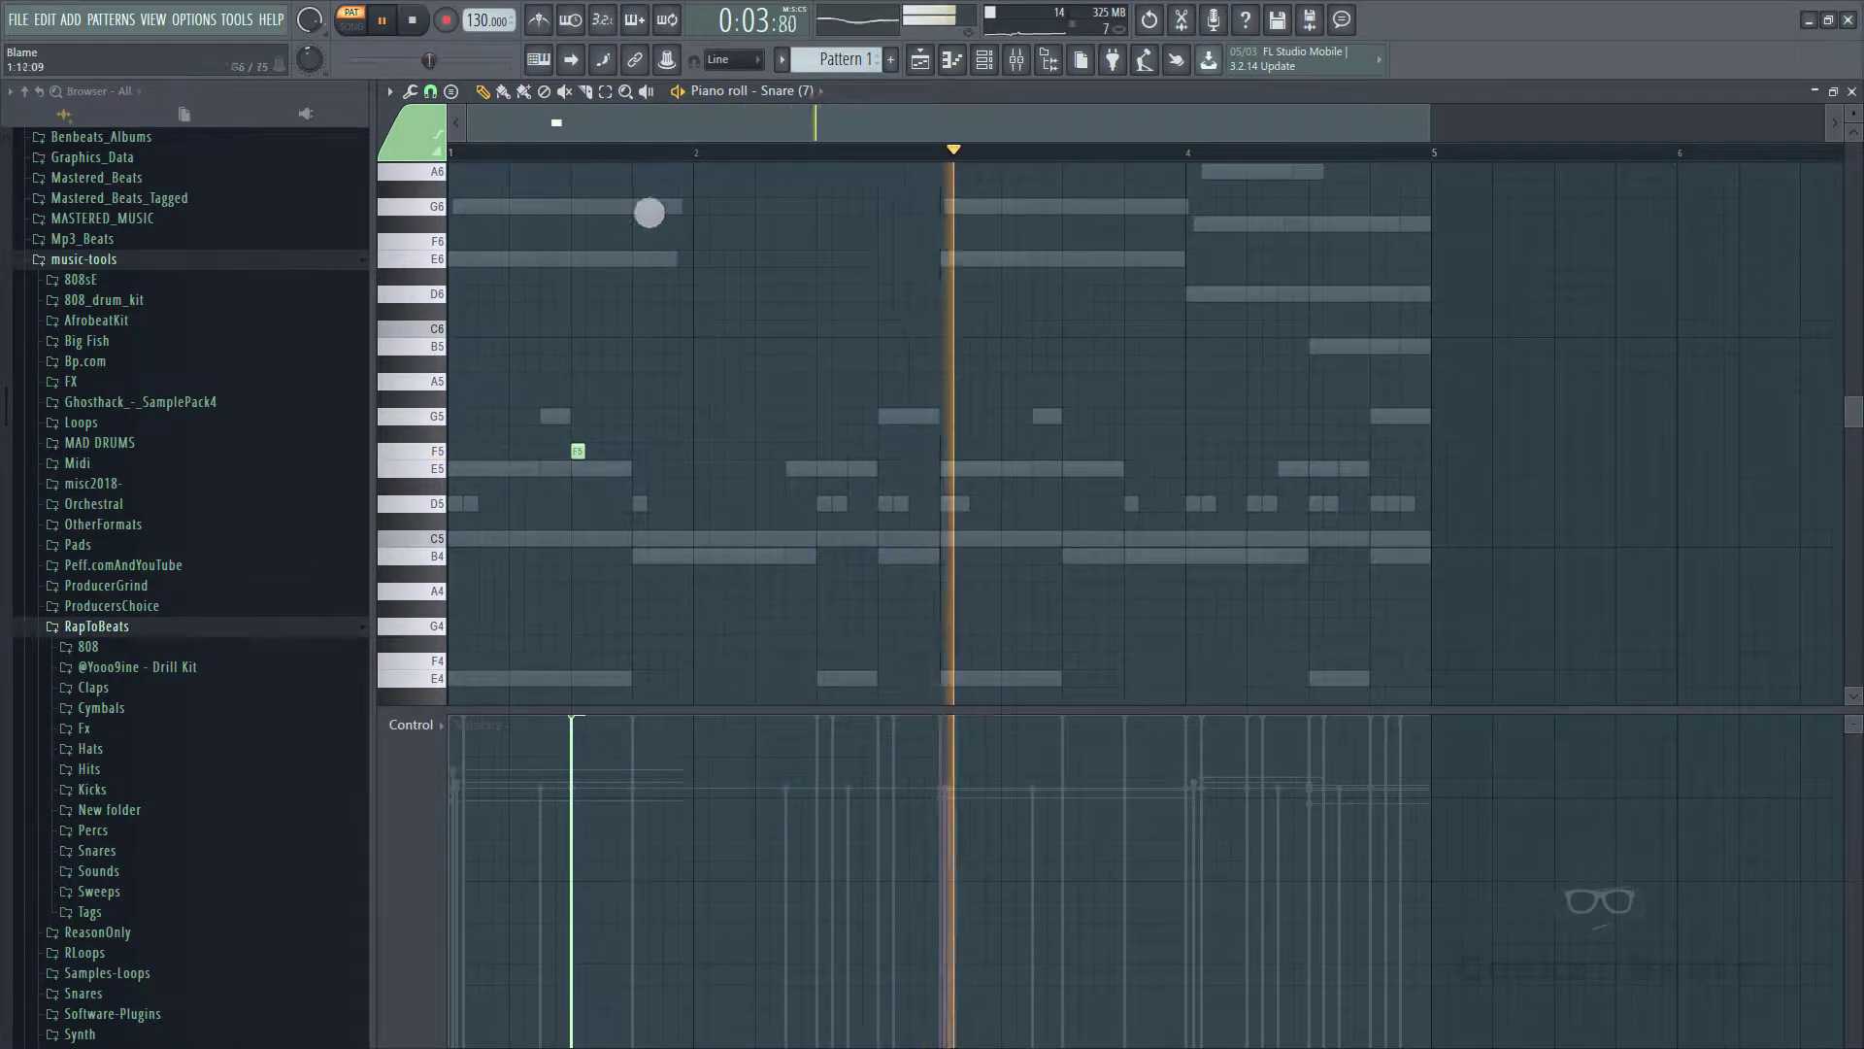
- Duplicate the bar 1 snare hit into bars 2, 3 and 4, and close the piano roll
key(ctrl+a)
key(ctrl+b)
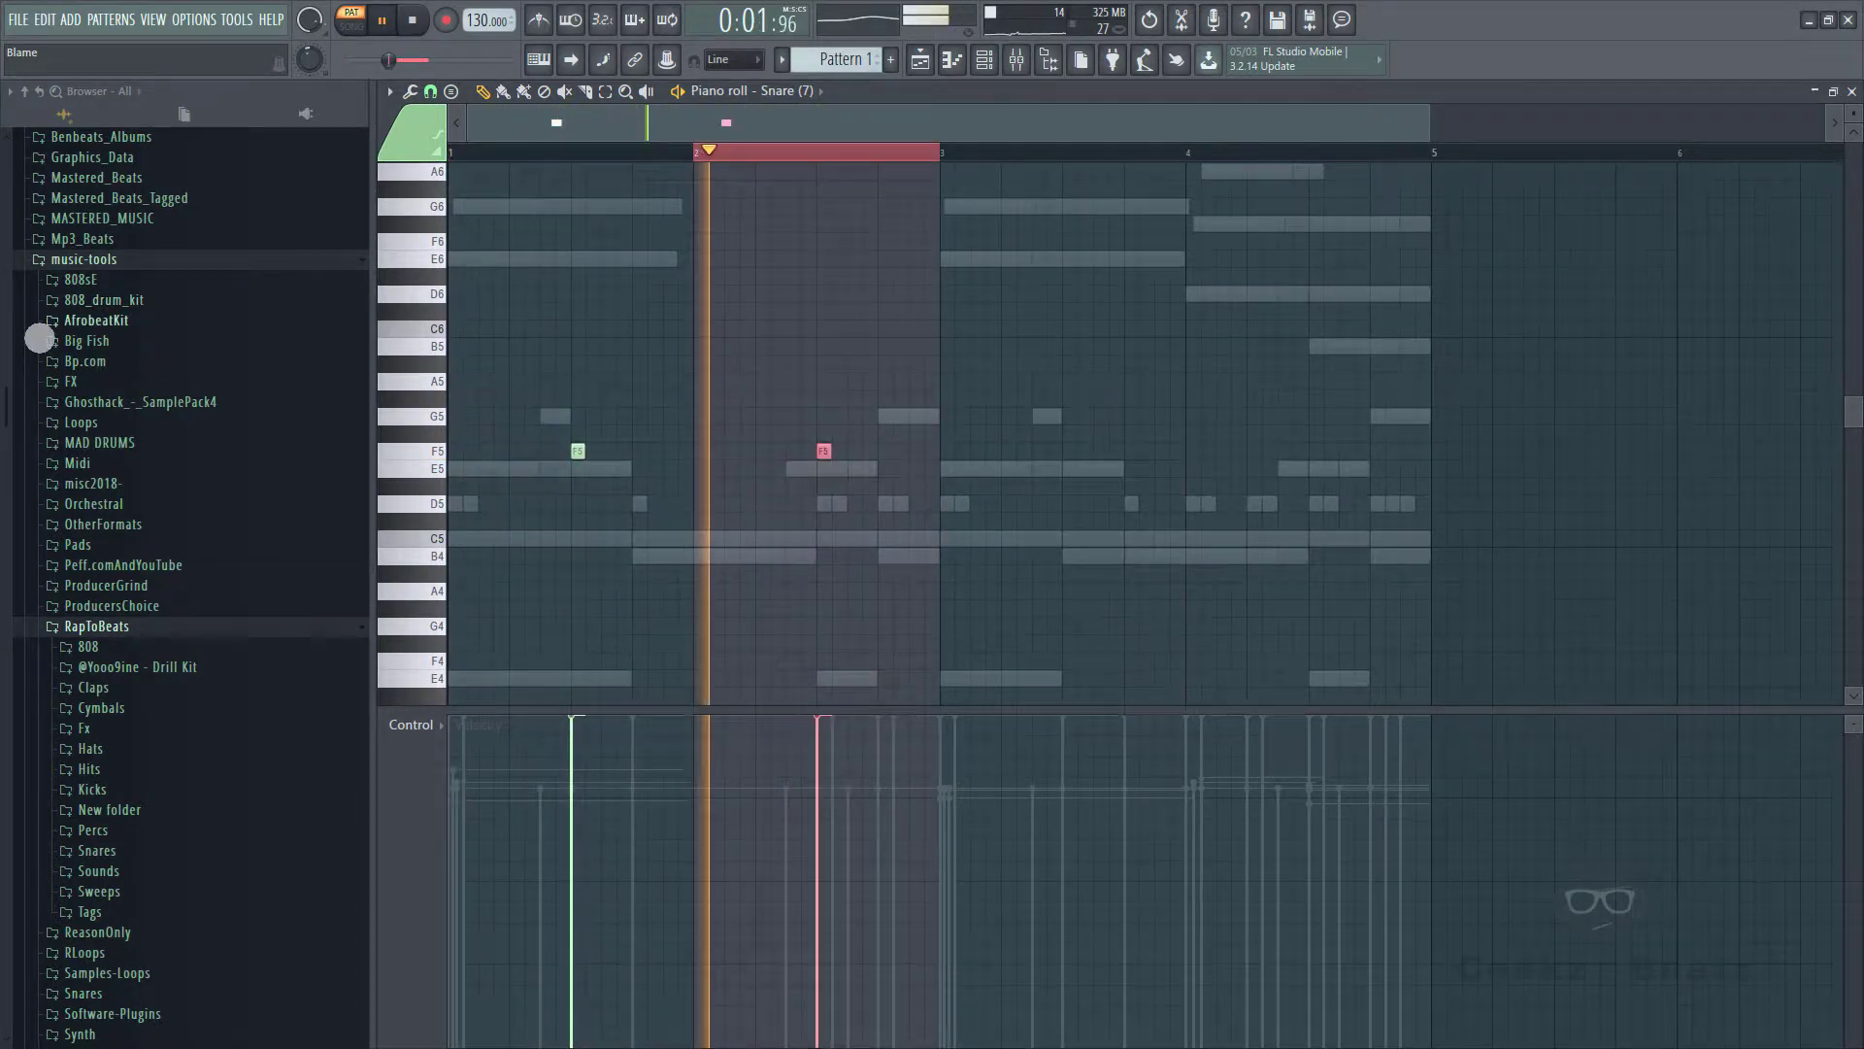
key(ctrl+b)
key(ctrl+b)
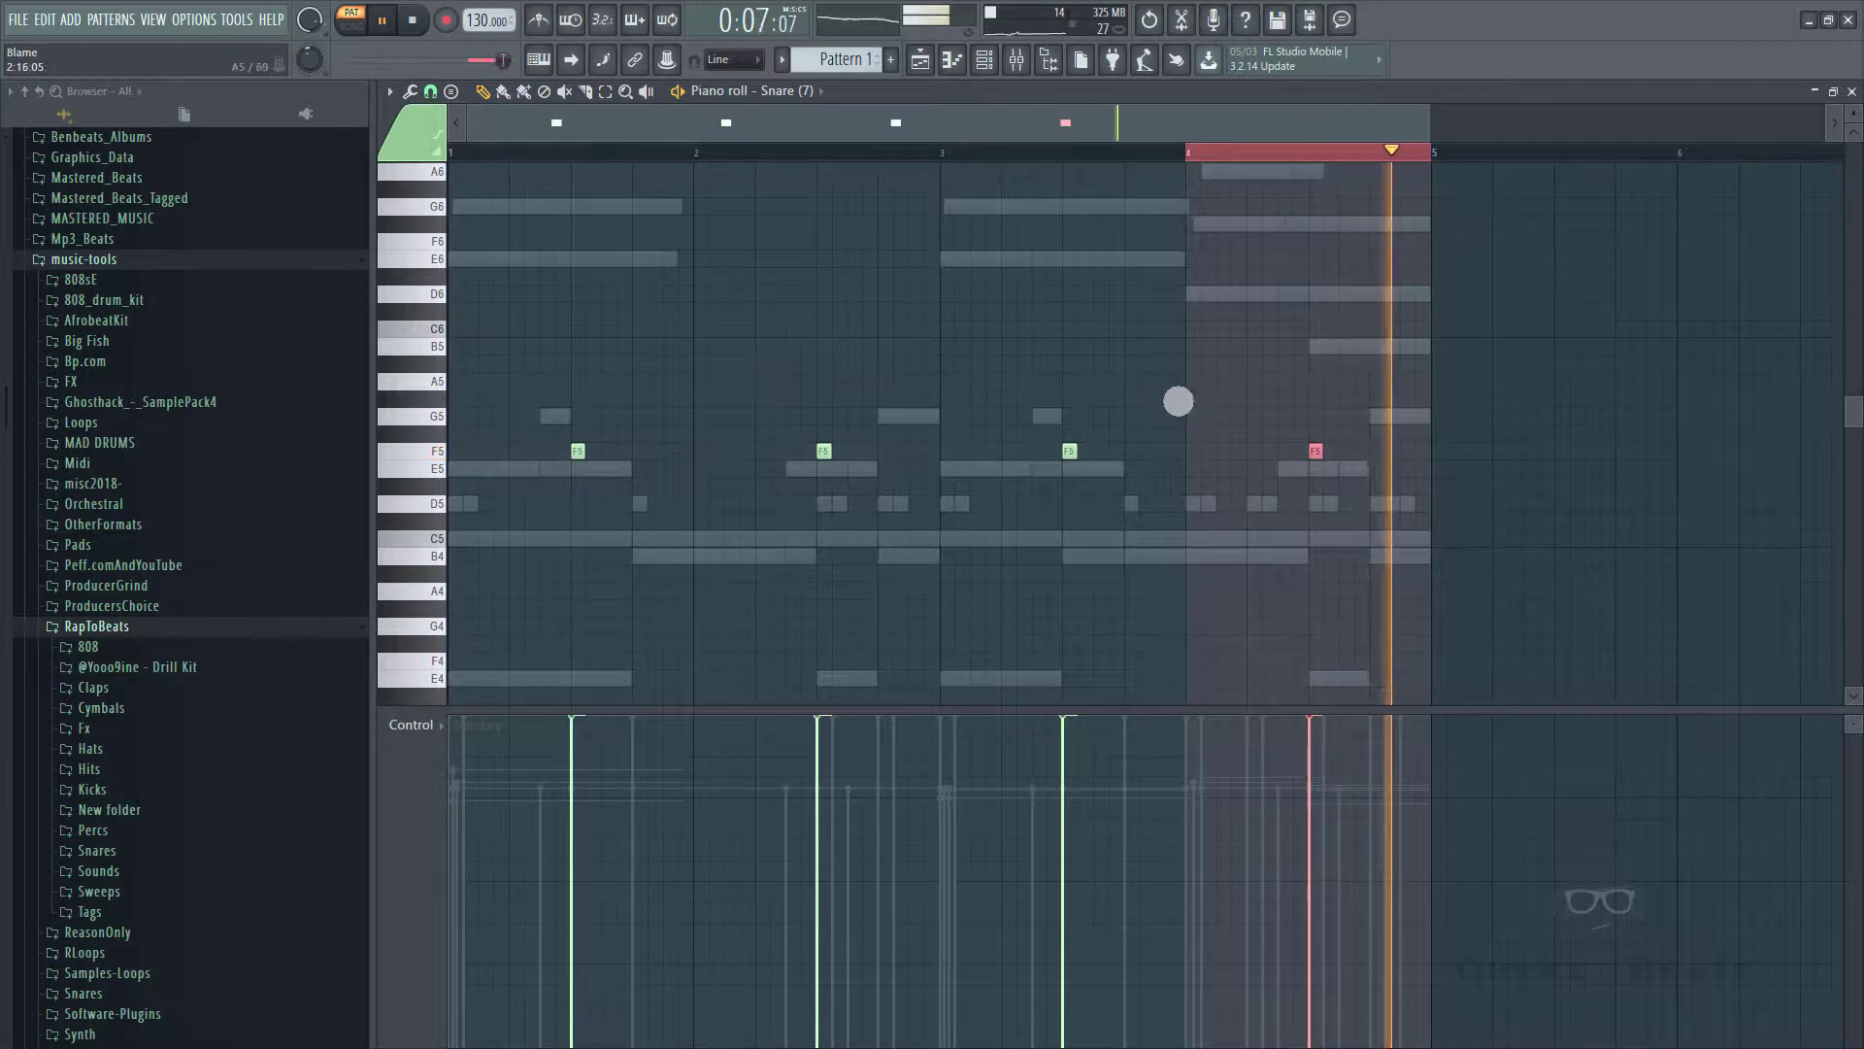
ctrl+click(1601, 350)
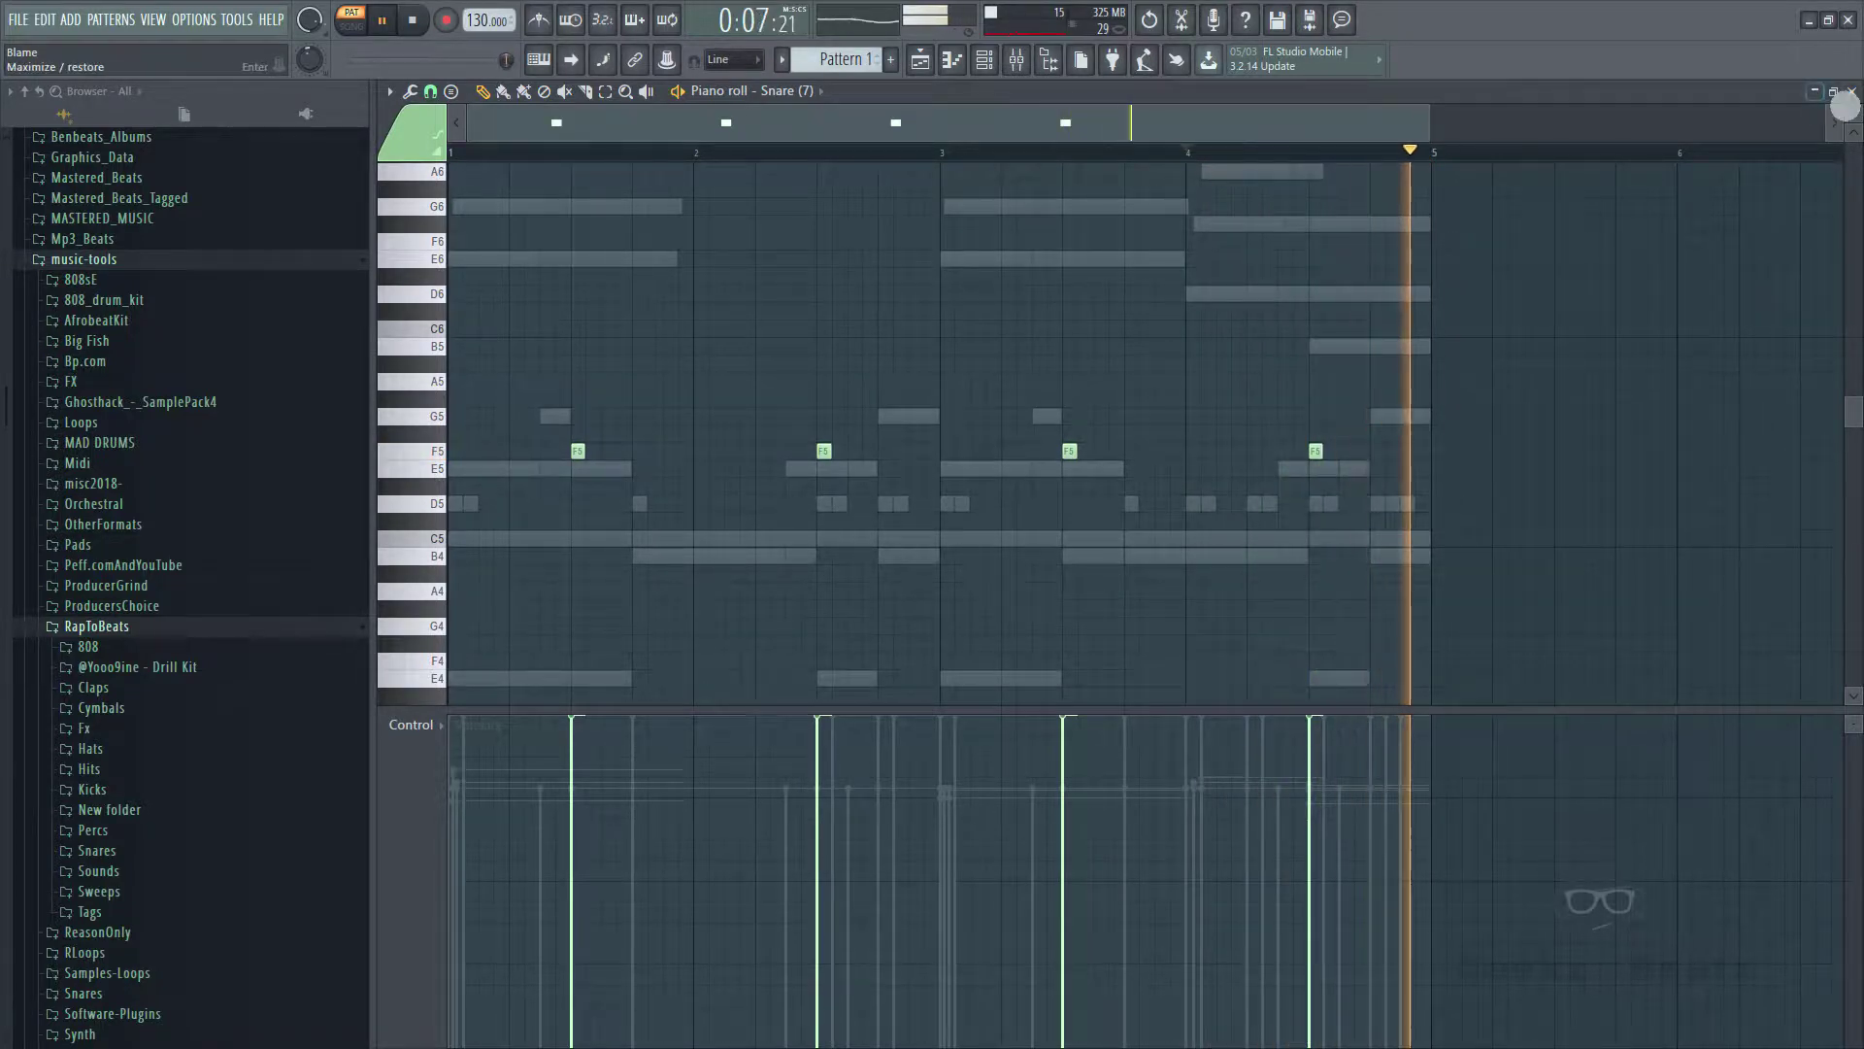
click(1852, 91)
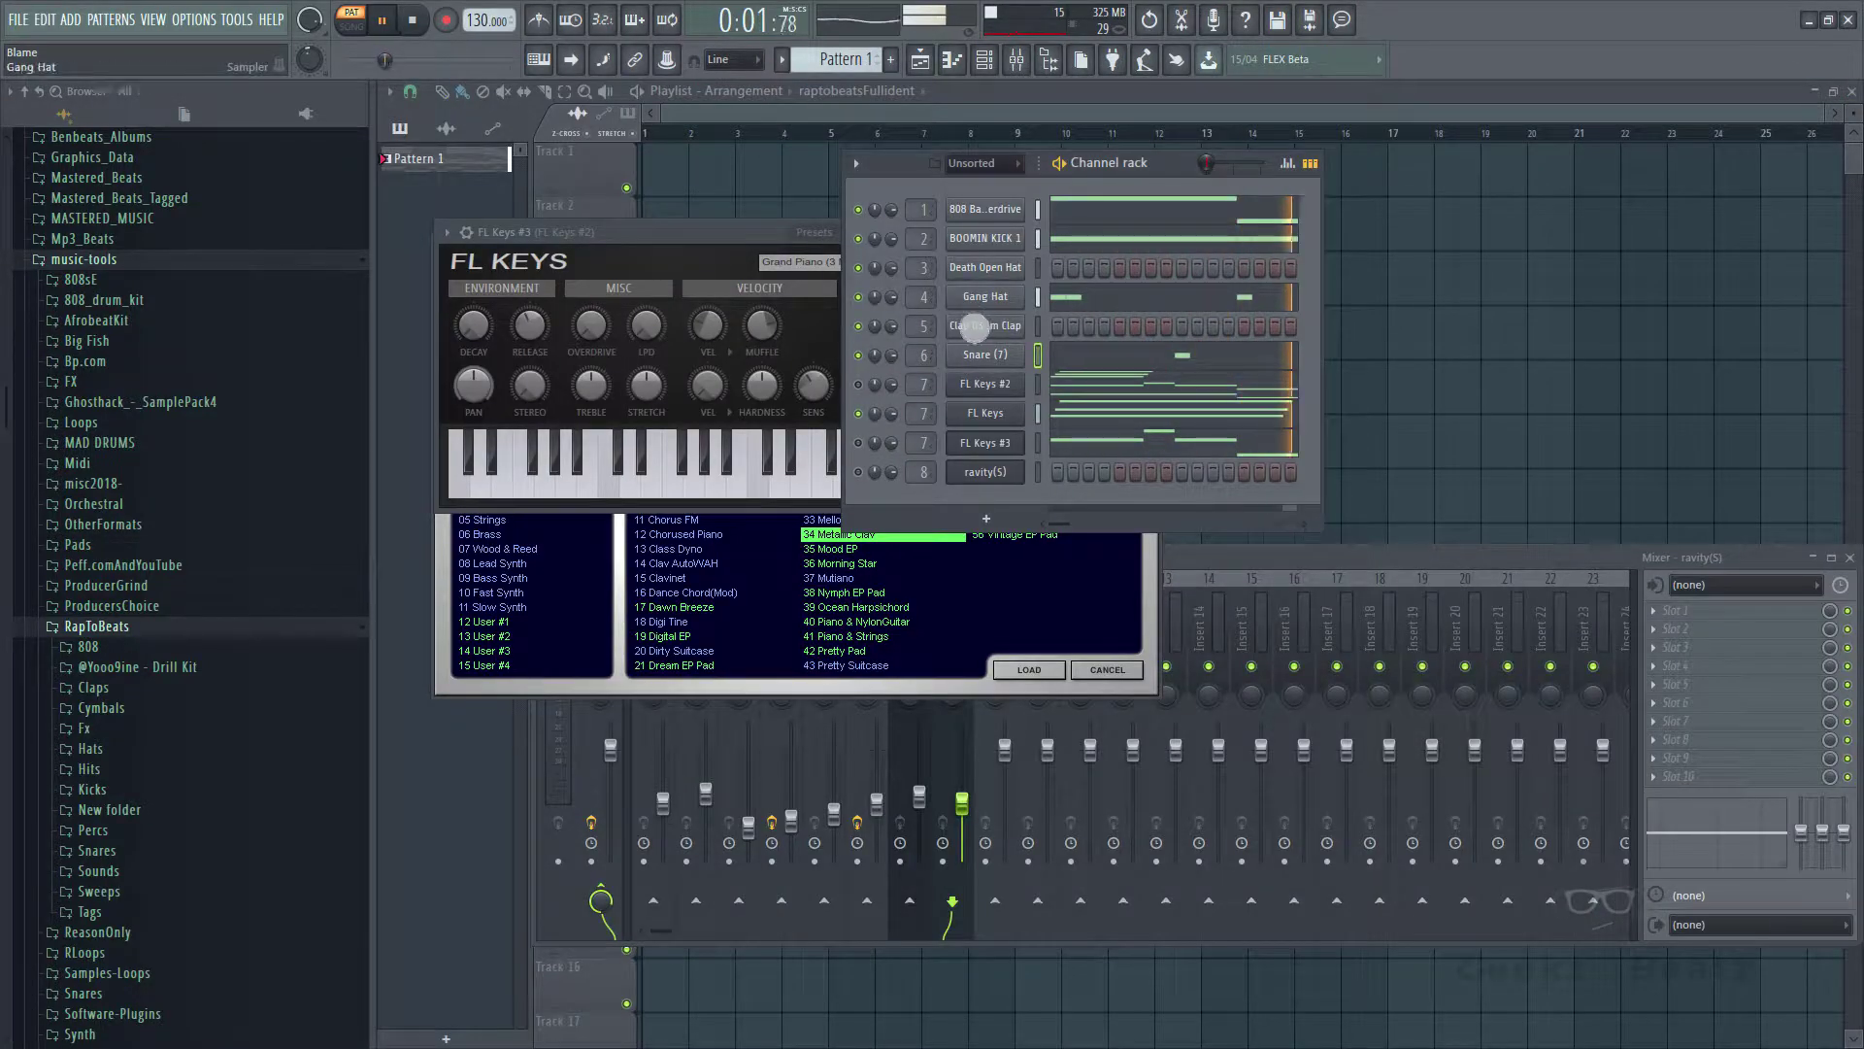
- Clone the Gang Hat channel and fill the clone with a hit on each 2 steps
right_click(982, 308)
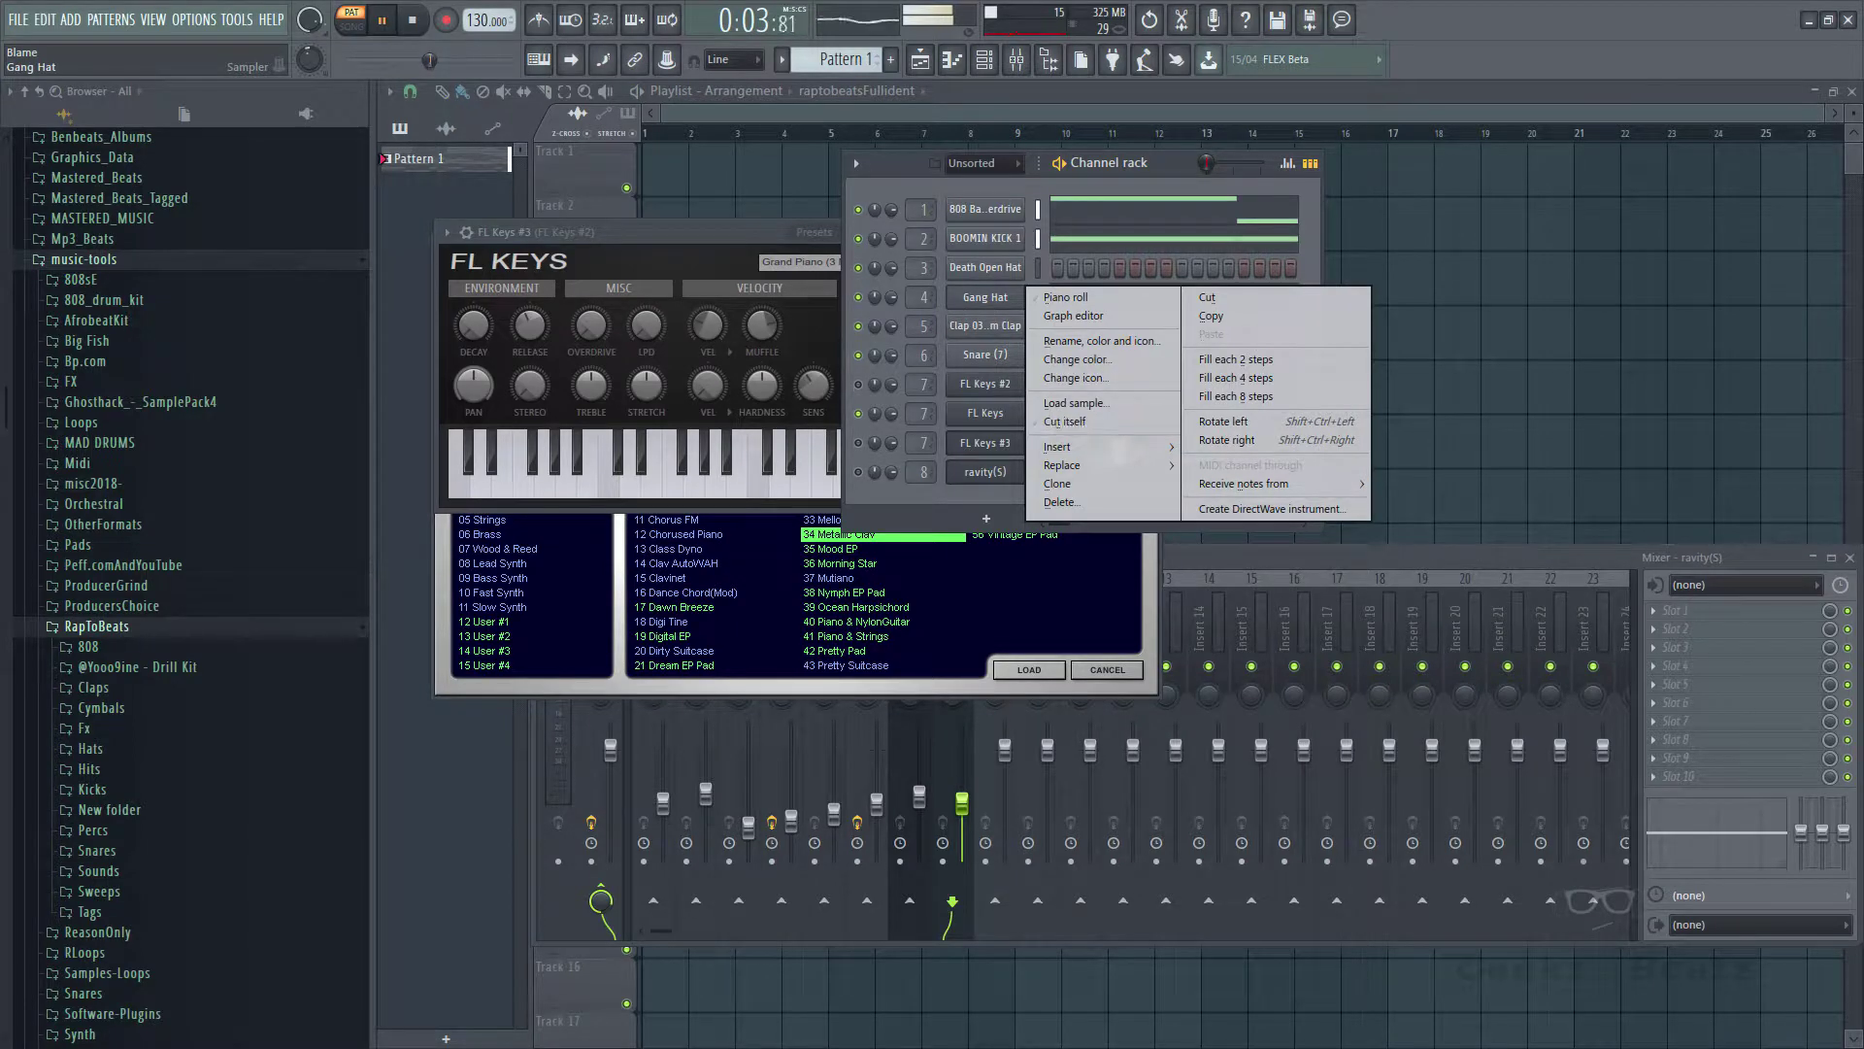
mouse_move(1104, 468)
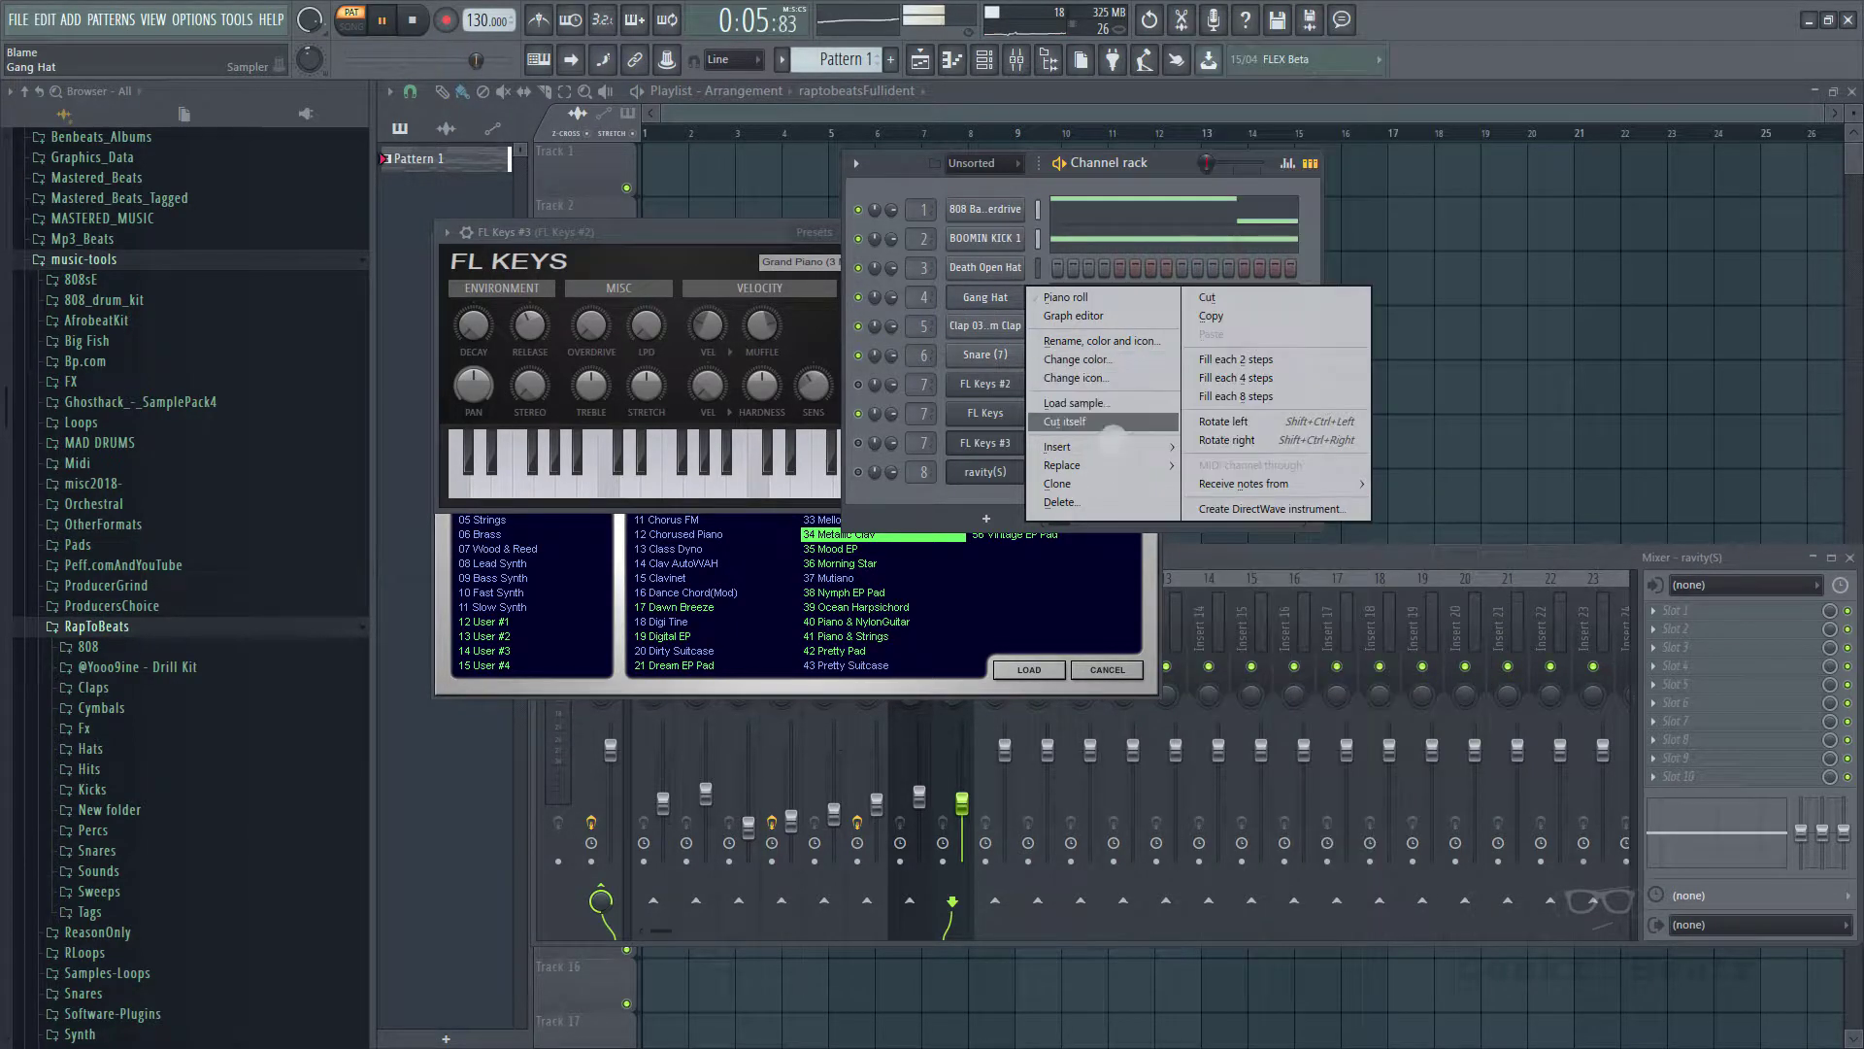
click(1097, 483)
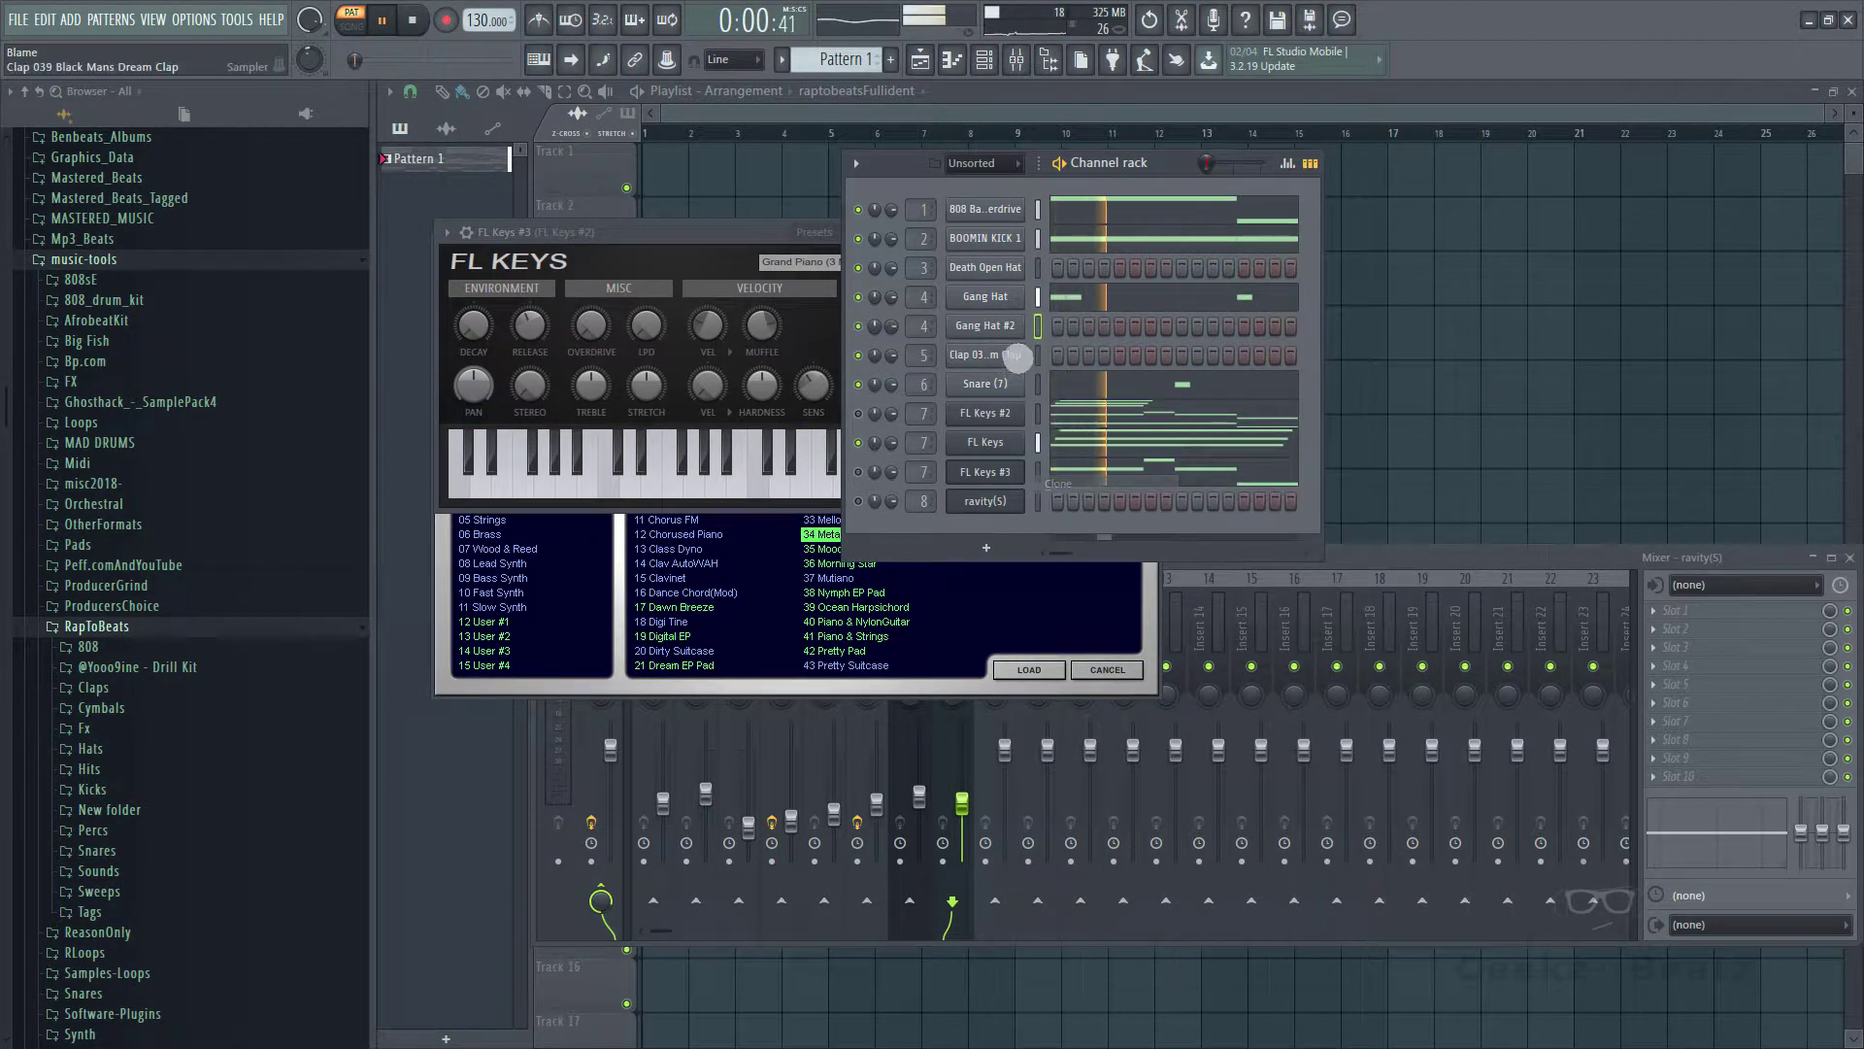
right_click(1013, 346)
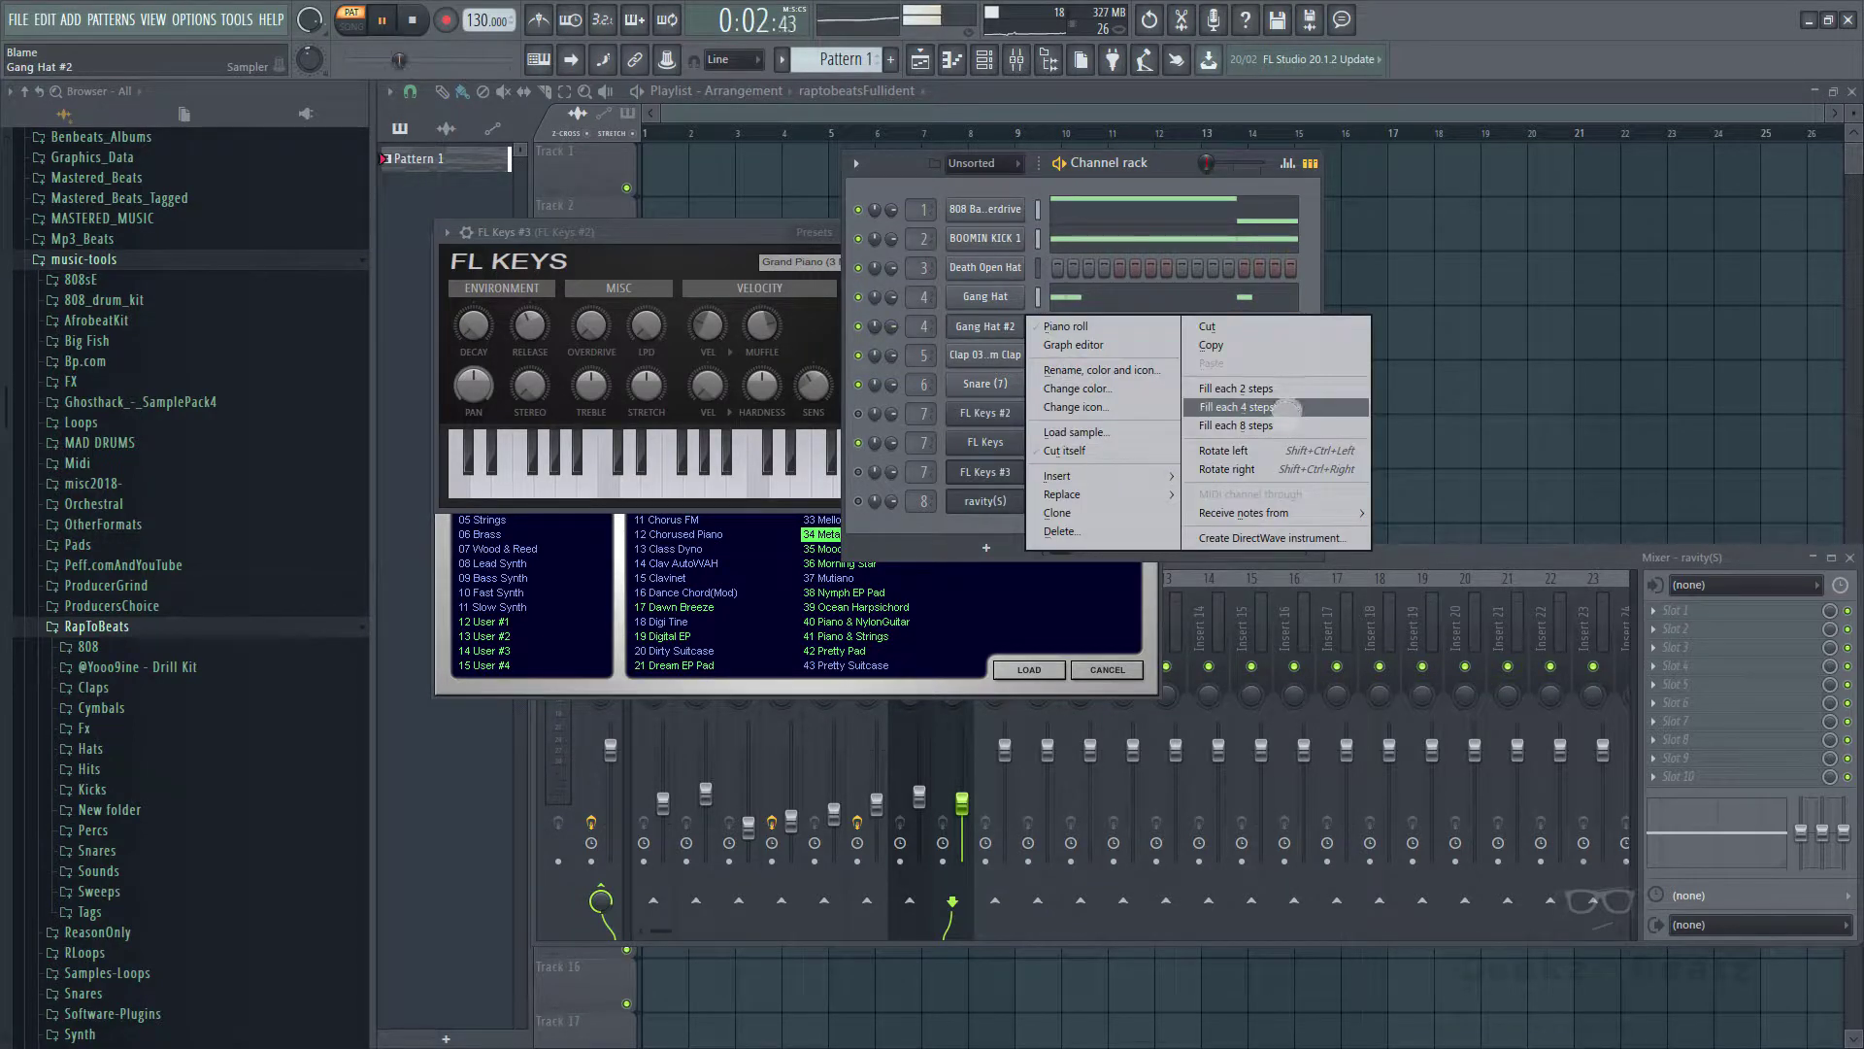
click(1233, 389)
right_click(1011, 340)
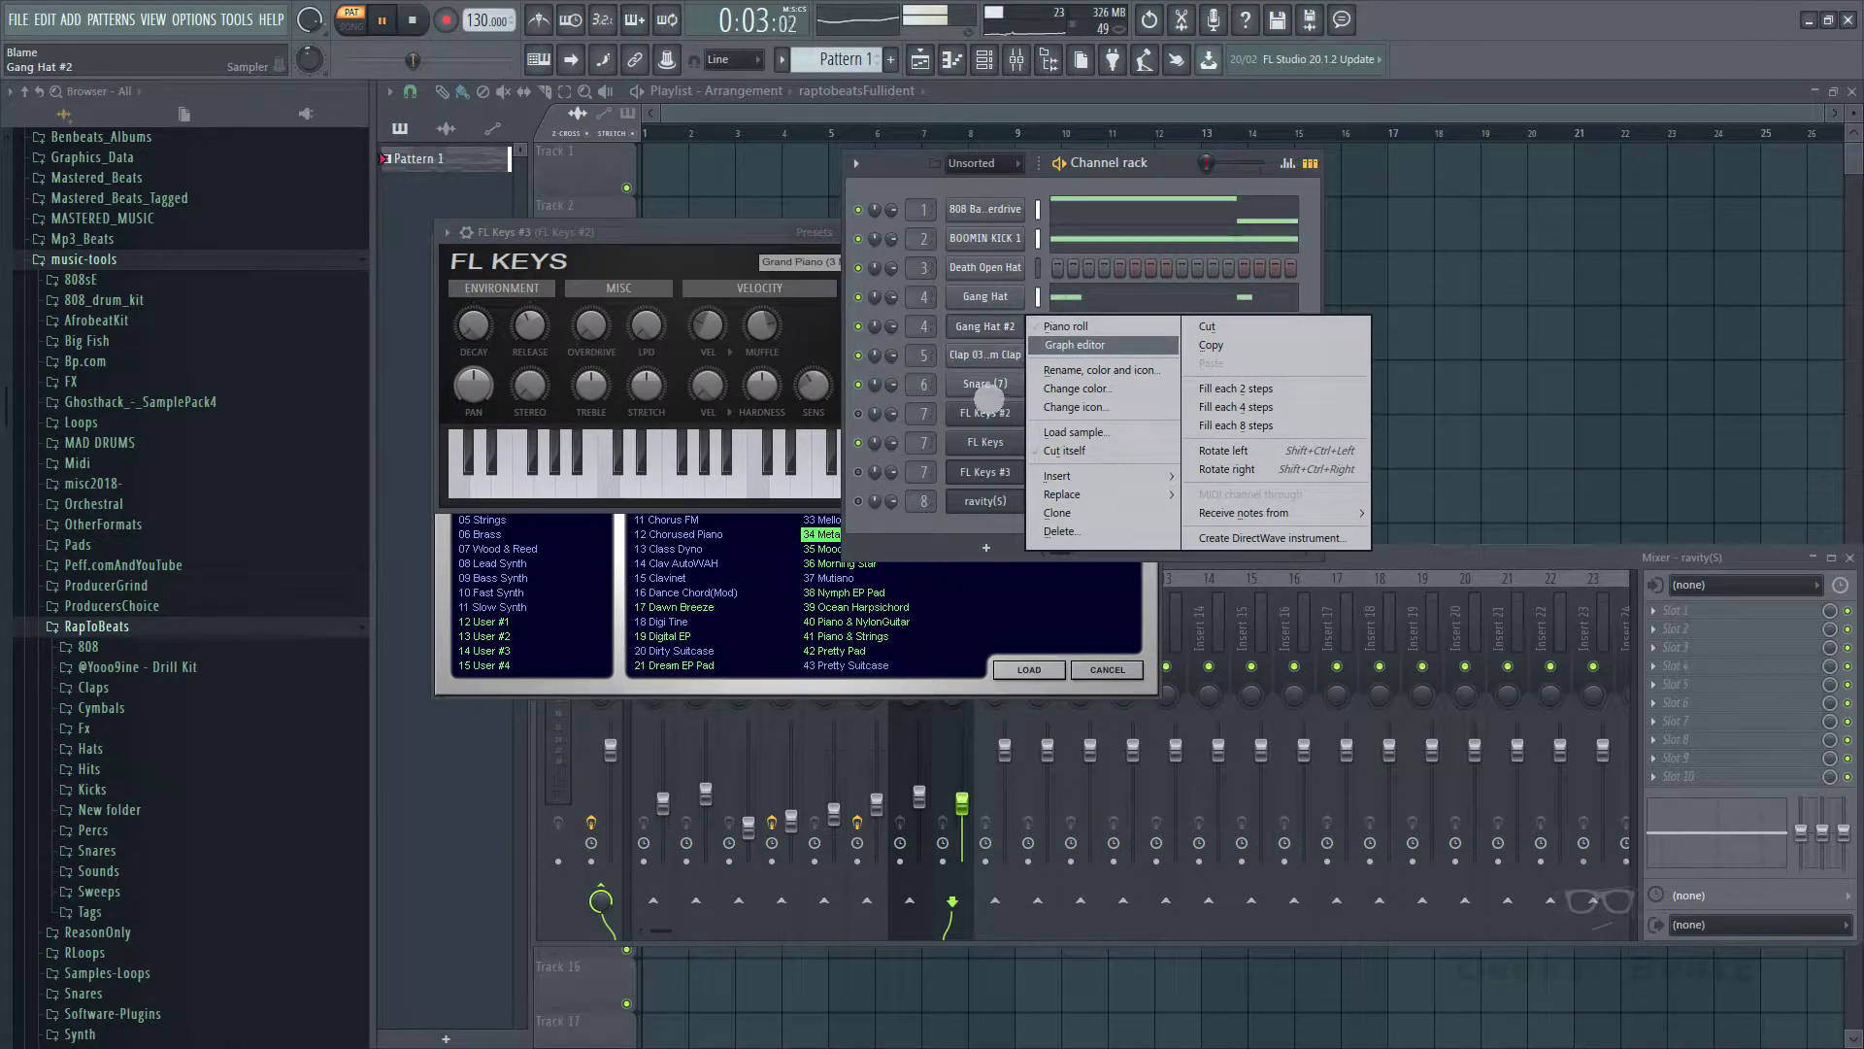
- Shorten every C5 note in the BOOMIN KICK 1 piano roll to one step
click(882, 226)
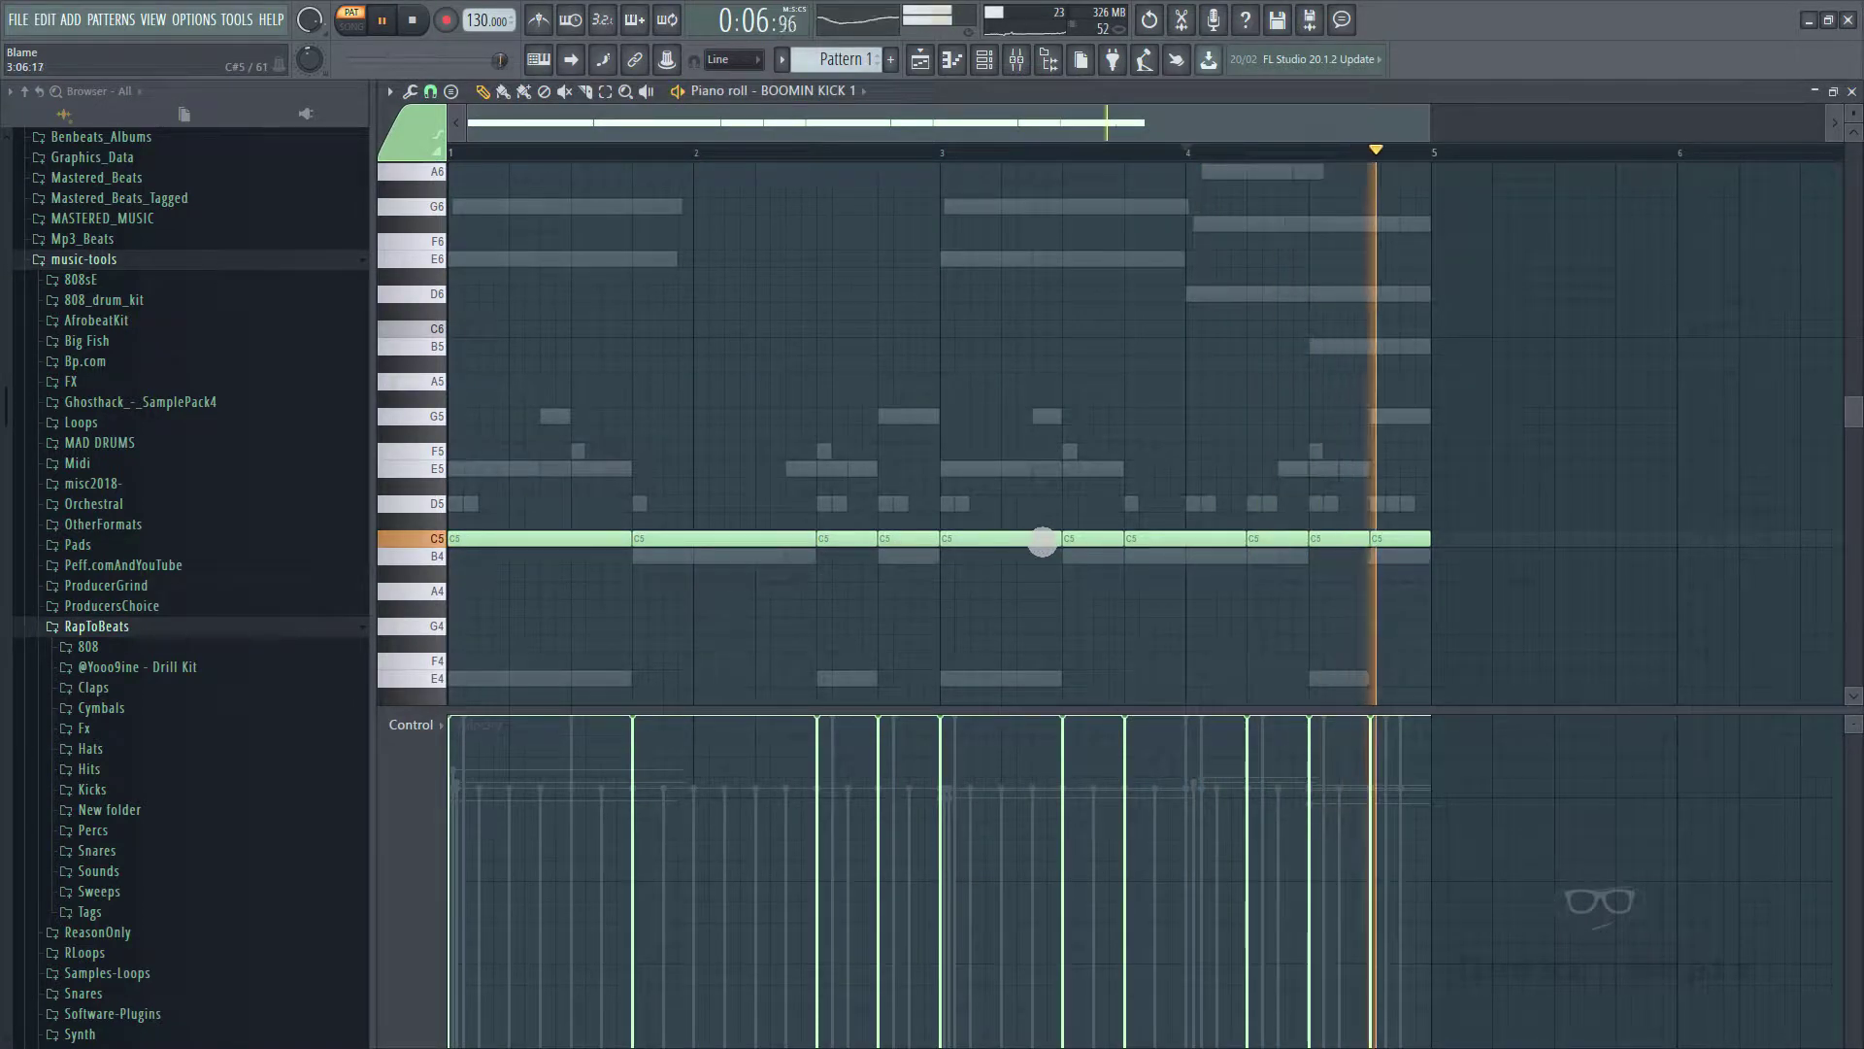
key(alt+r)
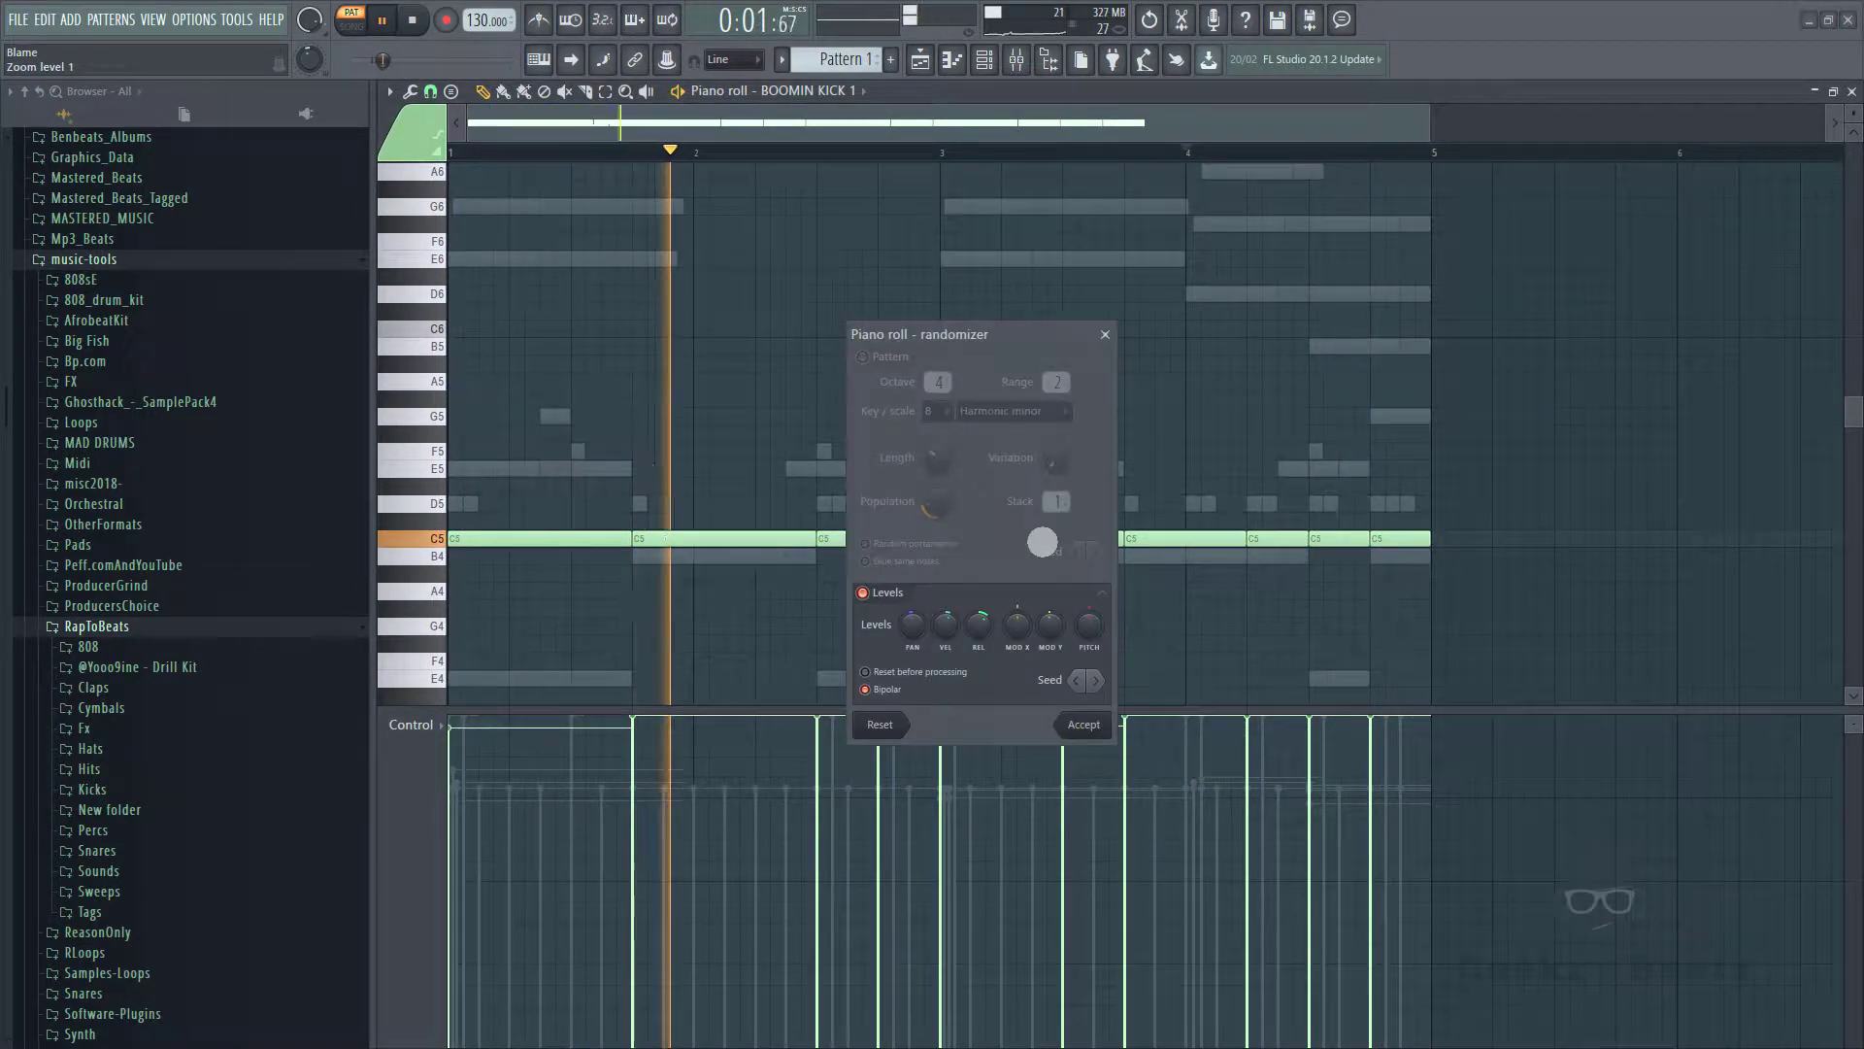
key(Escape)
key(ctrl+z)
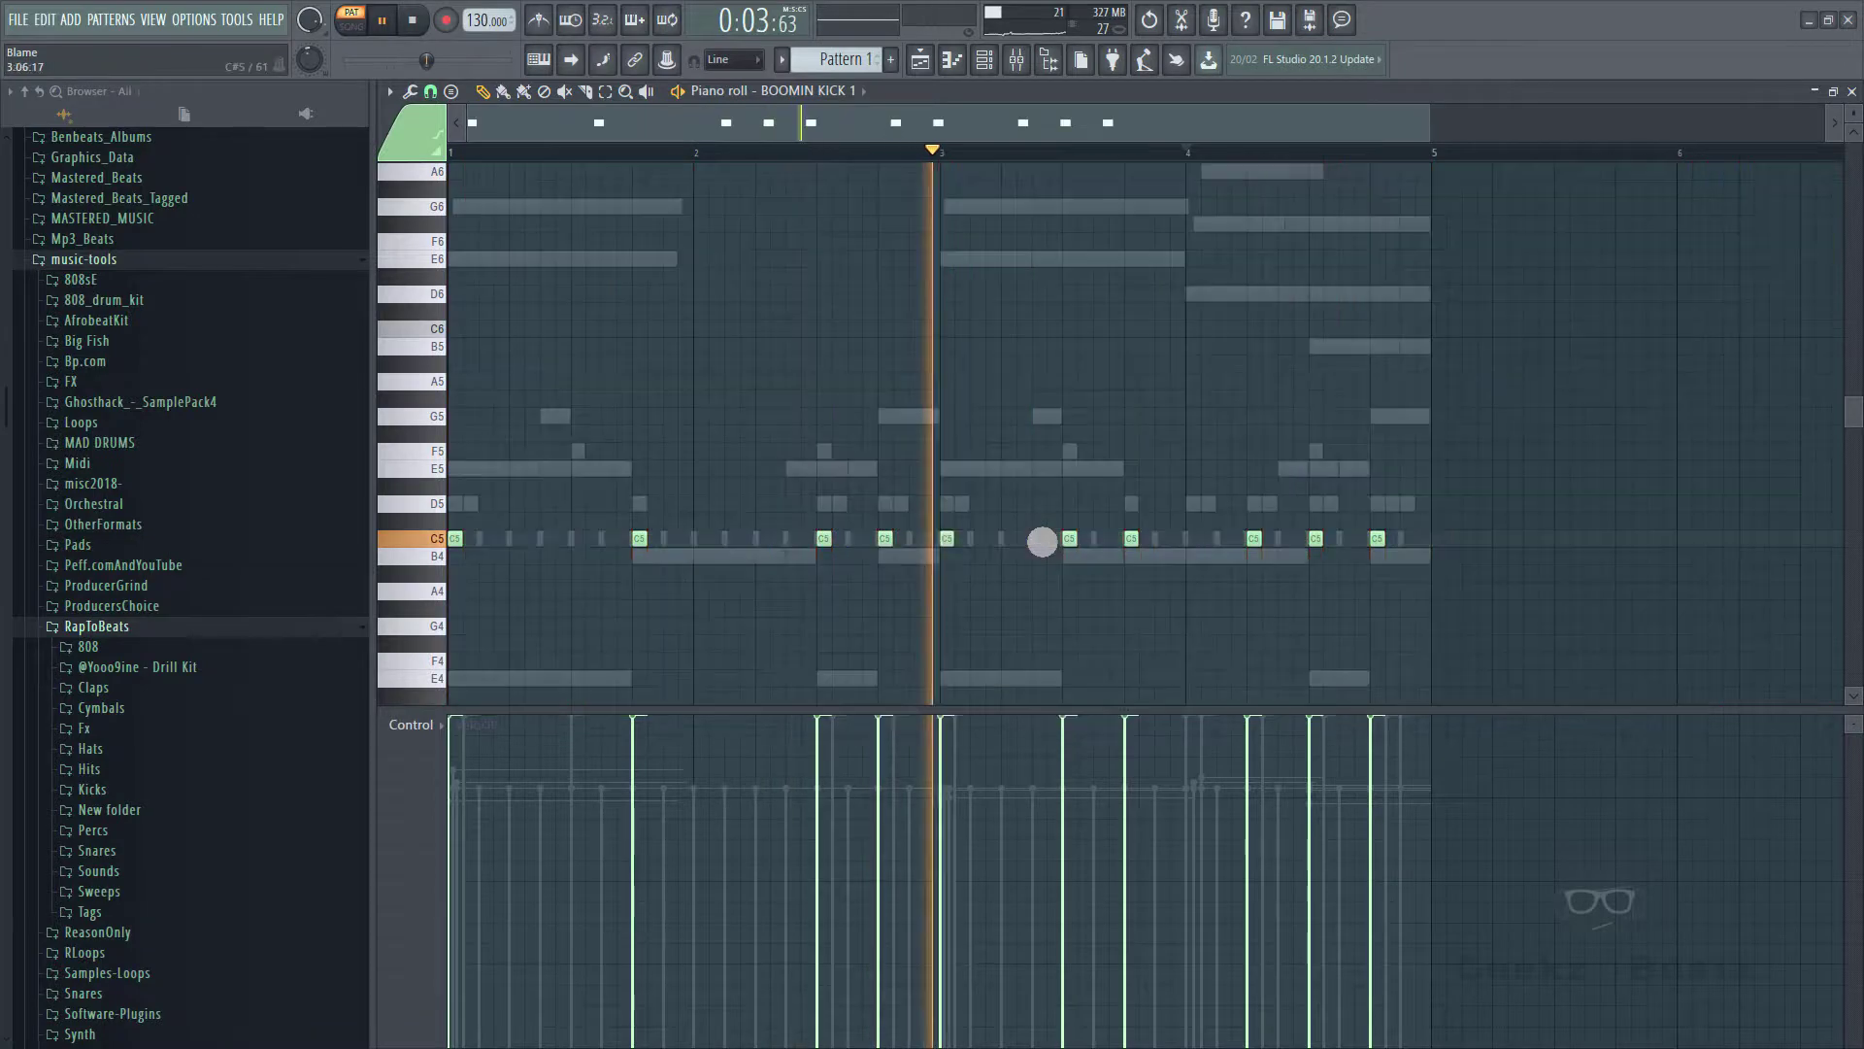
- Add one-step C5 kick hits on step 7 of bar 1 and on steps 5 and 7 of bar 2
key(space)
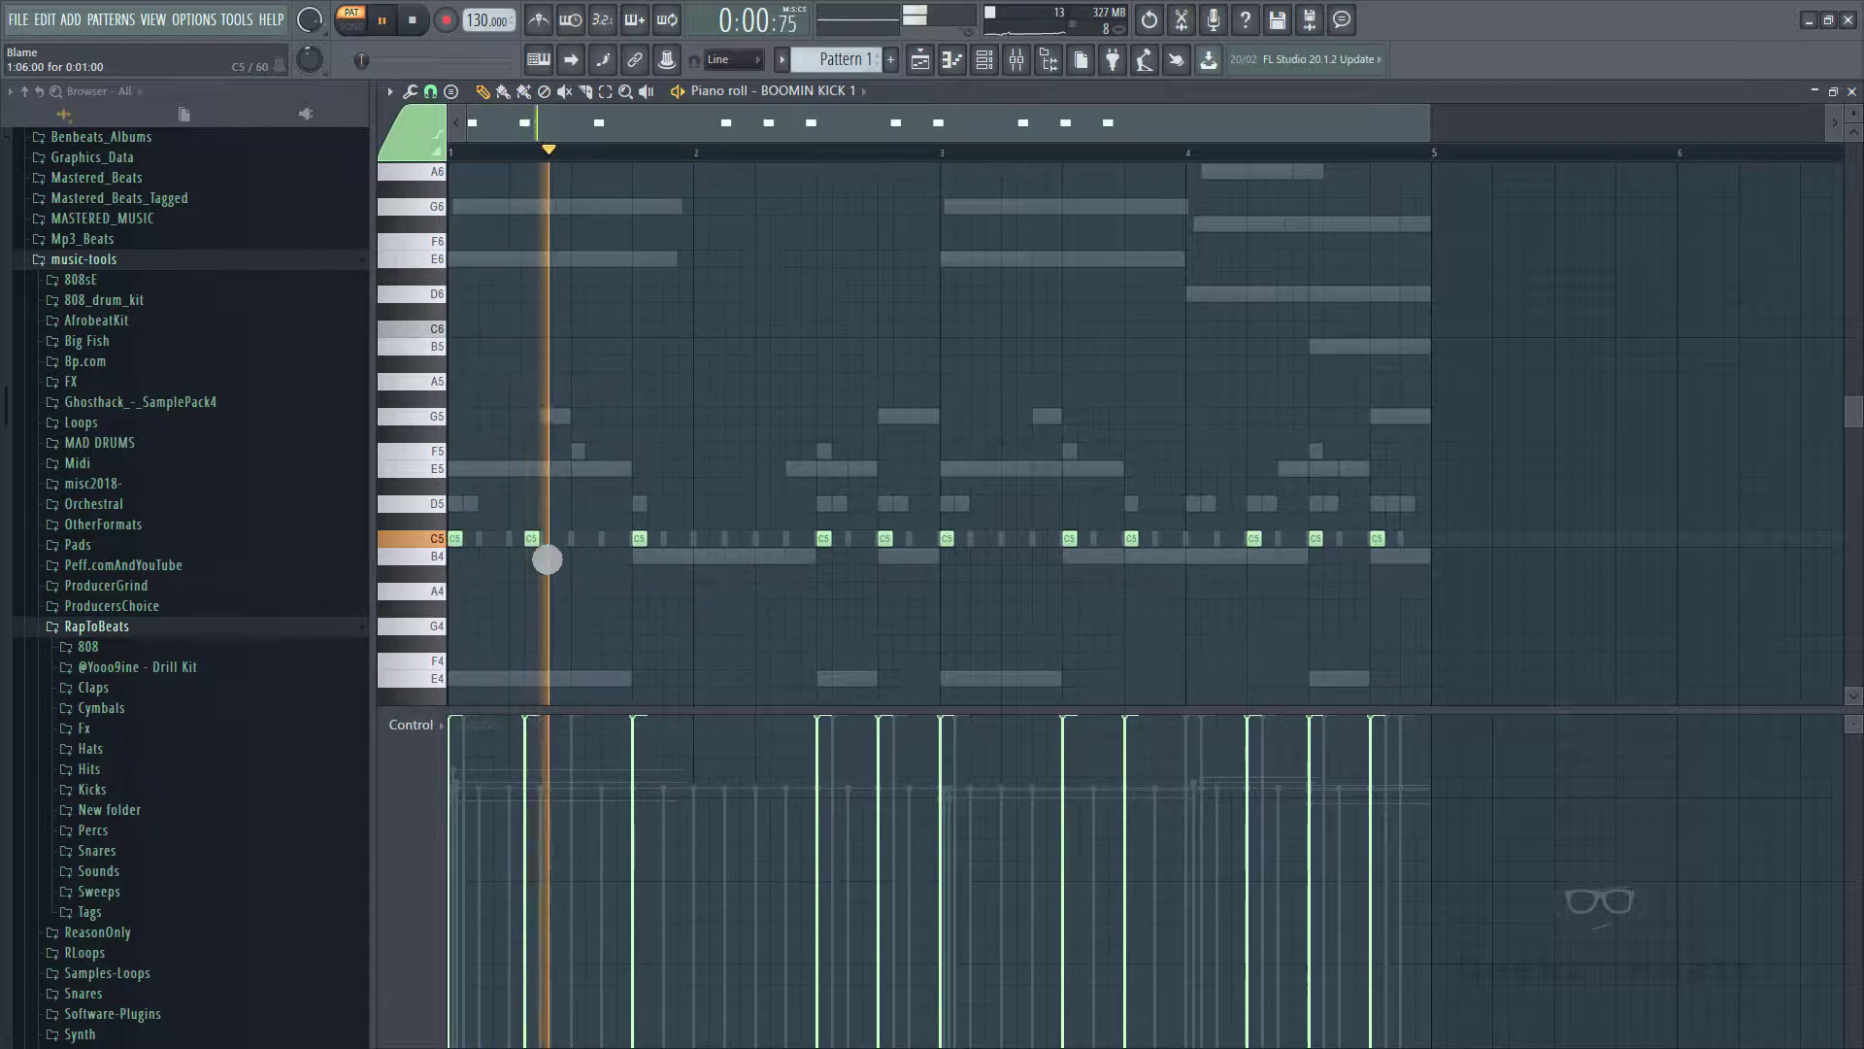
key(space)
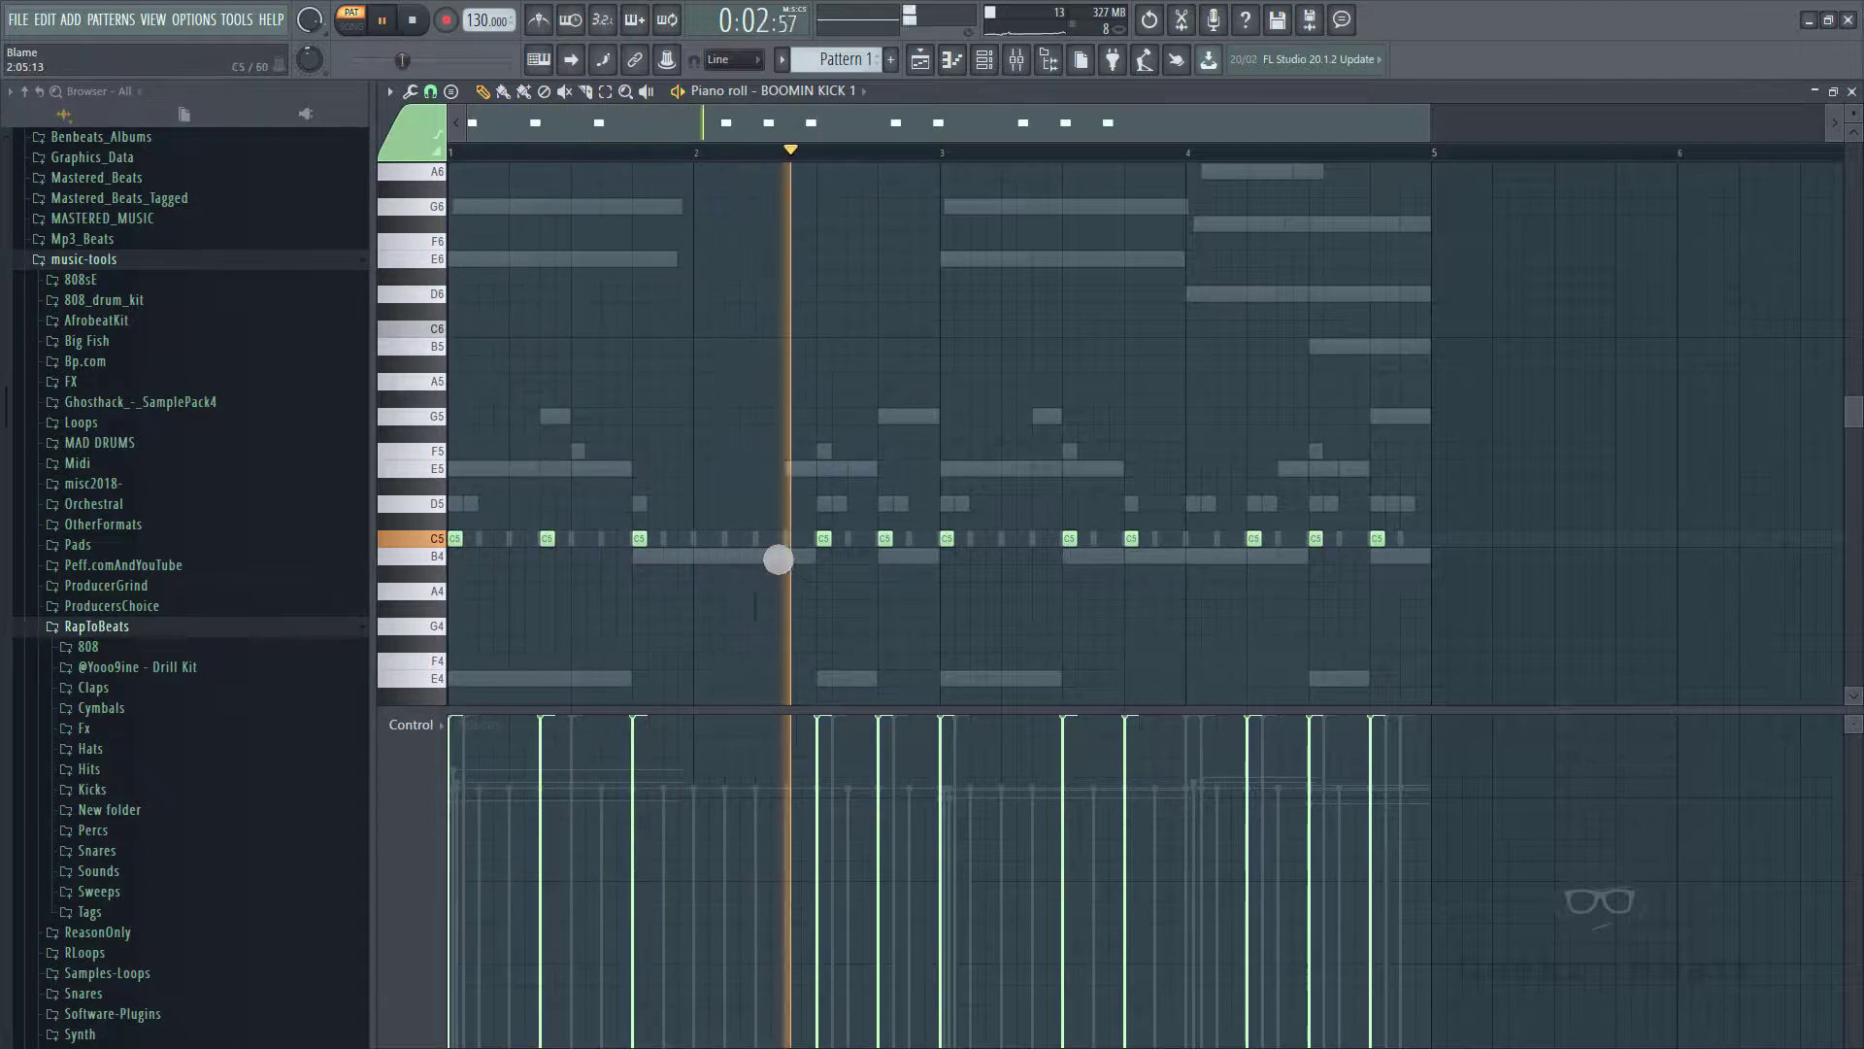
key(space)
key(space)
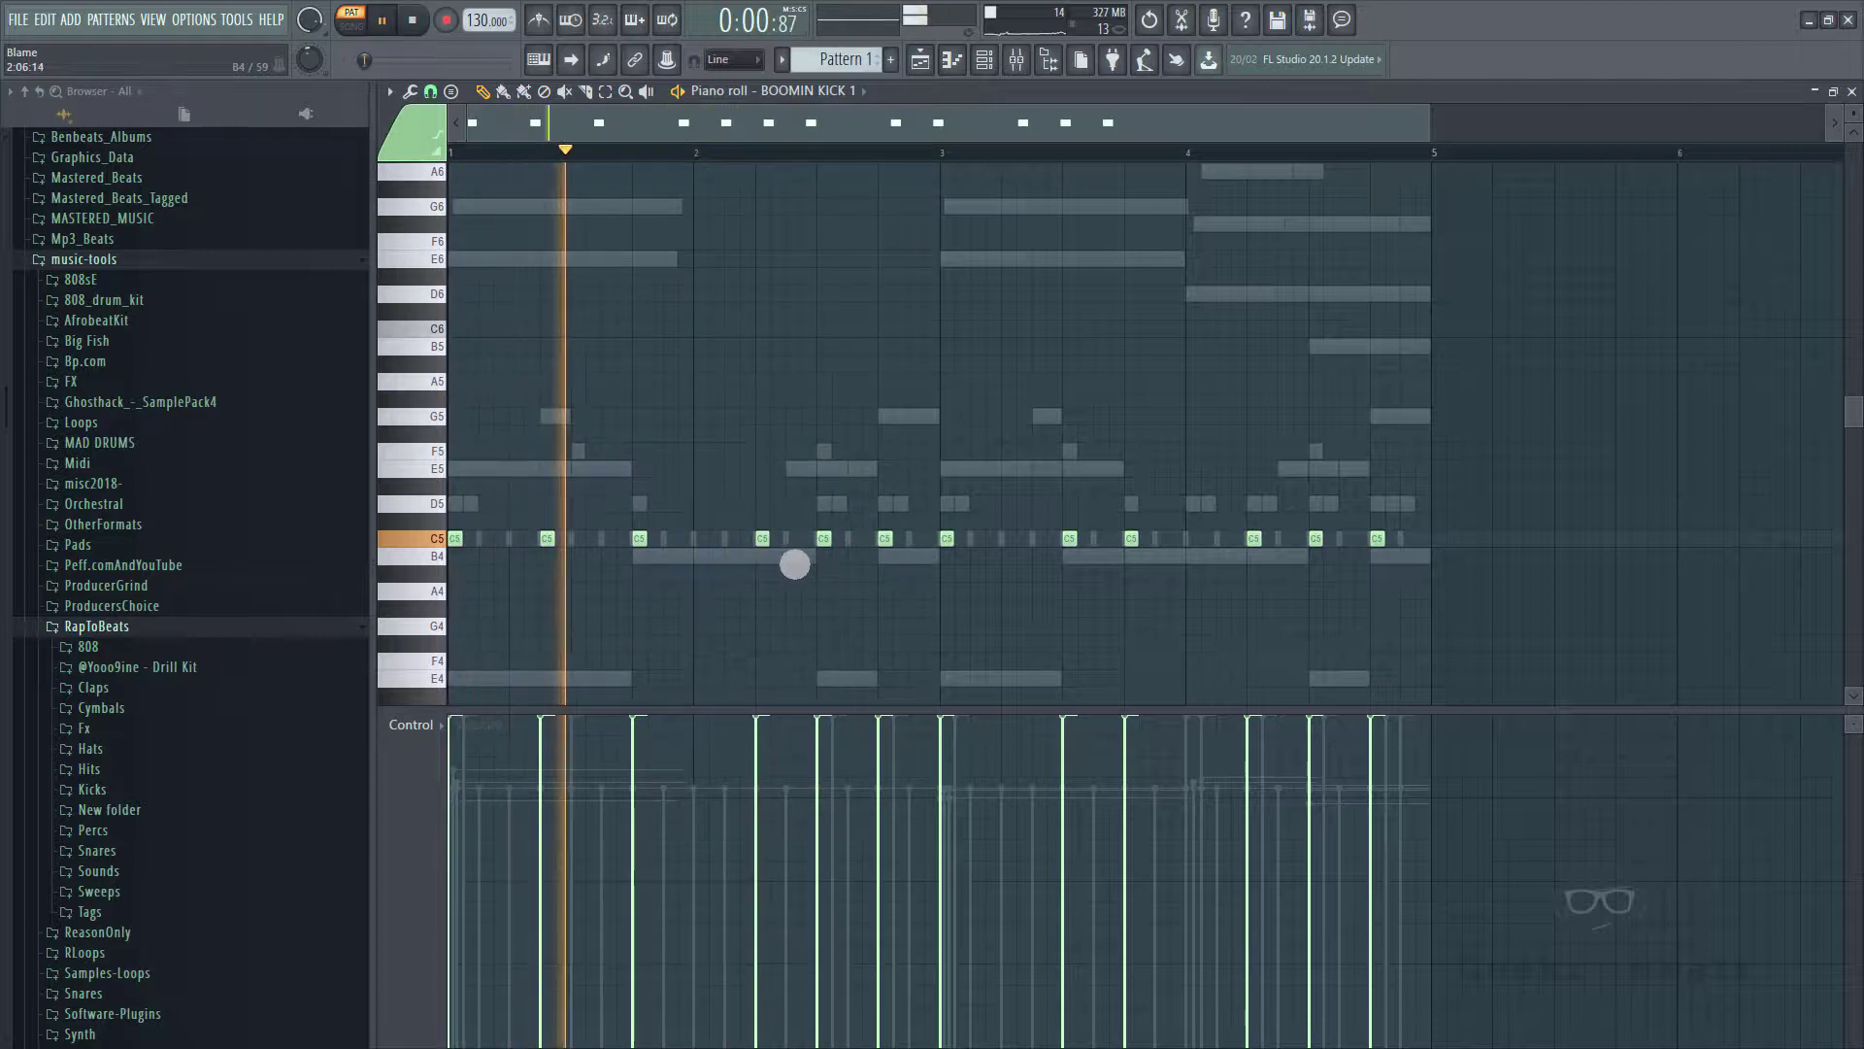
click(796, 544)
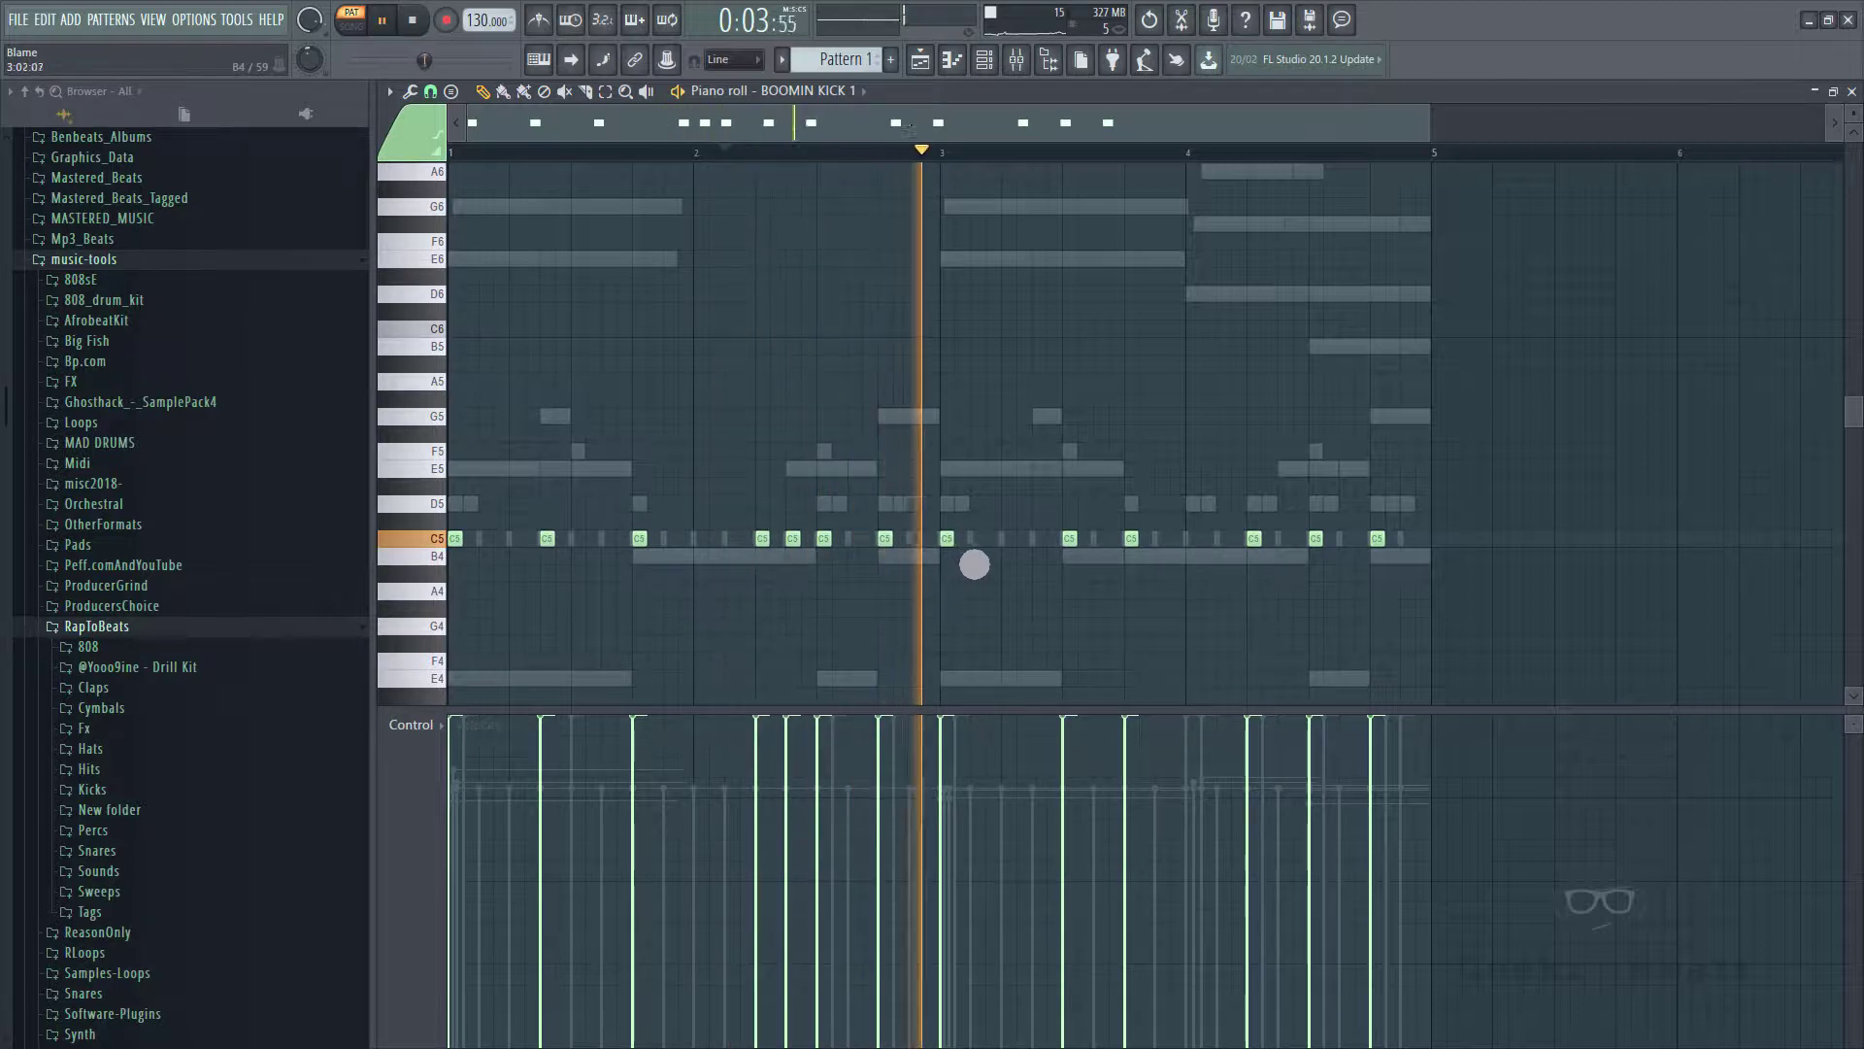
- Add a C5 kick hit in bar 3 and place it on step 7, just before beat 3
key(space)
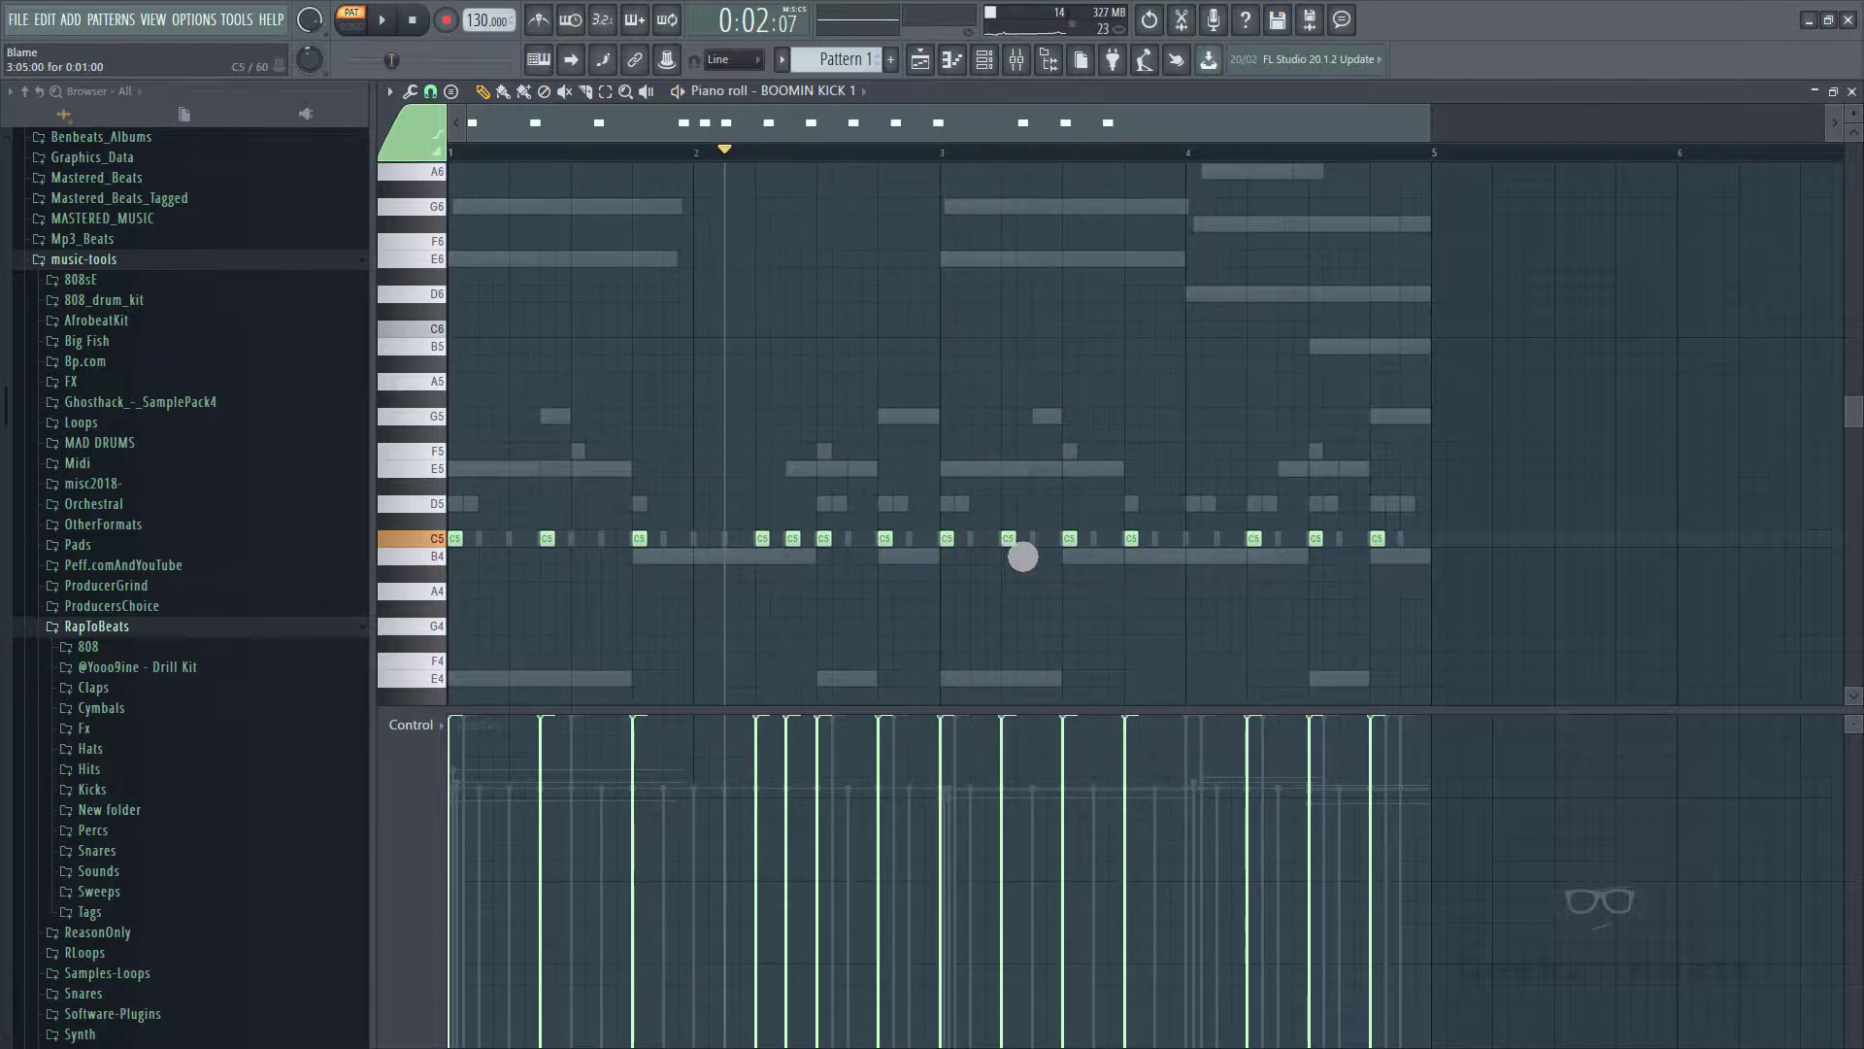
key(space)
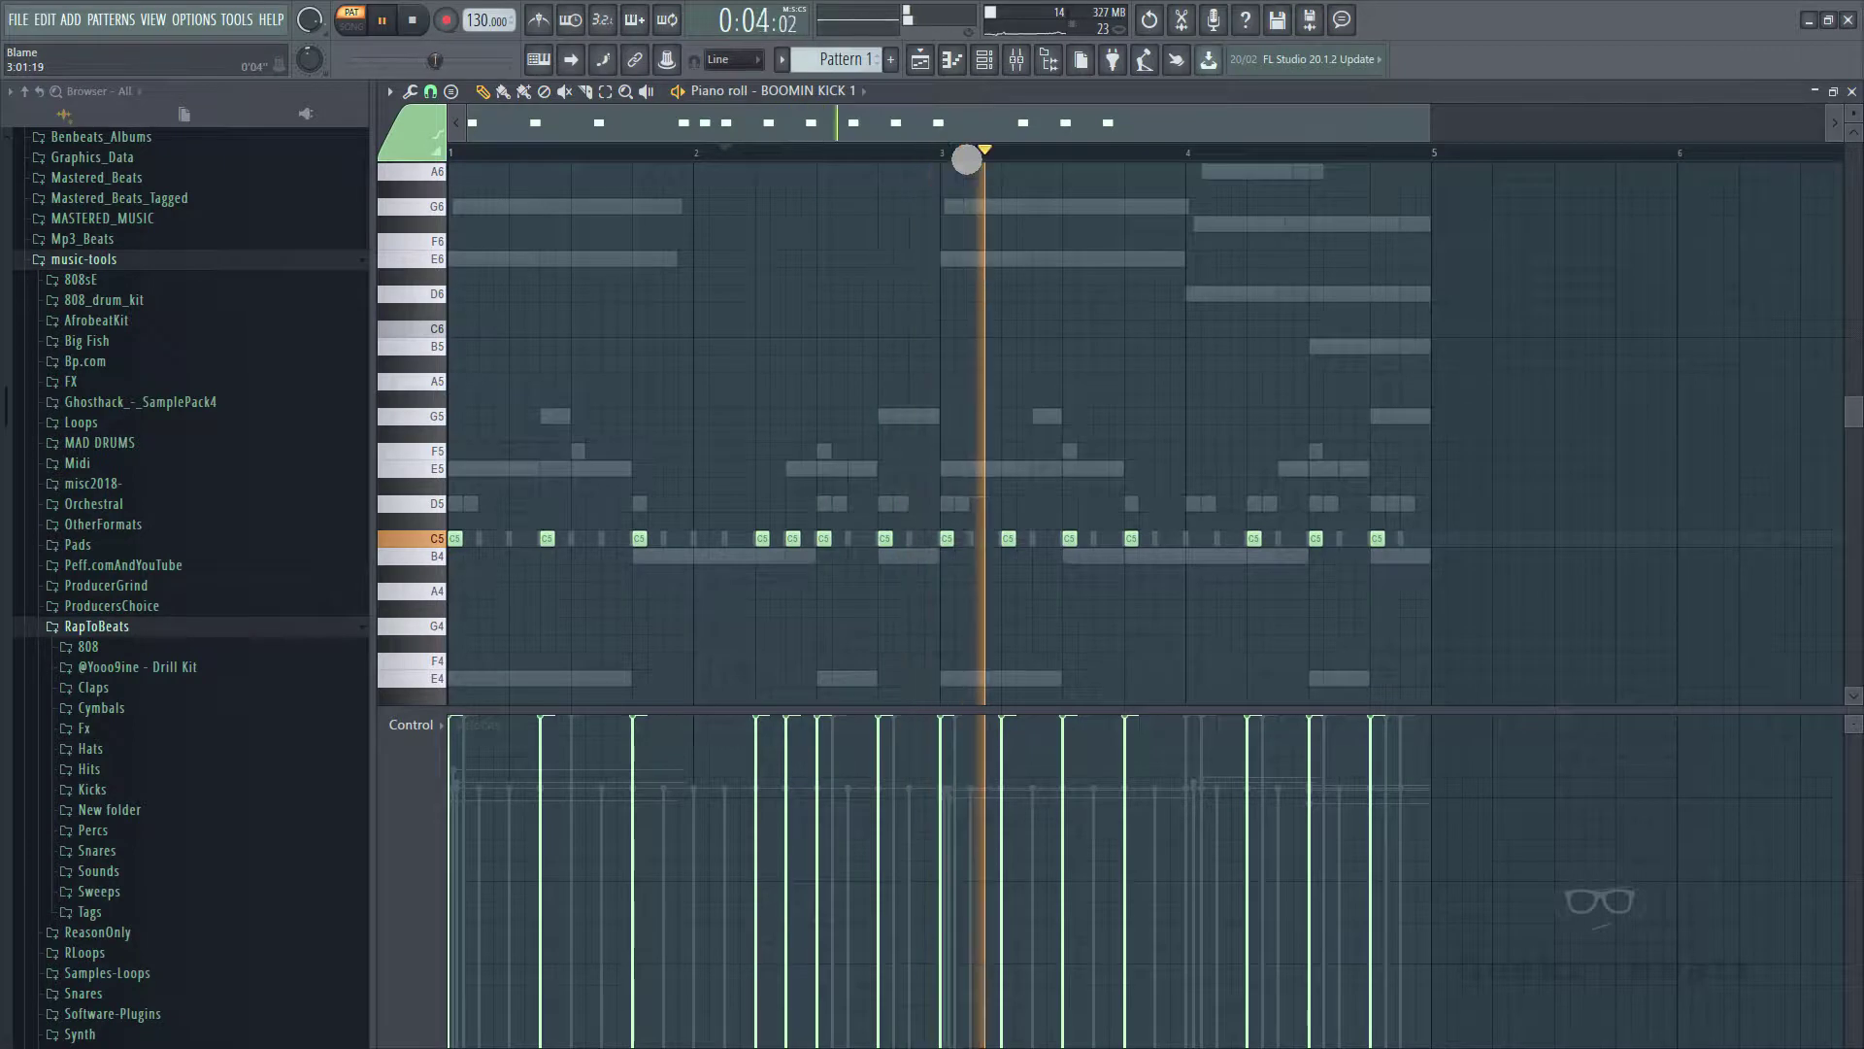
click(958, 158)
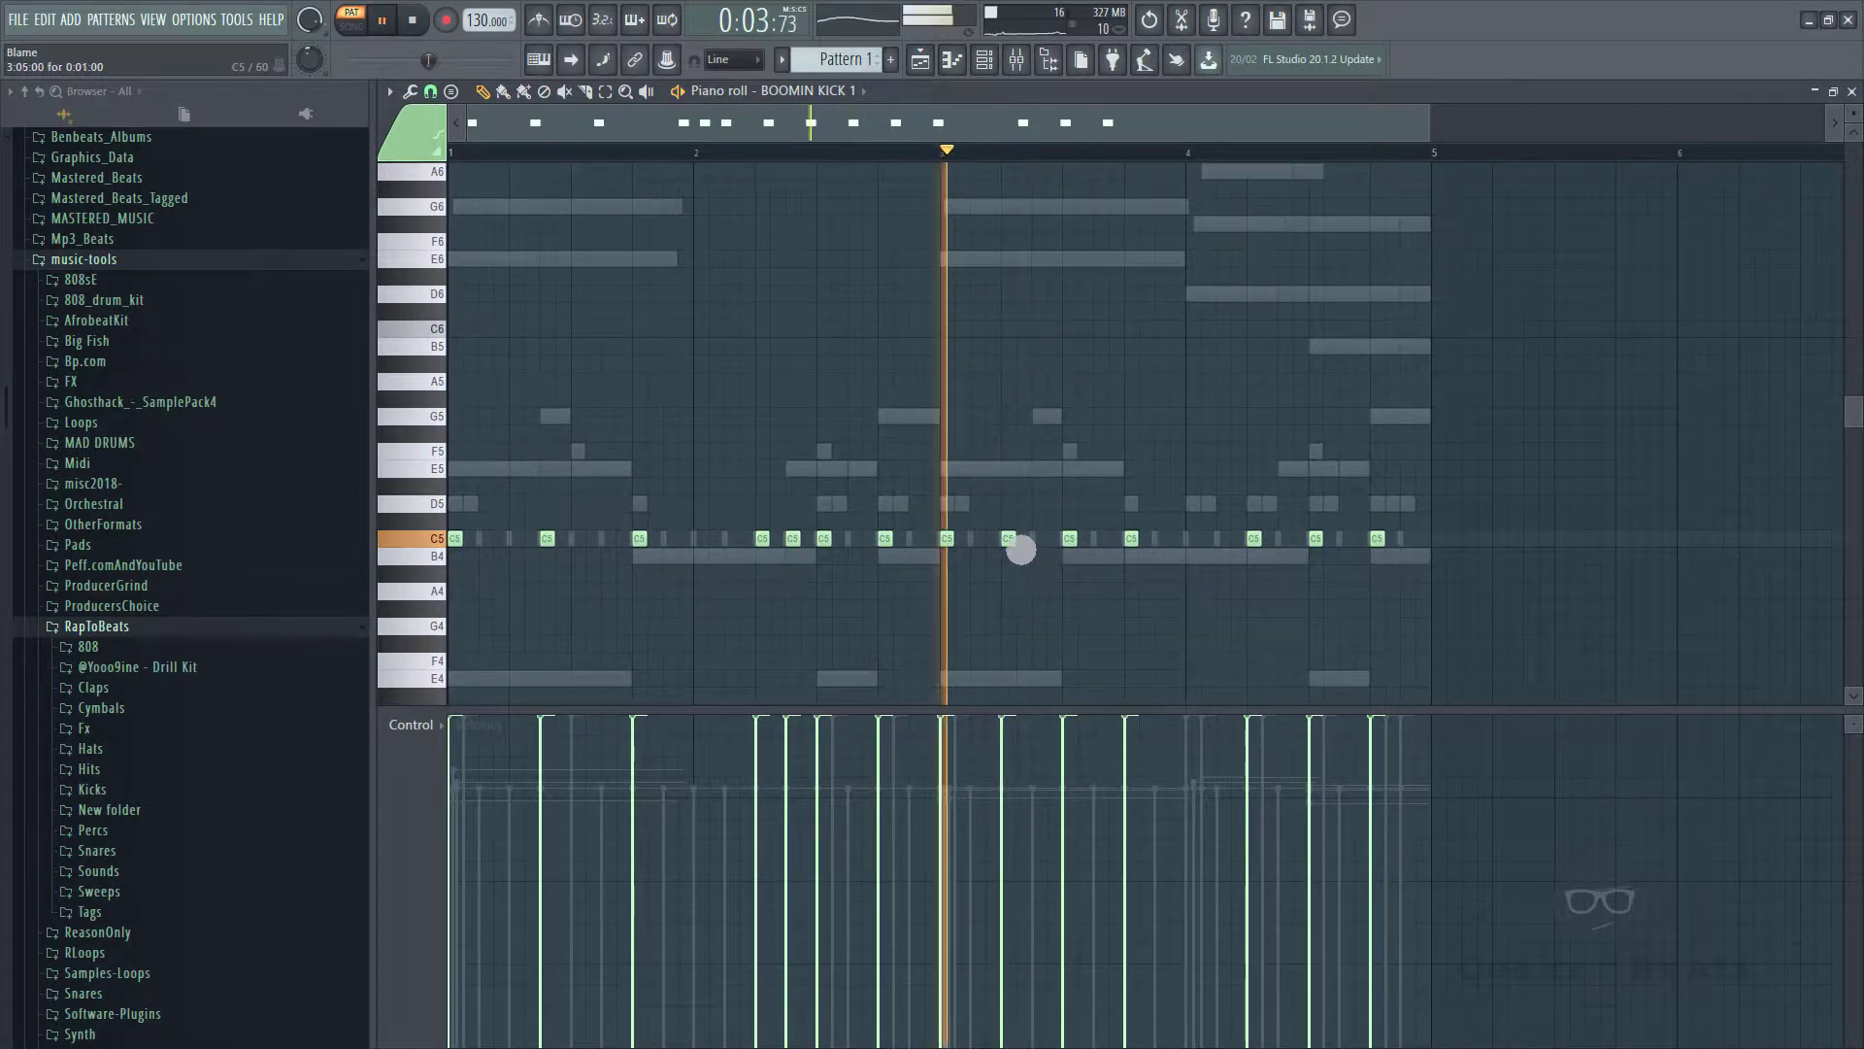
drag(1020, 549, 1050, 554)
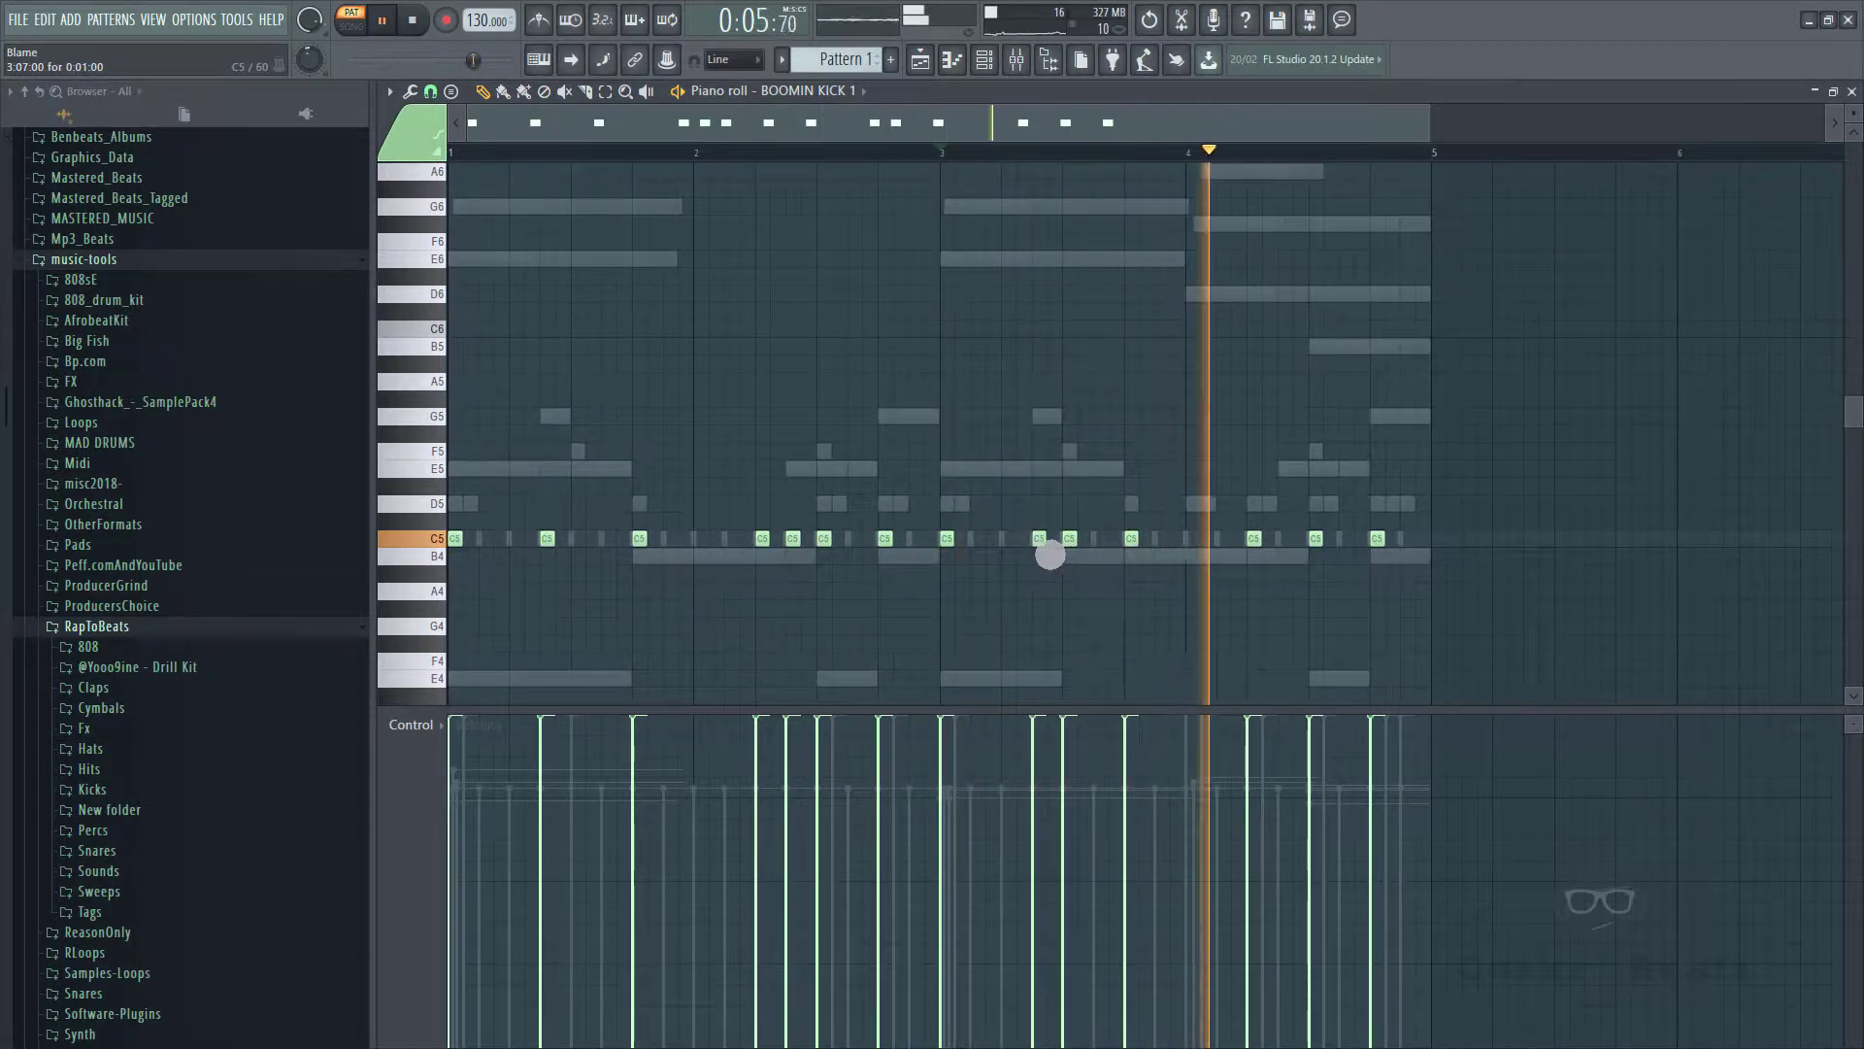
- Mute the kick hits on beat 3 of bars 2, 3 and 4, and close the piano roll
key(t)
click(1072, 543)
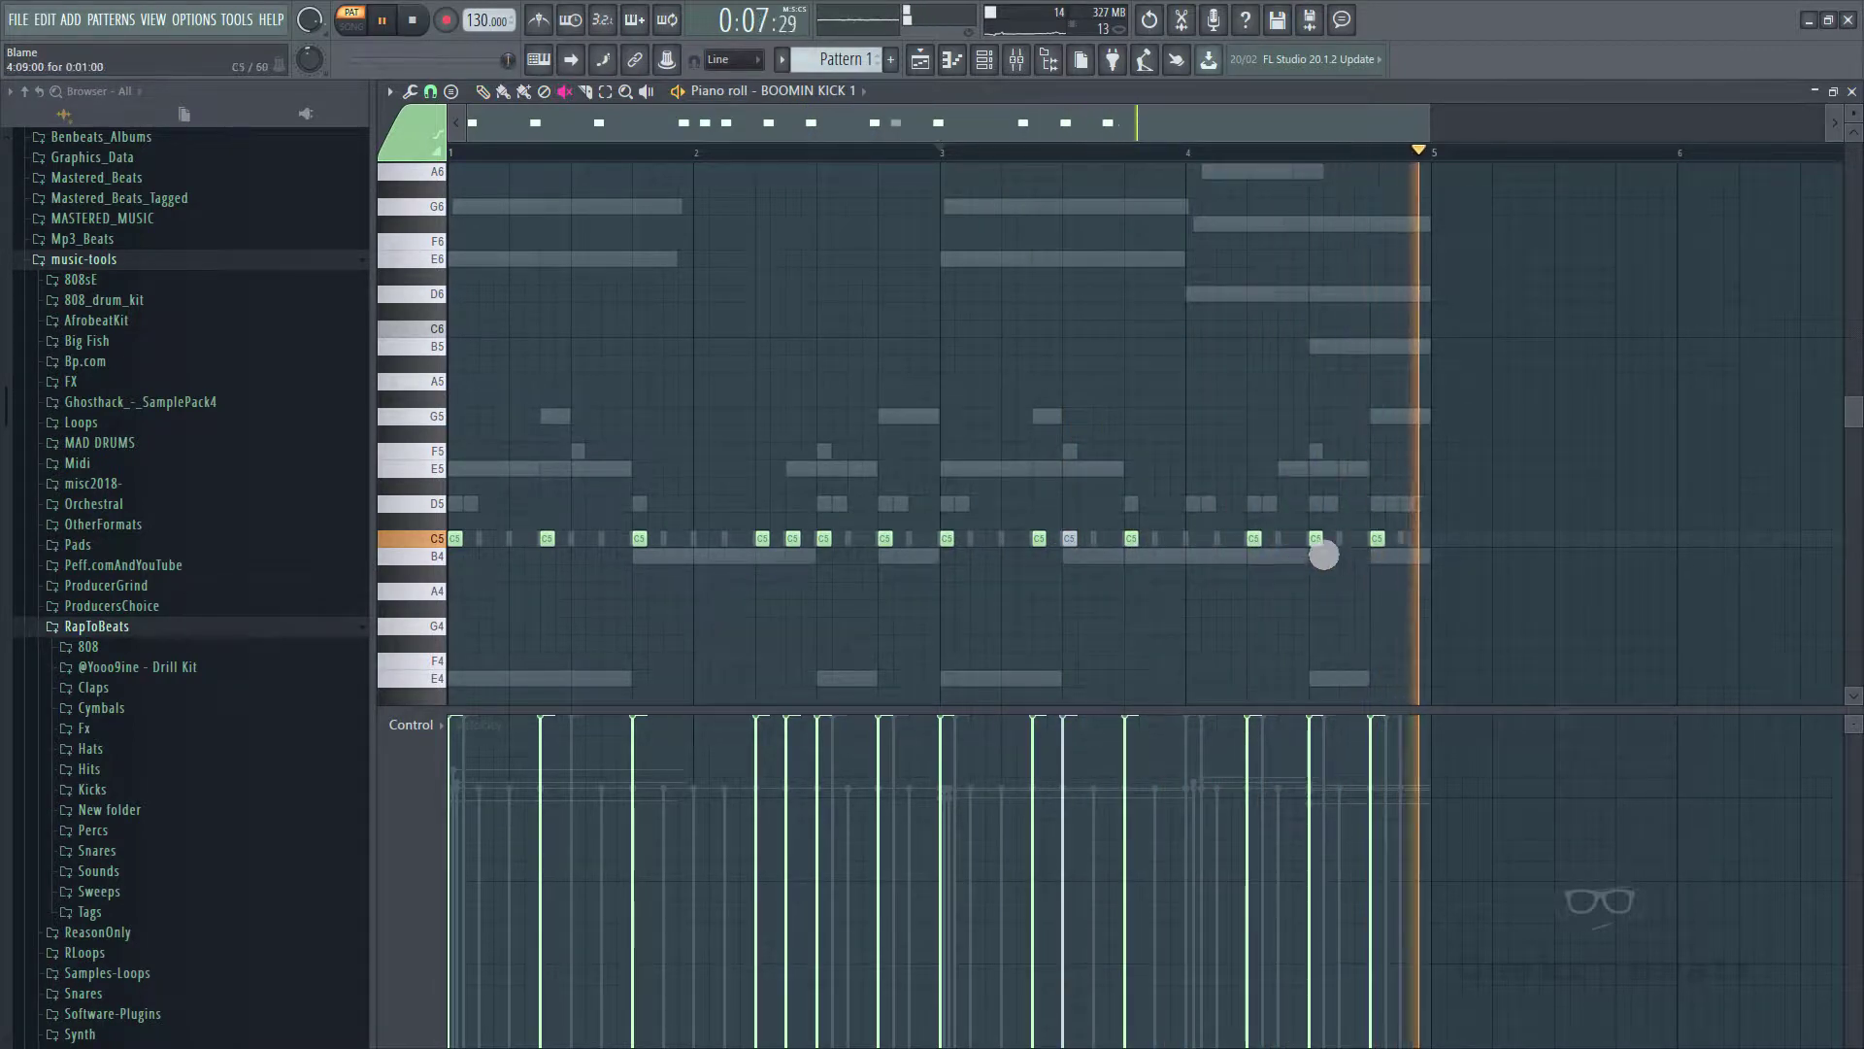
click(1319, 545)
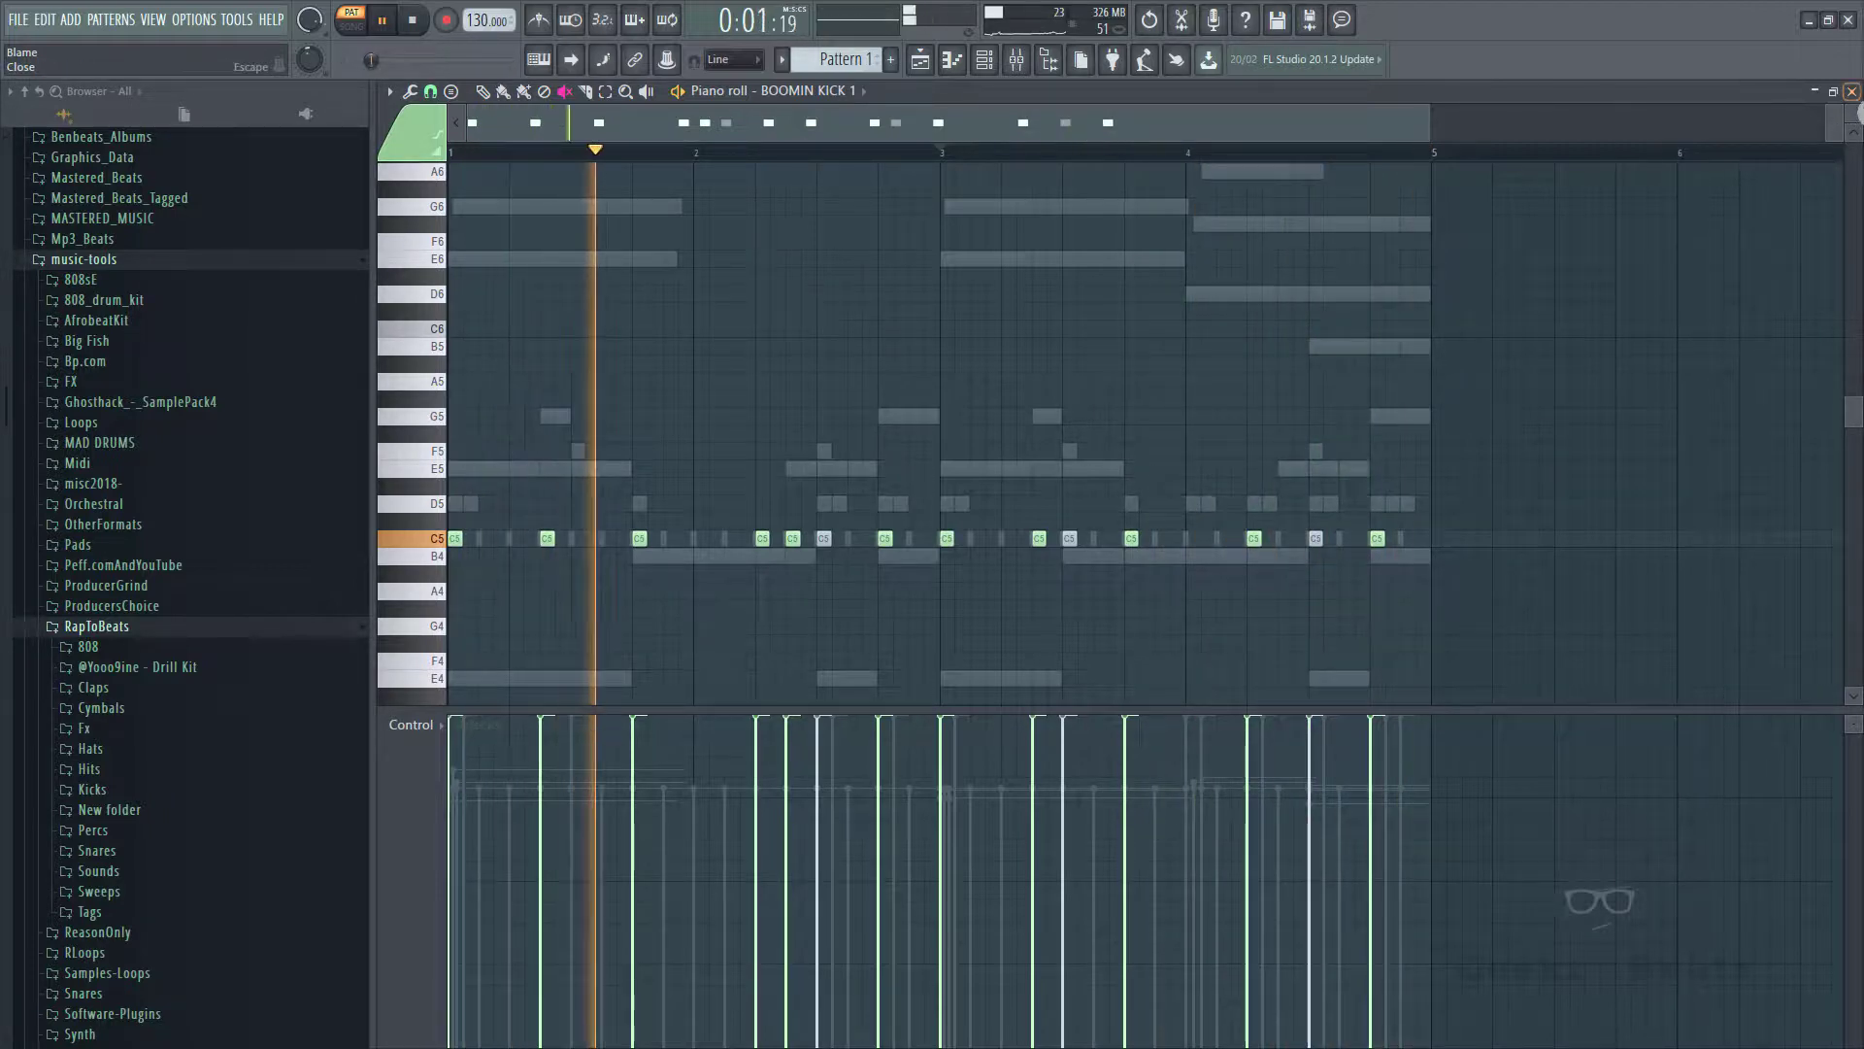
click(1851, 90)
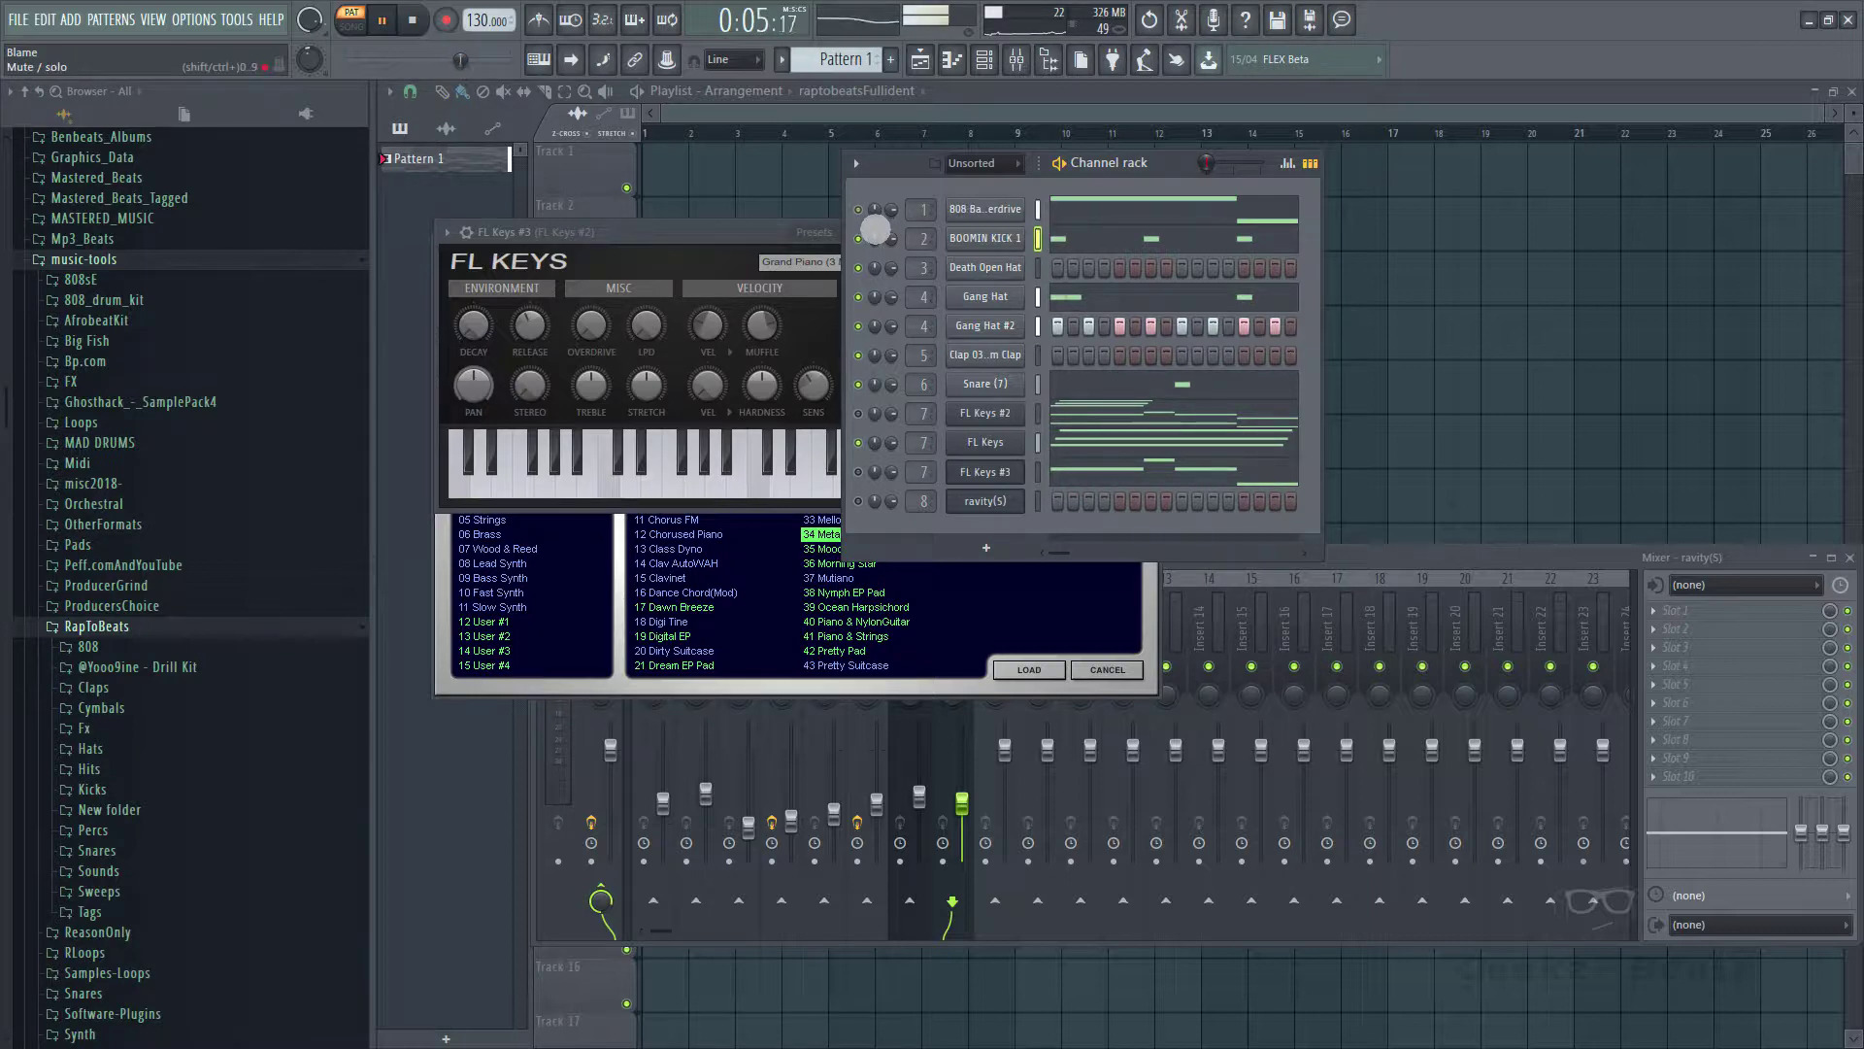
- Raise the 808 Bass A Overdrive notes one octave in their piano roll, to E6 and B5
click(1139, 235)
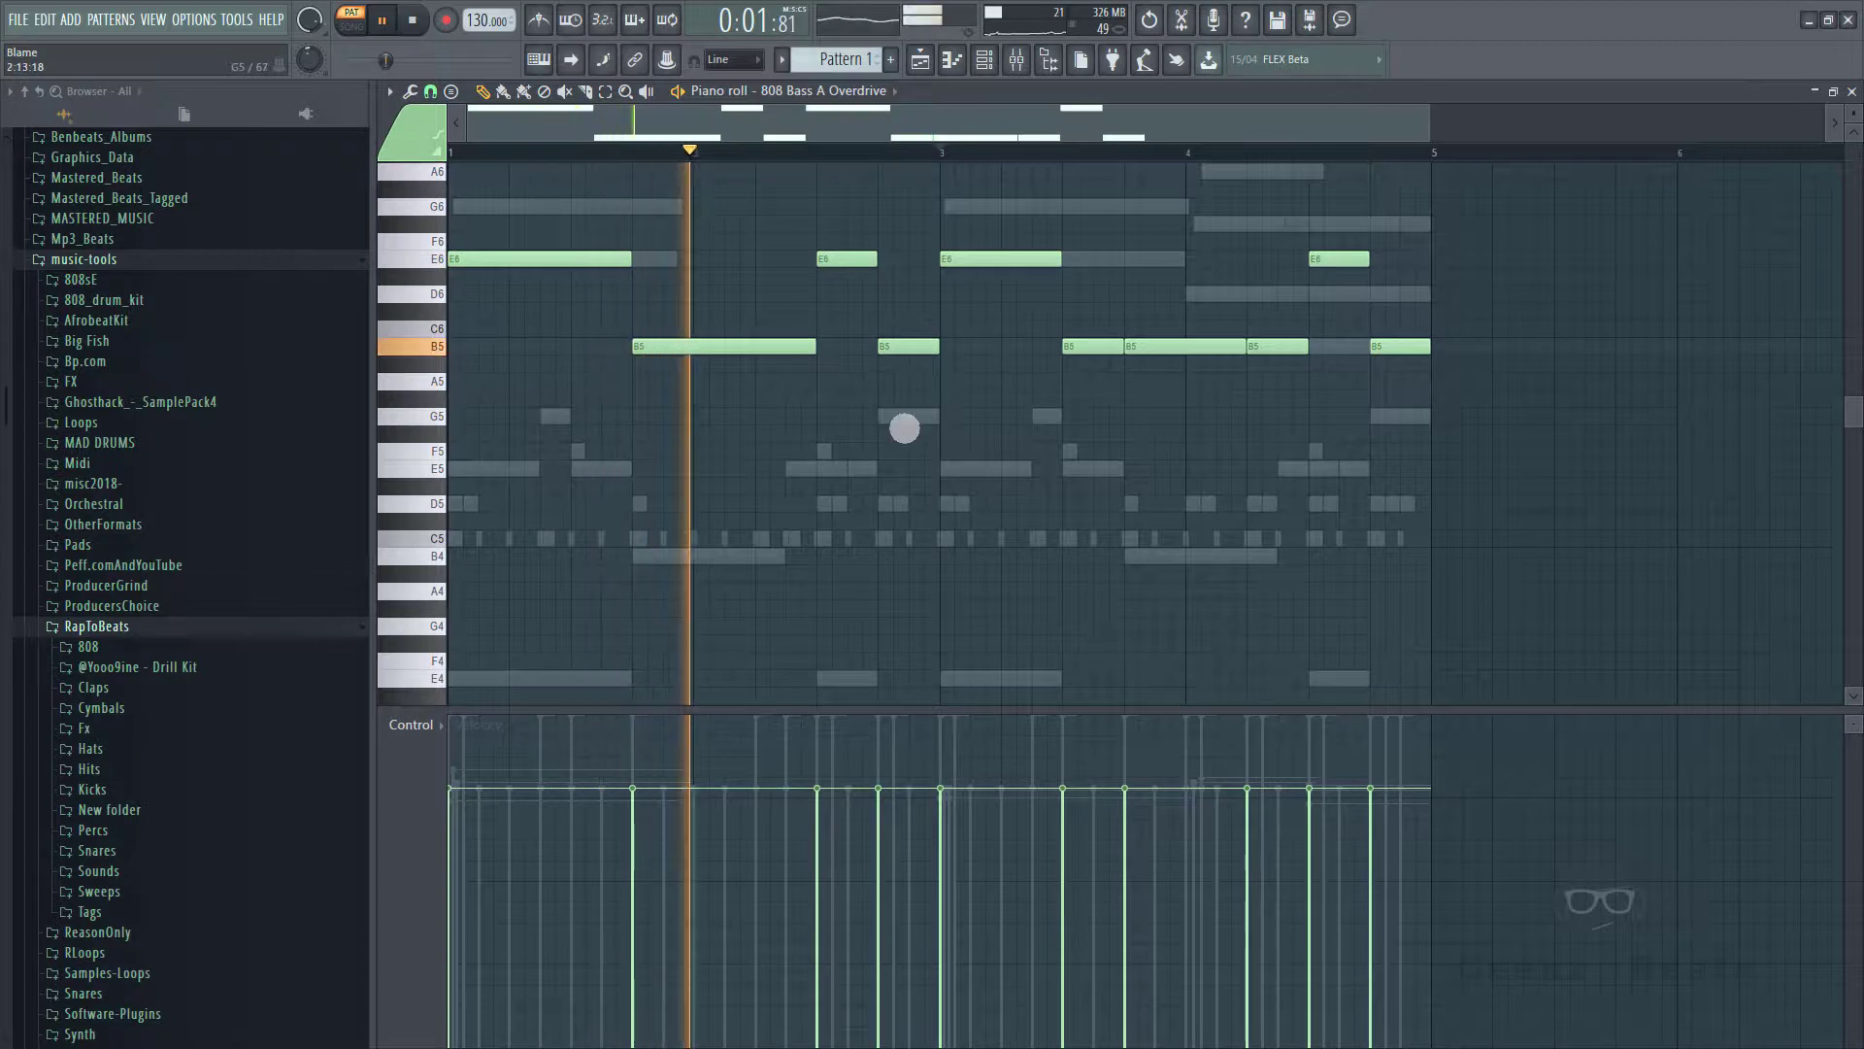
scroll(976, 471, up, 3)
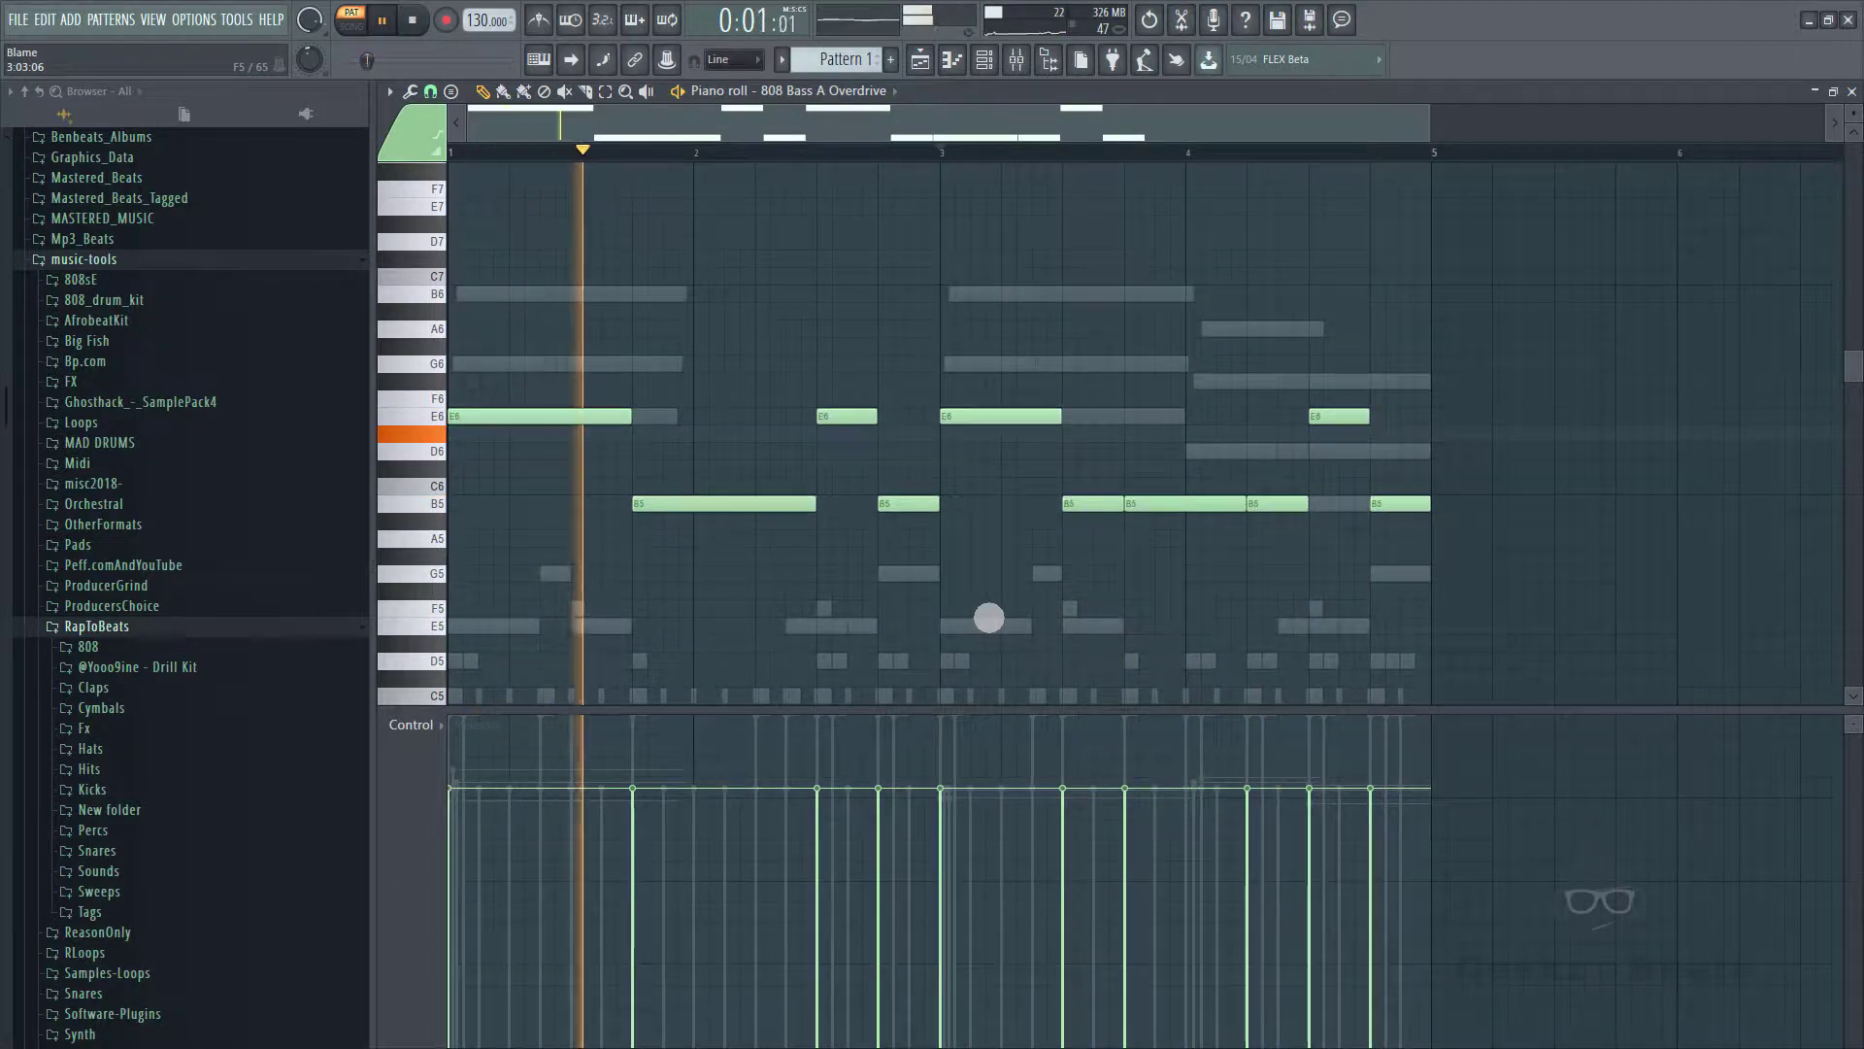
- Try the 808 Bass A Overdrive notes one octave lower and return them to E6 and B5
key(ctrl+Down)
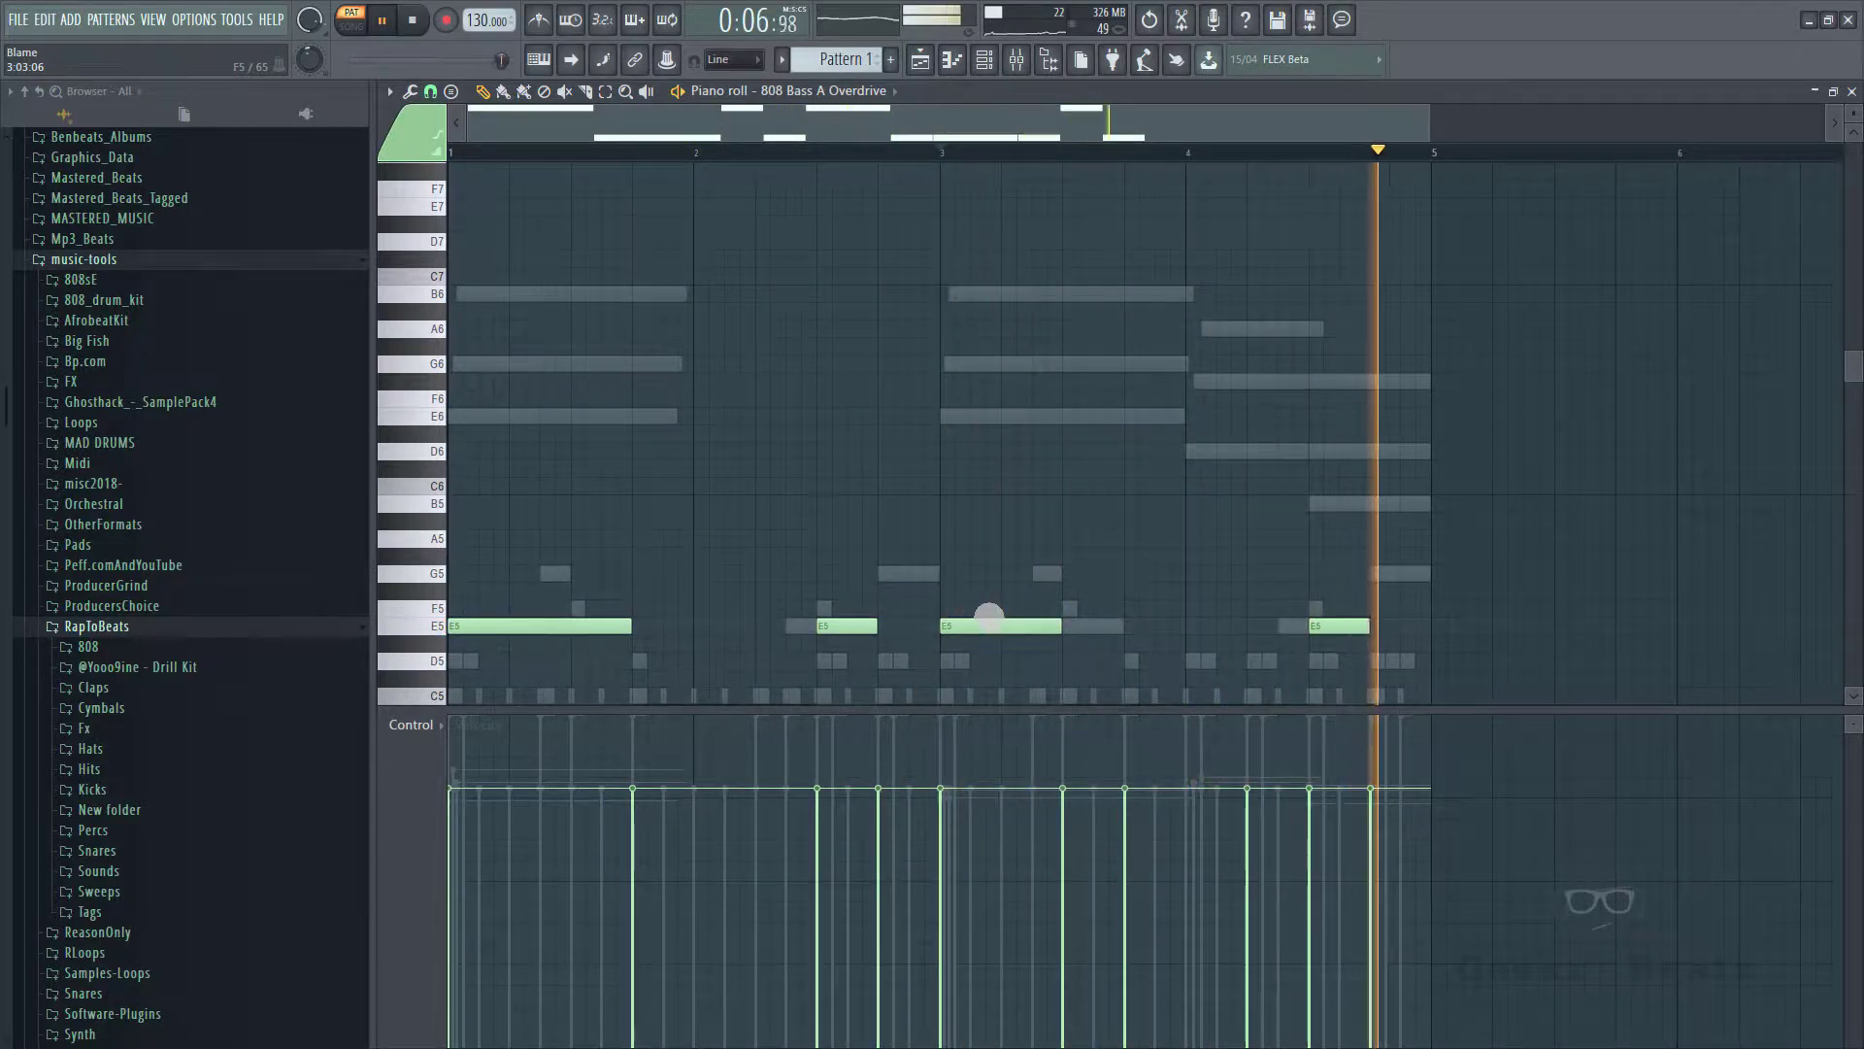
key(shift+Up)
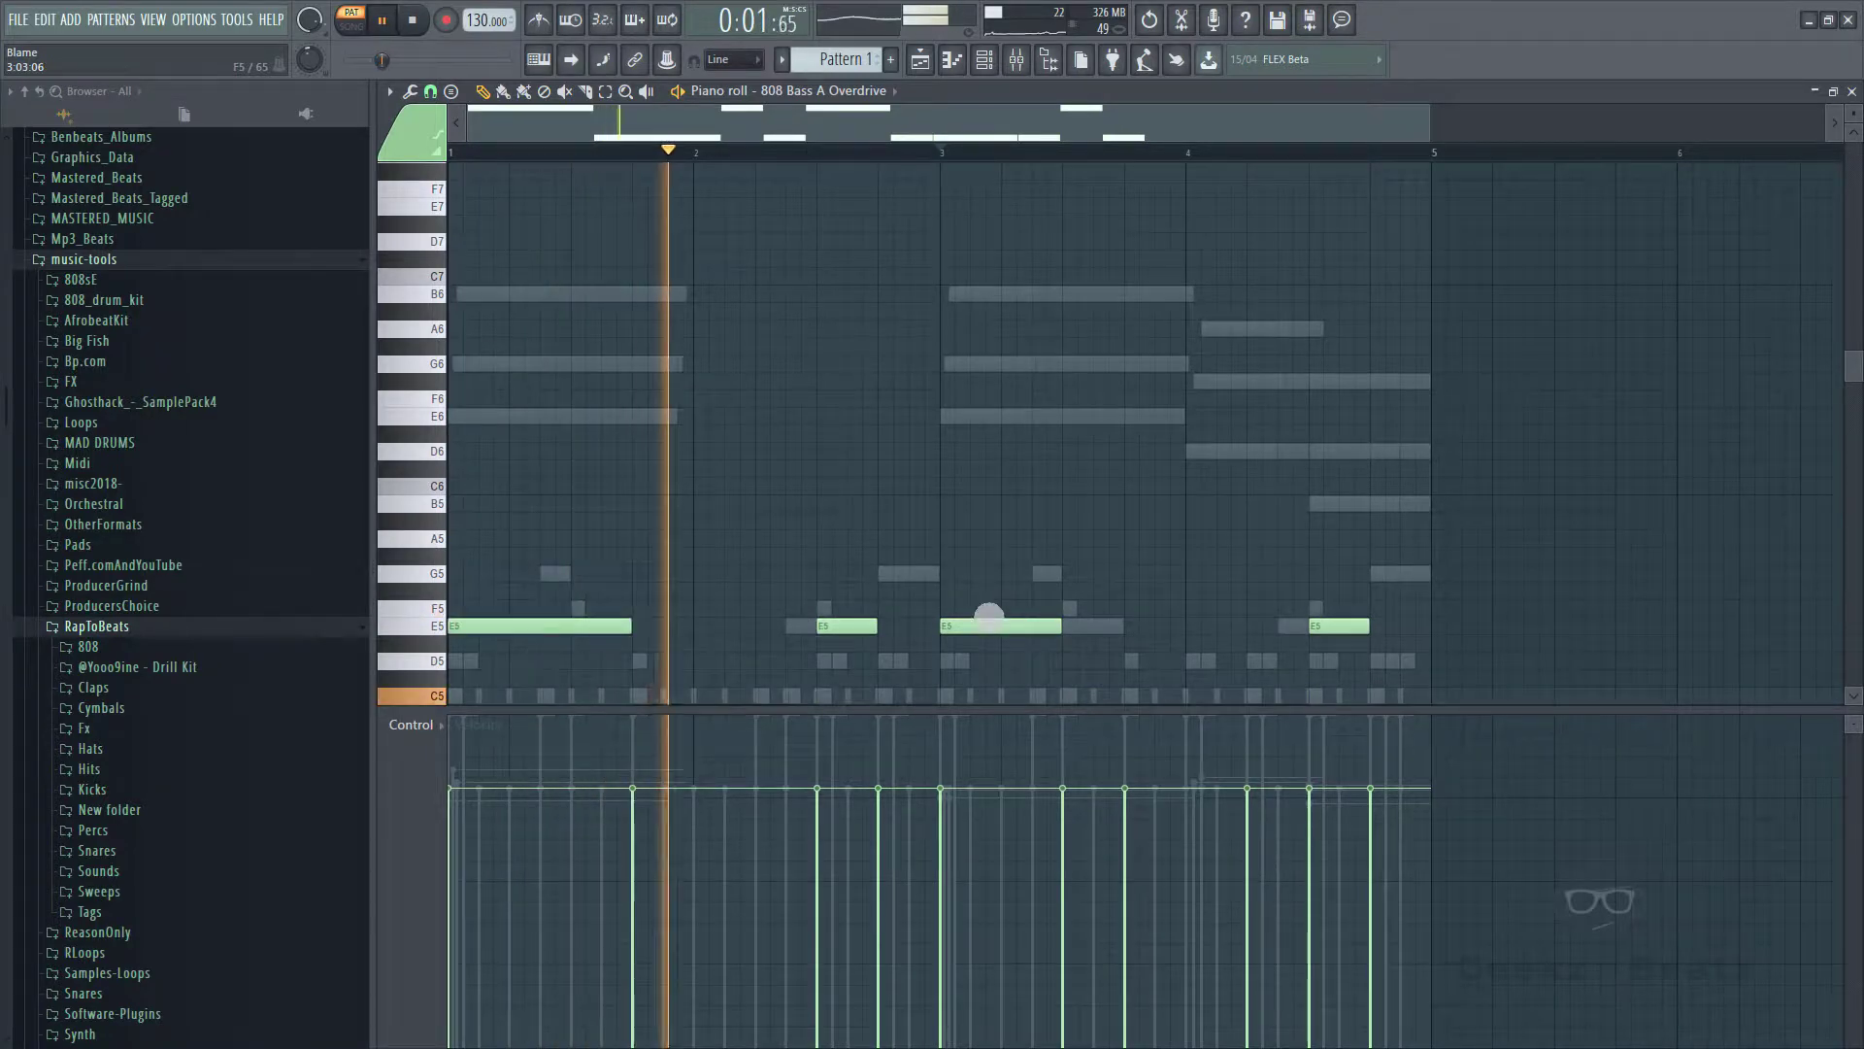
key(ctrl+Up)
key(shift+Down)
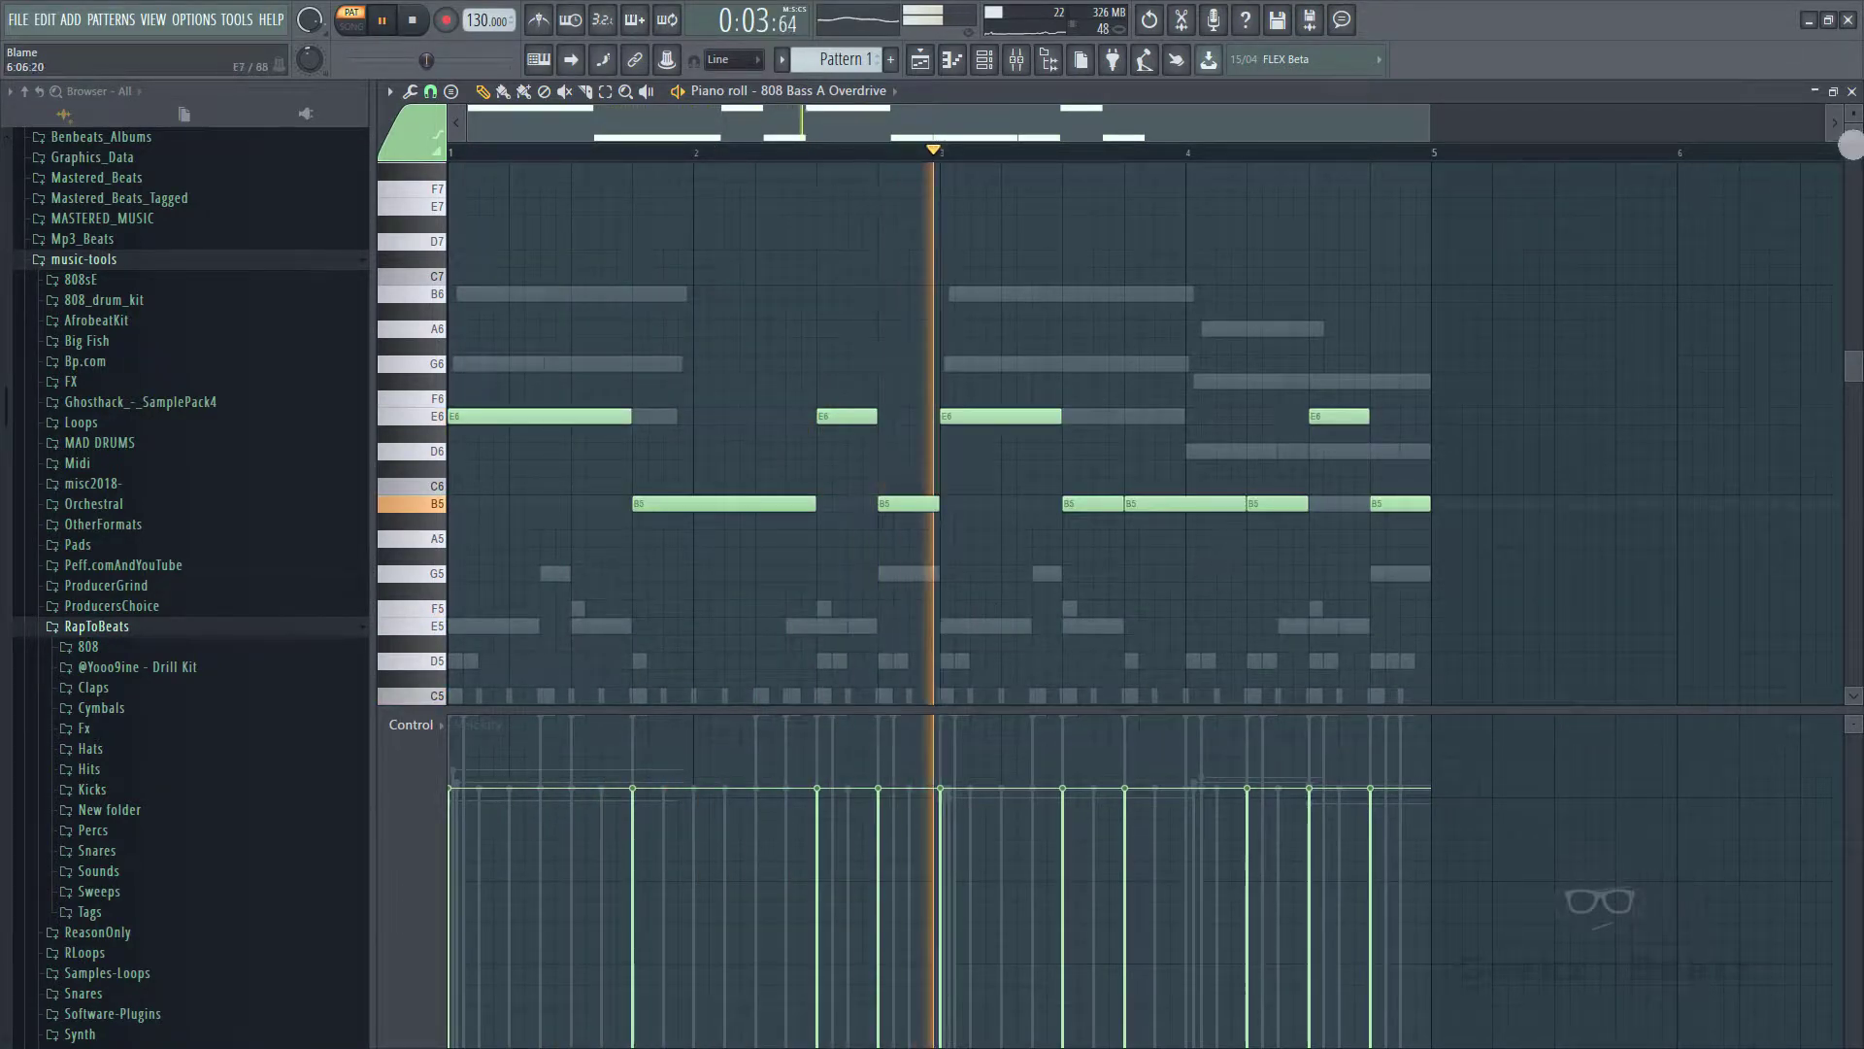
- Open the piano roll of the Death Open Hat channel and add D5 hits on steps 5 and 7 of bar 1
key(F7)
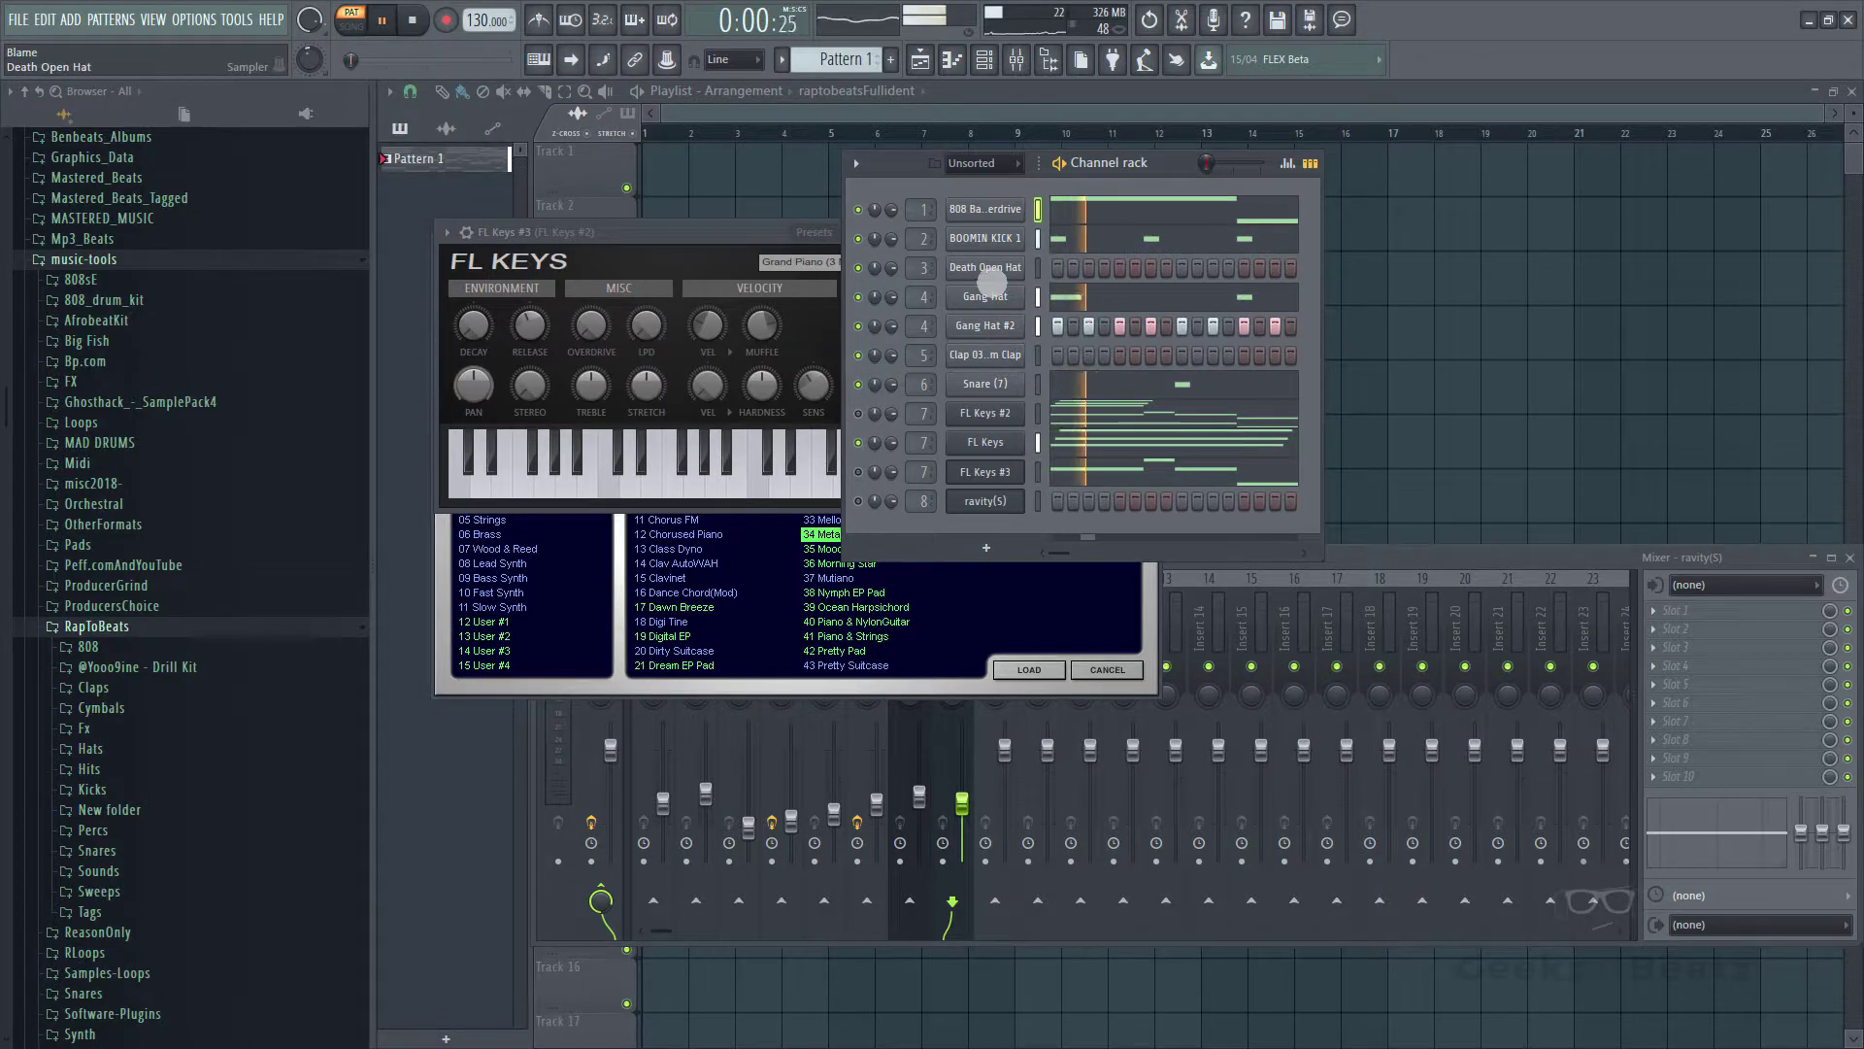
right_click(989, 276)
click(1083, 273)
key(space)
key(space)
key(space)
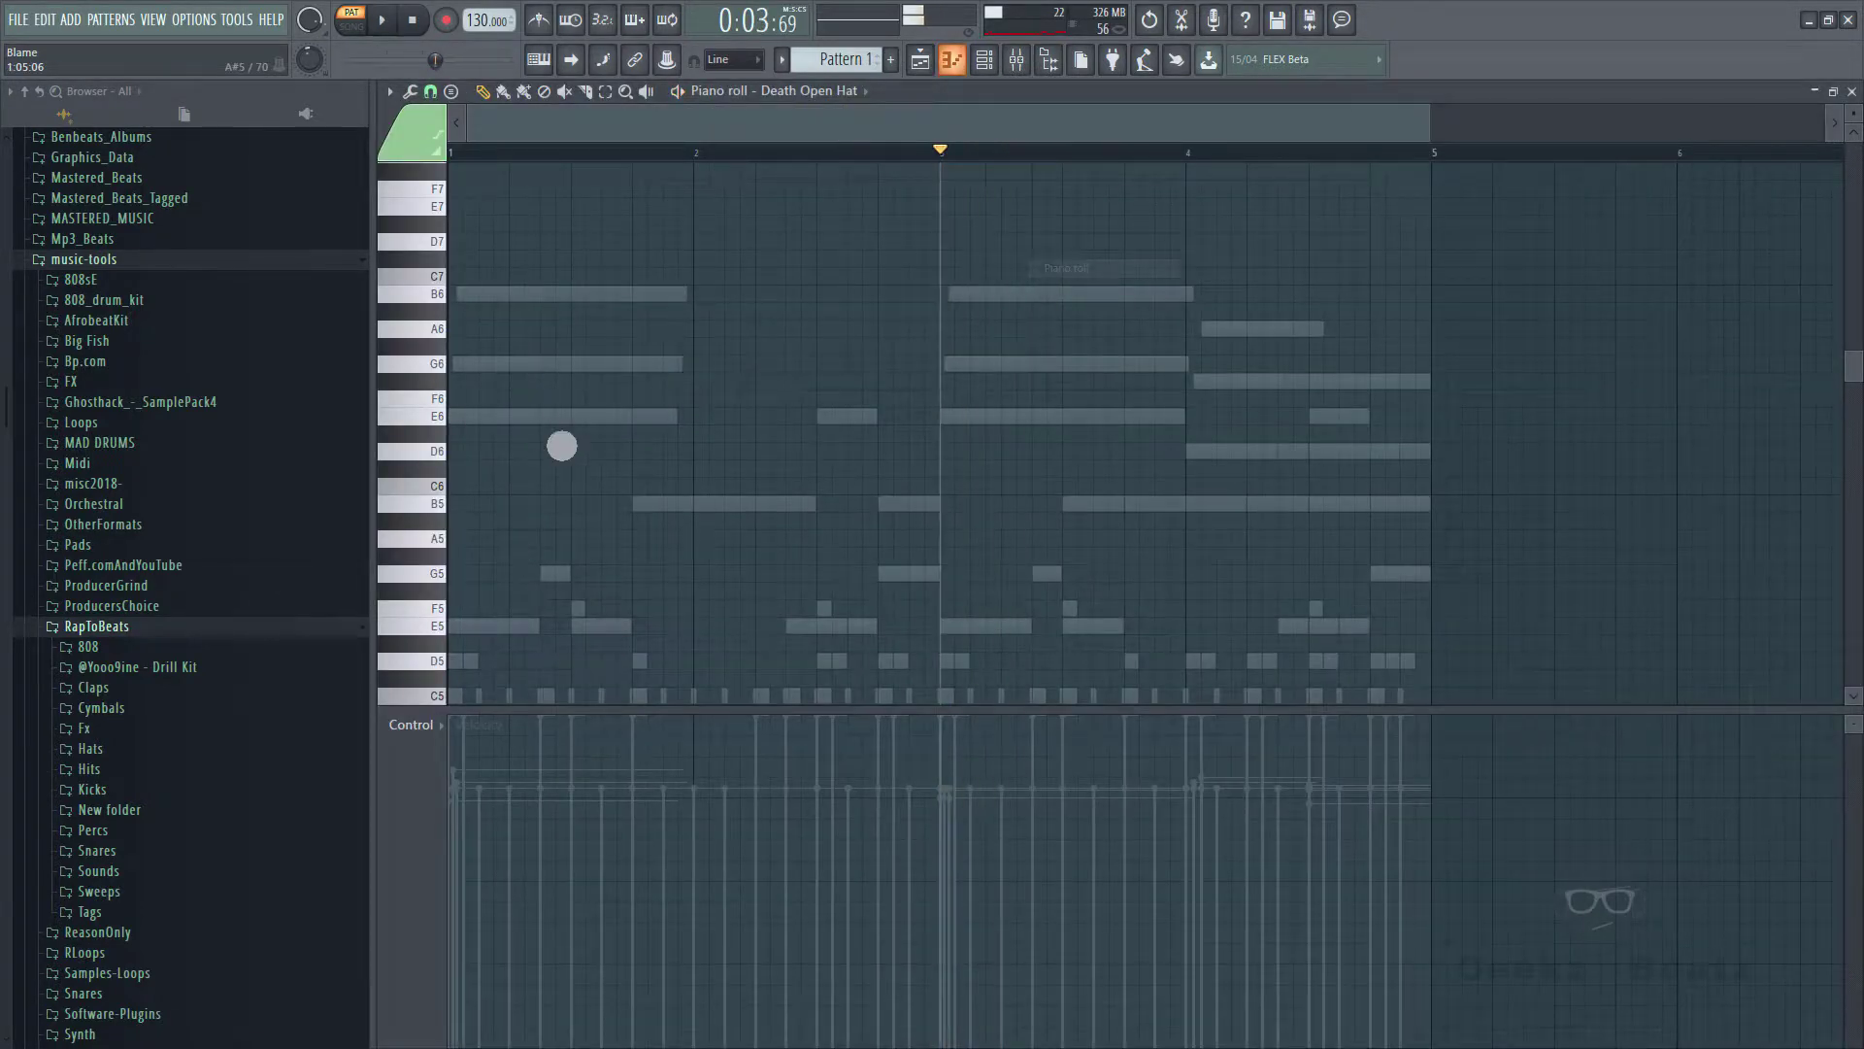
key(space)
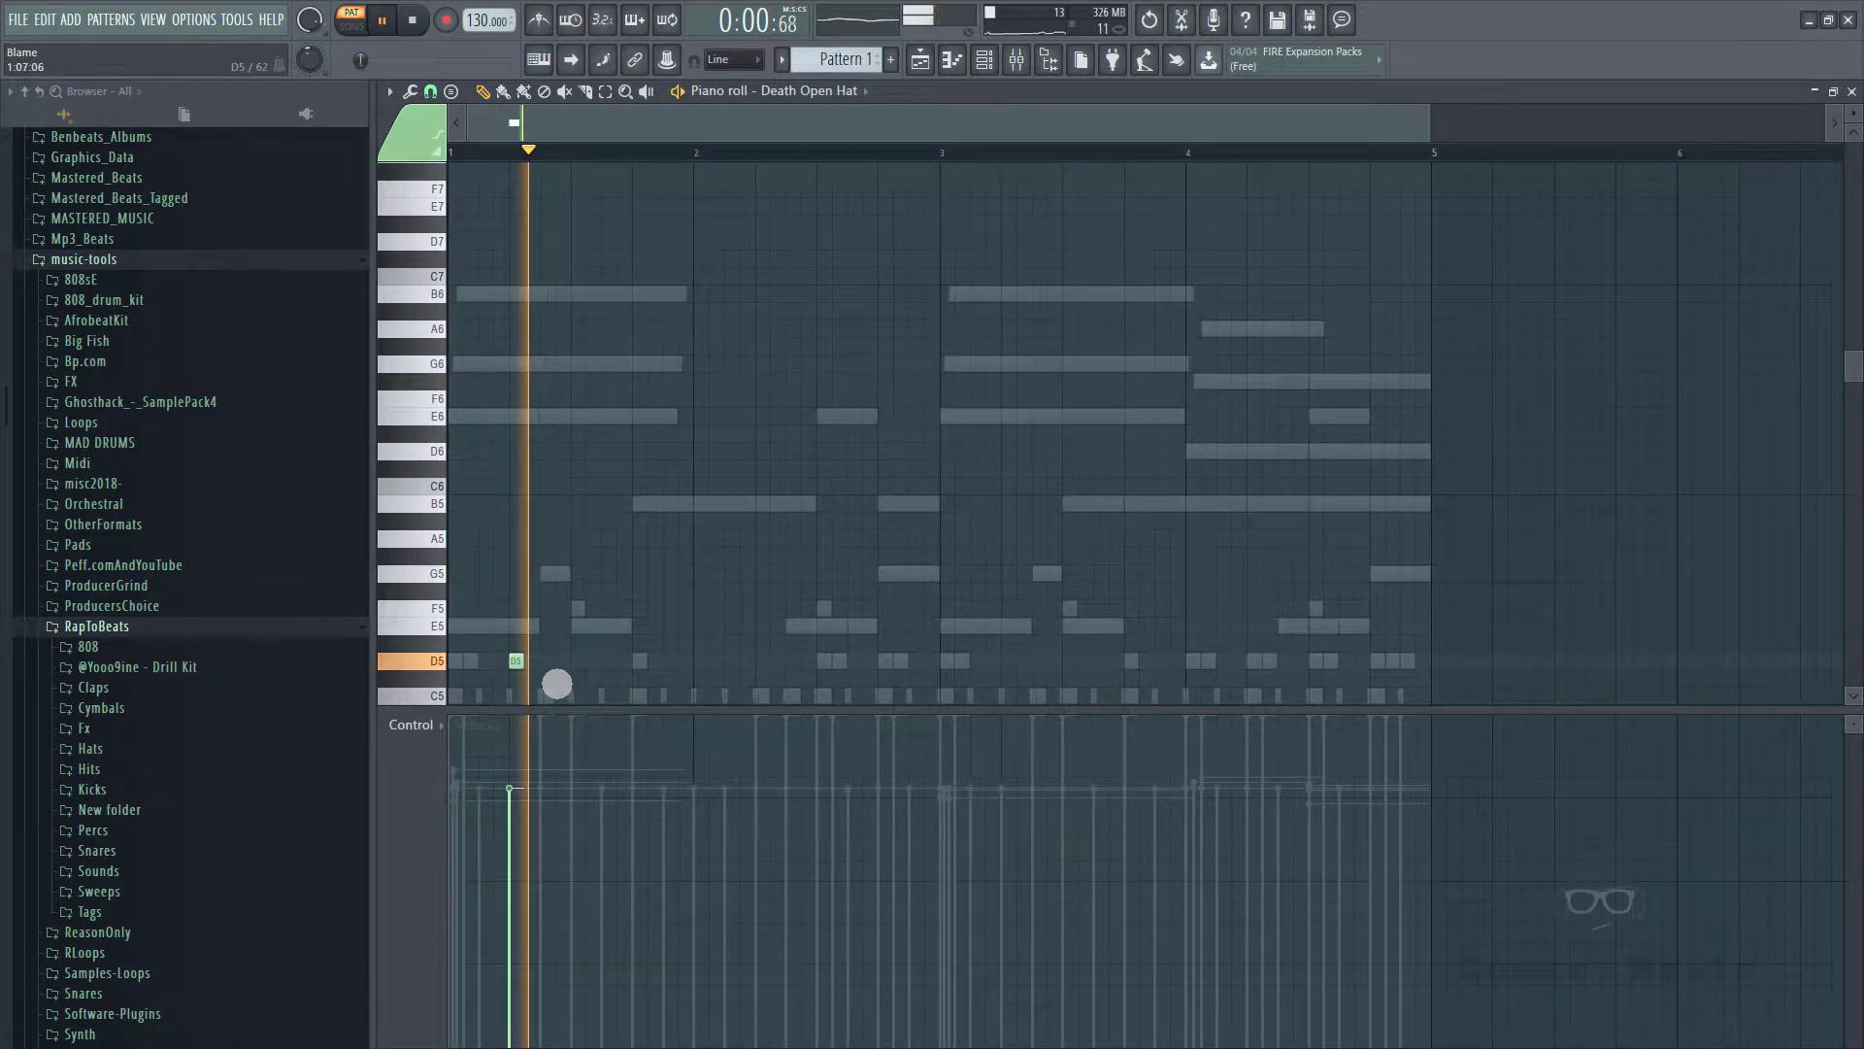
click(546, 661)
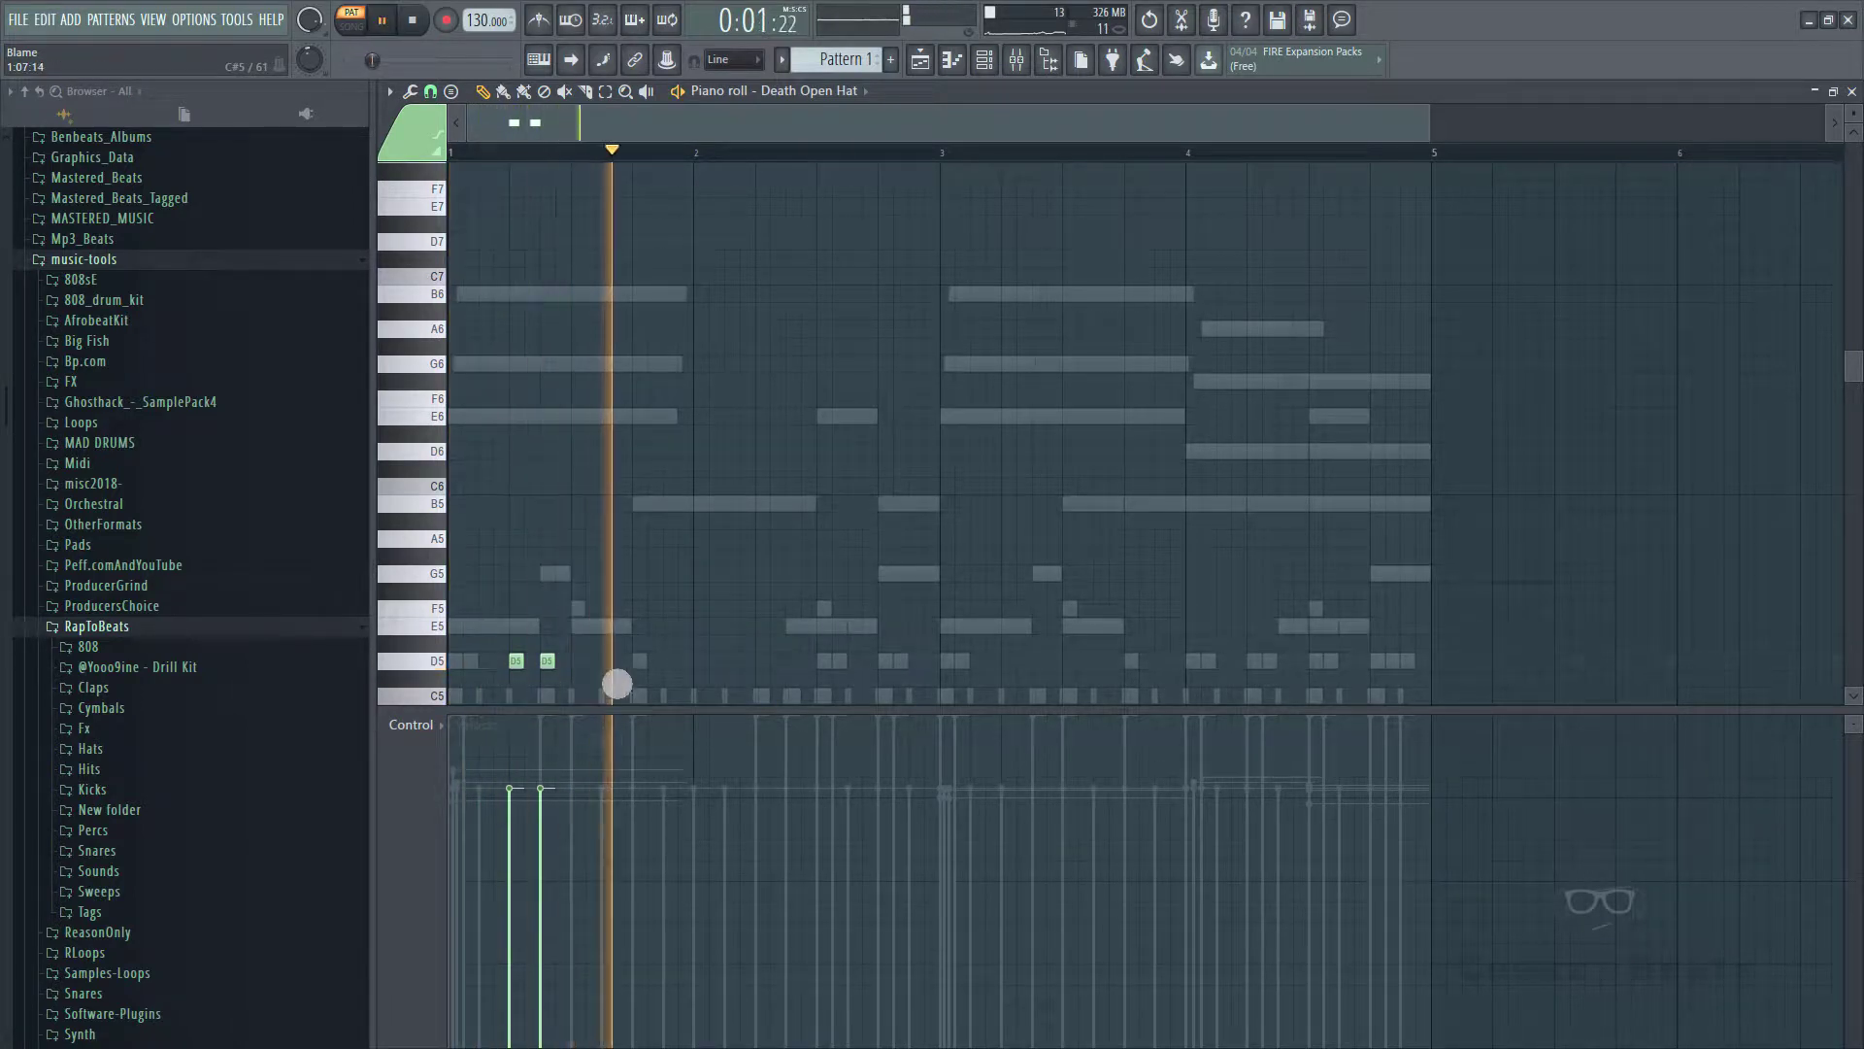
- Duplicate the two D5 open hat hits of bar 1 onto the same steps of bar 3
scroll(930, 612, down, 5)
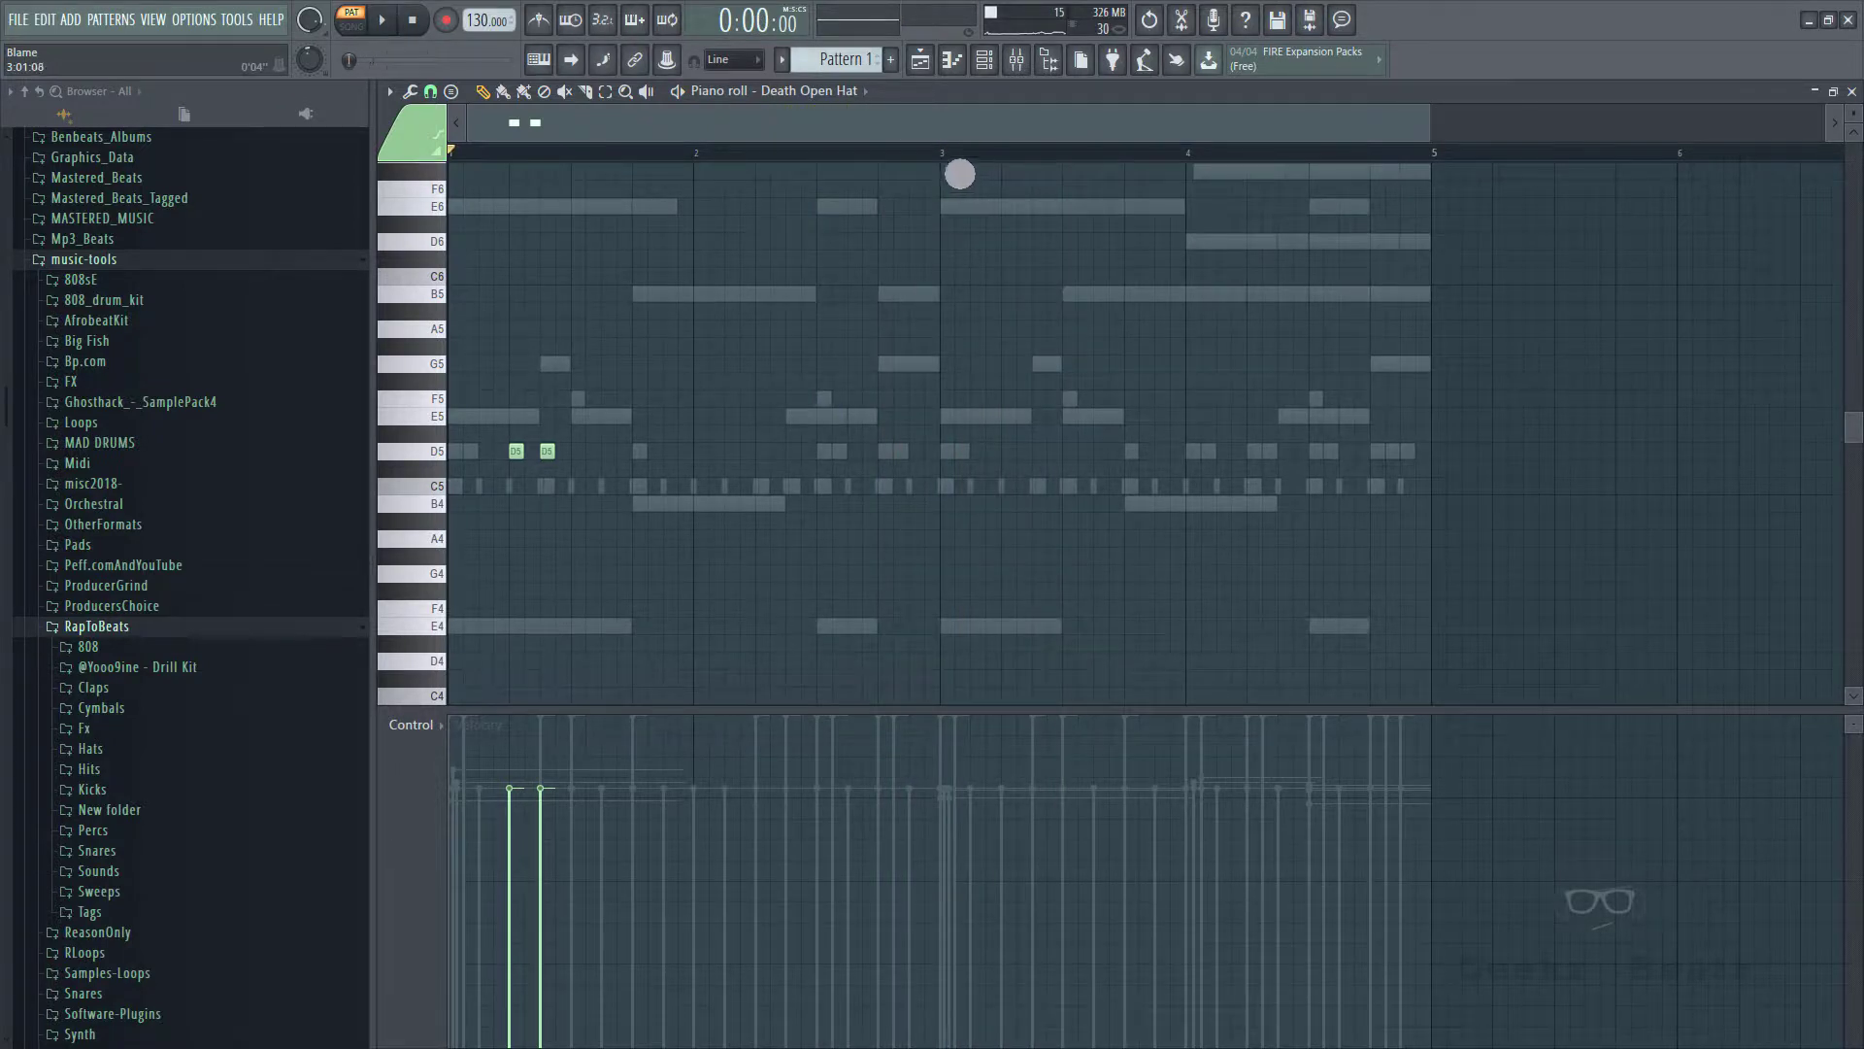
drag(942, 154, 44, 229)
key(ctrl+b)
key(space)
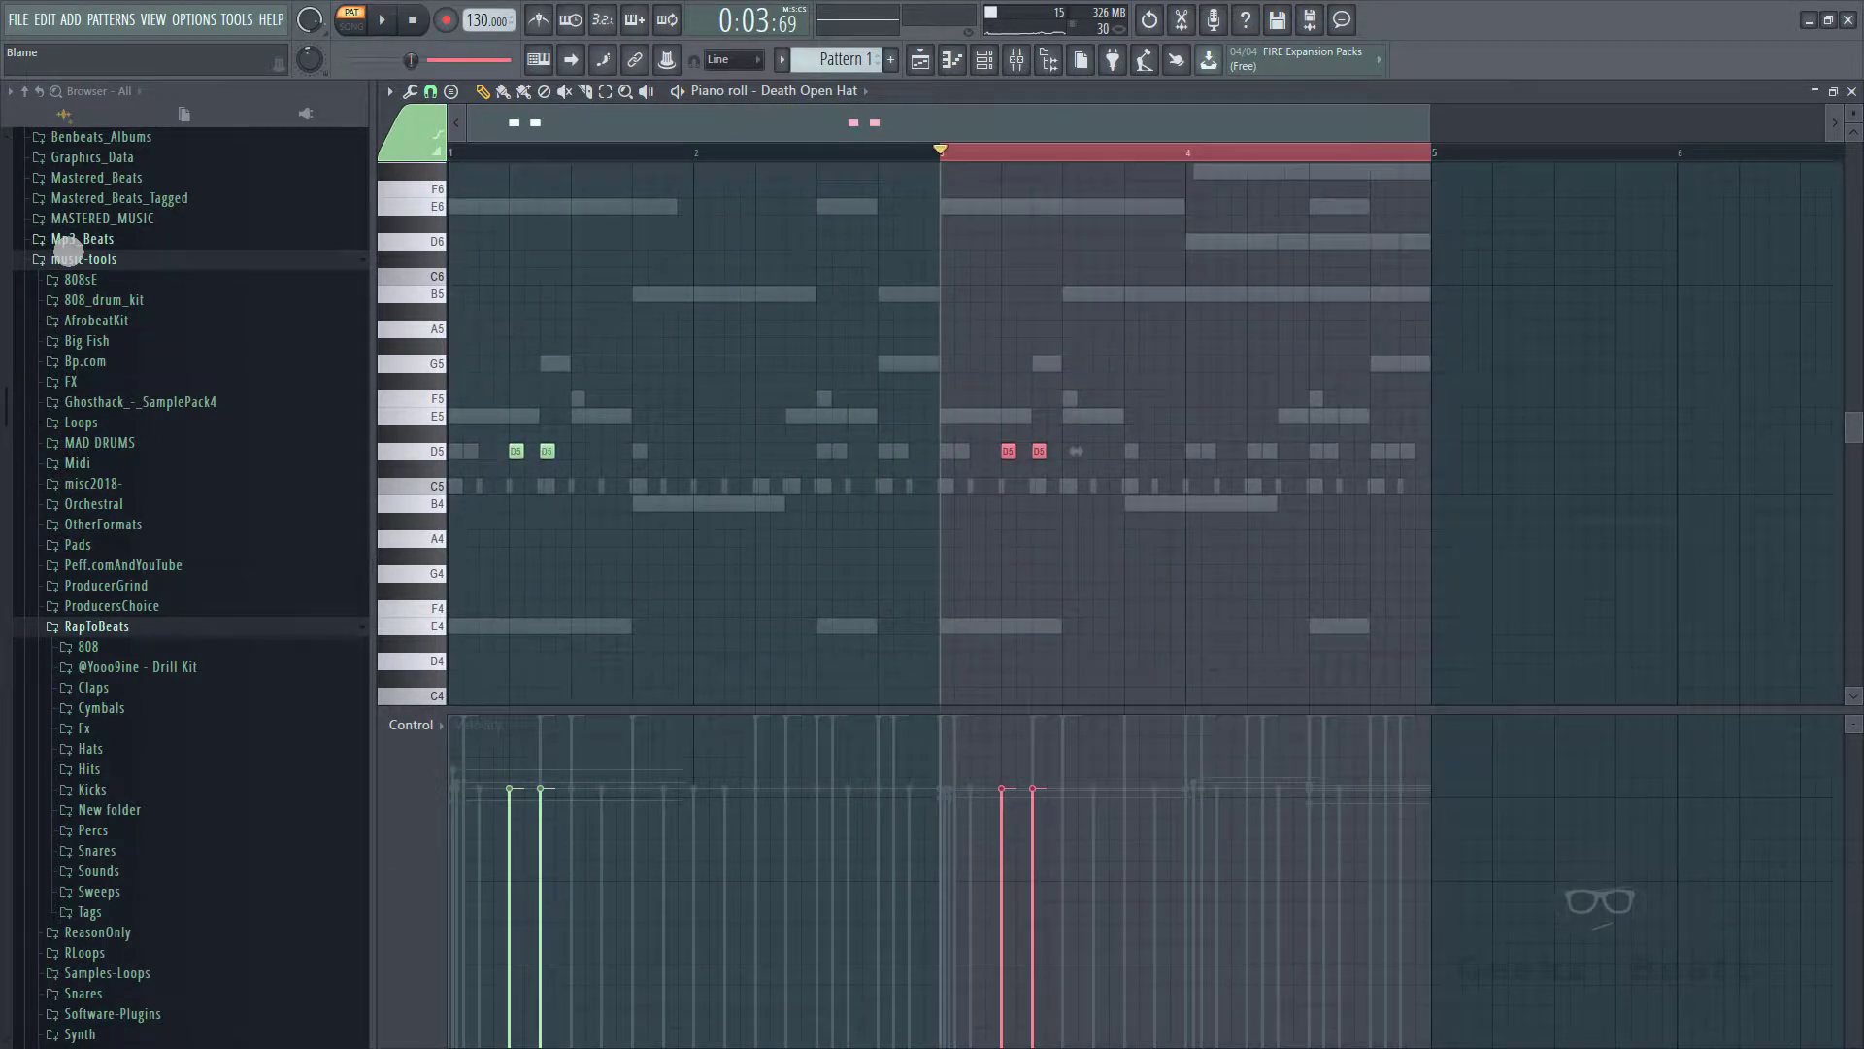
key(ctrl+d)
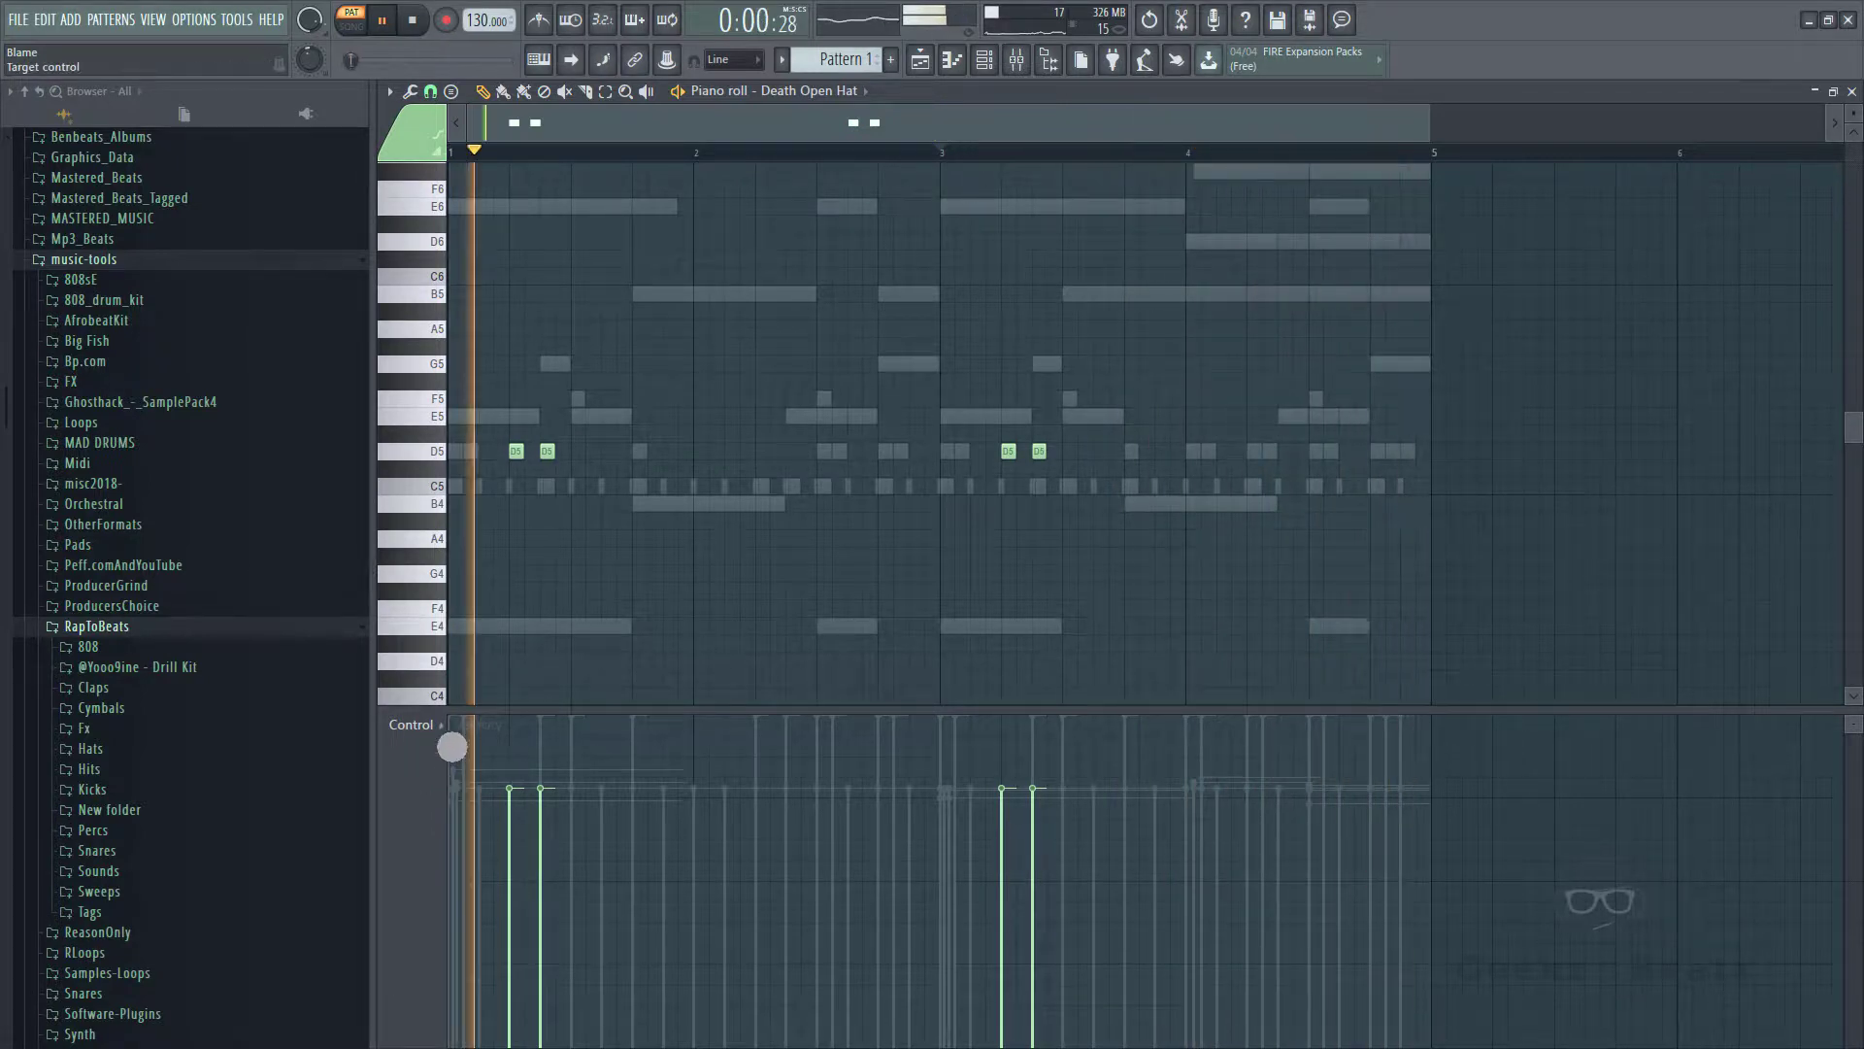
- Pan the bar 1 open hat hits fully right and the bar 3 hits fully left, and close the piano roll
click(411, 725)
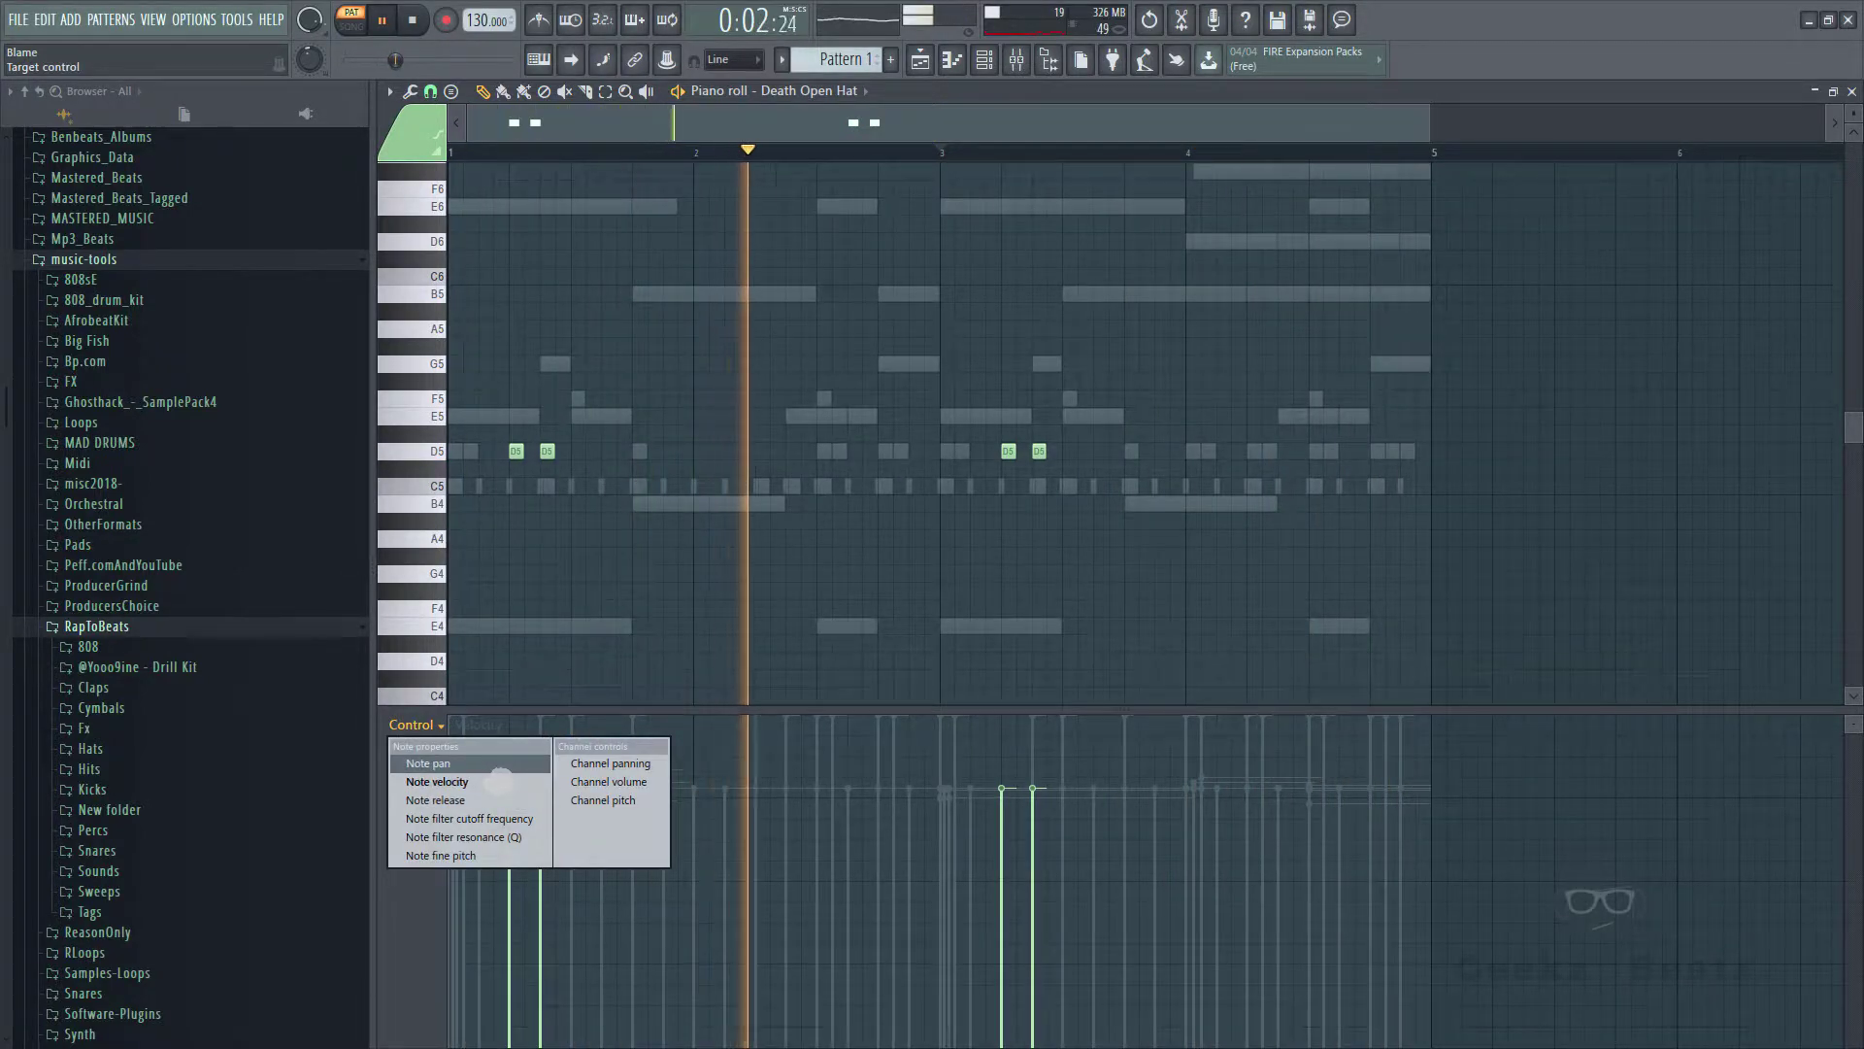
click(427, 764)
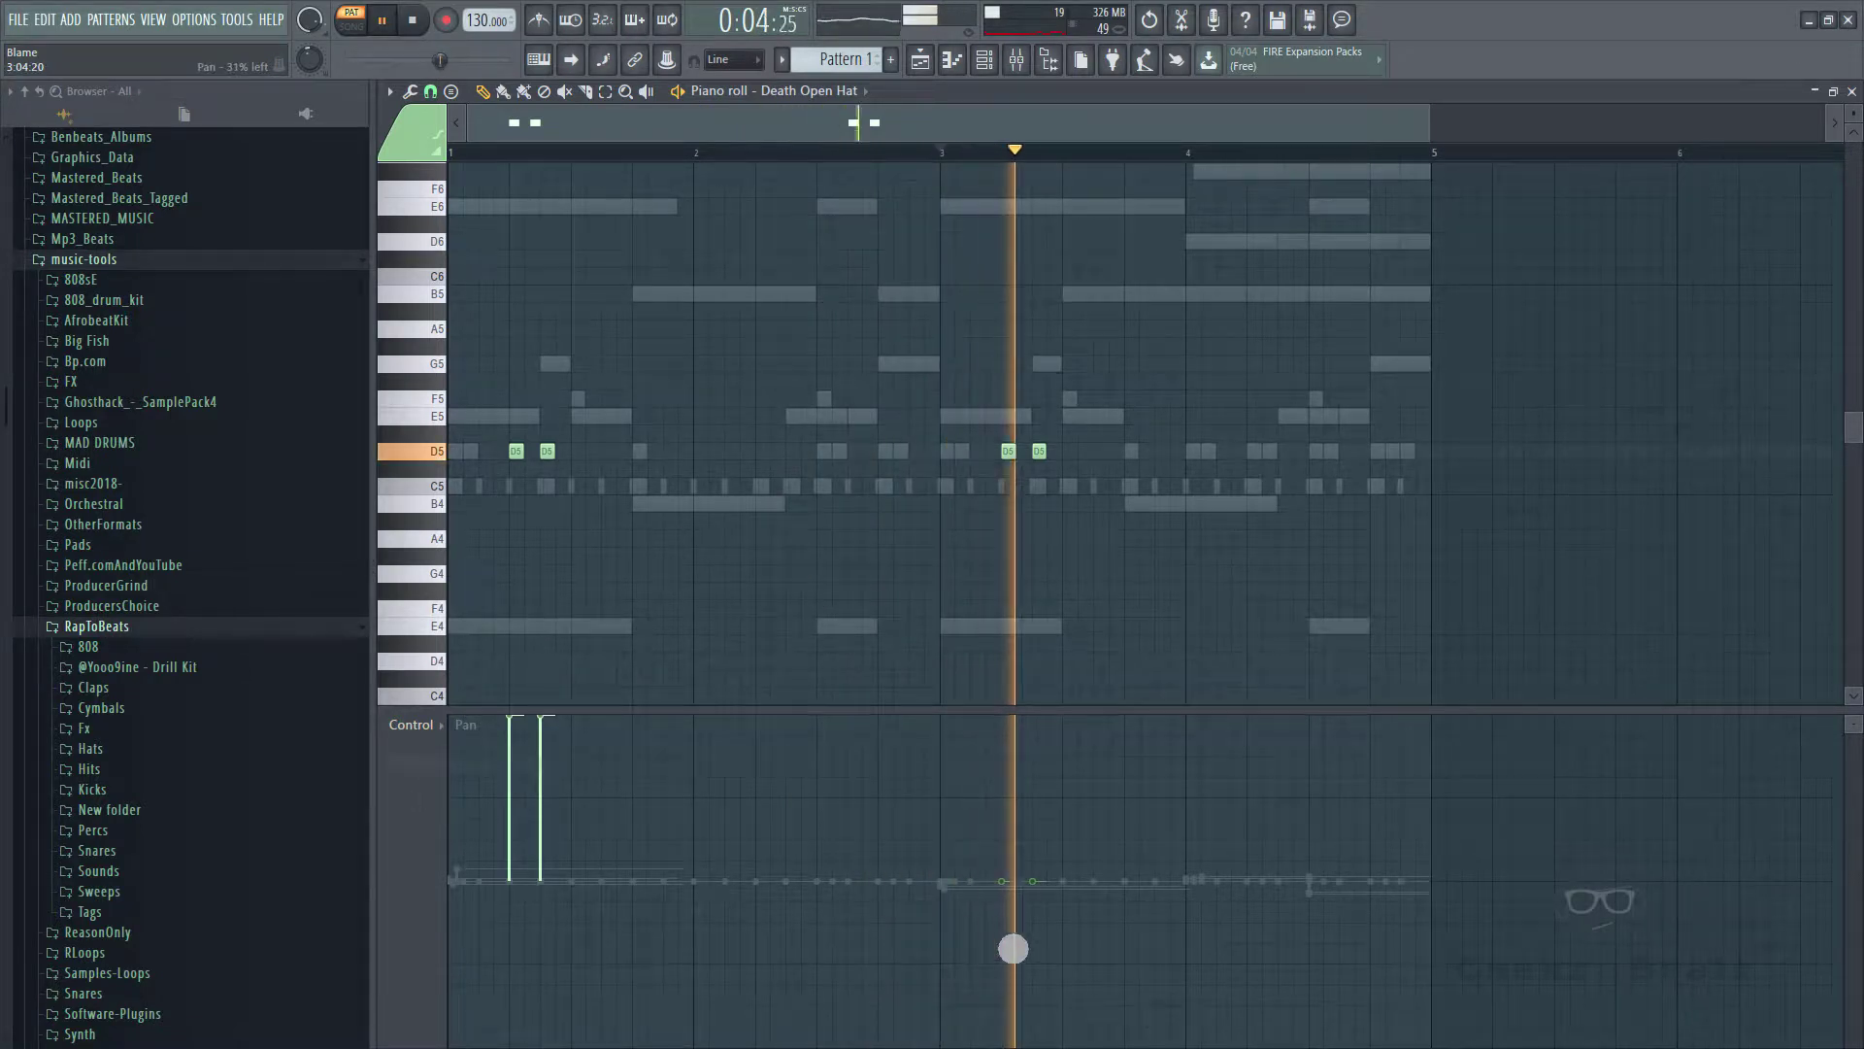
drag(1013, 912, 1035, 1046)
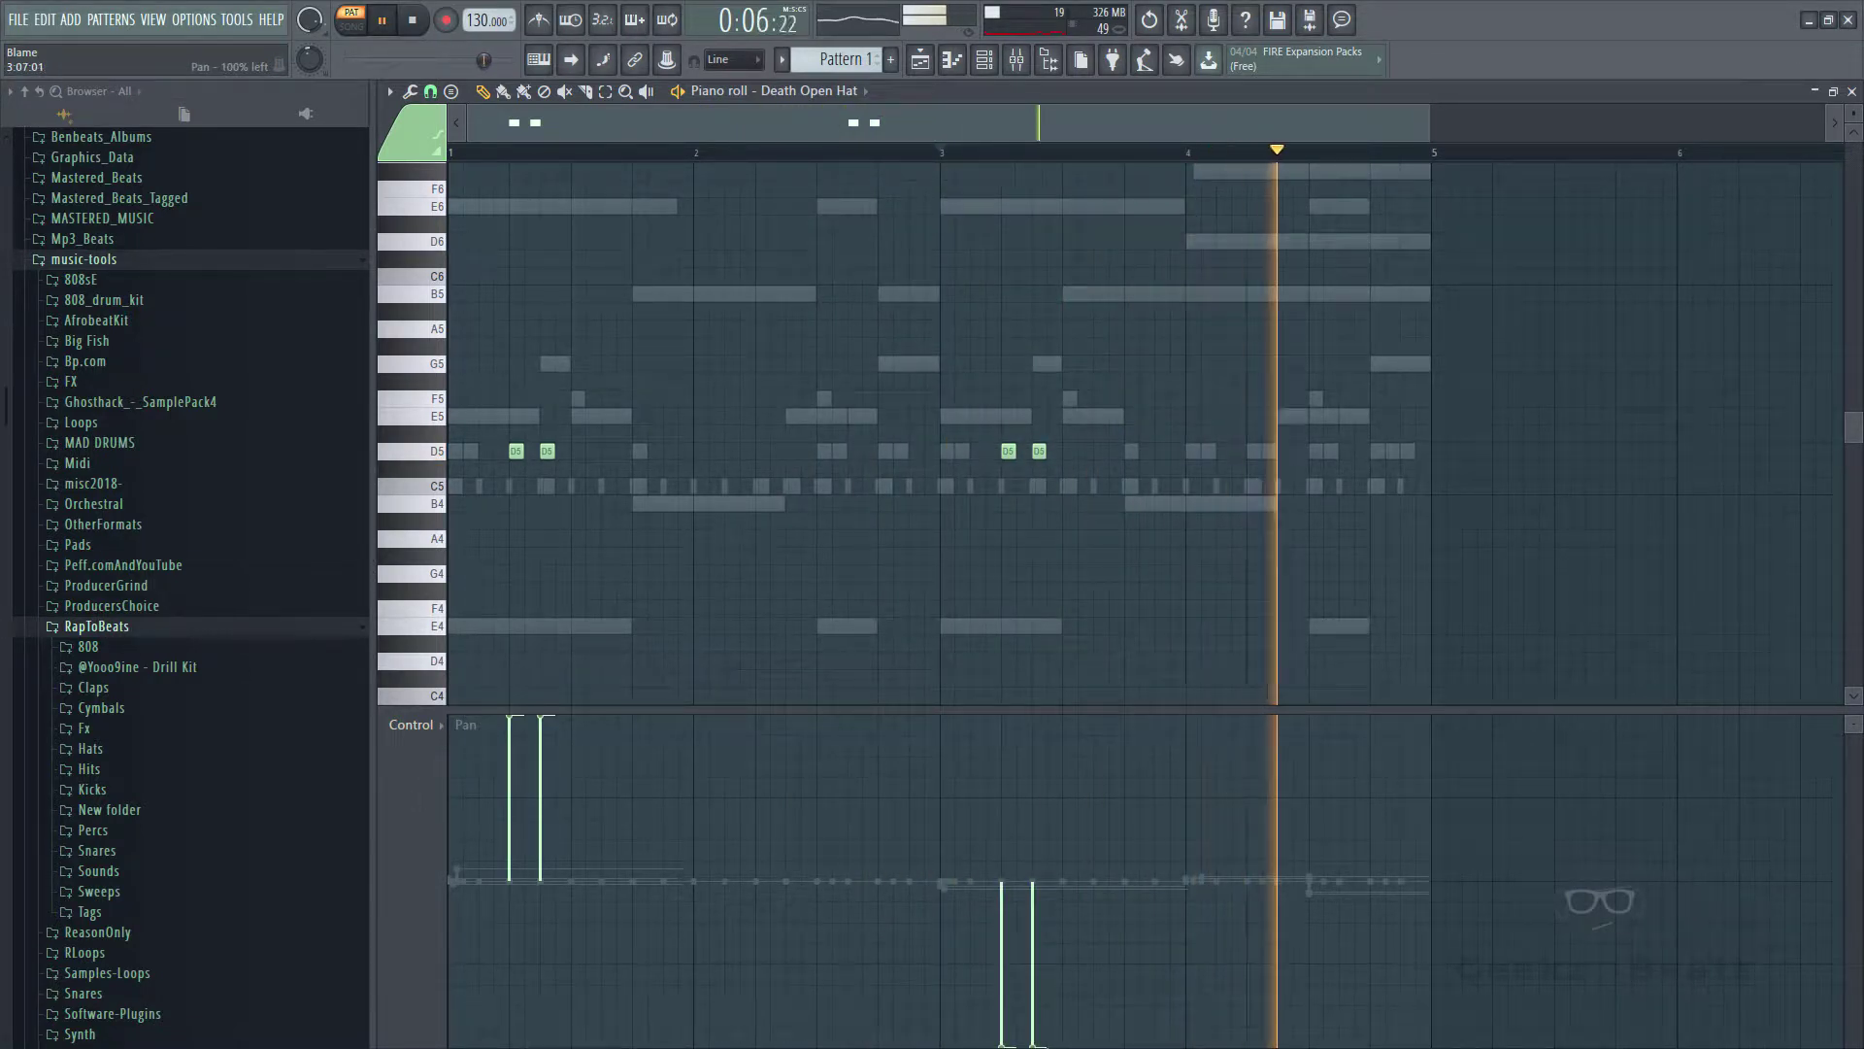
click(1852, 91)
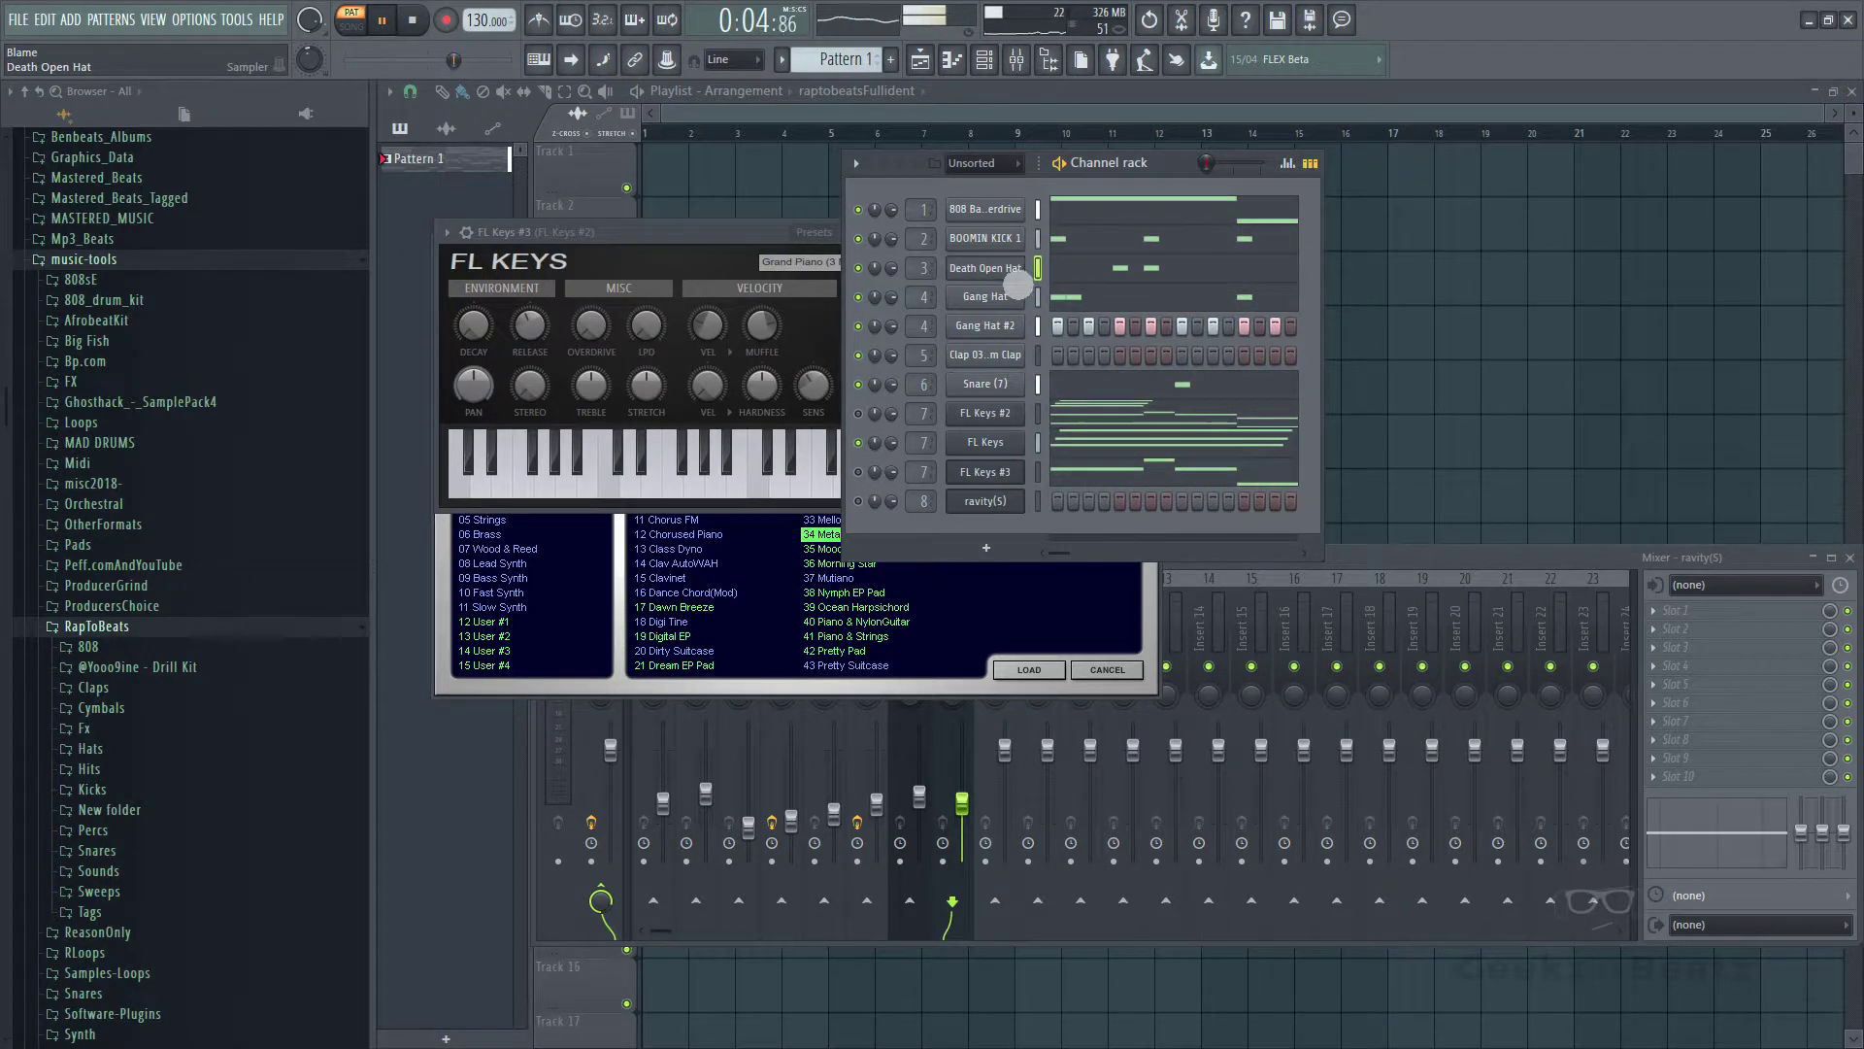
- Reopen the Death Open Hat piano roll and add a G#5 hit on step 5 of bar 2
right_click(1019, 268)
click(1146, 272)
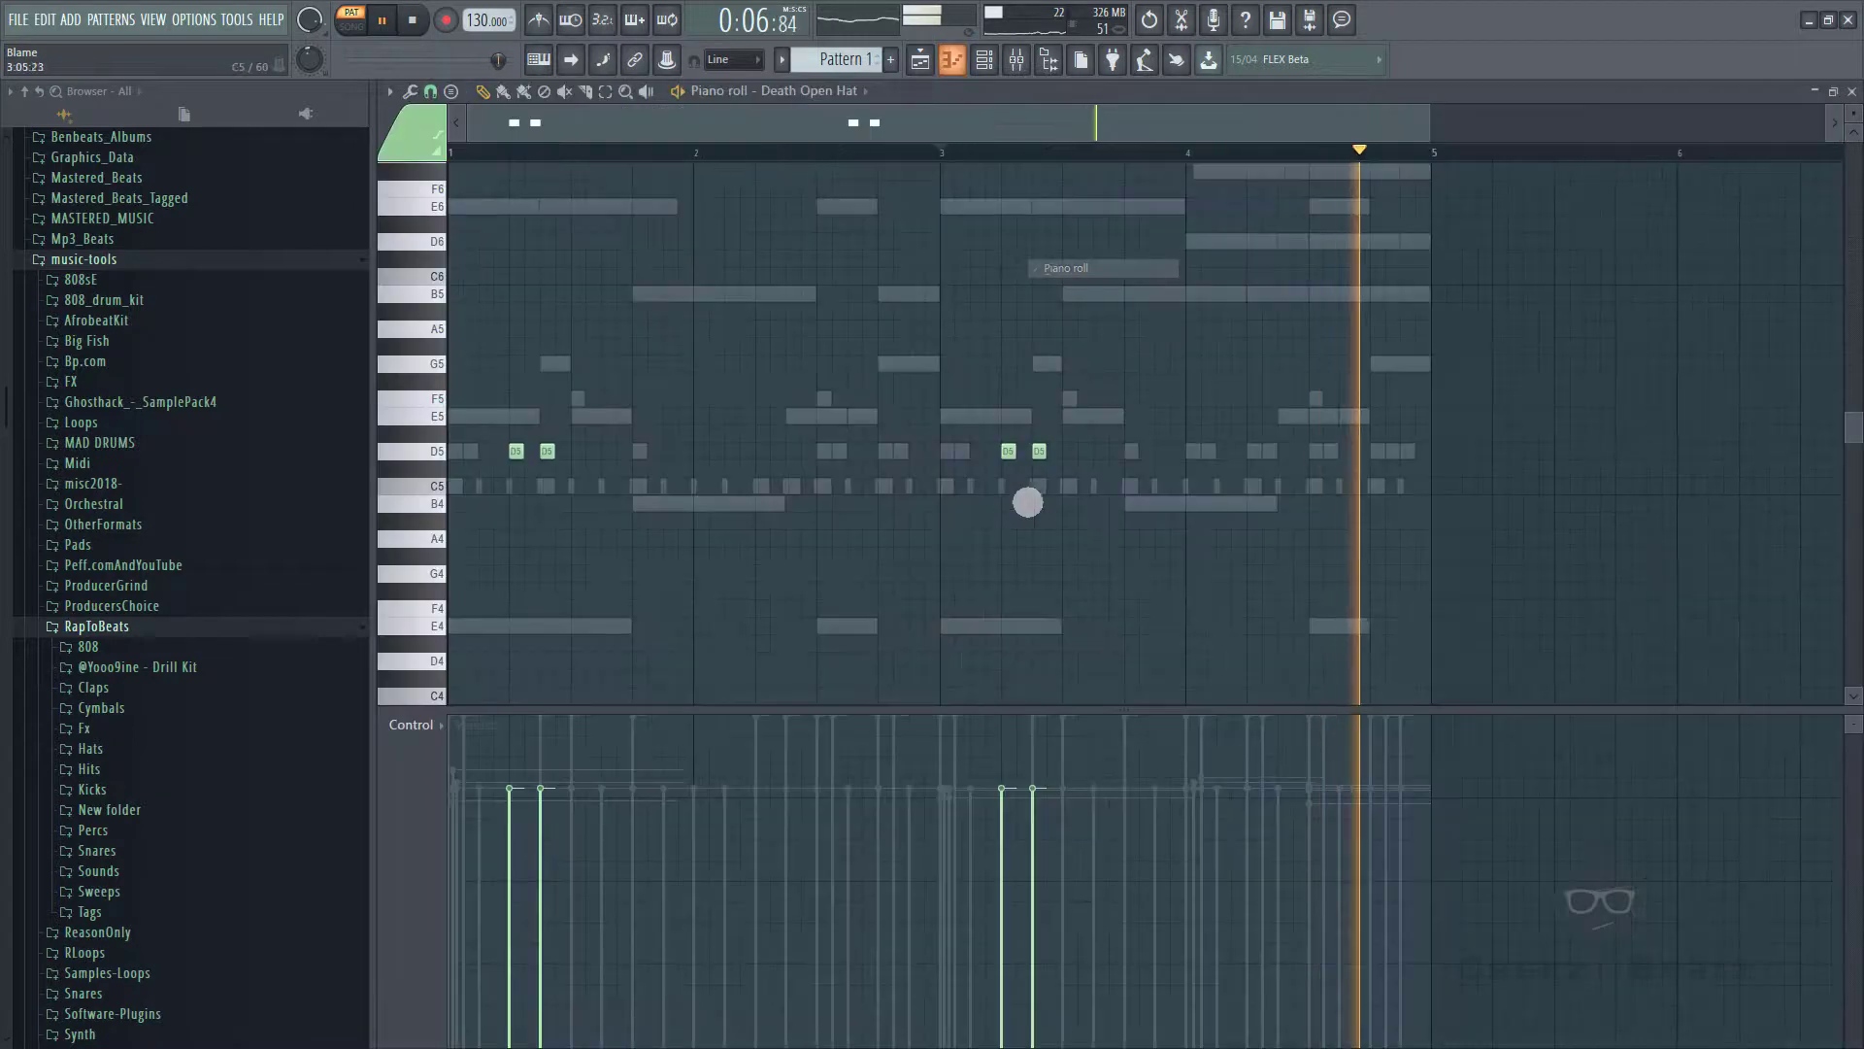
click(456, 192)
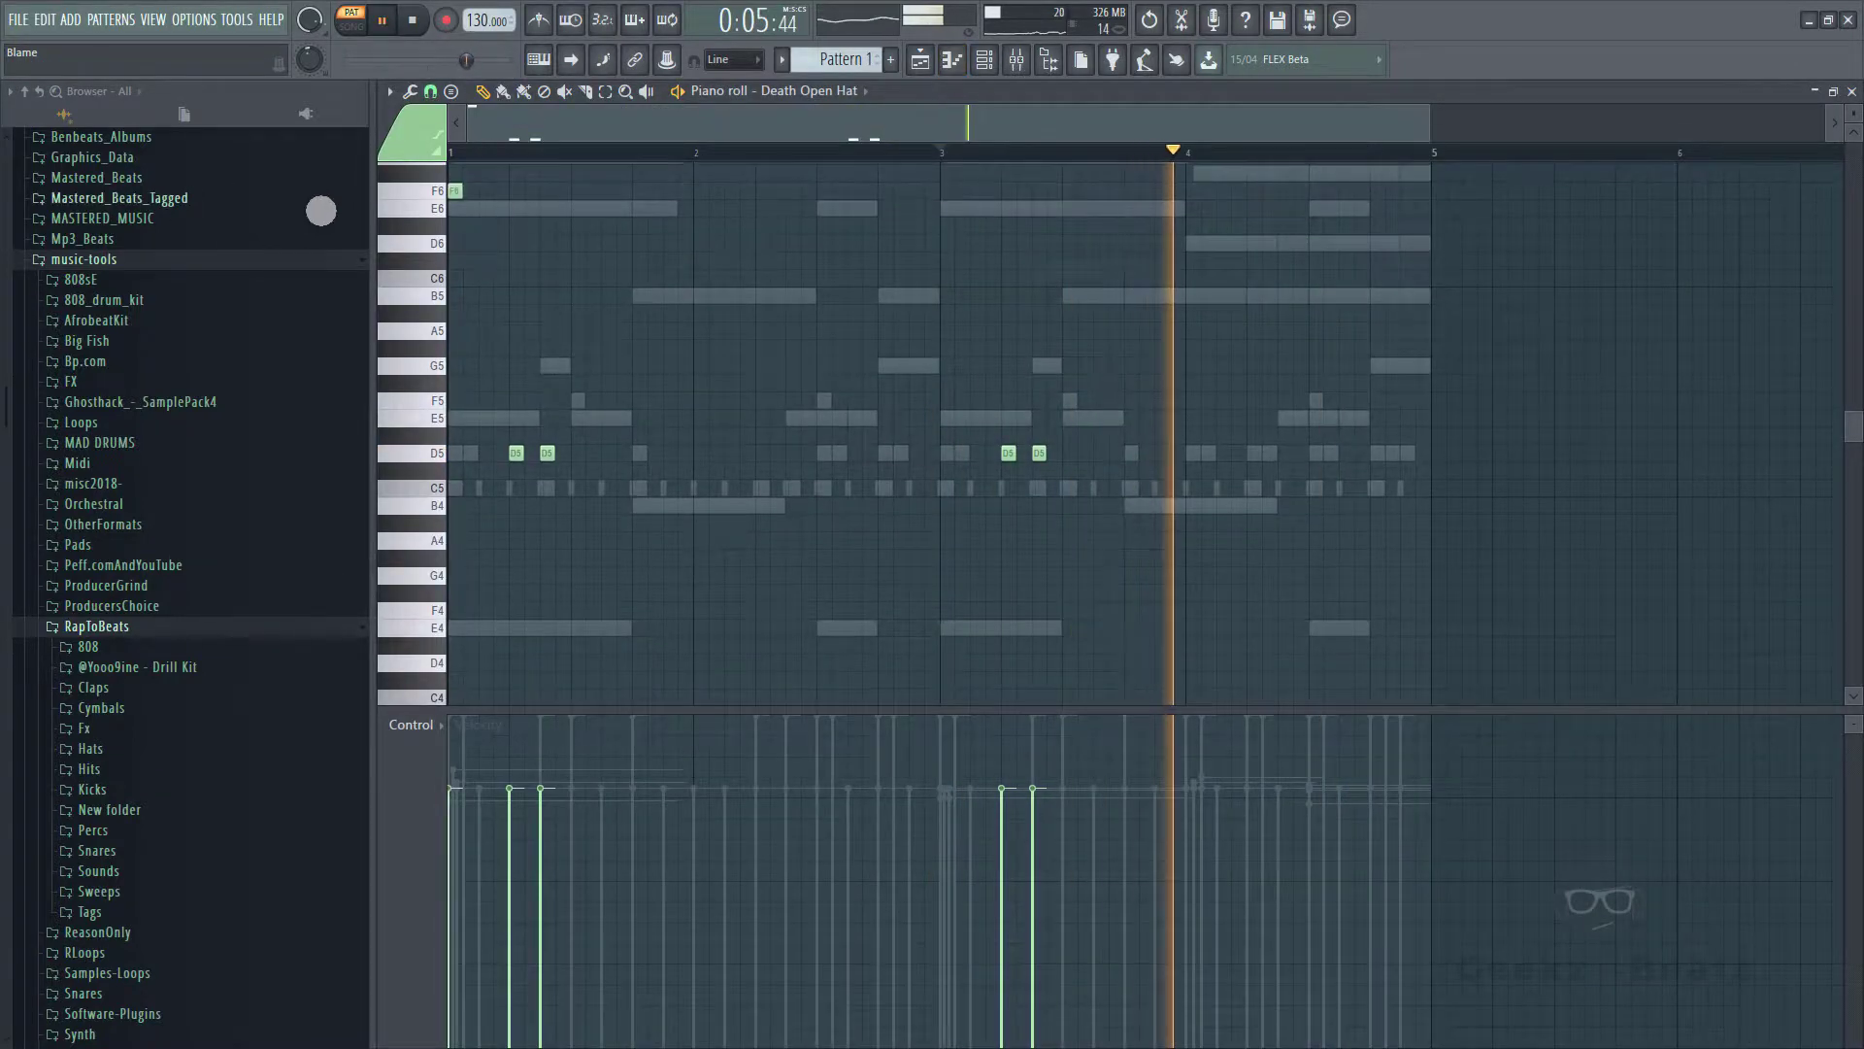
right_click(456, 193)
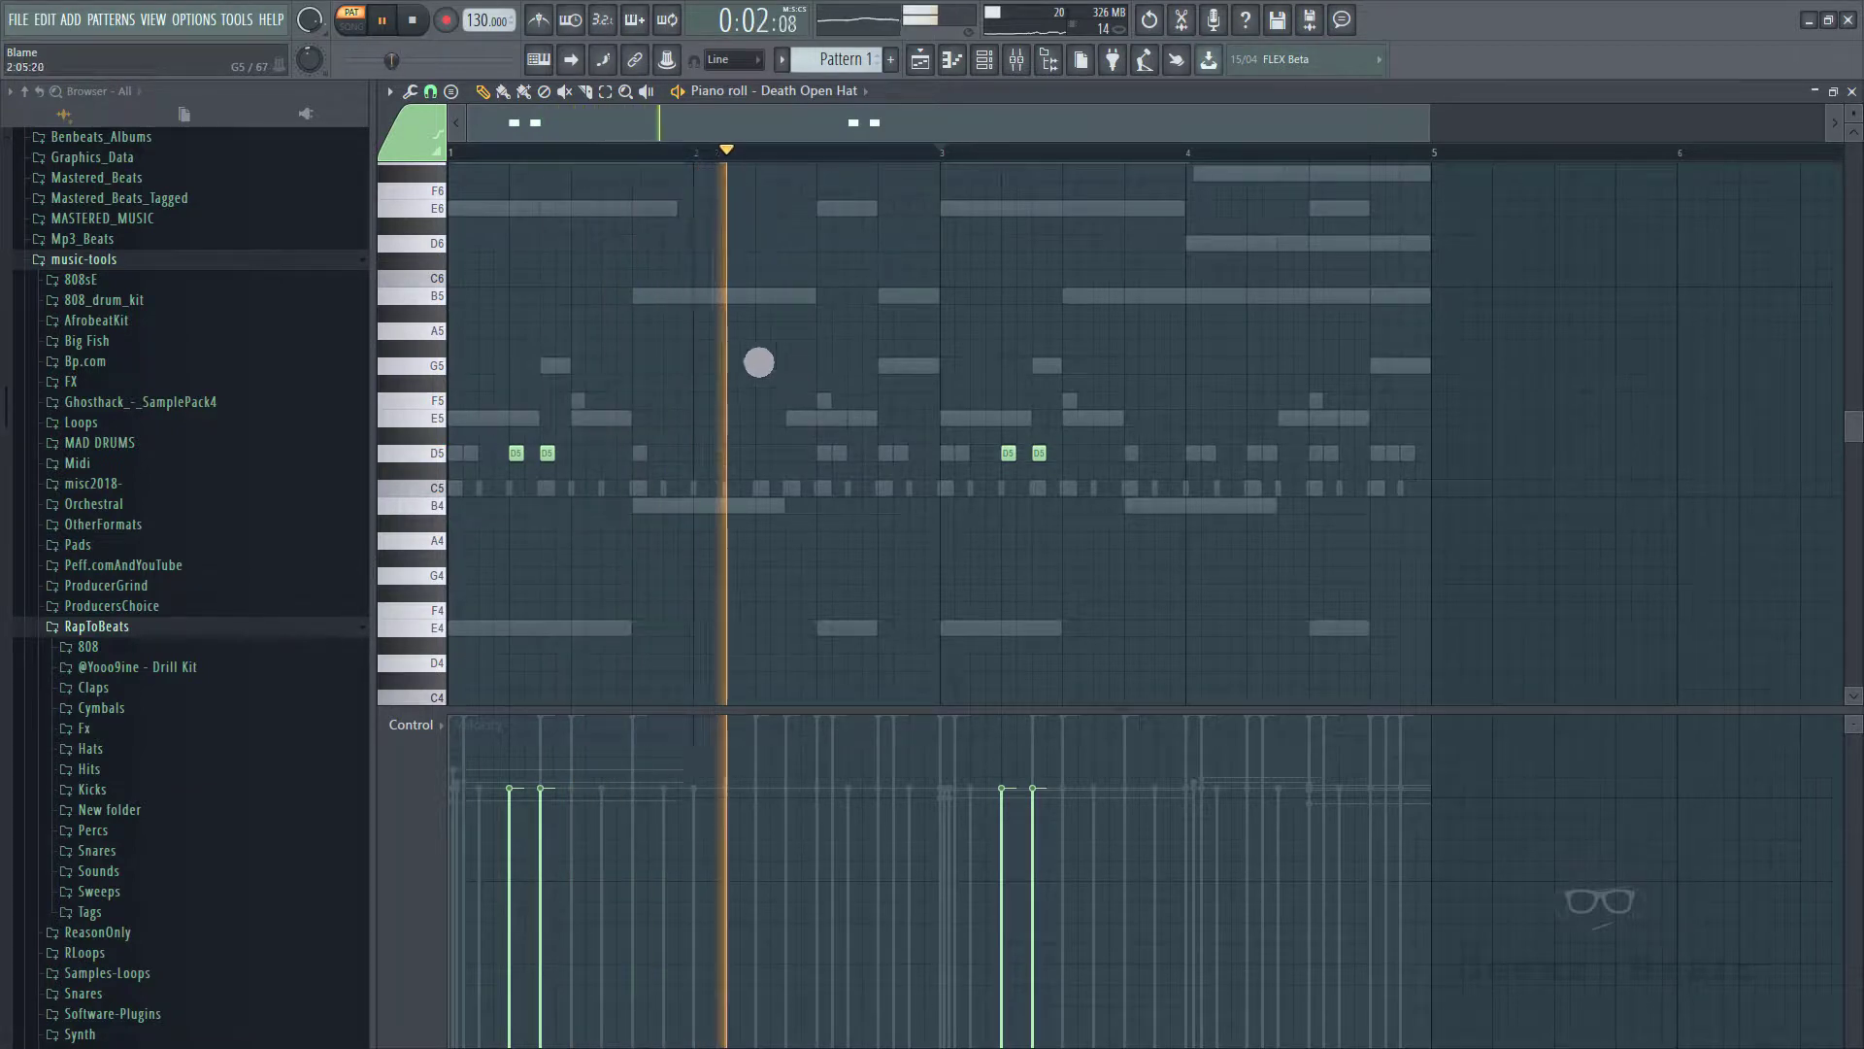
key(space)
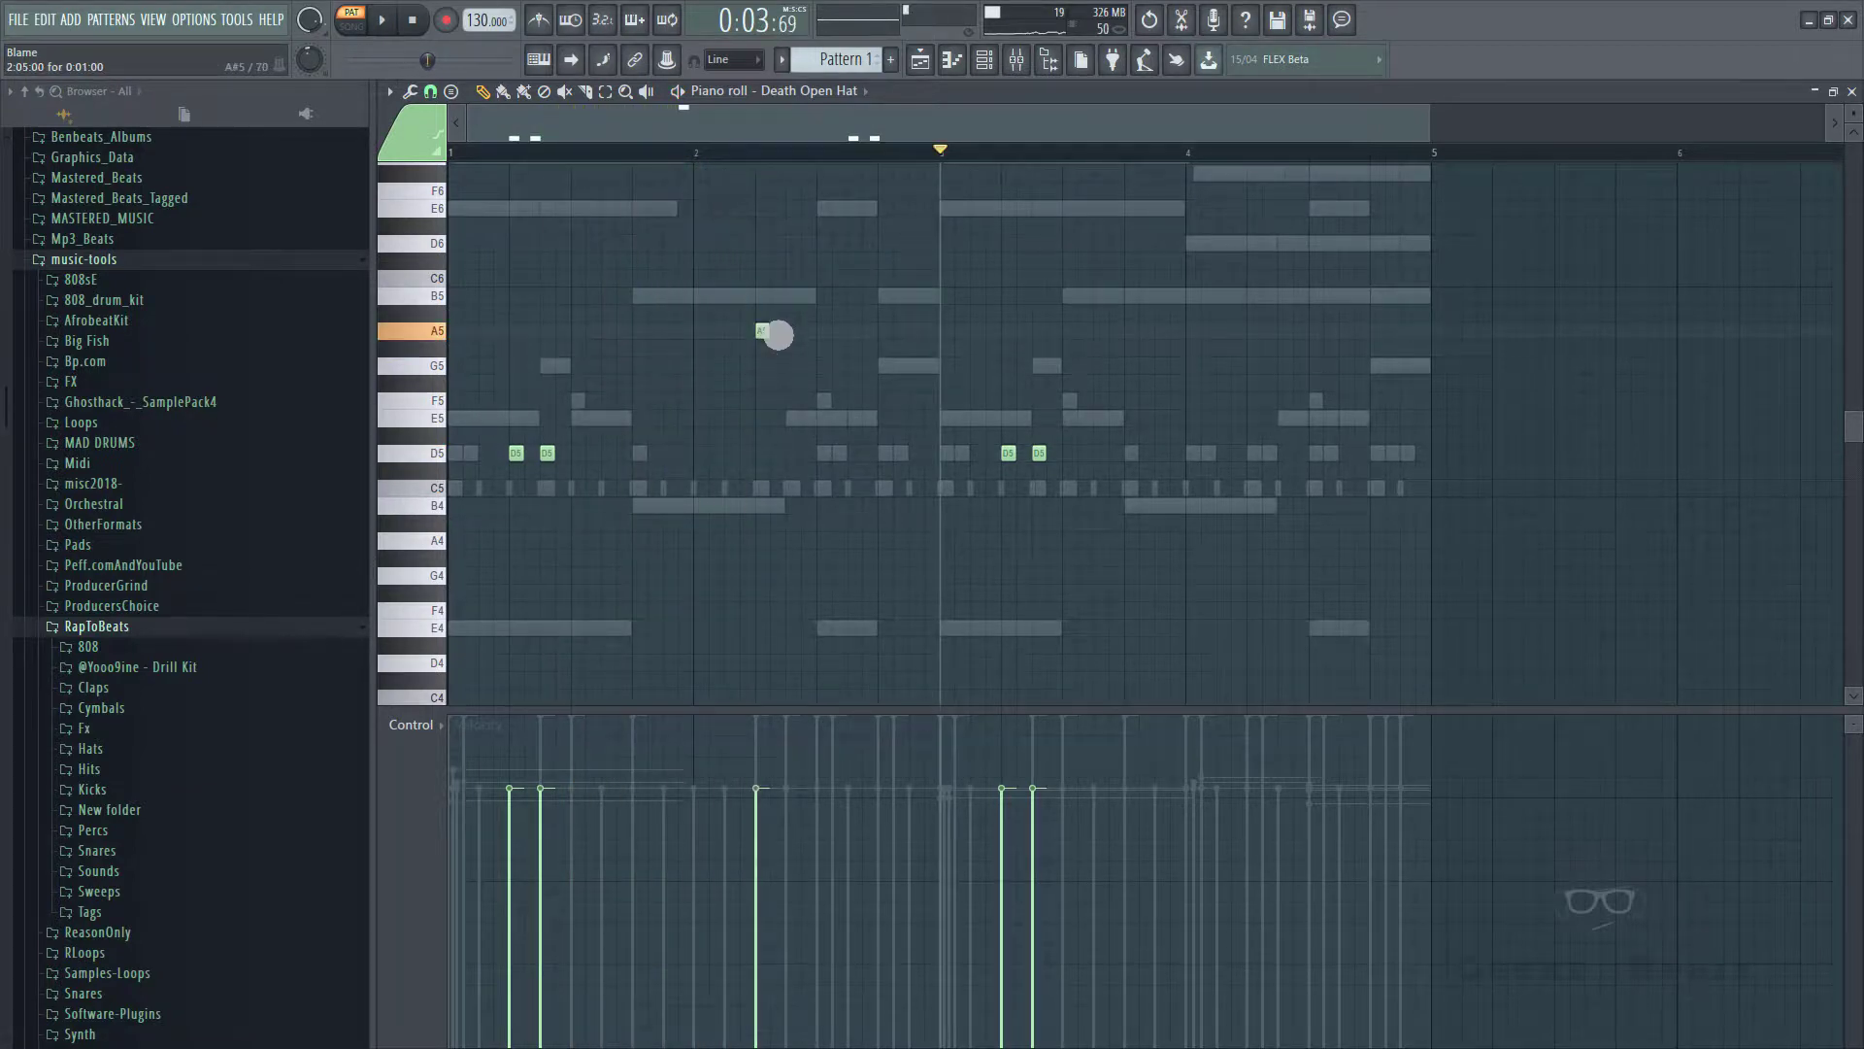
key(space)
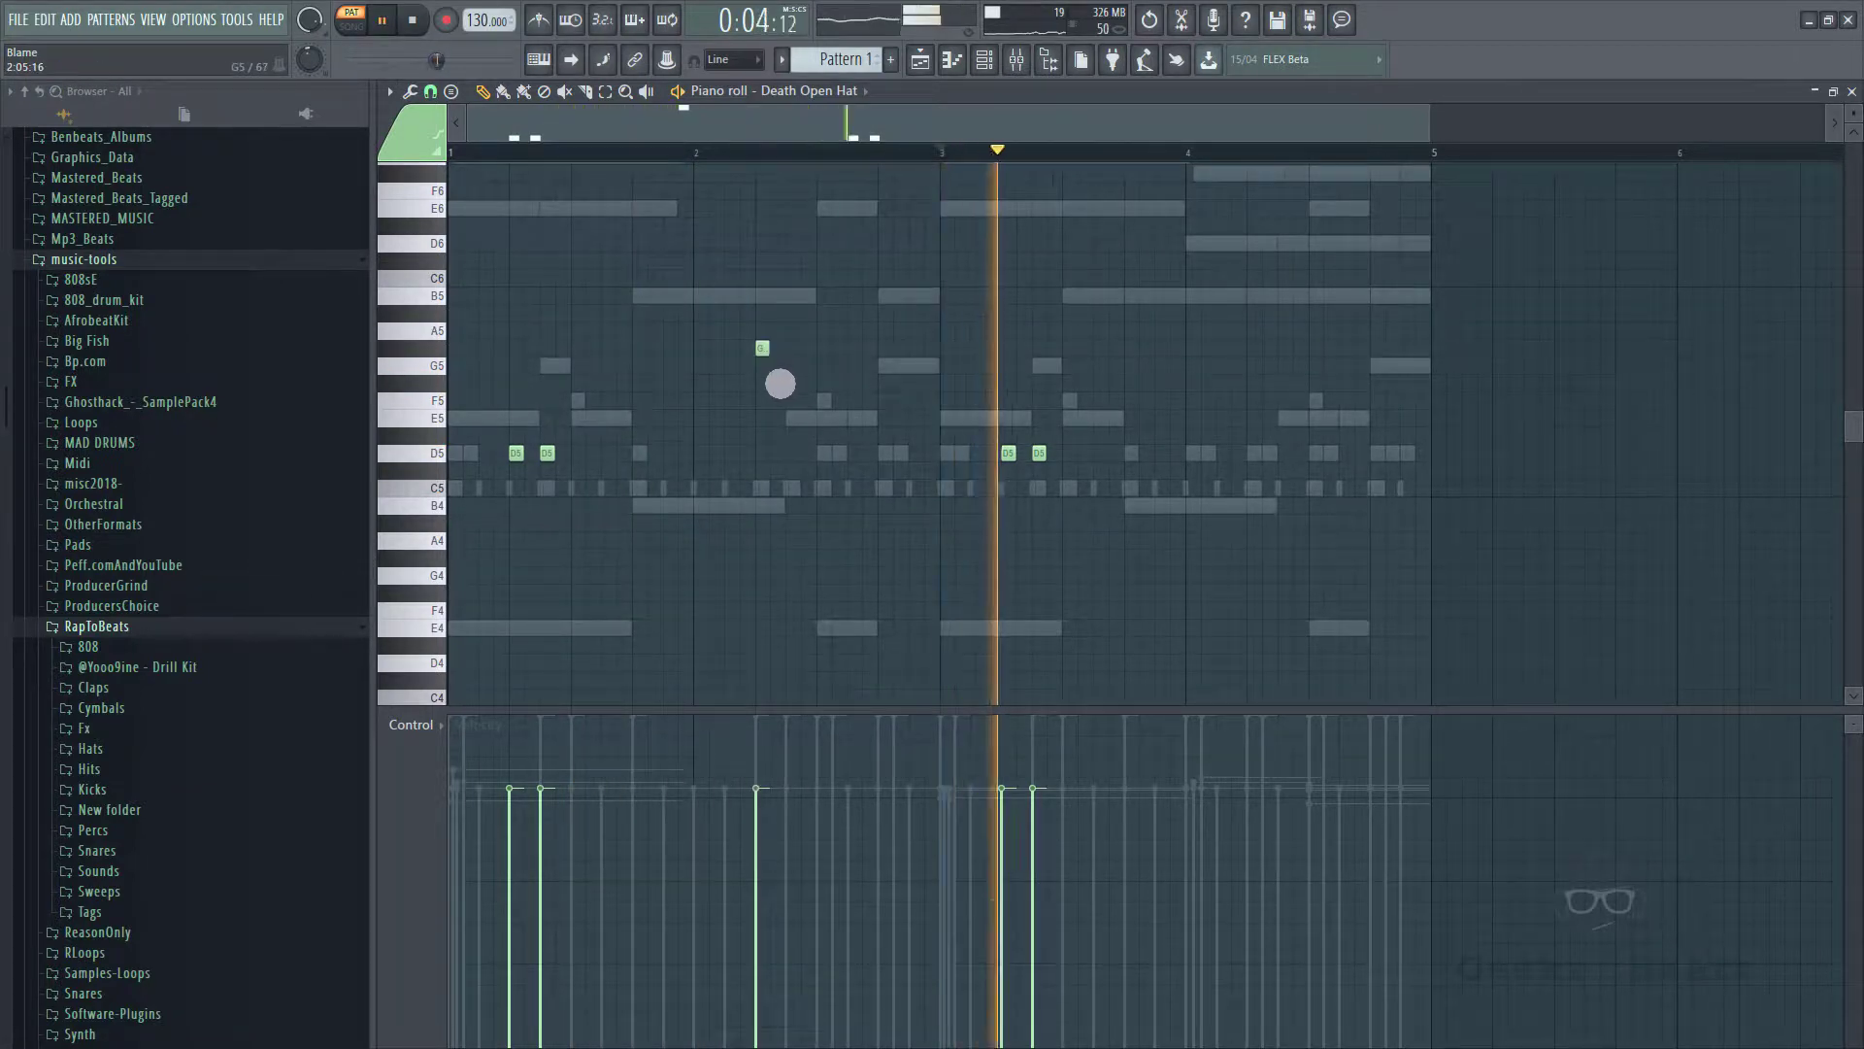
- Show the note pan values and center the pan of the G#5 open hat hit in bar 2
click(440, 728)
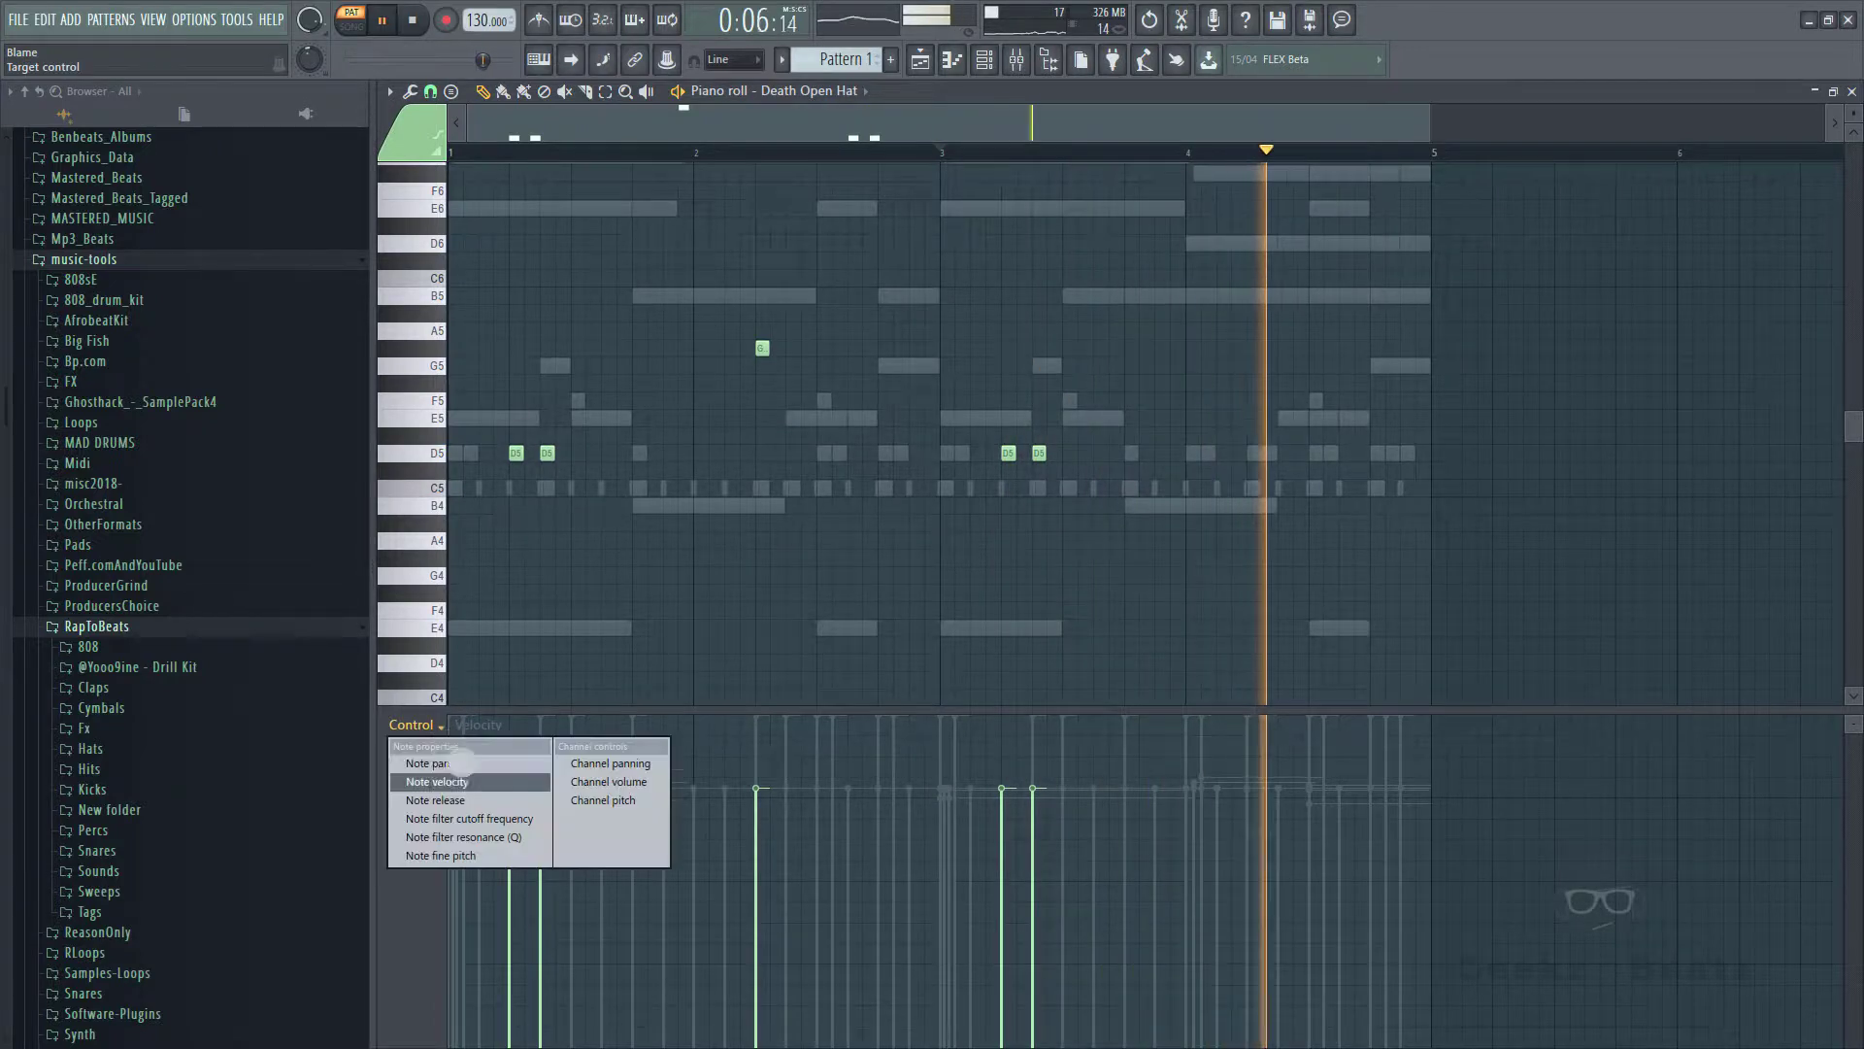
click(429, 763)
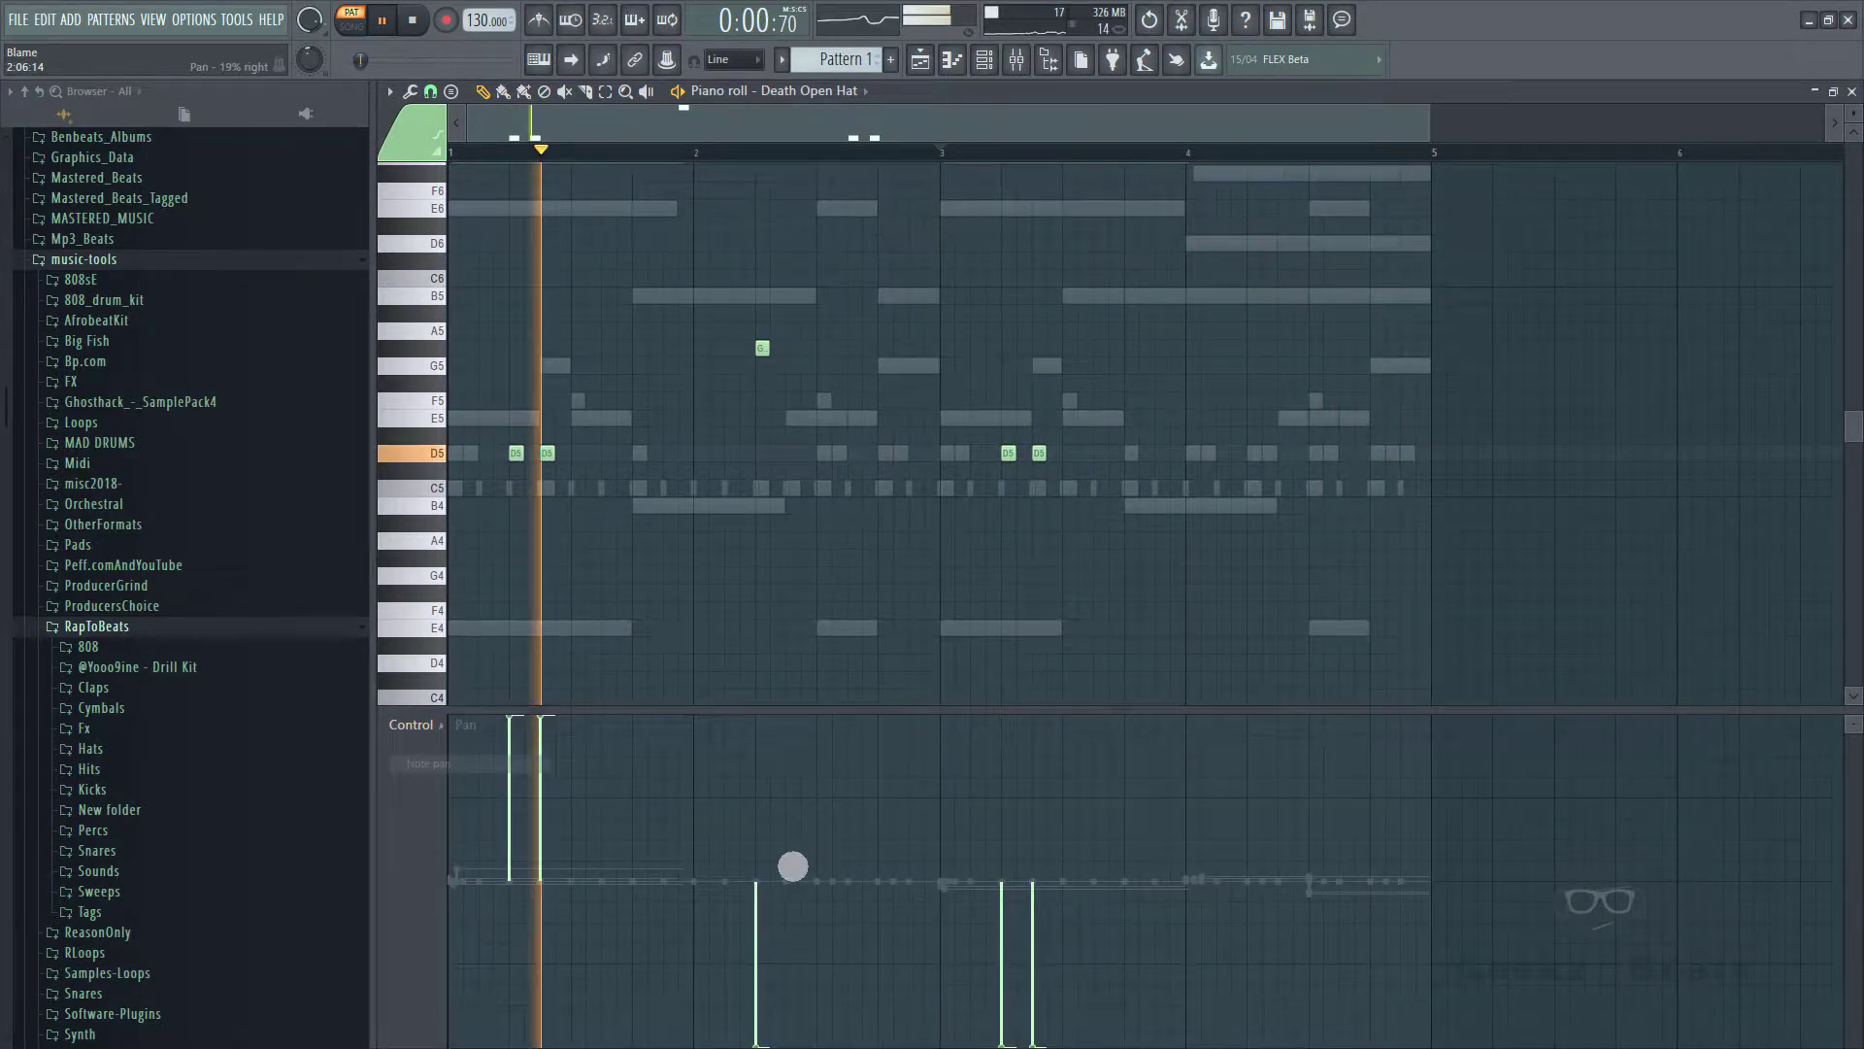
key(super)
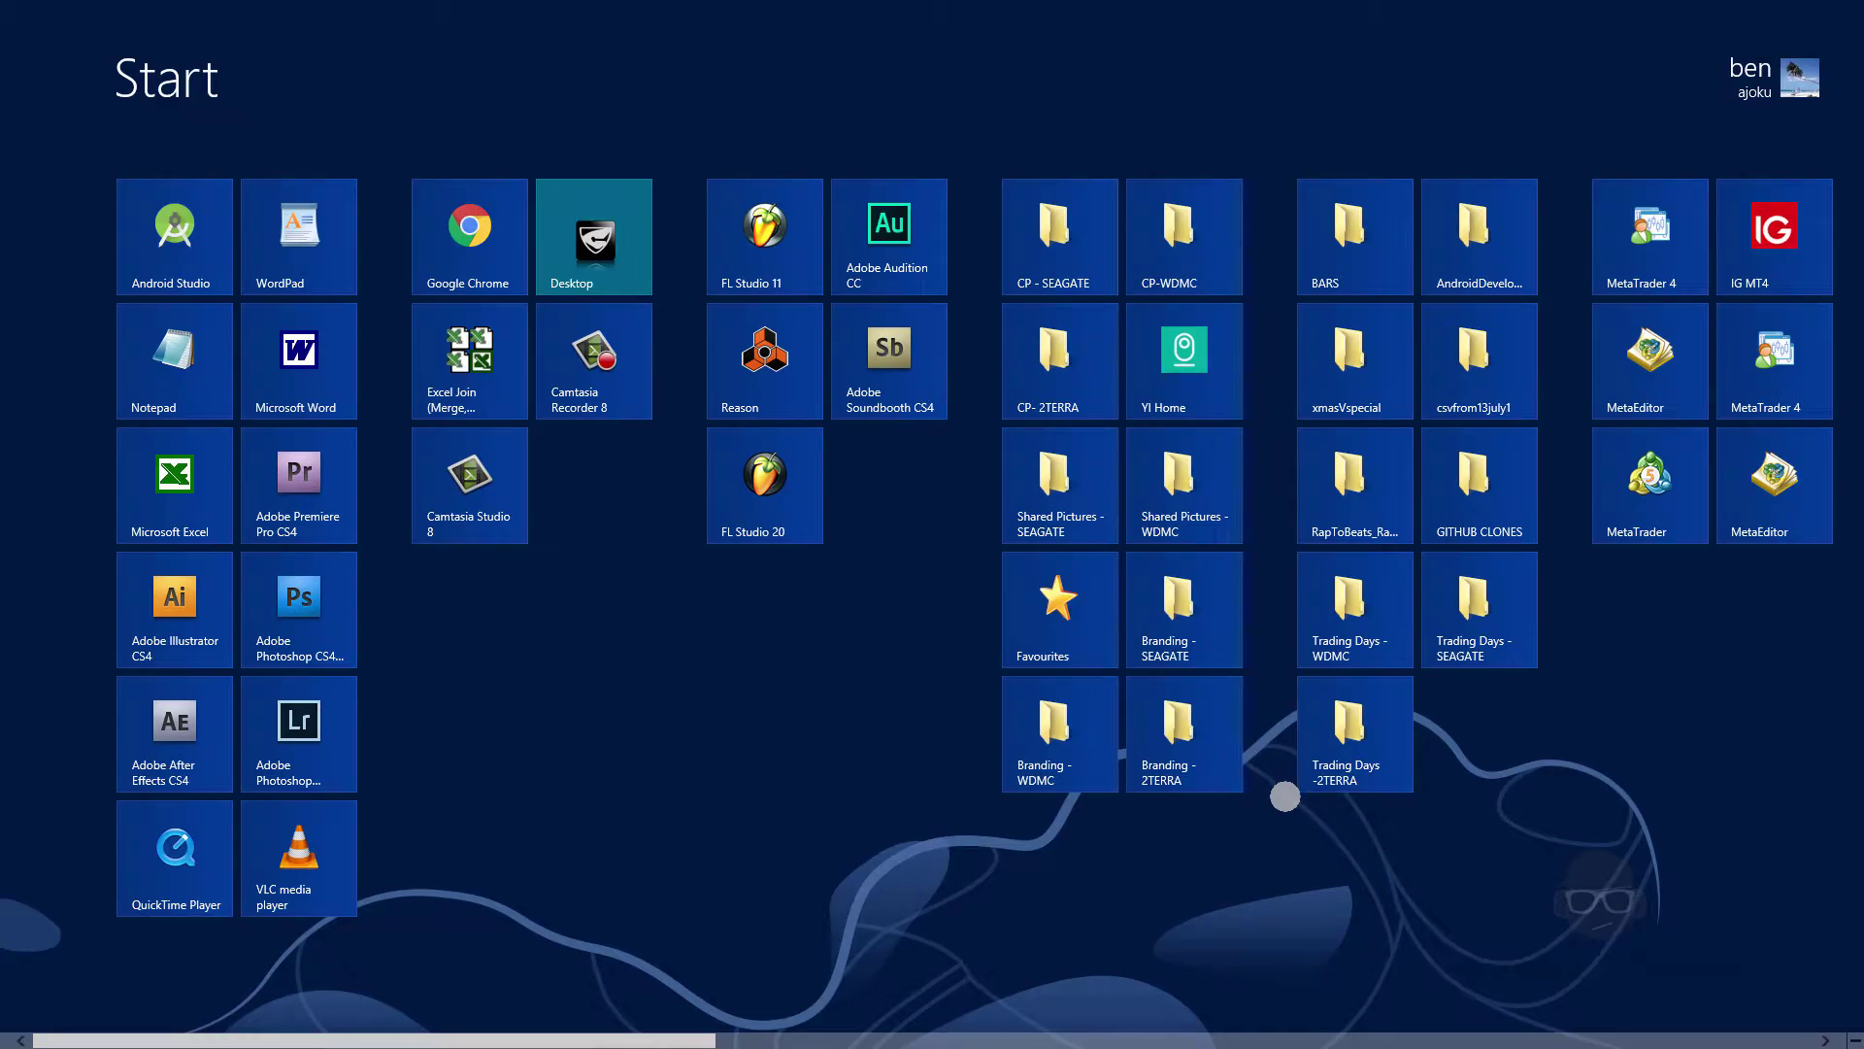
key(super)
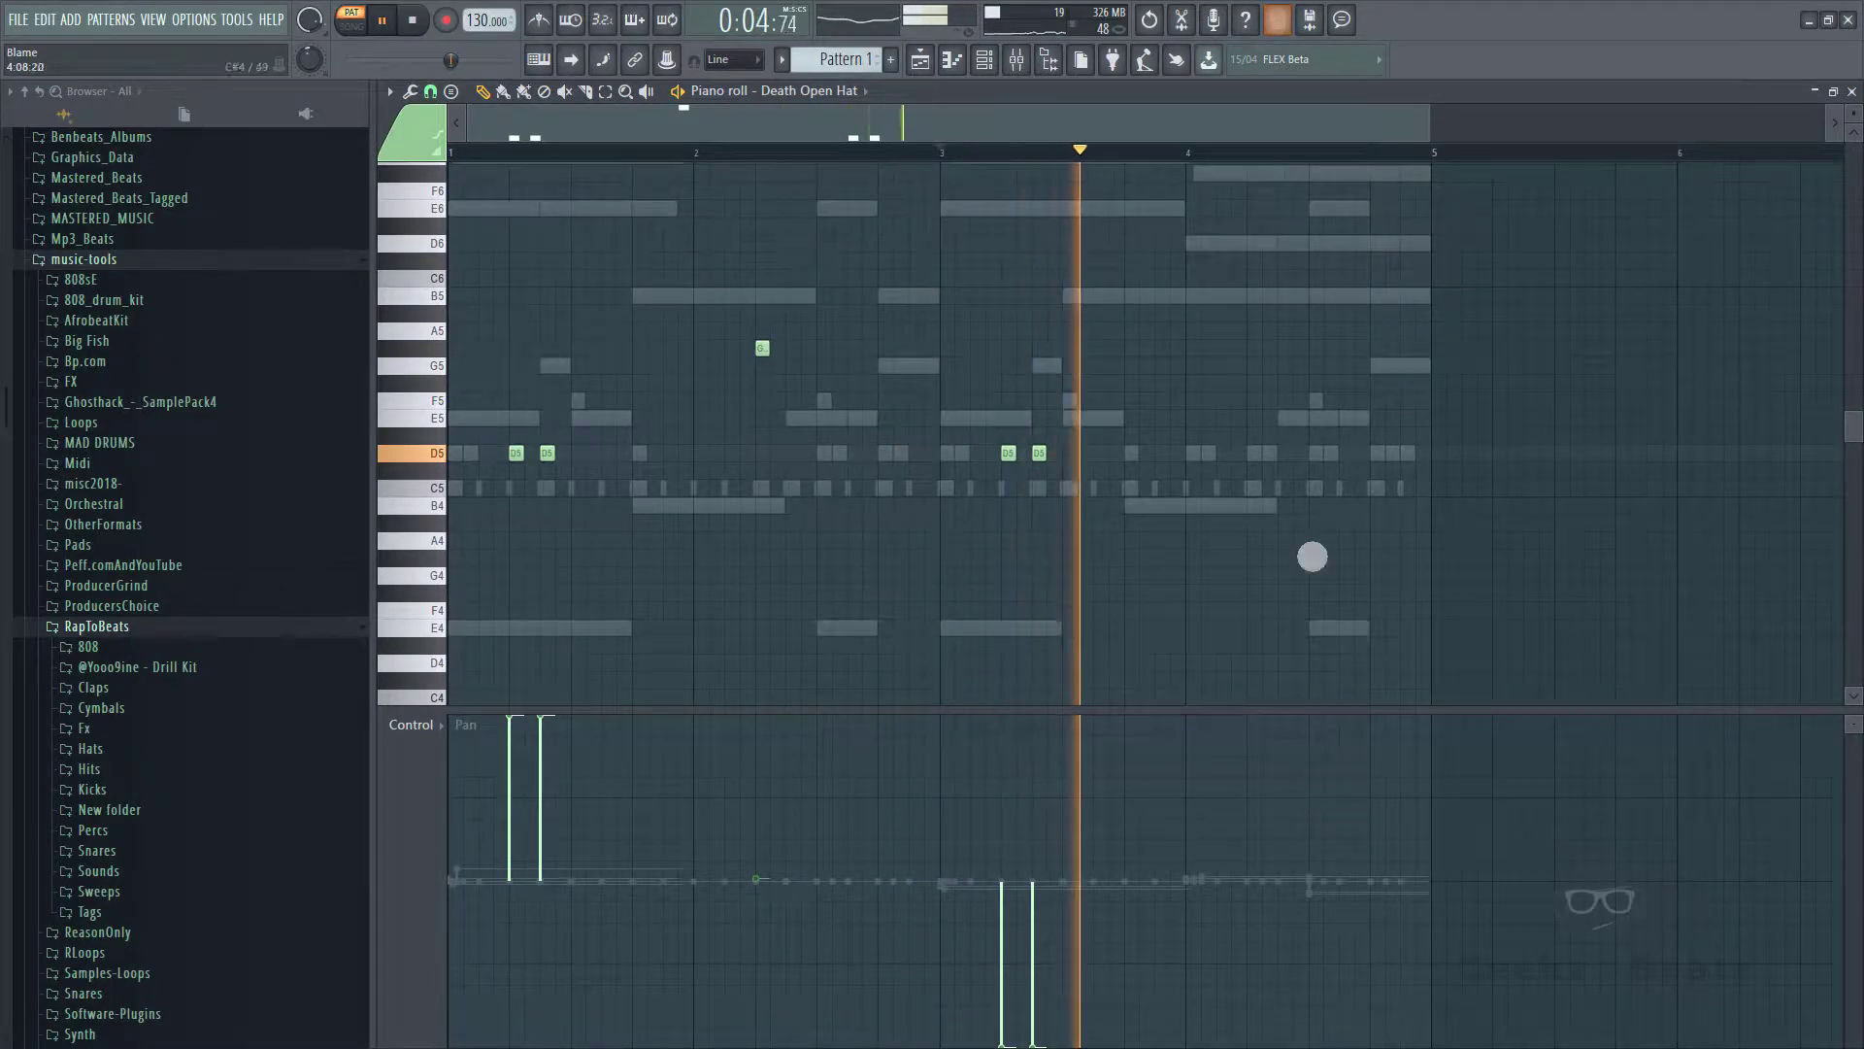
- Add G#5 open hat hits on steps 5 and 7 of bar 4 and close the piano roll
click(455, 176)
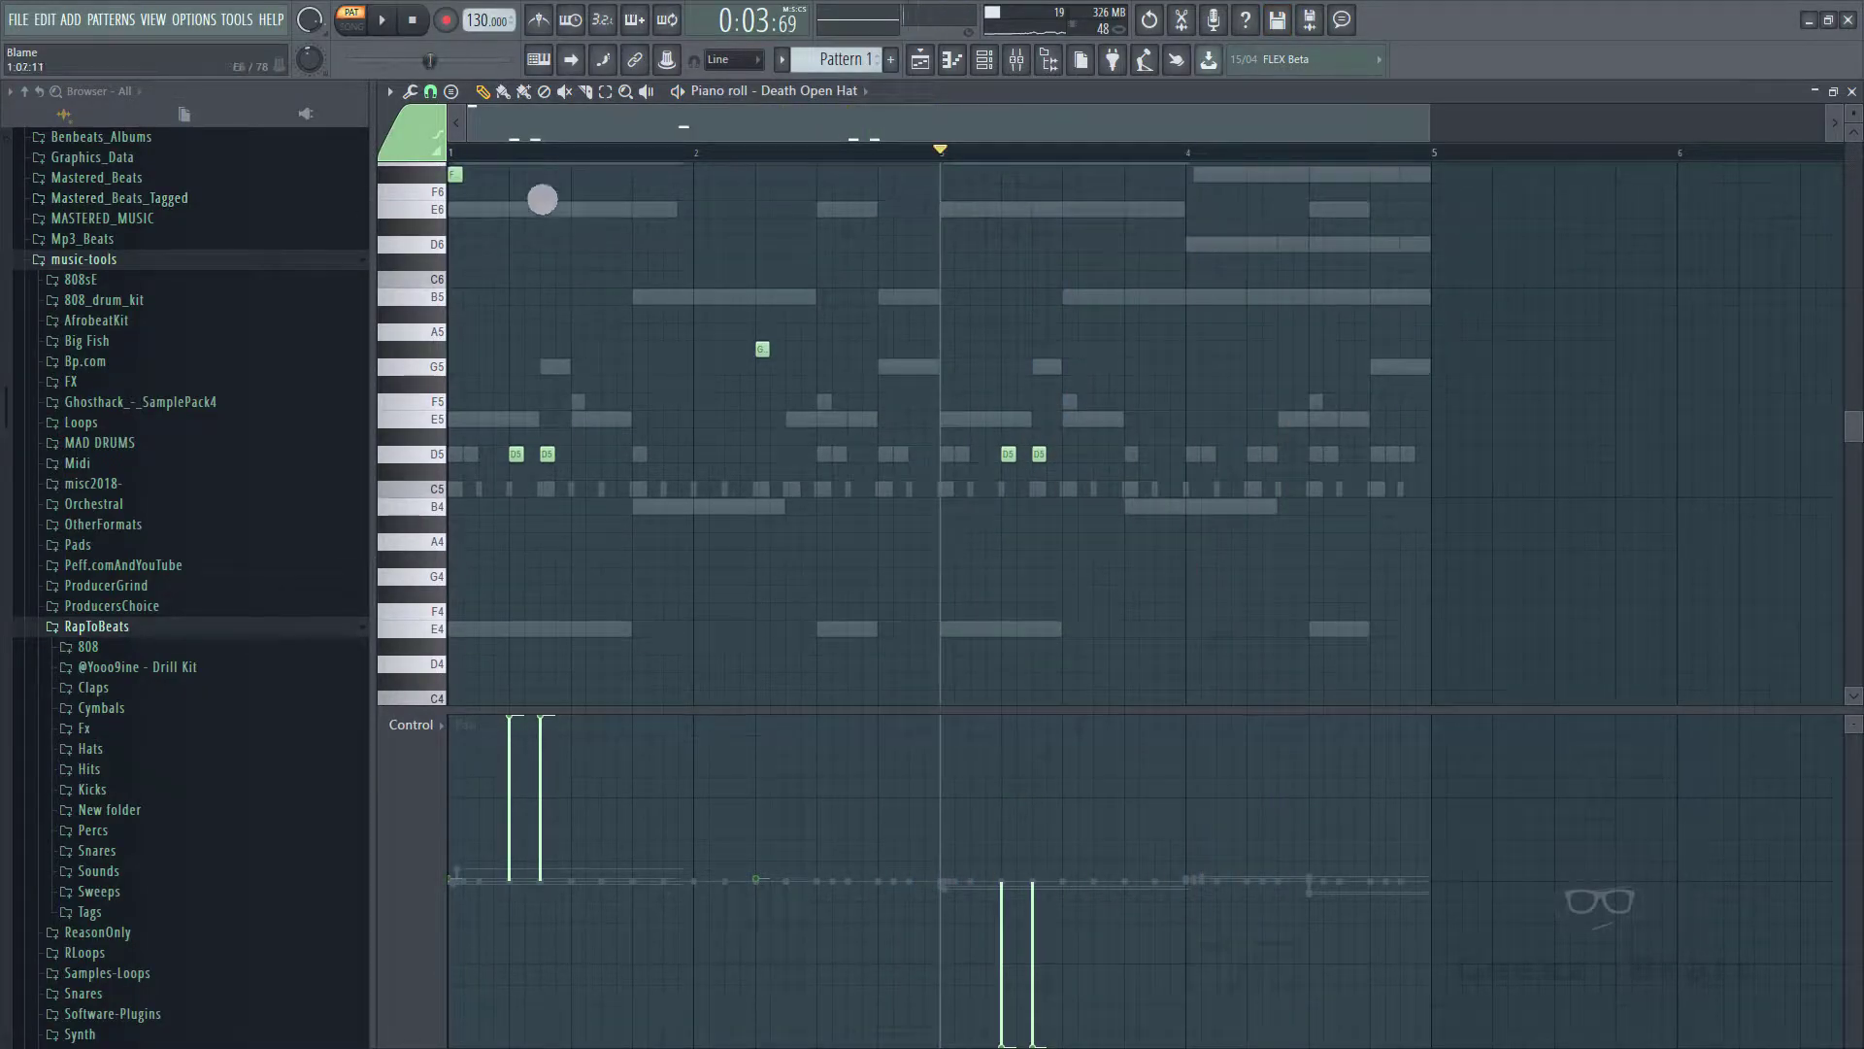
right_click(456, 176)
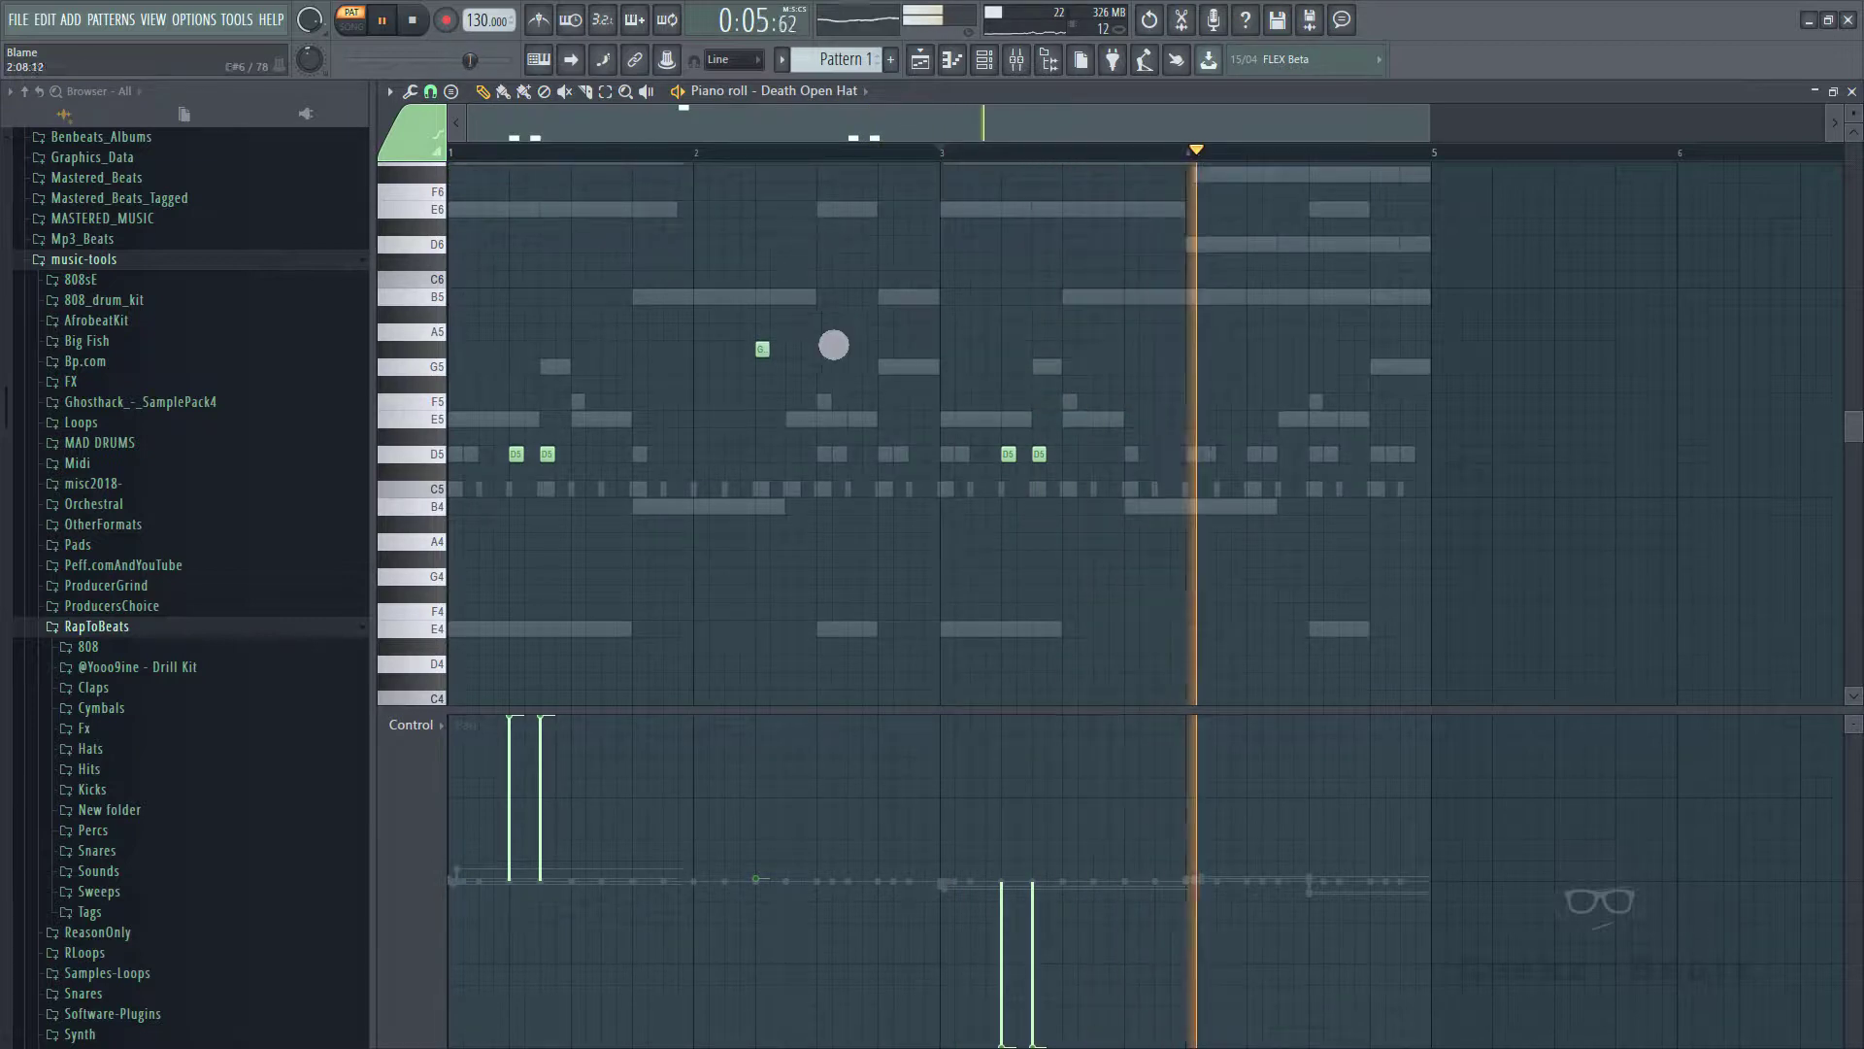
click(1260, 348)
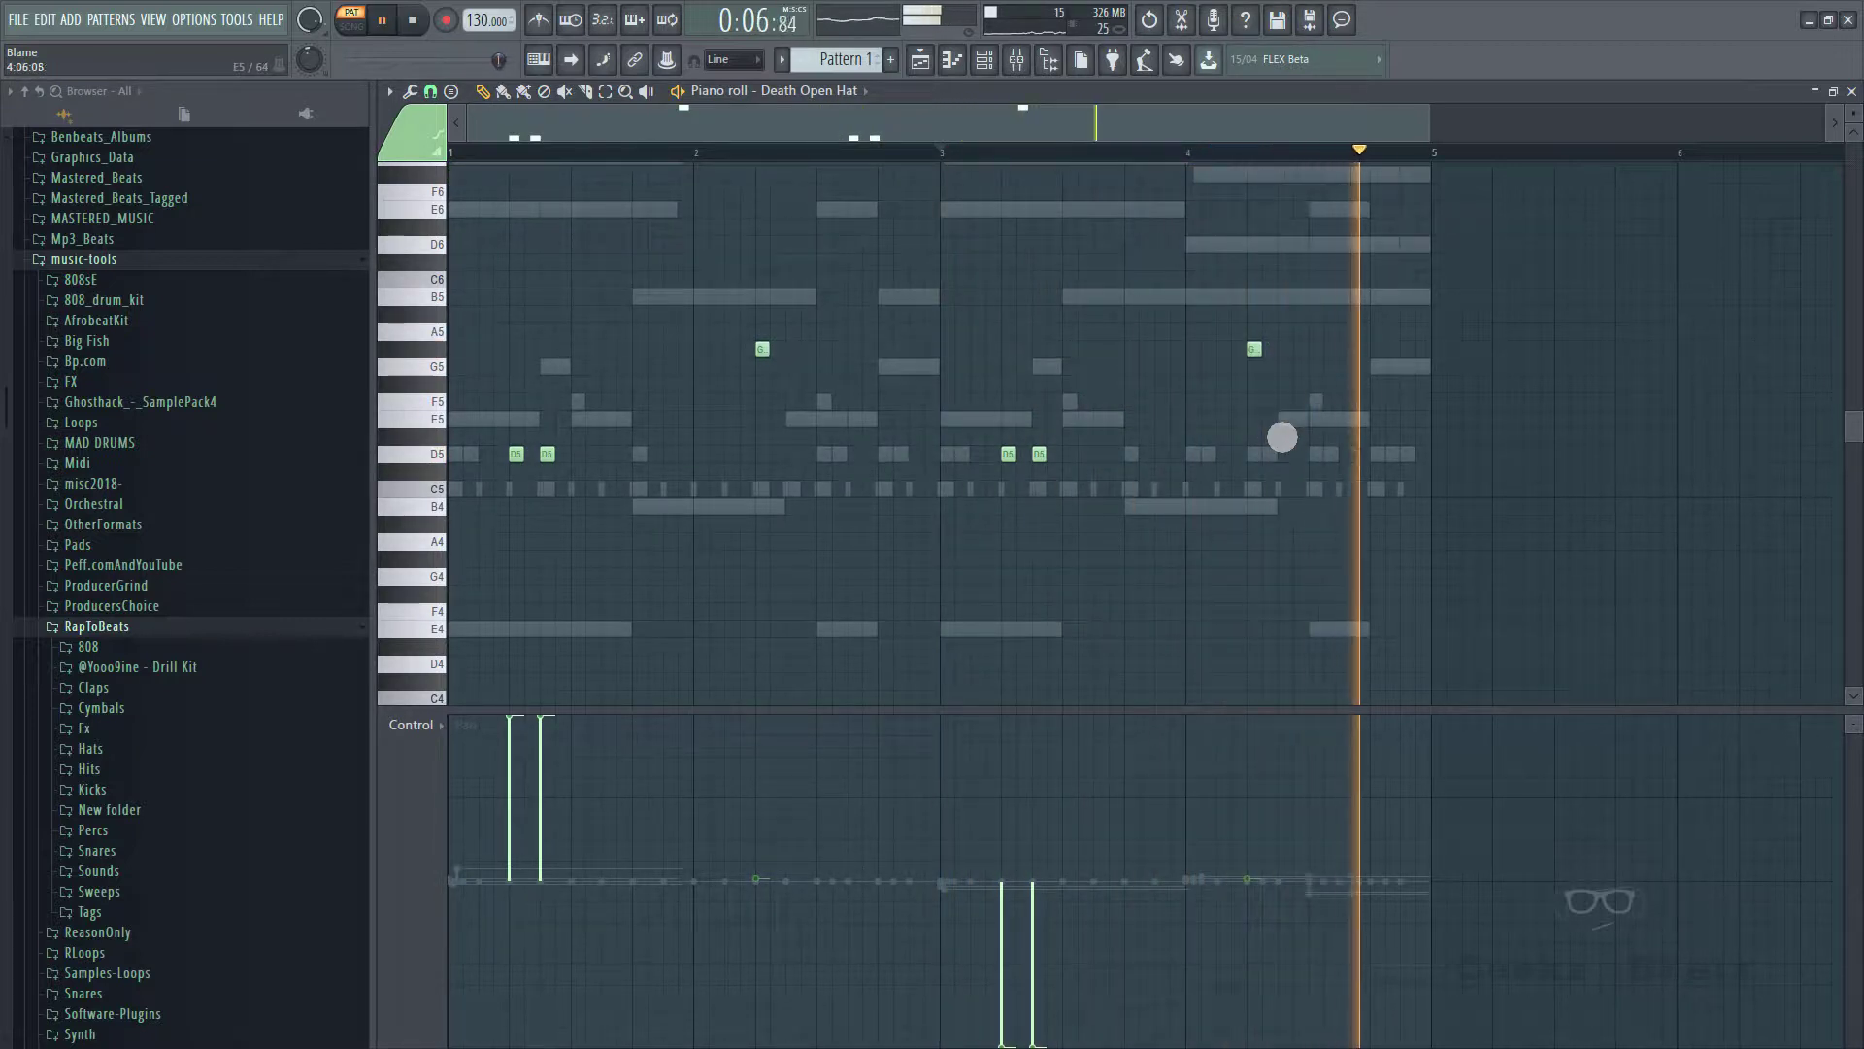
drag(1325, 367, 529, 312)
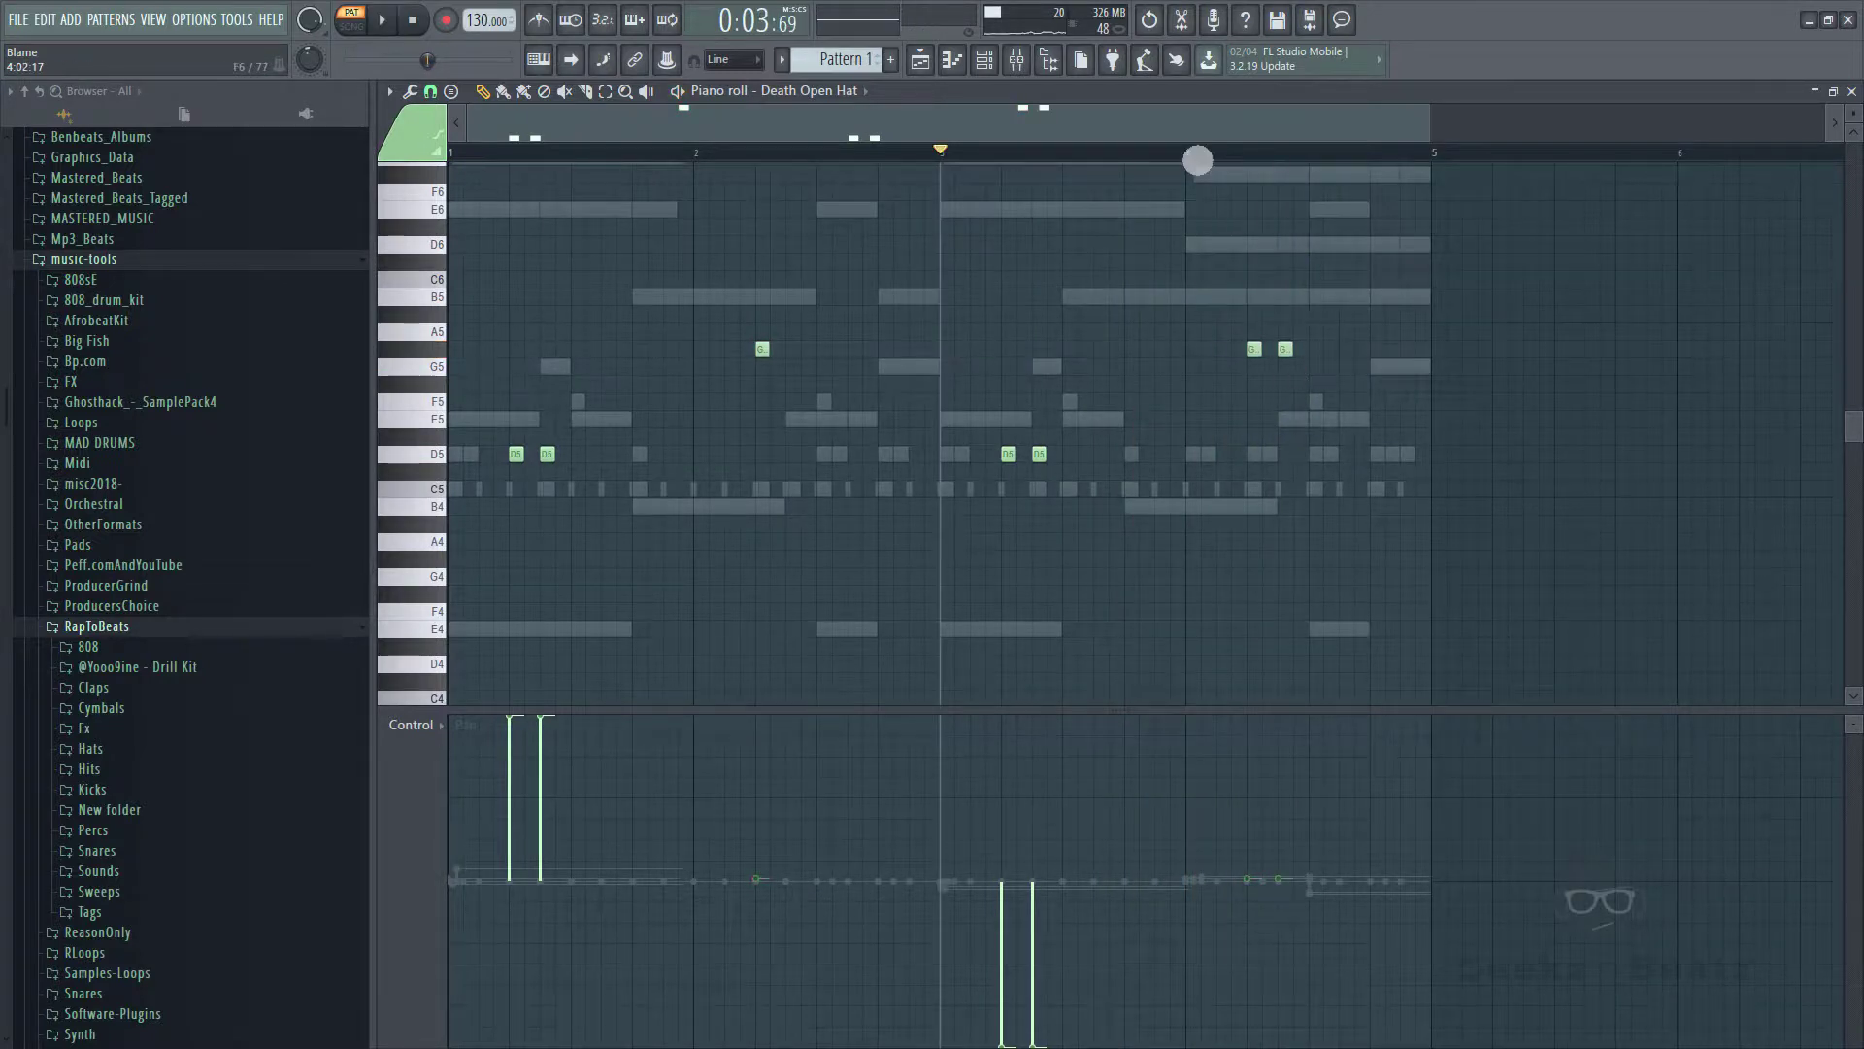
key(space)
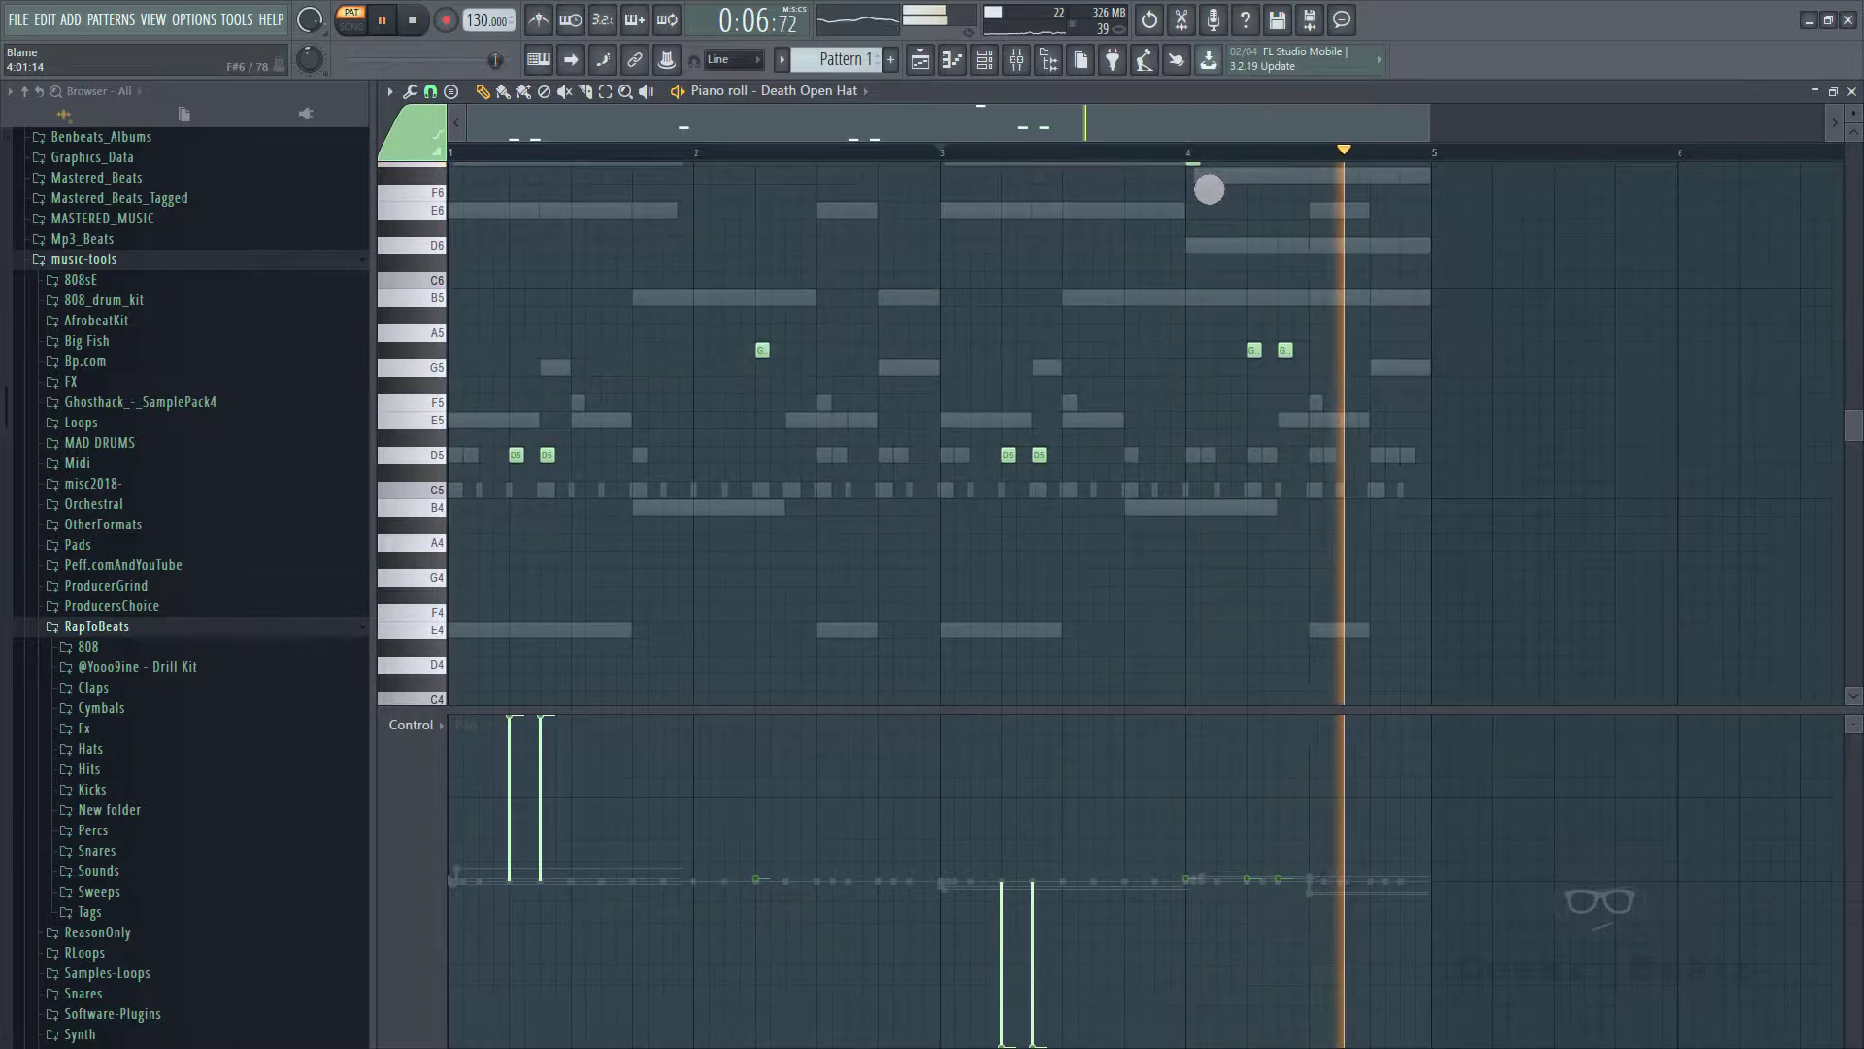
scroll(1207, 184, up, 3)
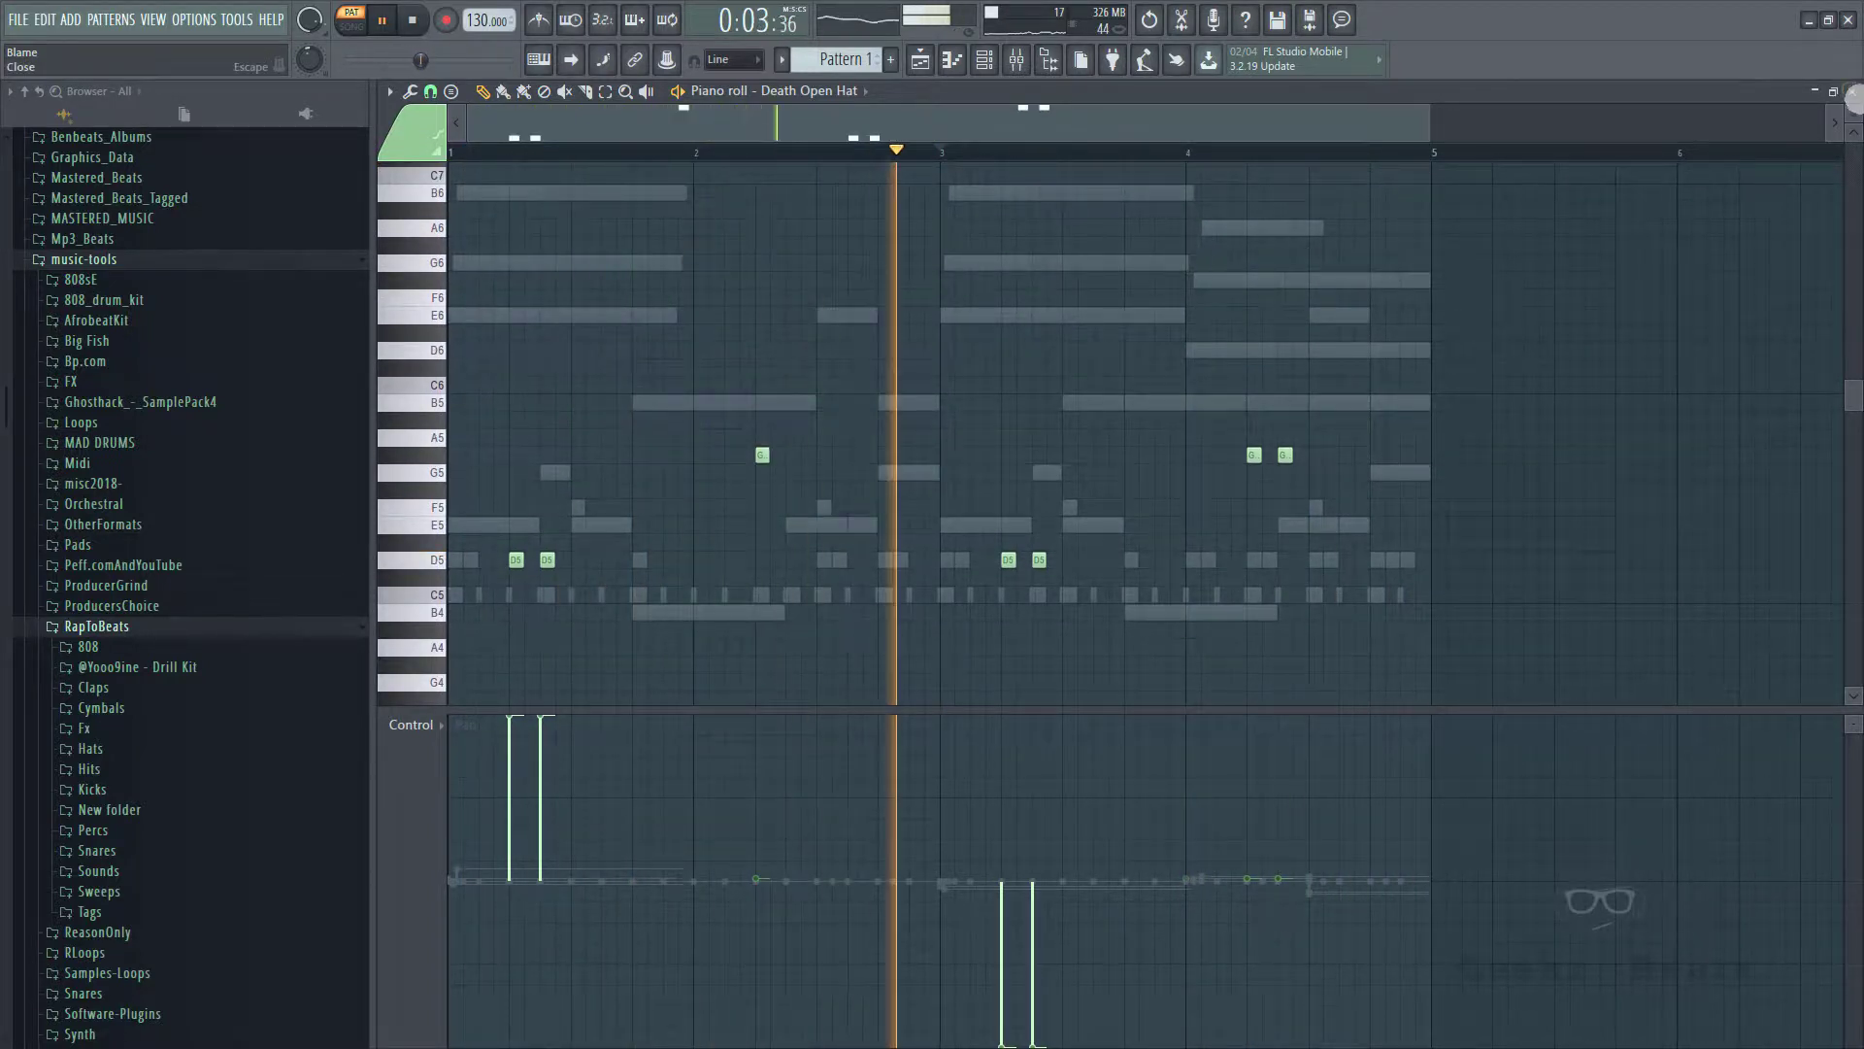
click(1852, 91)
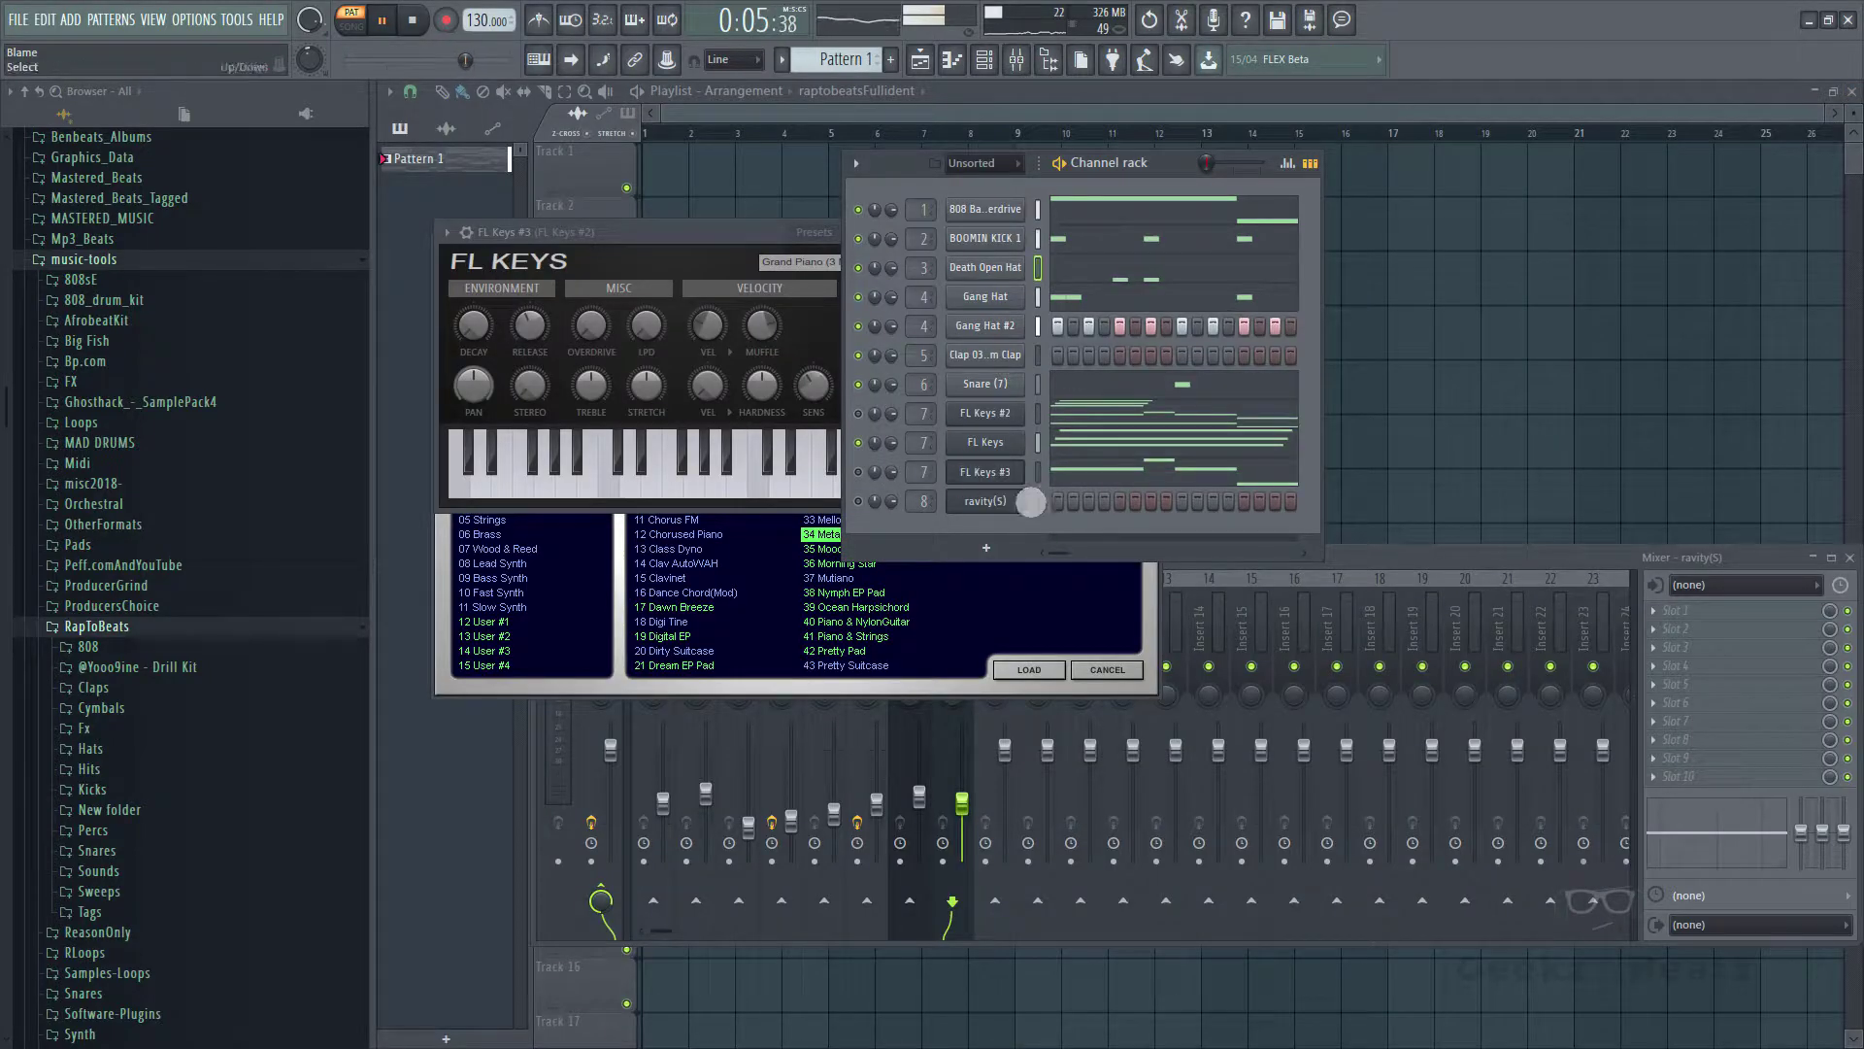
- Lengthen the first FL Keys chord (E5, G5, B5) to the end of bar 2 and close its piano roll
click(1086, 459)
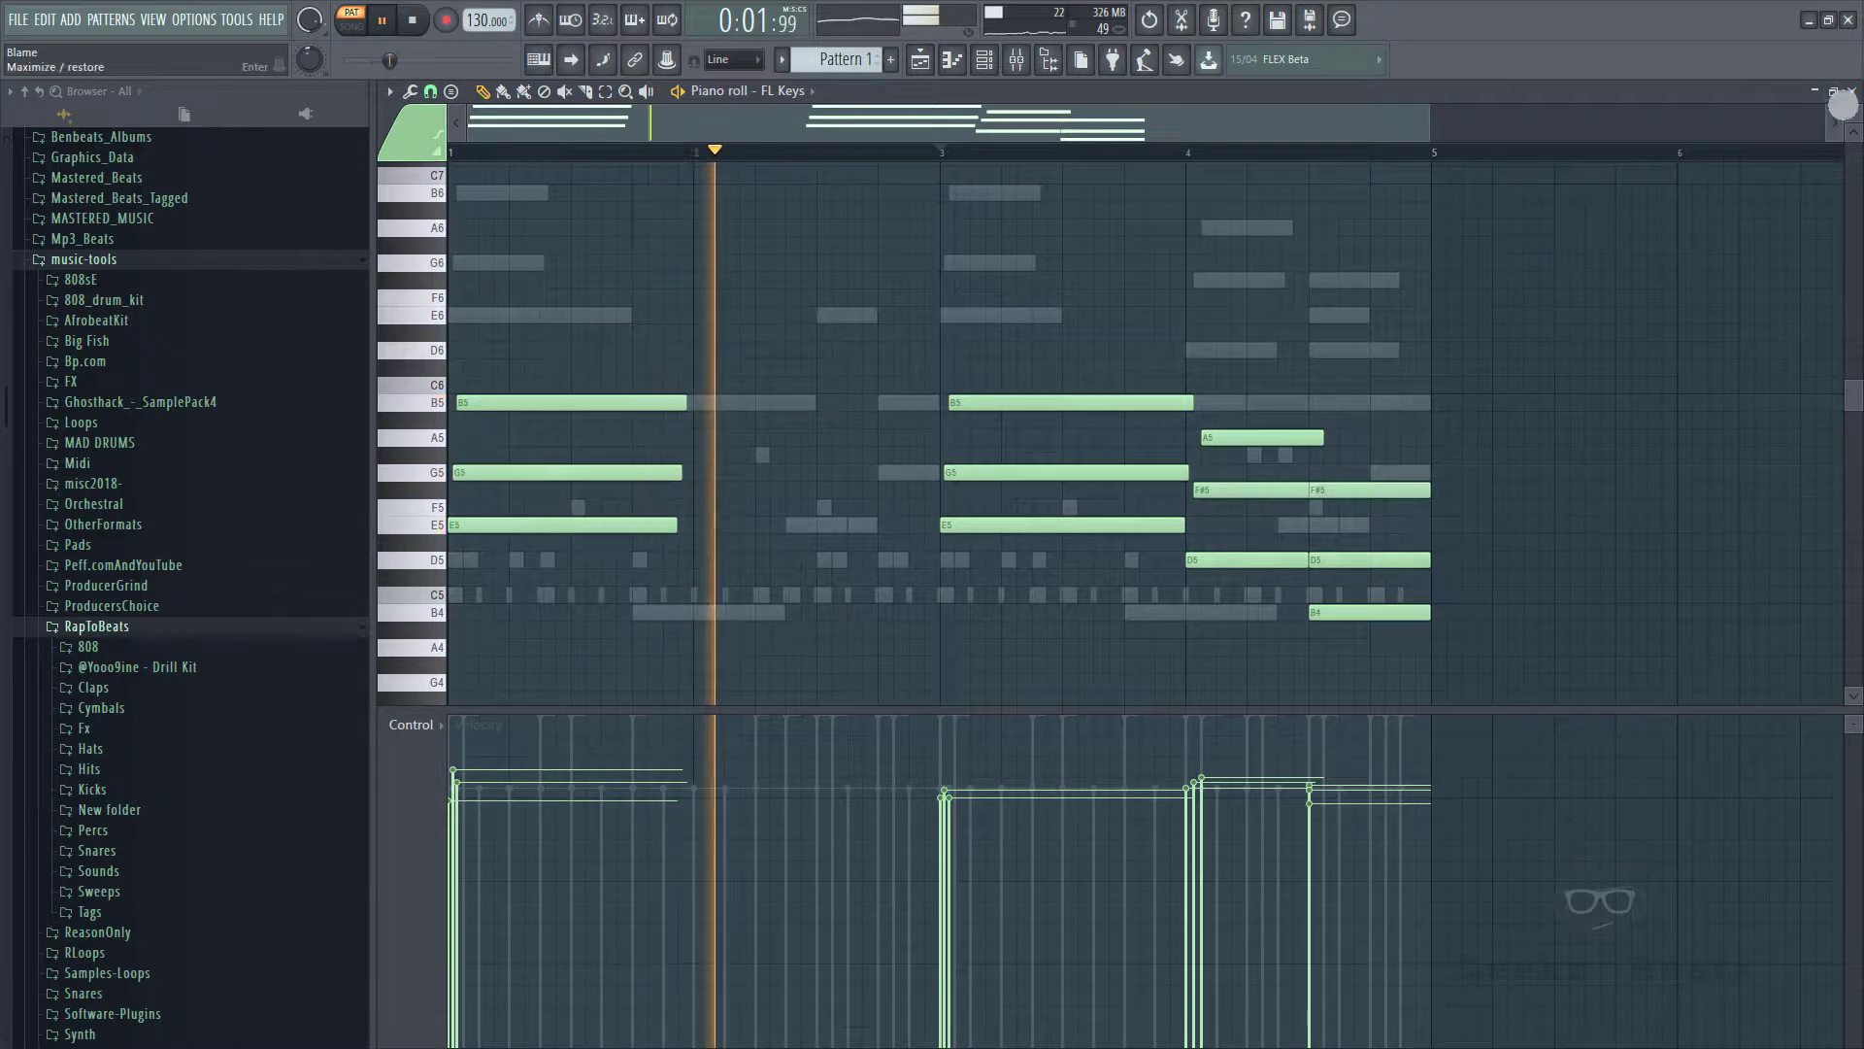
drag(745, 585, 668, 294)
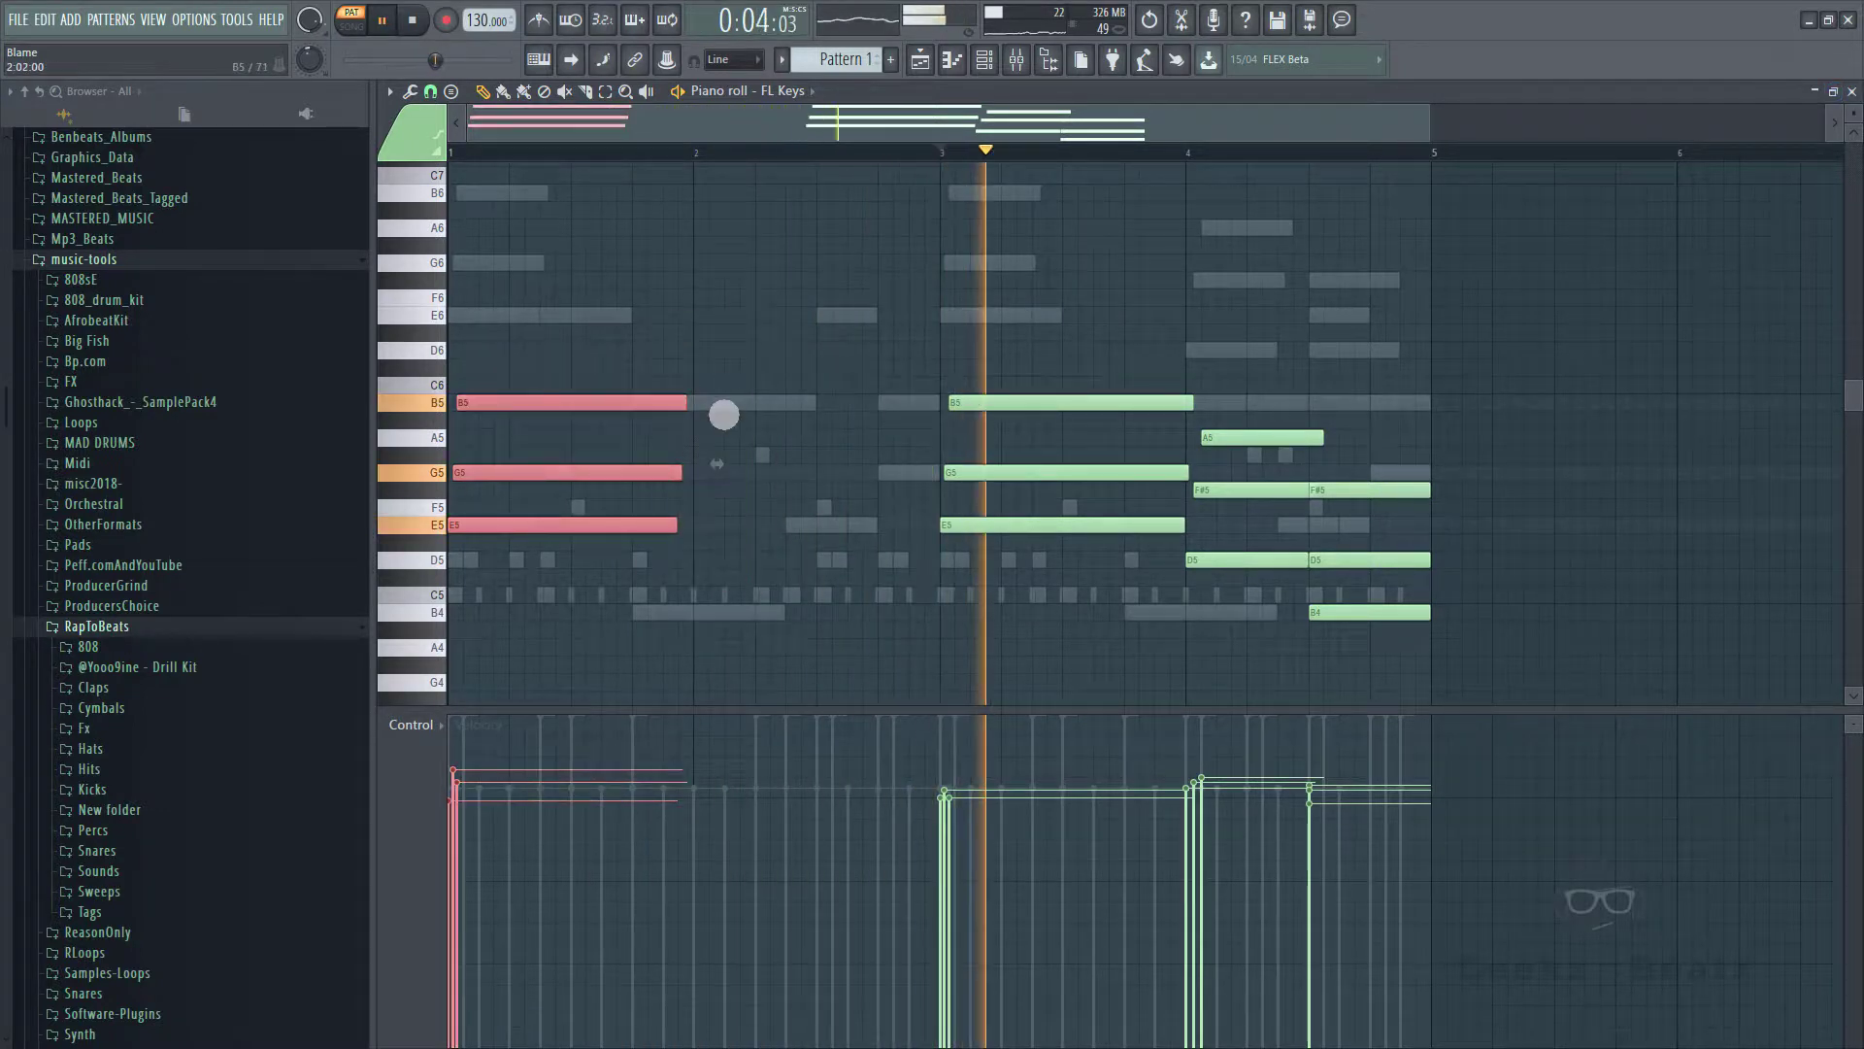
drag(691, 404, 952, 402)
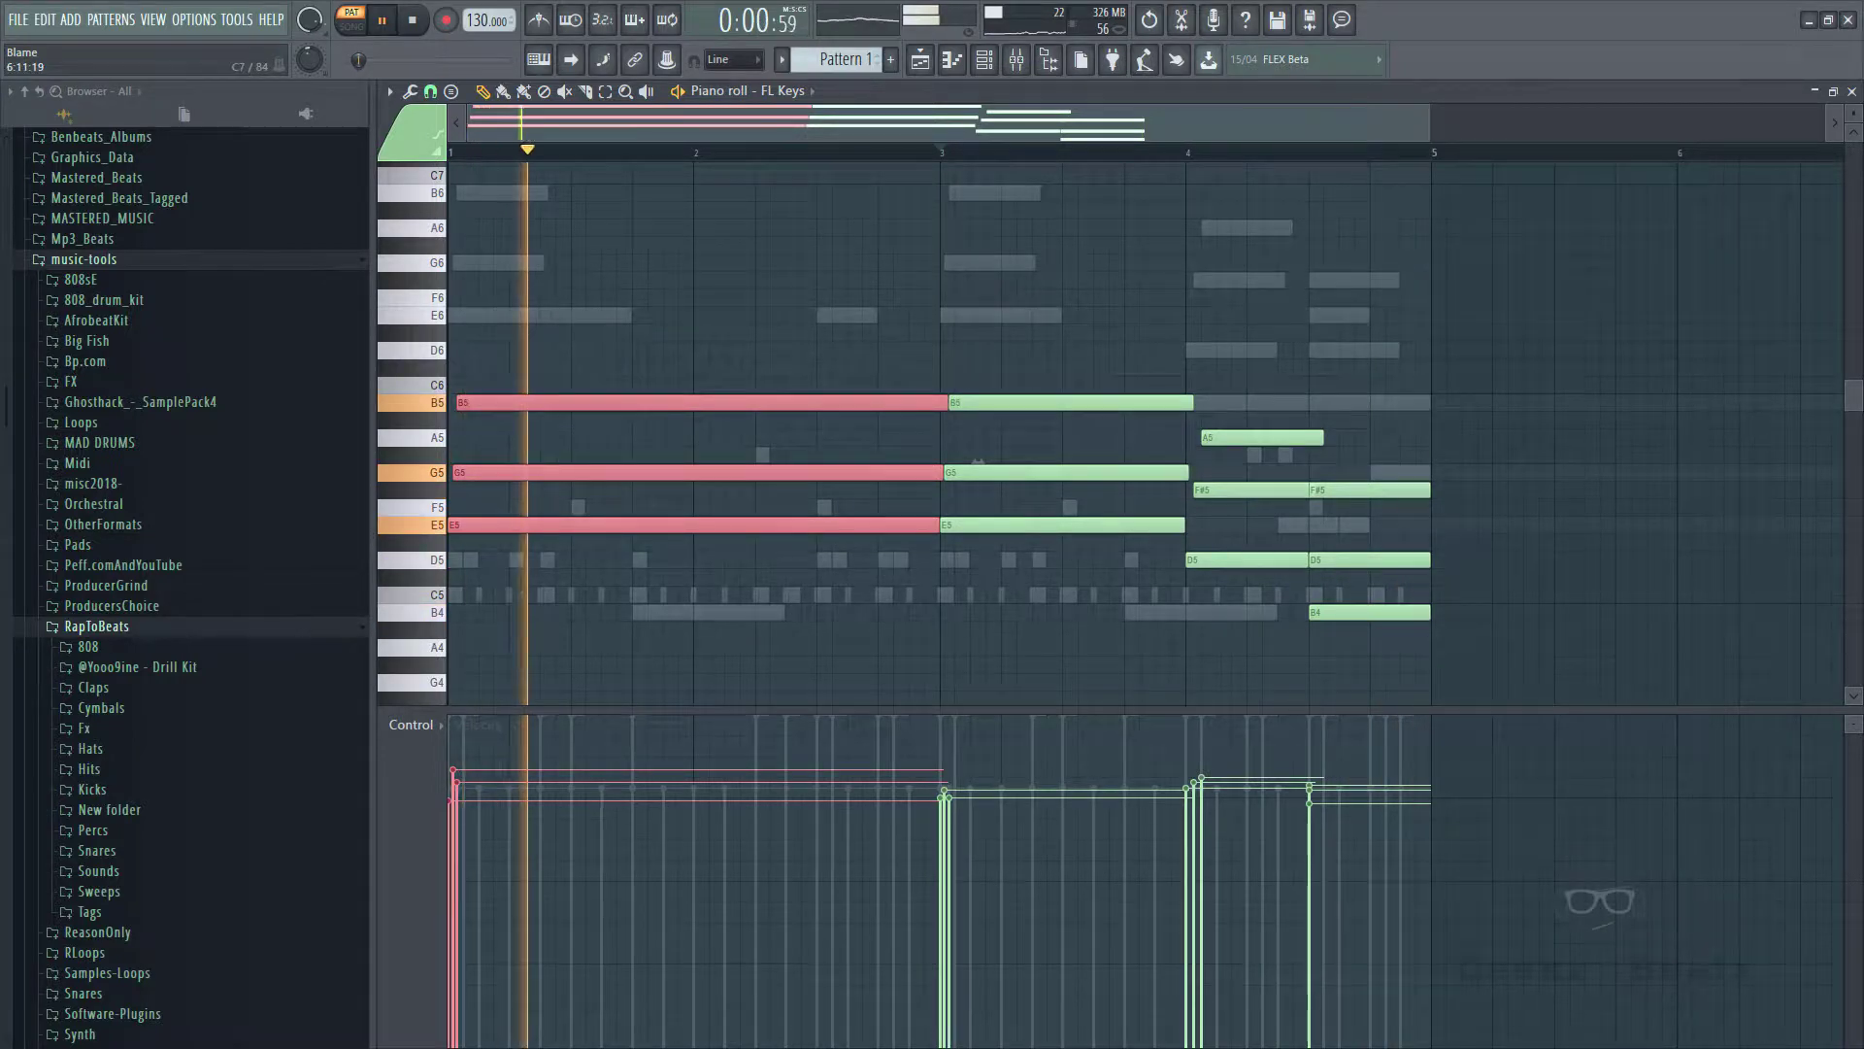
click(1851, 91)
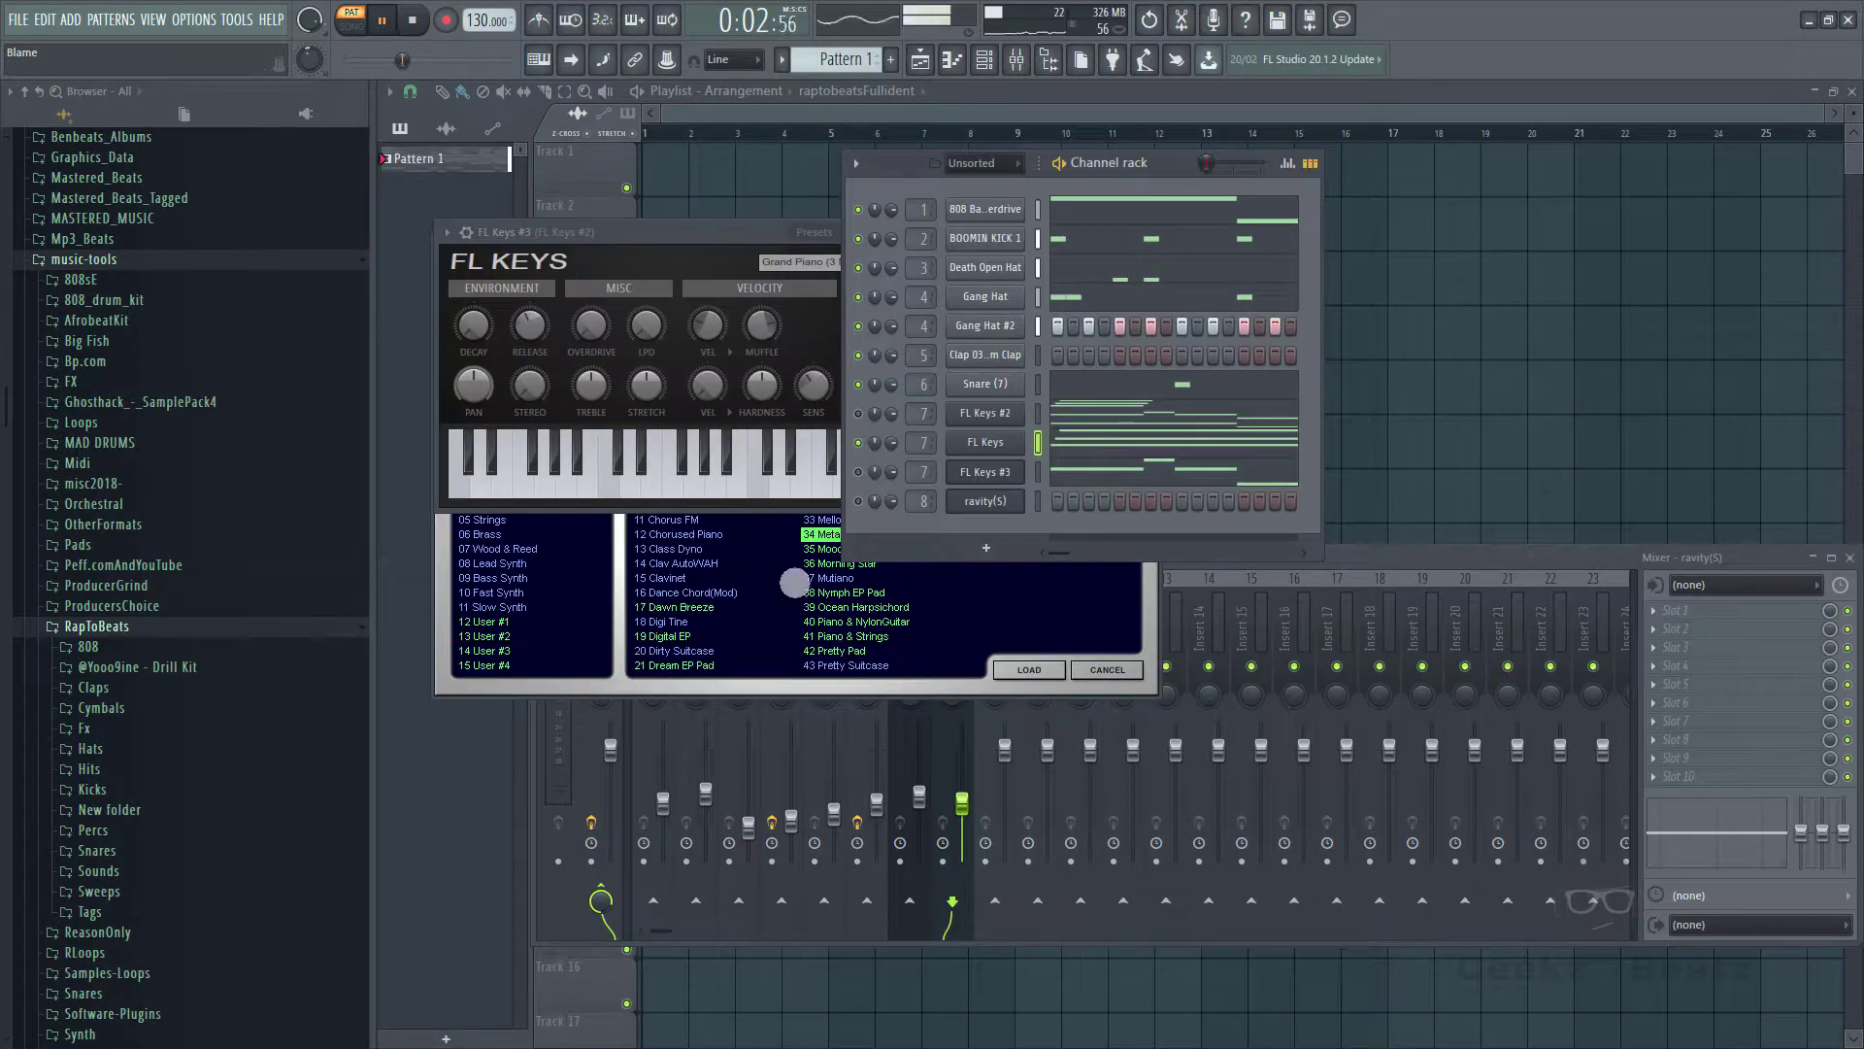
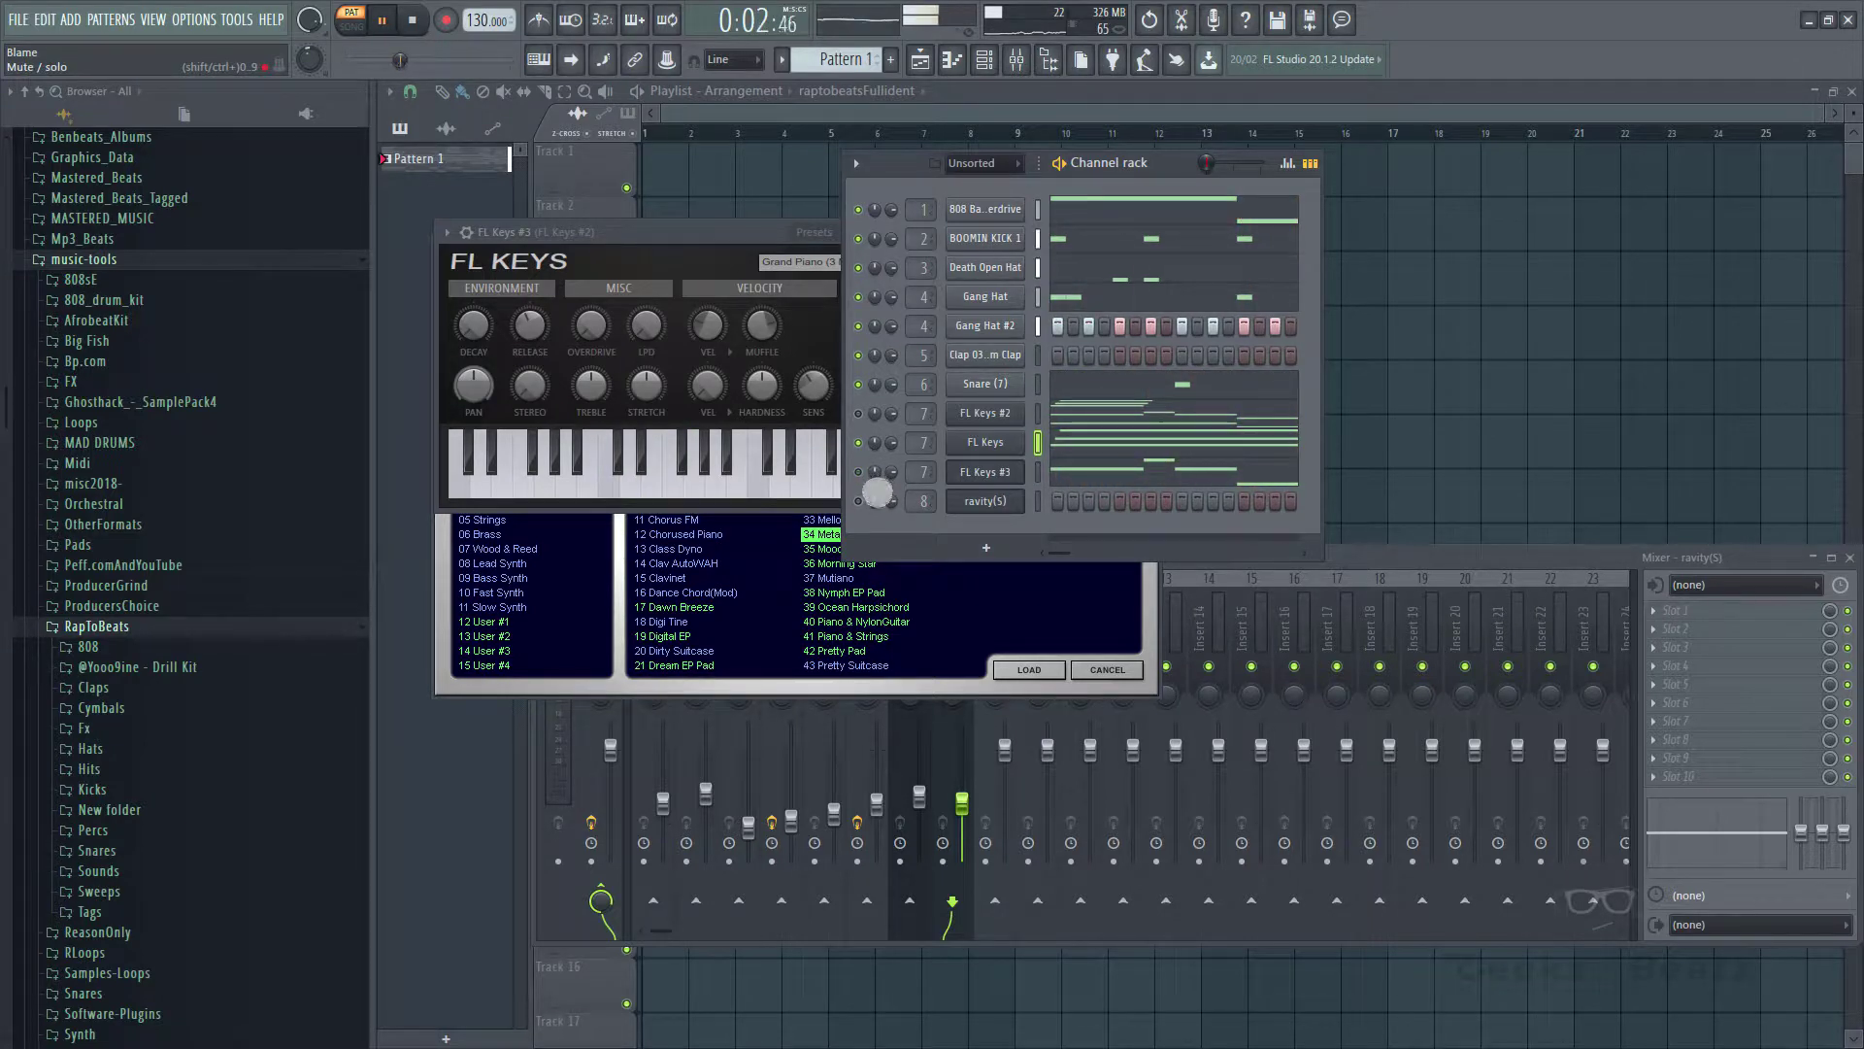
- Open the piano roll of the Clap 039 channel and try an F#5 hit on step 7 of bar 1
click(1094, 483)
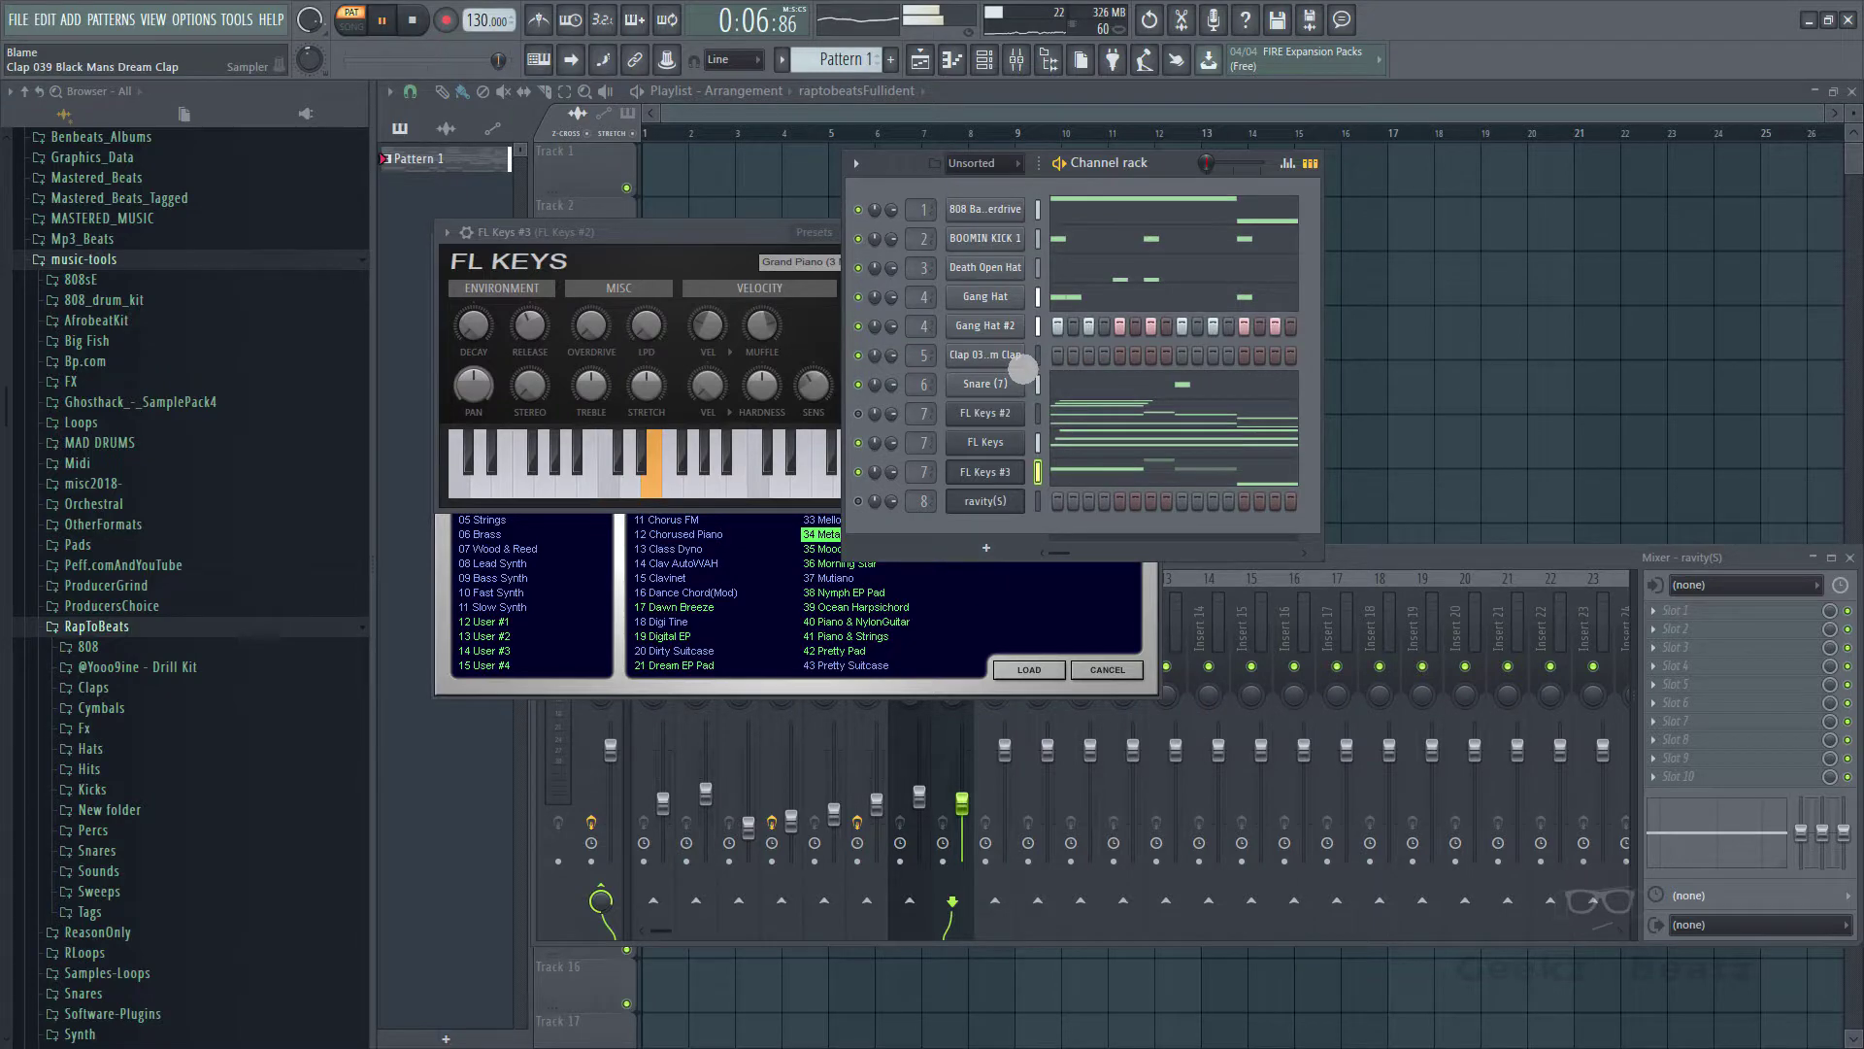
right_click(1023, 367)
click(1107, 374)
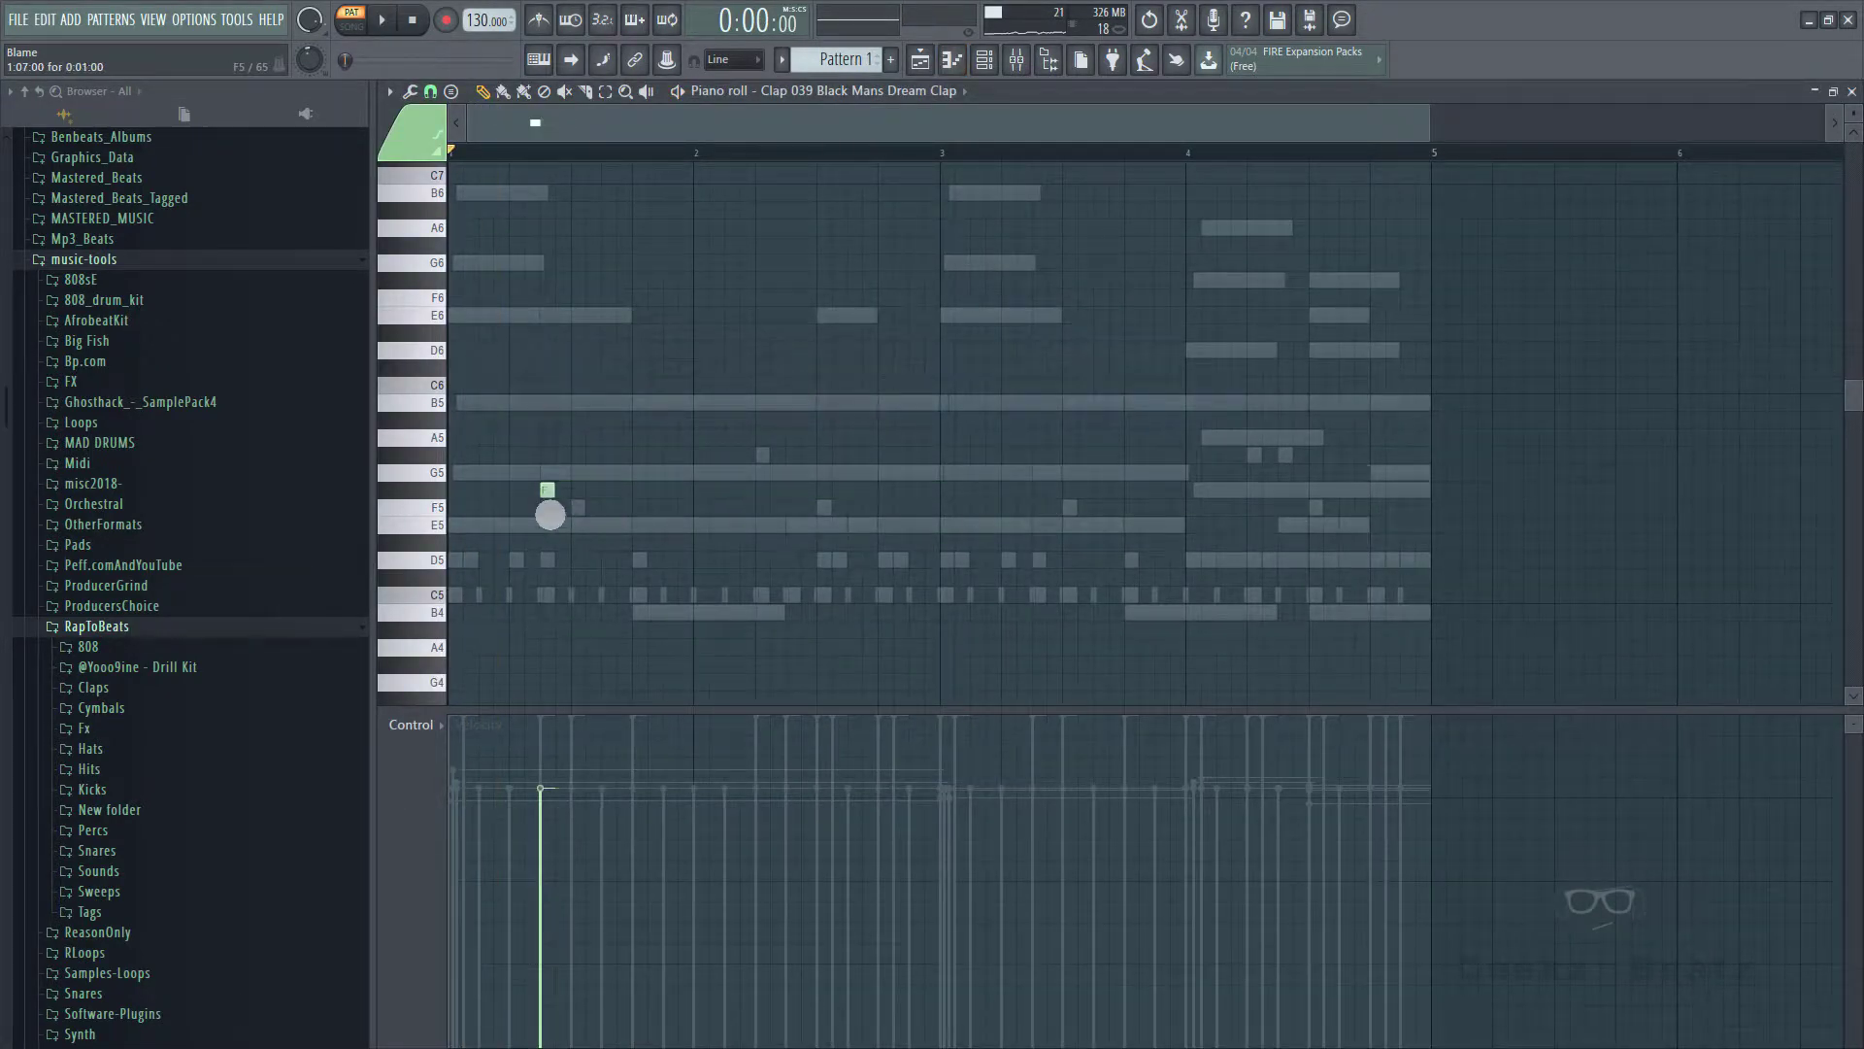
key(space)
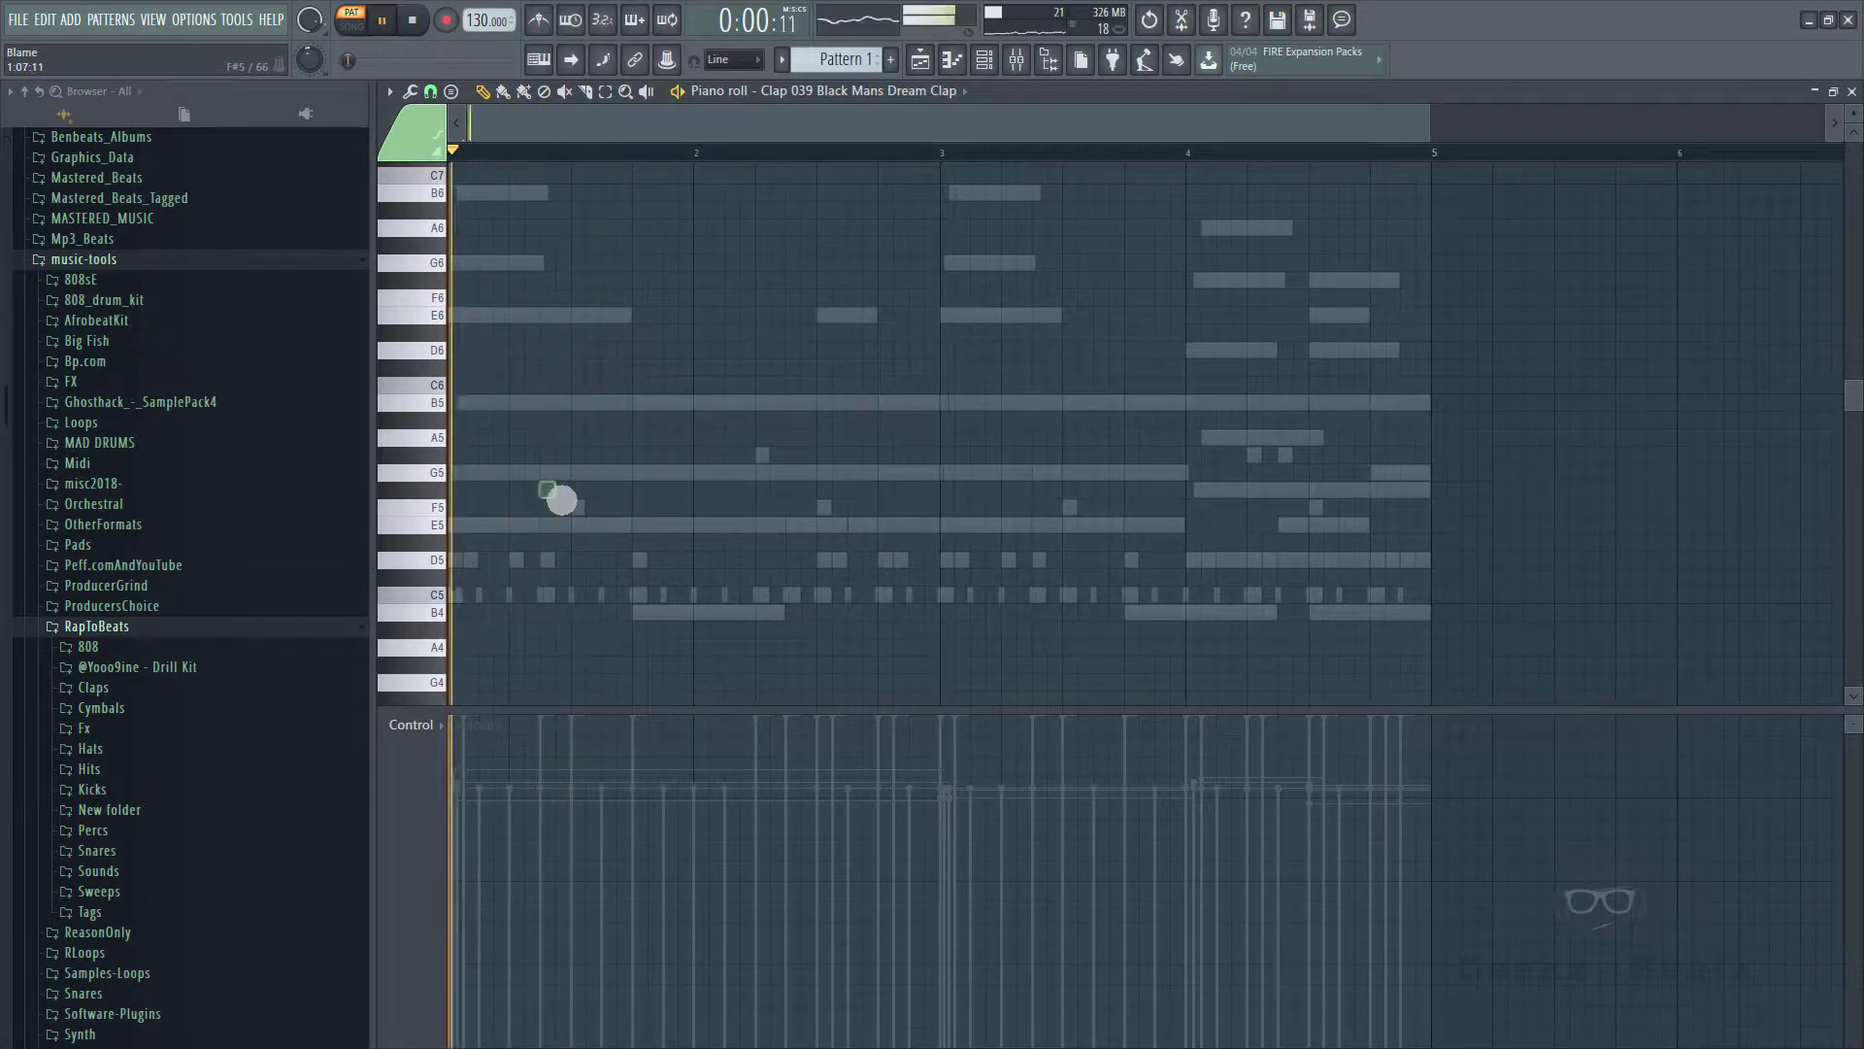
key(space)
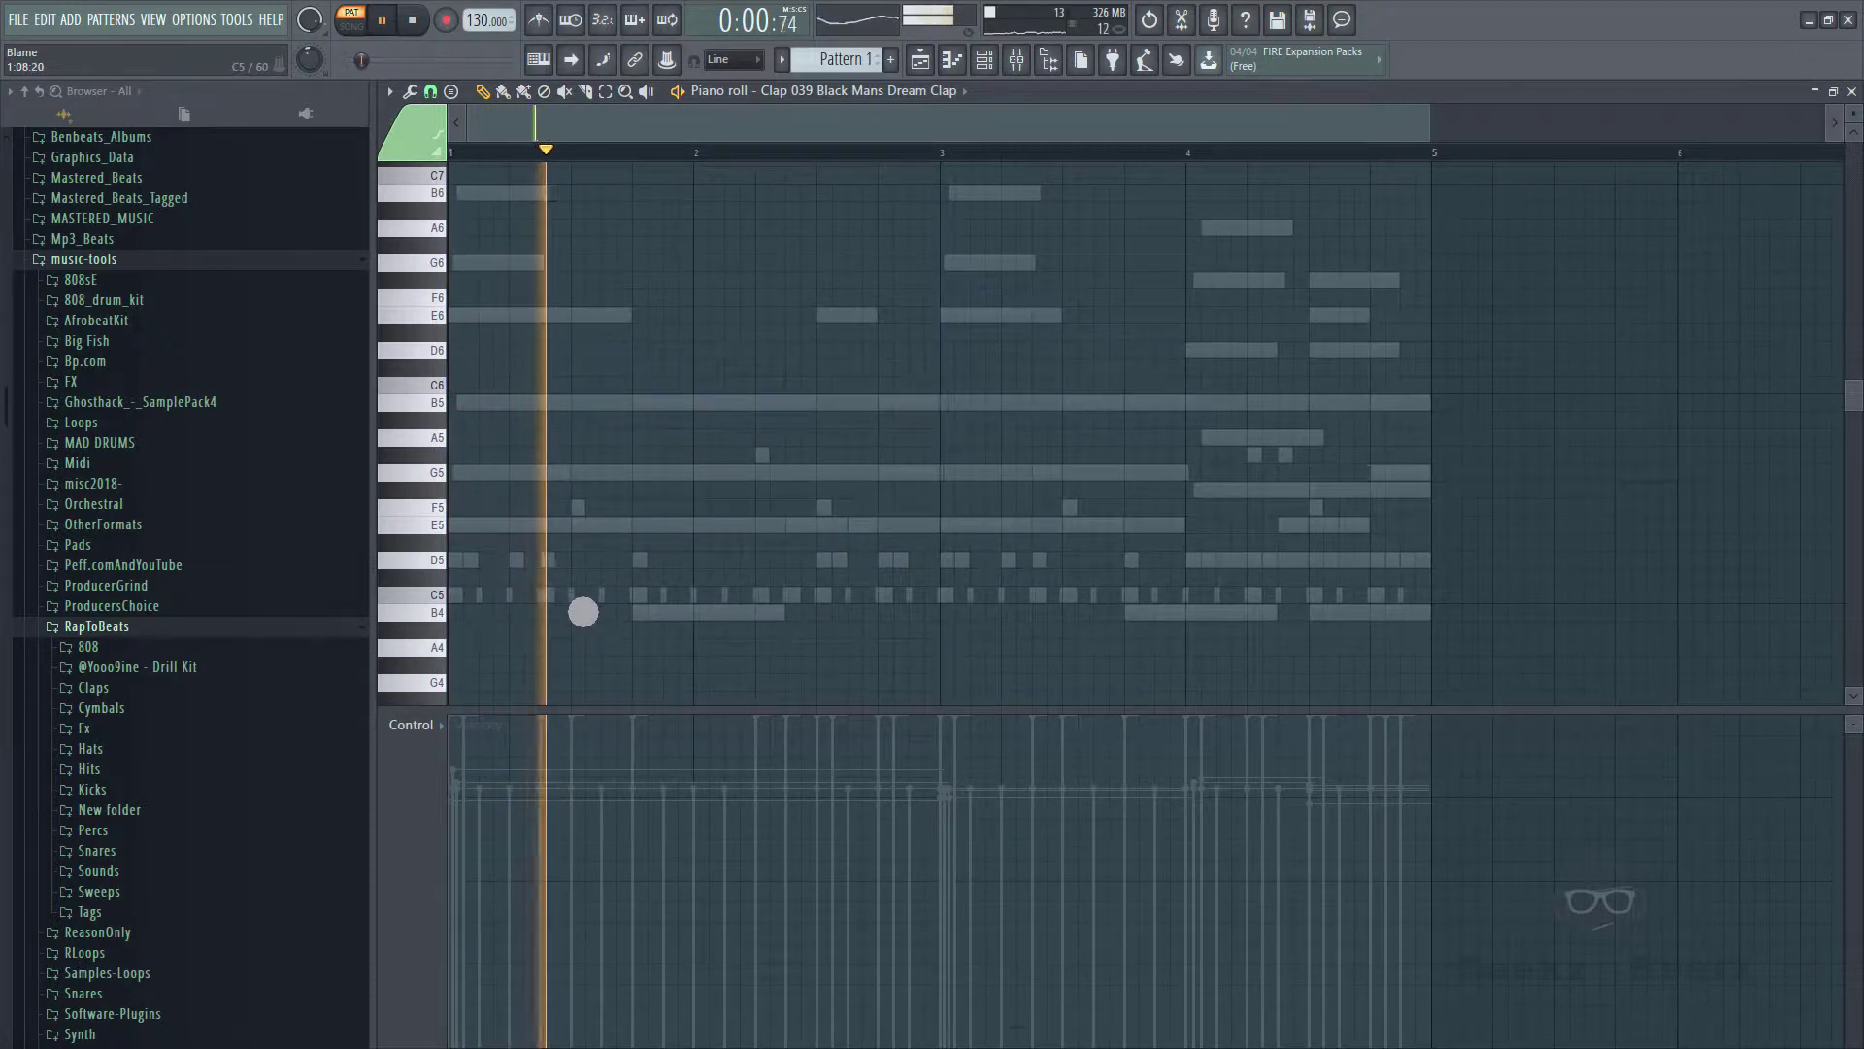
- Place an A#5 clap hit on step 11 of bar 1 and audition it from the pattern's start
key(space)
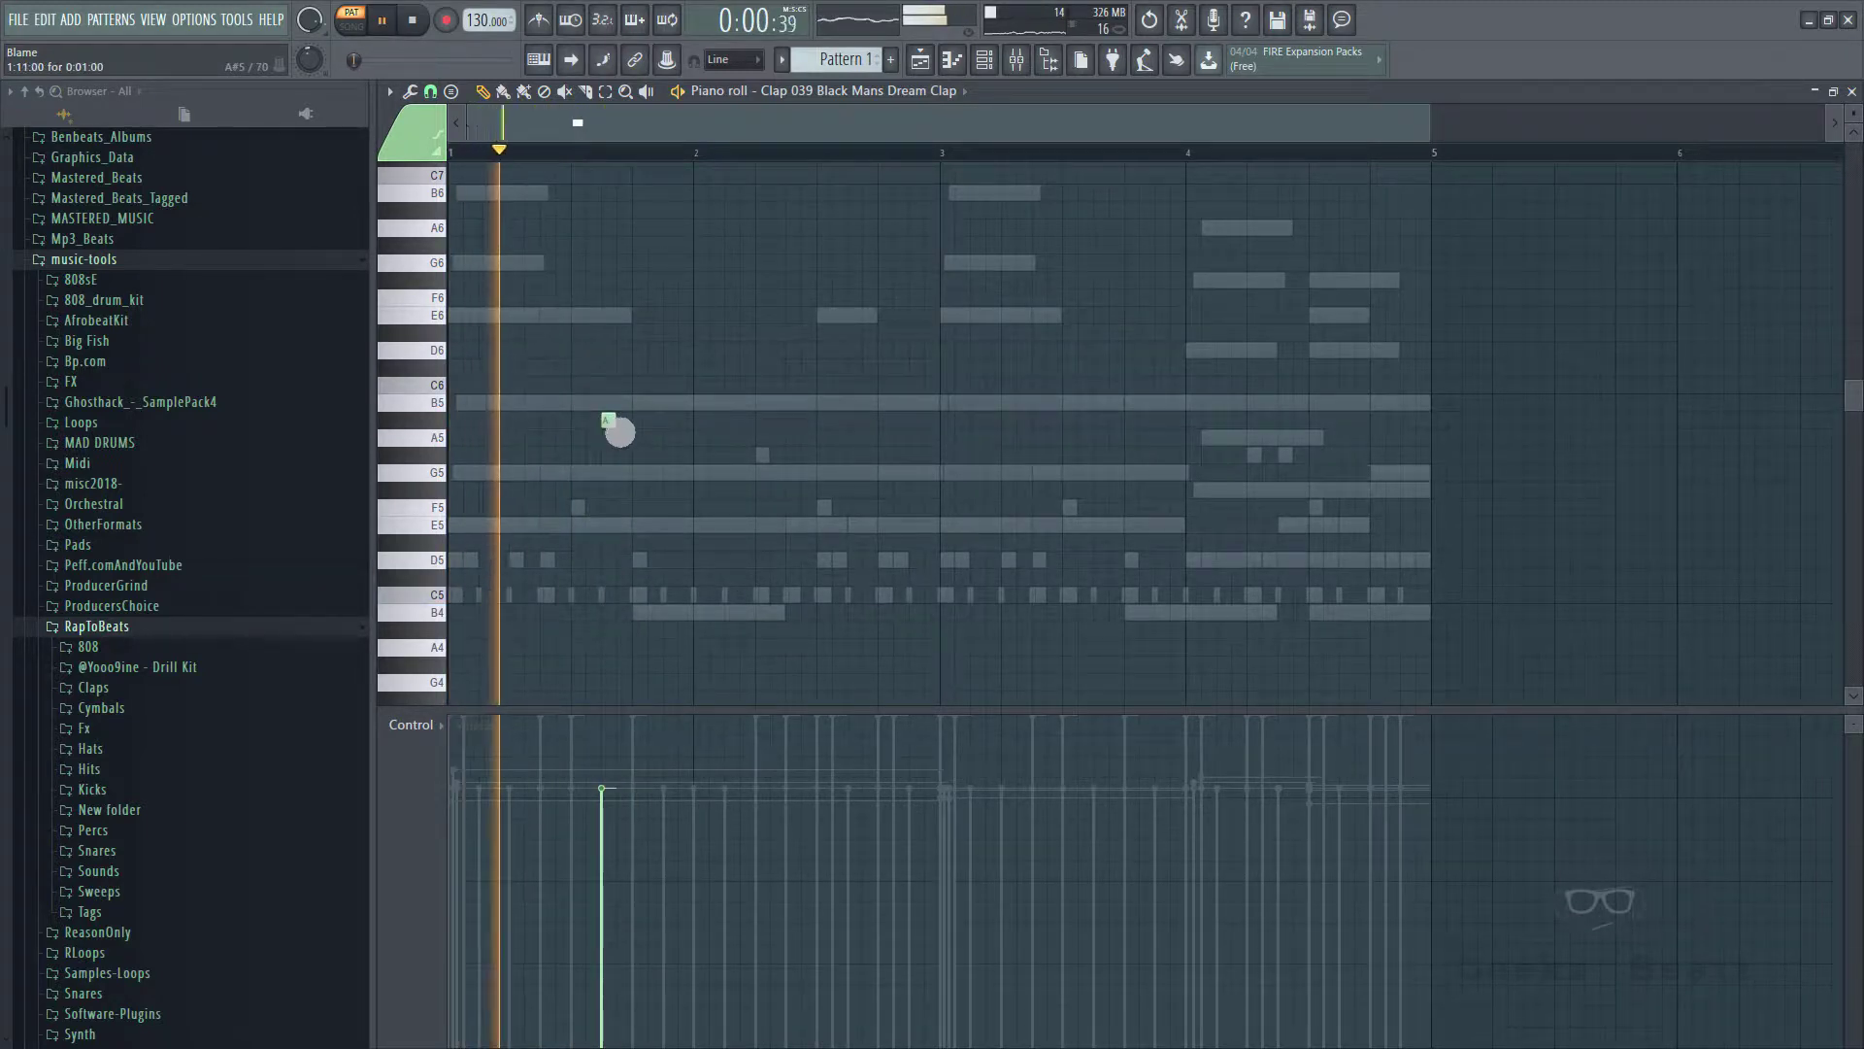
drag(620, 431, 608, 431)
key(space)
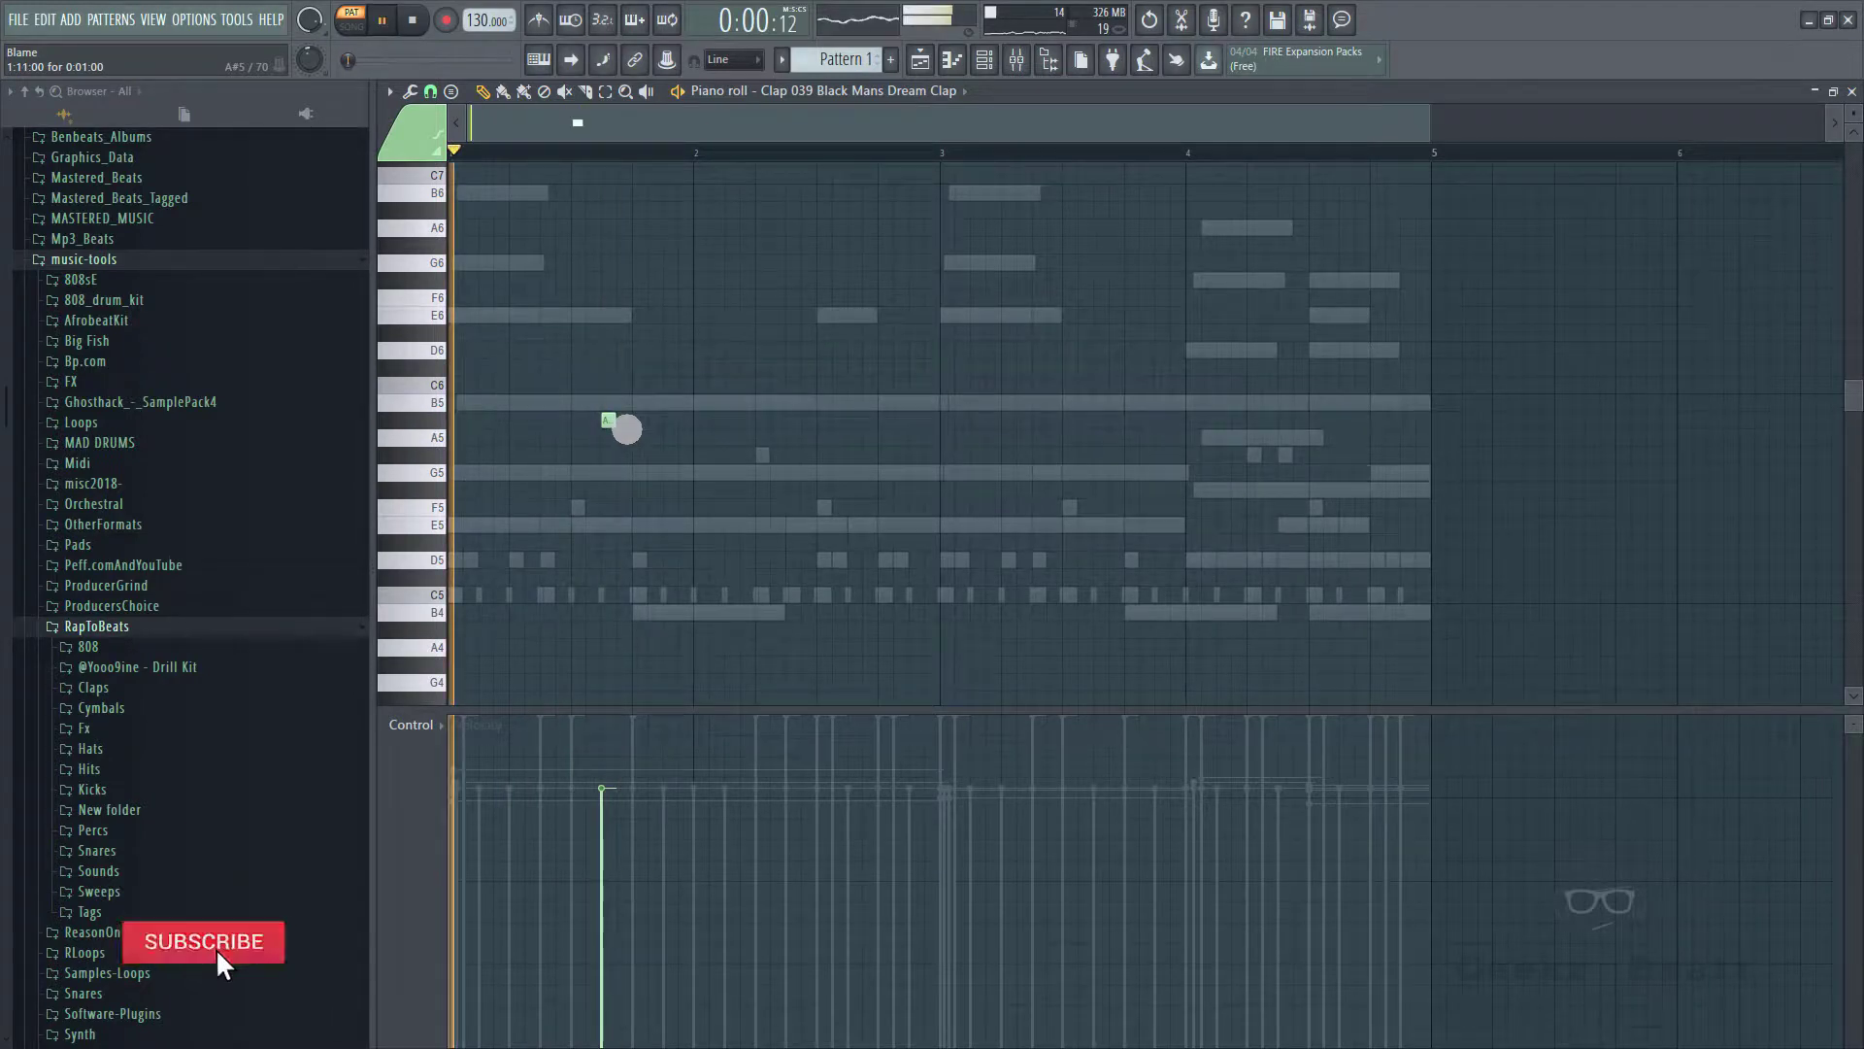
key(space)
key(space)
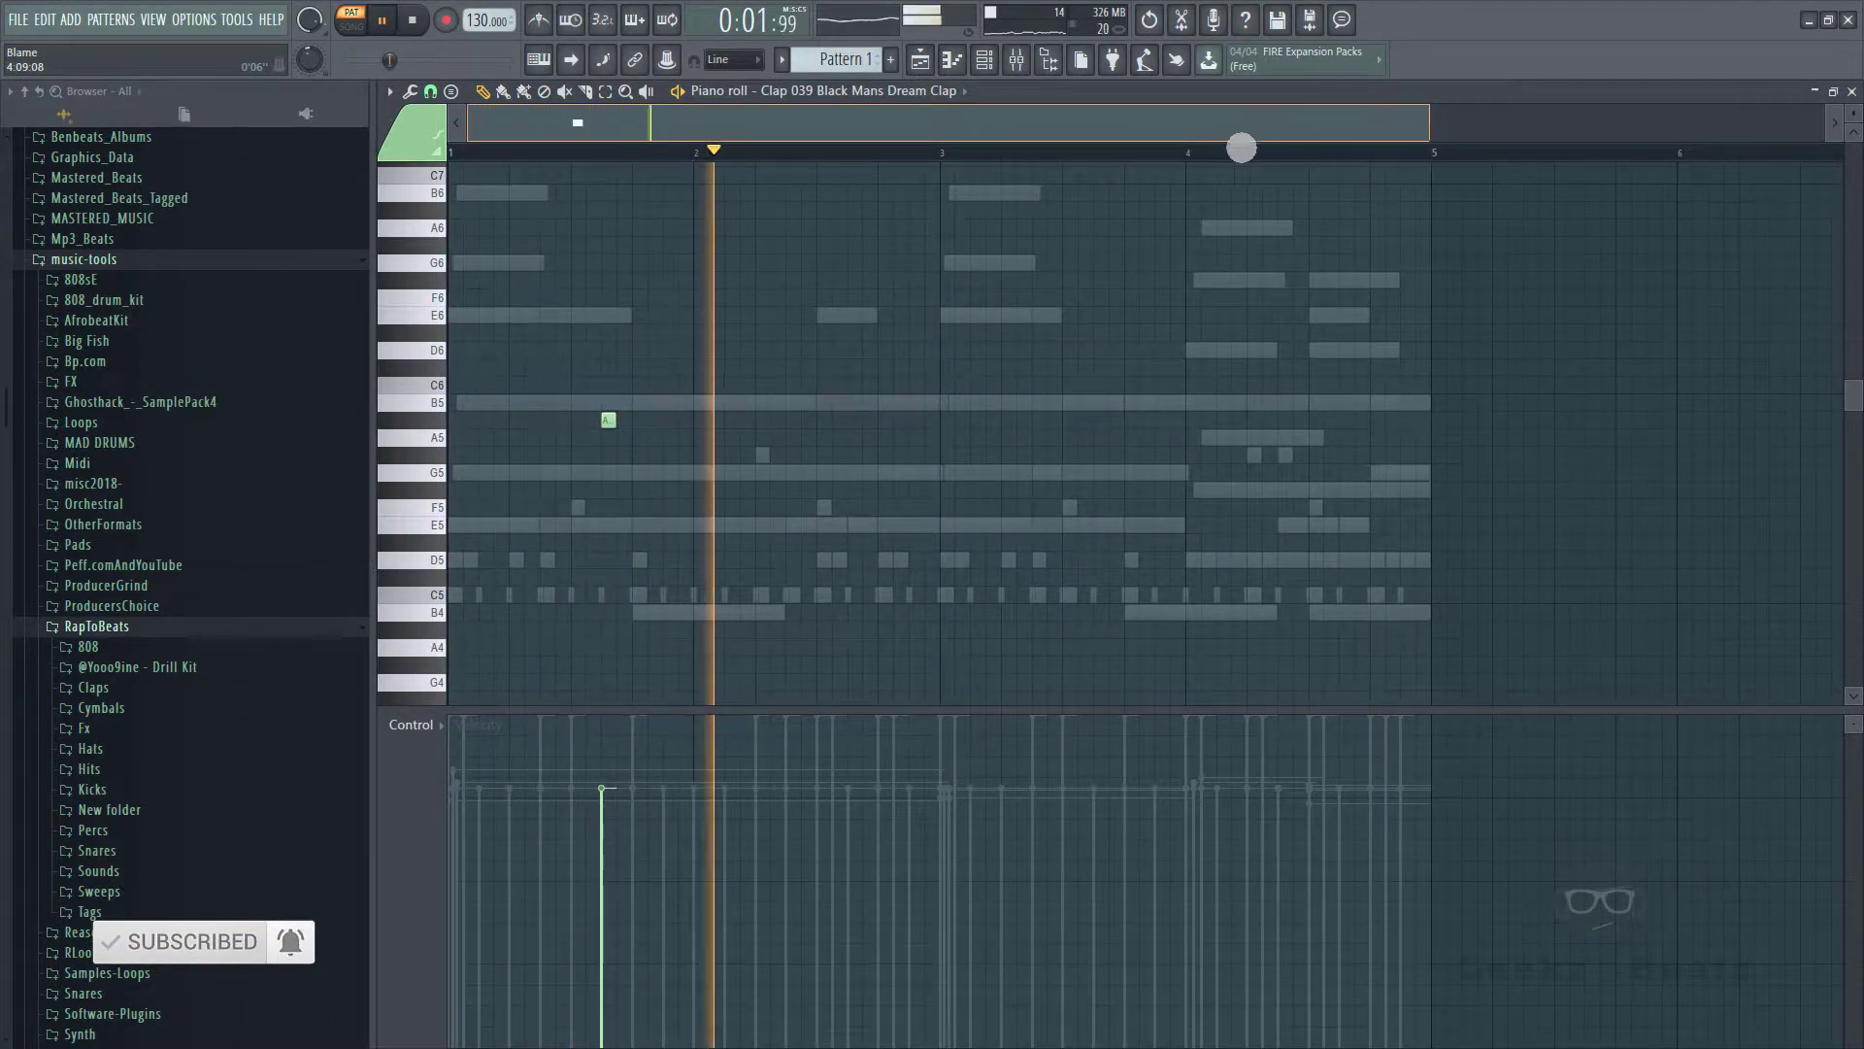
- Add A#5 clap hits on steps 5, 7 and 13 of bar 2 and close the piano roll
drag(1444, 142, 969, 183)
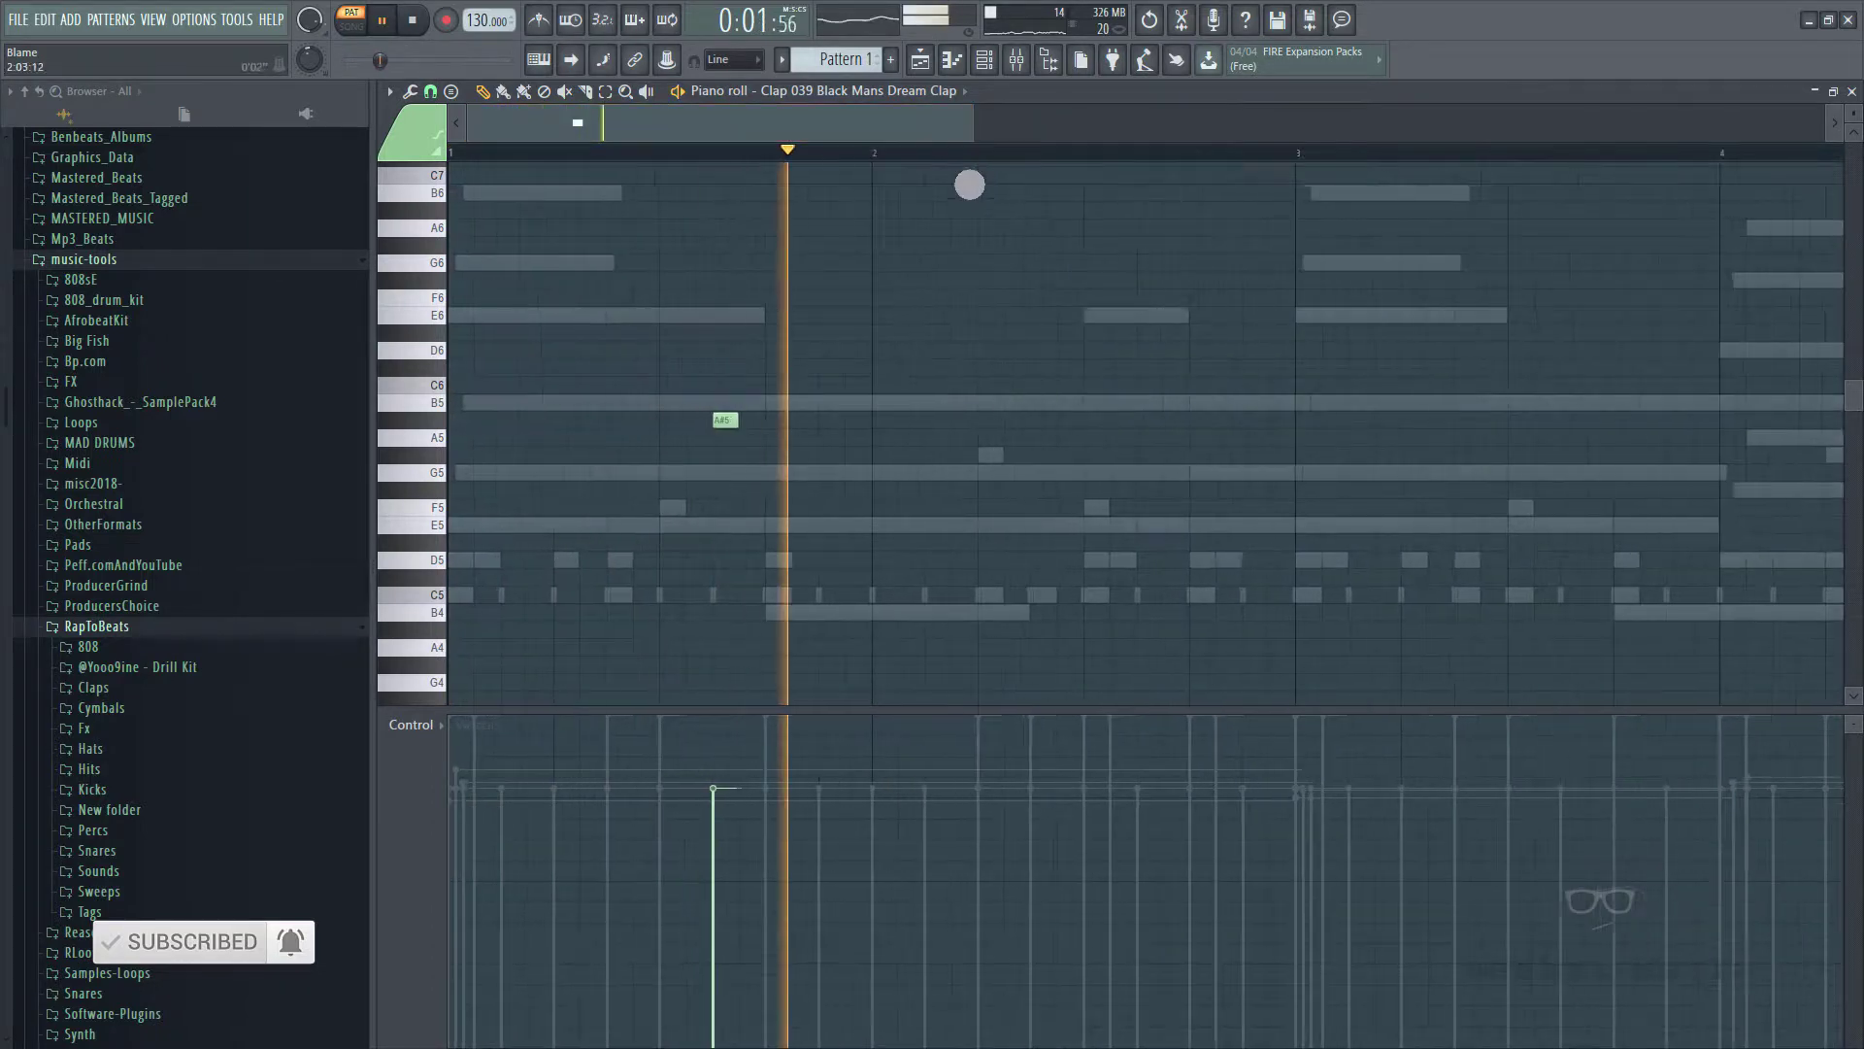
click(1013, 421)
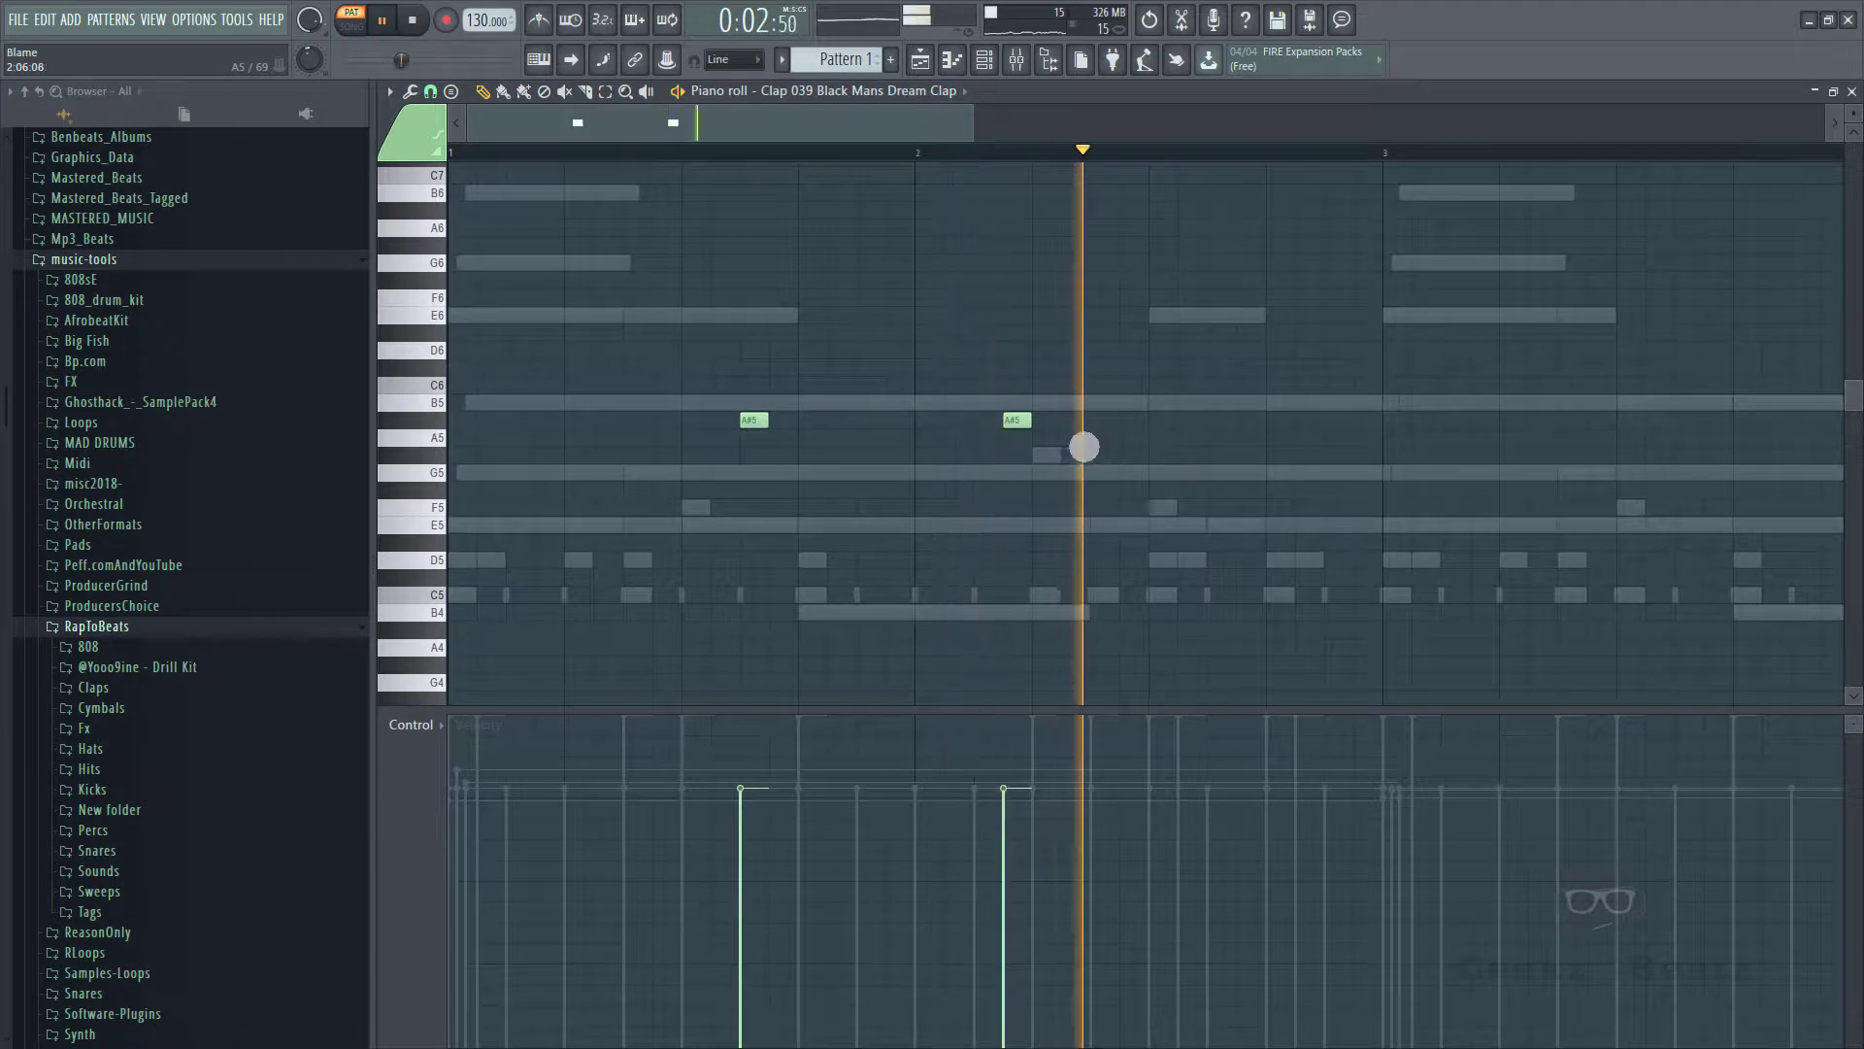
drag(1027, 427, 1053, 427)
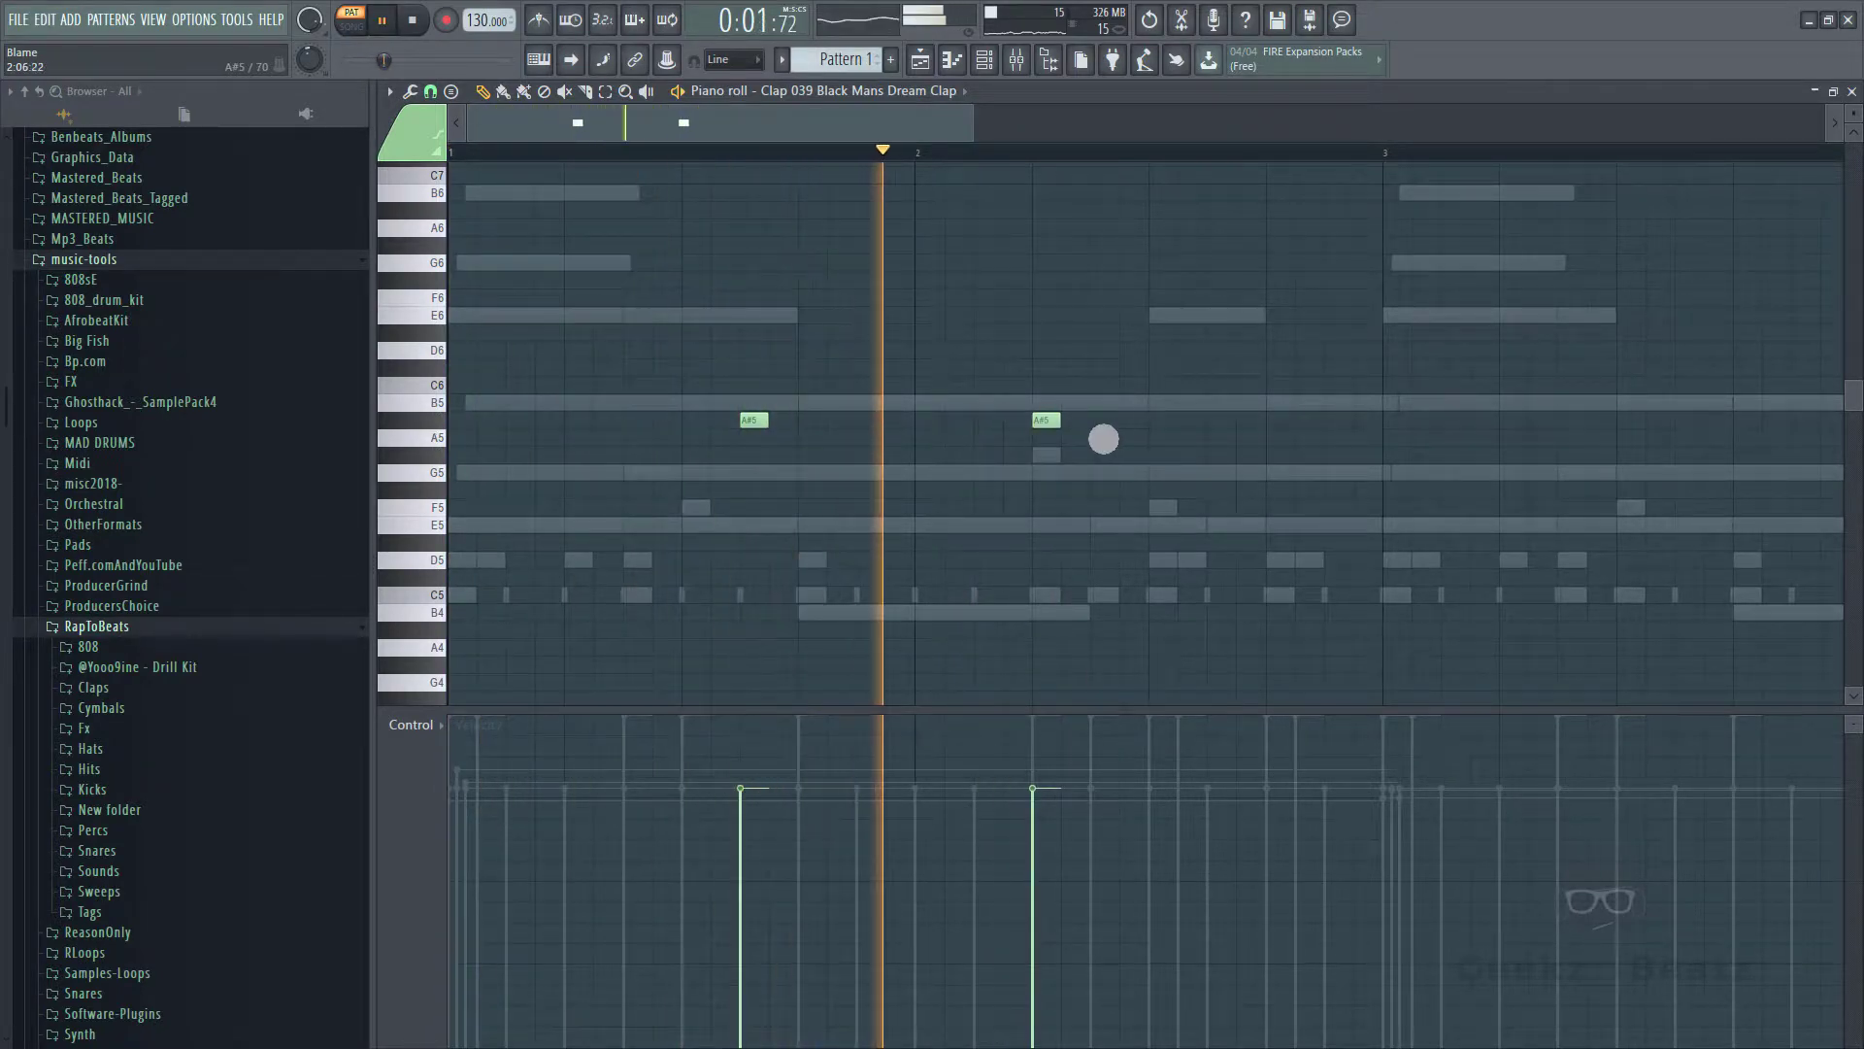
click(1107, 421)
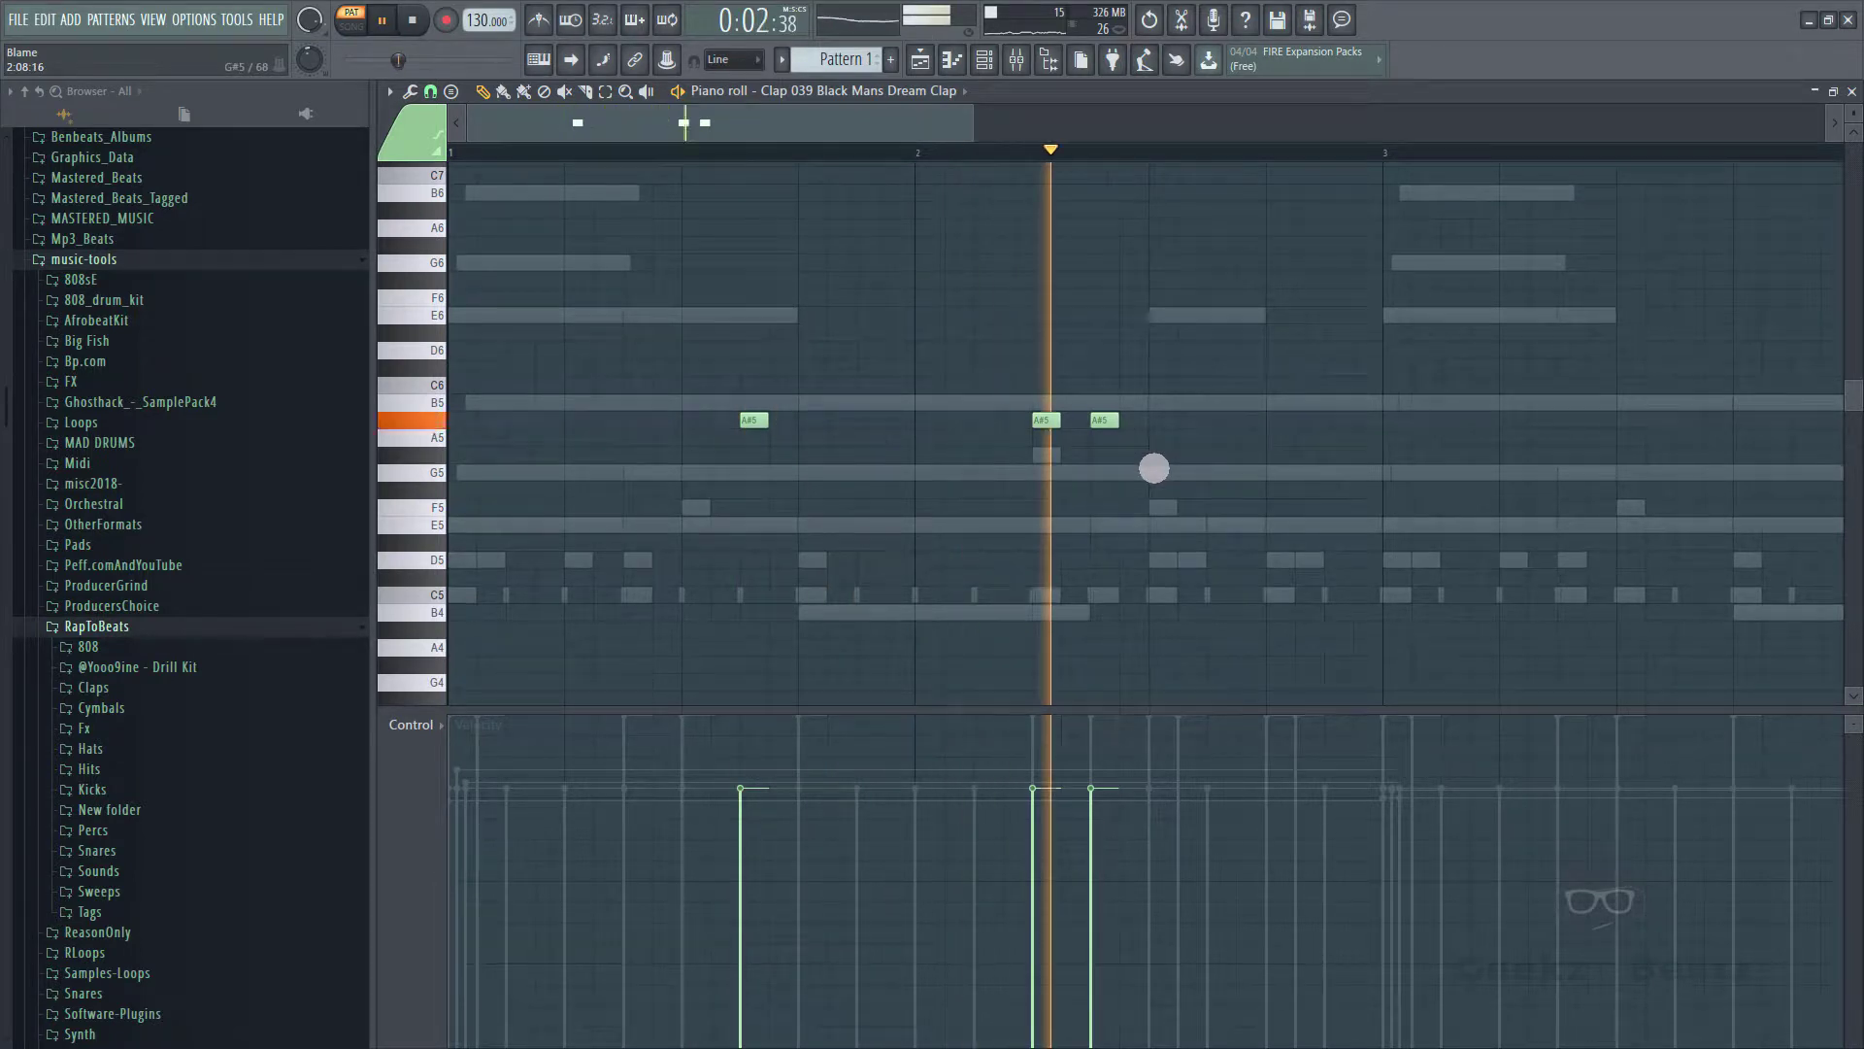
key(space)
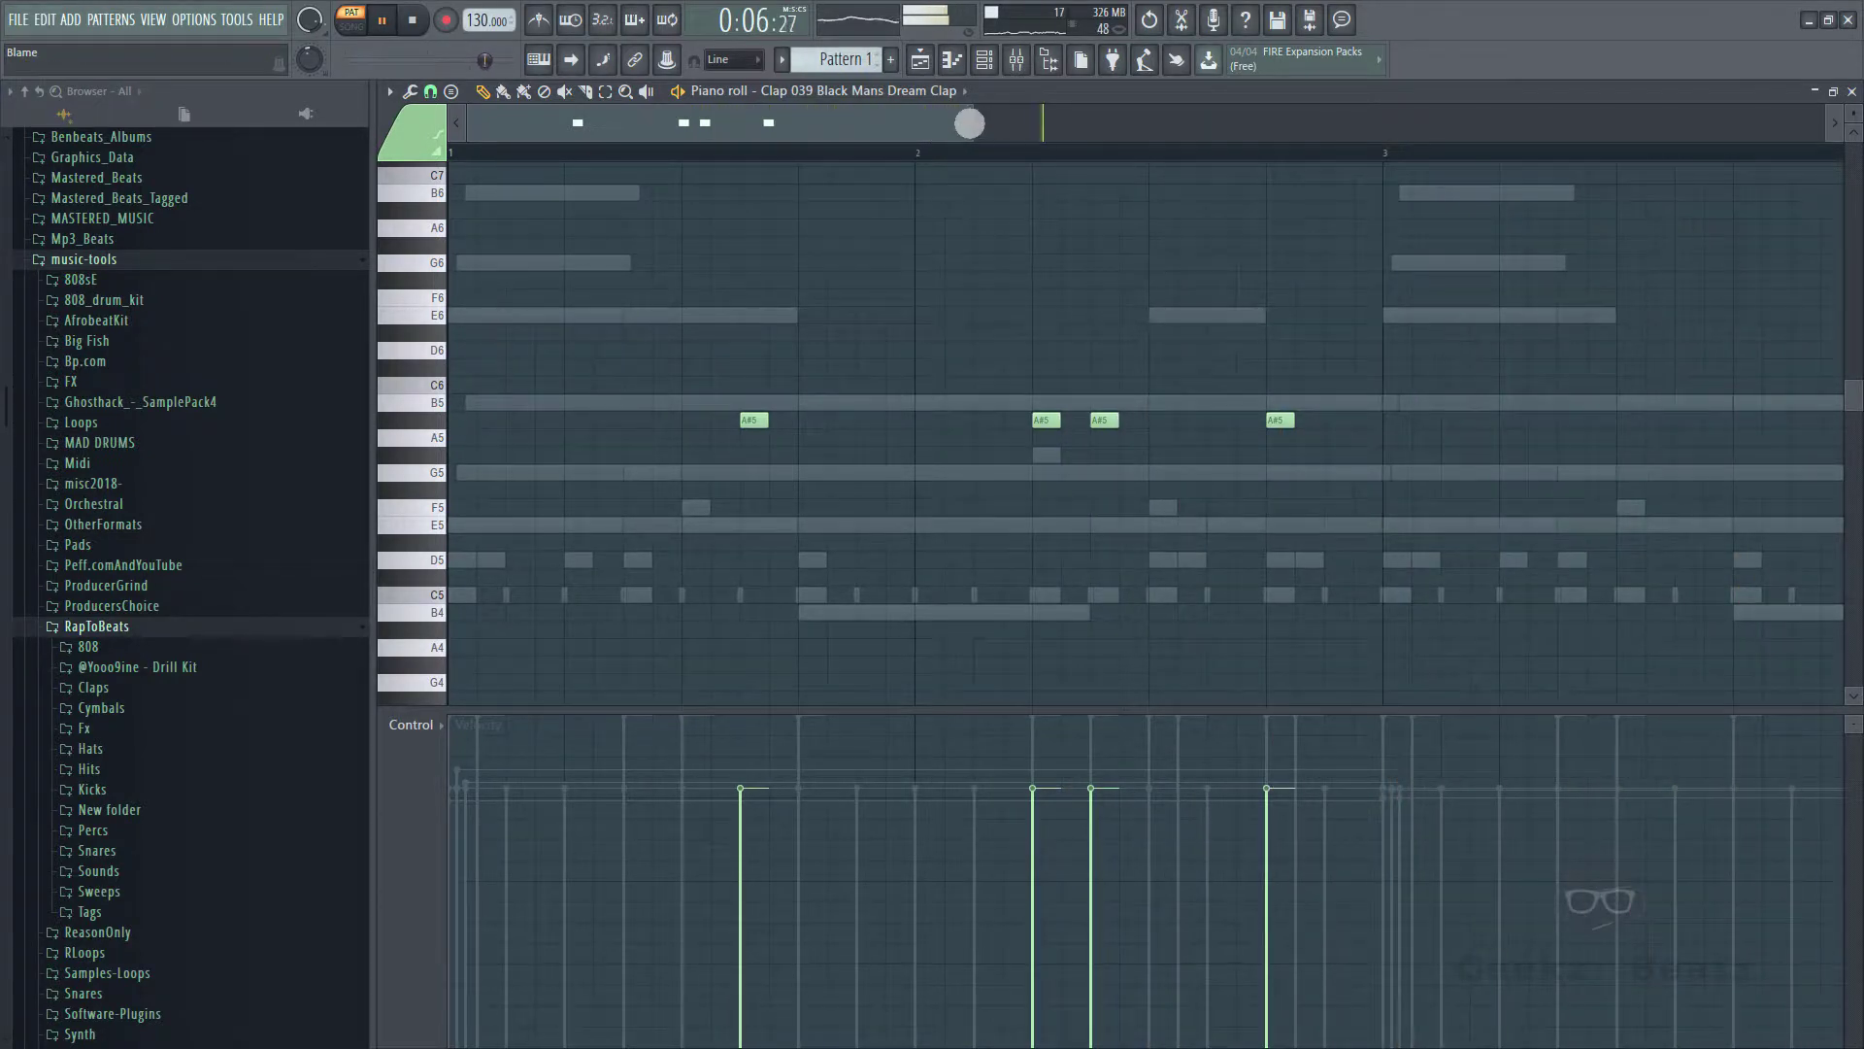
drag(969, 123, 1753, 161)
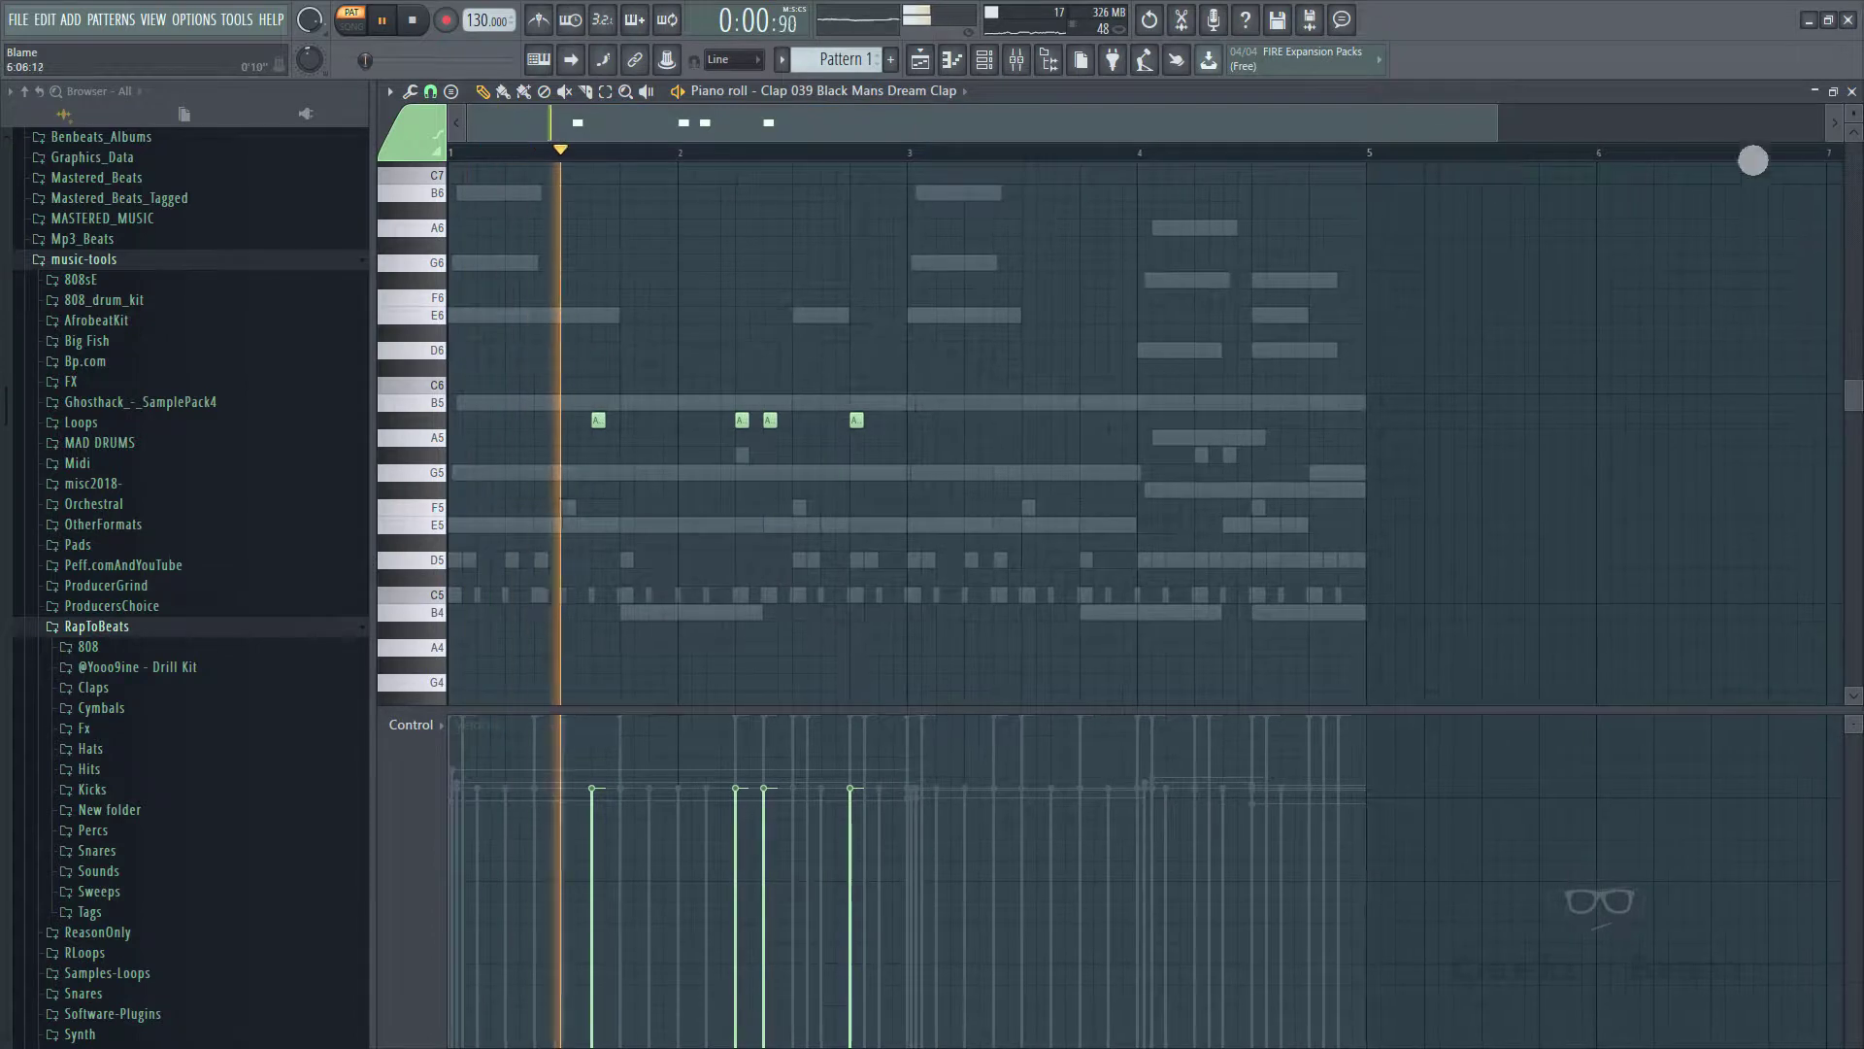
click(1851, 91)
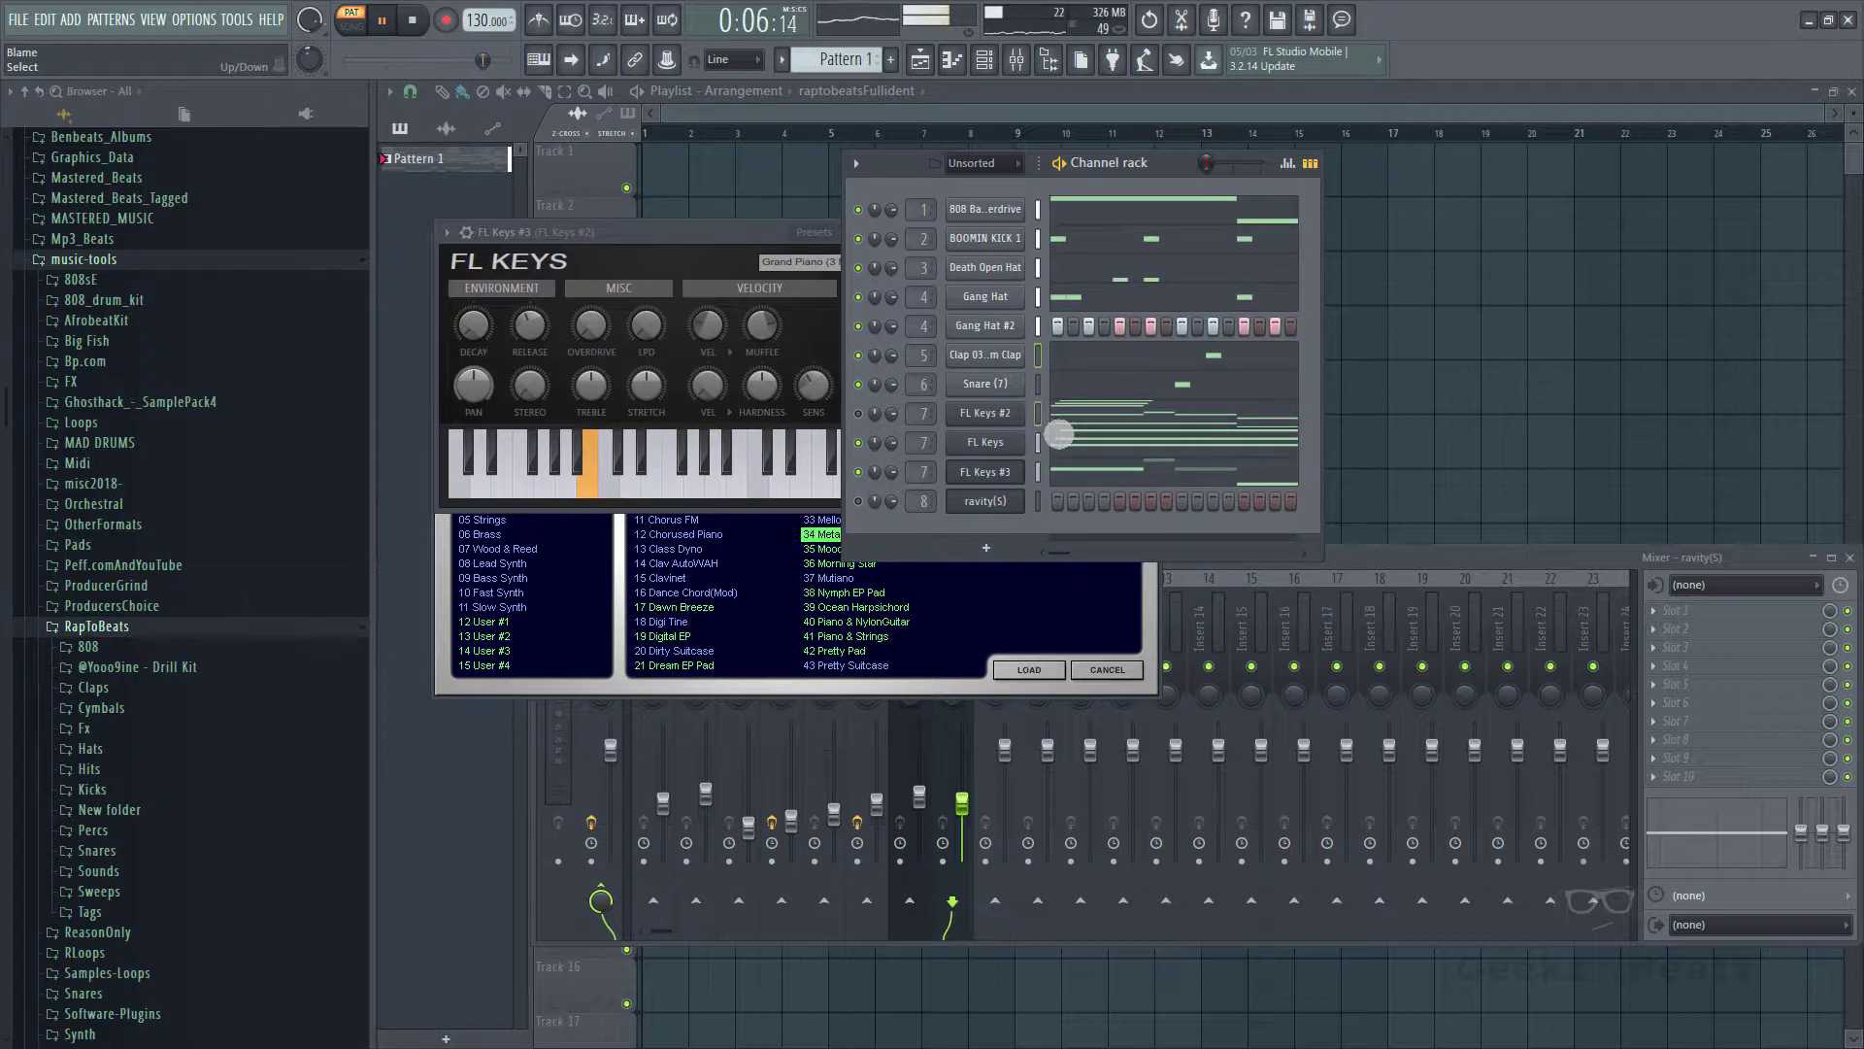
- Paste the copied notes into the ravity(S) channel and open its piano roll
click(1039, 502)
key(ctrl+v)
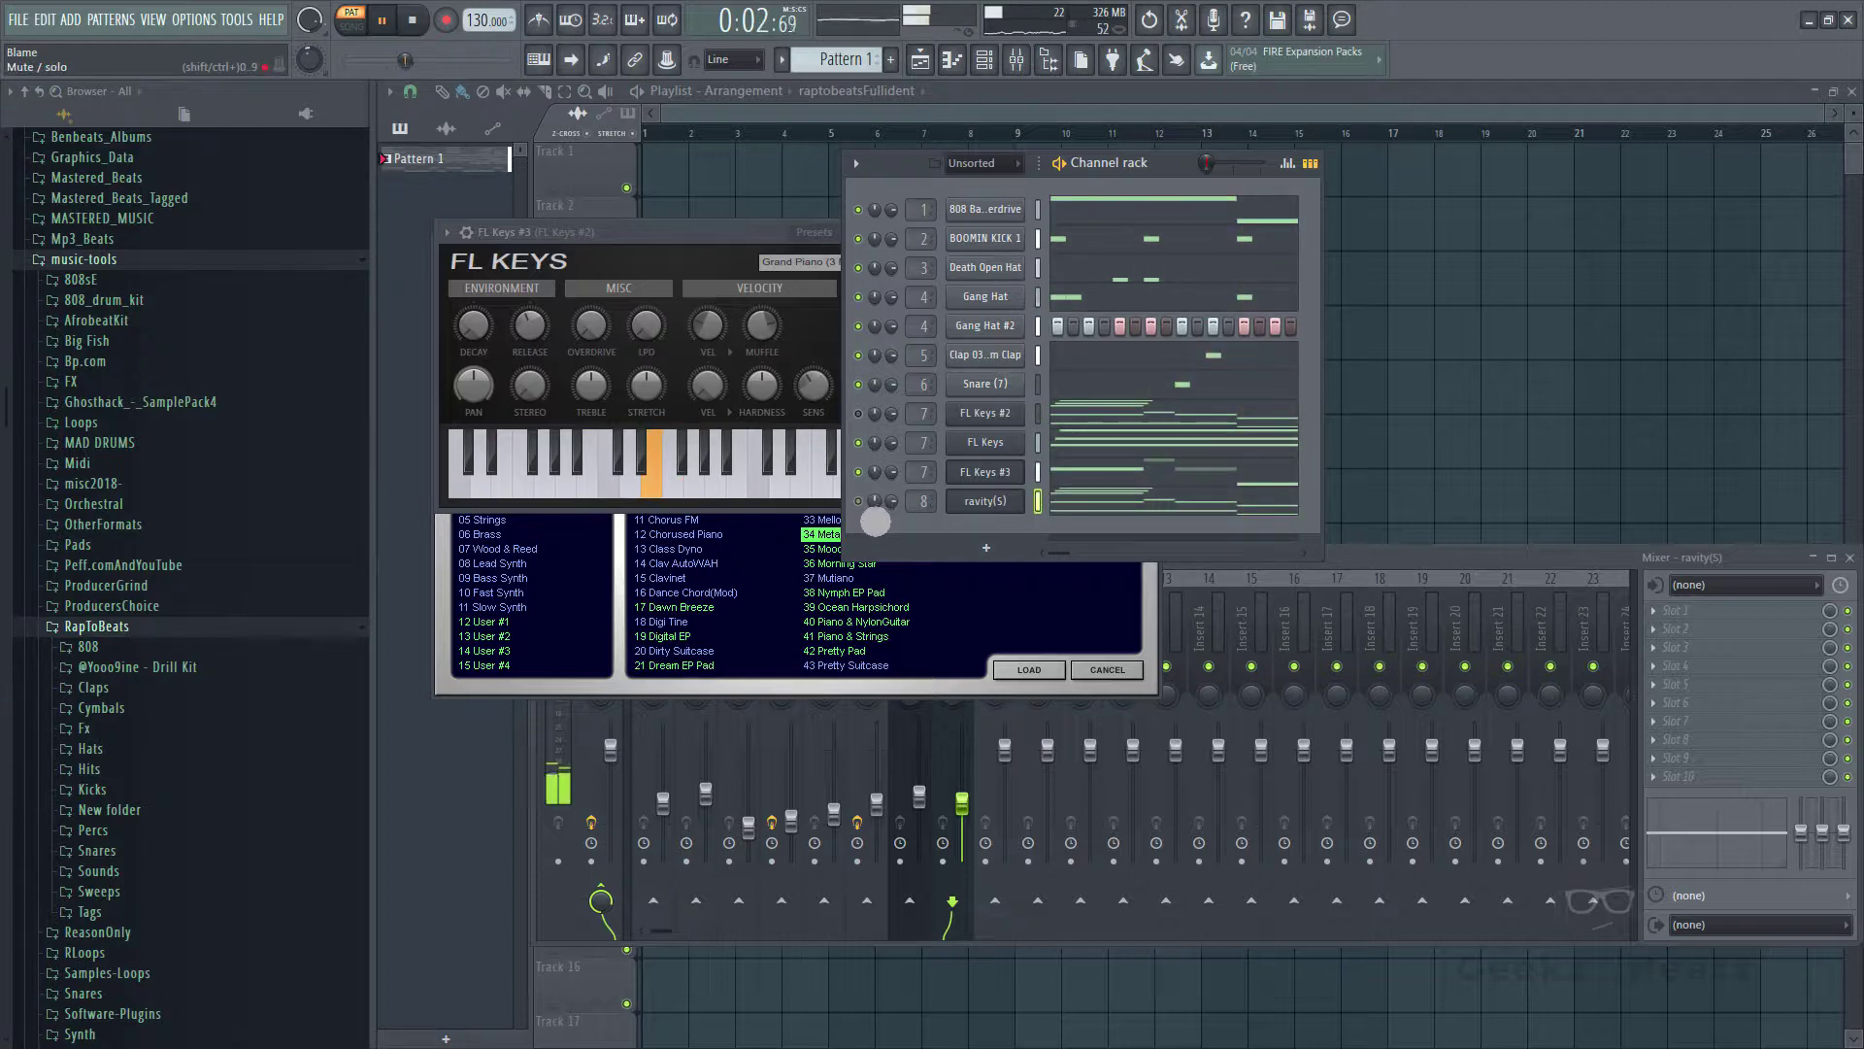
click(1104, 521)
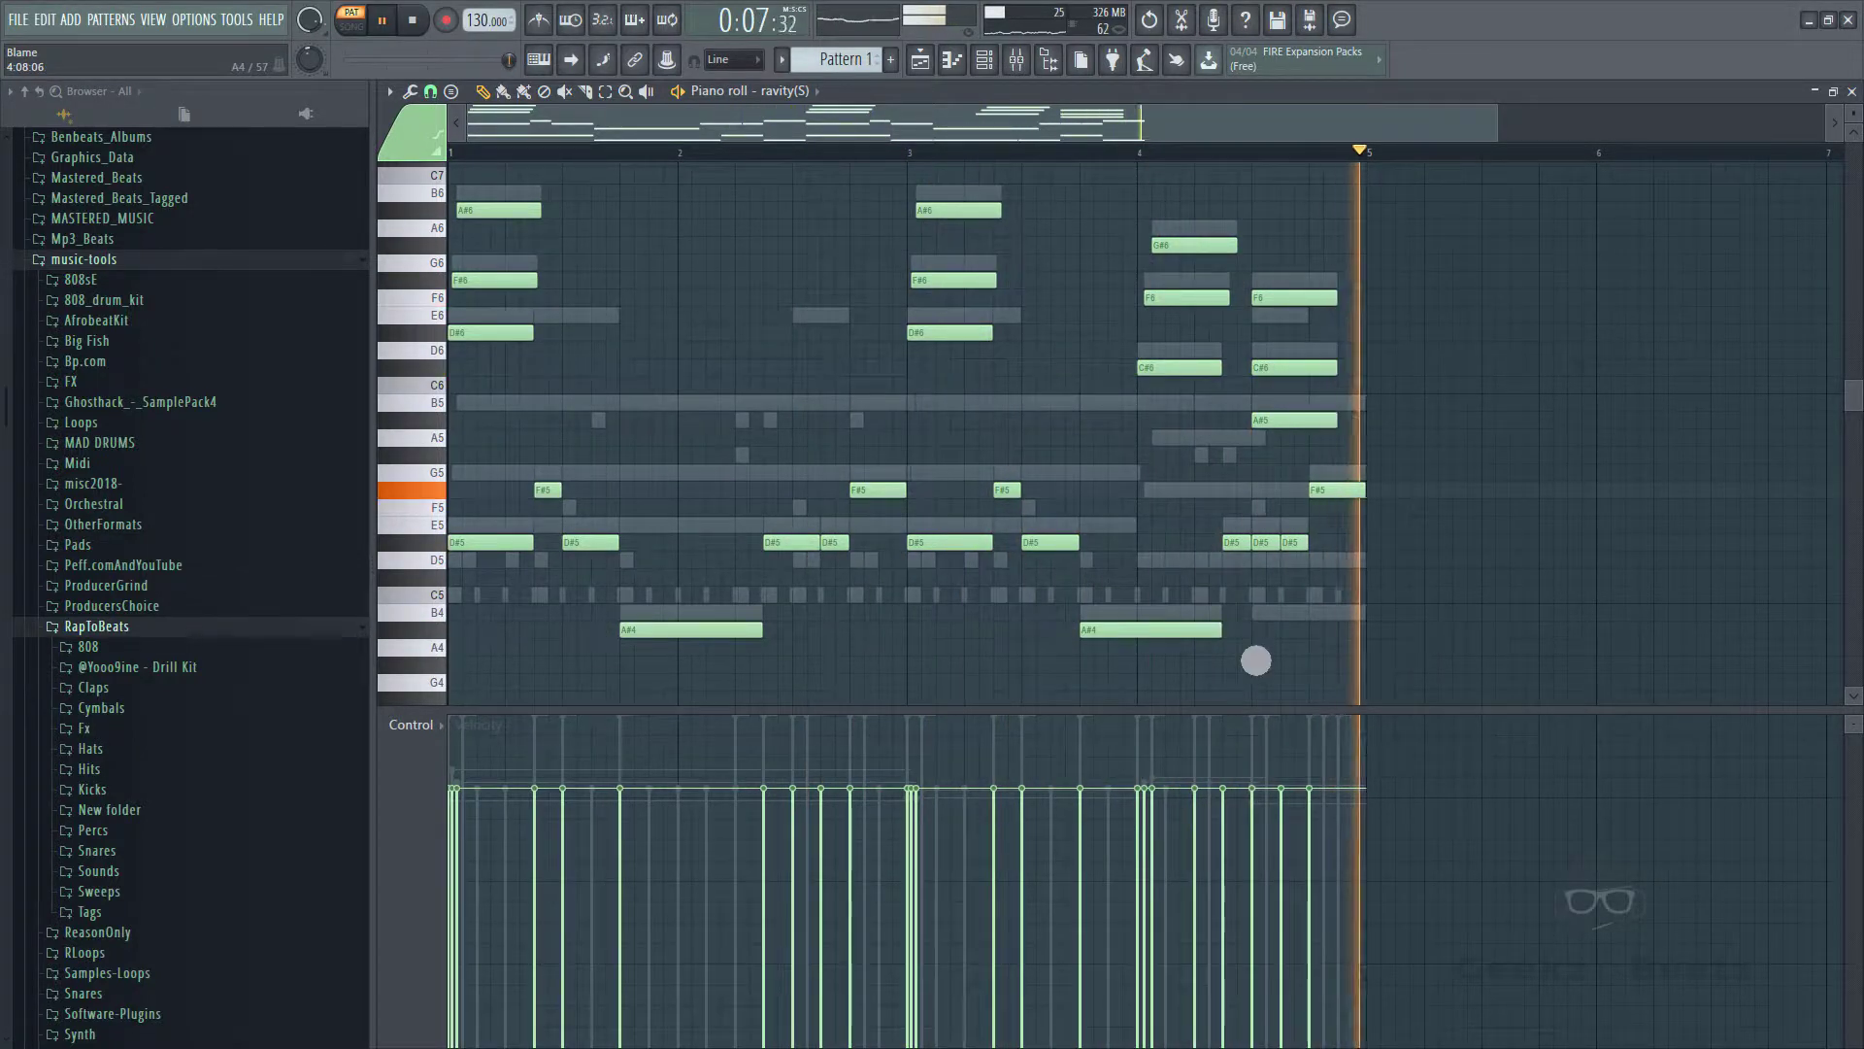
- Delete the lower melody and bass notes from ravity(S) and transpose the remaining notes up one octave
drag(1292, 659, 404, 457)
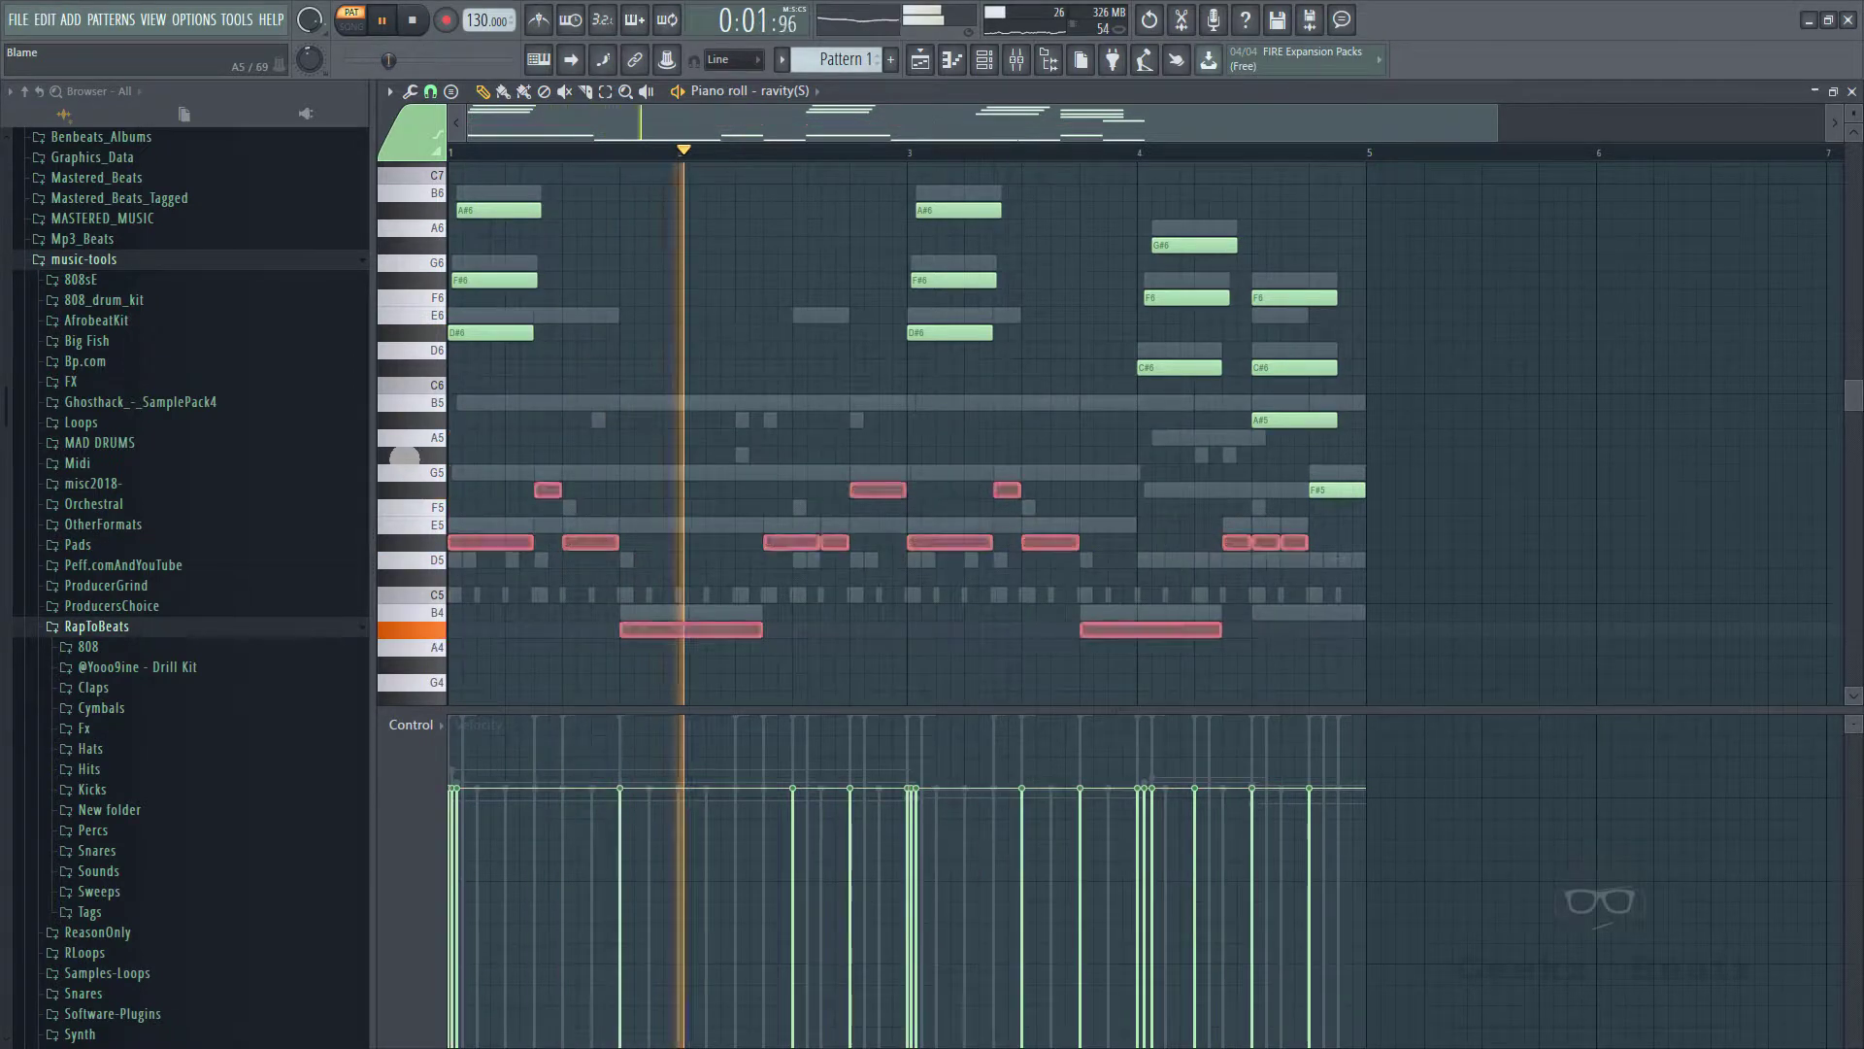
key(Delete)
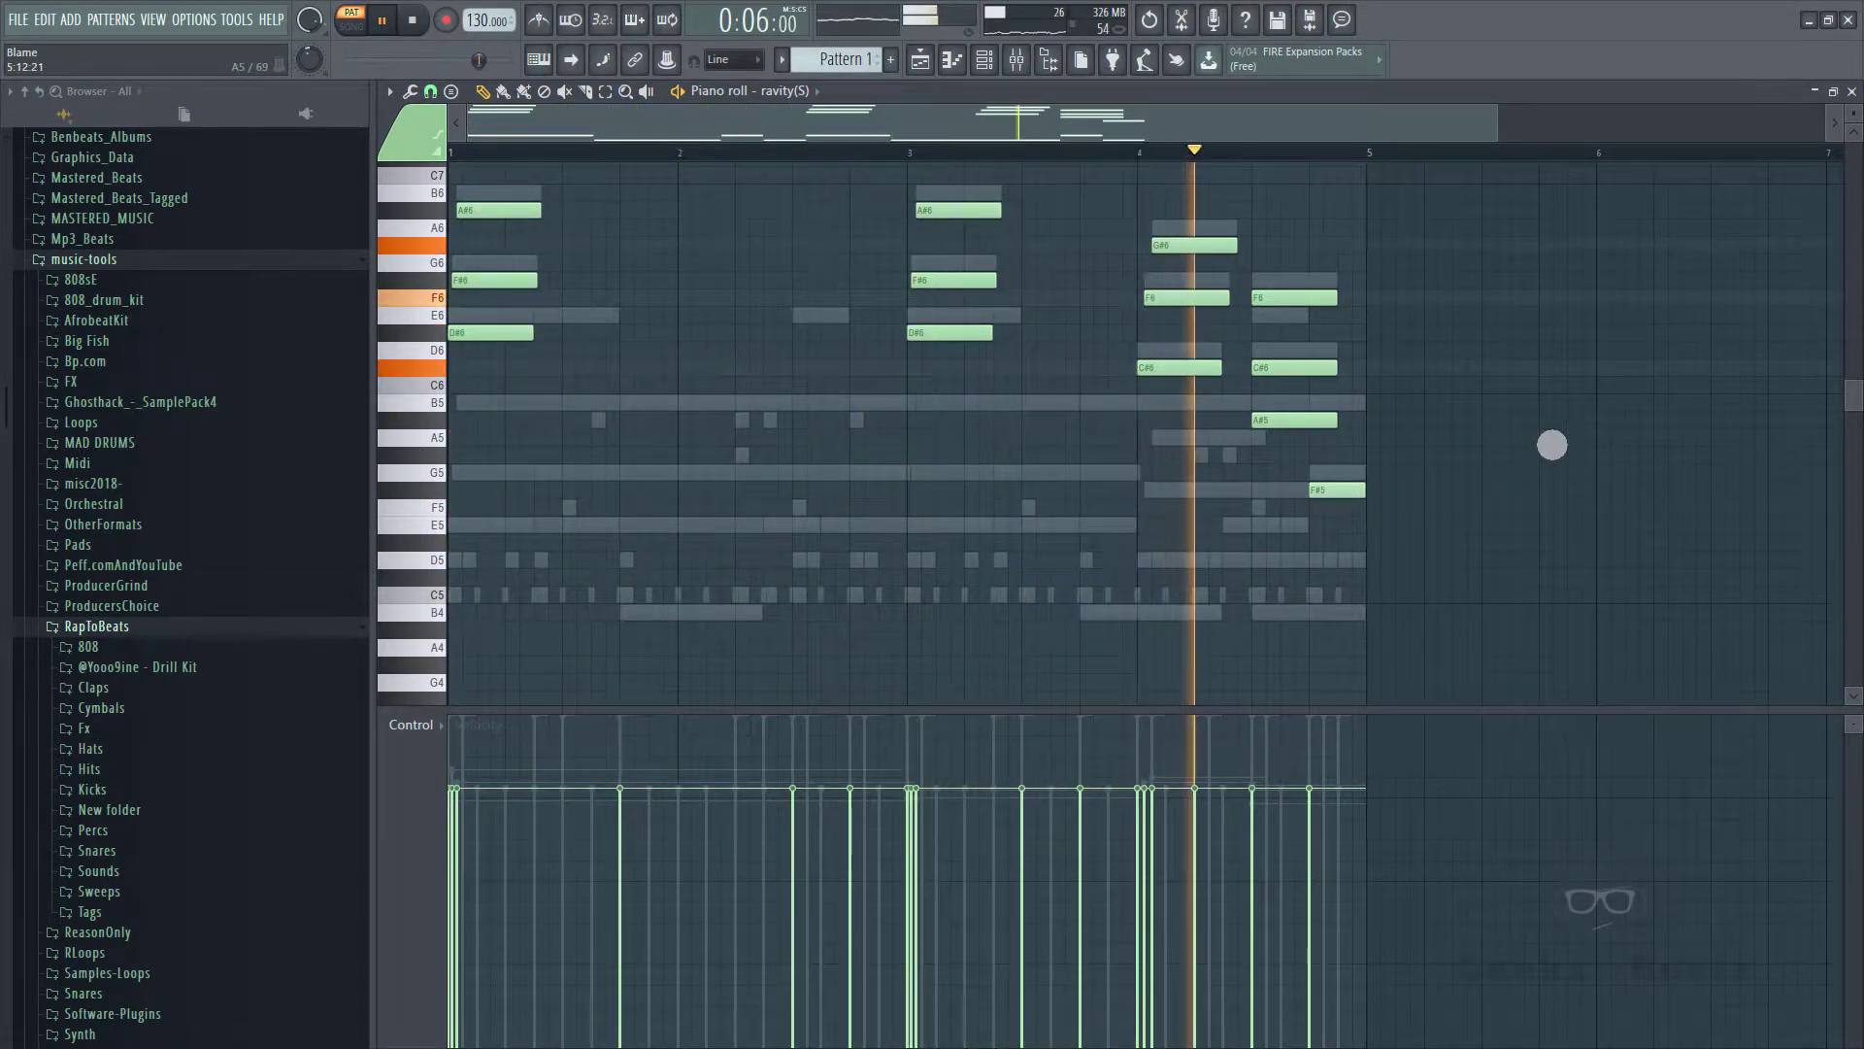
key(ctrl+Up)
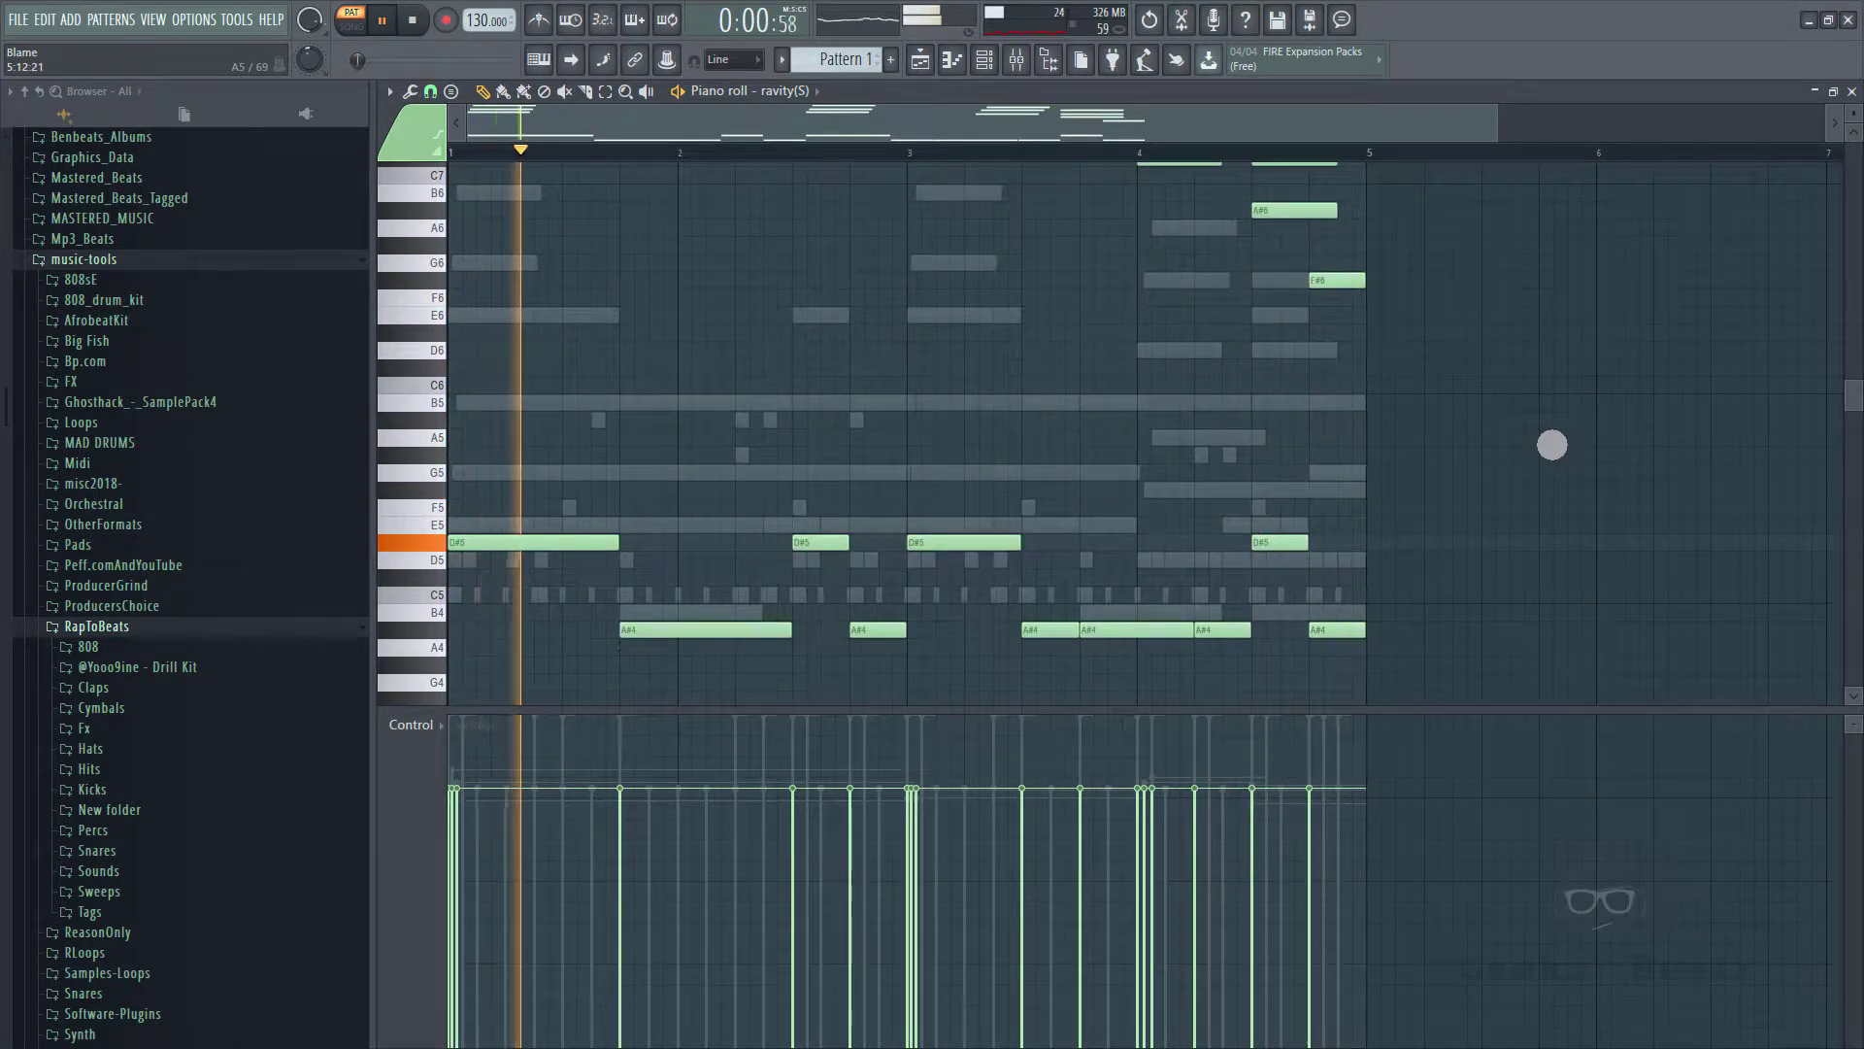
scroll(1551, 443, down, 3)
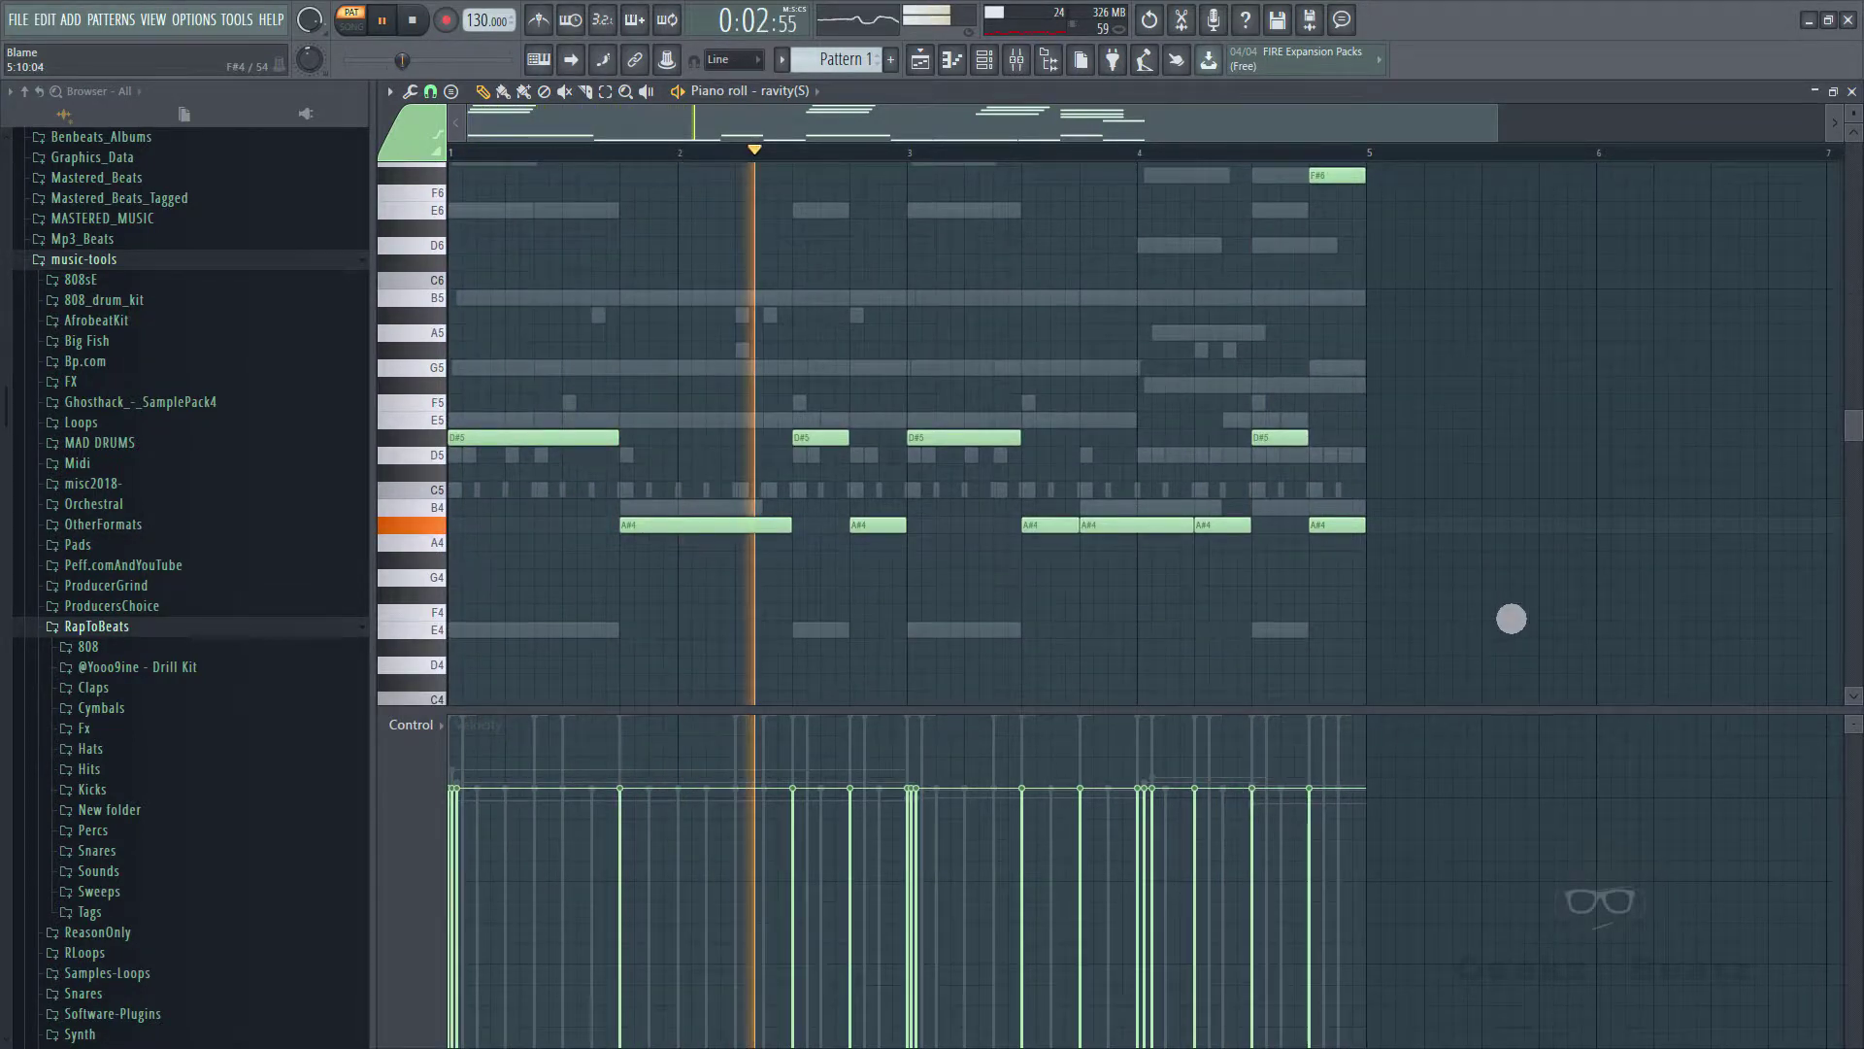
drag(1488, 533, 217, 363)
key(Delete)
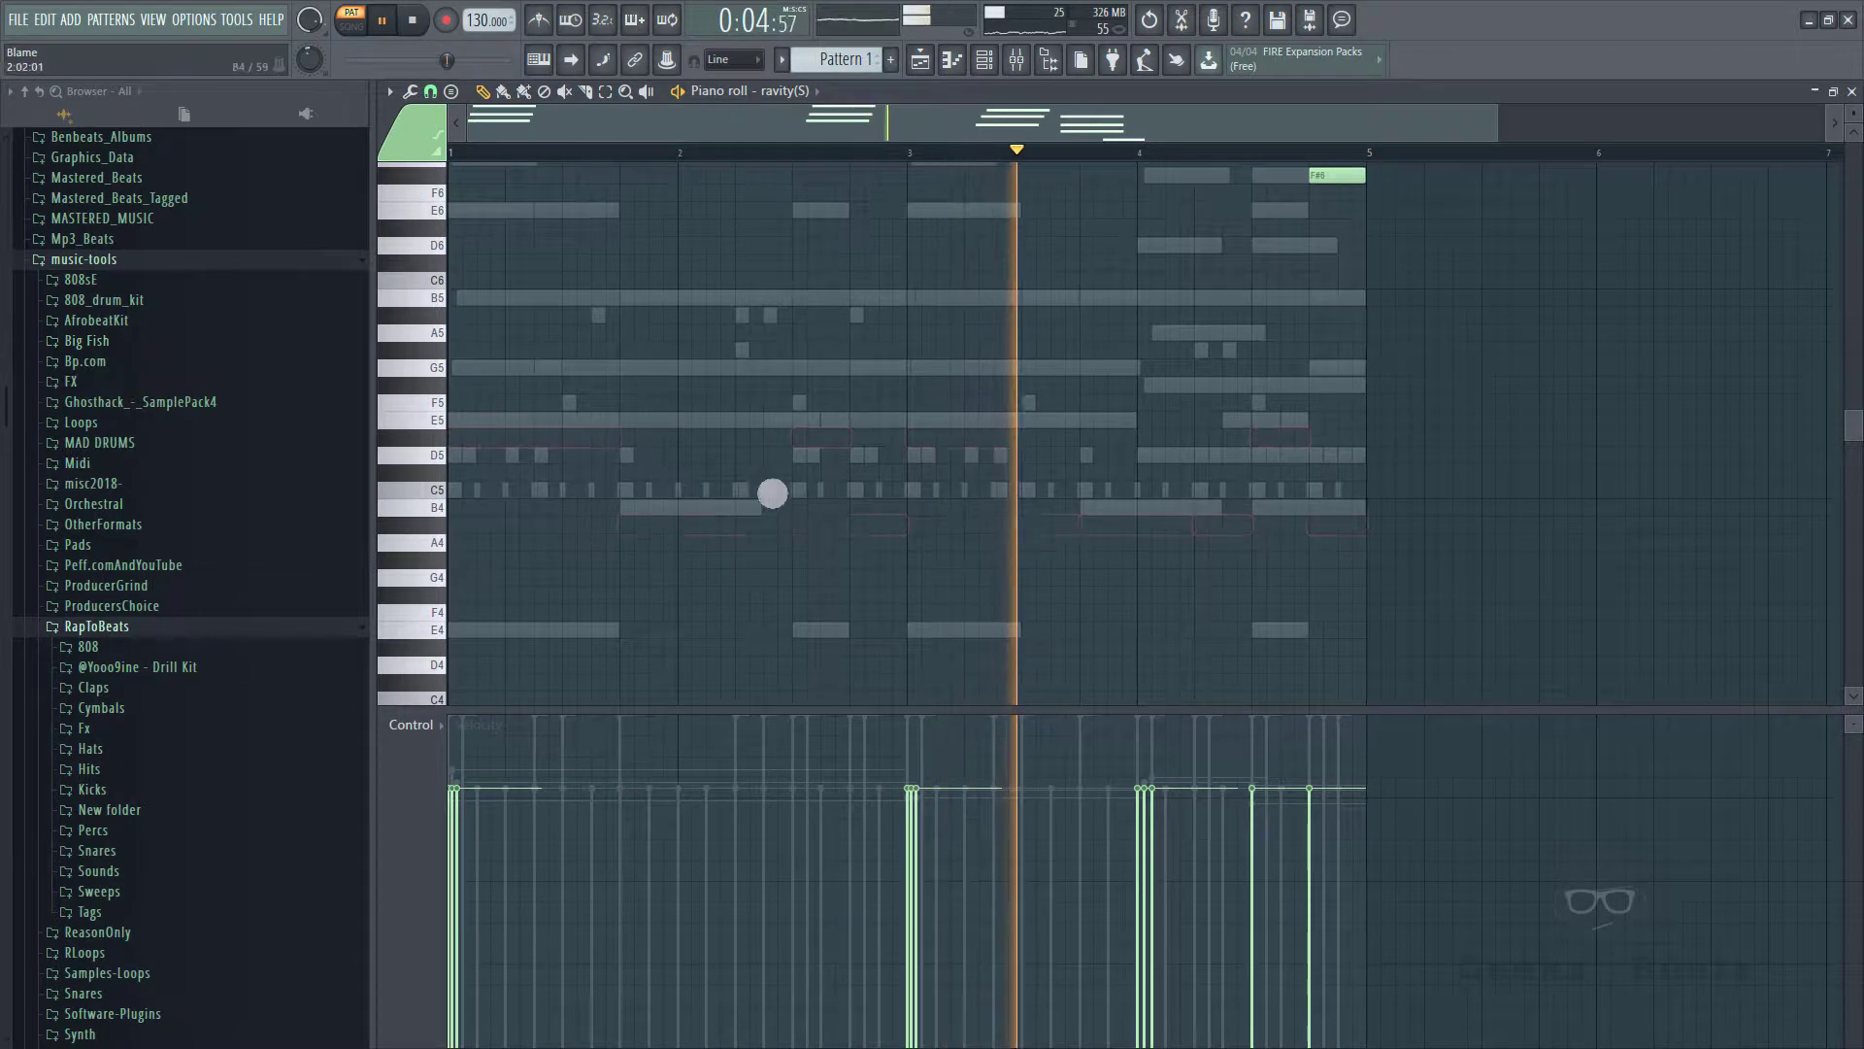
- Transpose the remaining ravity(S) notes up another octave and close the piano roll
scroll(799, 483, up, 6)
scroll(1014, 516, up, 2)
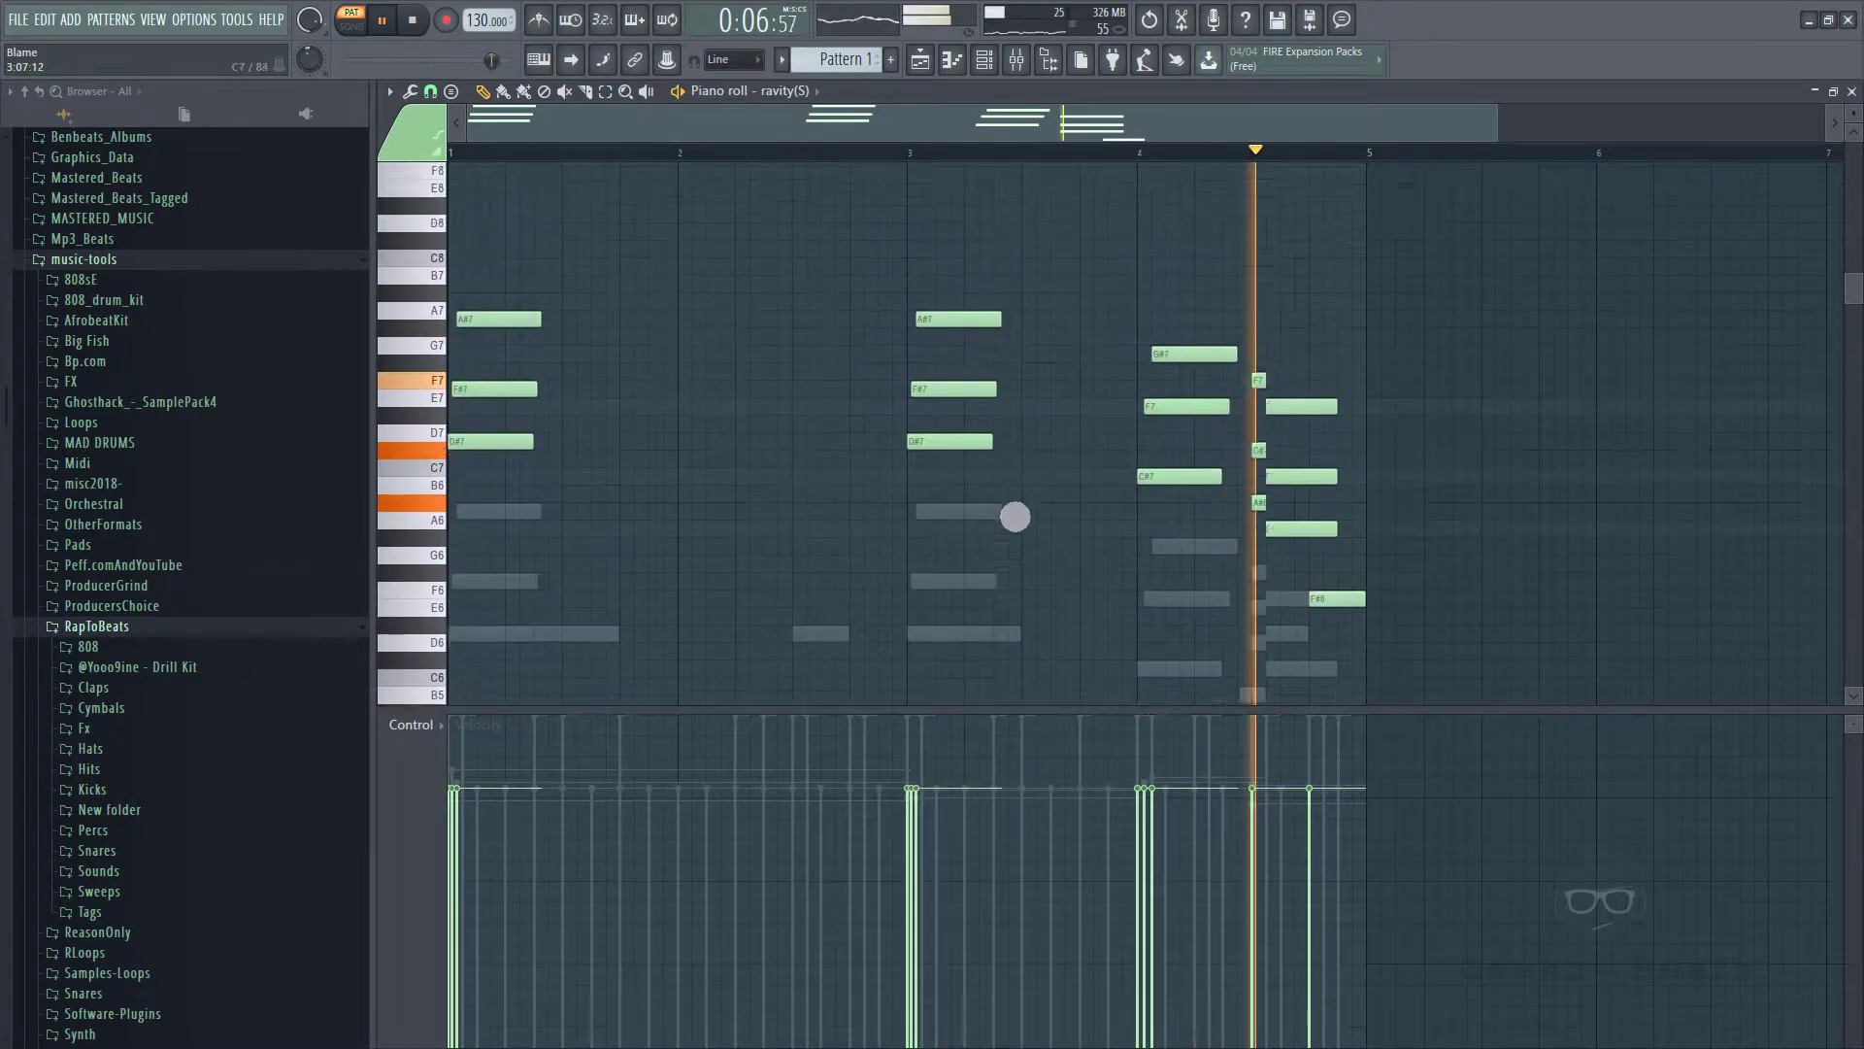
key(ctrl+Up)
scroll(1014, 516, up, 1)
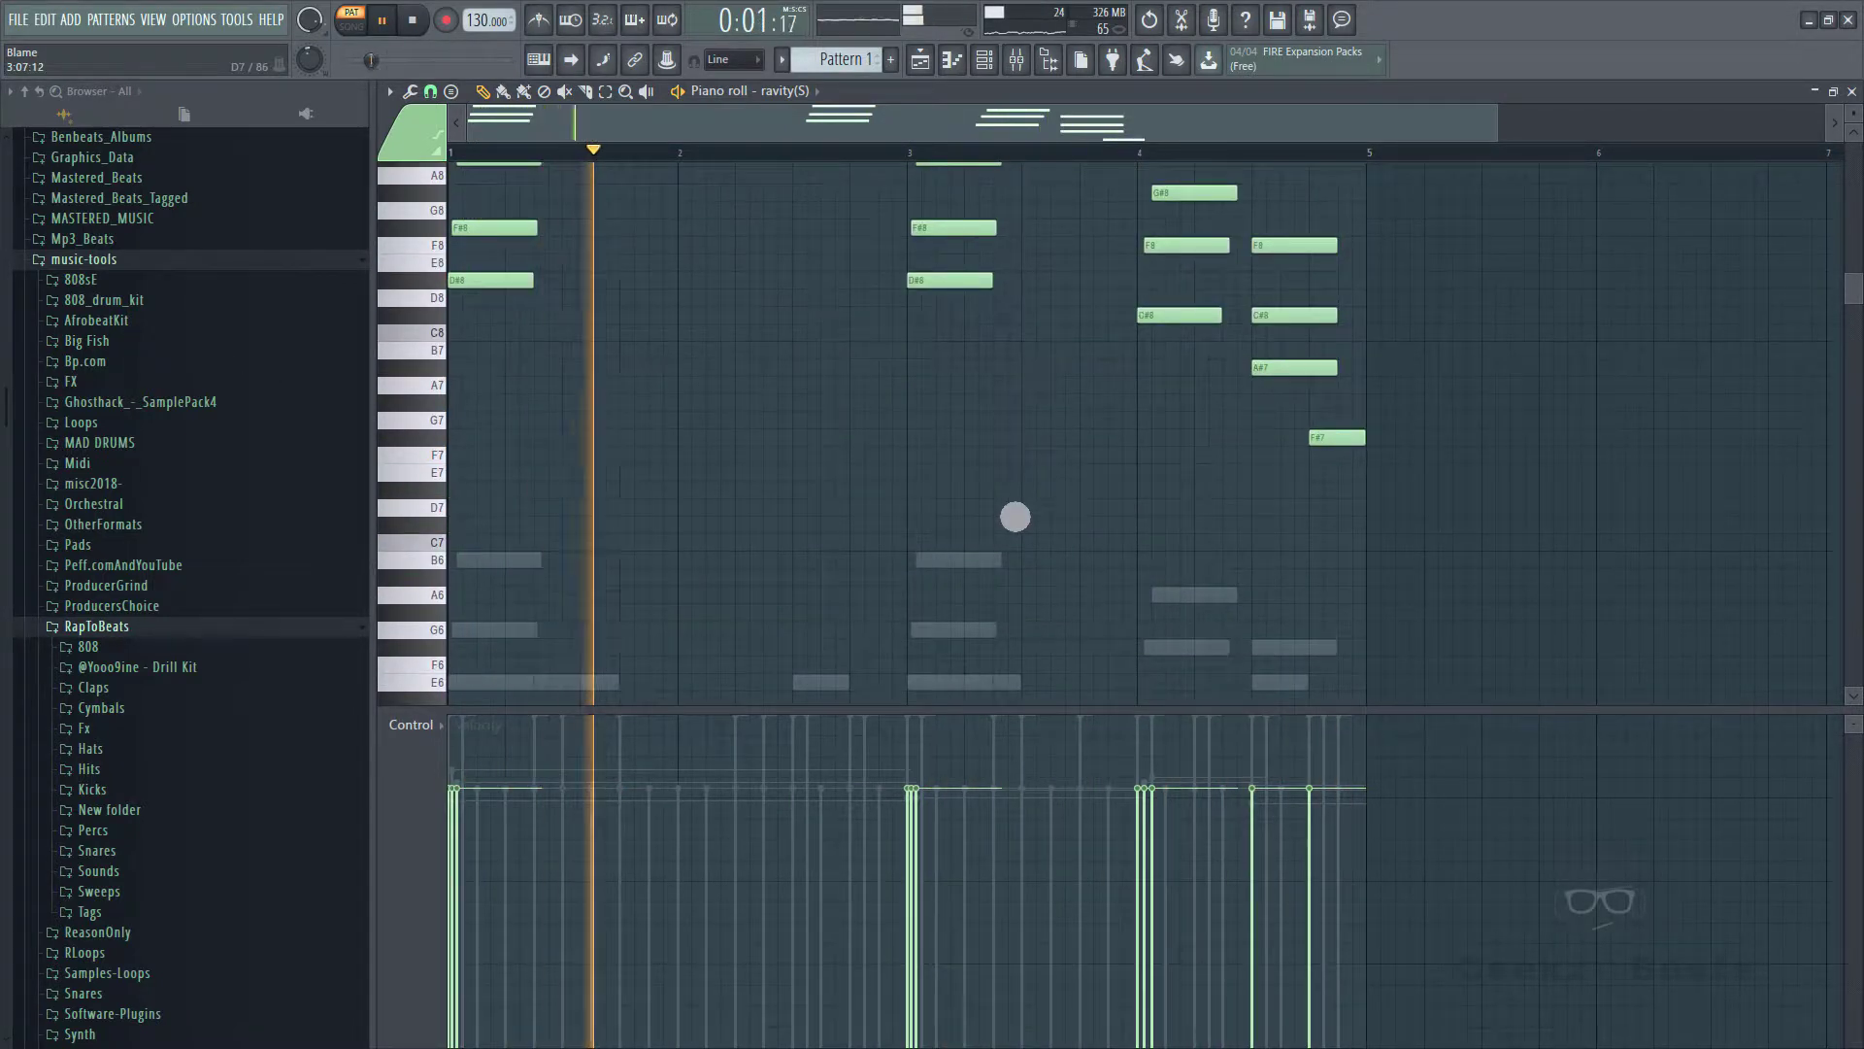
scroll(1015, 516, up, 3)
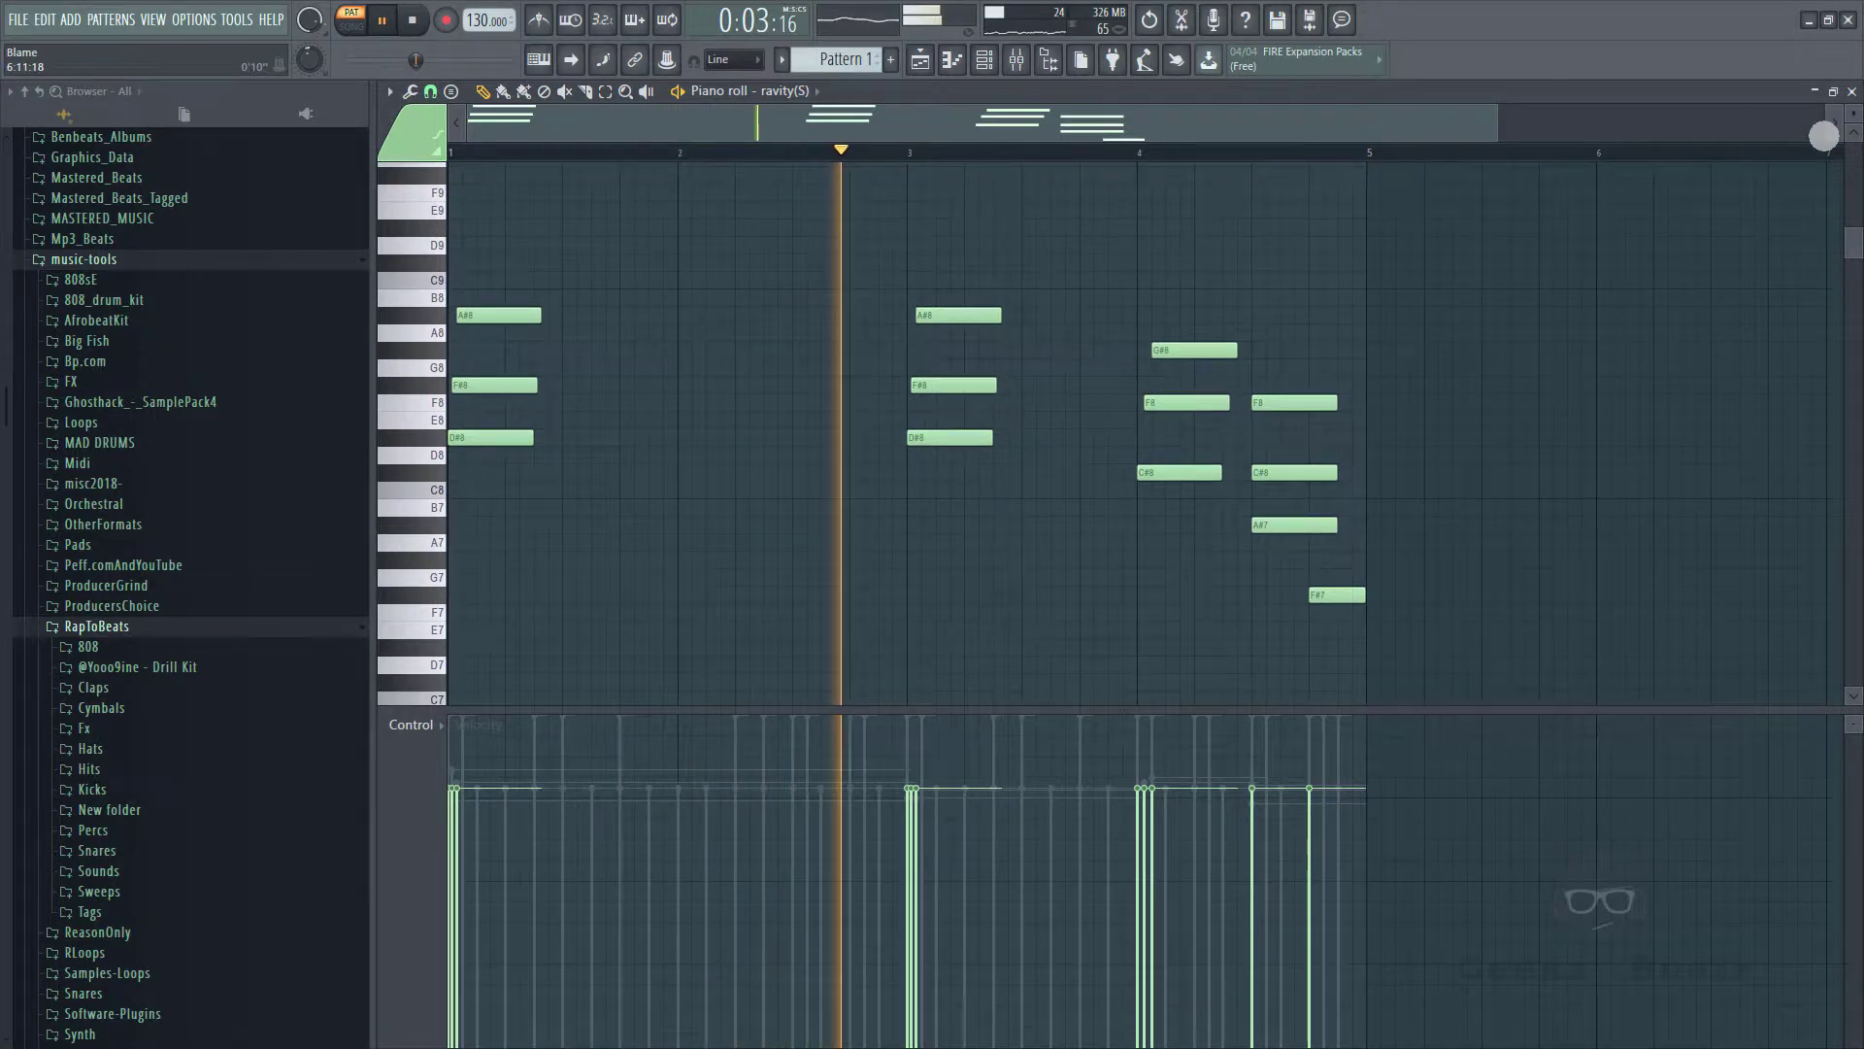
click(1852, 92)
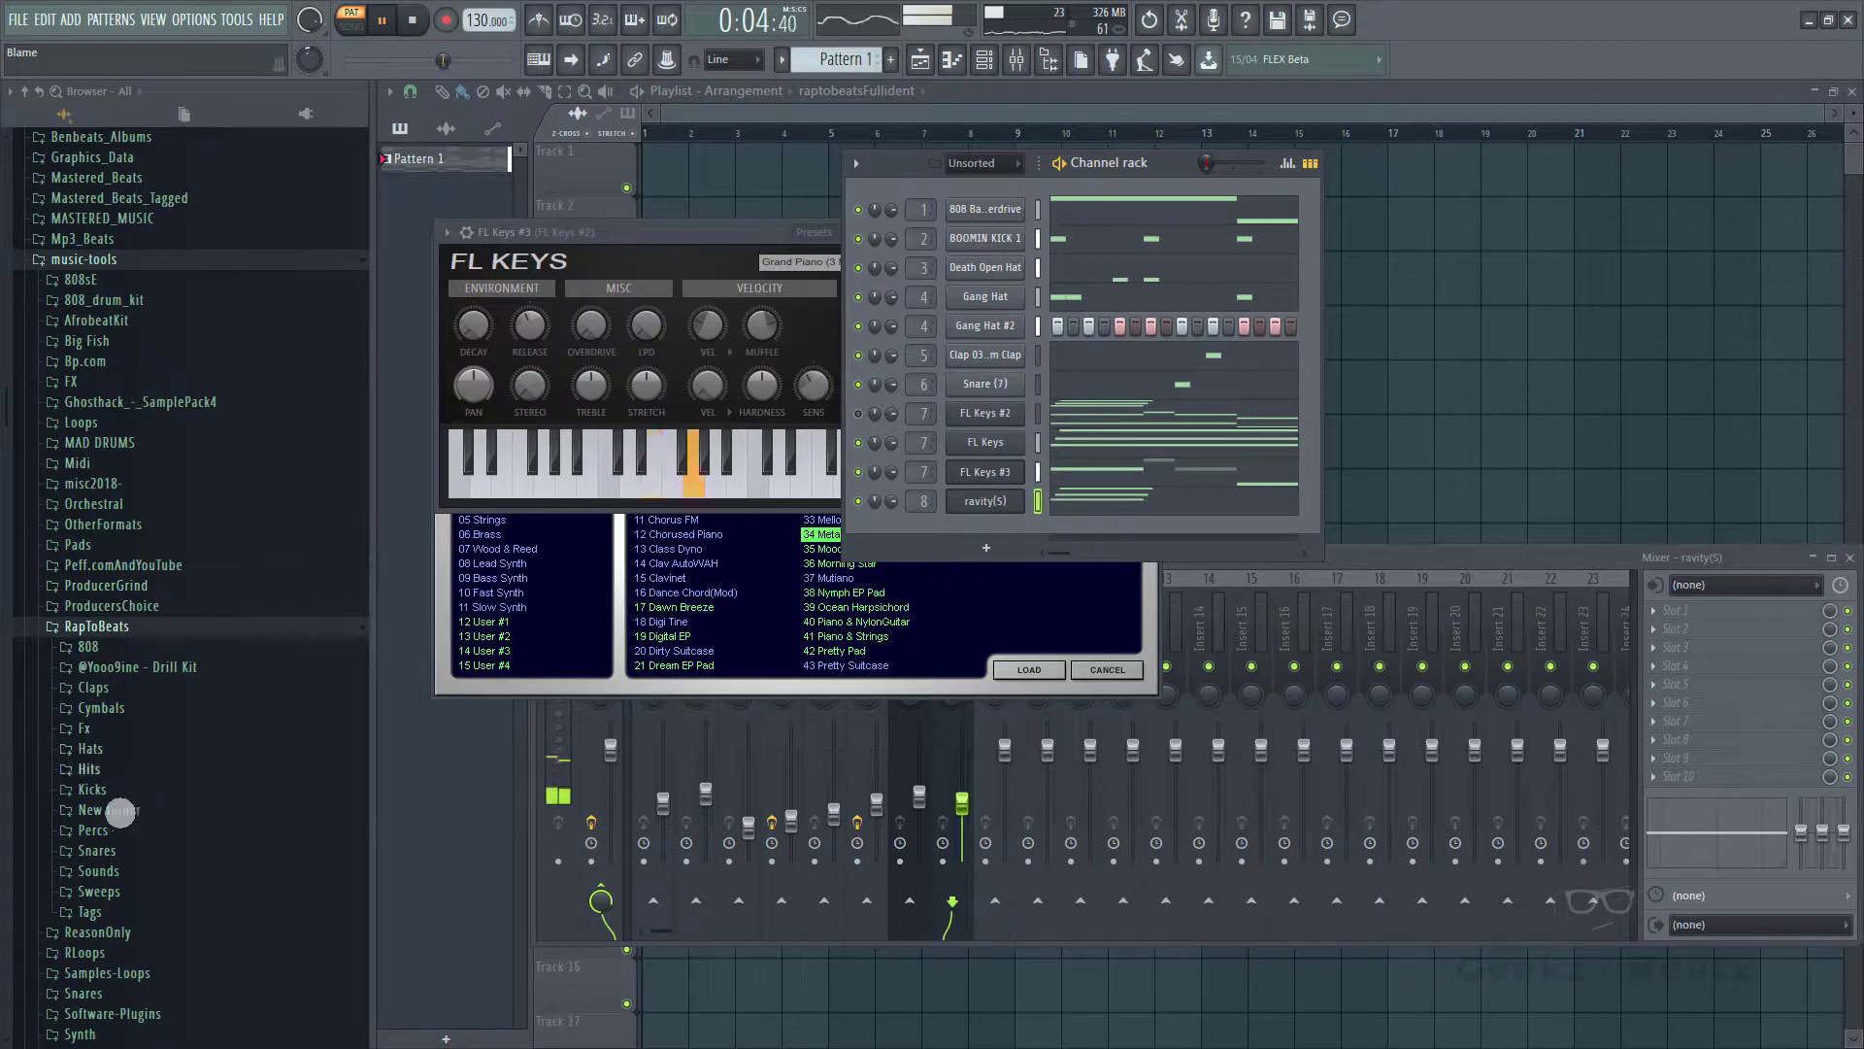
- Browse the RapToBeats Percs and Sweeps sample folders, auditioning Drill Triangle
click(114, 835)
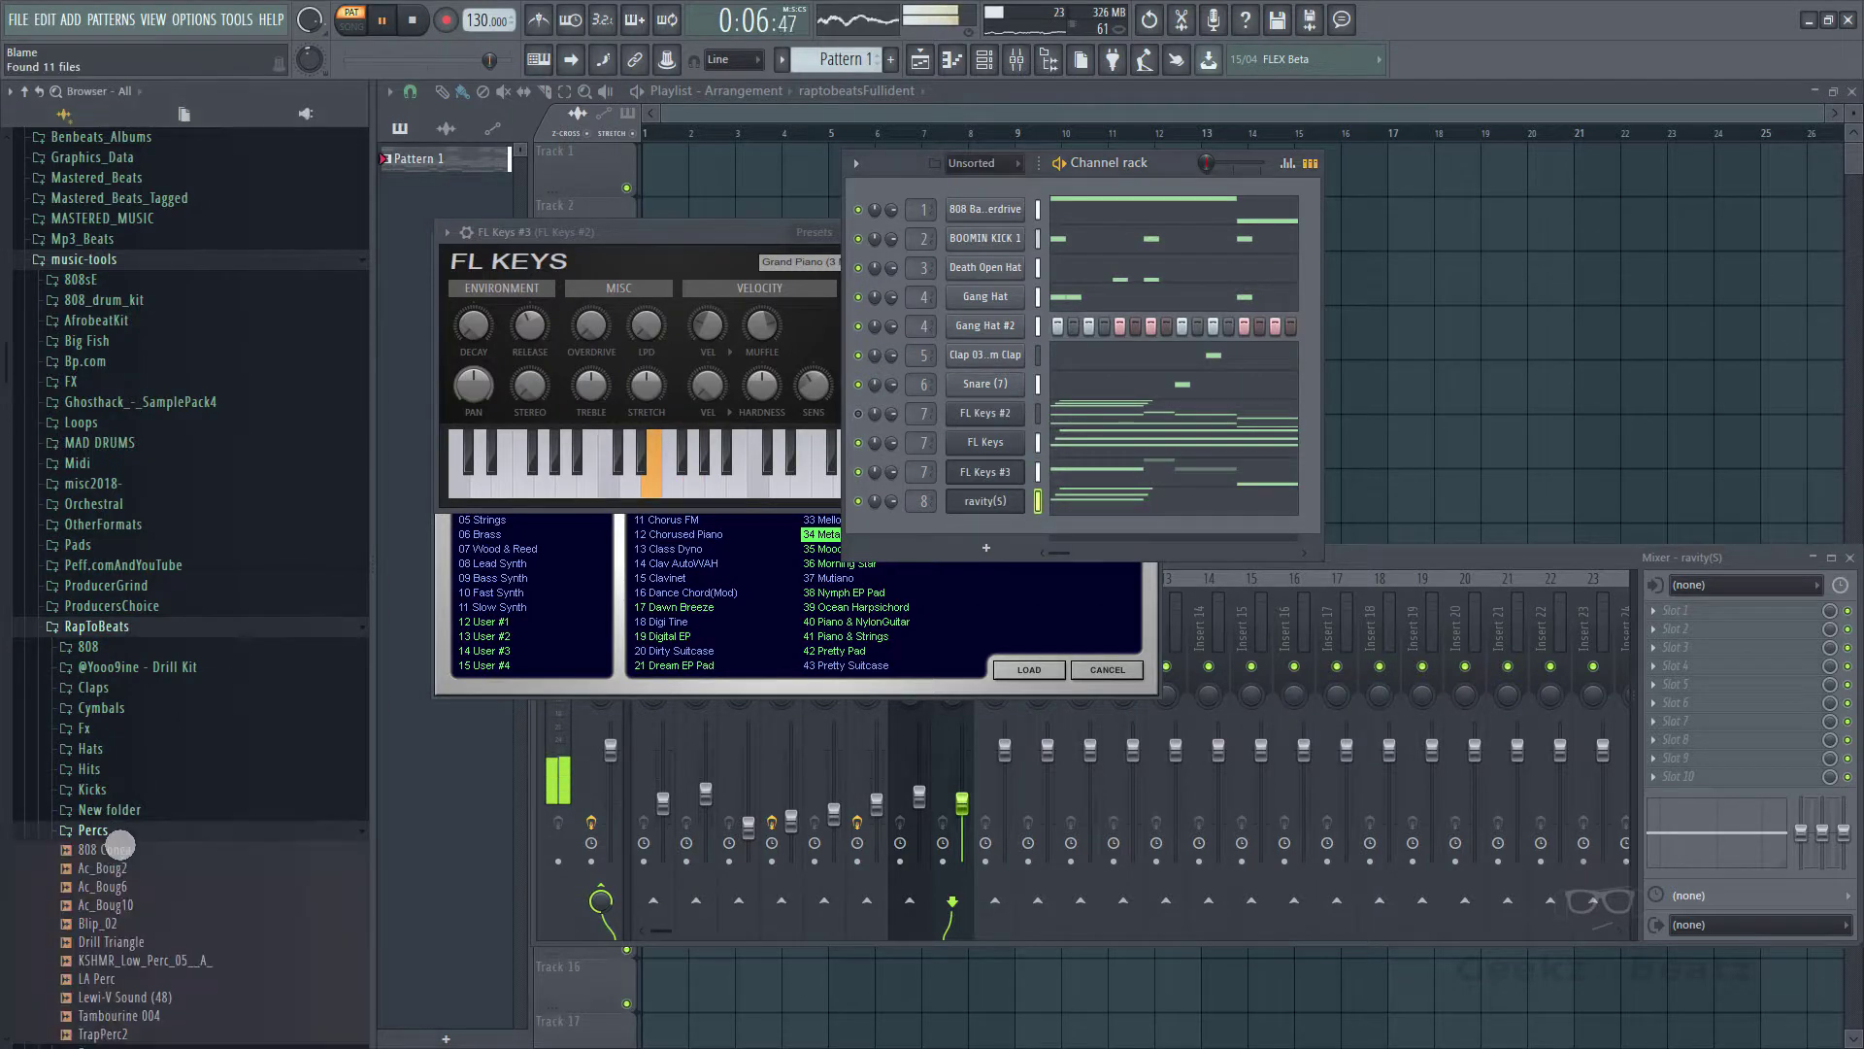
scroll(148, 851, down, 9)
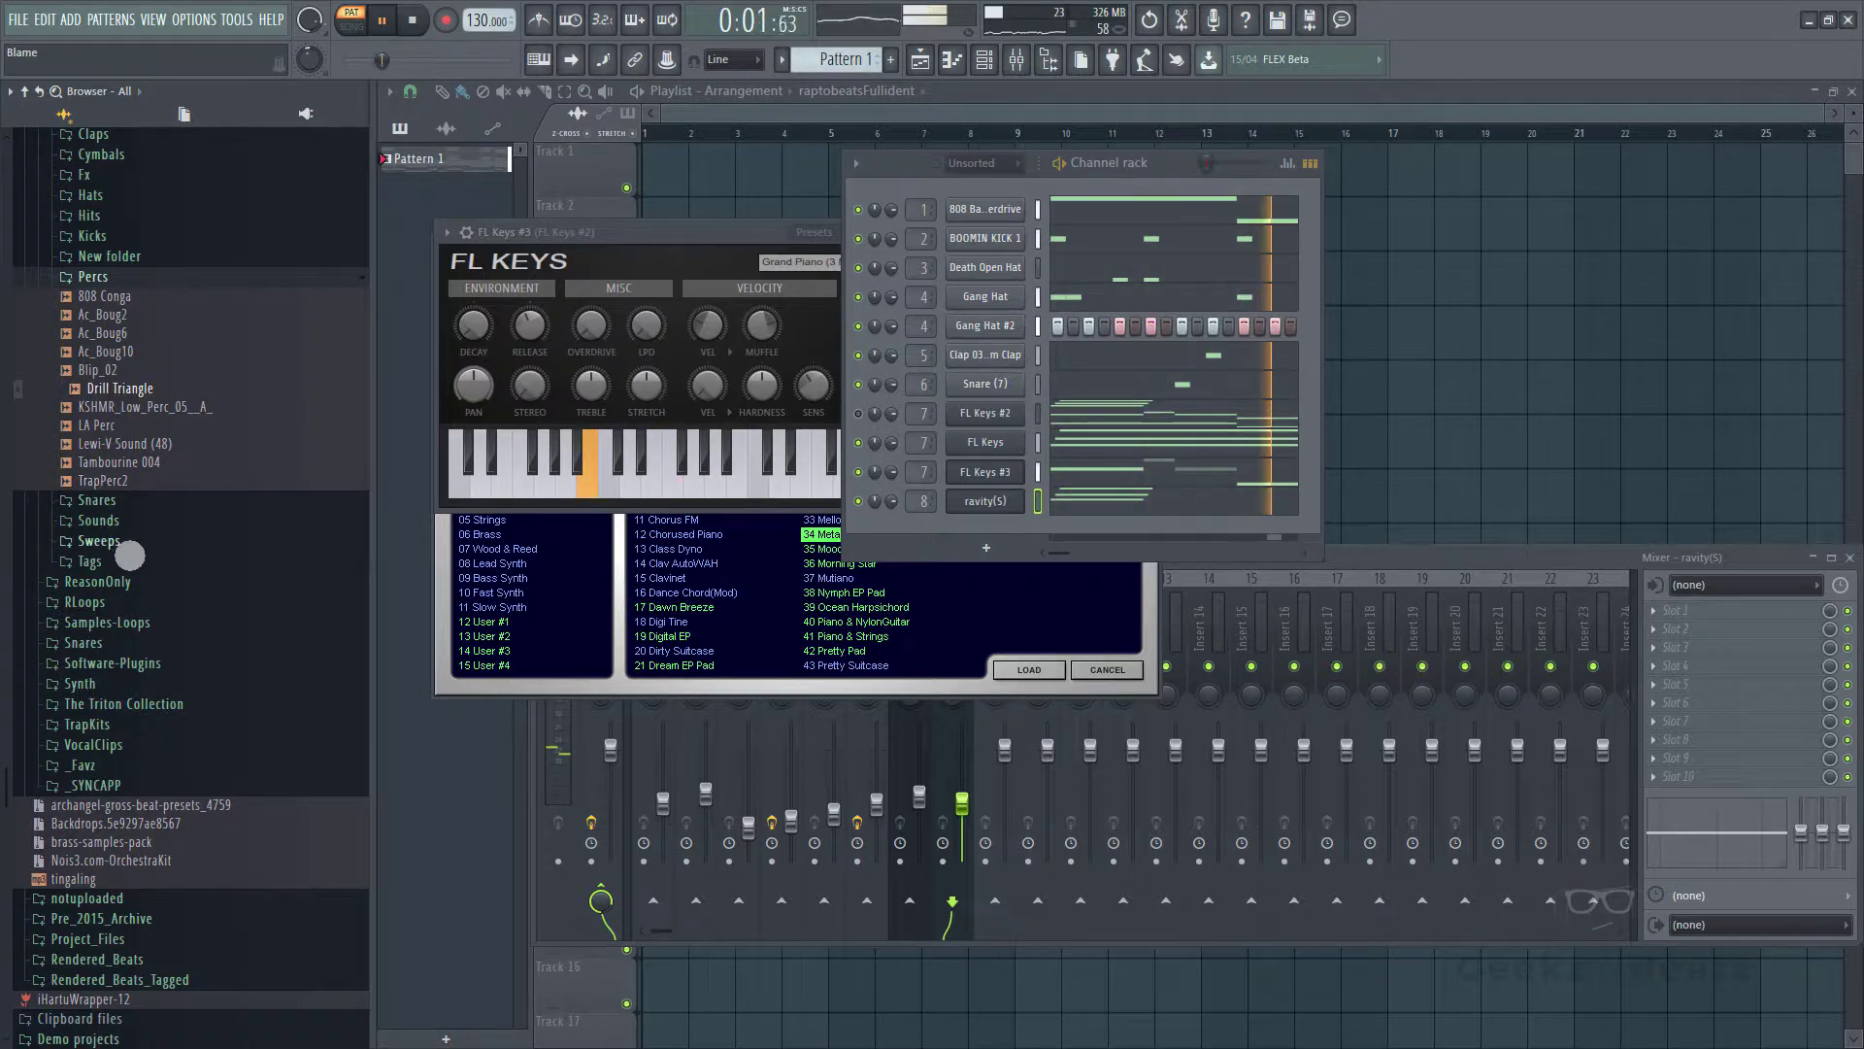
click(119, 544)
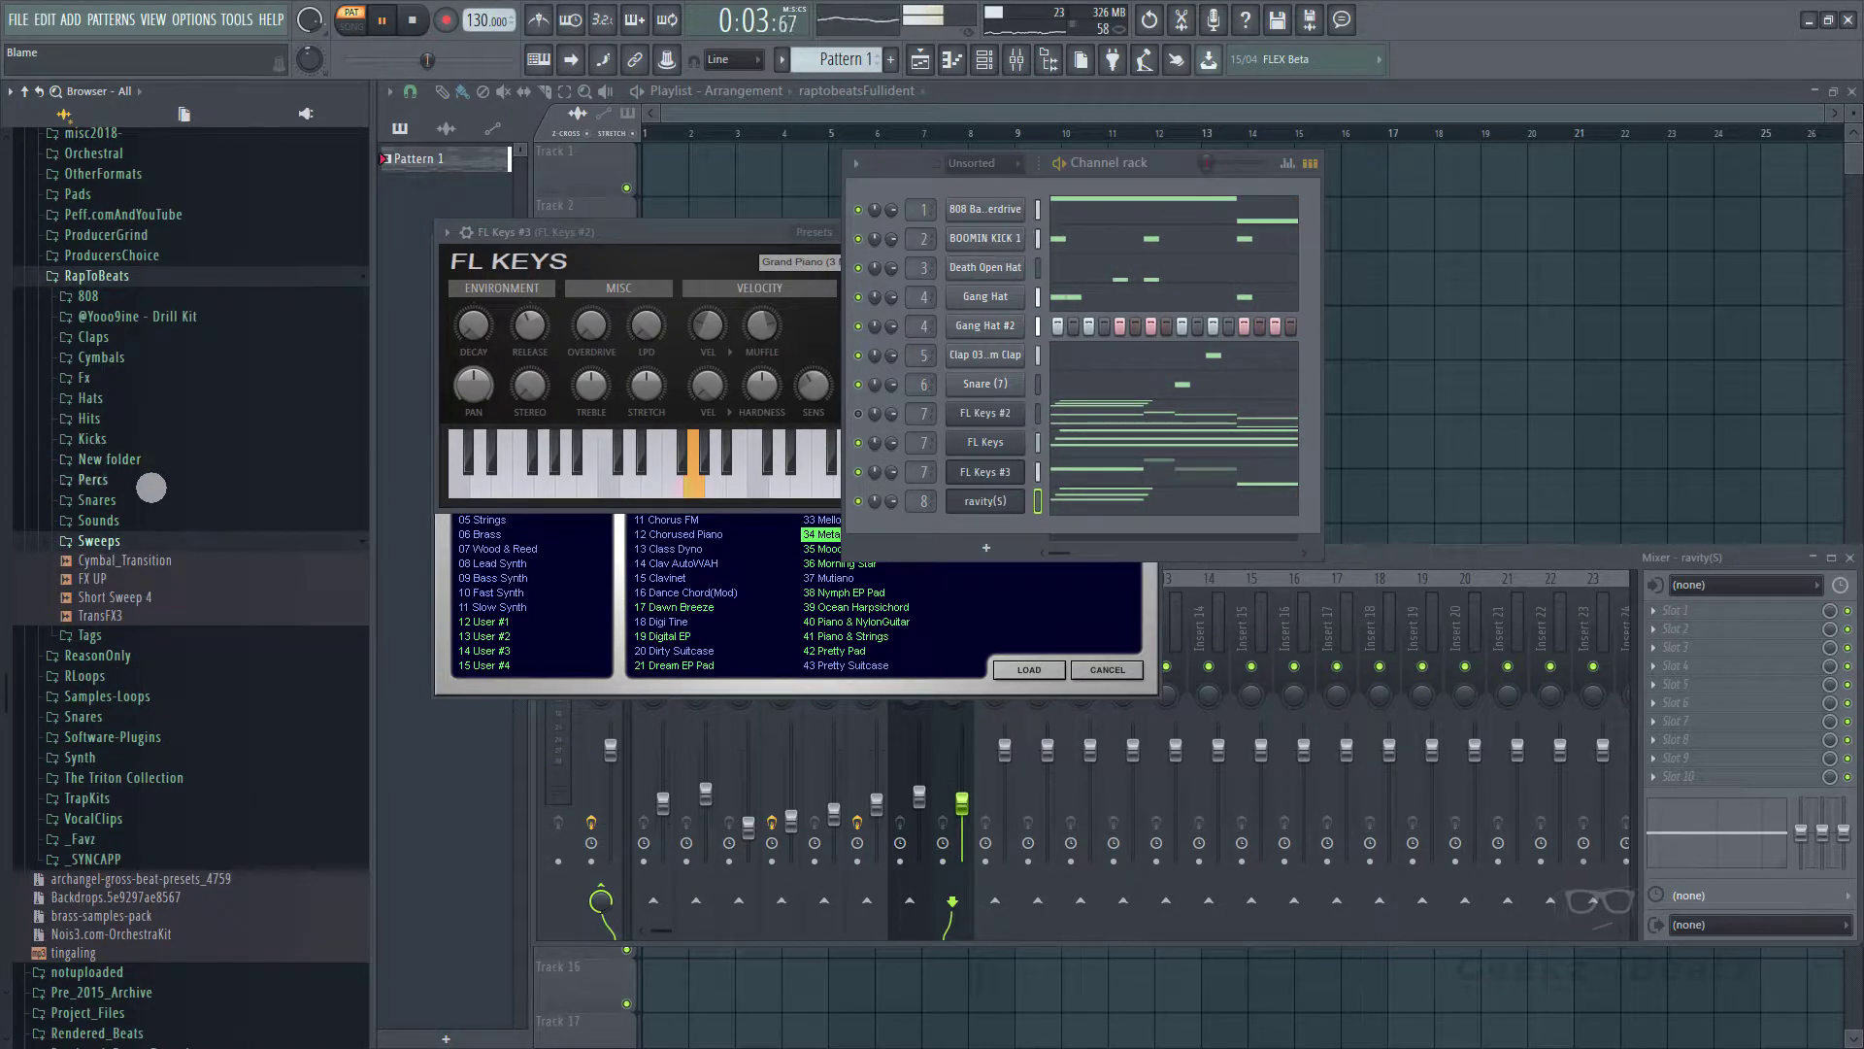
scroll(151, 488, up, 5)
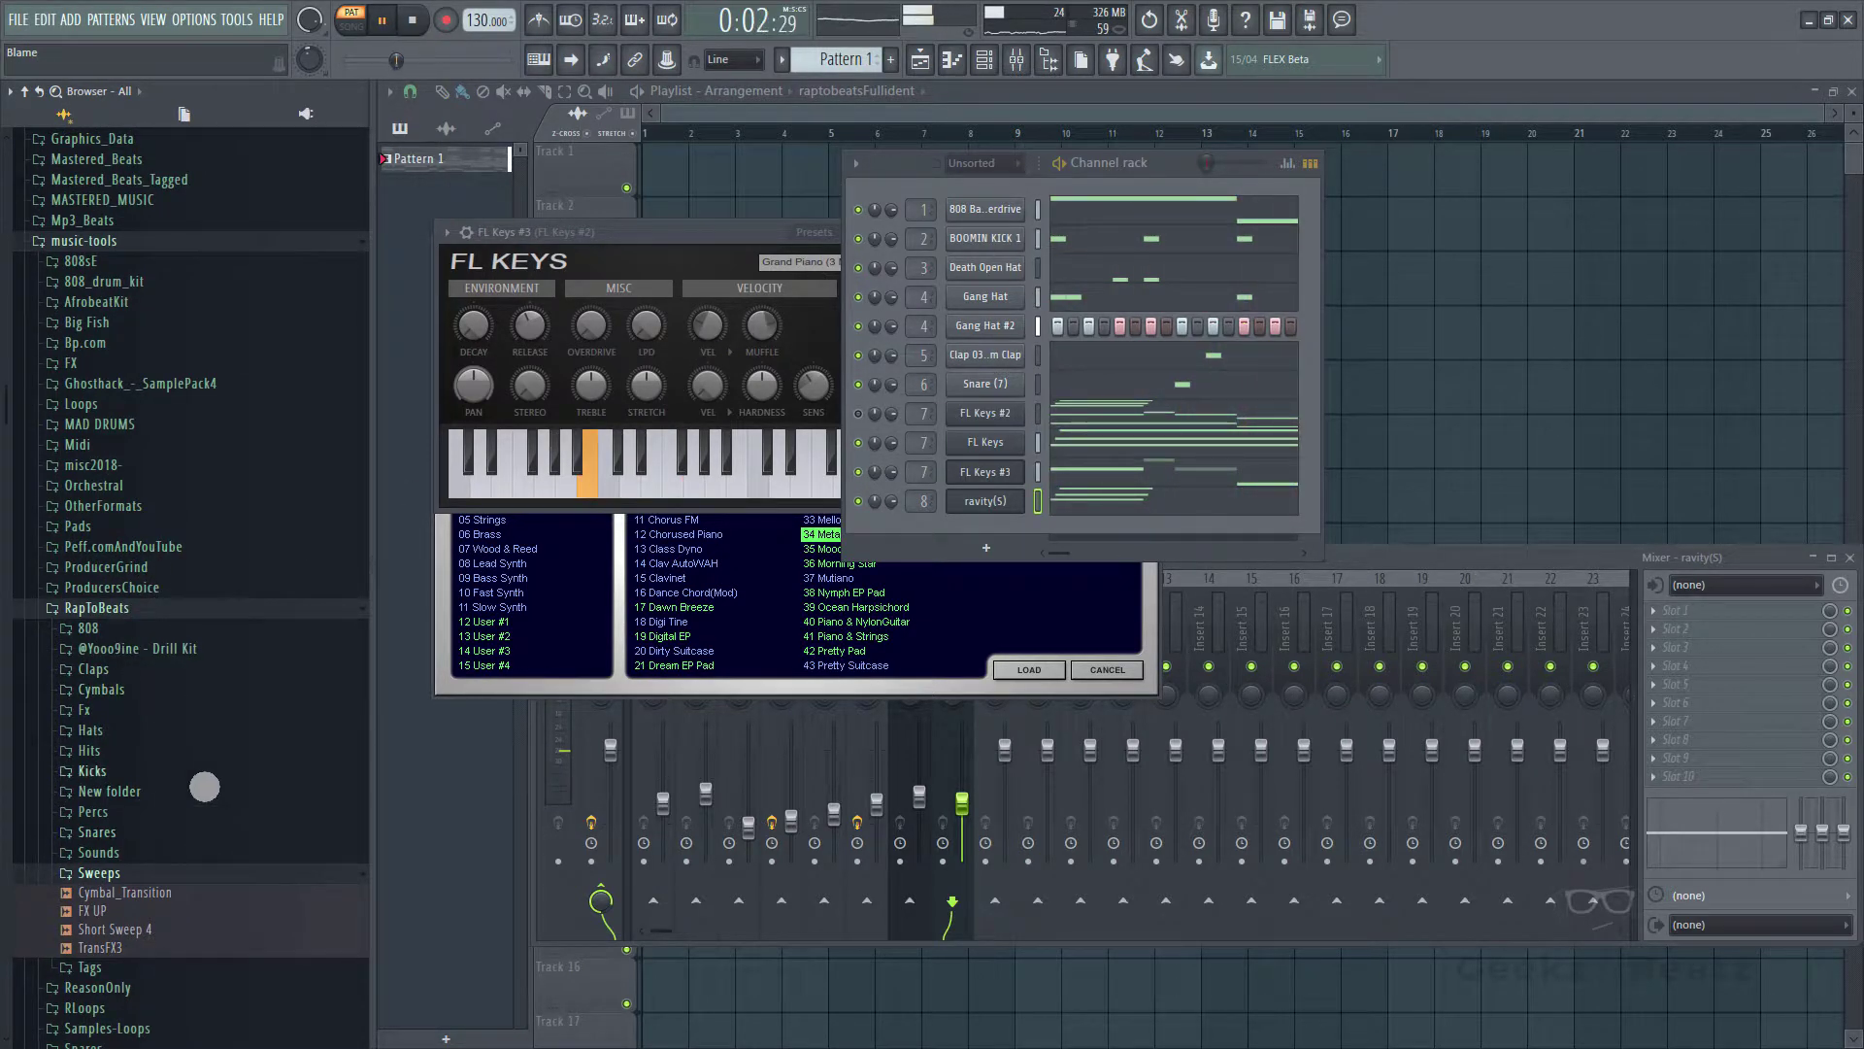
scroll(204, 787, down, 4)
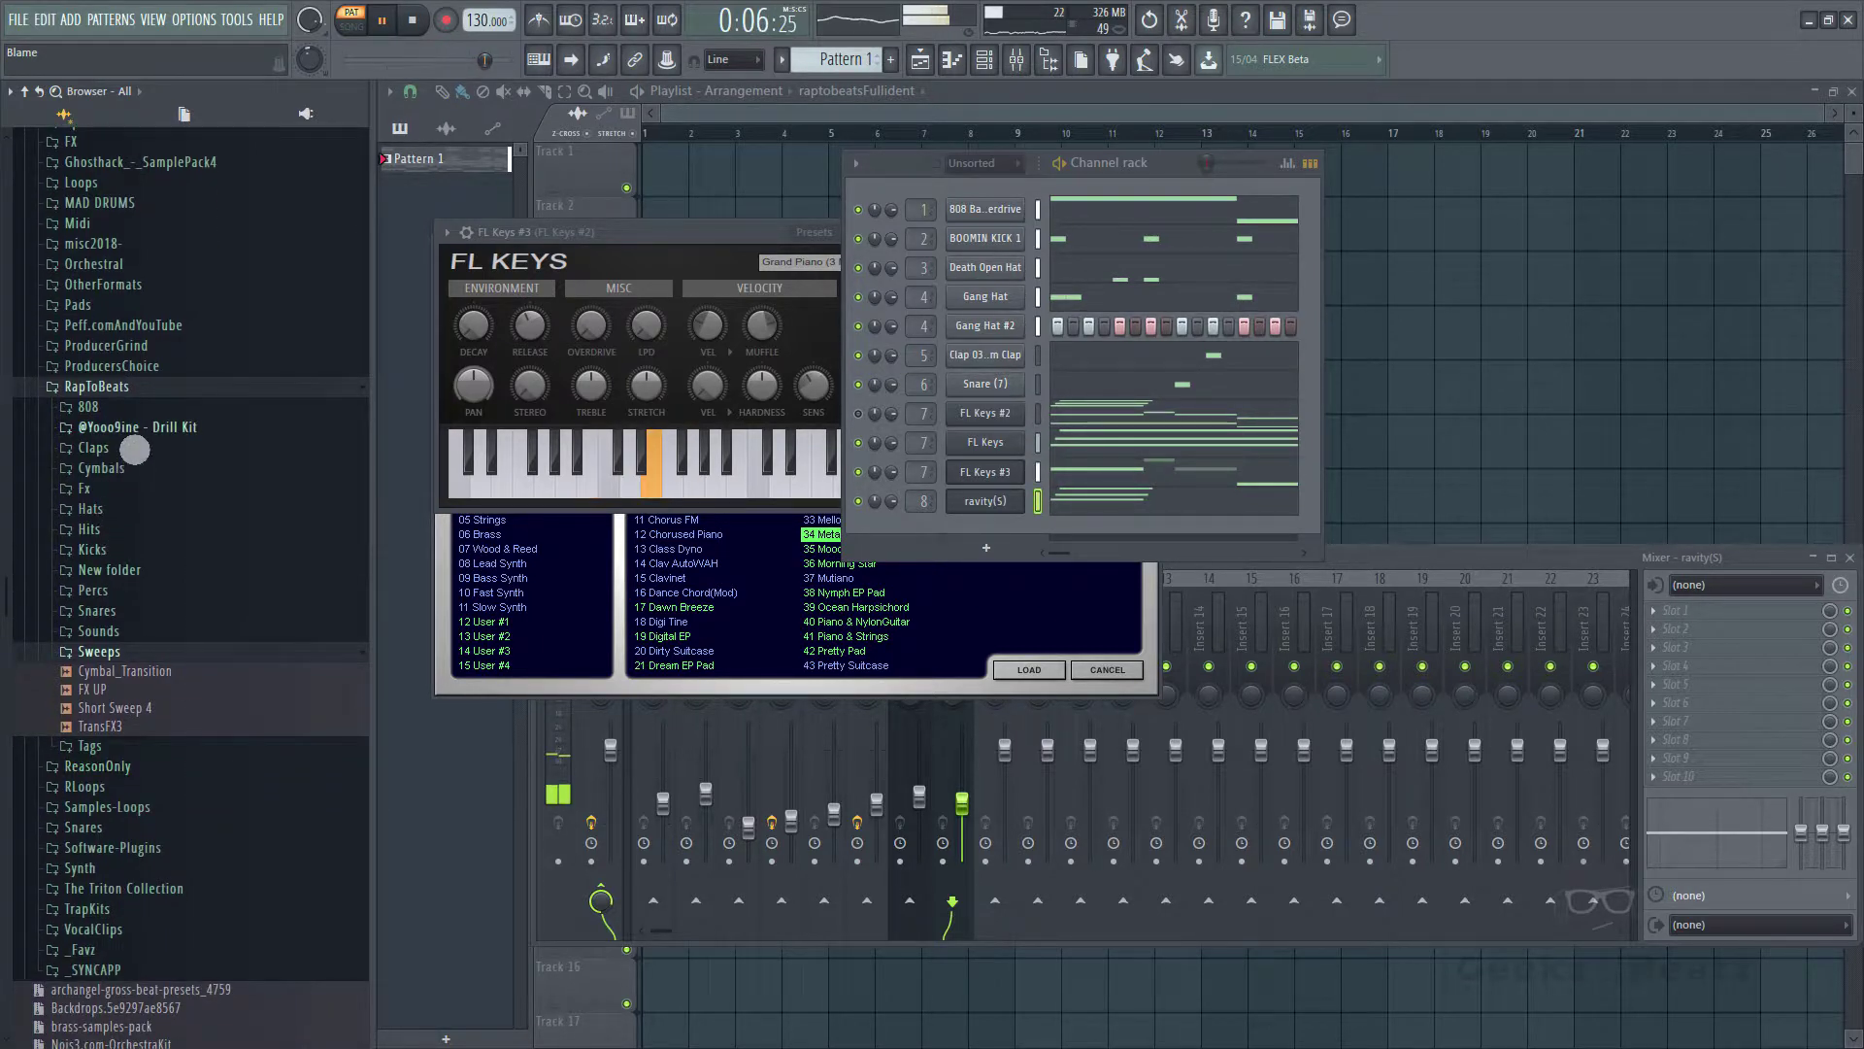
click(135, 432)
click(127, 488)
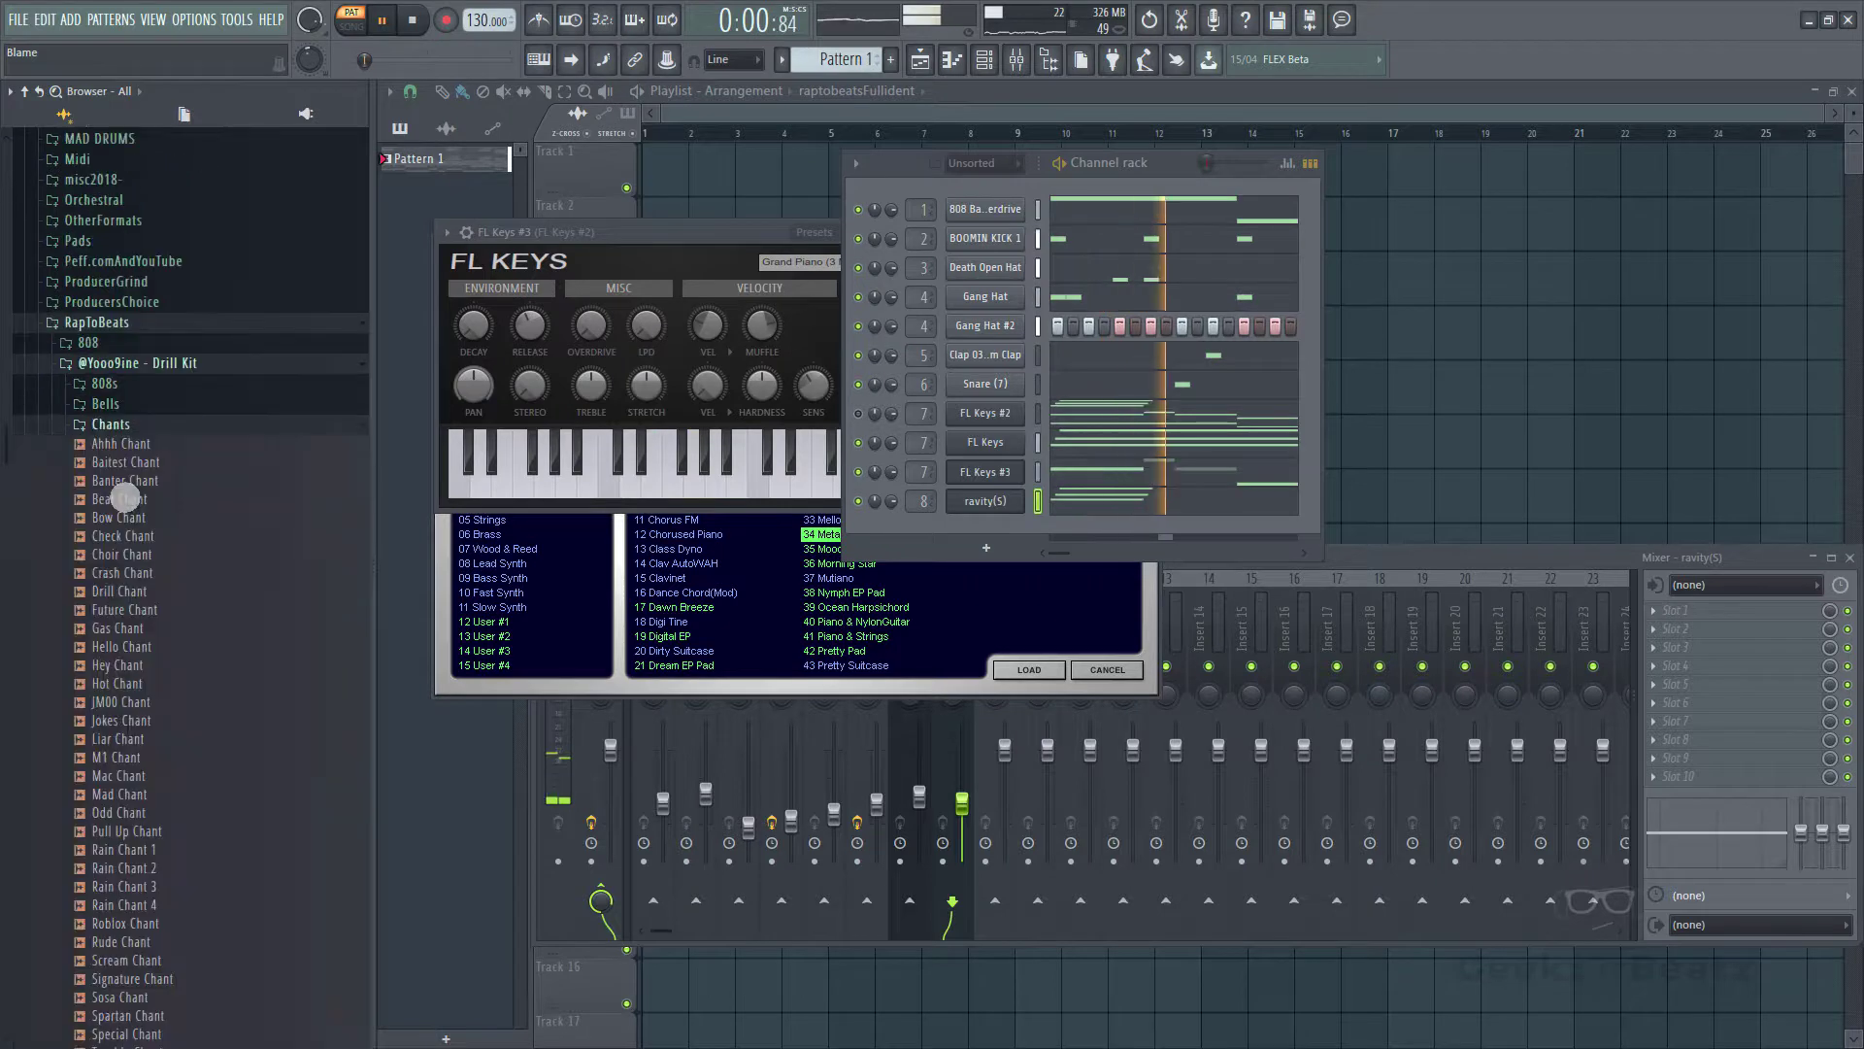
click(157, 561)
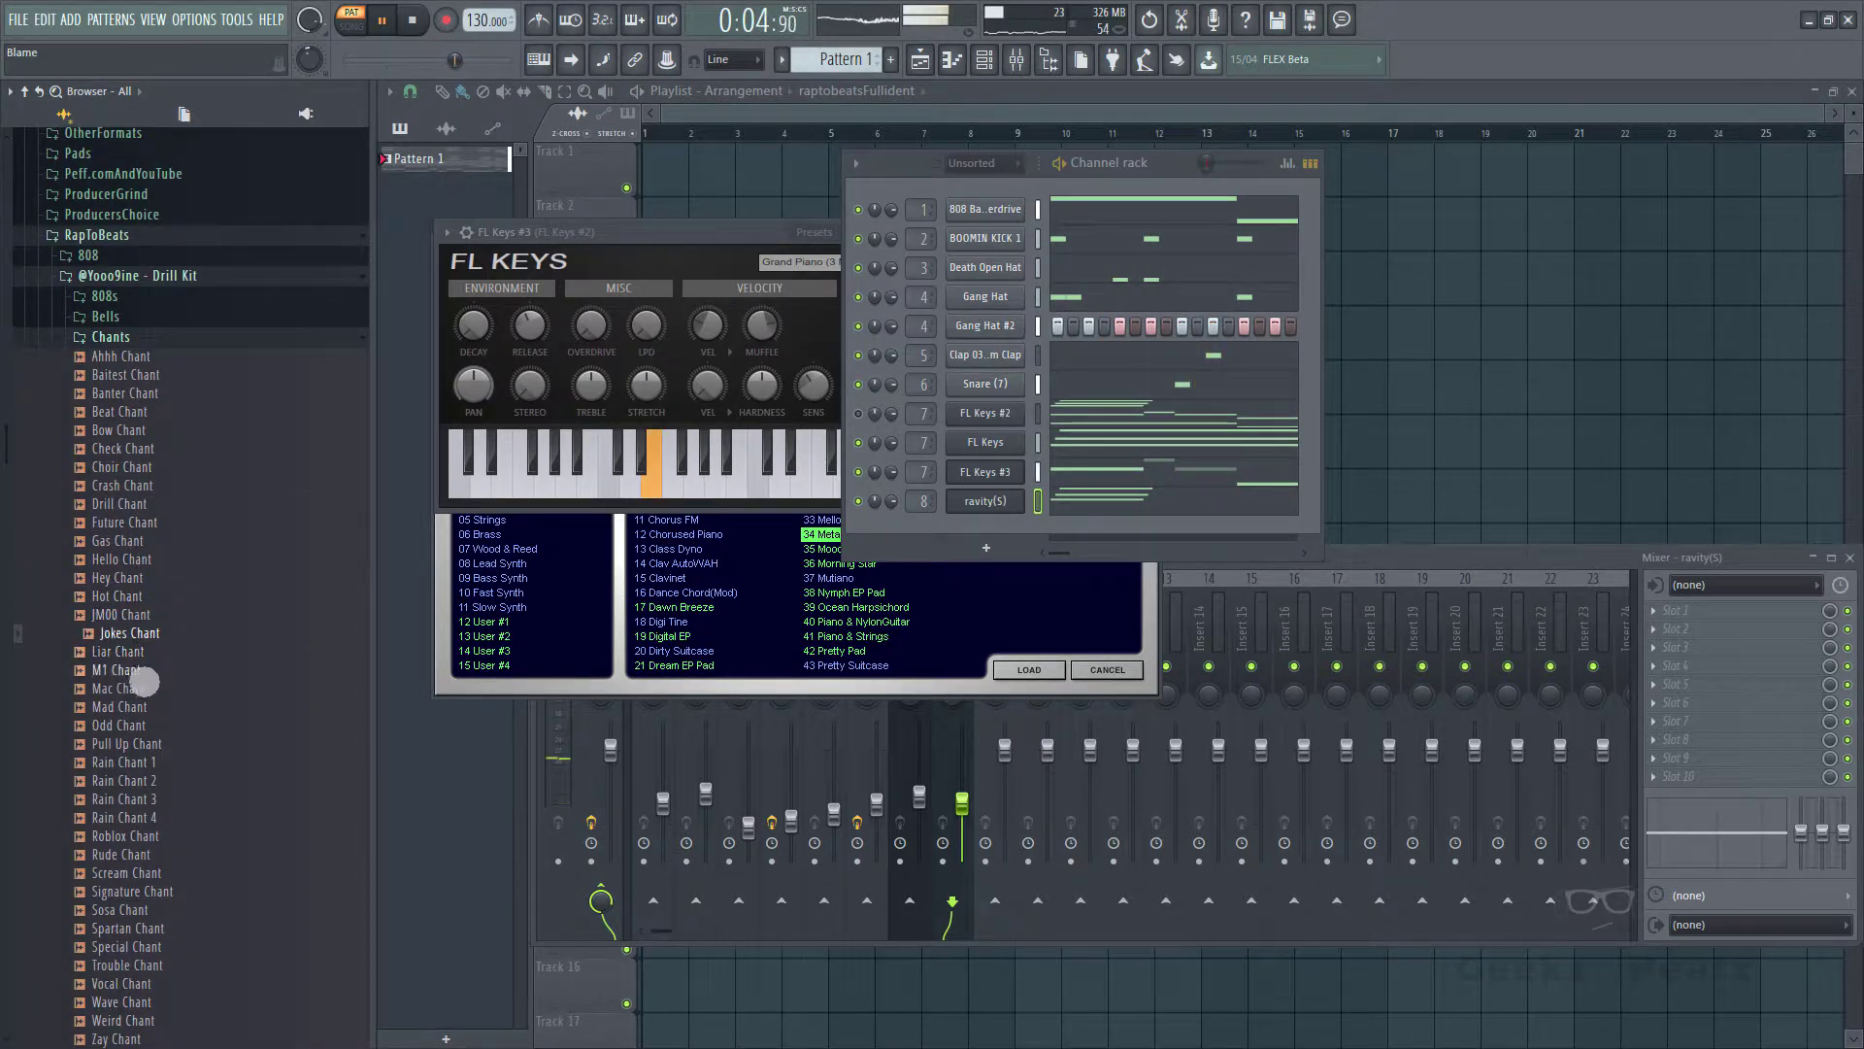
click(146, 730)
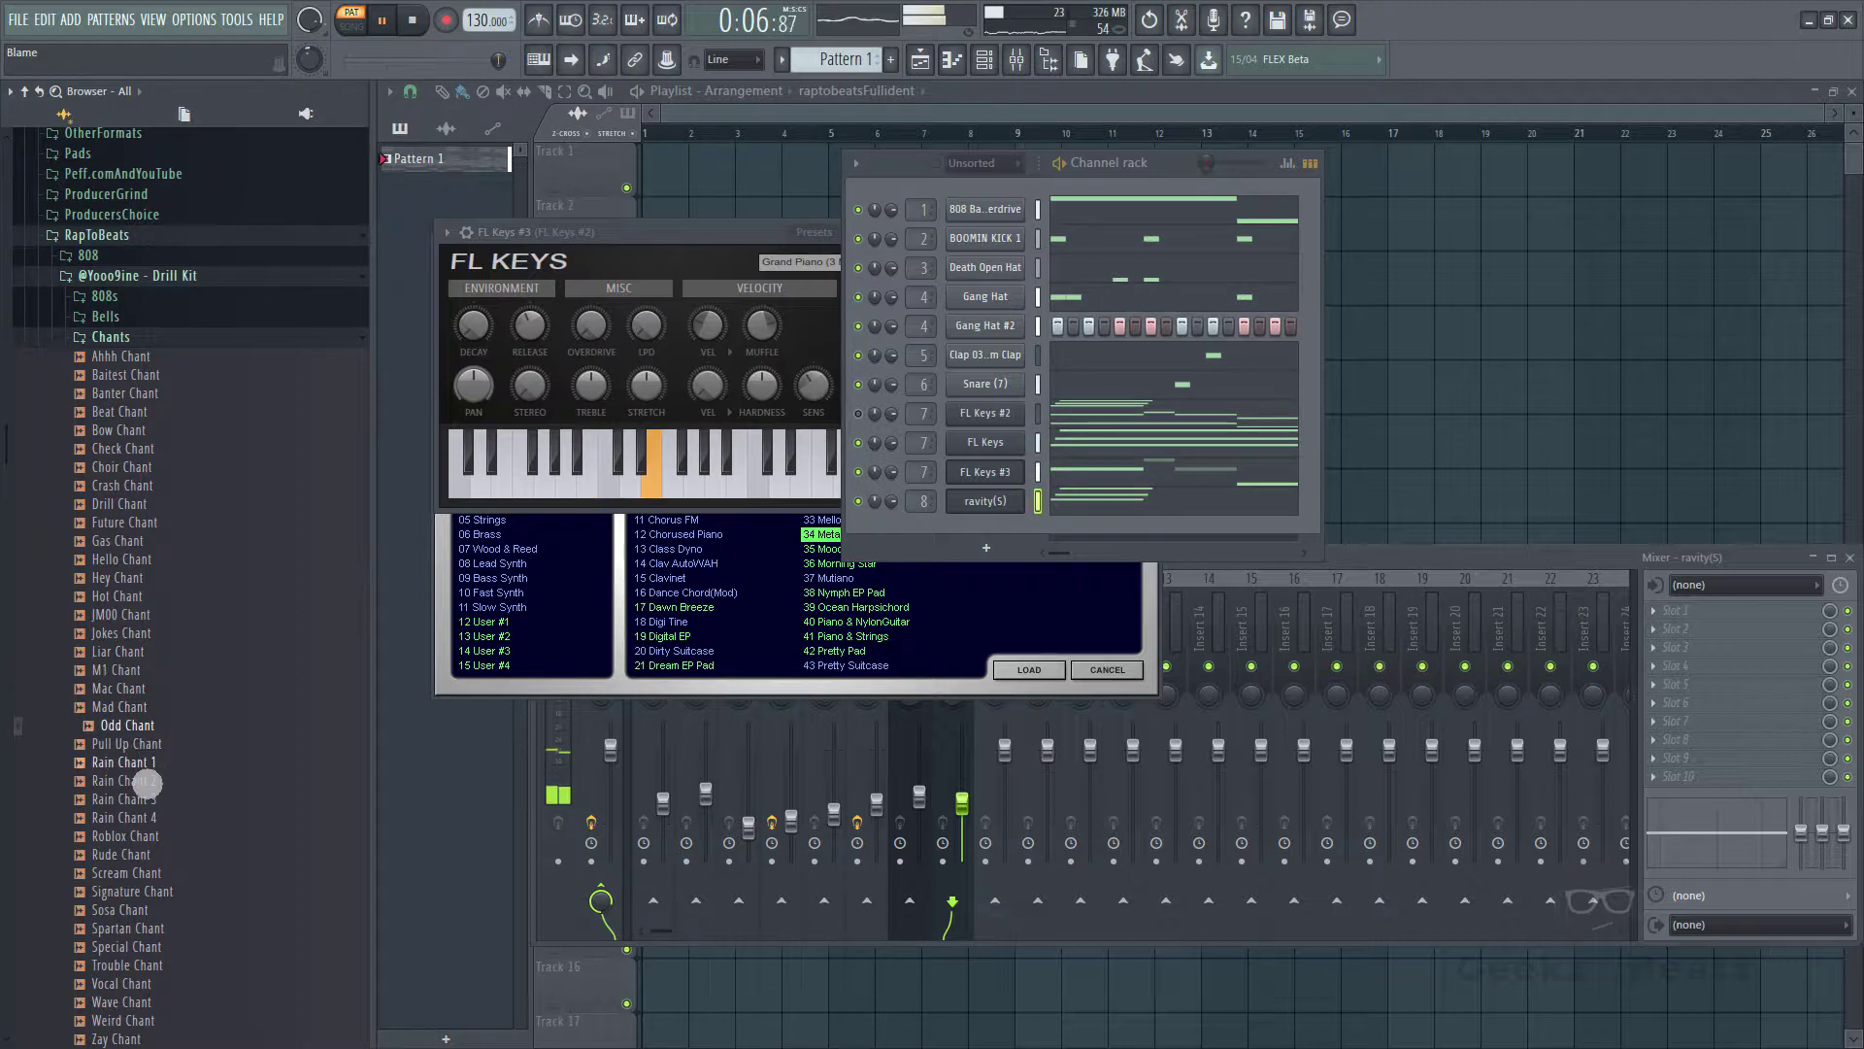
click(134, 728)
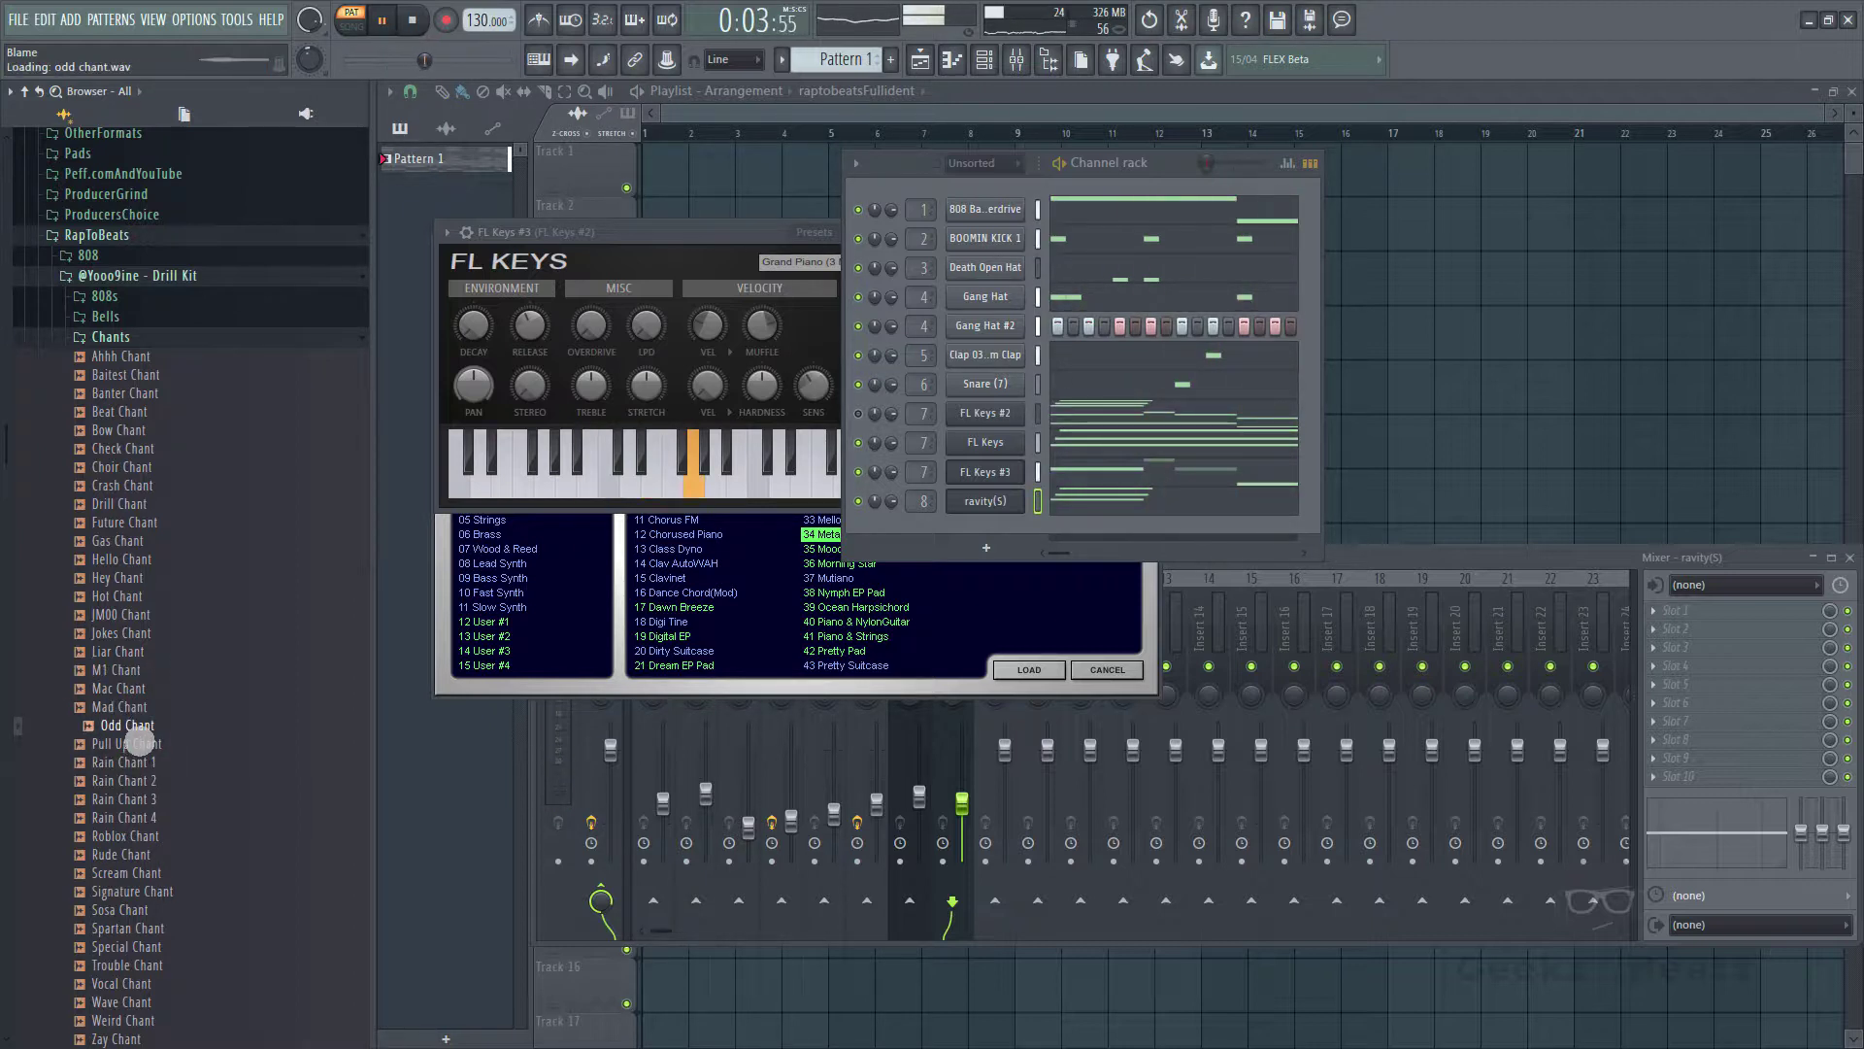
- Load Odd Chant into a new channel and open its piano roll
right_click(139, 742)
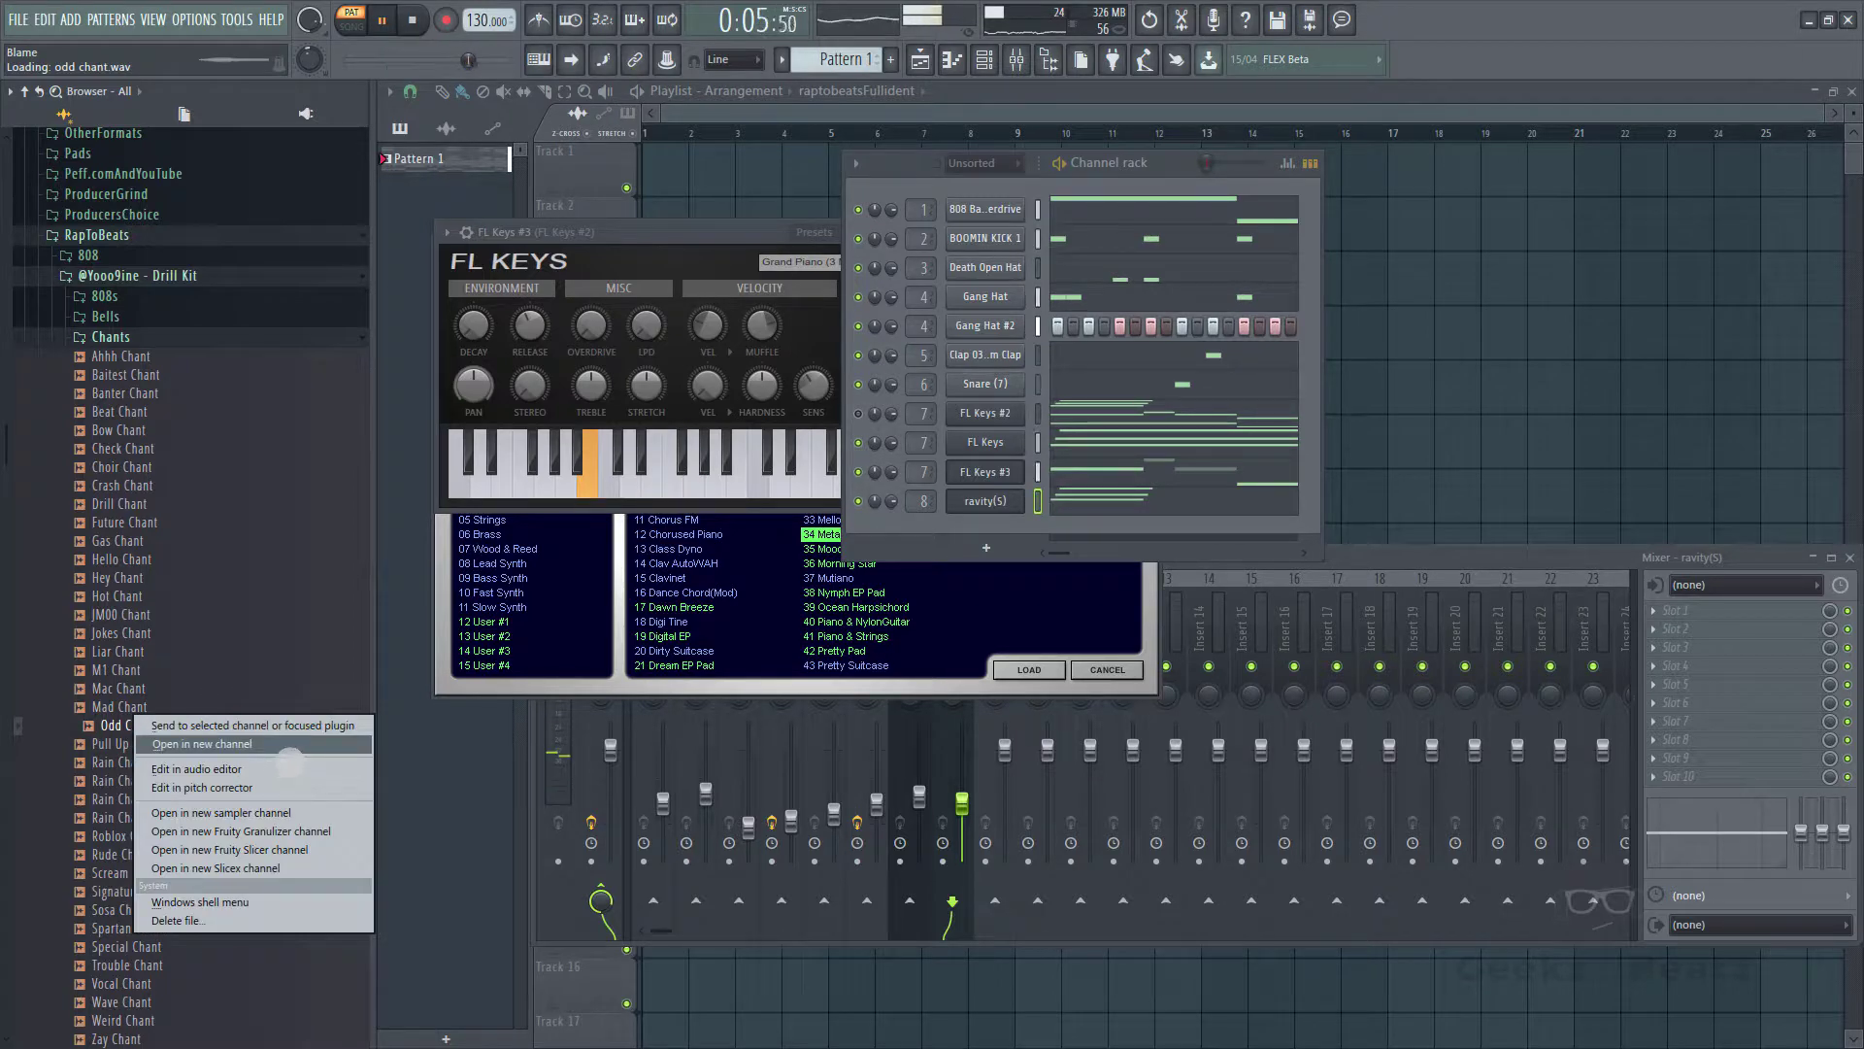
click(288, 747)
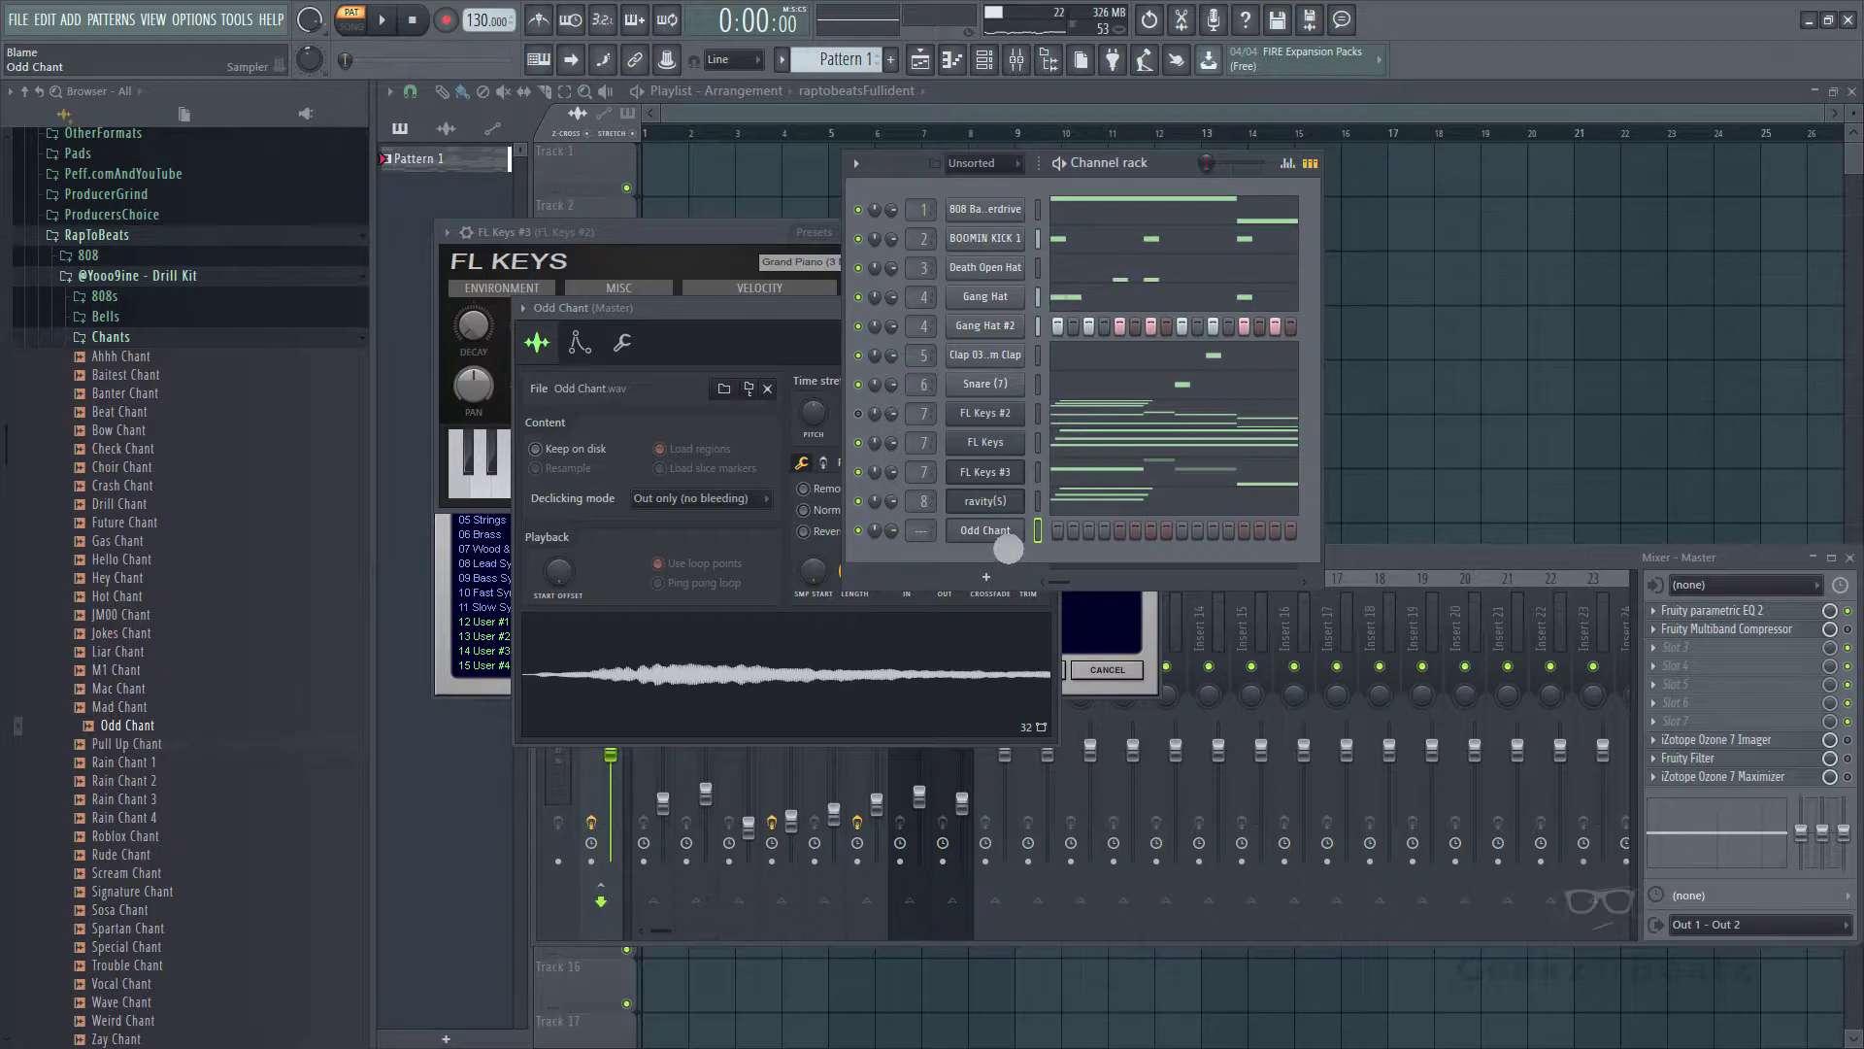
click(1006, 540)
right_click(1008, 549)
click(1115, 534)
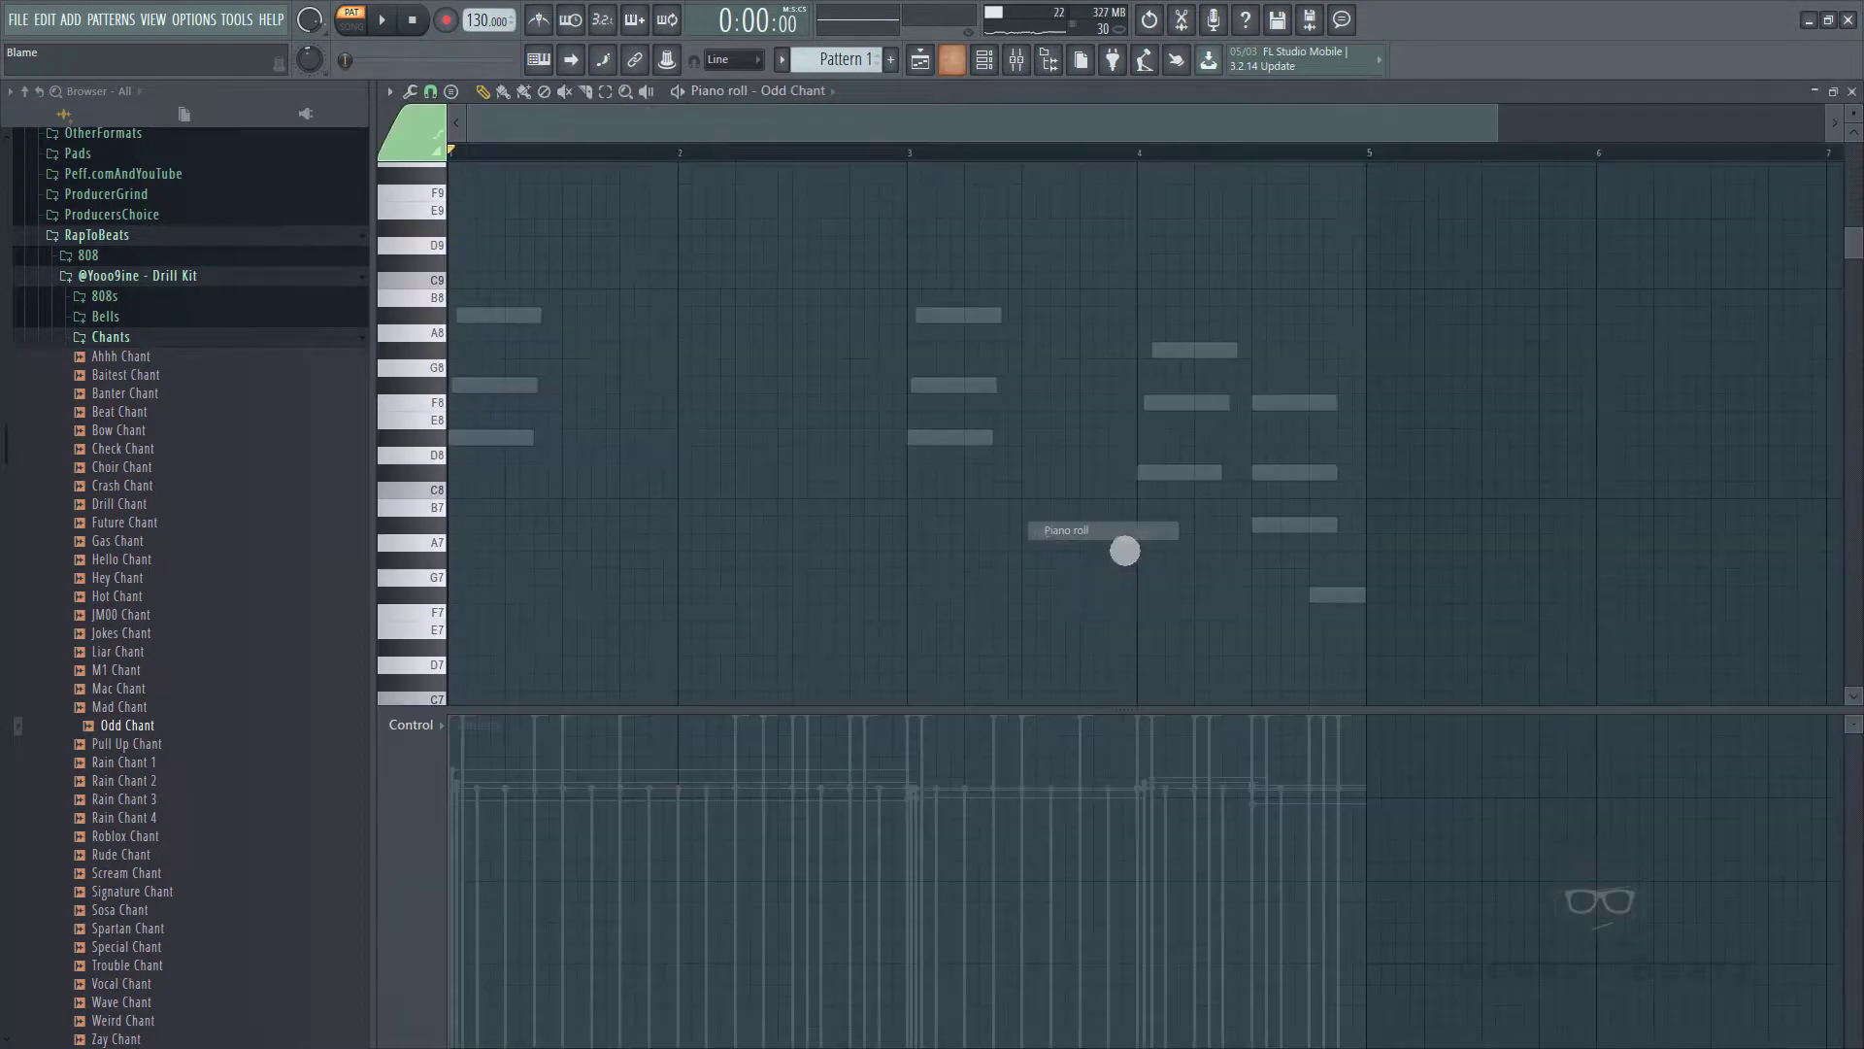
- Play the pattern briefly and draw a short Odd Chant note just before bar 2
key(space)
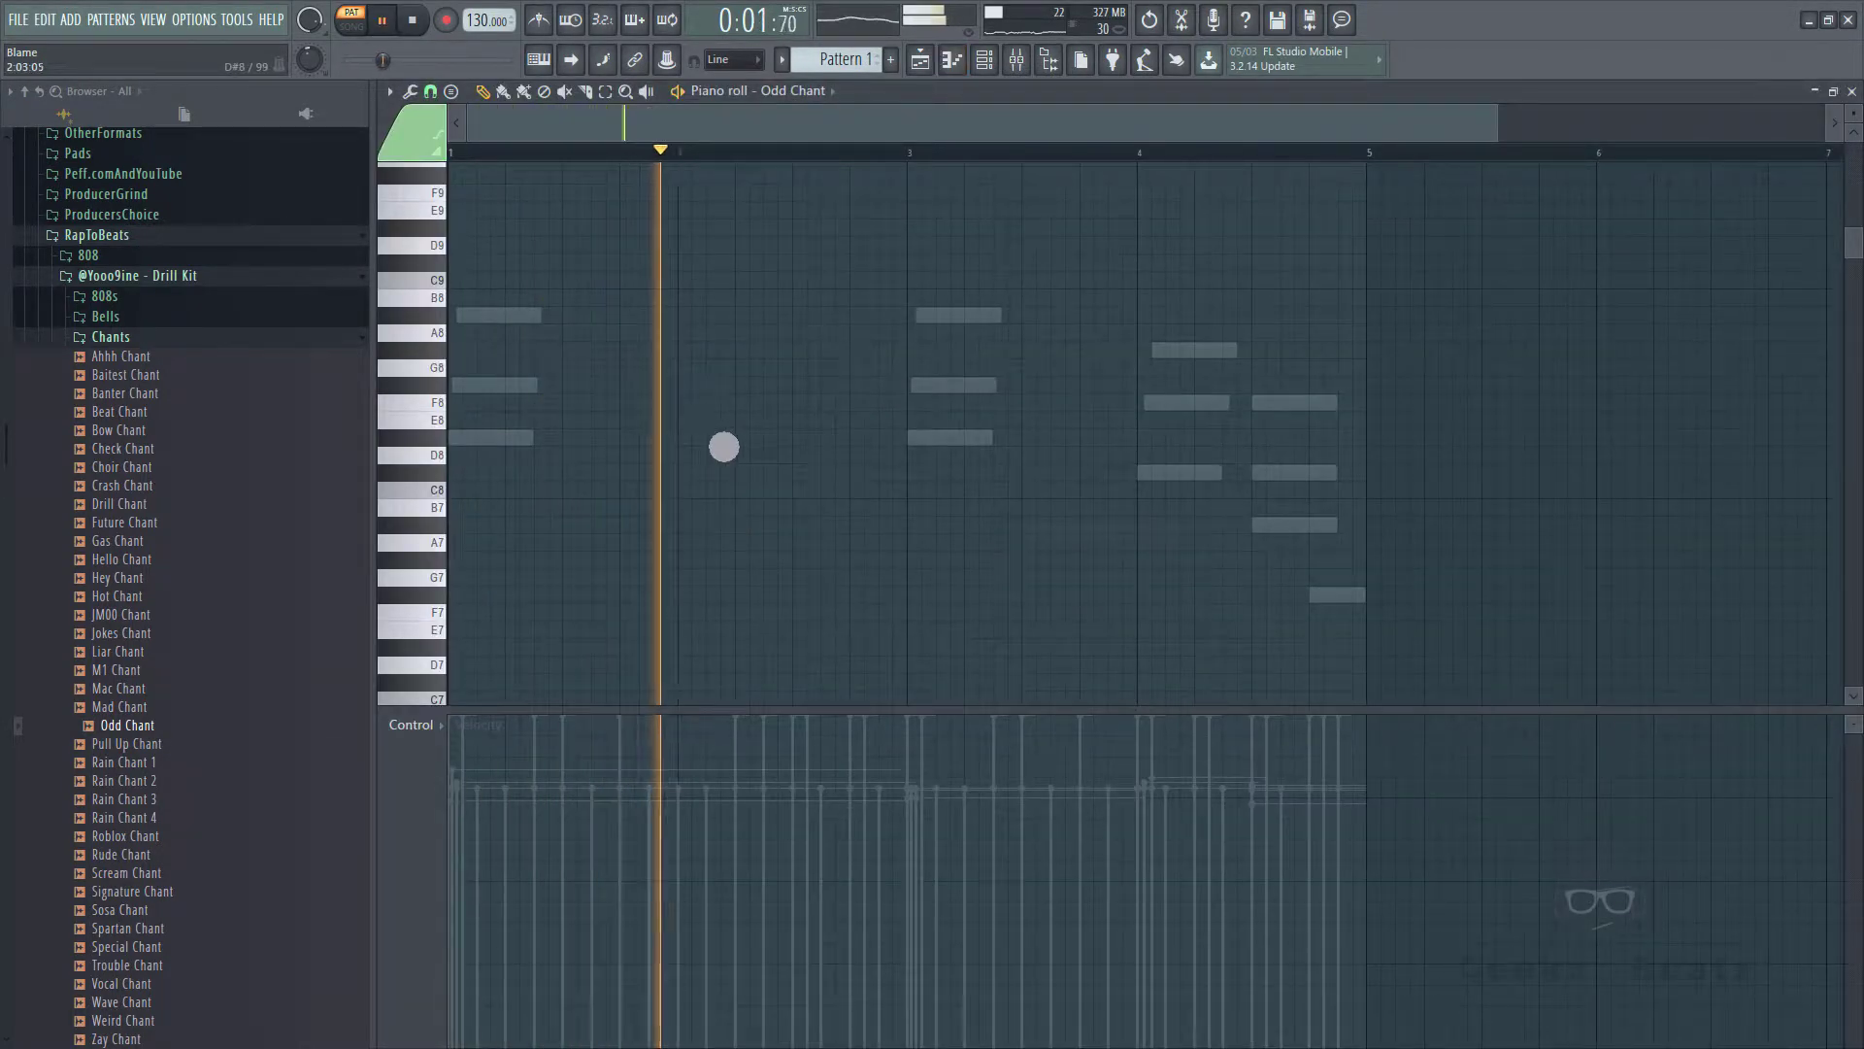
click(692, 427)
key(space)
drag(692, 510, 677, 646)
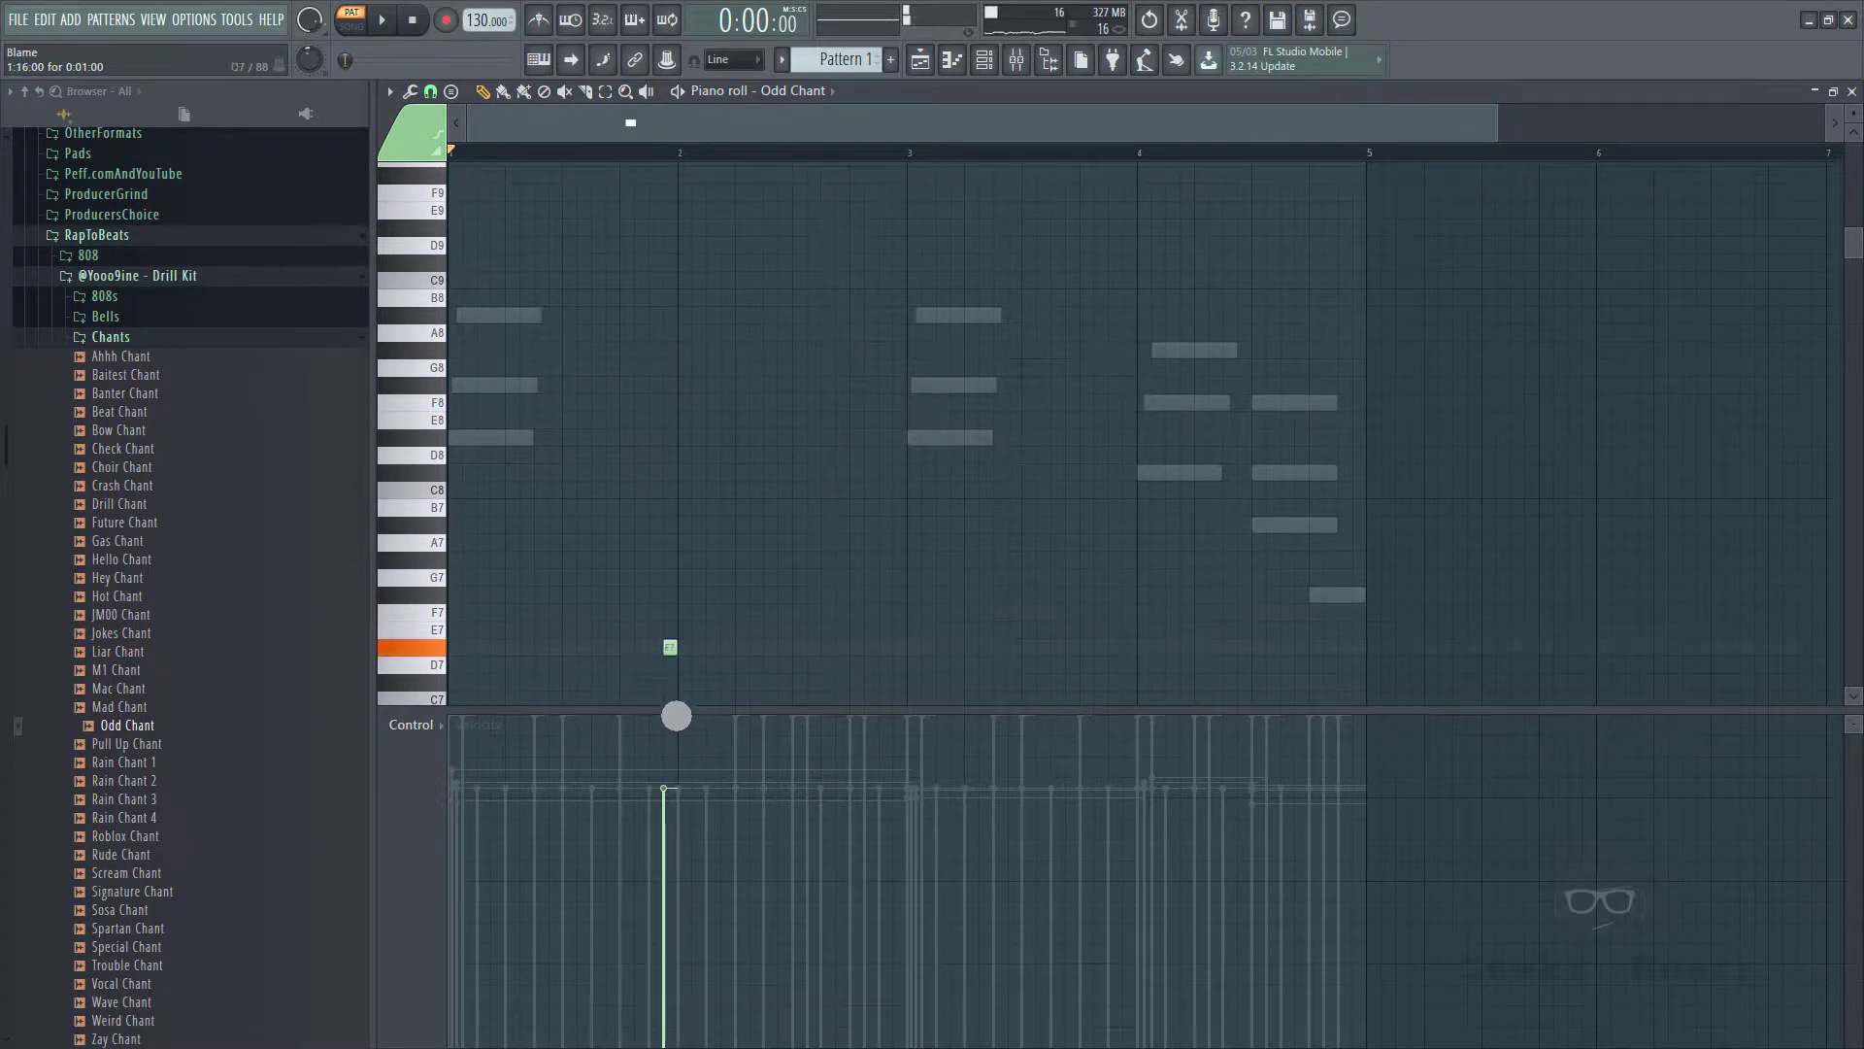
drag(677, 716, 683, 652)
- Move the chant note down to D#5 at the start of bar 2, lengthen it to 11 steps and play it back
scroll(830, 476, down, 8)
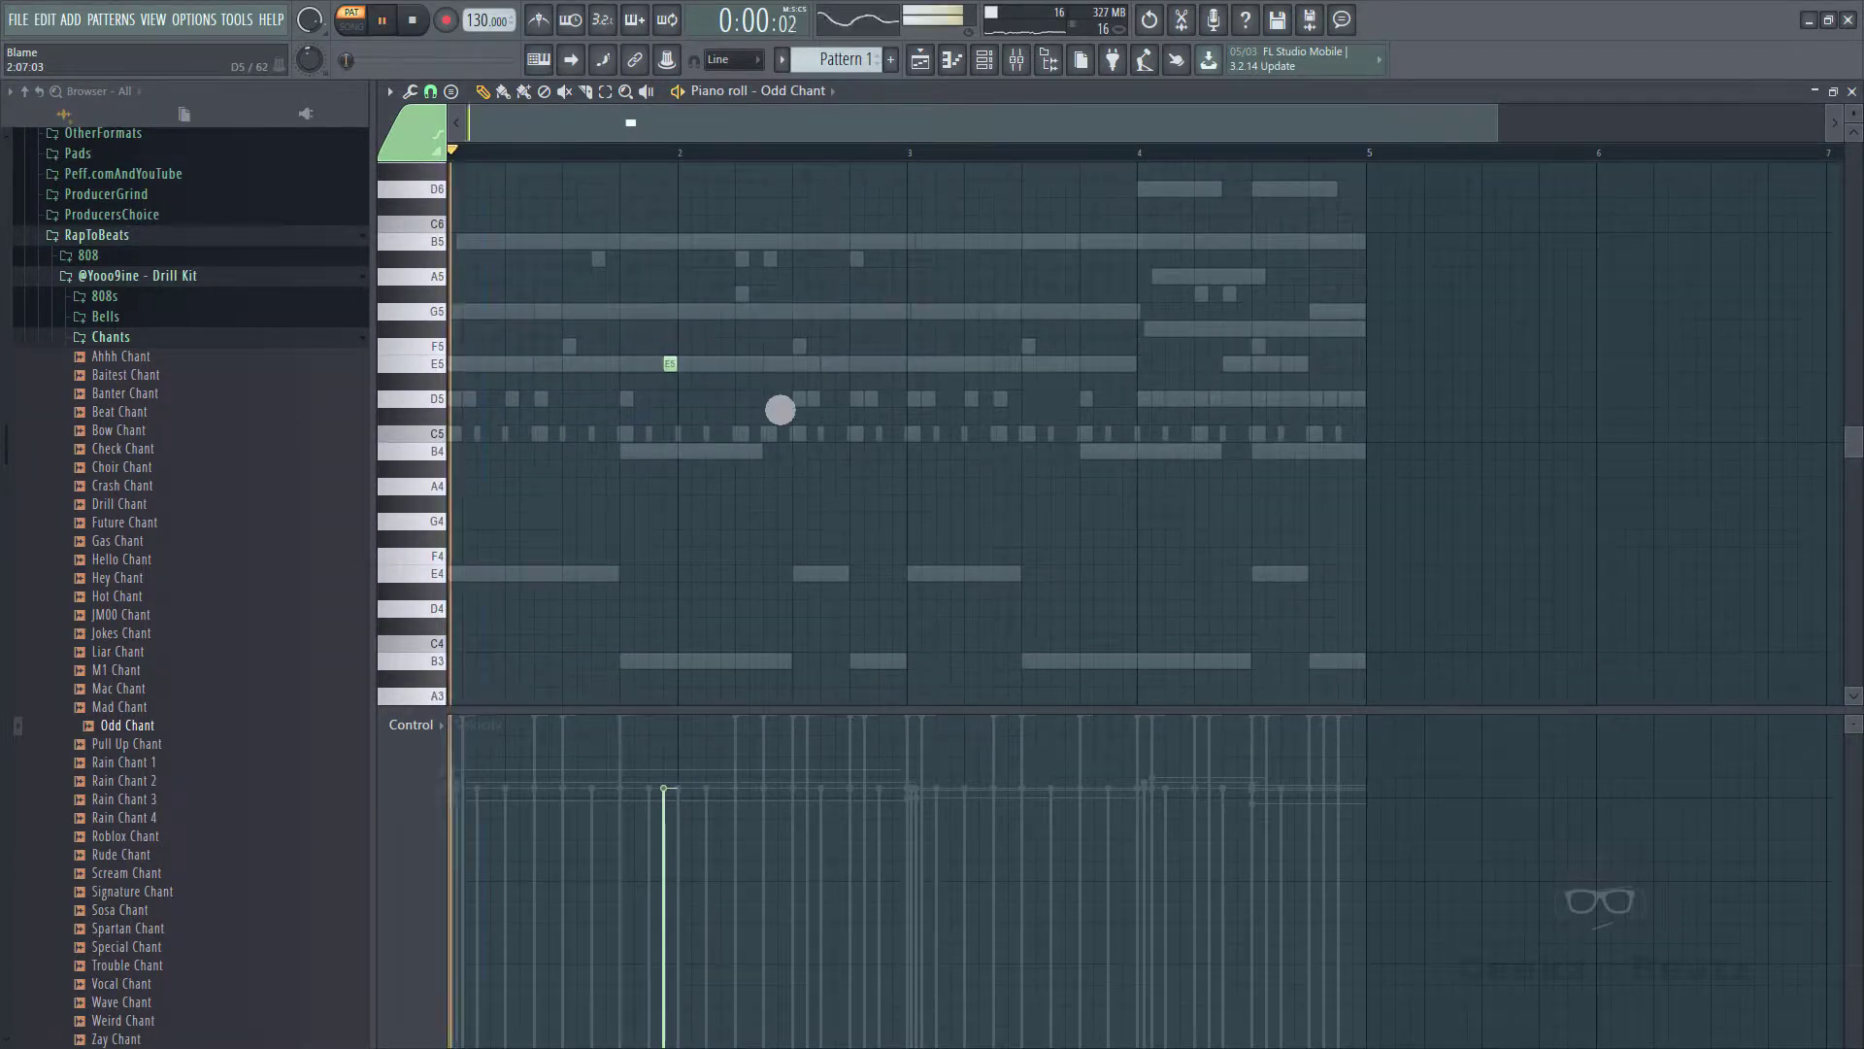
drag(669, 364, 764, 405)
key(space)
key(space)
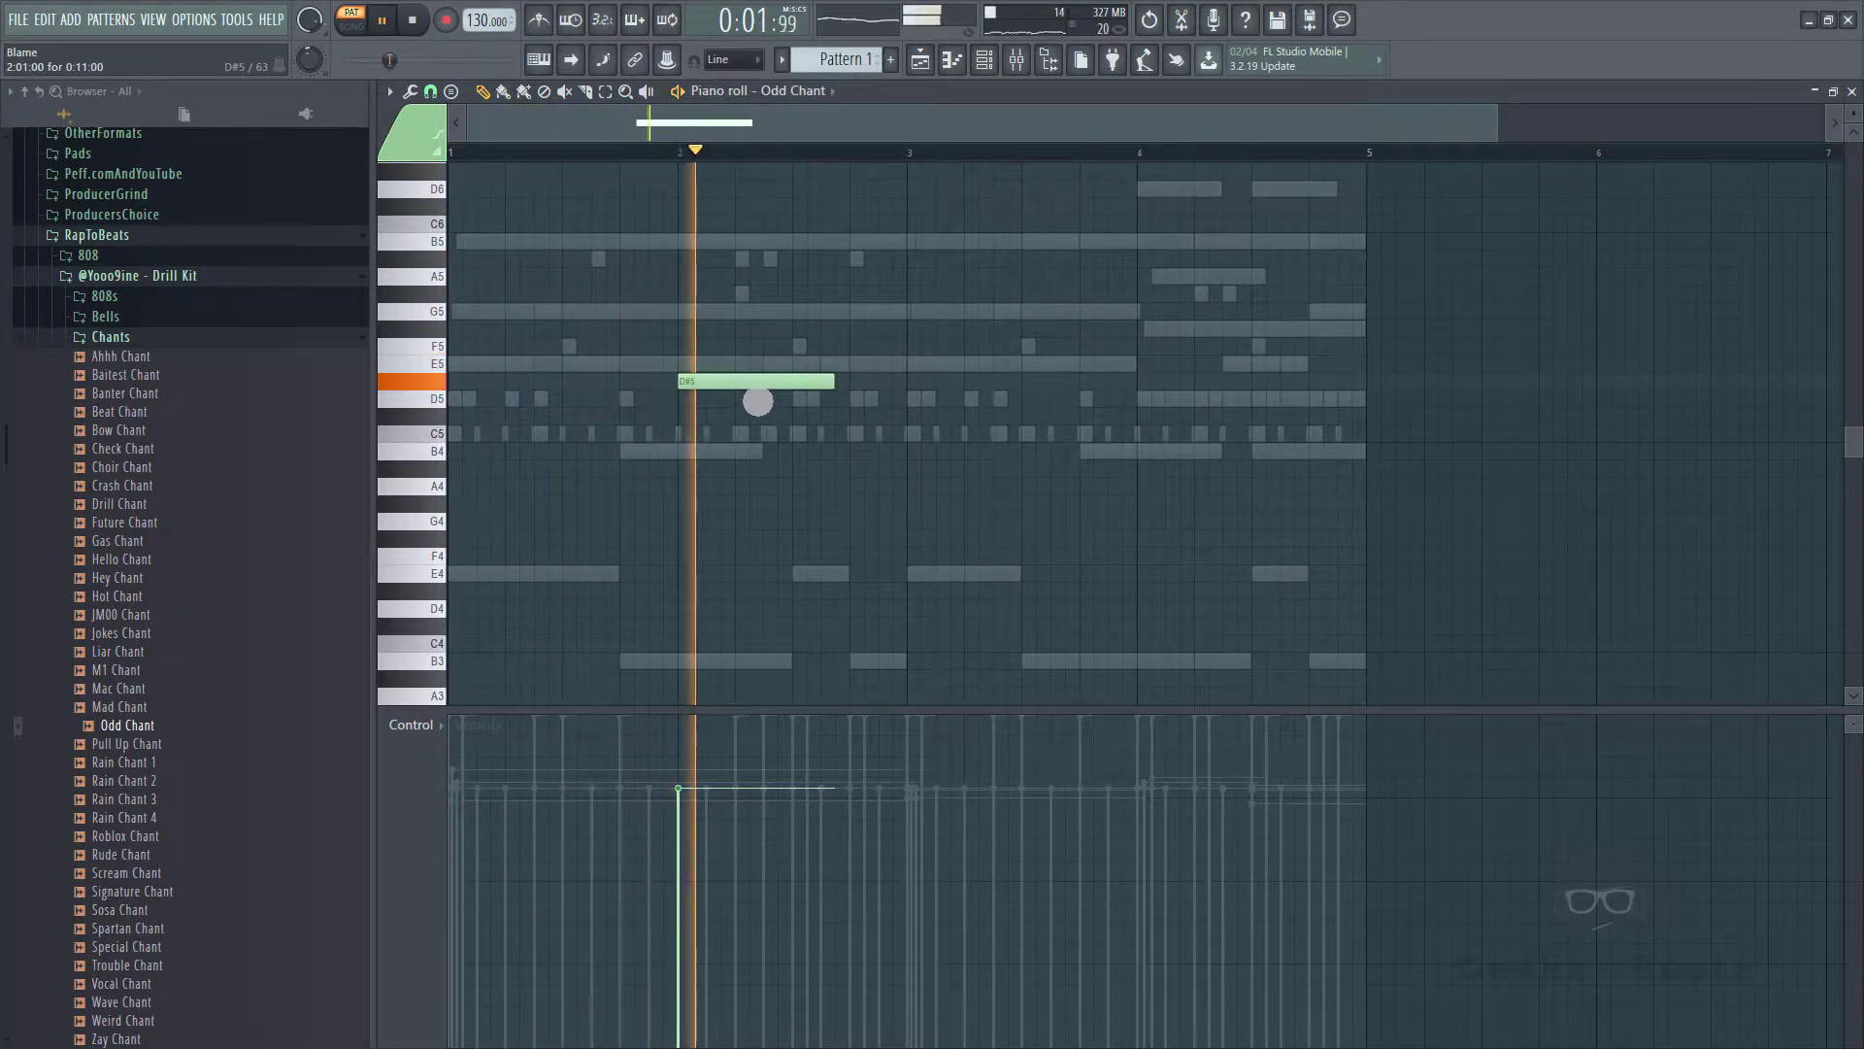
- Lower the chant note to C#5, listen to it in the pattern, and close the piano roll
key(space)
drag(757, 402, 763, 462)
key(shift+Up)
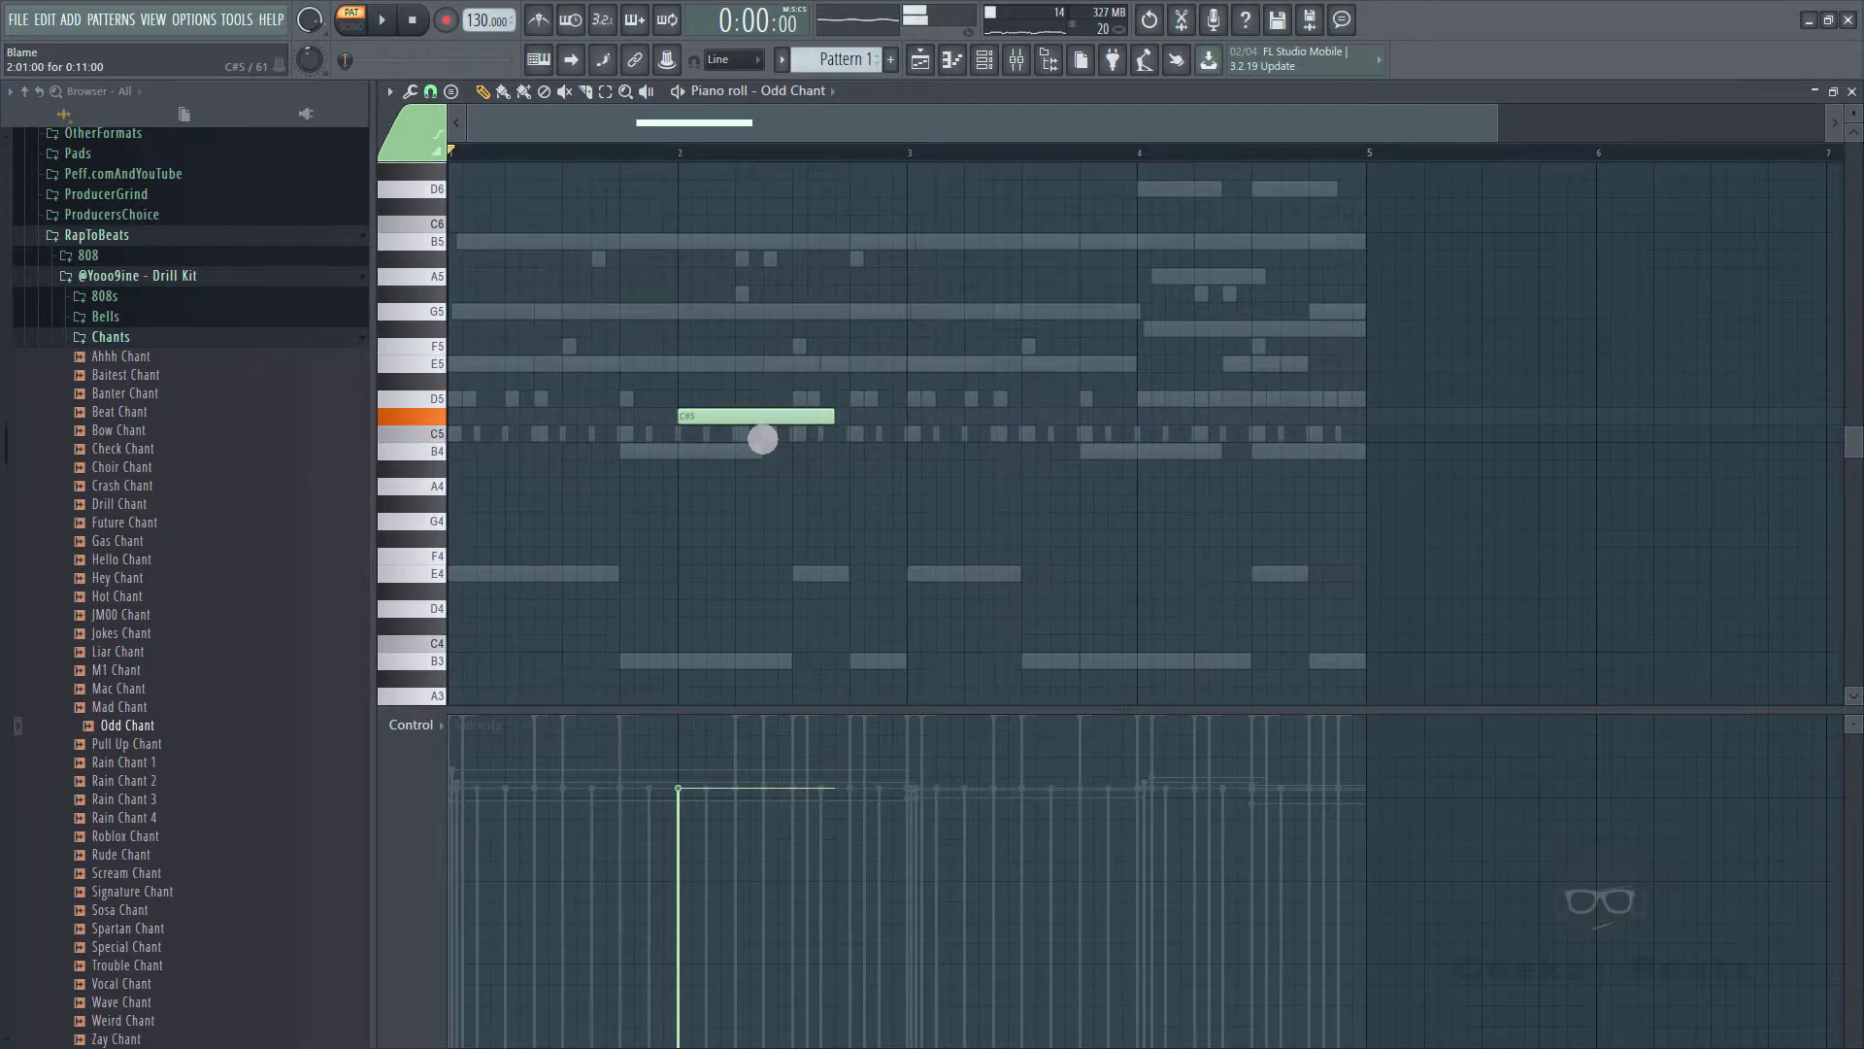
key(space)
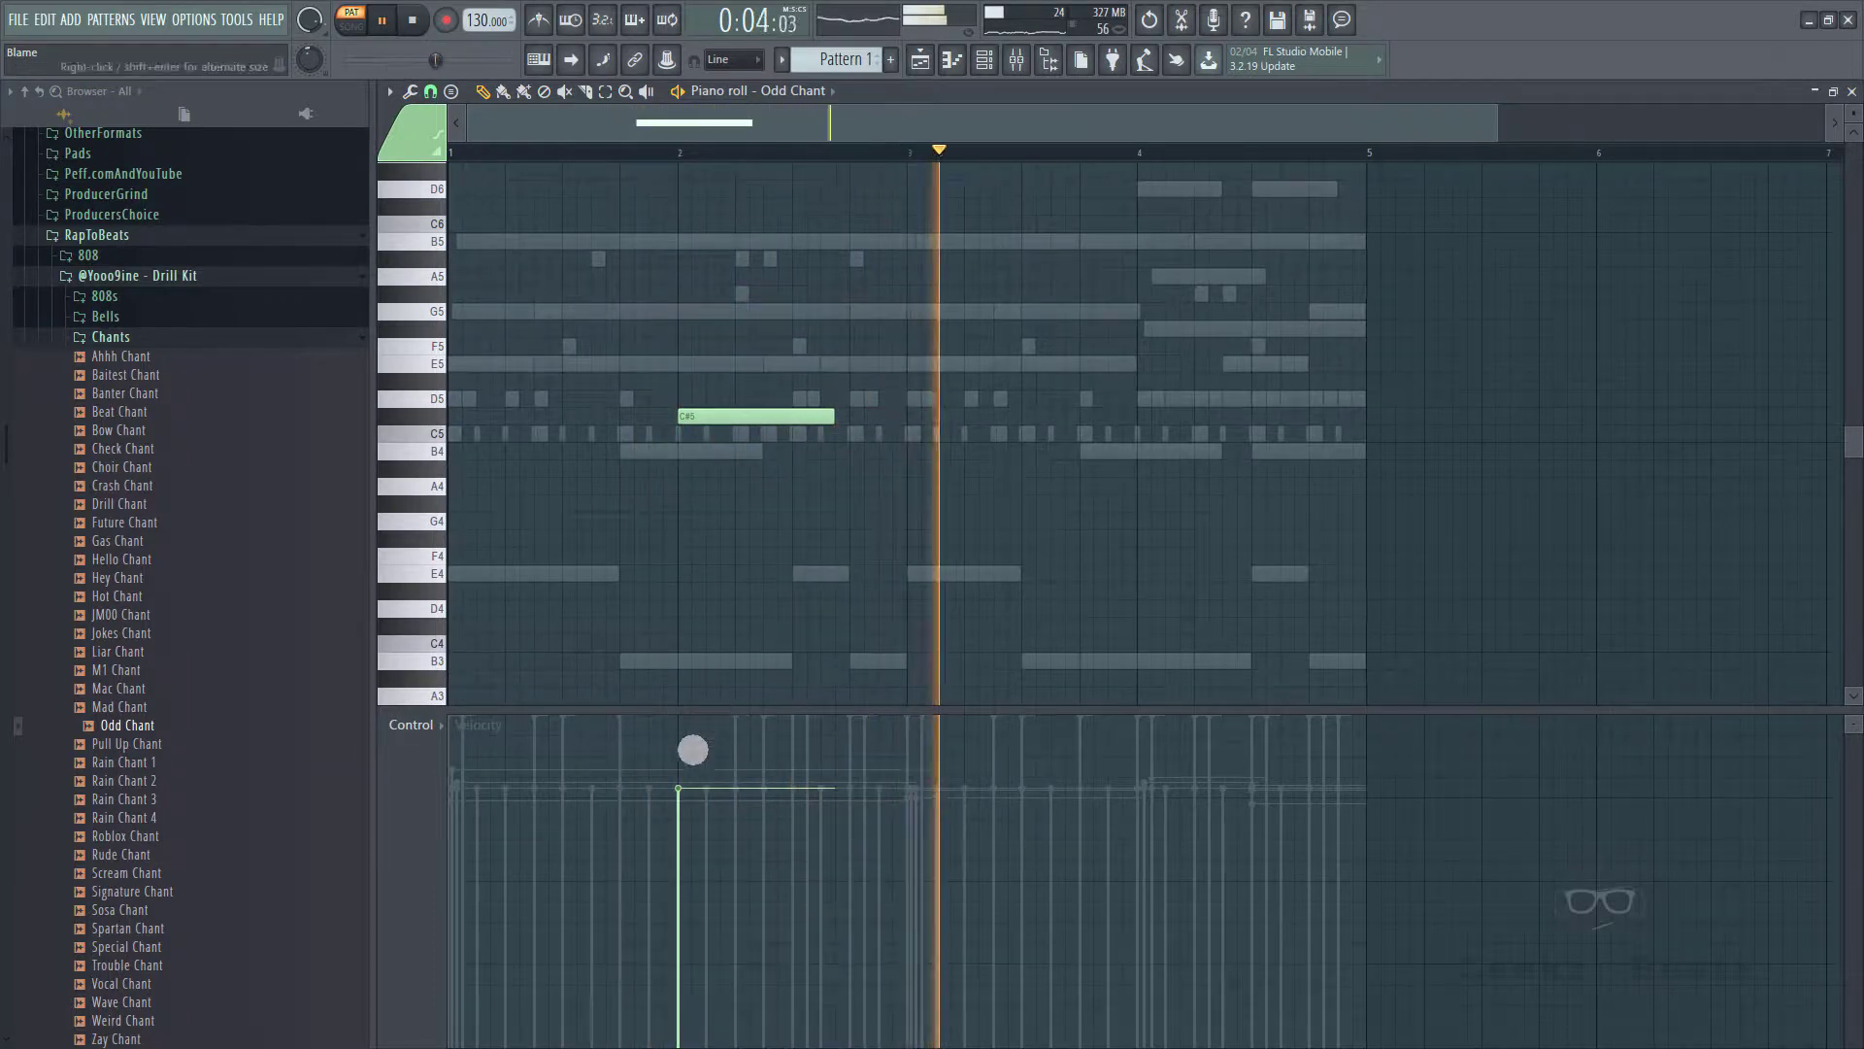
key(Escape)
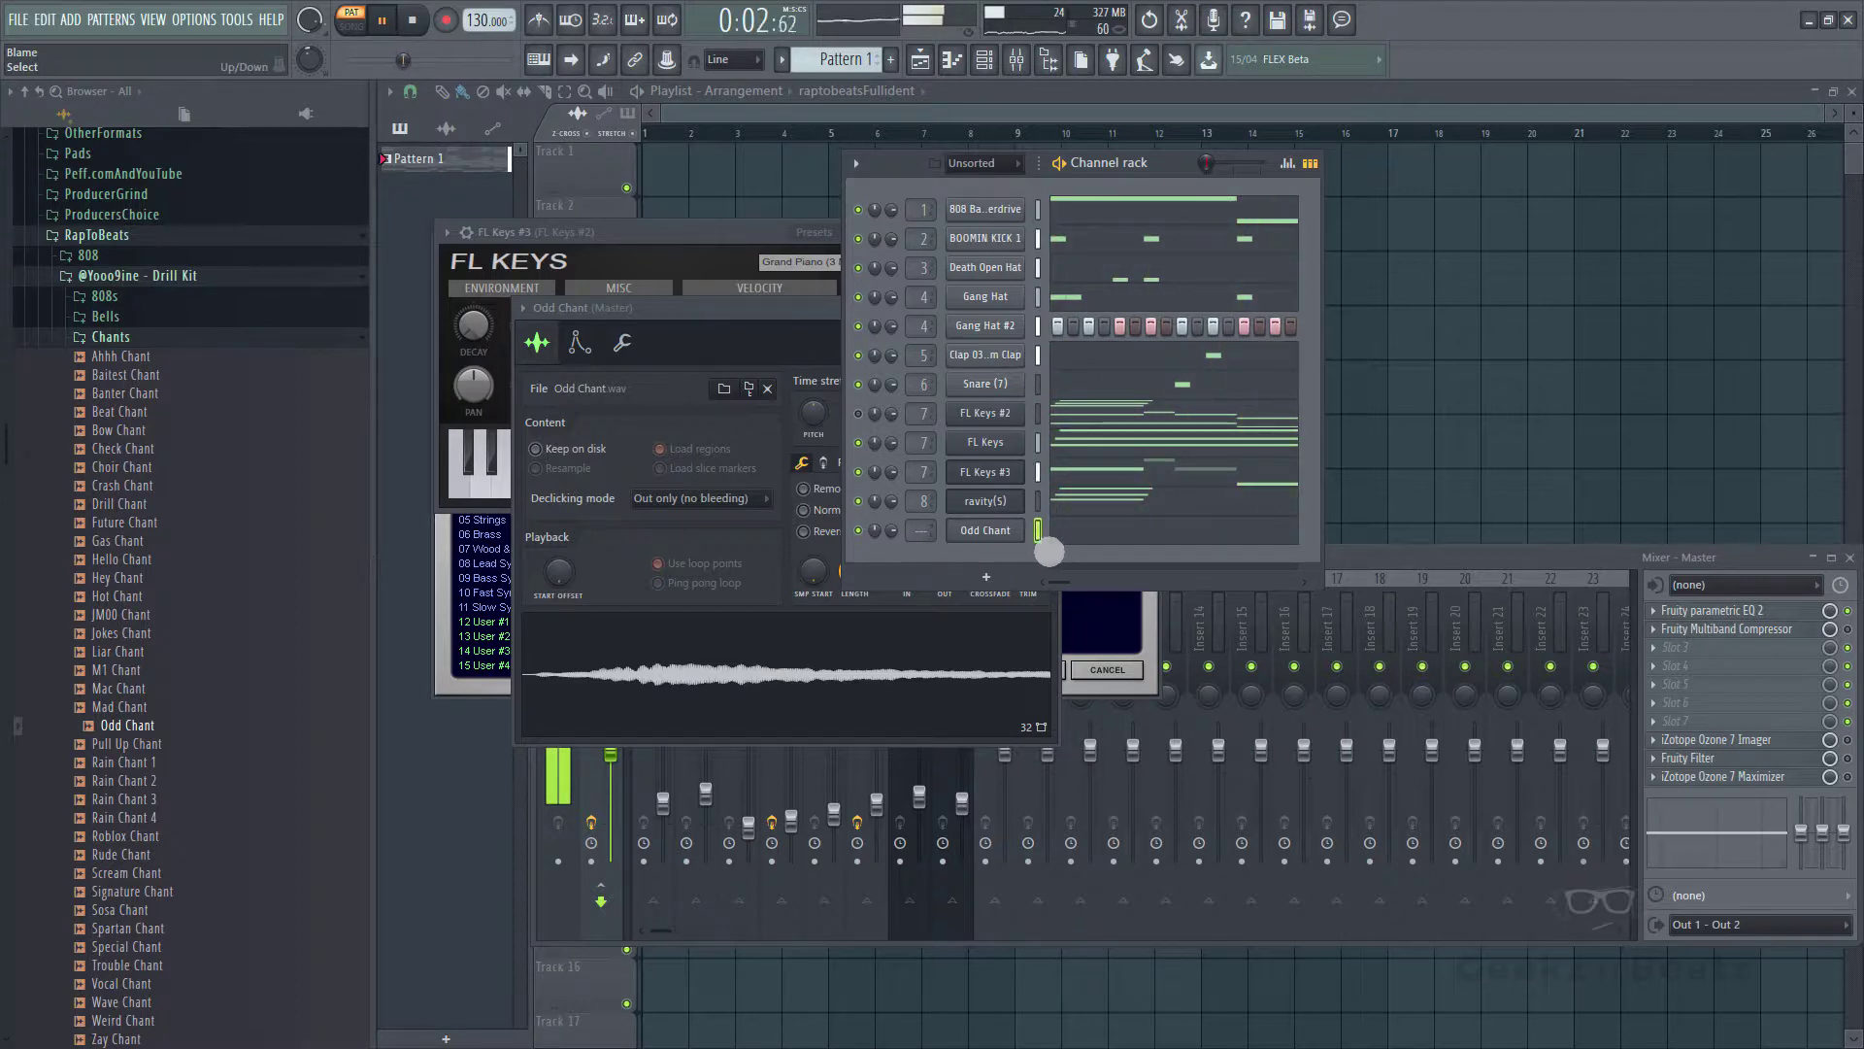
- Route the Odd Chant channel to mixer track 9 and lower that track's volume fader
key(ctrl+l)
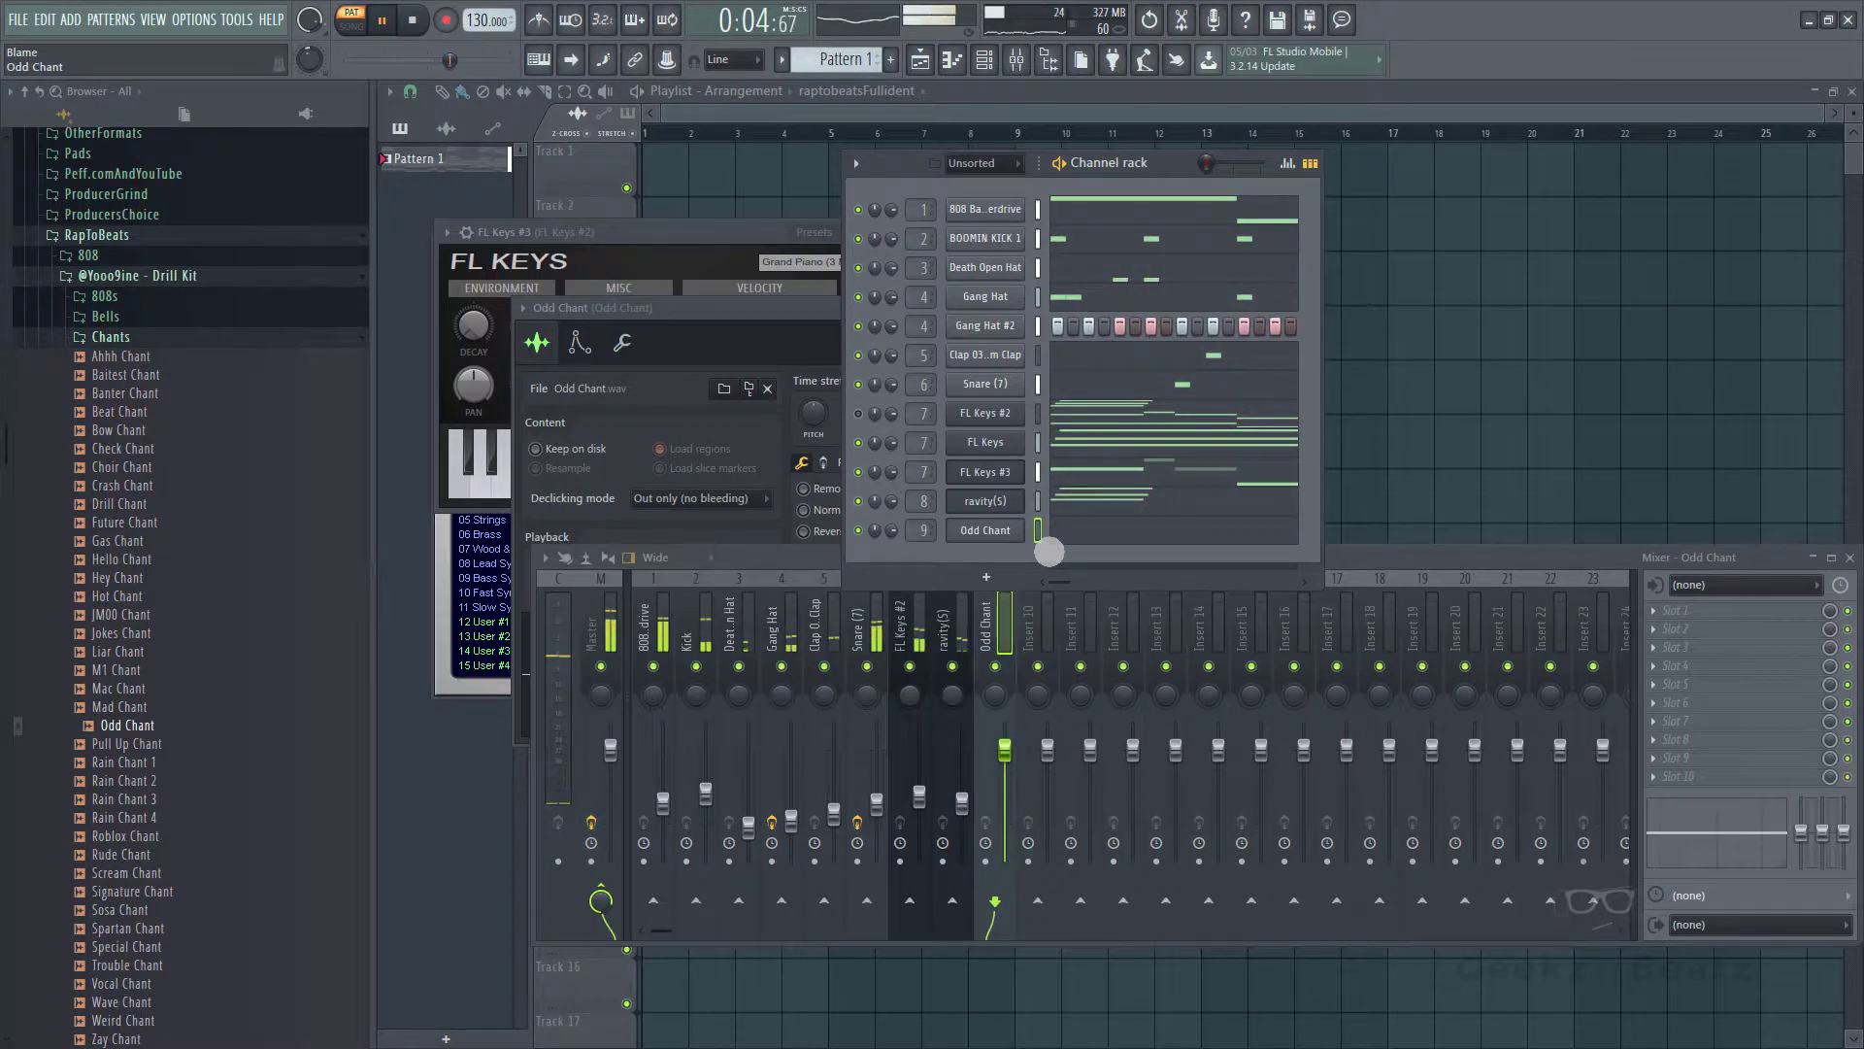
drag(1016, 743, 1024, 798)
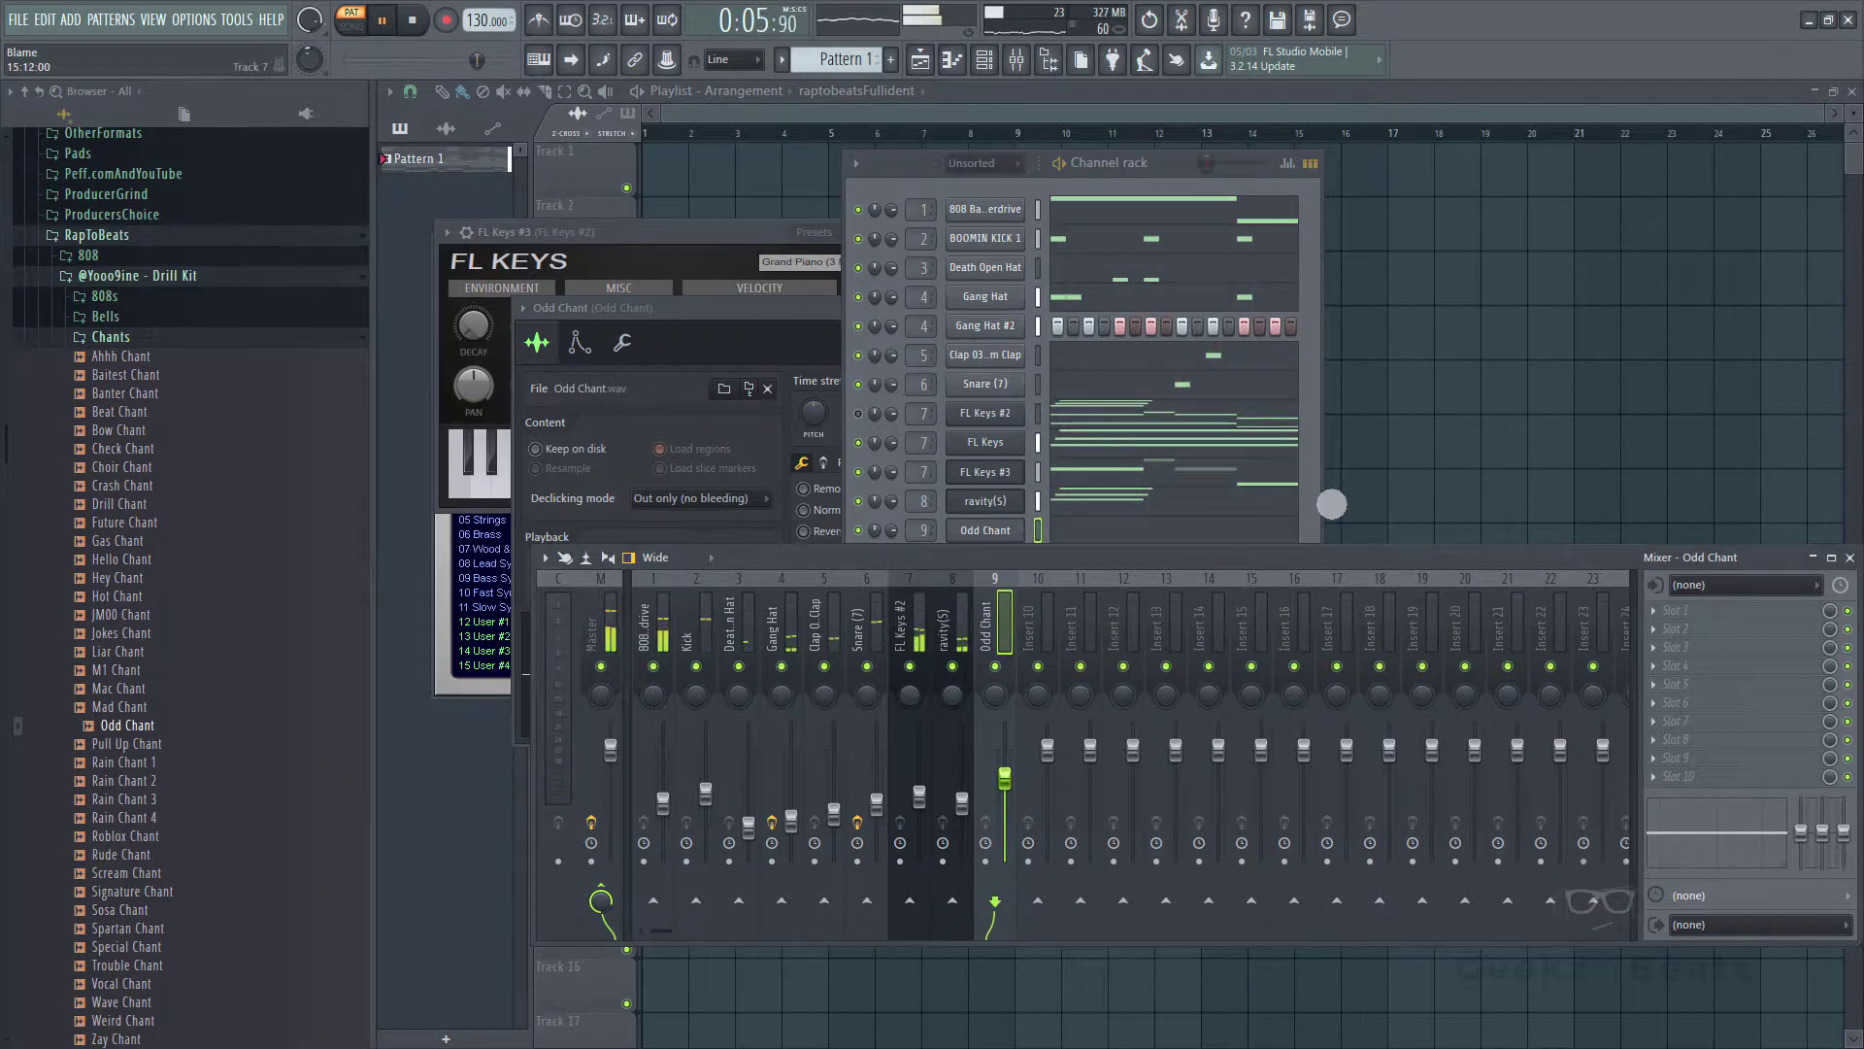
click(1332, 503)
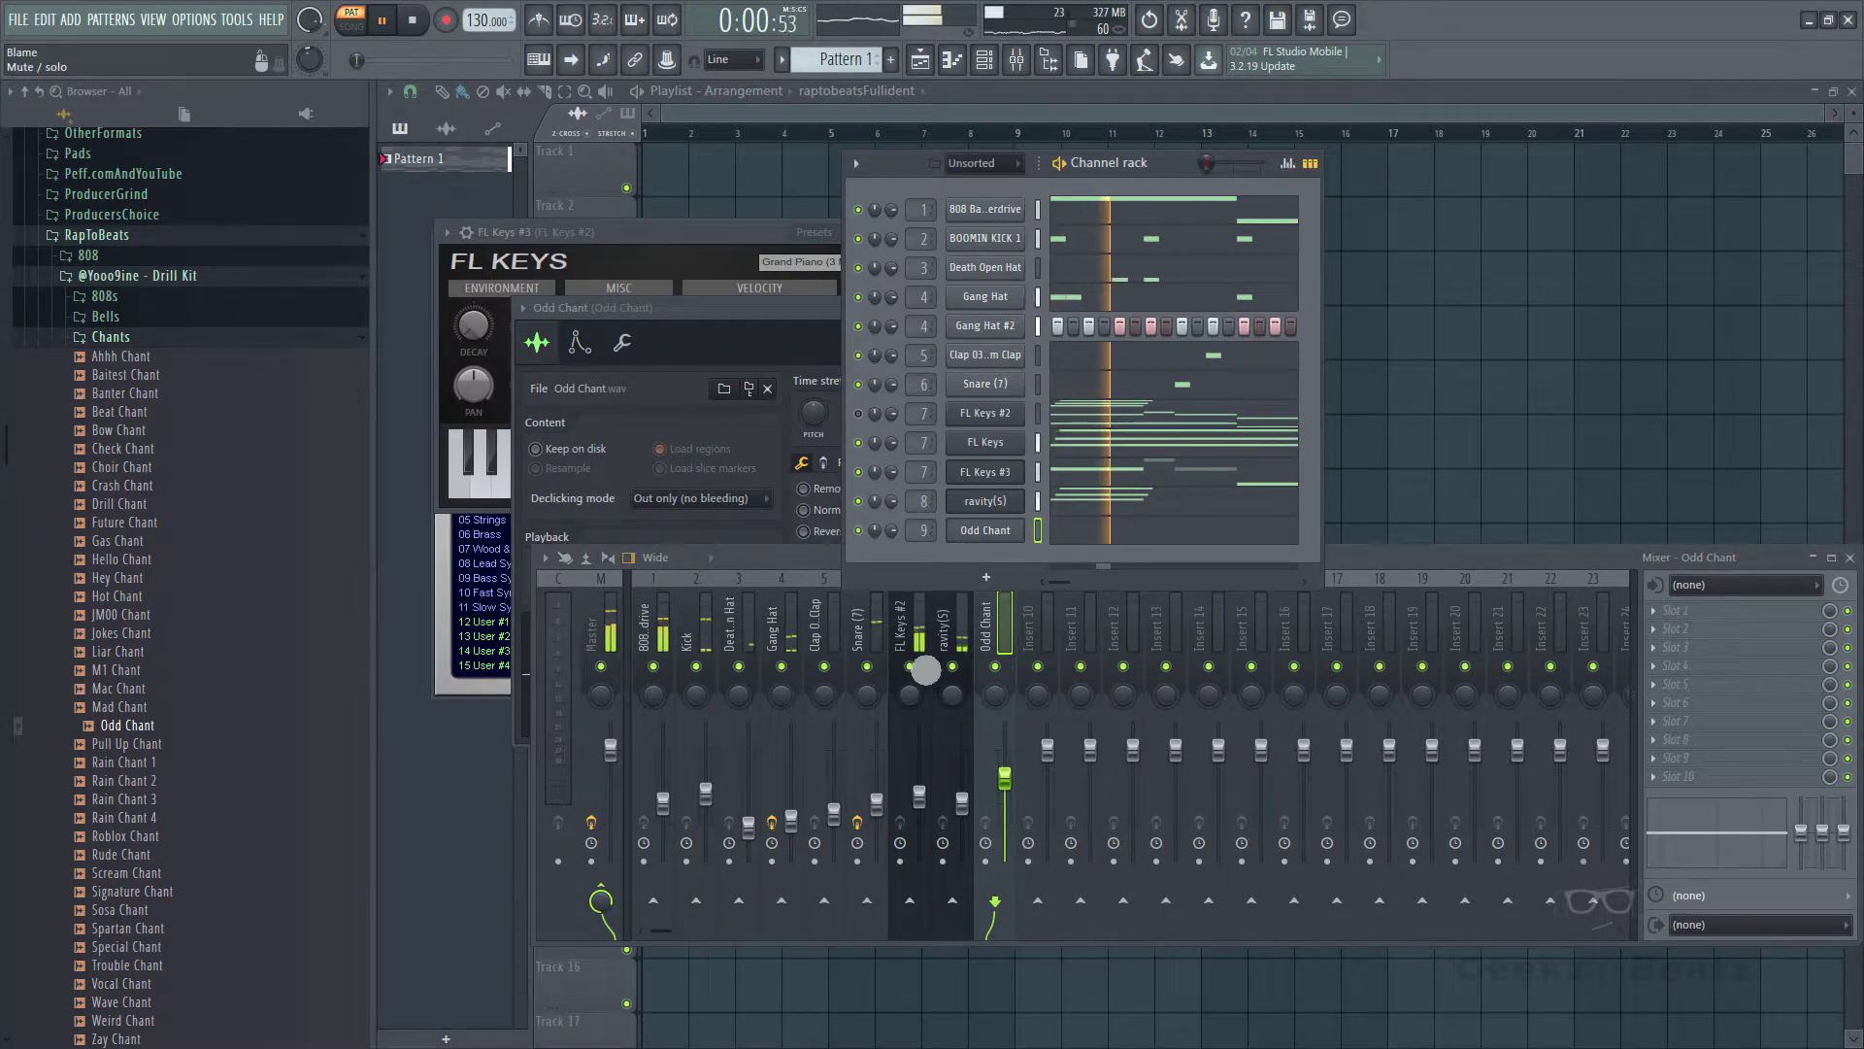
click(910, 666)
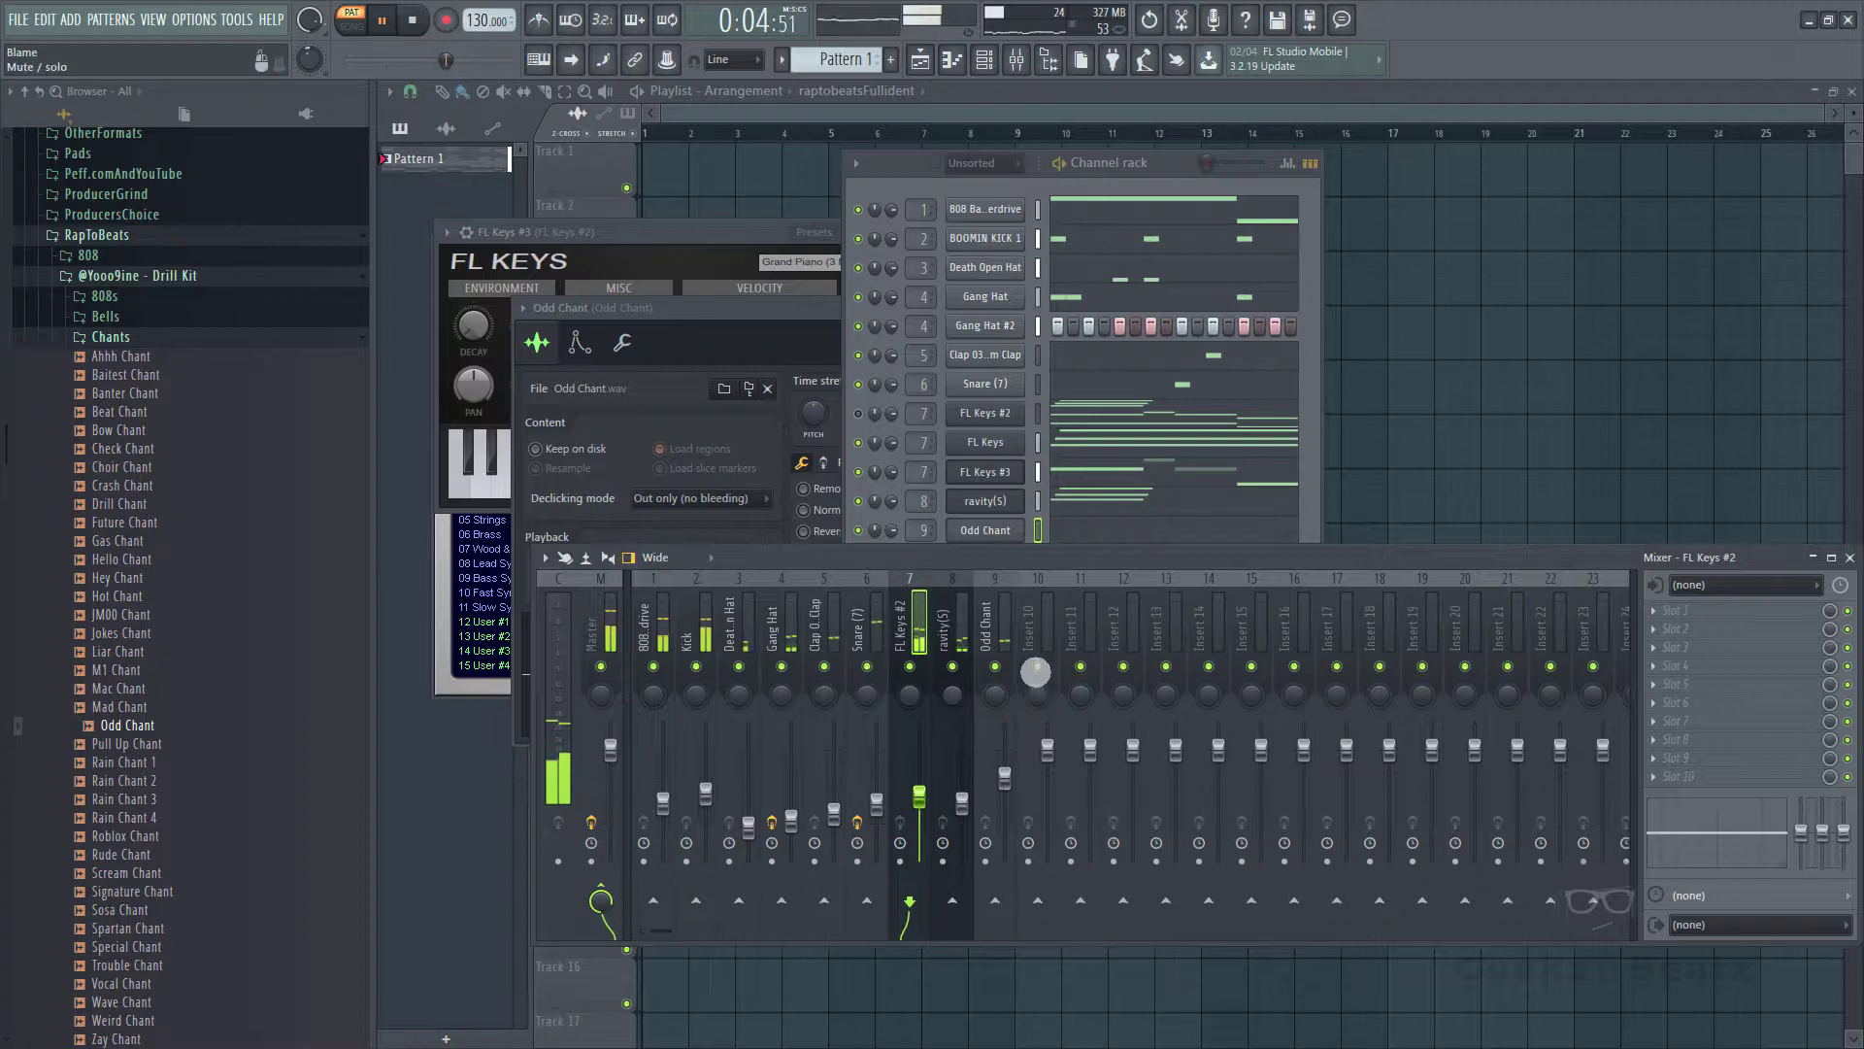
- Reopen the Odd Chant piano roll, compare the note at C#5 and C#6, and keep it at C#6
click(1120, 537)
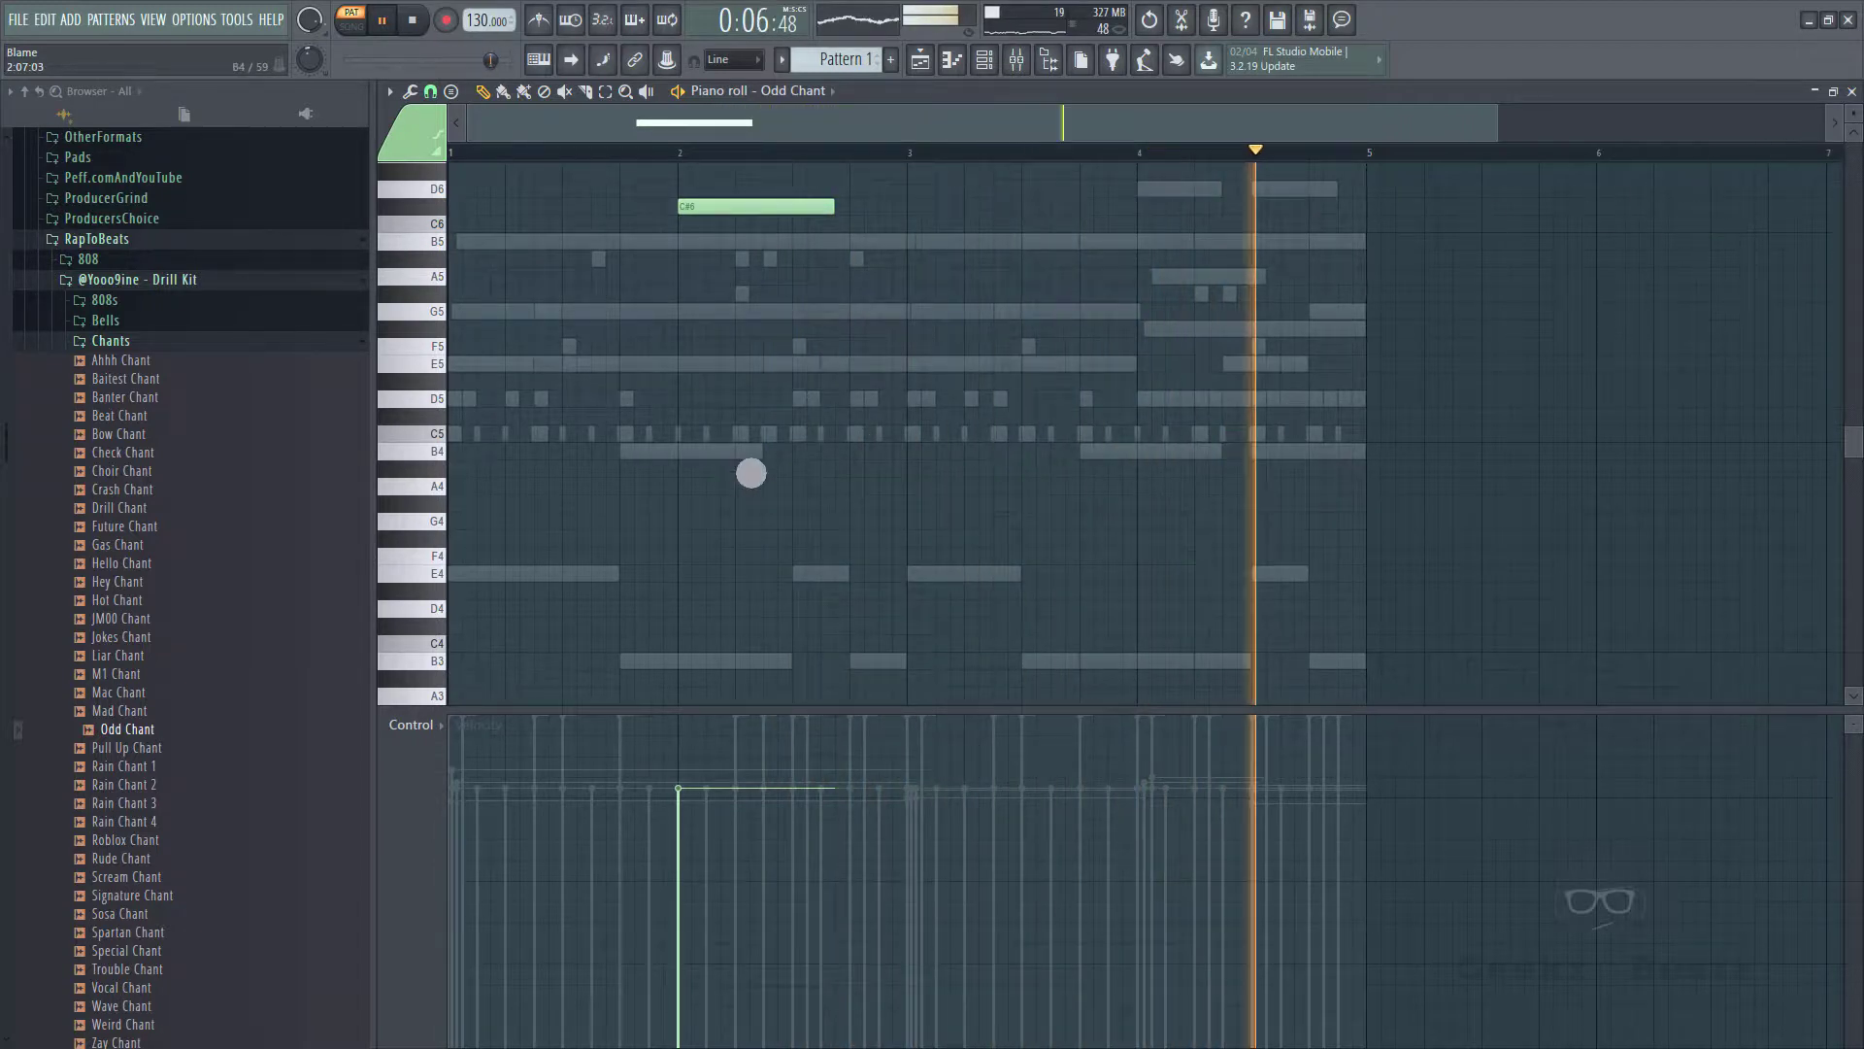
key(ctrl+Down)
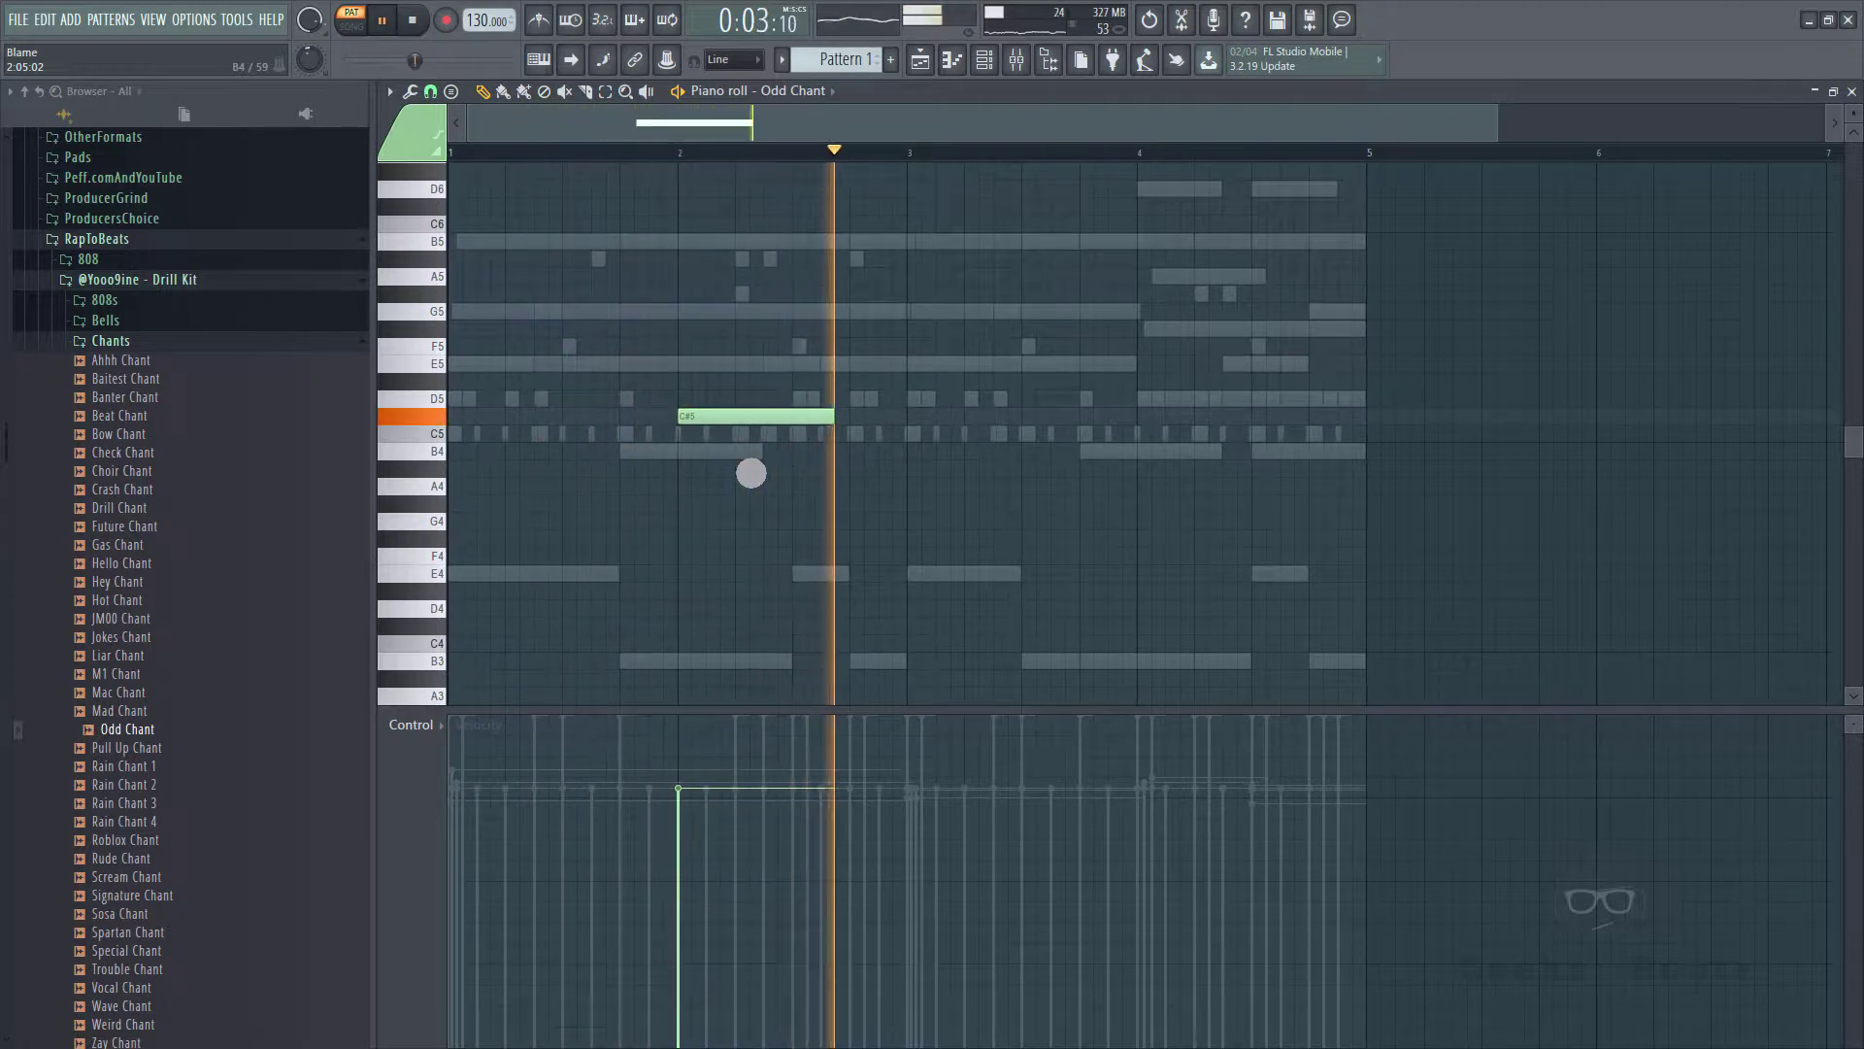
key(ctrl+Up)
key(space)
key(space)
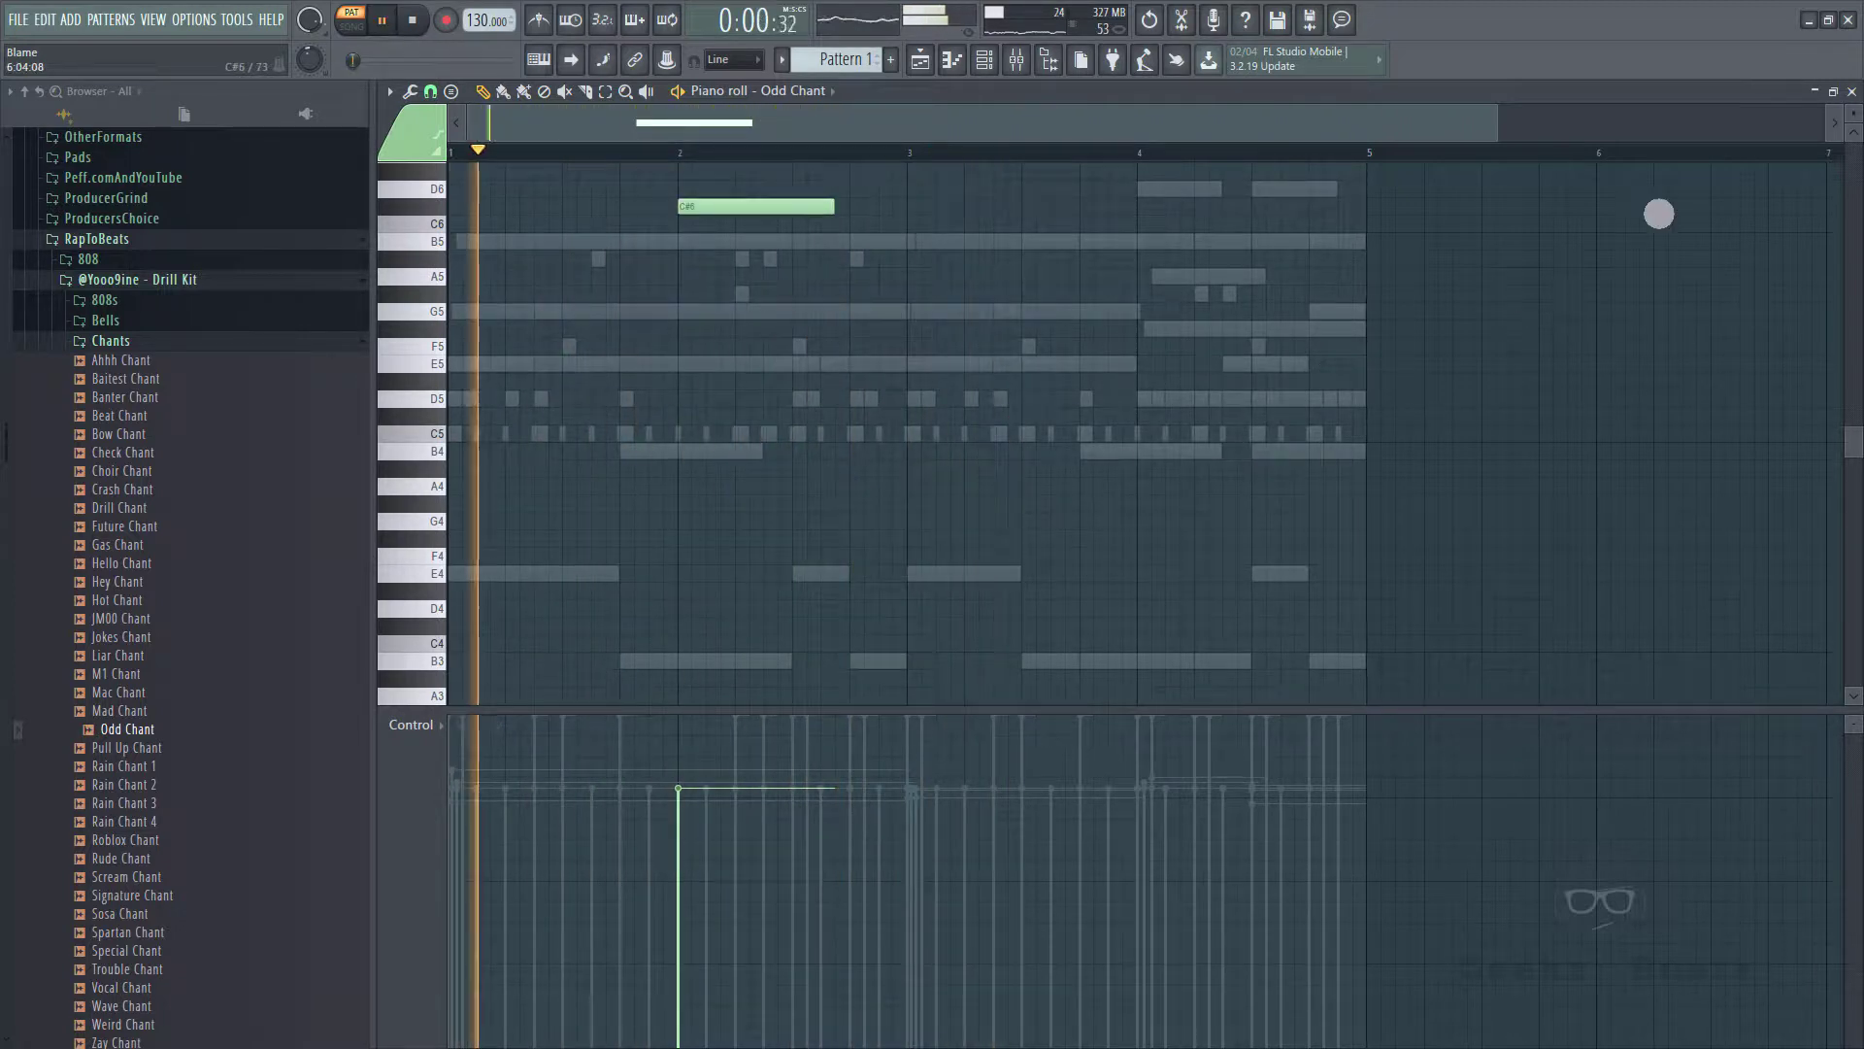
- Try the Odd Chant note one octave higher at C#7 and bring it back to C#6
key(ctrl+Up)
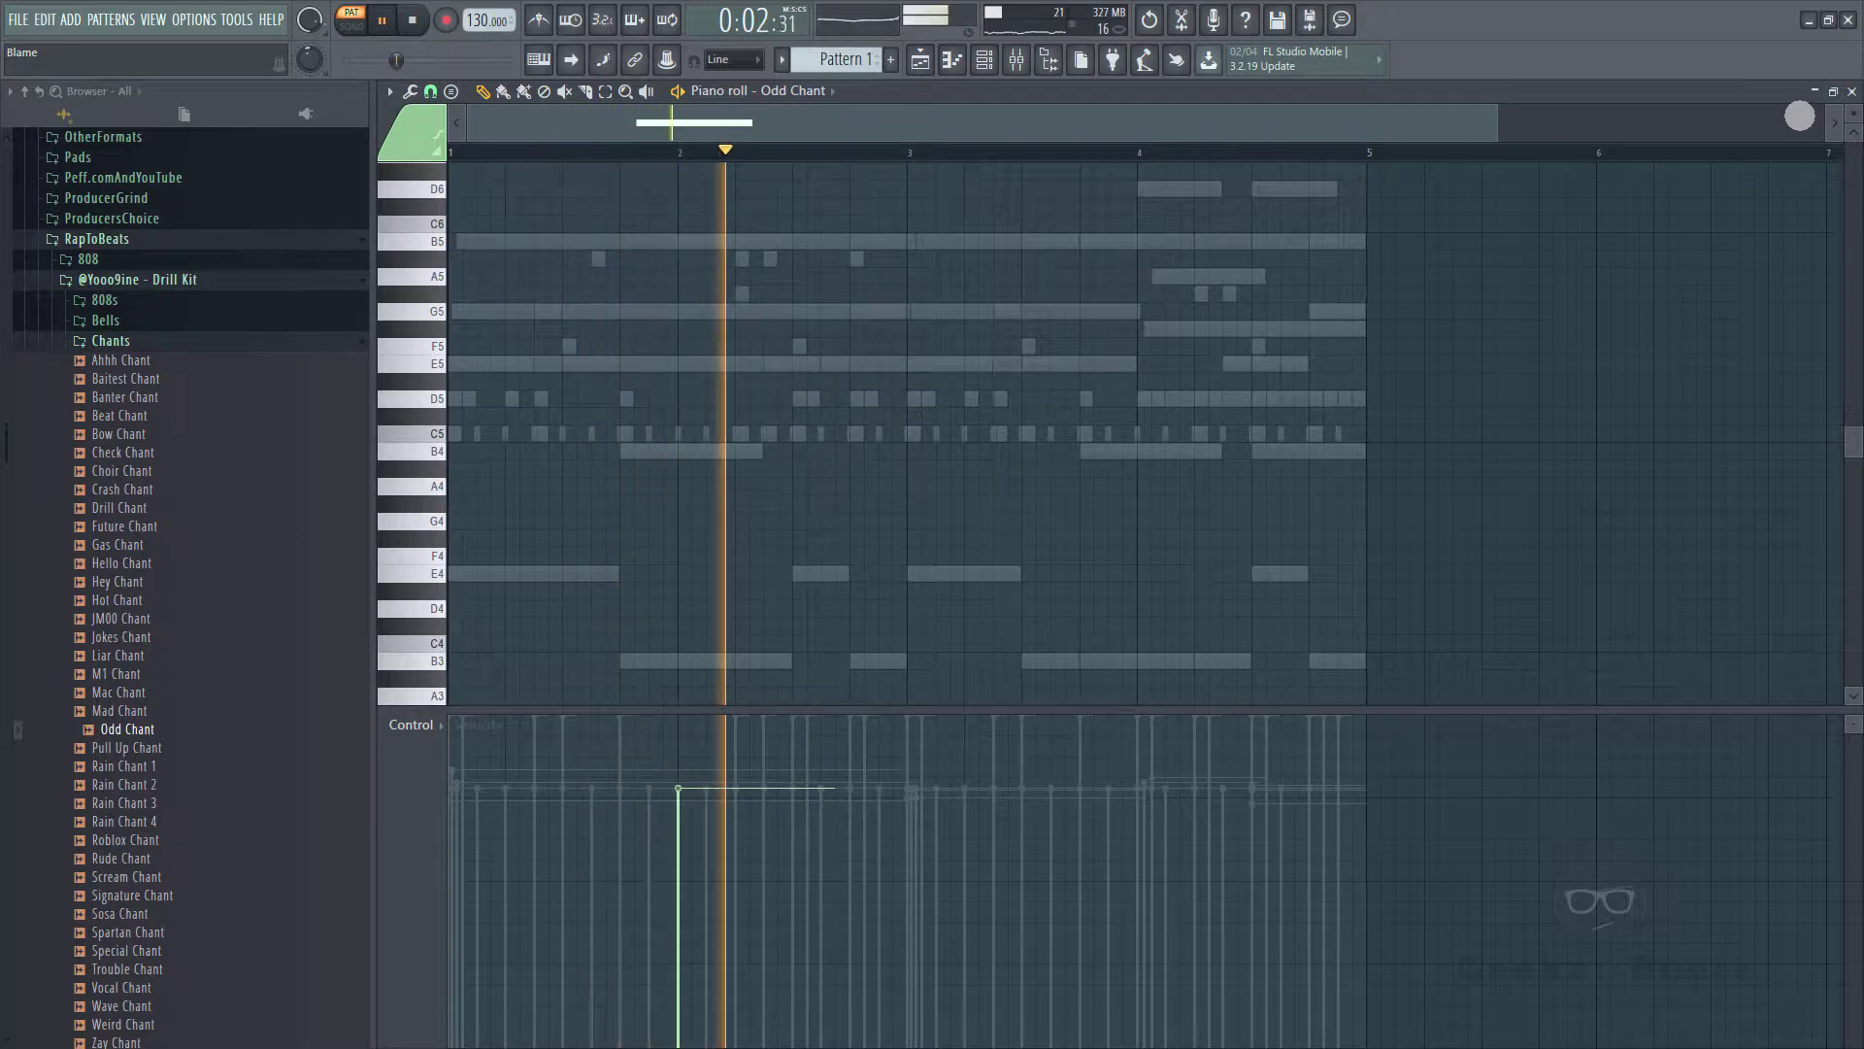
scroll(1474, 298, up, 5)
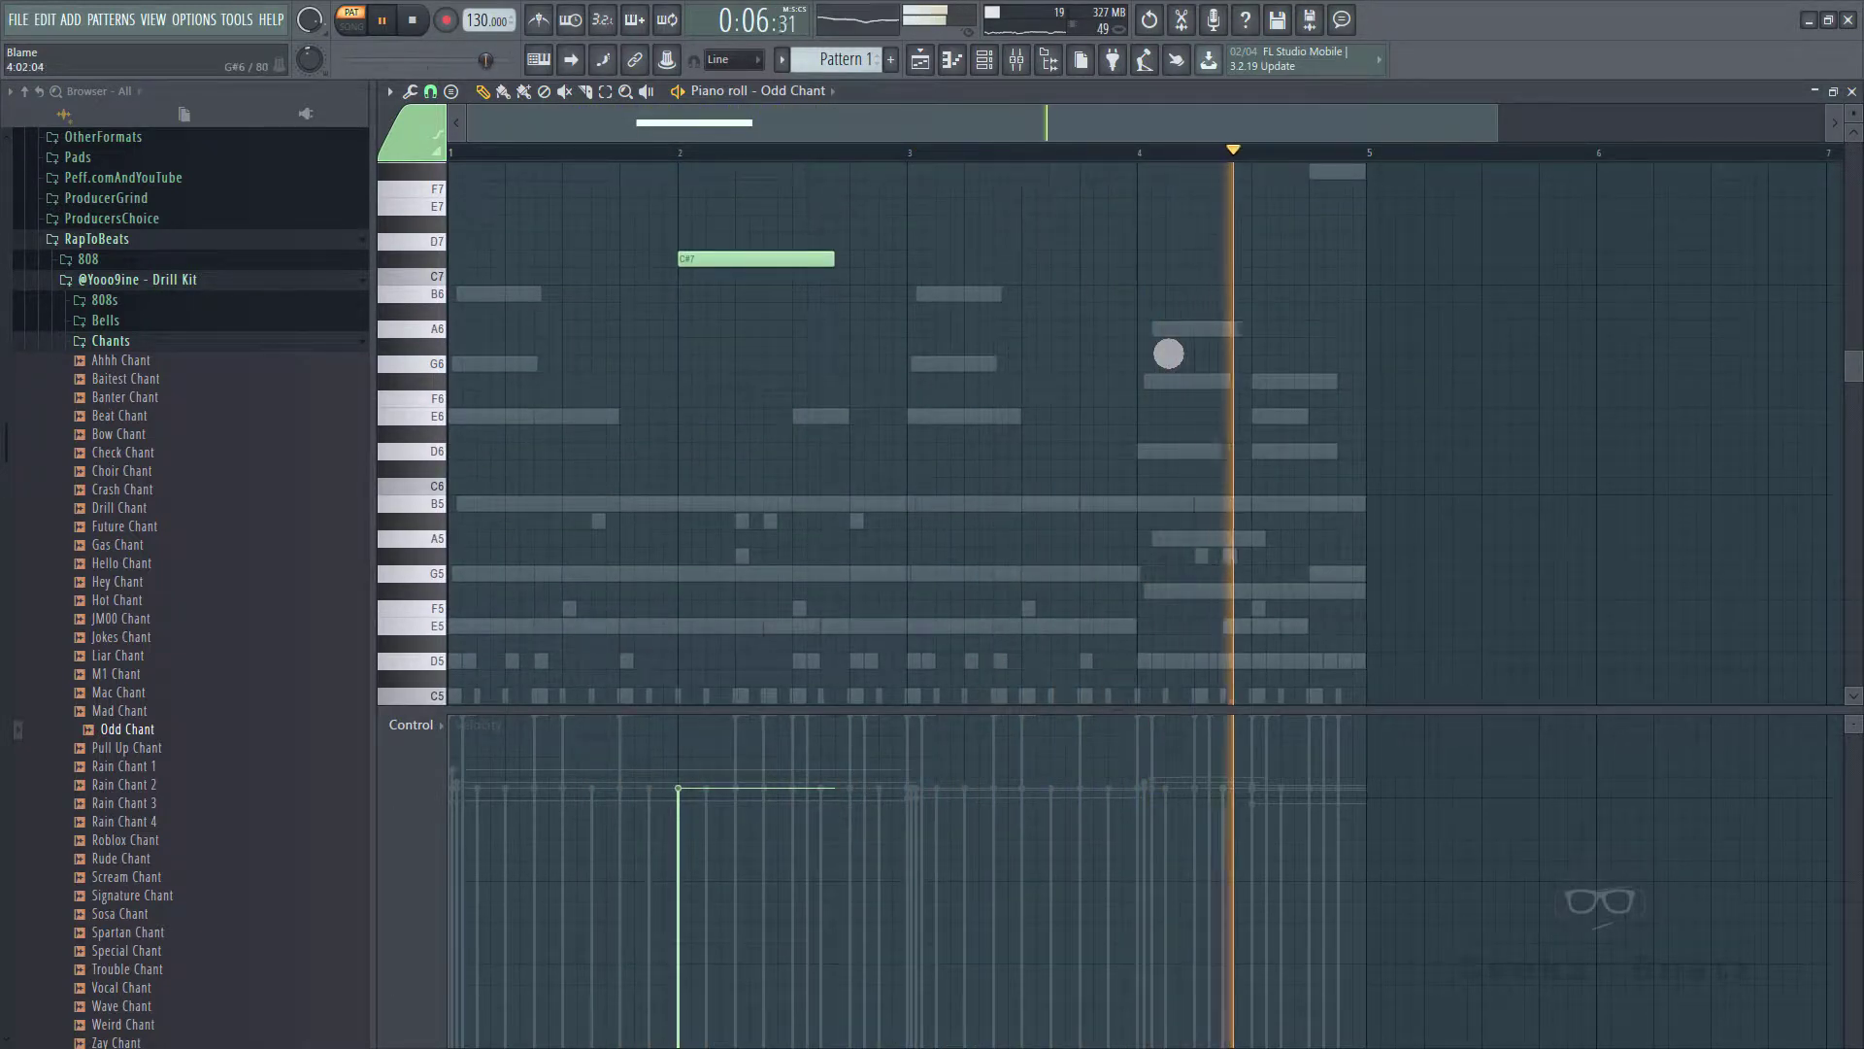
key(ctrl+Down)
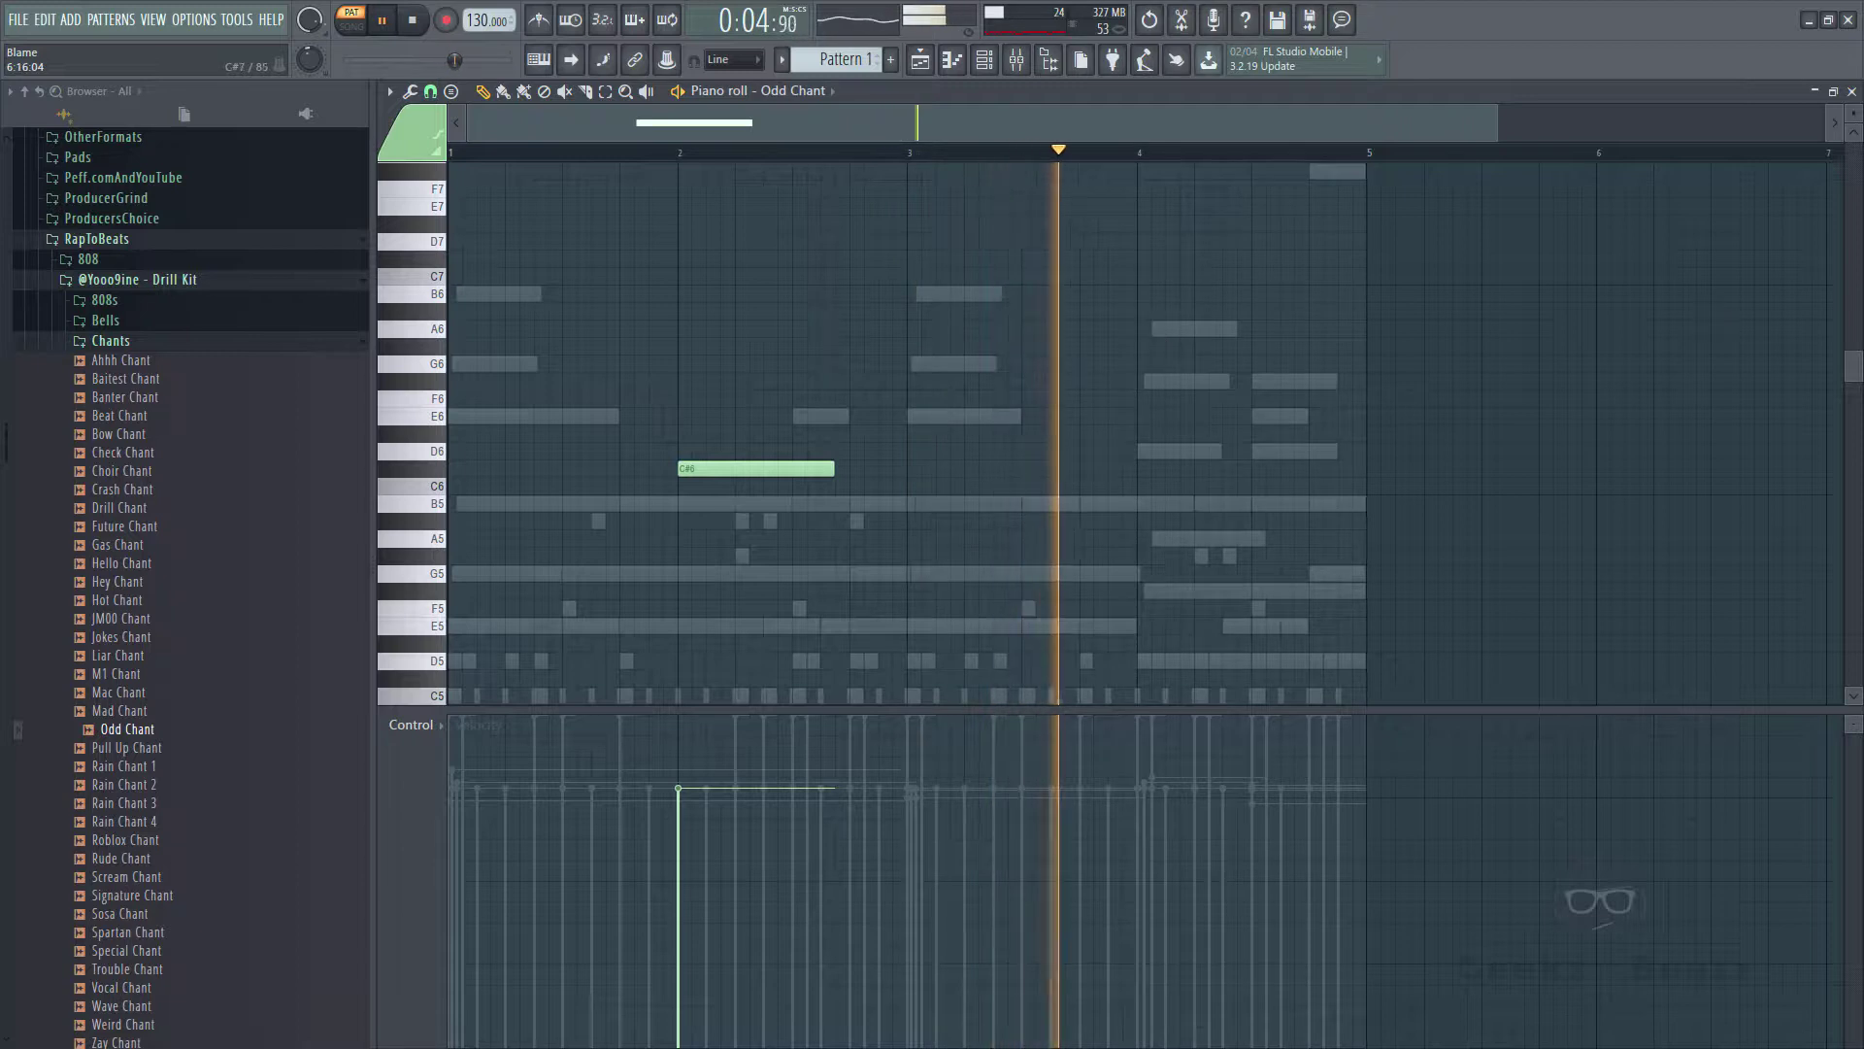
- Close the piano roll and pan the Odd Chant mixer track slightly to the right
key(F9)
click(1852, 90)
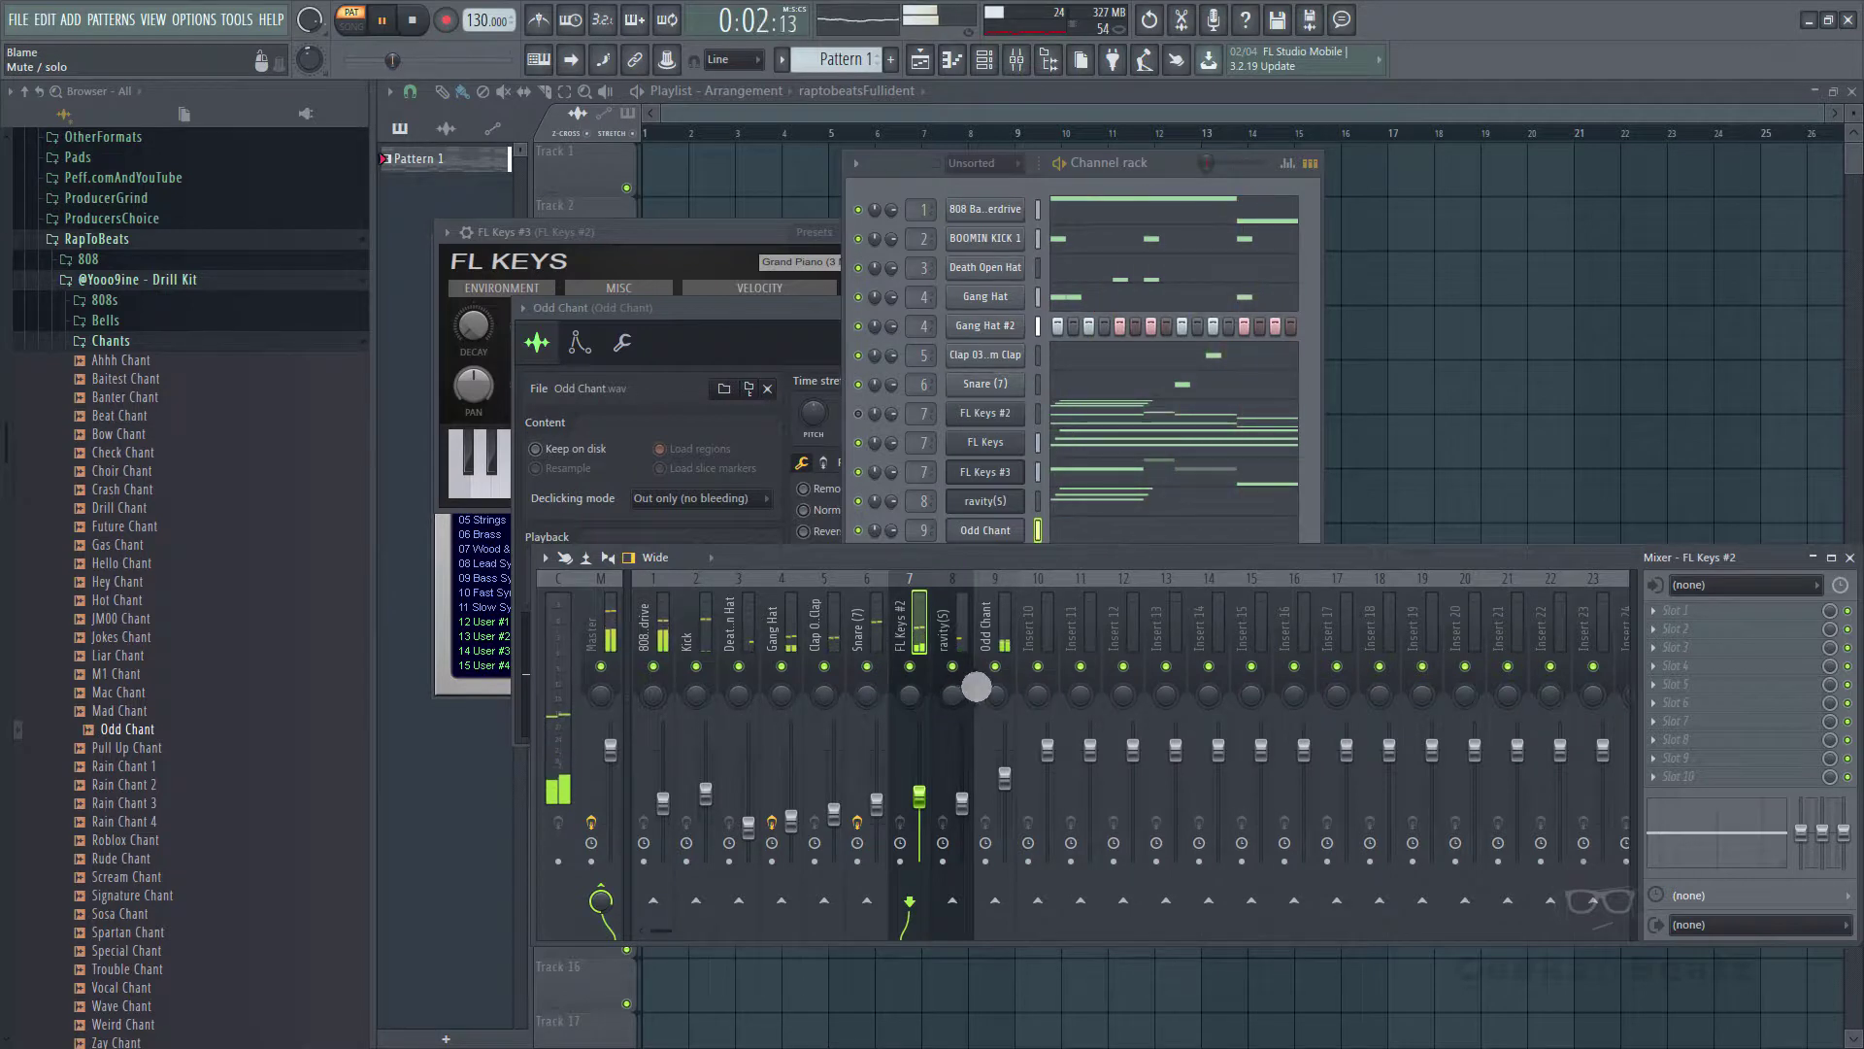
click(1004, 700)
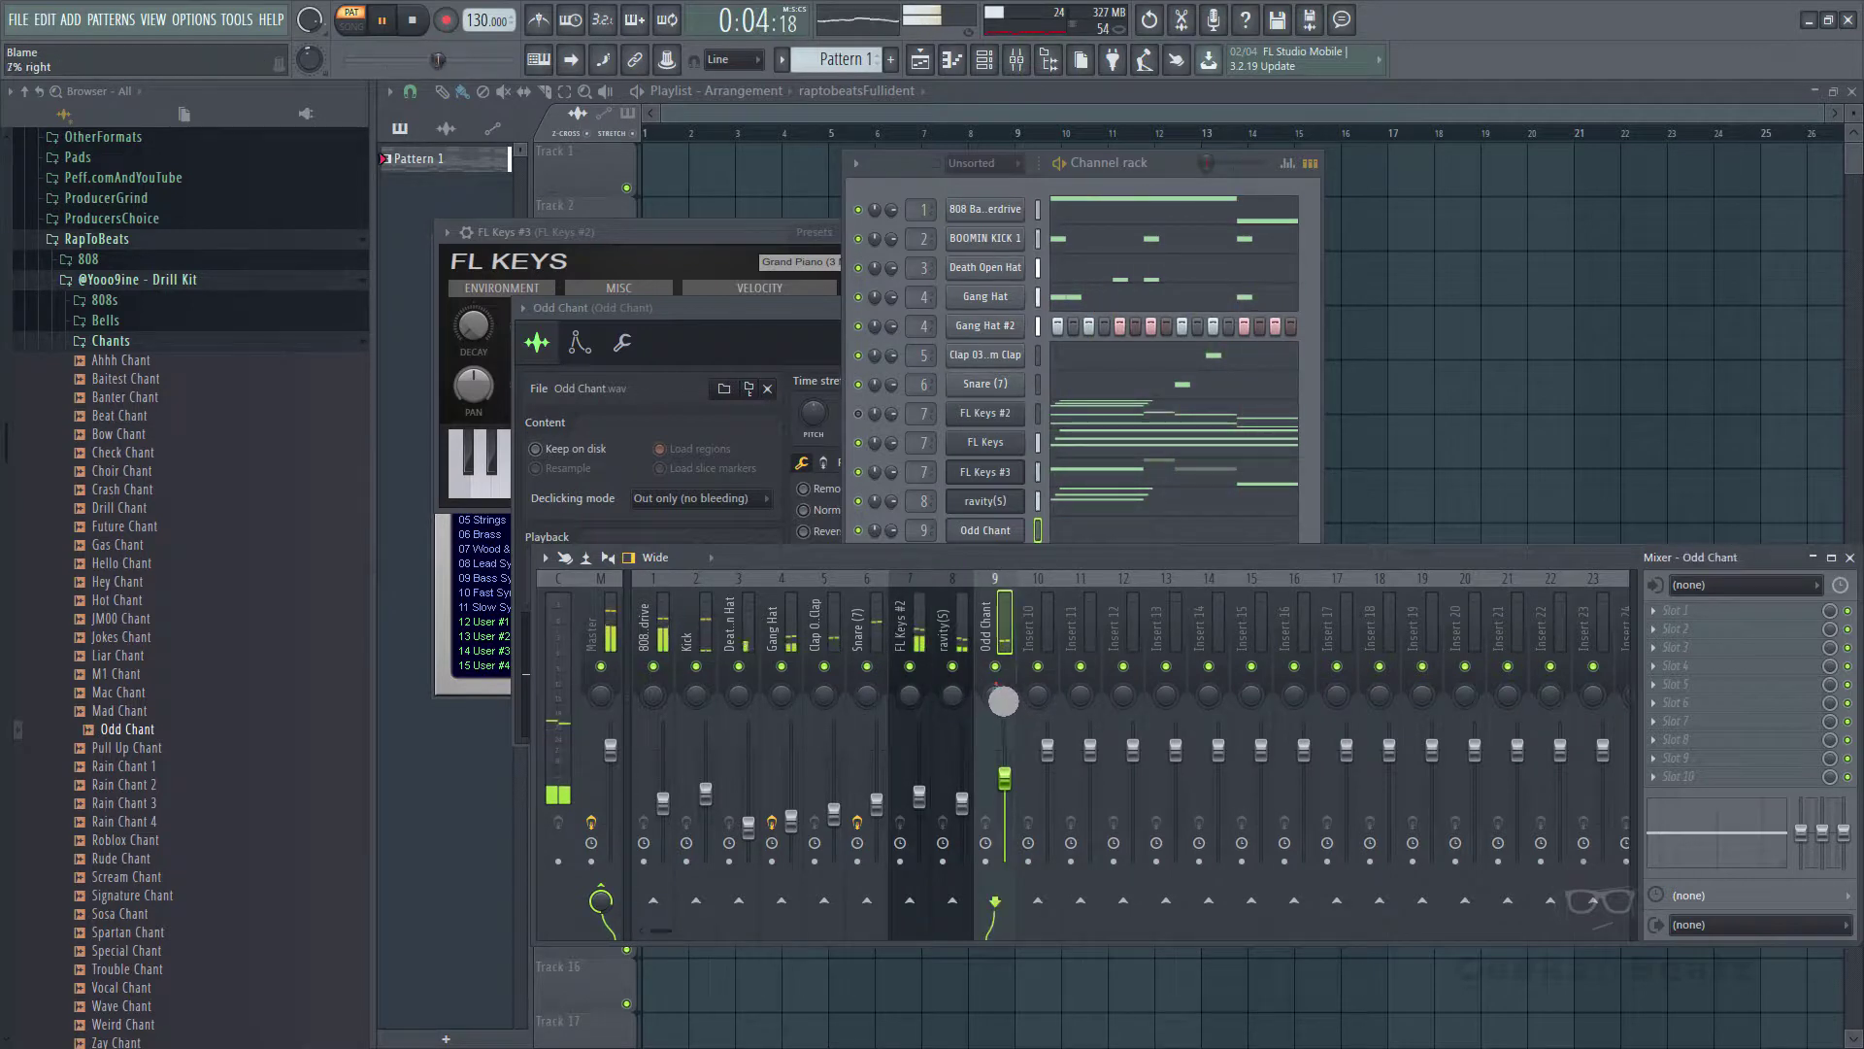
- Add Fruity Parametric EQ 2 to the FL Keys #2 mixer track and cut band 5 by about 3.8 dB near 1559 Hz
click(916, 656)
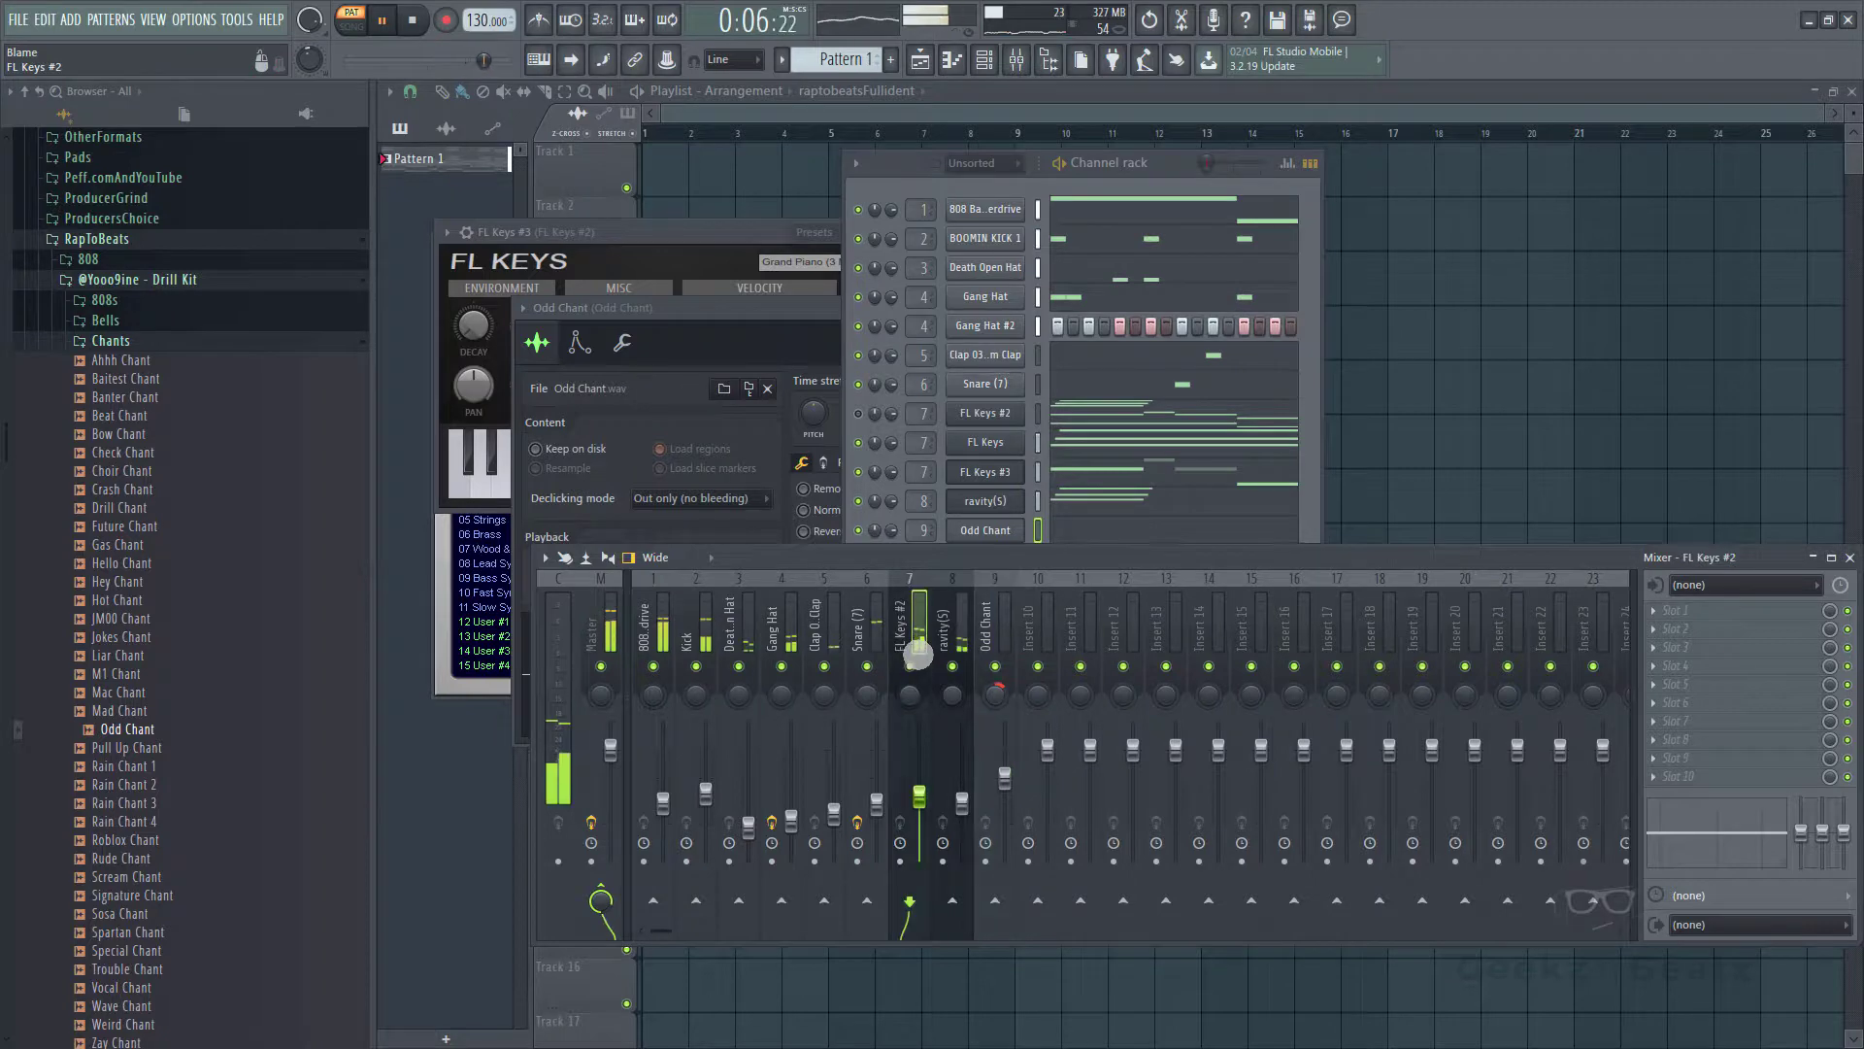
click(1670, 626)
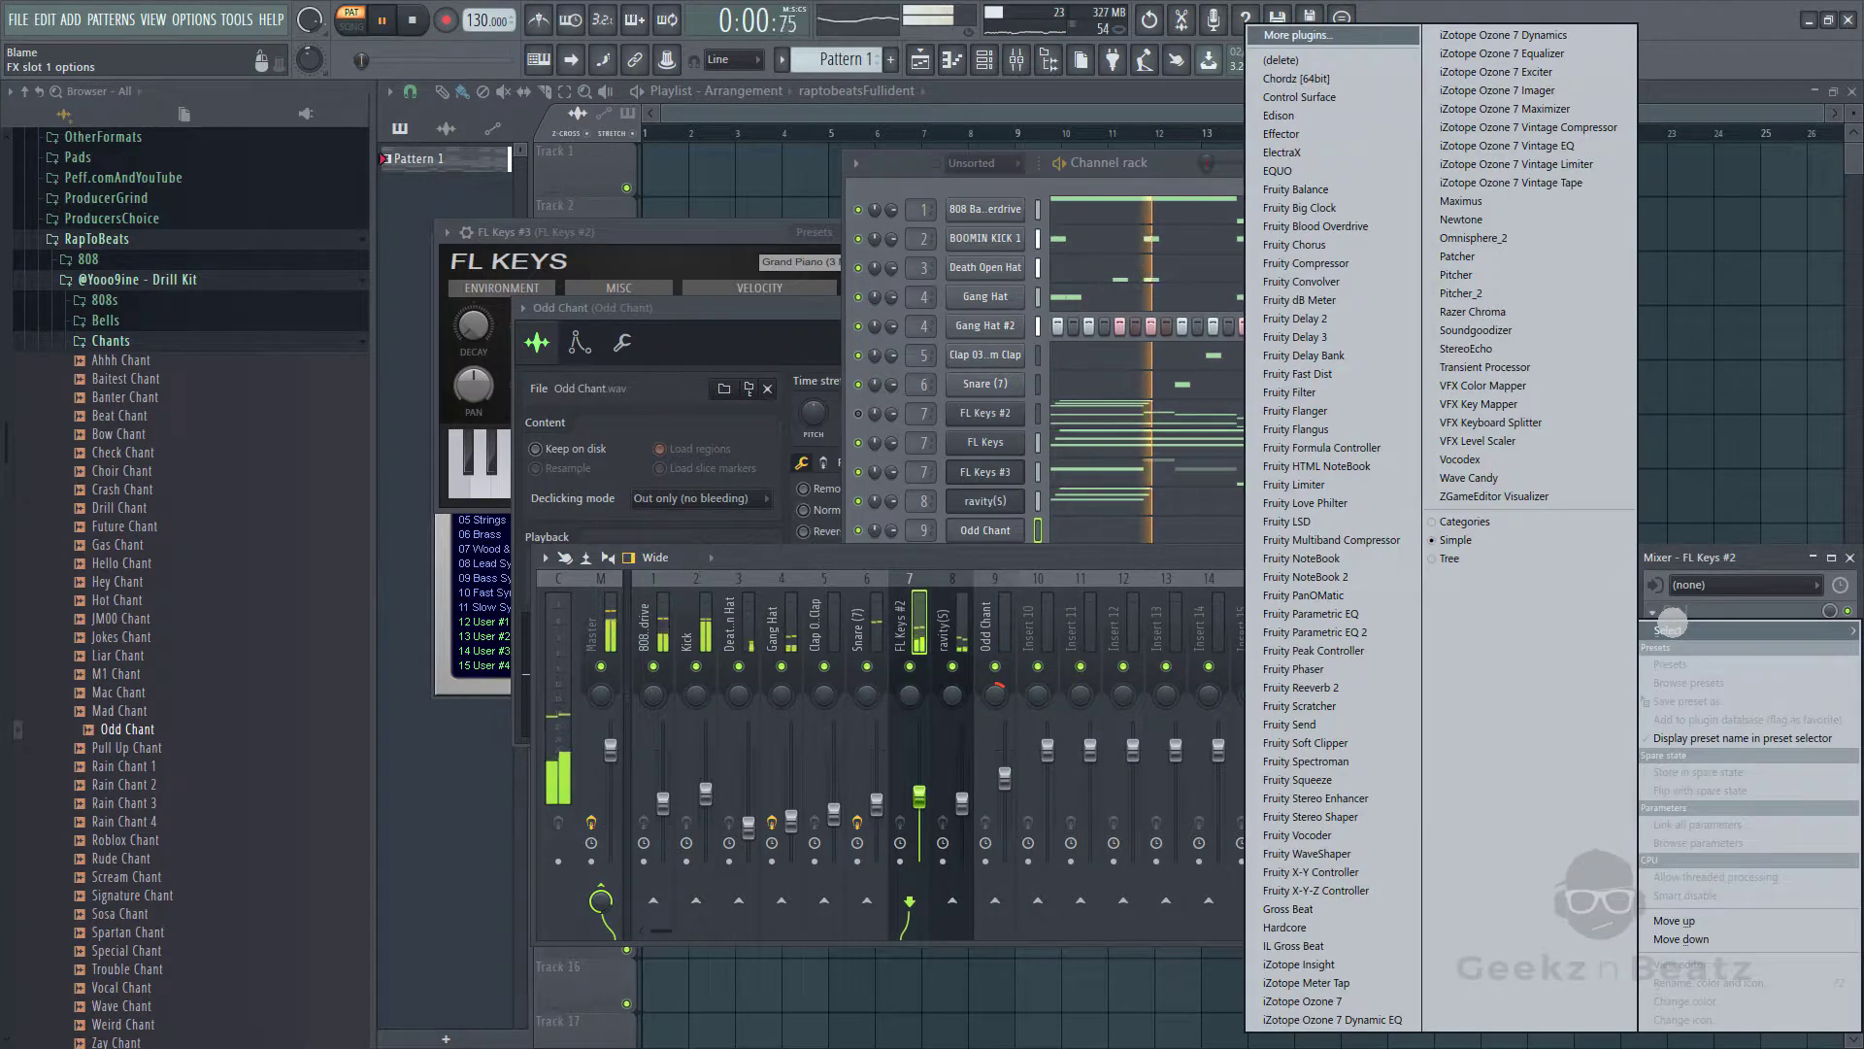
click(1340, 632)
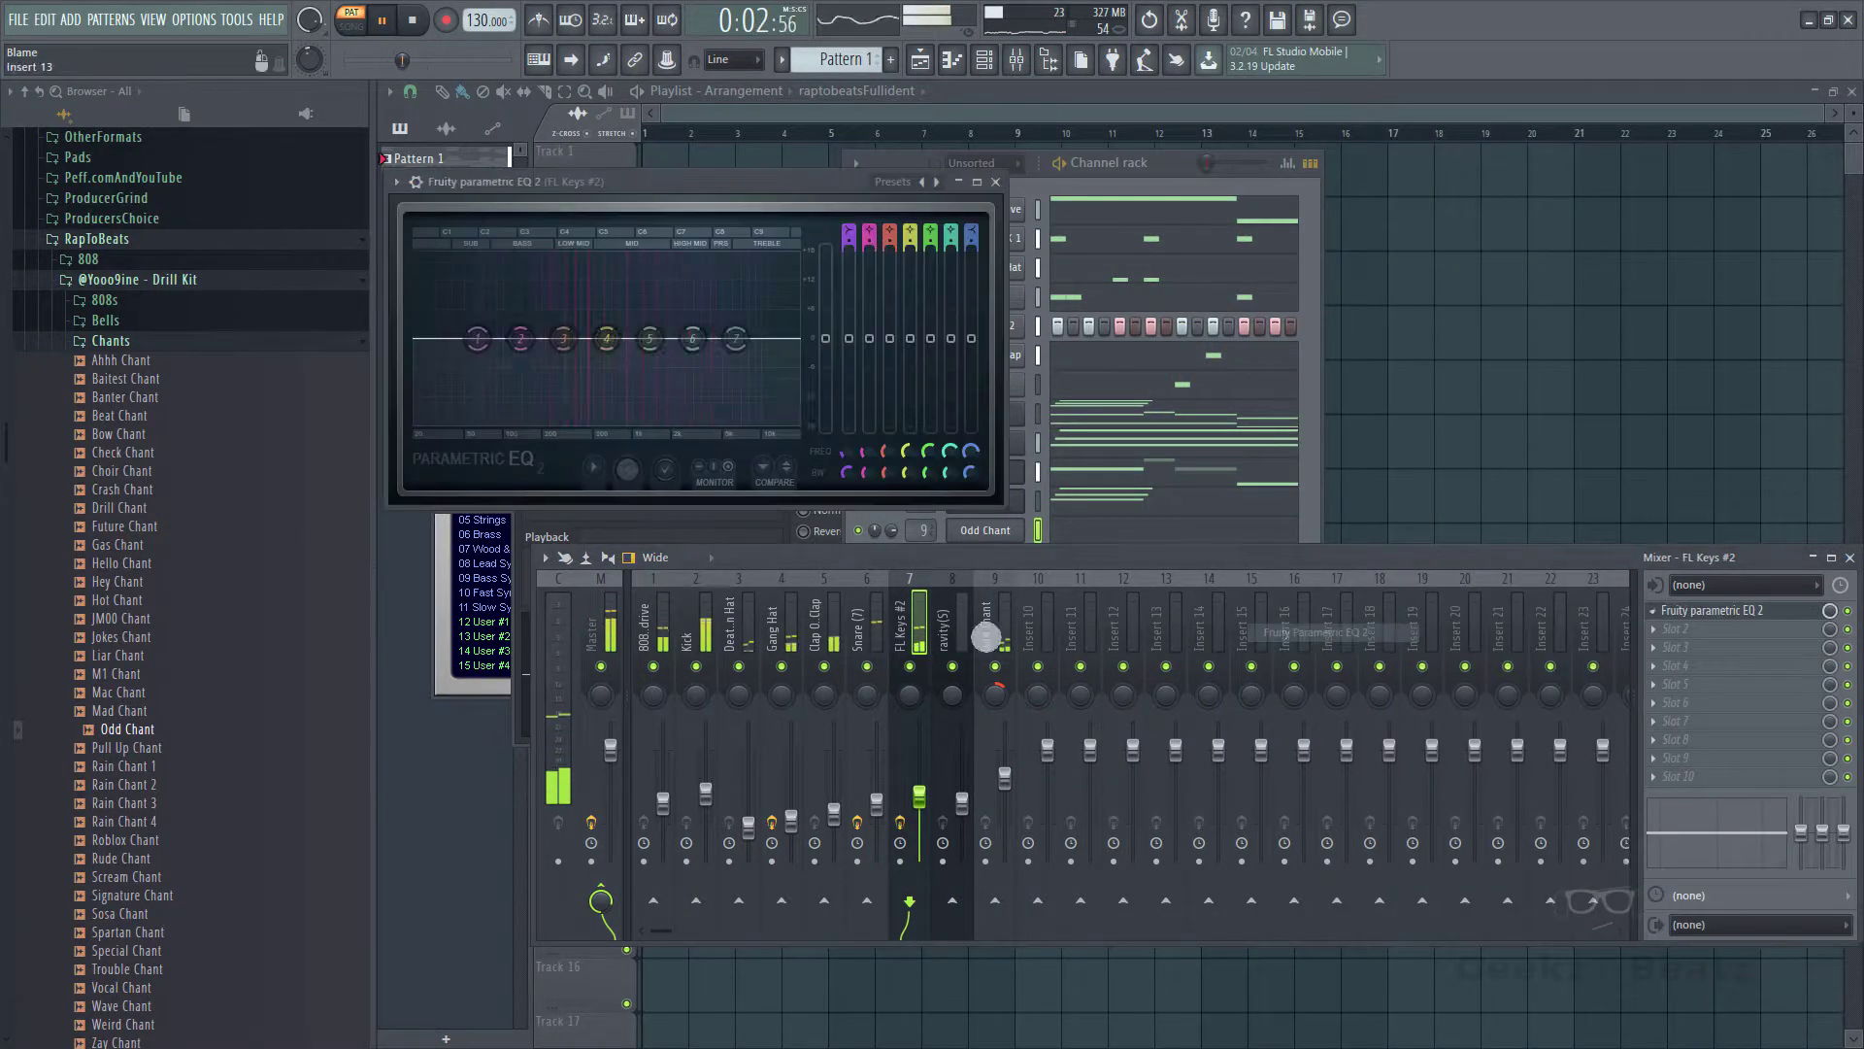
drag(648, 339, 649, 358)
drag(665, 422, 689, 418)
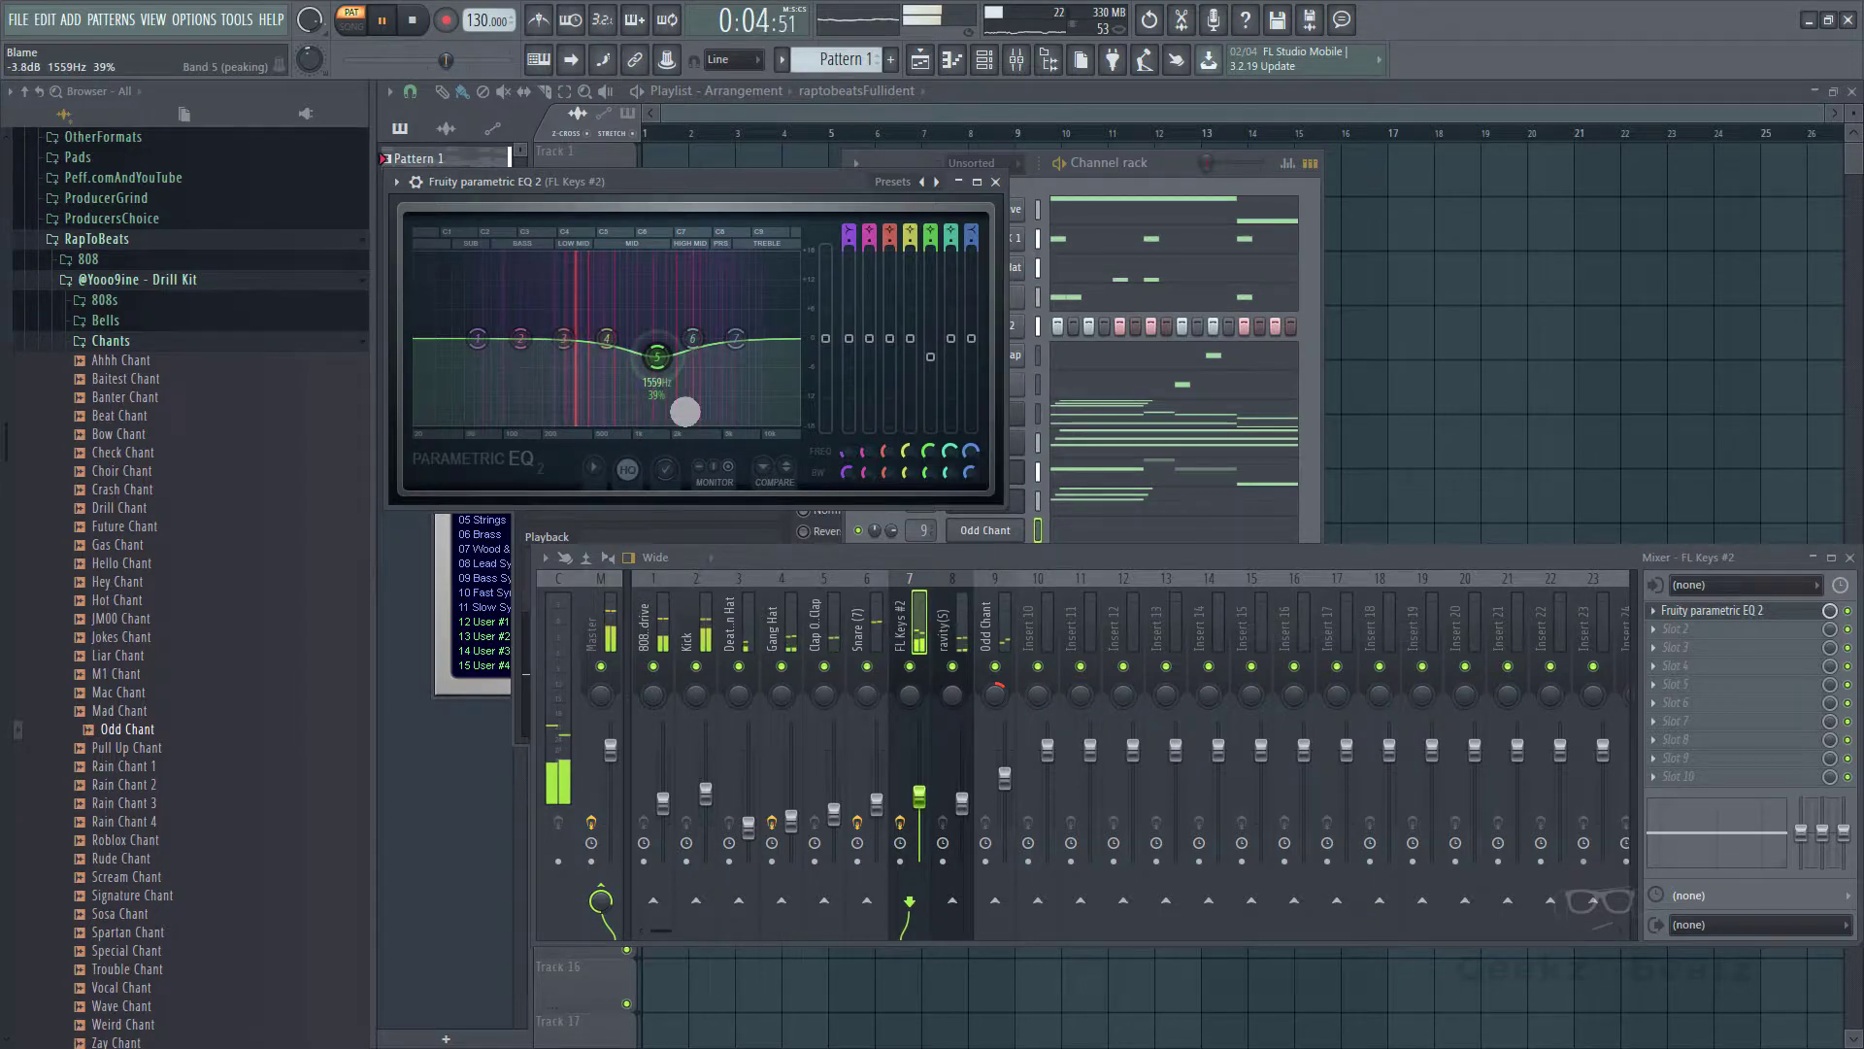
- Add Fruity Reeverb 2 in the second effect slot of the FL Keys #2 track and enlarge its room size
click(1672, 636)
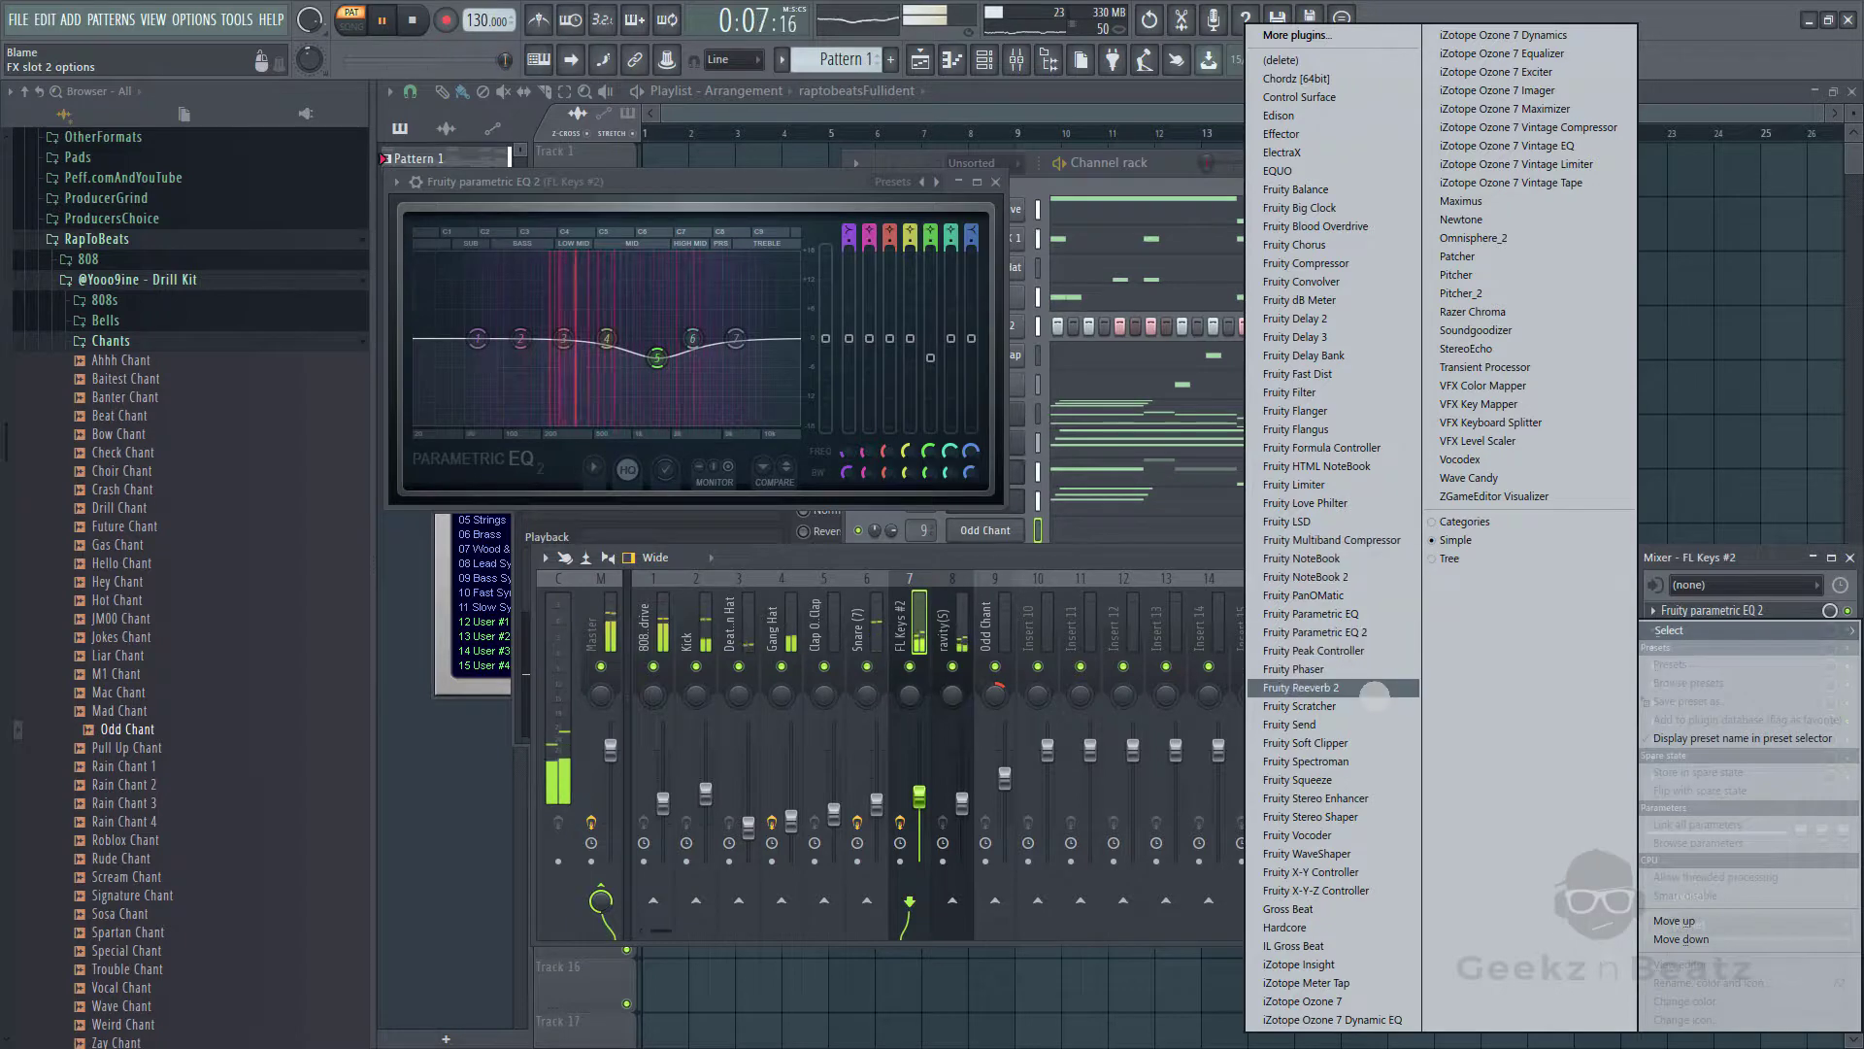
click(1371, 689)
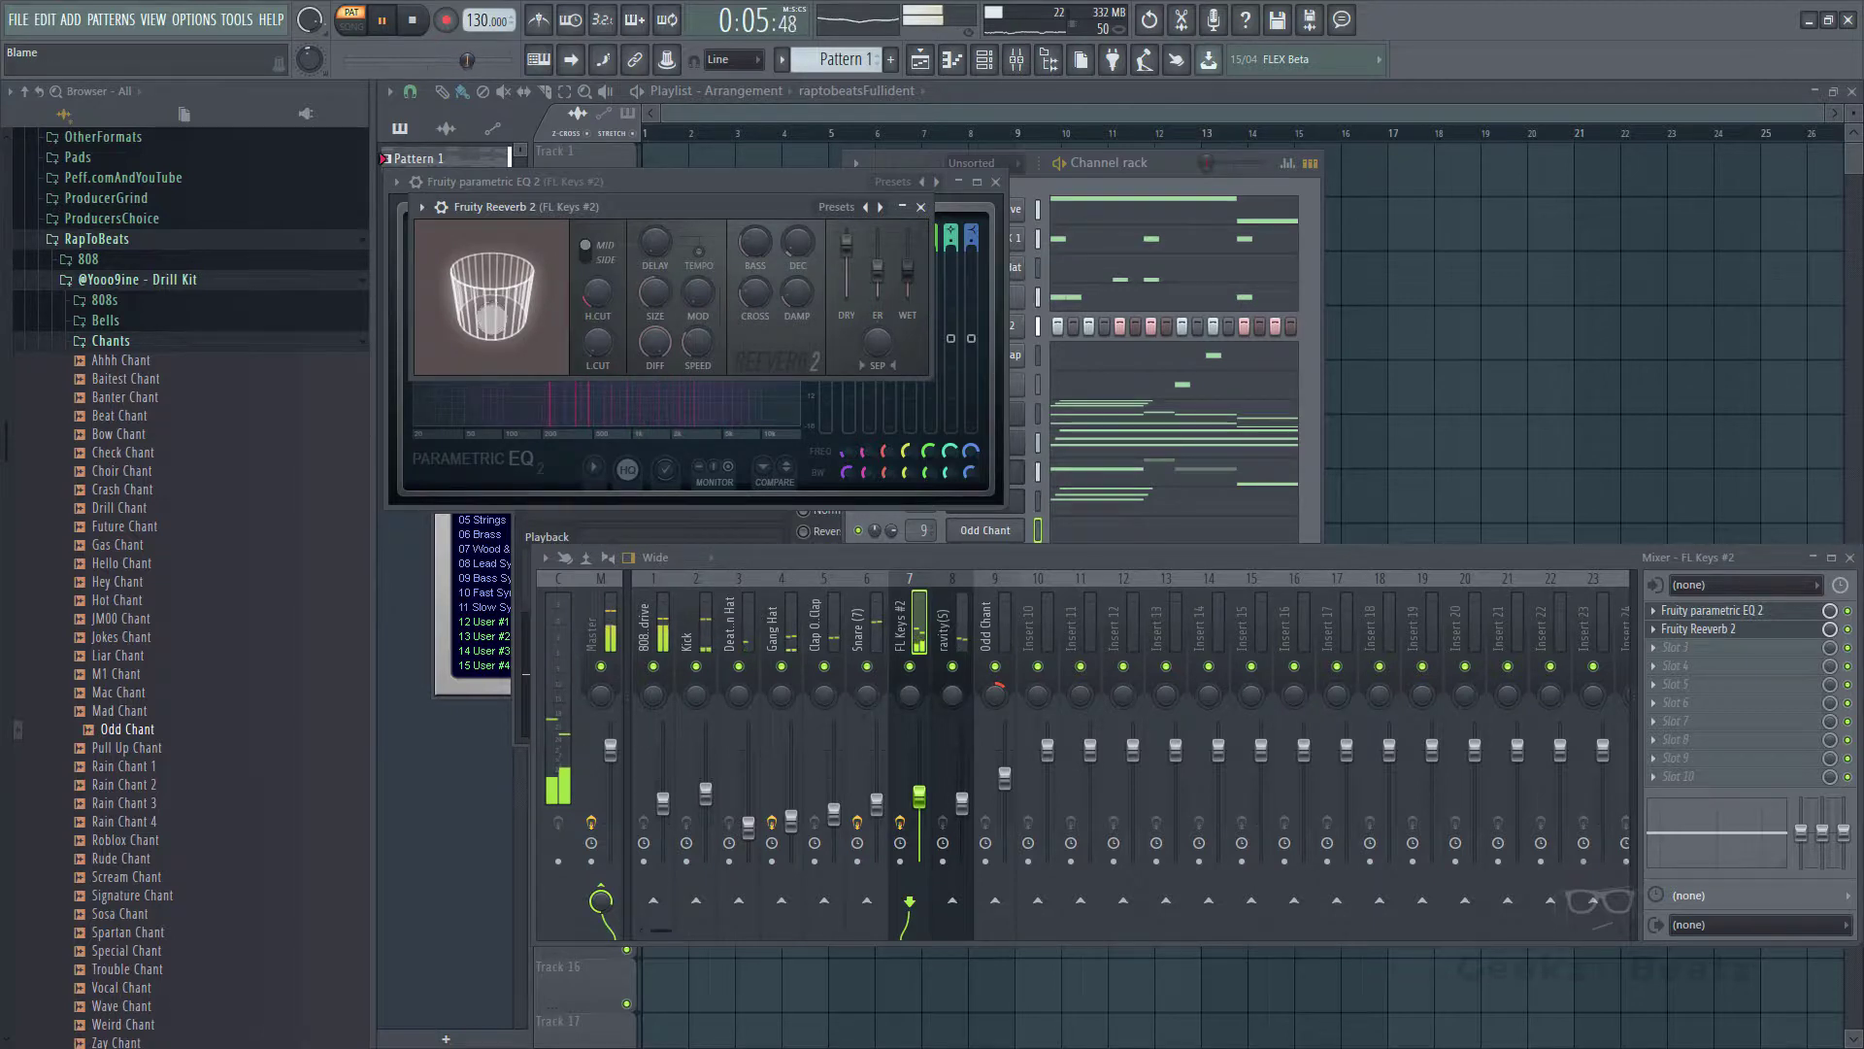
drag(491, 319, 487, 178)
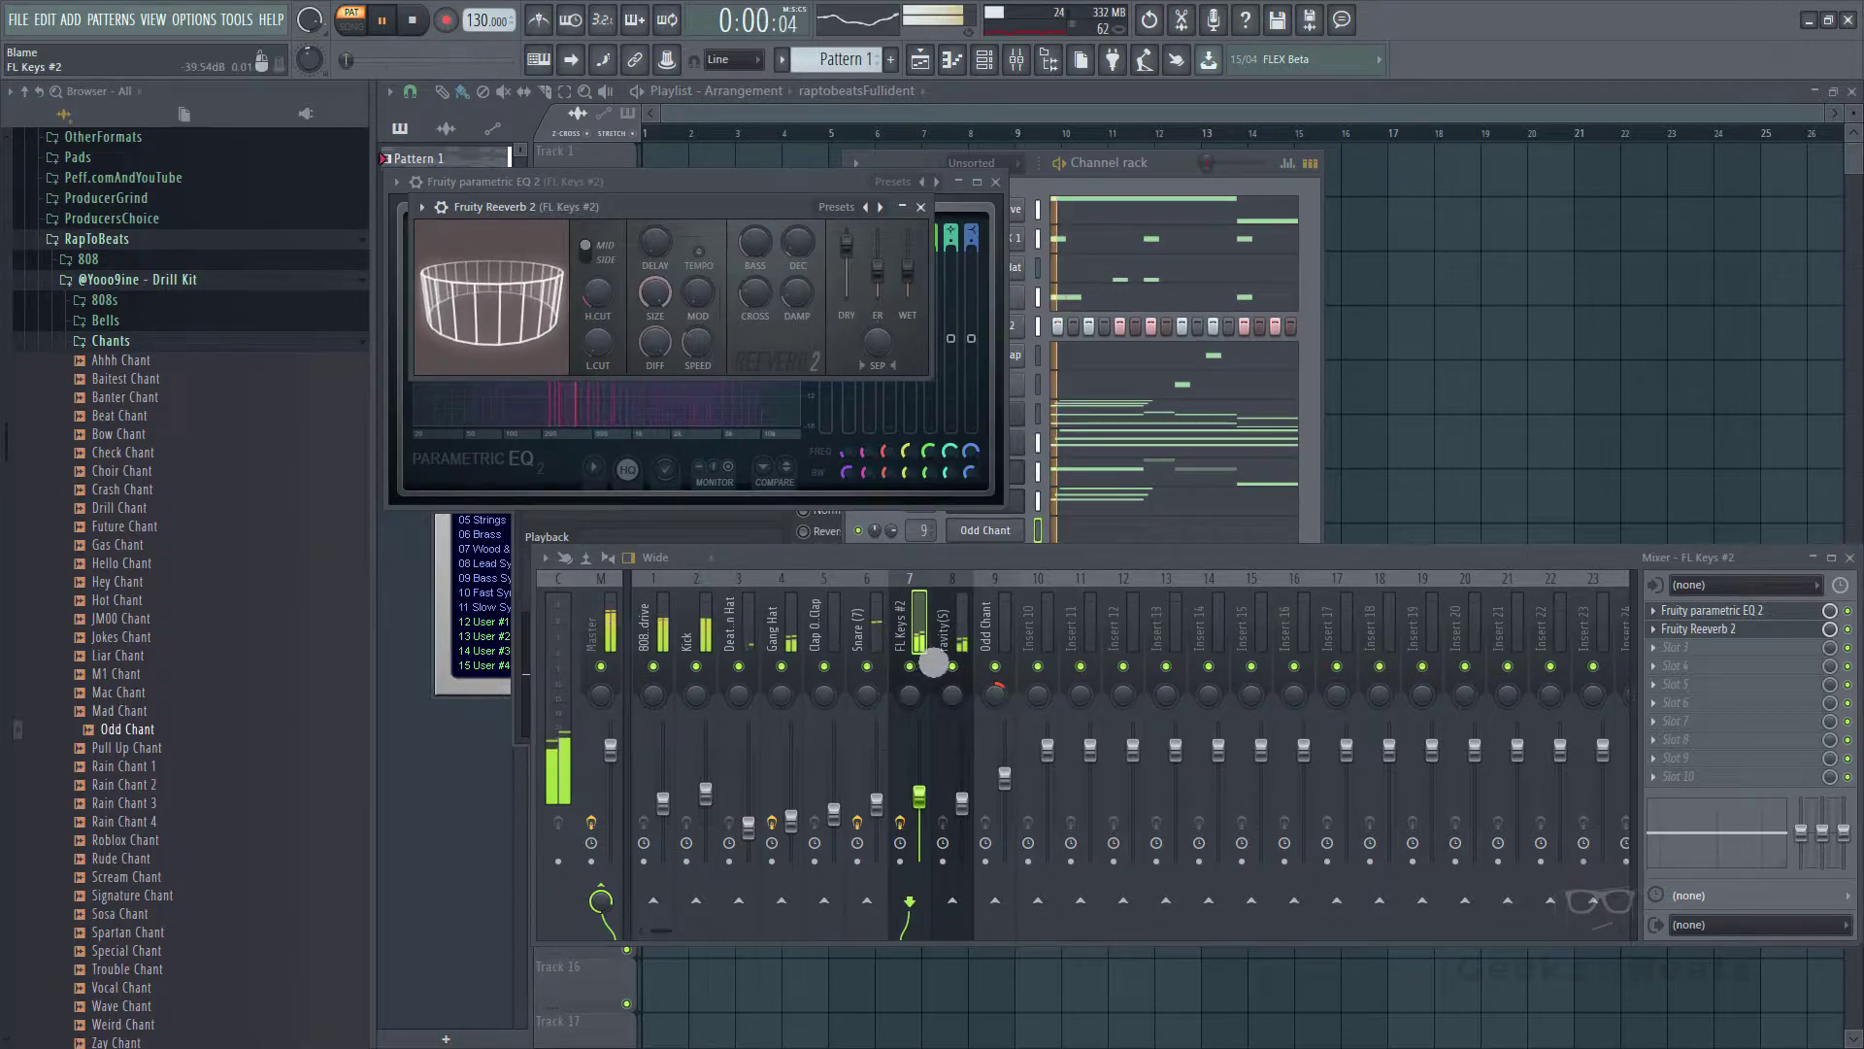
- Solo the FL Keys #2 mixer track and add Fruity Stereo Enhancer in its third effect slot
right_click(910, 666)
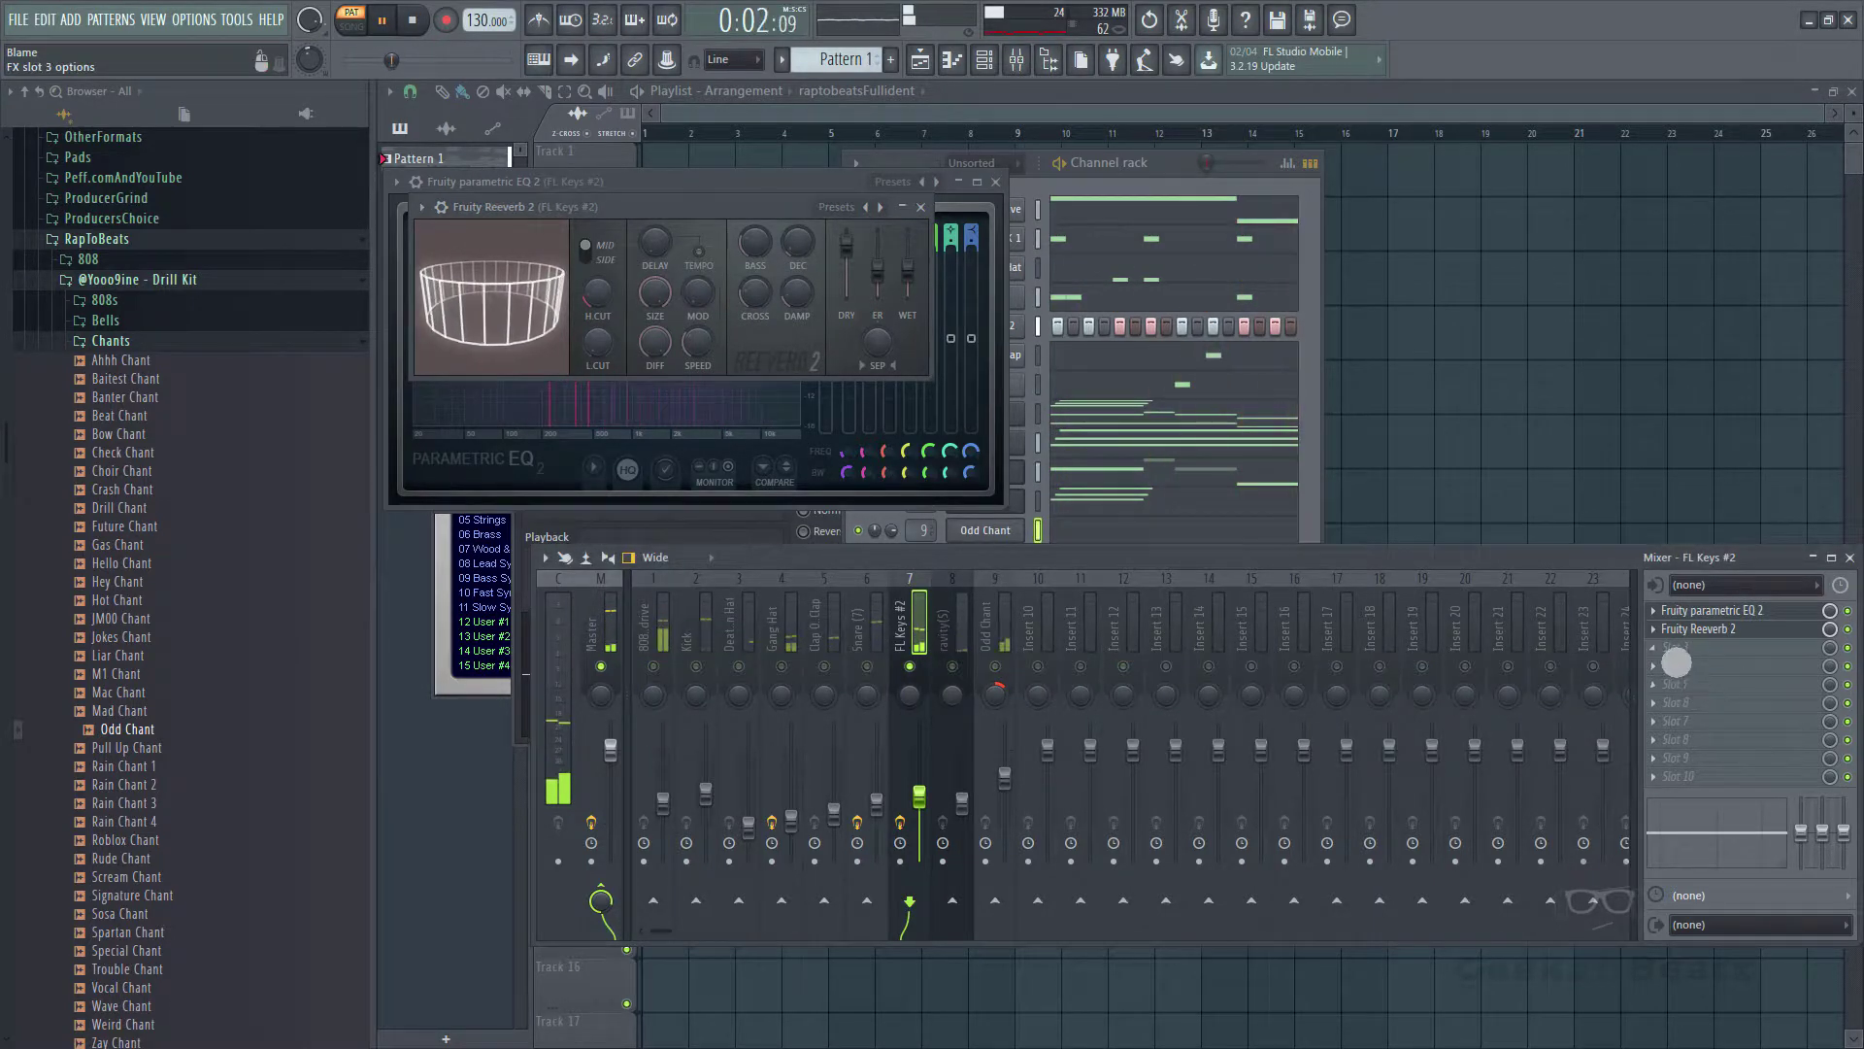
click(1676, 663)
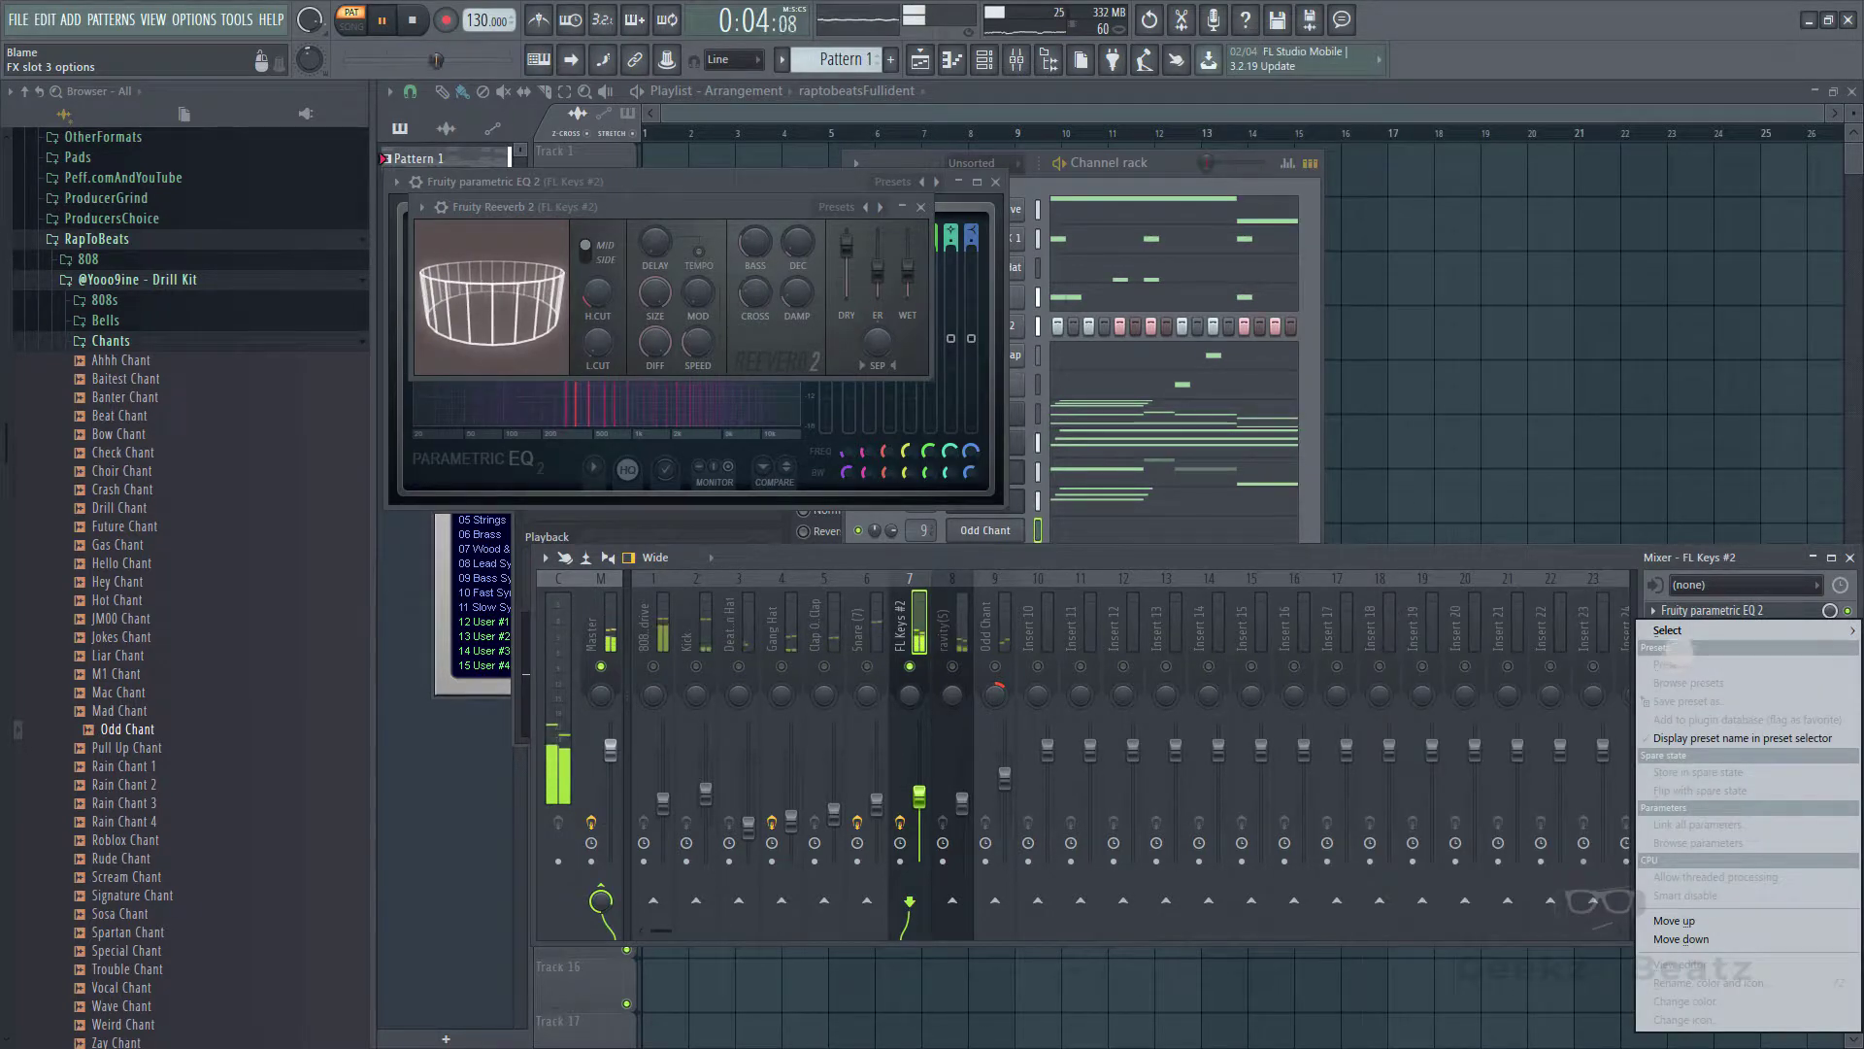
mouse_move(1678, 639)
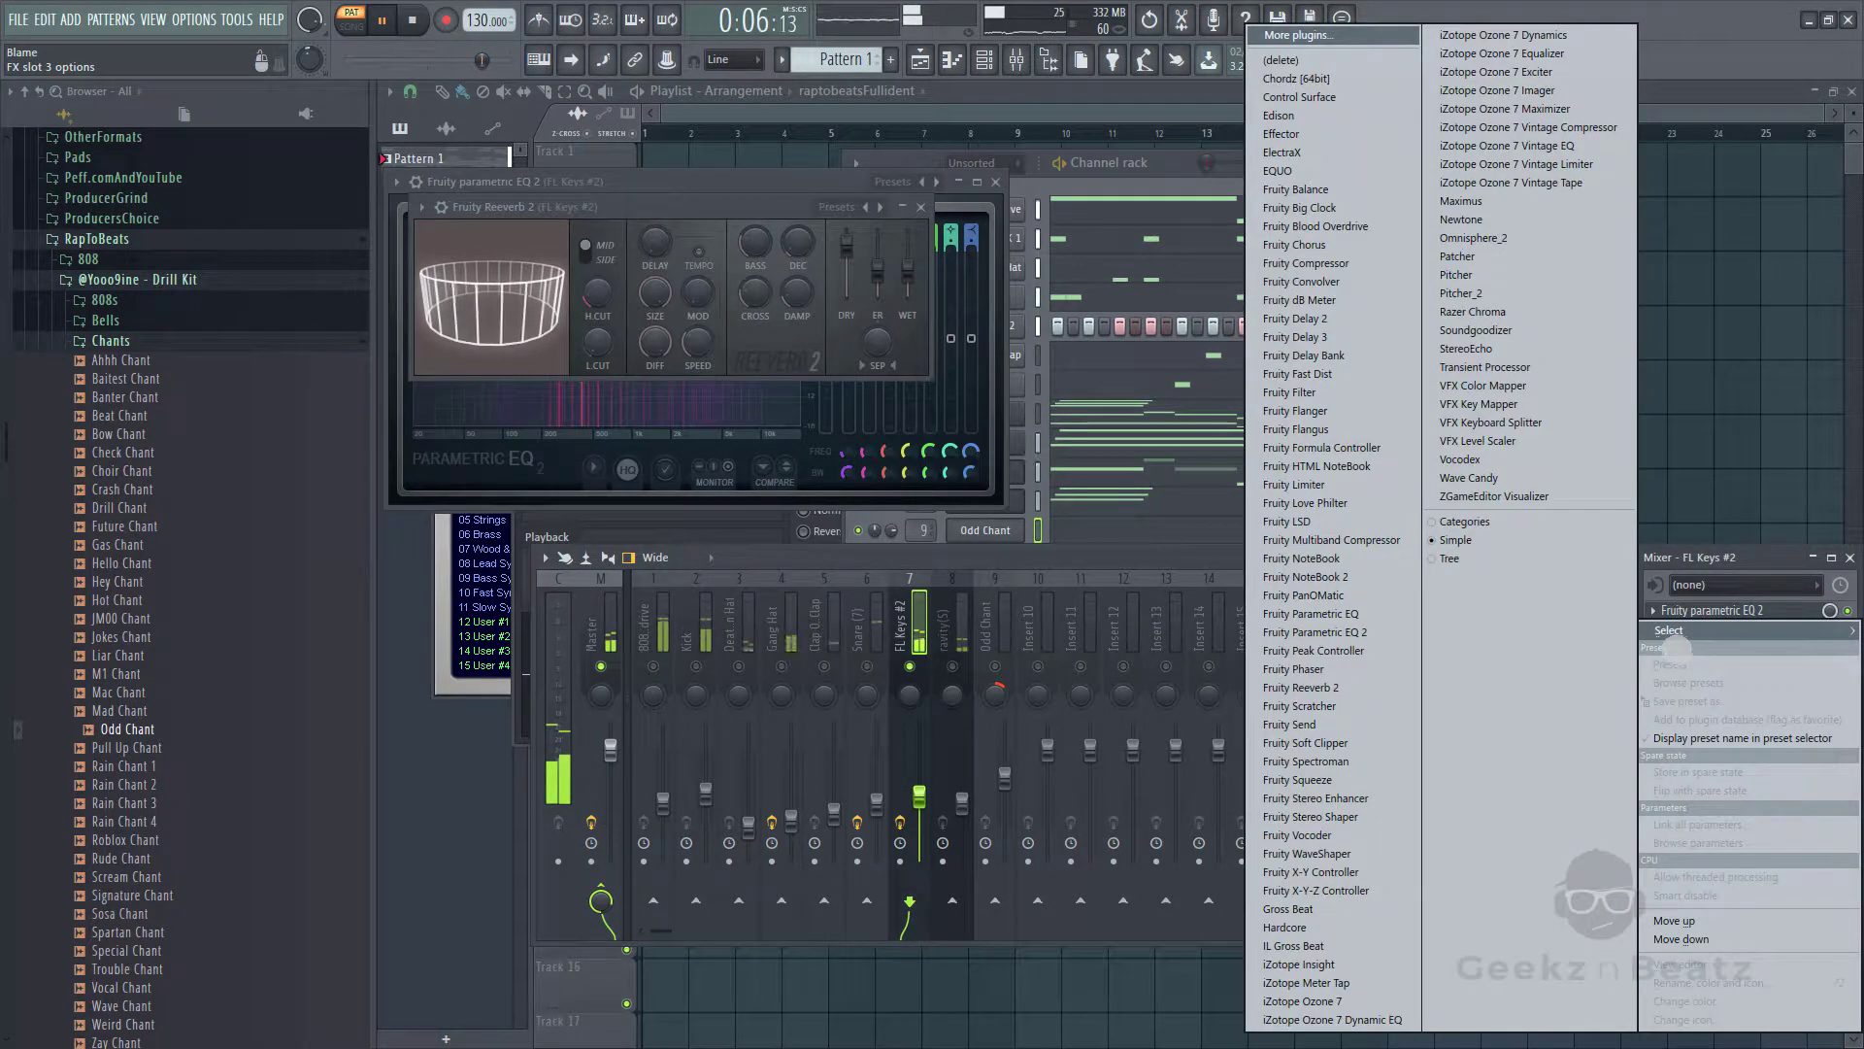
click(1345, 801)
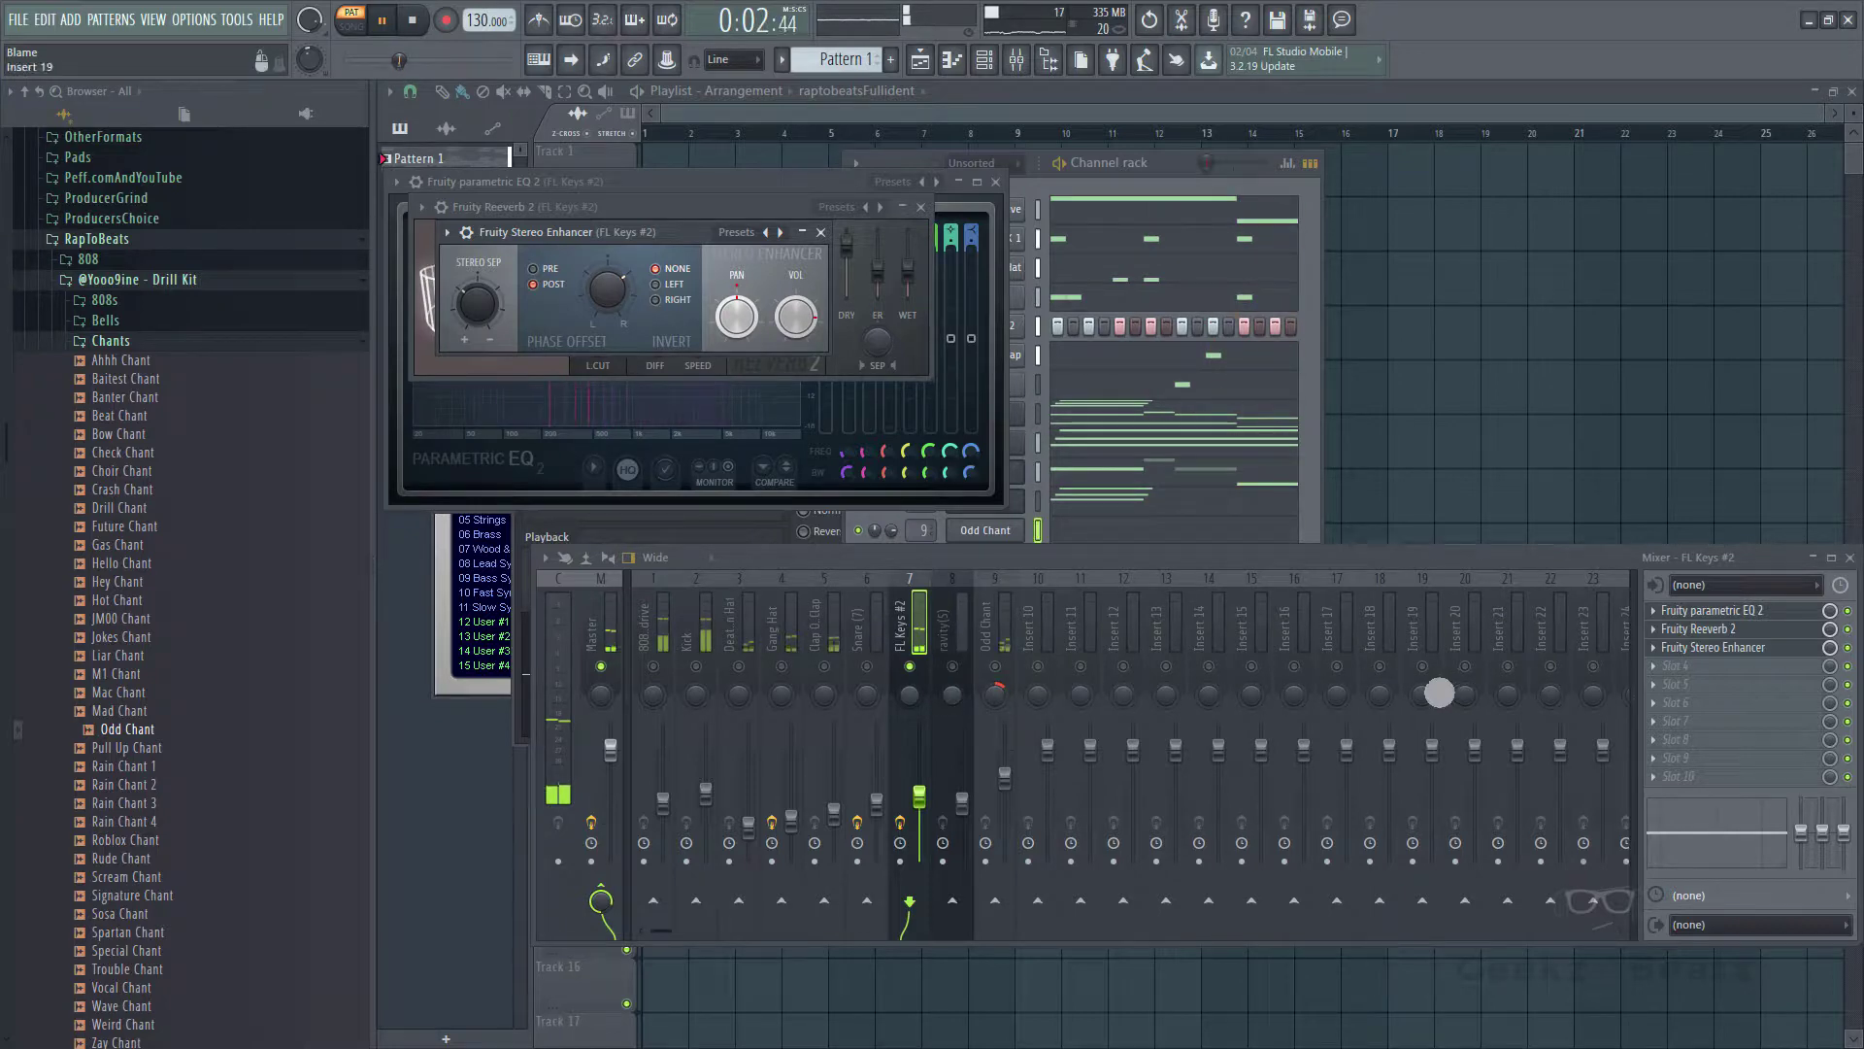
- Add iZotope Ozone 7 Vintage Tape in the fourth effect slot of FL Keys #2 and load its Tape Saturation preset
click(1673, 680)
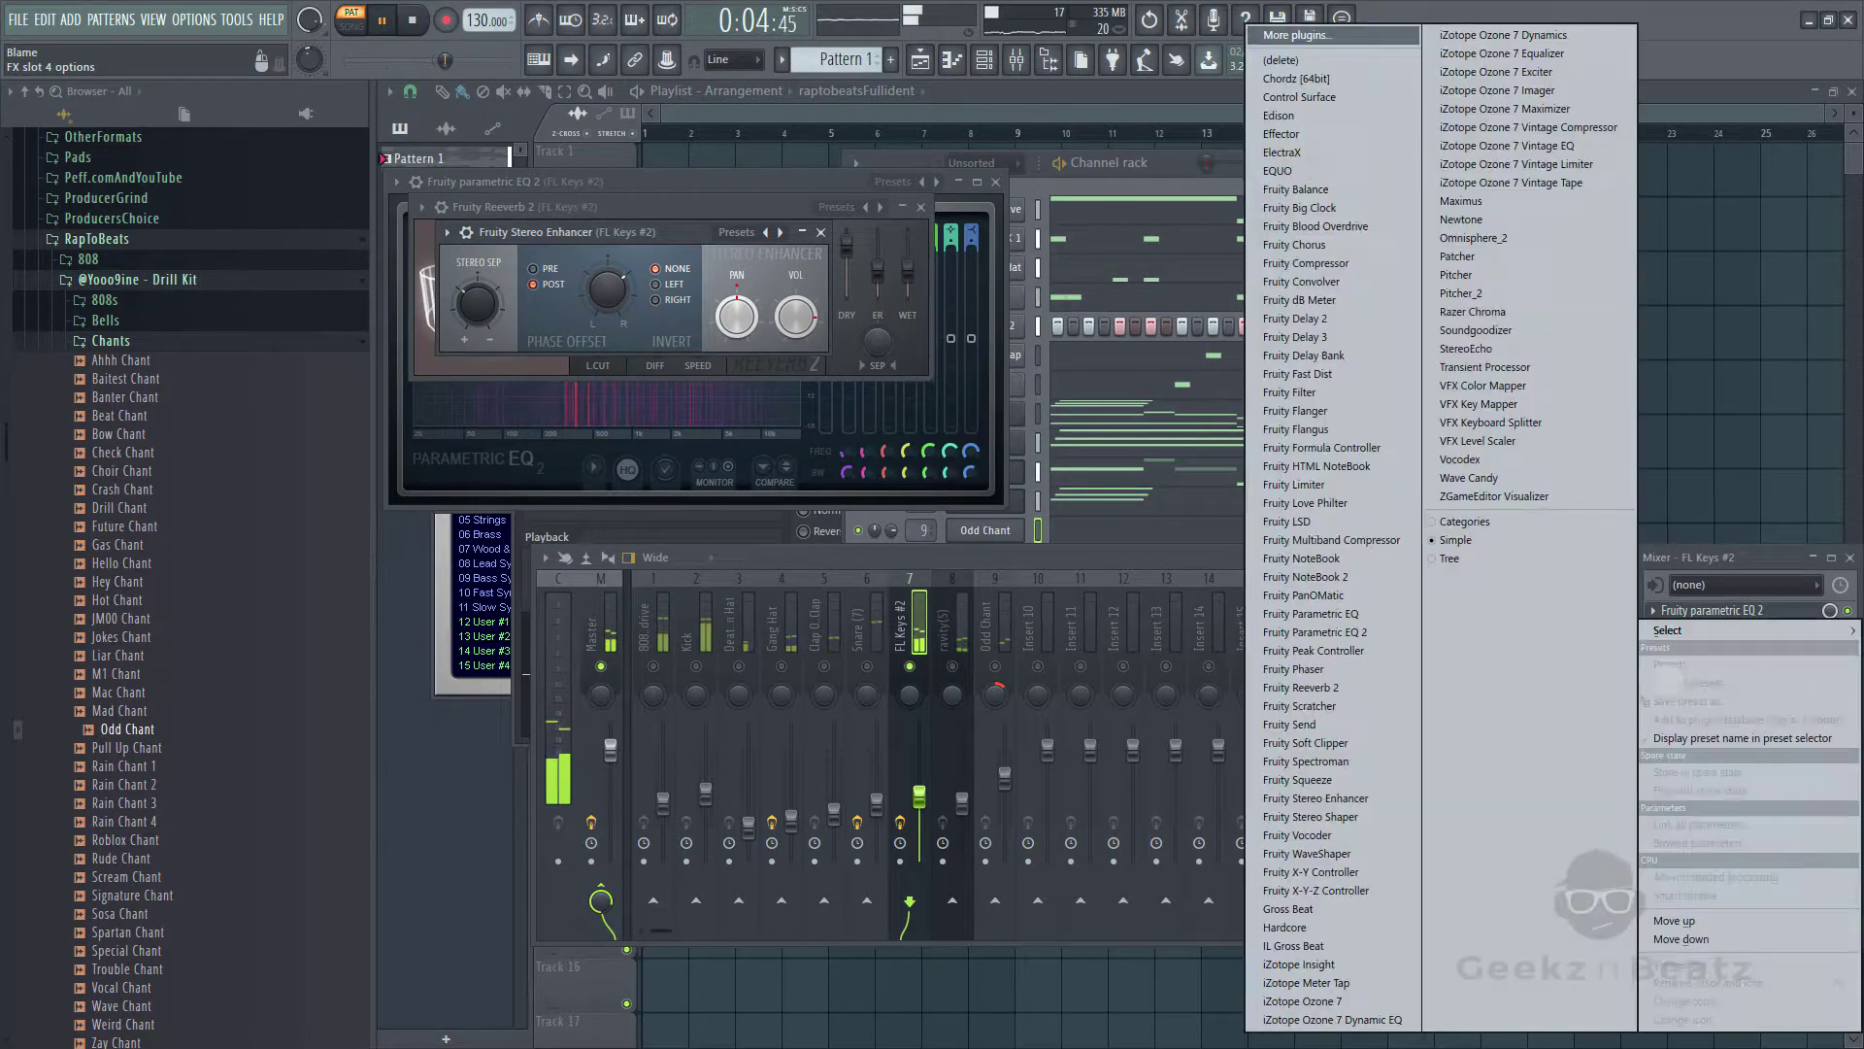
click(1732, 632)
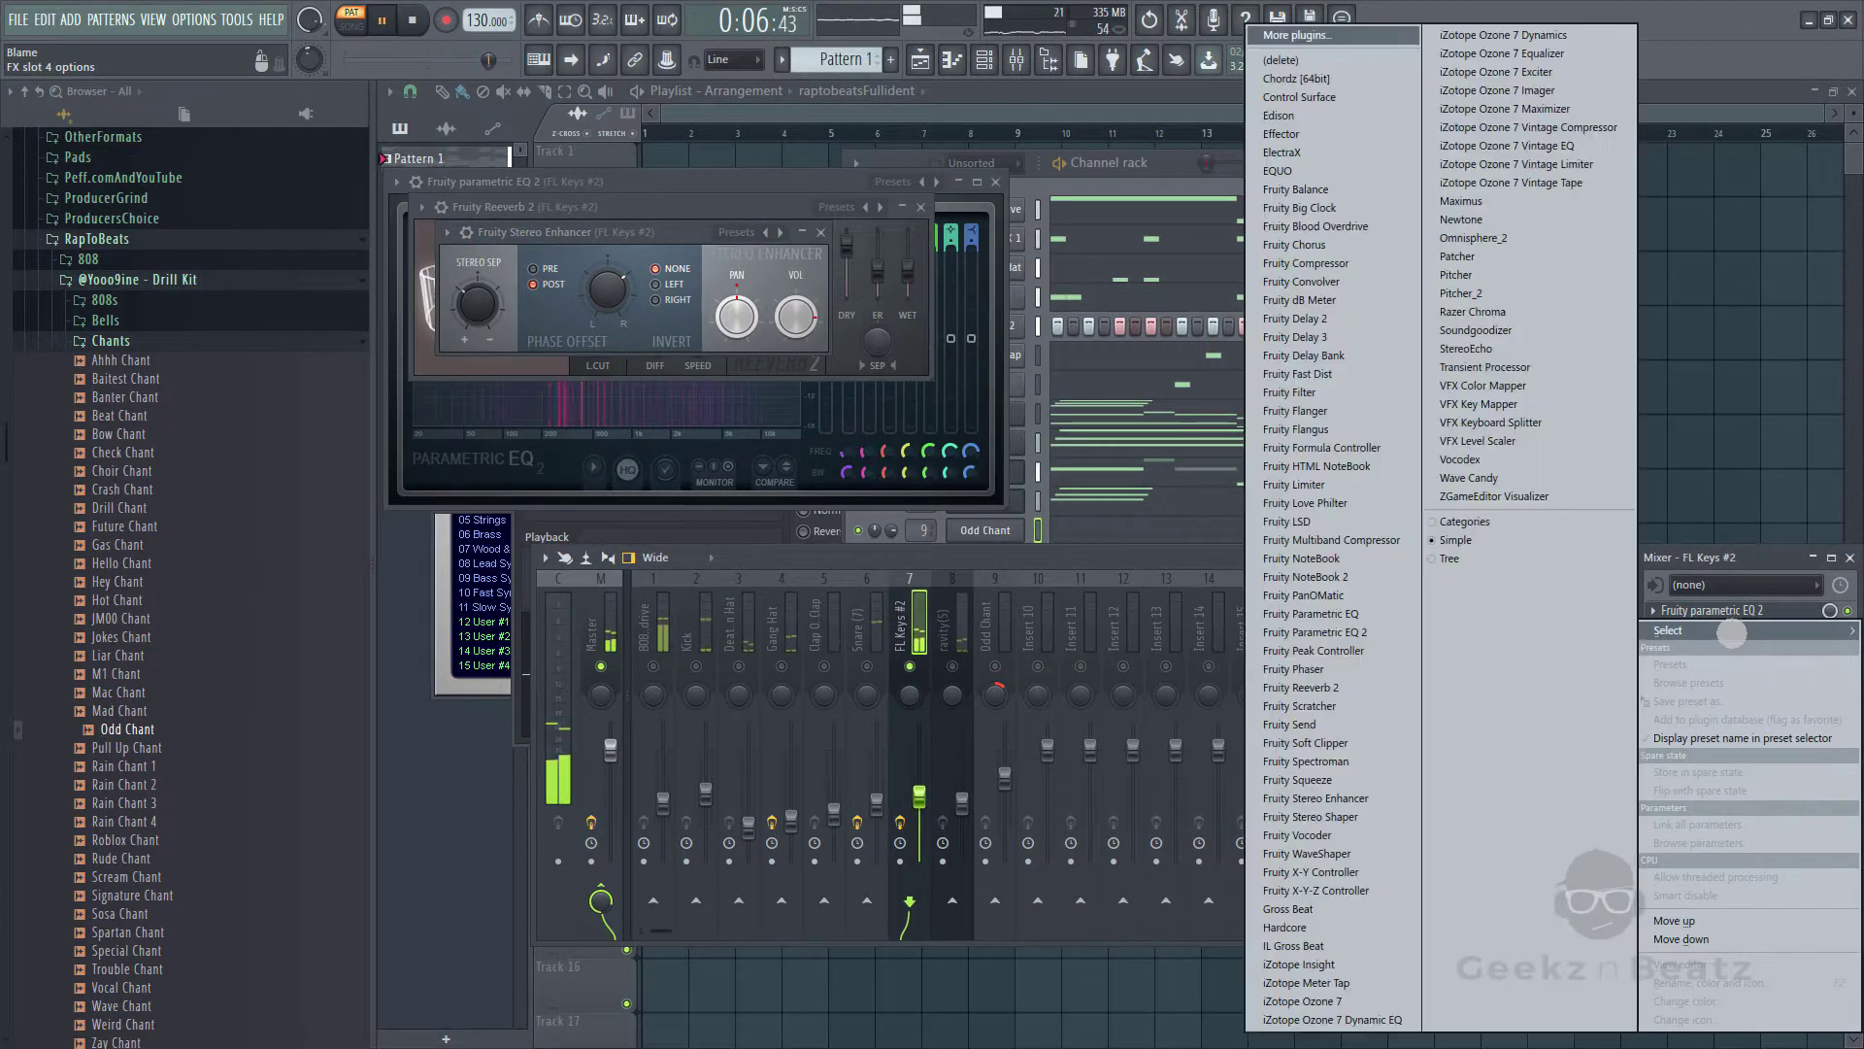
click(1511, 183)
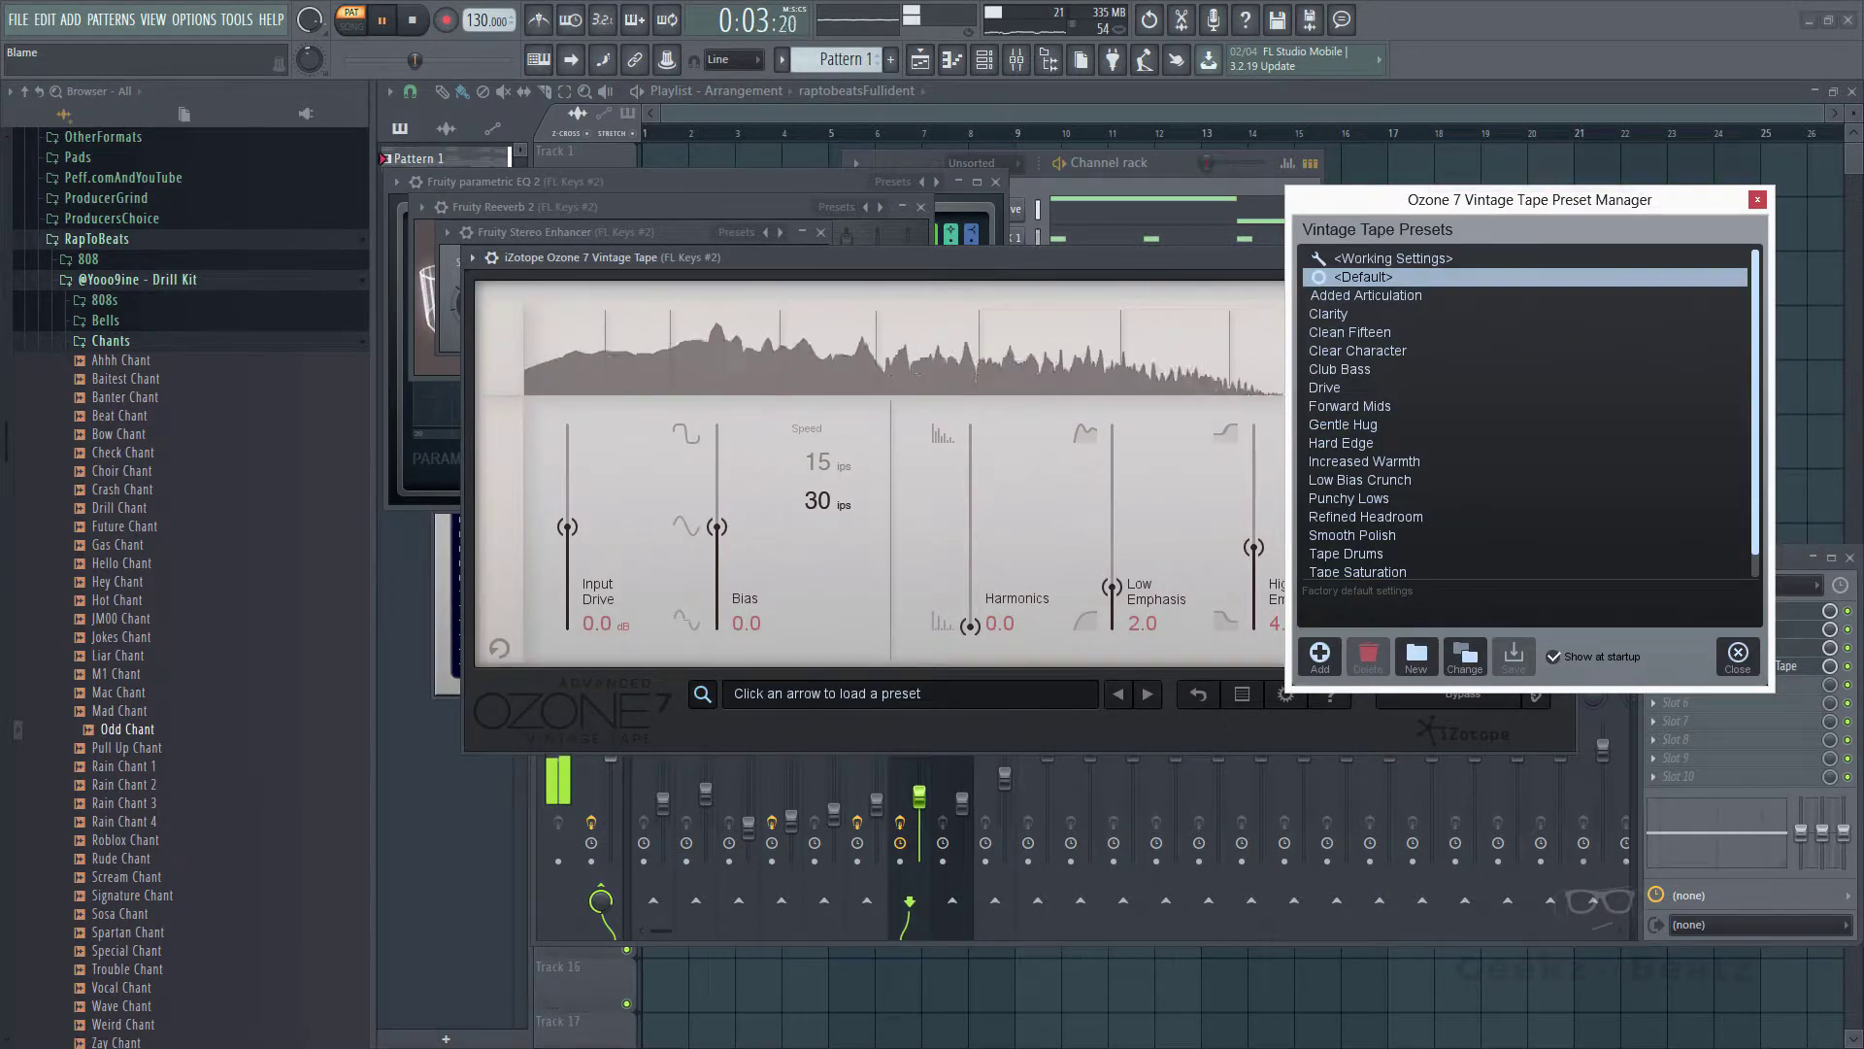
click(1410, 574)
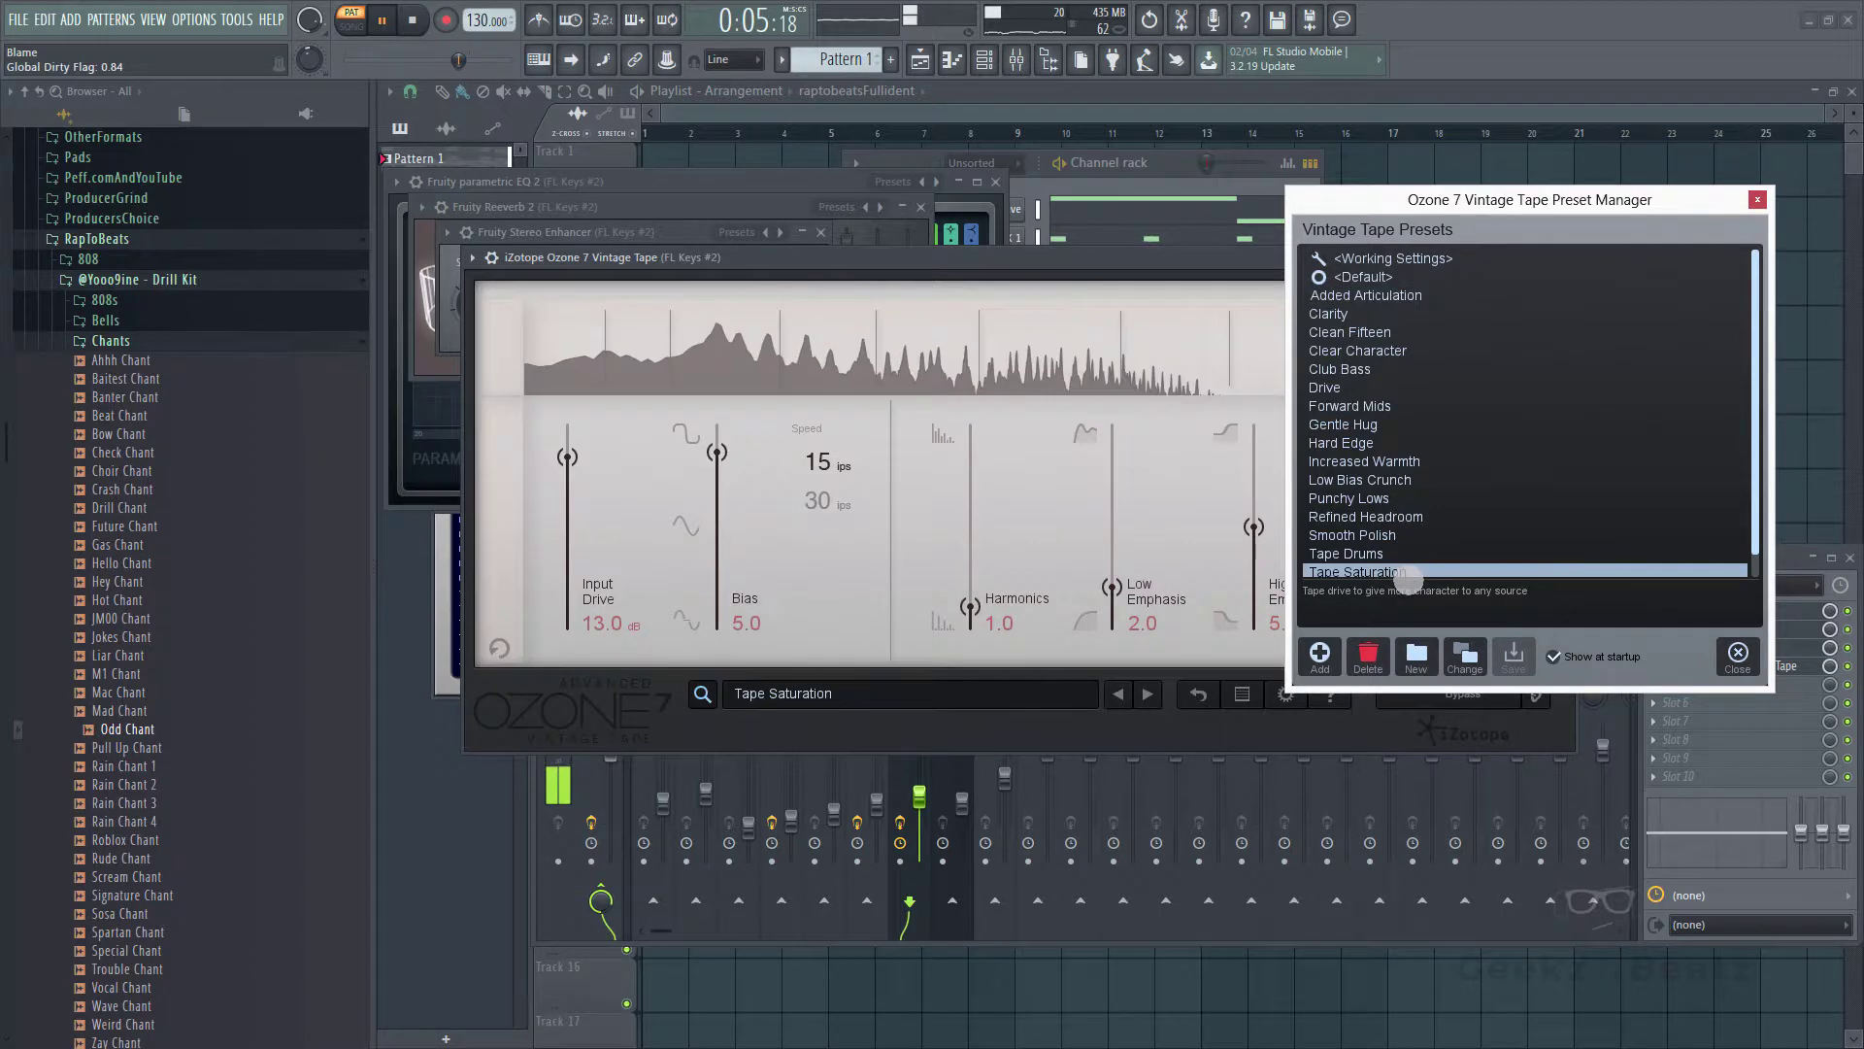
click(1757, 199)
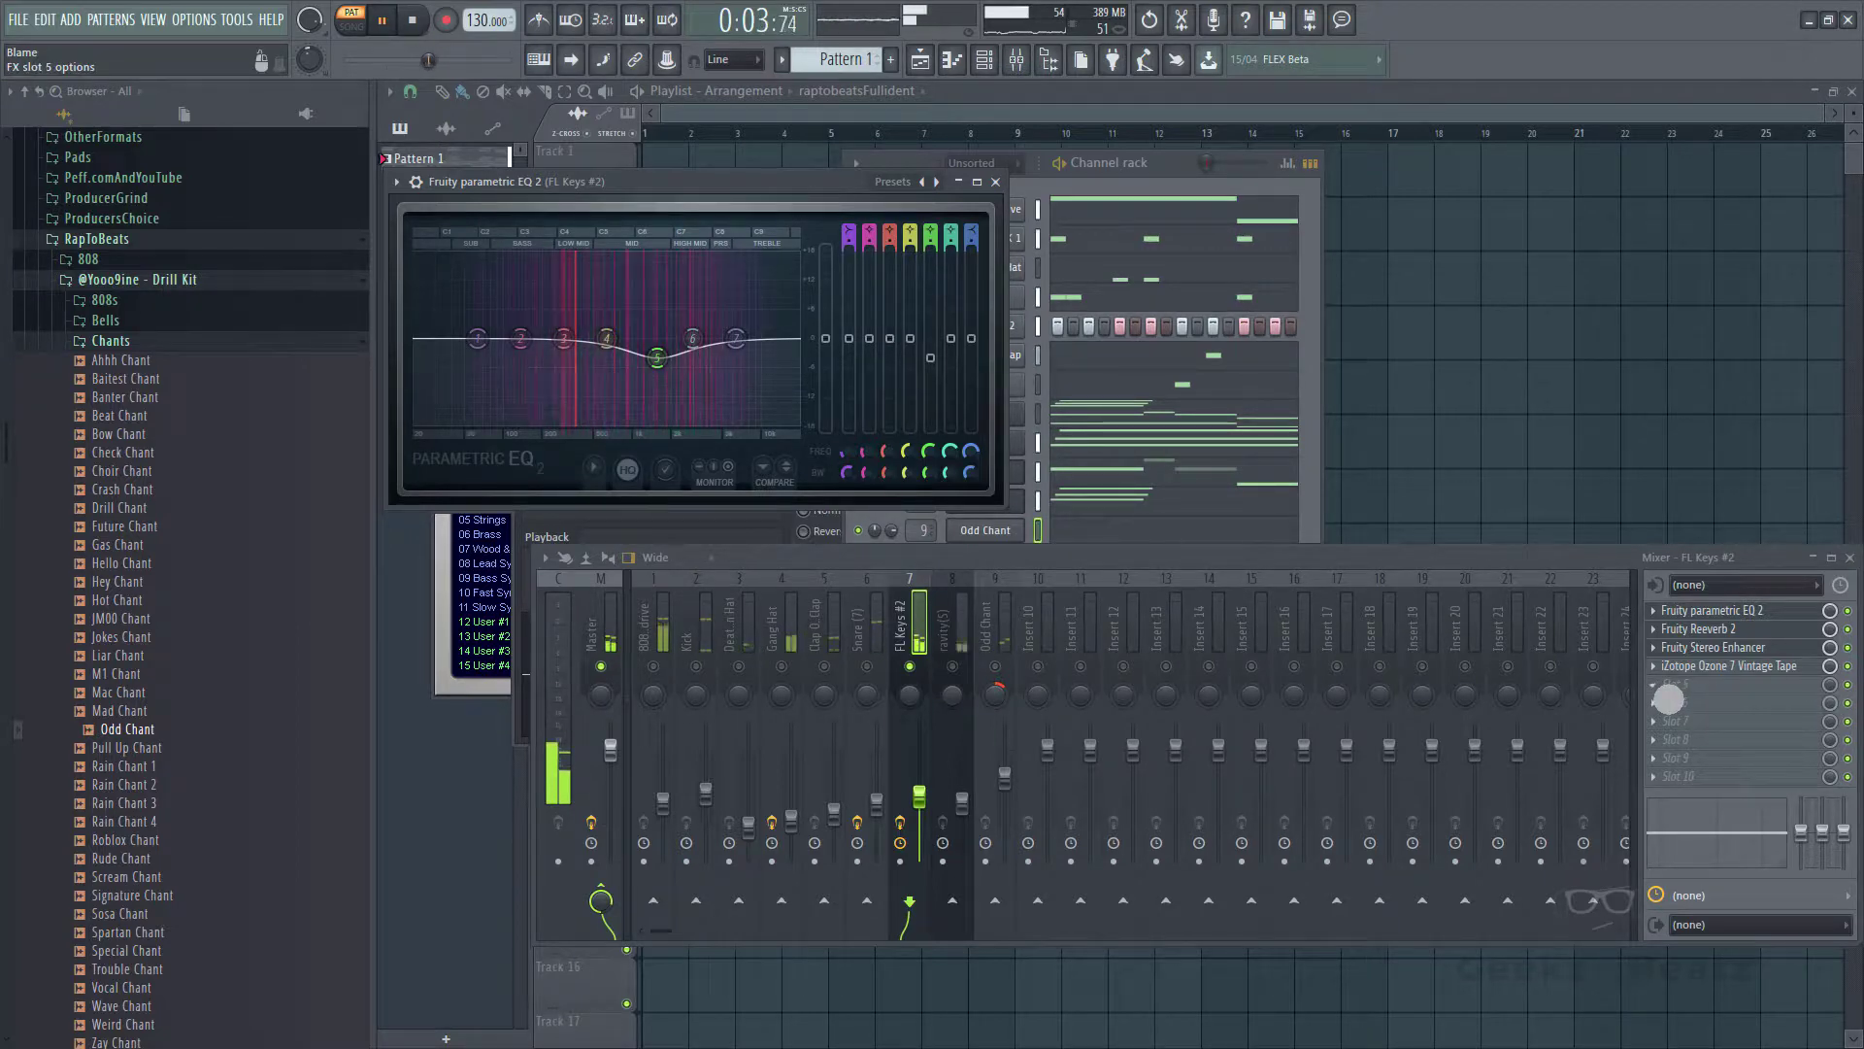
- Try to load the Pitcher plugin in the fifth effect slot of the FL Keys #2 track
click(1668, 698)
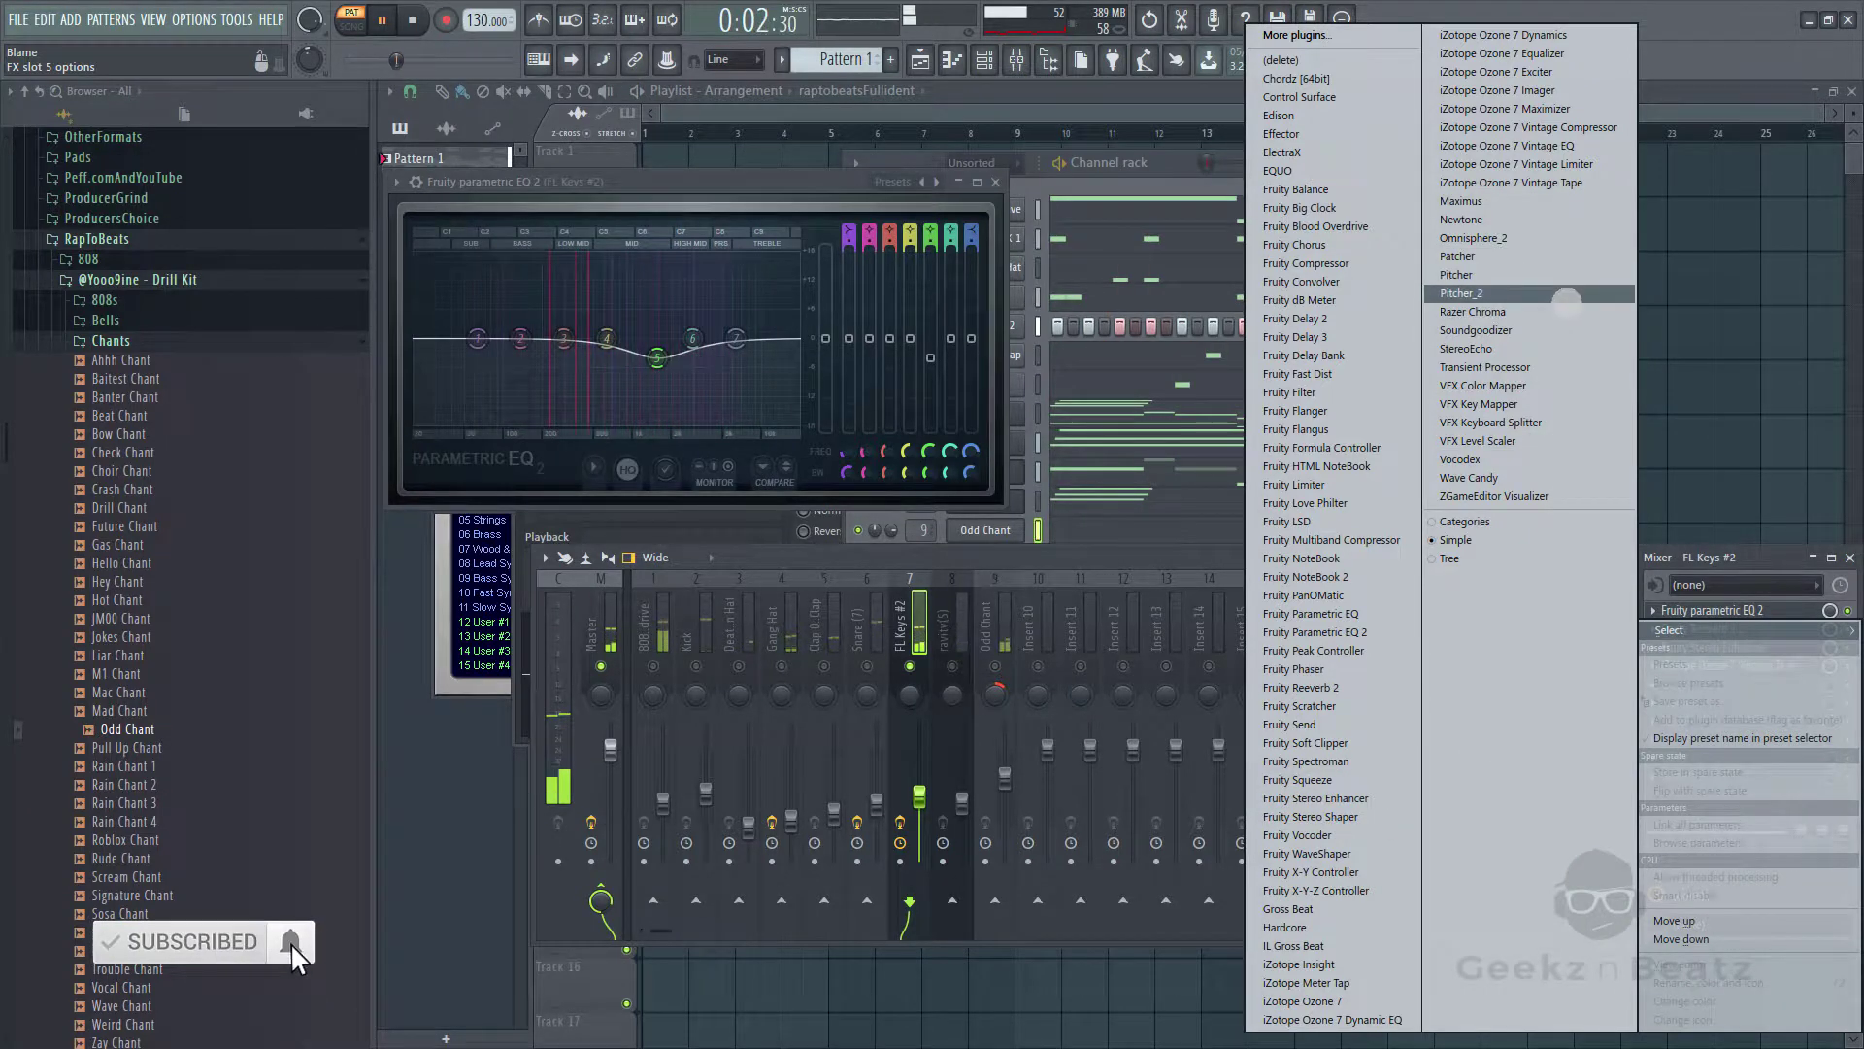
click(1515, 292)
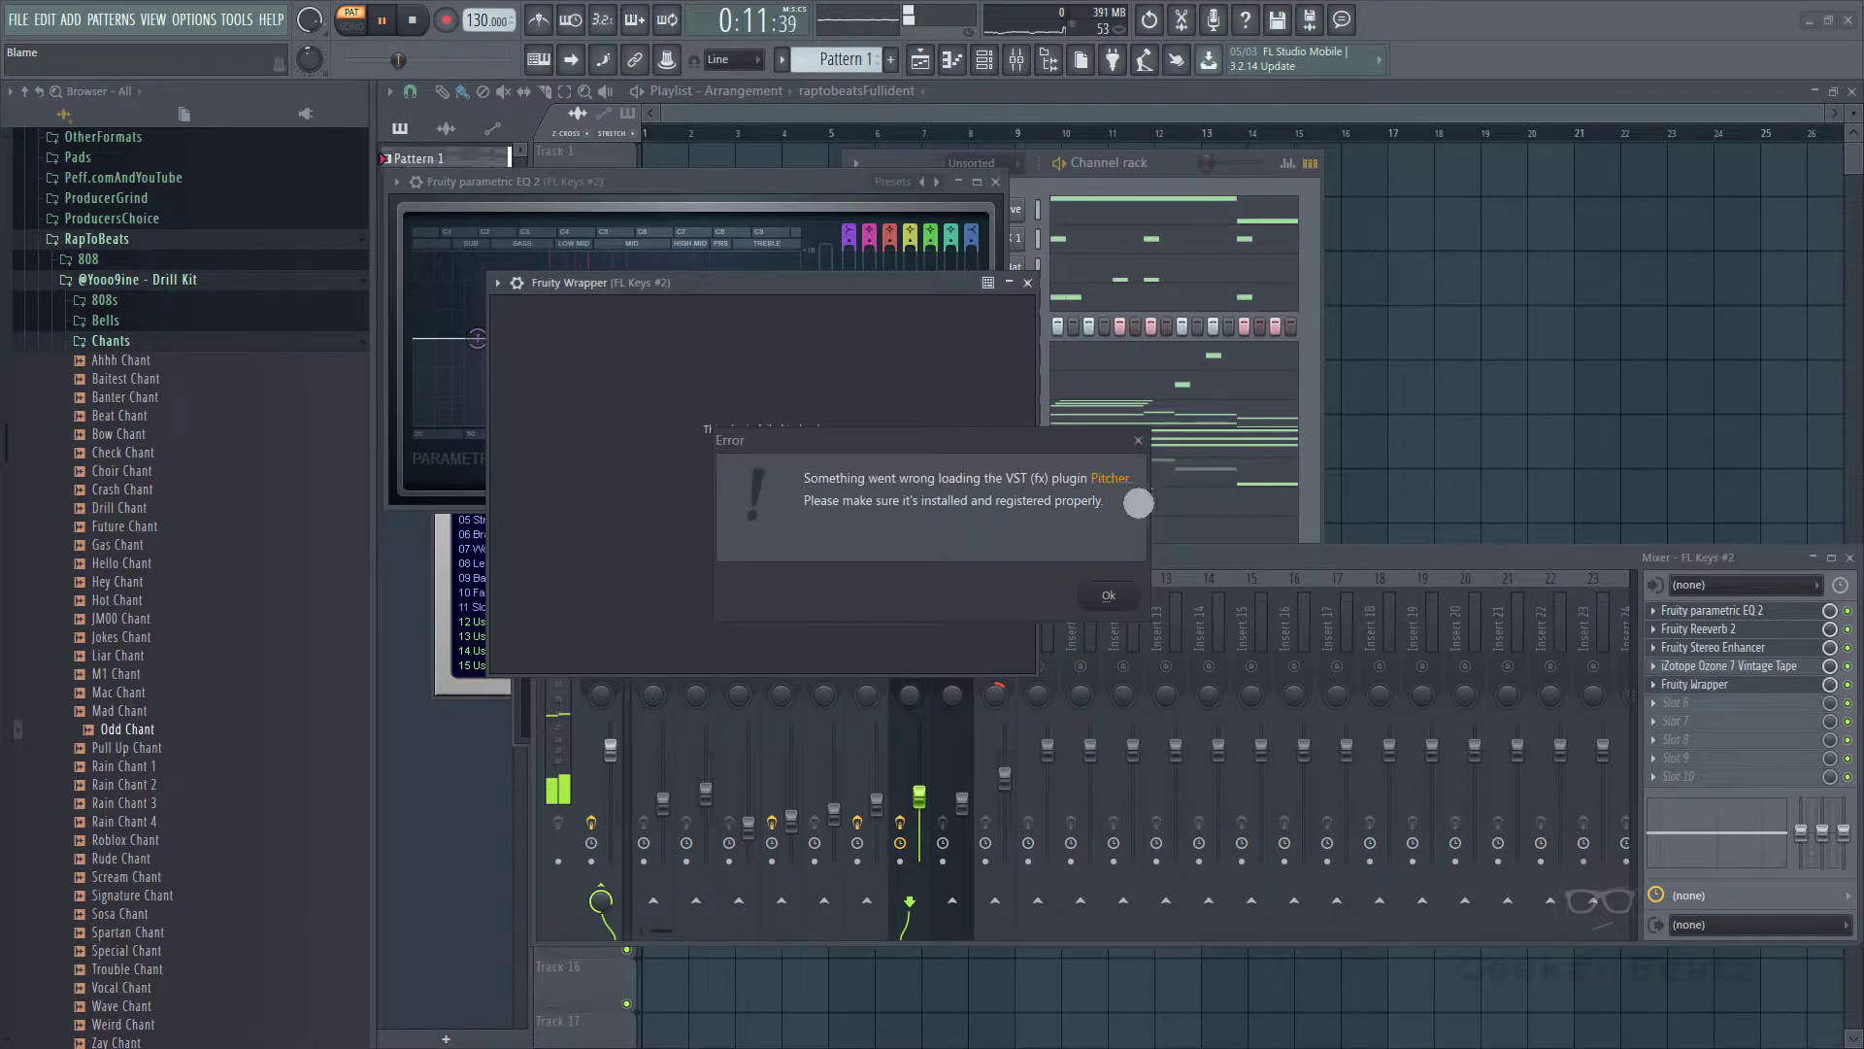
click(1114, 610)
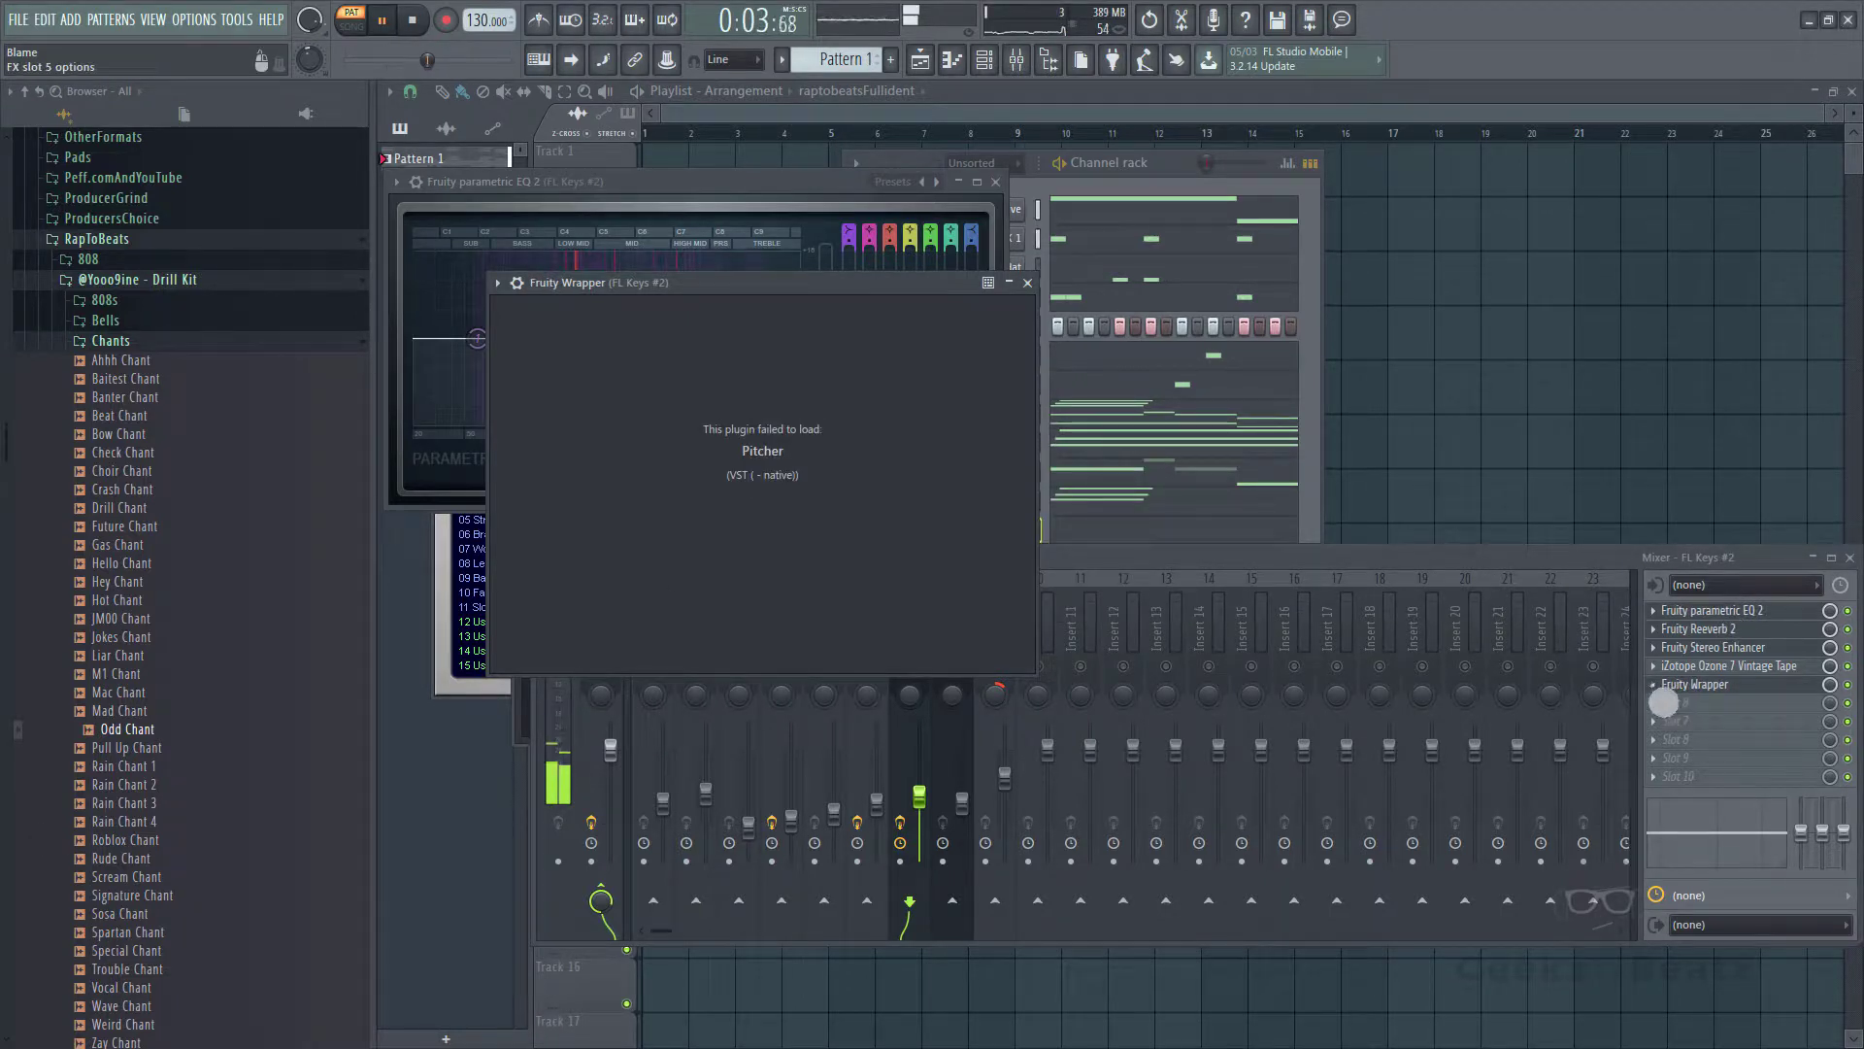
- Replace the plugin in the fifth effect slot of FL Keys #2 with Pitcher_2
click(1661, 702)
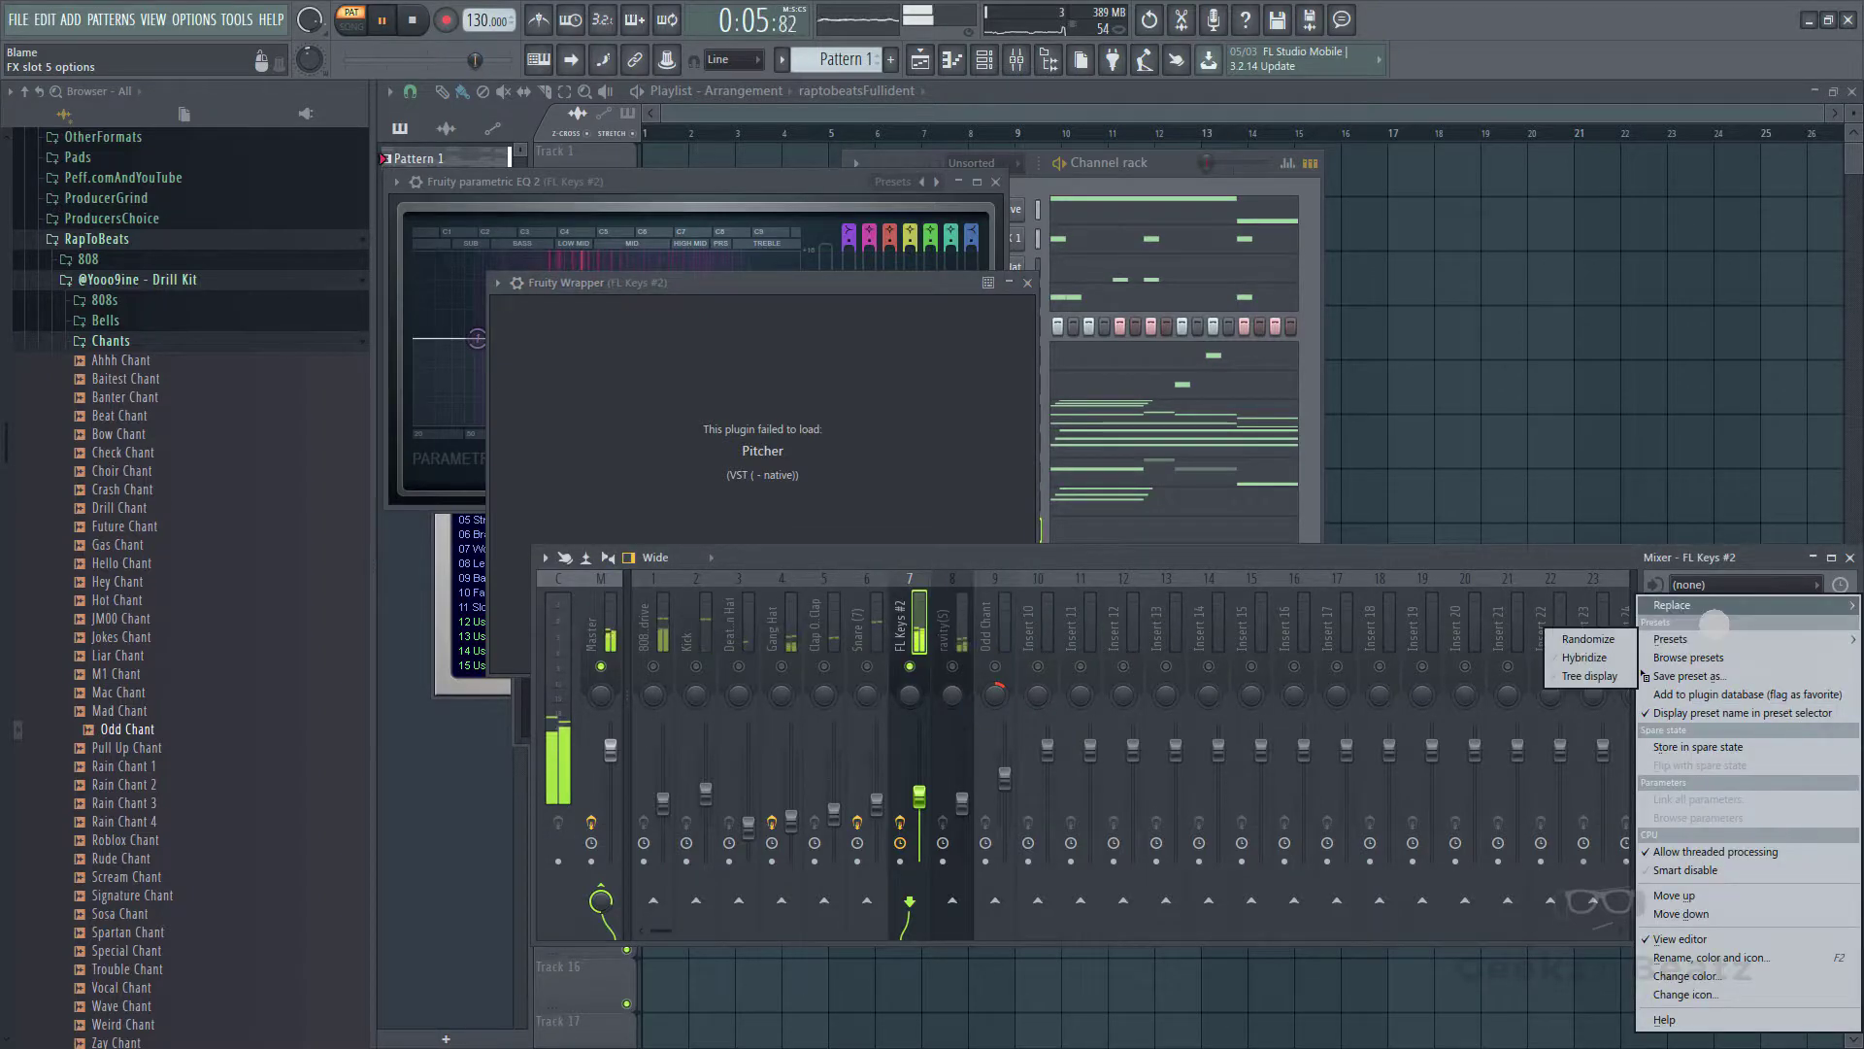
click(1713, 613)
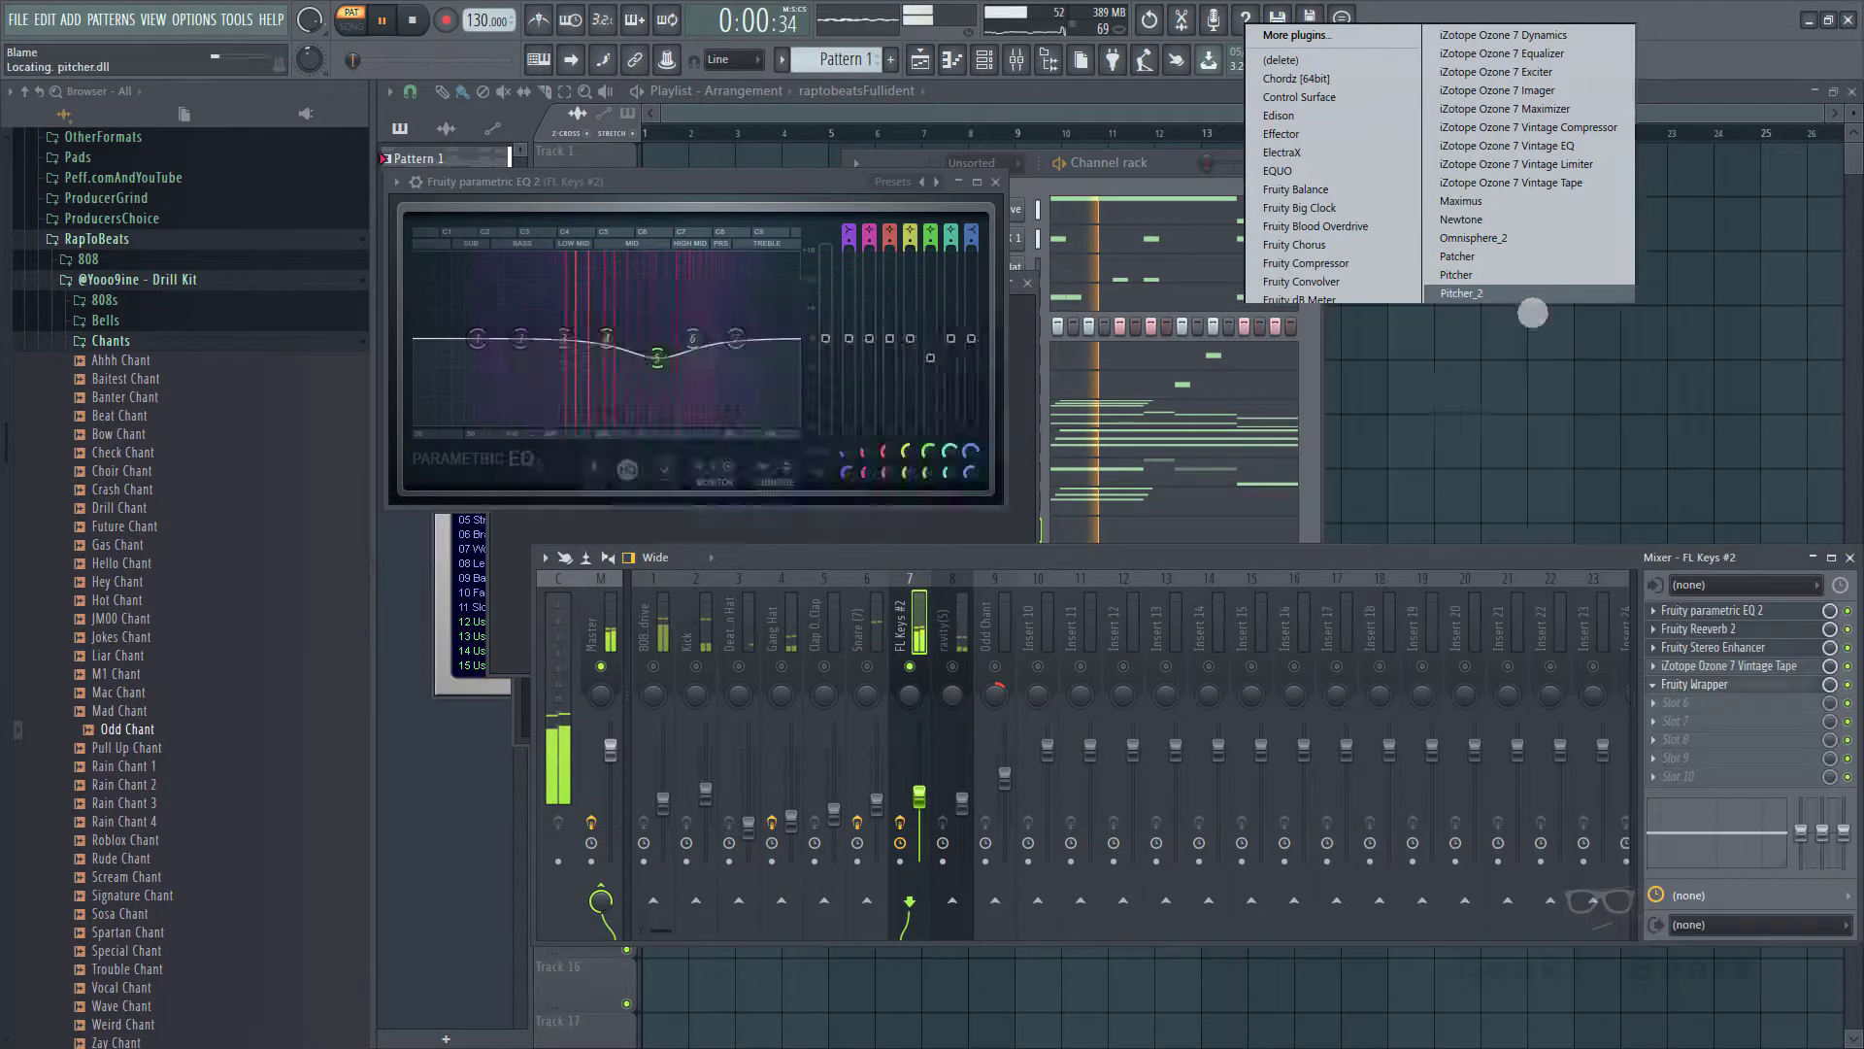
click(1462, 293)
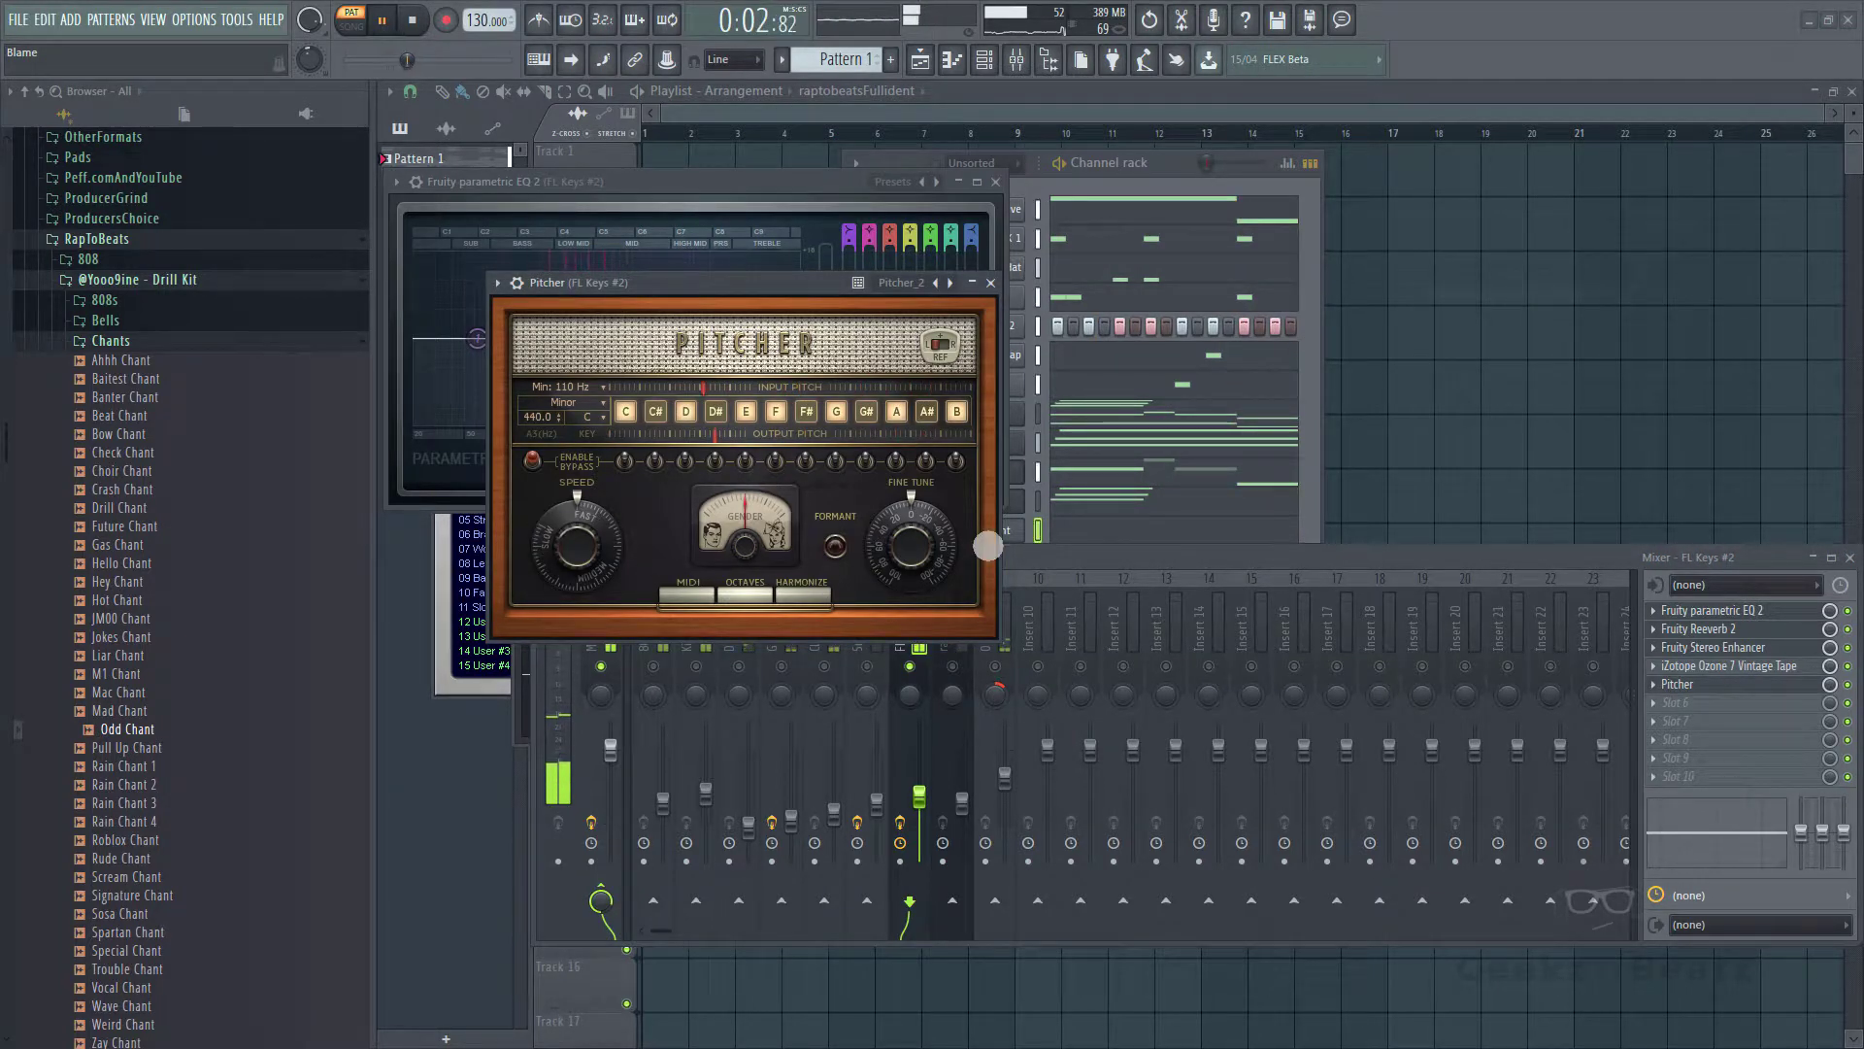
- Lower the mix level of the Pitcher effect slot on the FL Keys #2 track
drag(1839, 700, 1826, 741)
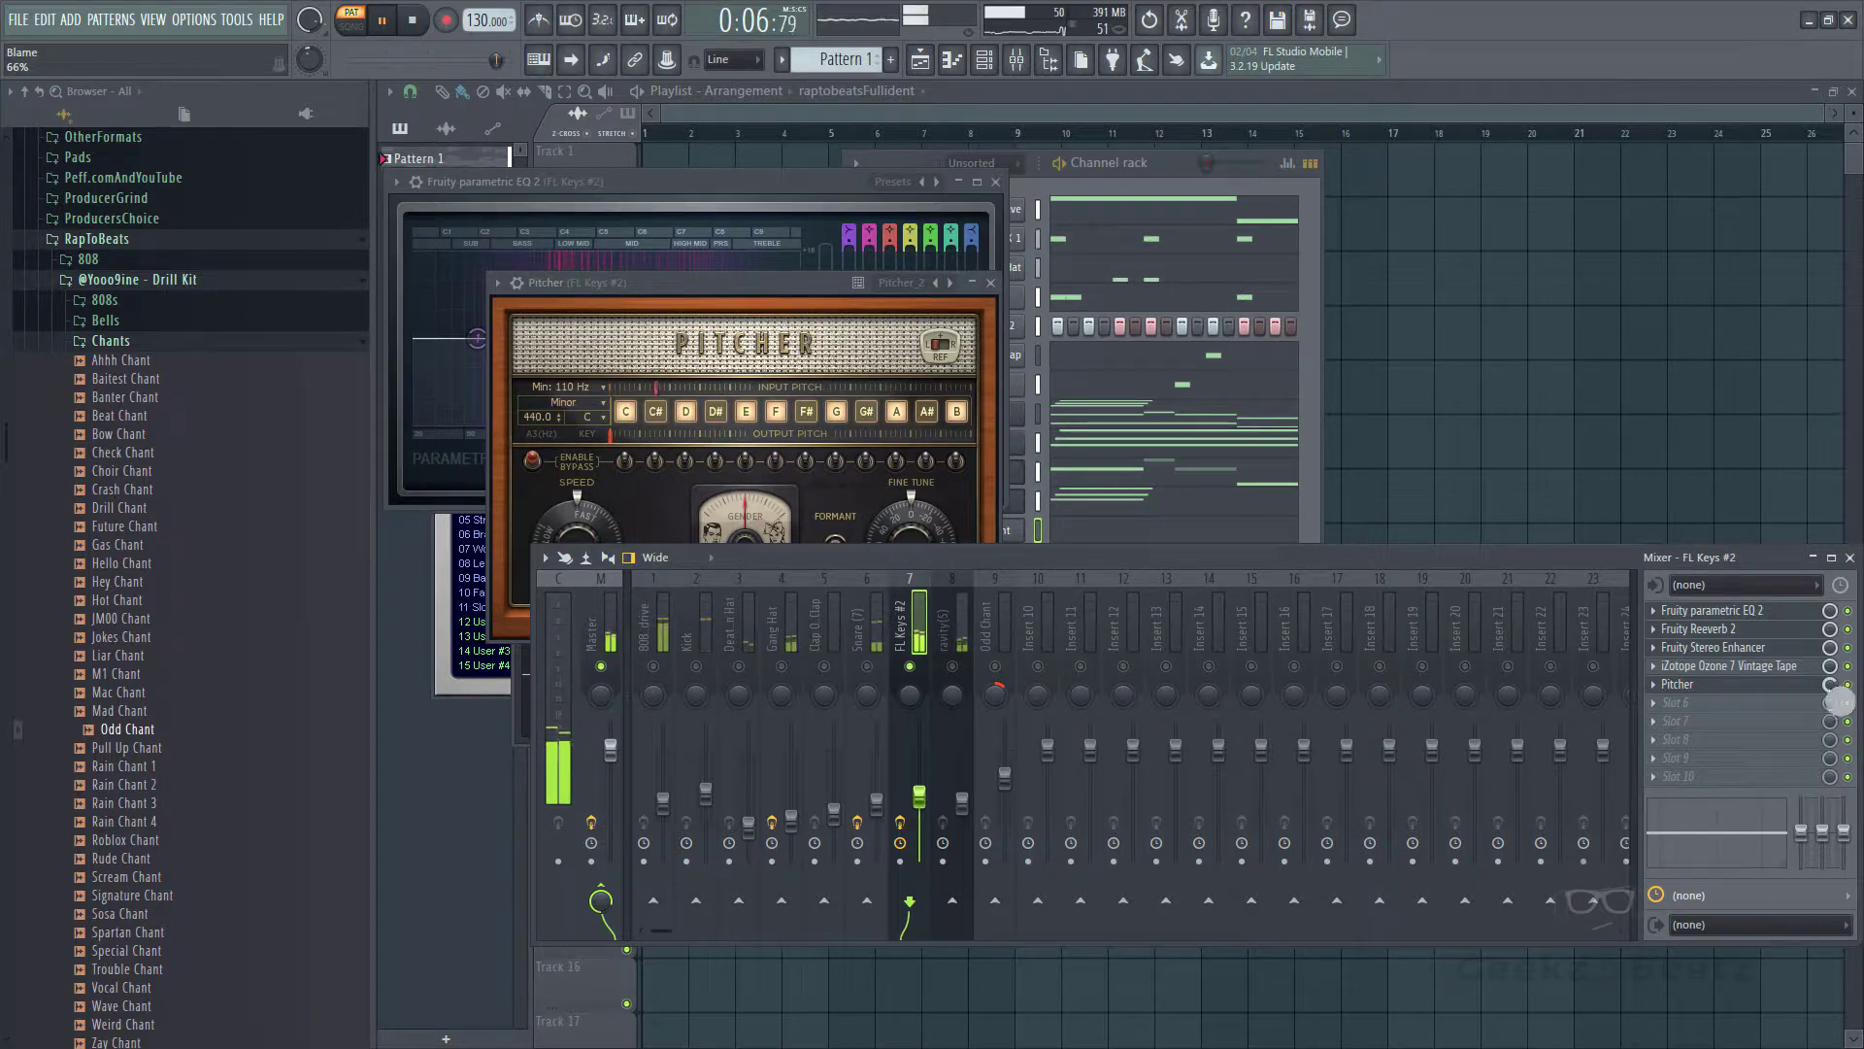
drag(1845, 701, 1840, 714)
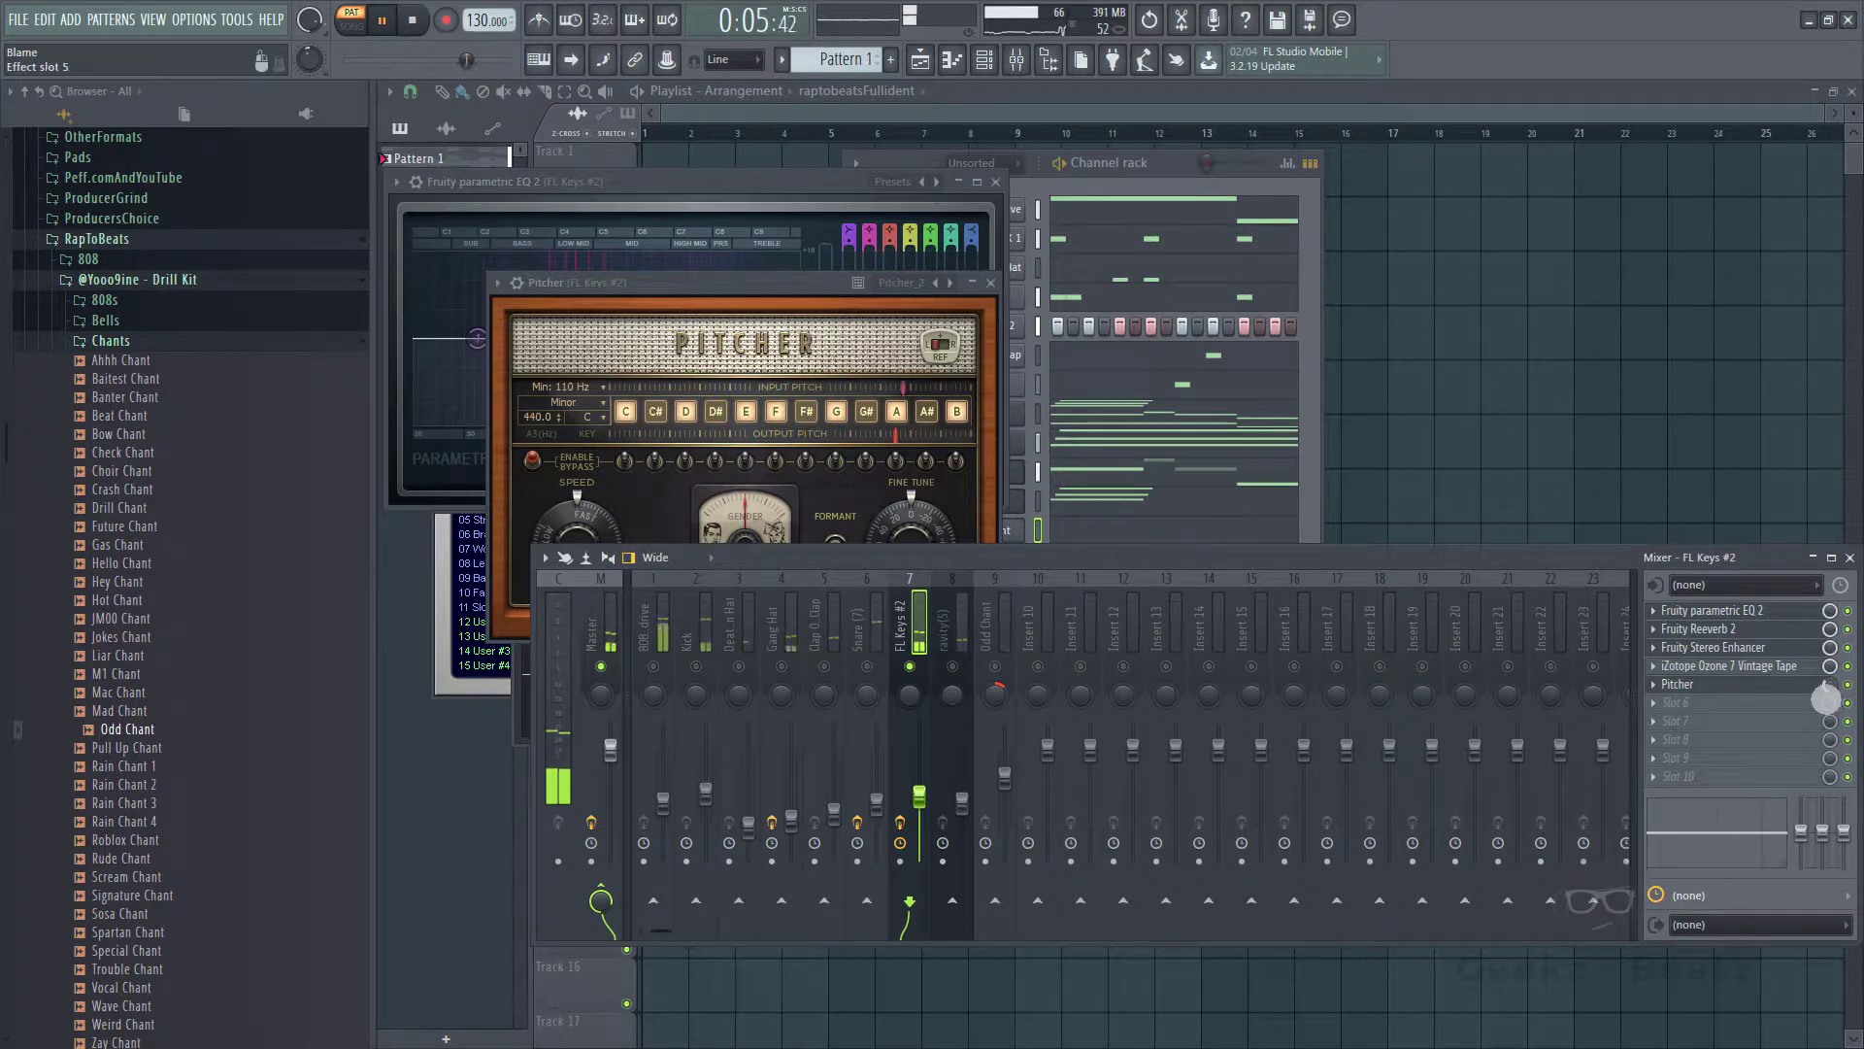
click(1818, 686)
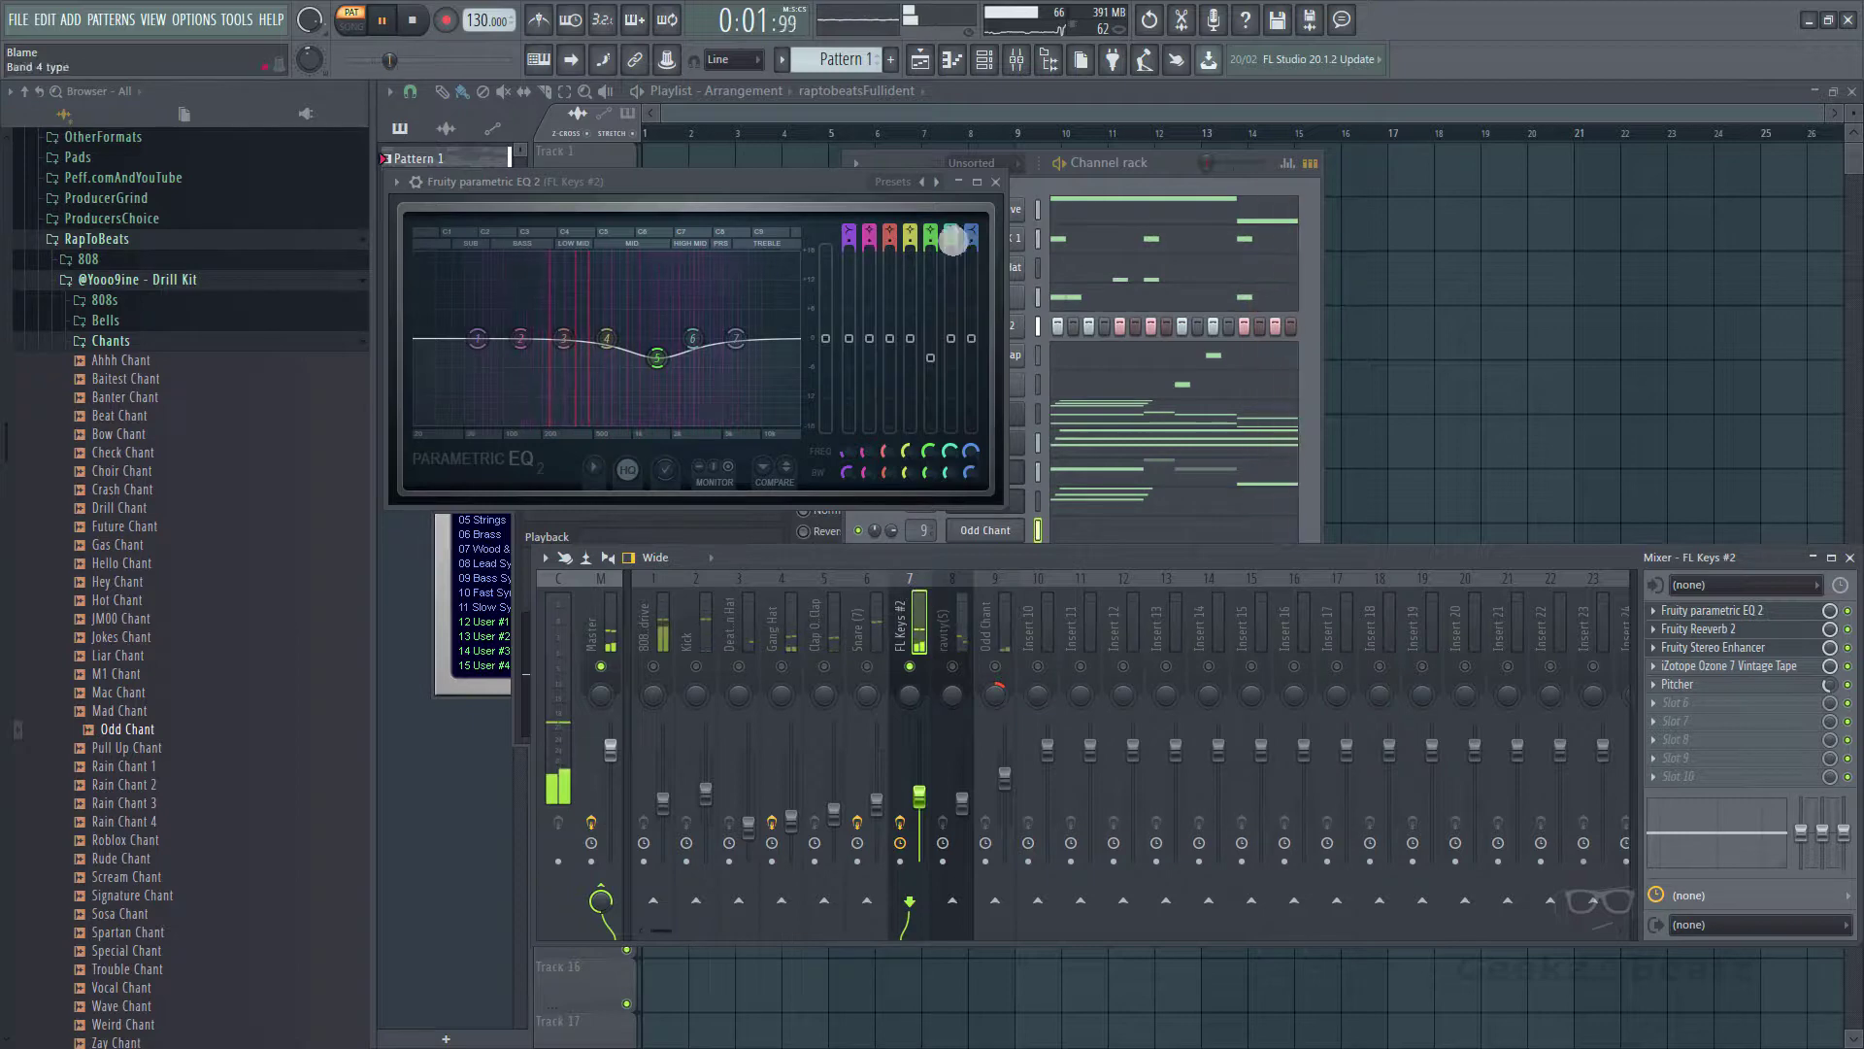
- Close the Fruity Parametric EQ 2 window and open the Pitcher editor of FL Keys #2
click(996, 183)
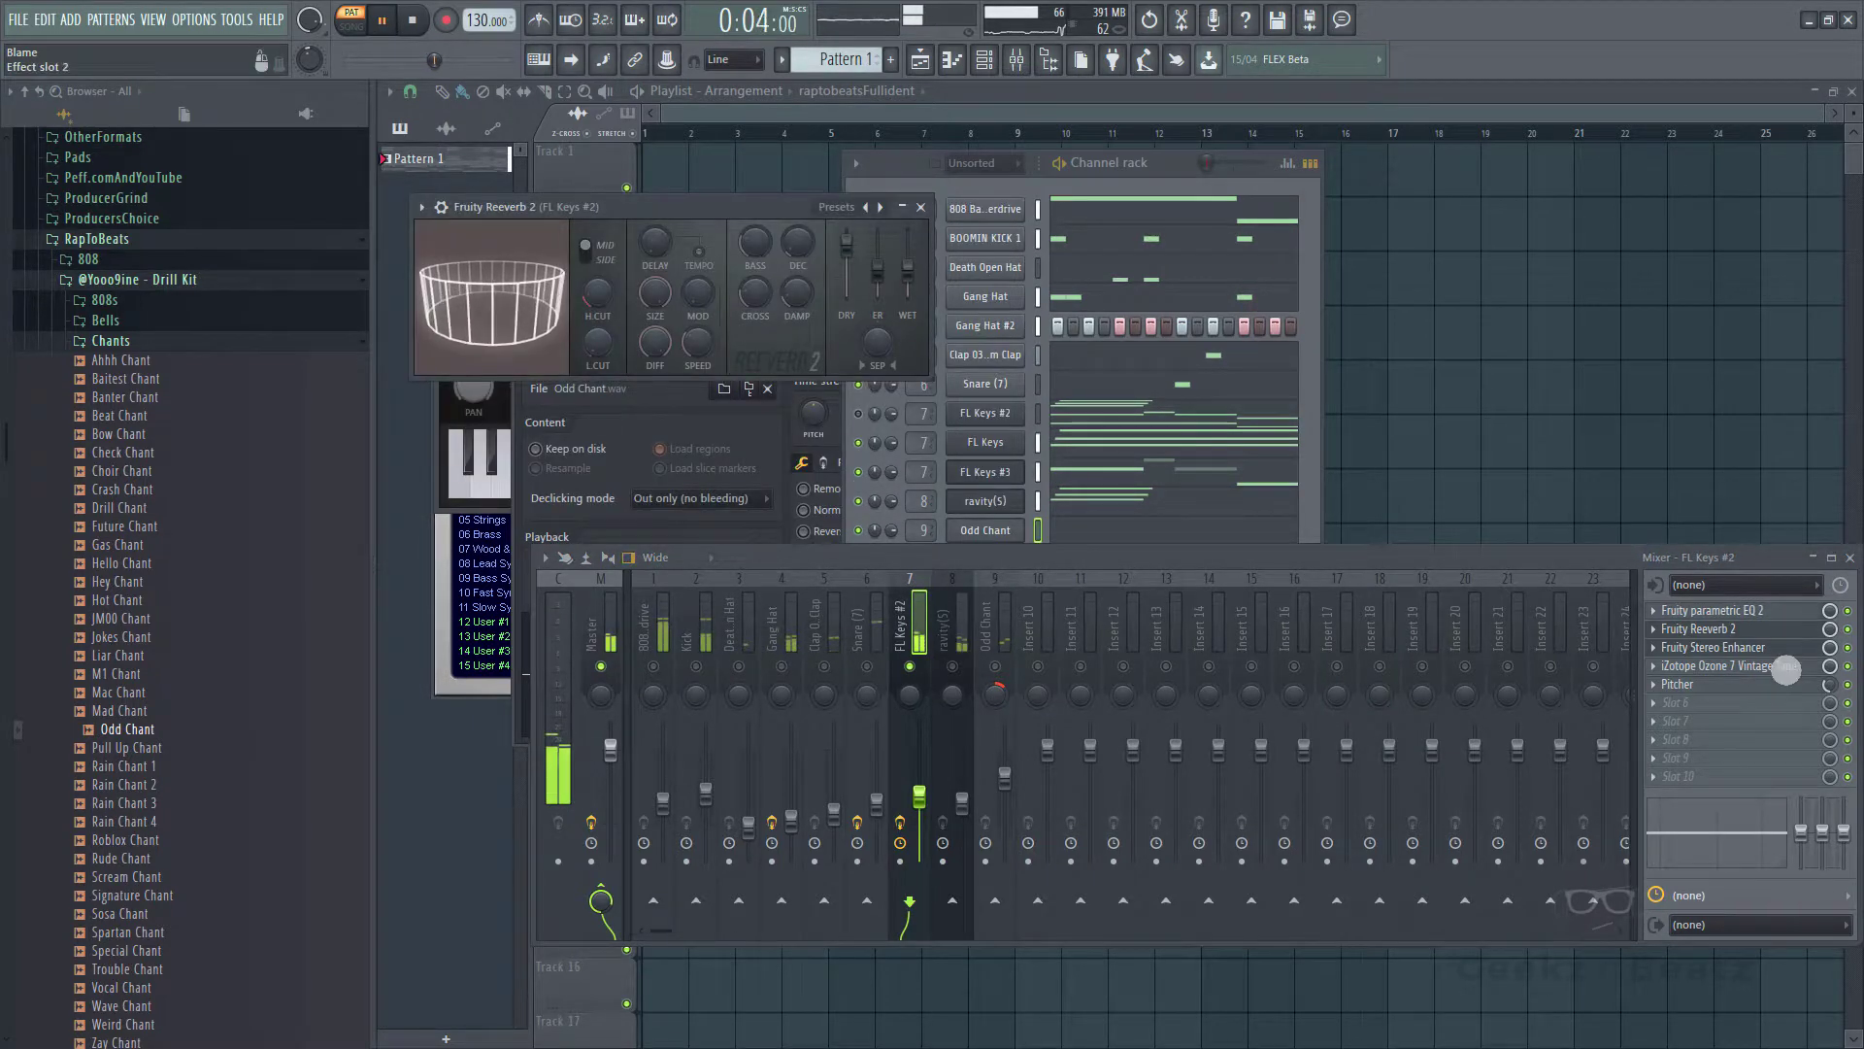
click(1727, 692)
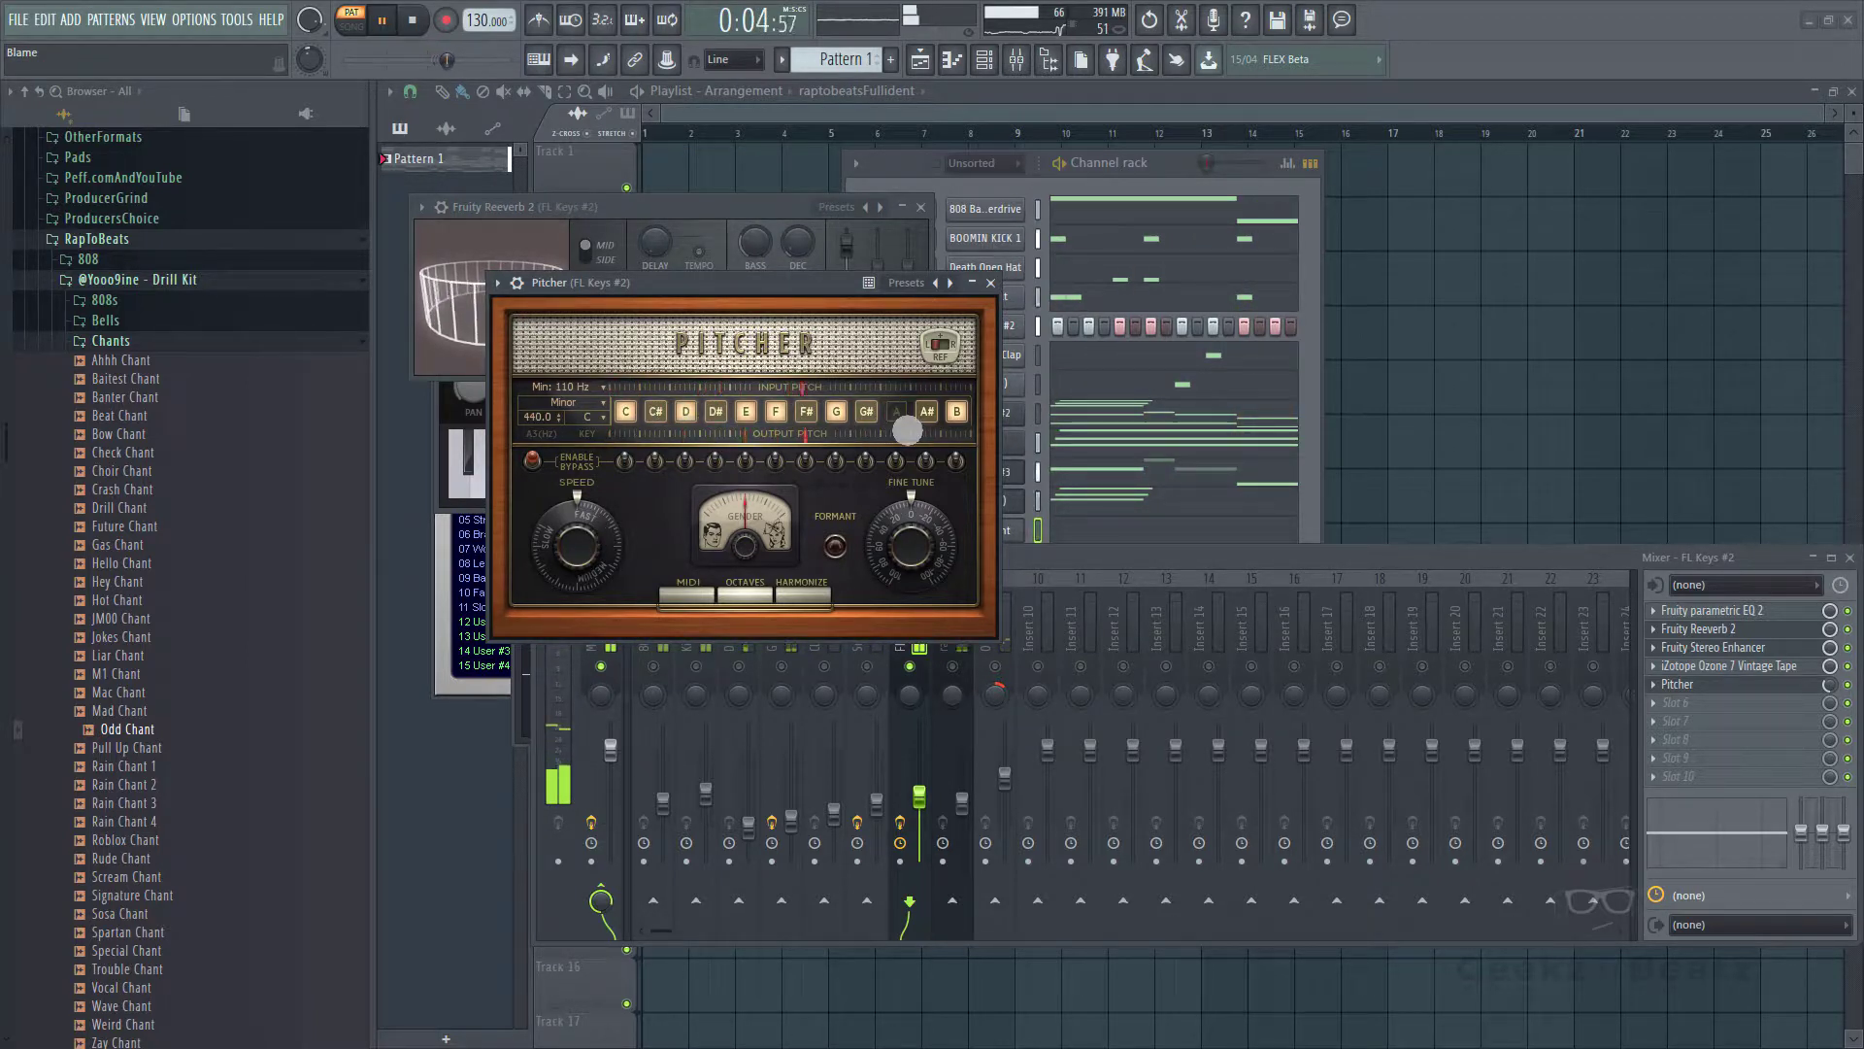
- Set Pitcher's key to A with the Minor scale on the FL Keys #2 track
click(592, 419)
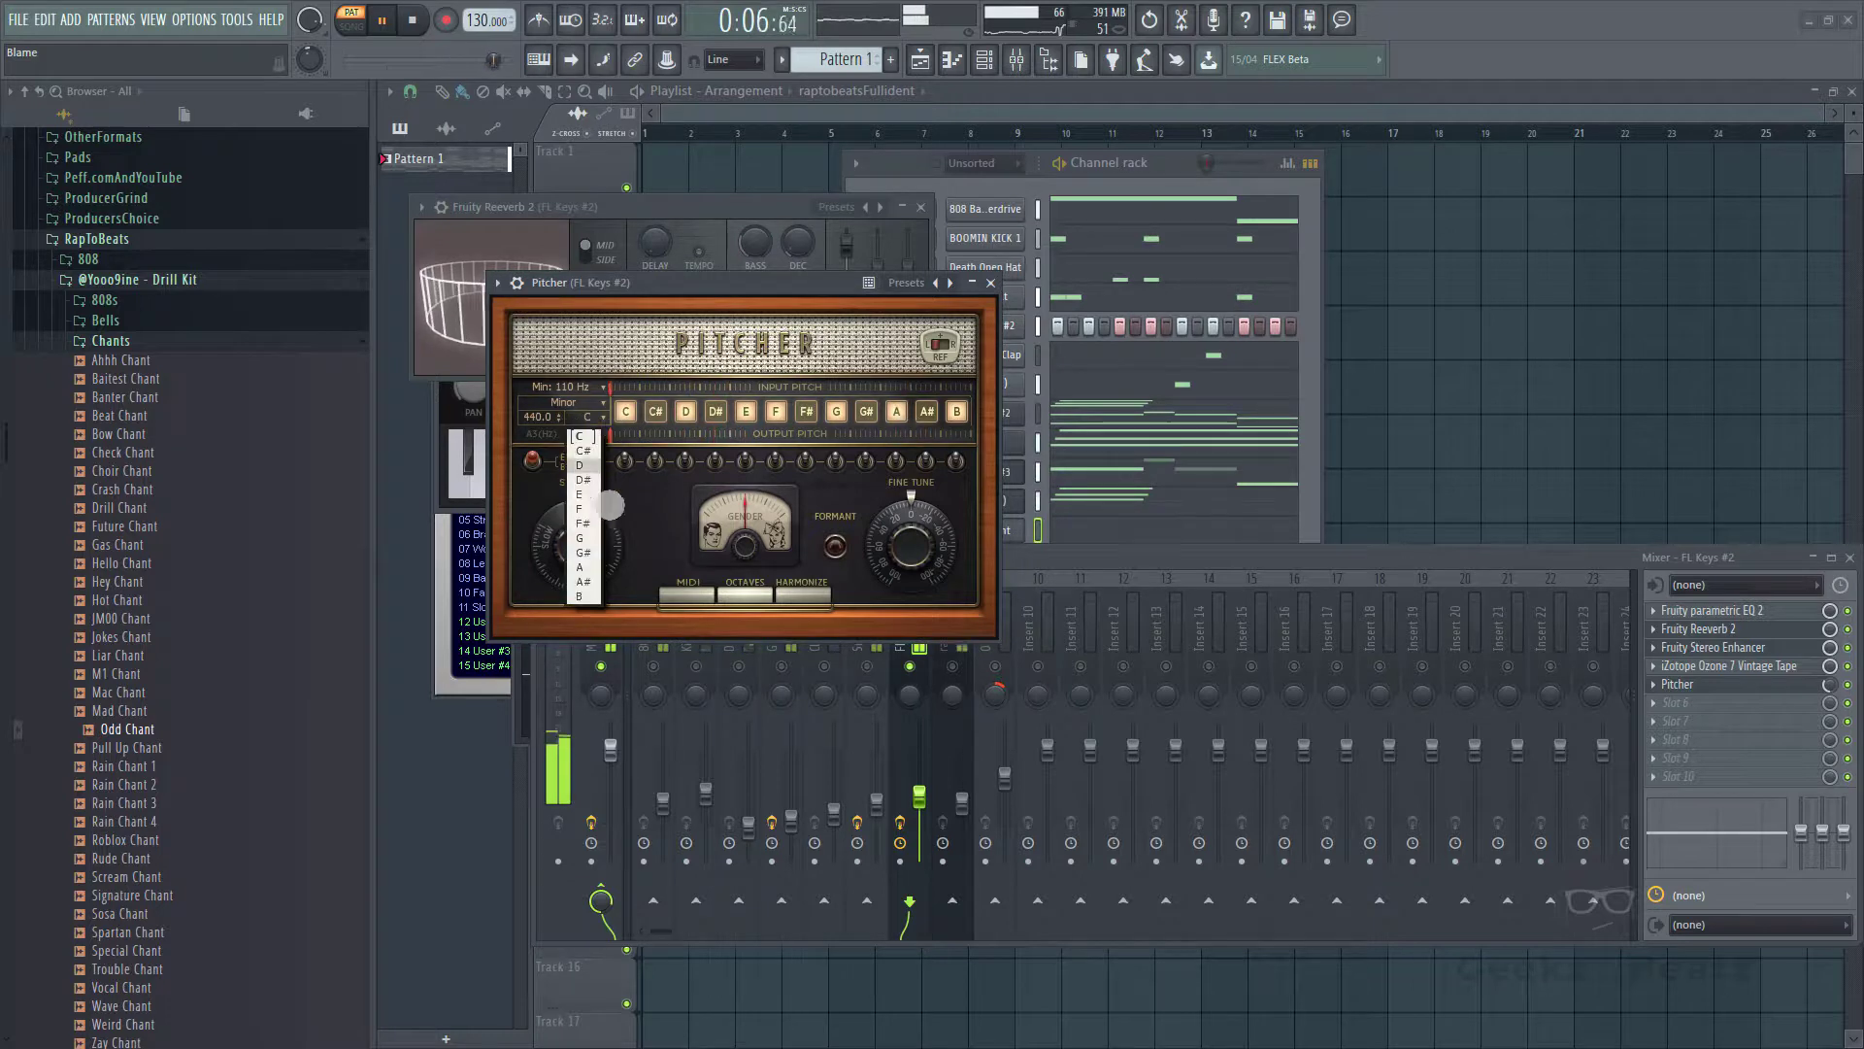
click(582, 567)
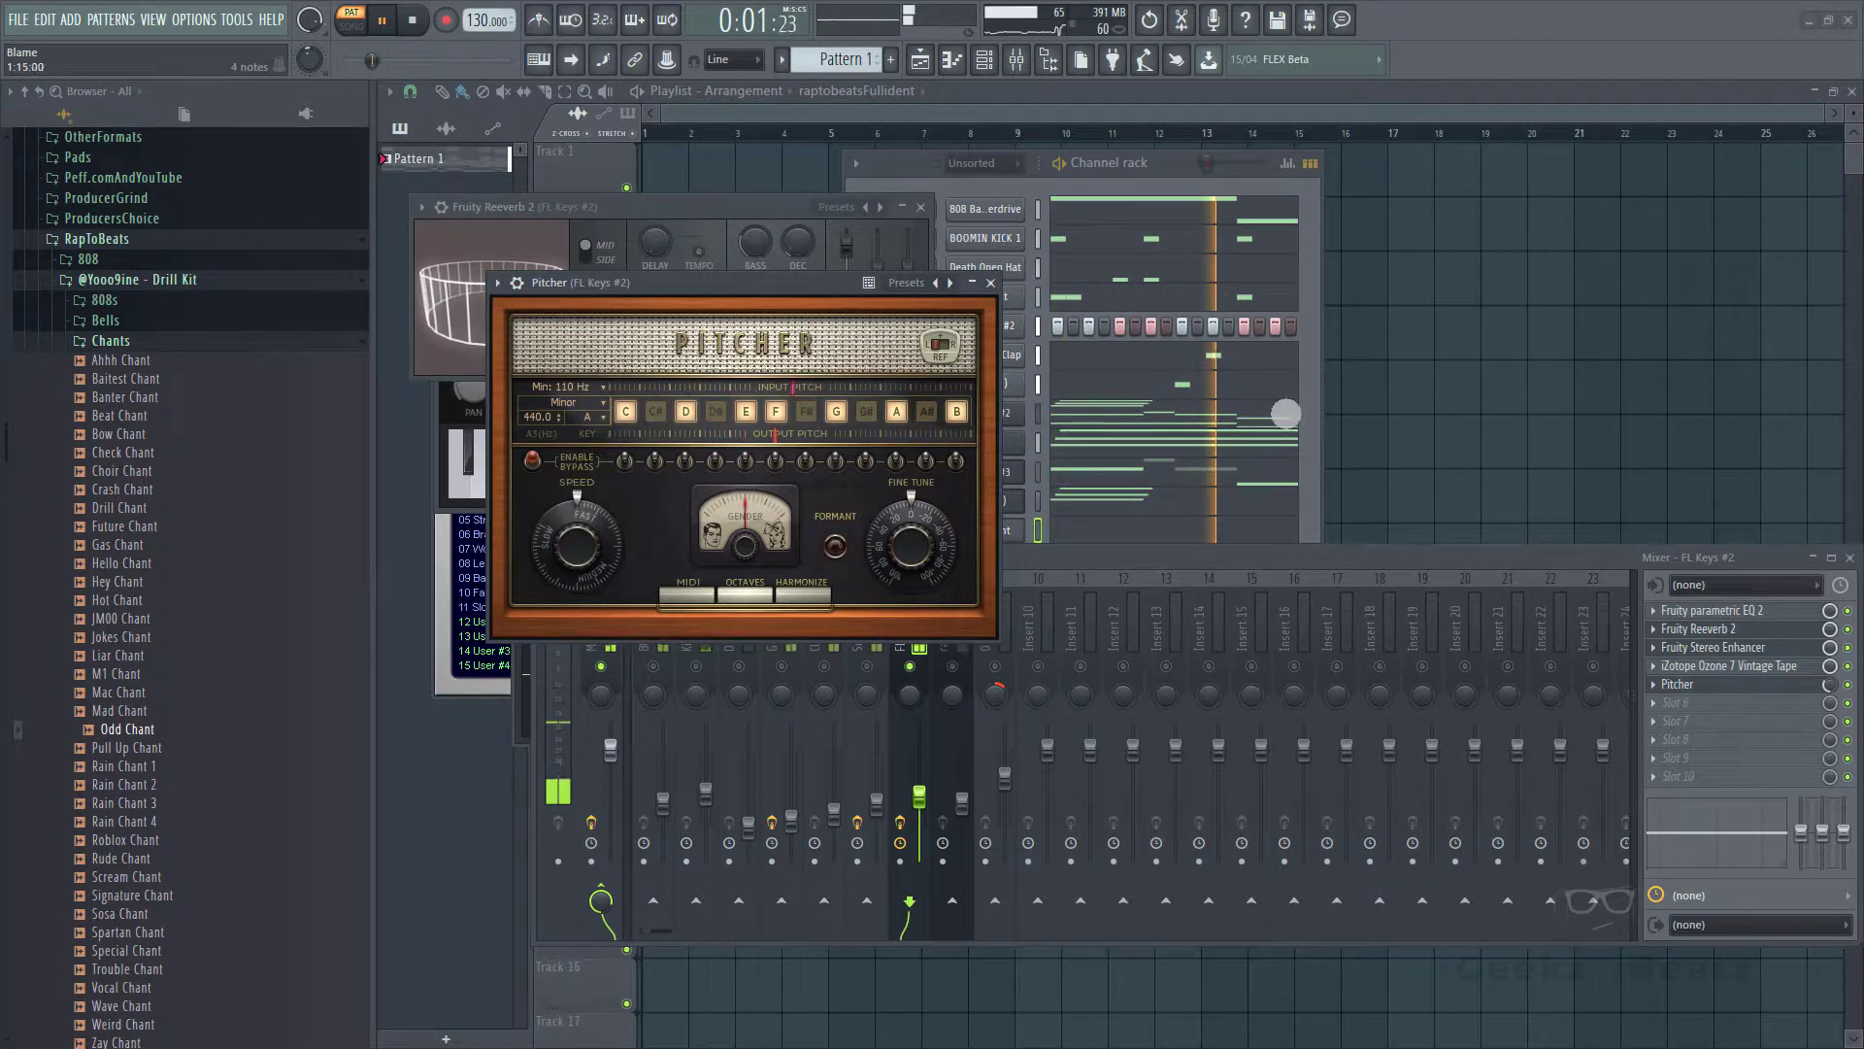
- Examine the ravity(S) and FL Keys notes in the piano roll to work out the melody's key
click(1322, 416)
click(1086, 502)
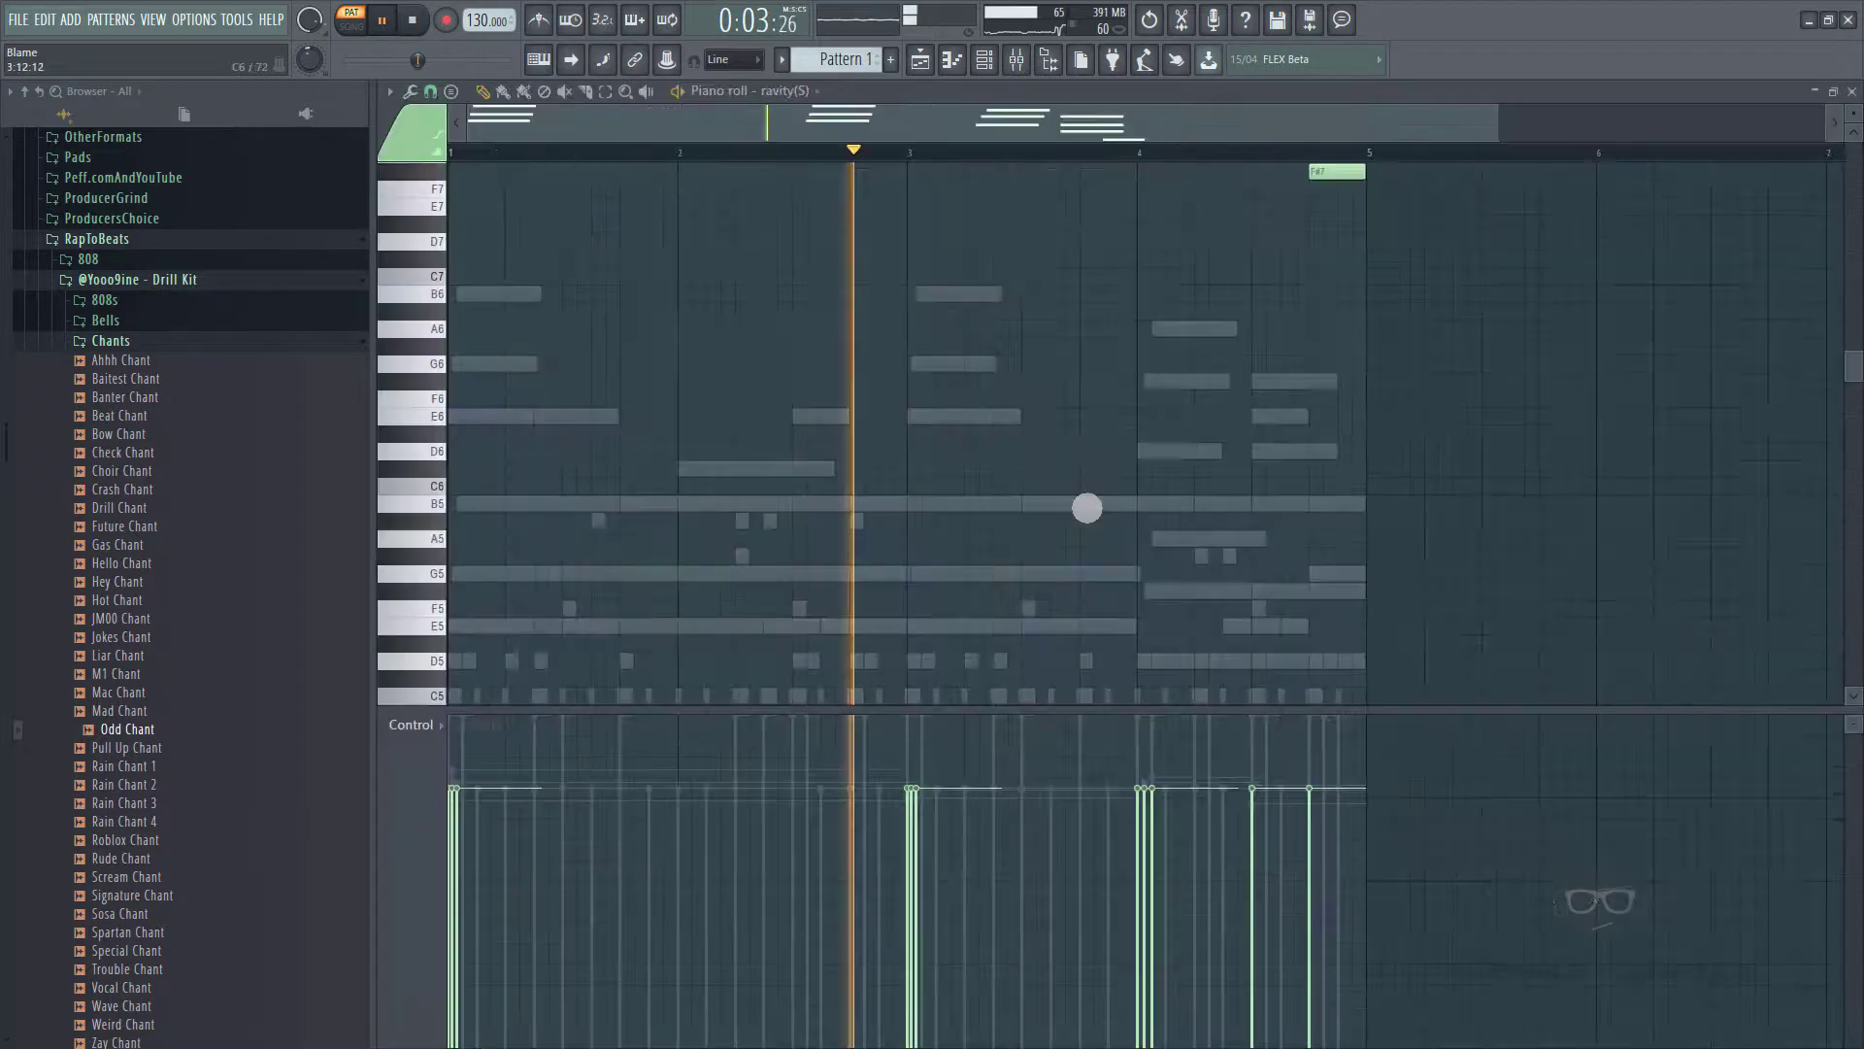
scroll(1087, 506, up, 5)
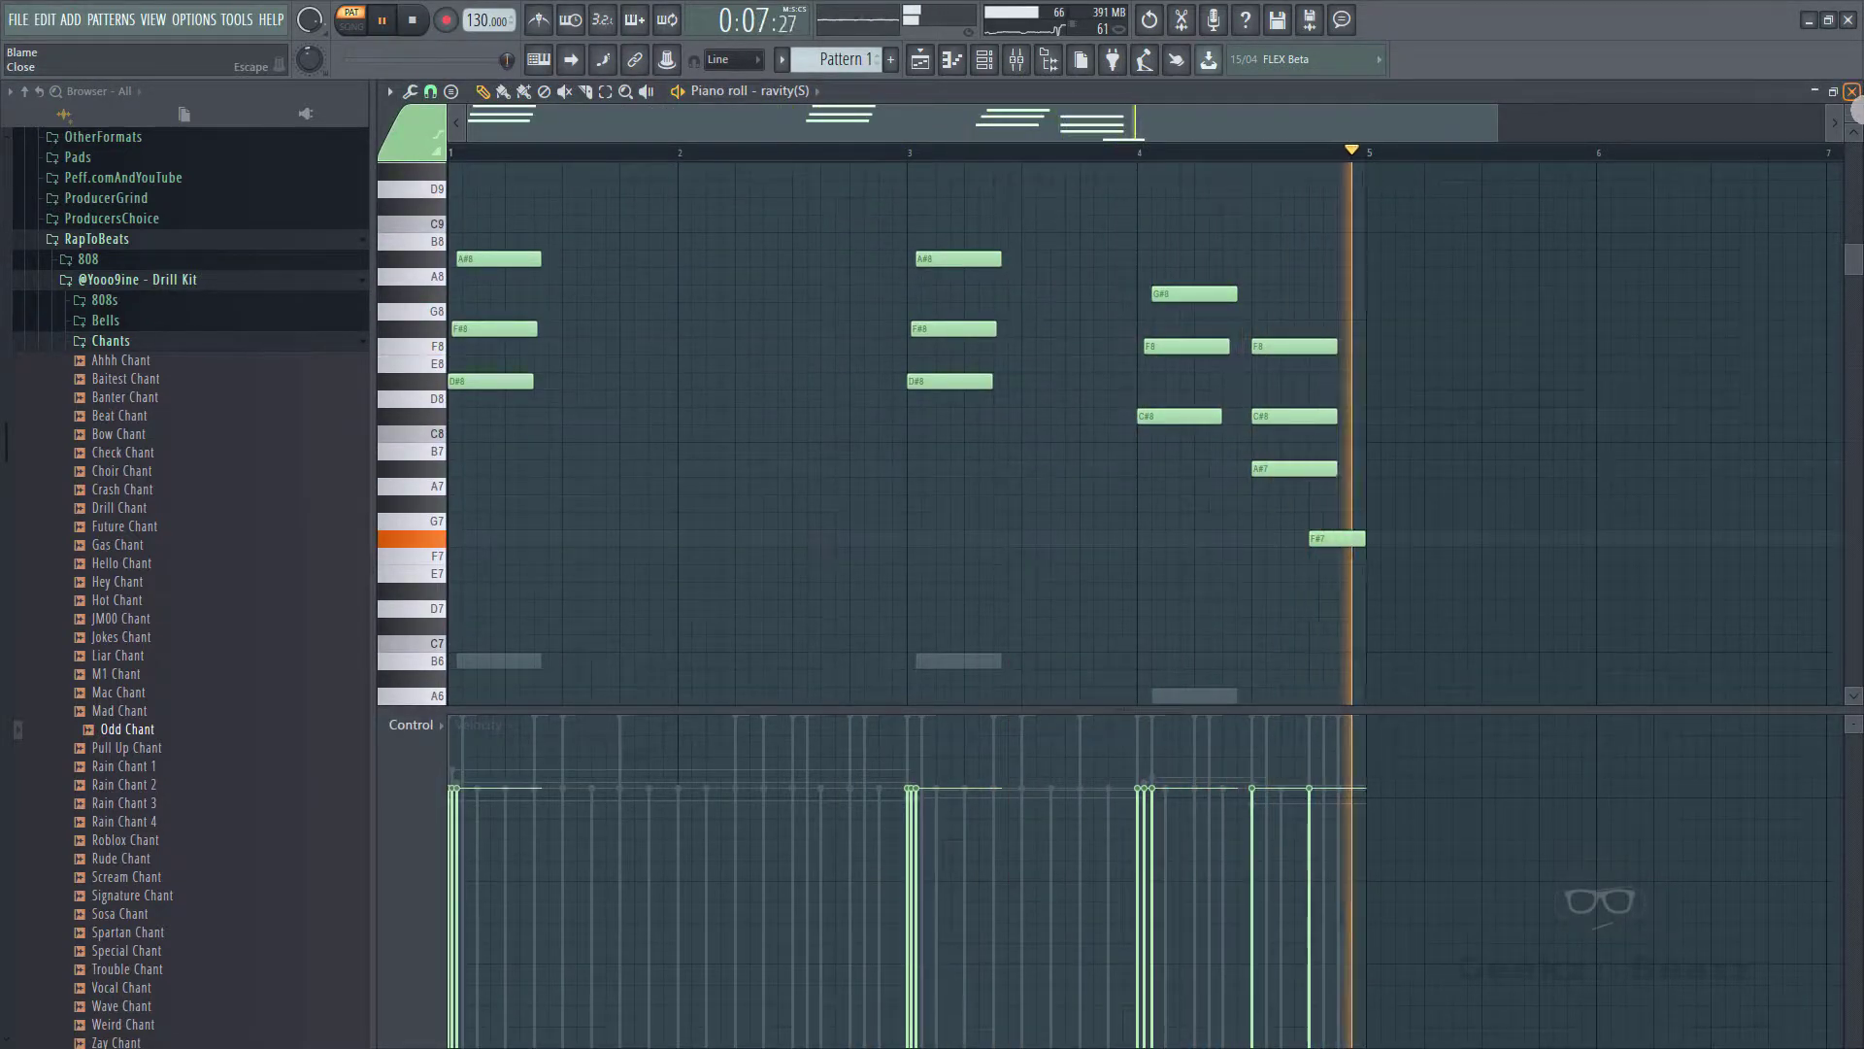
click(1852, 90)
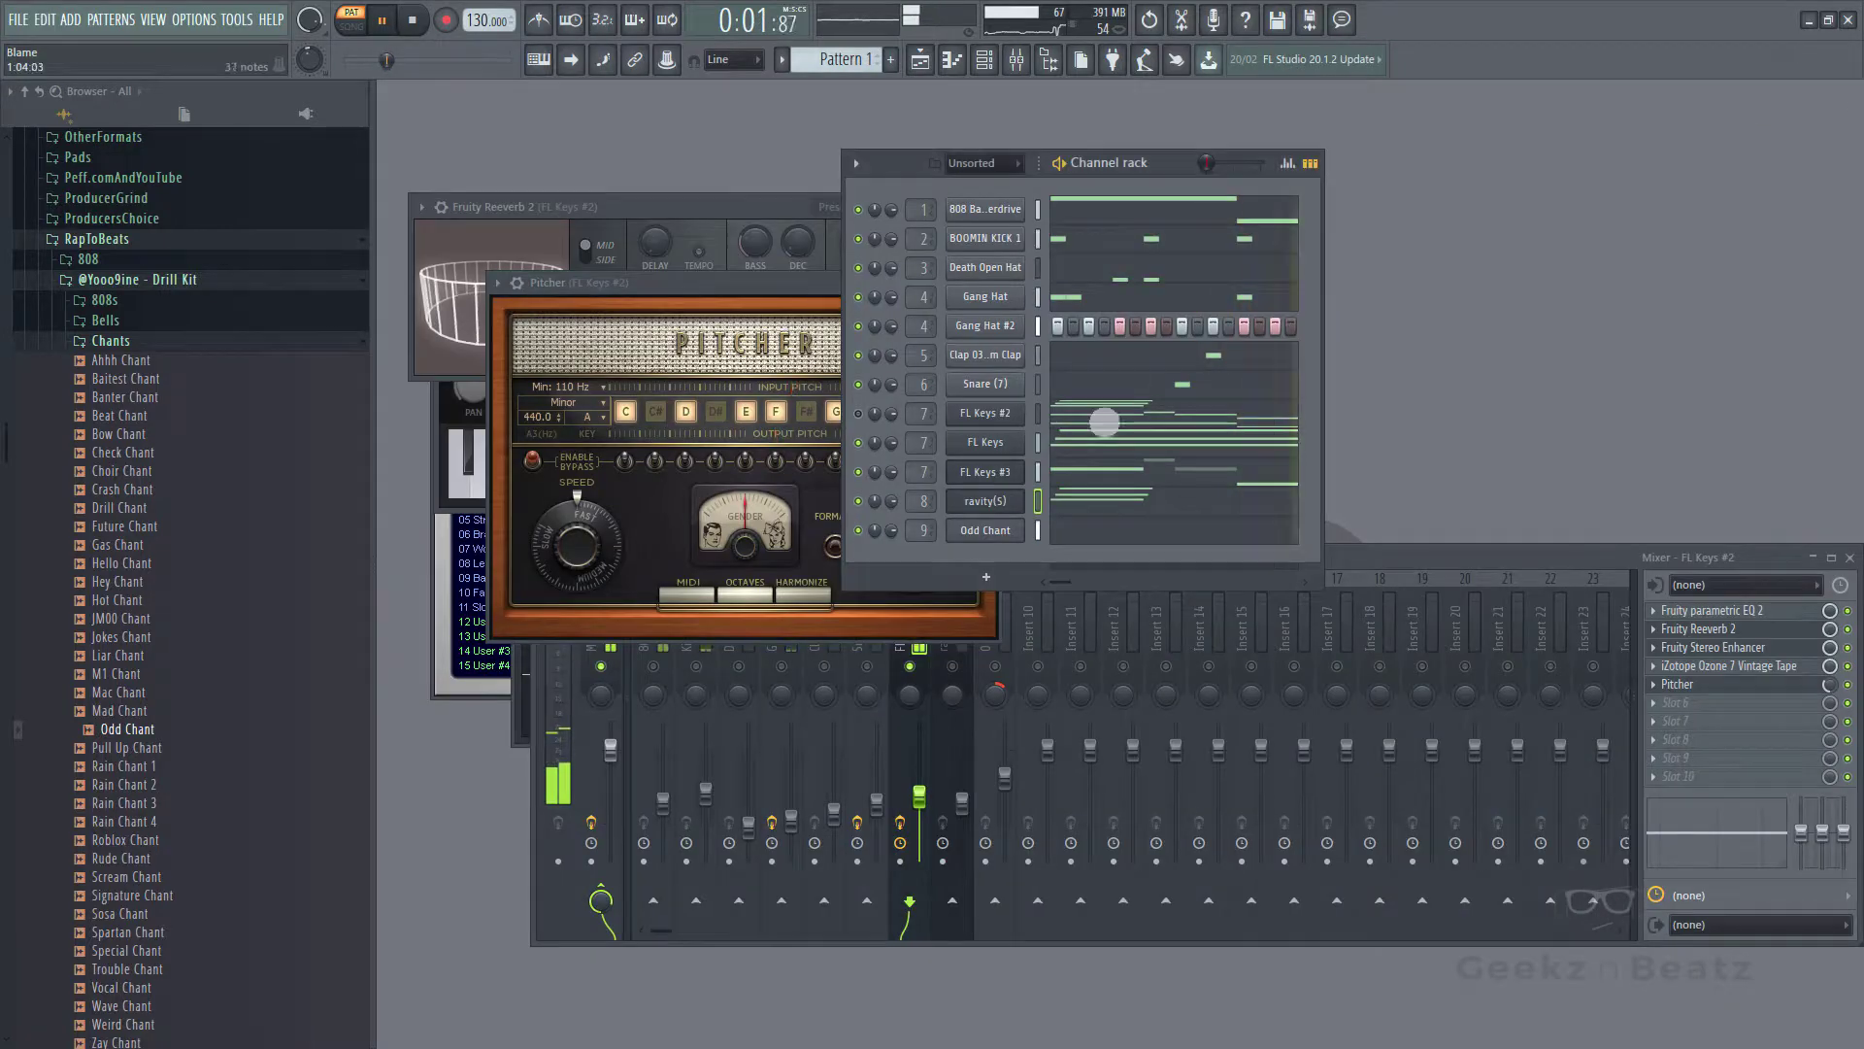
click(1086, 458)
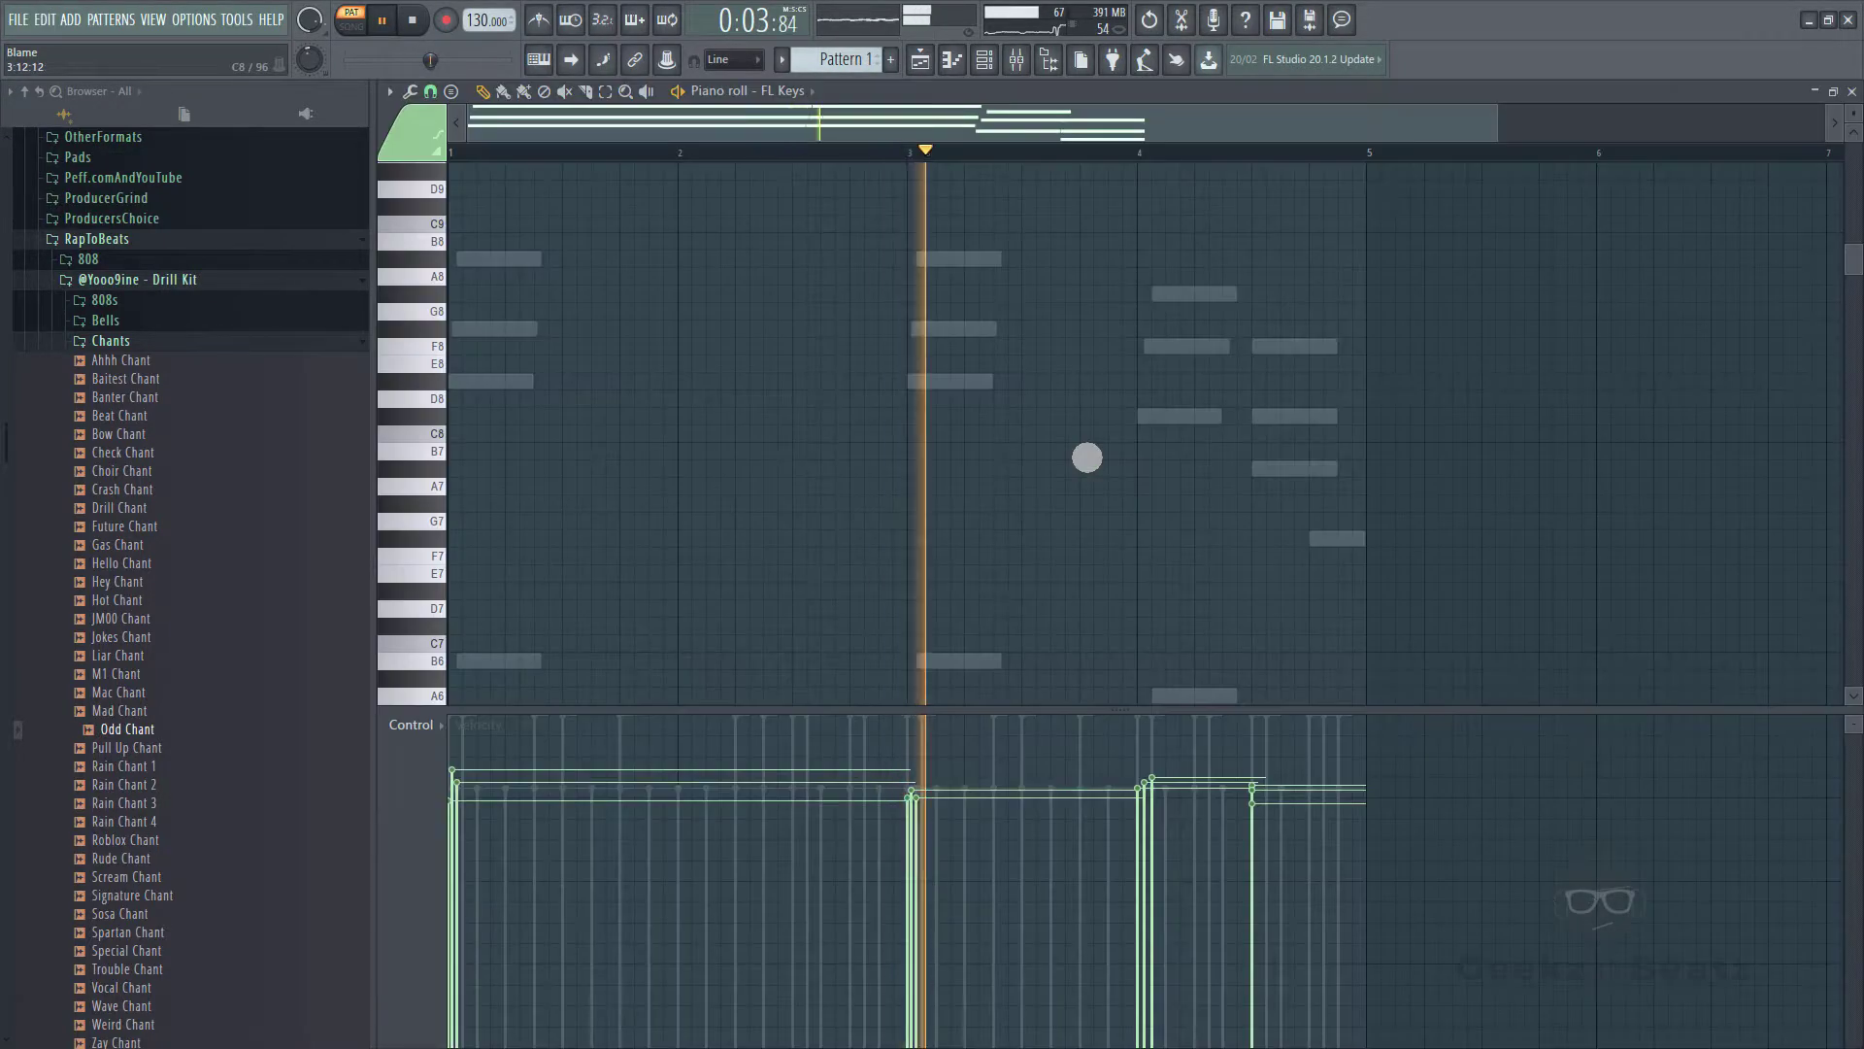
scroll(1084, 458, down, 5)
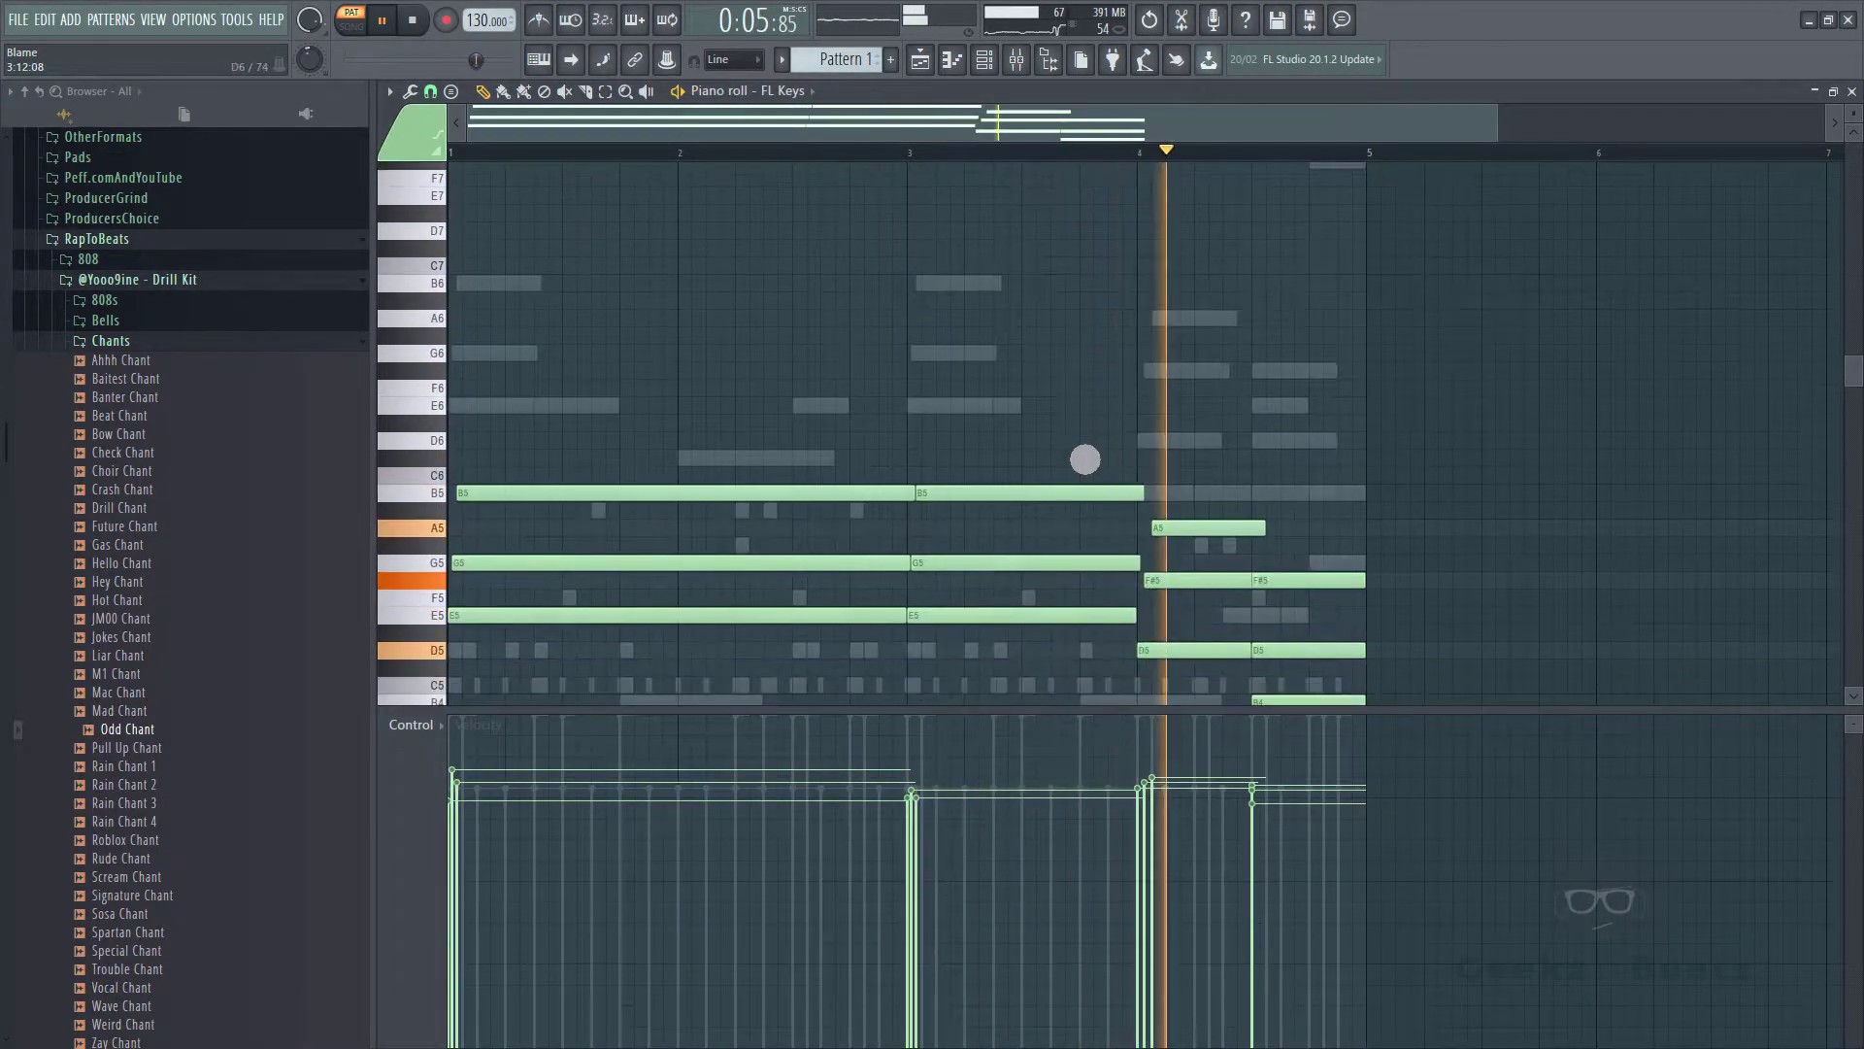
click(1852, 90)
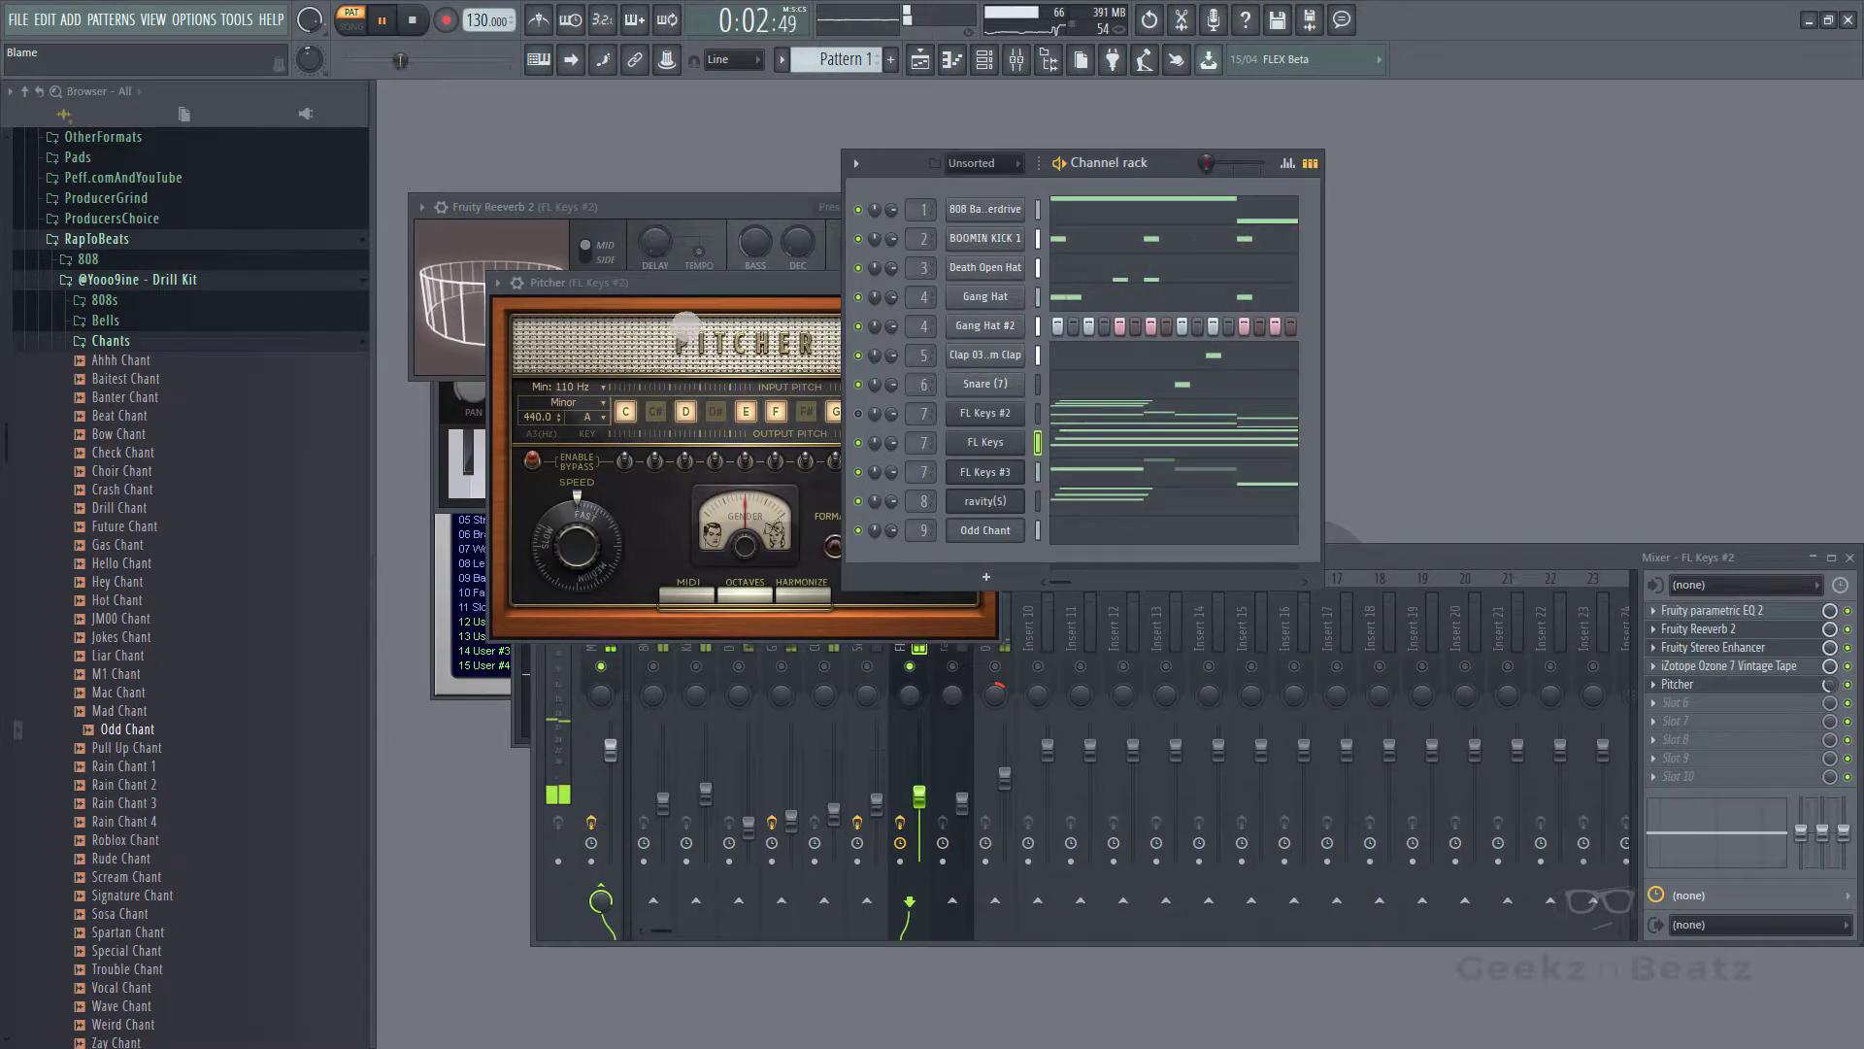
- Set Pitcher's key to E with the Minor scale on the FL Keys #2 track
click(685, 320)
click(776, 320)
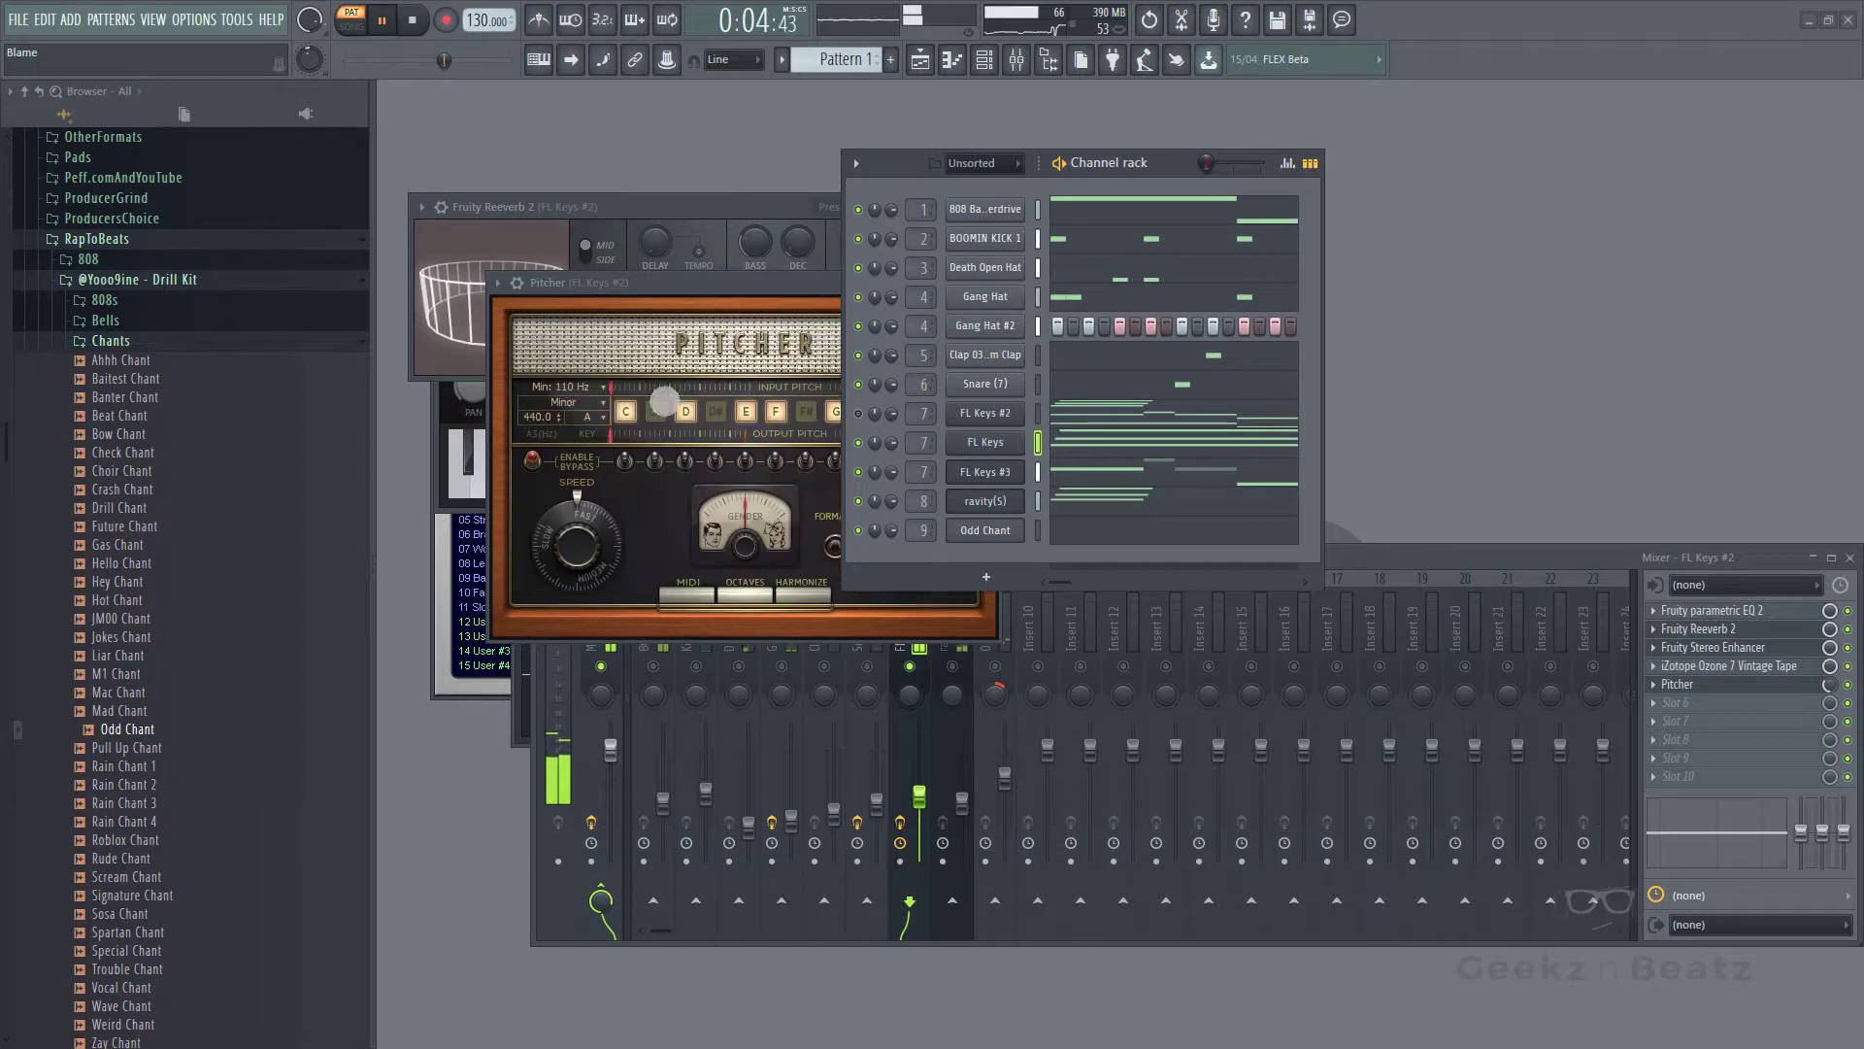
click(598, 420)
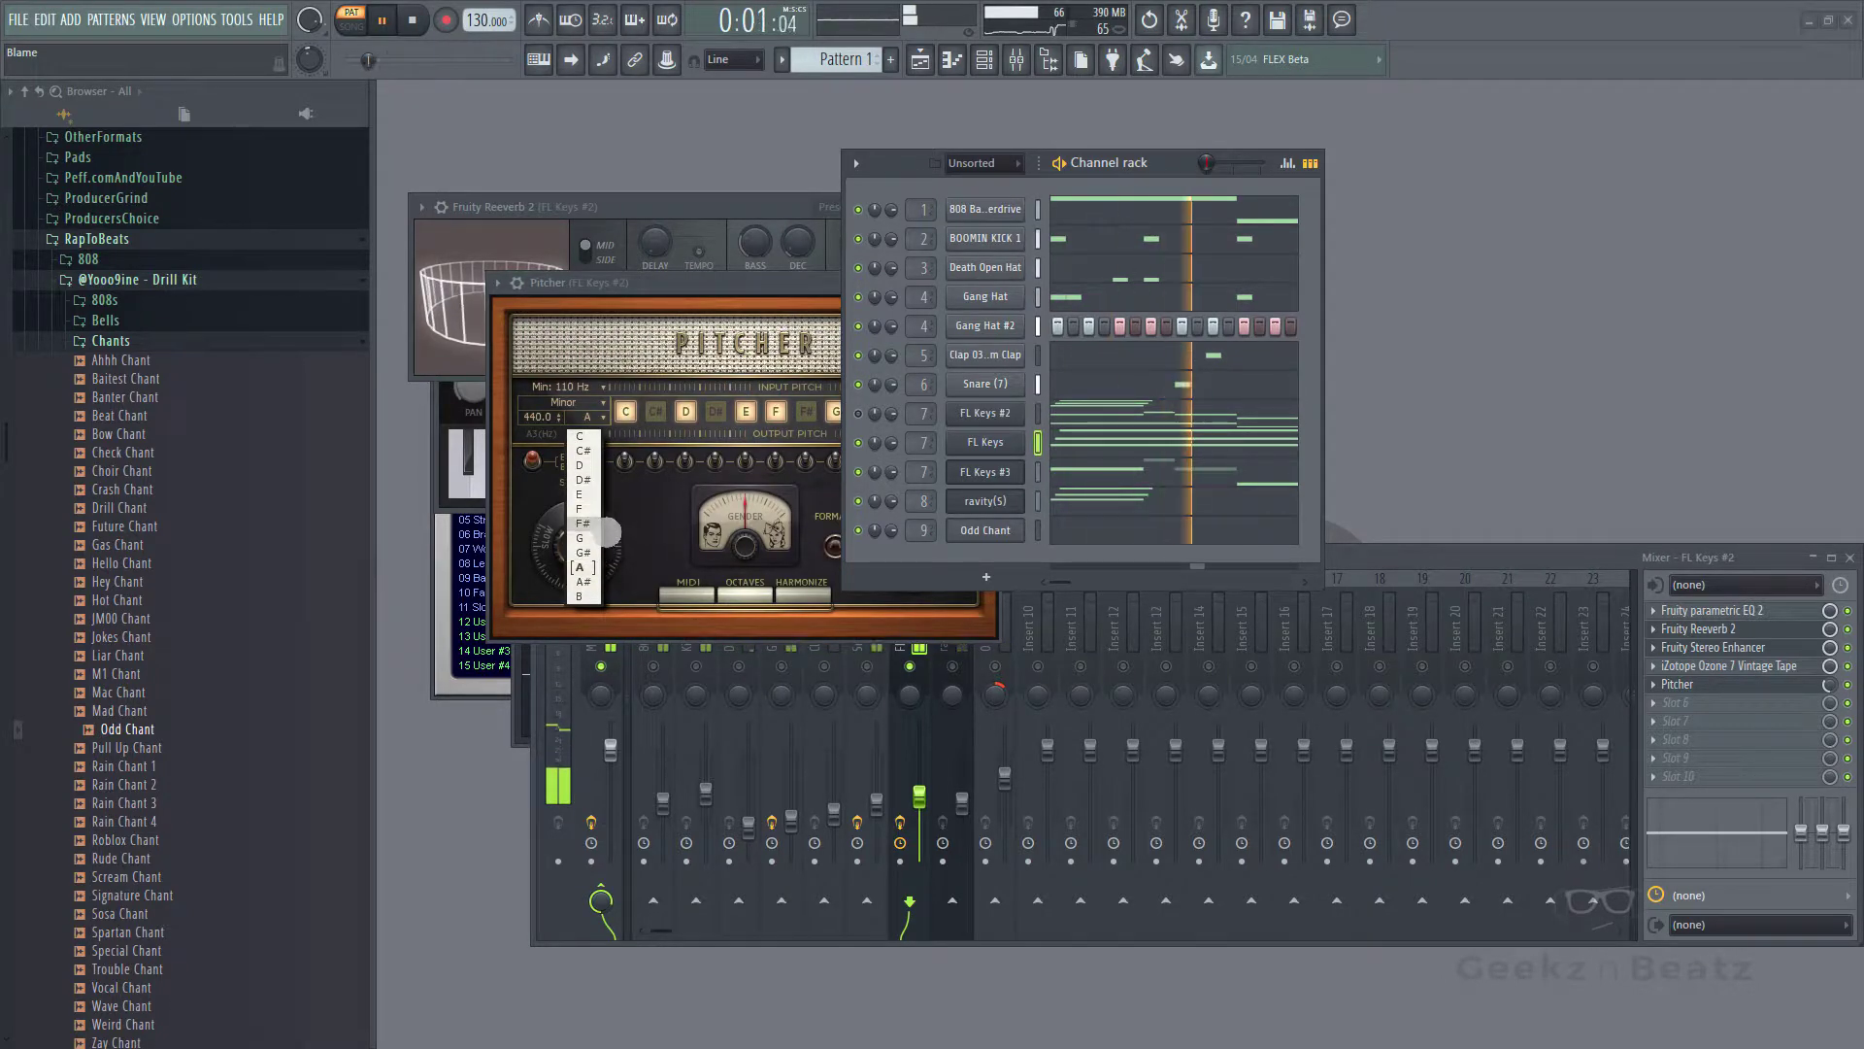
click(583, 495)
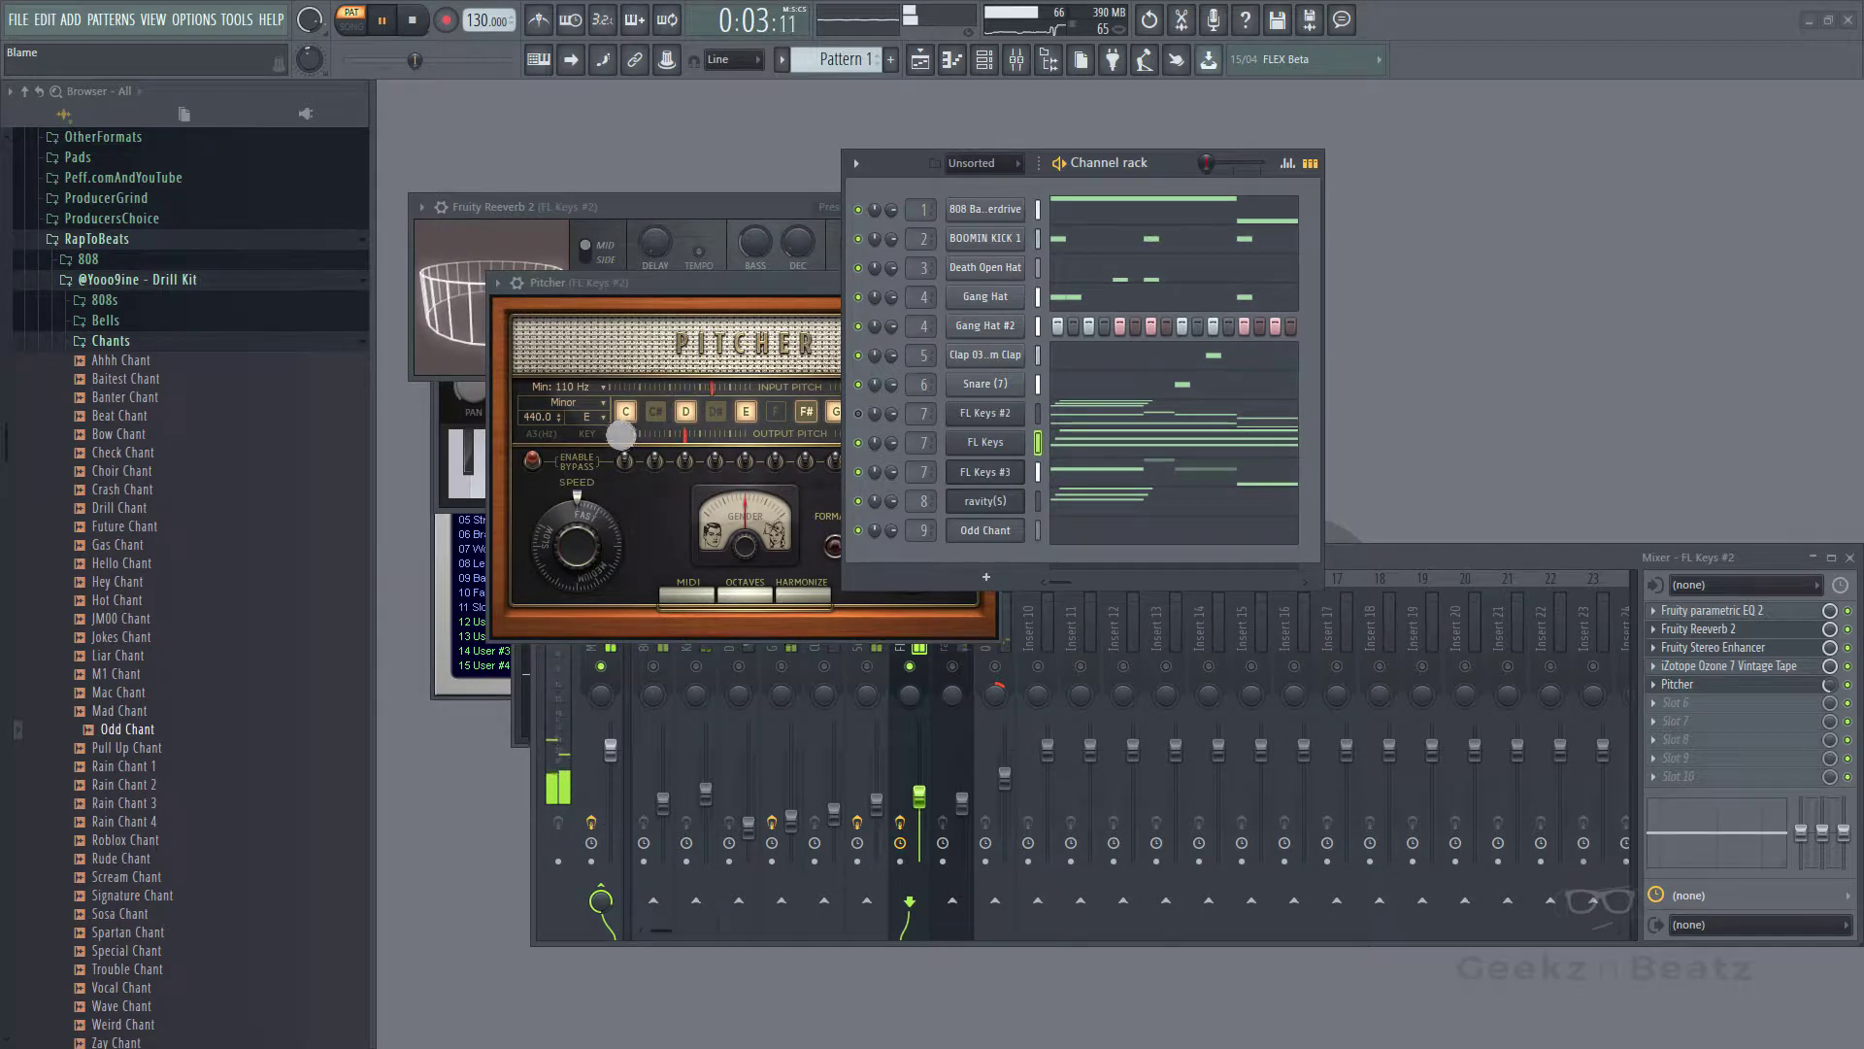
- Bring the Pitcher window into full view and set its correction speed to 24
drag(742, 311, 707, 279)
drag(552, 502, 536, 730)
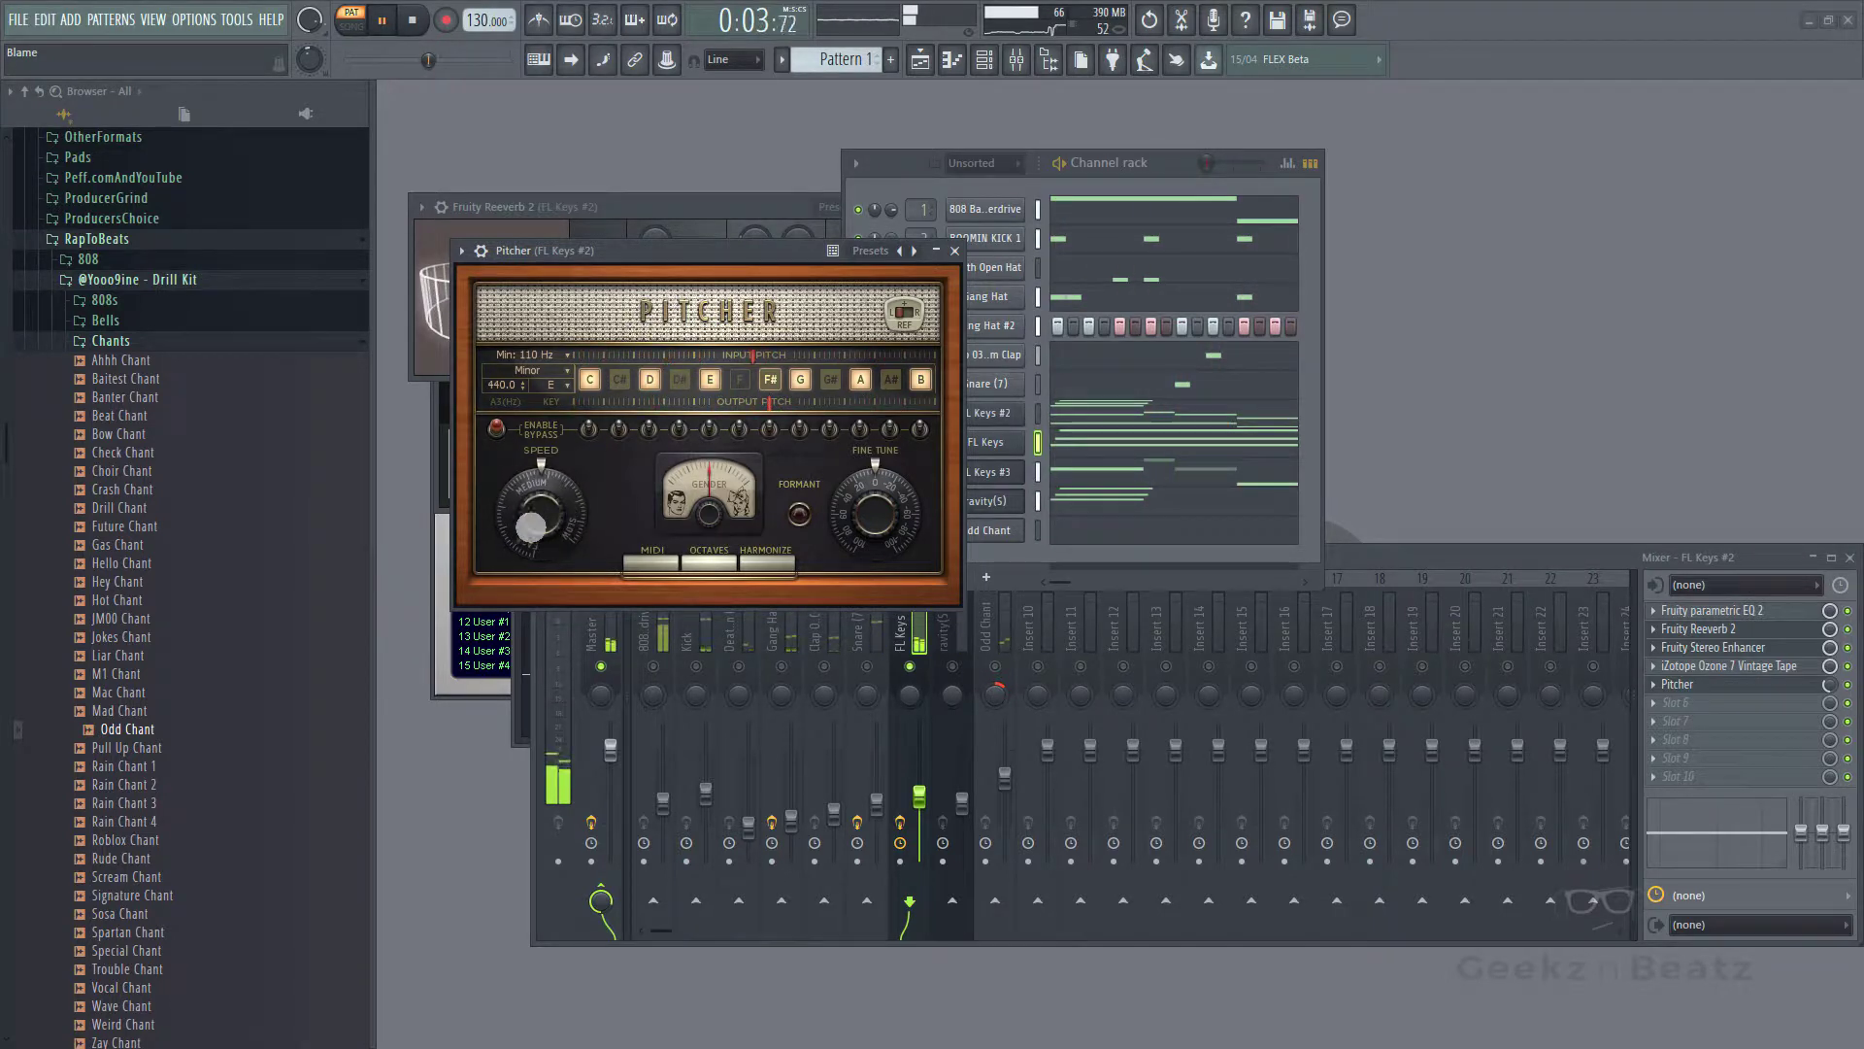
drag(530, 527, 532, 590)
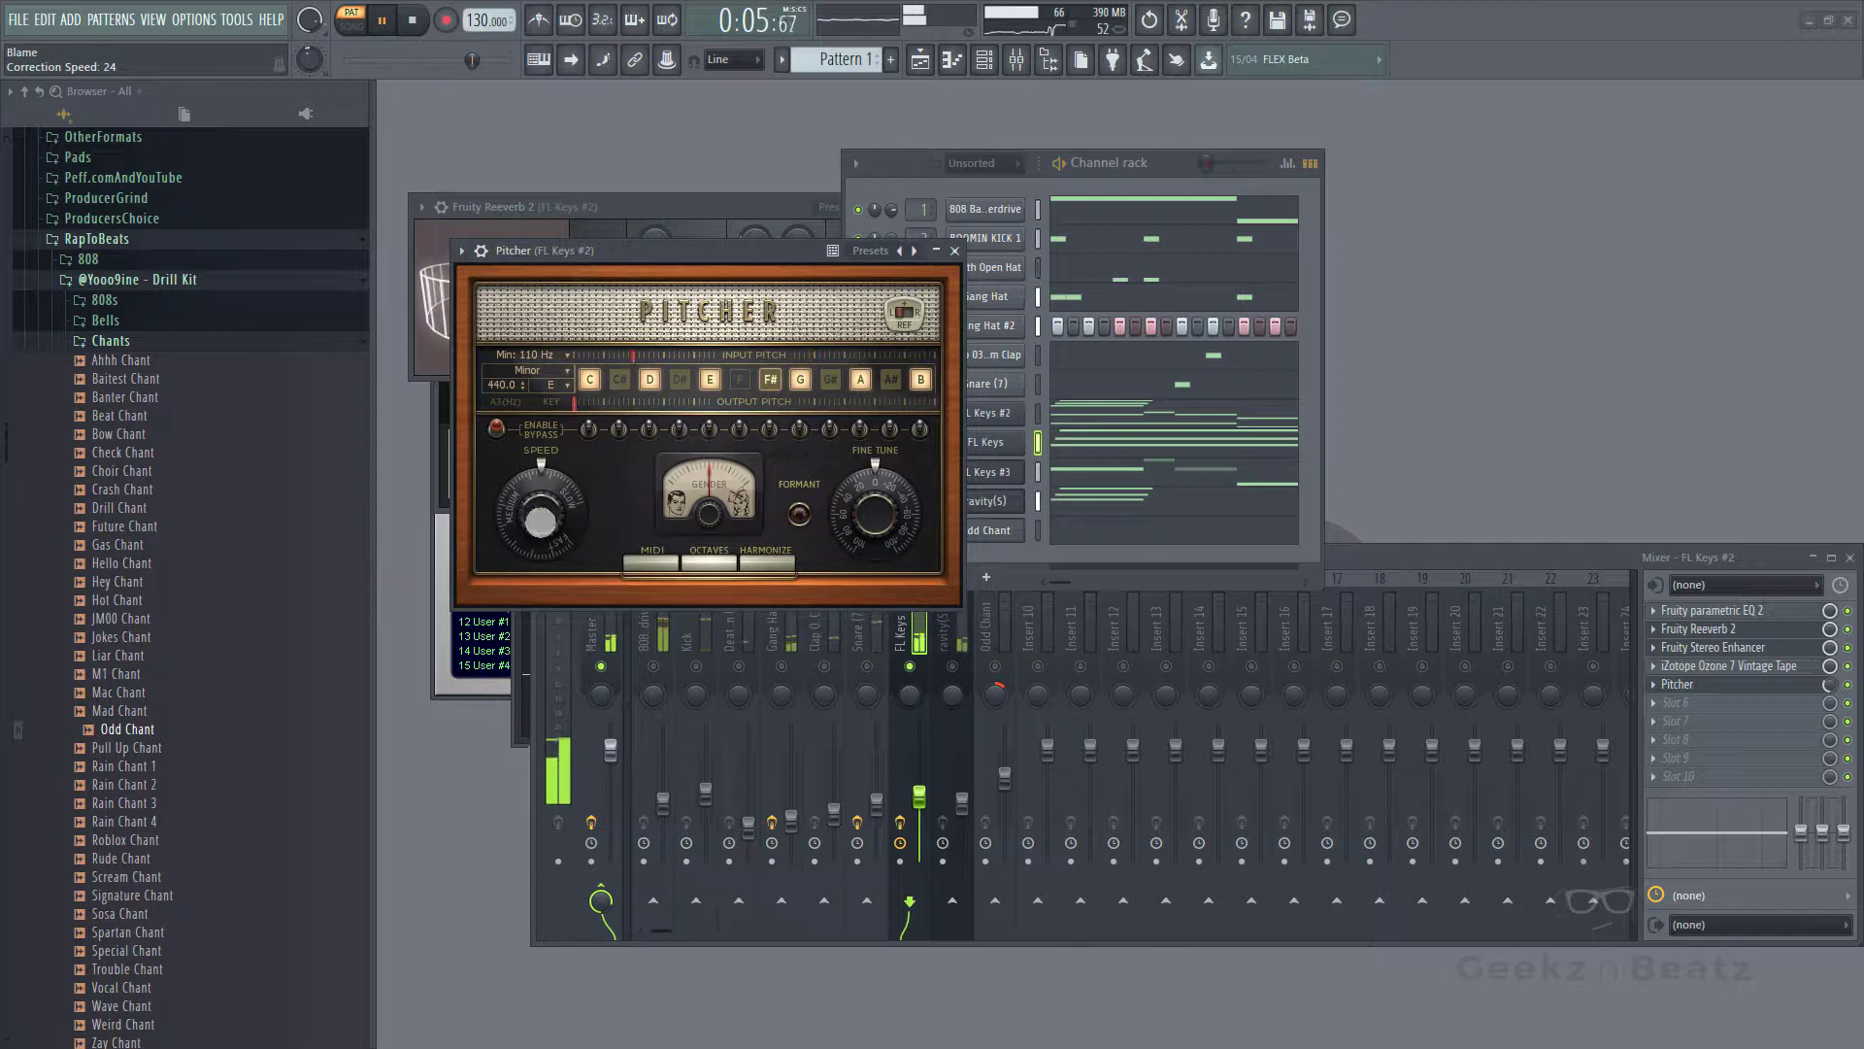
- Lower Pitcher's mix level to 14% on the FL Keys #2 track and unsolo that track
click(1823, 688)
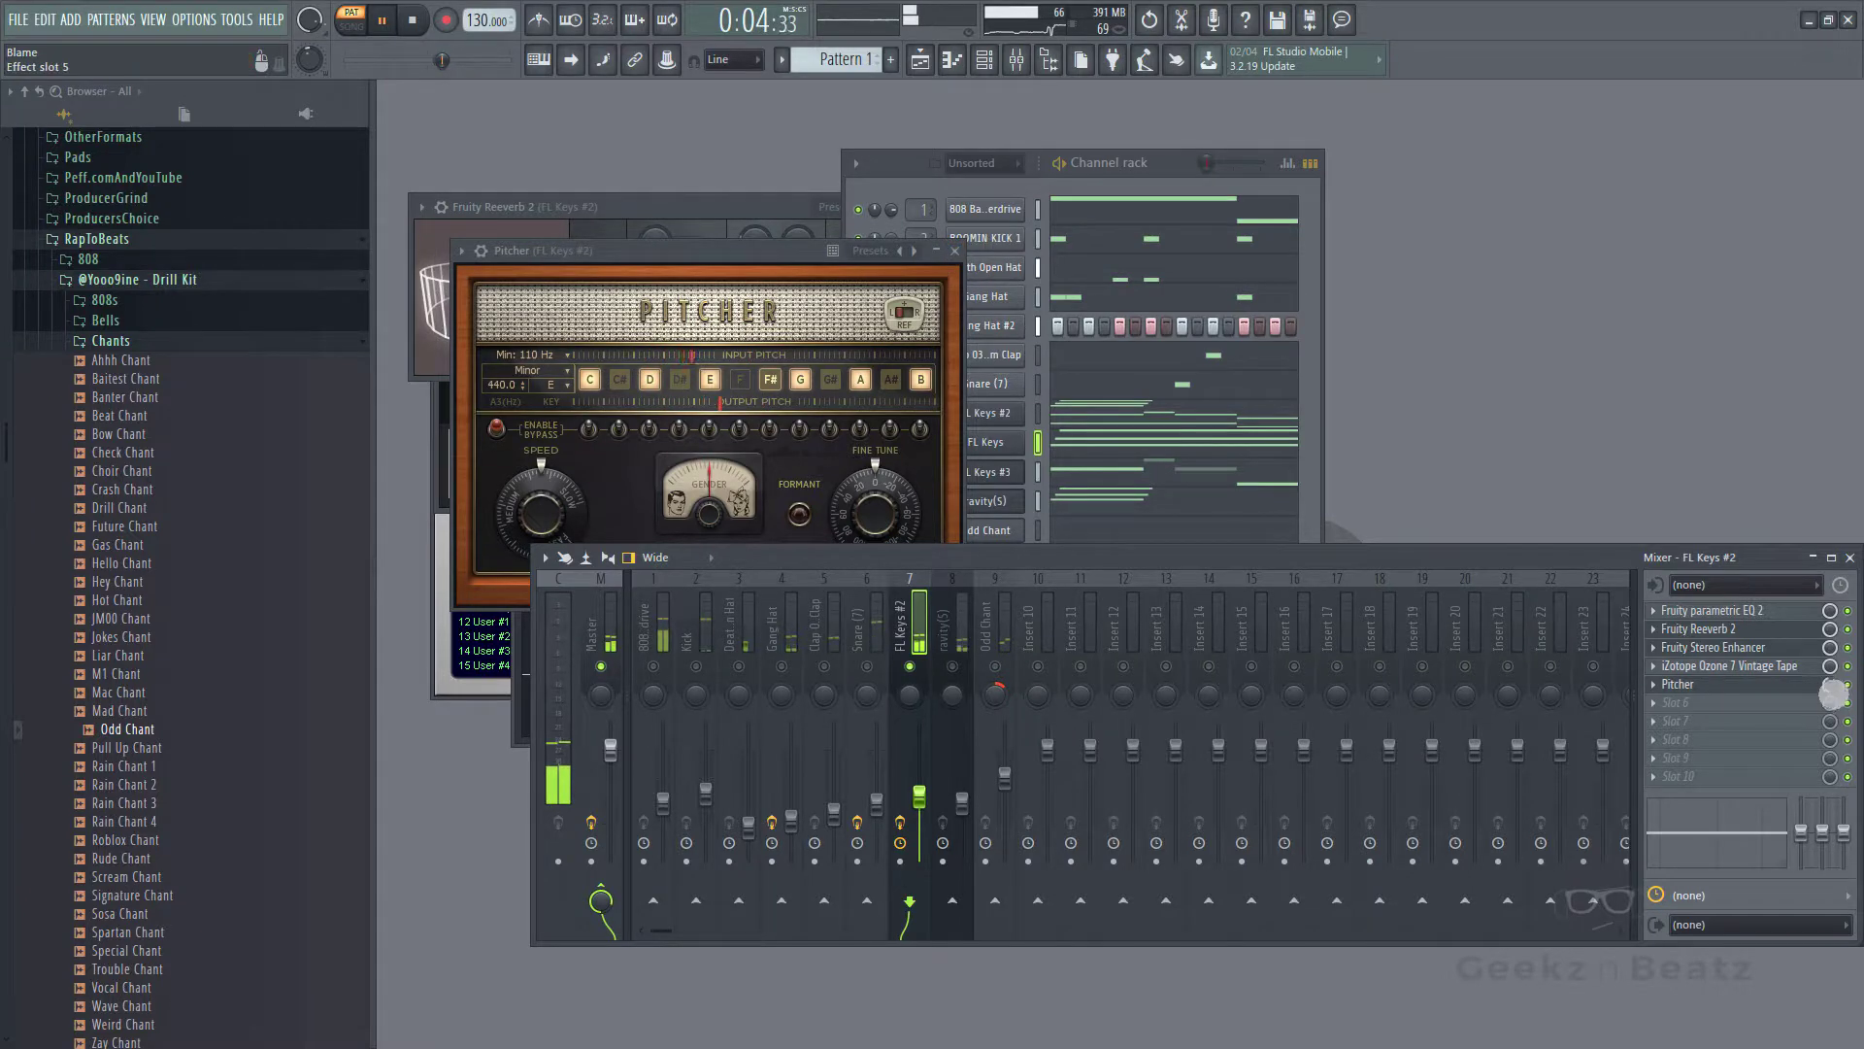
click(1833, 691)
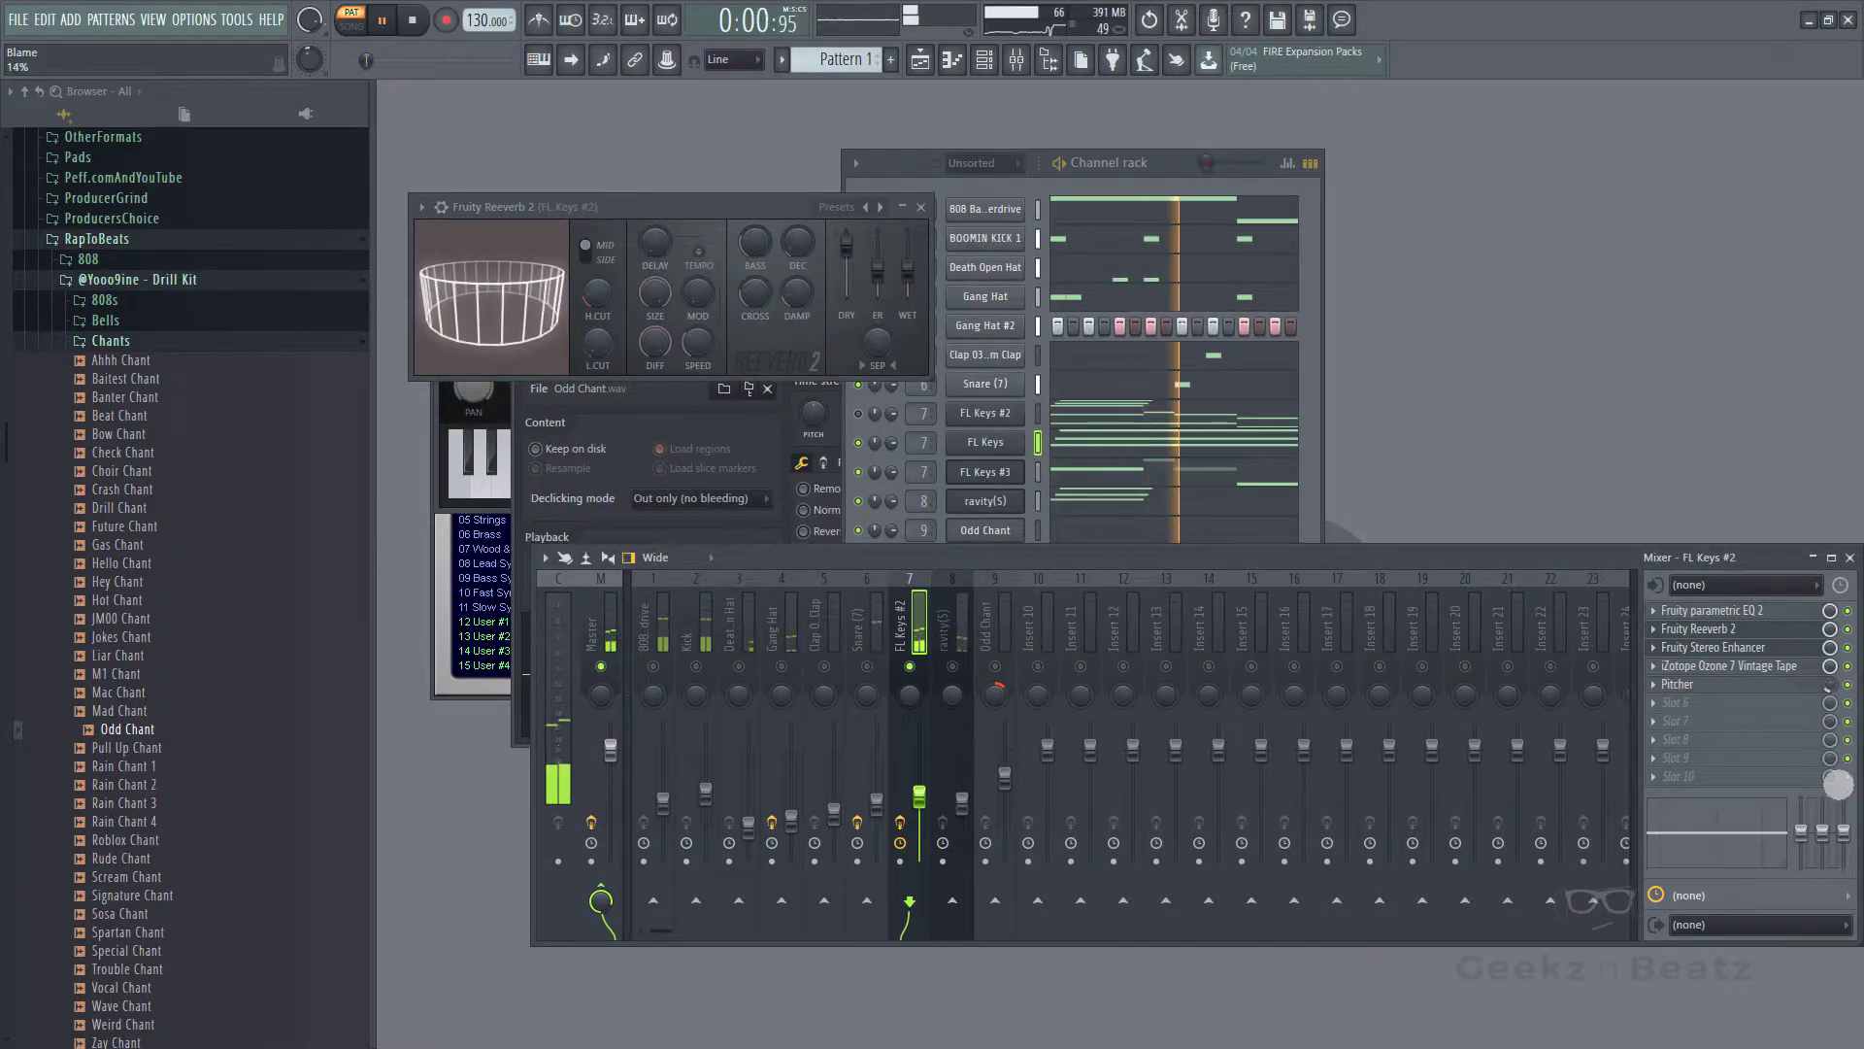
right_click(912, 670)
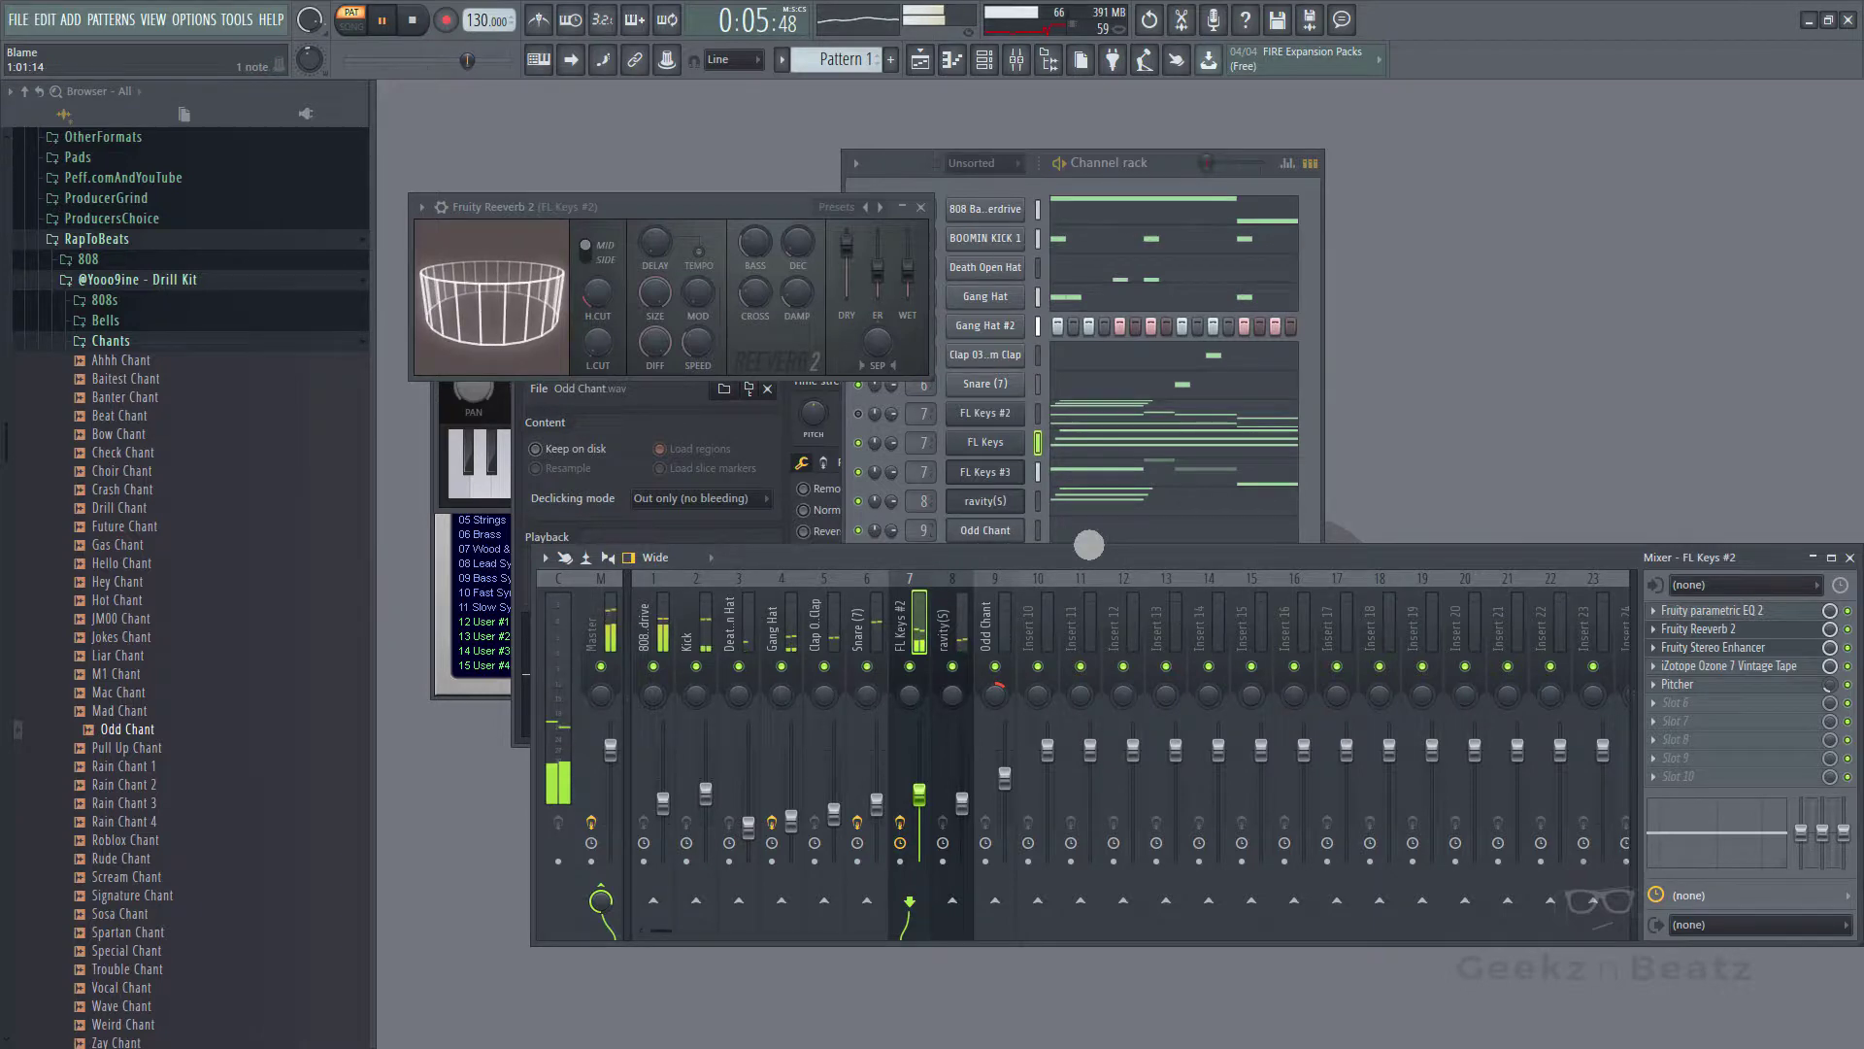
- Add Fruity parametric EQ 2 to the Odd Chant mixer track and pull band 4 down for a midrange cut
click(1149, 540)
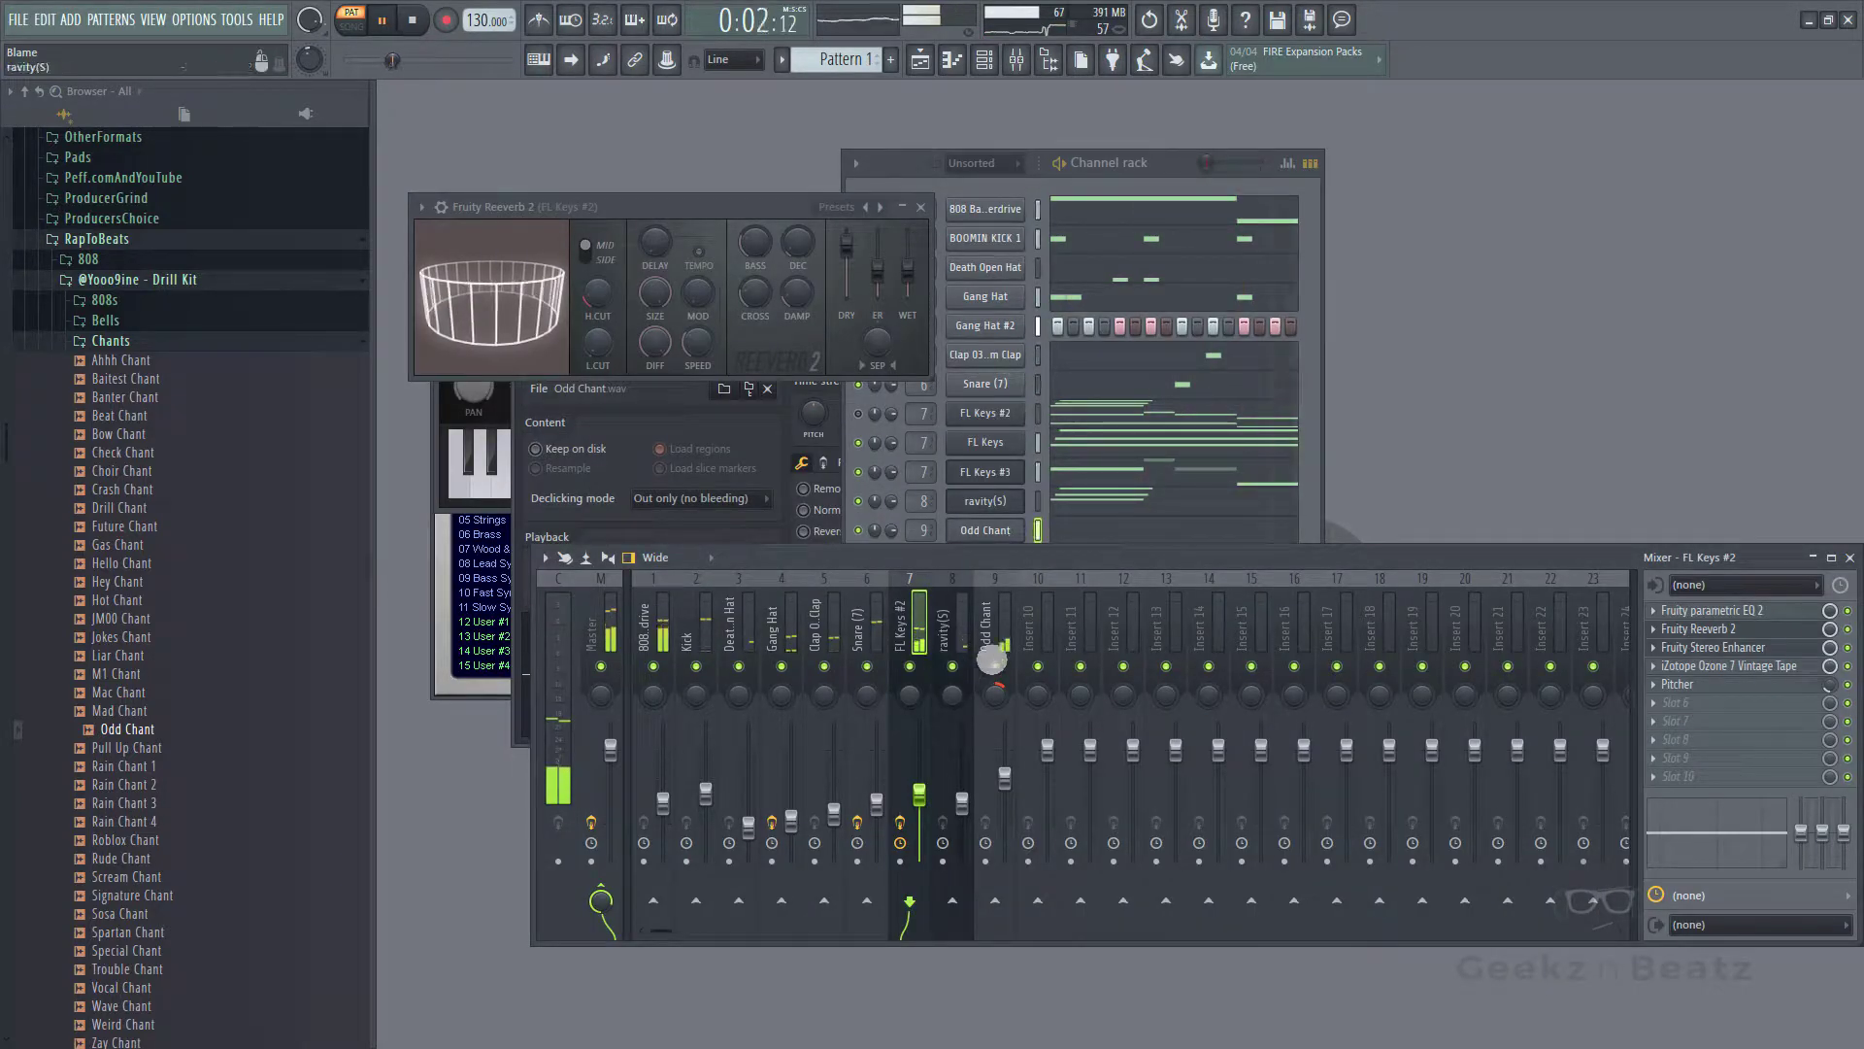
click(1008, 650)
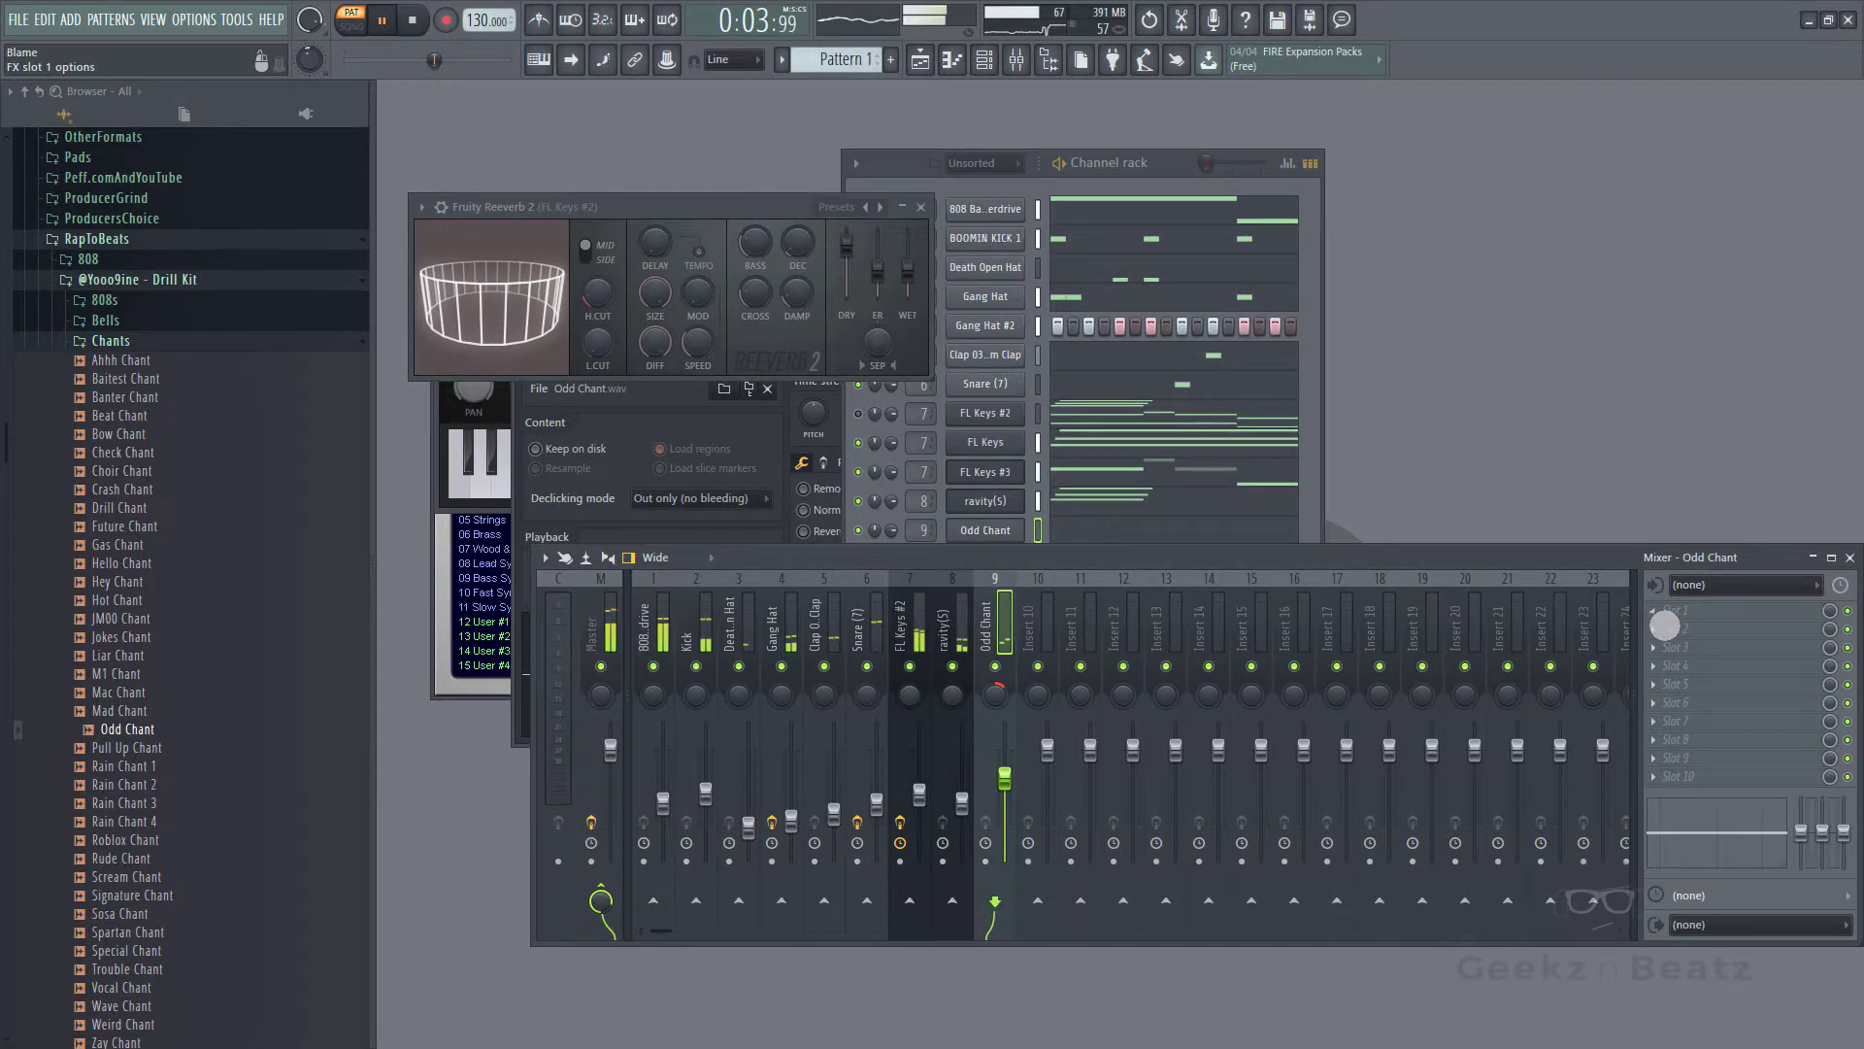
click(1664, 621)
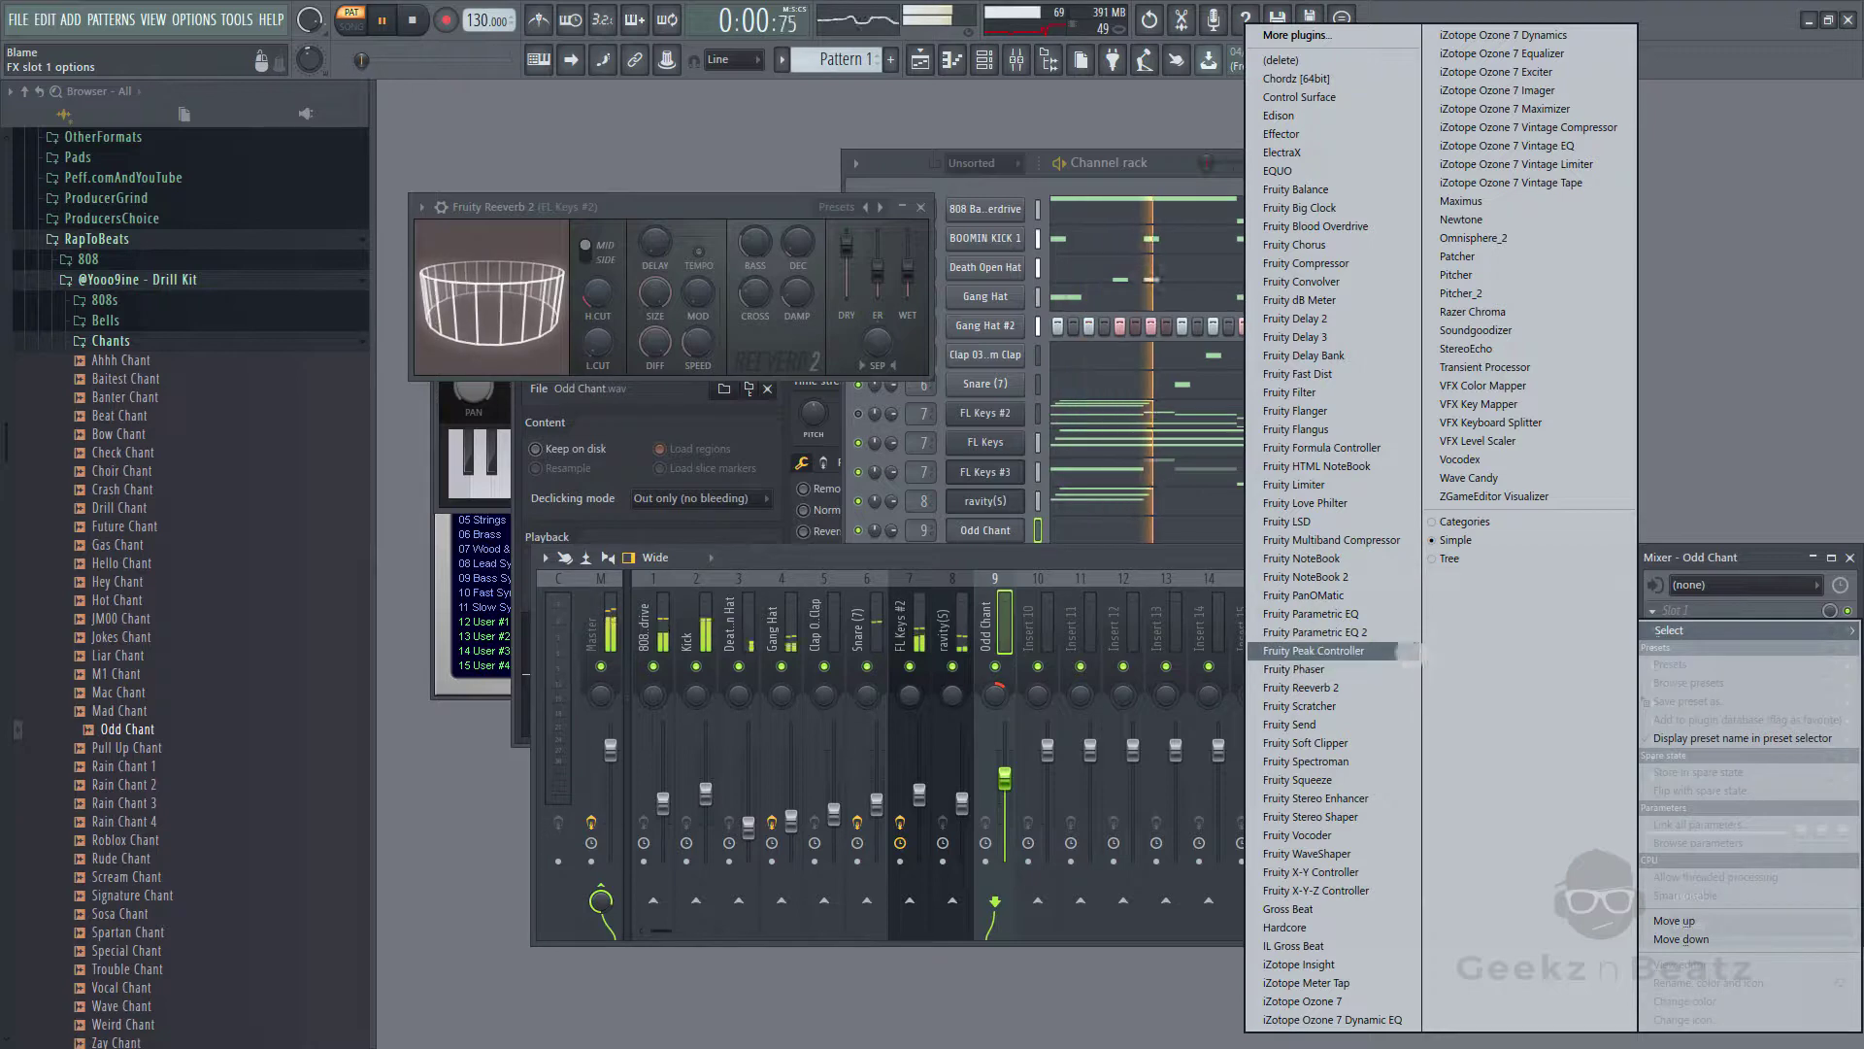
click(1350, 632)
drag(707, 439, 694, 485)
key(space)
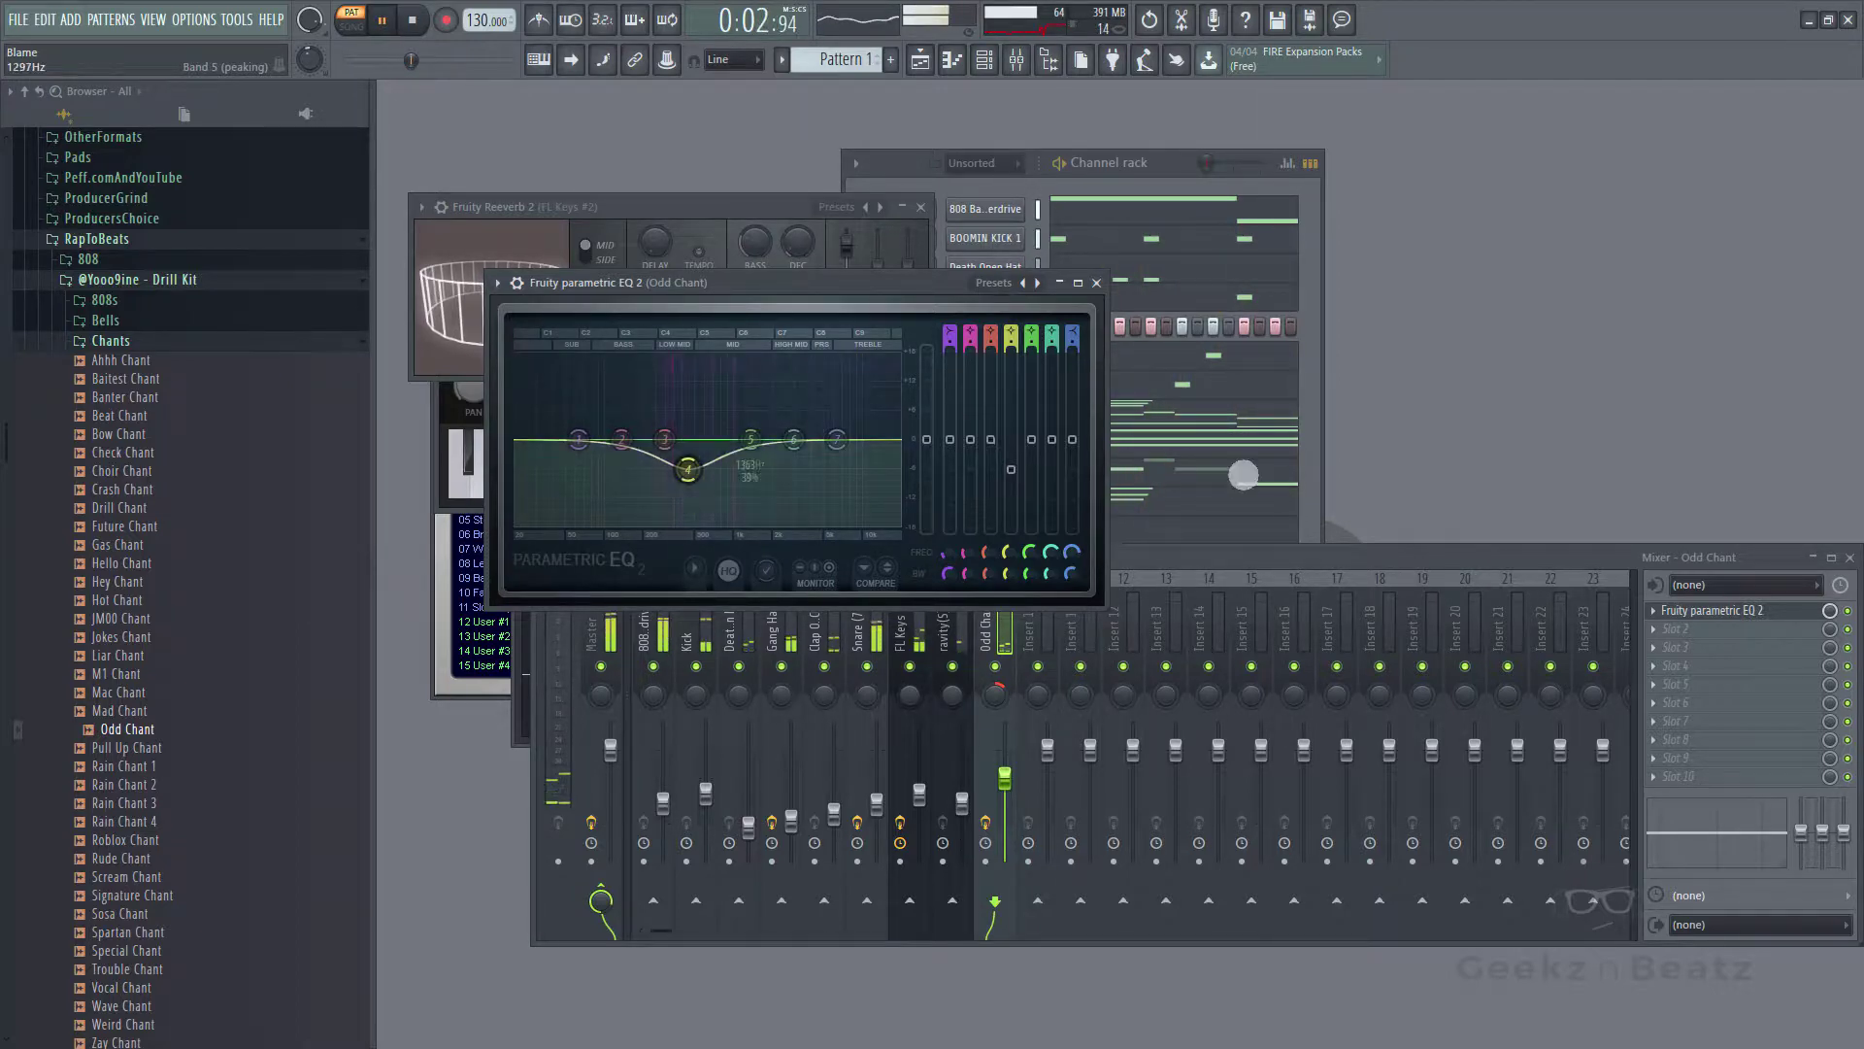
- Add Fruity Delay 3 to the second effect slot of the Odd Chant track and reselect the FL Keys #2 mixer track
click(1666, 650)
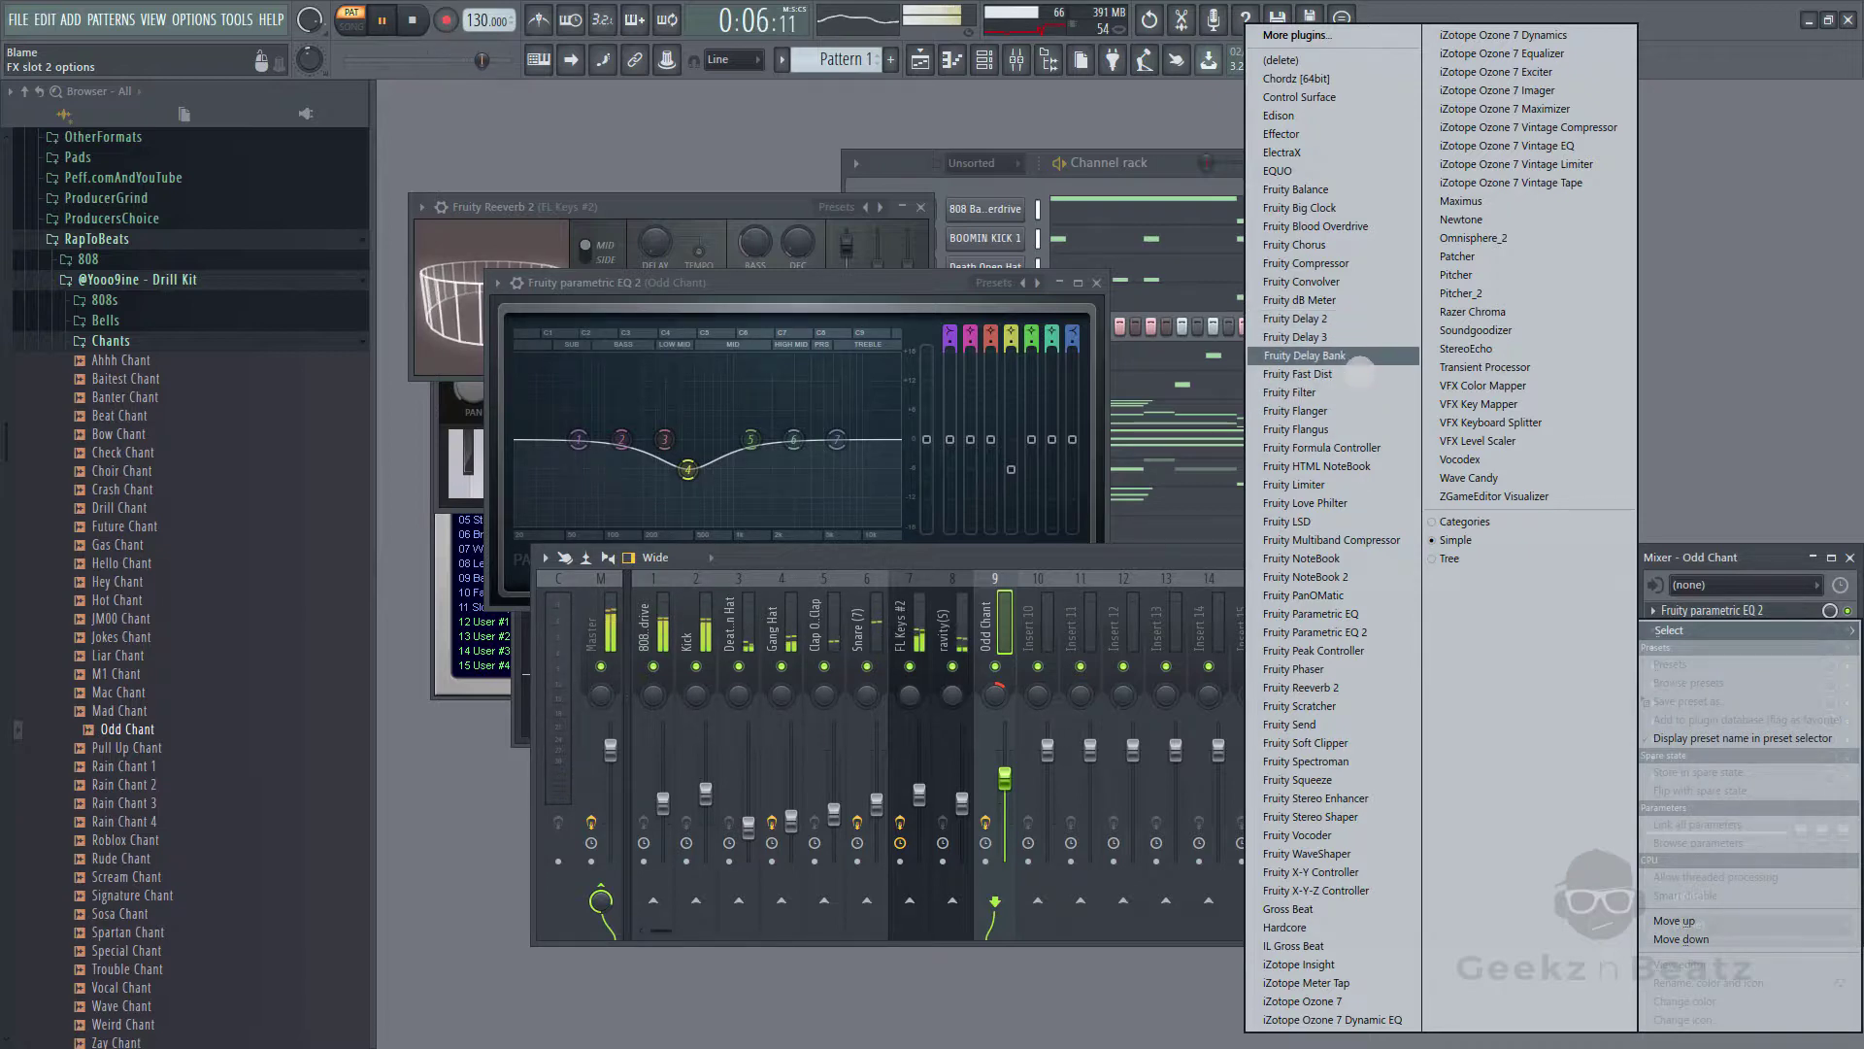
click(1359, 351)
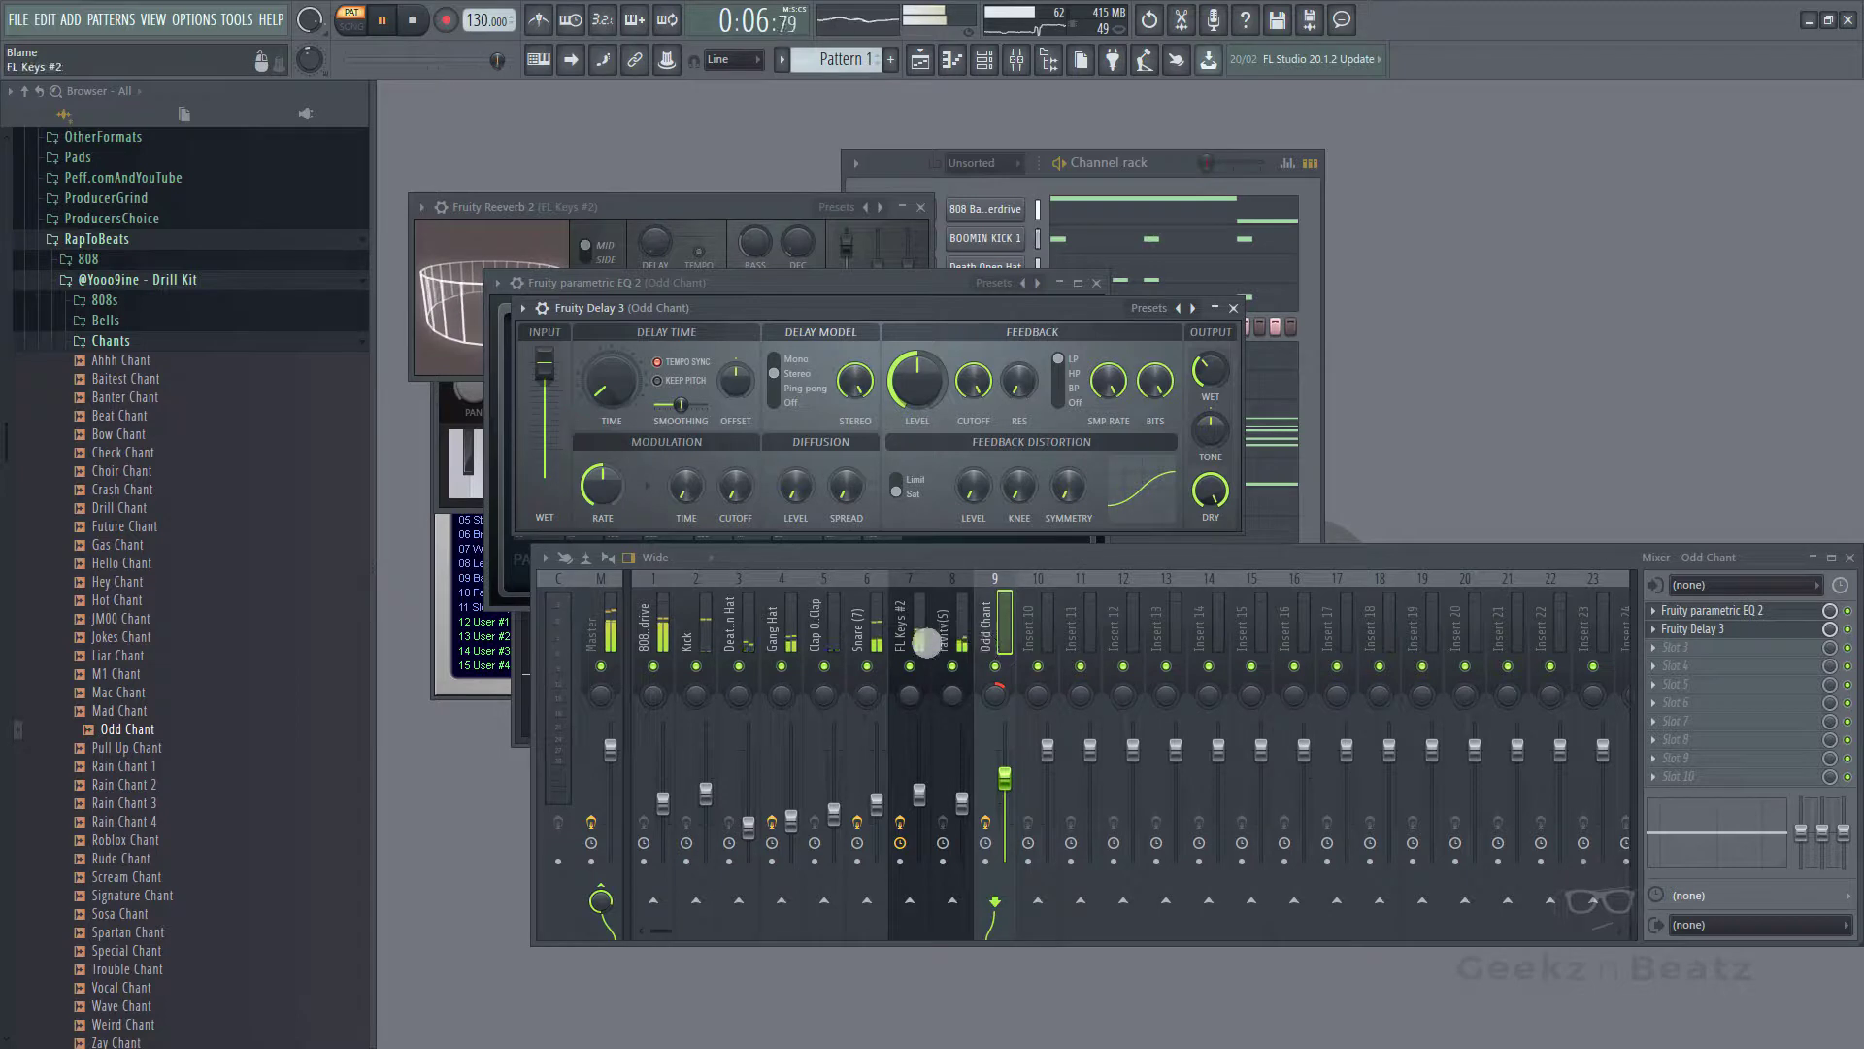
click(926, 641)
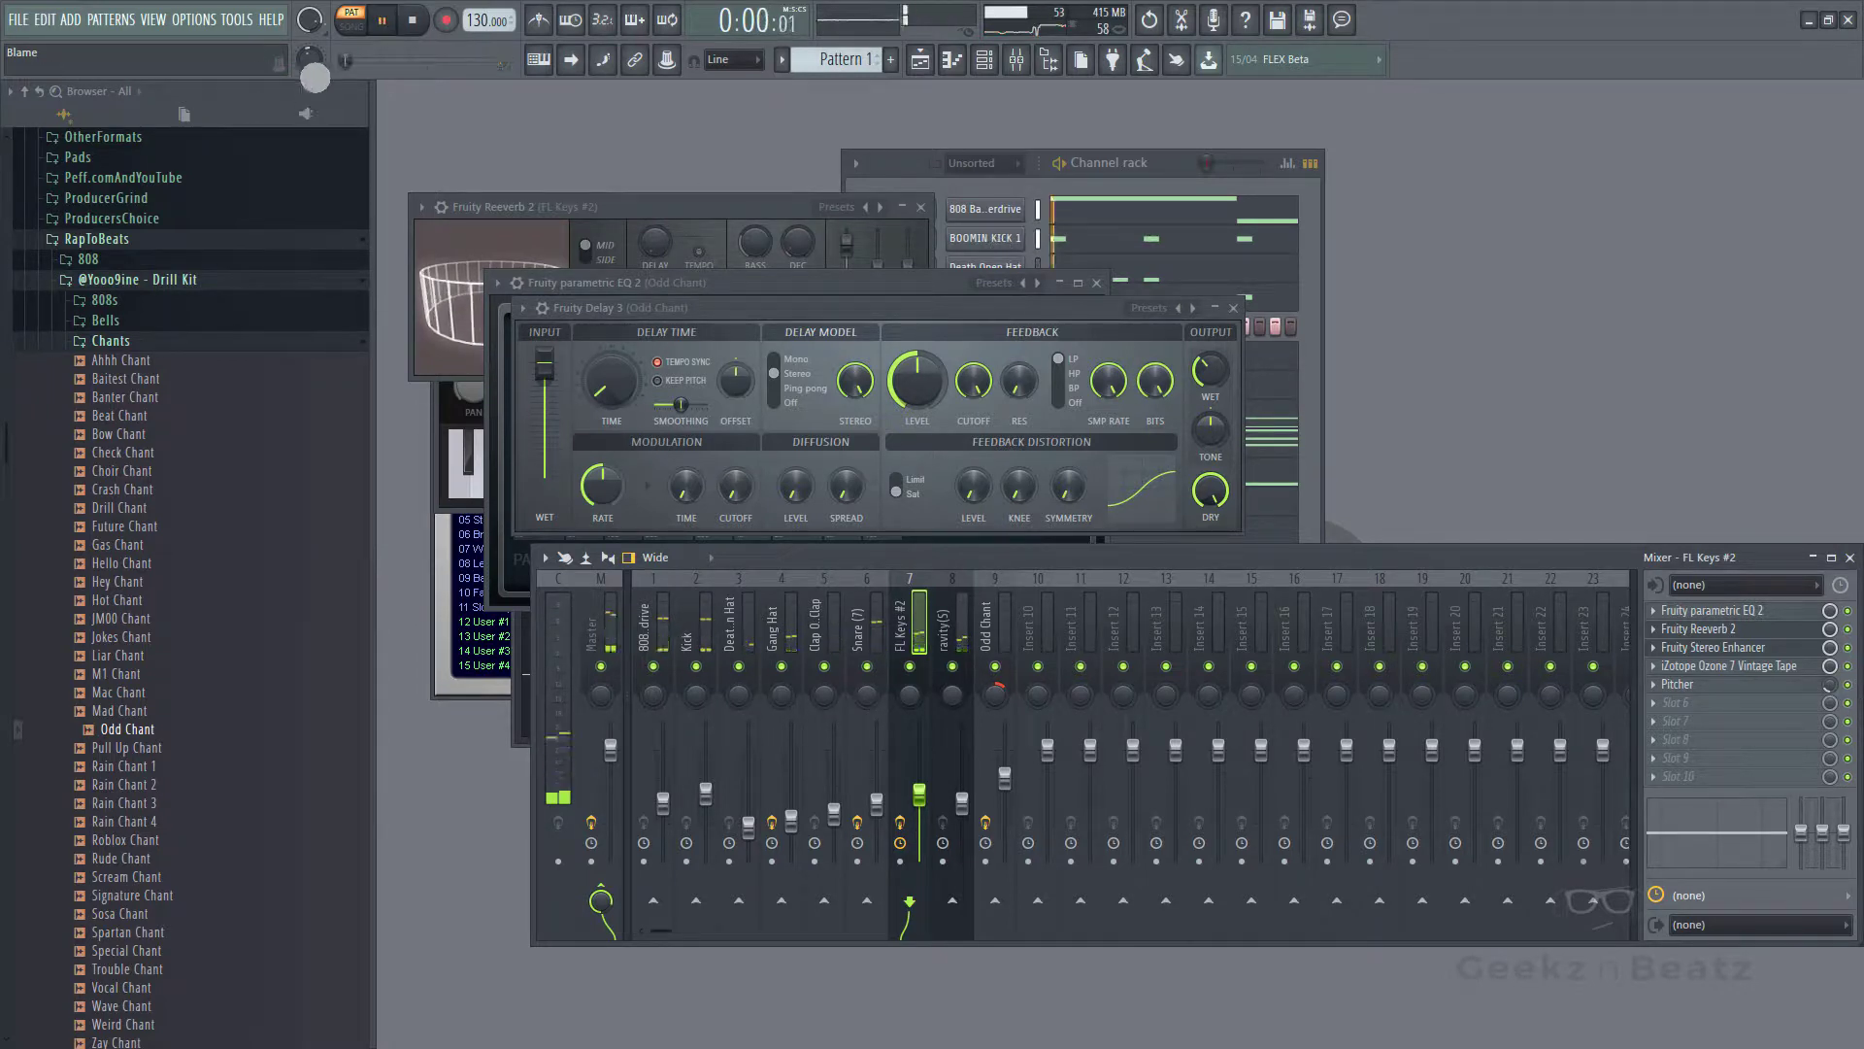
click(316, 65)
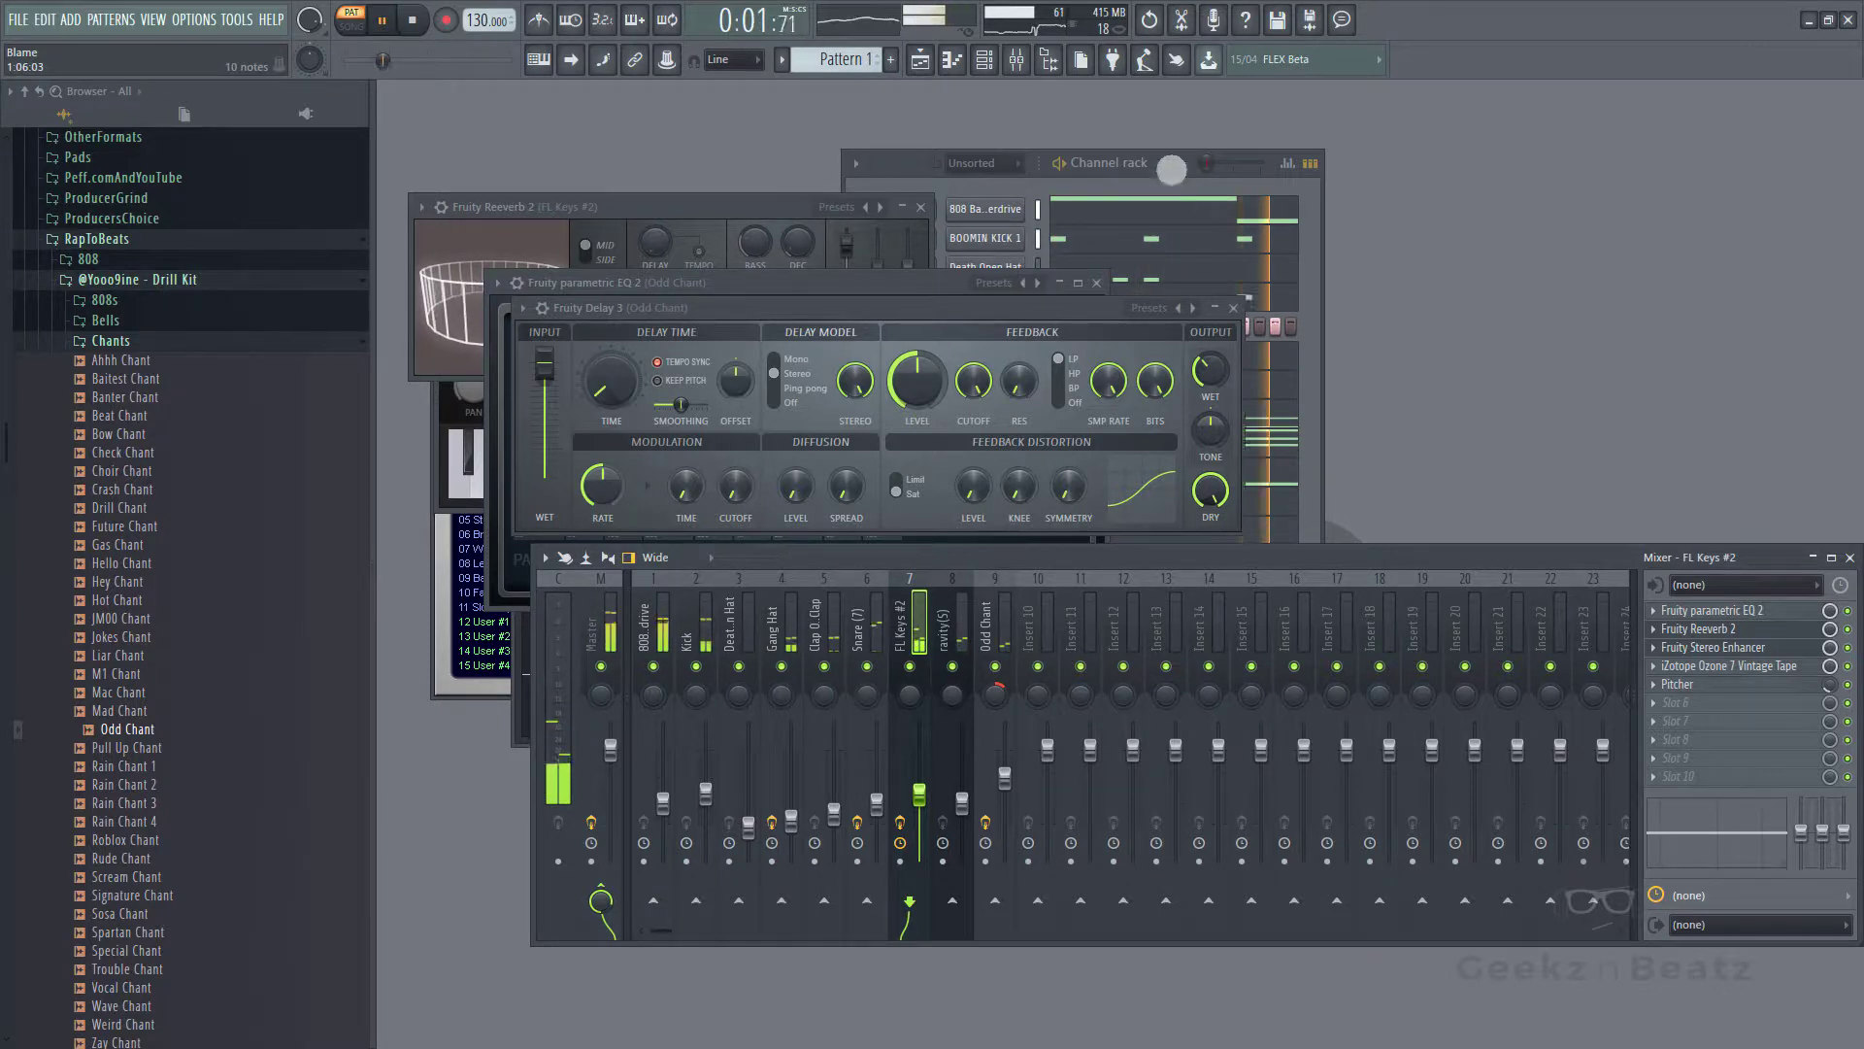
- Bring the channel rack into view and examine the ravity(S) chord notes in the piano roll
drag(1183, 178, 1259, 148)
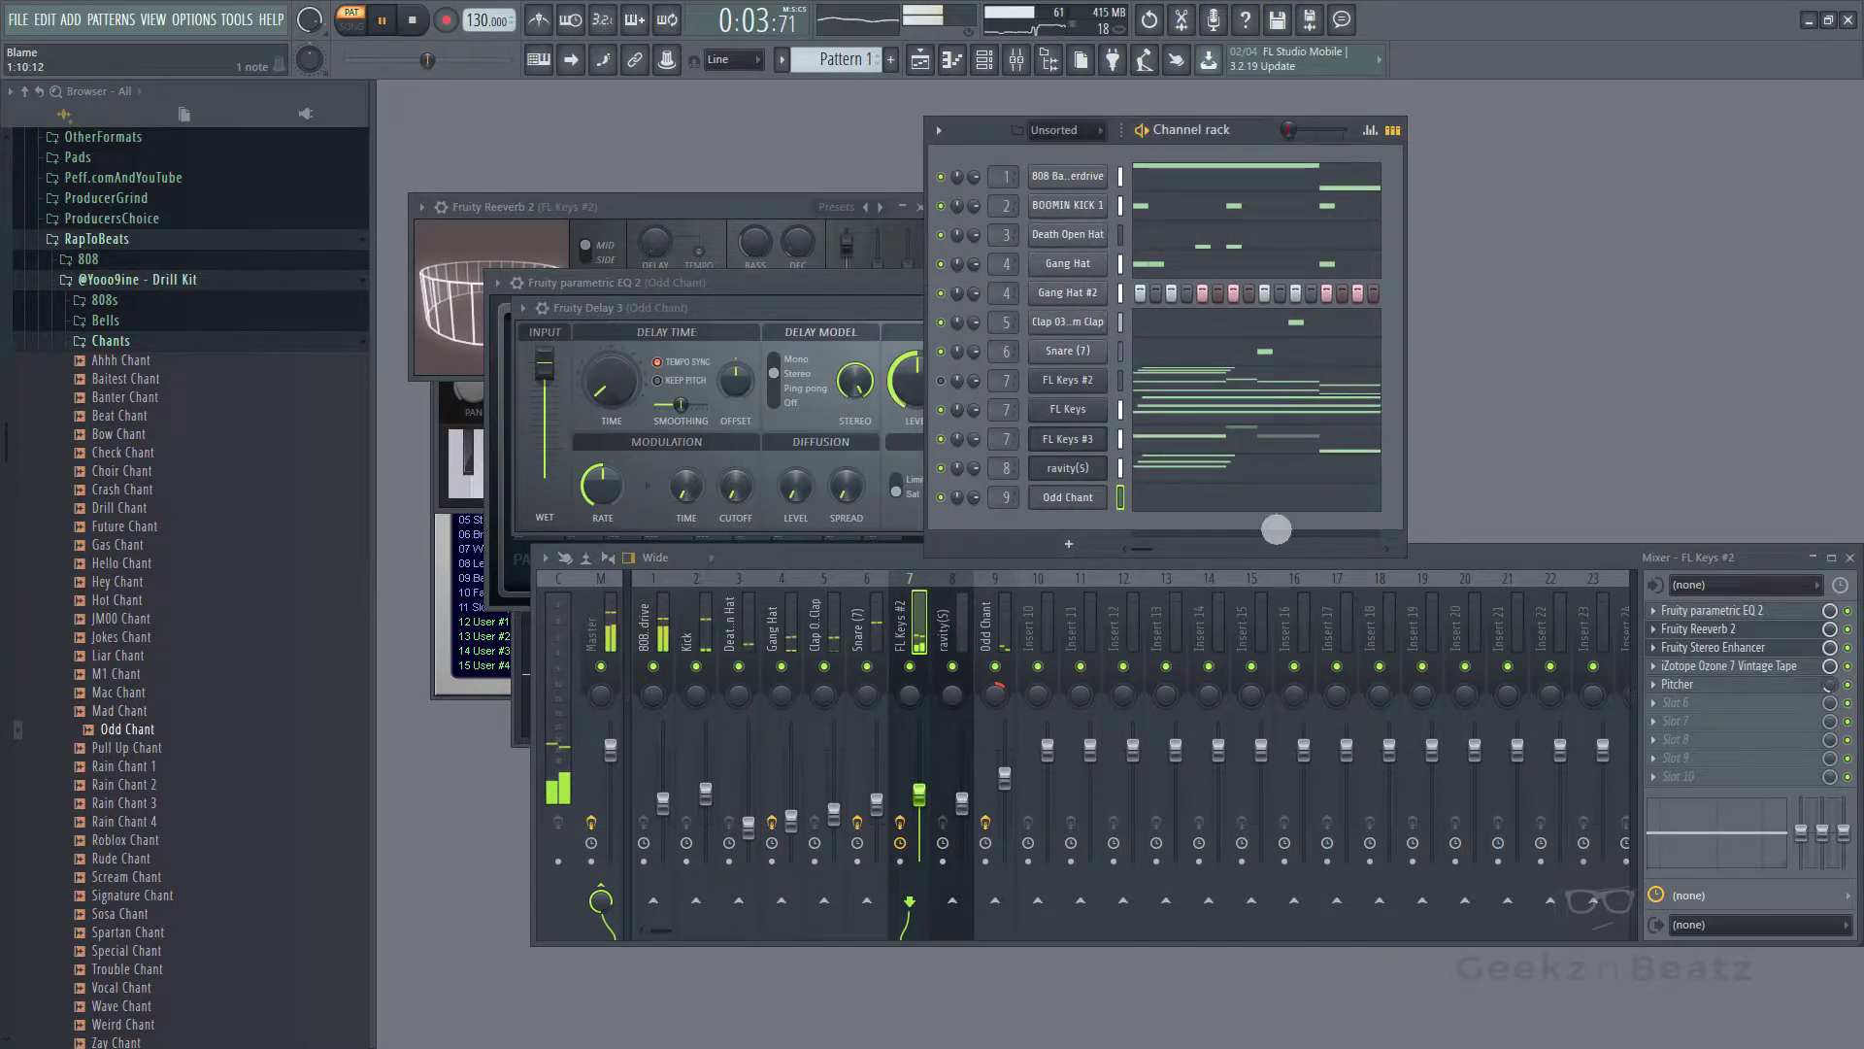
click(1174, 475)
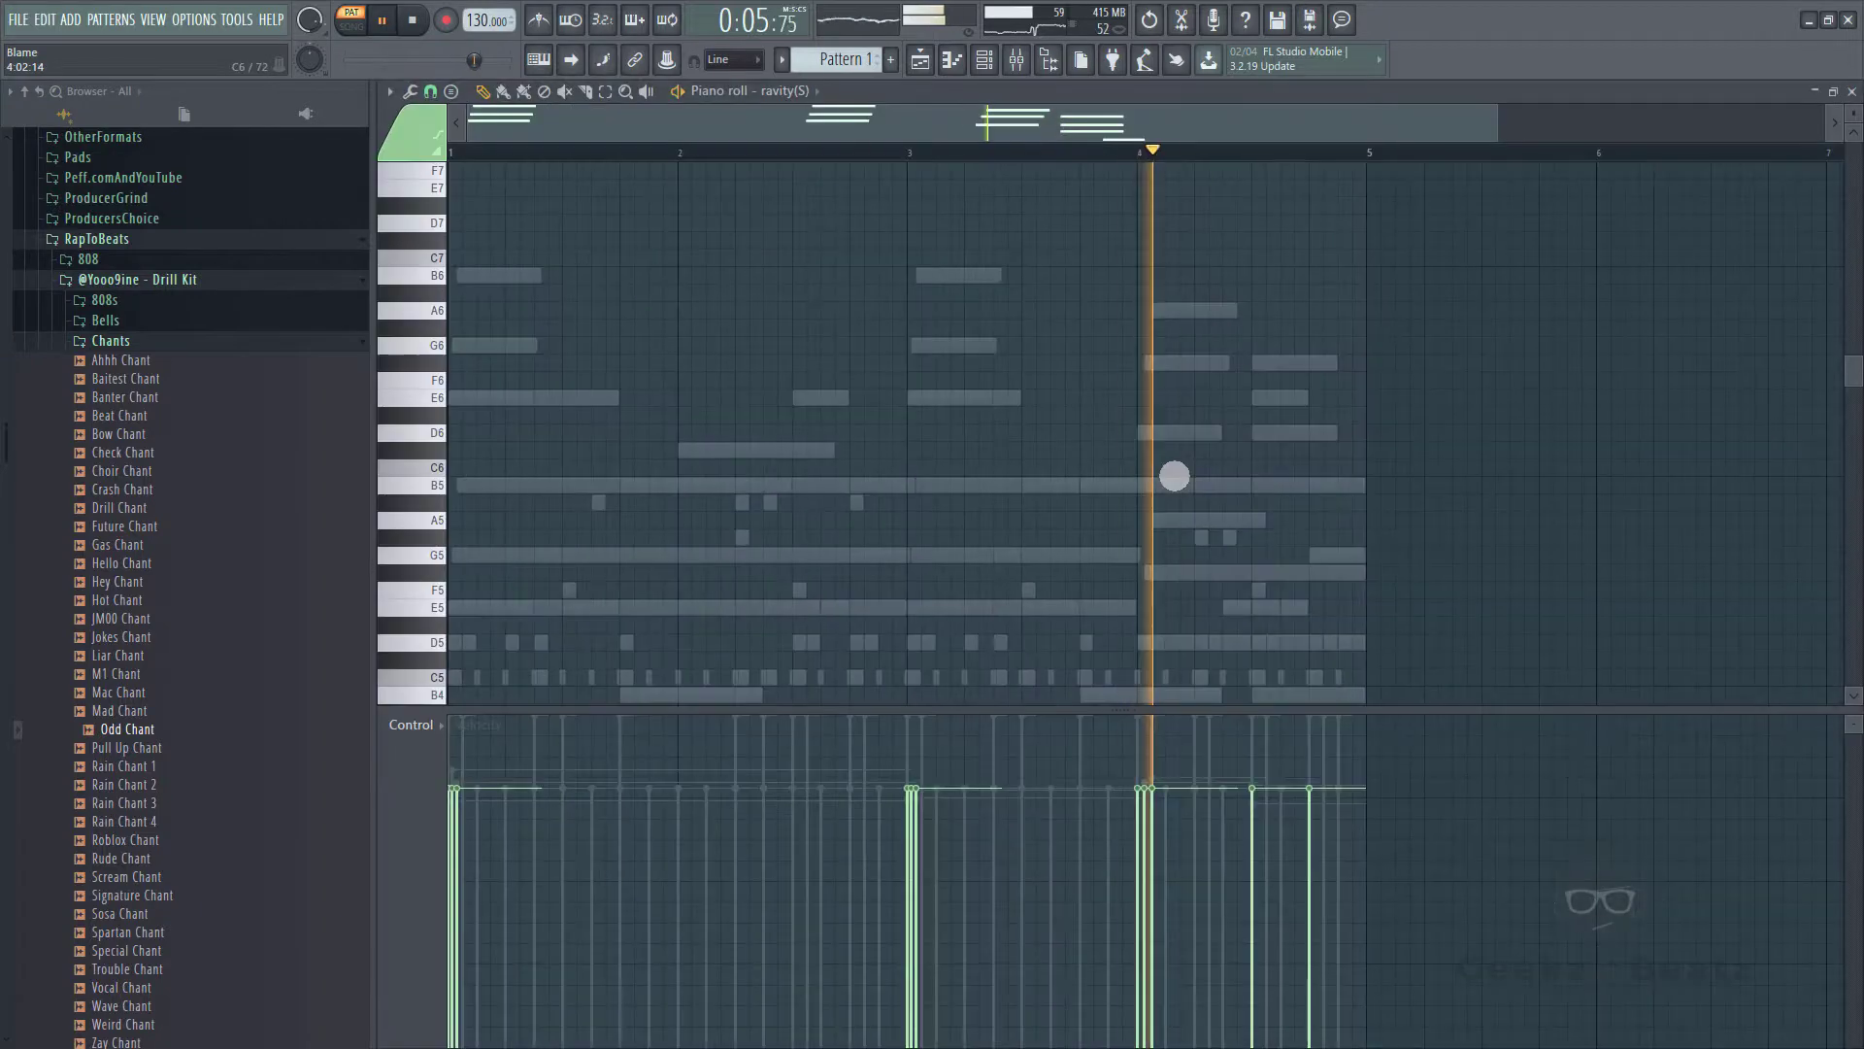
scroll(1174, 475, down, 10)
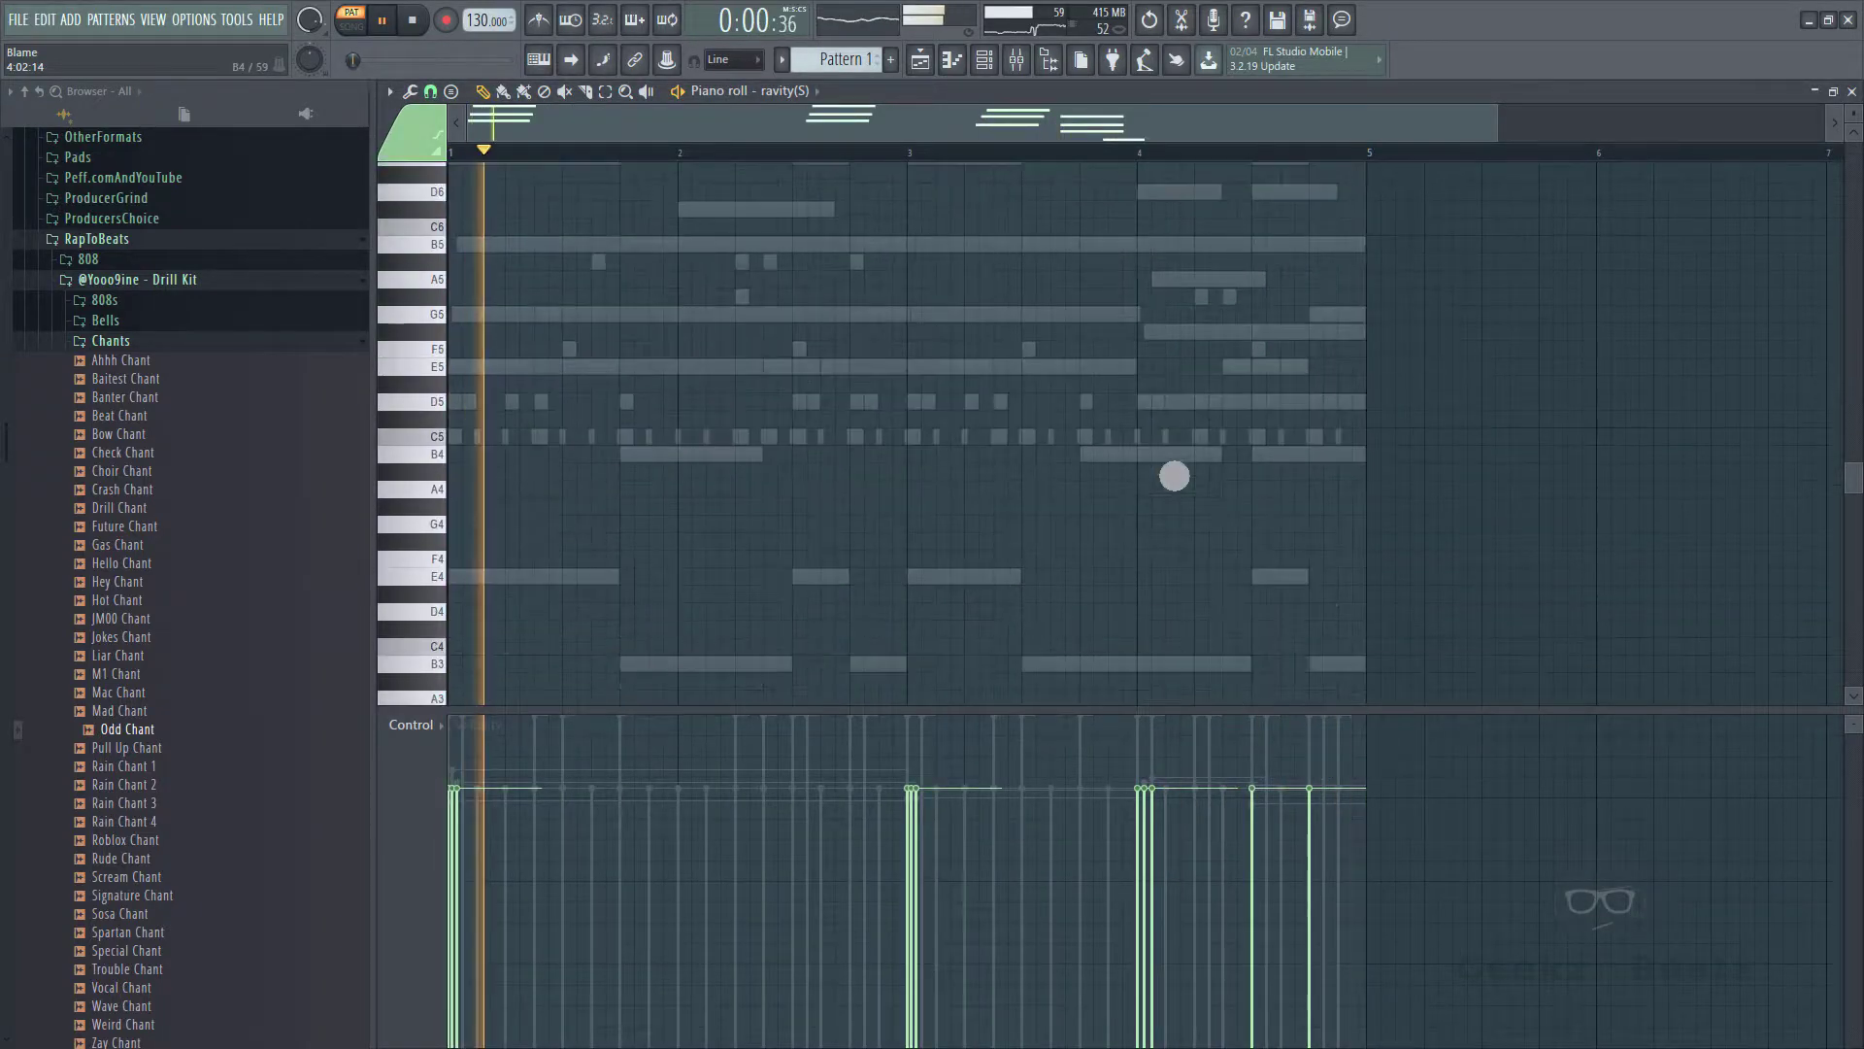
scroll(1174, 475, up, 16)
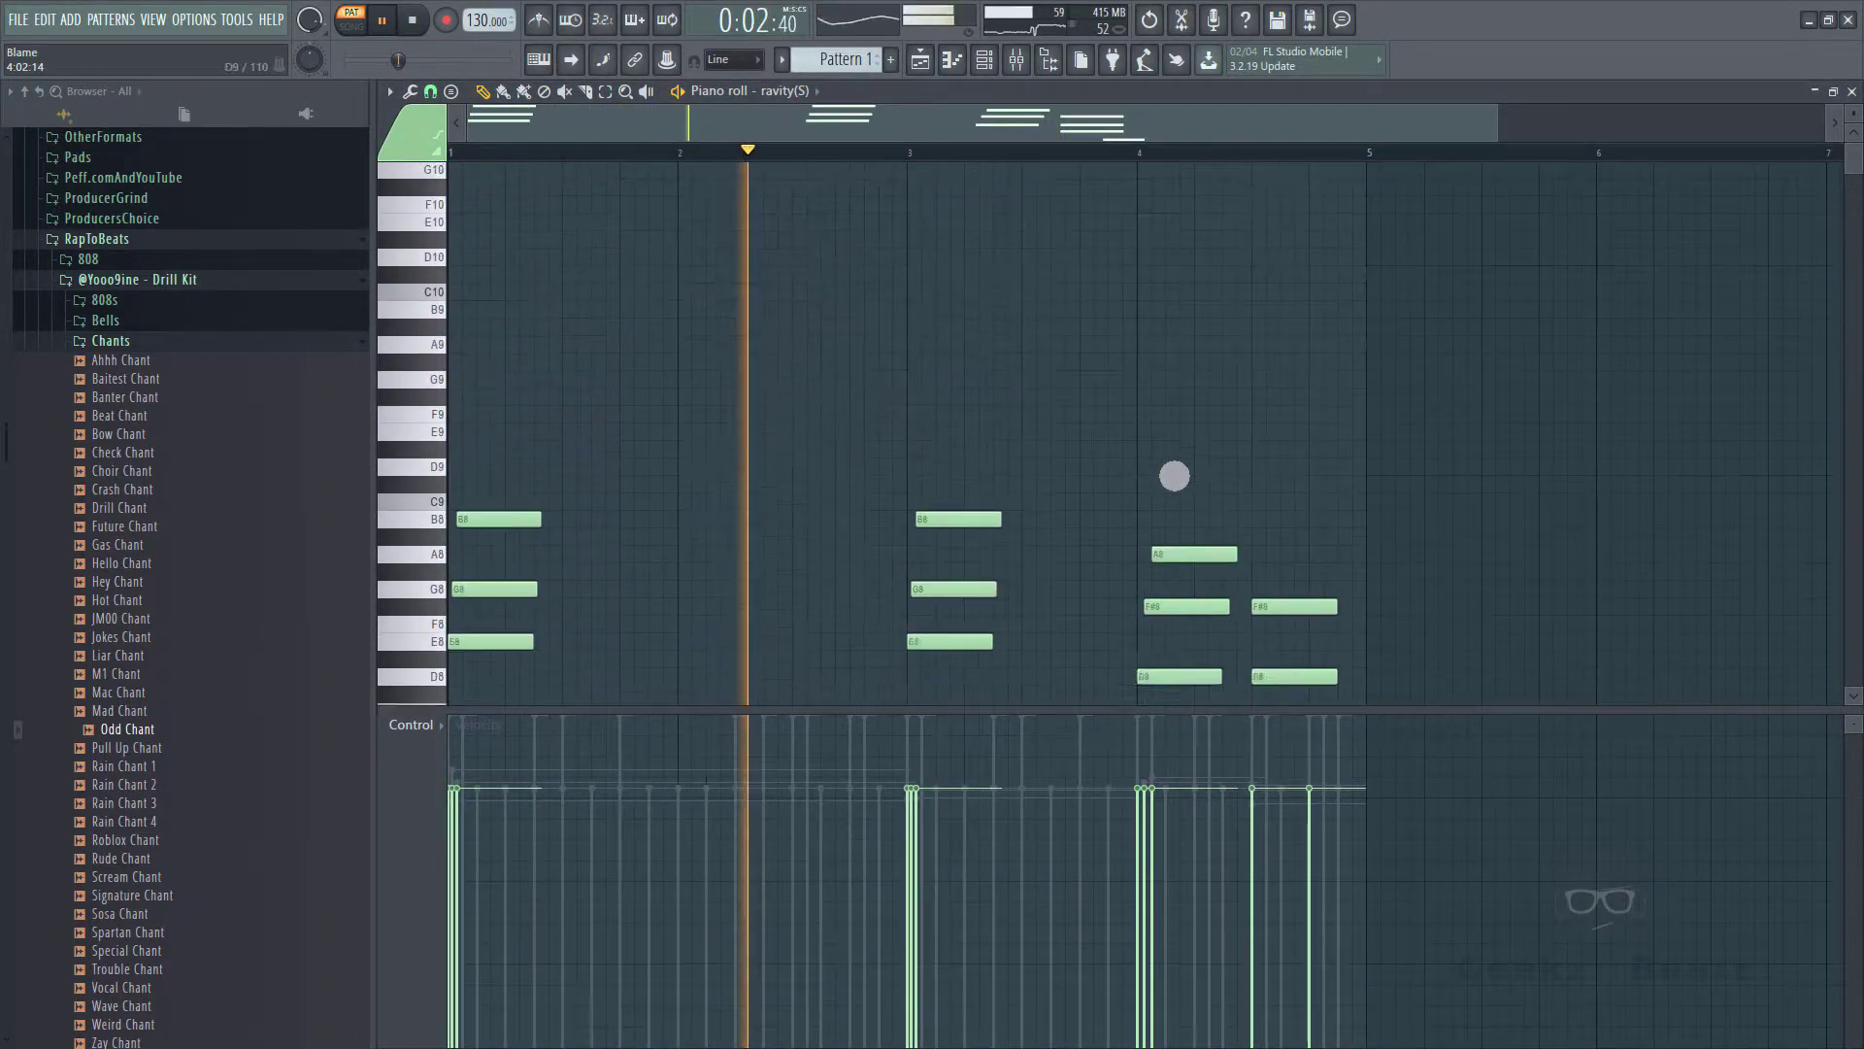
scroll(1174, 475, down, 2)
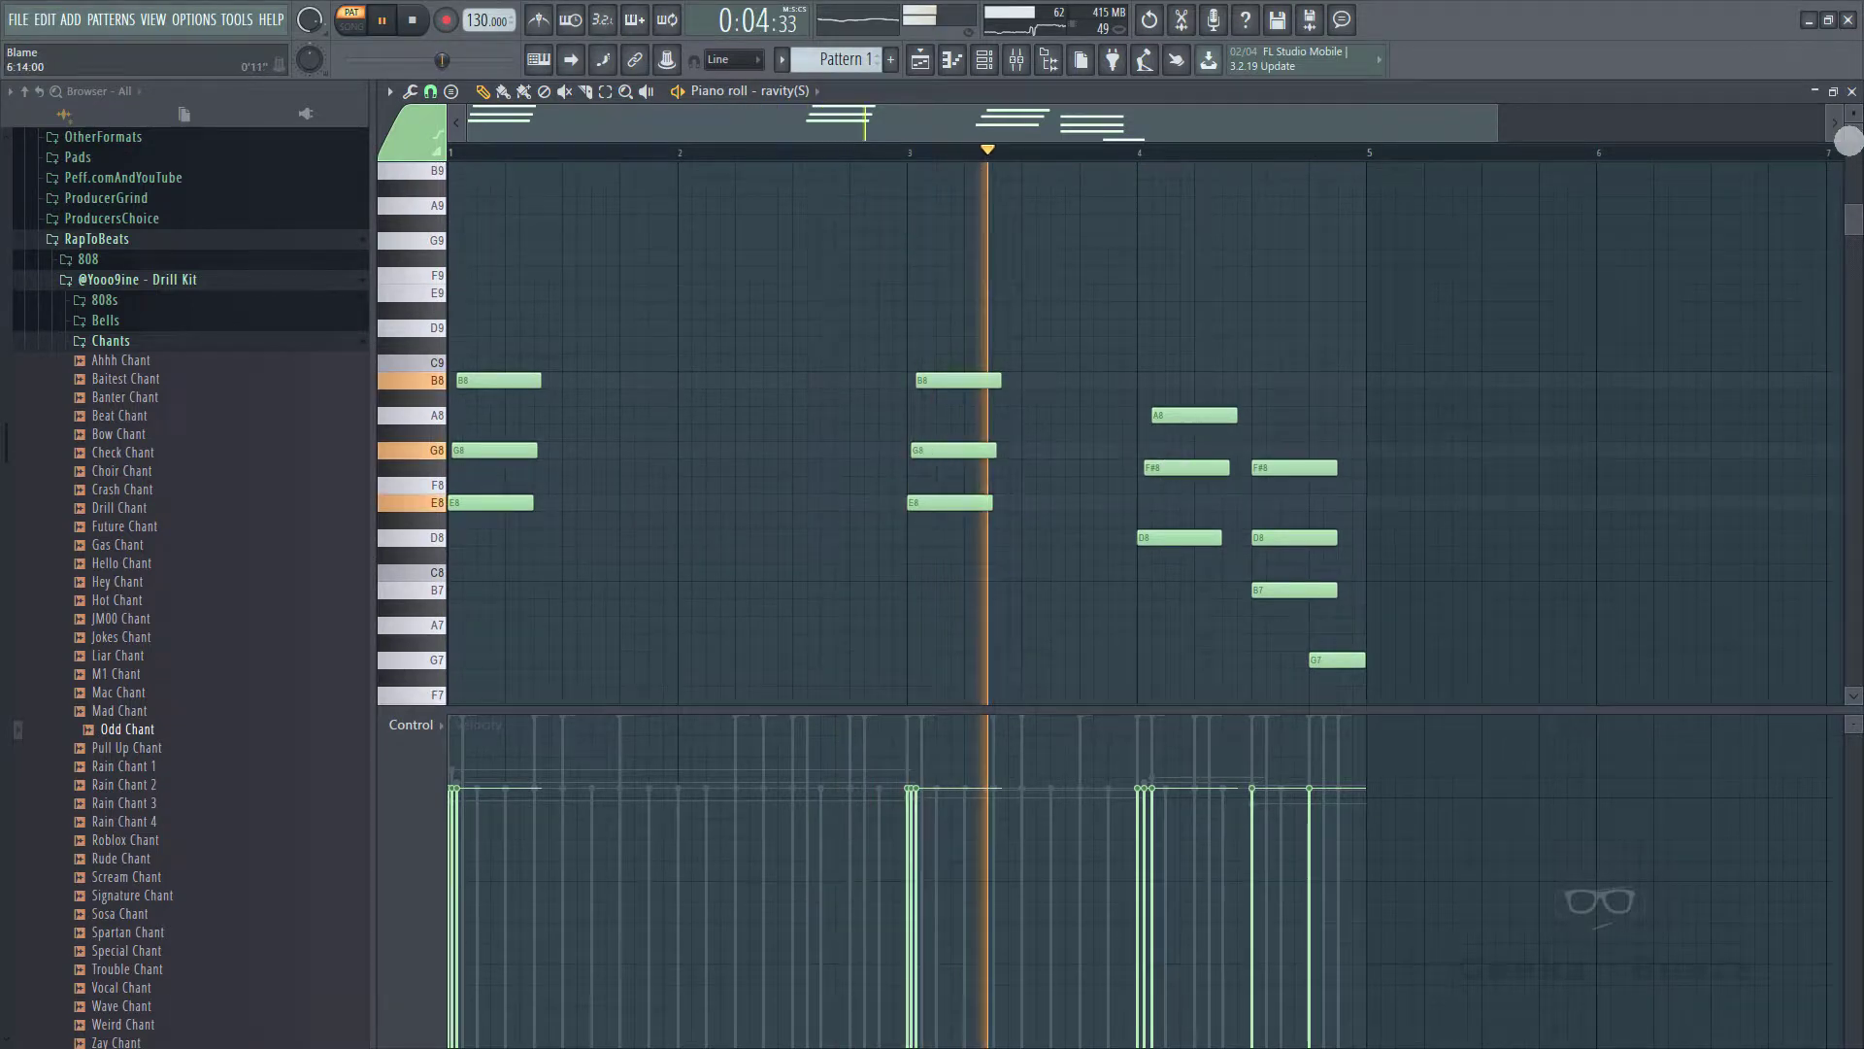
key(F7)
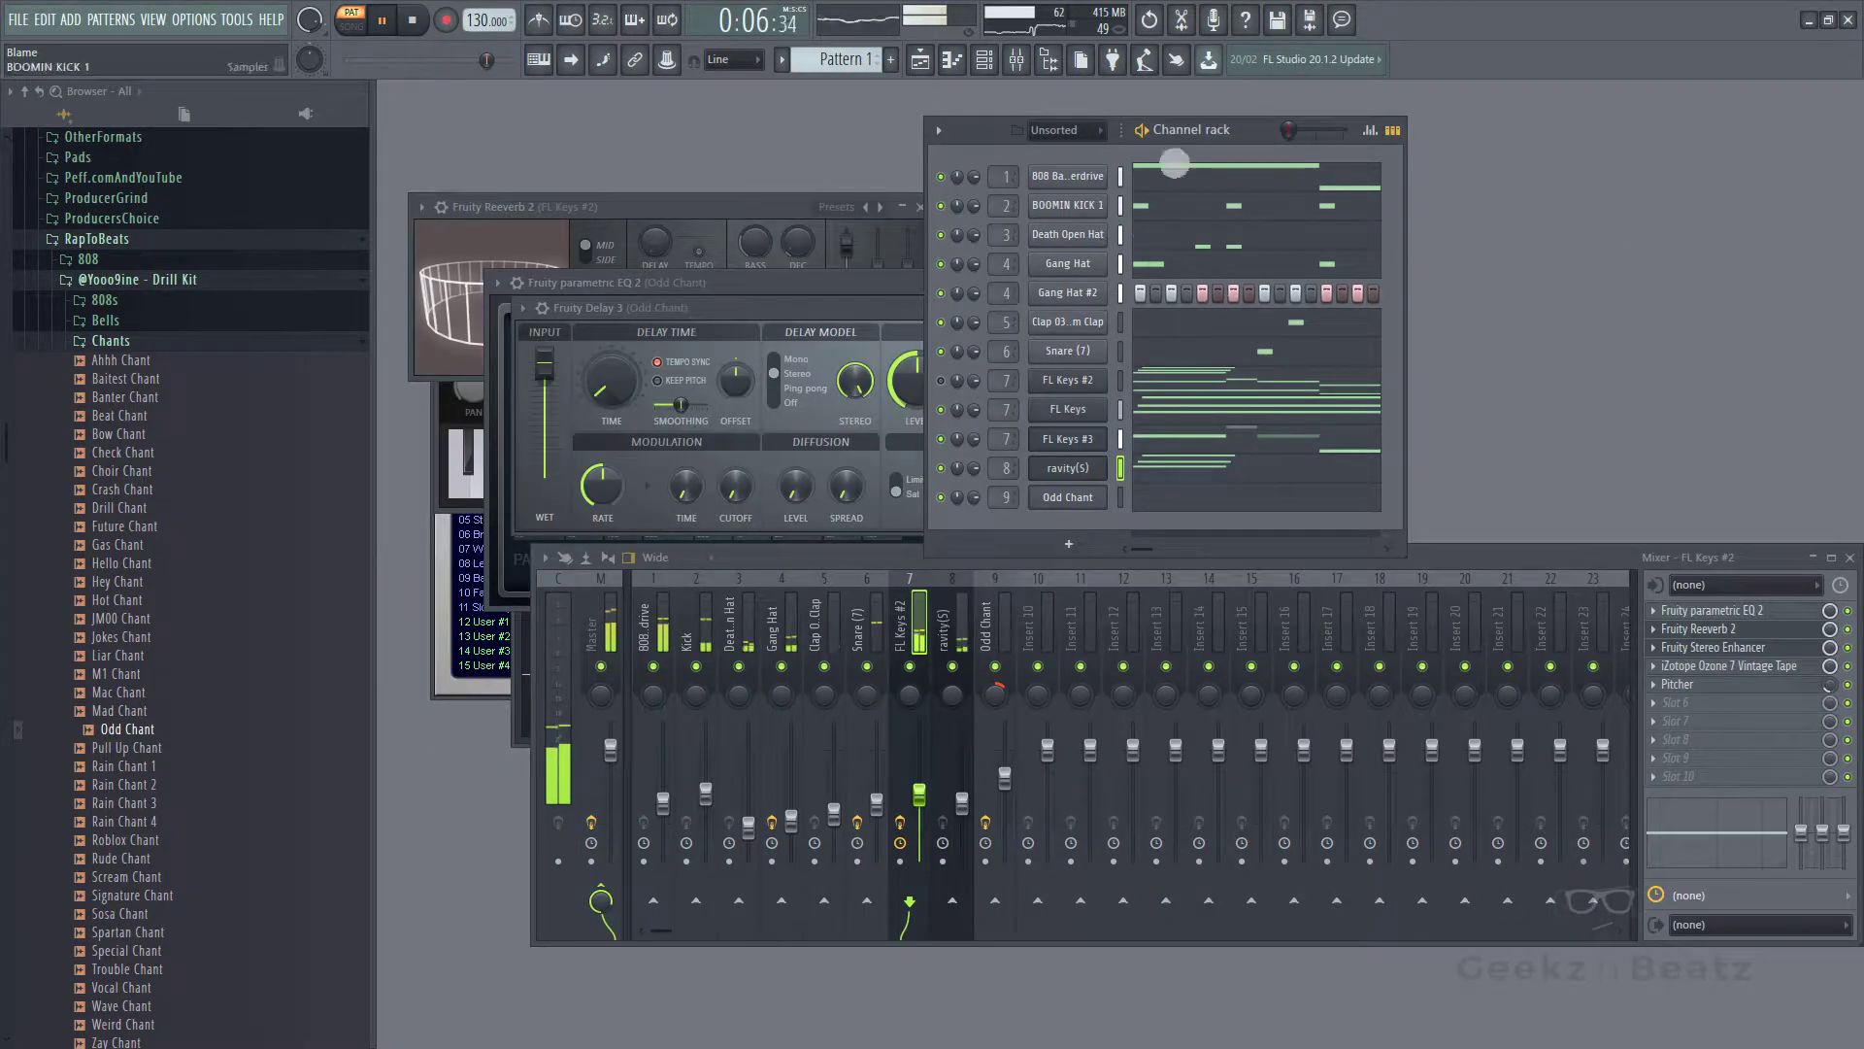
- Reposition the channel rack and examine the 808 Bass A Overdrive notes in the piano roll
drag(1260, 145, 1062, 141)
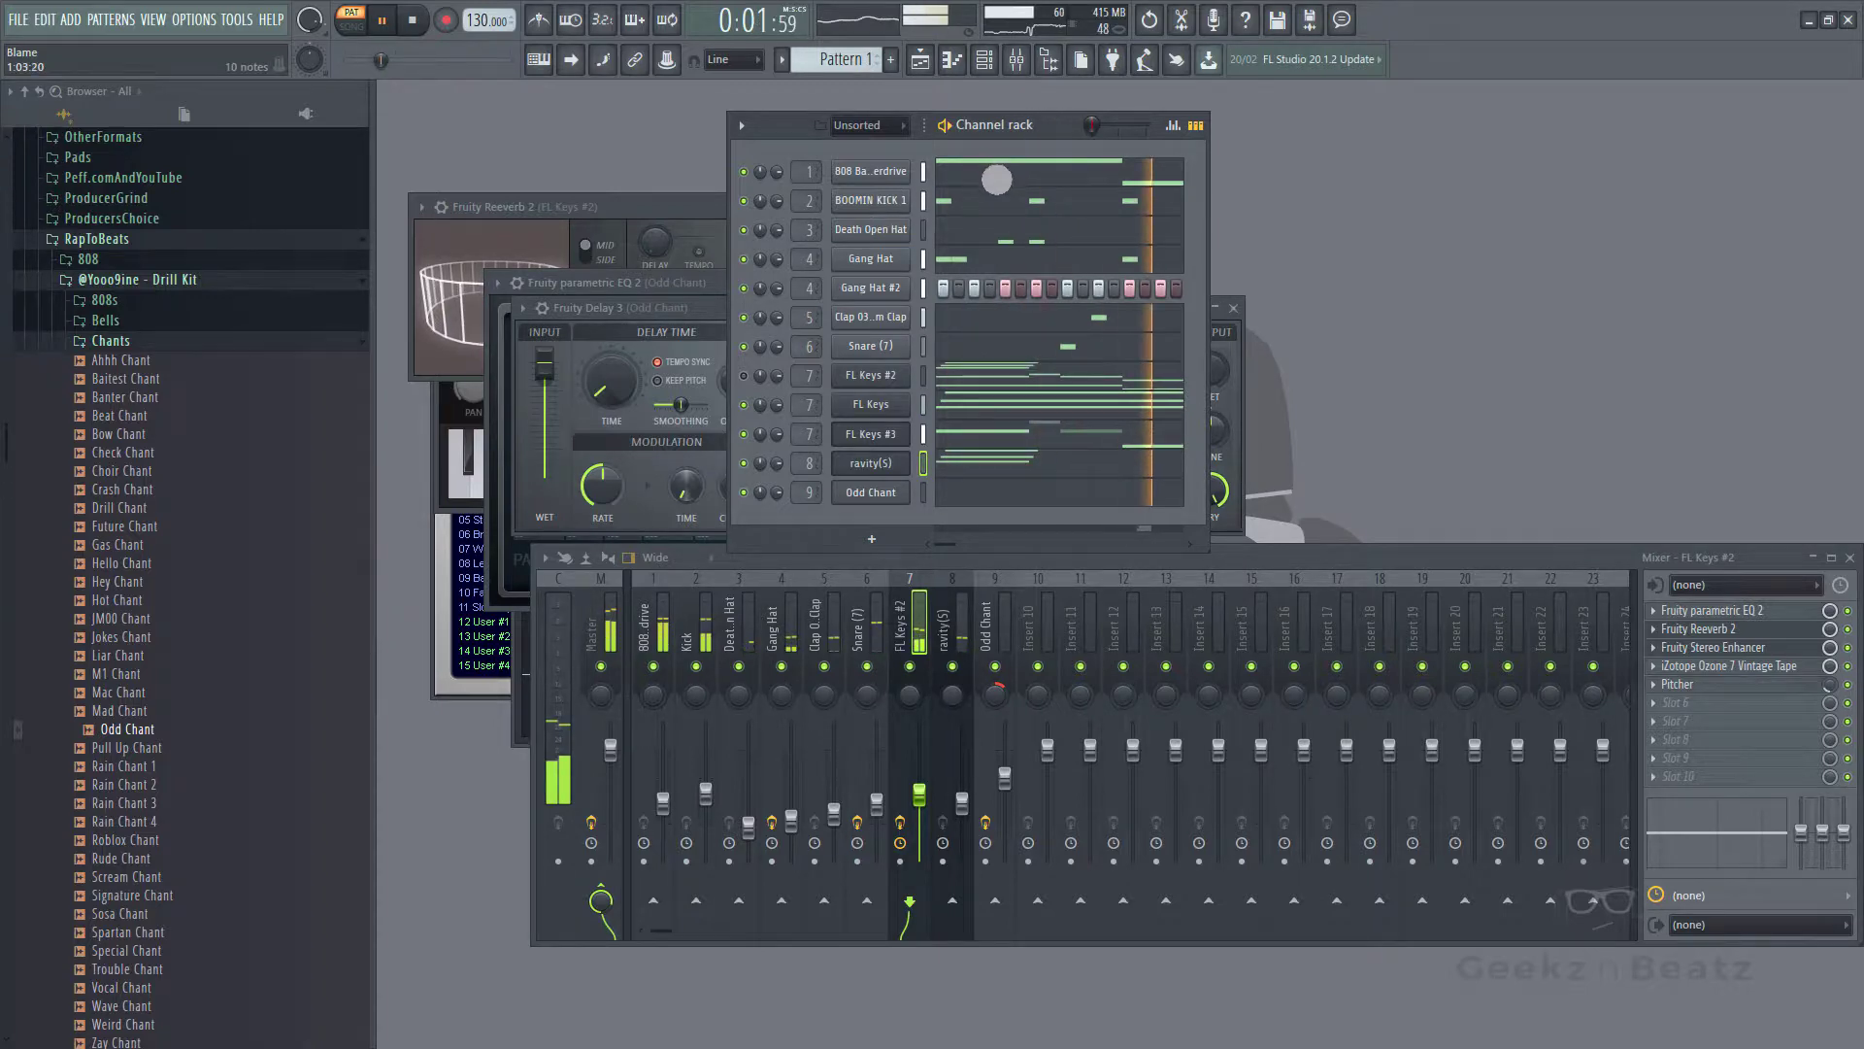
click(997, 179)
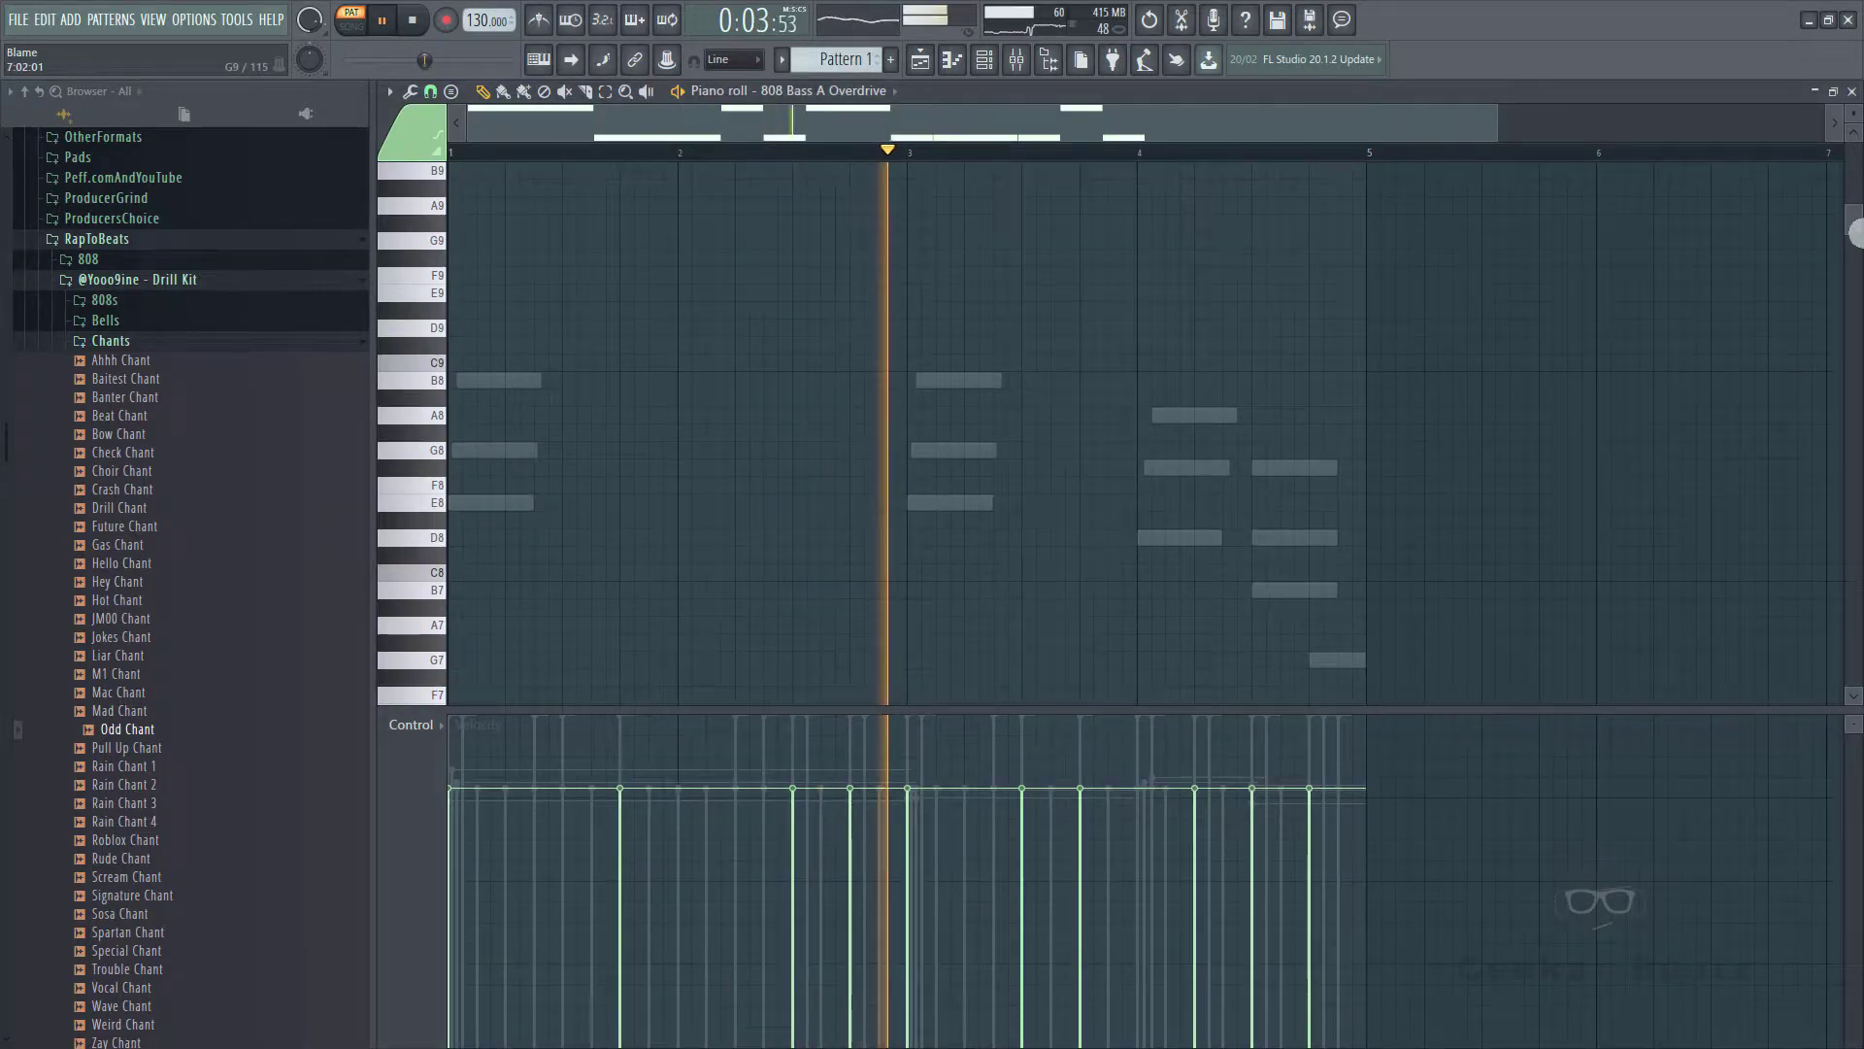
drag(1854, 233, 1852, 454)
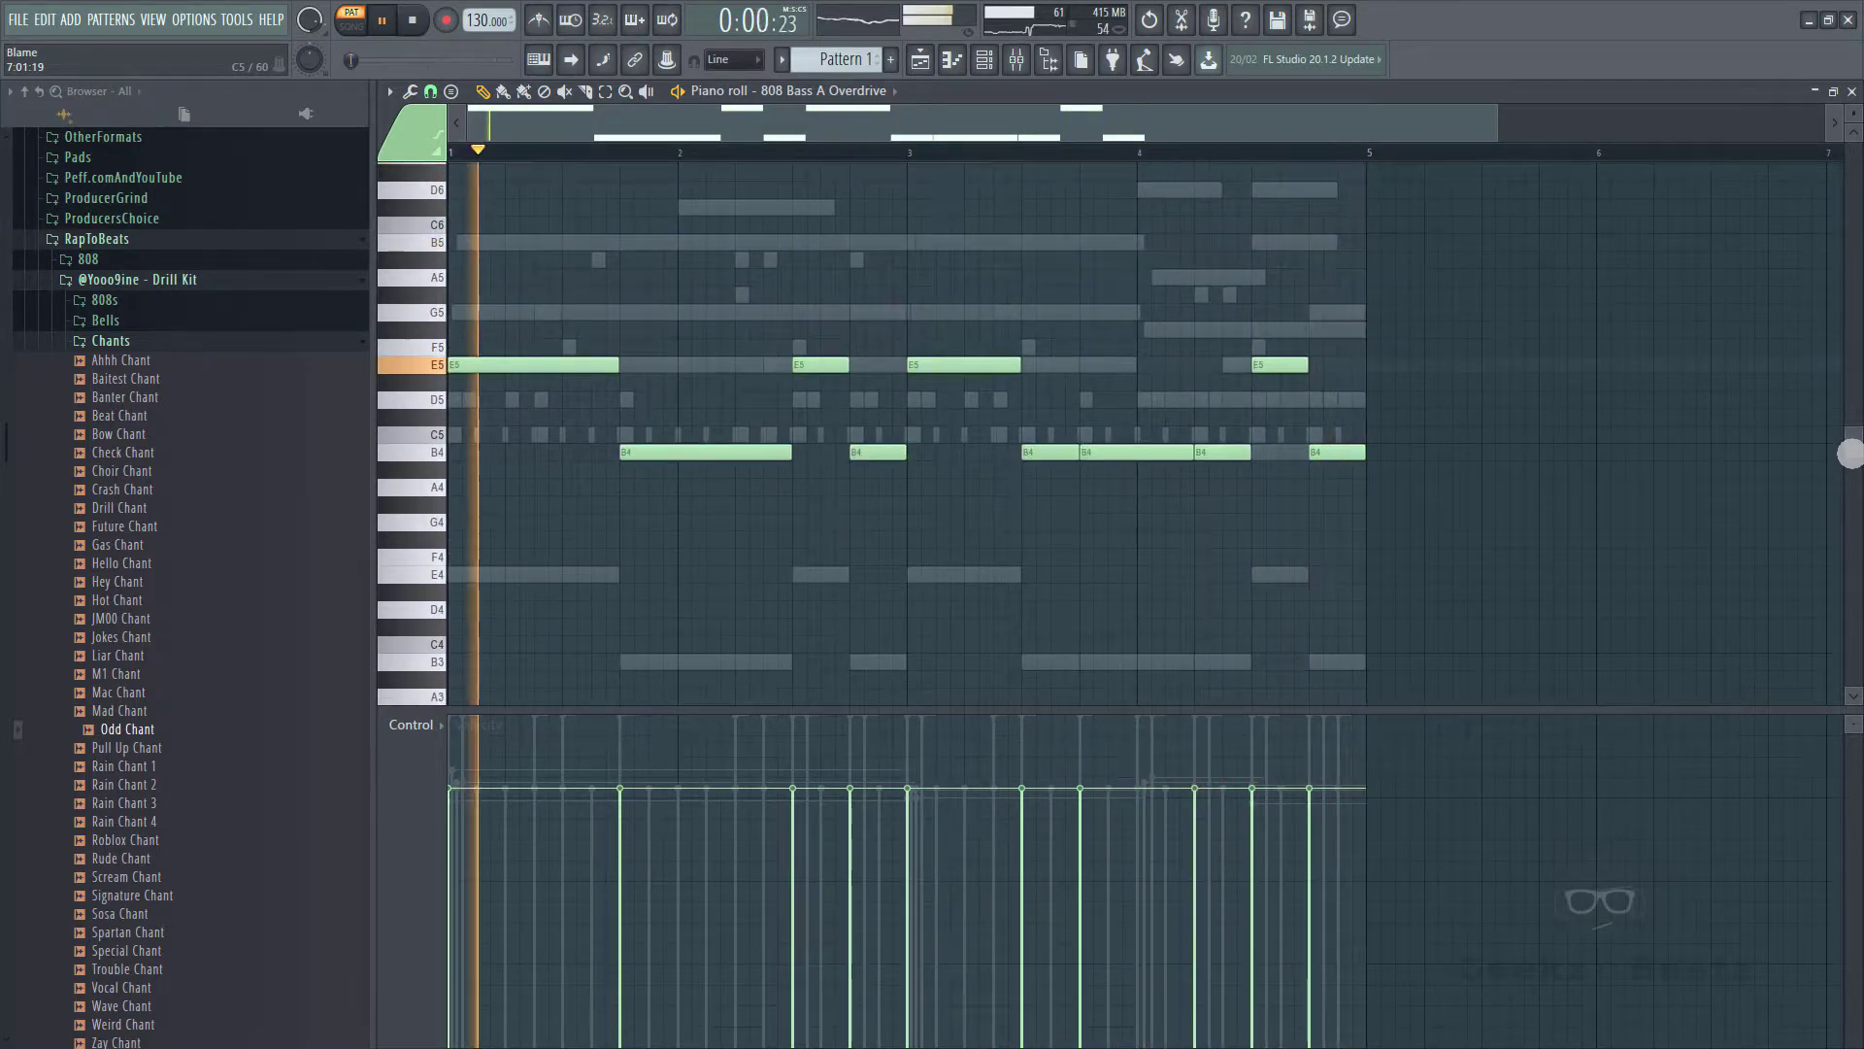
click(1852, 90)
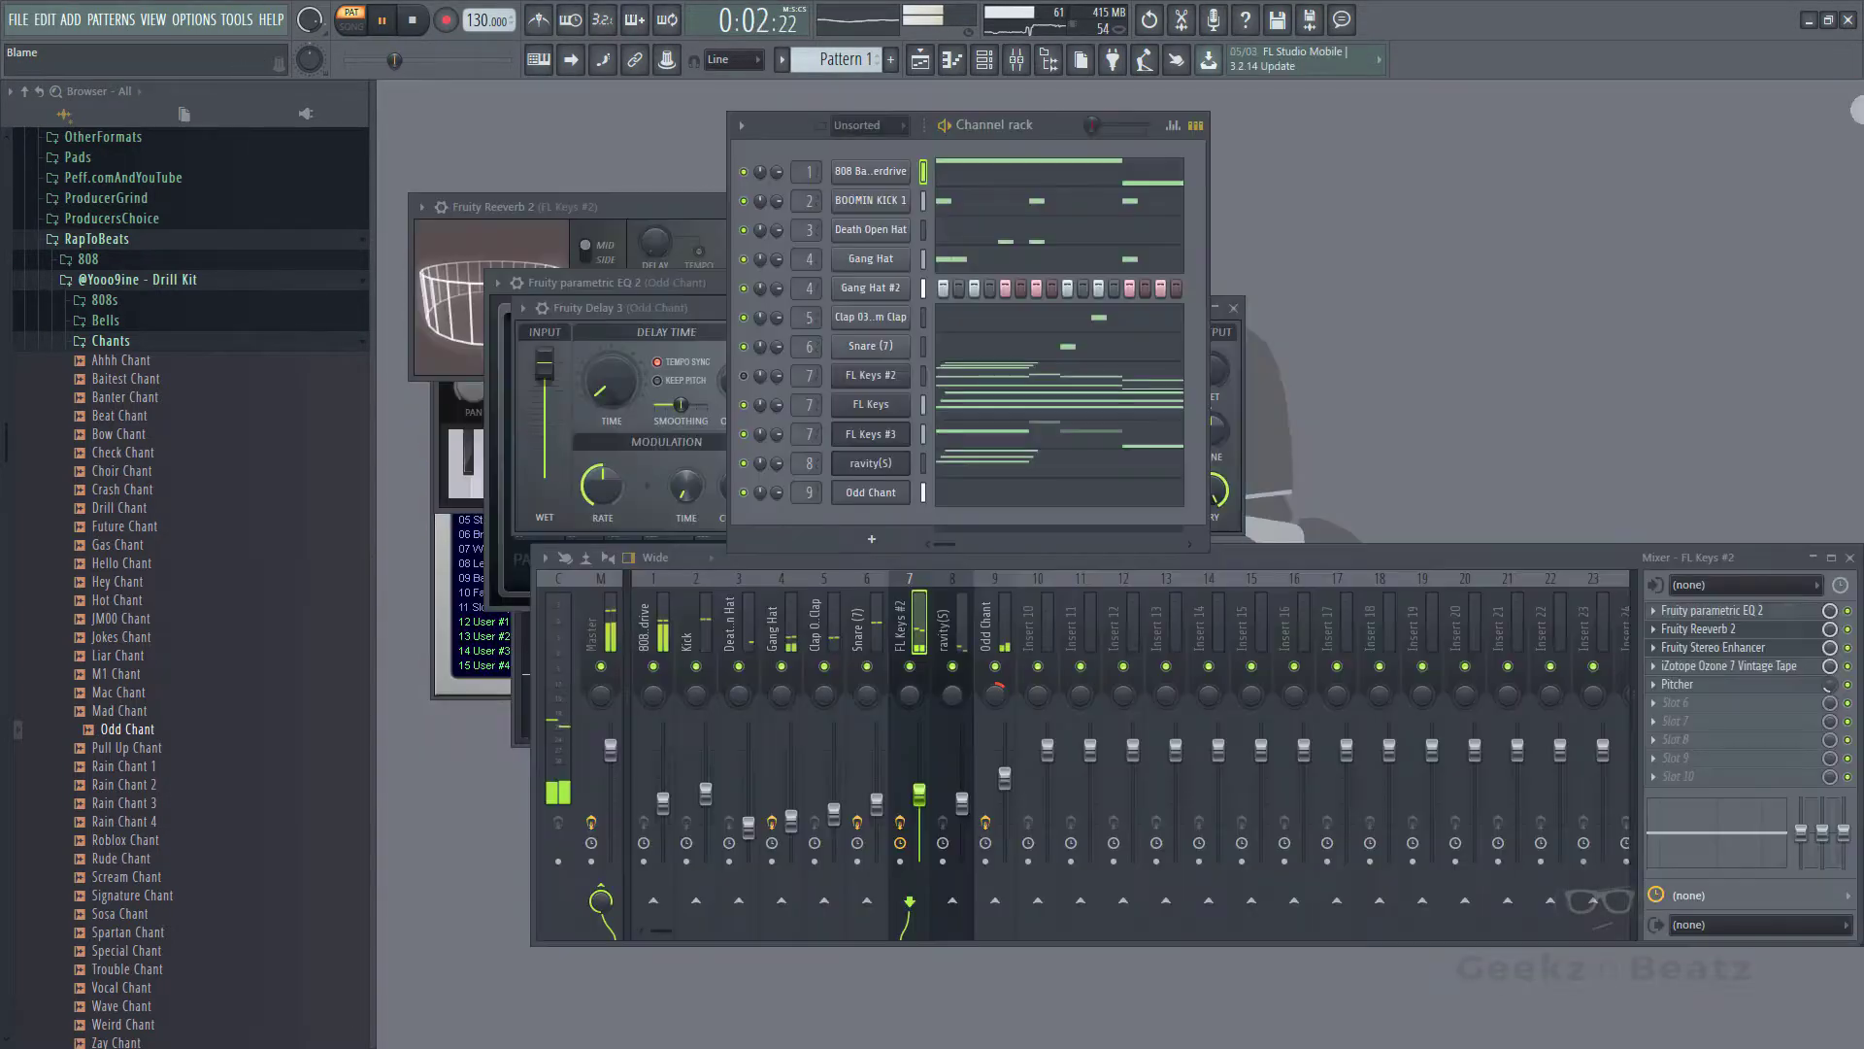
- Reposition the mixer window so that it sits beneath the channel rack
drag(1541, 567, 1457, 538)
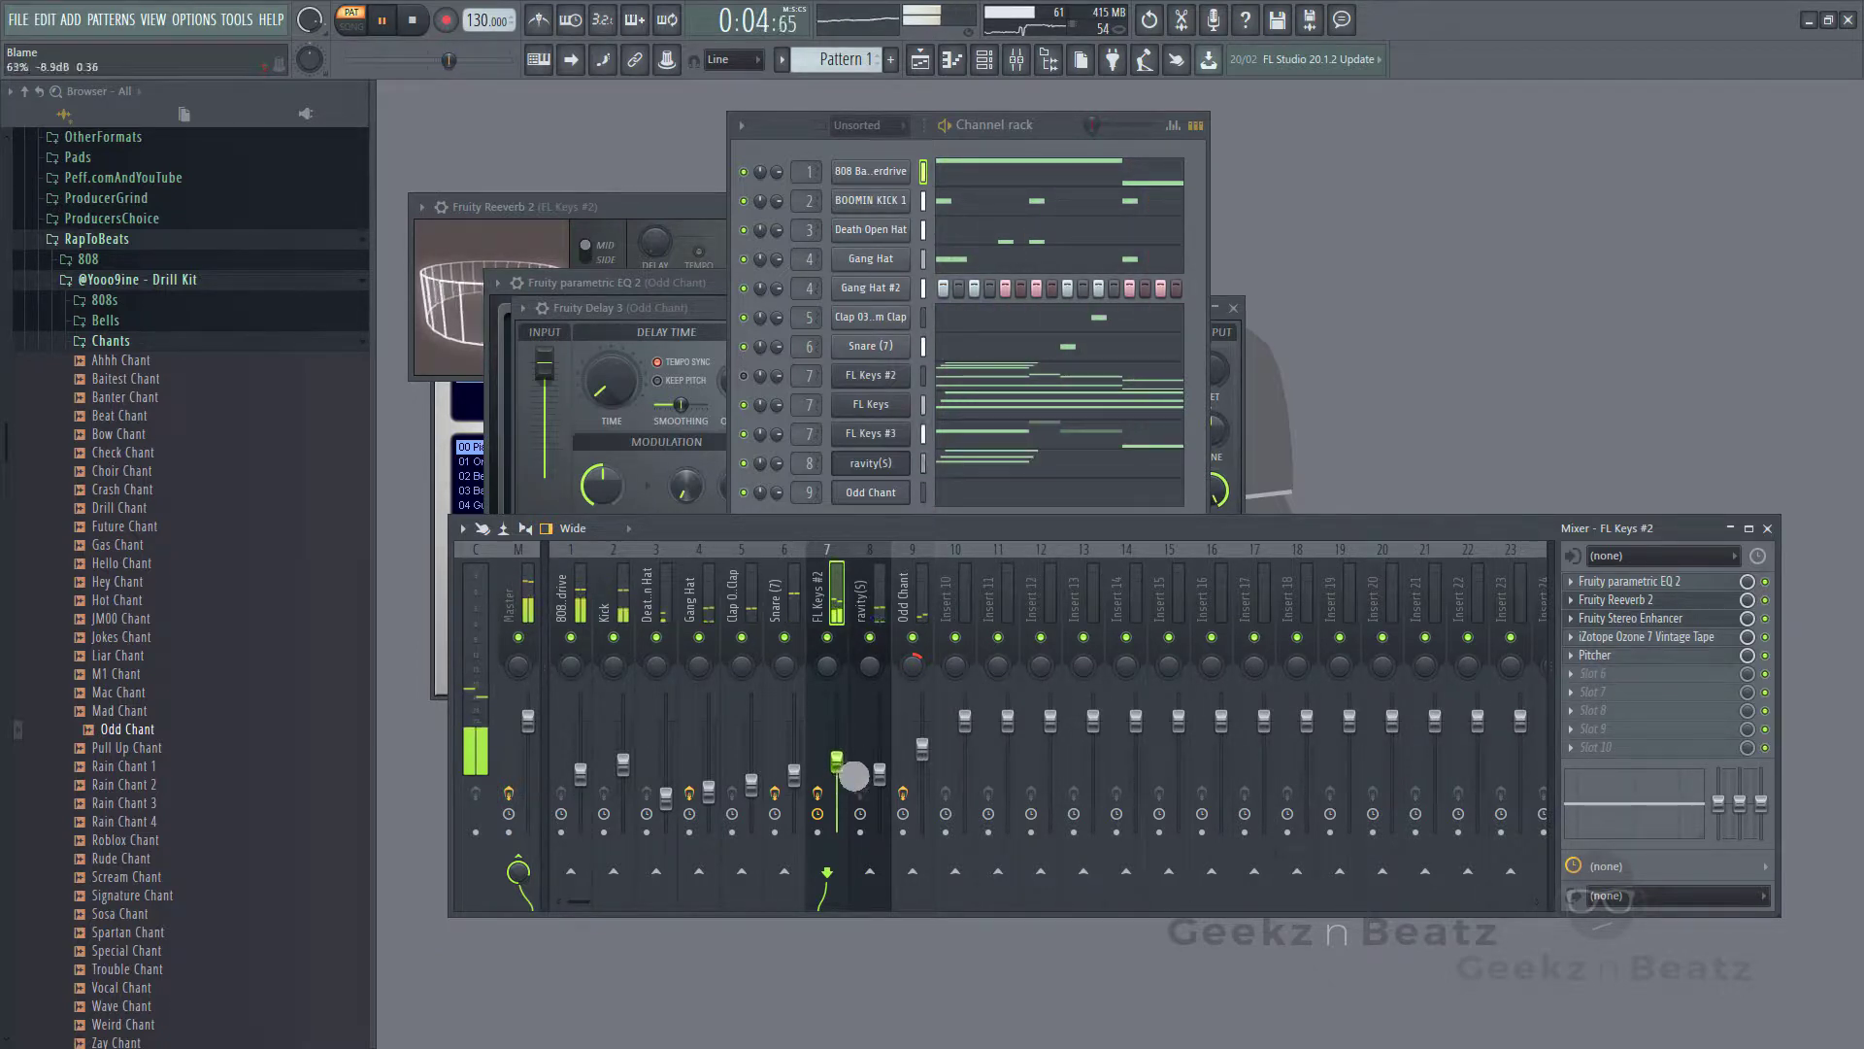
- Add Fruity Reeverb 2 to the first effect slot of the ravity(S) mixer track and set its decay to 3.3 sec
click(887, 778)
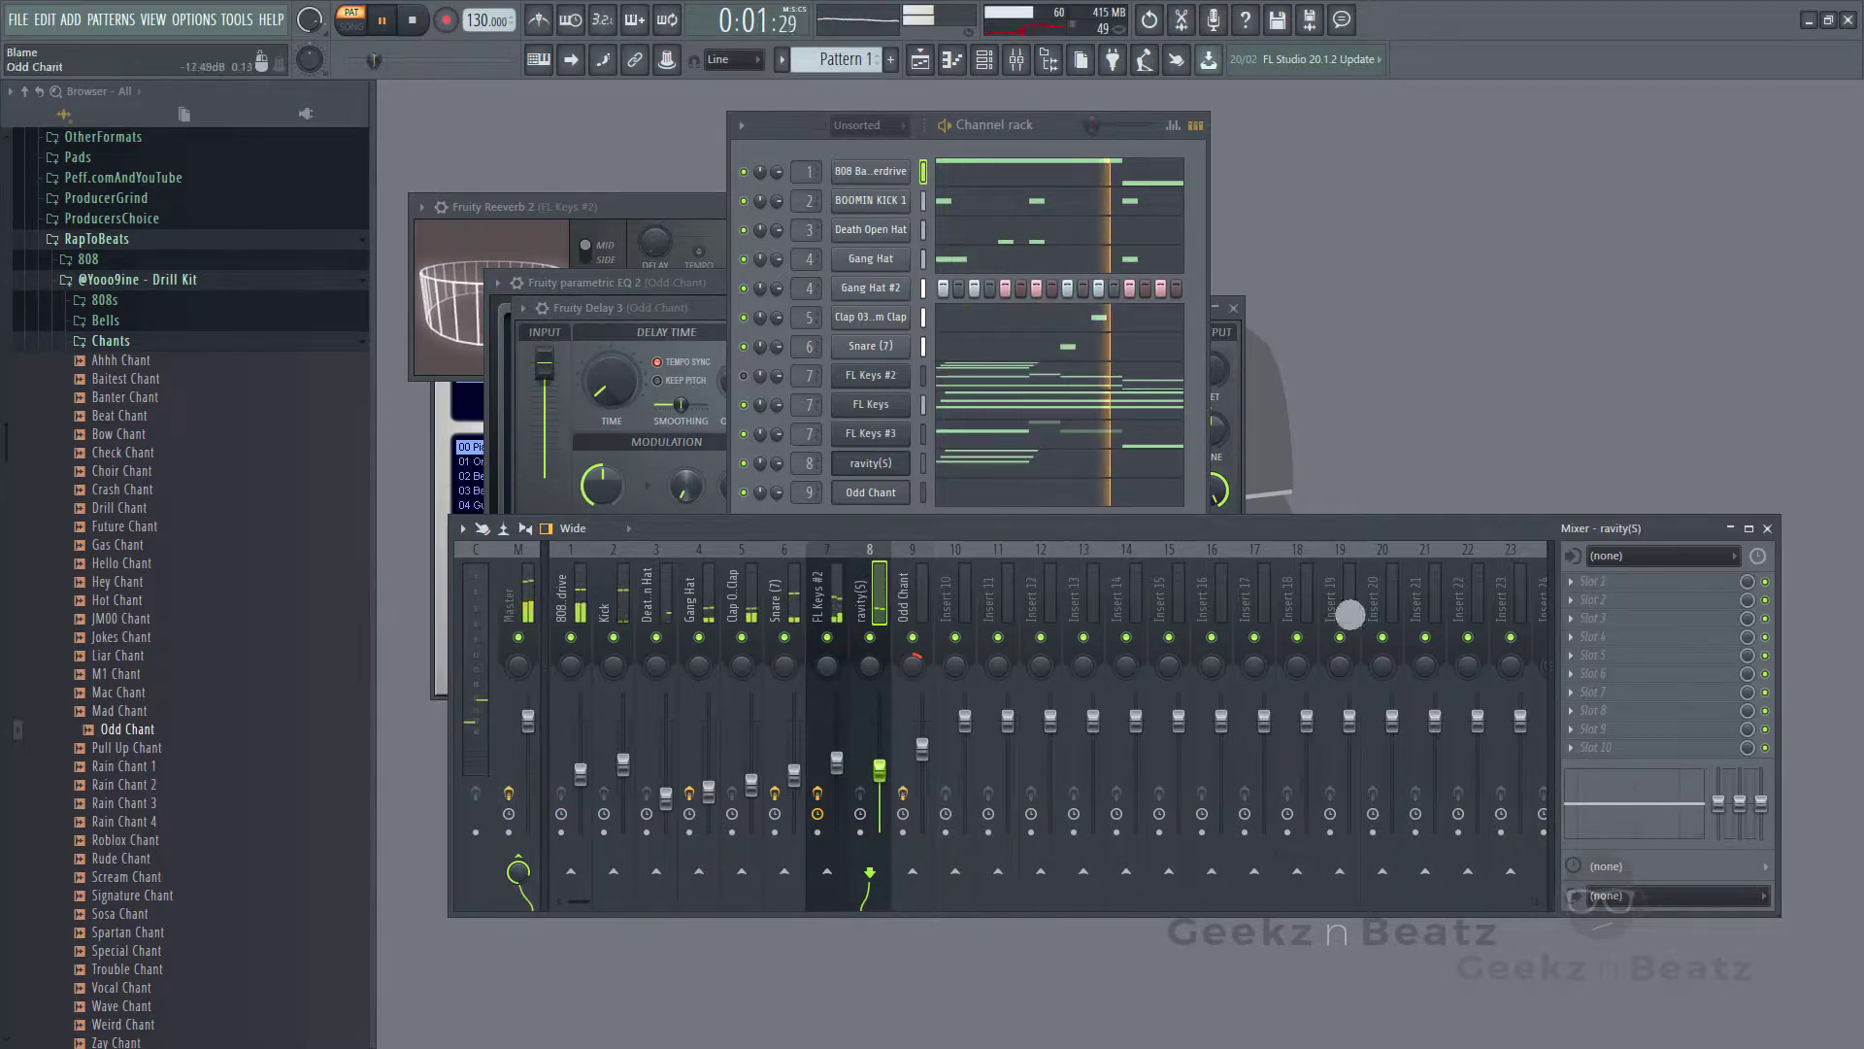
click(1594, 582)
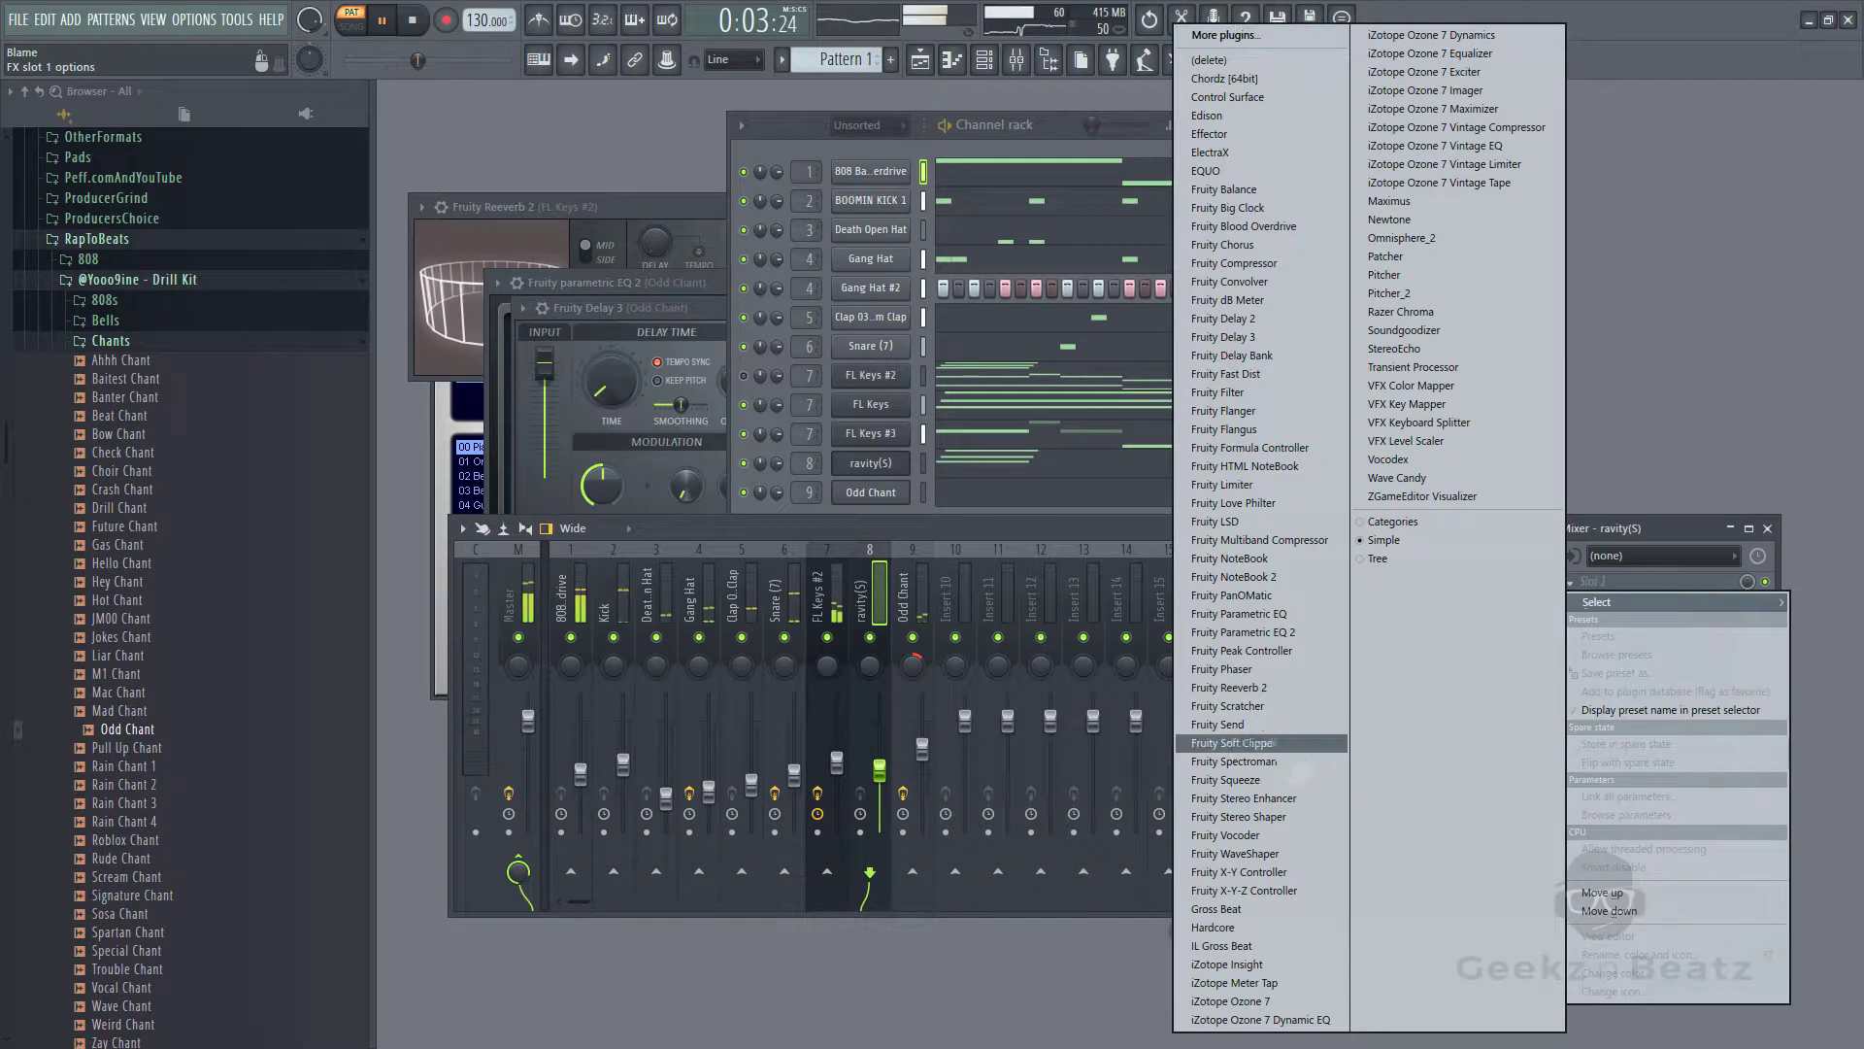
click(1292, 690)
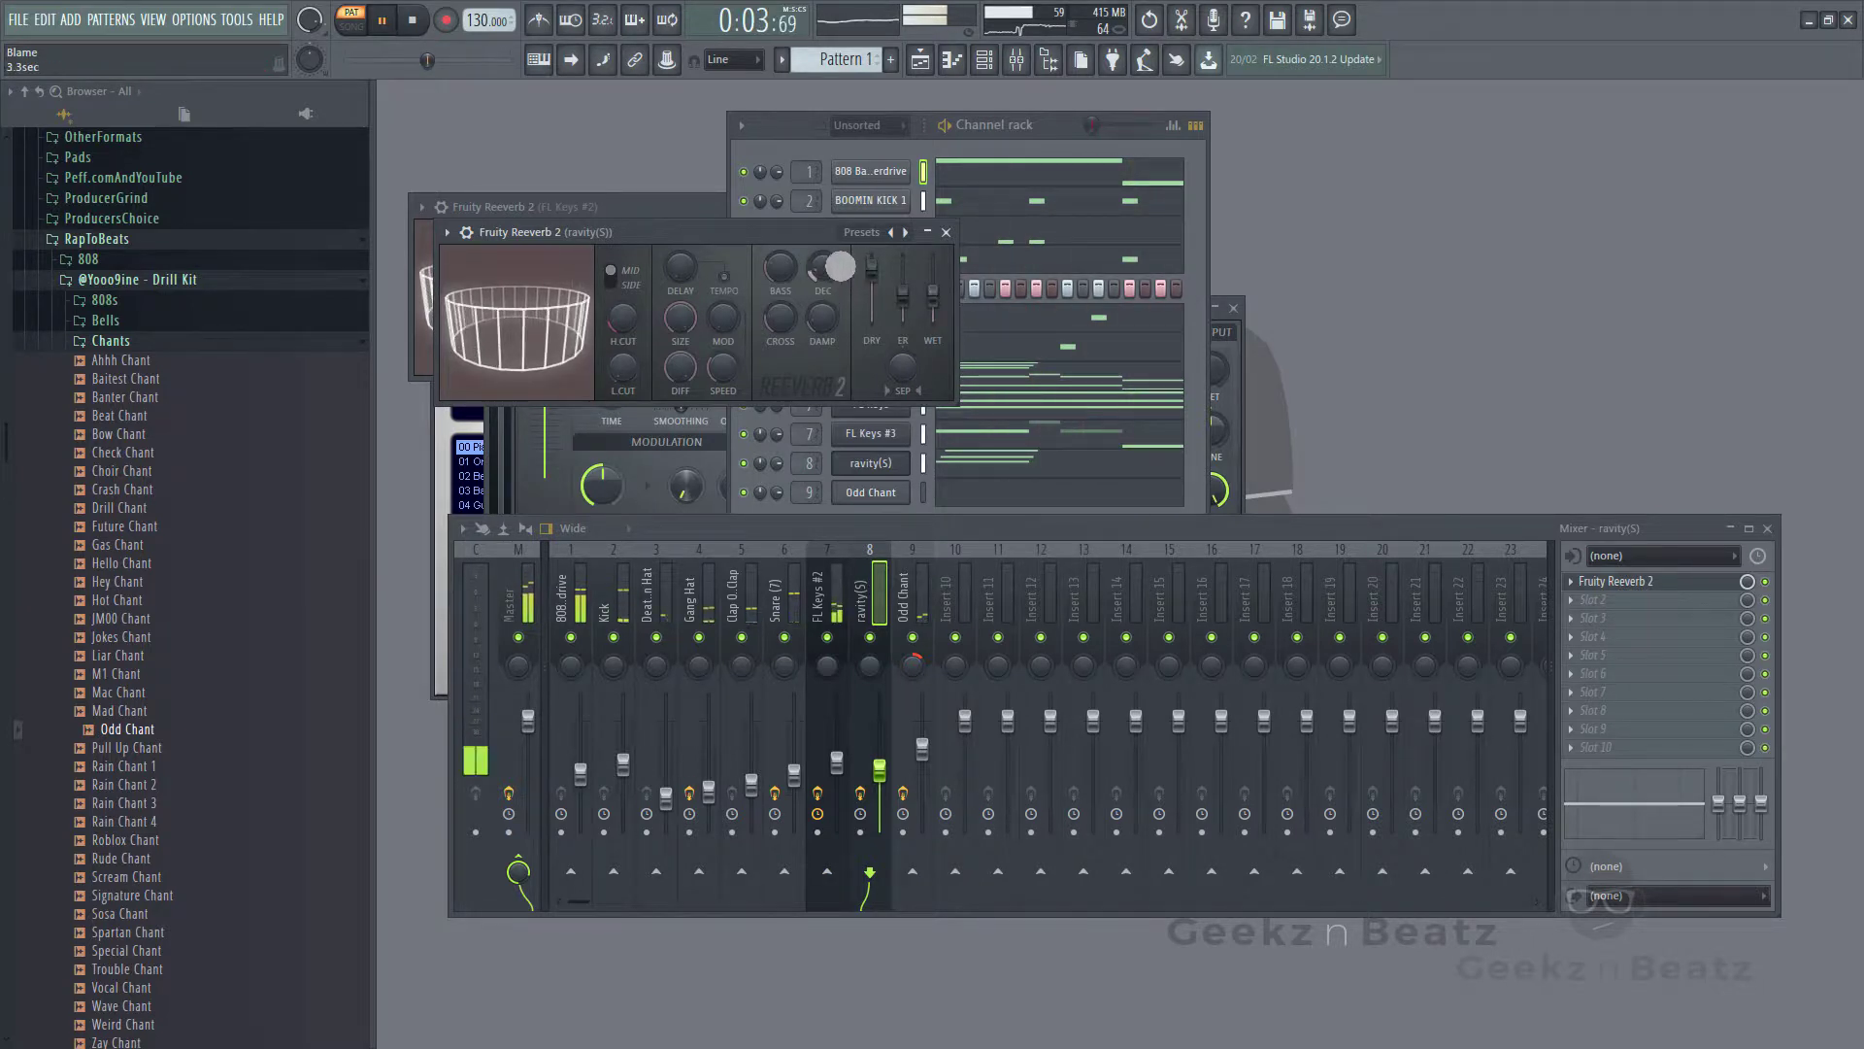
click(948, 233)
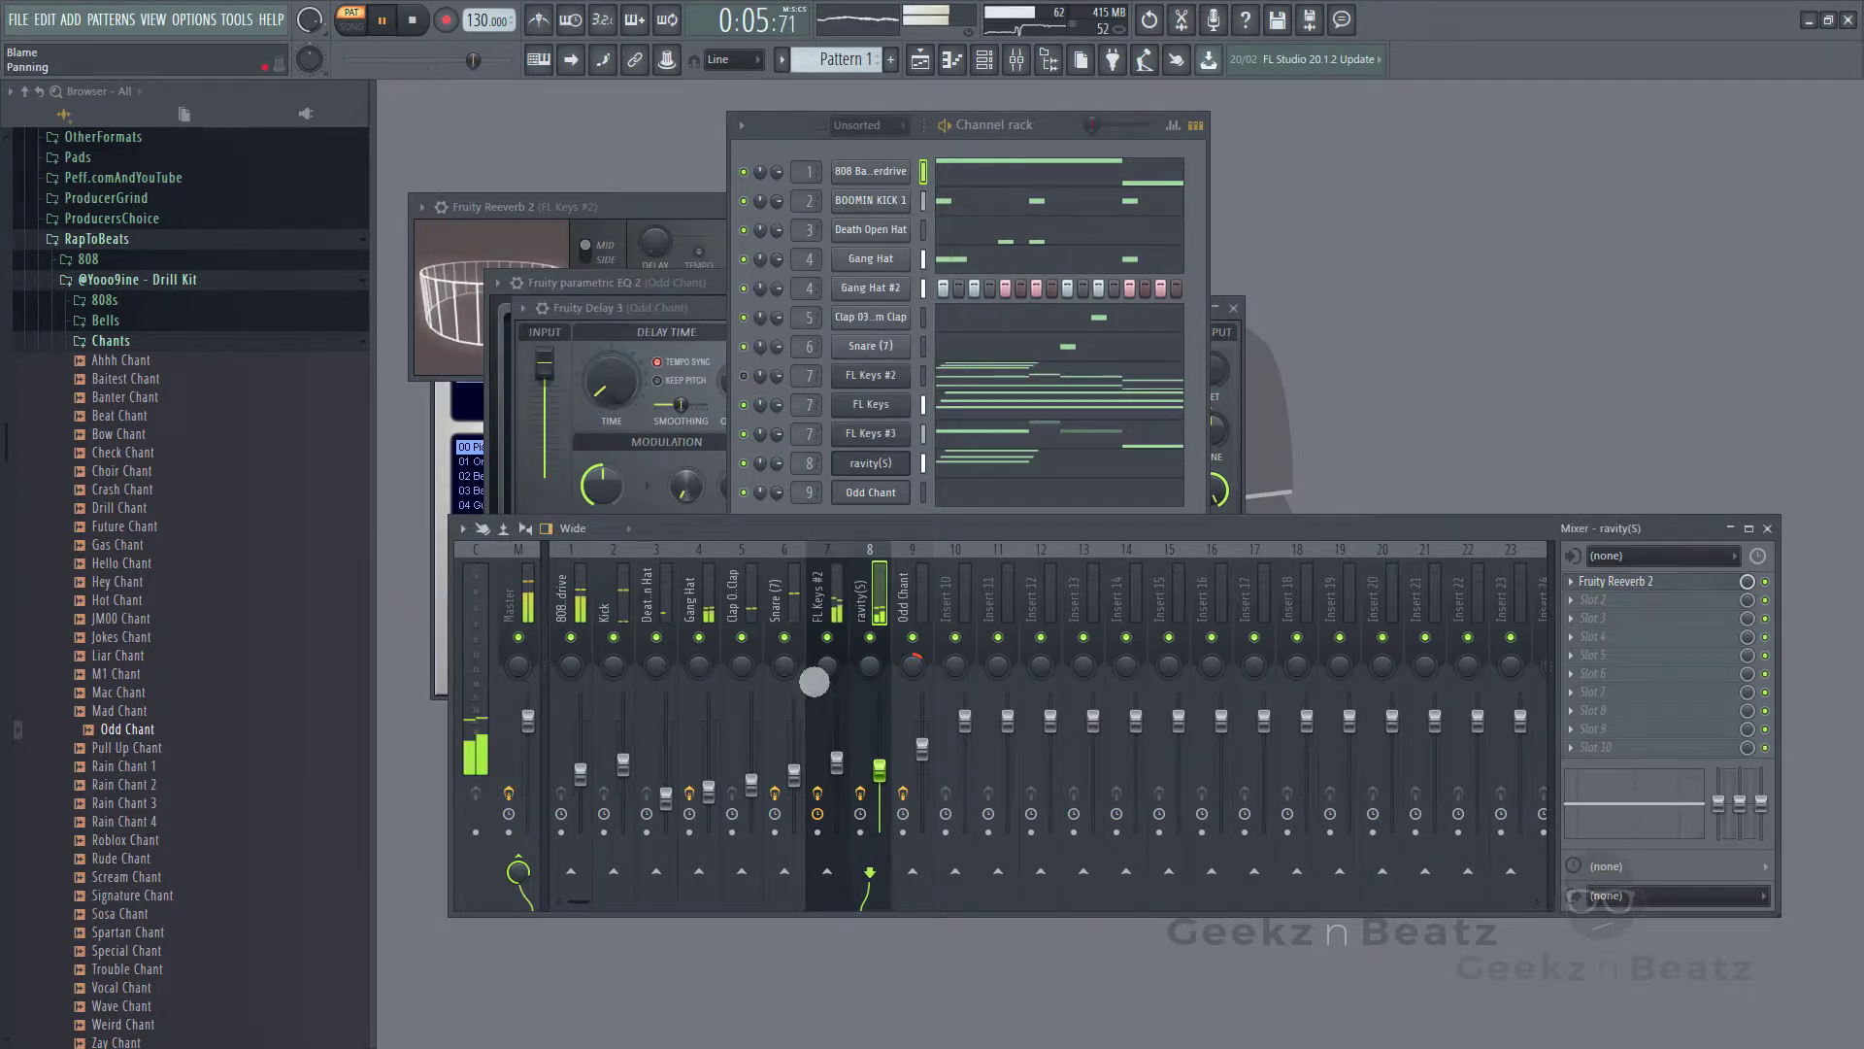
- Set the Snare (7) track's volume to 53% (-11.9 dB) and select the Kick track in the mixer
drag(794, 772, 804, 773)
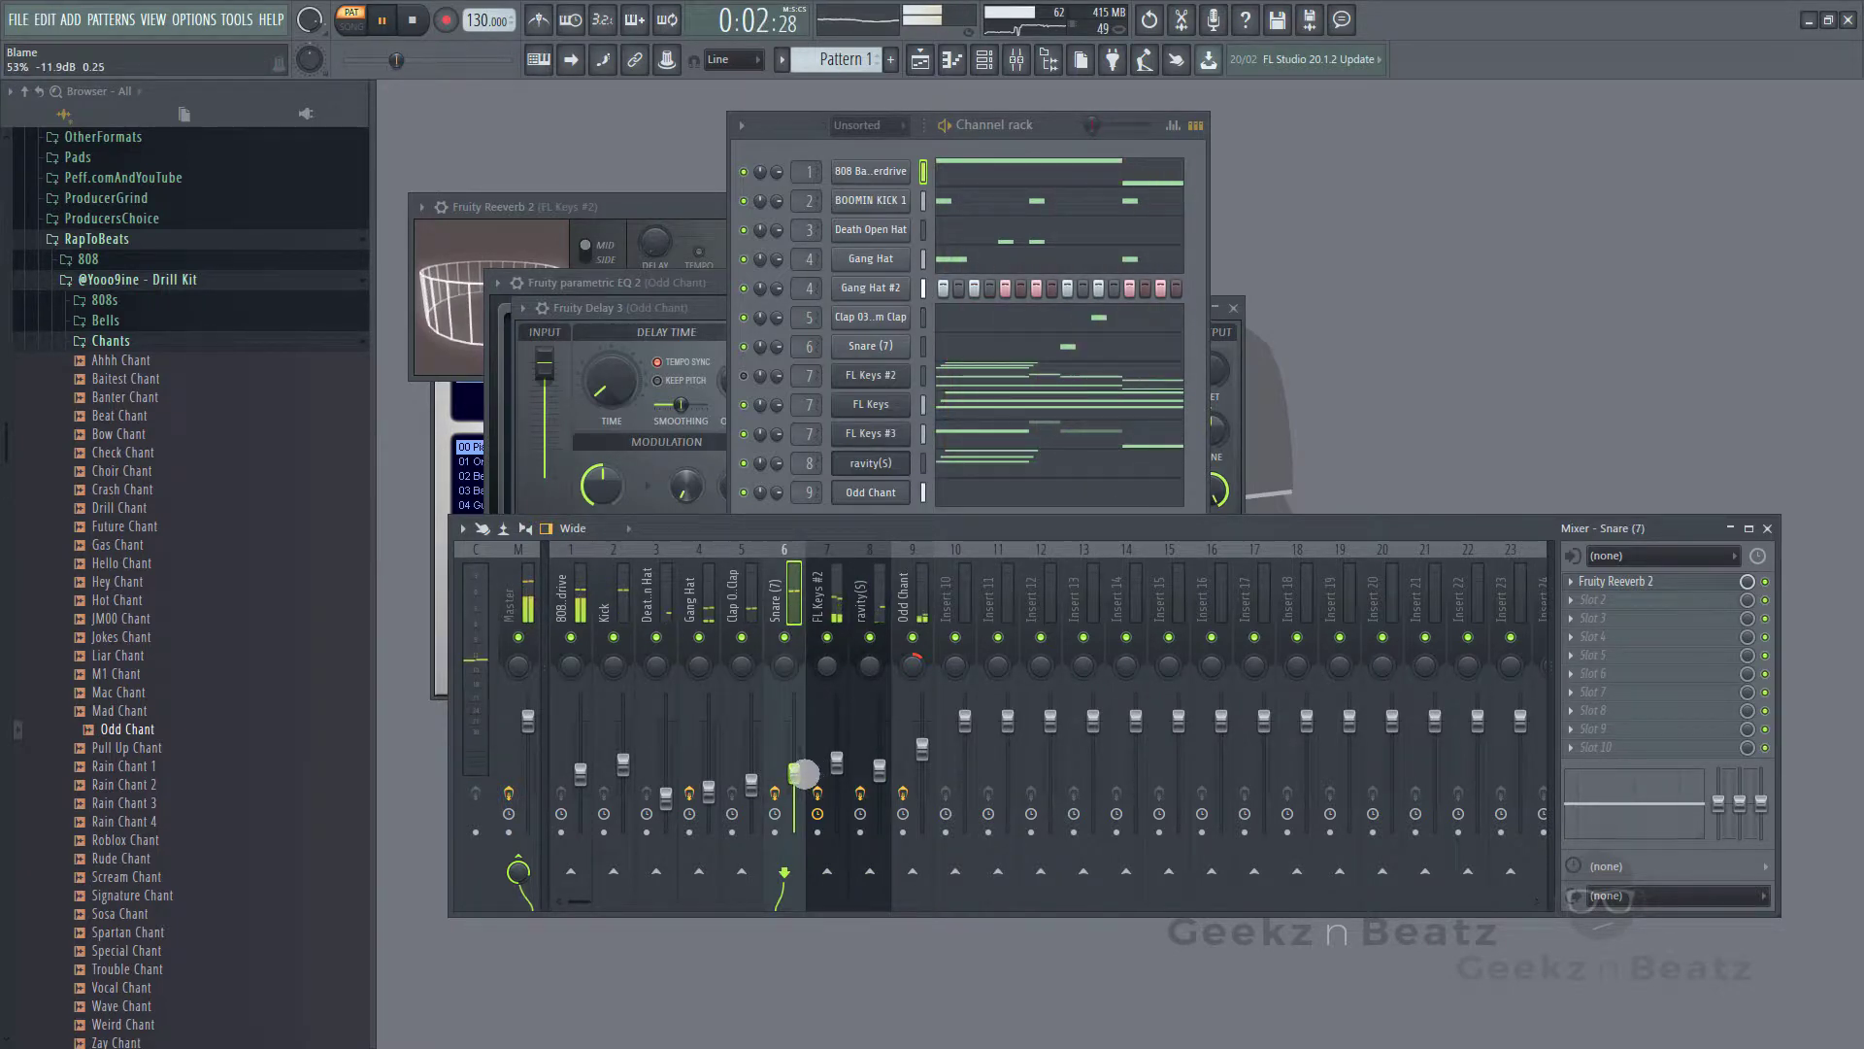
click(638, 615)
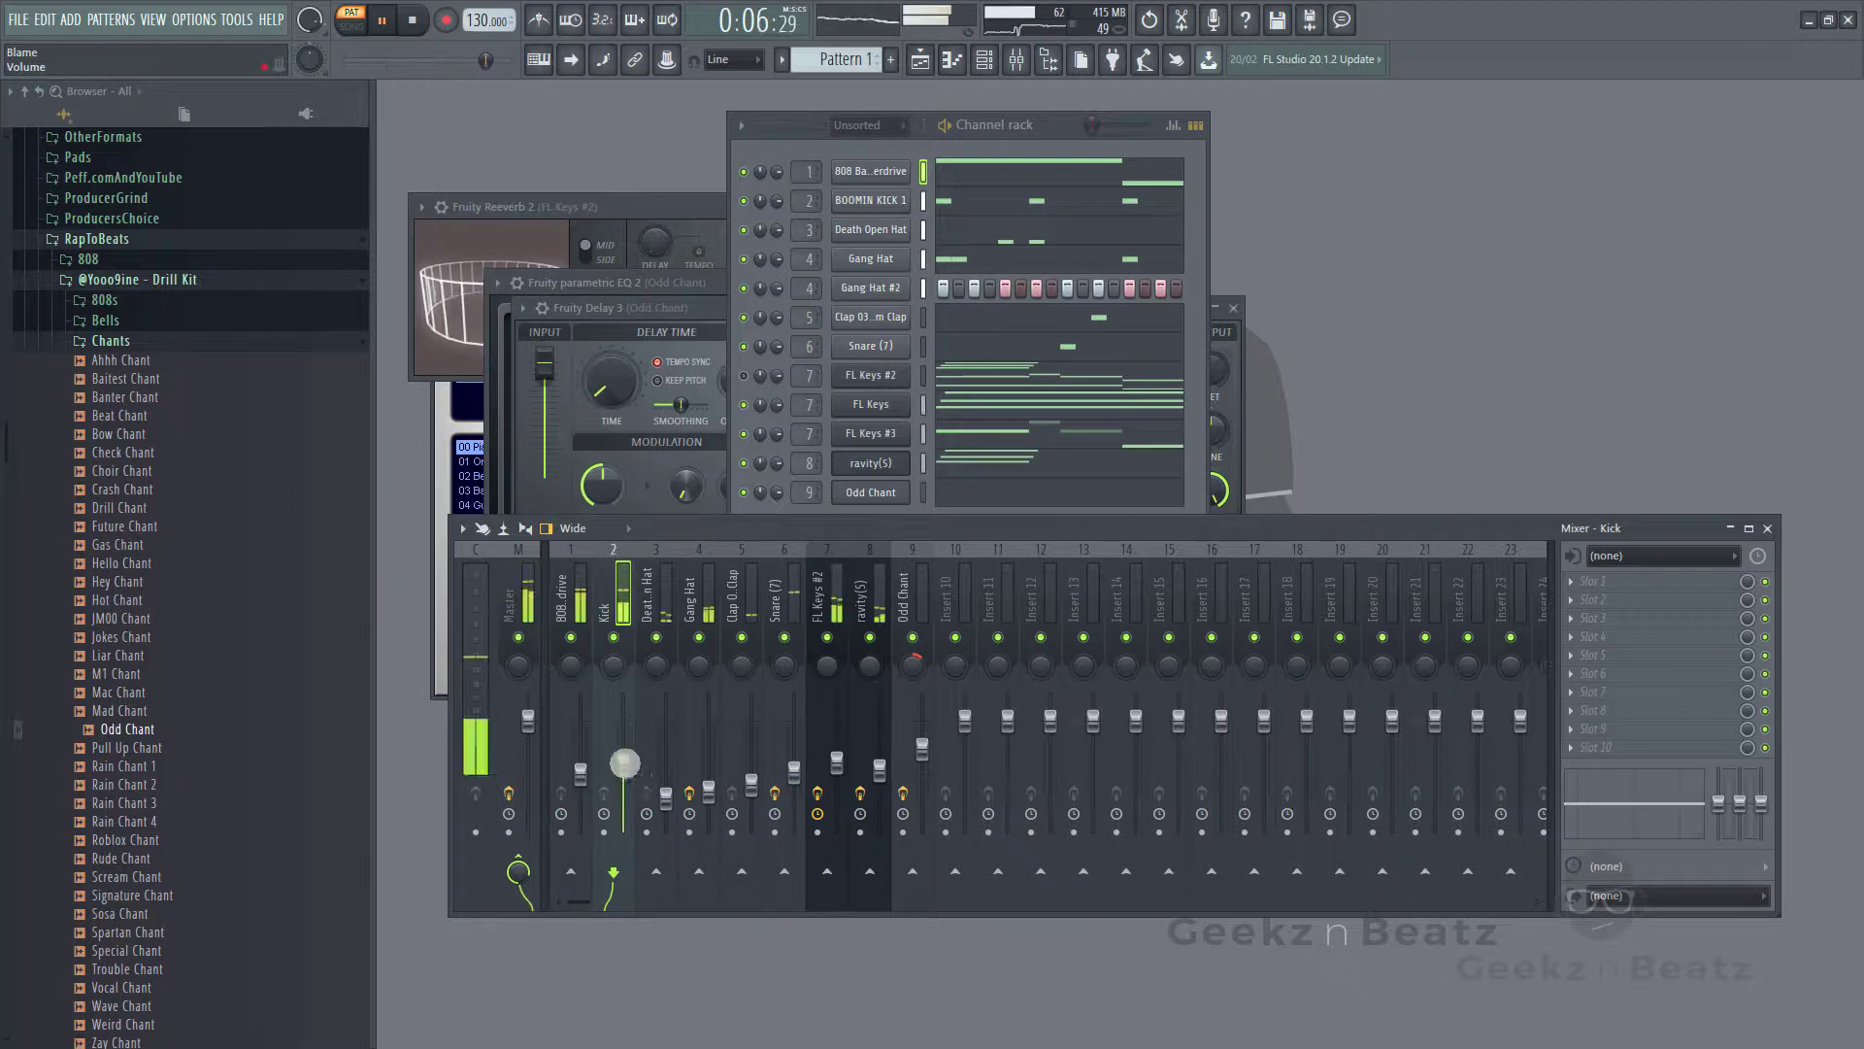
- Add Fruity Blood Overdrive to the 808 Bass A Overdrive track's first slot, with PreAmp at about 0.37, and lower the track's volume
click(575, 614)
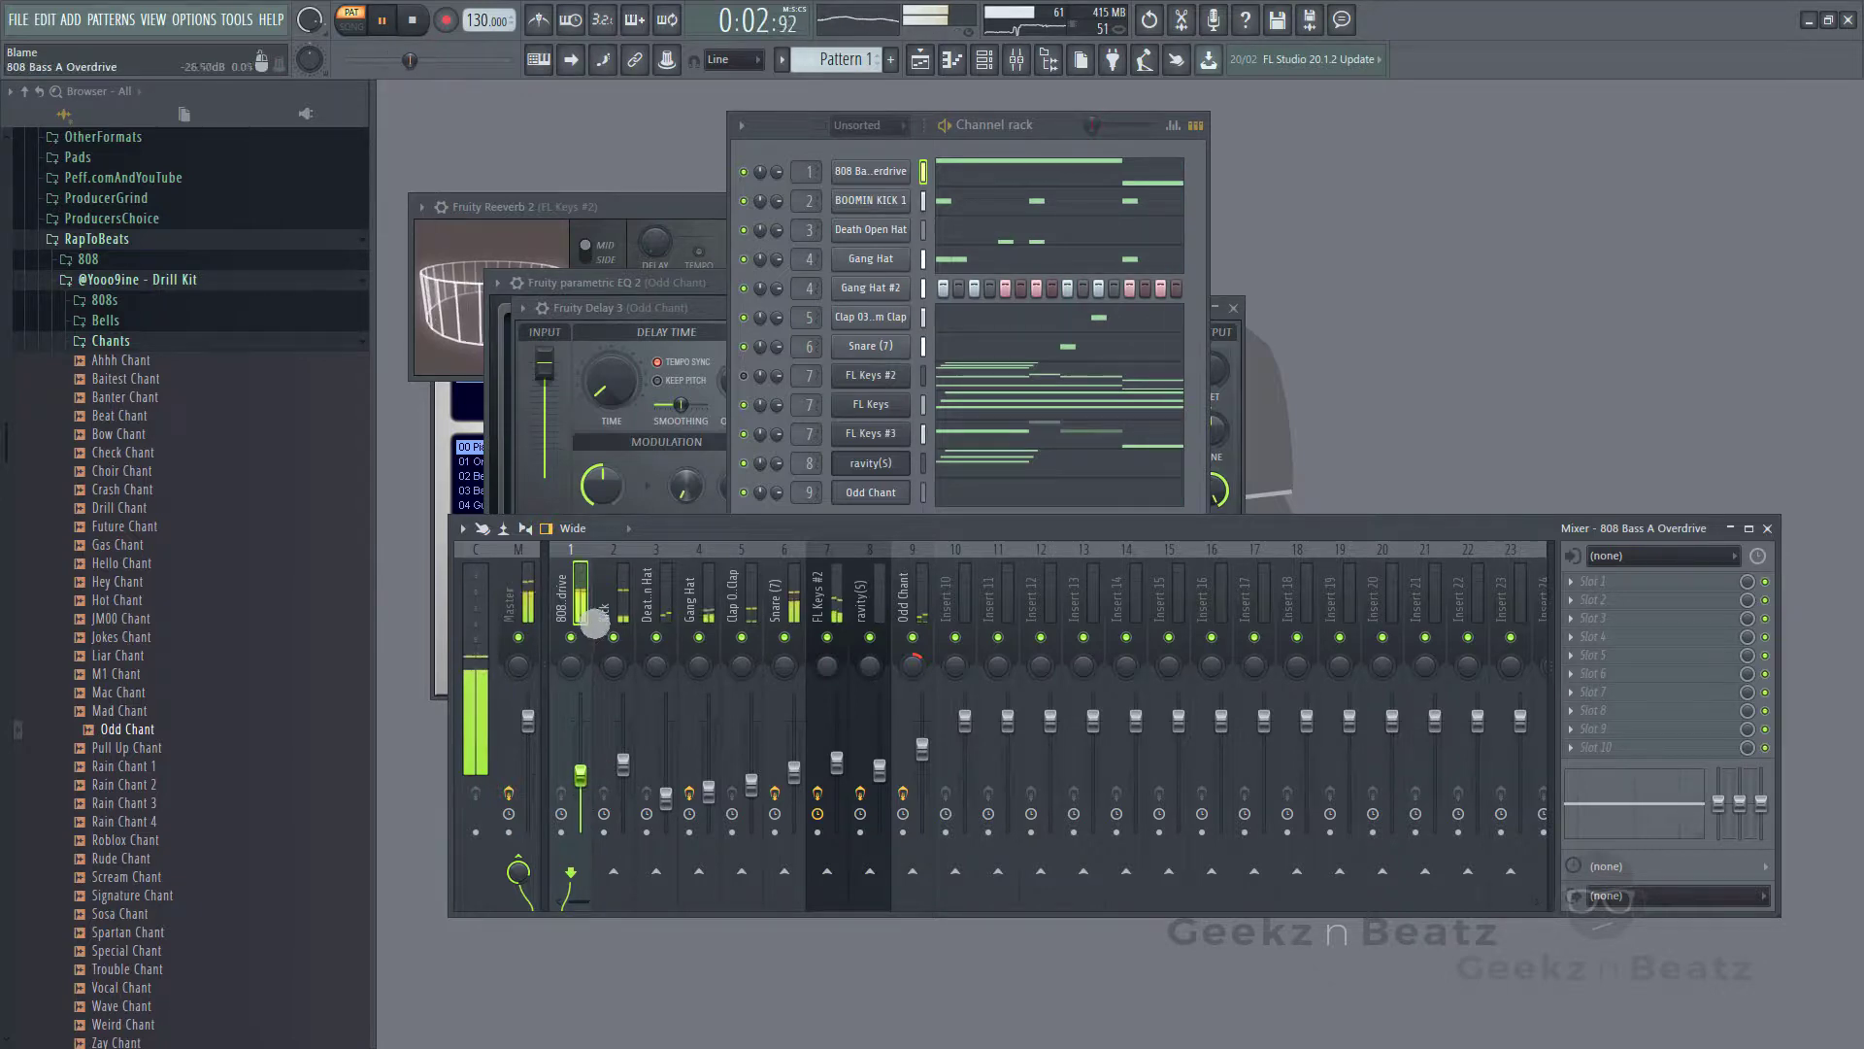
click(1575, 590)
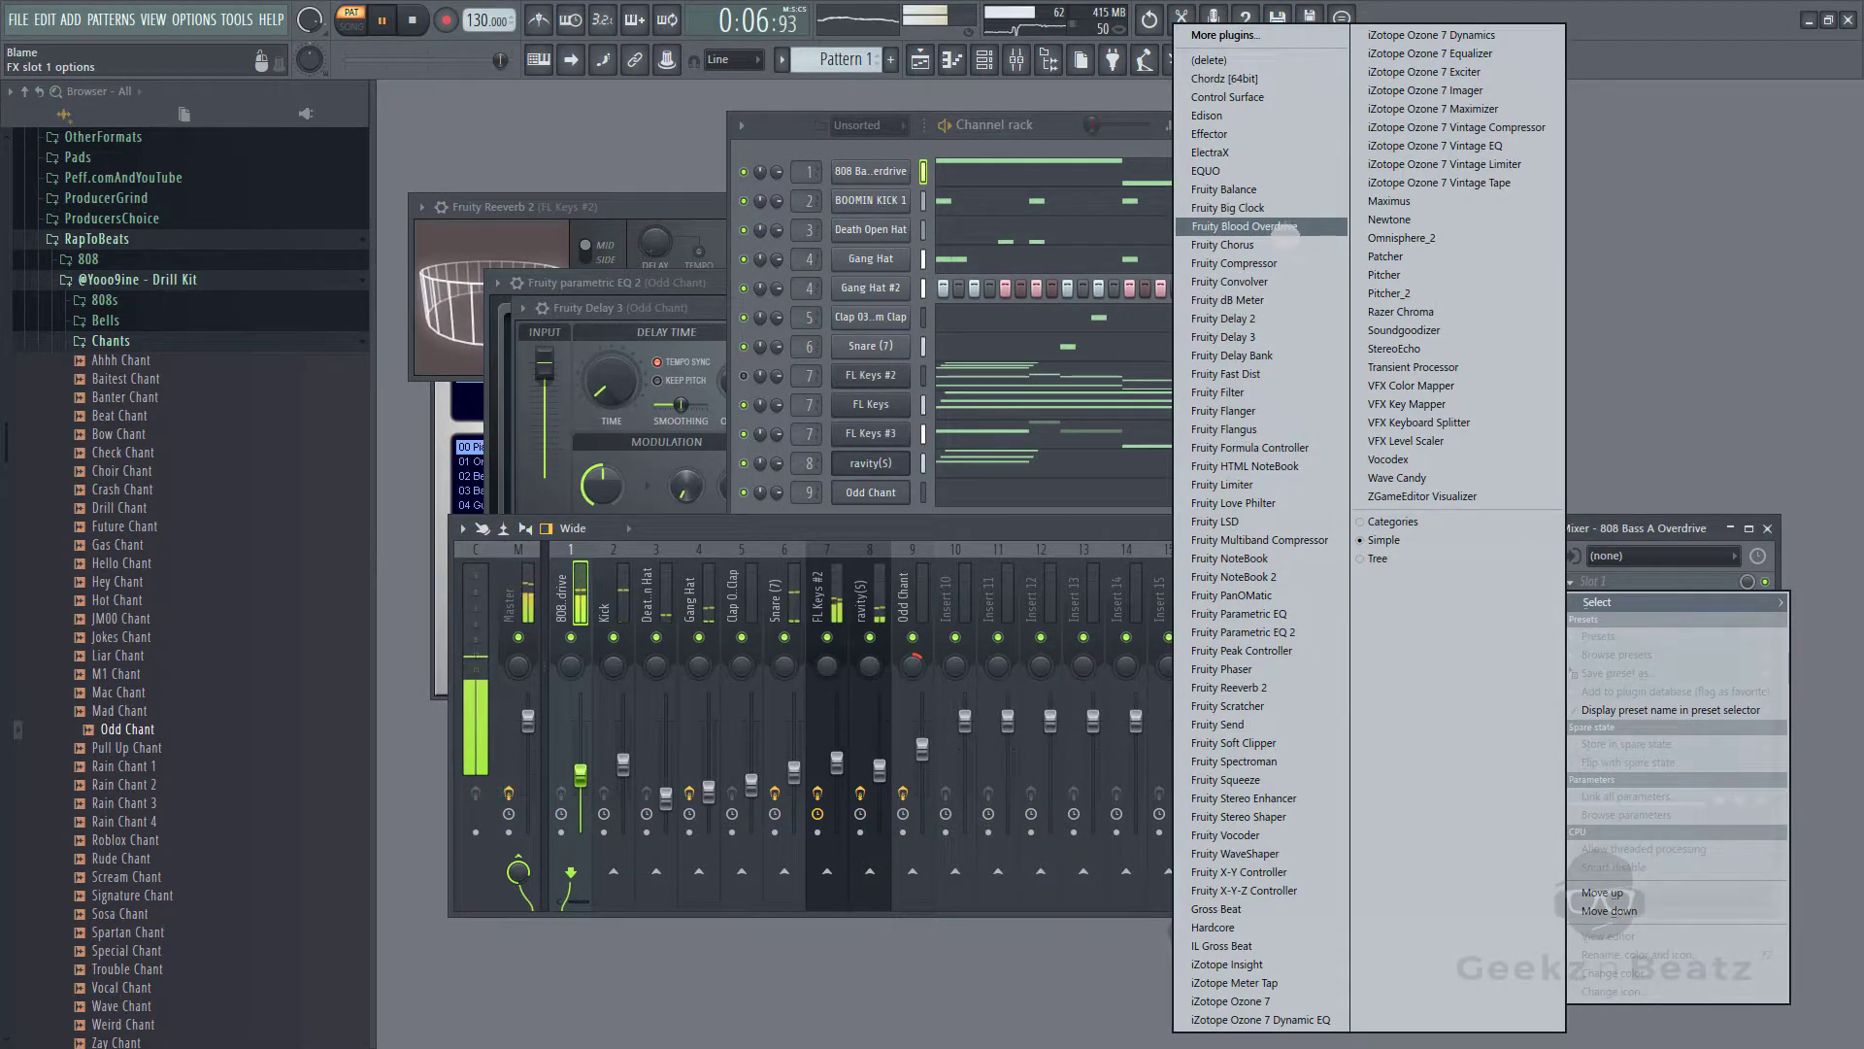
click(1263, 226)
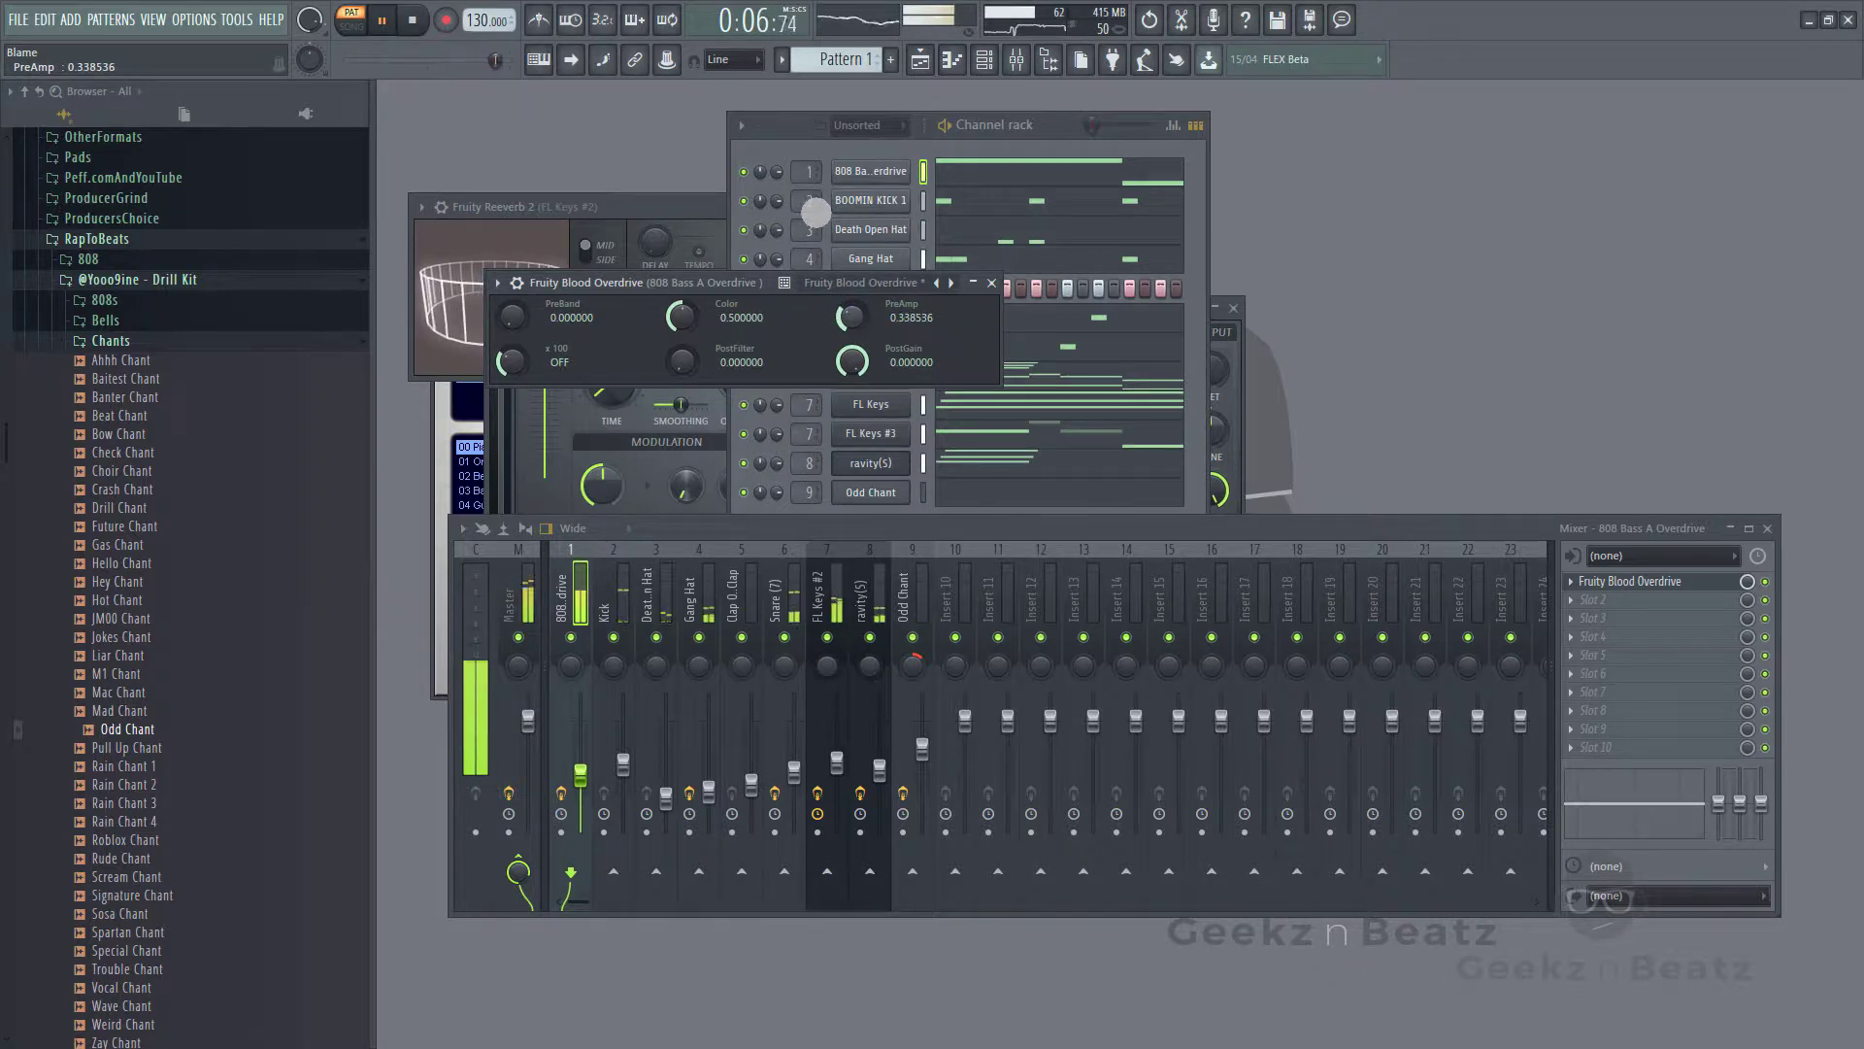
drag(593, 786, 592, 851)
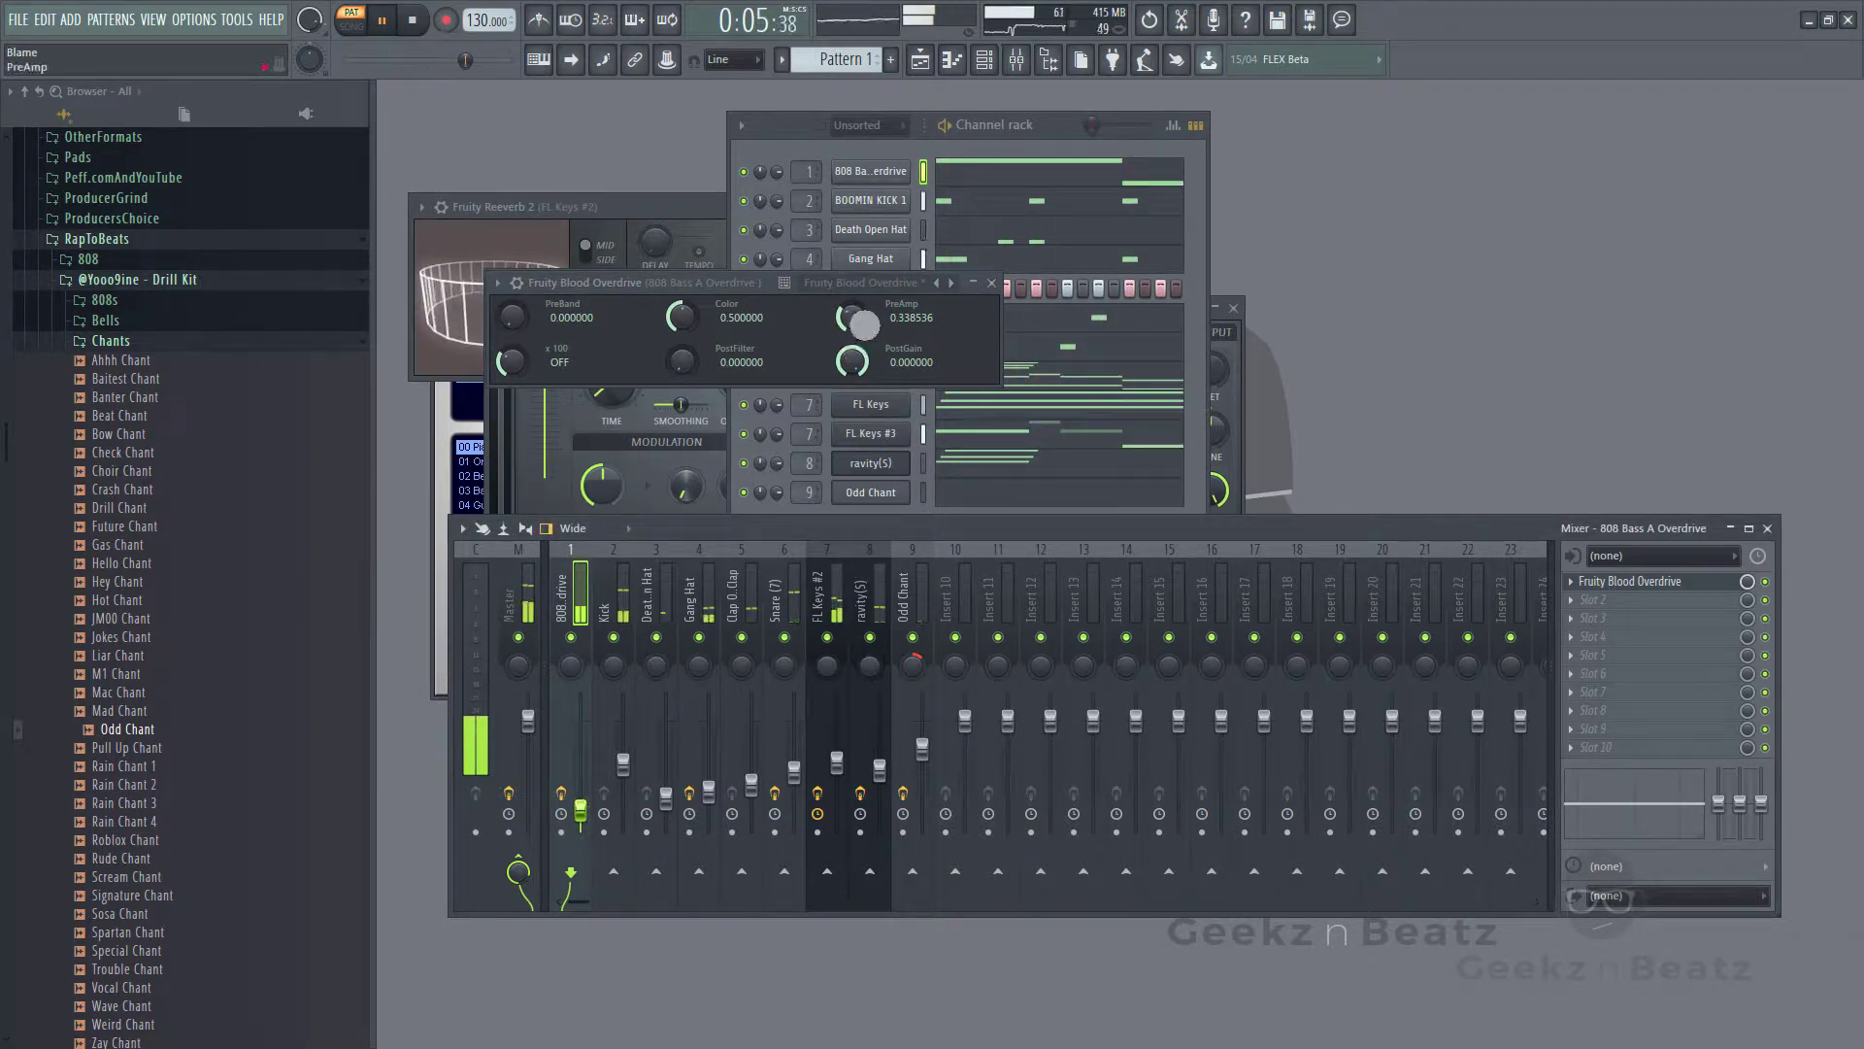
mouse_move(863, 325)
mouse_down()
mouse_move(855, 287)
mouse_move(855, 321)
mouse_up()
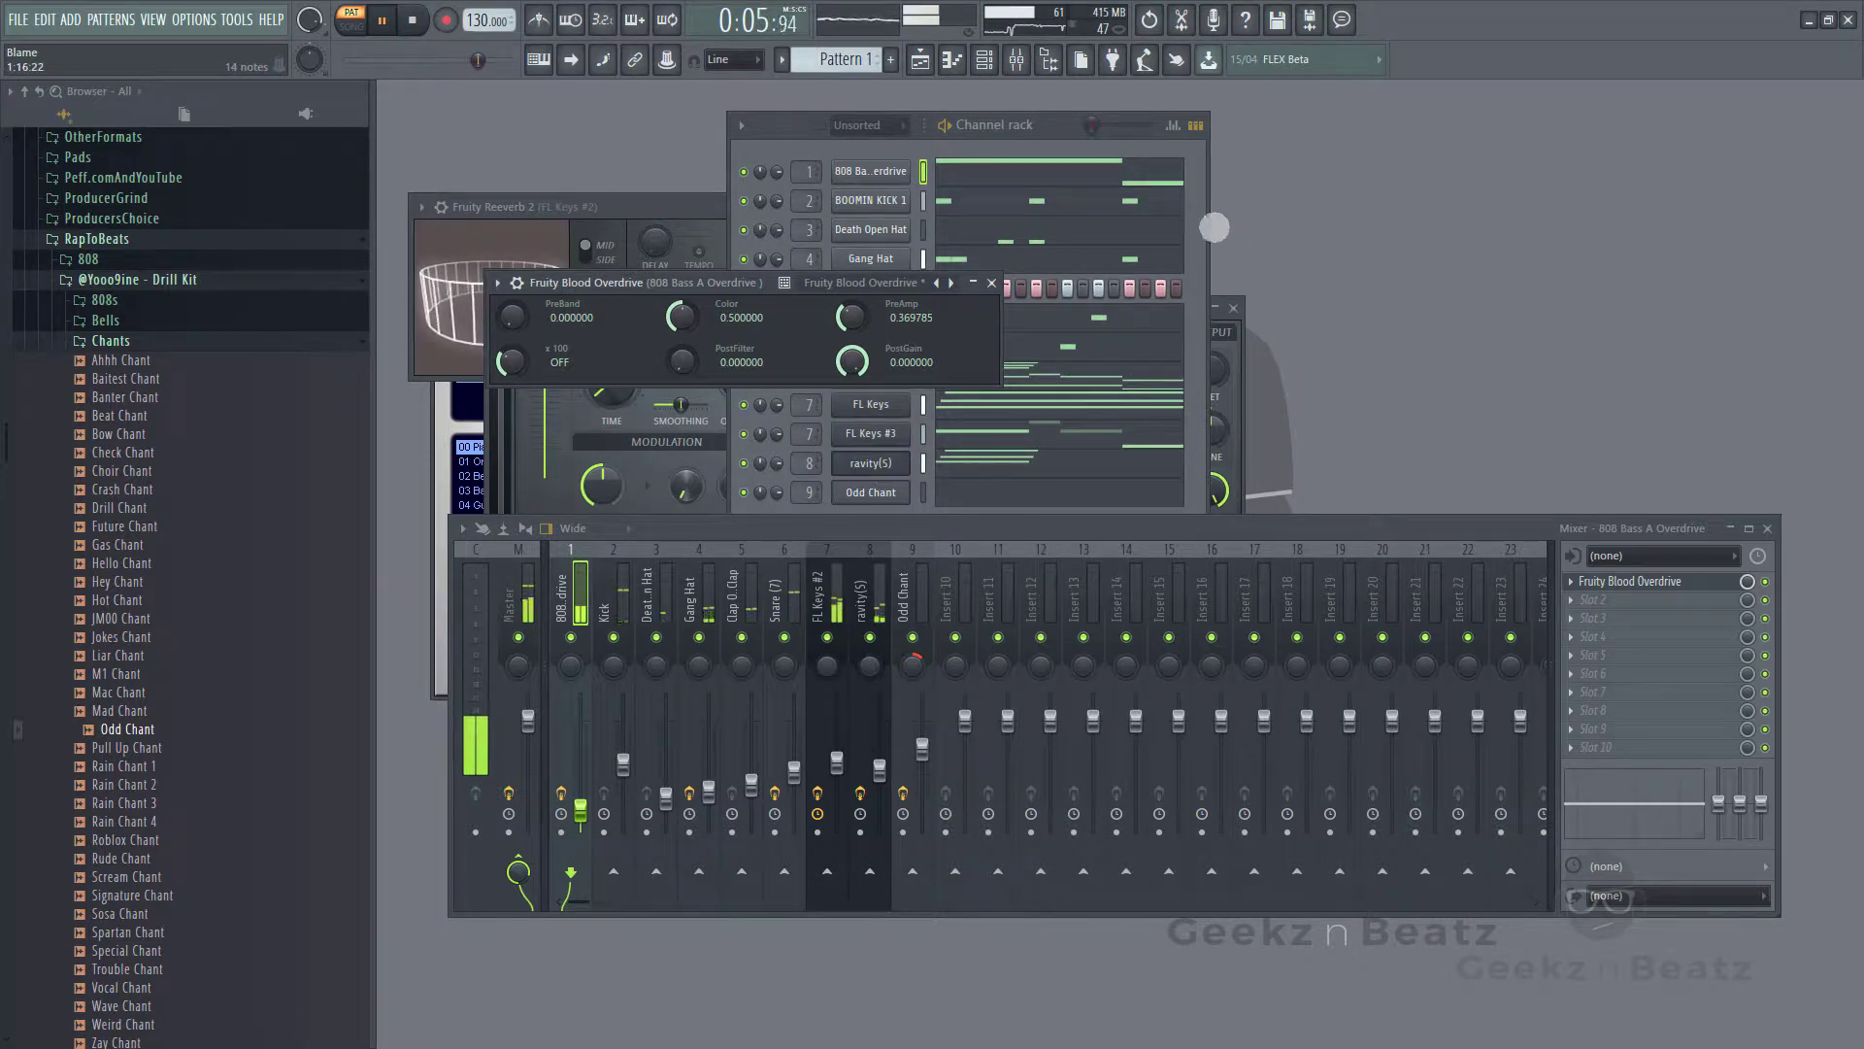
- Compare the beat with FL Keys #3 muted and unmuted, and examine that channel's notes in the piano roll
click(1212, 227)
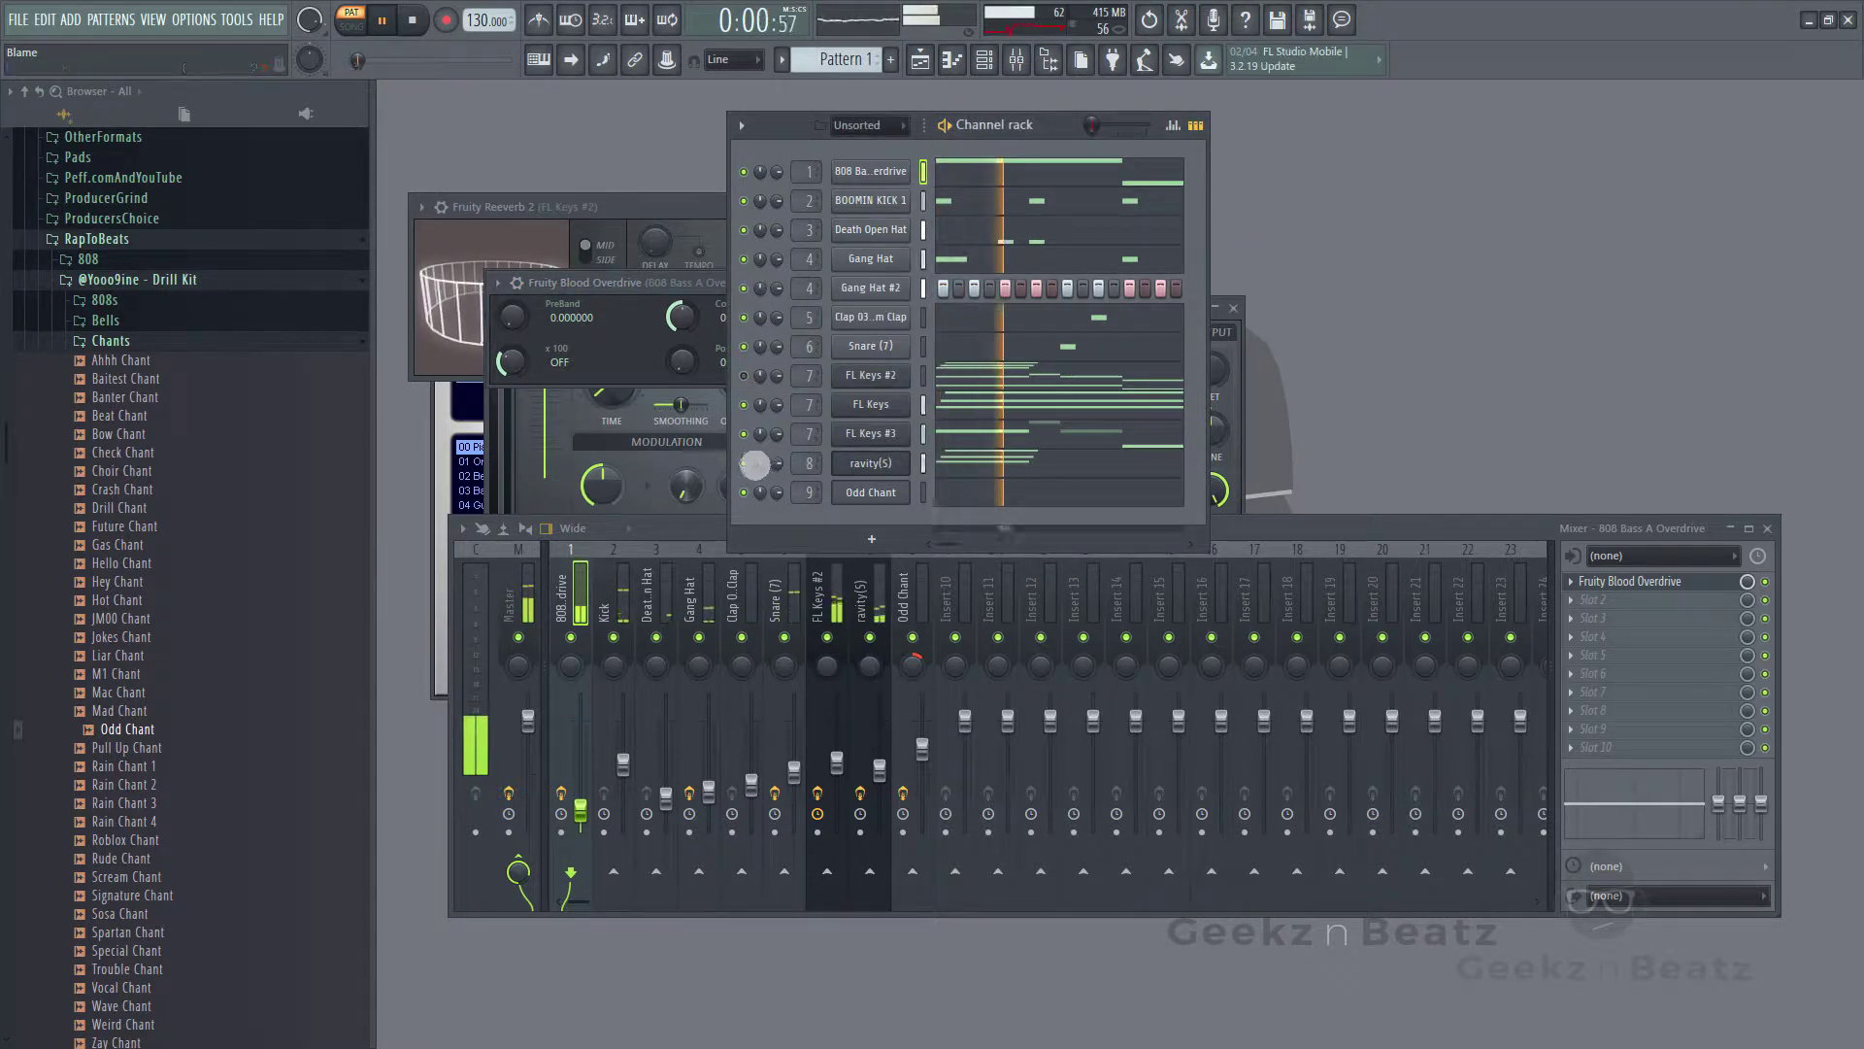
drag(766, 474, 767, 463)
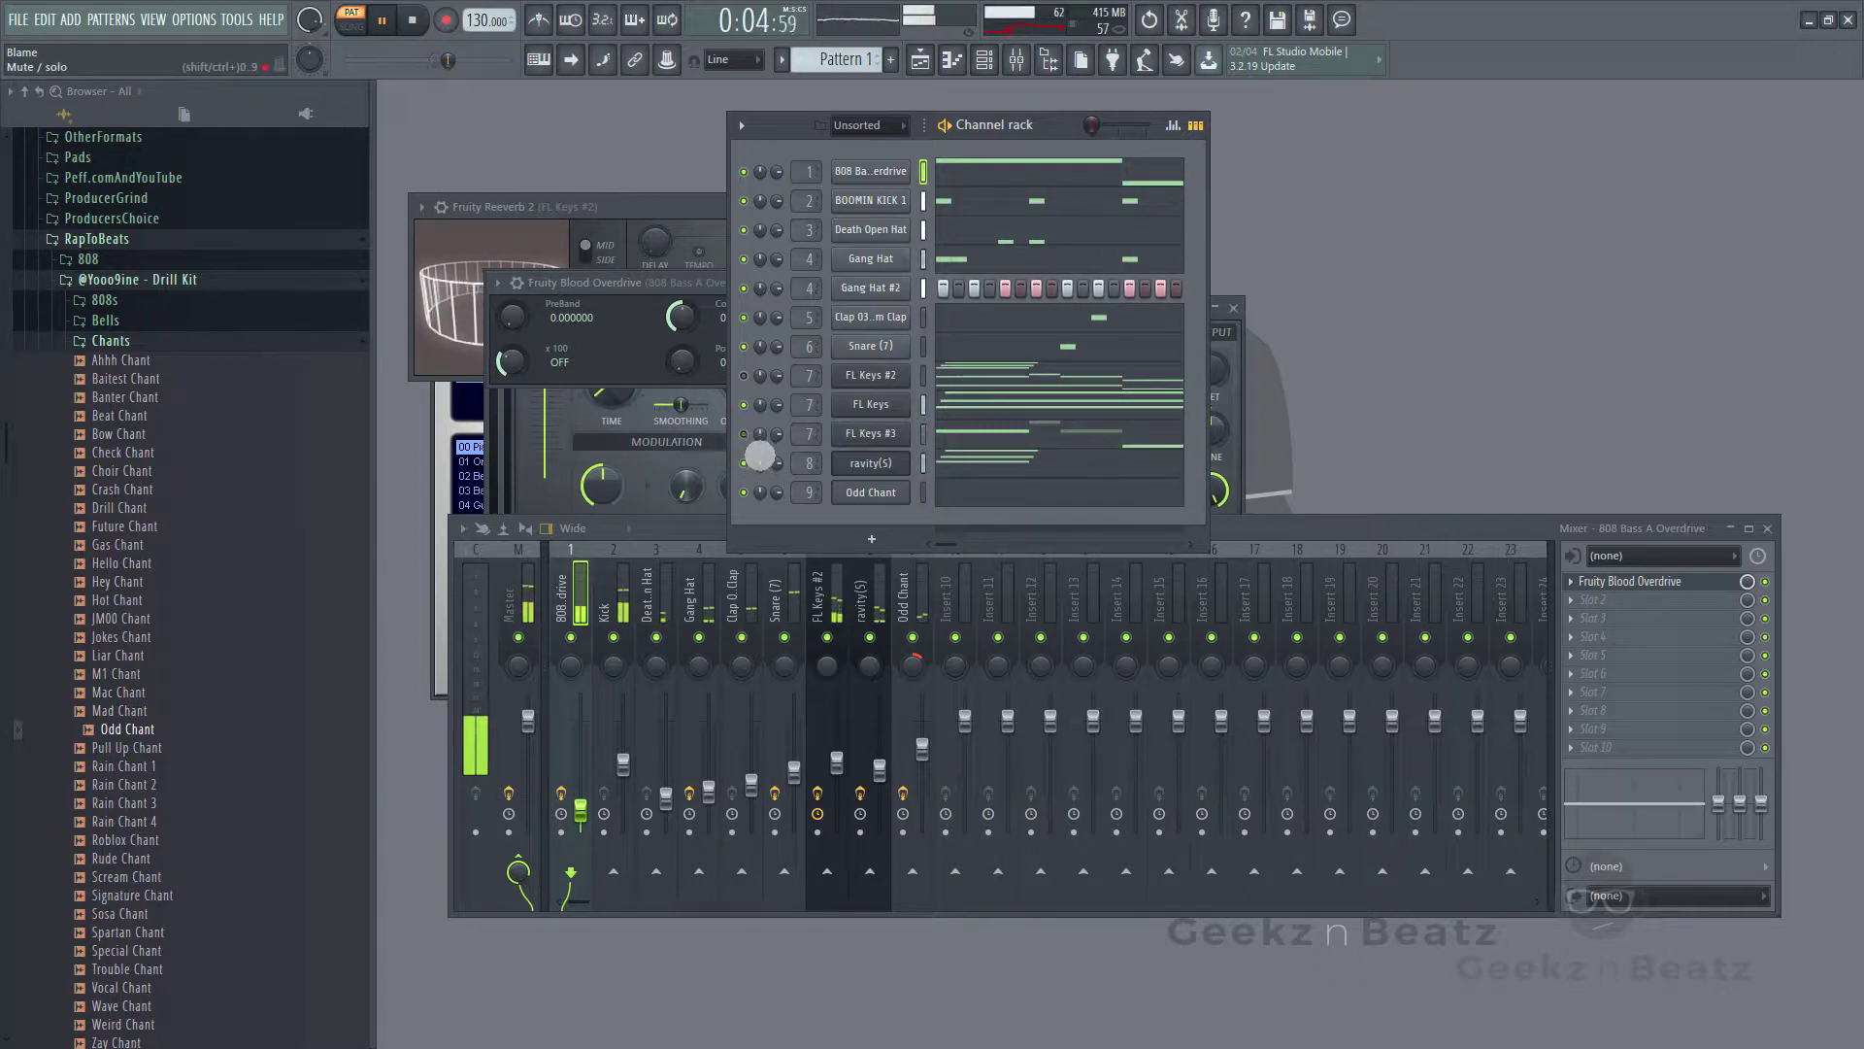
click(984, 421)
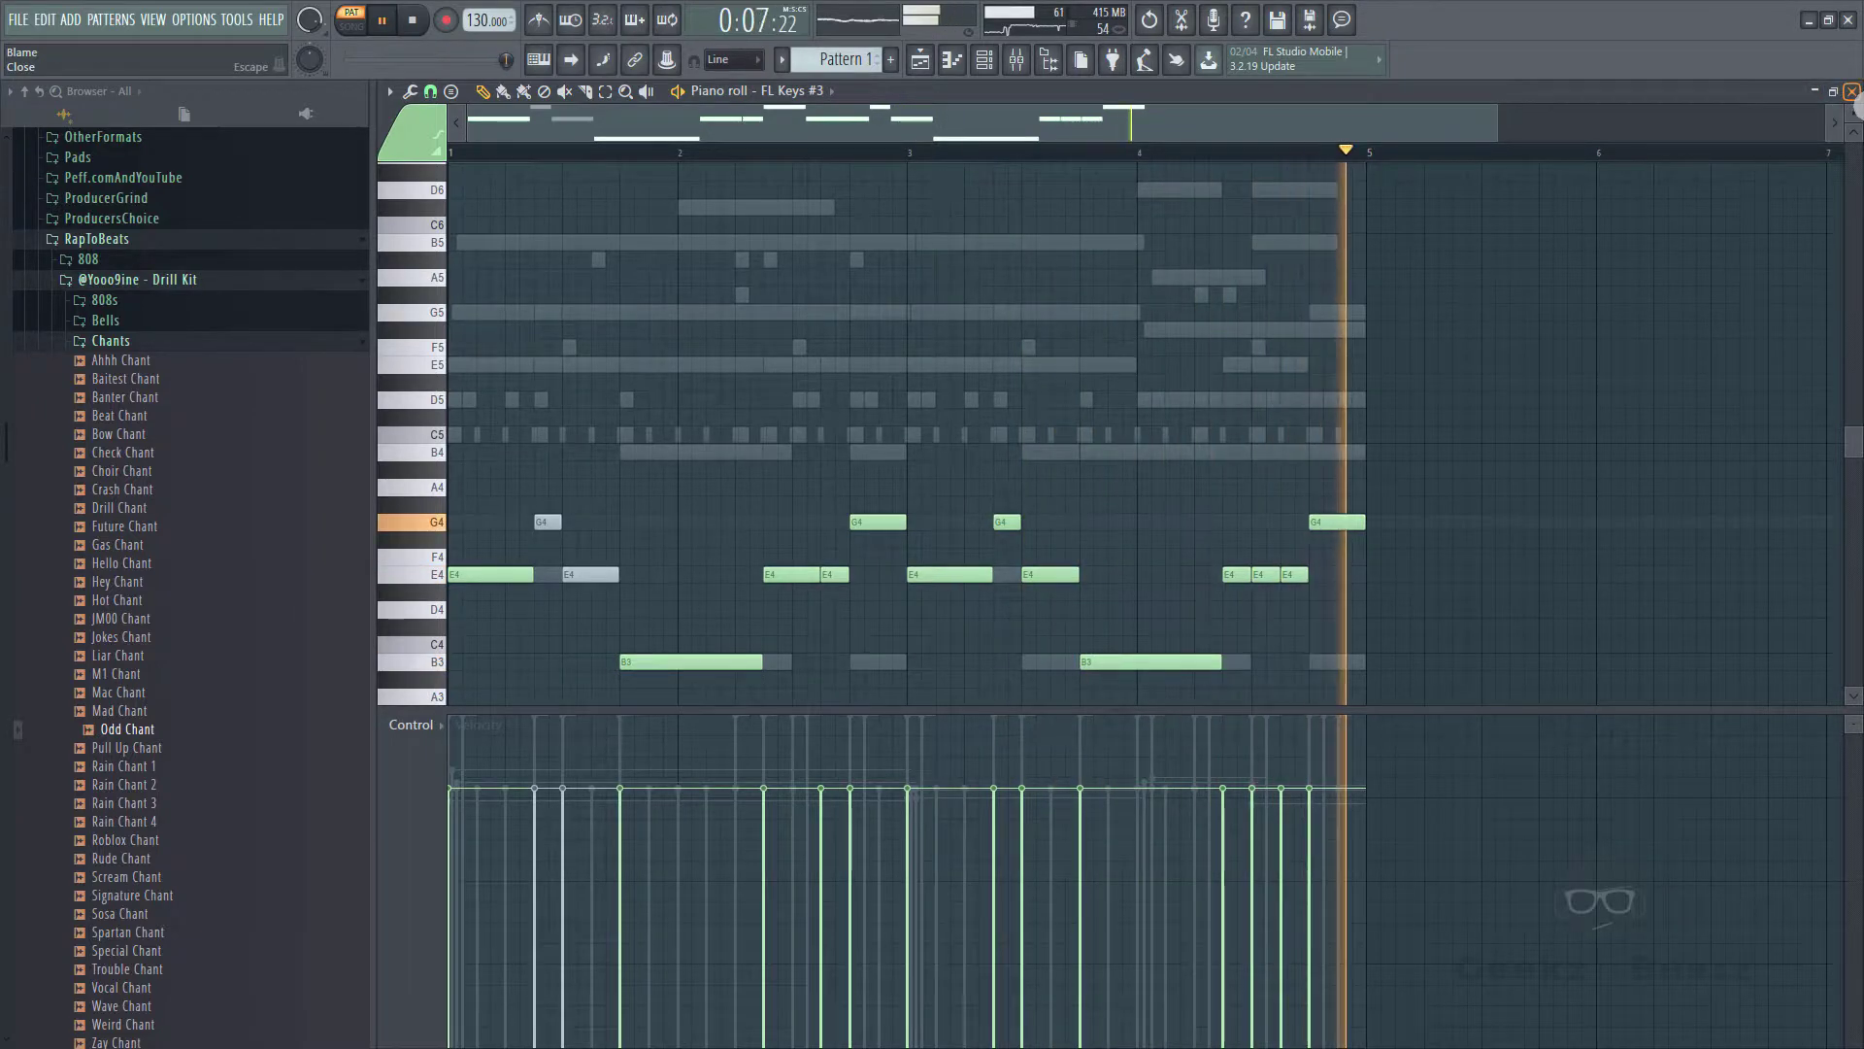
click(1852, 91)
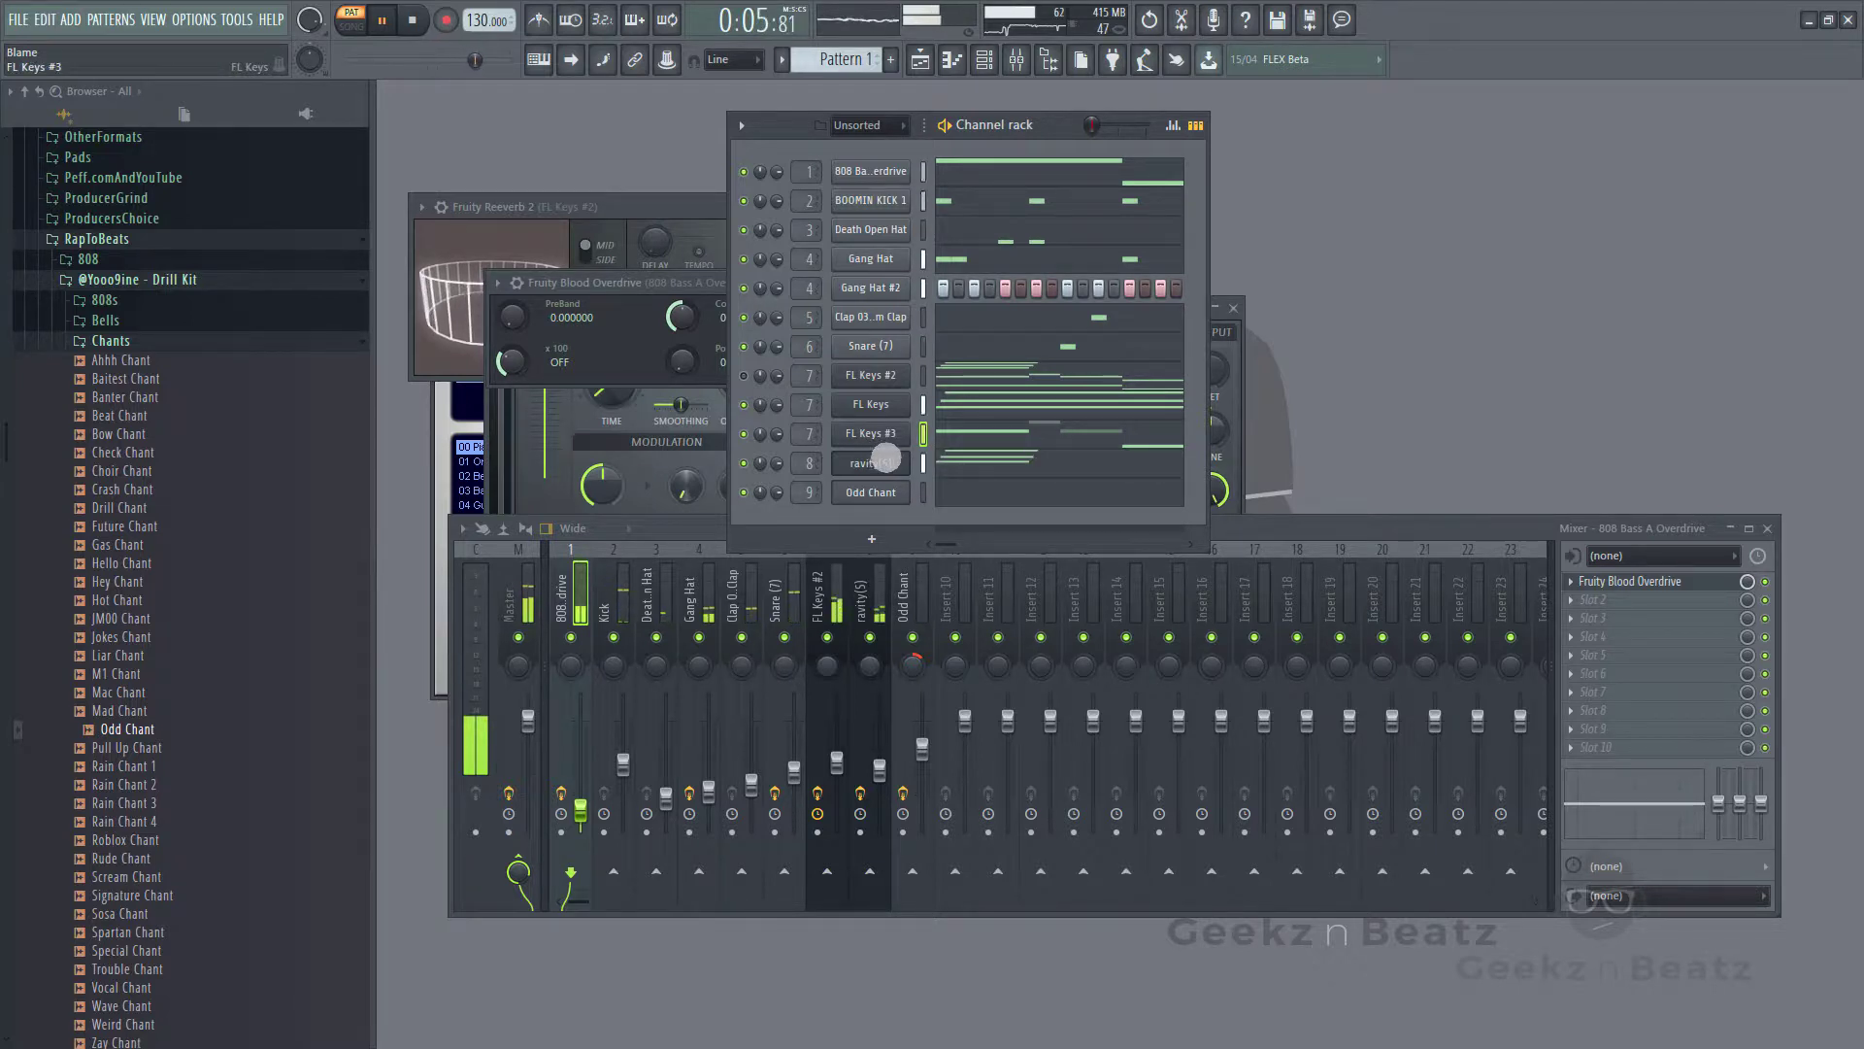
- Add Fruity parametric EQ 2 to slot 6 of the FL Keys #2 track, with band 1 as a high pass reaching into the low mids
click(837, 587)
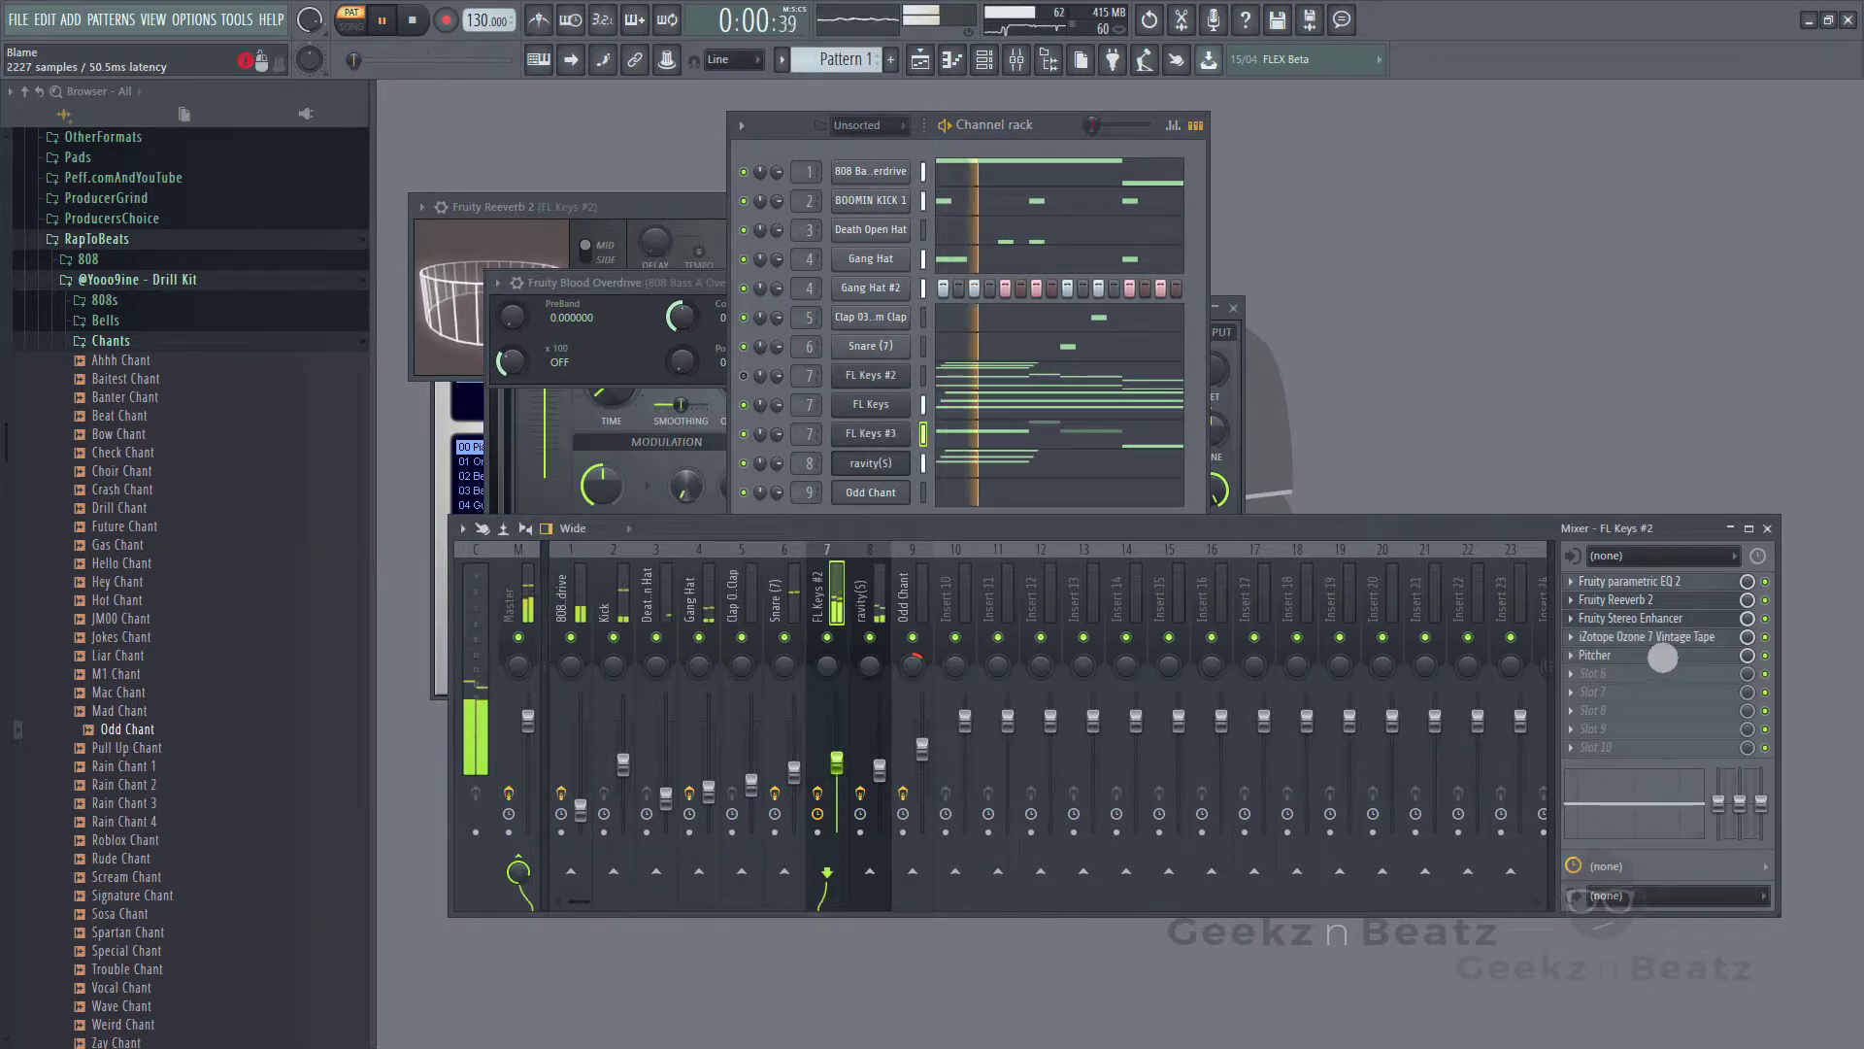
click(1661, 673)
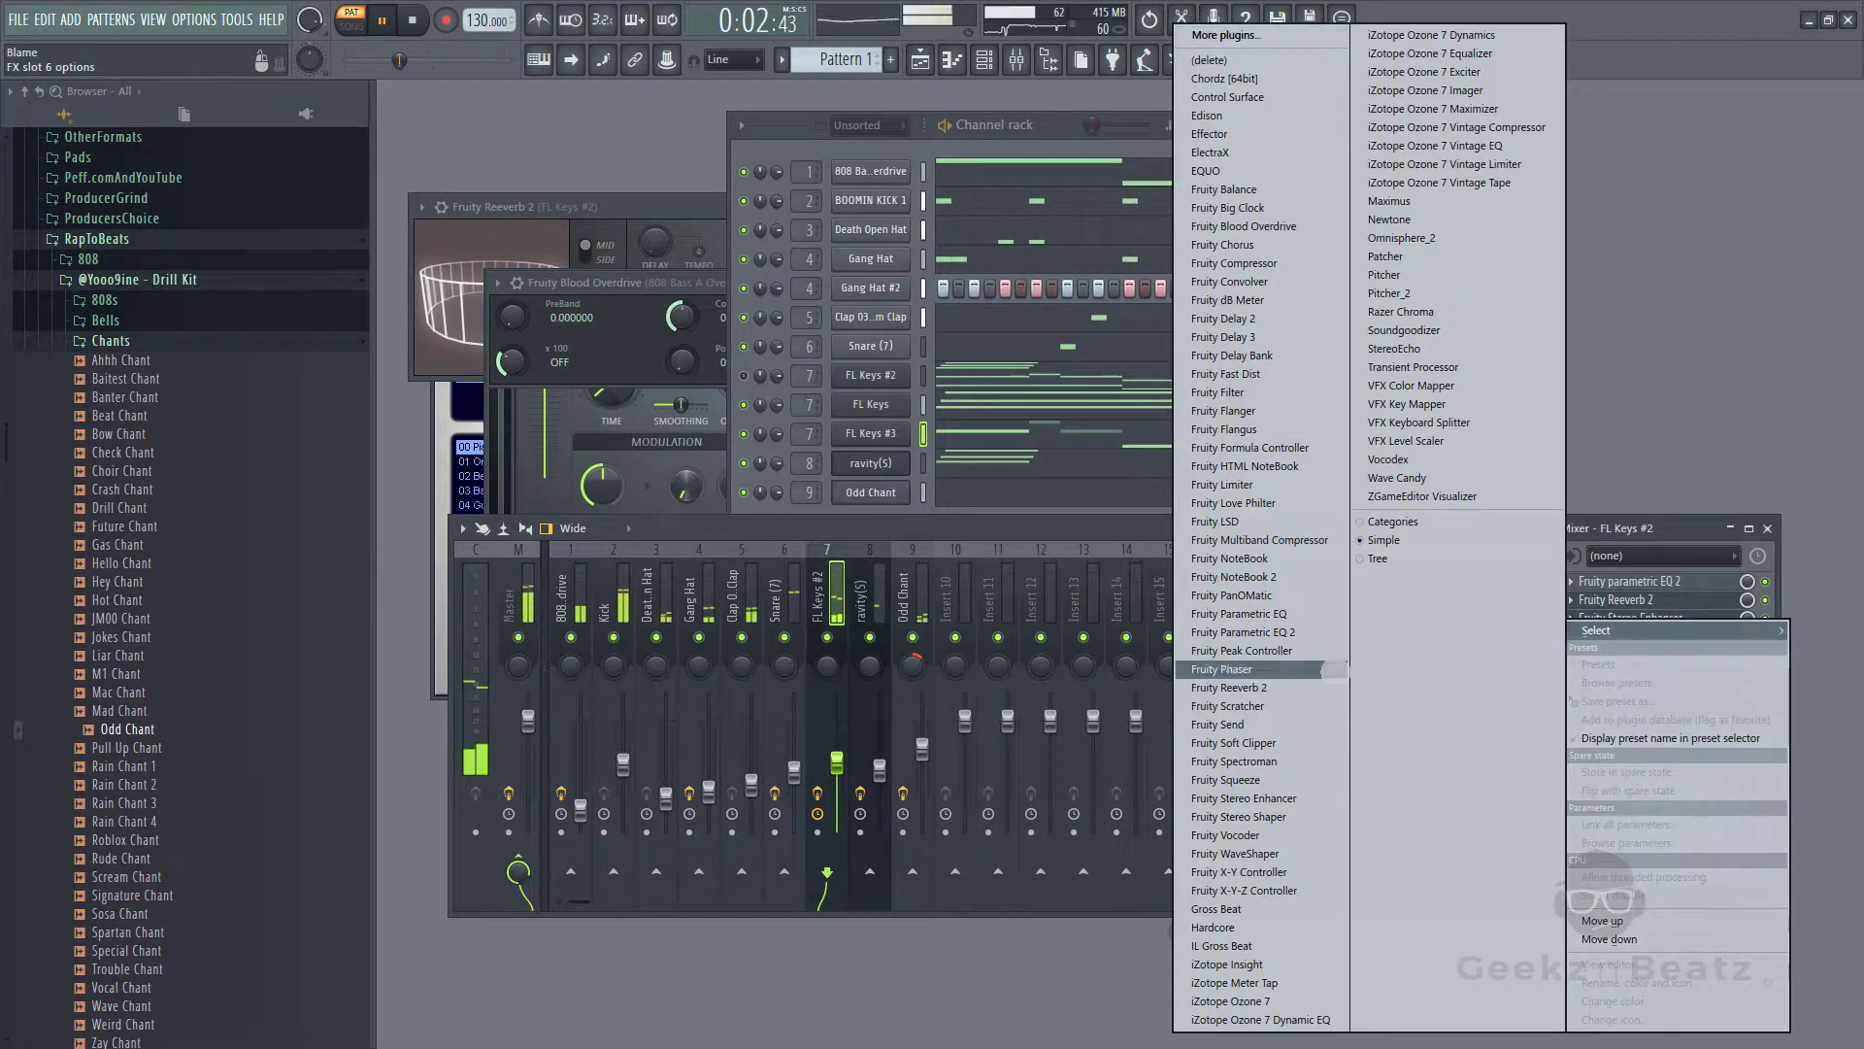
click(1262, 633)
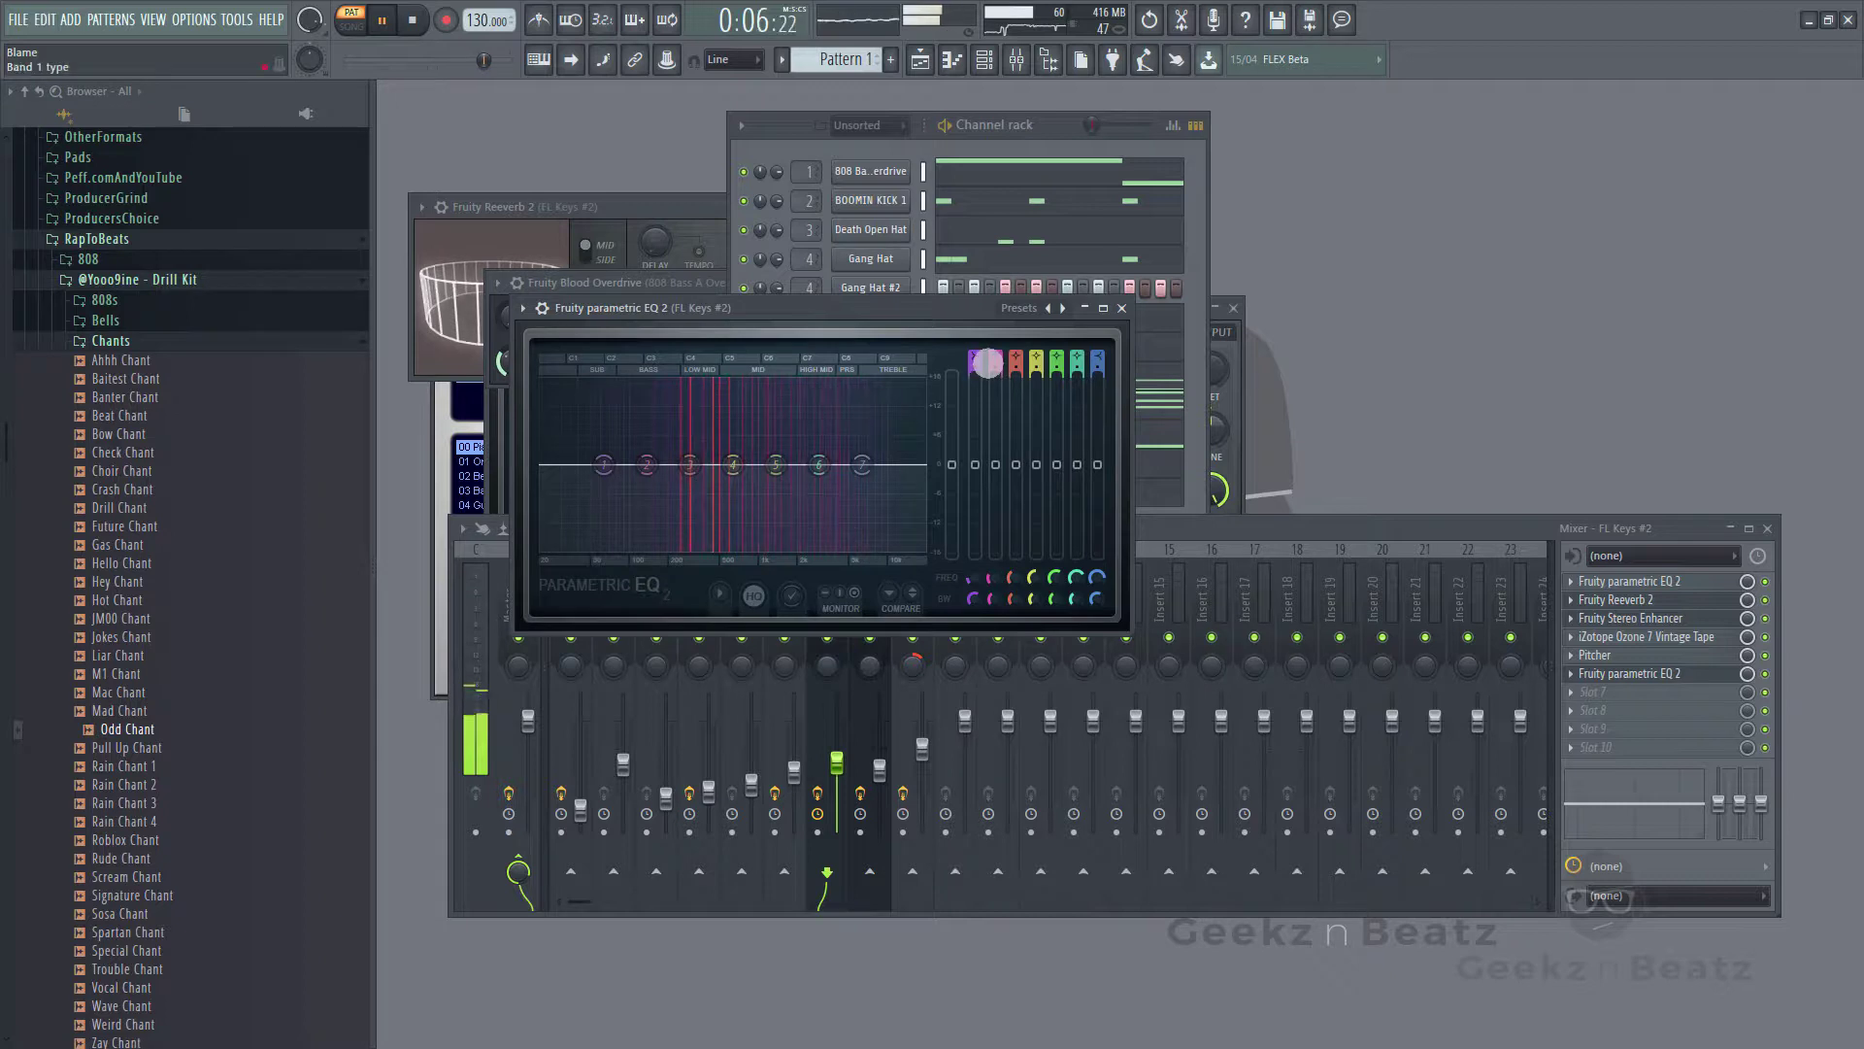
drag(992, 305, 997, 399)
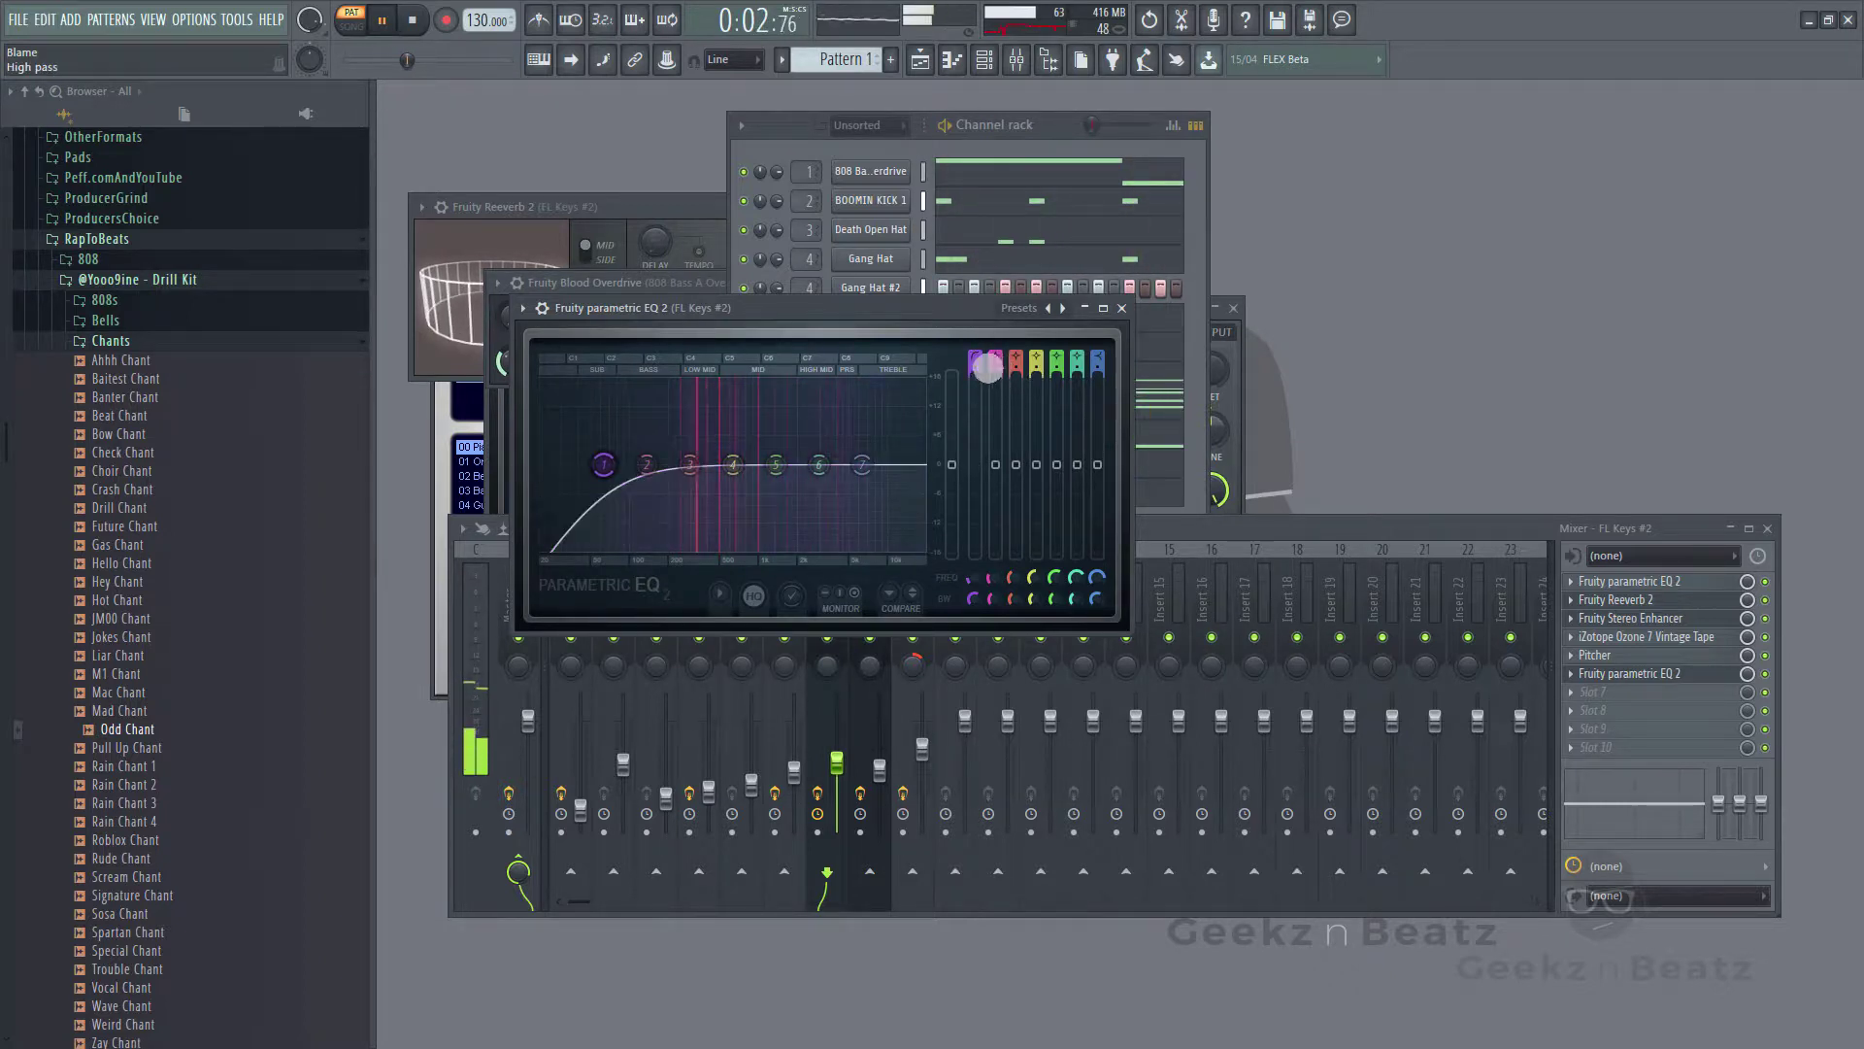
drag(983, 584, 946, 310)
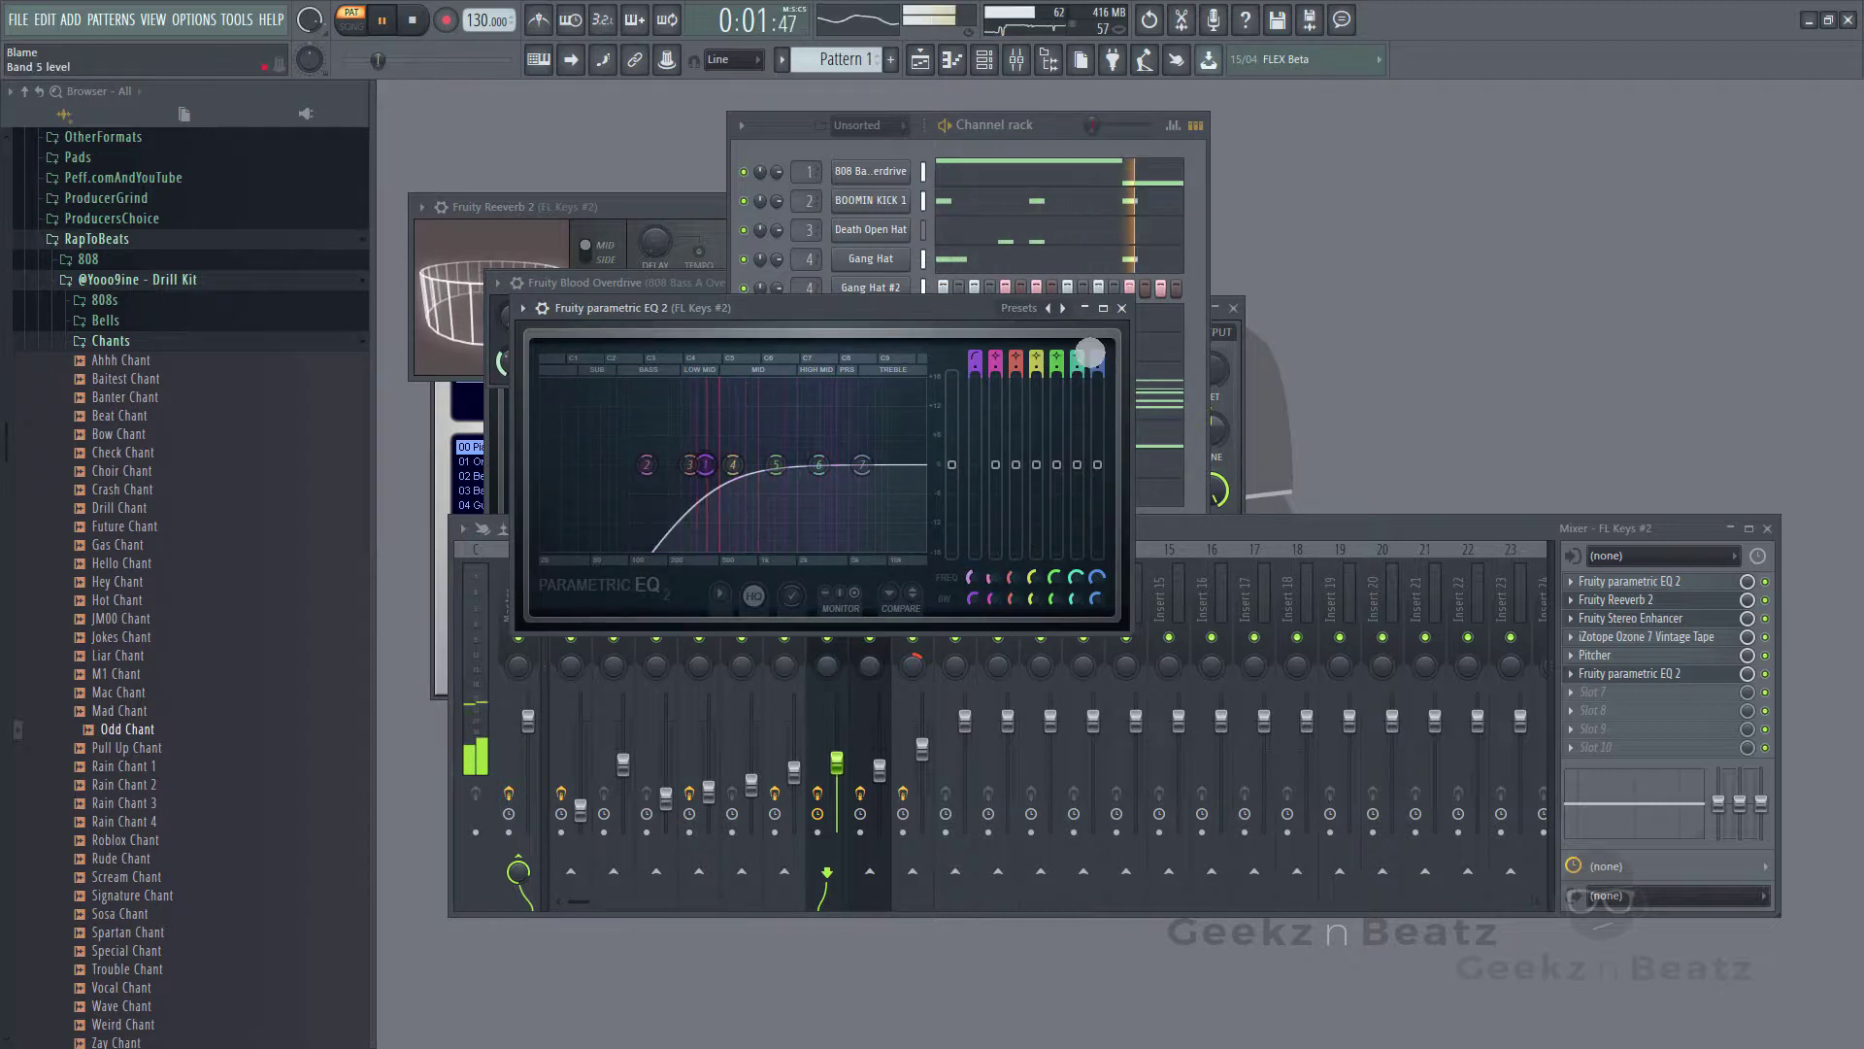
click(1121, 308)
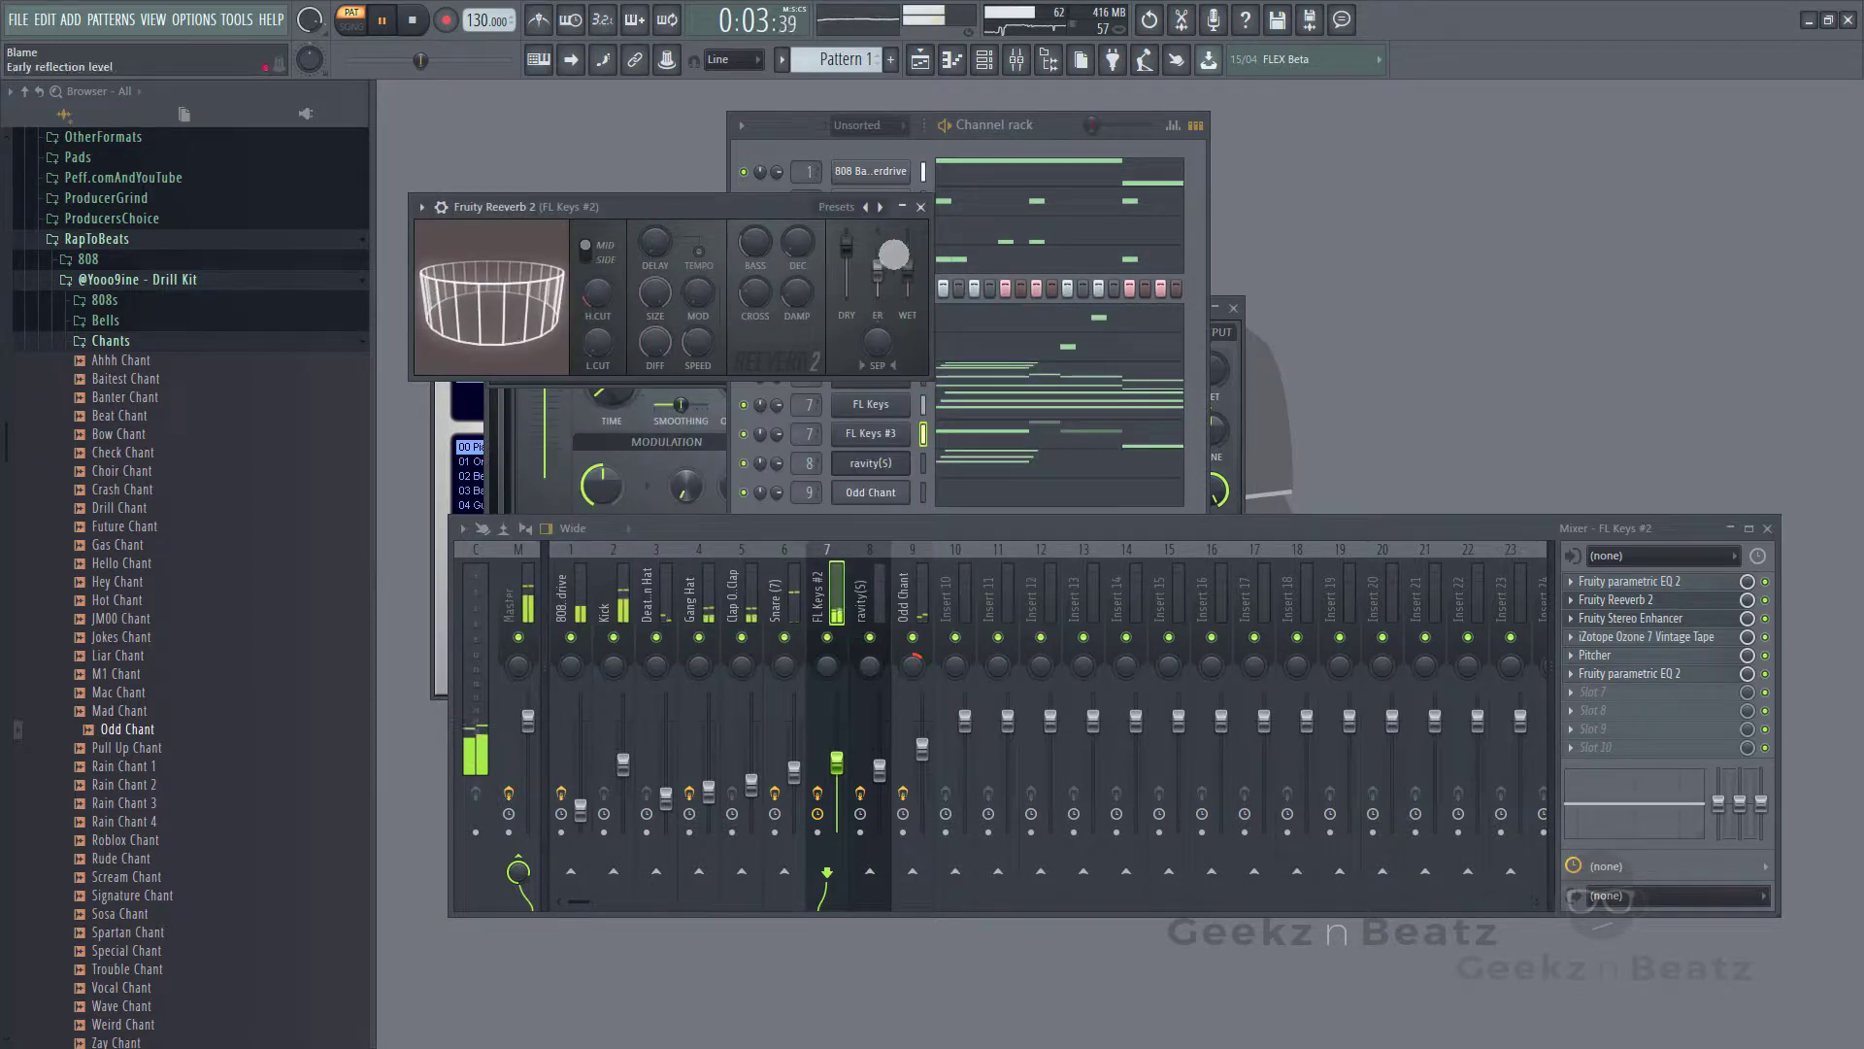
- Review the 808 Bass, Master and Gang Hat mixer tracks, and set the Death Open Hat volume to 33% (-18.5 dB)
click(587, 624)
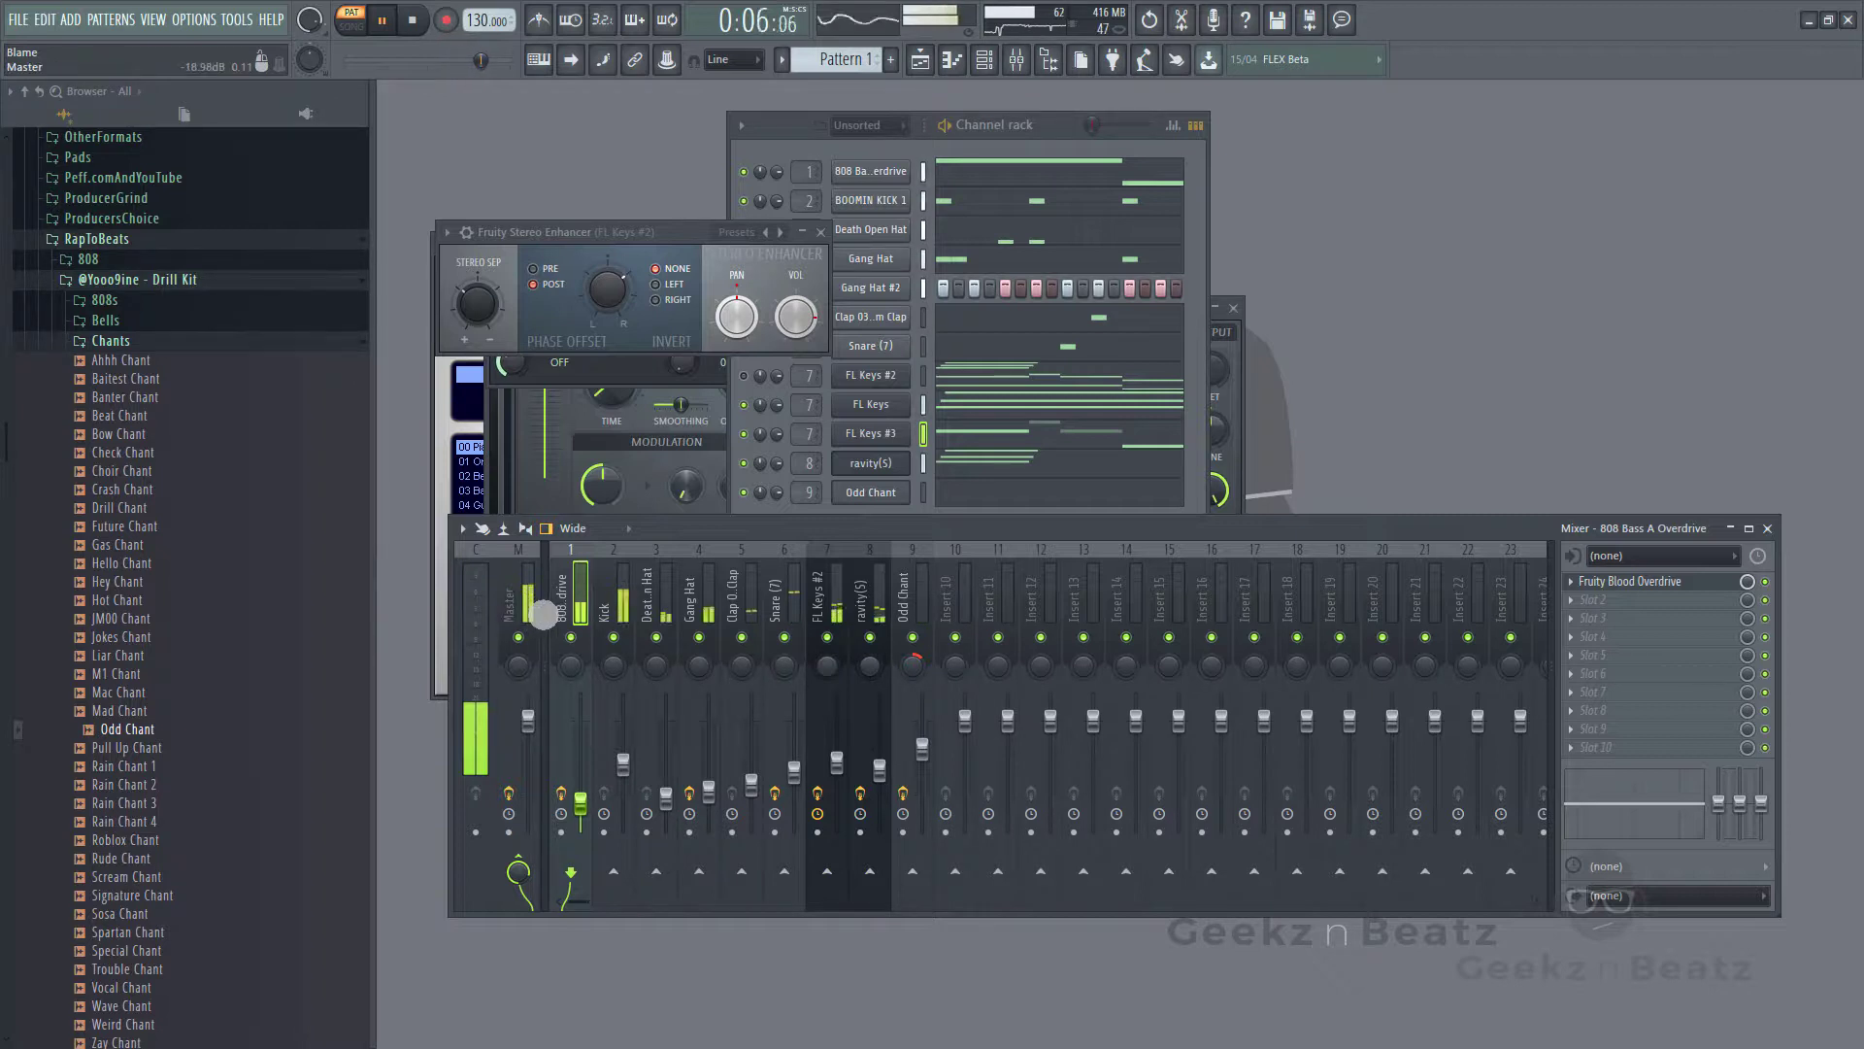
click(540, 611)
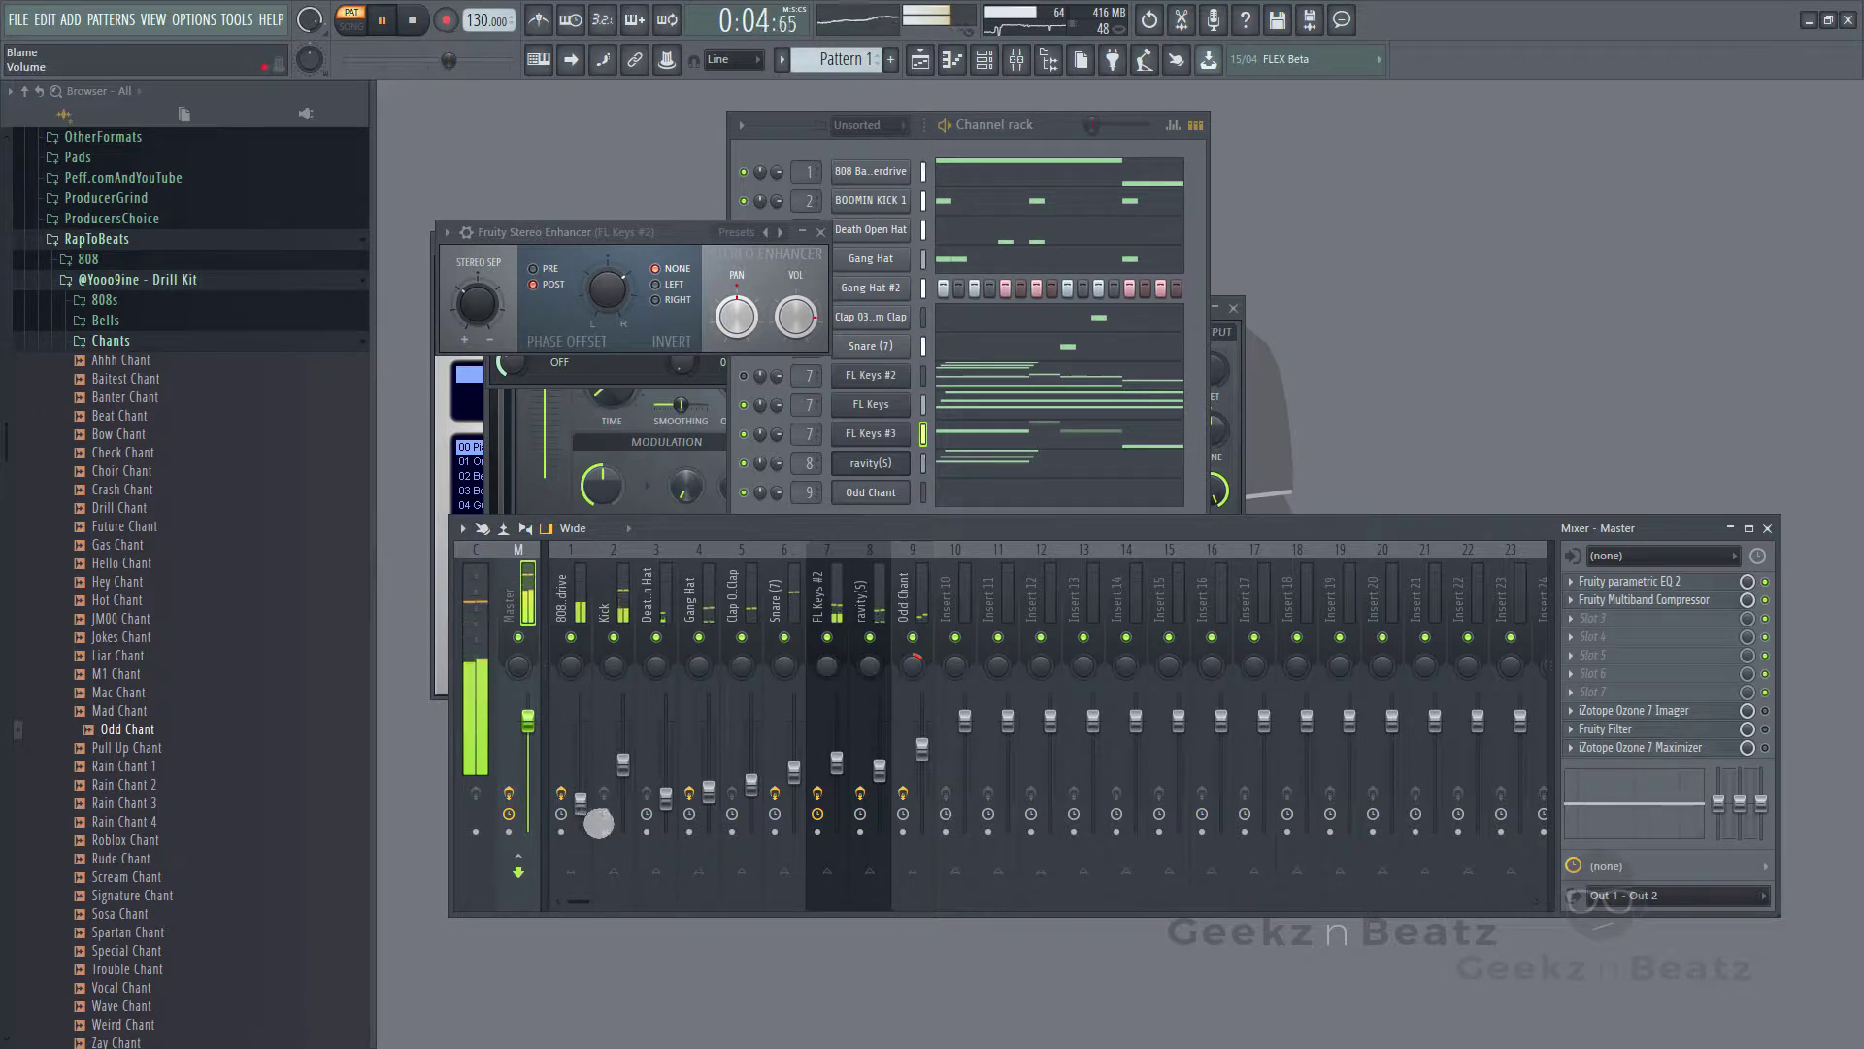
click(583, 622)
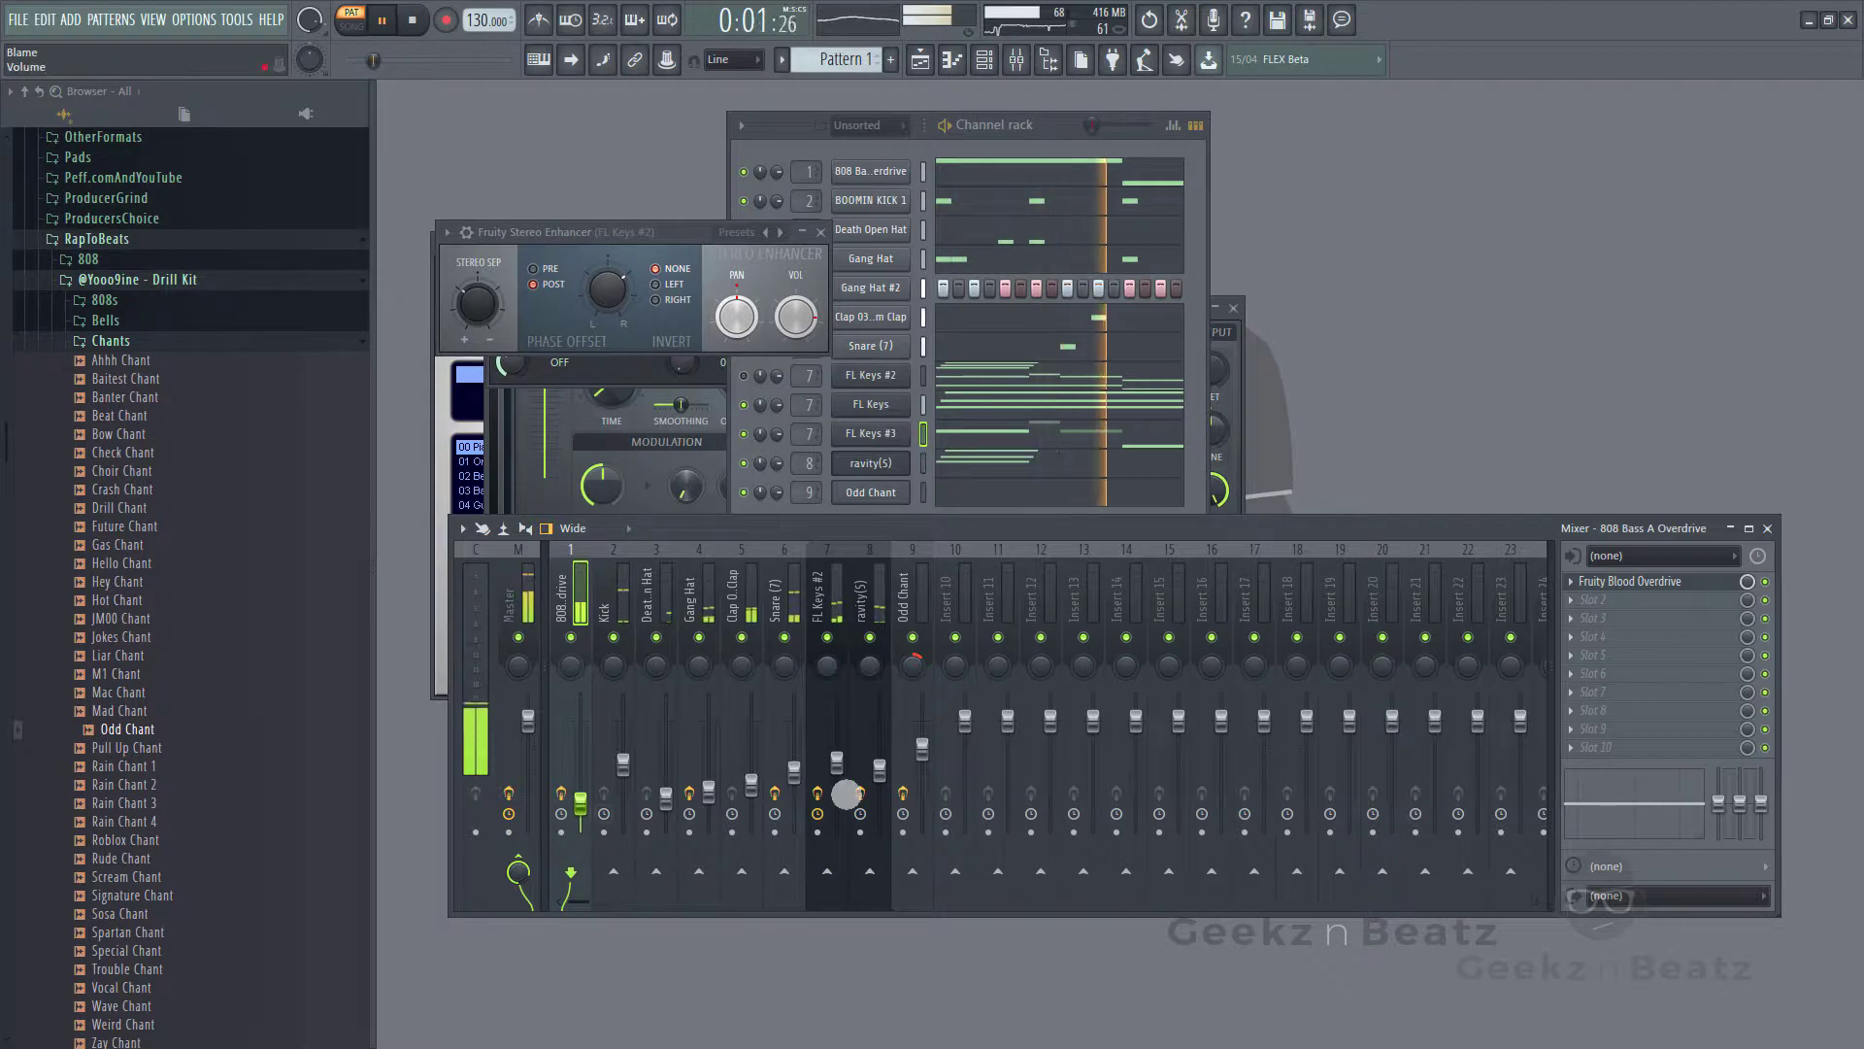
click(716, 670)
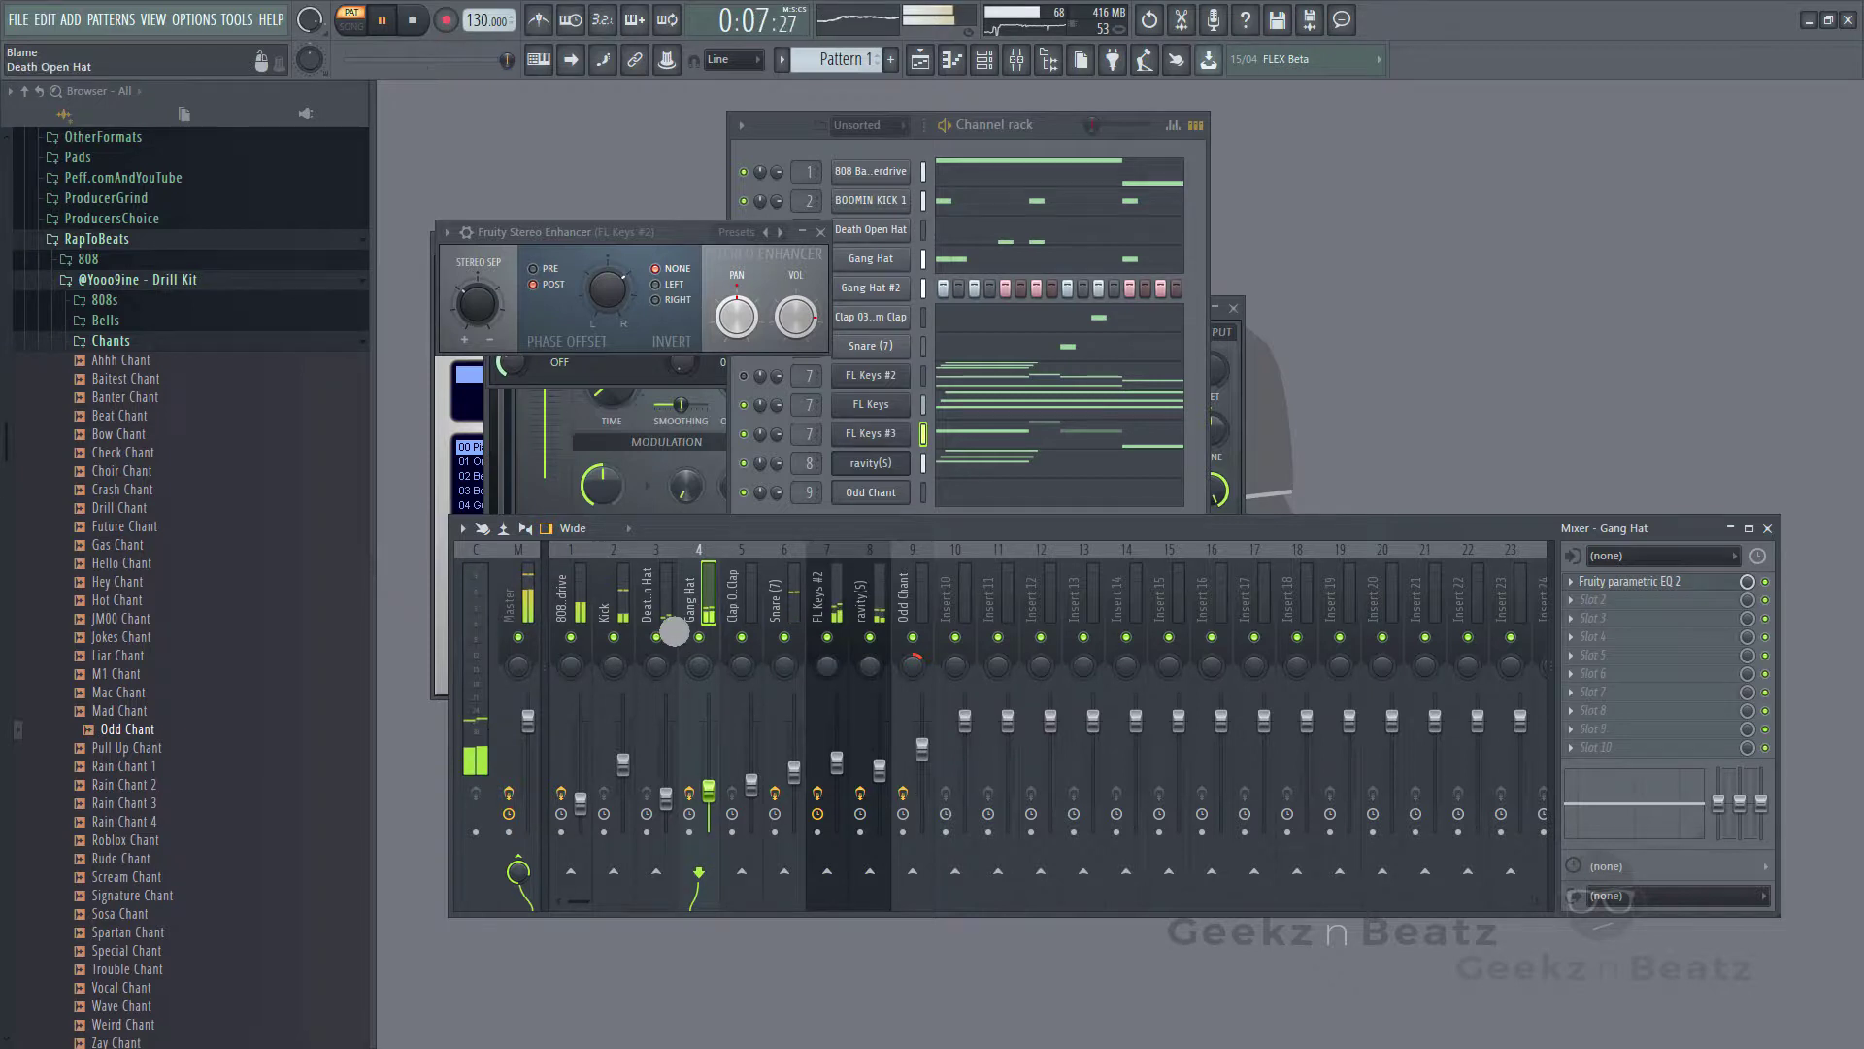
click(666, 796)
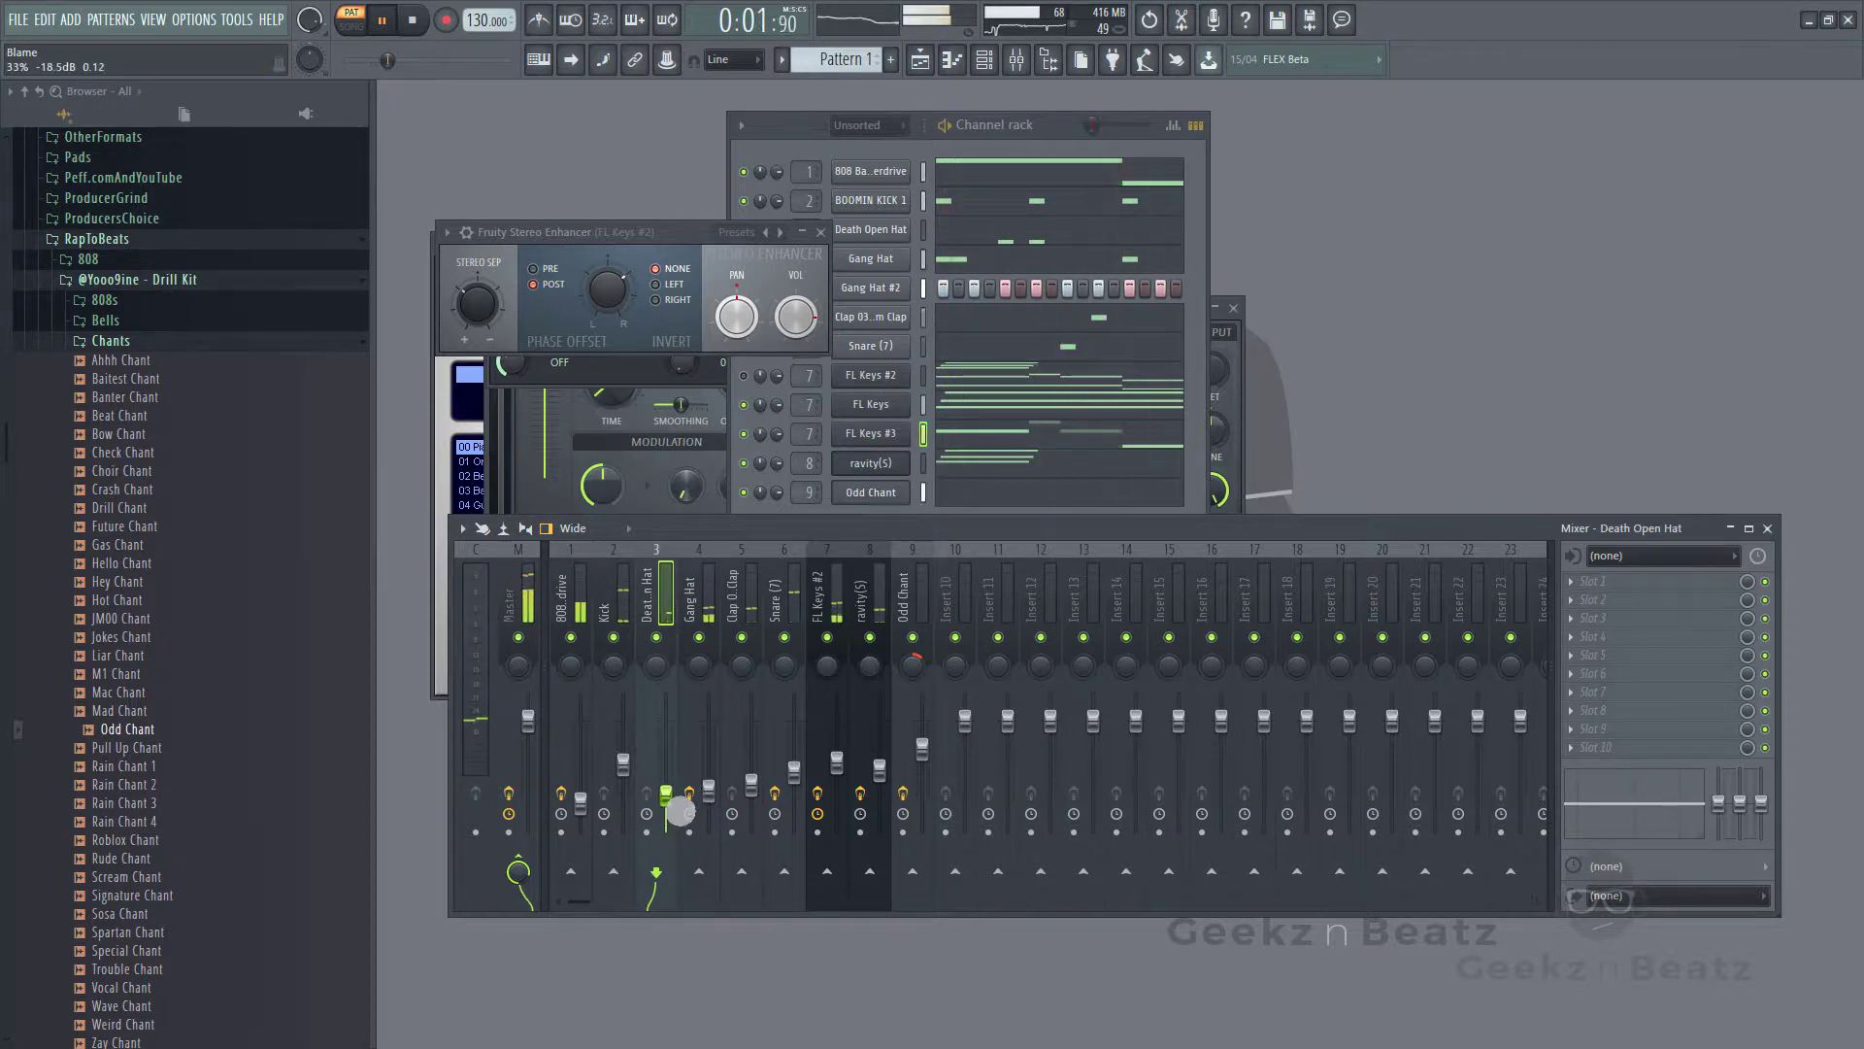
- In the Gang Hat #2 piano roll, add a one-beat G4 note at the start of bar 1 and chop it with the default pattern
right_click(886, 296)
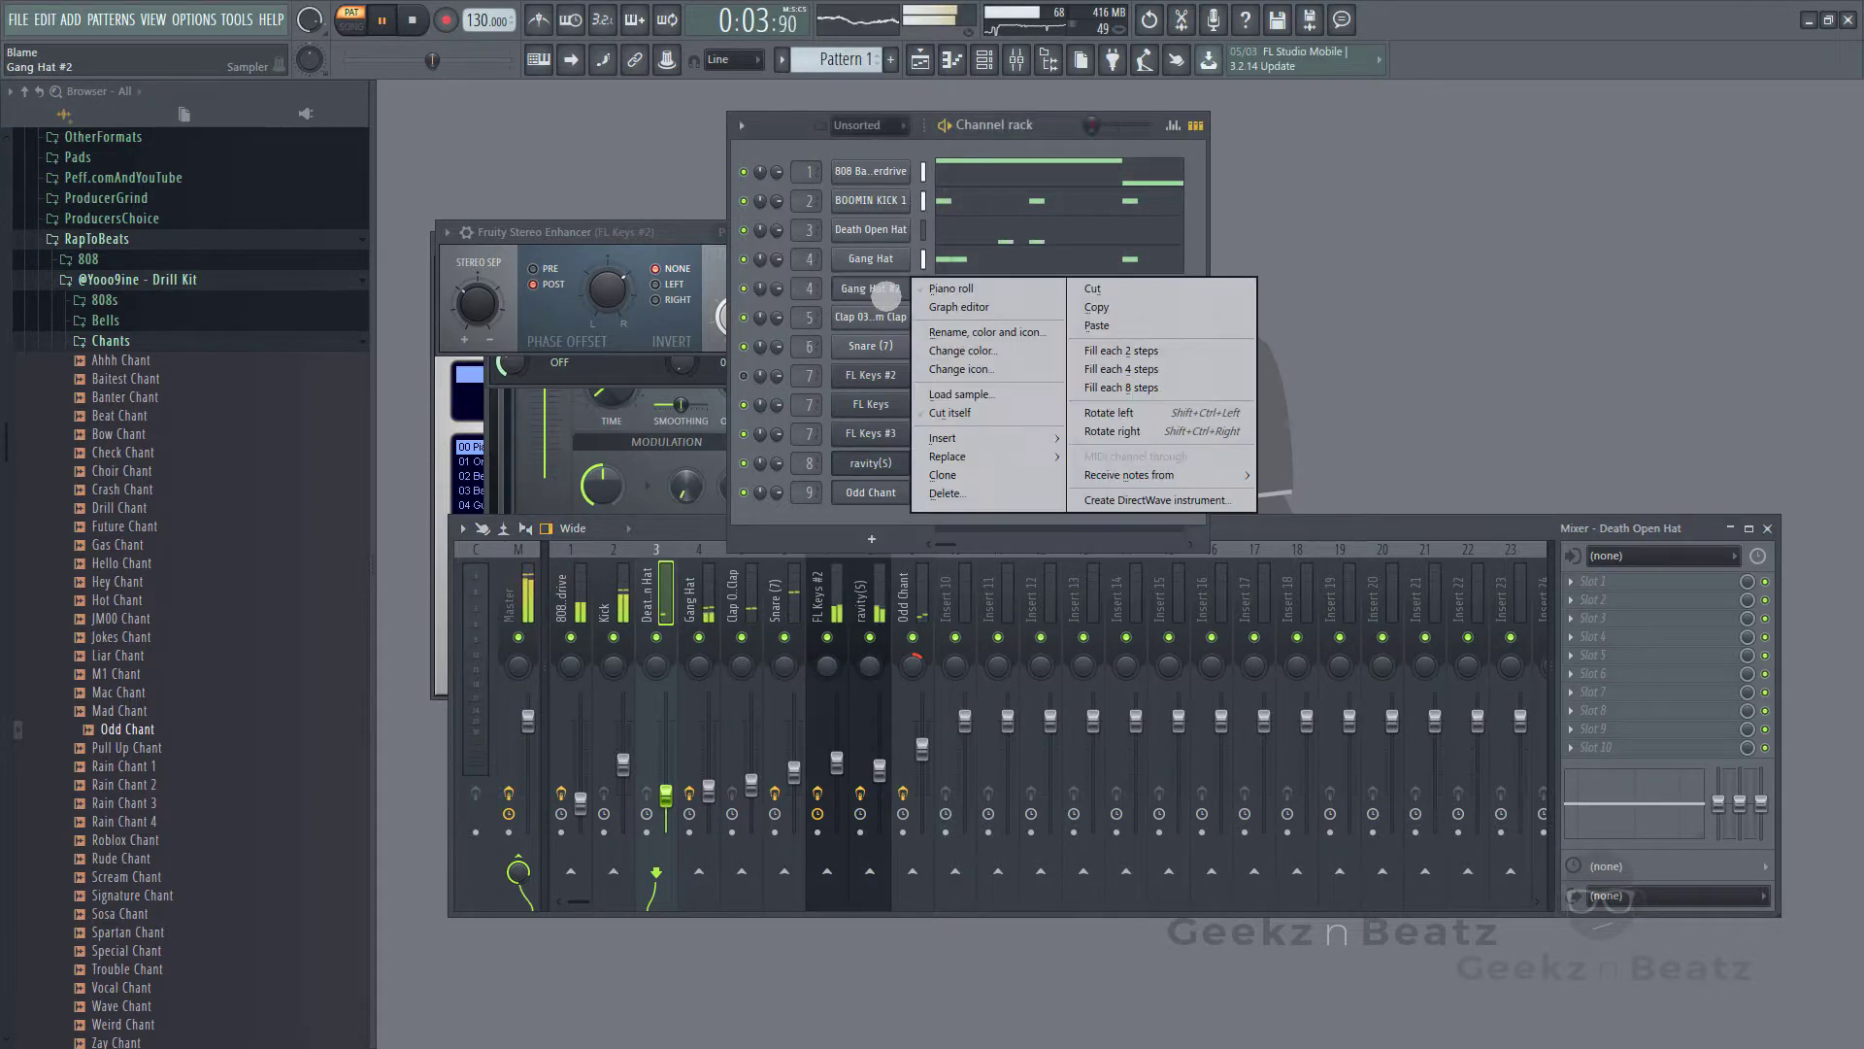
click(947, 289)
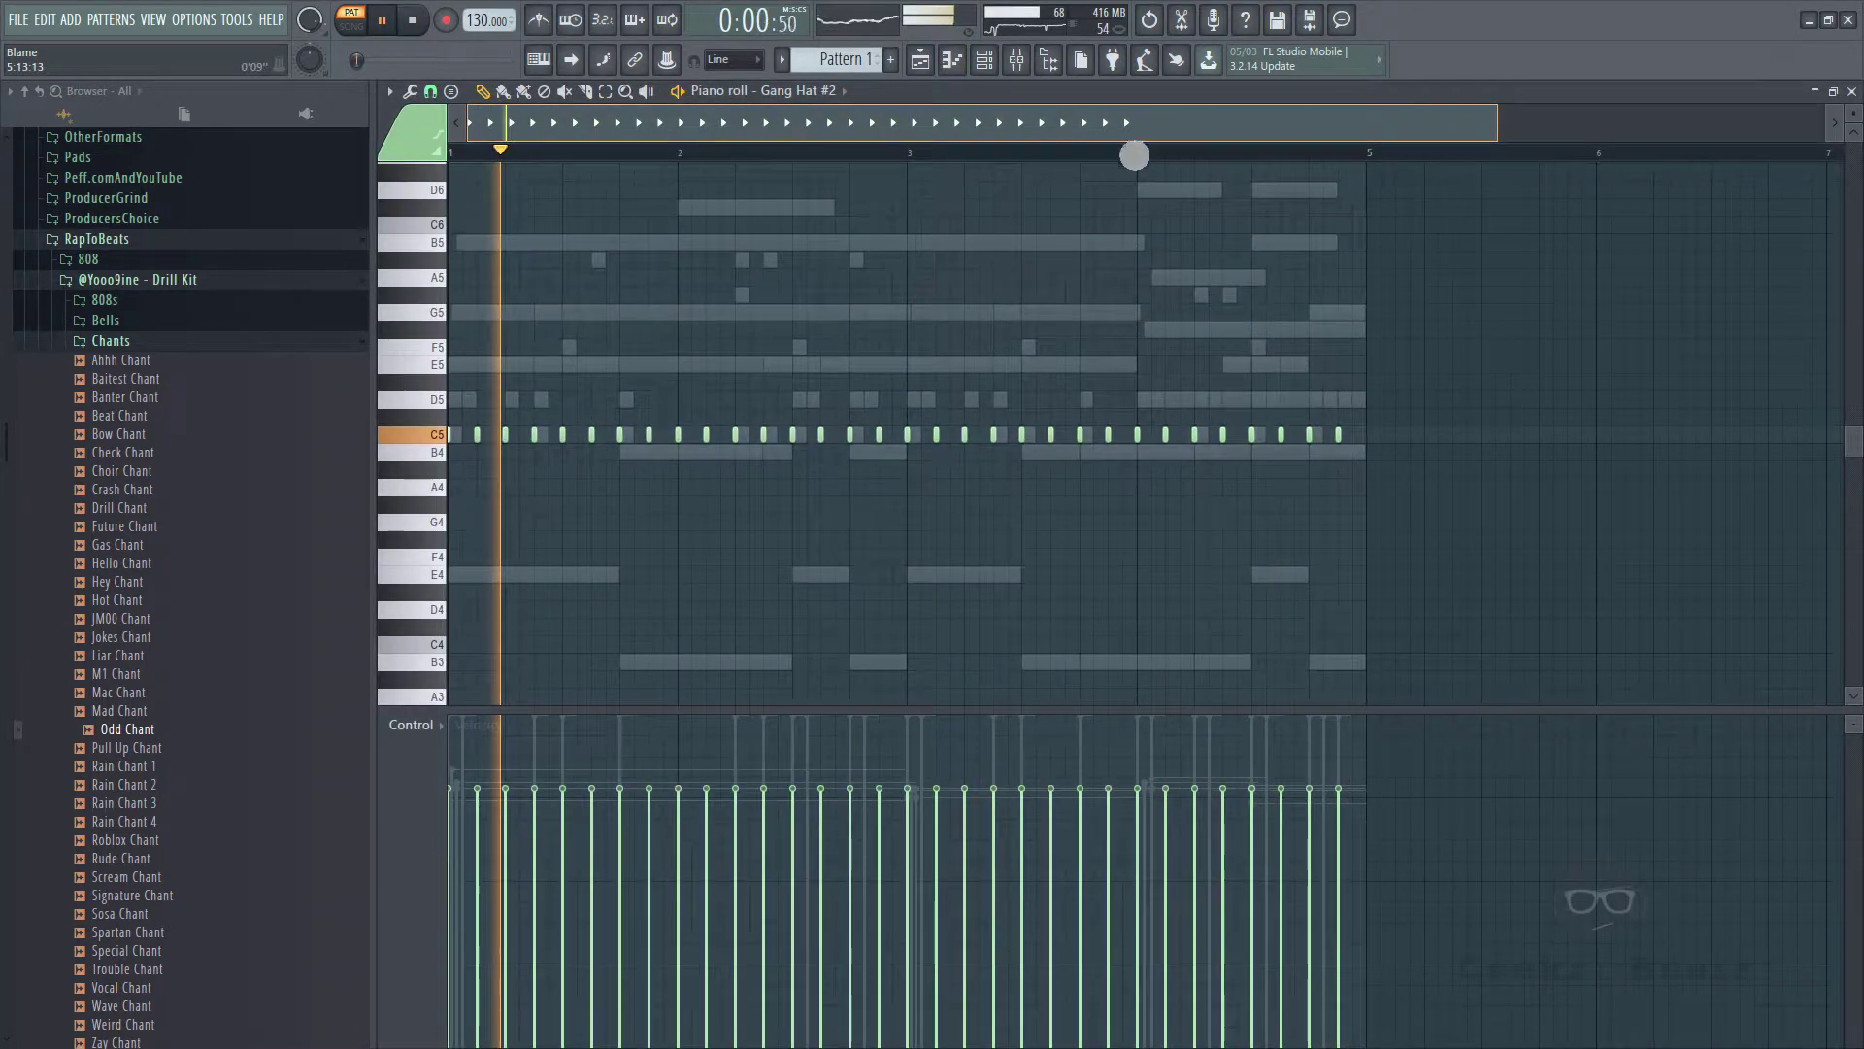
key(space)
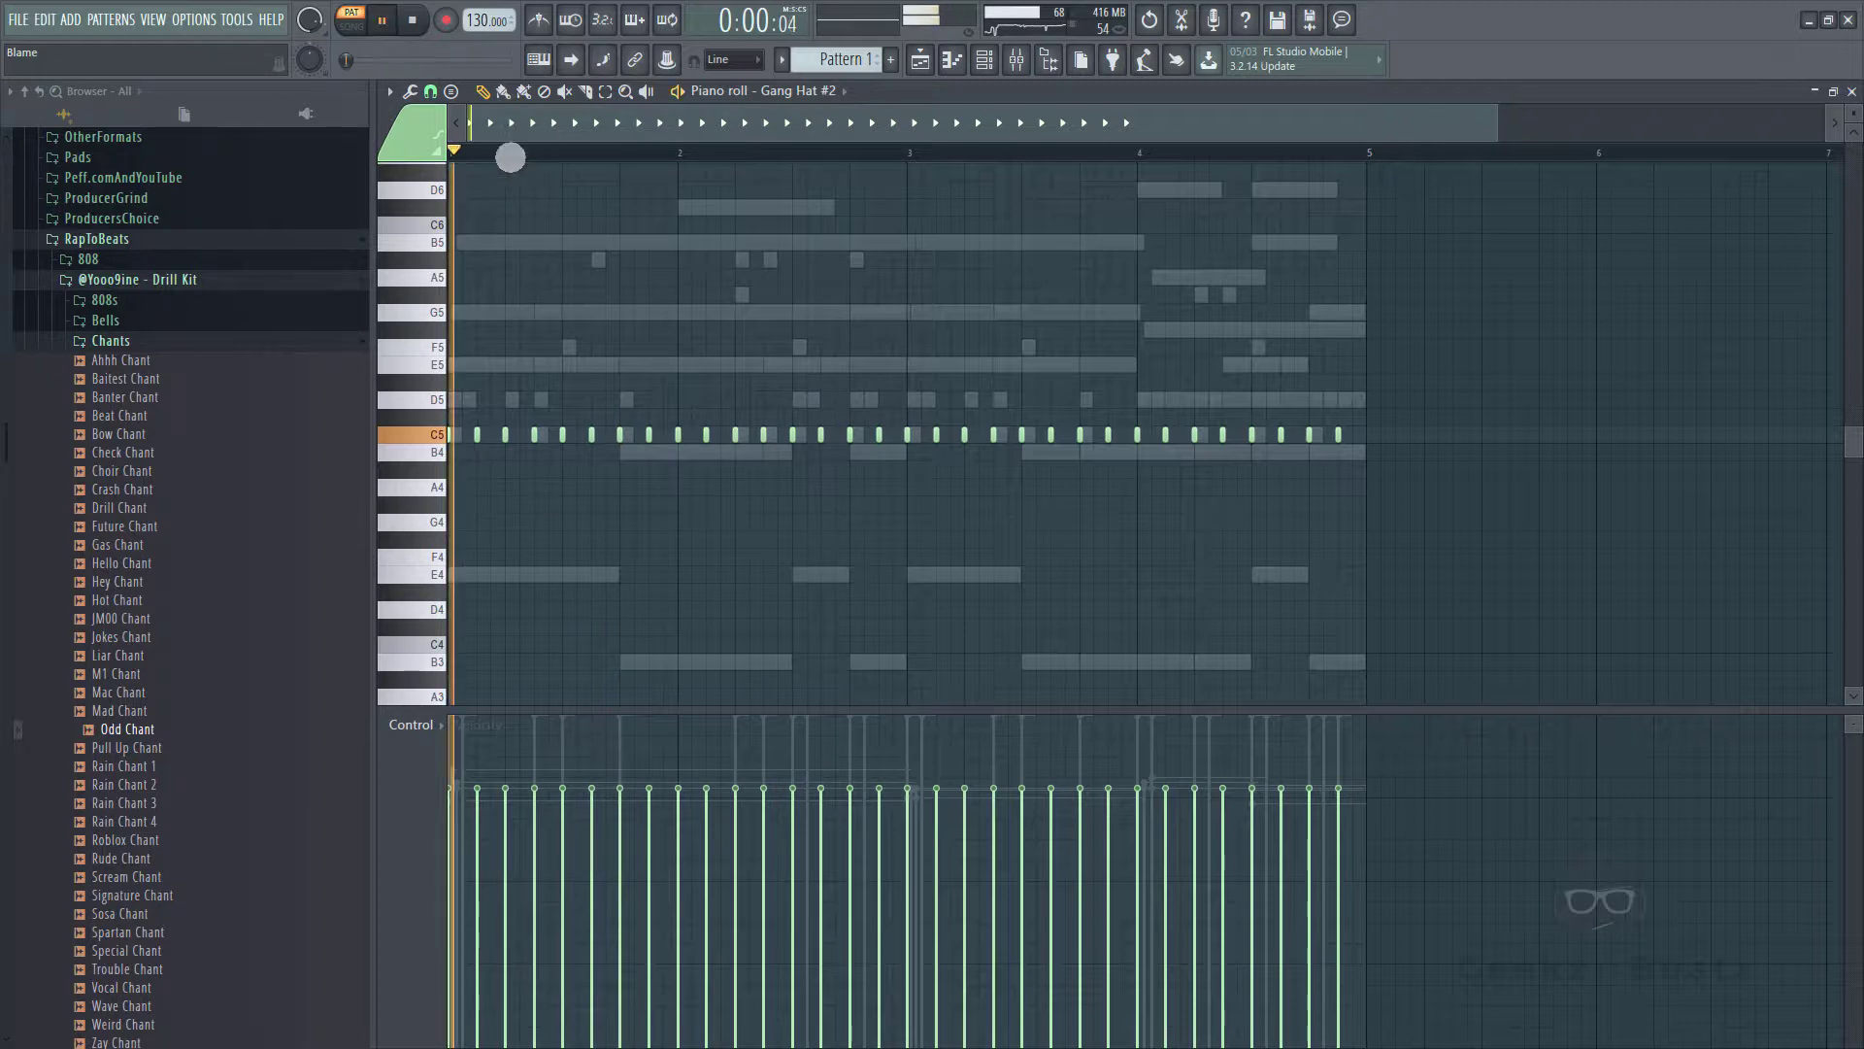
click(466, 524)
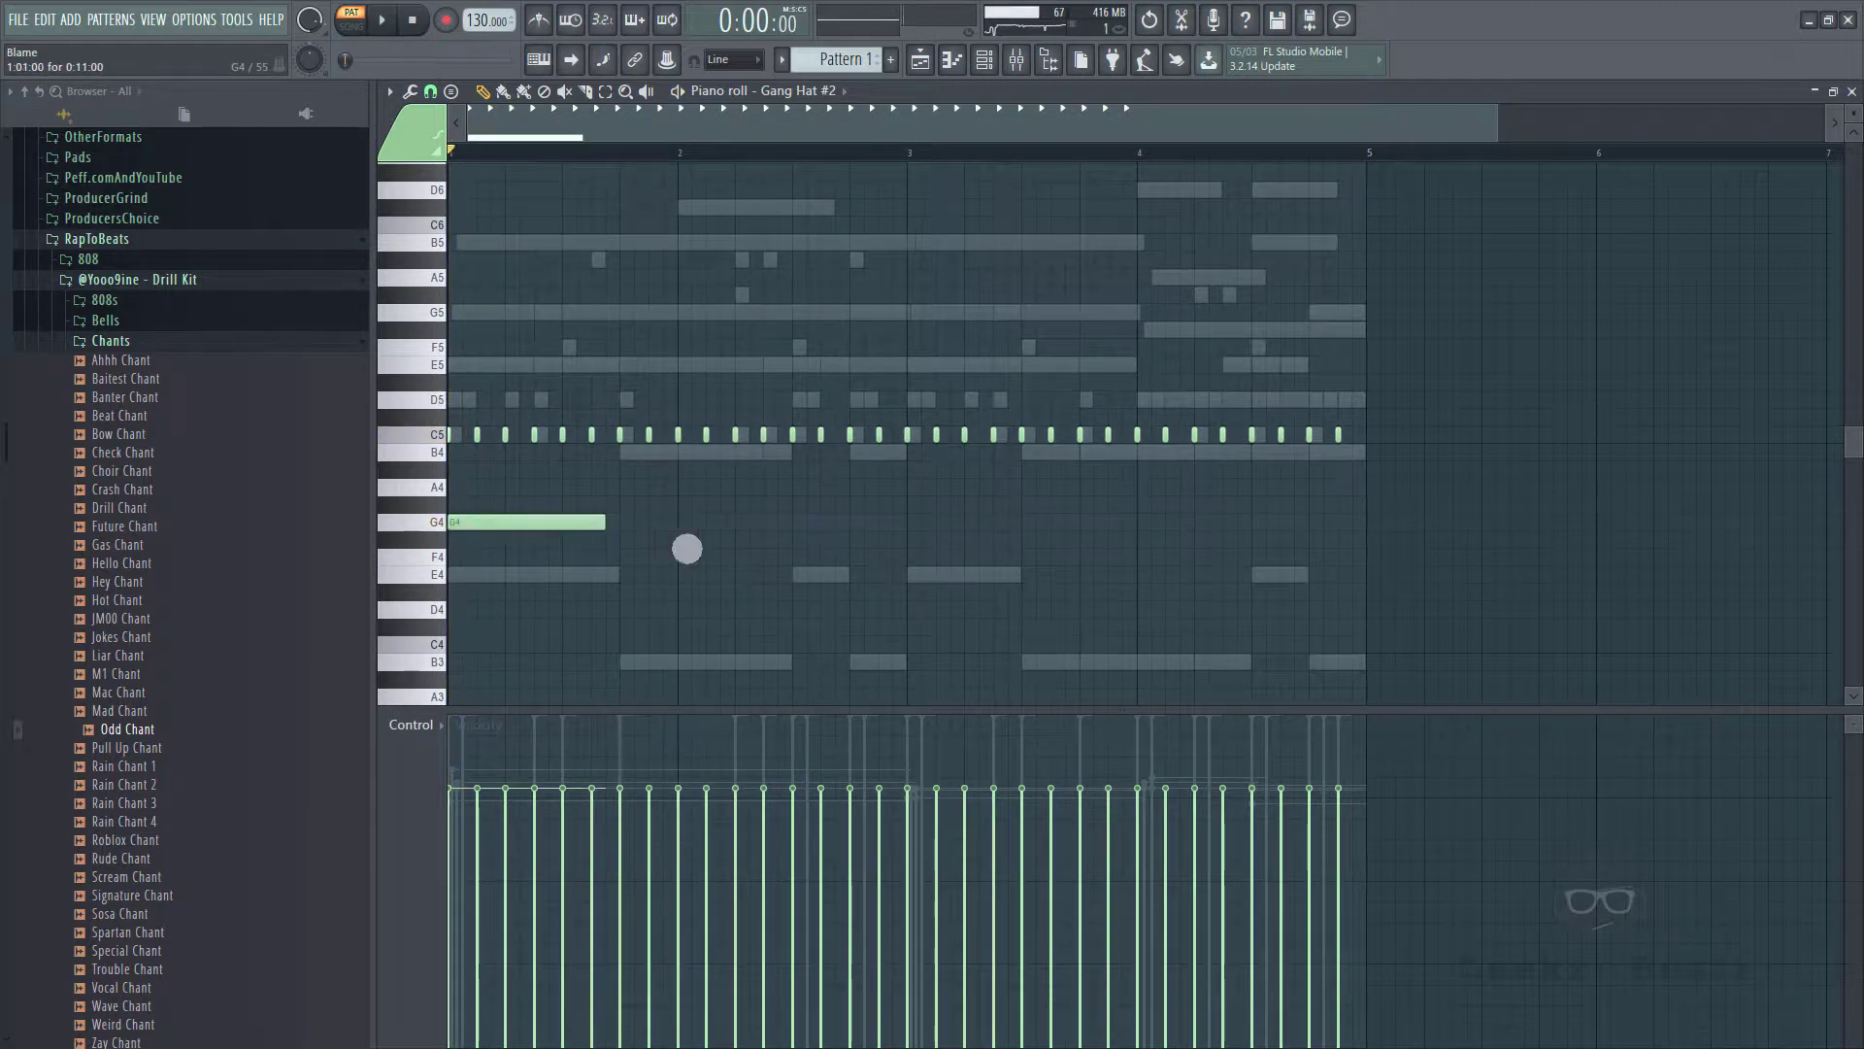
drag(621, 544, 490, 551)
key(ctrl+u)
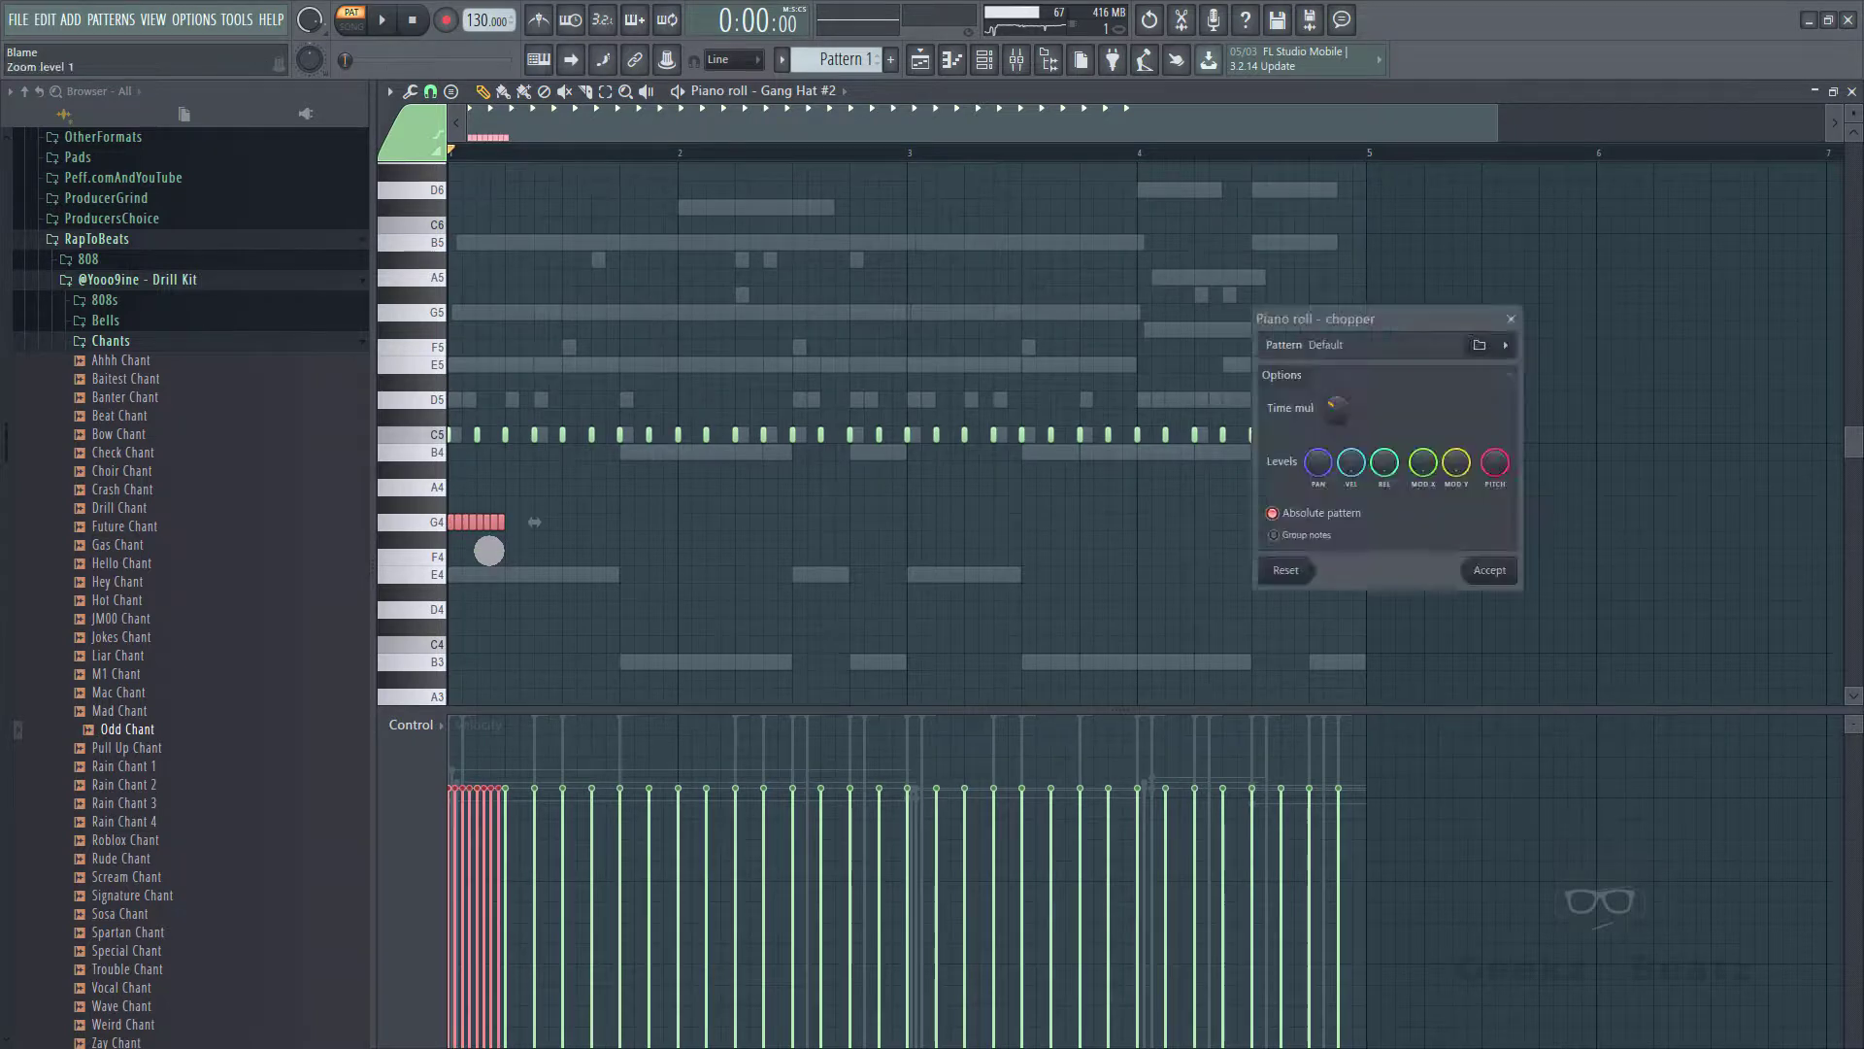
key(Return)
key(space)
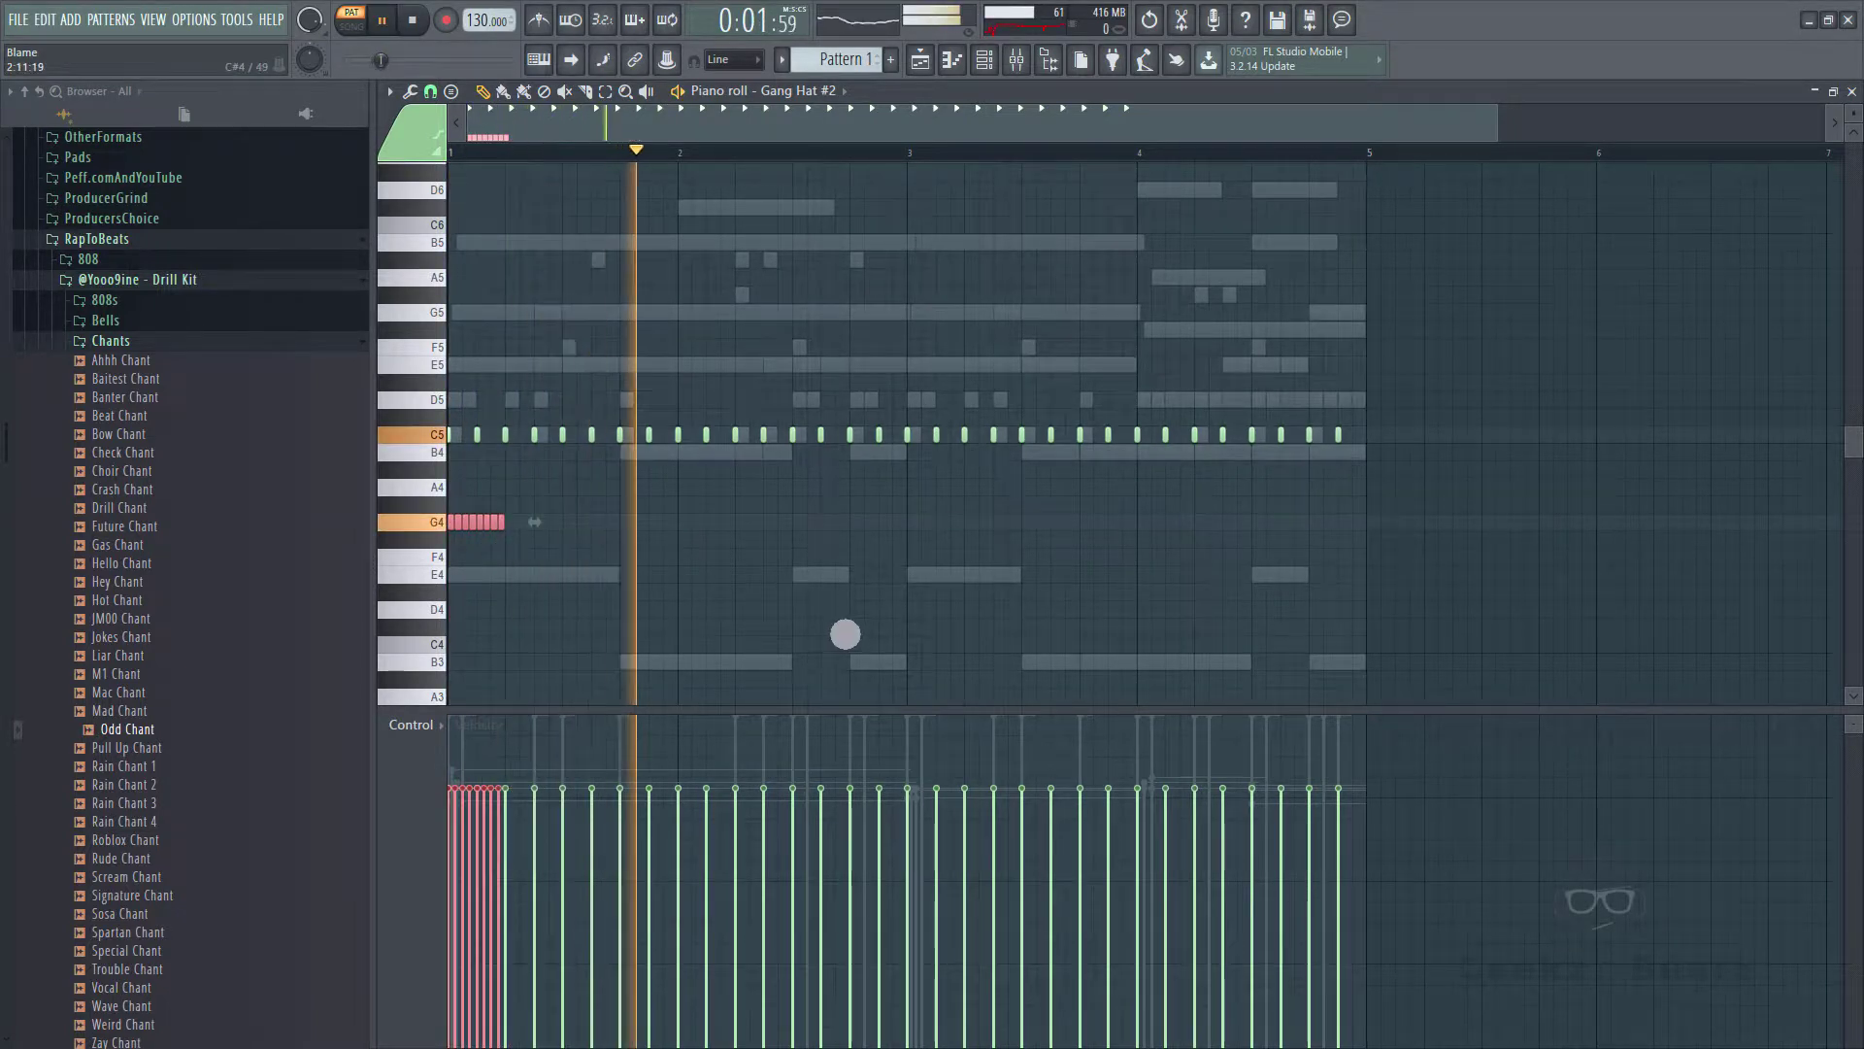
- Copy the chopped G4 roll to the third beat of bar 4 and vary the note velocities in both rolls
drag(603, 546, 1282, 617)
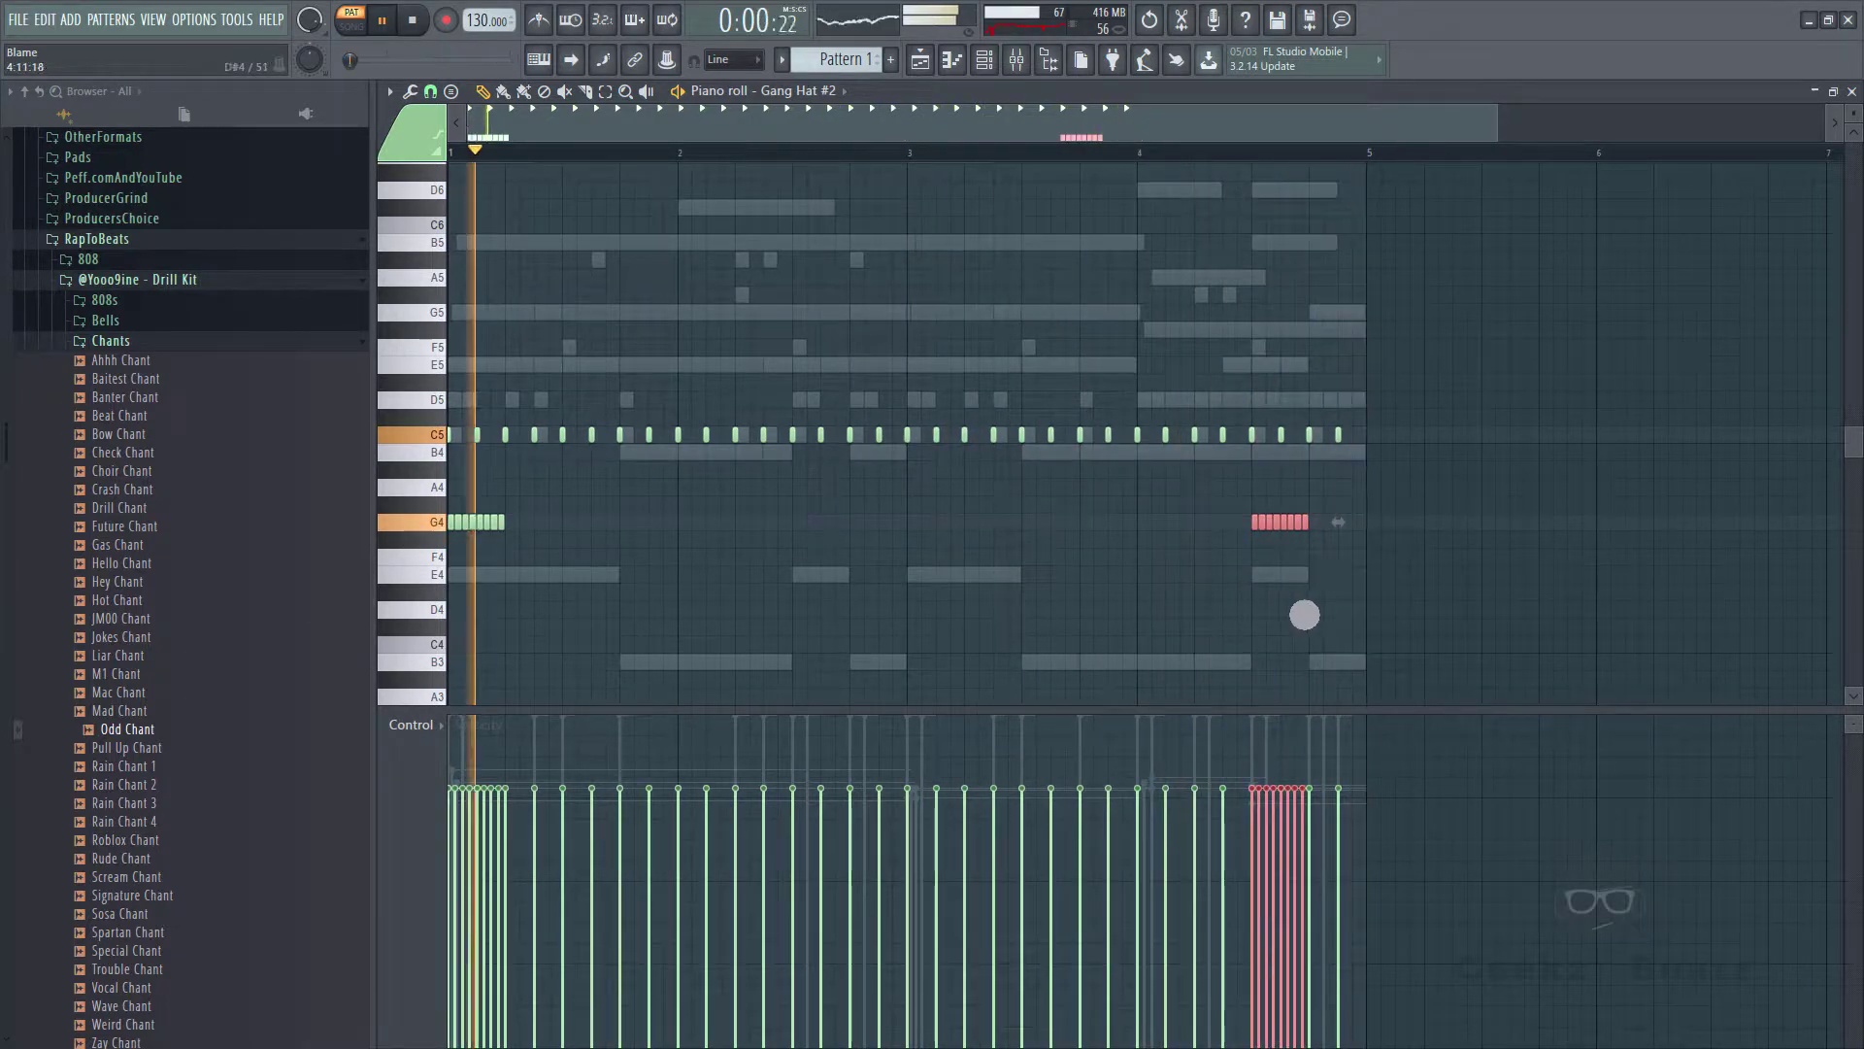
mouse_move(1253, 798)
mouse_down()
mouse_move(1295, 819)
mouse_move(1319, 804)
mouse_up()
drag(549, 584, 424, 513)
drag(468, 823, 508, 804)
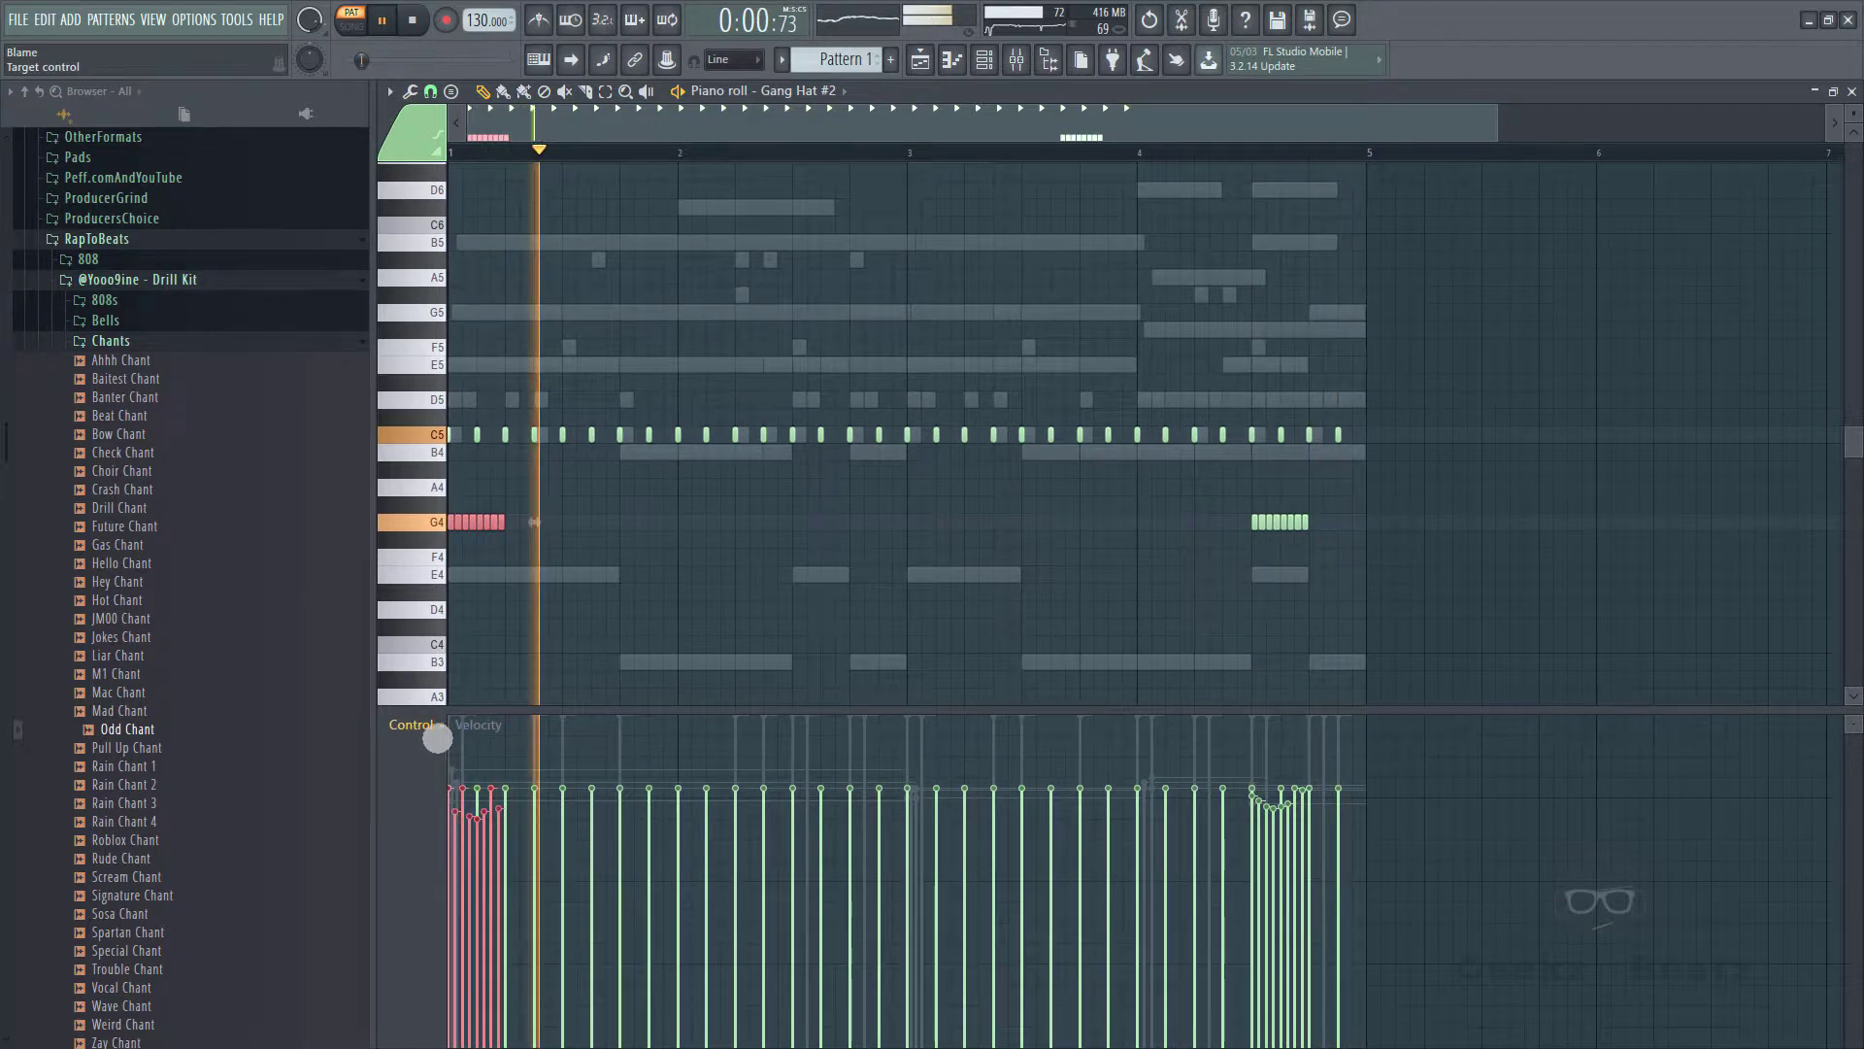
- Switch the note property lane to pan and pan all notes of the bar 1 G4 roll fully right
click(432, 731)
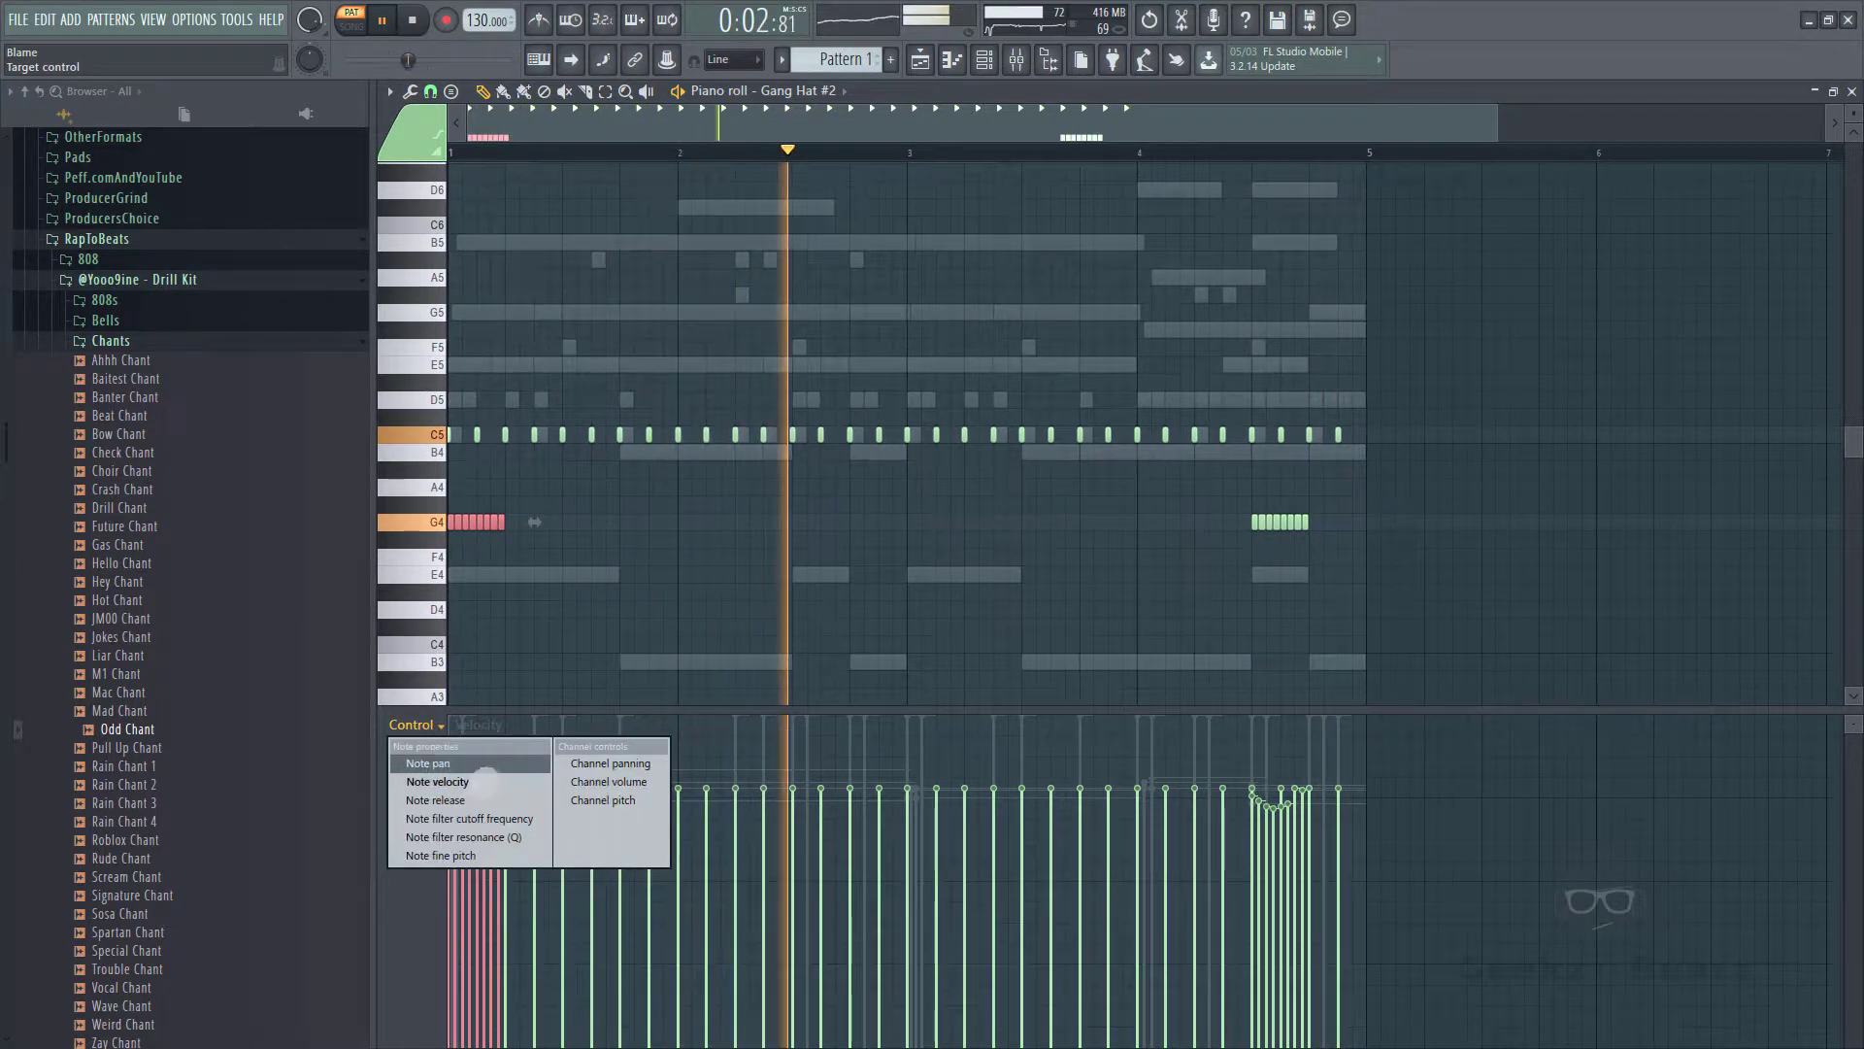
click(432, 763)
click(449, 734)
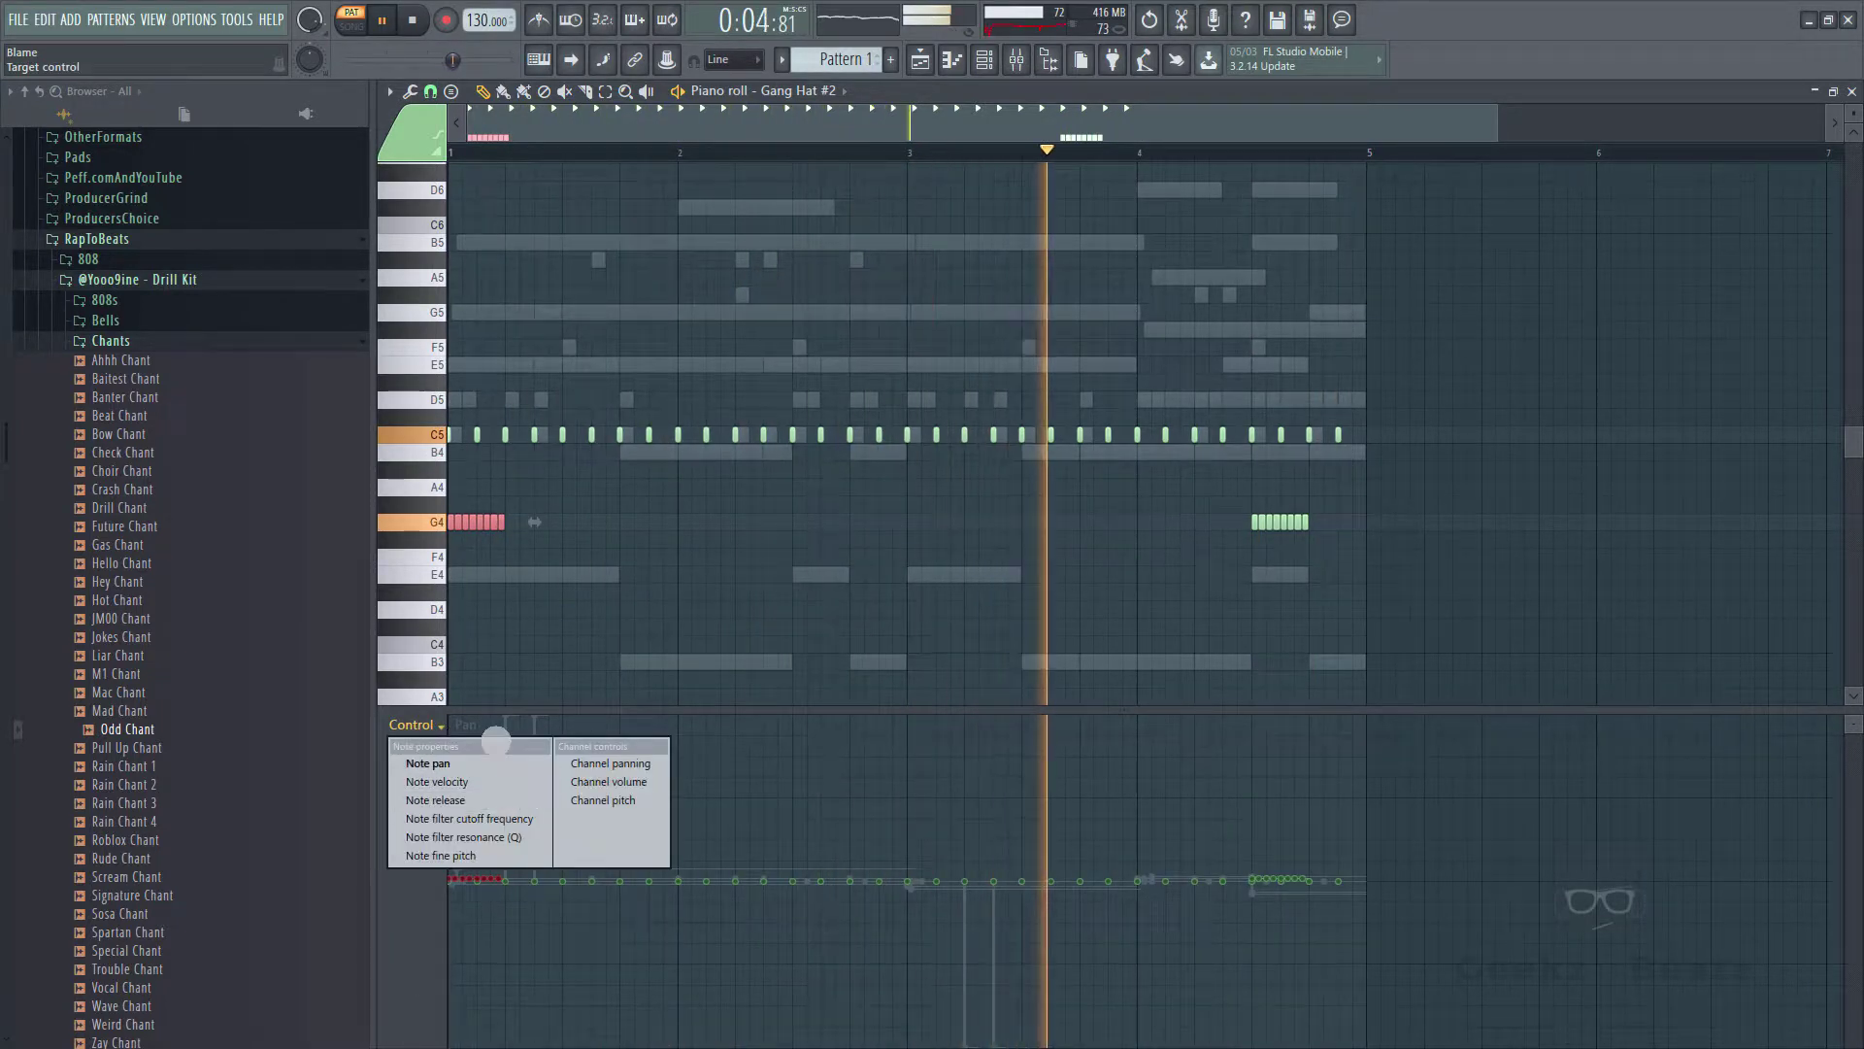
click(479, 733)
drag(451, 806, 475, 733)
drag(494, 879, 501, 1047)
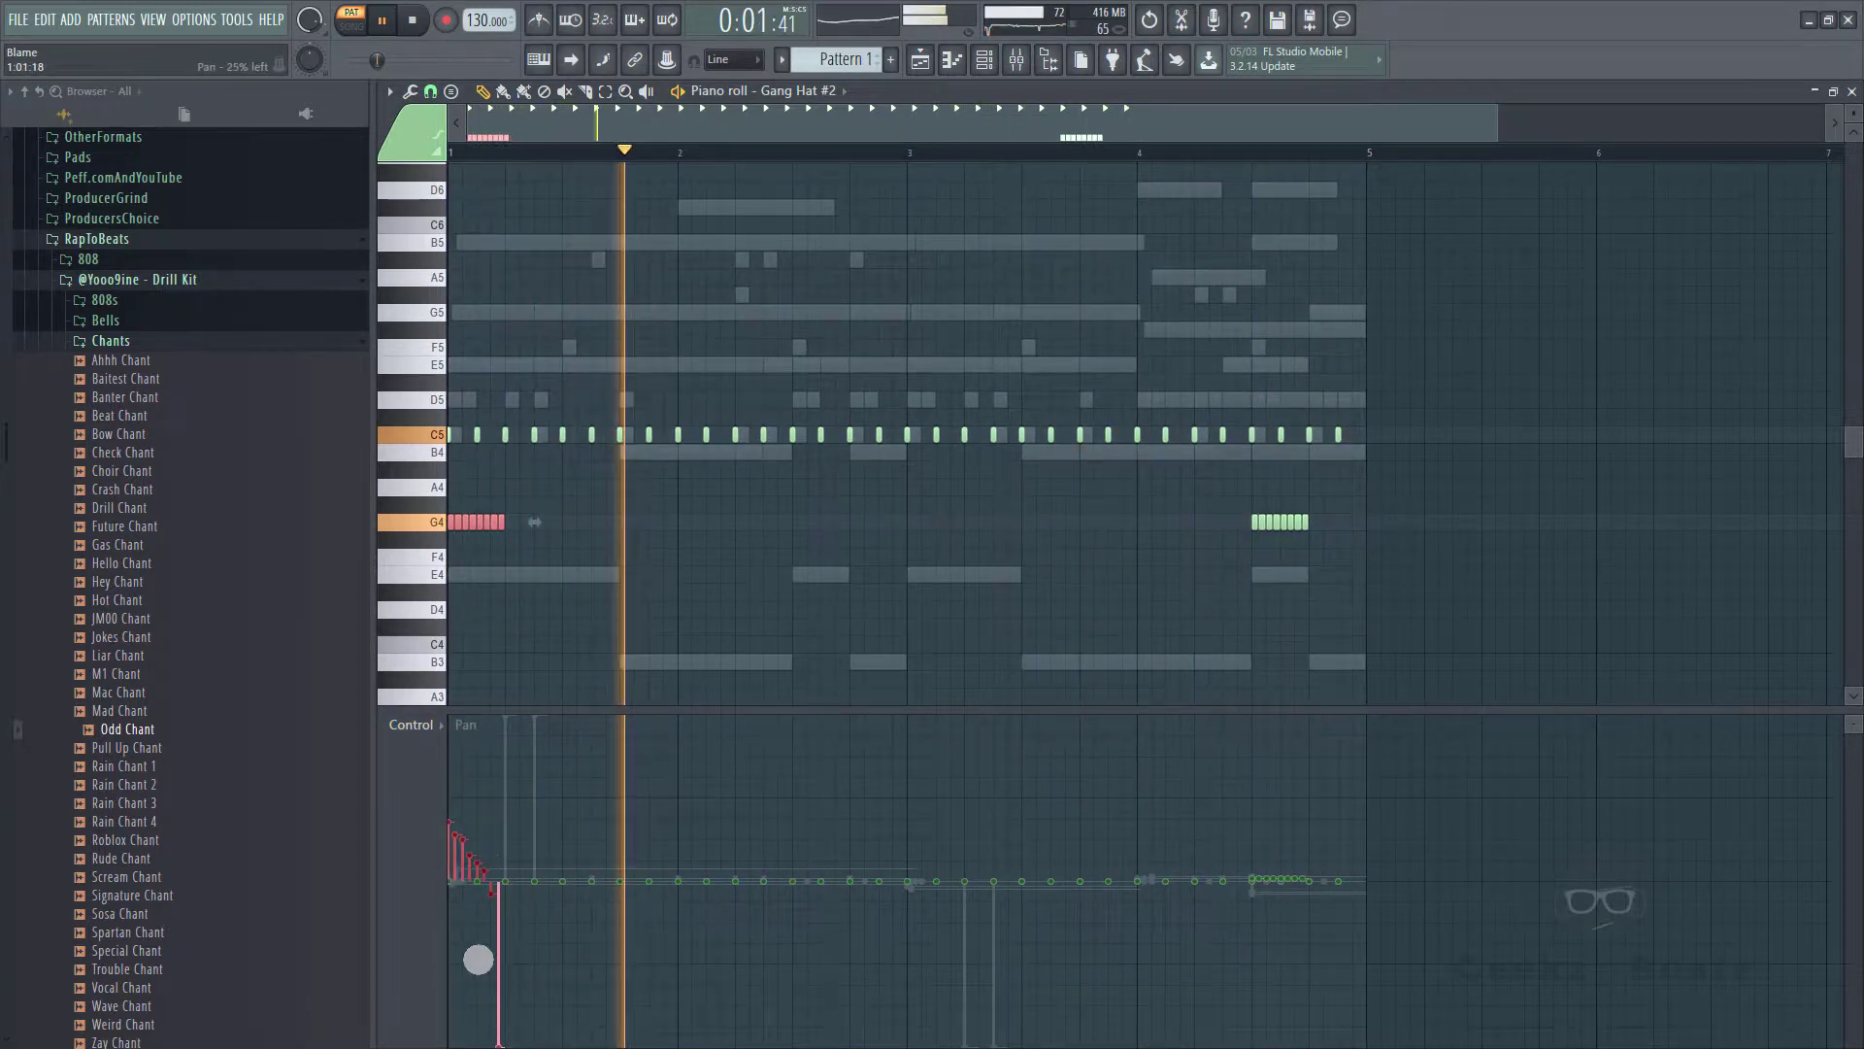
mouse_move(452, 843)
mouse_down()
mouse_move(608, 679)
mouse_move(409, 680)
mouse_up()
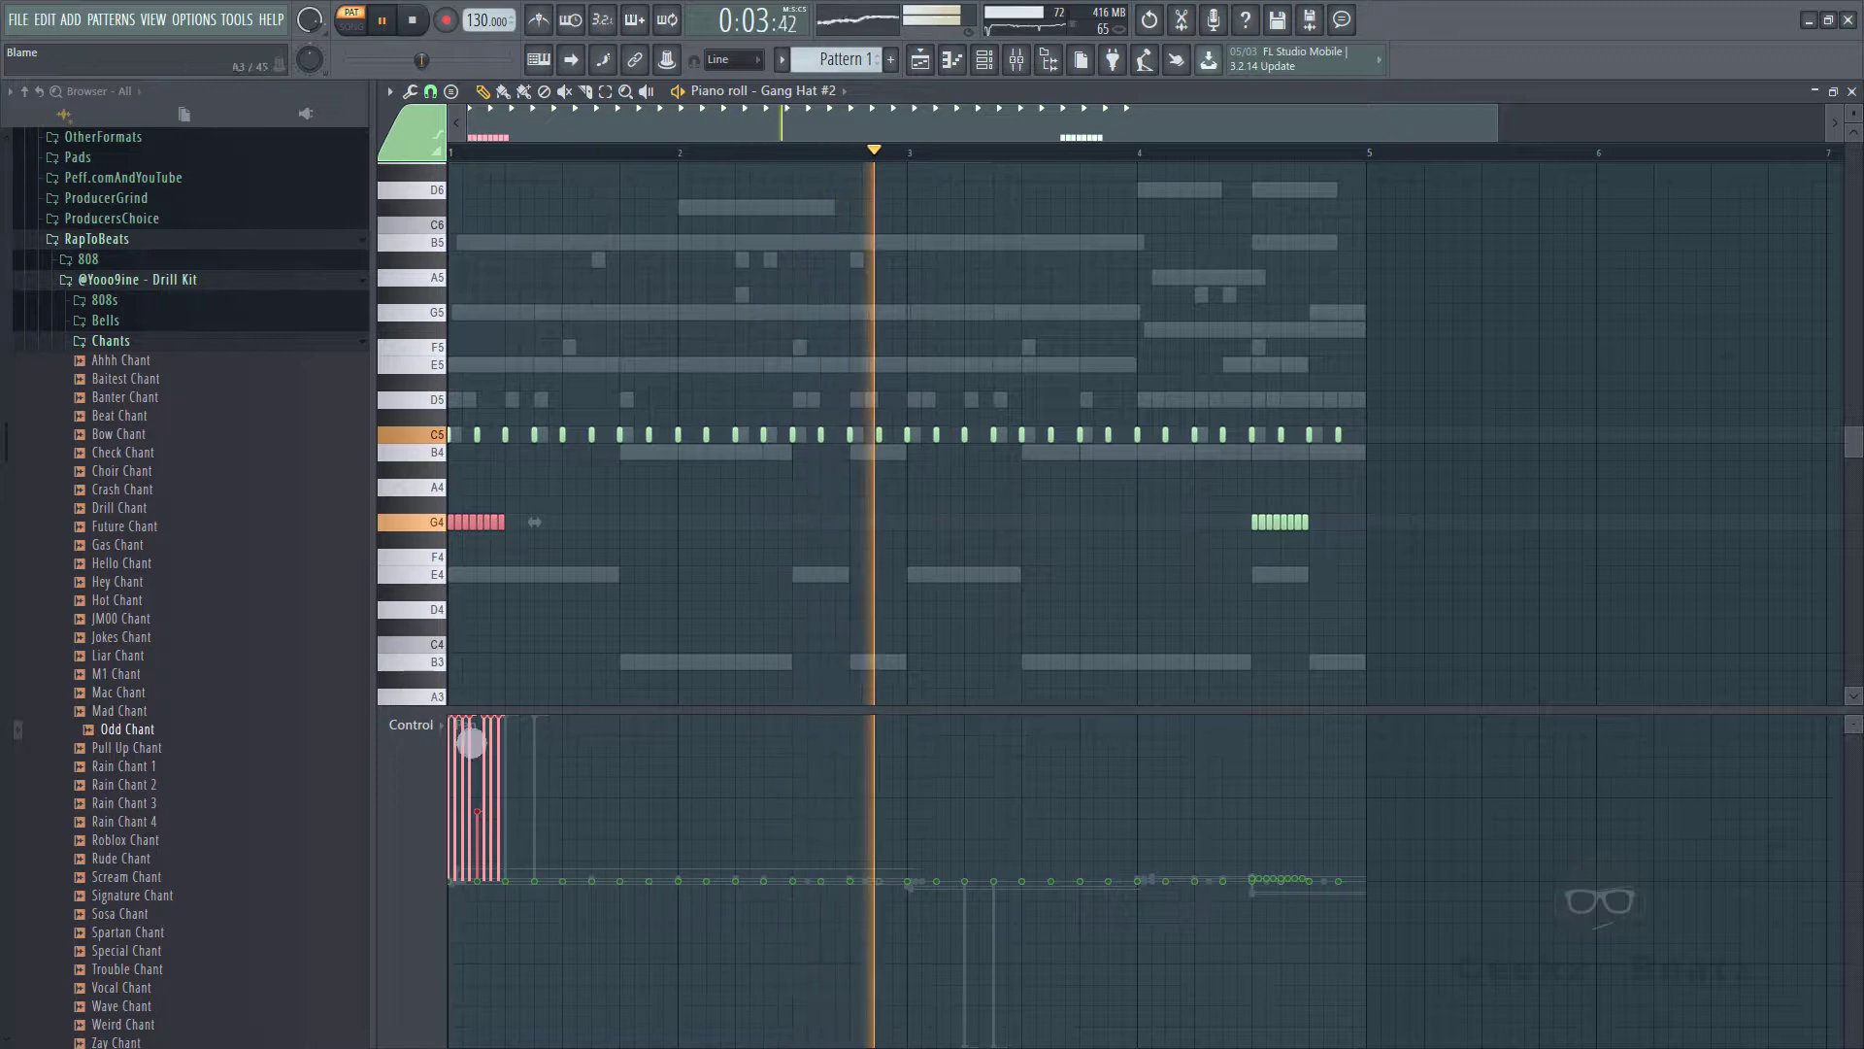
key(space)
key(space)
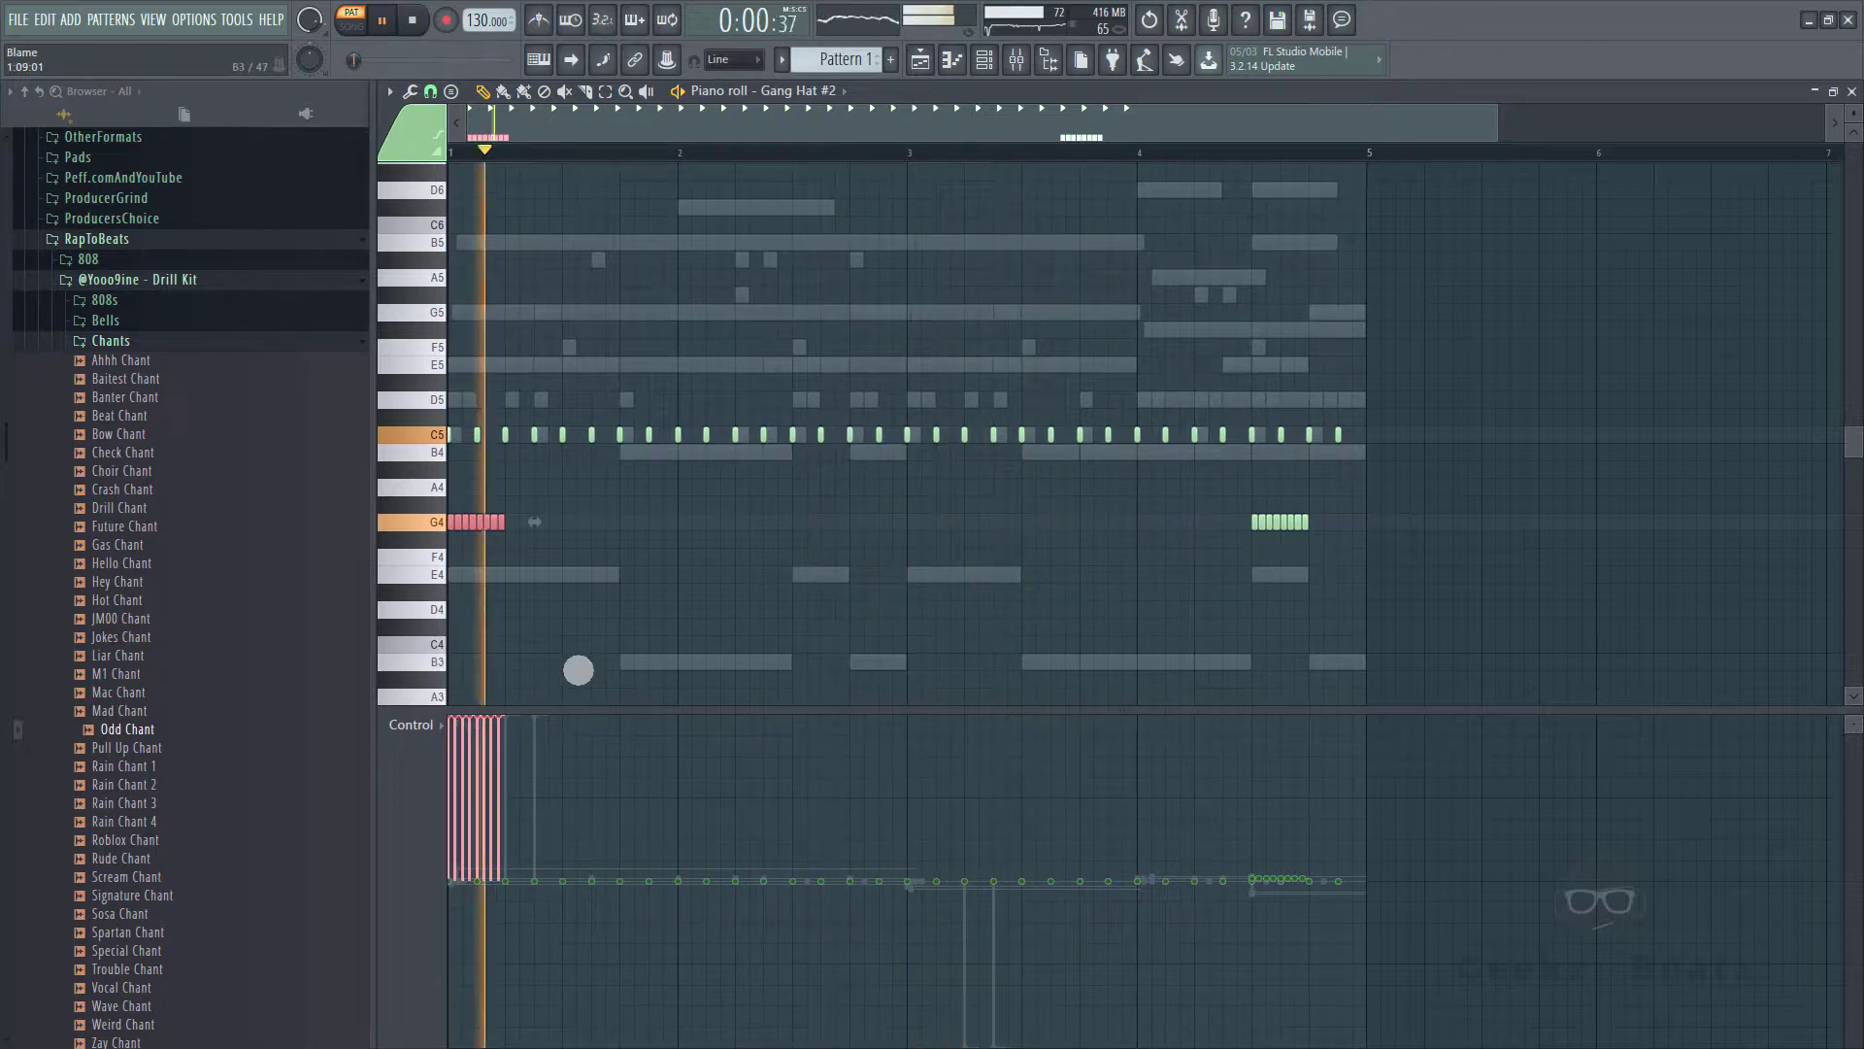
- Select the G4 roll in bar 4, pan all its notes fully left, and close the piano roll
drag(1355, 581, 1231, 485)
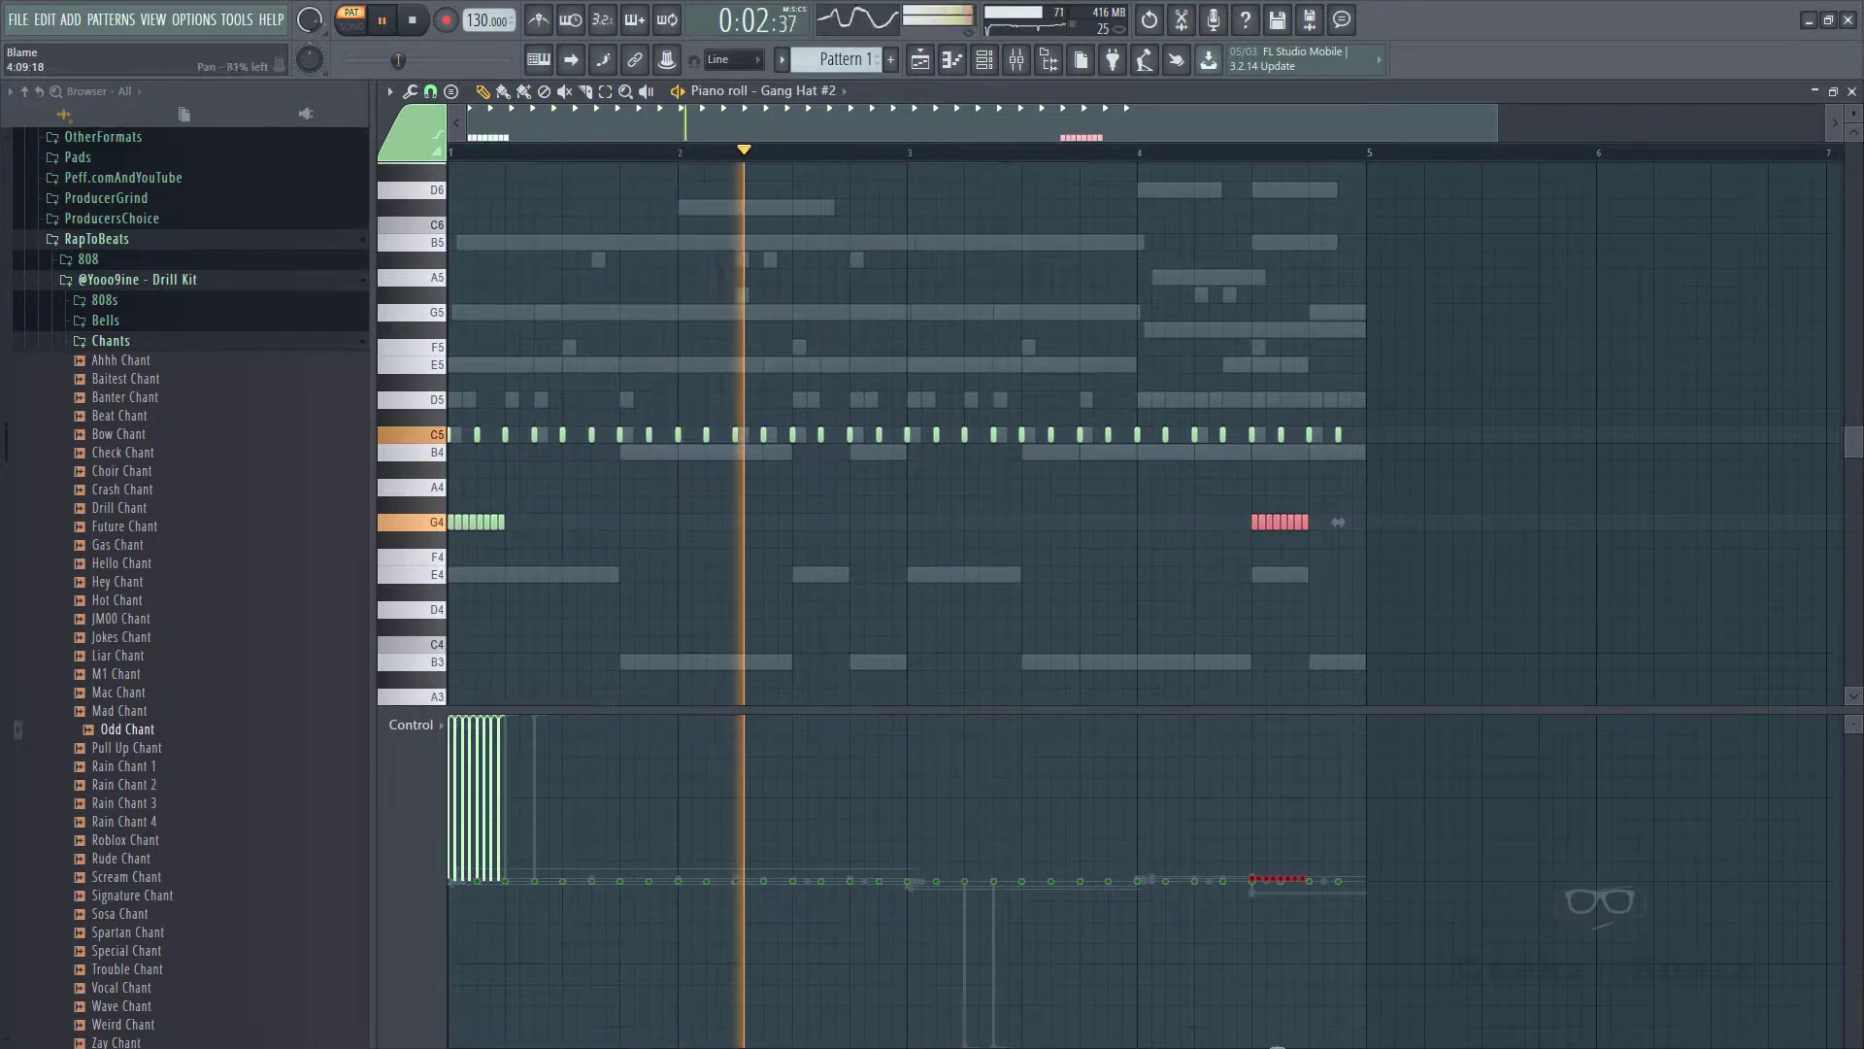
drag(1252, 1019, 1306, 1044)
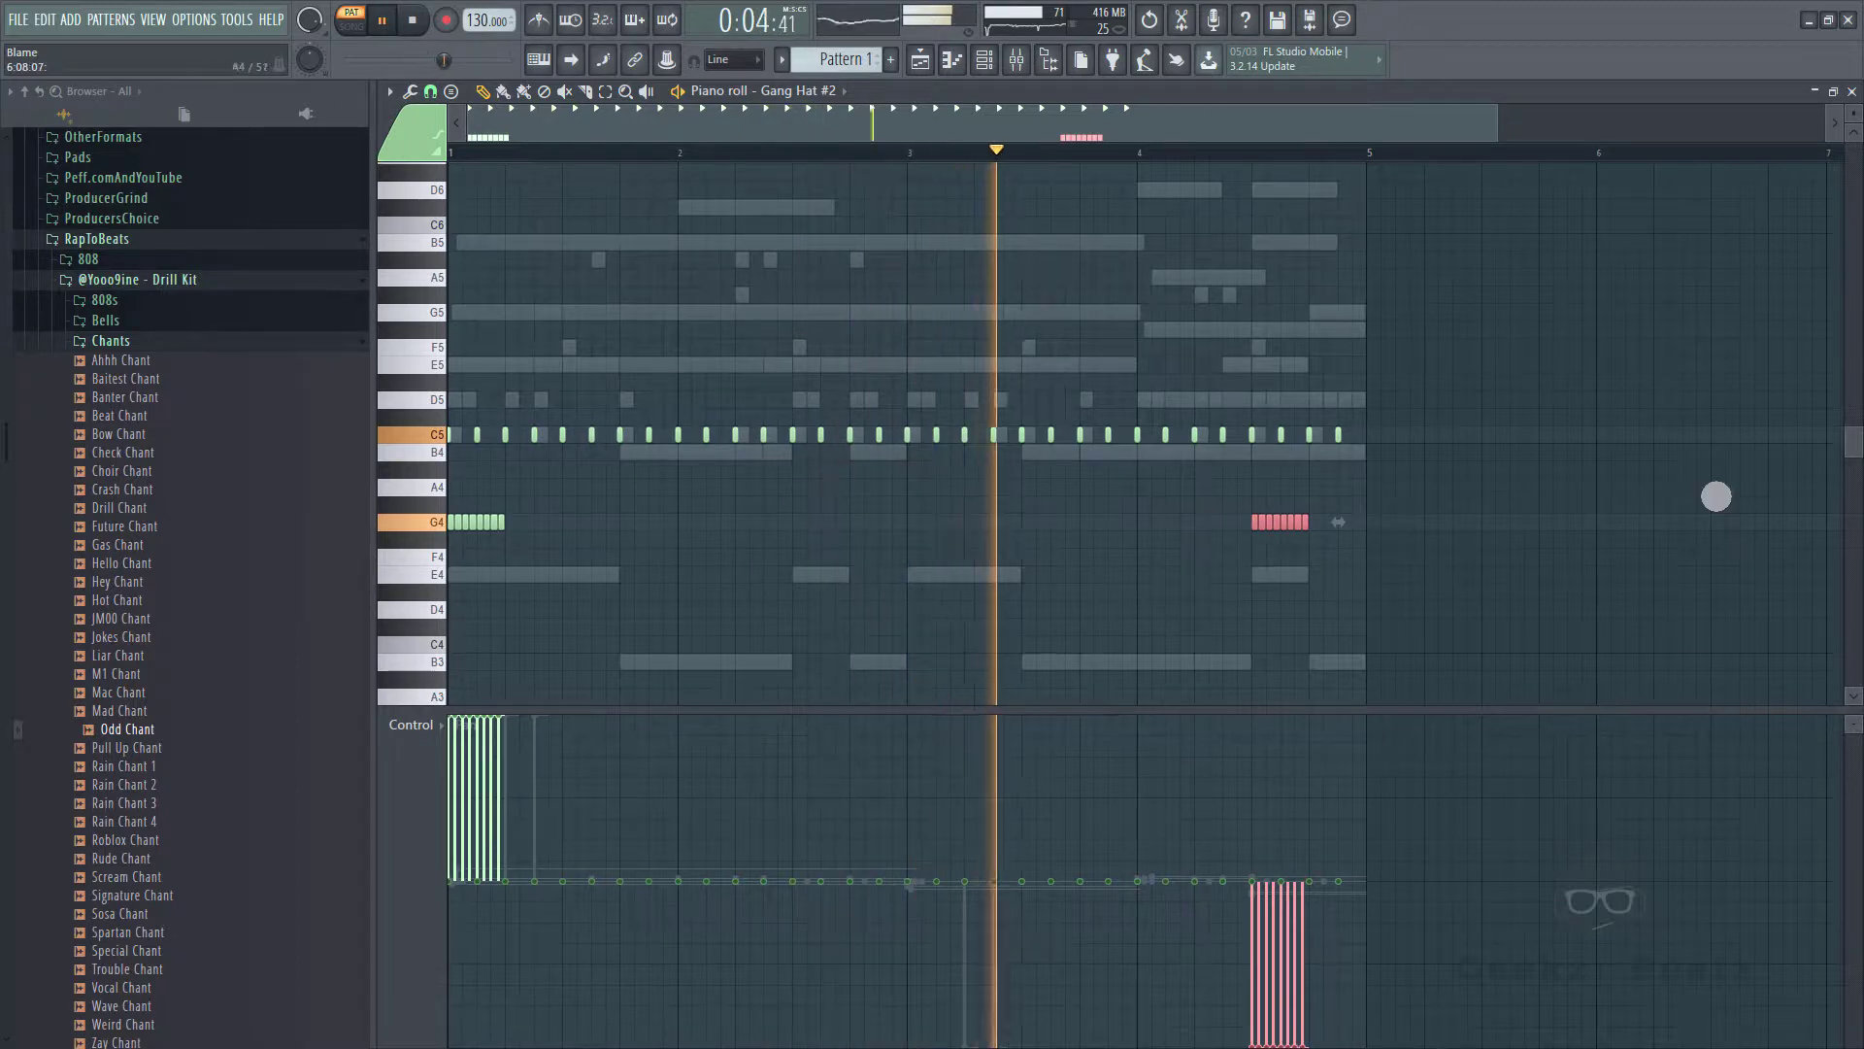
click(1851, 90)
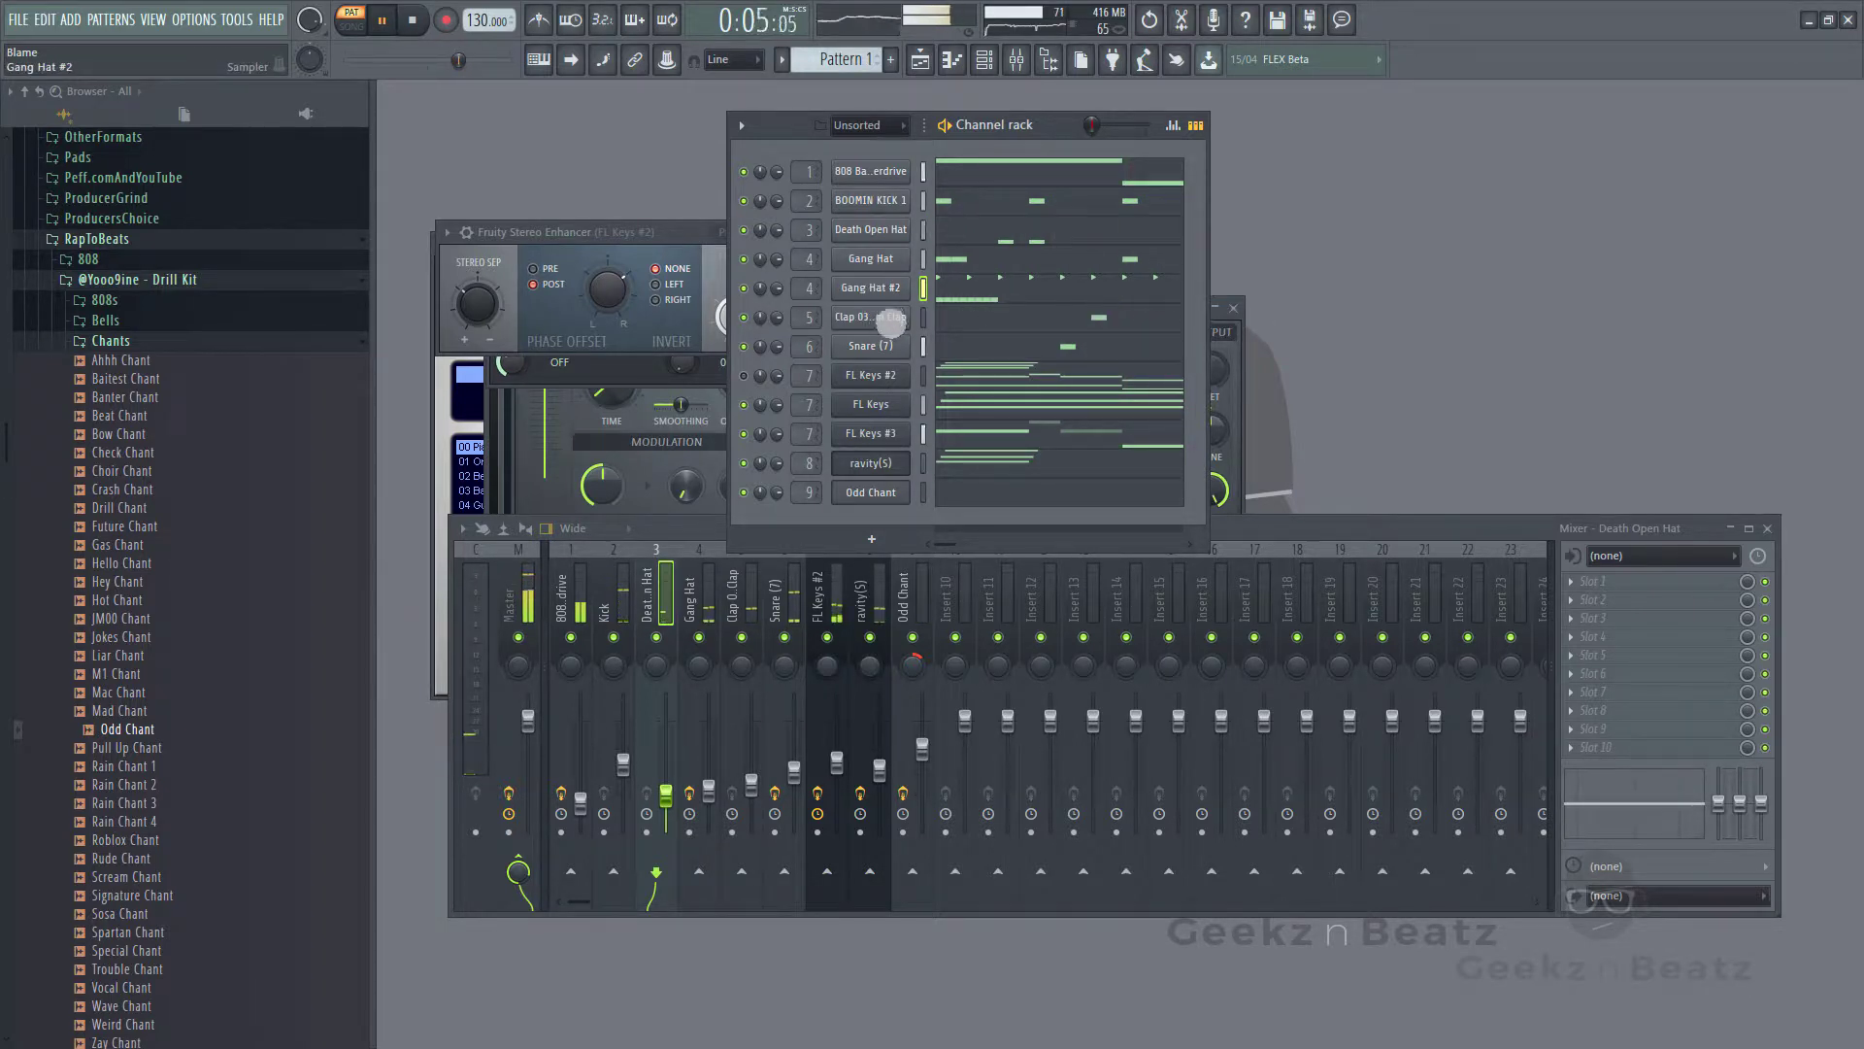
- Inspect the Snare (7) channel and 808 Bass mixer track, and audition the beat with the ravity(S) melody muted and unmuted
click(898, 352)
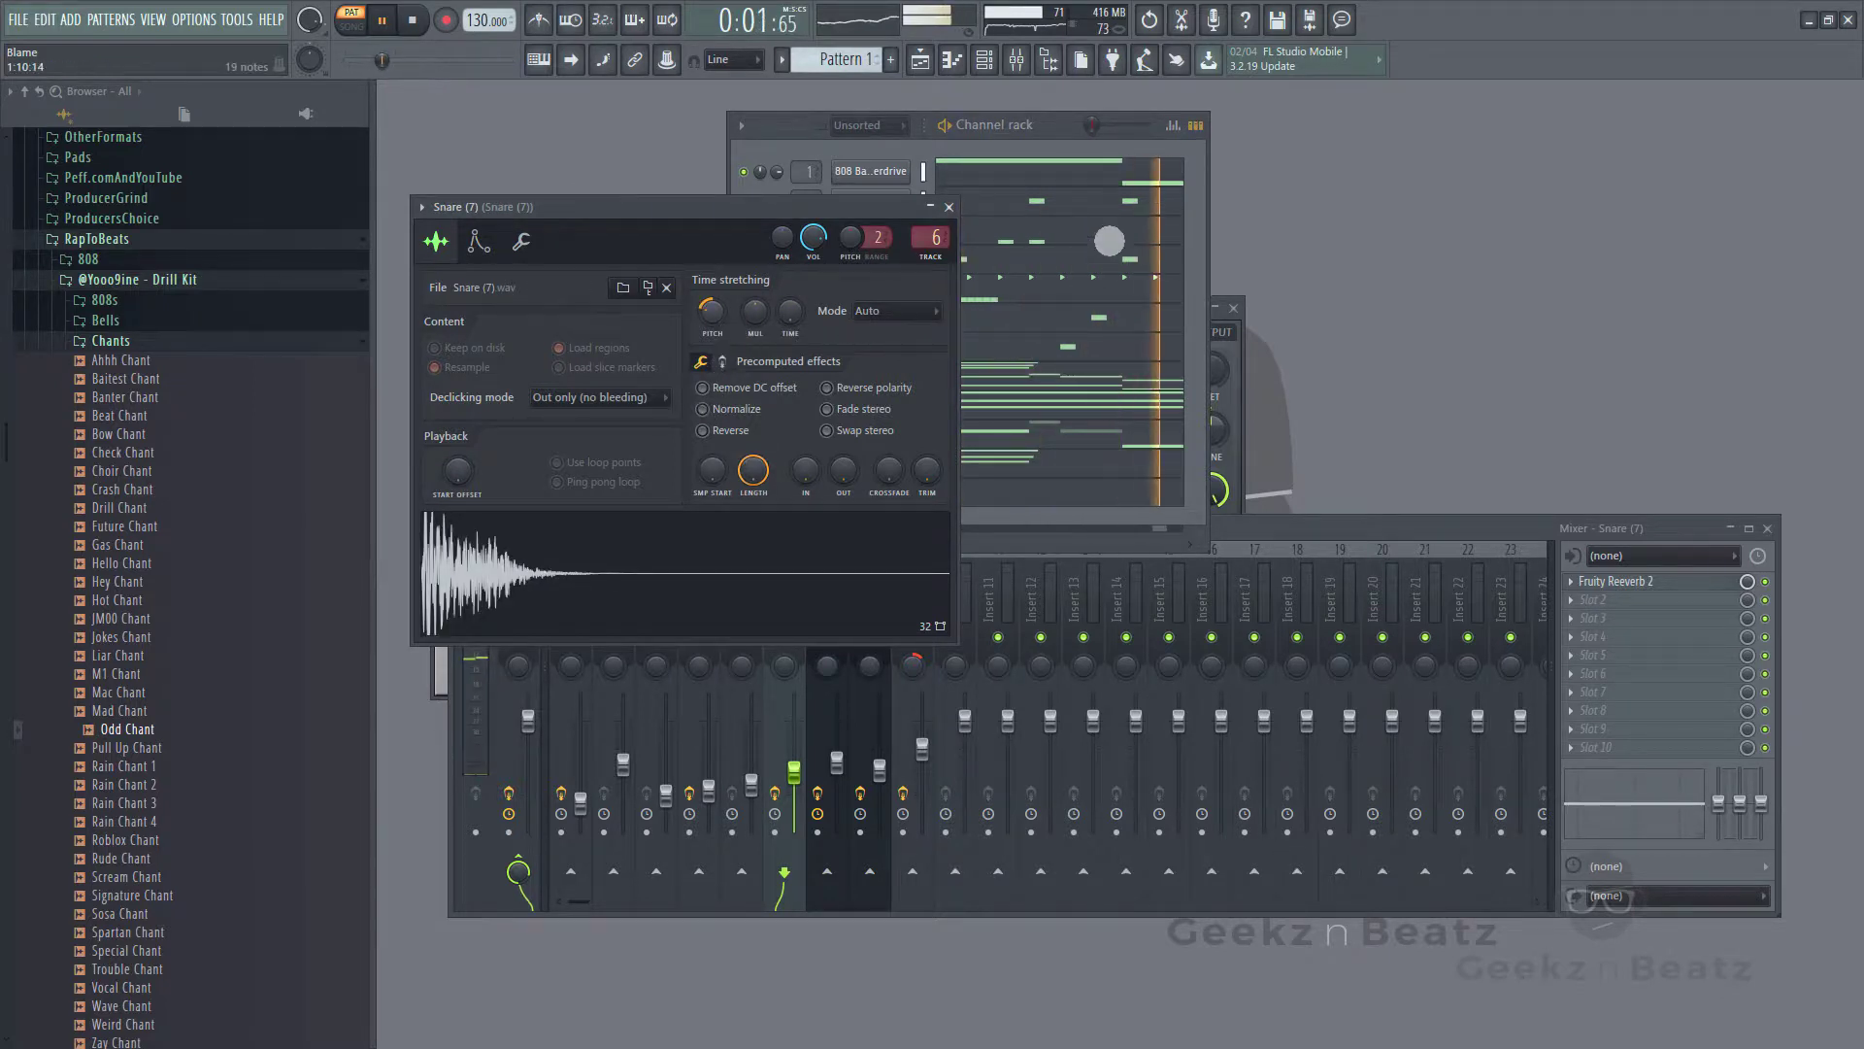
click(949, 207)
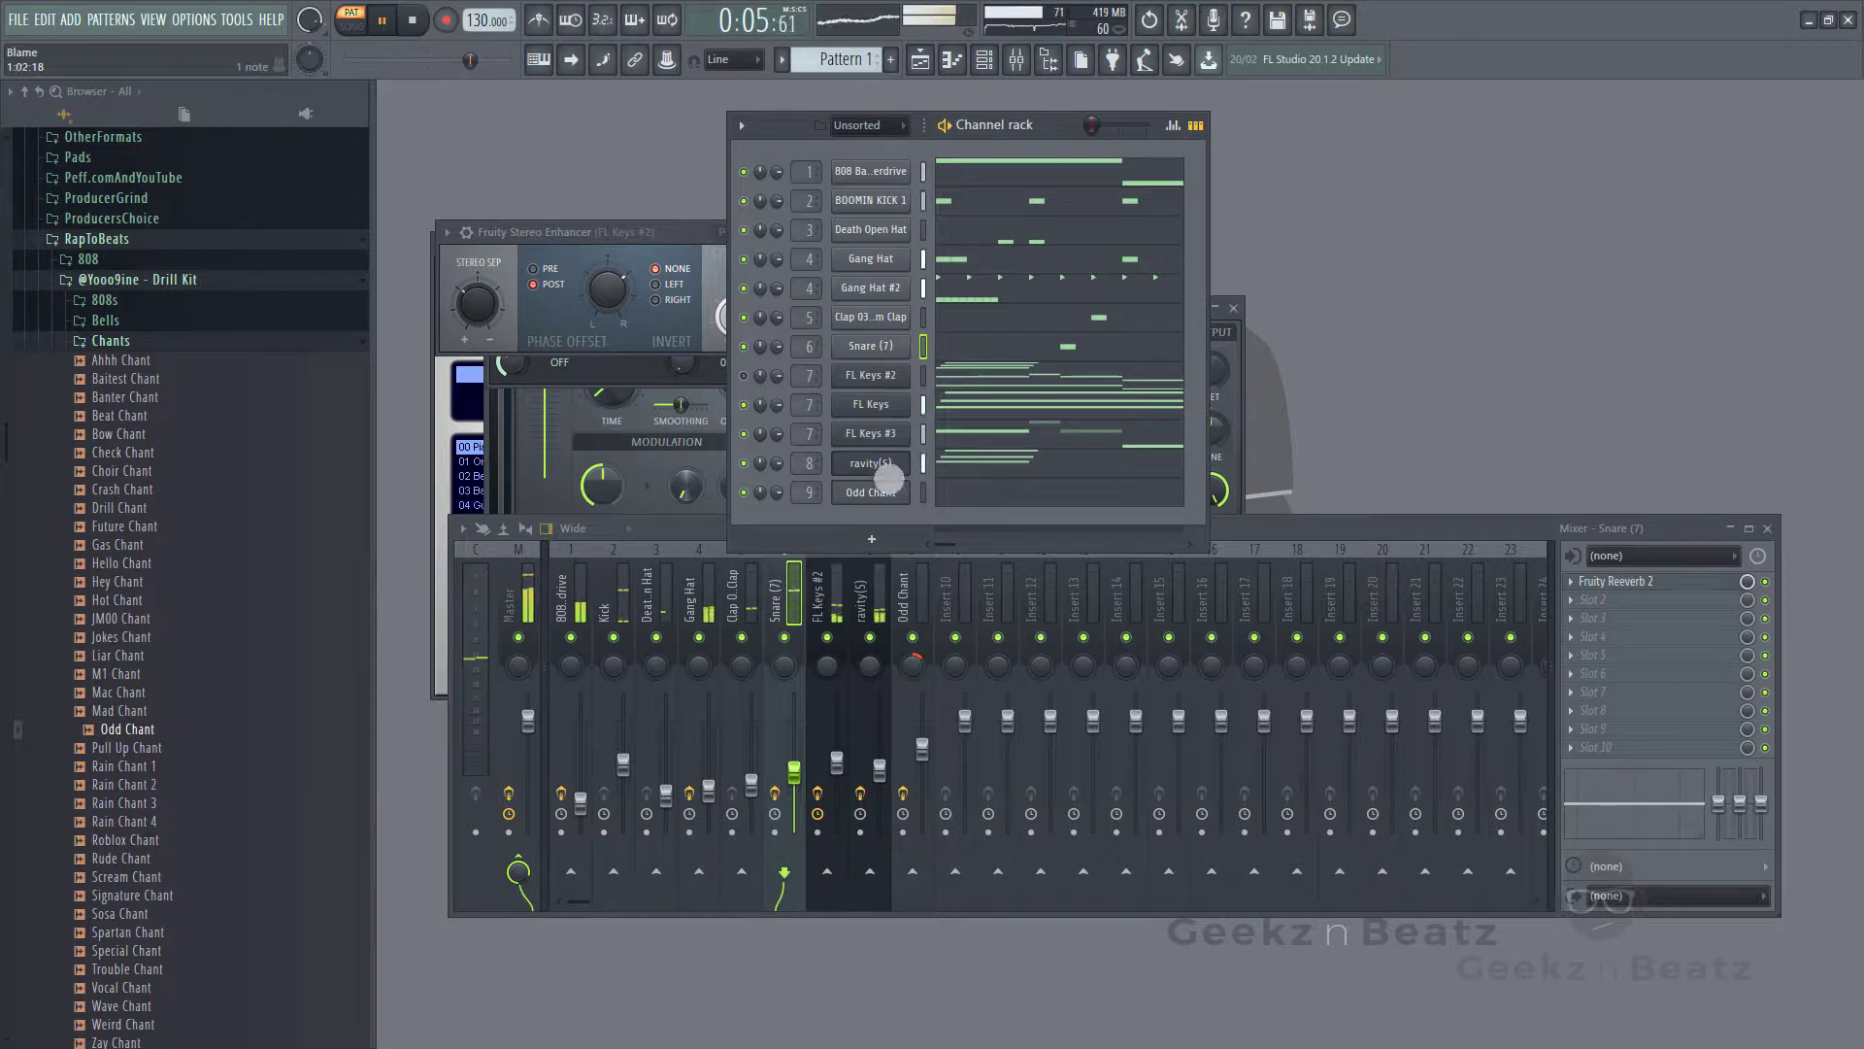
click(745, 461)
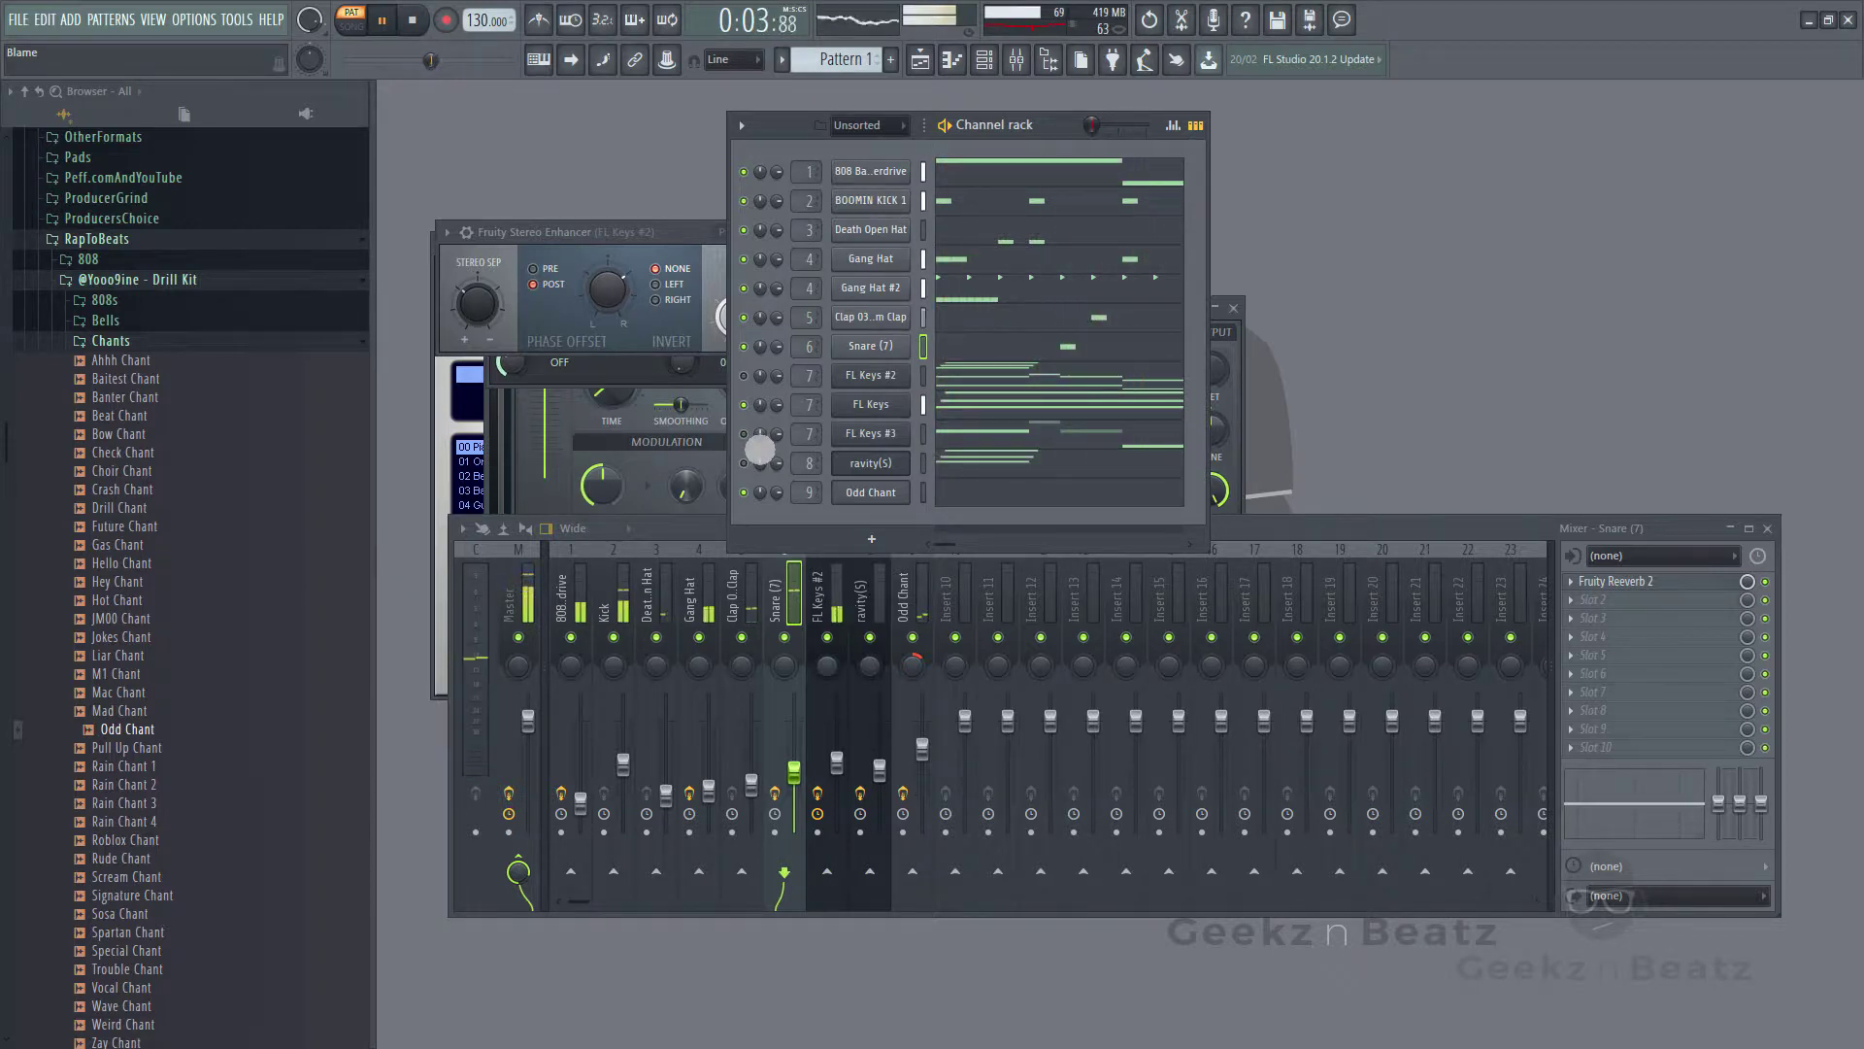
click(587, 618)
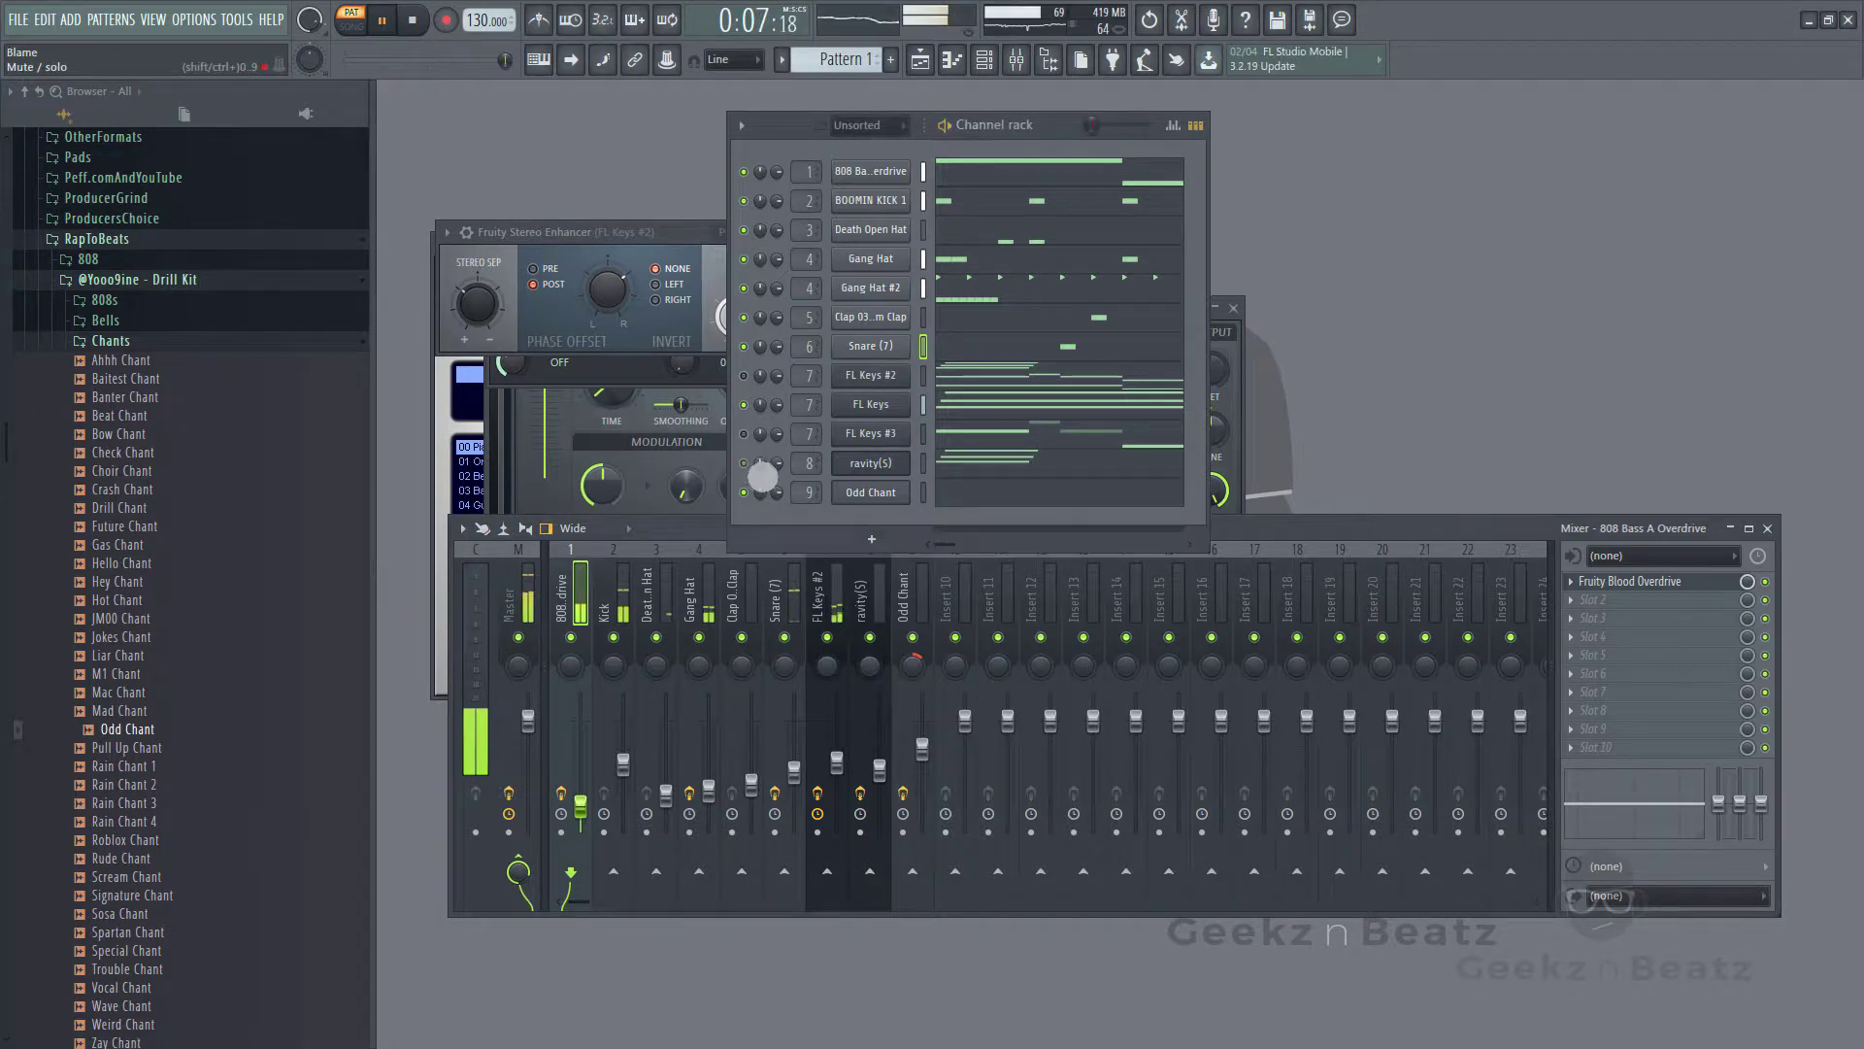
click(759, 466)
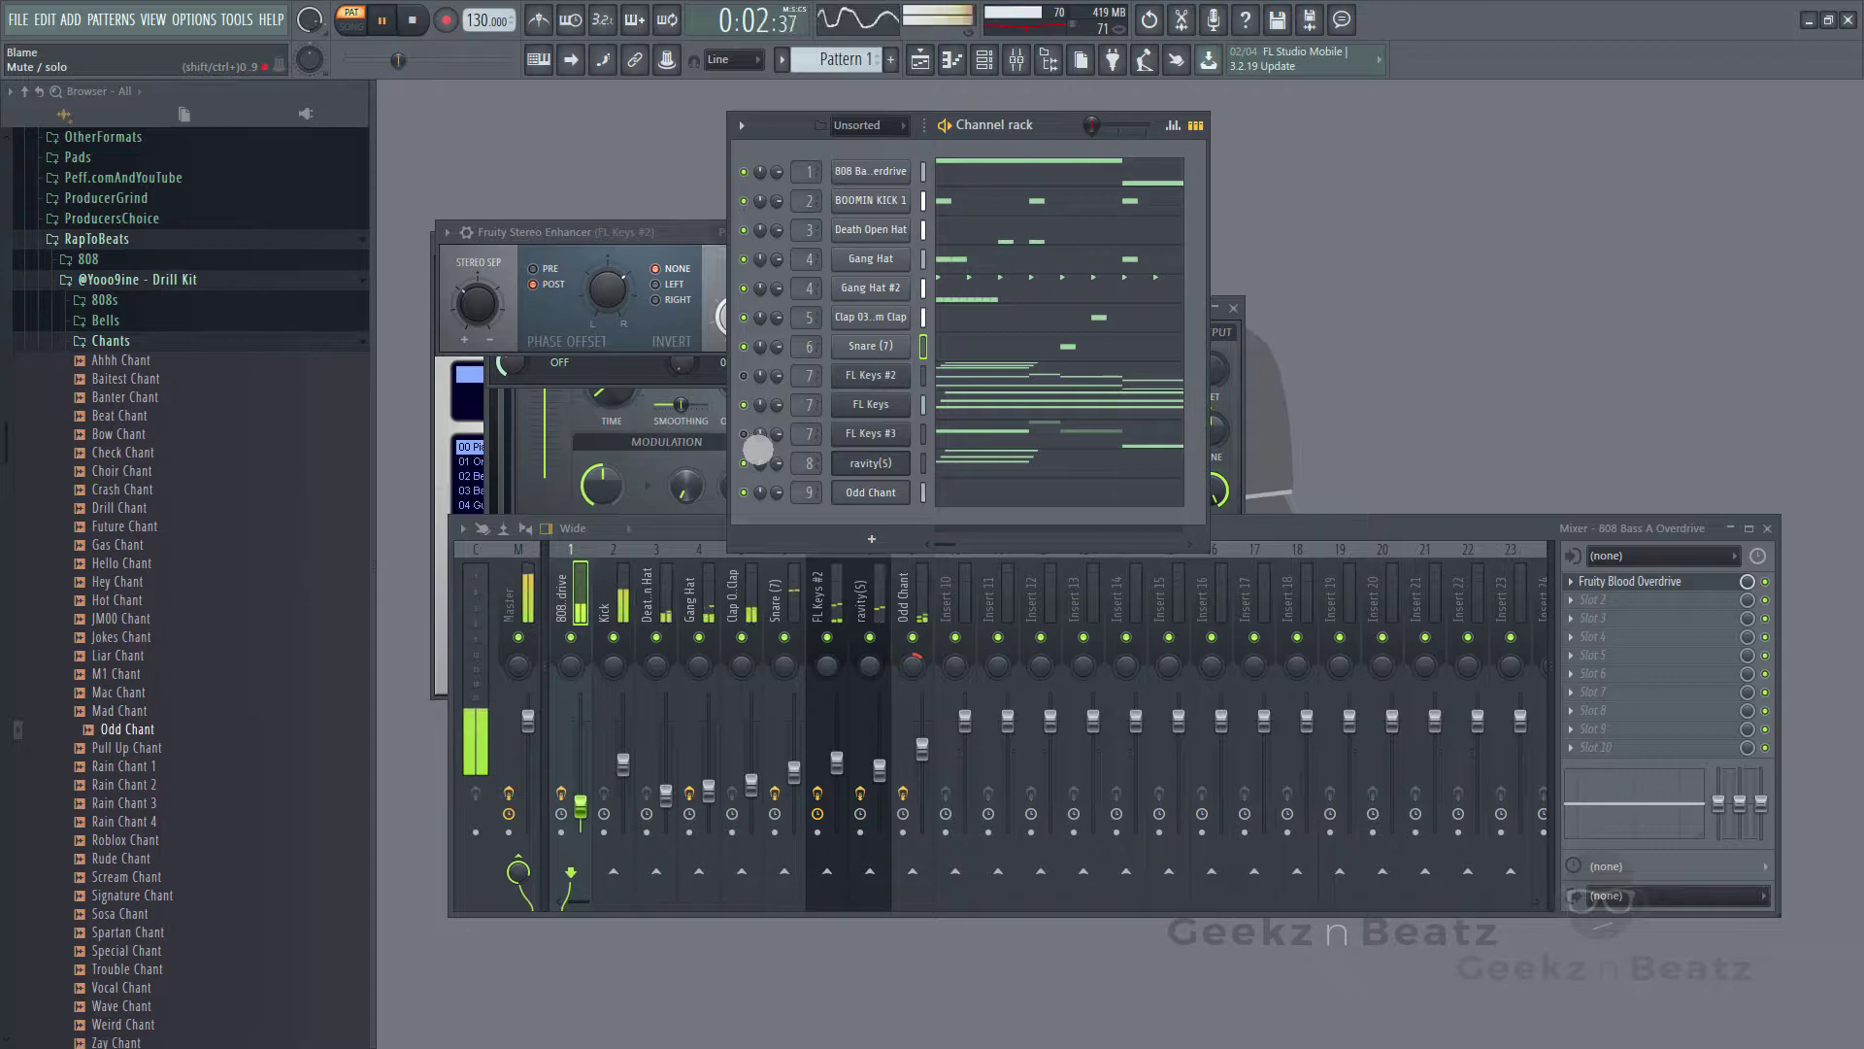
key(space)
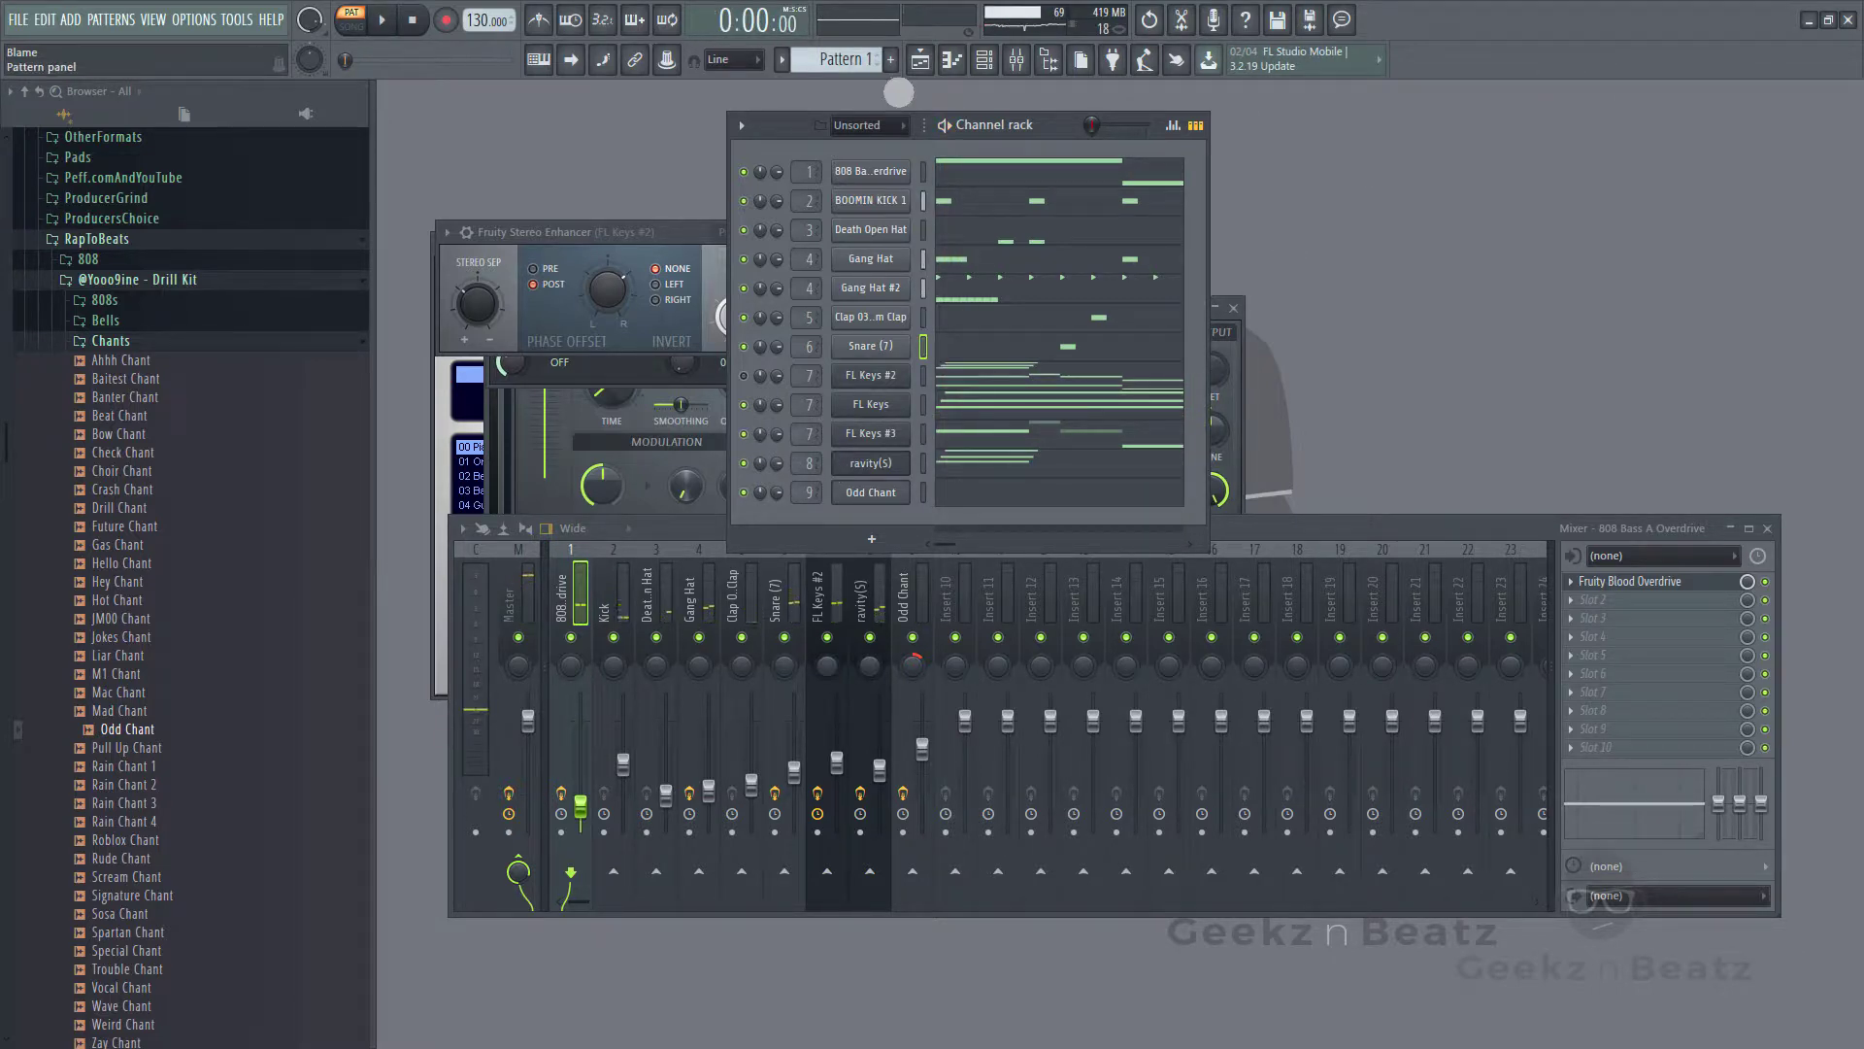
- In the playlist, move the raptobeatsFullident audio clip to the start of Track 15 and mute it
click(919, 59)
click(685, 383)
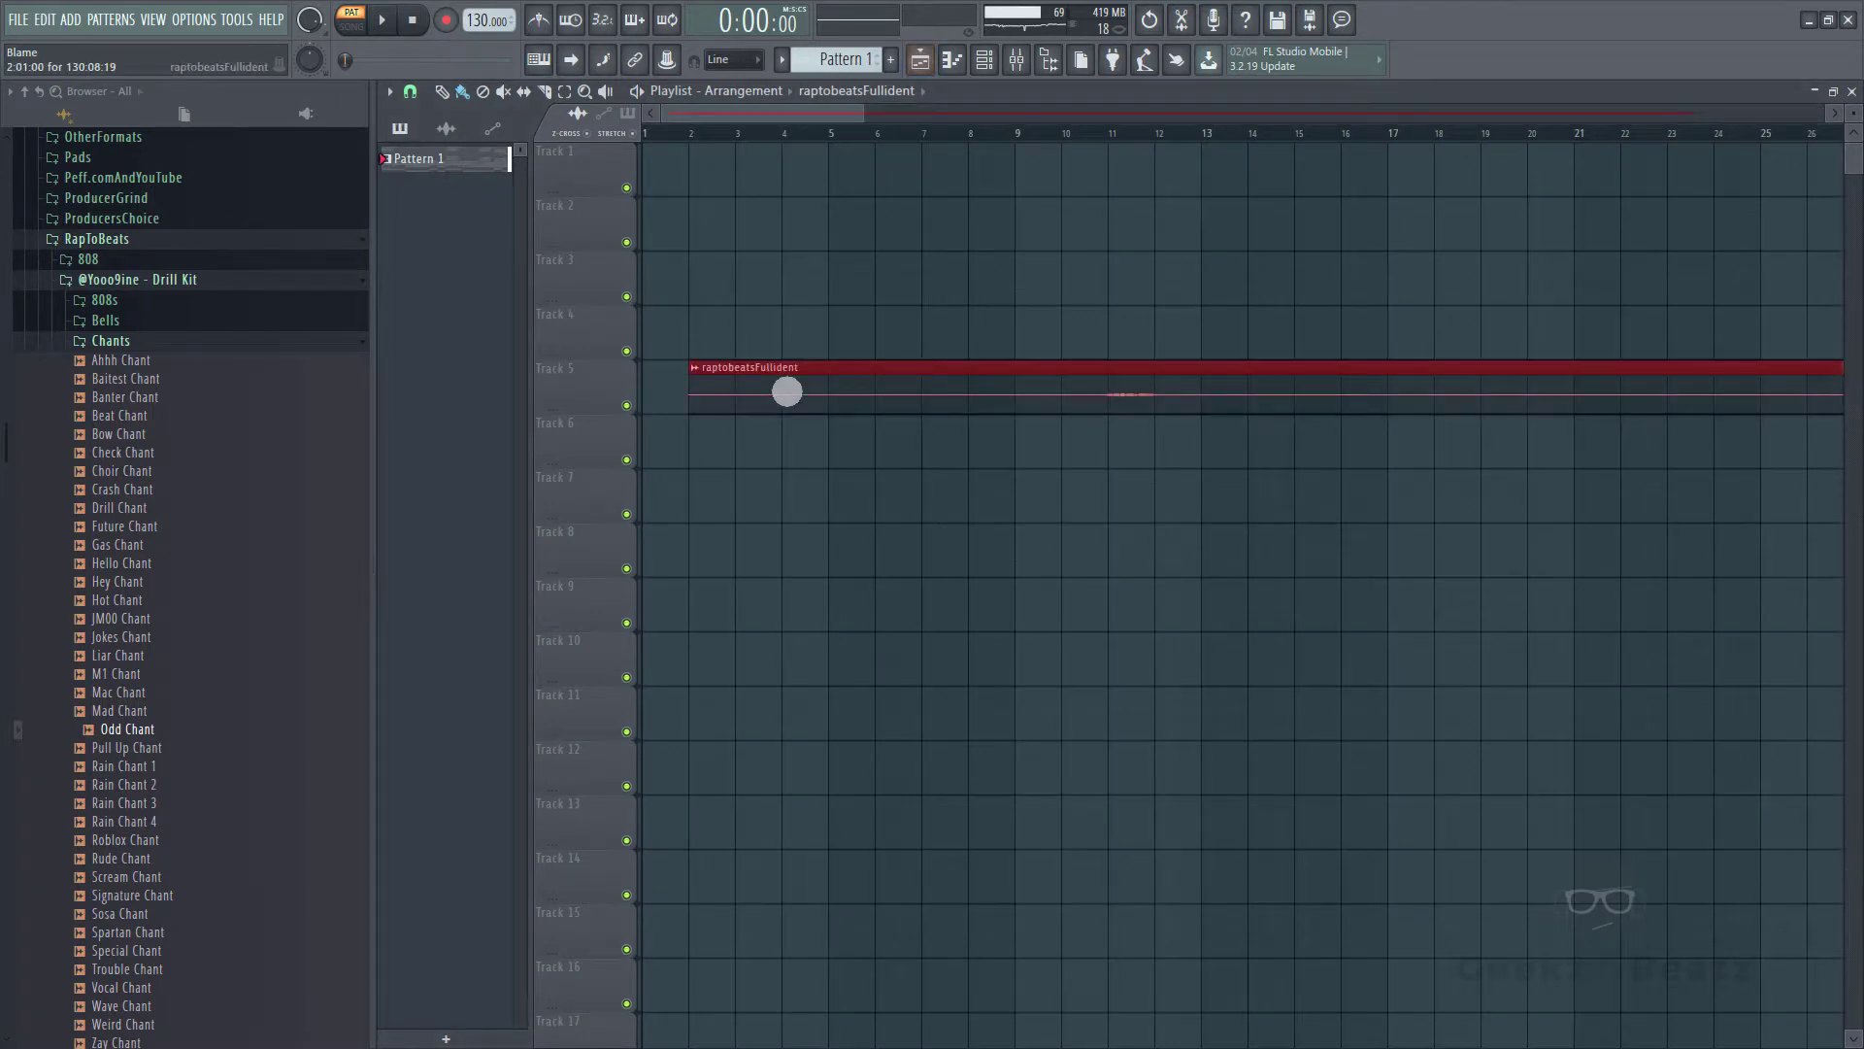
drag(784, 393, 641, 970)
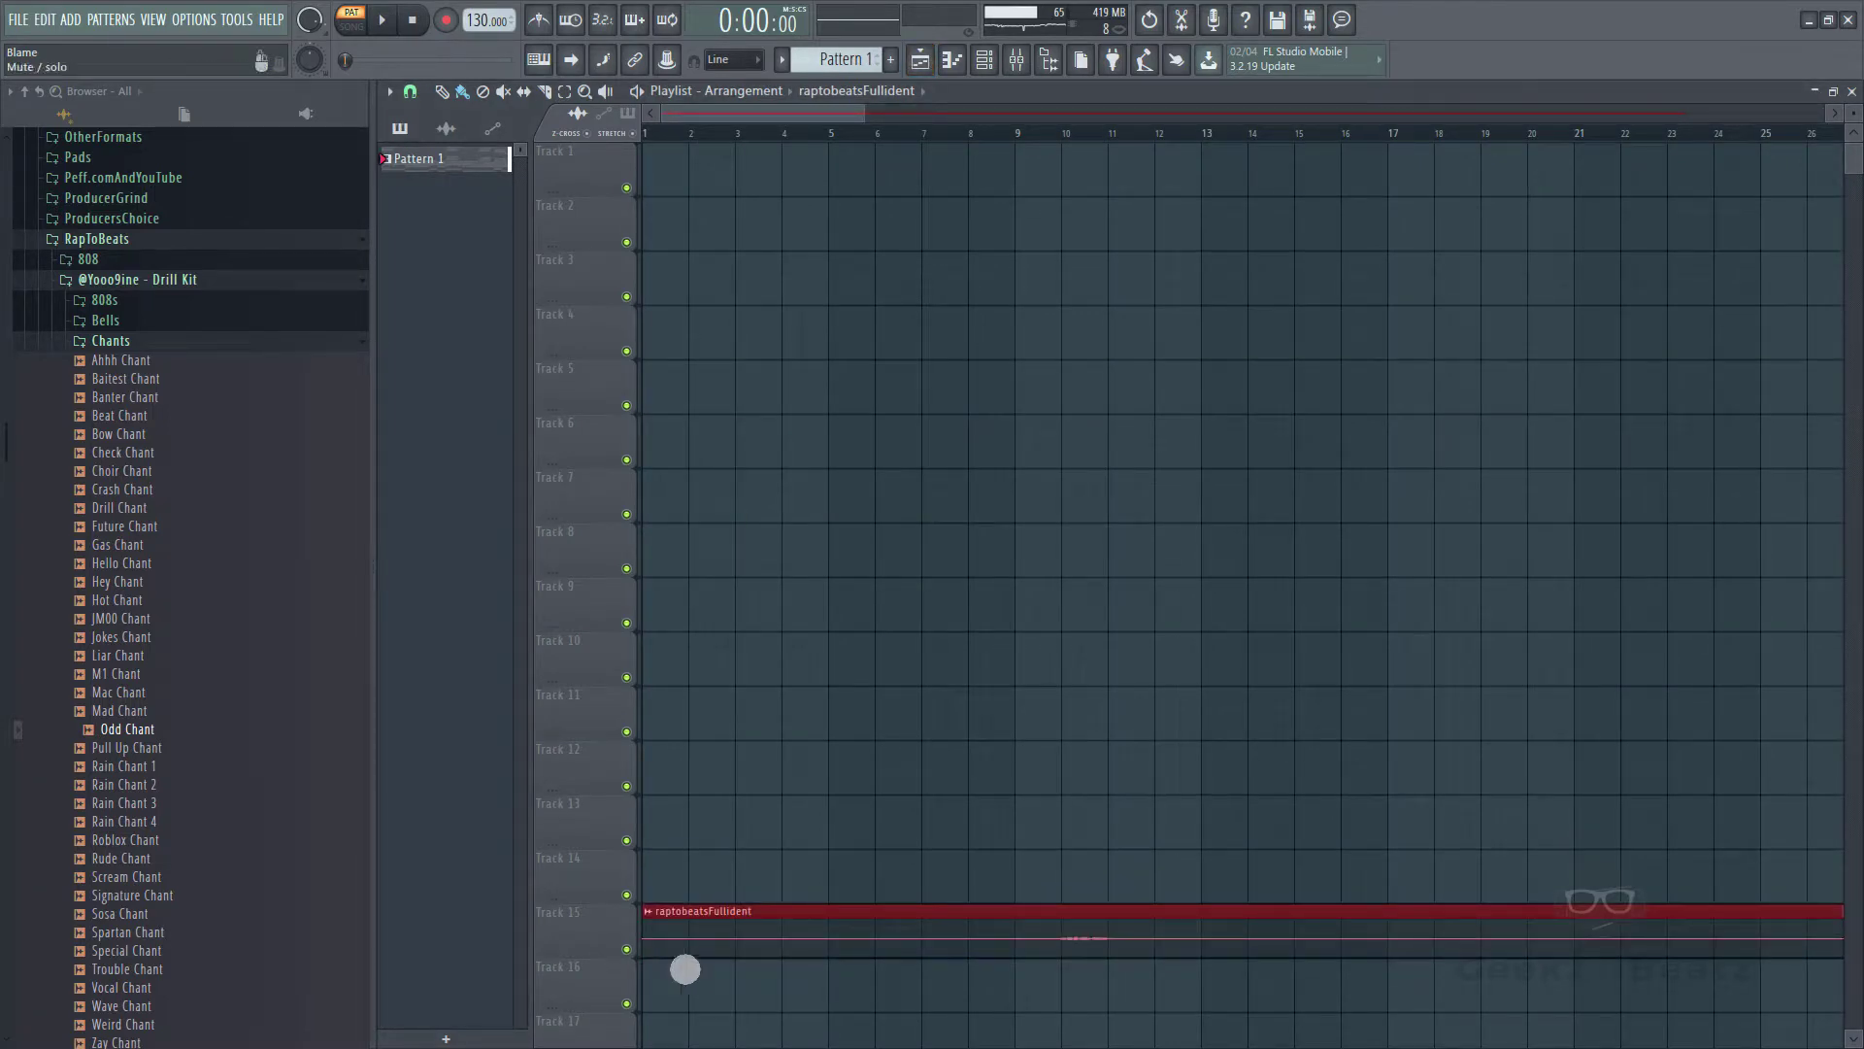
click(785, 947)
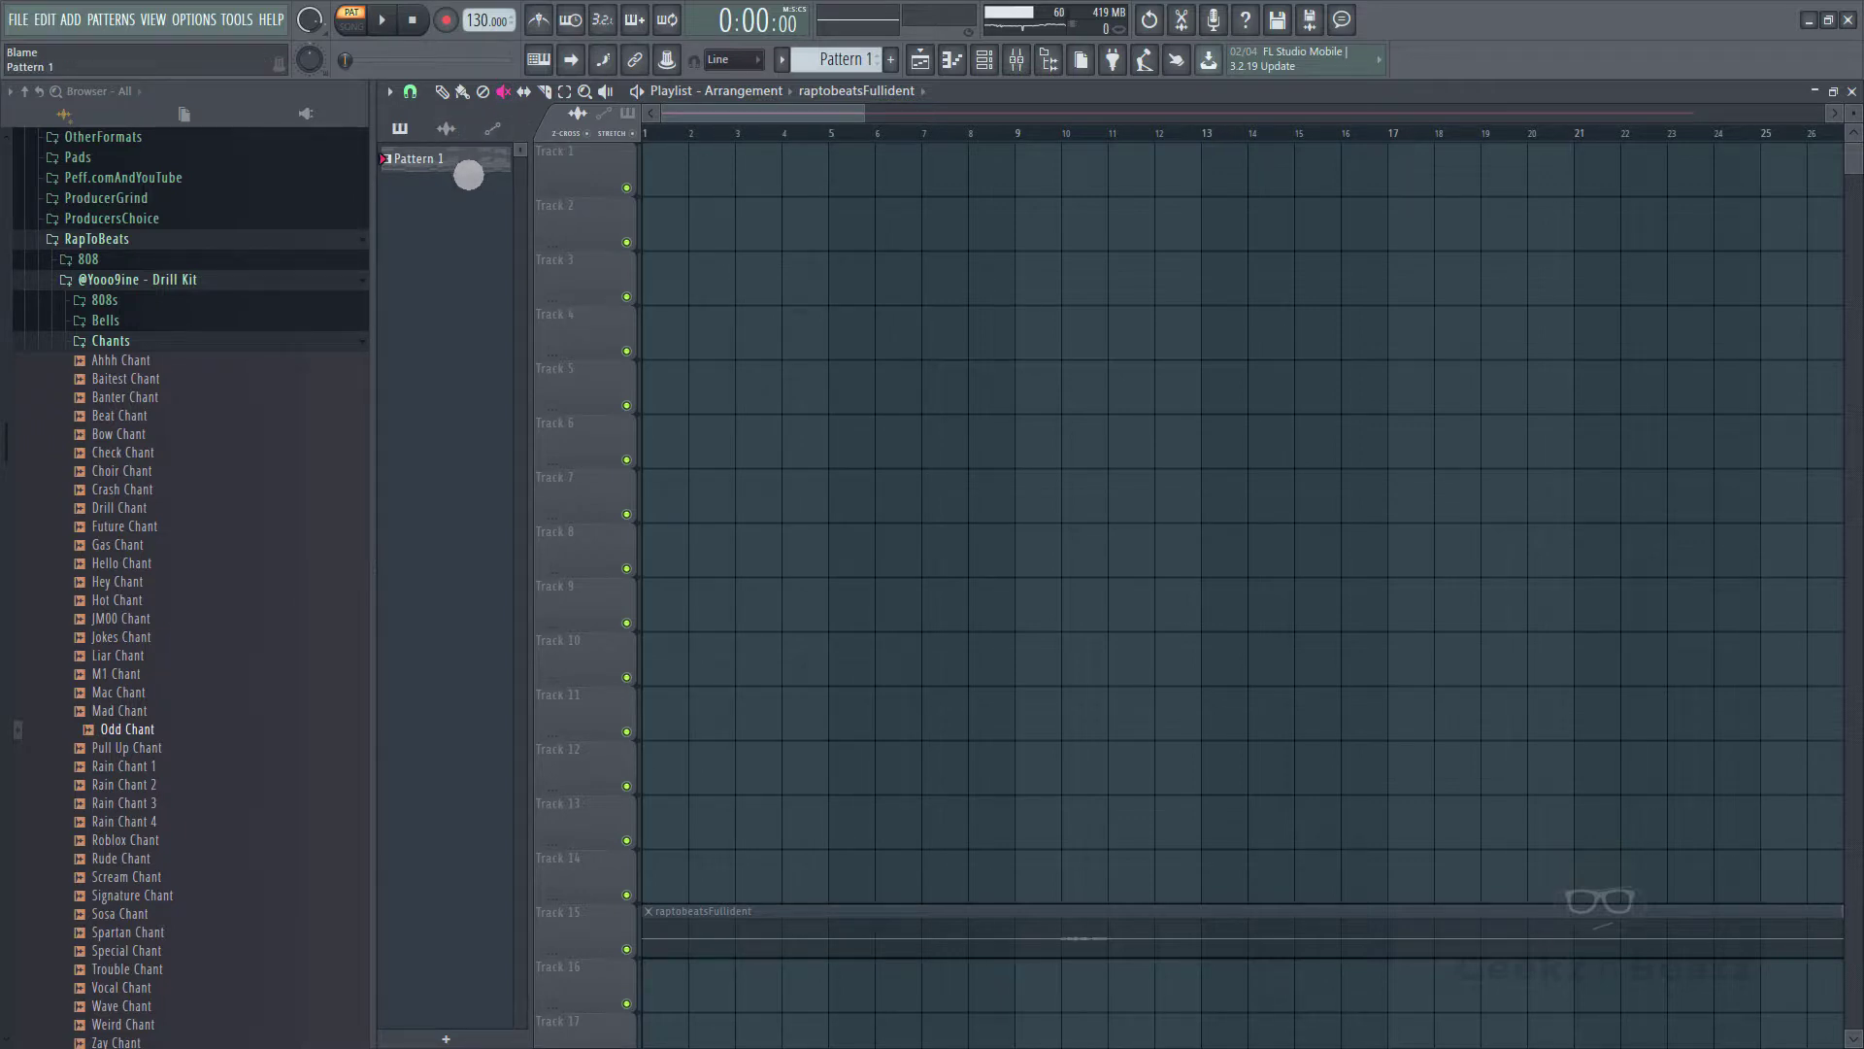
- Place a Pattern 1 clip at the start of Track 2 in the playlist
click(466, 161)
key(b)
click(670, 246)
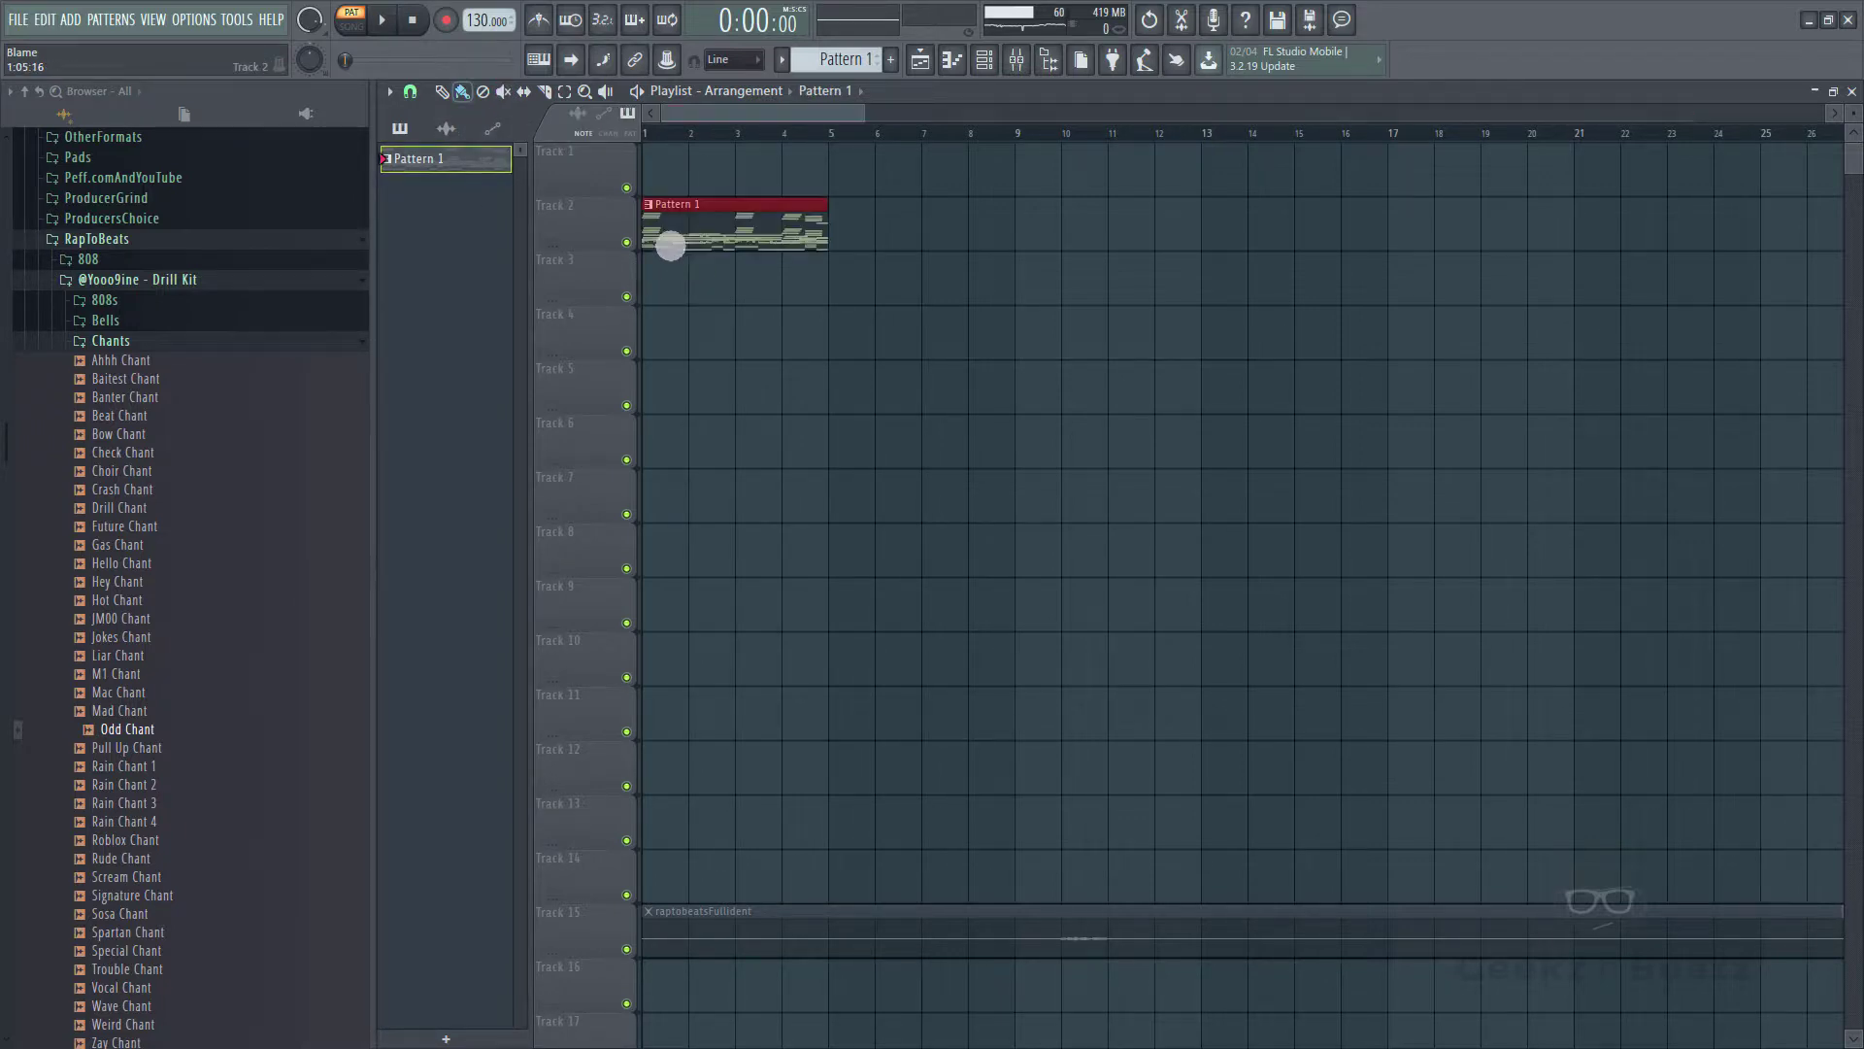
- Clone Pattern 1 and replace its playlist clip with the clone, Pattern 2, at the start of Track 1
click(845, 63)
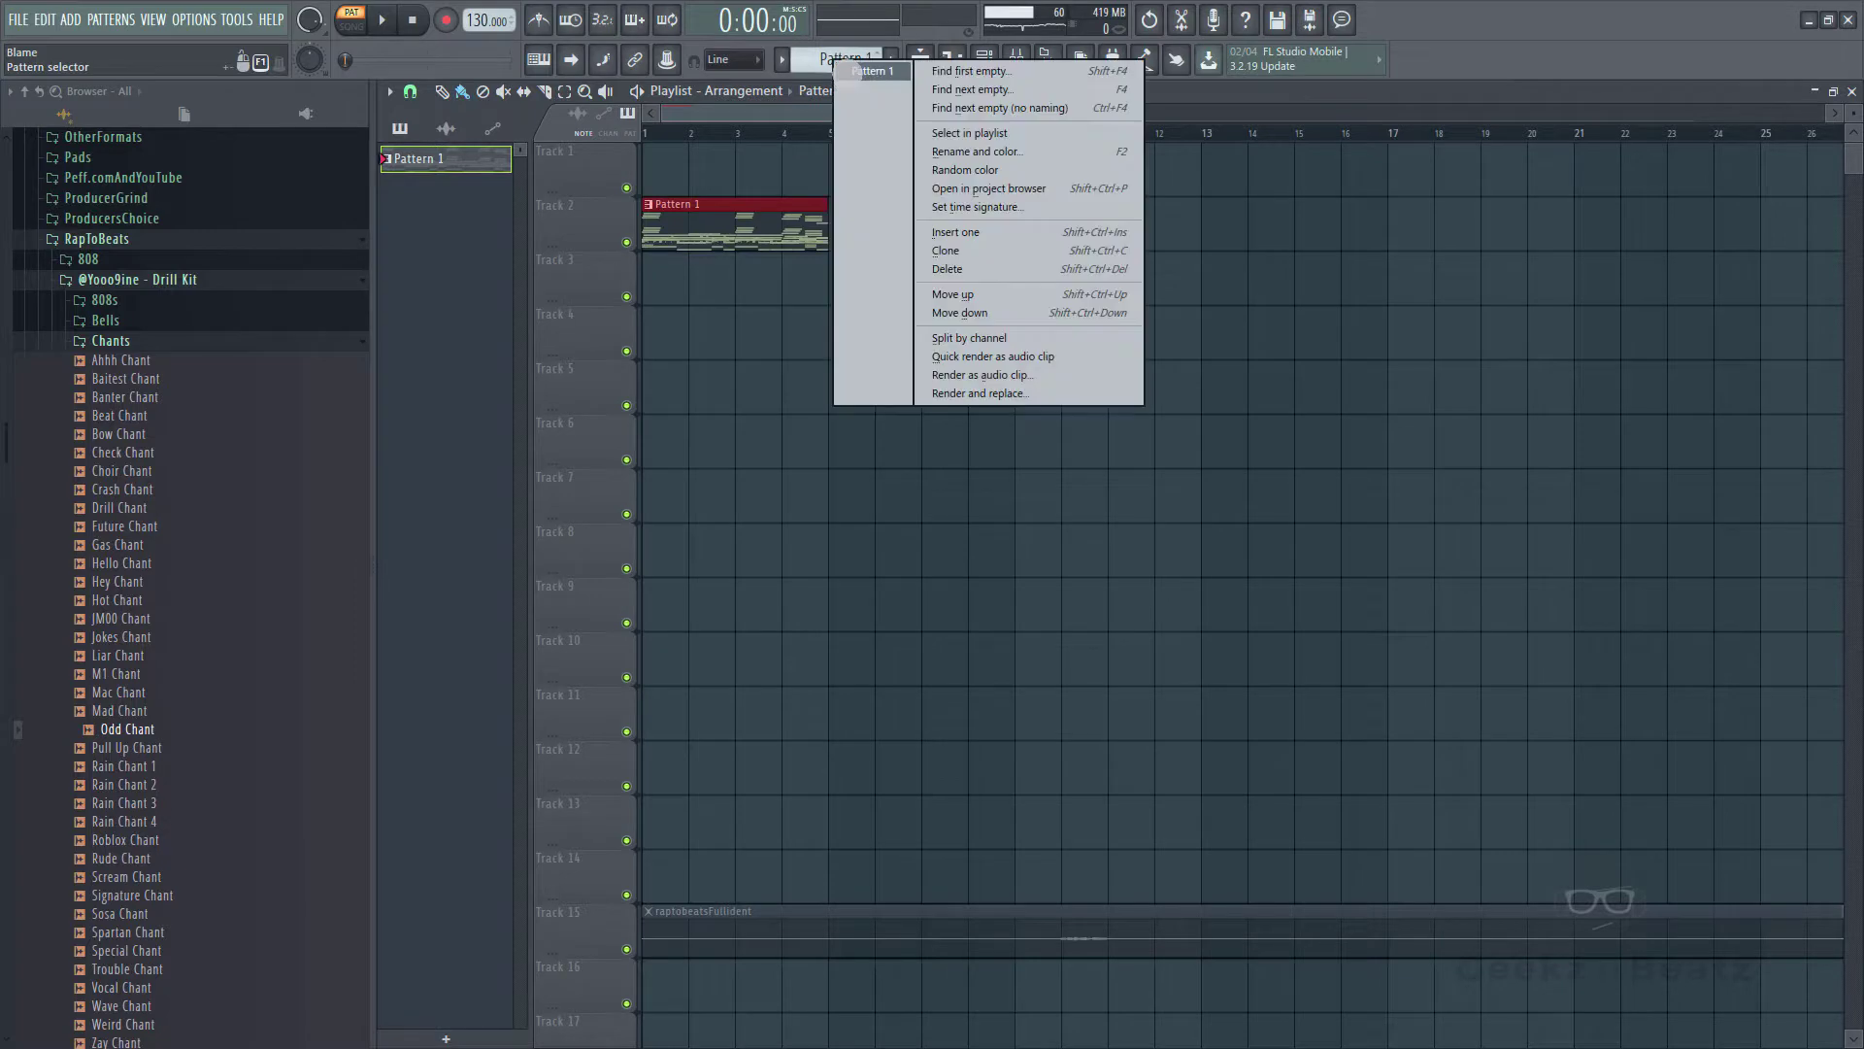
click(988, 261)
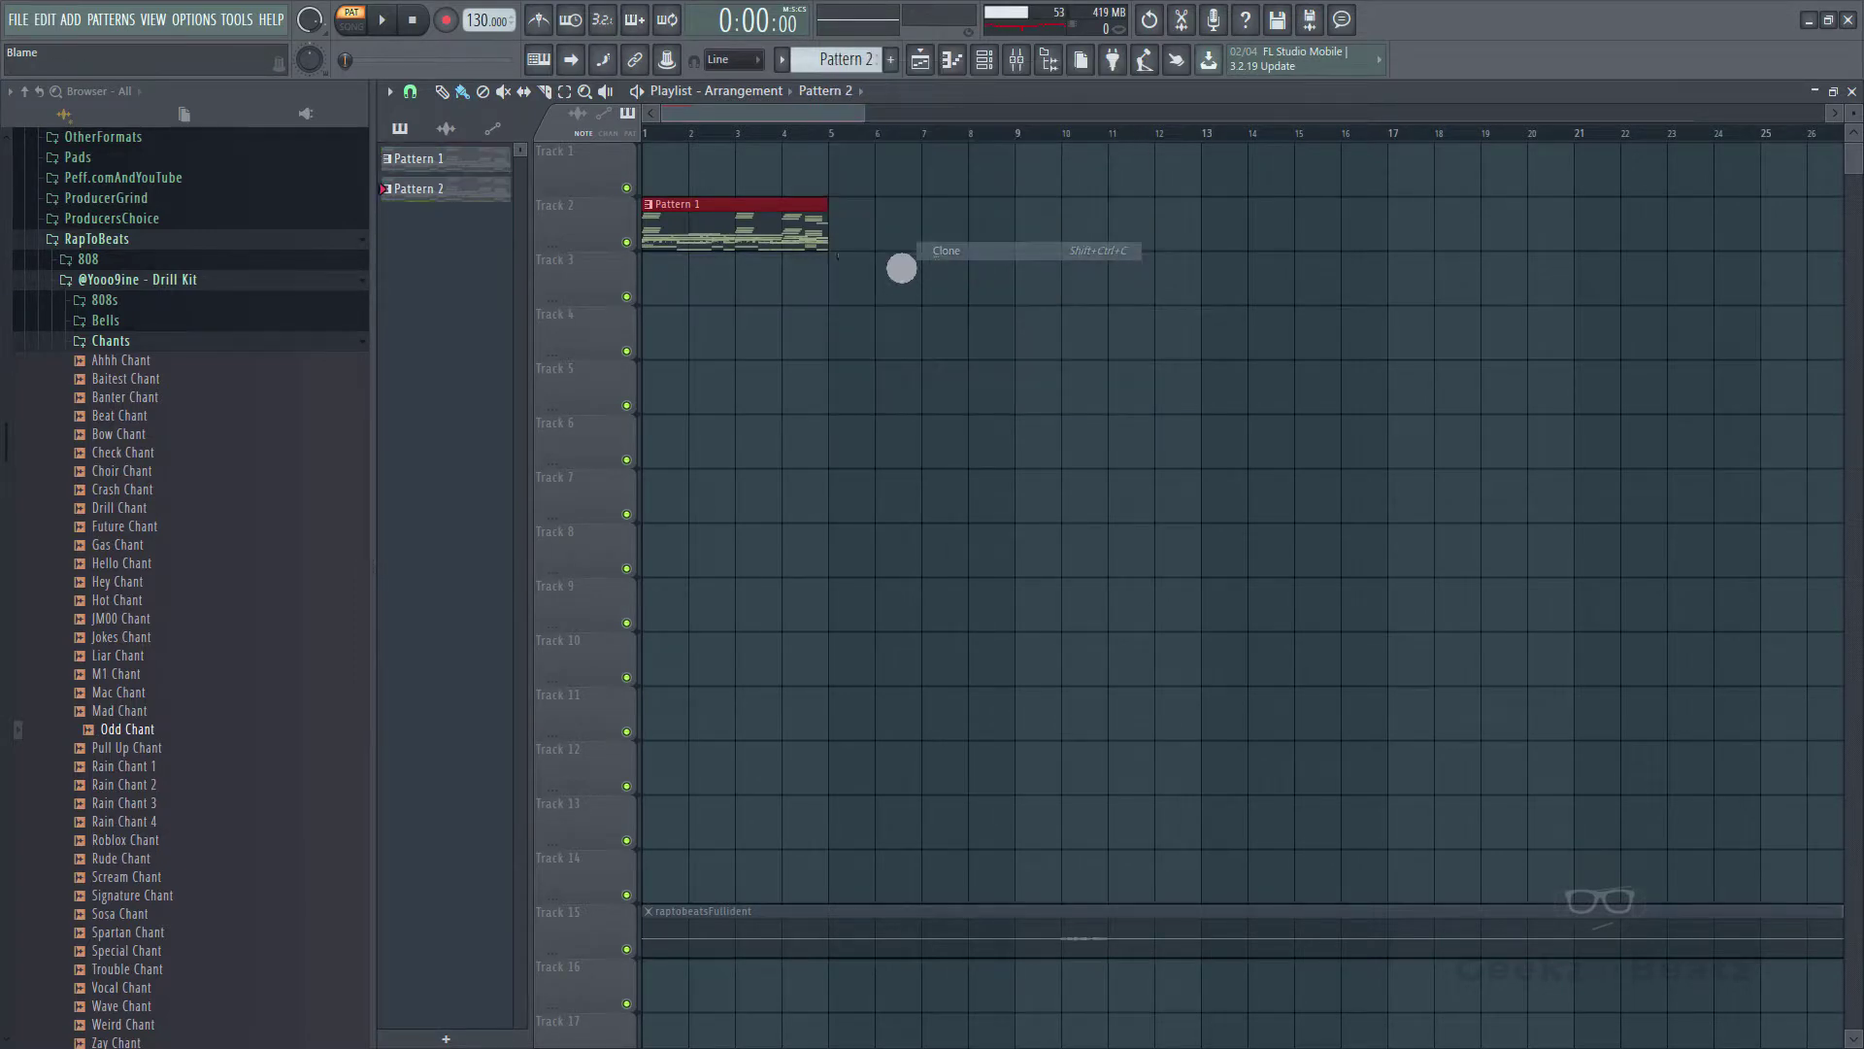
right_click(737, 230)
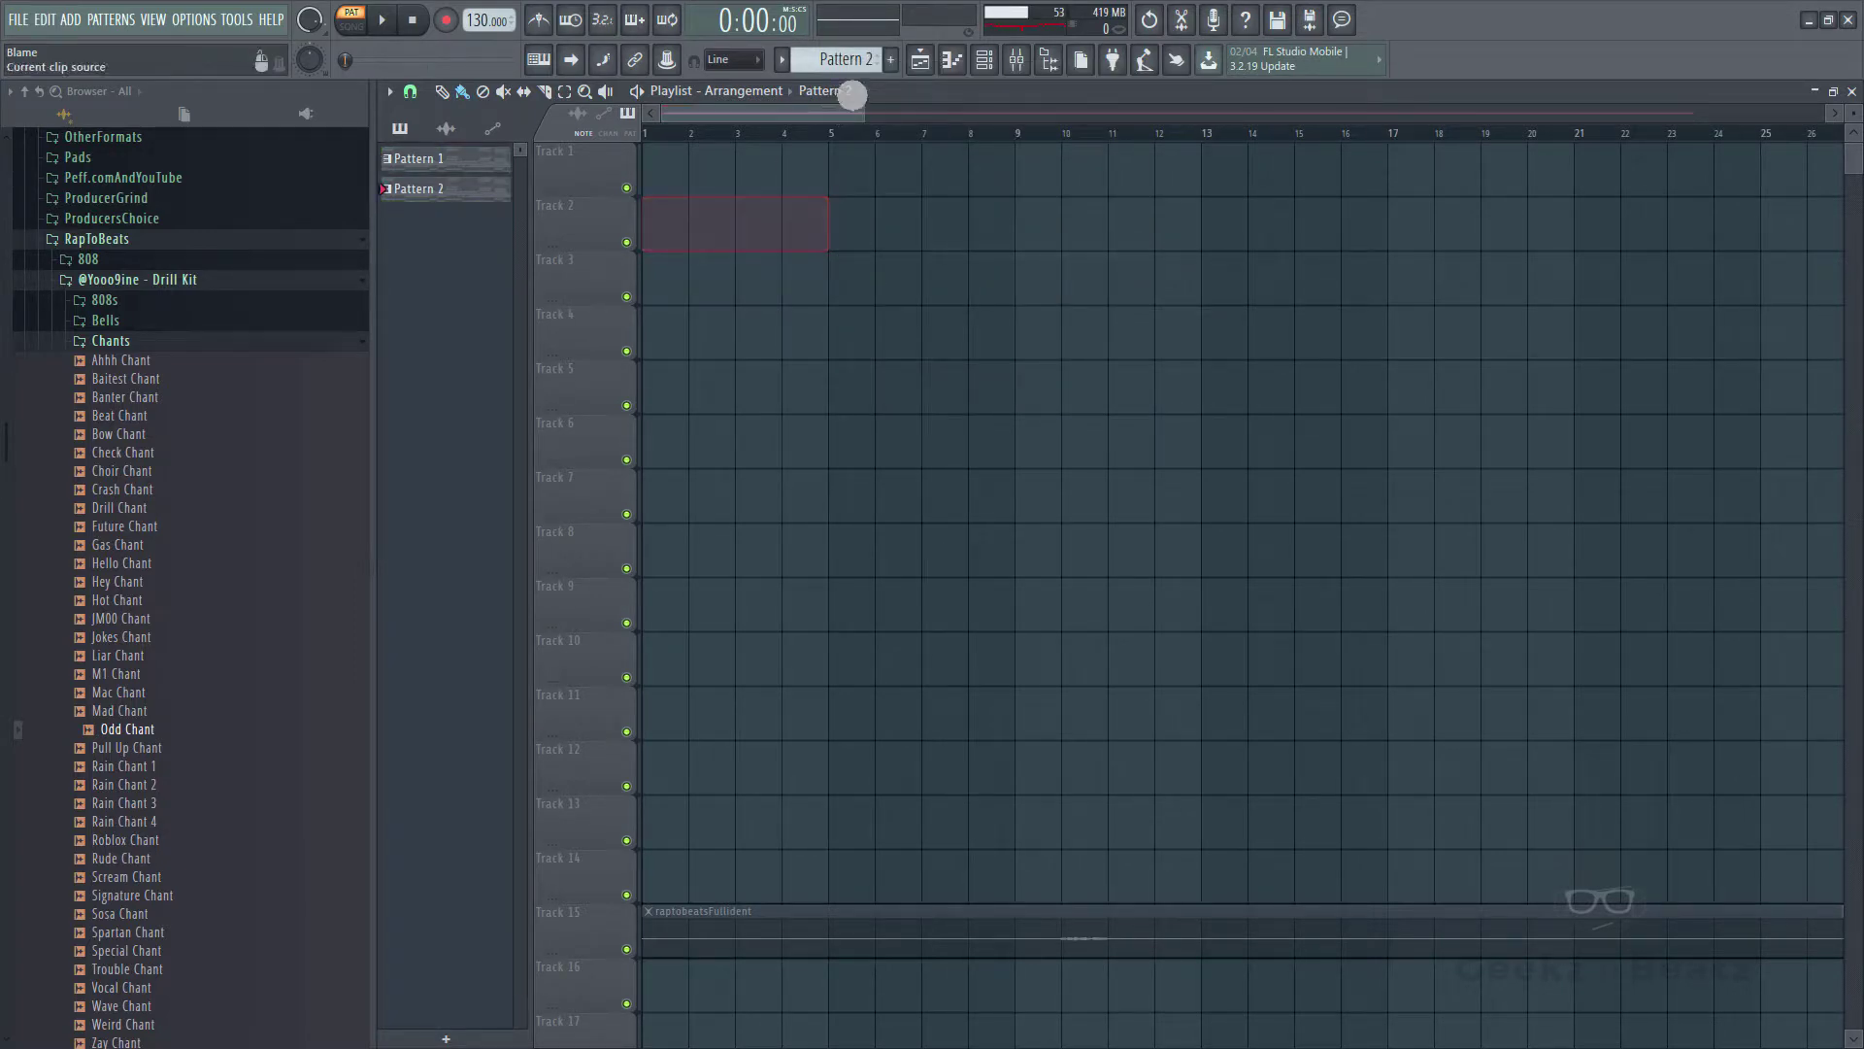
click(679, 166)
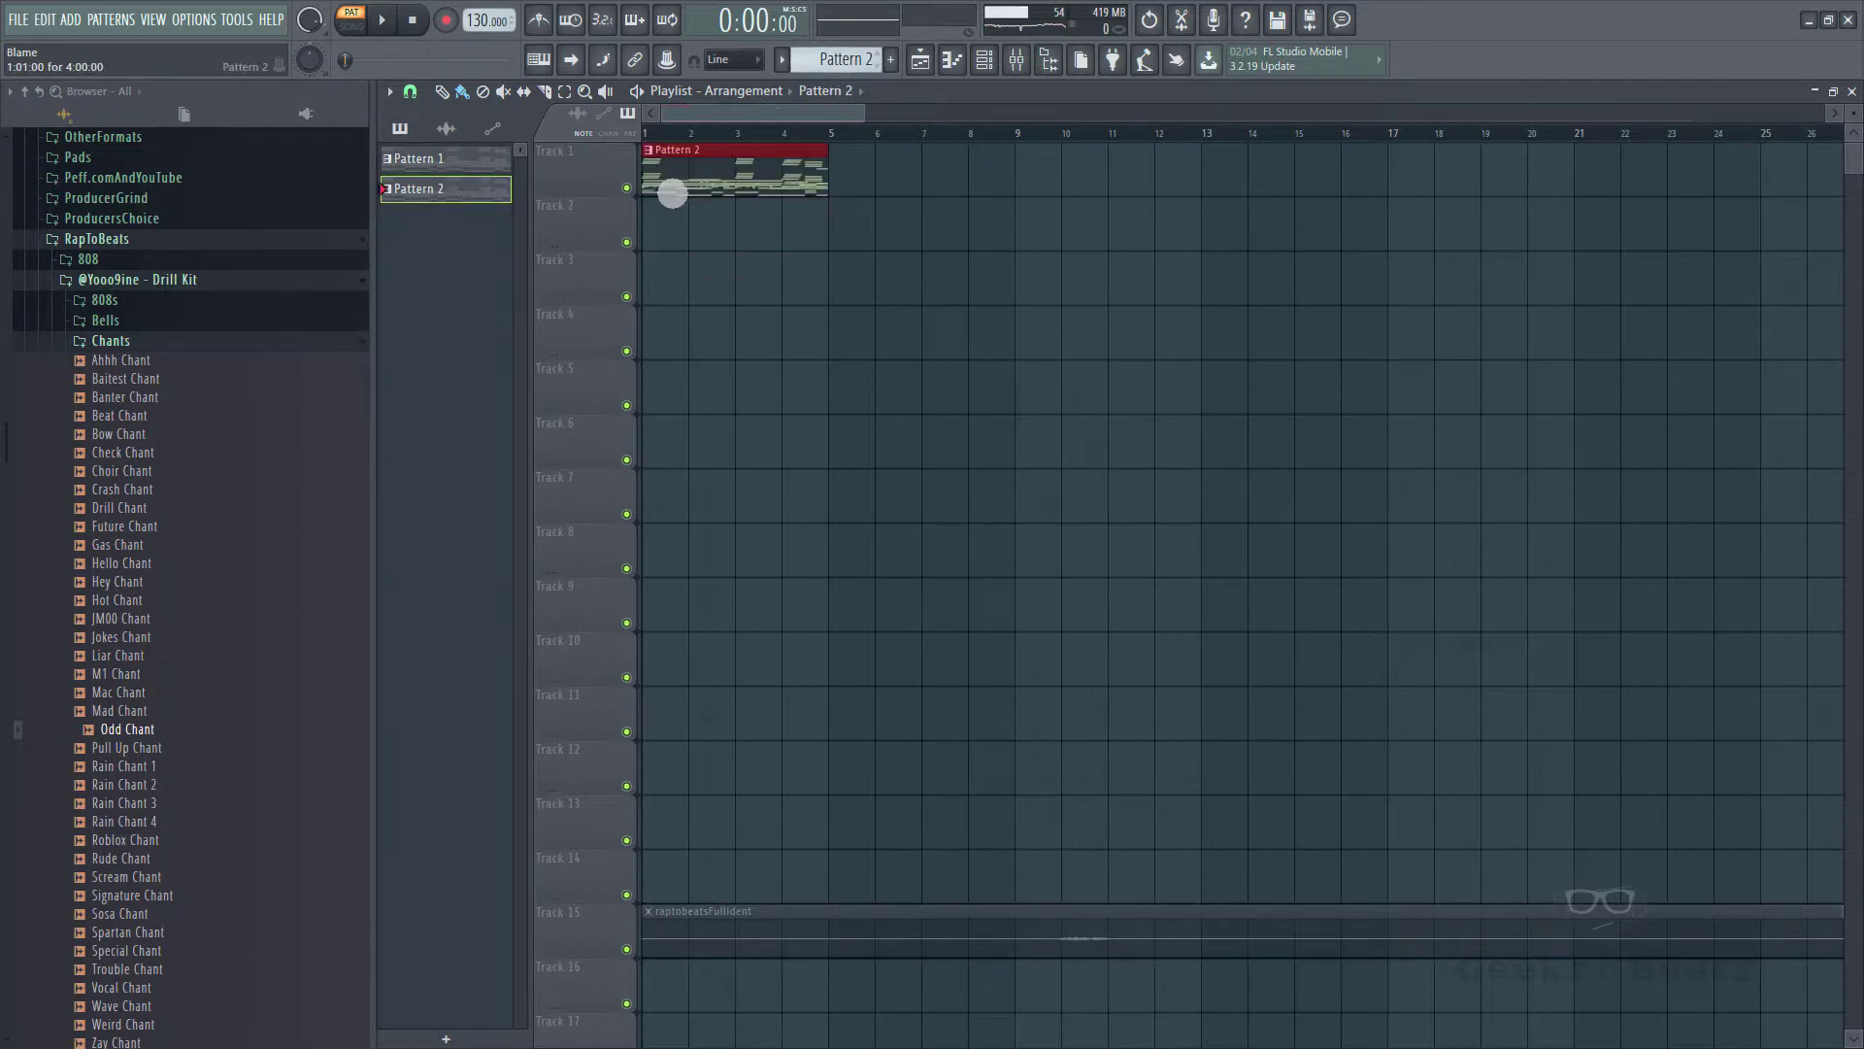
- Split Pattern 2 by channel and move the 808 Bass A Overdrive clip to the start of Track 3
click(856, 64)
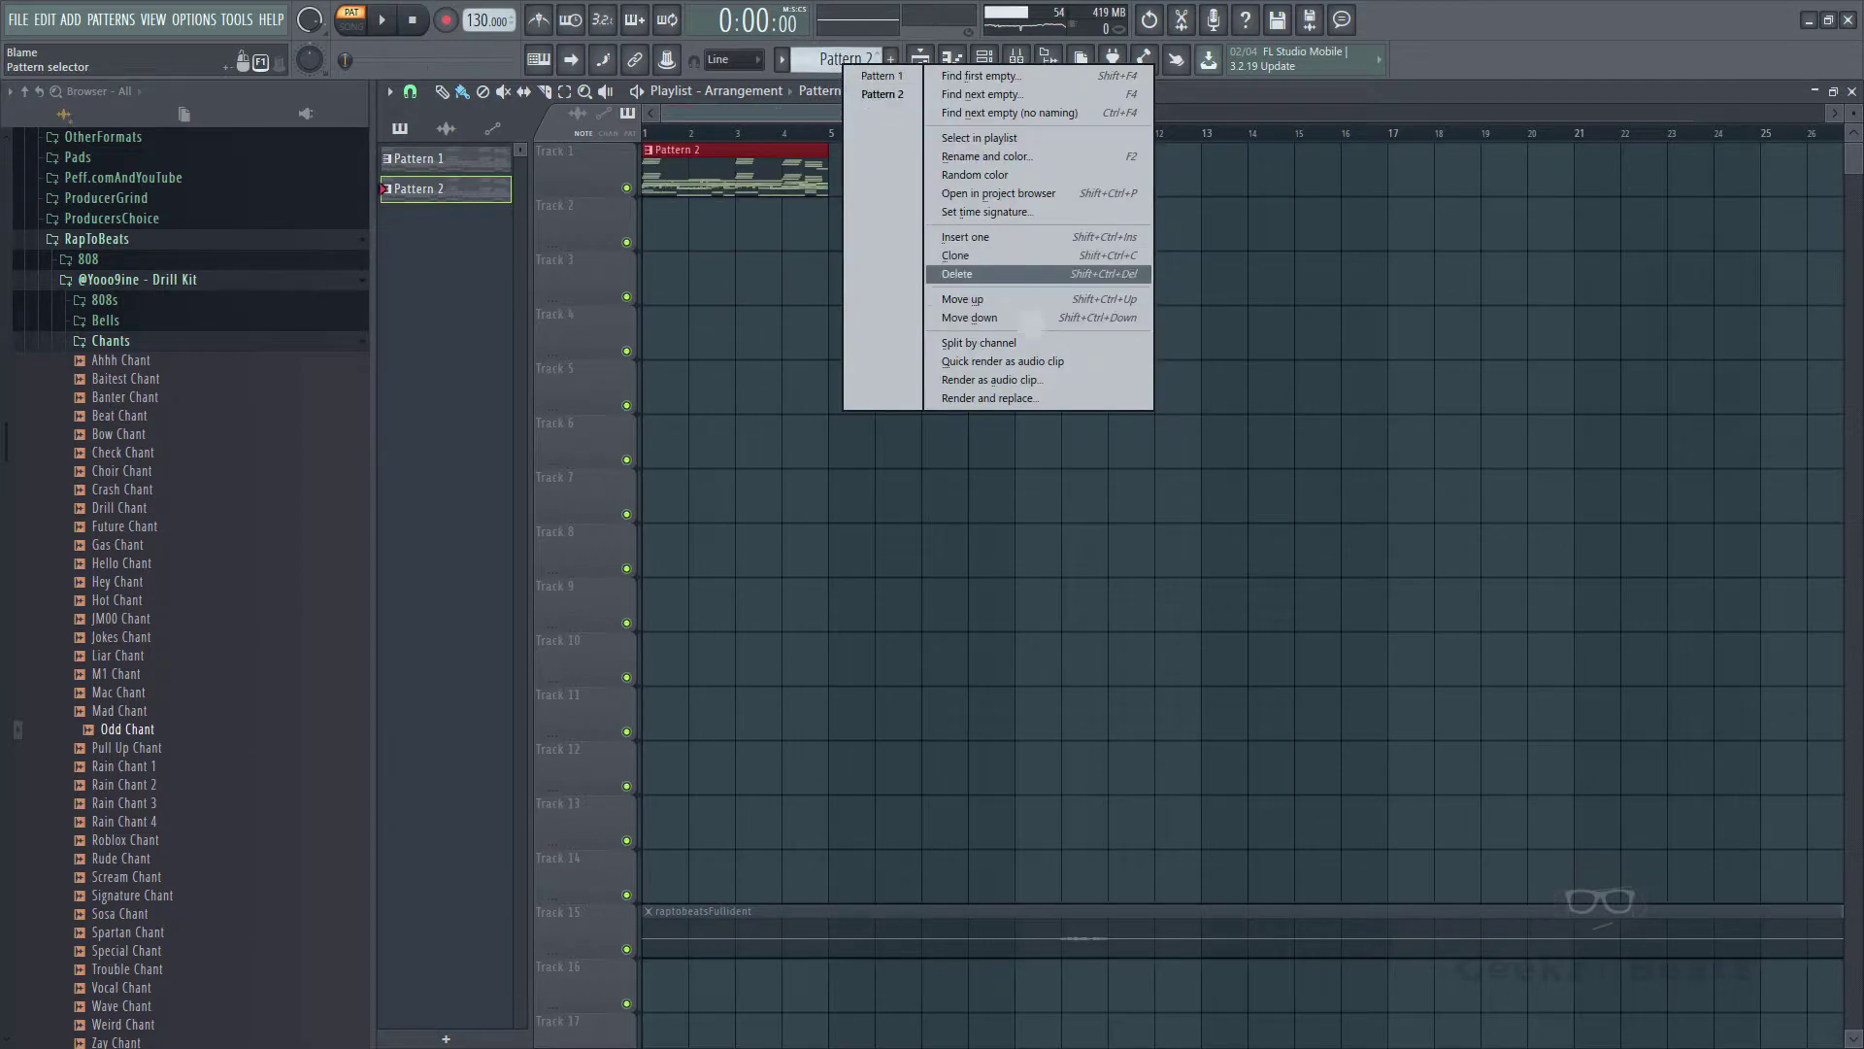
click(1024, 341)
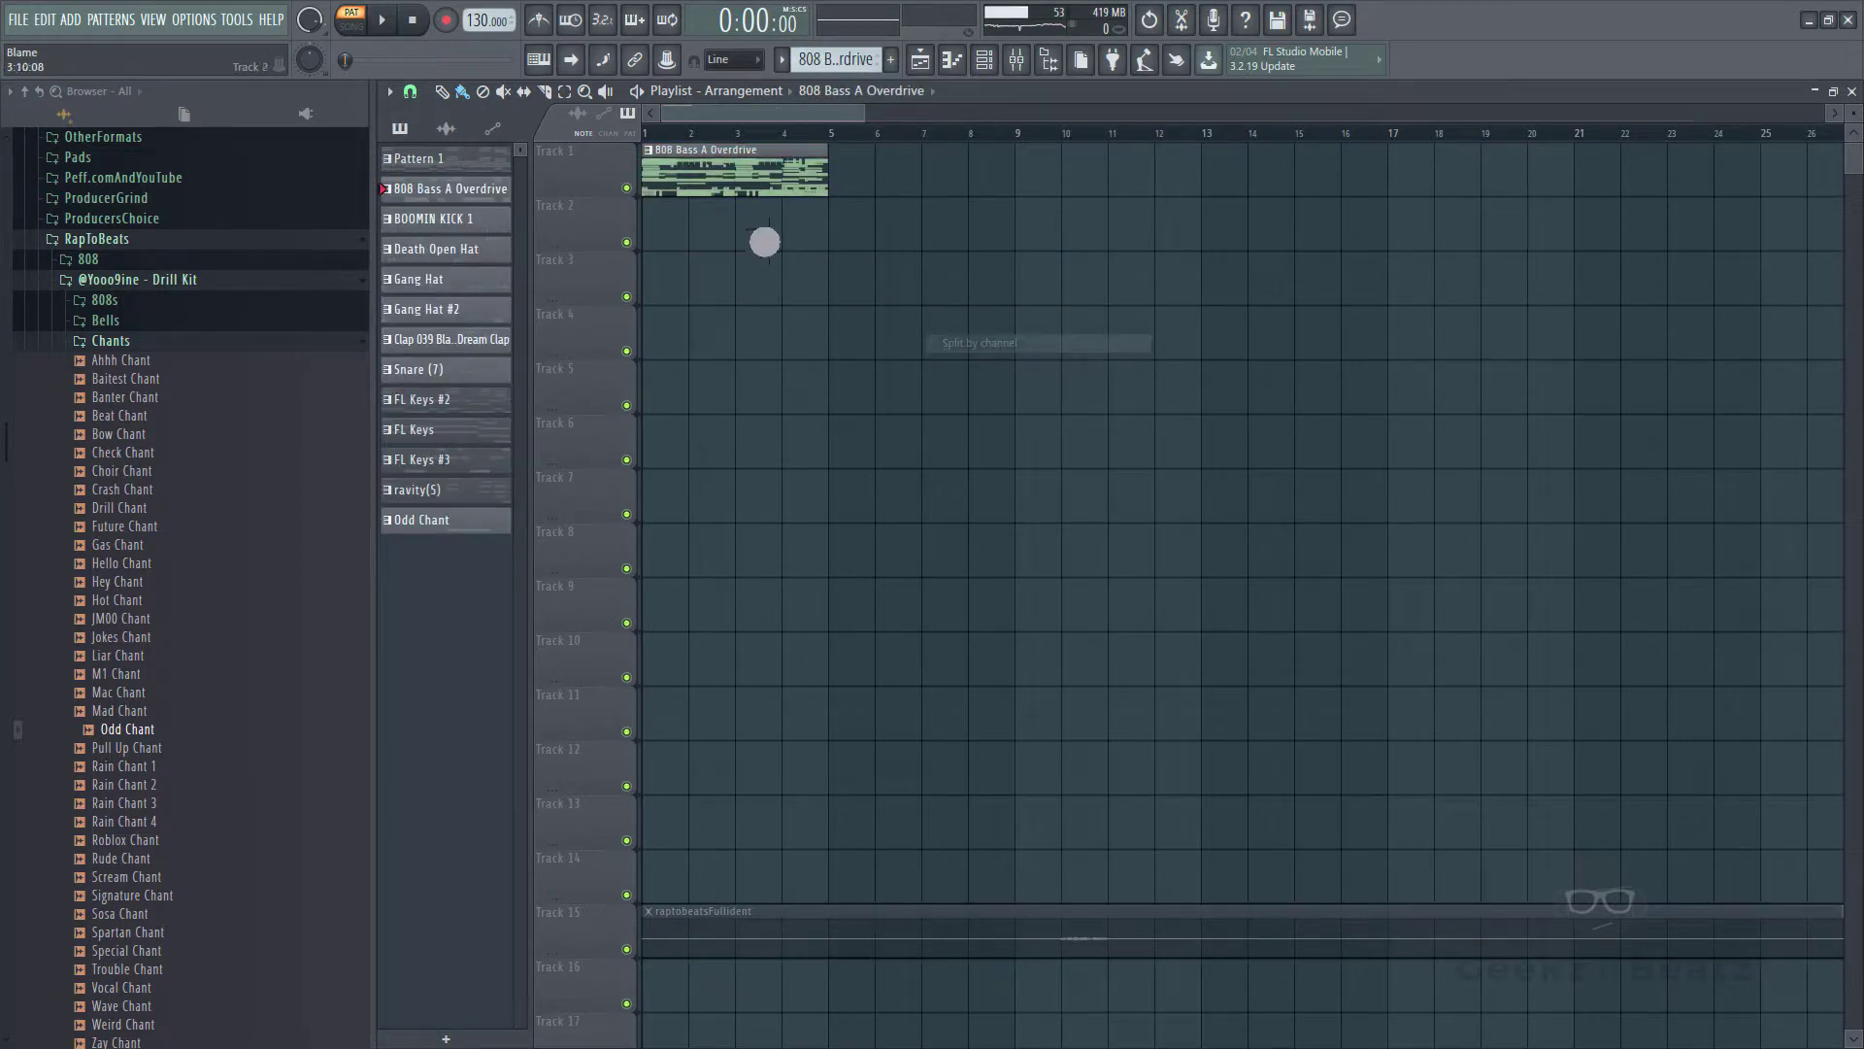
click(691, 270)
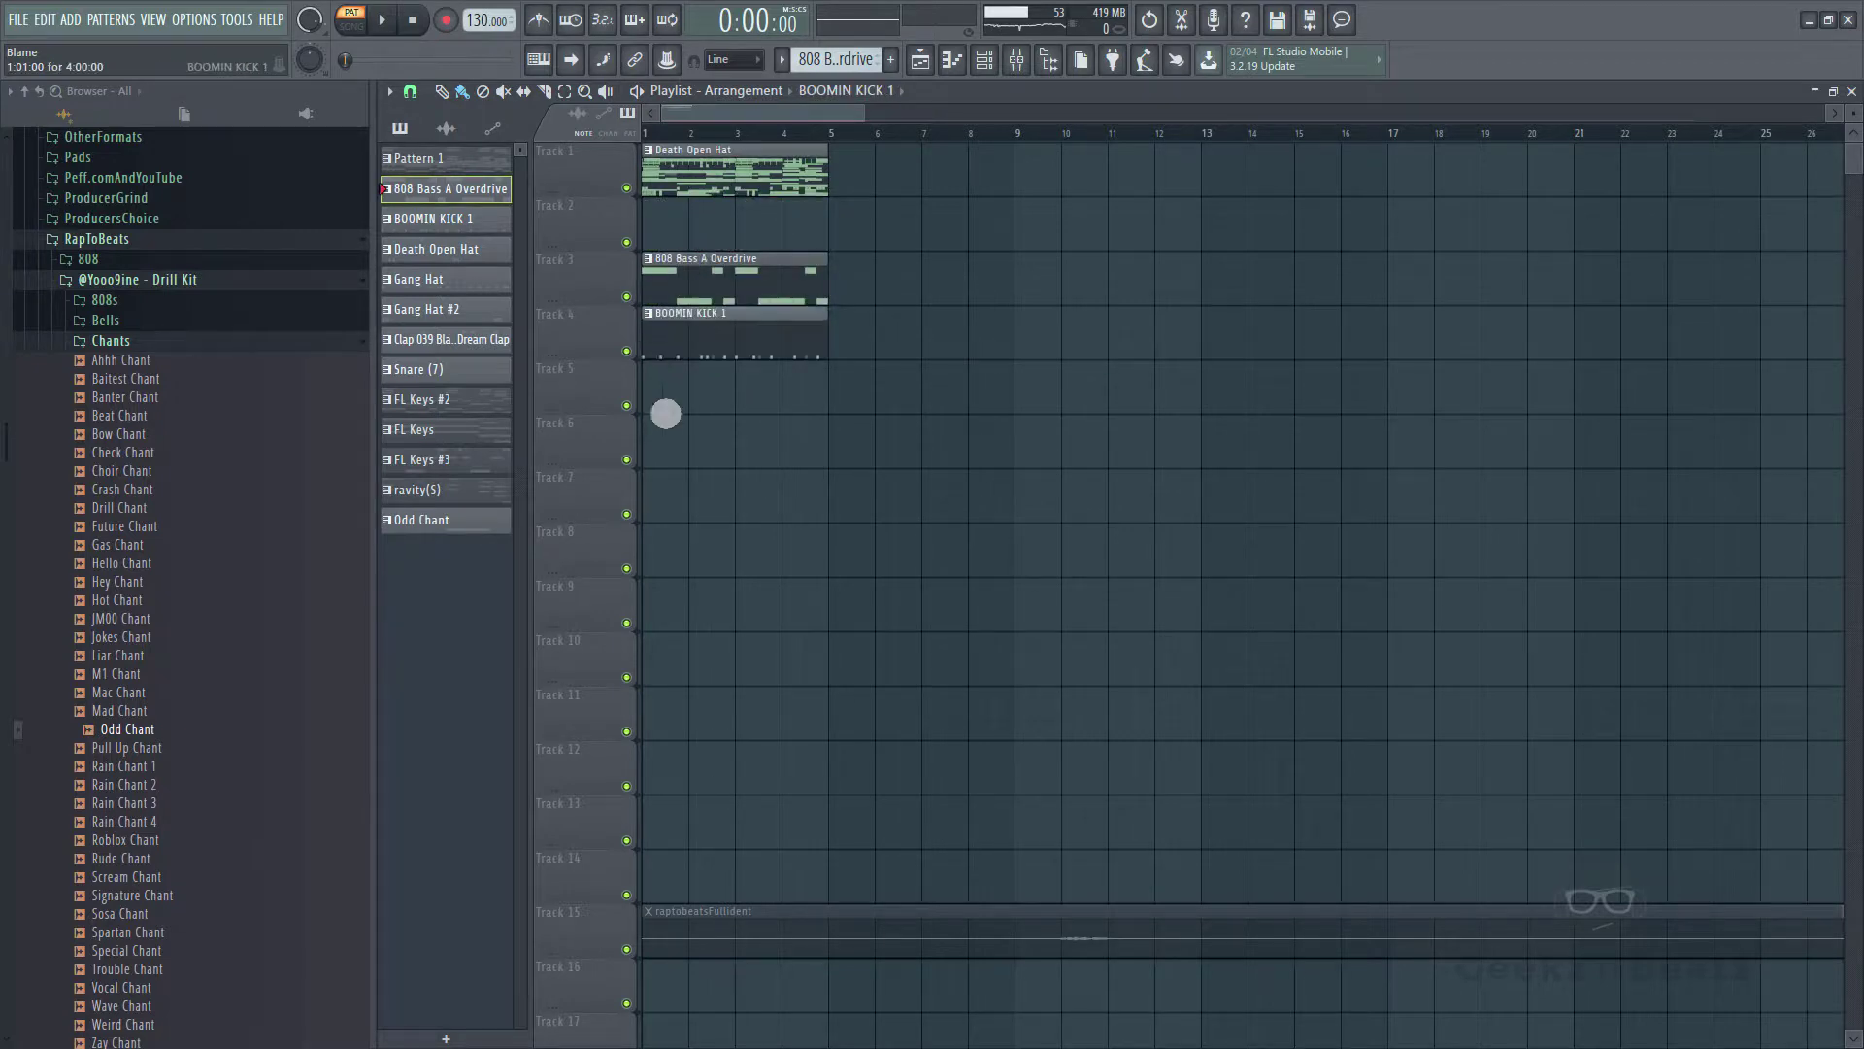
- Arrange the BOOMIN KICK 1, Death Open Hat, Gang Hat and Gang Hat #2 clips at bar 1 on Tracks 5 to 8
click(667, 401)
click(695, 452)
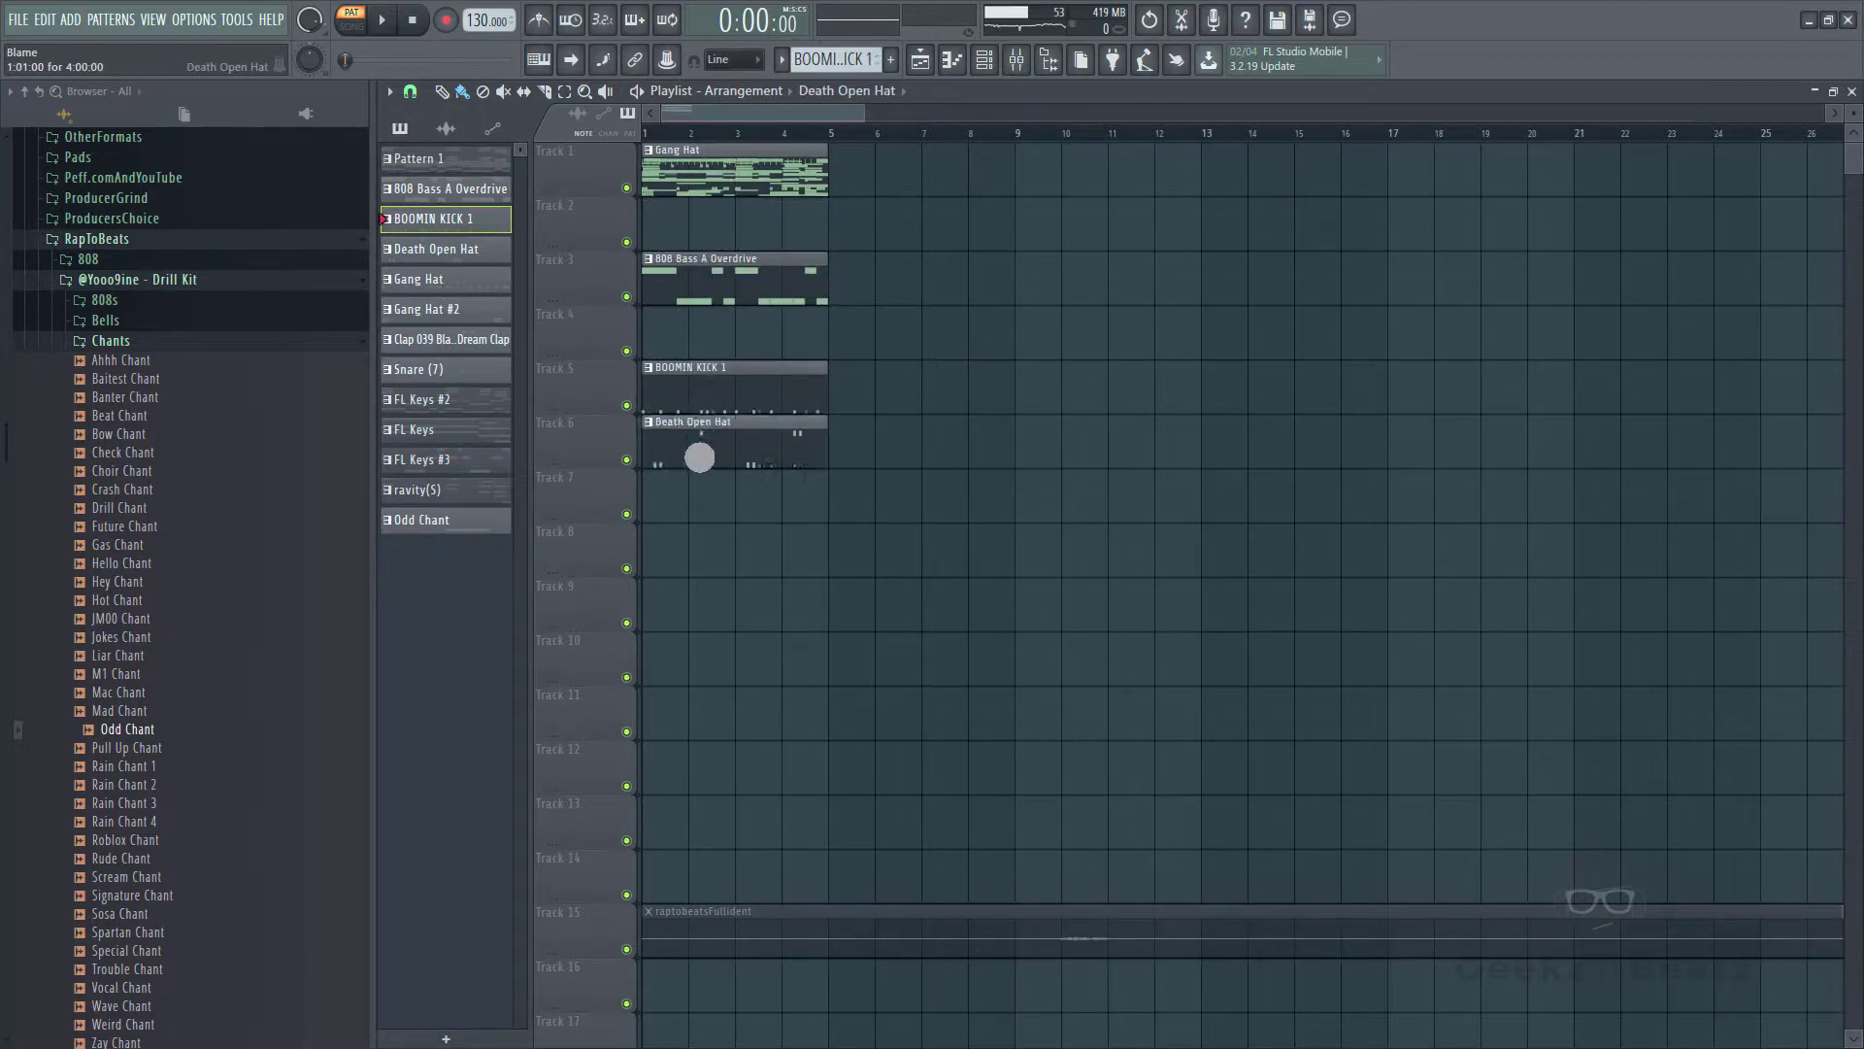
click(707, 505)
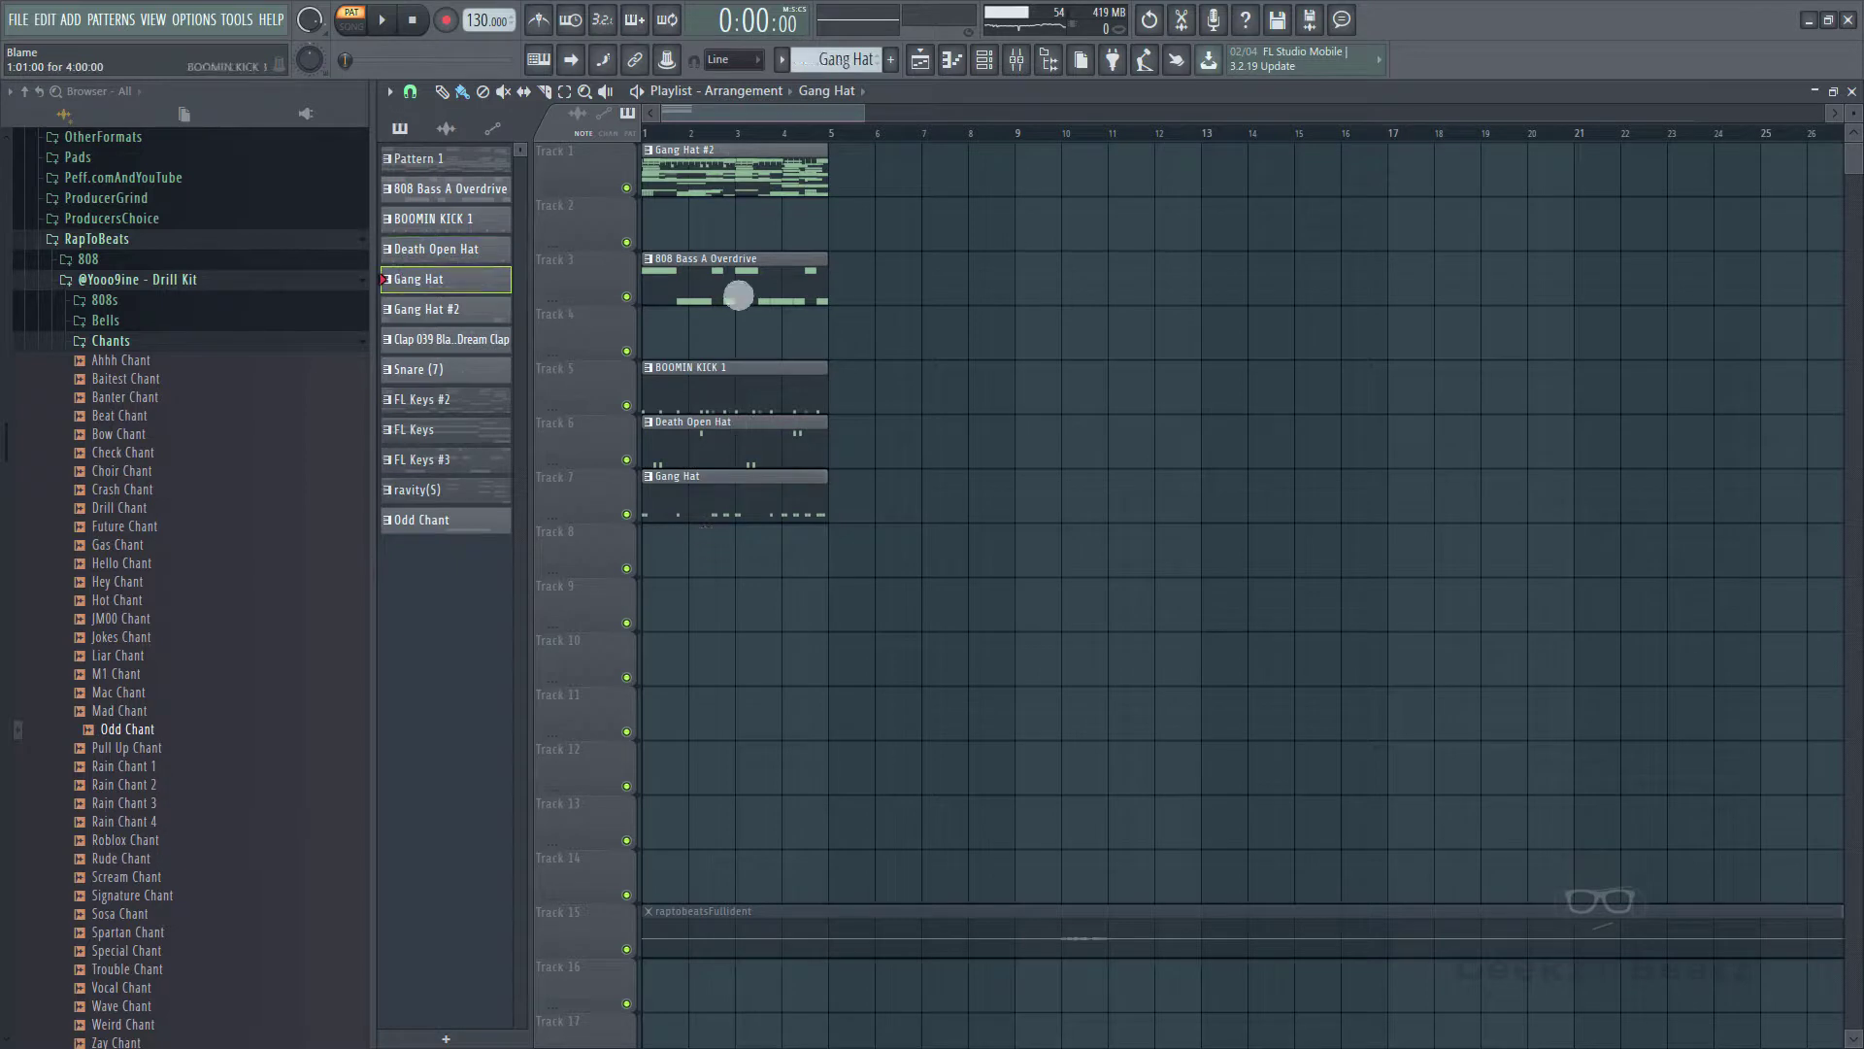
click(699, 558)
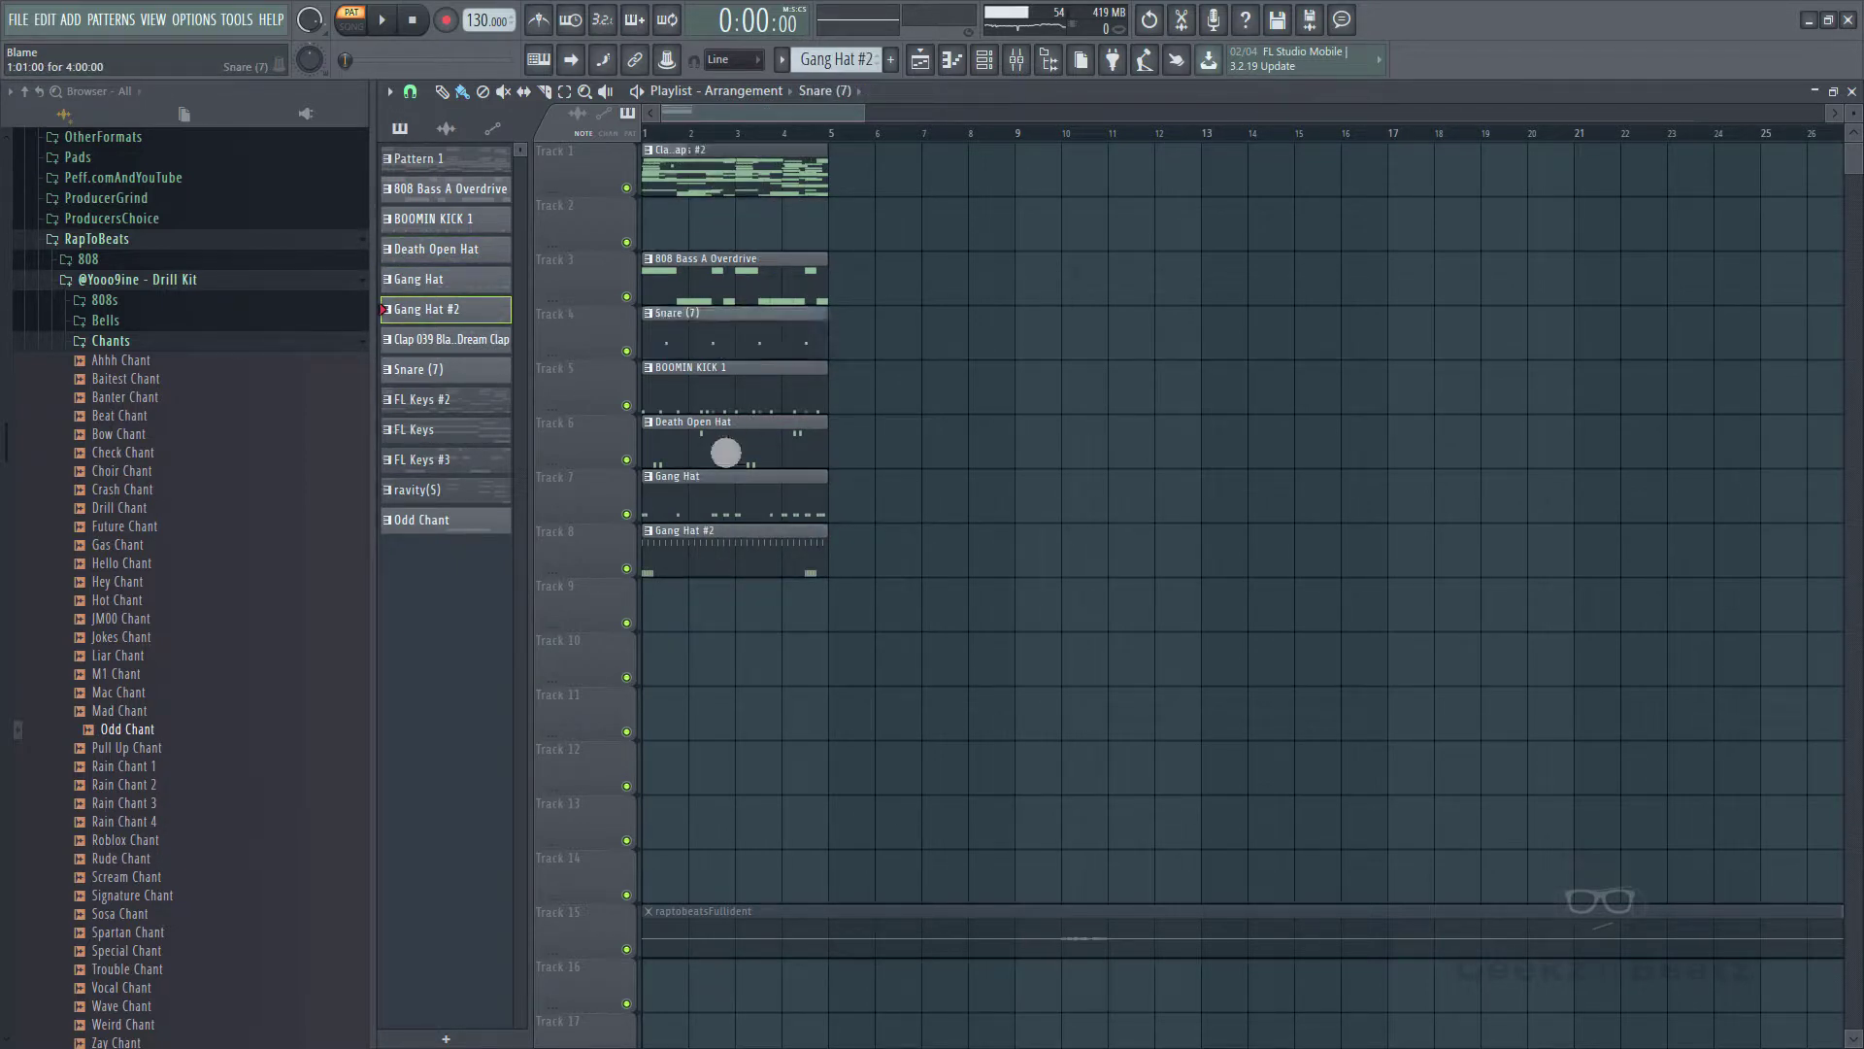
- Place the Snare (7) clip on Track 9 and the Clap 039 clip on Track 10, extending the clap to four bars
click(713, 618)
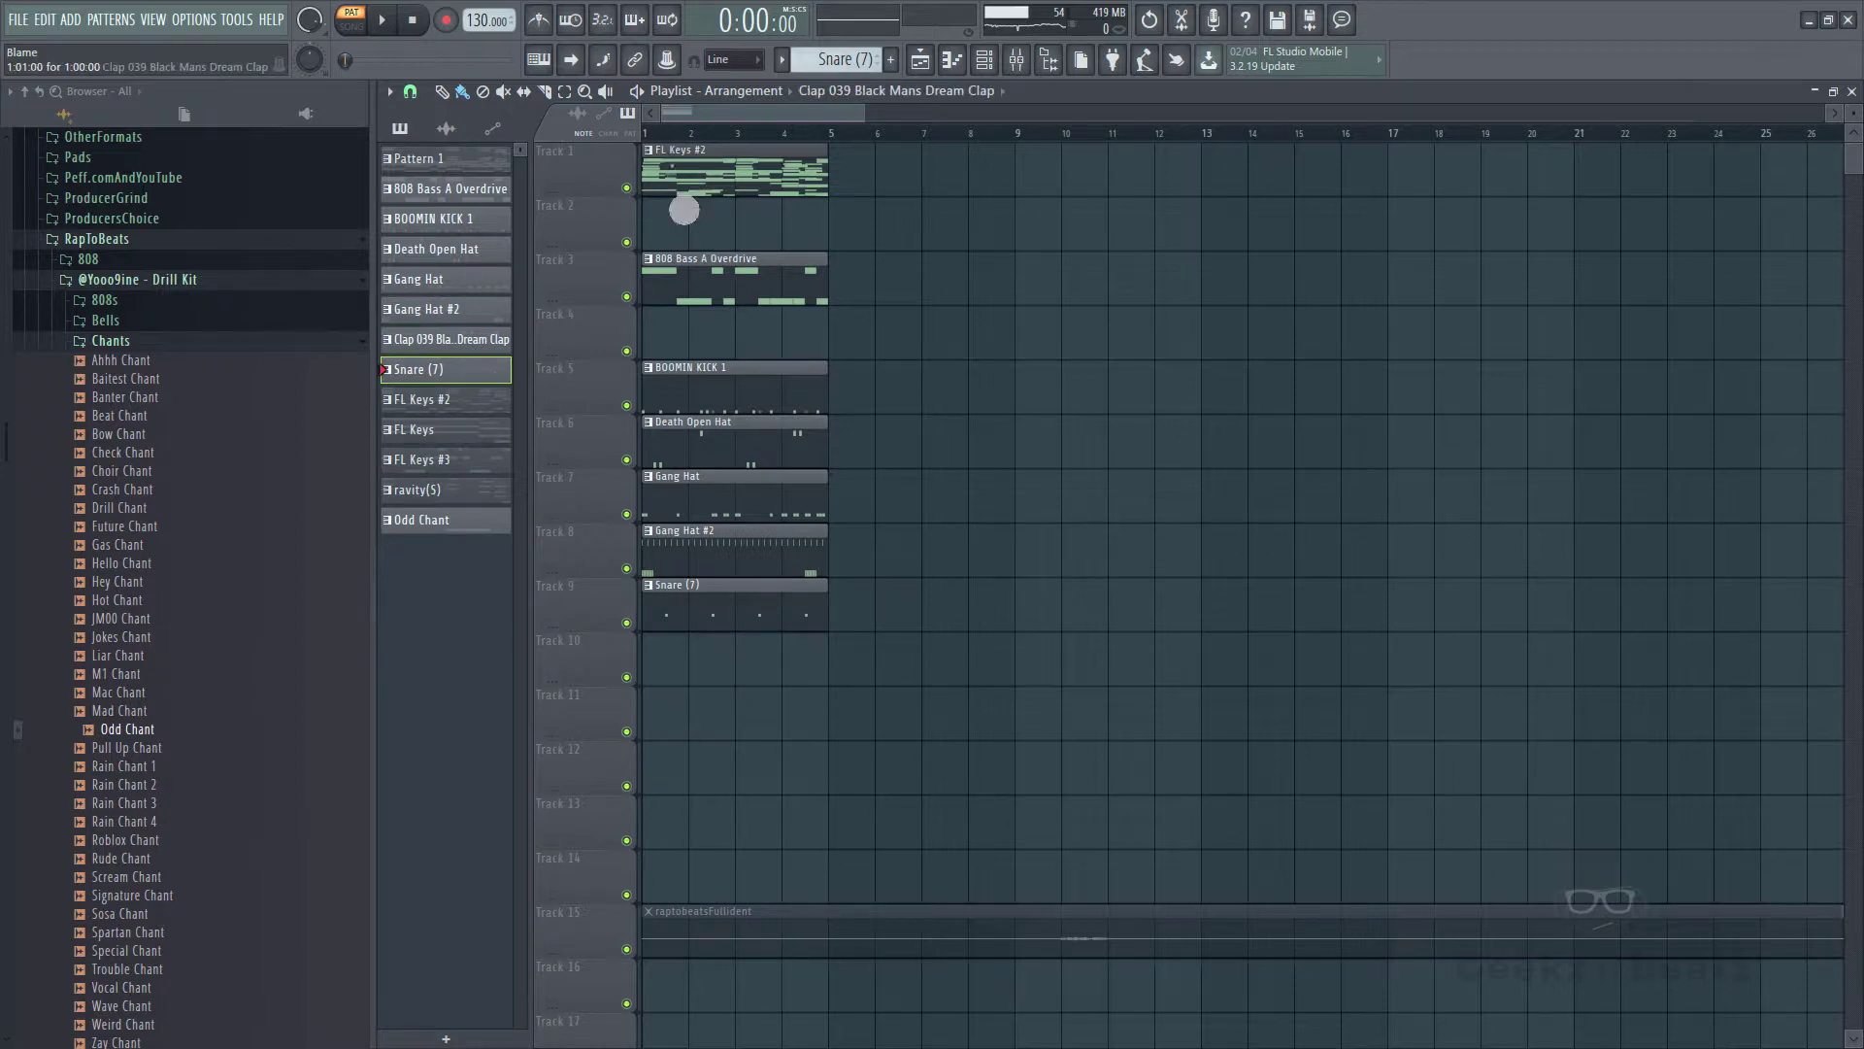
click(676, 661)
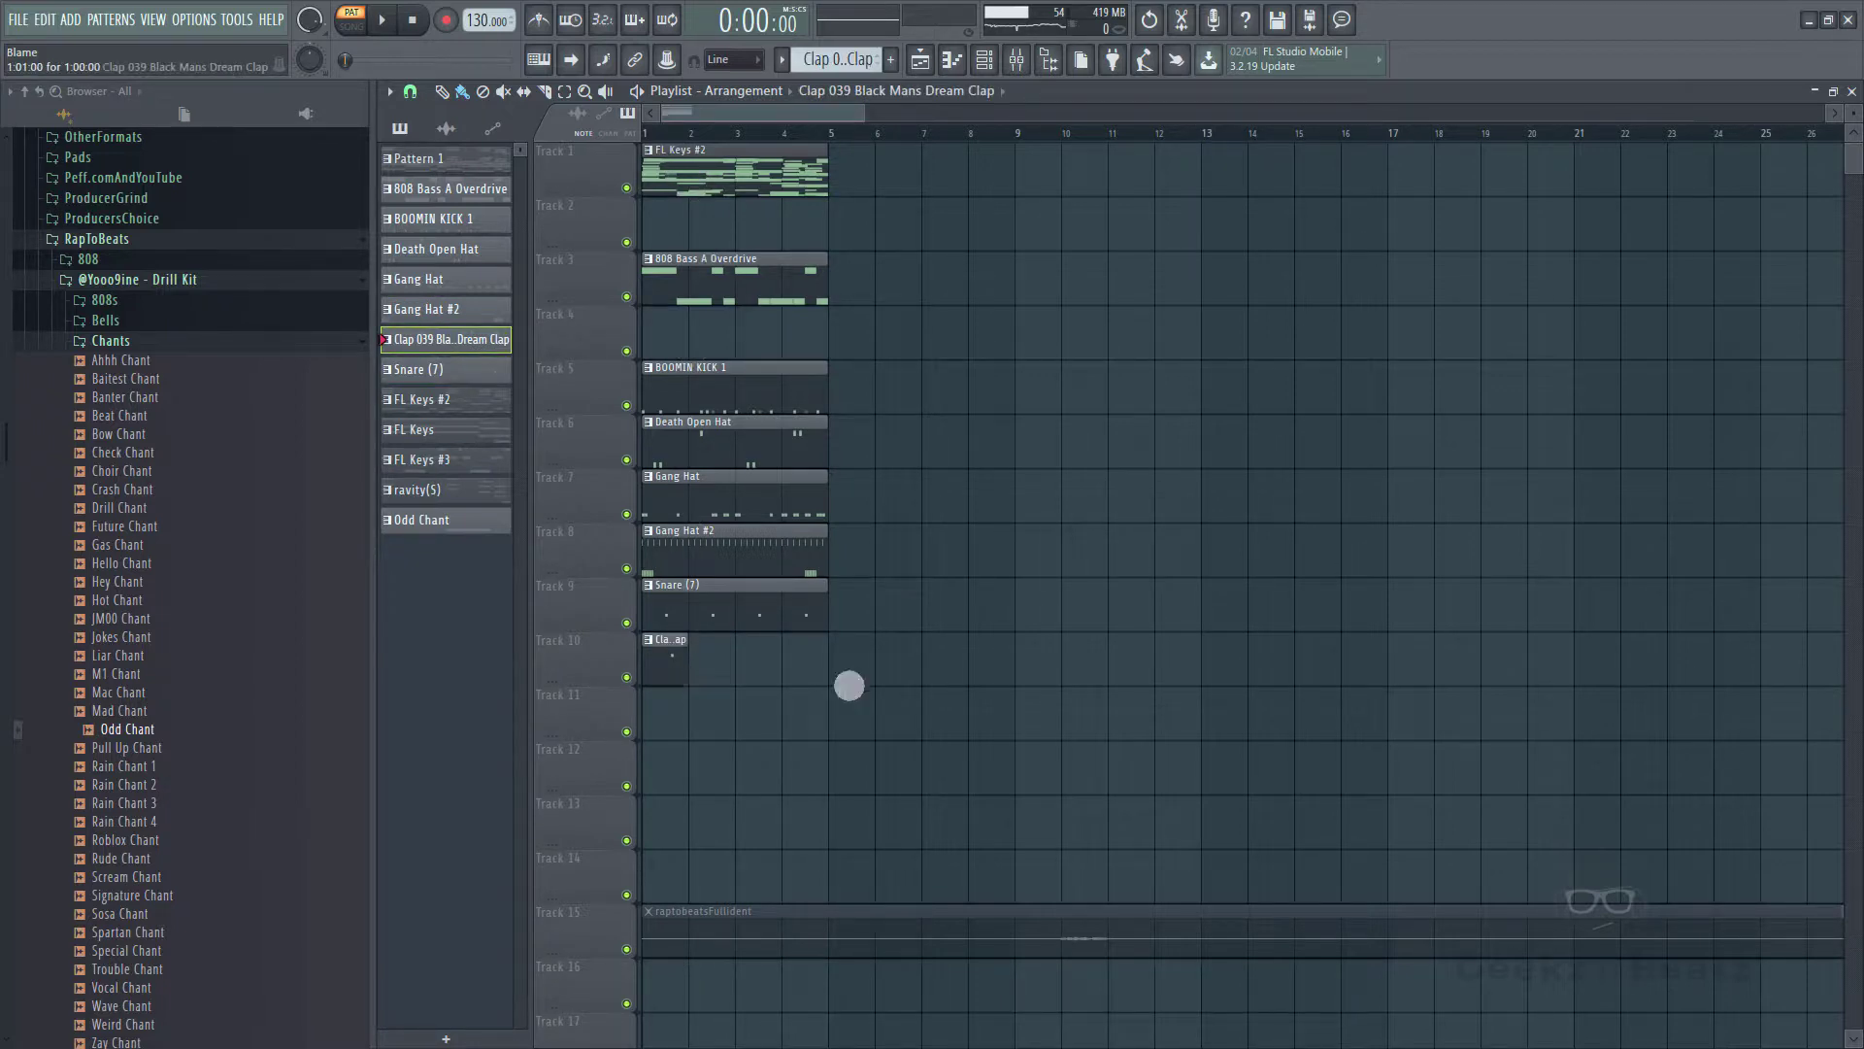
mouse_move(850, 686)
mouse_down()
mouse_move(865, 686)
mouse_move(827, 679)
mouse_up()
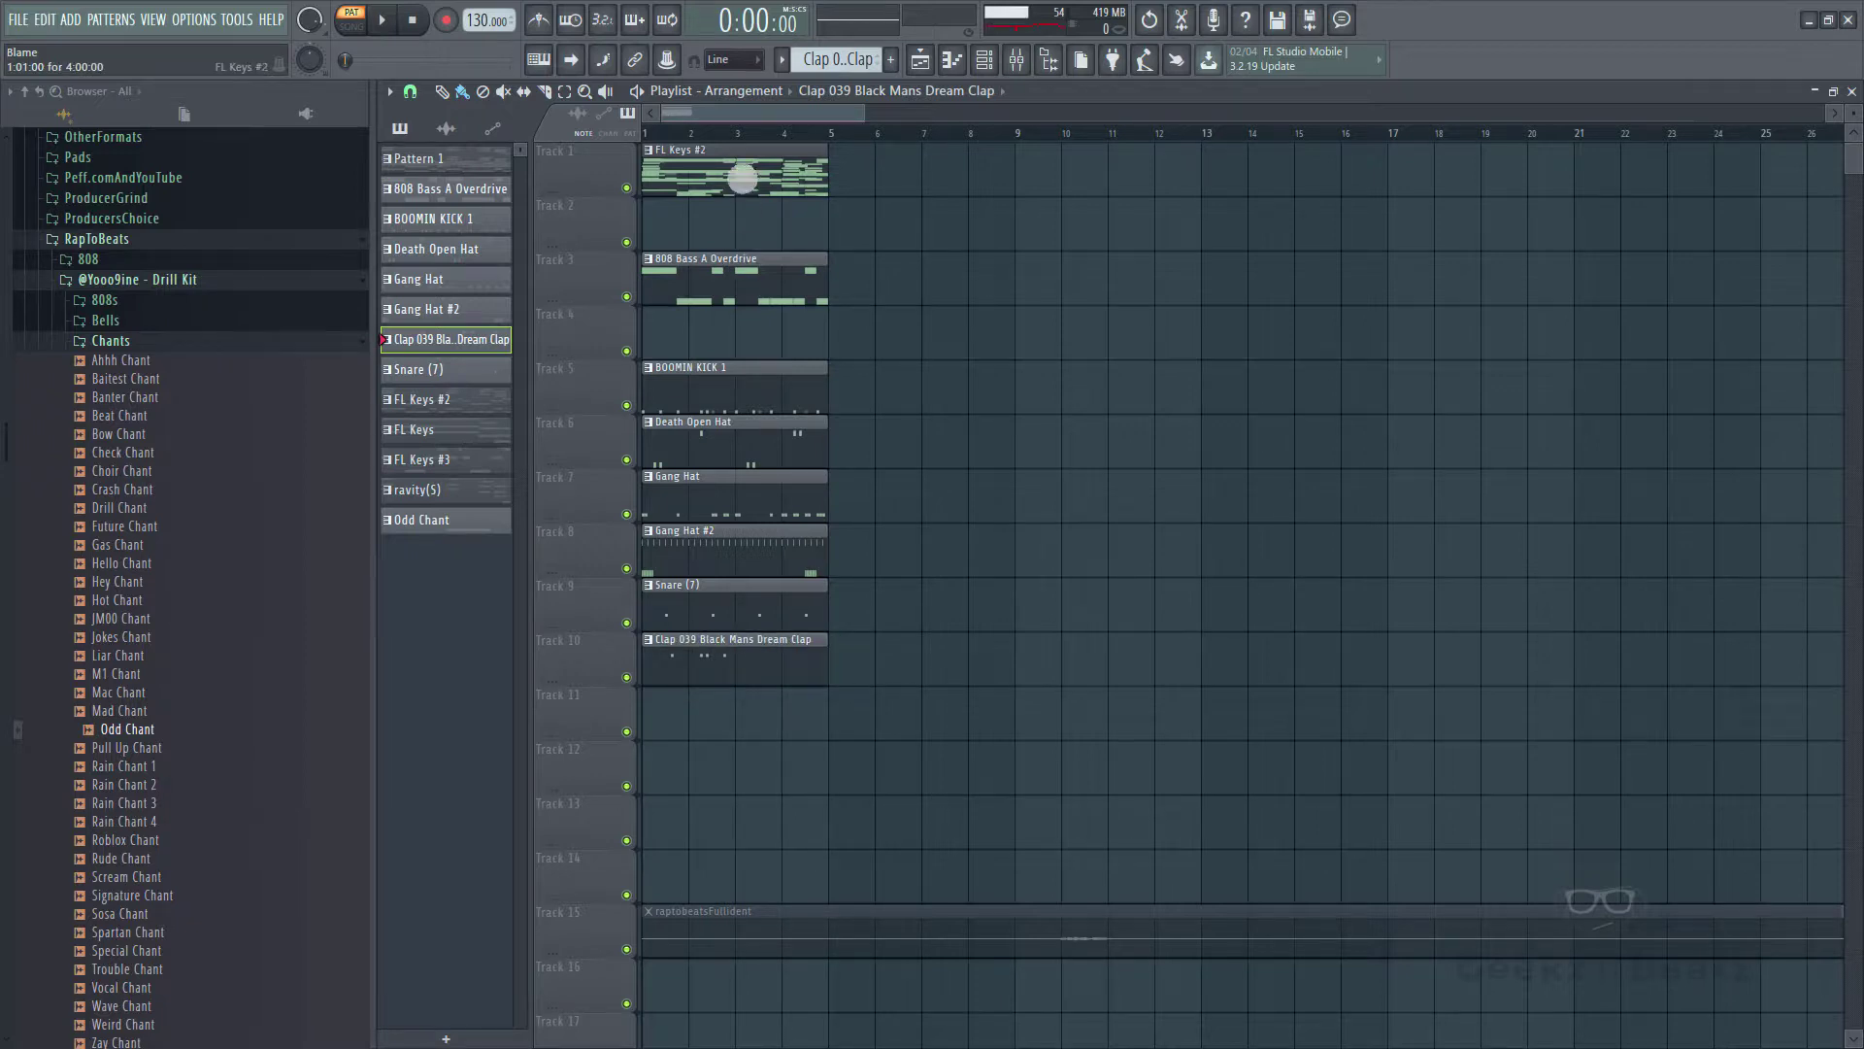
- Move the FL Keys #2, FL Keys, FL Keys #3 and ravity(S) clips from Track 1 to Tracks 11 to 14
drag(742, 181, 676, 734)
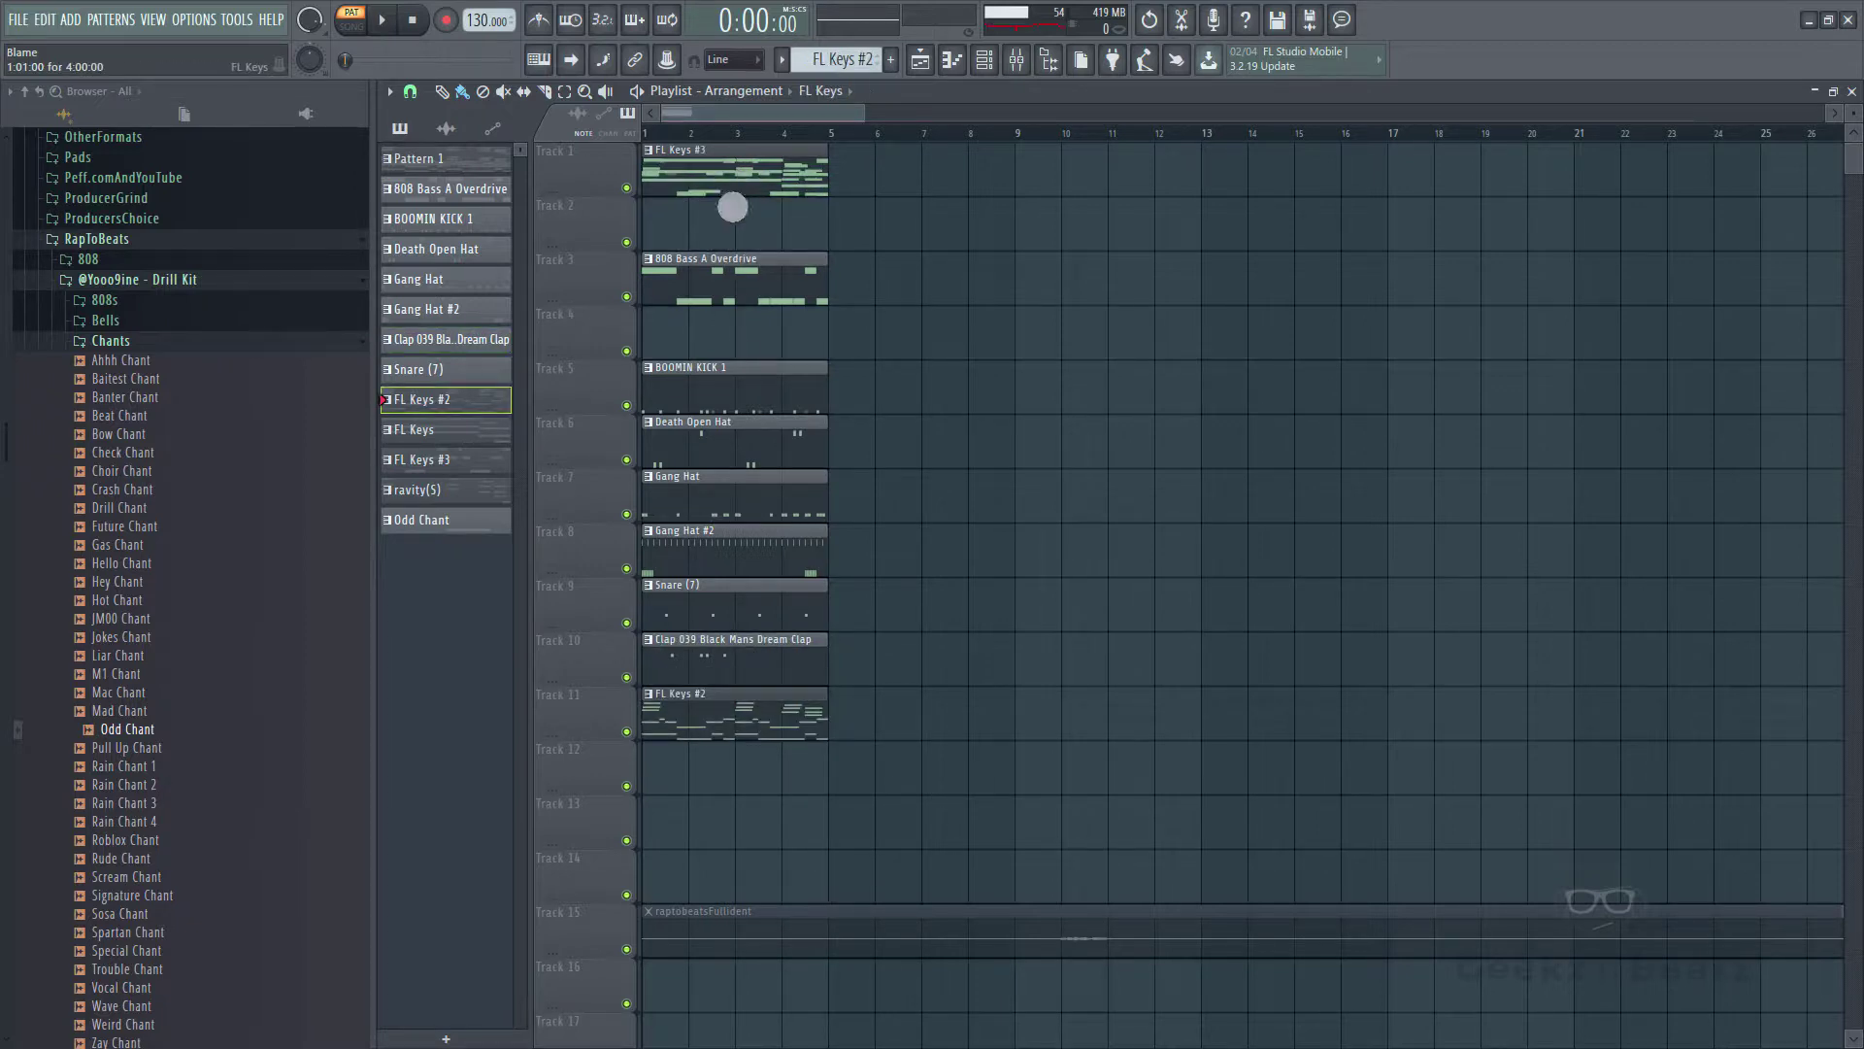
drag(732, 192, 690, 805)
drag(702, 187, 670, 847)
drag(713, 176, 716, 904)
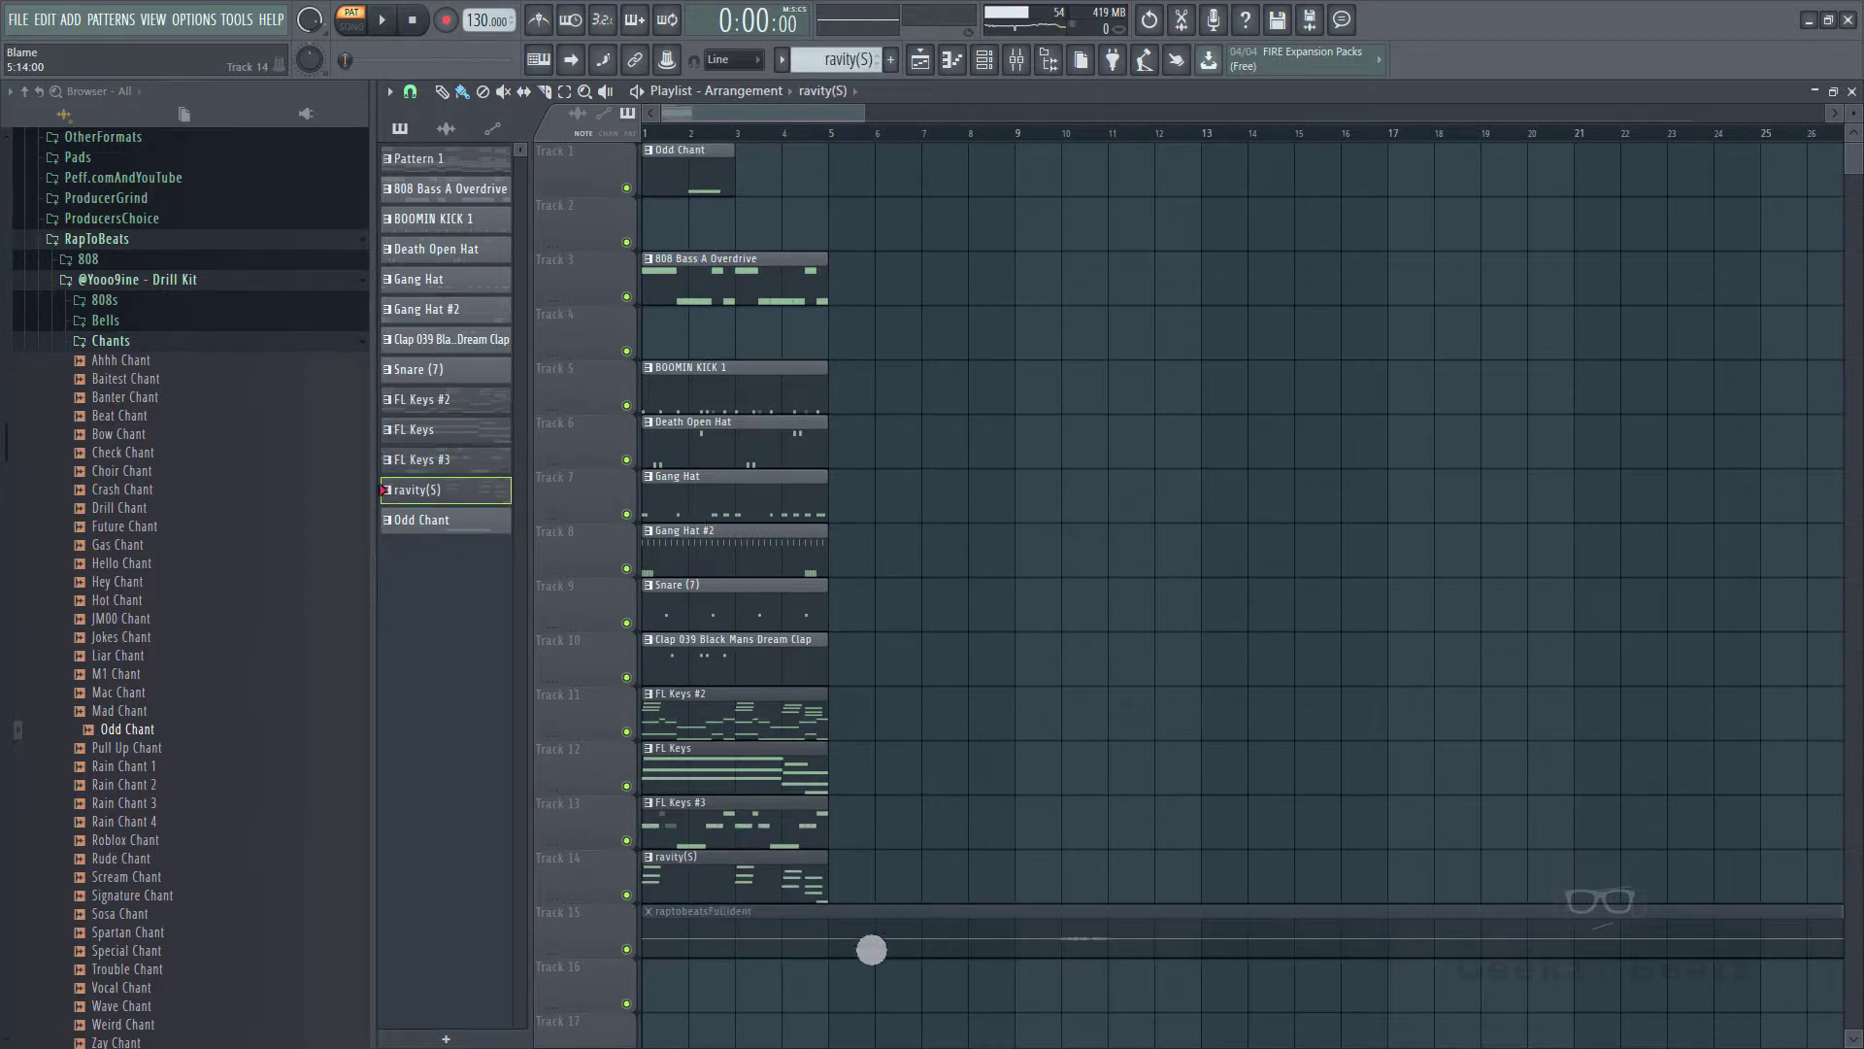
- Move the muted raptobeatsFullident clip down to Track 17 and the Odd Chant clip to the start of Track 15
drag(882, 941, 857, 1041)
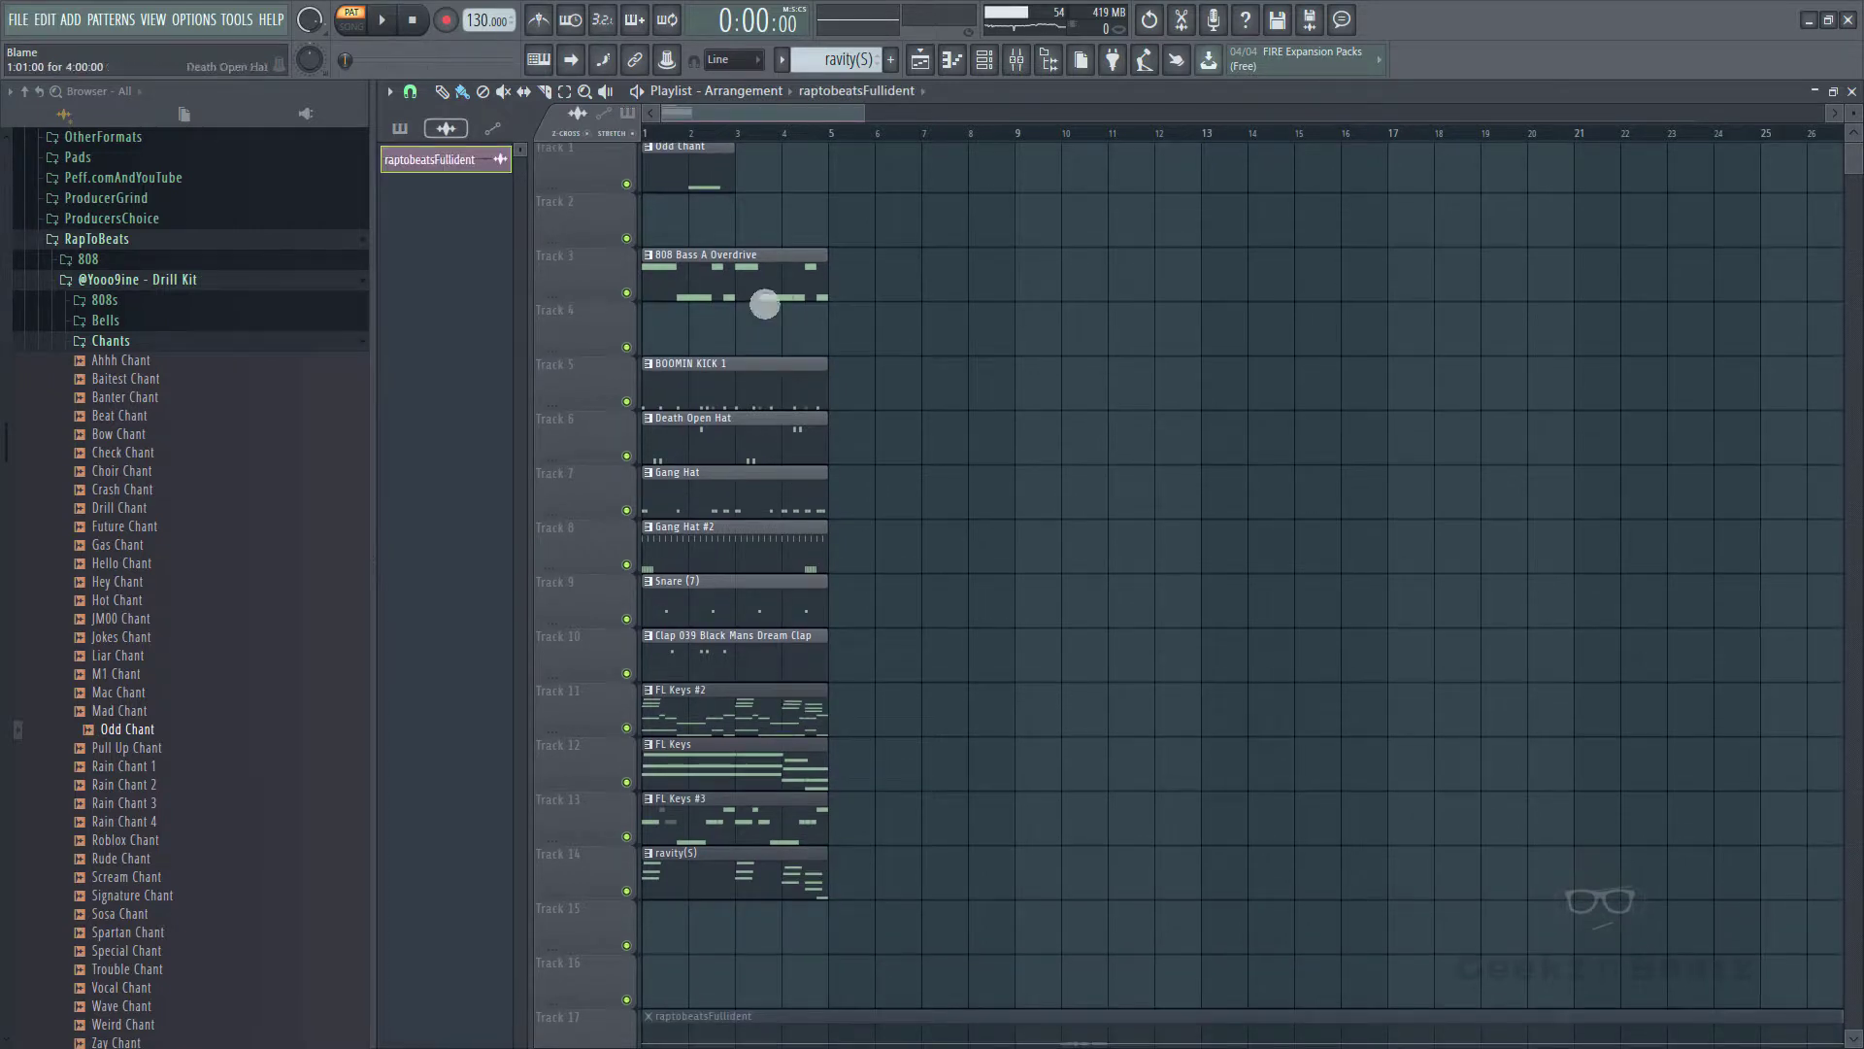
drag(702, 187, 733, 727)
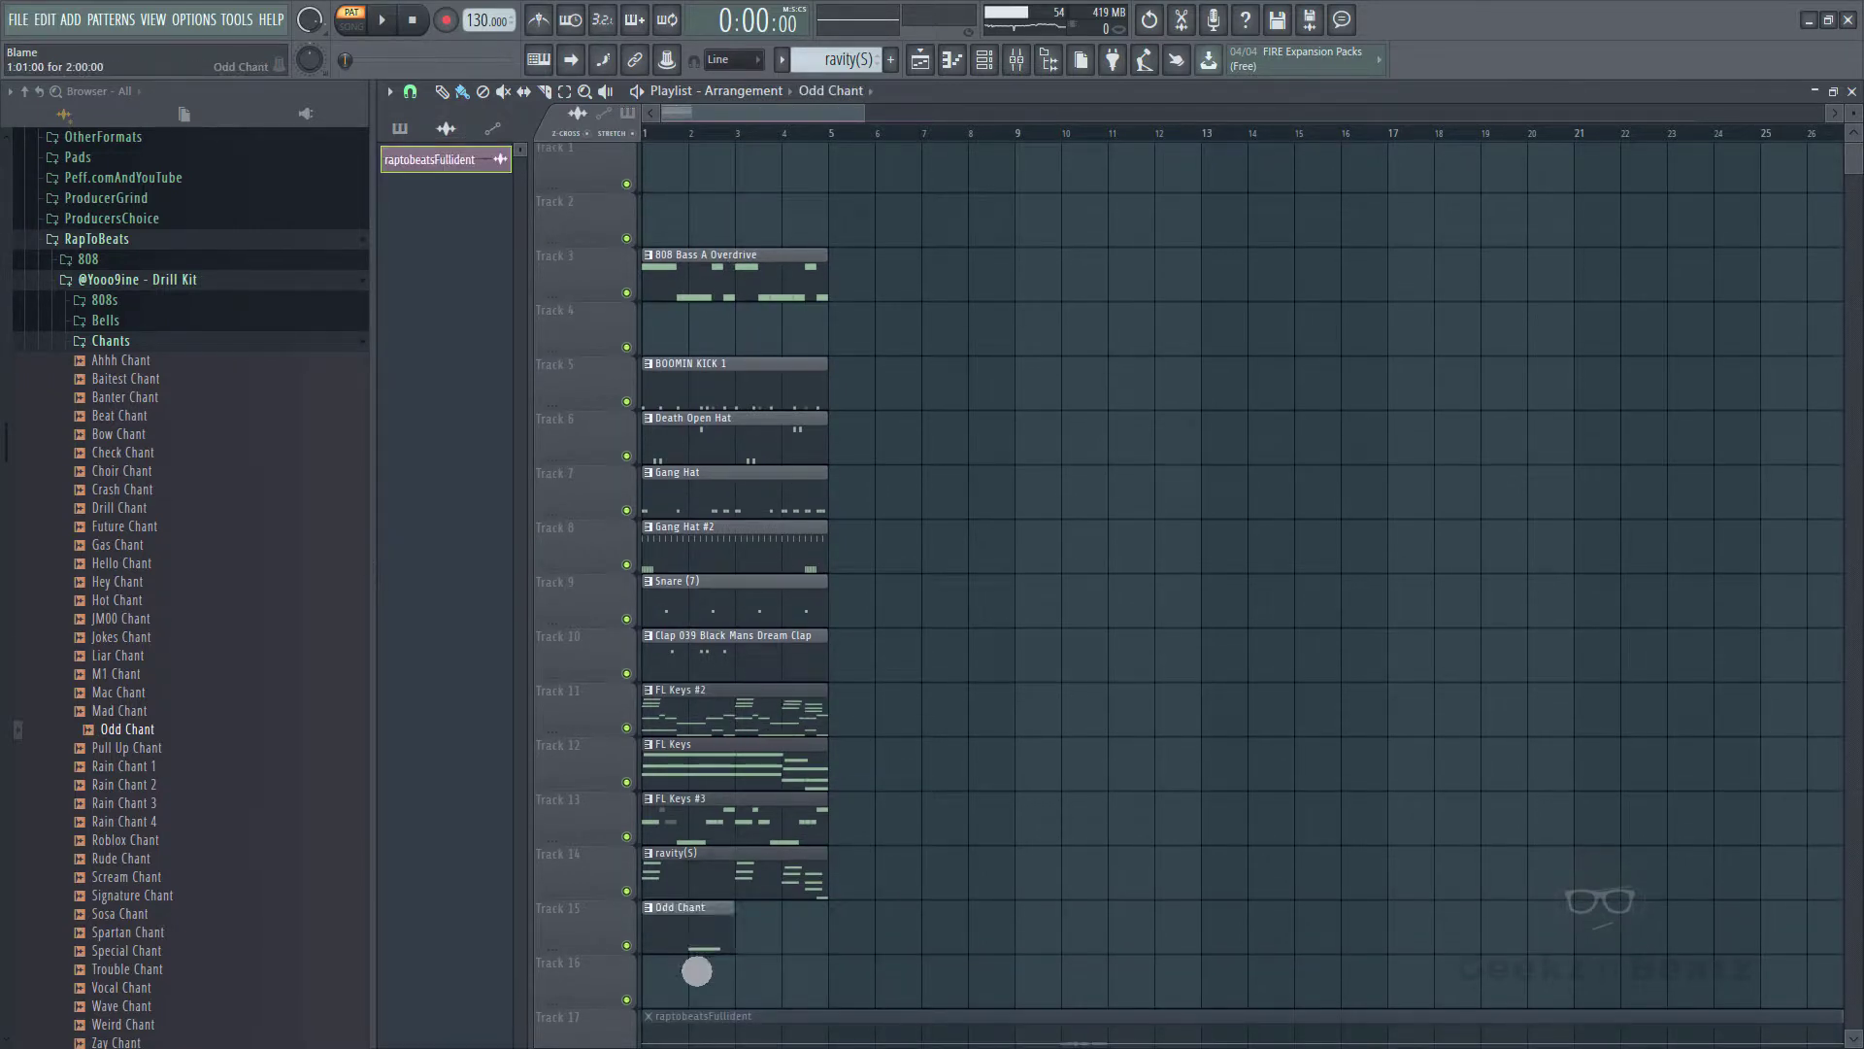
- Duplicate all the clips on Tracks 3 to 15 three times so the four-bar block fills 16 bars
click(698, 934)
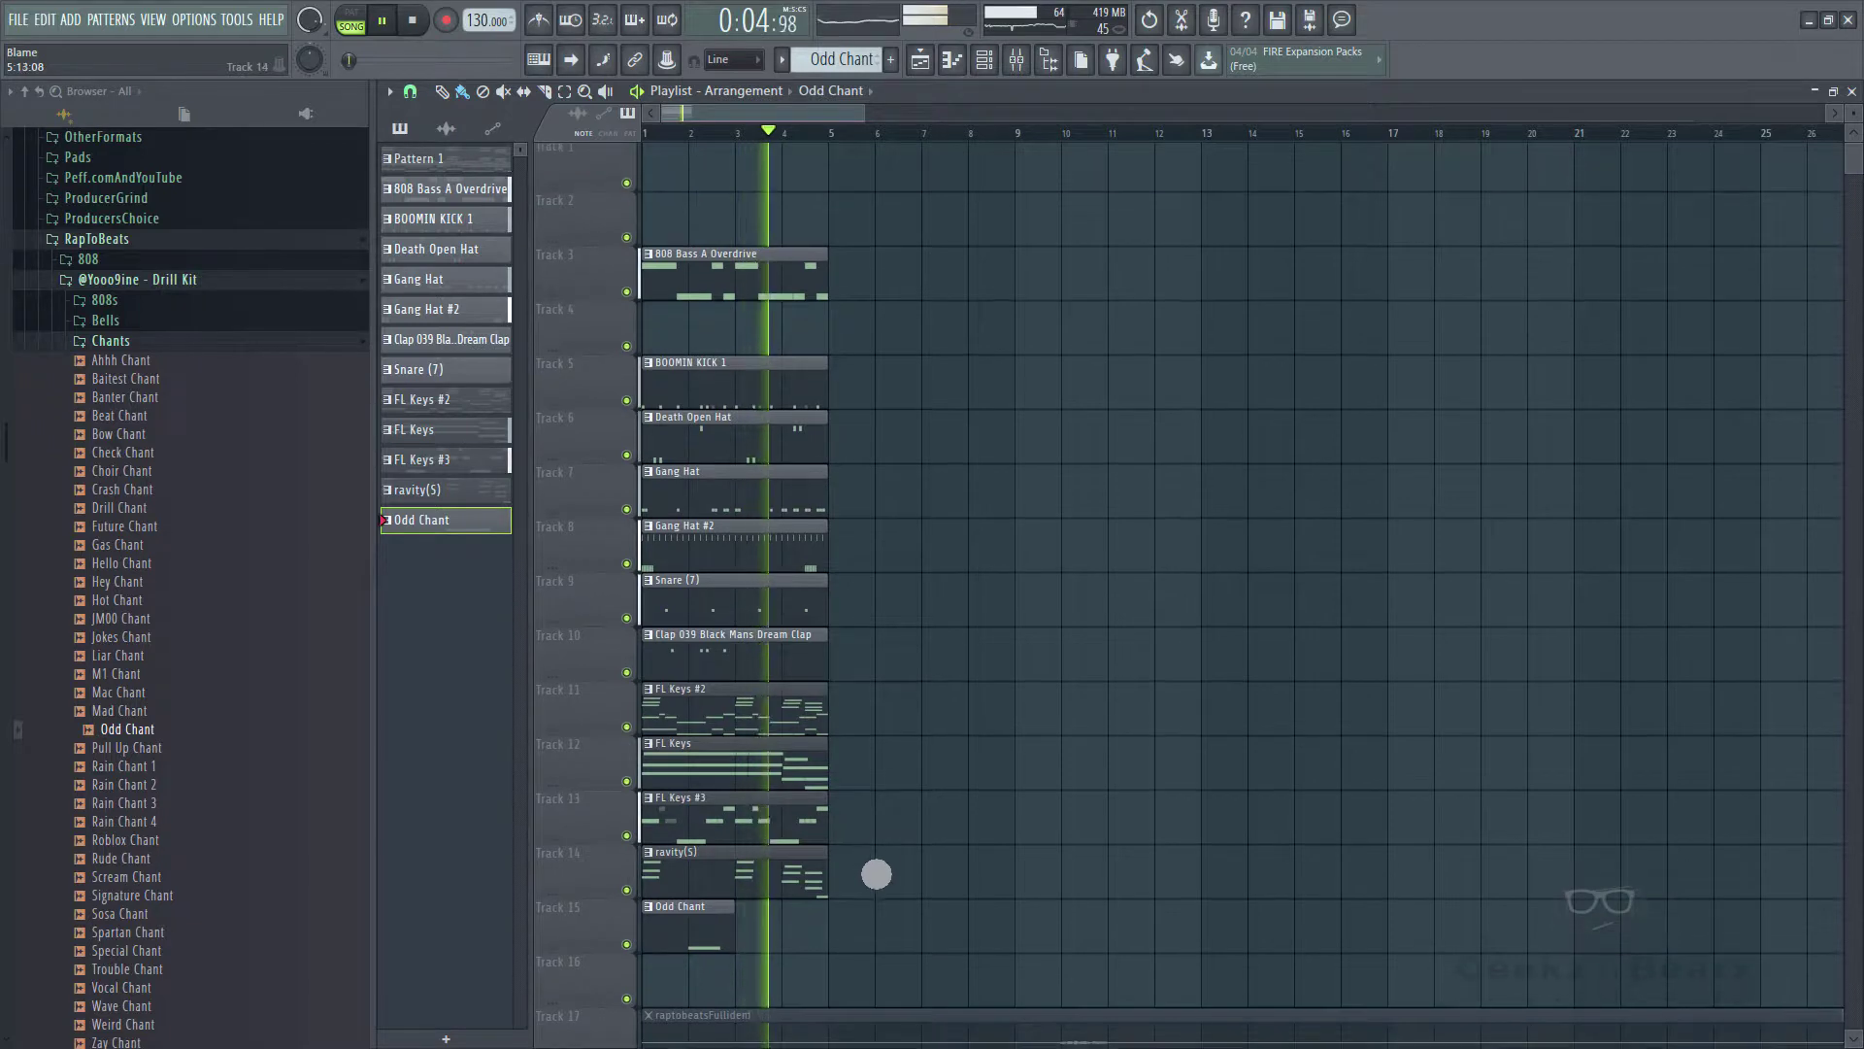
drag(861, 932, 616, 276)
key(ctrl+b)
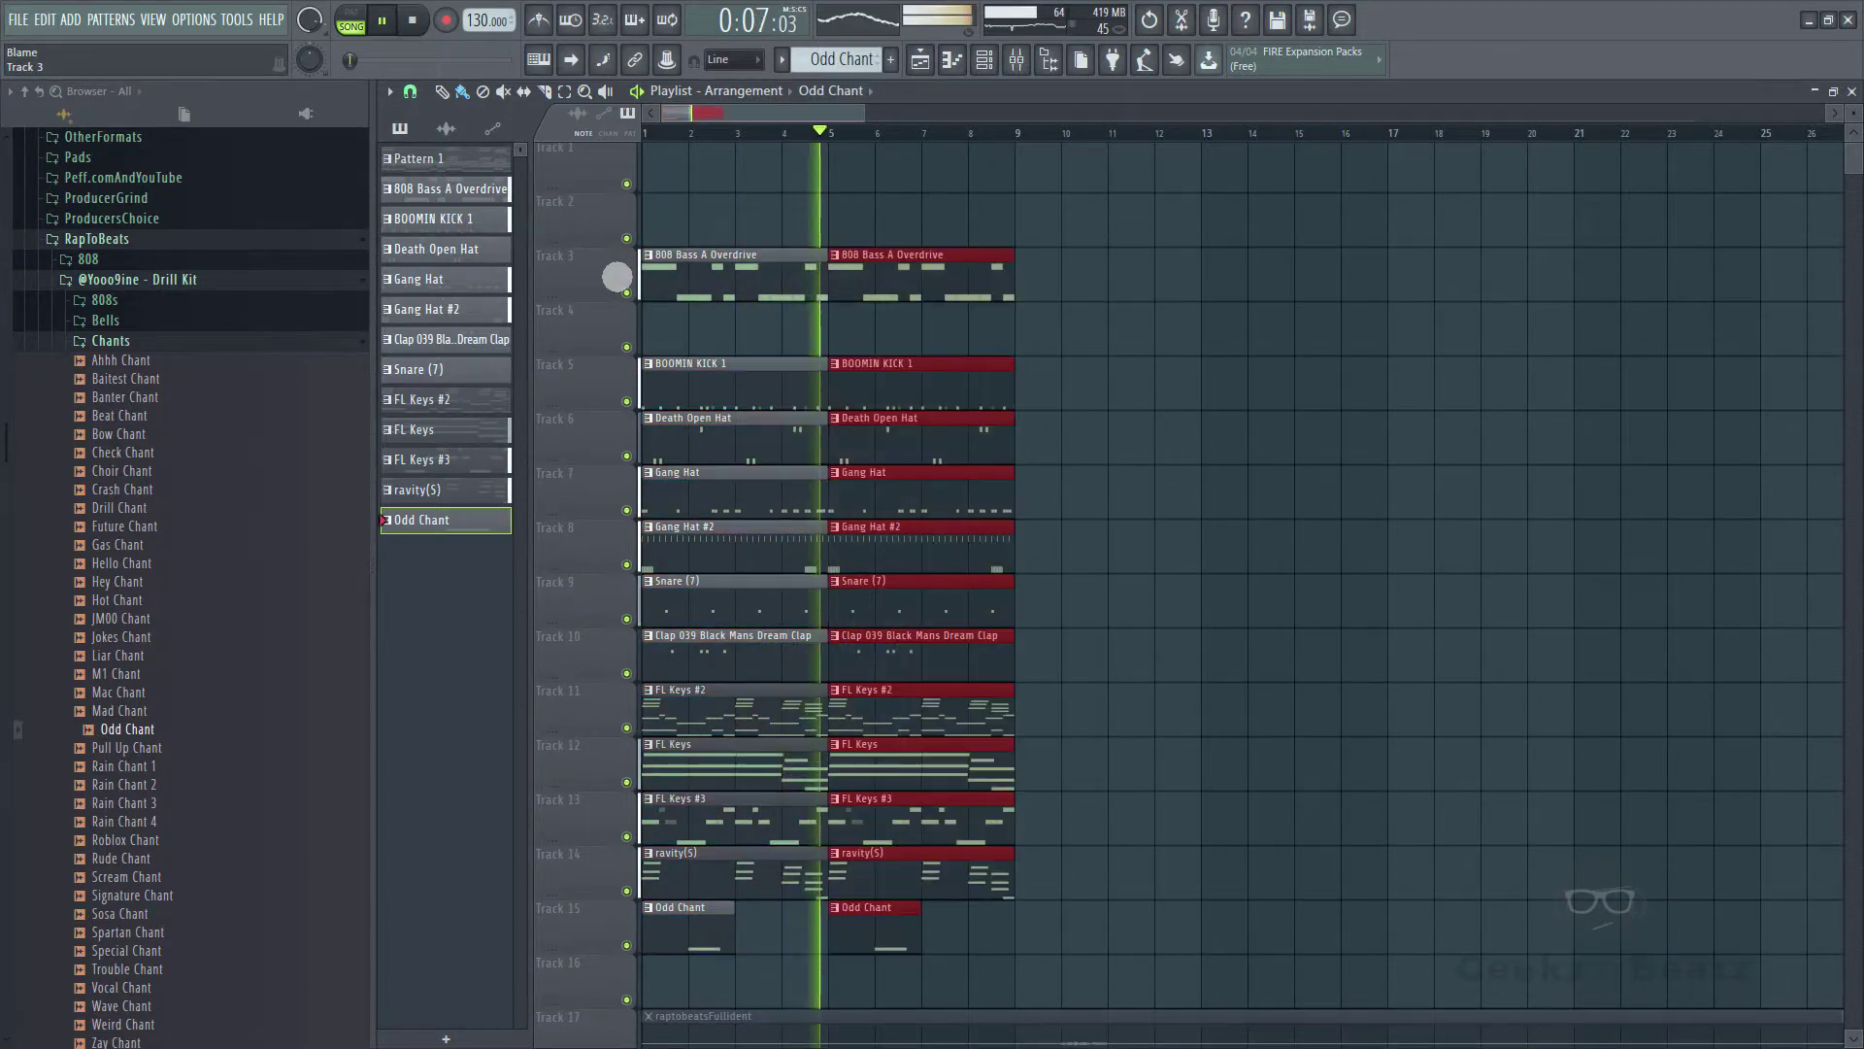
key(ctrl+b)
key(ctrl+b)
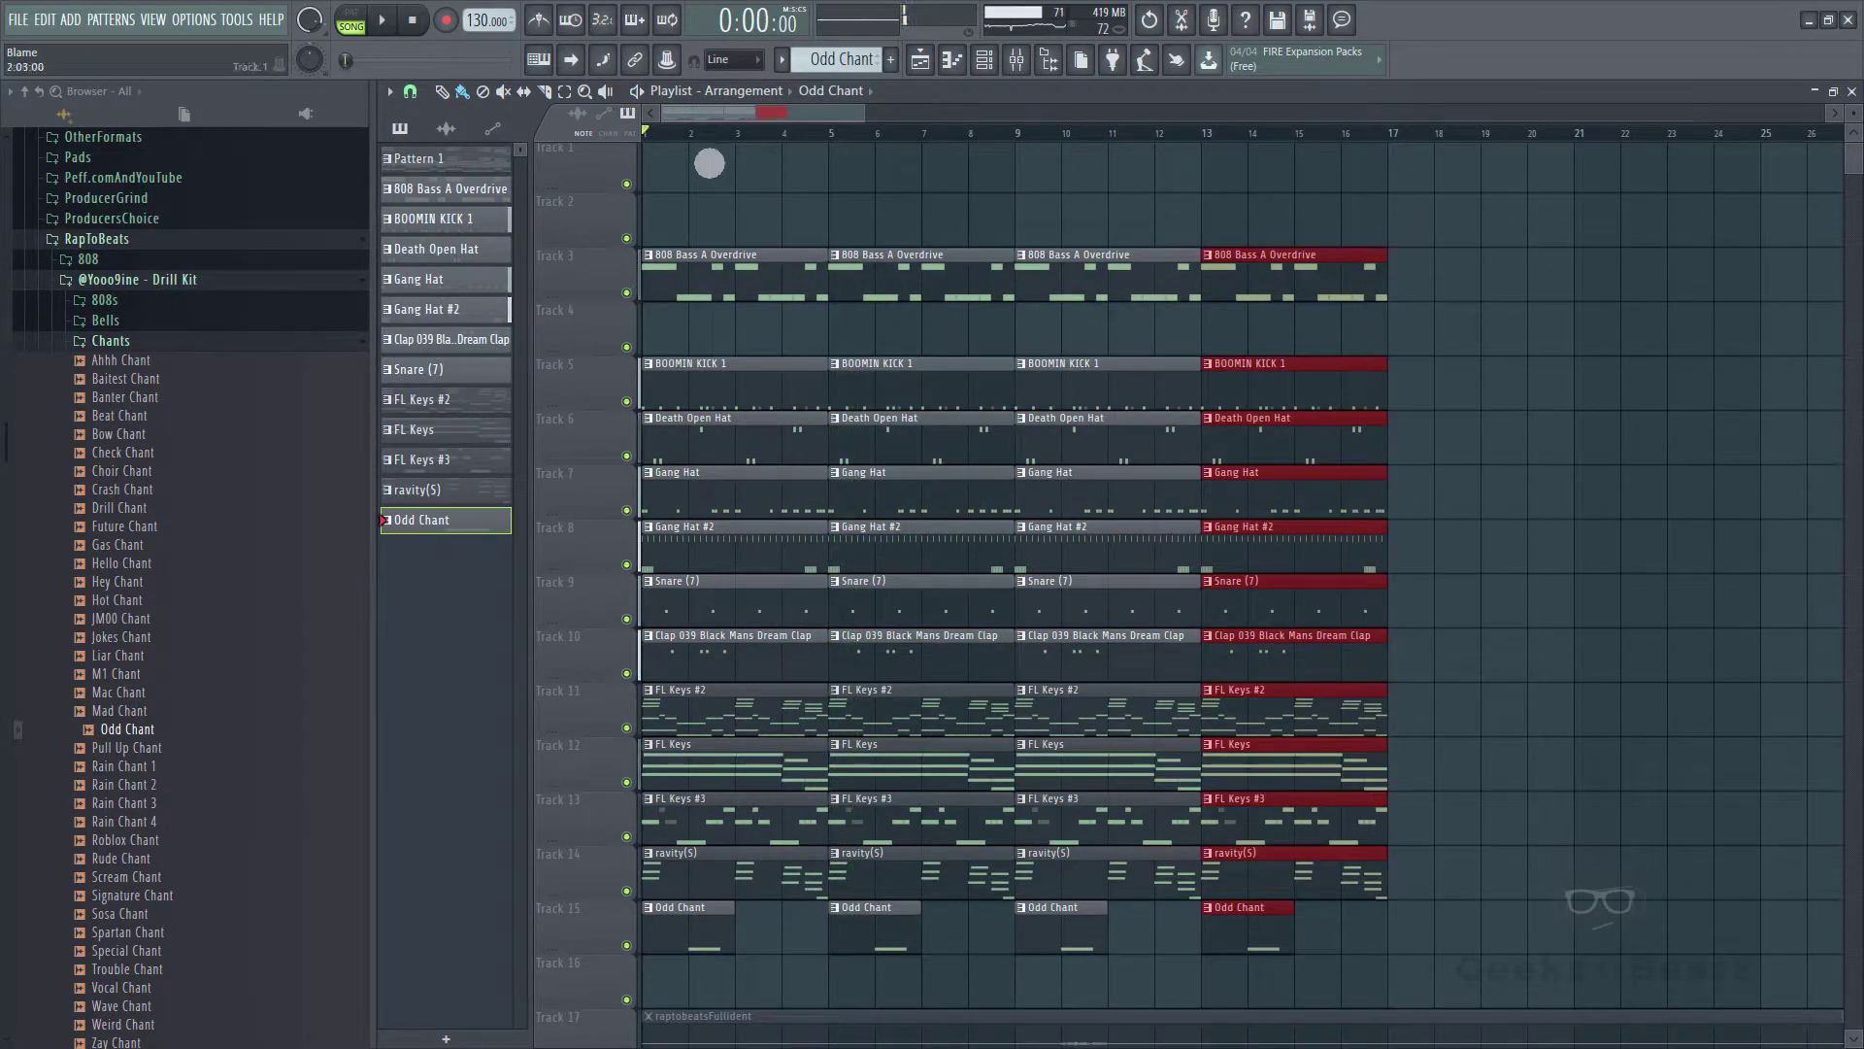
- Mute the 808 bass and drum clips on Tracks 3 to 10 in bars 1 to 8, keeping the FL Keys clips active
drag(776, 282, 710, 595)
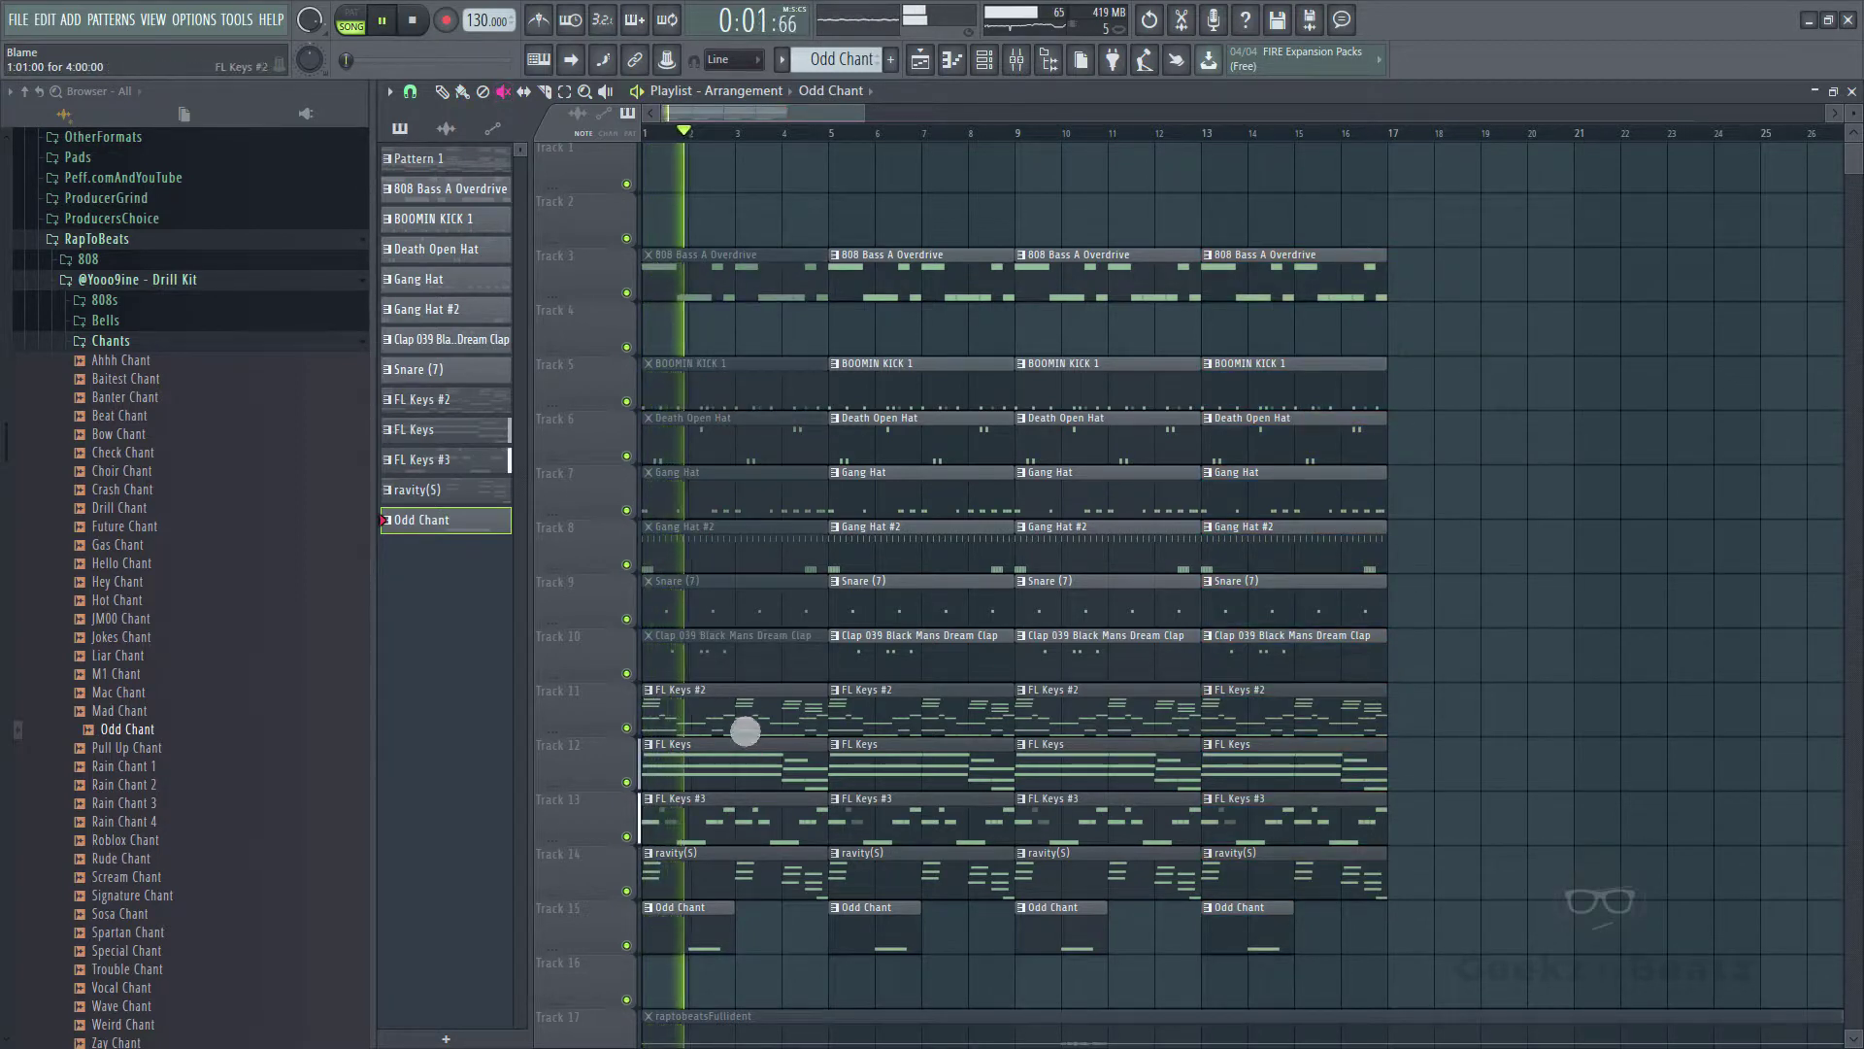
click(744, 814)
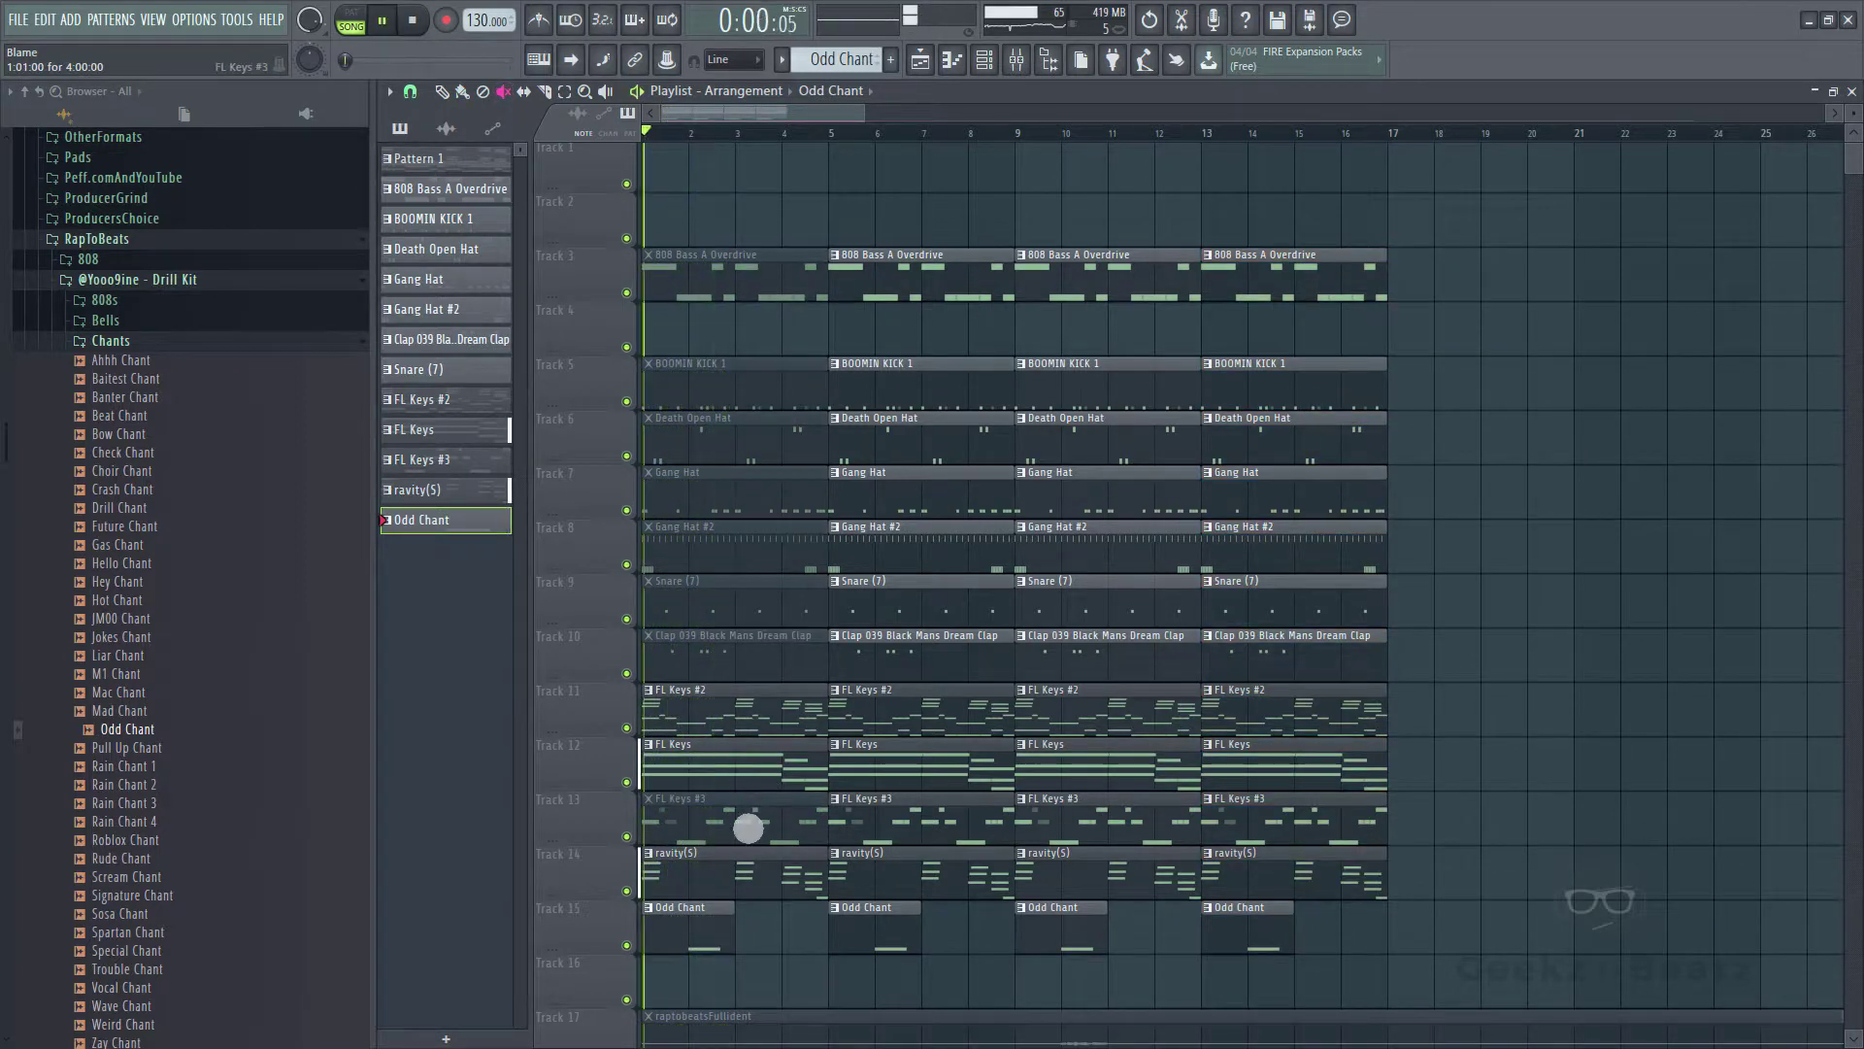
click(747, 827)
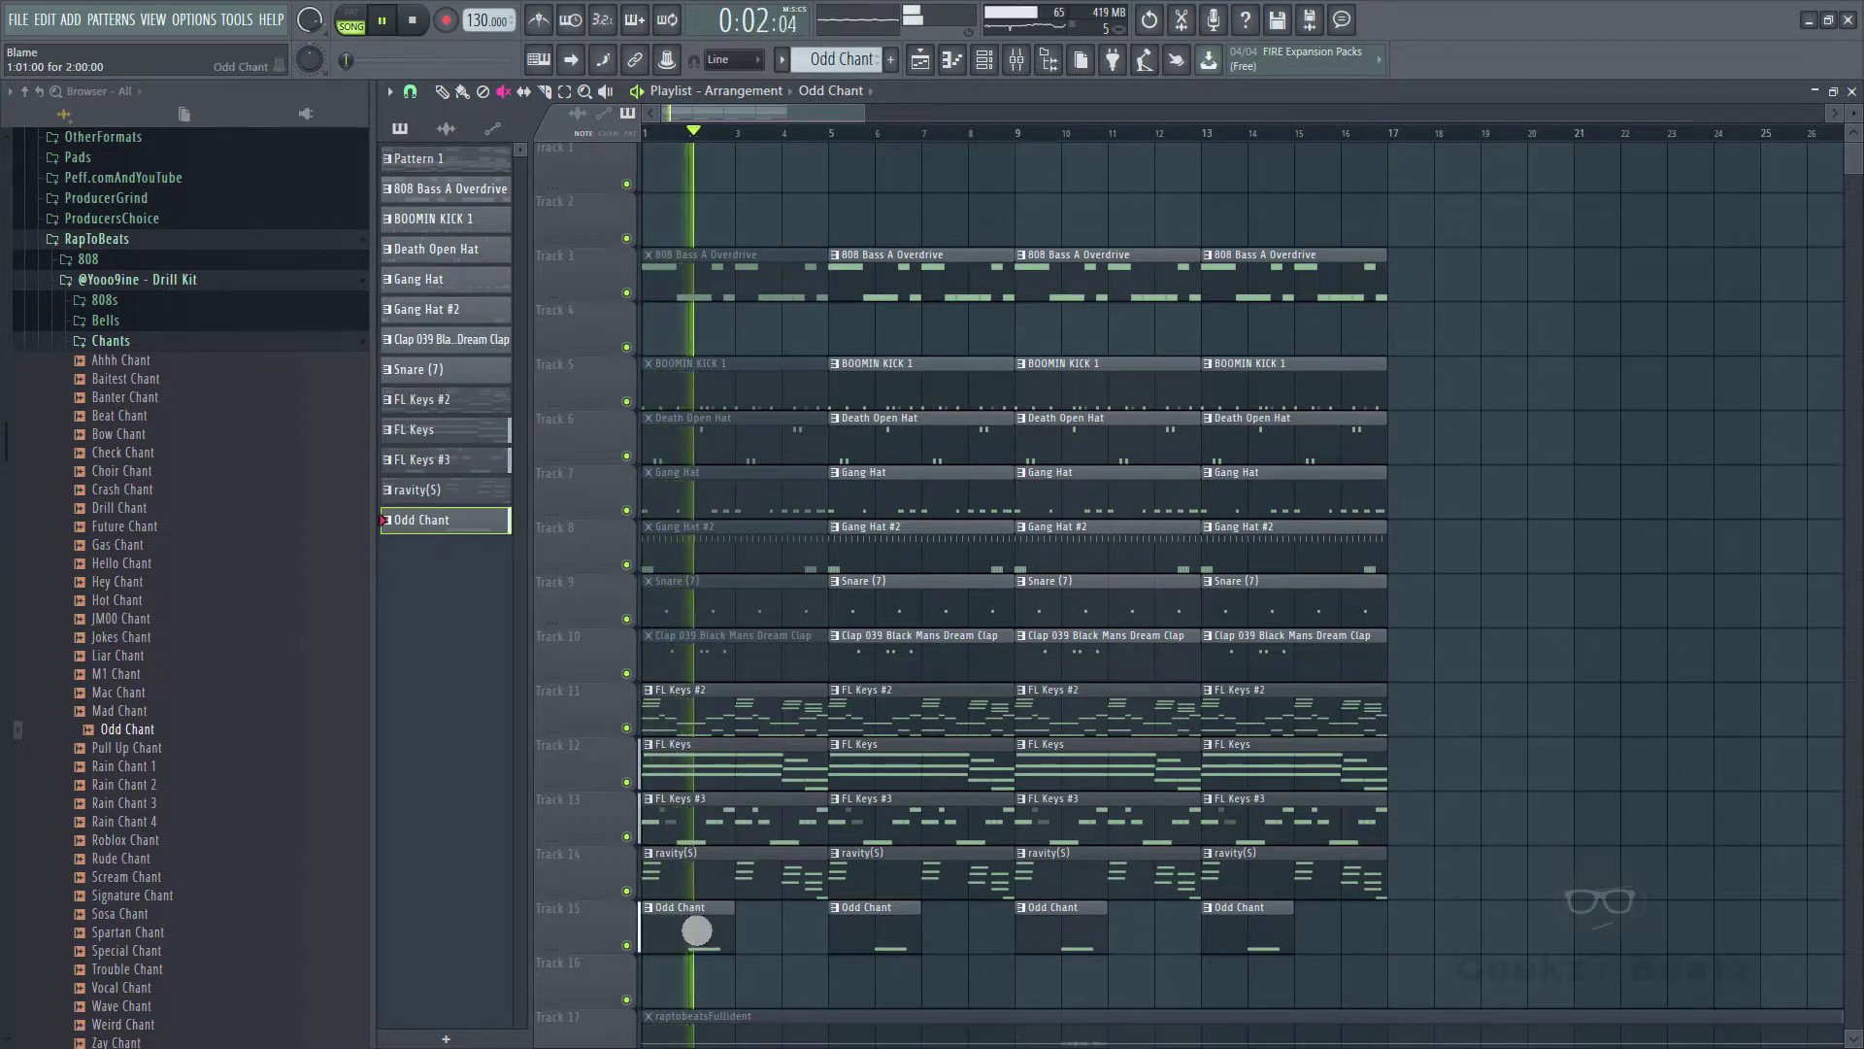
drag(907, 277, 912, 707)
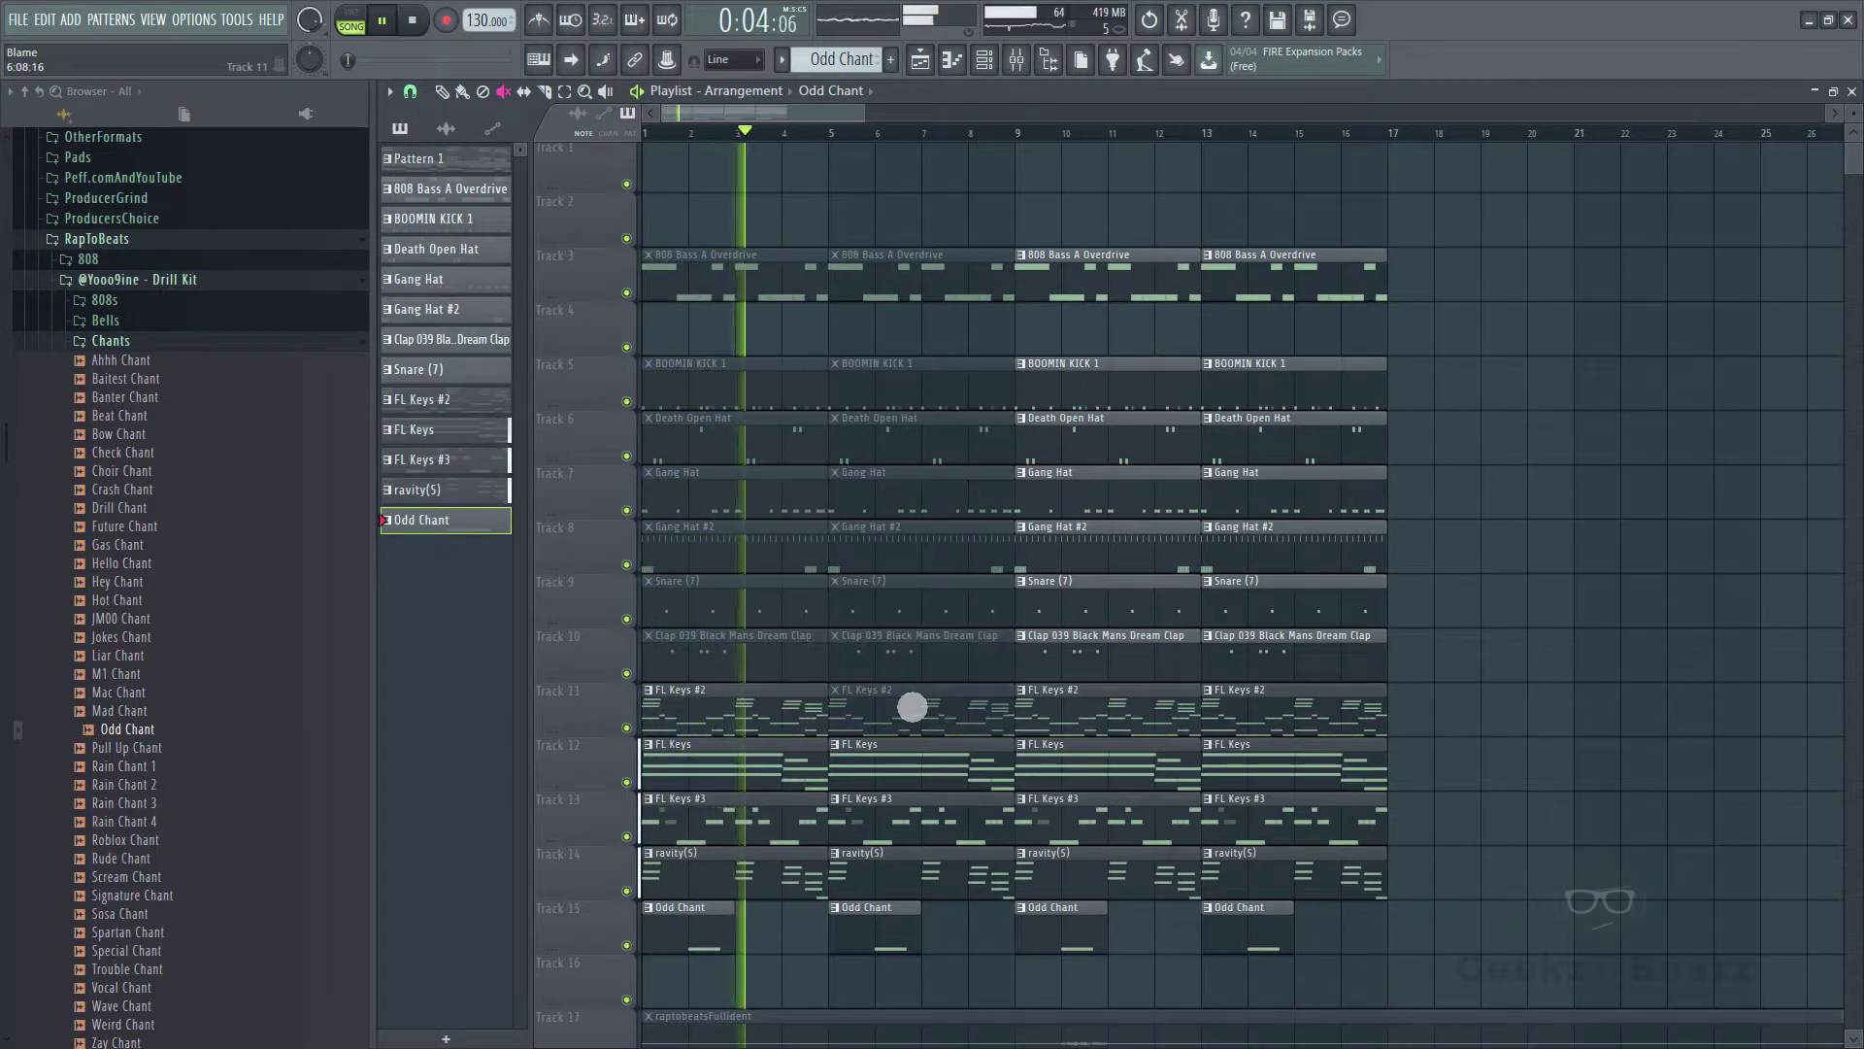
click(910, 723)
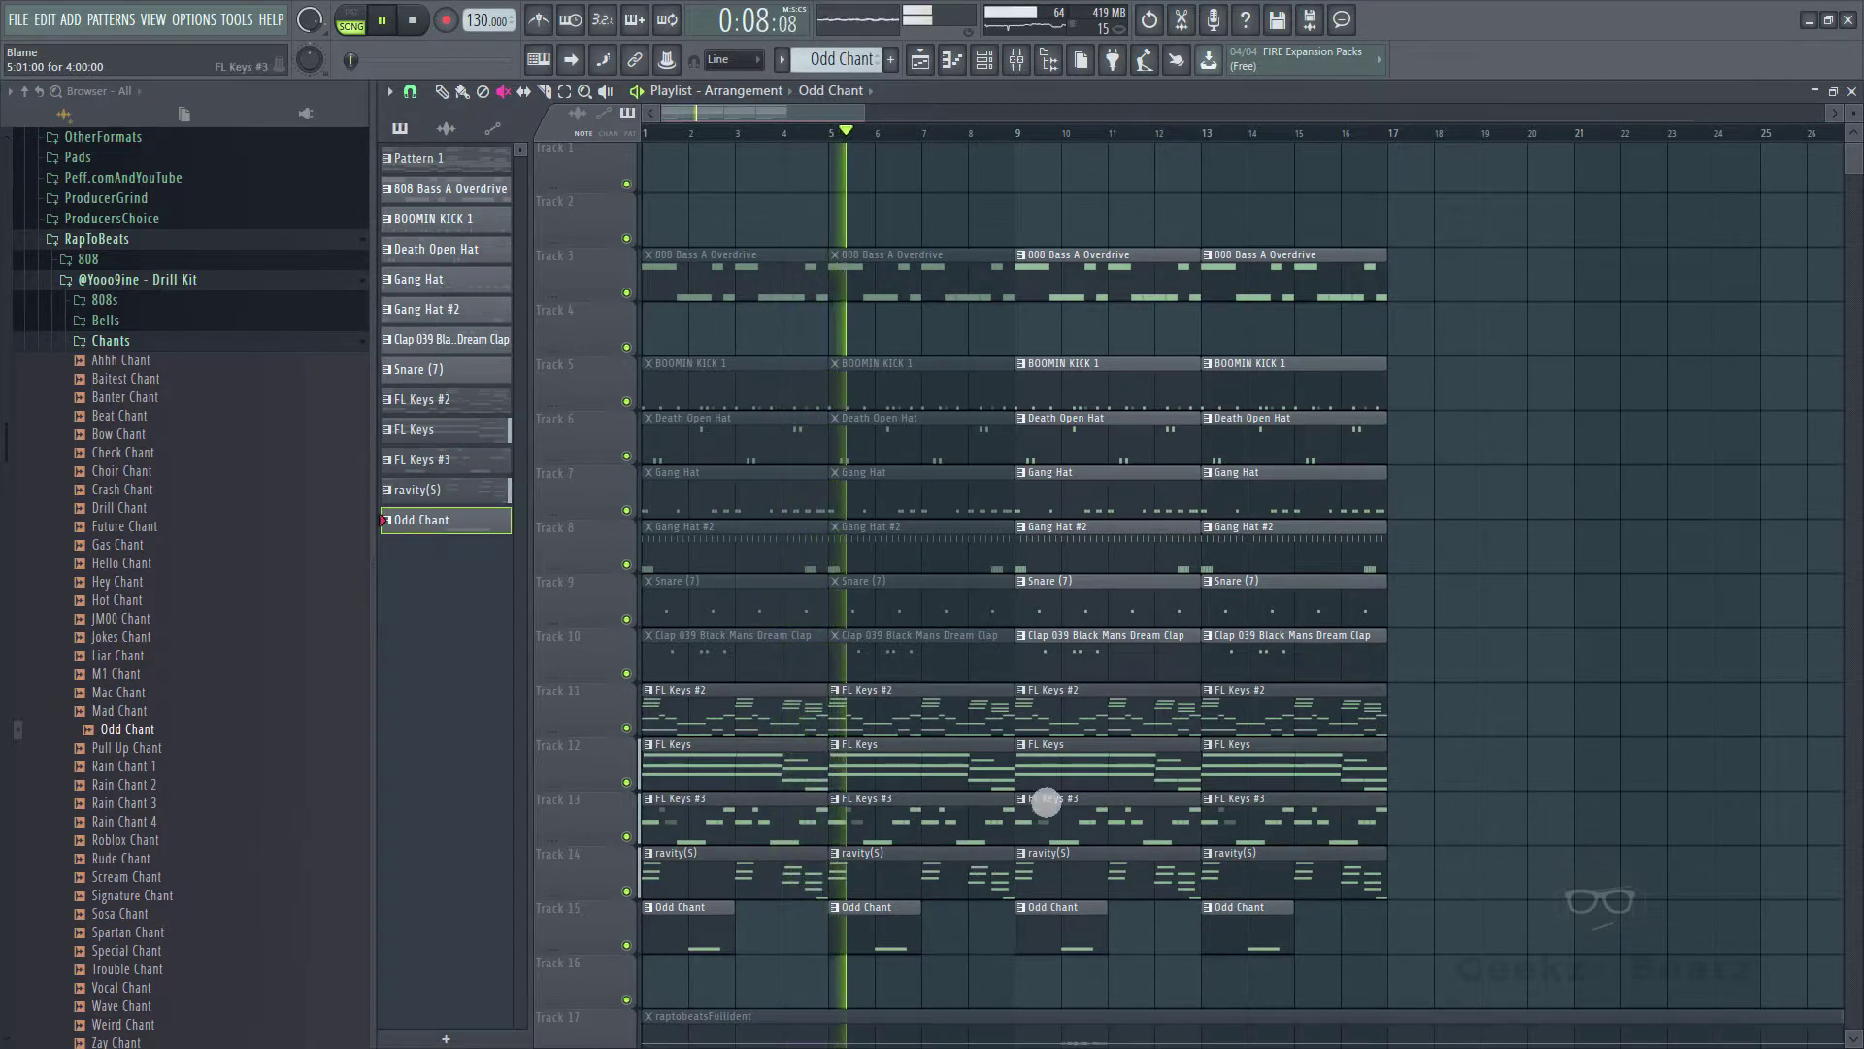
- Mute the 808 bass and drum clips in bars 9 to 12, and the ravity(S) and Odd Chant clips in bars 1 to 8
scroll(1232, 307, down, 2)
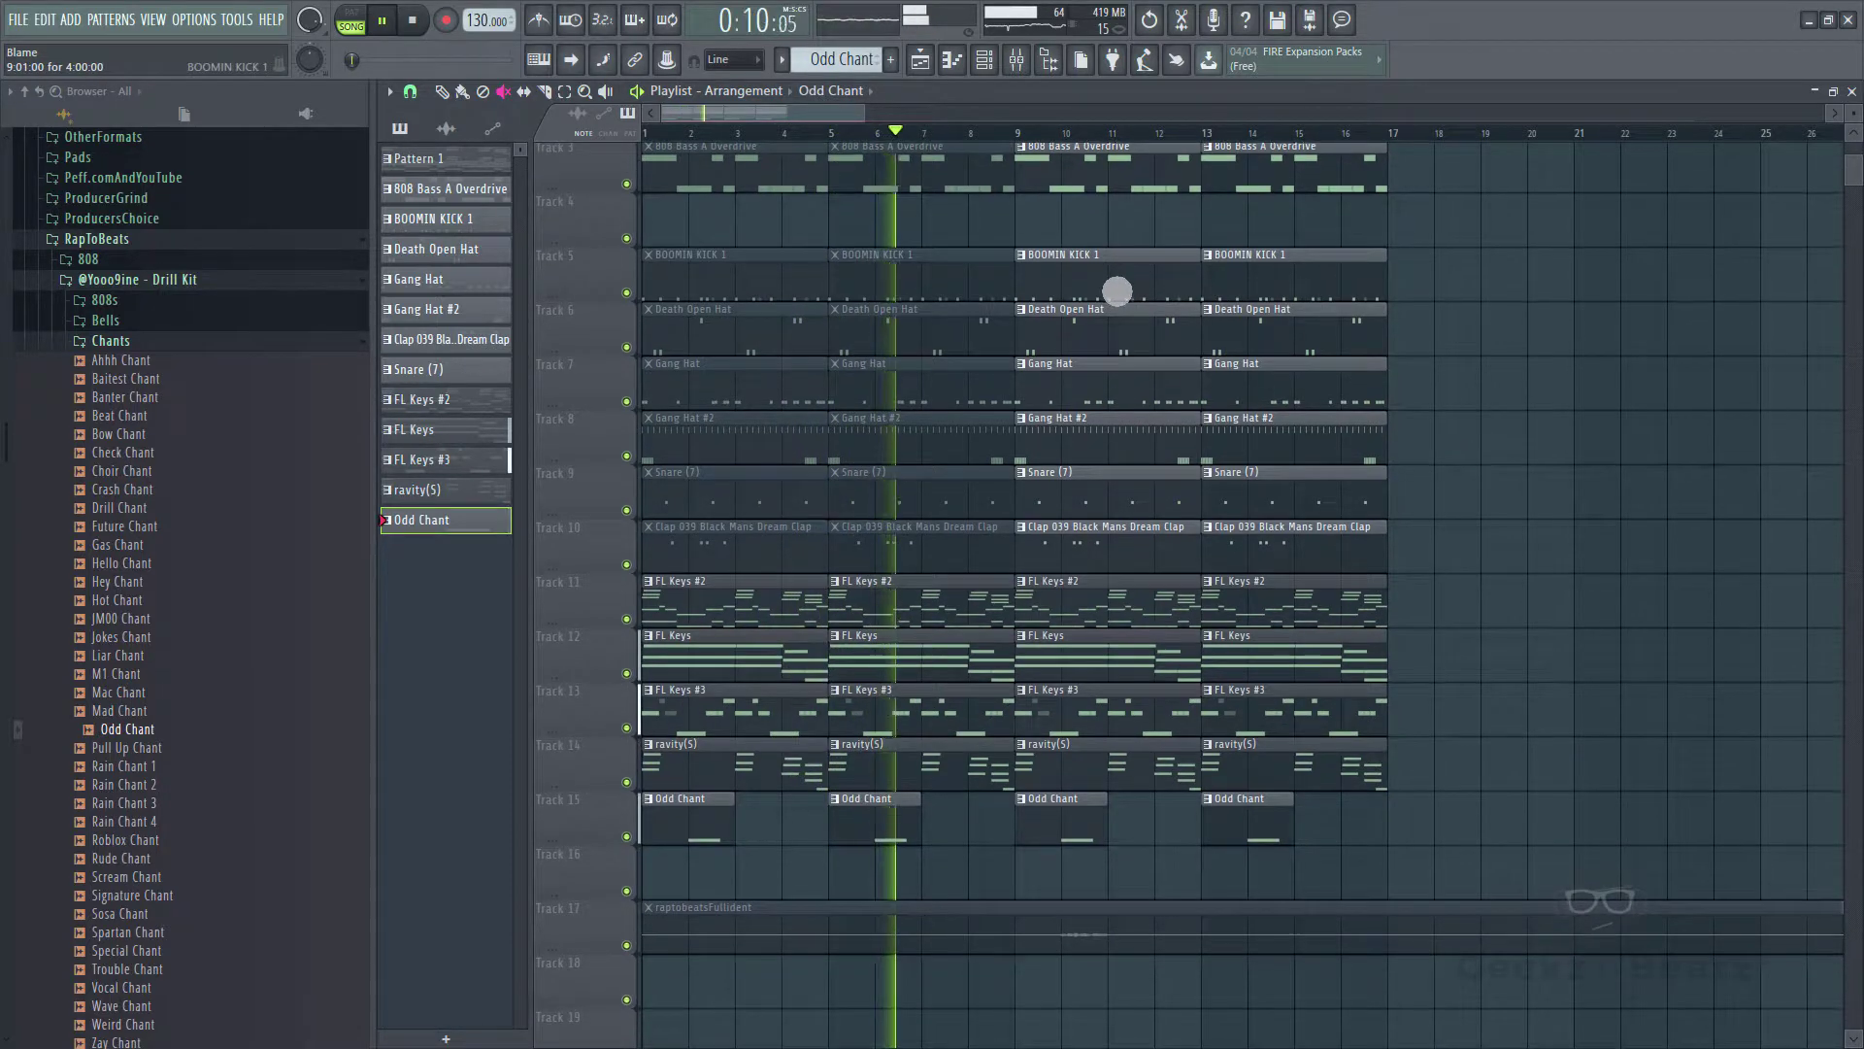
scroll(1215, 333, up, 2)
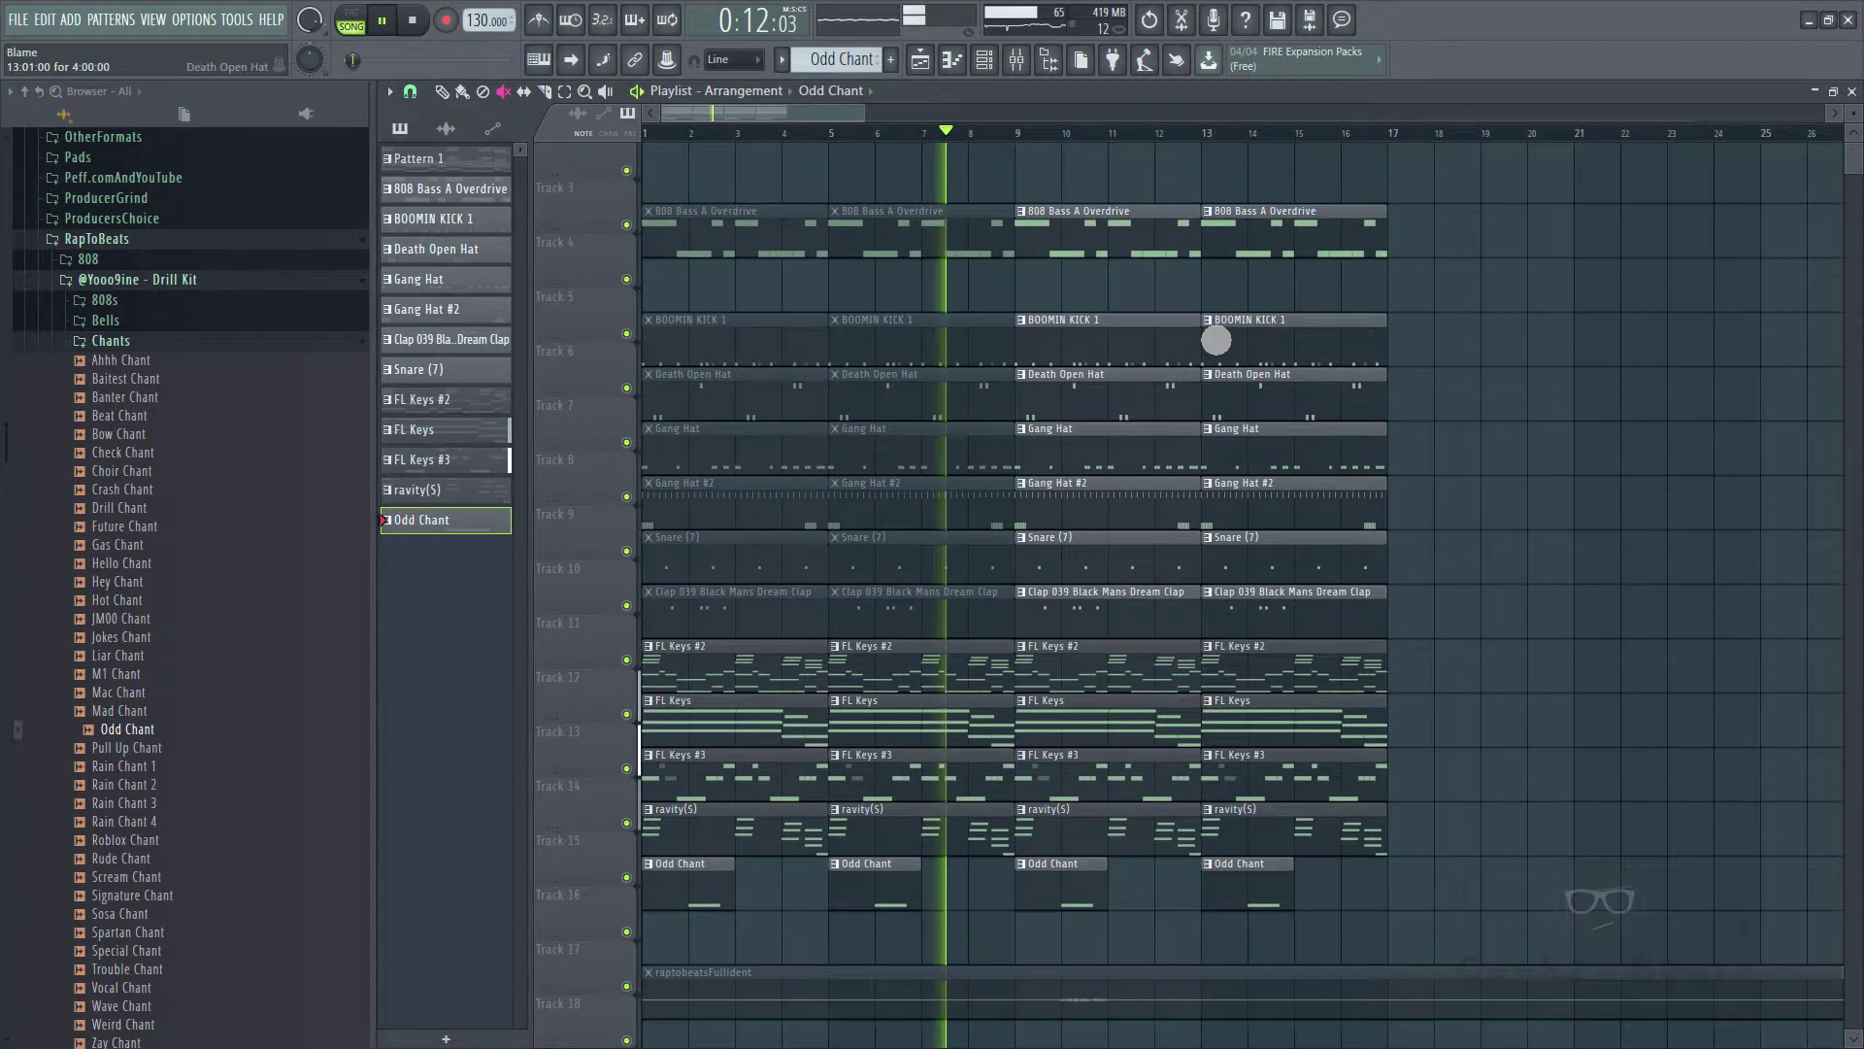
drag(1138, 328, 1097, 665)
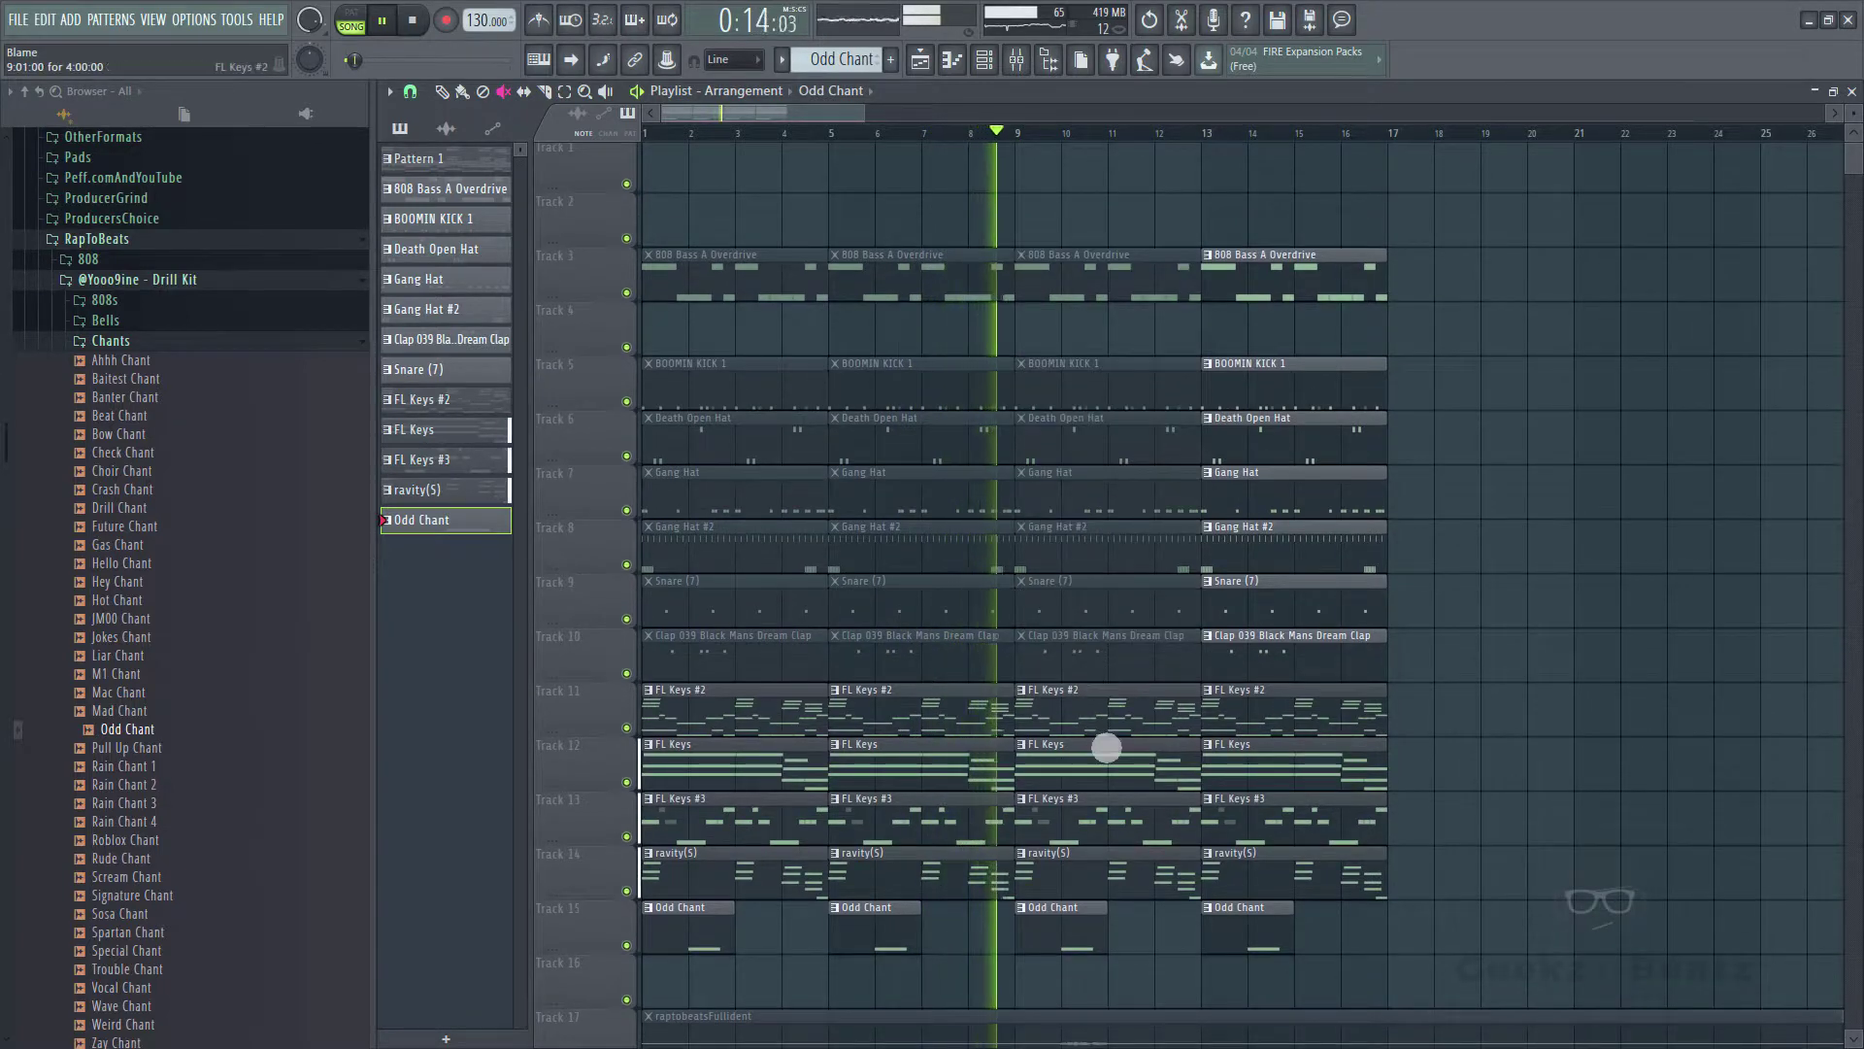
key(space)
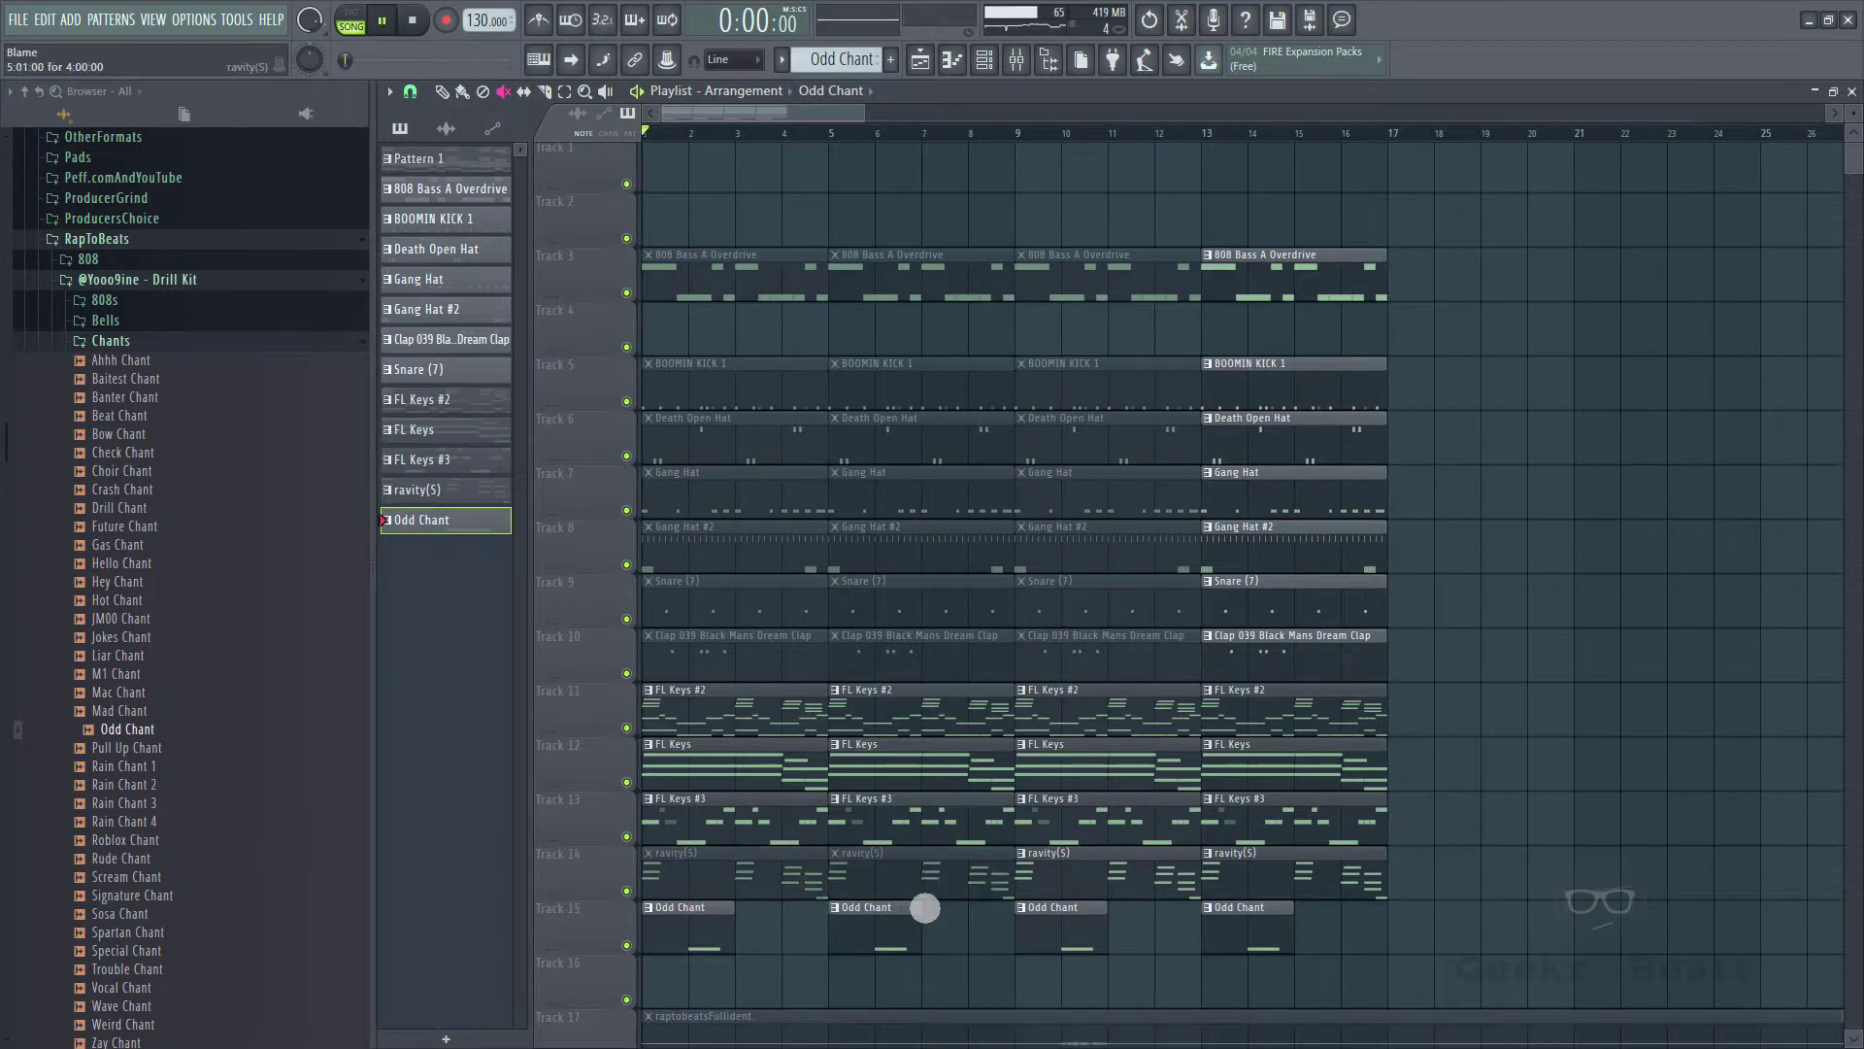
drag(720, 936, 913, 940)
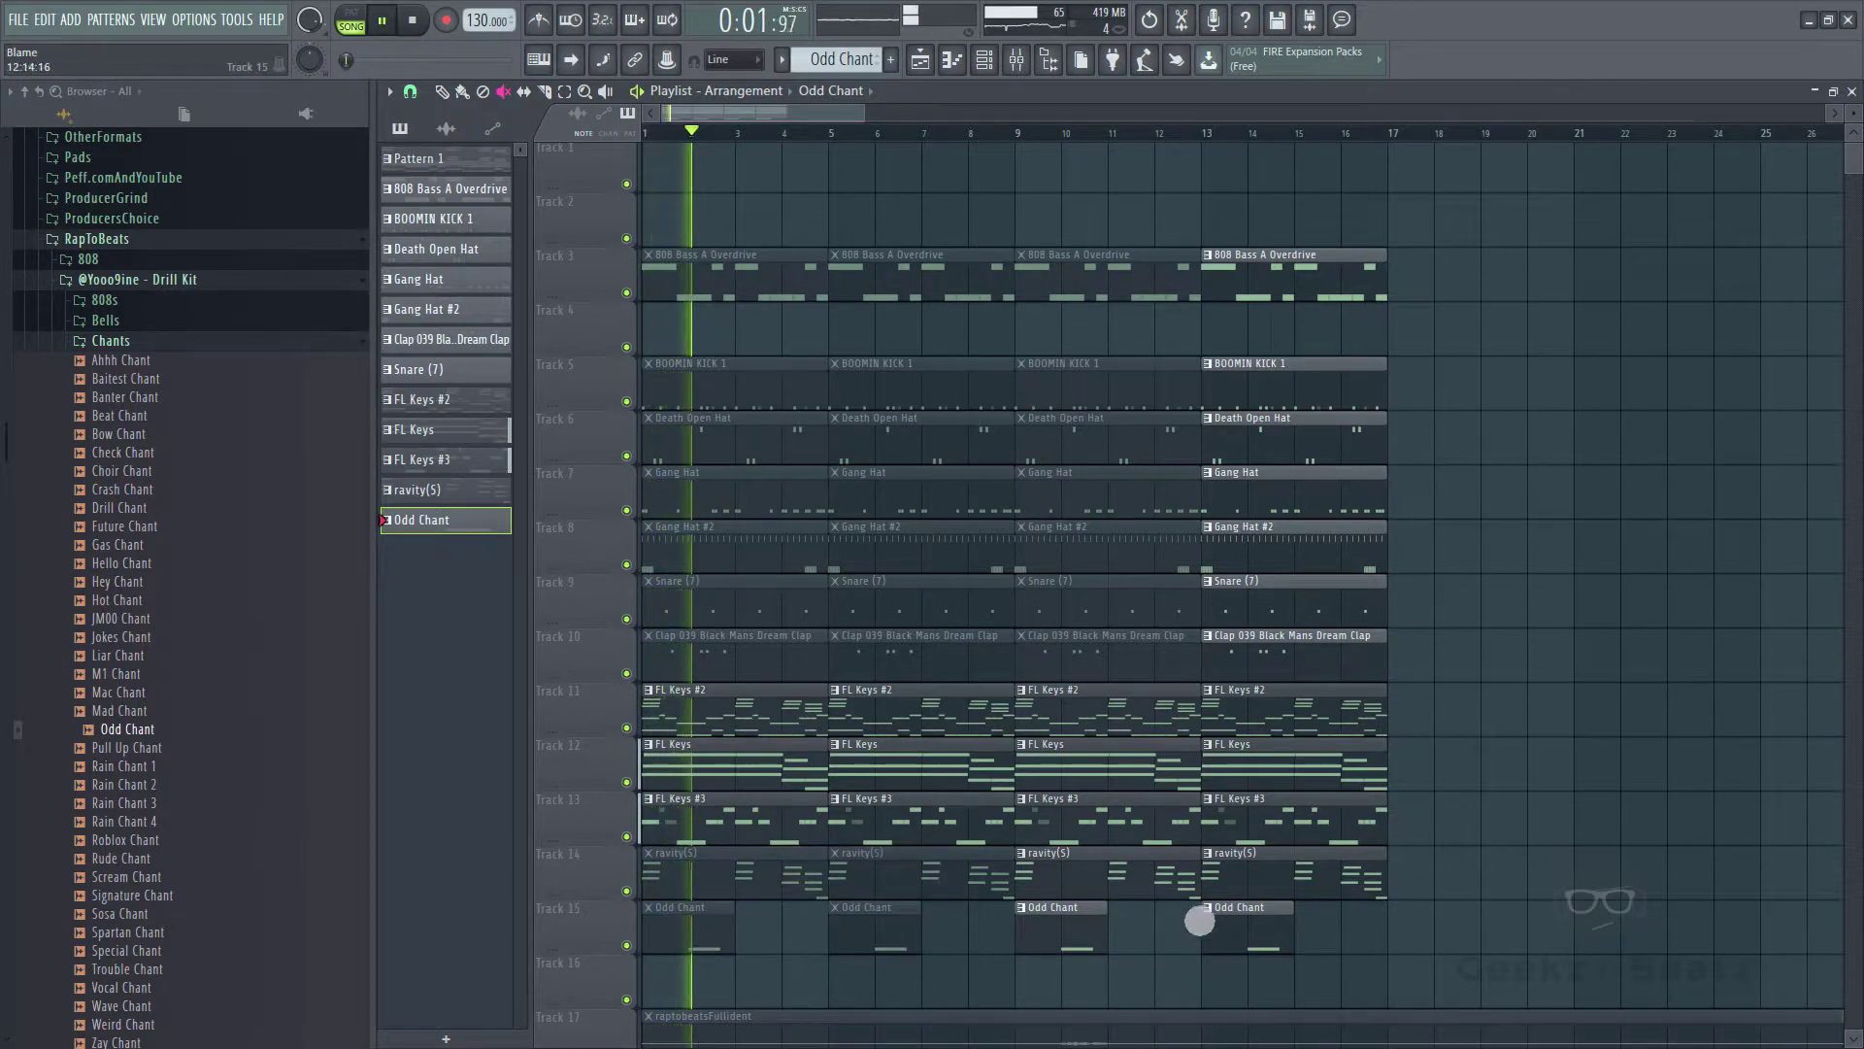
- Mute the 808 bass and drum clips in bars 13 to 16 and duplicate that whole four-bar block twice
scroll(1233, 691, down, 2)
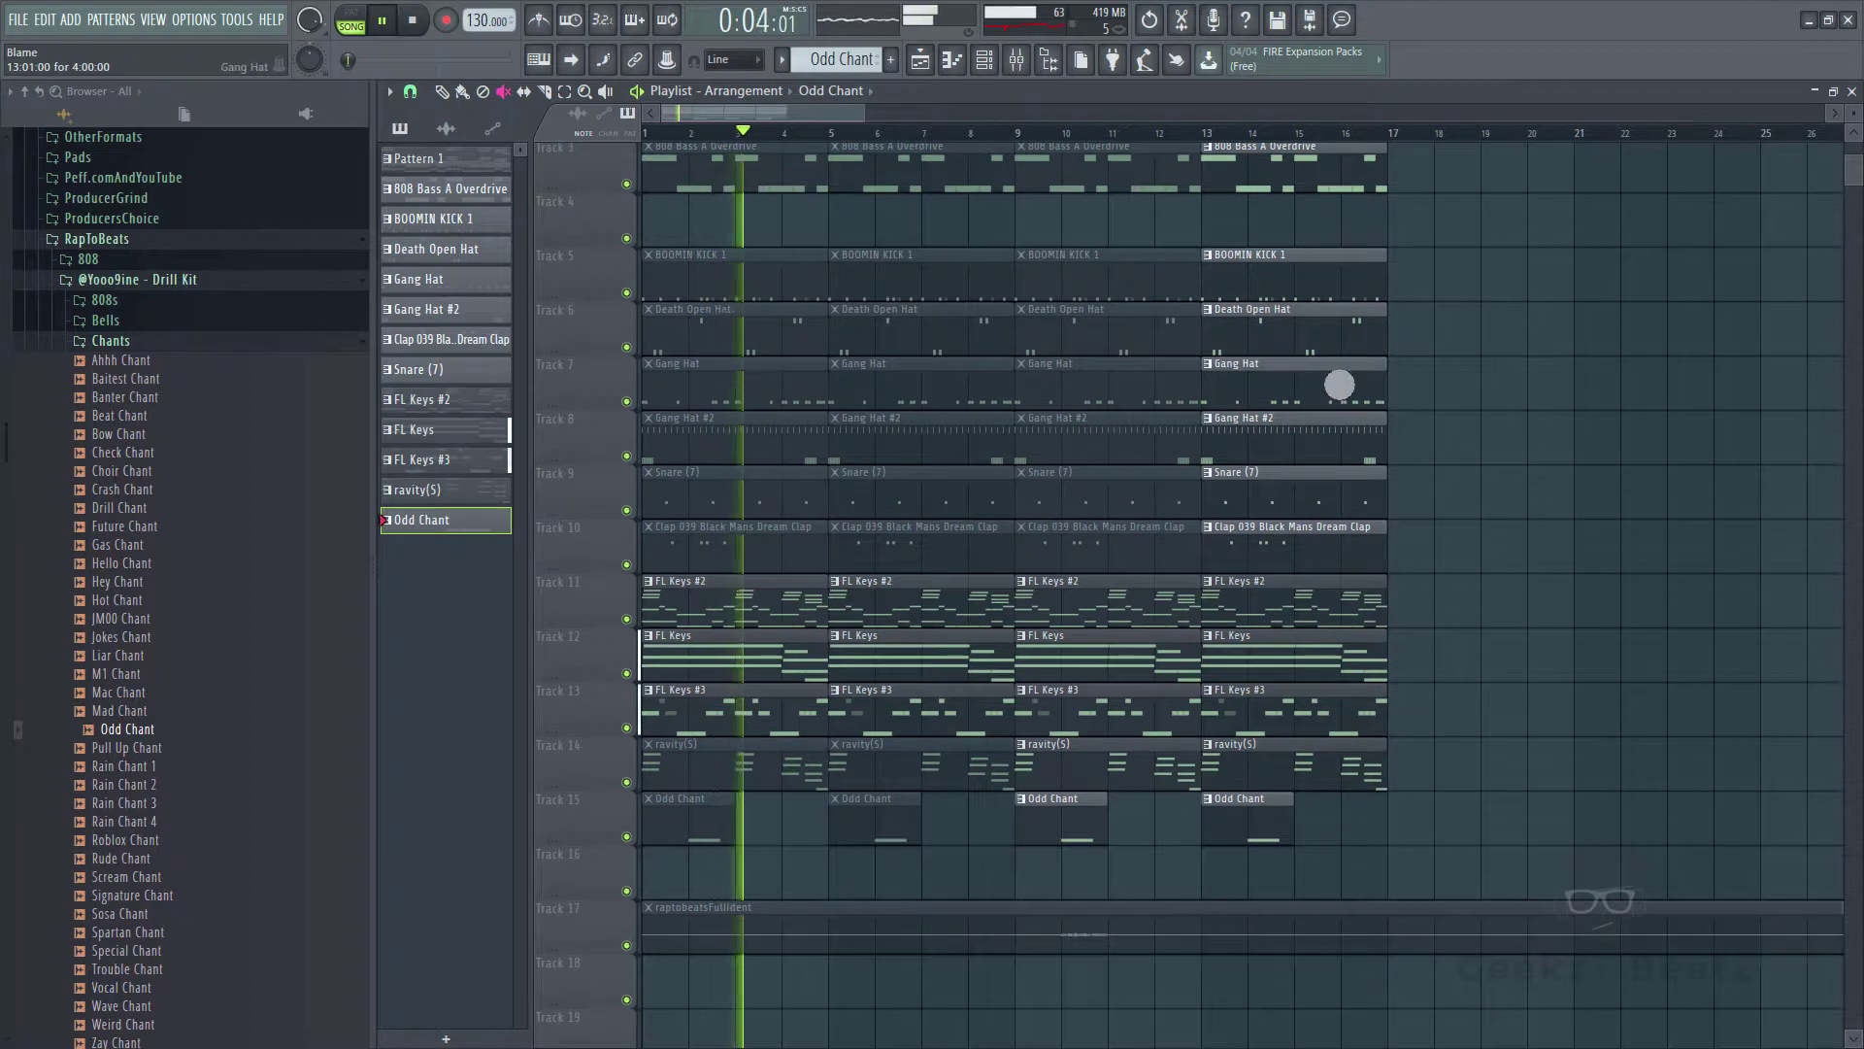
mouse_move(1311, 279)
mouse_down()
mouse_move(1291, 178)
mouse_move(1298, 466)
mouse_move(1278, 563)
mouse_up()
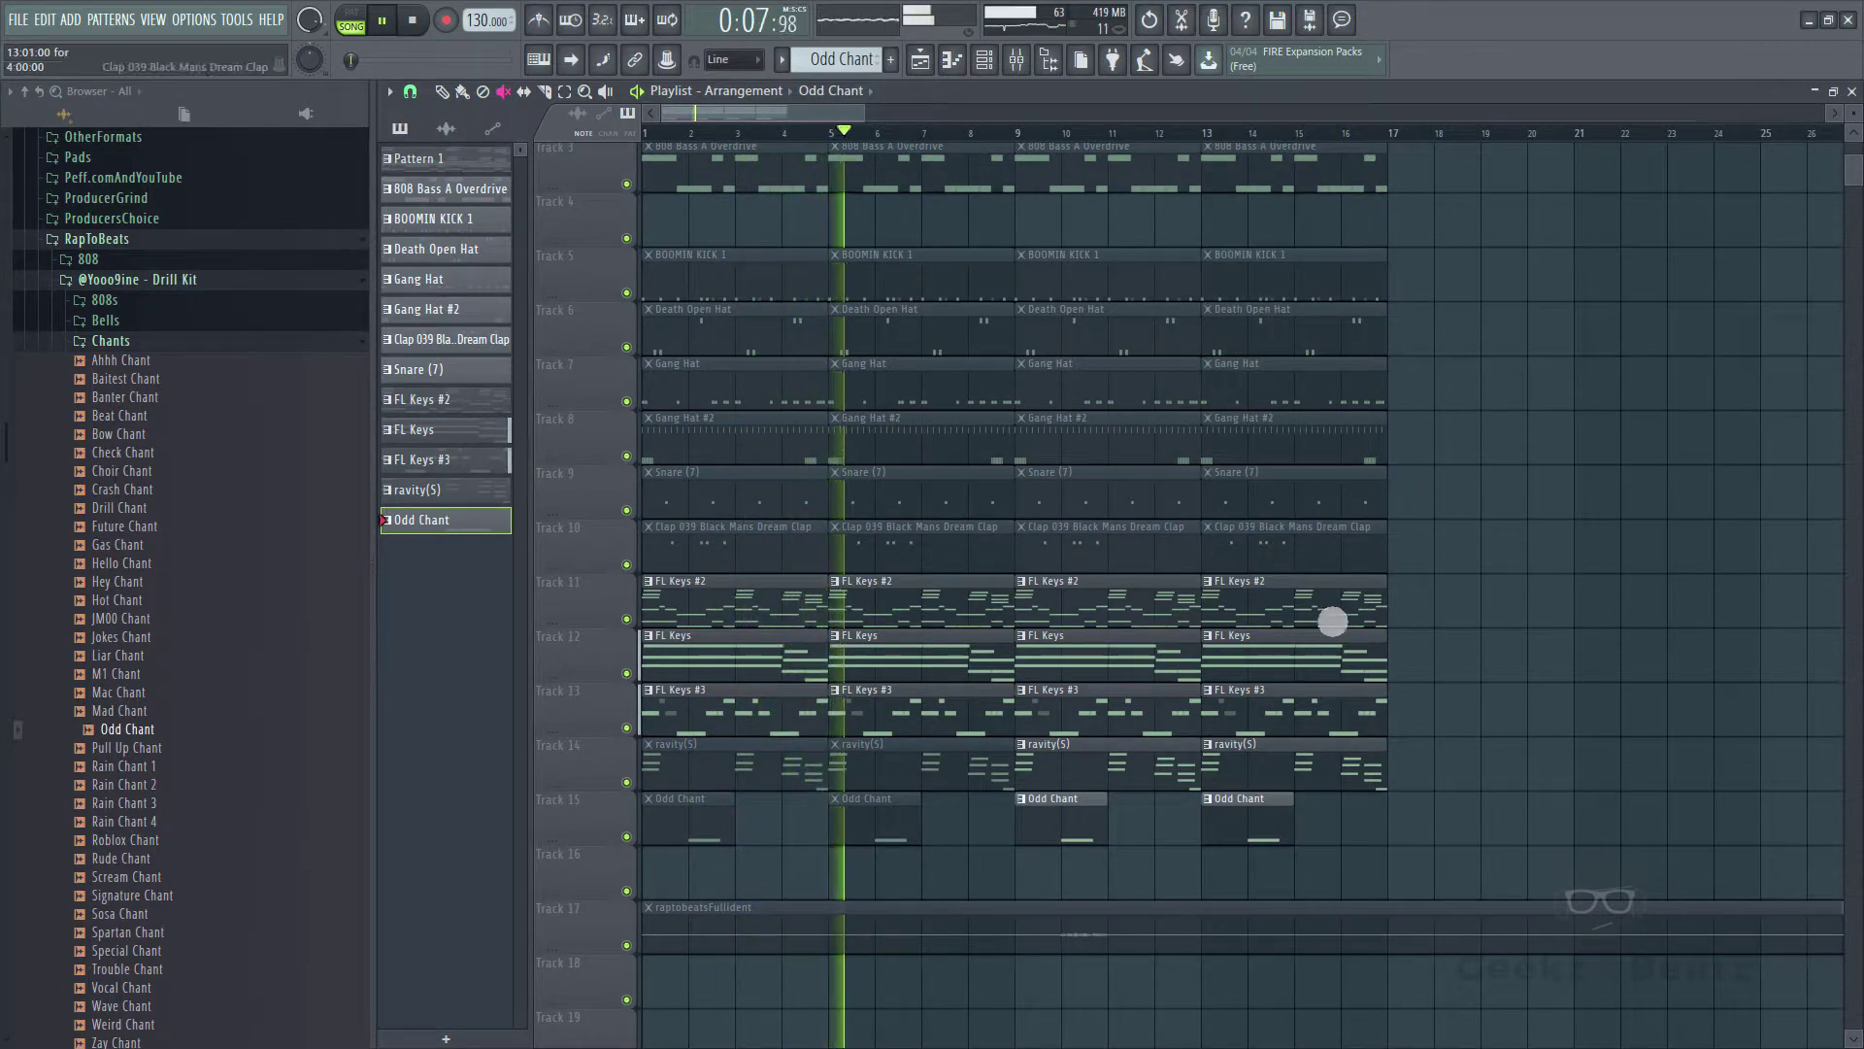
drag(1373, 840, 1295, 97)
key(ctrl+b)
key(ctrl+b)
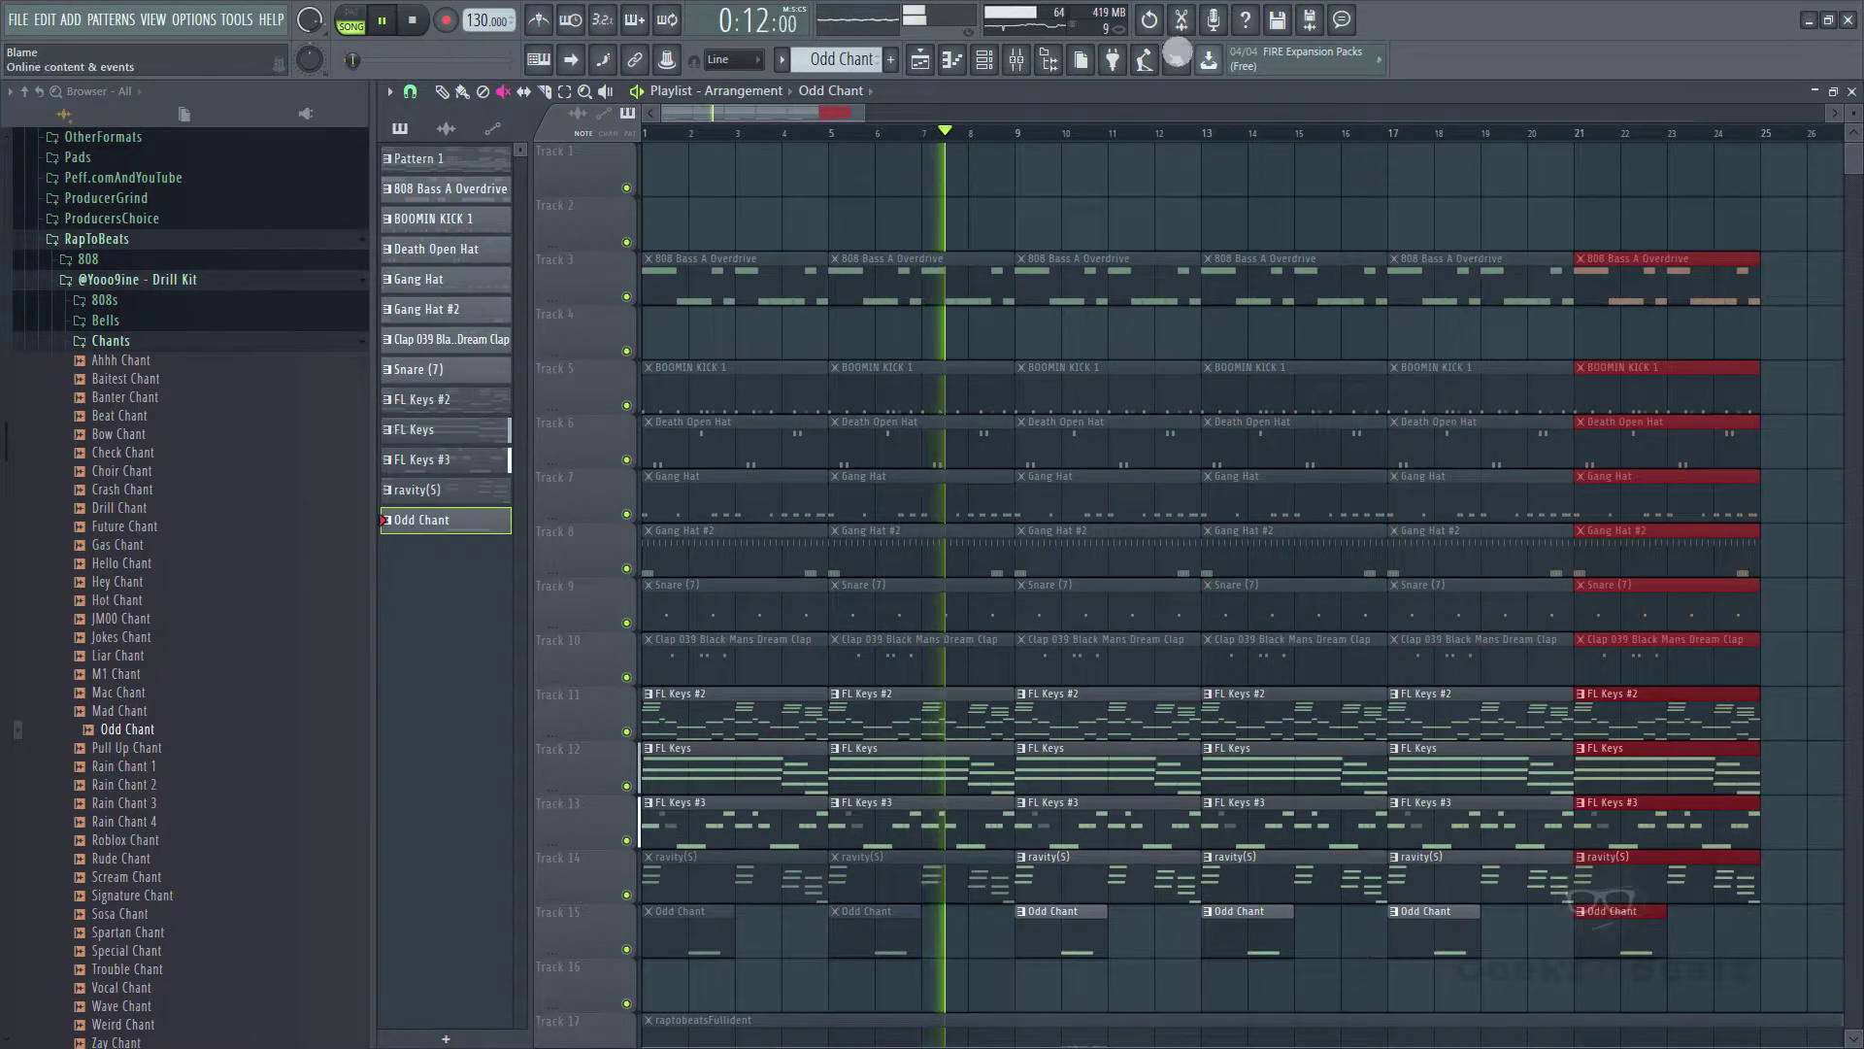
- Unmute only the 808 Bass A Overdrive, BOOMIN KICK 1, Gang Hat #2 and Snare (7) clips among the drum and bass clips at bar 17
drag(860, 117, 903, 137)
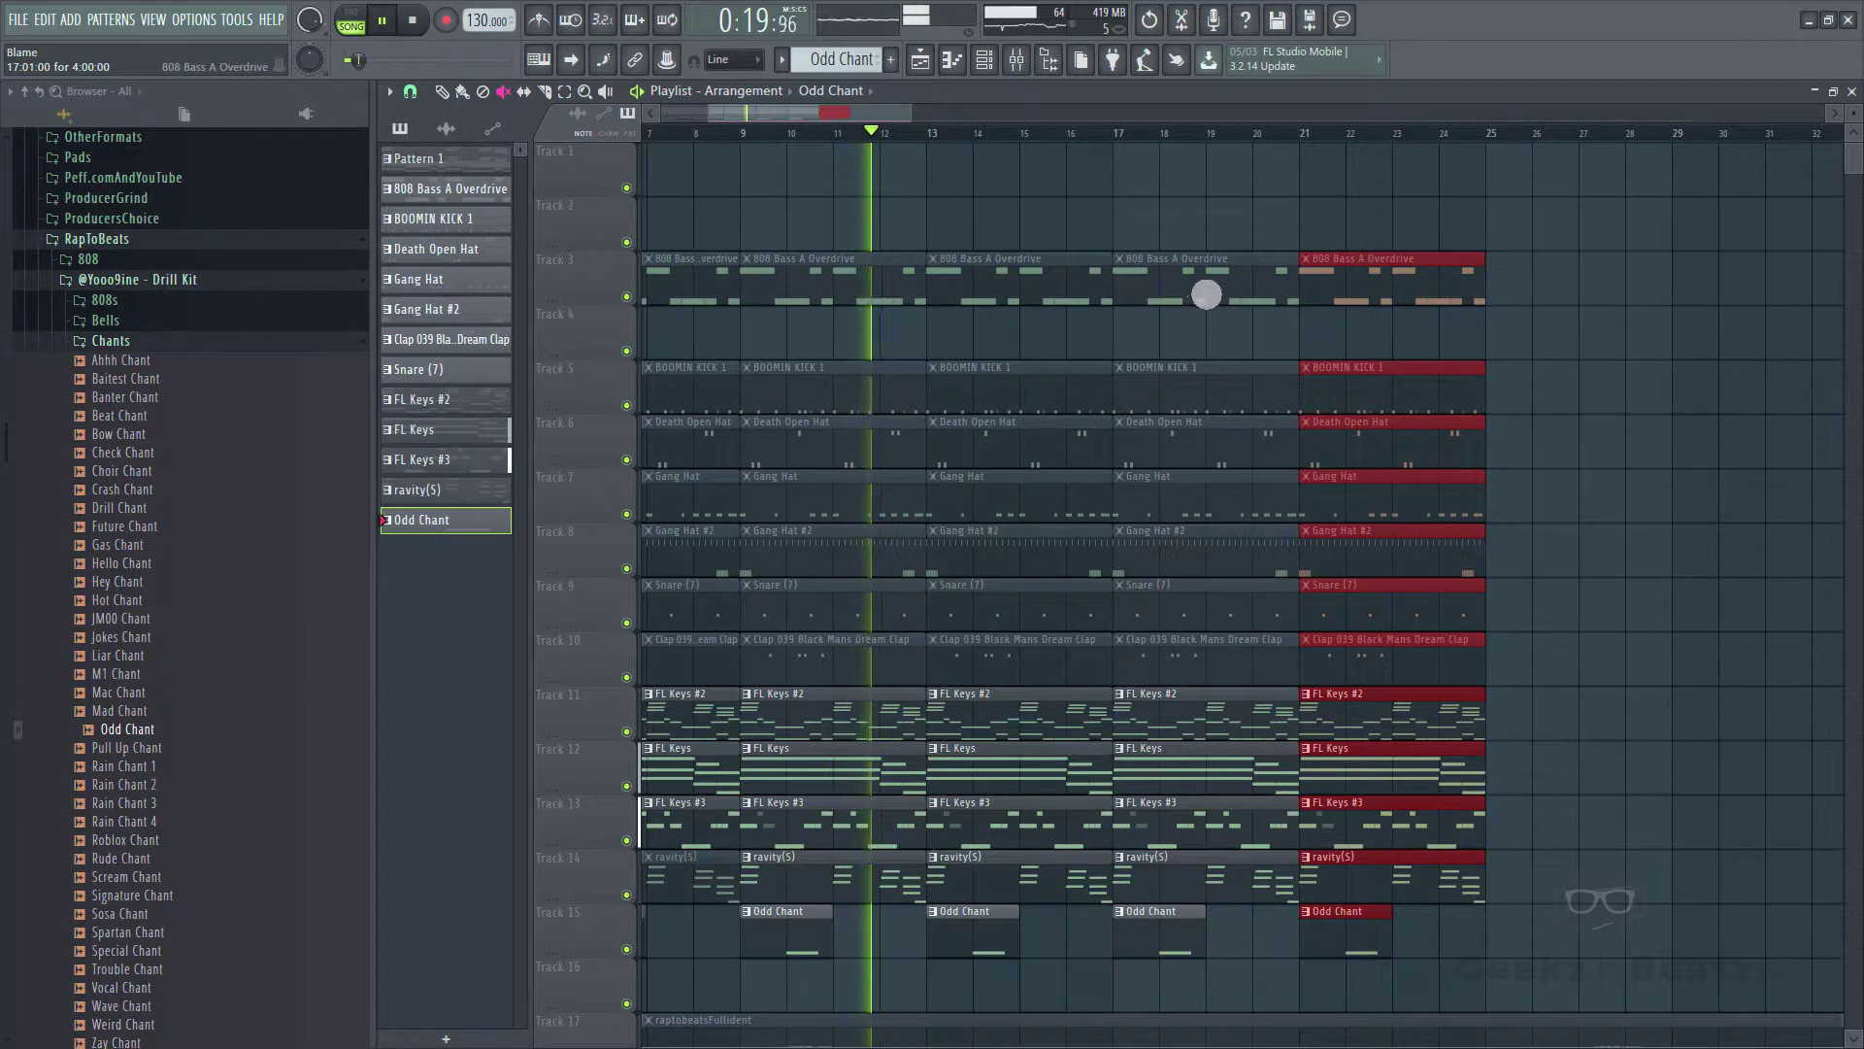
drag(1207, 295, 1191, 689)
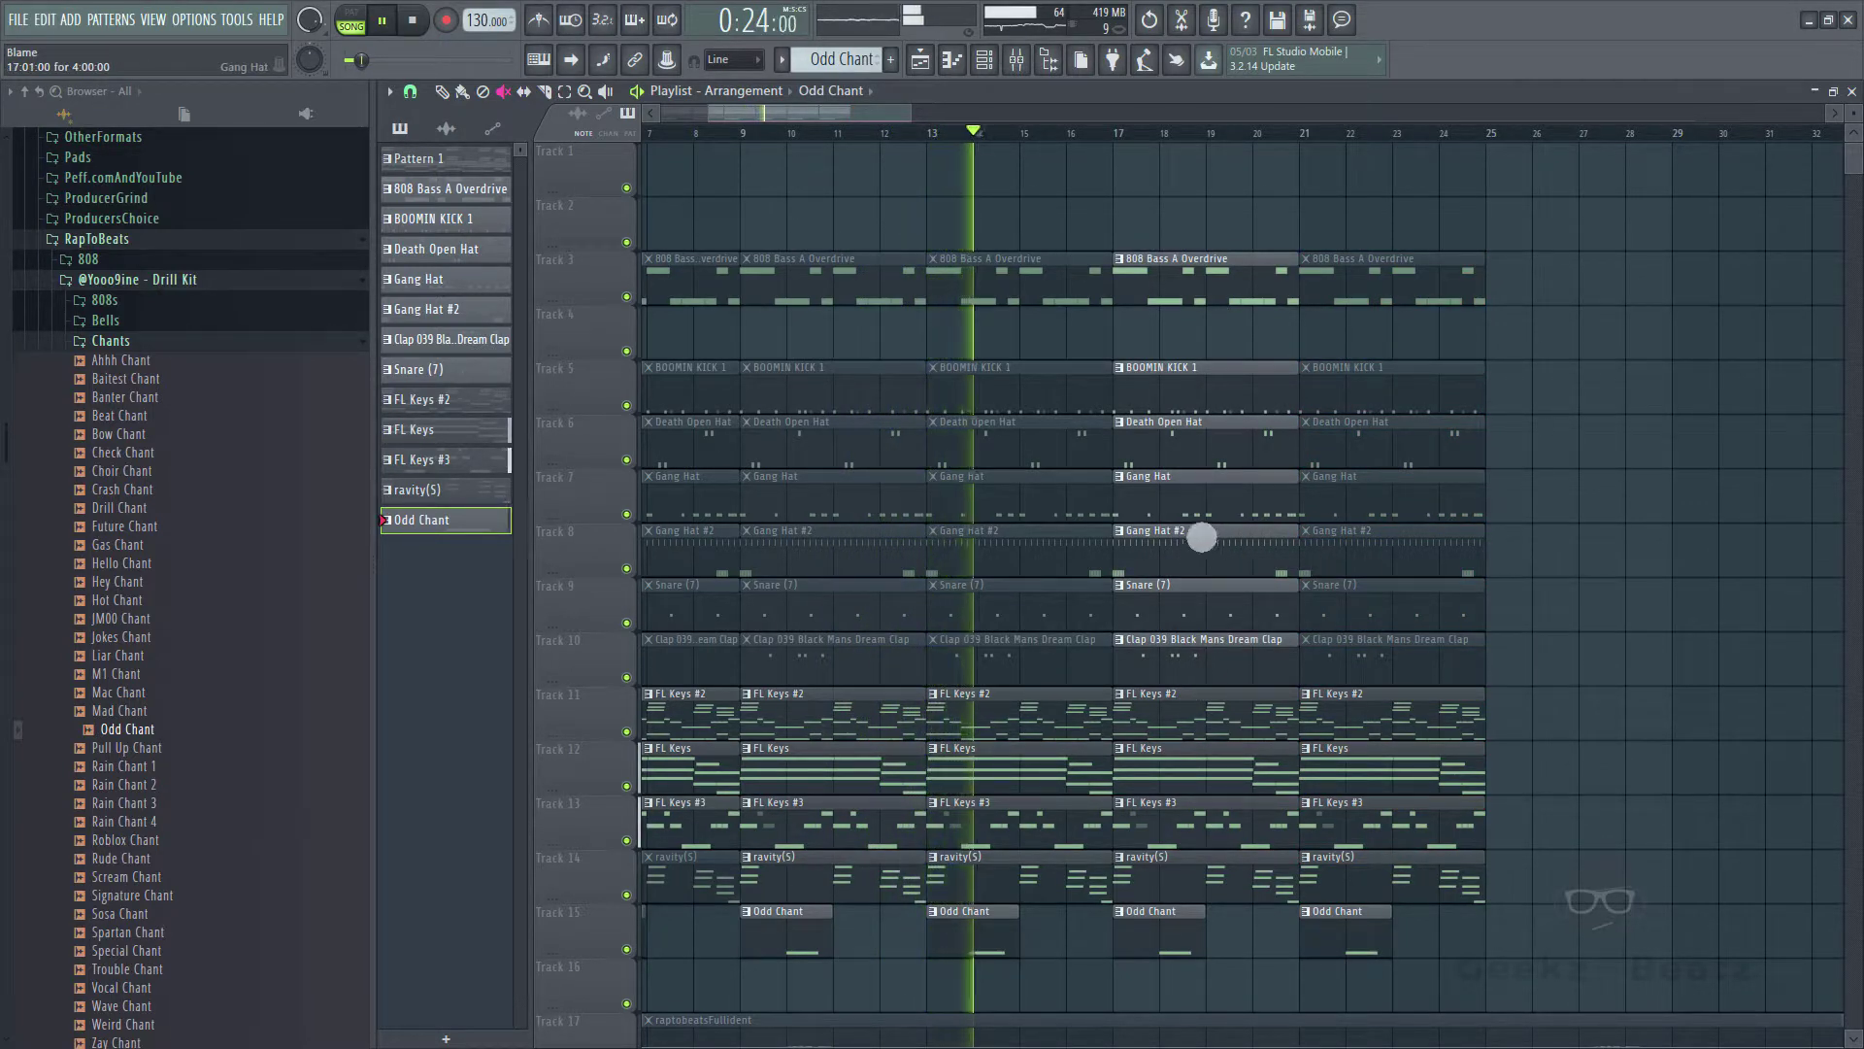
drag(1213, 504, 1209, 452)
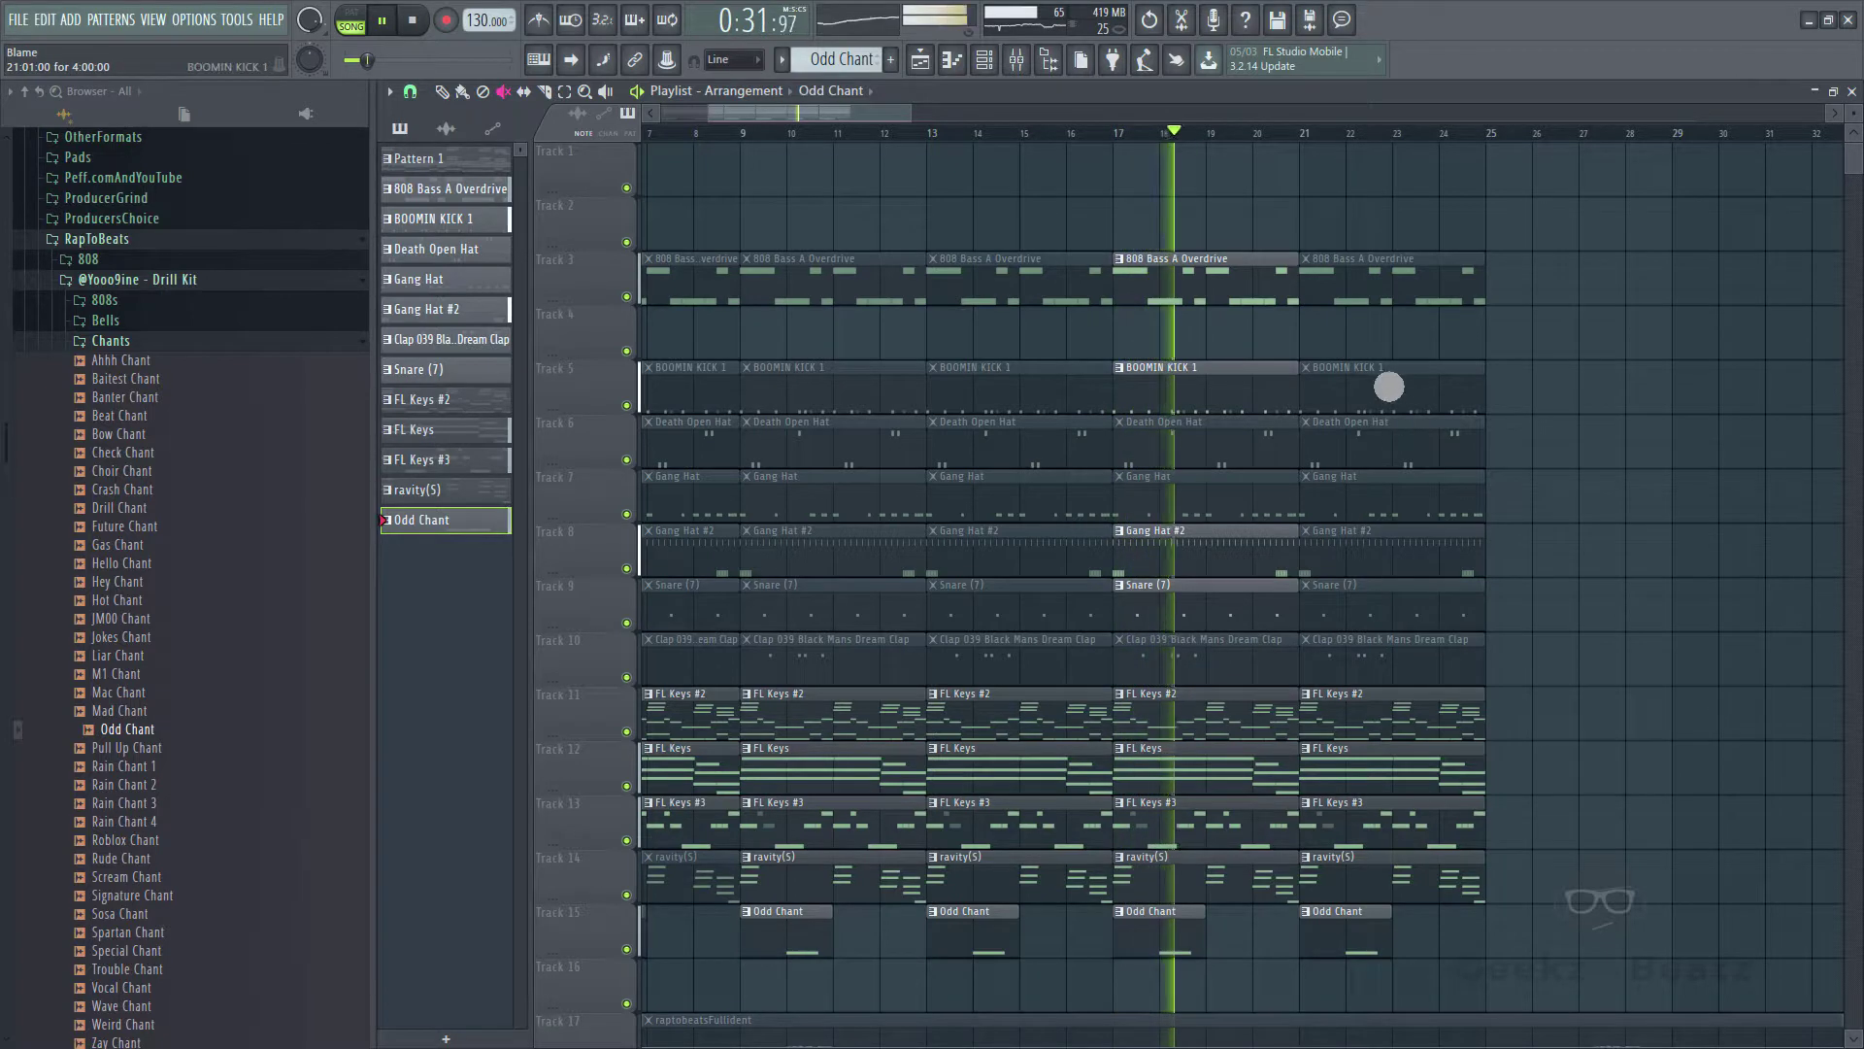
- Unmute the BOOMIN KICK 1, Gang Hat #2 and 808 Bass A Overdrive clips at bar 21 and duplicate that four-bar block to bar 25
click(1384, 409)
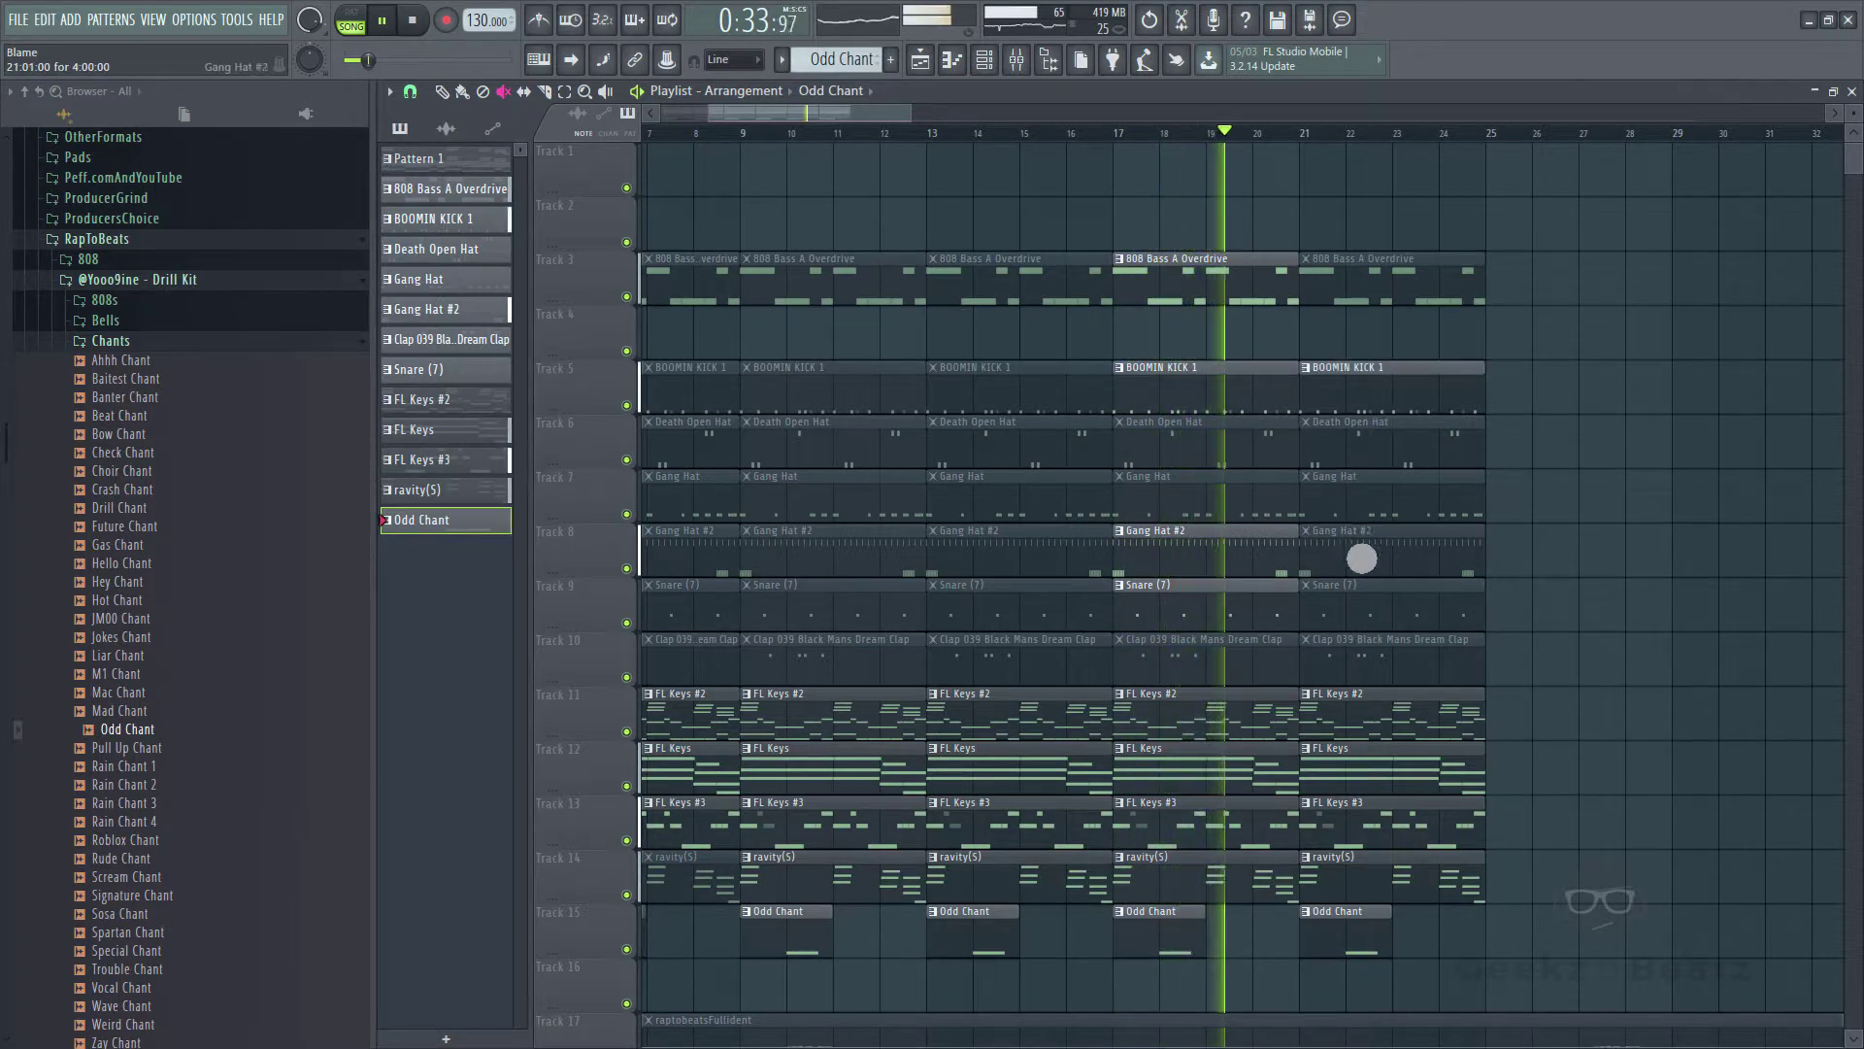
click(1362, 565)
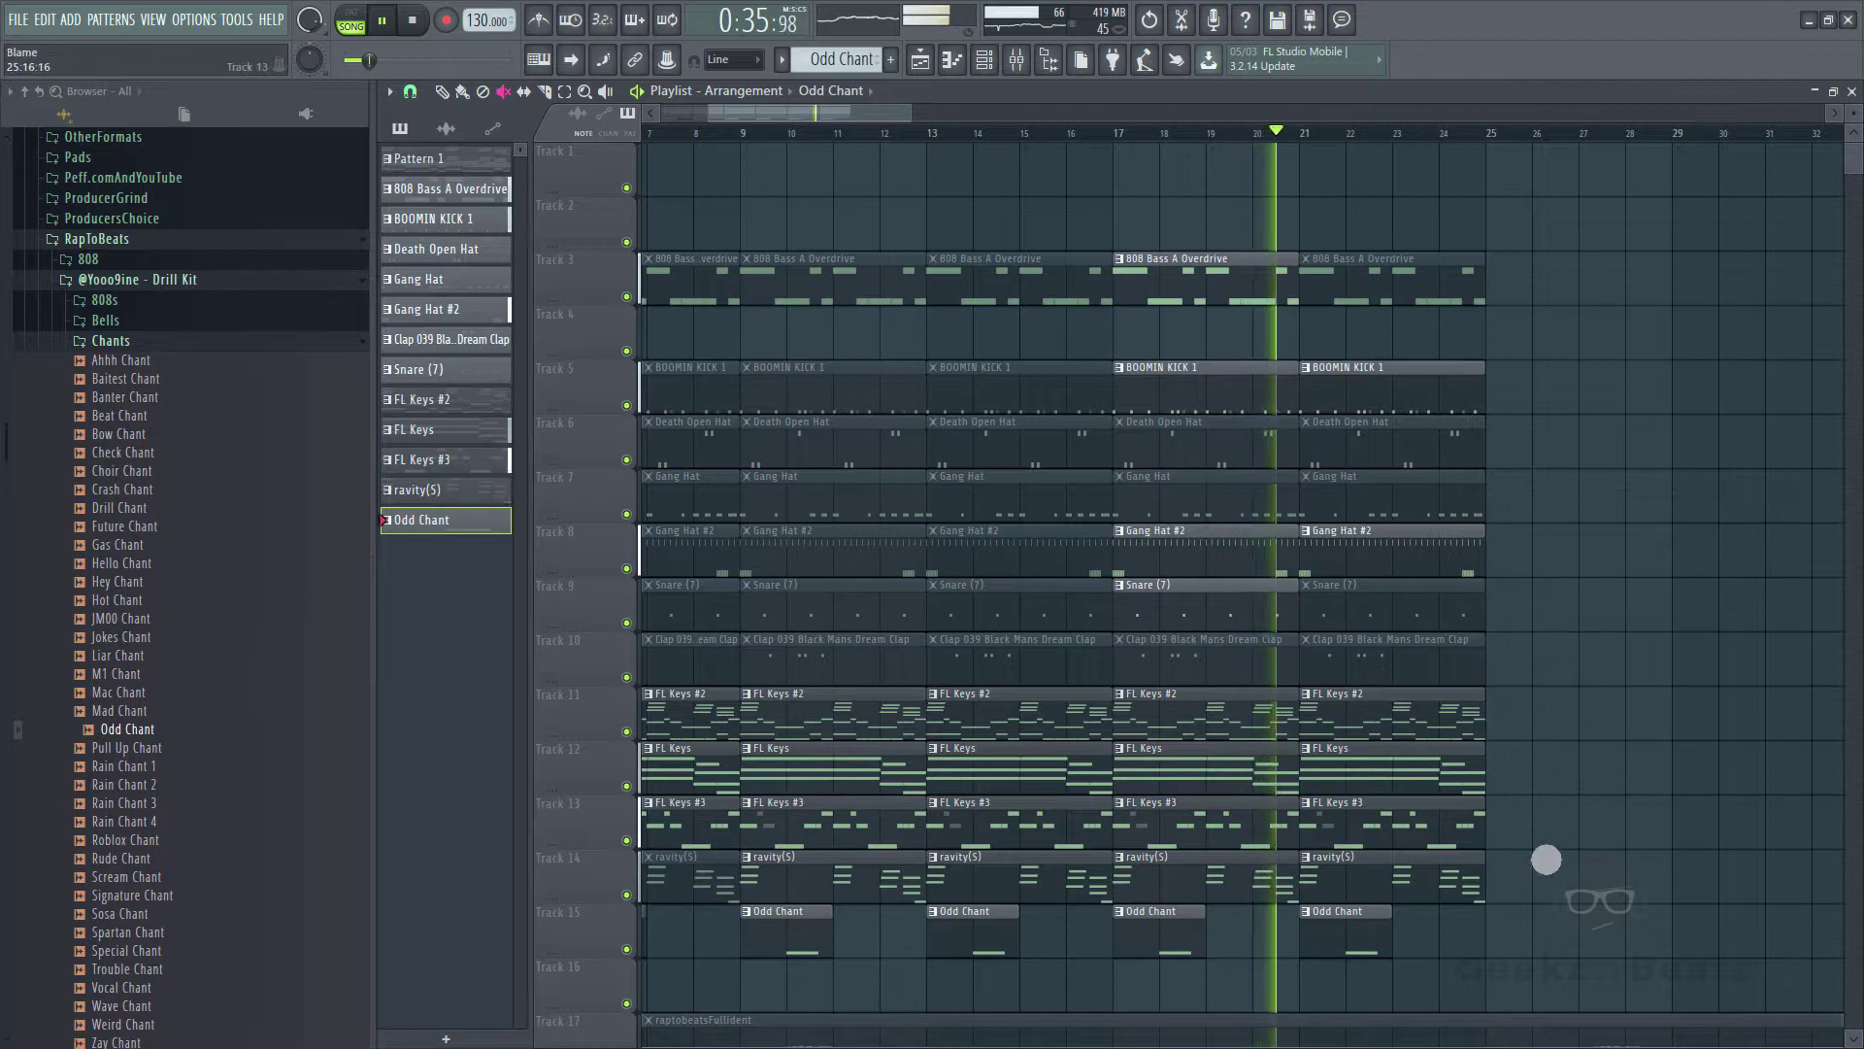
click(1430, 288)
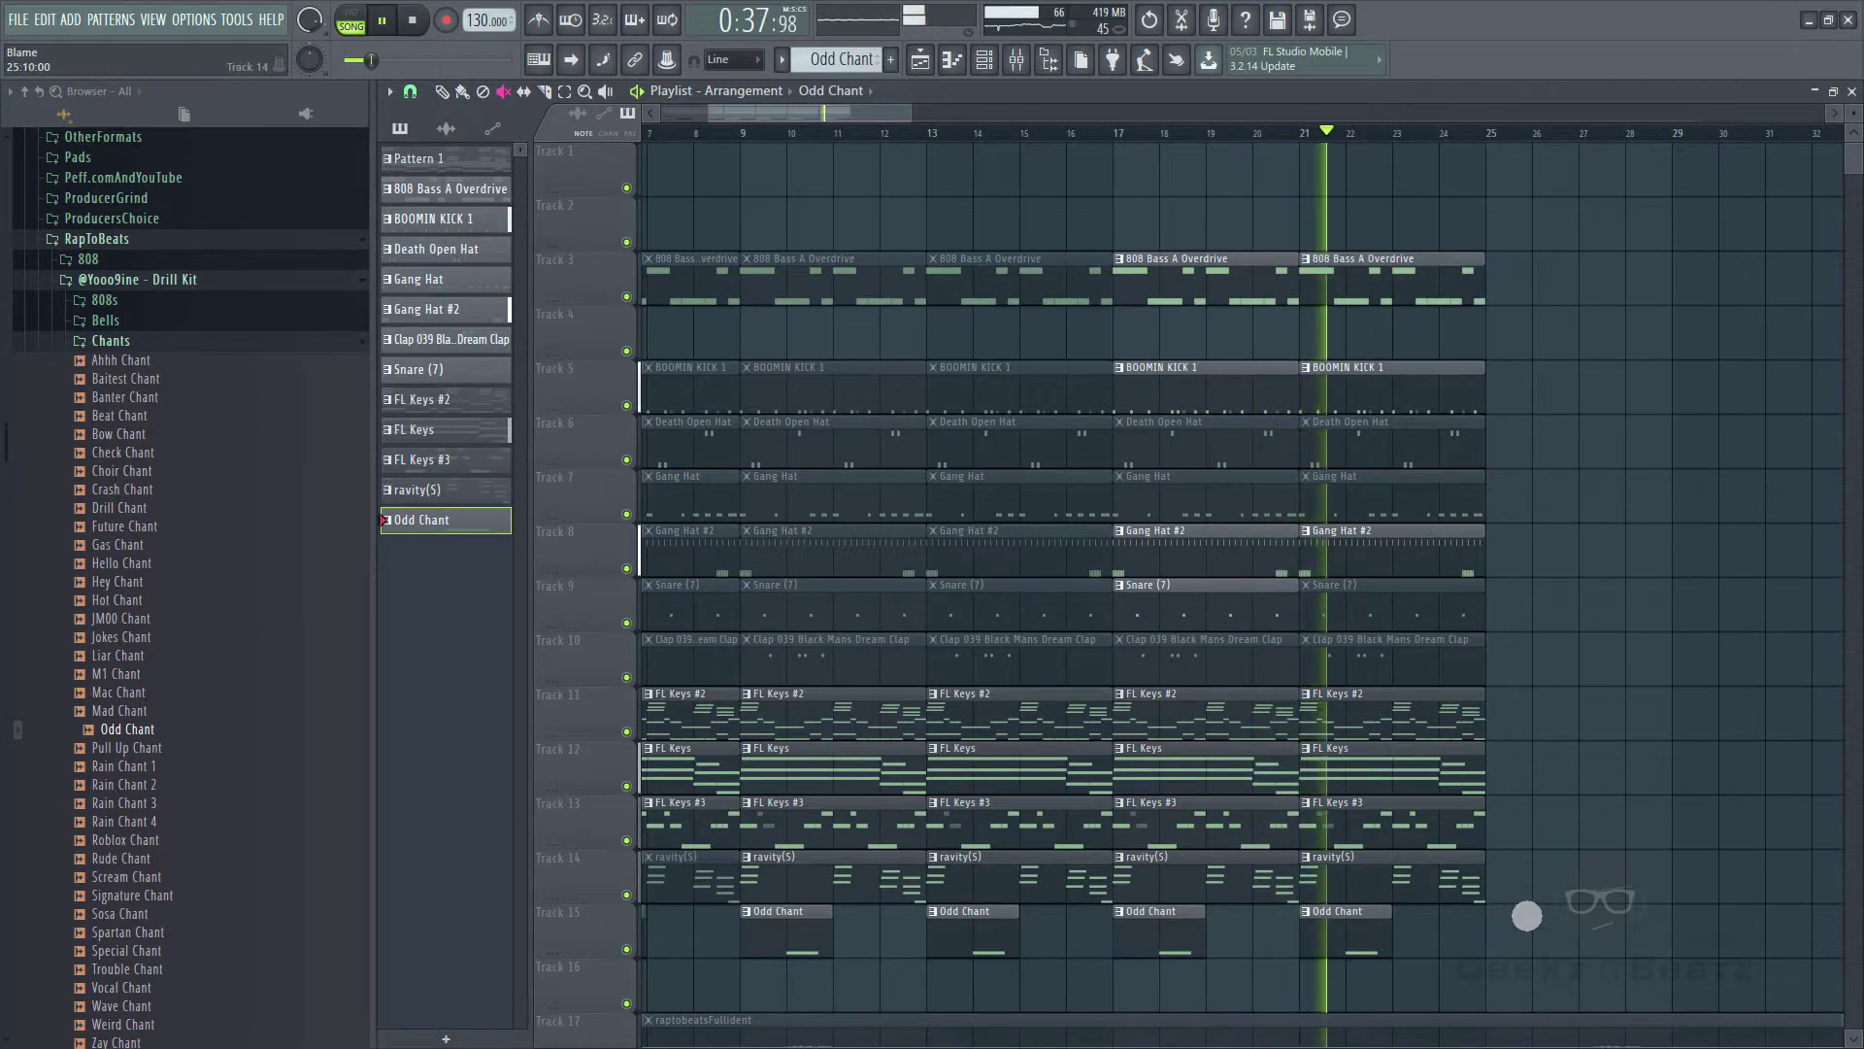
drag(1432, 960, 1391, 288)
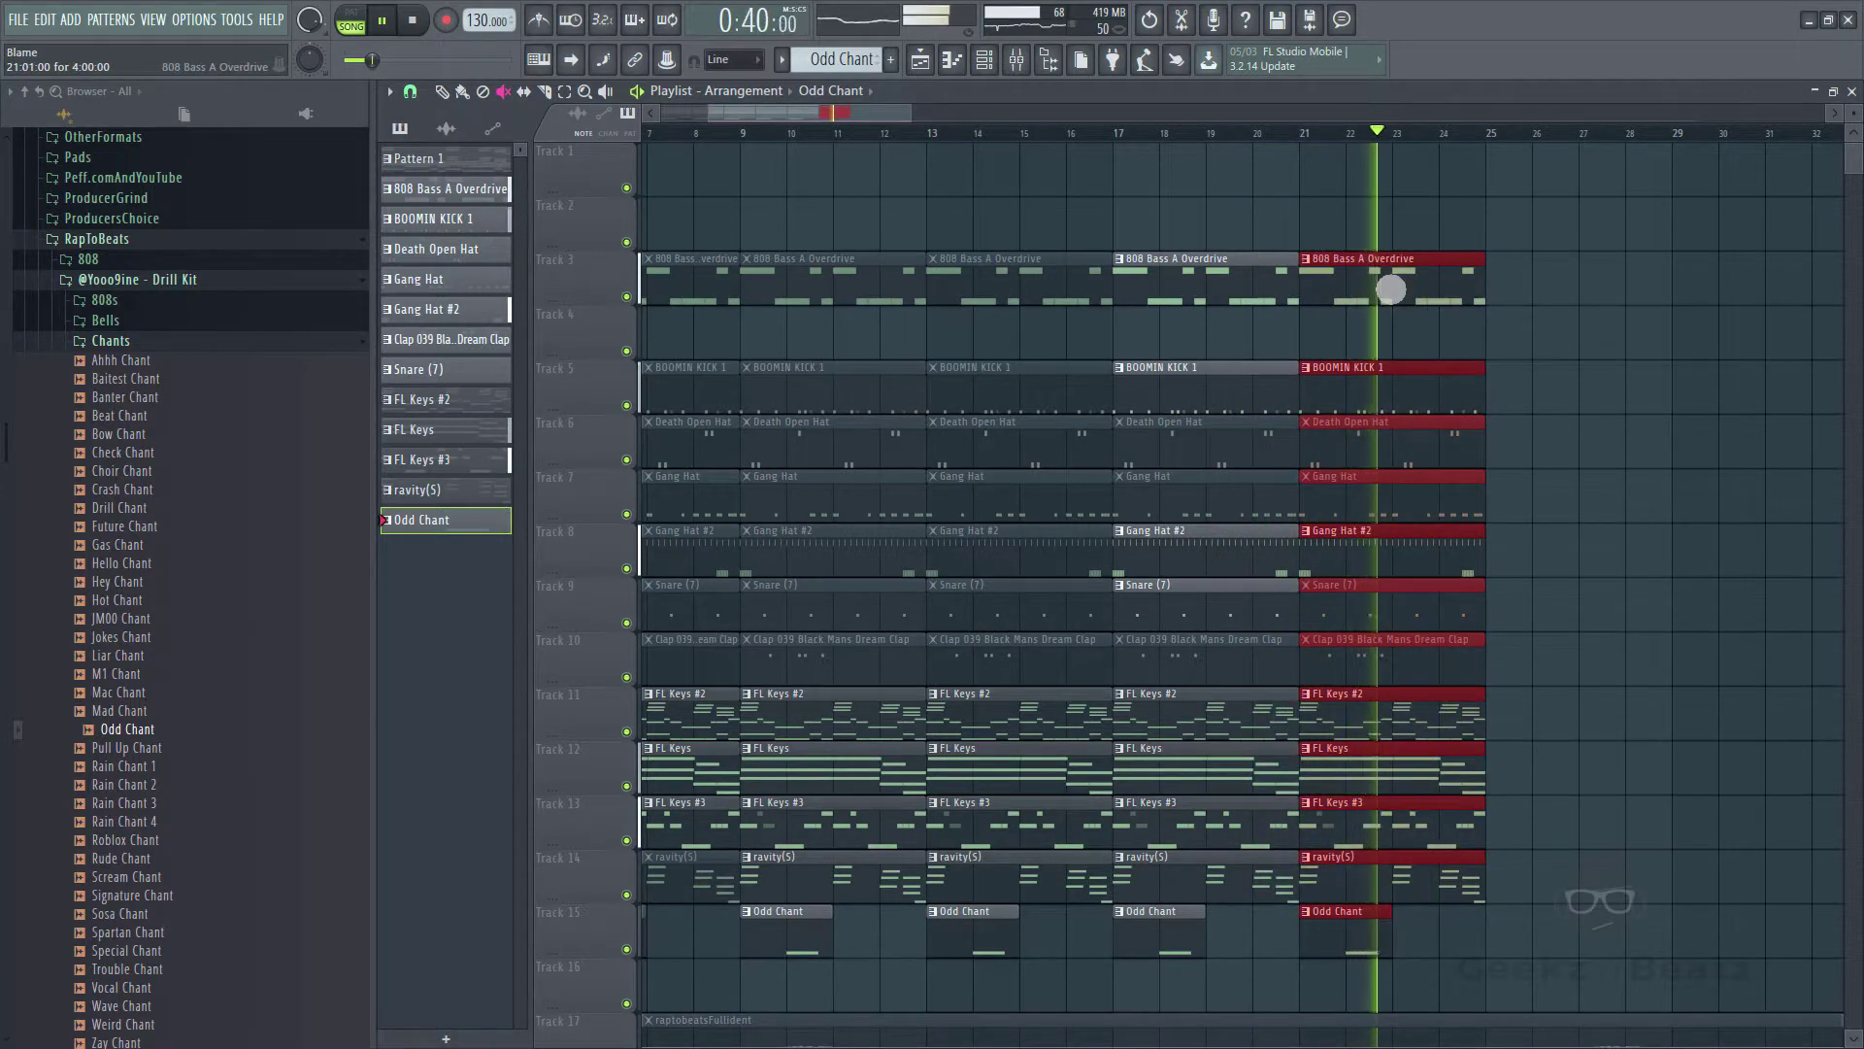
key(ctrl+b)
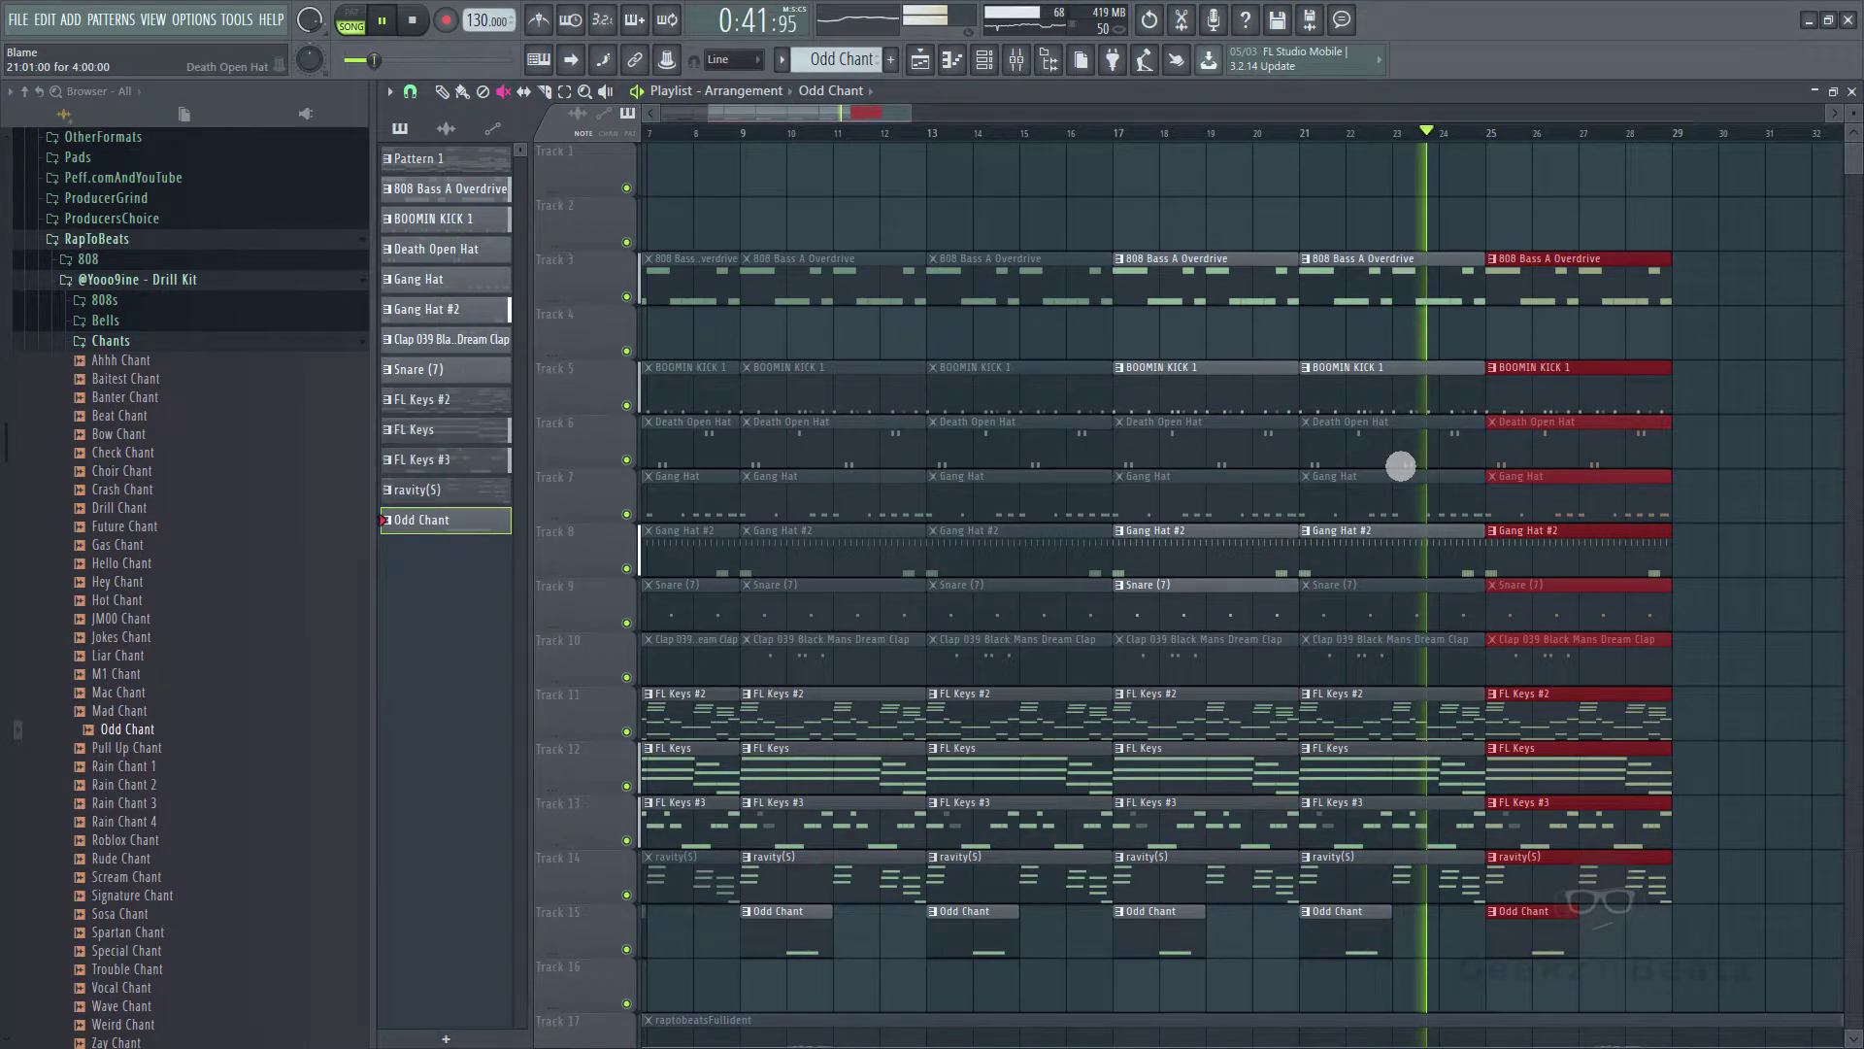
click(1400, 459)
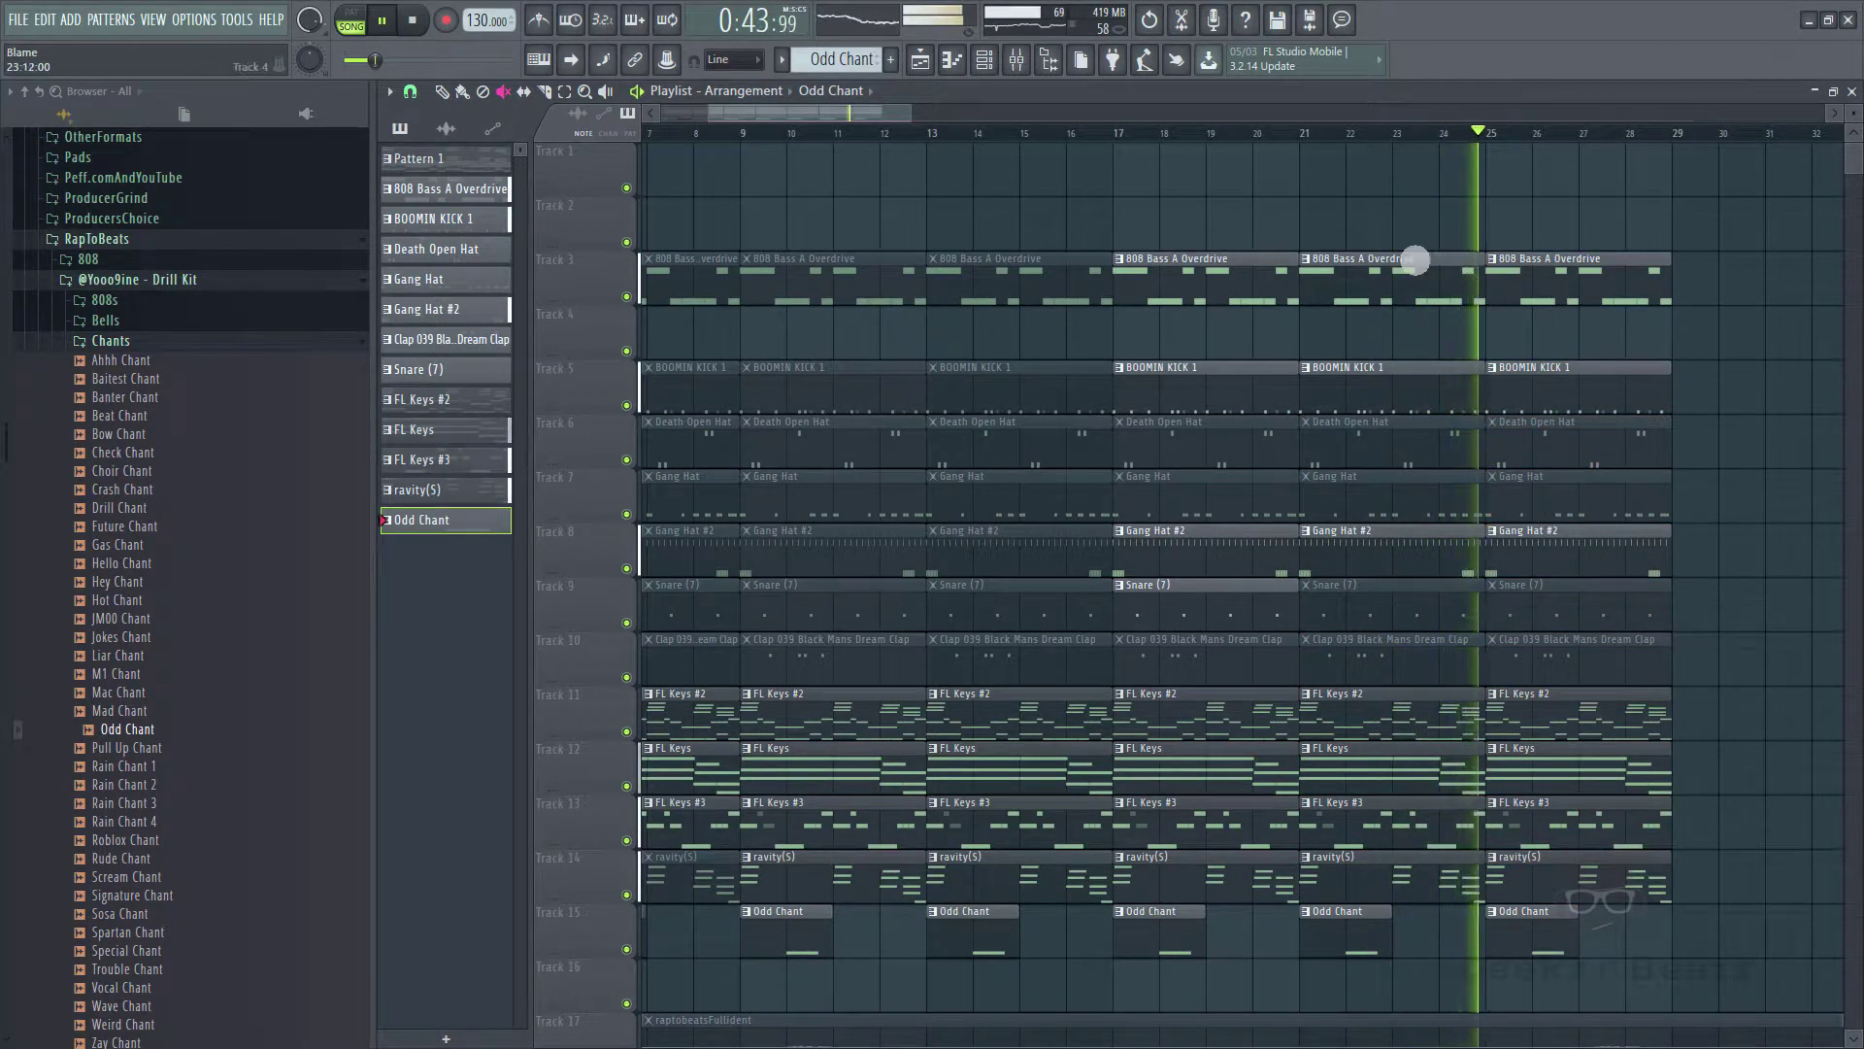
- Unmute the Snare (7) clips at bars 21 and 25, and duplicate the bar 25 block to bar 29
click(1306, 133)
click(1366, 605)
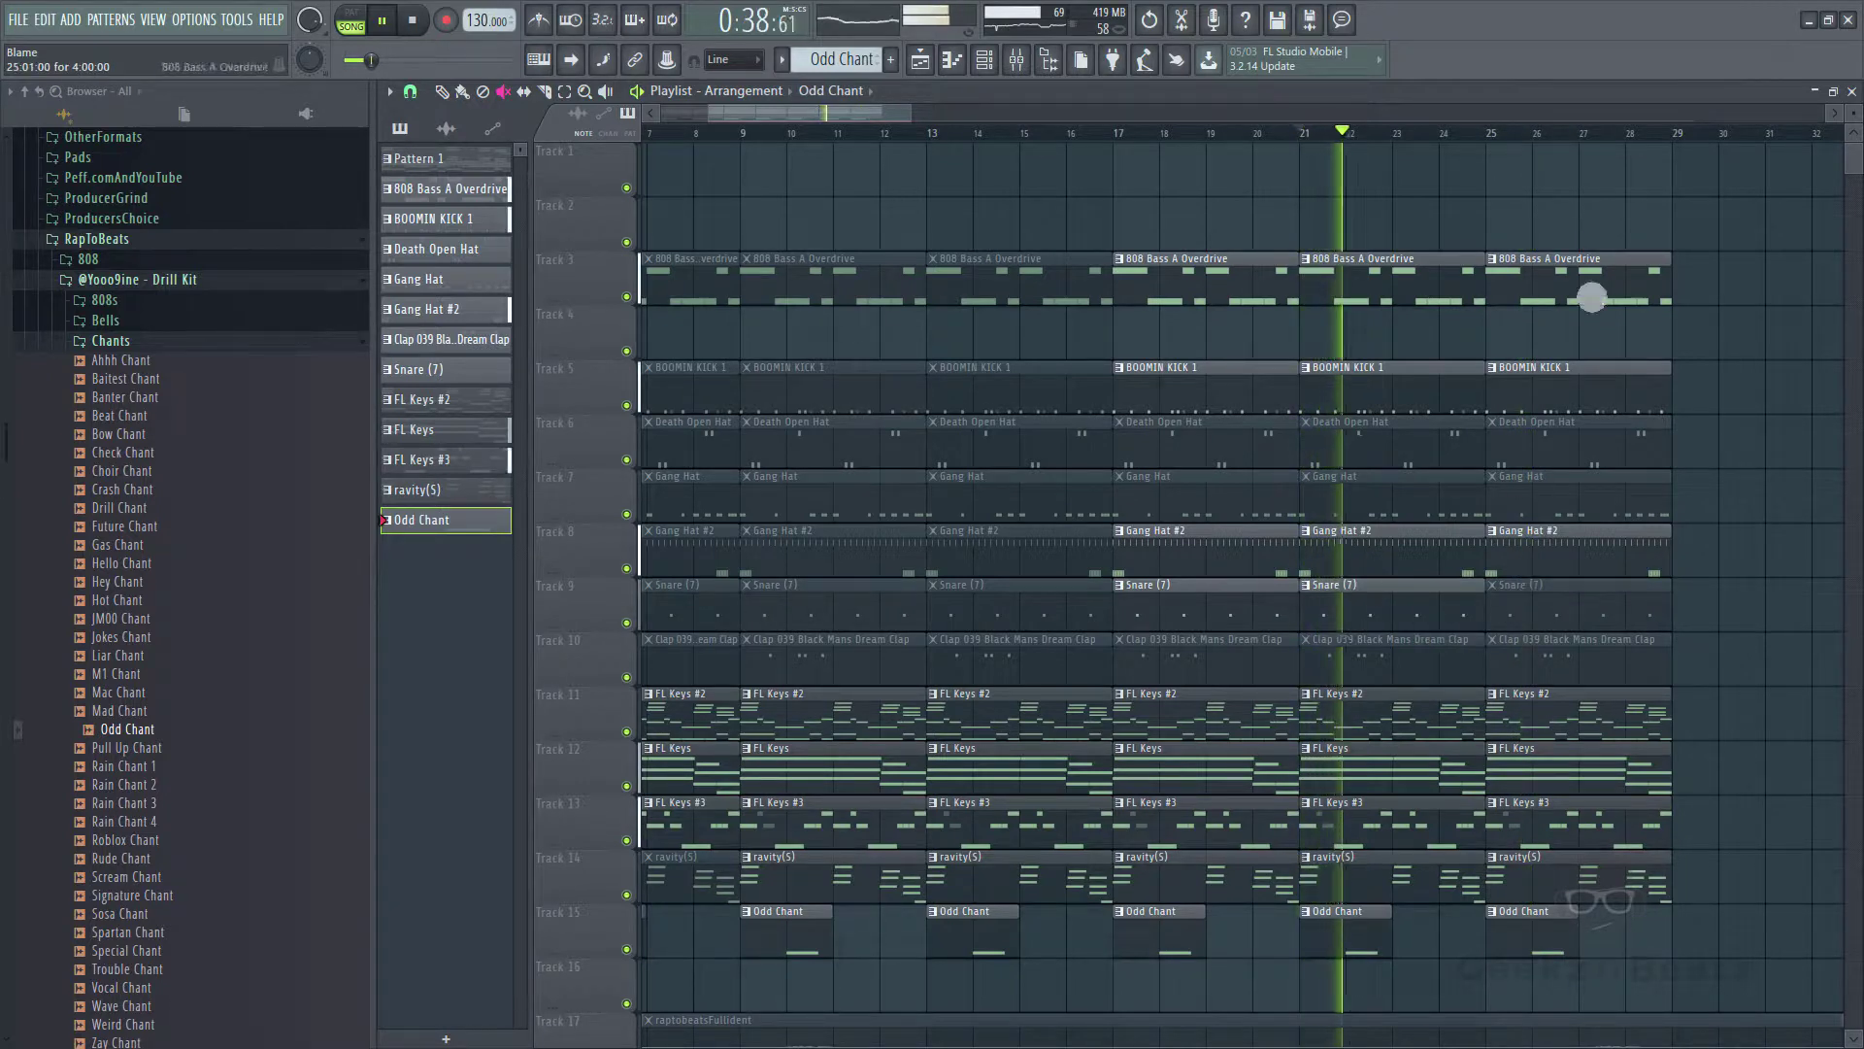
click(1558, 621)
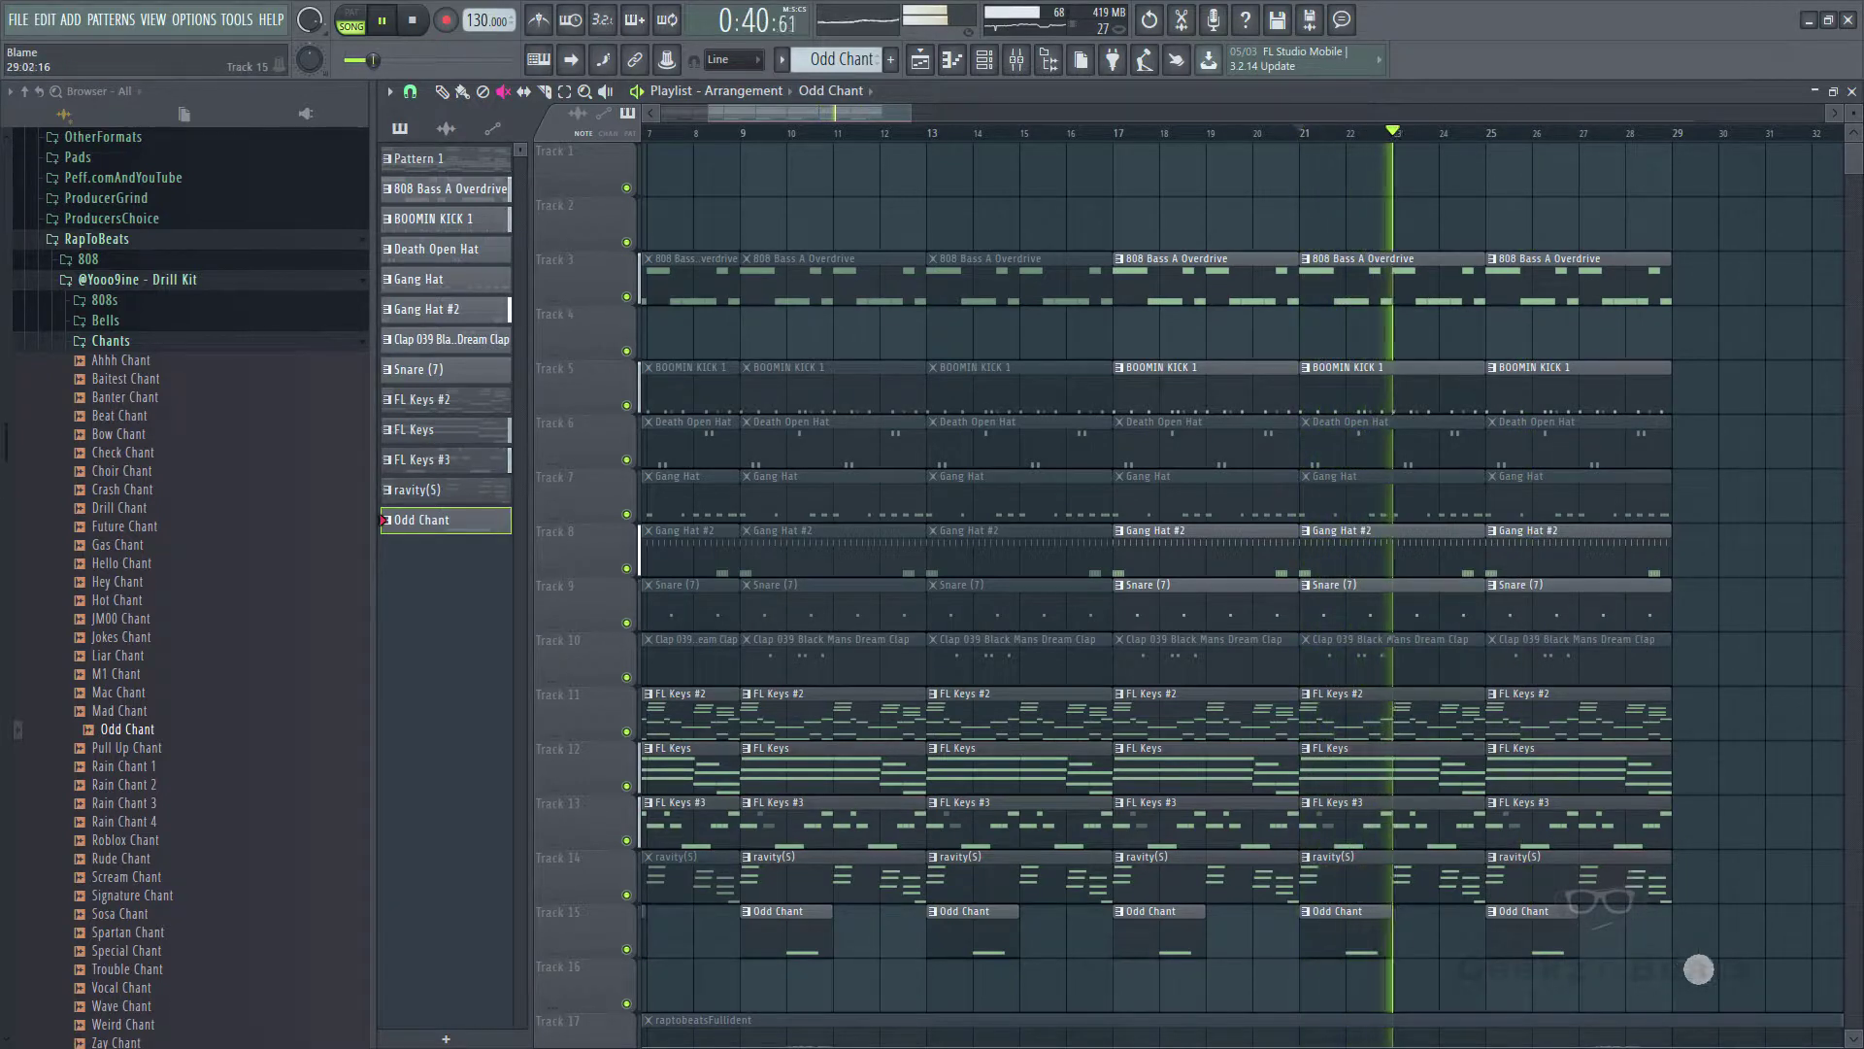
drag(1685, 956, 1528, 239)
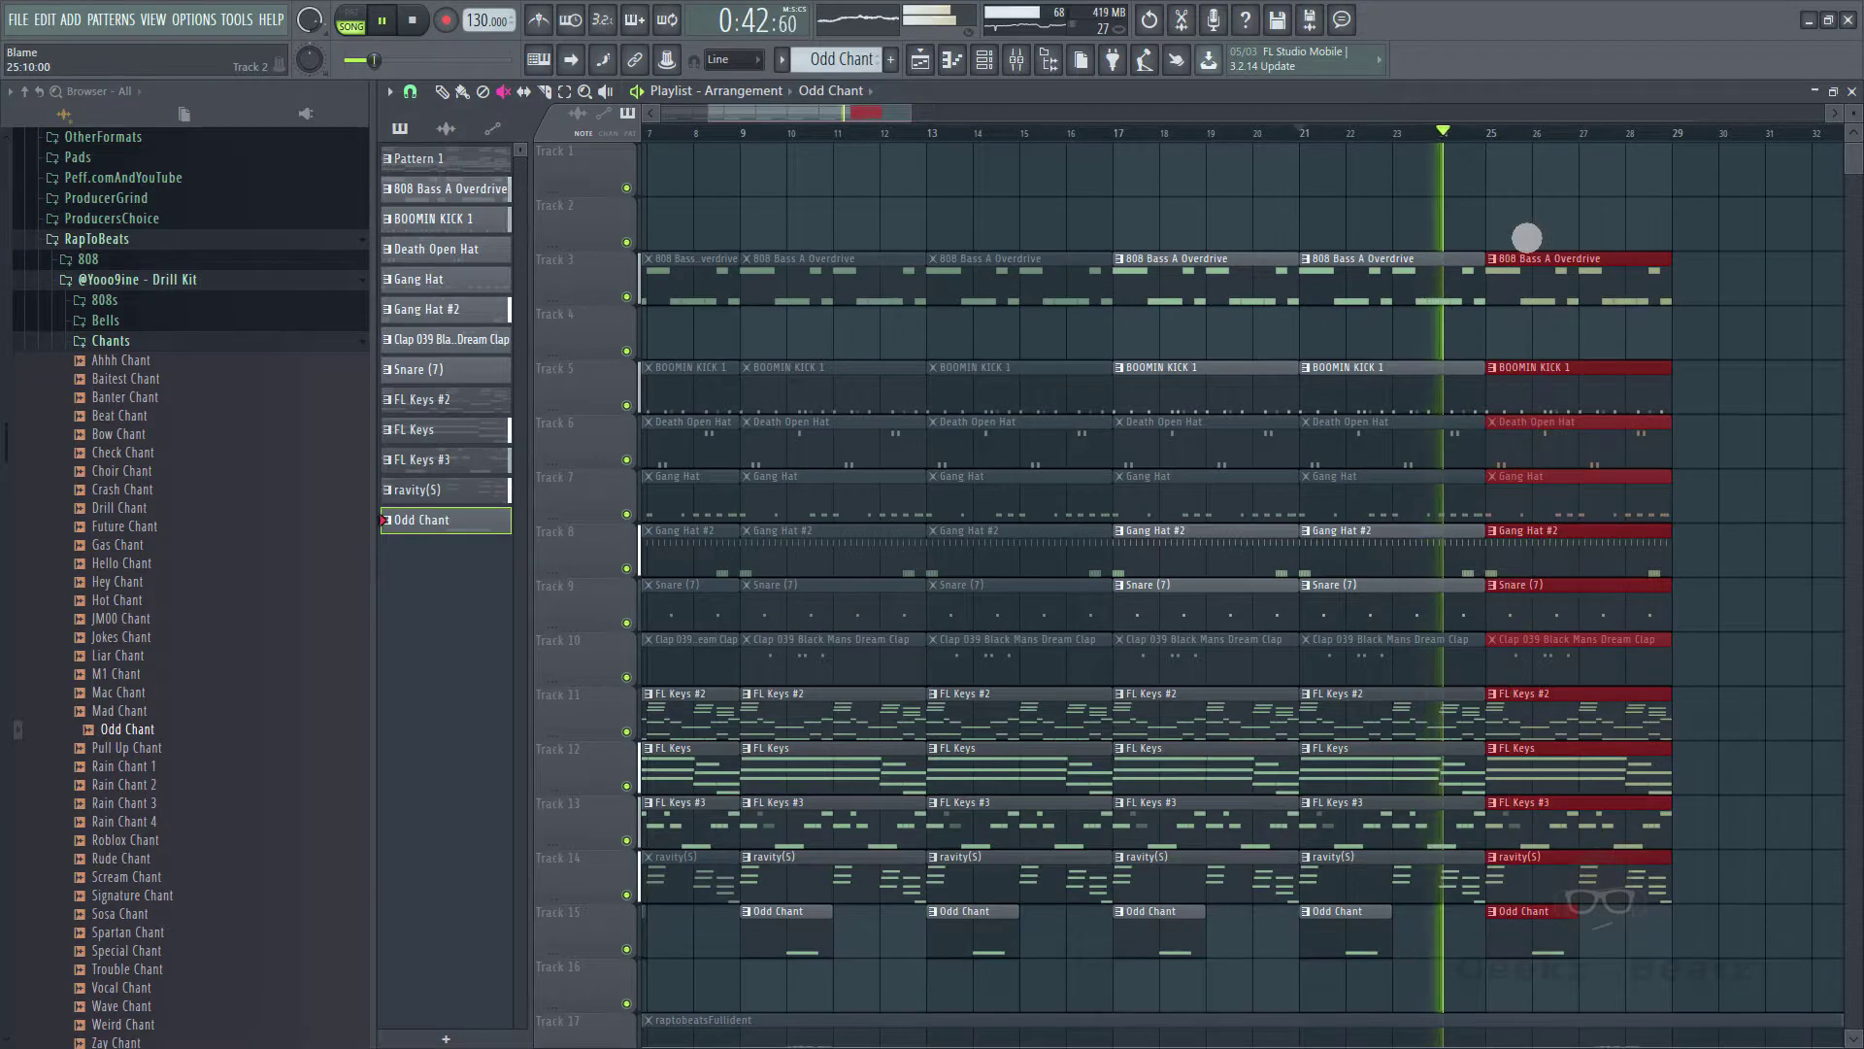
key(ctrl+b)
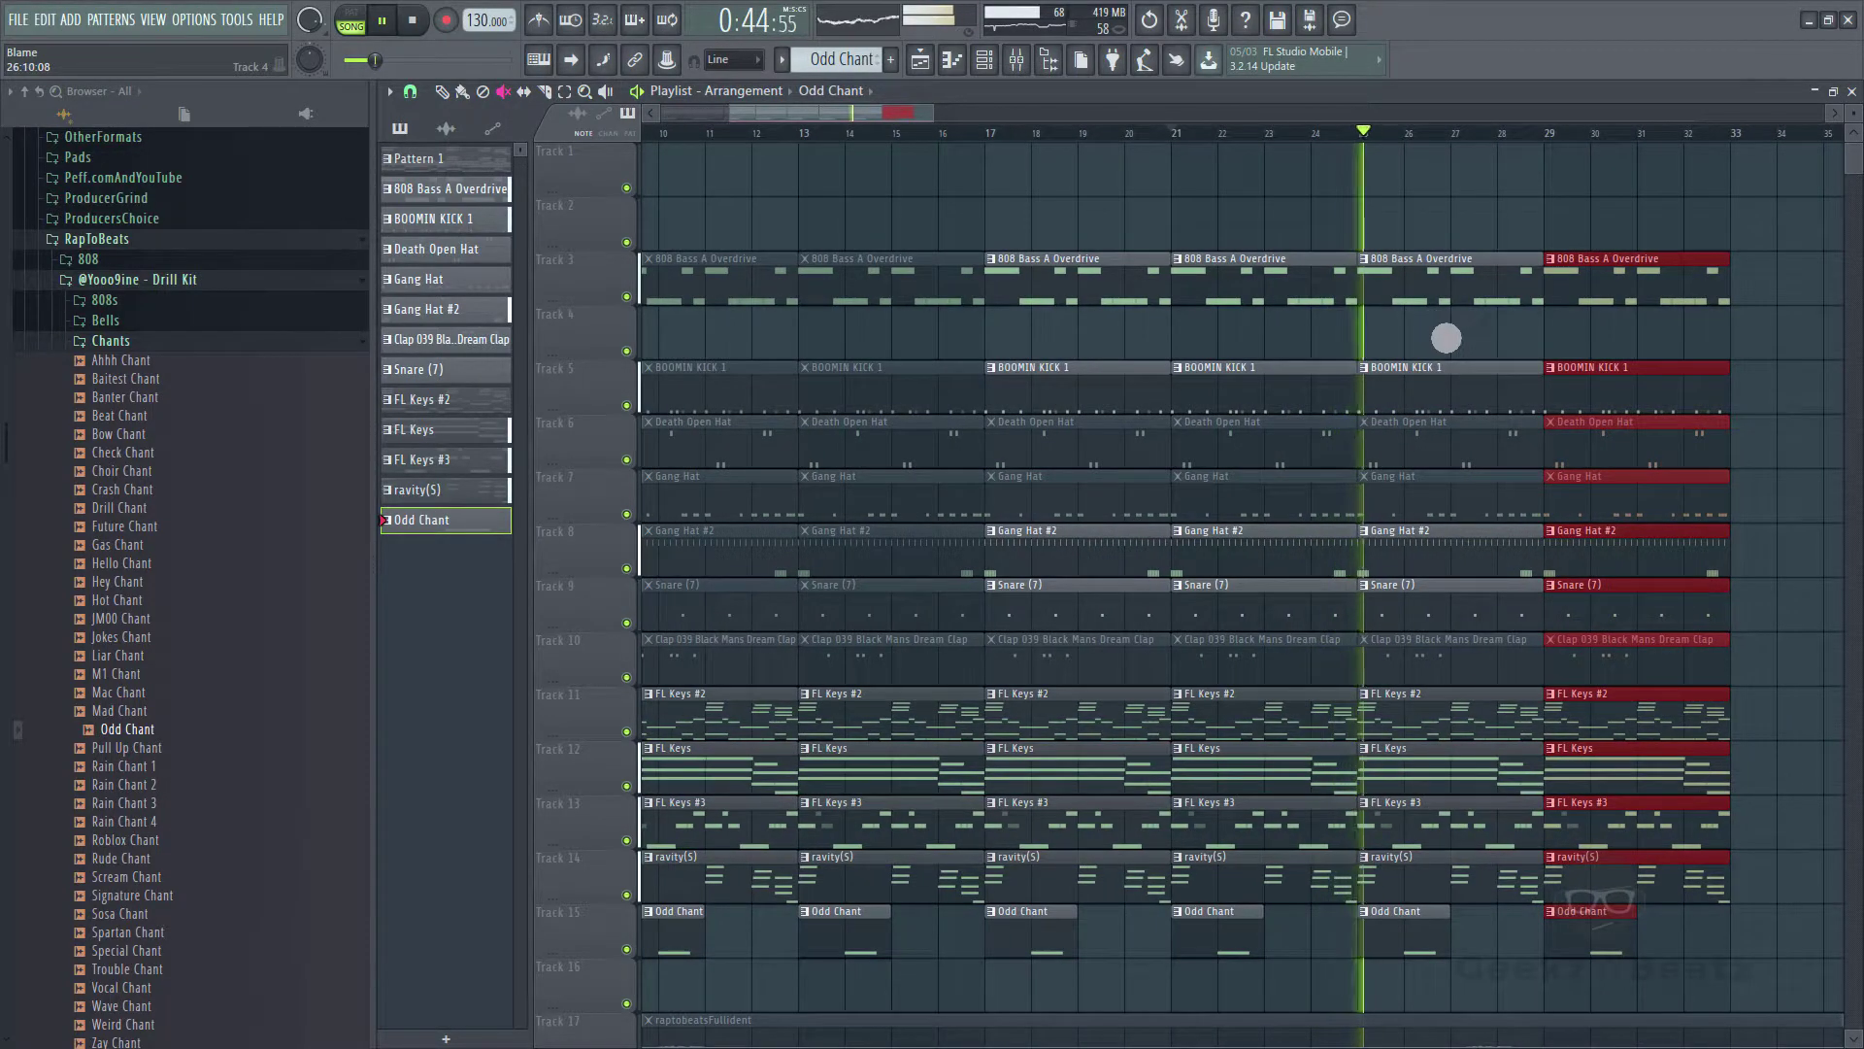
- Play the arrangement from about bar 16 and mute the Gang Hat #2 clip at bar 21, keeping the one at bar 17 active
click(961, 136)
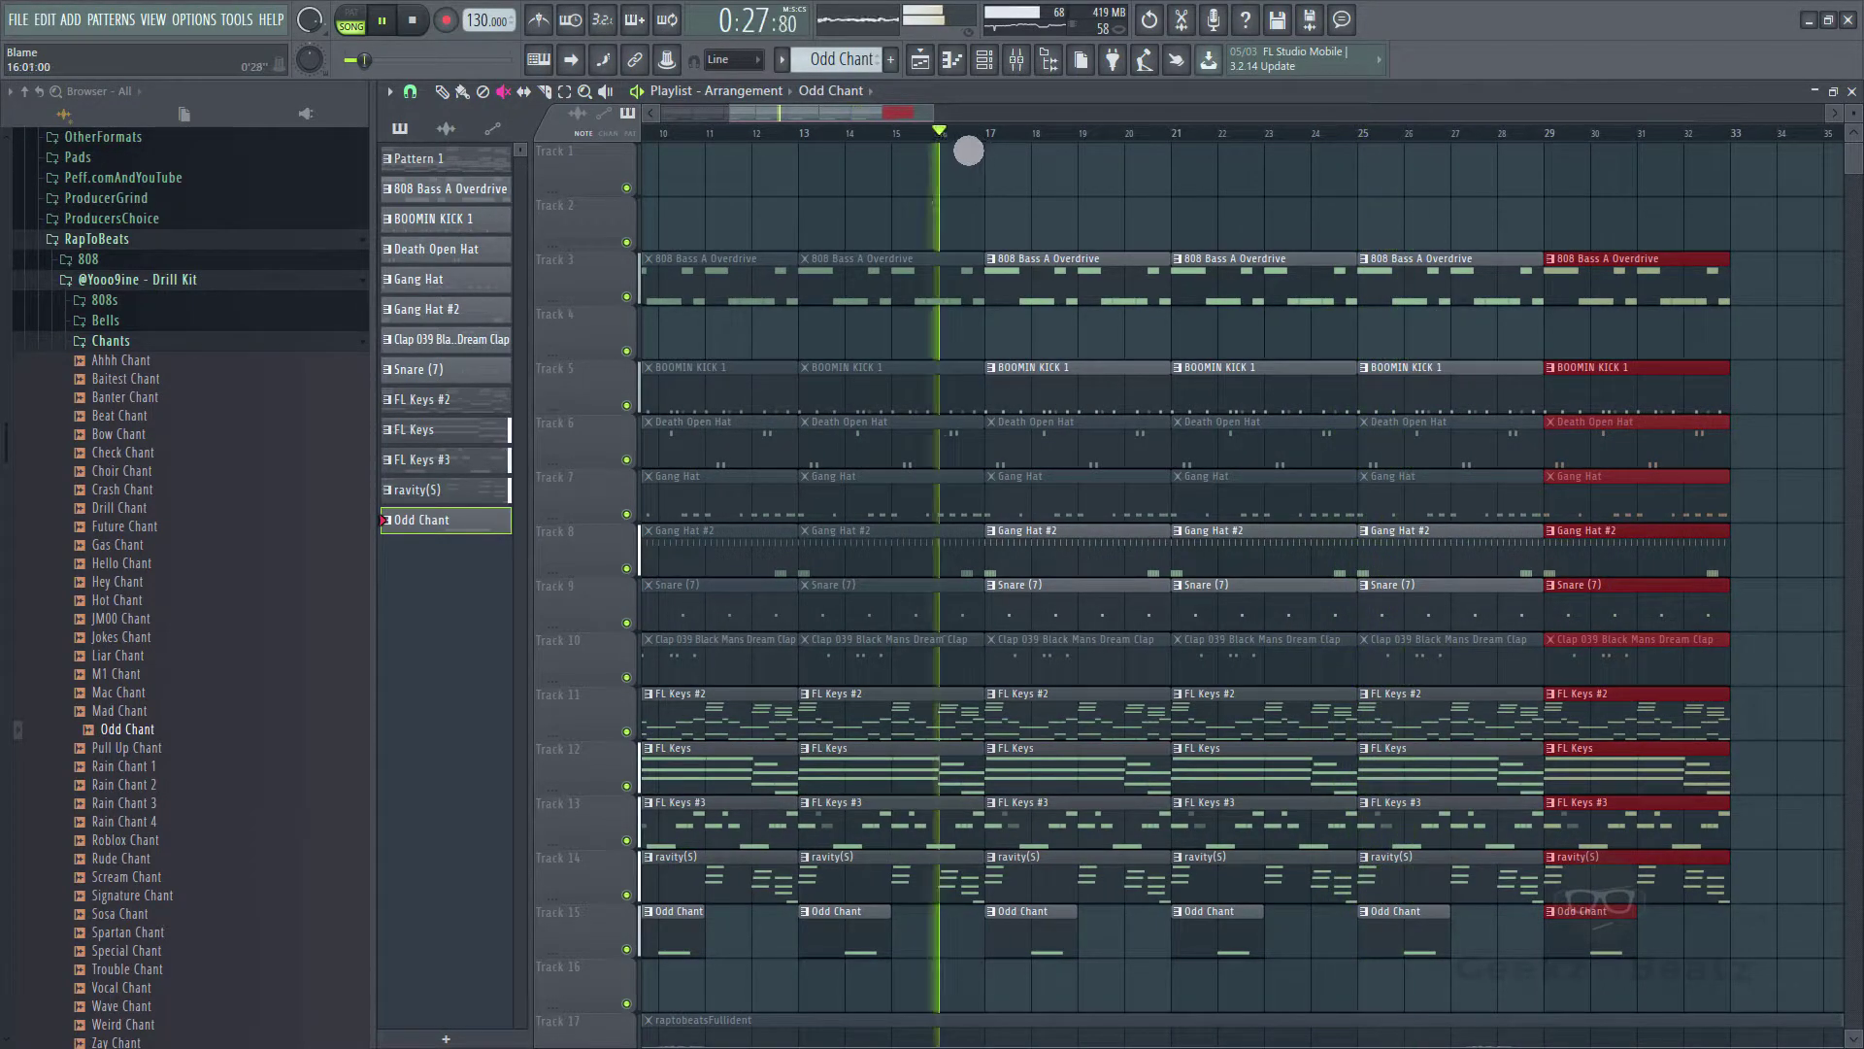
click(1159, 555)
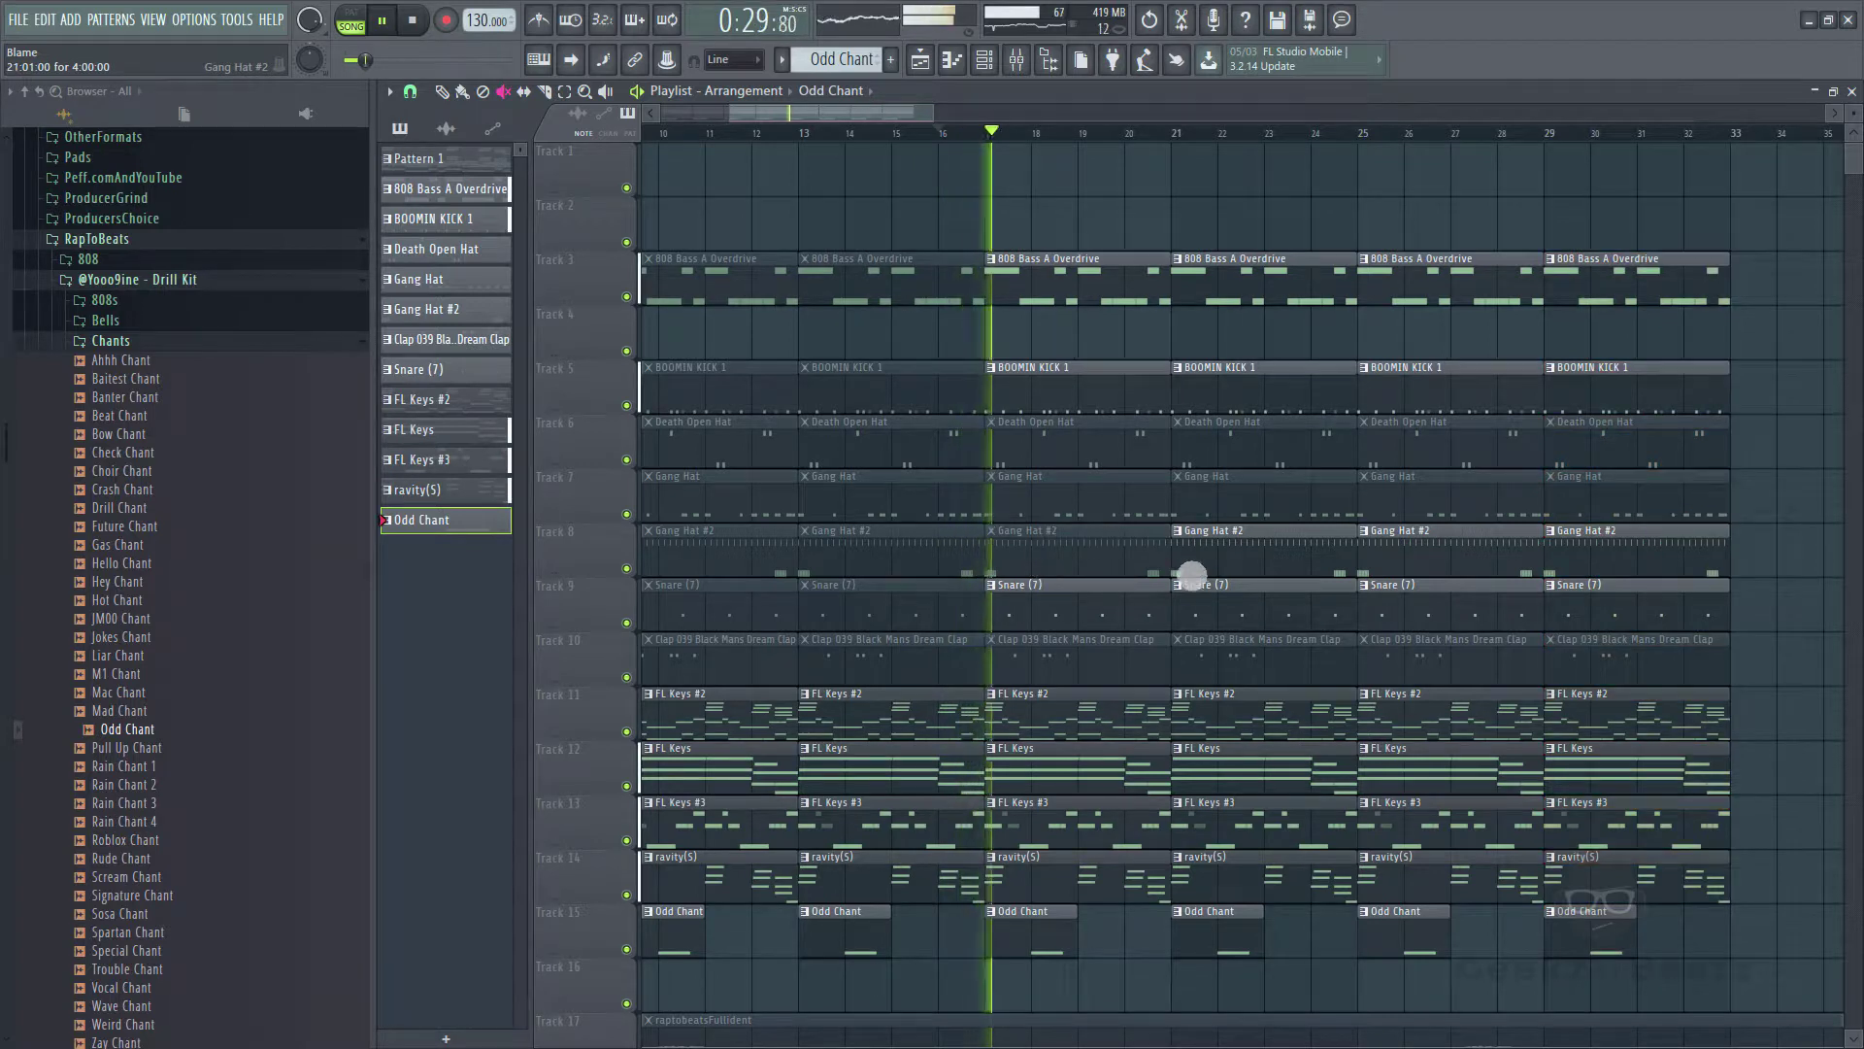
click(1193, 572)
click(1122, 570)
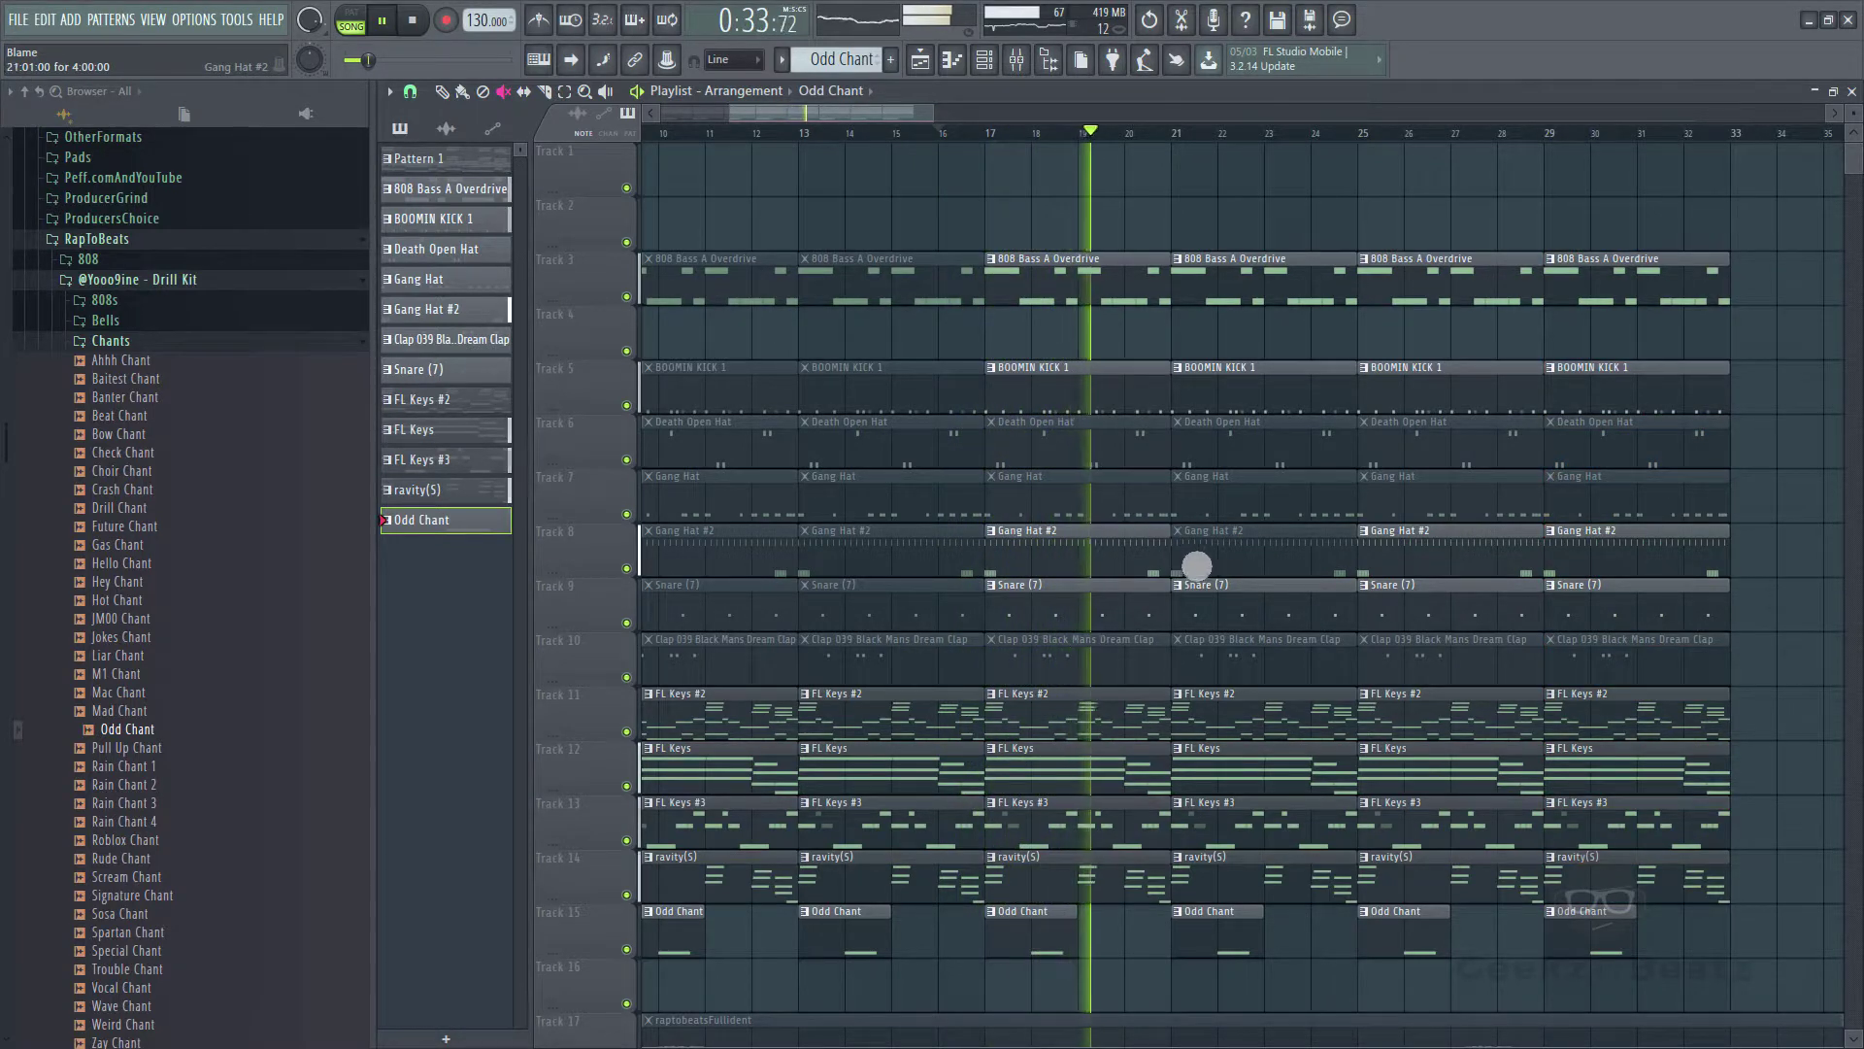
- Stop playback, make the Gang Hat #2 clip at bar 17 unique, and open its notes in the piano roll
key(space)
right_click(1008, 549)
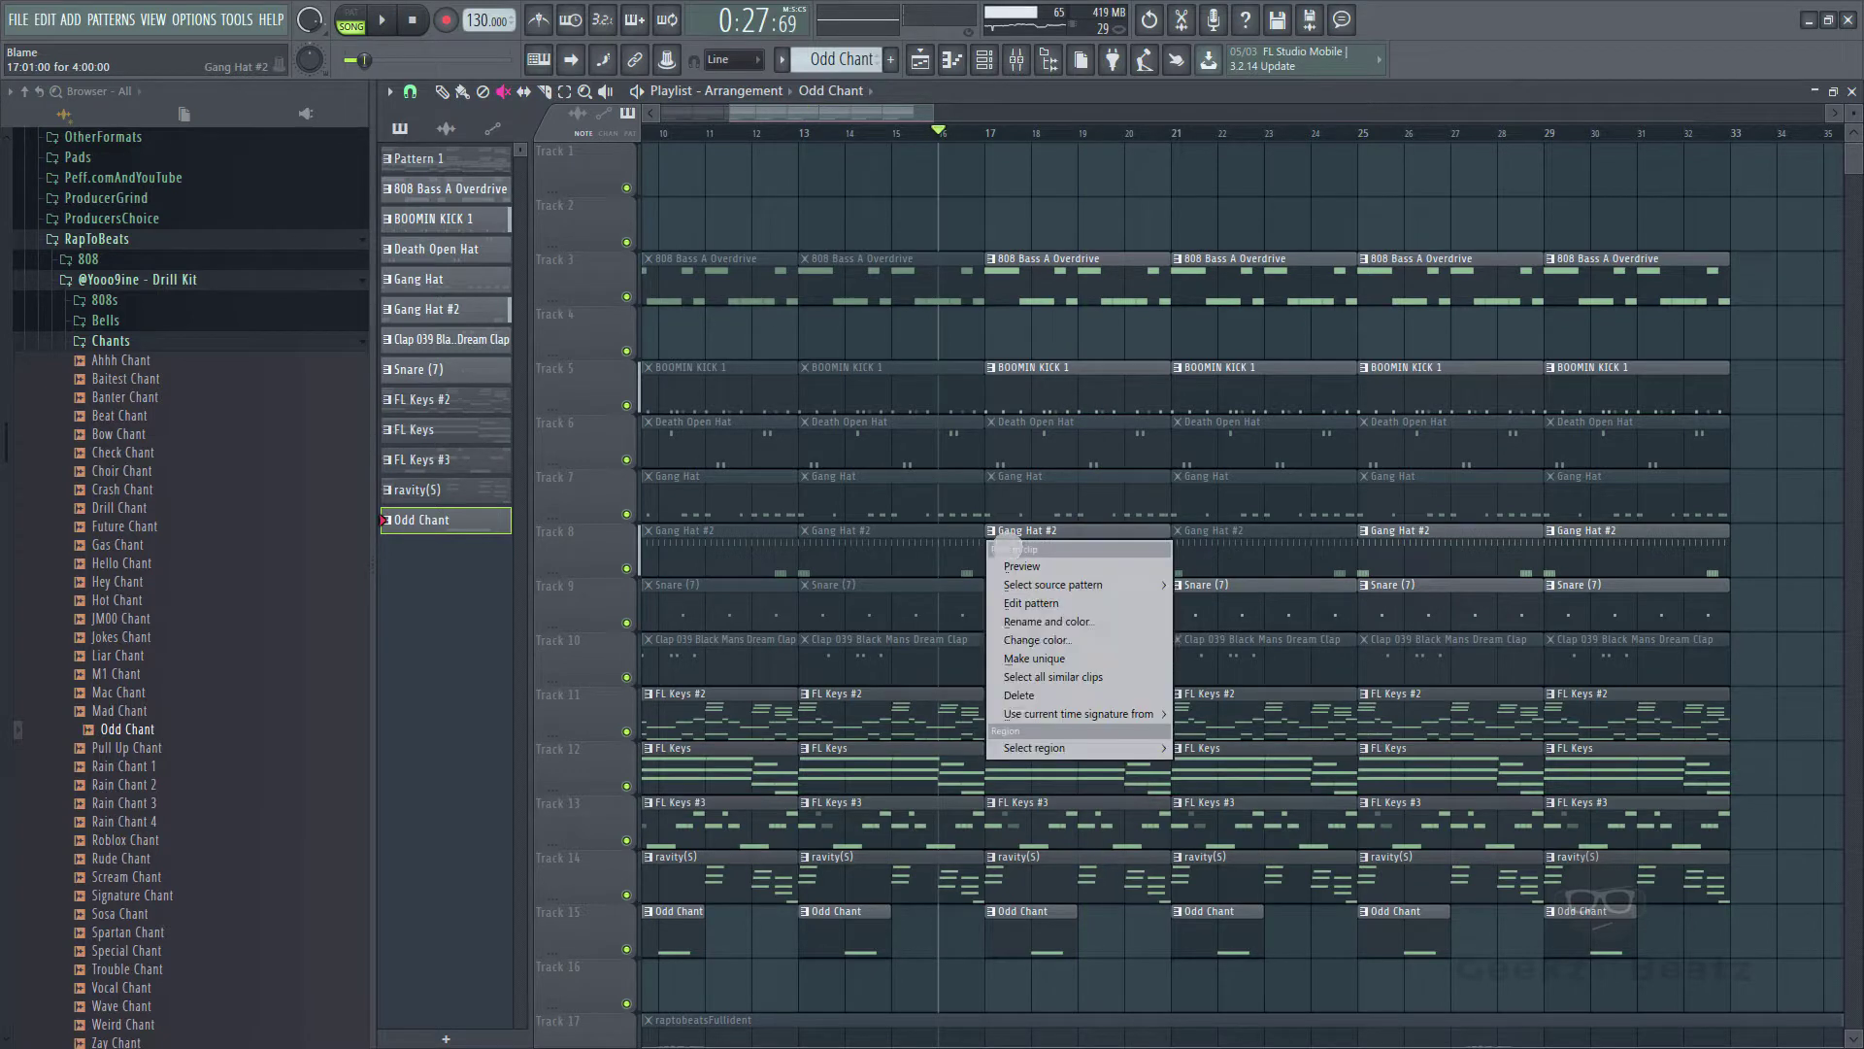
click(1034, 658)
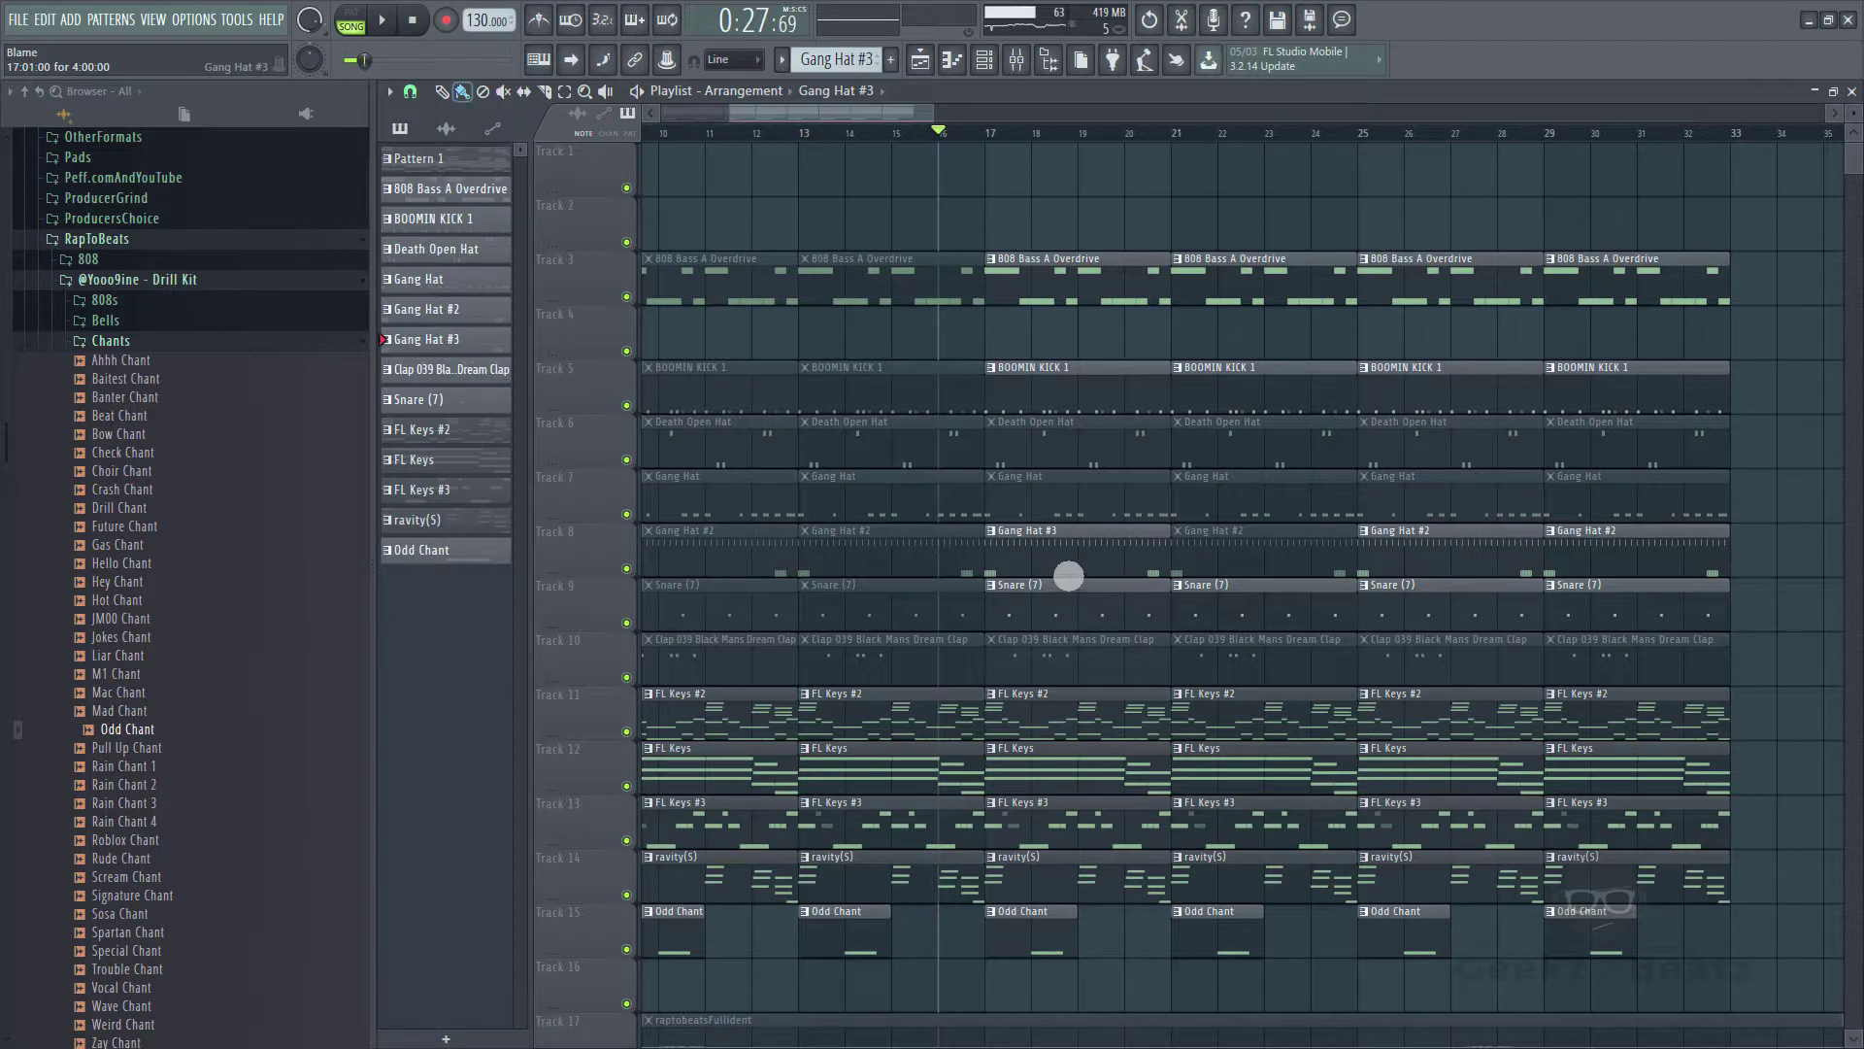
double_click(1068, 573)
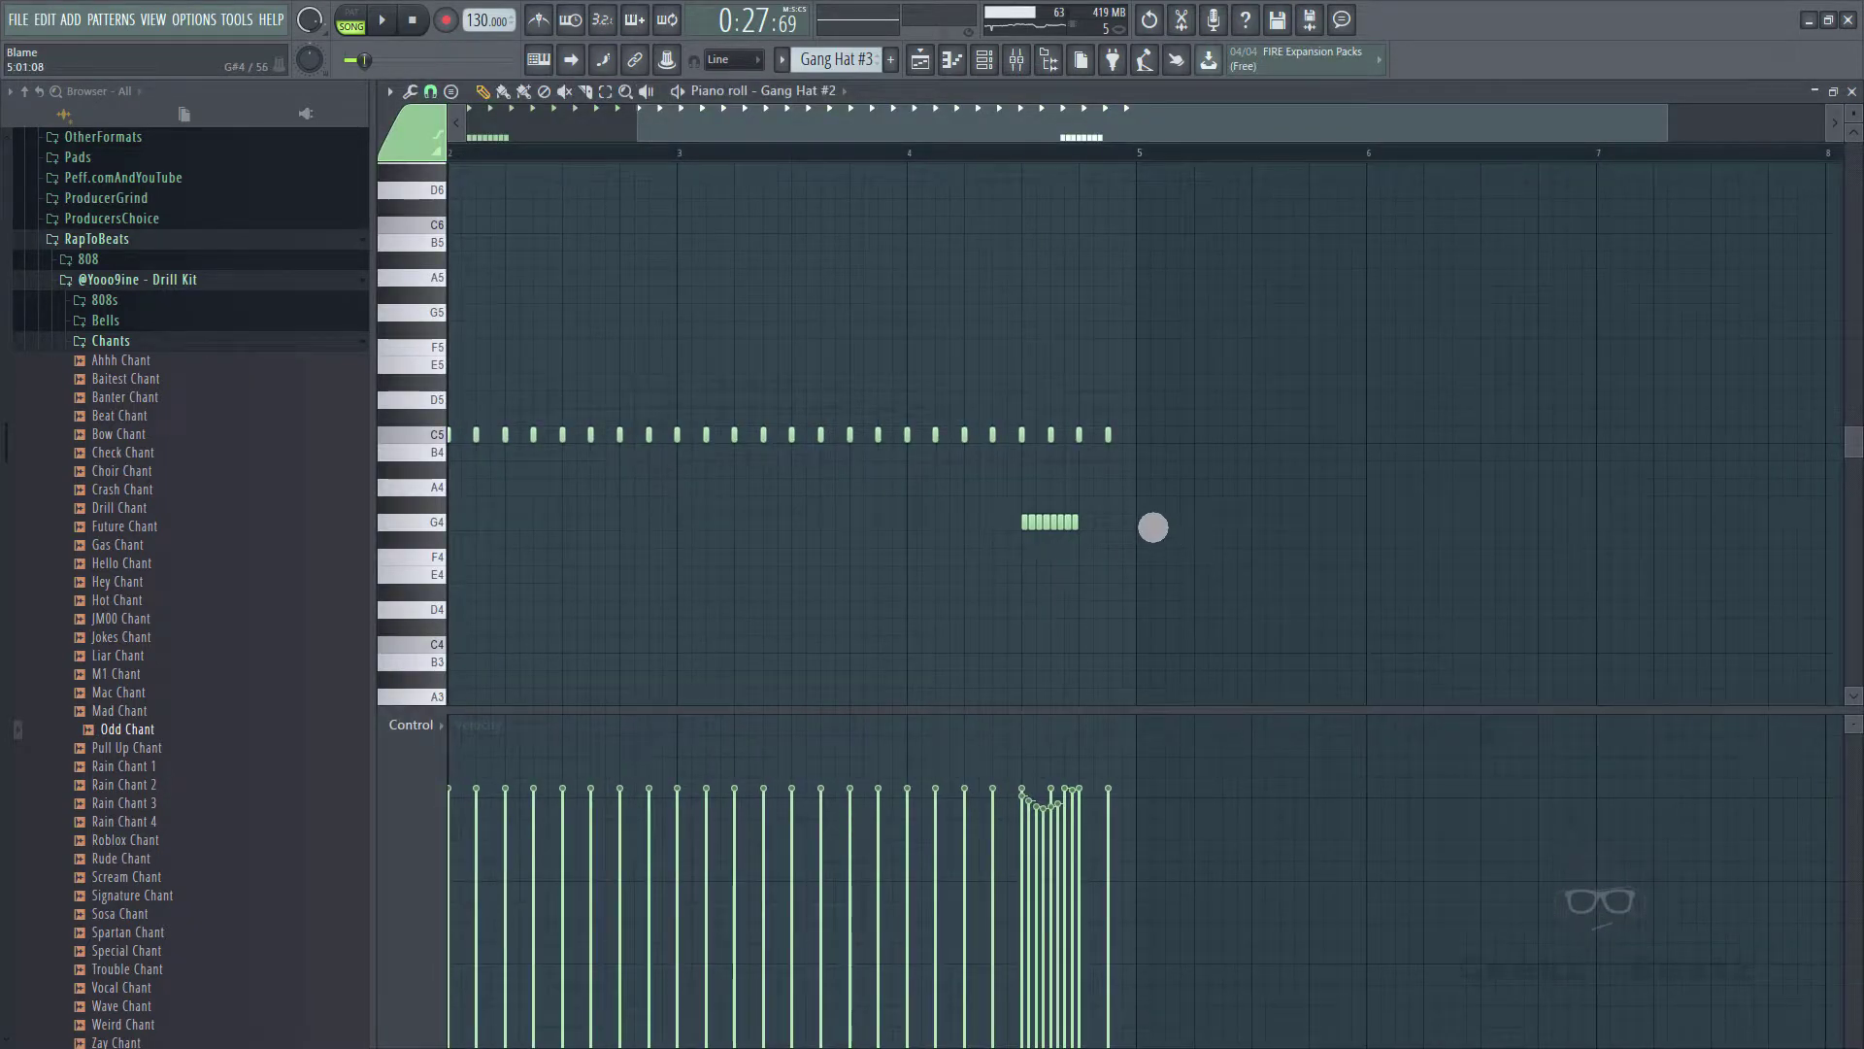
- Mute the G4 roll notes at the beginning and end of the Gang Hat #3 pattern and return to the playlist
drag(949, 124, 738, 126)
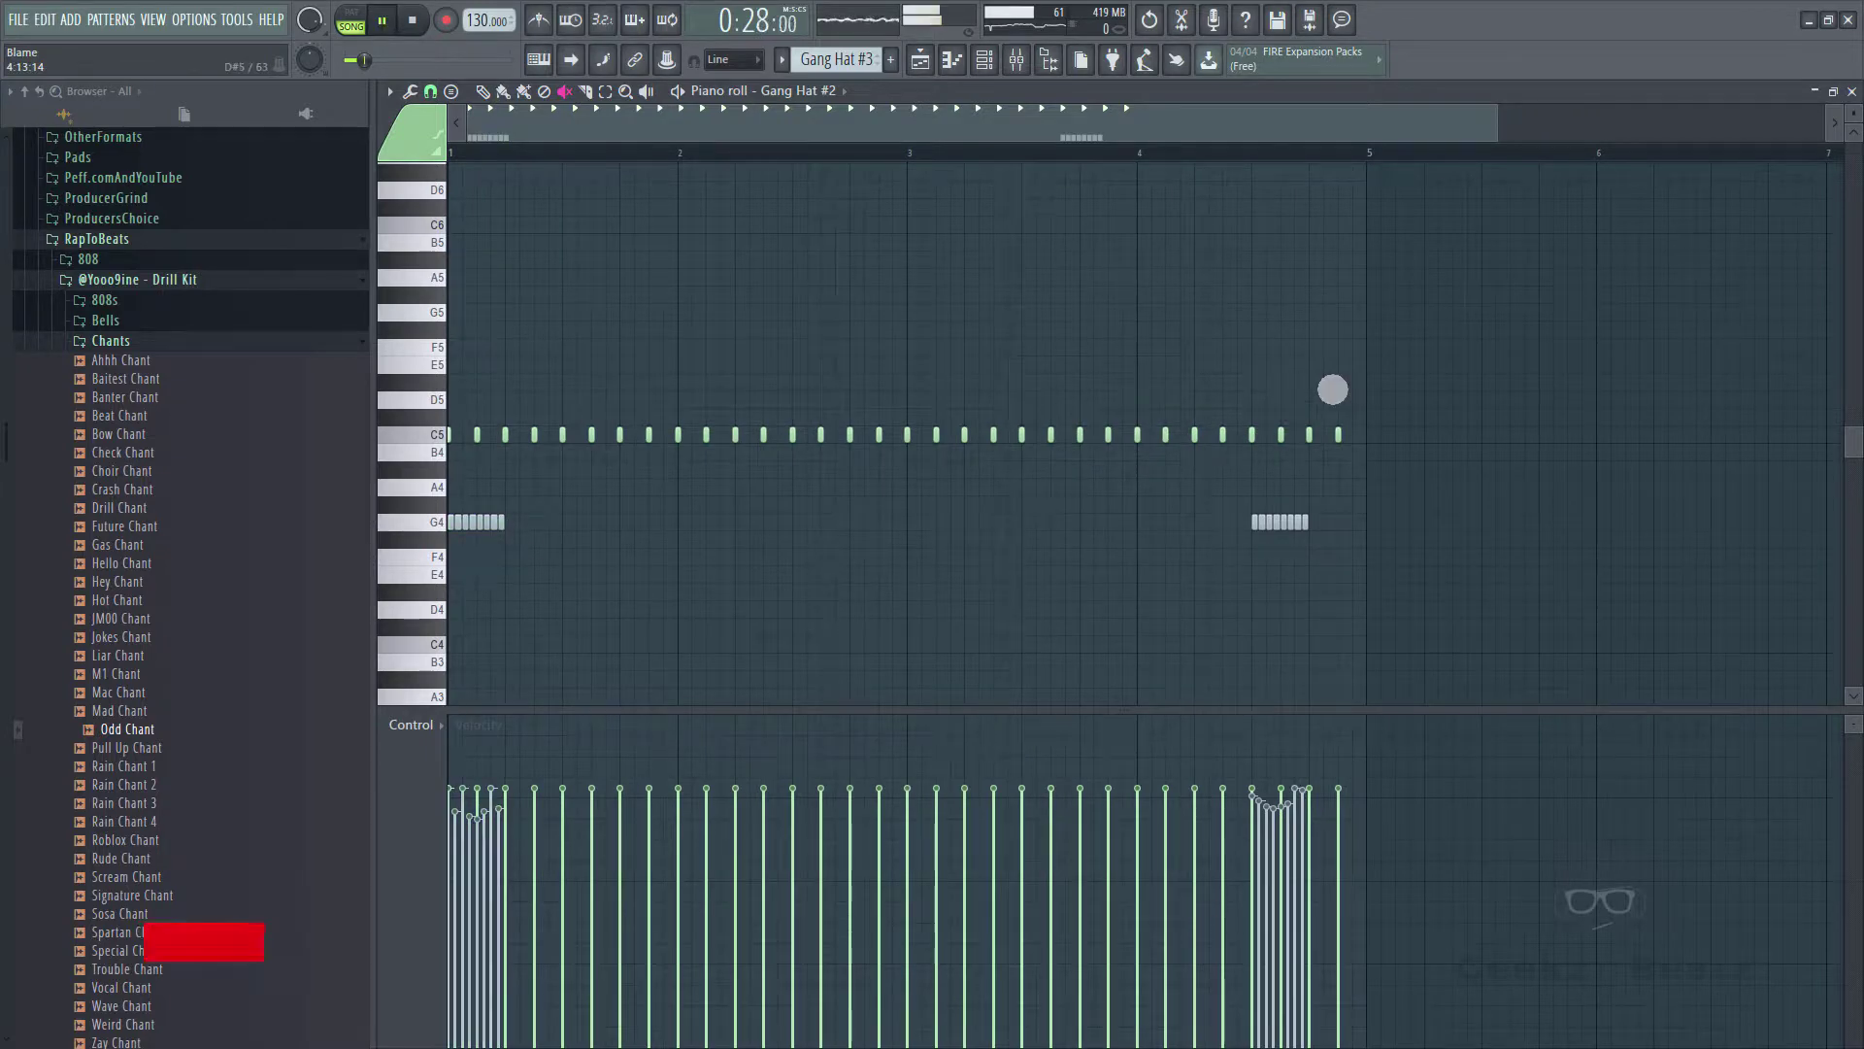
click(1853, 93)
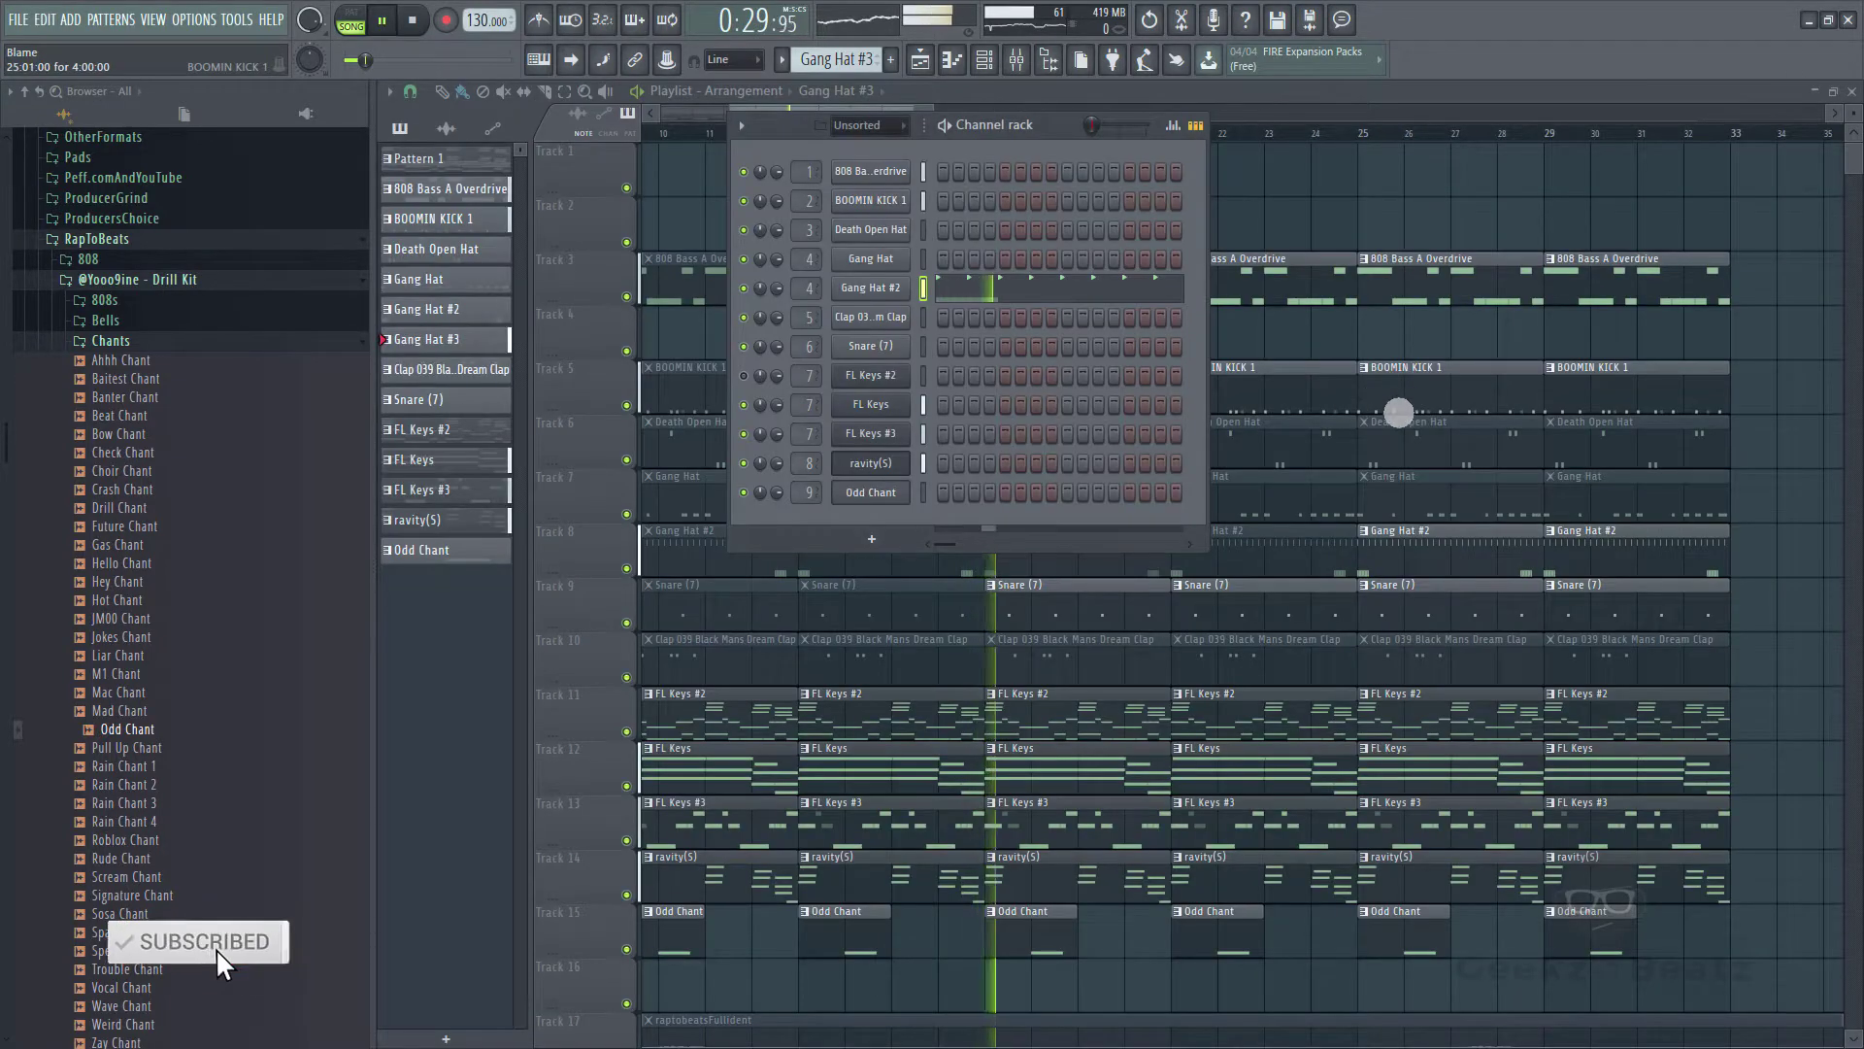
key(F6)
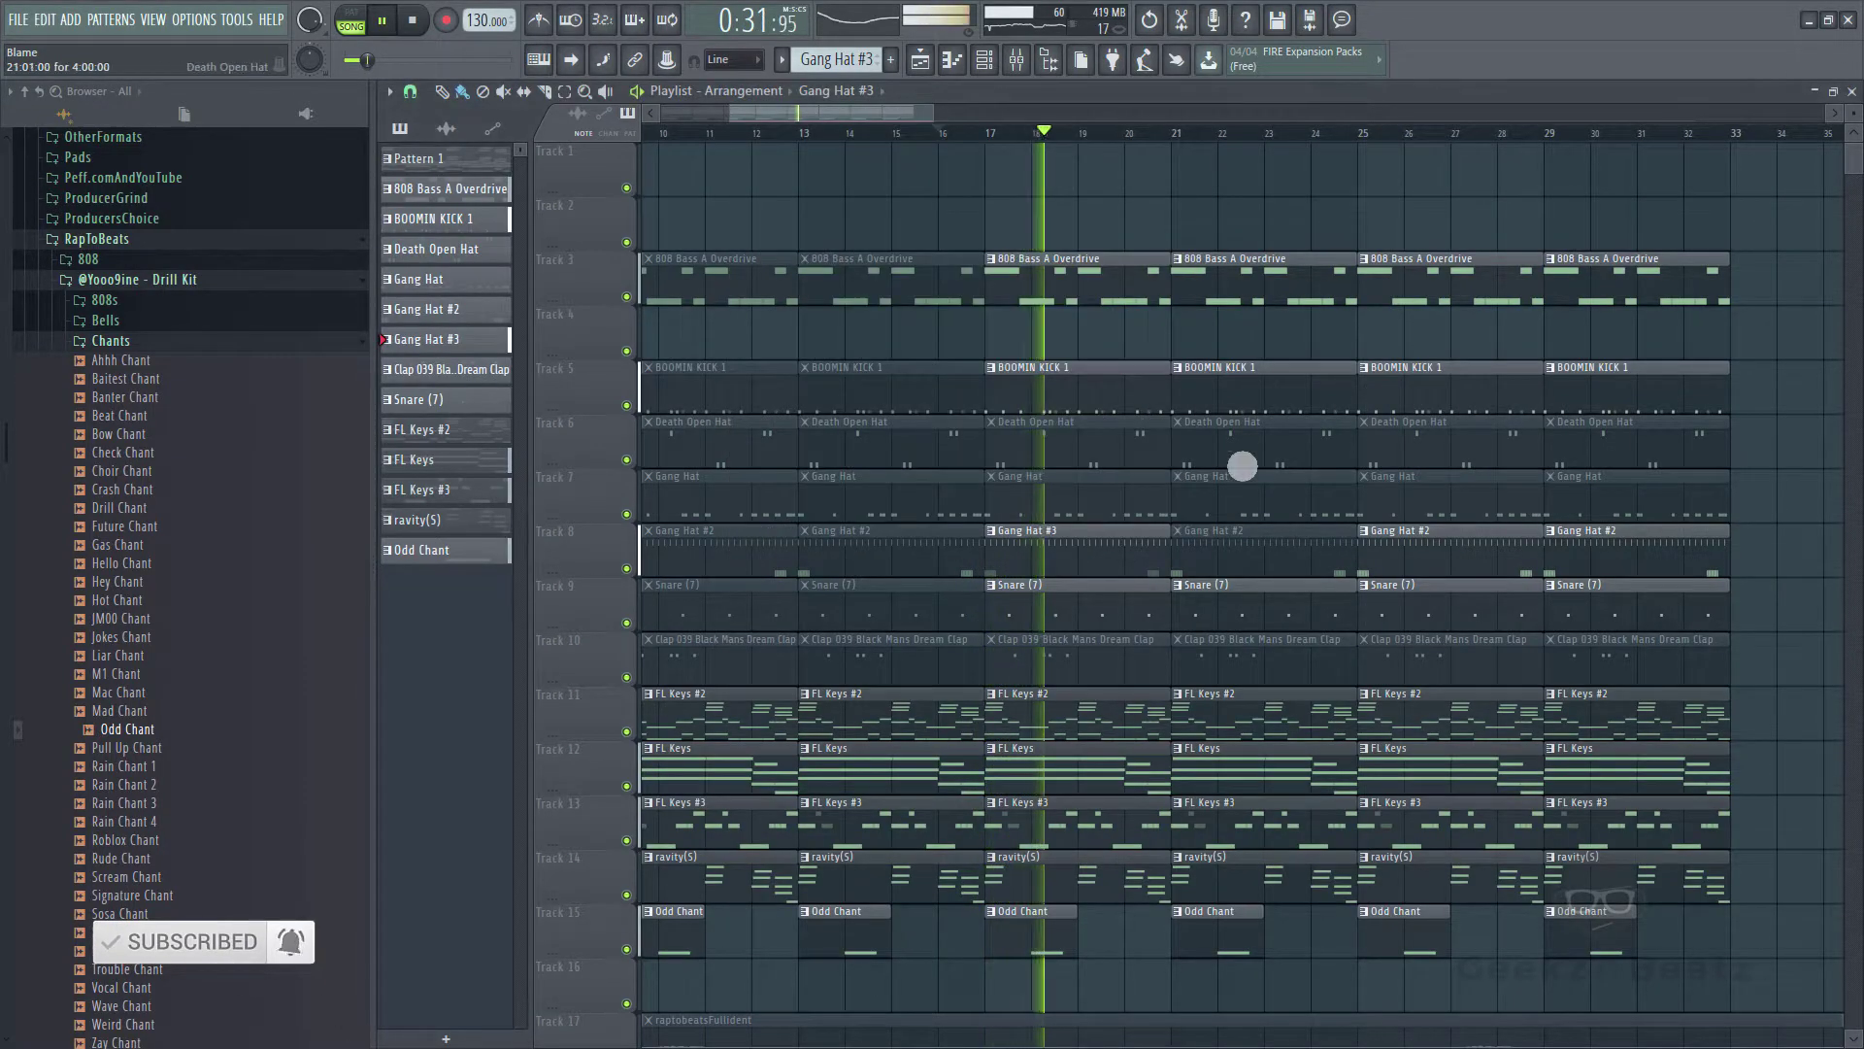
- Replace the muted Gang Hat #2 clip at bar 21 with a Gang Hat #3 clip and colour that pattern teal
right_click(1255, 547)
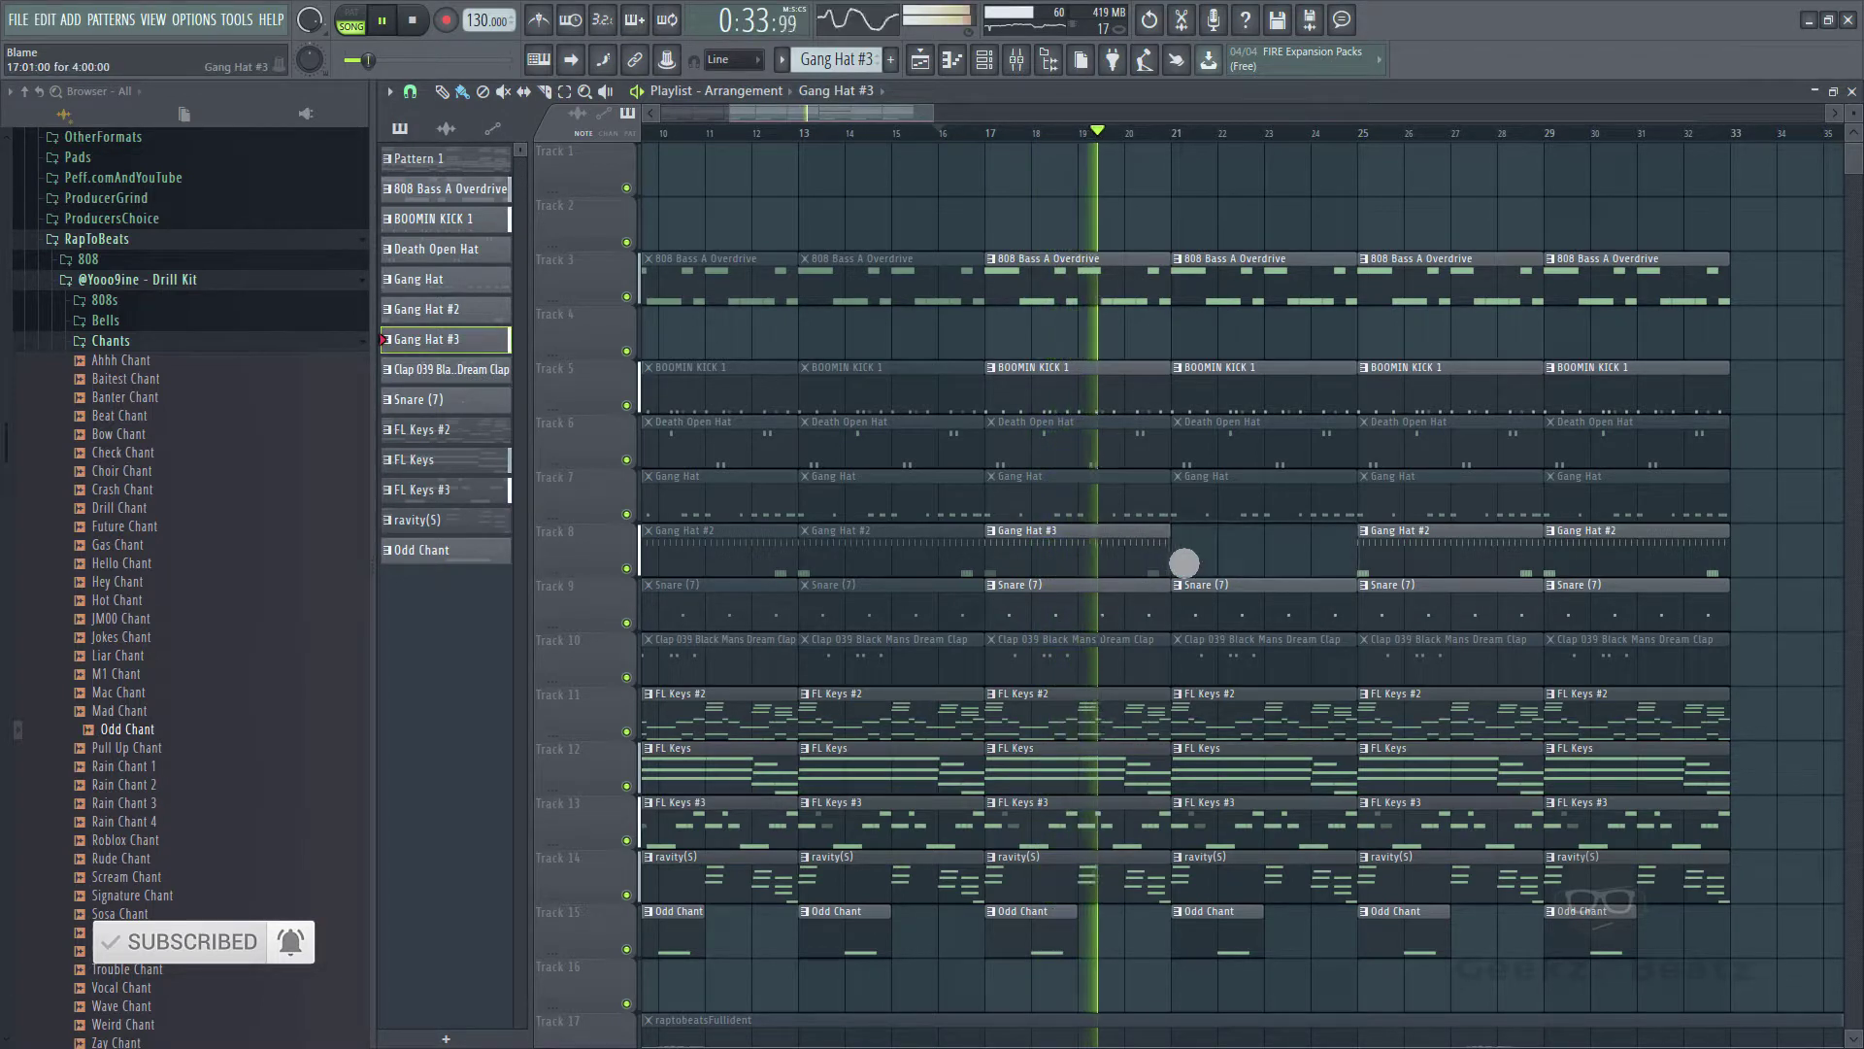
click(1193, 570)
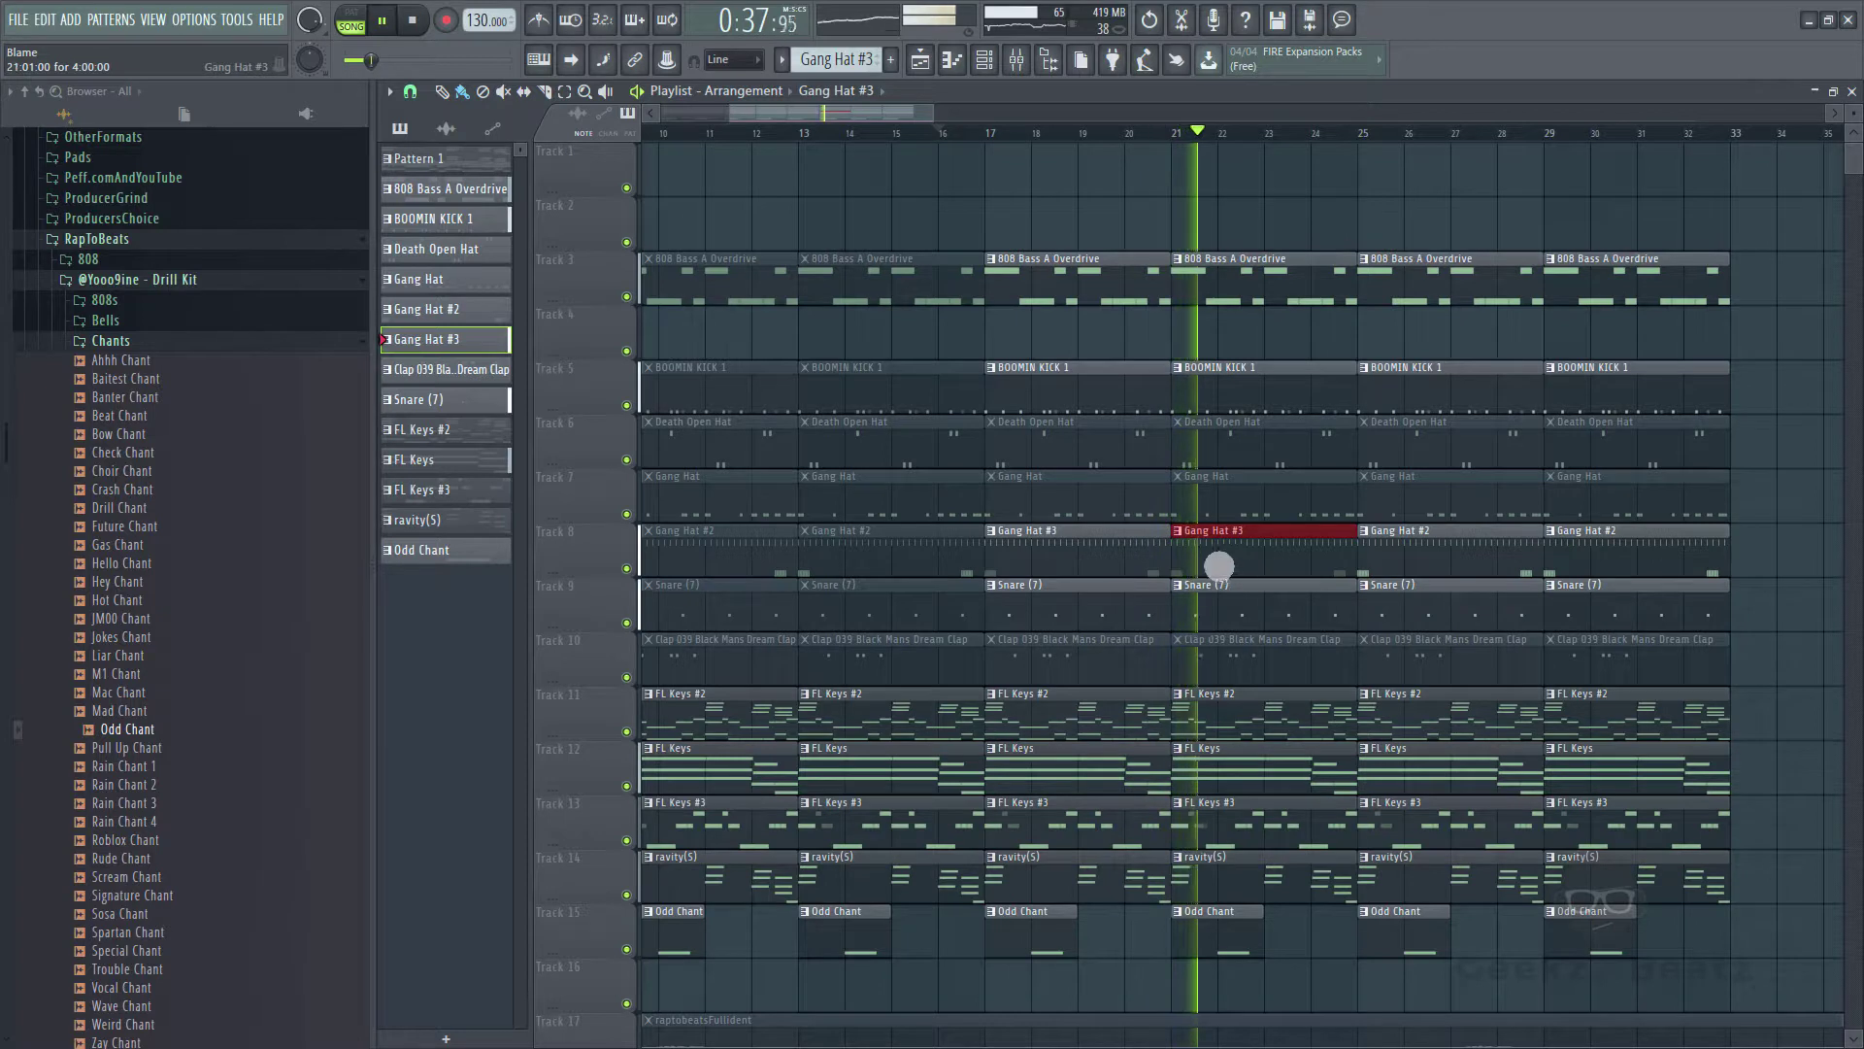
click(1179, 531)
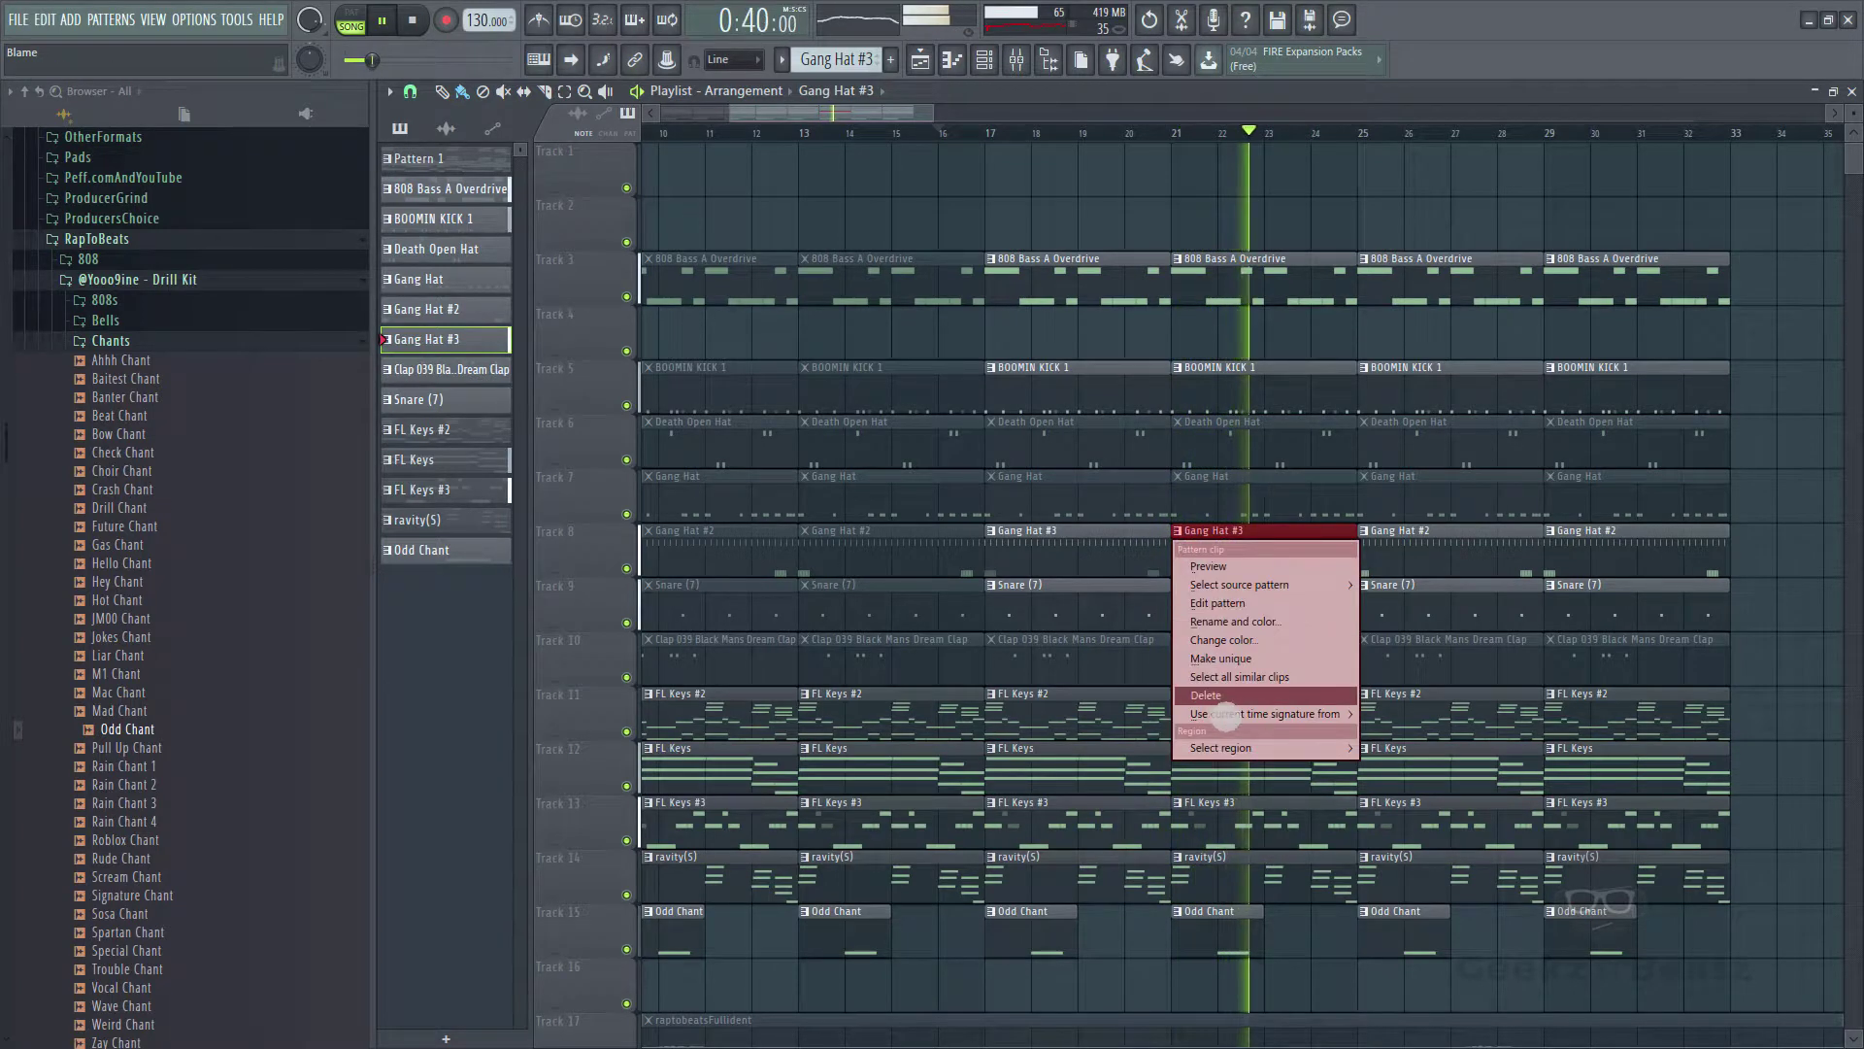
click(1249, 643)
click(1362, 675)
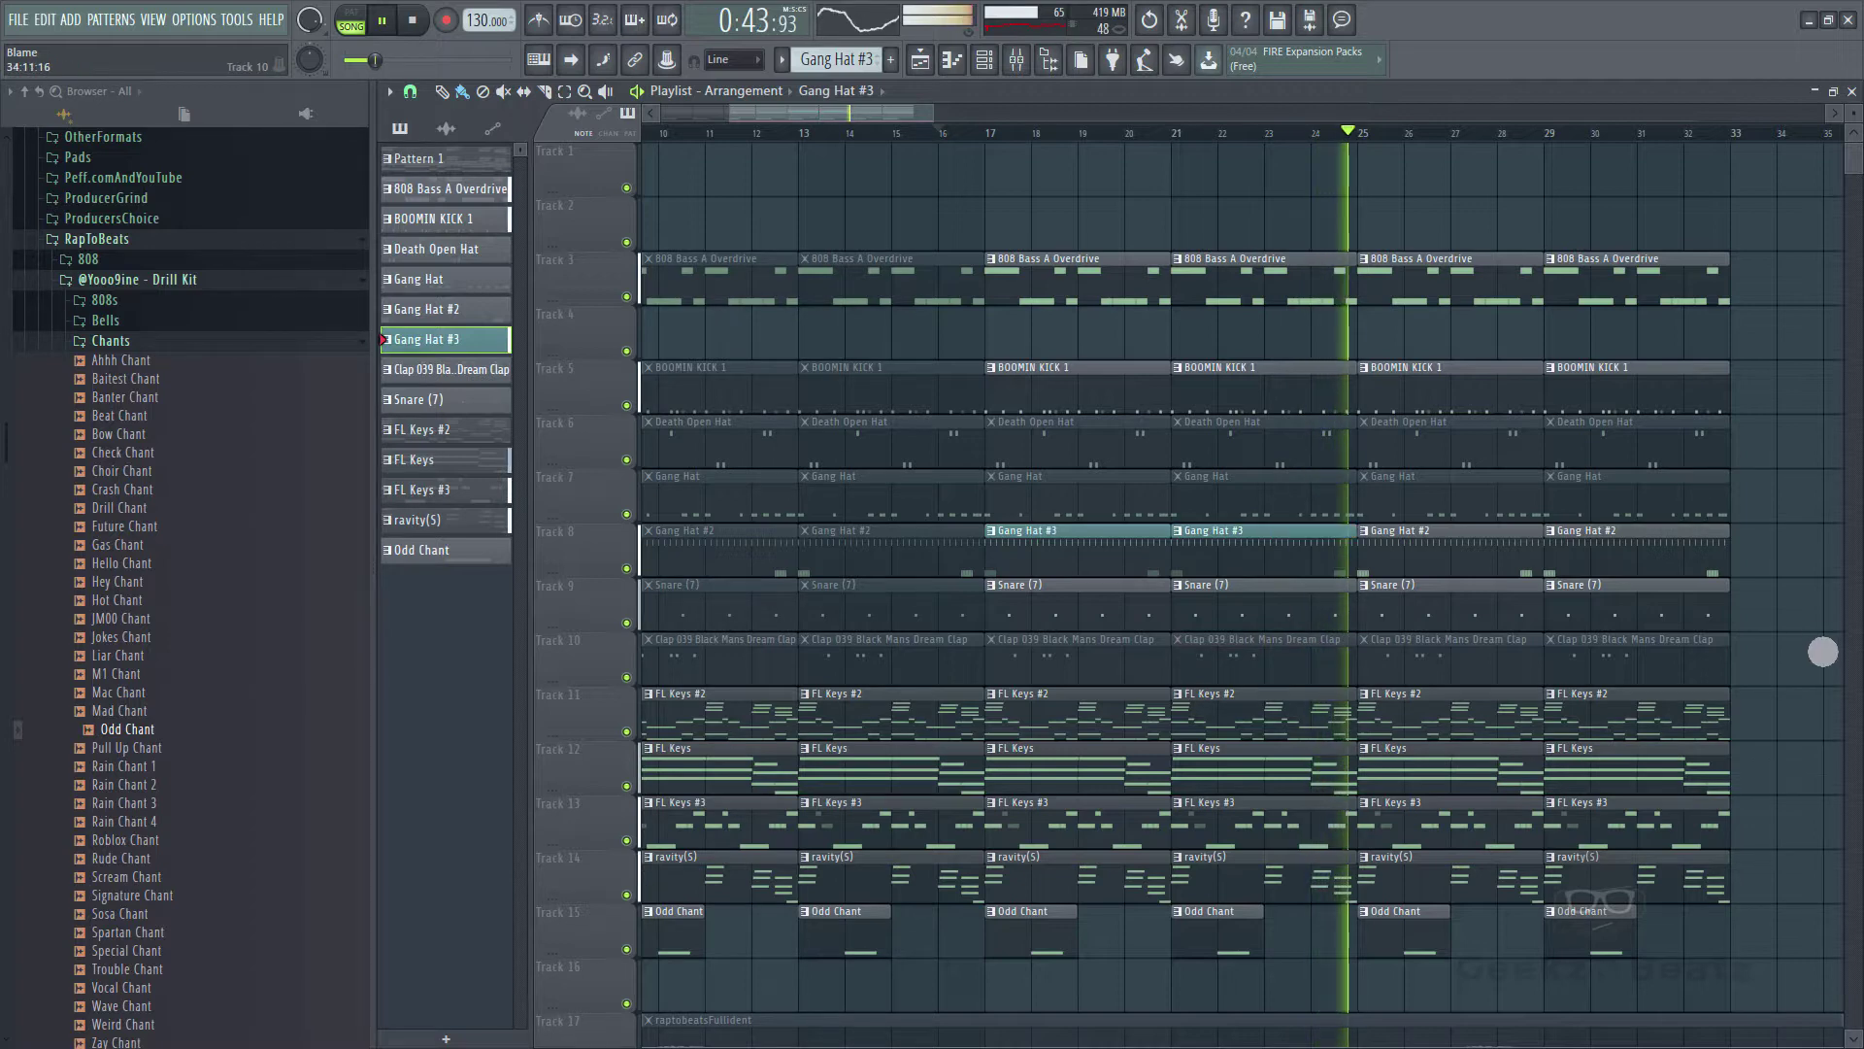
- Select all clips from bar 25 up to bar 33 and duplicate the eight-bar block to bar 33
drag(875, 119, 949, 124)
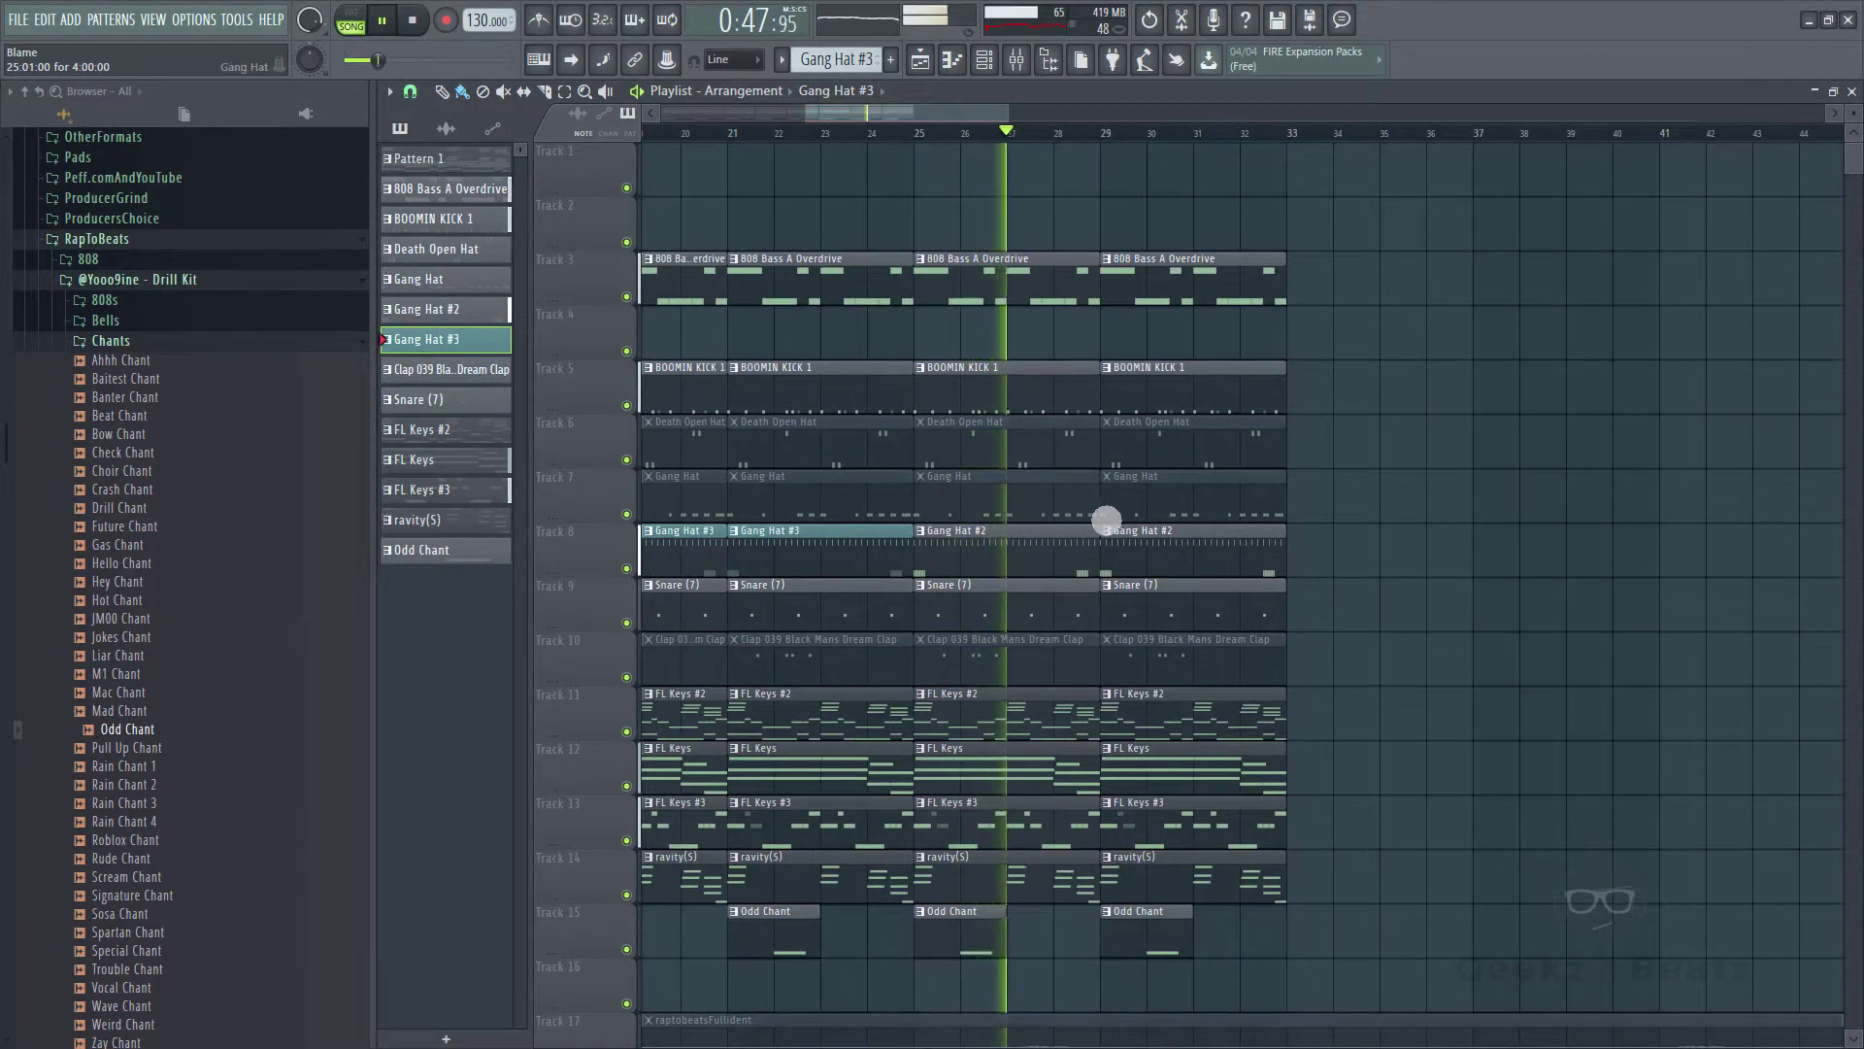
drag(1286, 955, 1223, 689)
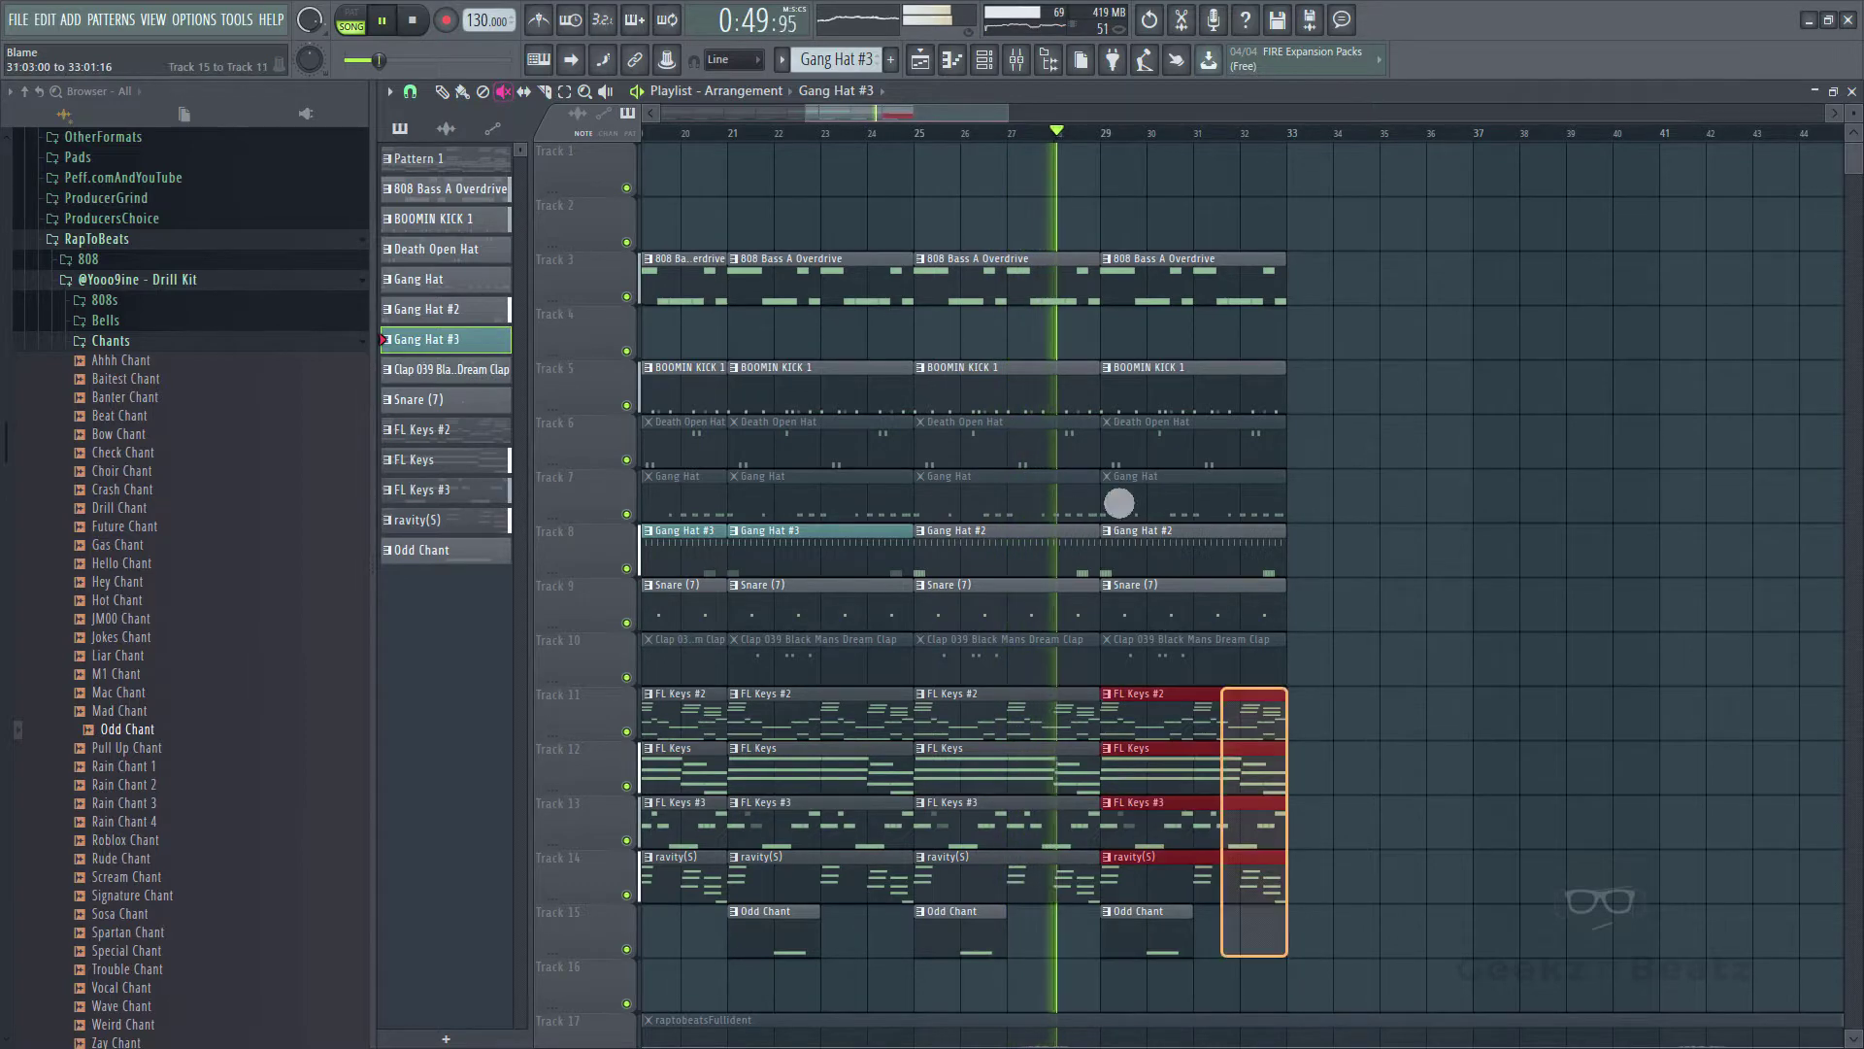
drag(1118, 502, 987, 291)
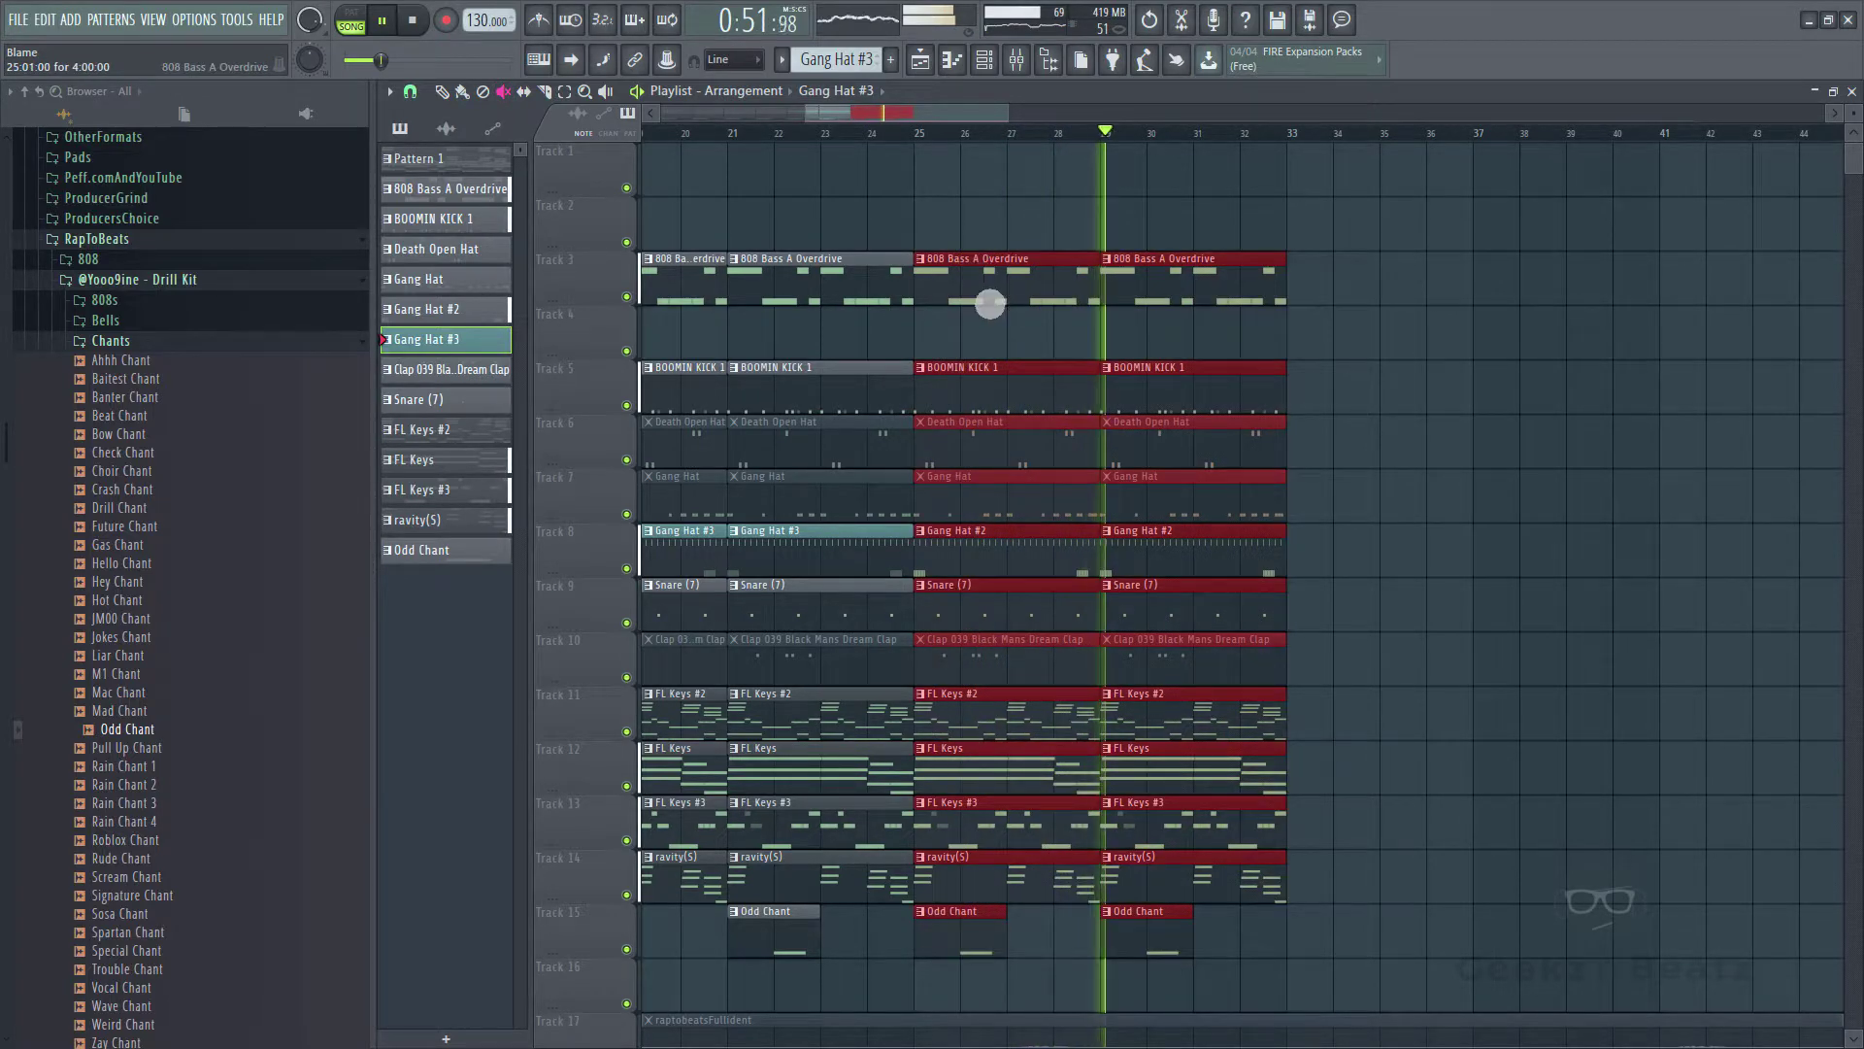
key(ctrl+b)
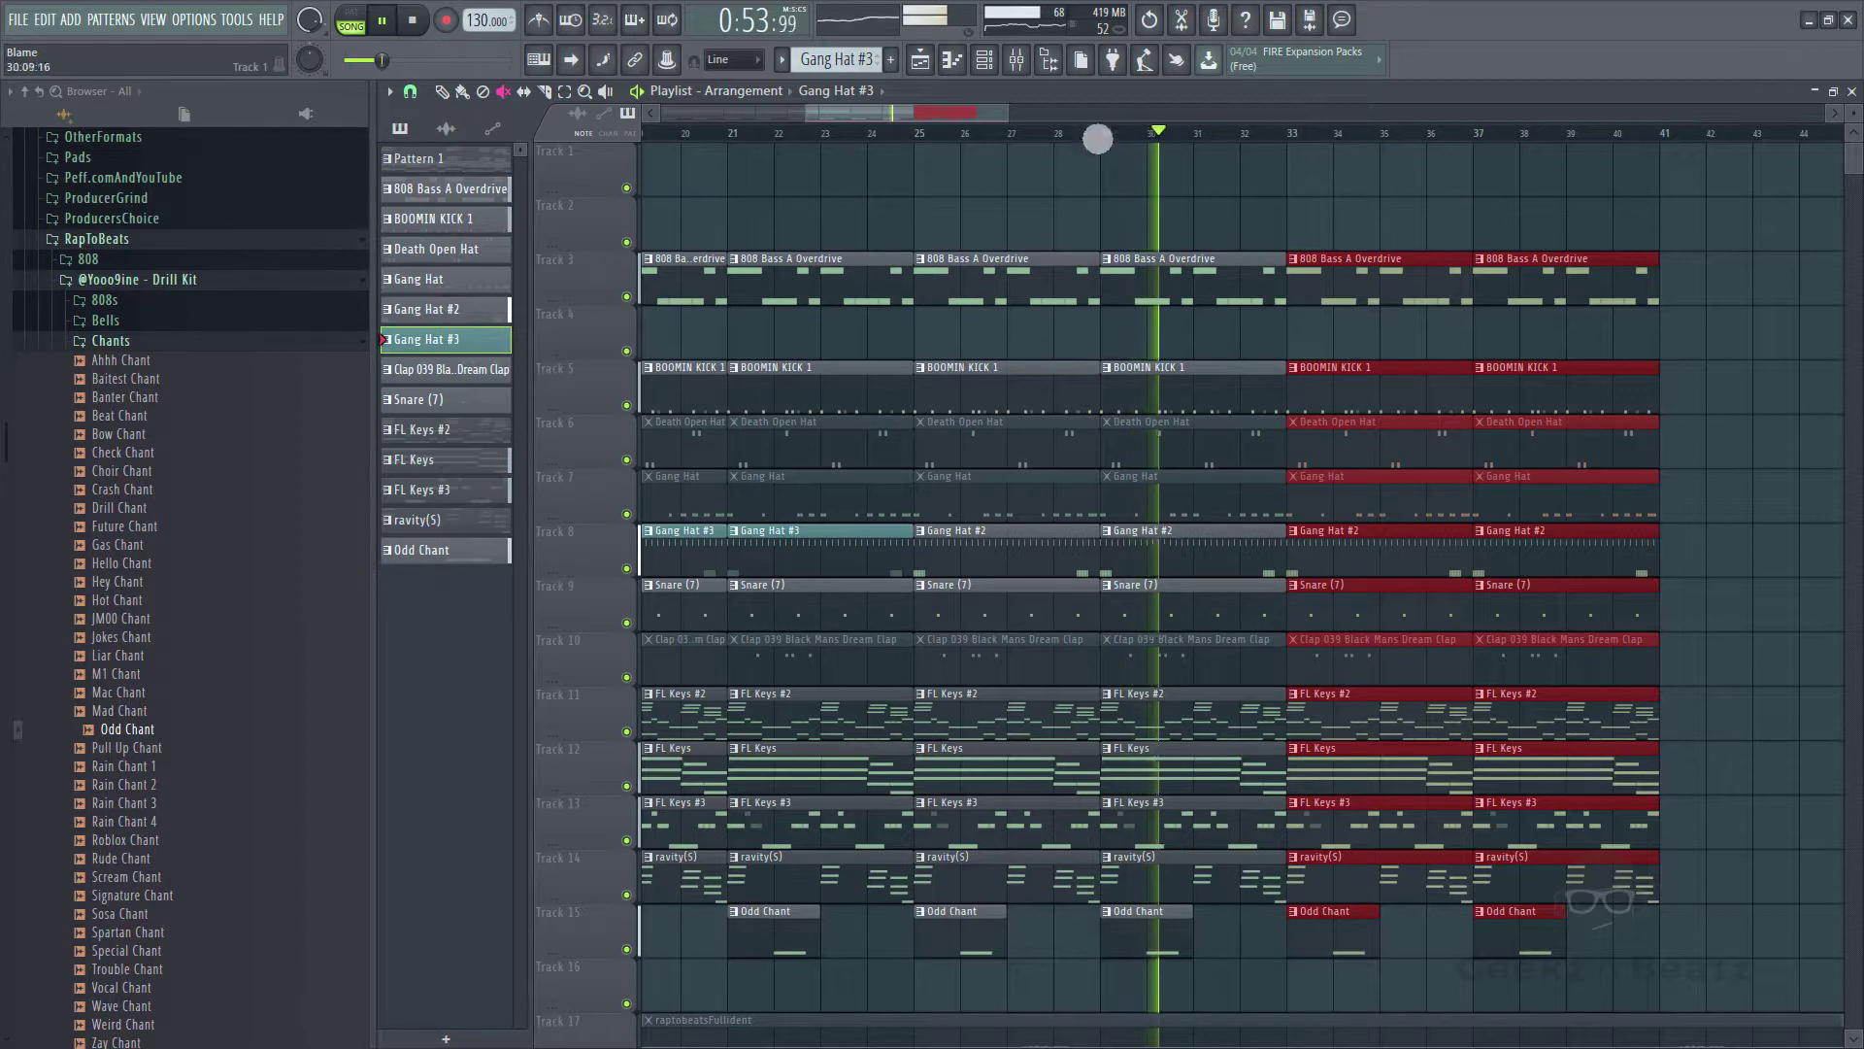
- Mute the FL Keys #3, ravity(S) and Odd Chant clips at bars 33 and 37
drag(977, 117, 1022, 129)
ctrl+click(1613, 670)
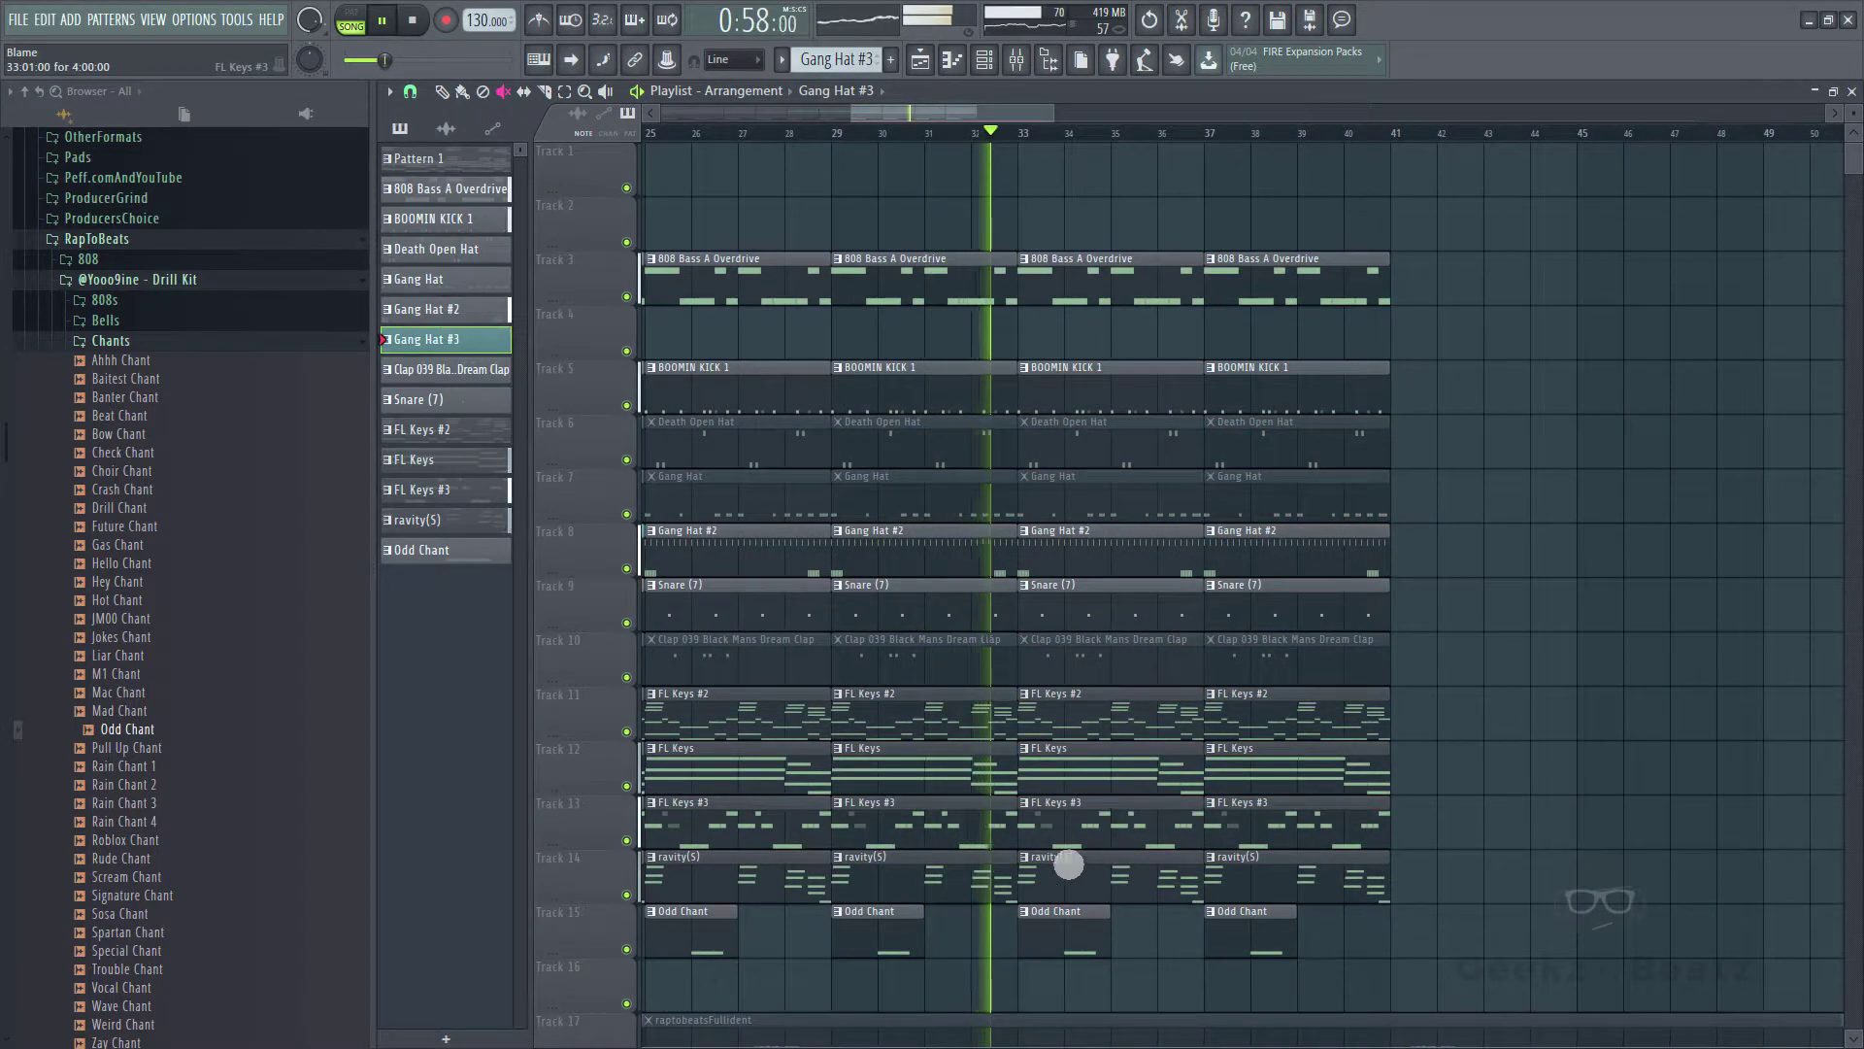
click(1078, 882)
click(1069, 932)
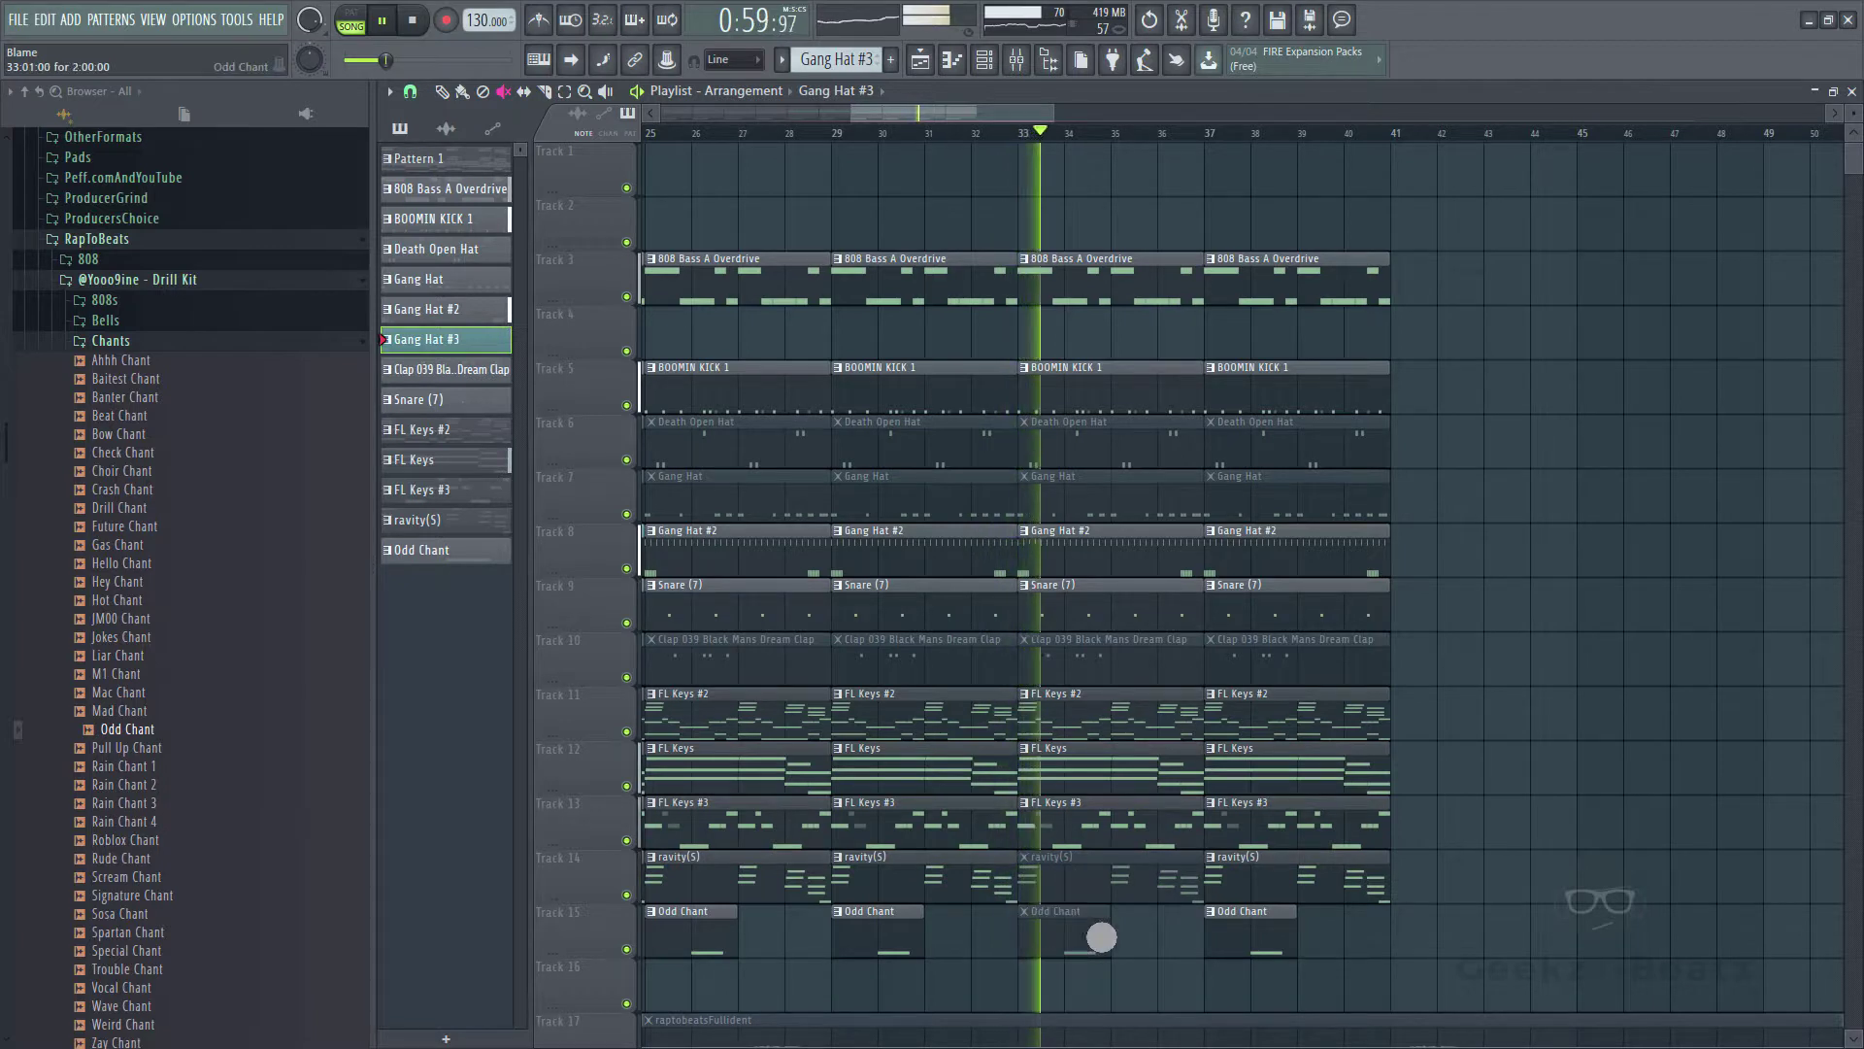
click(1249, 928)
click(1260, 878)
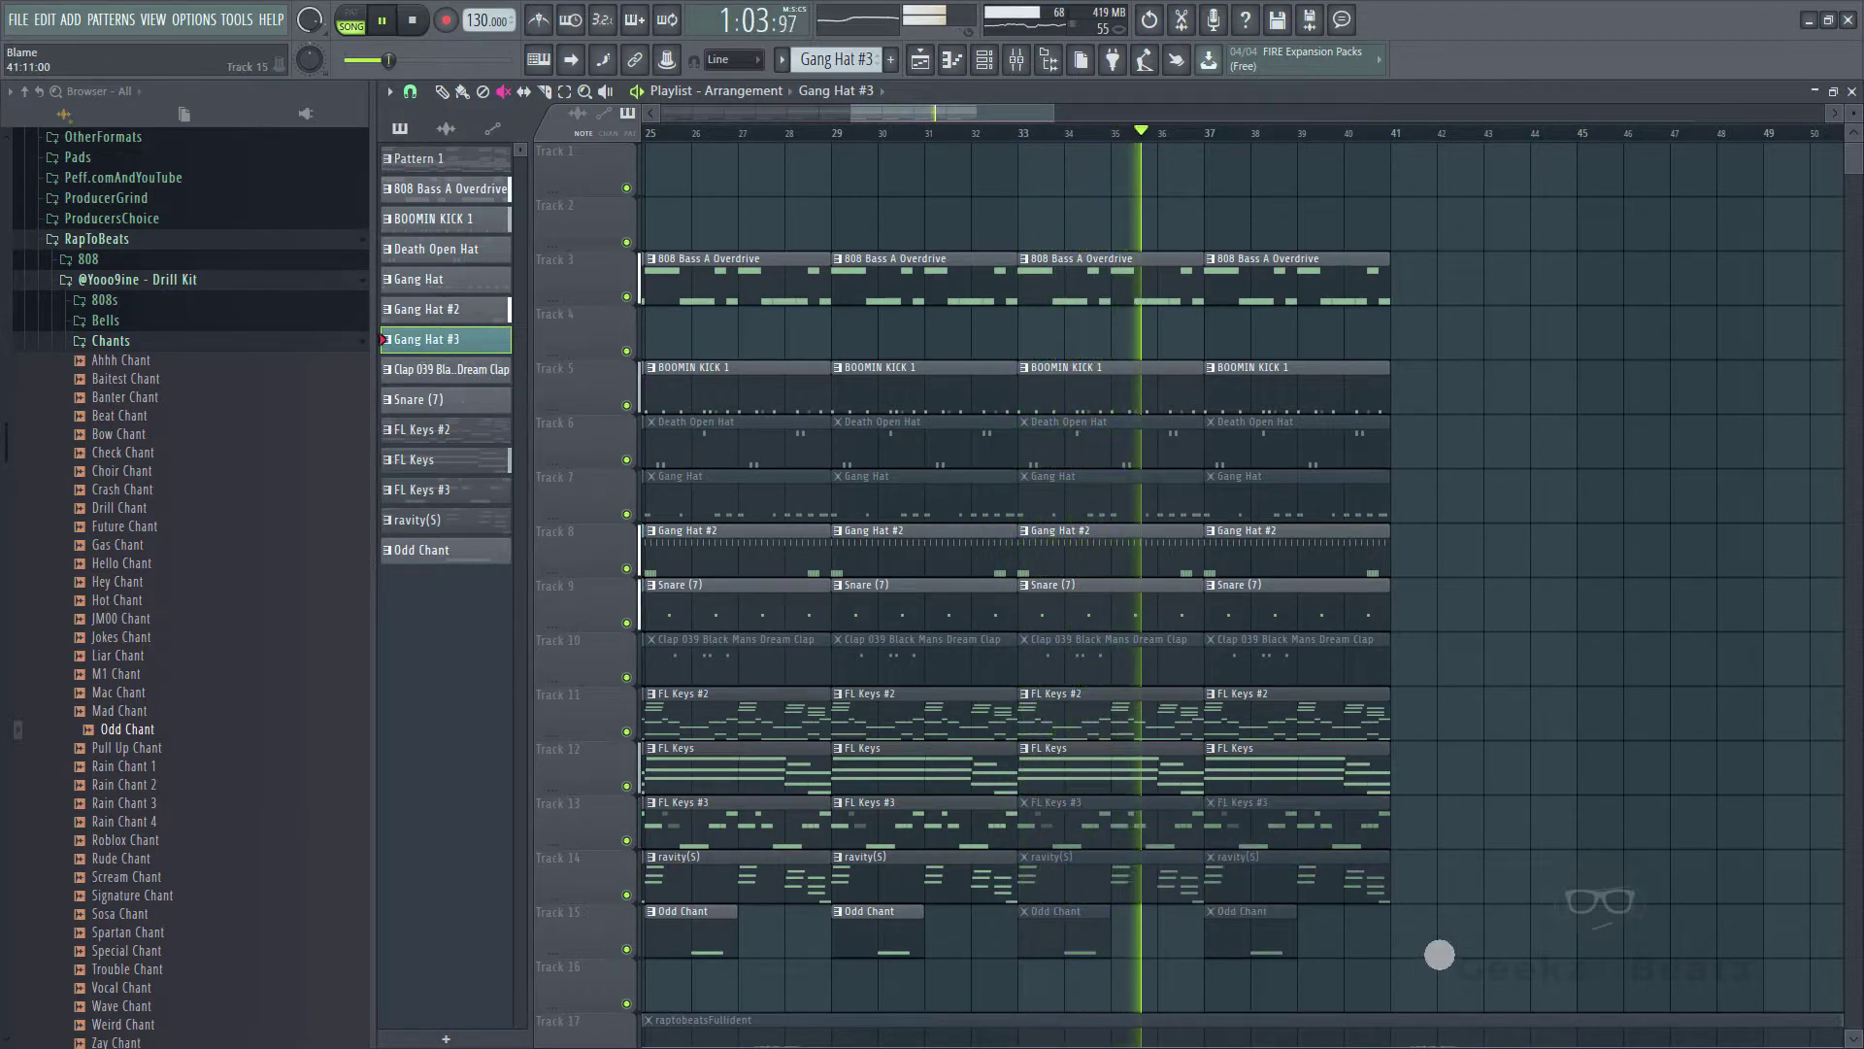
- Duplicate the eight-bar block starting at bar 33 to bar 41 and save the project
drag(1466, 985, 1078, 250)
key(ctrl+b)
key(ctrl+s)
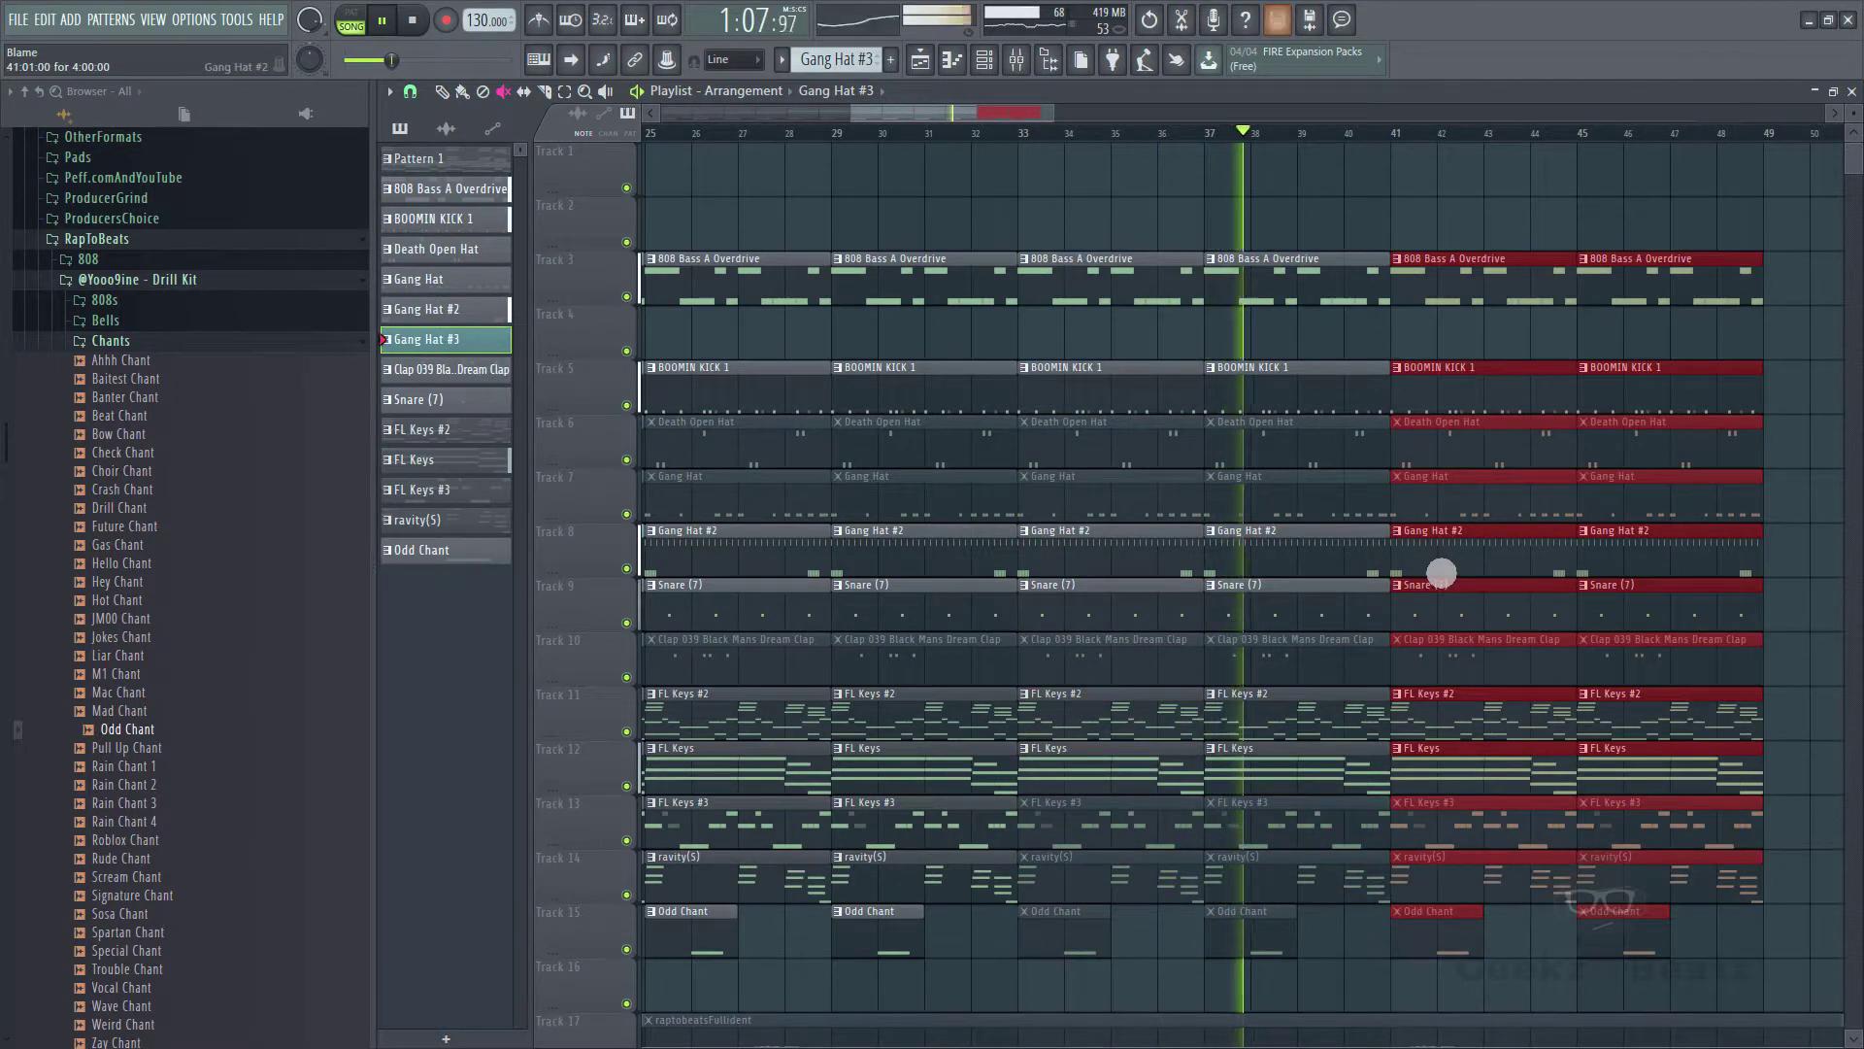
- Unmute the Gang Hat and Death Open Hat clips at bars 41 and 45
drag(1028, 118, 1066, 133)
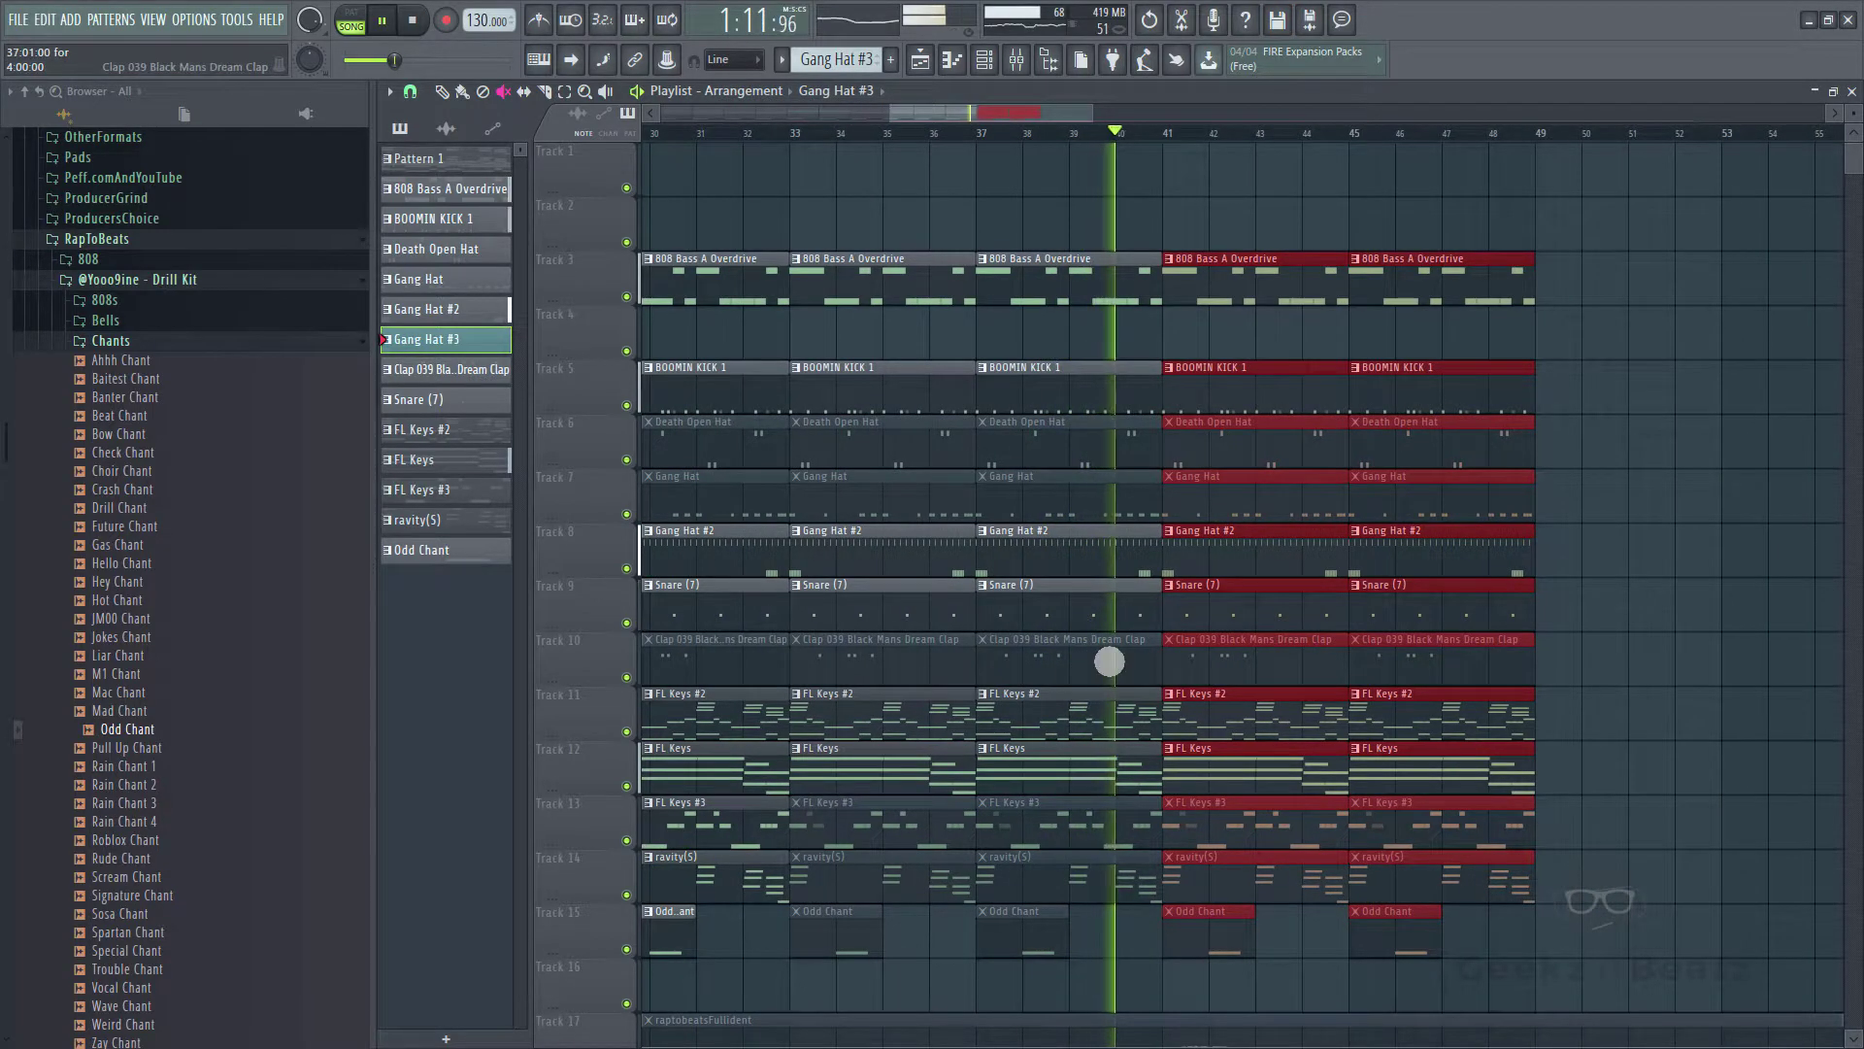
click(1243, 502)
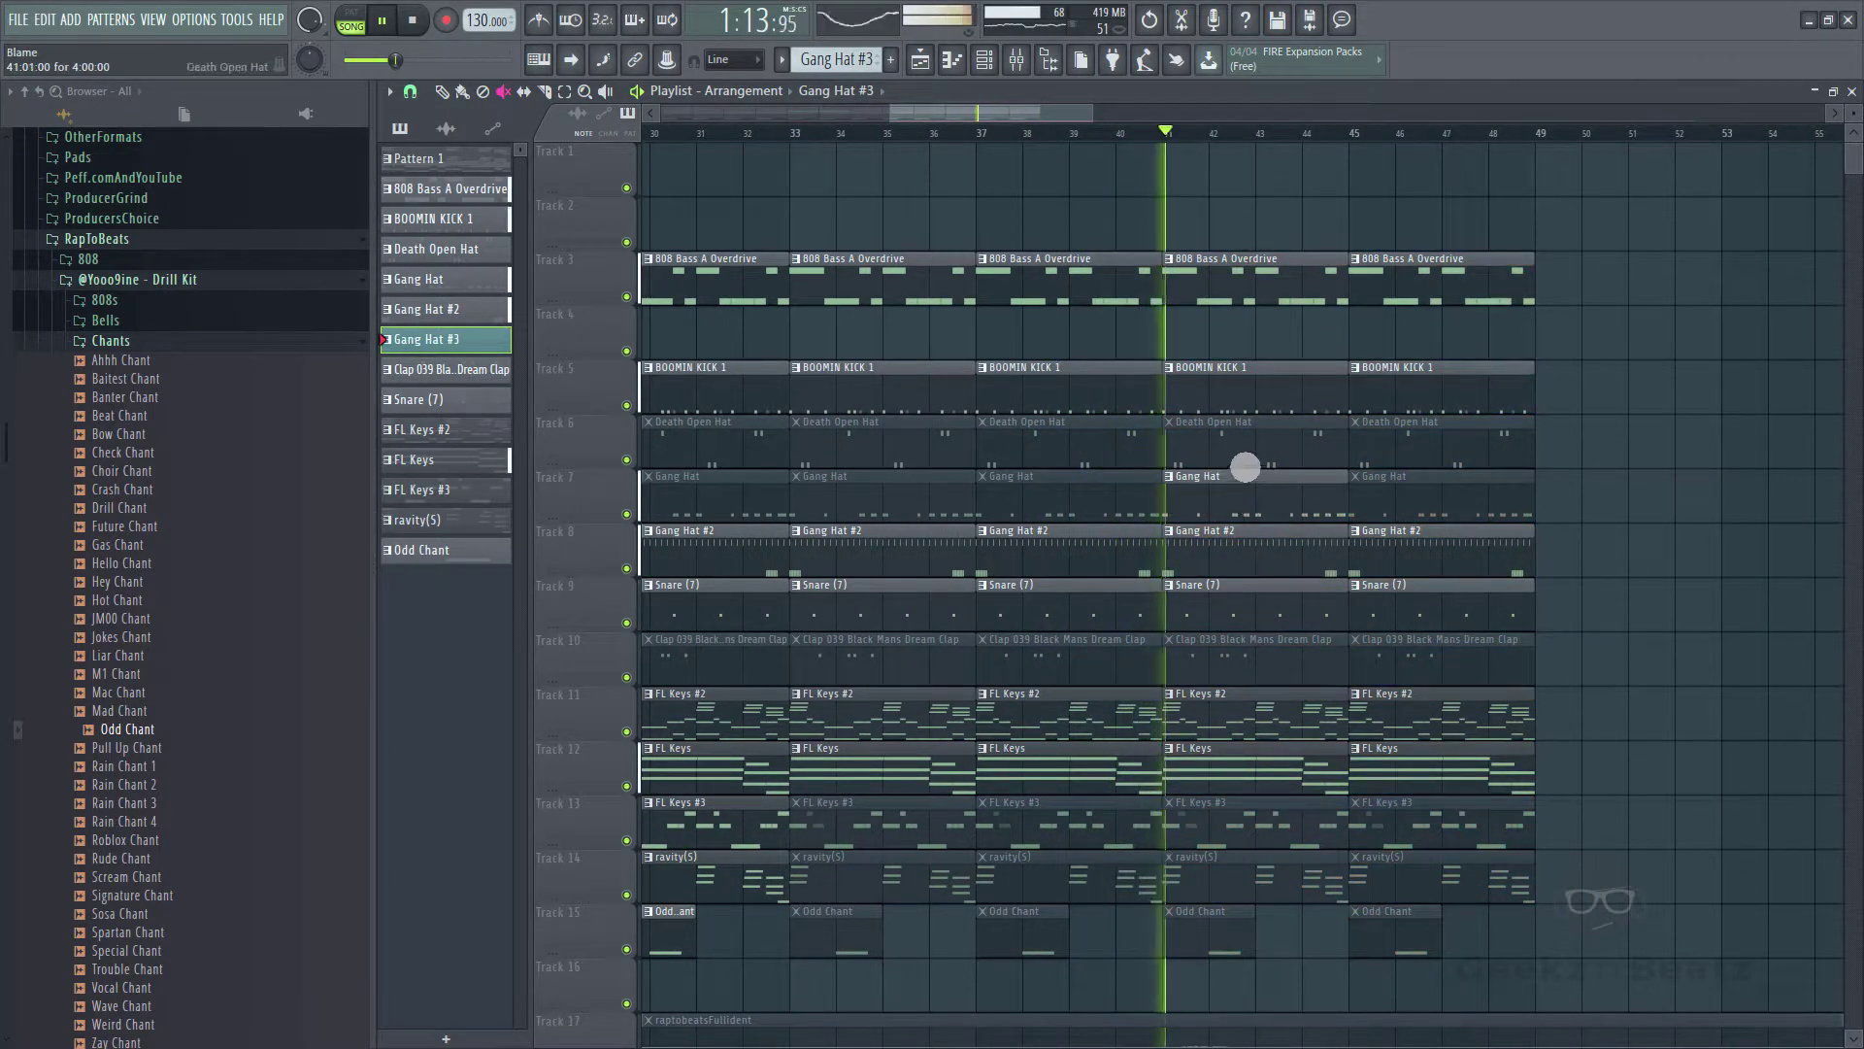
click(1245, 457)
click(1401, 456)
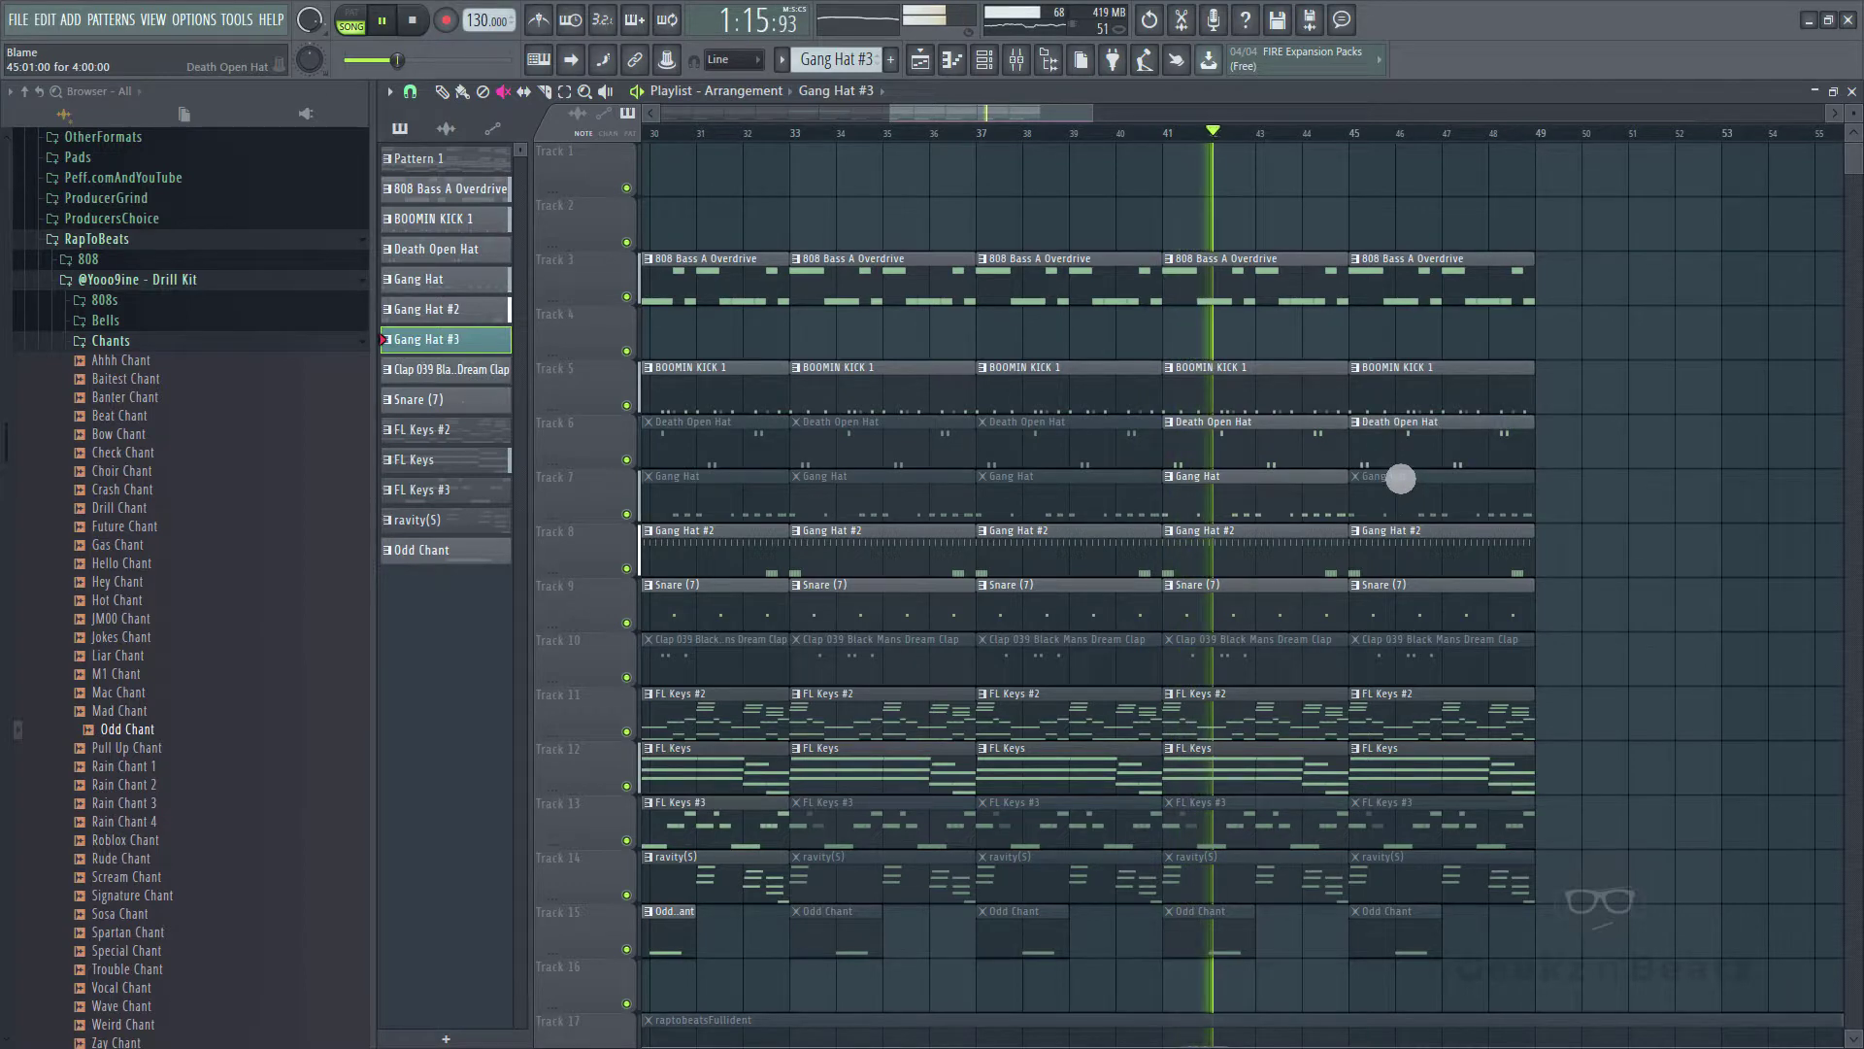
click(1406, 500)
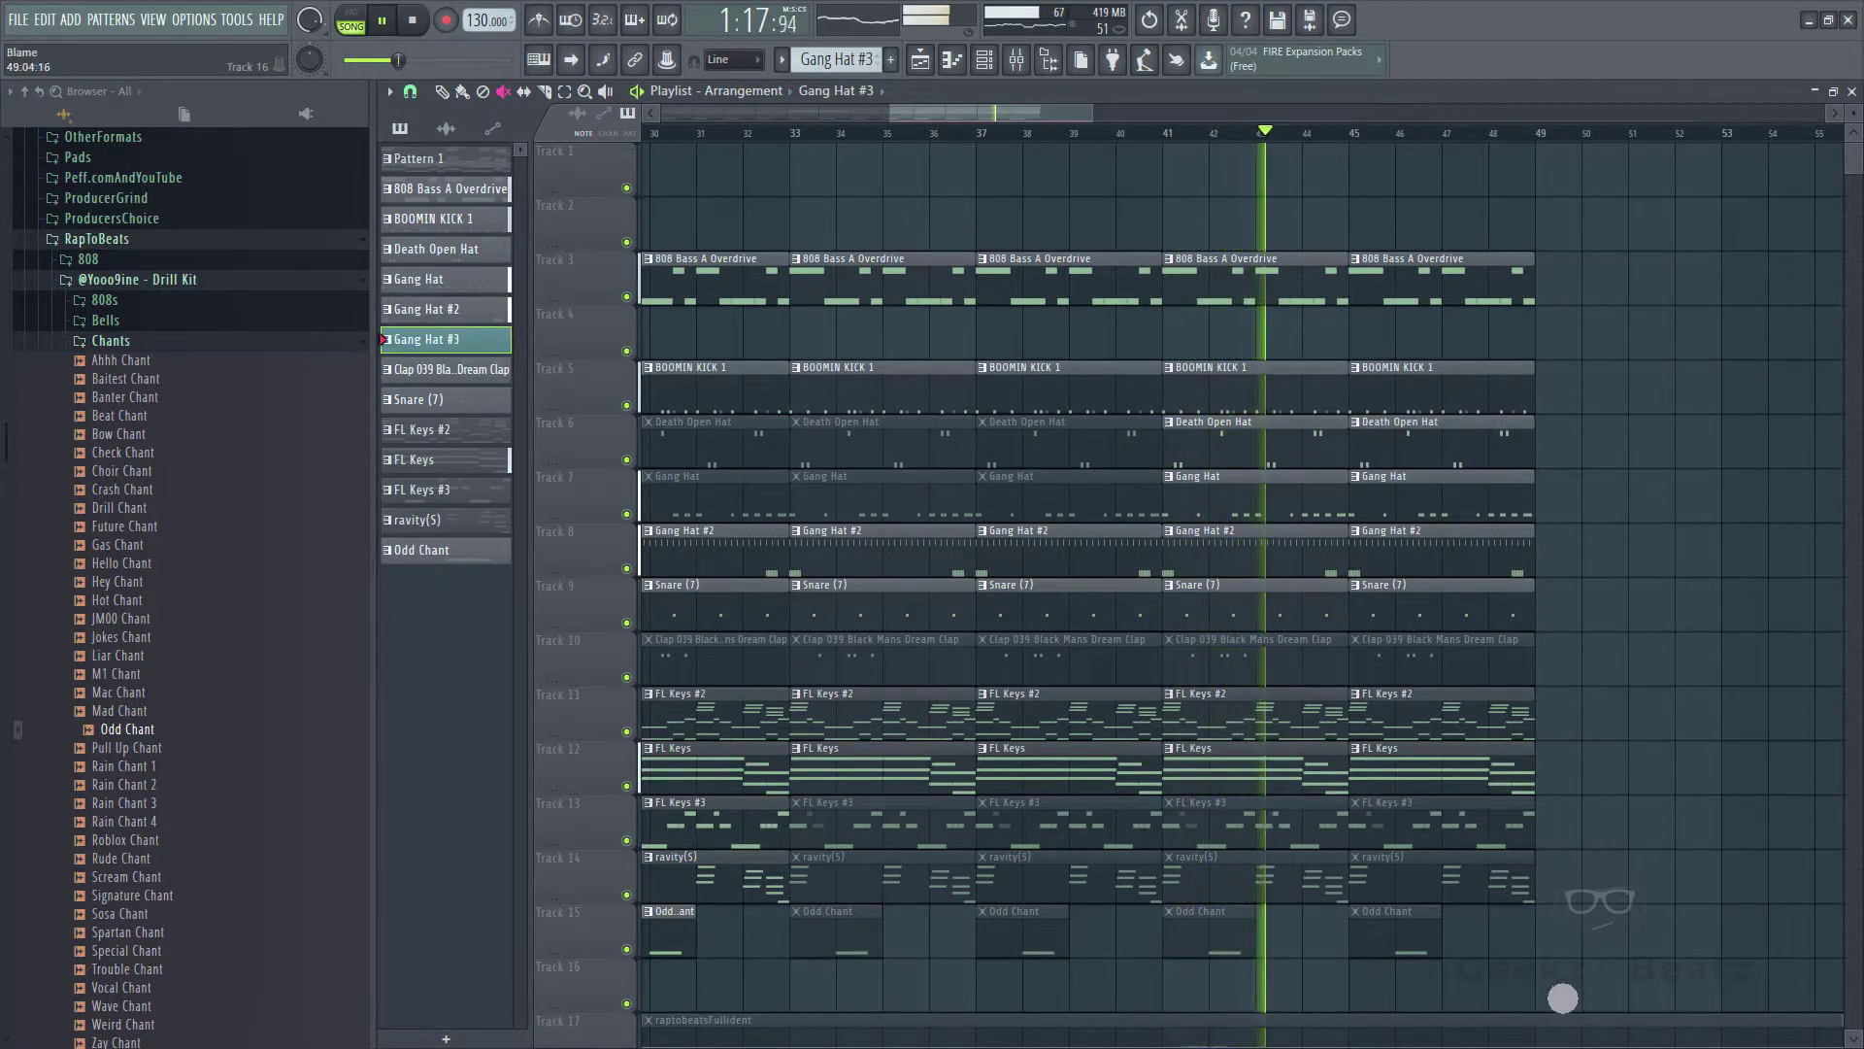
- Copy the bar 41 eight-bar block to bar 49, muting its bass and drums and unmuting FL Keys #3, ravity(S) and Odd Chant at bar 49
drag(1554, 1002, 1192, 237)
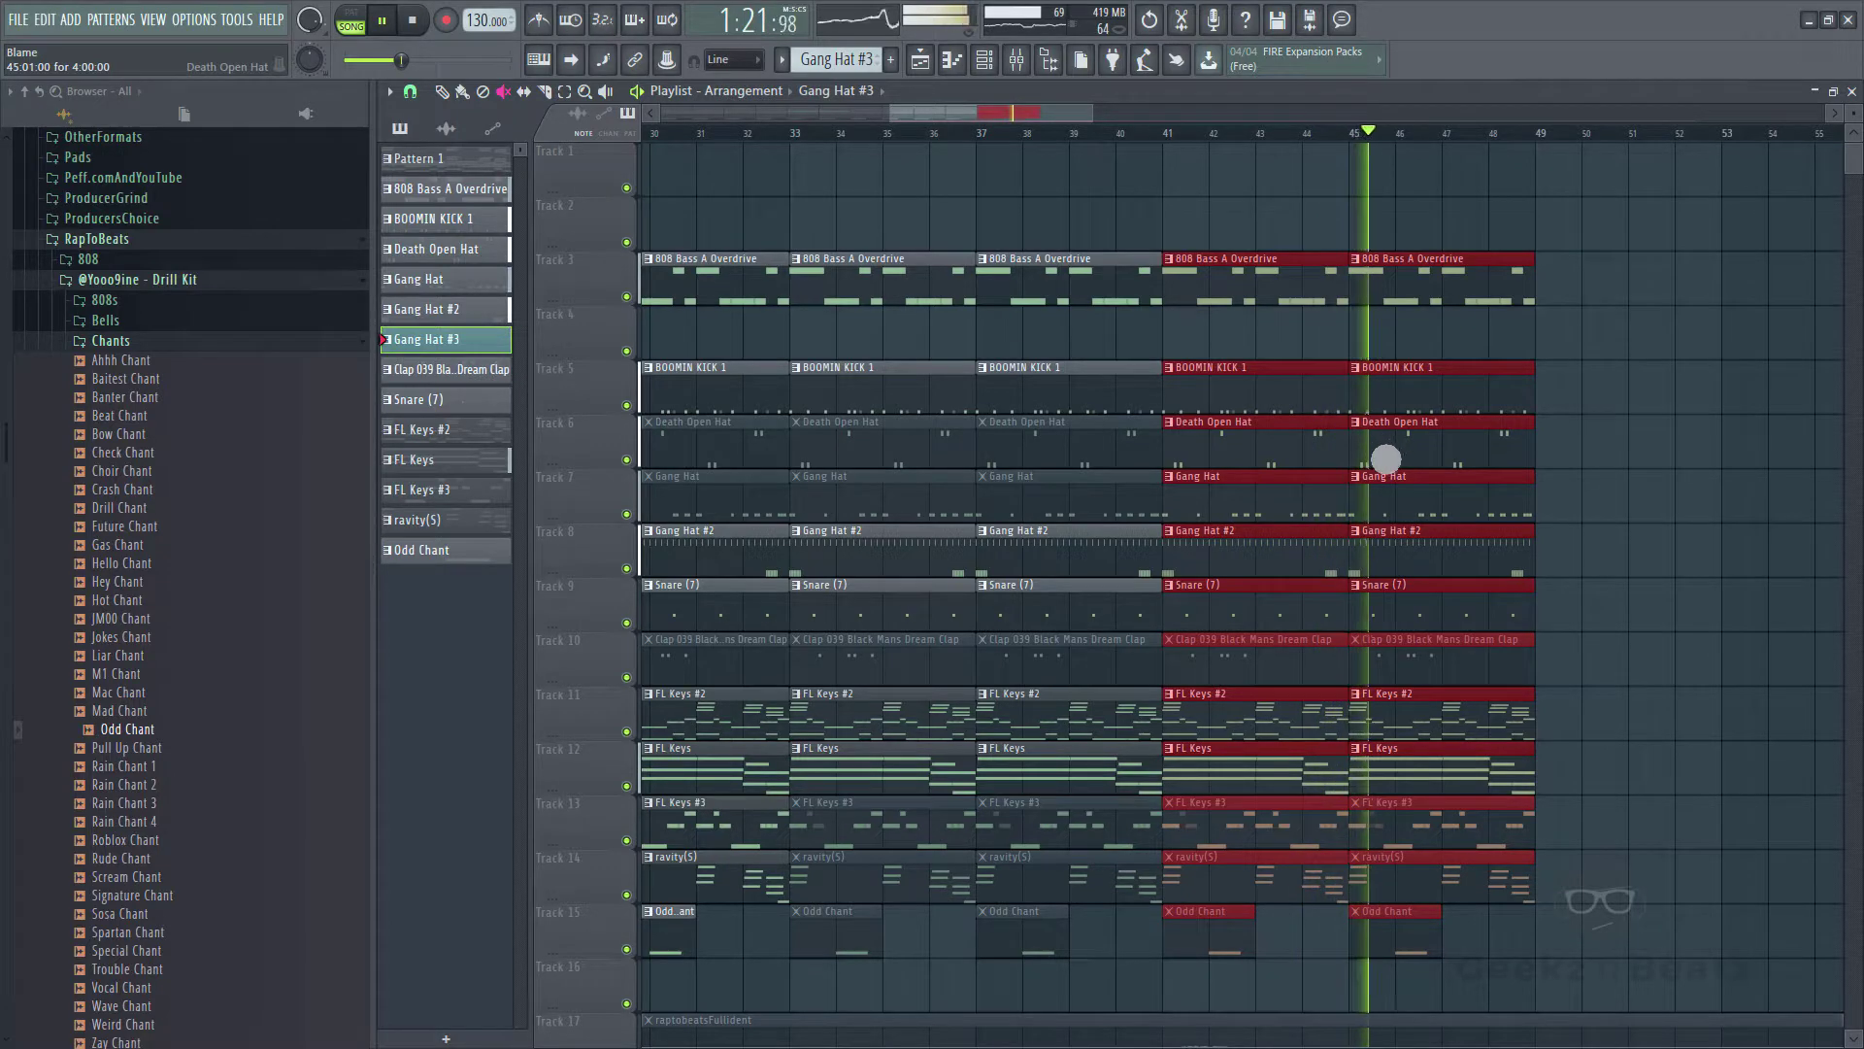
key(ctrl+b)
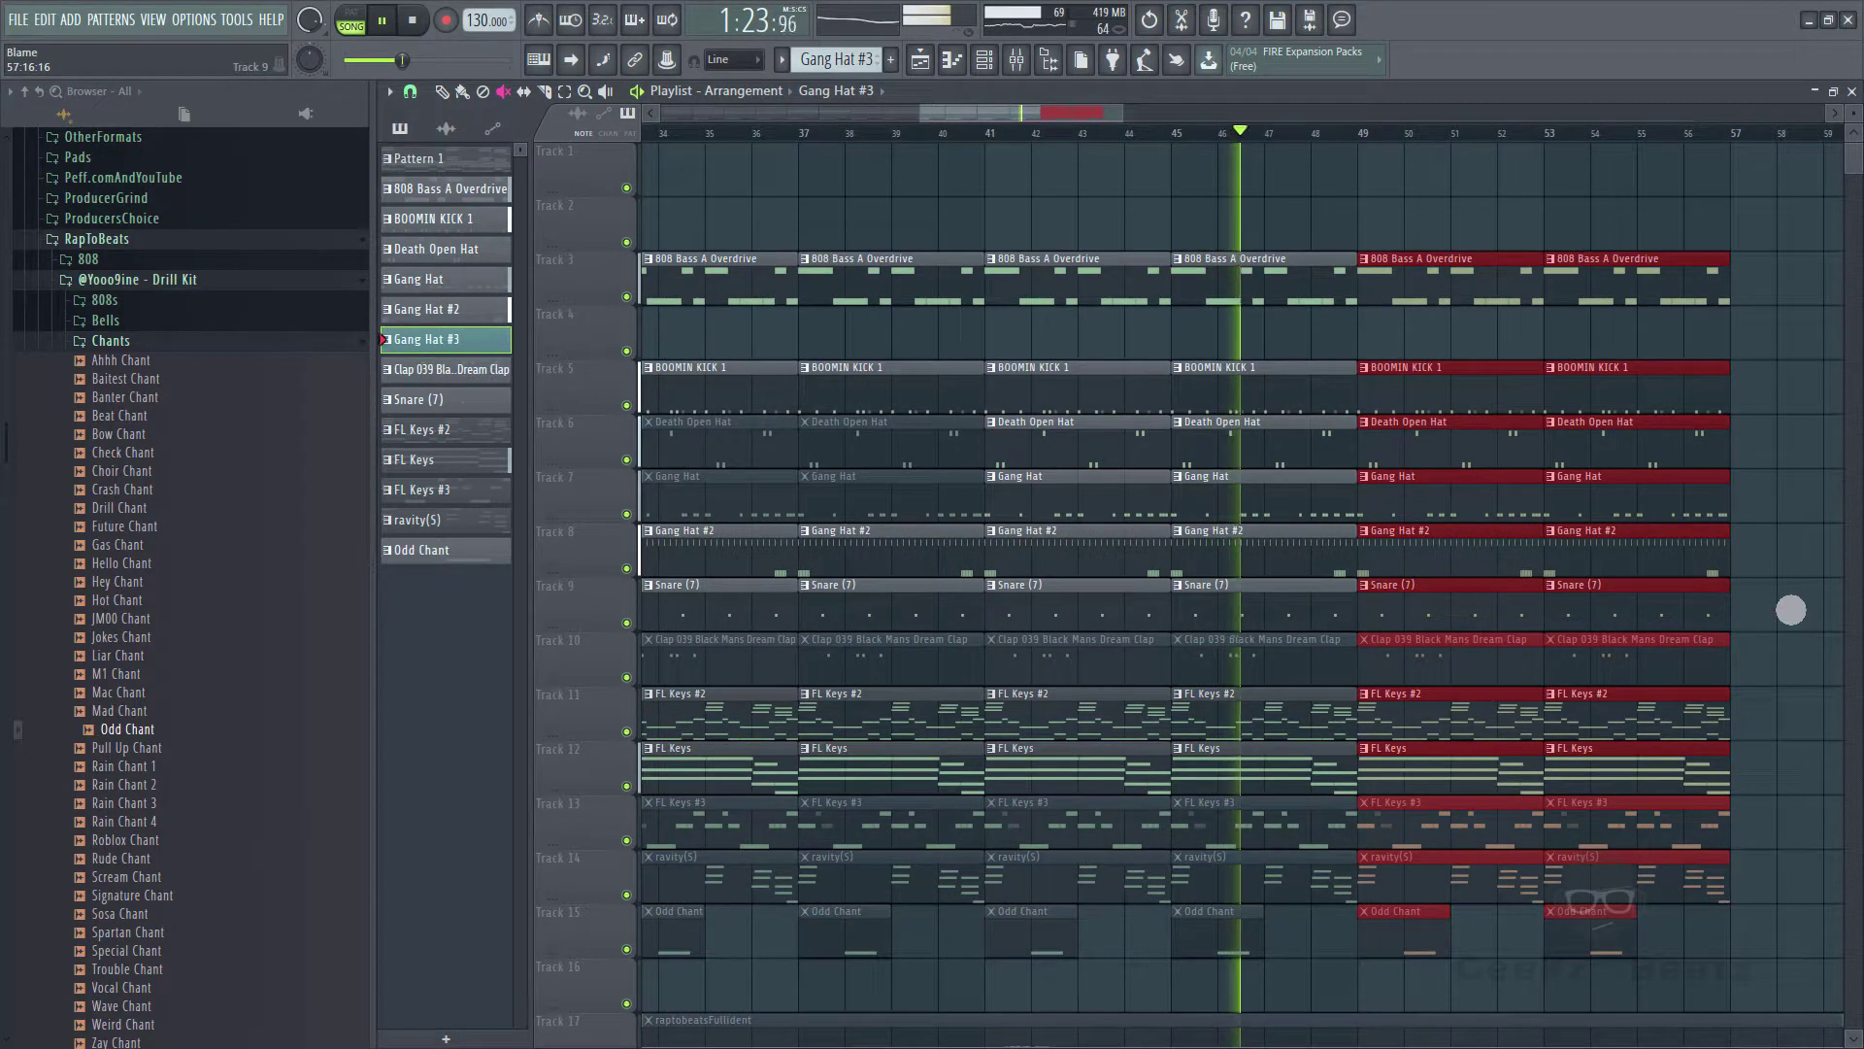
mouse_move(1435, 264)
mouse_down()
mouse_move(1422, 533)
mouse_move(1439, 706)
mouse_up()
drag(1398, 825, 1399, 869)
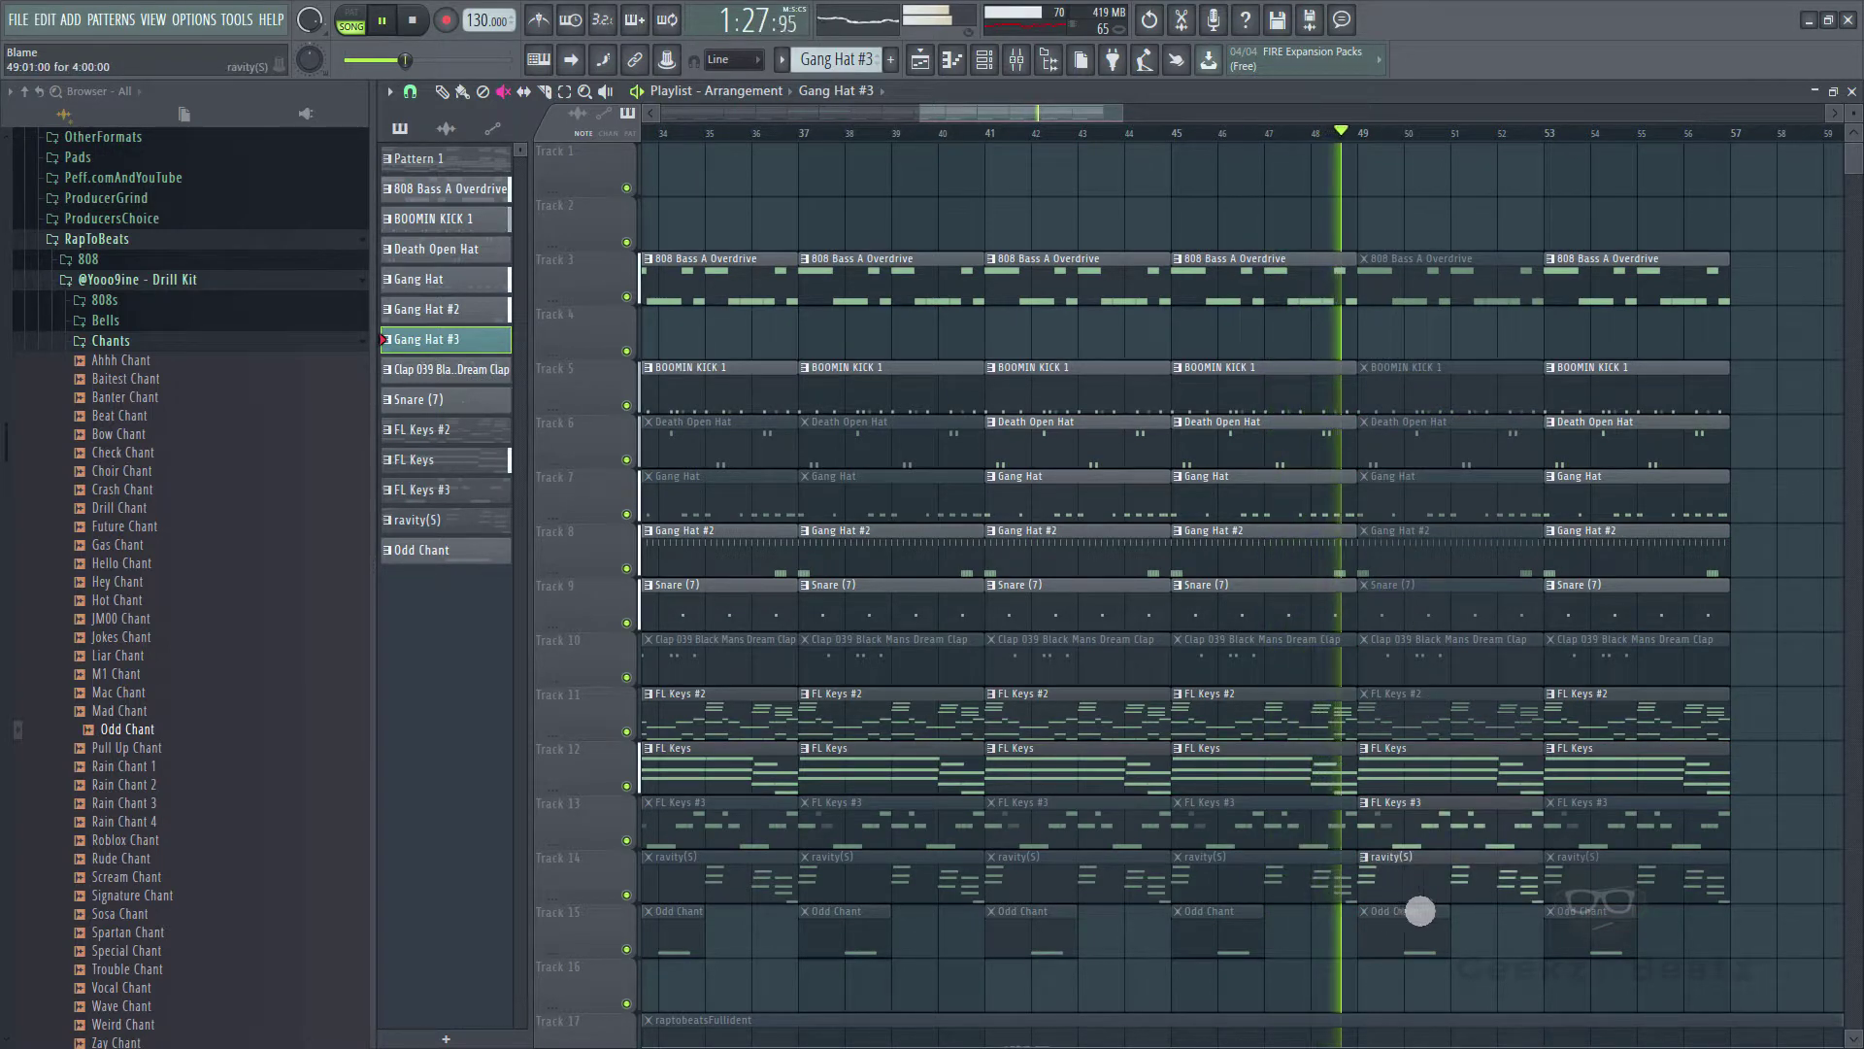
click(1426, 940)
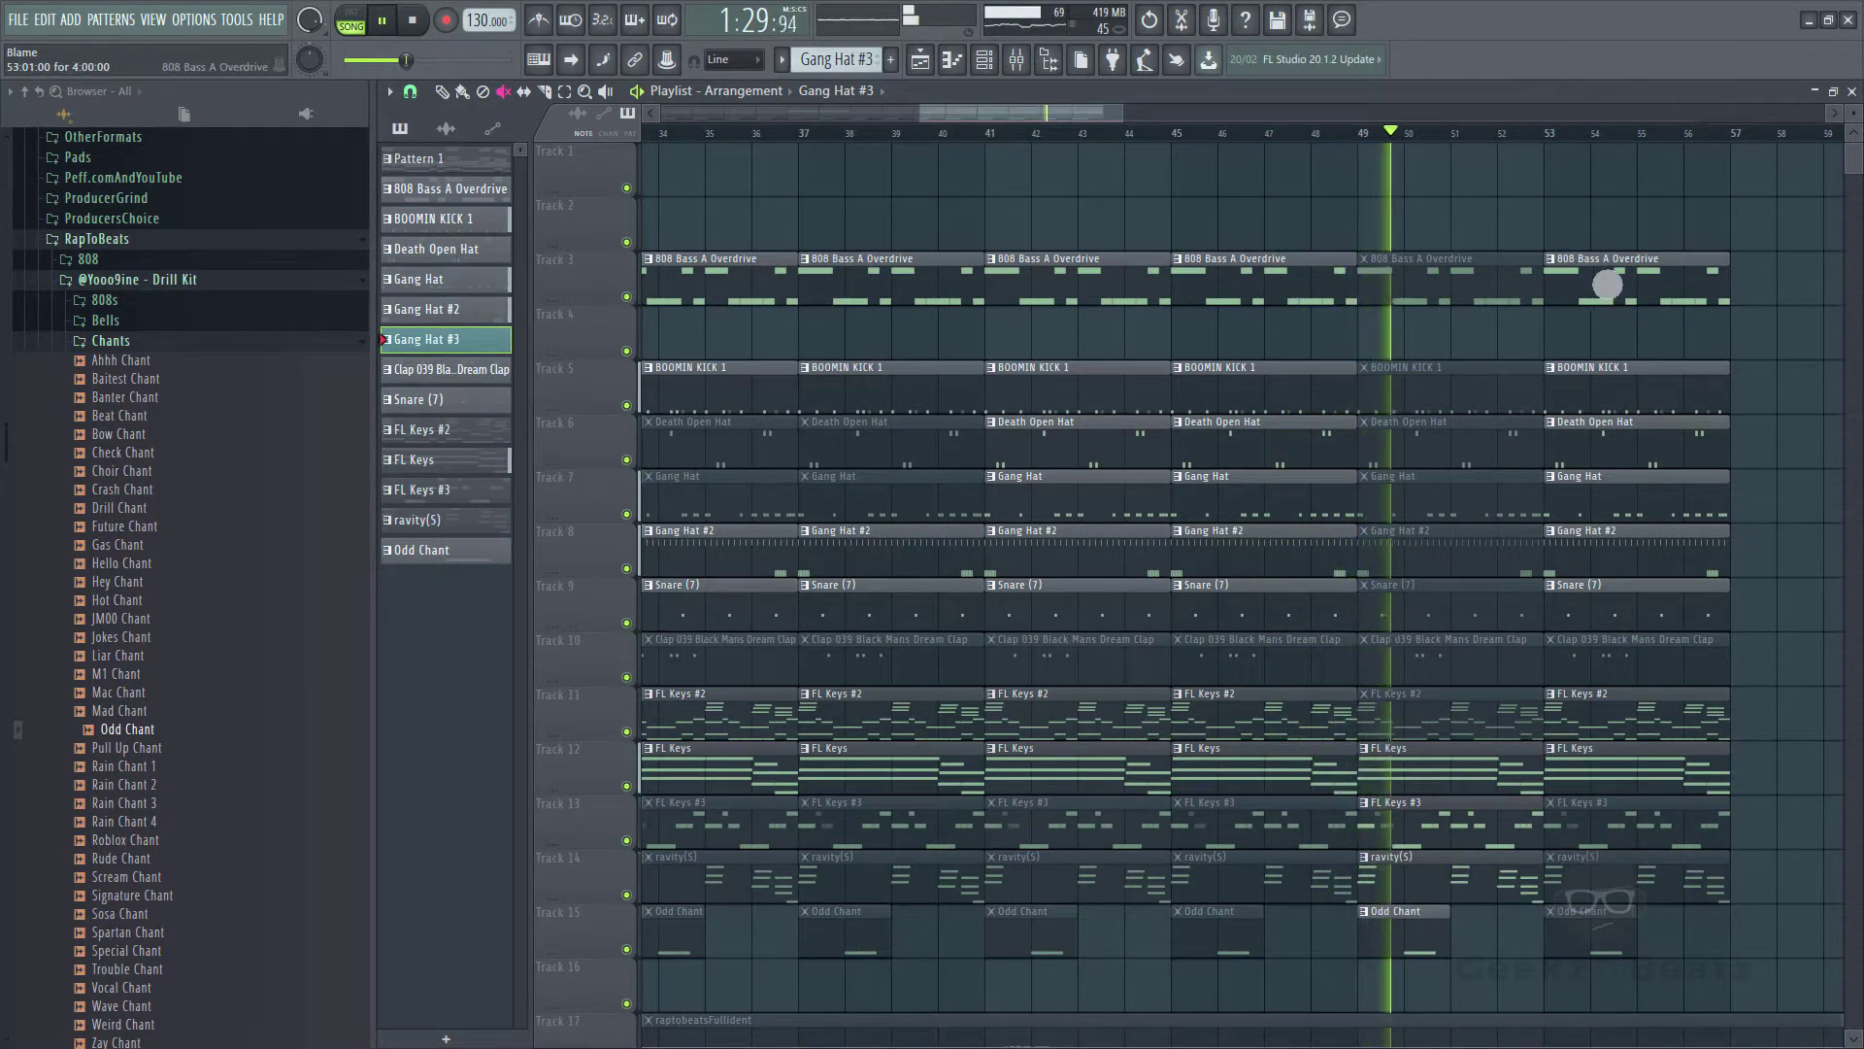
drag(1598, 282, 1614, 664)
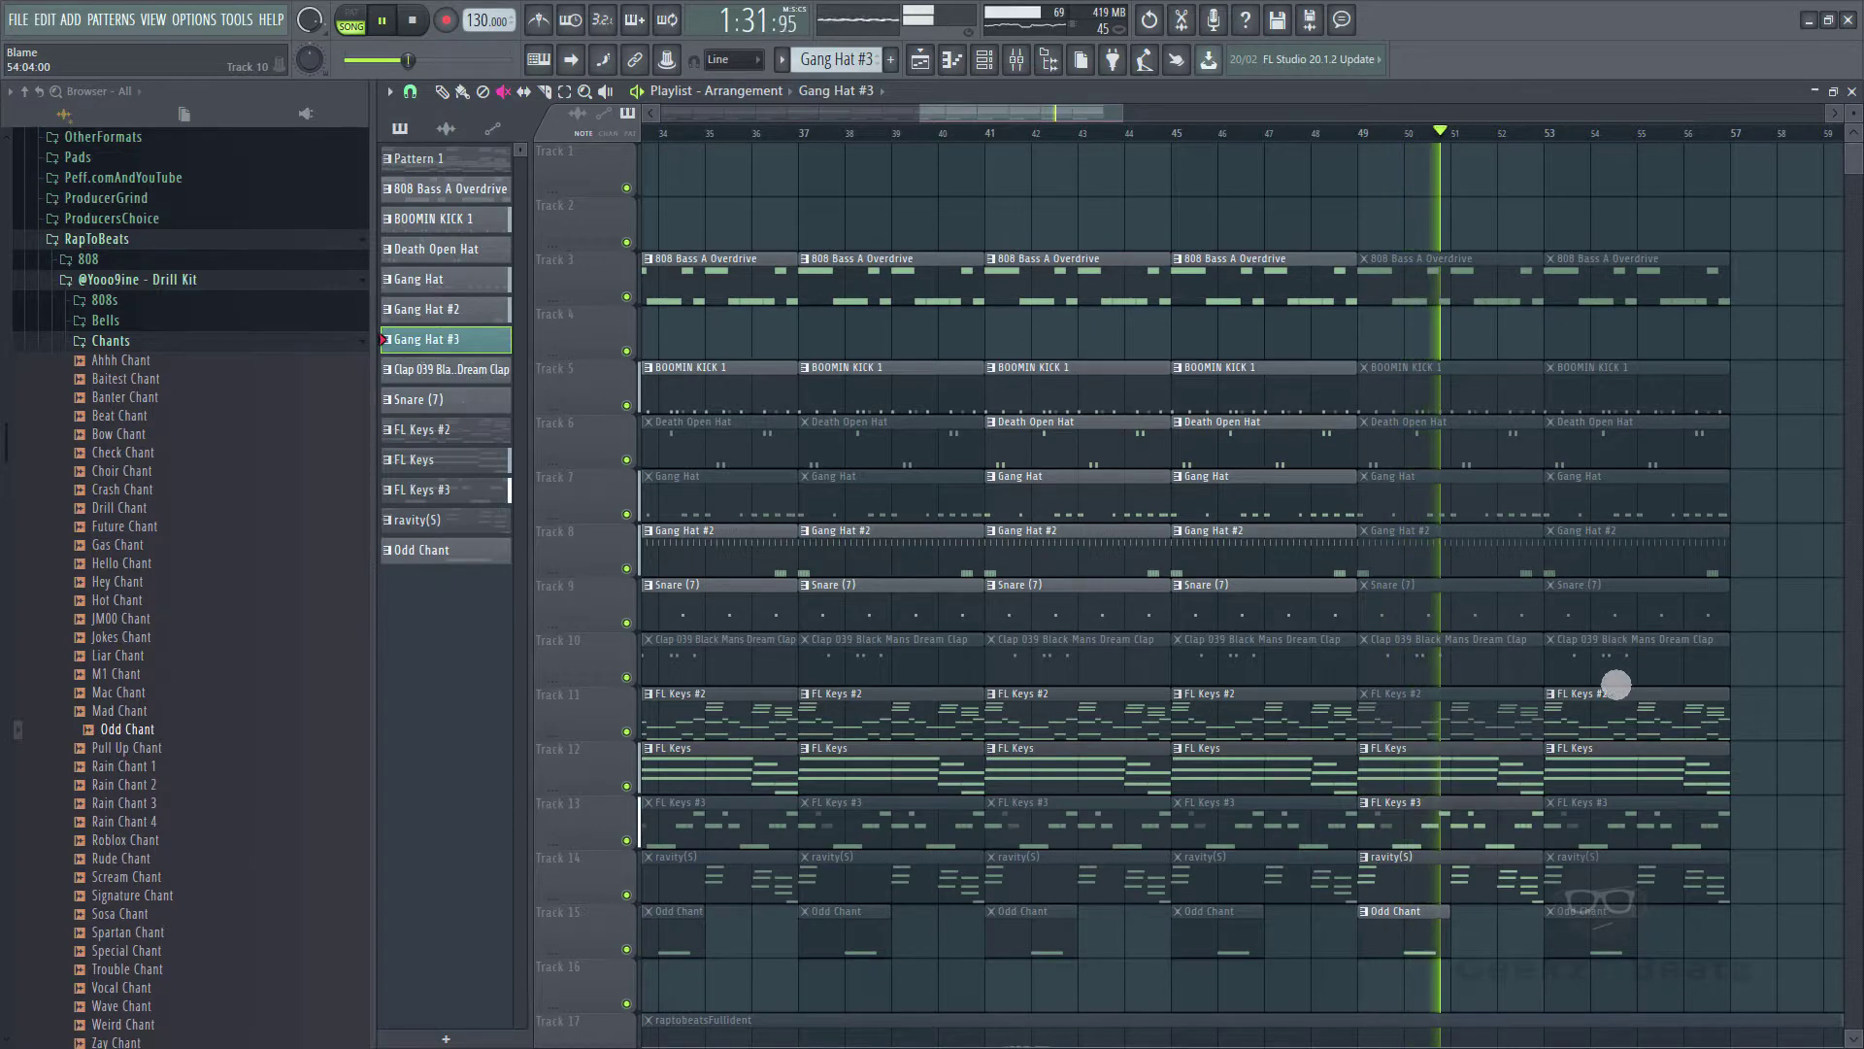
- Delete all clips from bar 49 up to bar 57 and restart playback
drag(1719, 1008, 1436, 222)
key(Delete)
key(space)
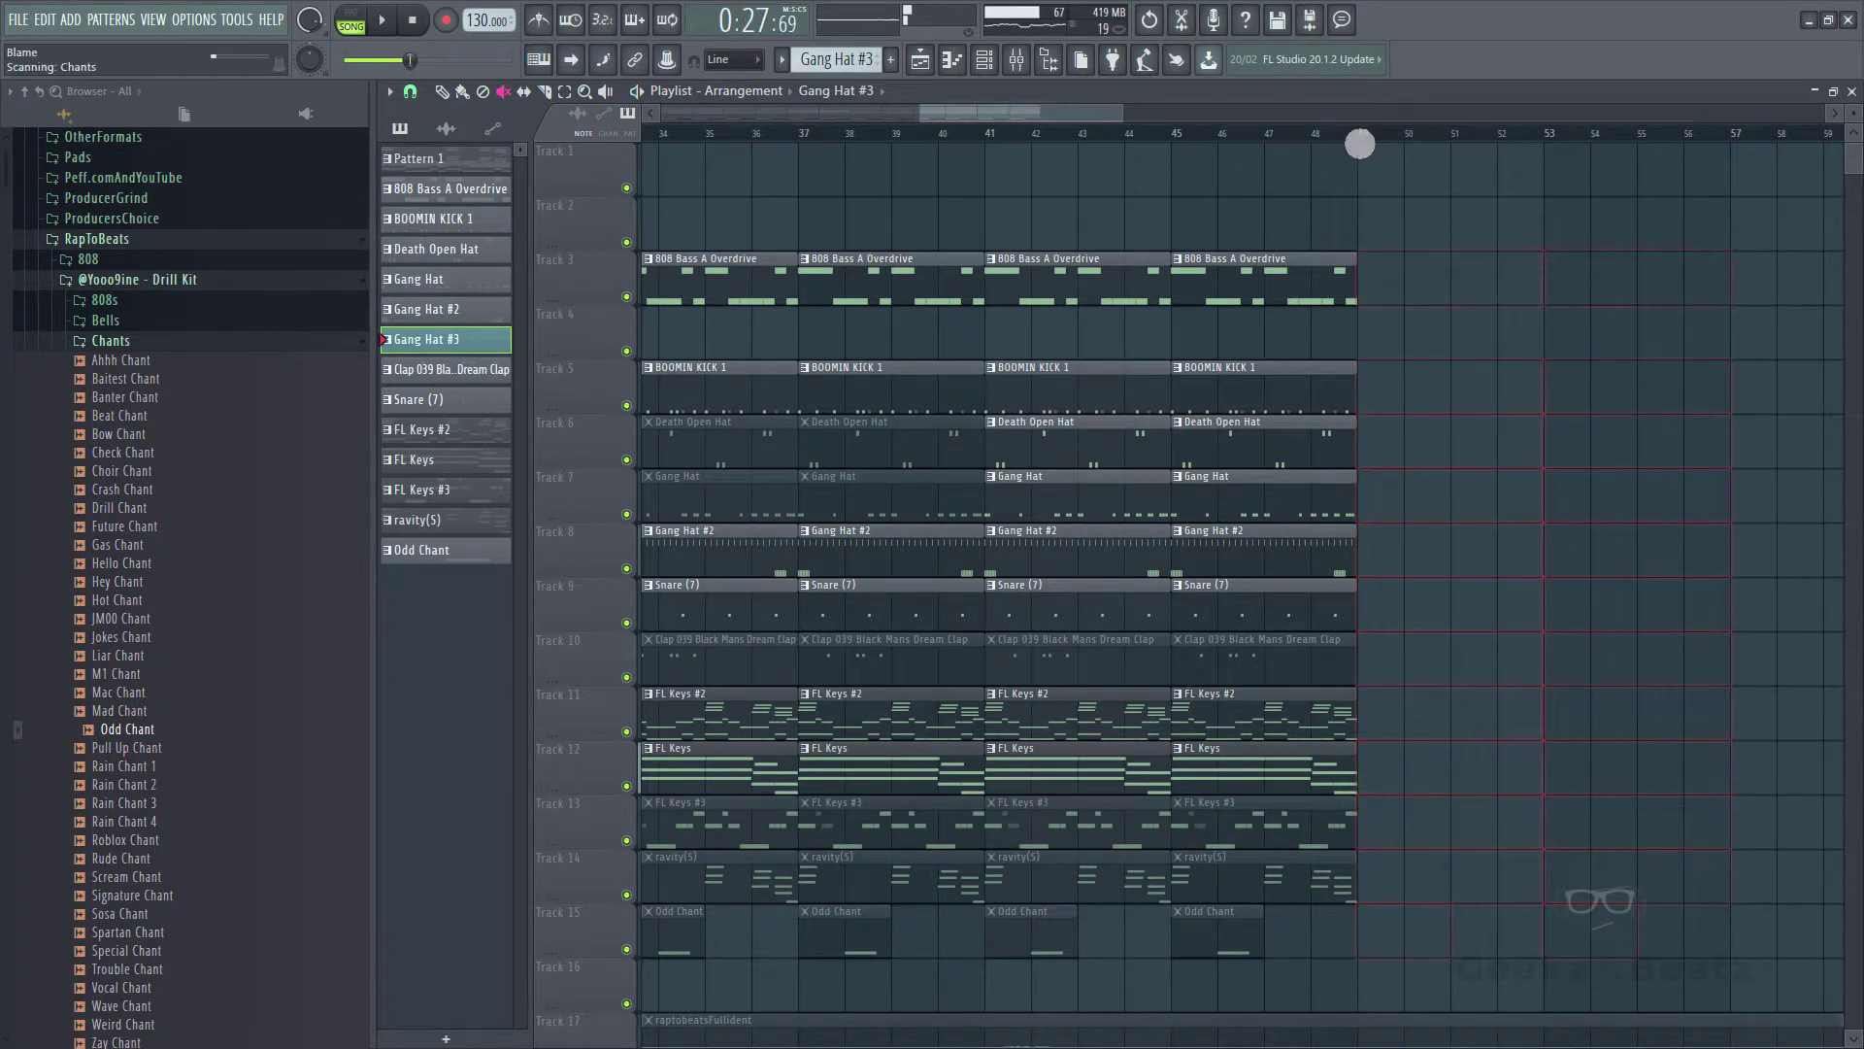
key(space)
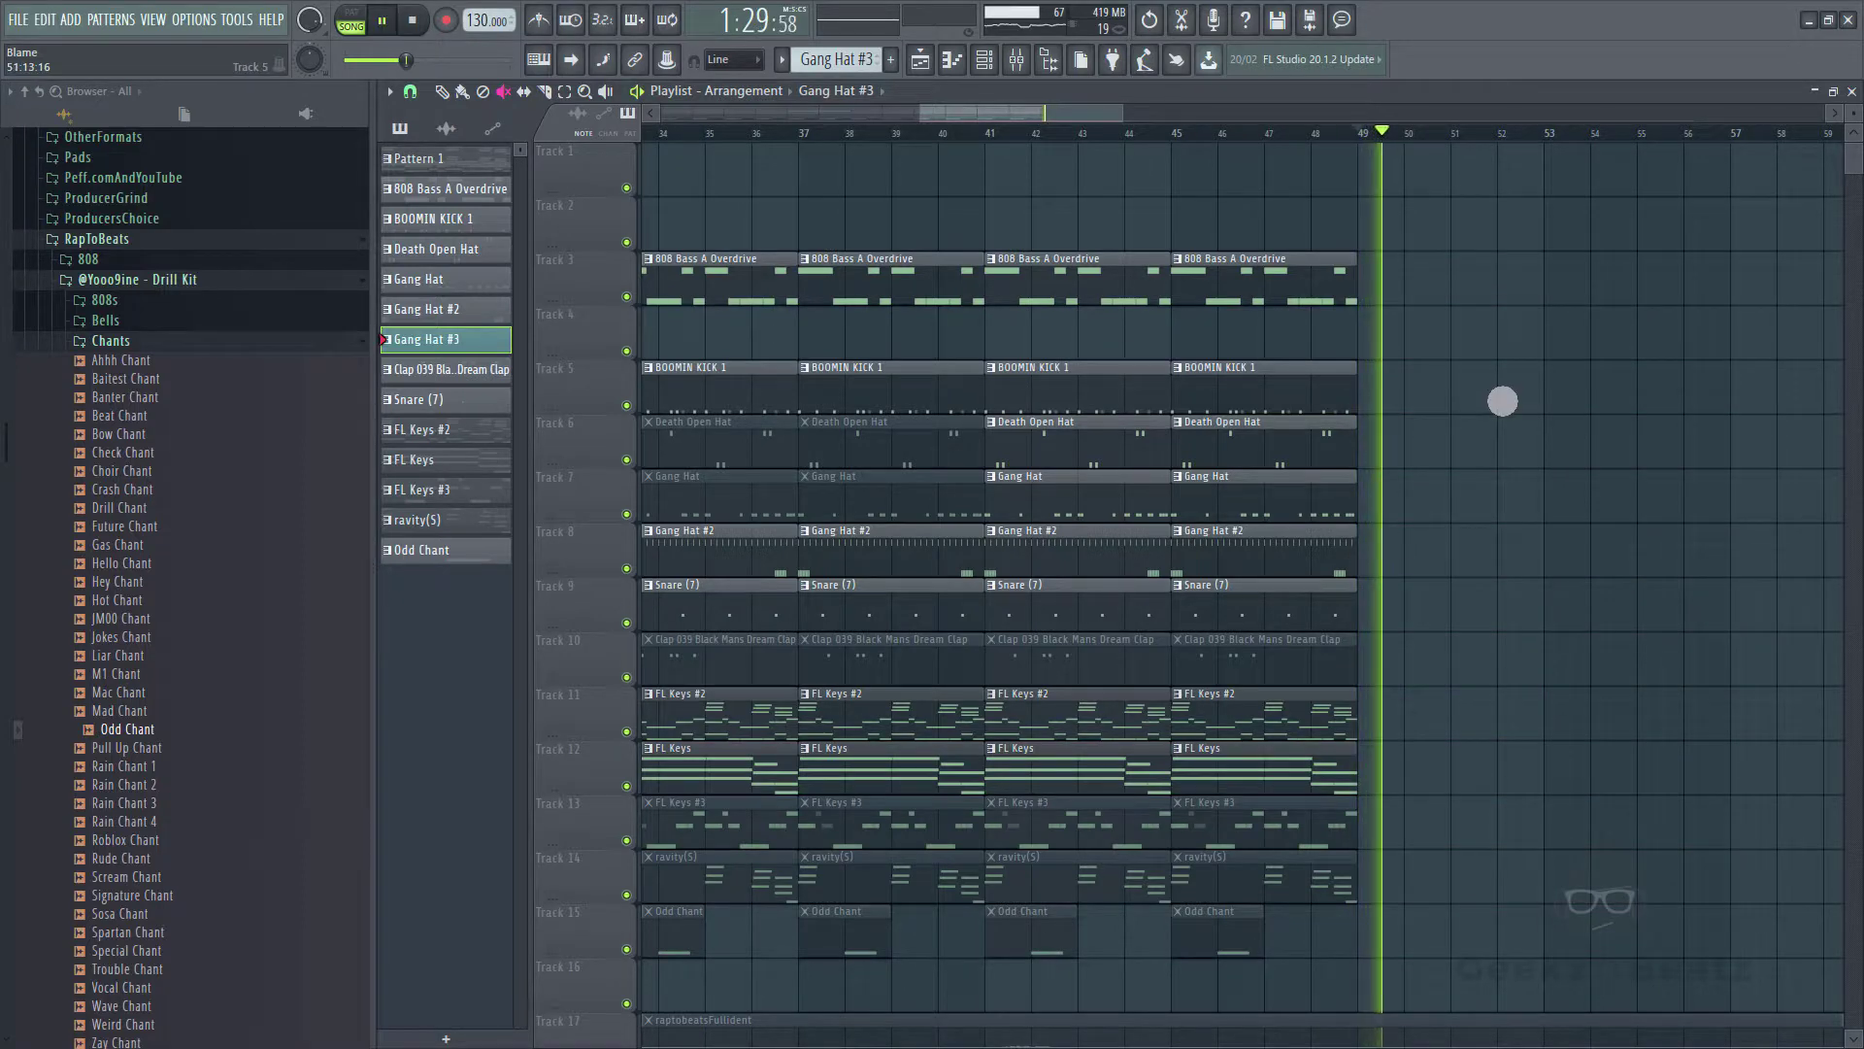
- Select the whole arrangement from bar 1 up to bar 49 and duplicate it to bar 49
scroll(1503, 404, down, 5)
right_click(1483, 605)
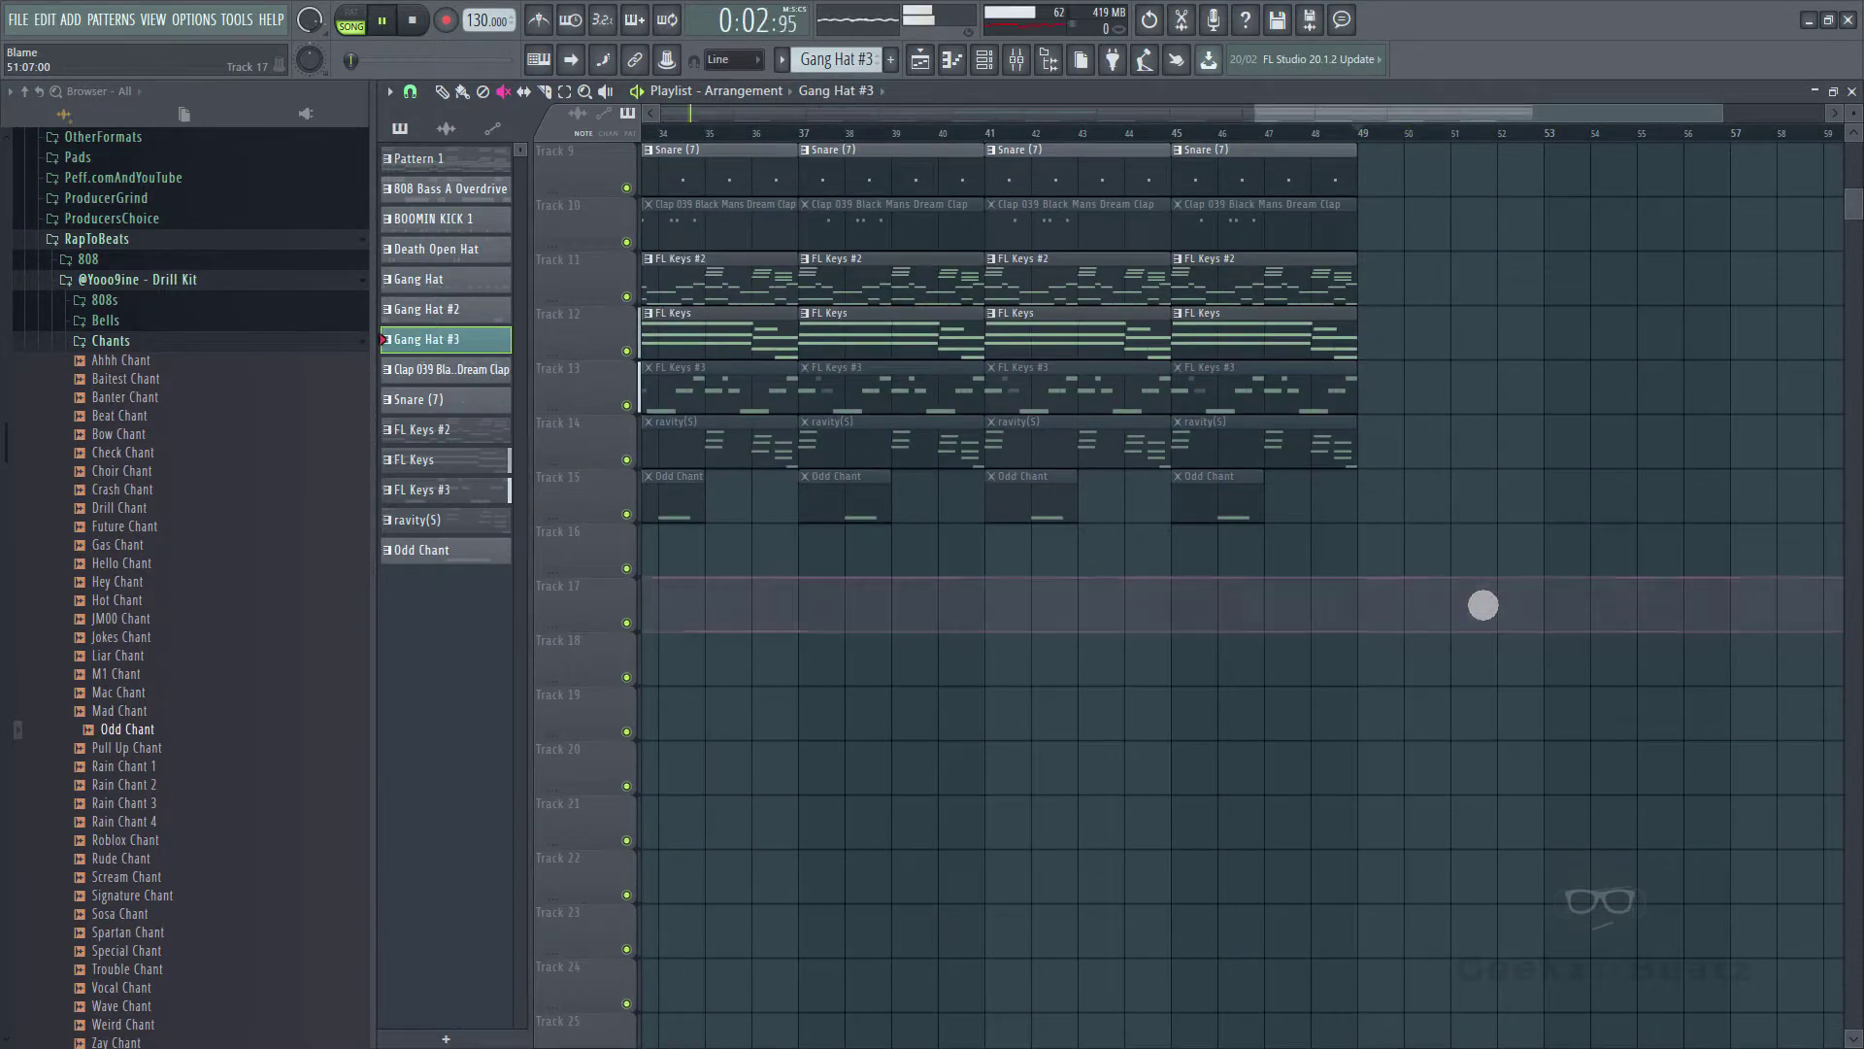
drag(1408, 114, 811, 83)
drag(1145, 129, 1844, 256)
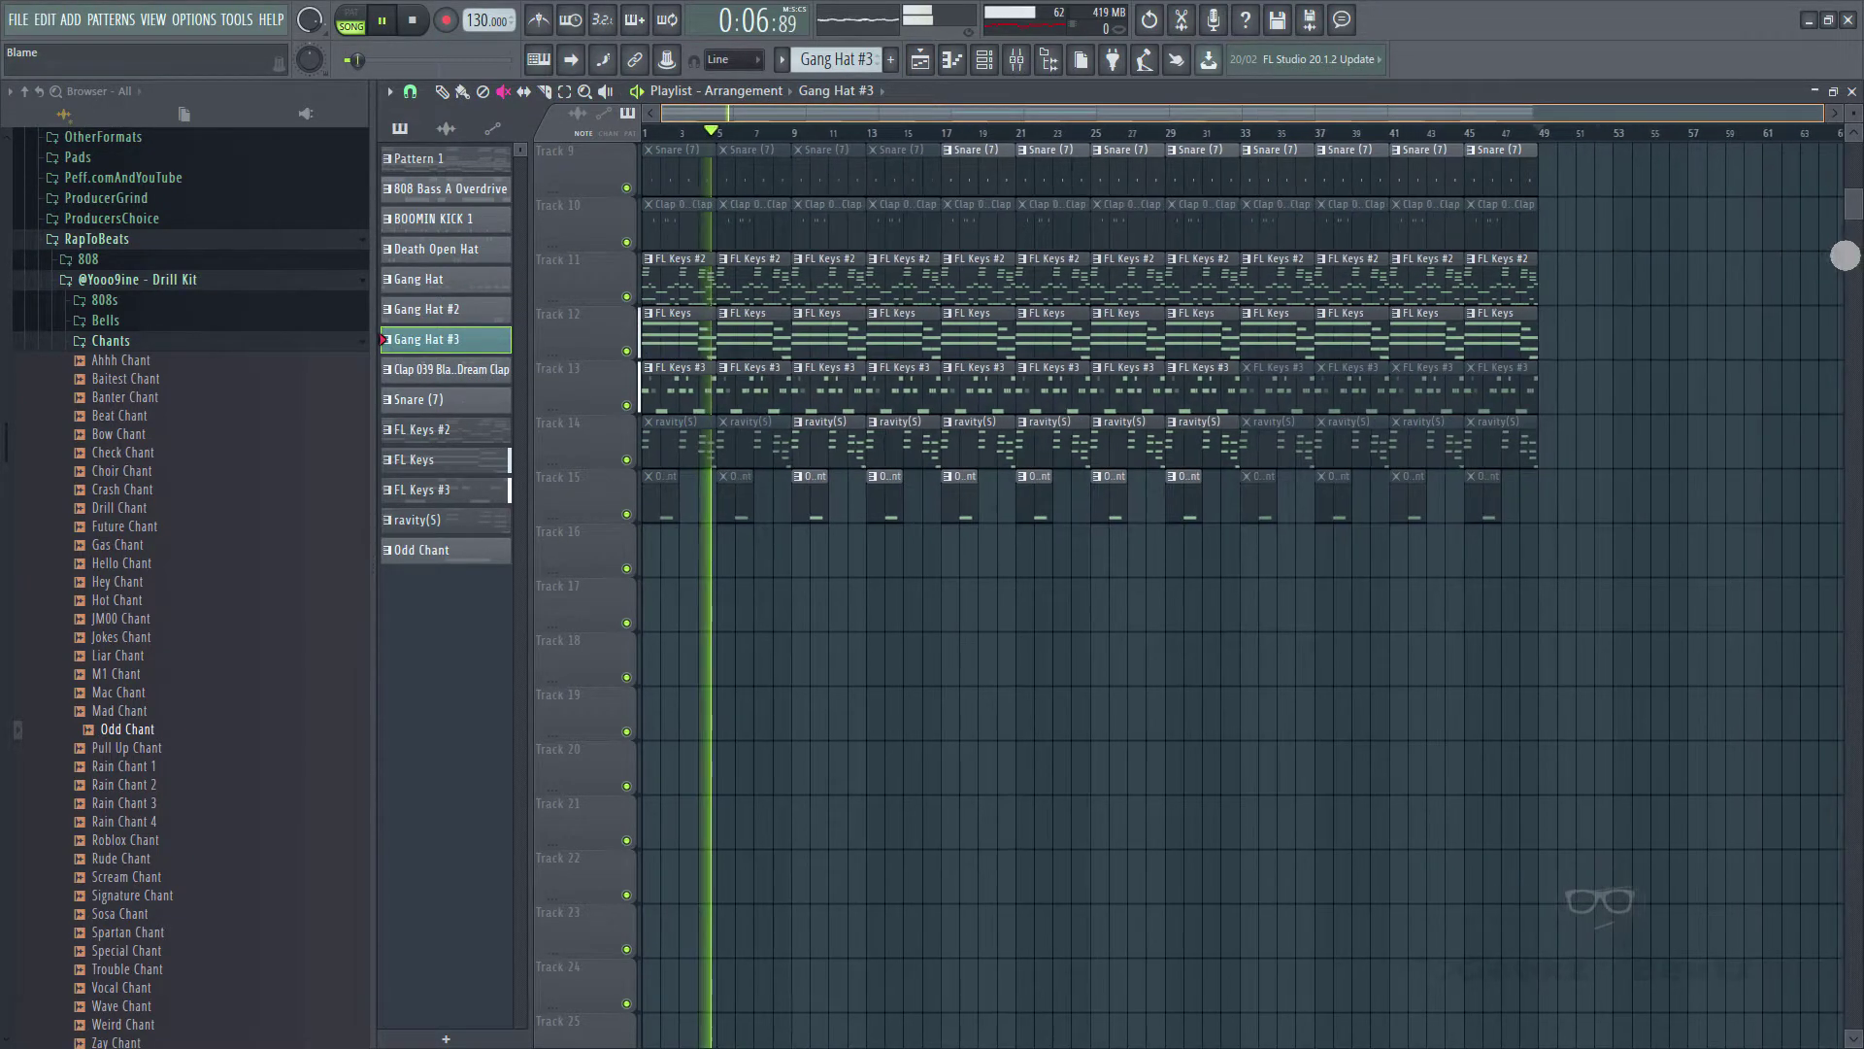
scroll(1615, 702, up, 4)
scroll(1614, 702, up, 5)
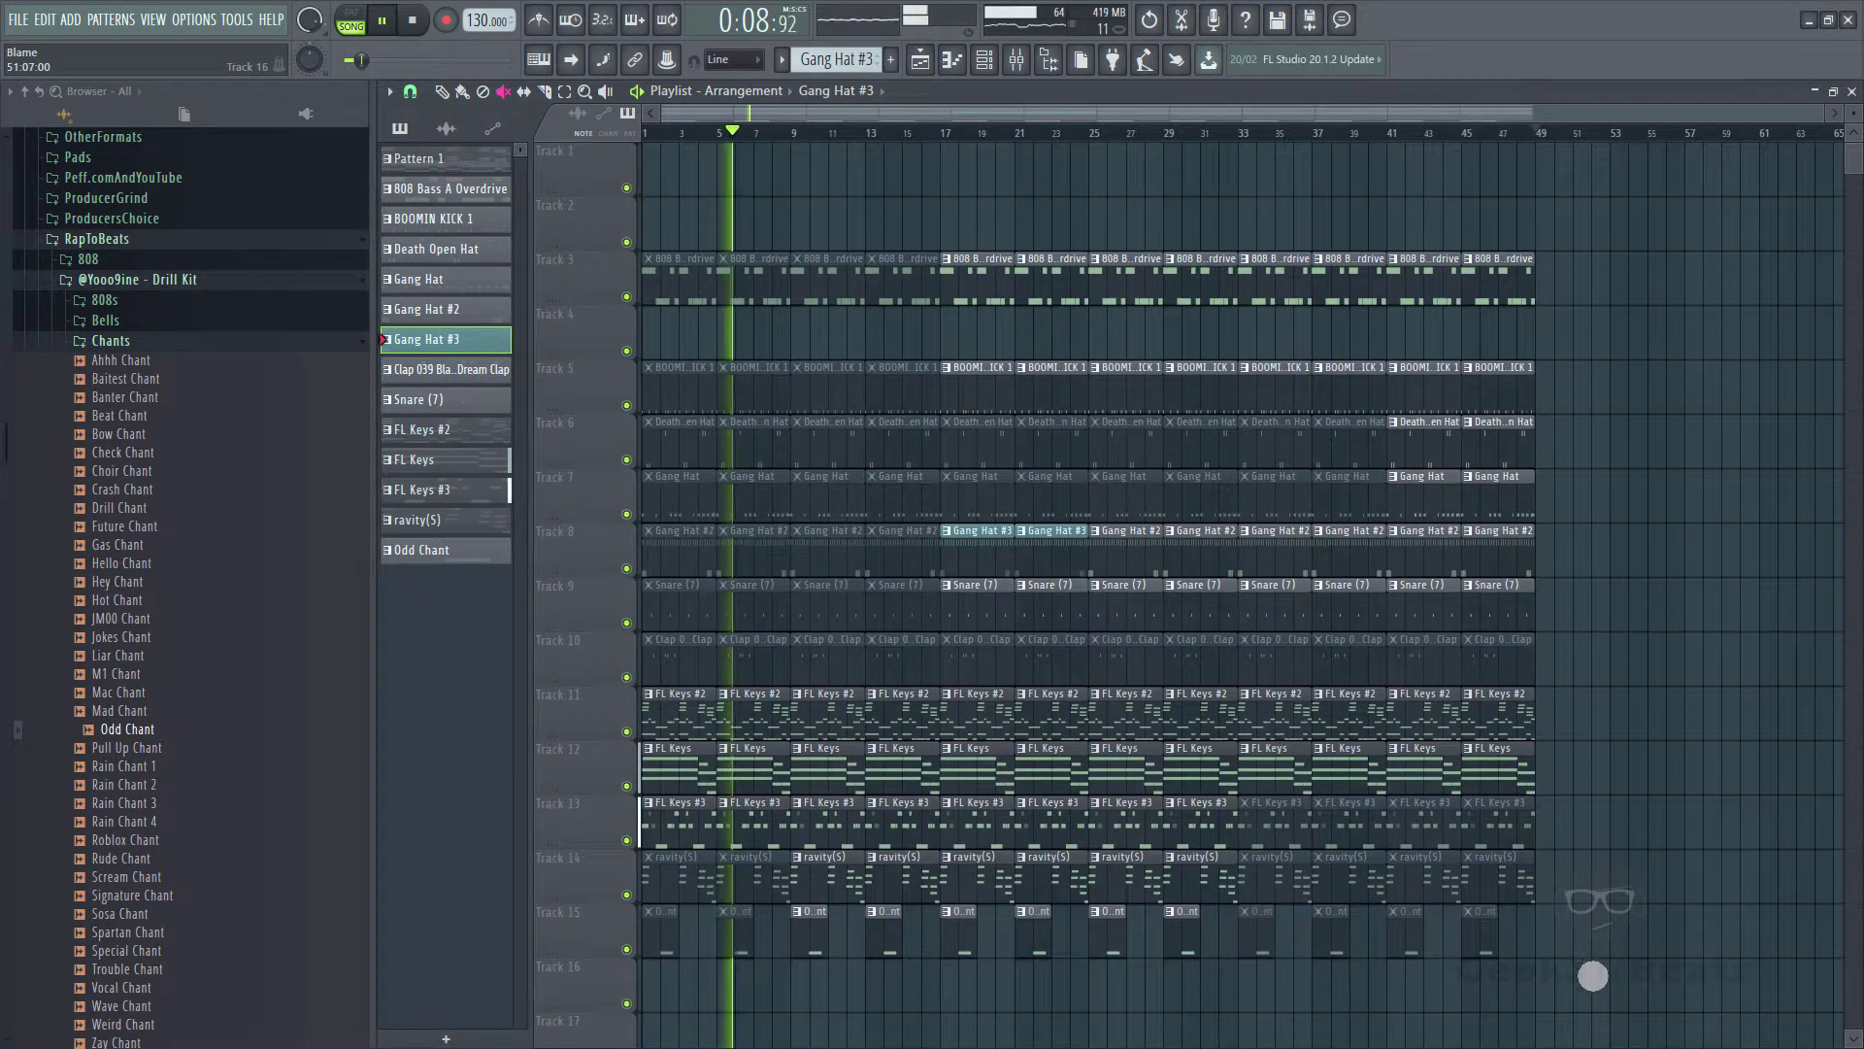
drag(1579, 1016, 333, 199)
key(ctrl+b)
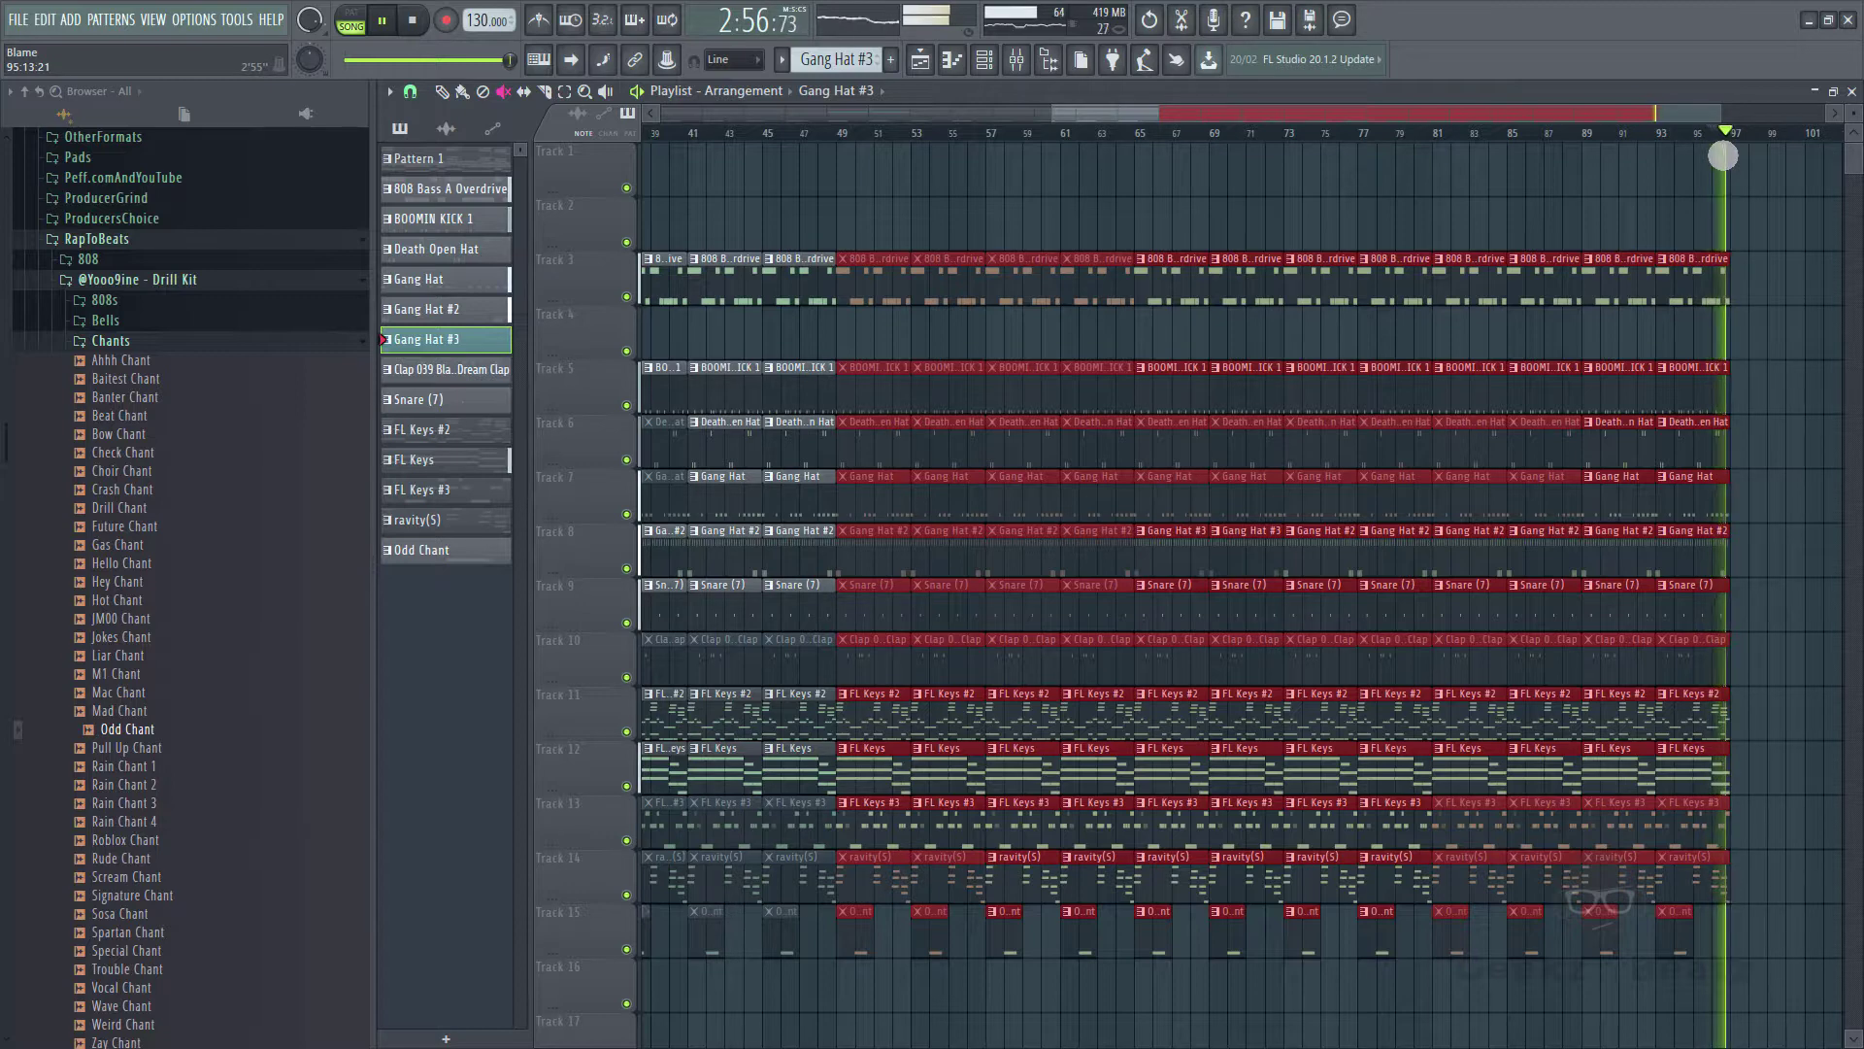
- Duplicate the final eight-bar block at bar 89 twice, to bars 97 and 105, and play the ending from about bar 95
click(1270, 136)
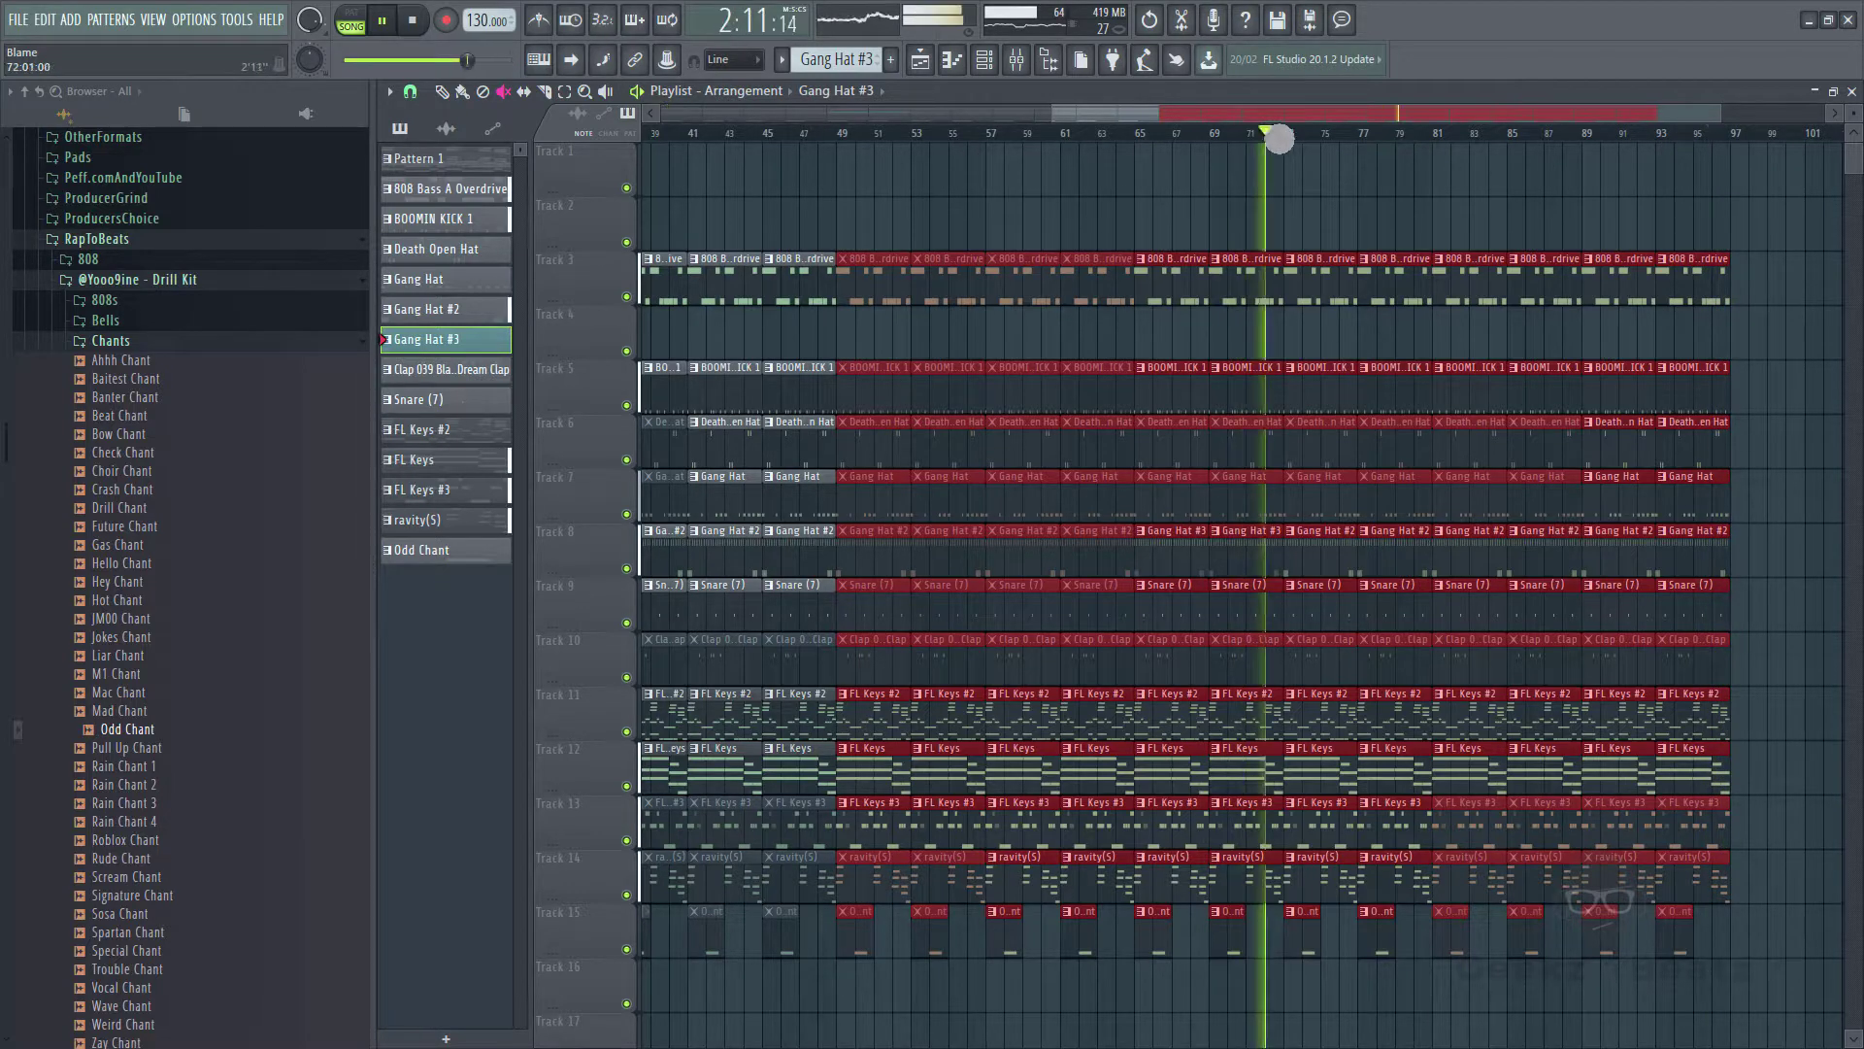
click(1546, 136)
click(1628, 136)
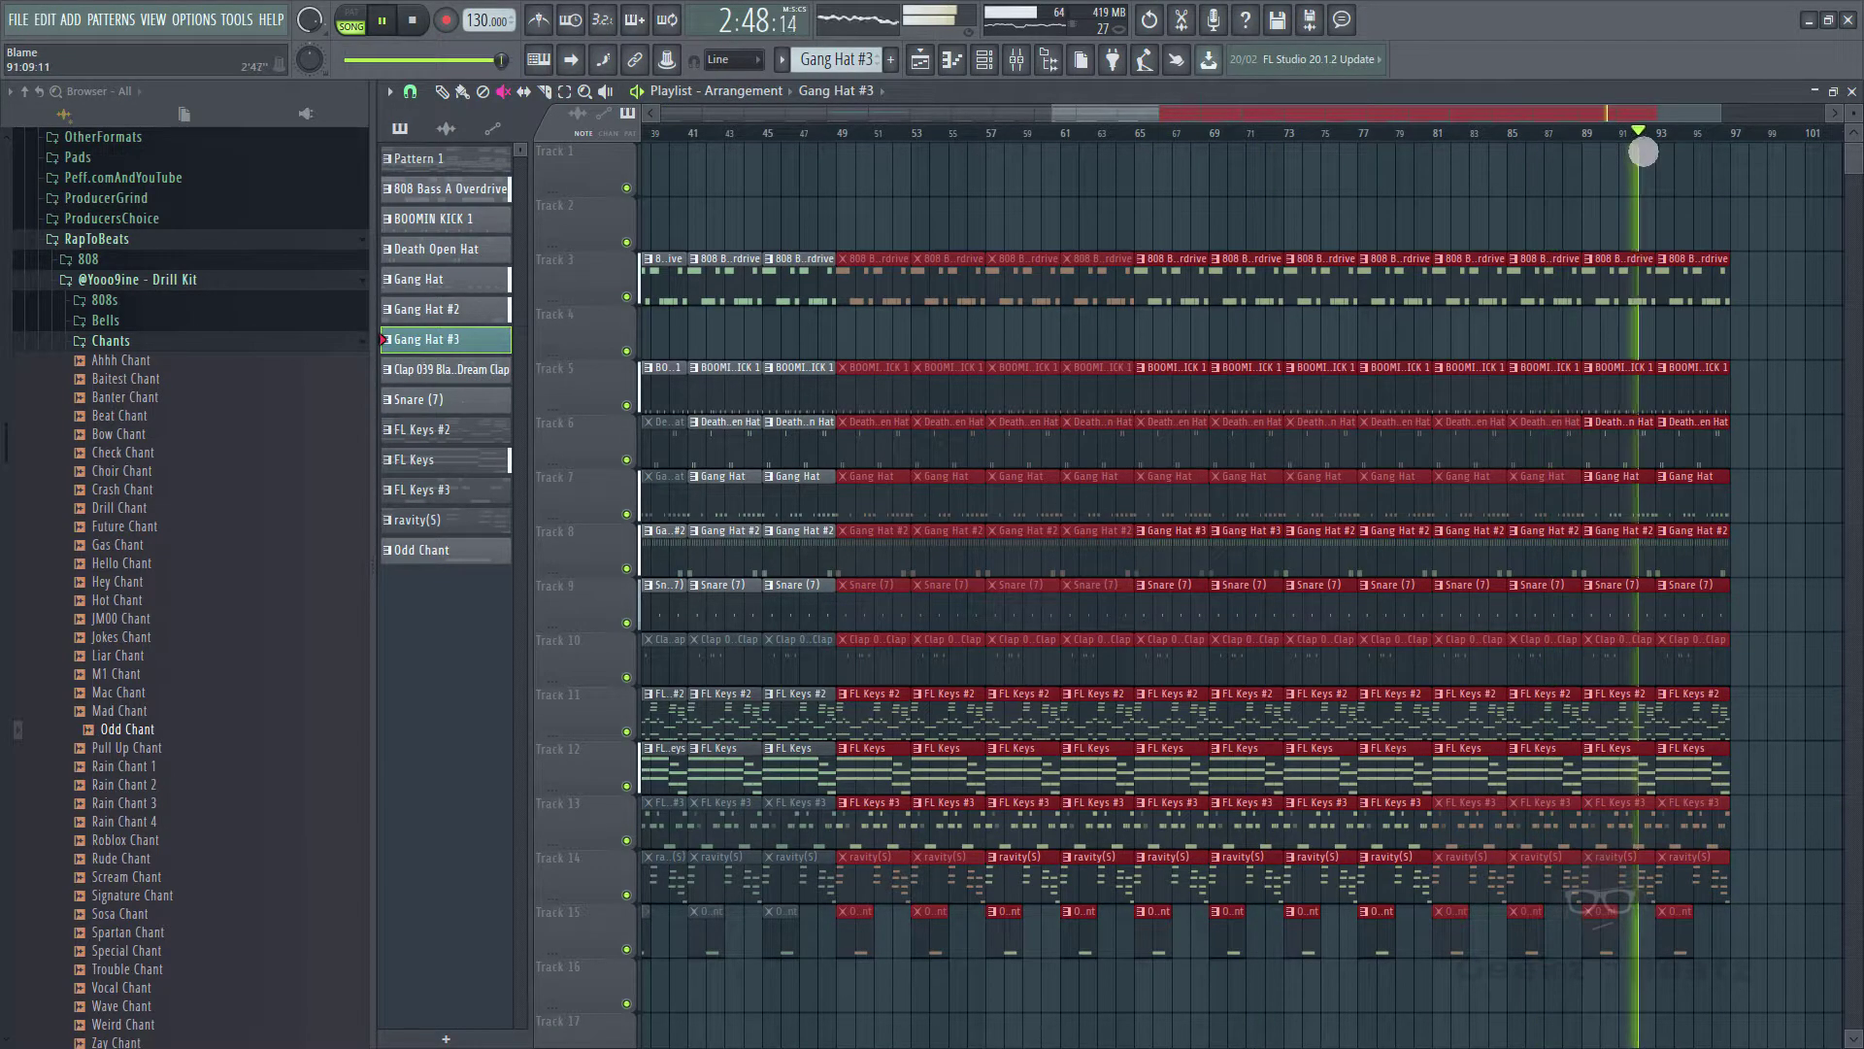
drag(1771, 947, 1607, 260)
key(ctrl+b)
key(ctrl+b)
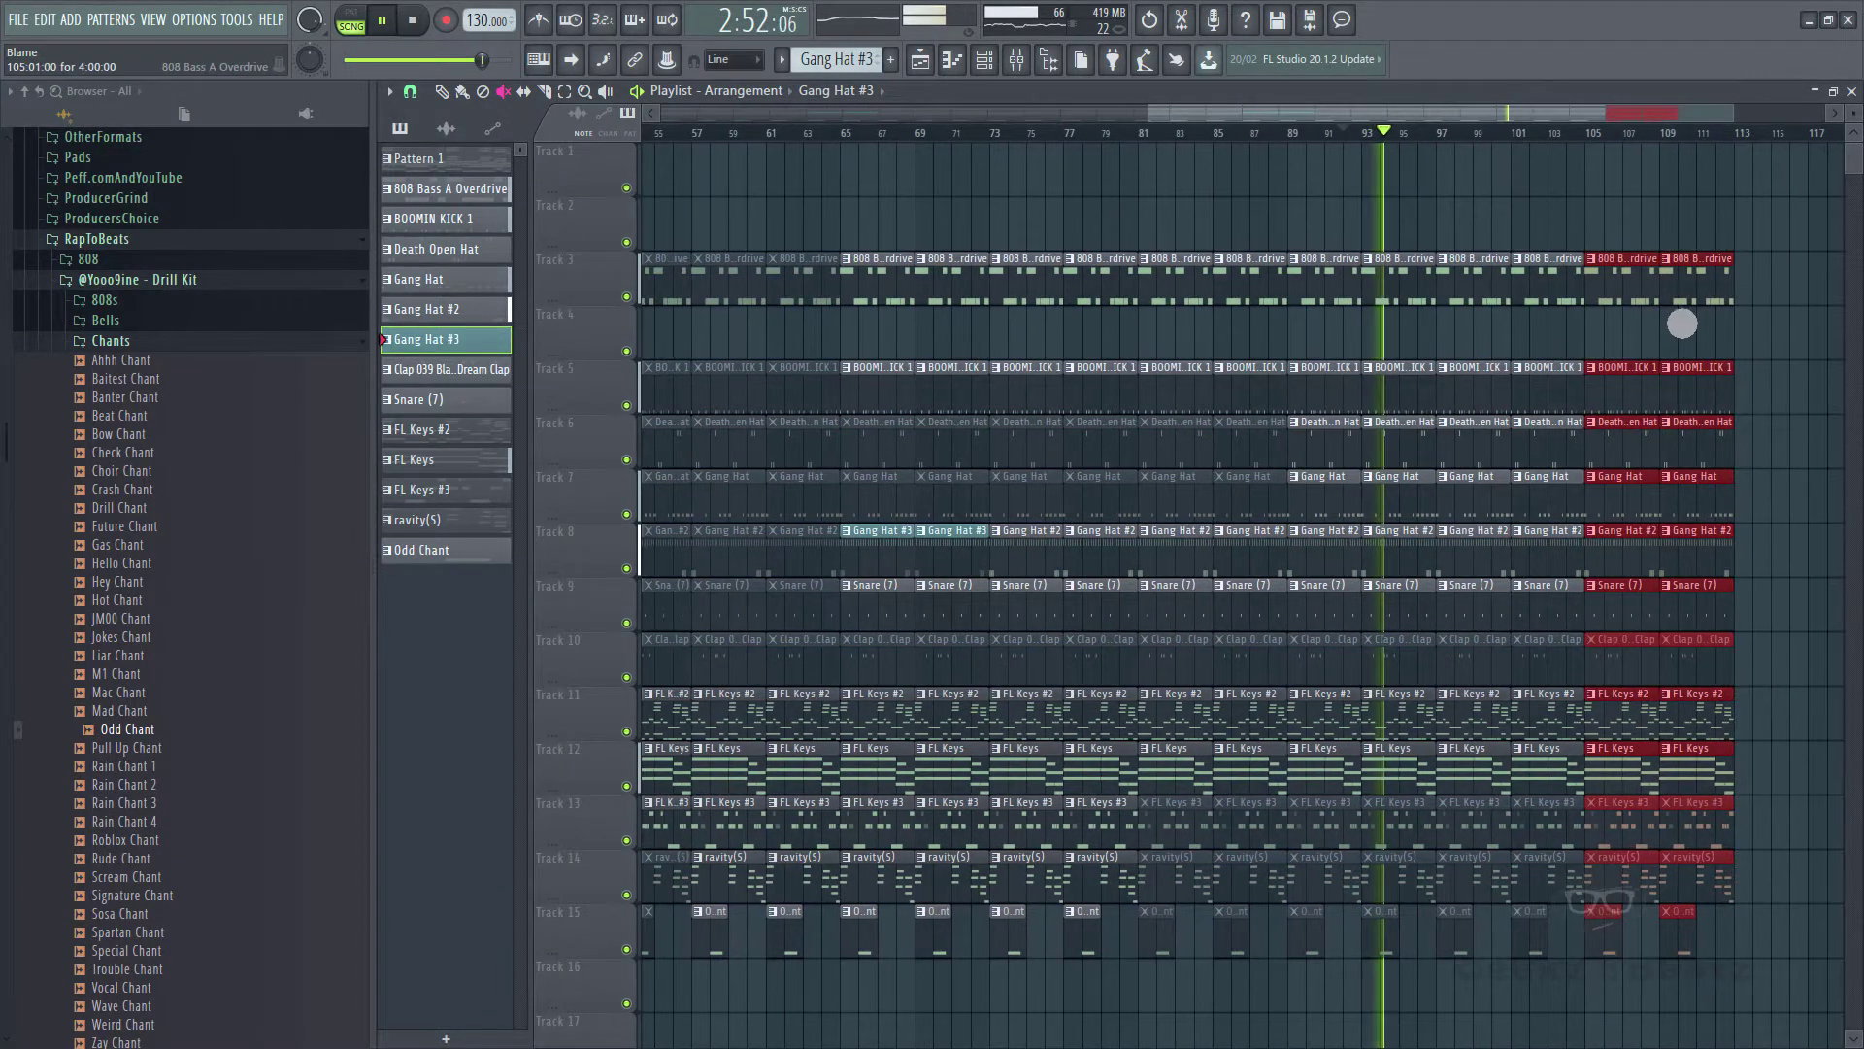
click(1709, 136)
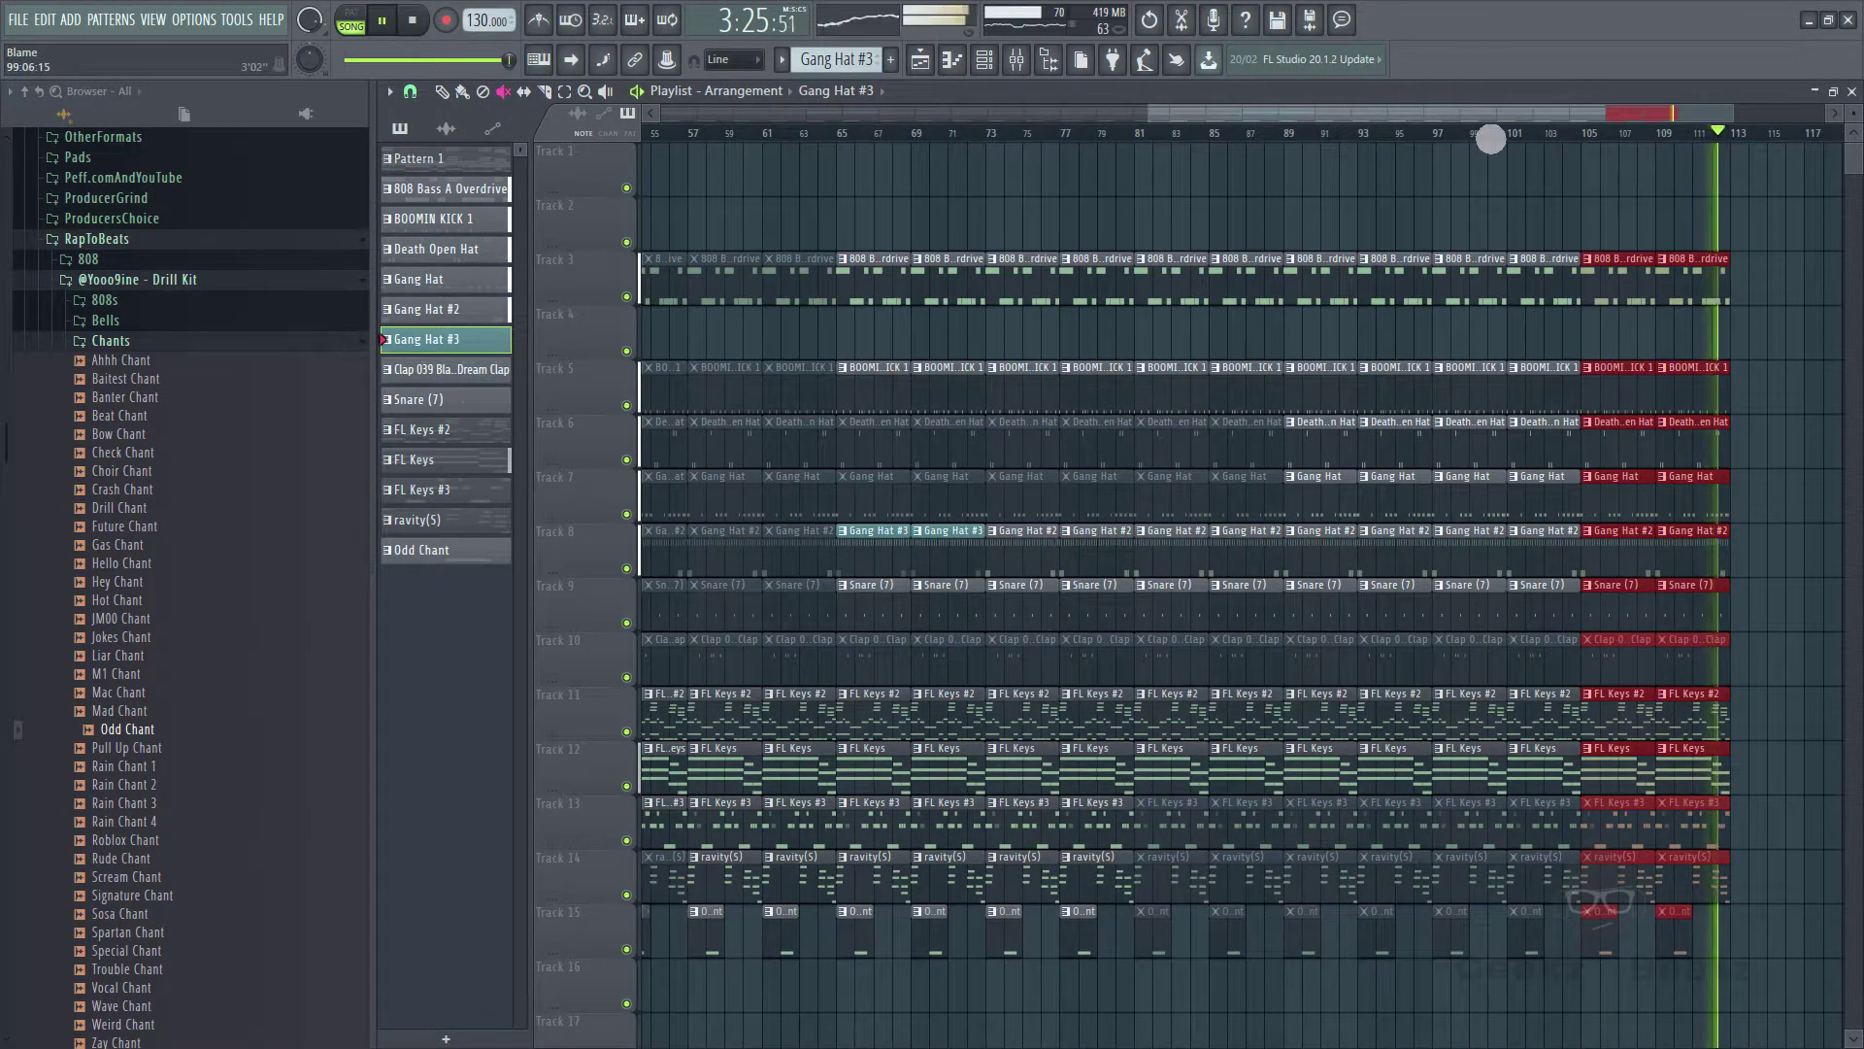
click(1406, 136)
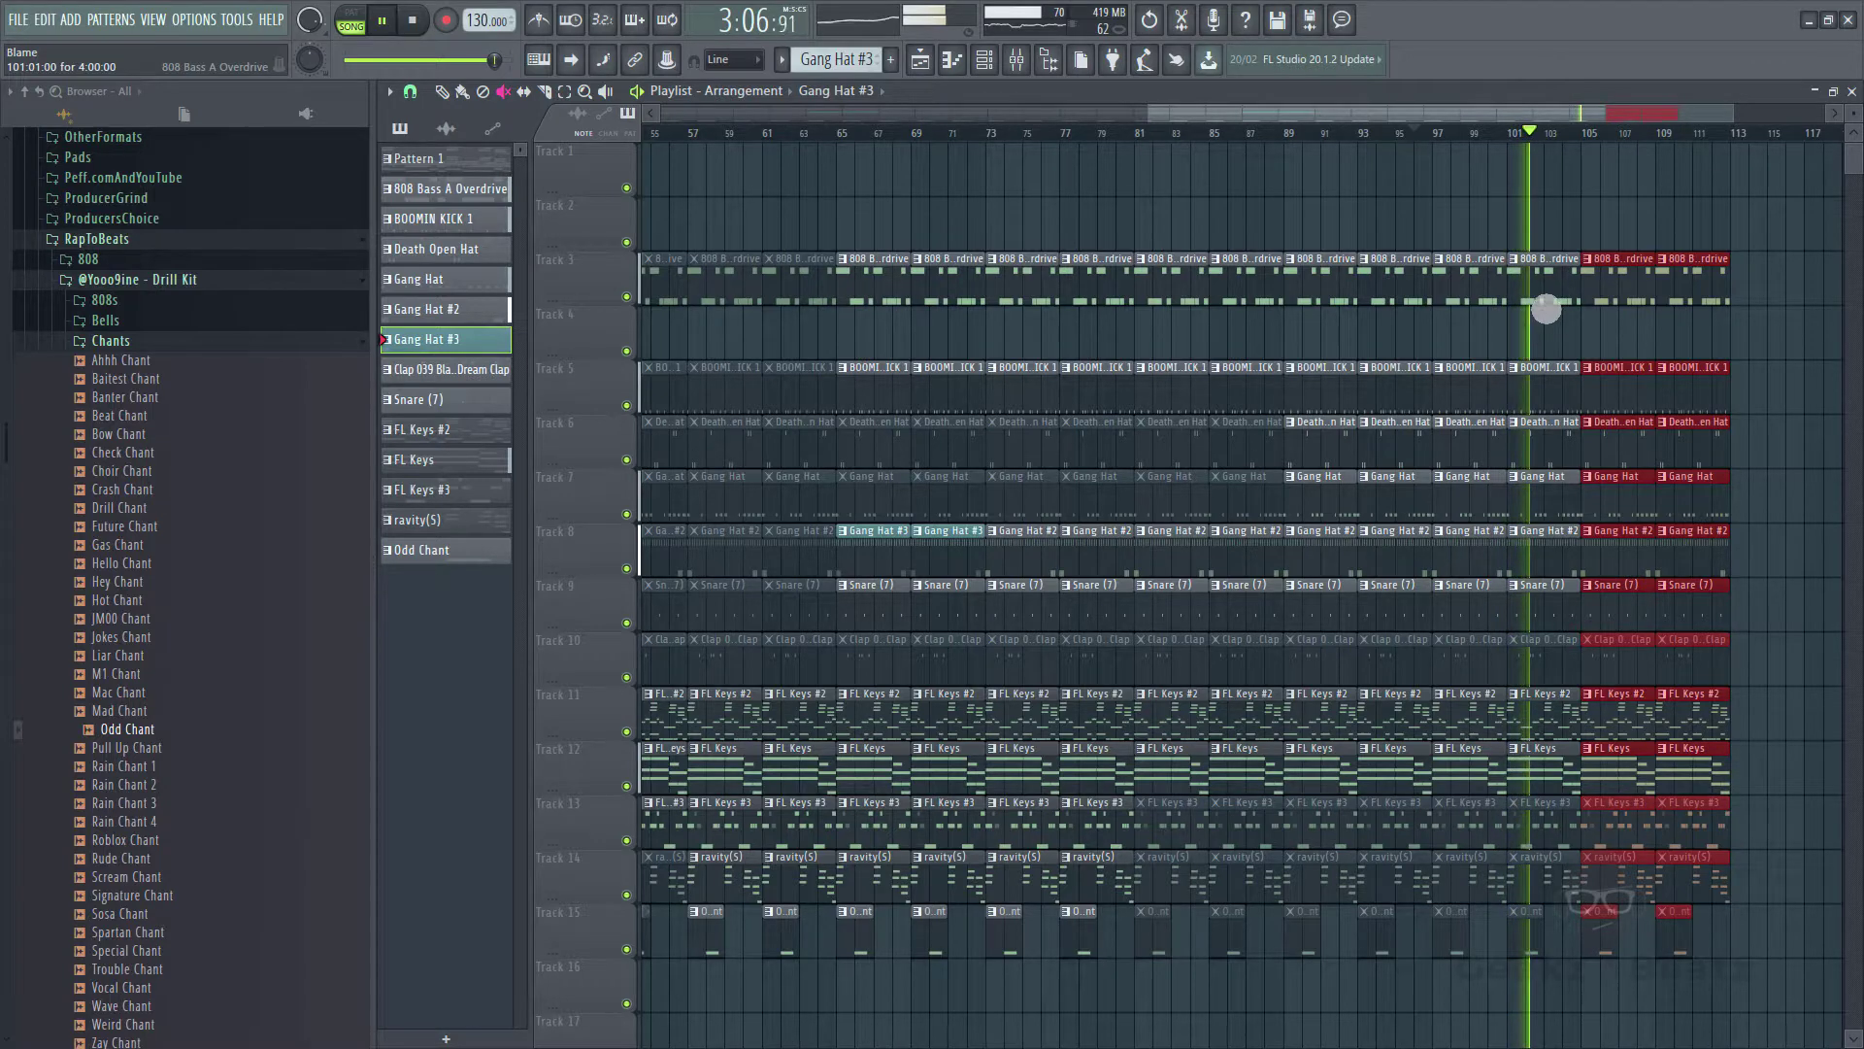
- Unmute the FL Keys #3, ravity(S), Odd Chant and Clap clips from bar 105 up to bar 113
click(1774, 395)
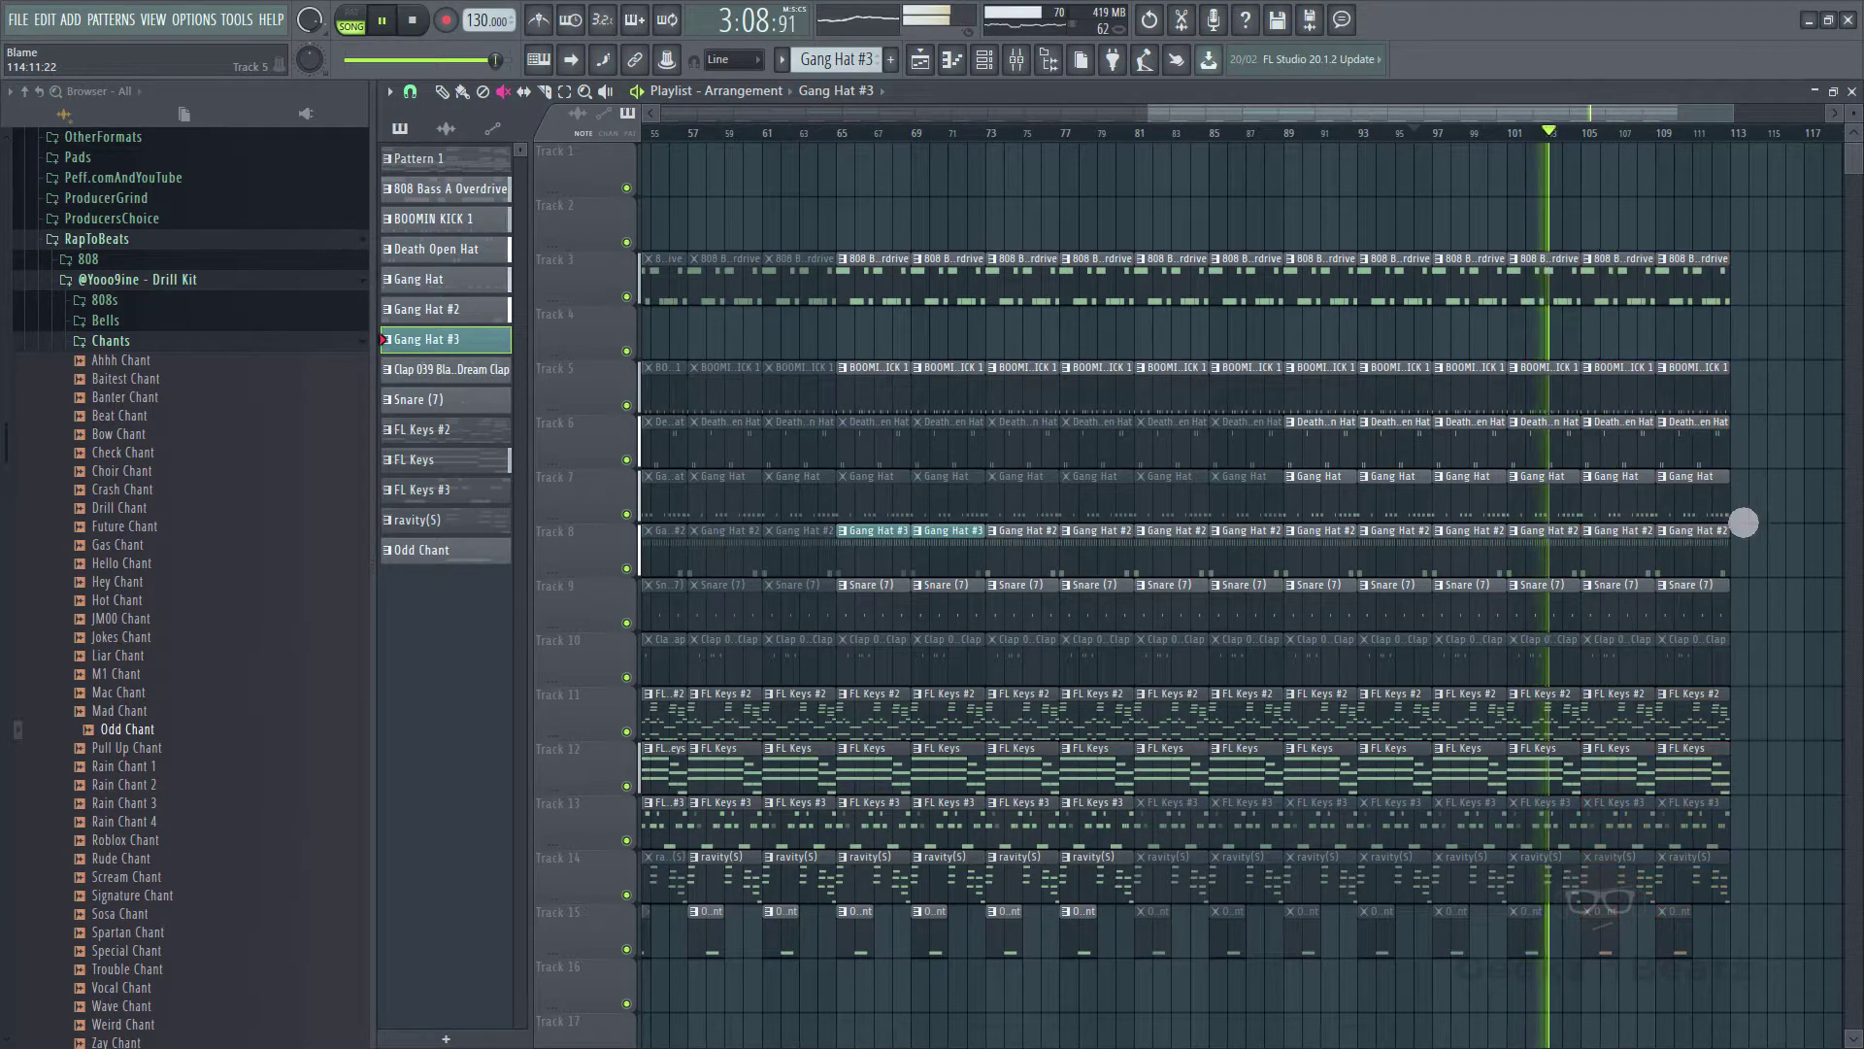
mouse_move(1711, 876)
mouse_down()
mouse_move(1623, 825)
mouse_move(1615, 936)
mouse_move(1724, 942)
mouse_up()
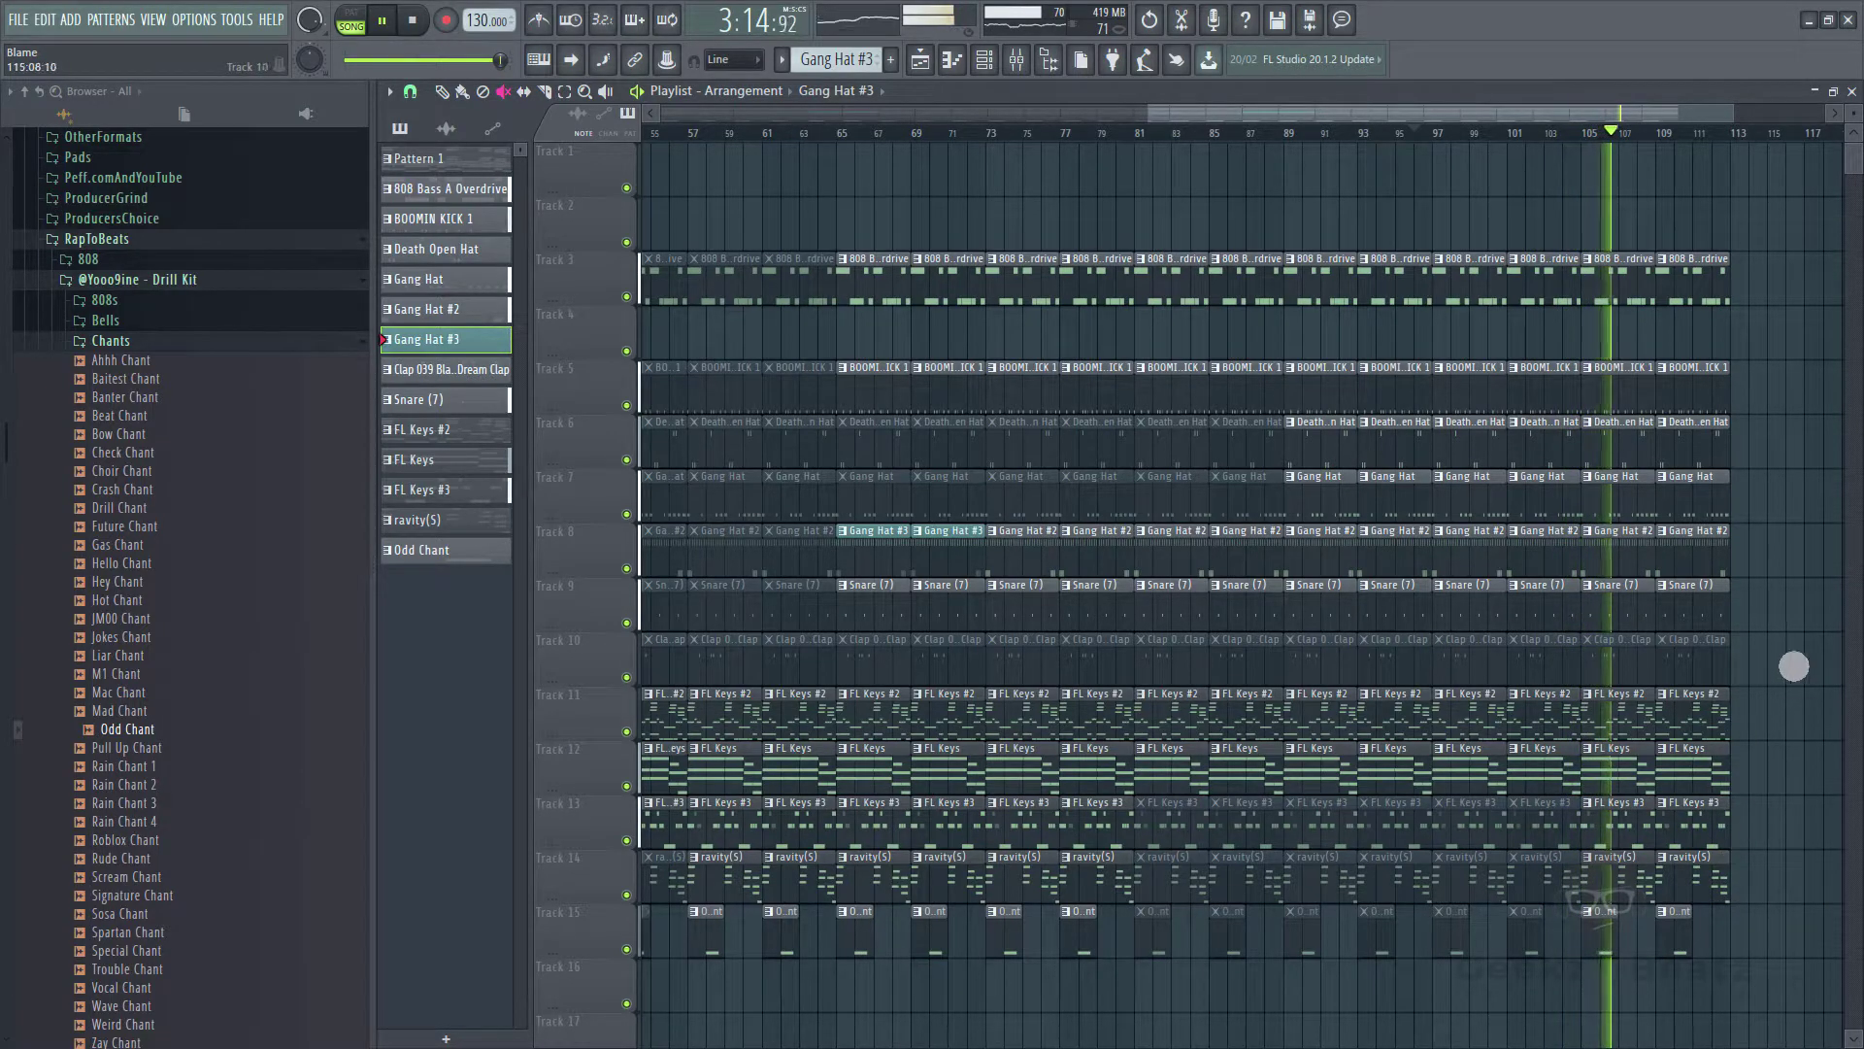
drag(1652, 653, 1693, 666)
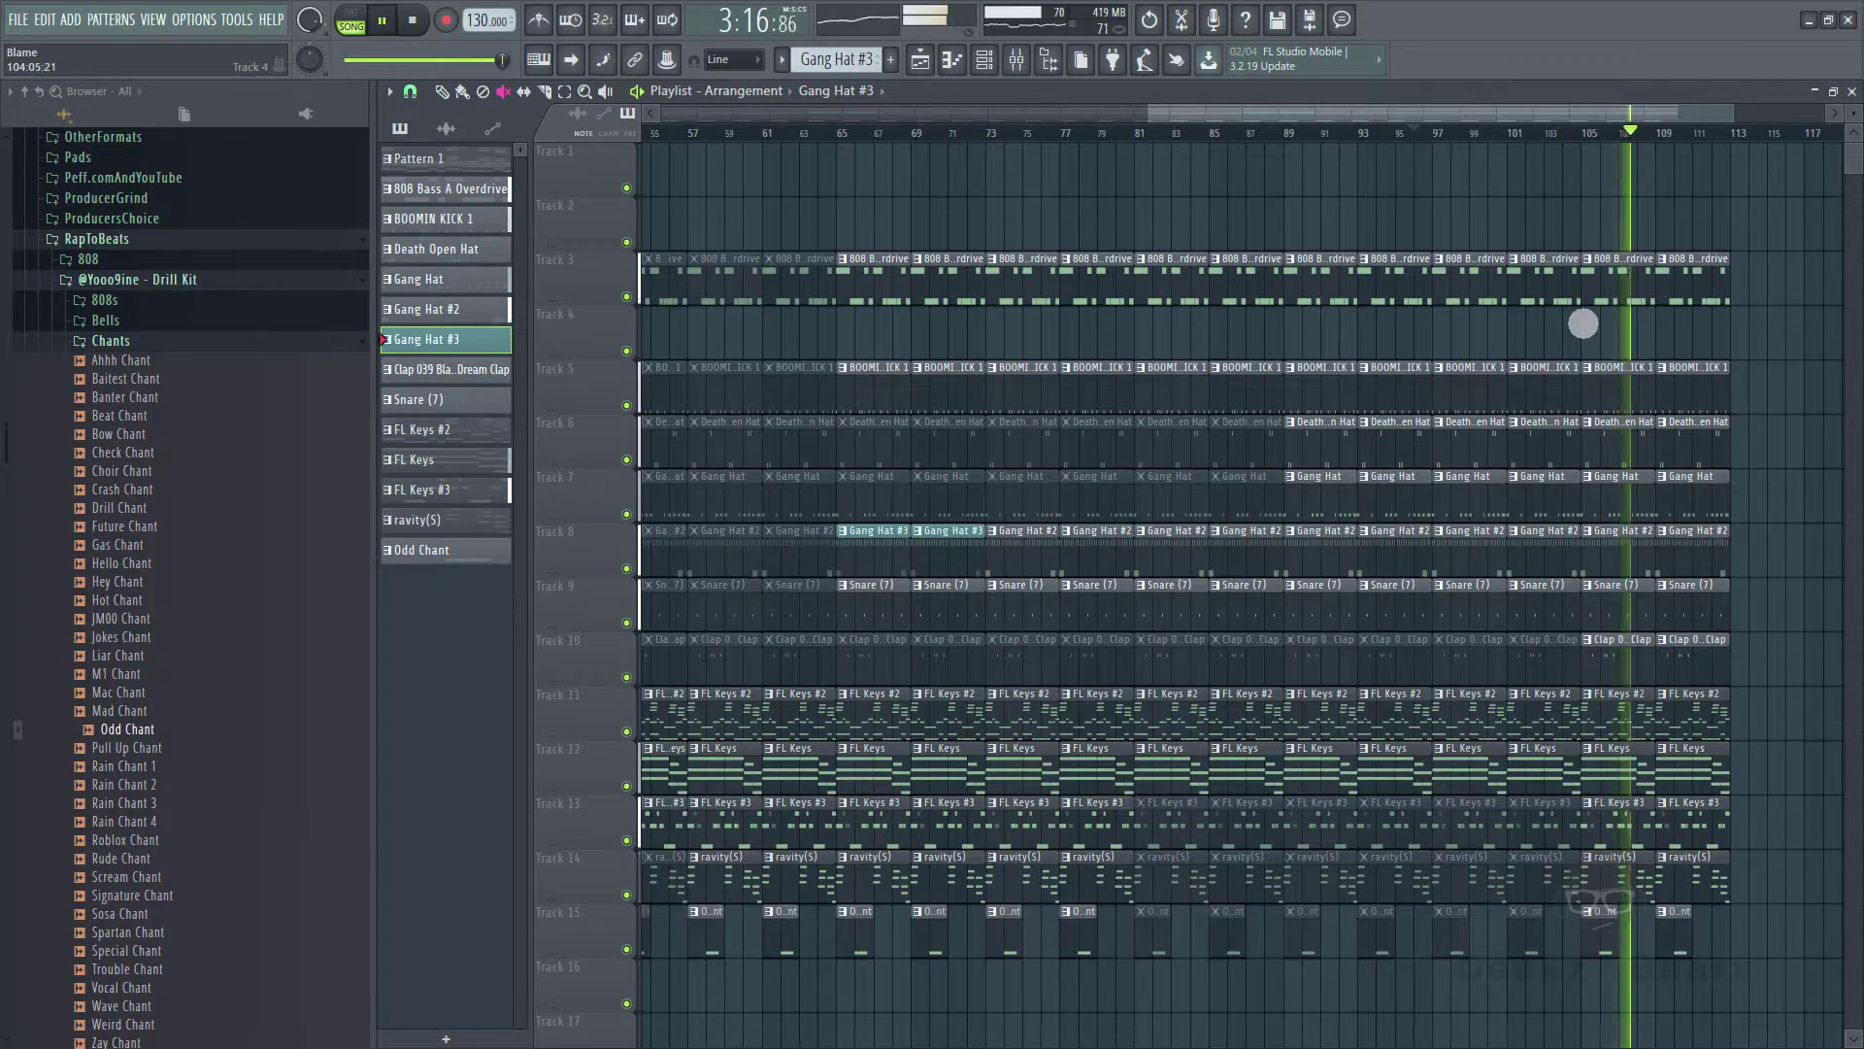
- Audition the section from bar 17 and unmute the Clap clips at bars 25, 29, 73 and 77
drag(1546, 117, 675, 65)
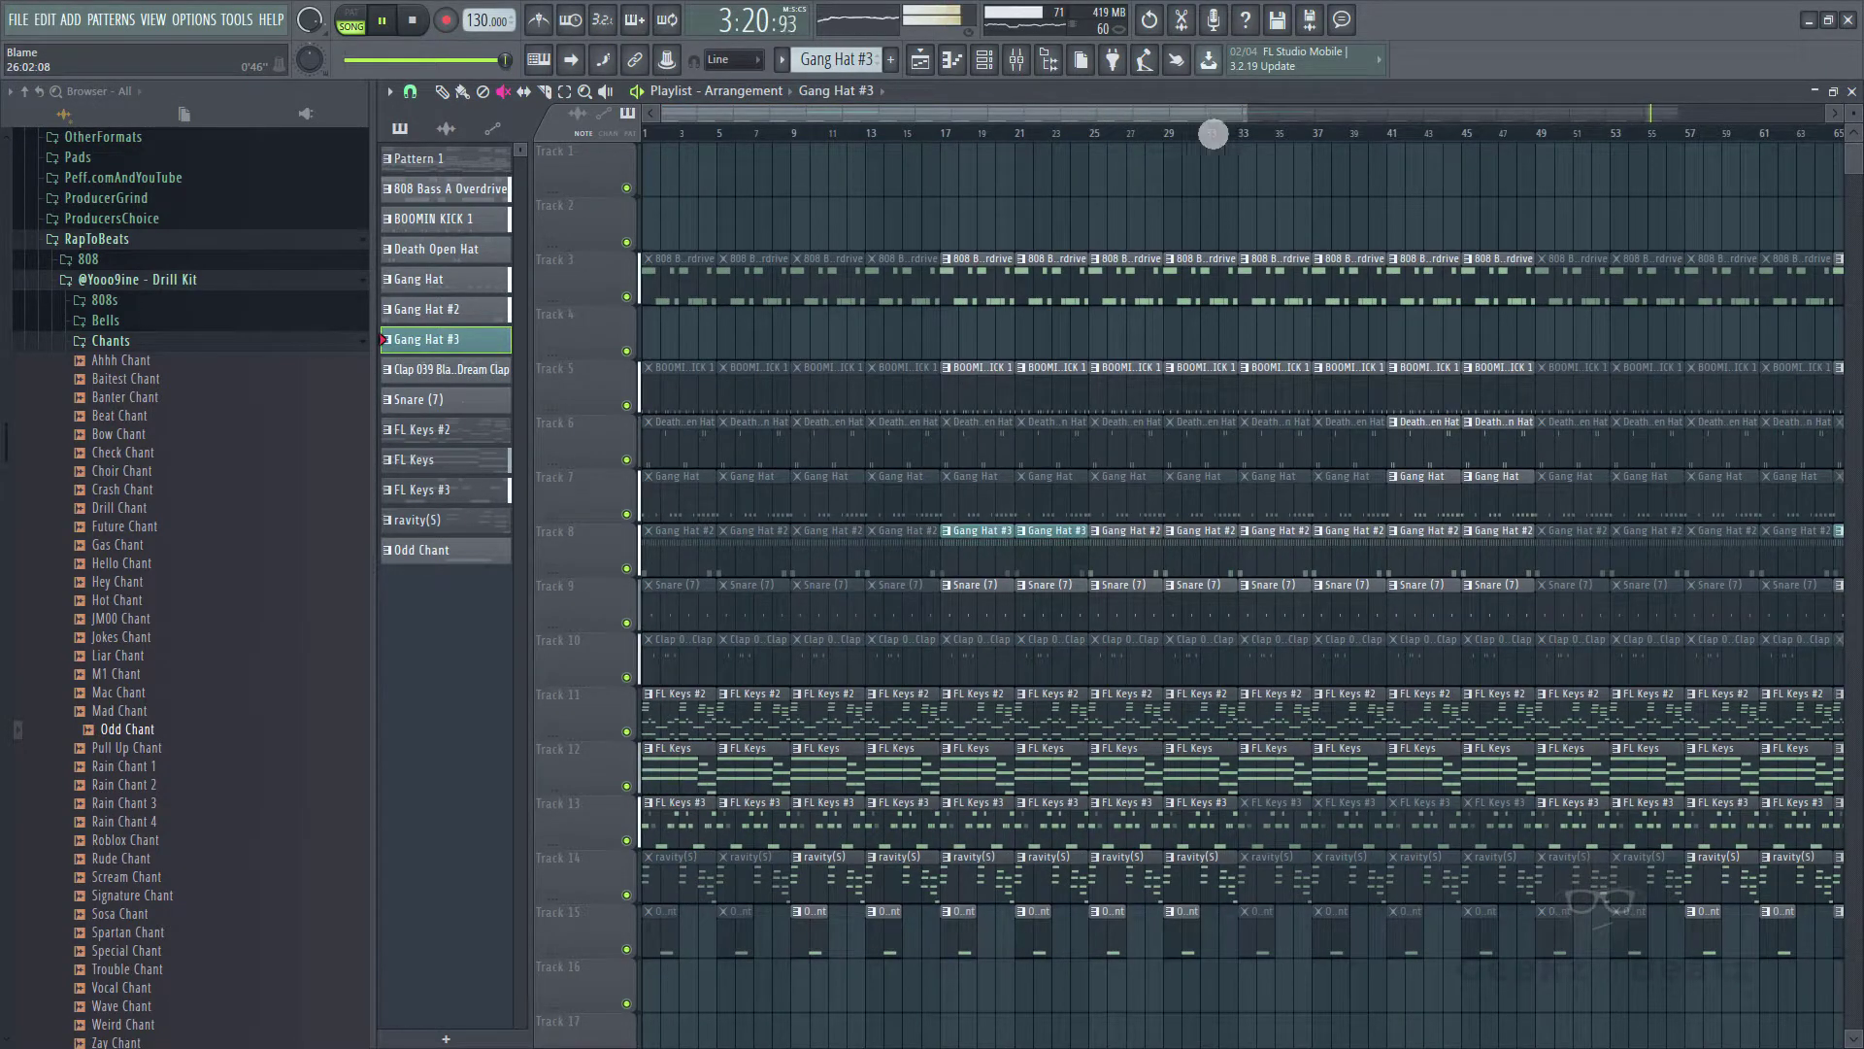
drag(1269, 134, 958, 134)
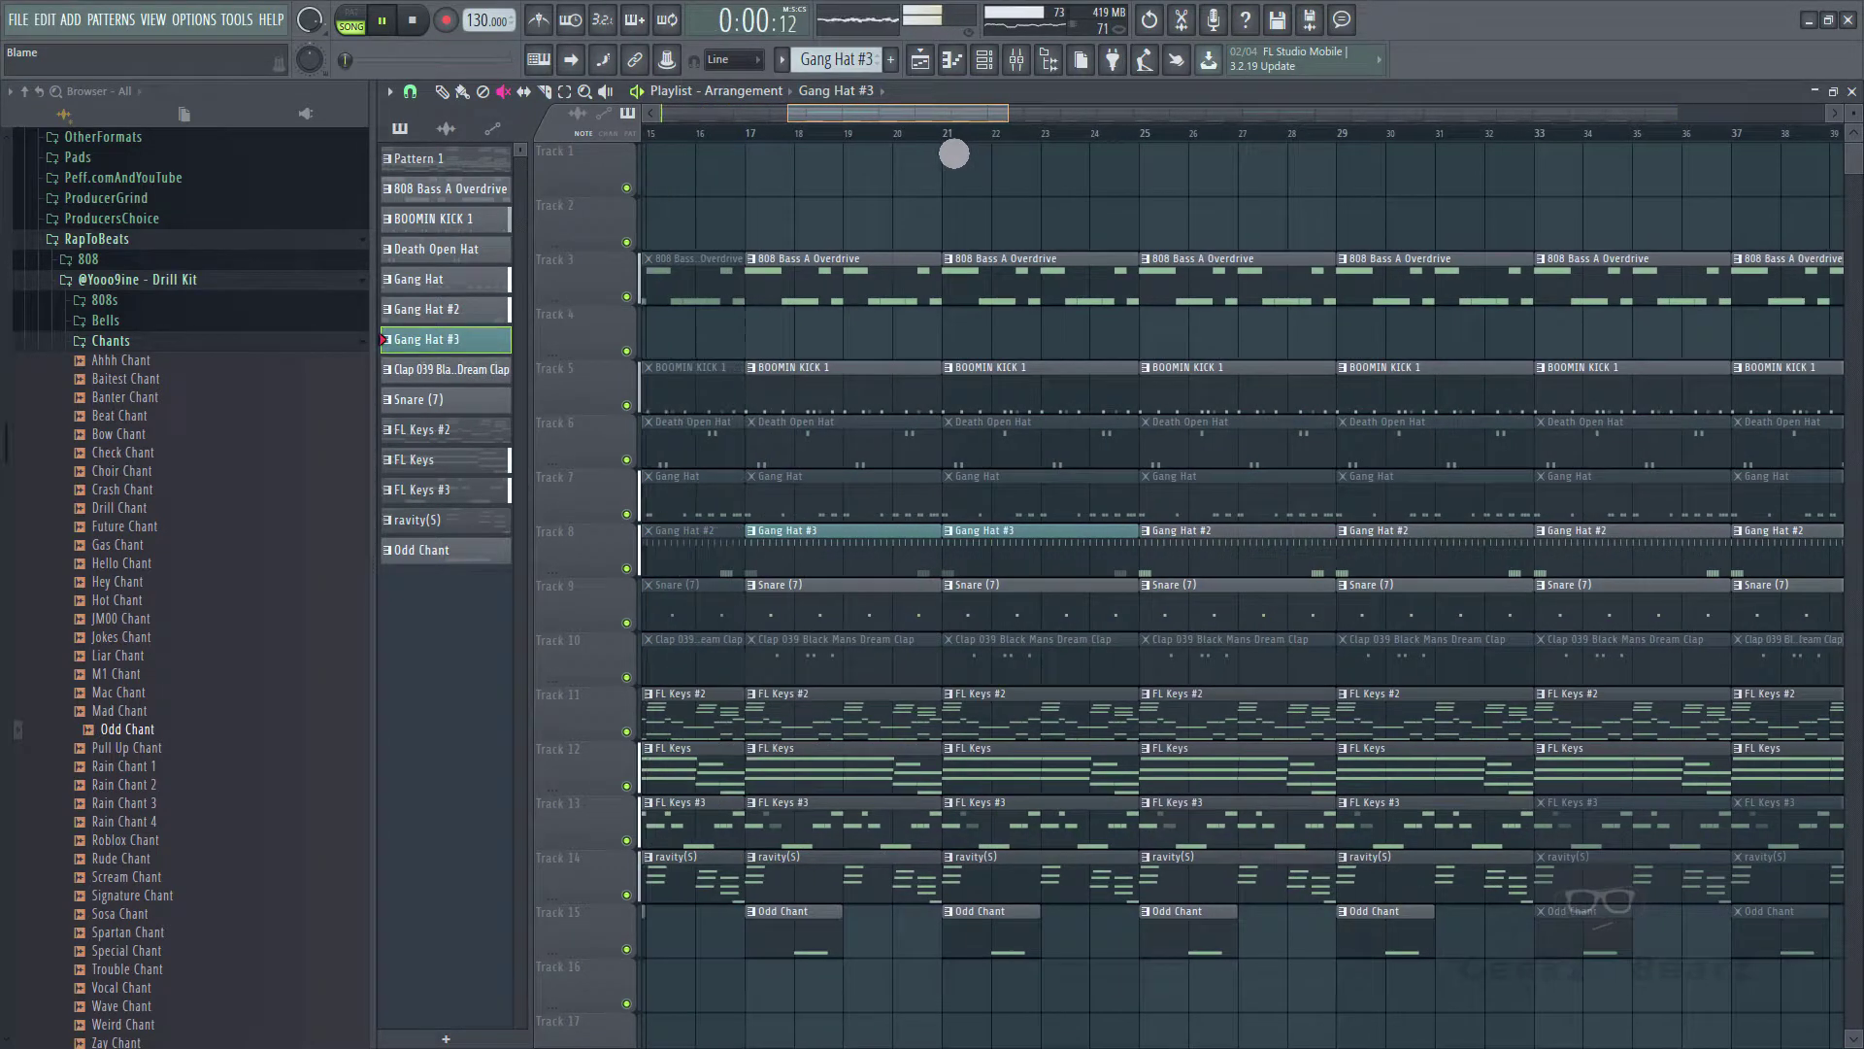
click(776, 136)
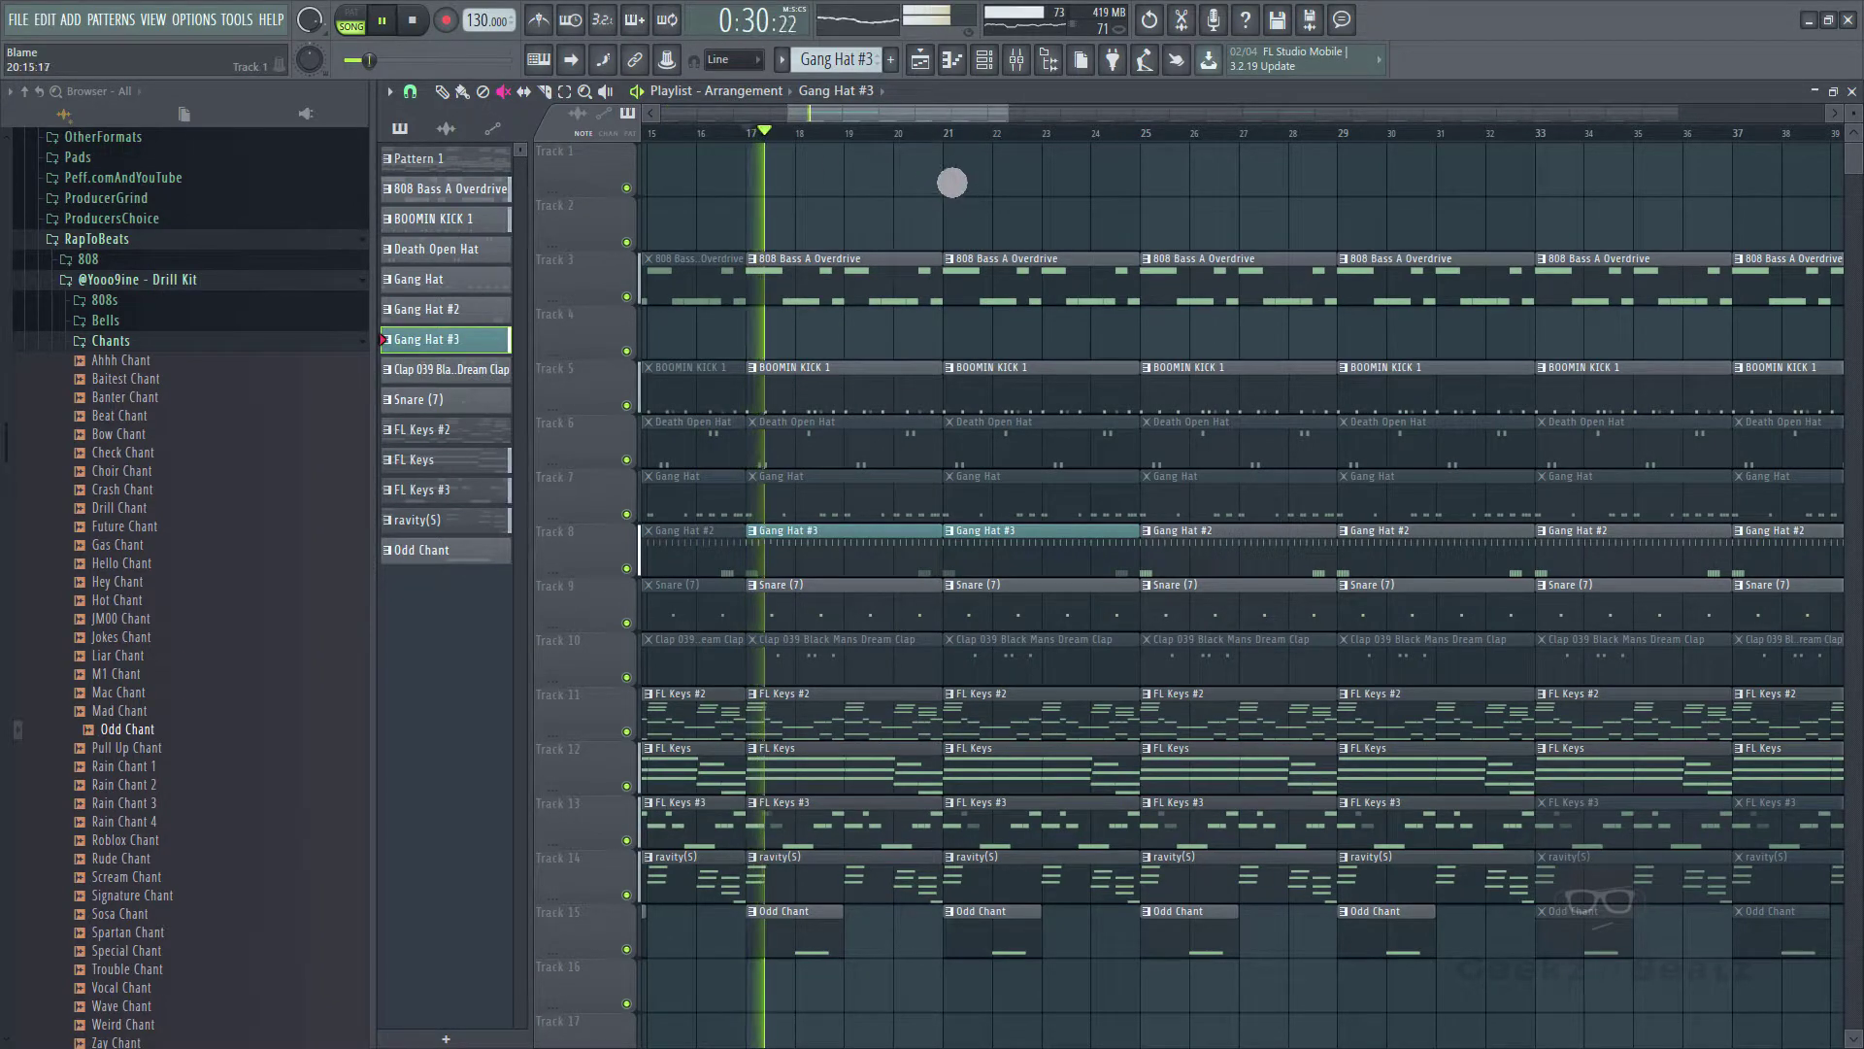
click(962, 135)
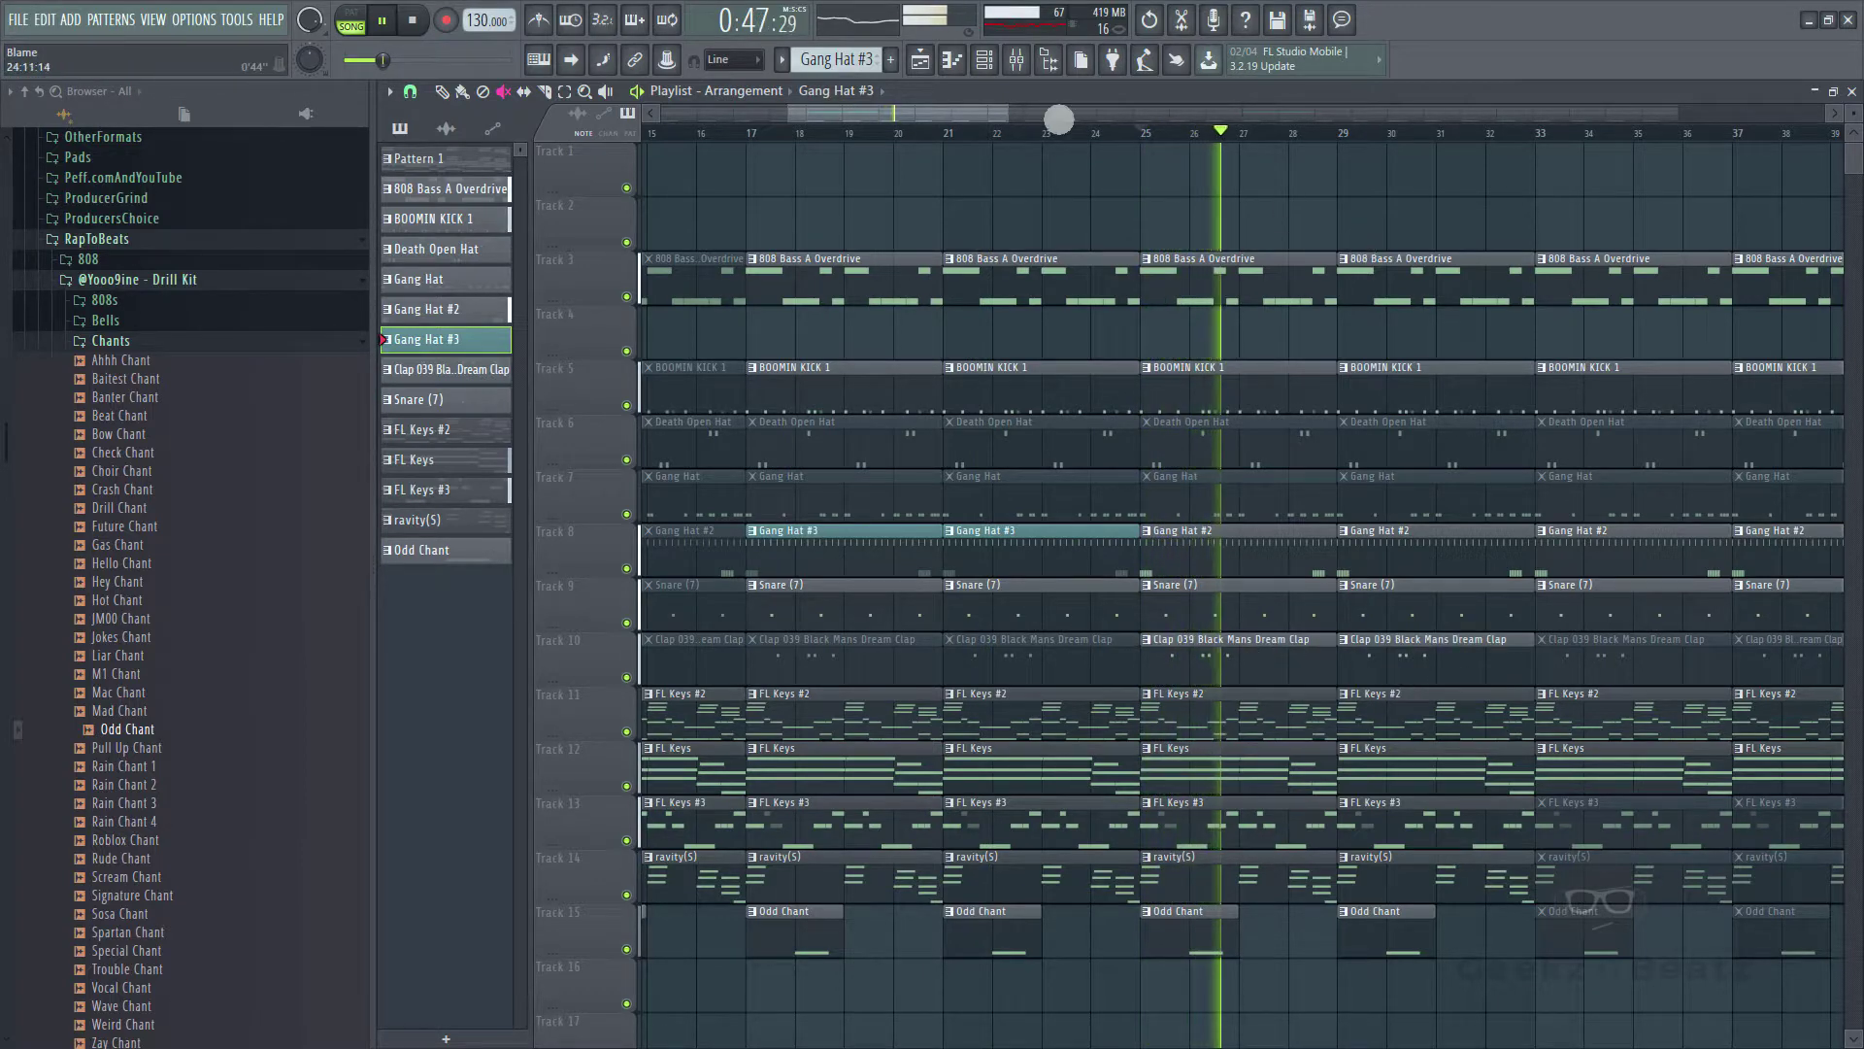
drag(1020, 129, 1398, 188)
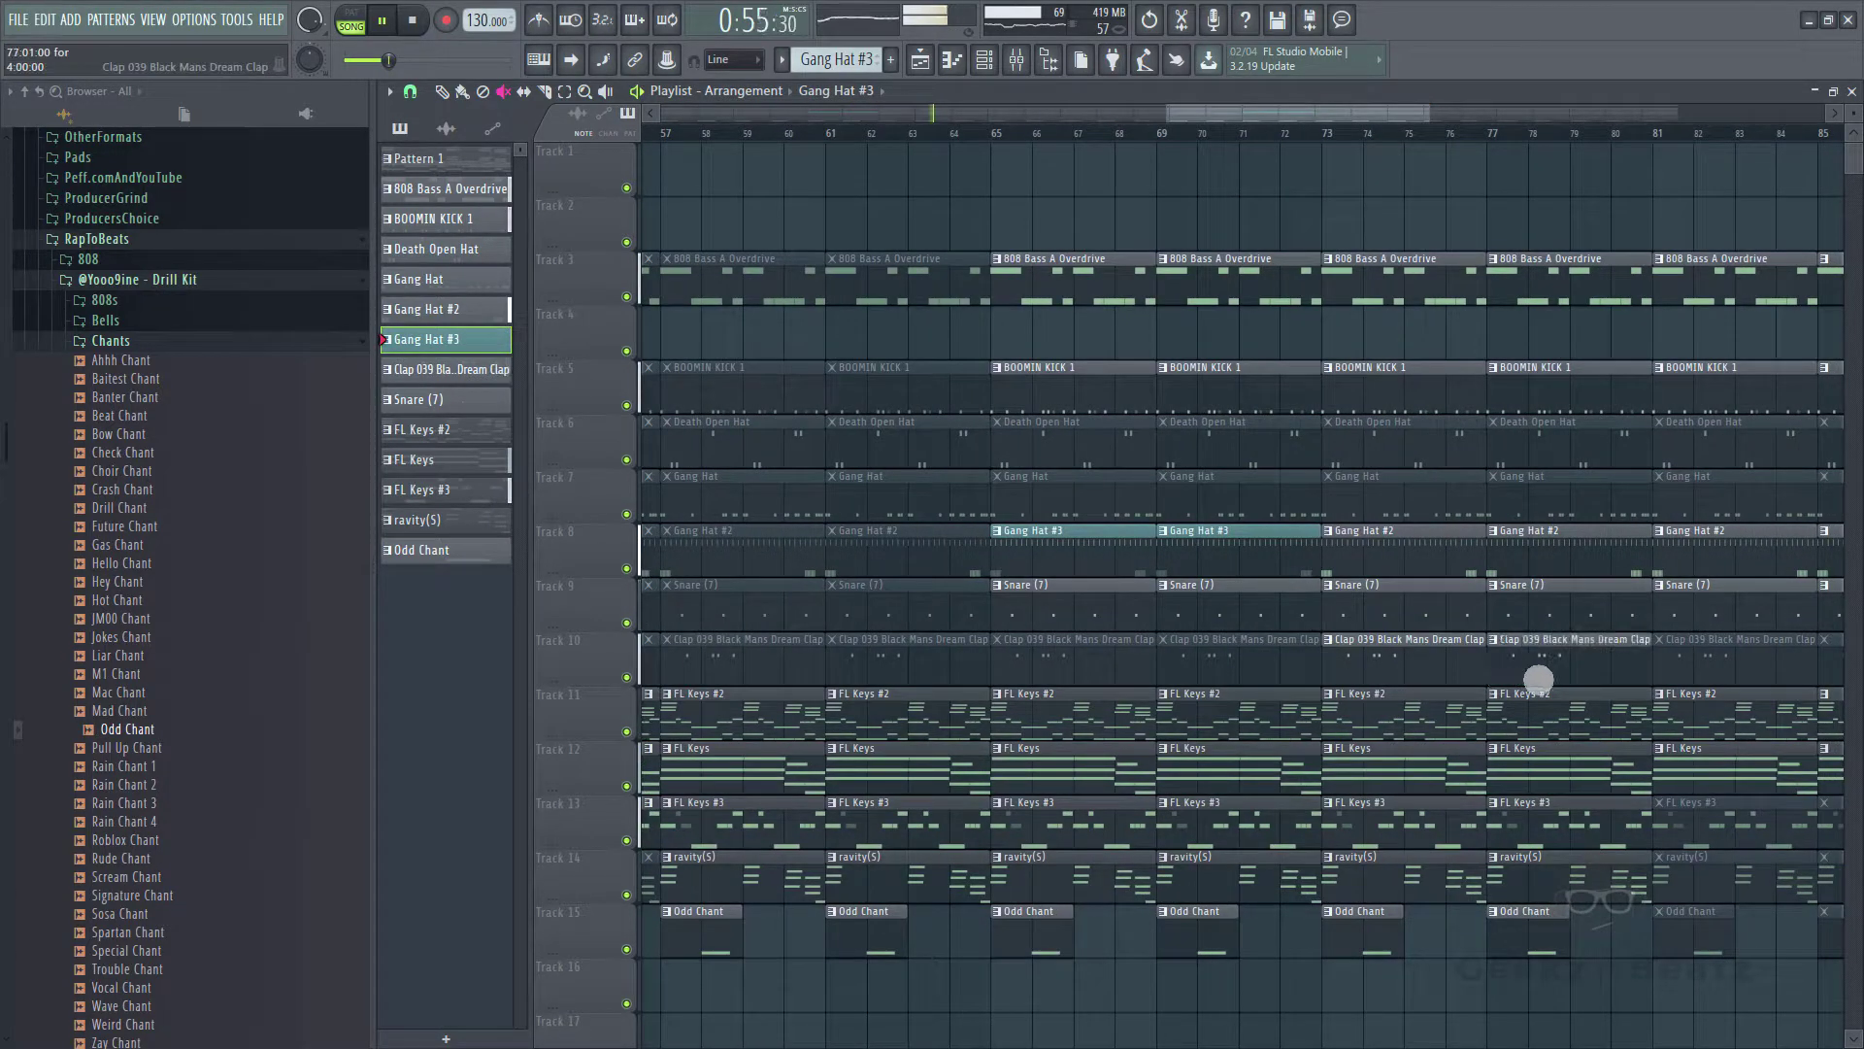
- Cut the drum clips on tracks 5 to 10 out of bar 40, leaving a drum break before bar 41
drag(1268, 117, 1022, 107)
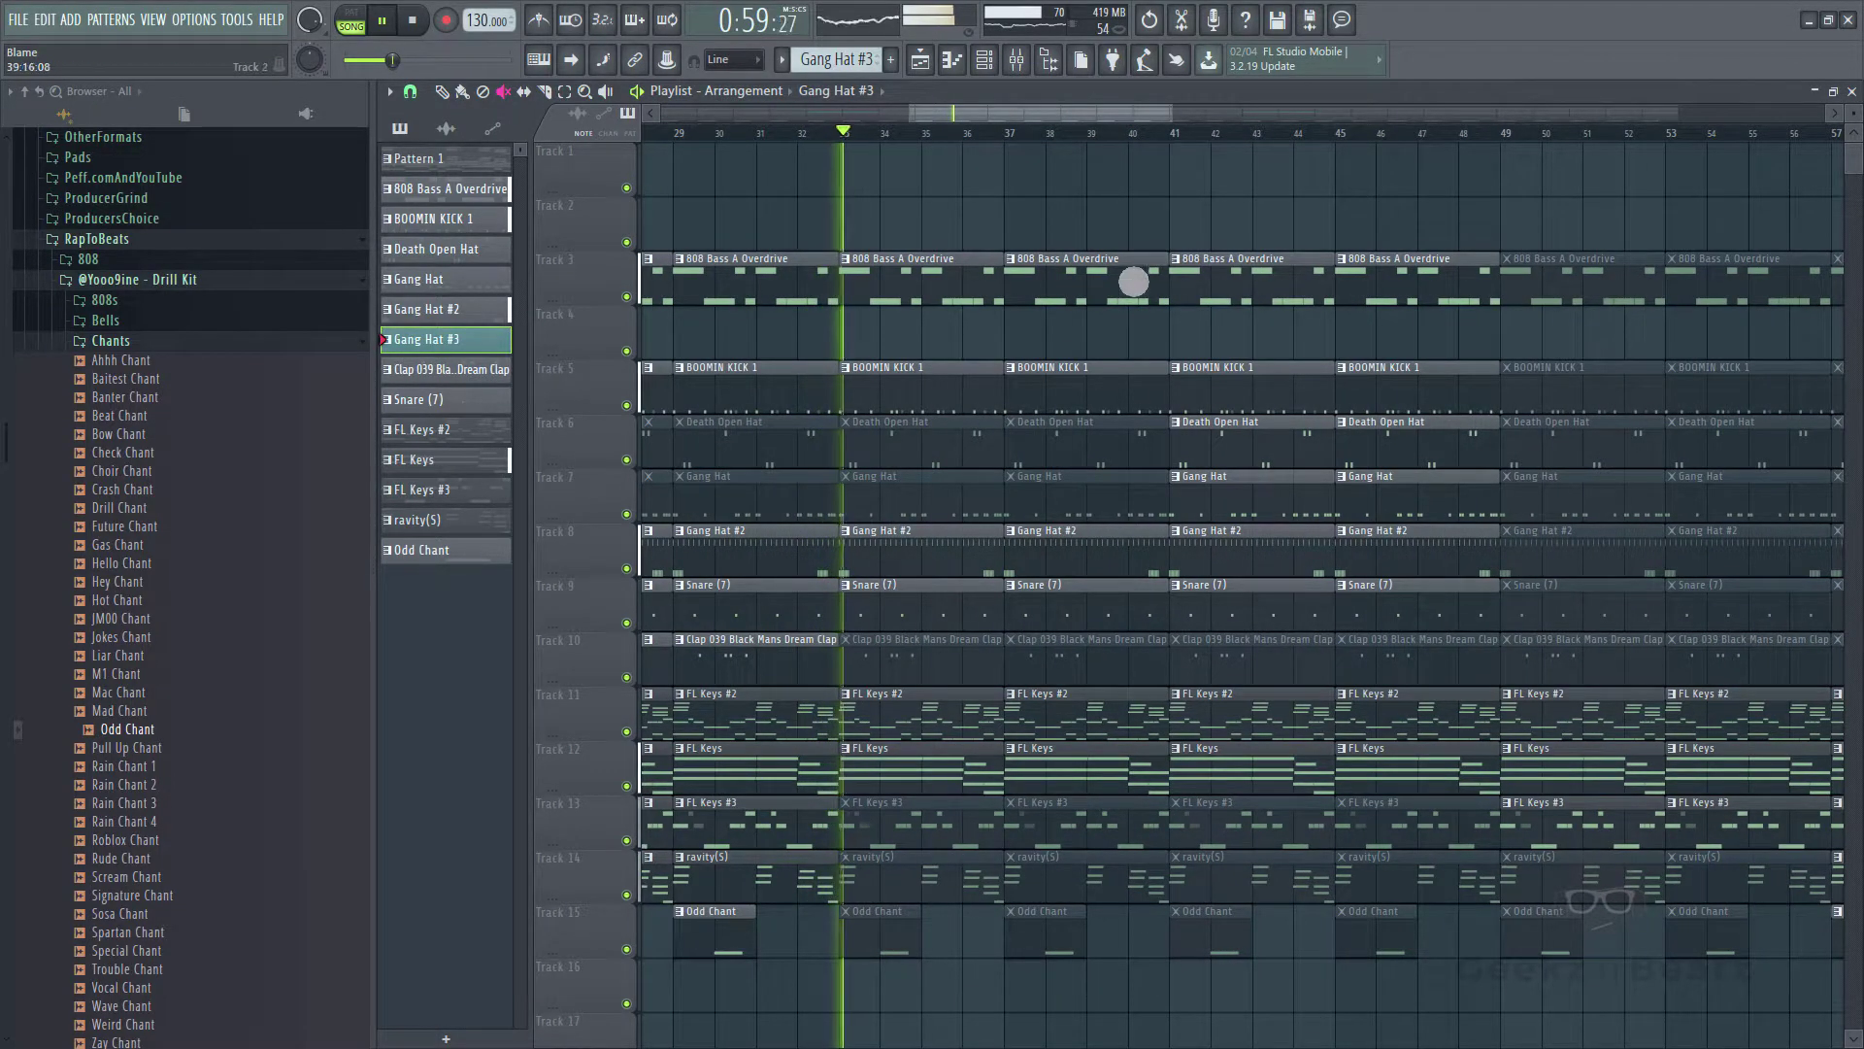
drag(1074, 115, 738, 107)
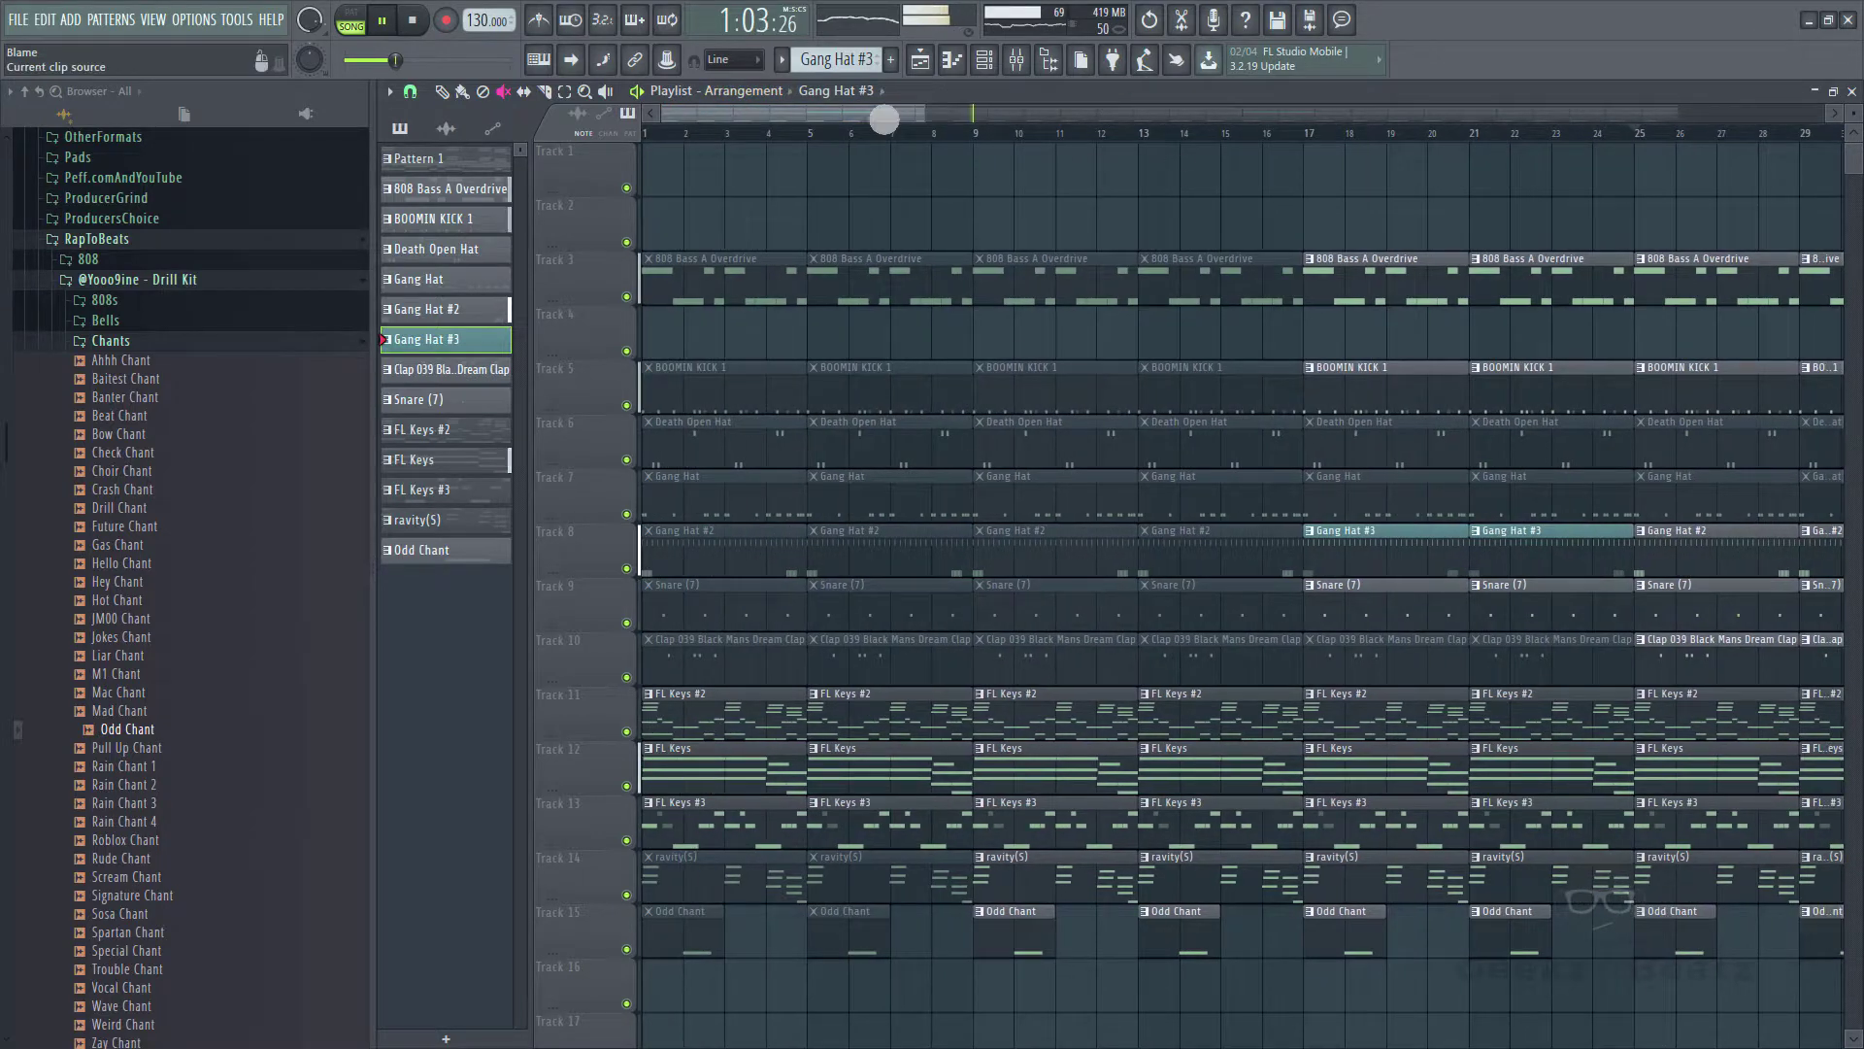
drag(883, 118, 1297, 360)
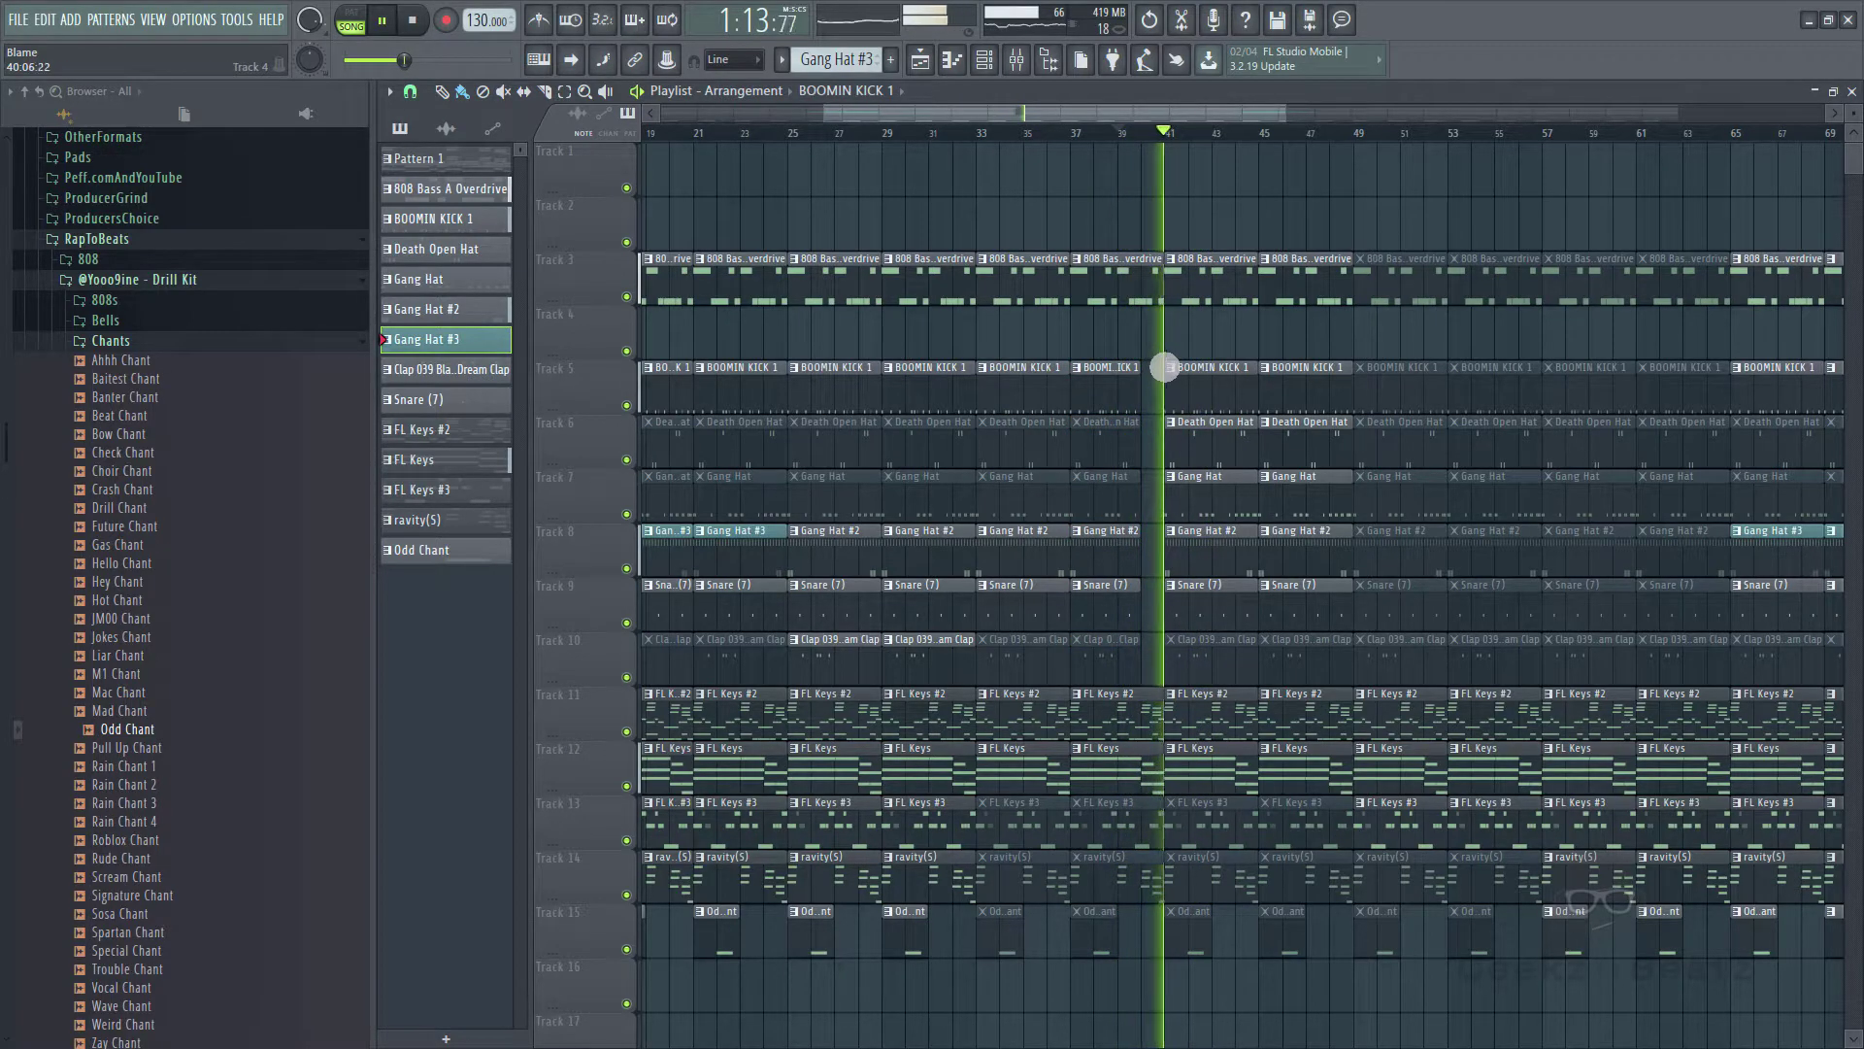
- Play from bar 17 and trim the bar 21 clips on tracks 3 to 14 to end slightly before bar 25
drag(1067, 109, 716, 113)
click(1030, 136)
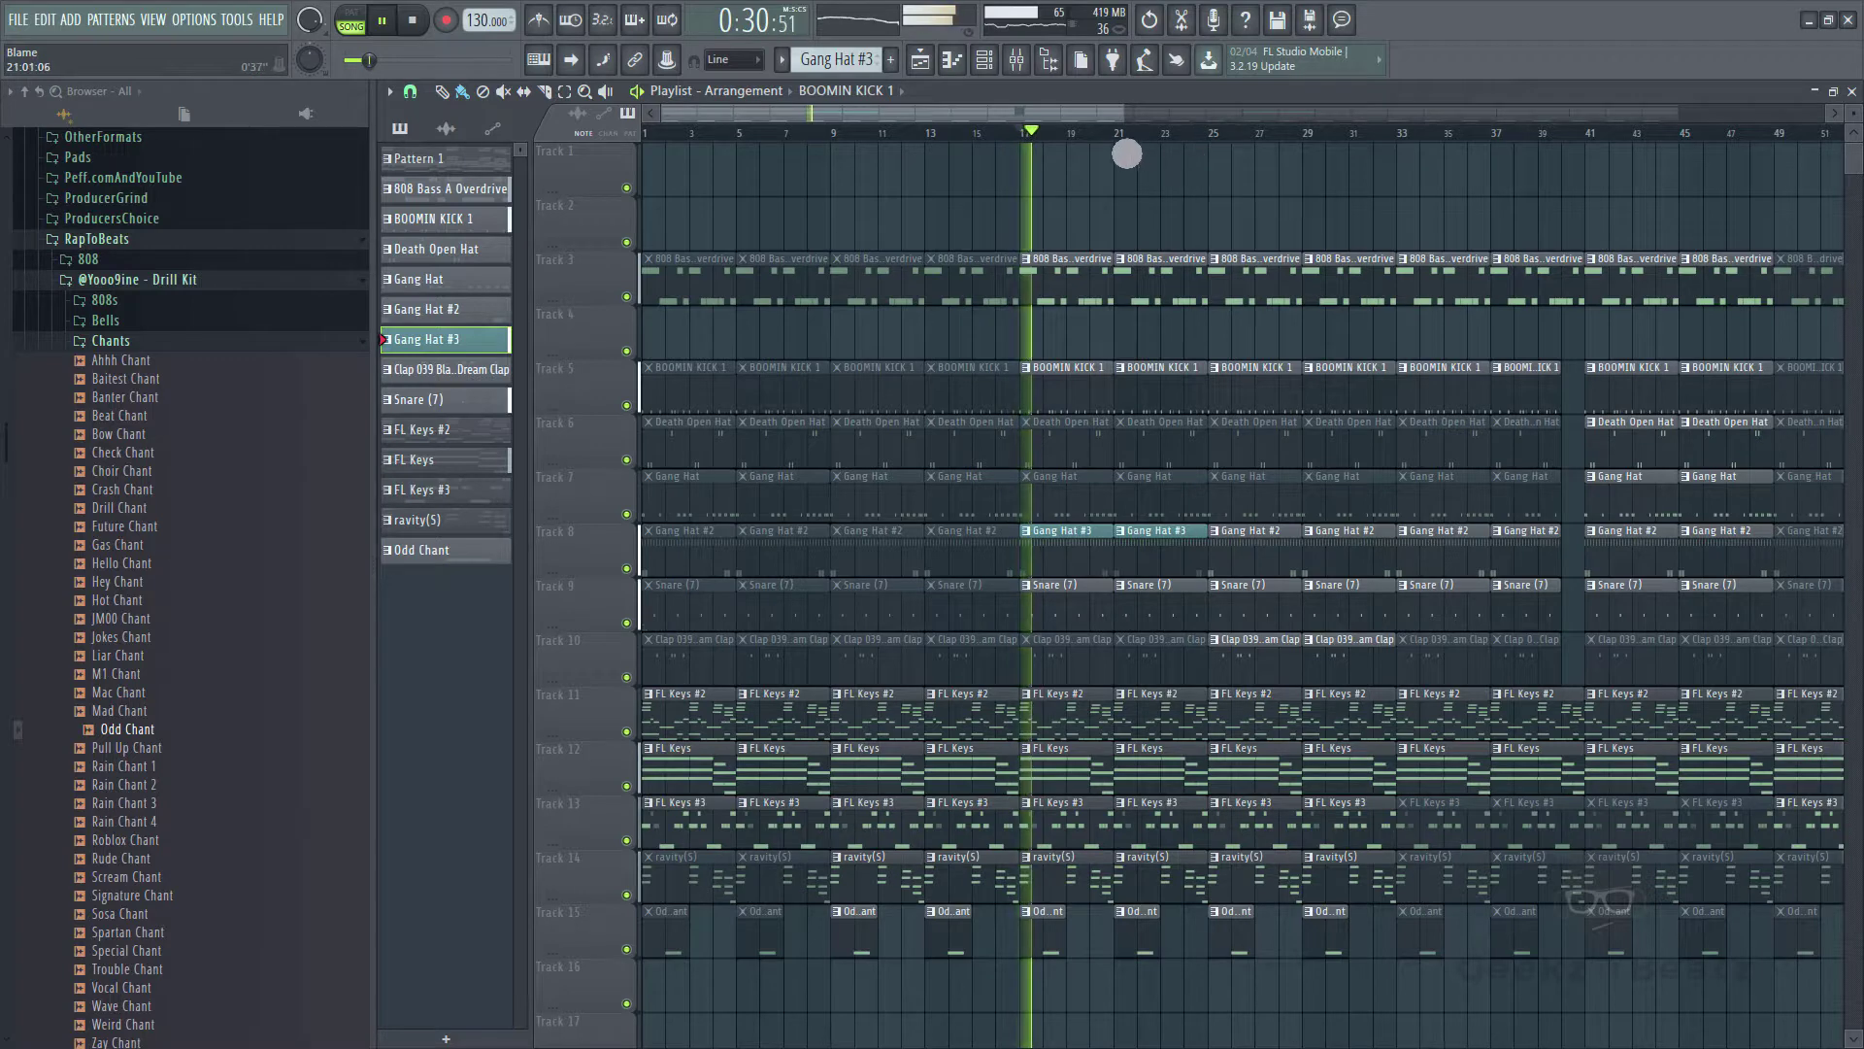
click(1193, 136)
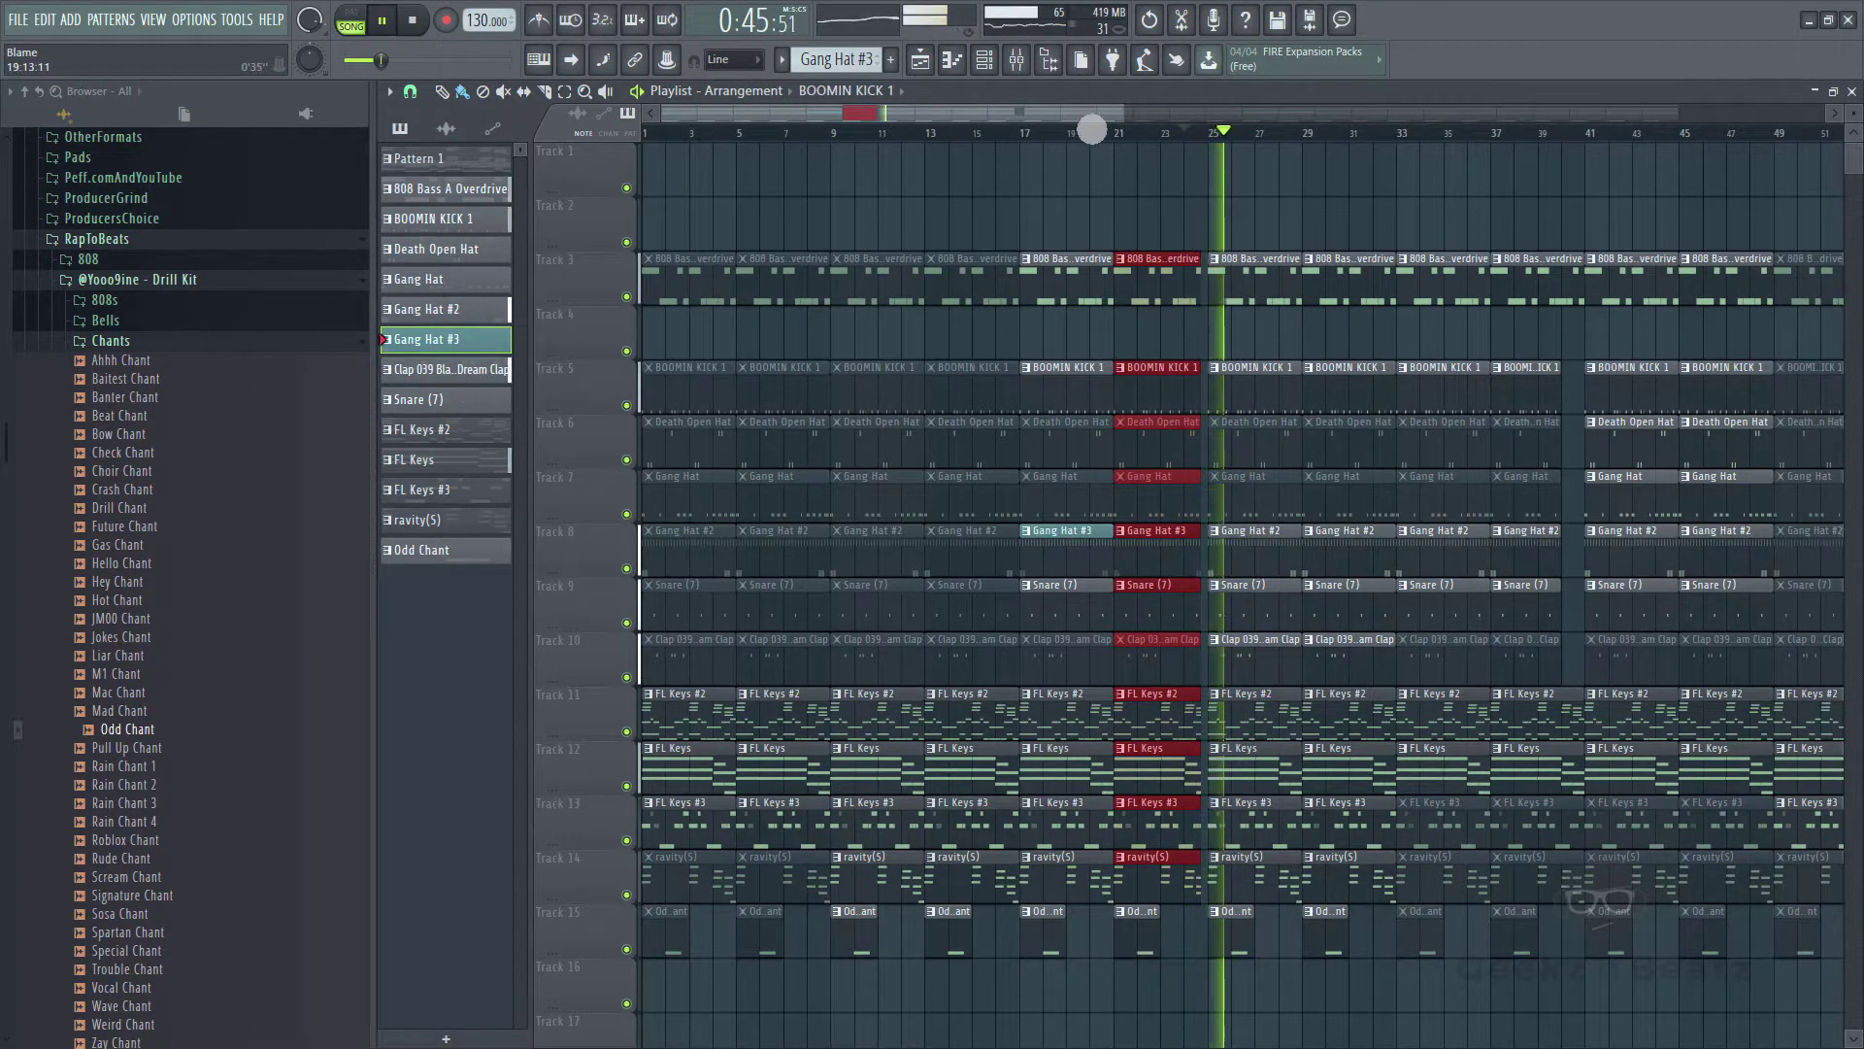
- Shorten the bar 29 clips on tracks 3 to 14 to end at bar 32, leaving a gap before bar 33
drag(1091, 126, 1186, 138)
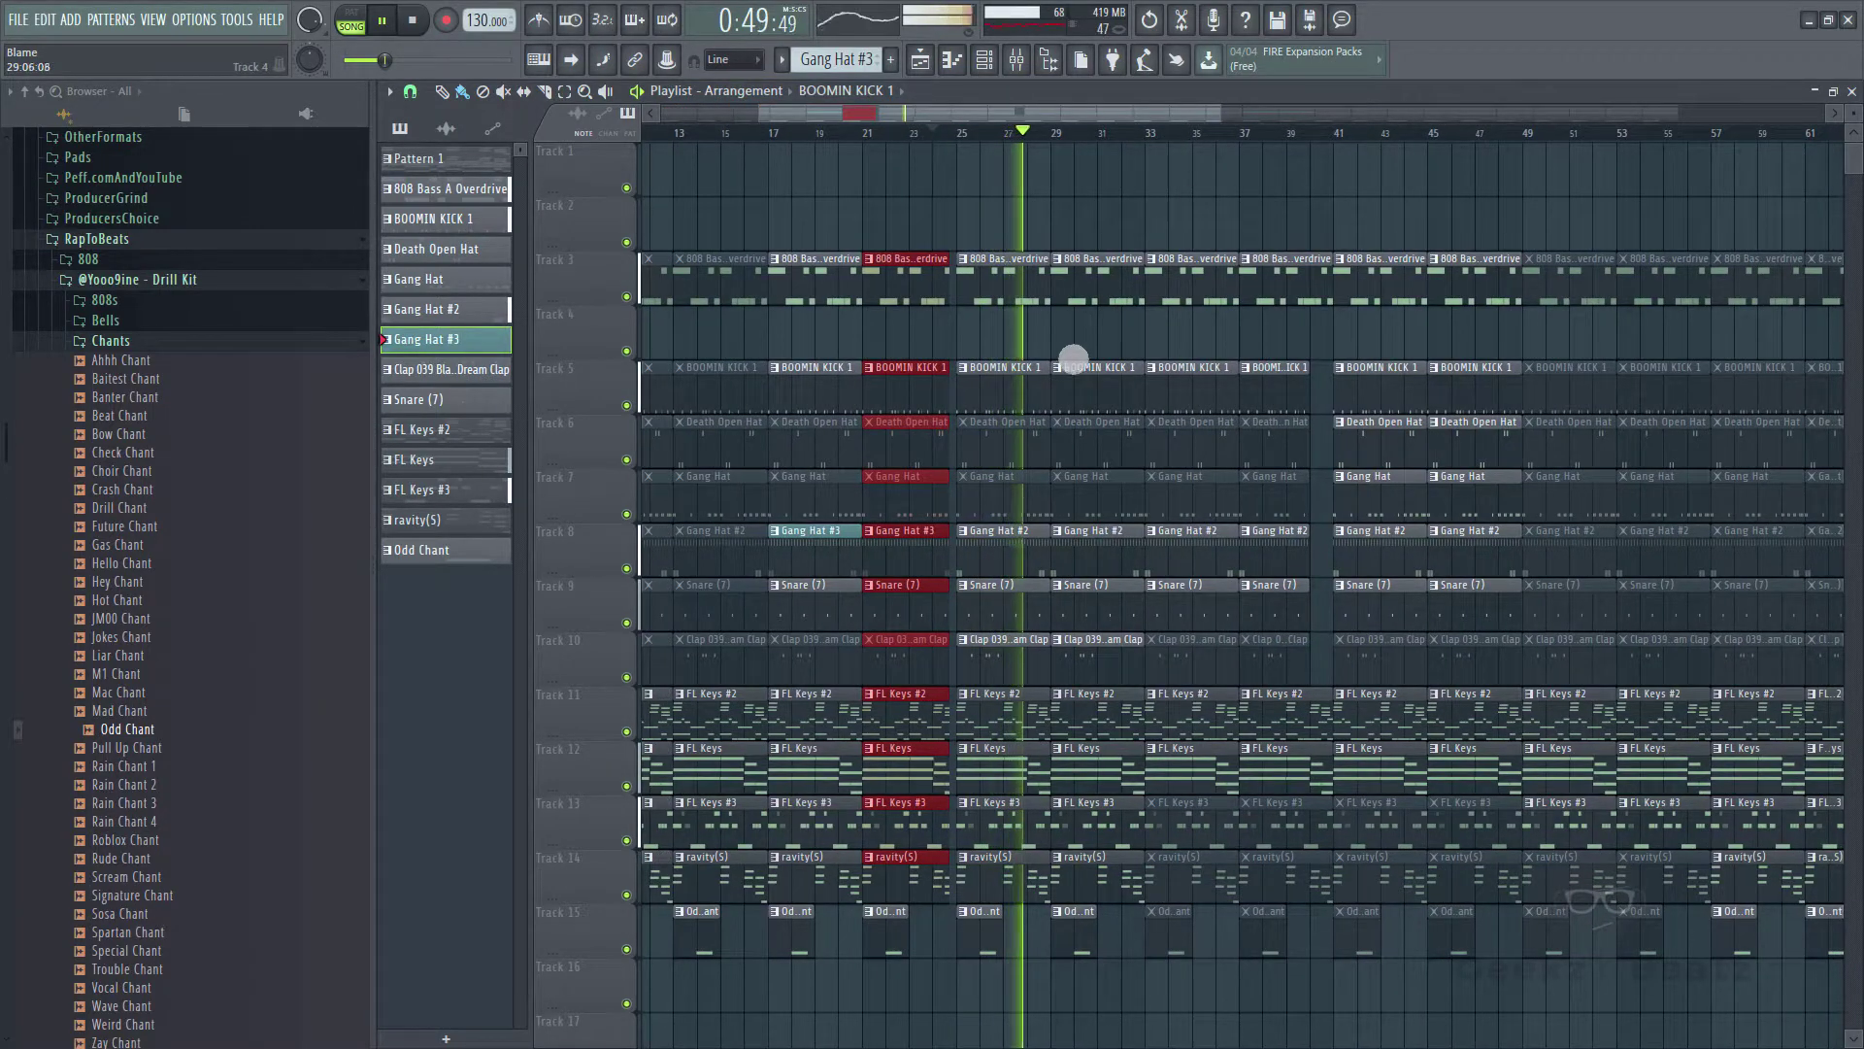
drag(1116, 201, 1137, 894)
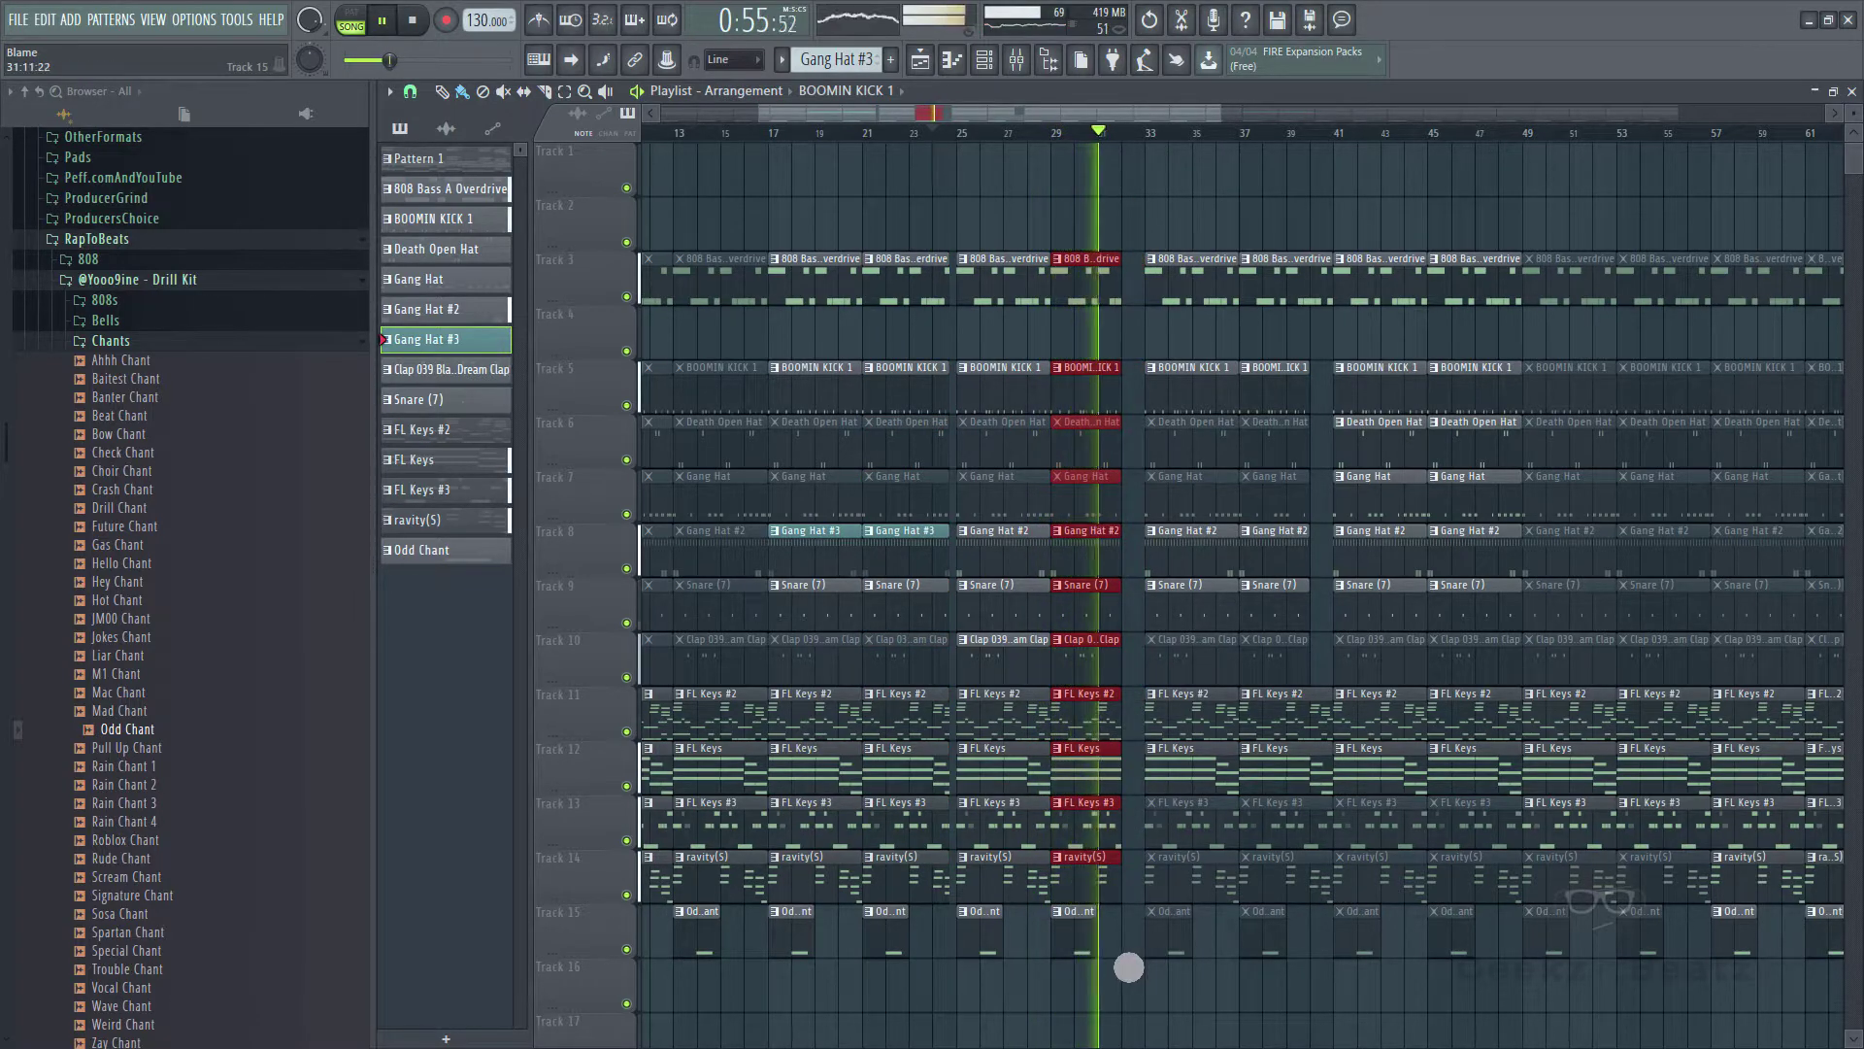
click(1129, 967)
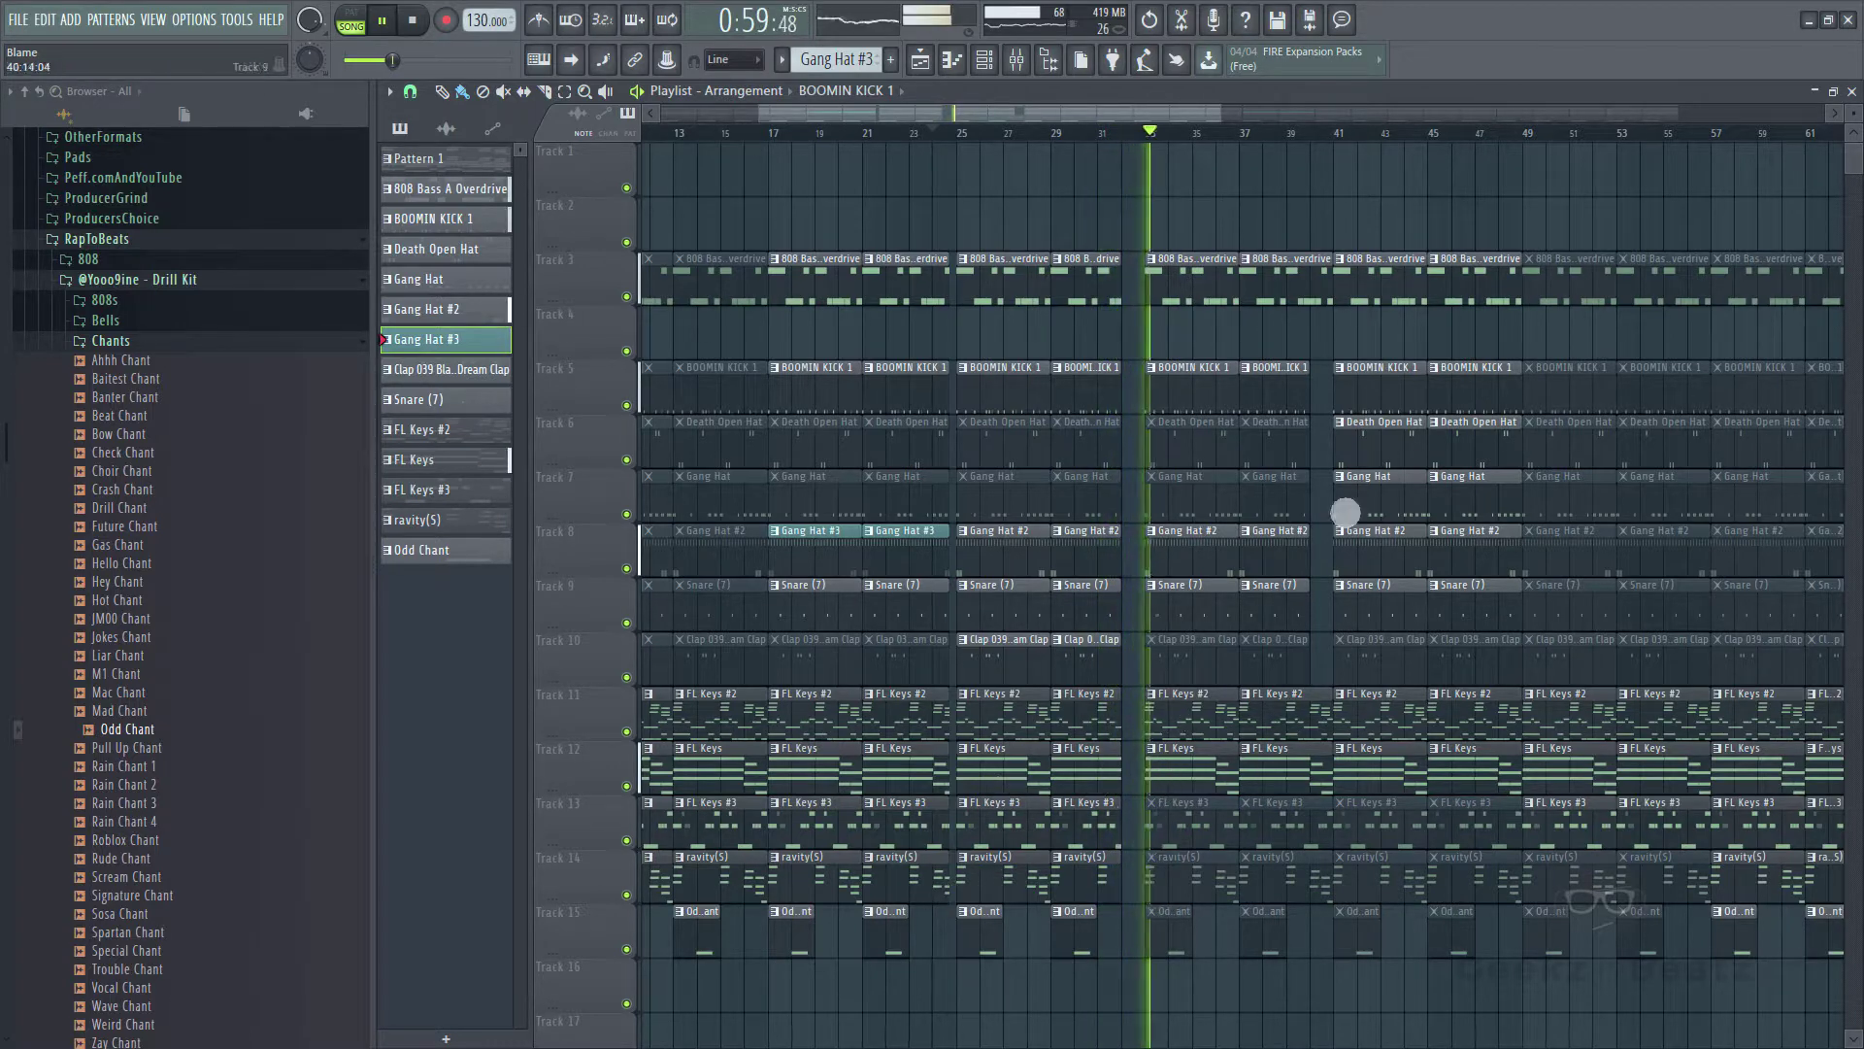
- Try delaying the 808 Bass and BOOMIN KICK 1 clips at bar 65 to bar 66, and delete the stray kick clip on track 1
drag(1146, 117, 1312, 173)
click(1349, 132)
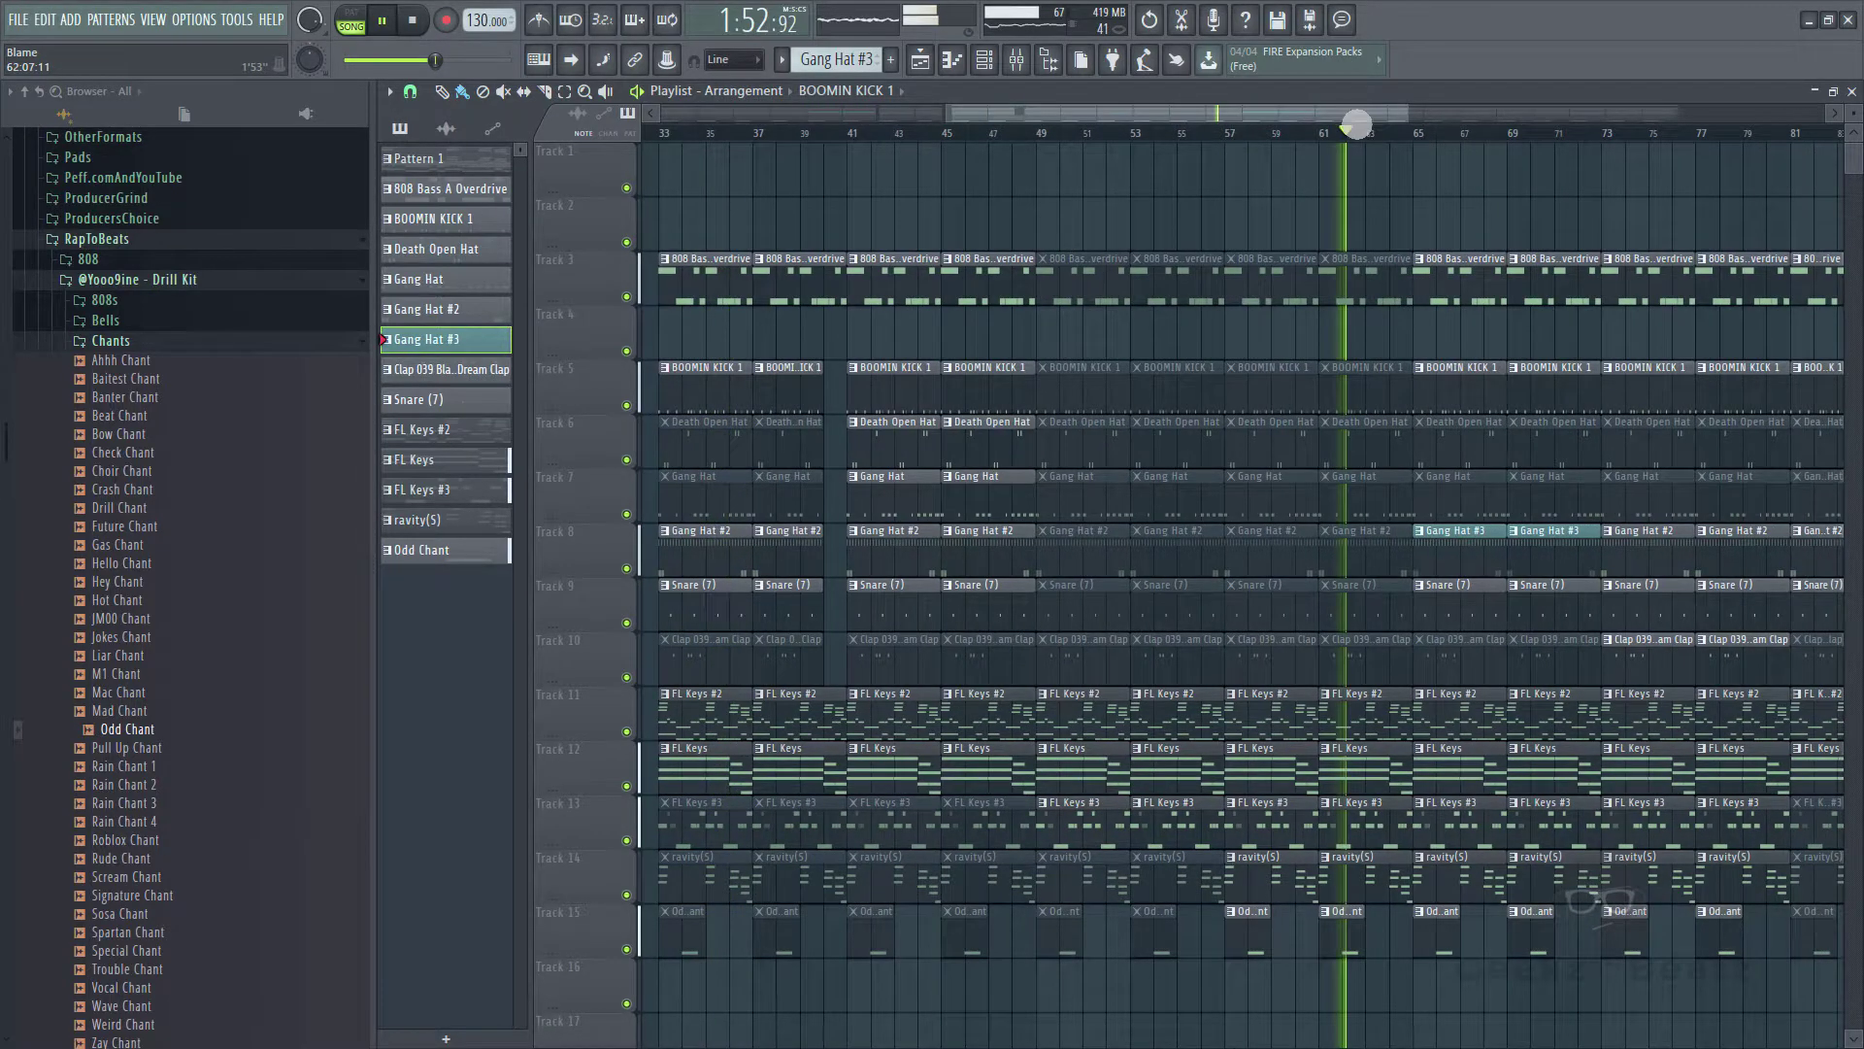
drag(1363, 115, 1515, 155)
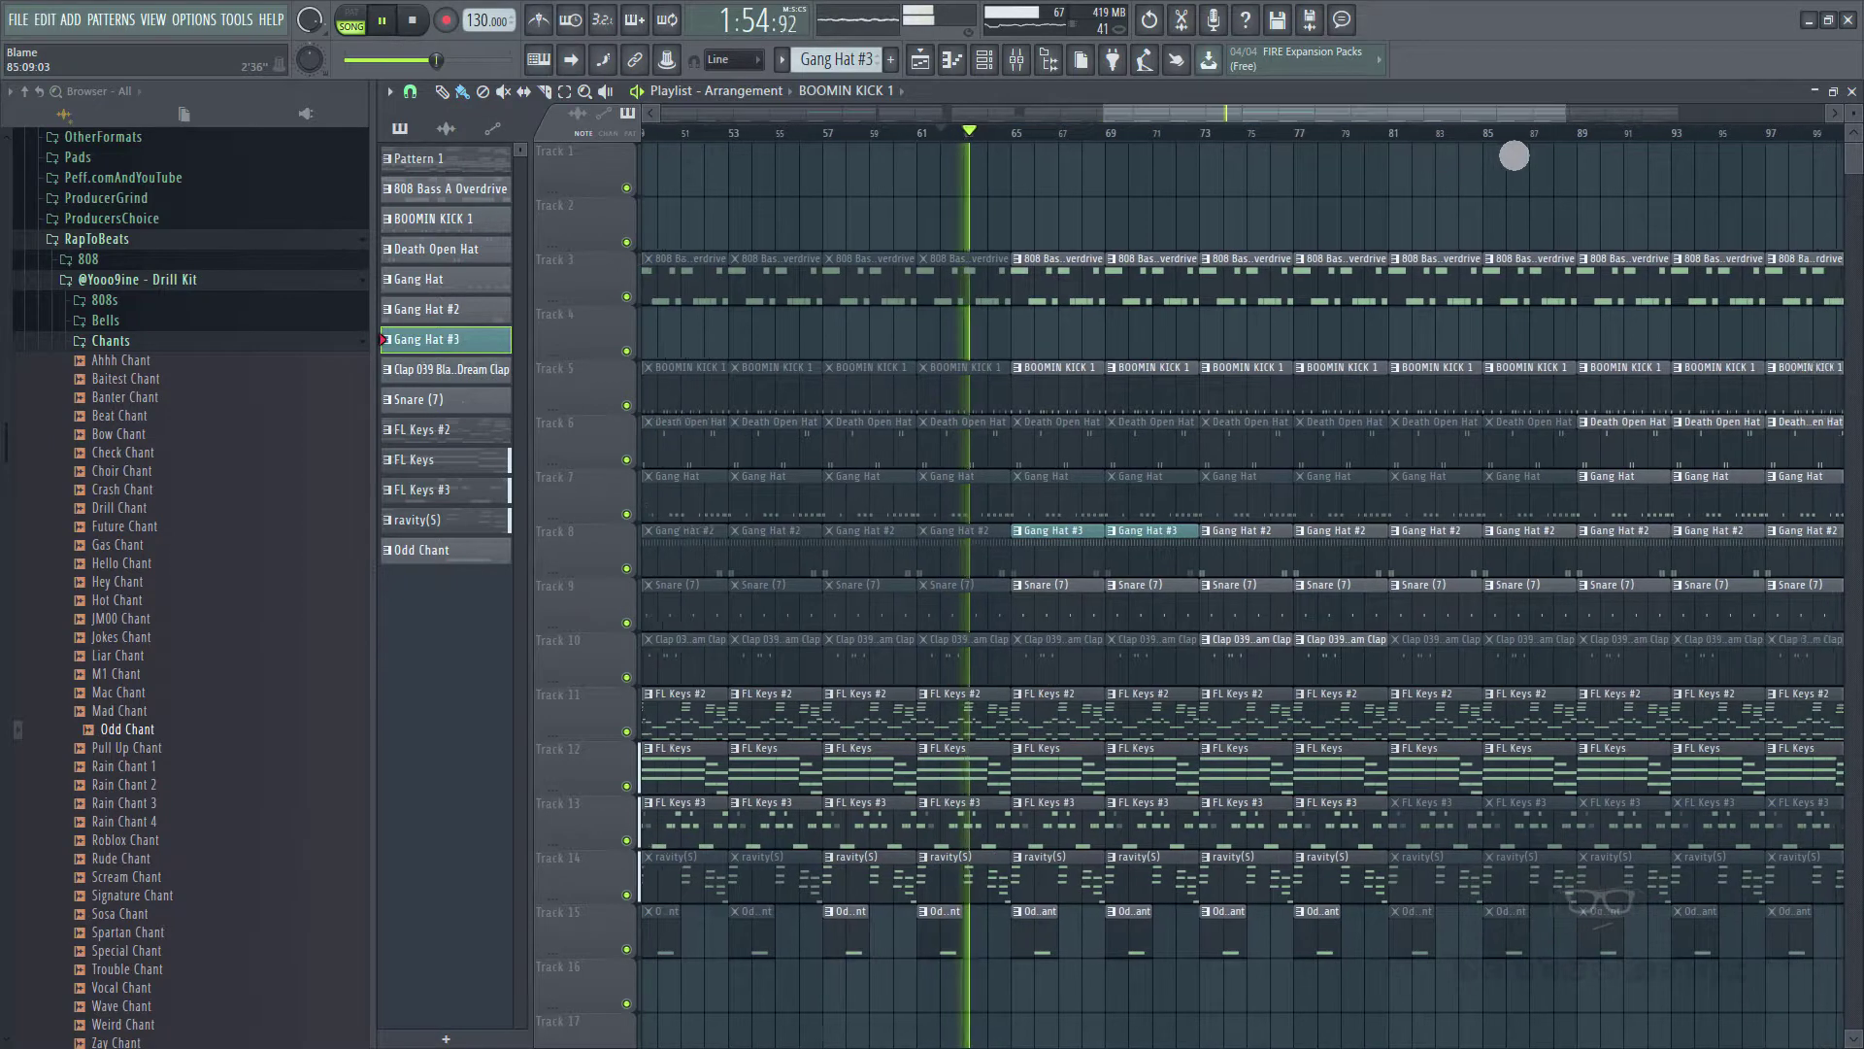
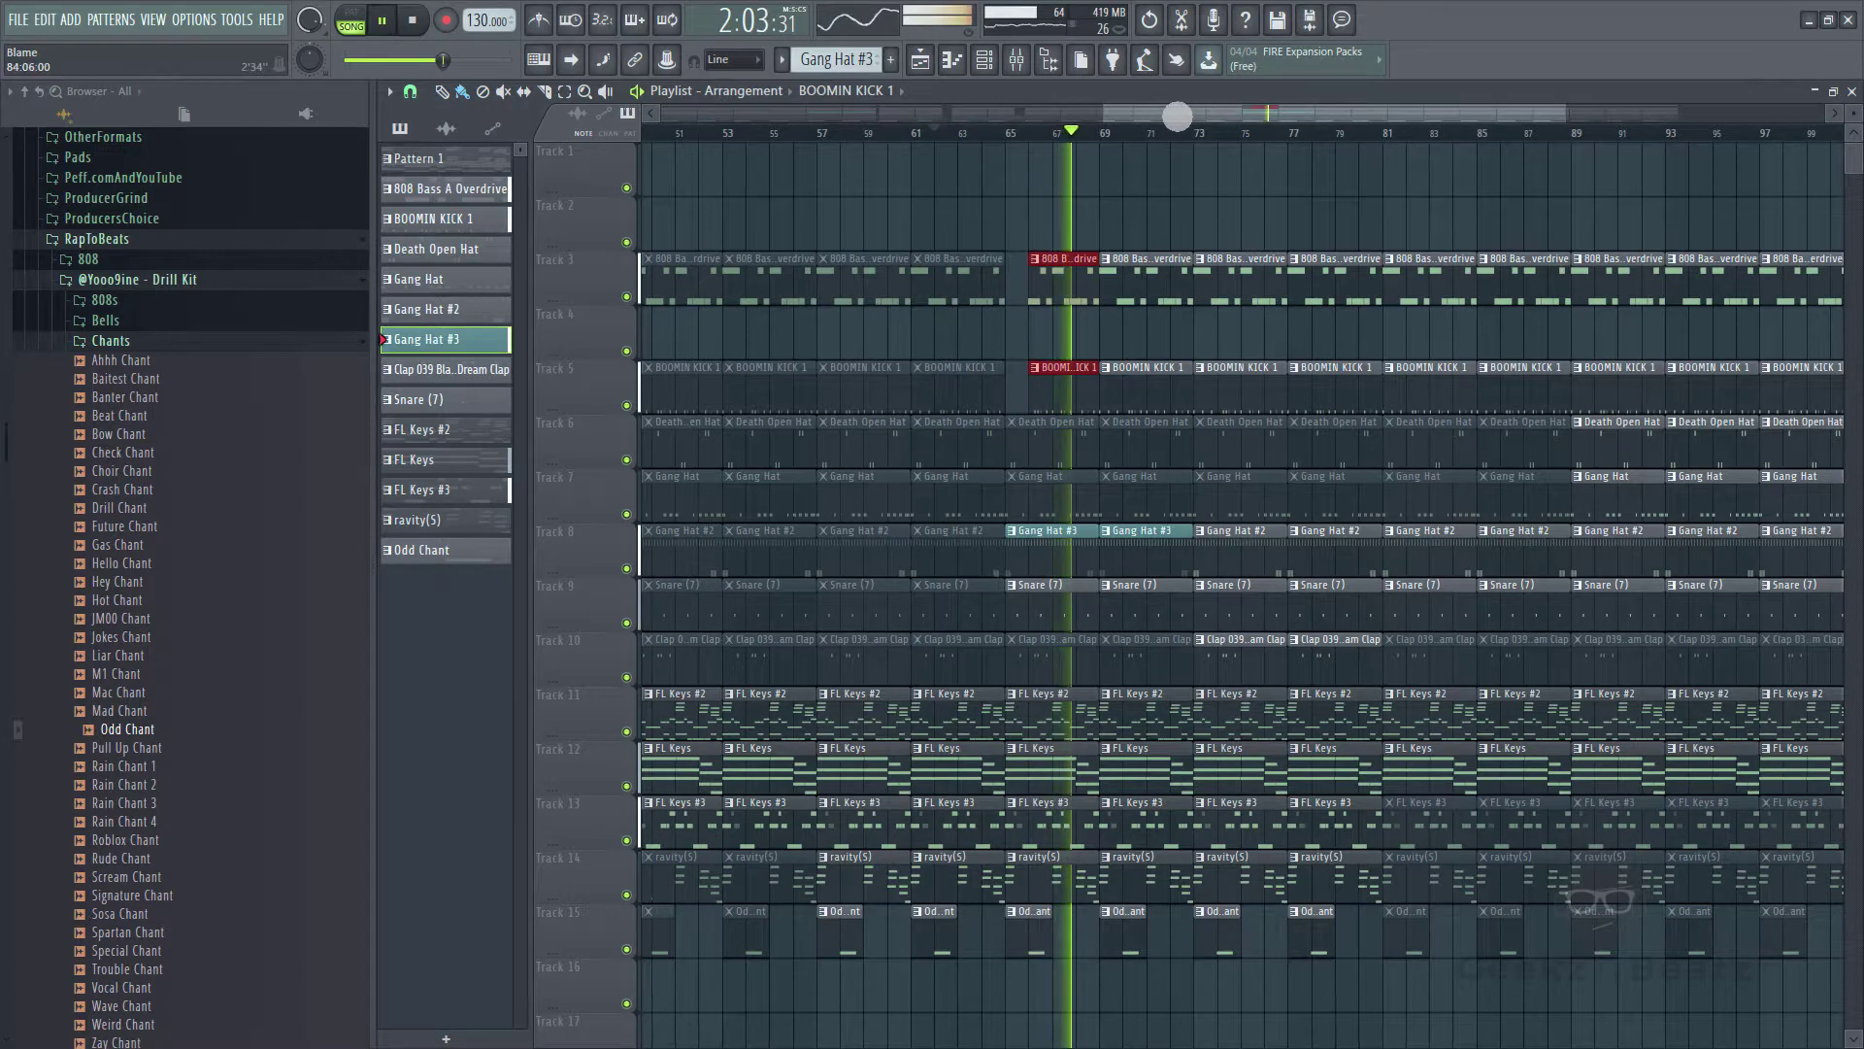
drag(1178, 115, 1107, 129)
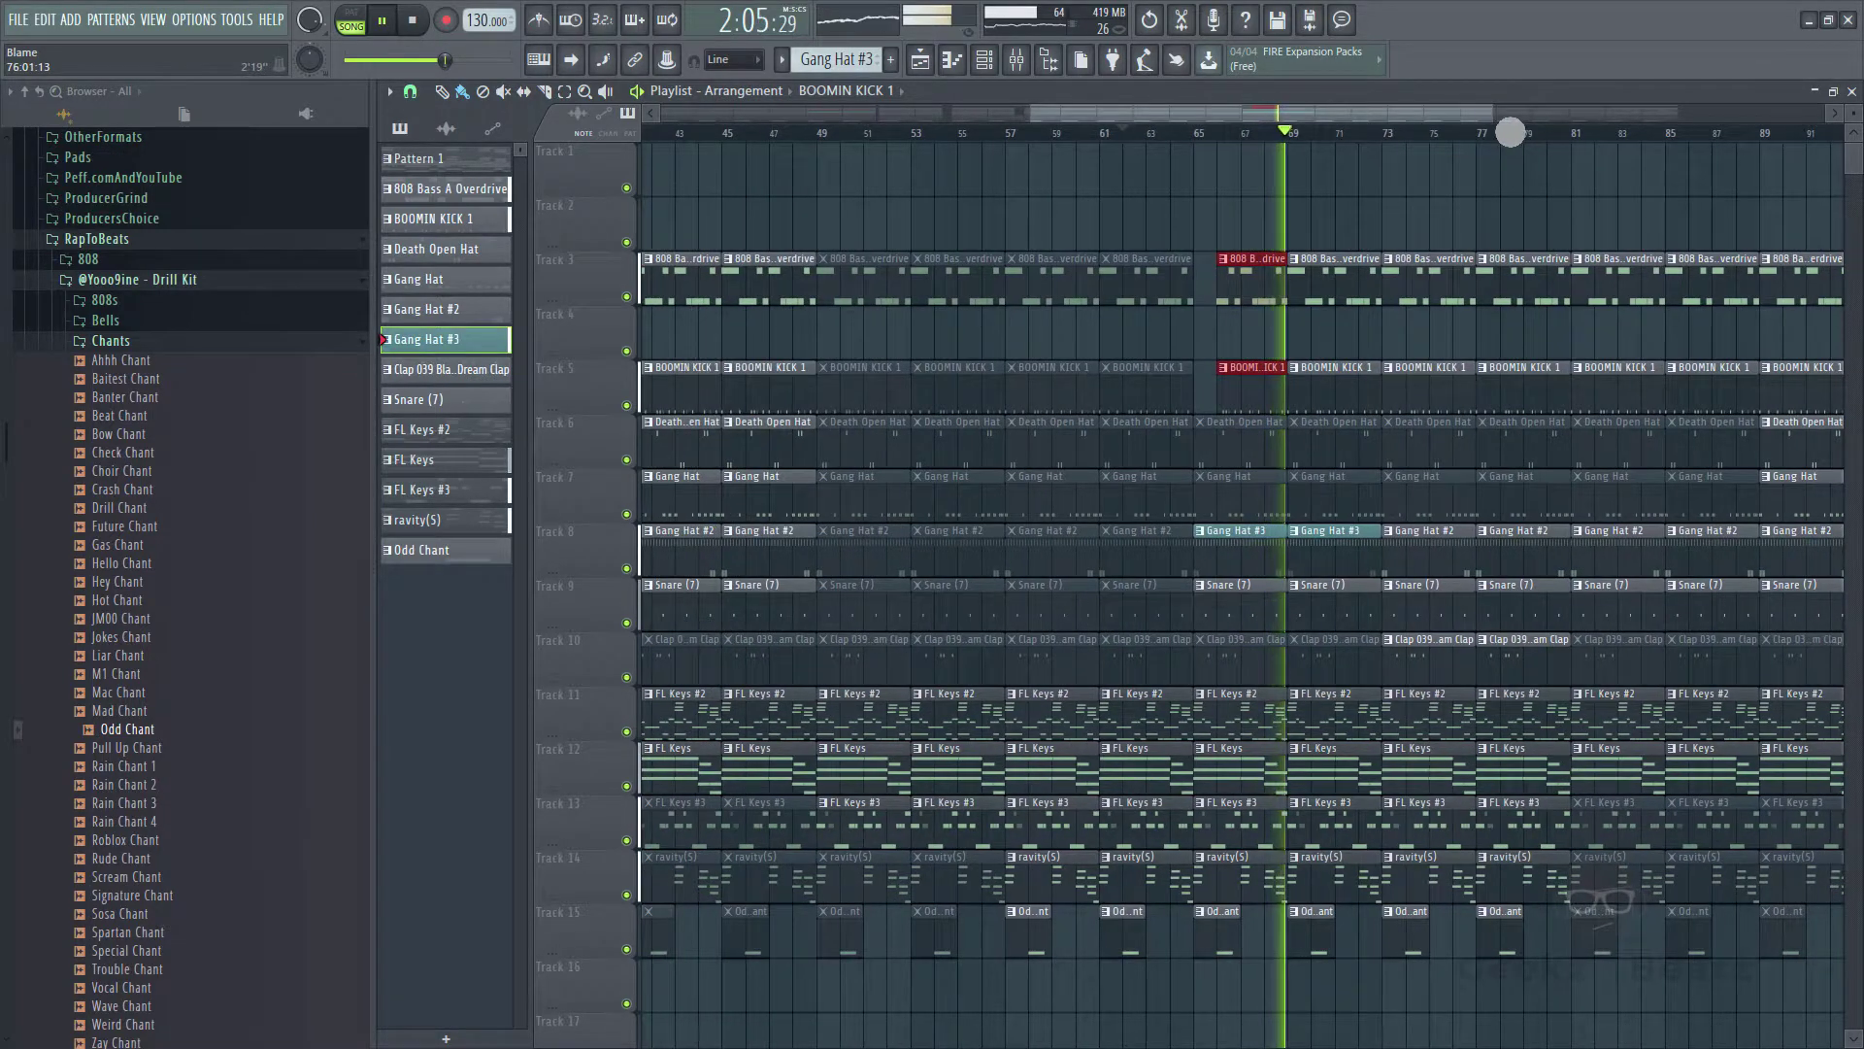
drag(1498, 116, 1088, 161)
click(1089, 159)
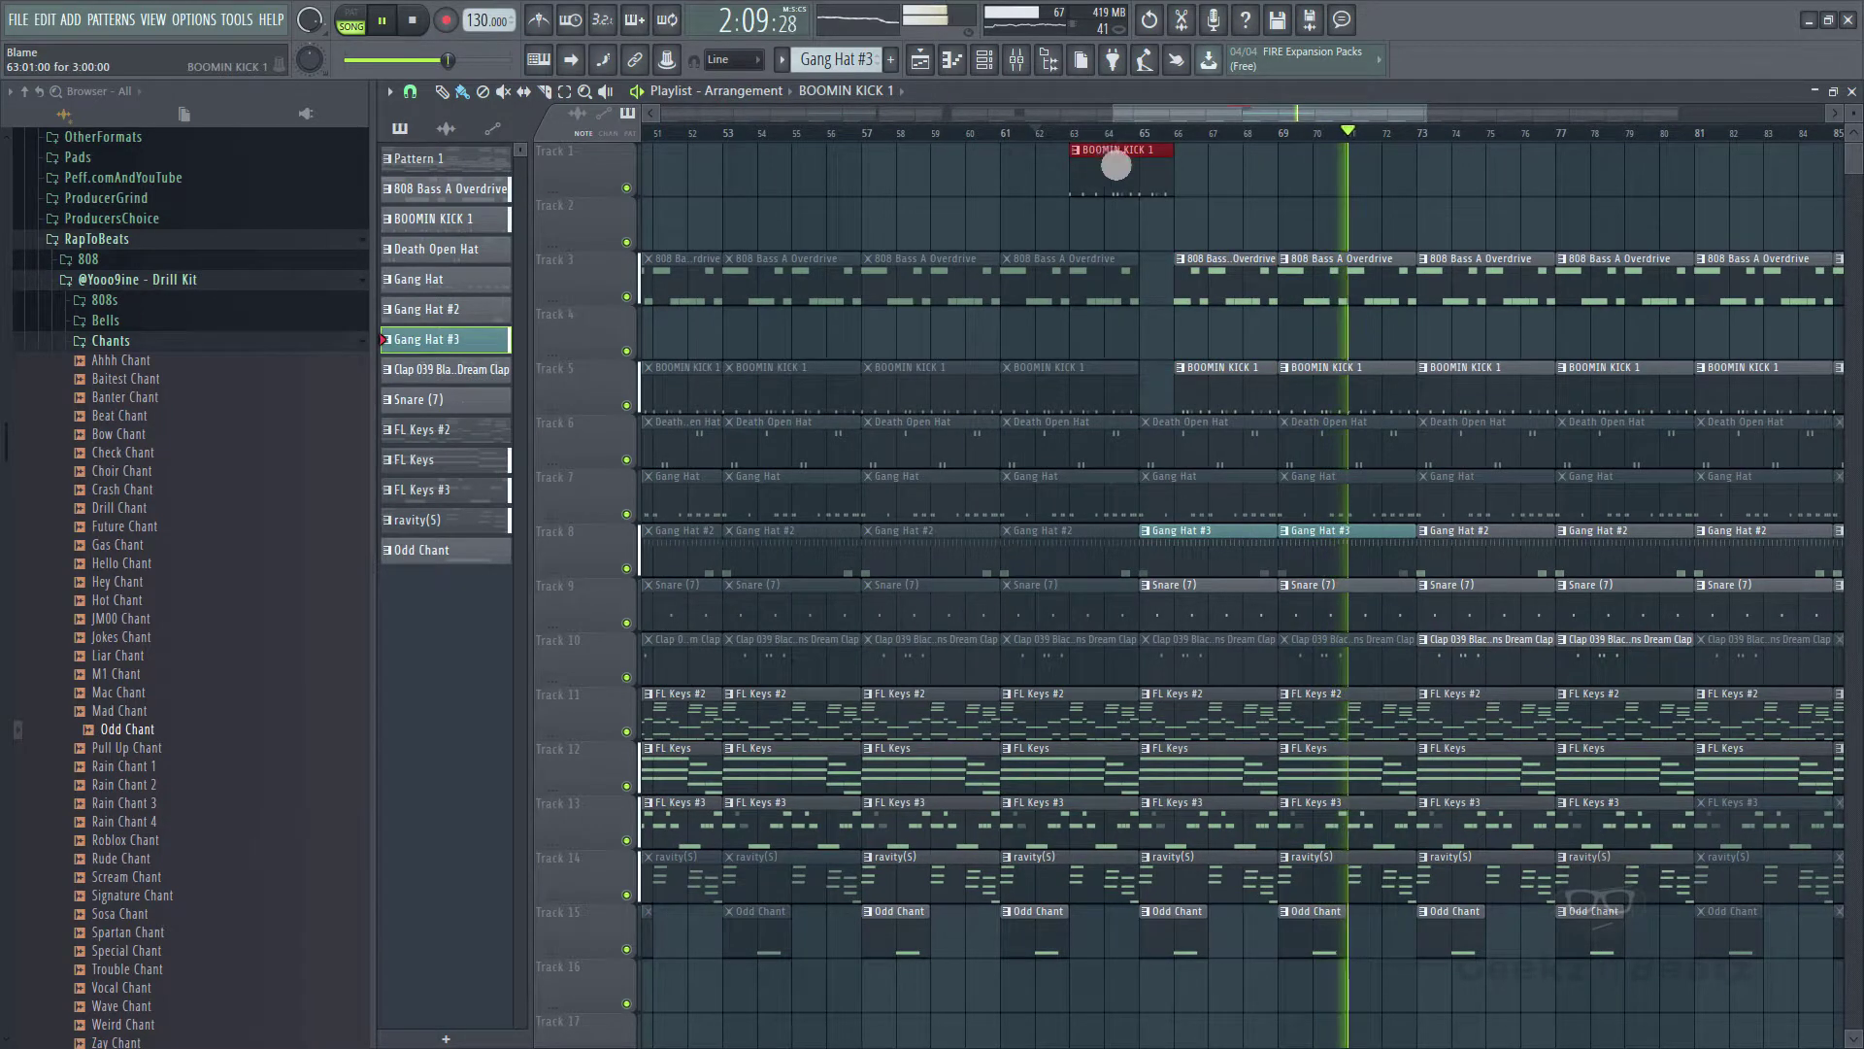
right_click(1116, 164)
- Extend the trimmed 808 Bass and BOOMIN KICK 1 clips back to bar 65 and try a start slightly past it, auditioning from bar 63
click(1075, 138)
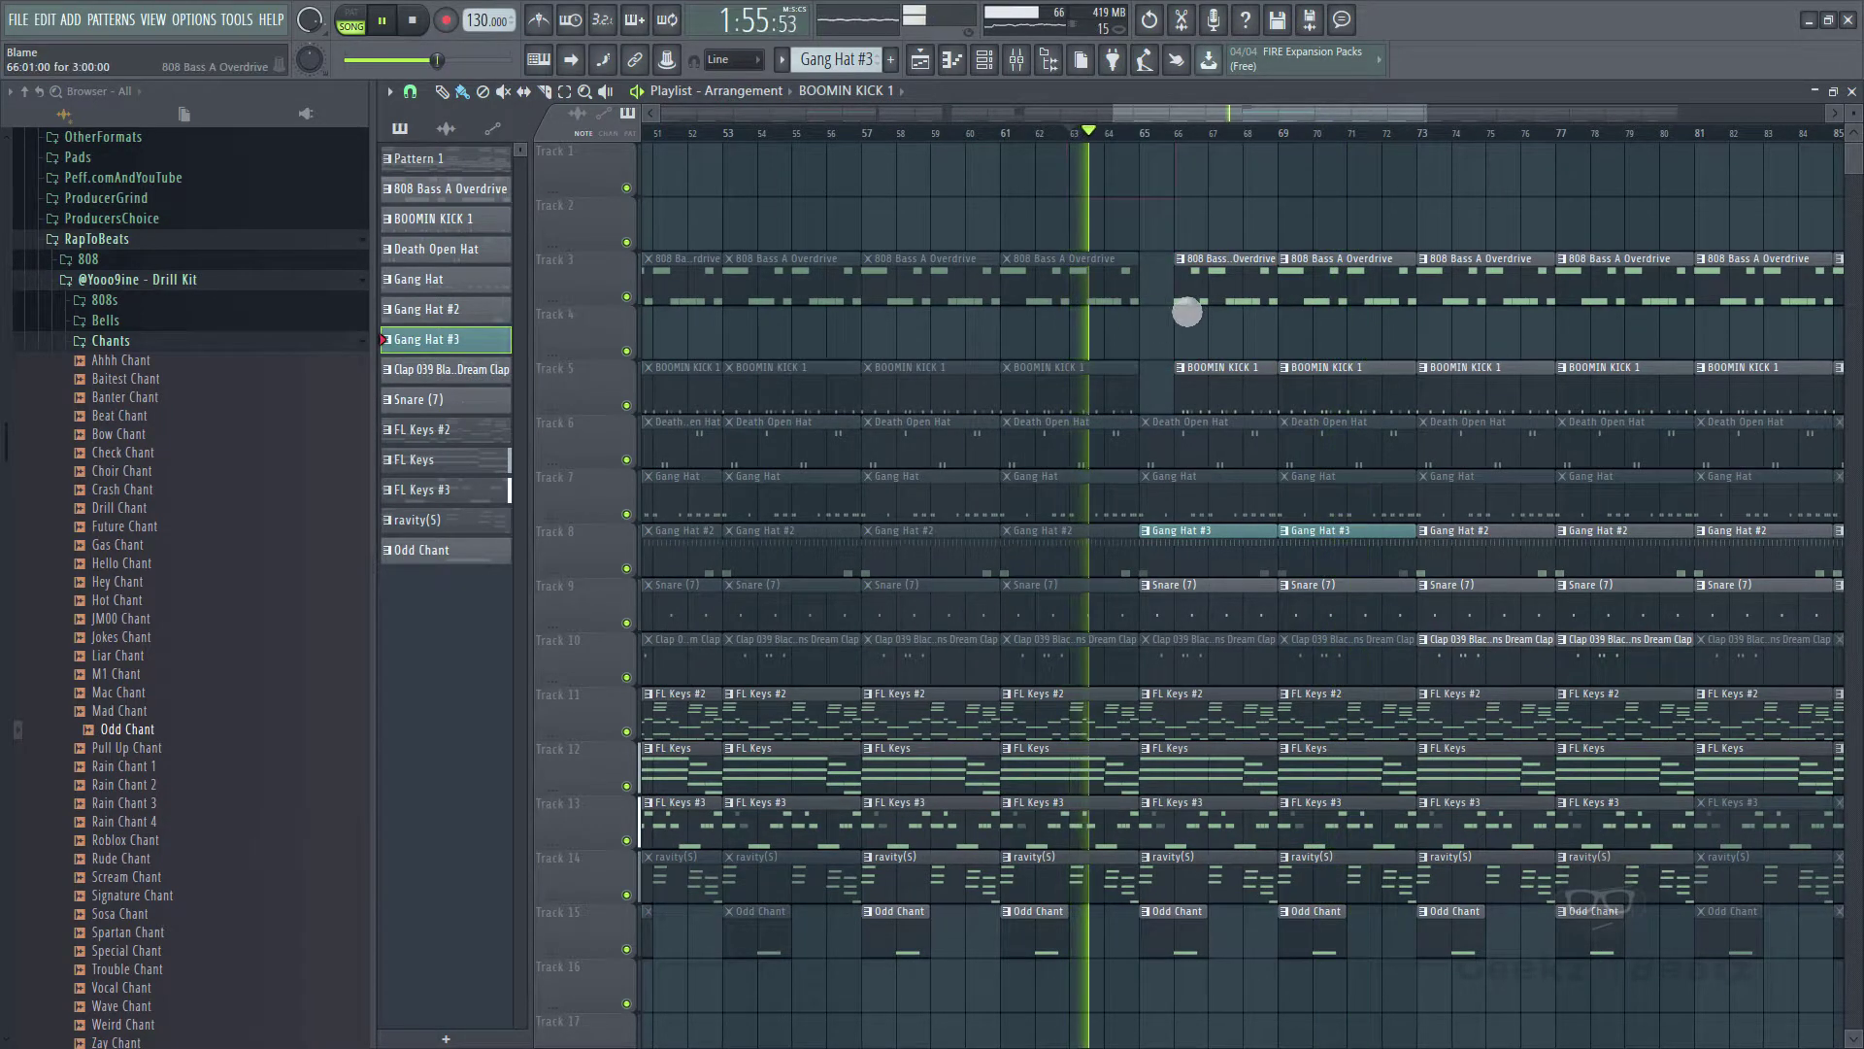
drag(1162, 224, 1195, 402)
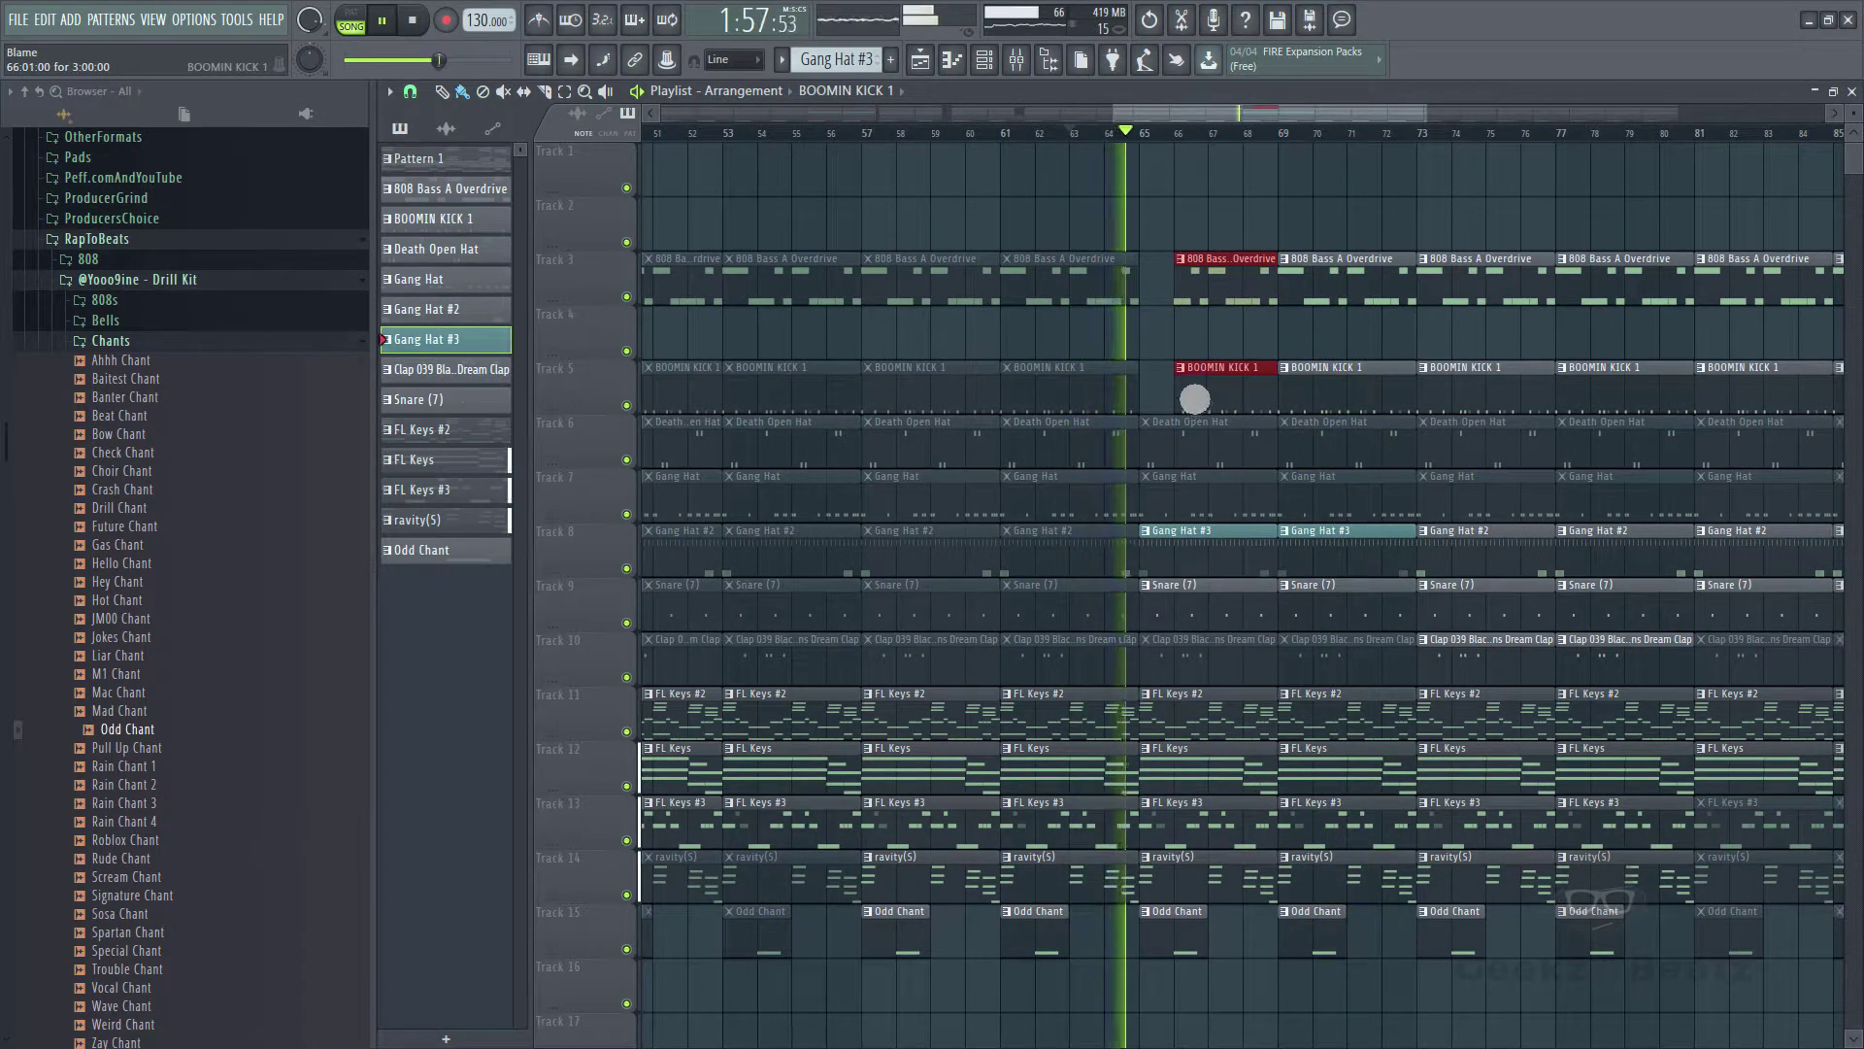
key(space)
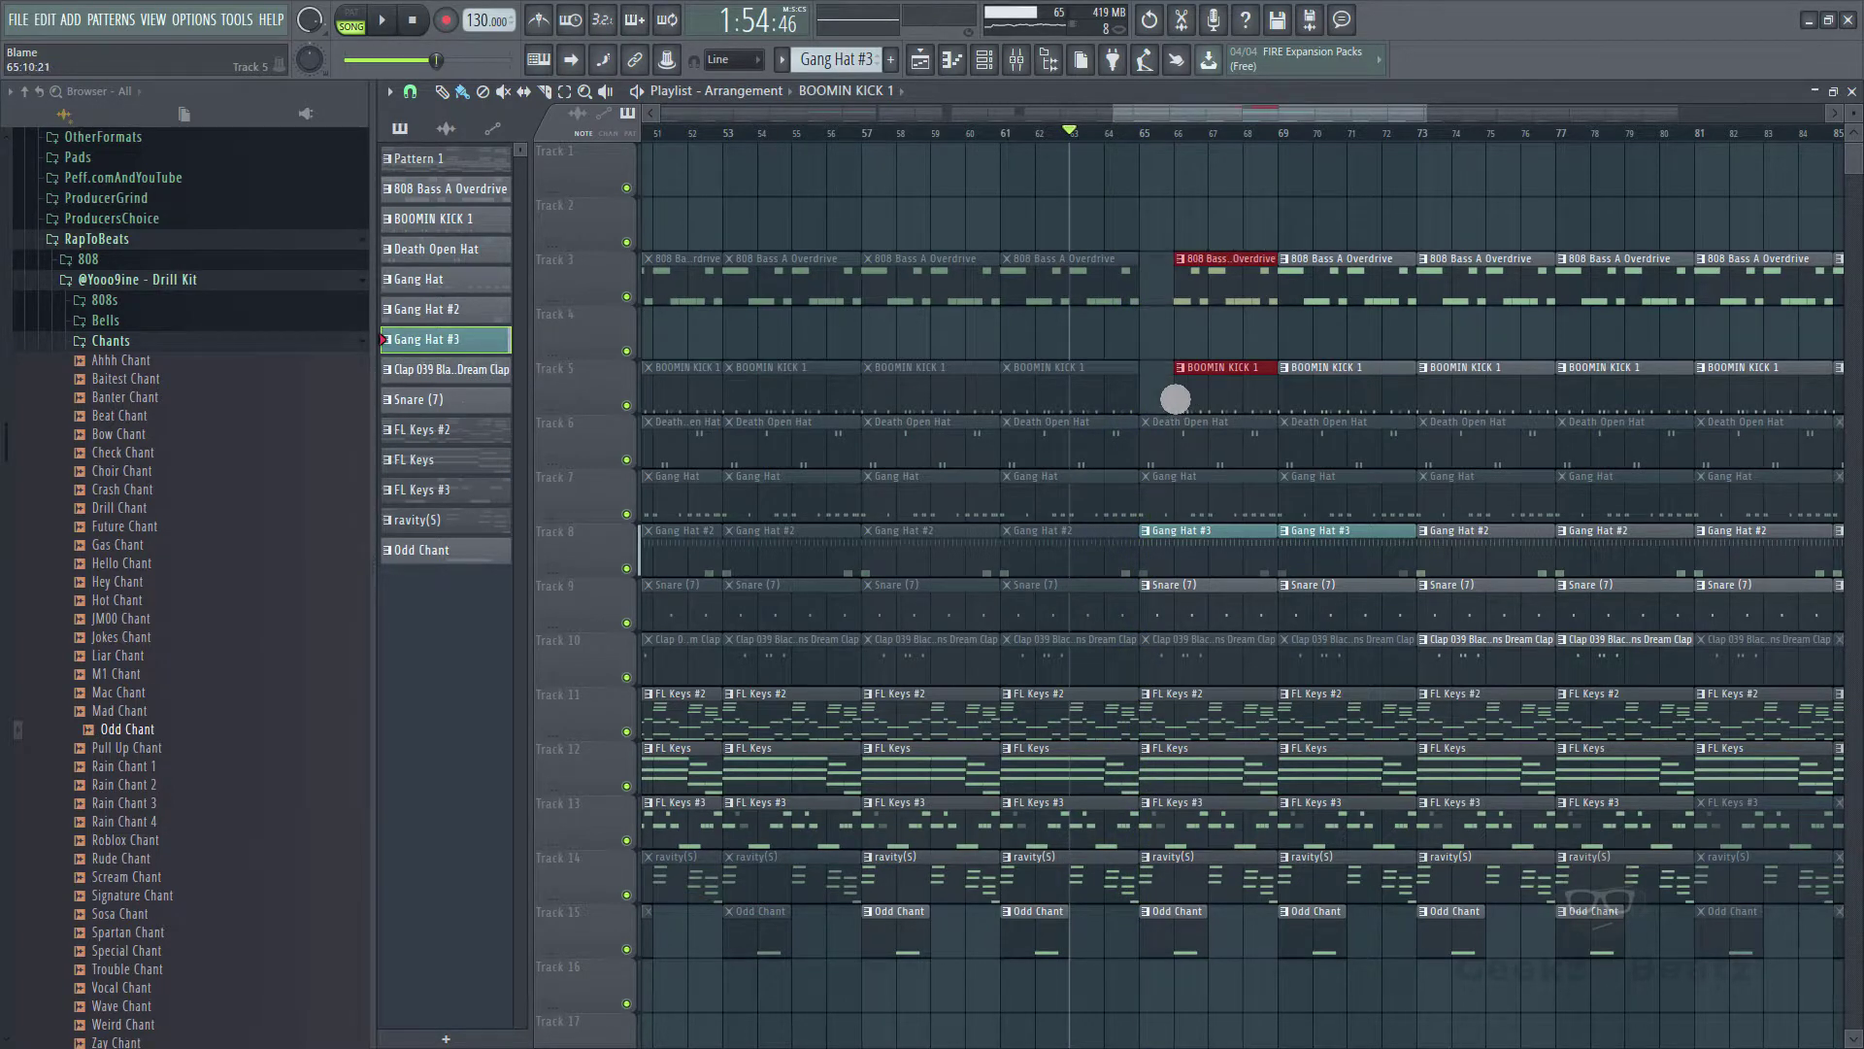
key(space)
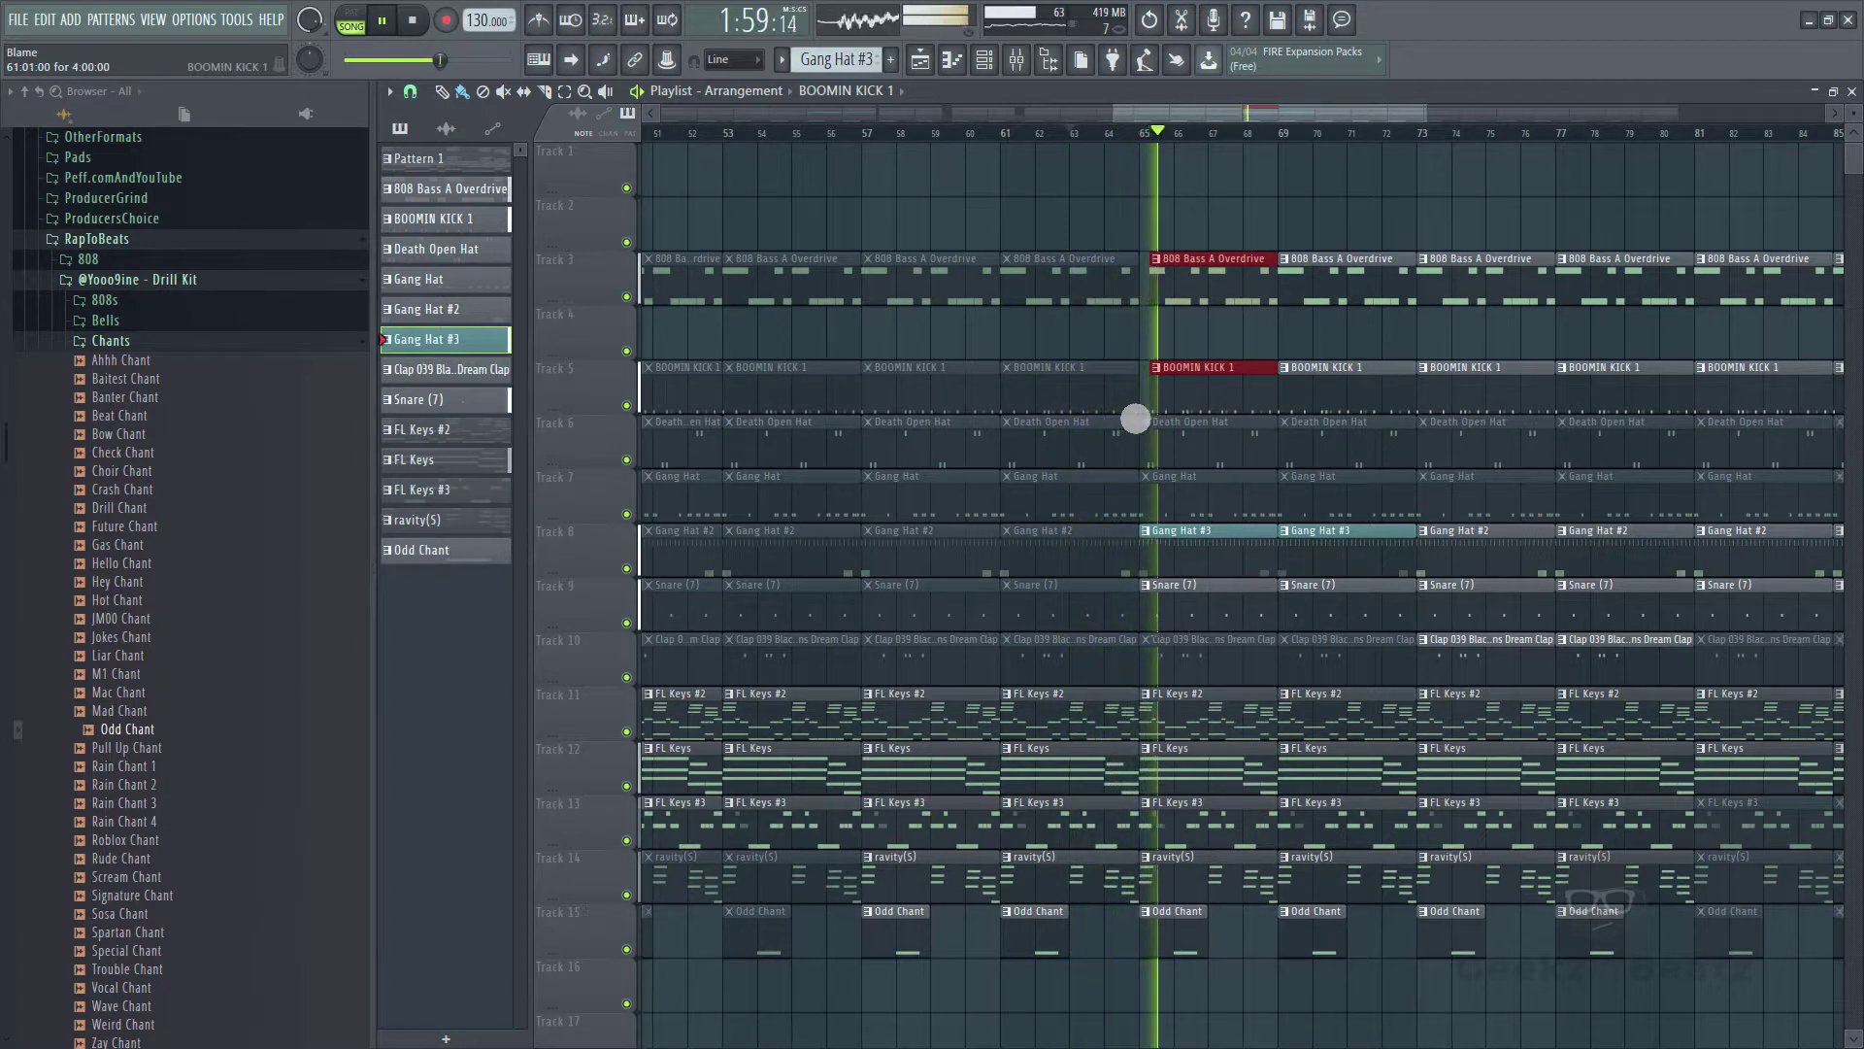
key(space)
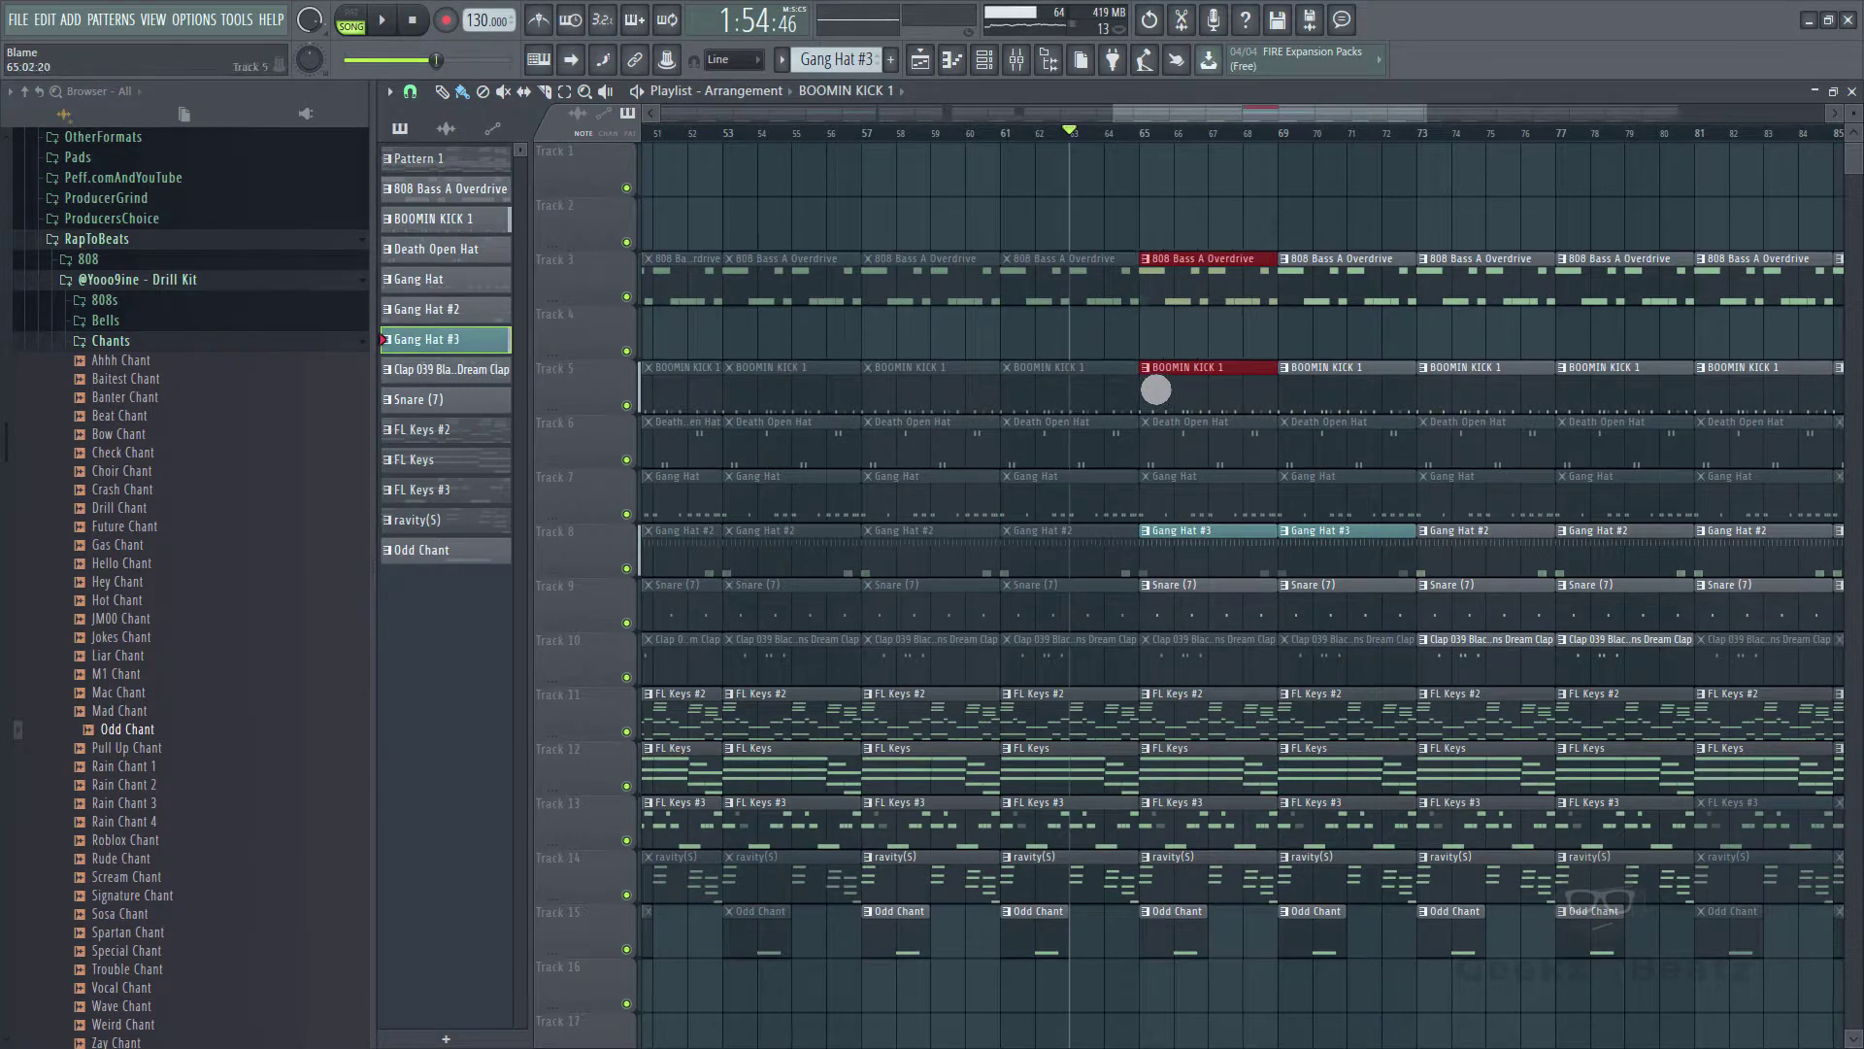
key(space)
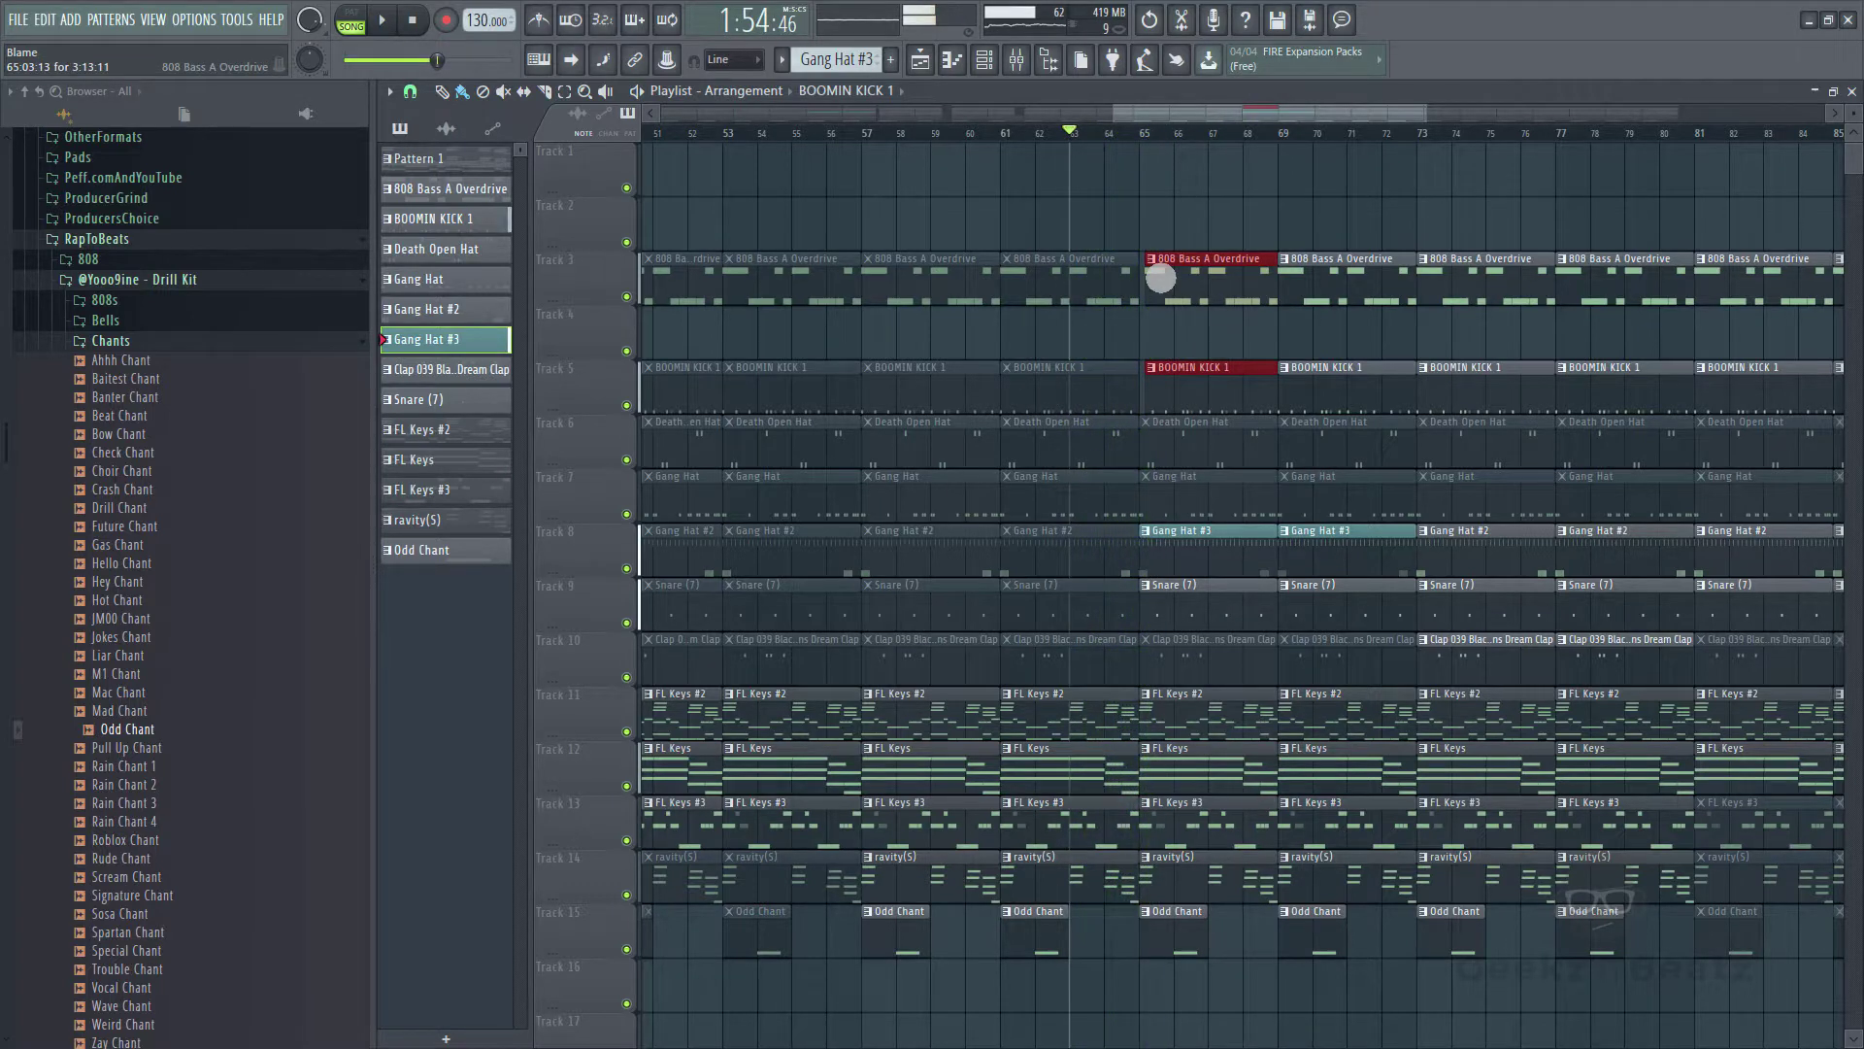
- Slice bar 64 off the muted Gang Hat #2 clip, unmute that one-bar piece and audition the transition into bar 65
key(space)
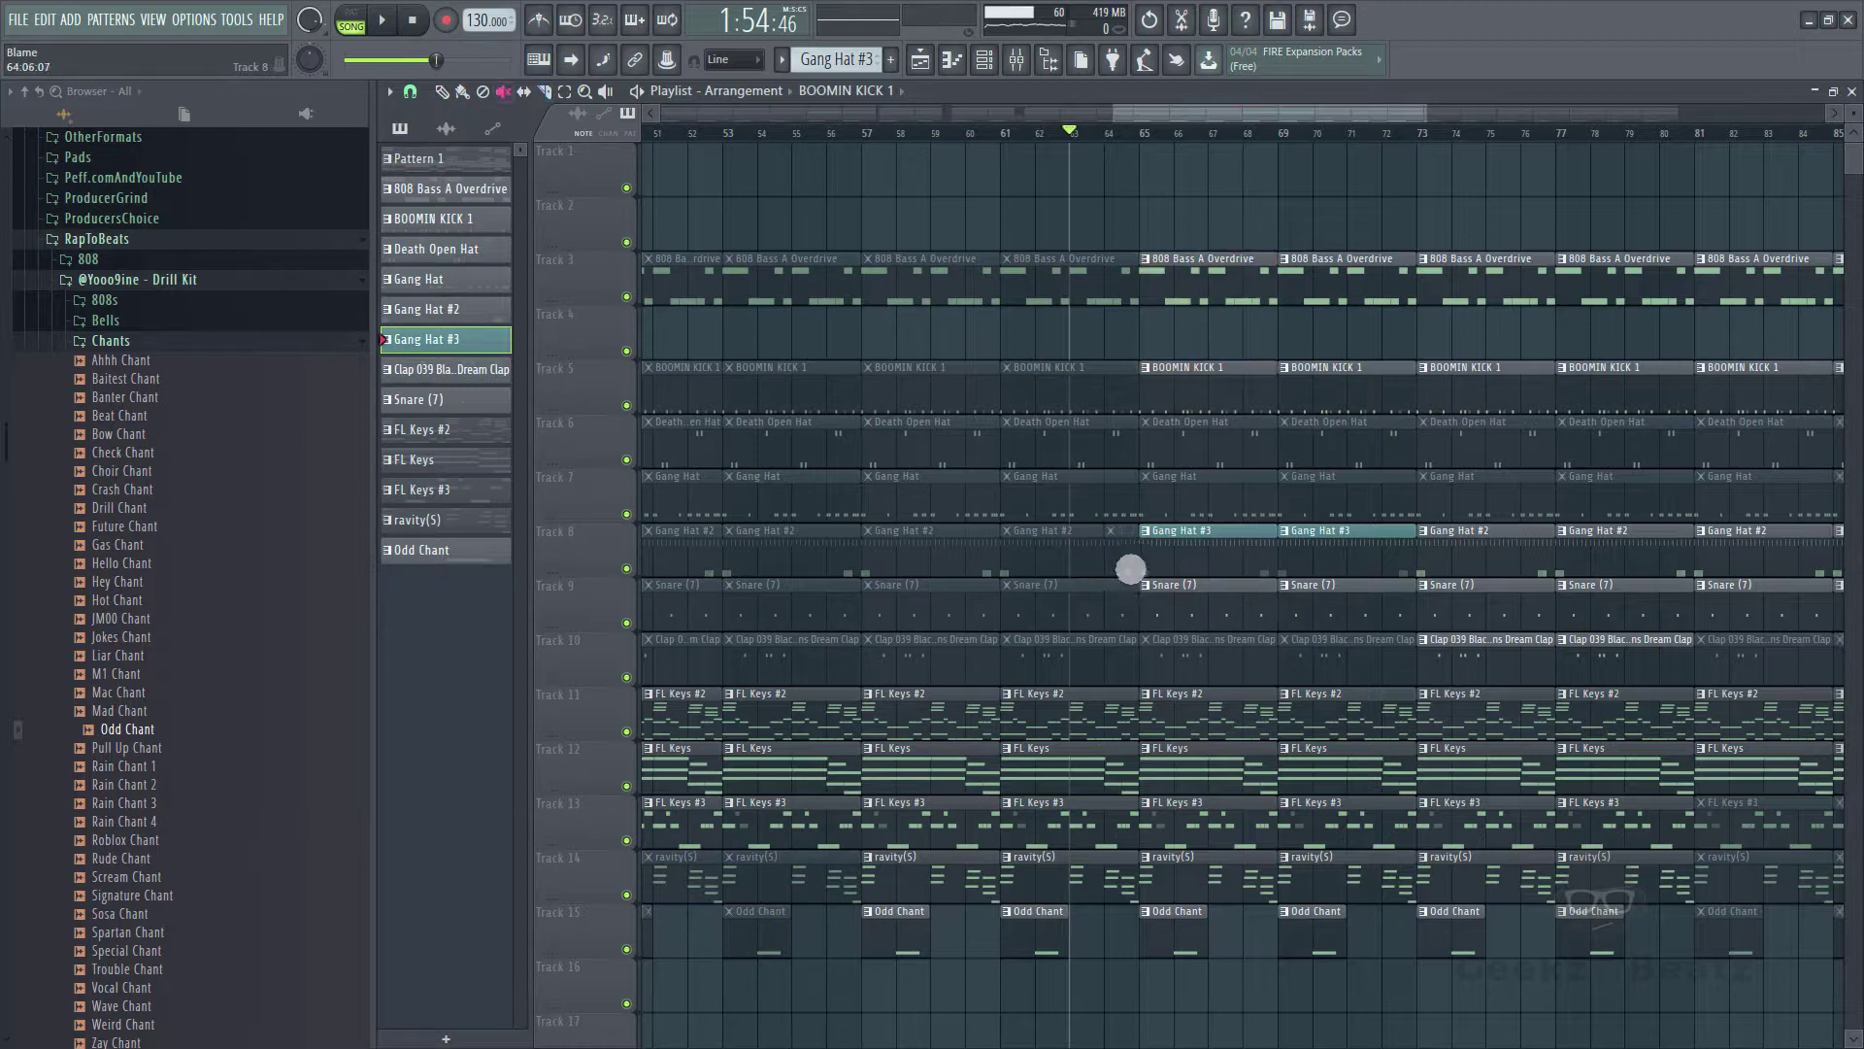
key(space)
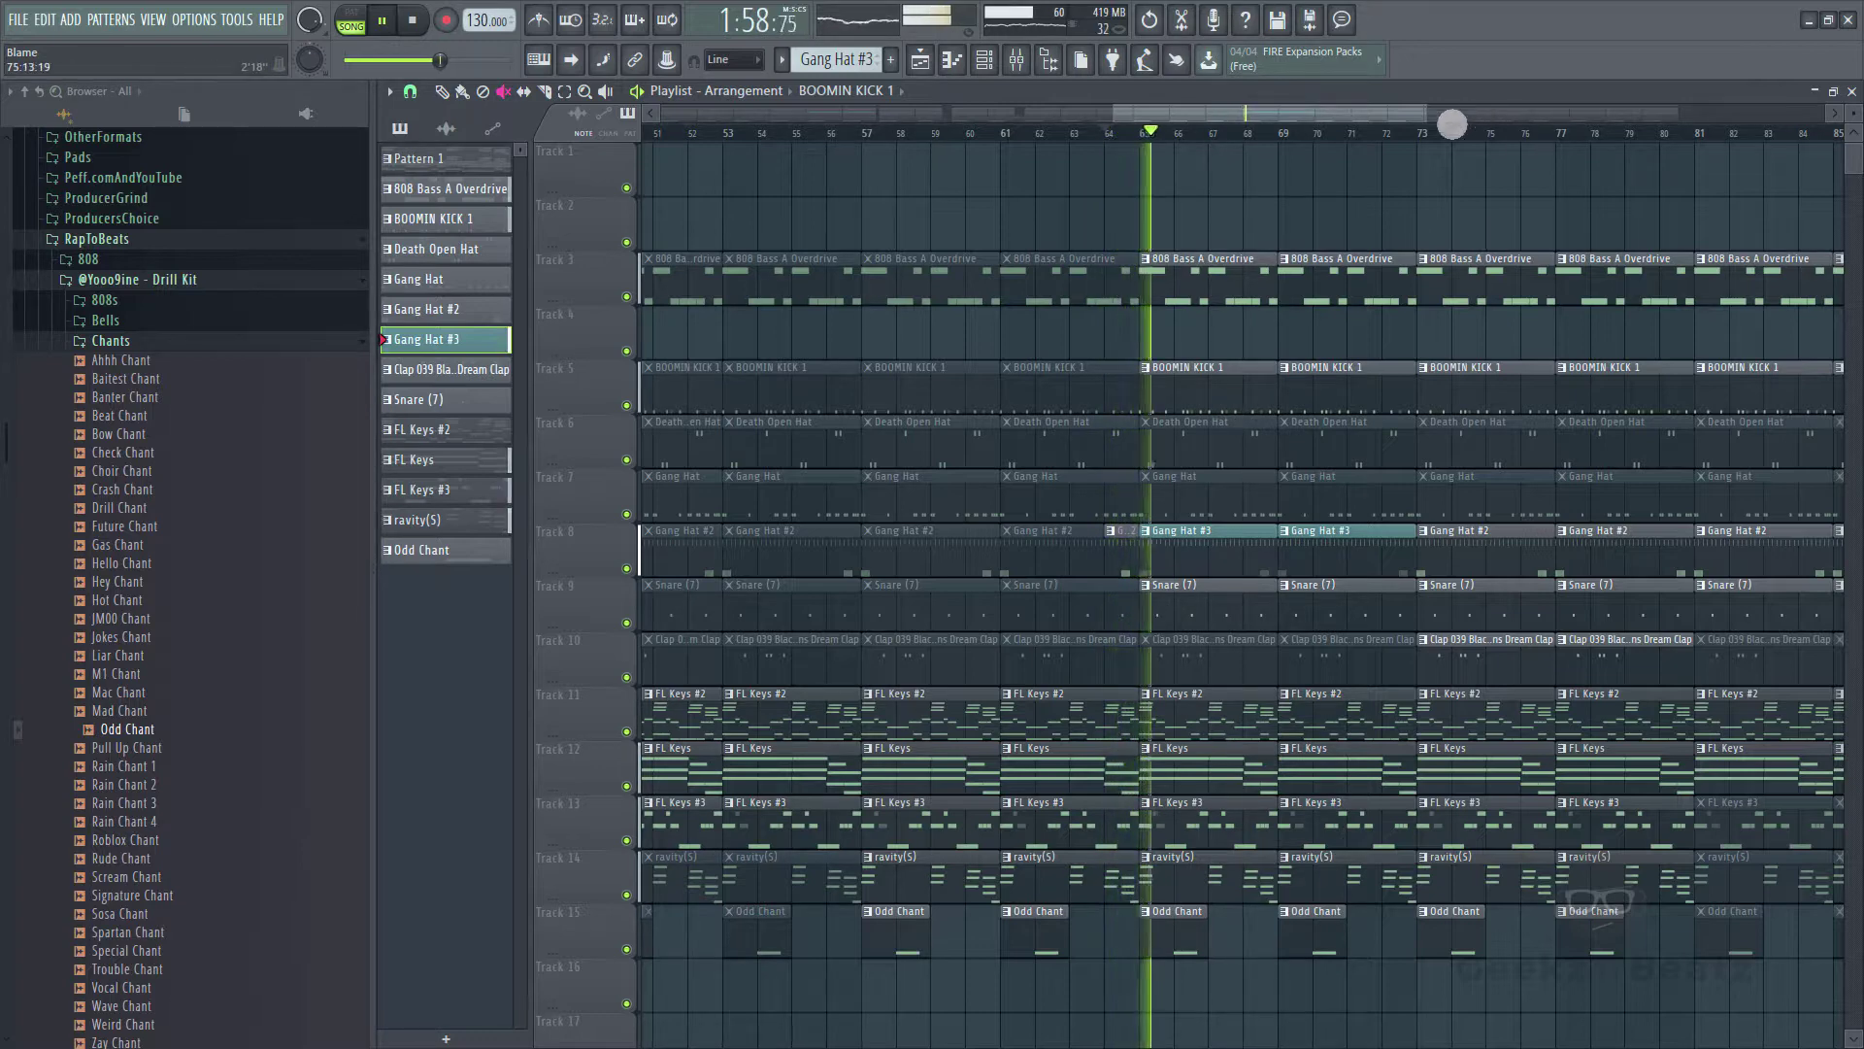
key(space)
- Make the one-bar Gang Hat #2 clip at bar 64 unique and open its notes in the piano roll
drag(1415, 124, 1282, 126)
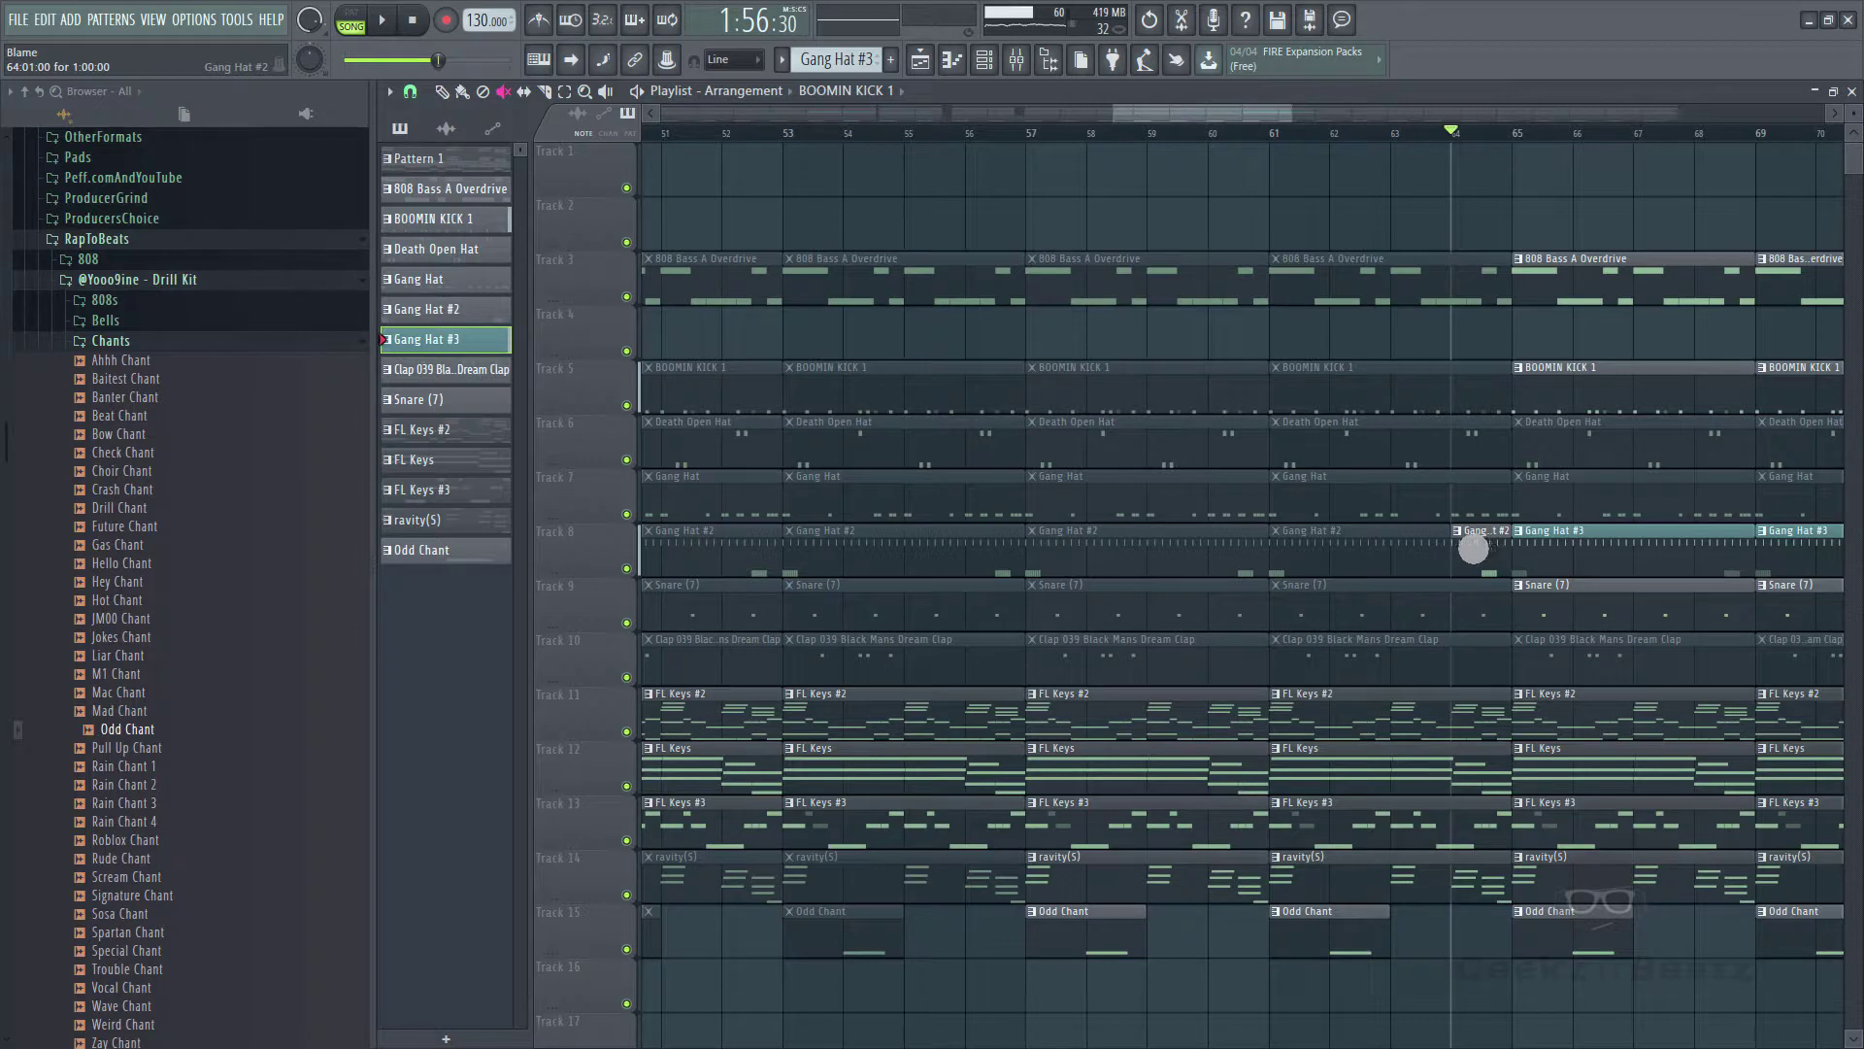
right_click(1473, 549)
click(1501, 658)
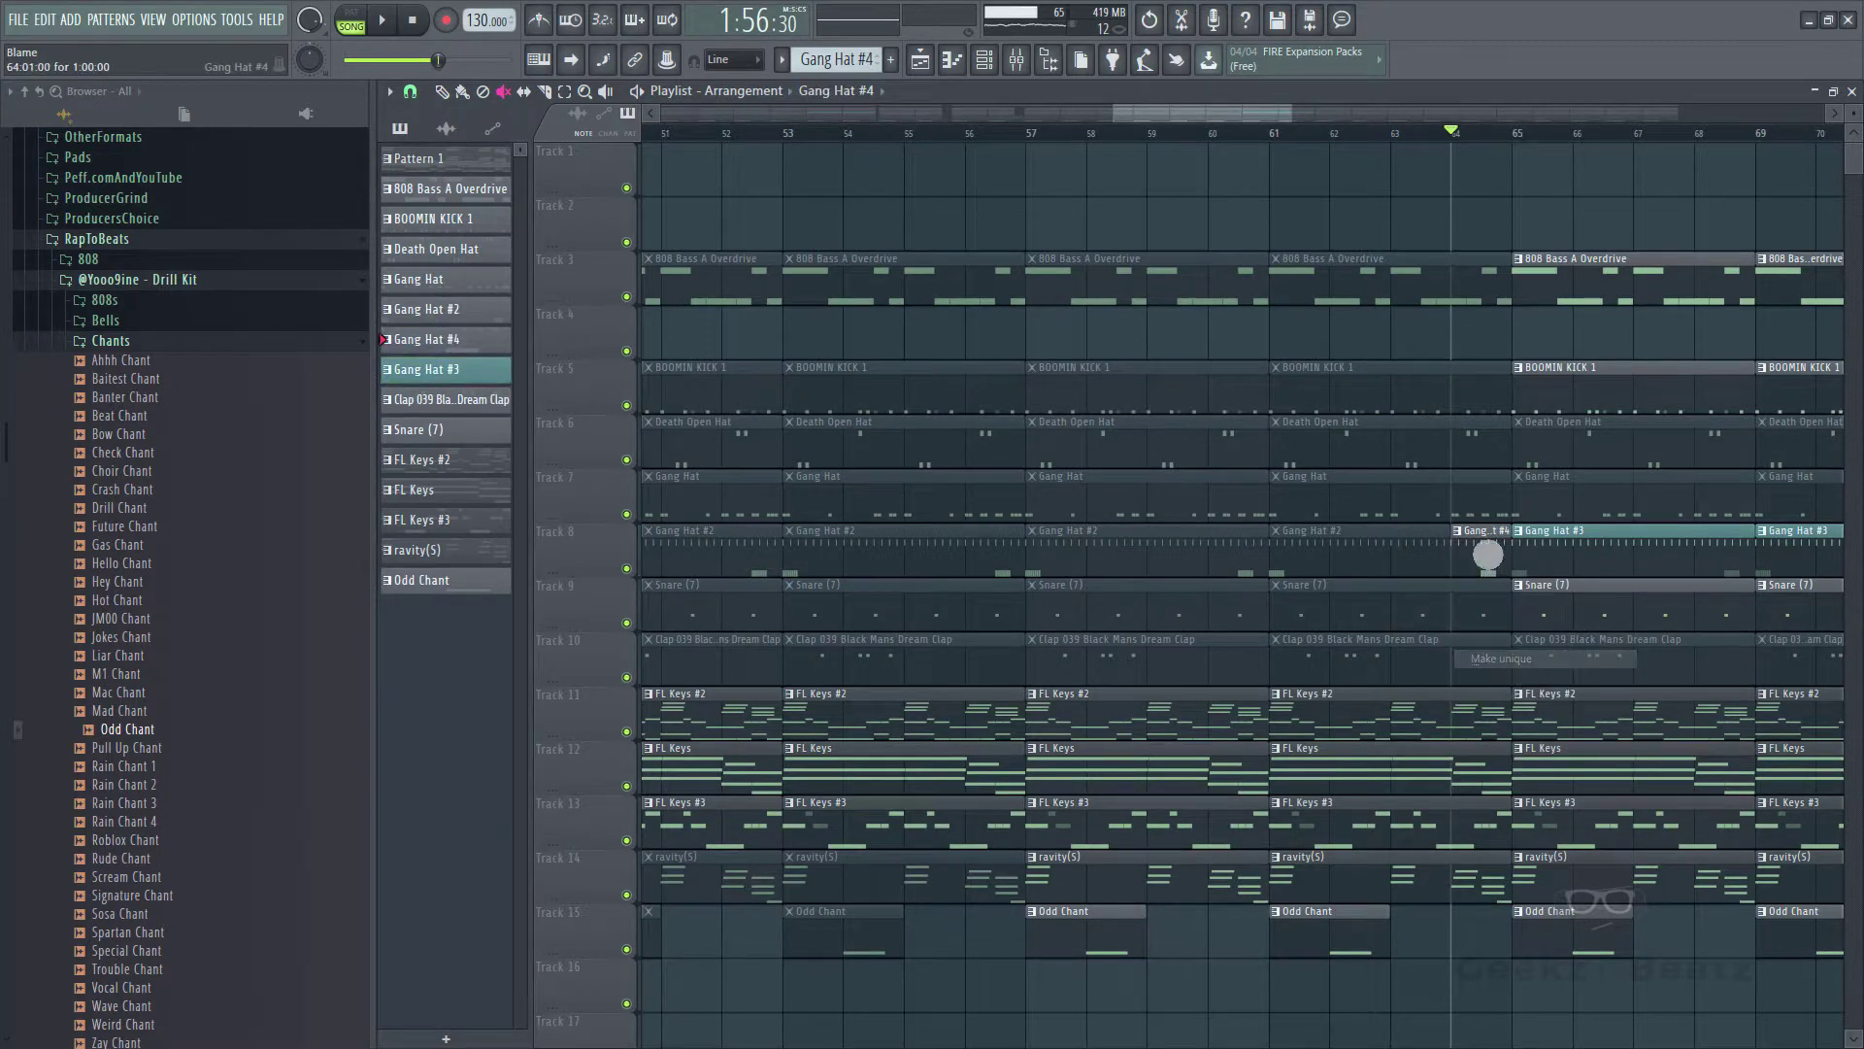
double_click(1489, 559)
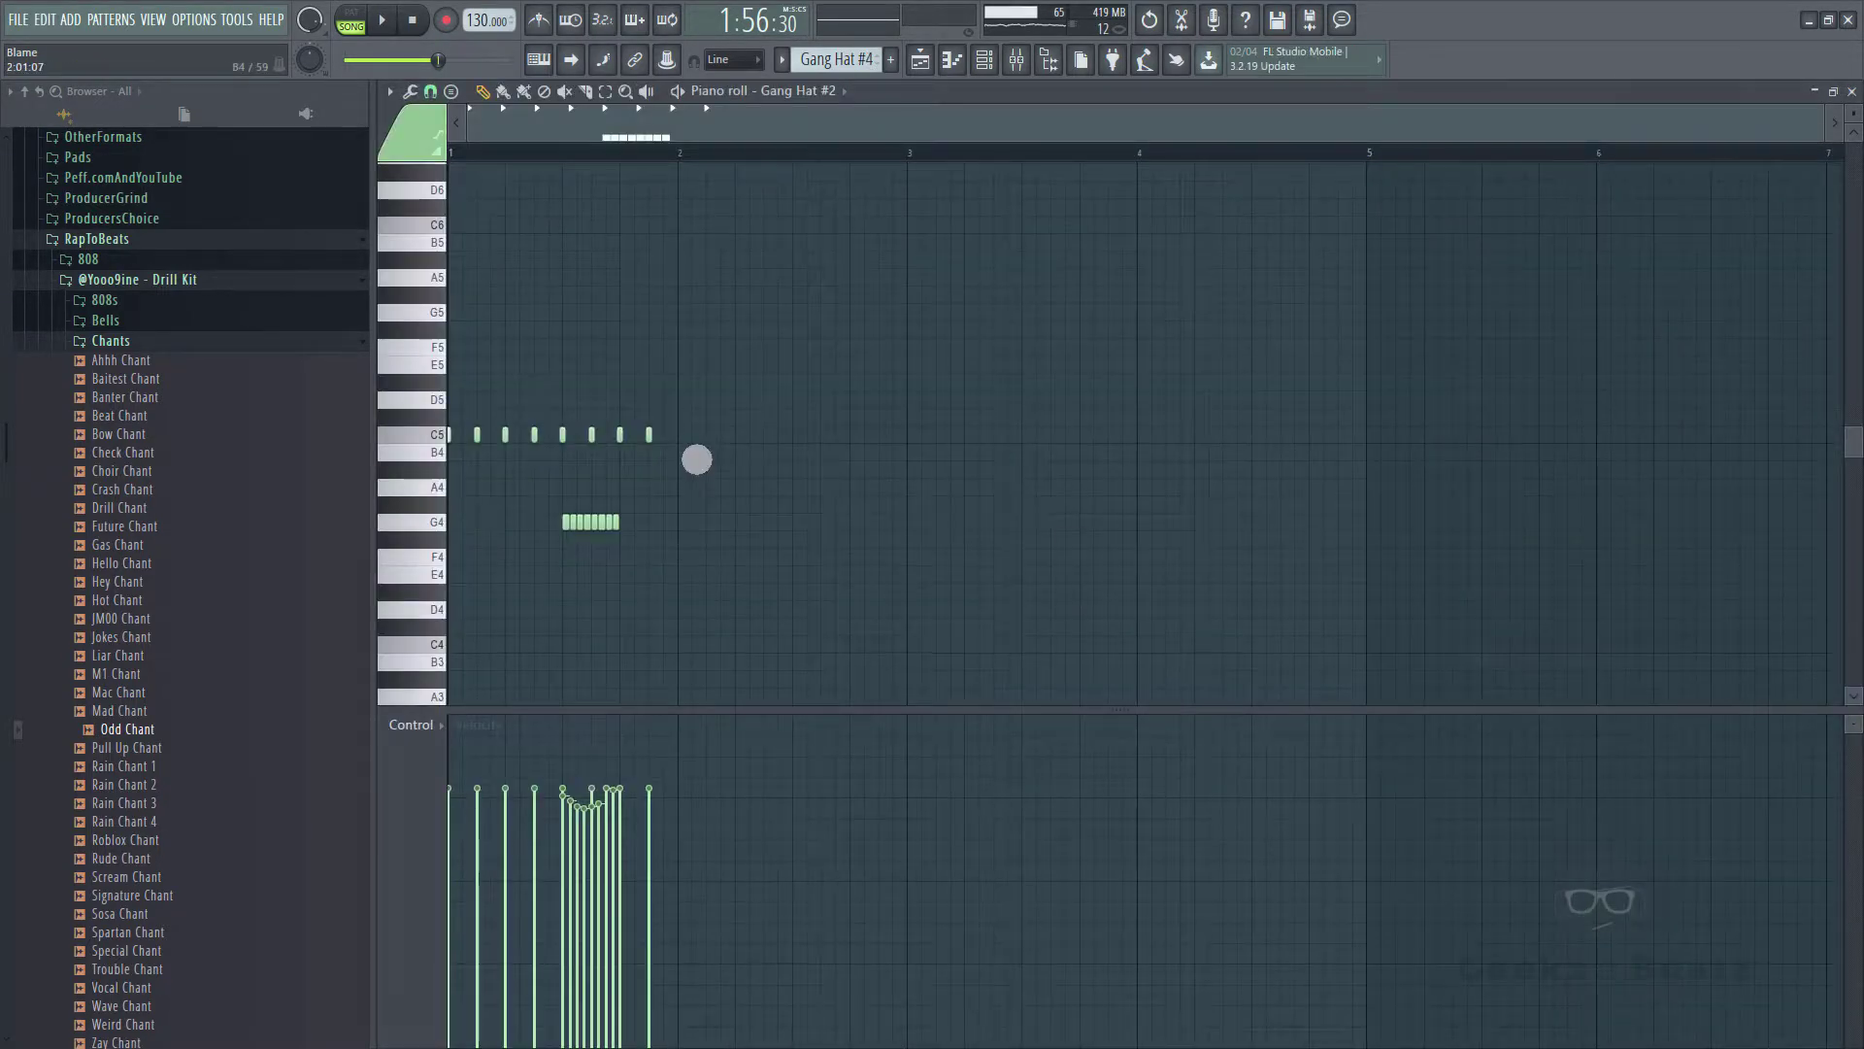
- Delete all the C5 notes from the unique hat pattern, keeping only the G4 roll
drag(511, 435, 662, 449)
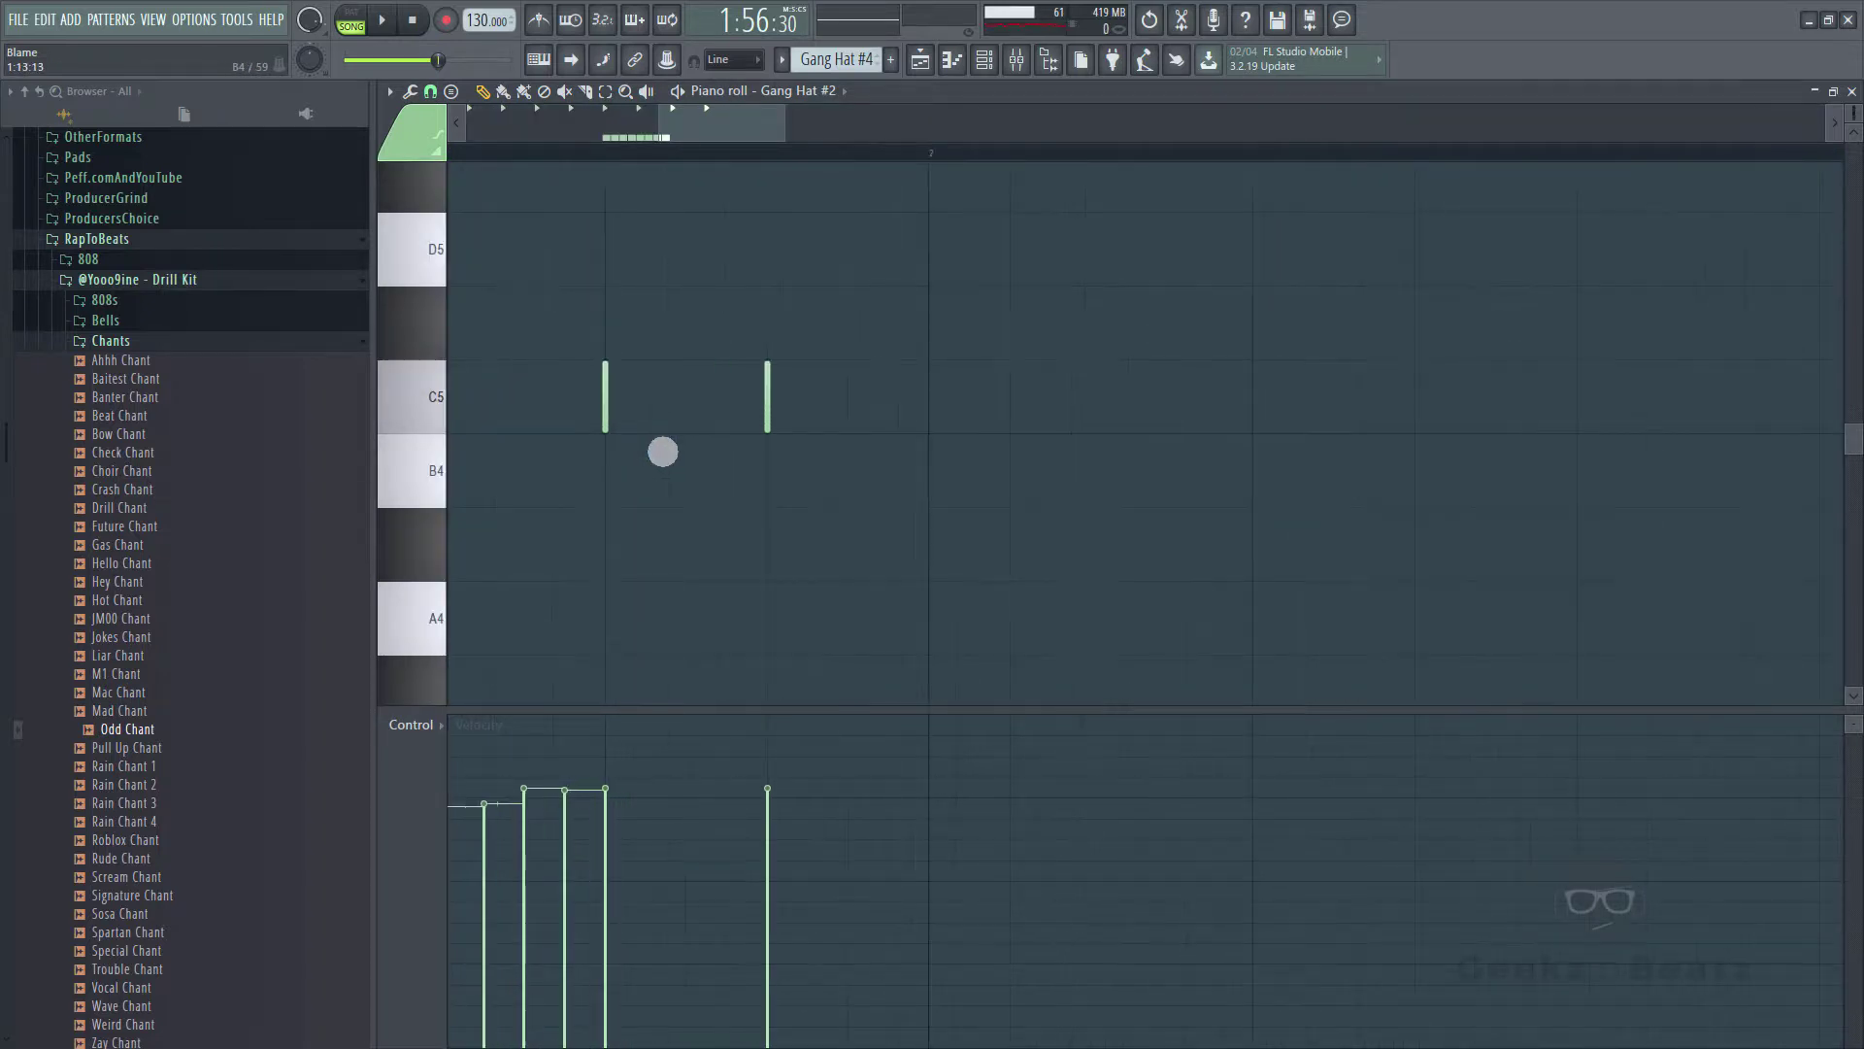
scroll(1019, 490, down, 2)
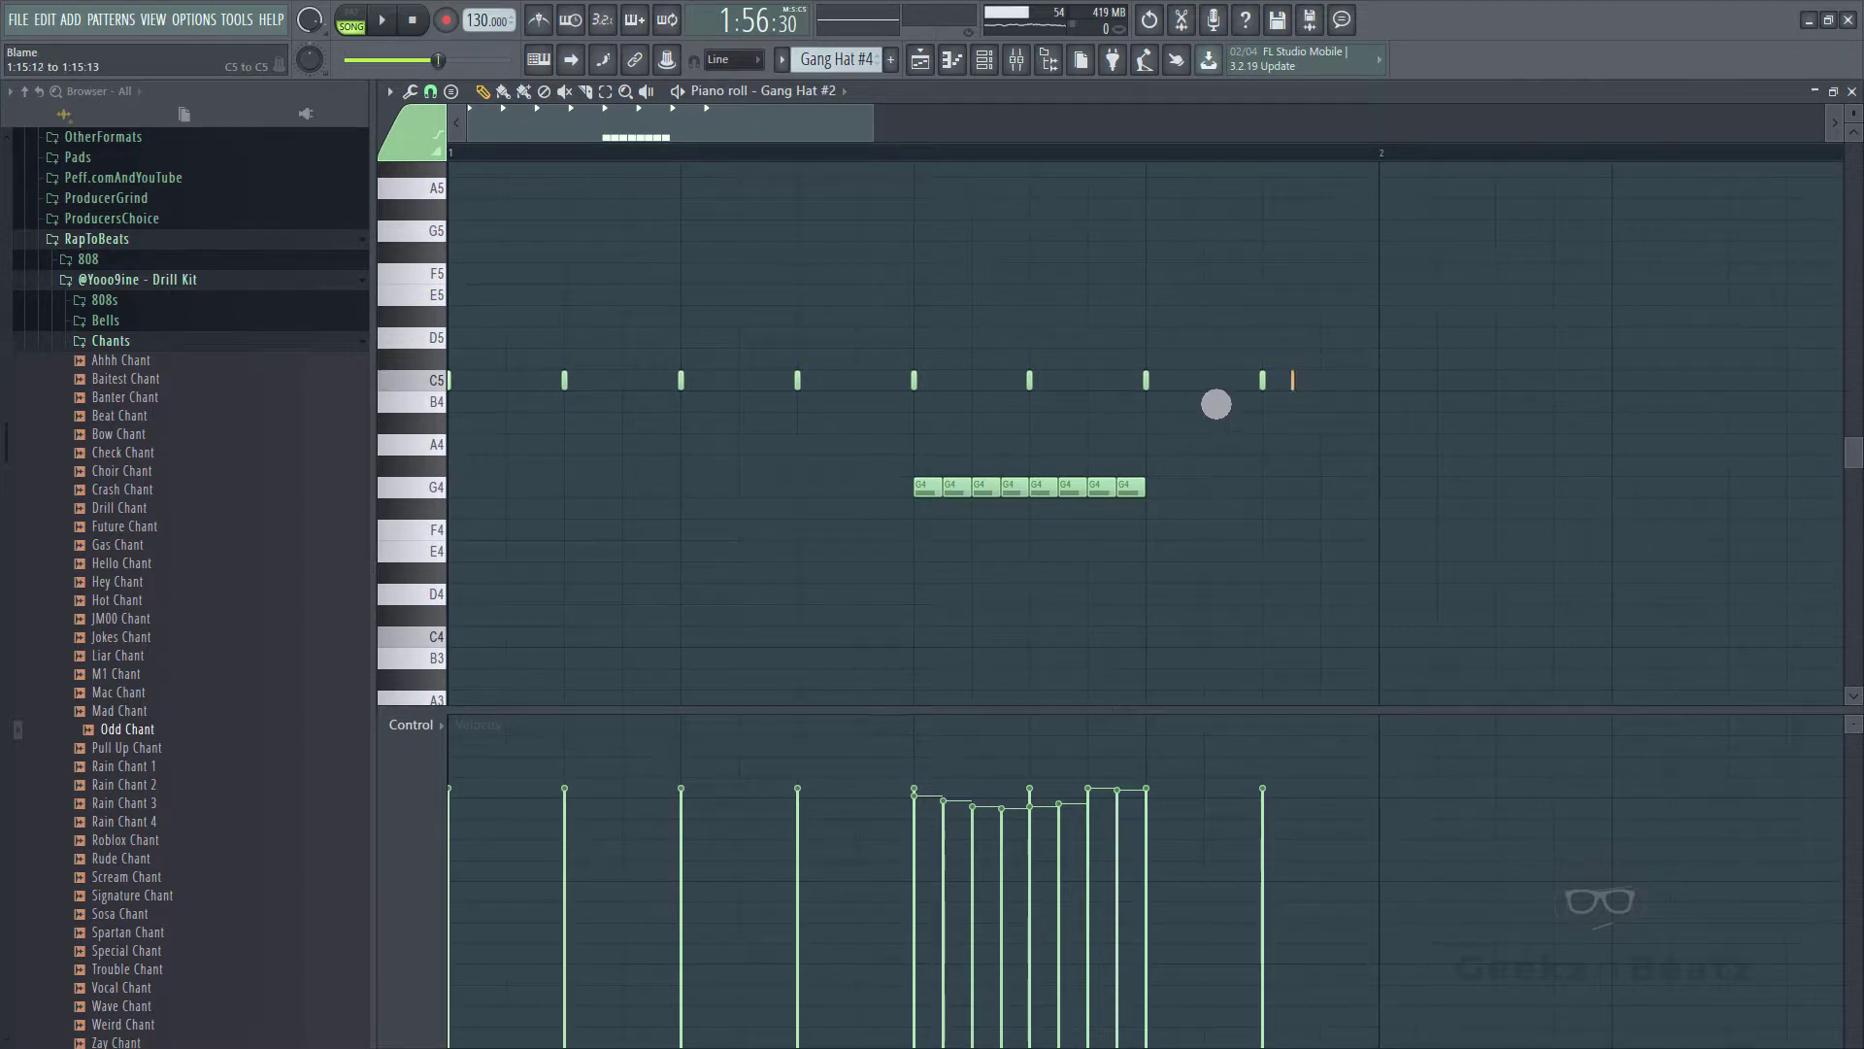
drag(1292, 369, 419, 383)
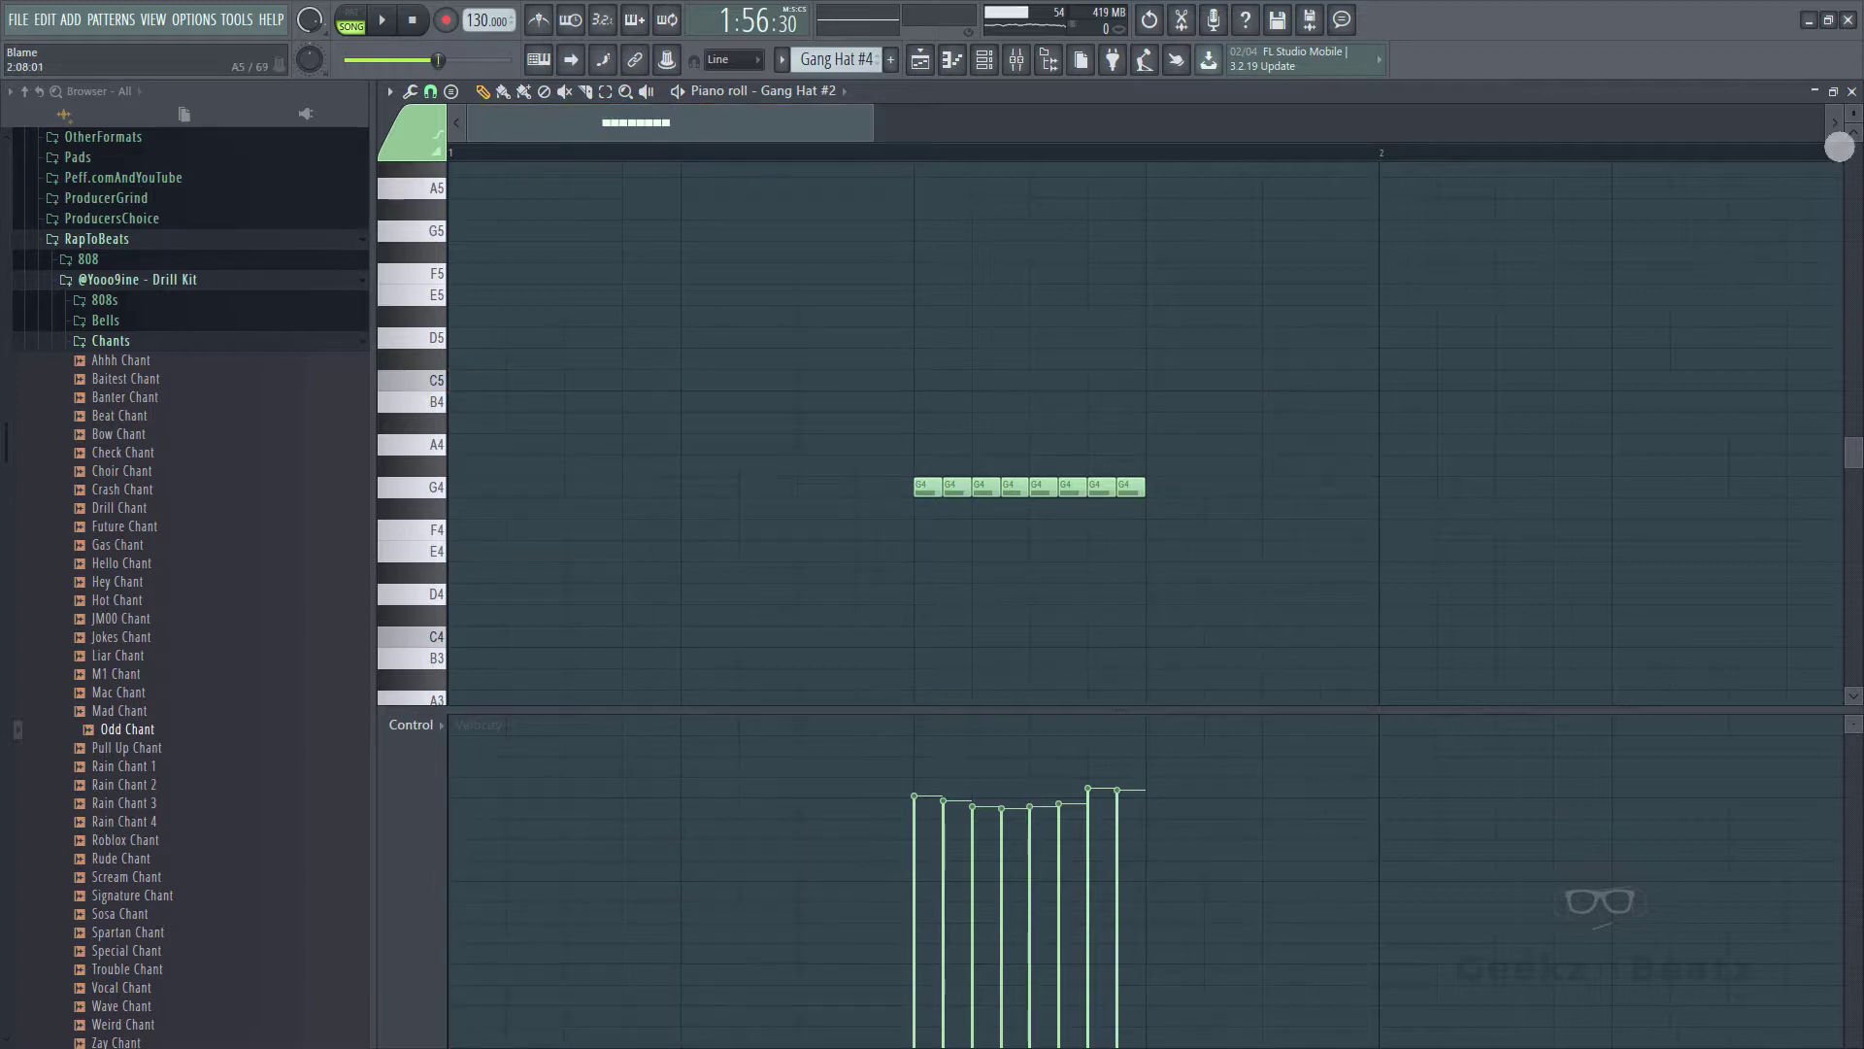
- Audition the one-bar Gang Hat #4 roll at bar 64 and its transition into bar 65
key(space)
click(1852, 90)
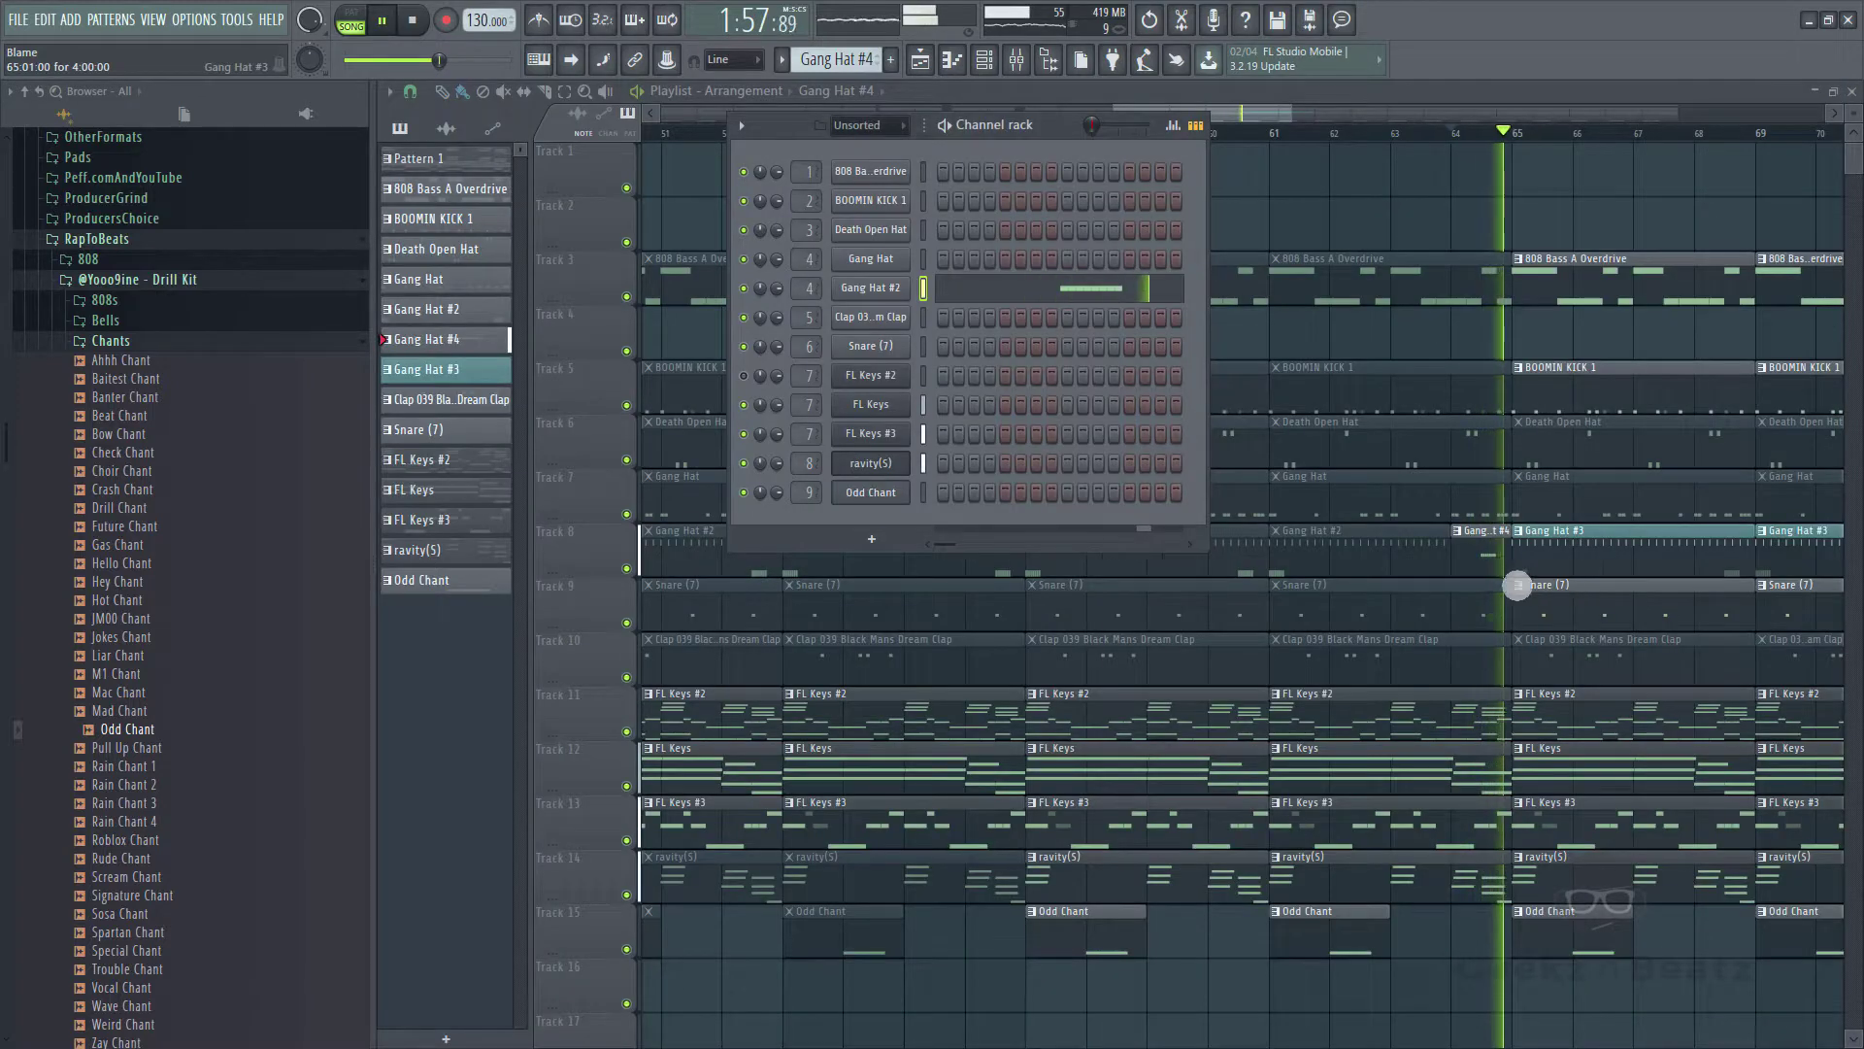
key(space)
key(space)
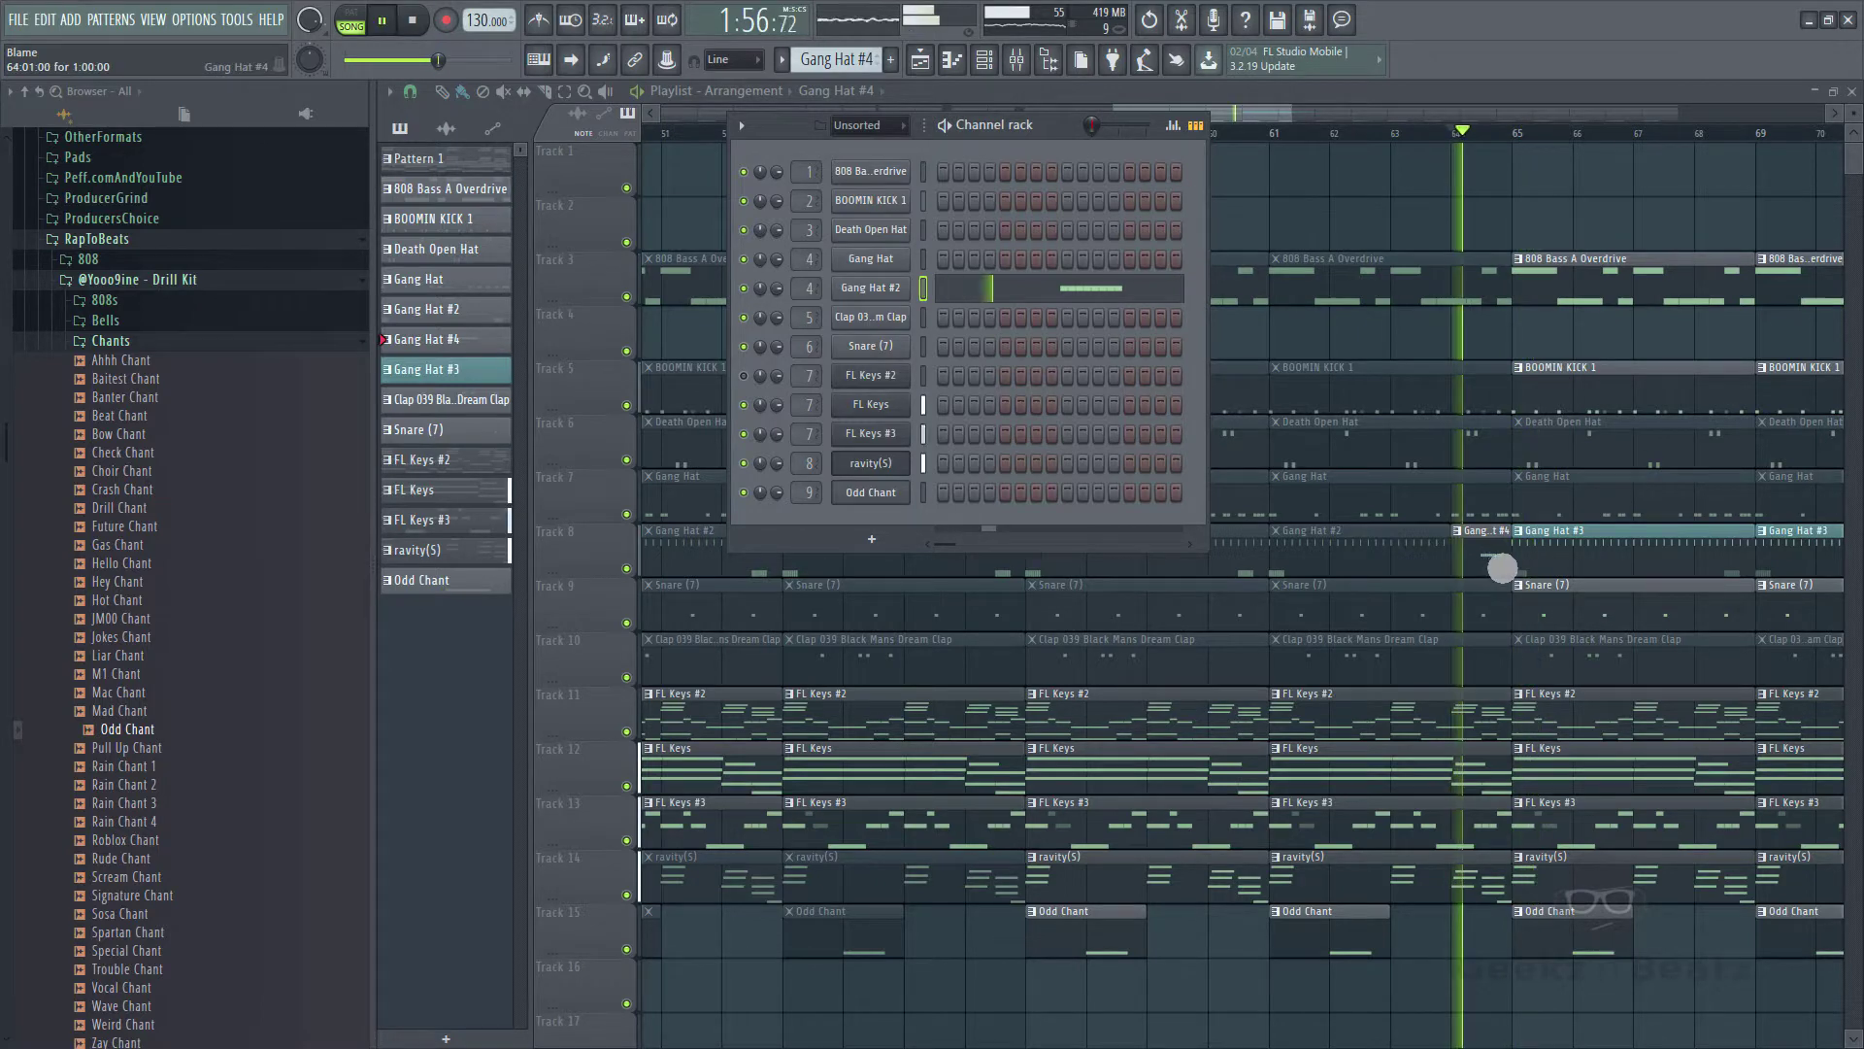
- Duplicate the G4 roll in the Gang Hat #4 clip so it runs to the bar's end, and audition the transition
double_click(1500, 569)
key(space)
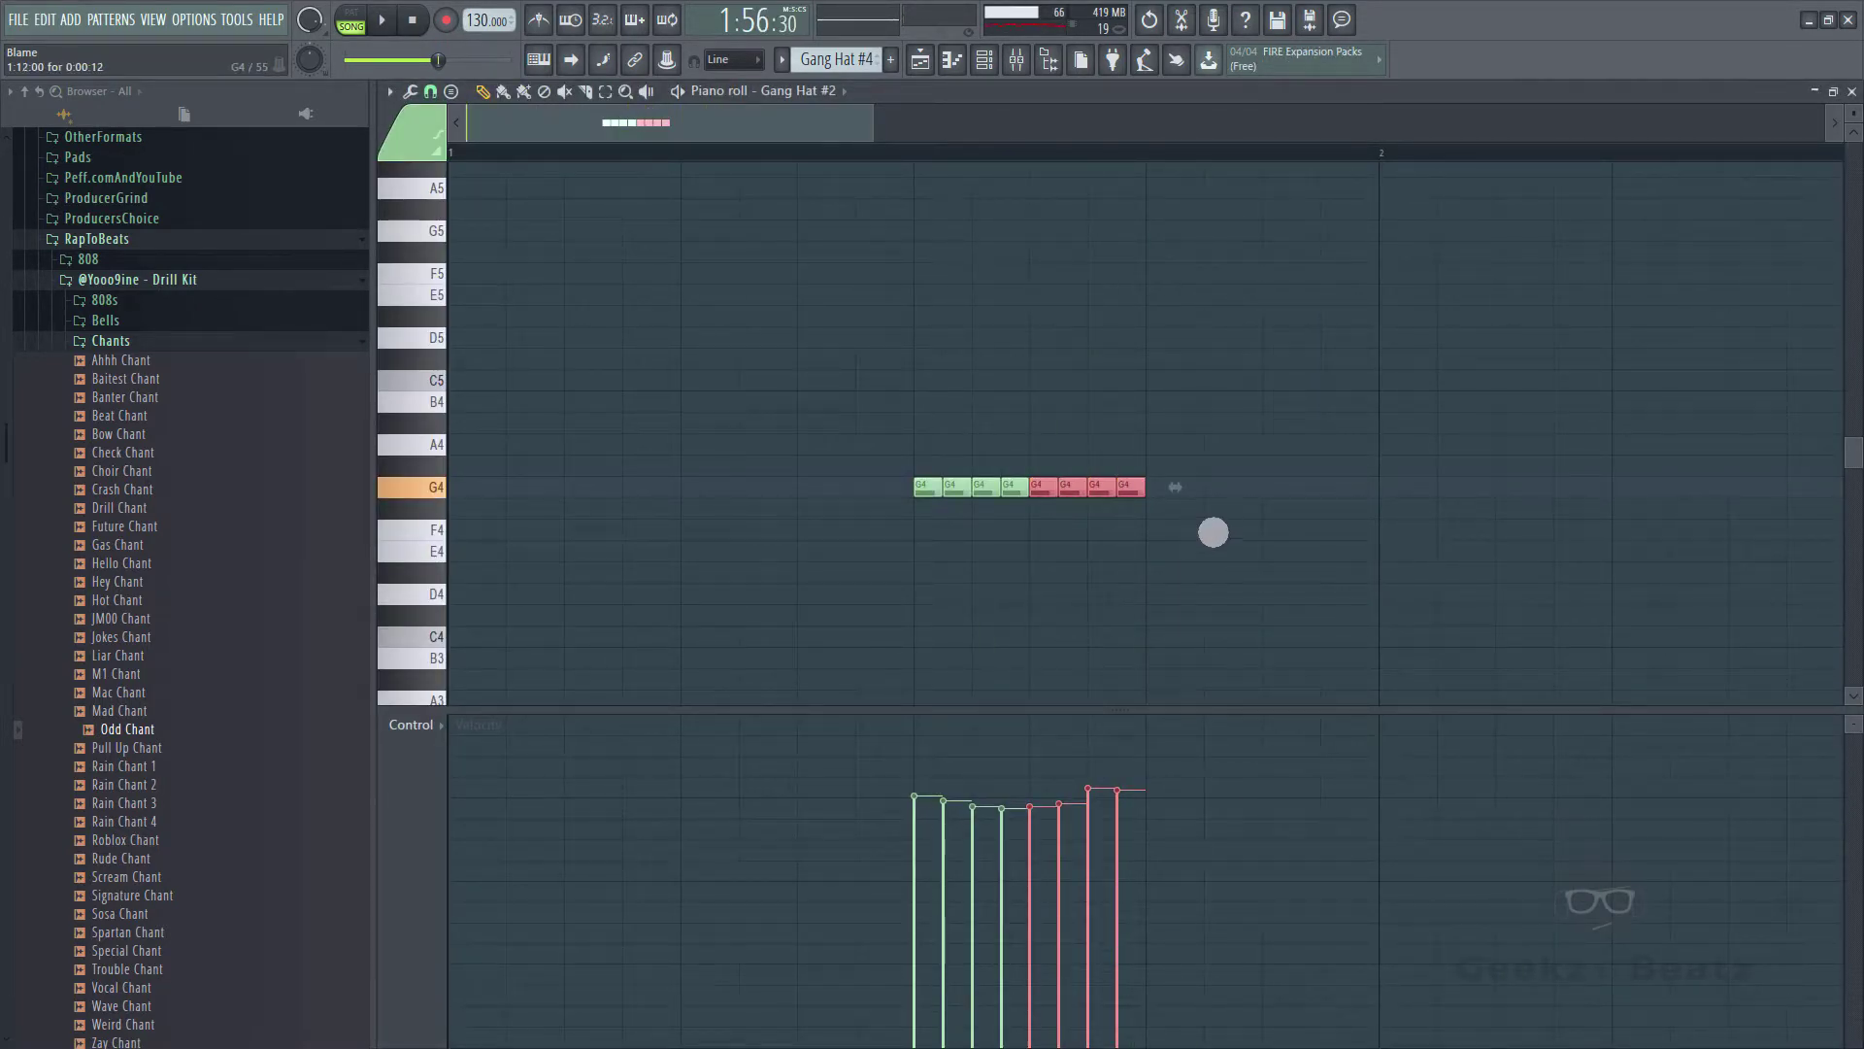
drag(1213, 532, 936, 491)
key(ctrl+b)
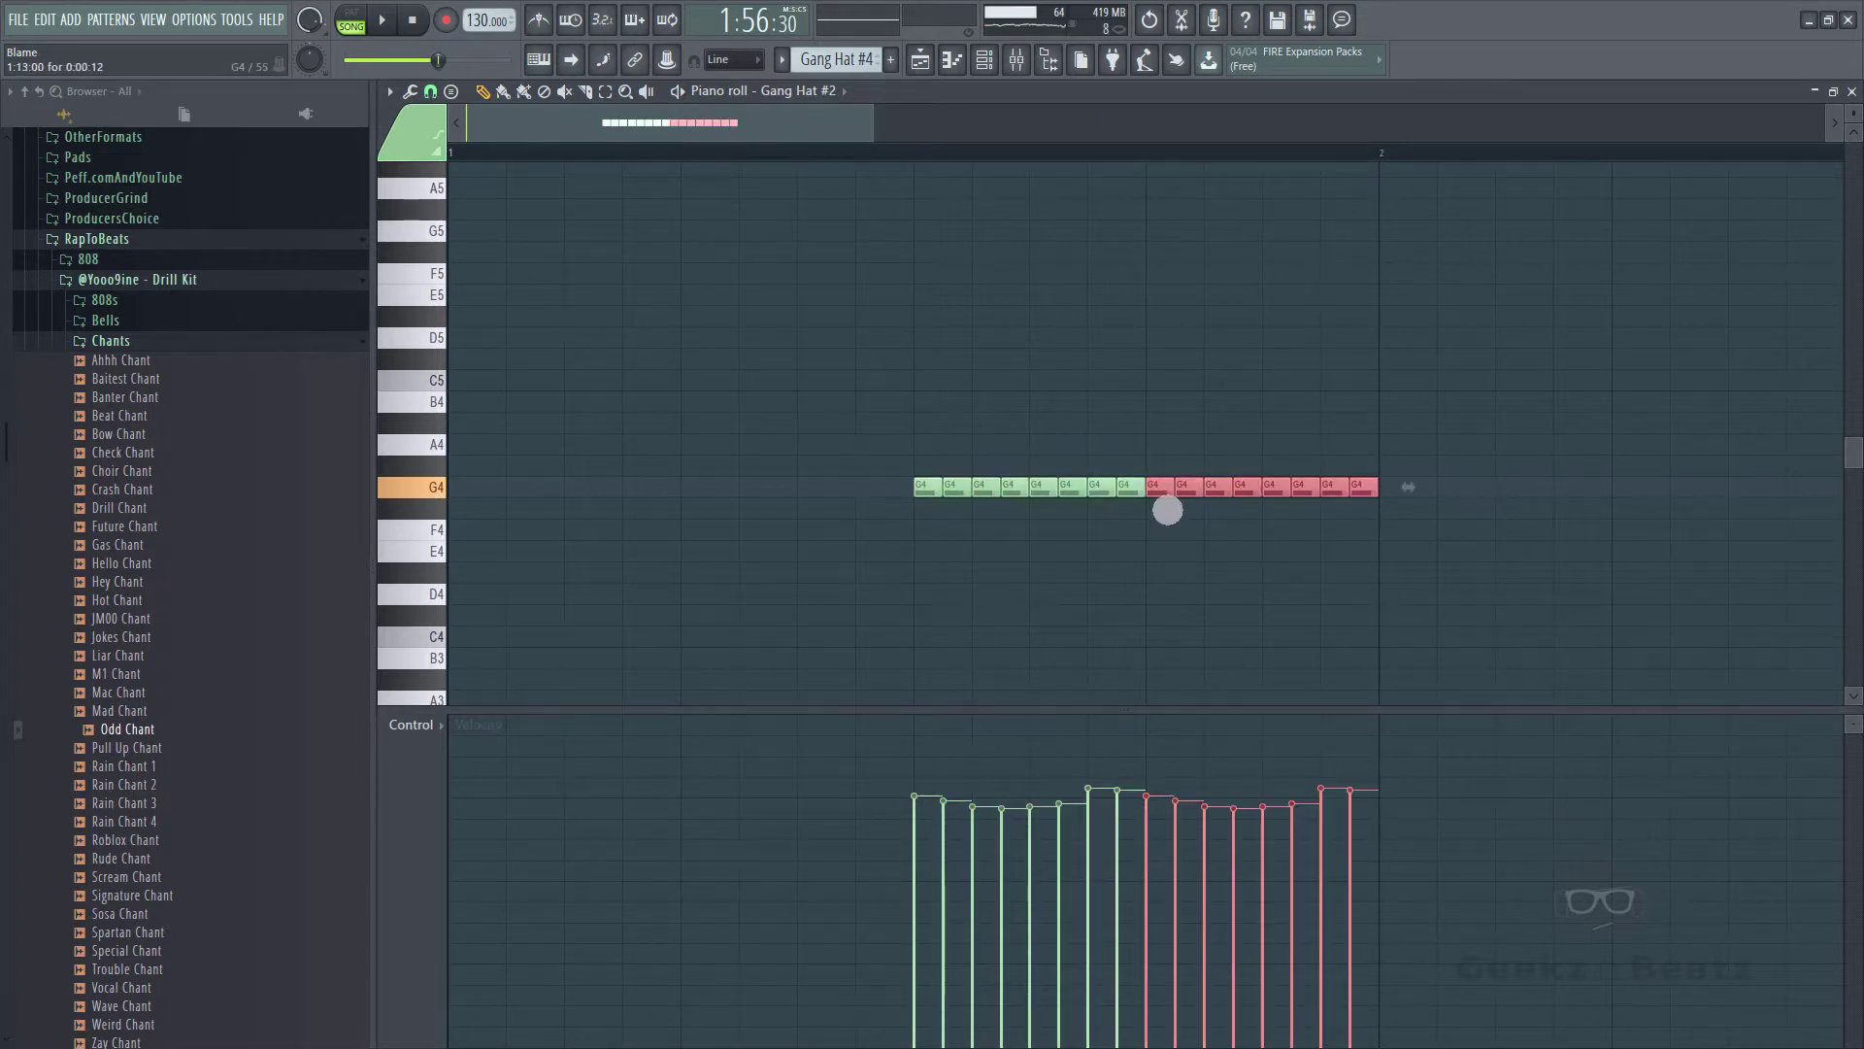
key(space)
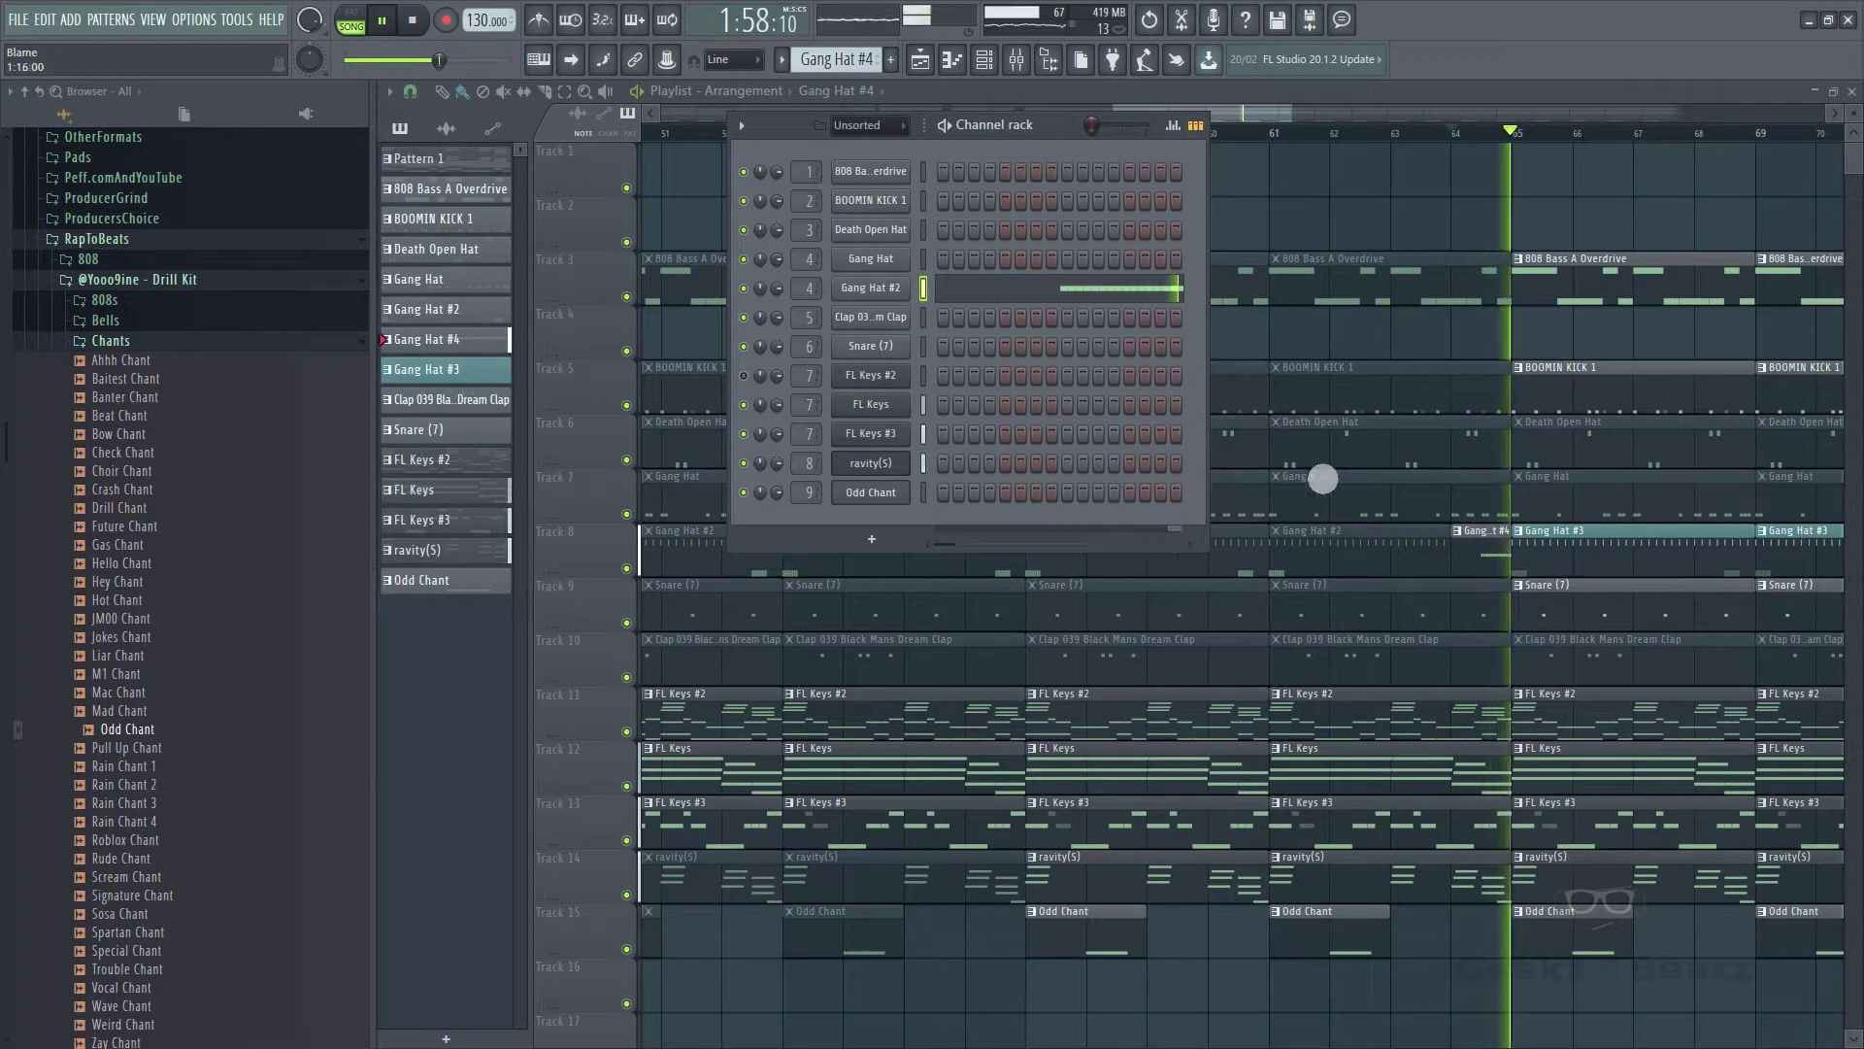
key(space)
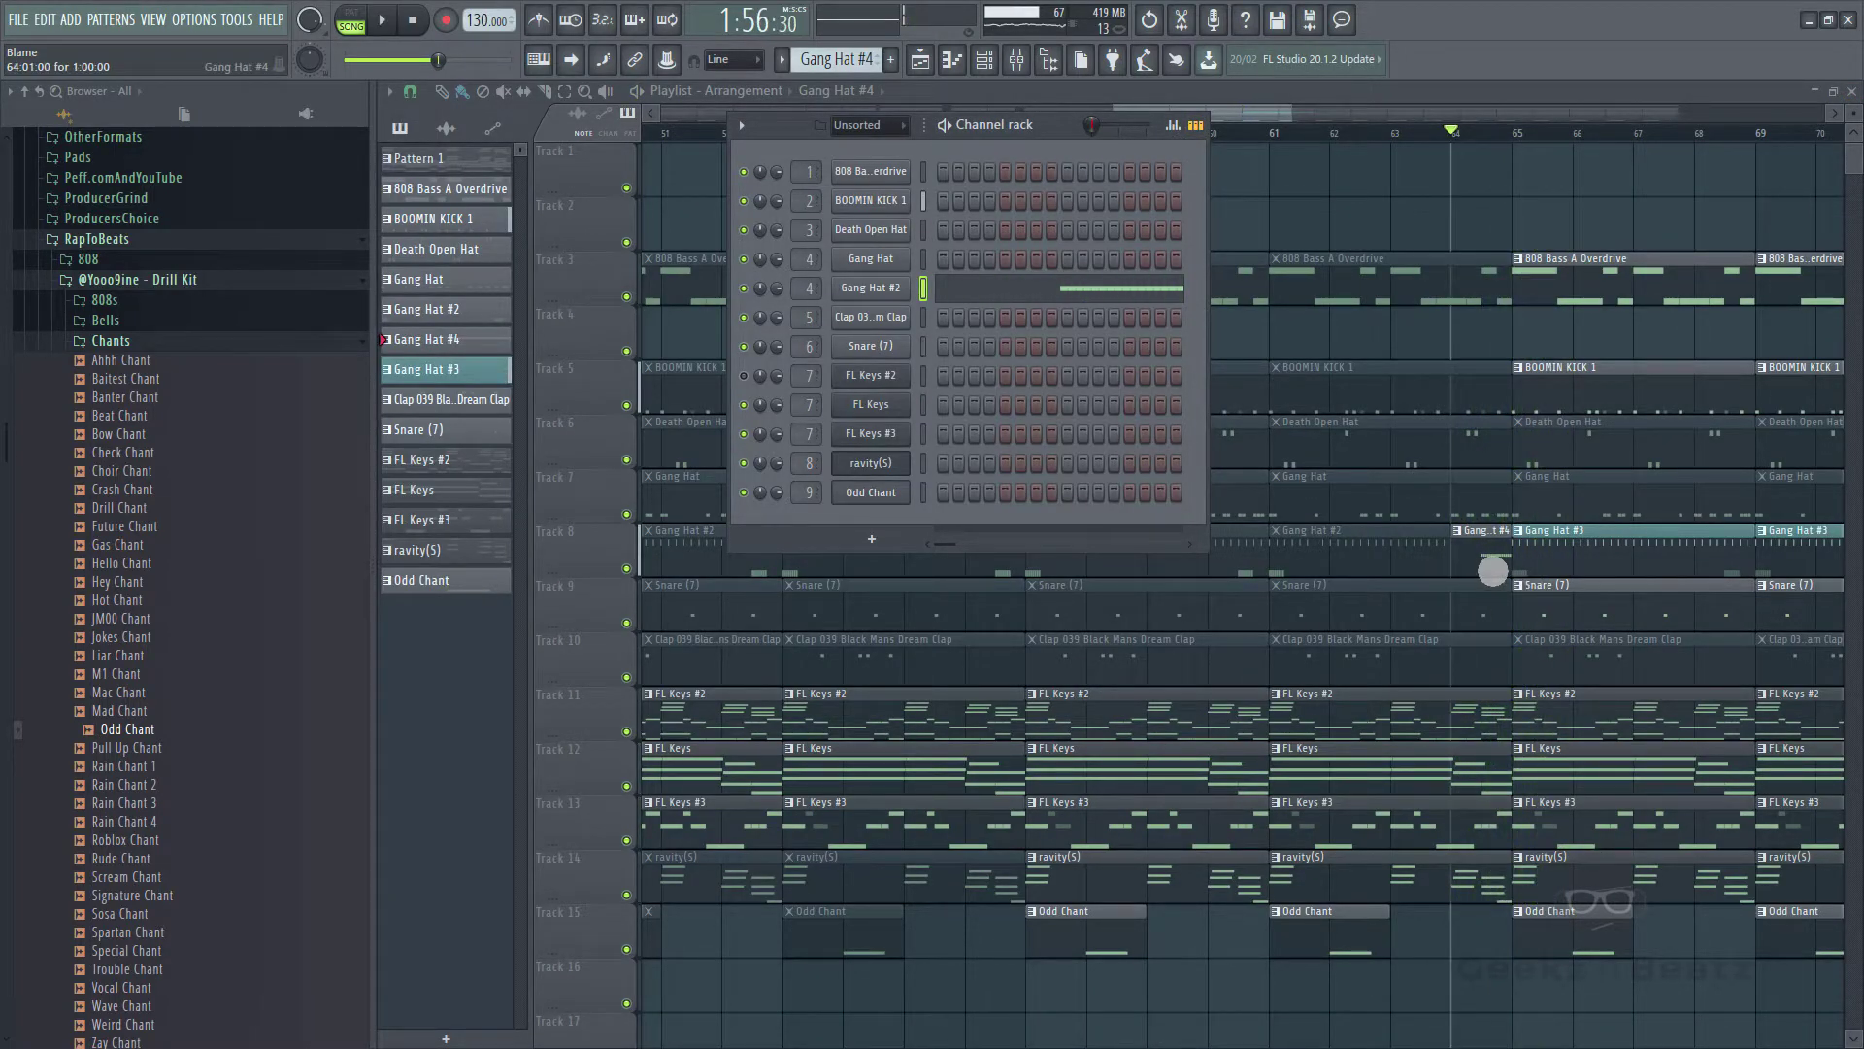
- Edit the note pan of the Gang Hat #4 roll, draw an even pan of about 3% right, and audition it in the playlist
double_click(1493, 571)
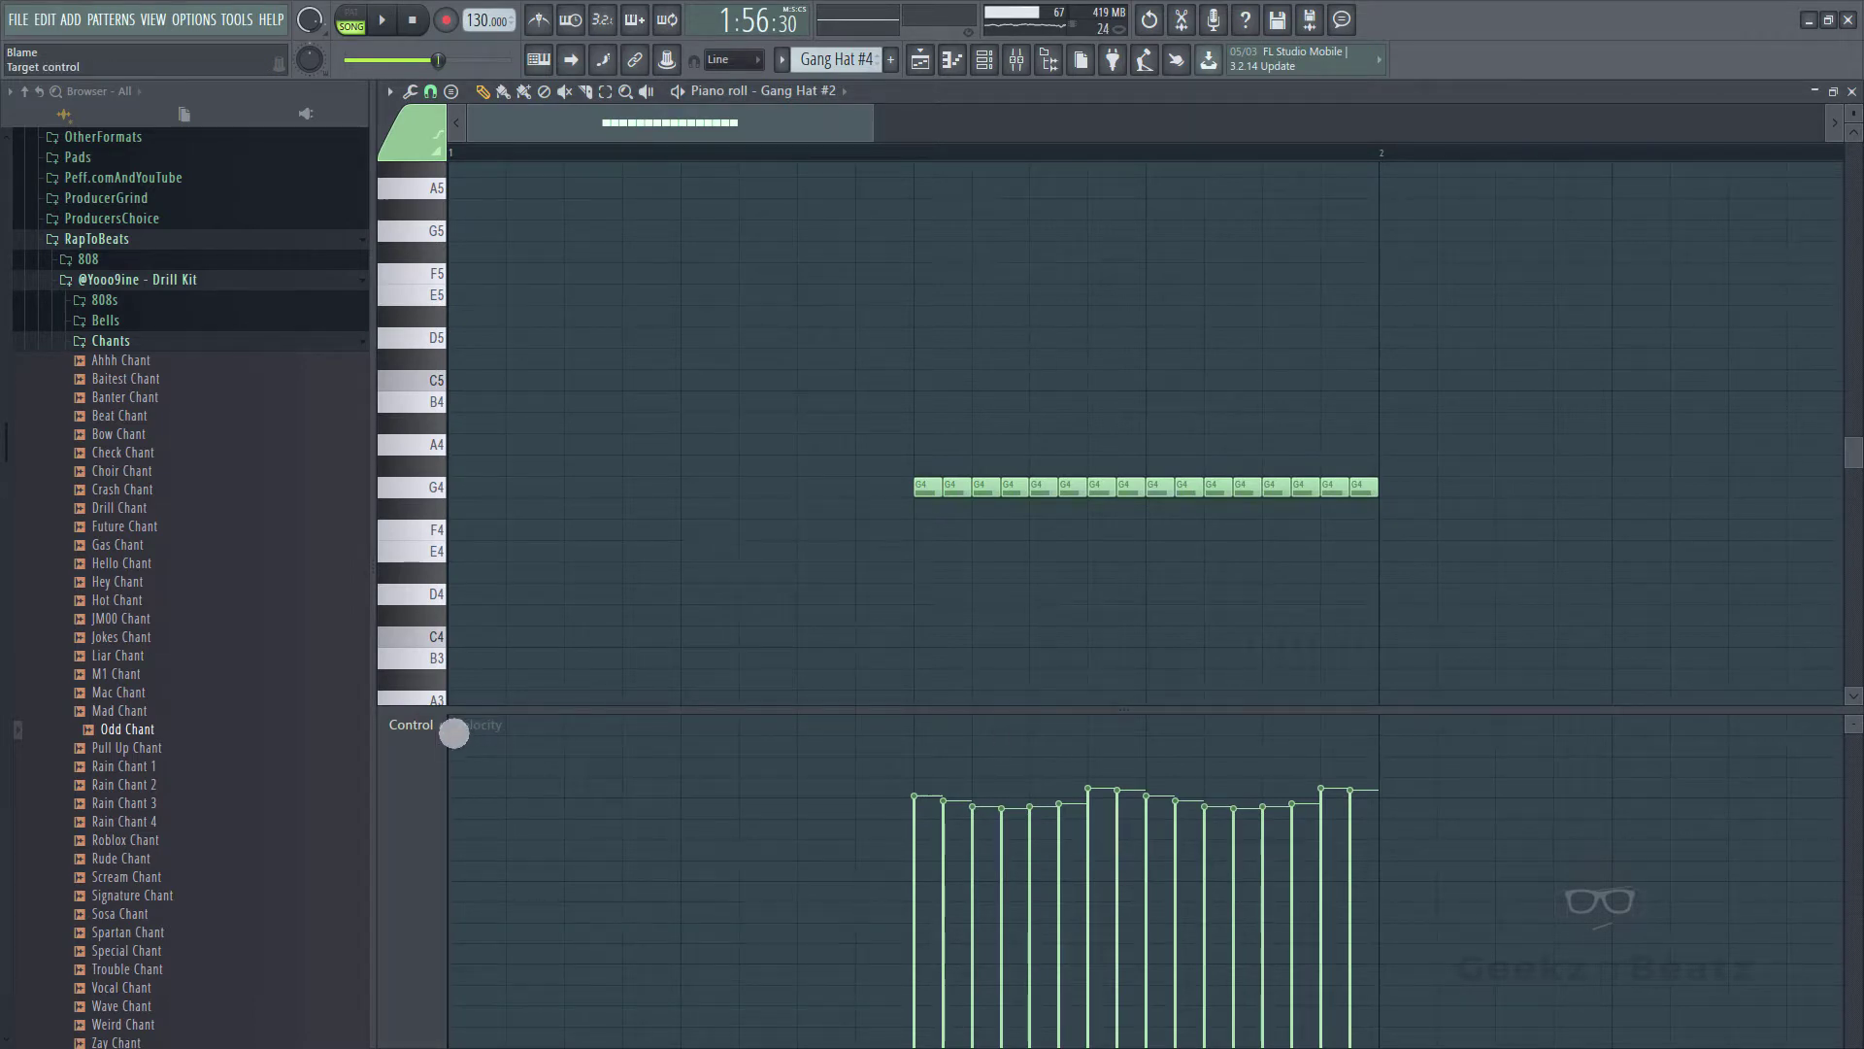
click(453, 733)
click(441, 763)
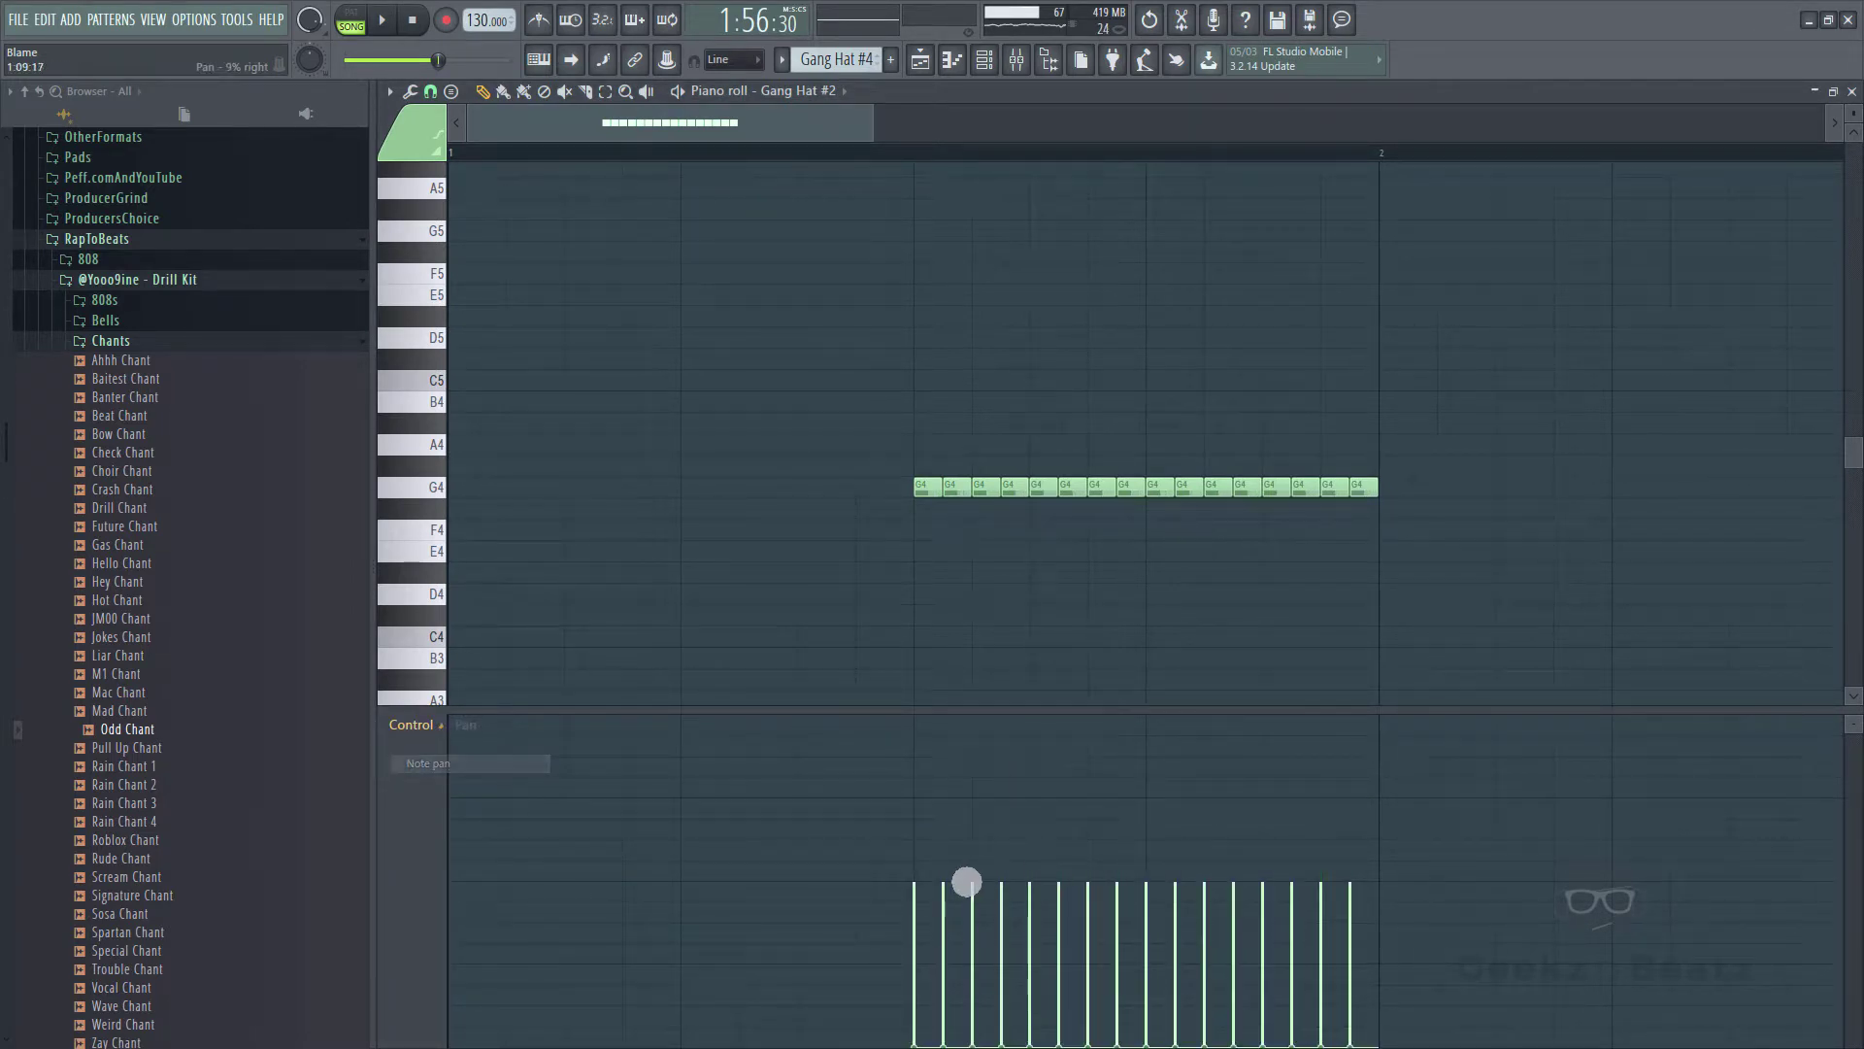
drag(944, 890, 1368, 913)
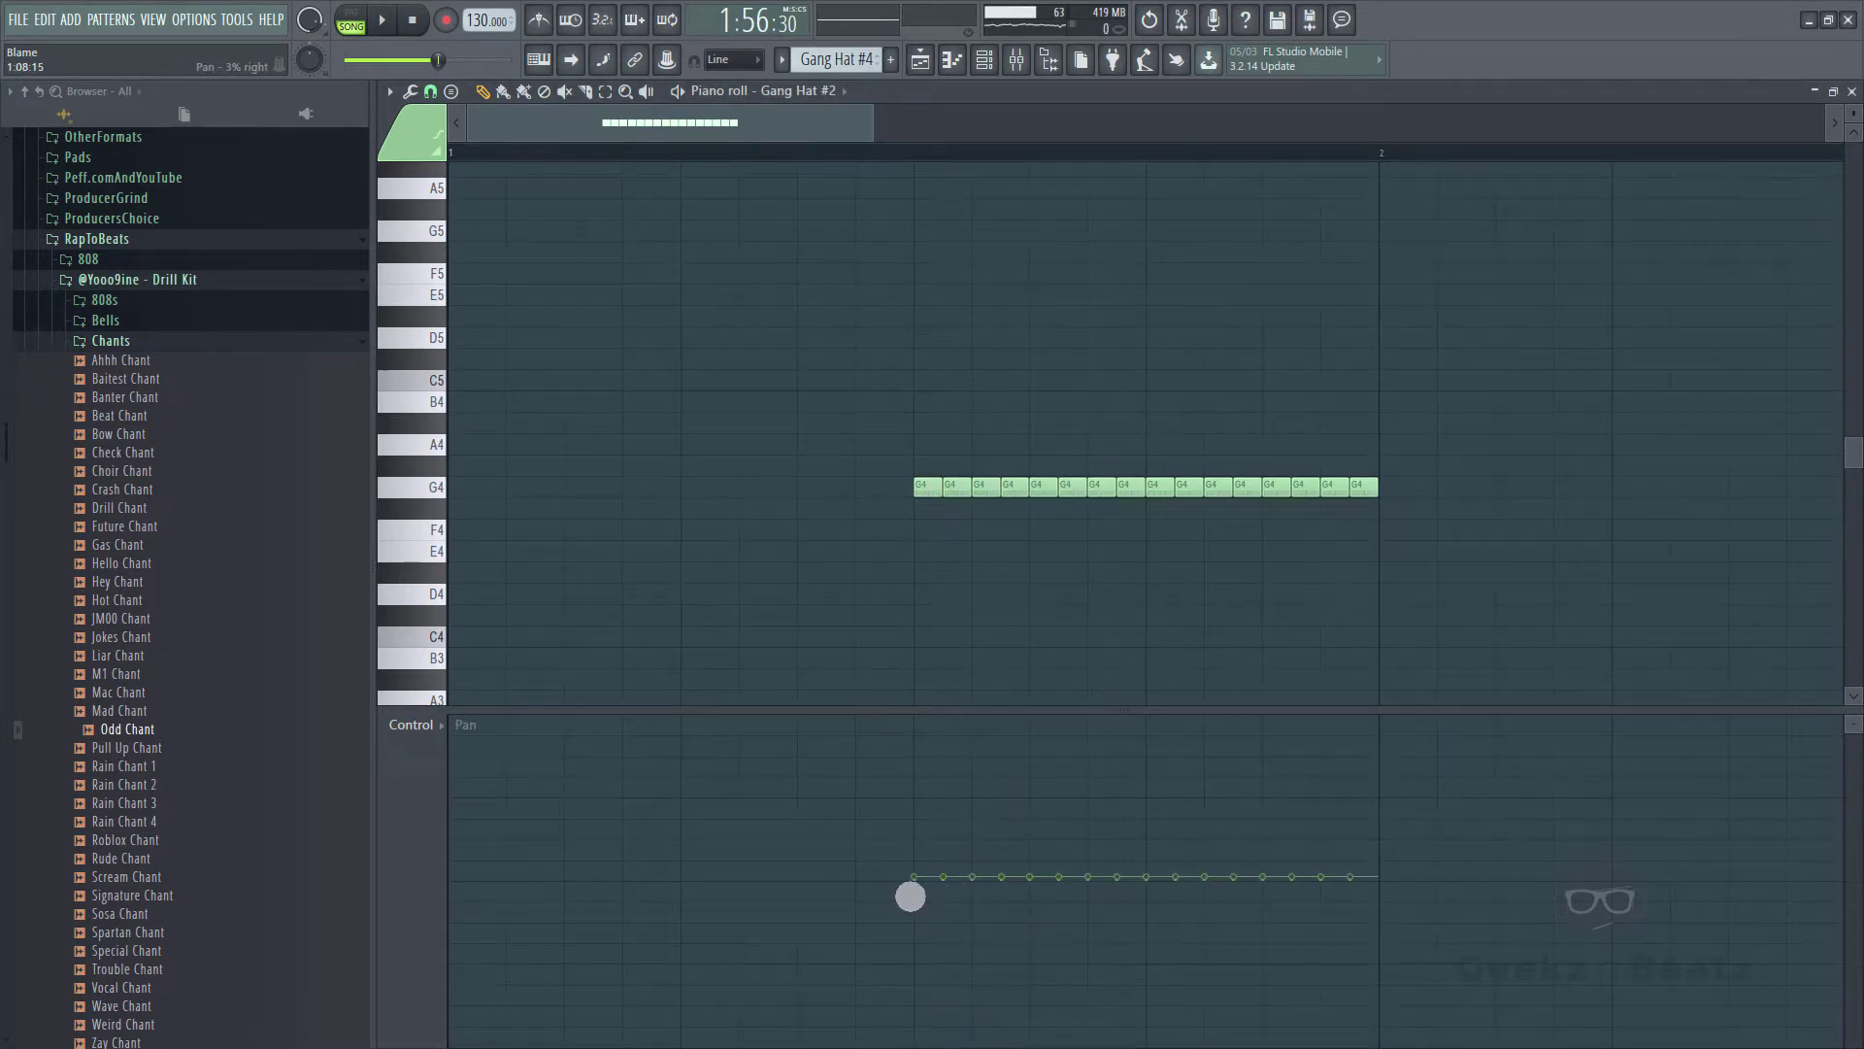
key(space)
key(F5)
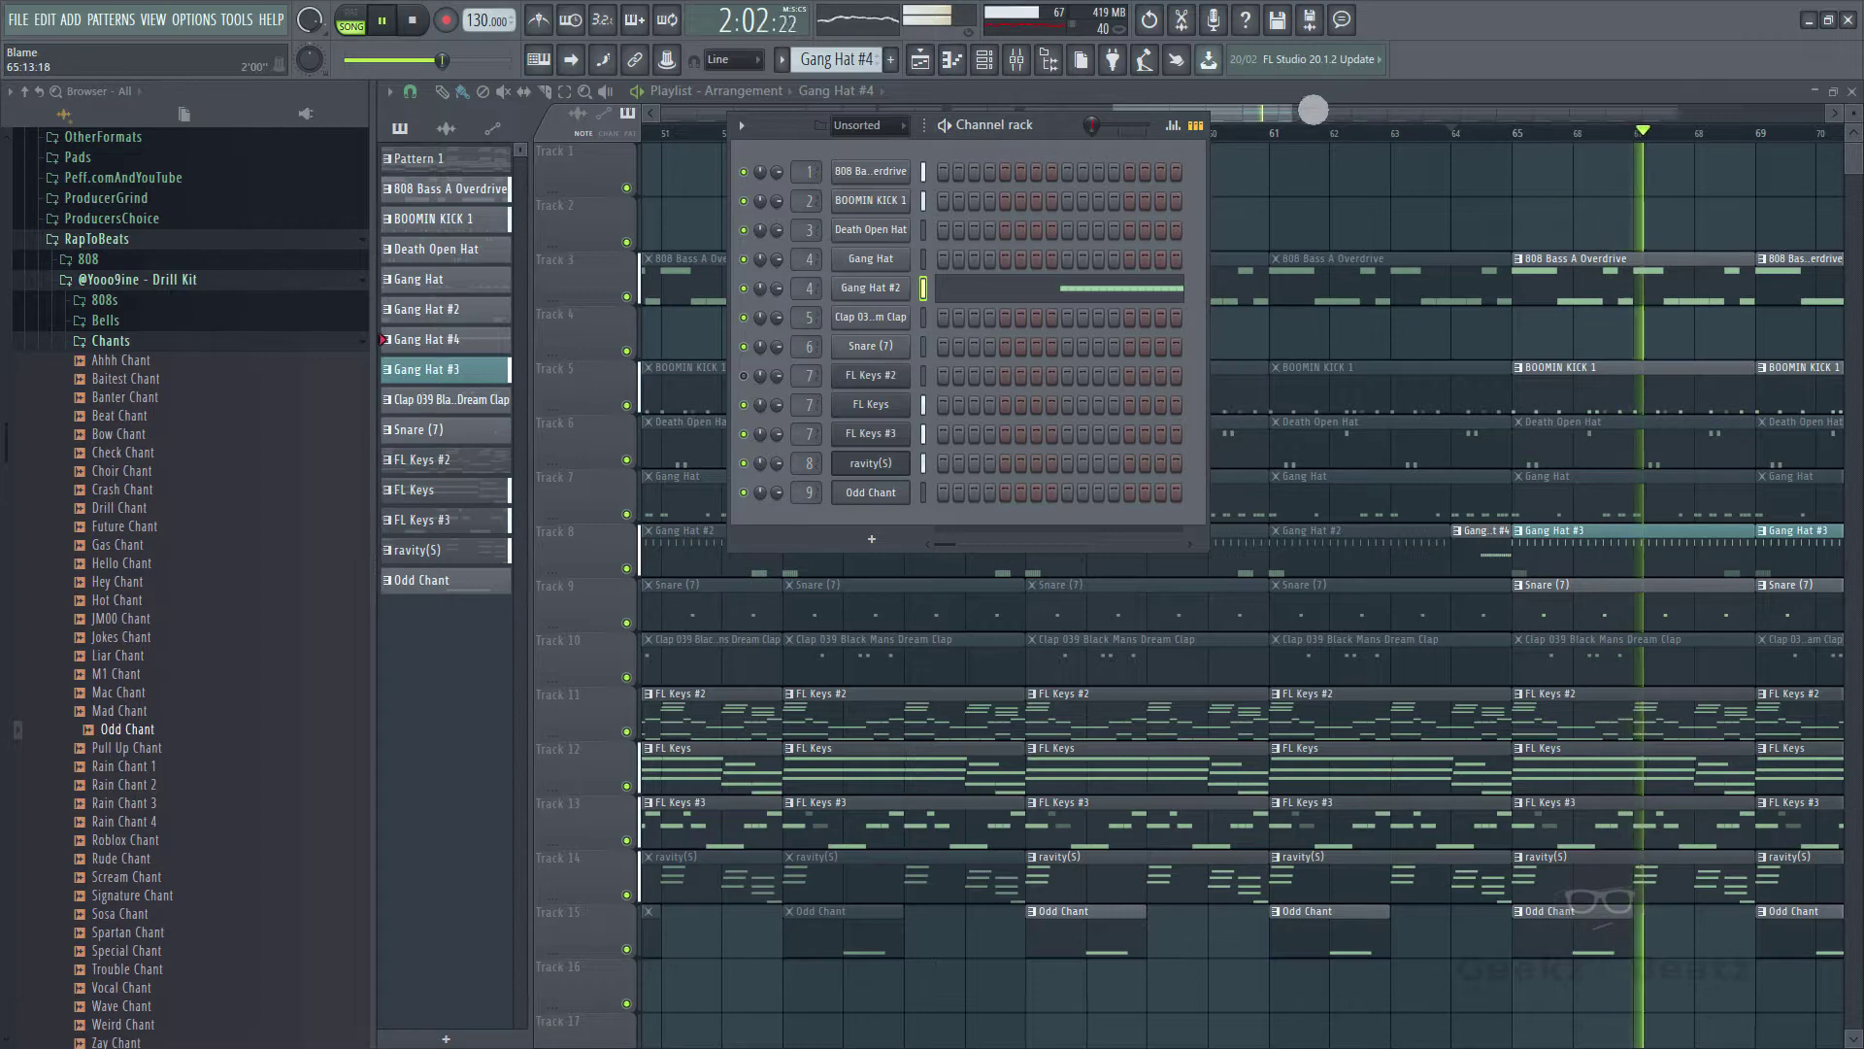
- Trim the Gang Hat #3 clip starting at bar 69 to end at bar 72 and audition the break before bar 73
drag(1306, 119, 1488, 165)
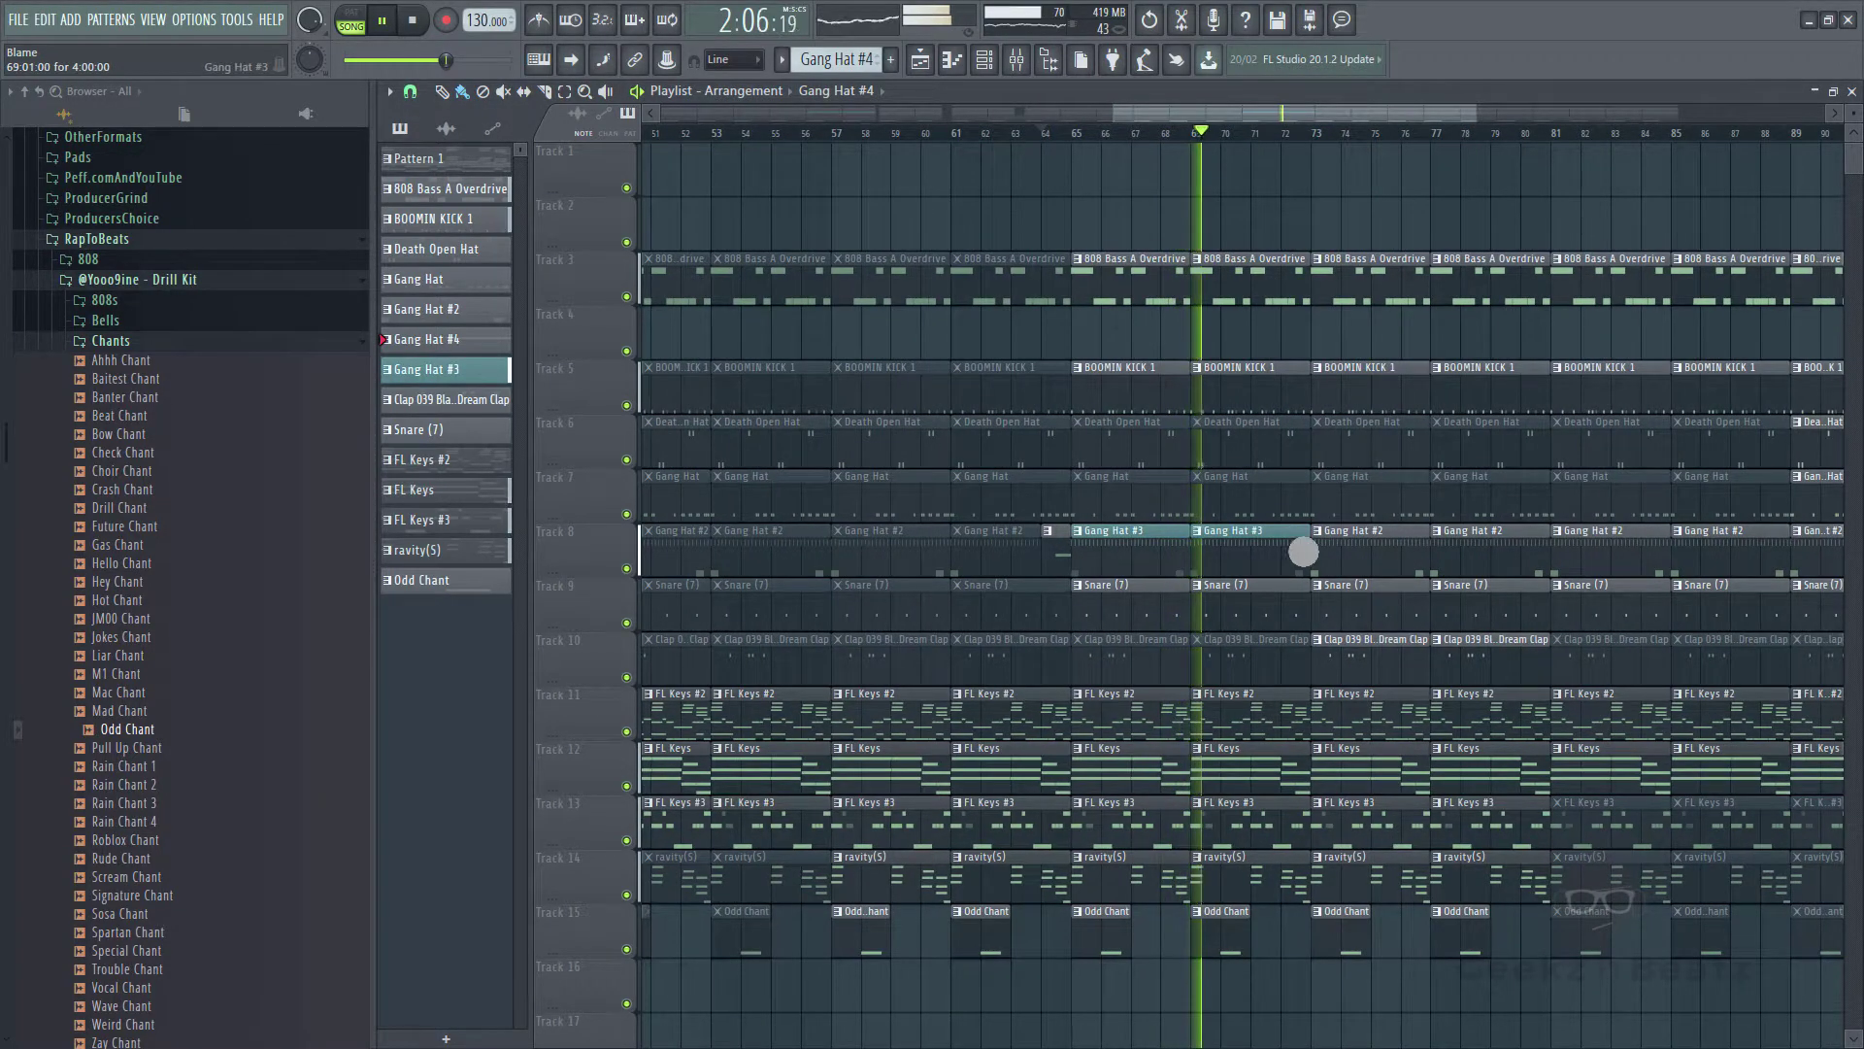
drag(1304, 546, 1299, 551)
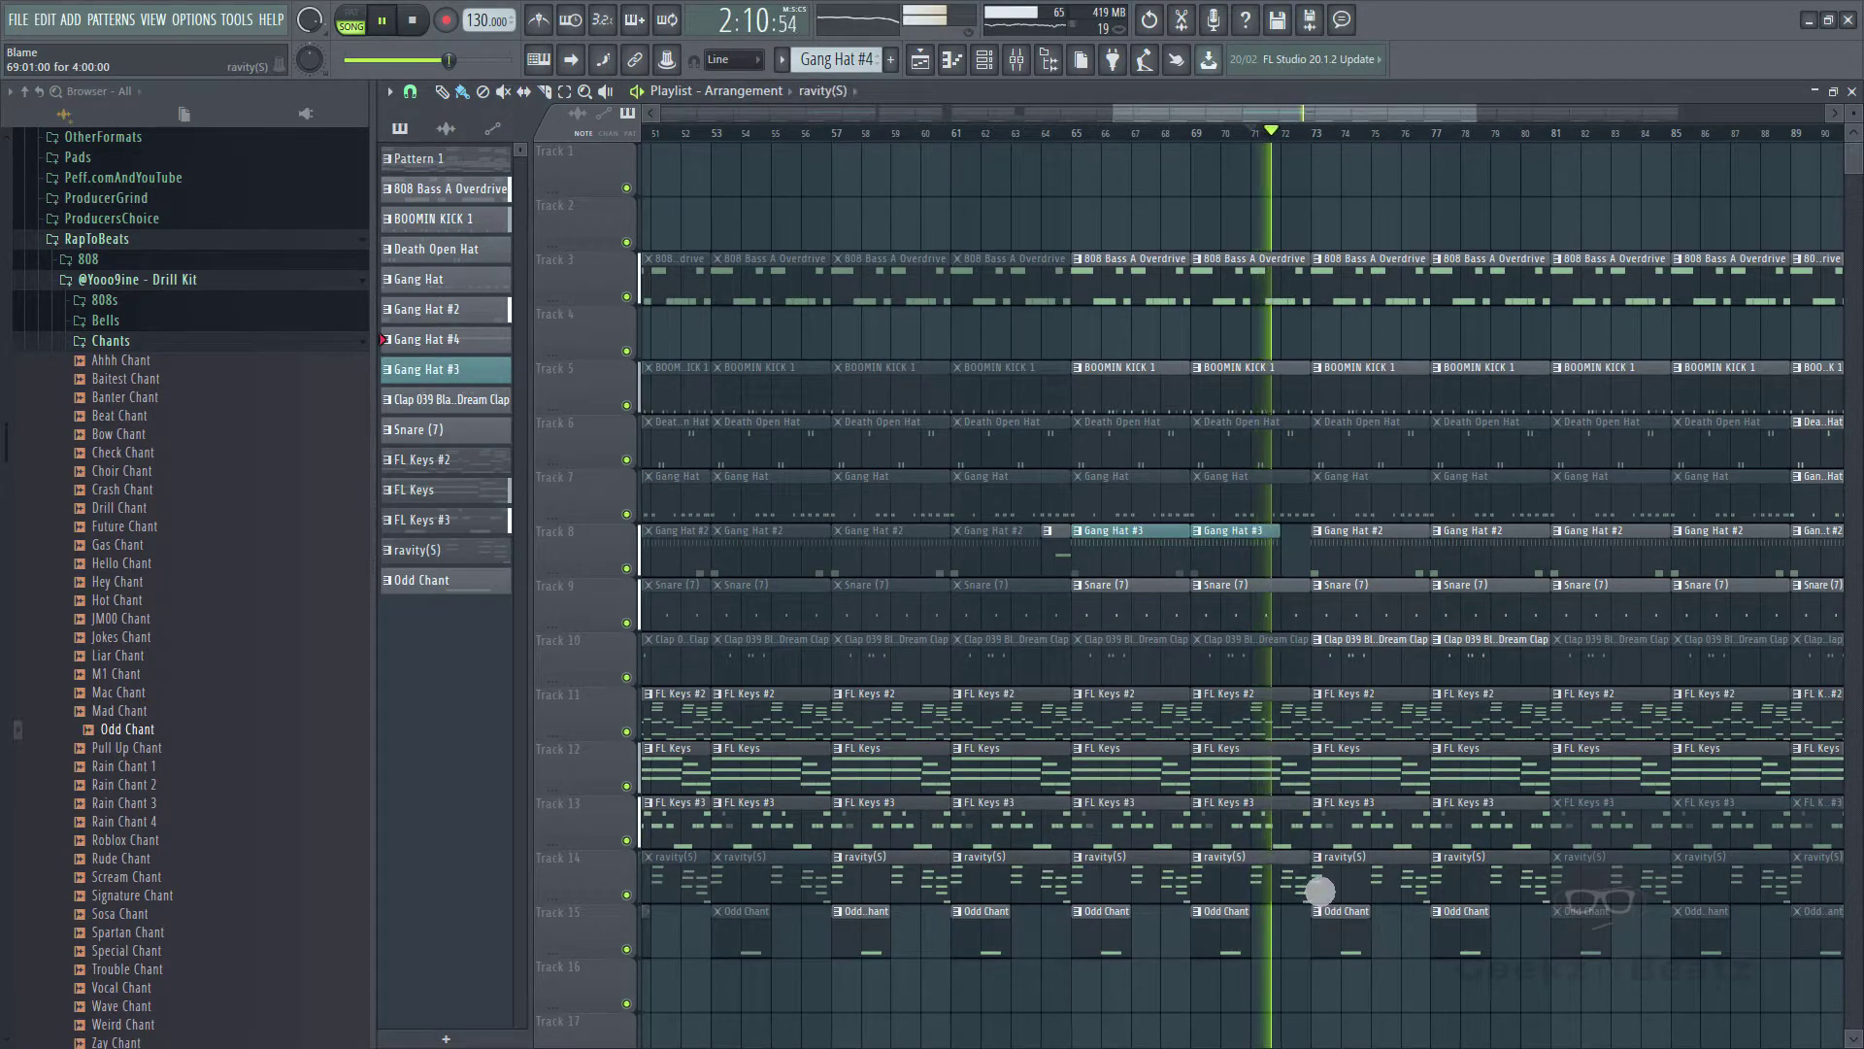
key(space)
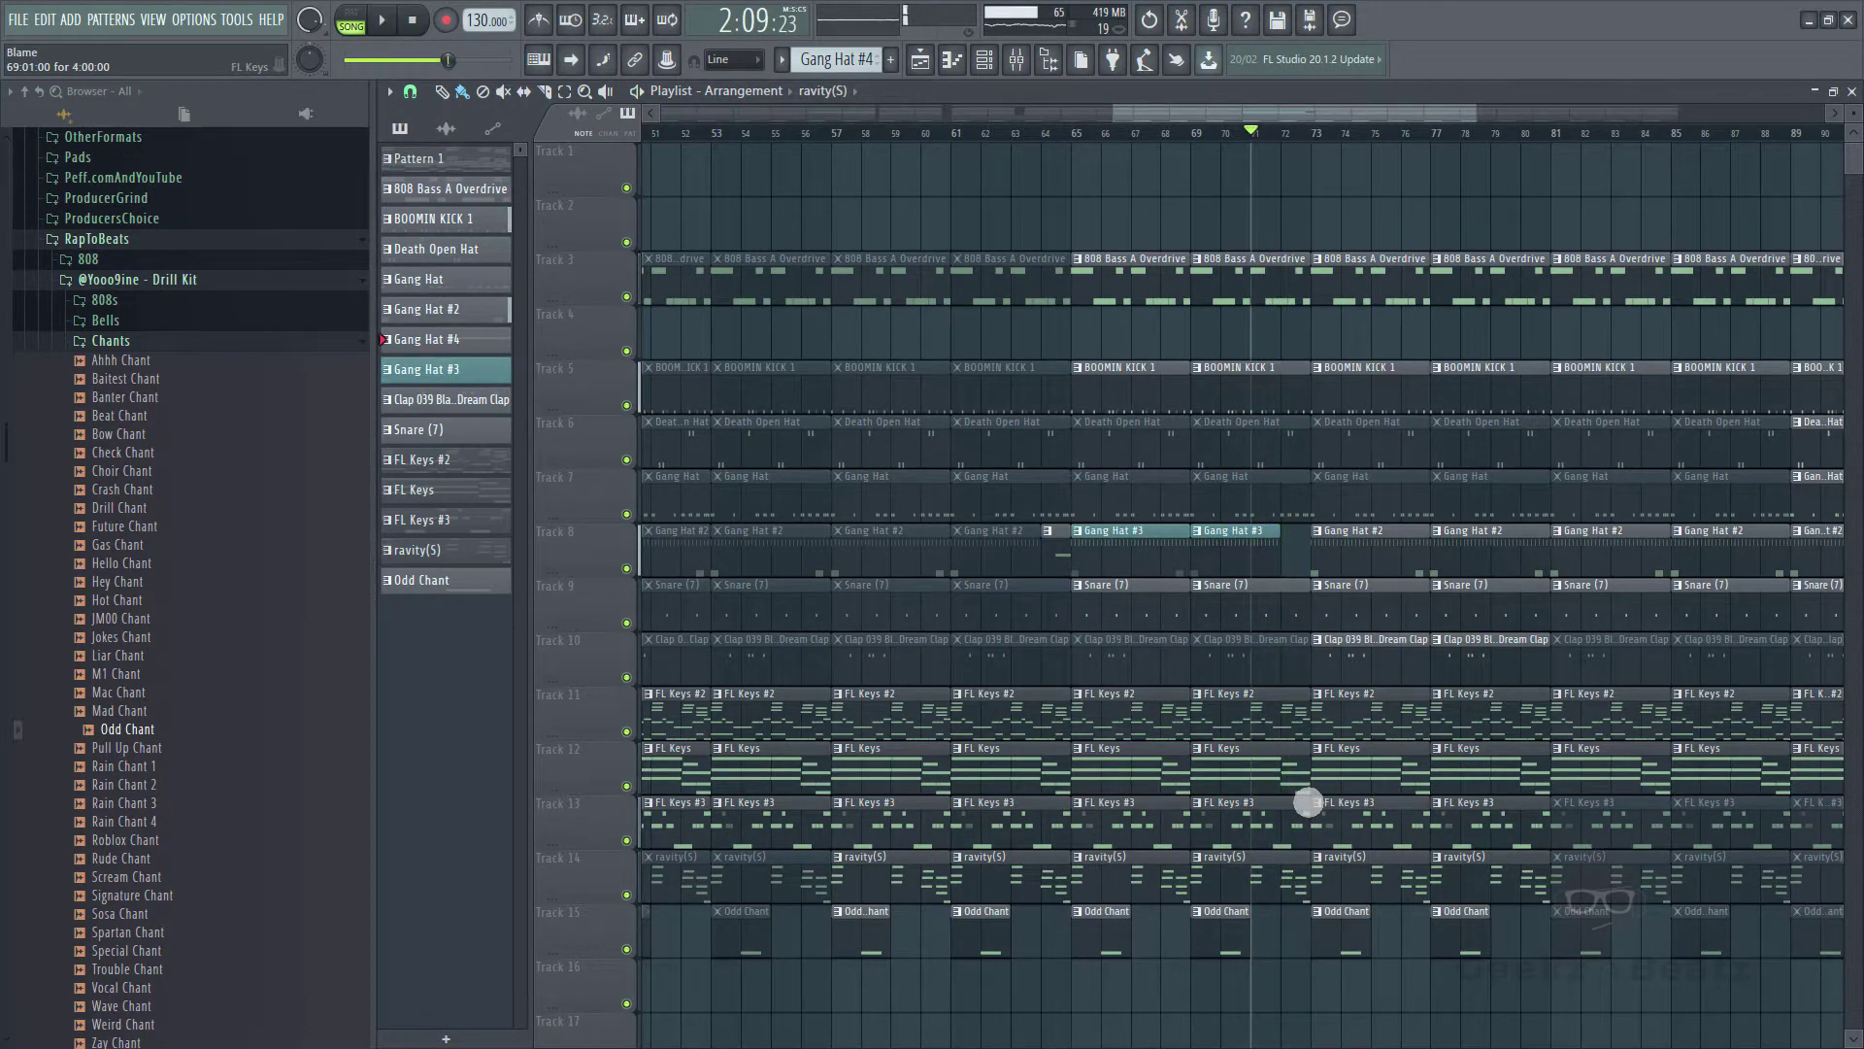
- Make the FL Keys clip at bar 69 unique and open its notes in the piano roll
right_click(1215, 765)
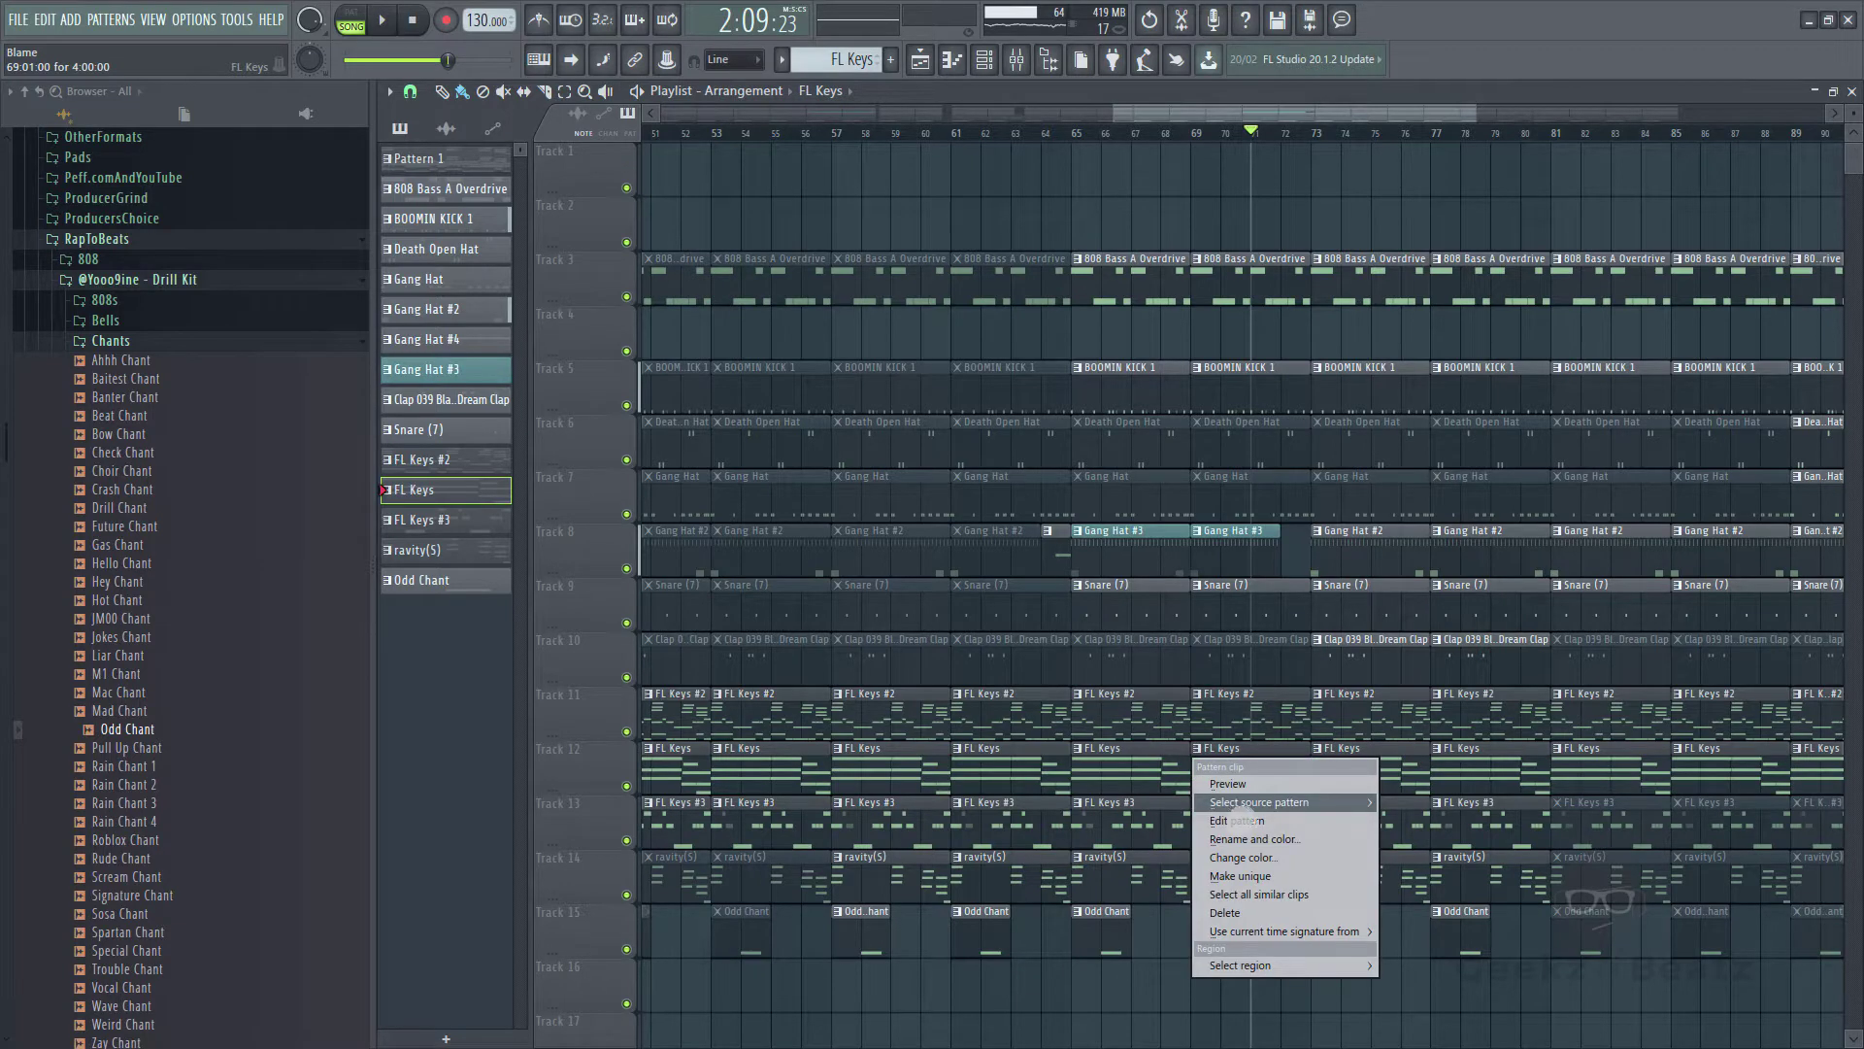
click(1240, 876)
key(space)
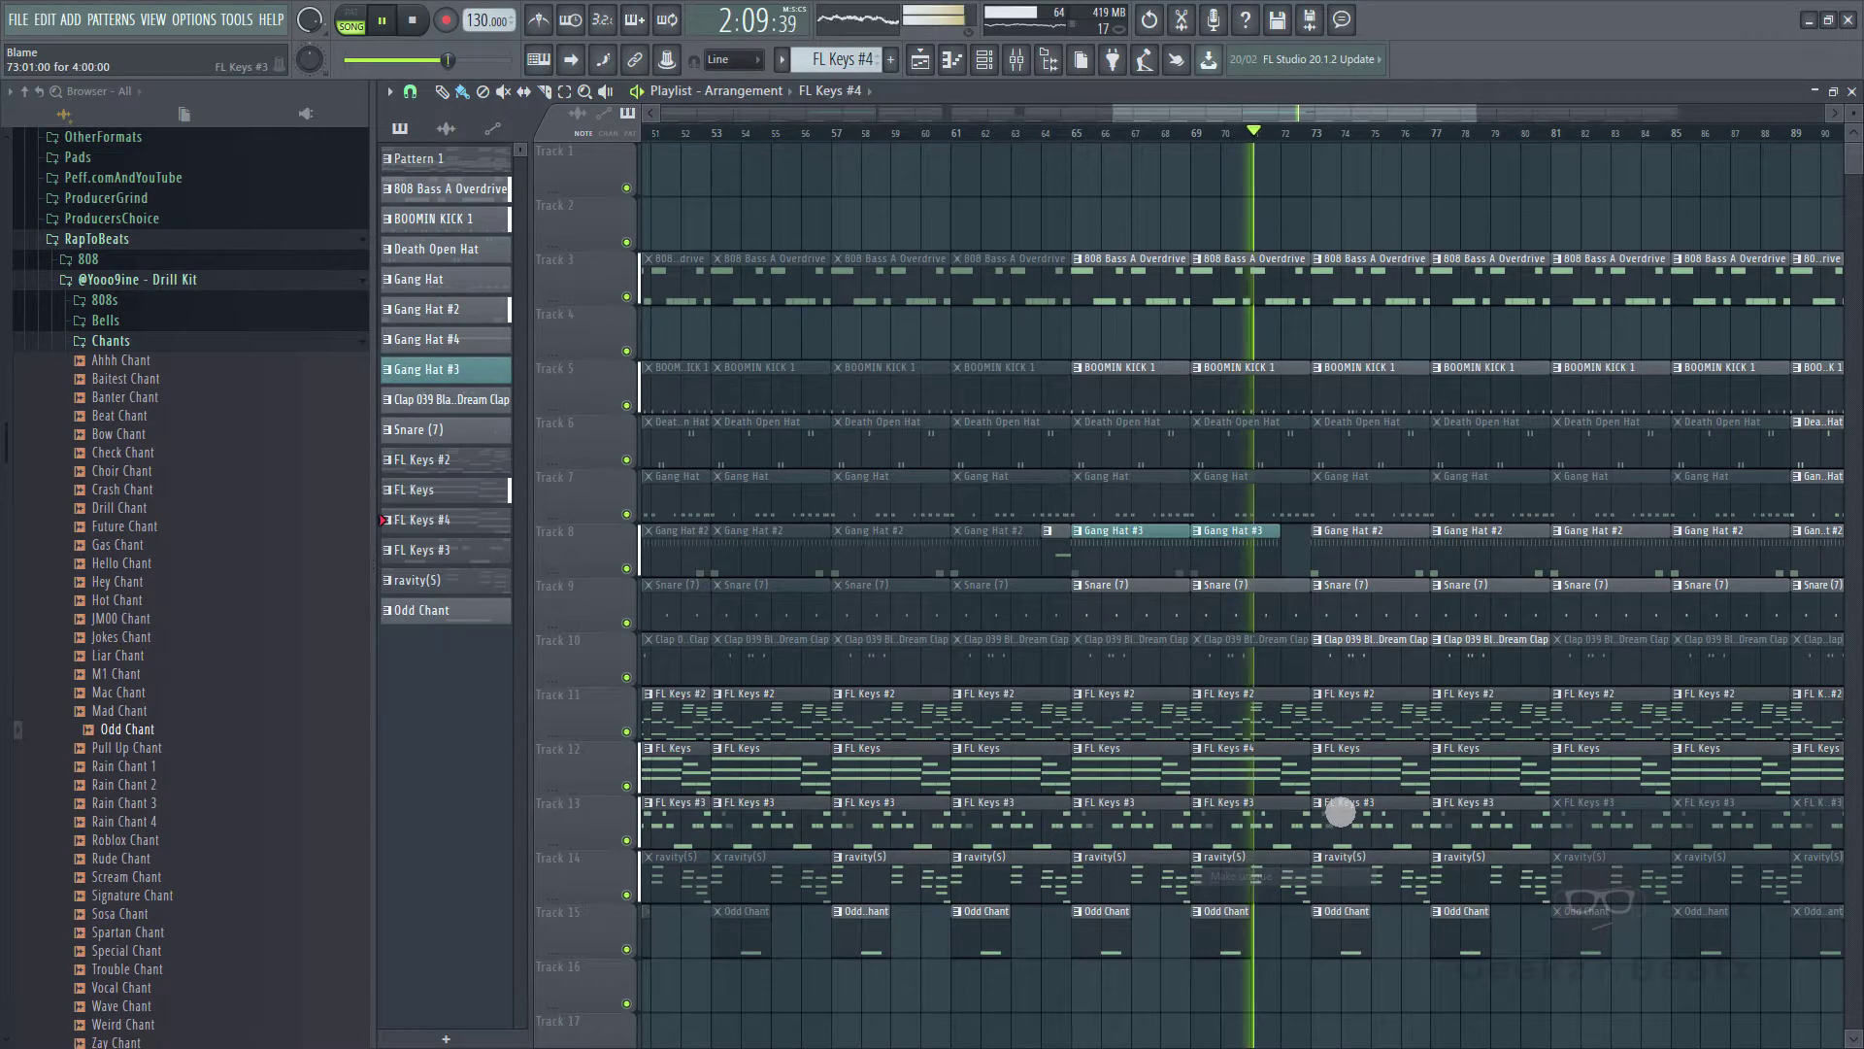
double_click(1298, 786)
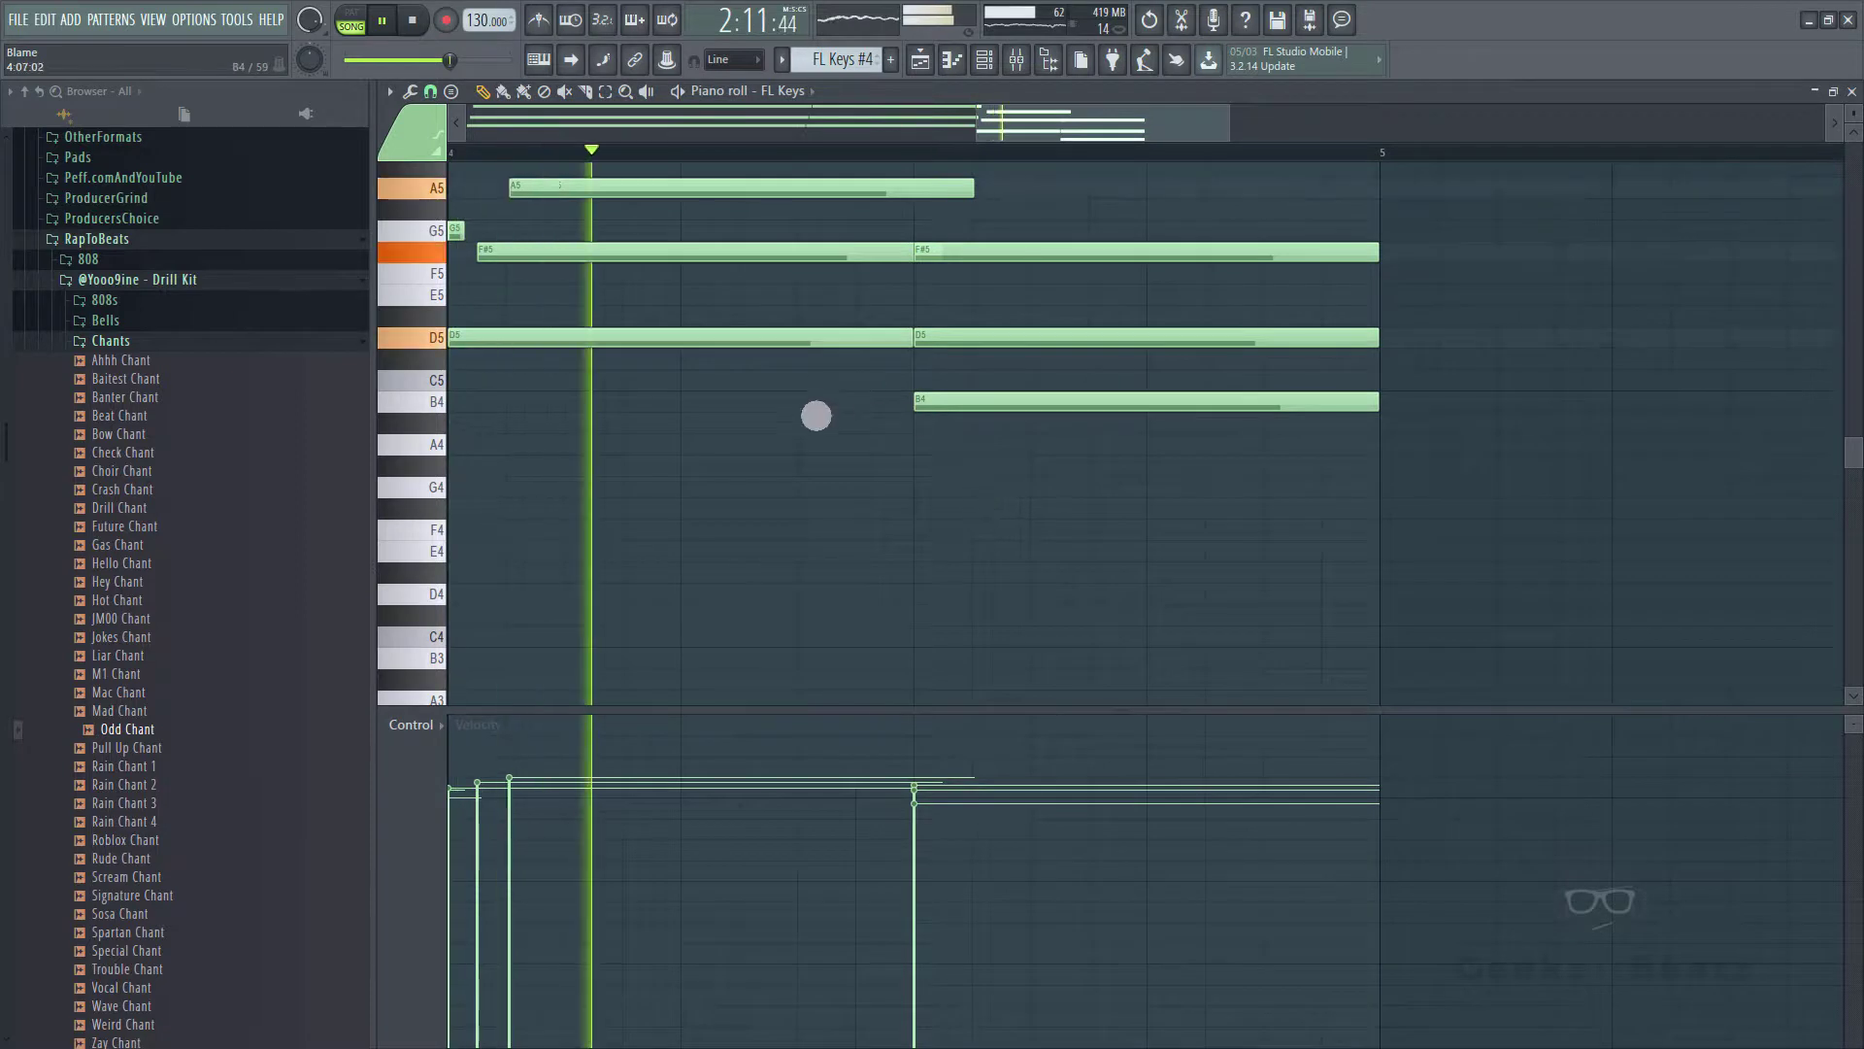
- Mute the held A5, F#5 and D5 notes before the final chord, audition the change, and hide the channel rack over the playlist
key(space)
key(t)
drag(747, 194, 704, 382)
key(space)
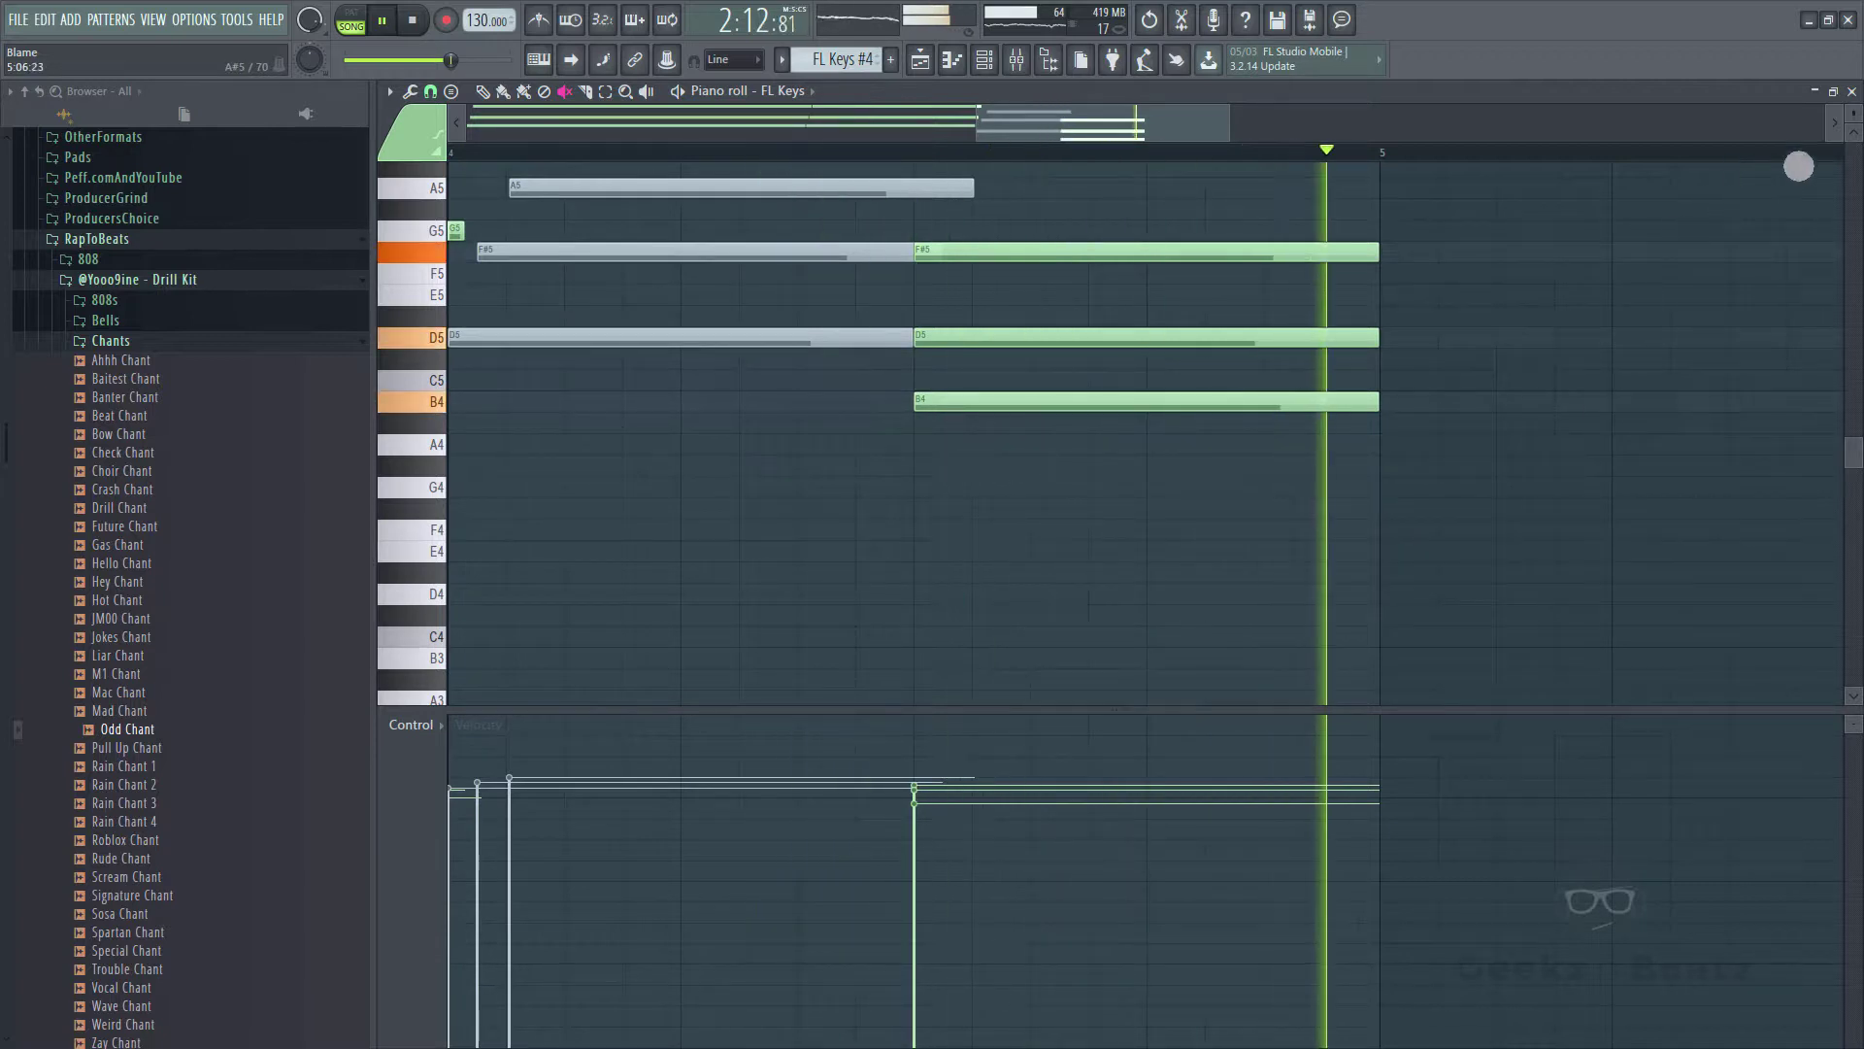
click(1851, 91)
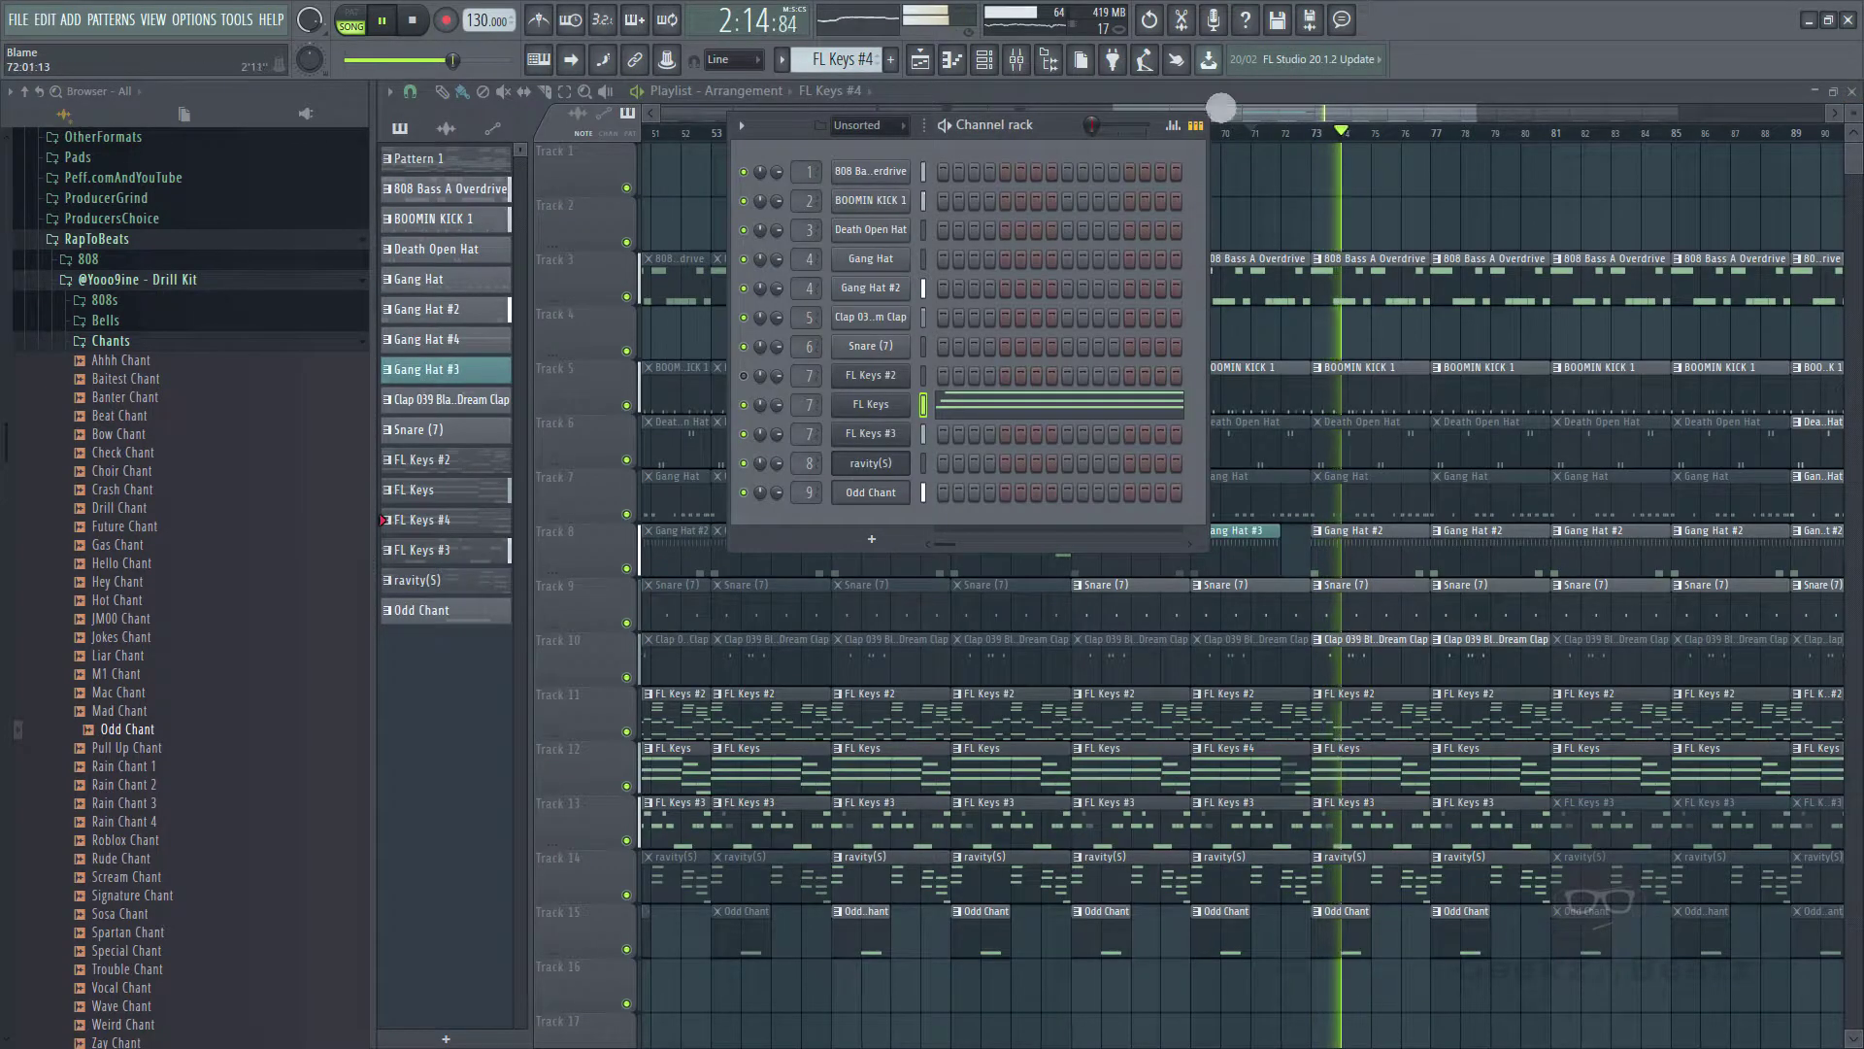
drag(1044, 126, 1016, 303)
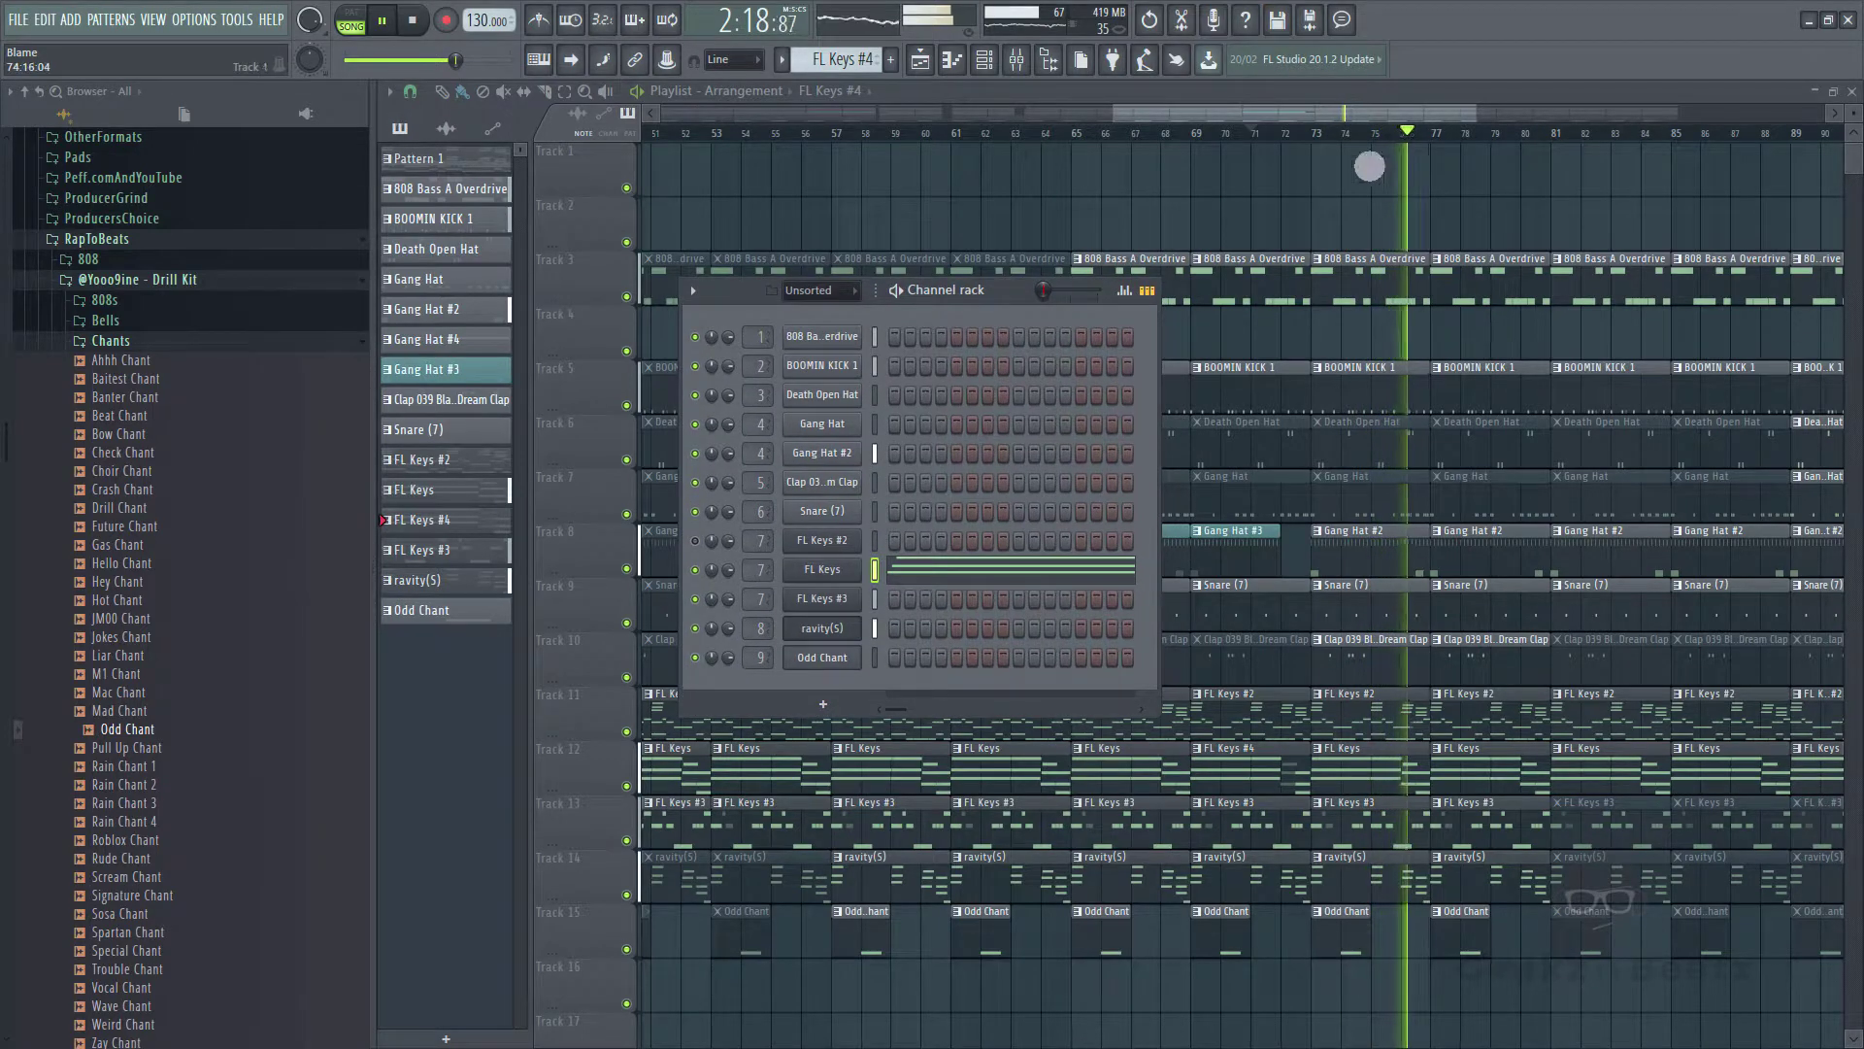
key(F6)
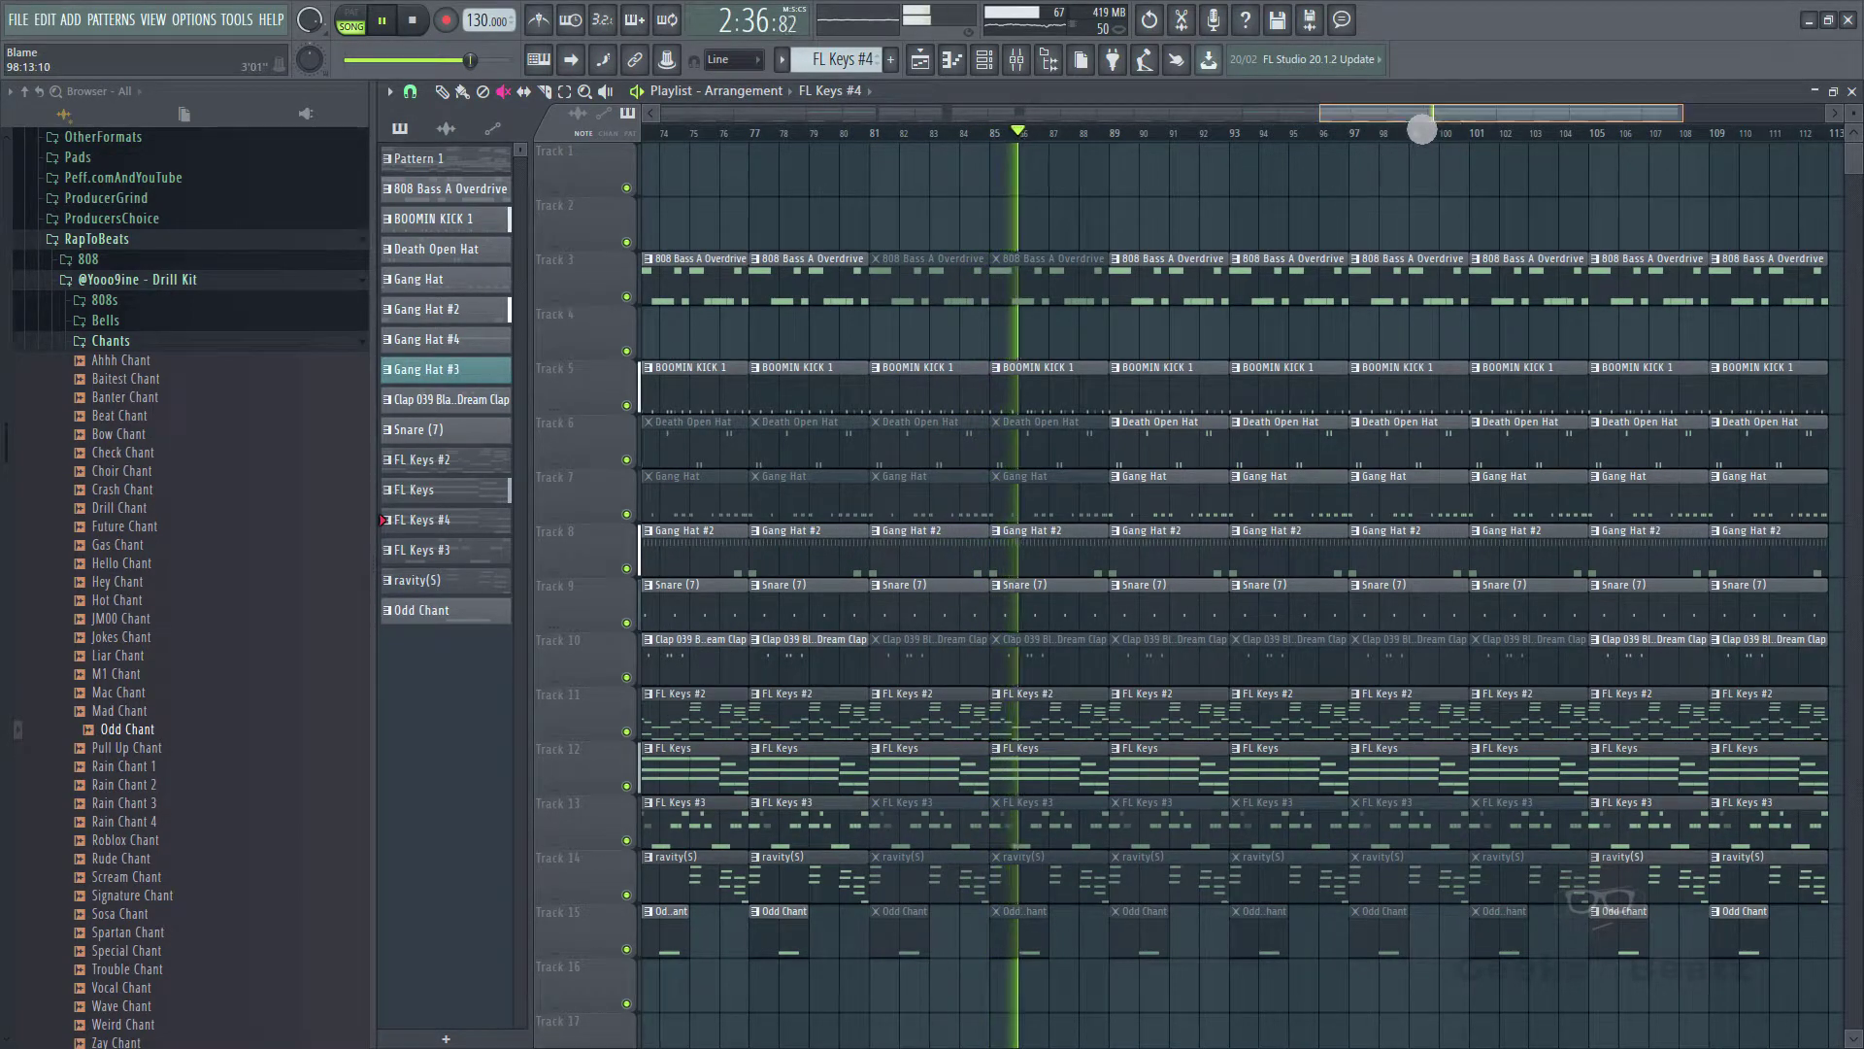
- Trim the BOOMIN KICK 1, Death Open Hat, Gang Hat, Gang Hat #2 and Snare (7) clips starting at bar 93 to end at bar 96
drag(1464, 129, 1085, 129)
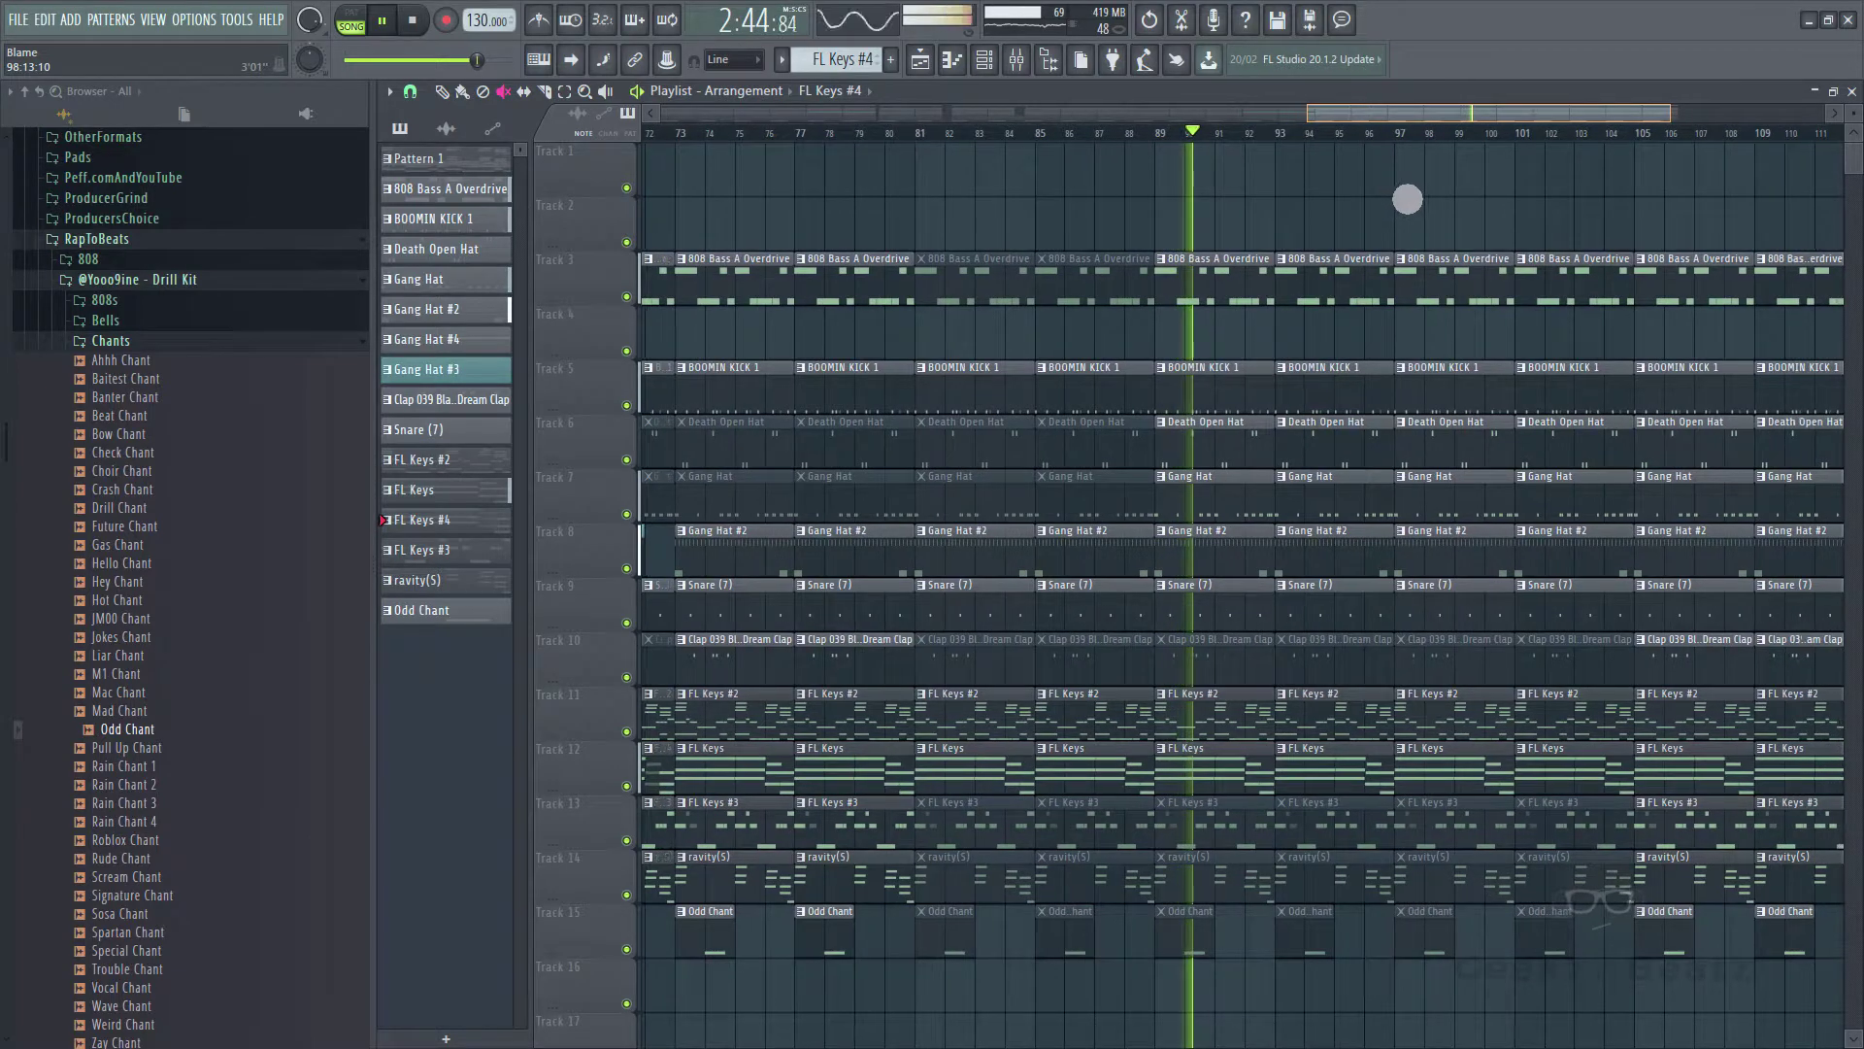
key(b)
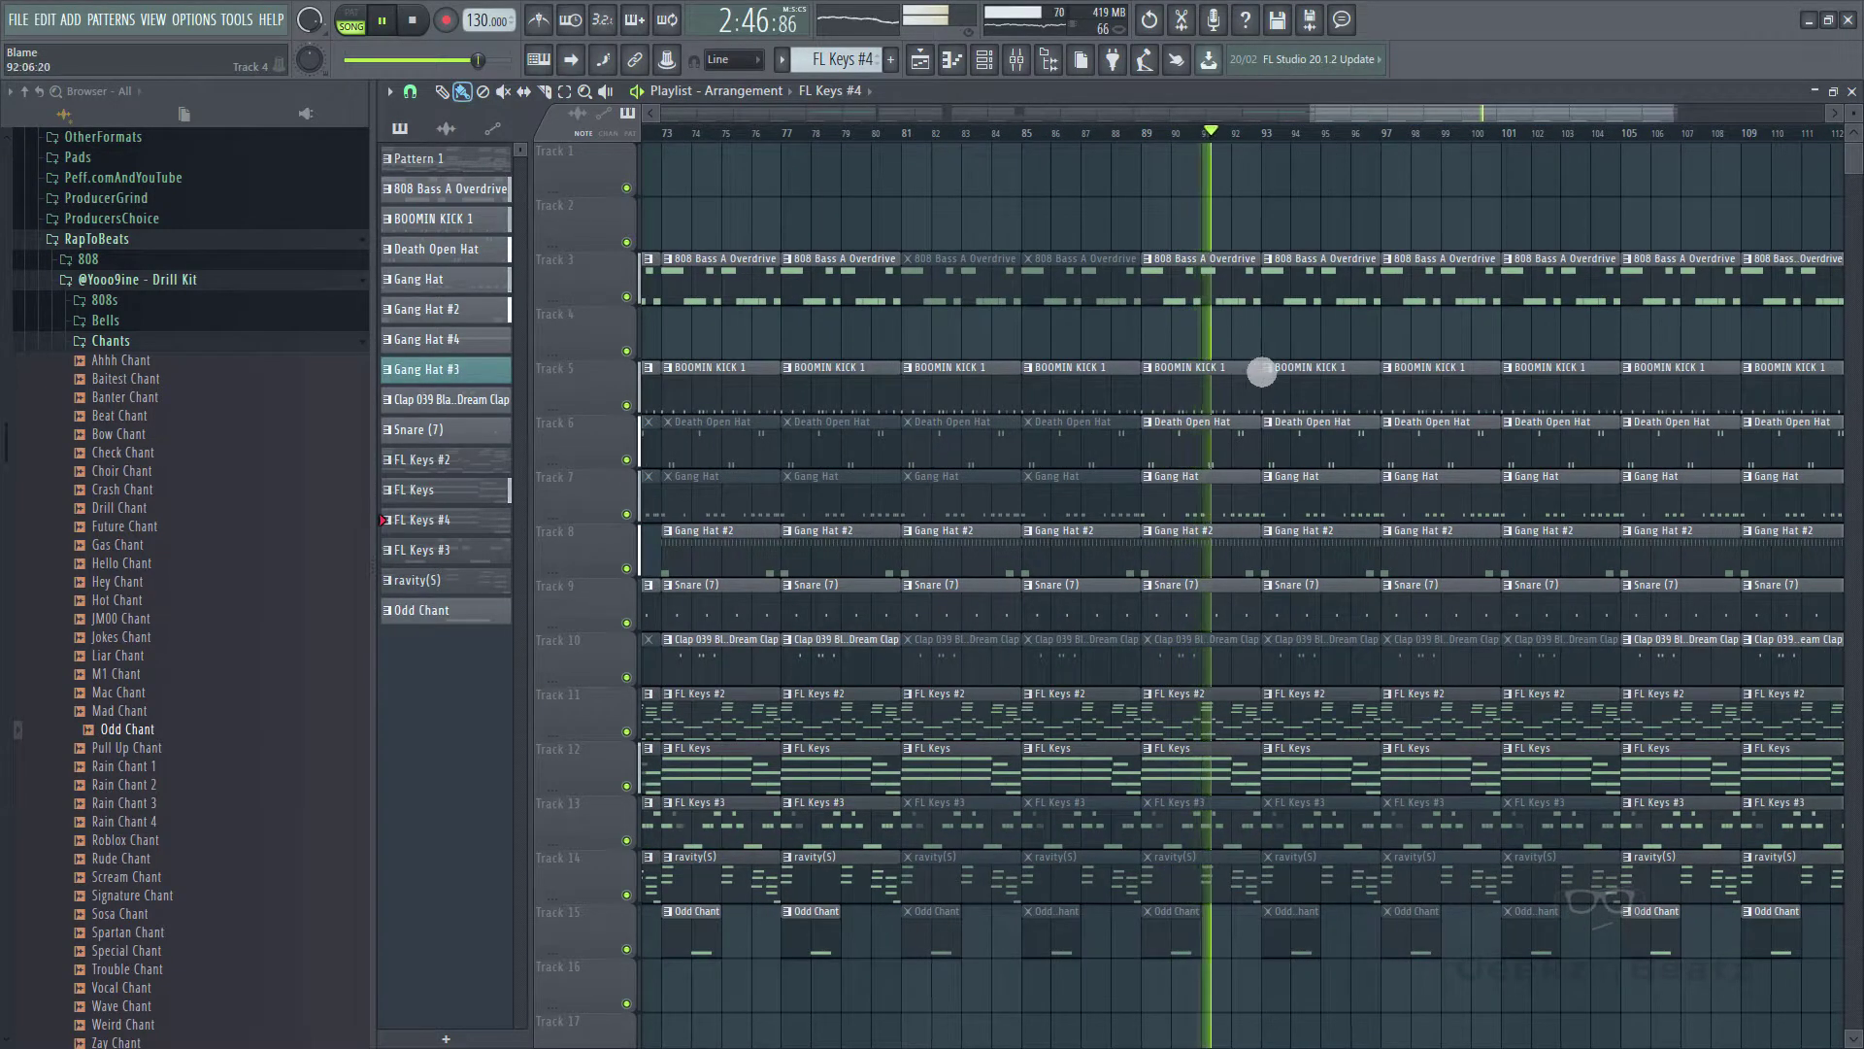
drag(1261, 372, 1265, 578)
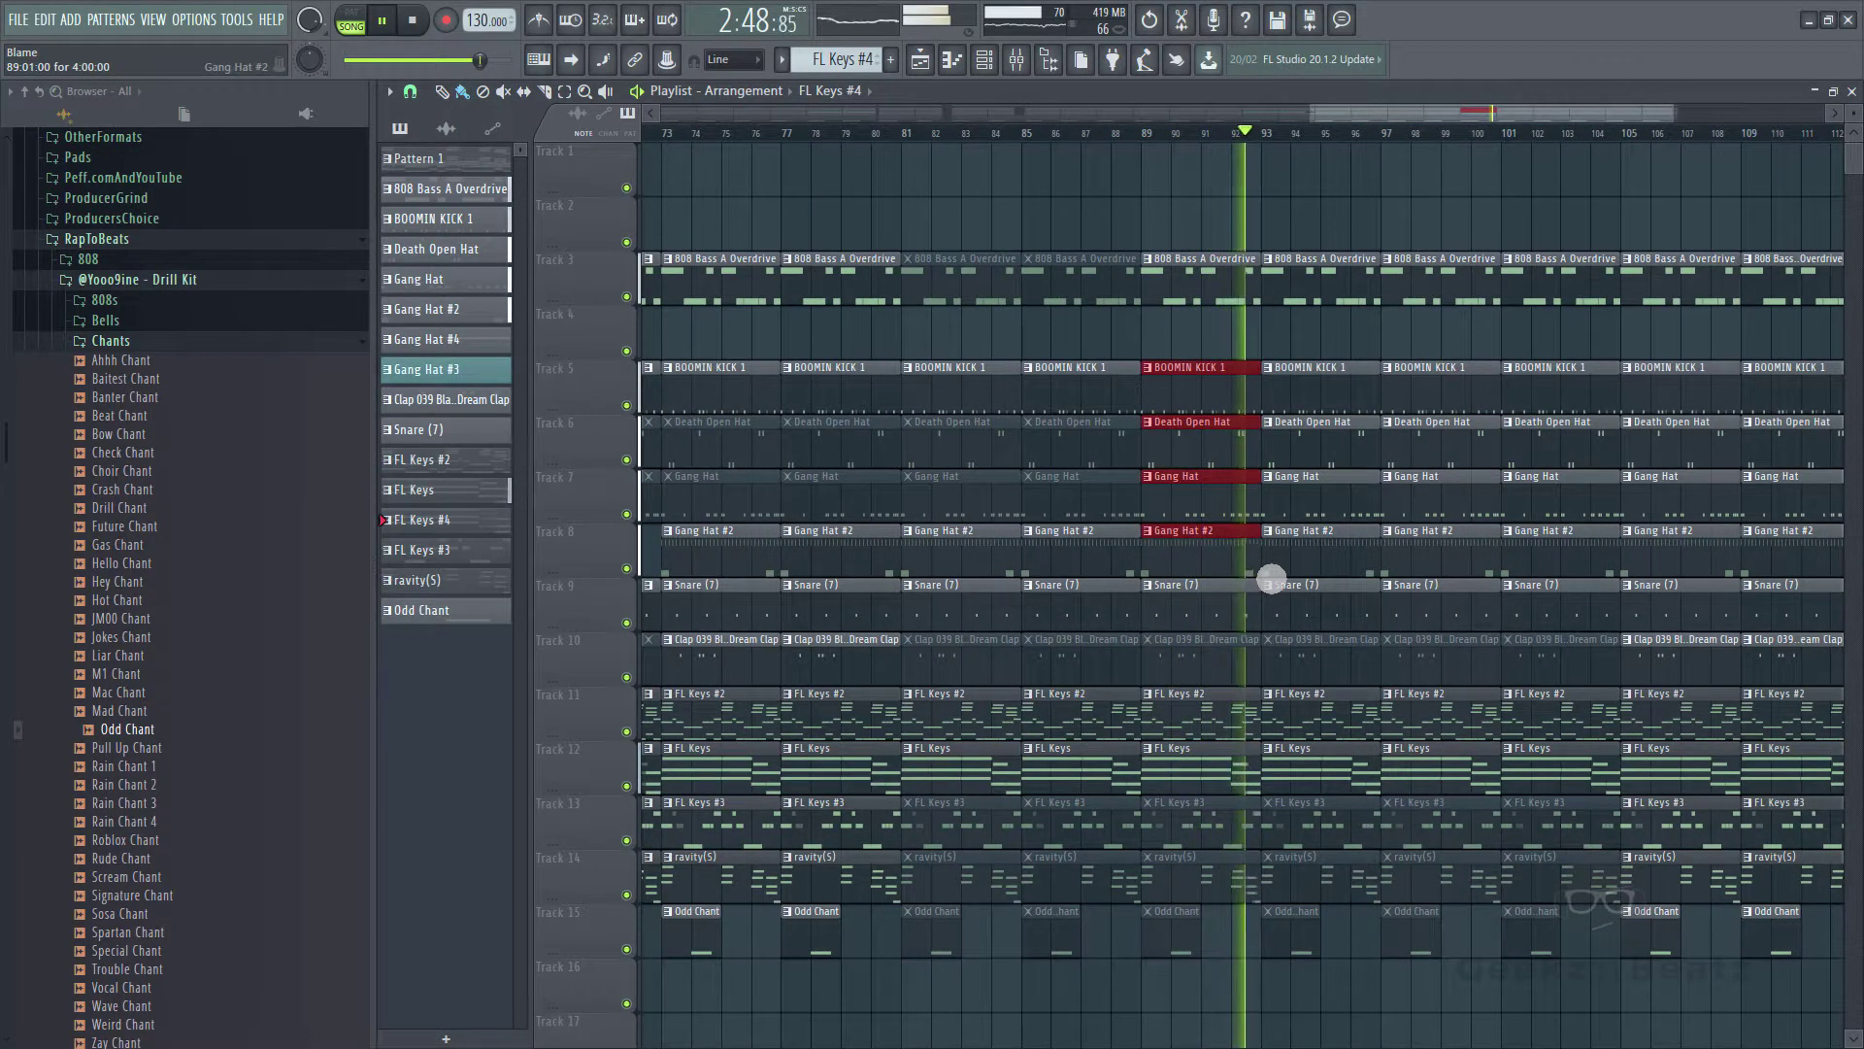
drag(1358, 309, 1371, 528)
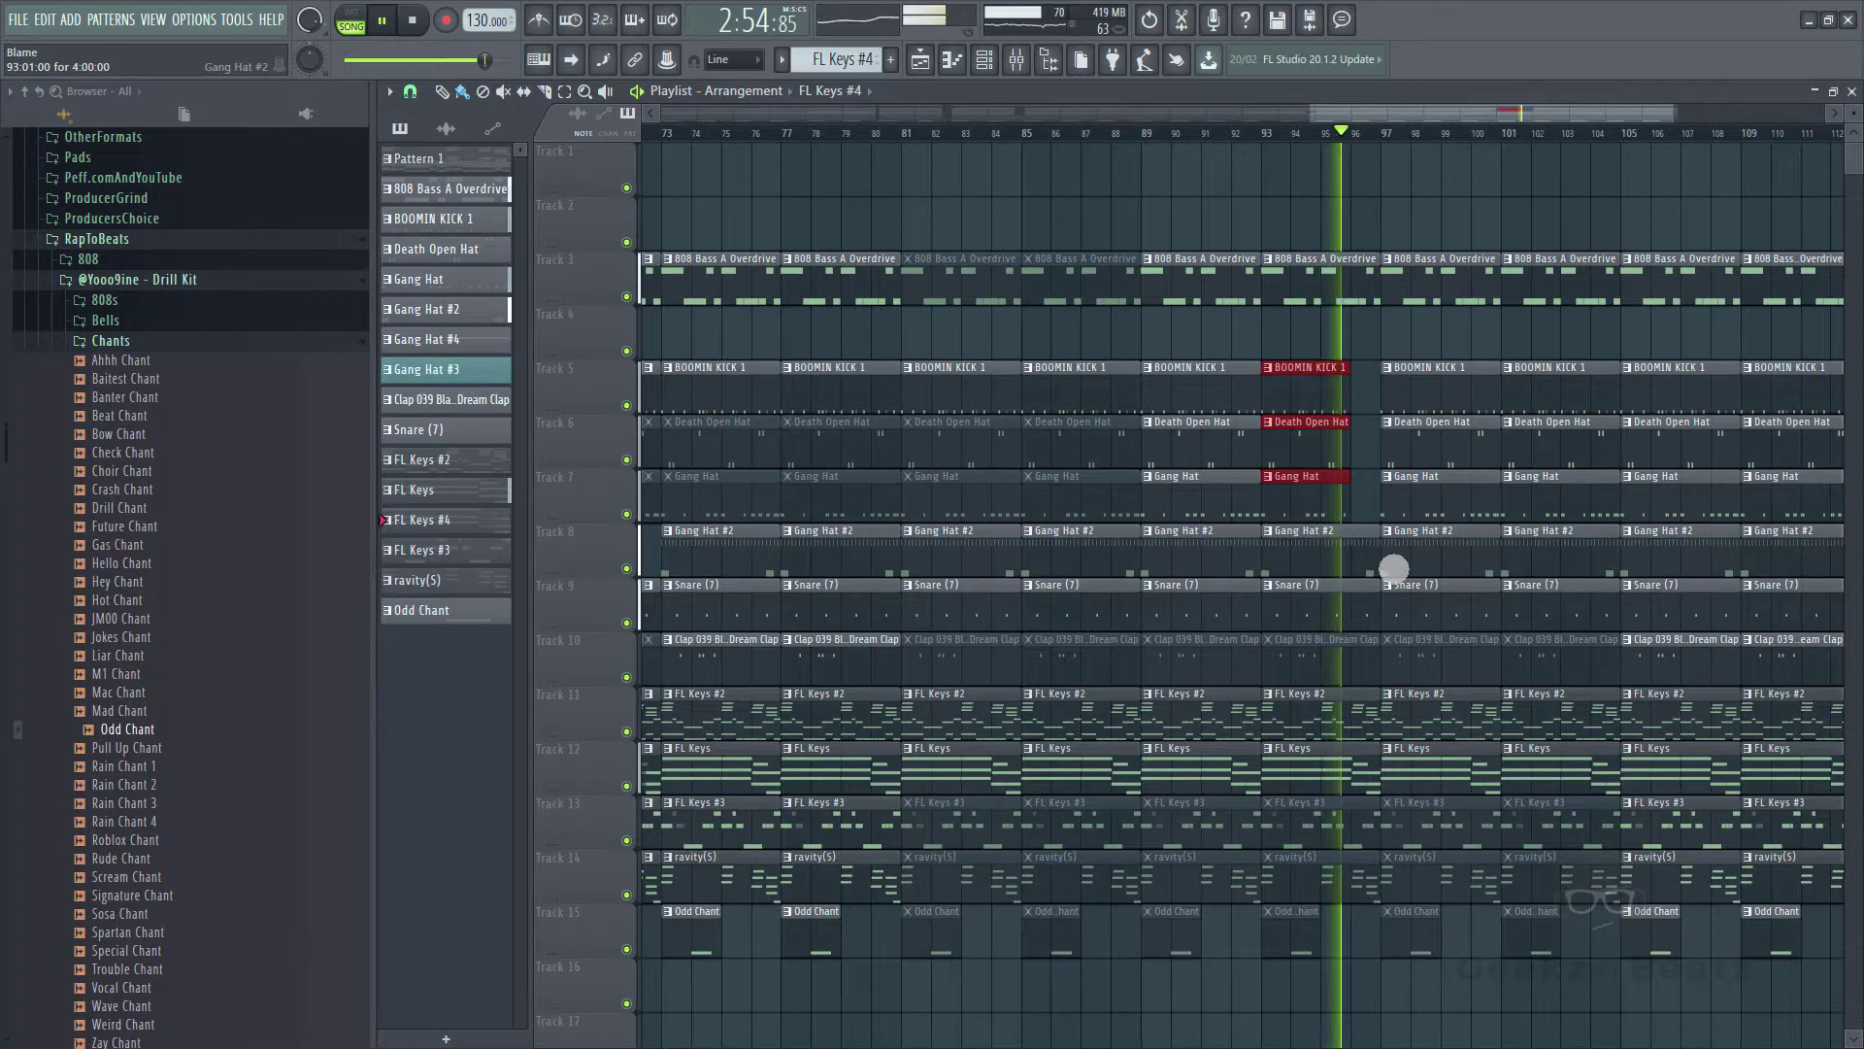
click(1390, 568)
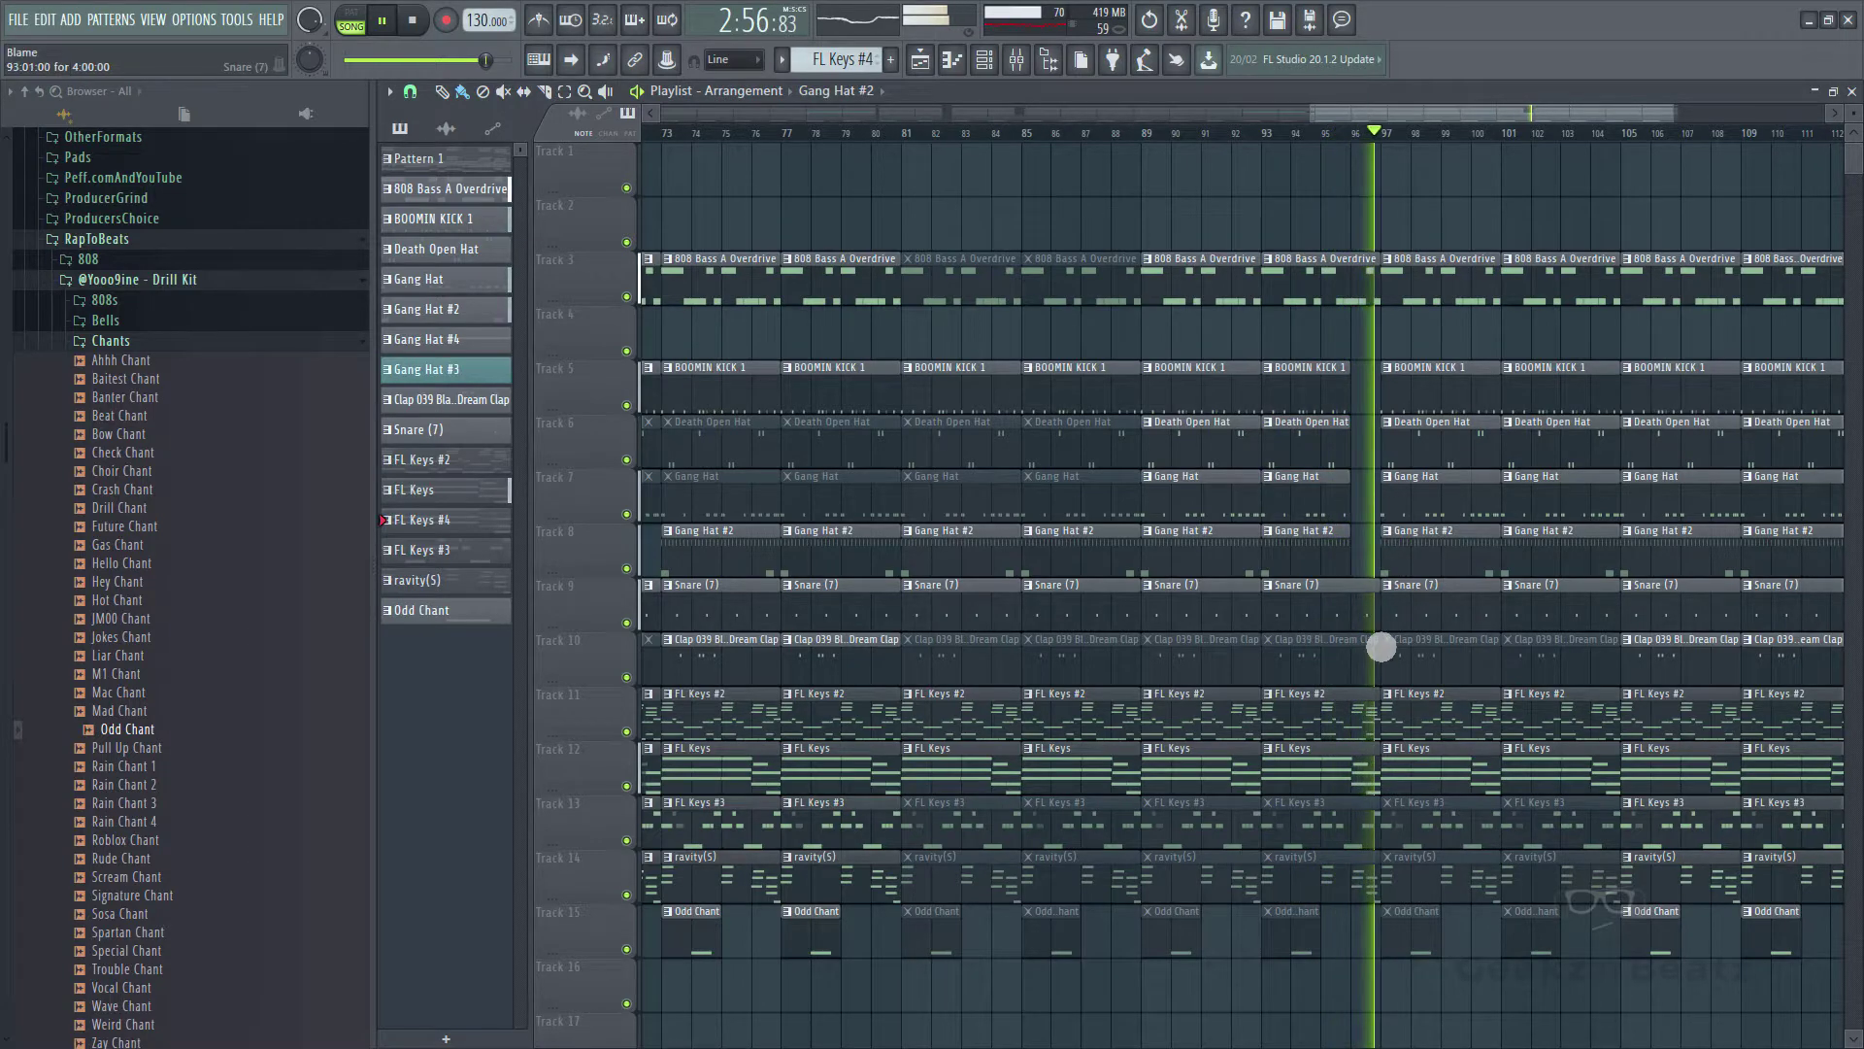
drag(1391, 633, 1373, 636)
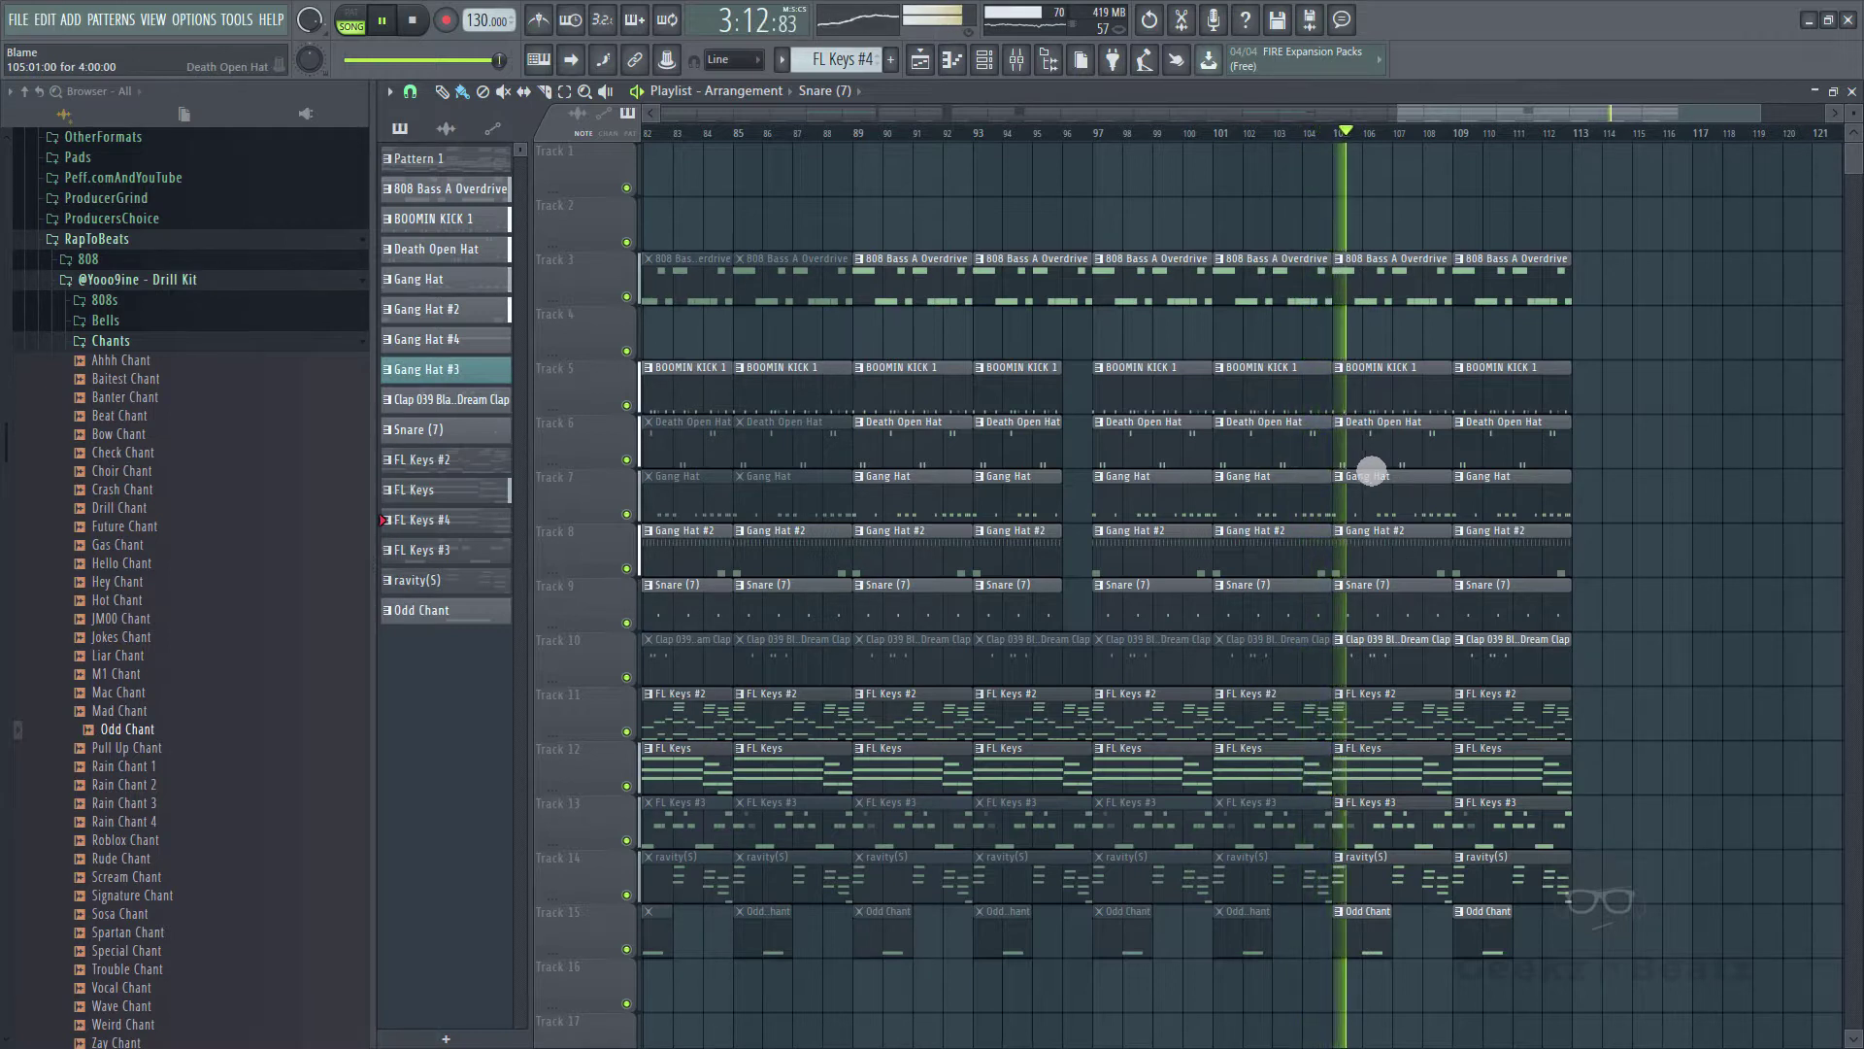
- Audition the break at bar 96 and mute the BOOMIN KICK 1 and Snare (7) clips at bars 97 and 101
click(1035, 133)
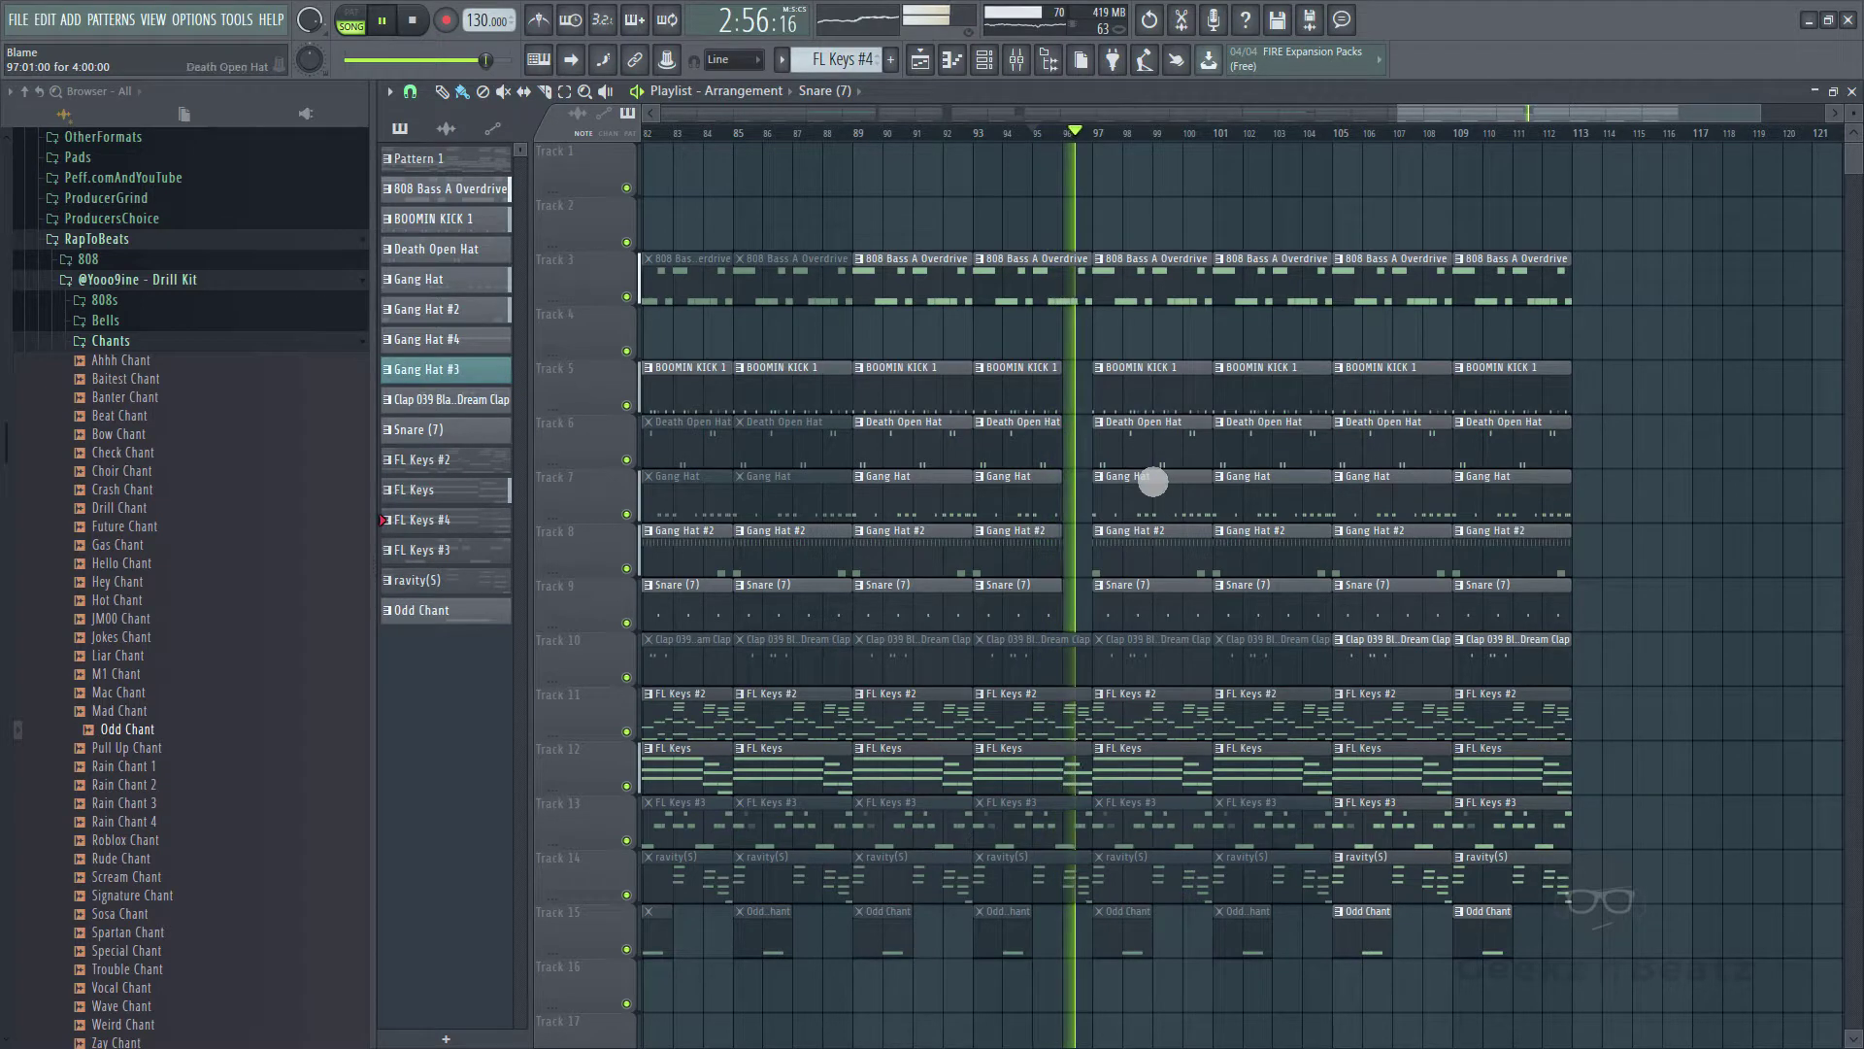
key(t)
click(1161, 387)
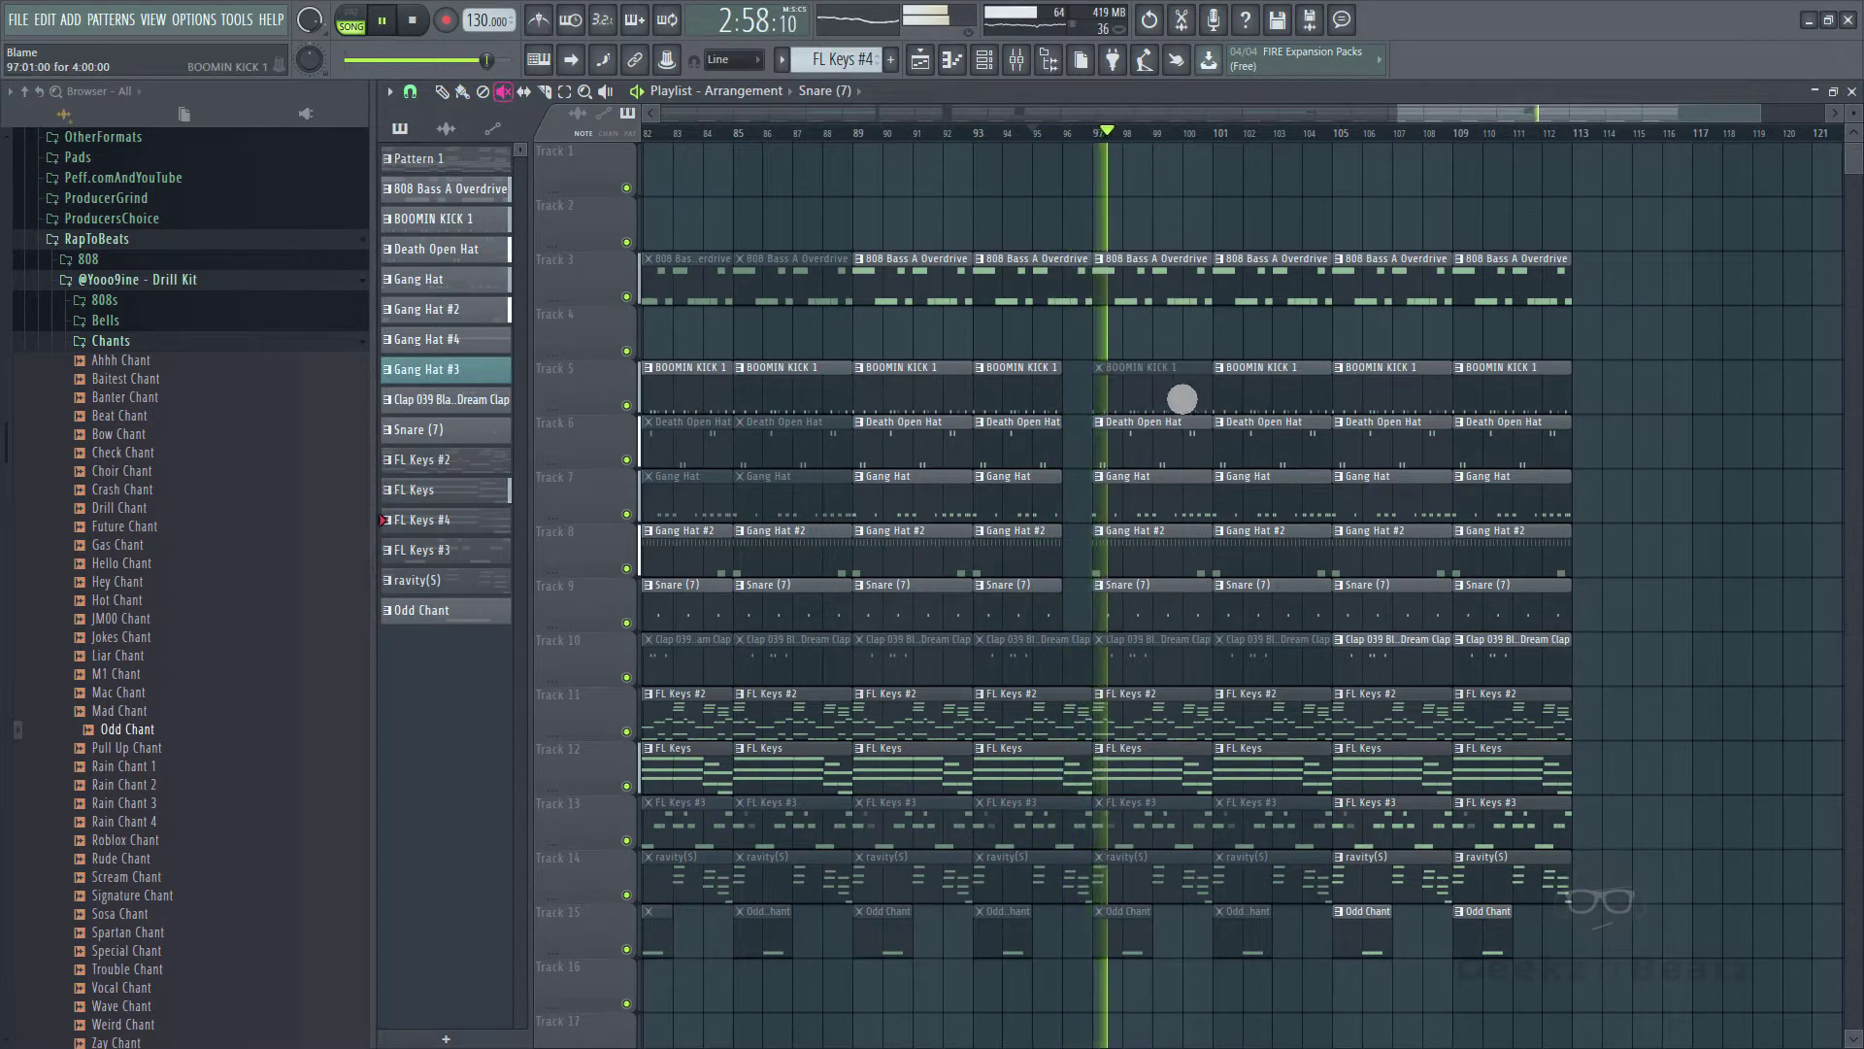
click(1235, 398)
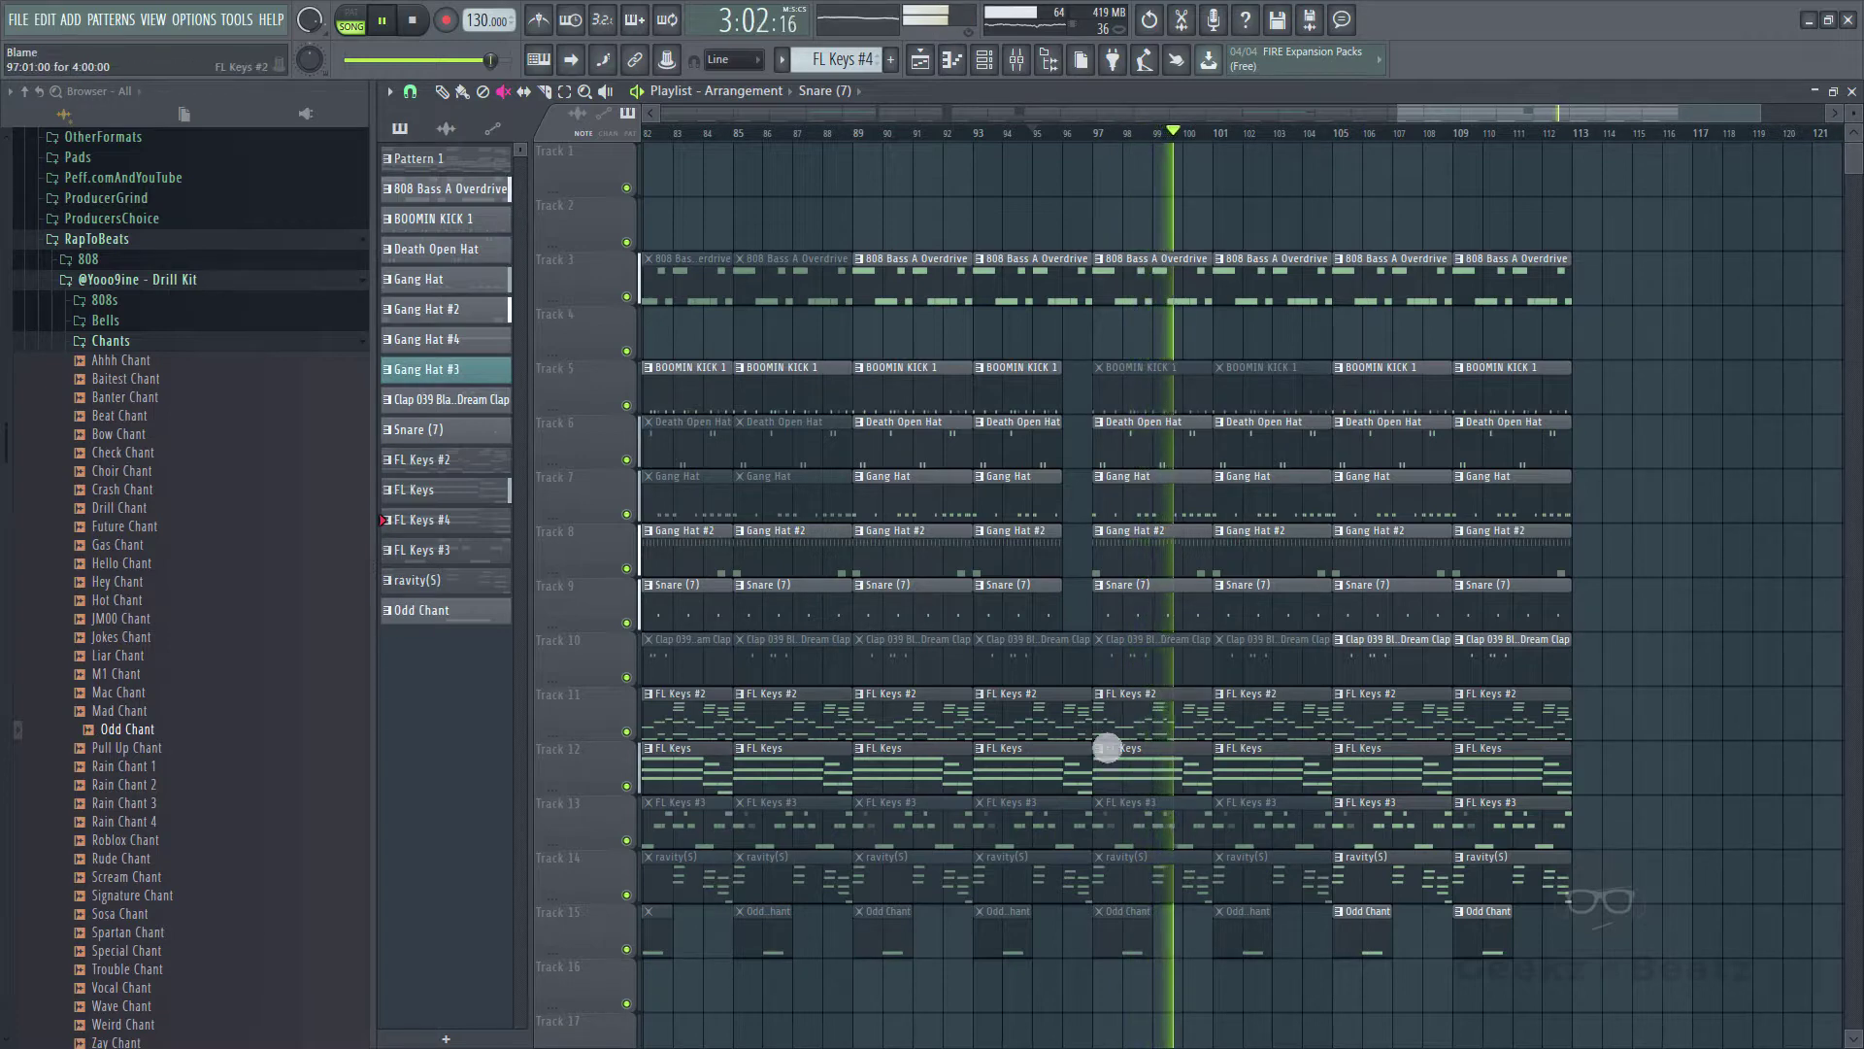
drag(1168, 631, 1289, 636)
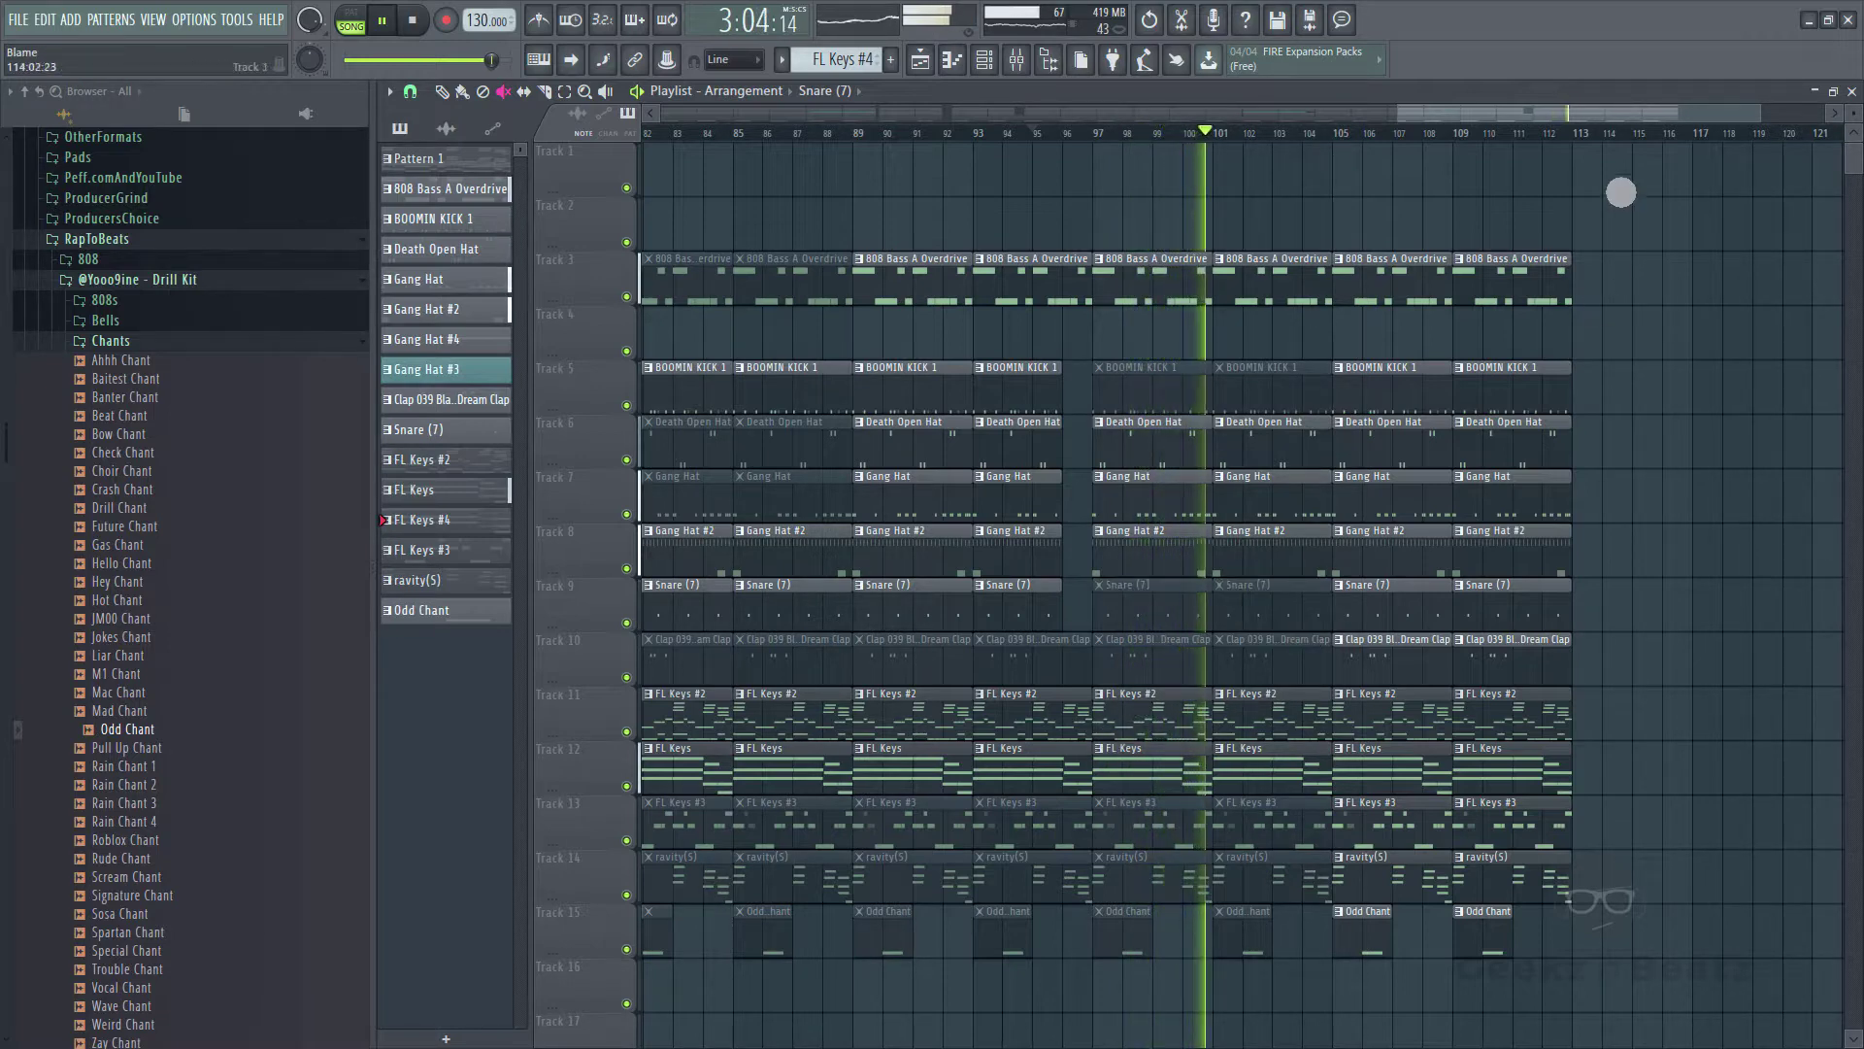
- Return to the song's start, create an automation clip for the master track's volume, and move the mixer clear of the new clip
drag(1604, 114, 582, 62)
scroll(742, 888, down, 5)
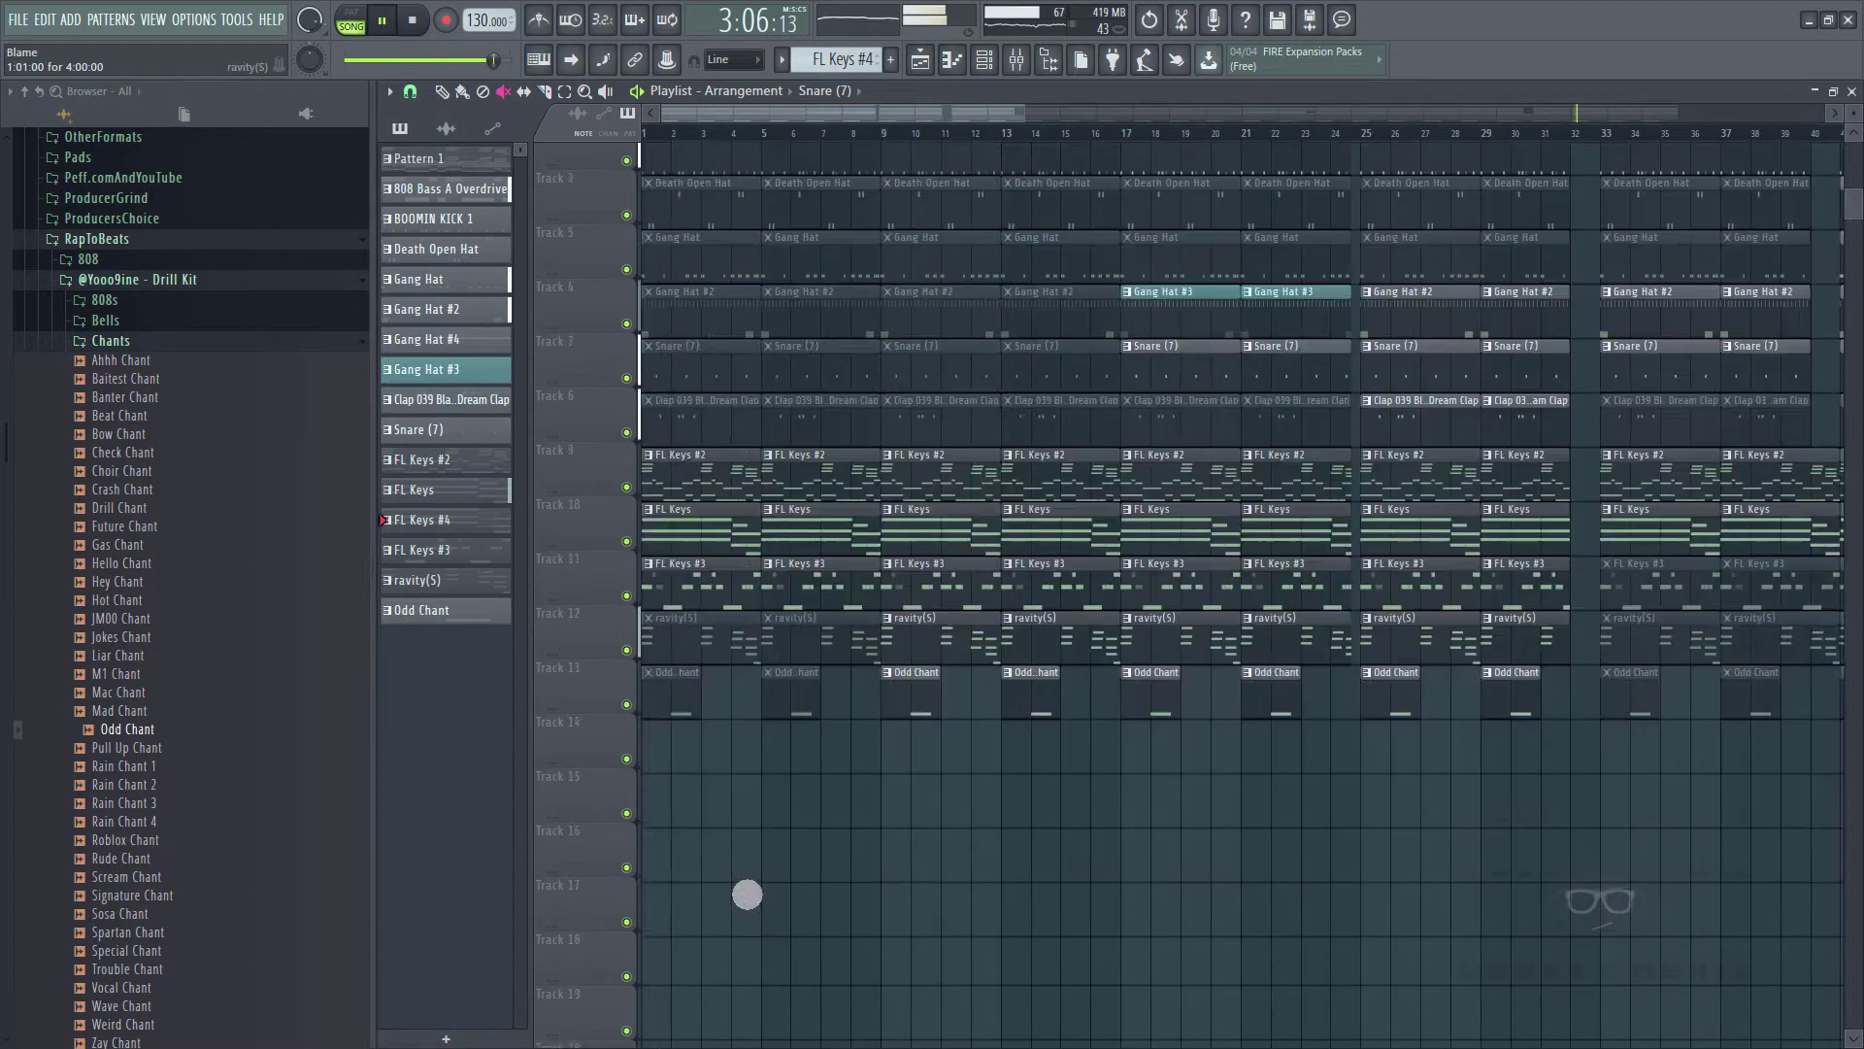
click(1016, 59)
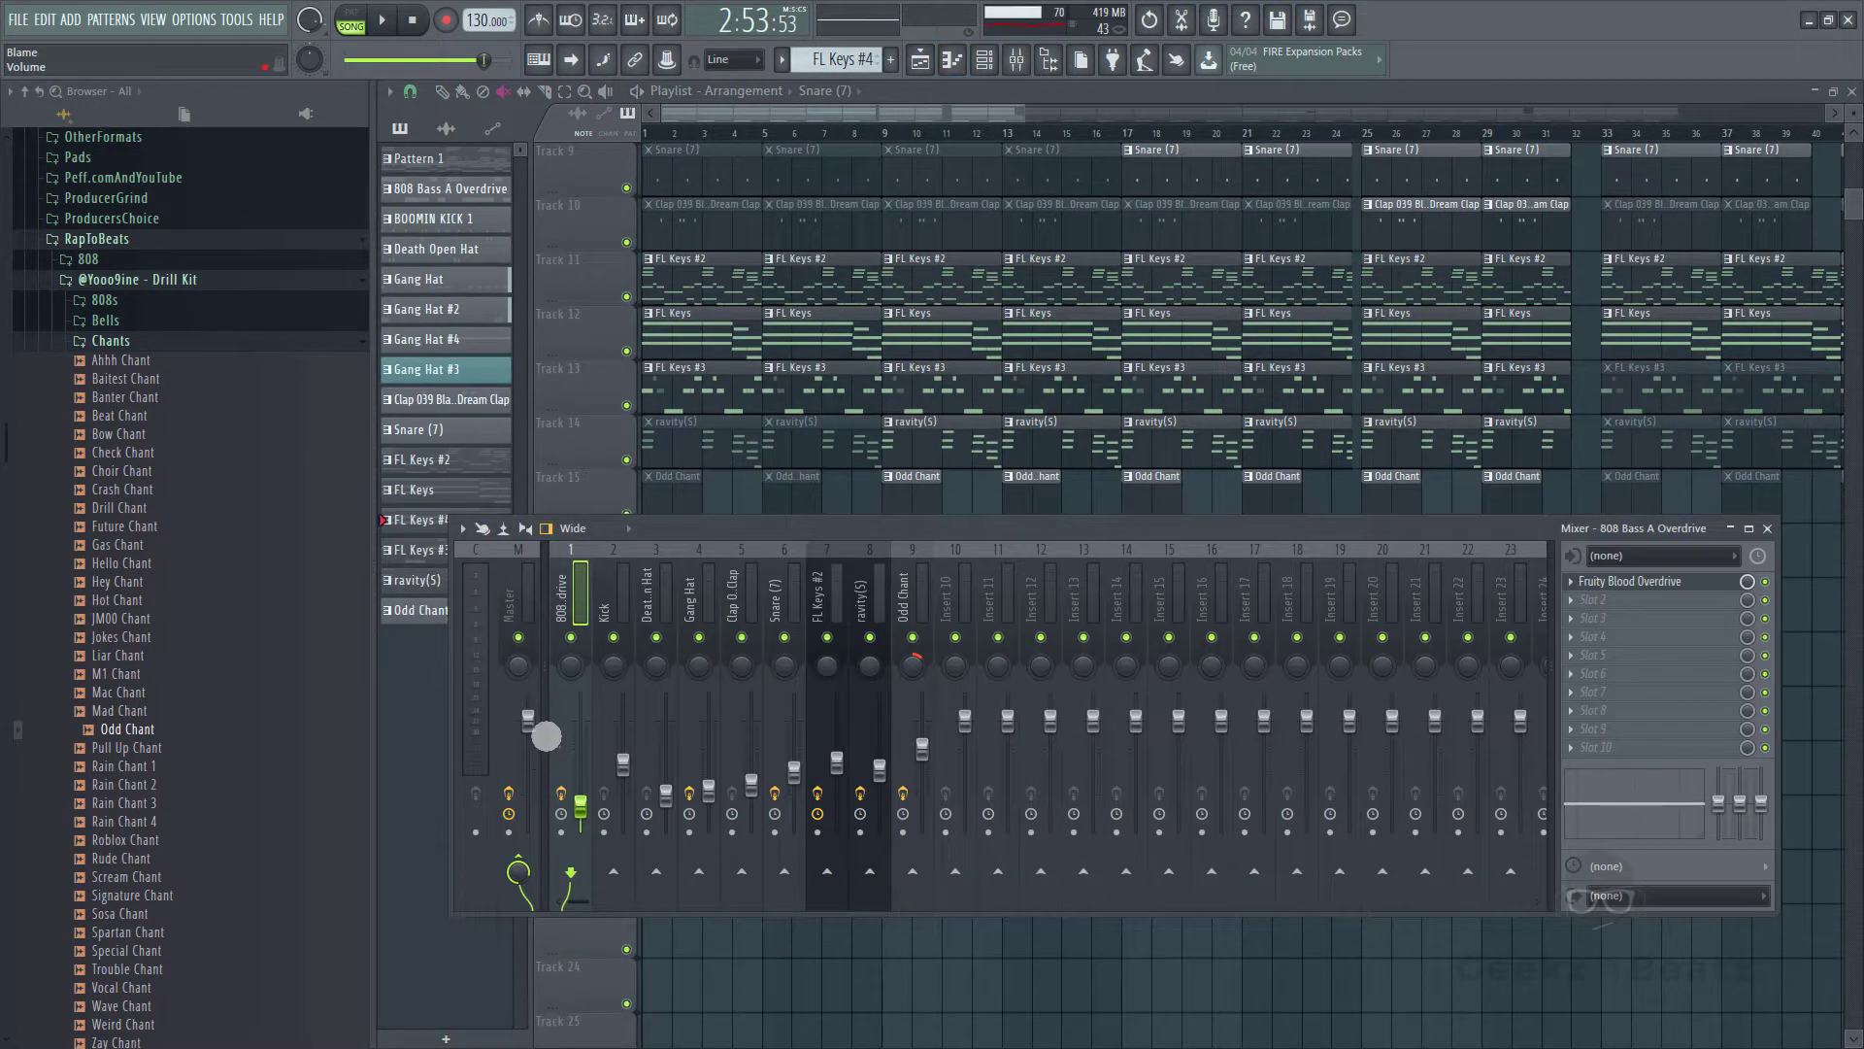
right_click(534, 725)
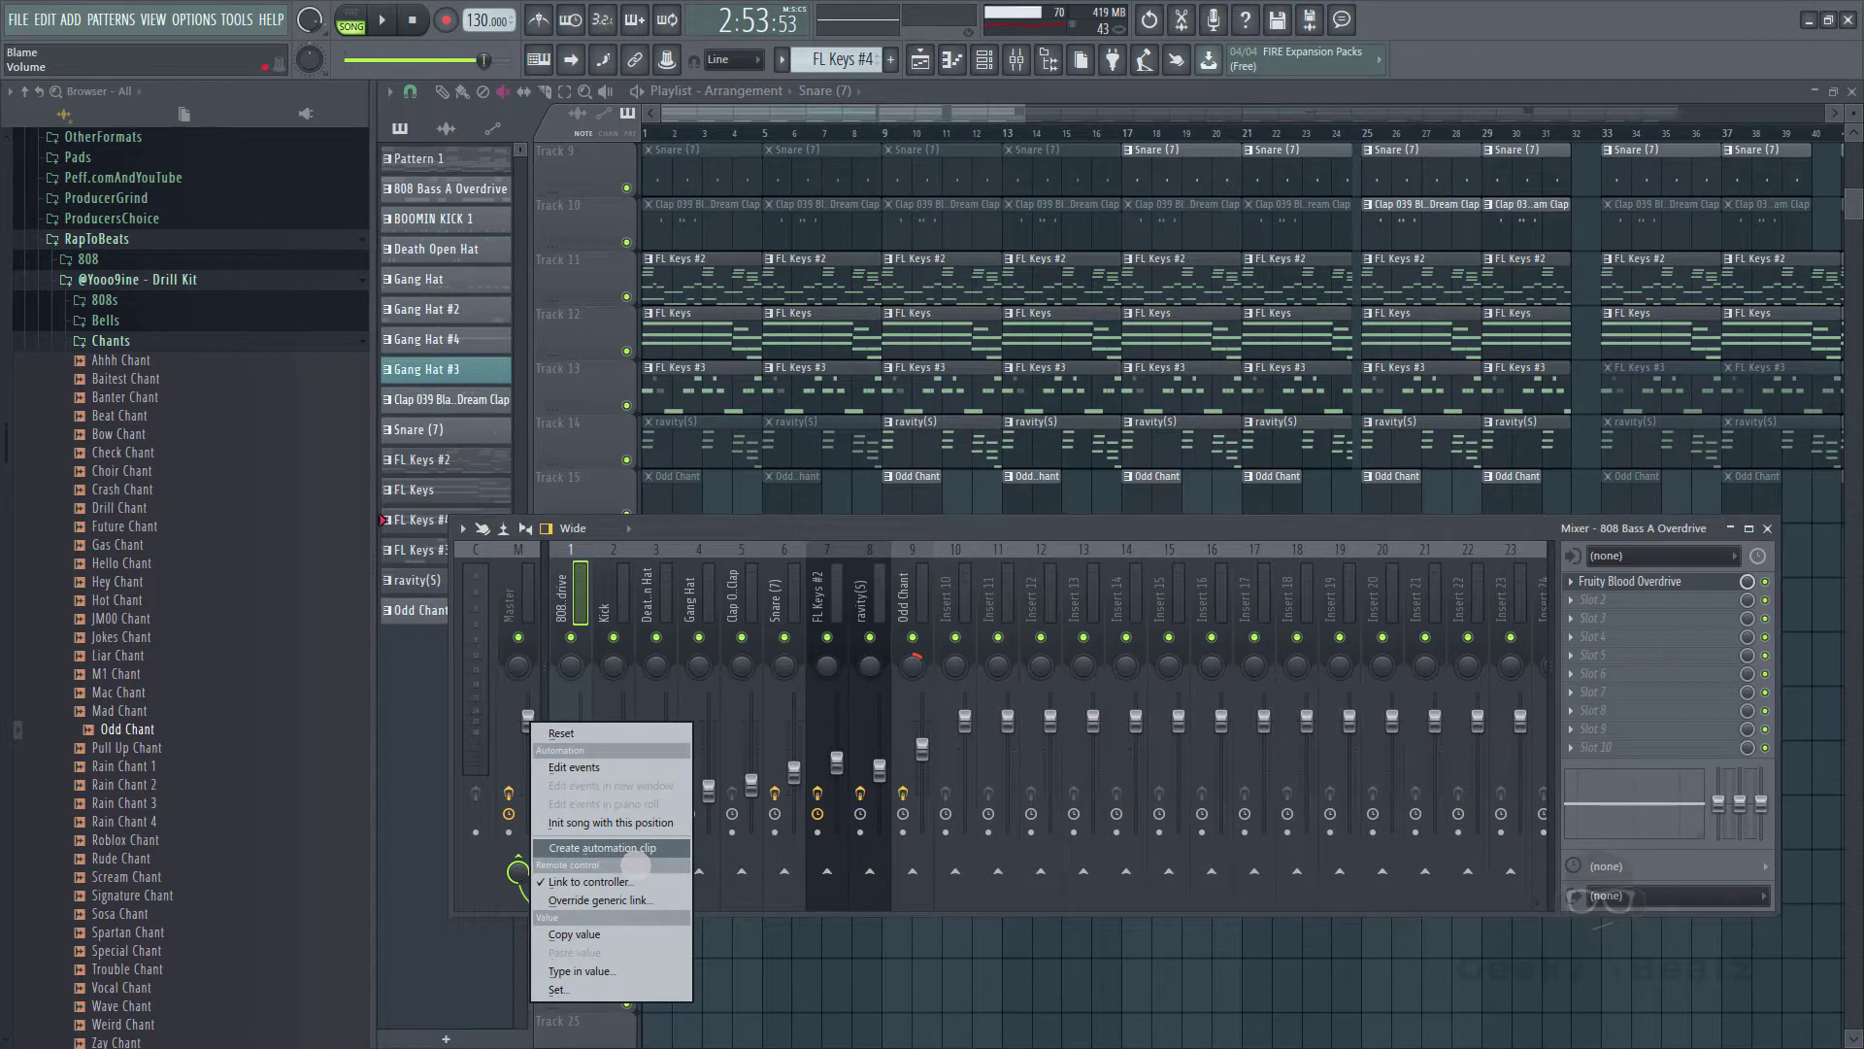
click(622, 849)
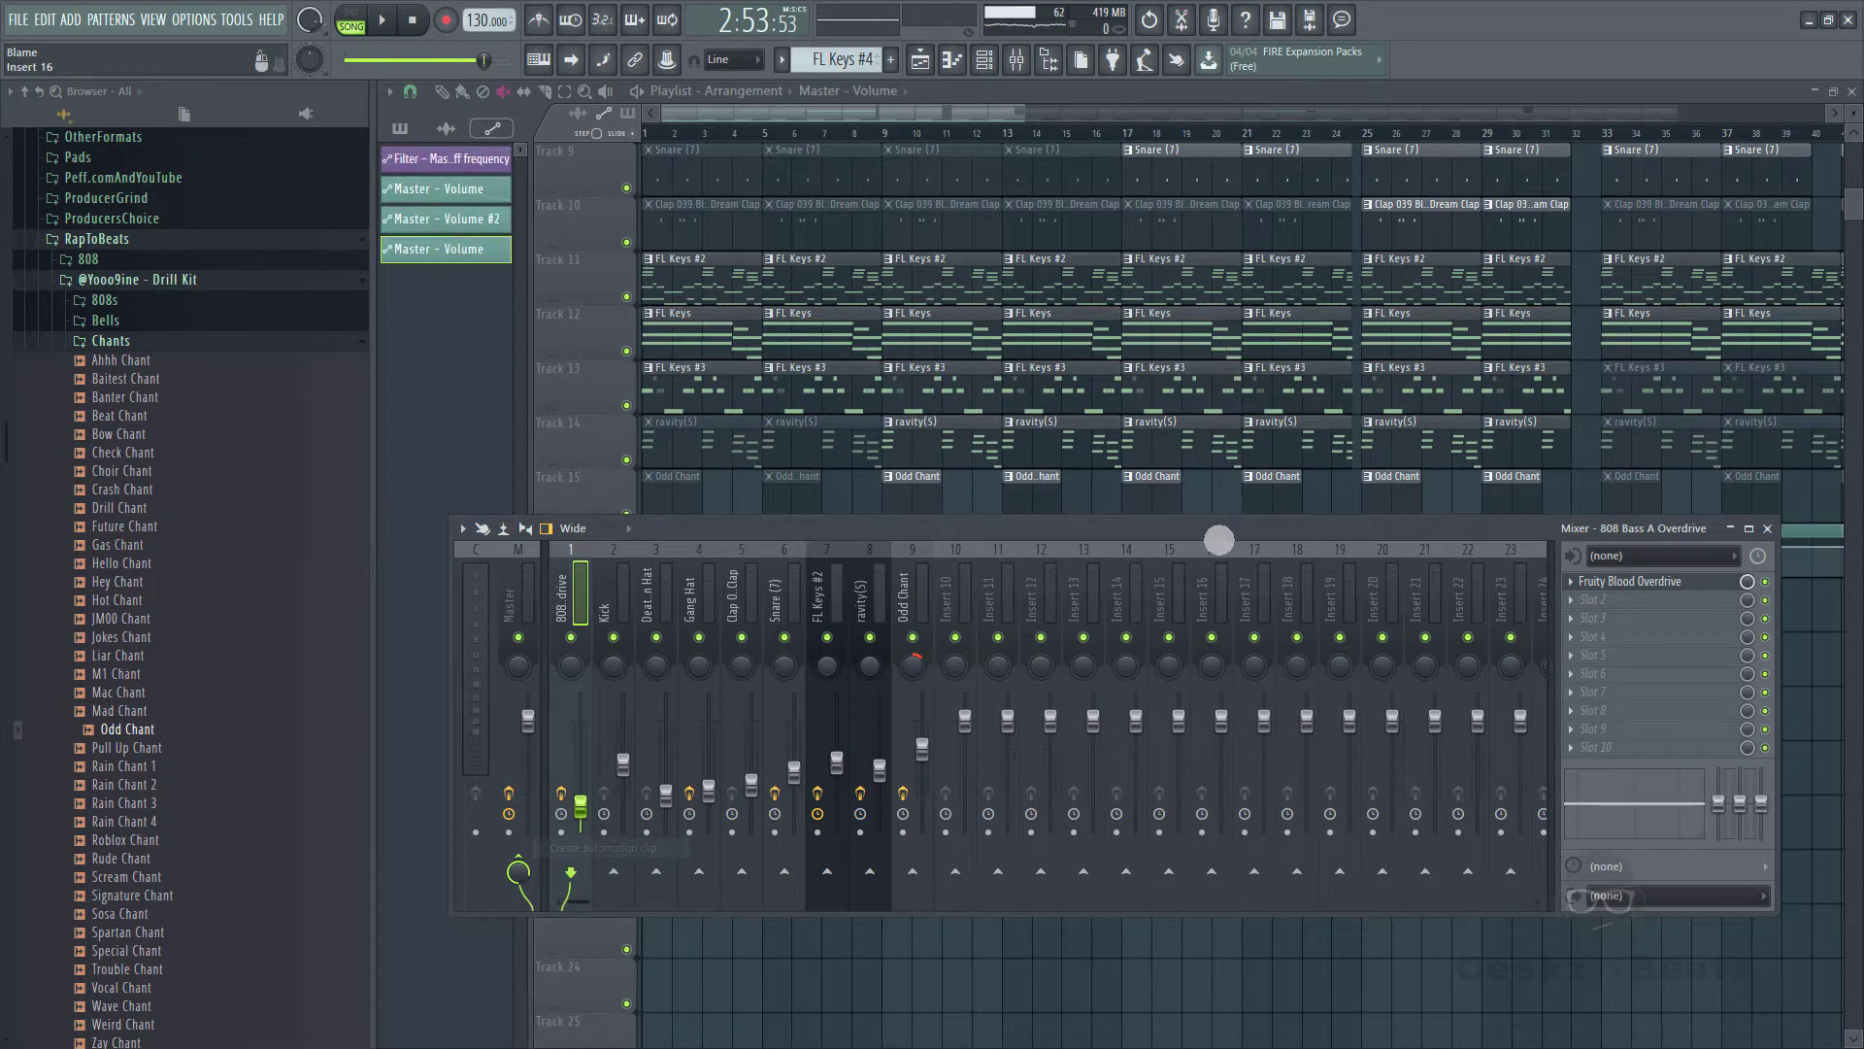
drag(1210, 573, 1201, 594)
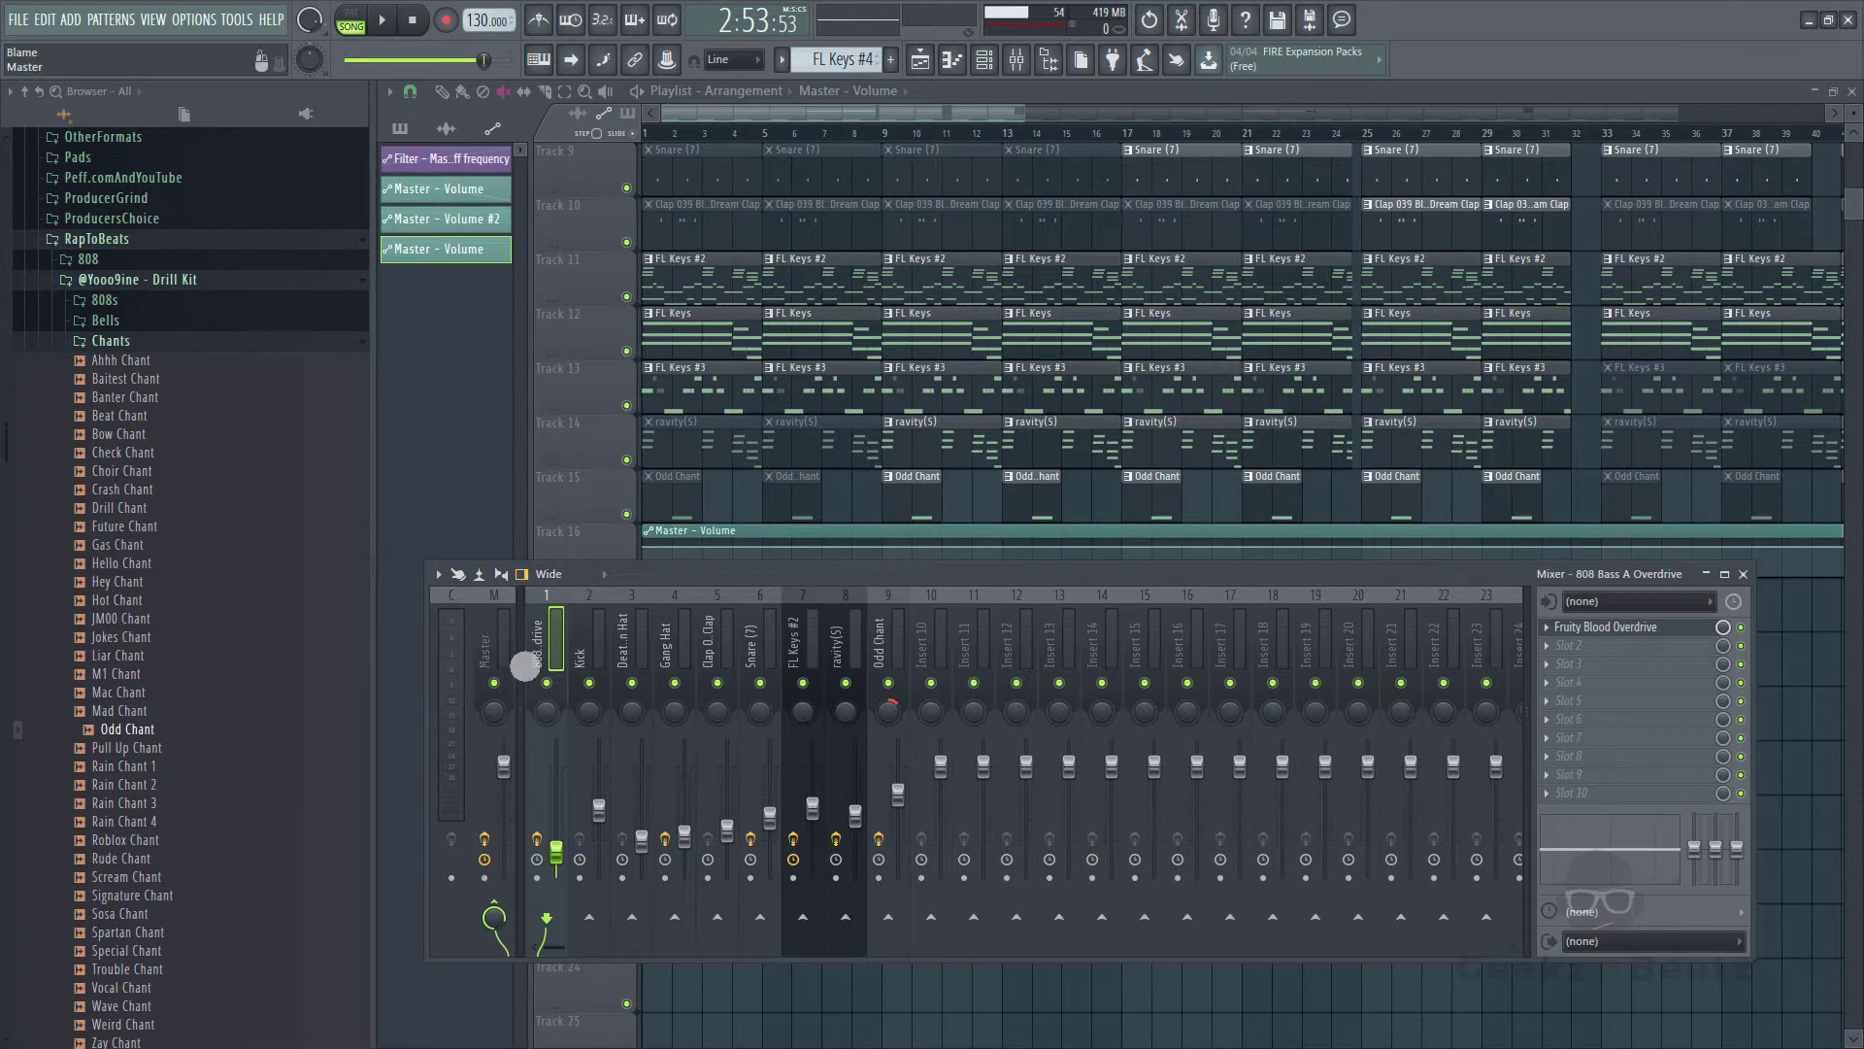
- Hide the mixer and copy the value of the Master - Volume automation clip's end point at bar 113
click(511, 751)
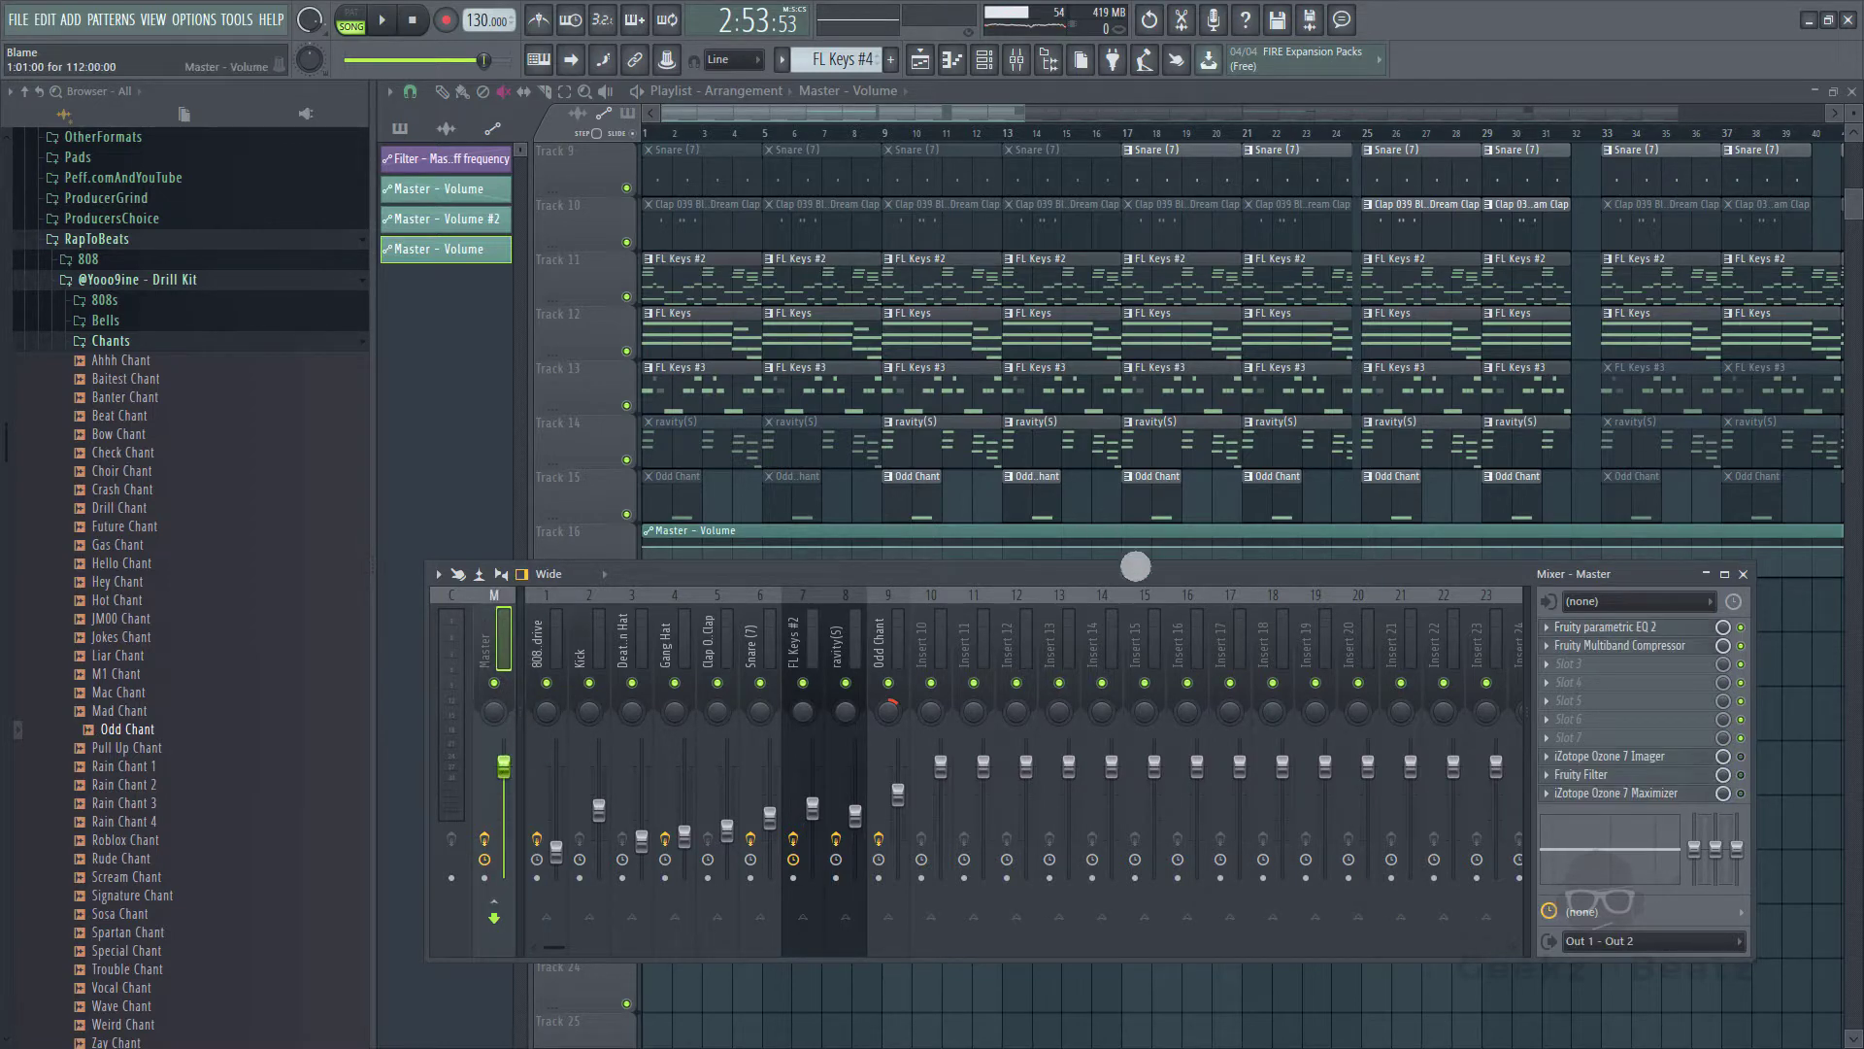
drag(1127, 579, 988, 786)
drag(937, 109, 1706, 304)
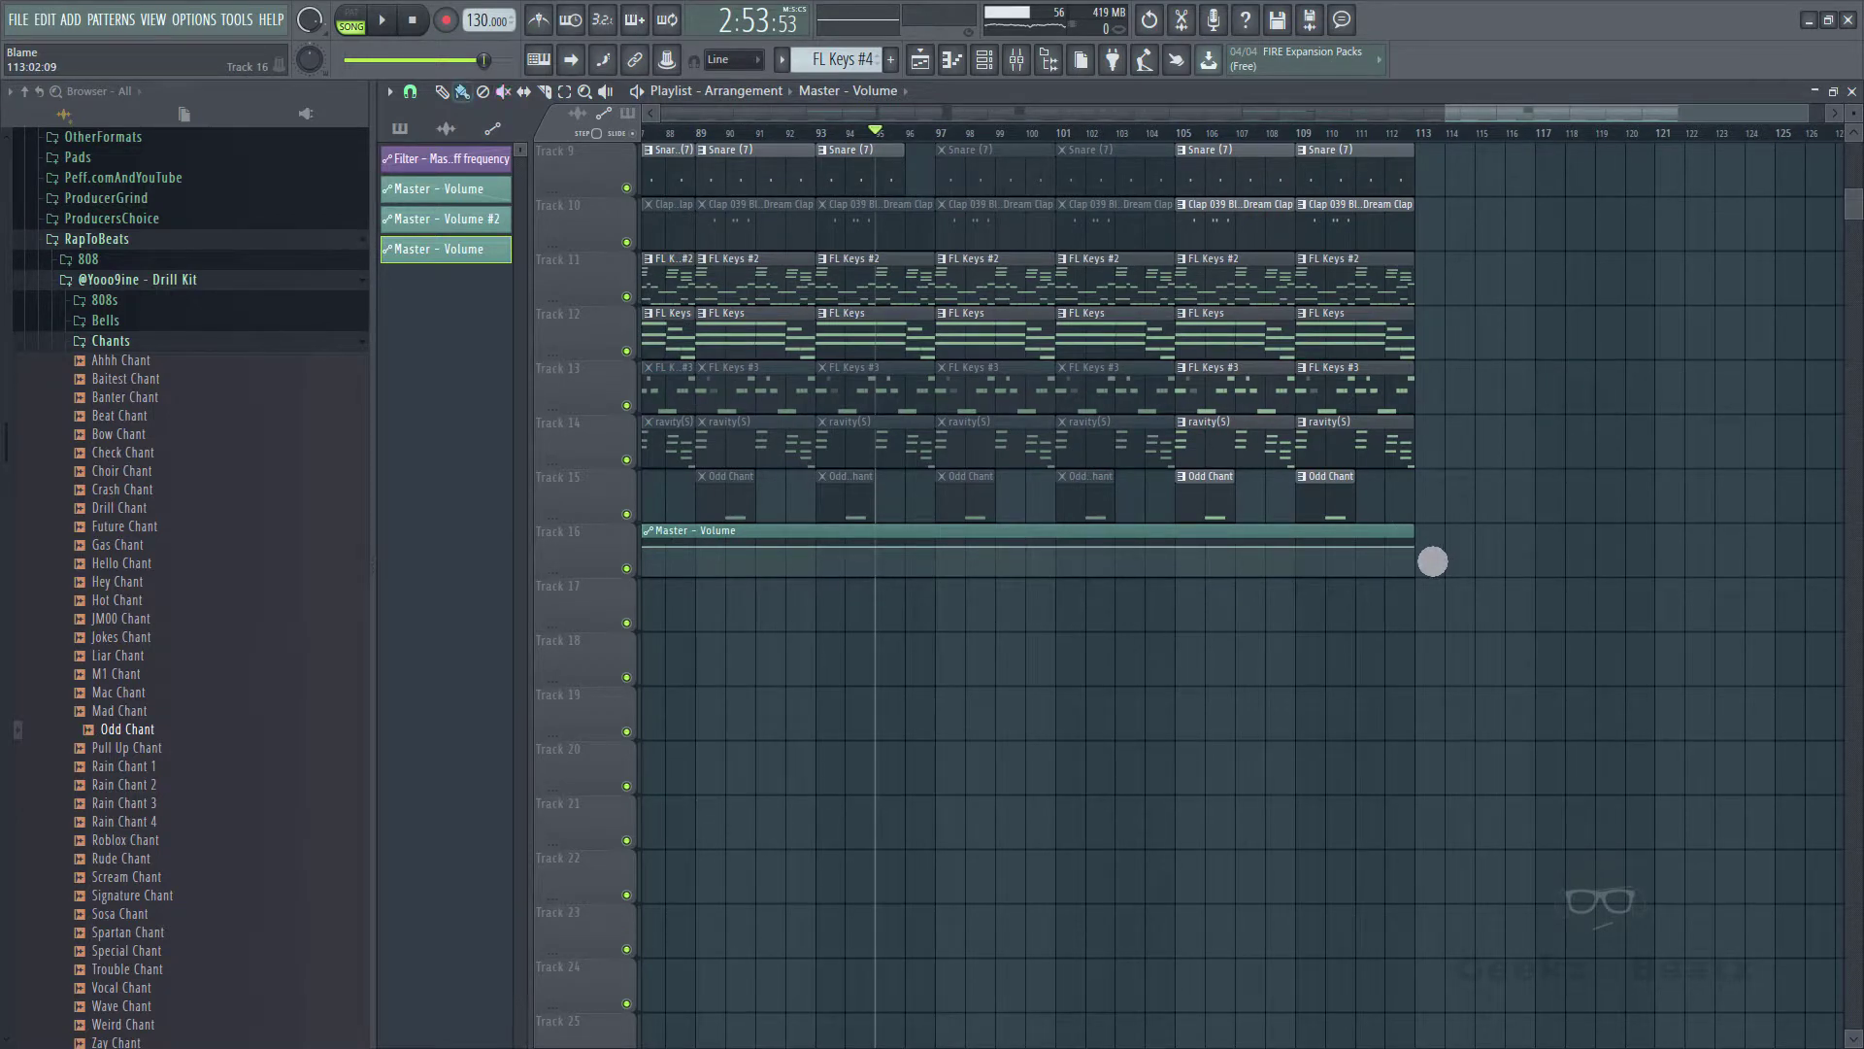
right_click(1427, 561)
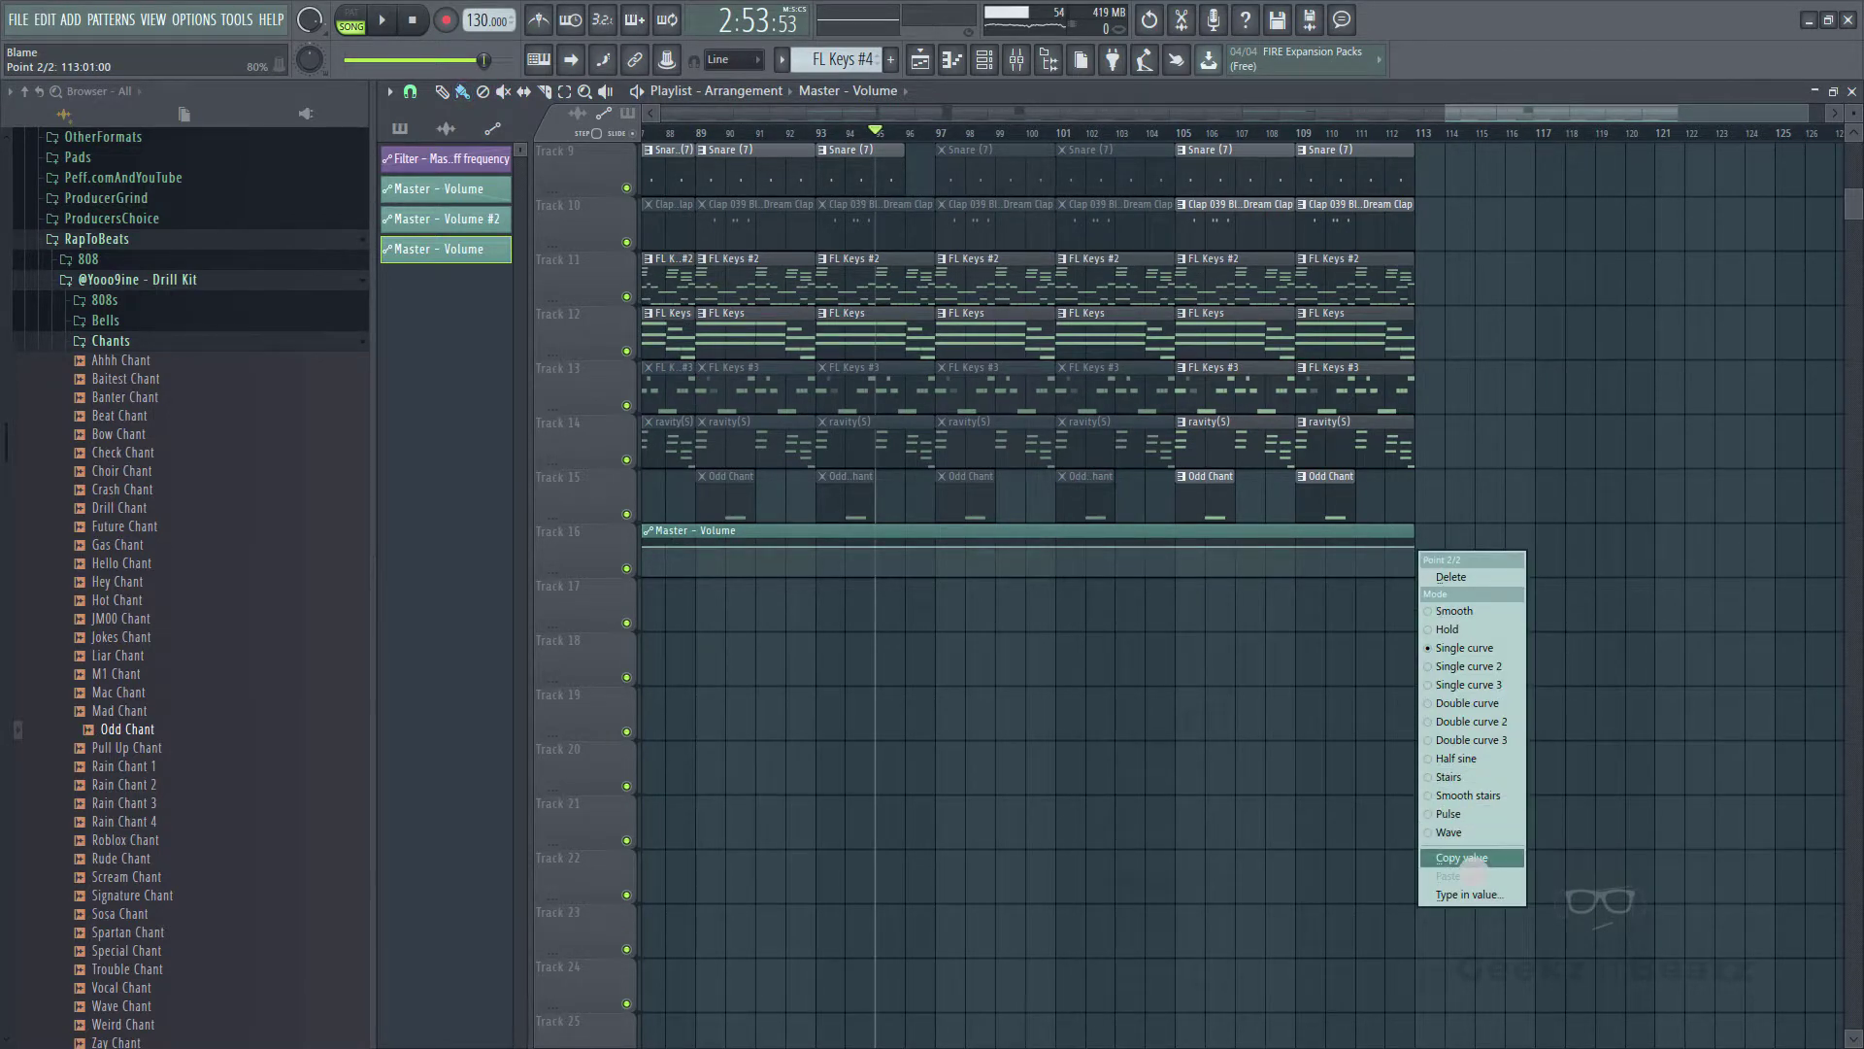
click(1472, 862)
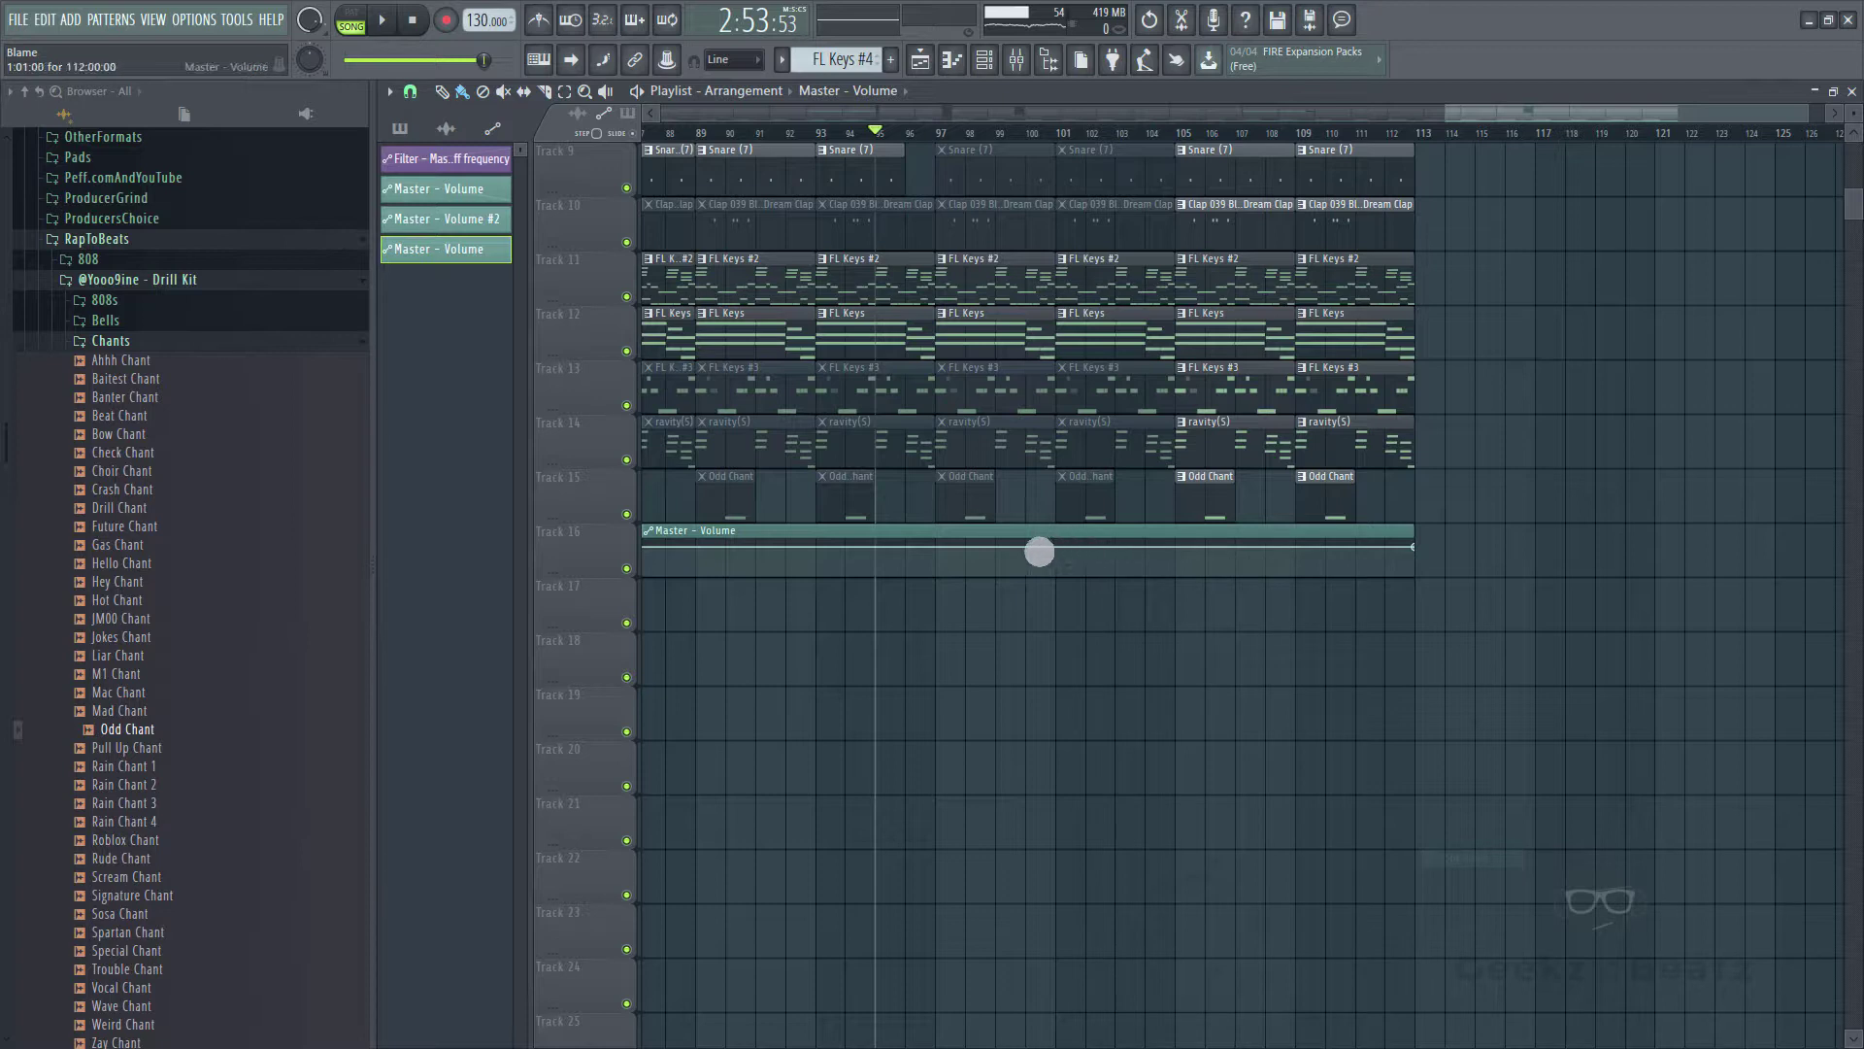
- Add a Master - Volume point at bar 100 with the pasted 80% value, fade to zero at bar 111, and audition it
right_click(1036, 563)
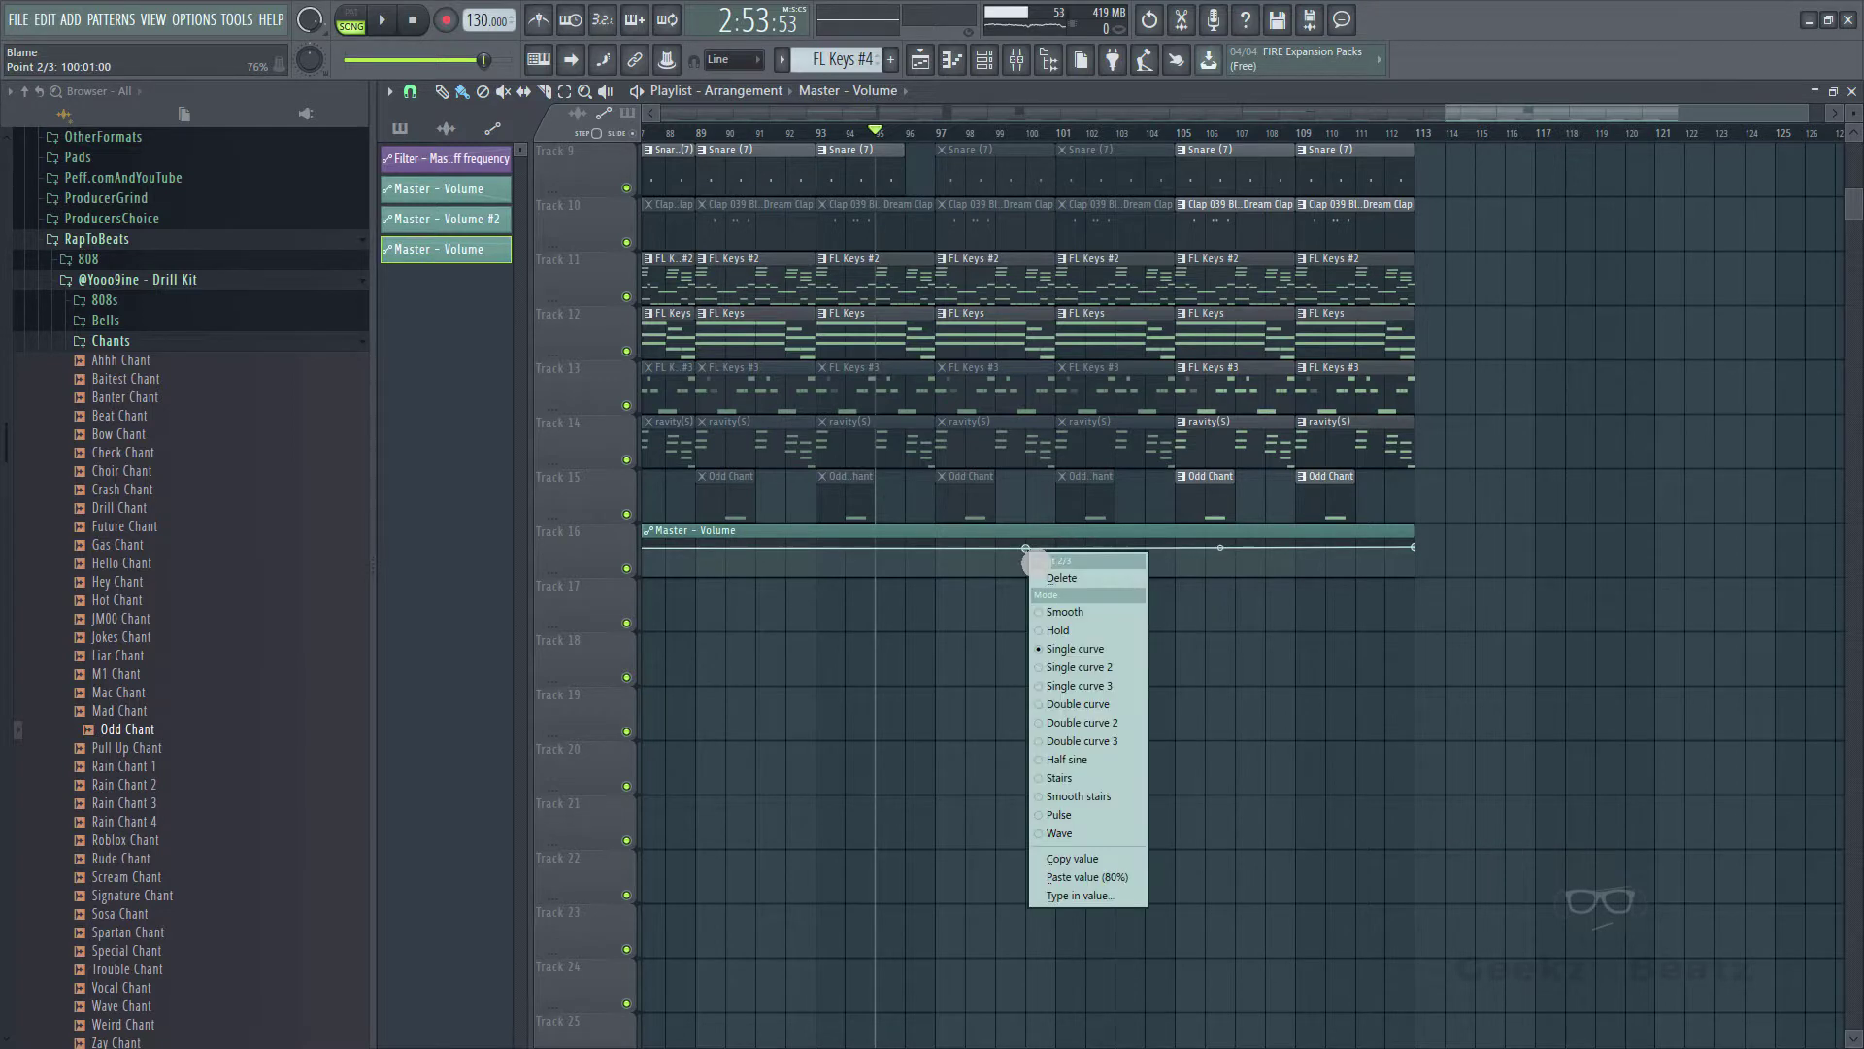
click(1088, 876)
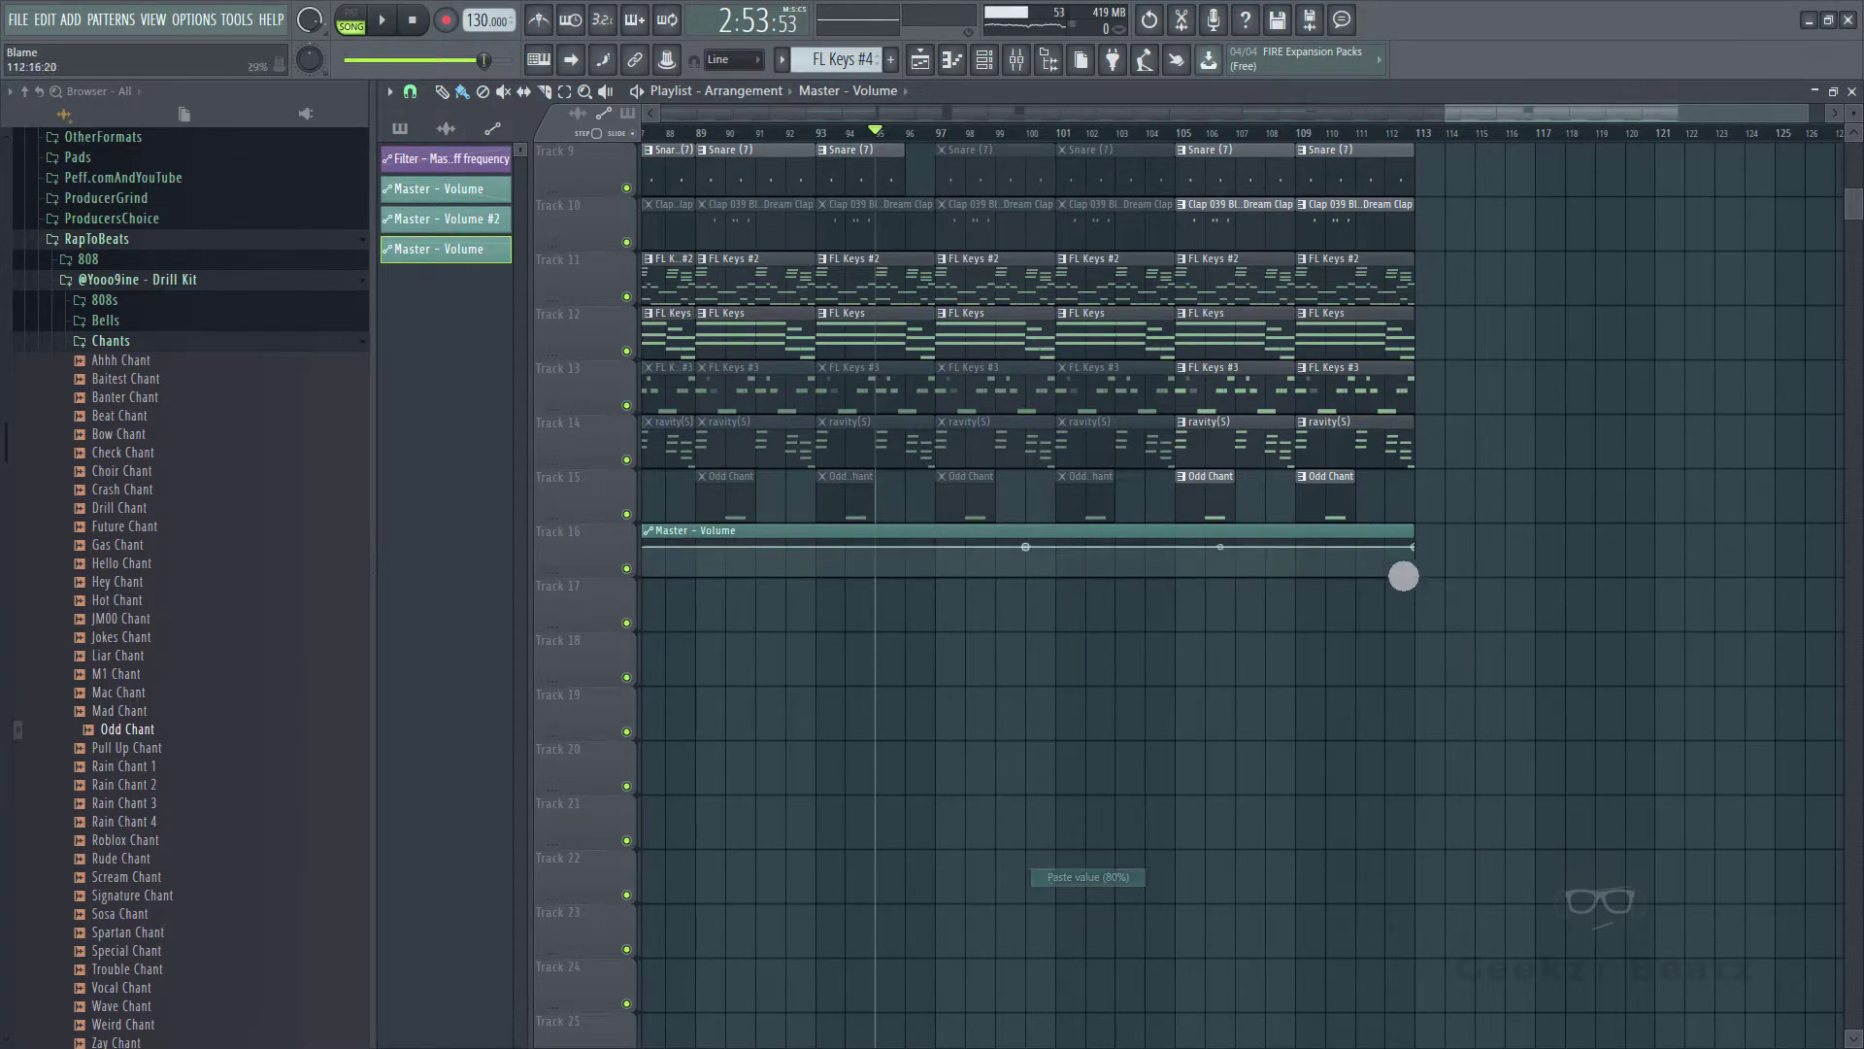
key(space)
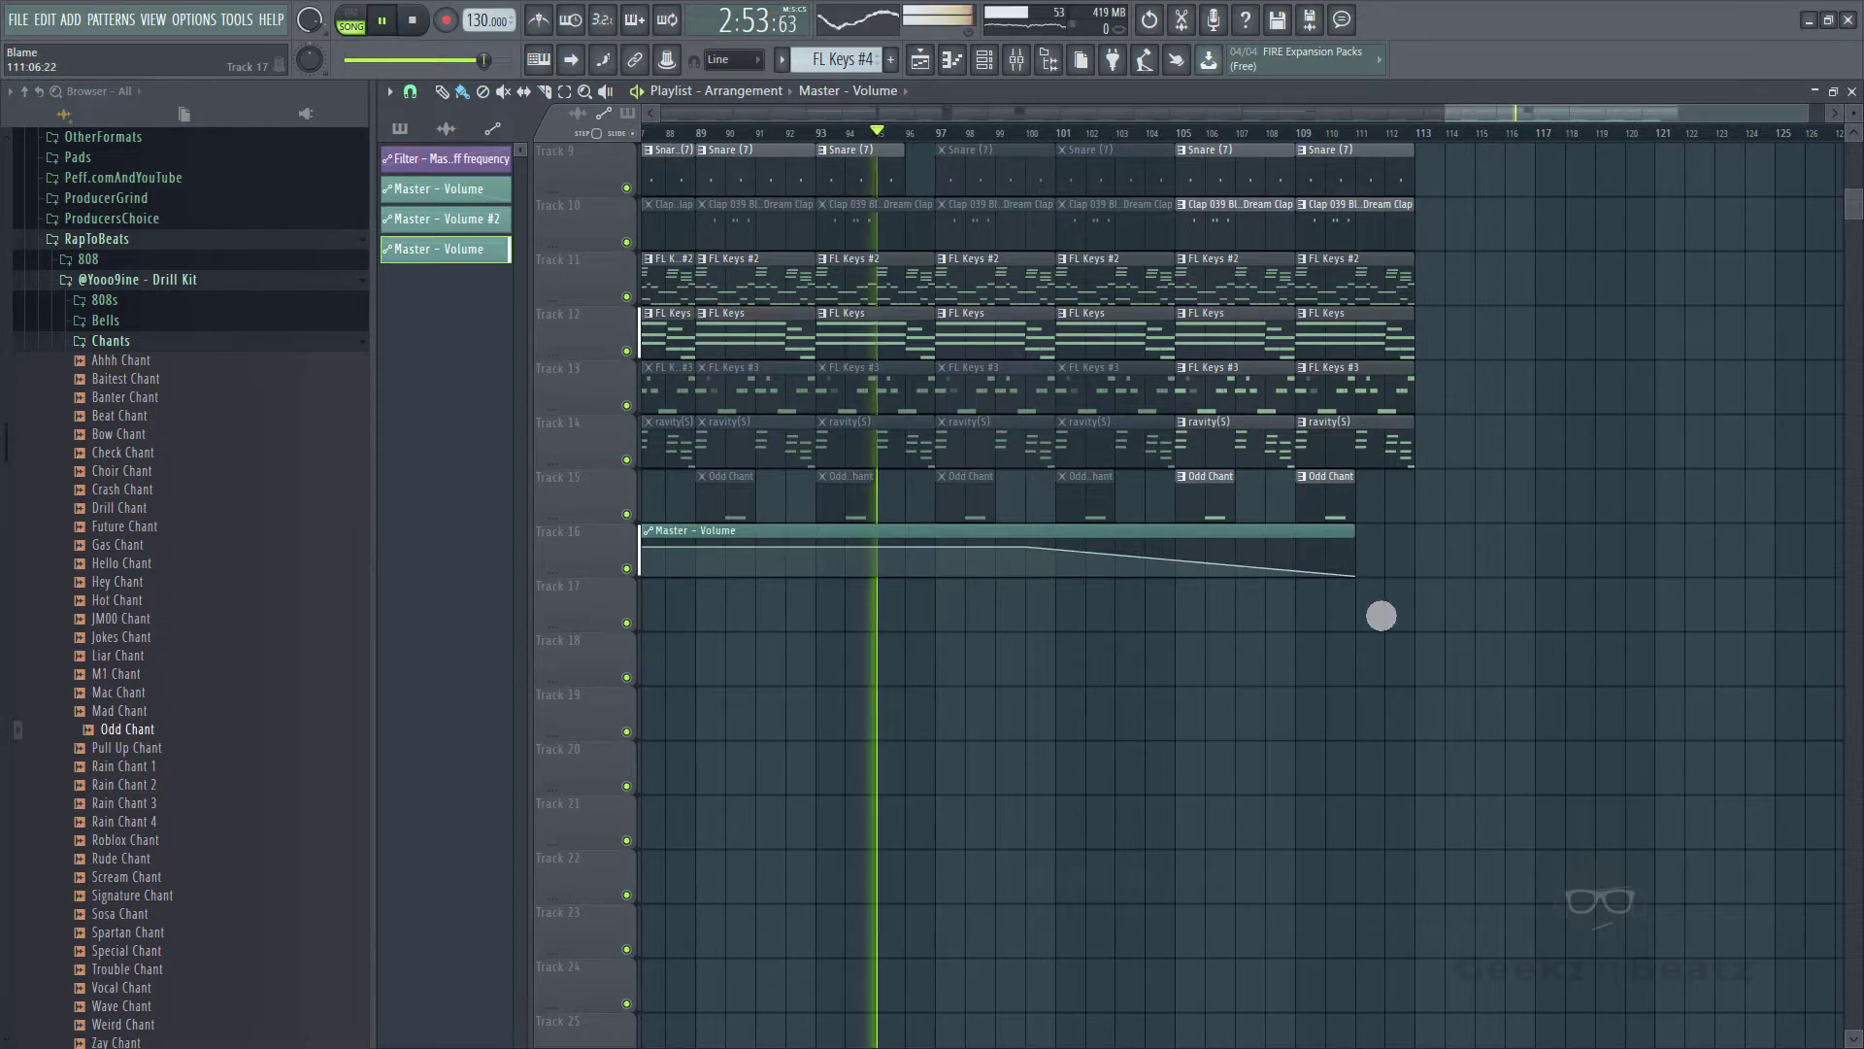
click(1029, 136)
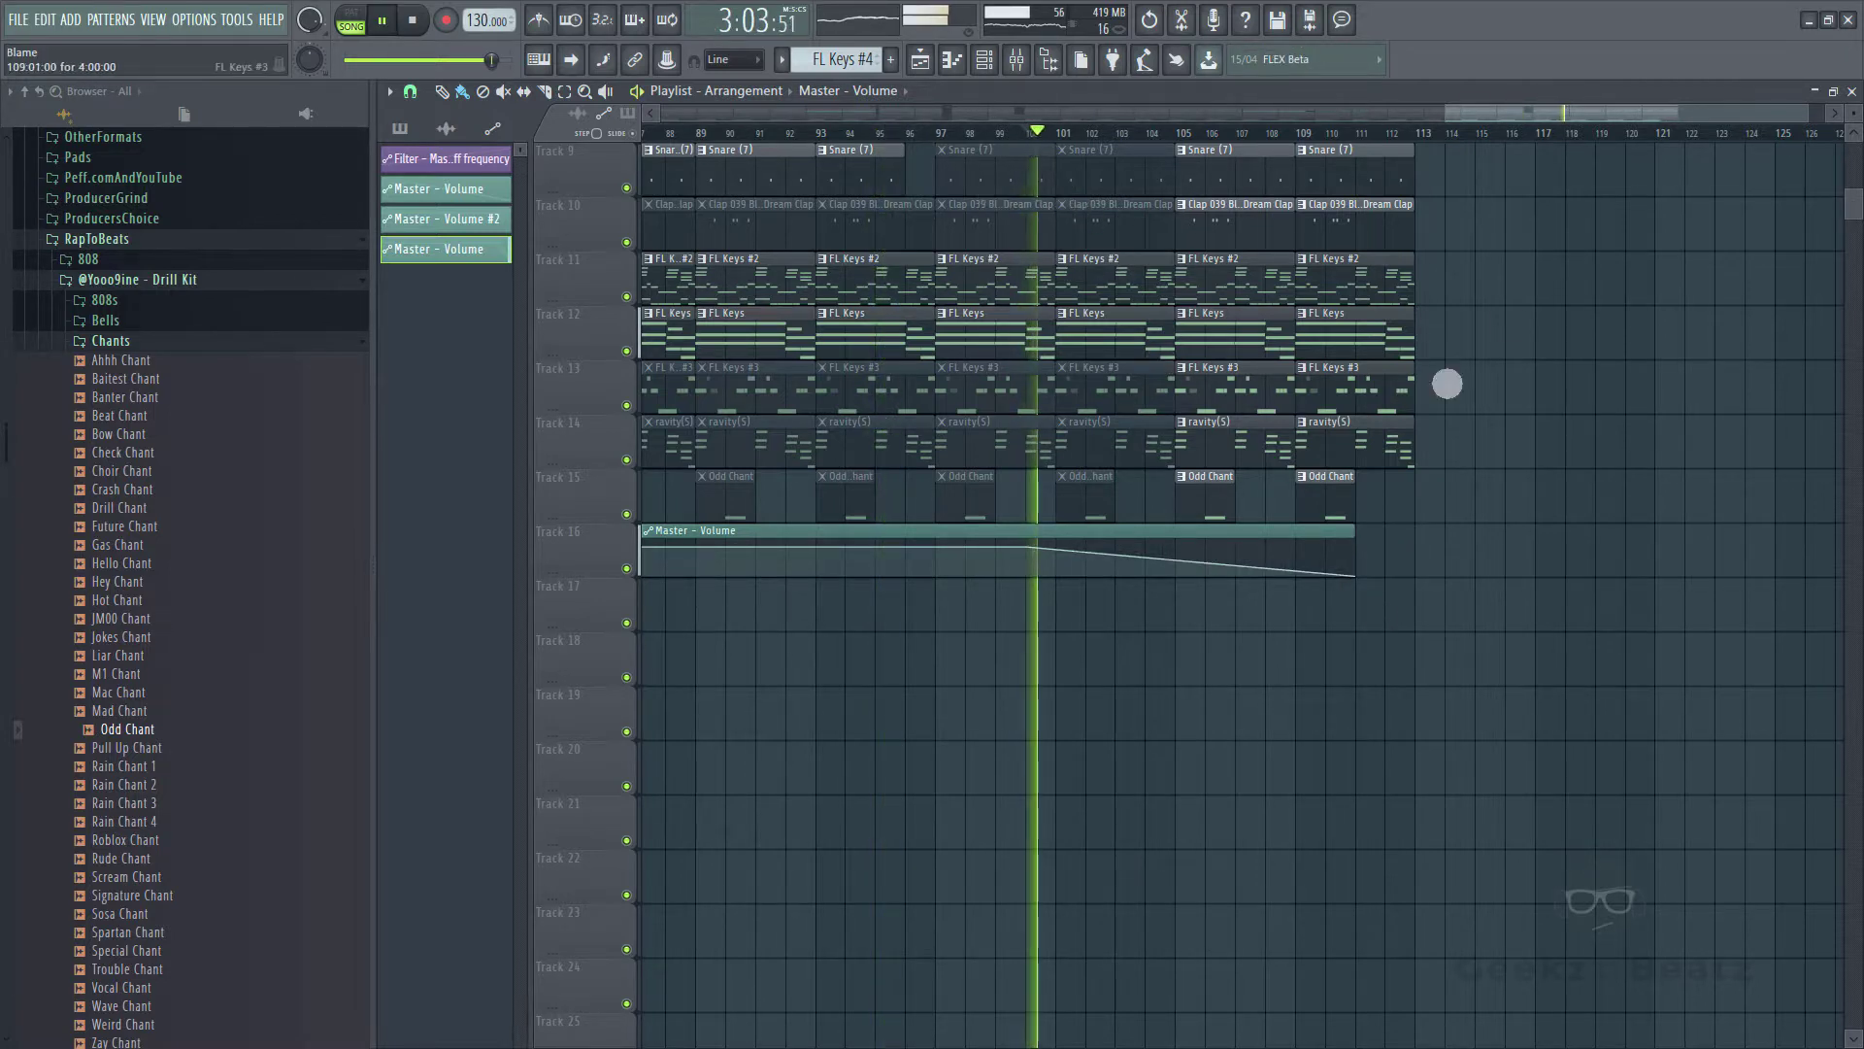
- Place the raptobeatsFullident audio clip on Track 18, starting at bar 1
drag(1548, 115, 765, 142)
scroll(767, 667, up, 5)
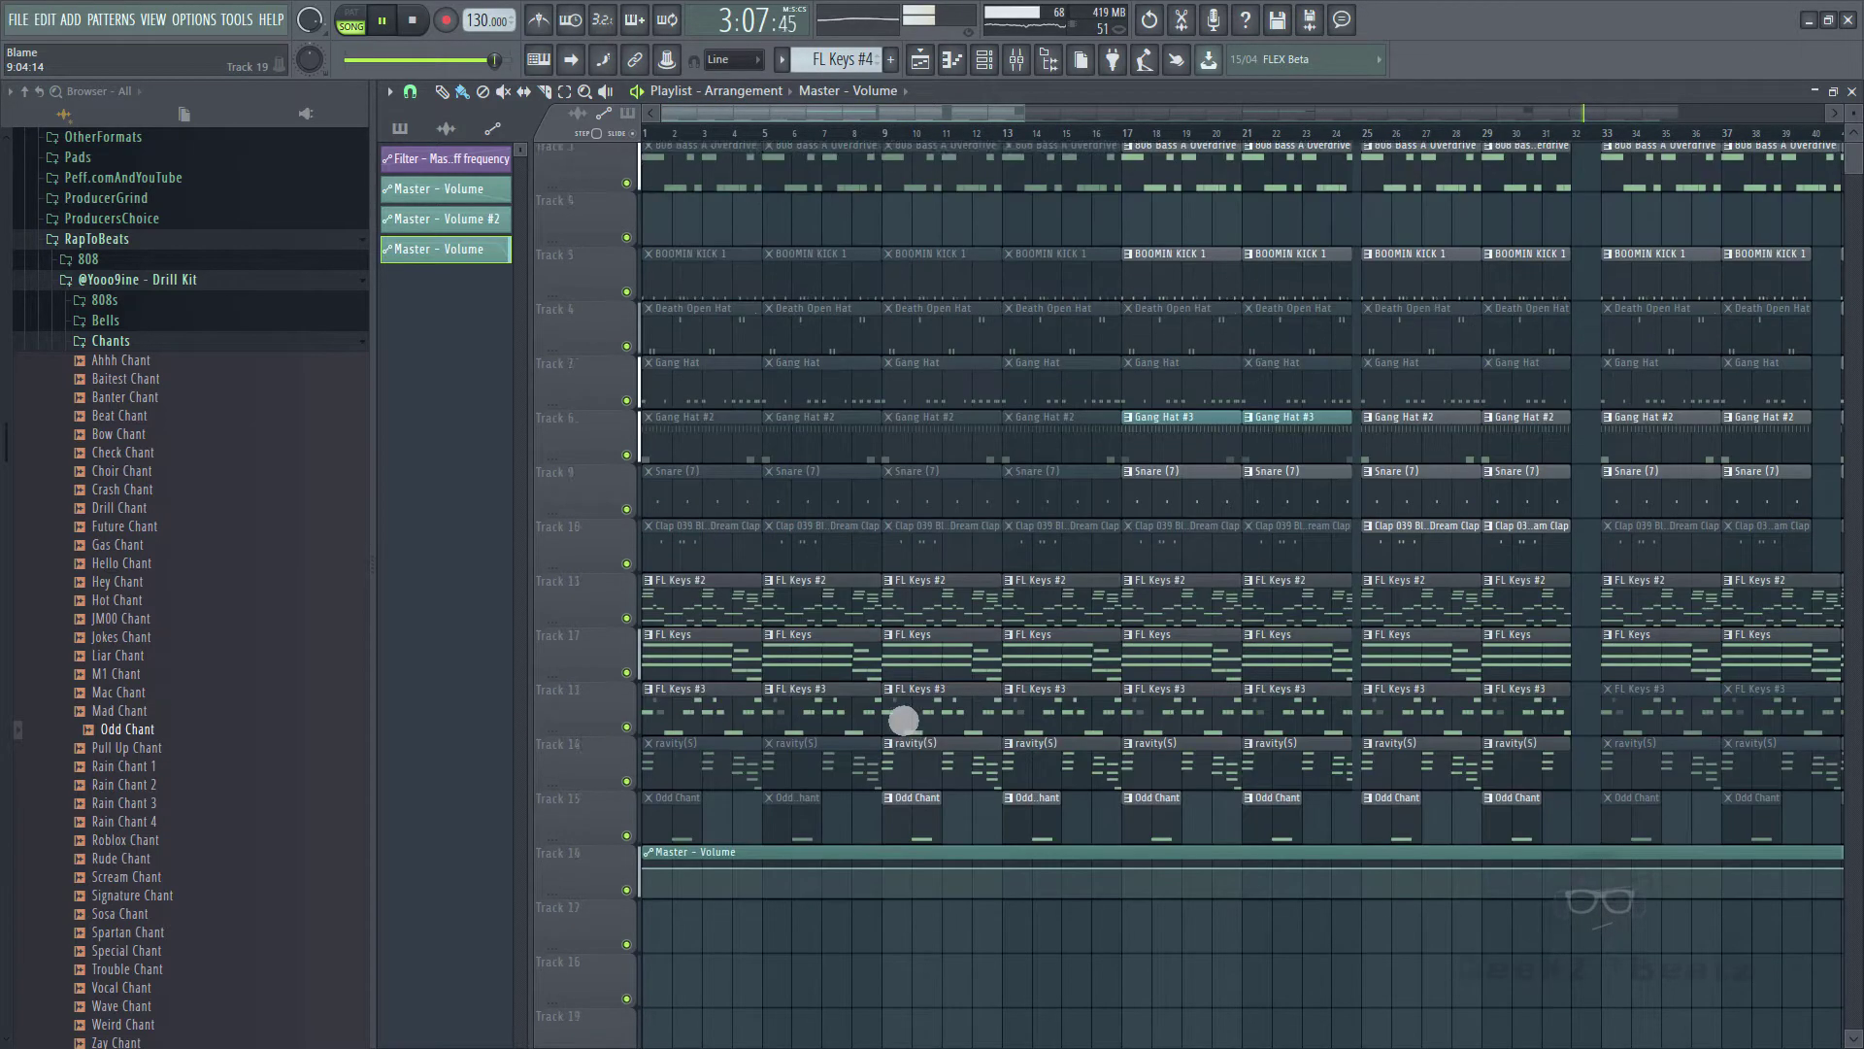
drag(1037, 122, 1784, 245)
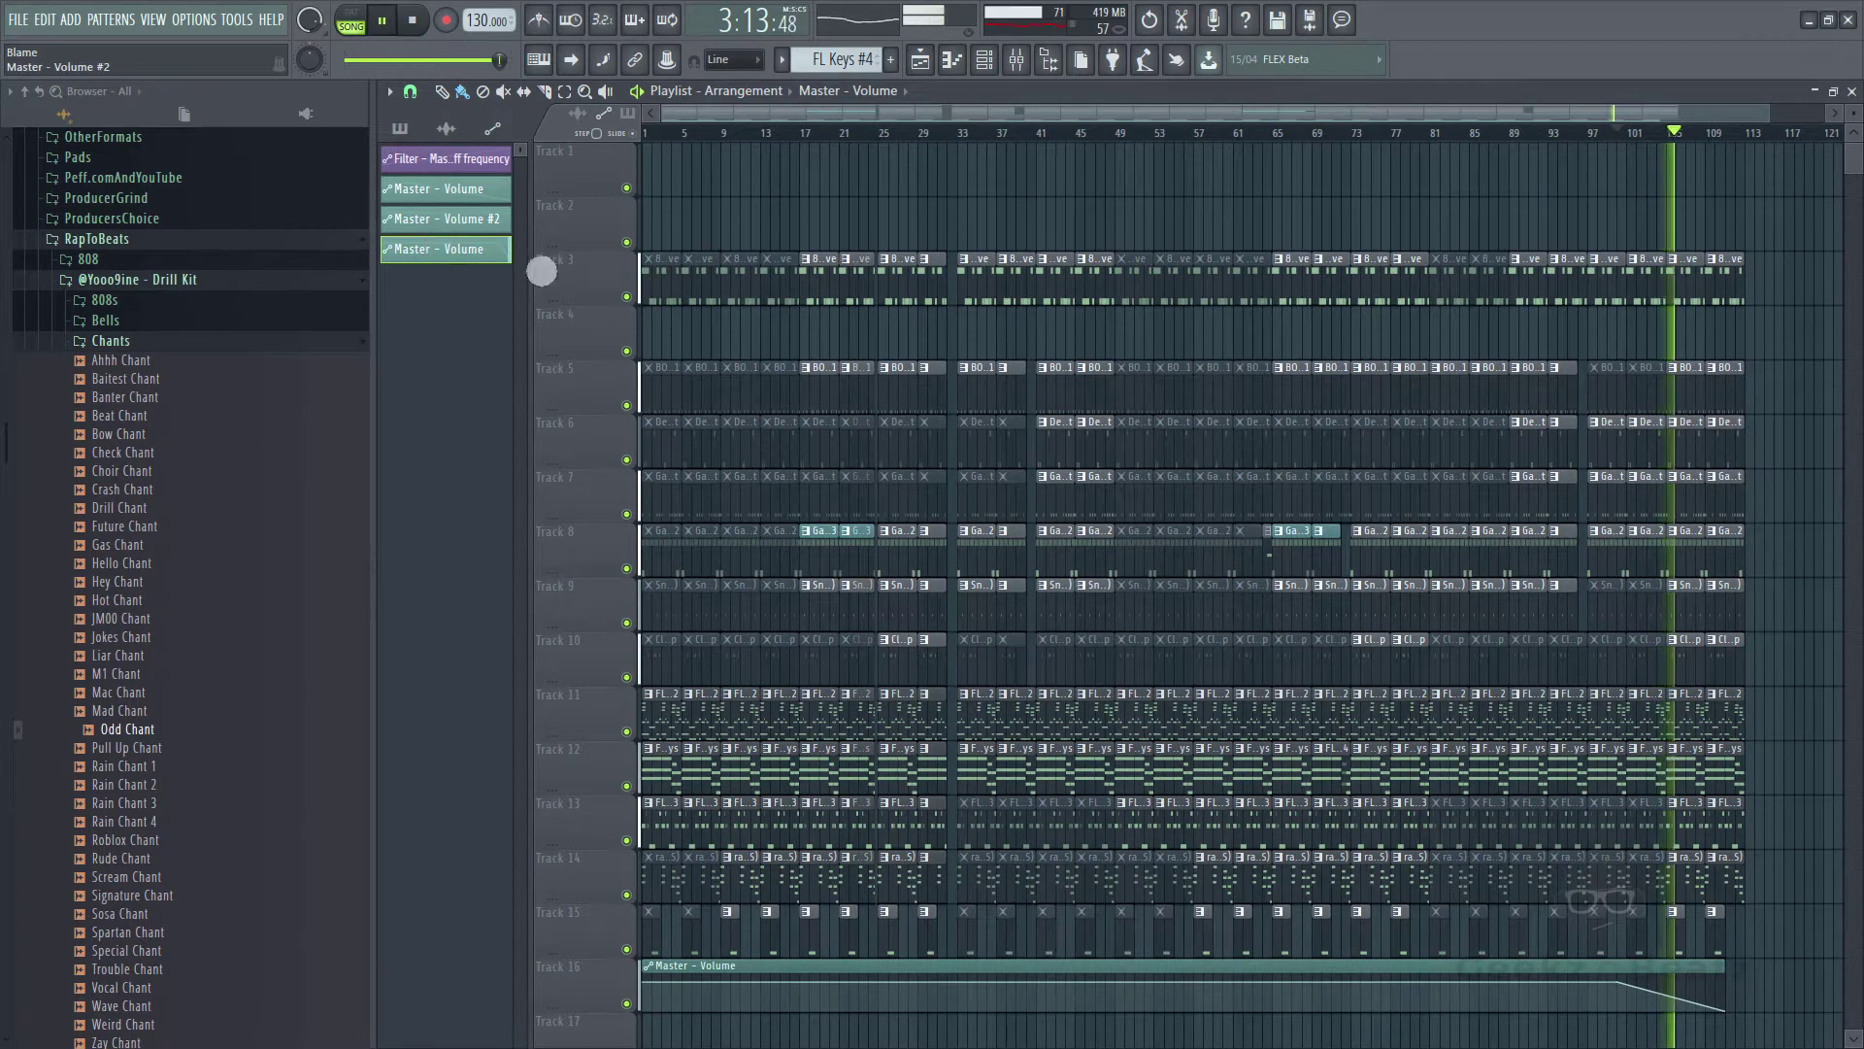
scroll(665, 284, down, 2)
scroll(665, 284, down, 8)
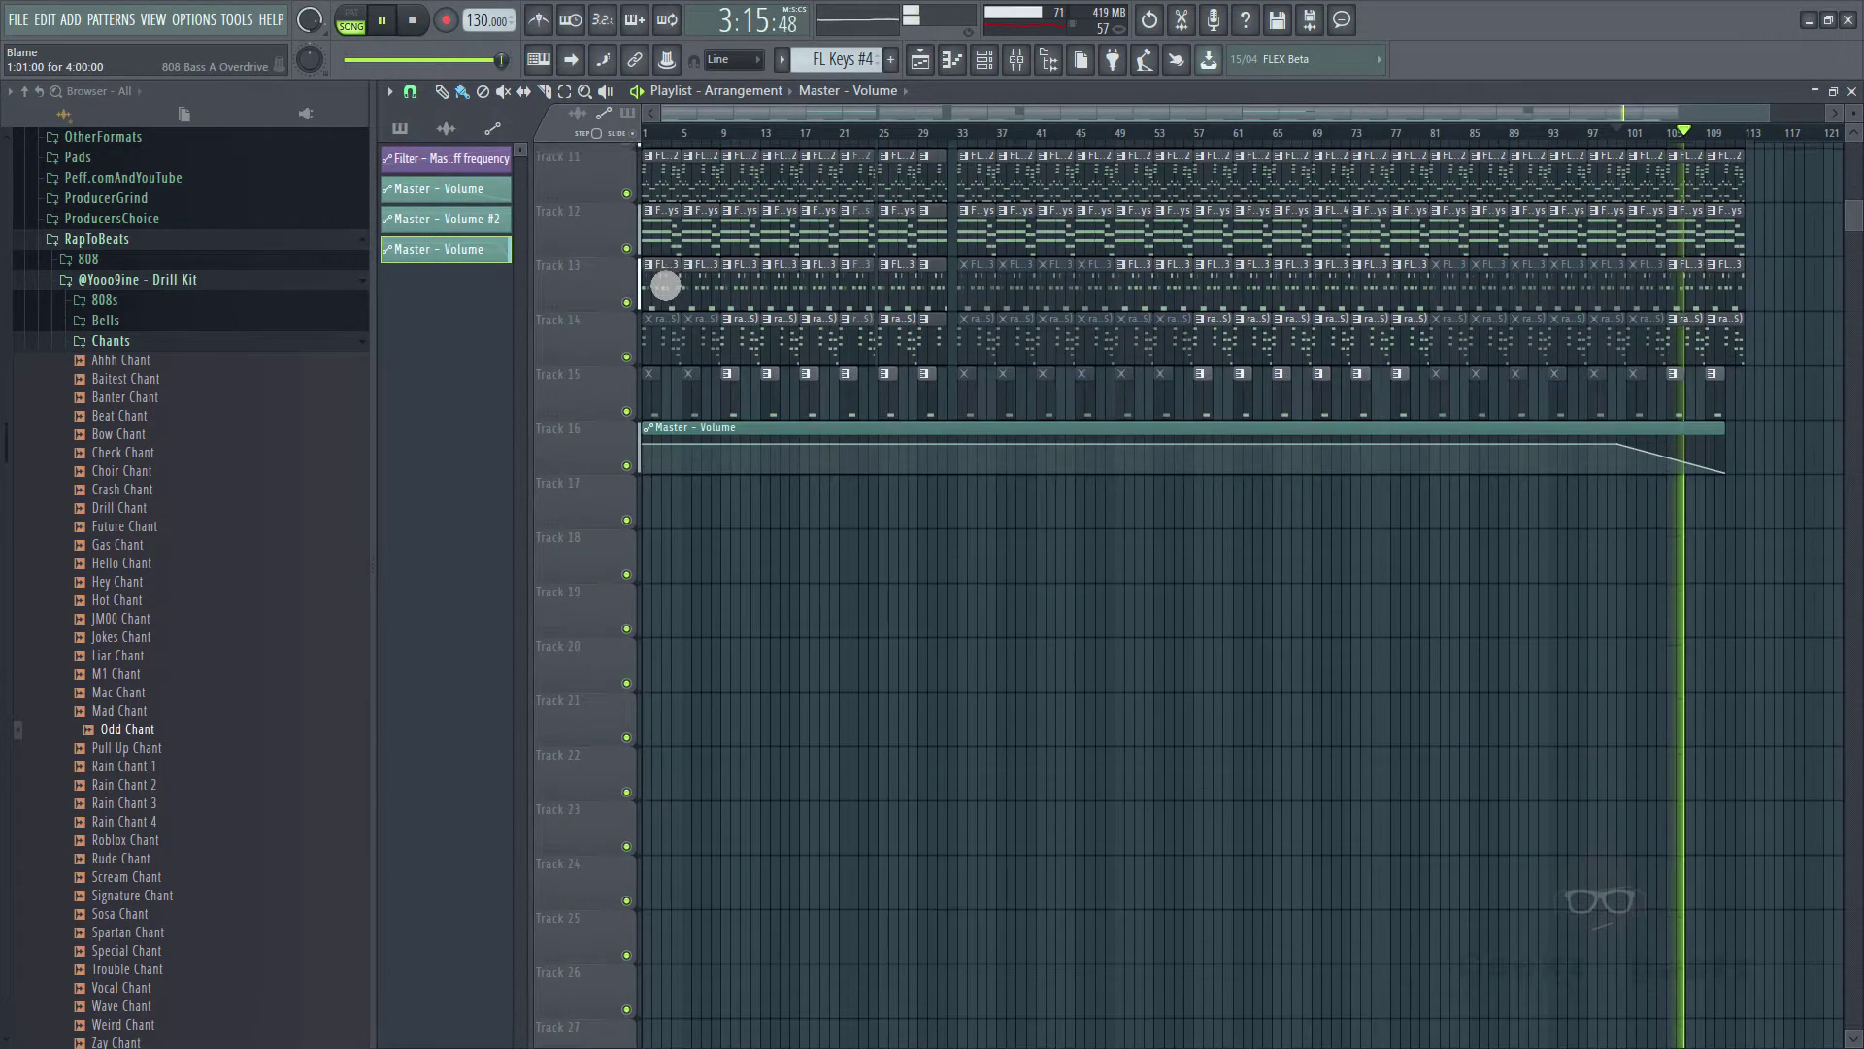
click(457, 134)
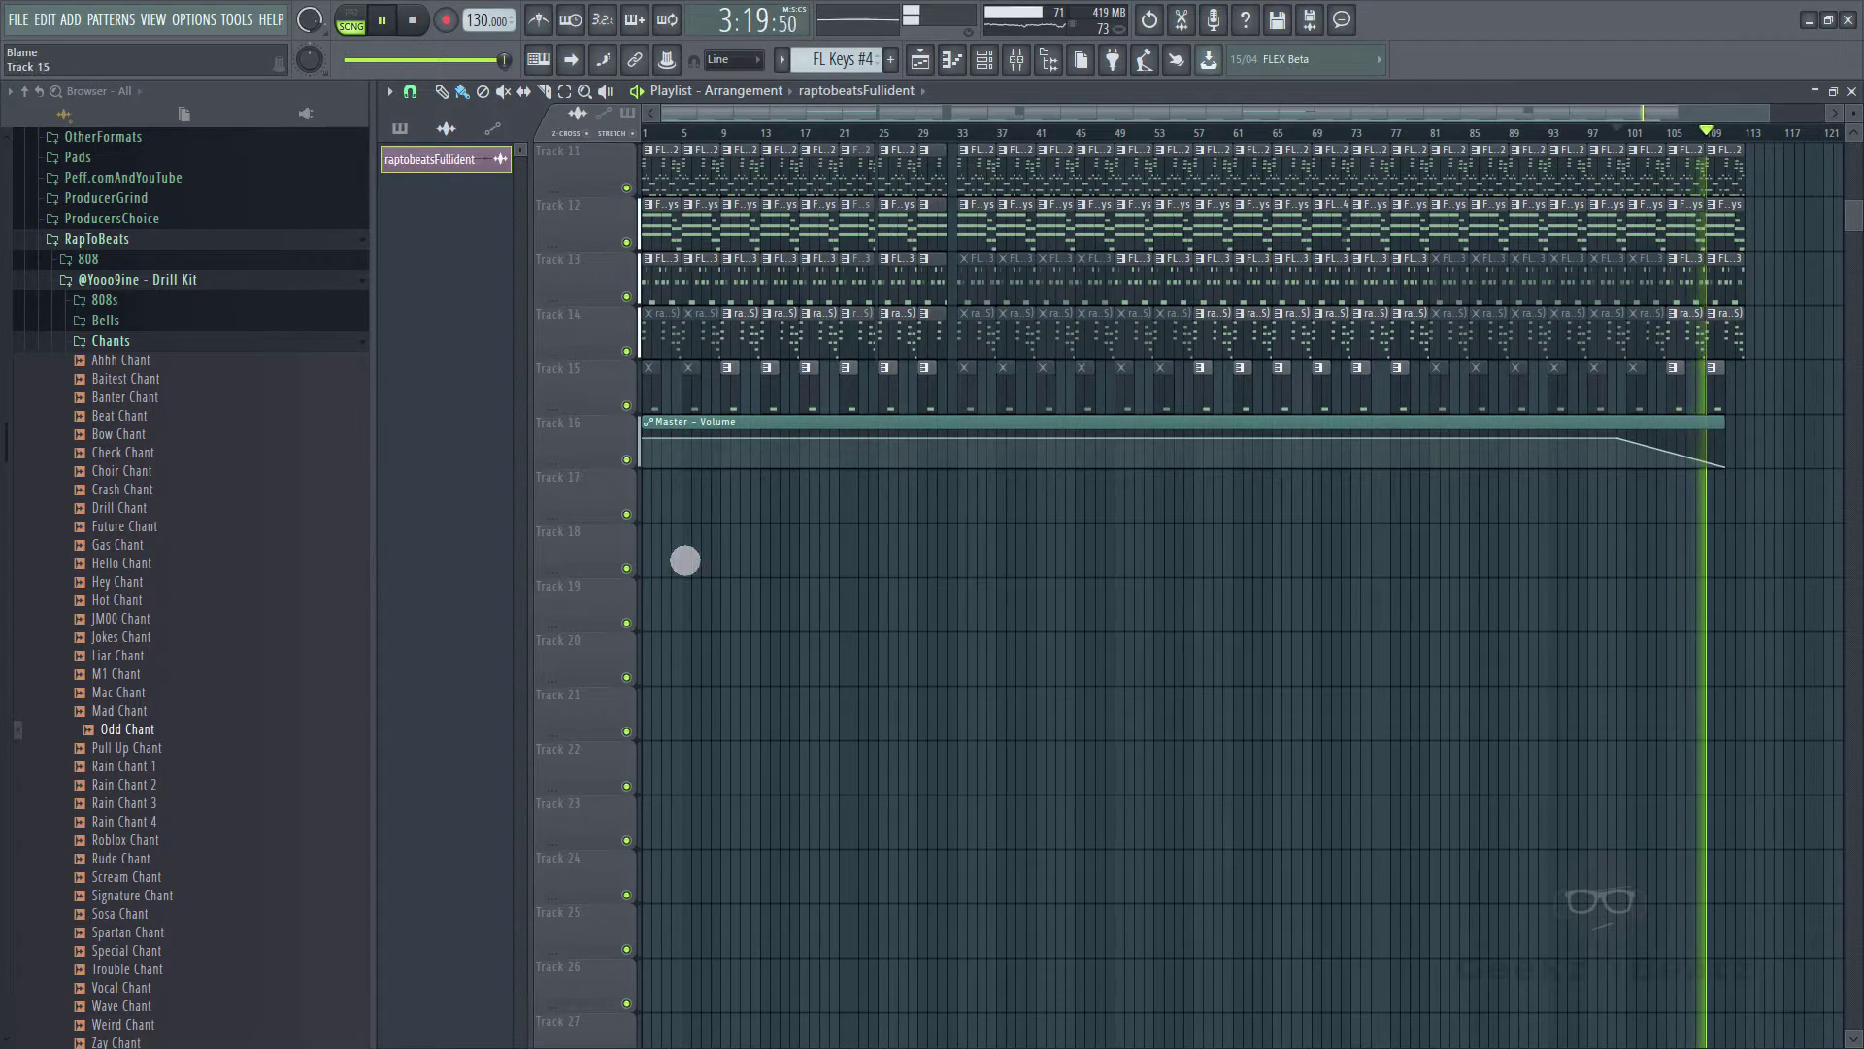
click(673, 595)
drag(812, 616, 653, 533)
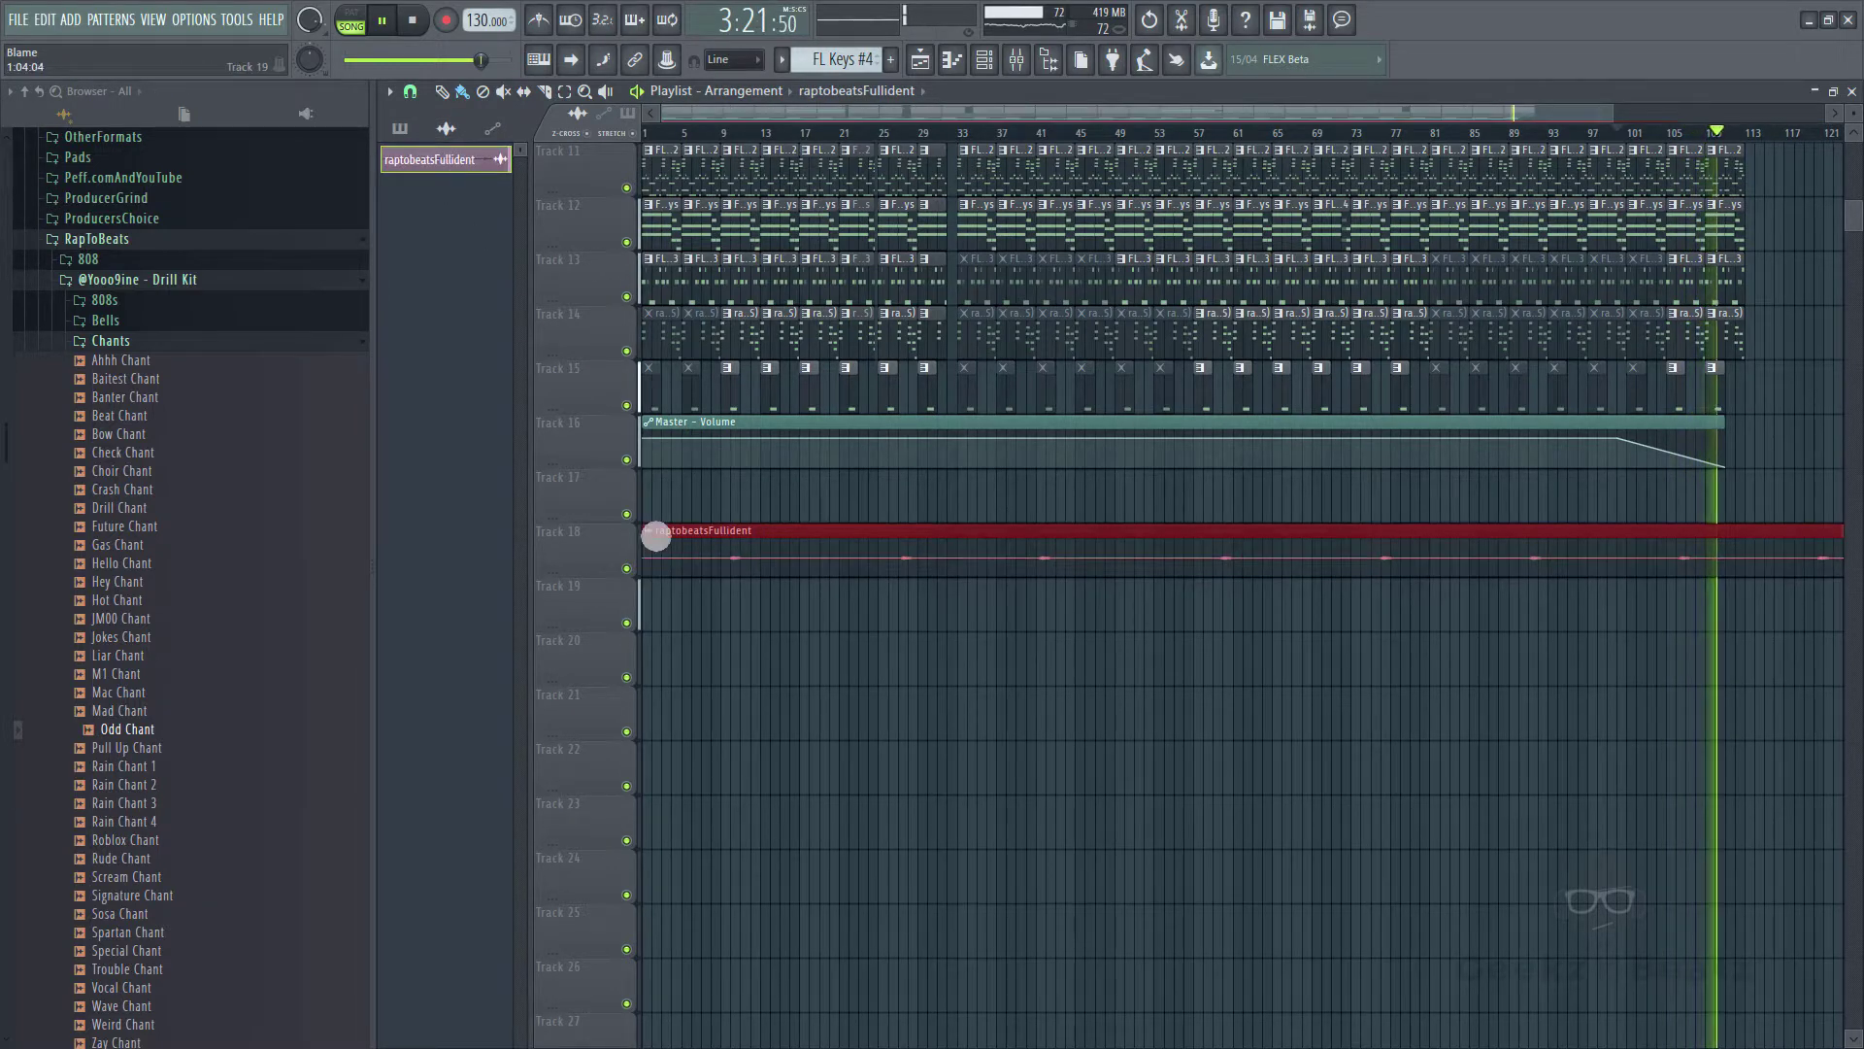
- Delete the stray raptobeatsFullident copy on Track 17, then slice the Track 18 clip at bar 110 and remove the remainder
double_click(765, 556)
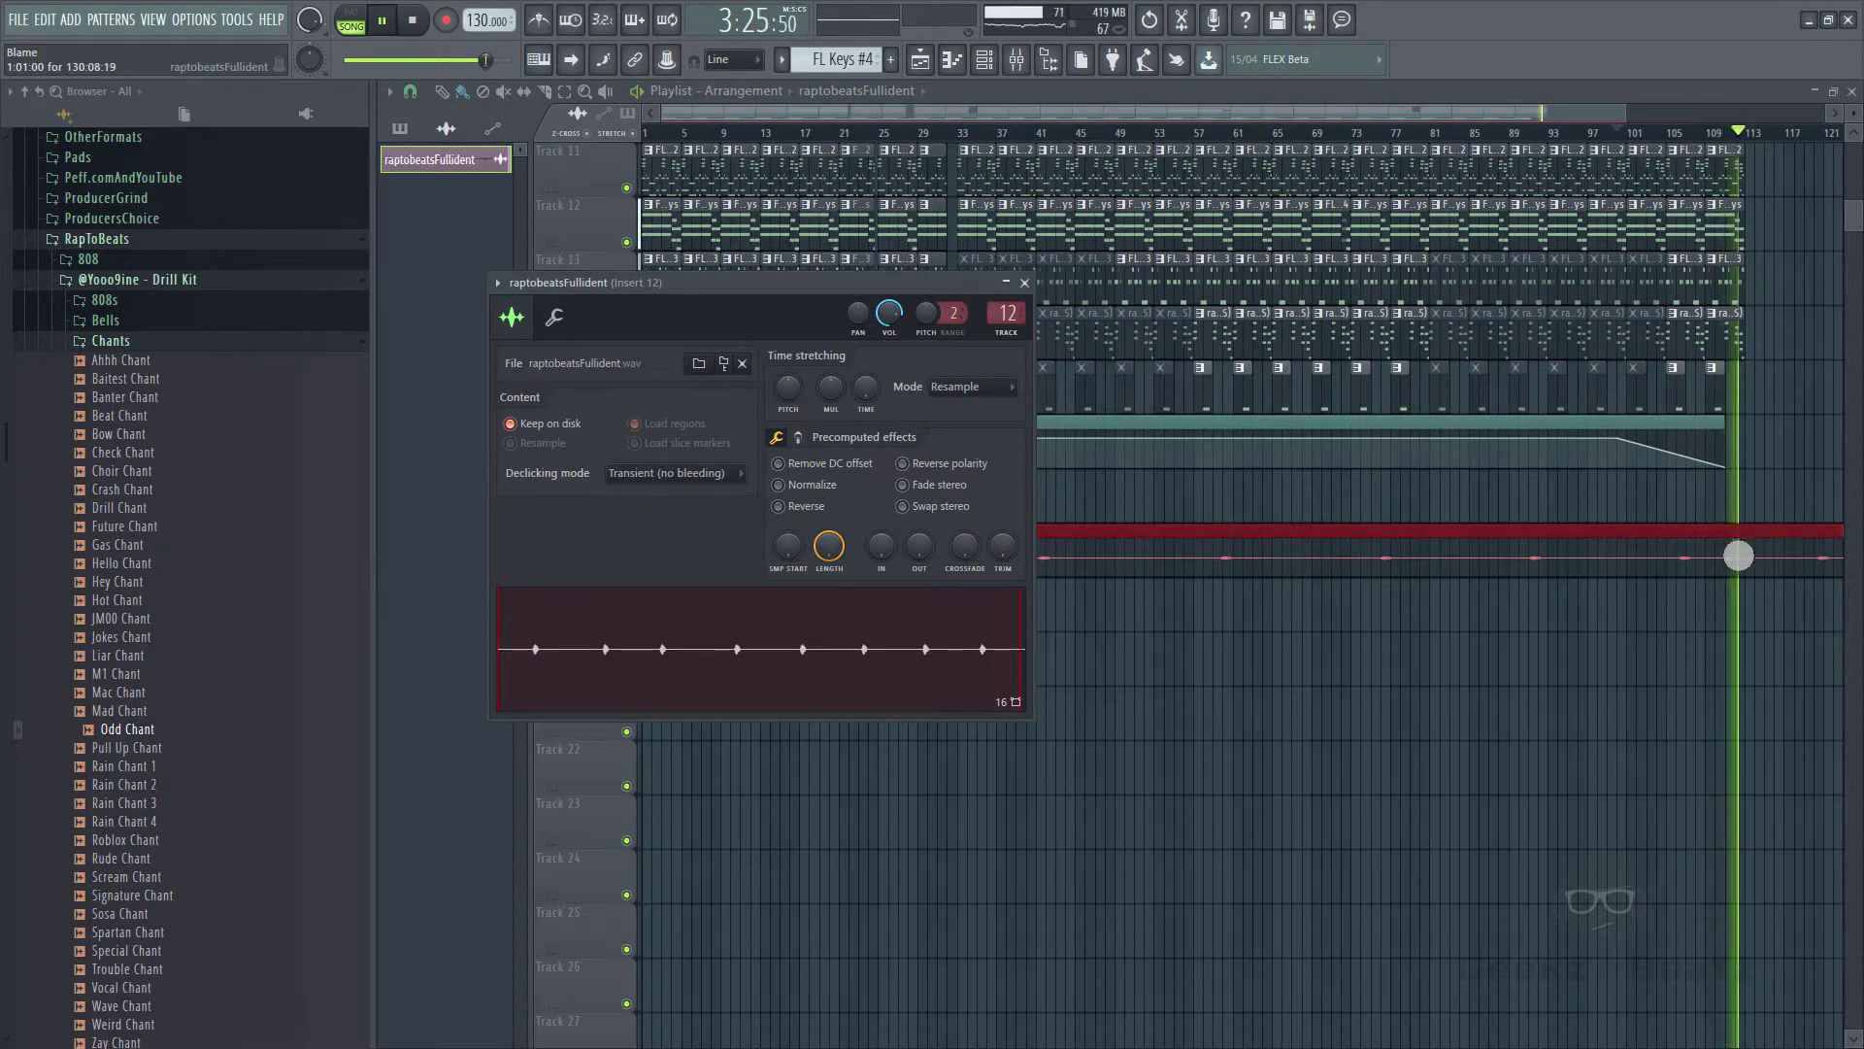
click(1747, 518)
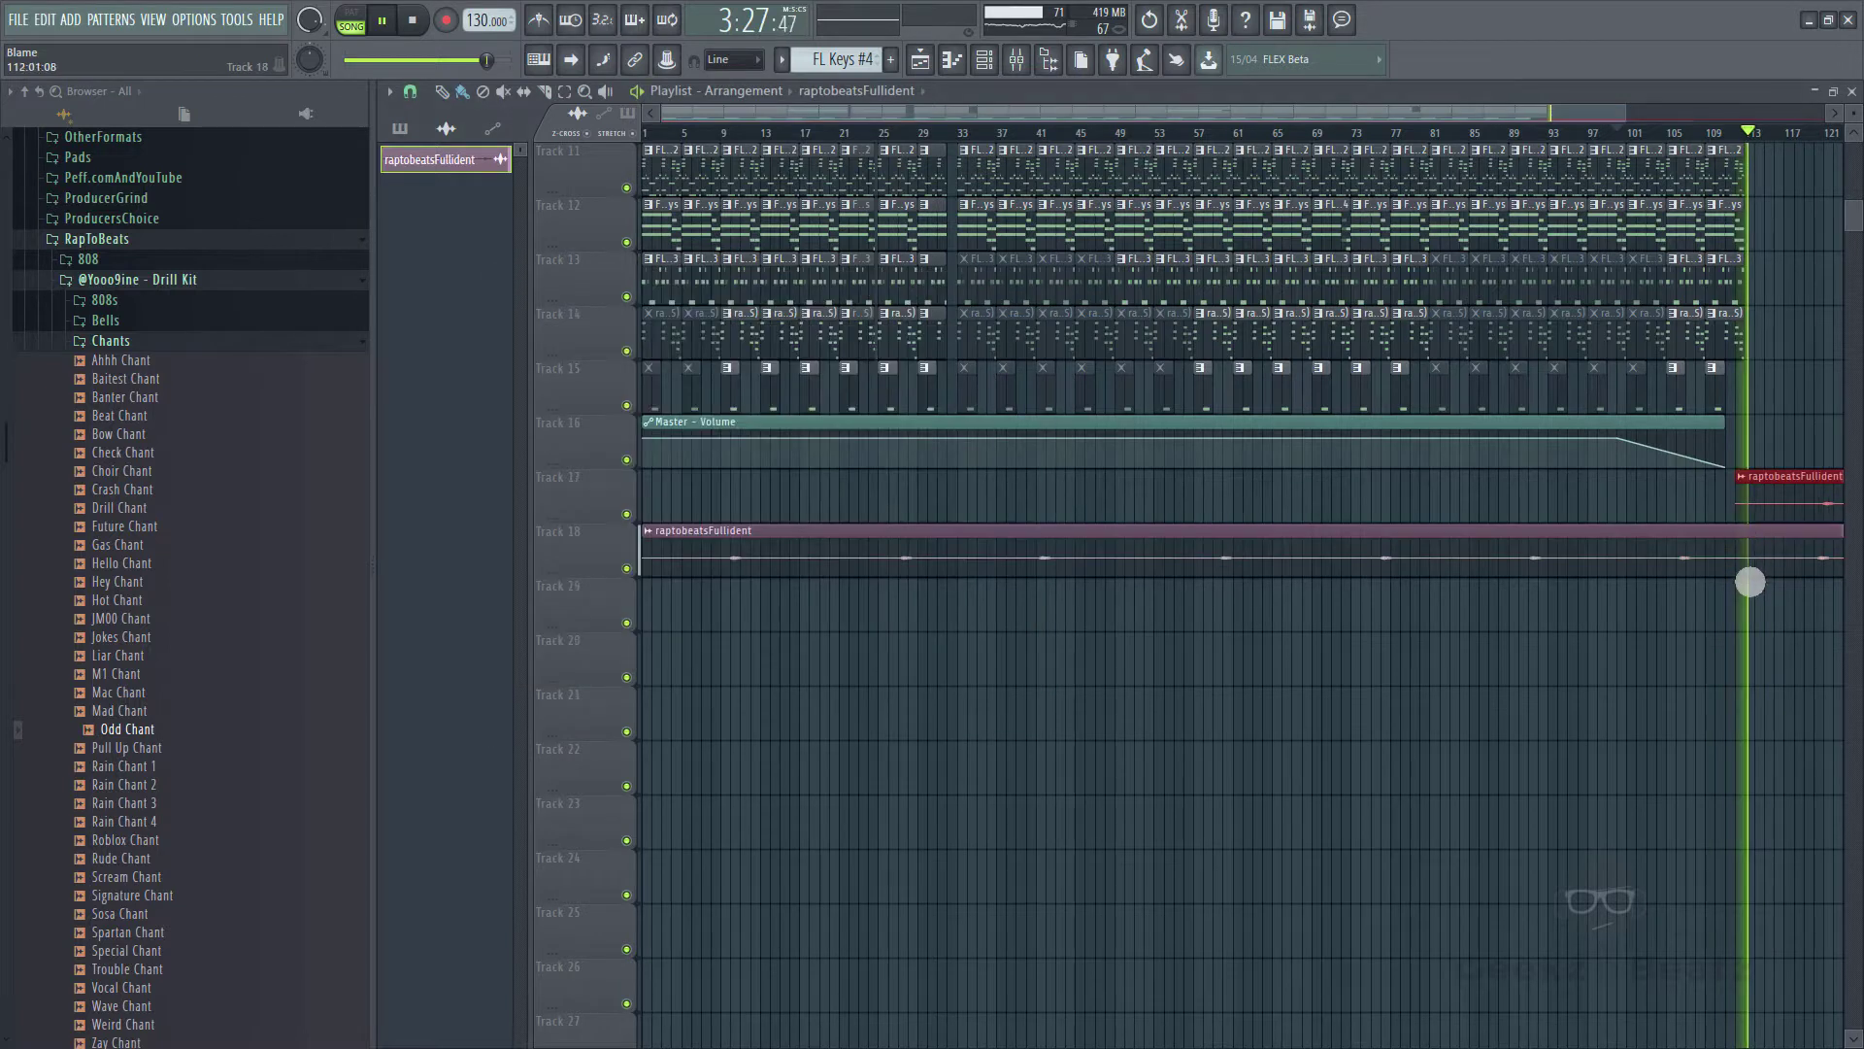
right_click(1800, 502)
key(c)
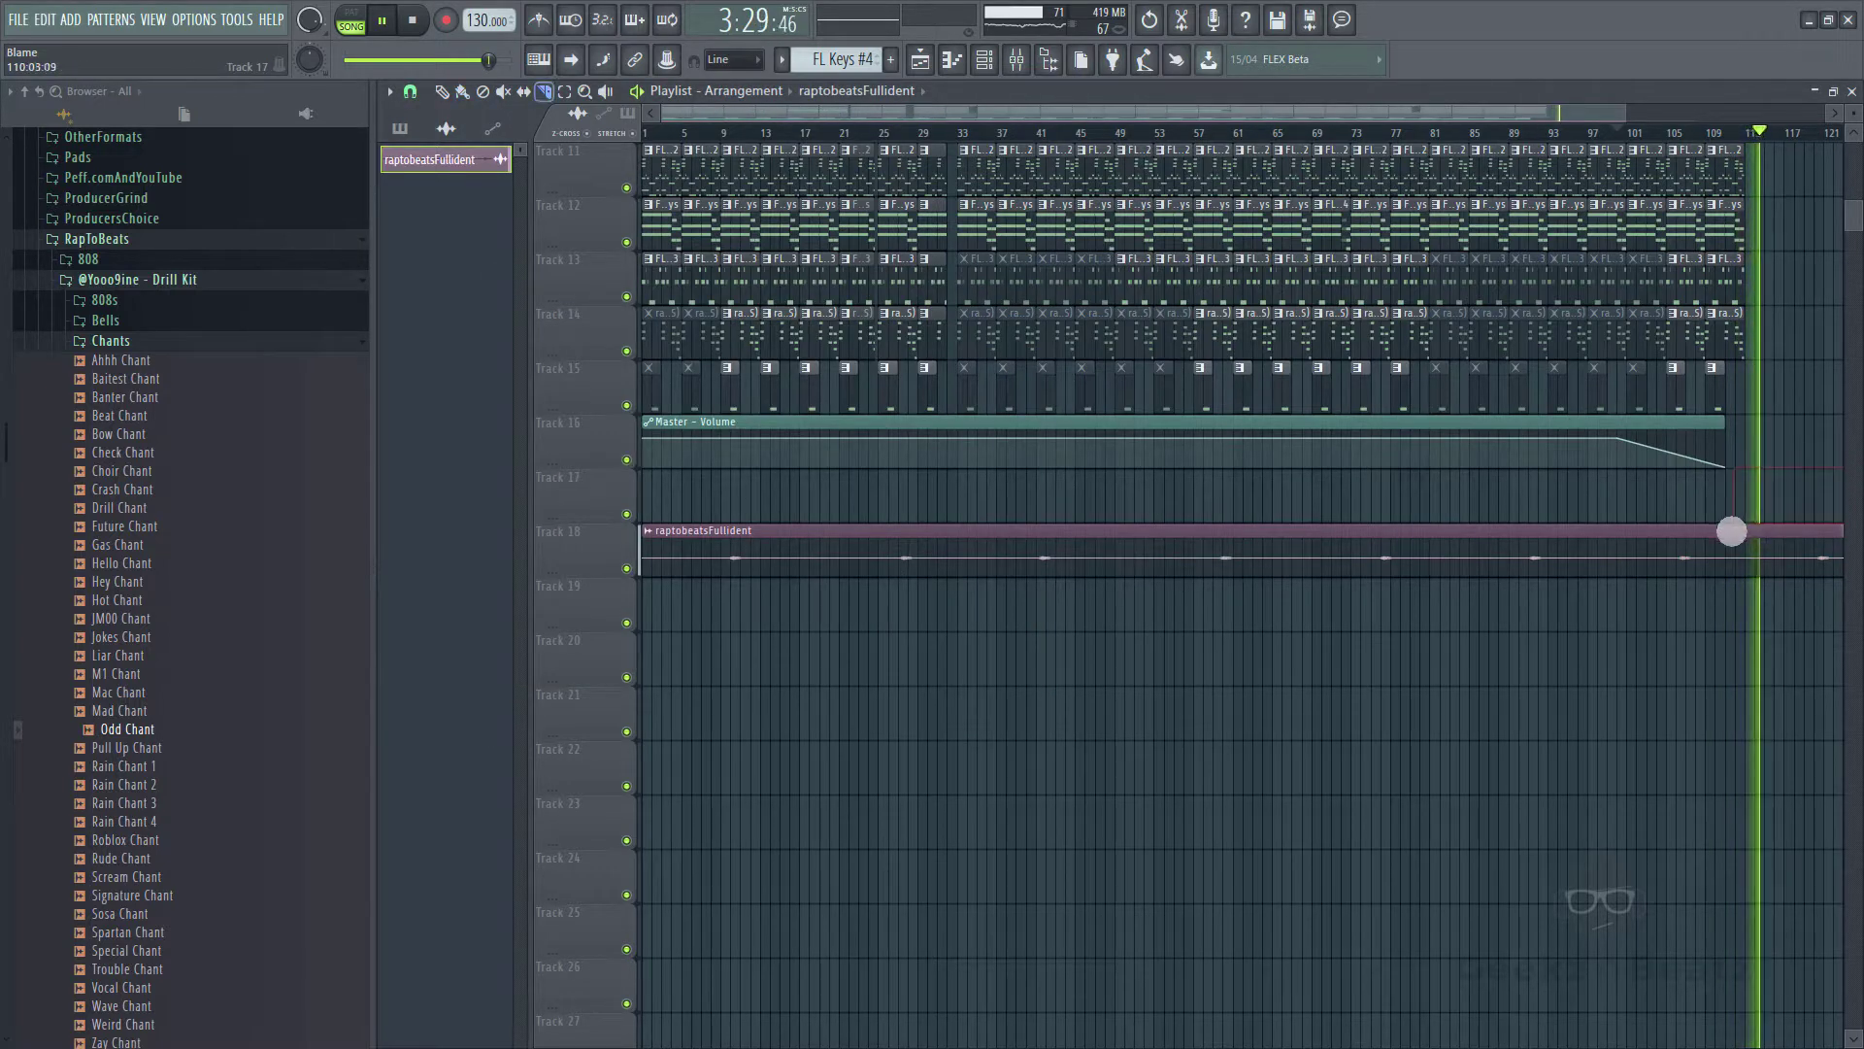
drag(1731, 525, 1739, 599)
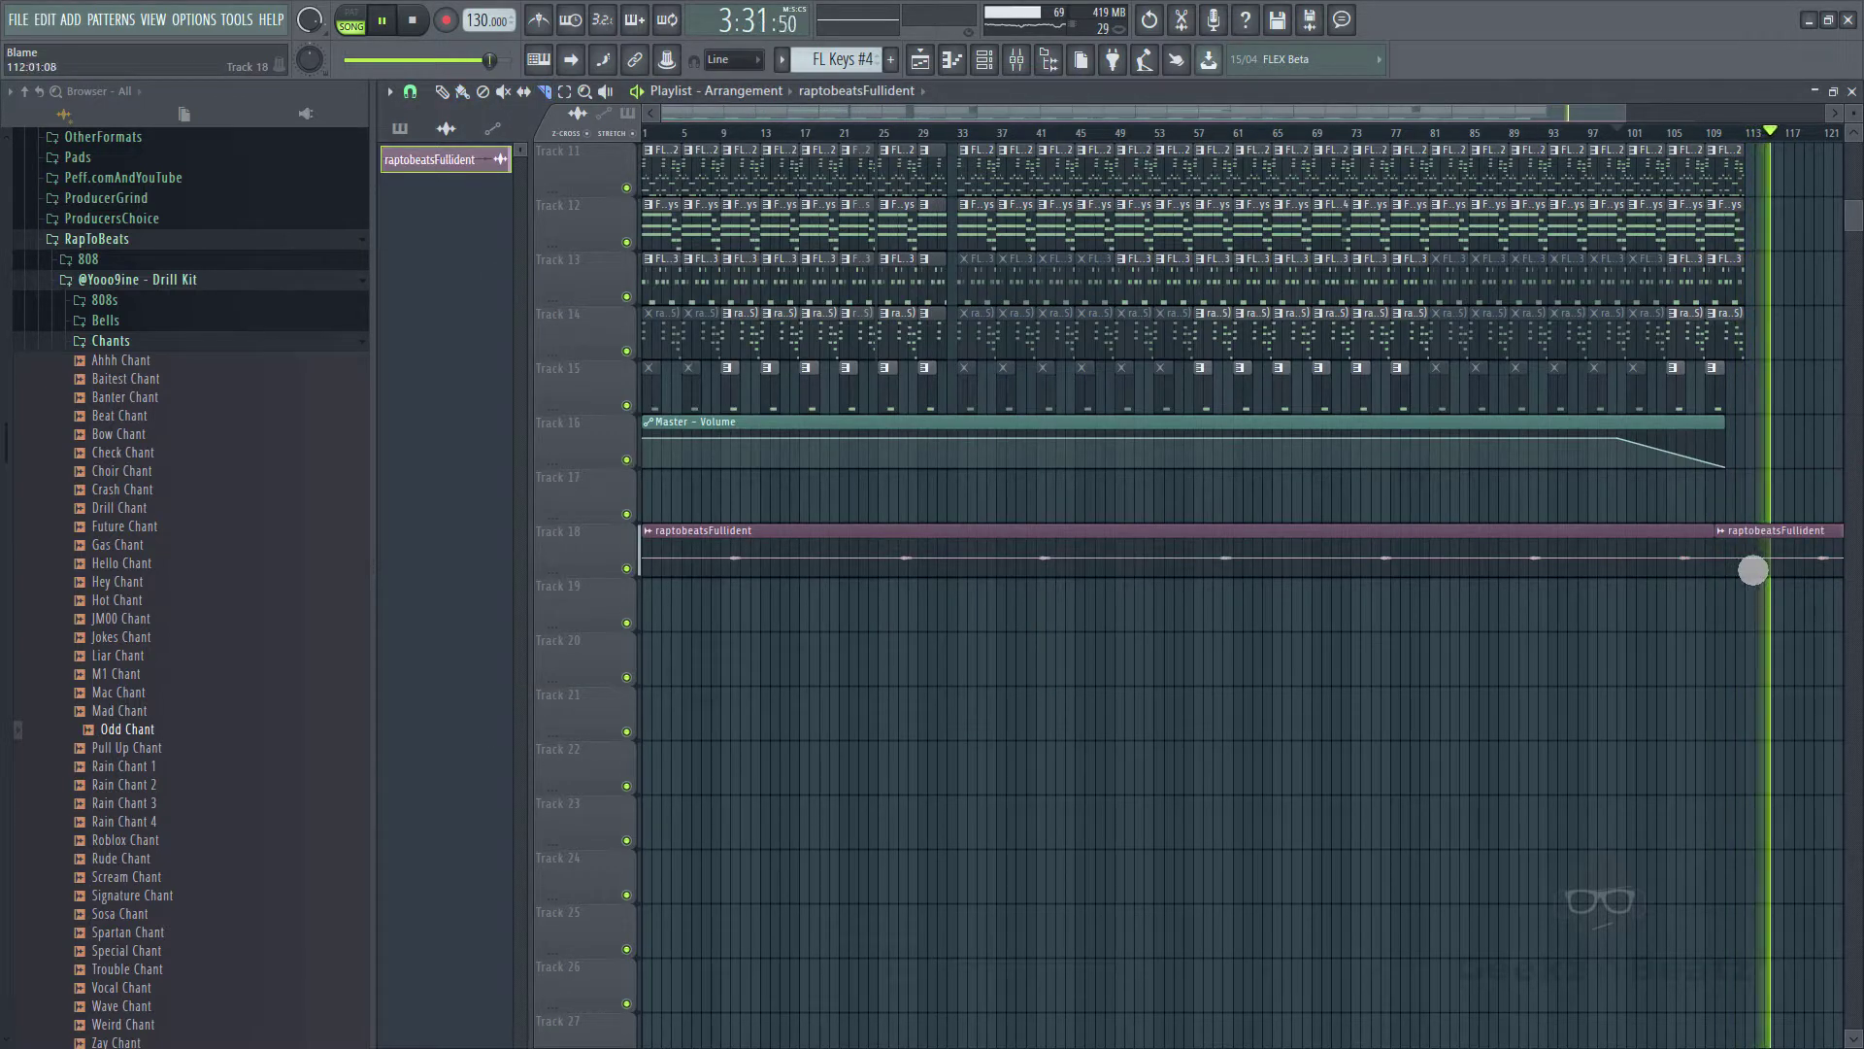
right_click(1760, 553)
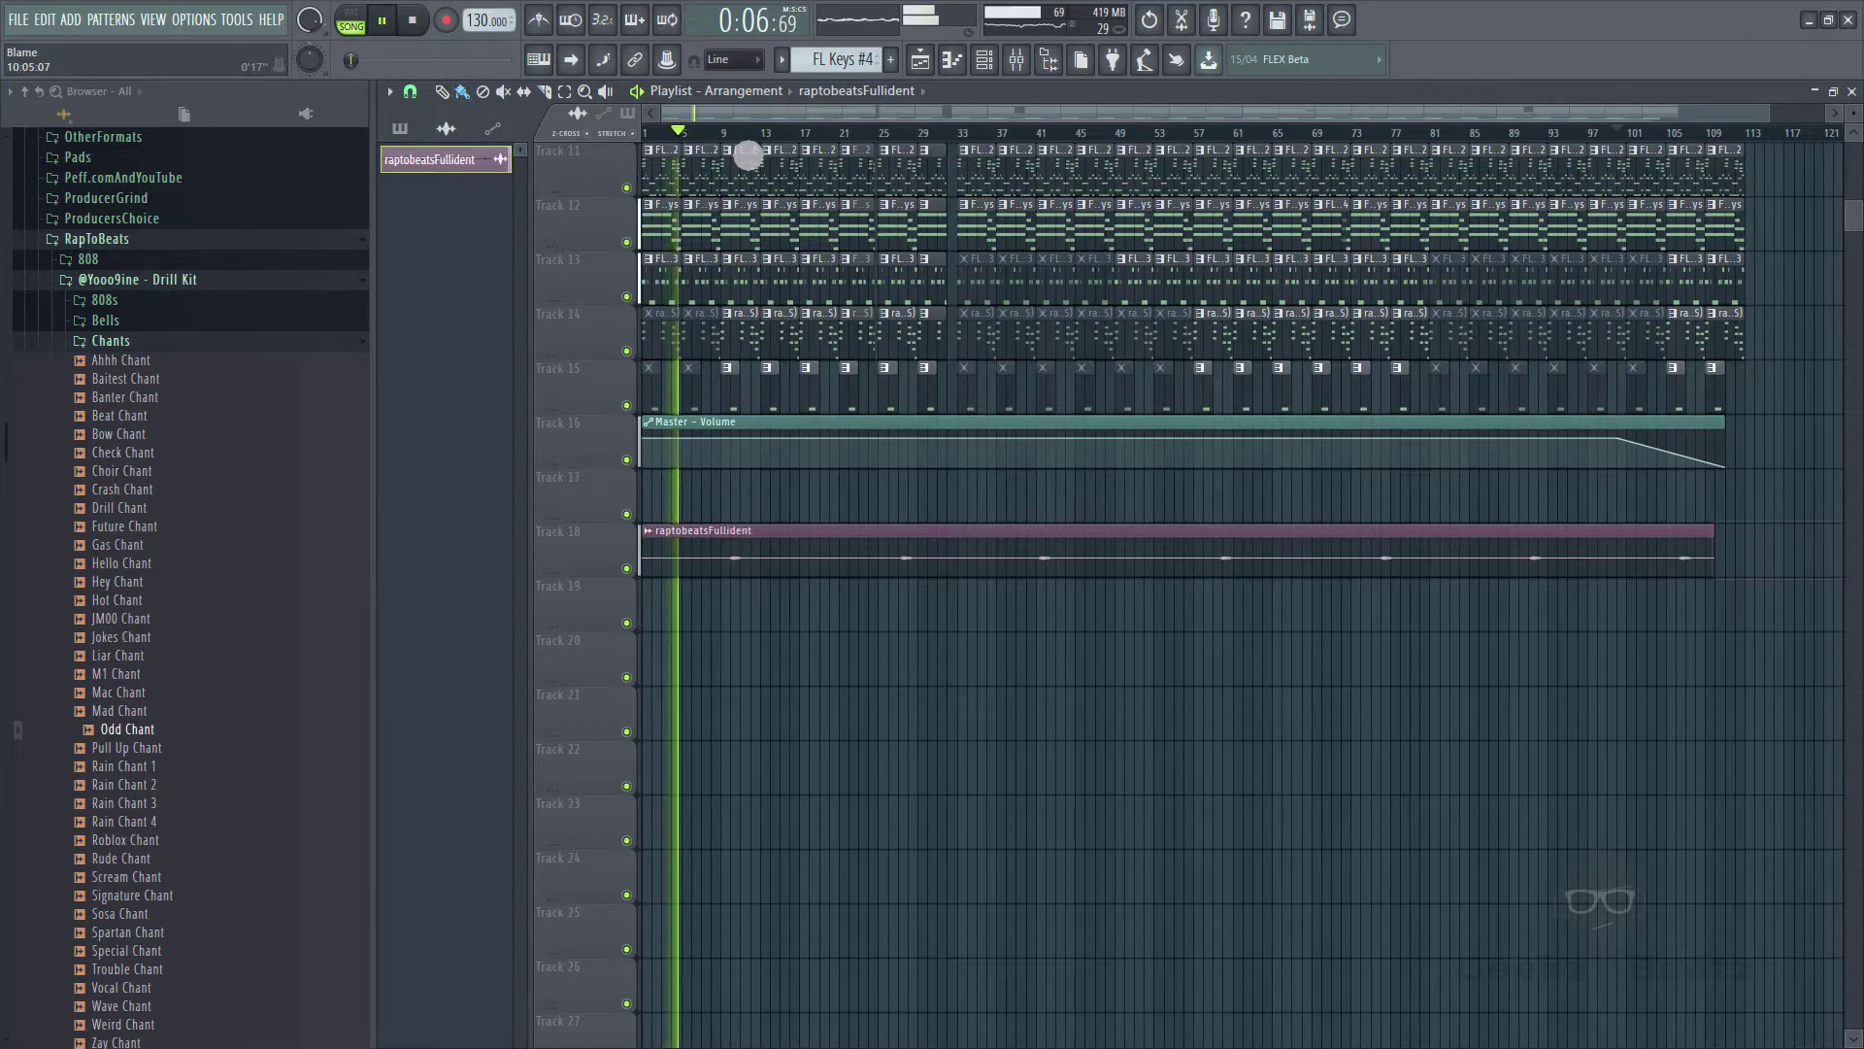
- Audition the raptobeatsFullident voice tag against the beat around bars 9, 41 and 59, checking its level in the mixer
click(727, 134)
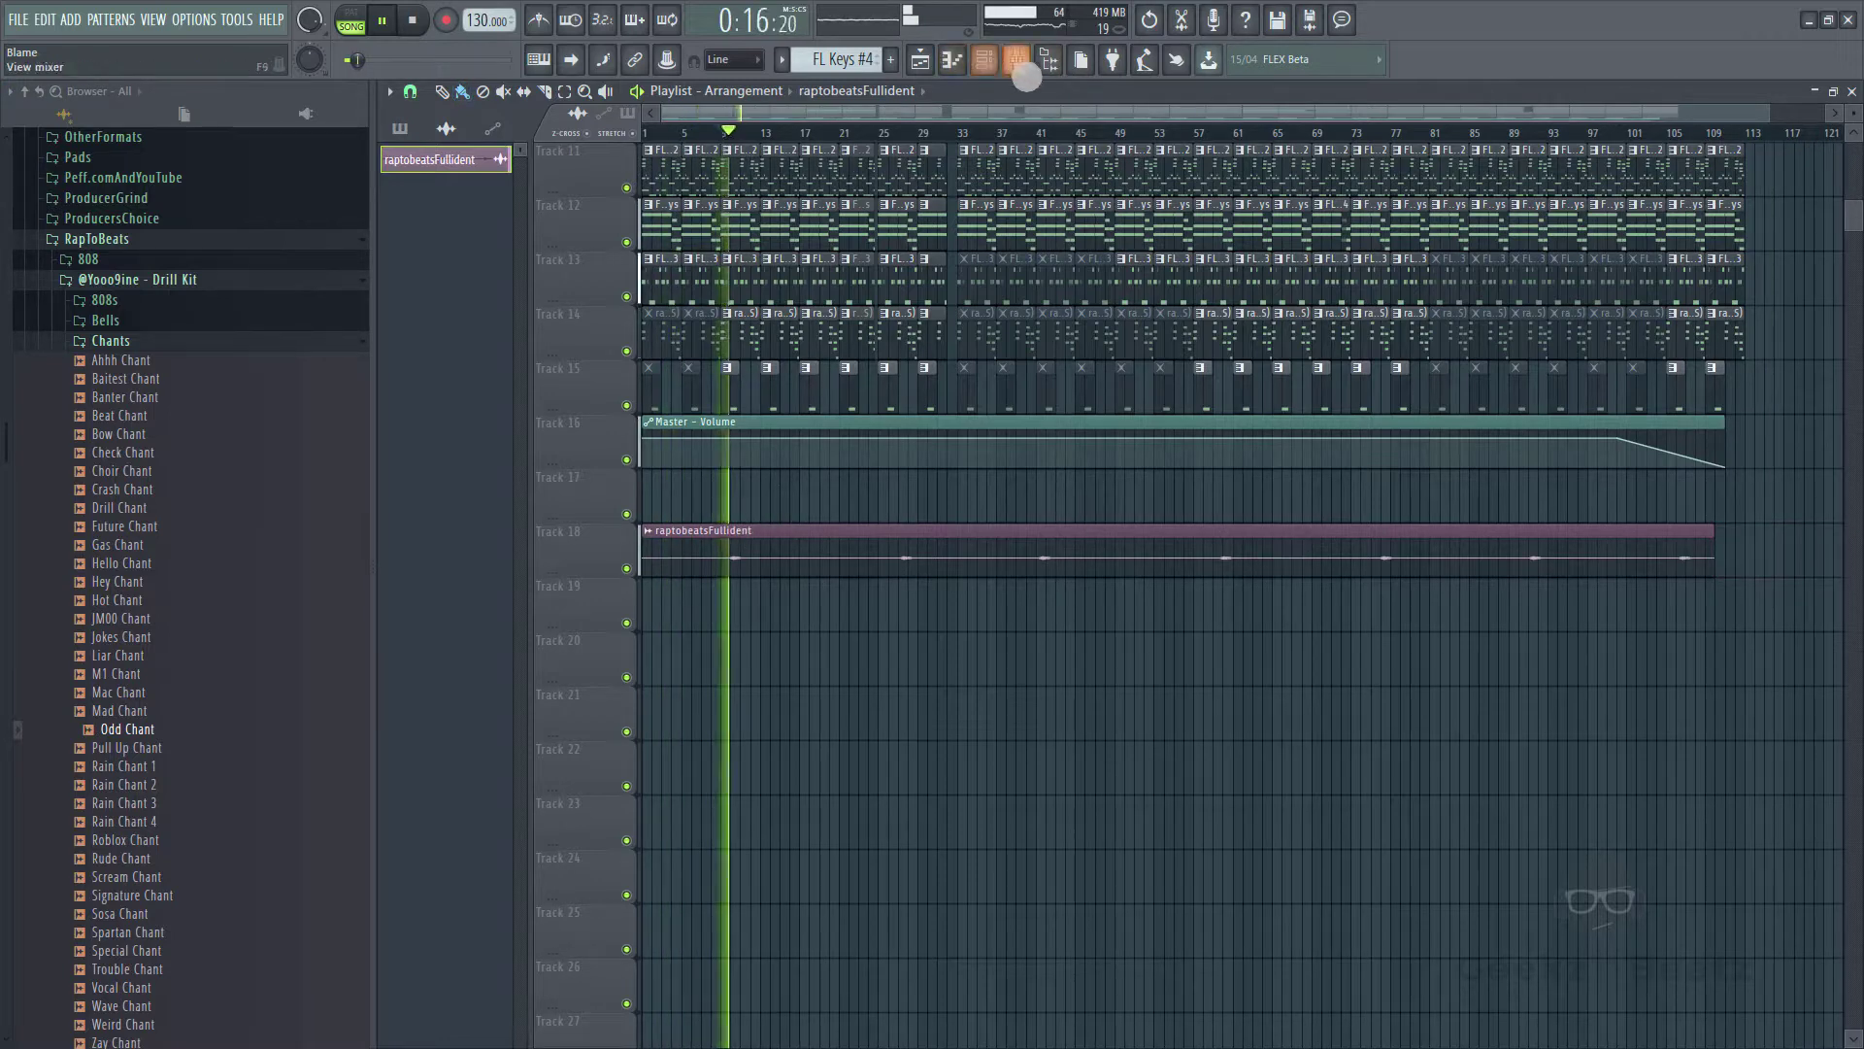
click(1015, 60)
drag(969, 784, 1173, 665)
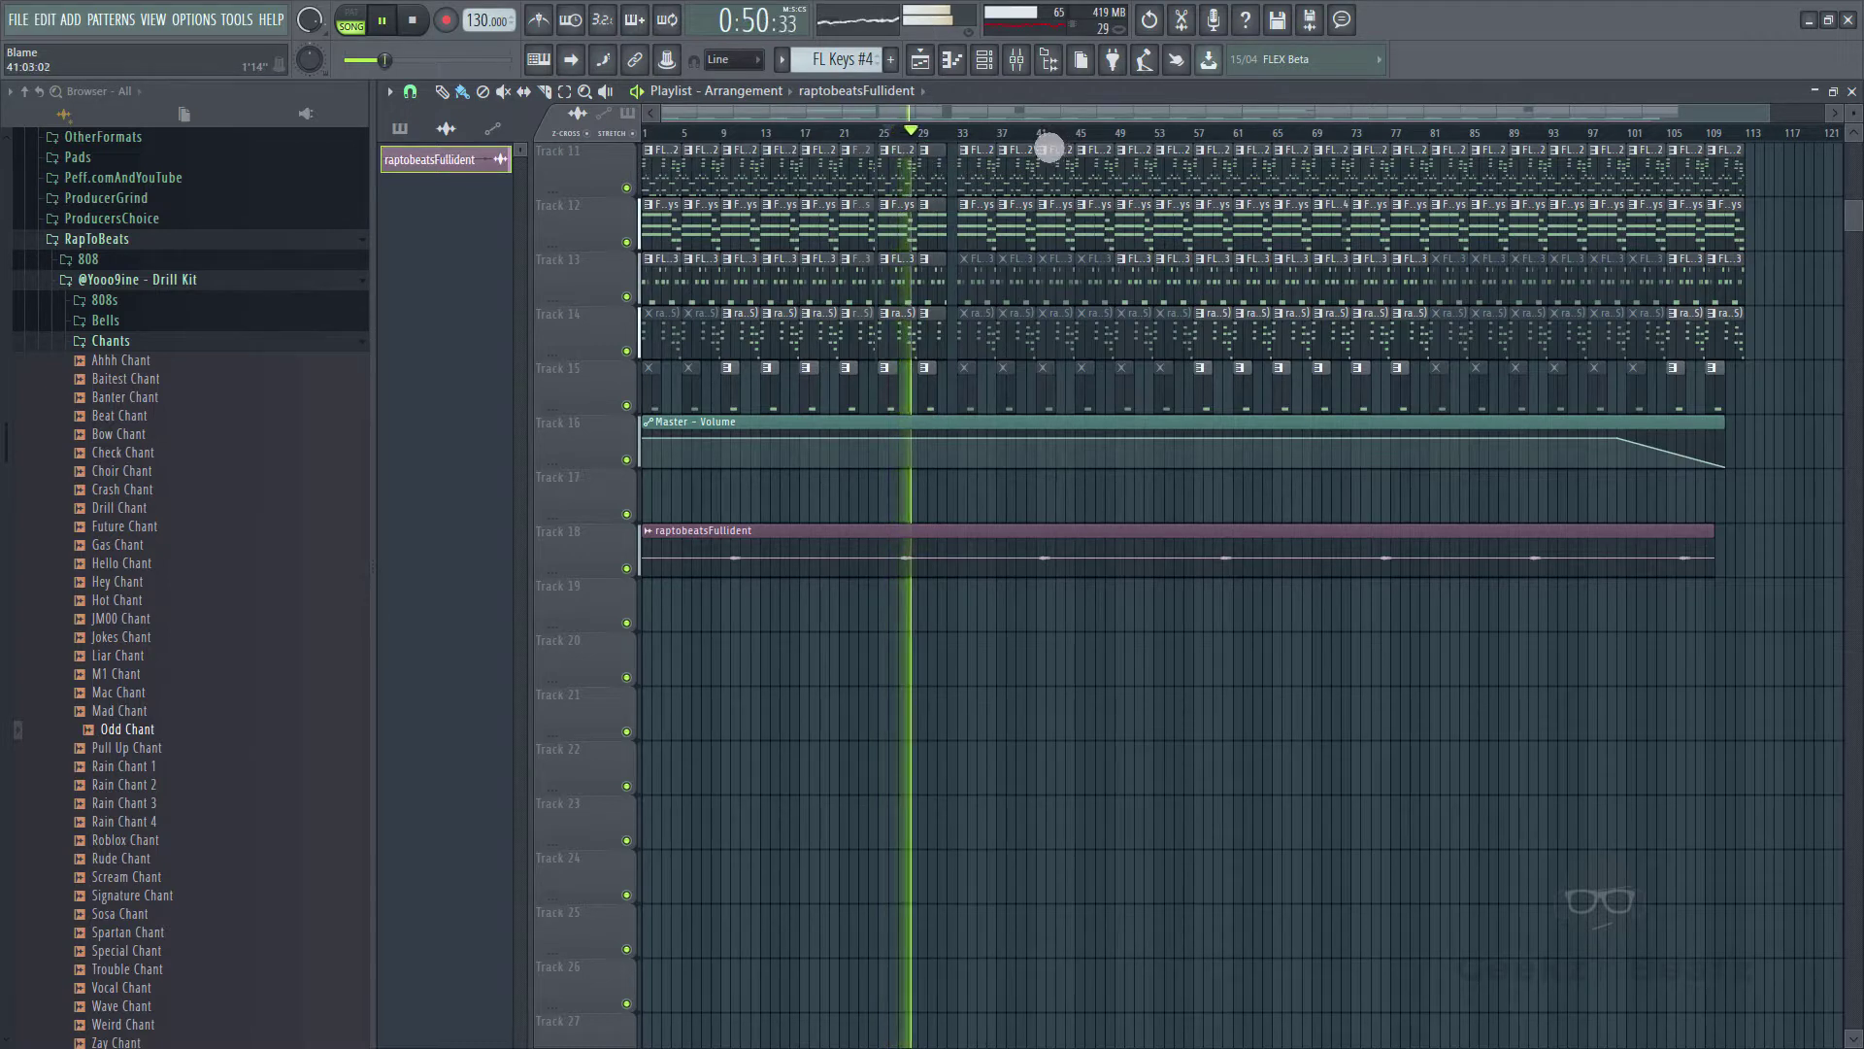
click(1044, 133)
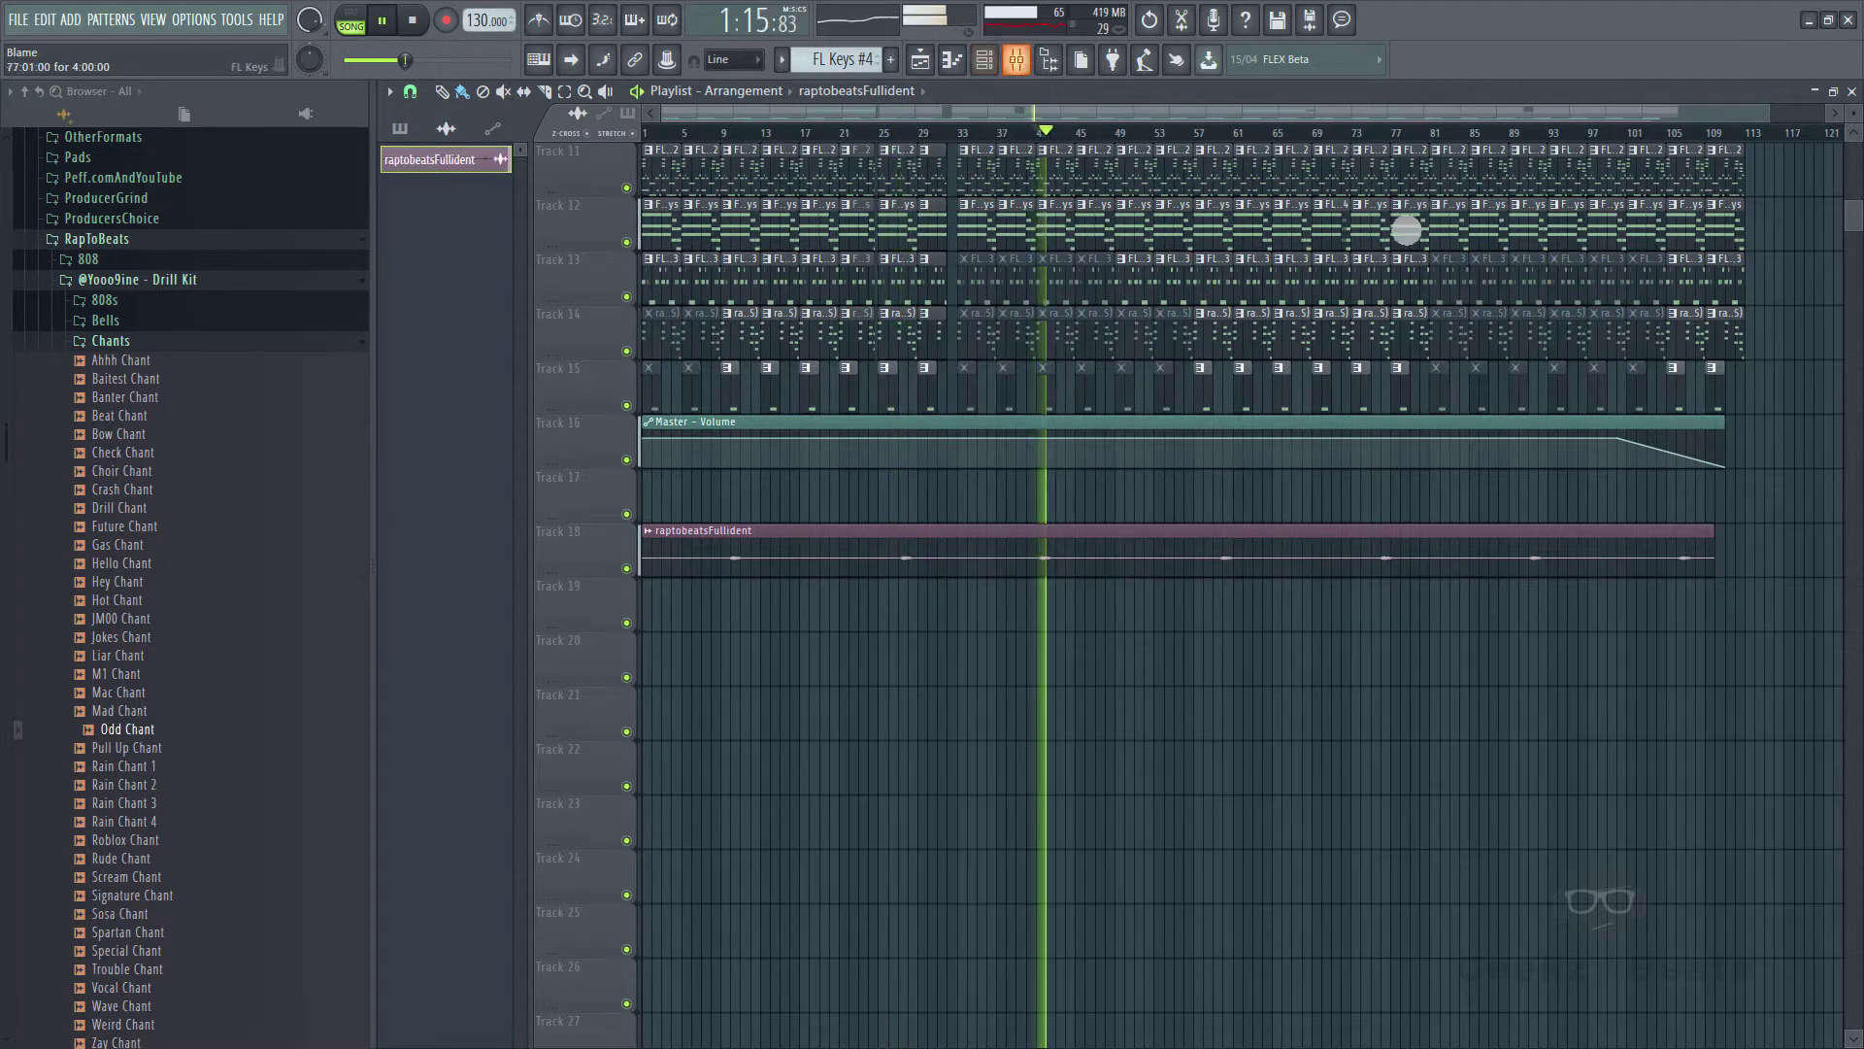
click(1230, 134)
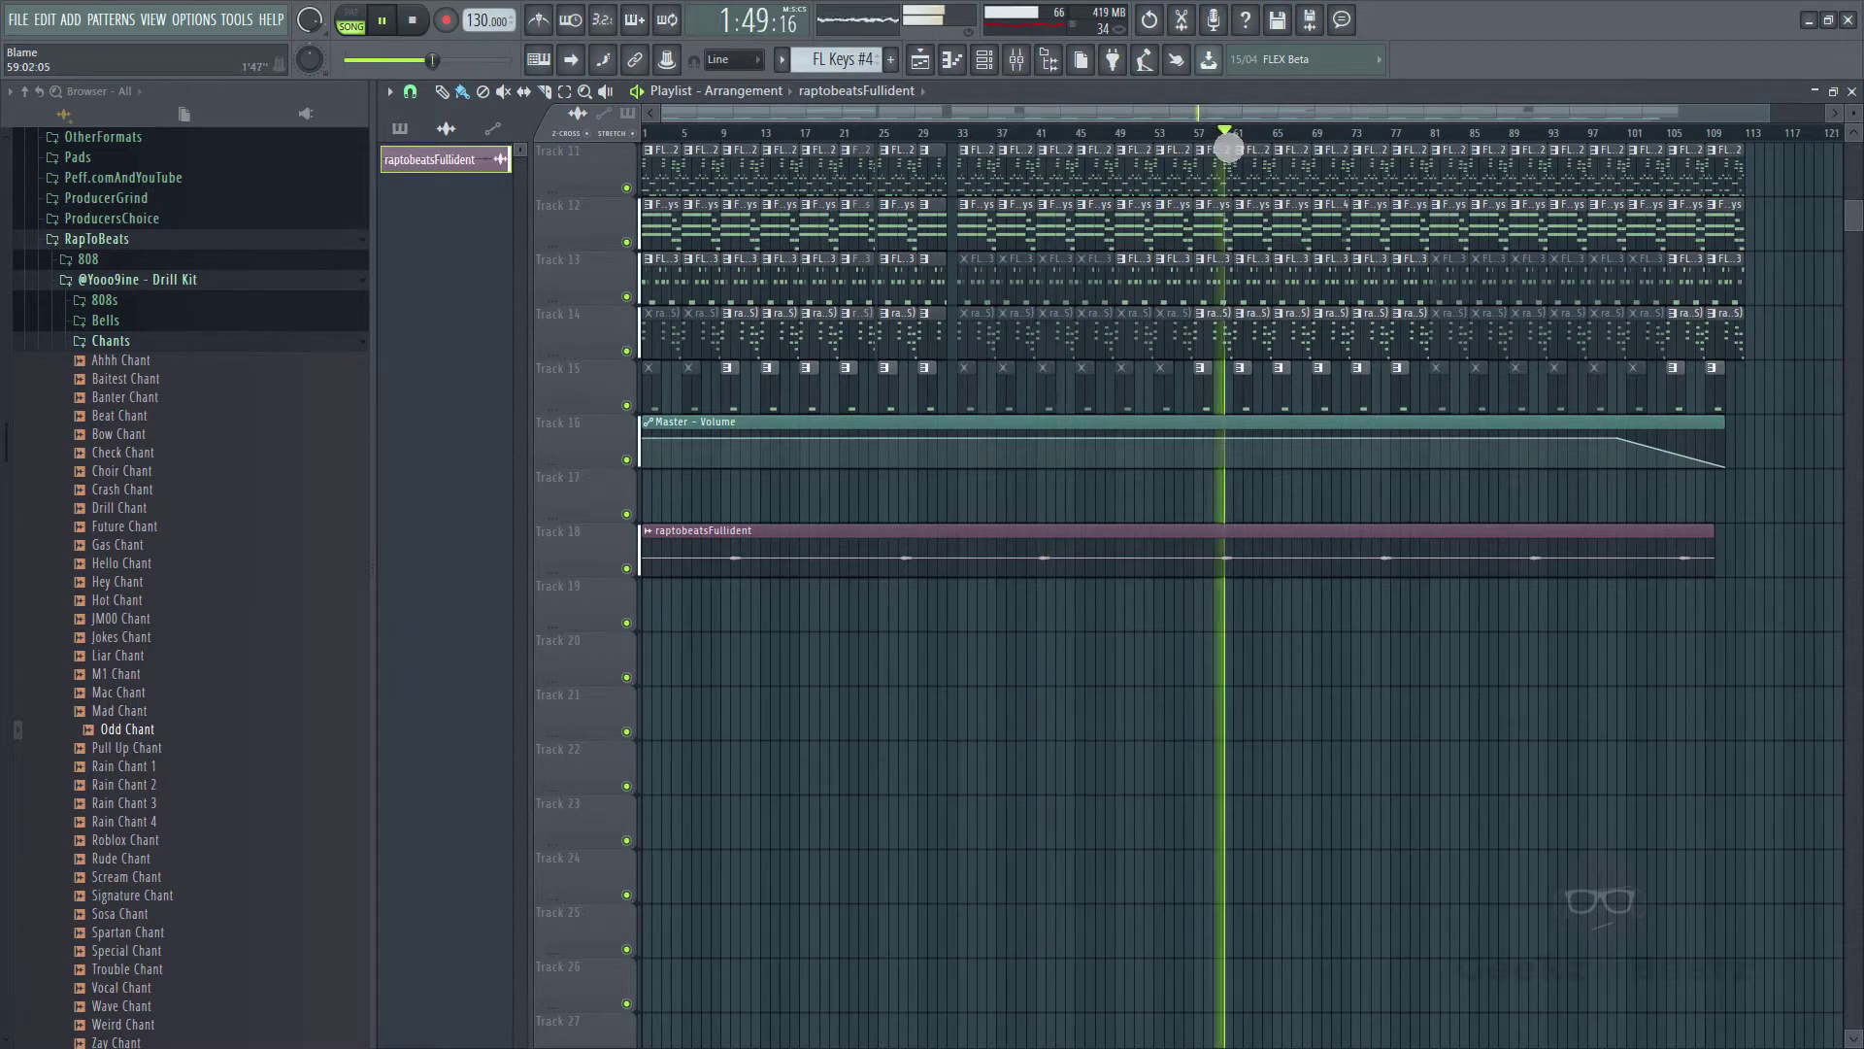
click(1017, 60)
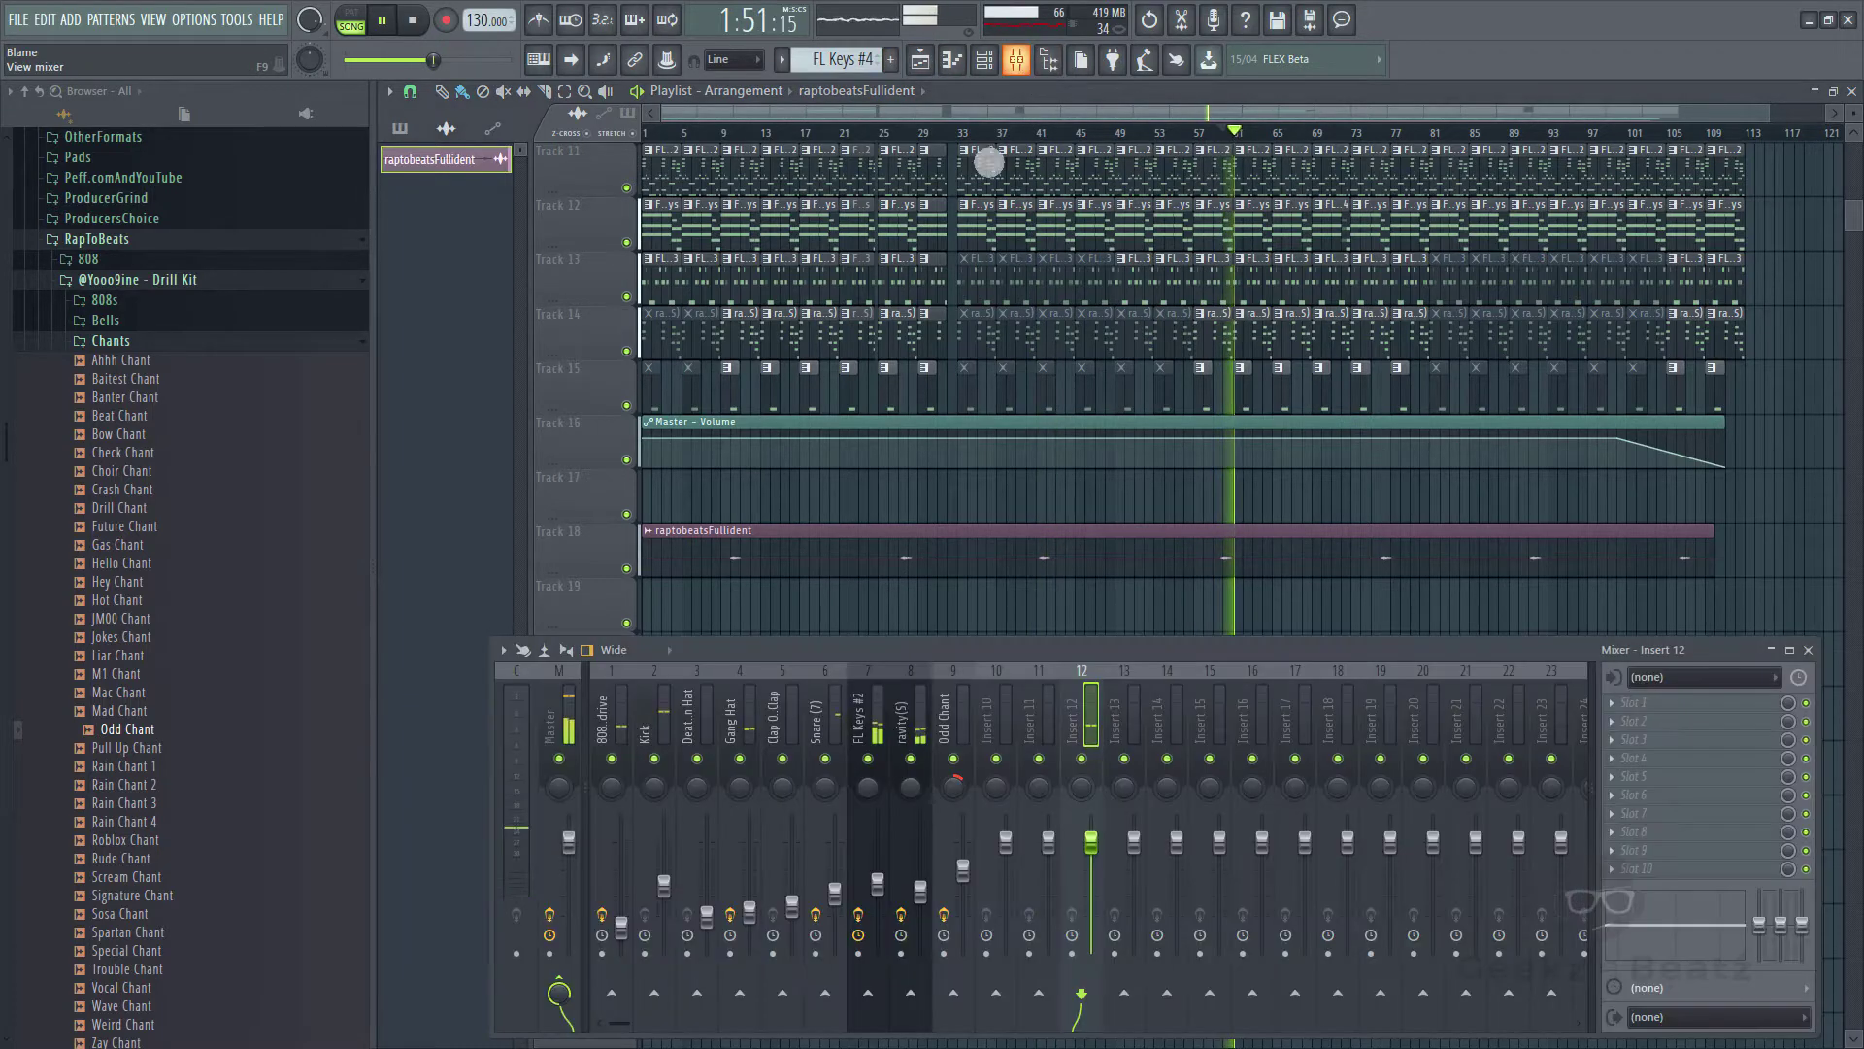
key(F9)
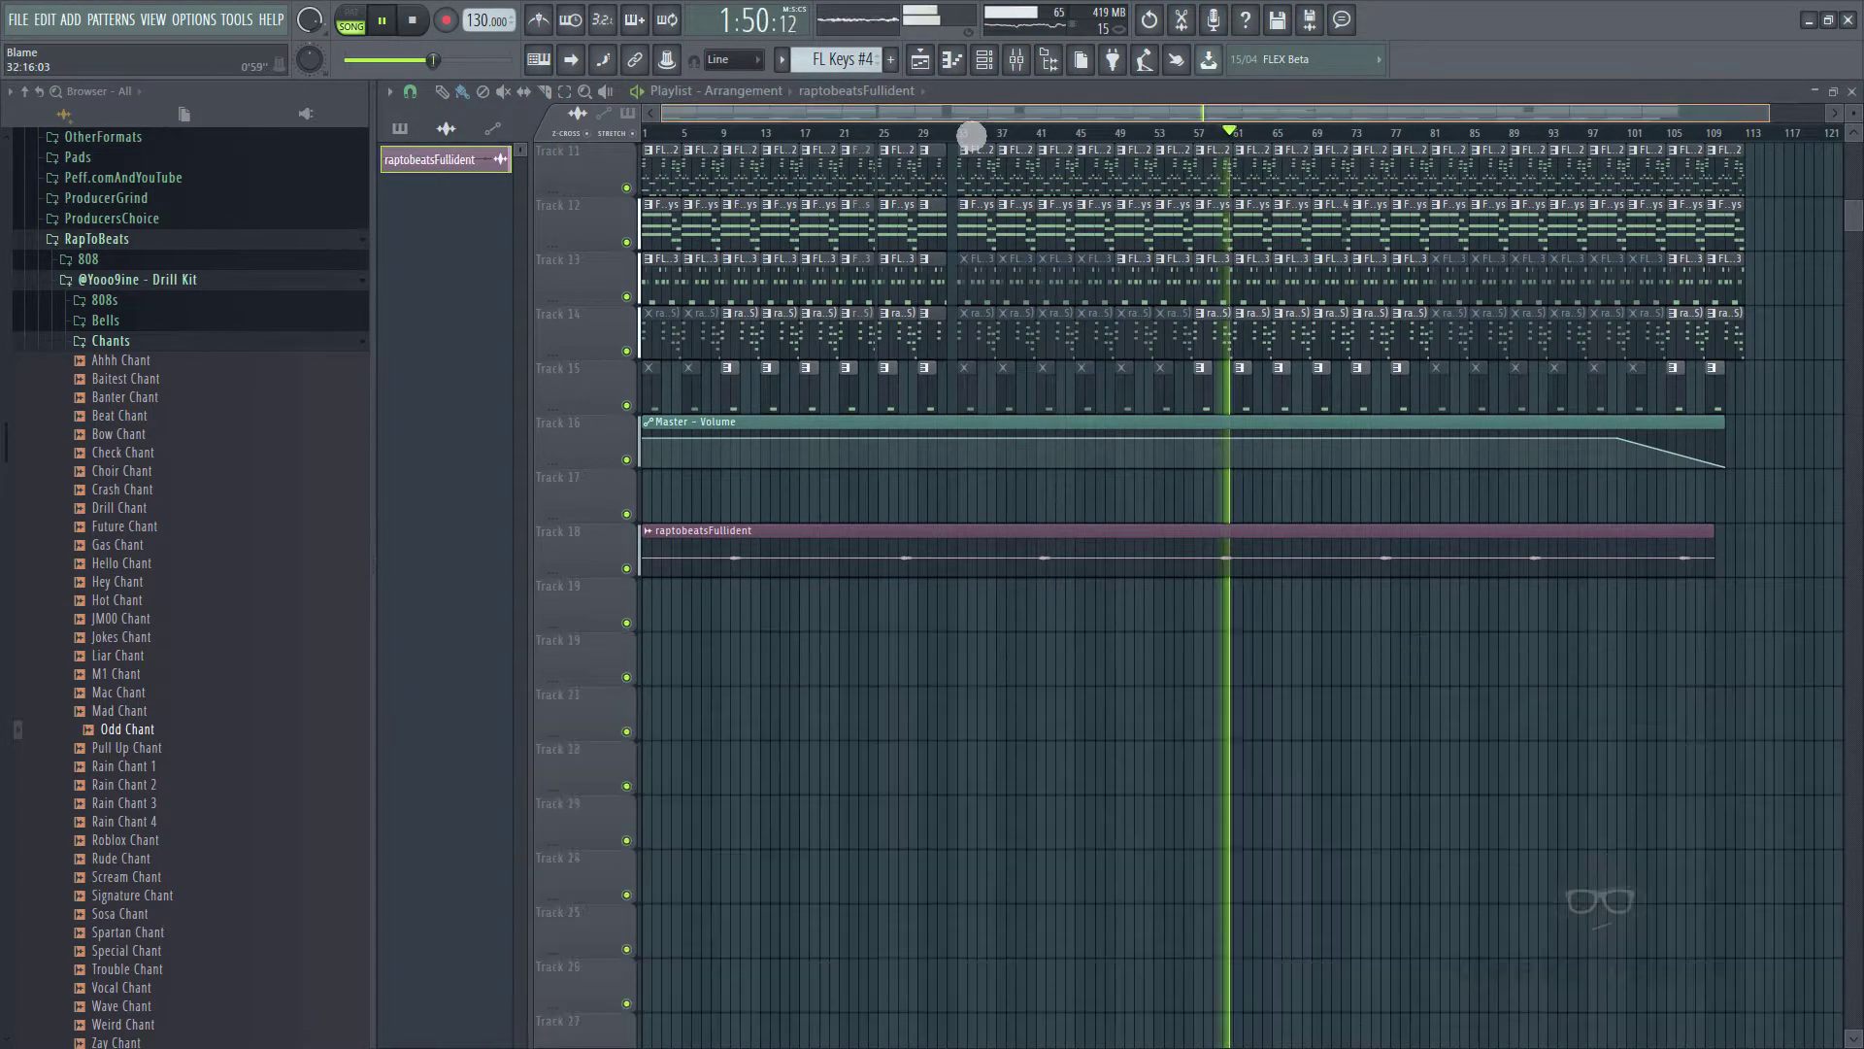
- Play from bar 33 and set the 808 Bass A Overdrive mixer volume to 21% (-23.9 dB)
click(966, 133)
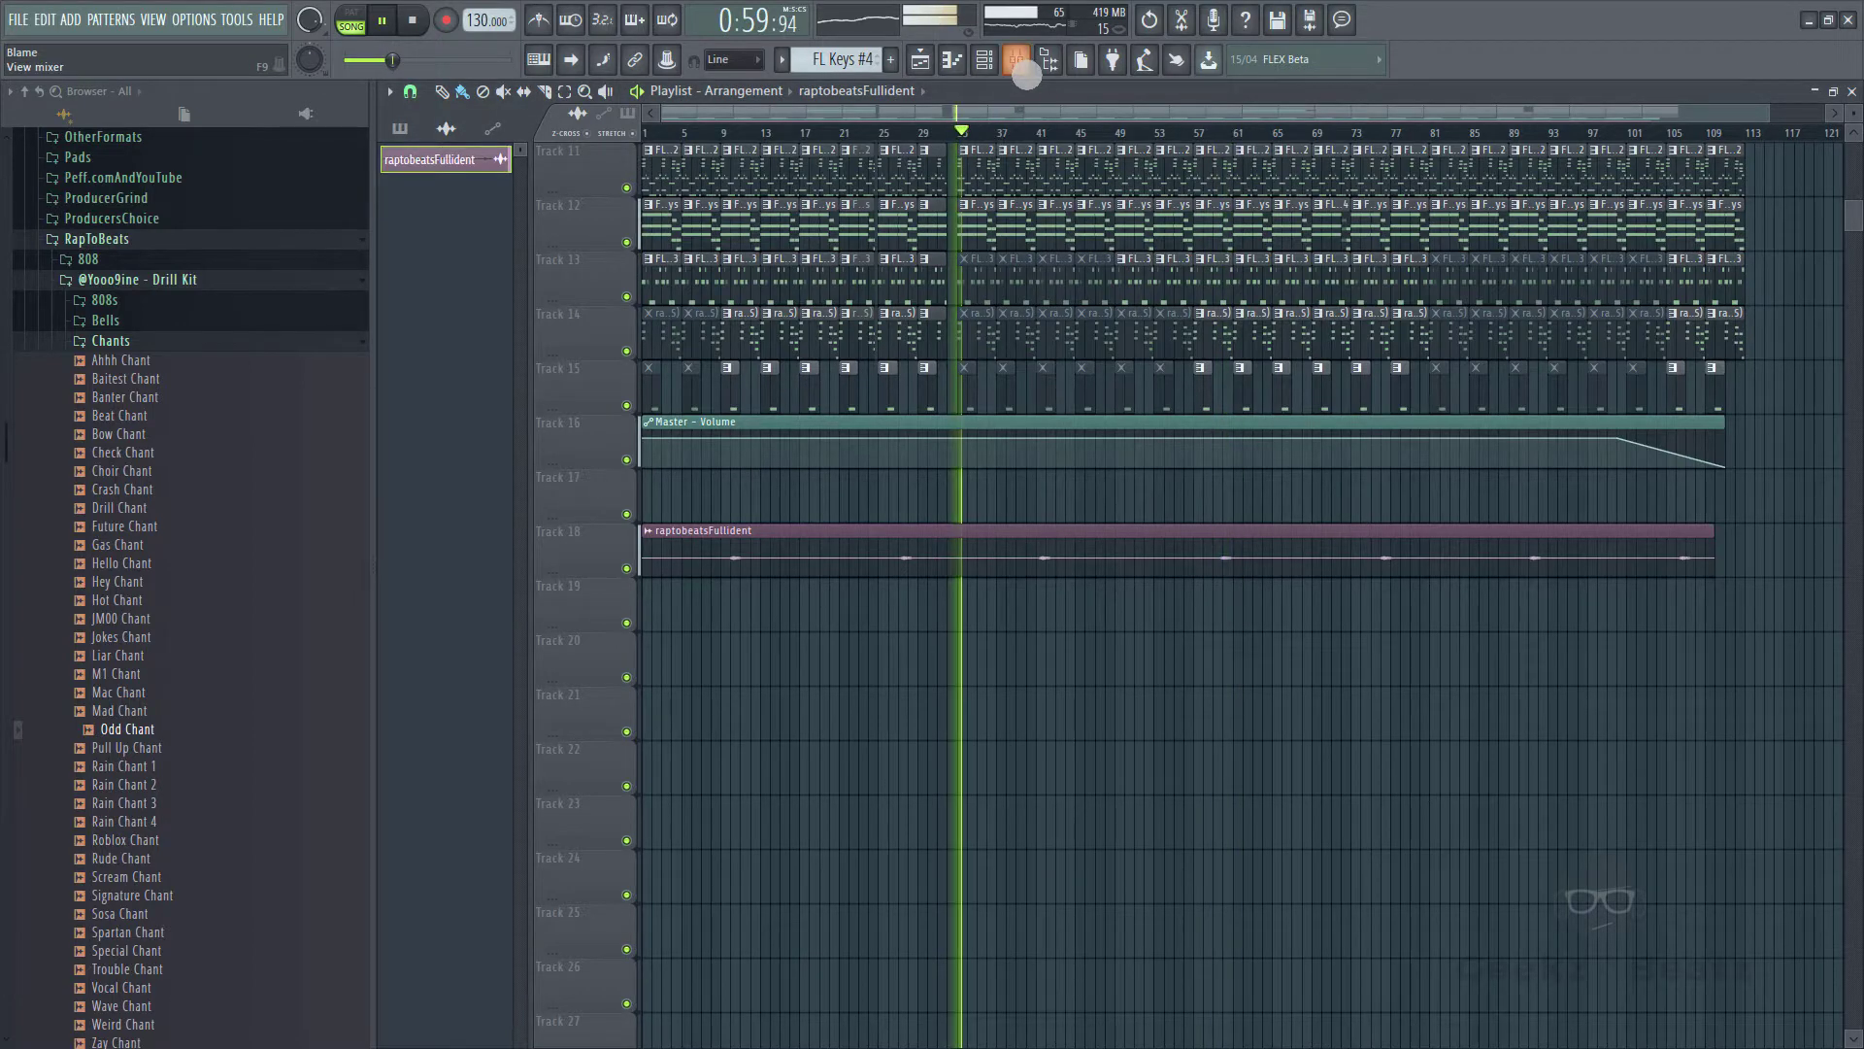
click(1017, 59)
click(621, 738)
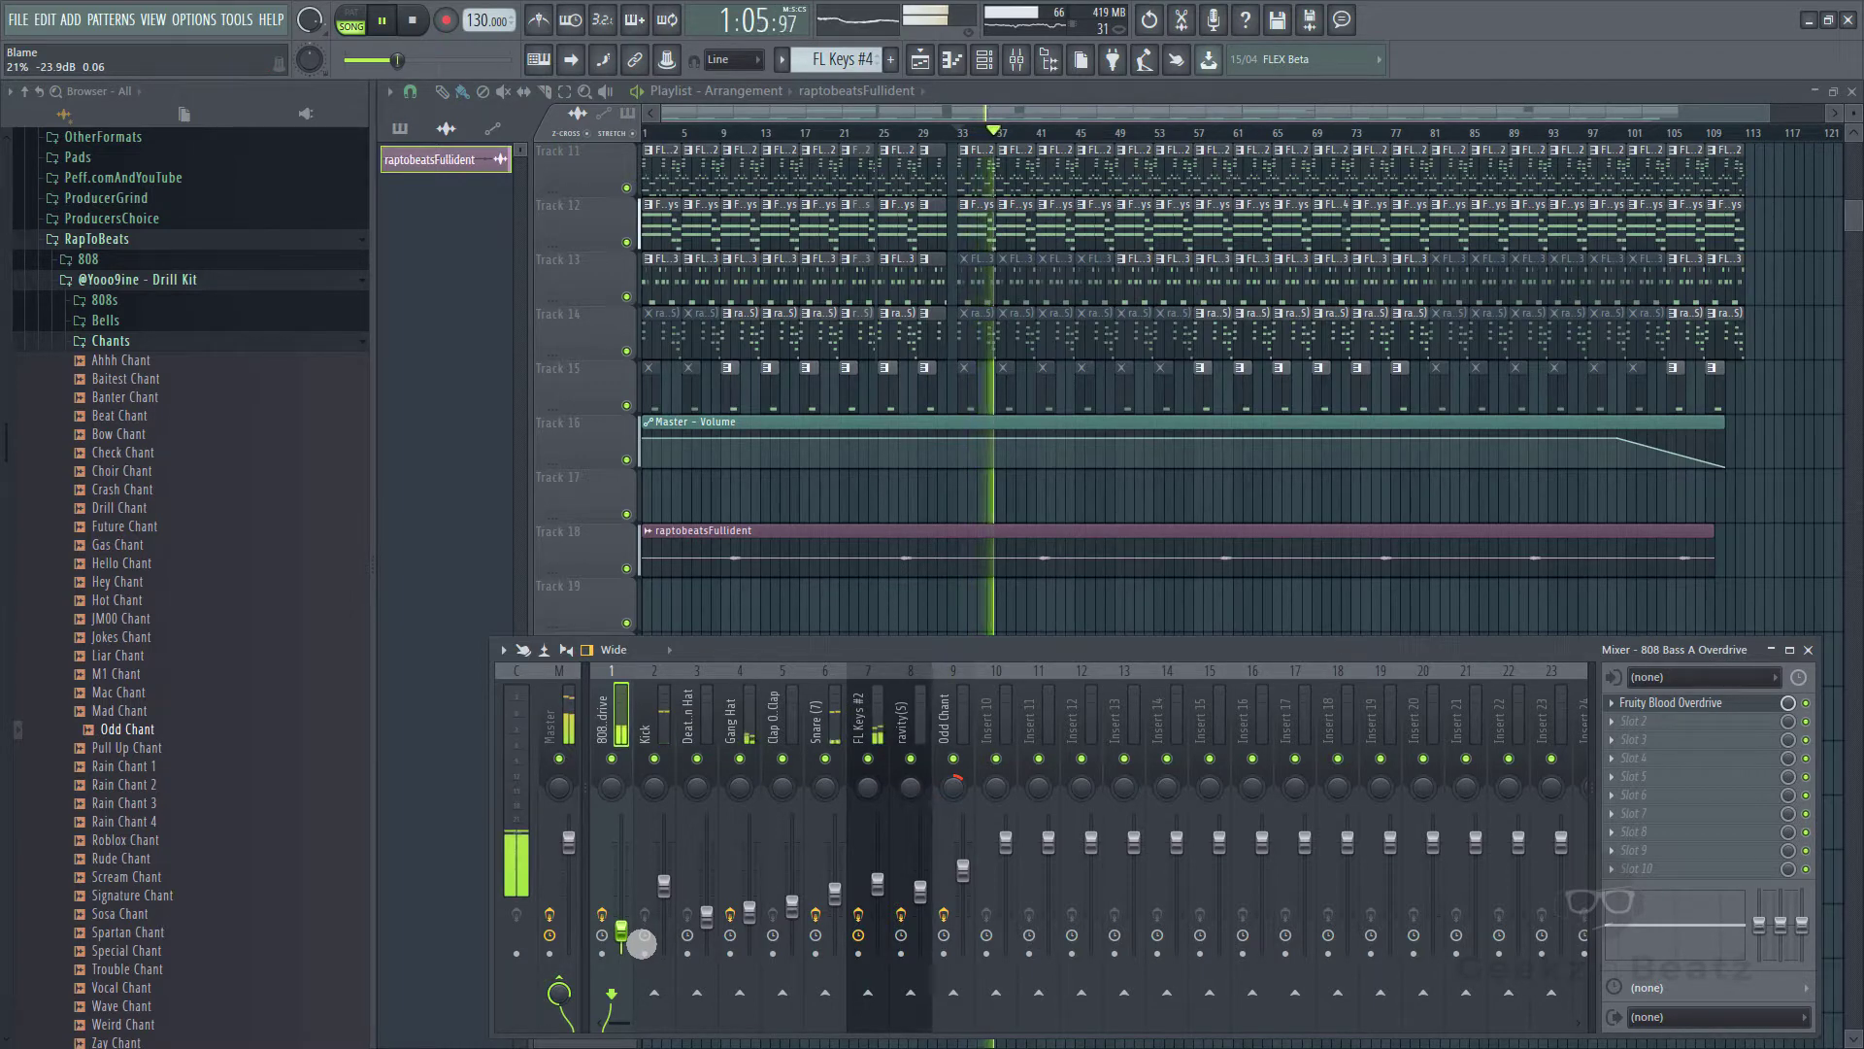
drag(1369, 658, 1407, 602)
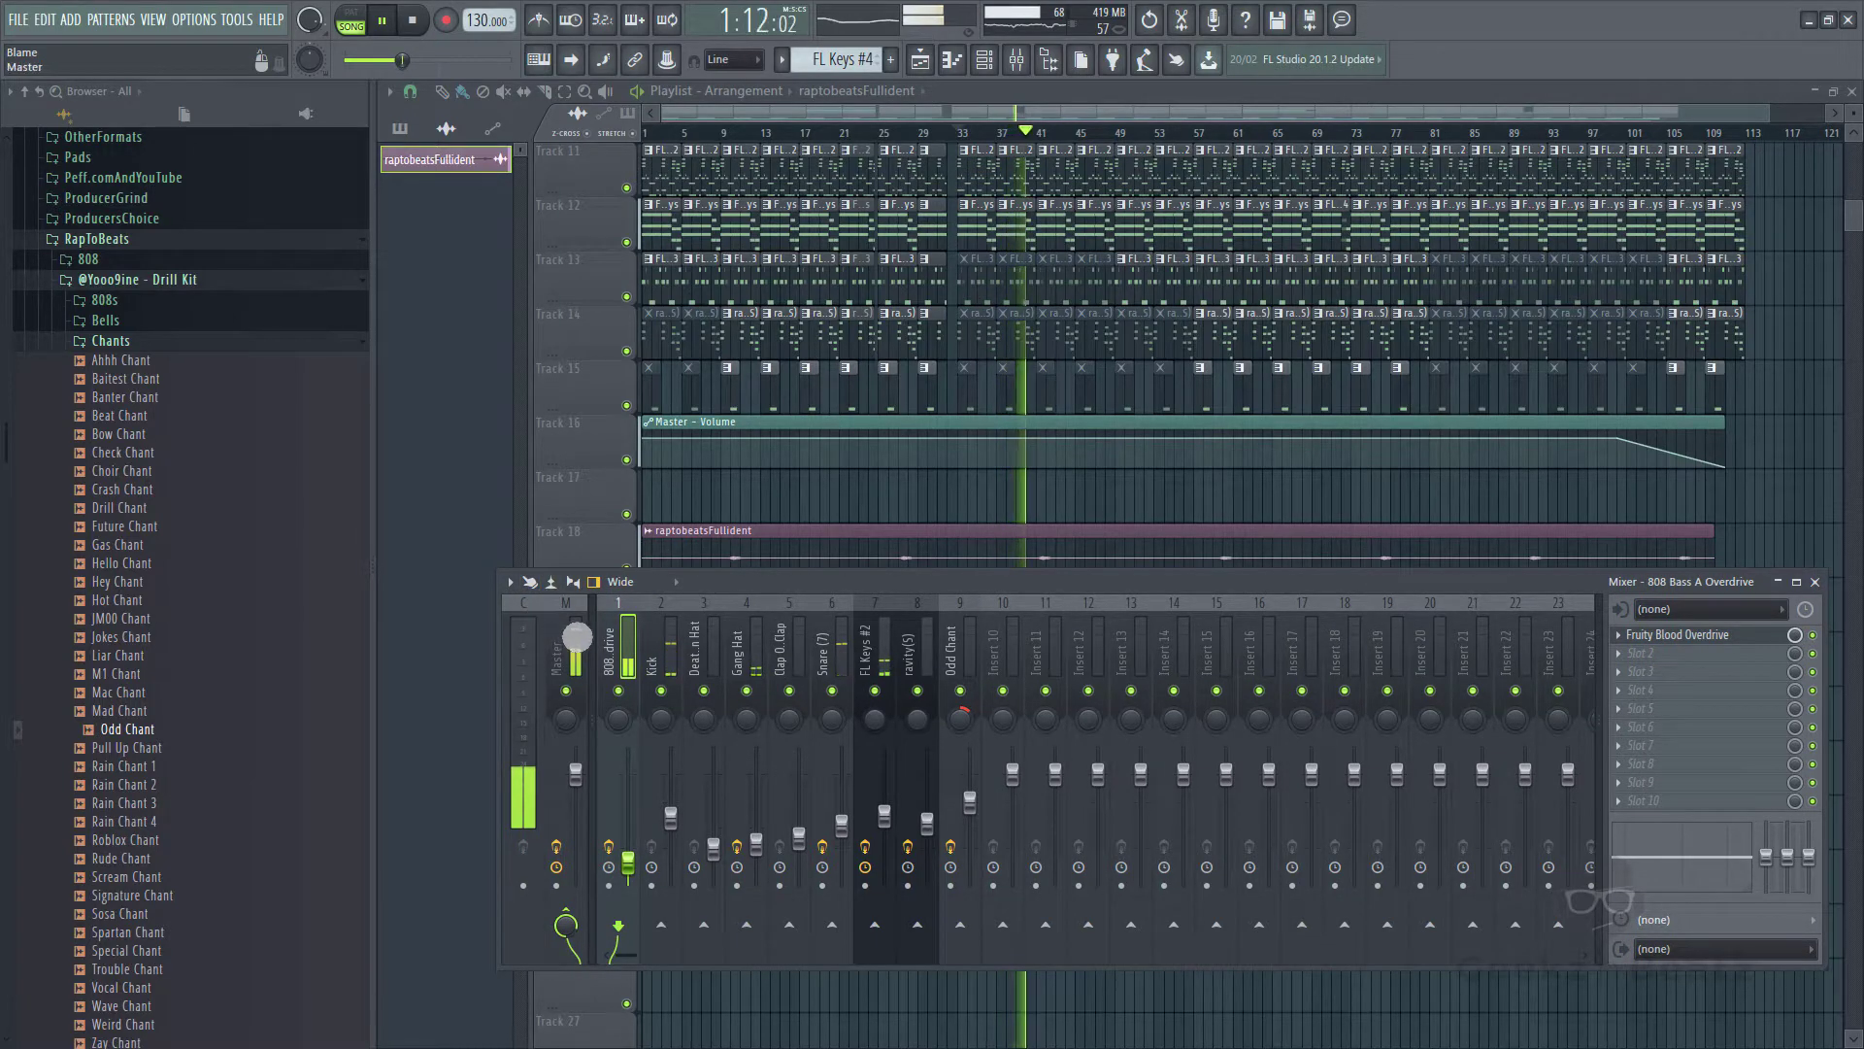
- Open the iZotope Ozone 7 Maximizer on the Master track, dismiss its preset manager, and set the threshold to -7.0 dB
click(577, 648)
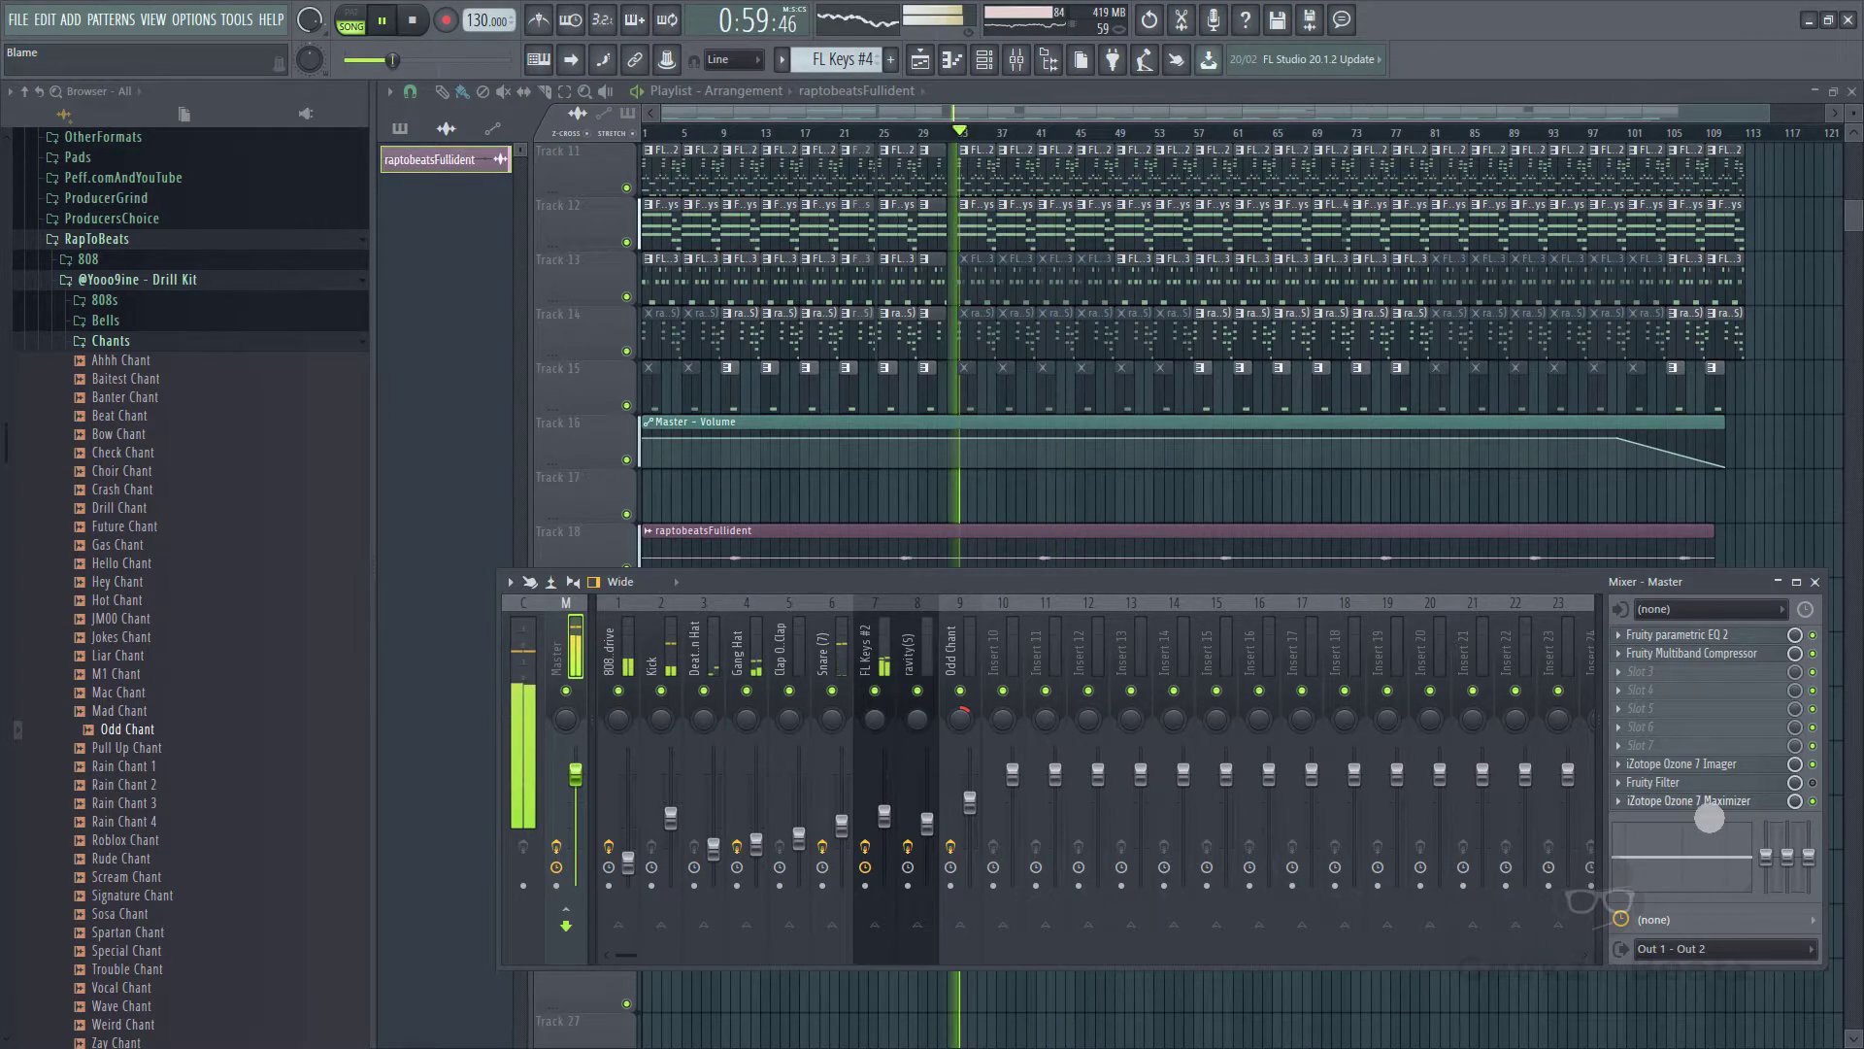
click(1705, 804)
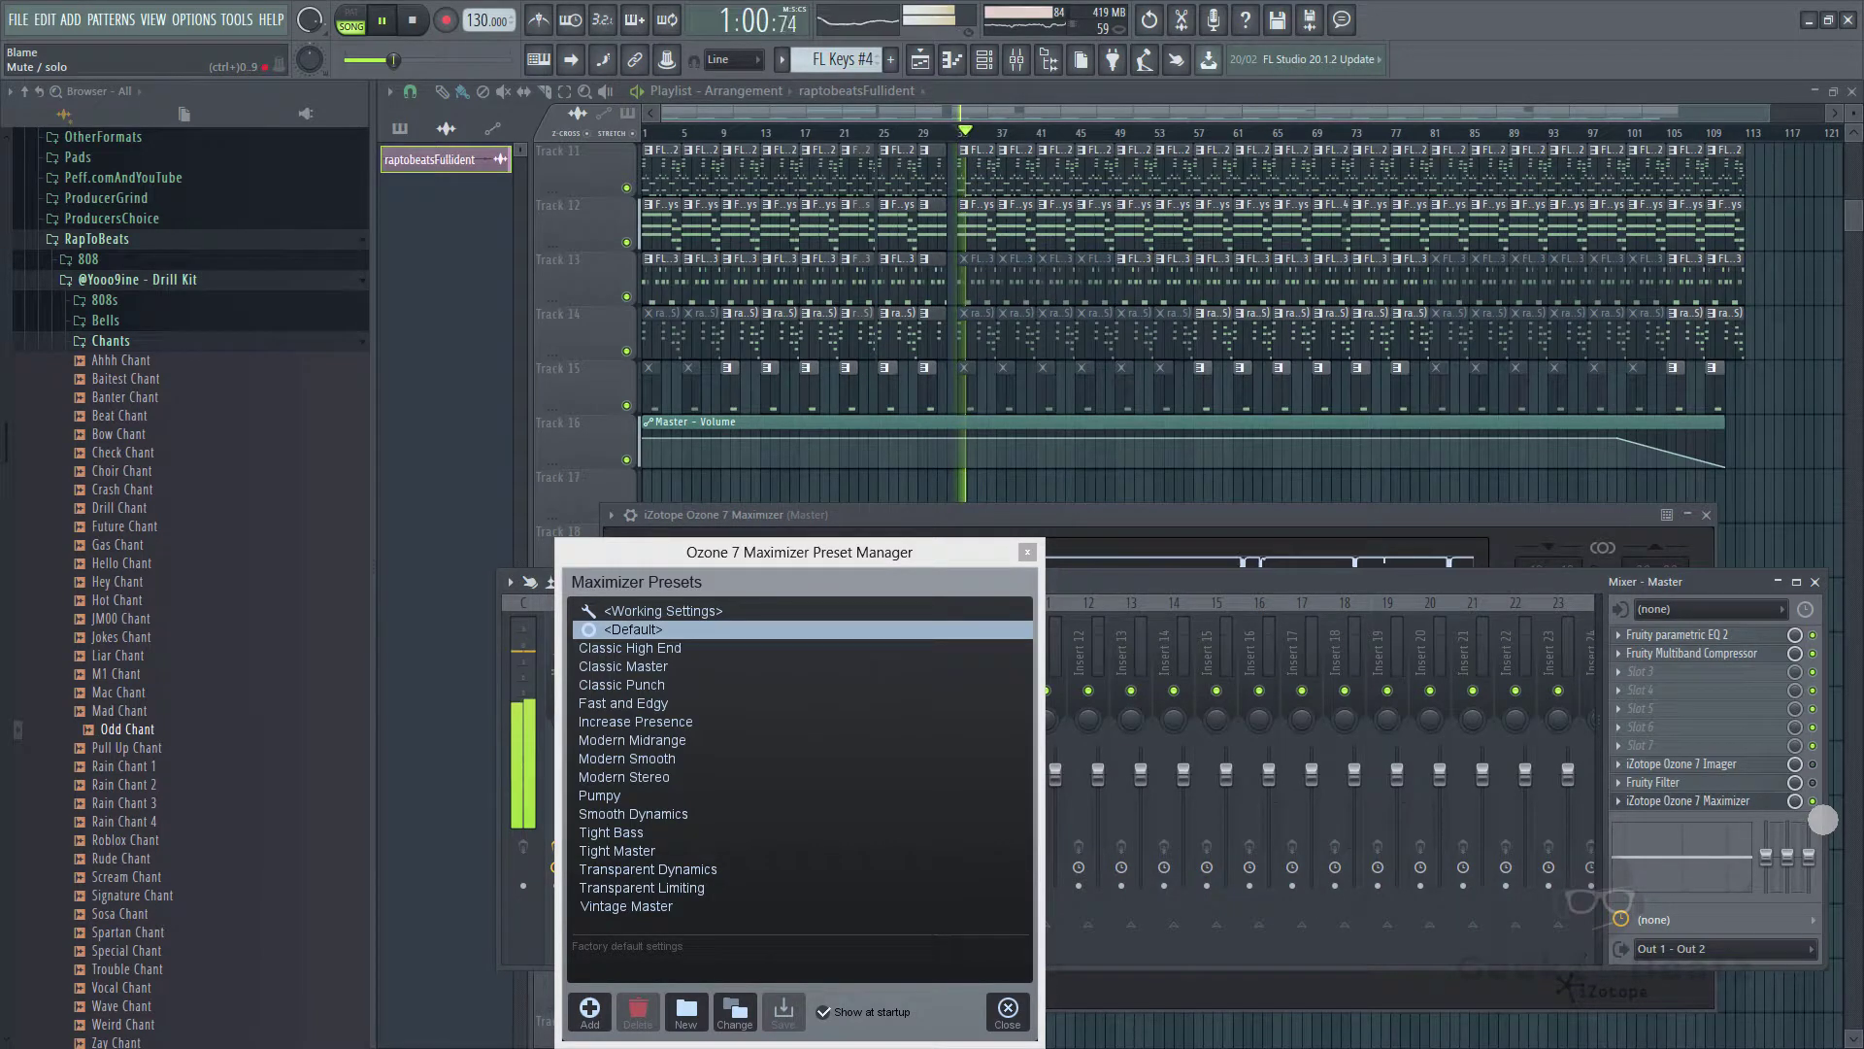
click(1732, 812)
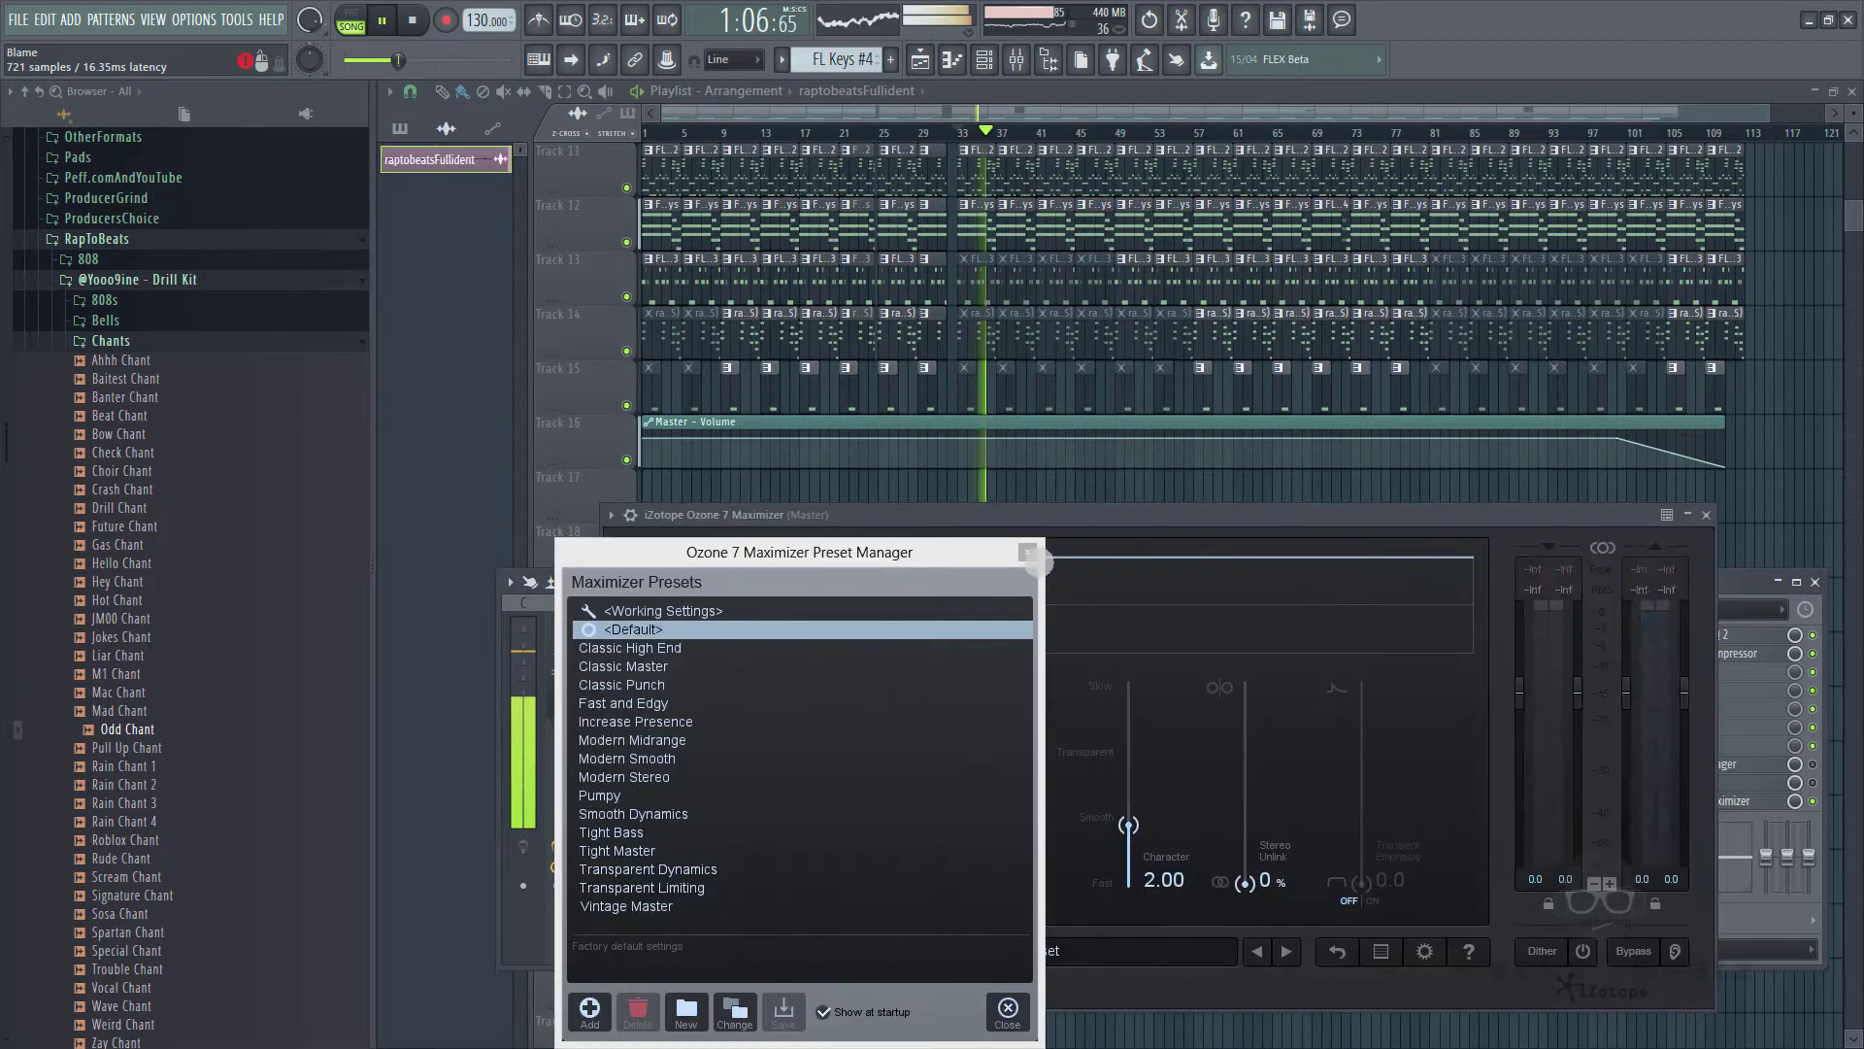
click(1031, 554)
drag(1067, 517, 1024, 371)
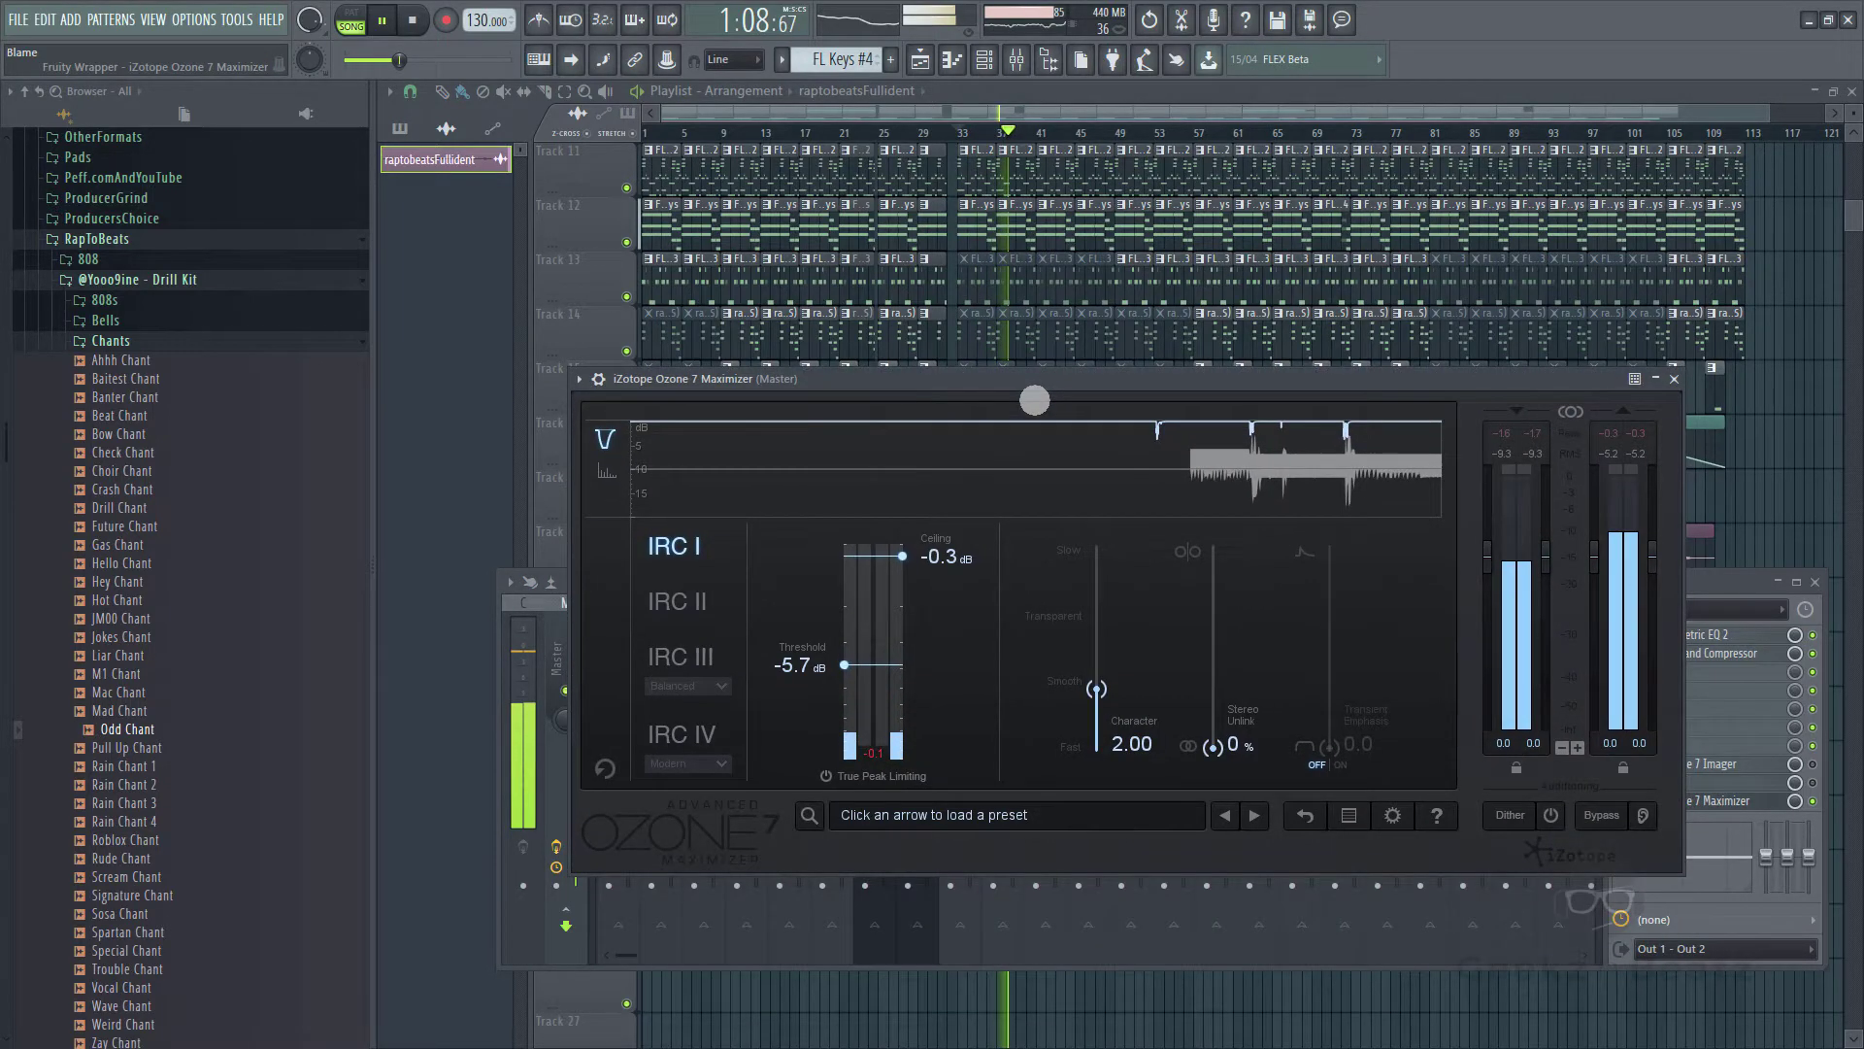
drag(852, 658, 841, 680)
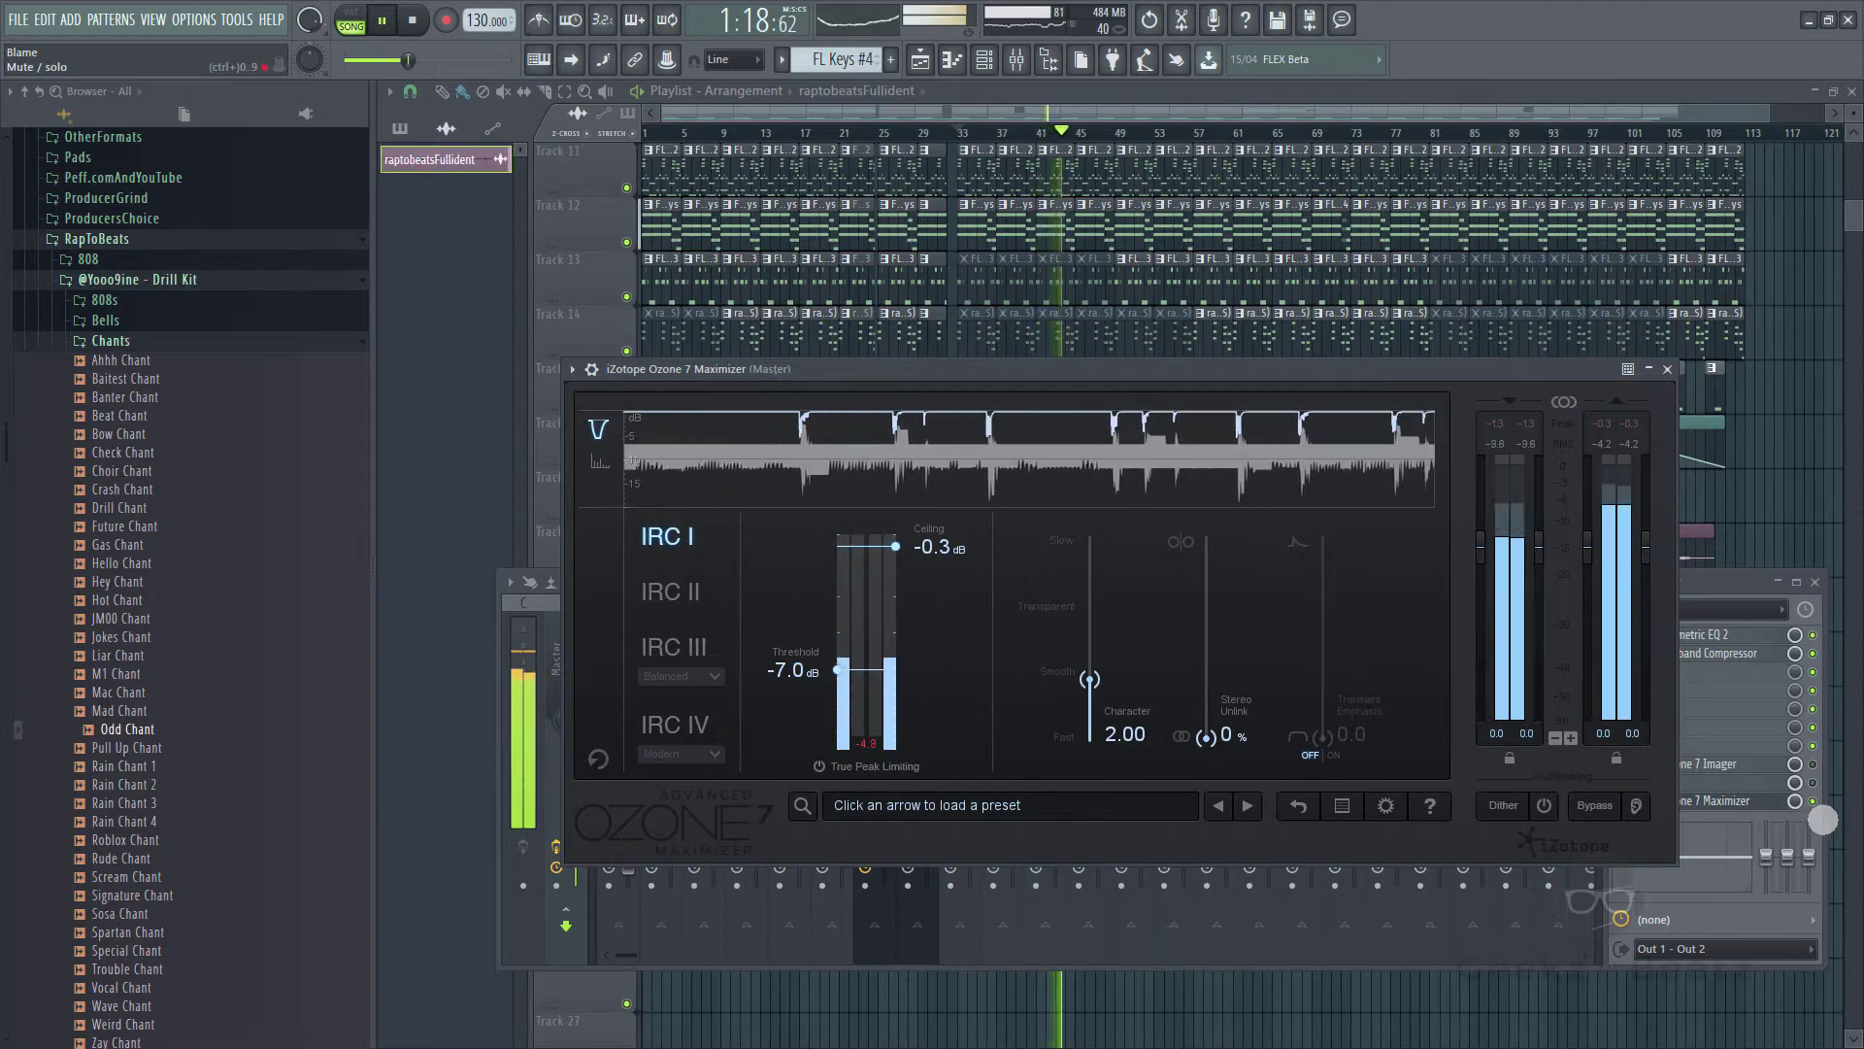
- Bypass the Maximizer on the Master track, close its window, and stop playback
click(1801, 746)
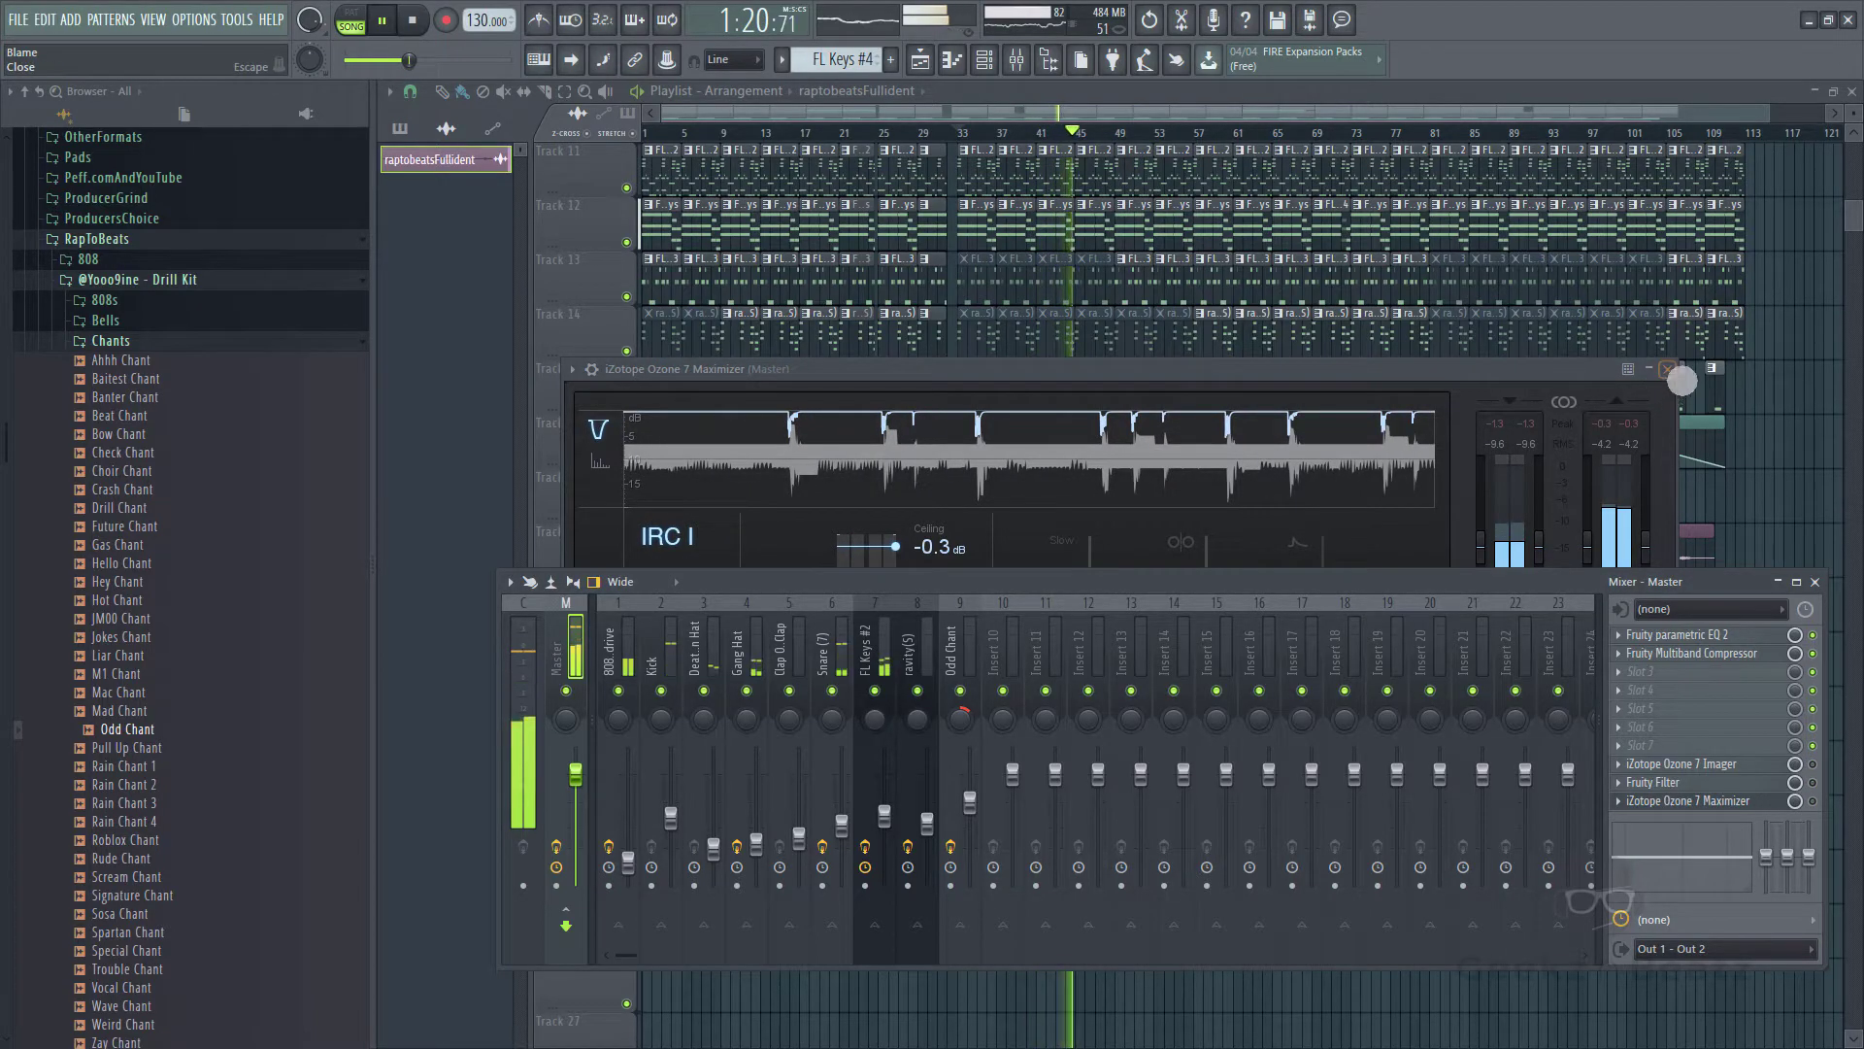
click(1670, 371)
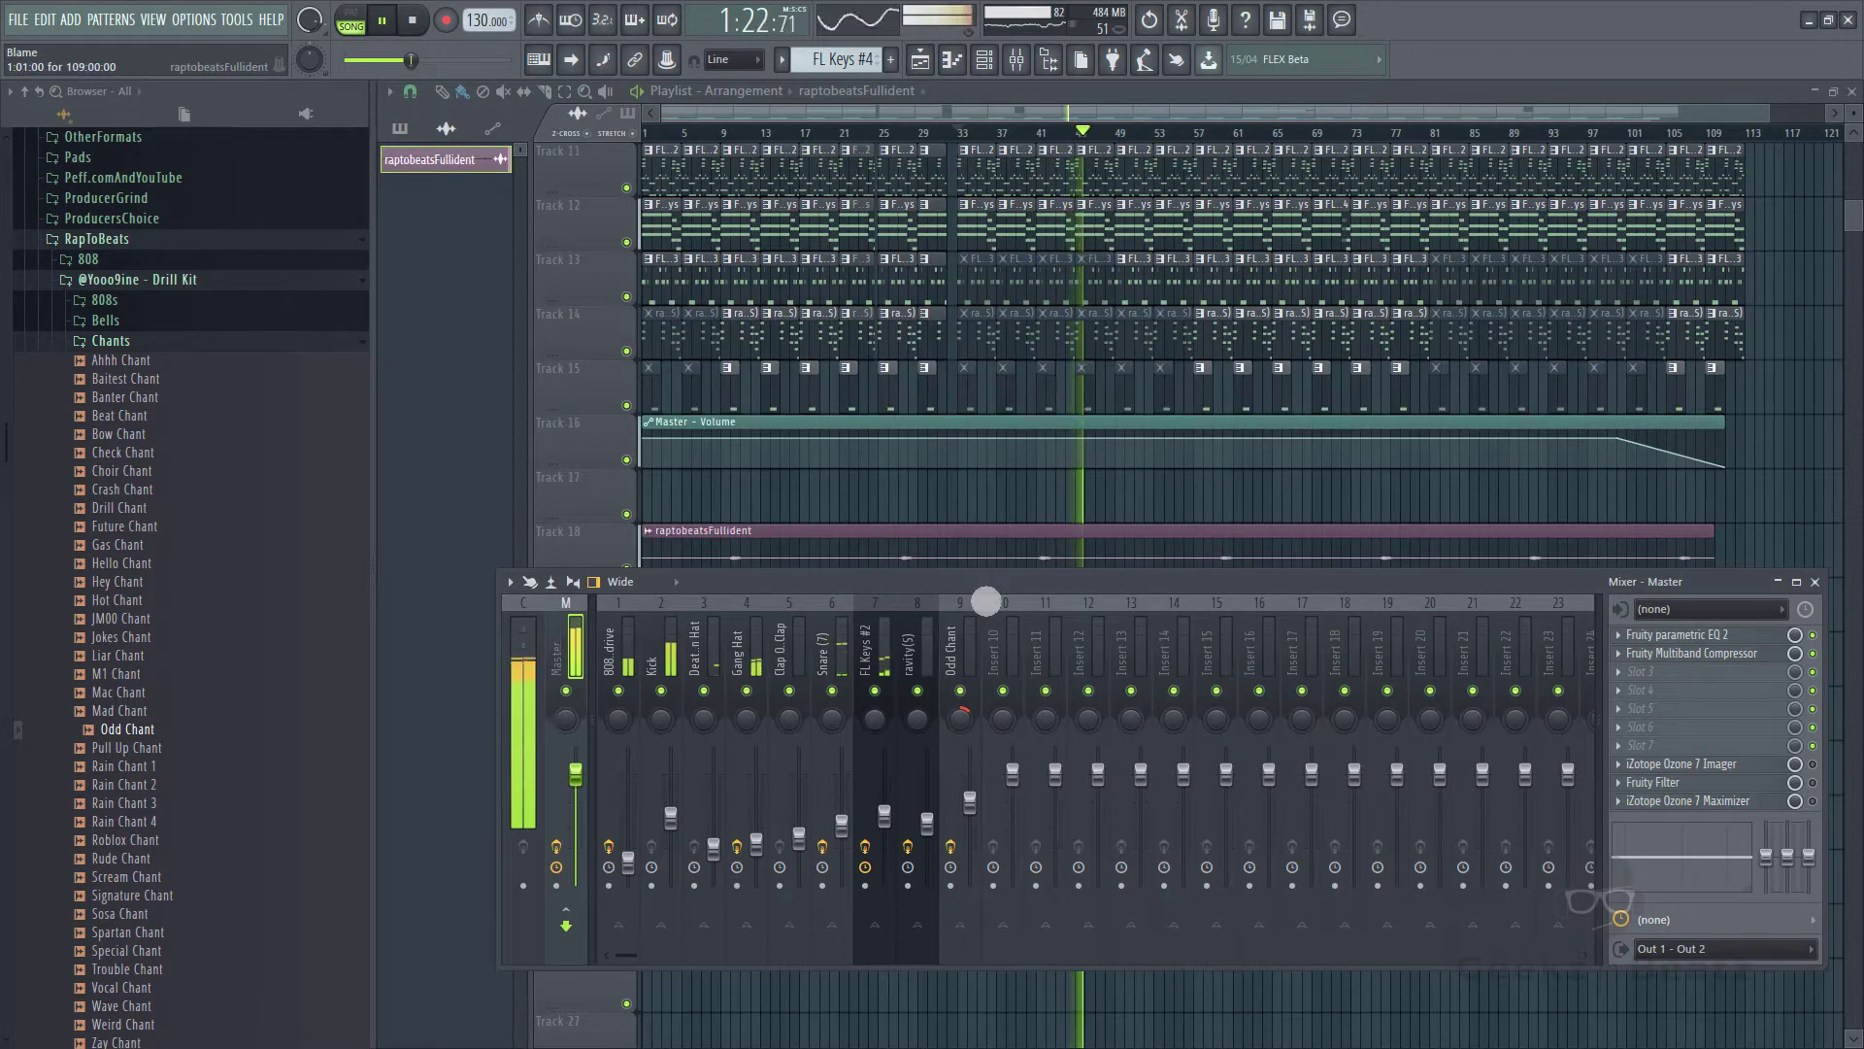
key(space)
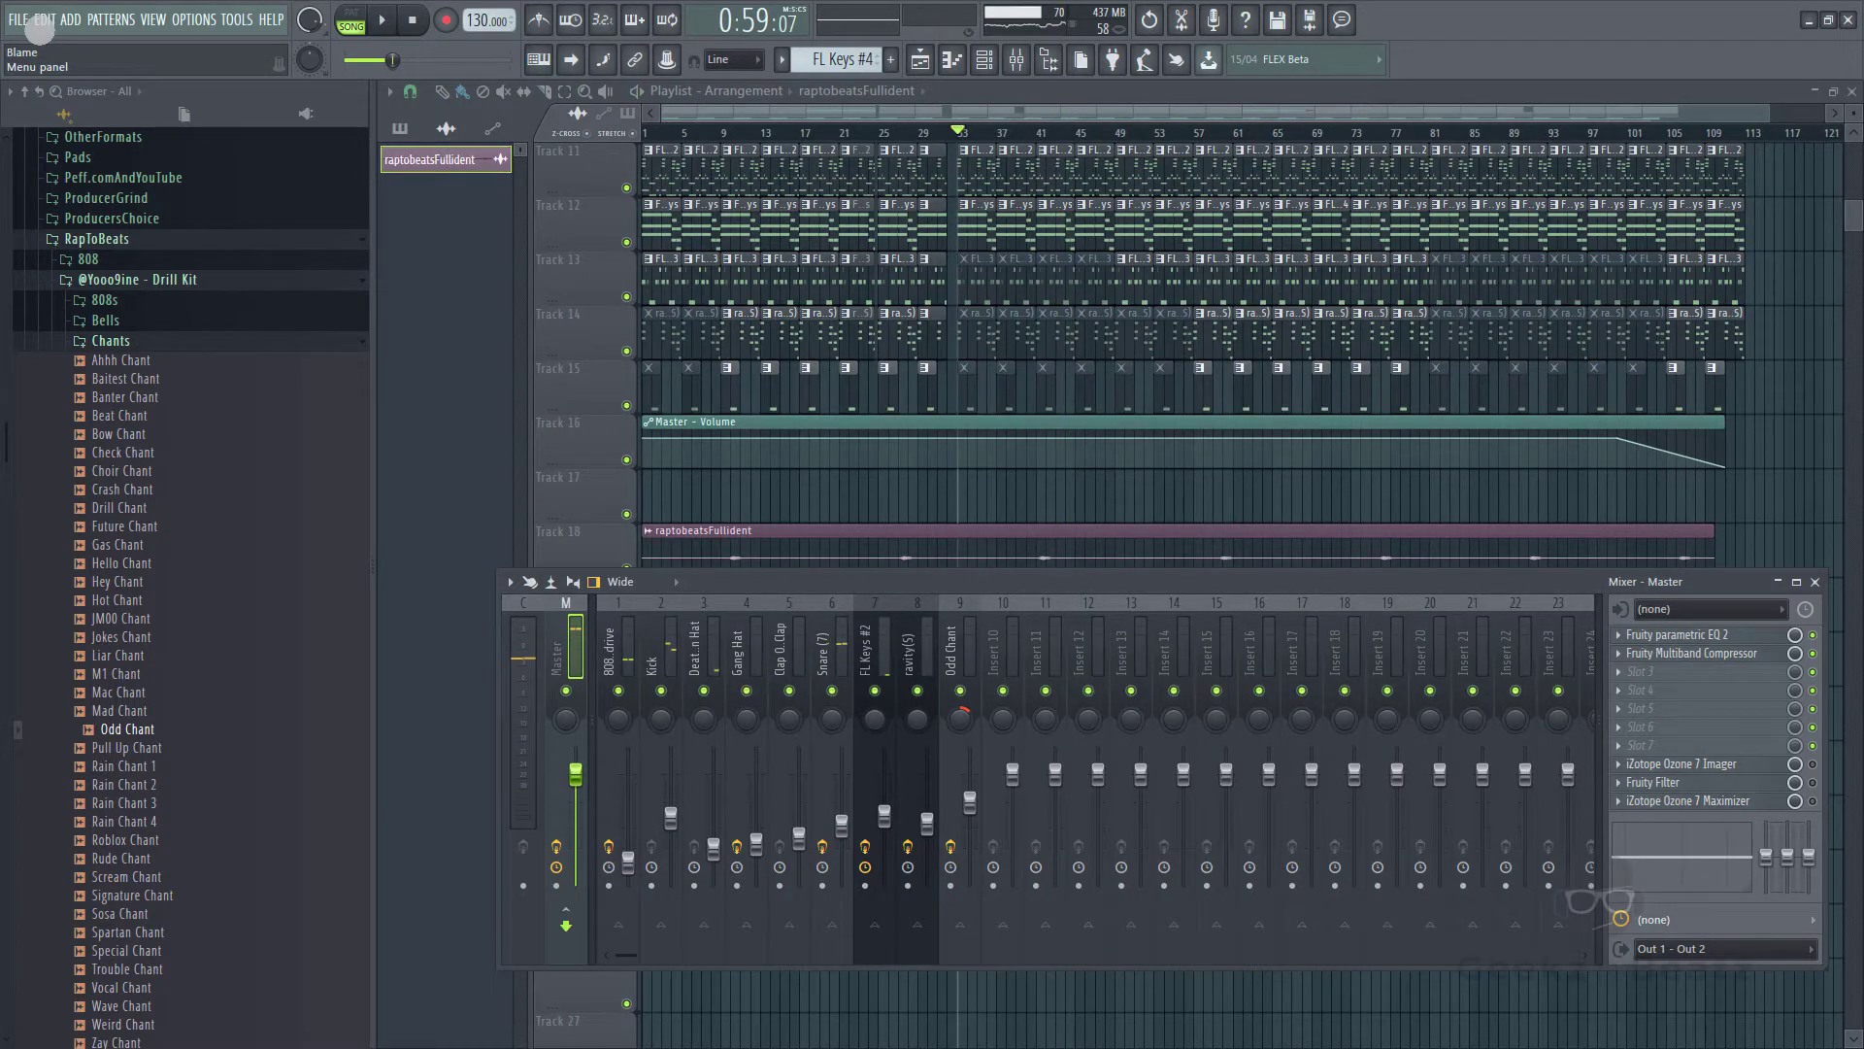
- Save the project, close the mixer, and play the arrangement from the beginning
click(22, 20)
click(39, 110)
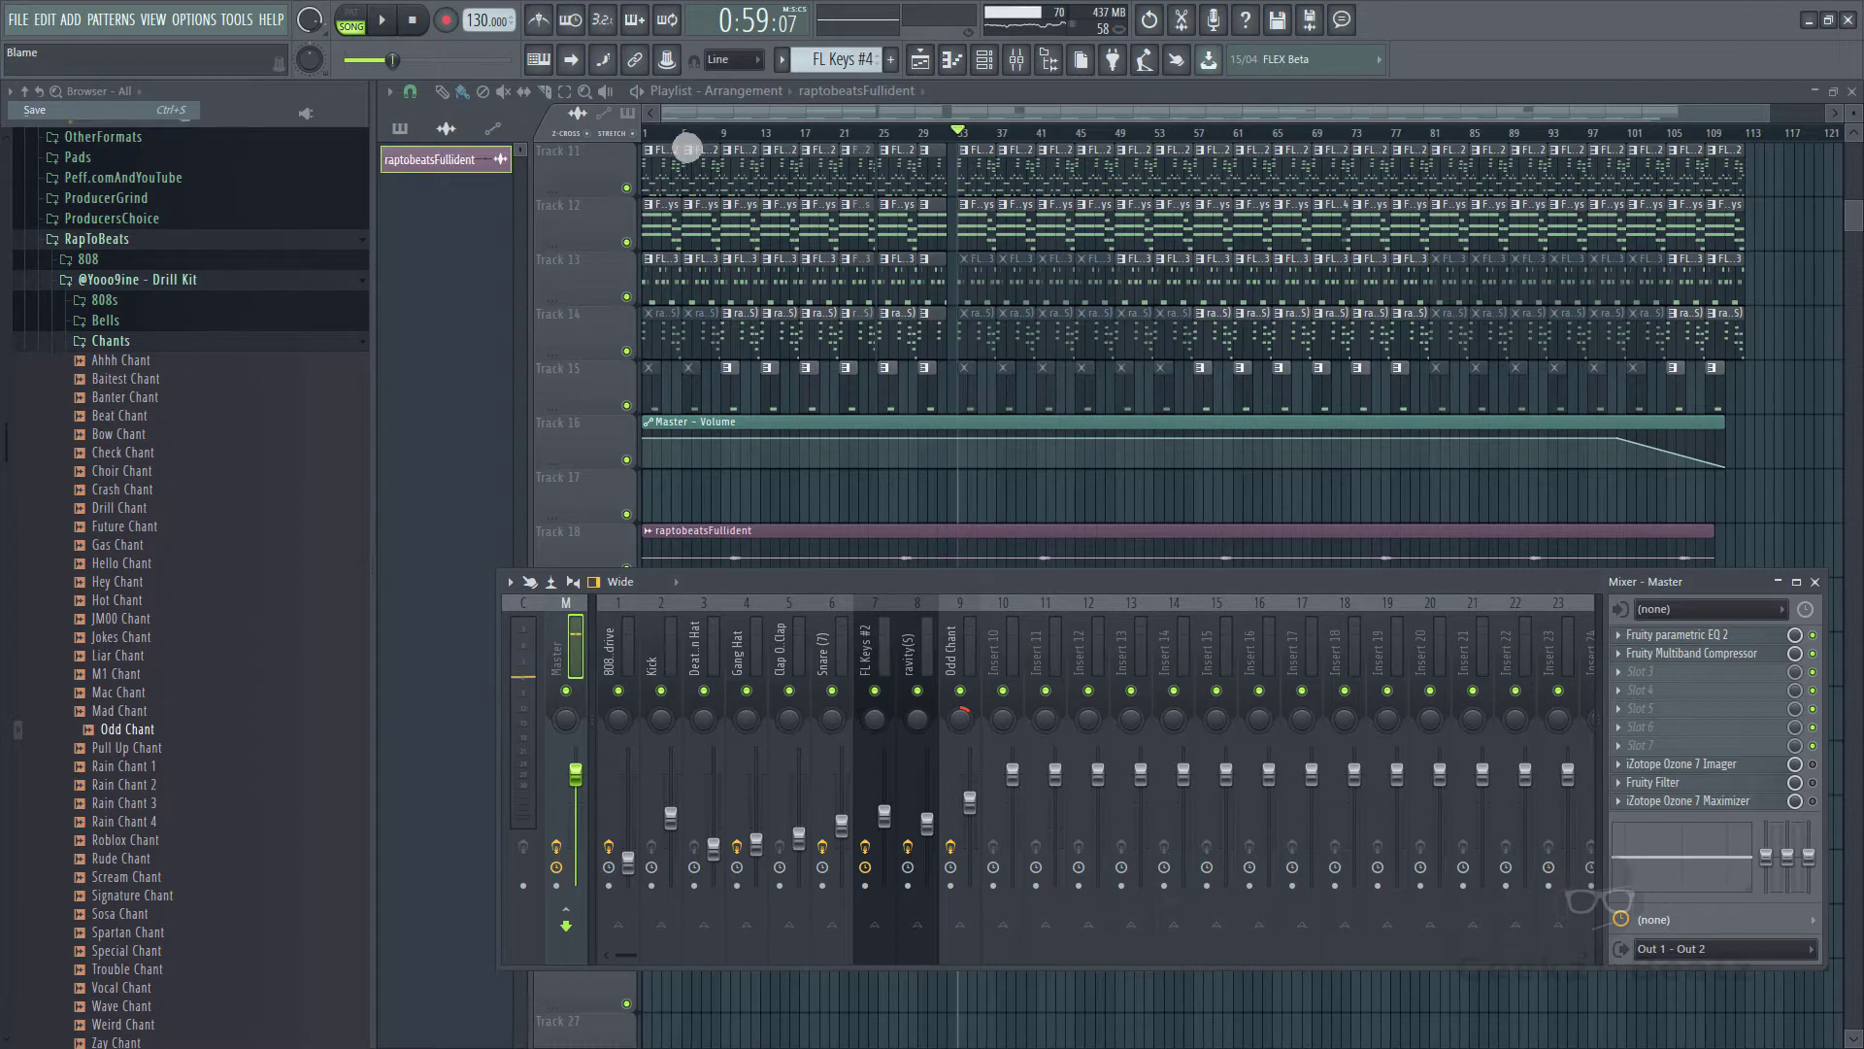
drag(685, 139, 497, 169)
key(space)
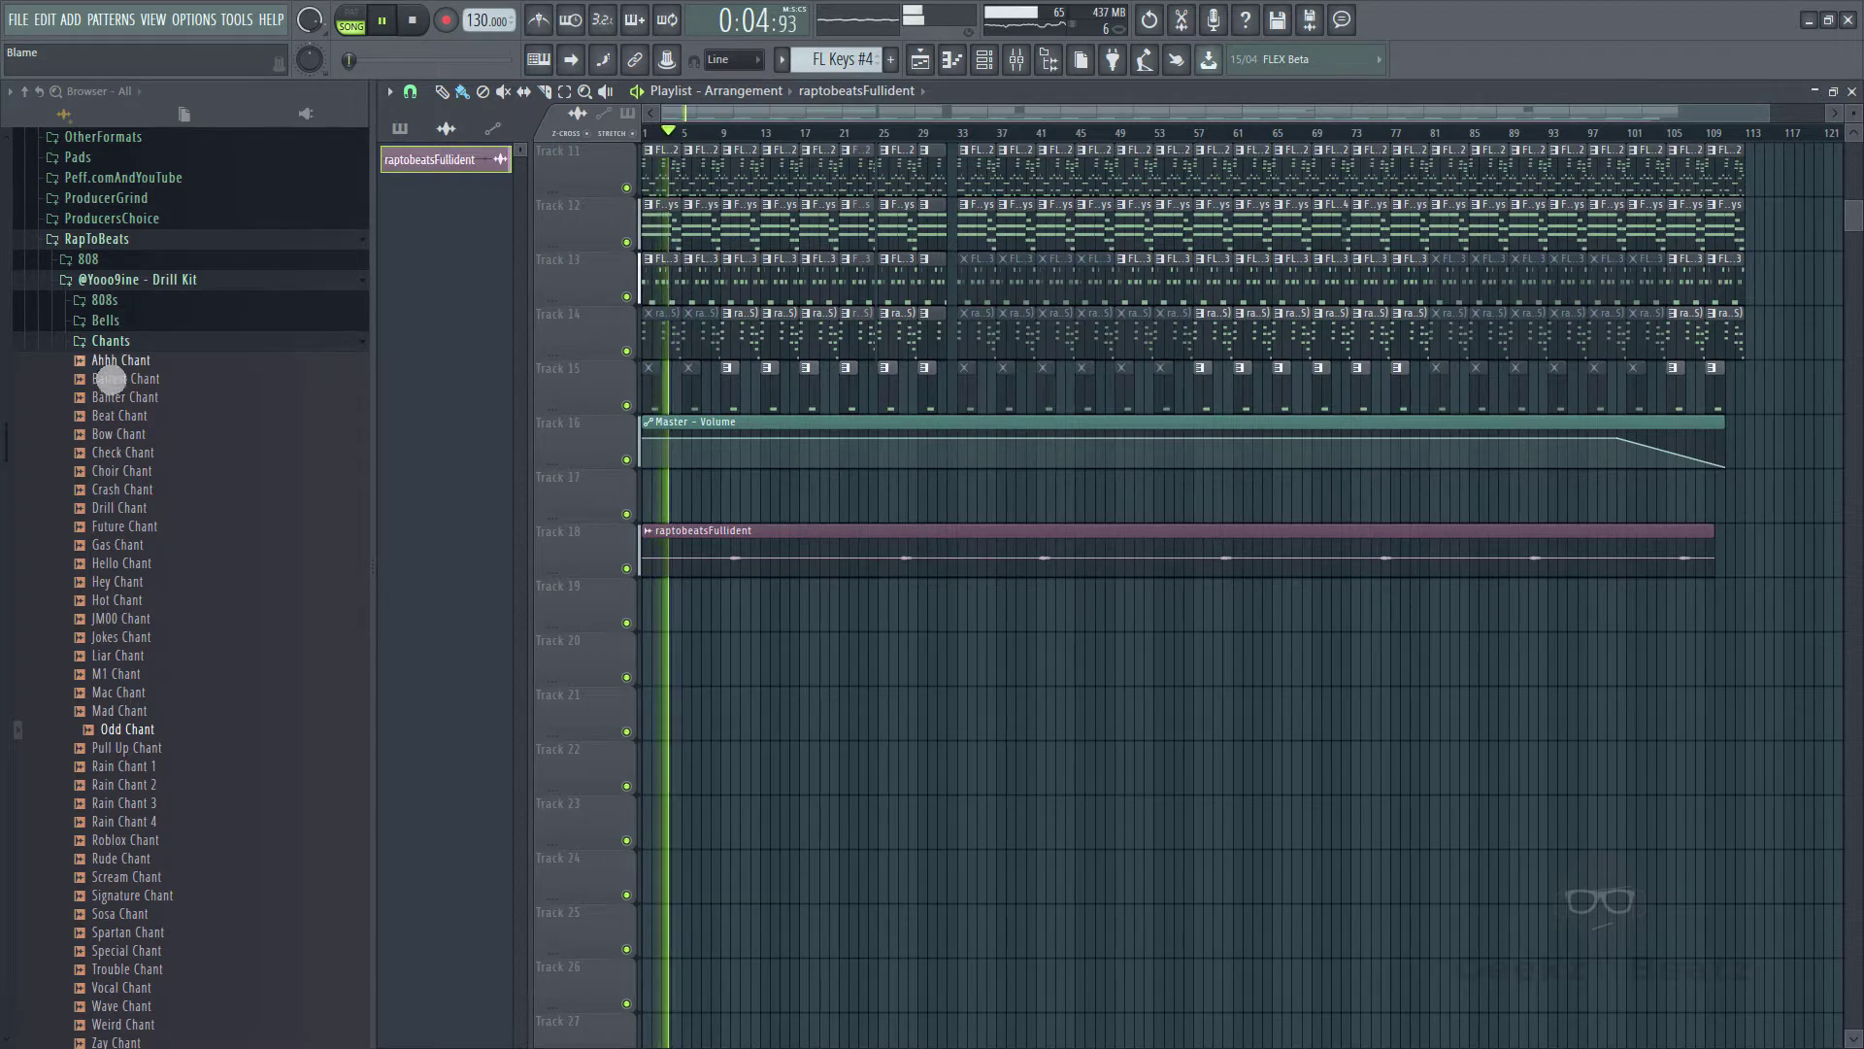
- Stop playback, preview samples in the RapToBeats Sounds folder, and place needle static at bar 1 of Track 20
click(81, 281)
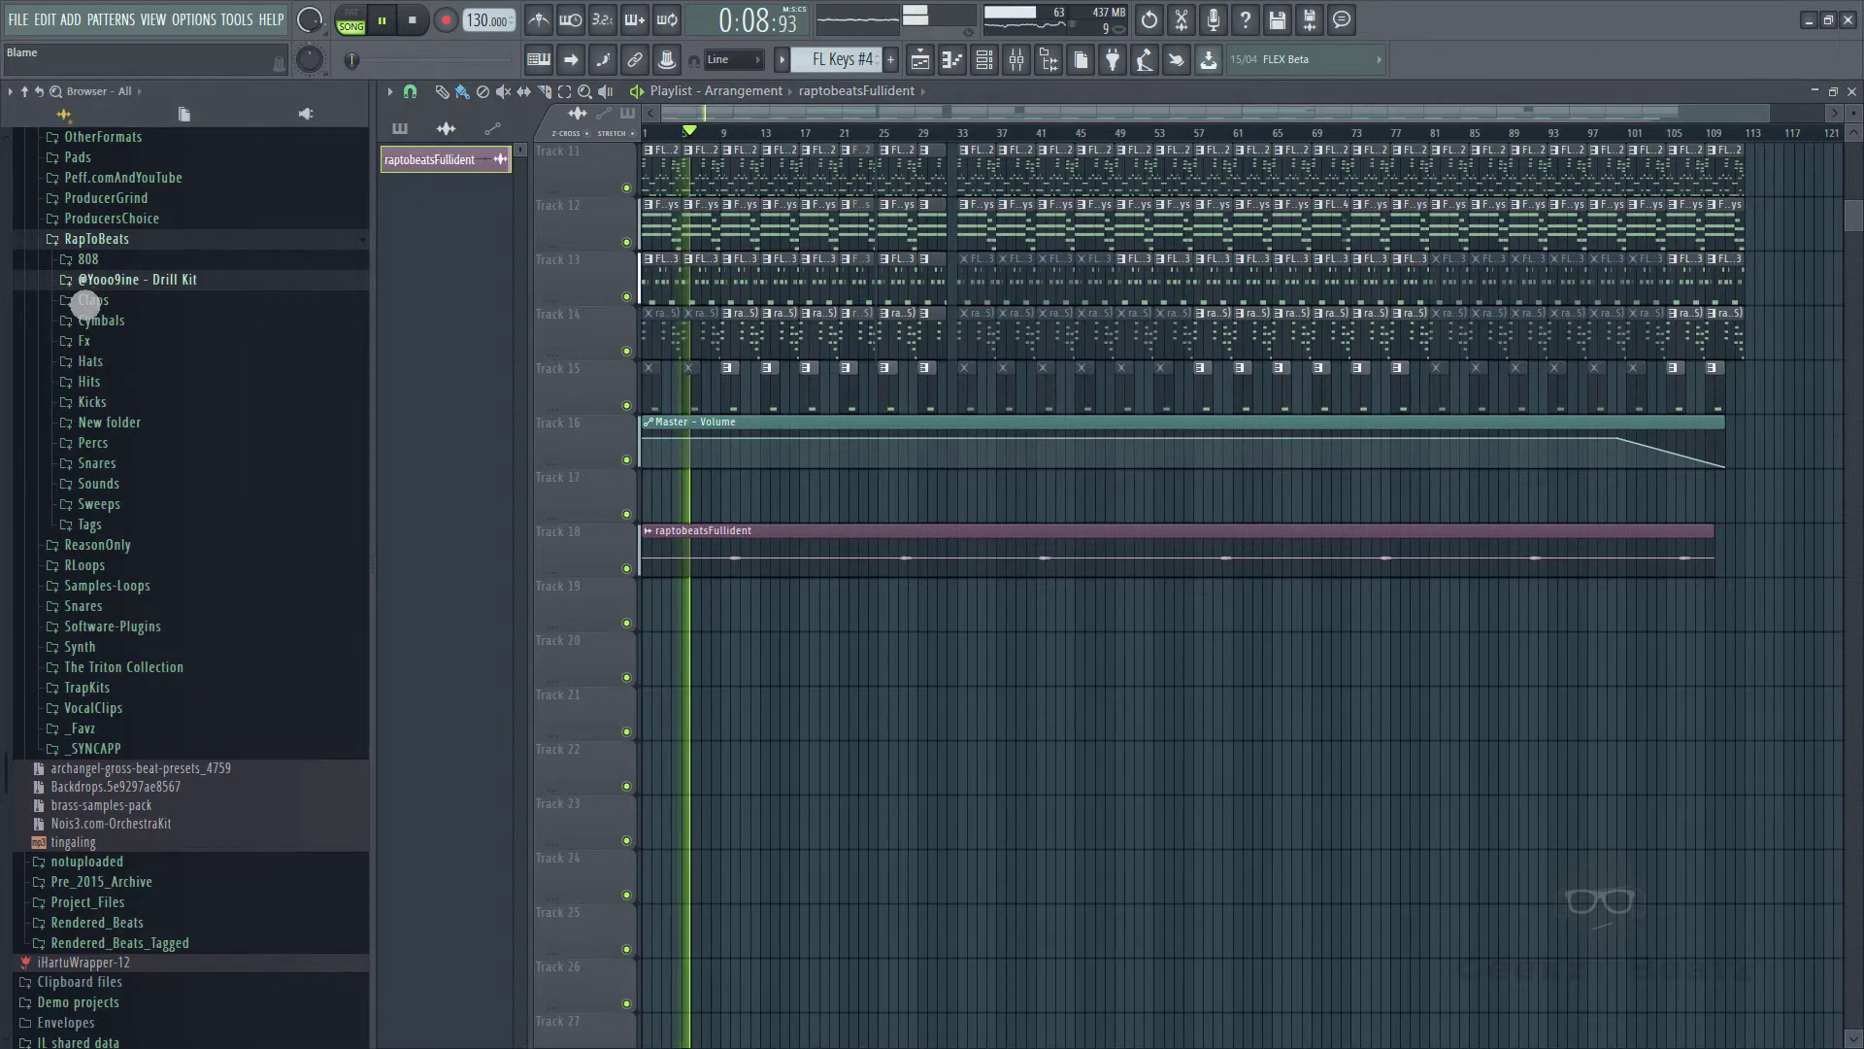
click(79, 484)
key(space)
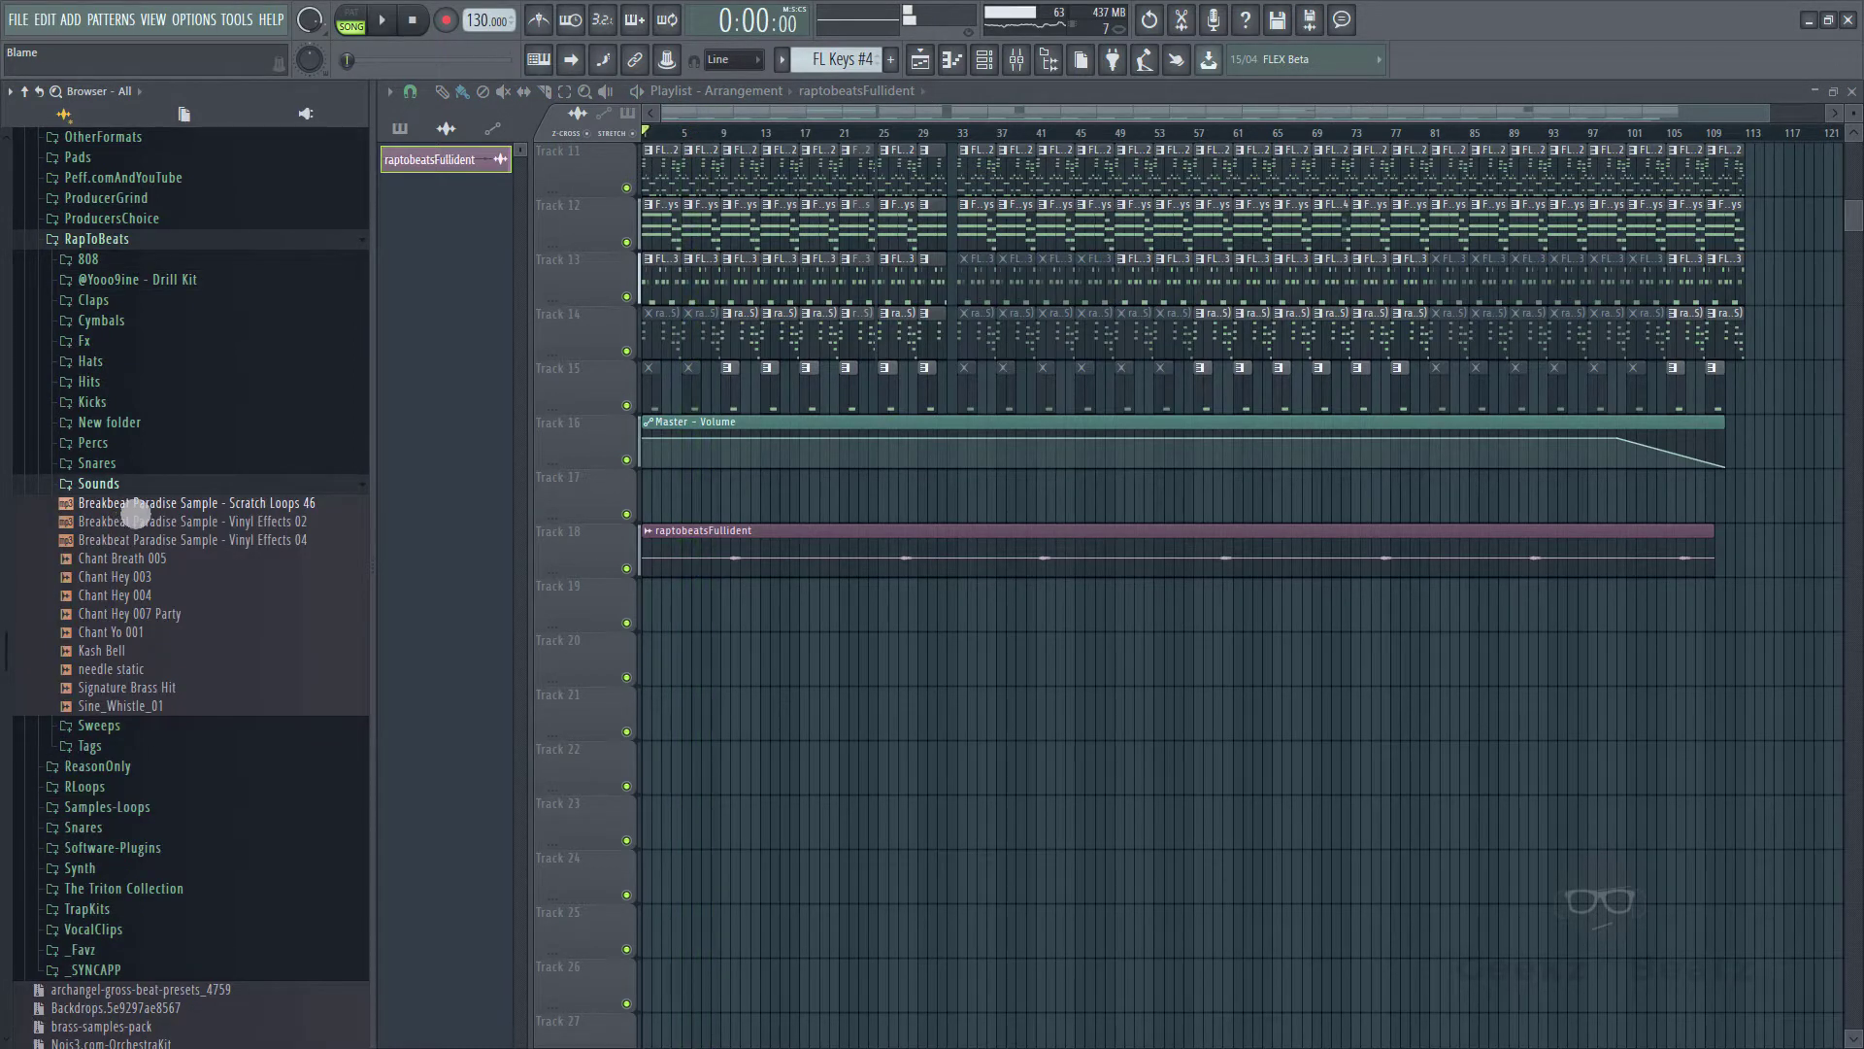
click(134, 504)
click(126, 522)
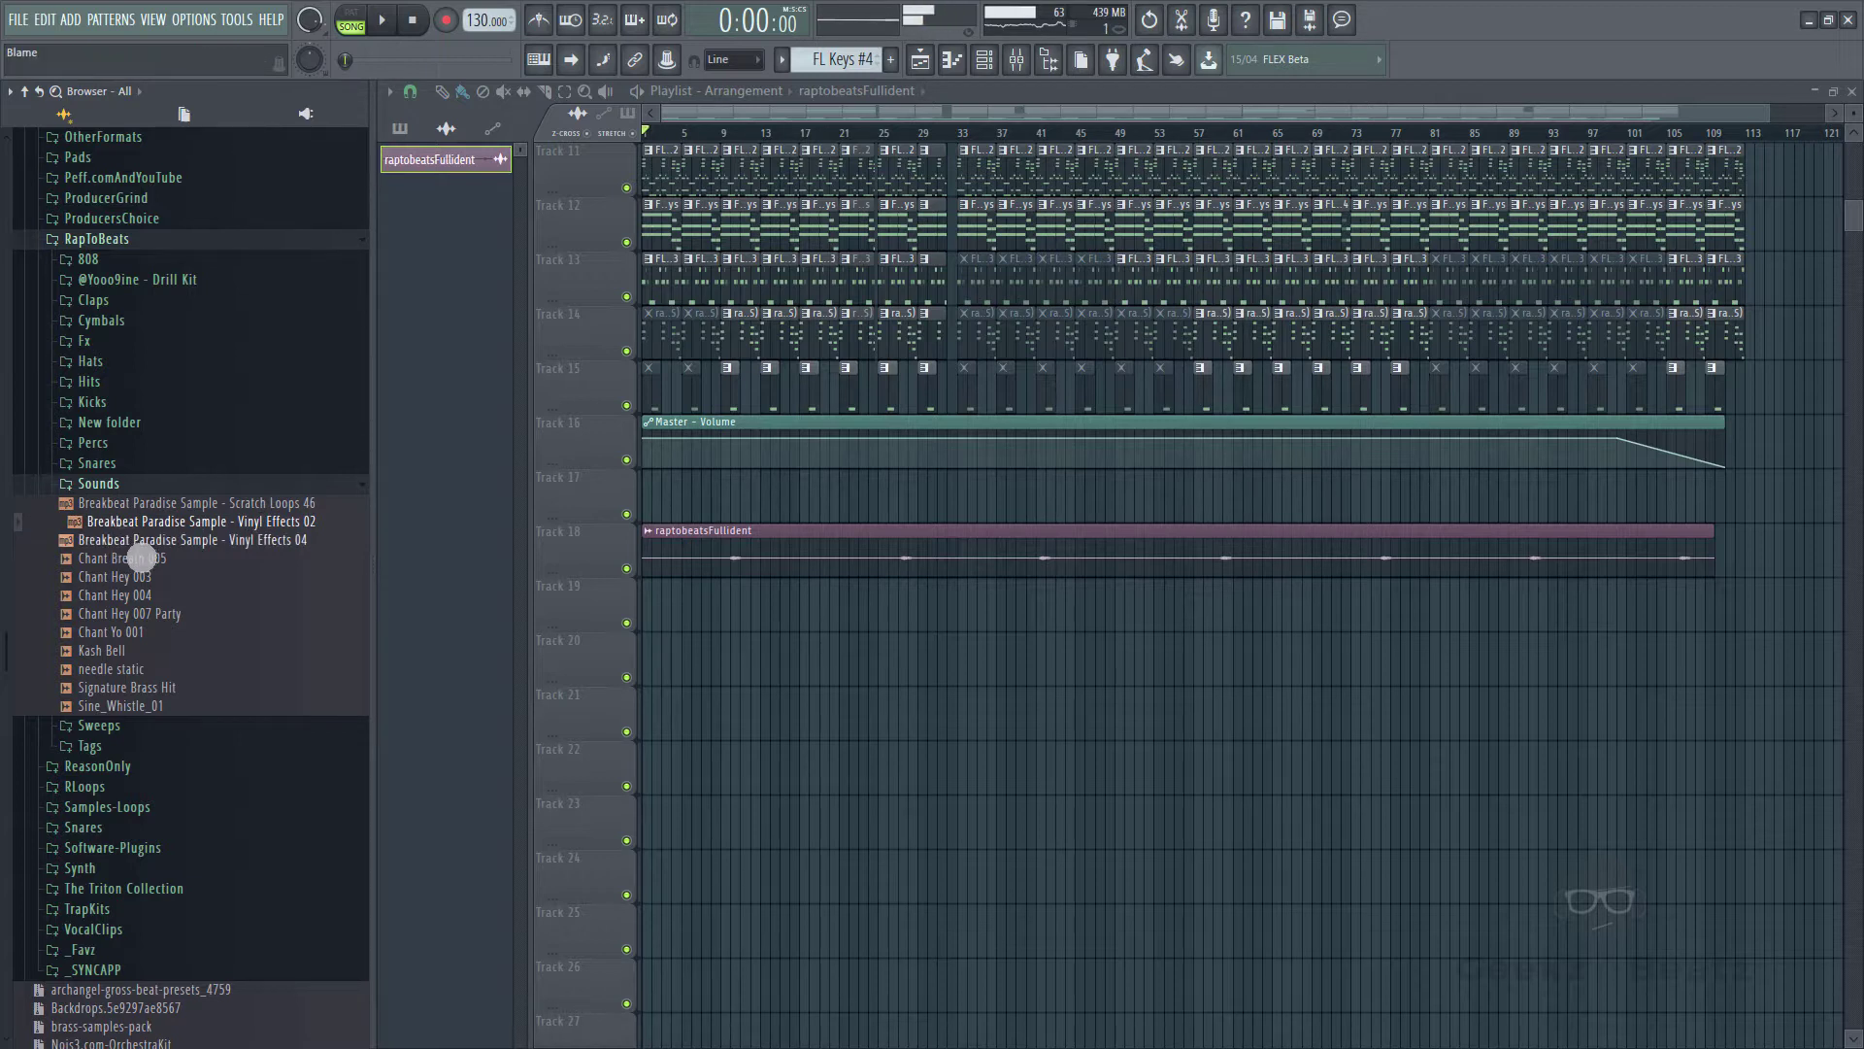
key(Down)
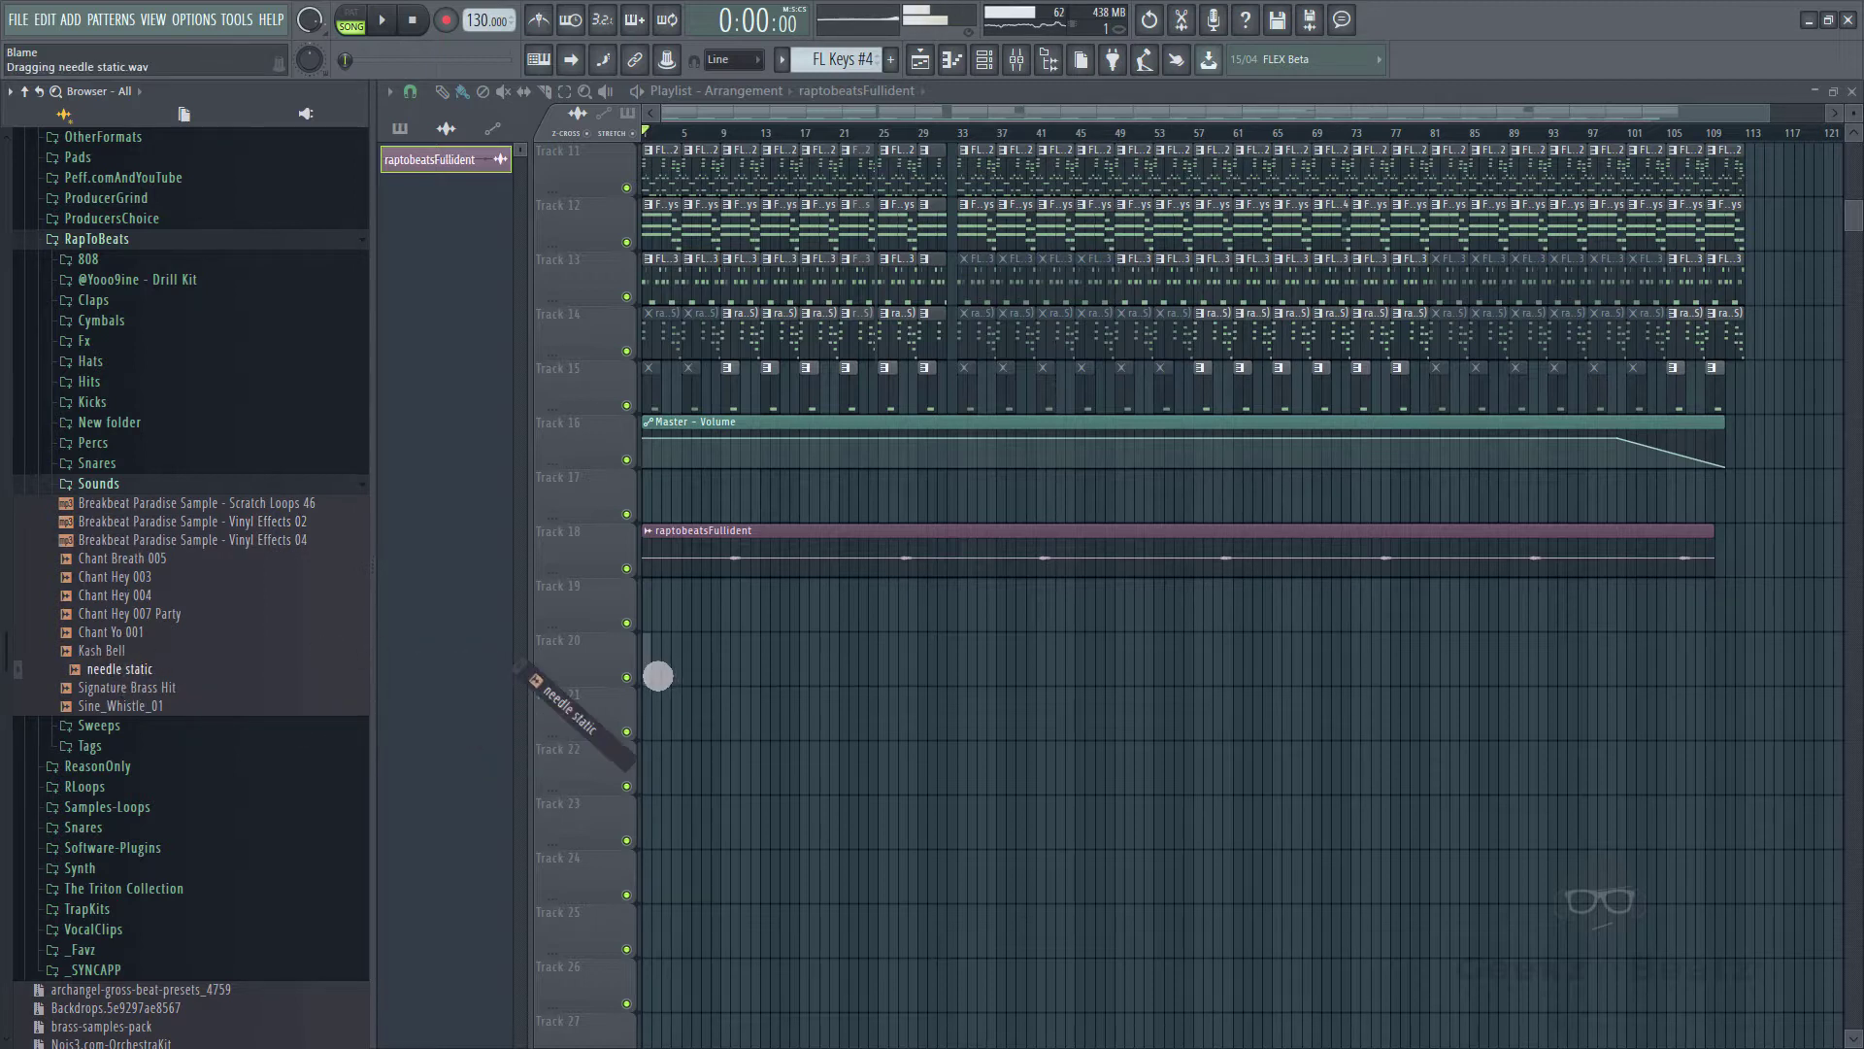
drag(657, 676, 654, 677)
- Audition the needle static clip, route its channel to mixer track 10, and lower that track's volume
key(space)
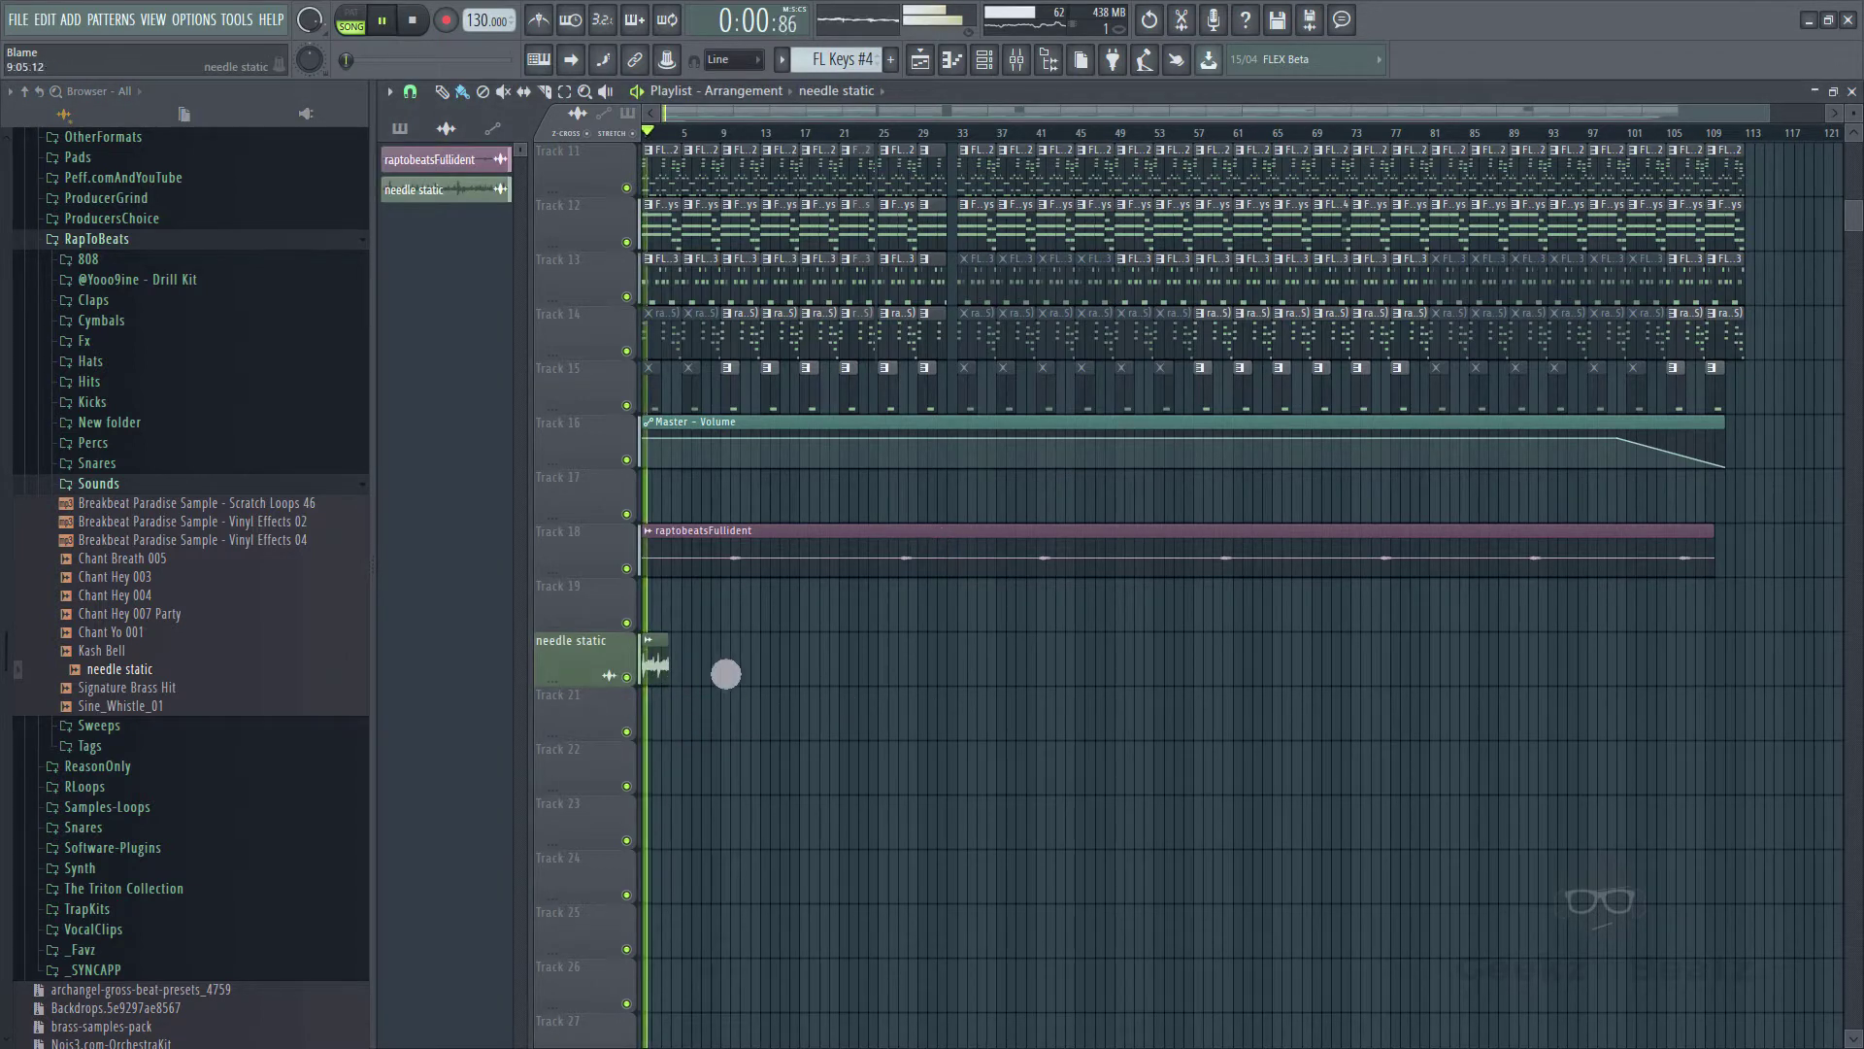
key(space)
right_click(664, 653)
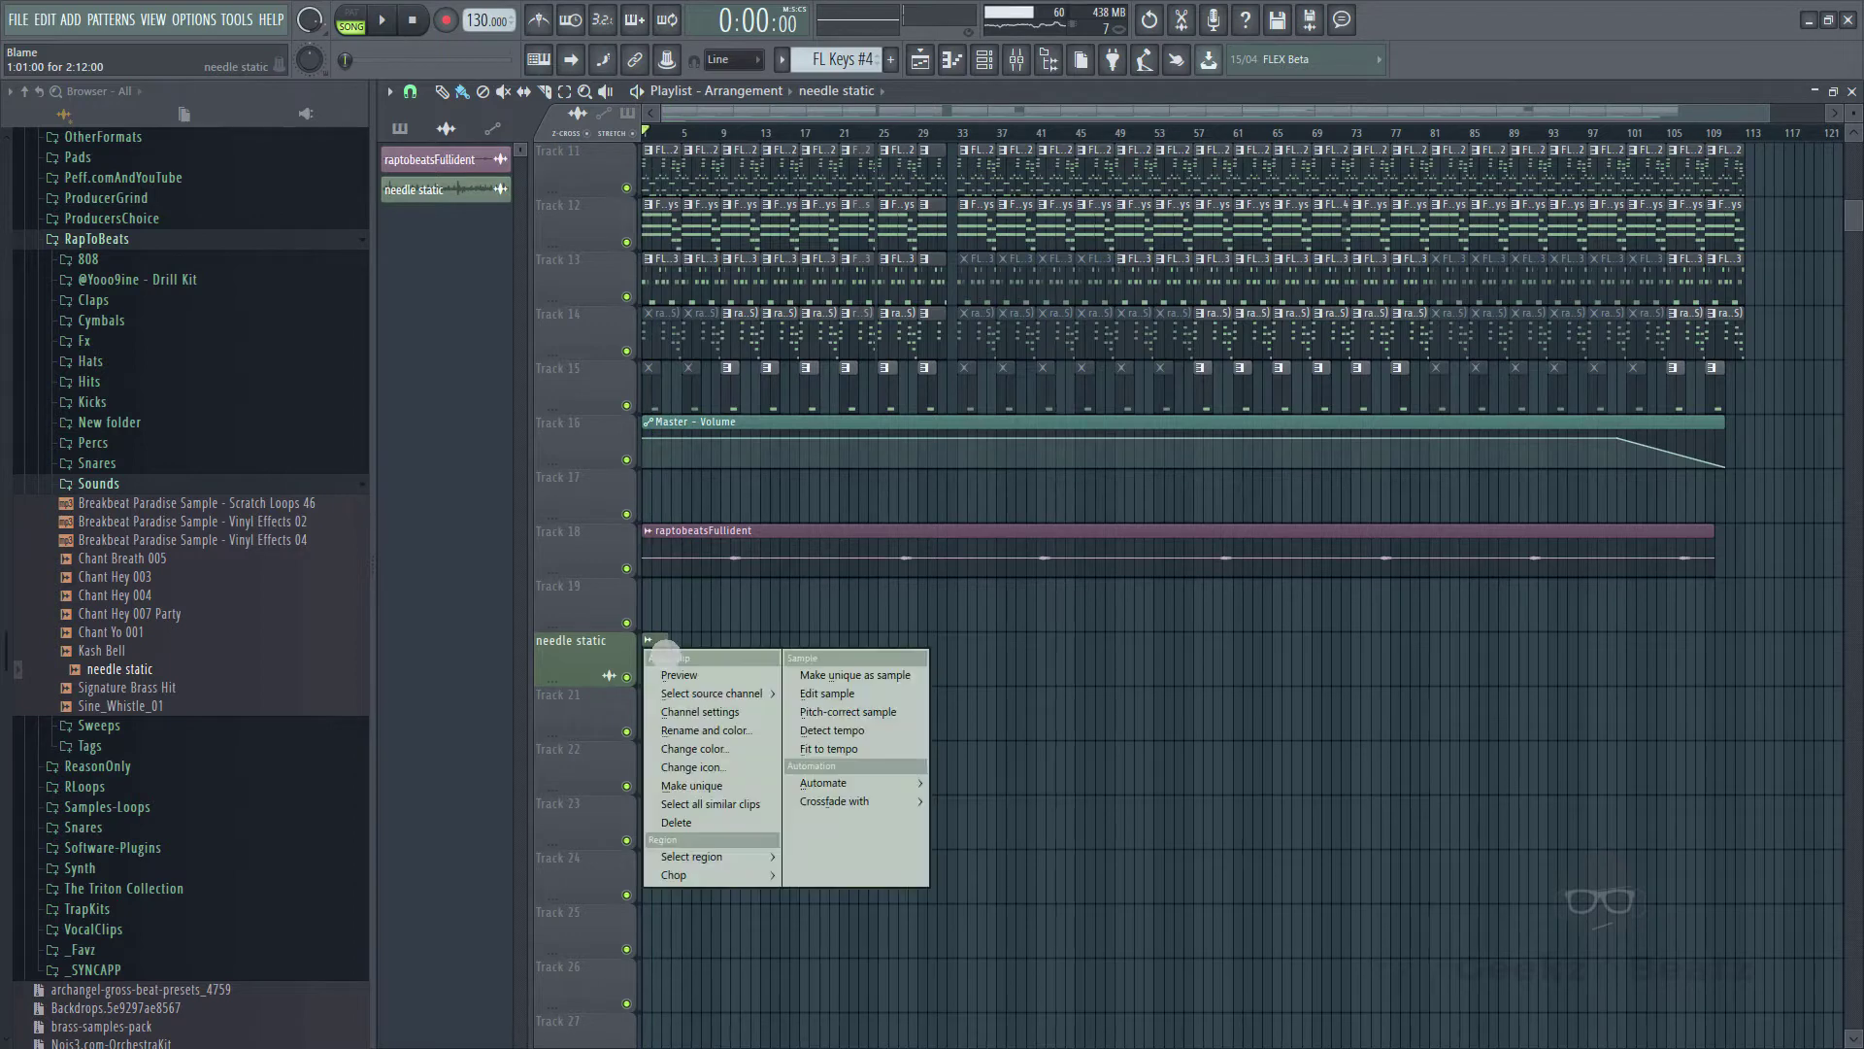
click(674, 652)
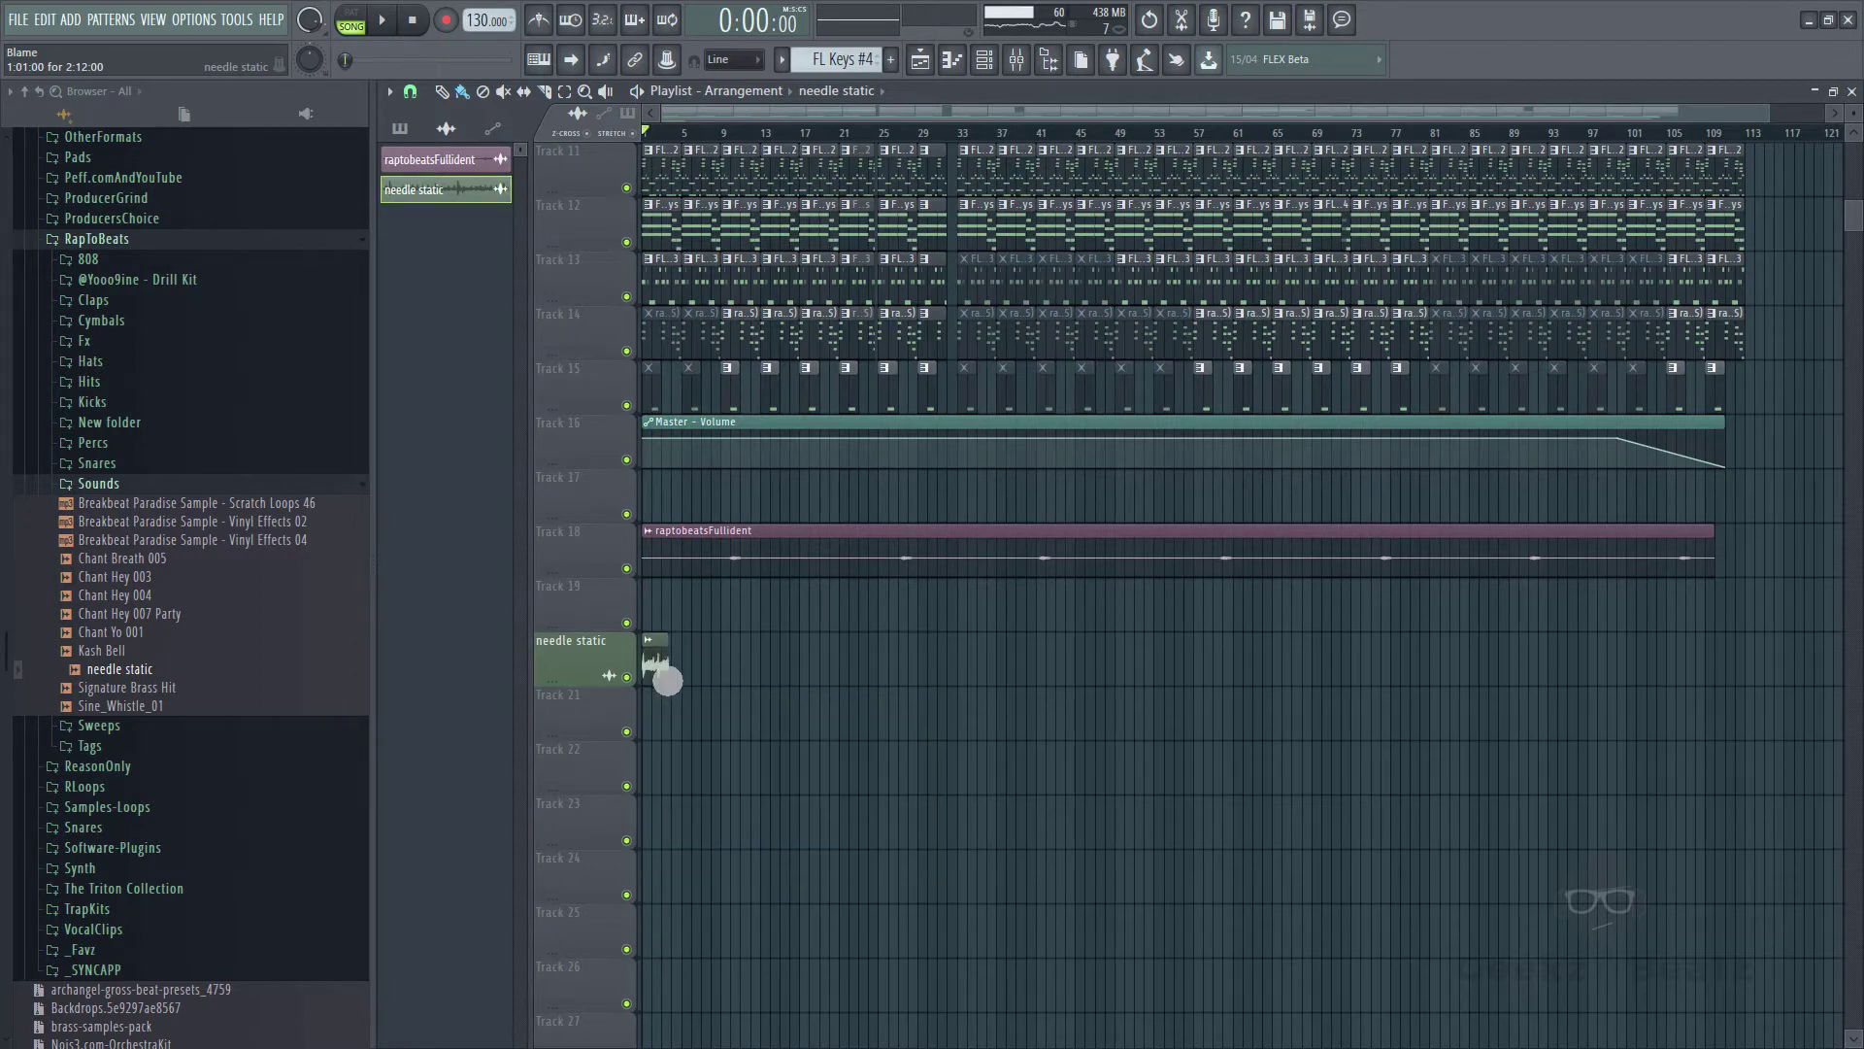
double_click(667, 679)
double_click(1094, 415)
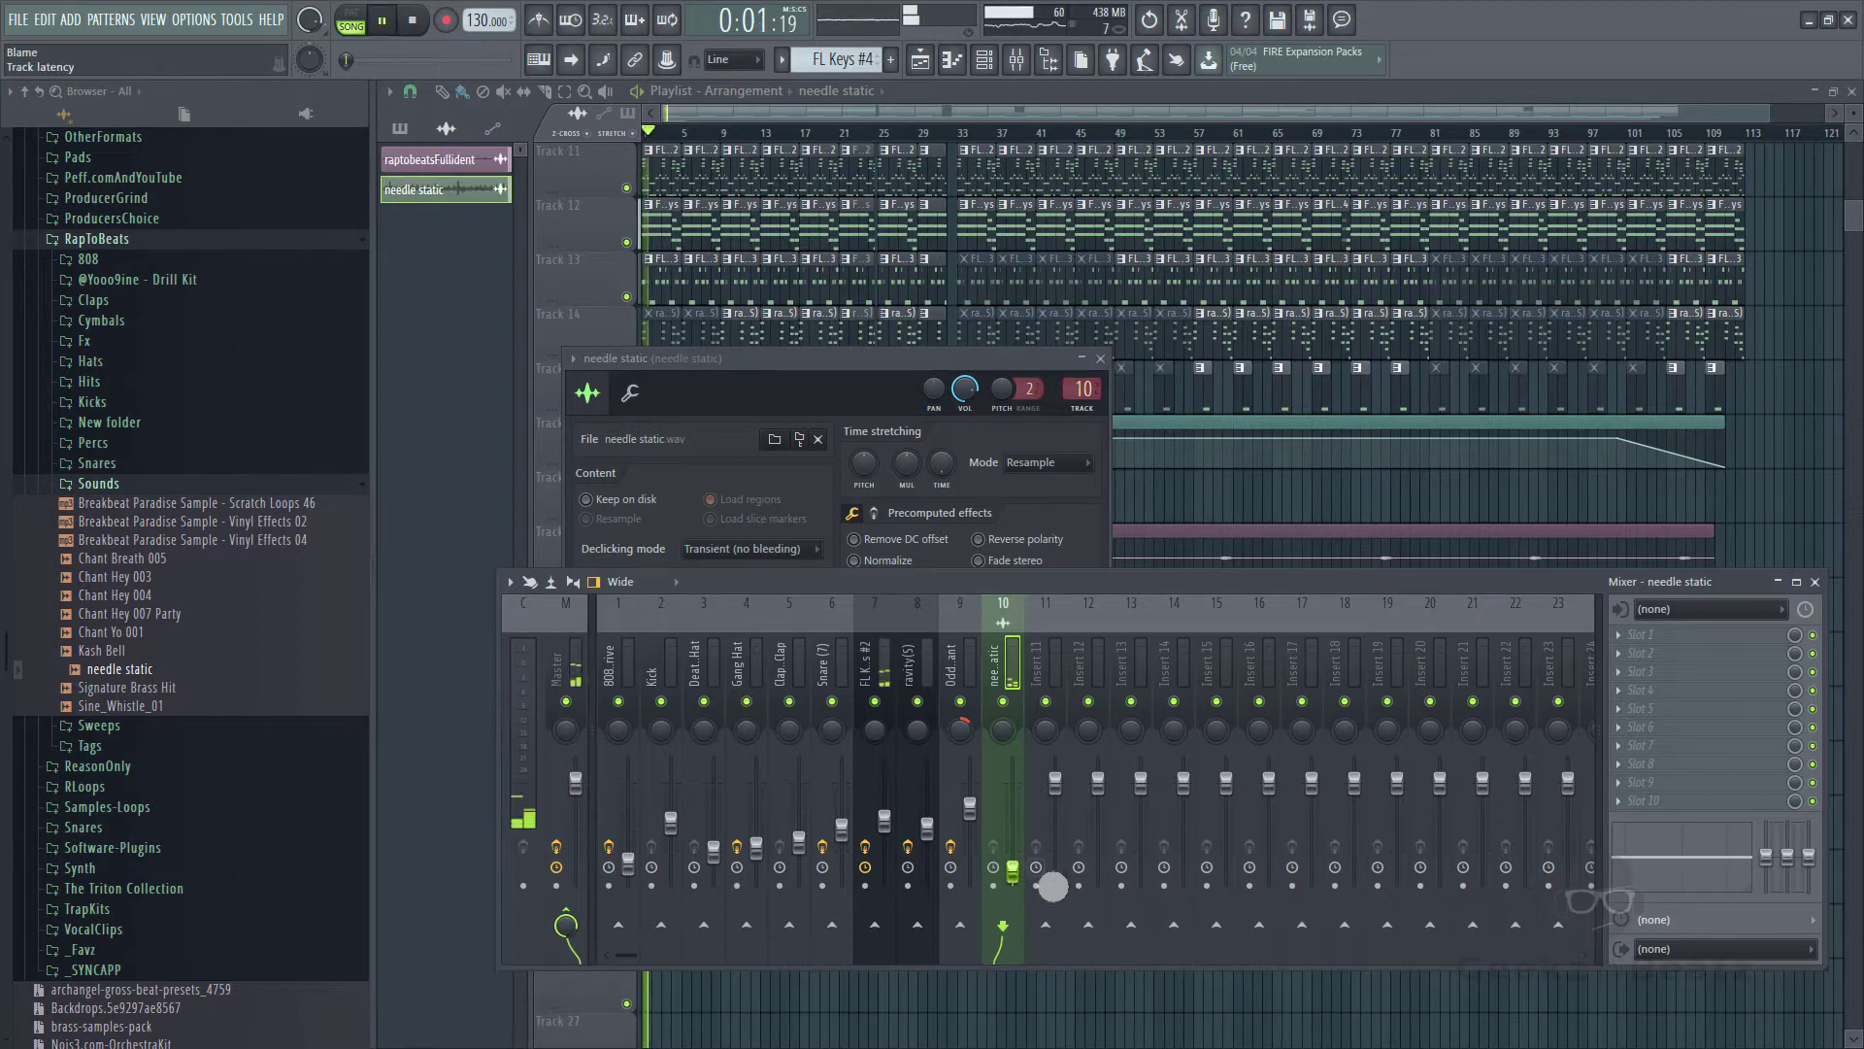
click(1443, 101)
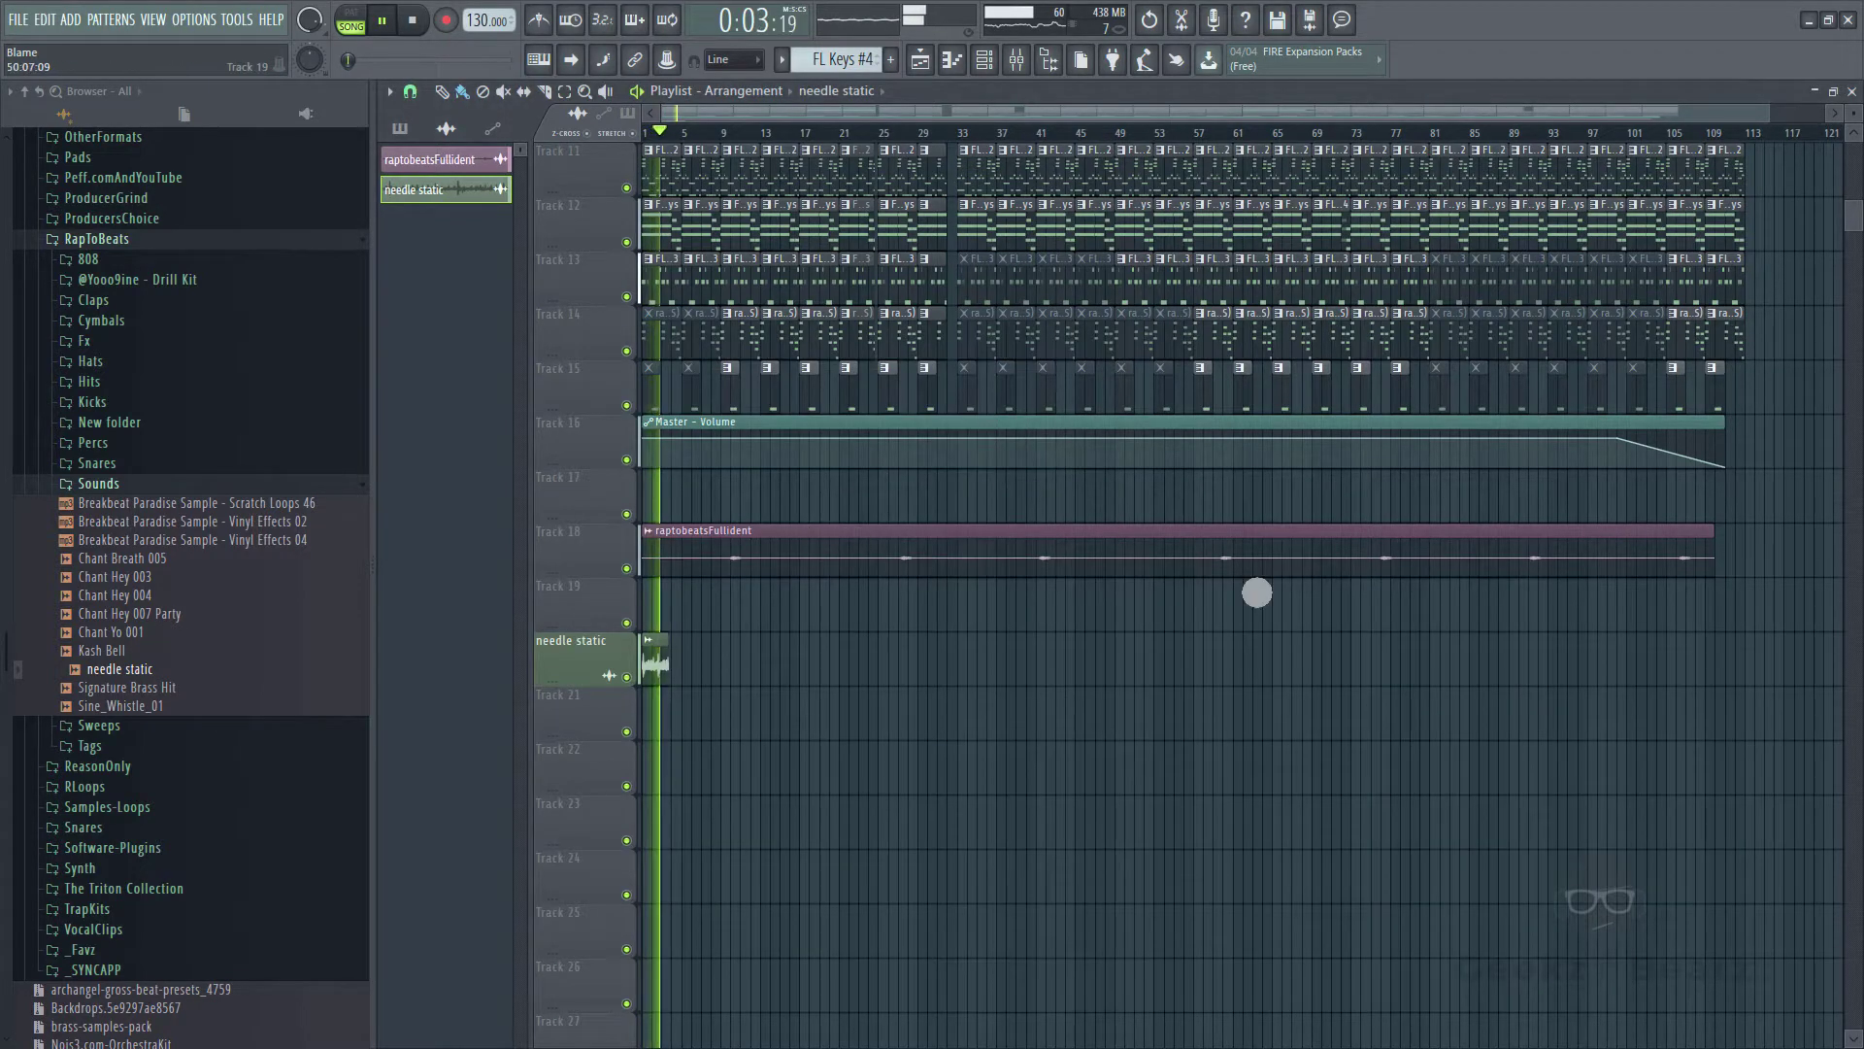
- Stretch the needle static clip to four bars and slice off its excess at bar 5
scroll(1080, 165, up, 4)
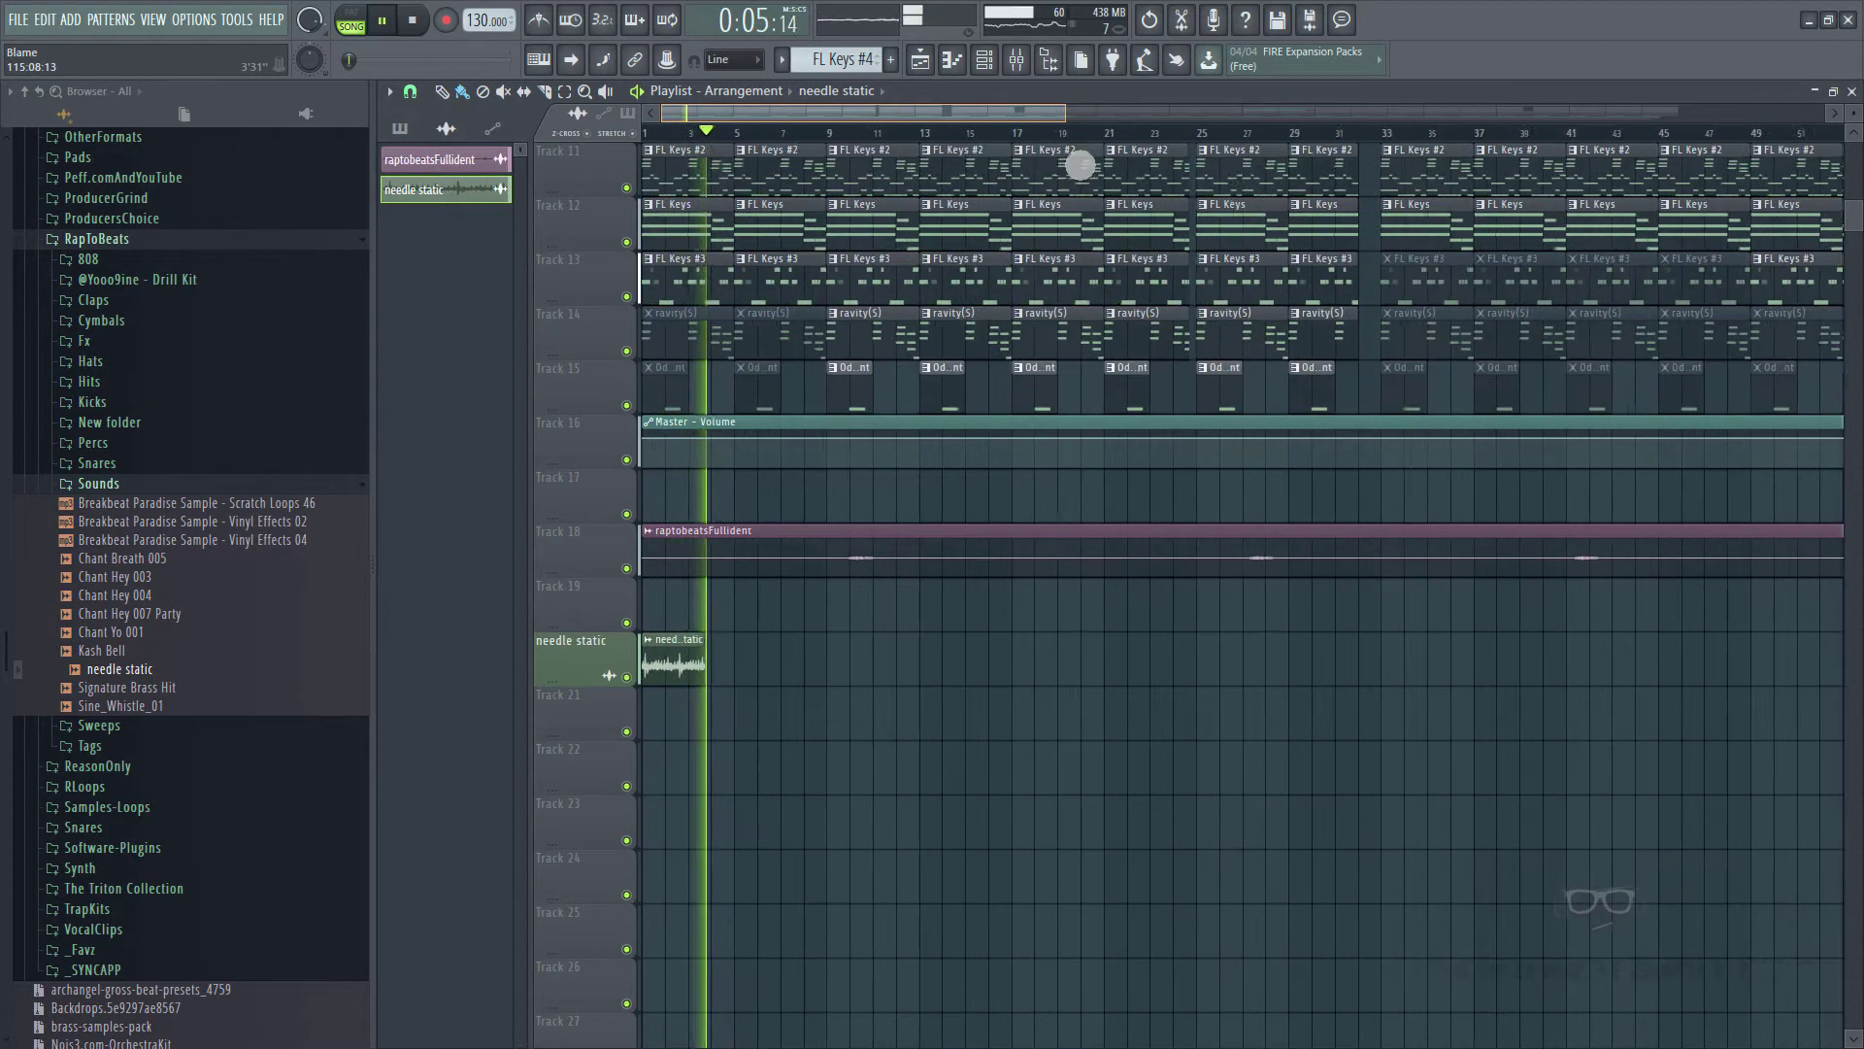
key(space)
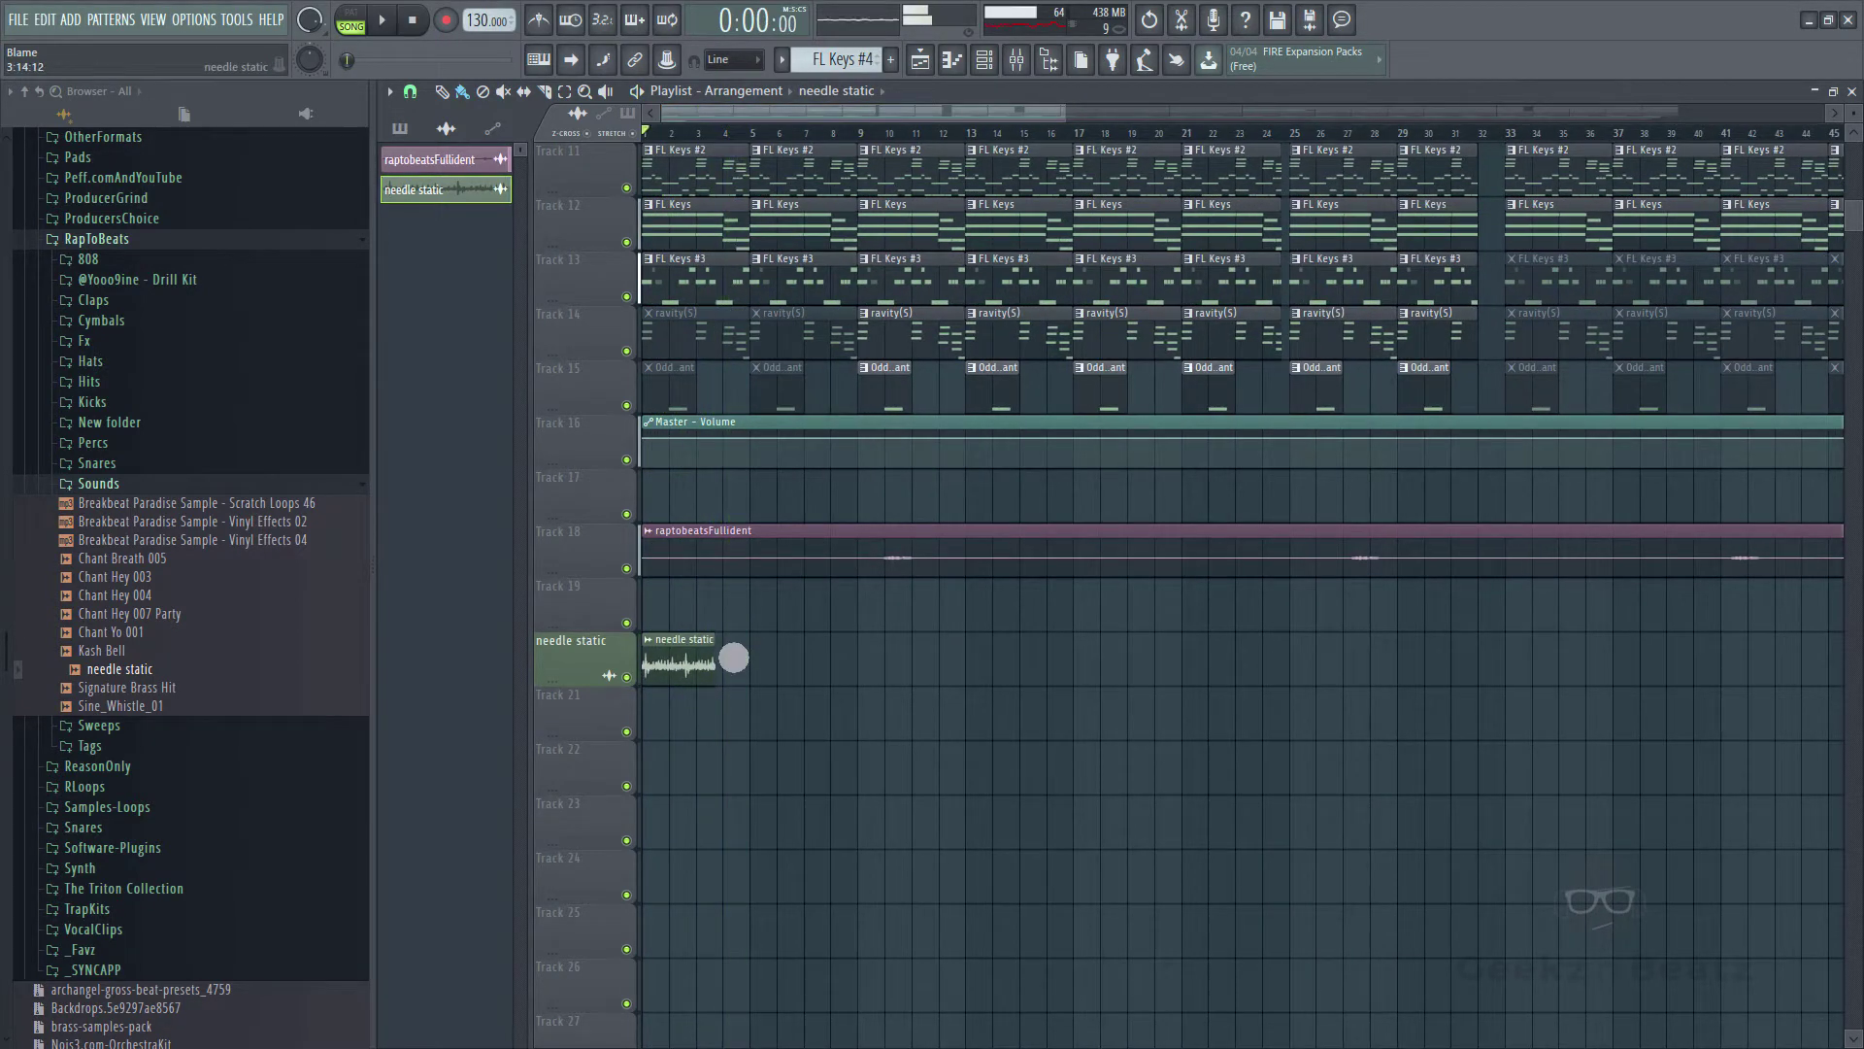
drag(1065, 114, 857, 206)
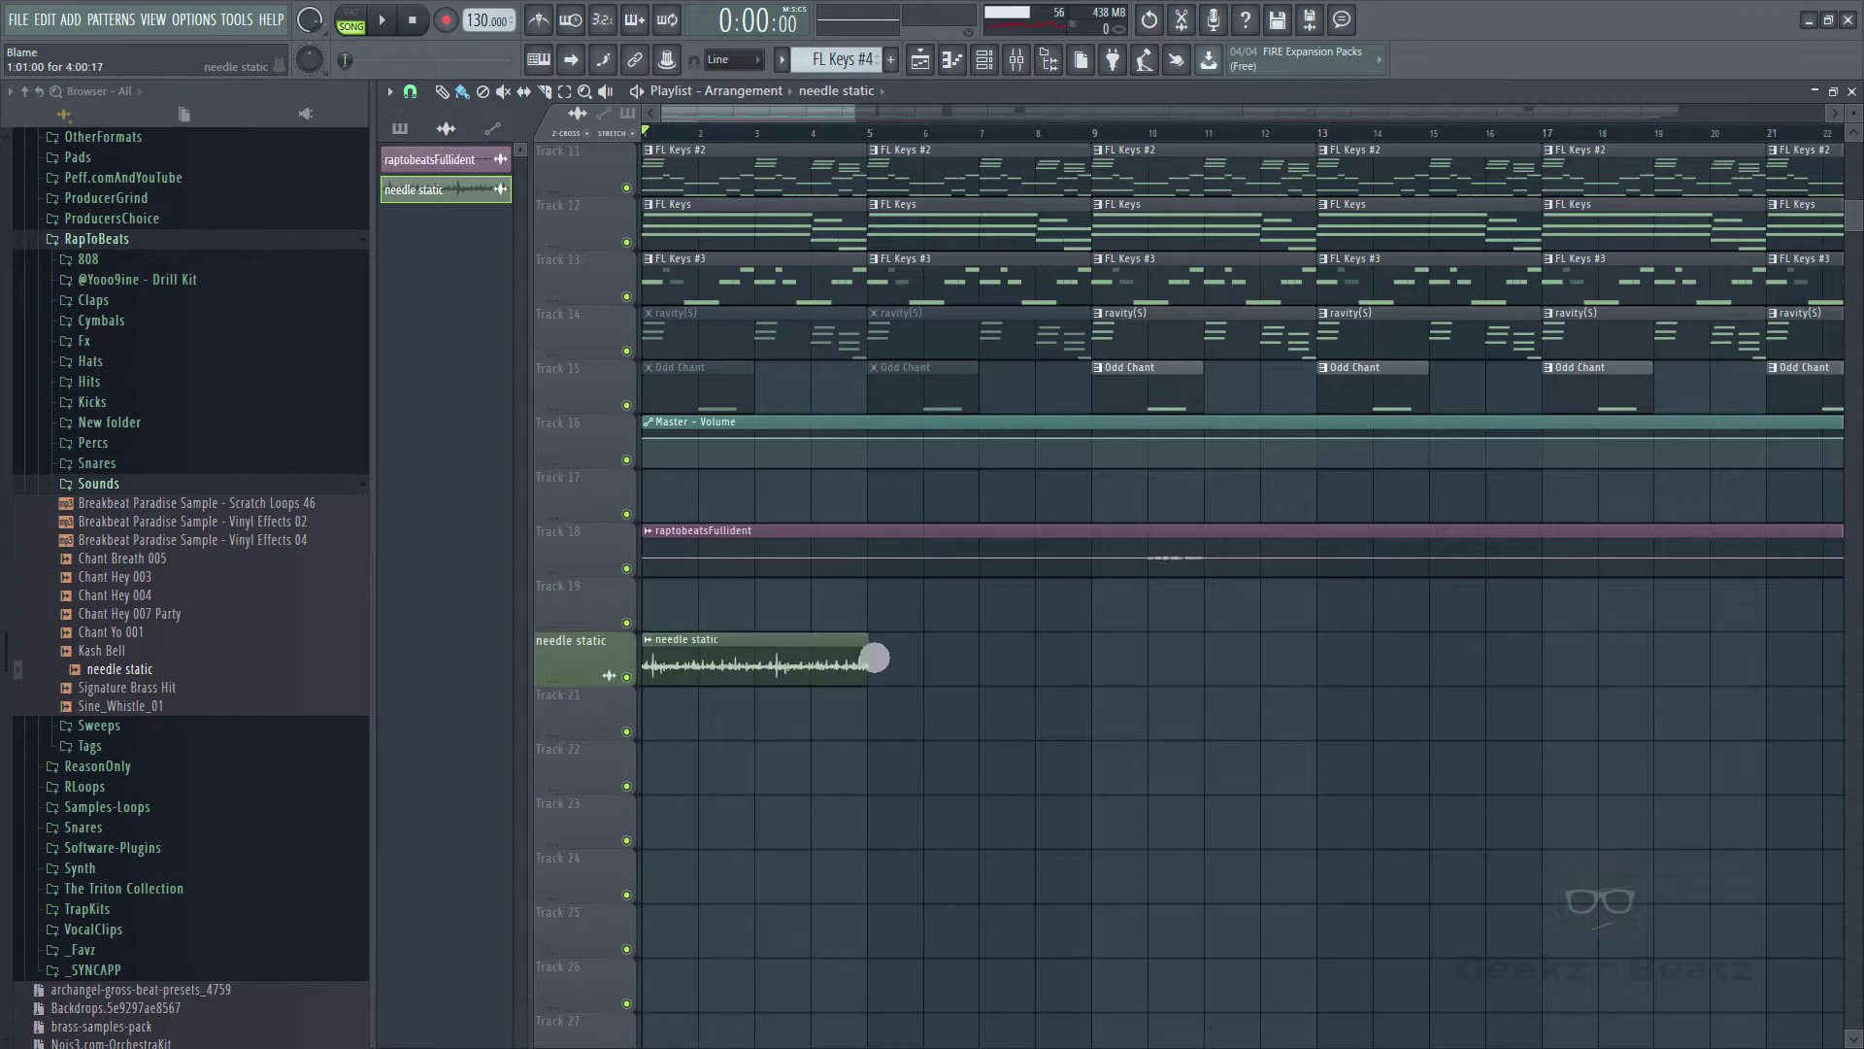
key(space)
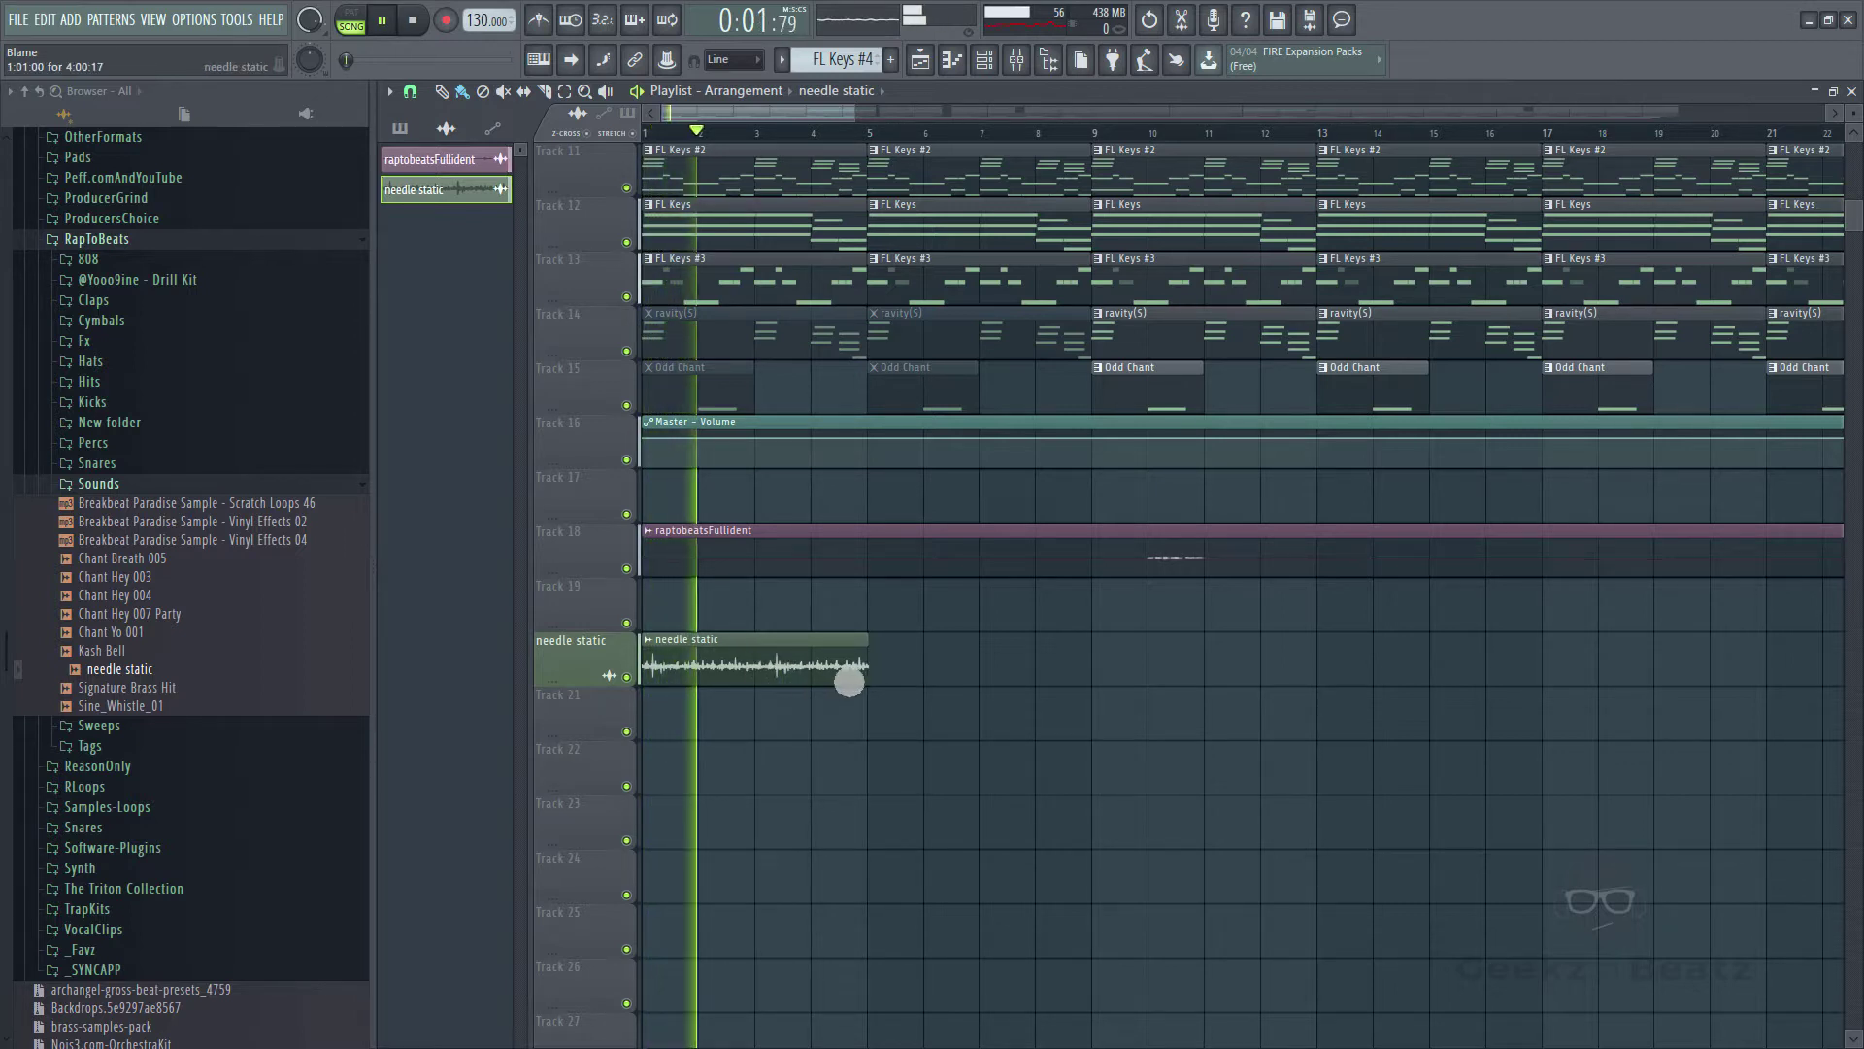
key(c)
drag(869, 627, 870, 778)
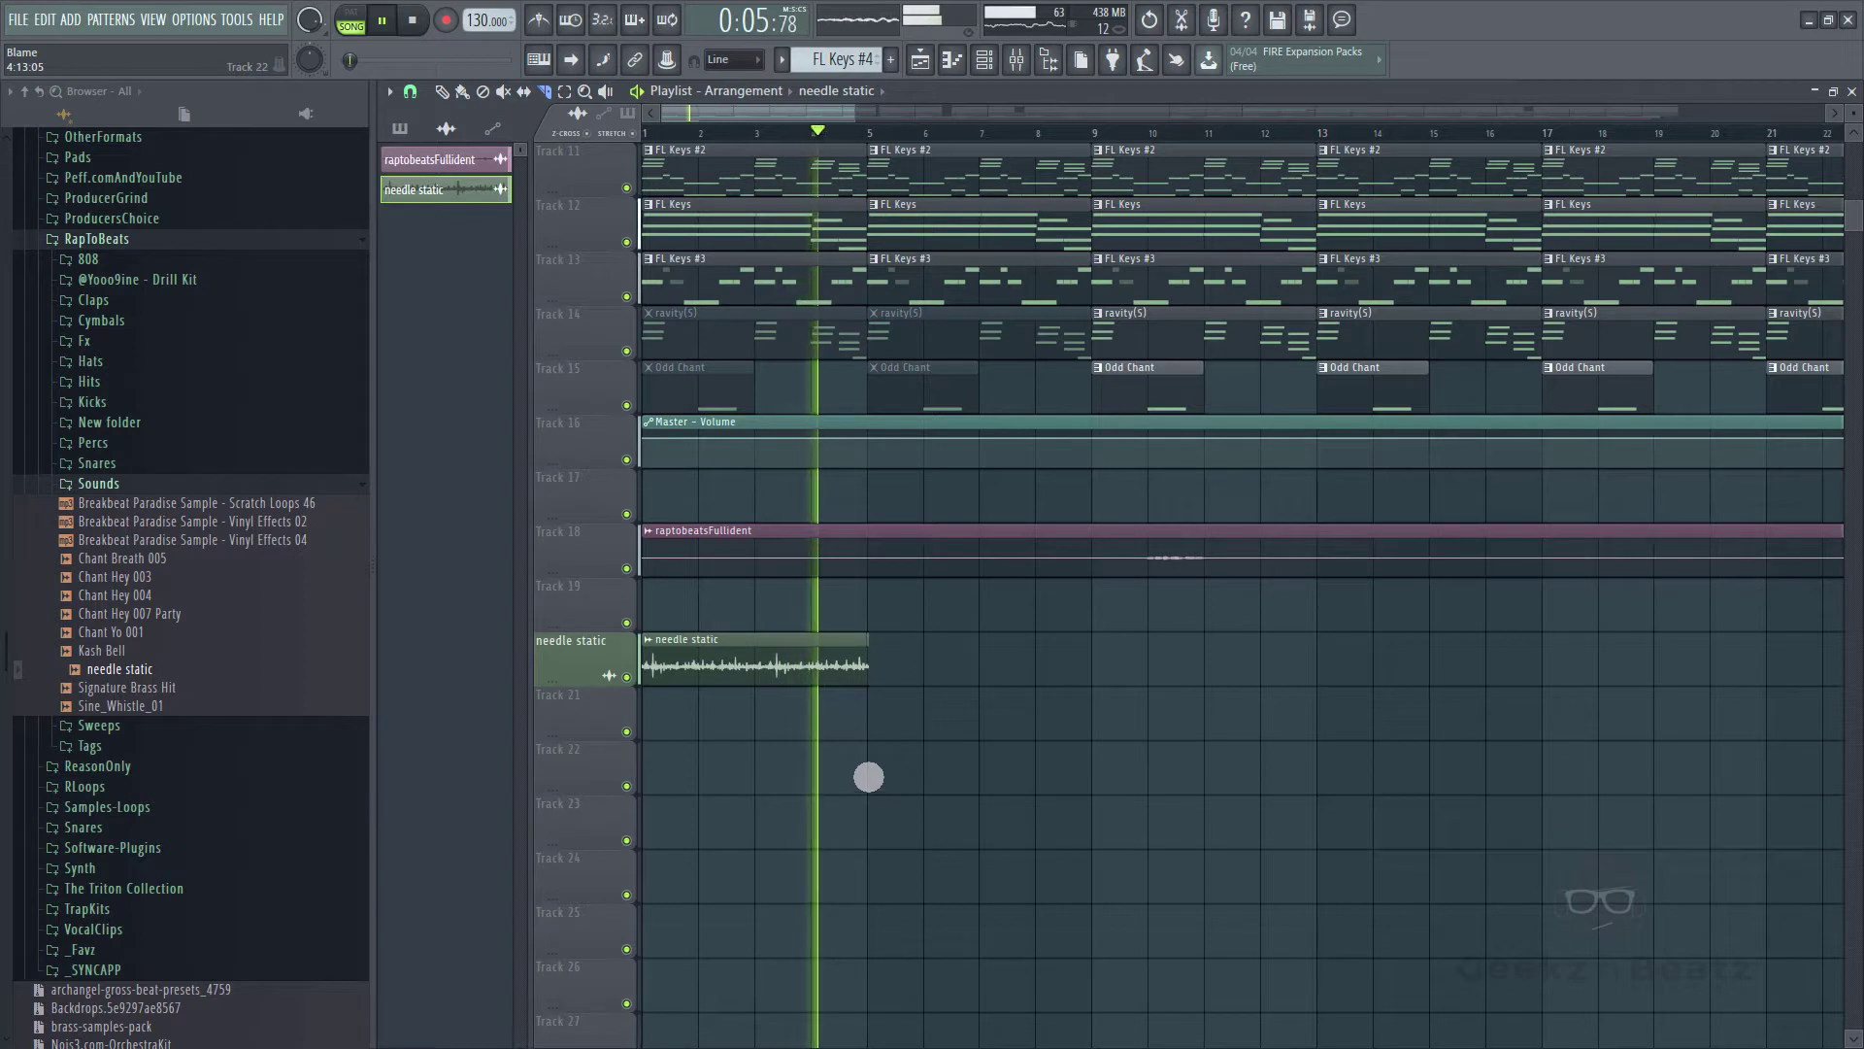
key(space)
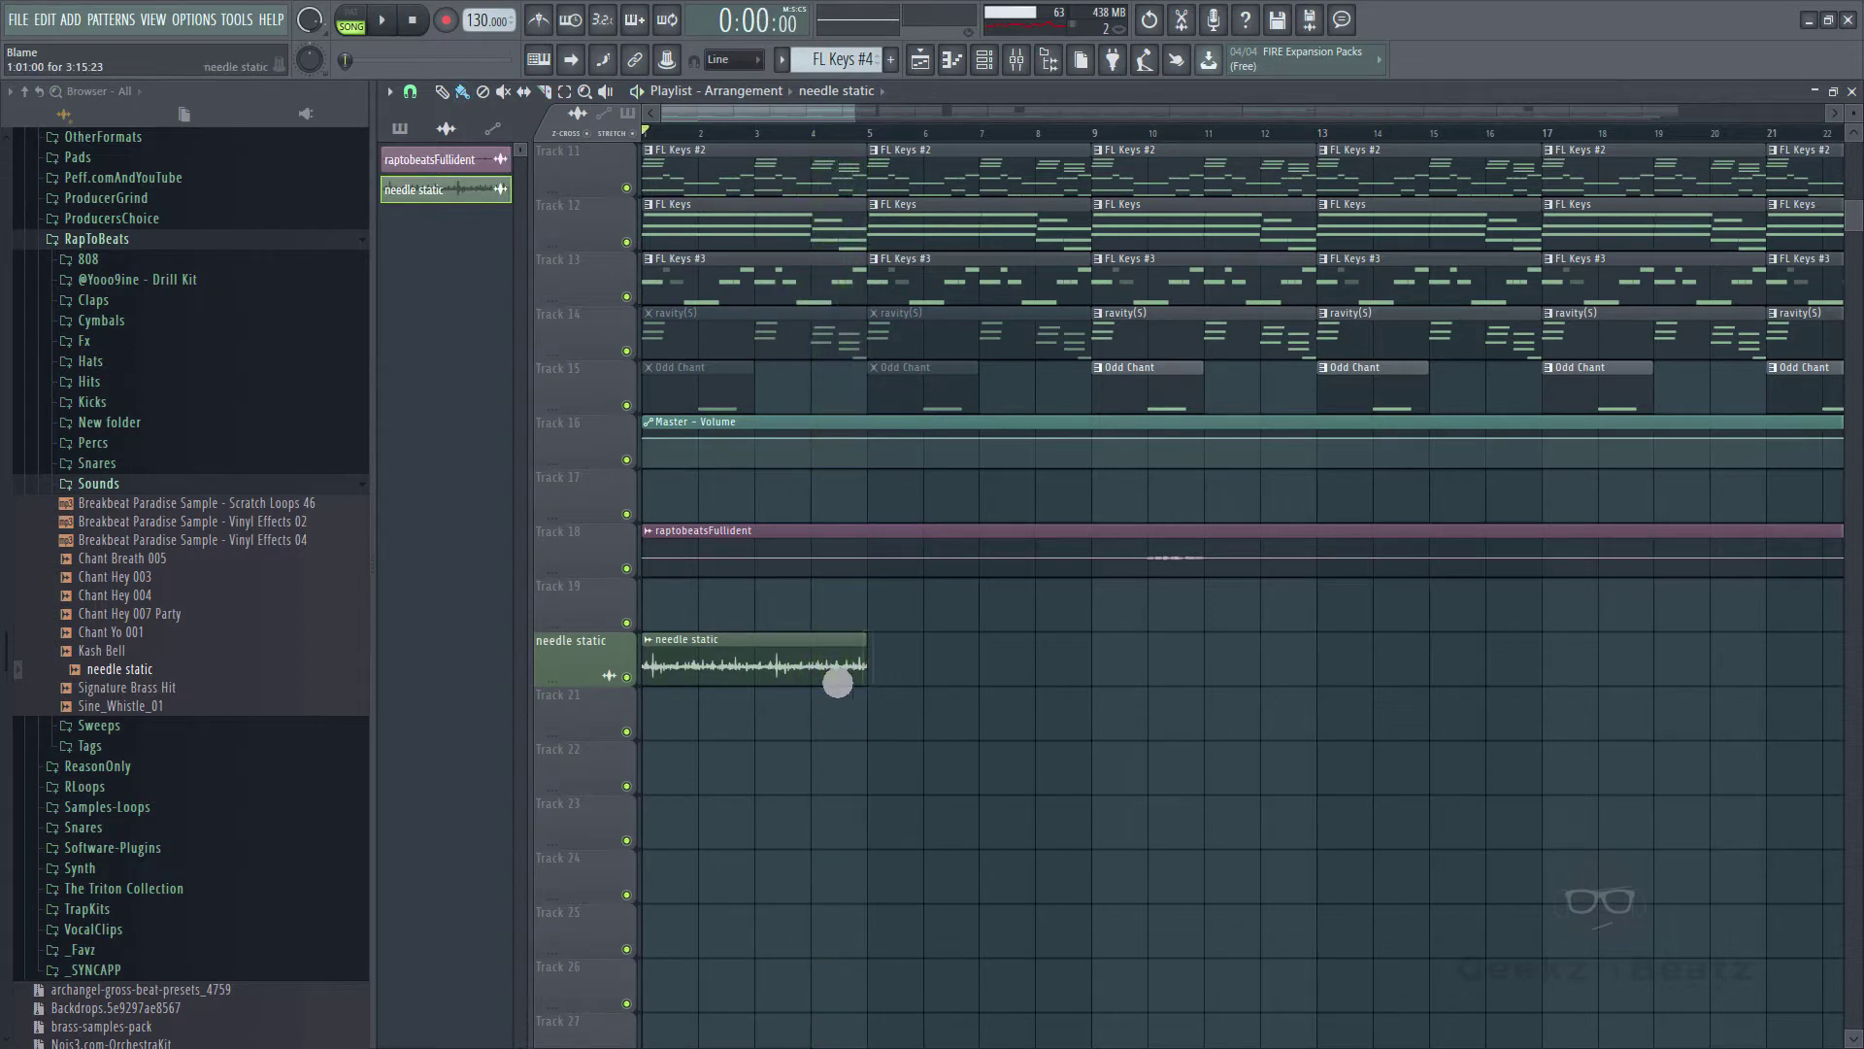
- Repeat the four-bar needle static clip from bar 5 to bar 113, and delete the extra copies past the song's end
drag(889, 685, 1831, 679)
key(space)
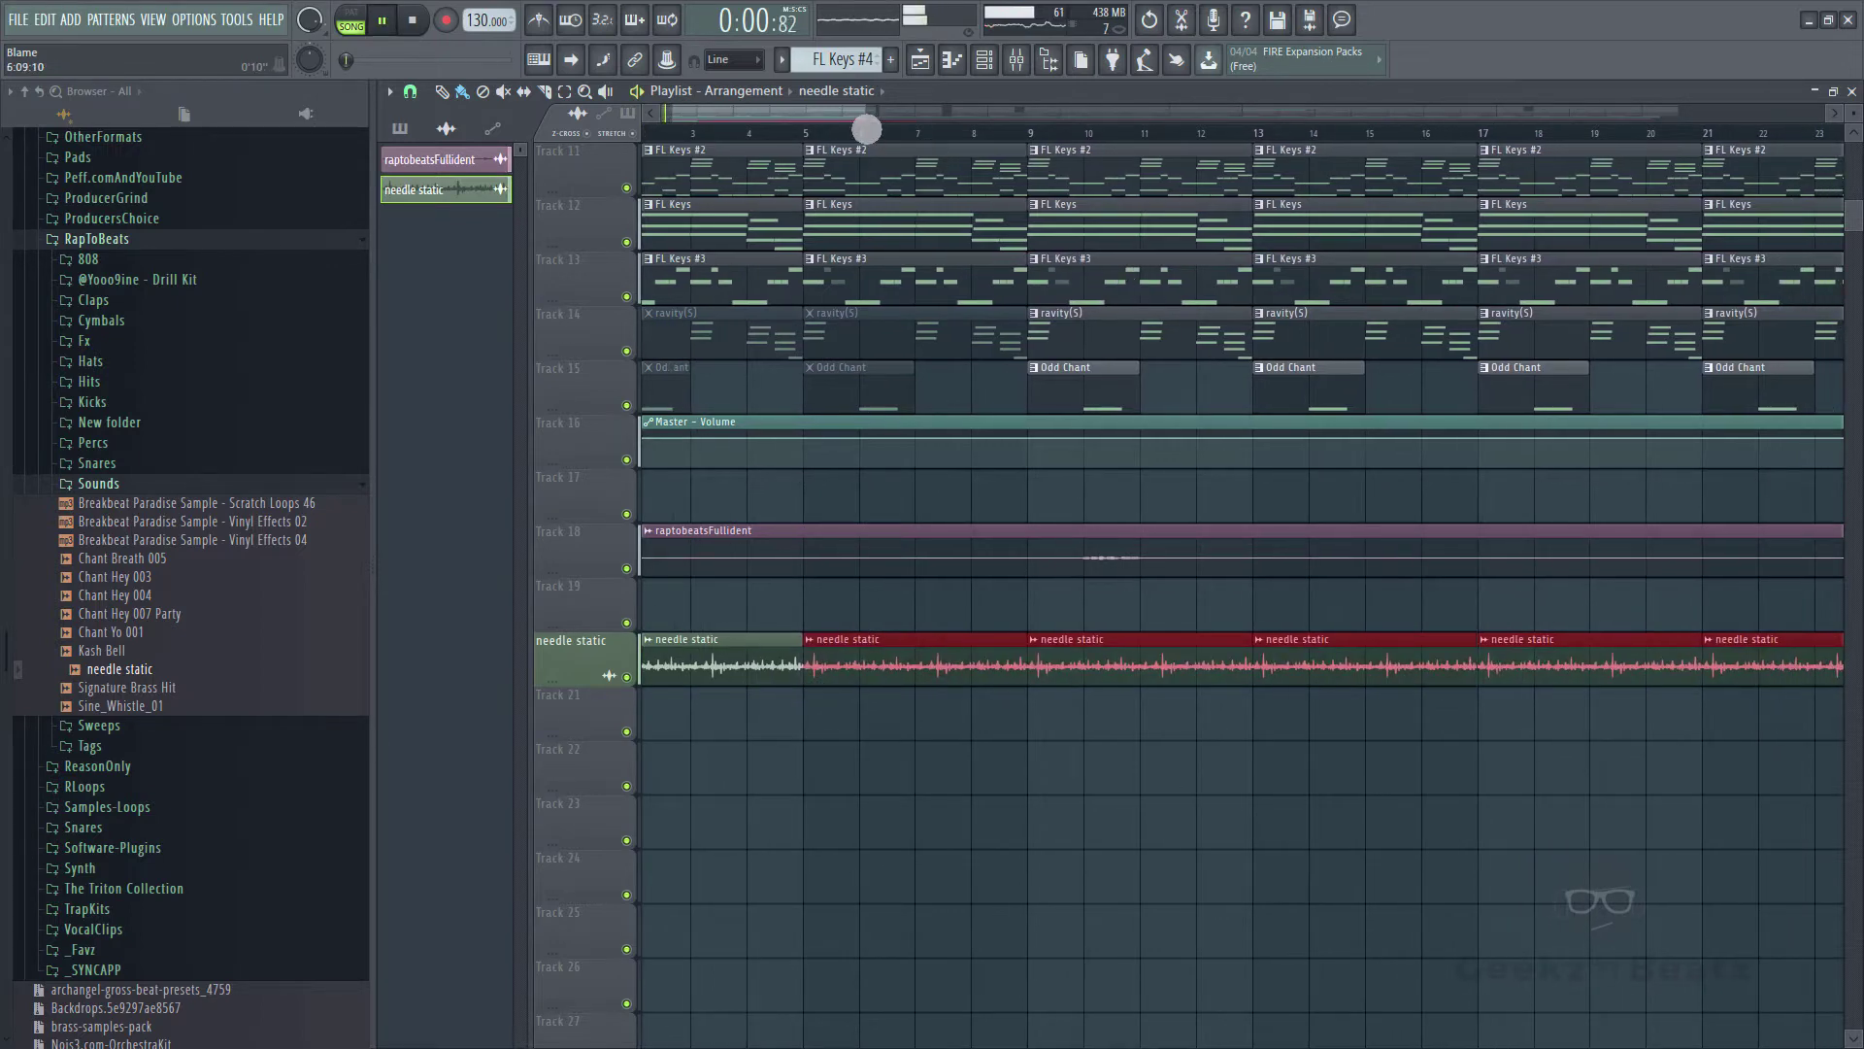
drag(940, 129, 1090, 466)
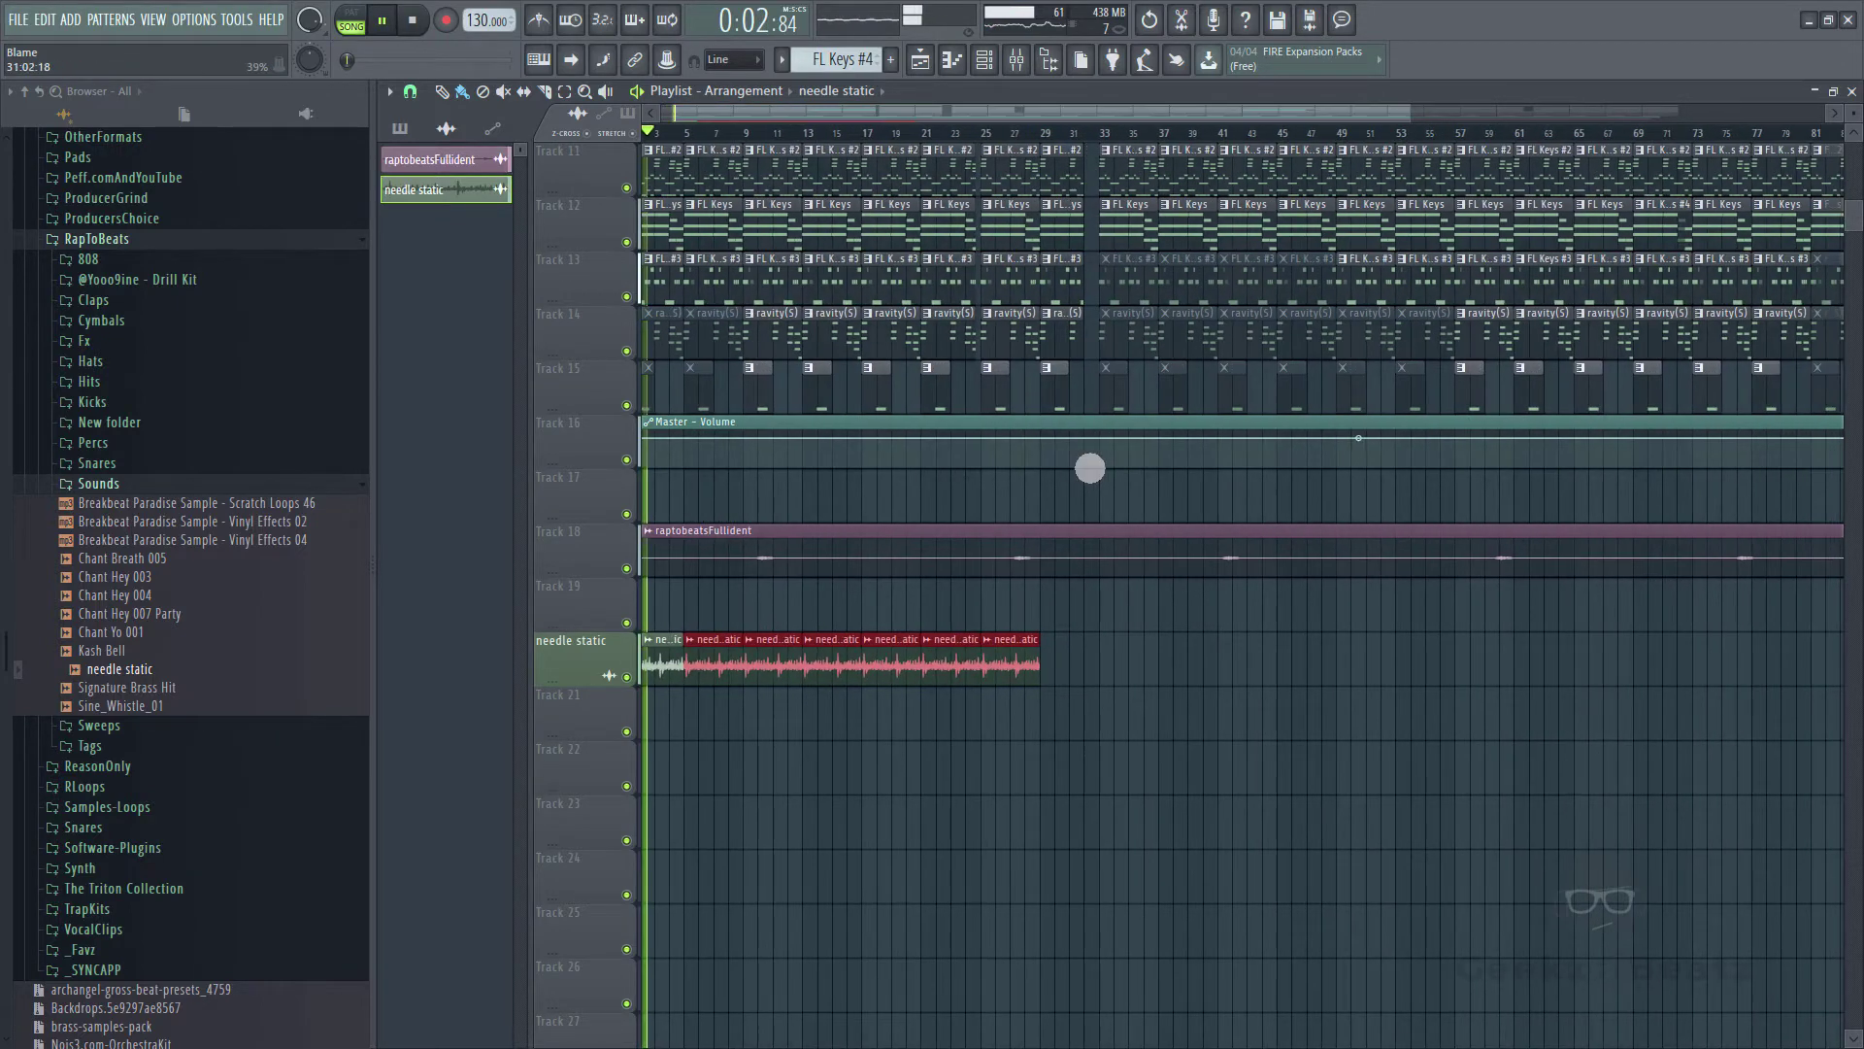
drag(1069, 657, 1857, 660)
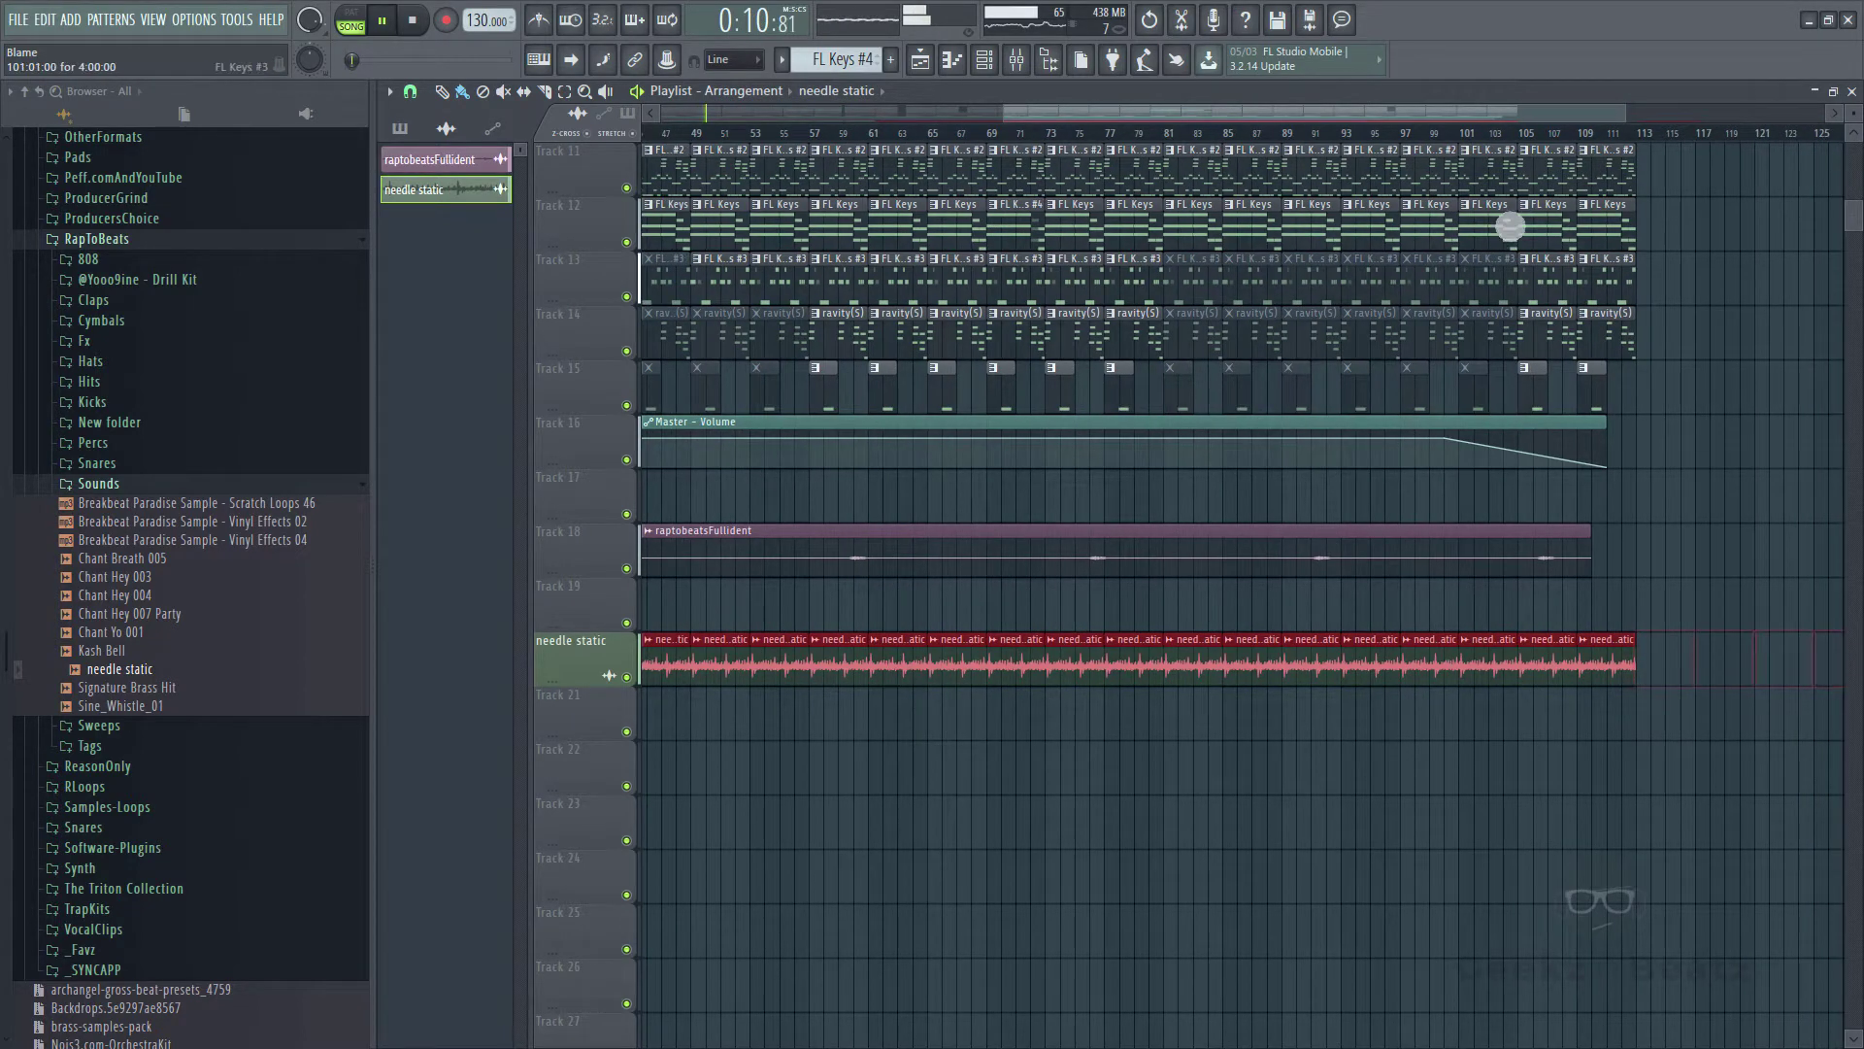
drag(1471, 116, 1553, 171)
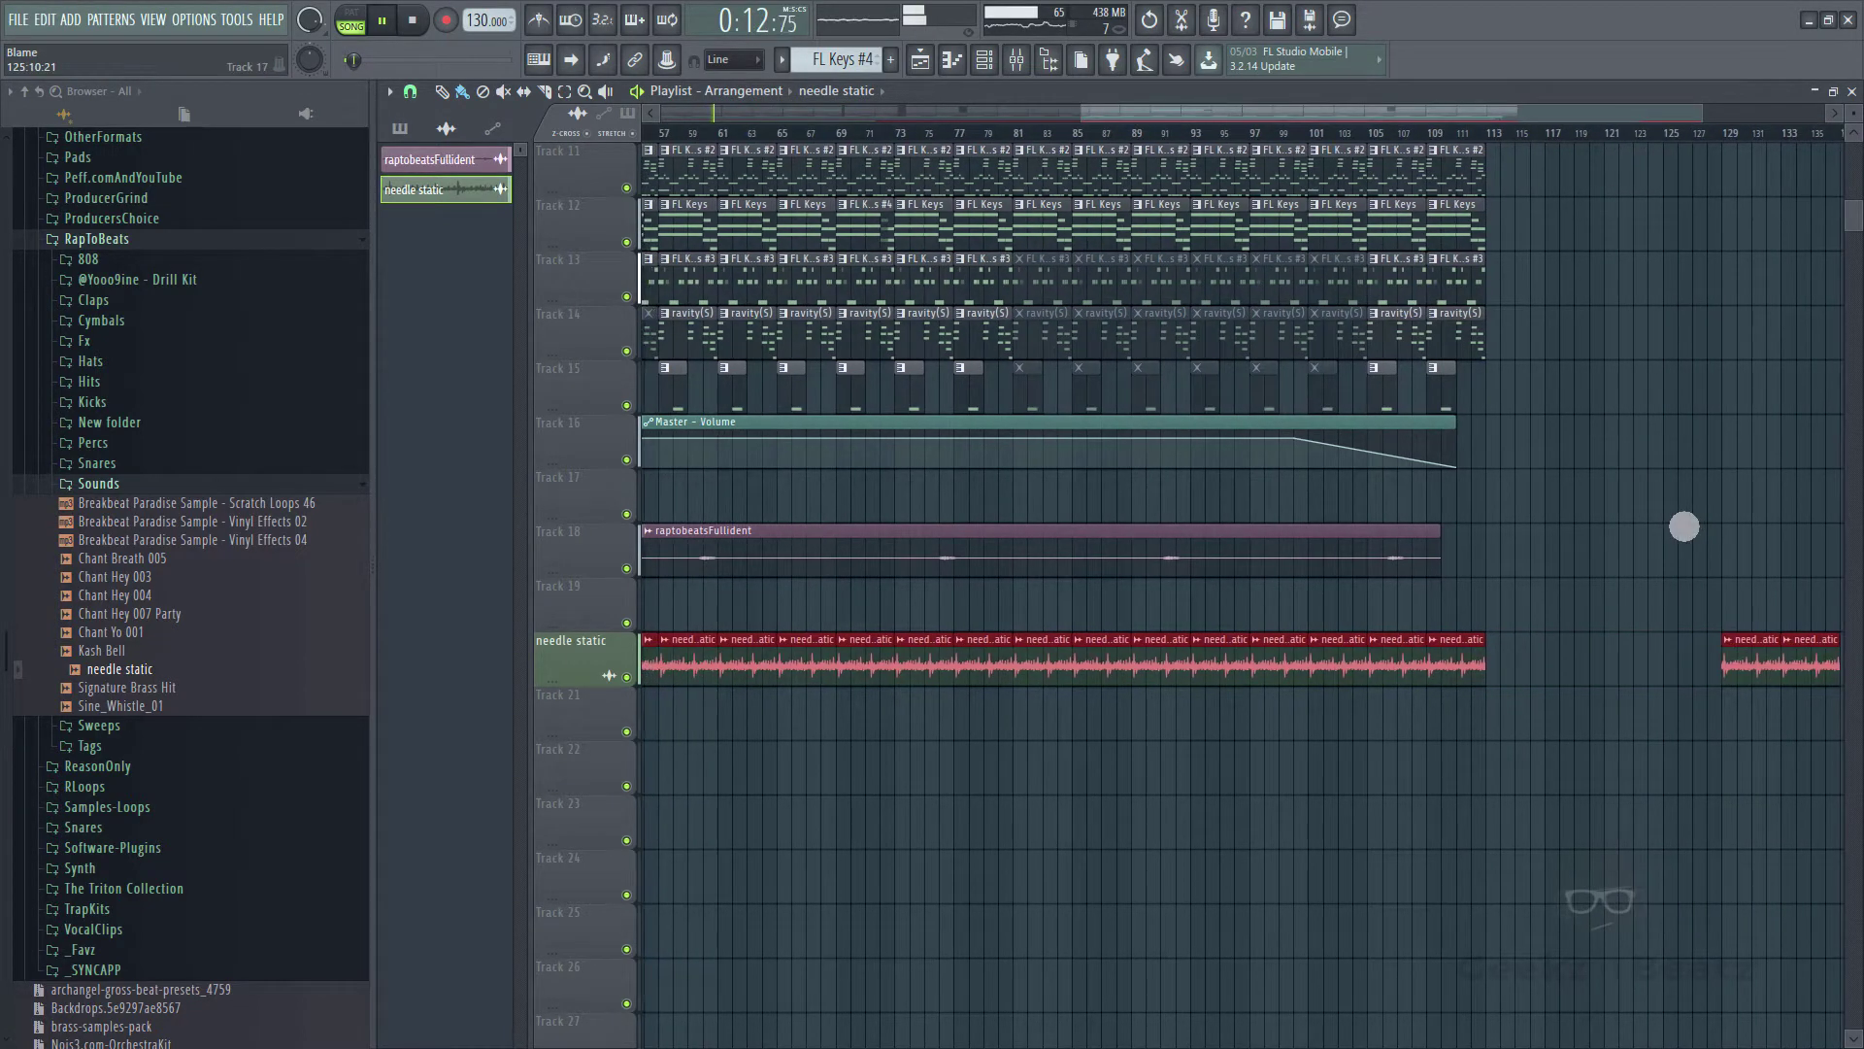
drag(1781, 680, 1830, 678)
drag(1448, 118, 473, 68)
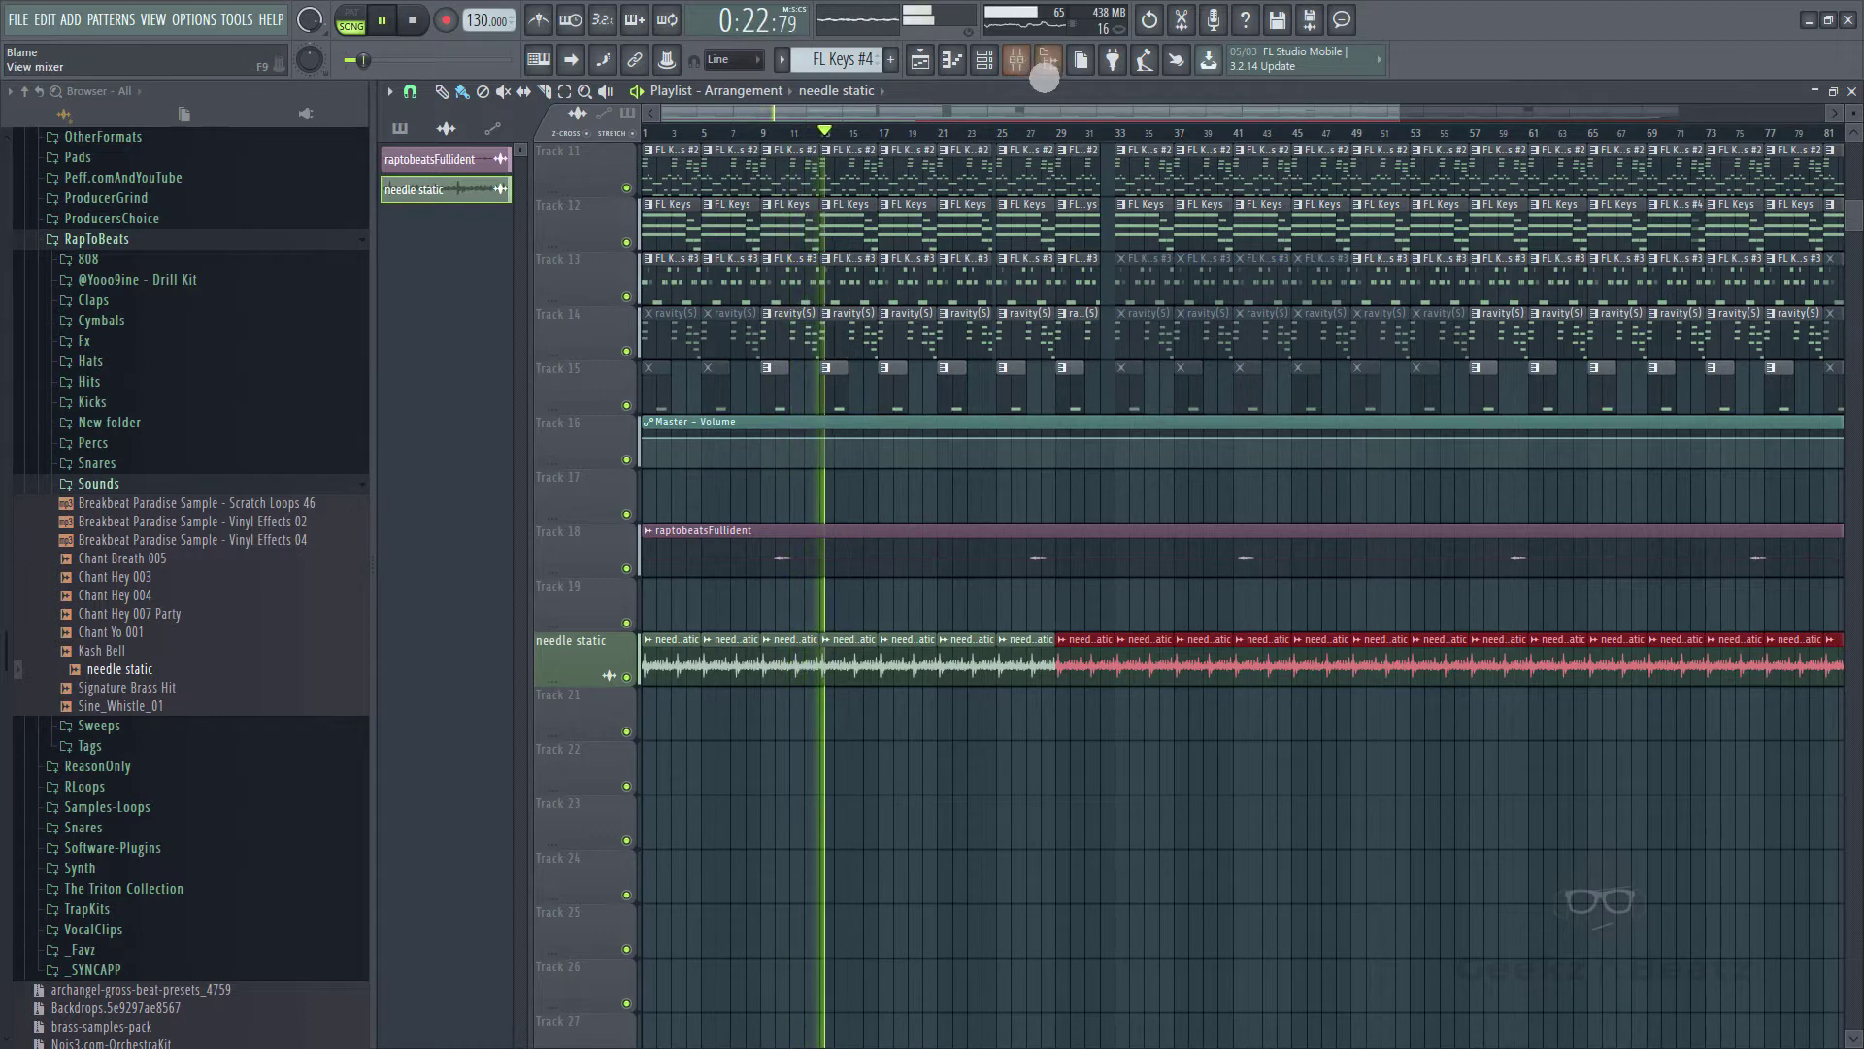
- Add Fruity Delay Bank to slot 2 of the ravity(S) mixer track
click(1046, 62)
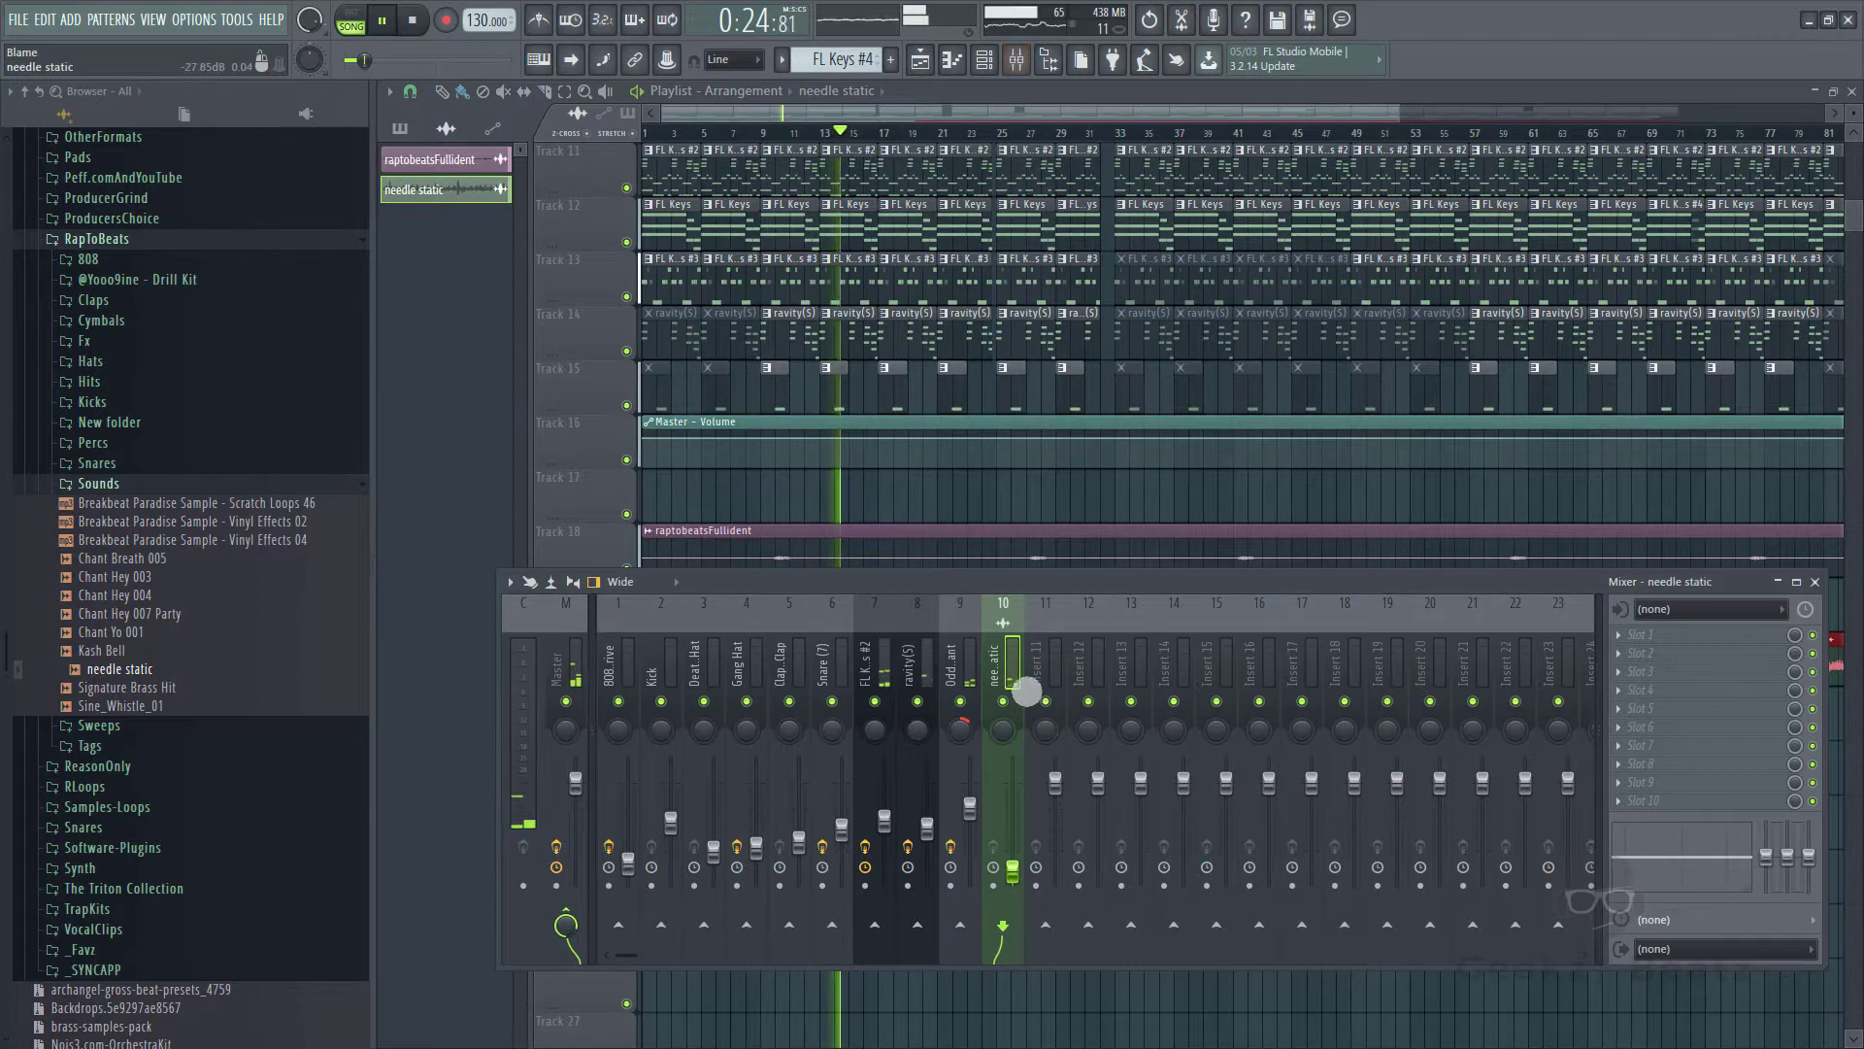
click(934, 688)
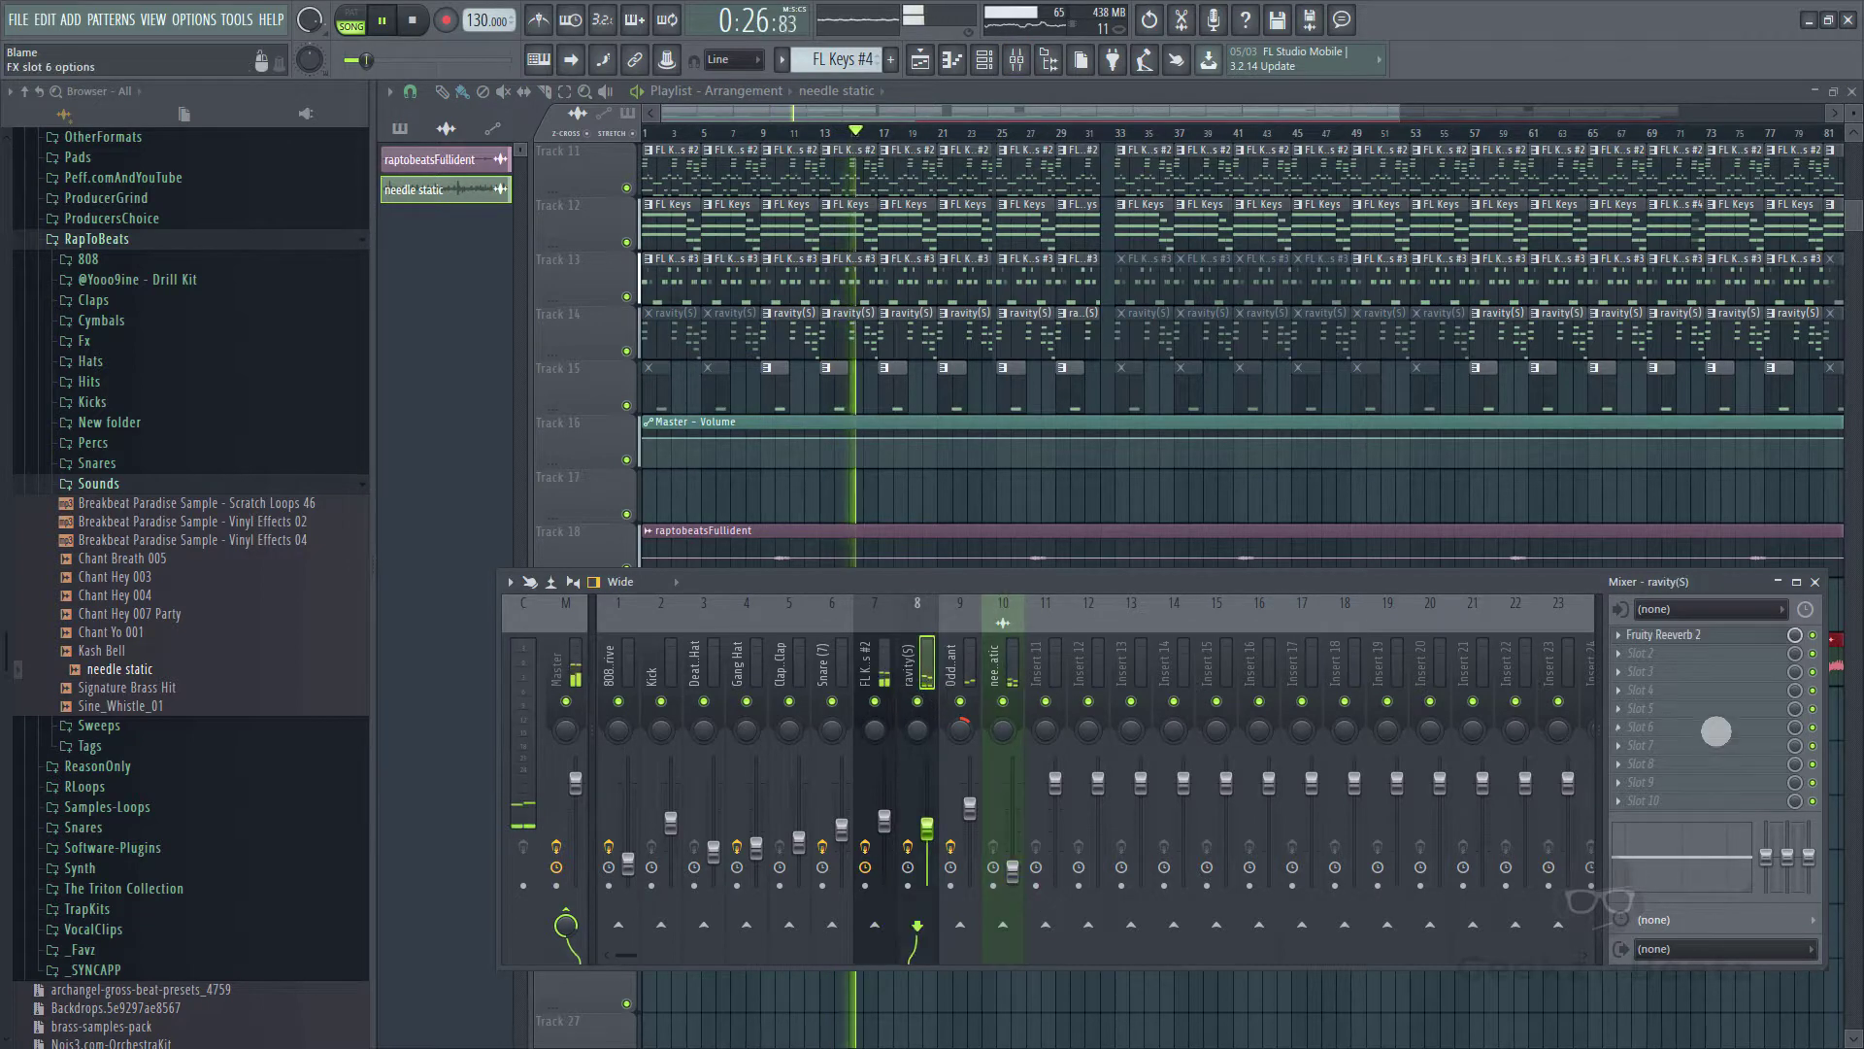
click(1632, 668)
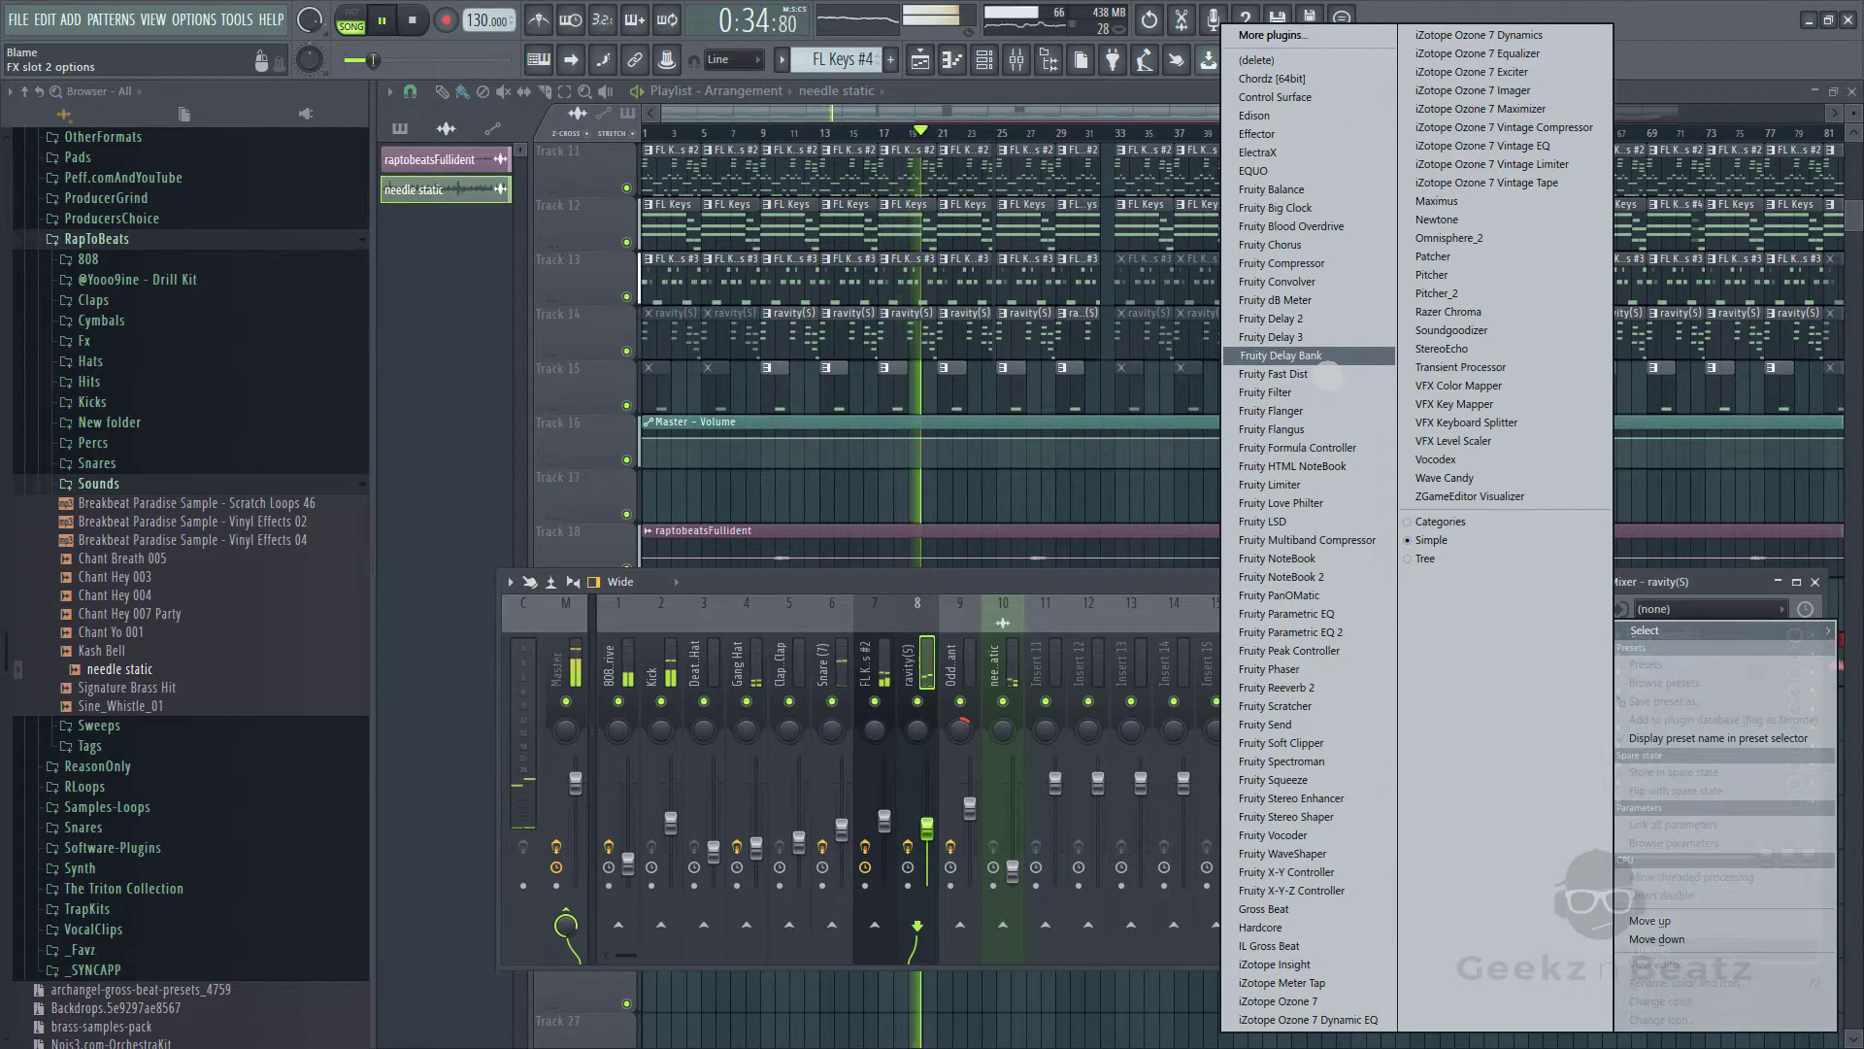
click(1326, 360)
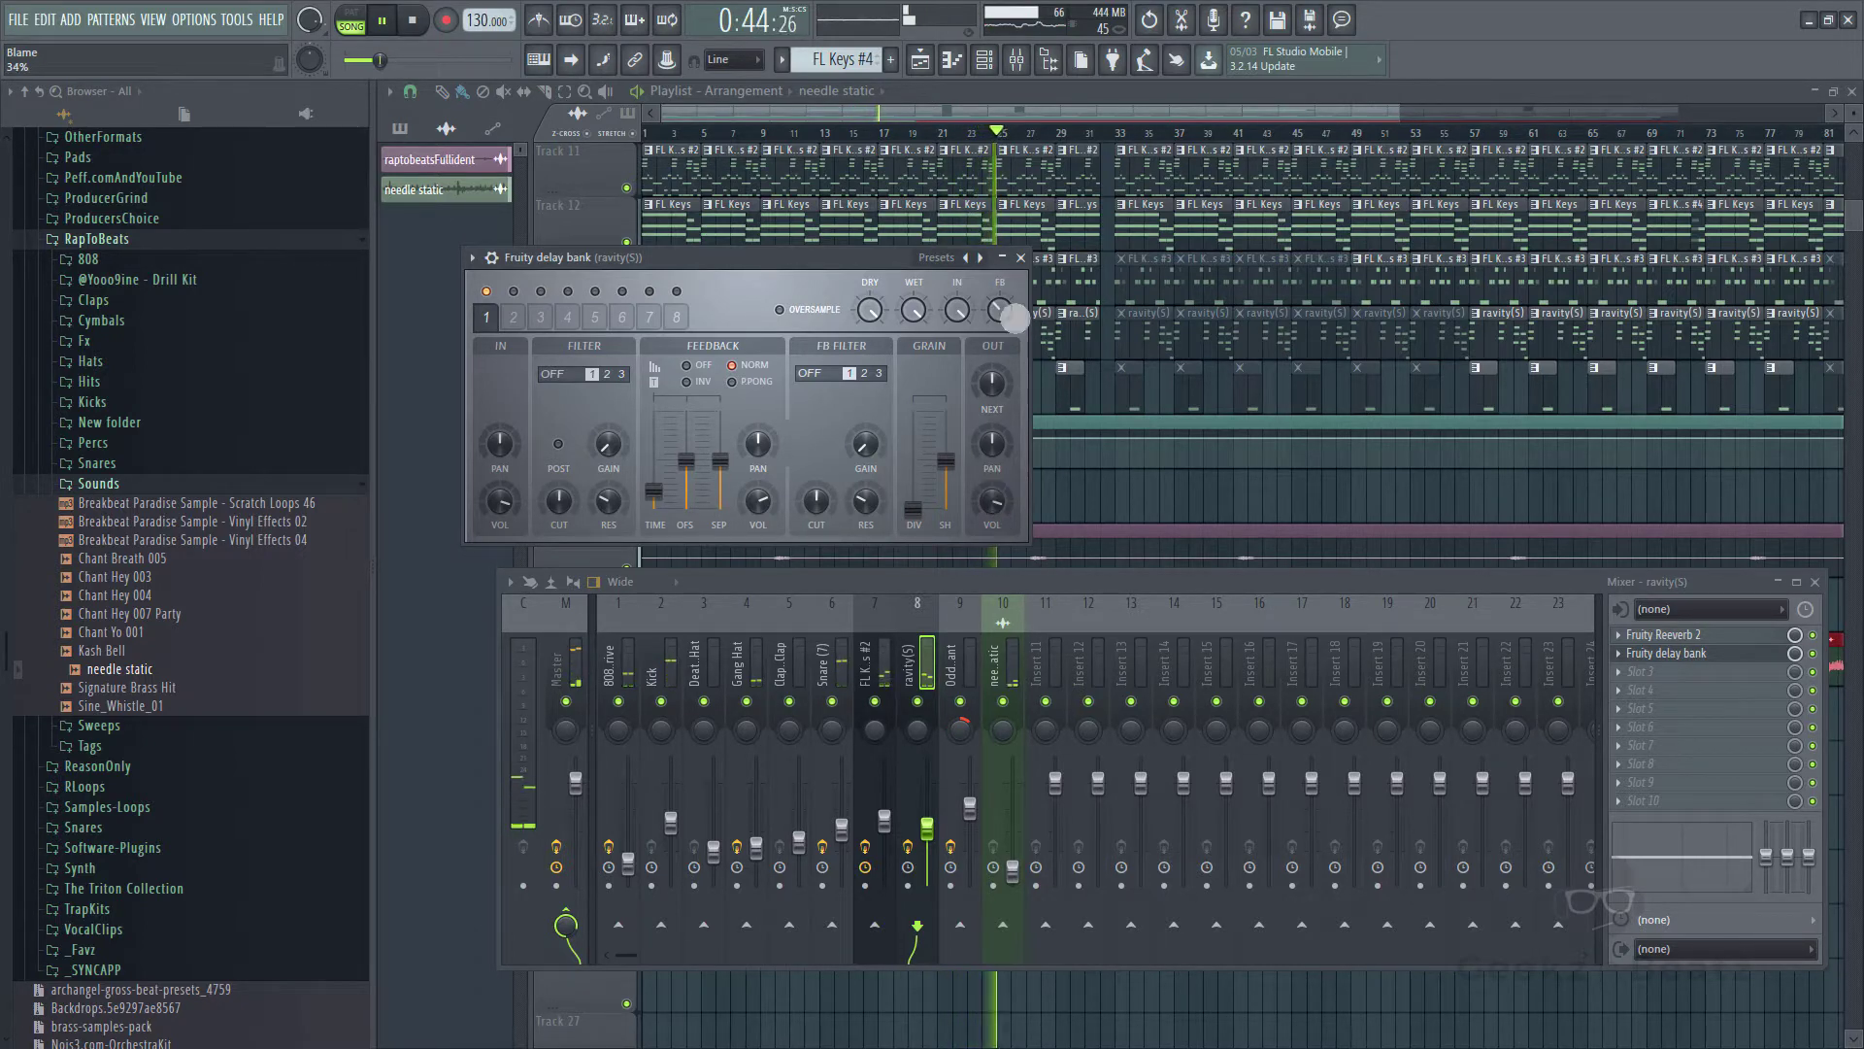
- Add Fruity Parametric EQ 2 to slot 3 of ravity(S), cut band 6 to -9.2 dB at 3924 Hz, and close both effect windows
click(1634, 679)
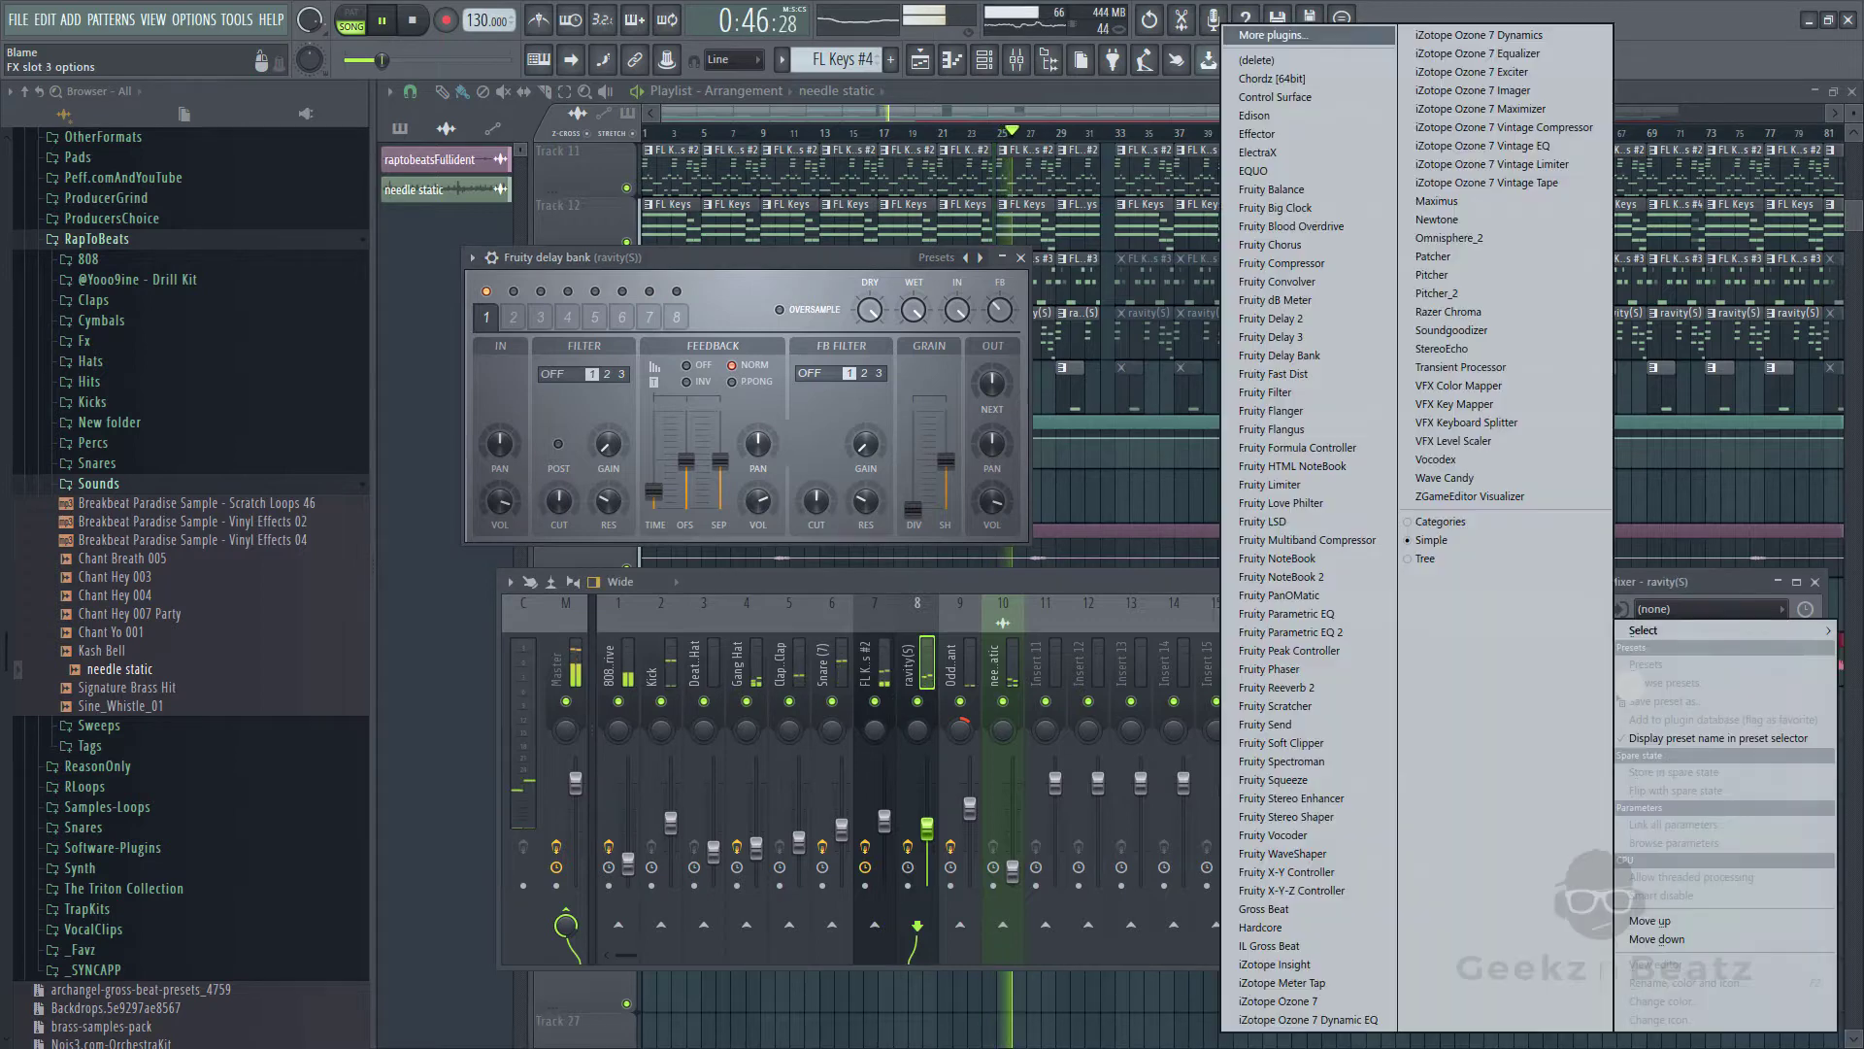
click(1301, 632)
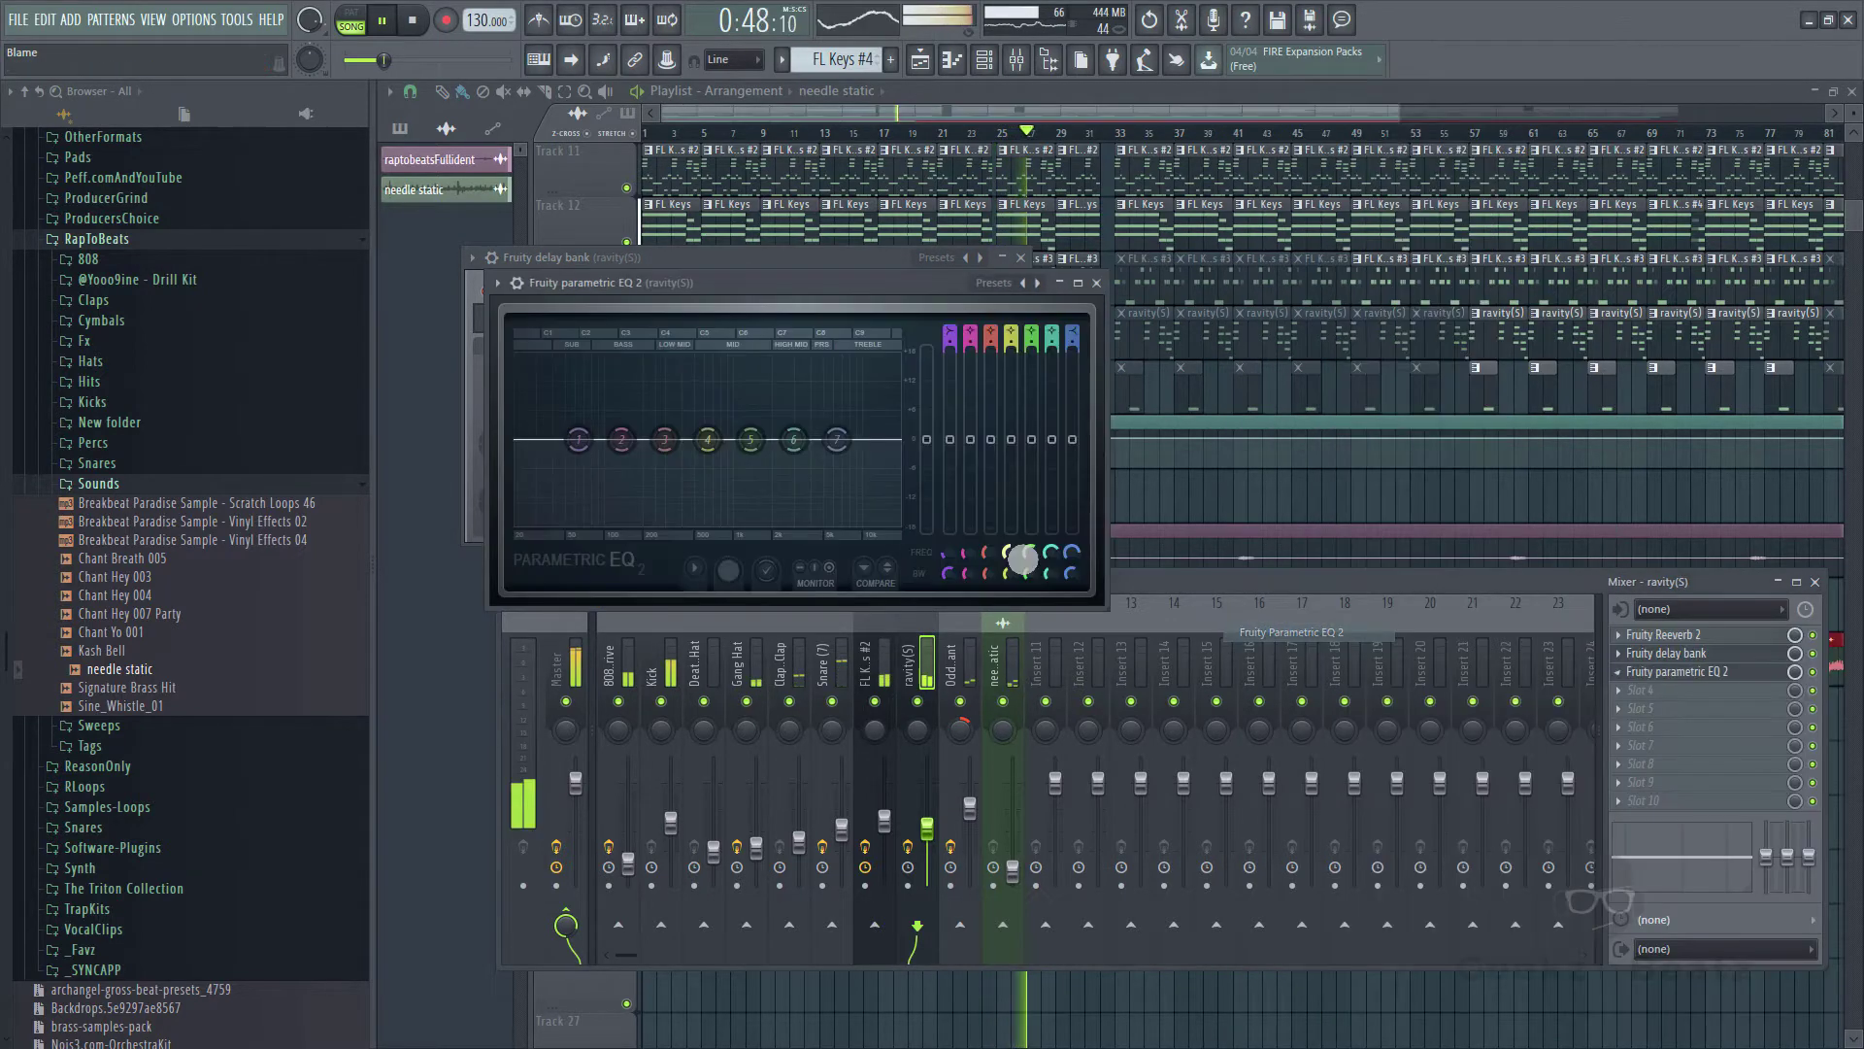
drag(813, 442, 811, 488)
drag(862, 629, 859, 610)
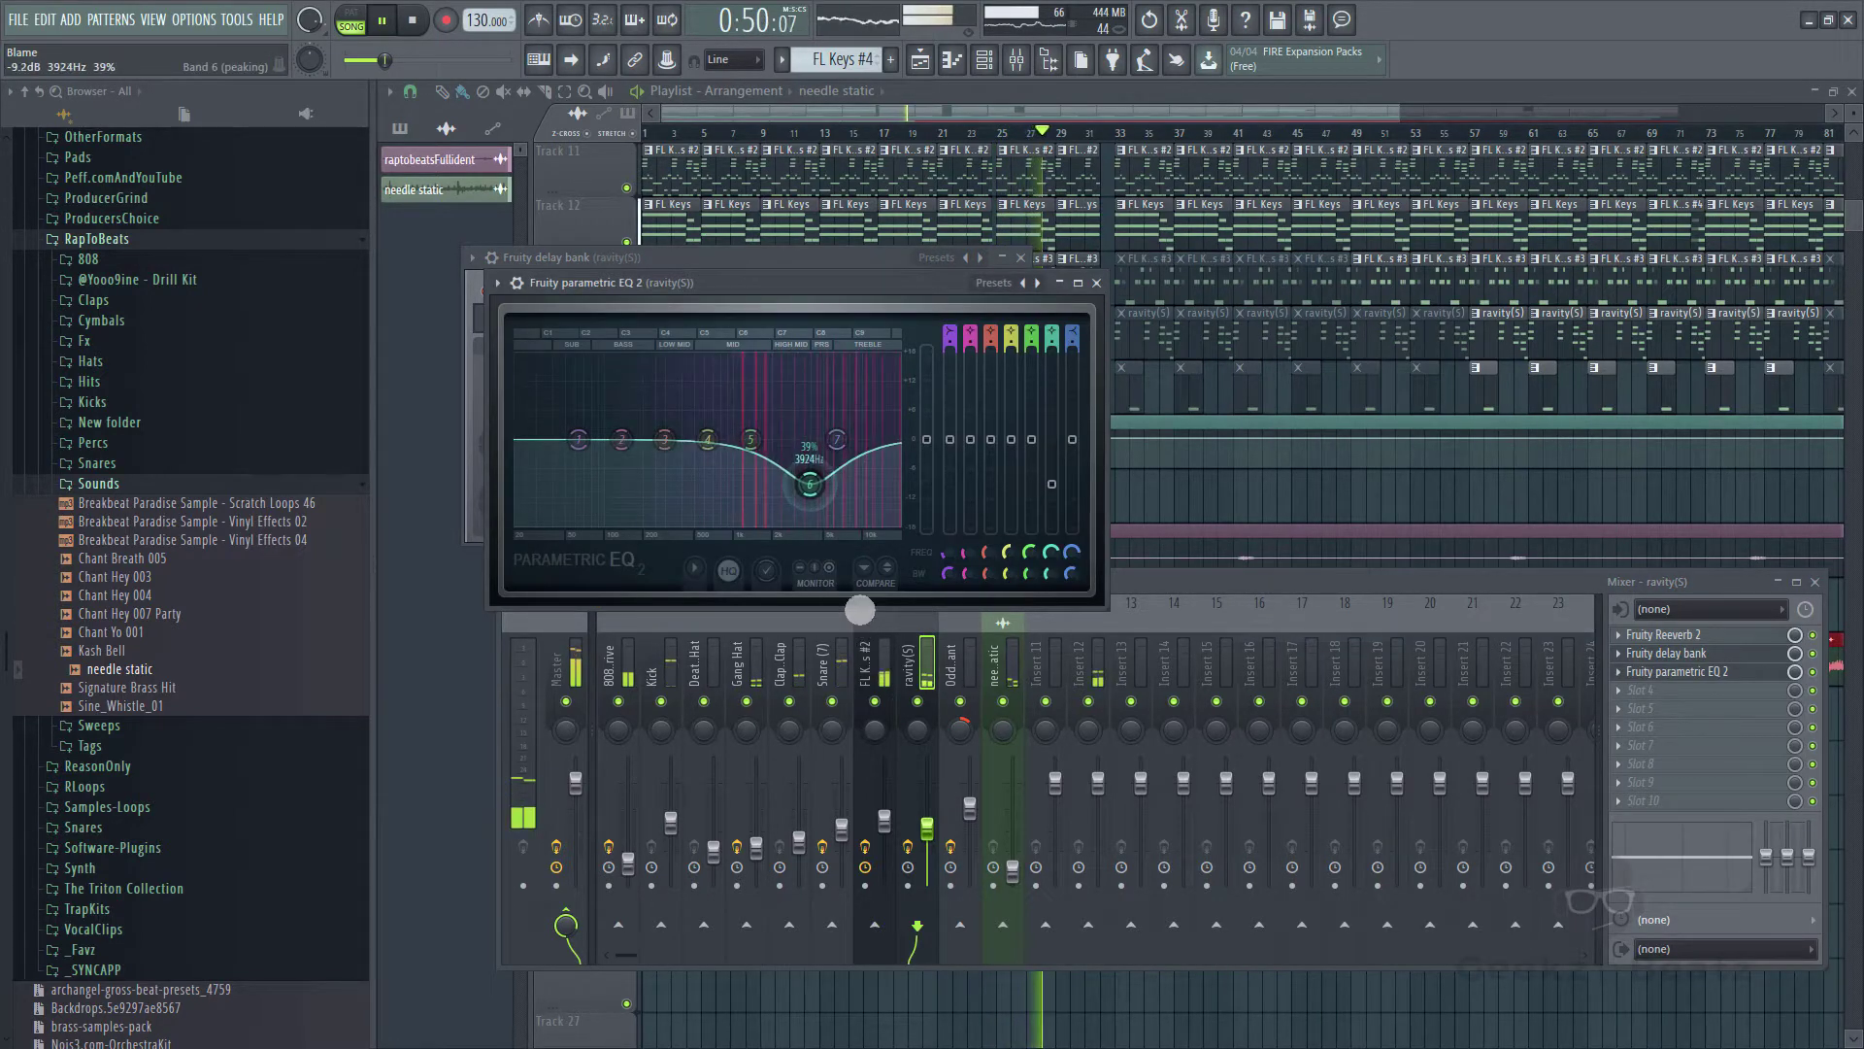
click(1097, 283)
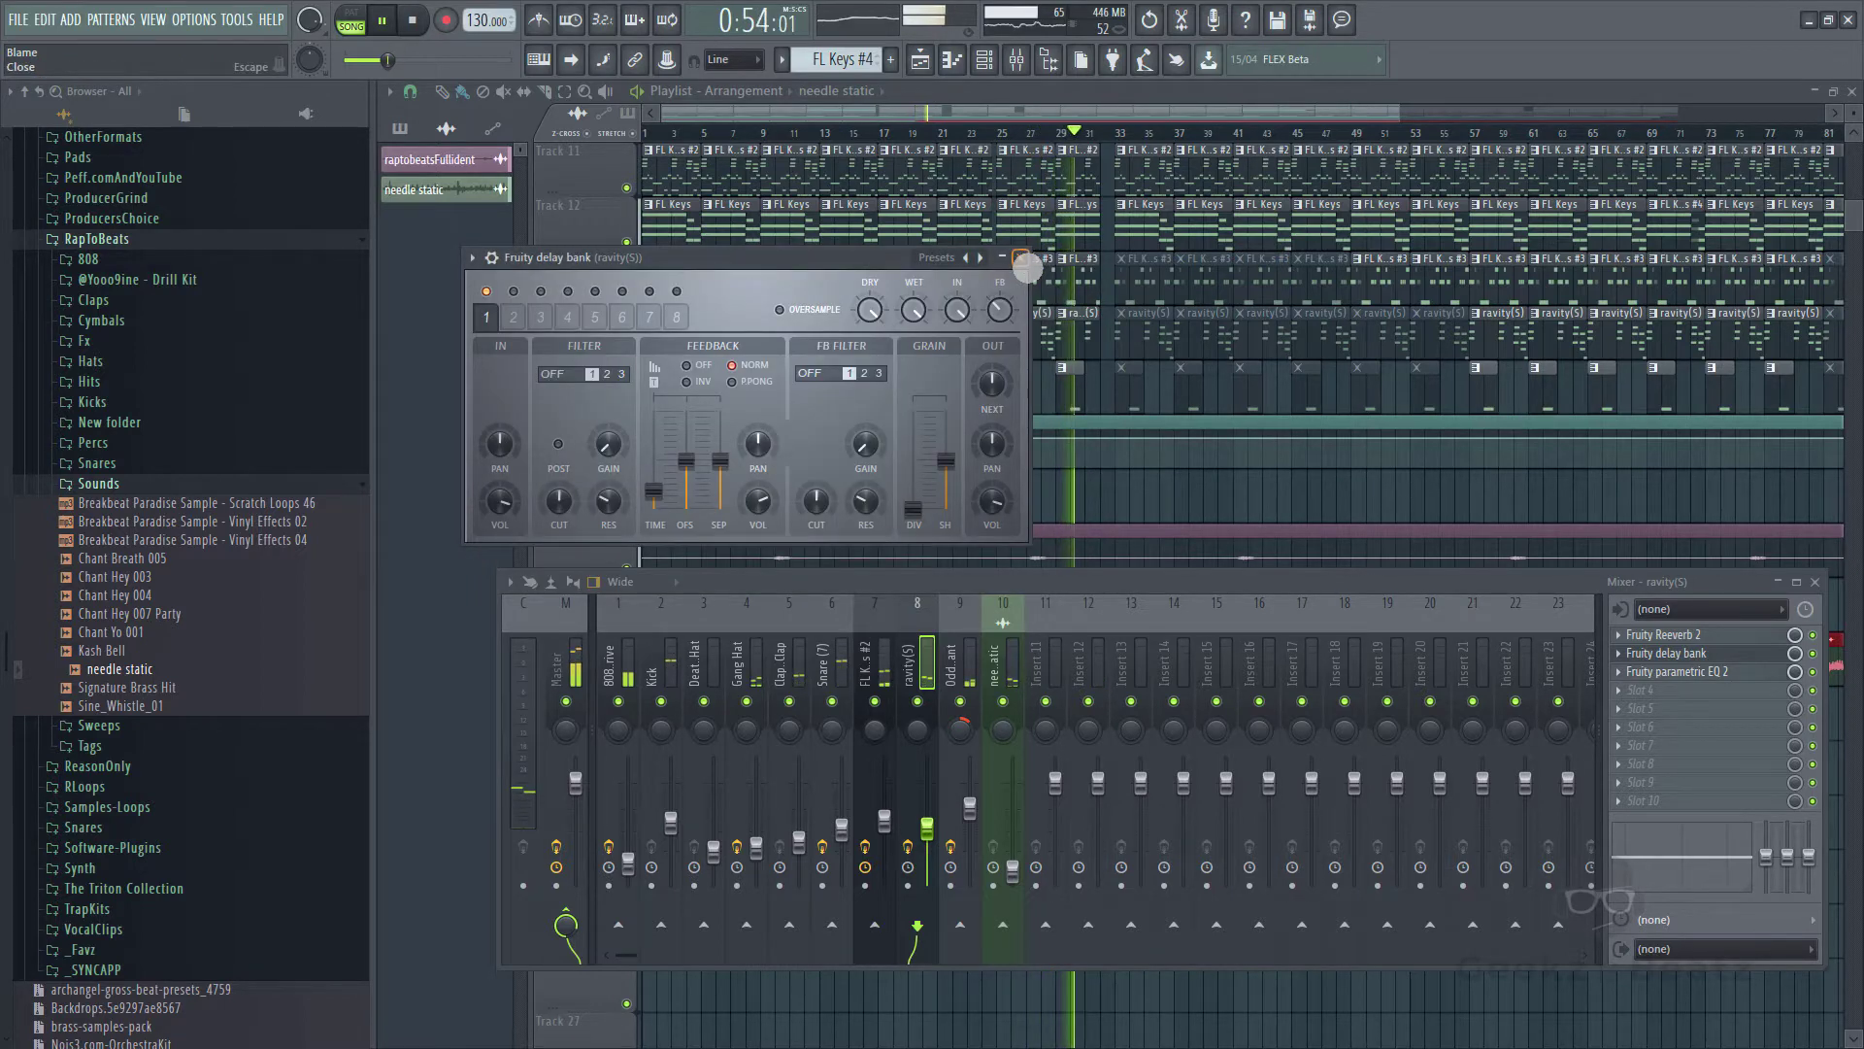
click(1022, 258)
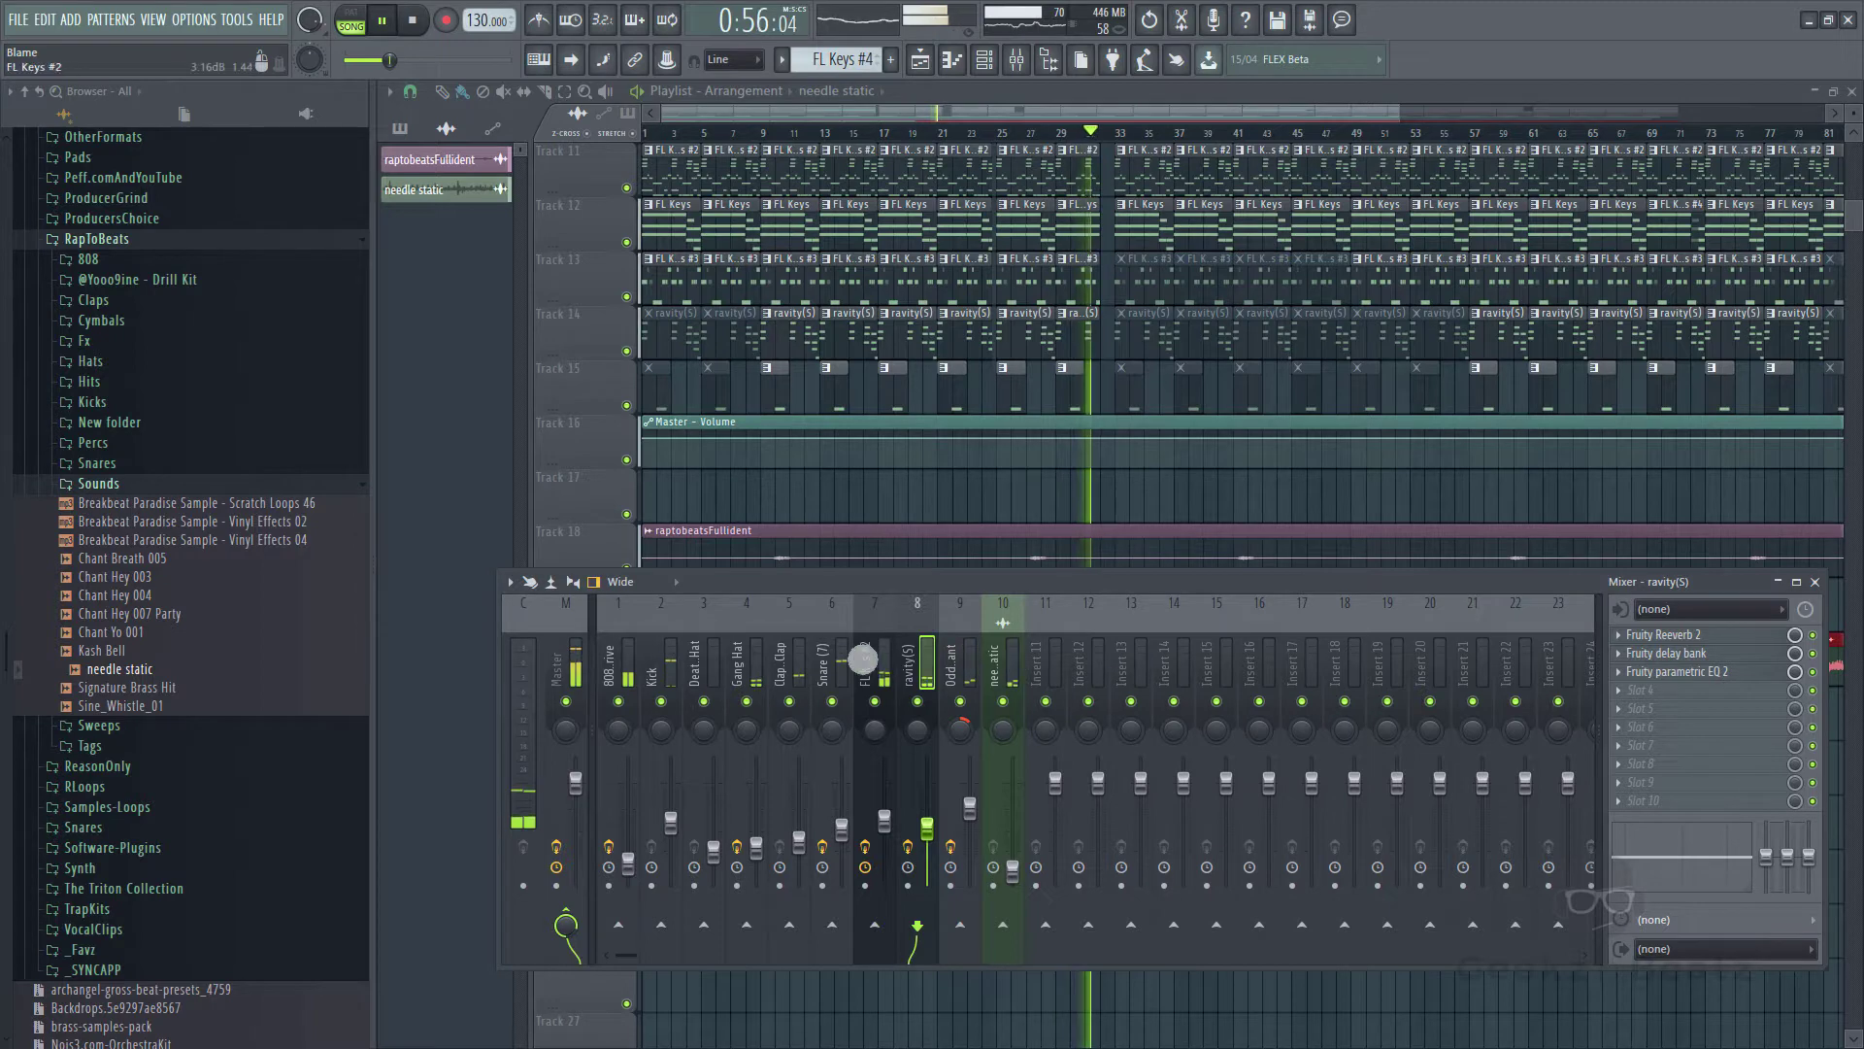
- Check the Gang Hat mixer track, close the mixer, and replay the break just before bar 33
click(755, 670)
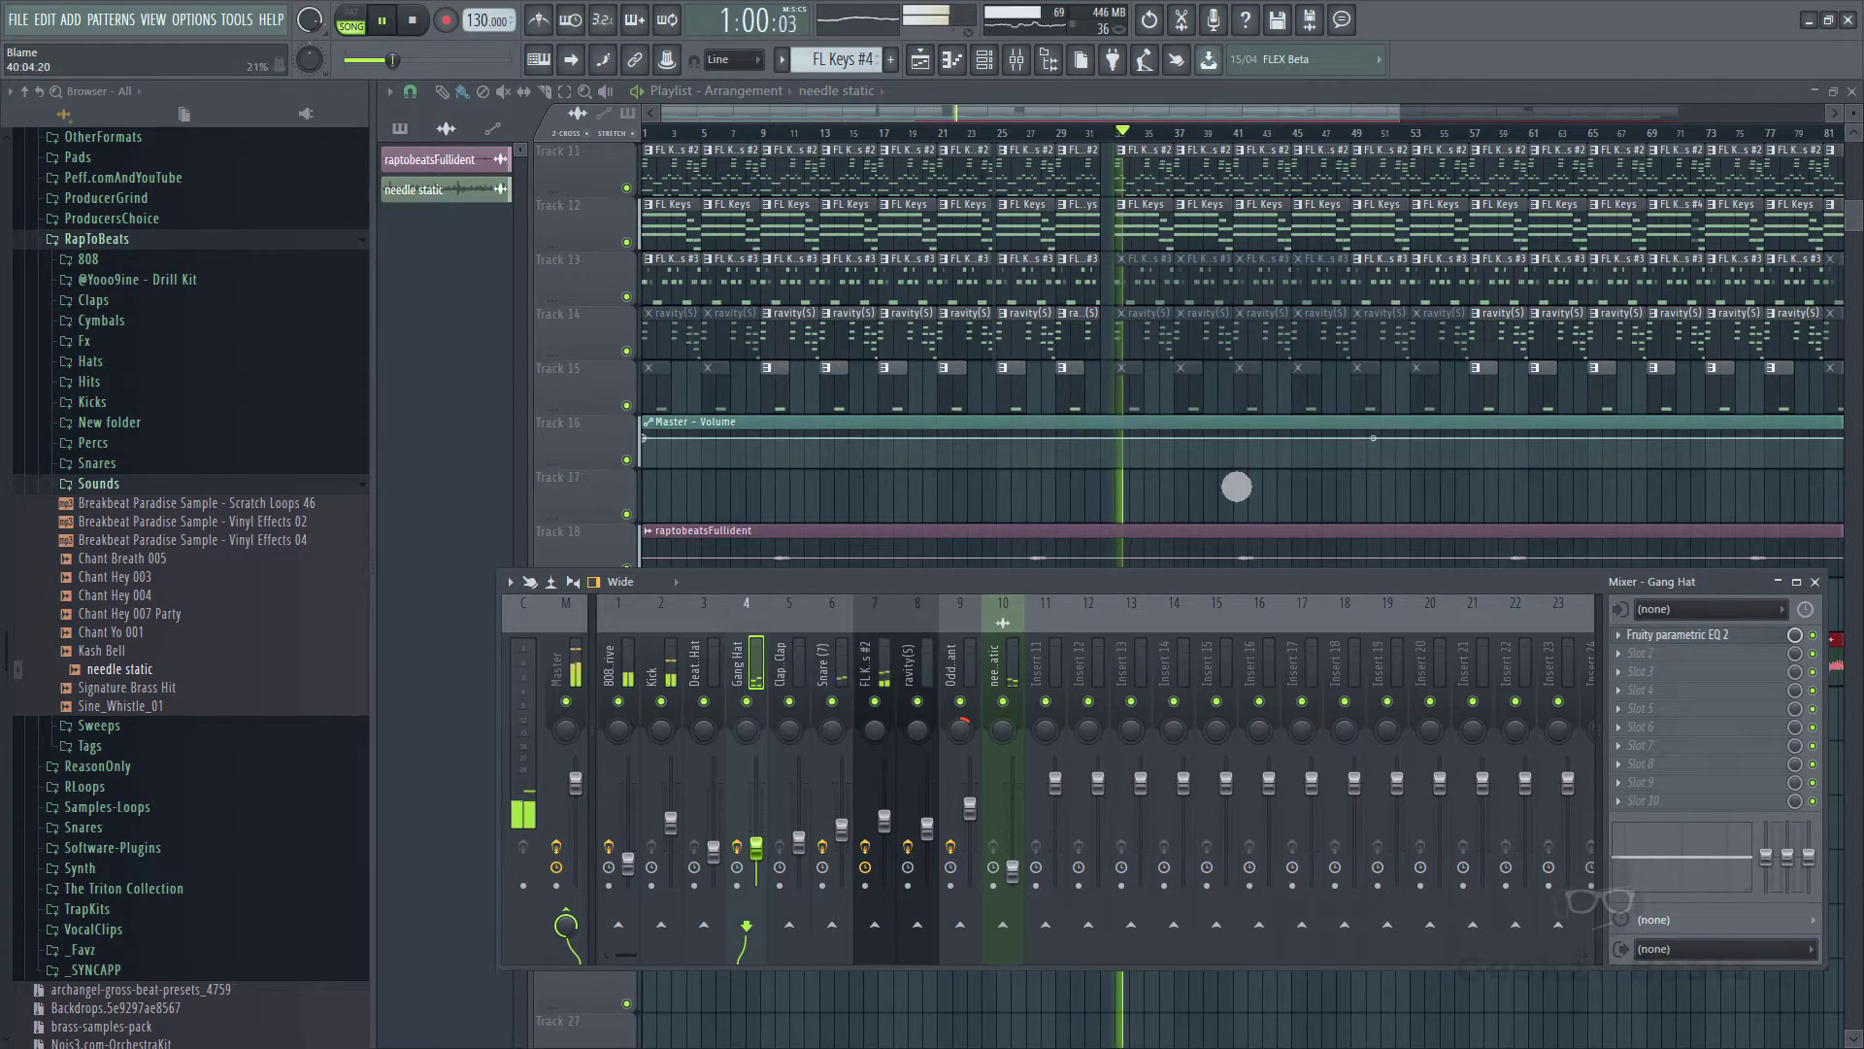
key(F9)
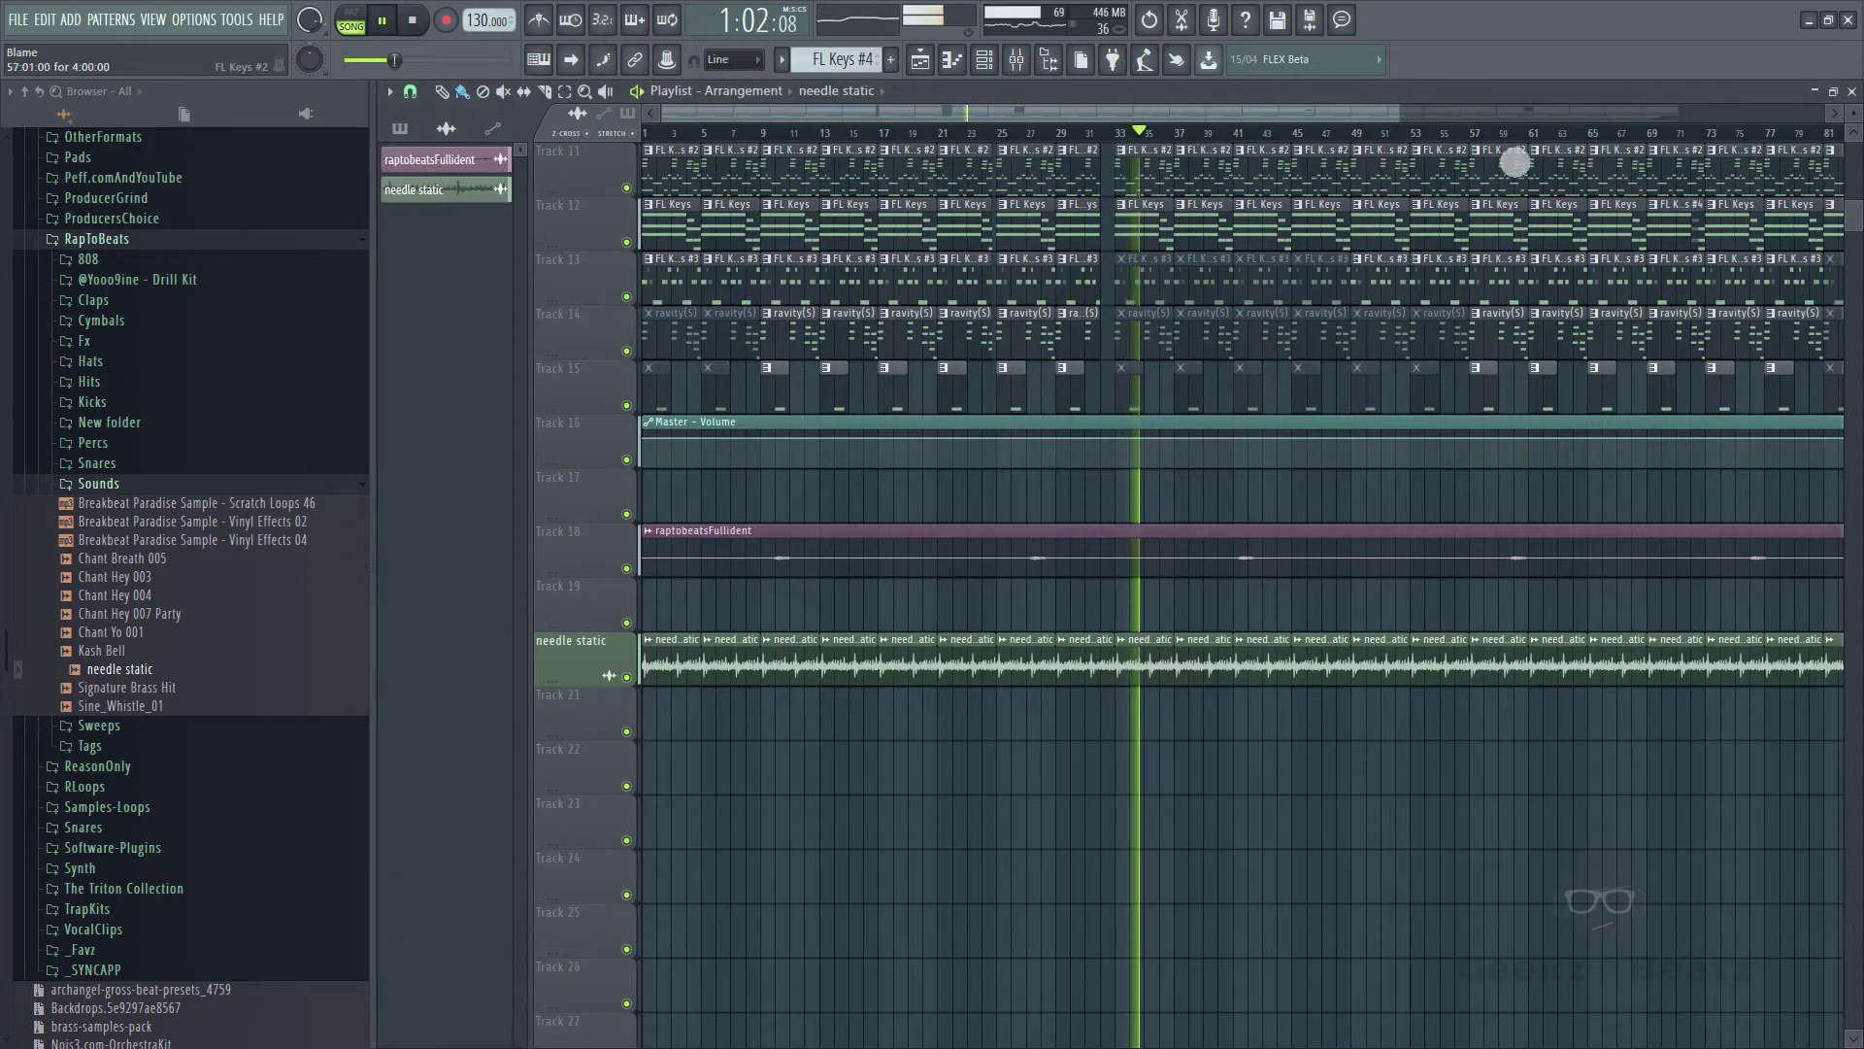
scroll(1366, 133, up, 4)
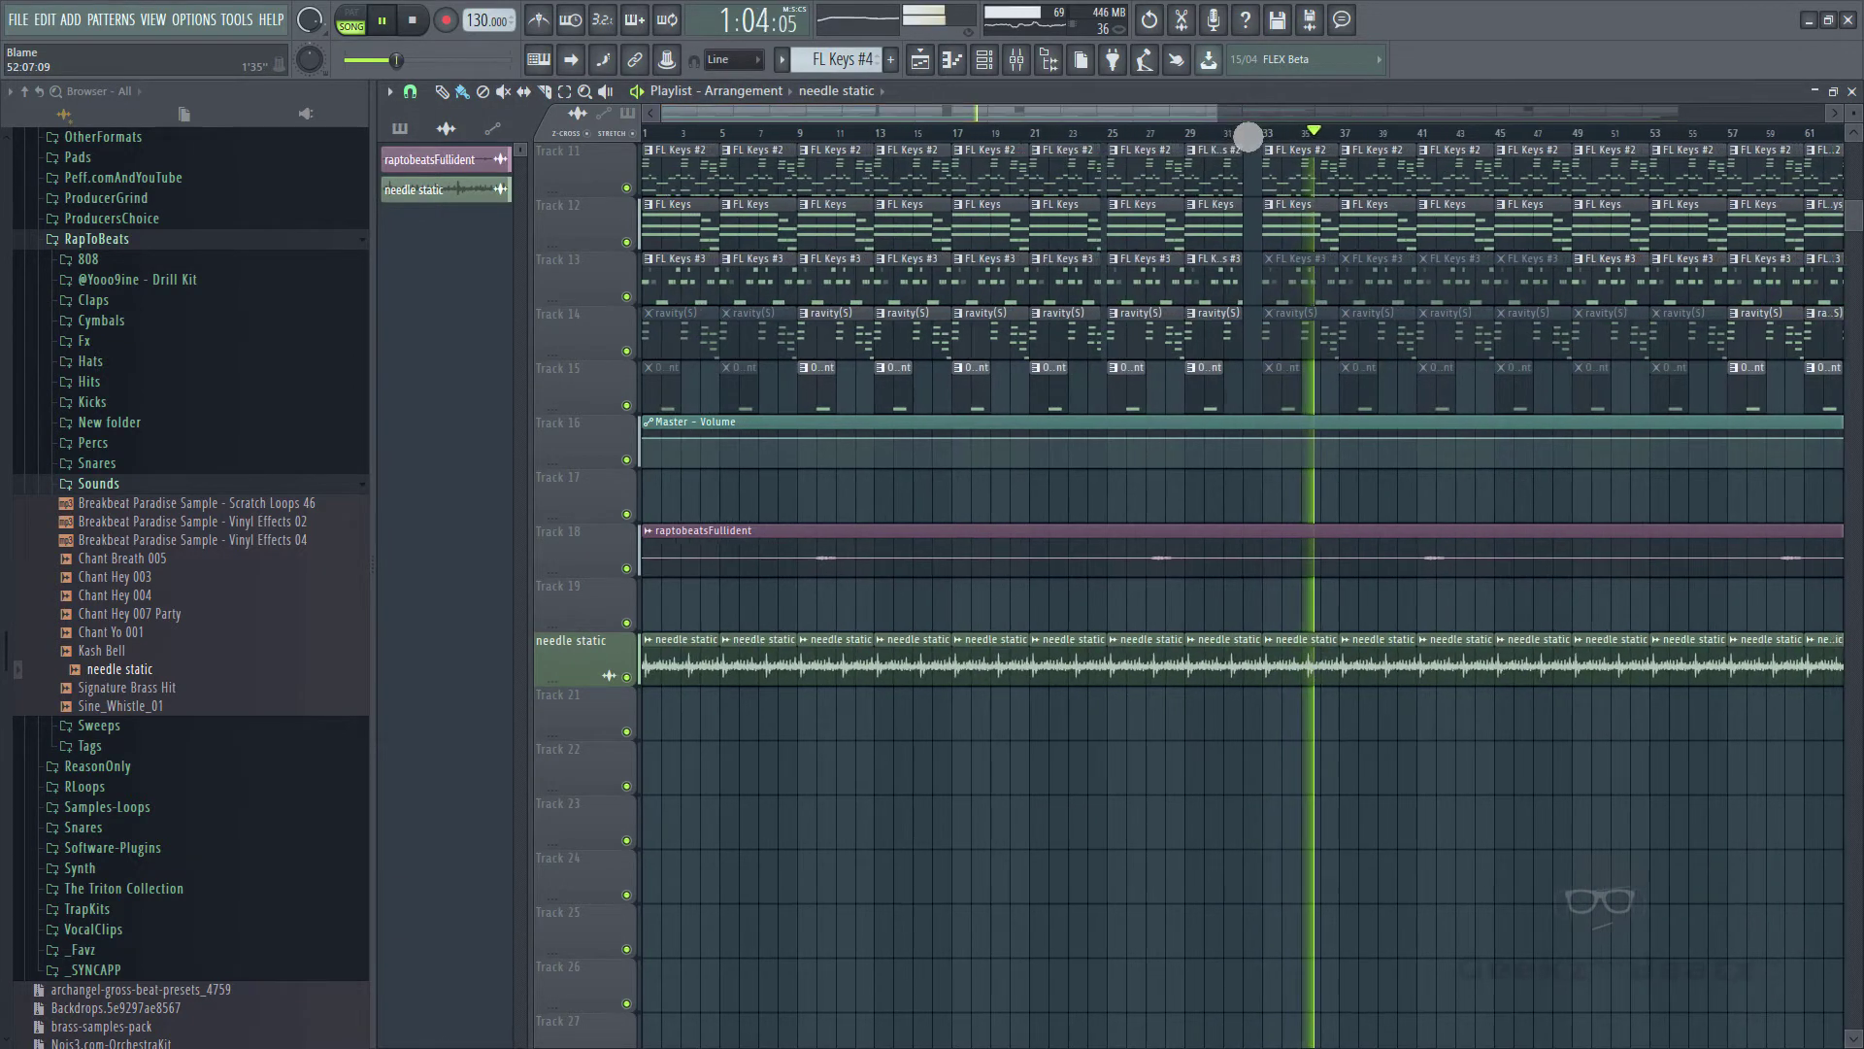
click(1243, 134)
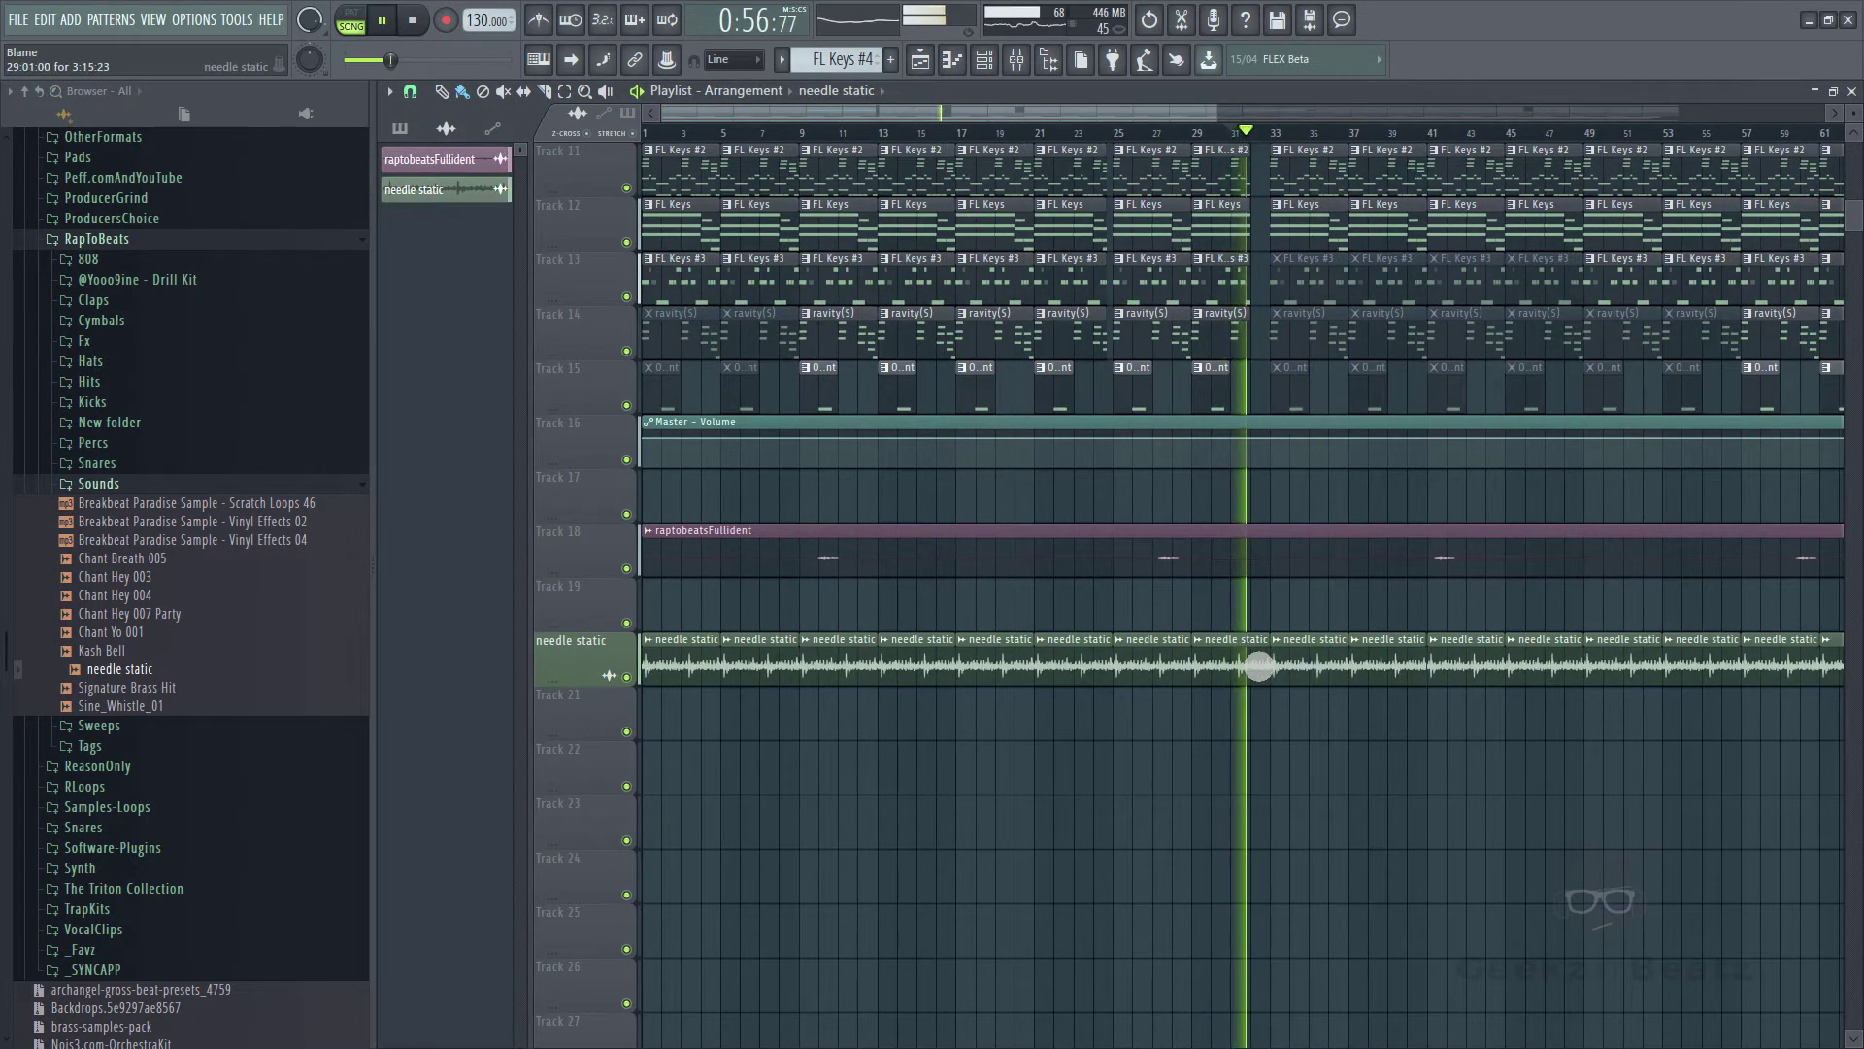
- Slice the needle static clip at bar 32, mute the one-bar piece before bar 33, and replay the break
key(c)
drag(1252, 626, 1256, 711)
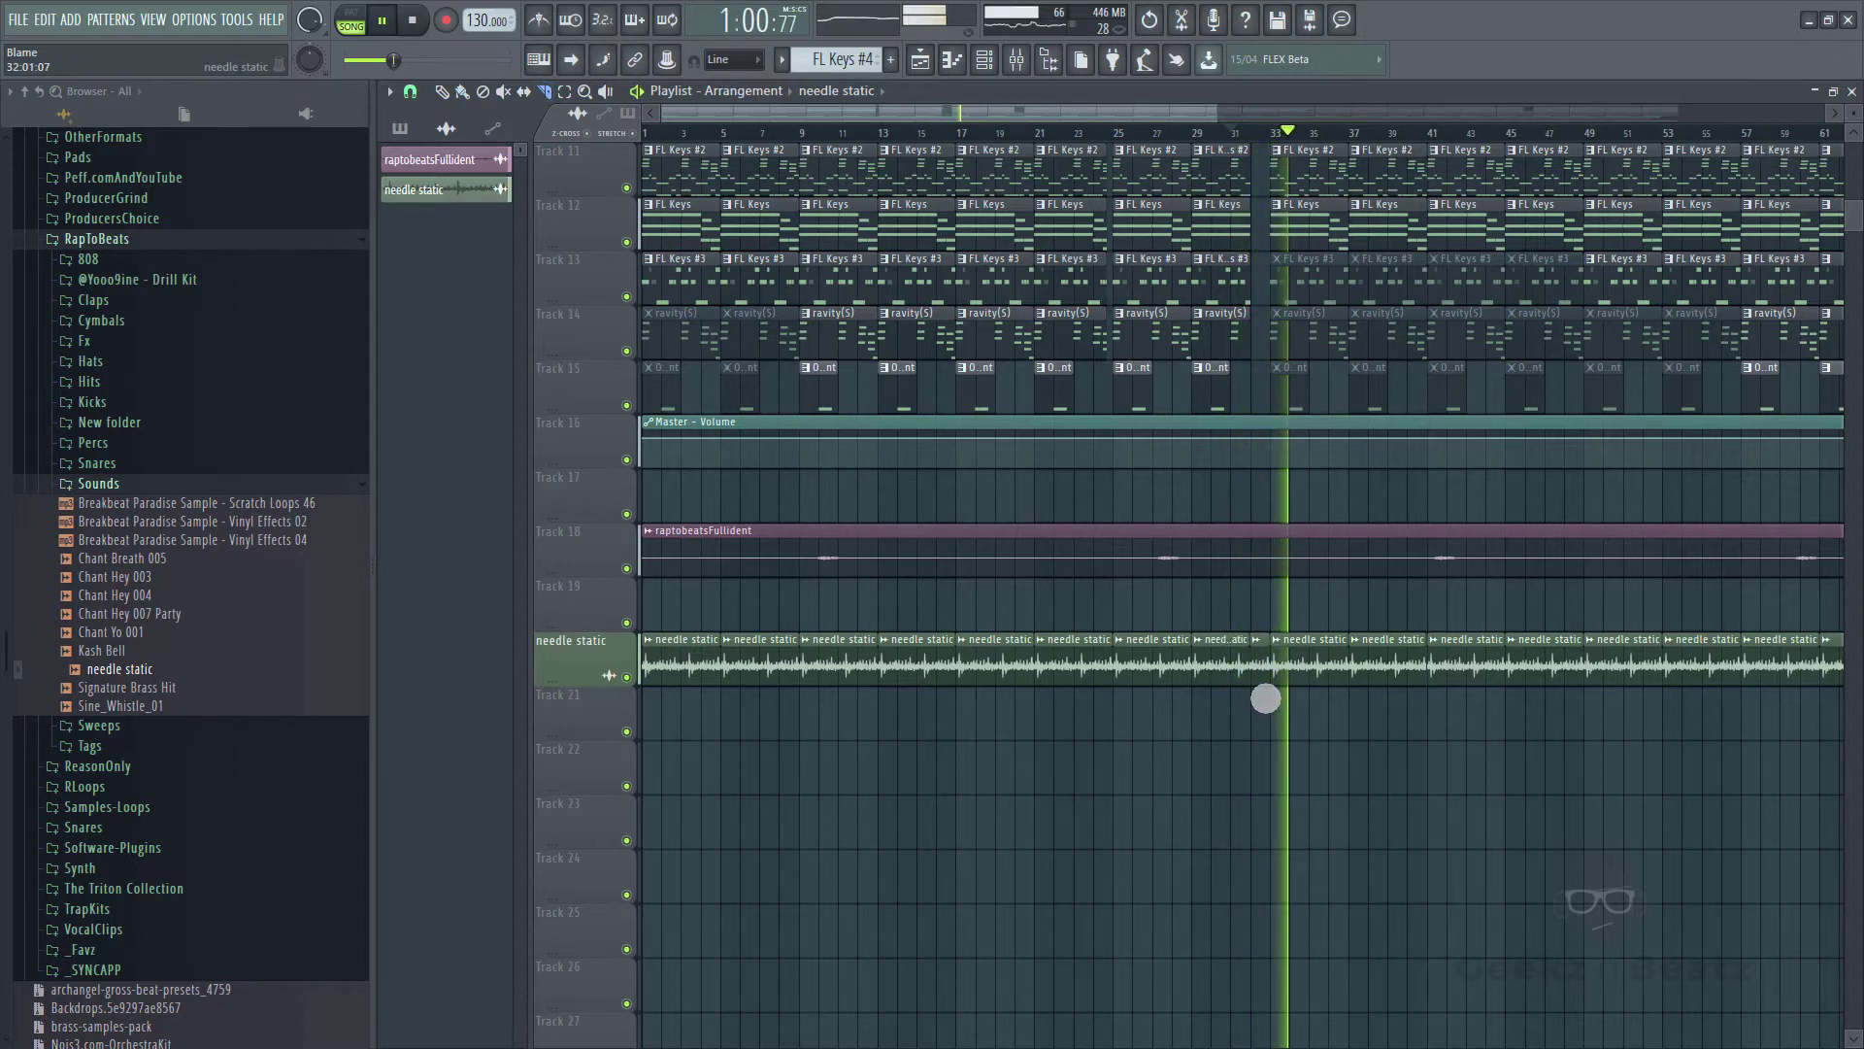
key(t)
click(1268, 670)
key(KP_Divide)
key(KP_Divide)
key(KP_Divide)
key(KP_Divide)
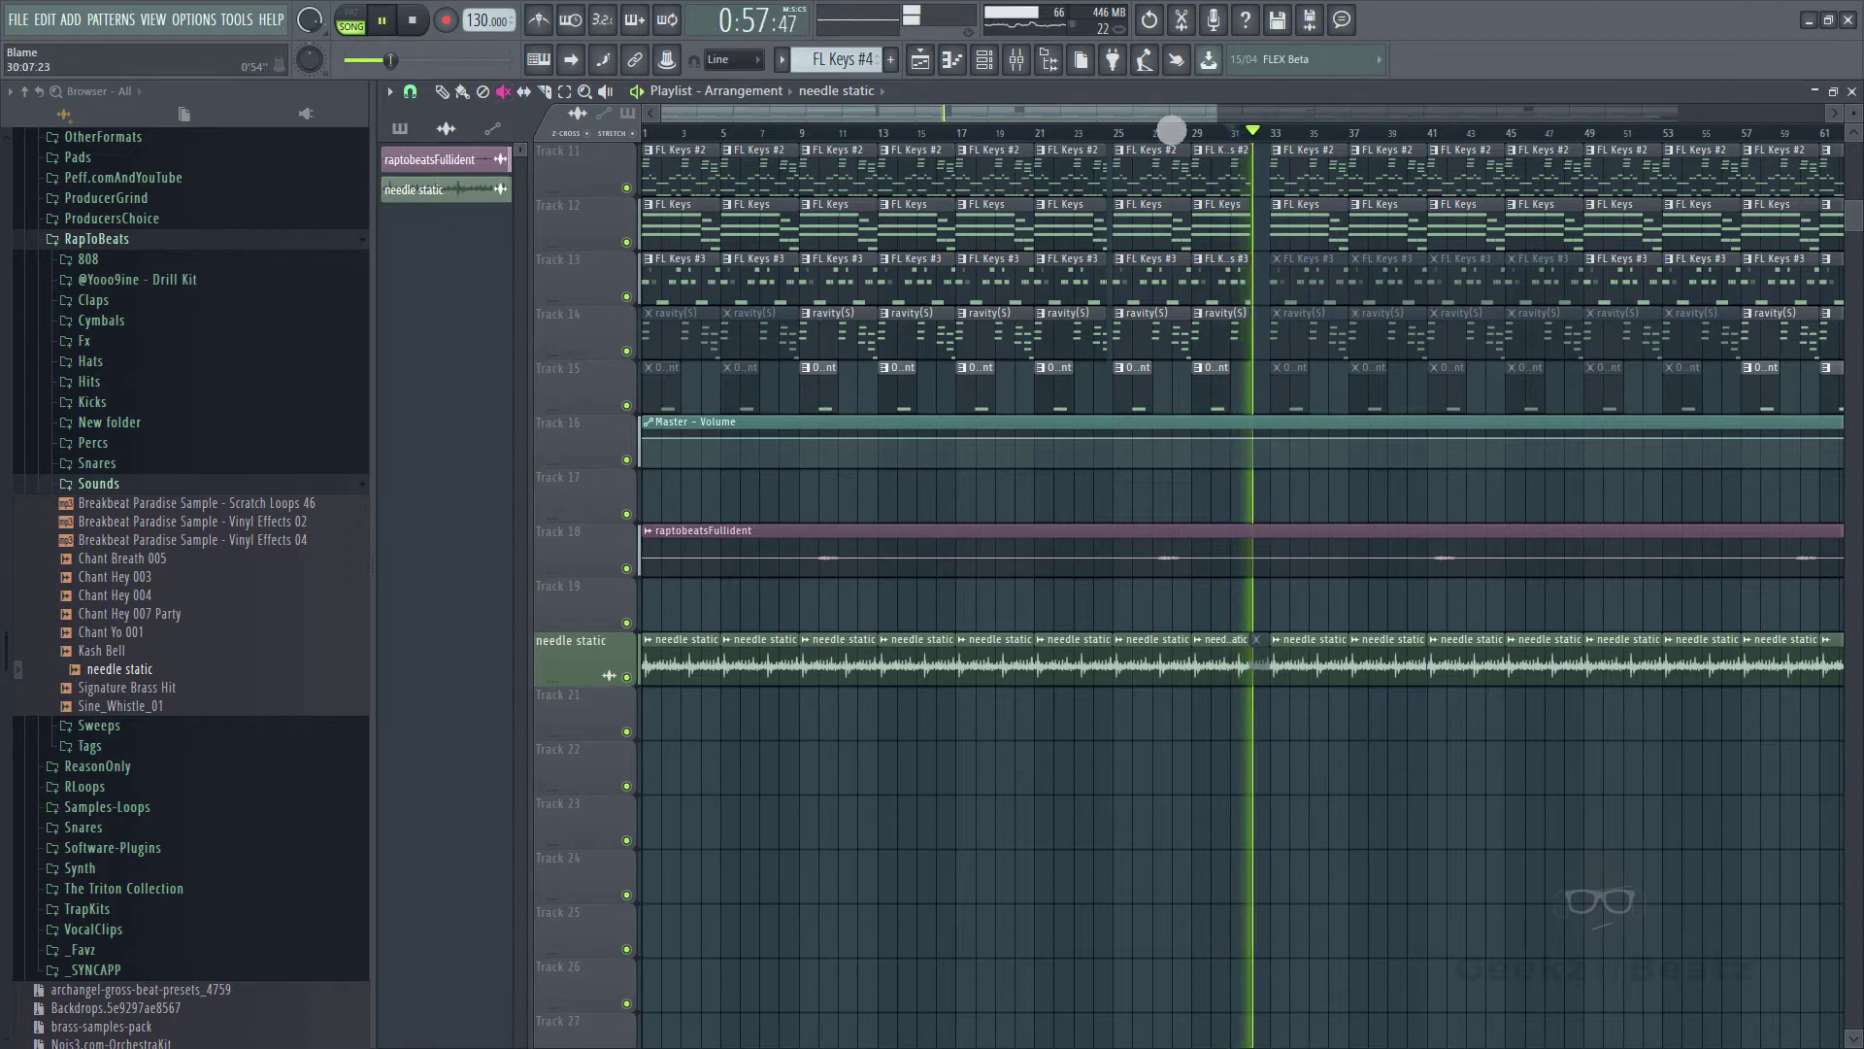
- Play the song from around bar 82 and review the arrangement across its full length
drag(1181, 135, 1696, 198)
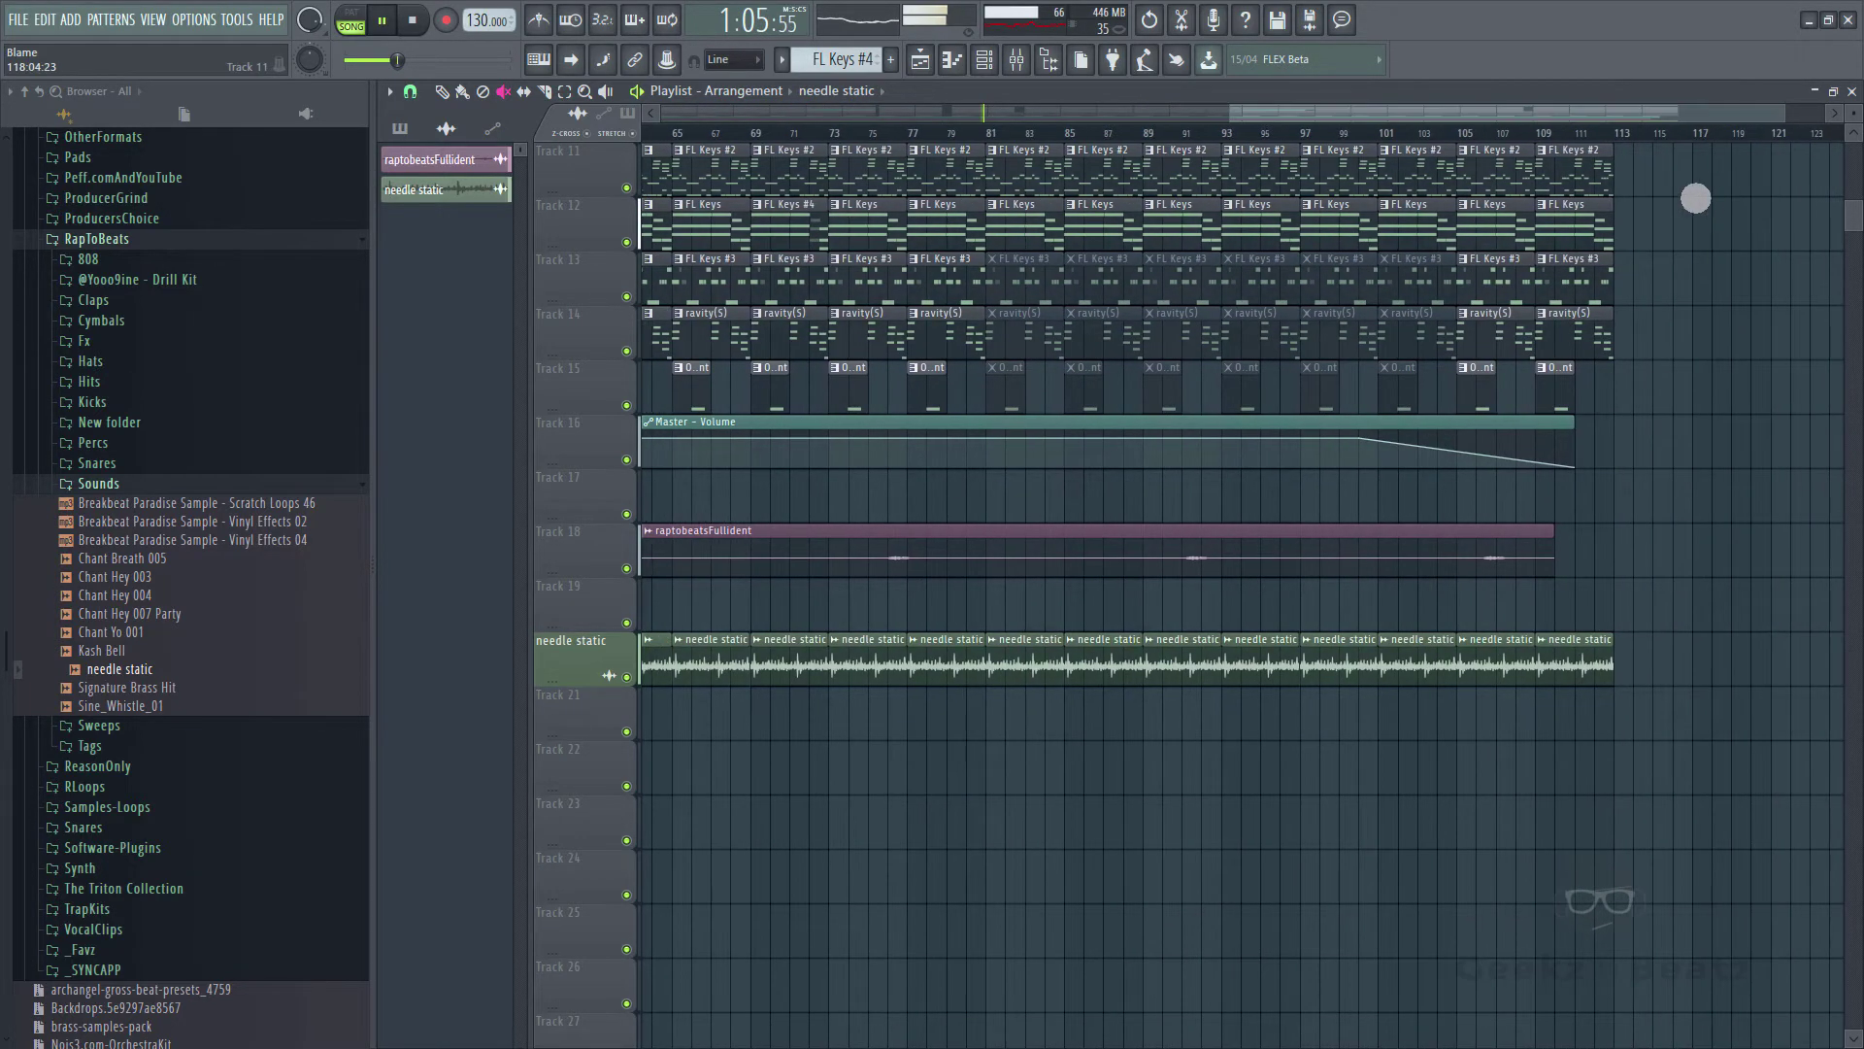
click(1003, 120)
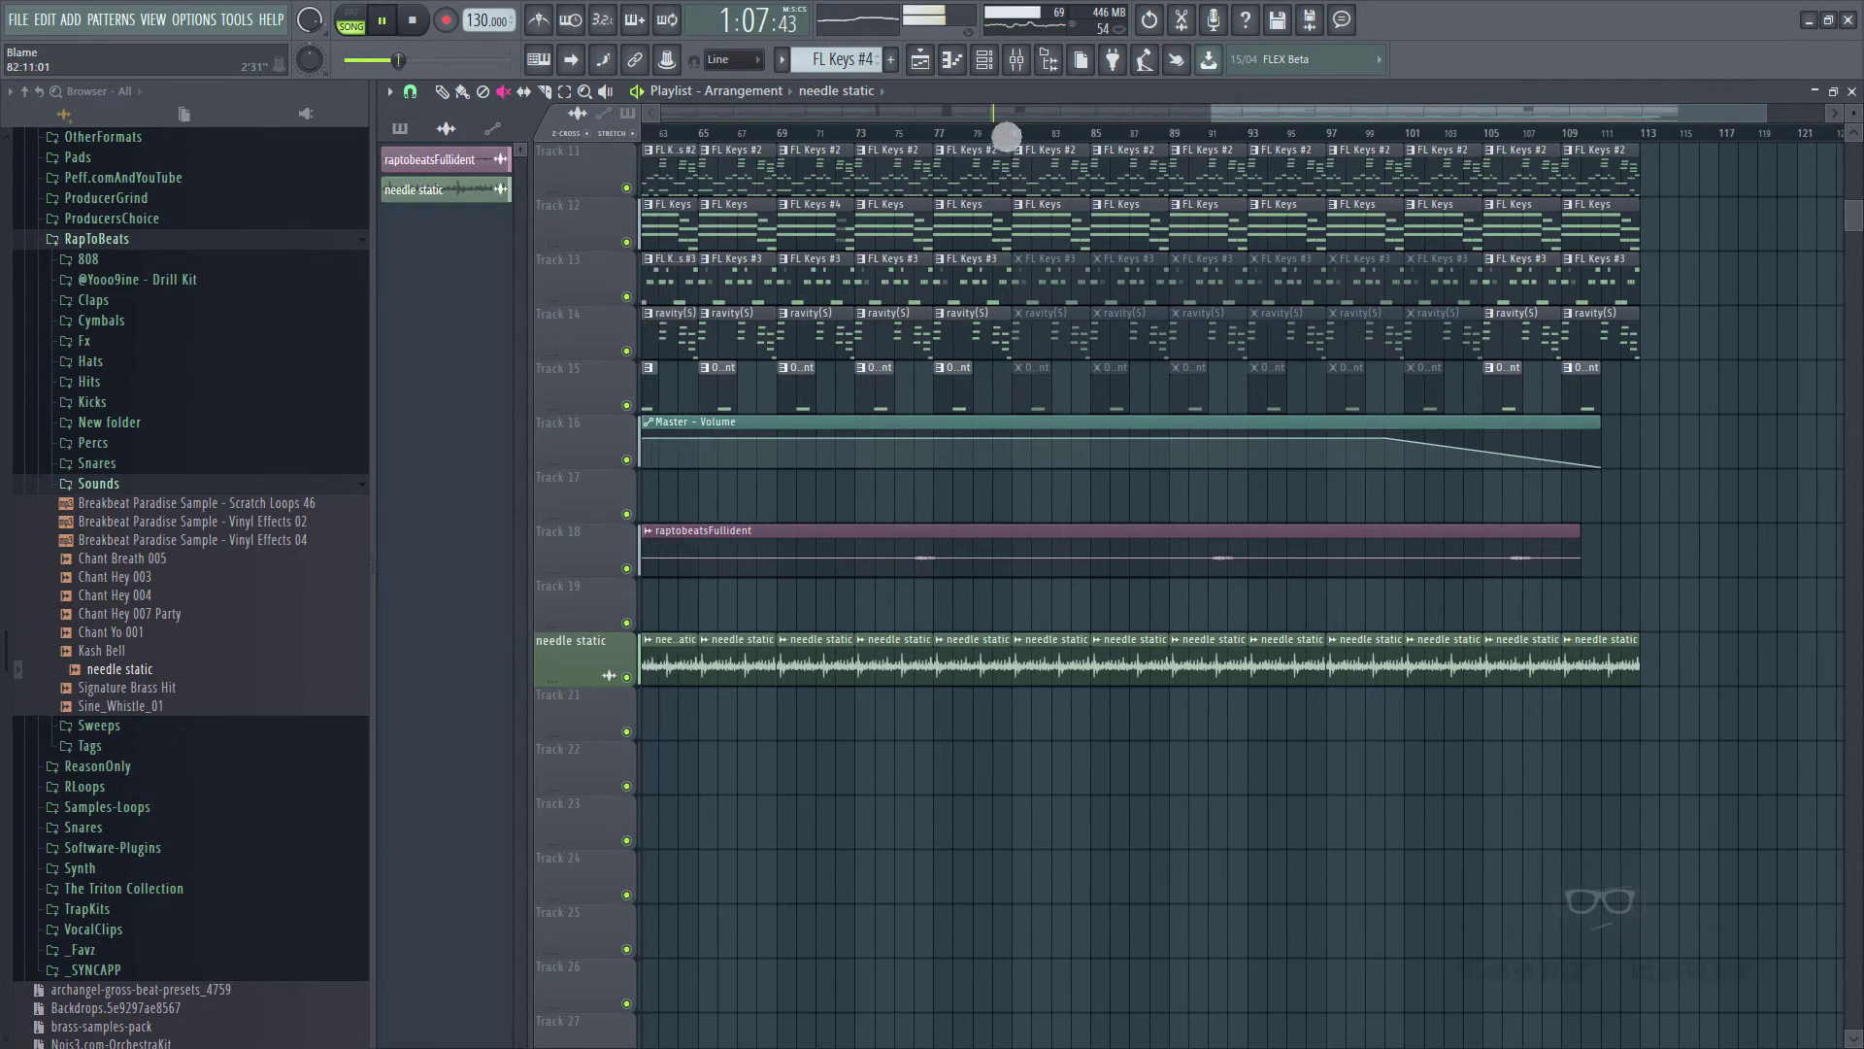
click(1048, 136)
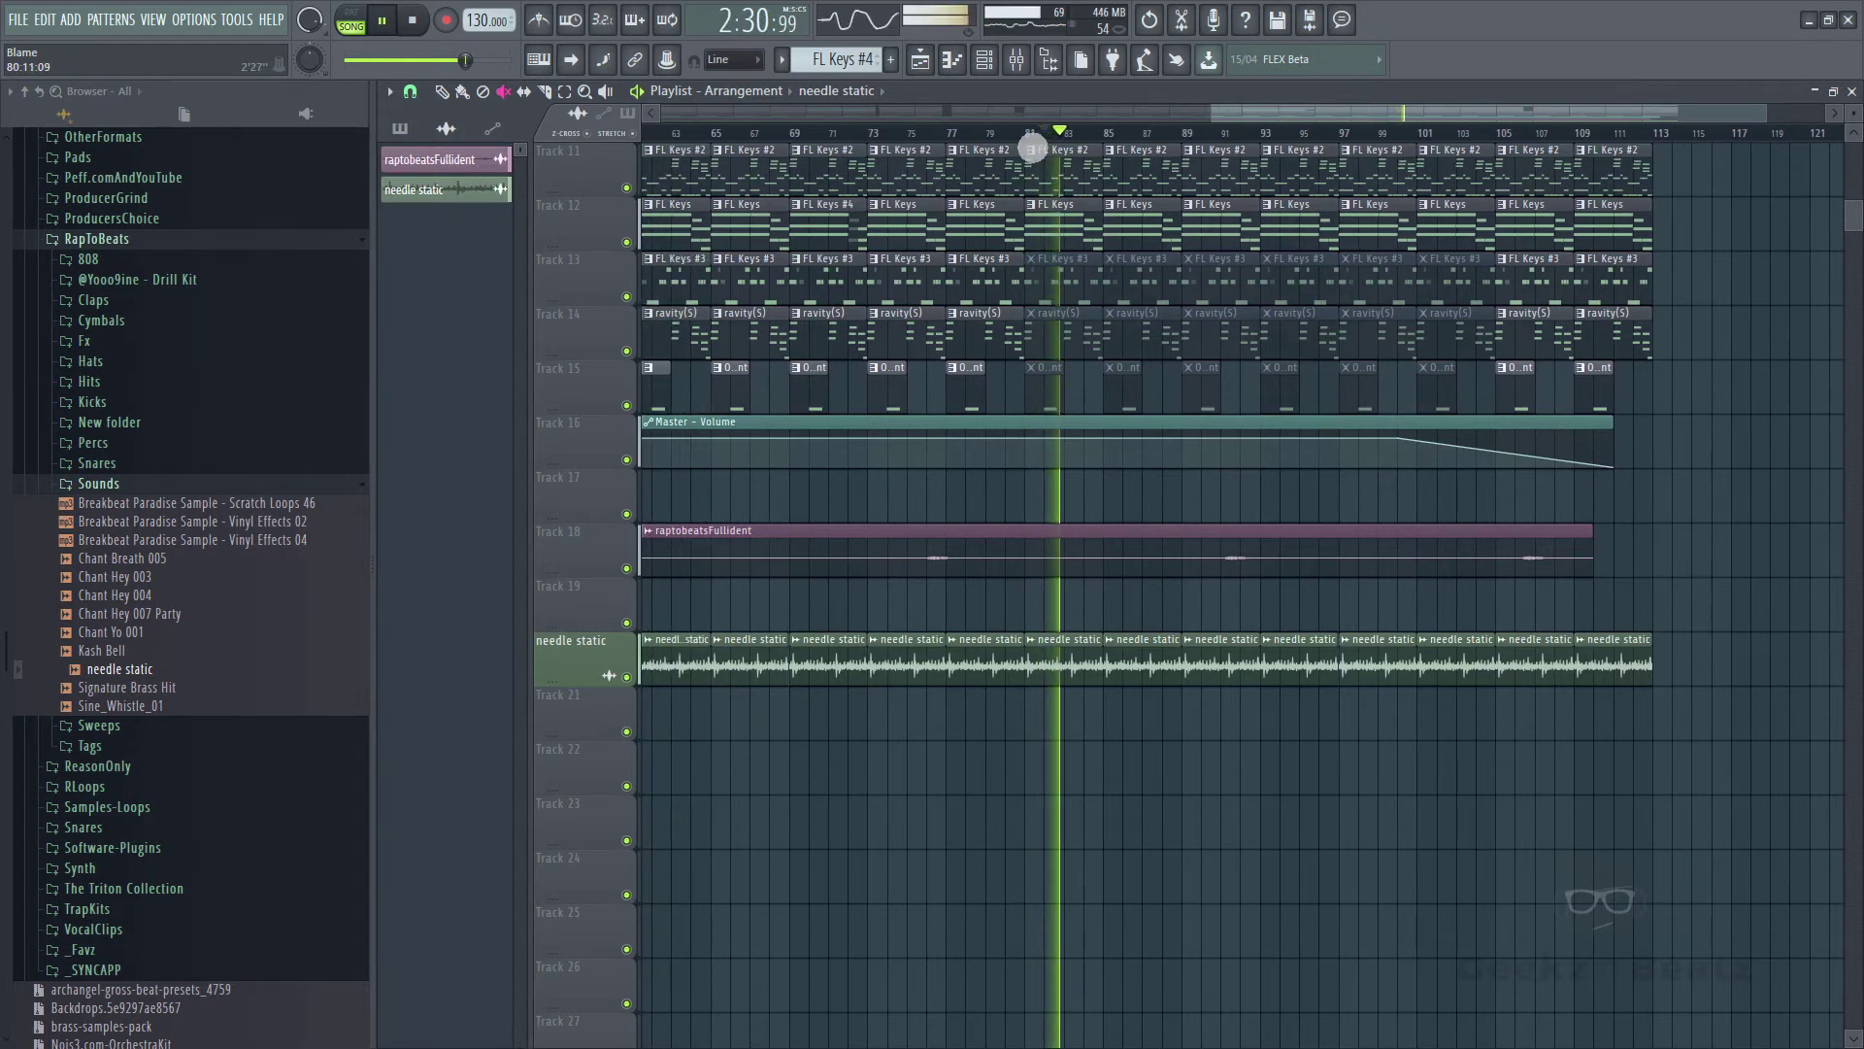
drag(1406, 113, 639, 85)
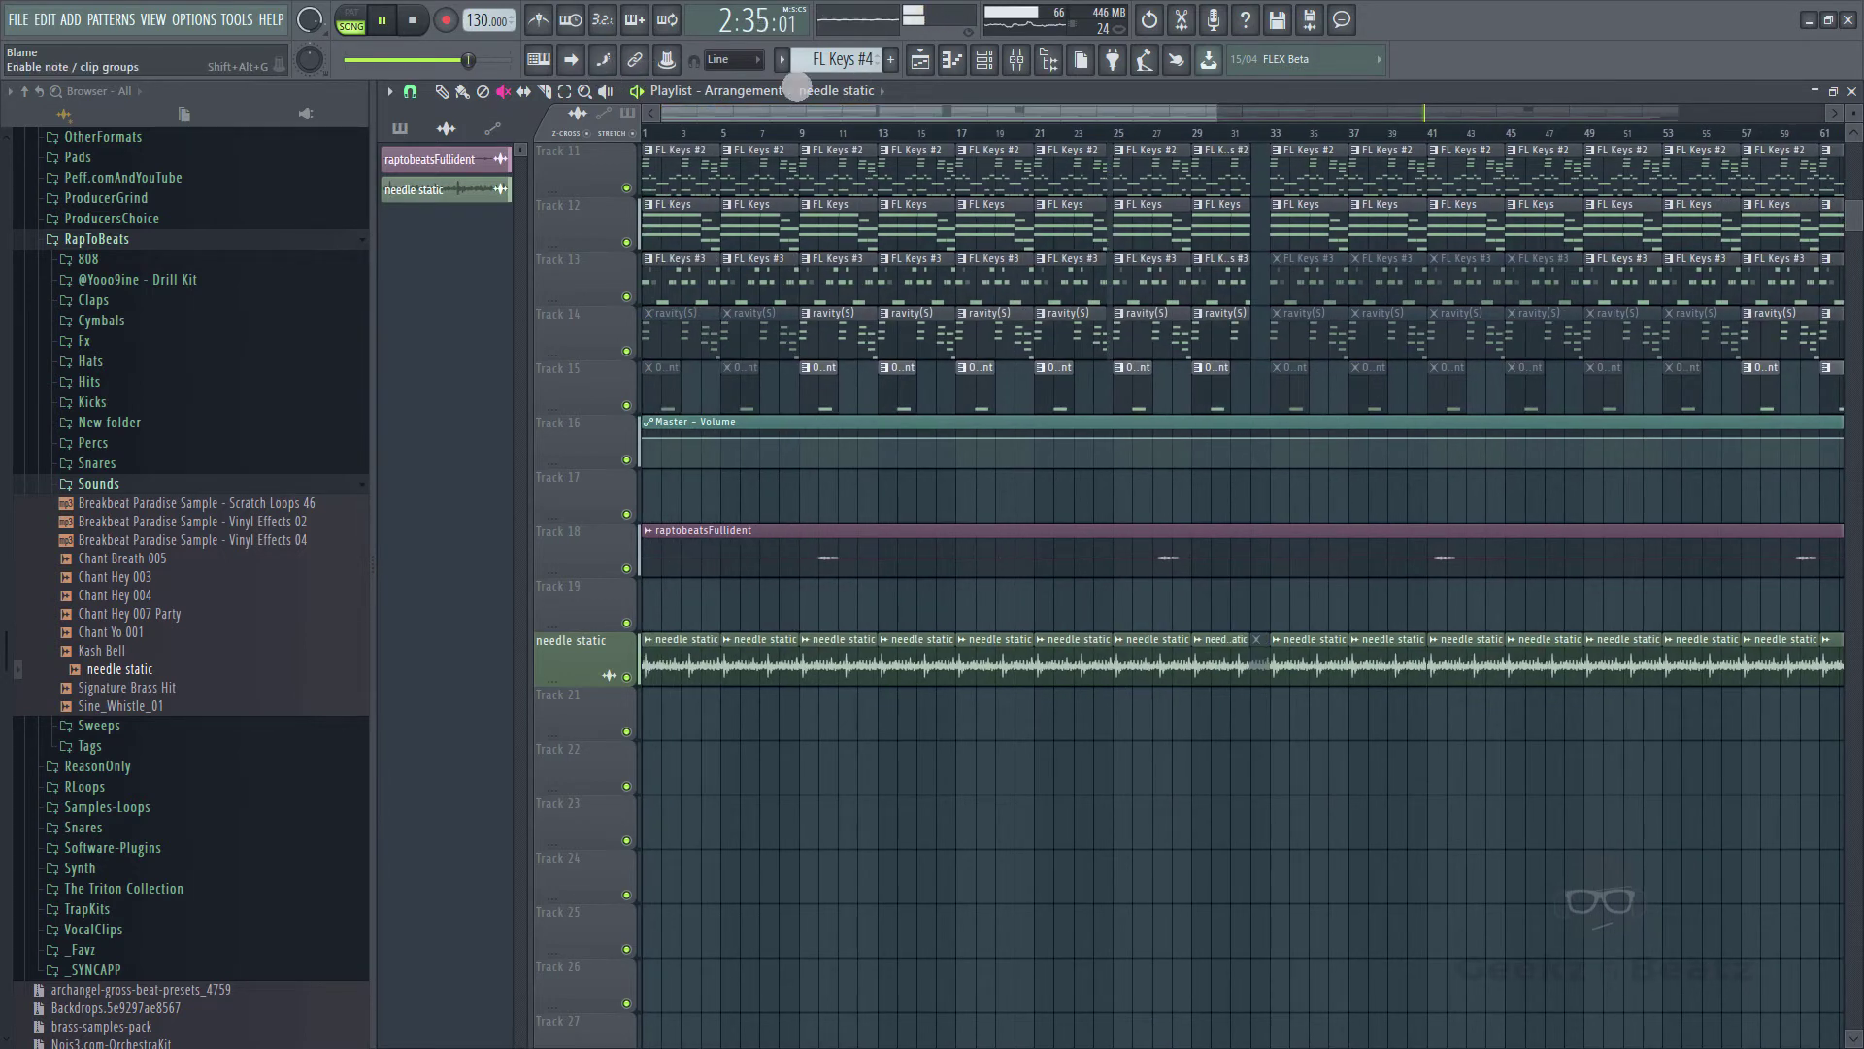
drag(1231, 120, 1776, 179)
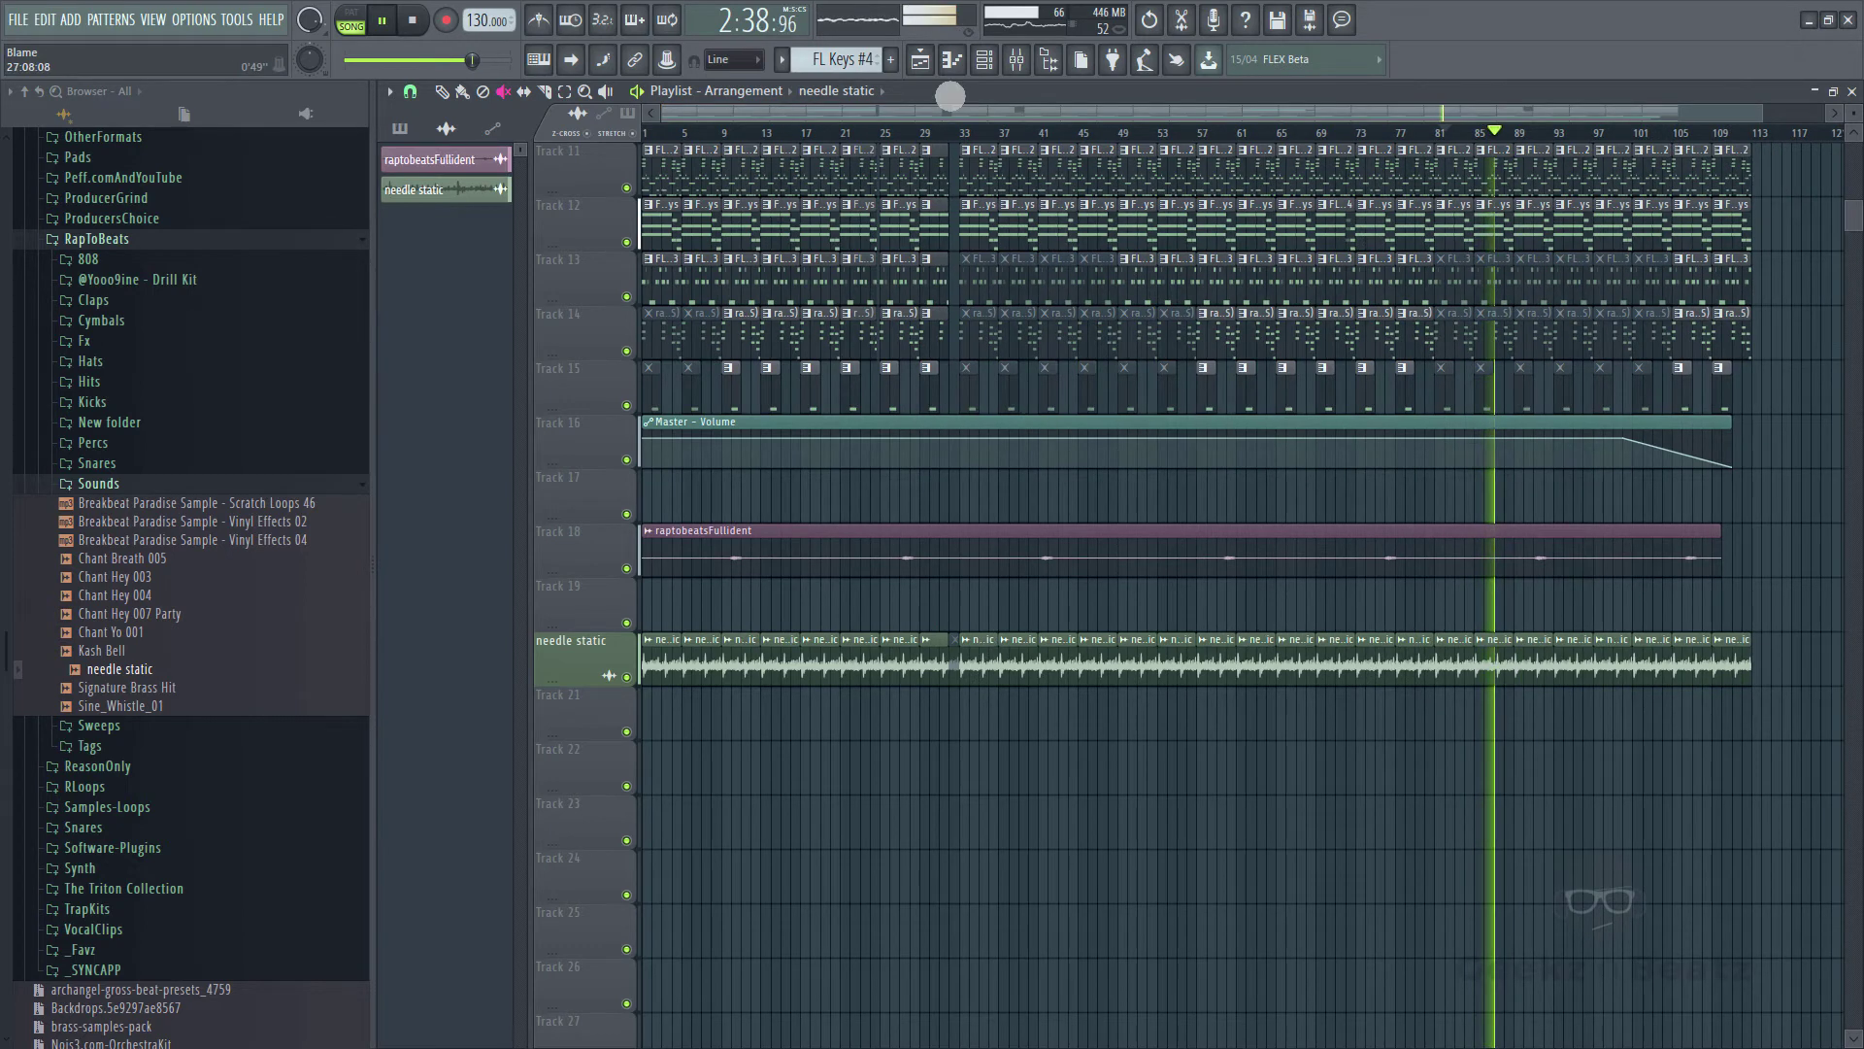
- Check the needle static mixer track, close the mixer, and restart playback from the beginning of the song
click(1015, 59)
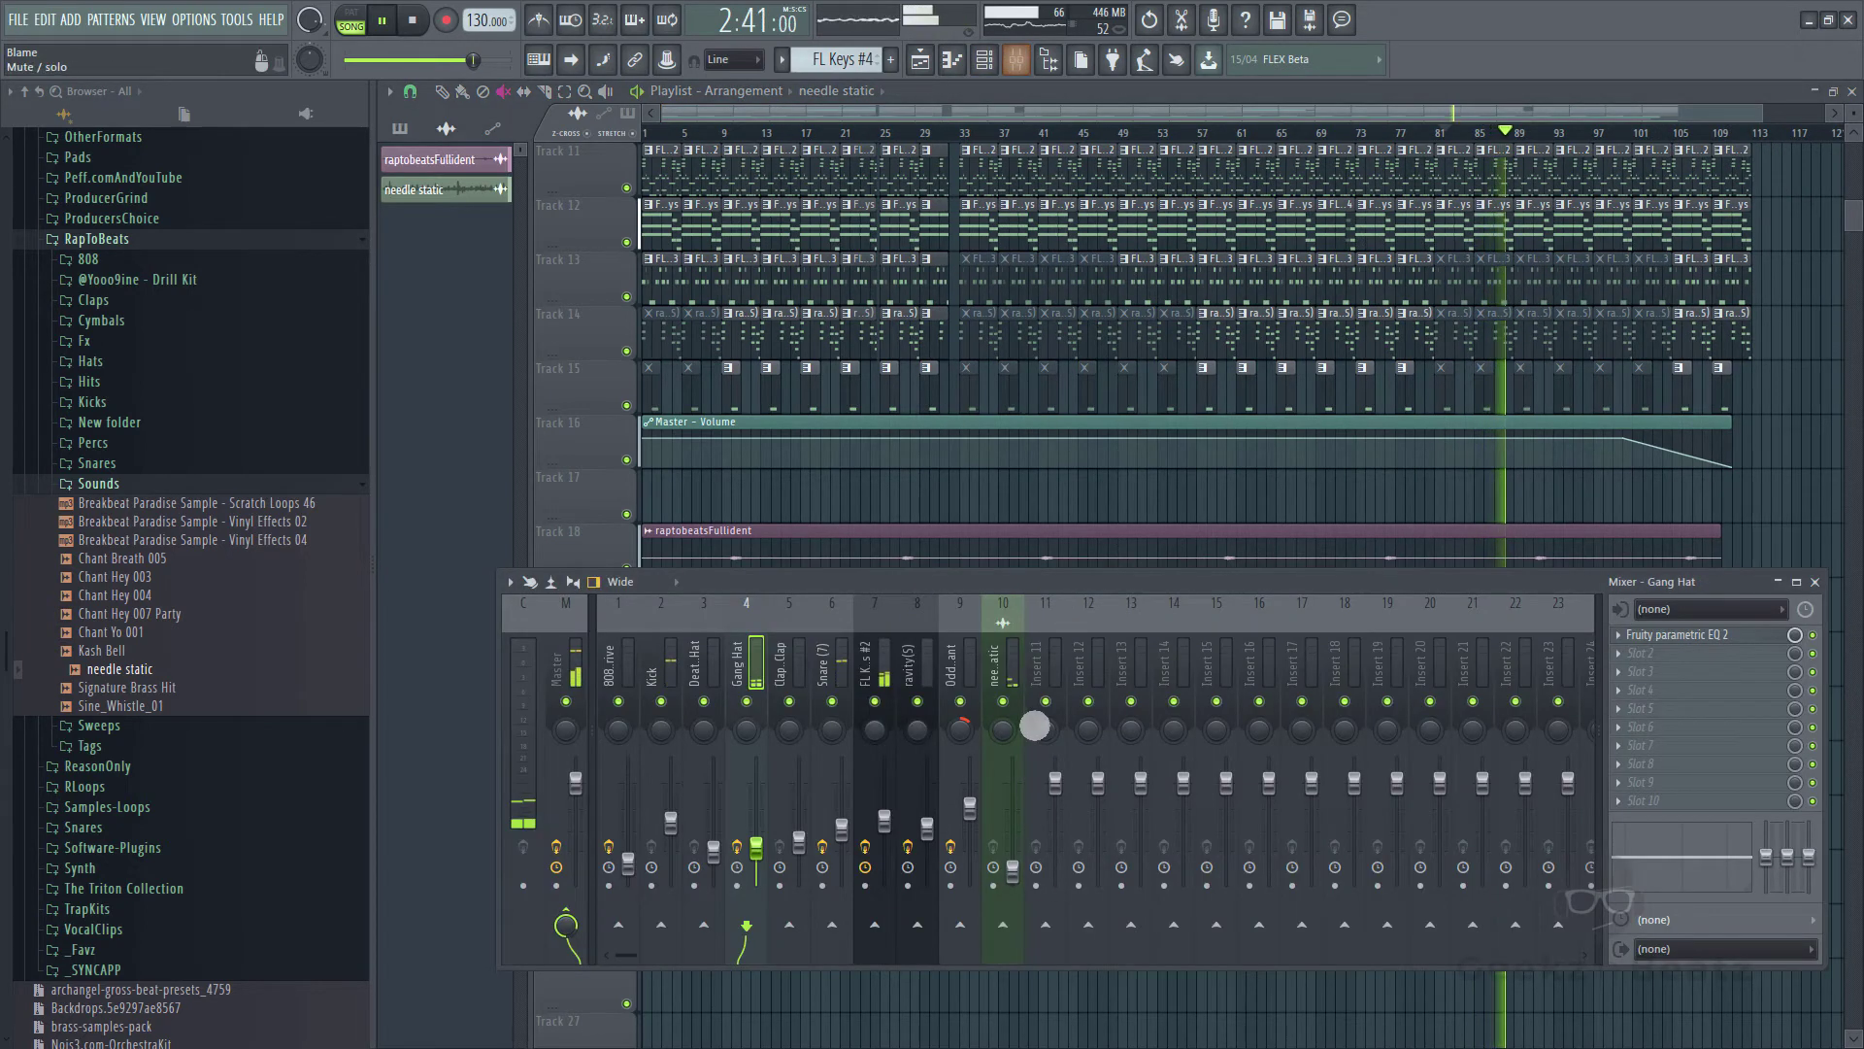
click(1026, 889)
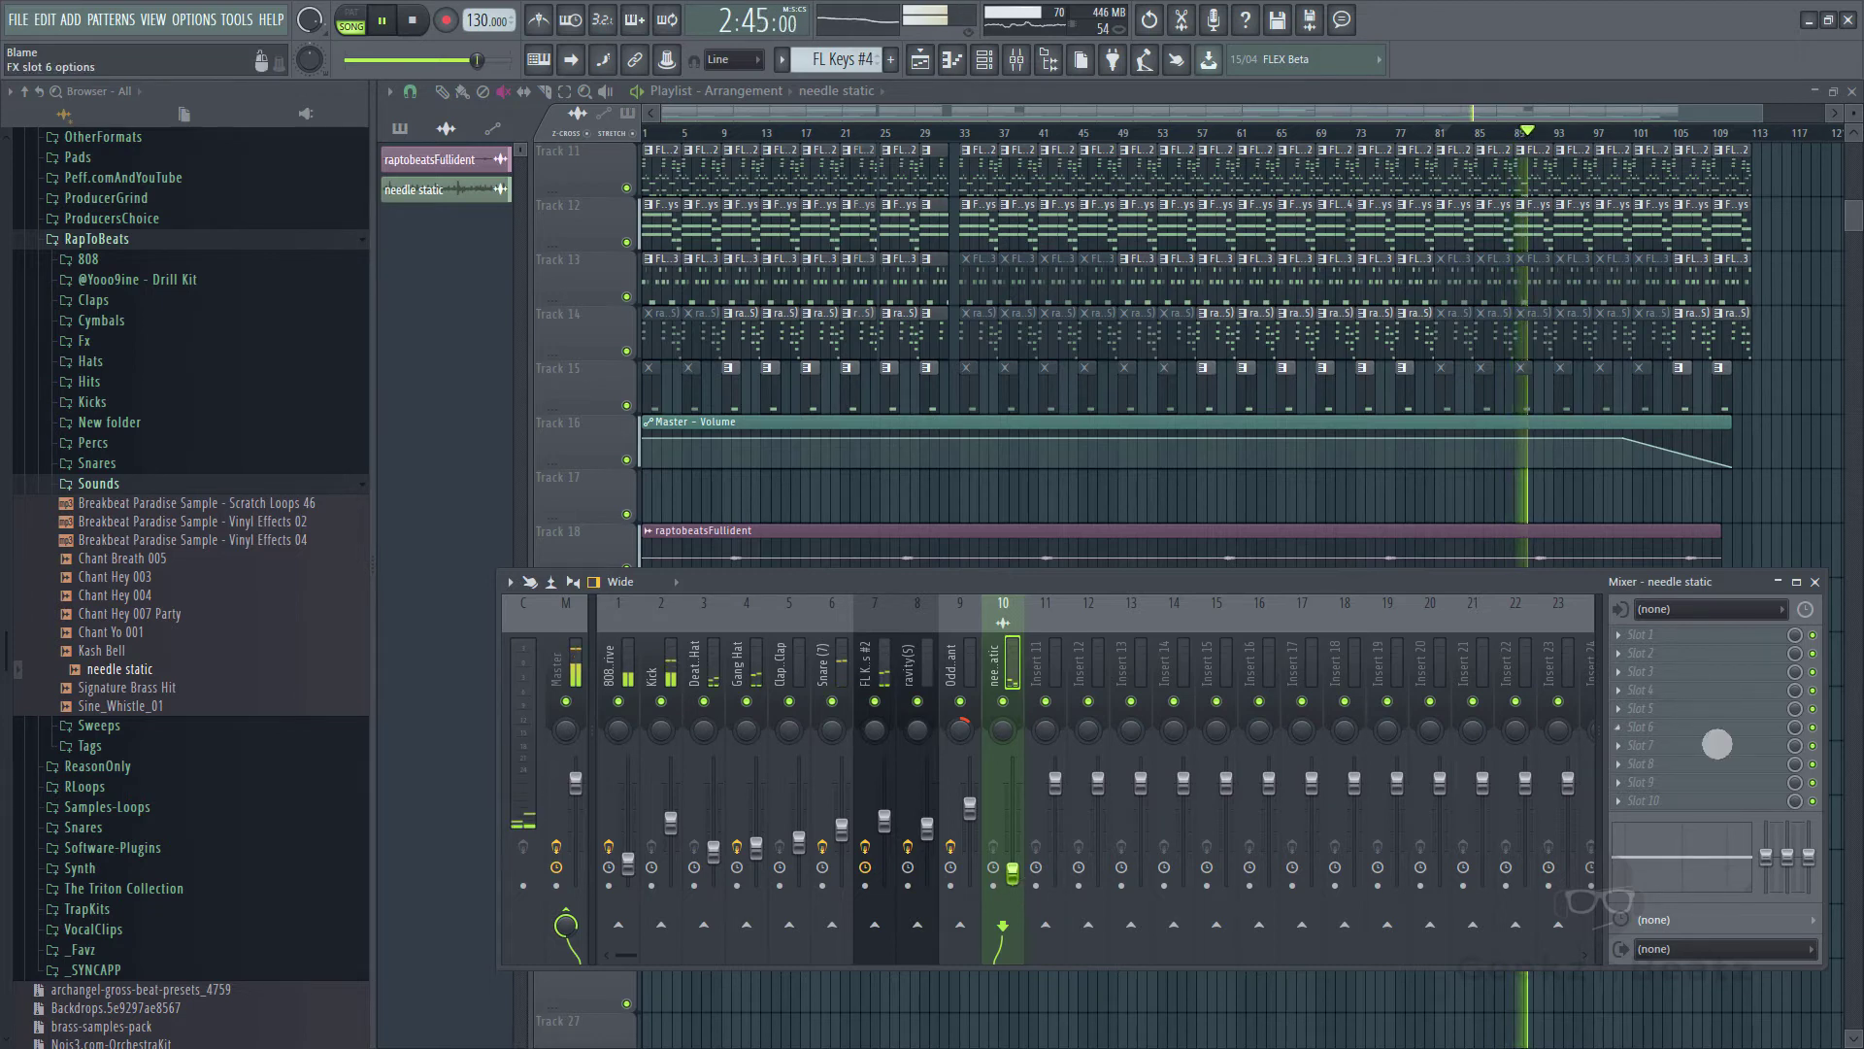
click(1814, 583)
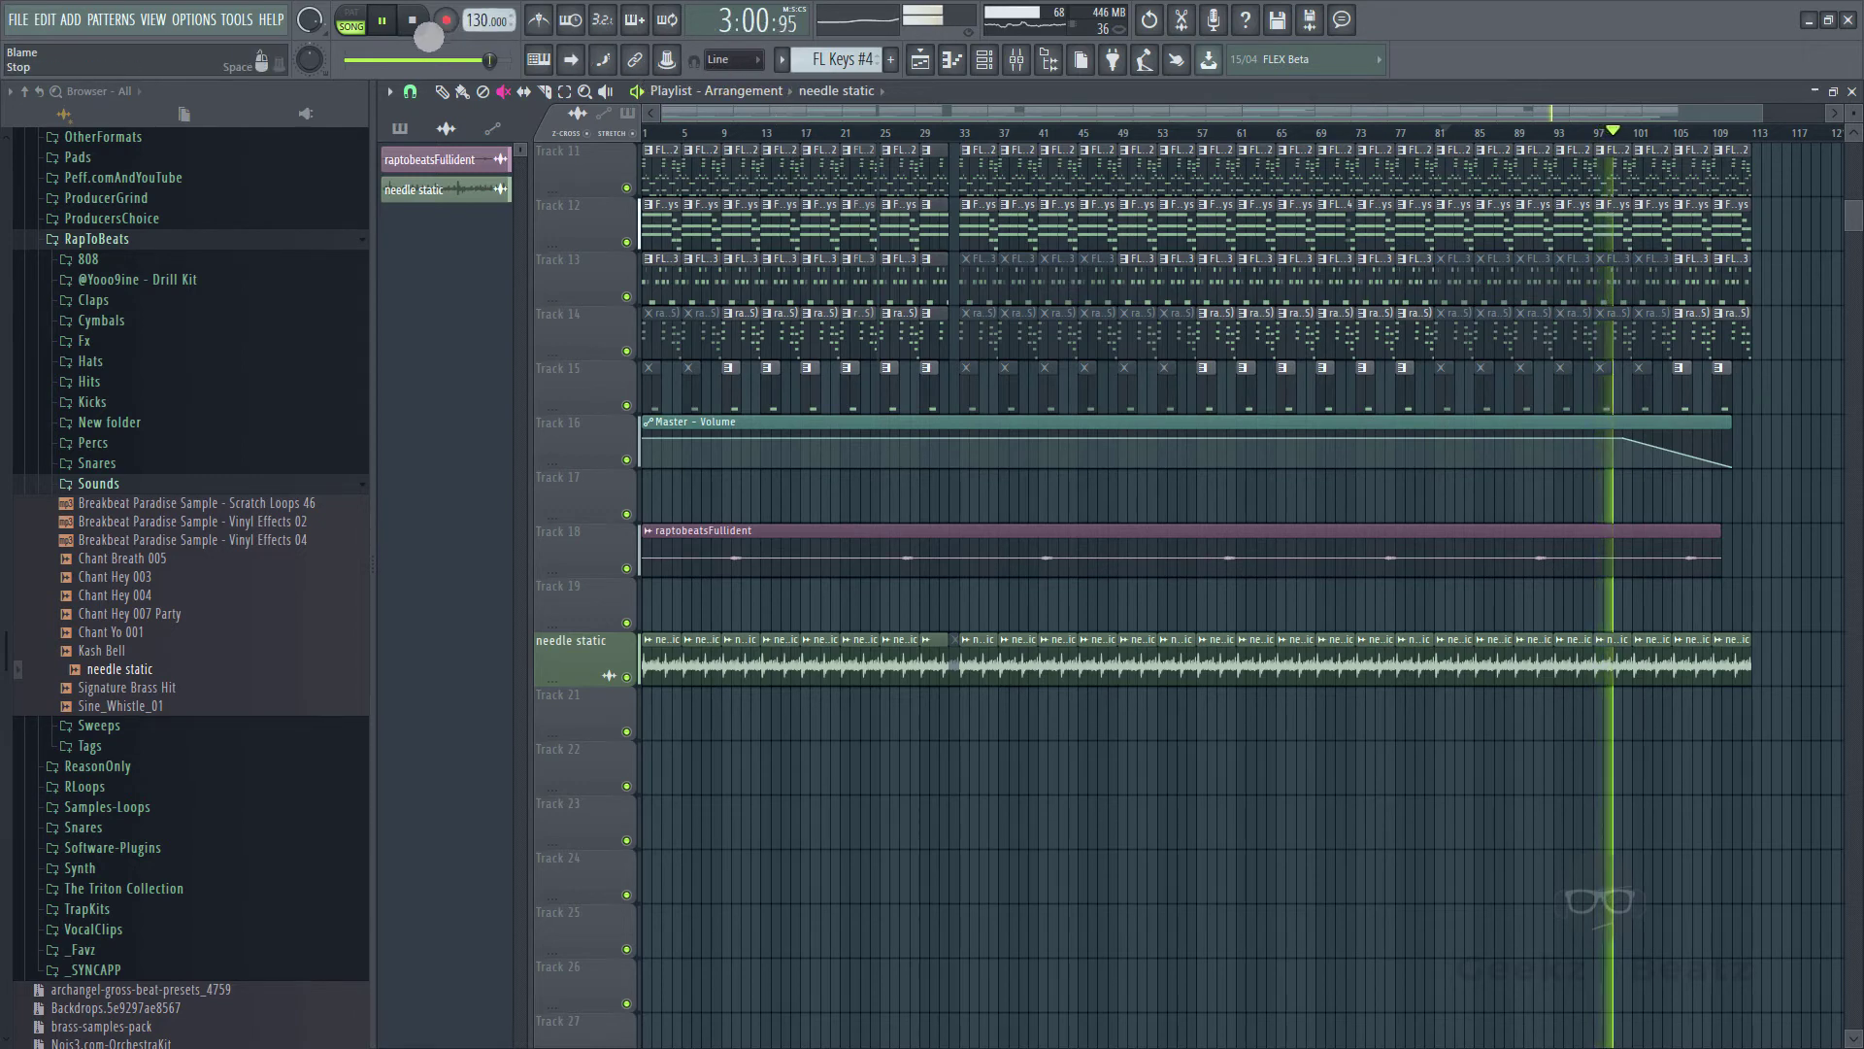
click(427, 33)
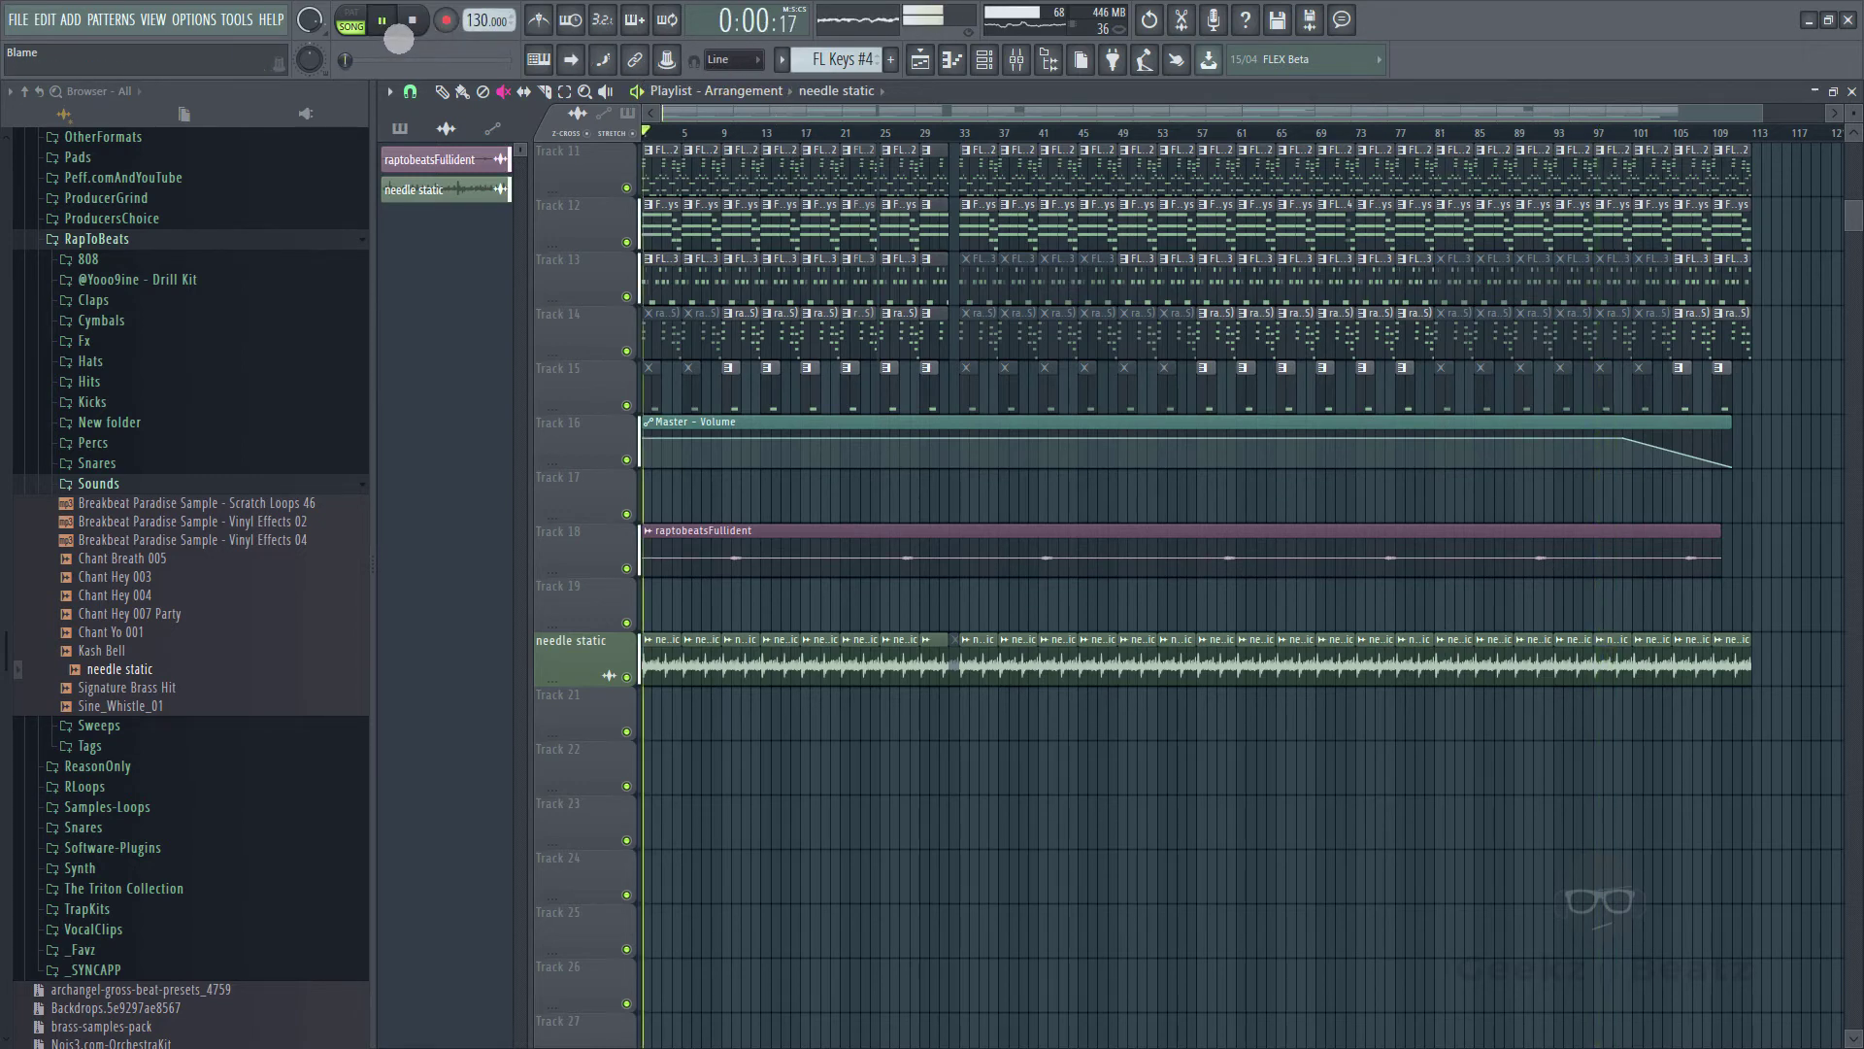